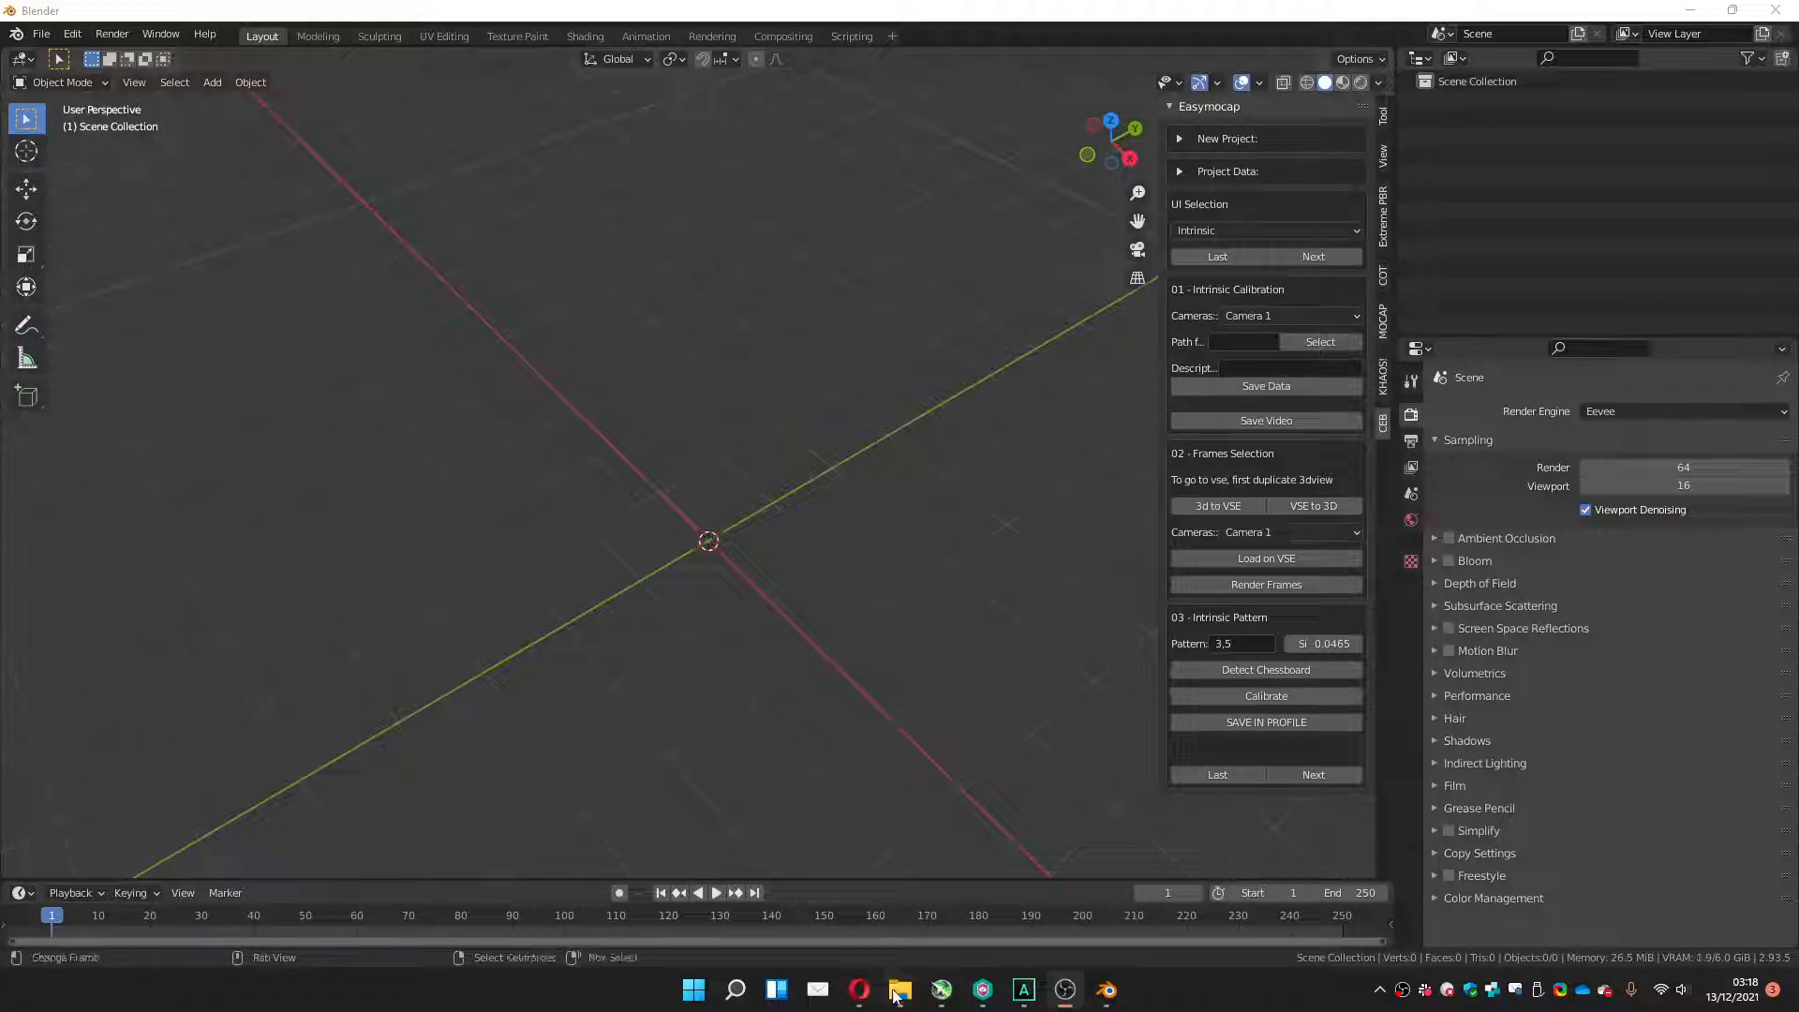
# Switch to File Explorer and open the video folder on the UDISK (E:) drive.
pyautogui.moveTo(896, 994)
pyautogui.click(963, 892)
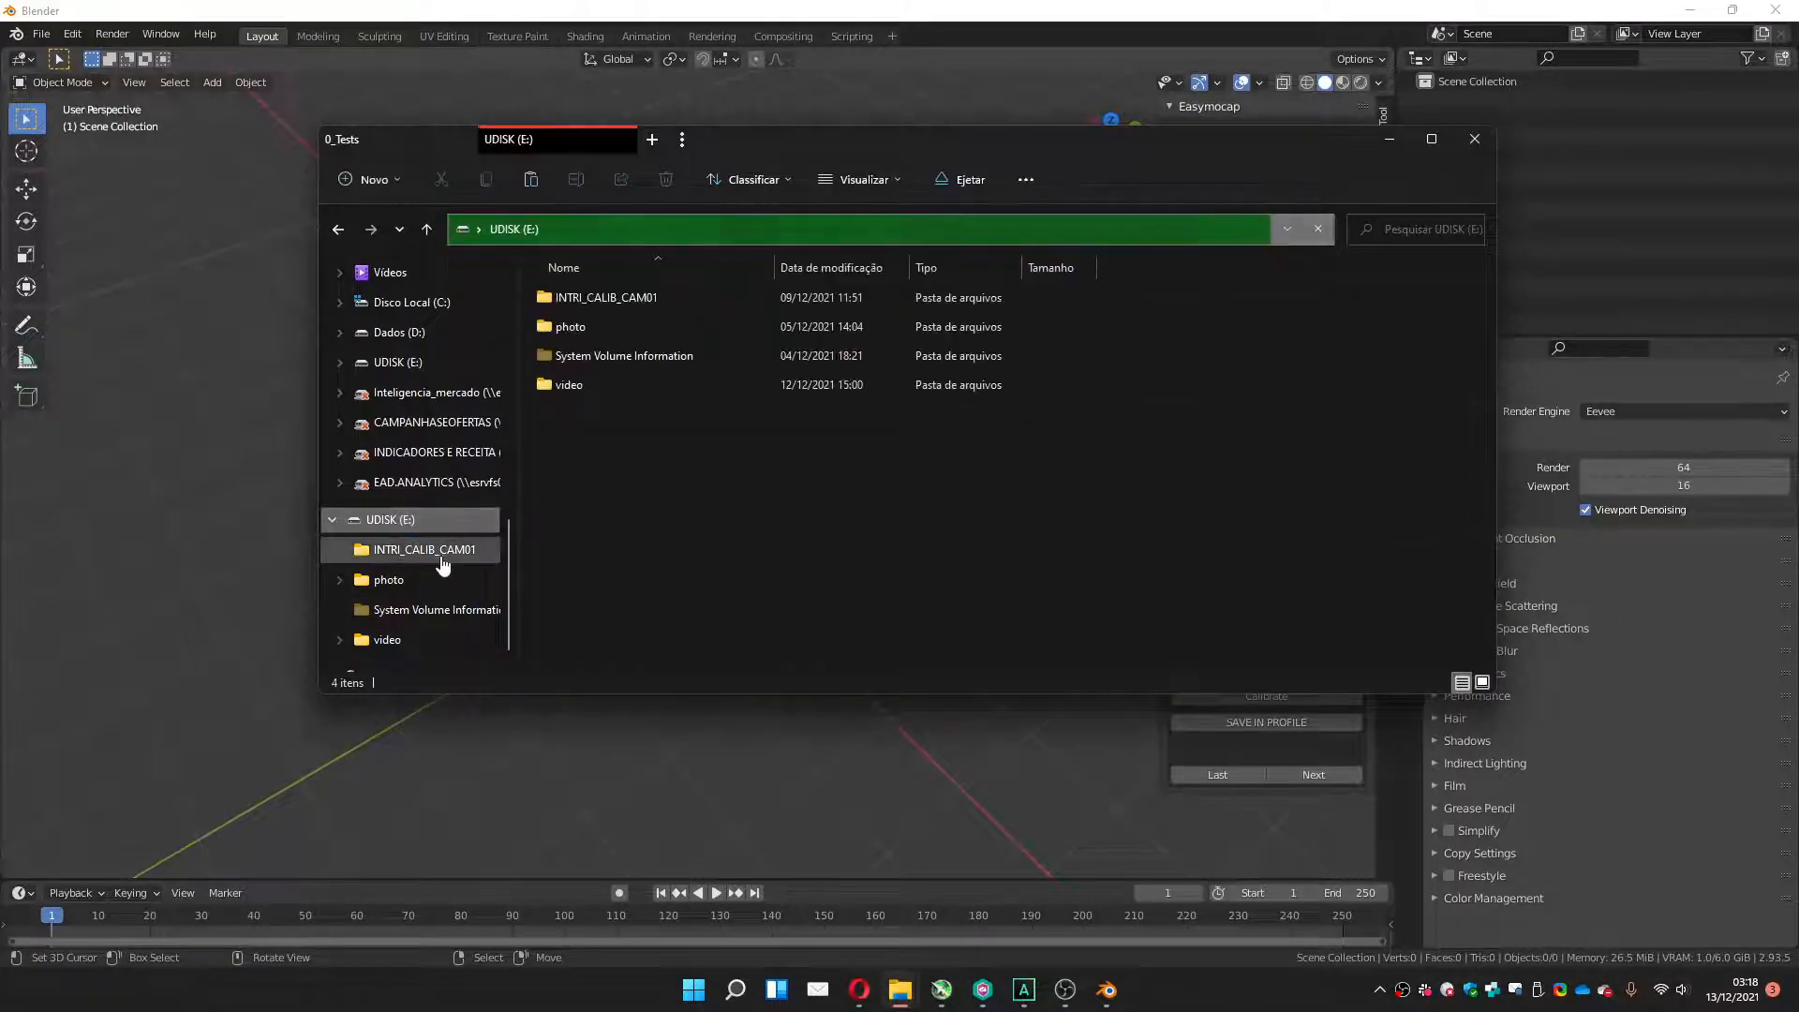
pyautogui.doubleClick(582, 386)
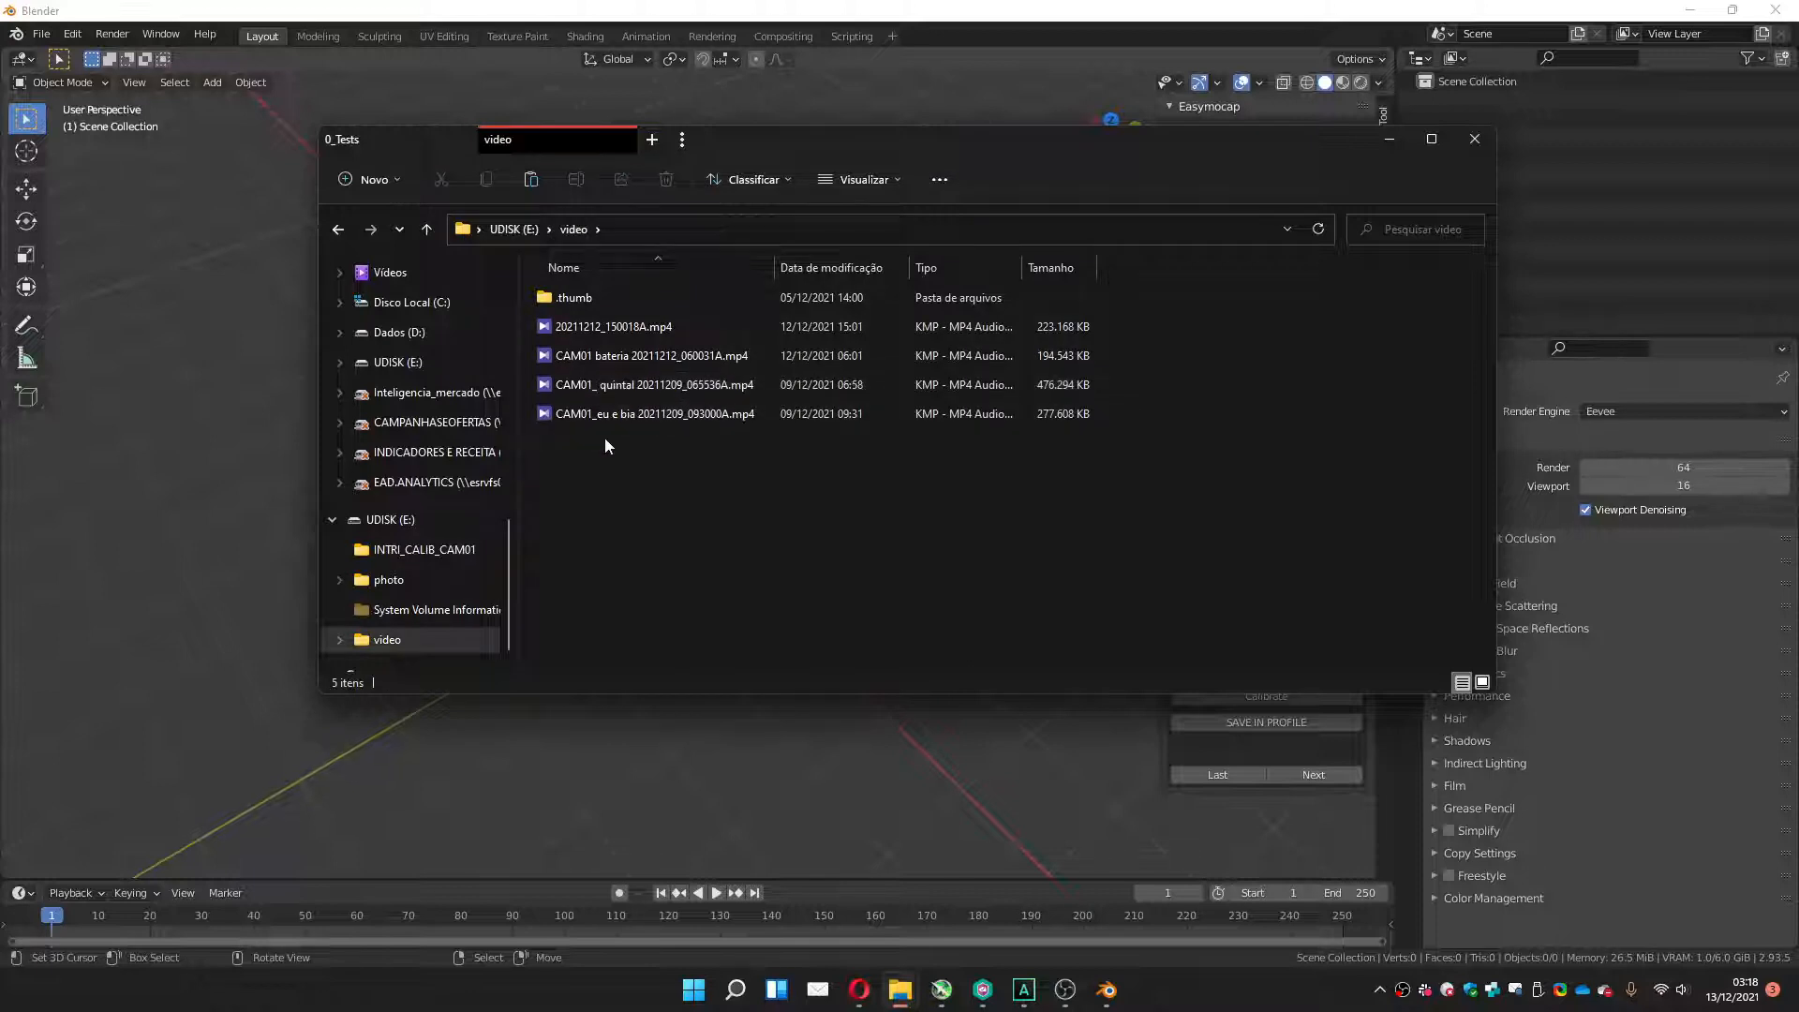
# Rename 20211212_150018A.mp4 to CAM01_20211212_150018A.mp4.
pyautogui.click(605, 329)
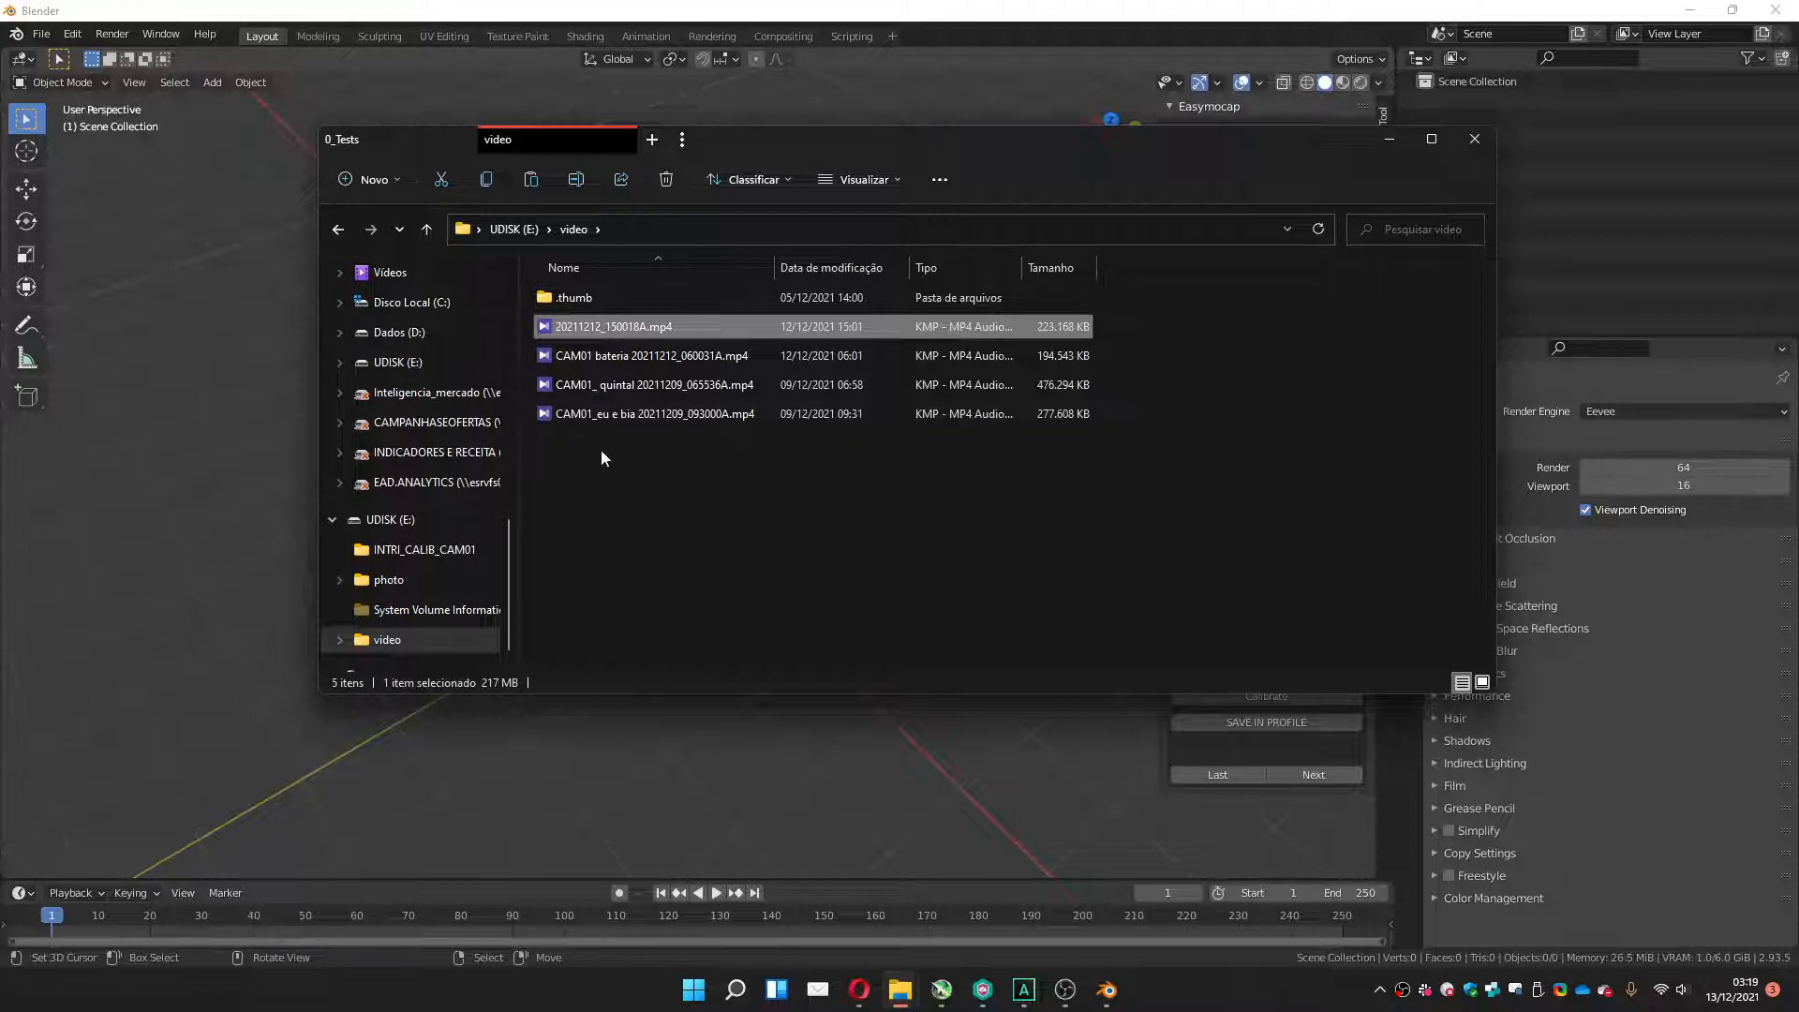
pyautogui.click(577, 341)
pyautogui.click(577, 364)
pyautogui.click(571, 329)
pyautogui.press('F2')
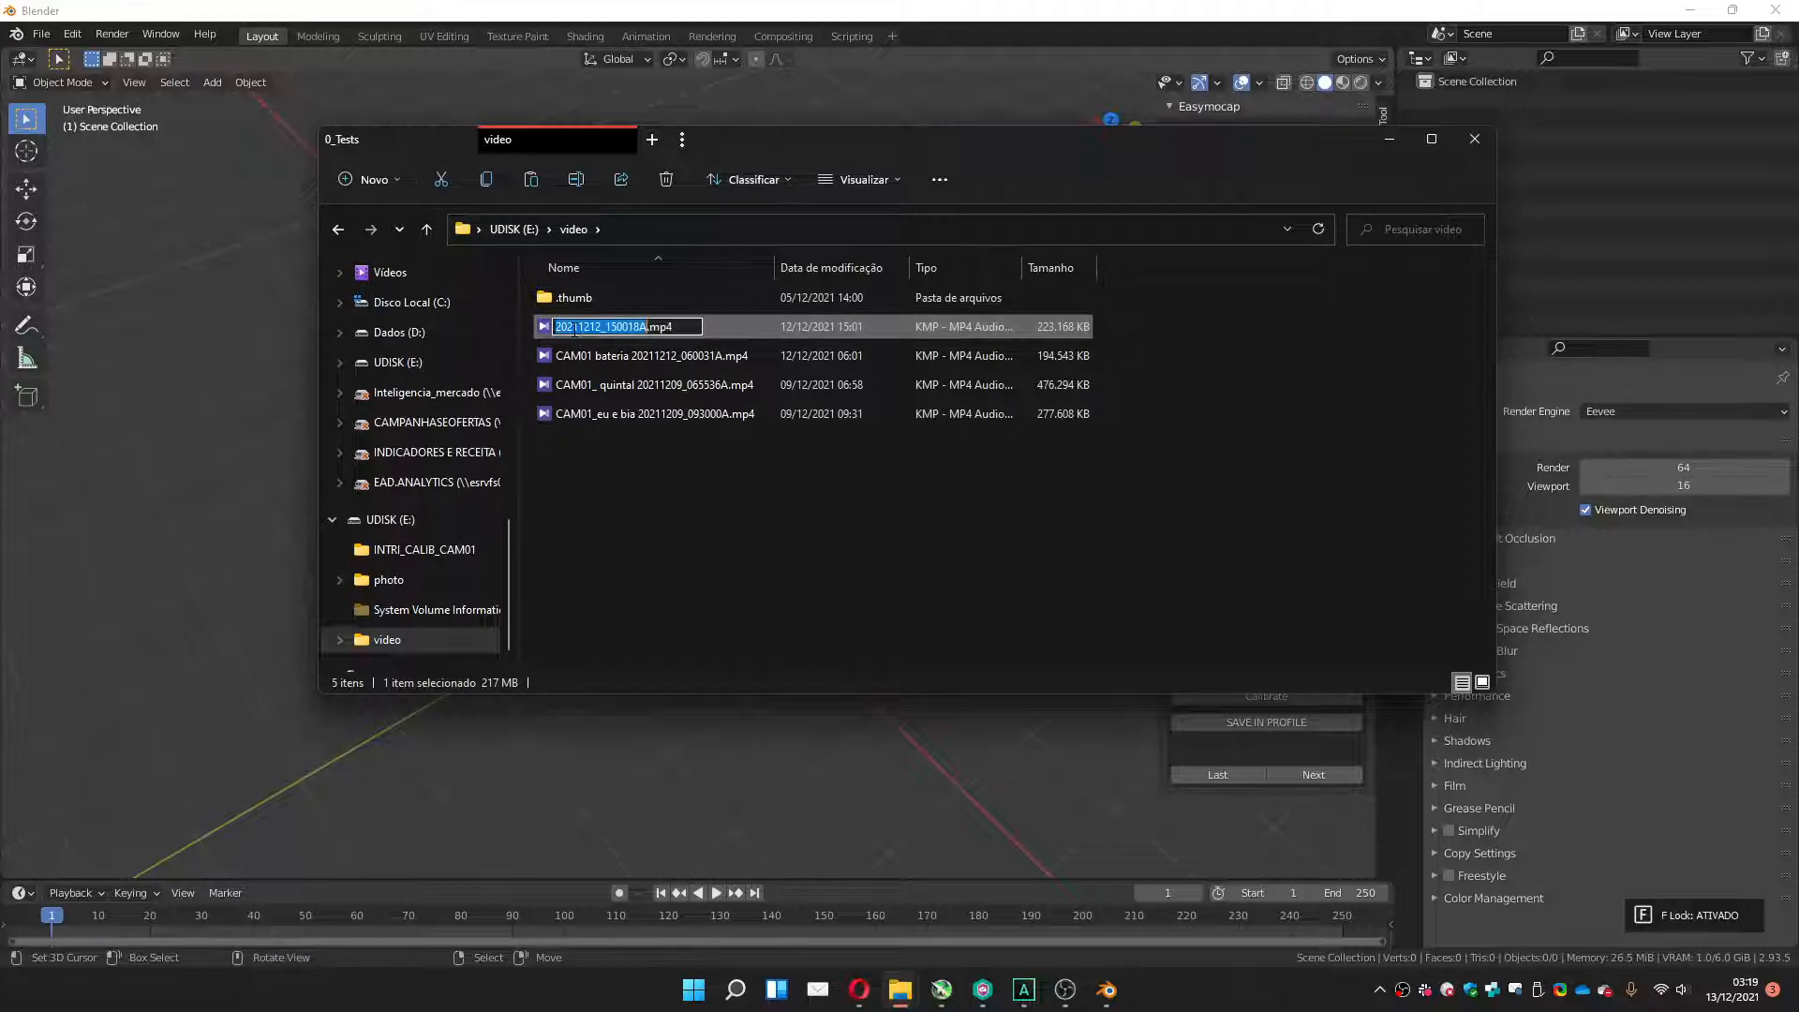
pyautogui.press('Home')
pyautogui.write('CAM')
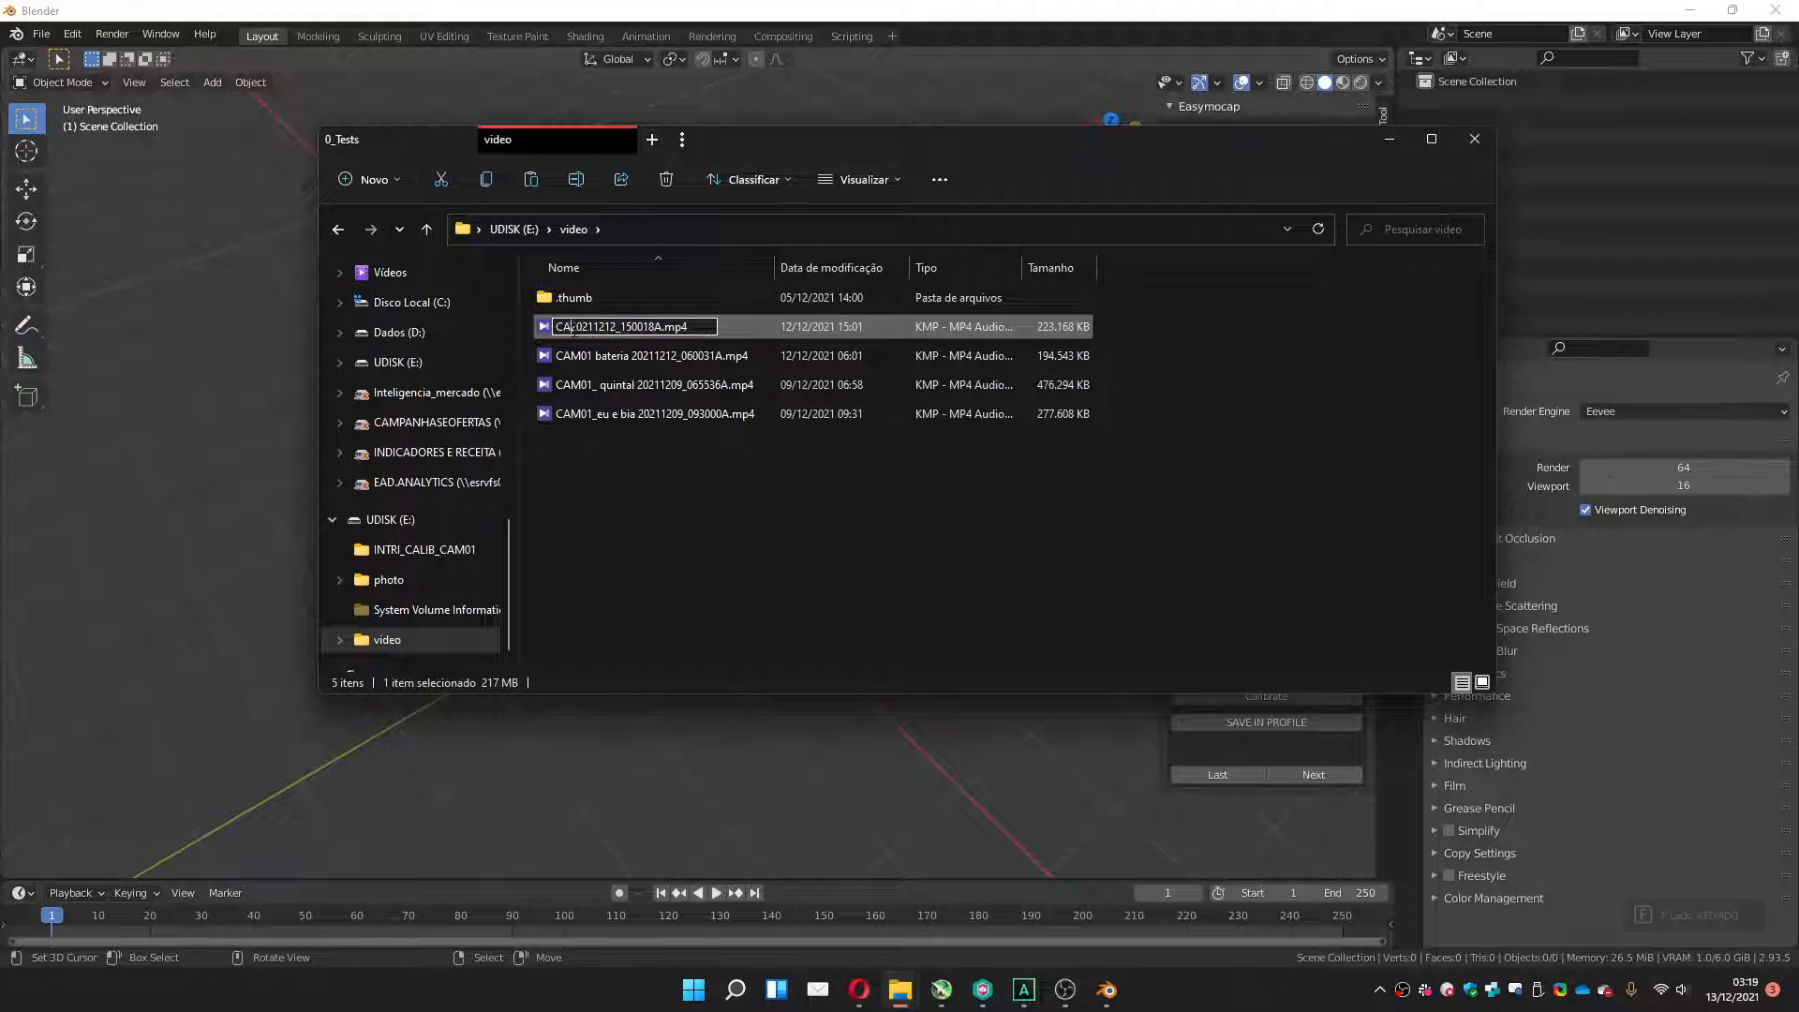
pyautogui.write('01')
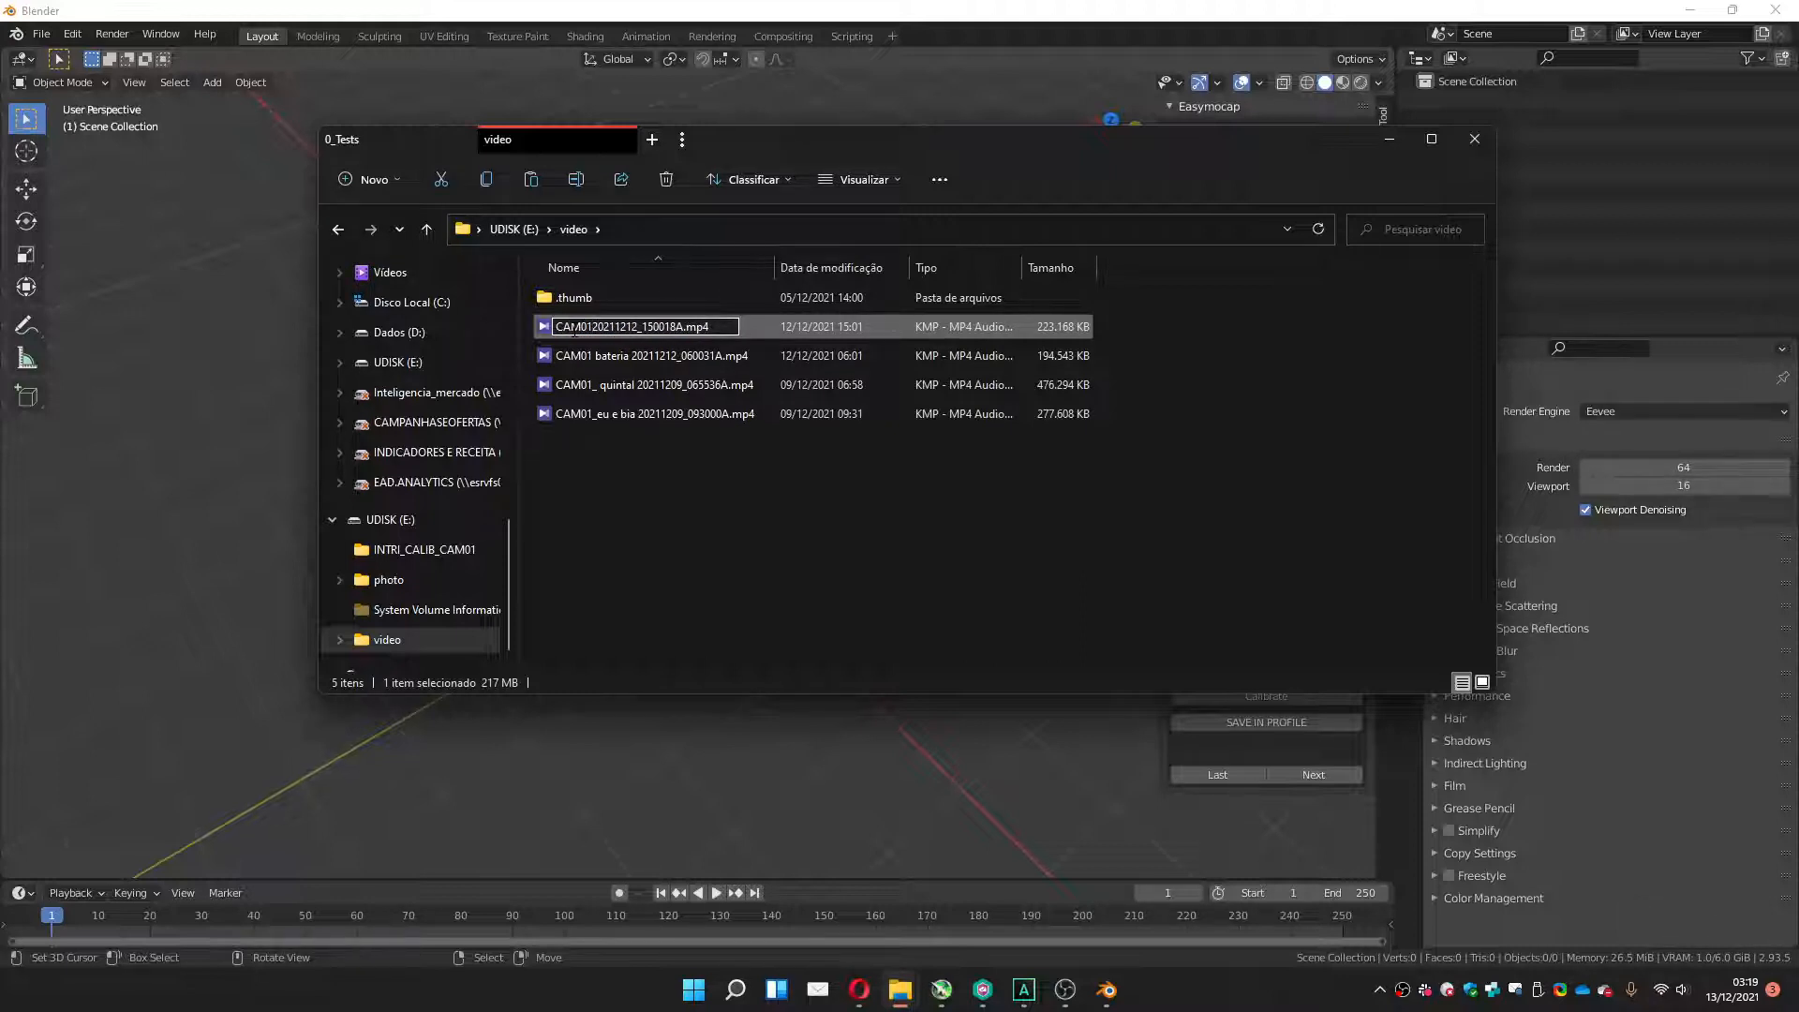
pyautogui.write('_')
pyautogui.press('Return')
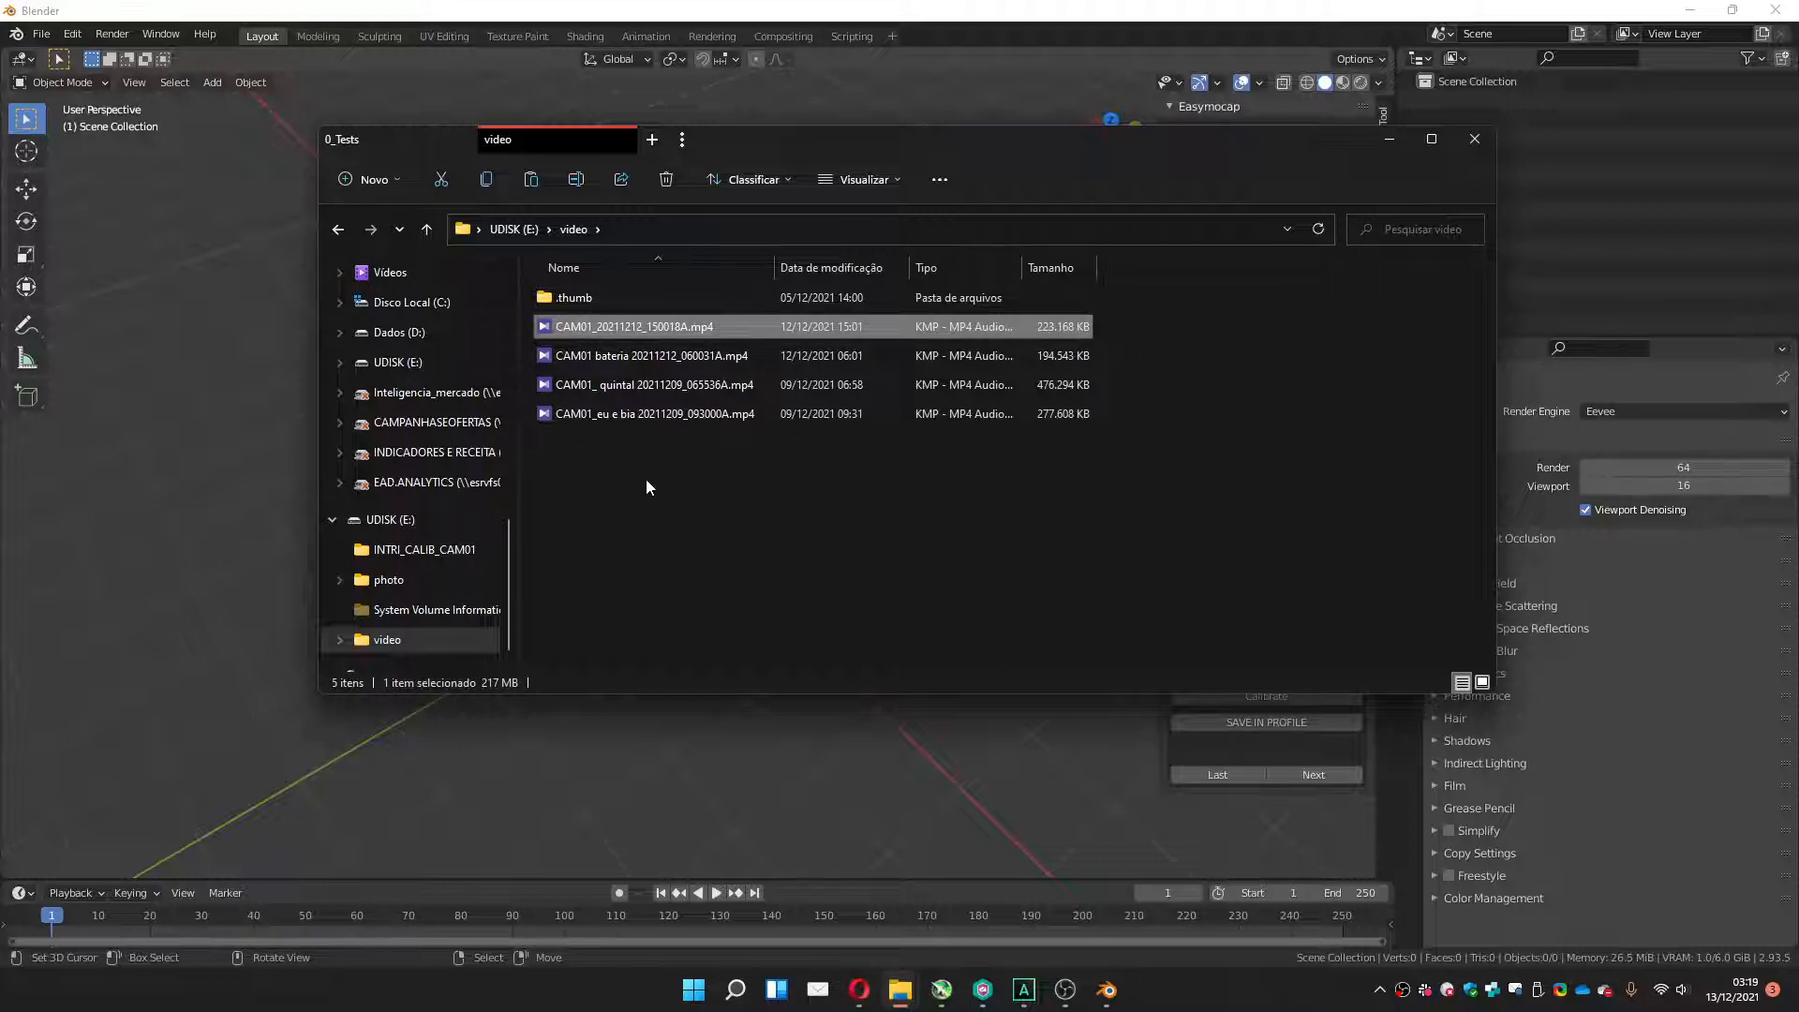
# Create a folder named "2021-12-12 sitting" in C:\MOCAP\VIDEOS and paste the copied CAM01 video into it.
pyautogui.click(407, 150)
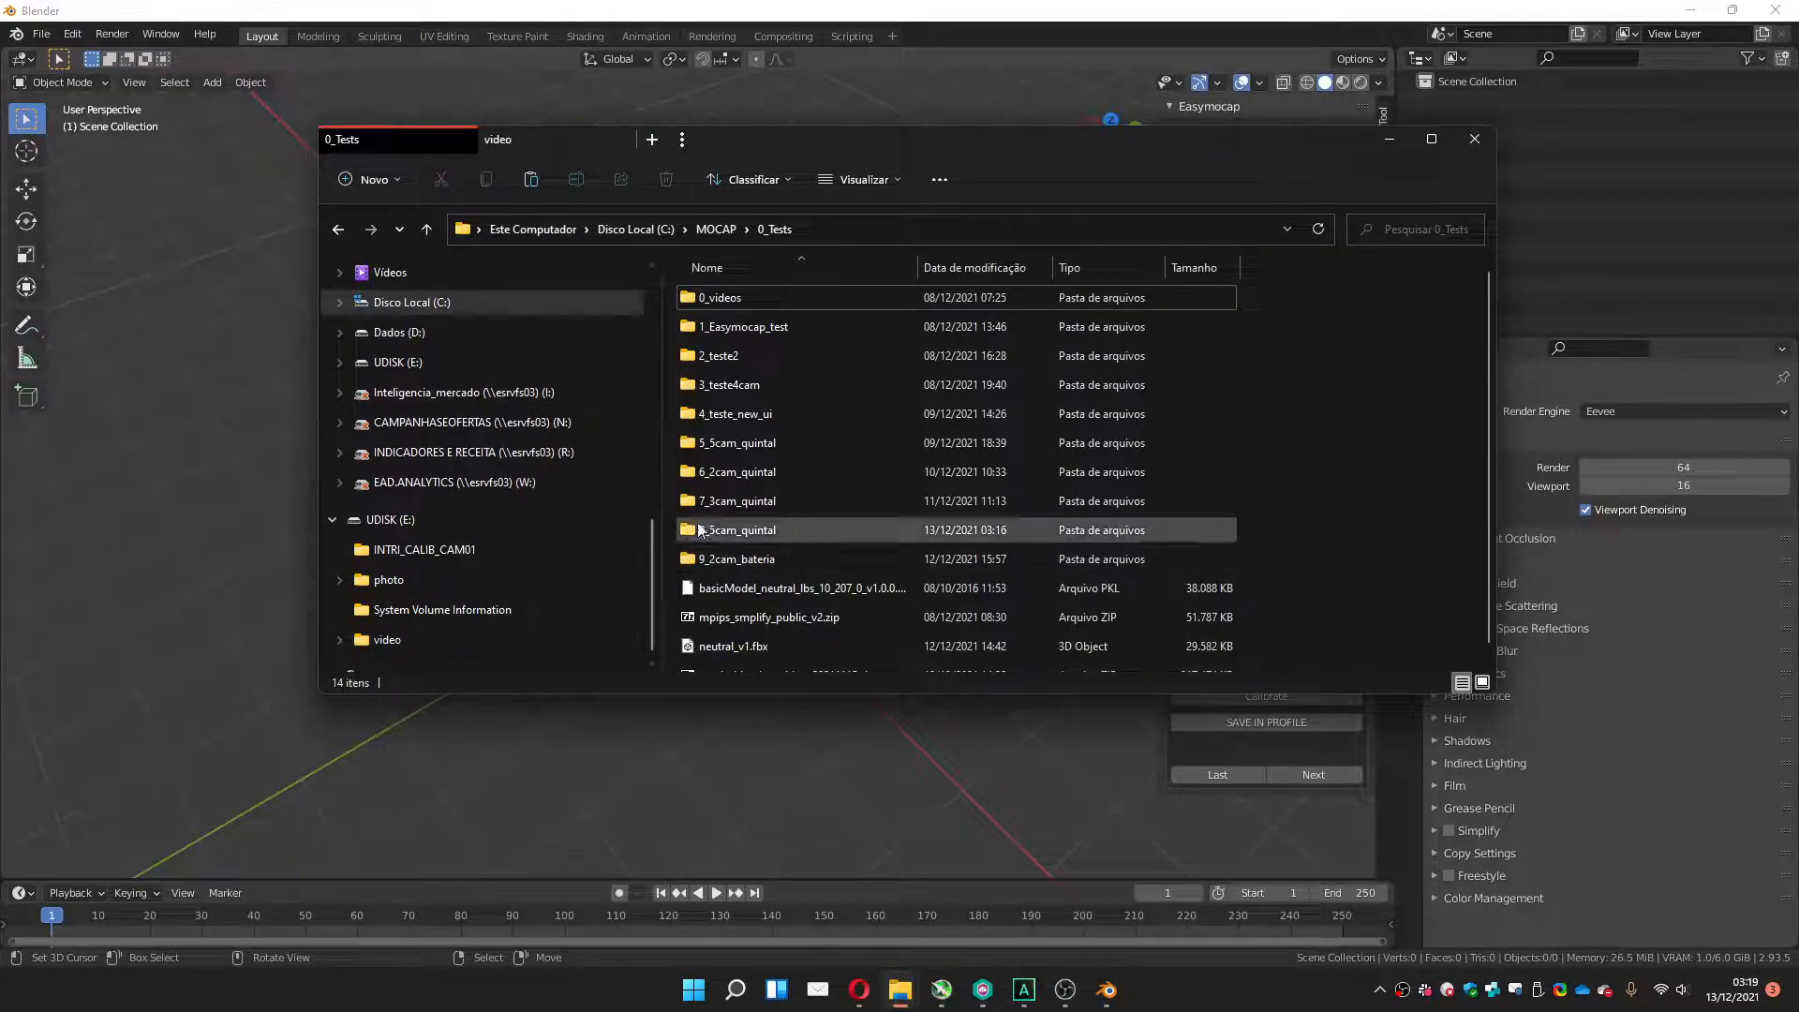
pyautogui.click(716, 229)
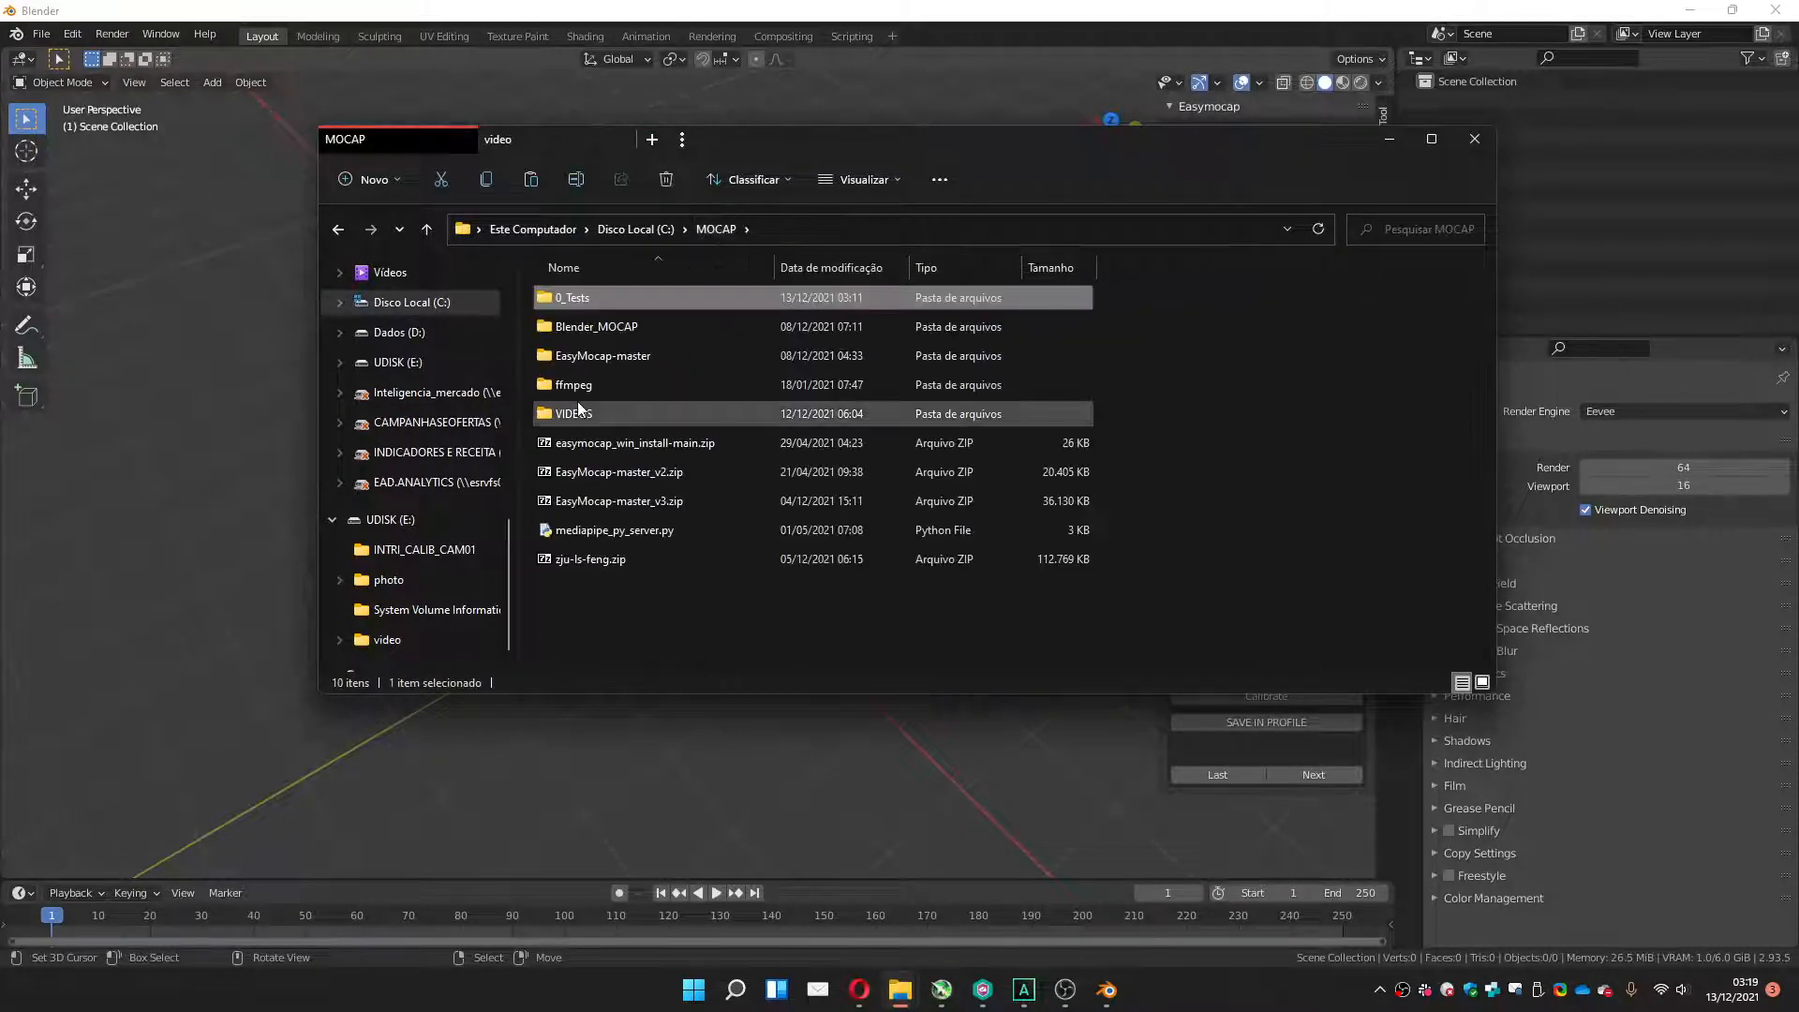
pyautogui.doubleClick(575, 414)
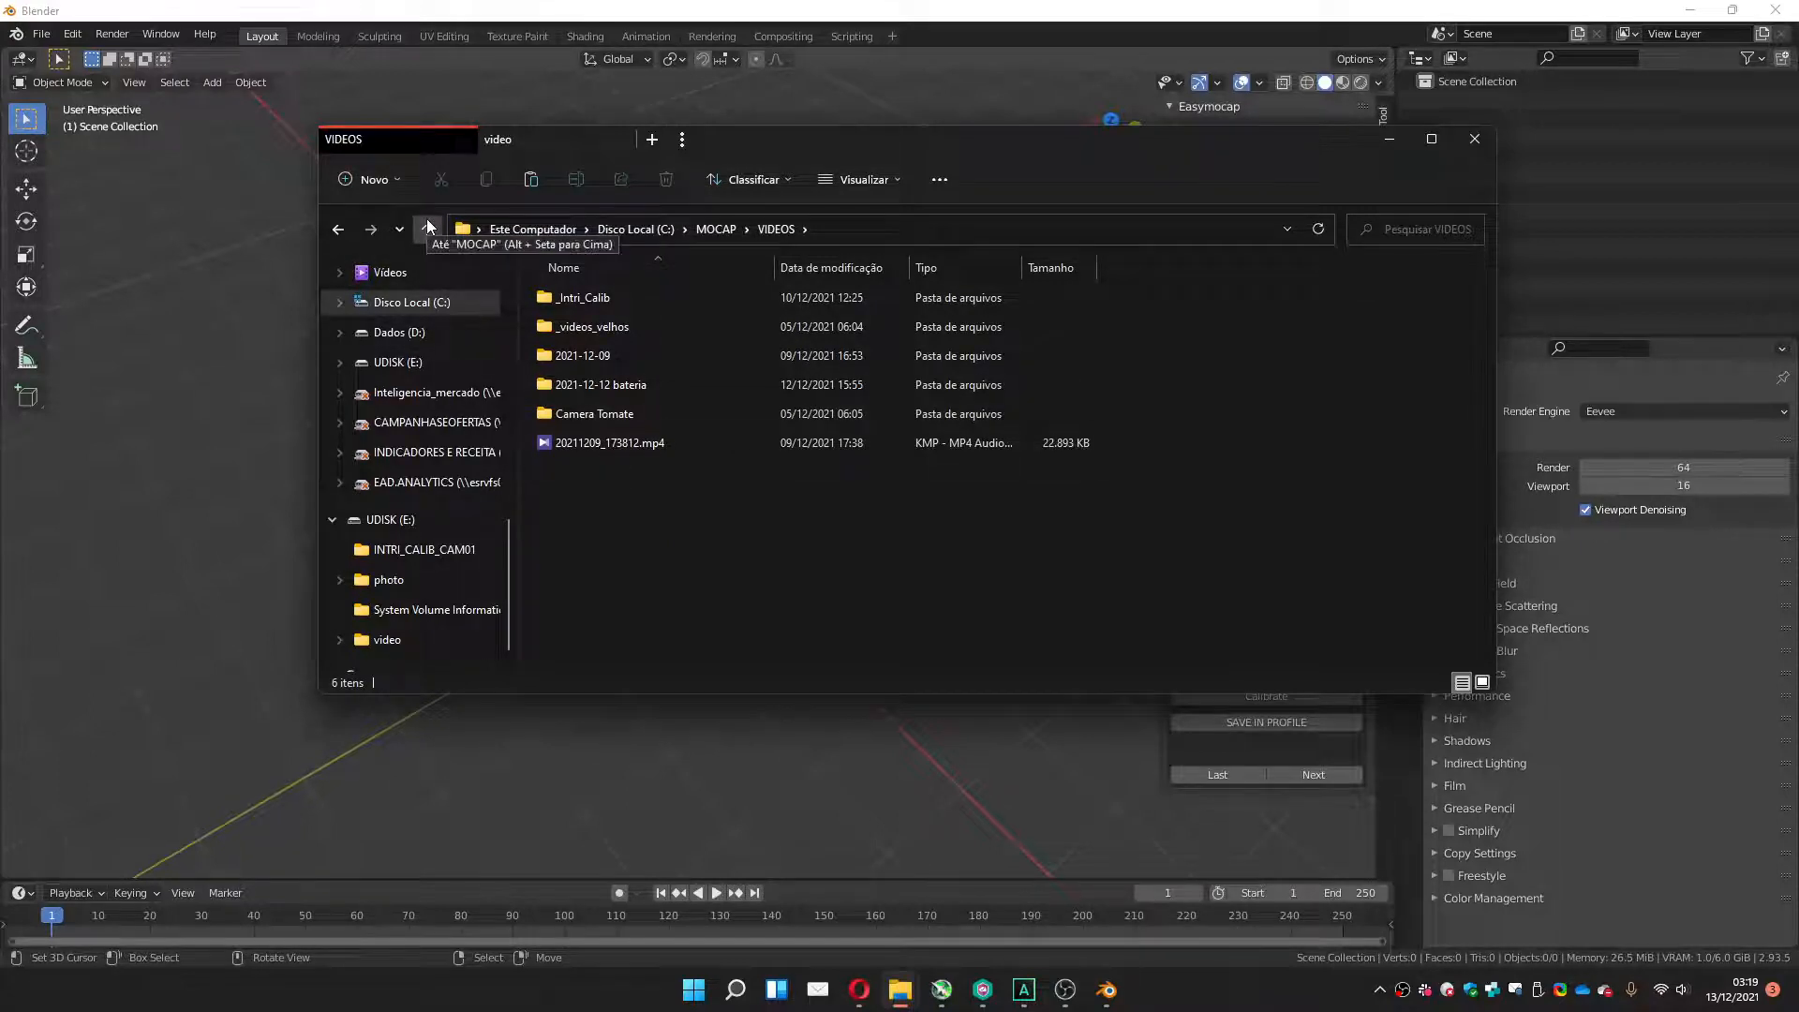
pyautogui.click(376, 183)
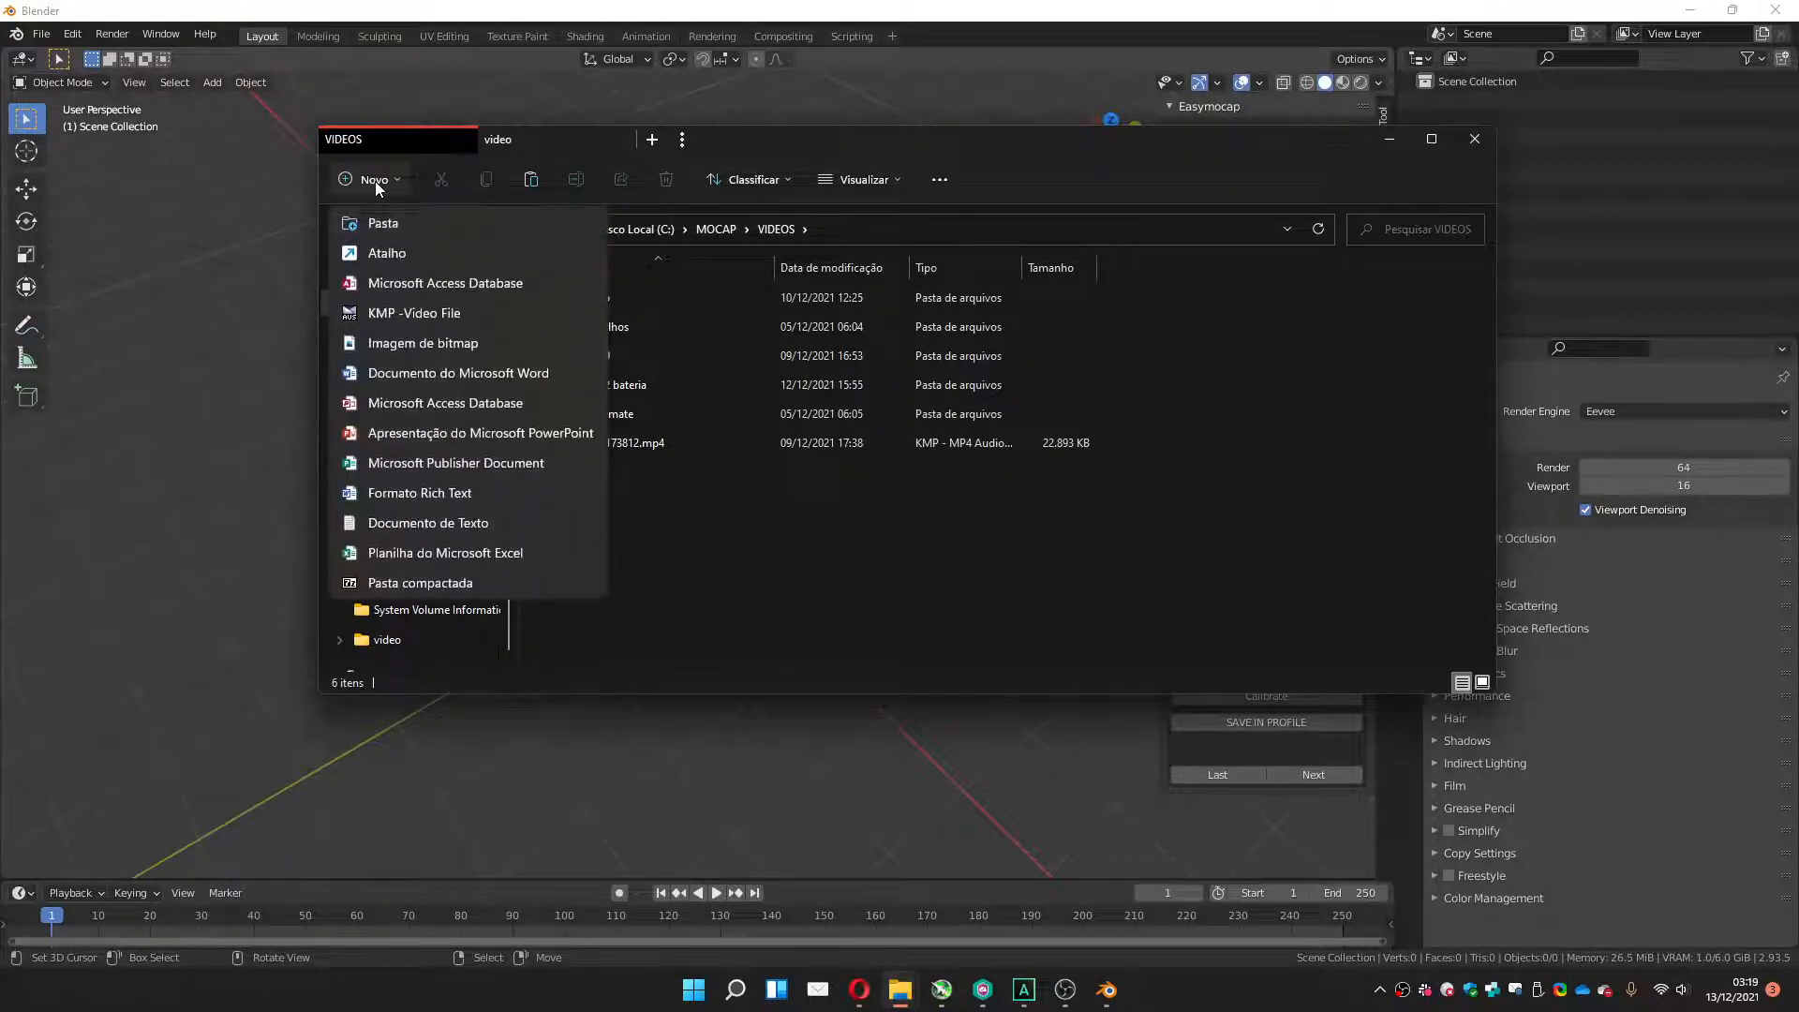
pyautogui.click(380, 215)
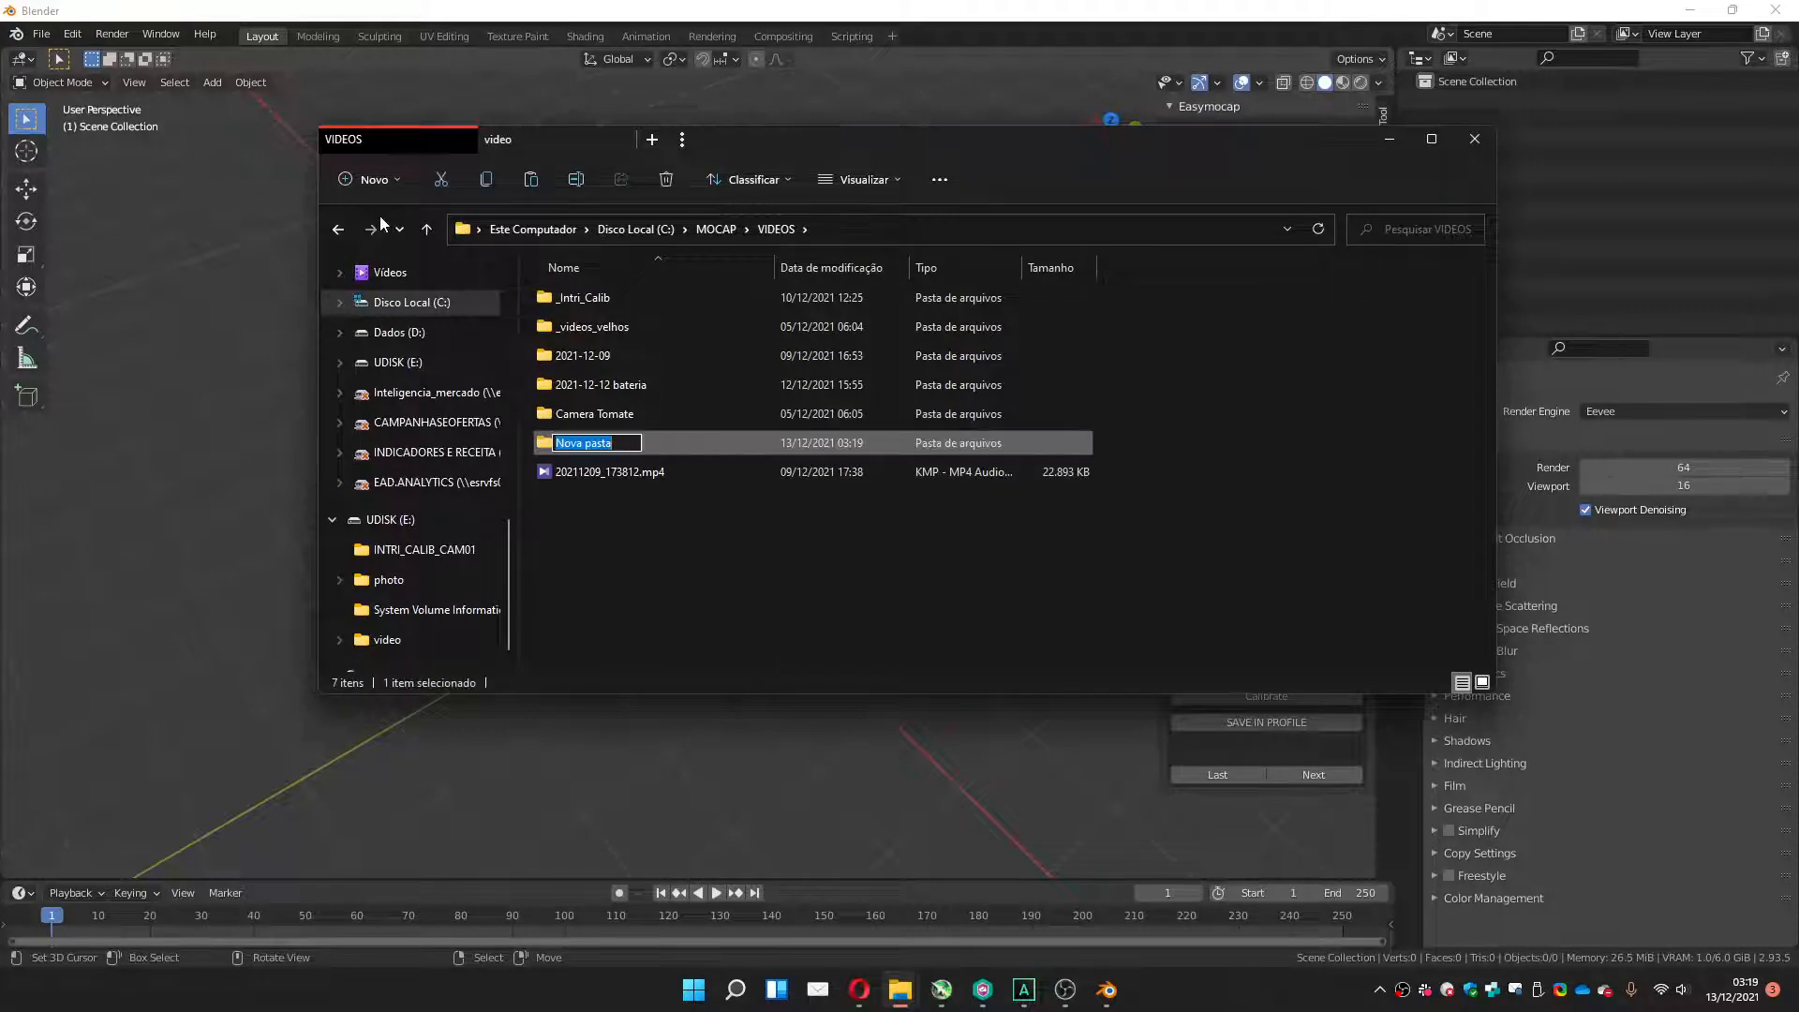
pyautogui.write('2021-')
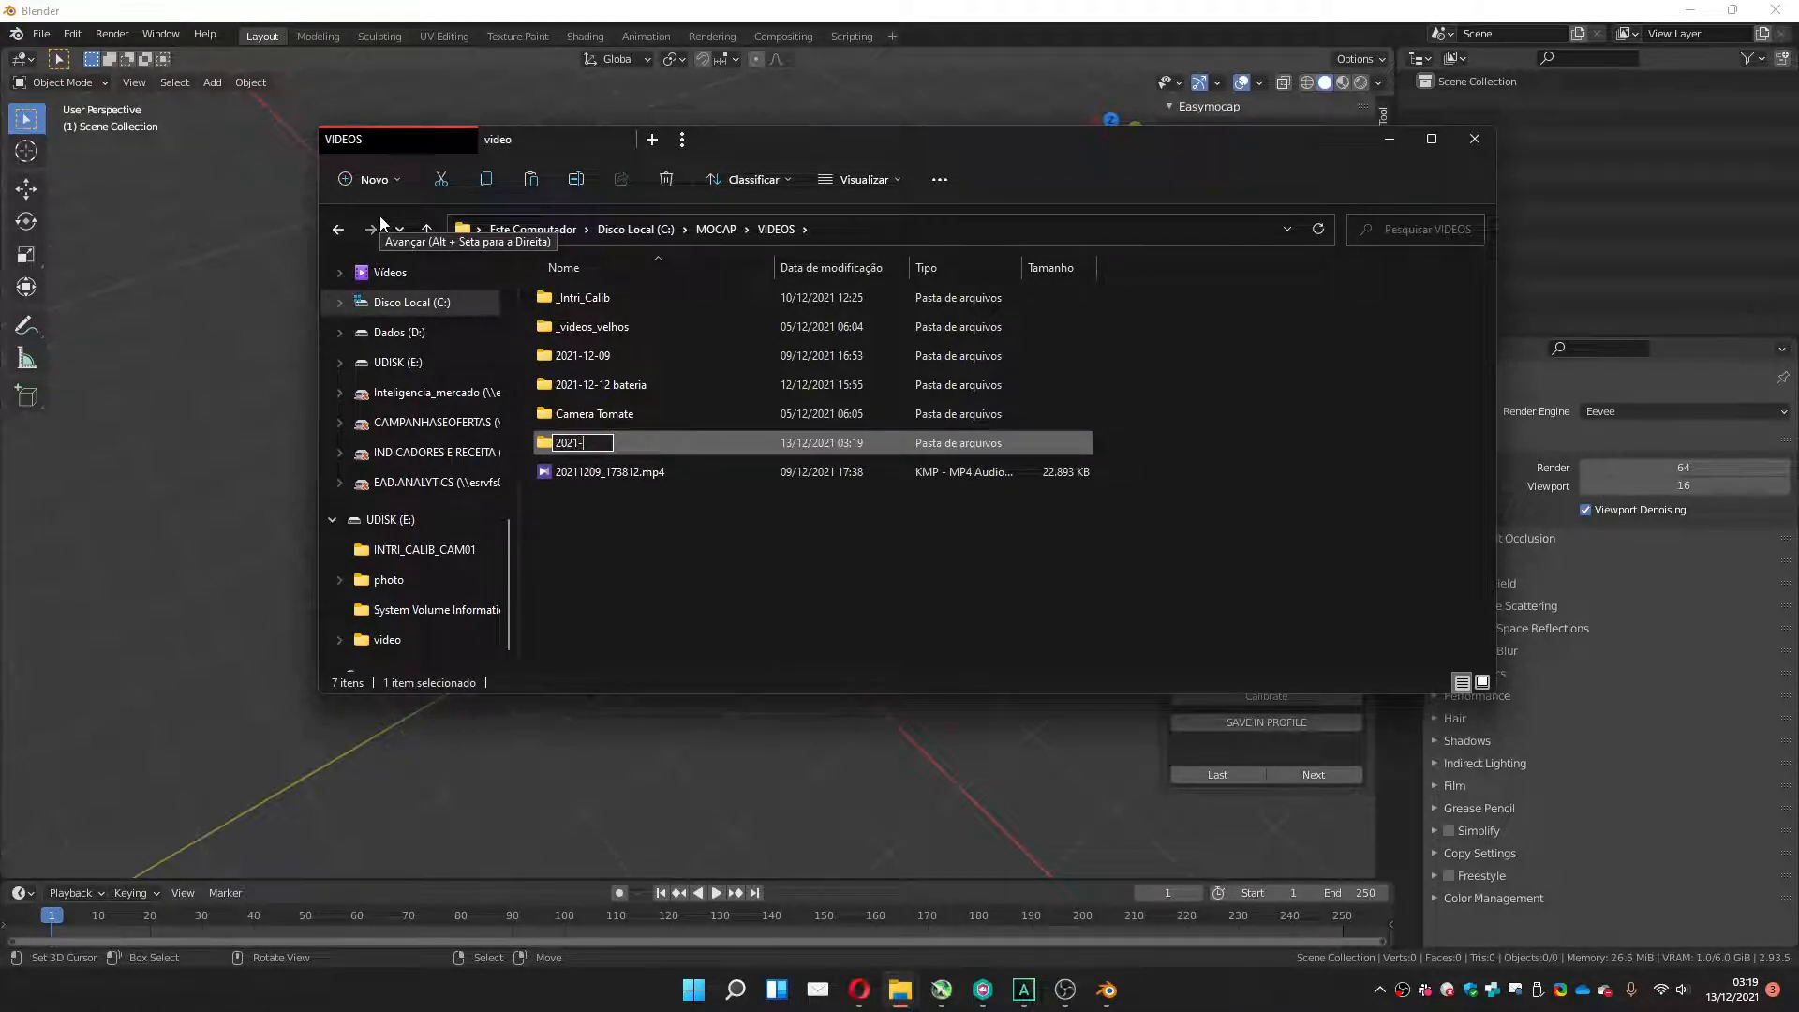
pyautogui.write('12-12 sitting')
pyautogui.press('Return')
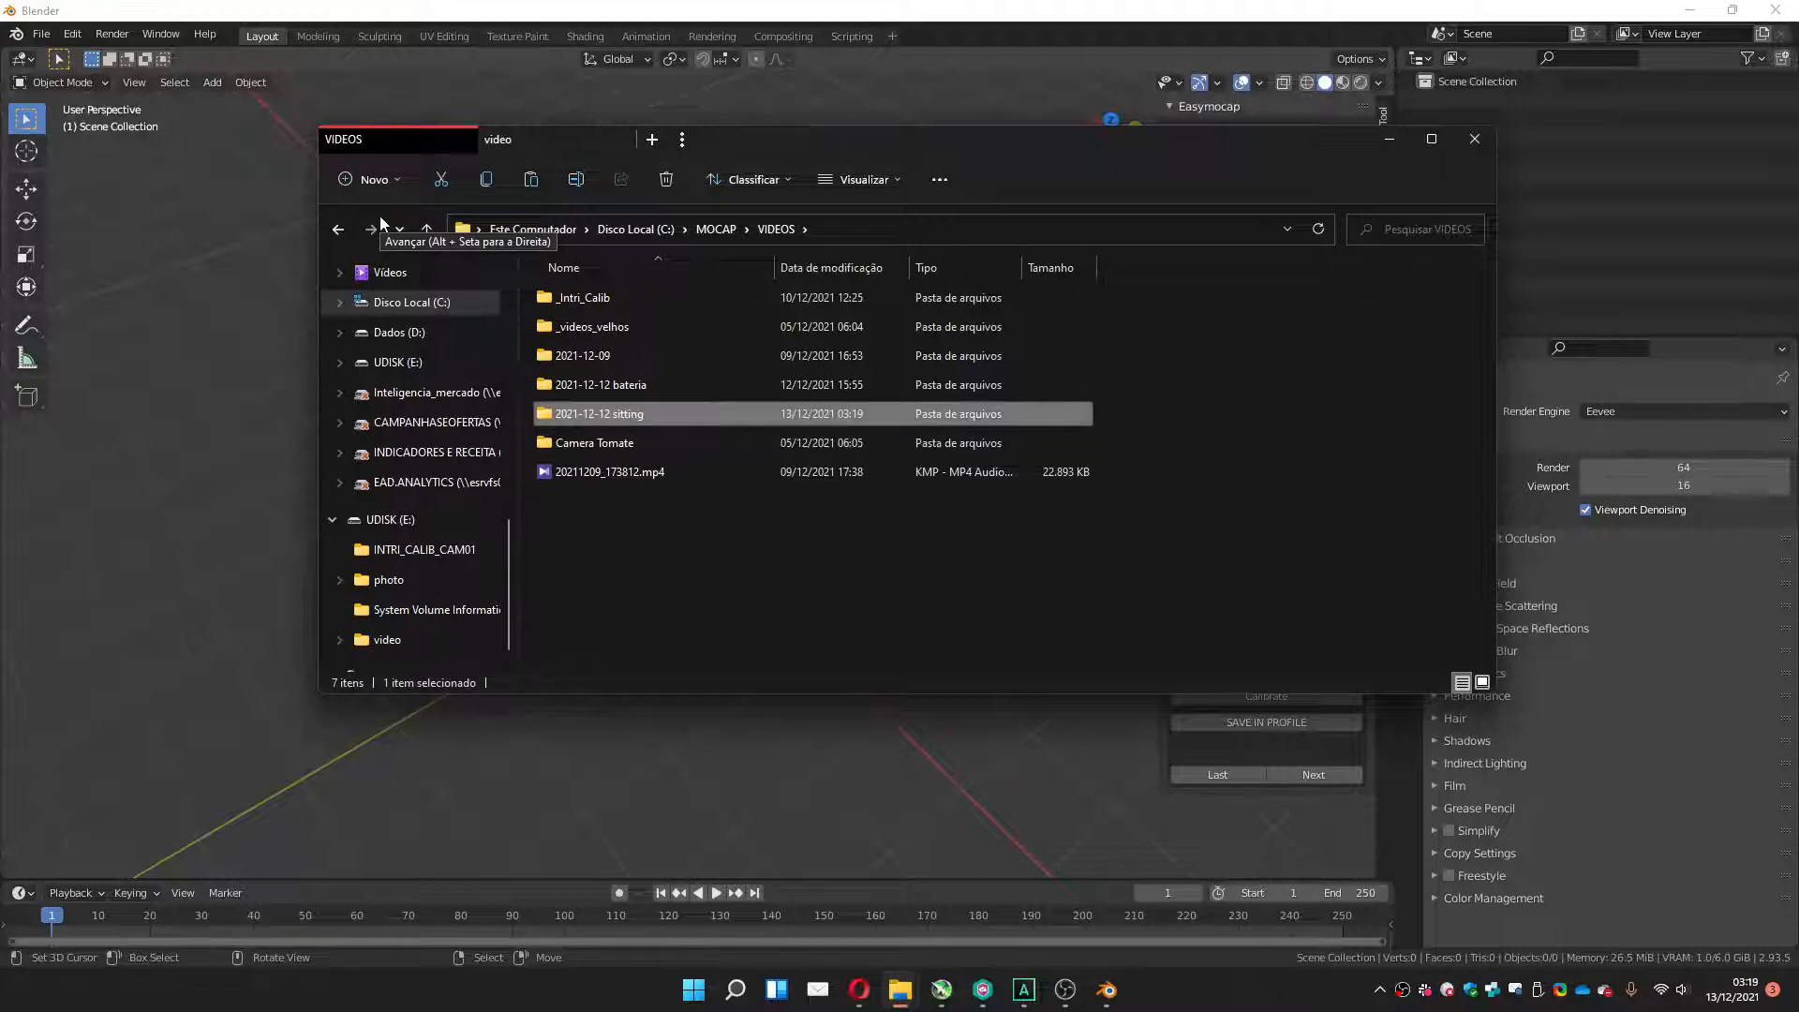
pyautogui.press('Return')
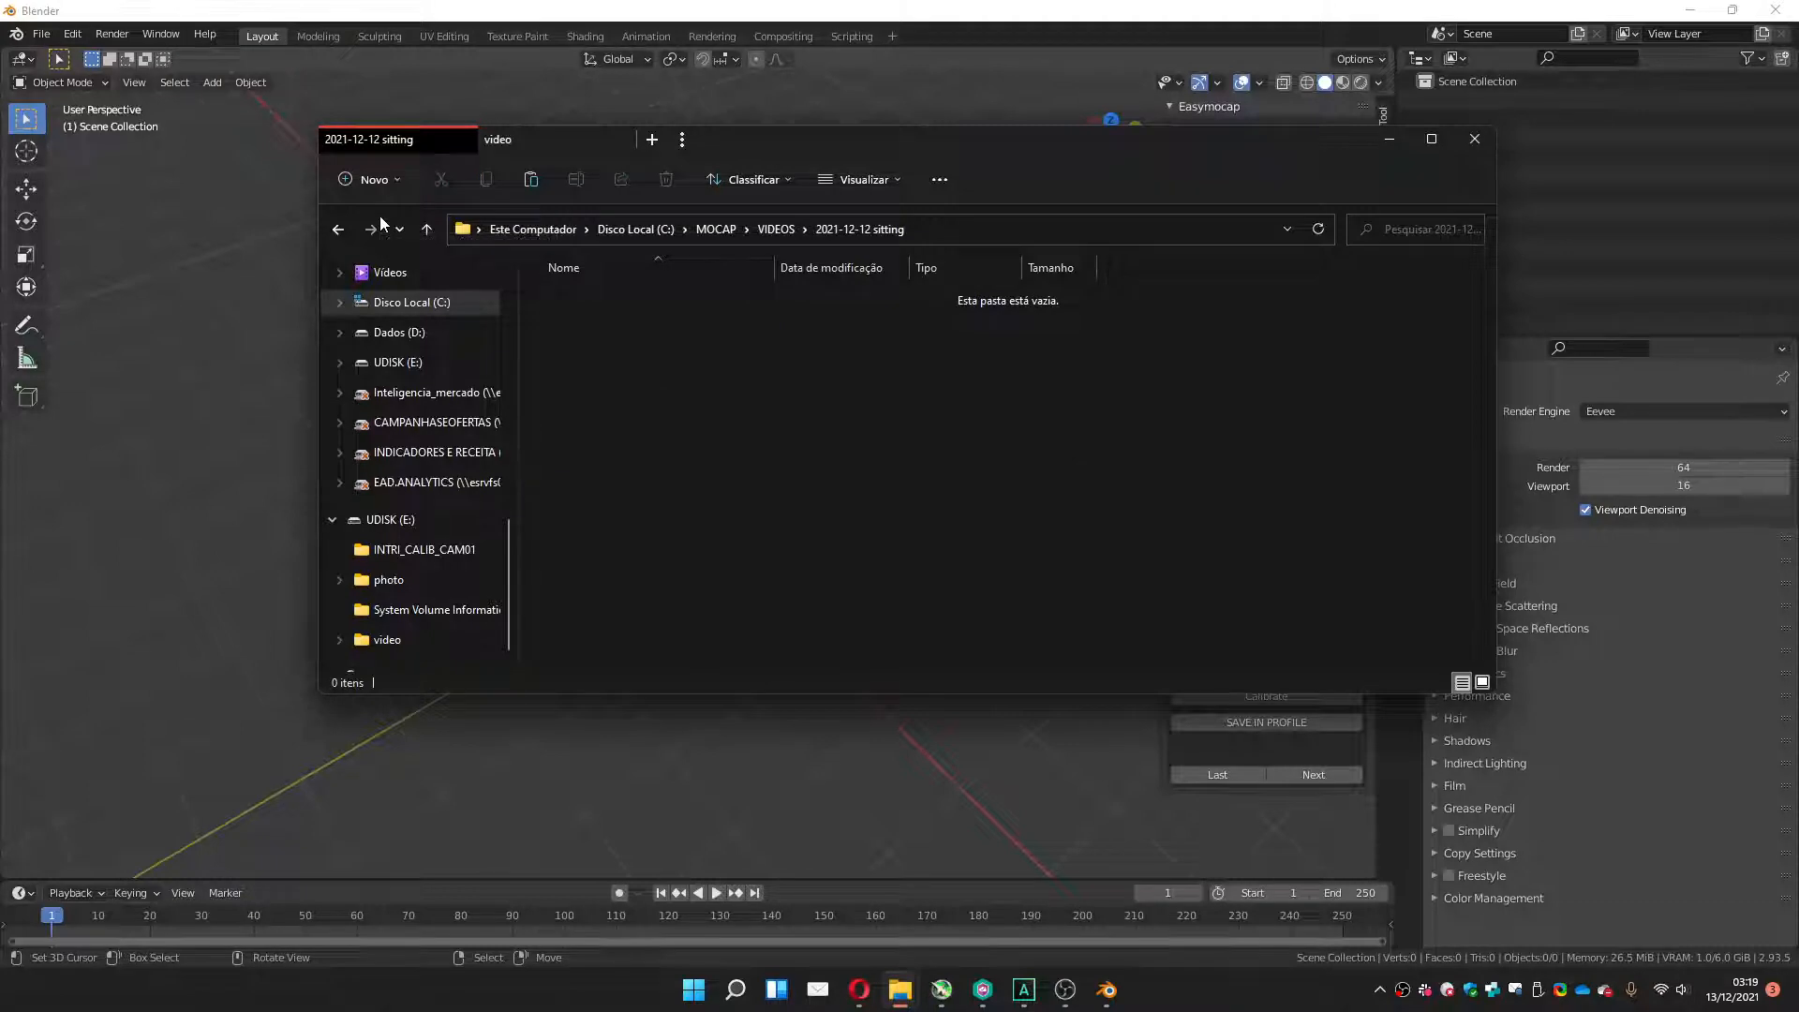
pyautogui.hotkey('ctrl', 'v')
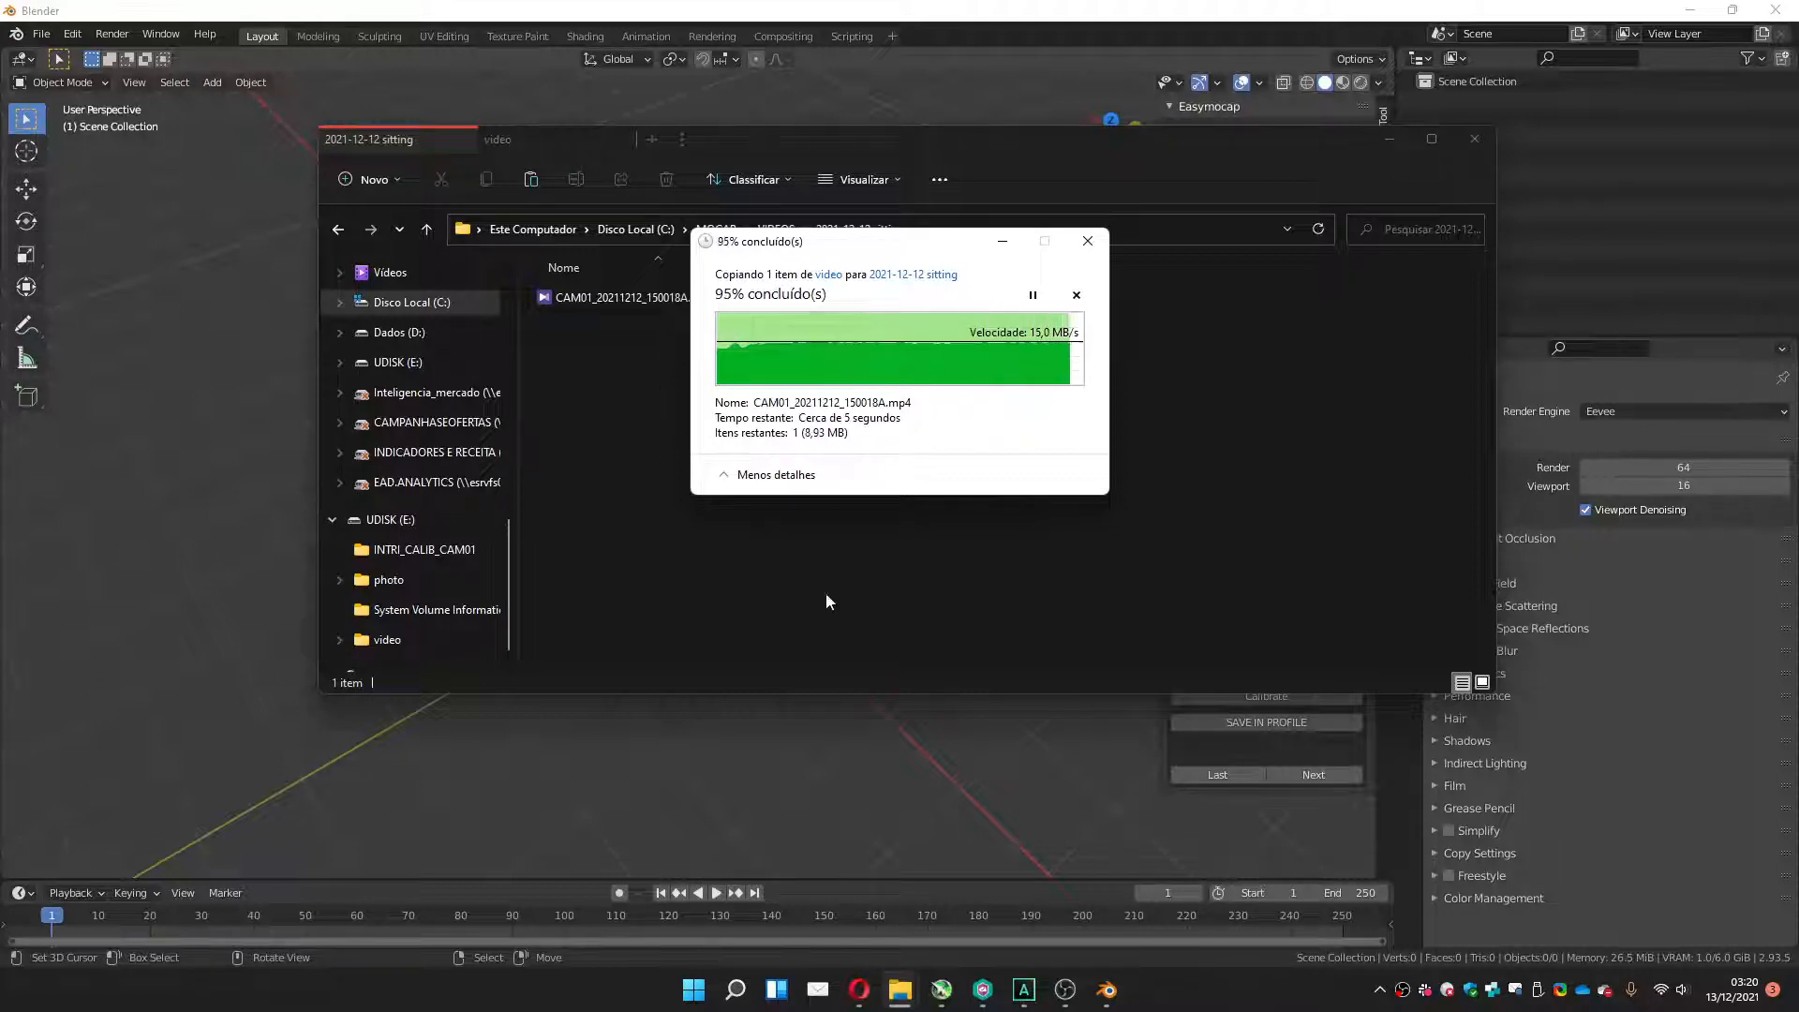
# Move the video folder view to the Dados (D:) drive, minimize File Explorer, and eject UDISK (E:).
pyautogui.click(534, 142)
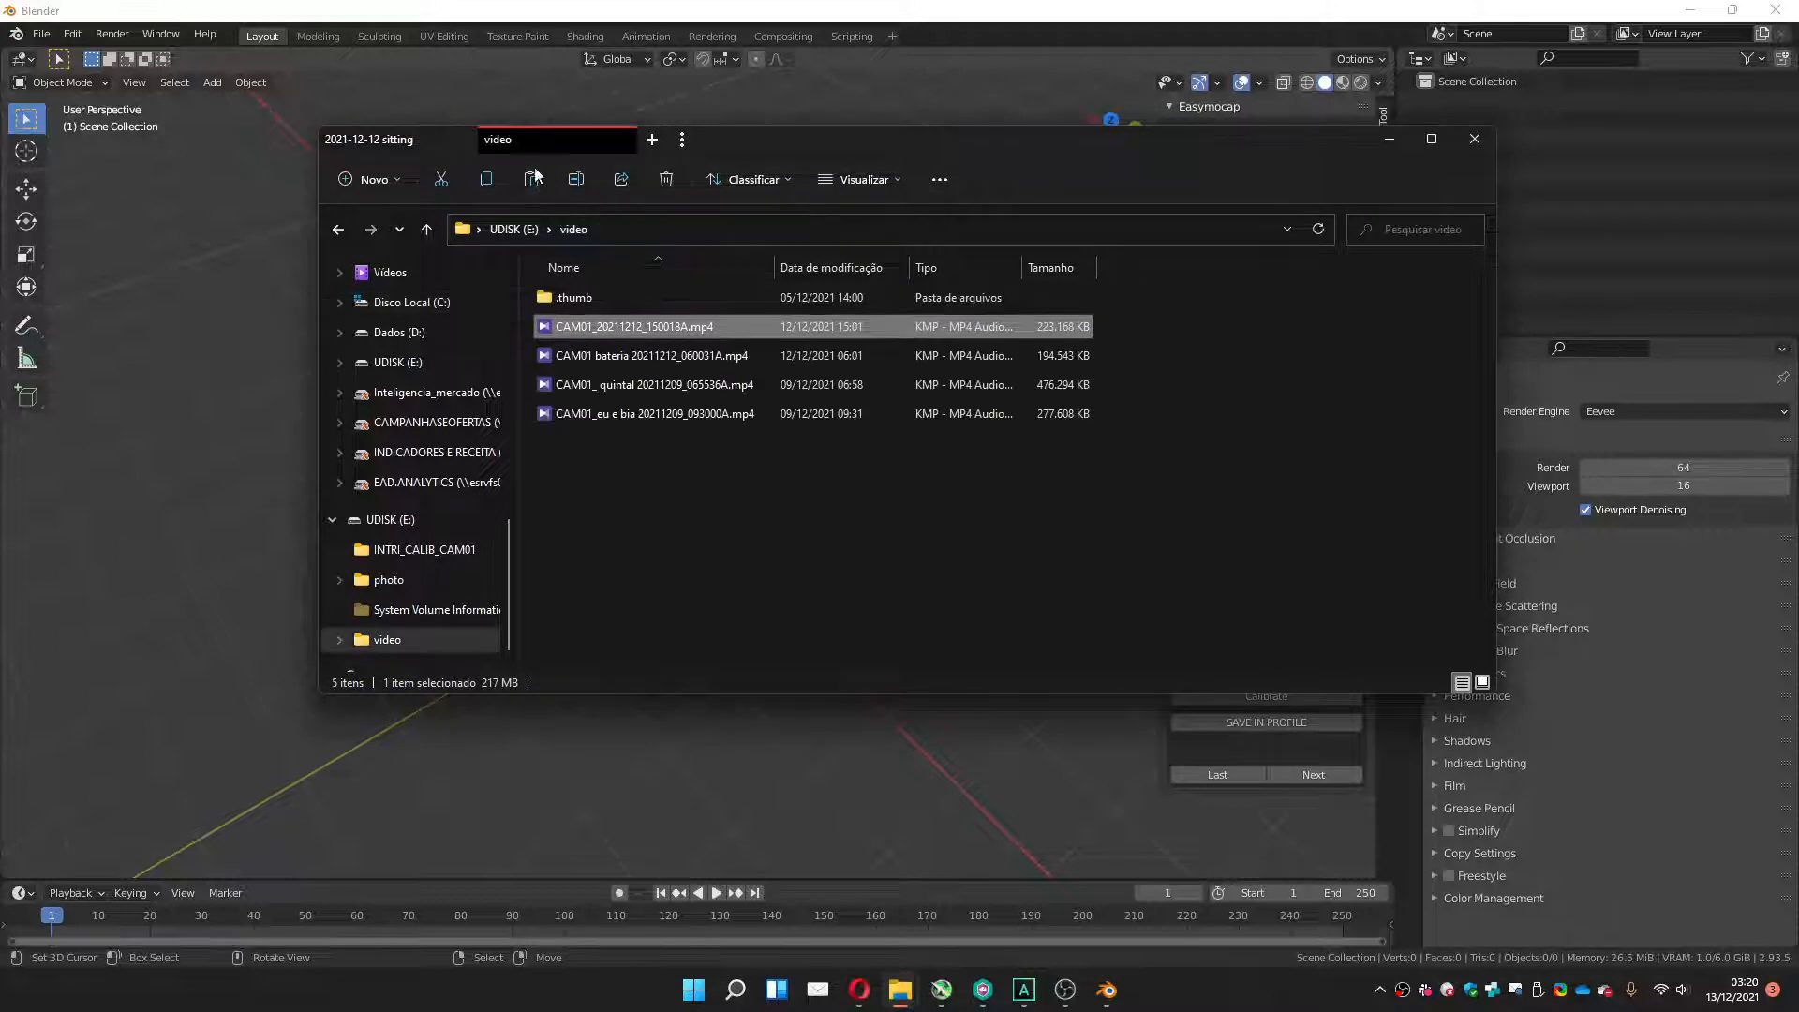
pyautogui.click(399, 333)
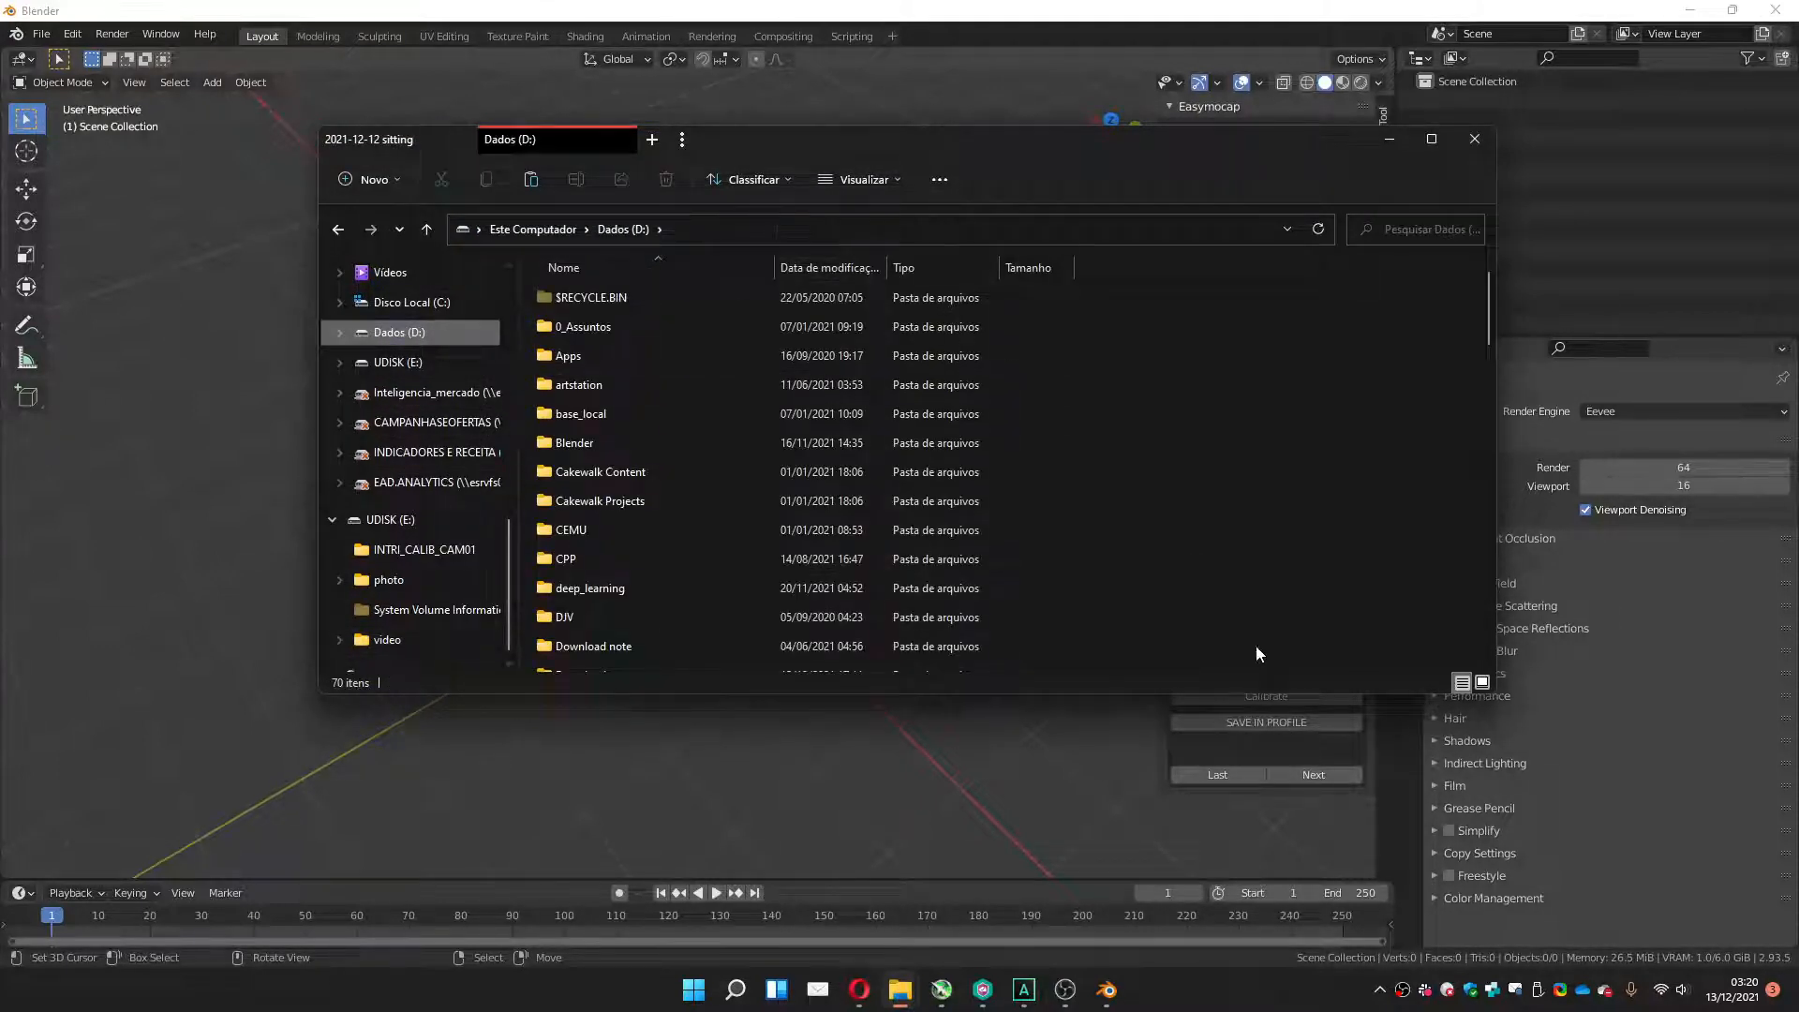
pyautogui.click(1385, 138)
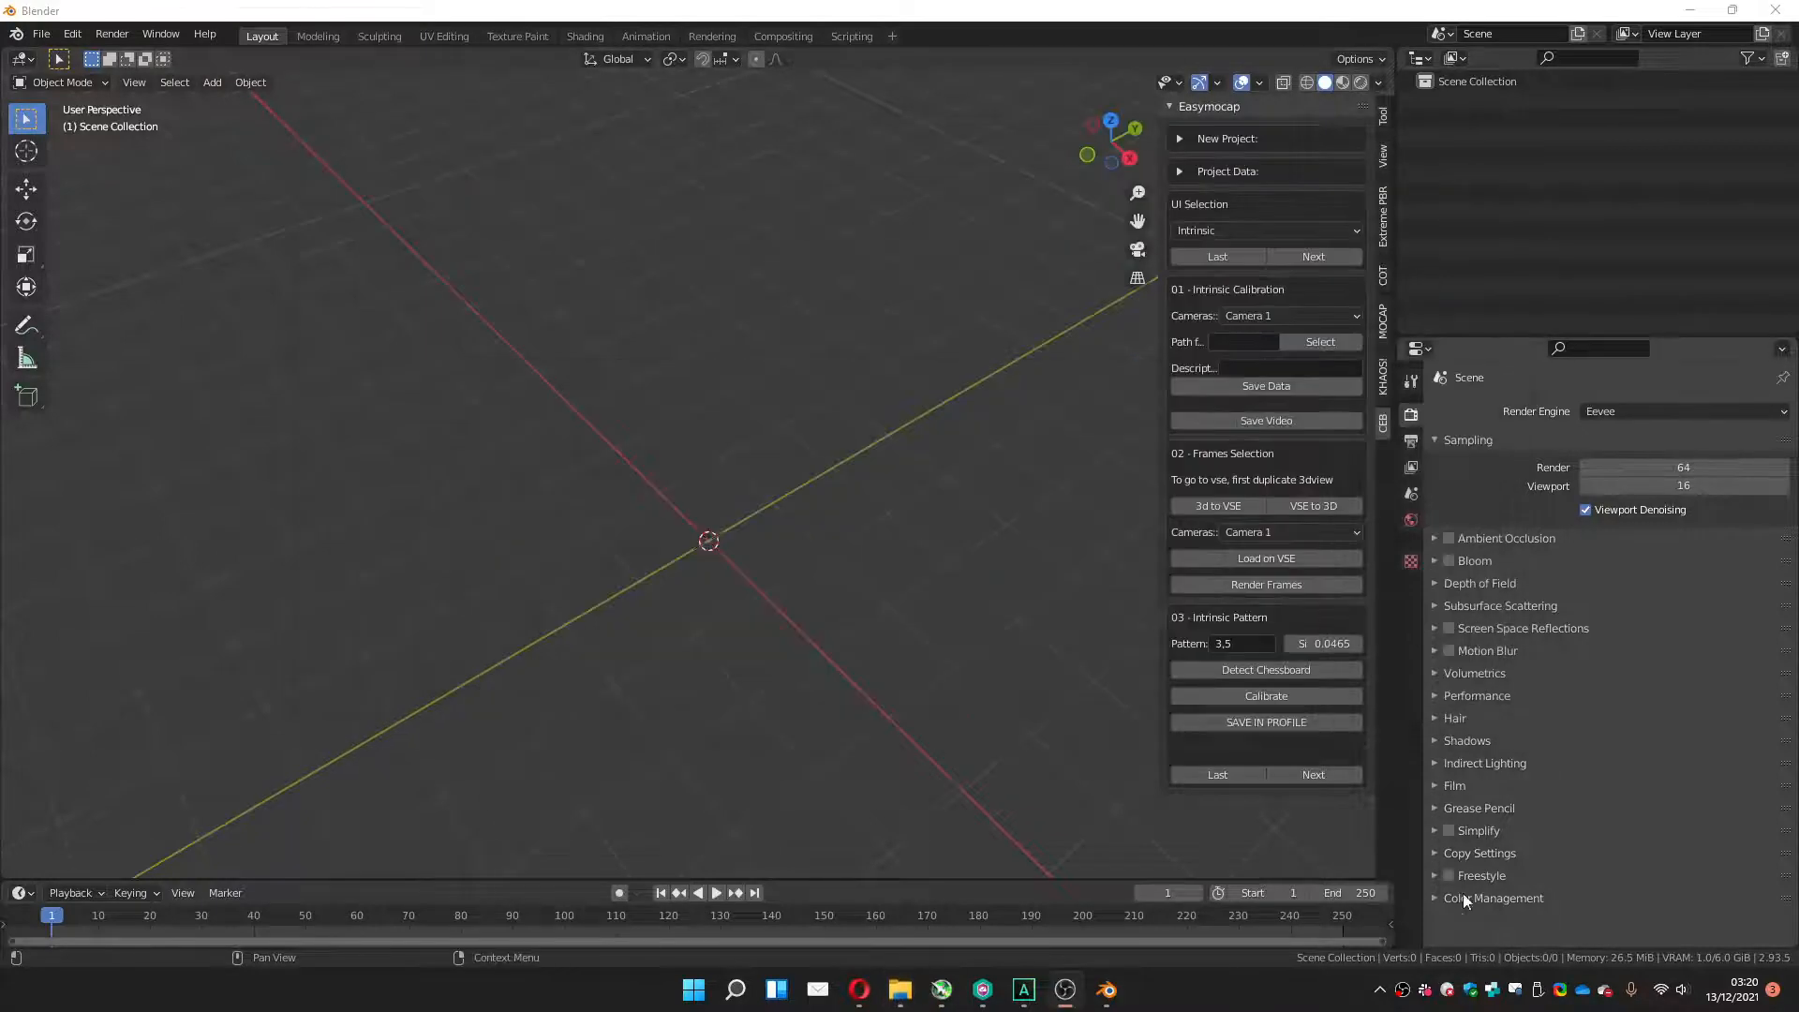
pyautogui.click(1537, 995)
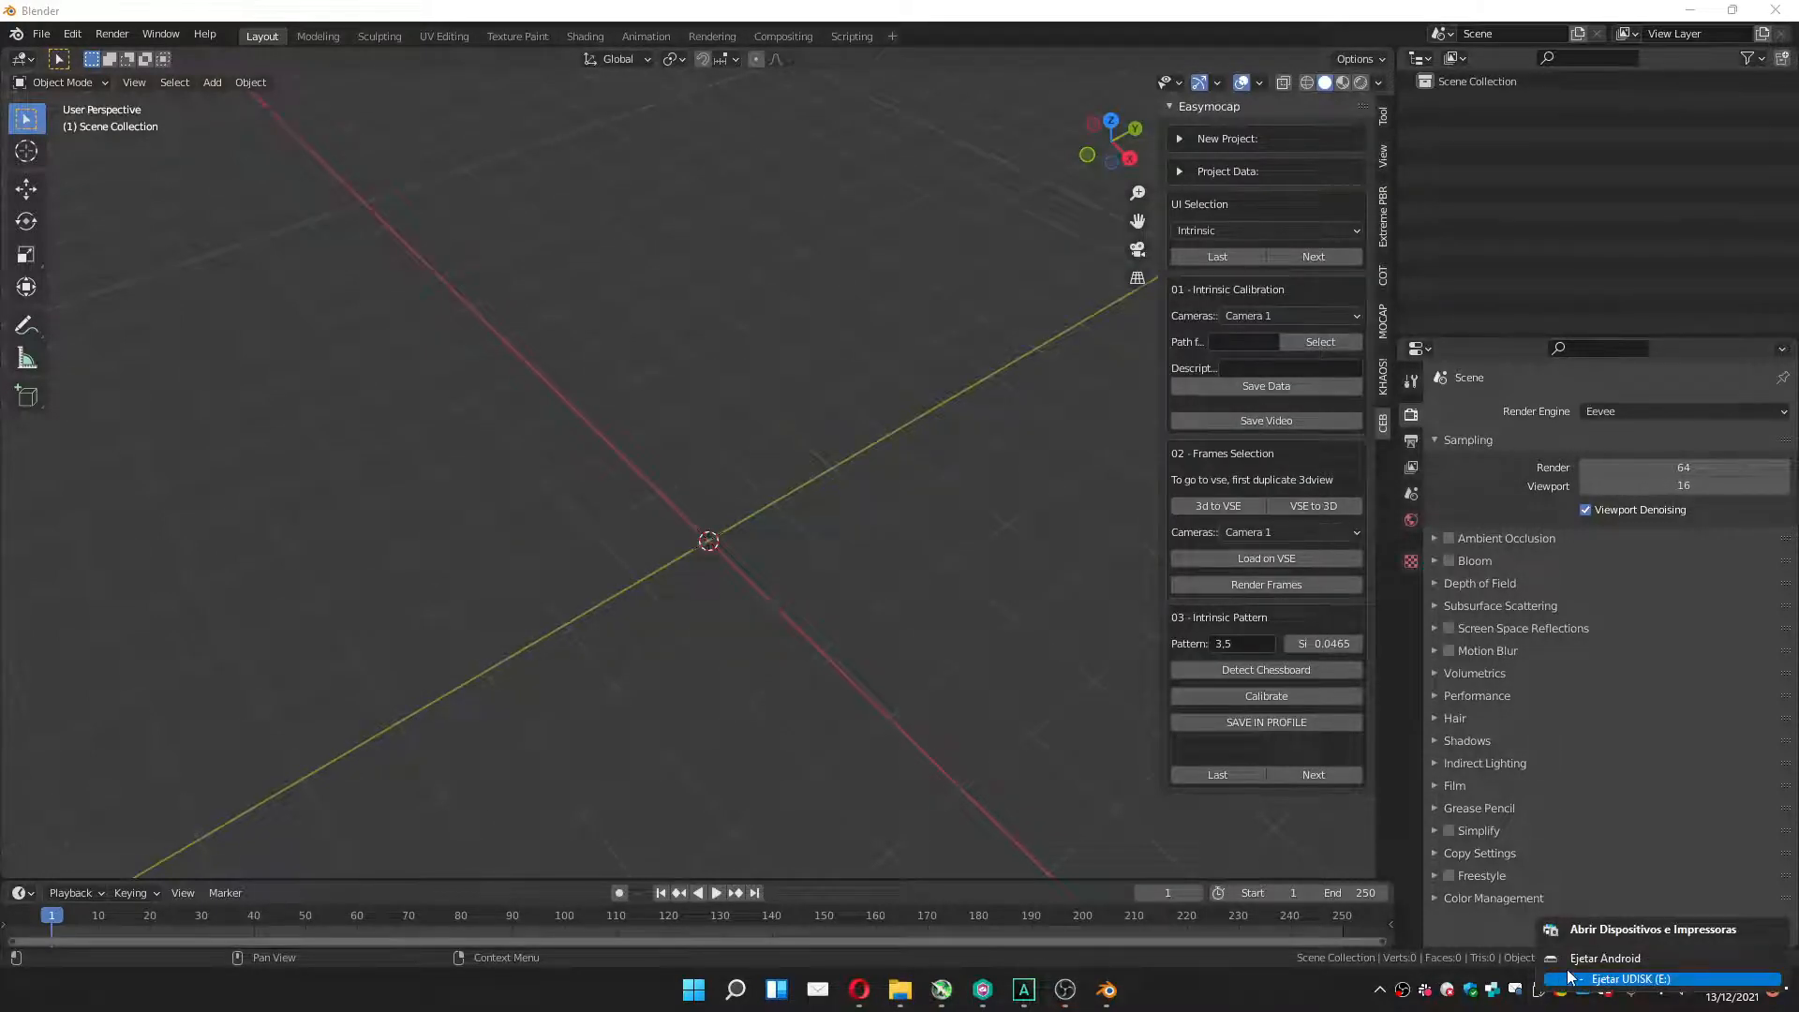
pyautogui.click(1567, 980)
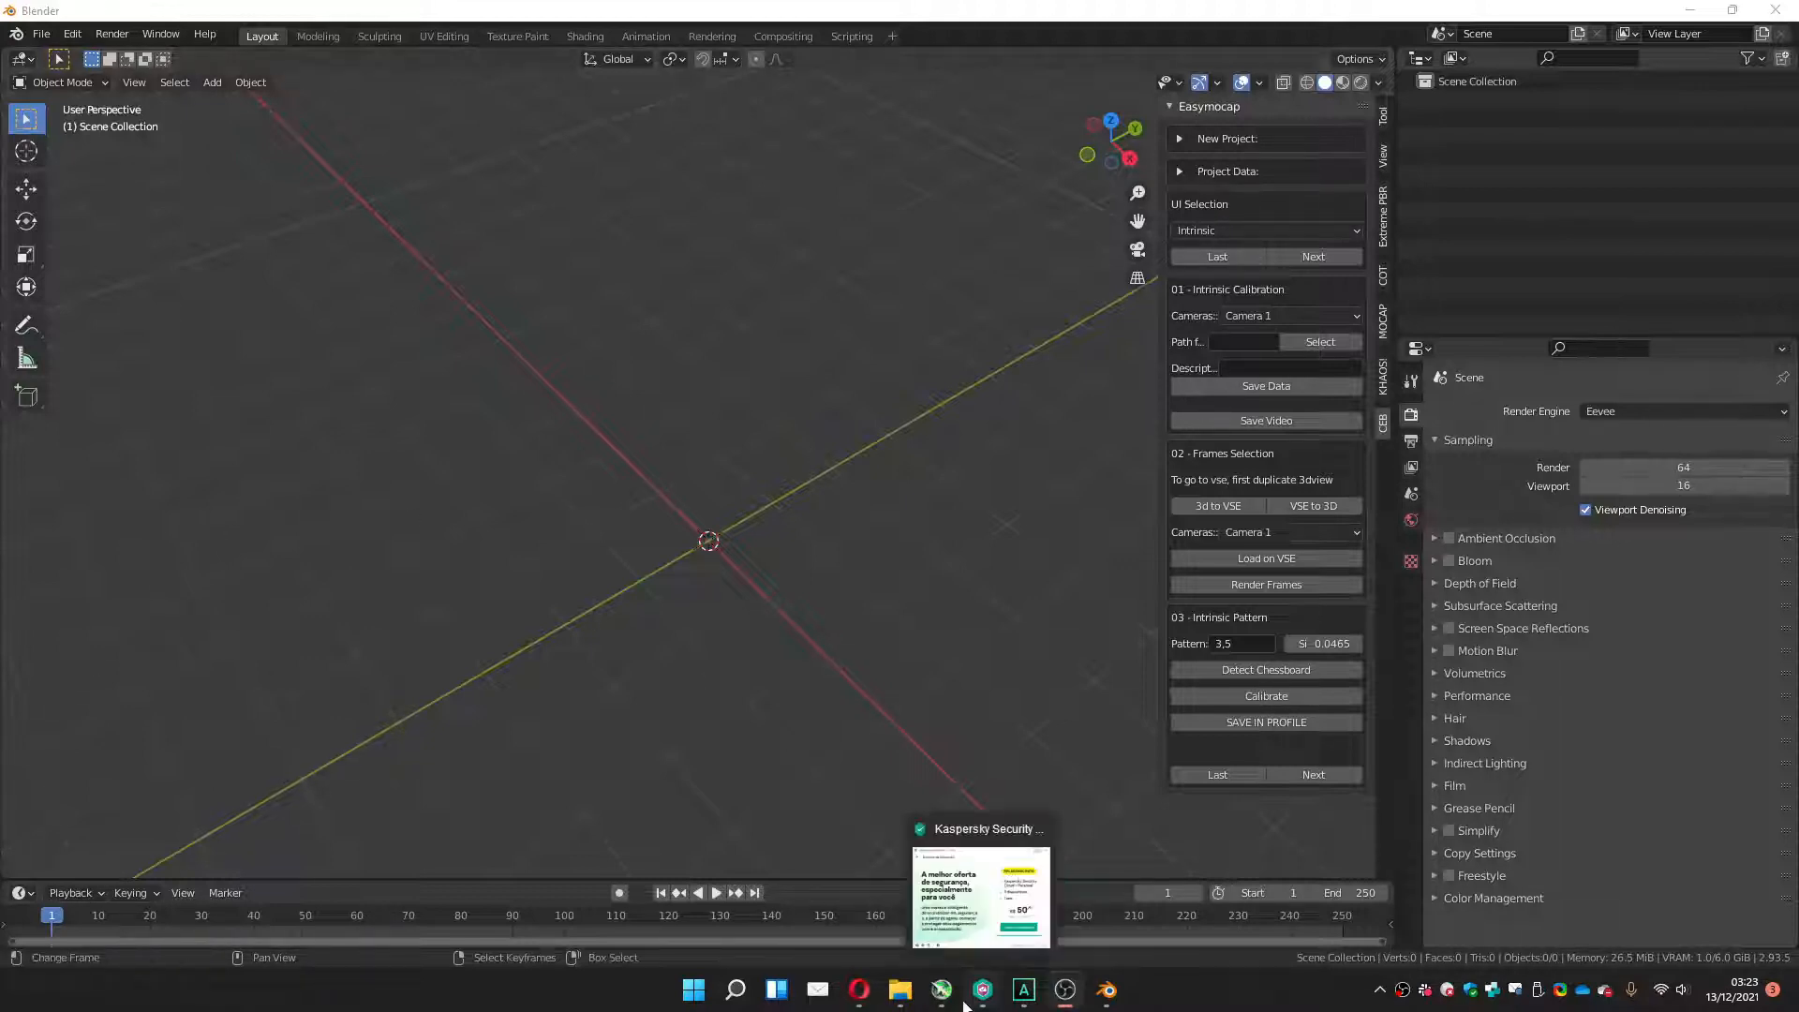
# Bring File Explorer back and open the video folder on the second camera's UDISK (E:) drive.
pyautogui.moveTo(900, 968)
pyautogui.moveTo(894, 999)
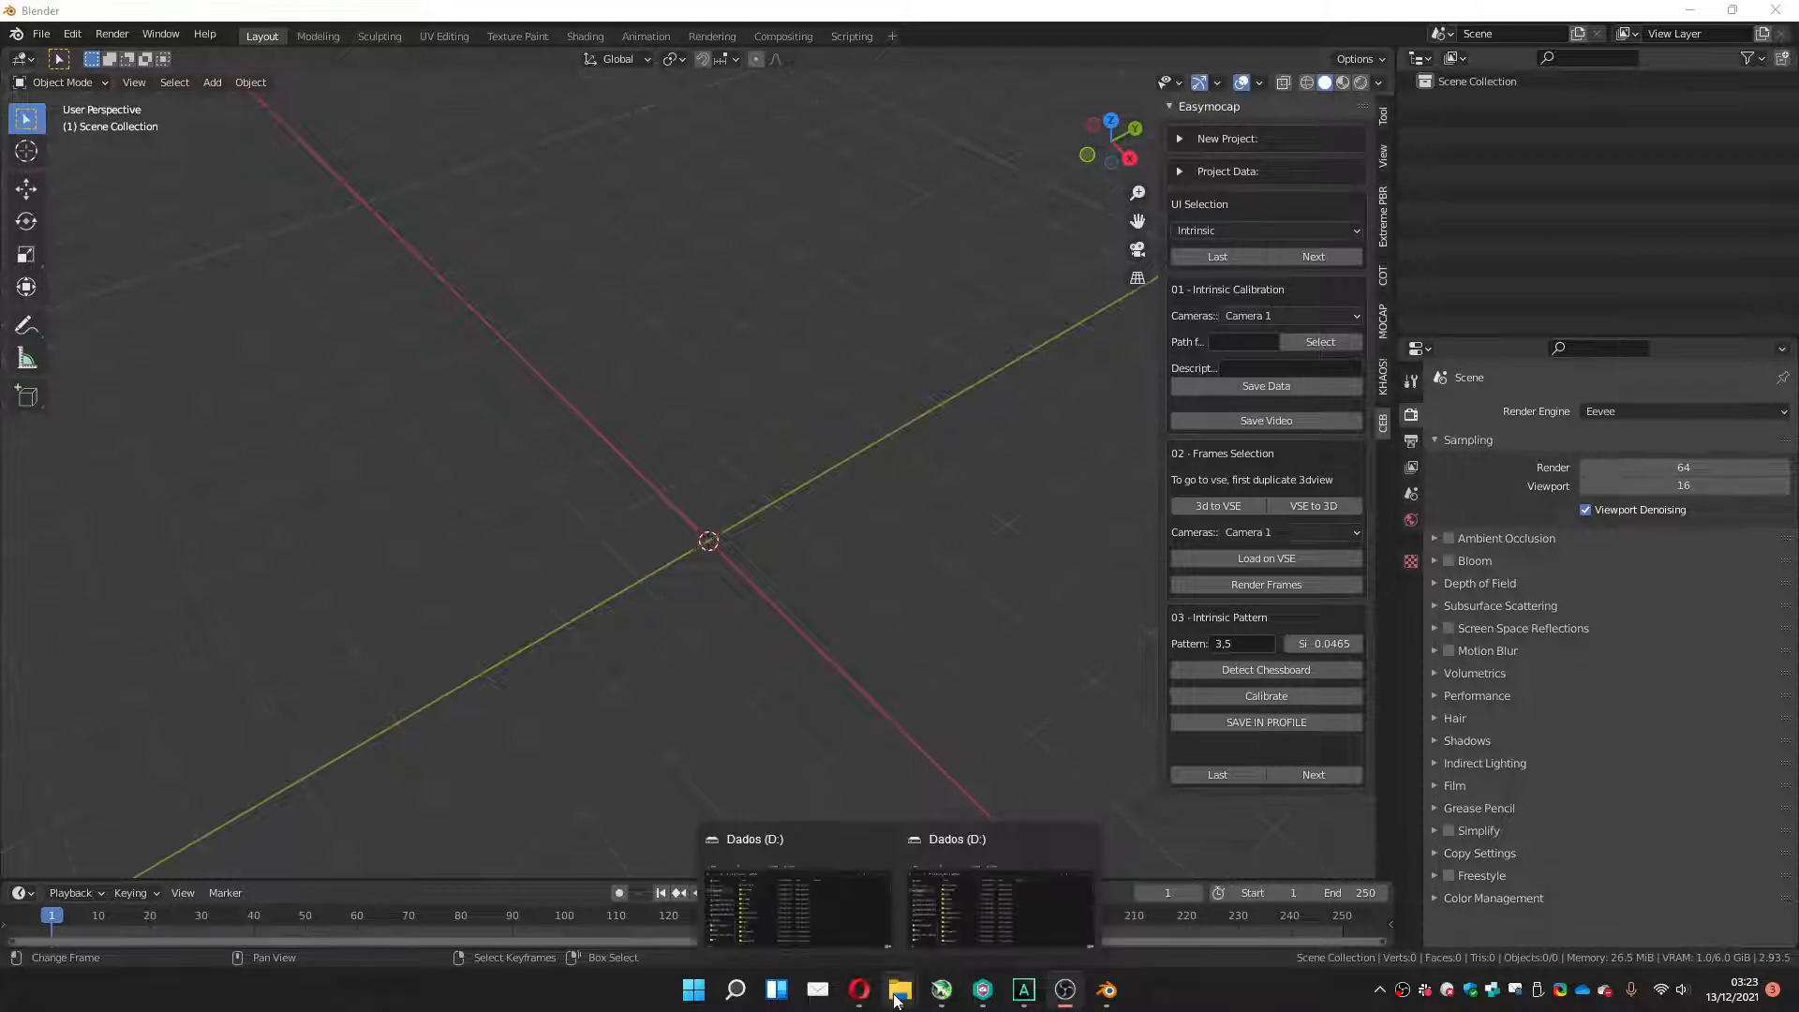
pyautogui.click(947, 925)
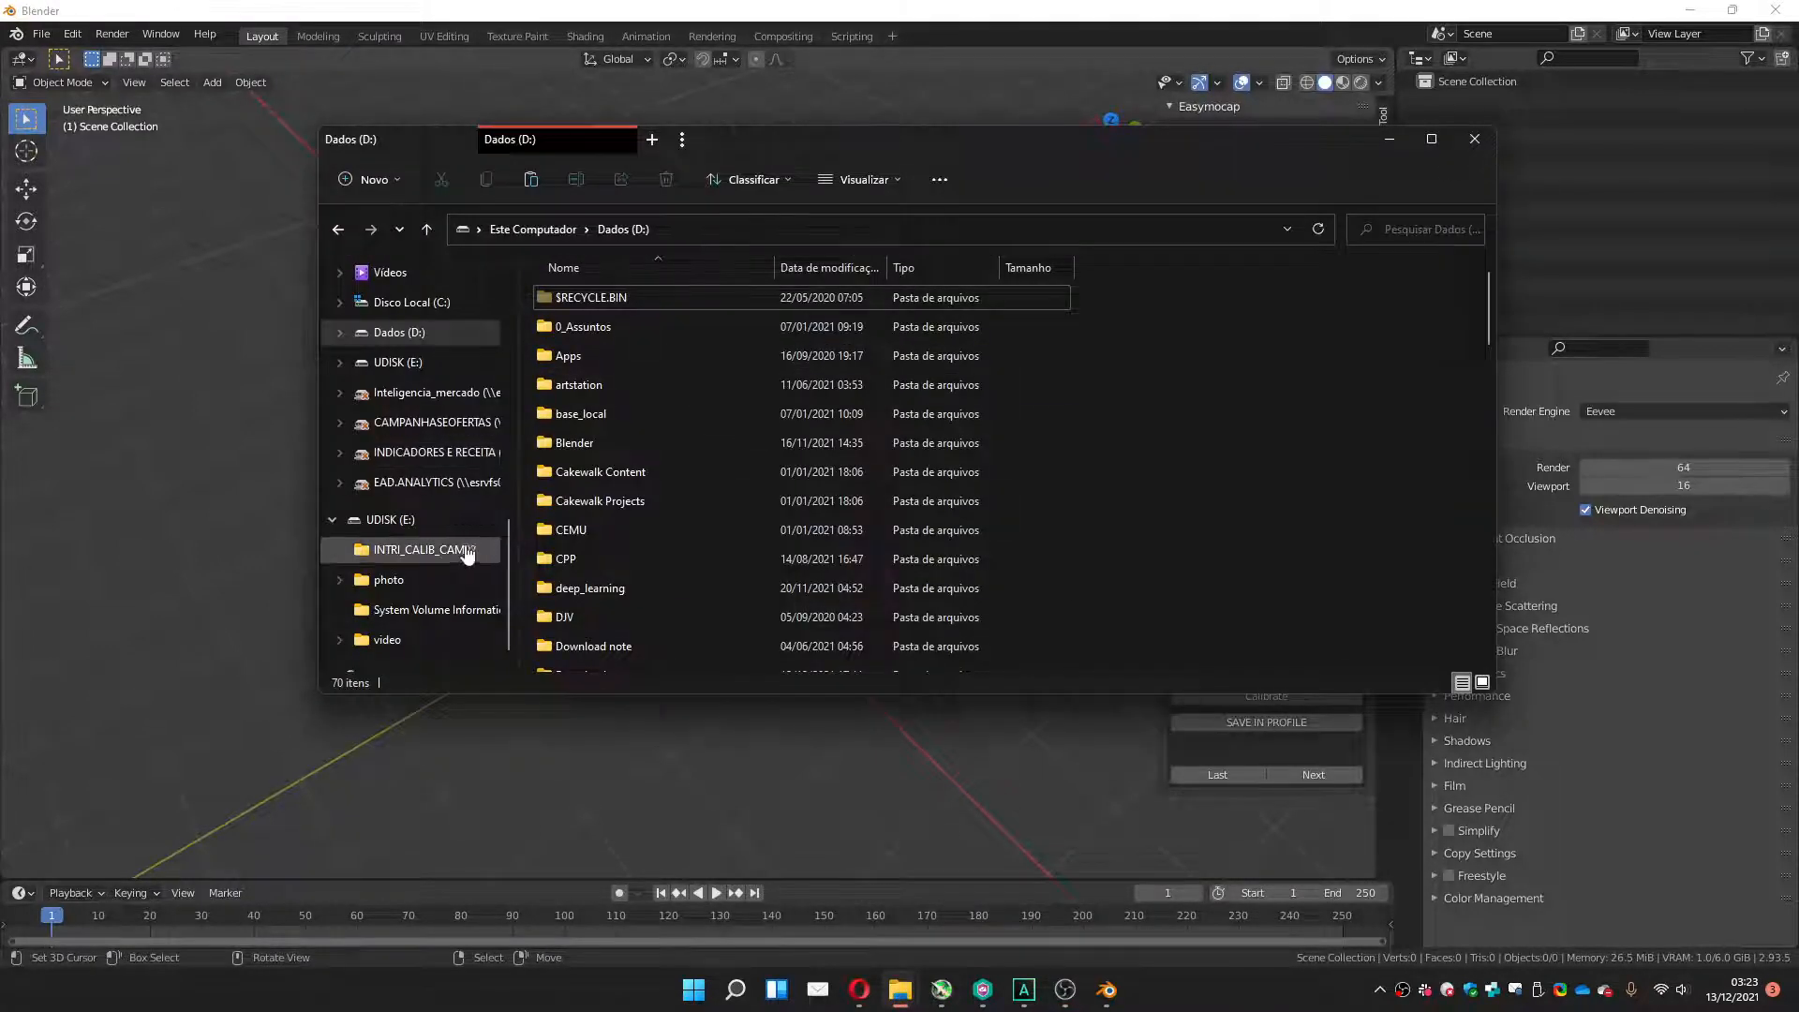
pyautogui.click(409, 644)
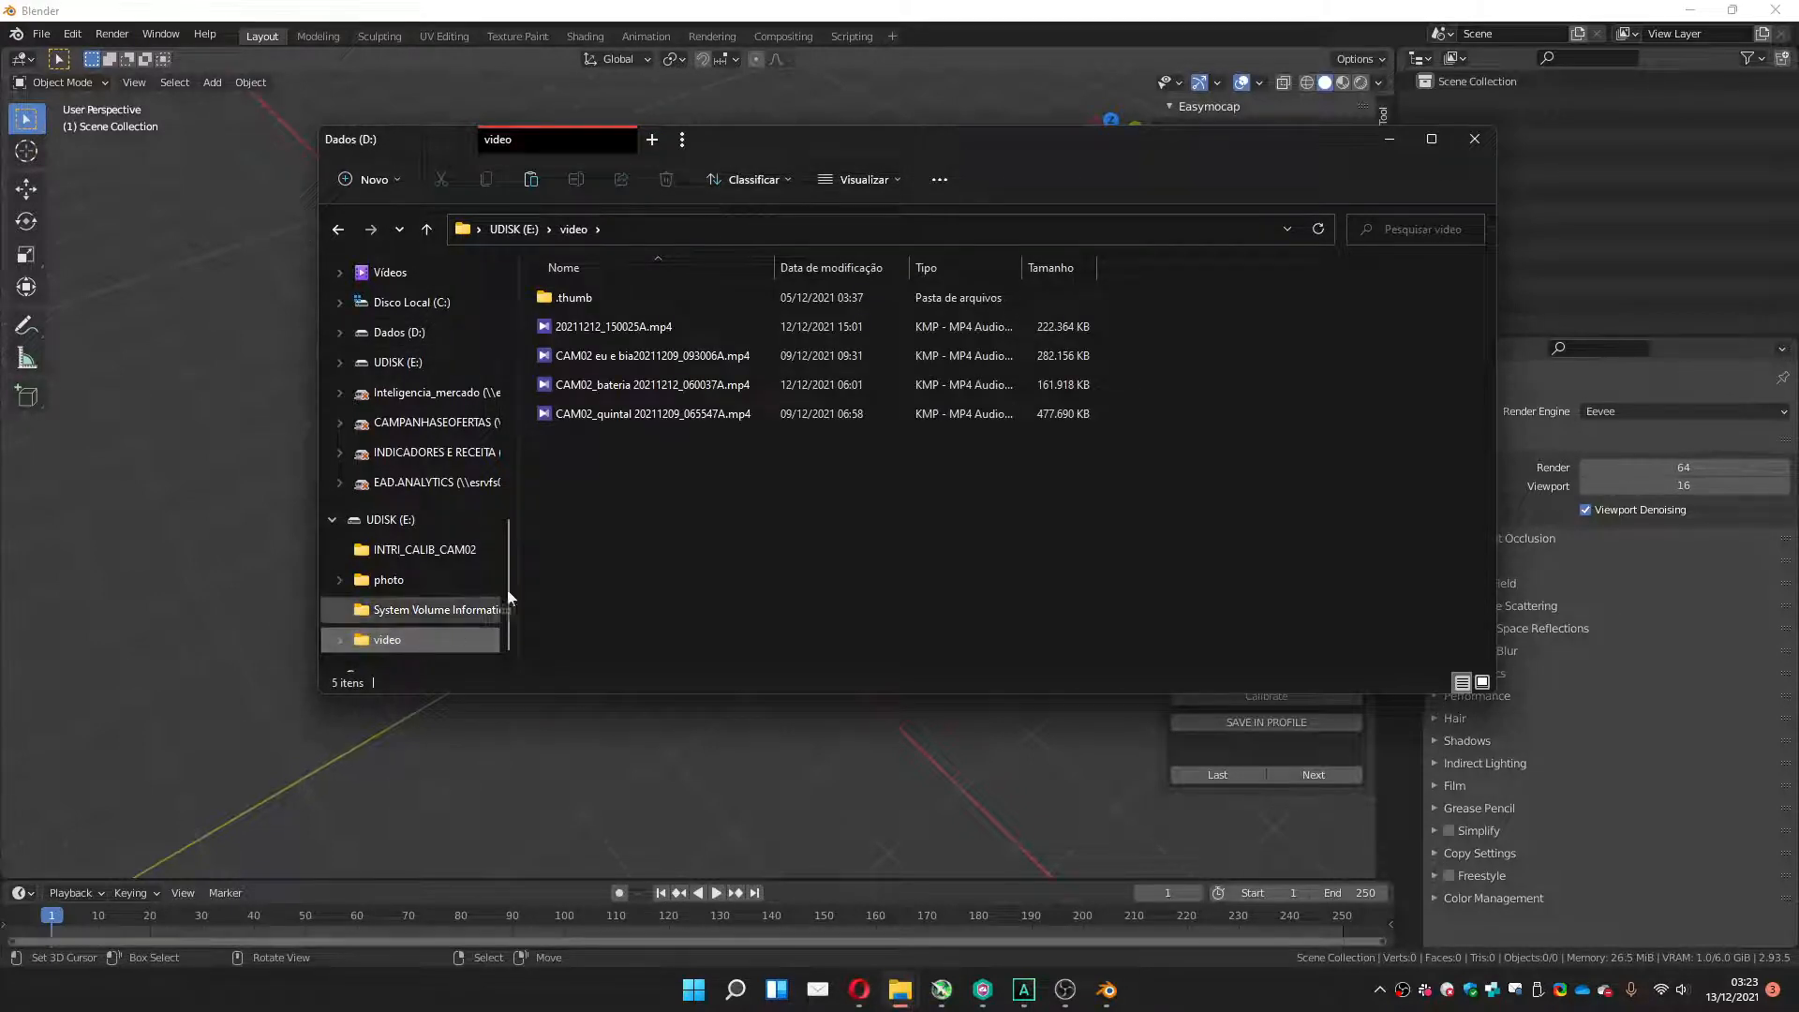
# Rename 20211212_150025A.mp4 to CAM2_20211212_150025A.mp4.
pyautogui.click(599, 328)
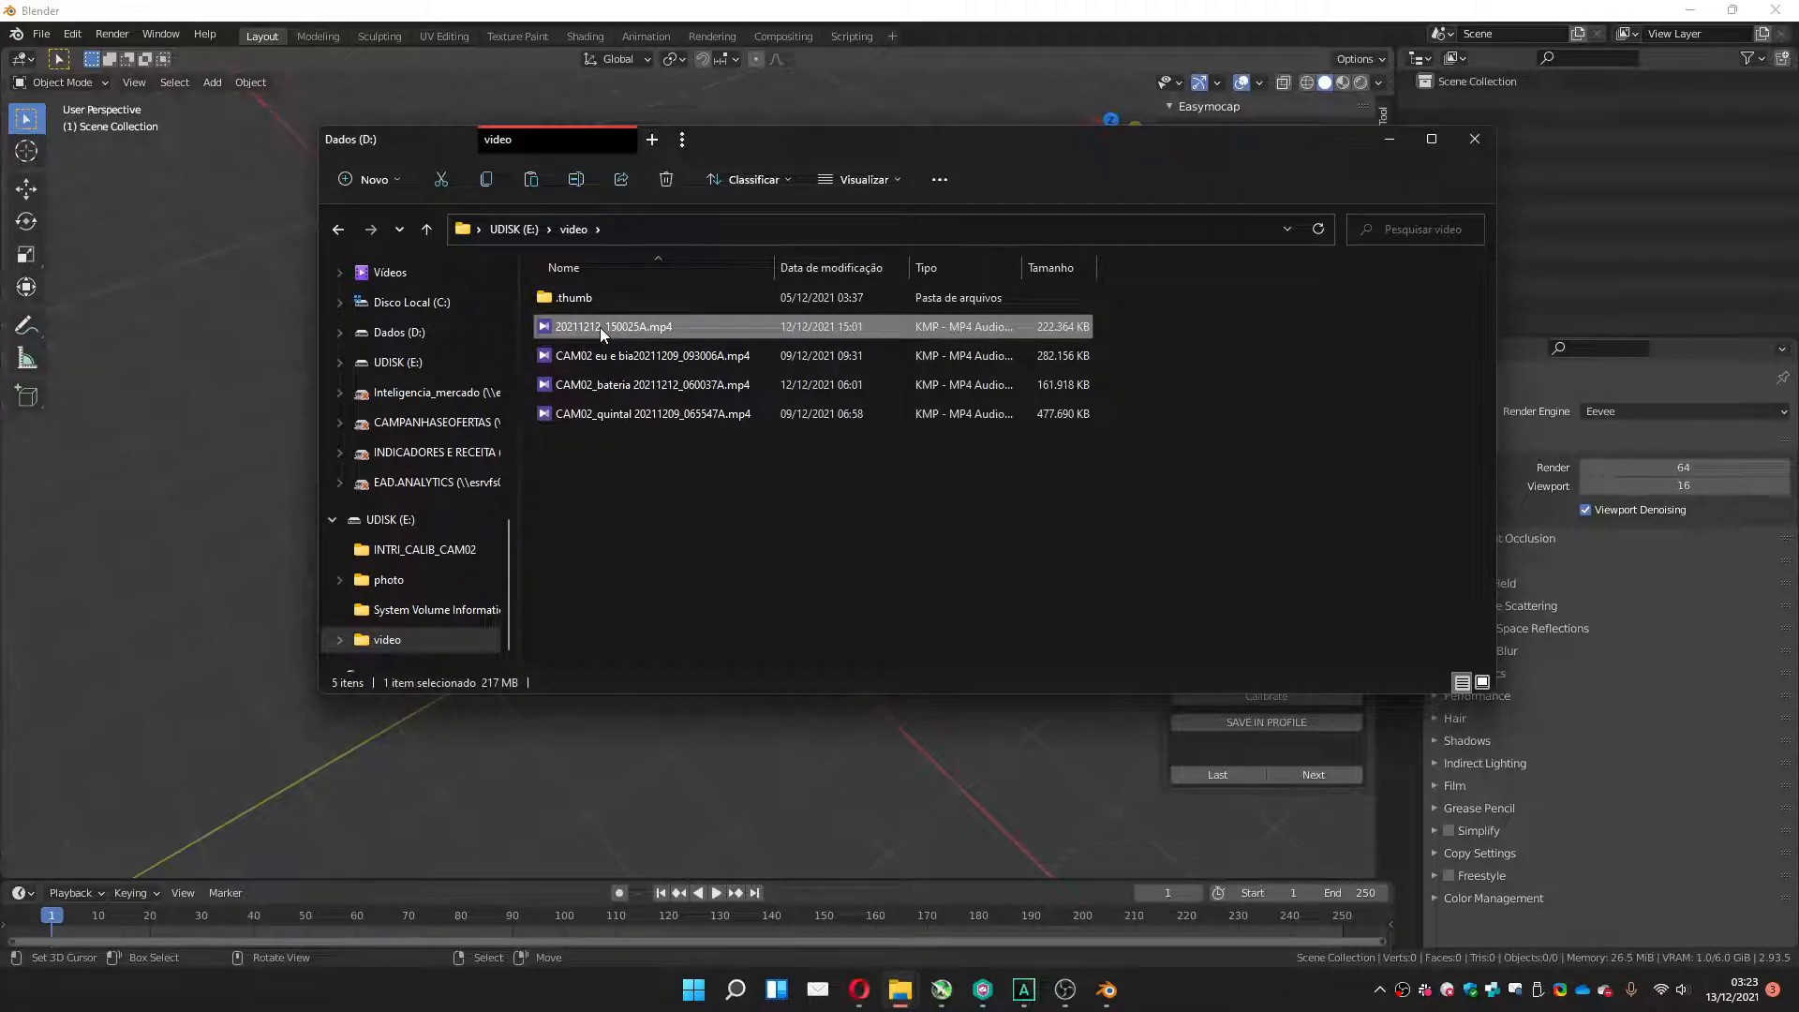
pyautogui.click(600, 328)
pyautogui.press('Home')
pyautogui.write('CA')
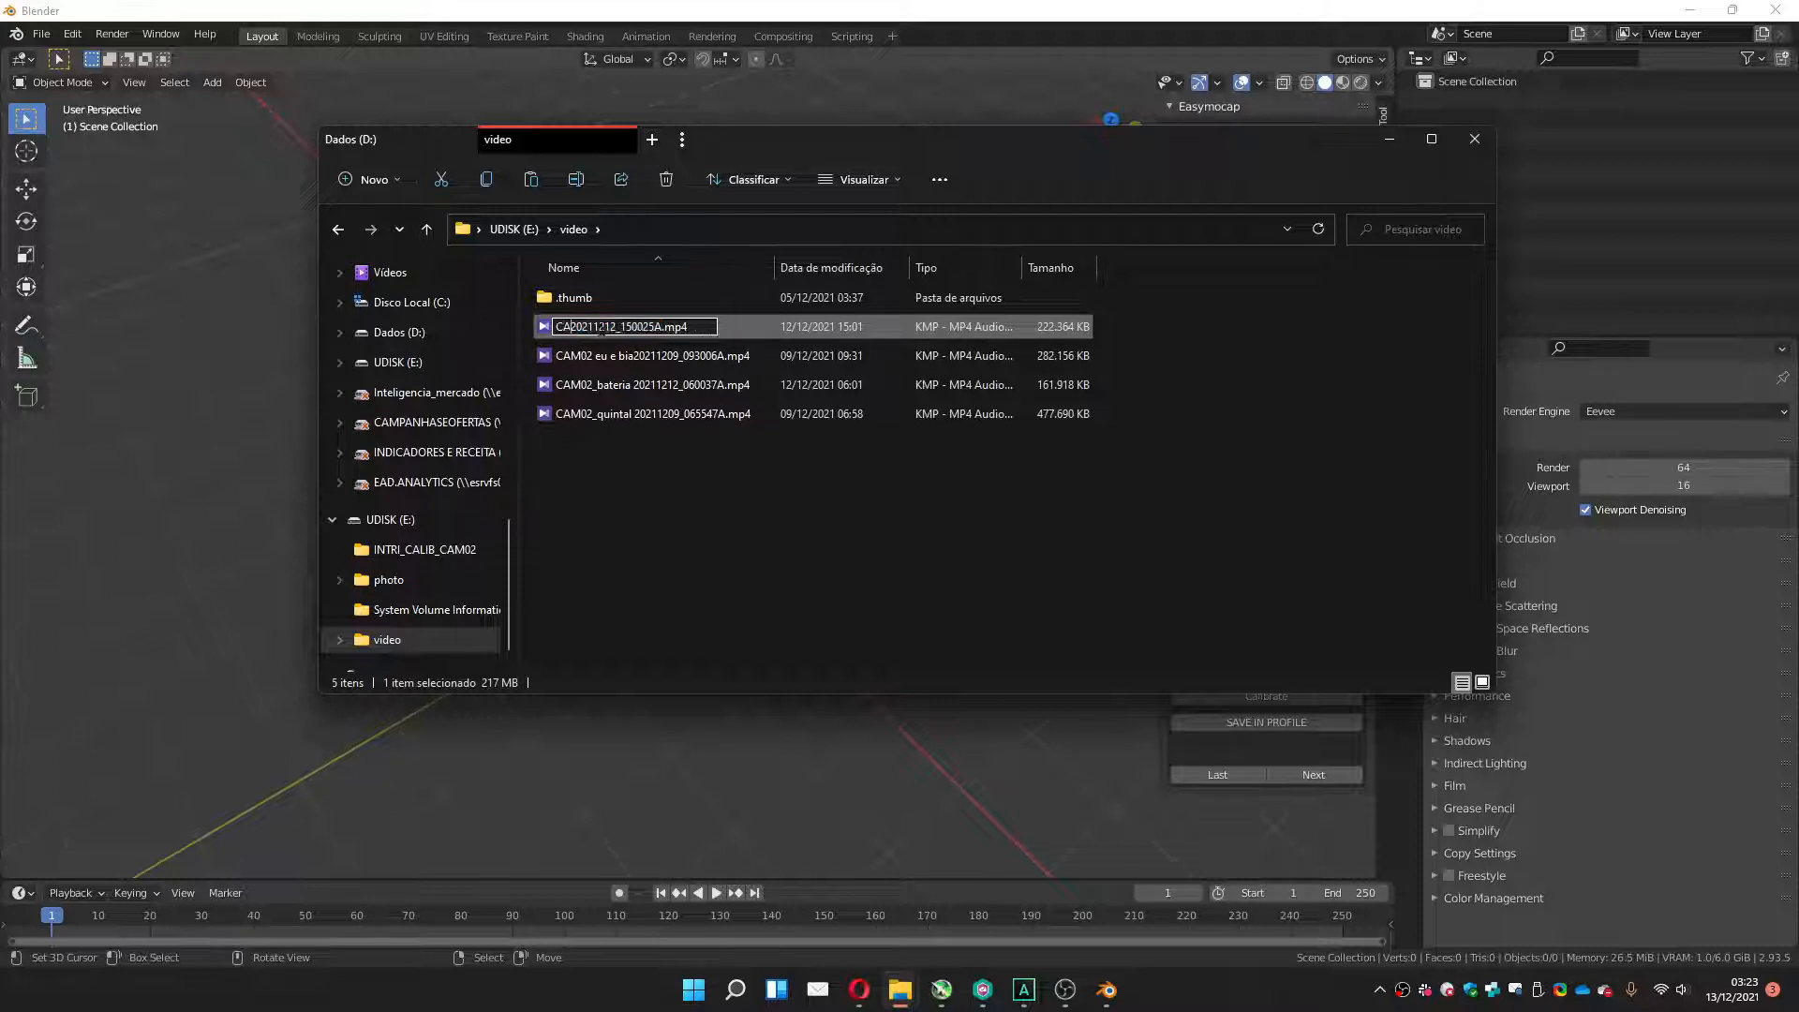
pyautogui.write('M02_')
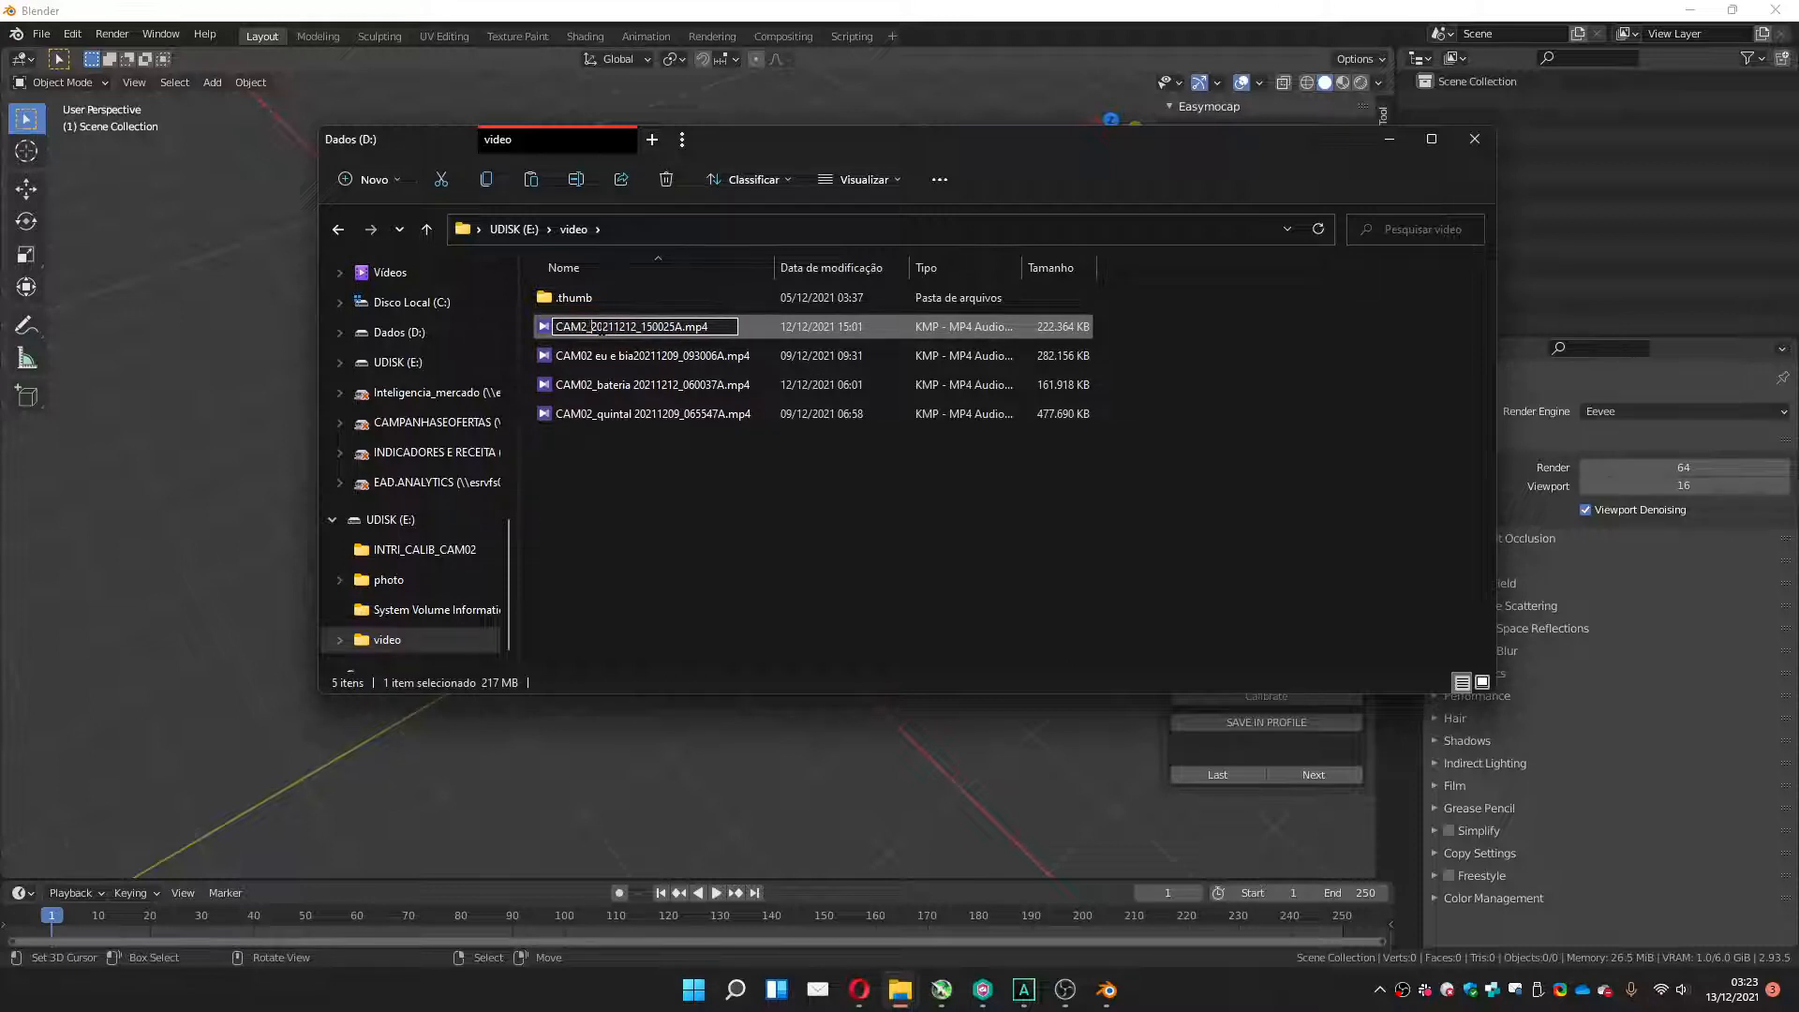
pyautogui.press('Return')
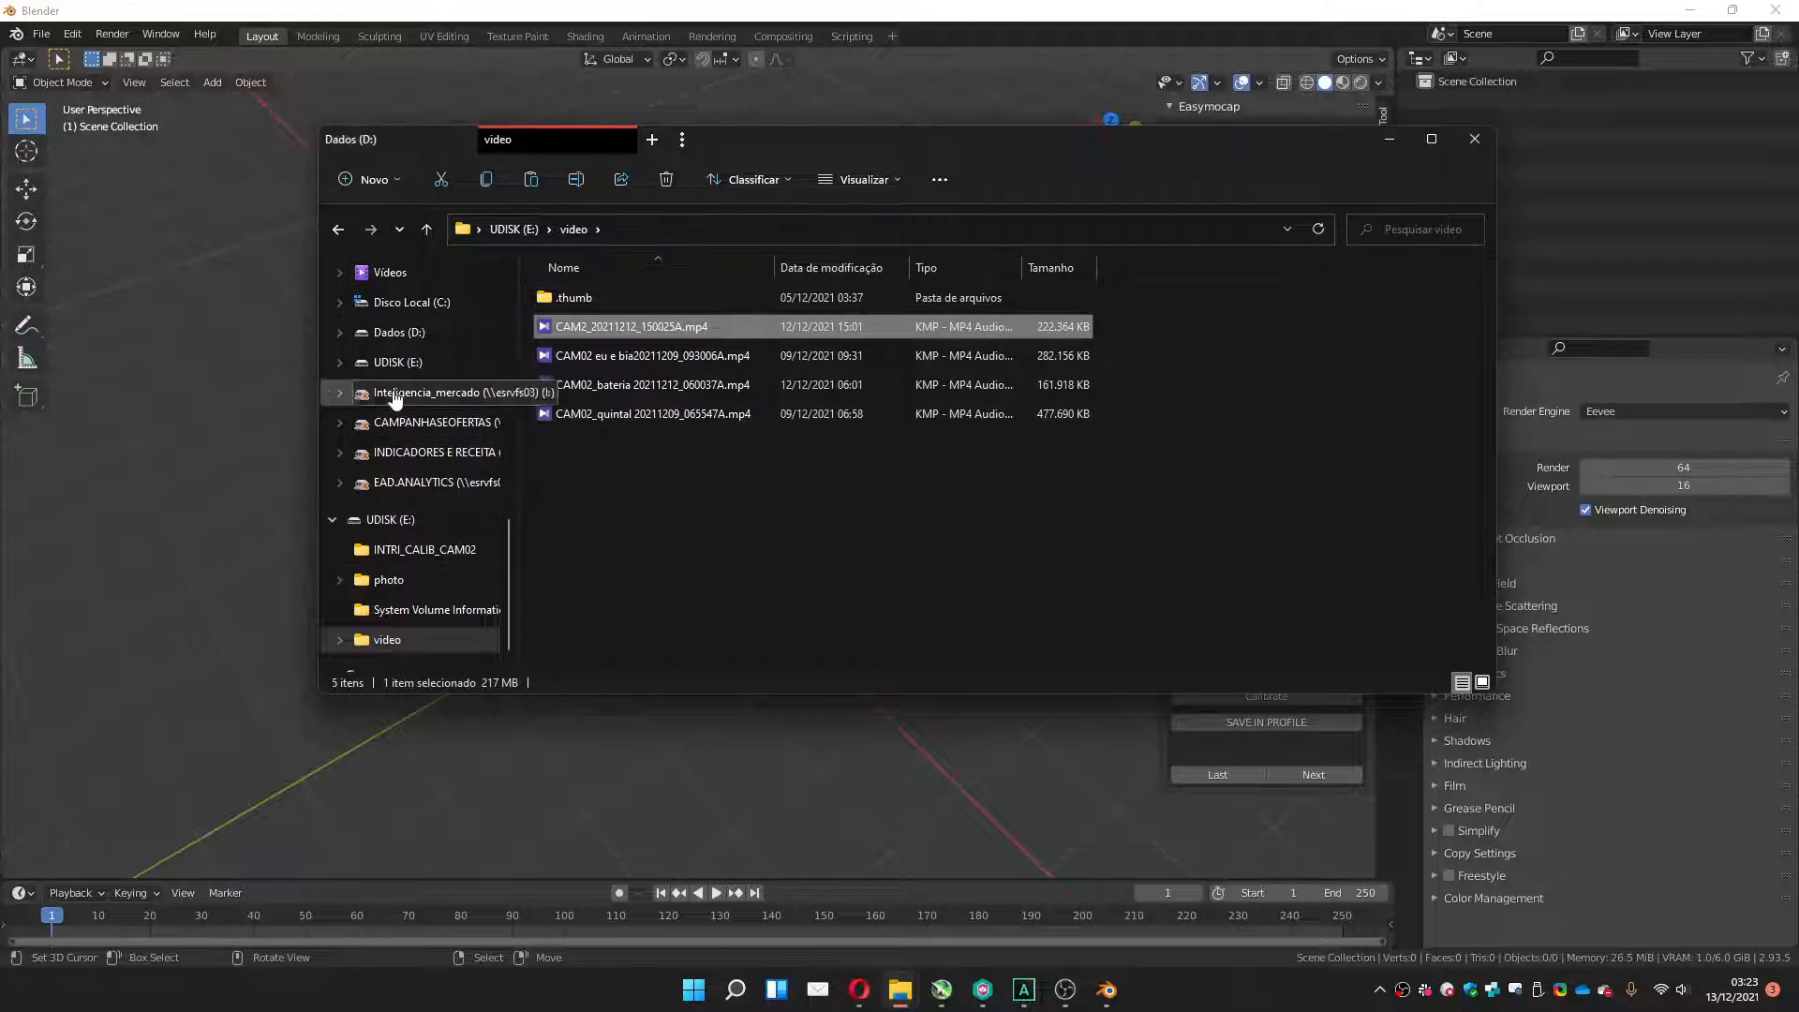
# Paste the copied CAM2 video into the "2021-12-12 sitting" folder under MOCAP\VIDEOS.
pyautogui.click(403, 332)
pyautogui.scroll(5, 408, 322)
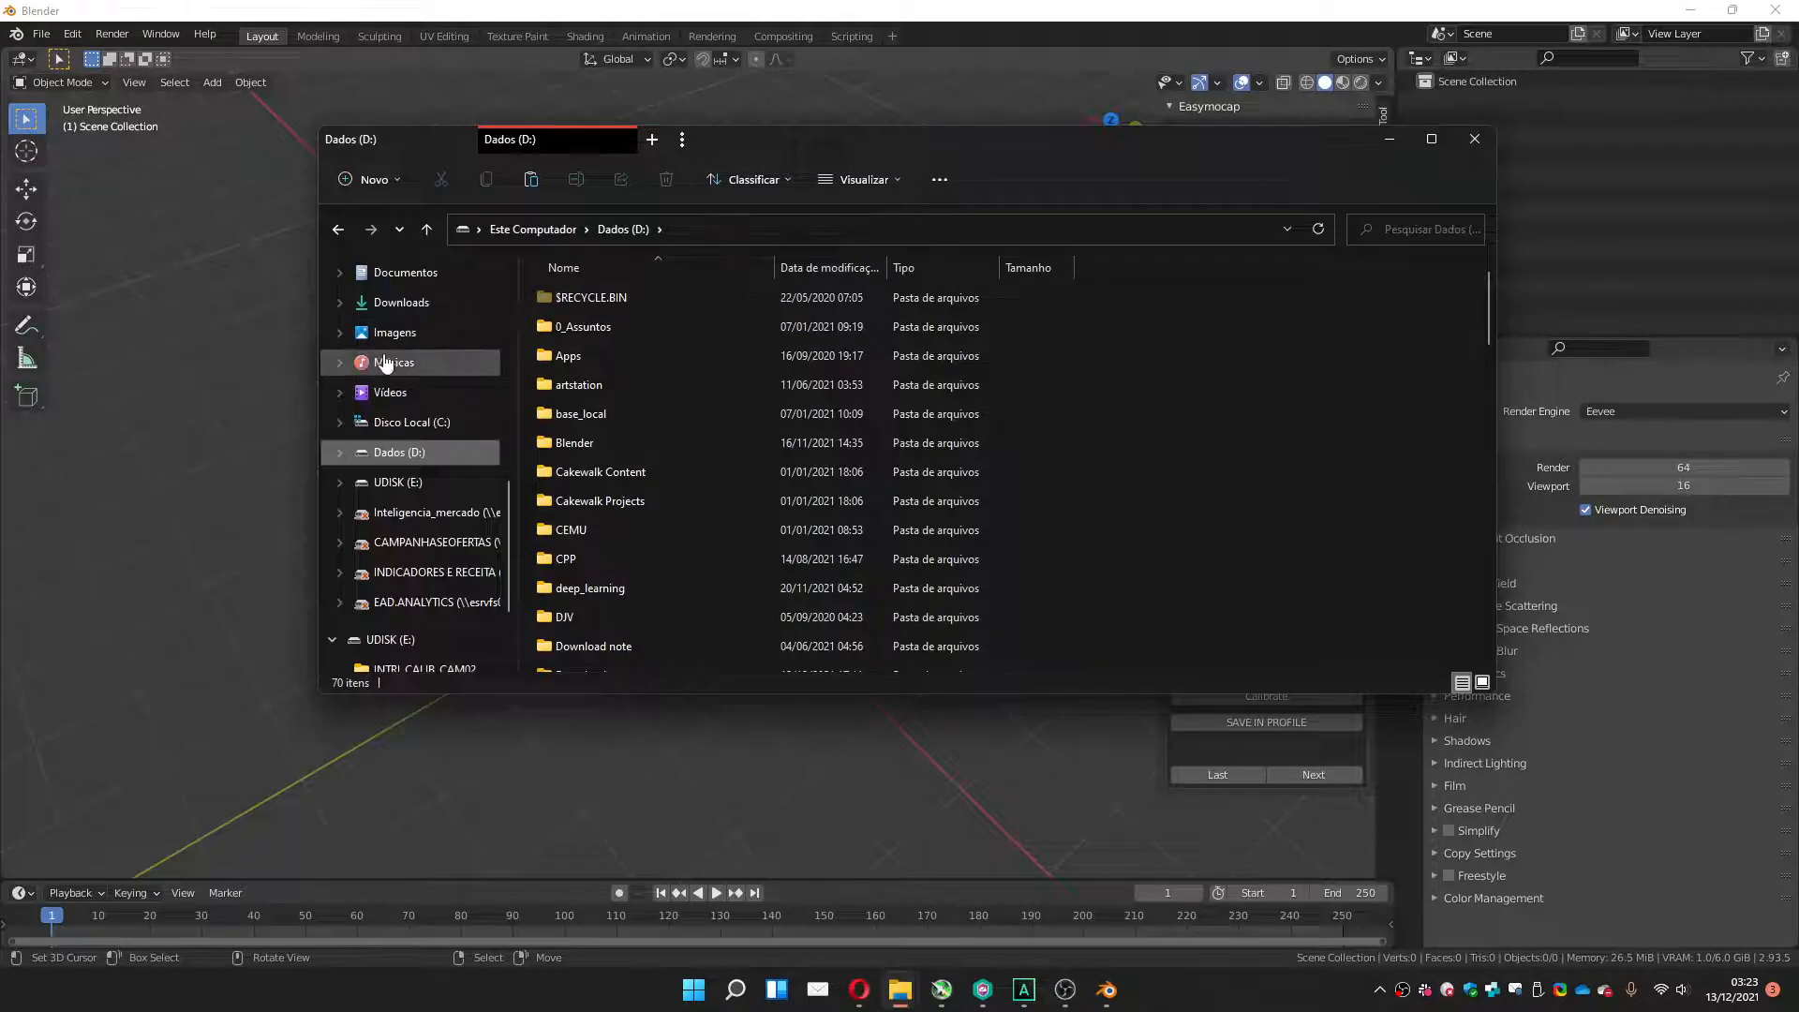
pyautogui.click(392, 305)
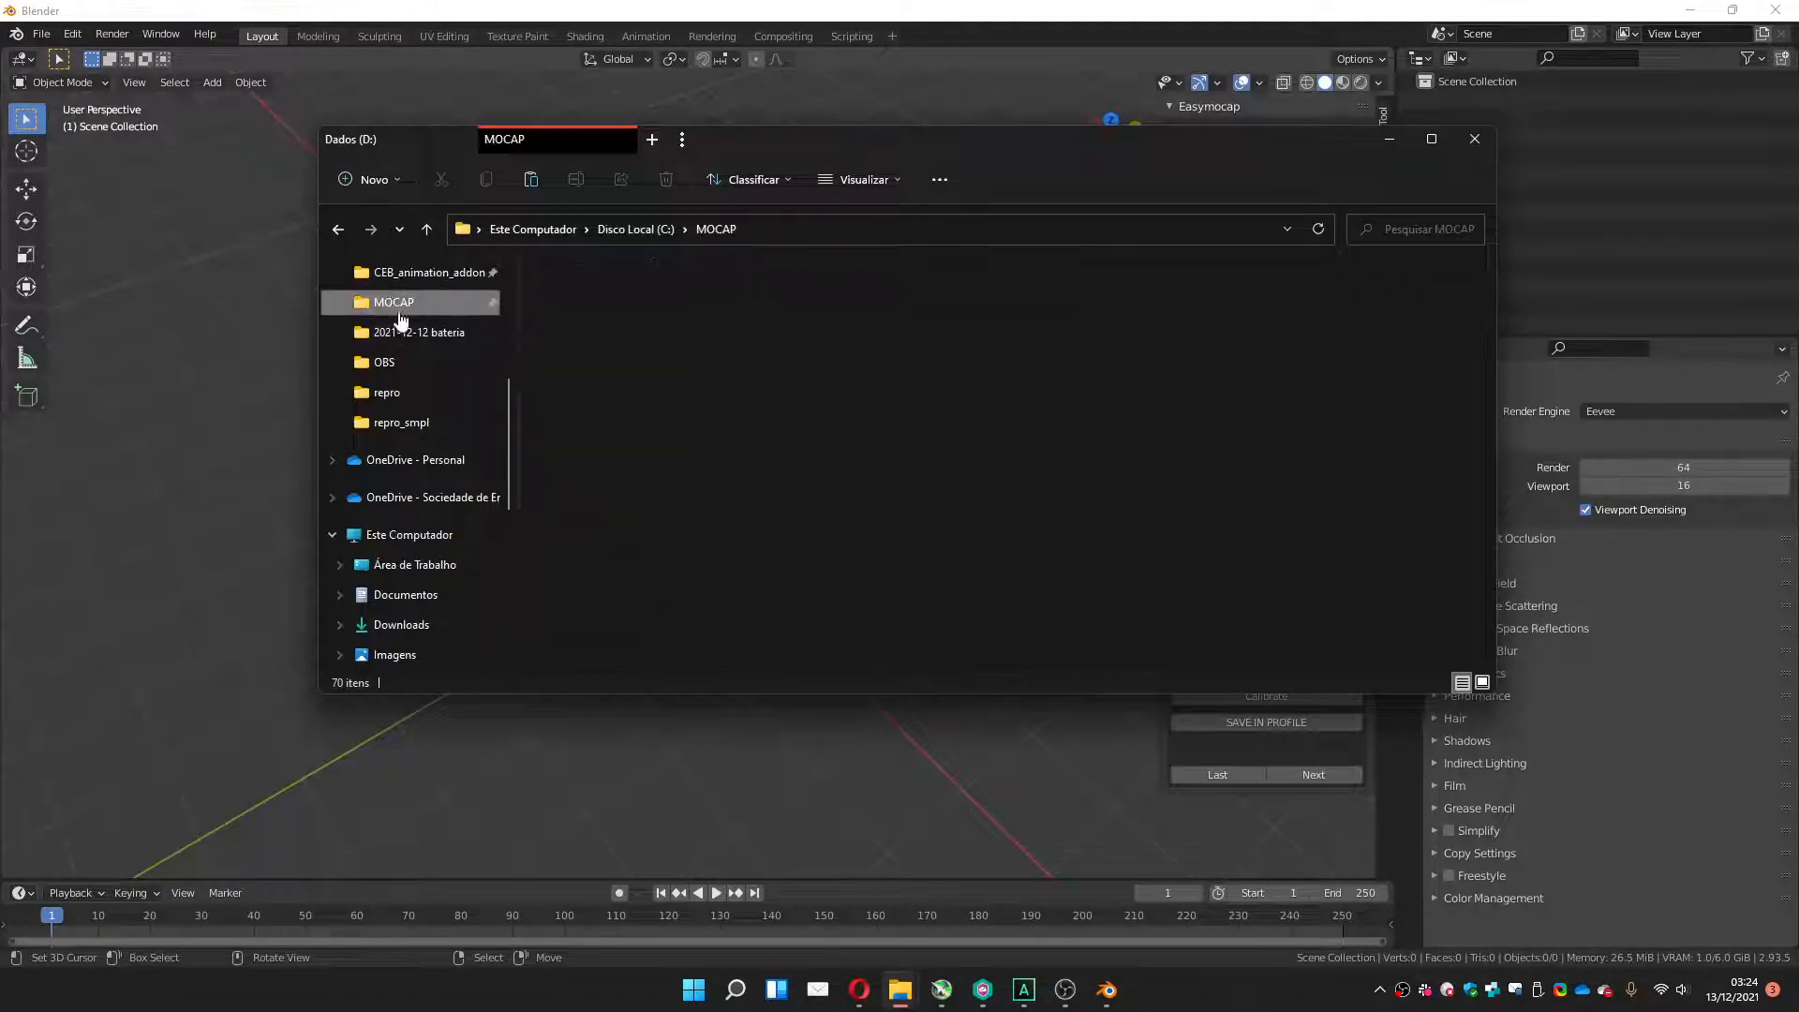
pyautogui.doubleClick(596, 416)
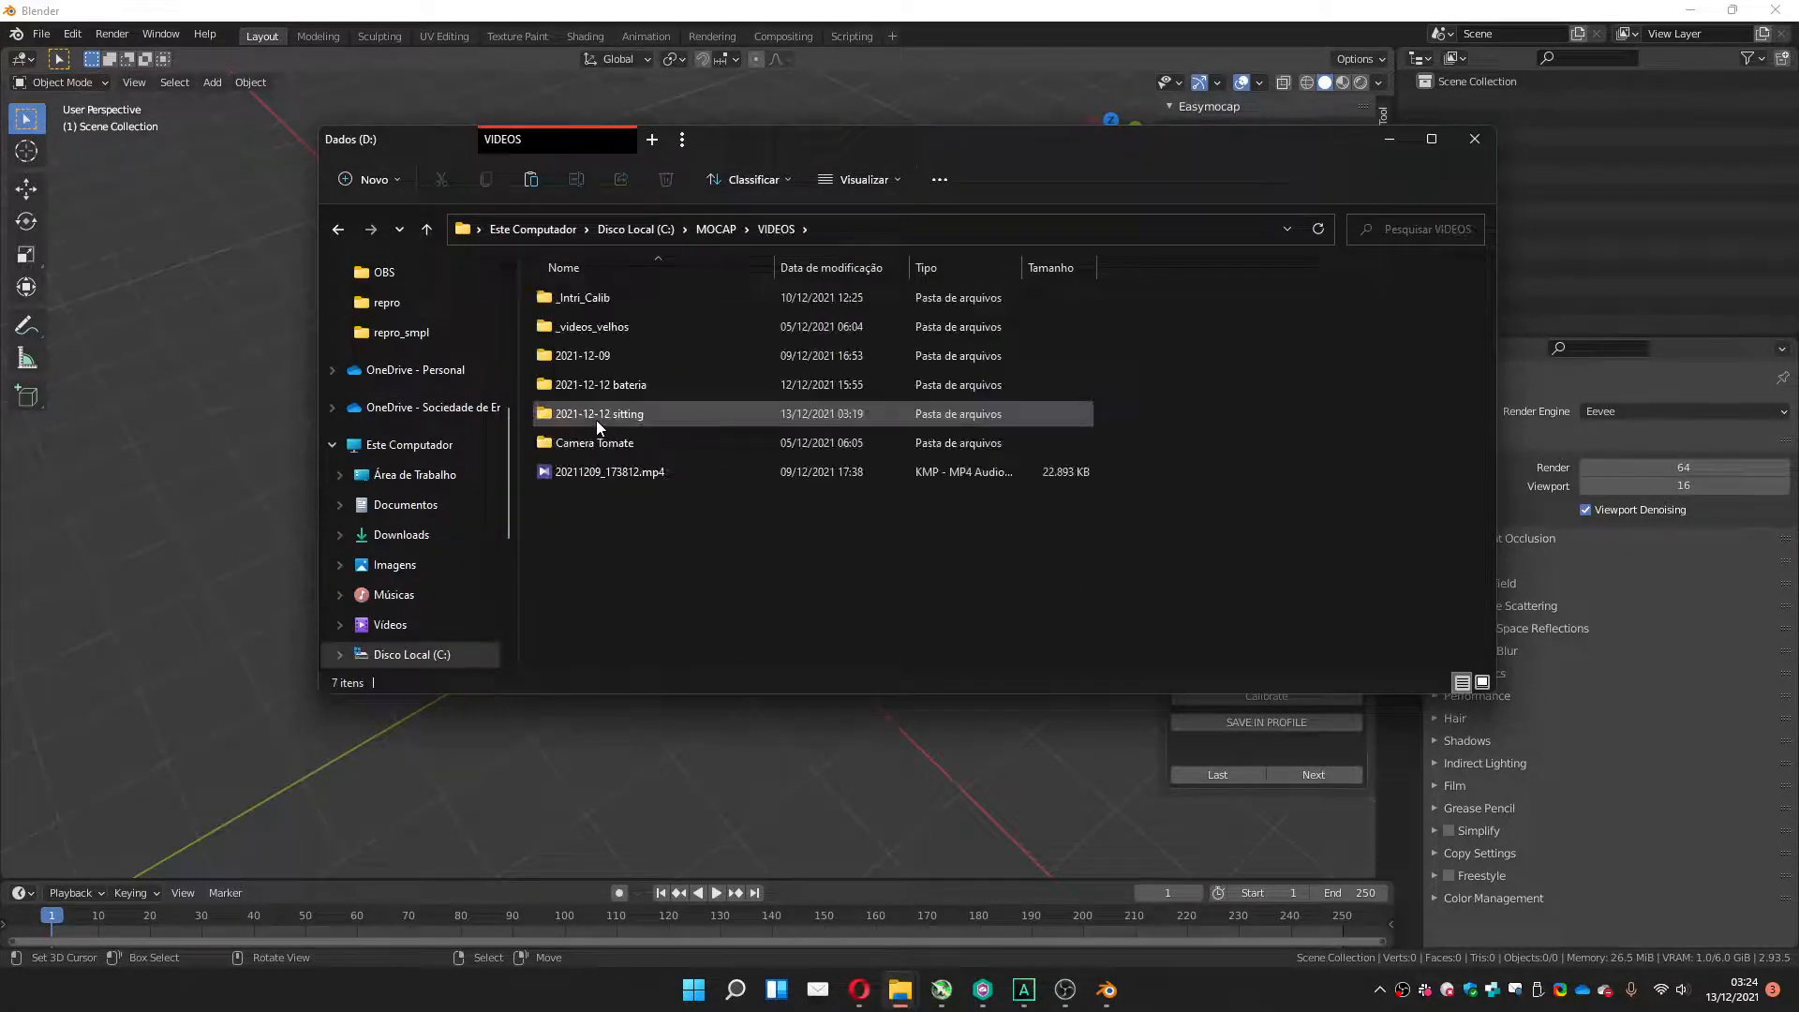
pyautogui.doubleClick(583, 410)
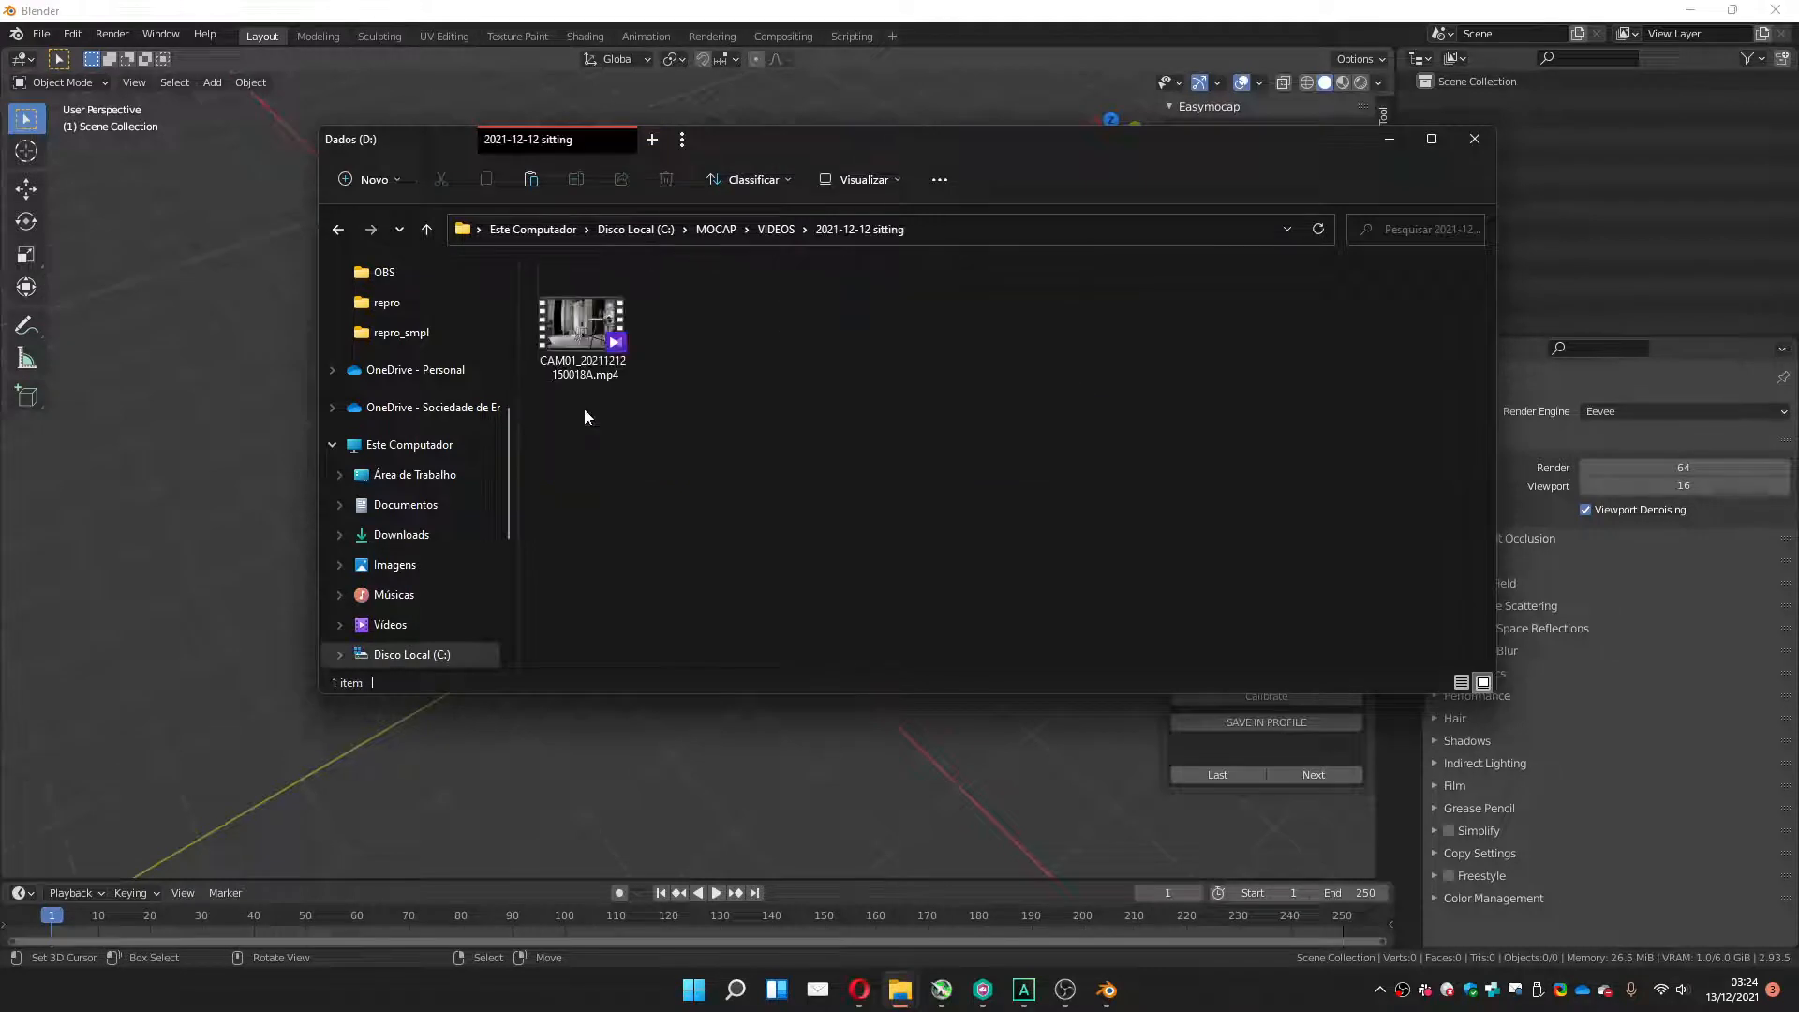
pyautogui.hotkey('ctrl', 'v')
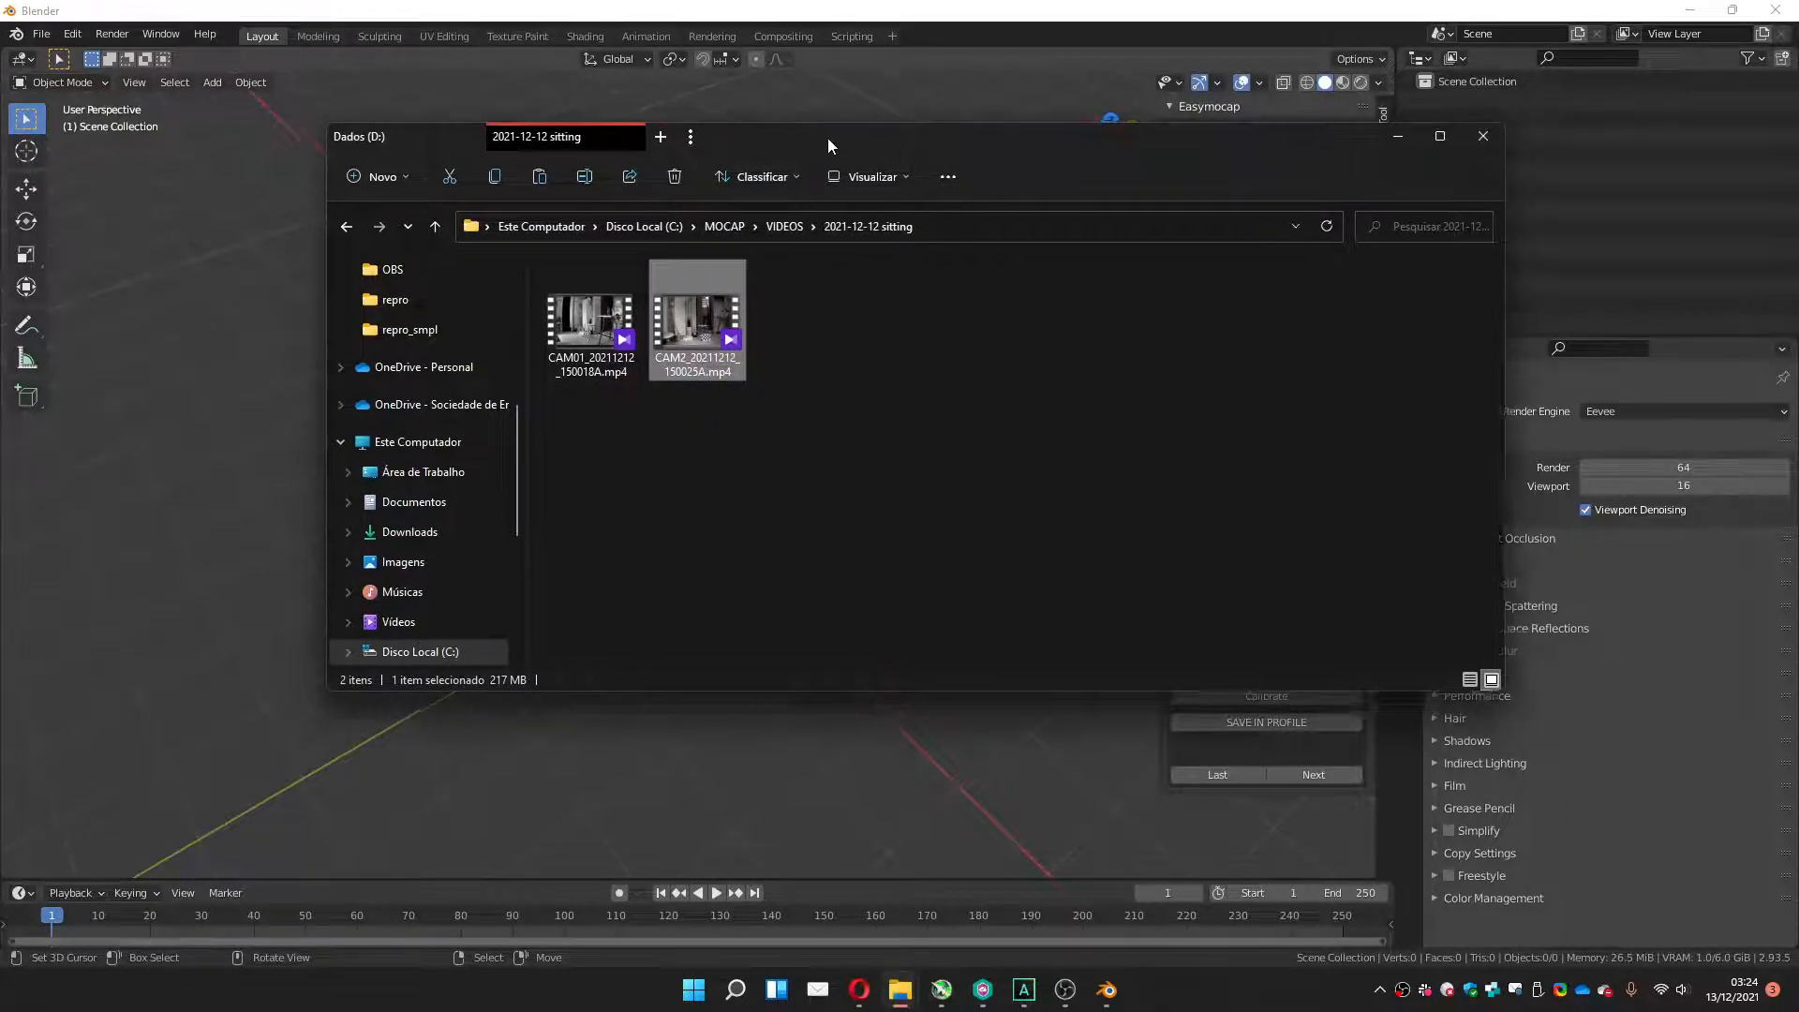
# Arrange the File Explorer and Blender windows side by side so the two videos in the "2021-12-12 sitting" folder stay accessible.
pyautogui.moveTo(829, 138); pyautogui.dragTo(534, 301)
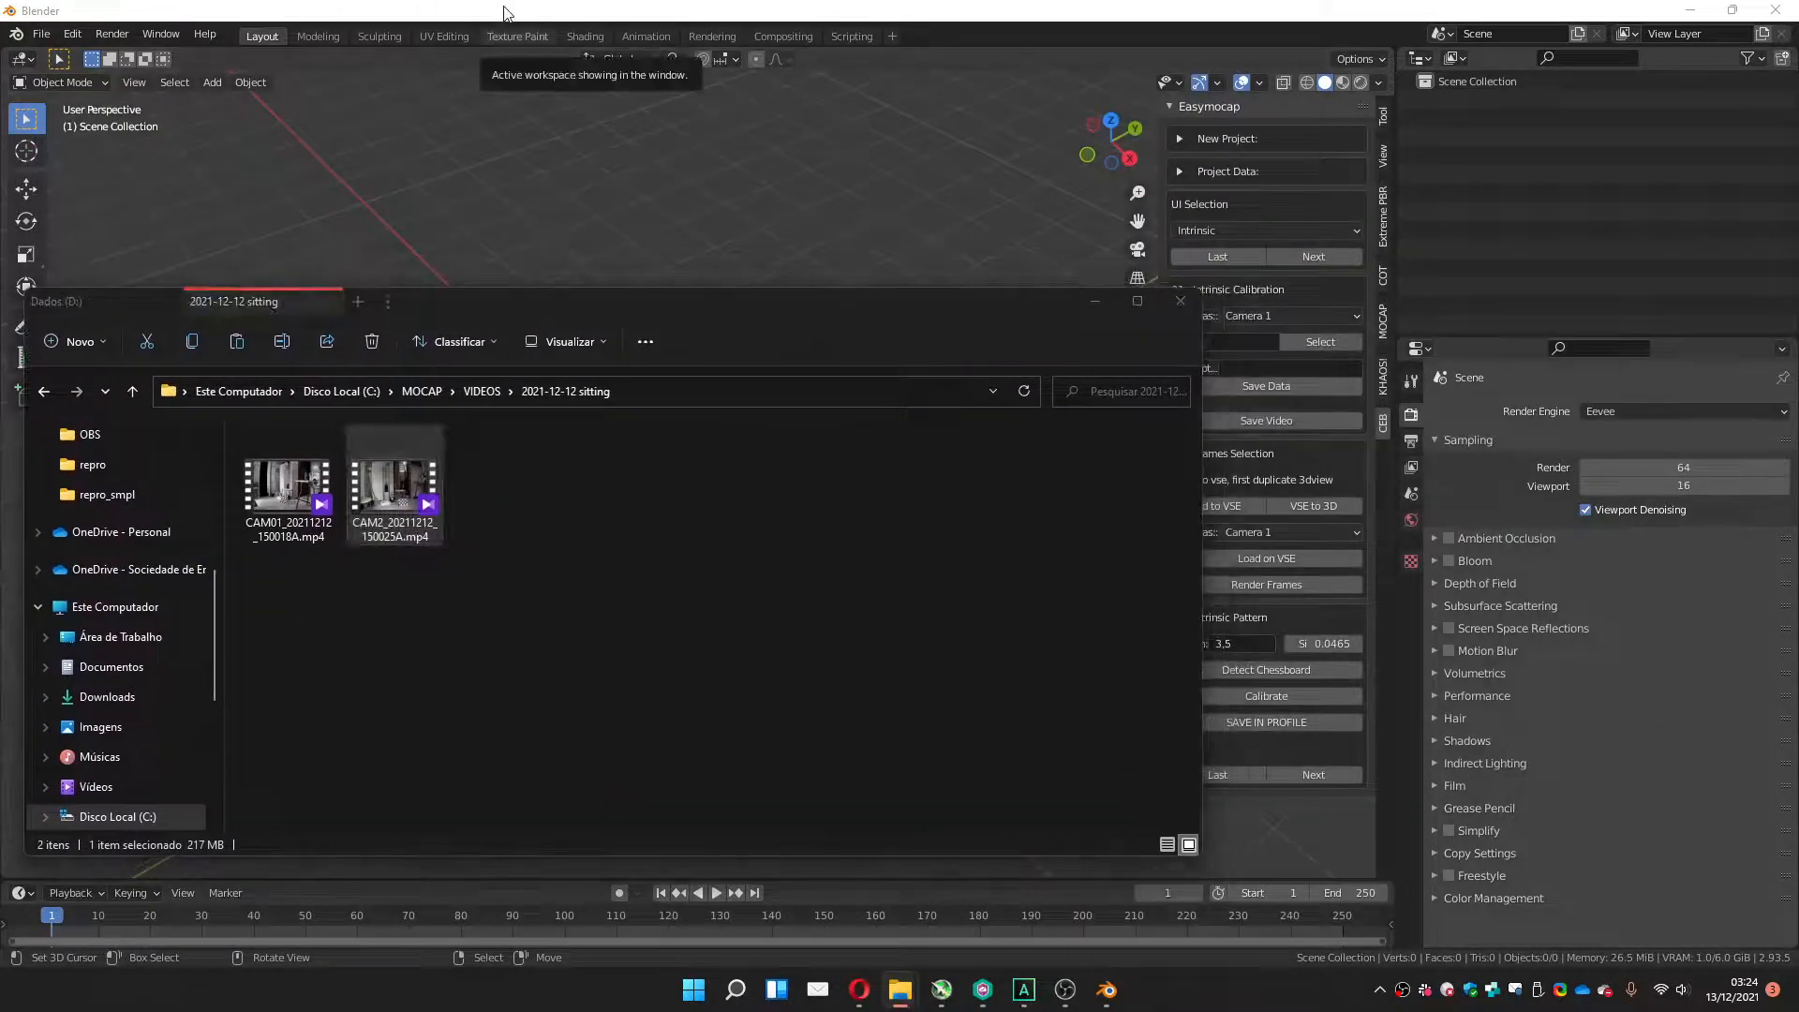
pyautogui.doubleClick(505, 9)
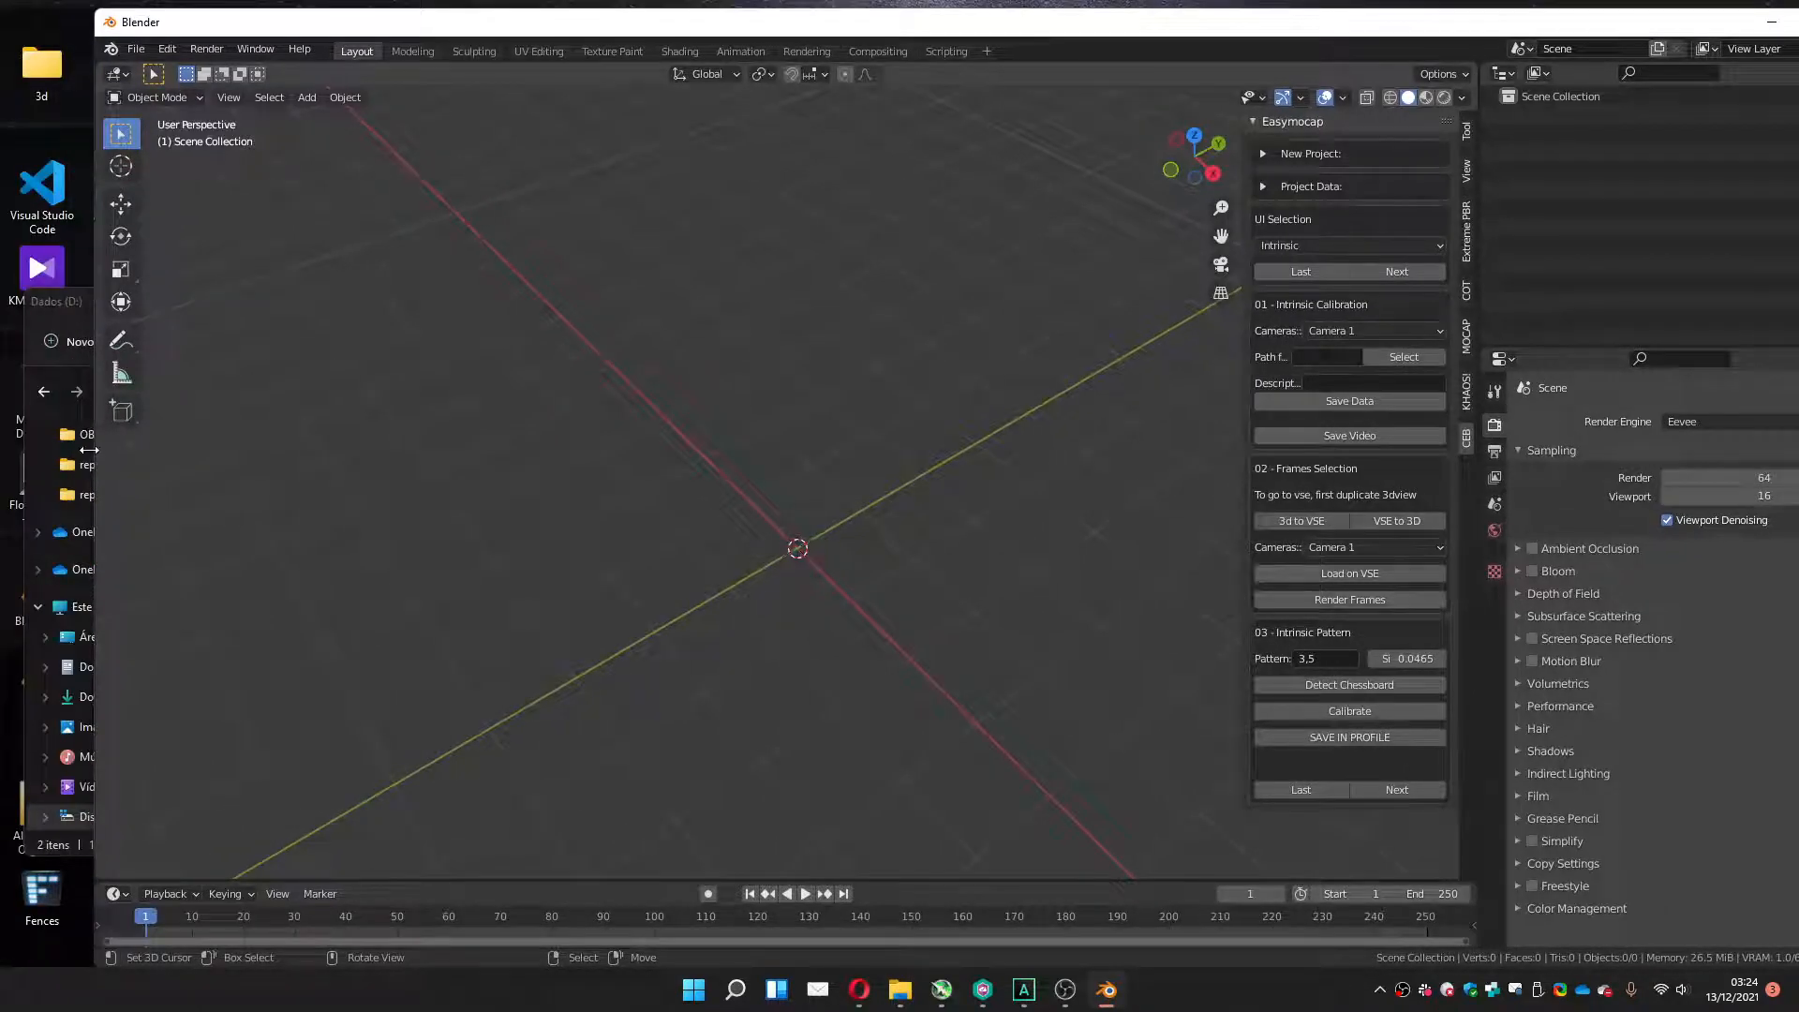
pyautogui.moveTo(95, 452); pyautogui.dragTo(193, 465)
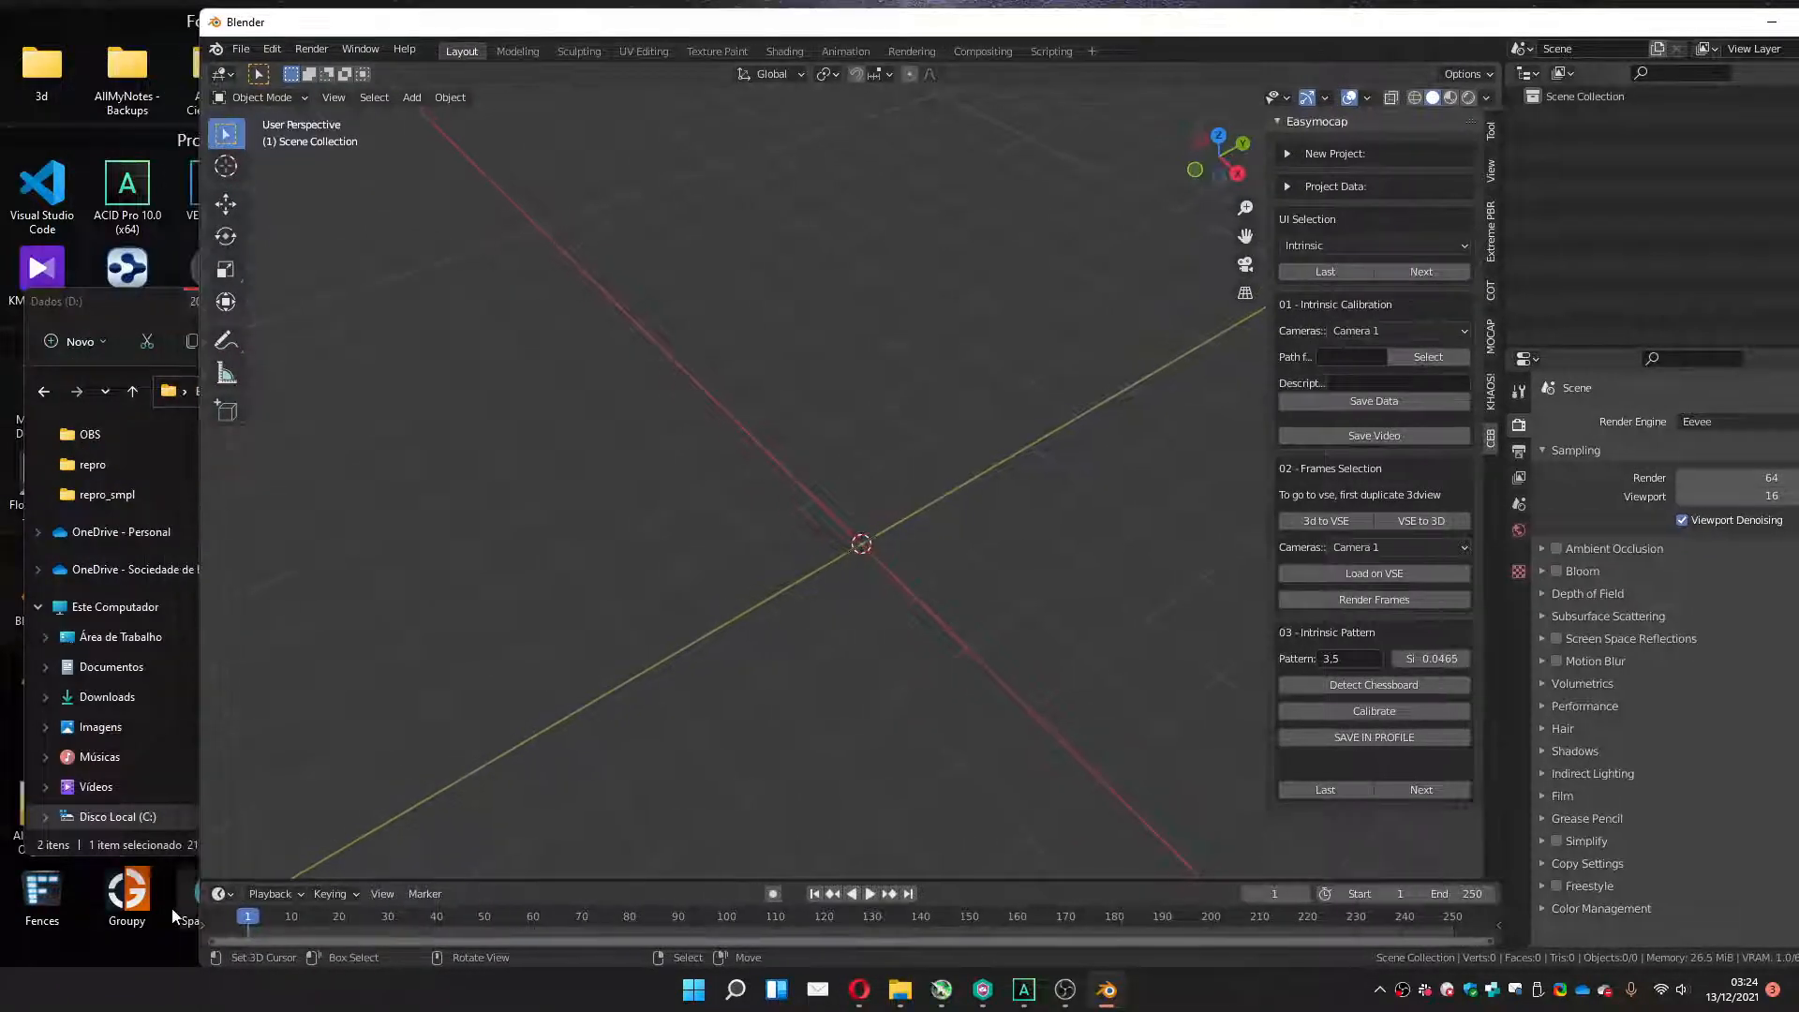
pyautogui.doubleClick(145, 958)
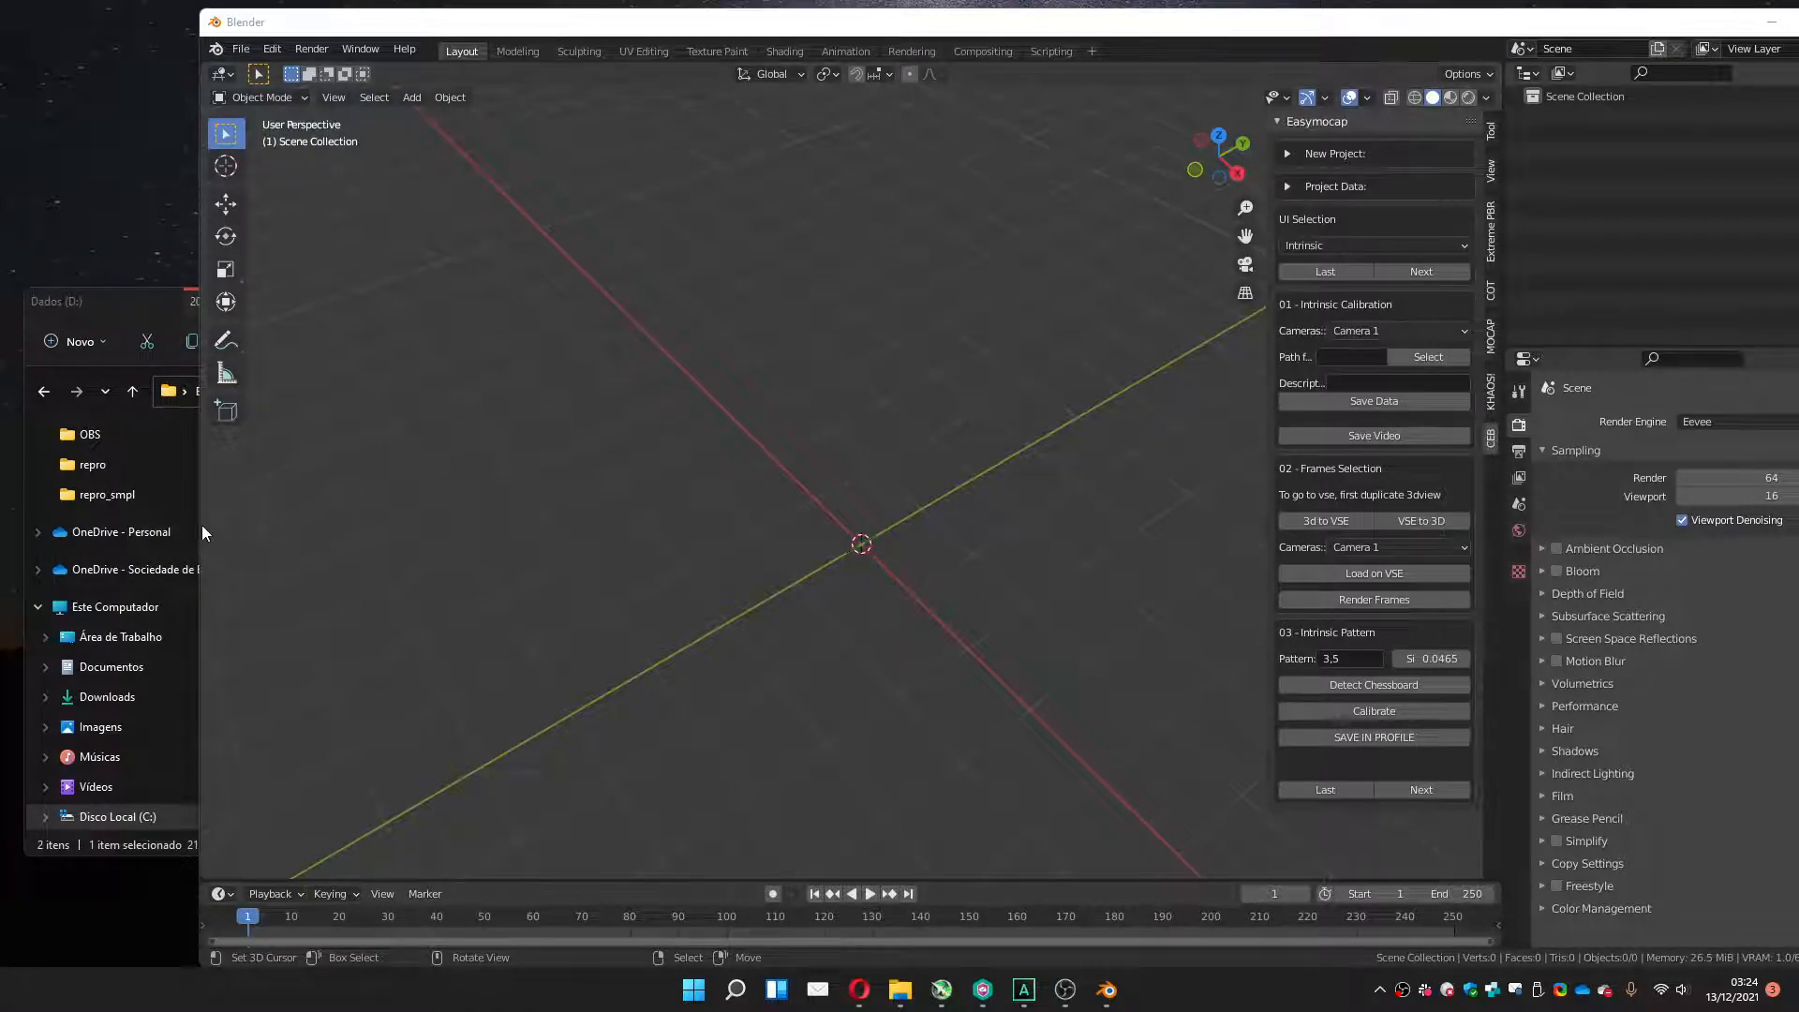
pyautogui.moveTo(200, 524); pyautogui.dragTo(576, 555)
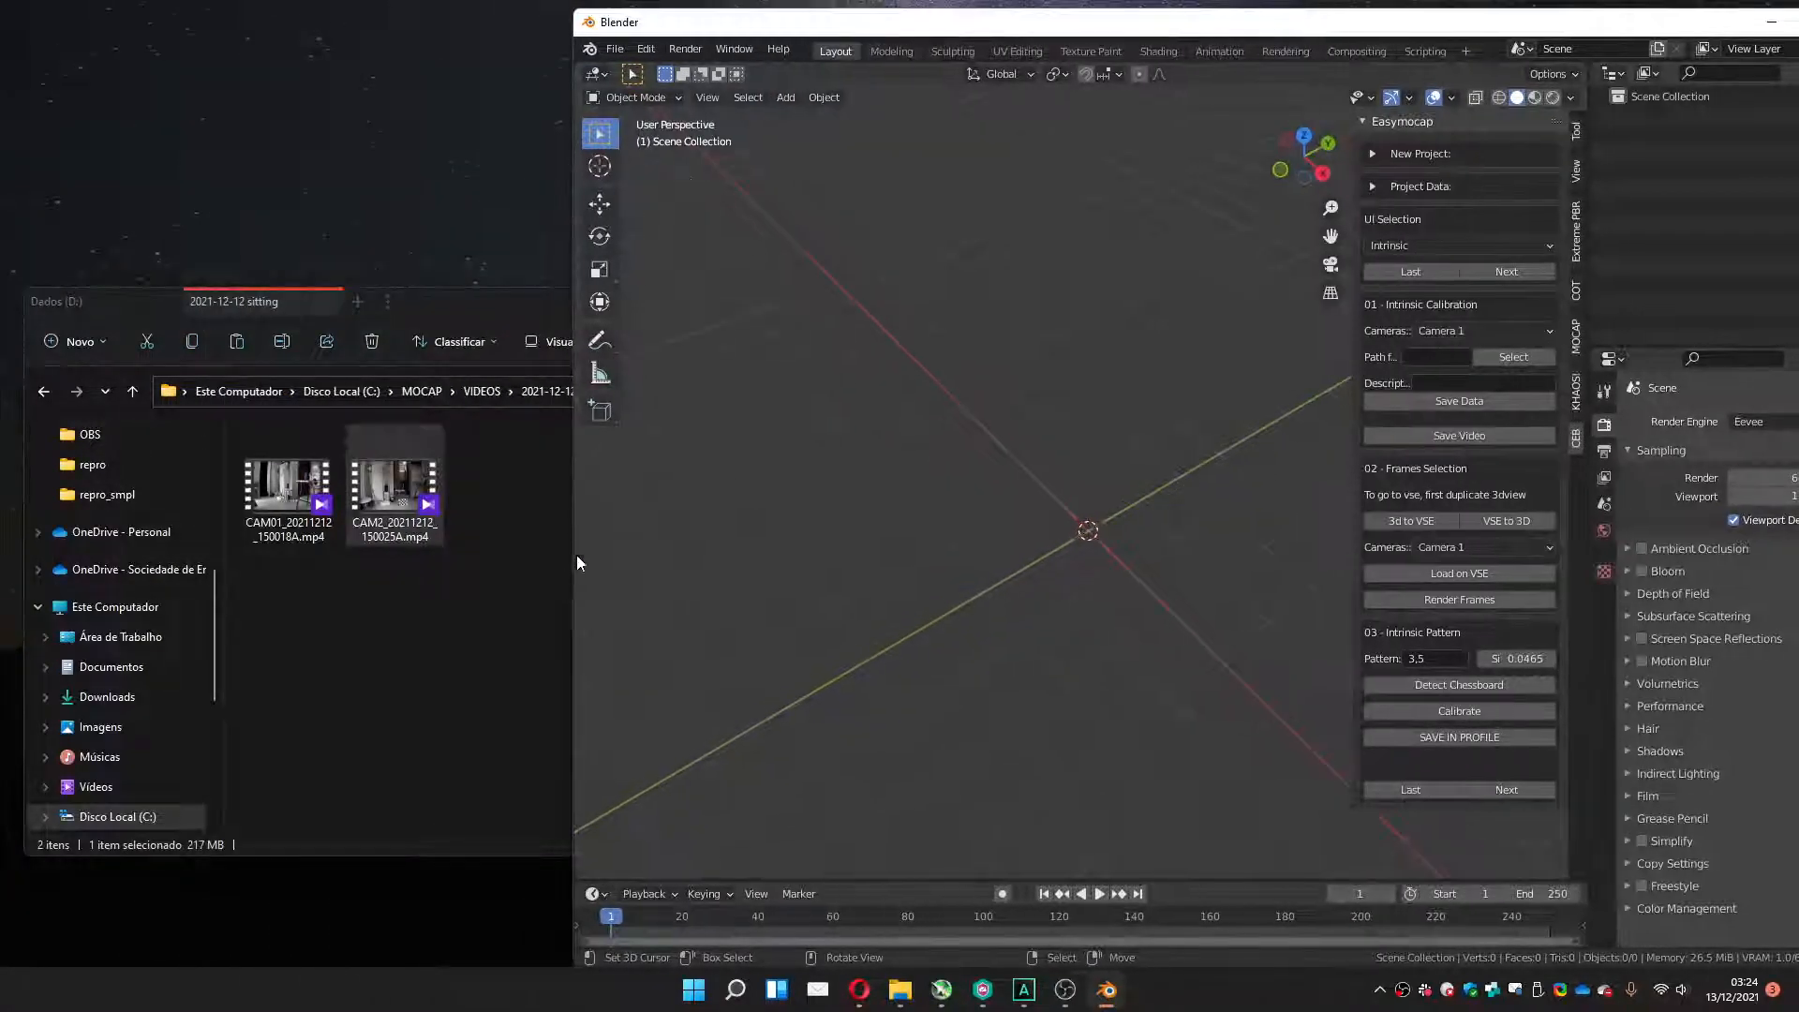
# Start a new Blender file from the Video Editing template.
pyautogui.click(616, 51)
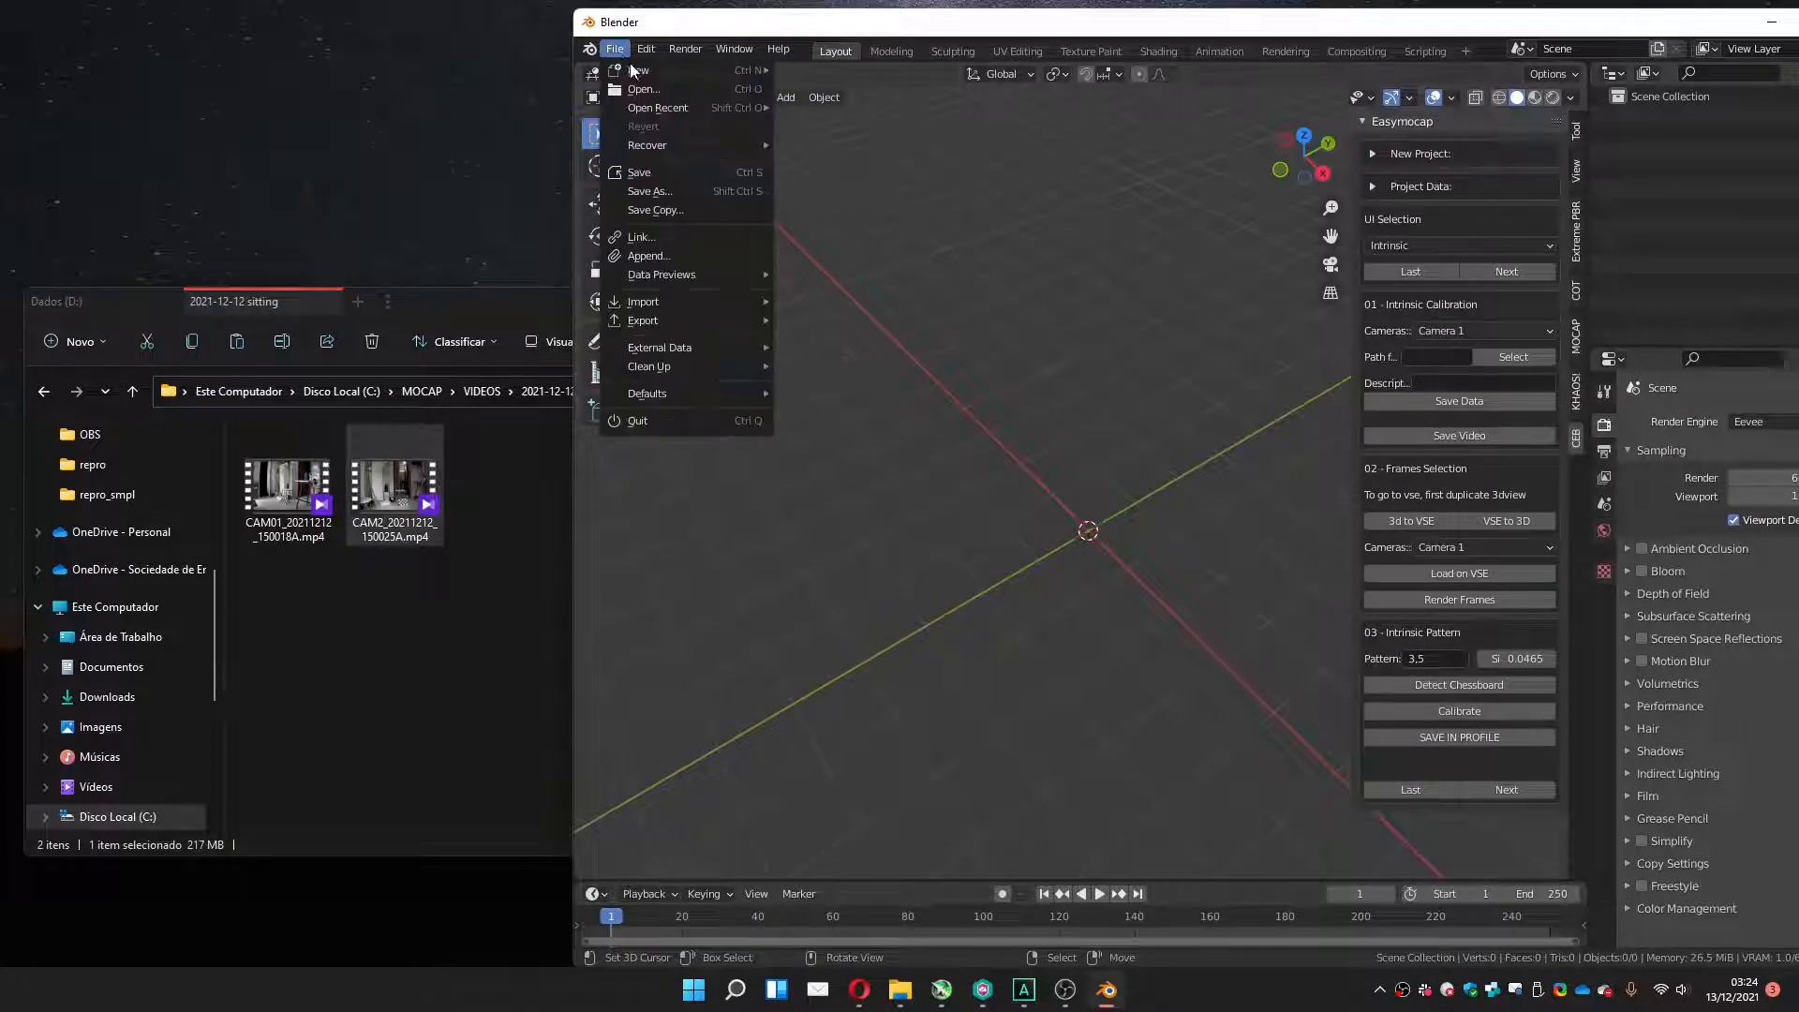
pyautogui.moveTo(632, 69)
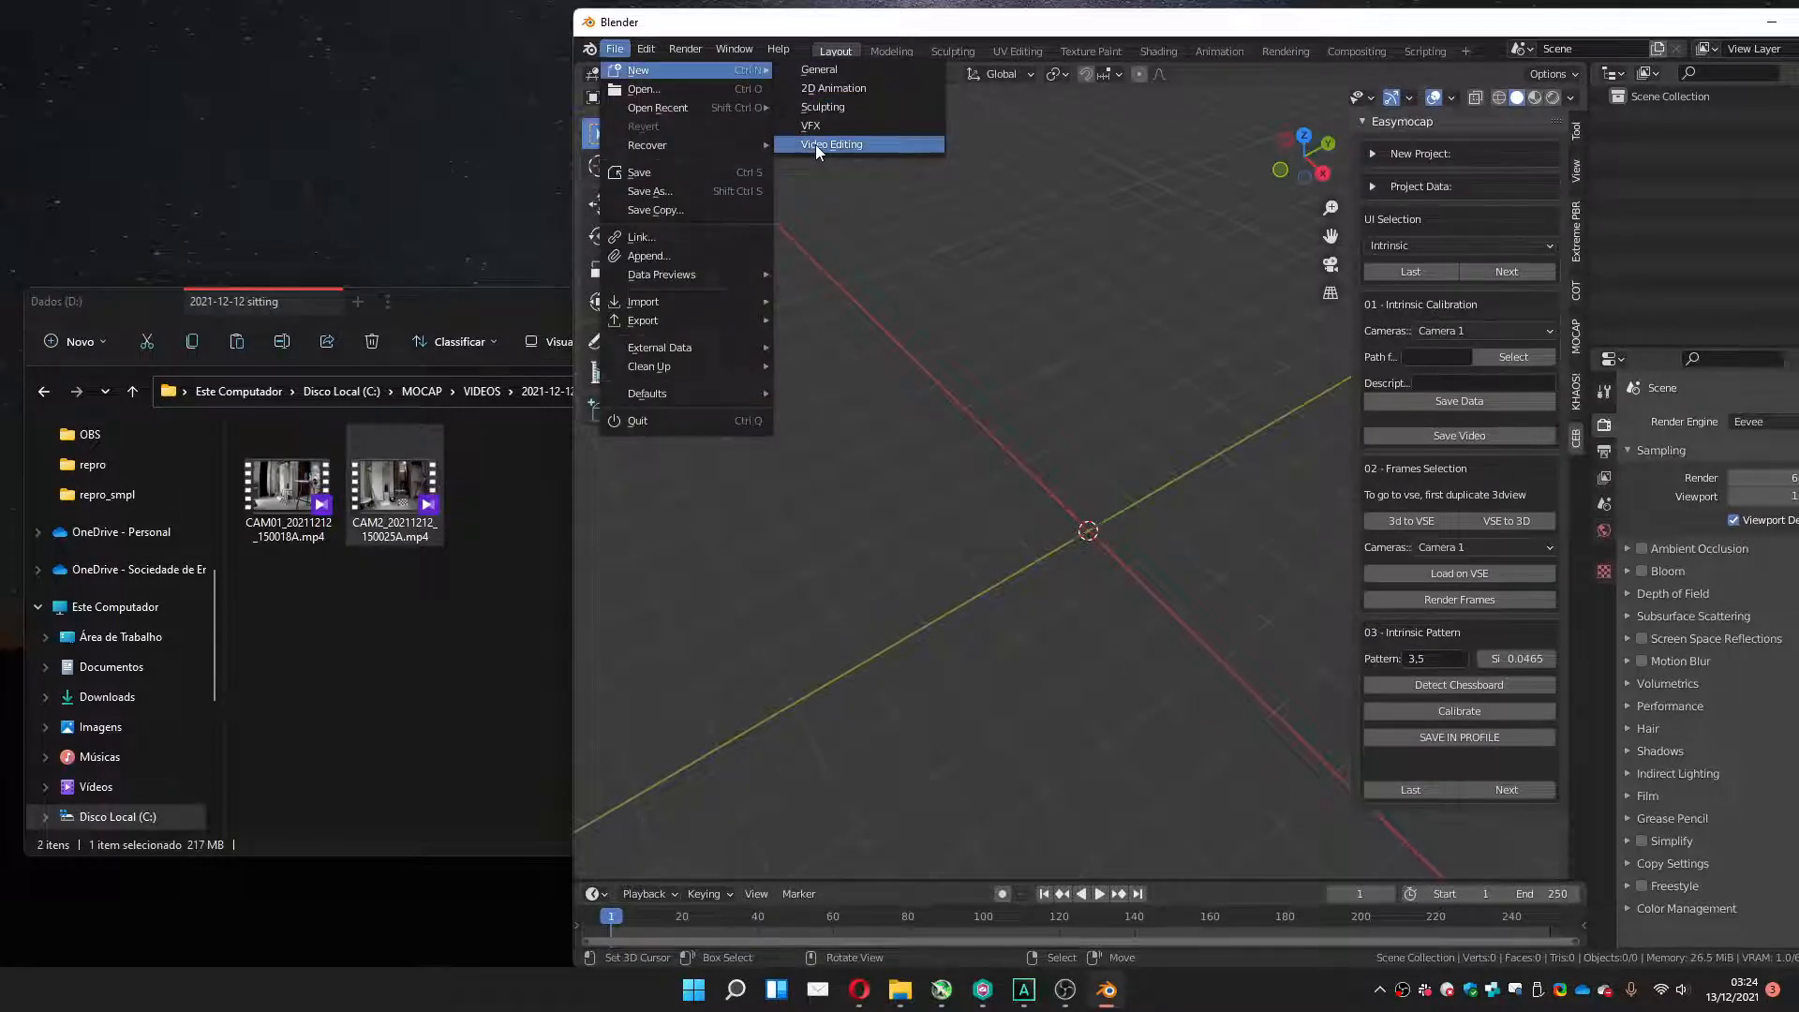
pyautogui.click(818, 148)
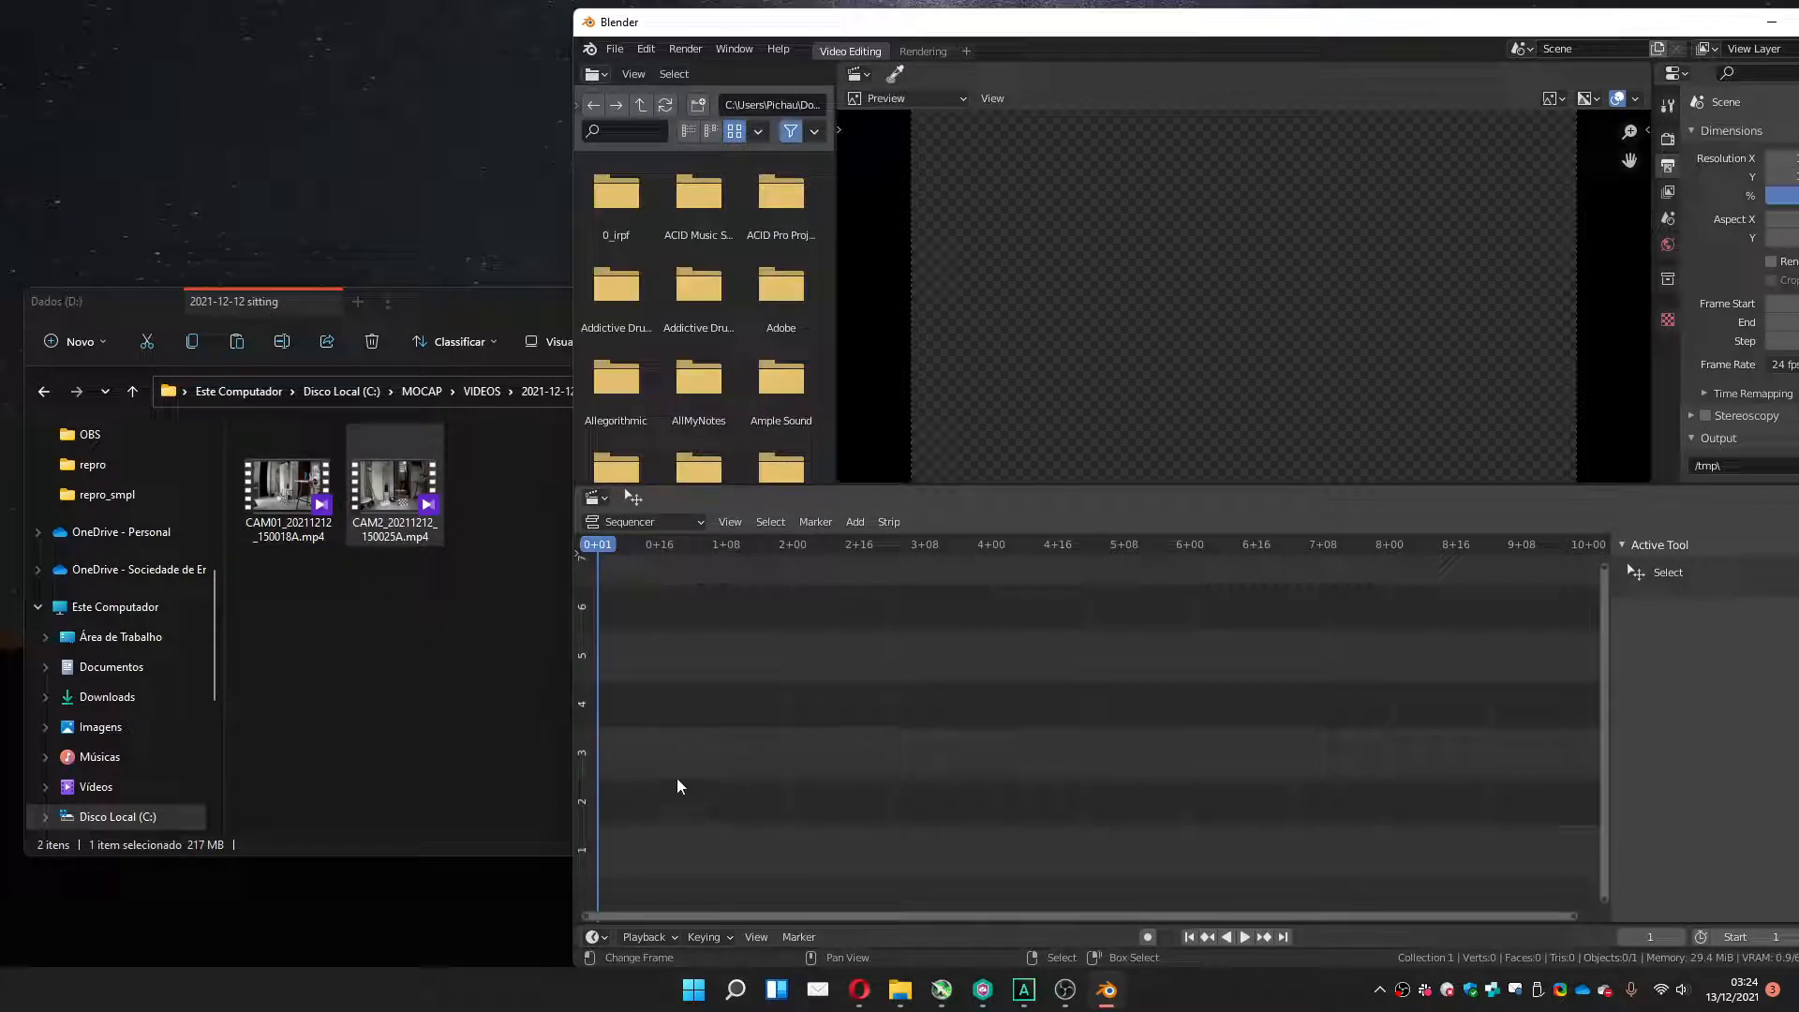
# Add the CAM01 and CAM2 videos to the sequencer as stacked strips starting at frame 1, deleting the sound strip of each.
pyautogui.moveTo(272, 485); pyautogui.dragTo(590, 775)
pyautogui.moveTo(627, 853); pyautogui.dragTo(626, 854)
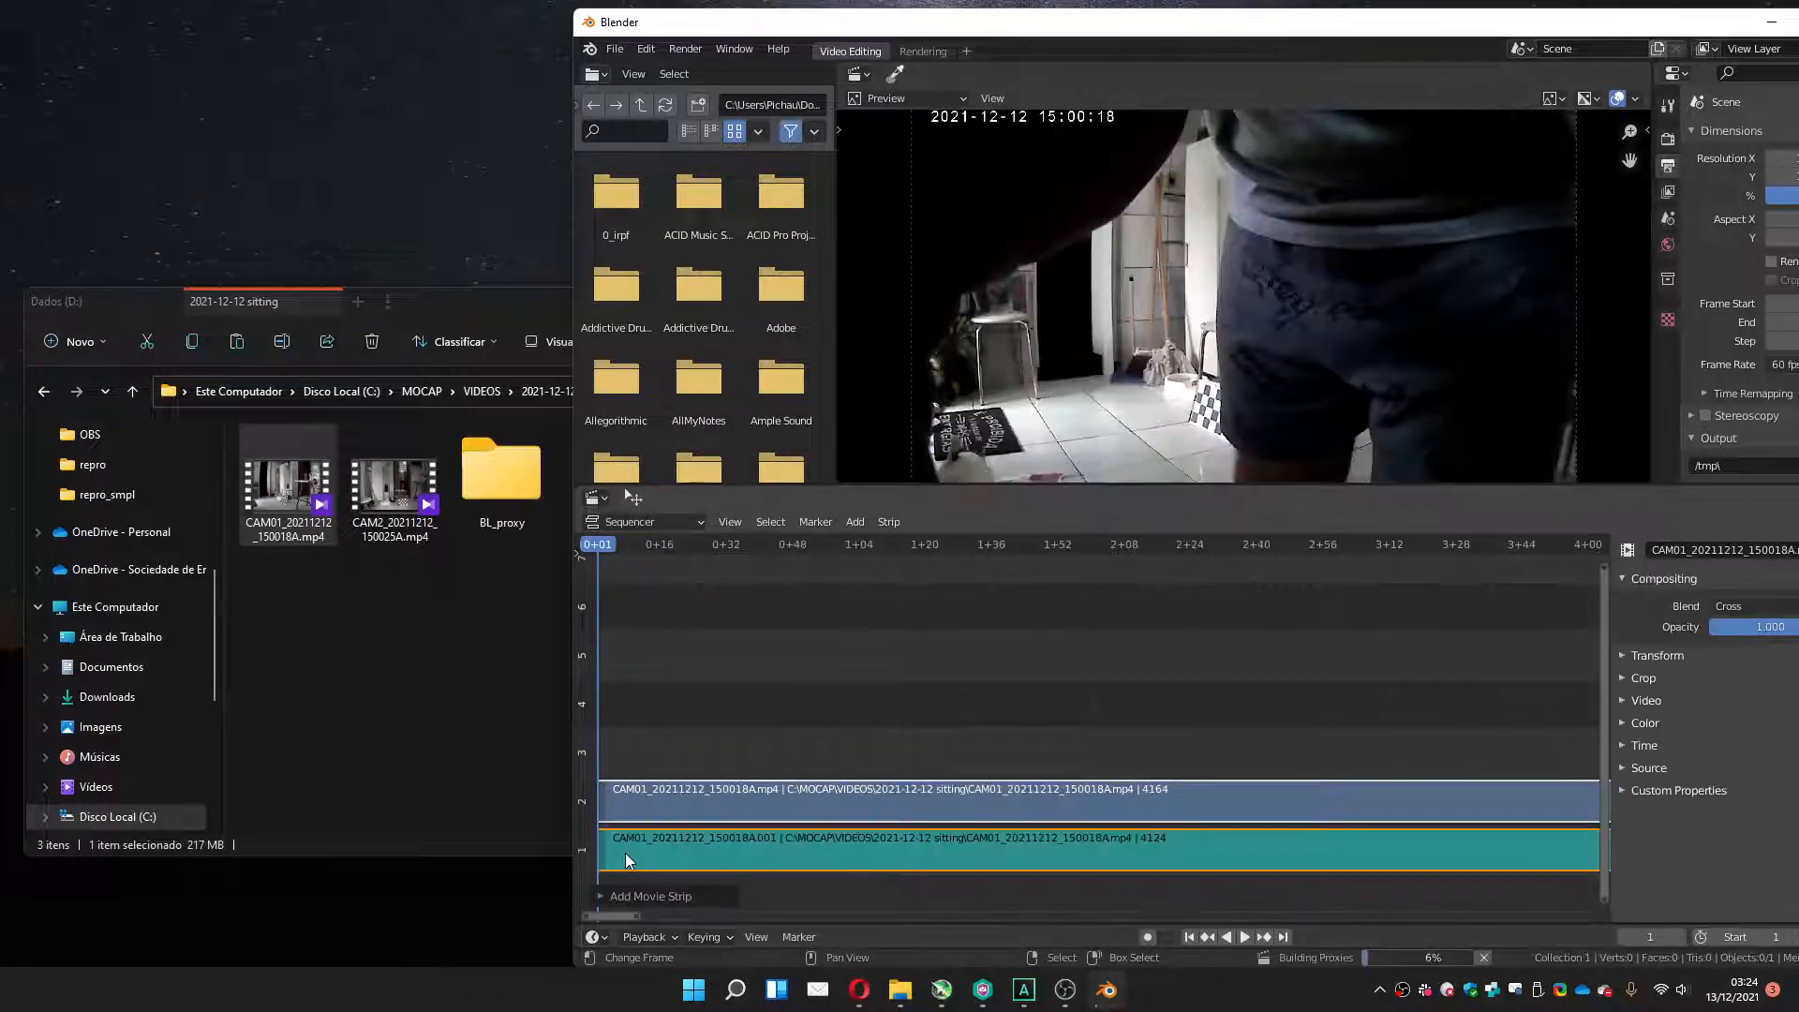
pyautogui.click(627, 859)
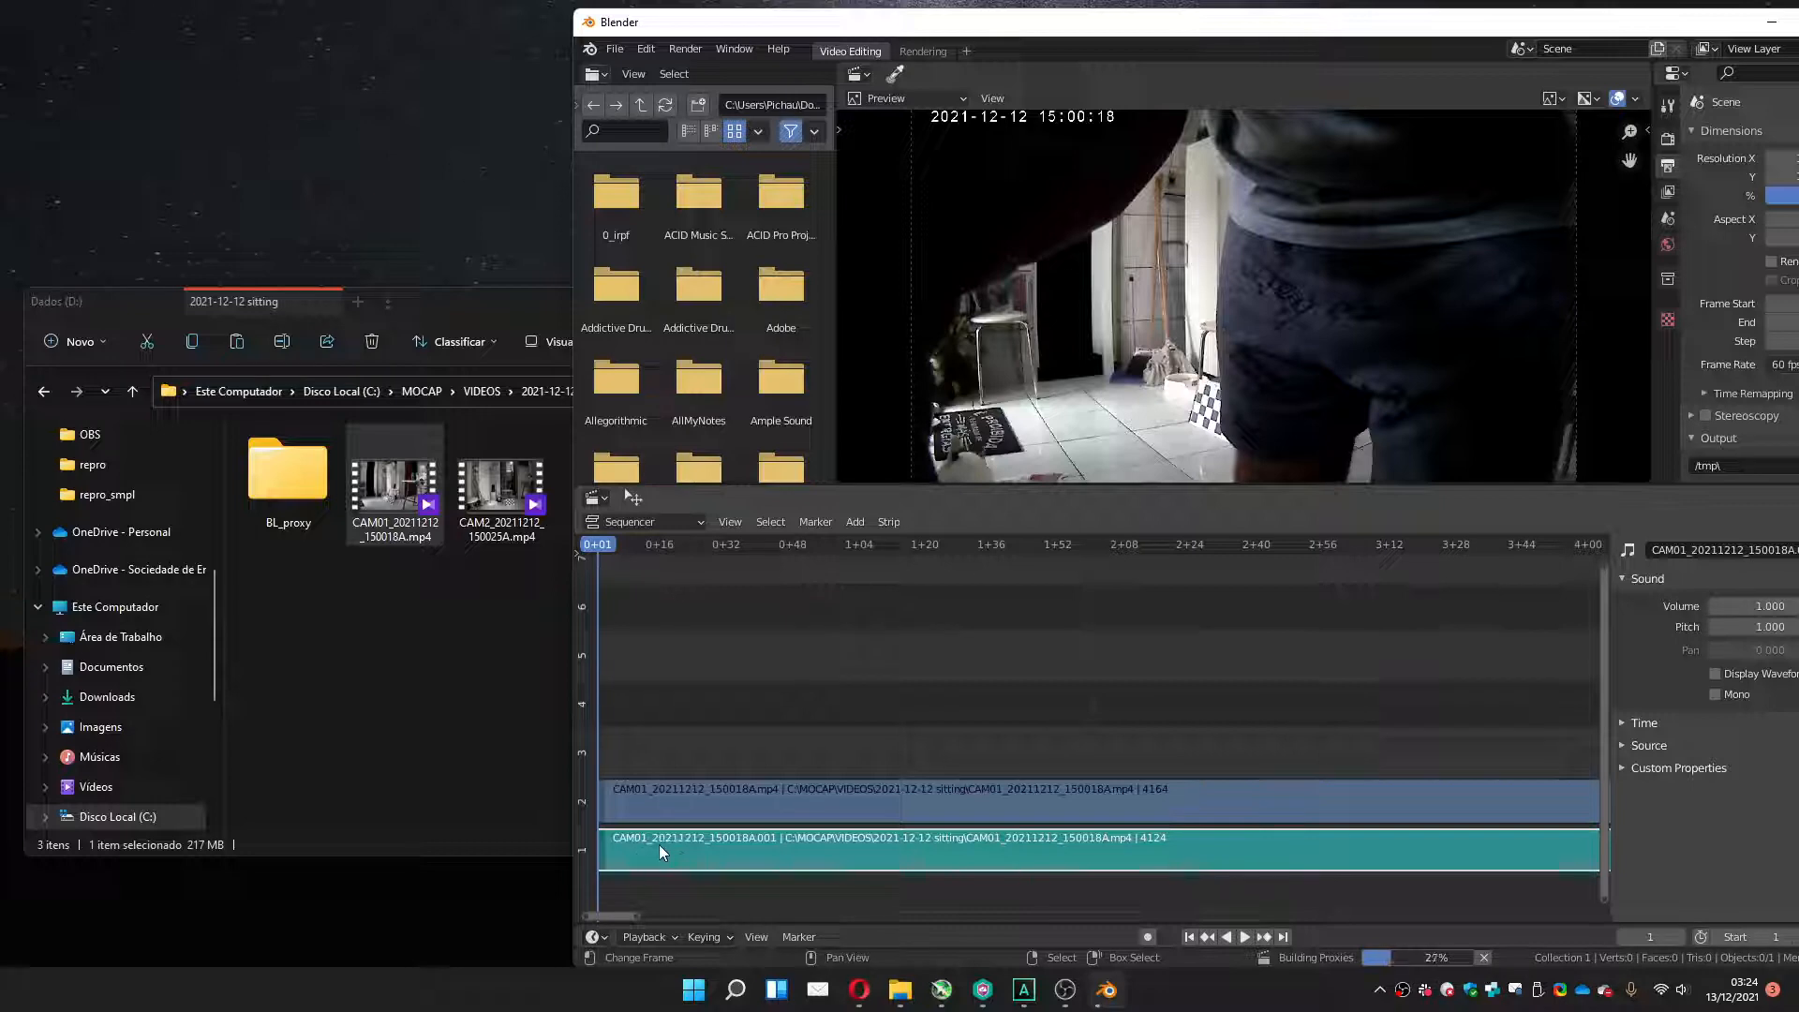
pyautogui.press('Delete')
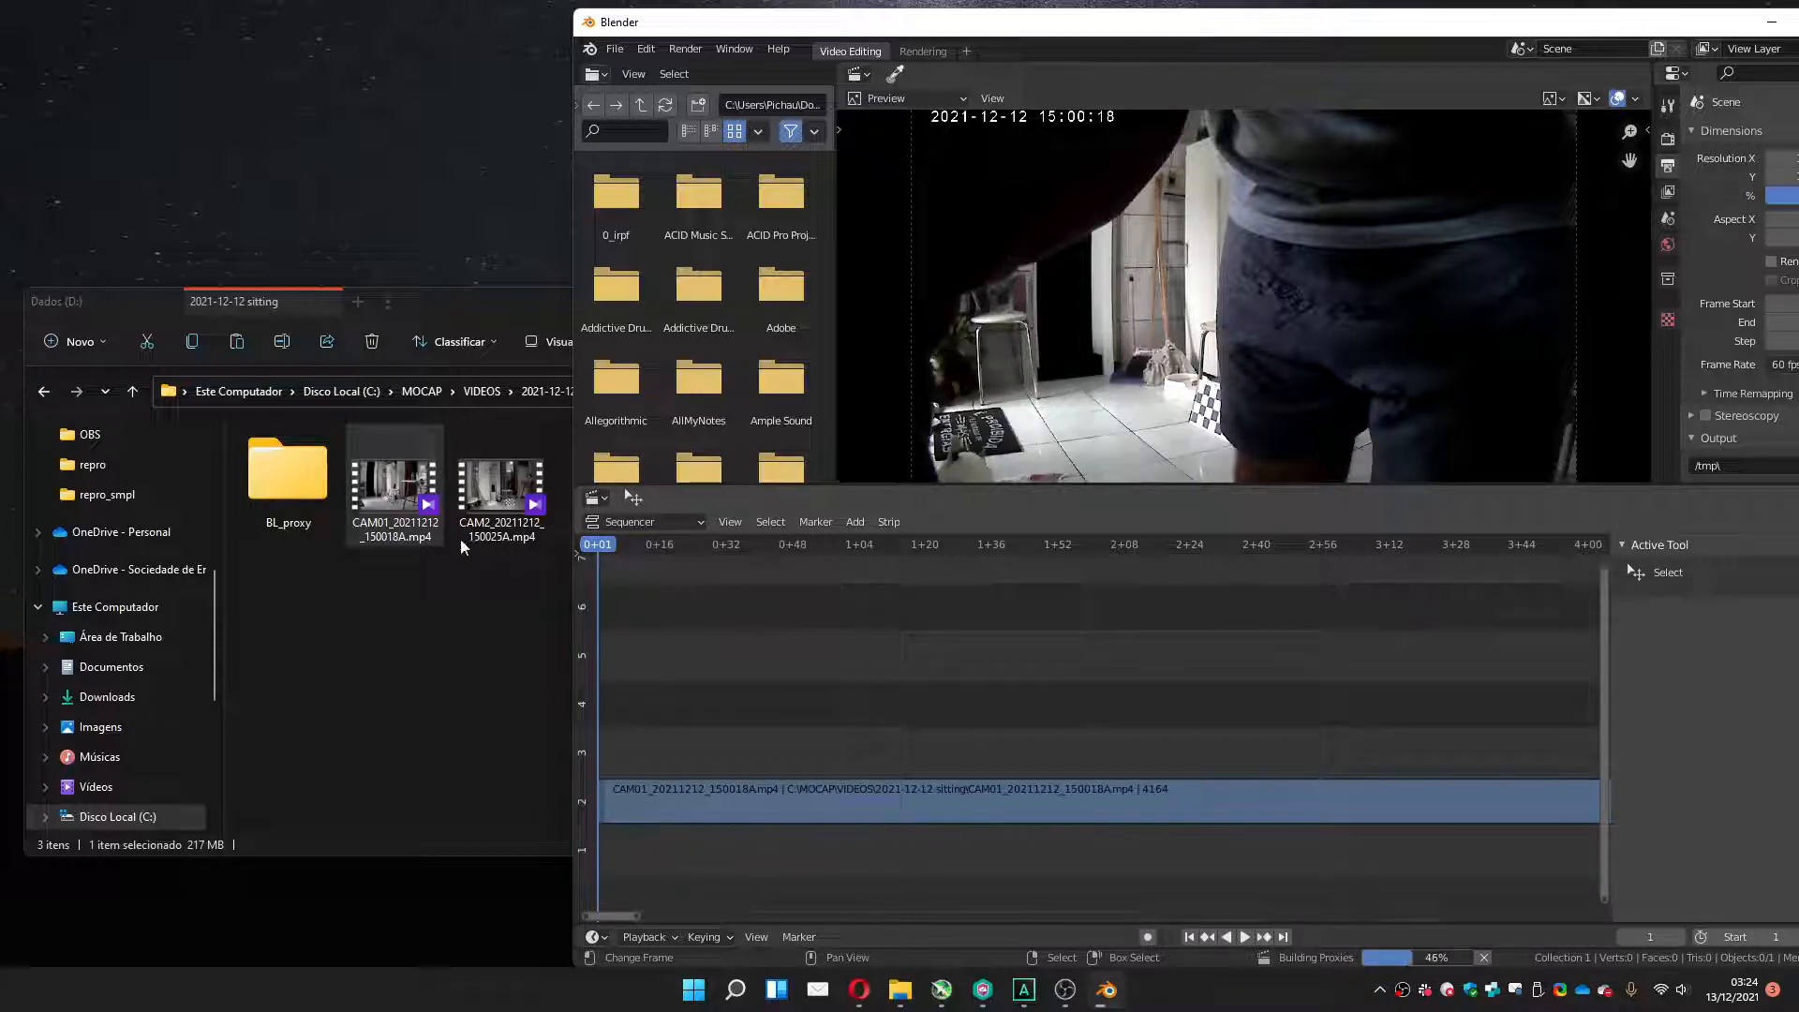
pyautogui.moveTo(479, 489); pyautogui.dragTo(644, 738)
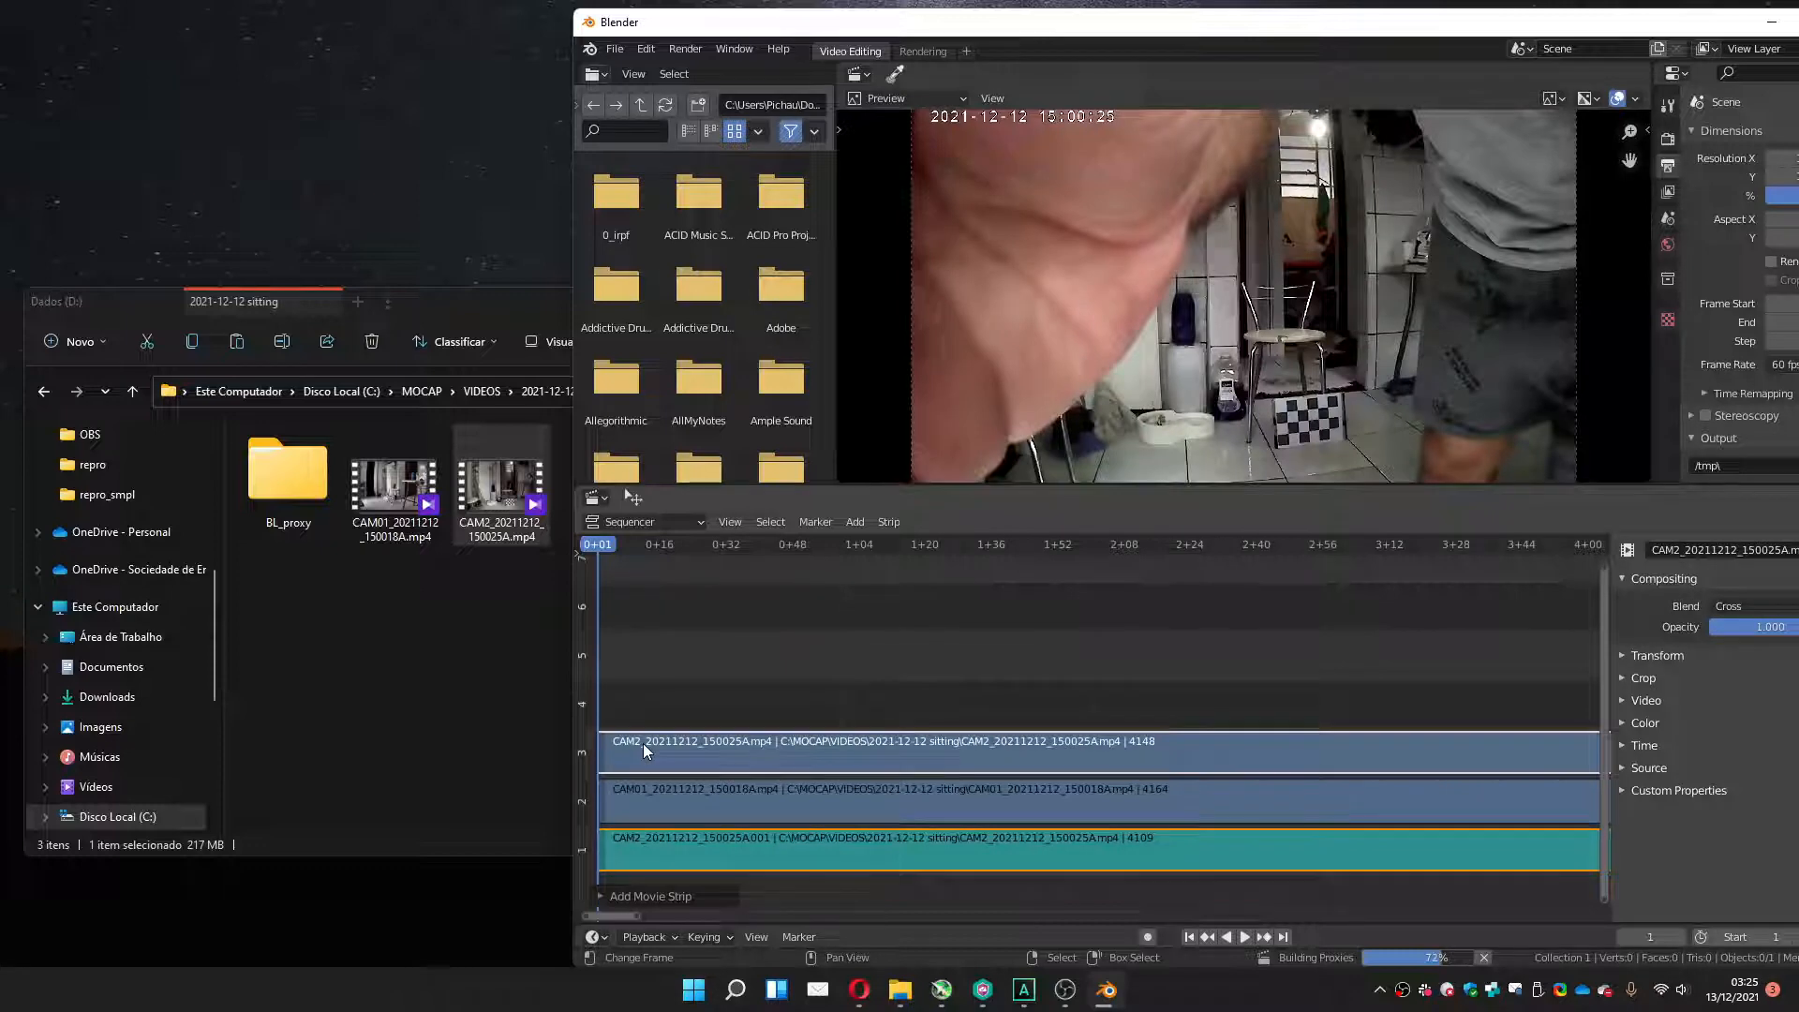
pyautogui.press('Delete')
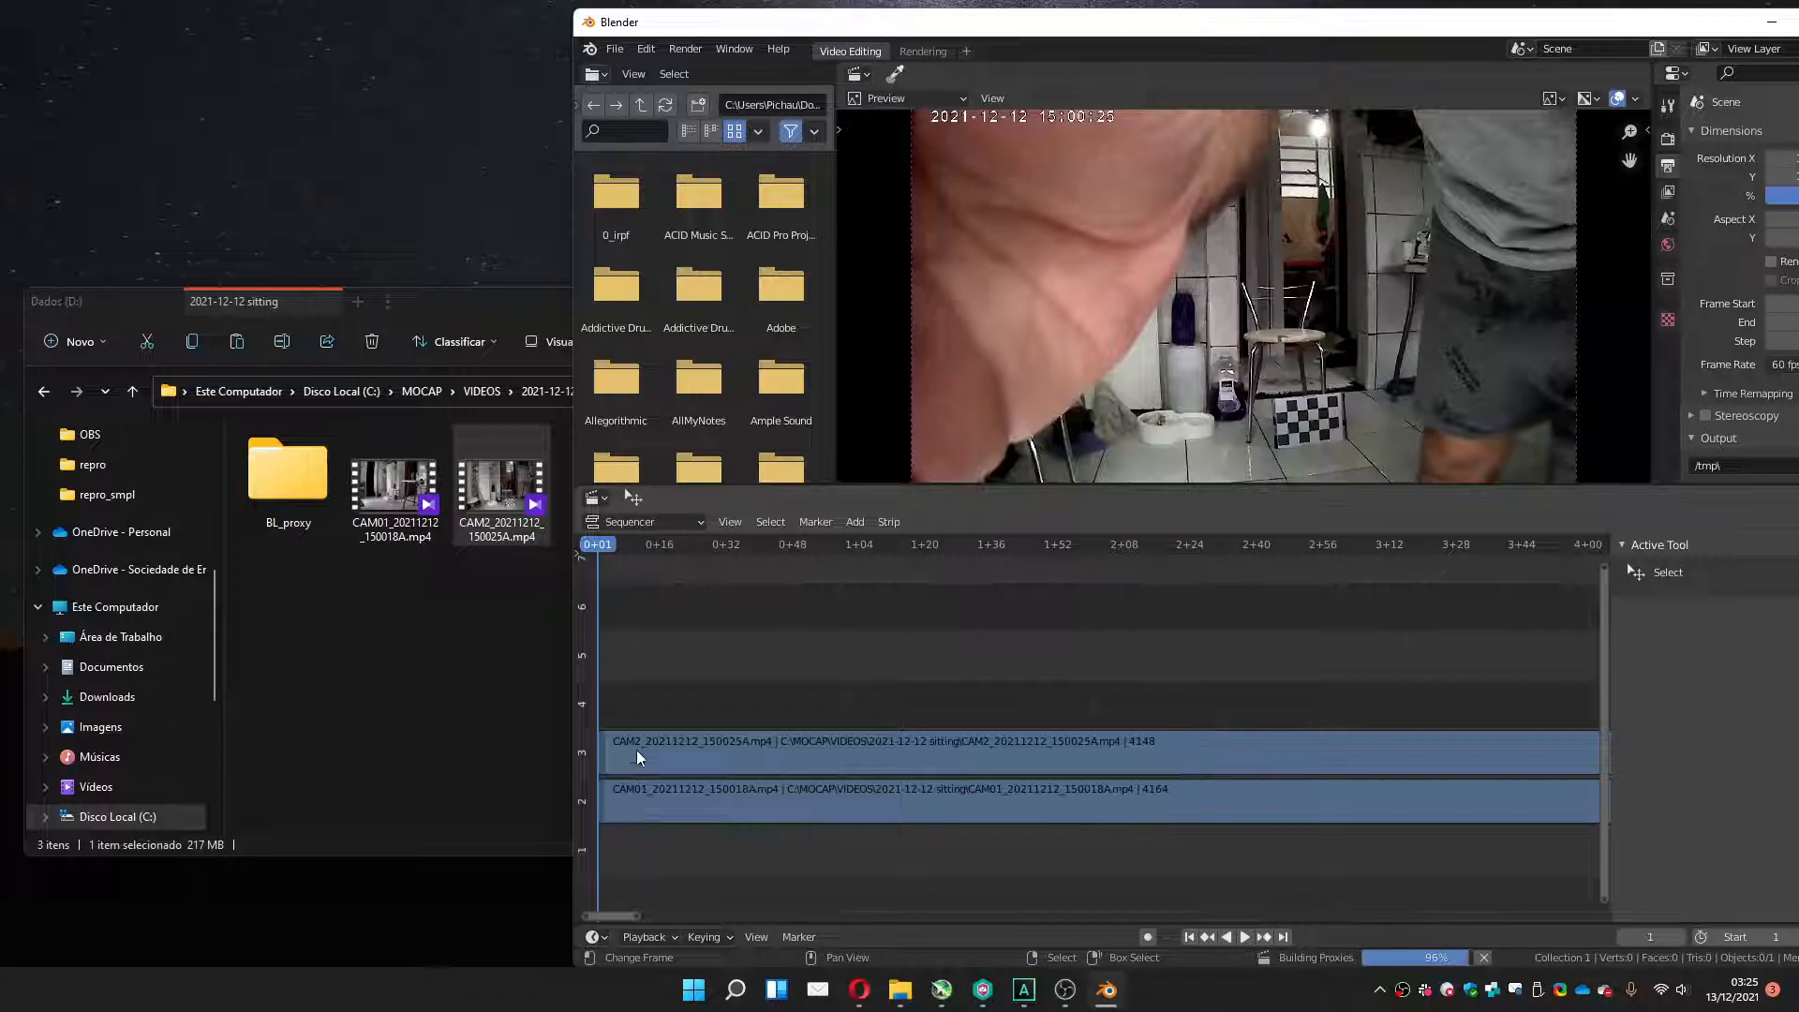
# Mute the CAM2 strip, go through the CAM01 footage, and add a sync marker at frame 1028 during the sitting action.
pyautogui.click(688, 755)
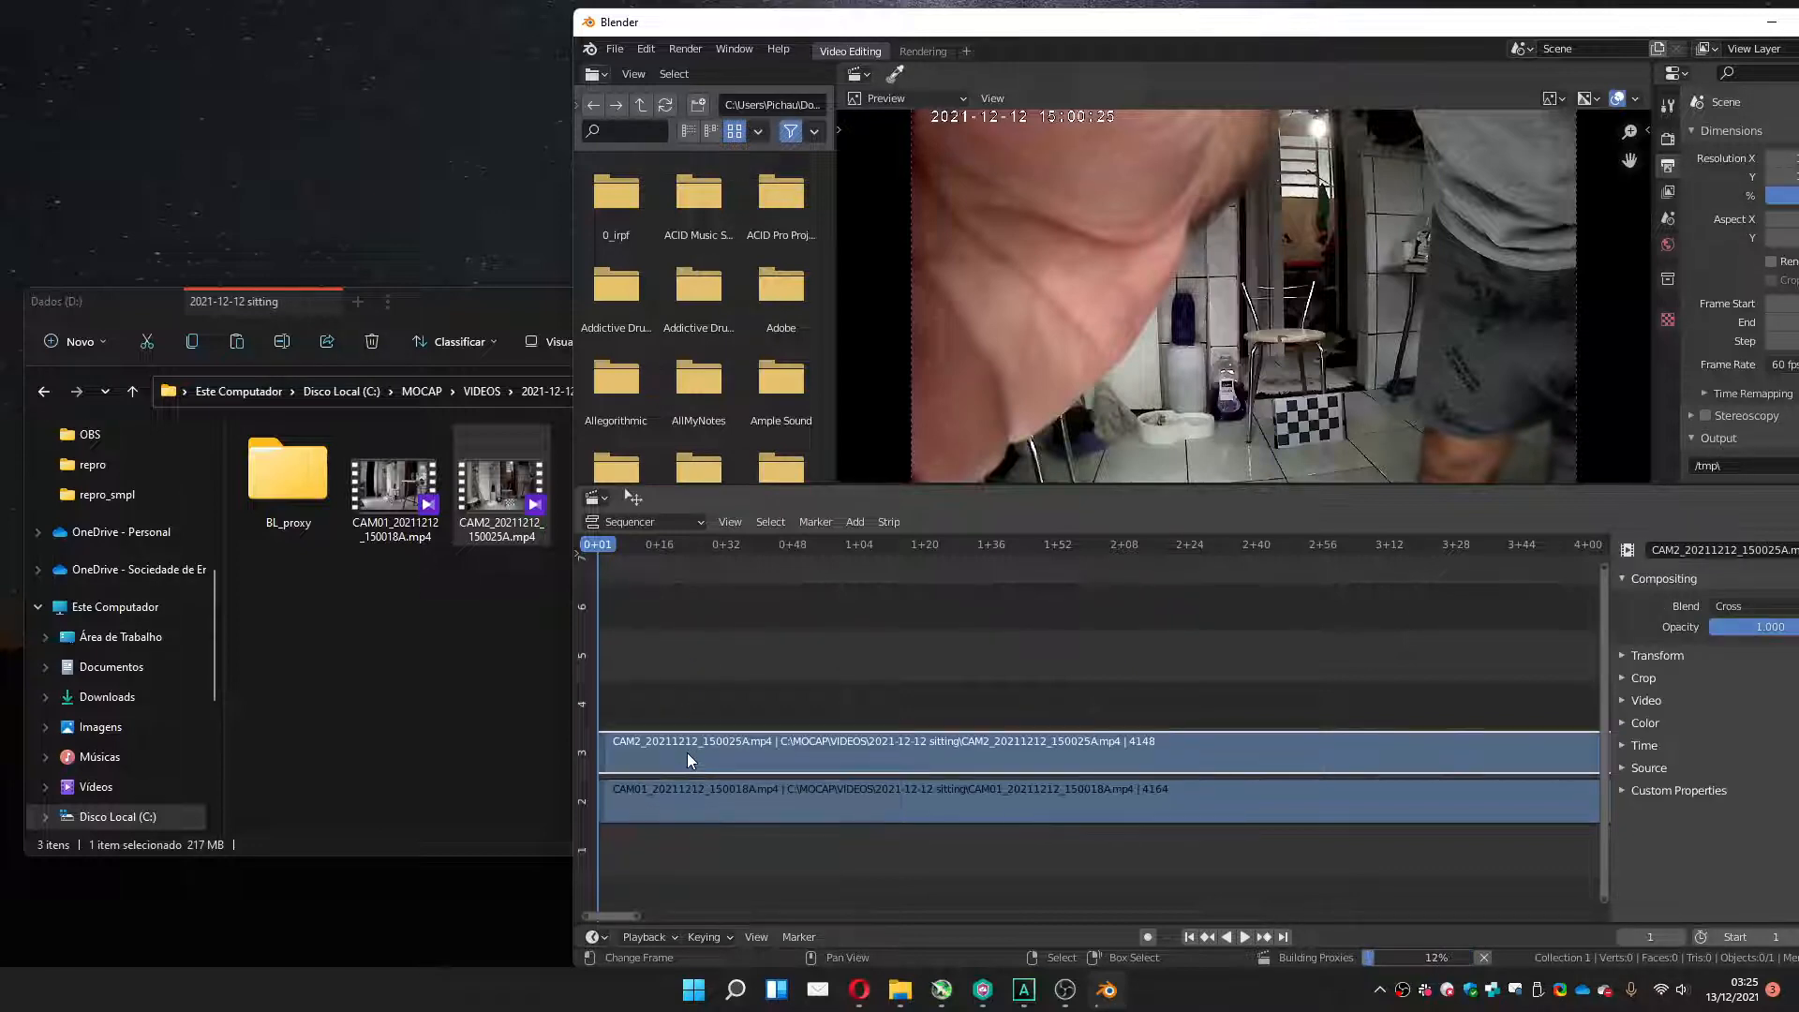
pyautogui.press('h')
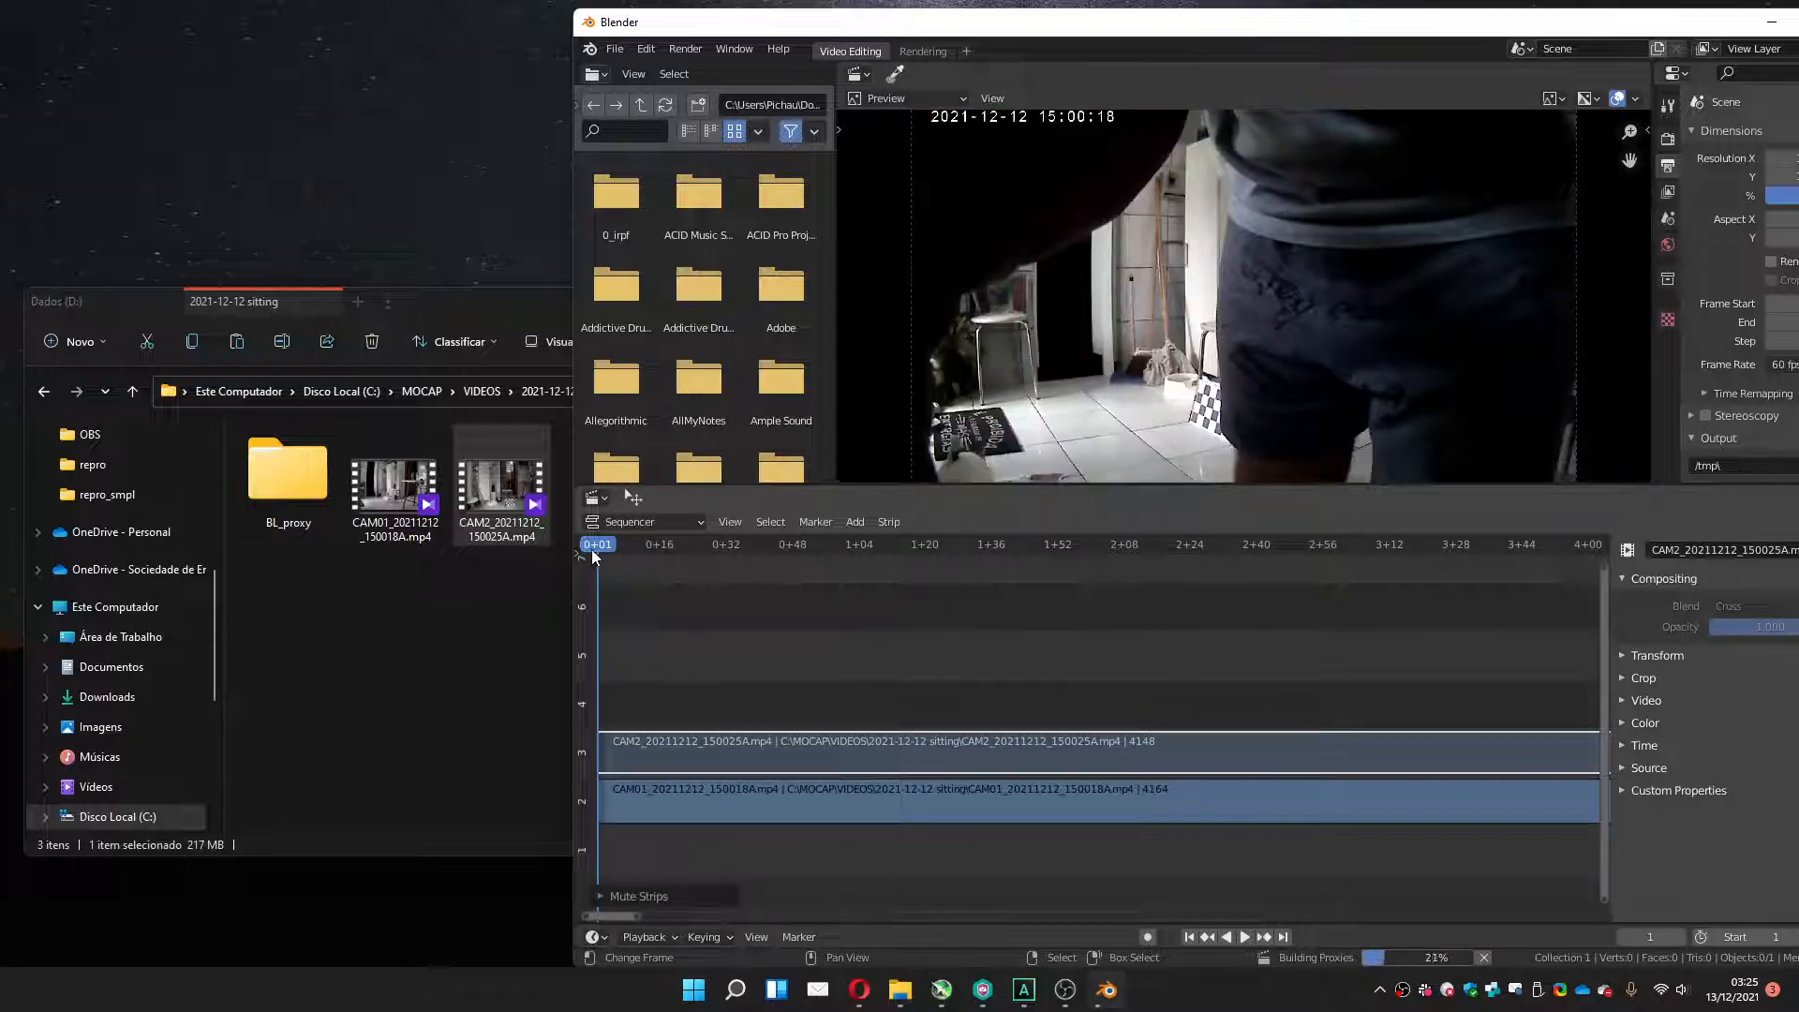
pyautogui.moveTo(594, 547); pyautogui.dragTo(1151, 654)
pyautogui.scroll(-4, 1150, 654)
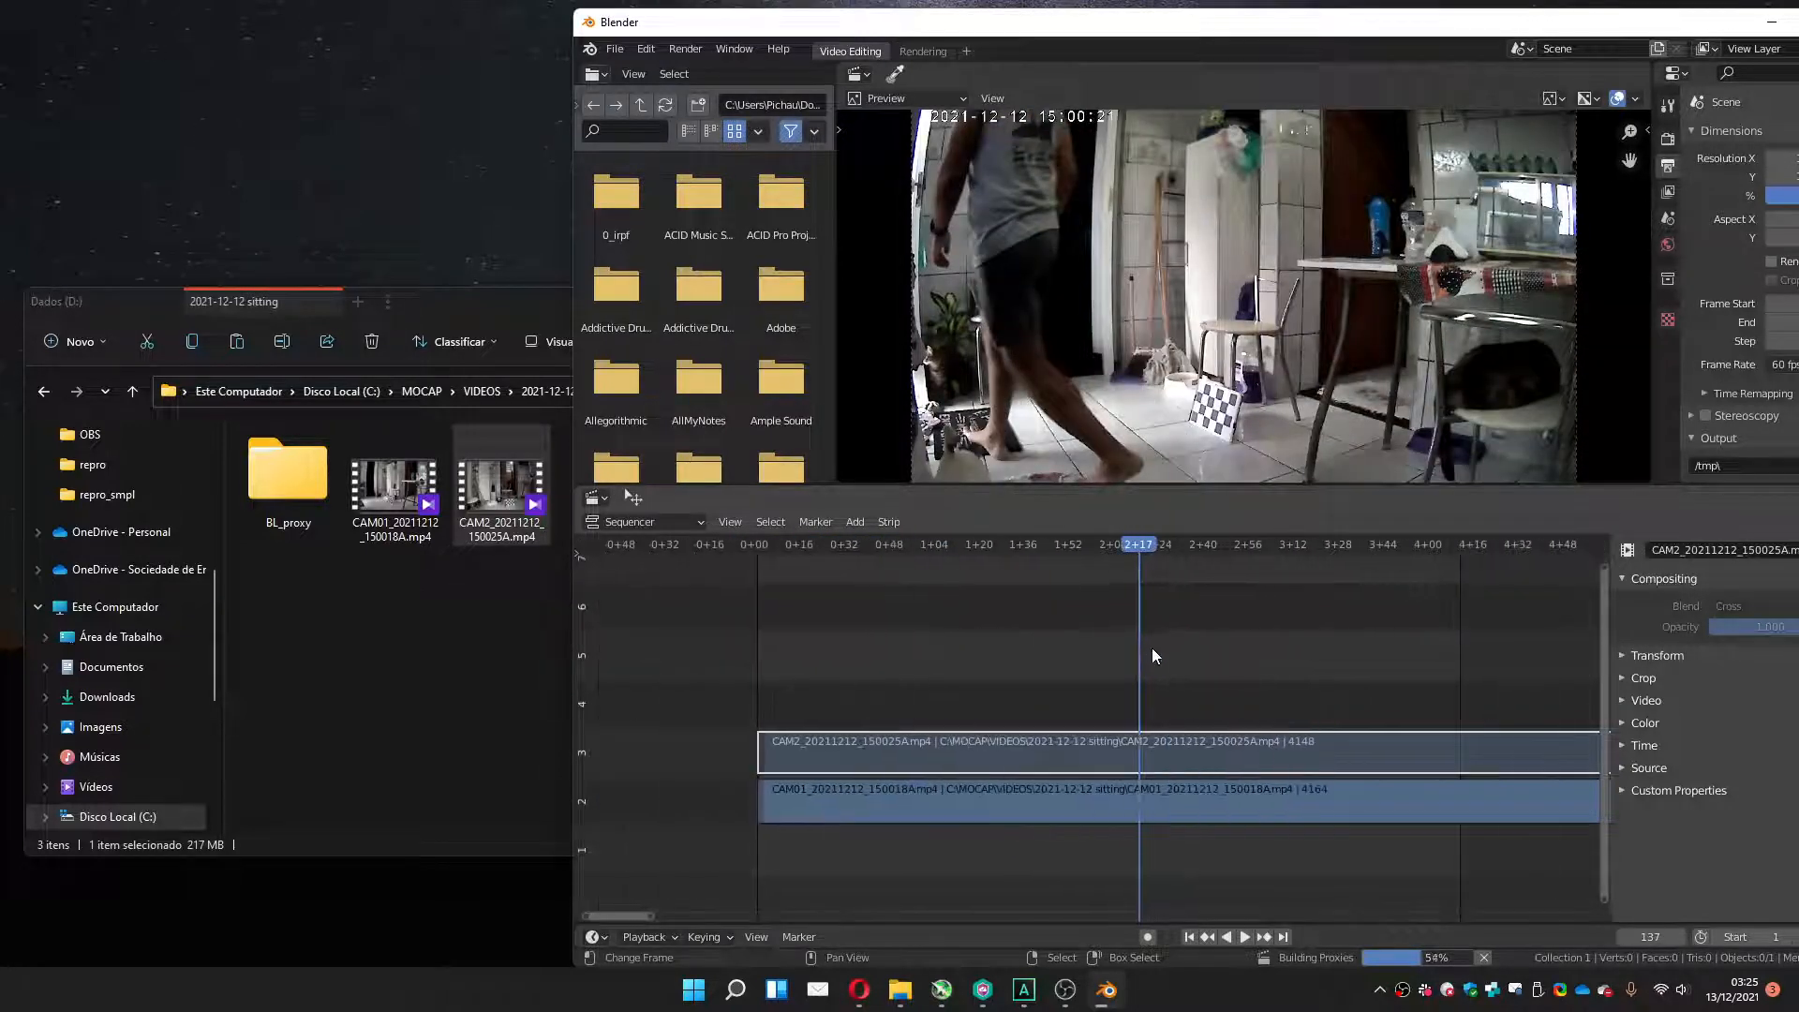
pyautogui.press('Home')
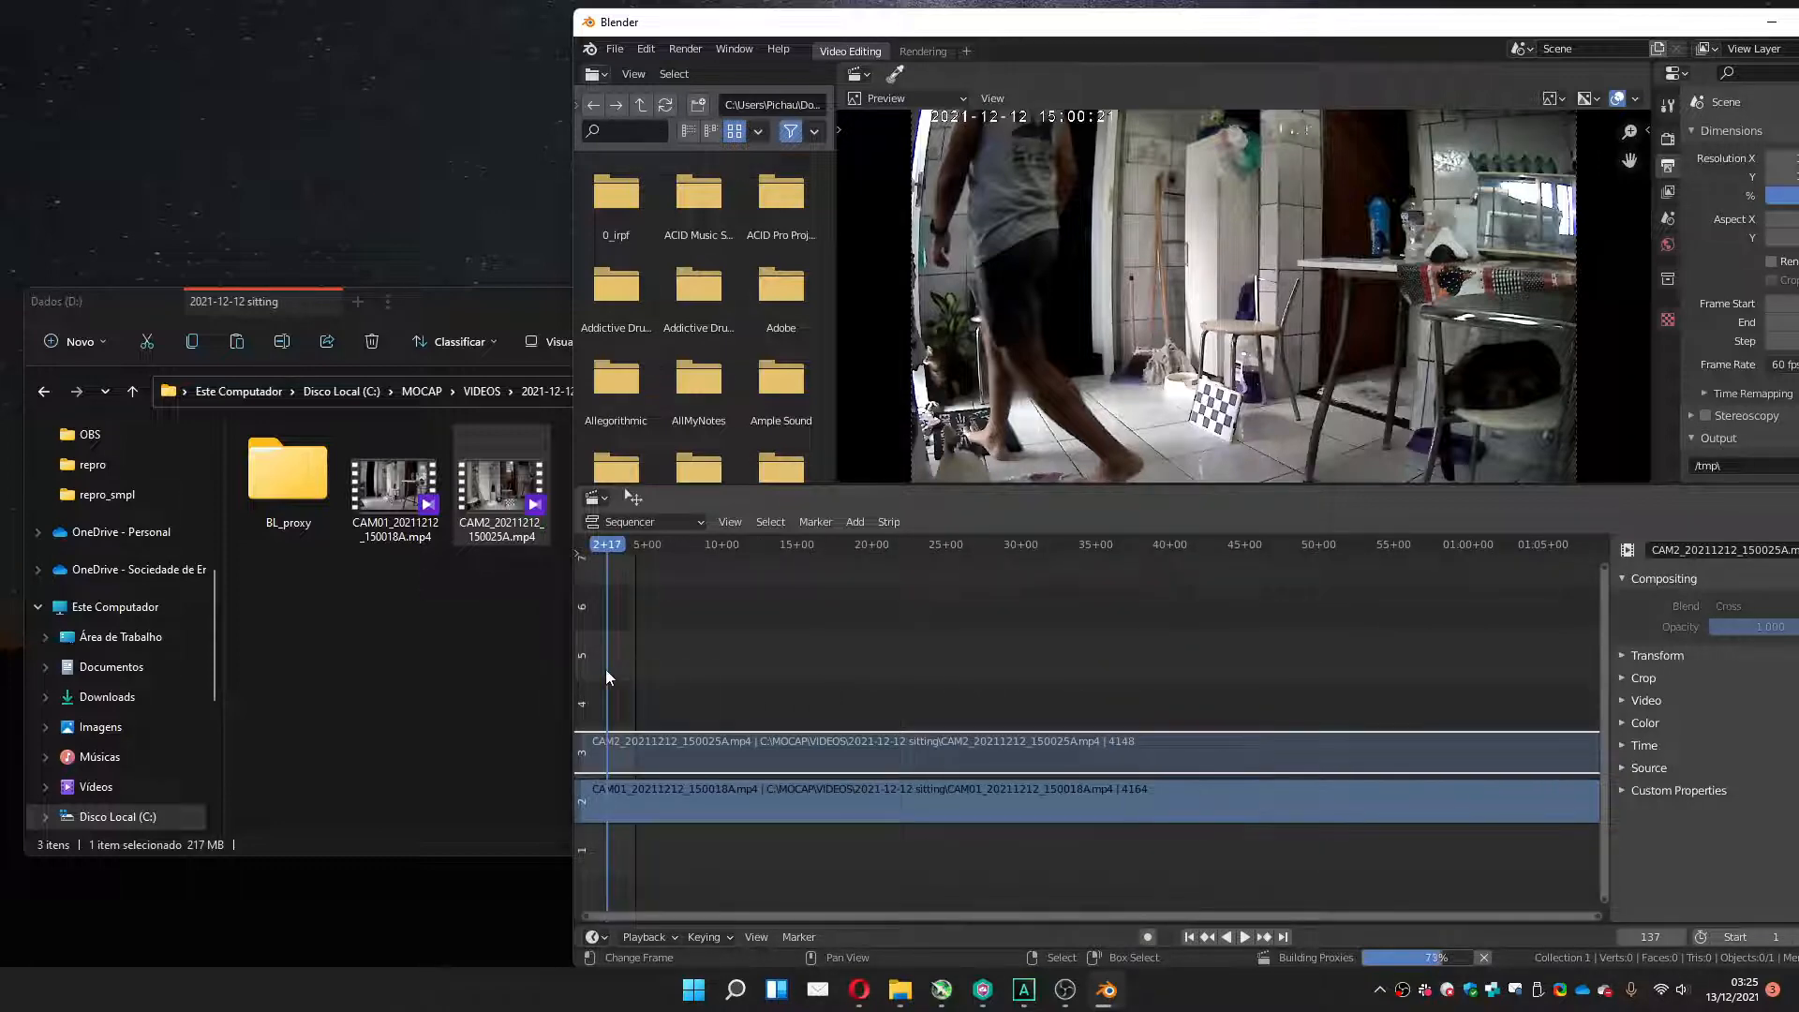
pyautogui.press('space')
pyautogui.moveTo(628, 677); pyautogui.dragTo(813, 676)
pyautogui.press('space')
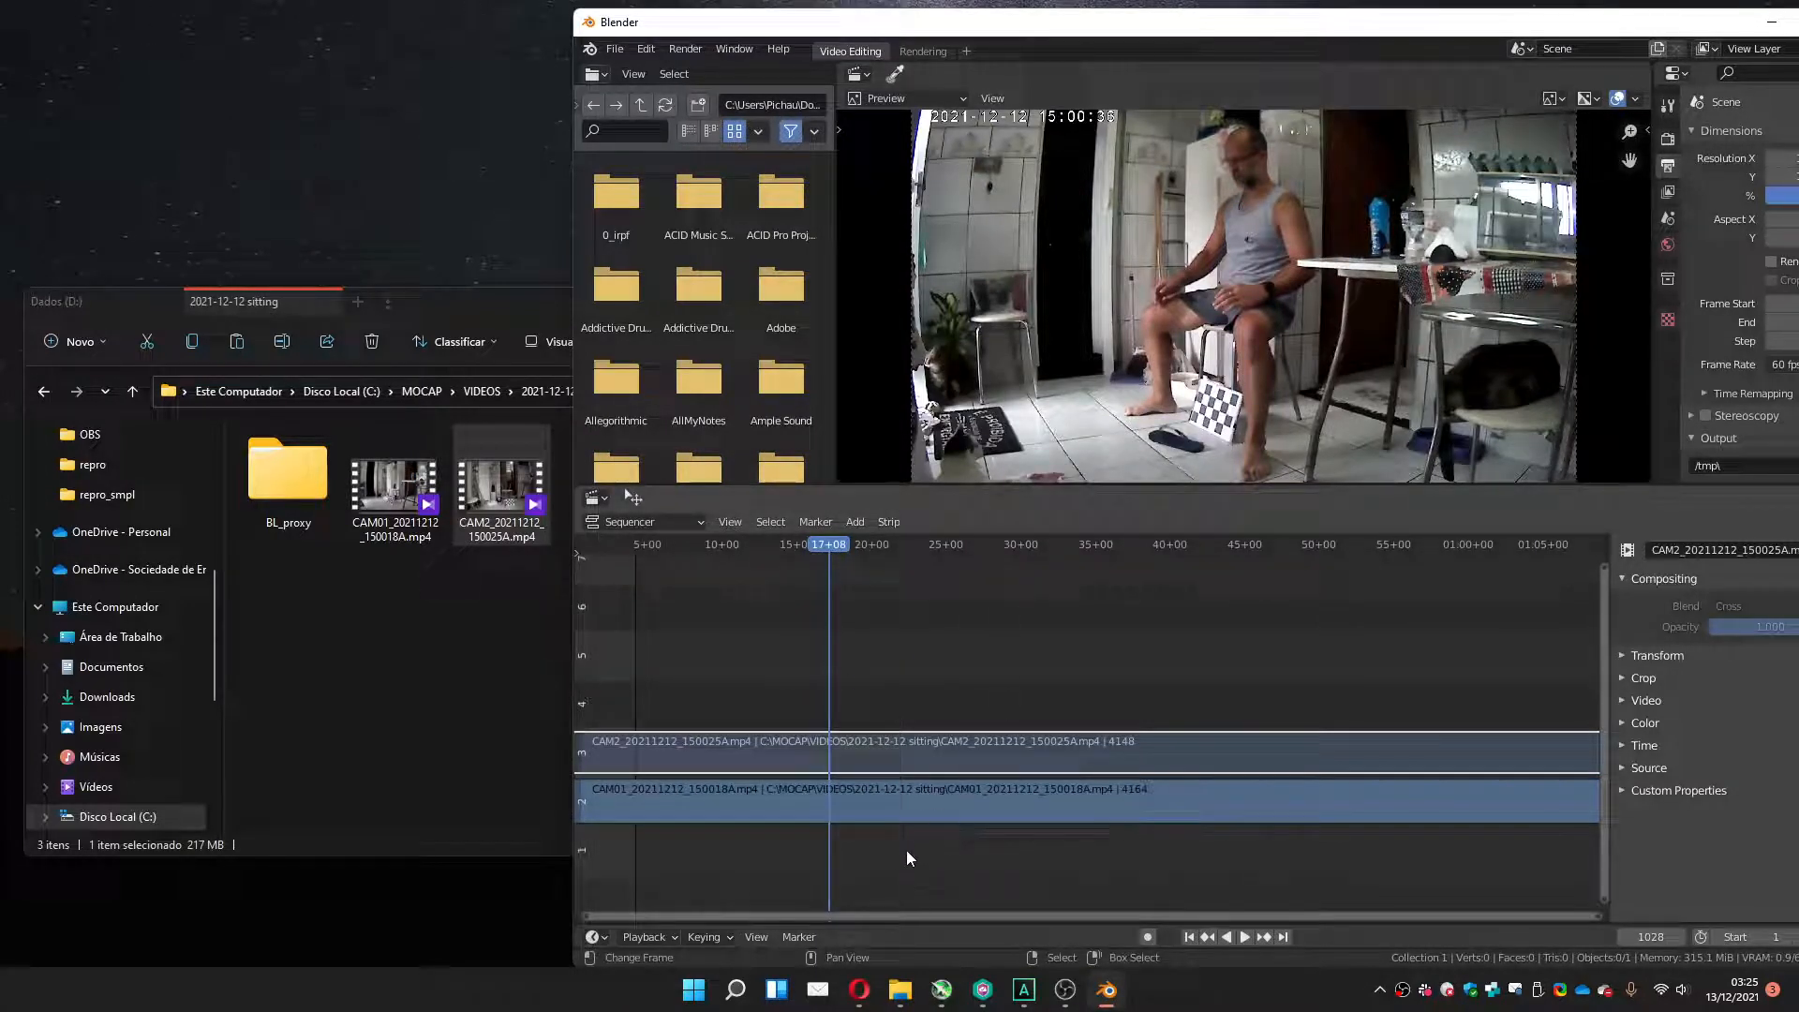
pyautogui.press('m')
# Unmute the CAM2 strip and slide it 384 frames later so its sitting action matches CAM01 at the marker.
pyautogui.hotkey('alt', 'h')
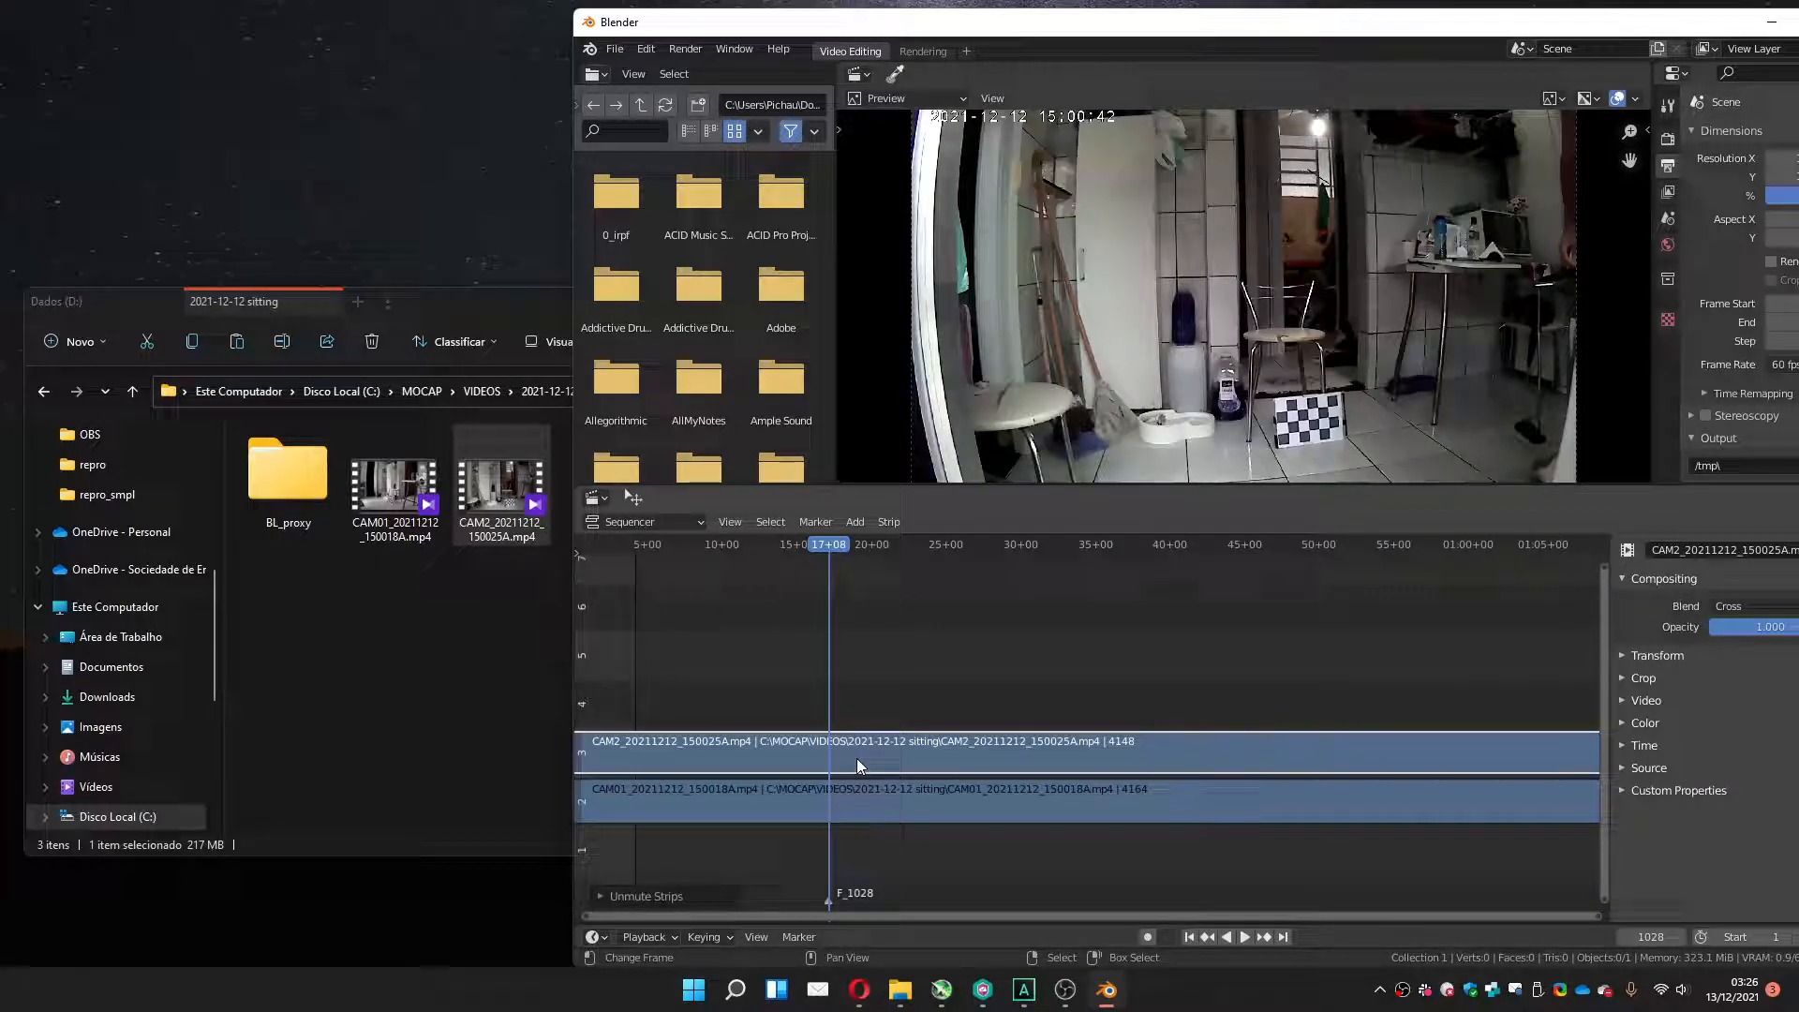
pyautogui.press('g')
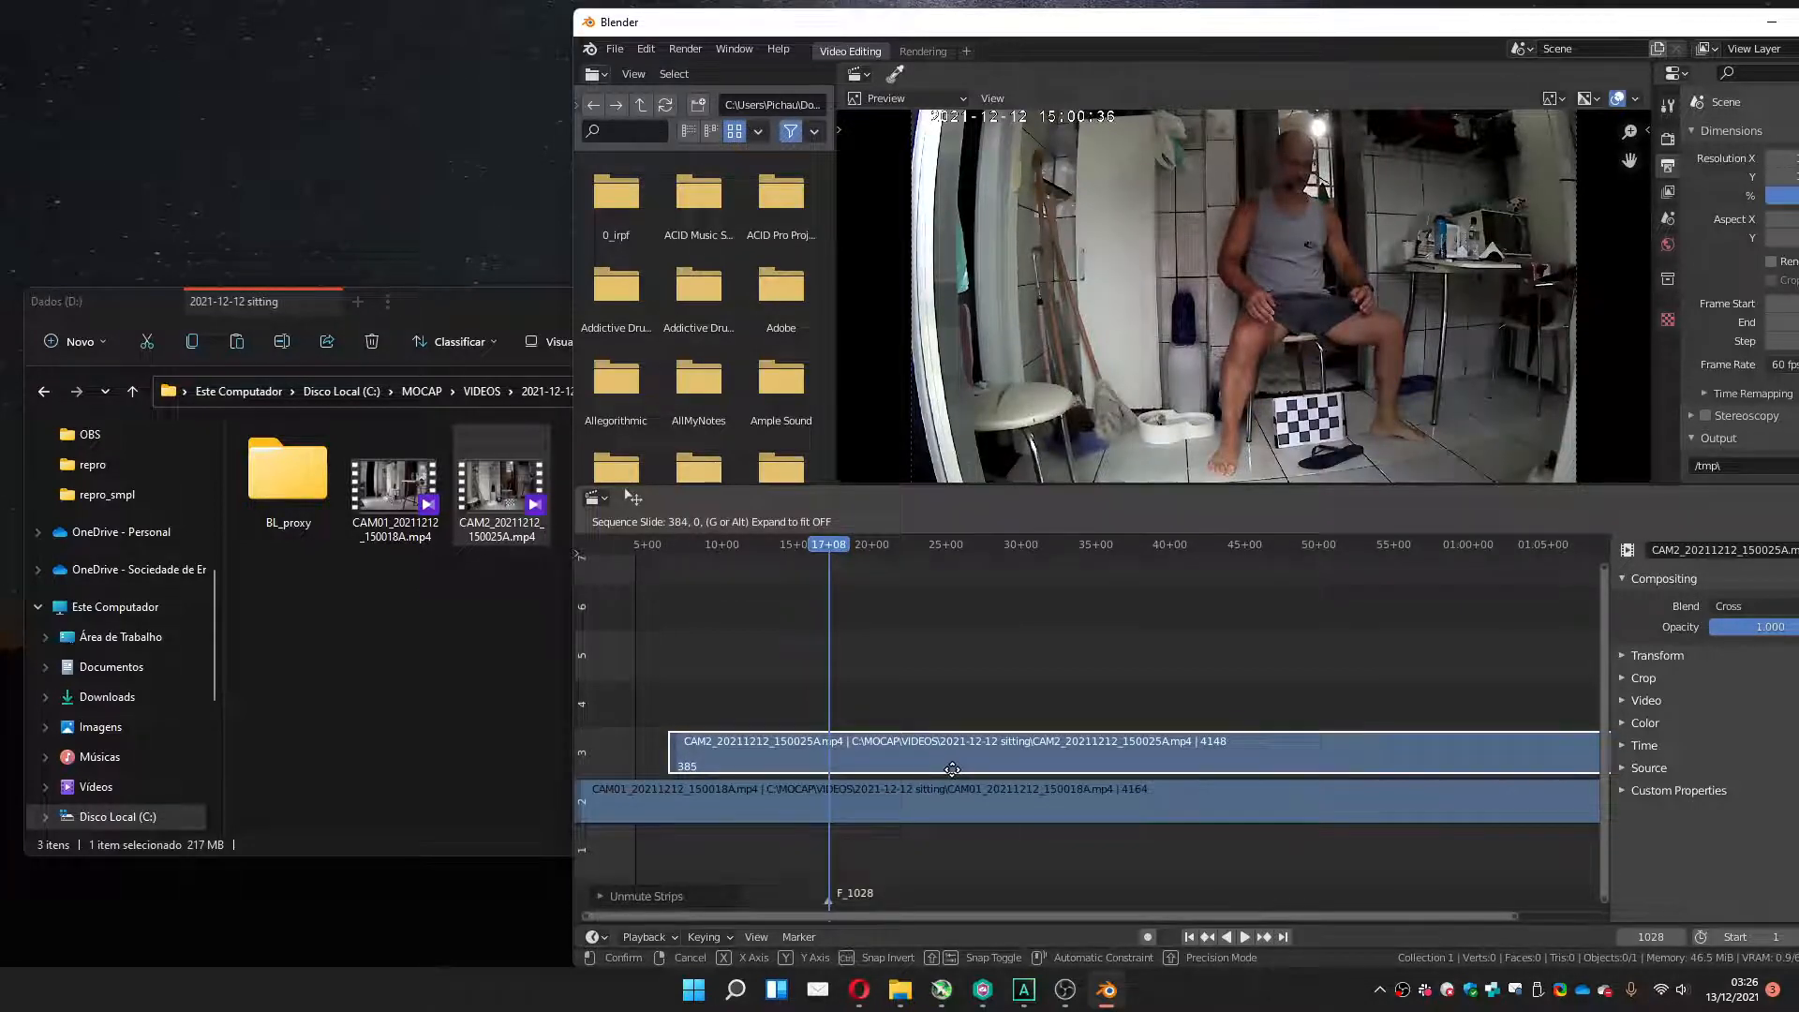
pyautogui.click(953, 771)
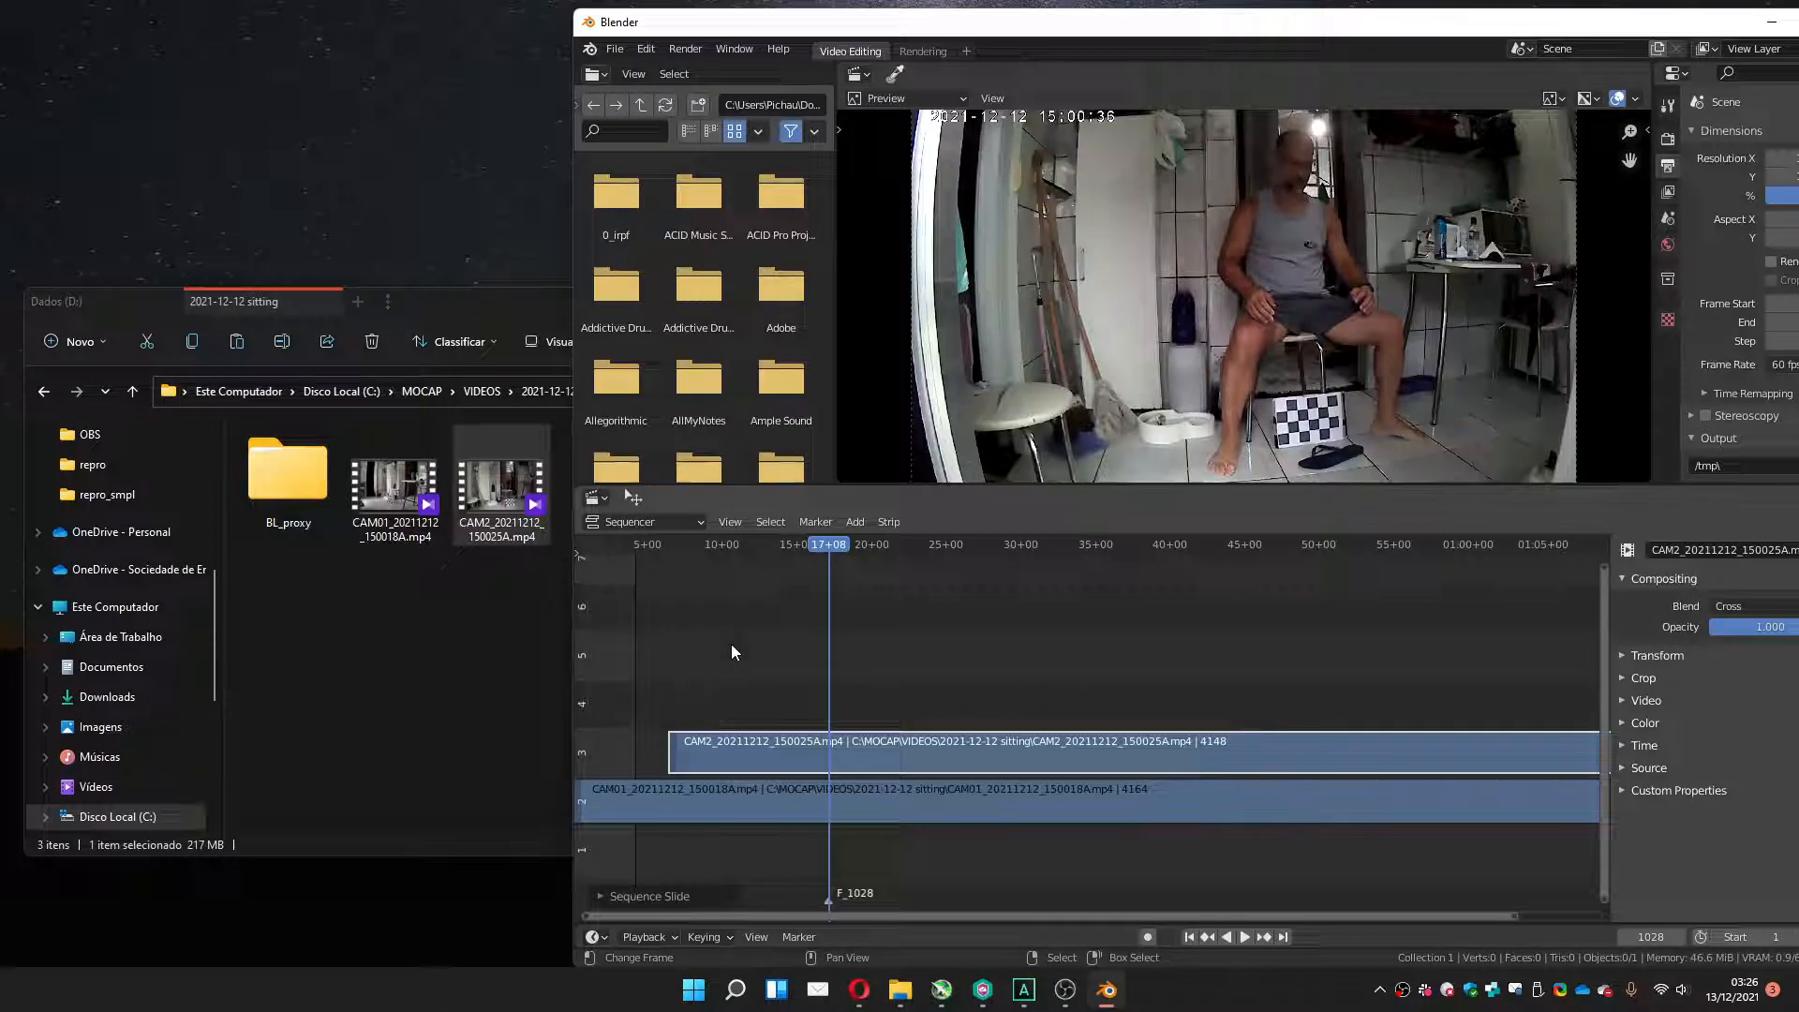
# Switch the sequencer timeline from seconds to frame numbers.
pyautogui.click(730, 522)
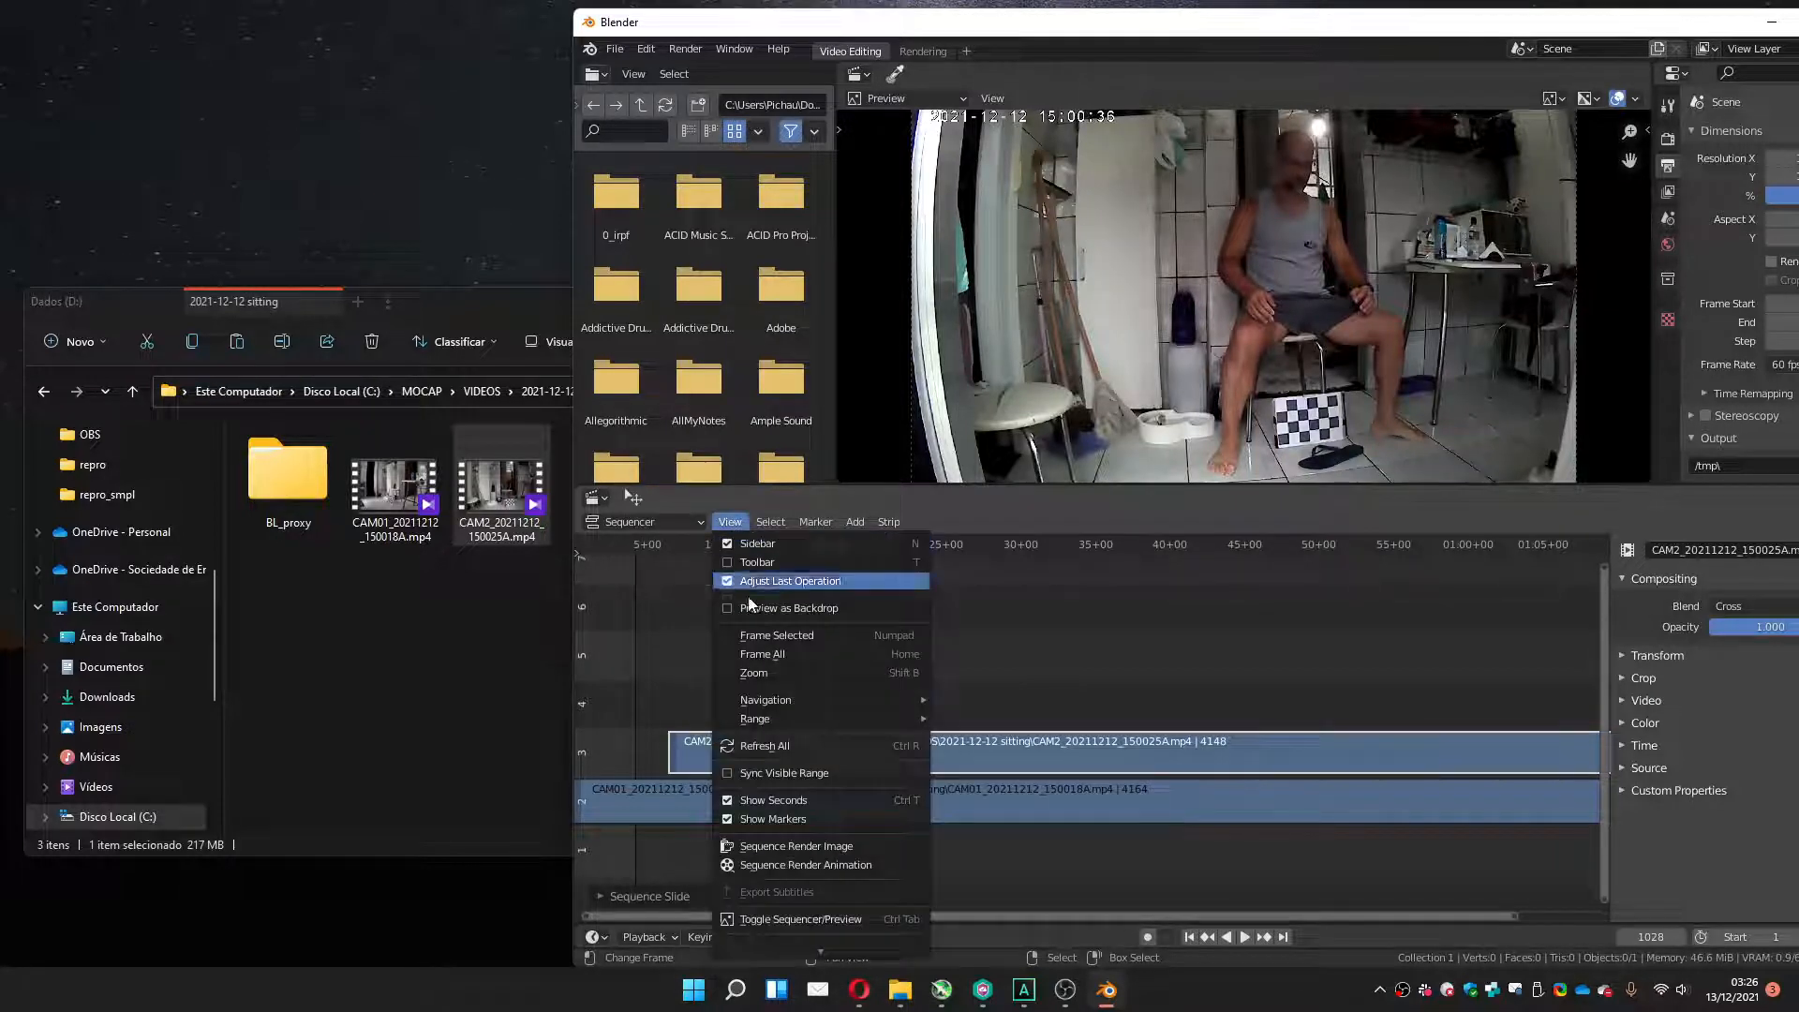
pyautogui.click(773, 801)
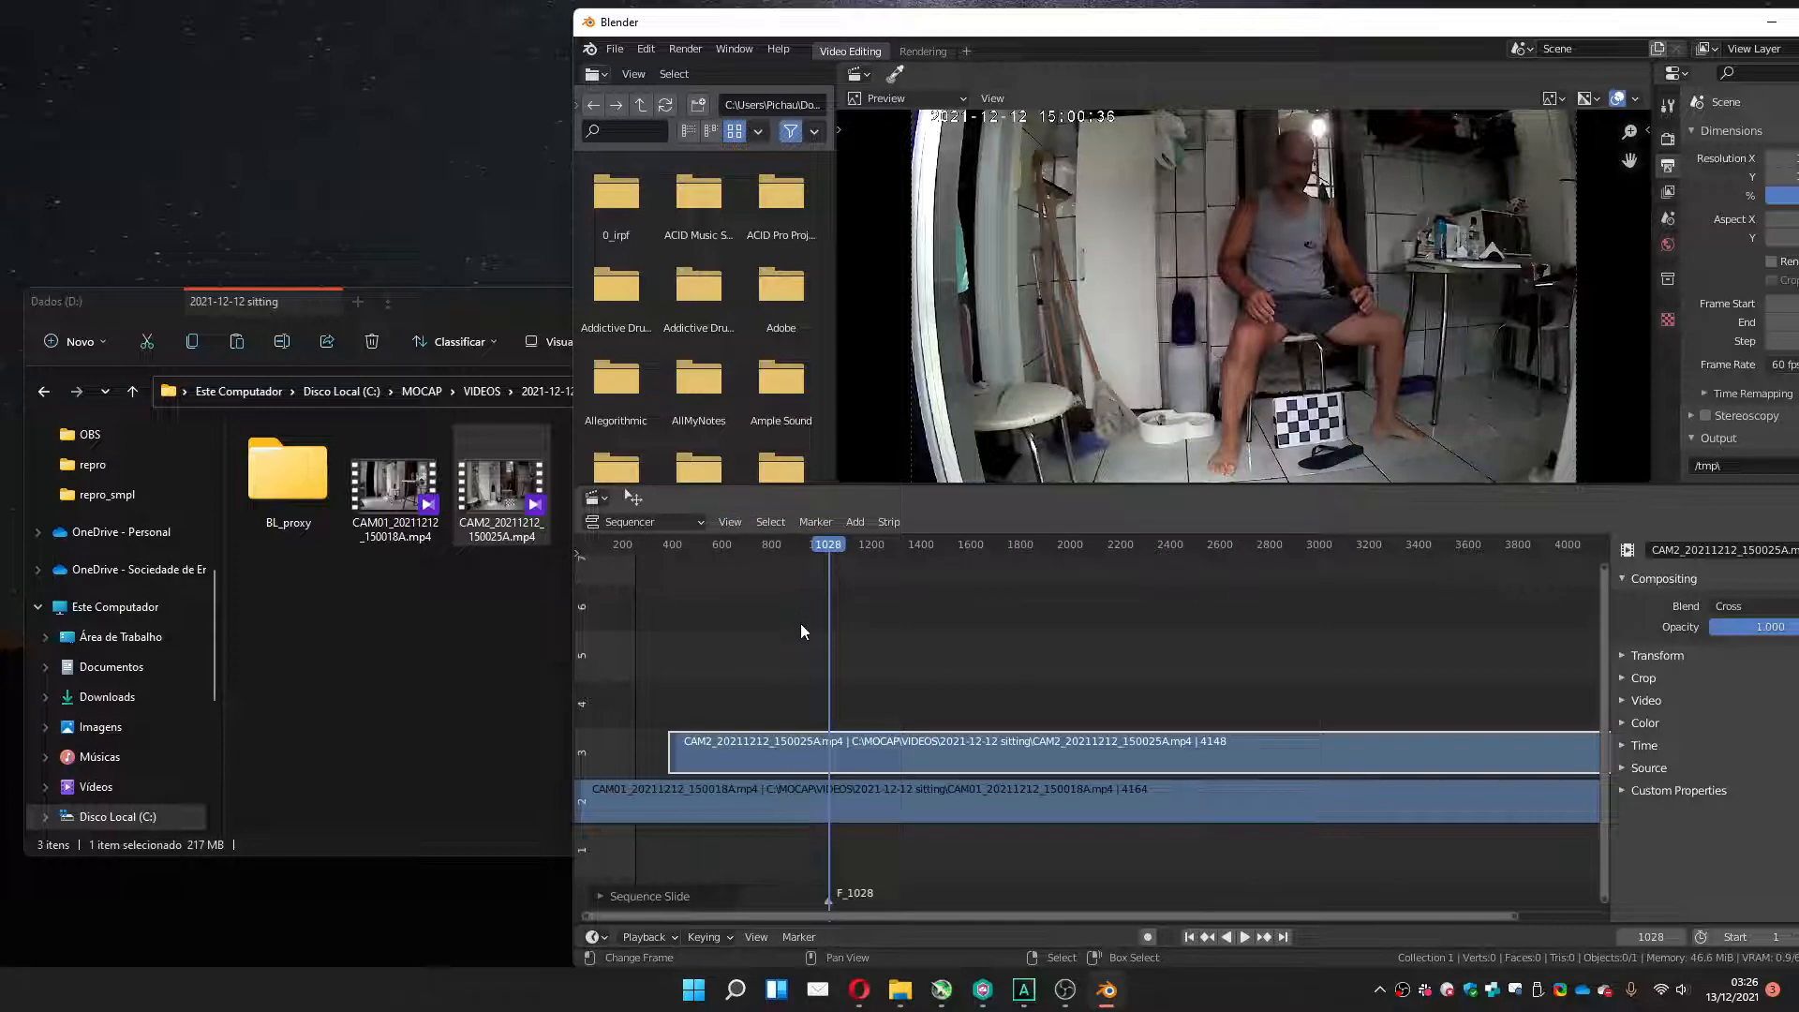
pyautogui.click(730, 521)
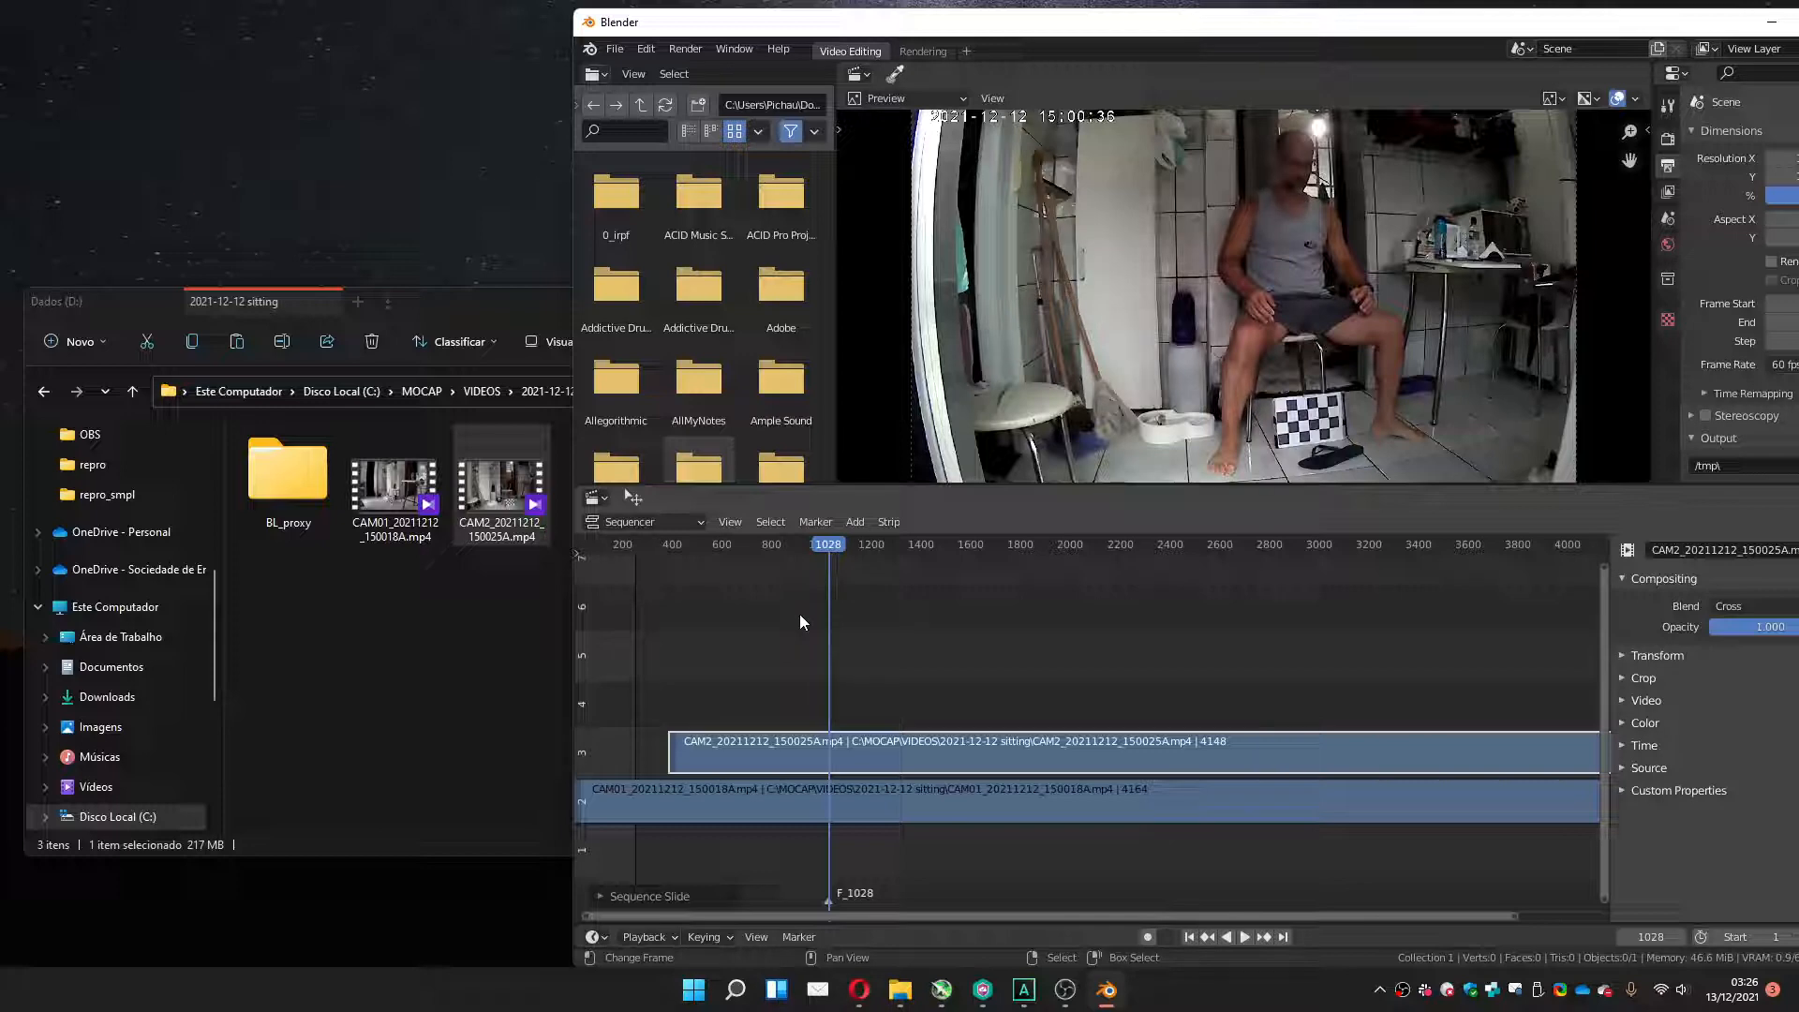
# Play through the early footage and place the playhead at frame 600 as the starting point of the take.
pyautogui.hotkey('shift', 'ctrl', 'space')
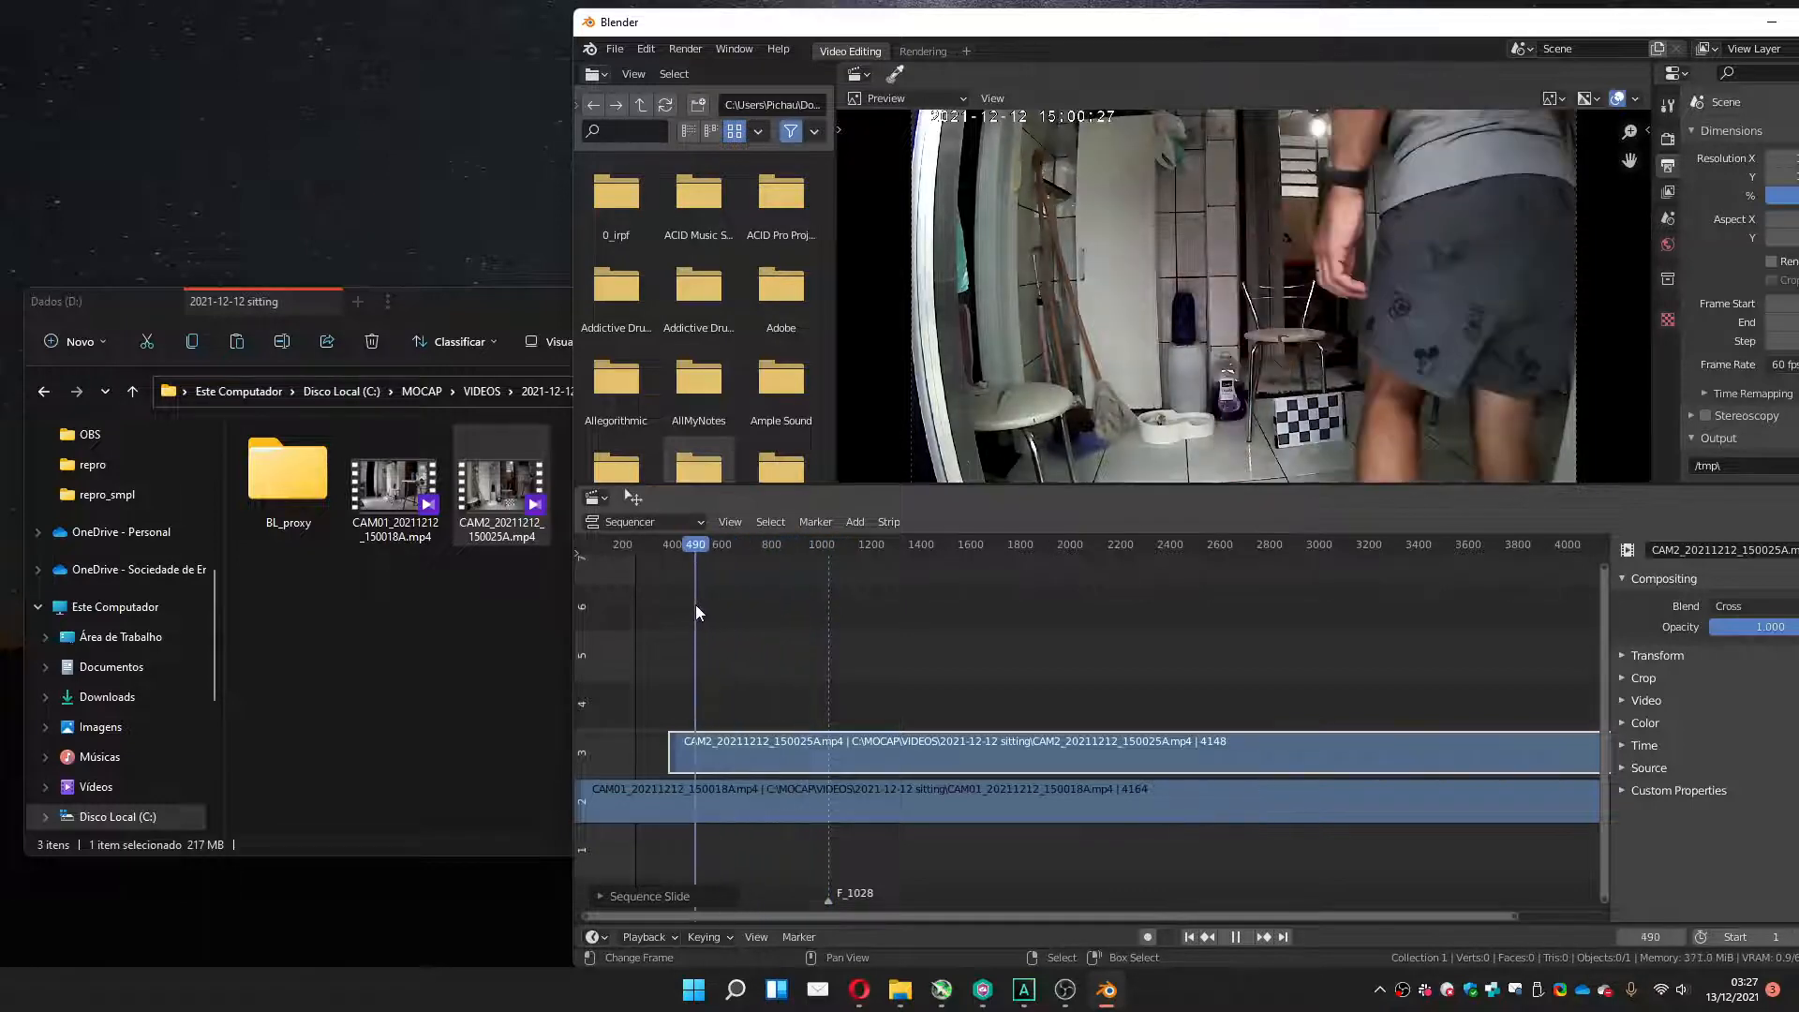
pyautogui.moveTo(699, 614)
pyautogui.mouseDown()
pyautogui.moveTo(772, 616)
pyautogui.moveTo(701, 633)
pyautogui.moveTo(719, 641)
pyautogui.mouseUp()
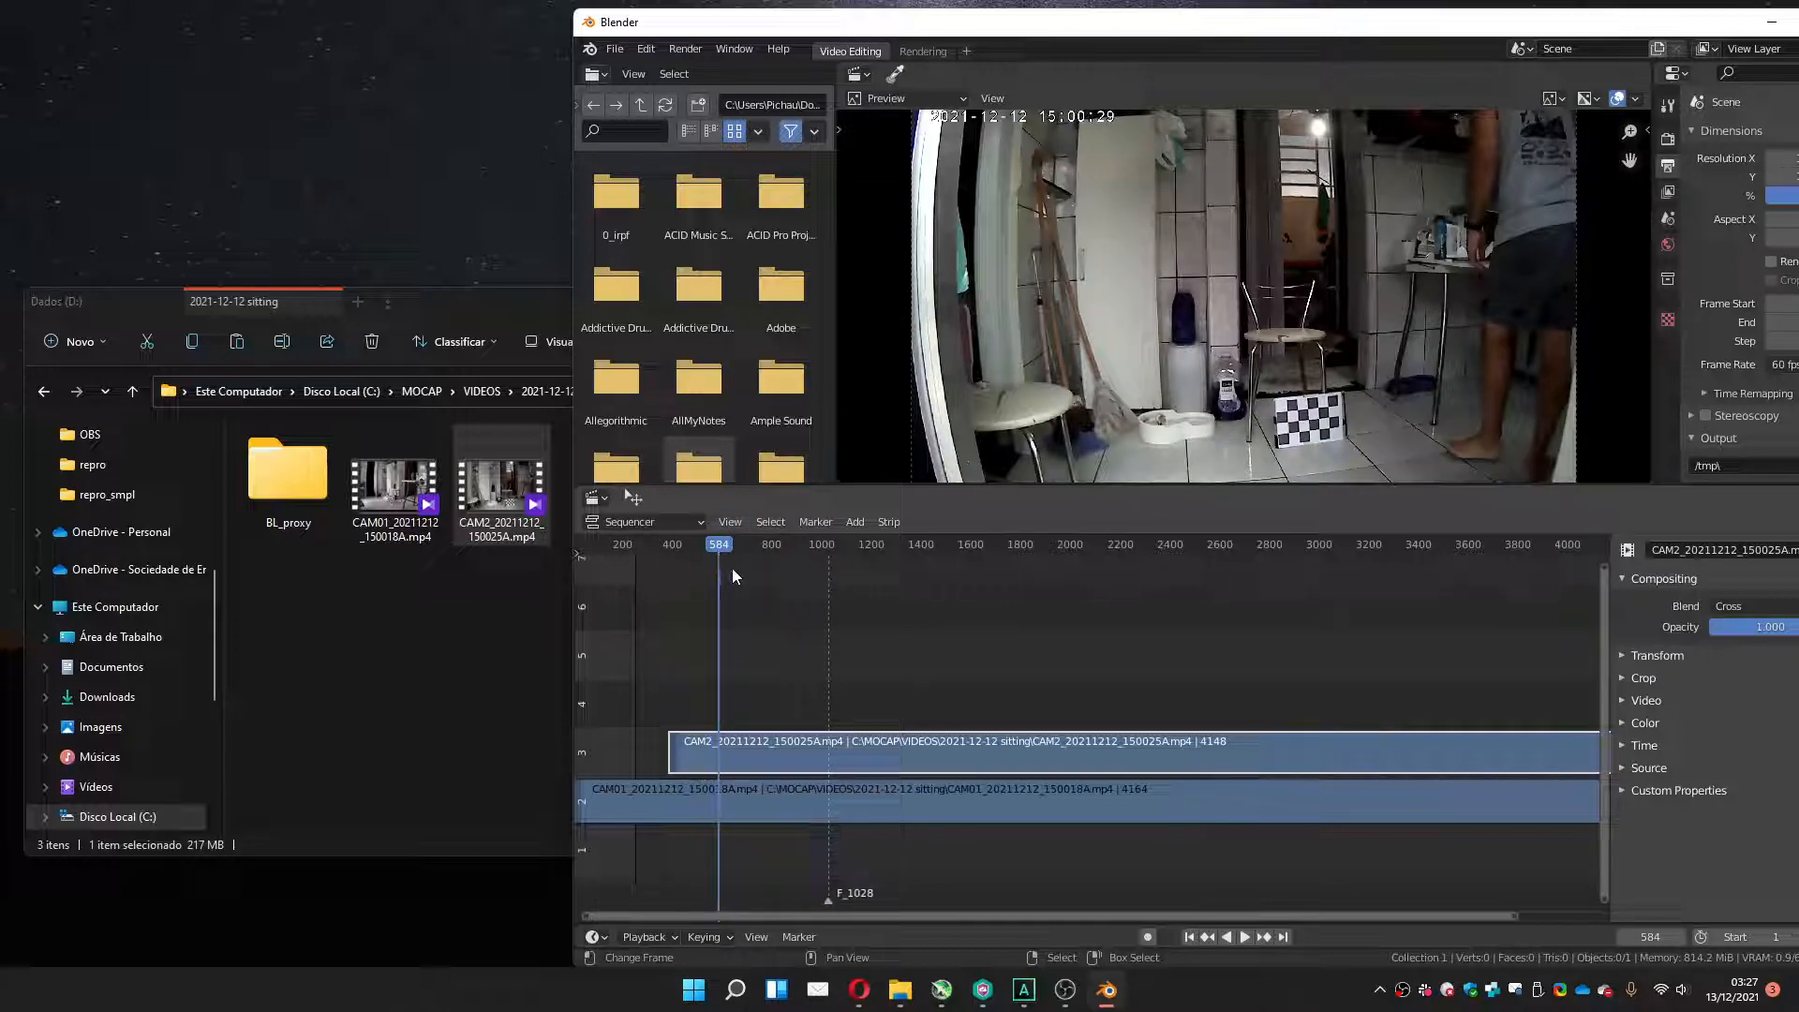
pyautogui.press('Right')
pyautogui.press('Right')
pyautogui.press('Right')
pyautogui.press('Right')
pyautogui.press('Right')
pyautogui.press('Right')
pyautogui.press('Right')
pyautogui.press('Right')
pyautogui.press('Right')
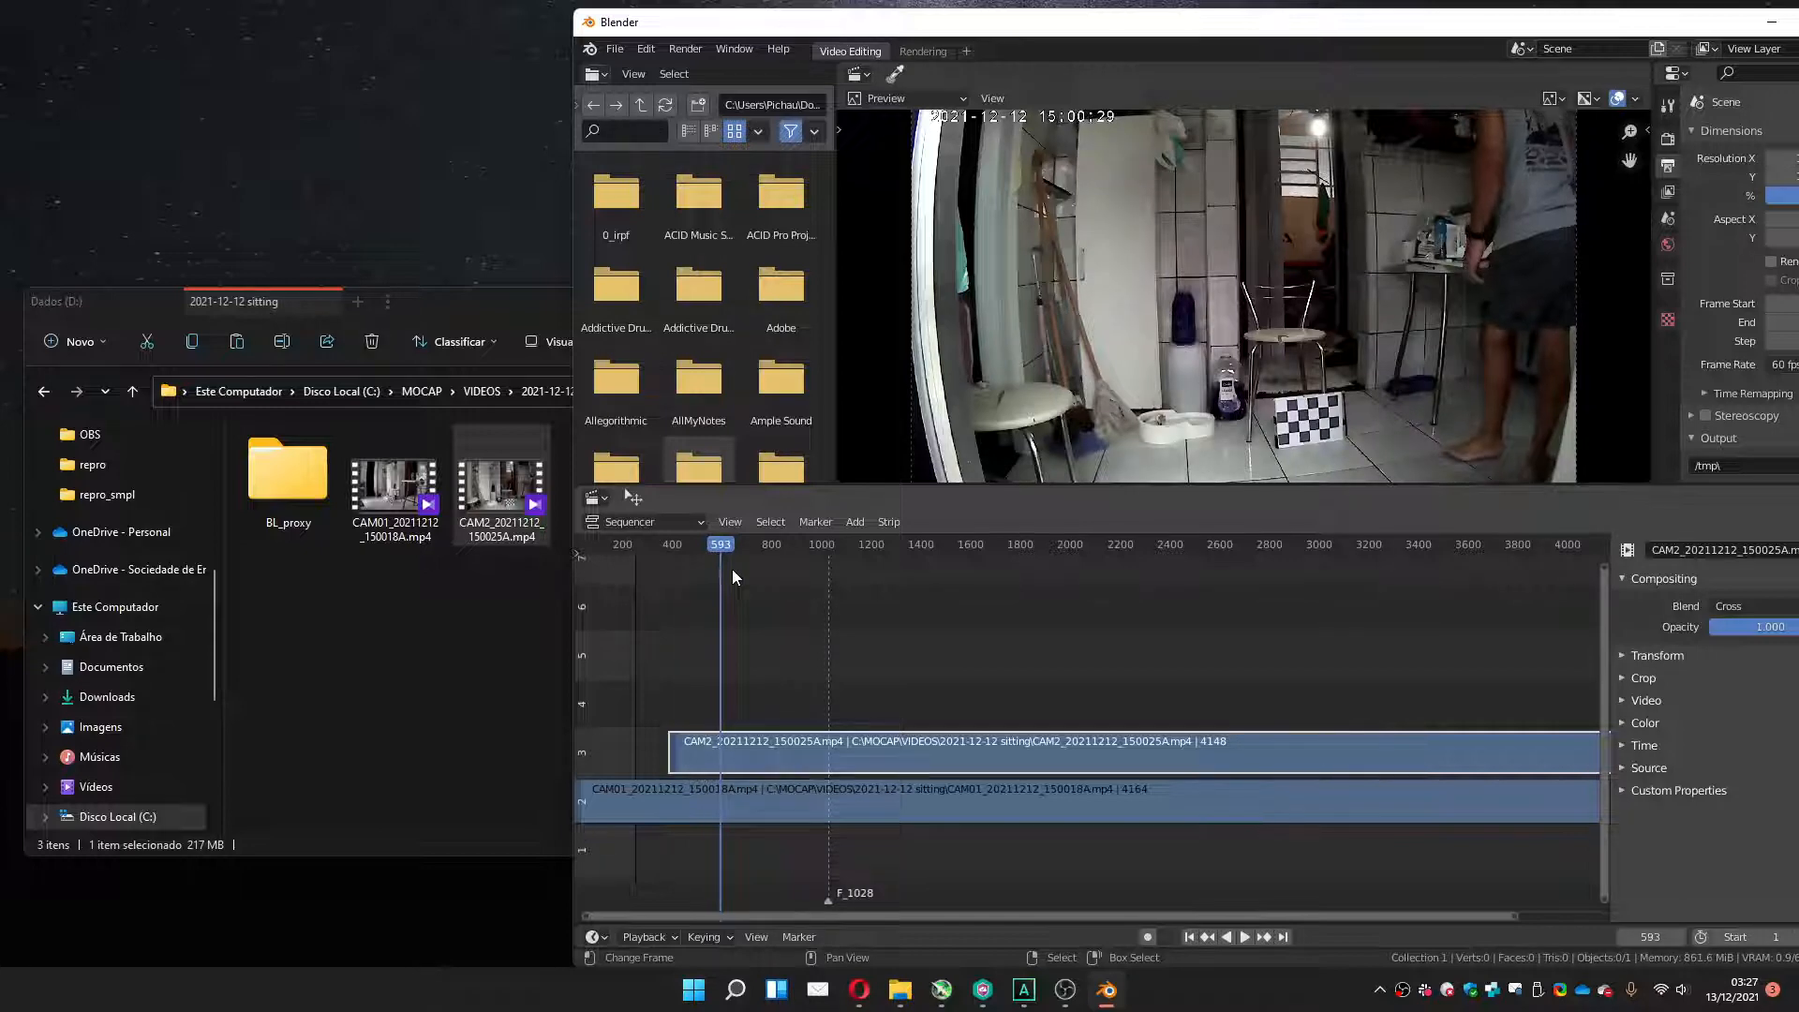
pyautogui.press('Right')
pyautogui.press('Right')
pyautogui.press('Right')
pyautogui.press('Right')
pyautogui.press('Right')
pyautogui.press('Right')
pyautogui.press('Right')
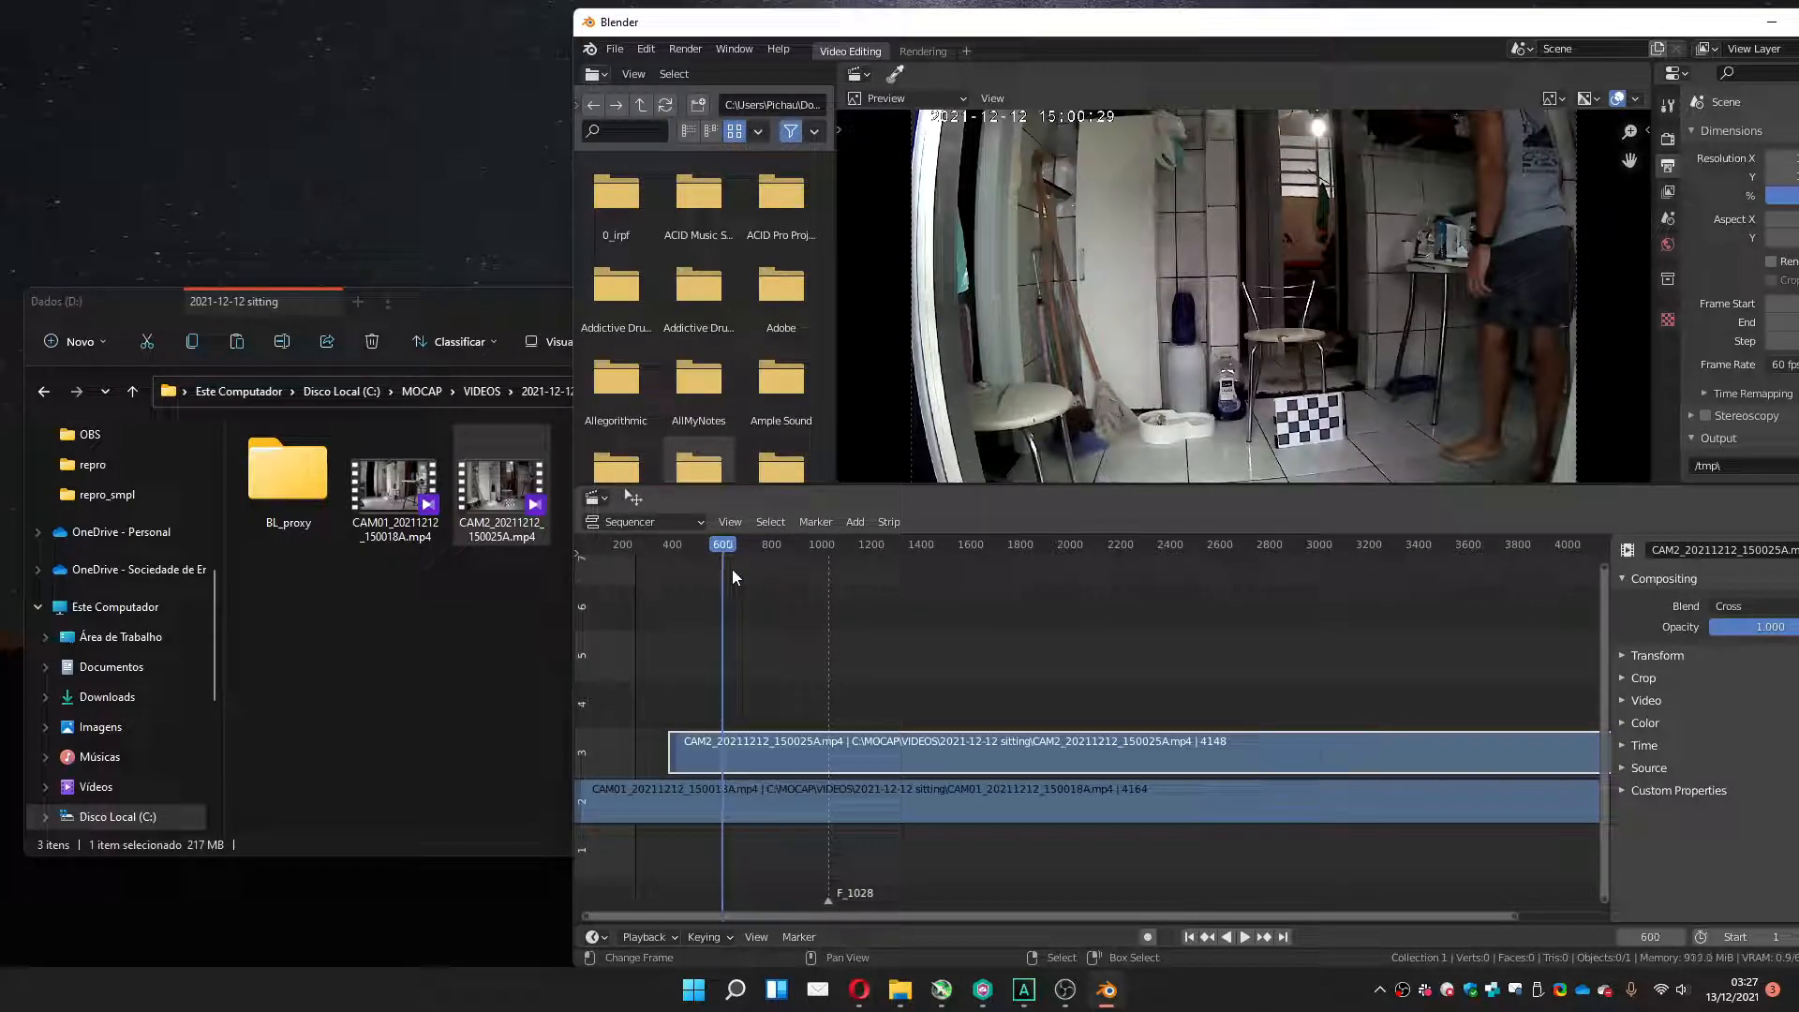
# Select both the CAM01 and CAM2 strips and shift them together by -600 frames.
pyautogui.keyDown('shift'); pyautogui.click(756, 792); pyautogui.keyUp('shift')
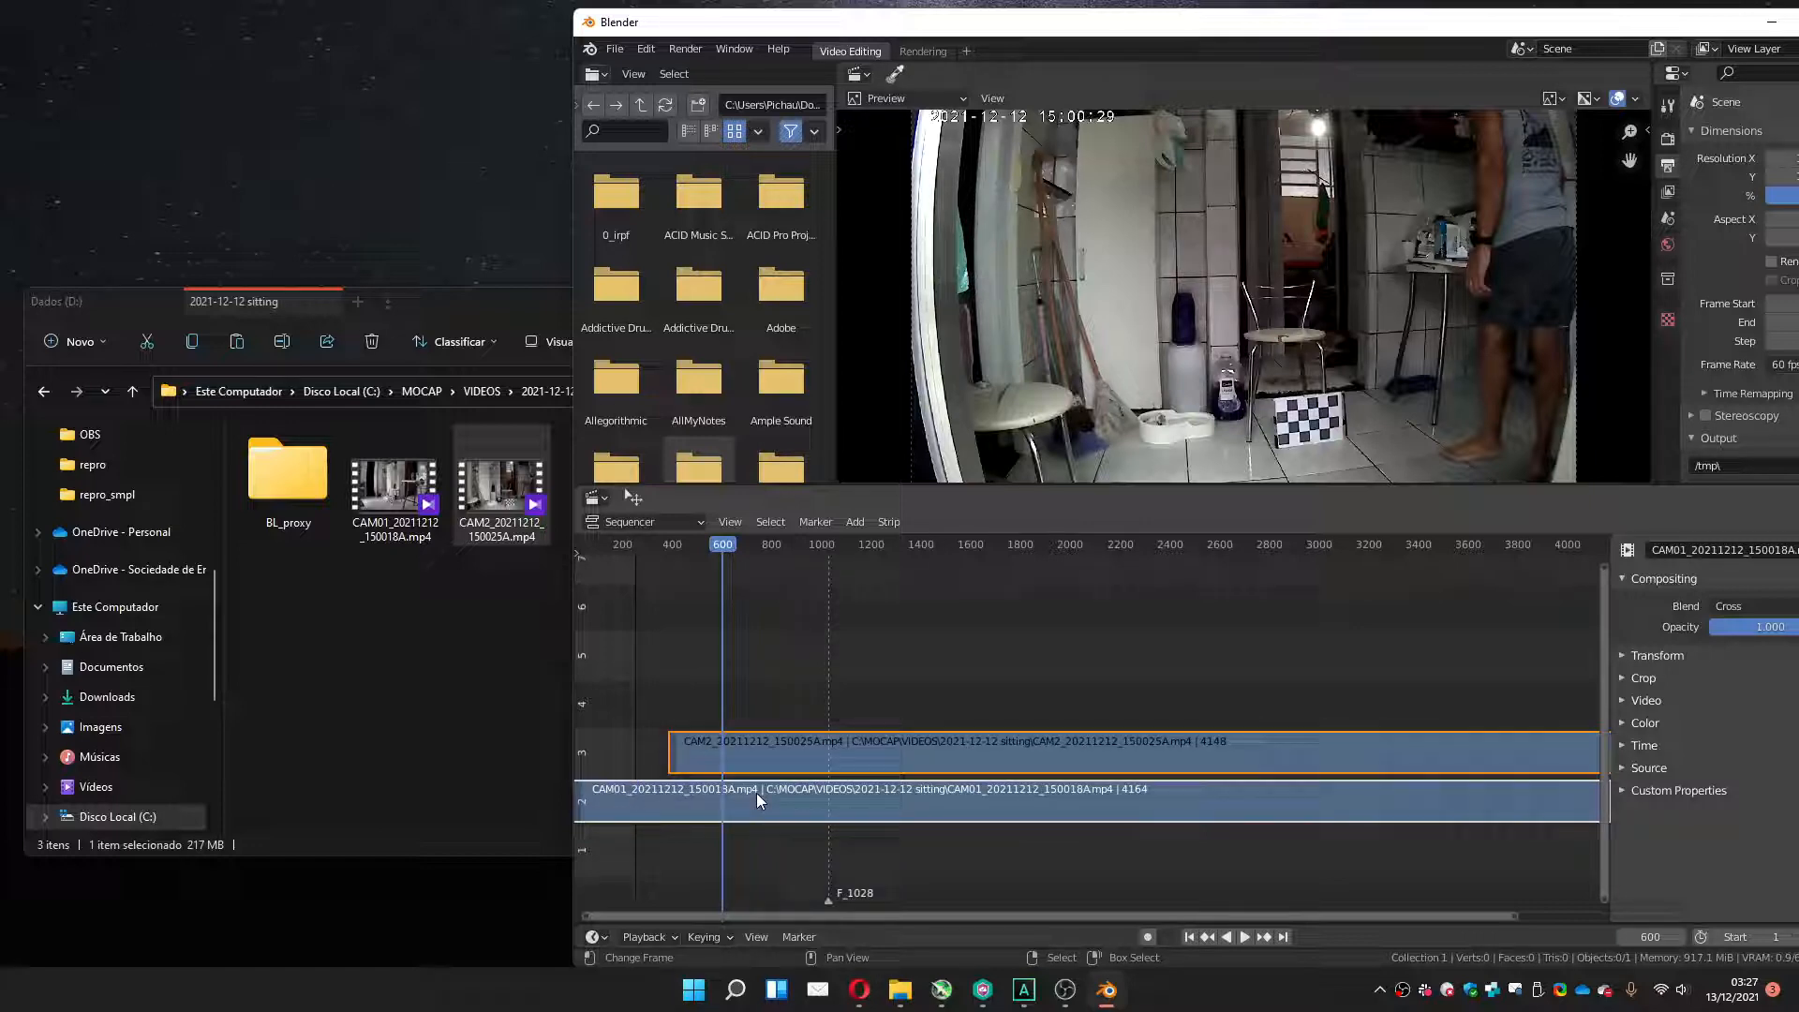
pyautogui.write('g600')
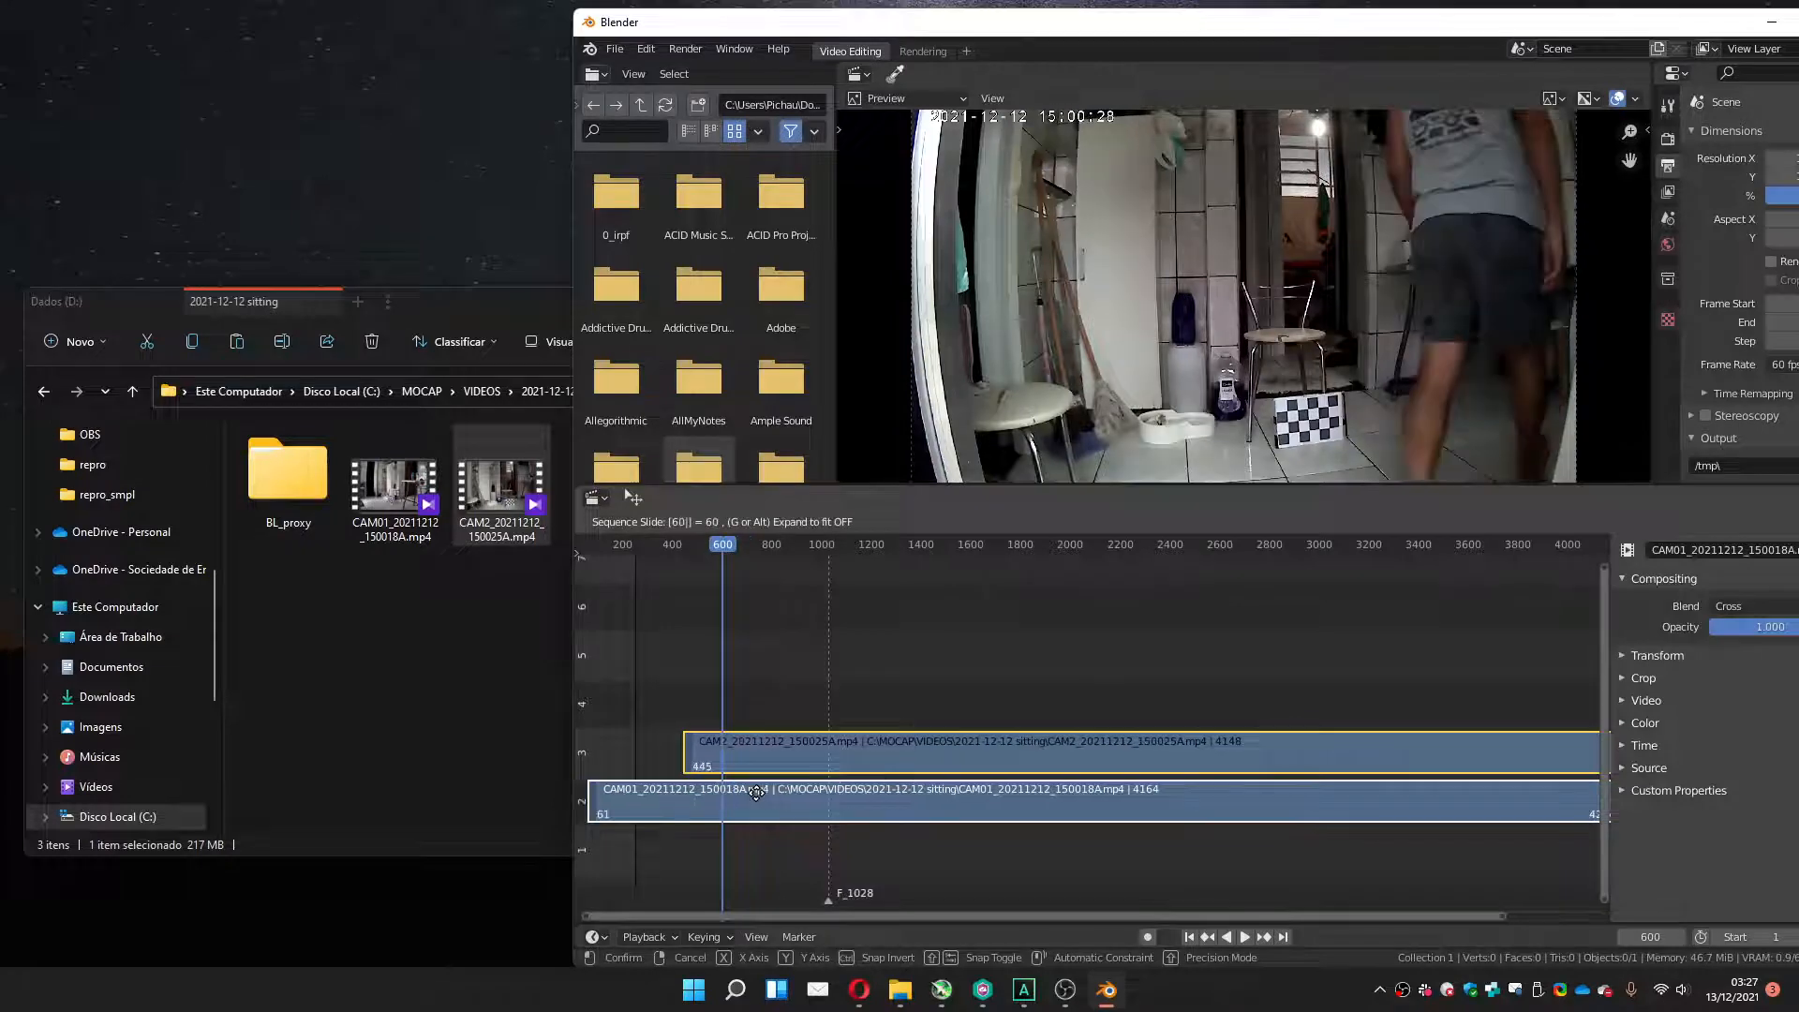
pyautogui.write('-(600')
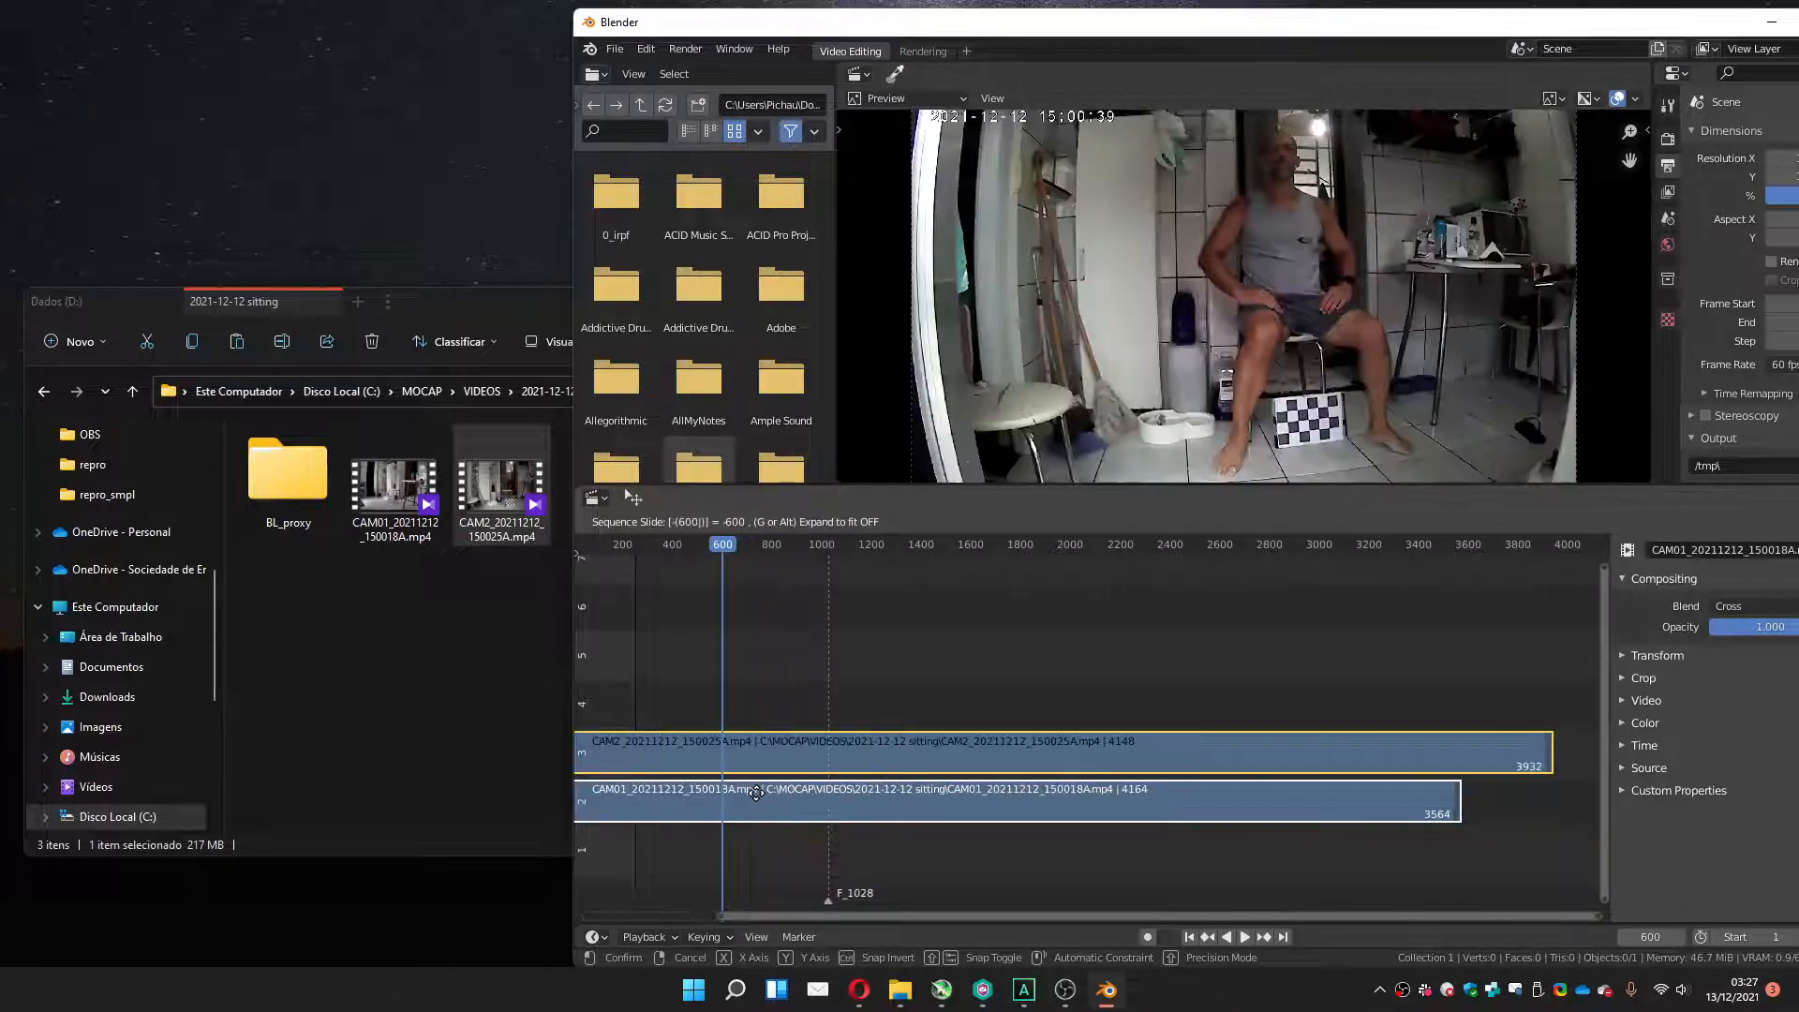
pyautogui.press('Return')
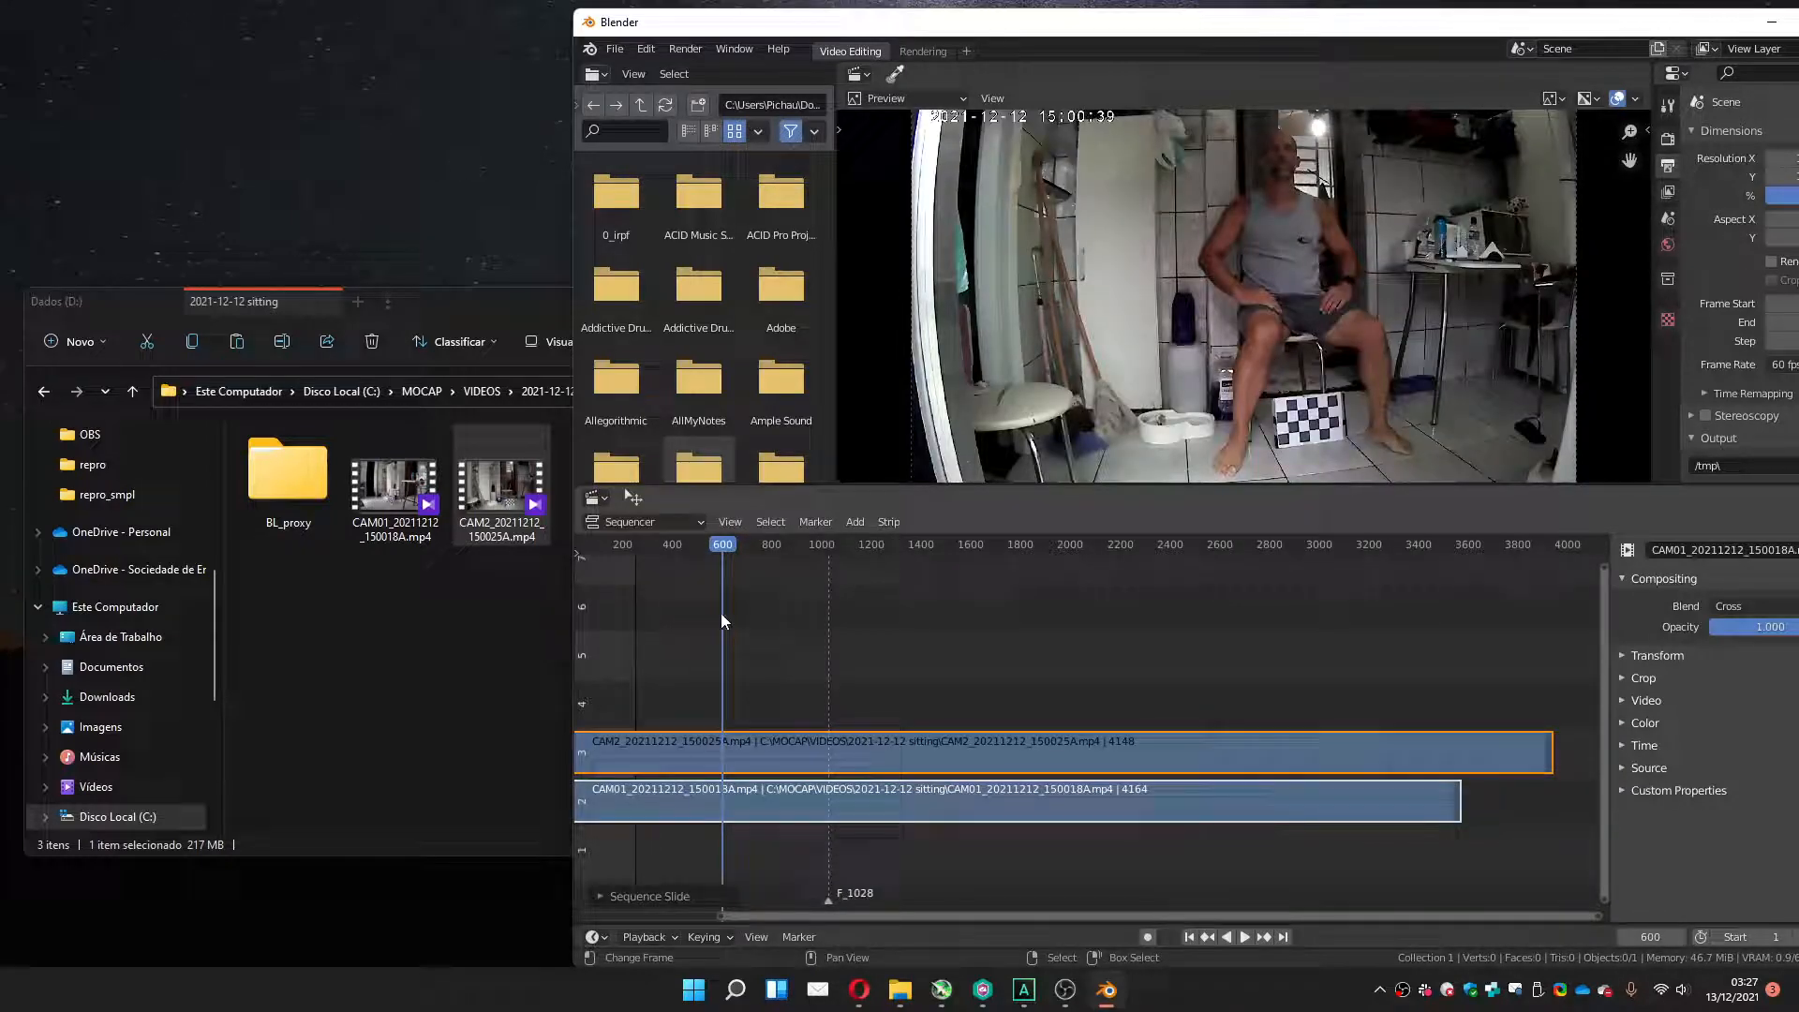
# Scrub the footage to frame 3315, set it as the end frame, and reposition the Blender window to show the output settings.
pyautogui.moveTo(707, 694); pyautogui.dragTo(841, 672, button='middle')
pyautogui.moveTo(842, 672); pyautogui.dragTo(1523, 707)
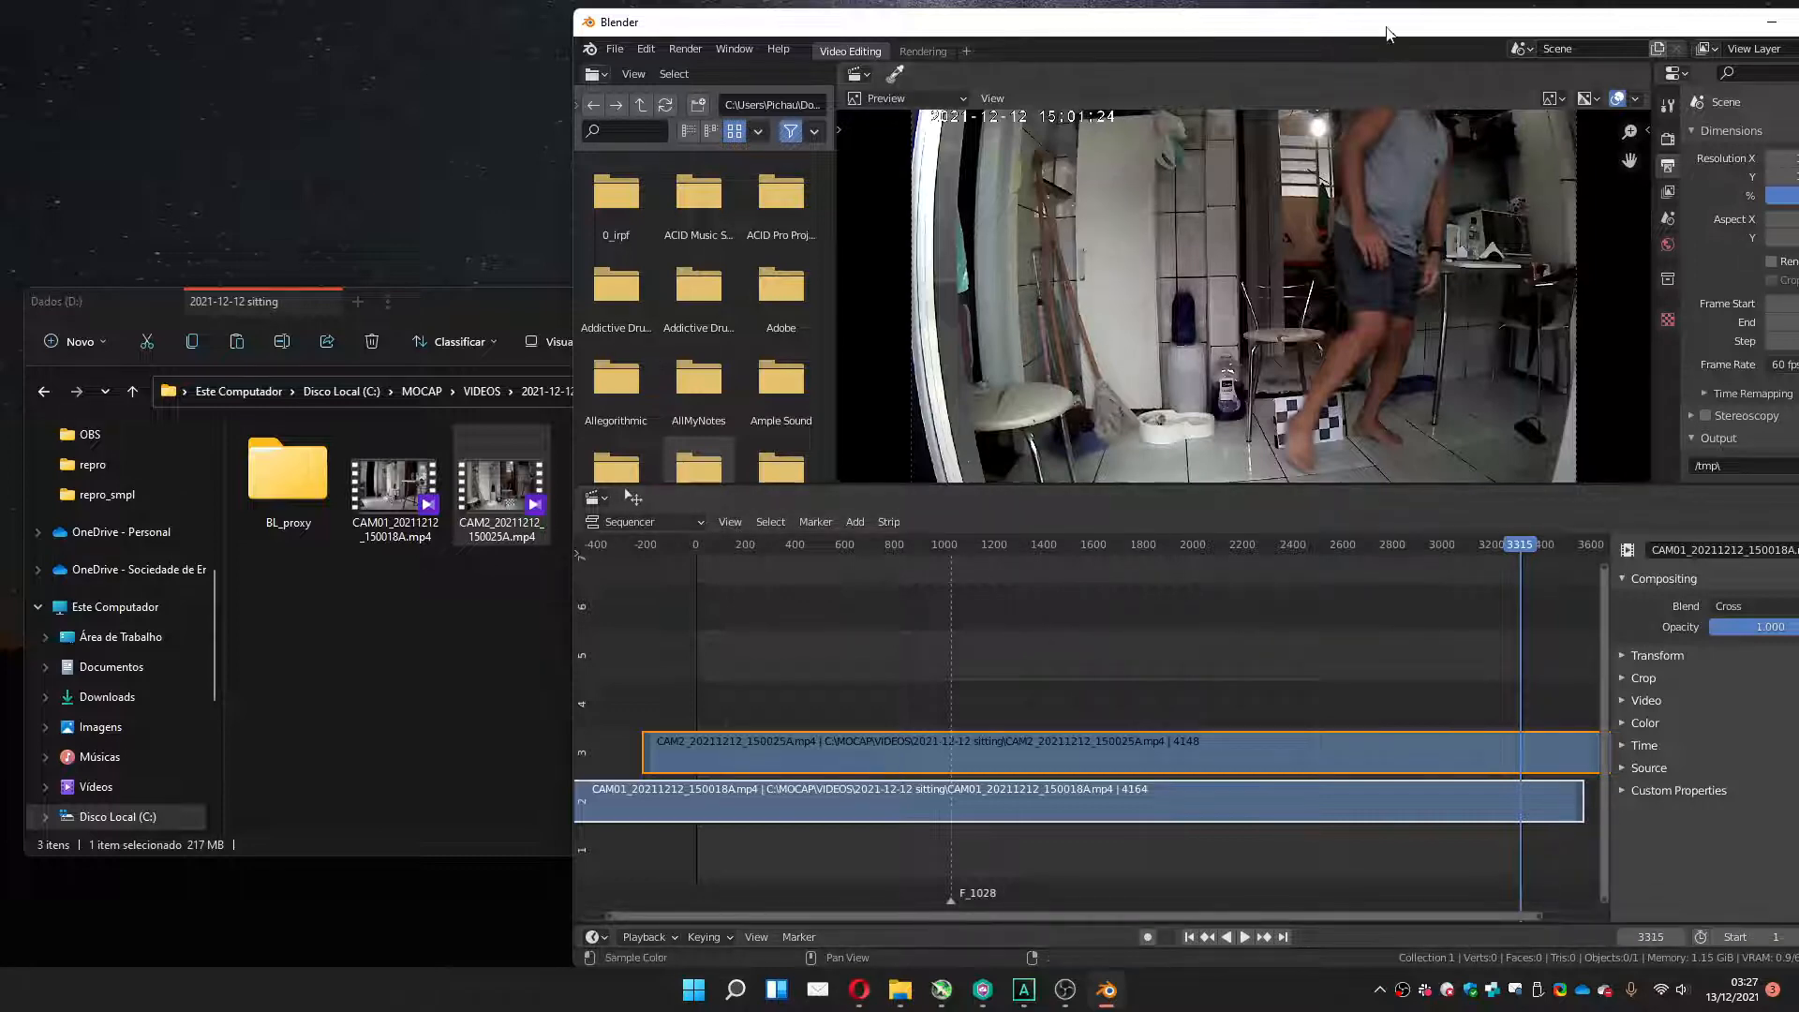
pyautogui.moveTo(1387, 33); pyautogui.dragTo(1280, 25)
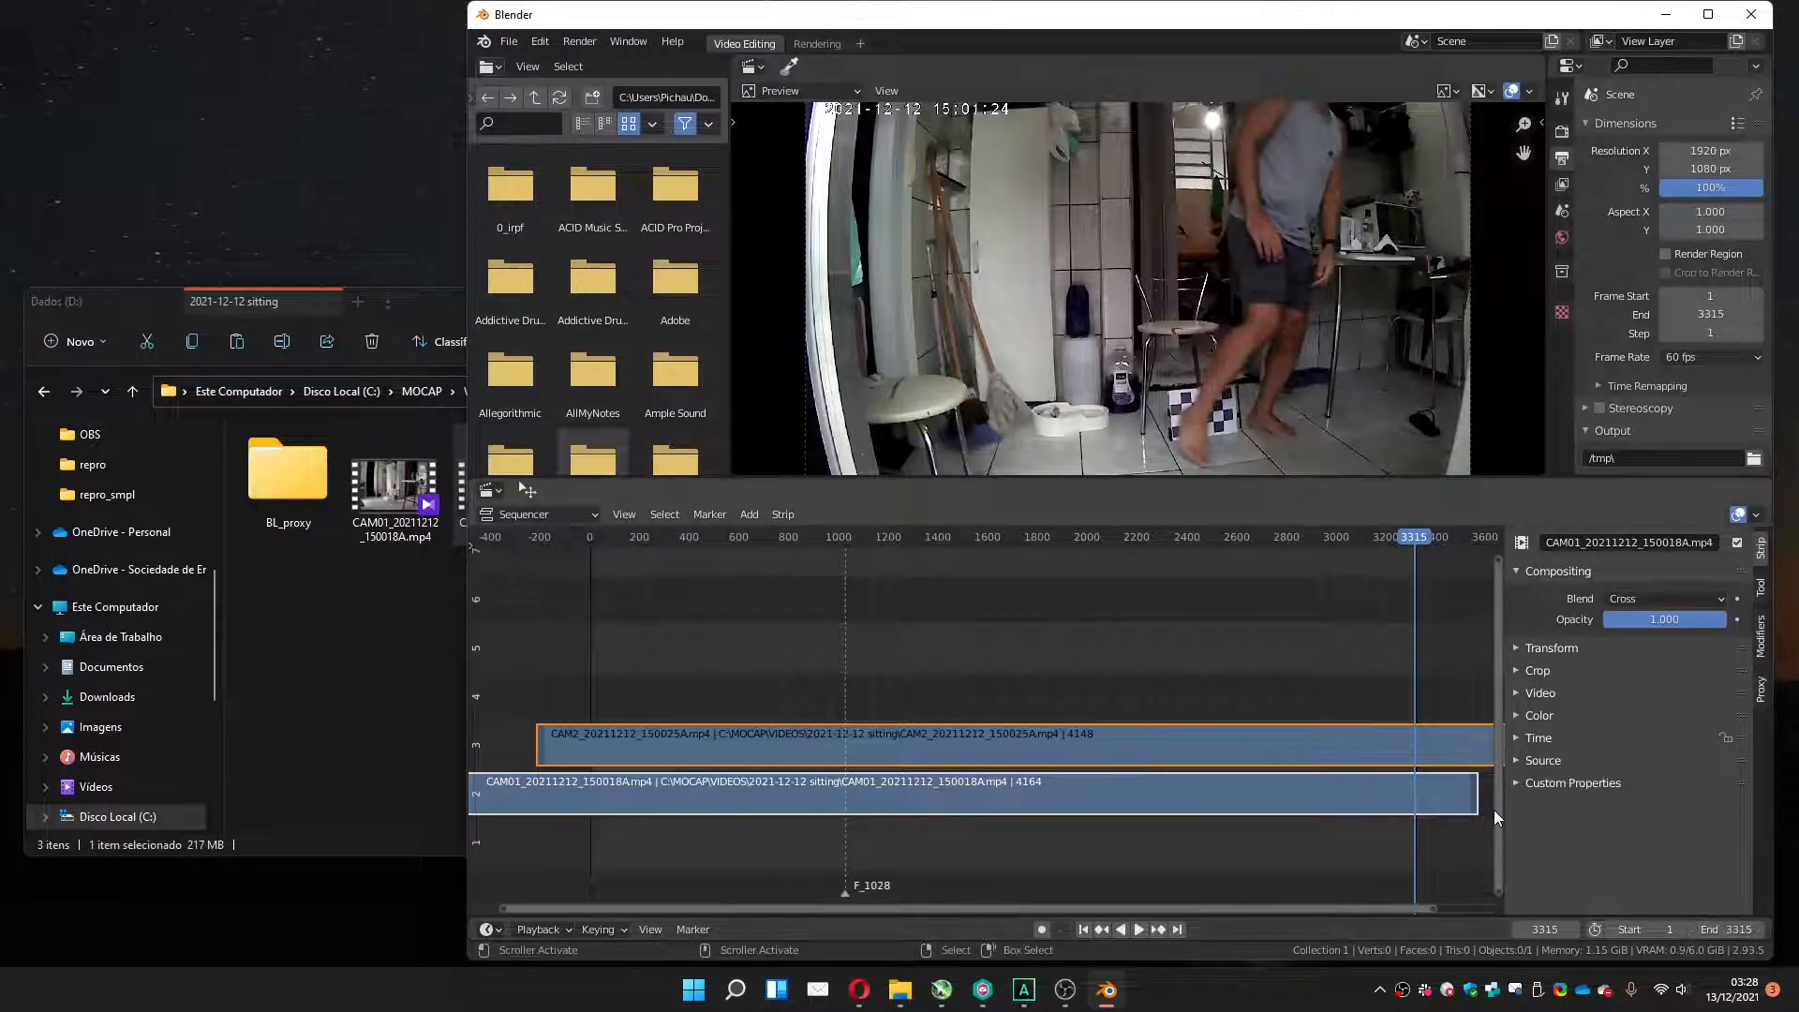
# Mute the CAM2 strip and inspect the CAM01 strip's source details to check its resolution.
pyautogui.click(1073, 741)
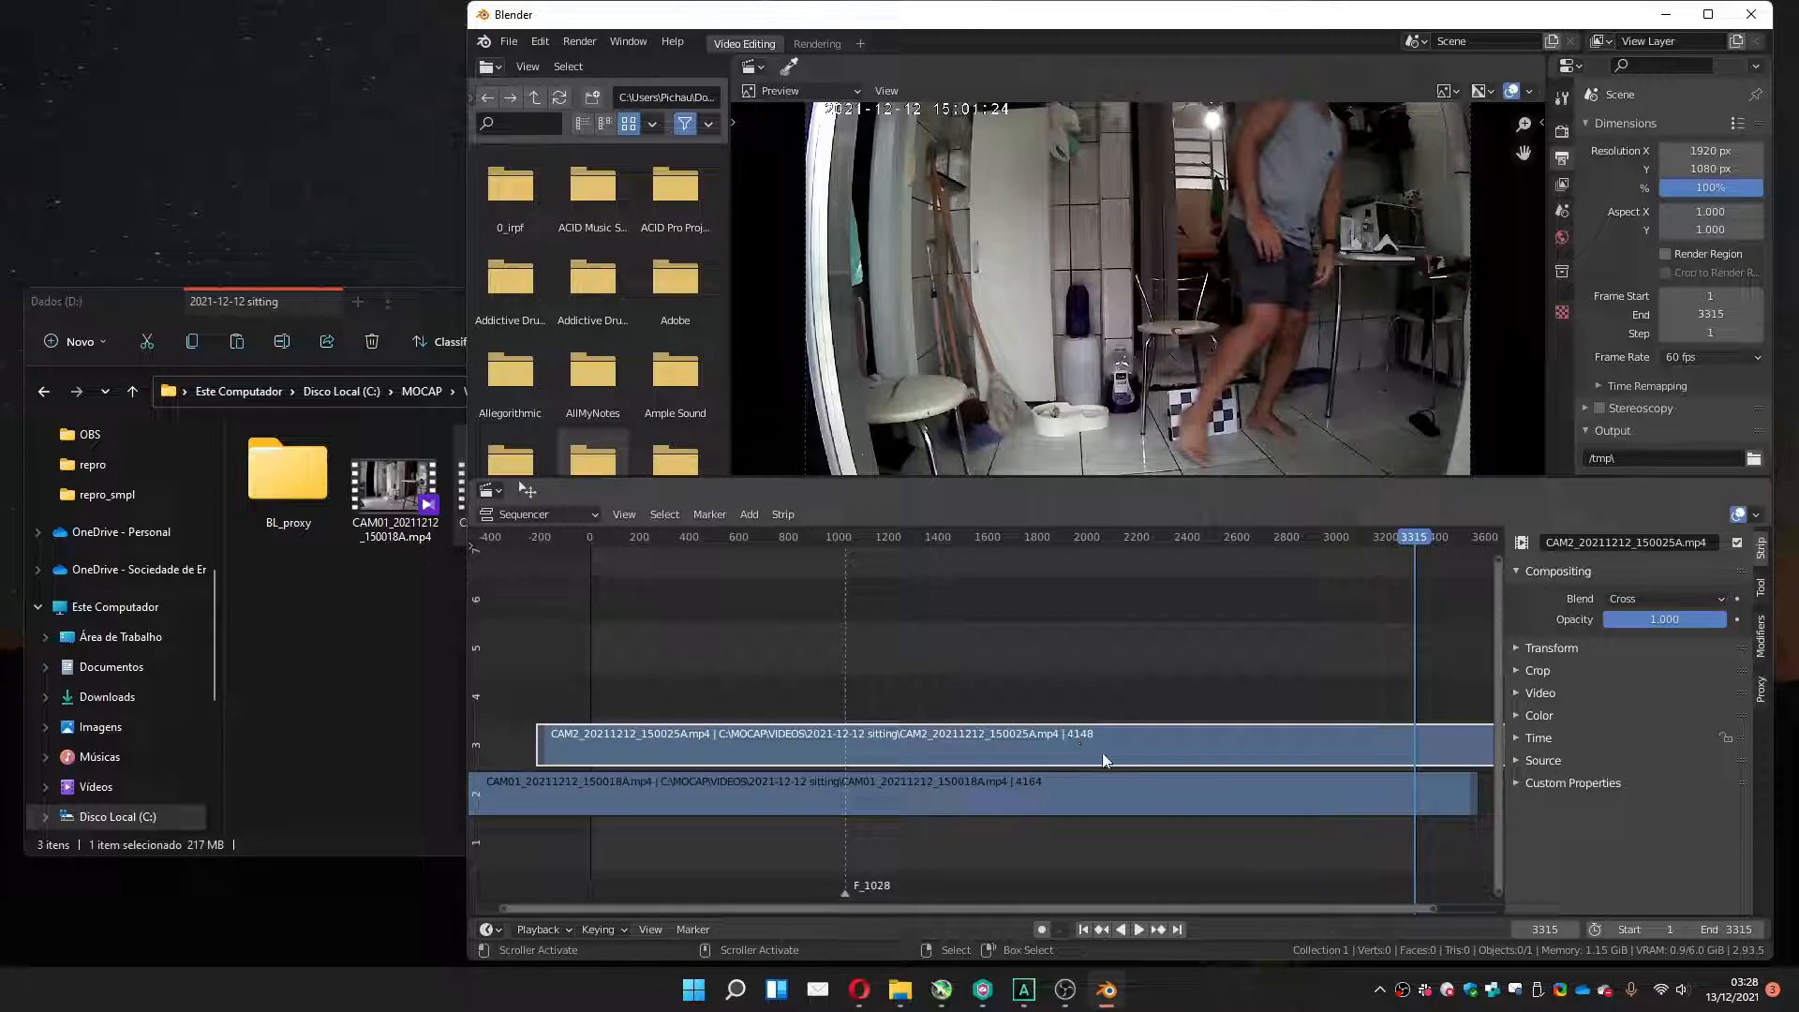
pyautogui.press('h')
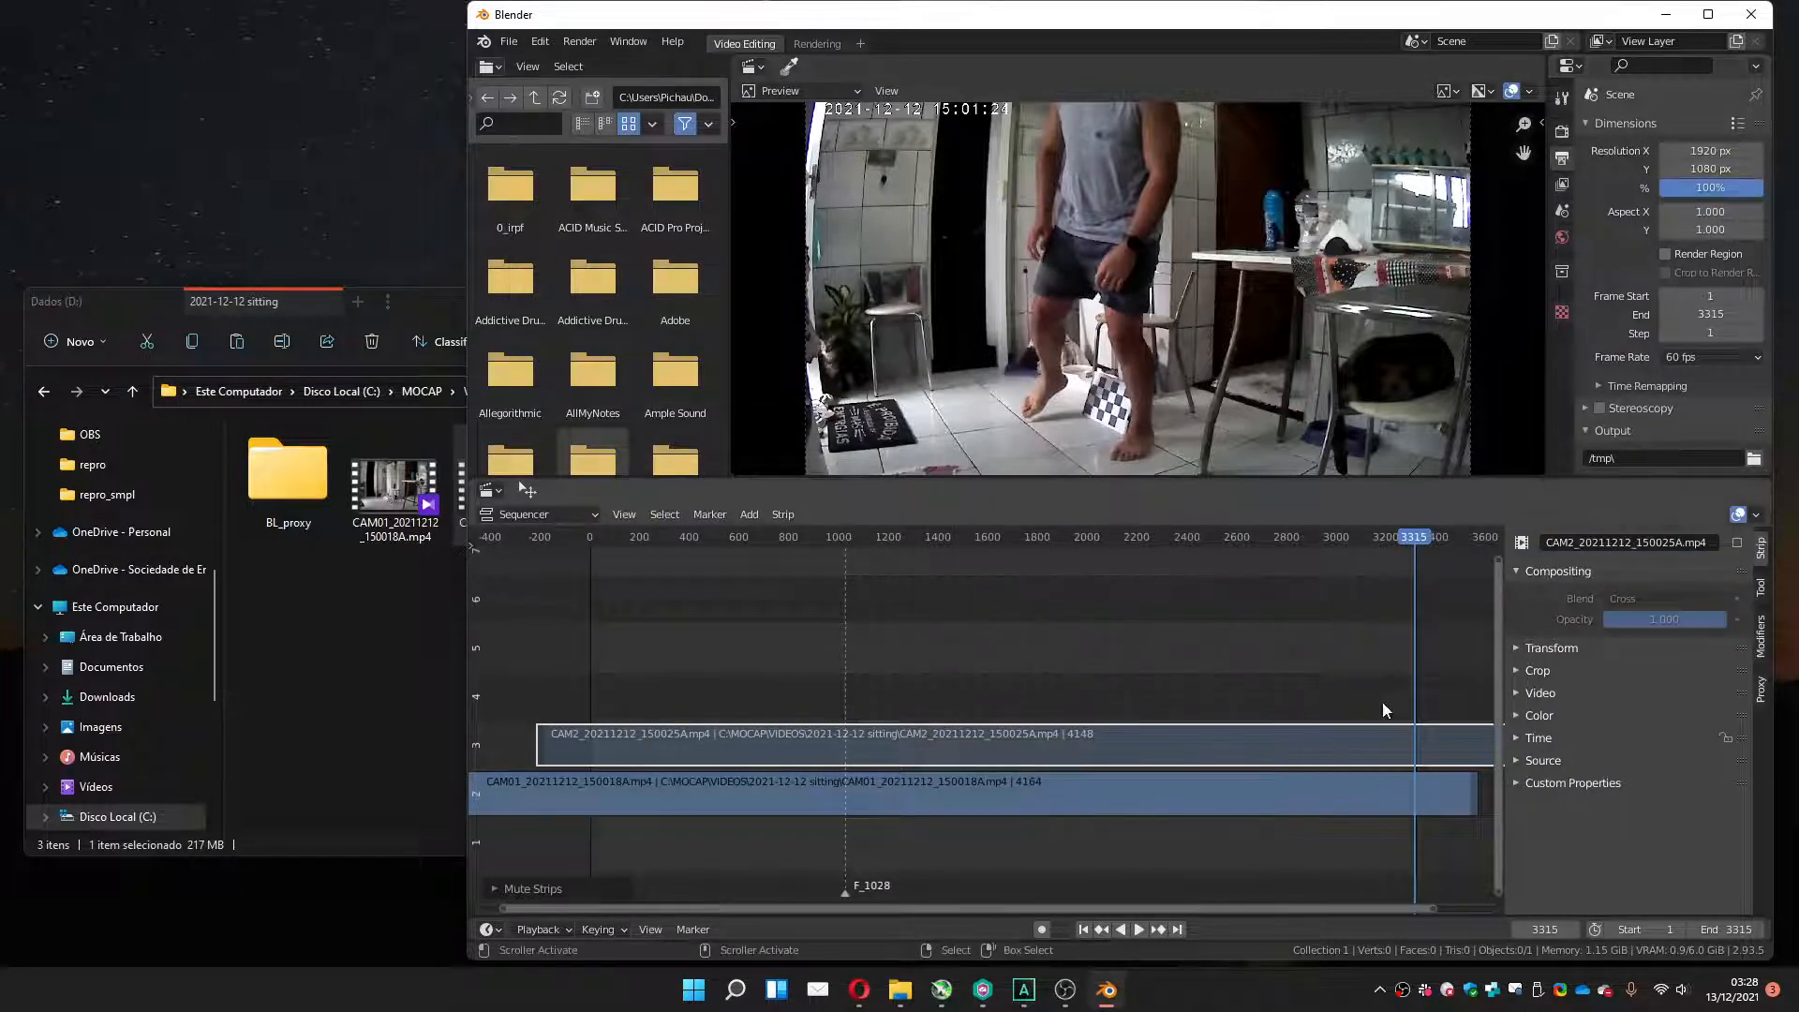
pyautogui.click(1514, 649)
pyautogui.click(1515, 648)
pyautogui.click(1347, 806)
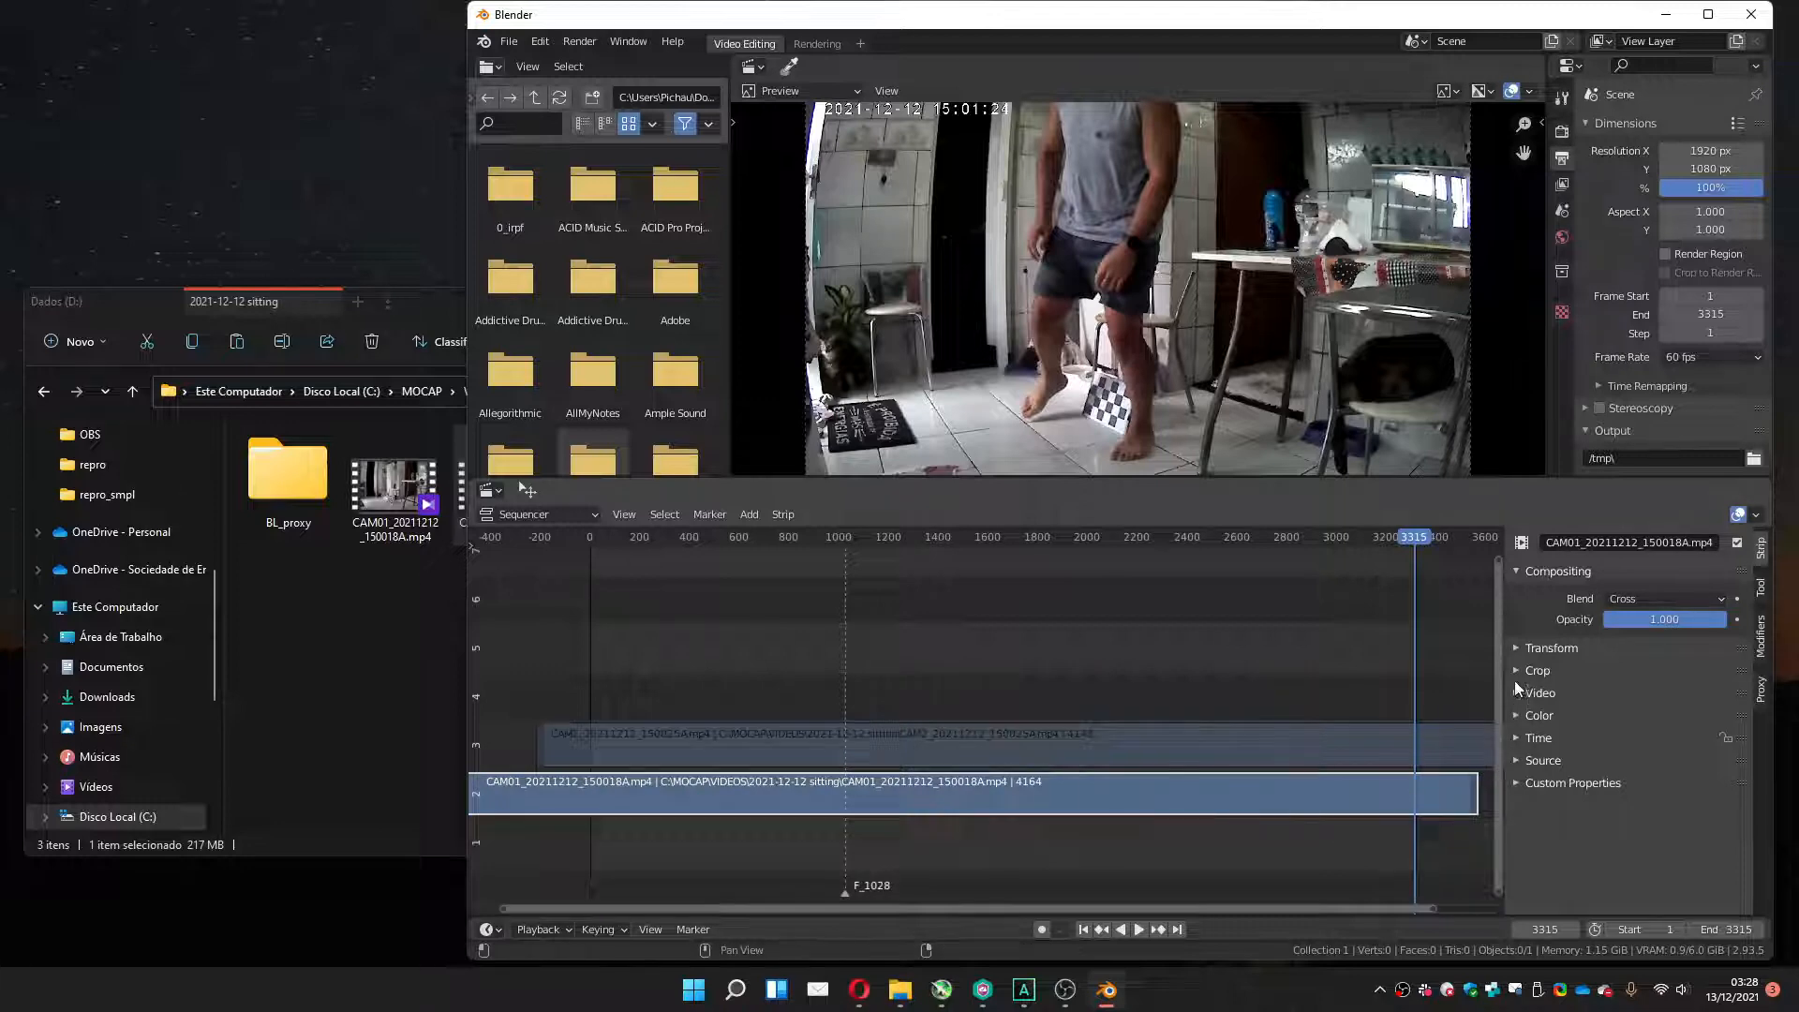
pyautogui.click(1515, 761)
pyautogui.scroll(-1, 1581, 735)
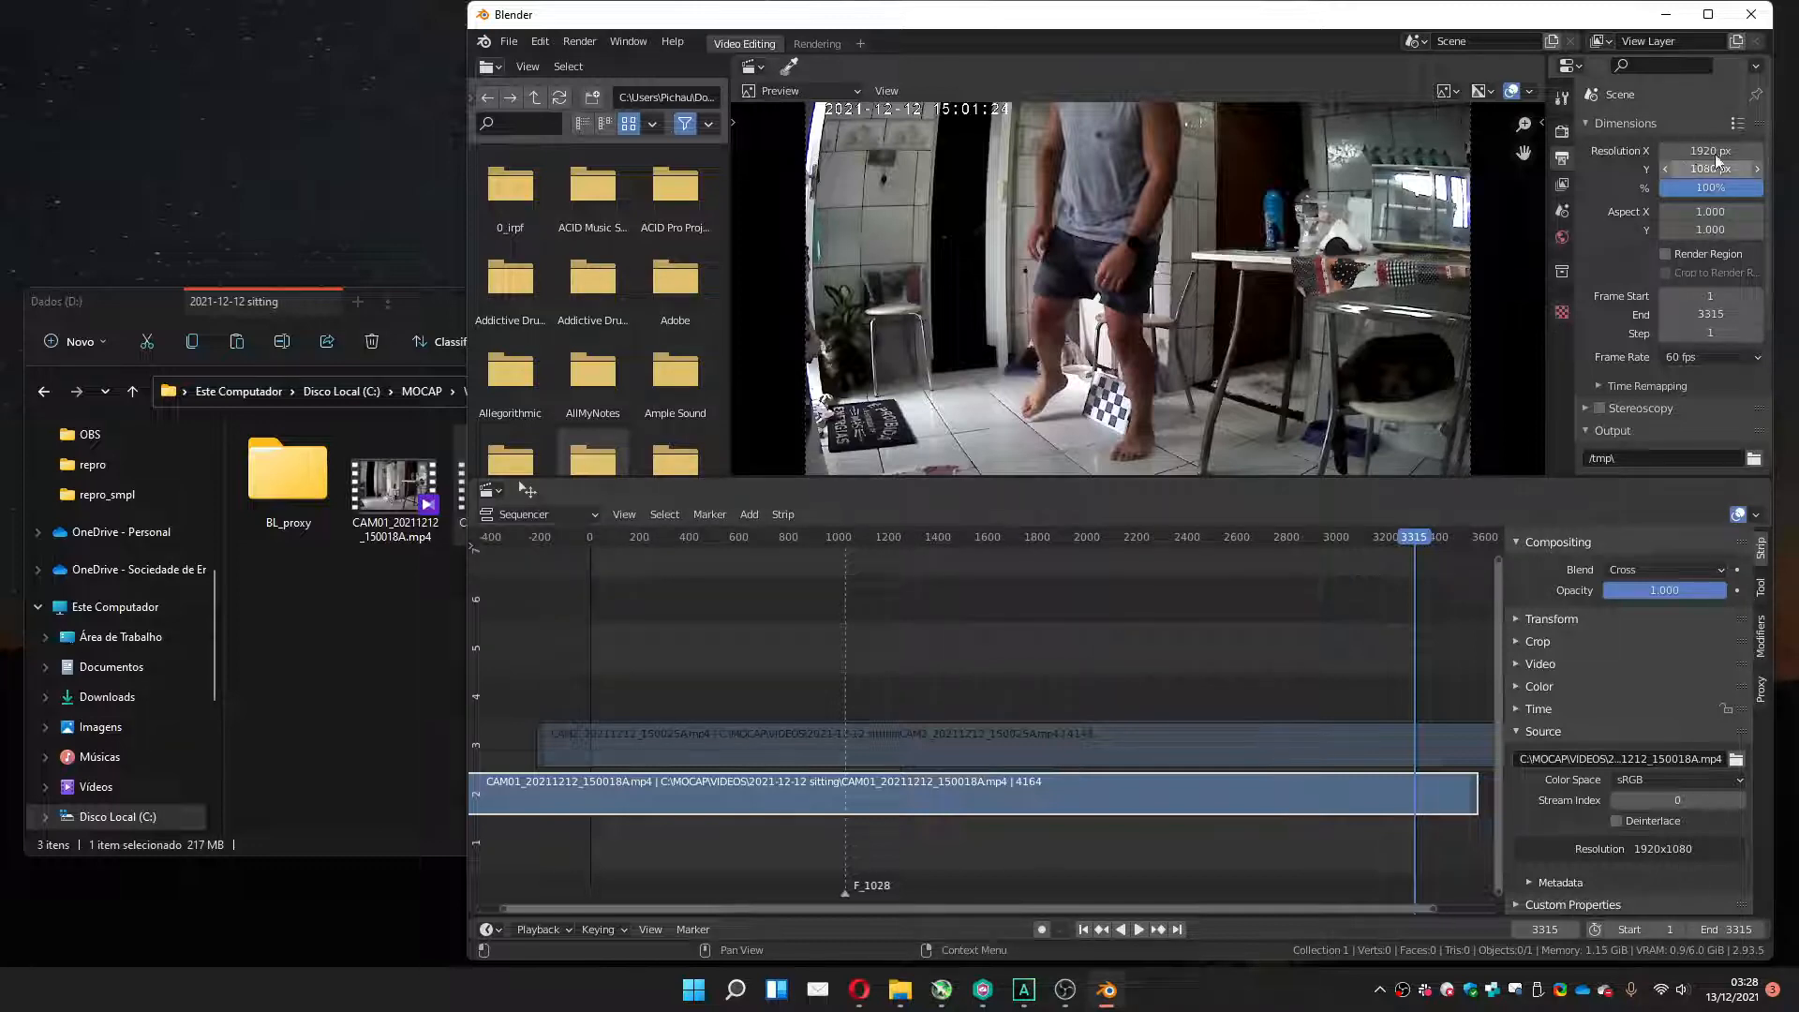
# Browse for the render output location and go to the folder C:\MOCAP\VIDEOS\2021-12-12 sitting.
pyautogui.scroll(-3, 1598, 379)
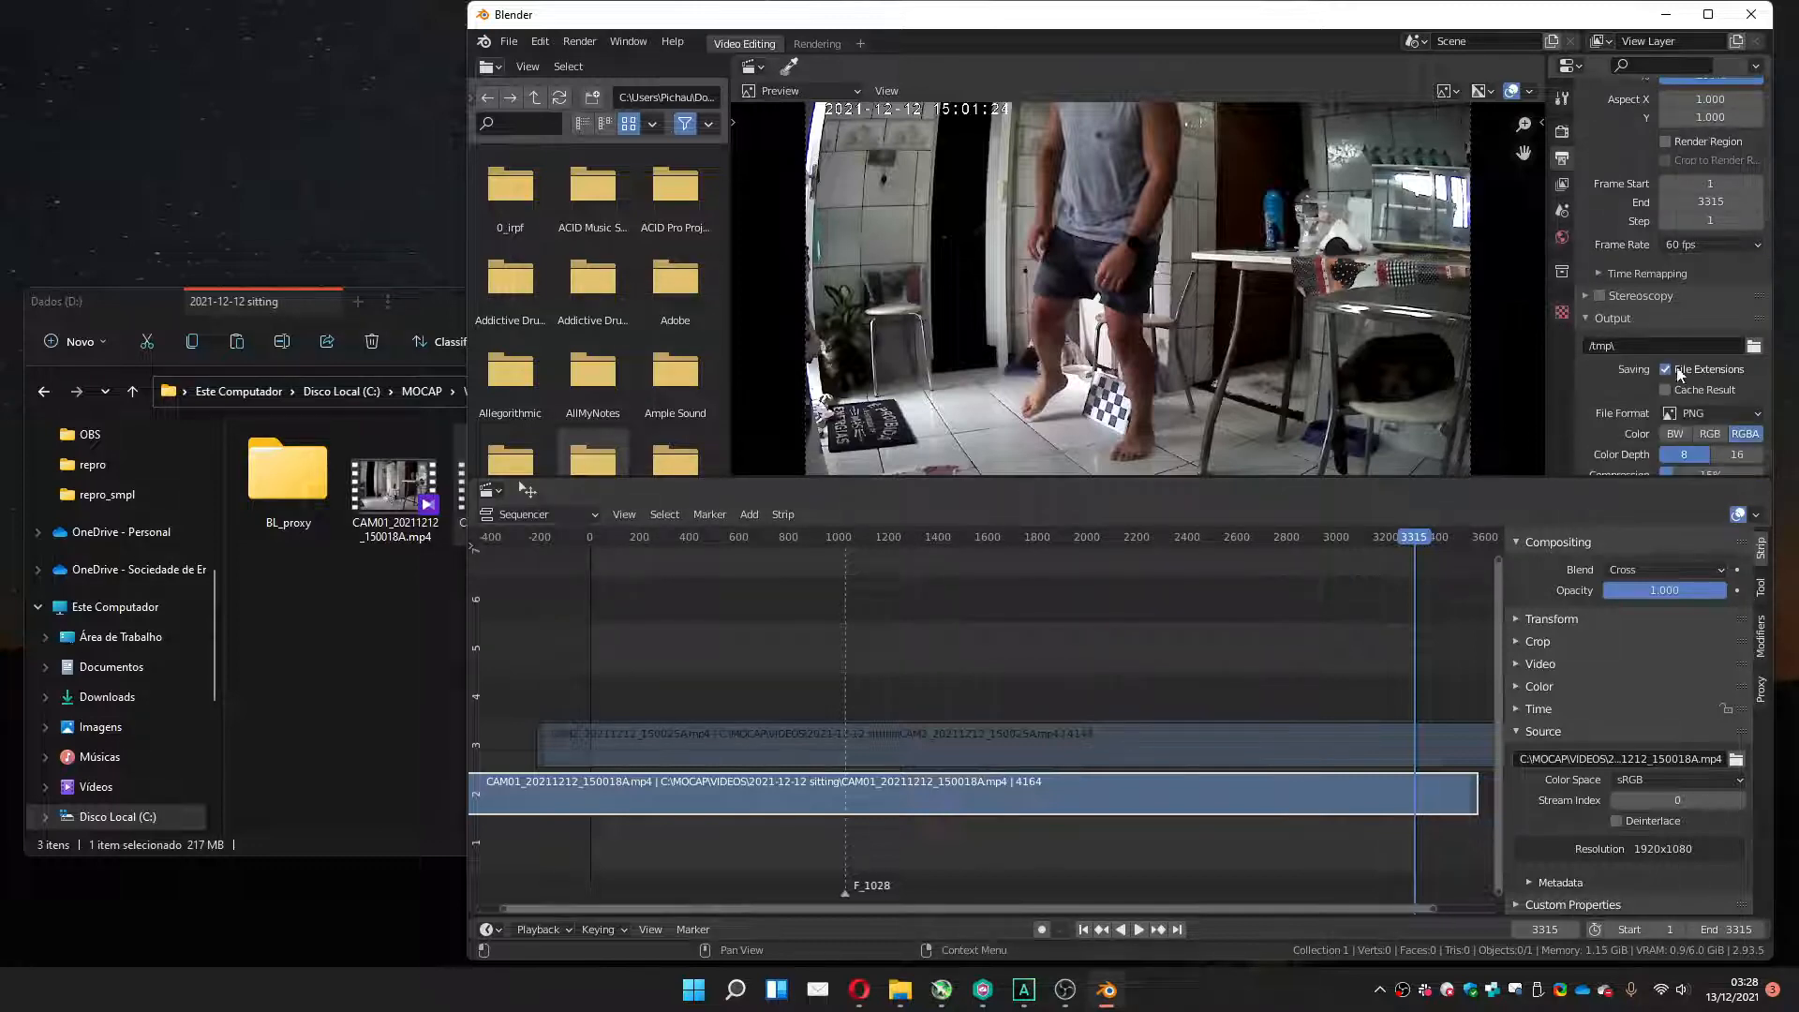
pyautogui.click(1752, 348)
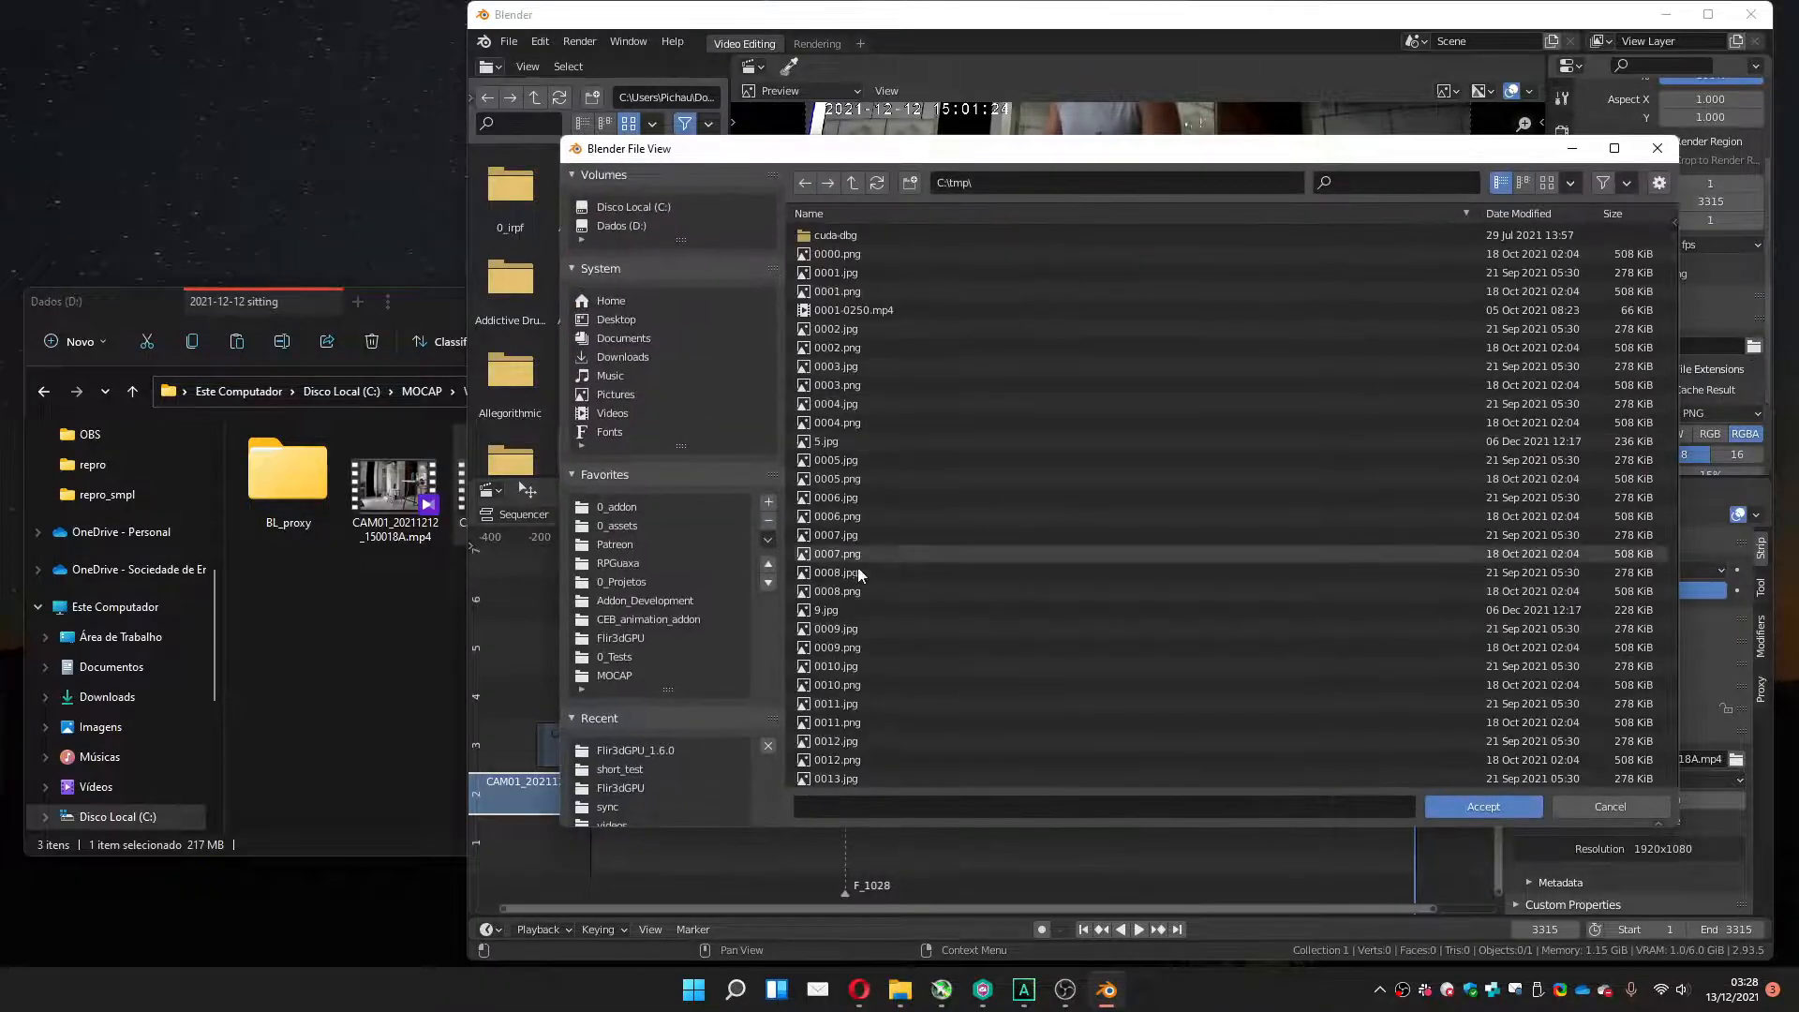
pyautogui.click(618, 675)
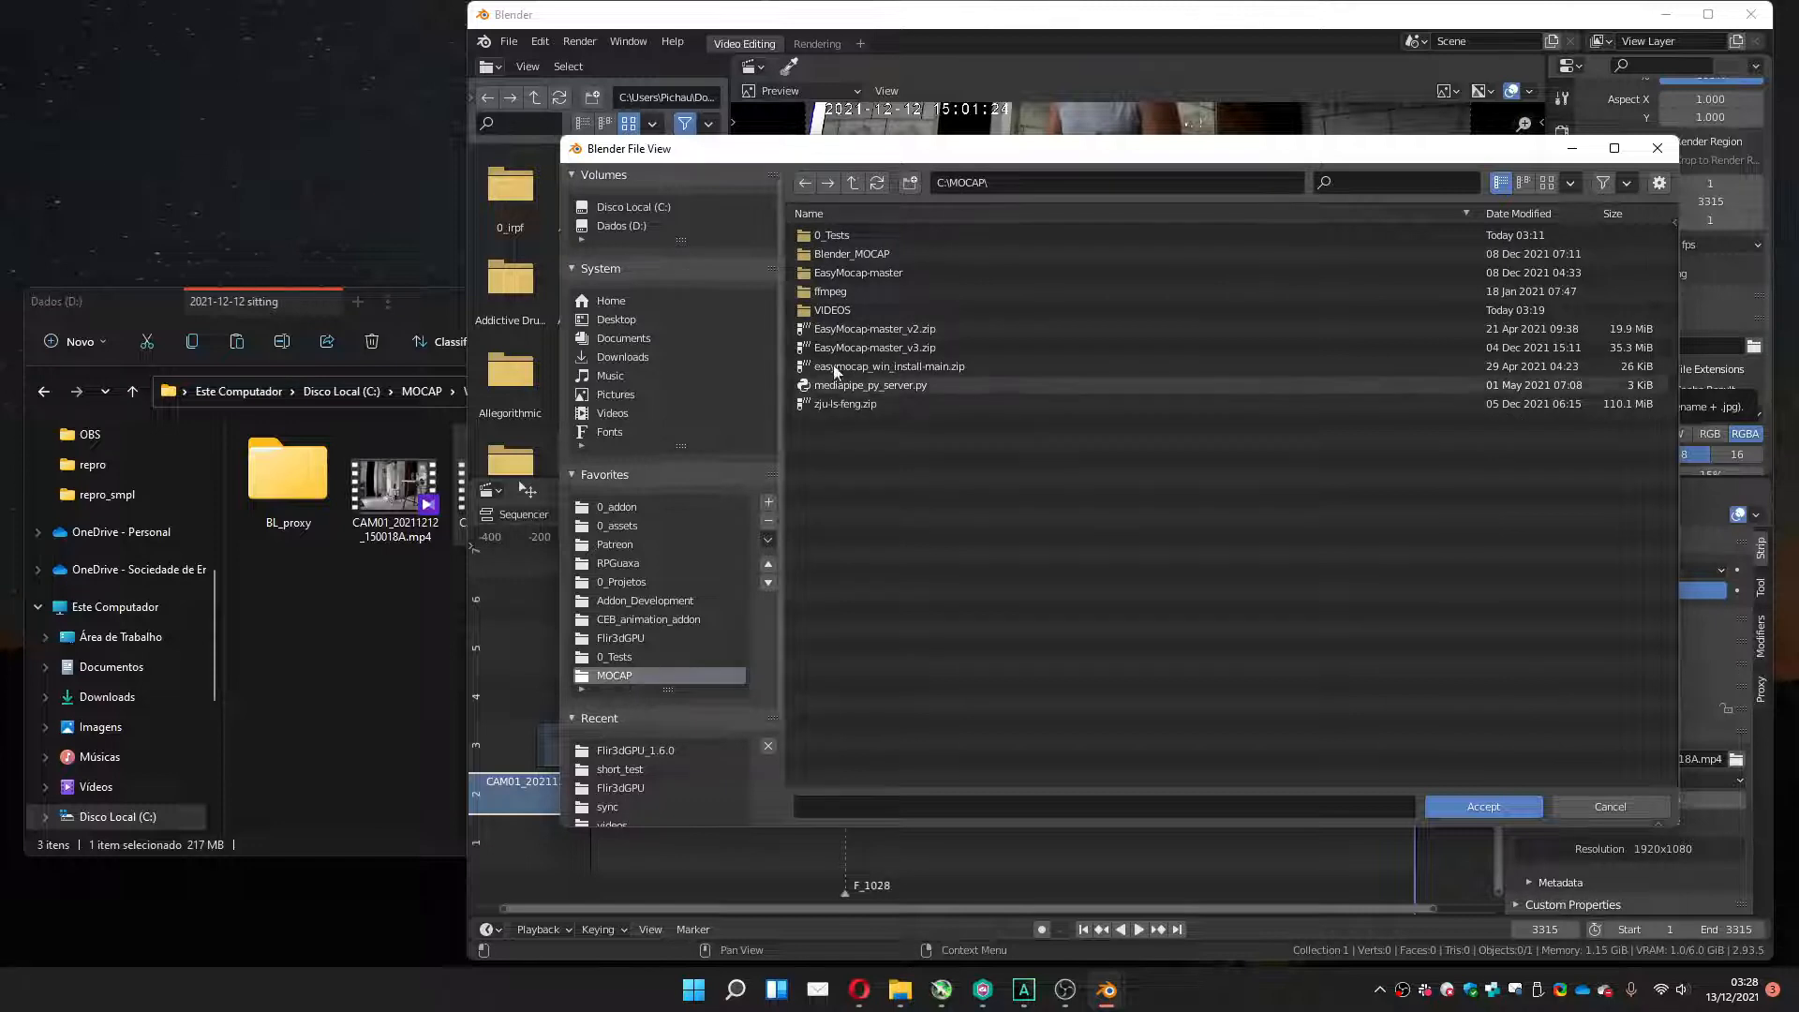
pyautogui.click(834, 311)
pyautogui.click(834, 309)
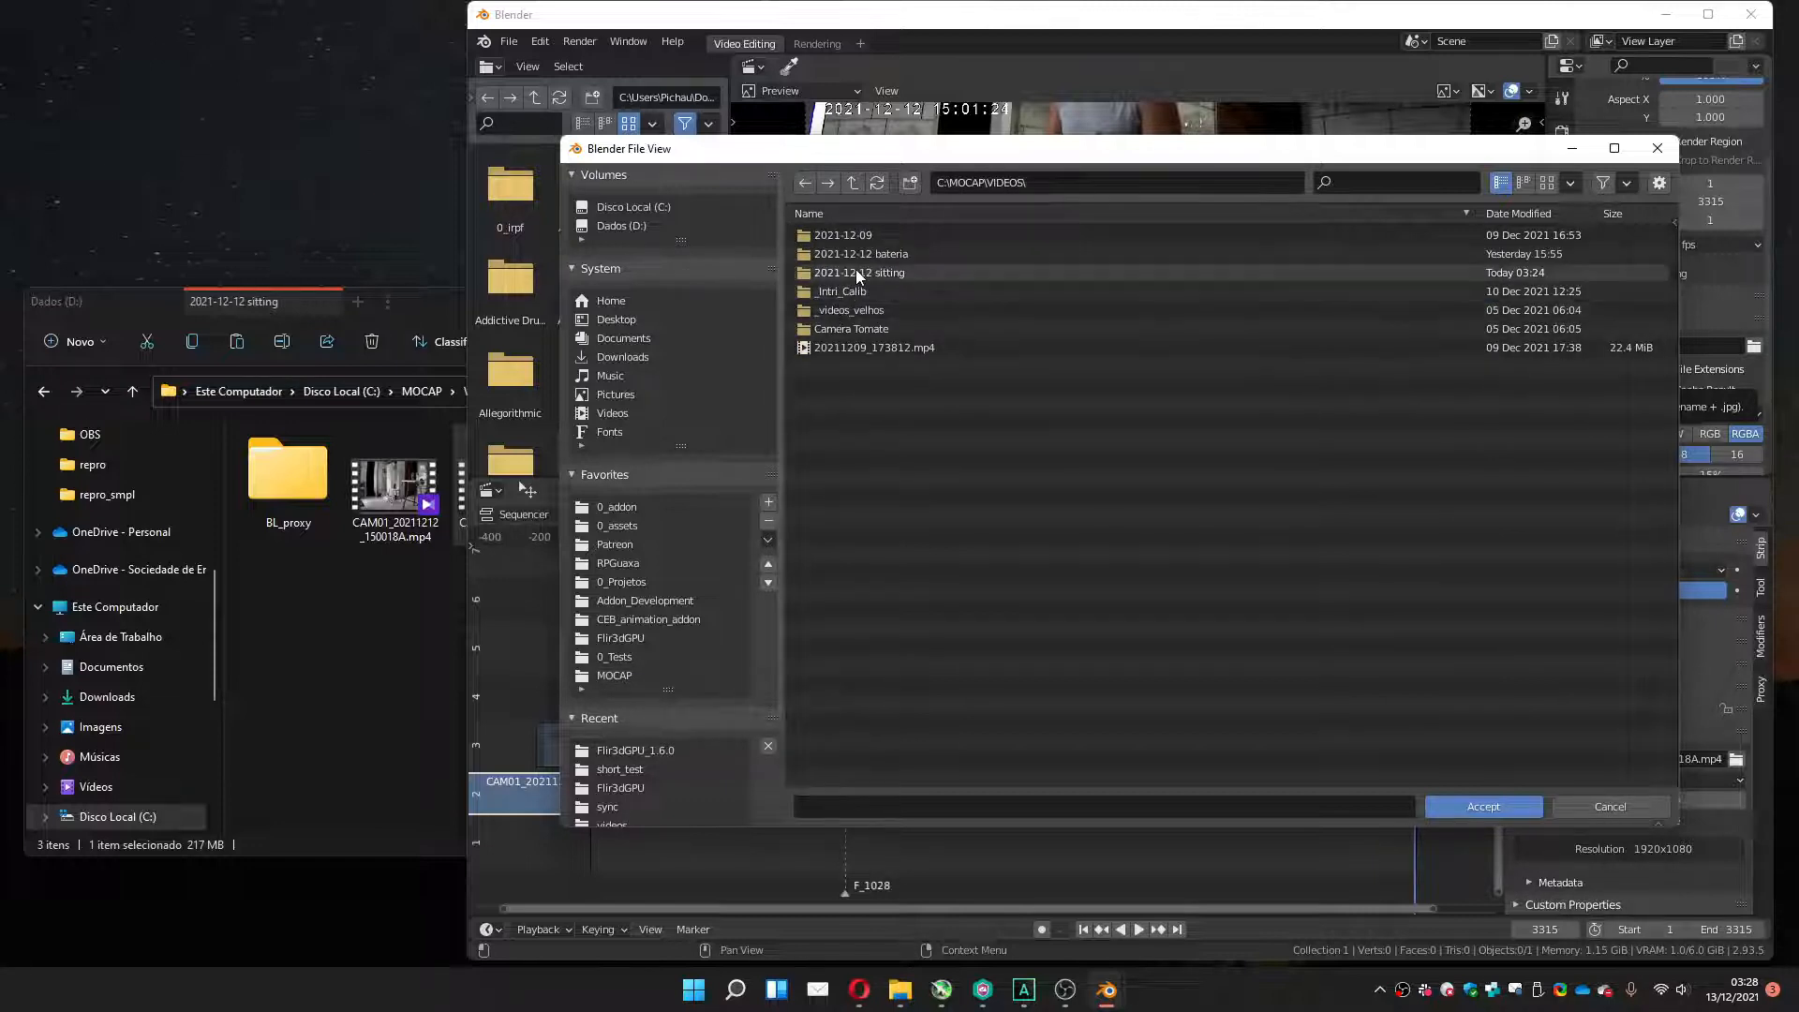
pyautogui.doubleClick(856, 270)
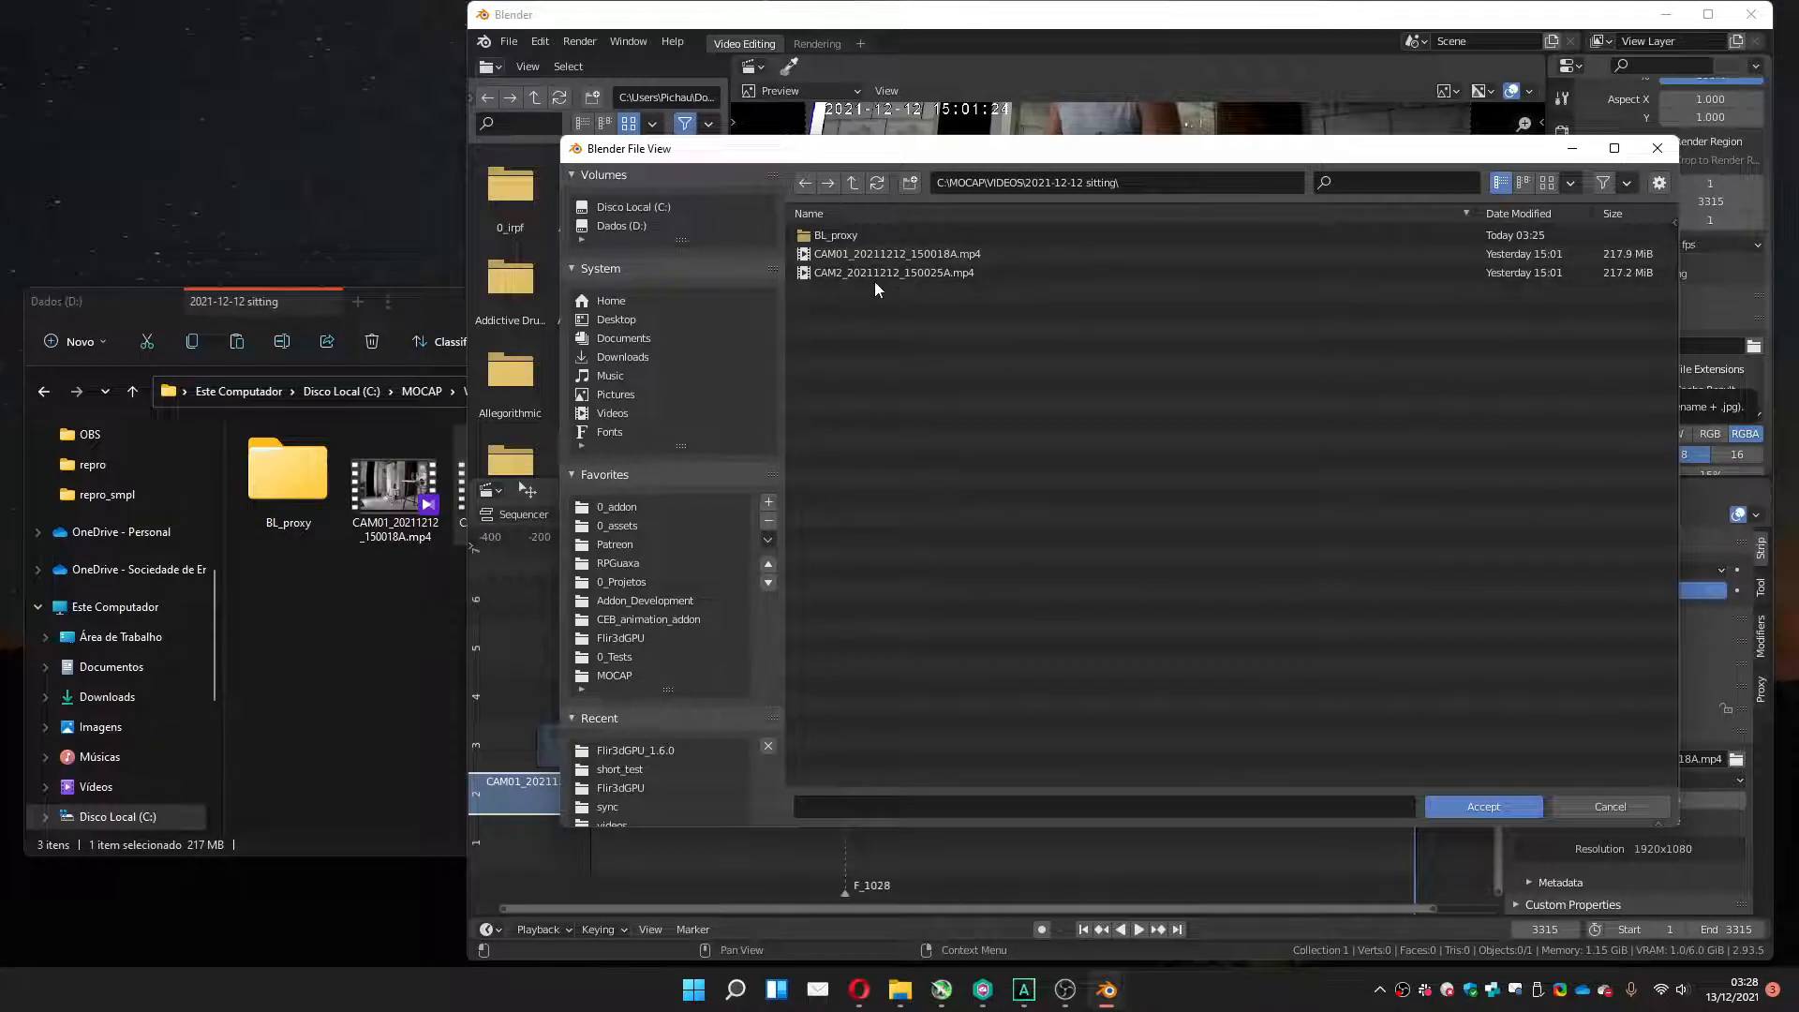
# Create a folder named sync inside the 2021-12-12 sitting folder and open it.
pyautogui.click(911, 183)
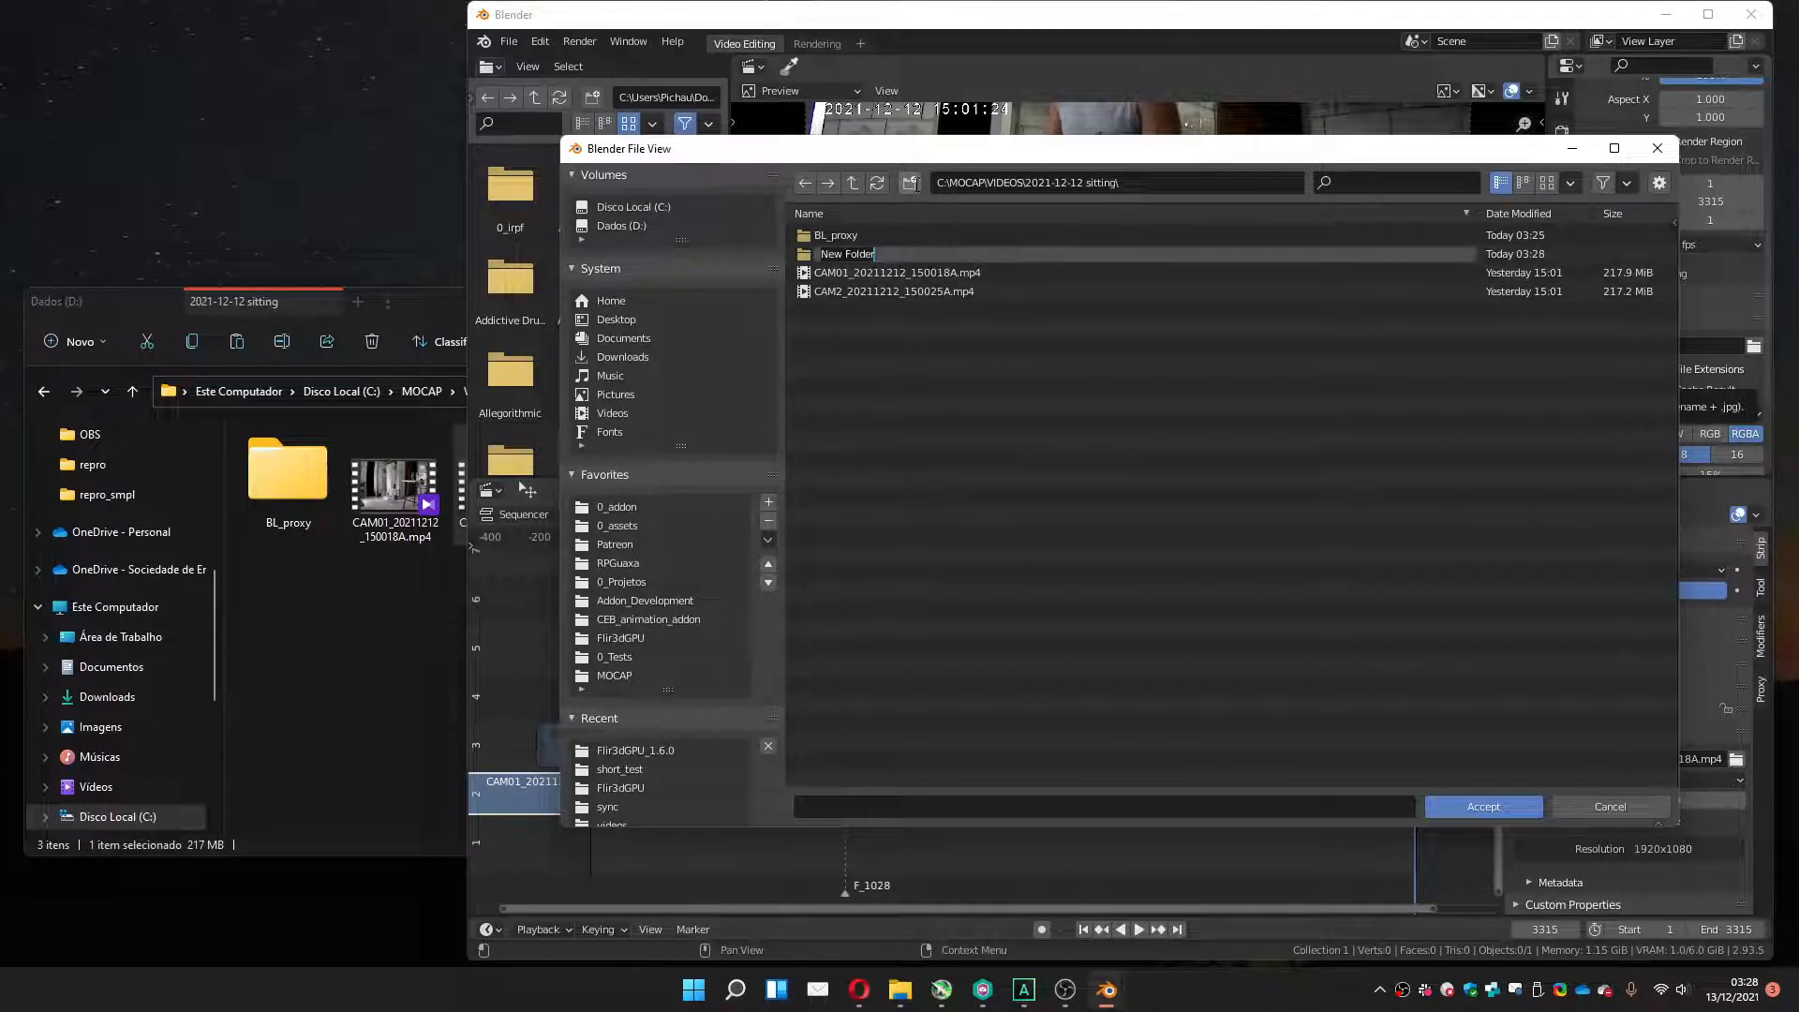
pyautogui.write('syn')
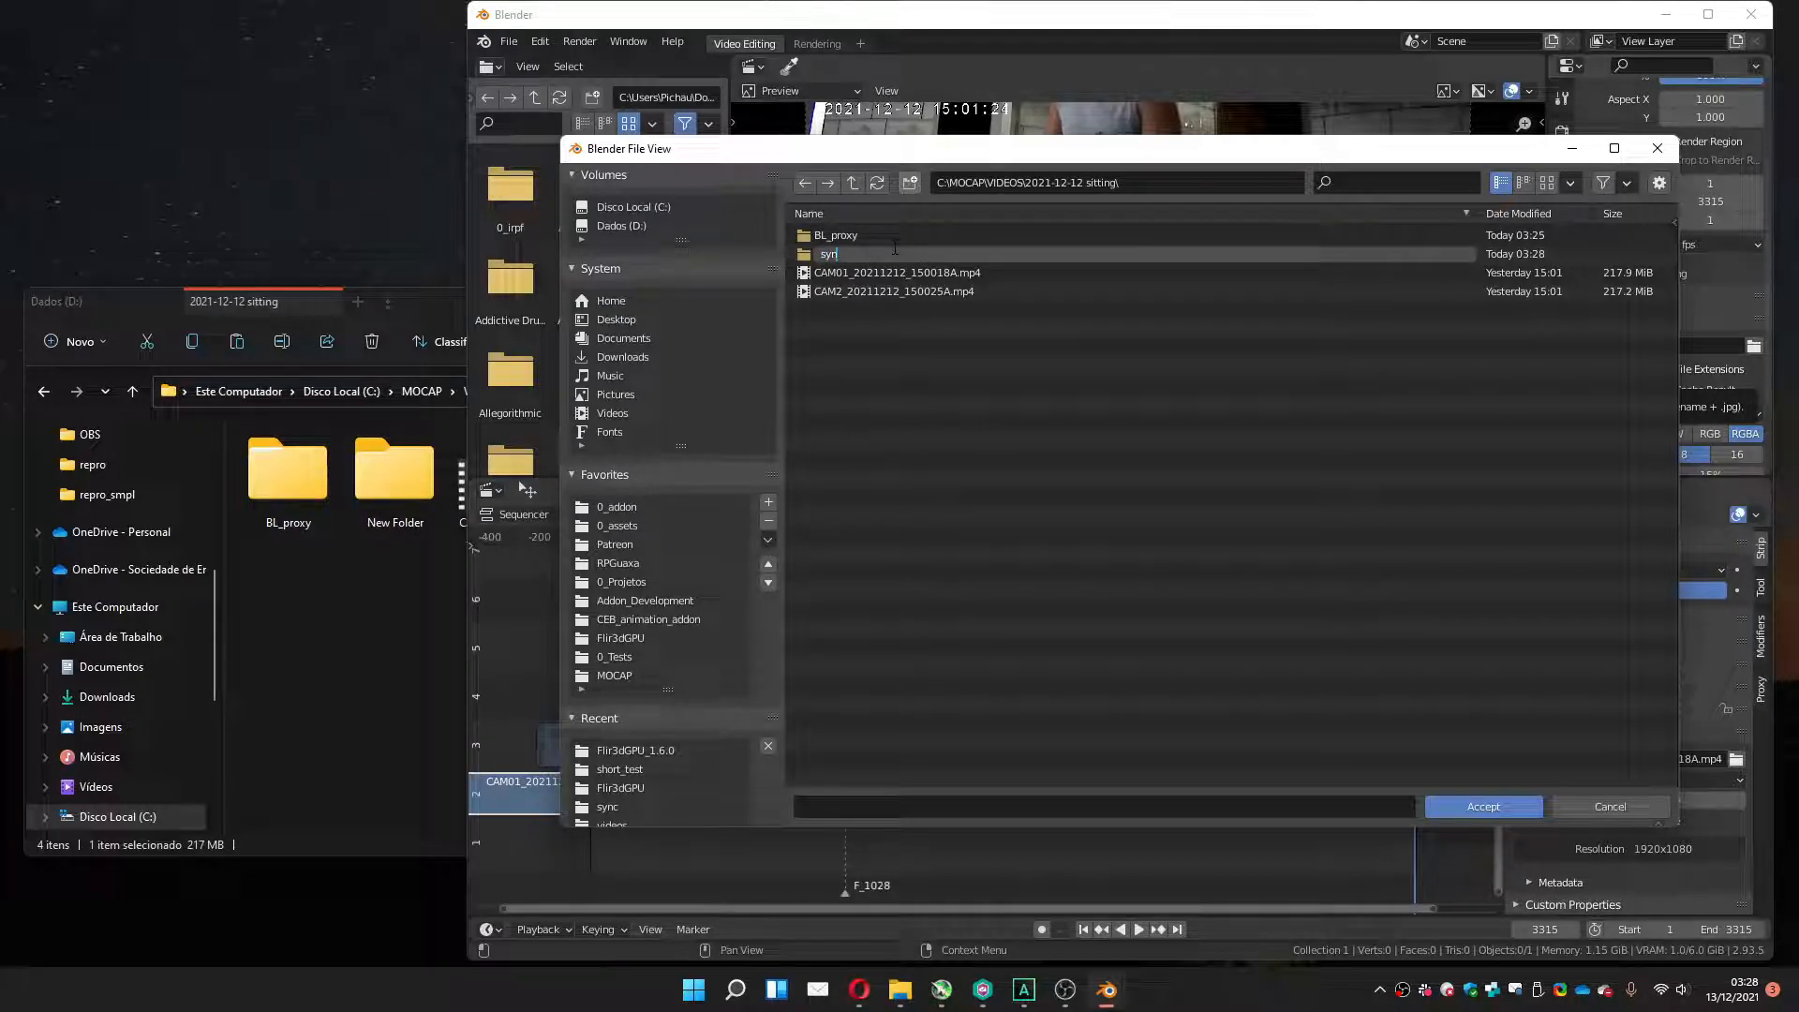
pyautogui.write('c')
pyautogui.press('Return')
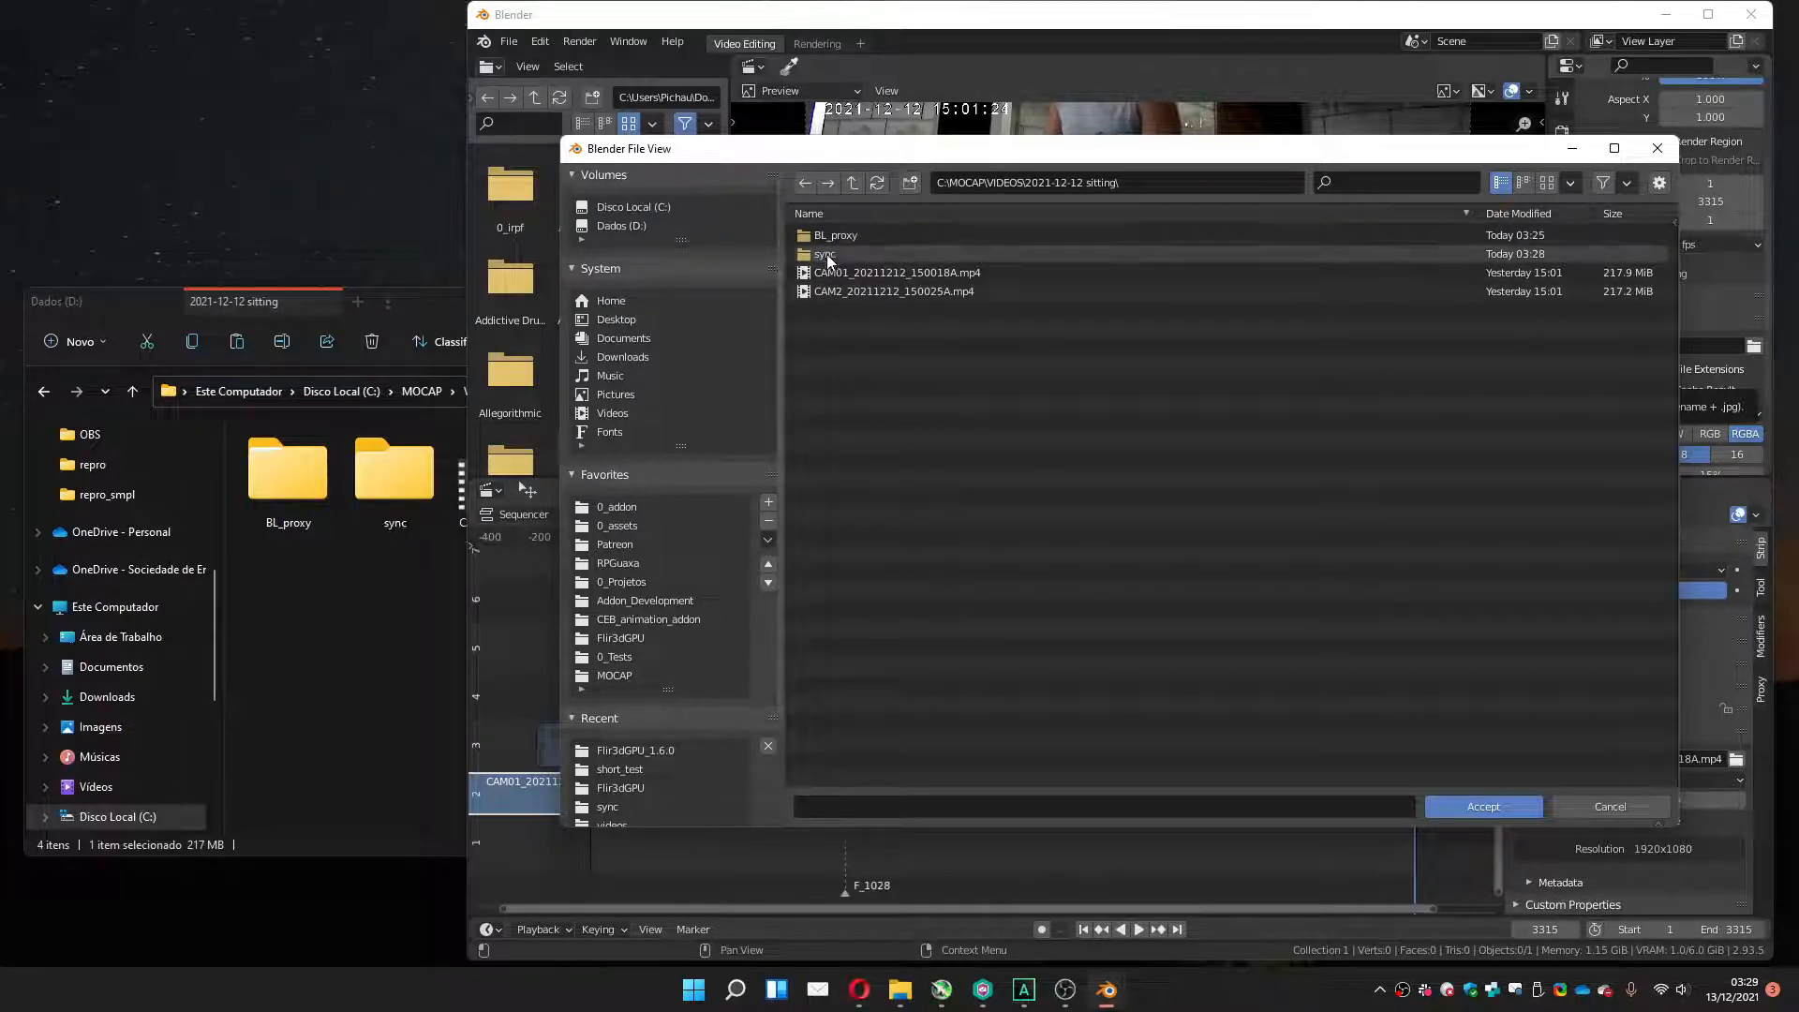
pyautogui.doubleClick(823, 255)
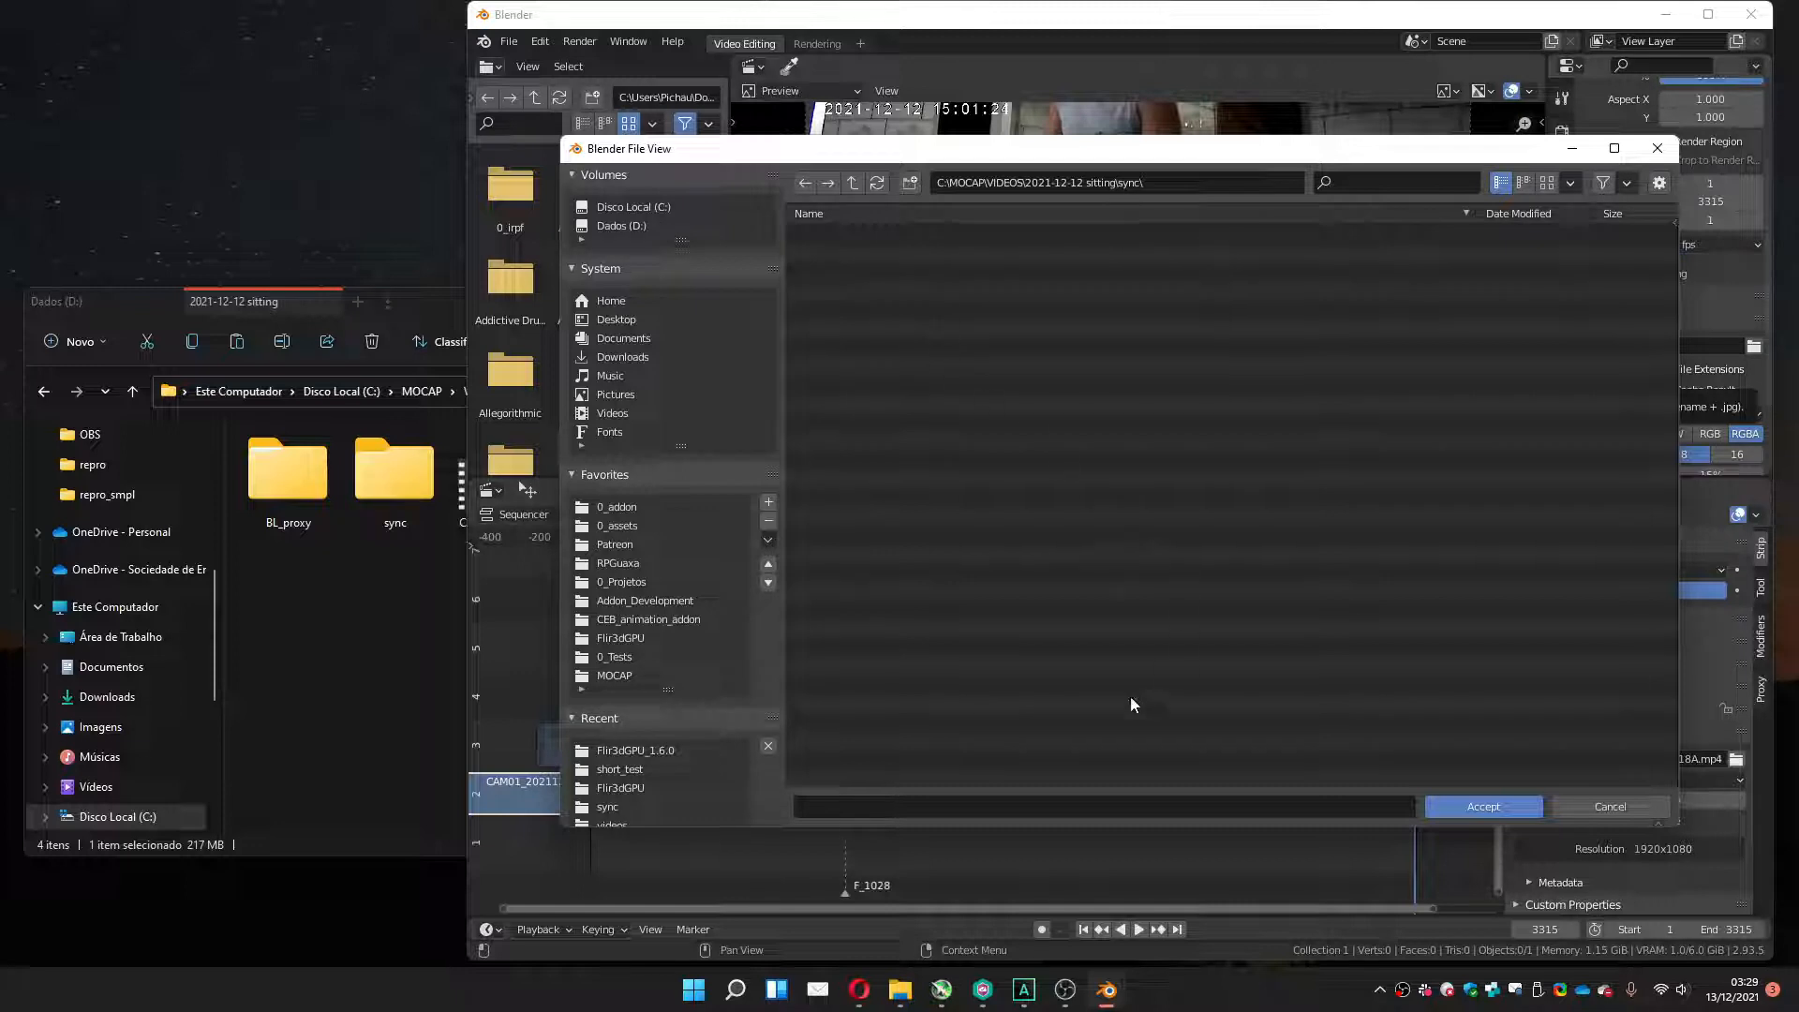
# Name the output file C01_ in the sync folder and accept it as the render output path.
pyautogui.click(990, 806)
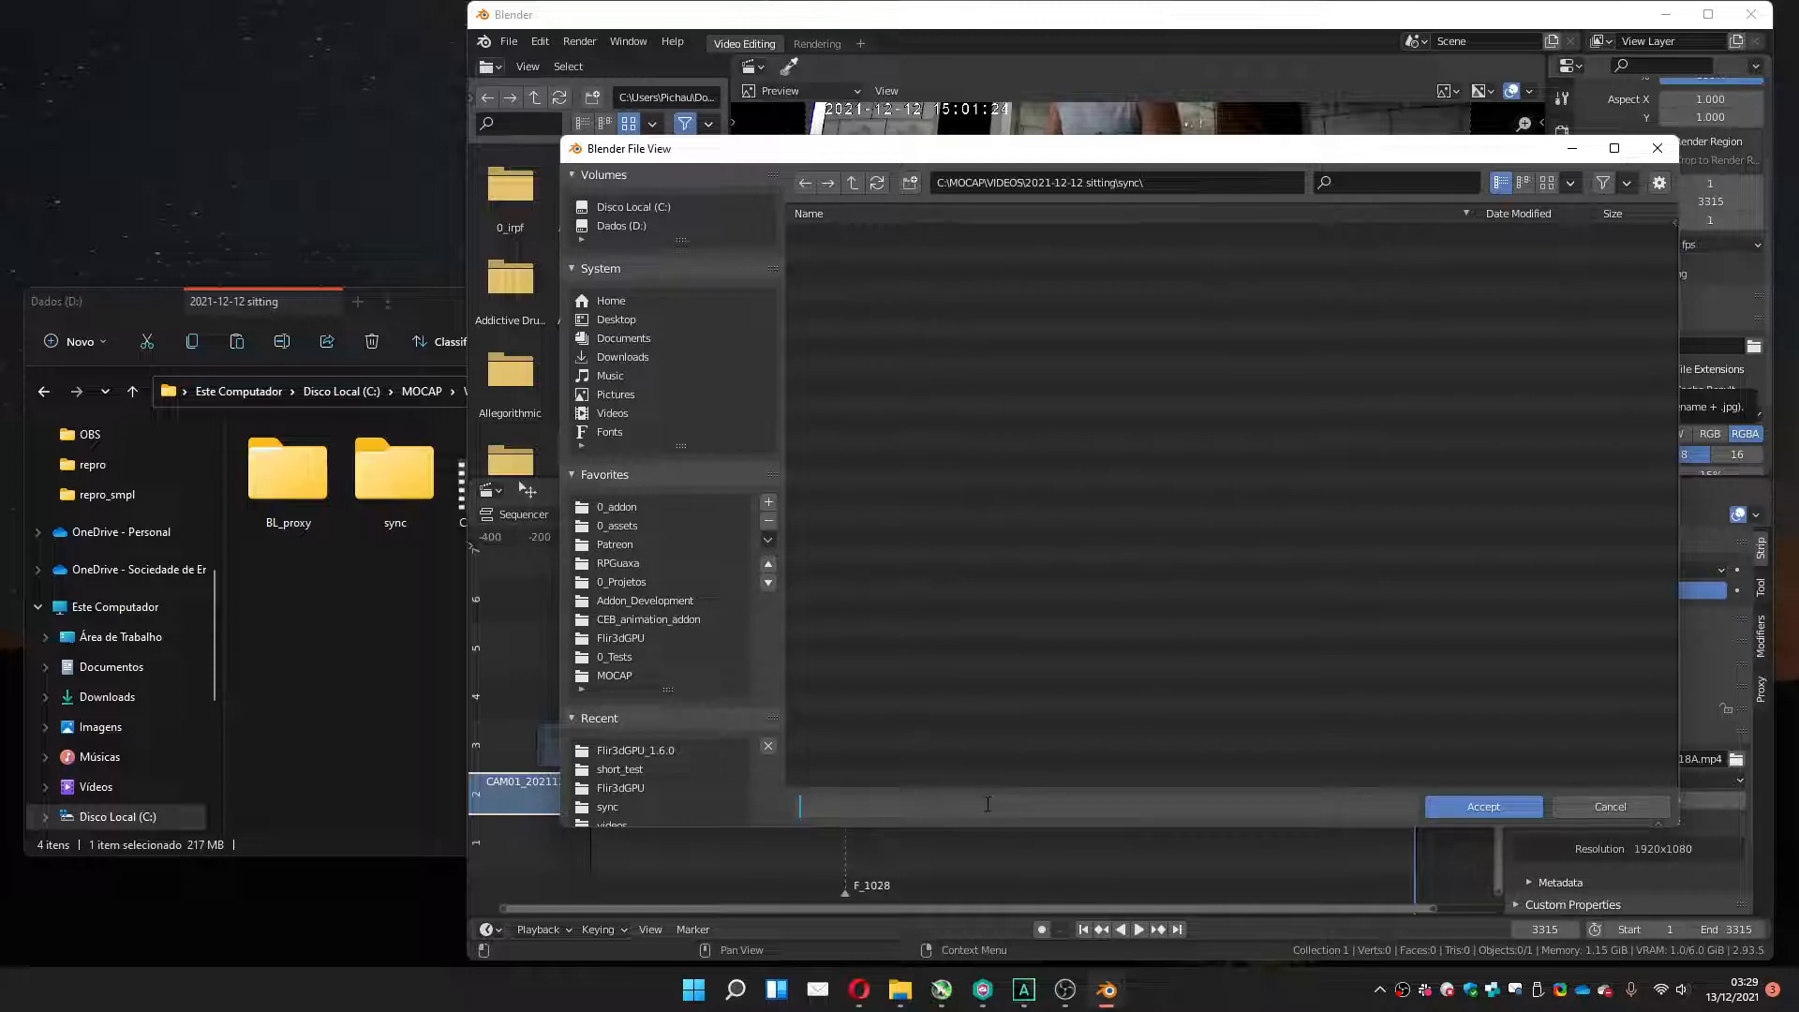
pyautogui.write('c\\C')
pyautogui.write('01')
pyautogui.write('_')
pyautogui.press('Return')
pyautogui.click(1458, 815)
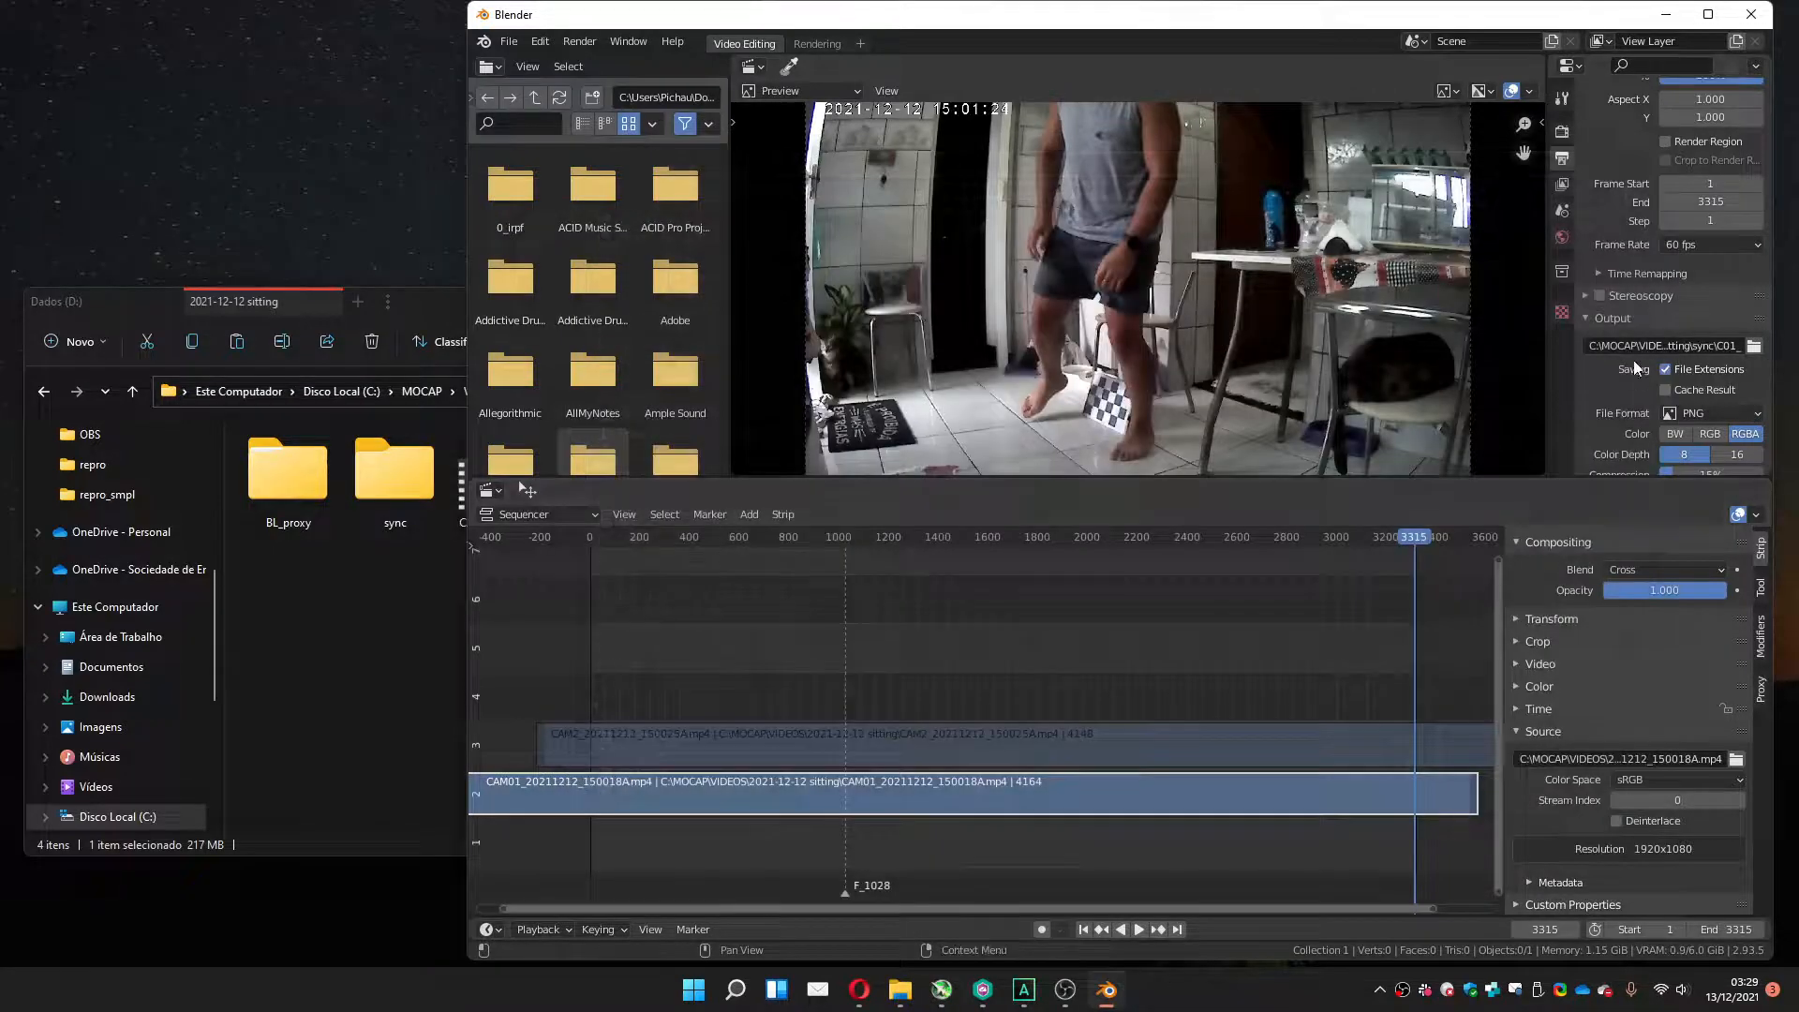
# Set the output file format to FFmpeg Video with the H264 in MP4 encoding preset.
pyautogui.scroll(-3, 1635, 363)
pyautogui.click(1688, 310)
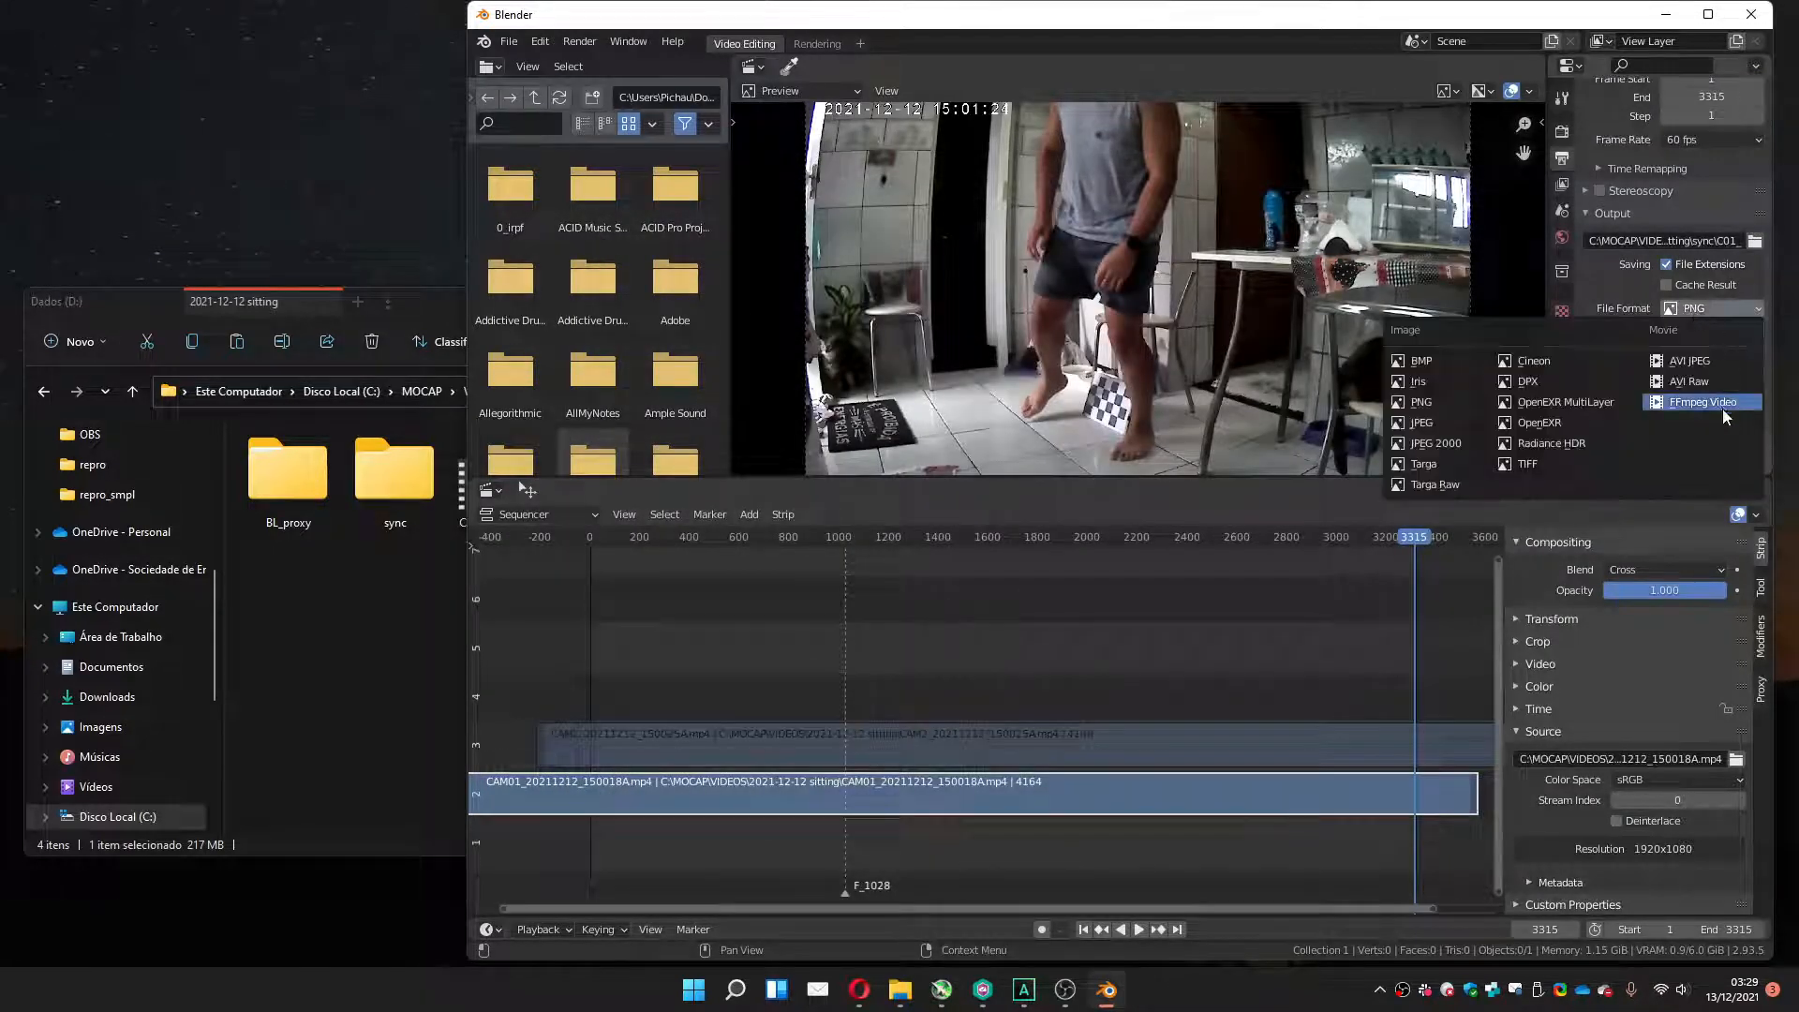
pyautogui.click(1687, 402)
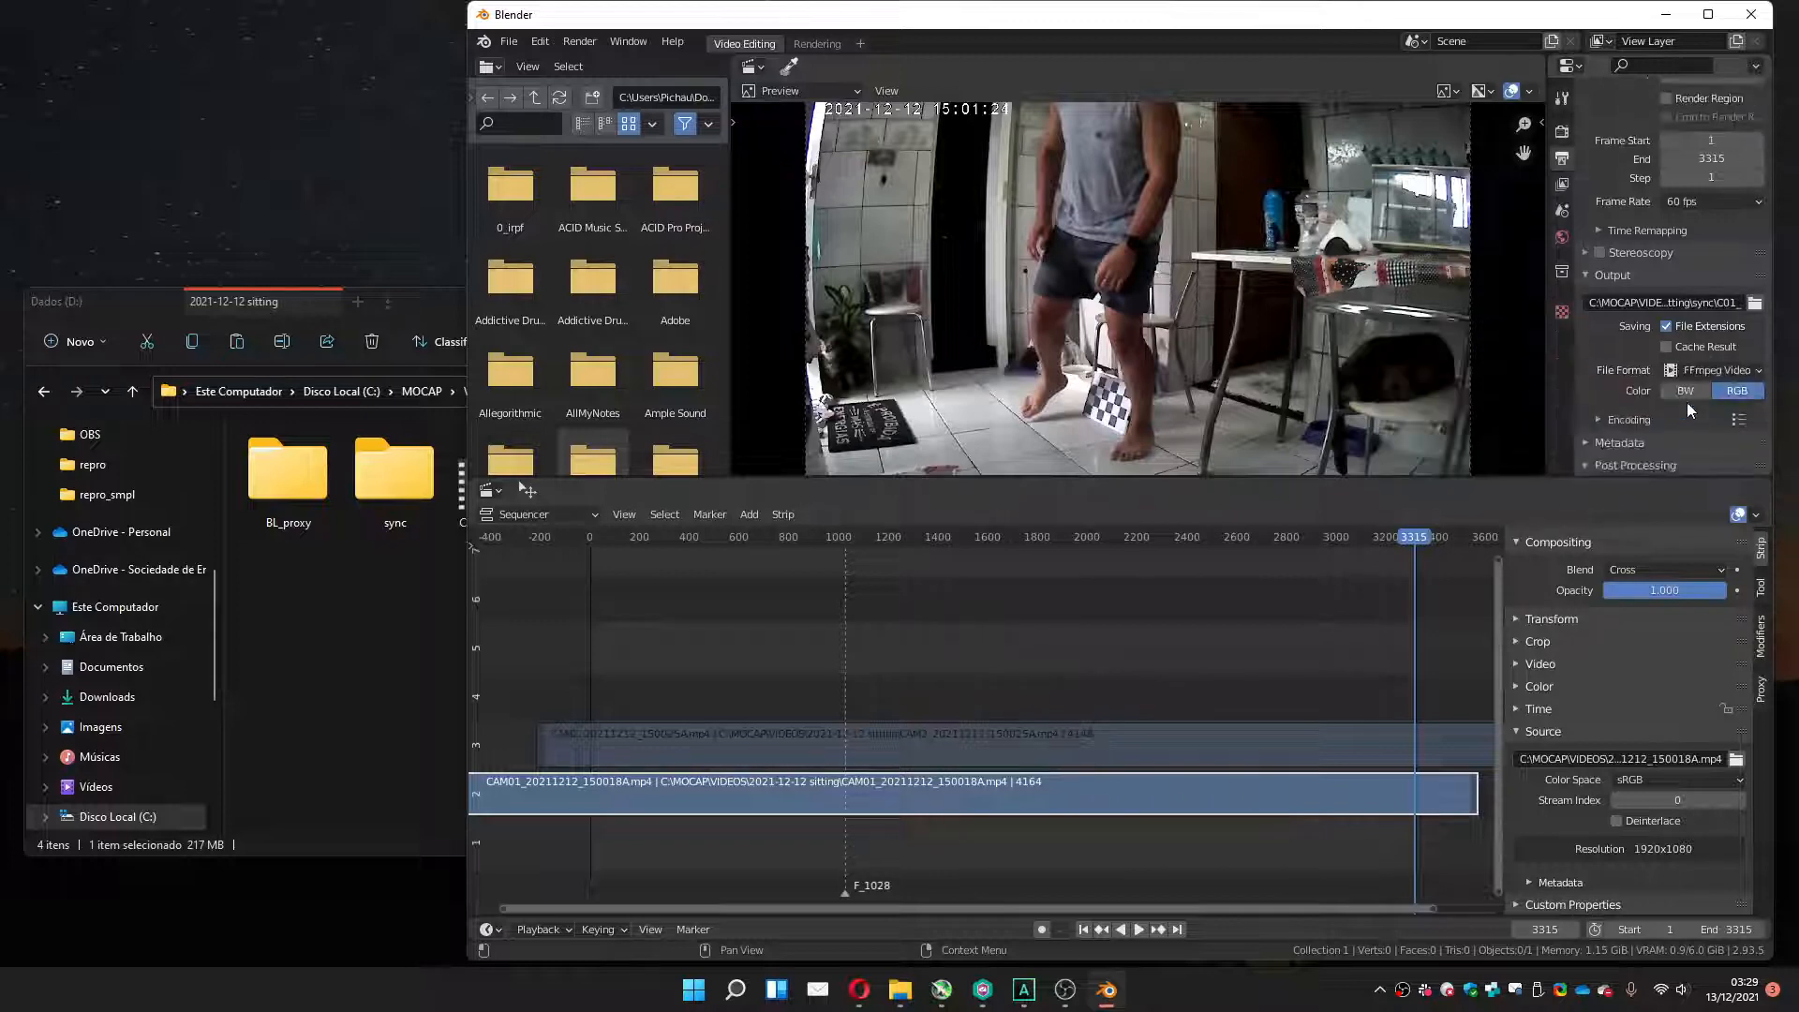
pyautogui.click(1736, 418)
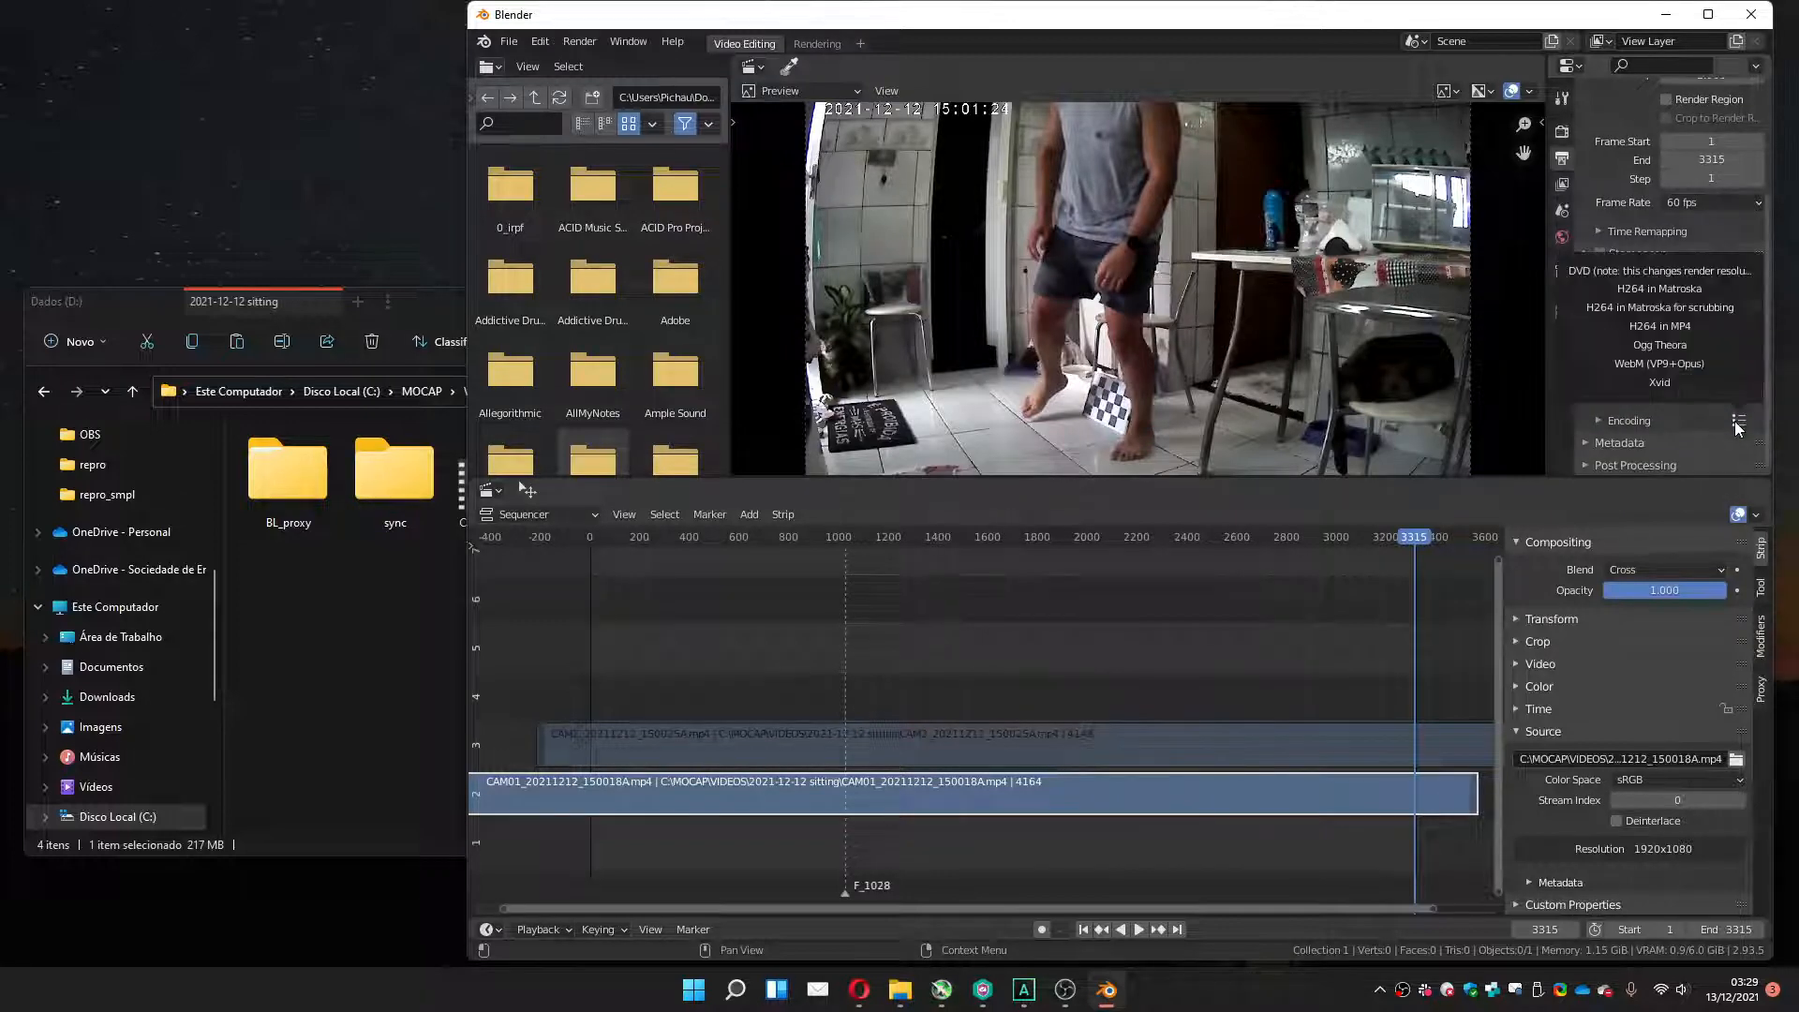
pyautogui.click(1628, 328)
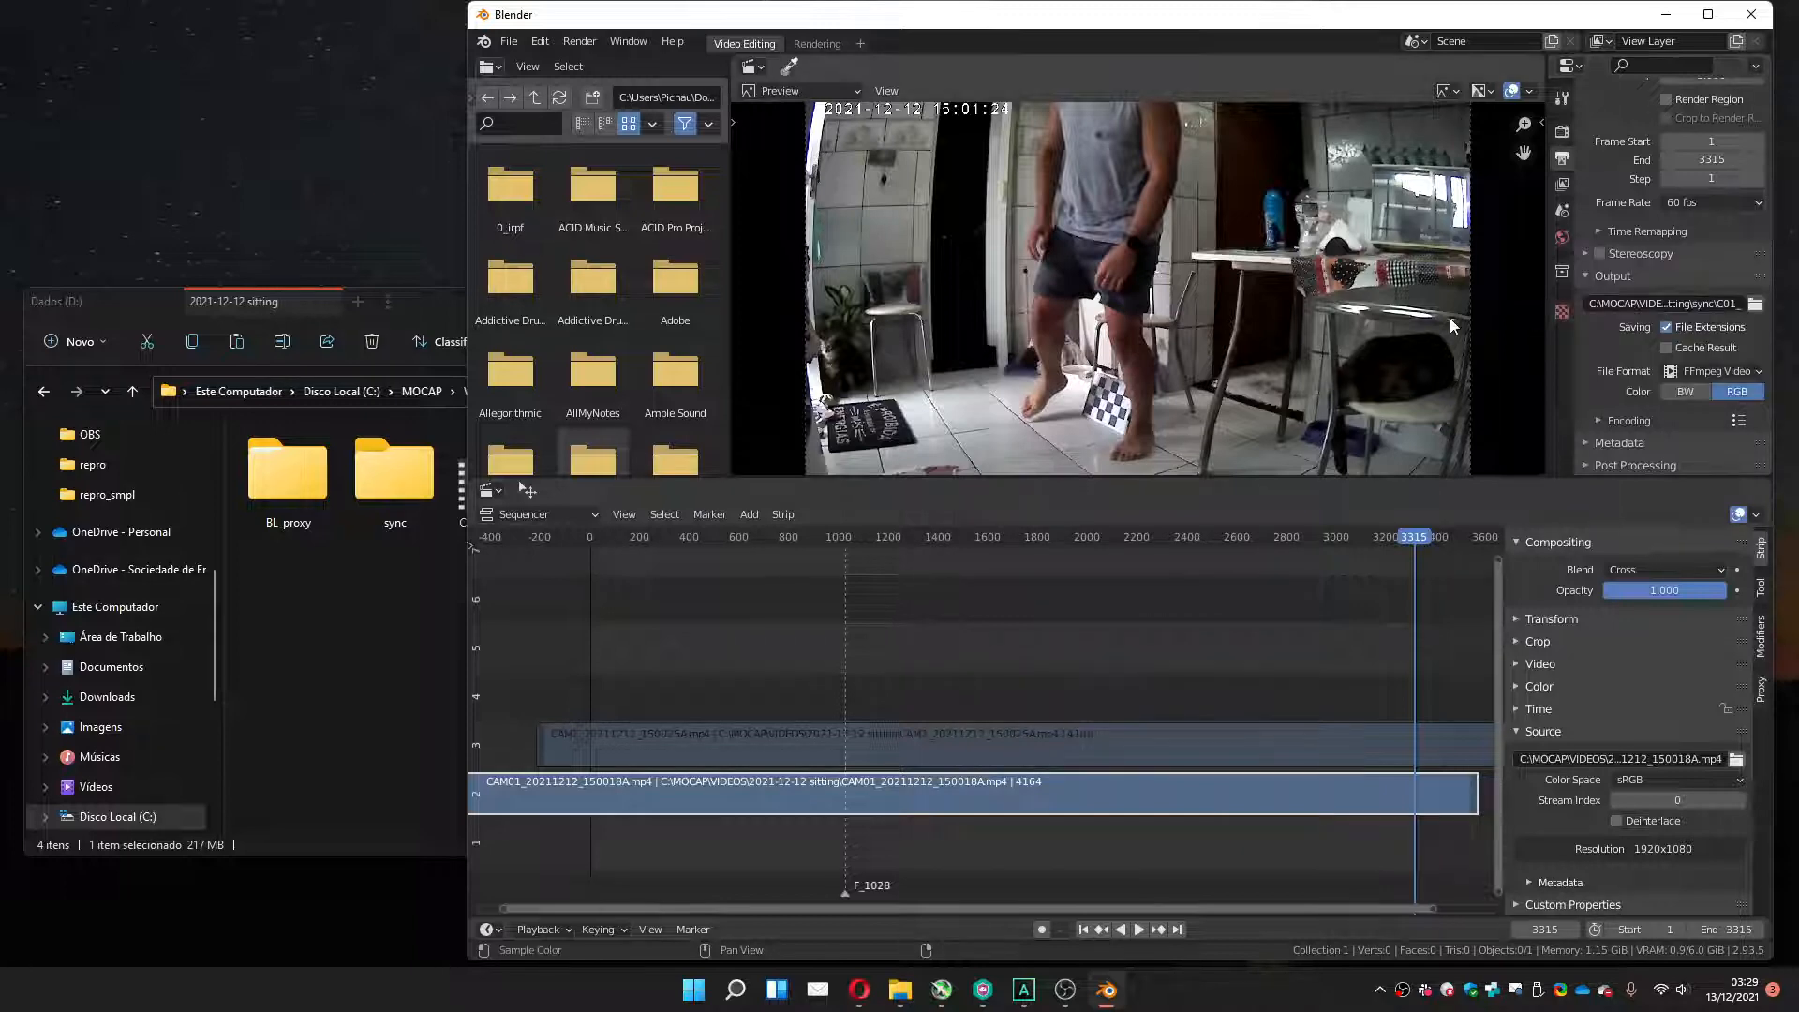
# Render the CAM01 footage as an animation, and close the render window once all frames are done.
pyautogui.click(579, 37)
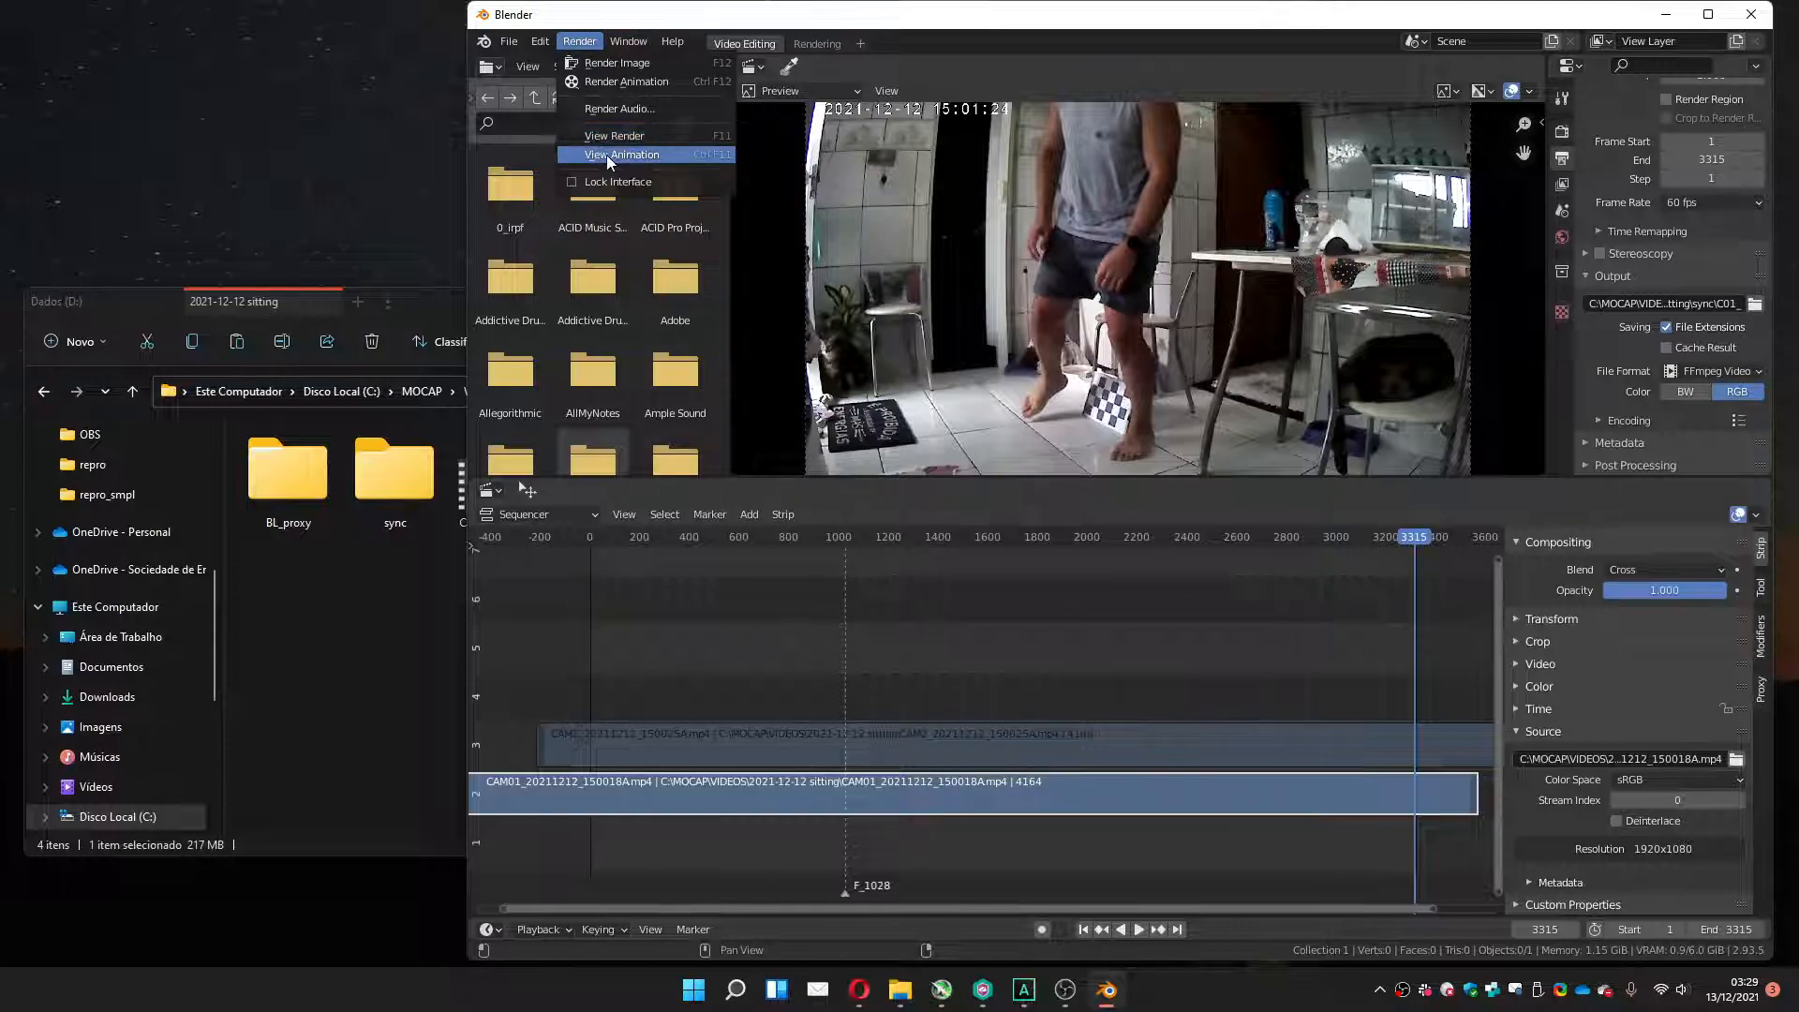
pyautogui.click(623, 82)
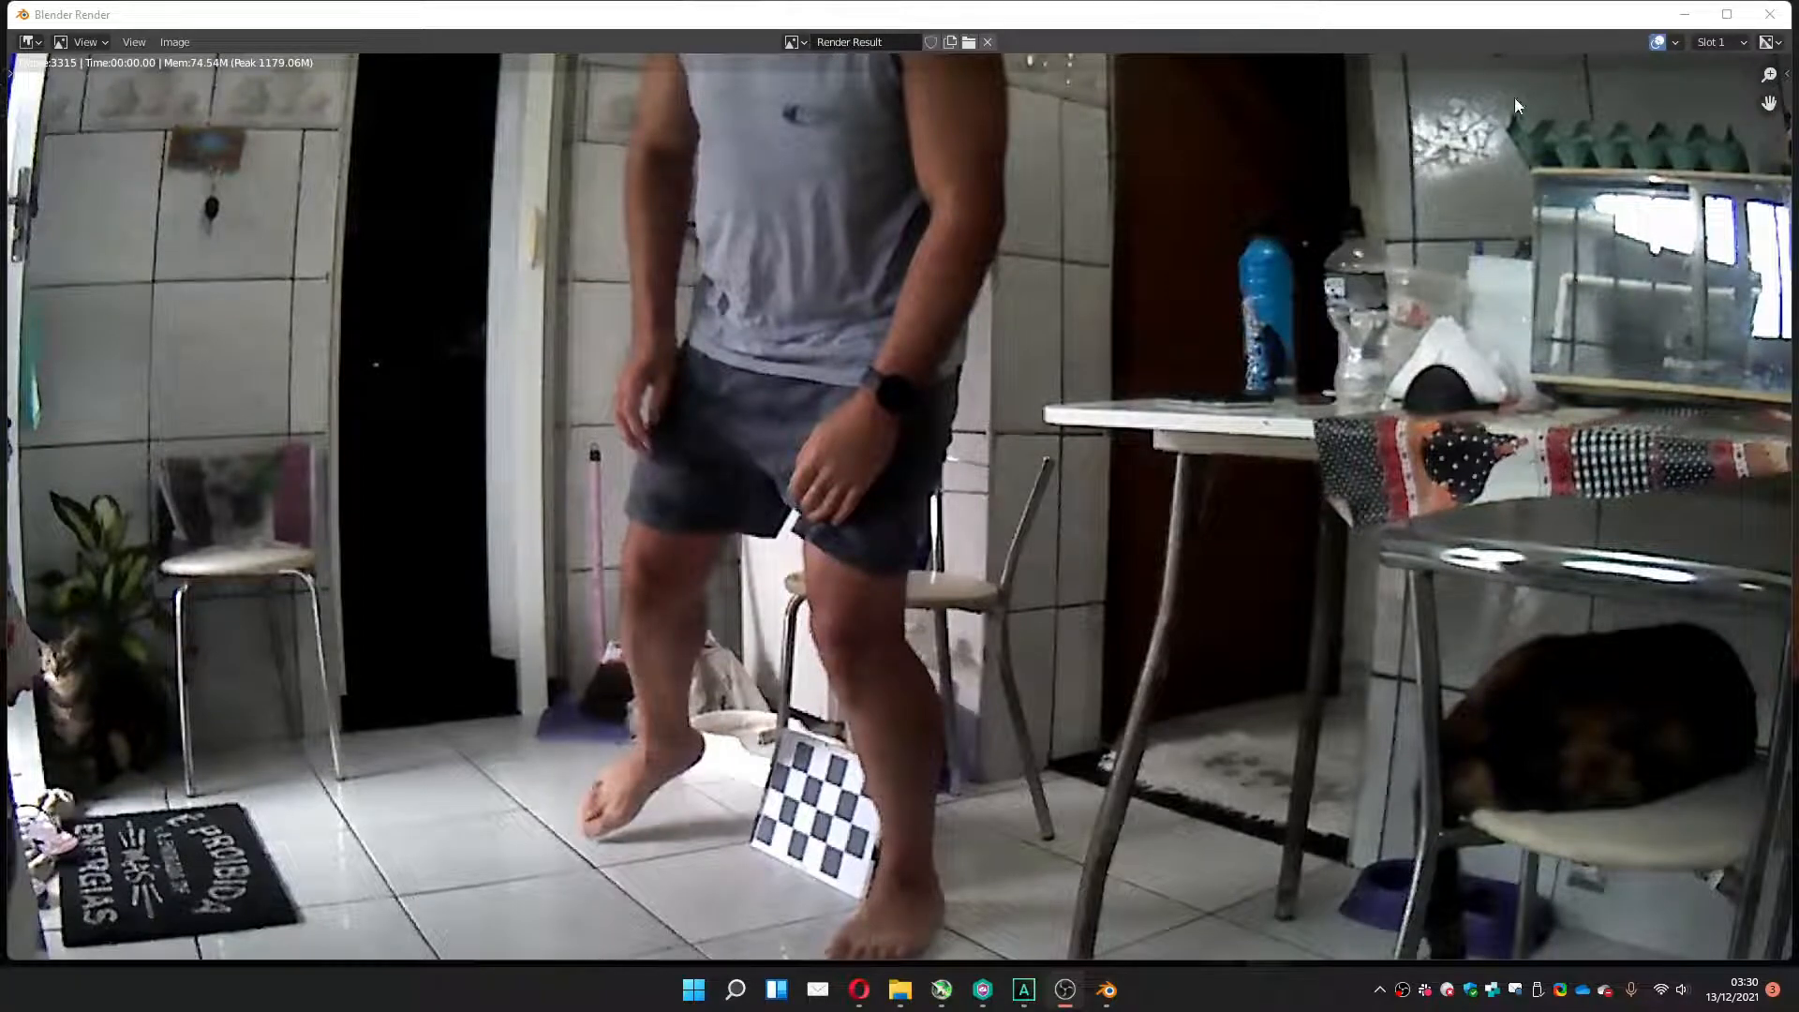
pyautogui.click(1769, 15)
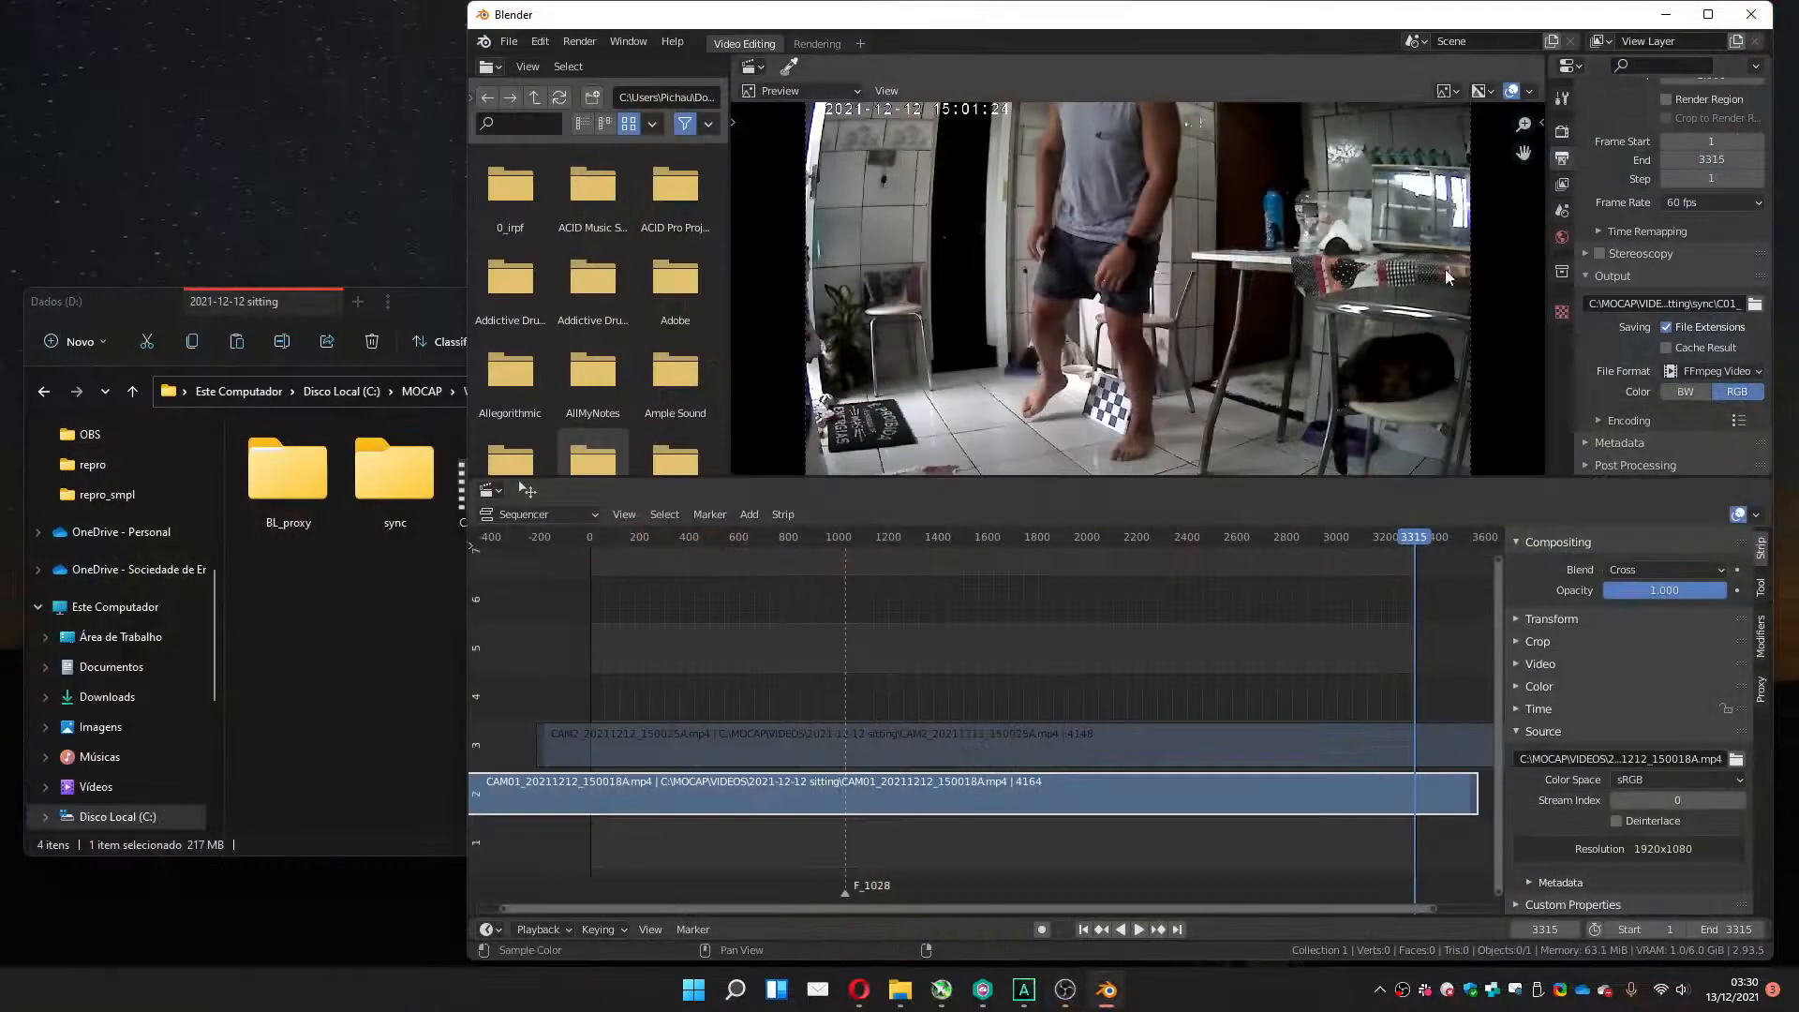
# Mute the CAM01 strip and unmute the CAM2 strip.
pyautogui.click(1017, 751)
pyautogui.click(1011, 792)
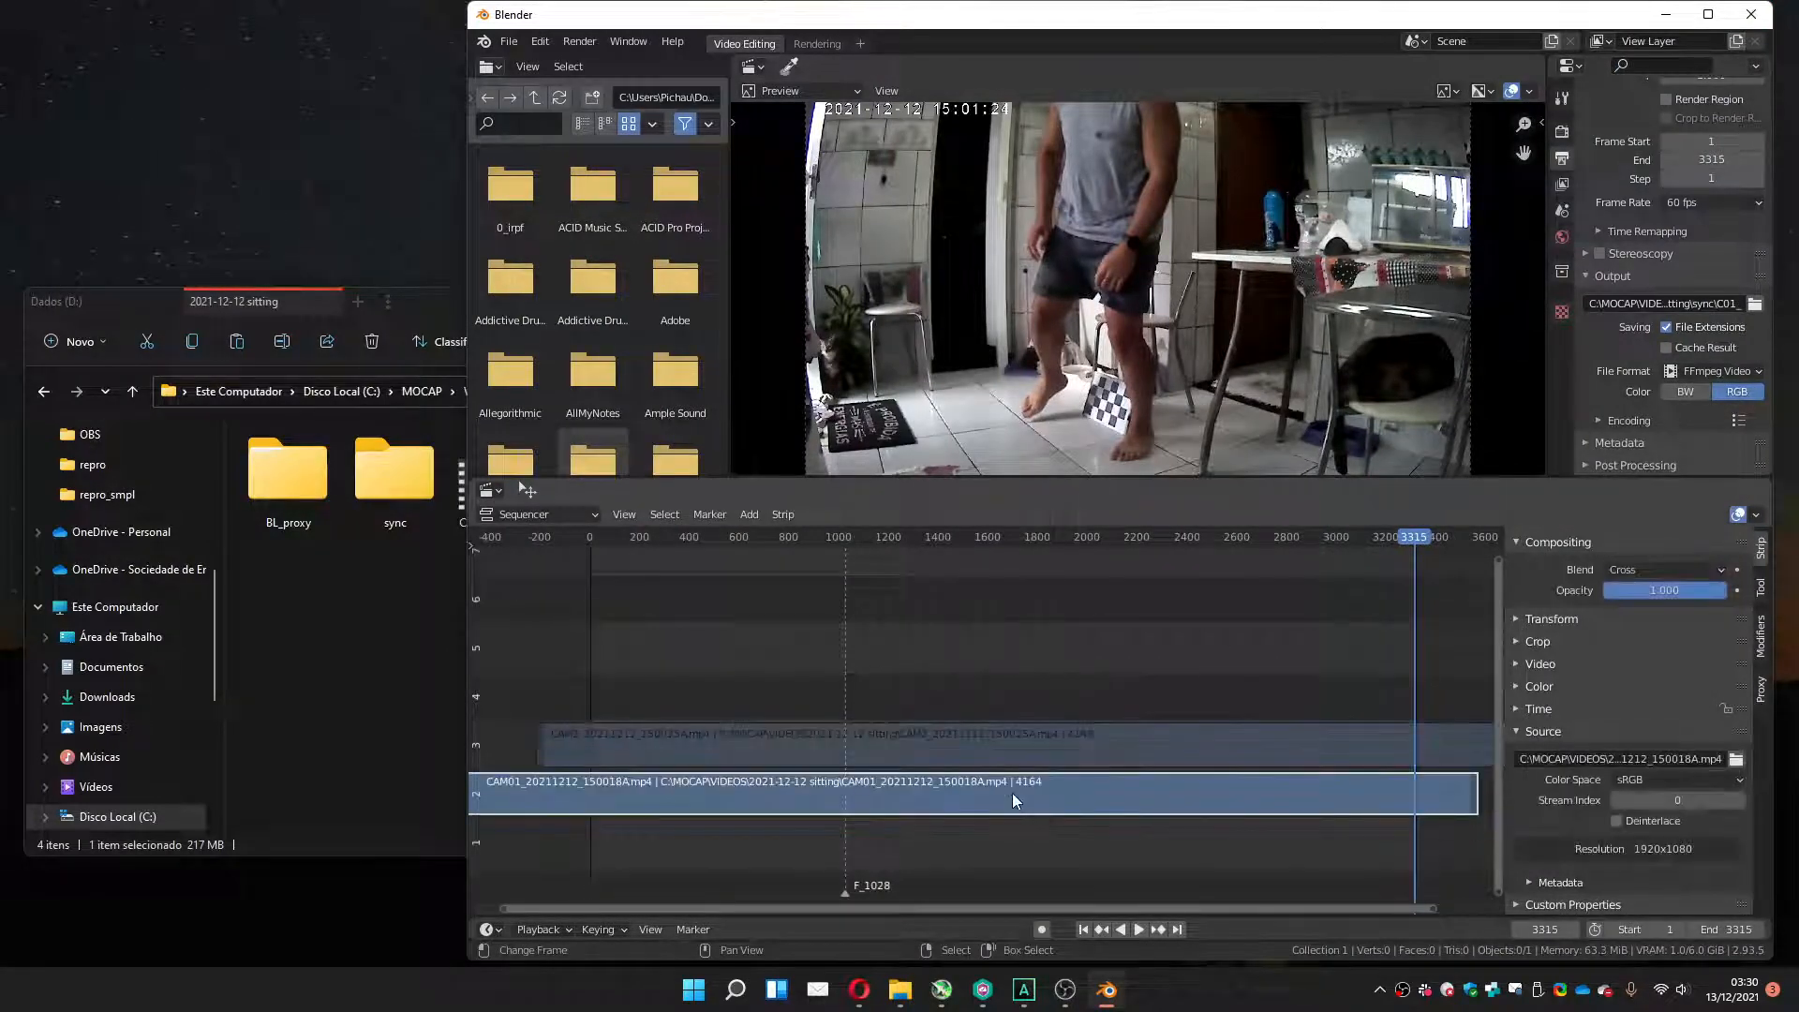
pyautogui.press('h')
pyautogui.click(1010, 755)
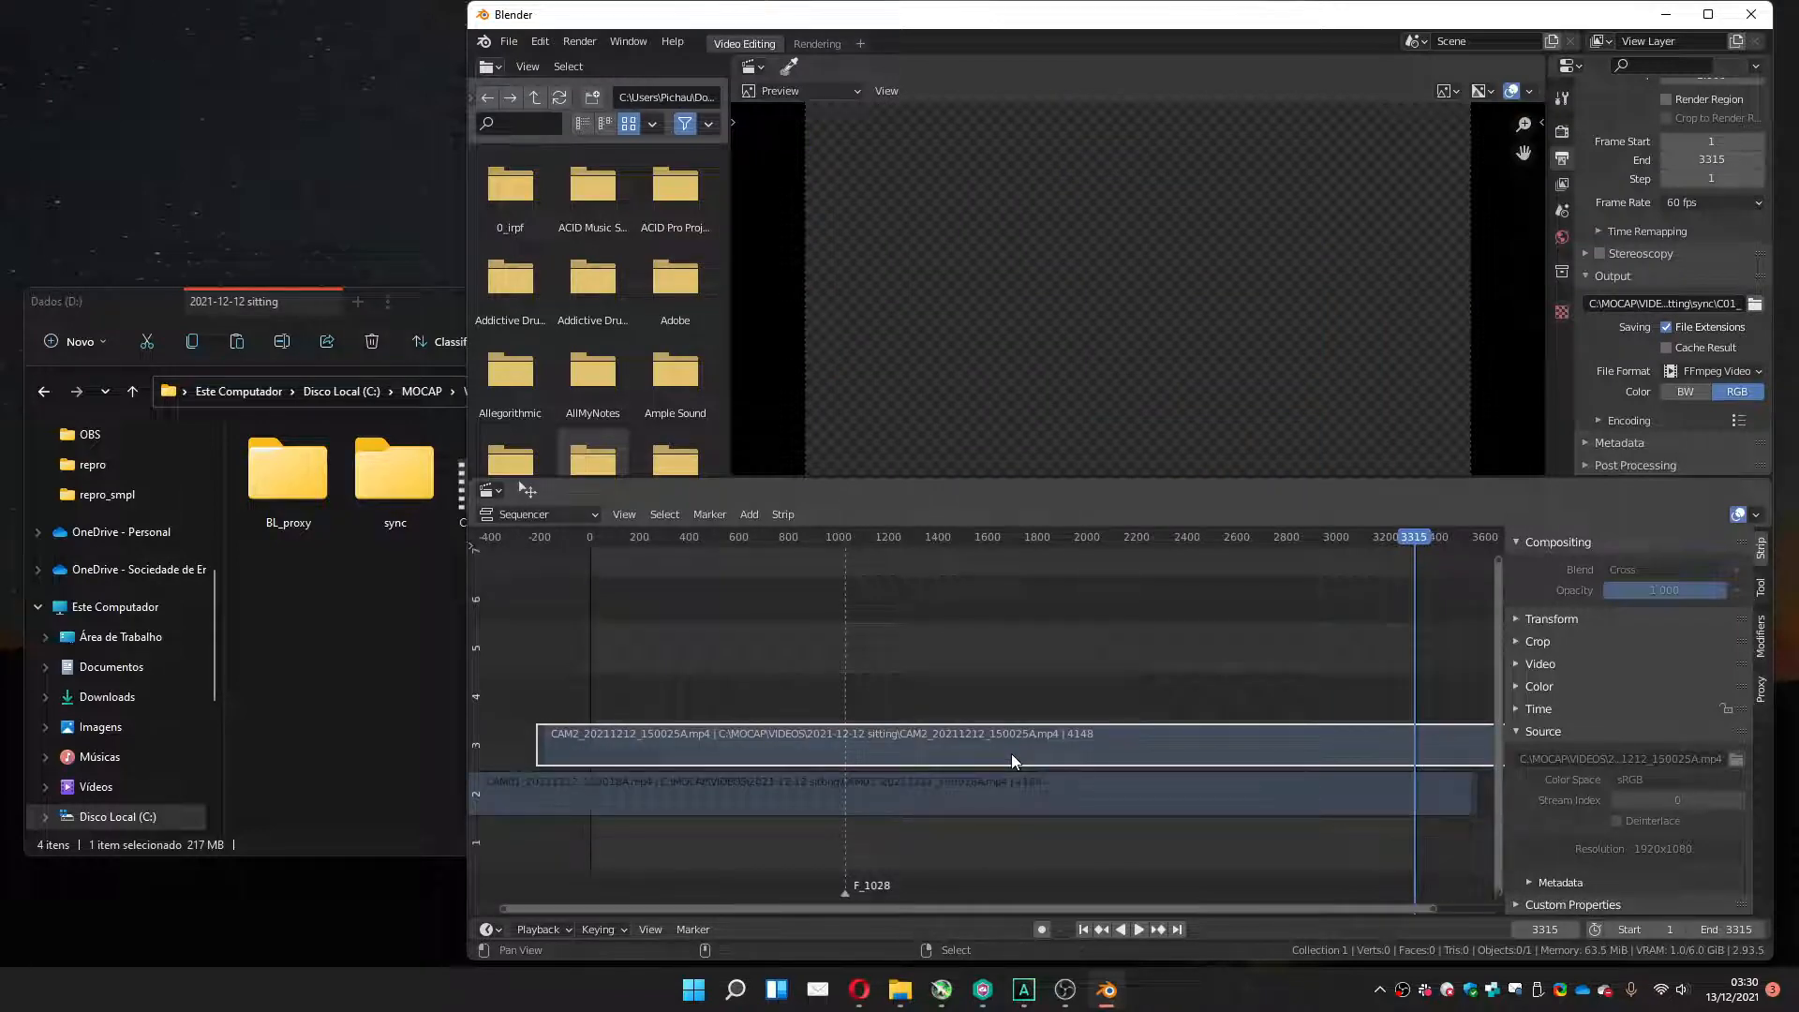
pyautogui.hotkey('alt', 'h')
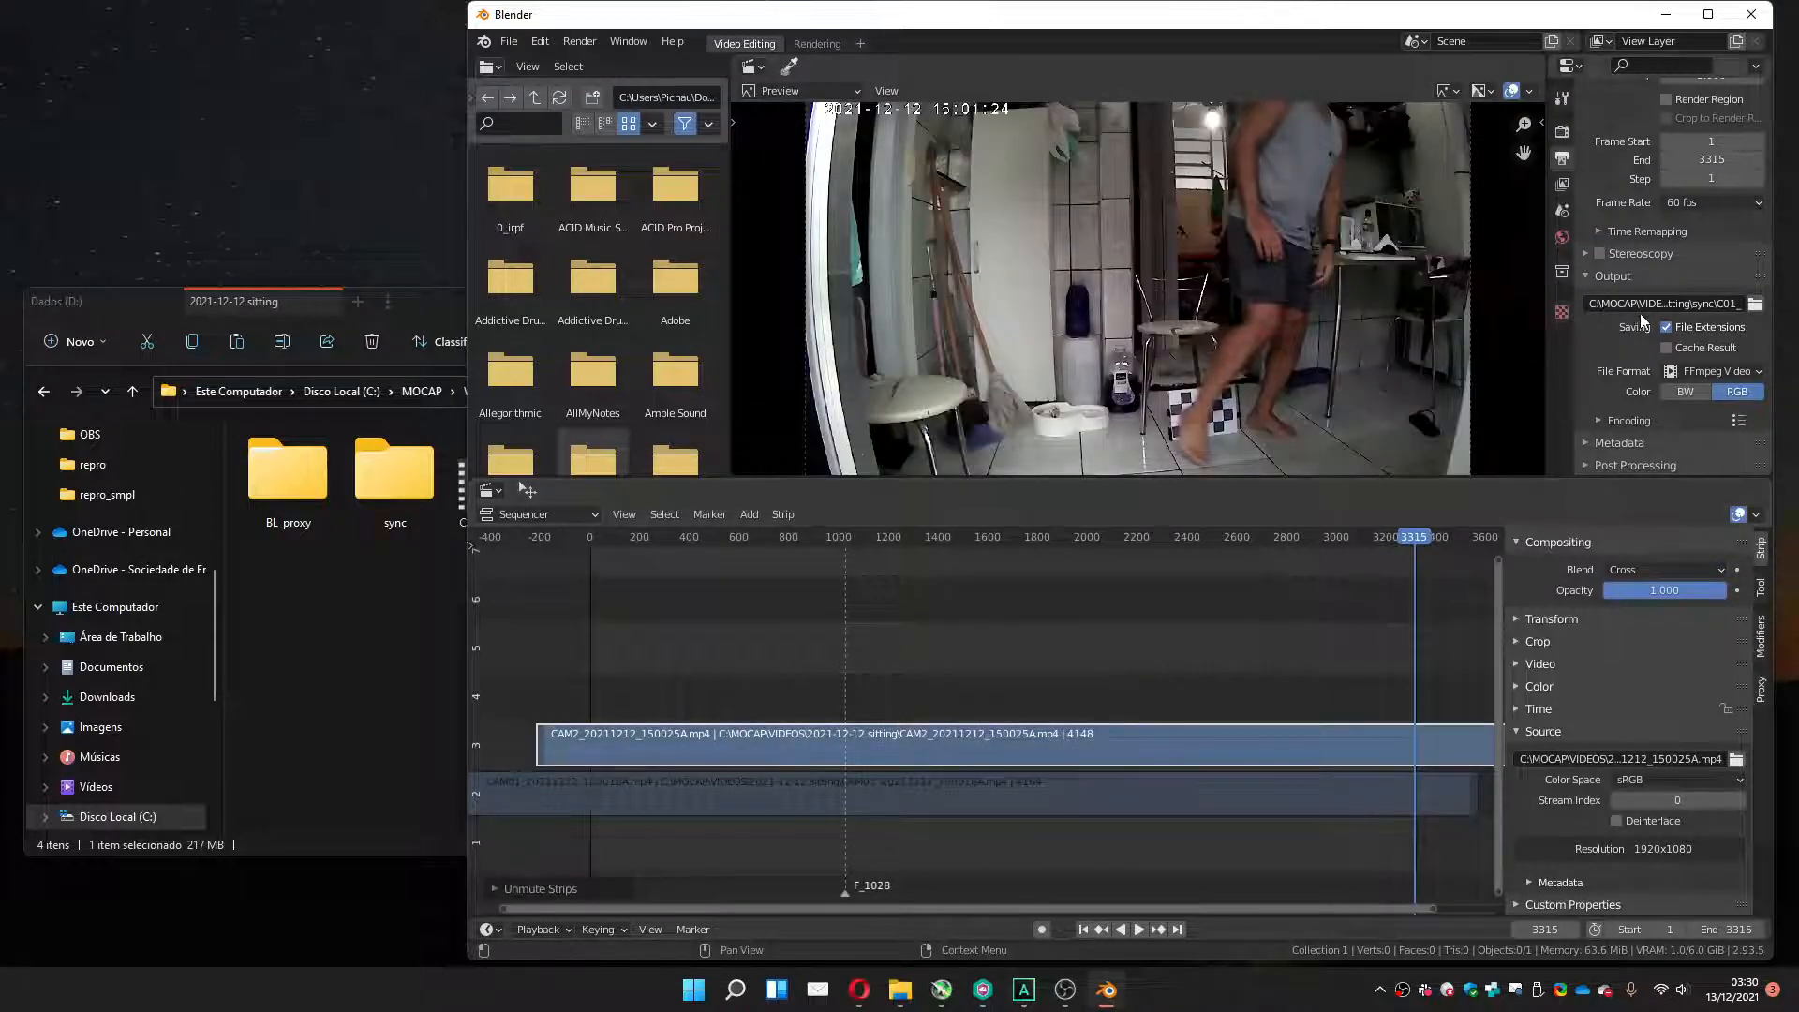
# Change the file name in the render output path to C02_, keeping the sync folder.
pyautogui.click(1705, 303)
pyautogui.click(1729, 299)
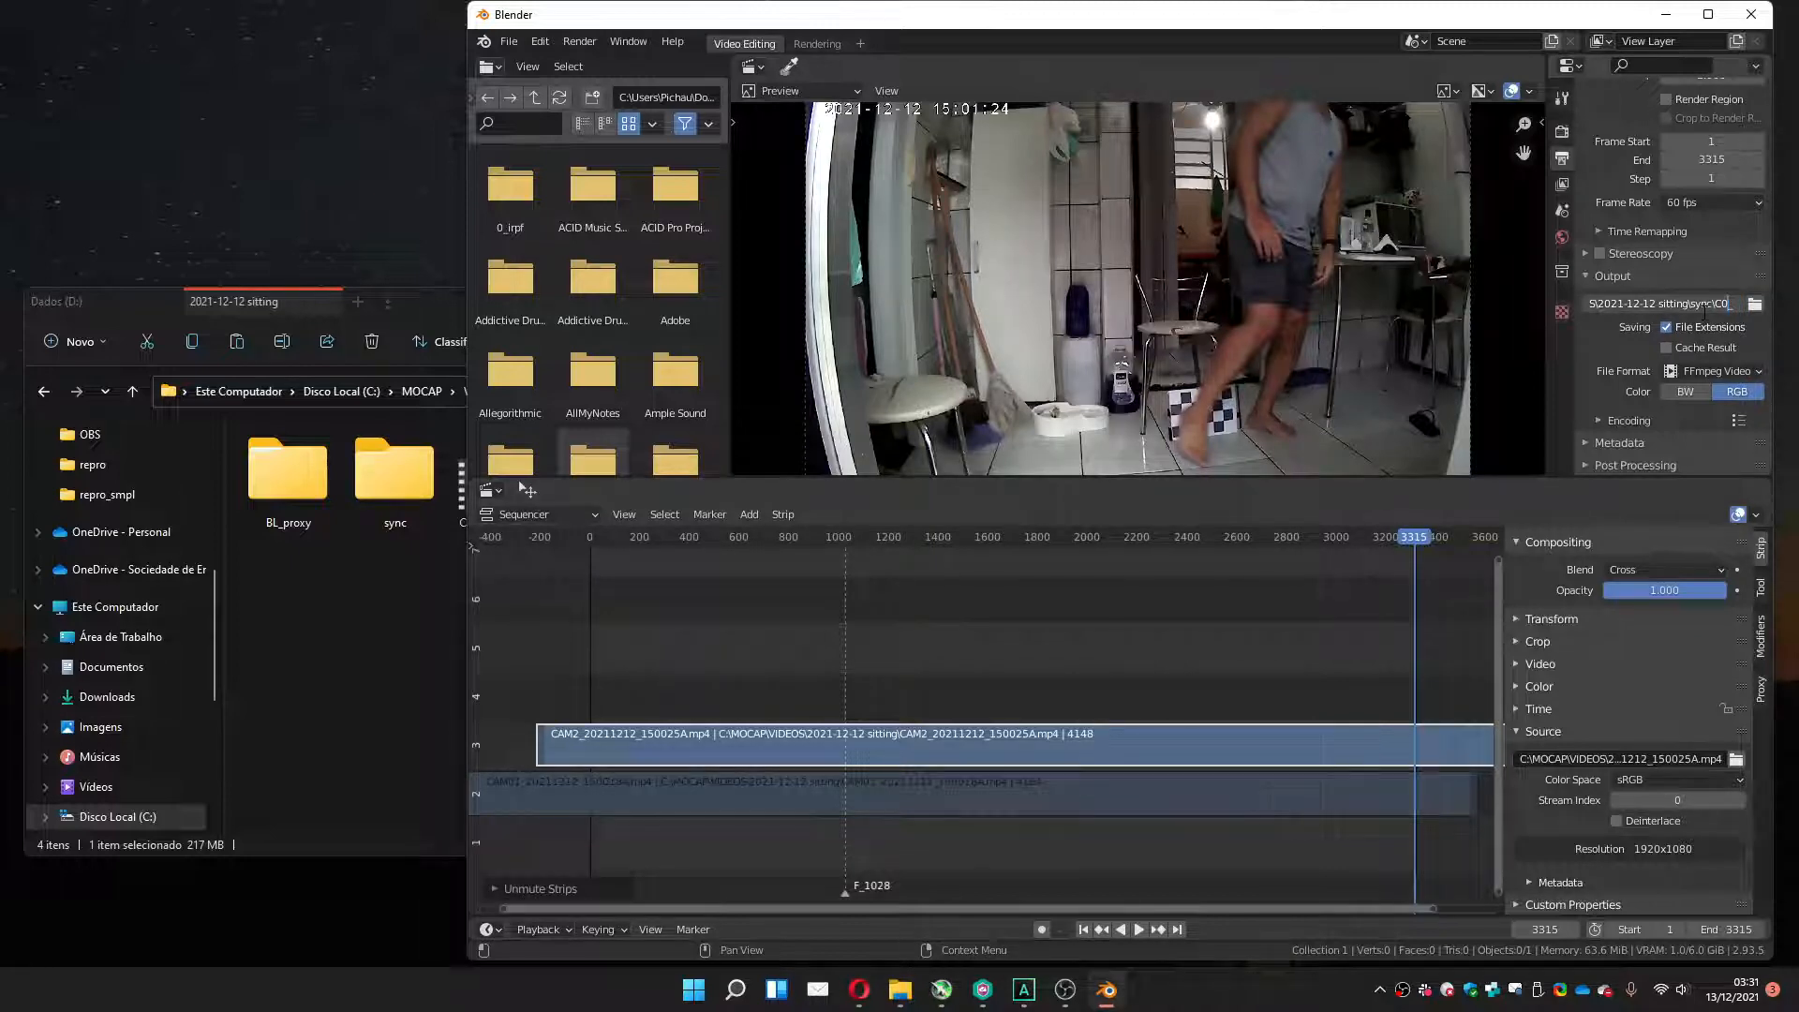
pyautogui.press('Return')
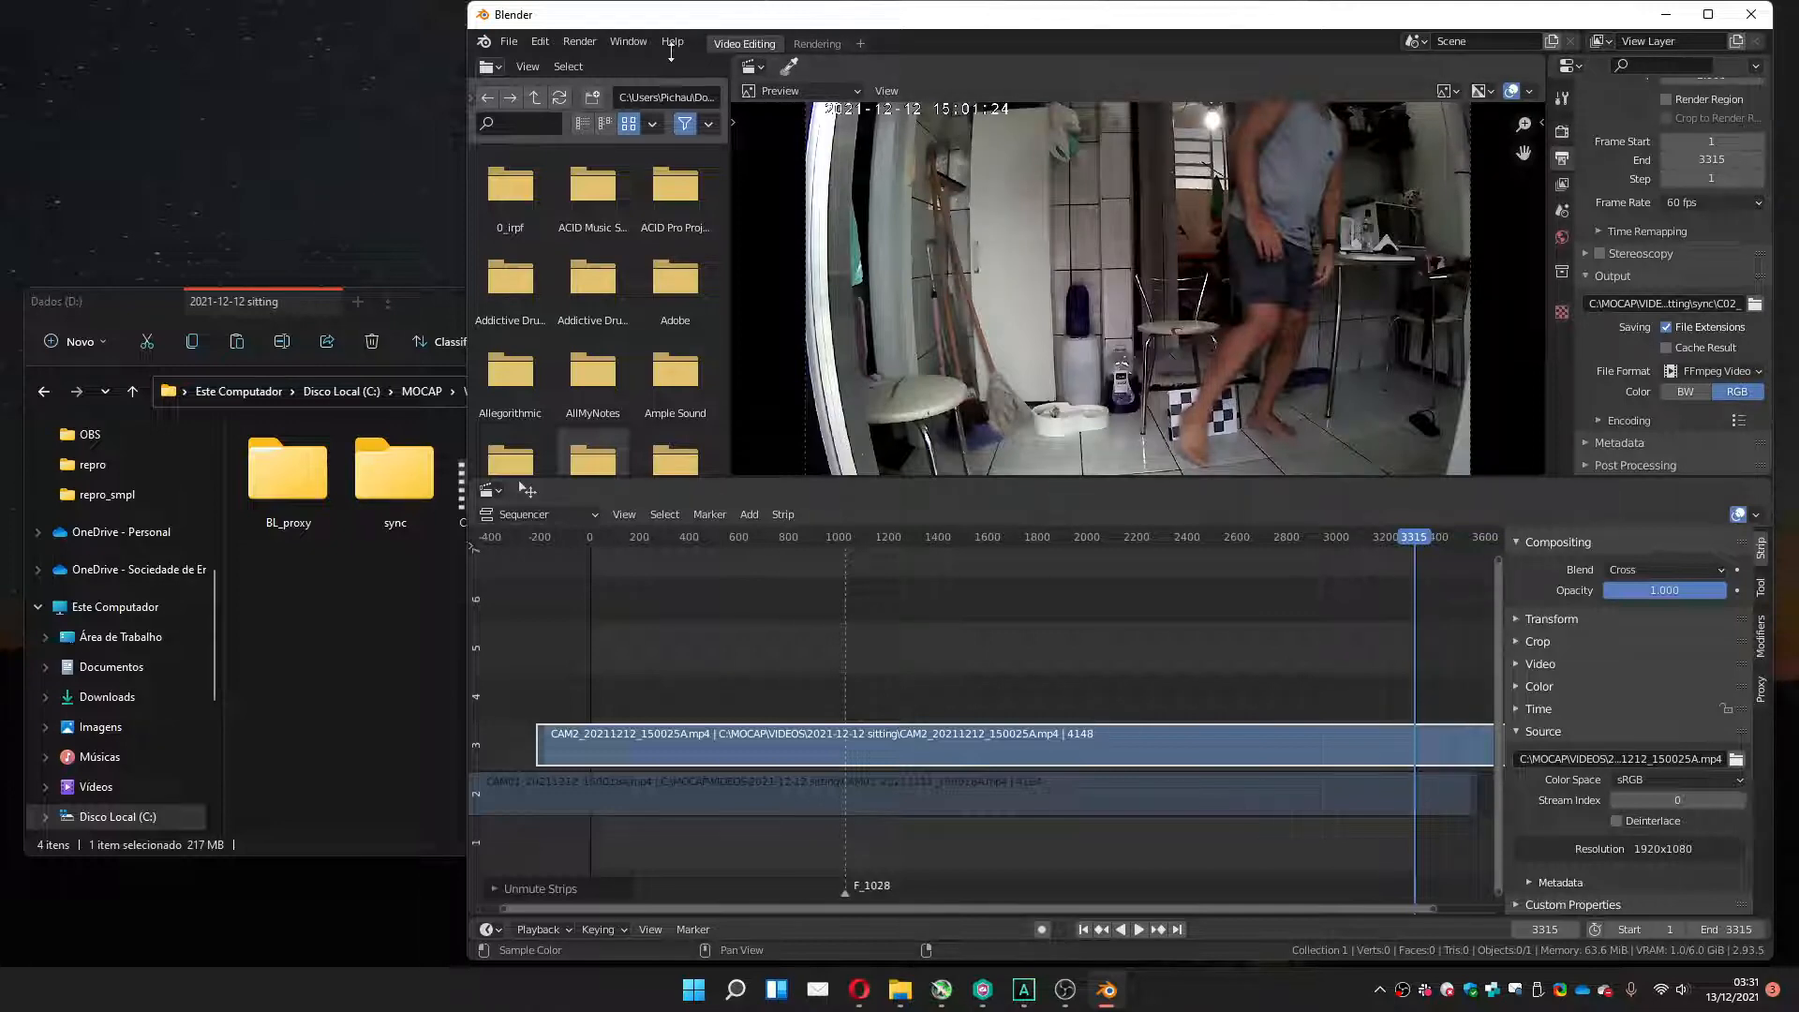
# Render the CAM2 footage as an animation, and close the render window once all frames are done.
pyautogui.click(579, 41)
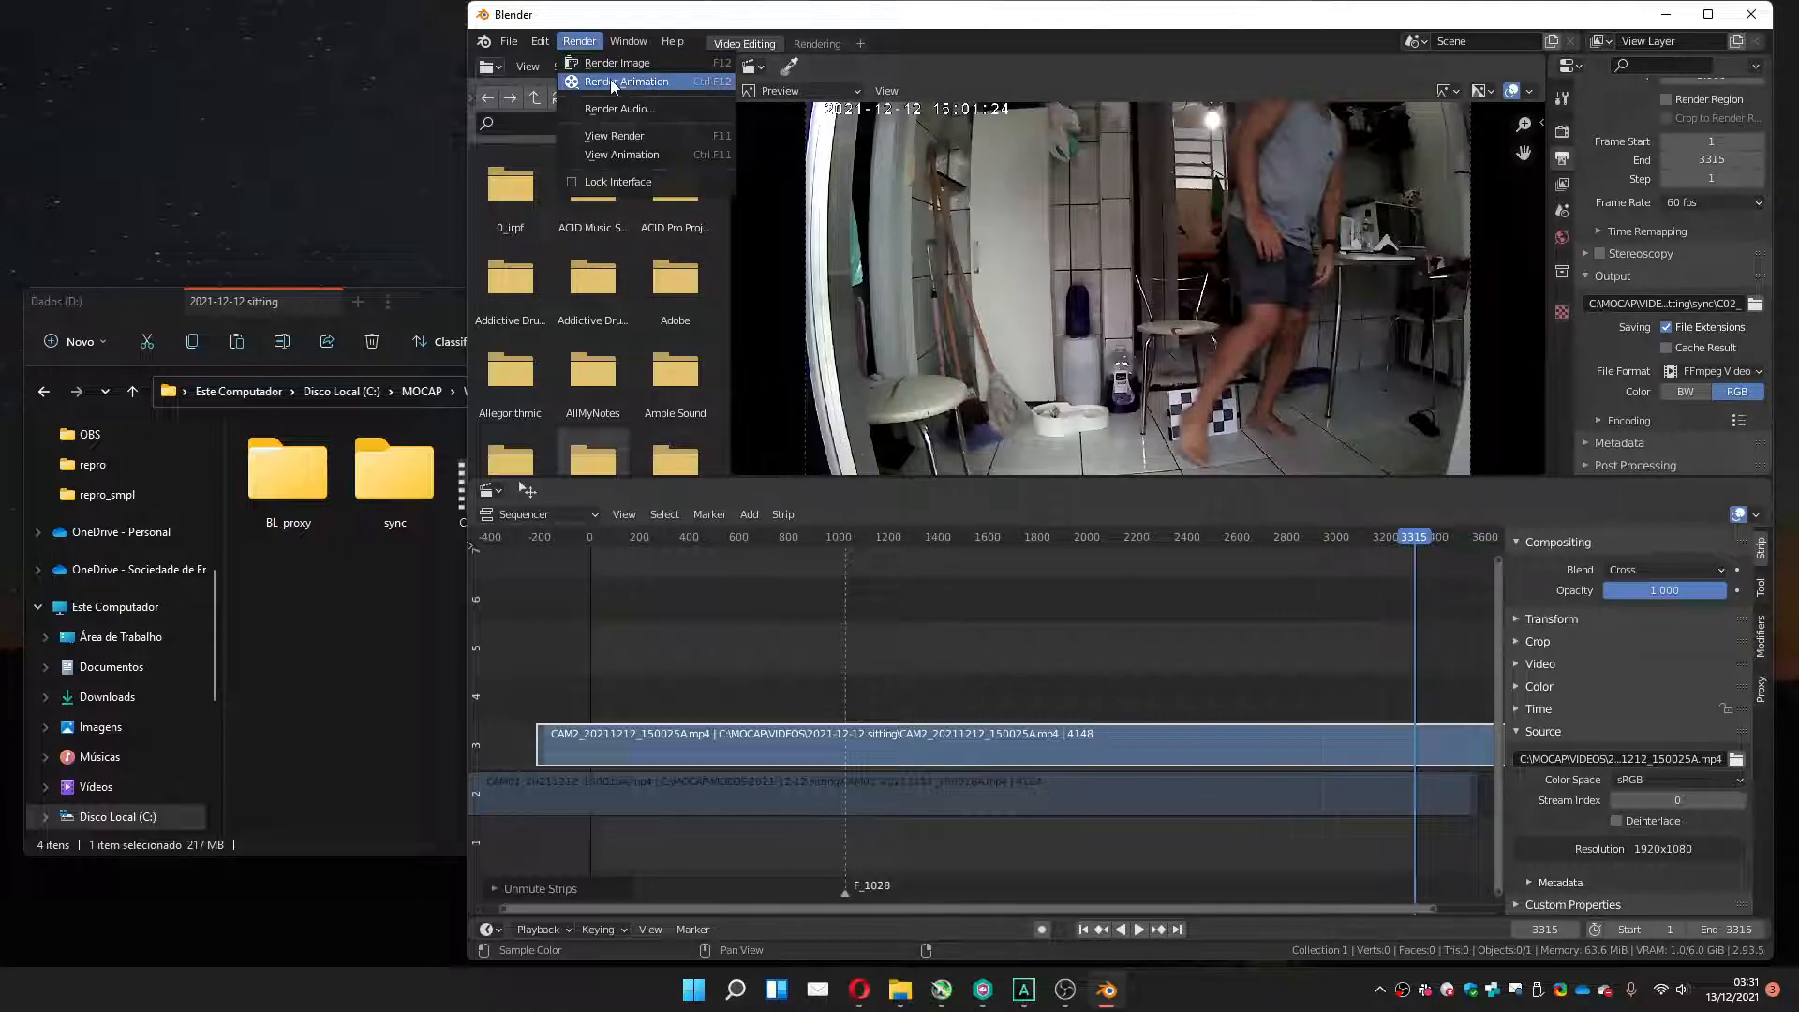
pyautogui.click(610, 79)
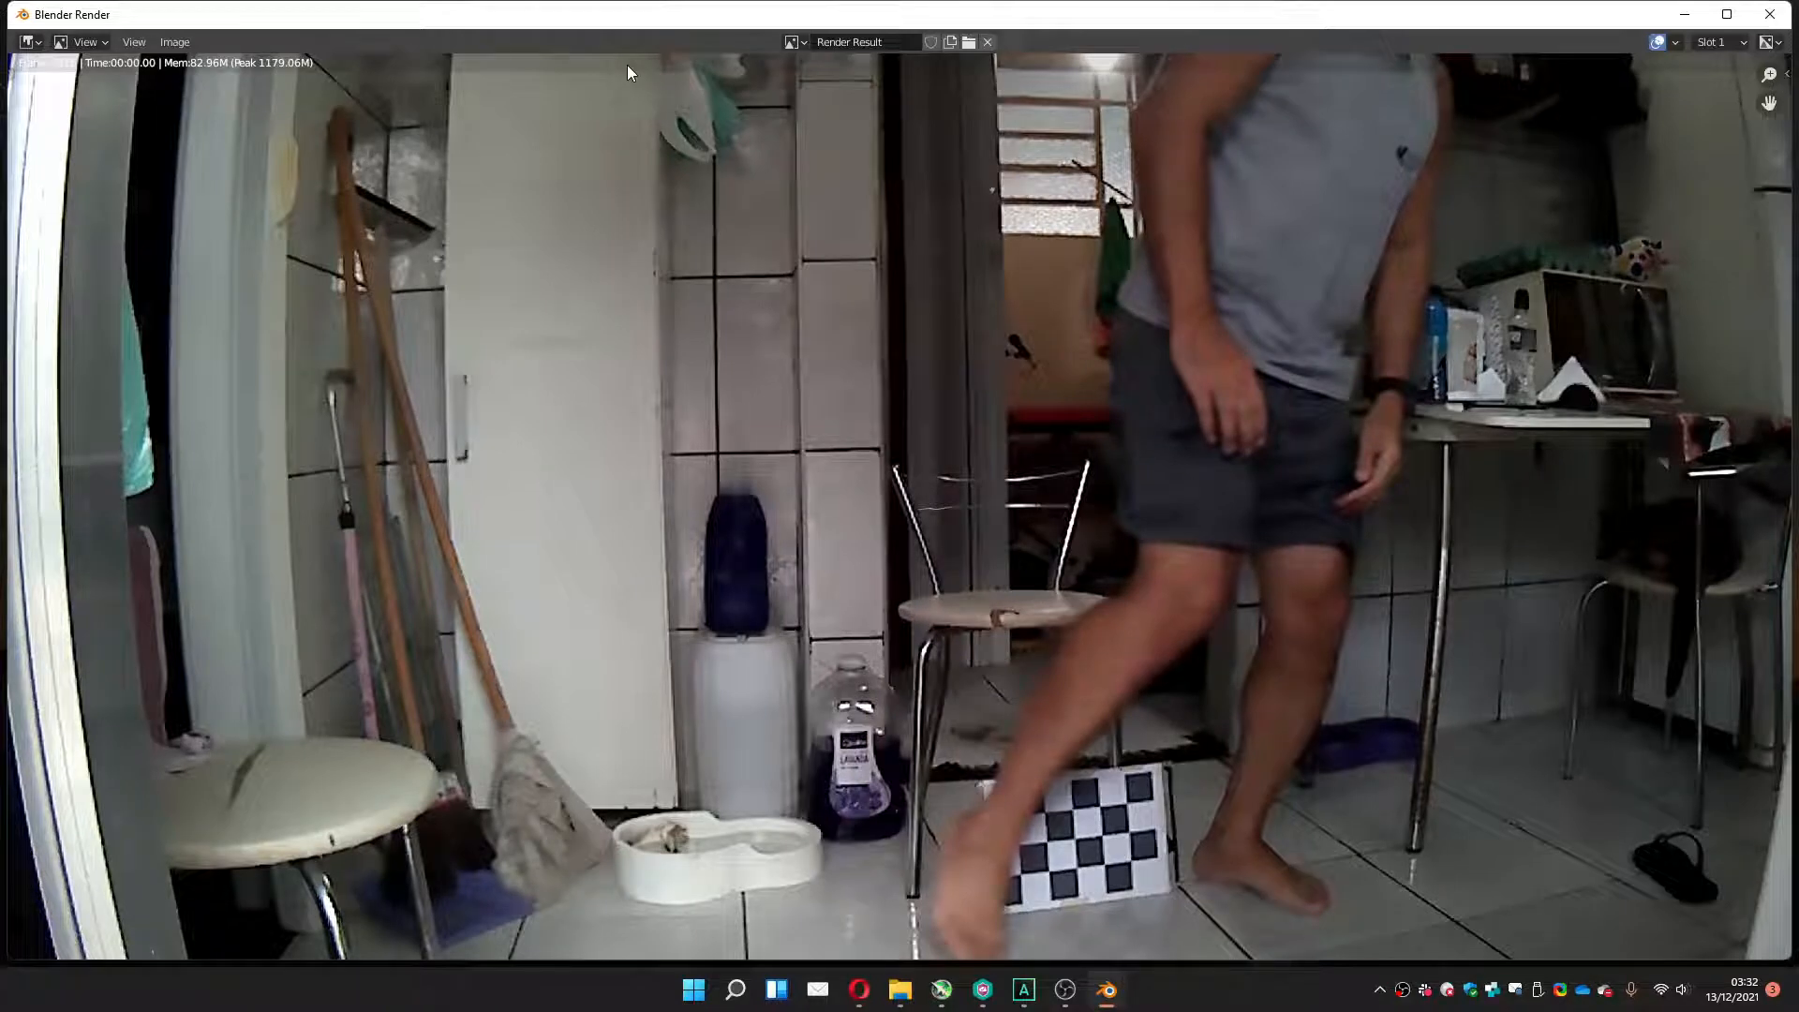
pyautogui.click(1771, 16)
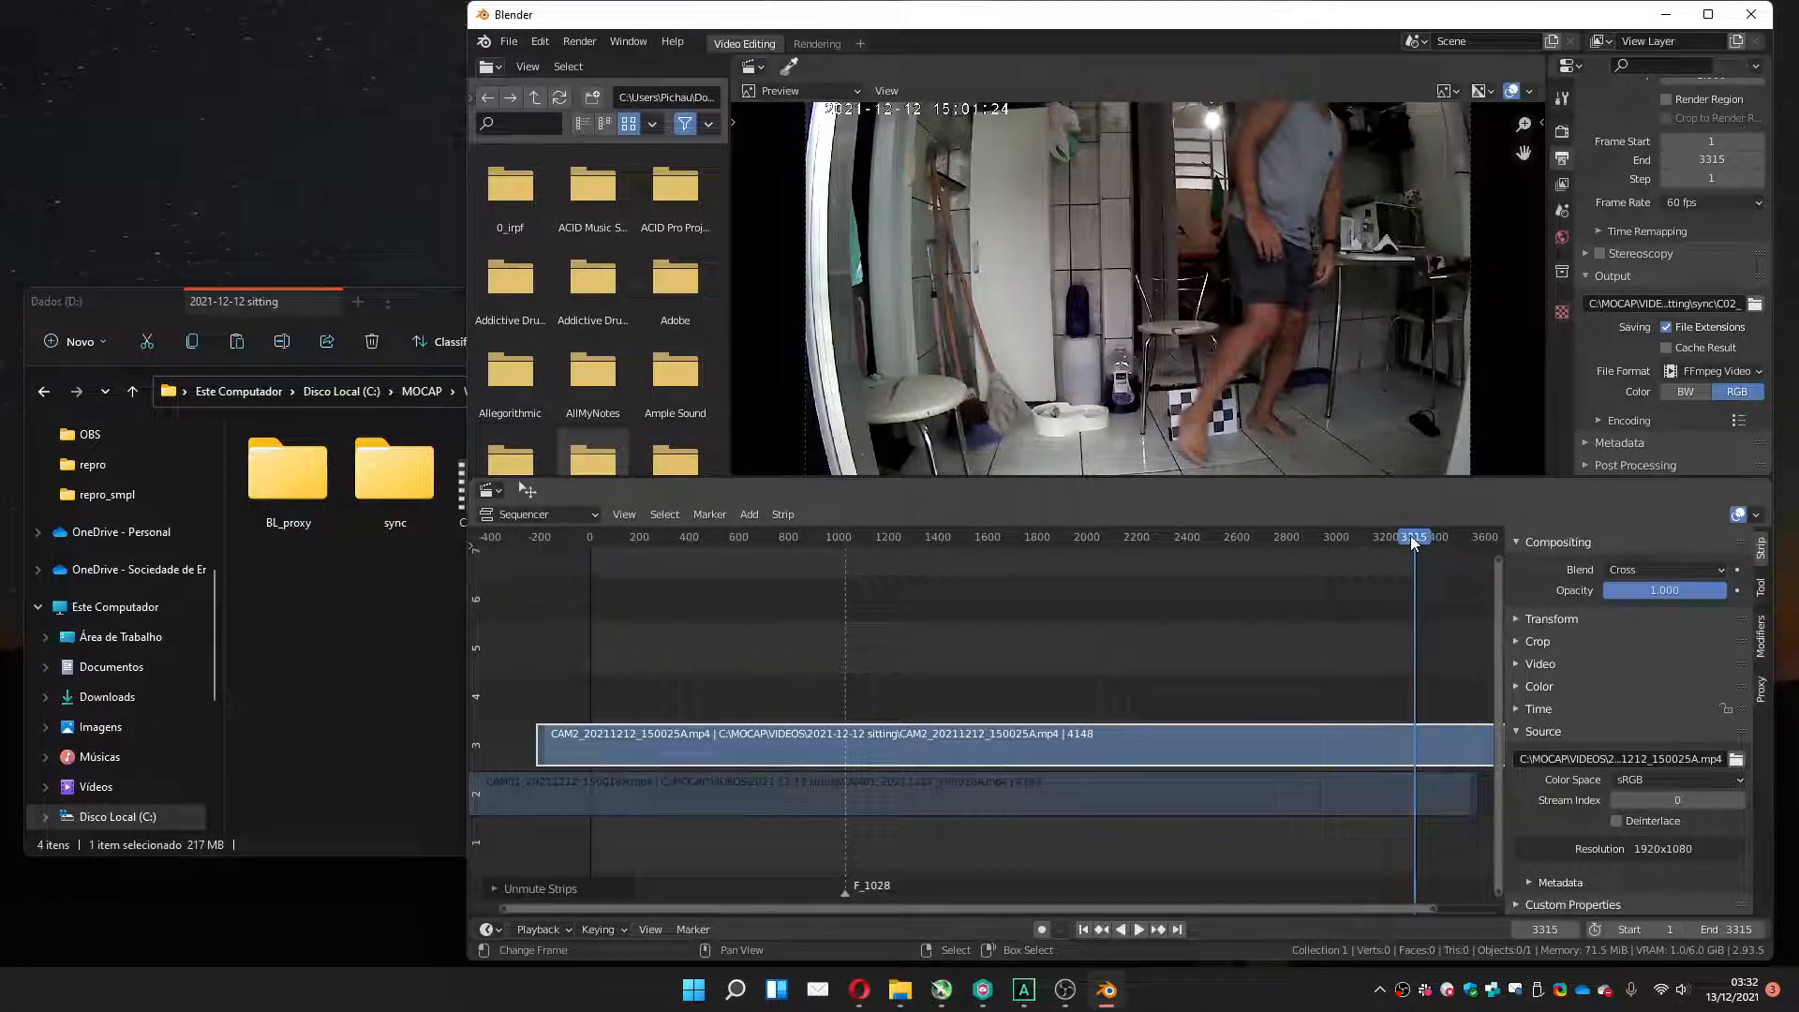
# Limit the frame range to a shorter section starting at frame 972 and ending at frame 1473, and play it back.
pyautogui.moveTo(1412, 540); pyautogui.dragTo(954, 510)
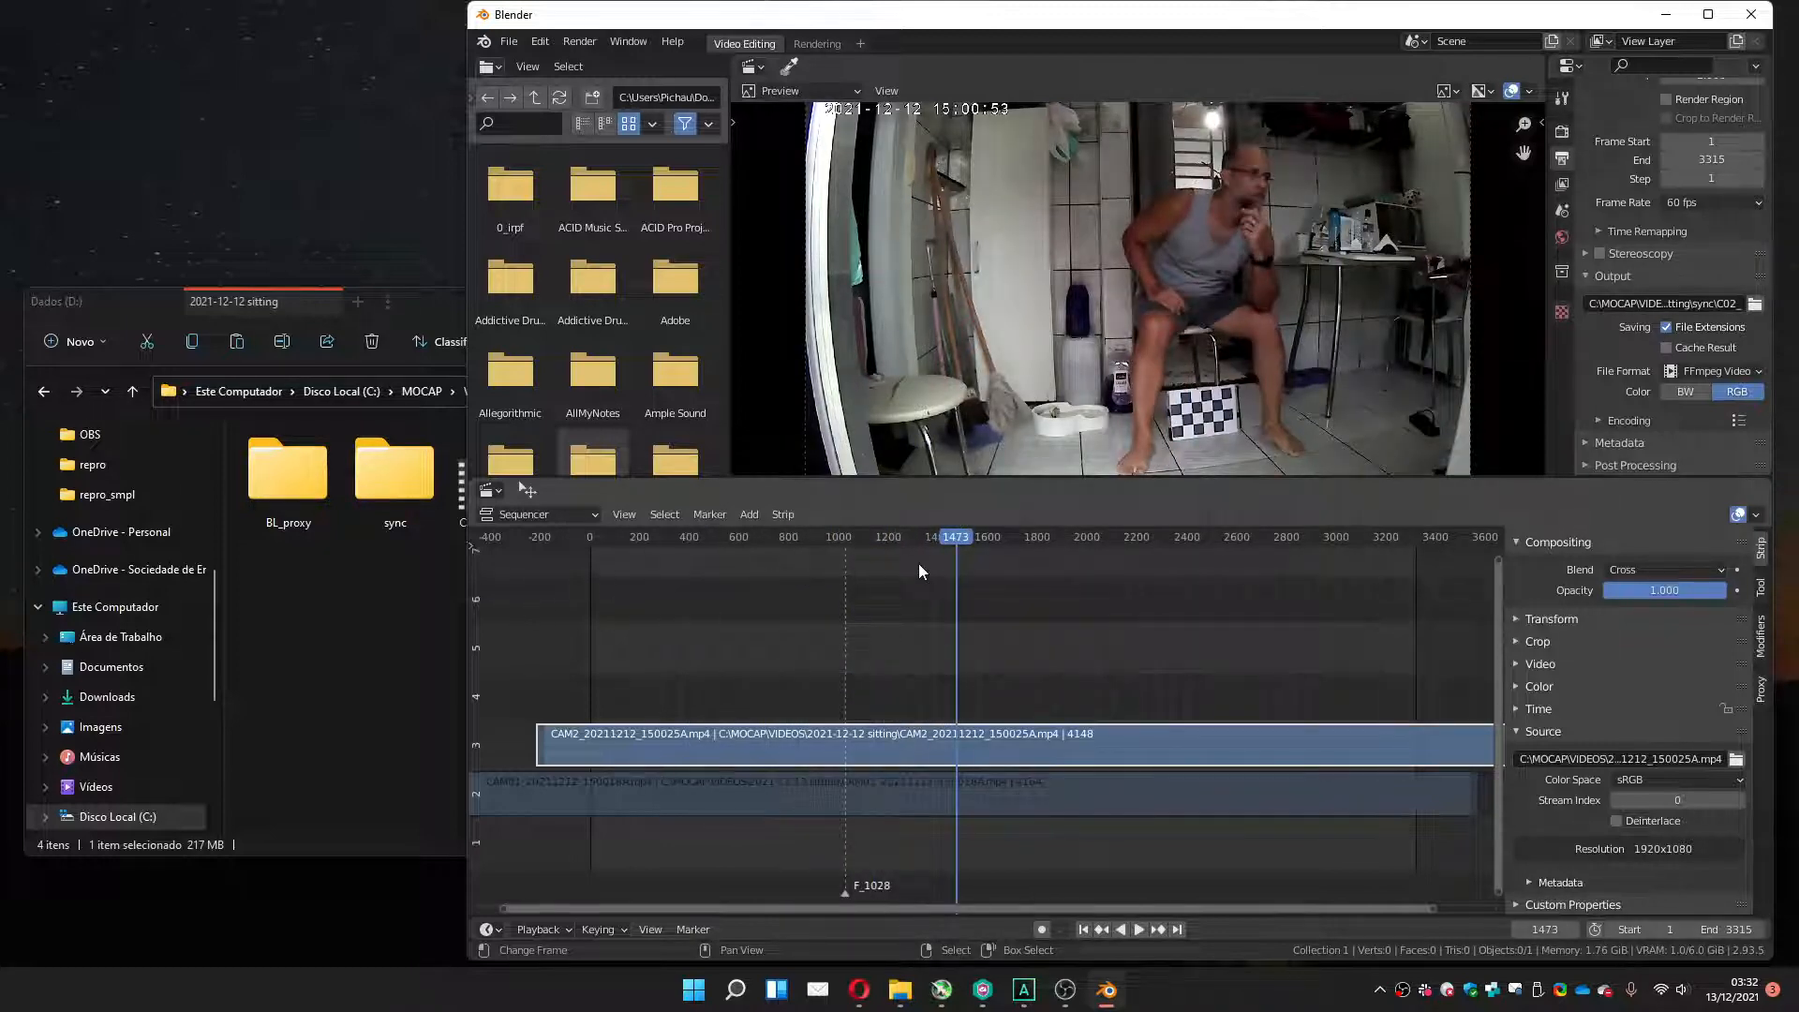
pyautogui.hotkey('ctrl', 'End')
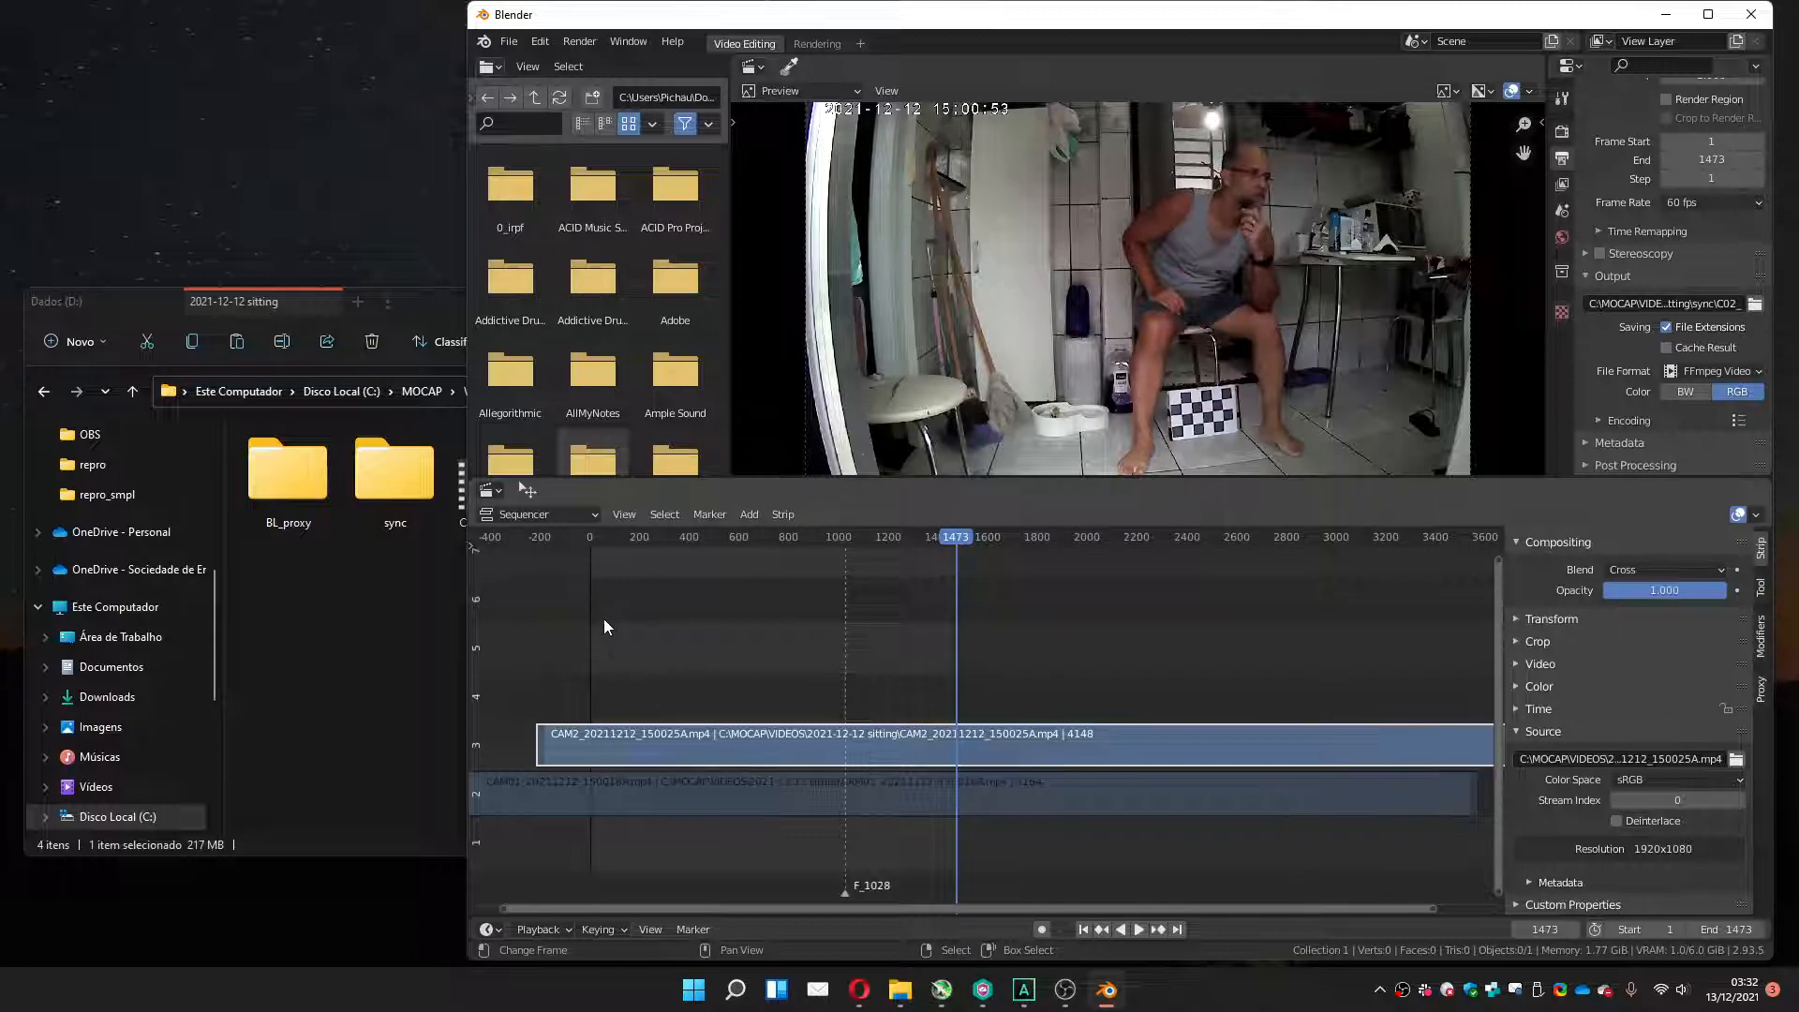
pyautogui.moveTo(603, 620); pyautogui.dragTo(832, 600)
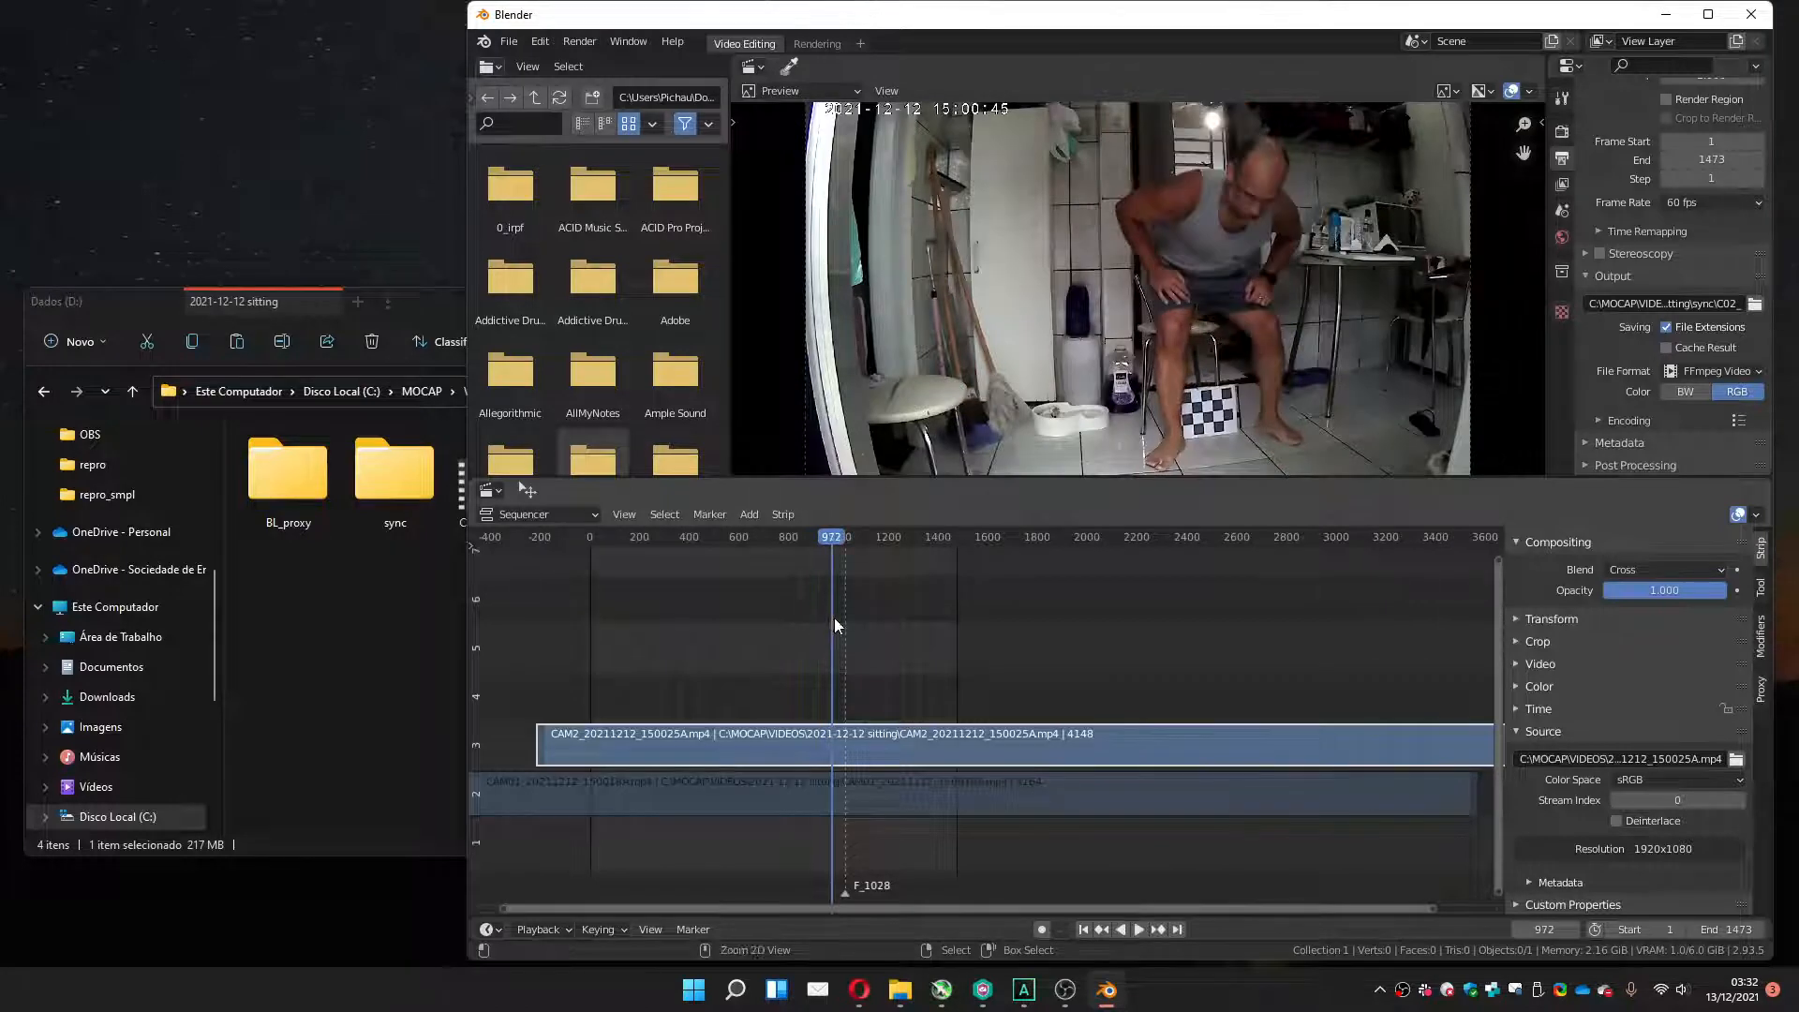
pyautogui.hotkey('ctrl', 'Home')
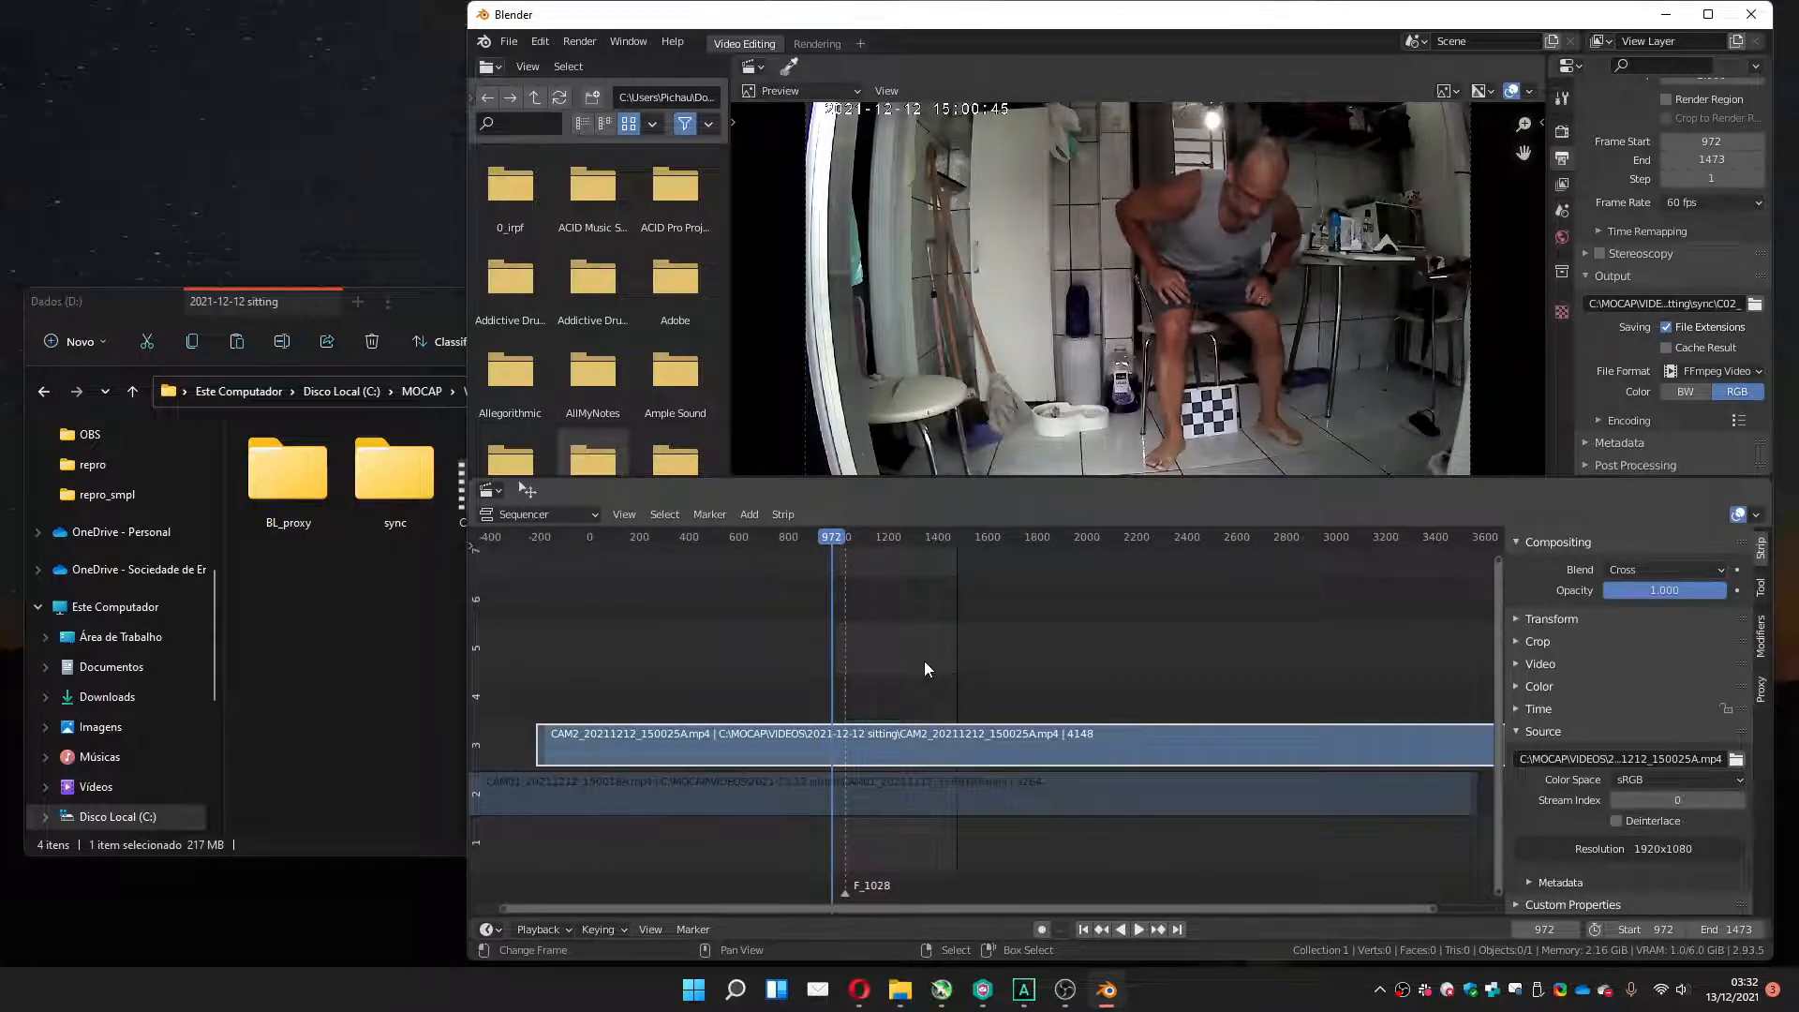
pyautogui.press('space')
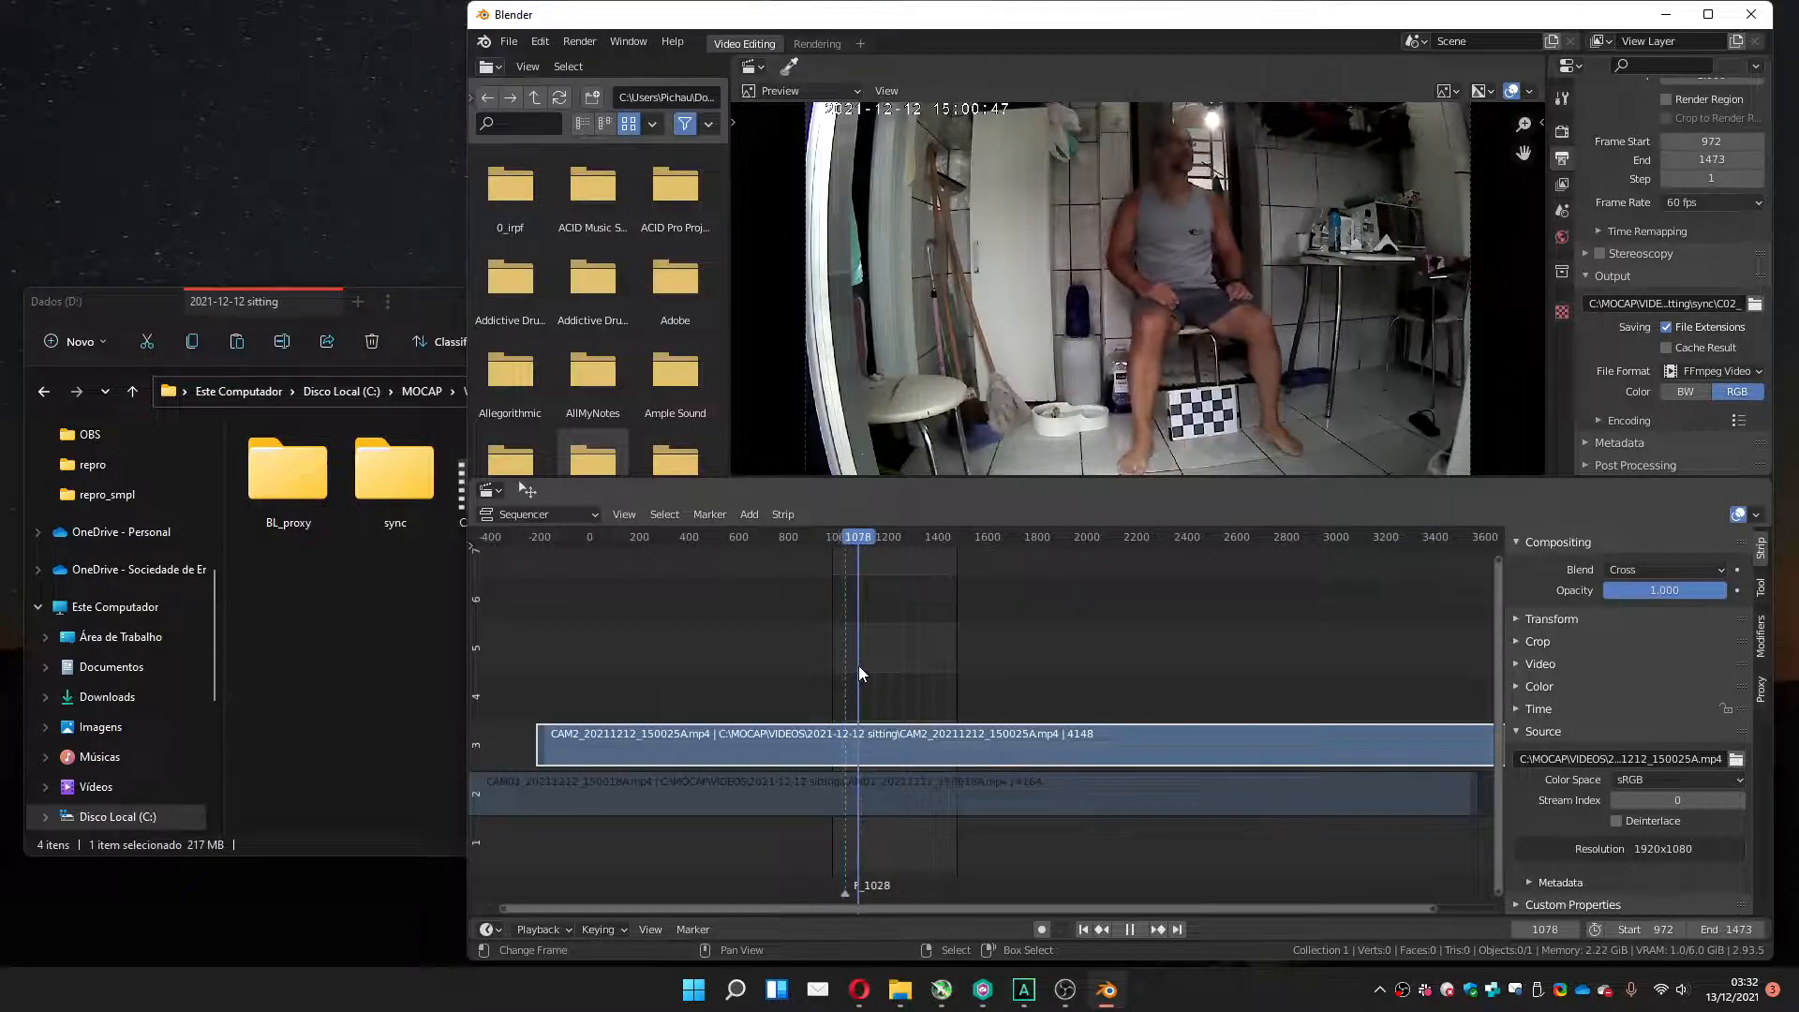
# Start the frame range at frame 1360, then play and scrub through the shortened section up to 1473.
pyautogui.moveTo(860, 667); pyautogui.dragTo(935, 653)
pyautogui.press('space')
pyautogui.hotkey('ctrl', 'Home')
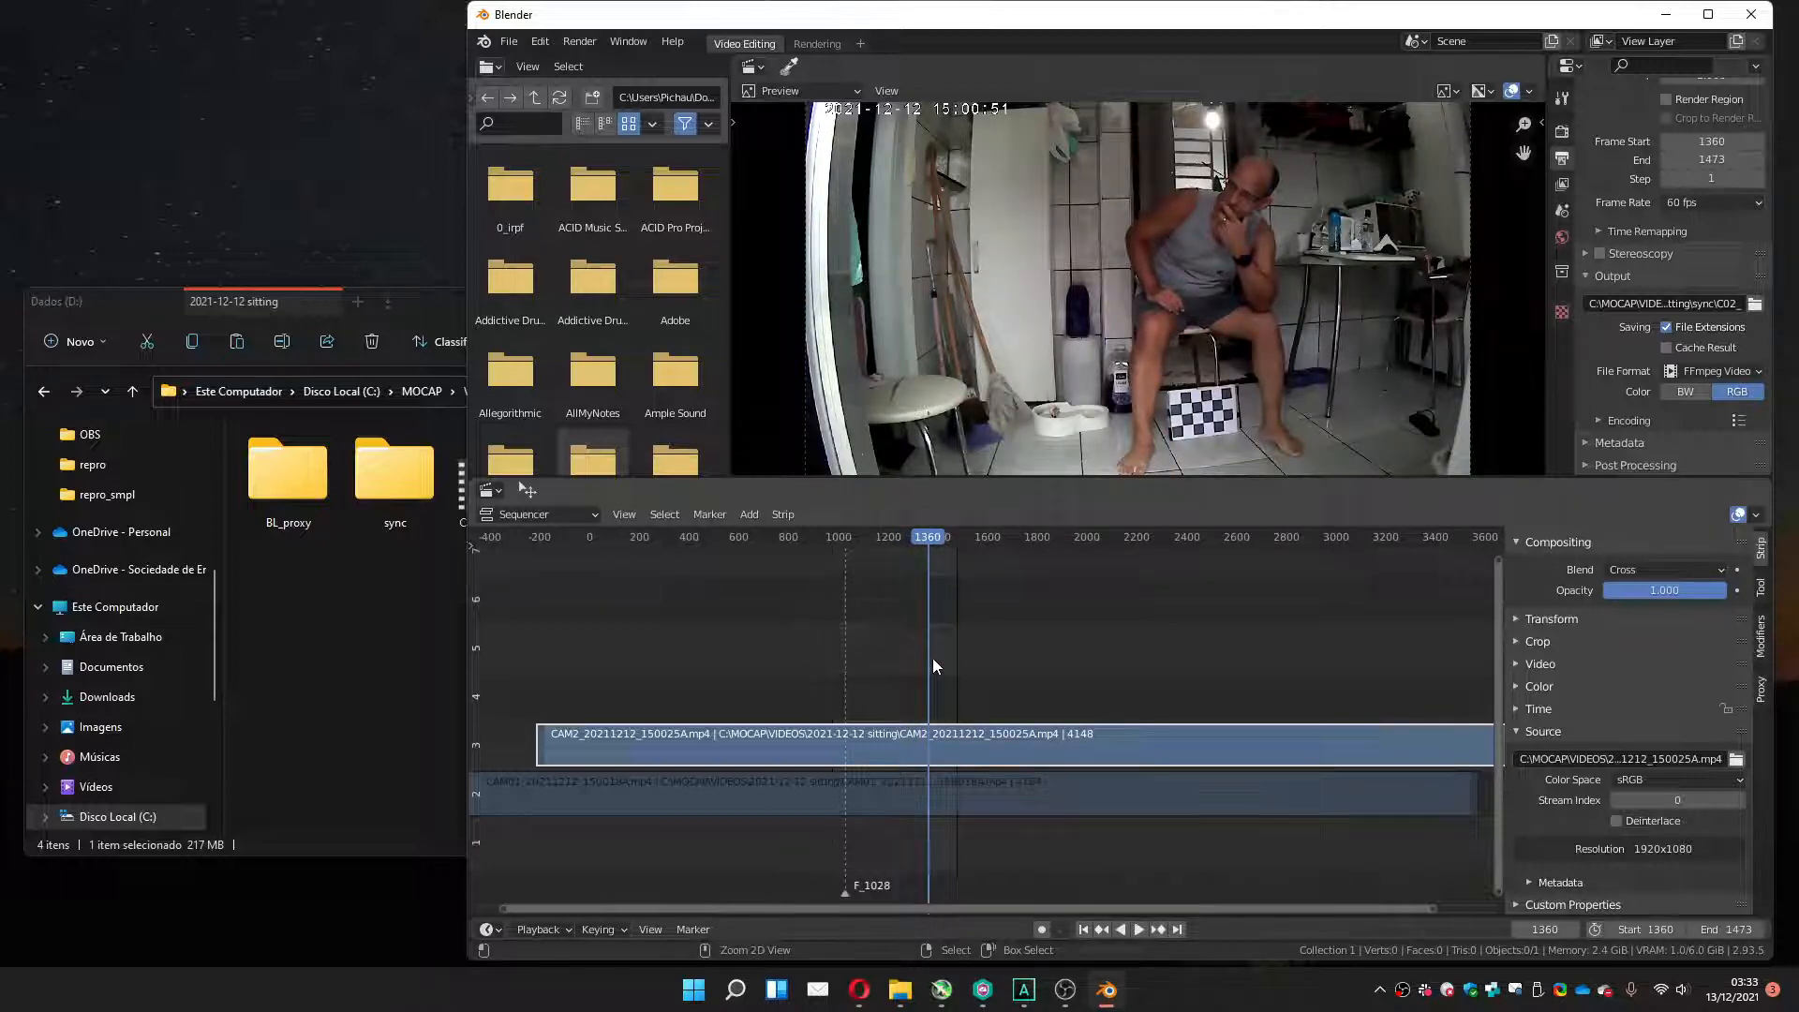
pyautogui.scroll(-1, 931, 662)
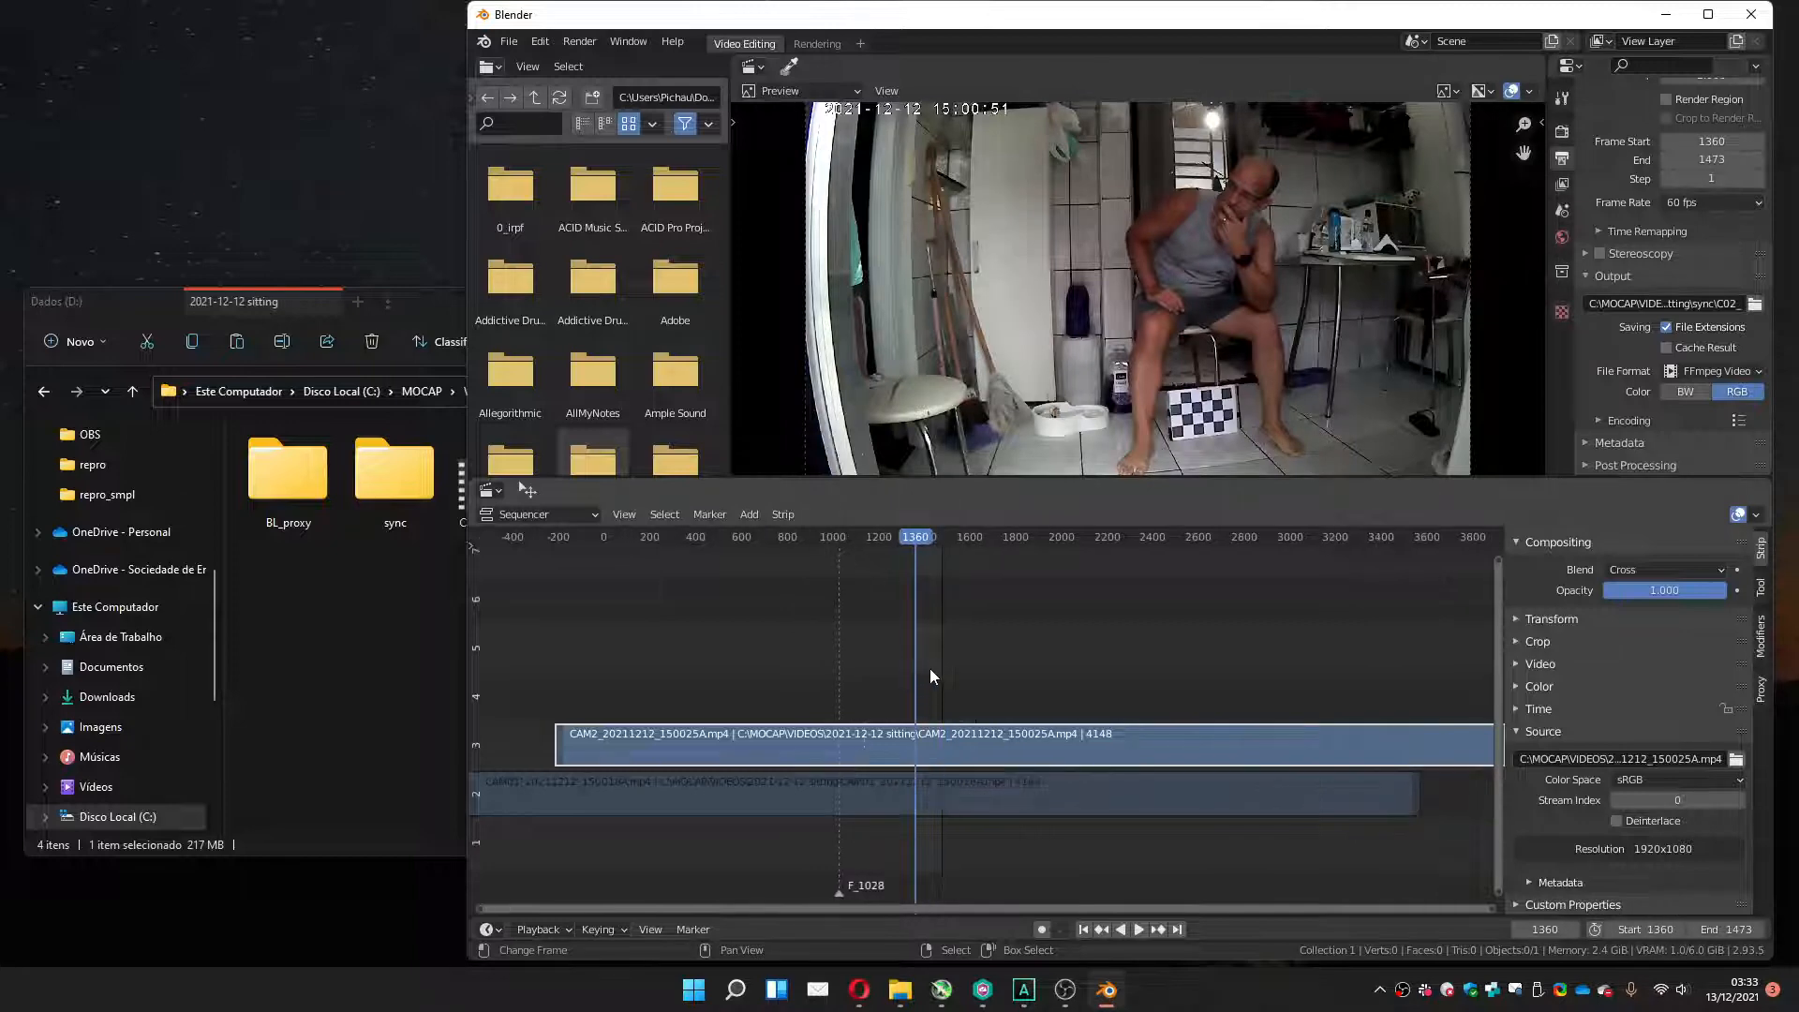
pyautogui.keyDown('ctrl'); pyautogui.moveTo(776, 689); pyautogui.dragTo(1046, 690, button='middle'); pyautogui.keyUp('ctrl')
pyautogui.press('space')
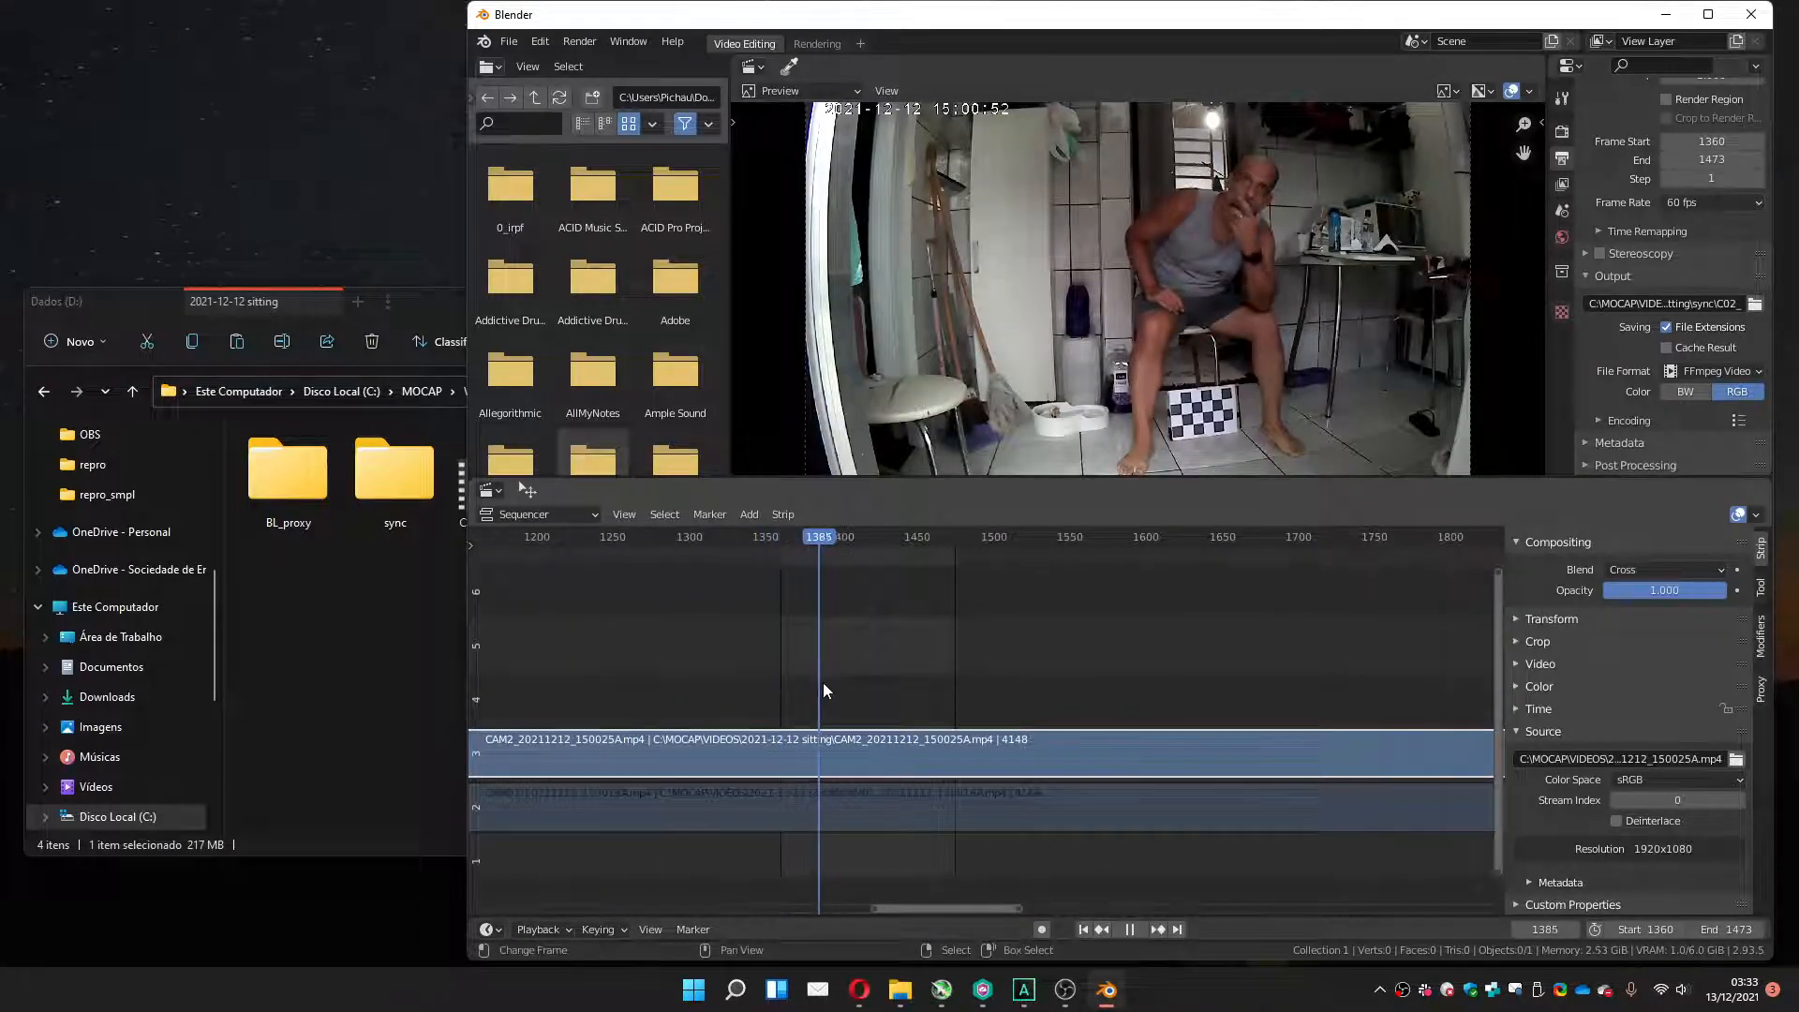
pyautogui.moveTo(924, 690); pyautogui.dragTo(883, 697)
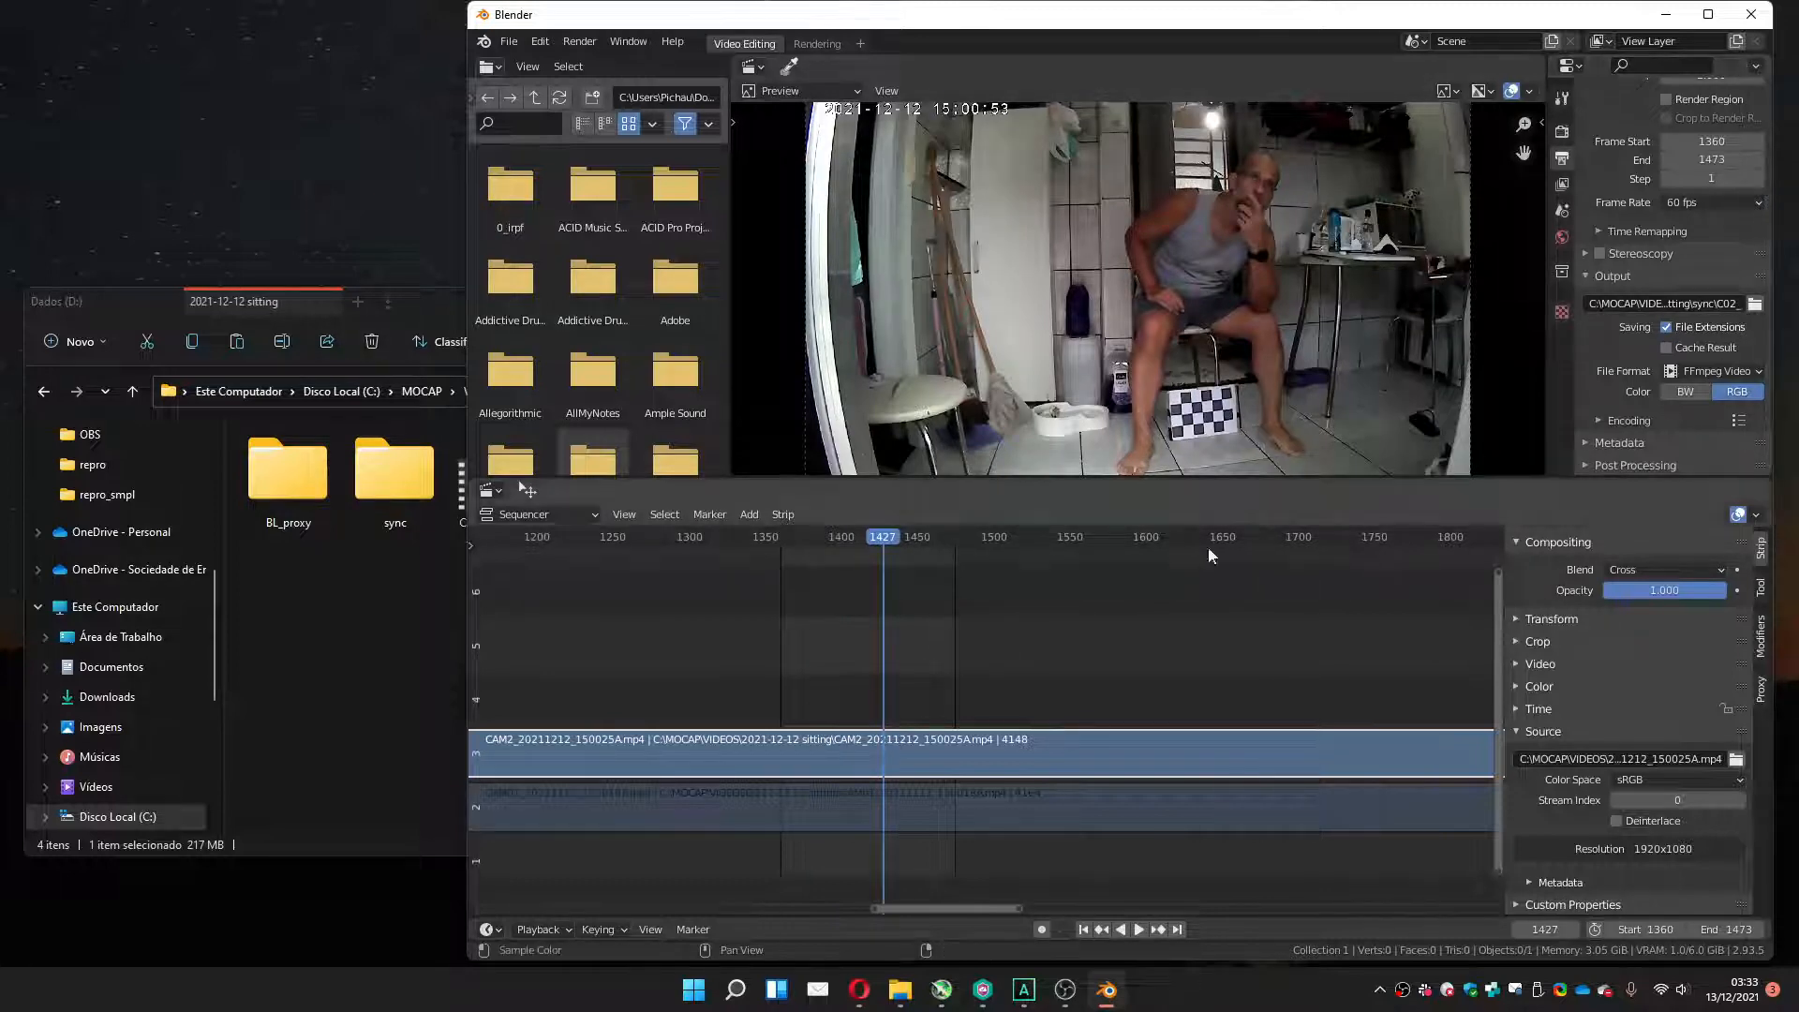
# Mute the CAM2 strip and unmute the CAM01 strip.
pyautogui.press('h')
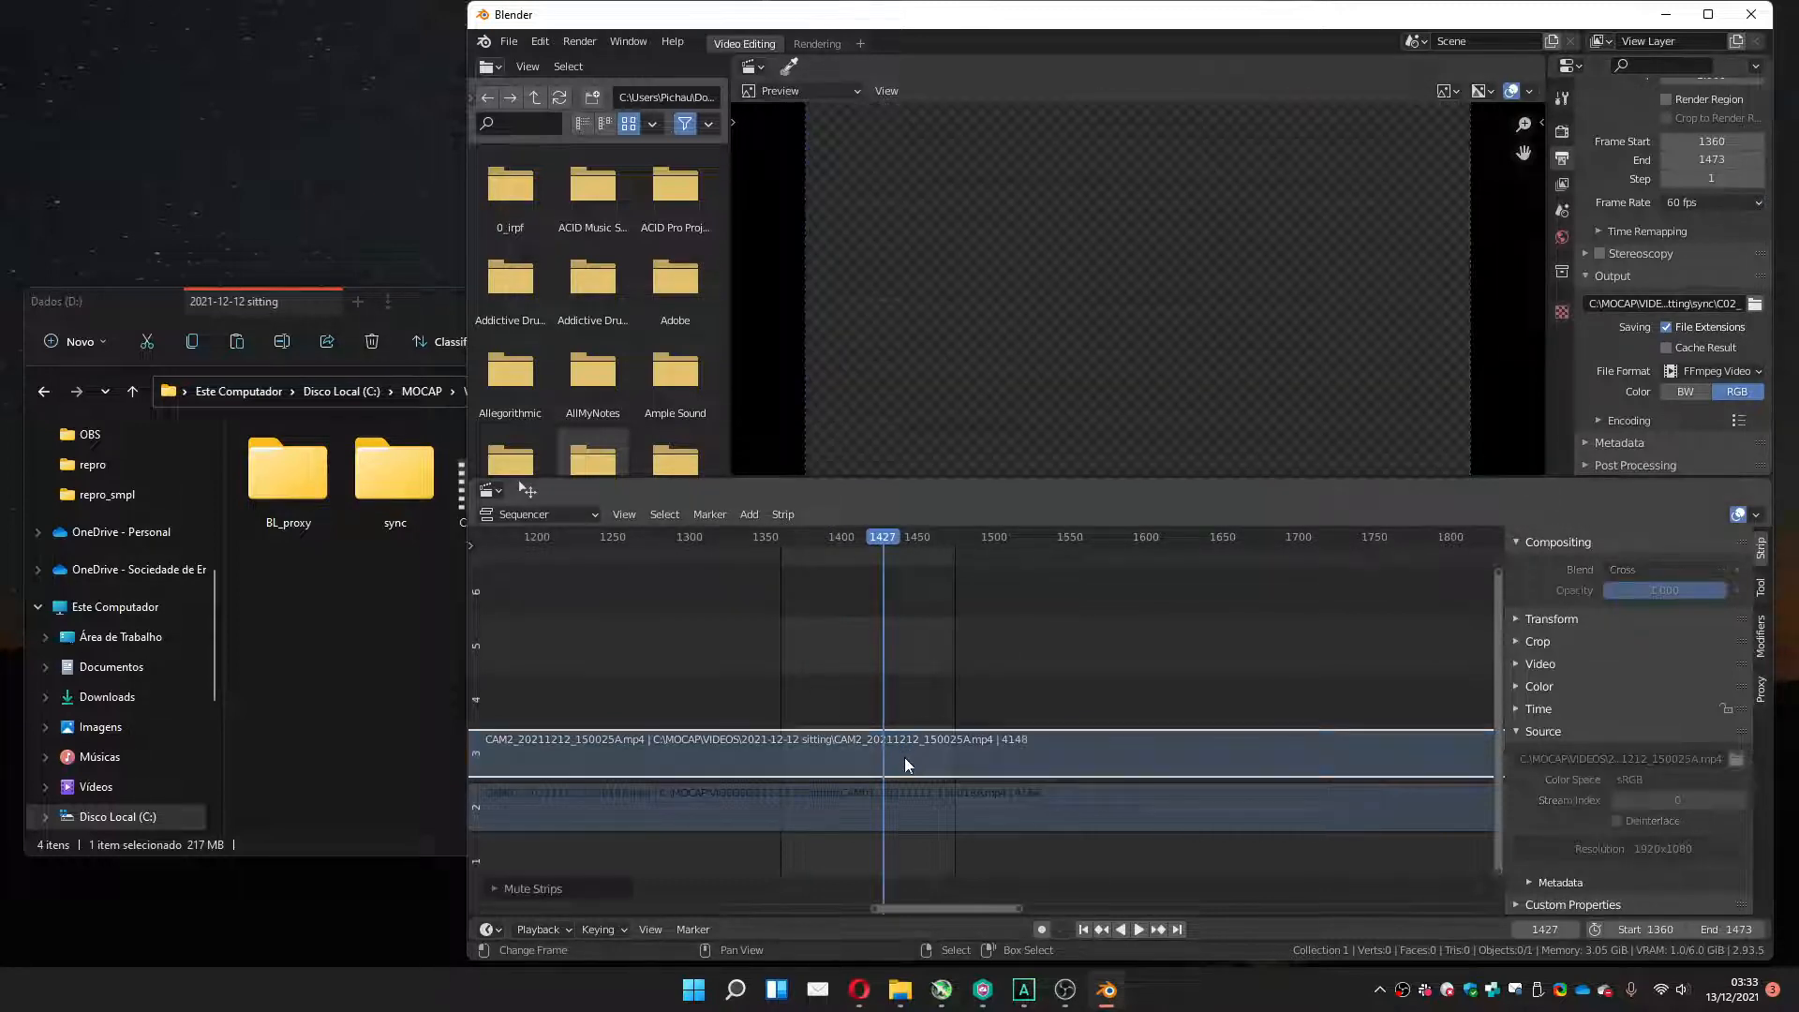
pyautogui.click(877, 805)
pyautogui.hotkey('alt', 'h')
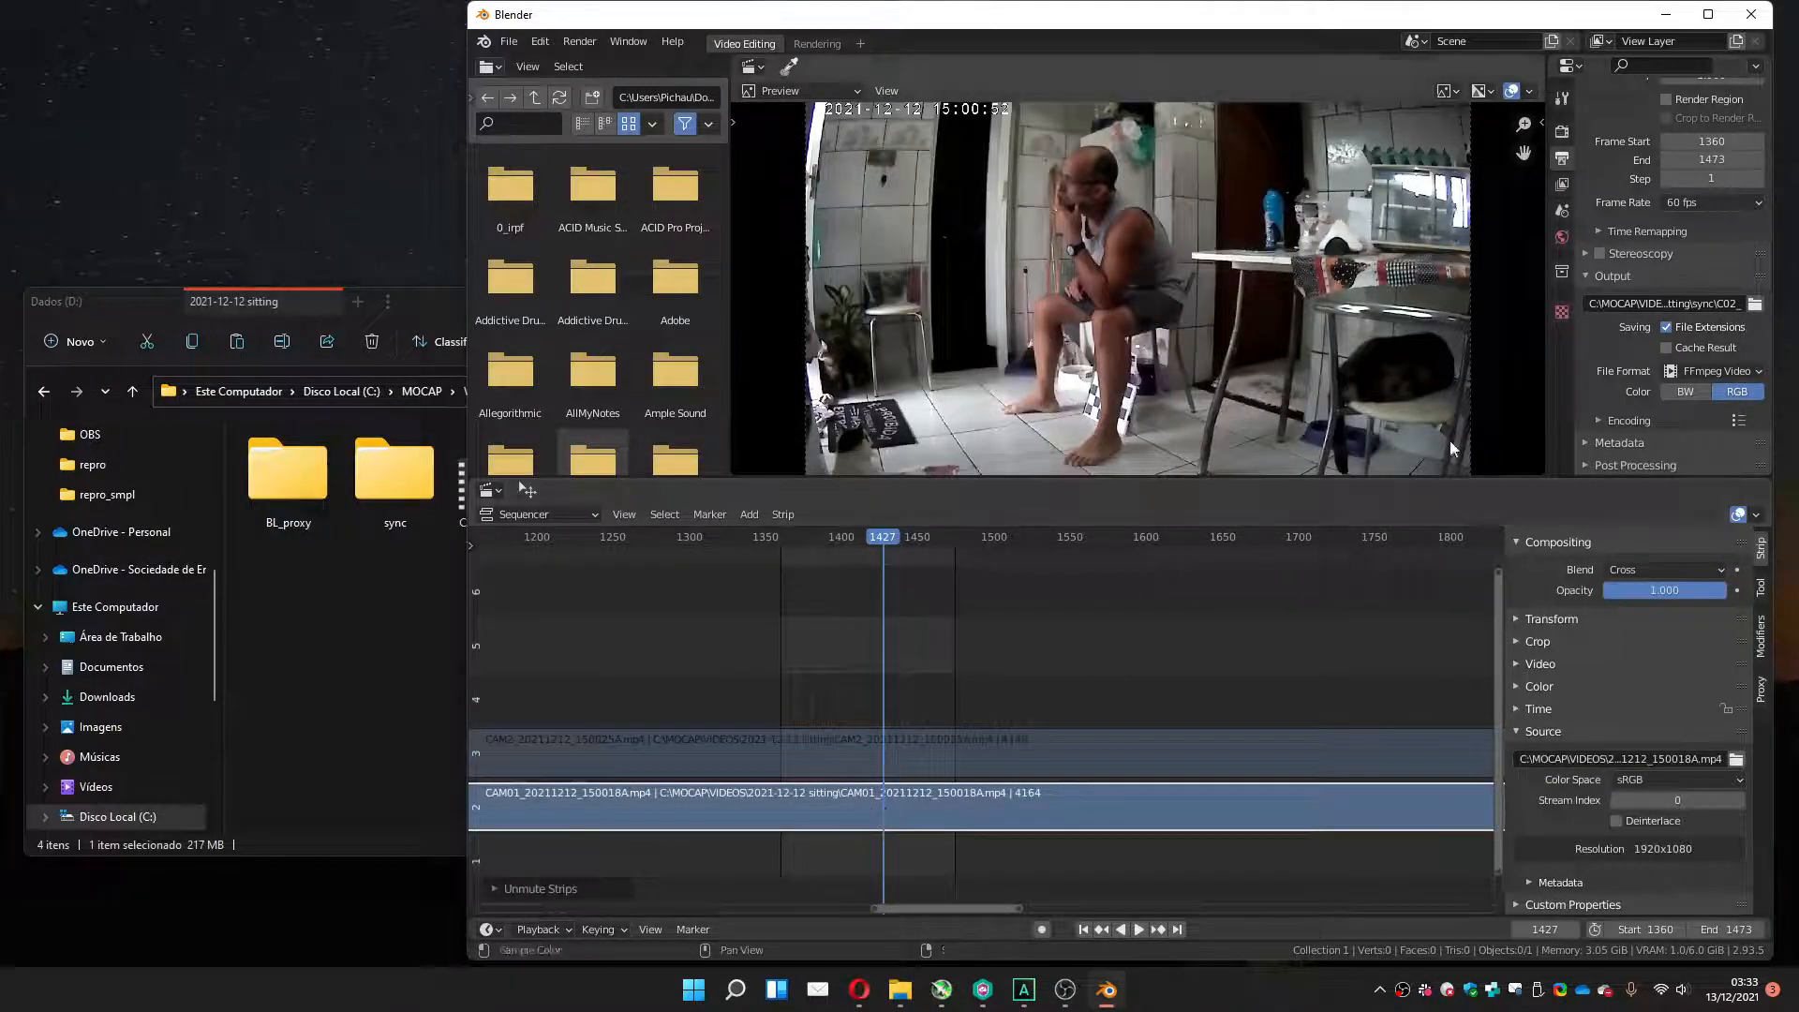
# For the render output path, create a folder named short inside 2021-12-12 sitting and open it.
pyautogui.click(1753, 305)
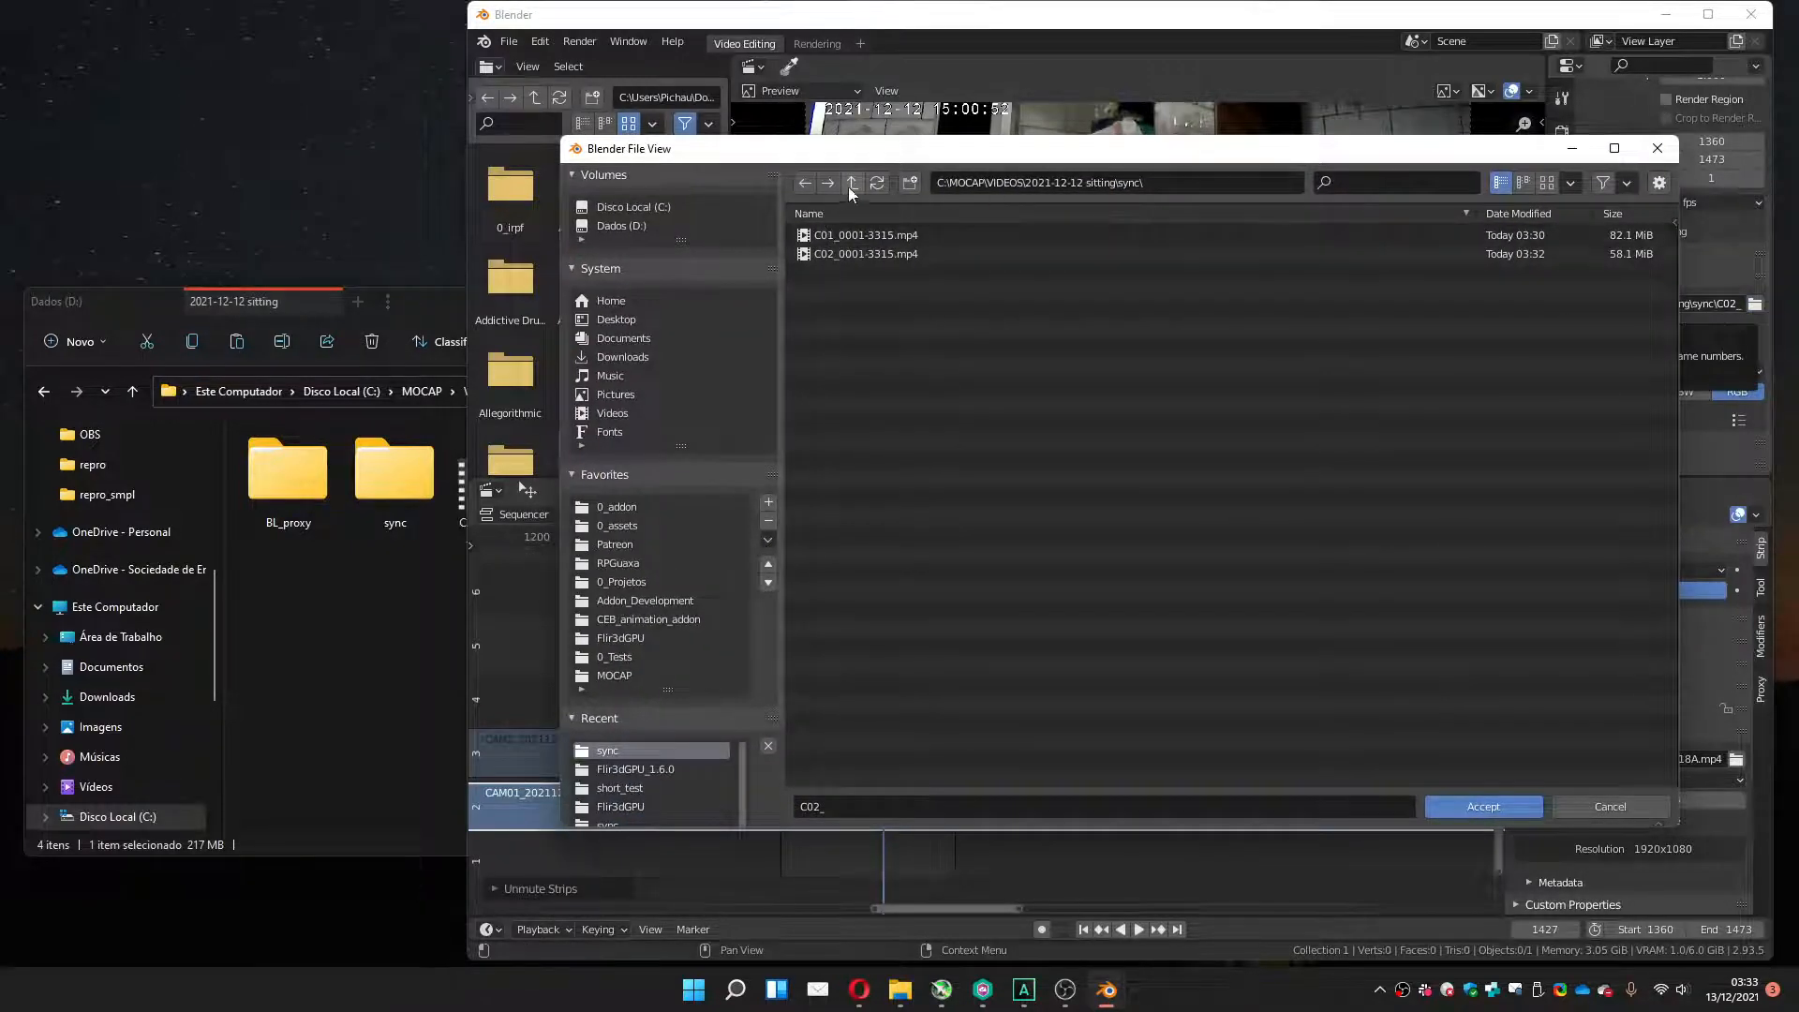
pyautogui.click(911, 183)
pyautogui.write('short')
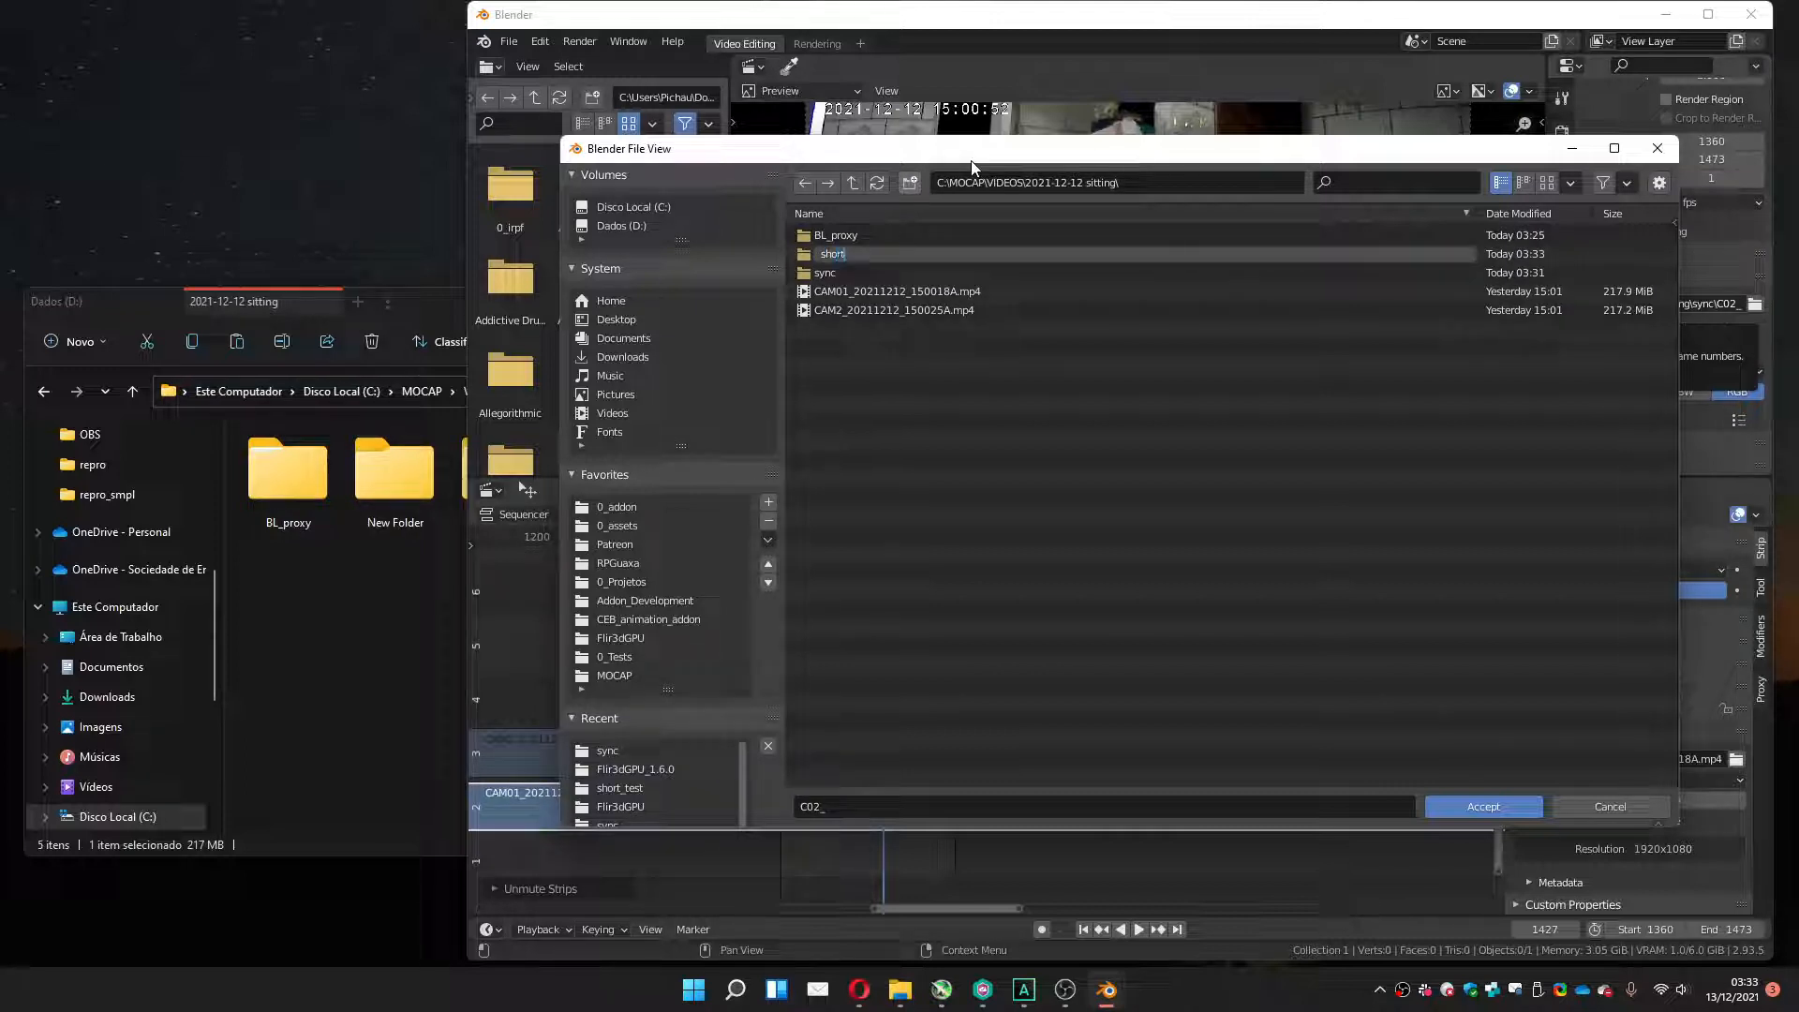
pyautogui.press('Return')
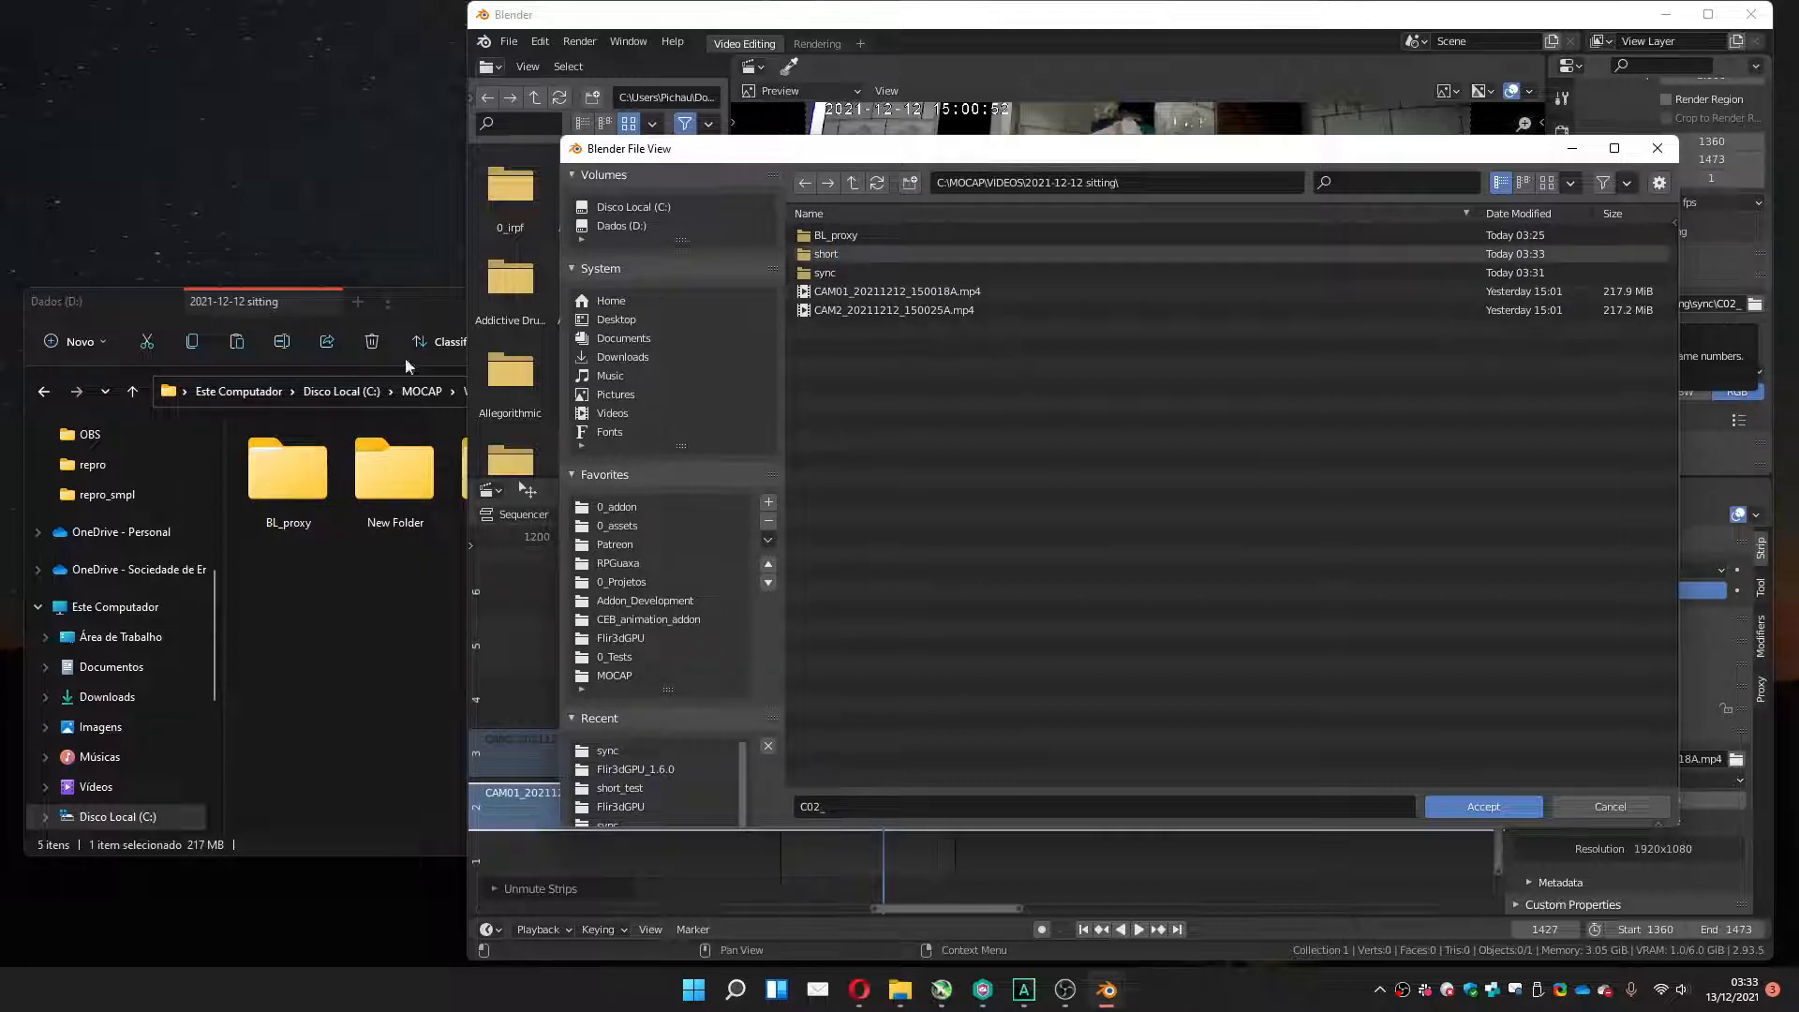
pyautogui.doubleClick(826, 254)
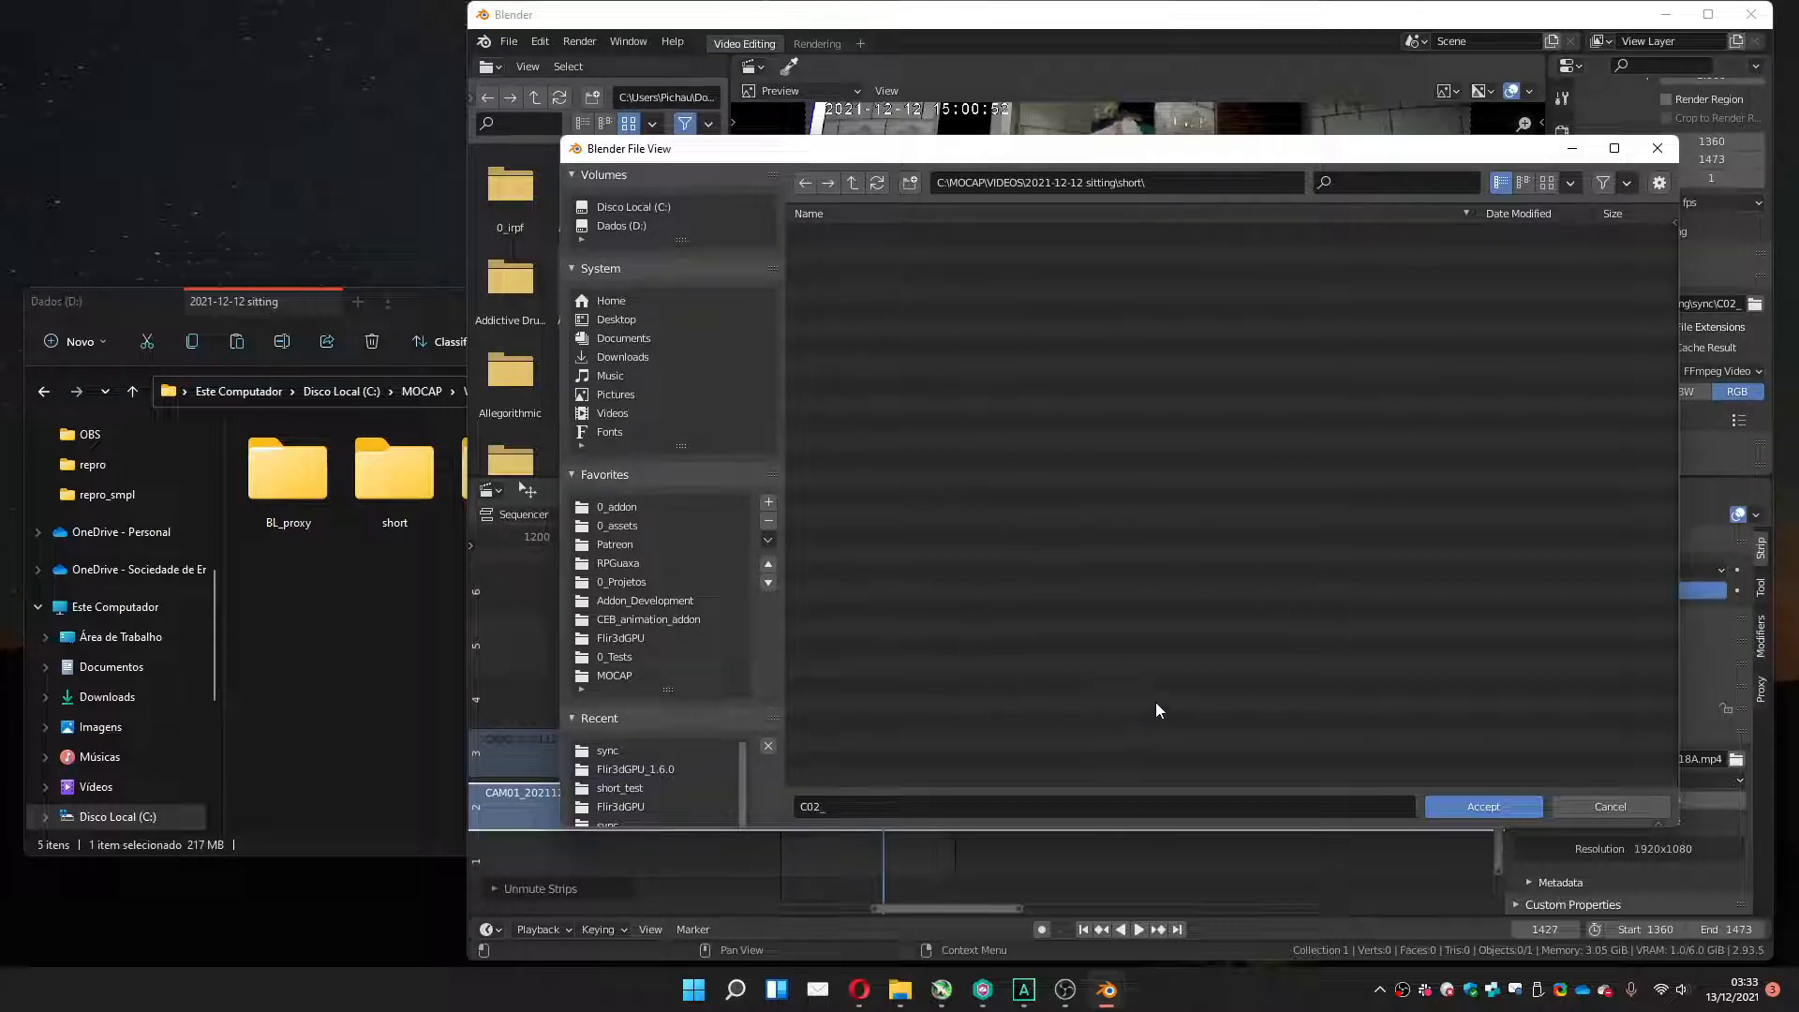
# Set the output file name to C01_ in the short folder and accept the path.
pyautogui.click(815, 806)
pyautogui.write('C01')
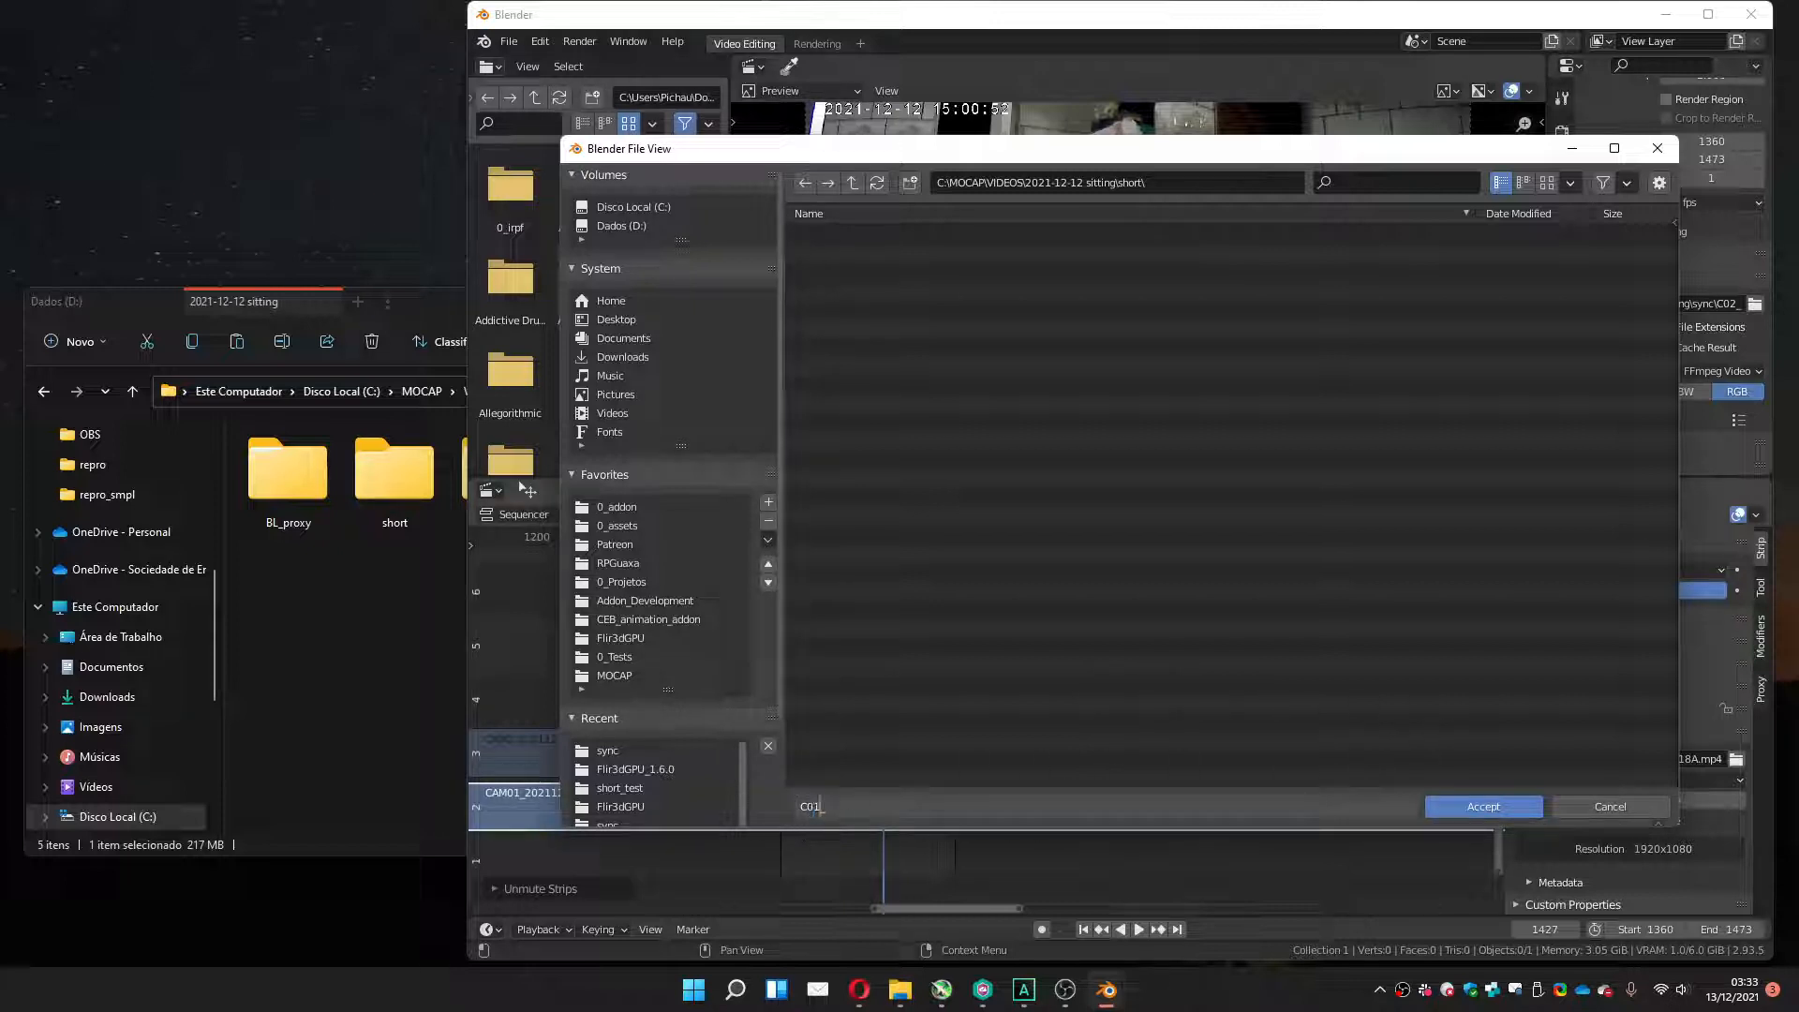
pyautogui.moveTo(1407, 154); pyautogui.dragTo(1139, 122)
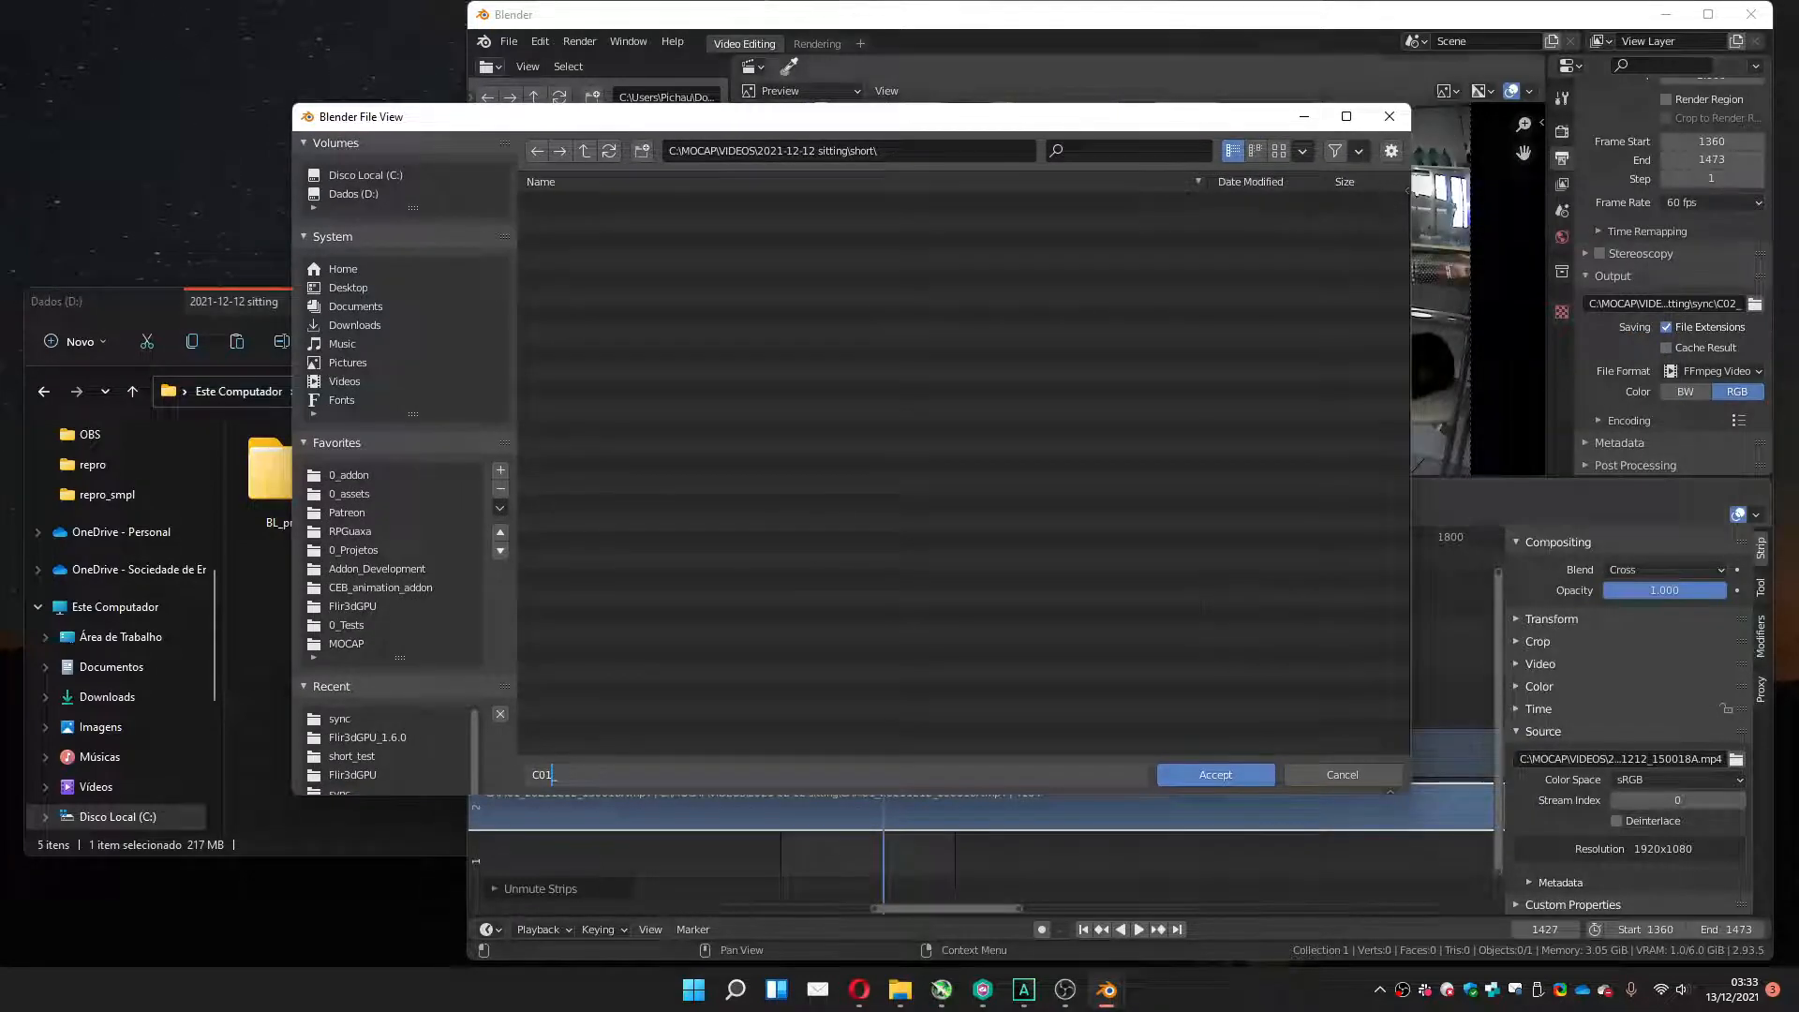
pyautogui.click(1199, 776)
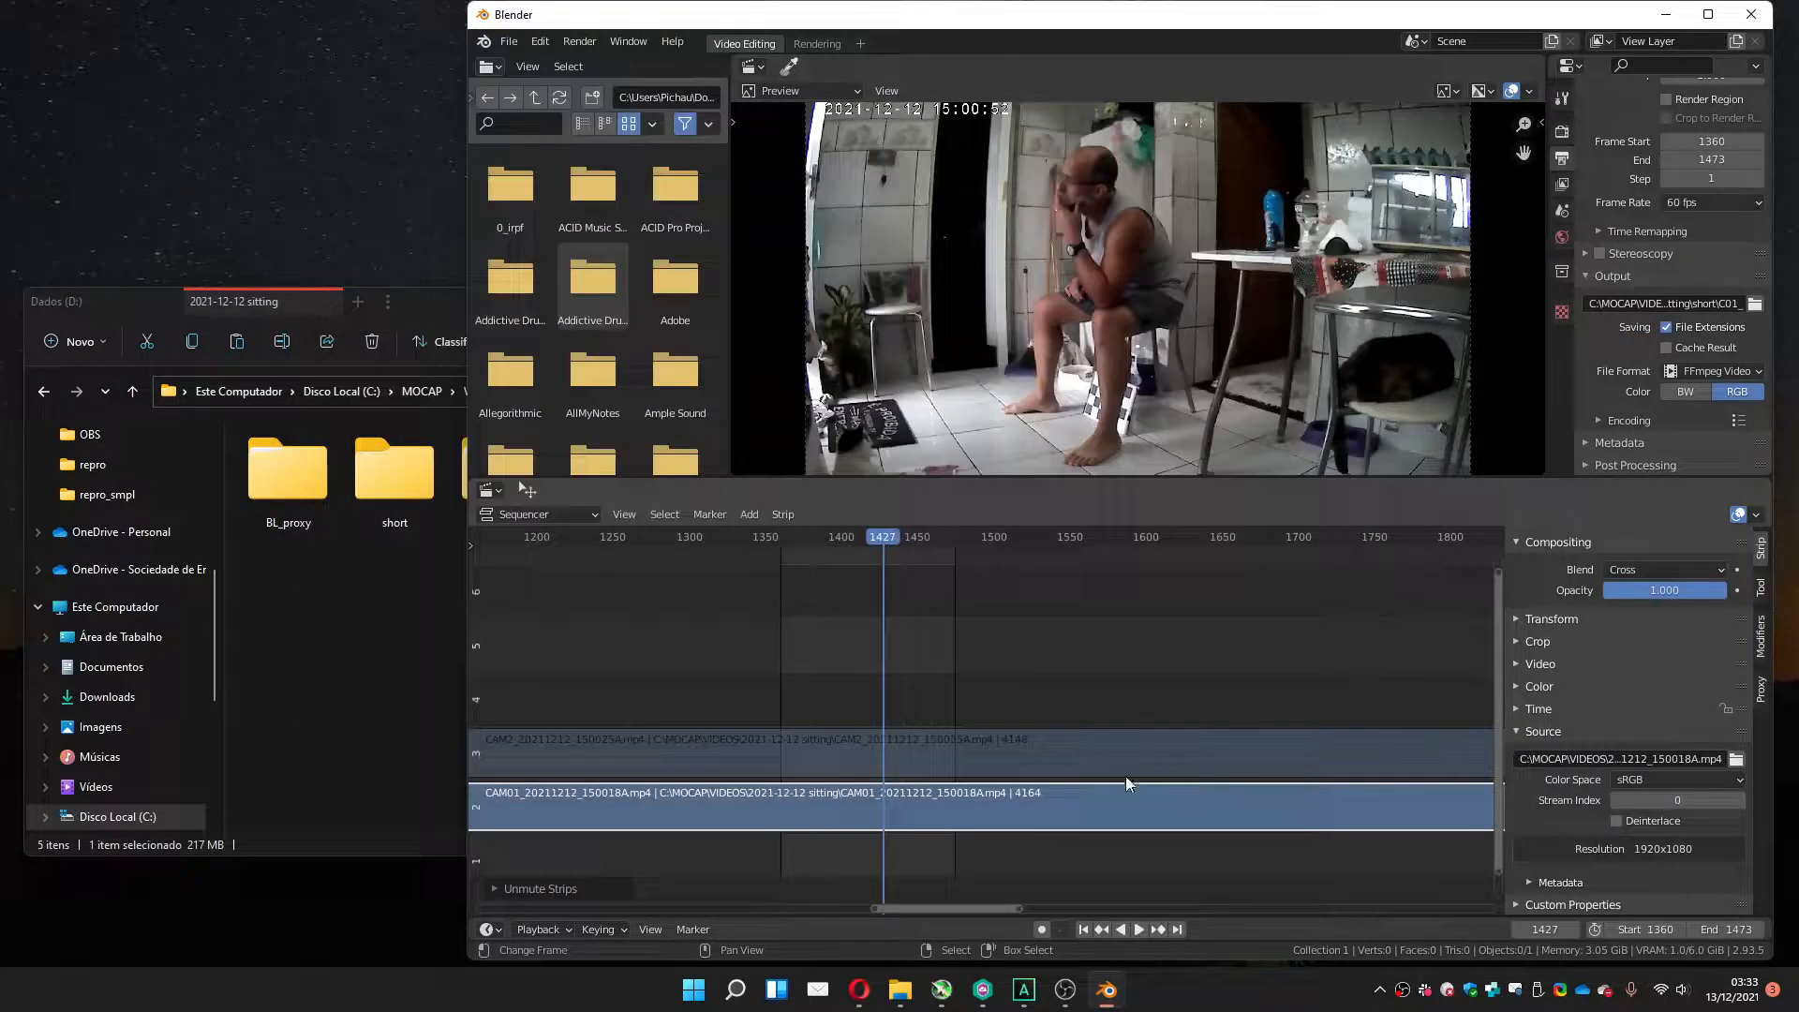
# Render the short CAM01 section as an animation, and close the render window once all frames are done.
pyautogui.click(579, 41)
pyautogui.click(598, 83)
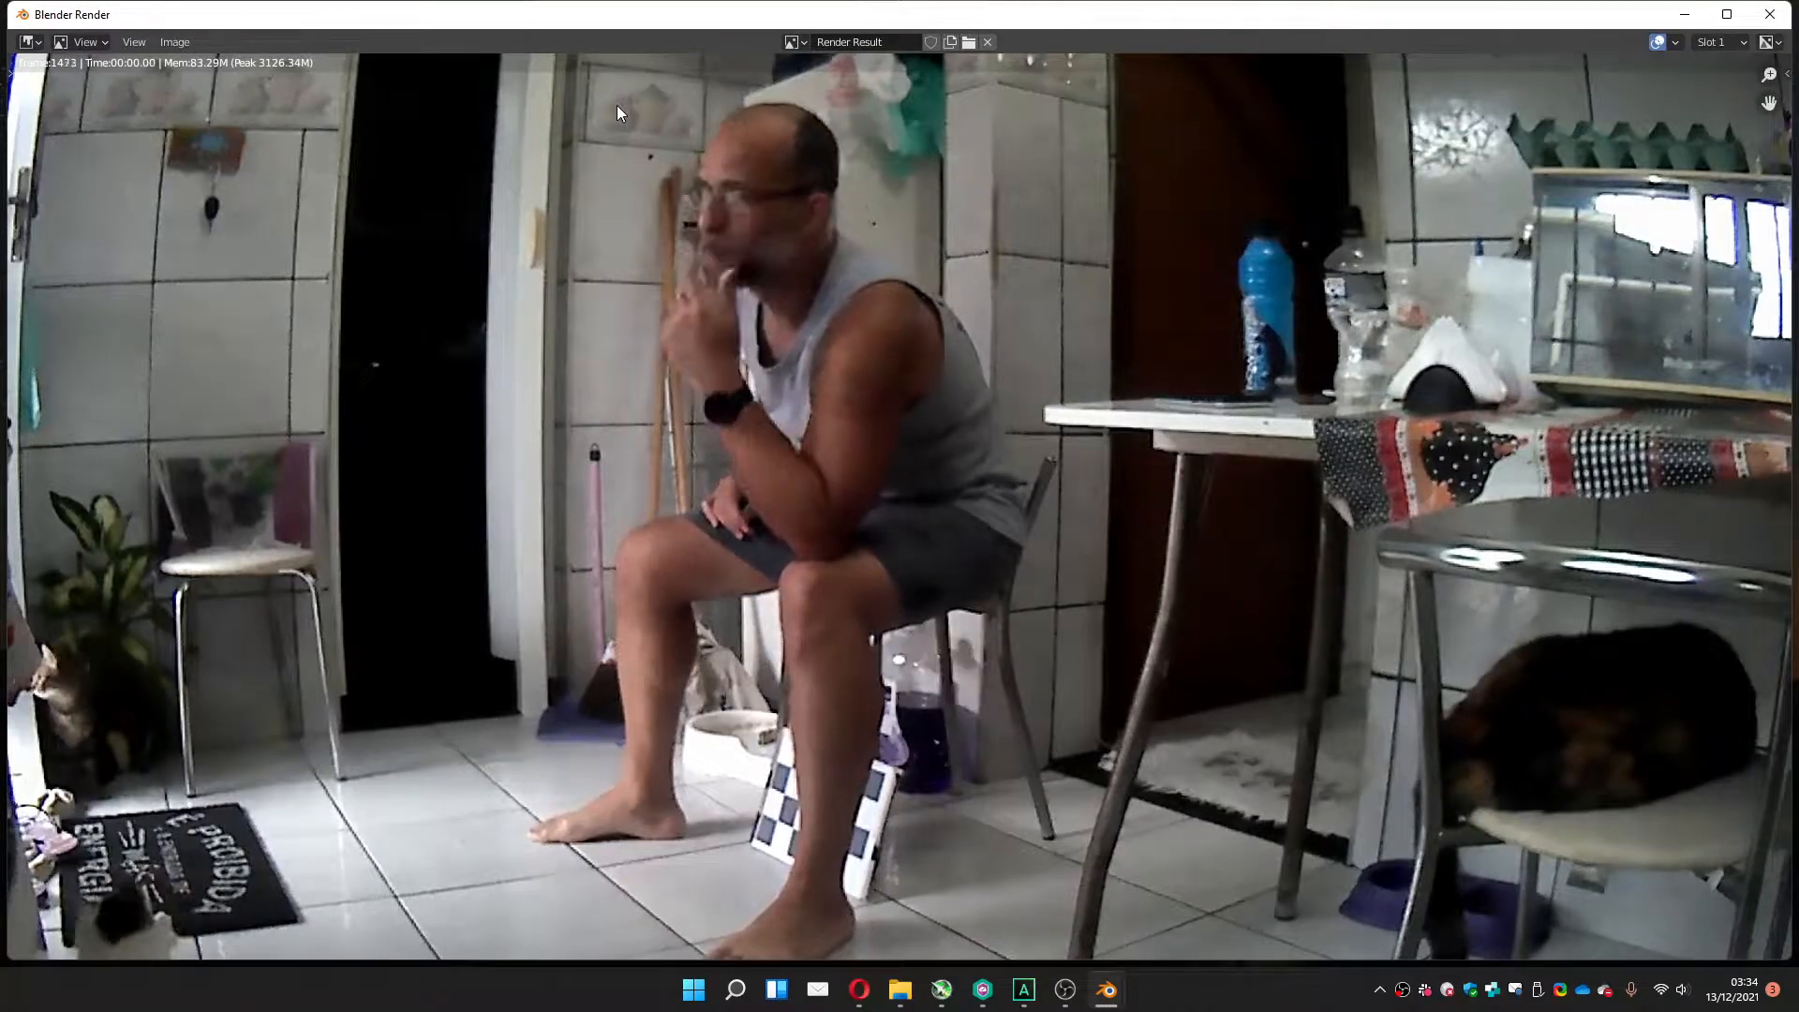
pyautogui.click(1770, 14)
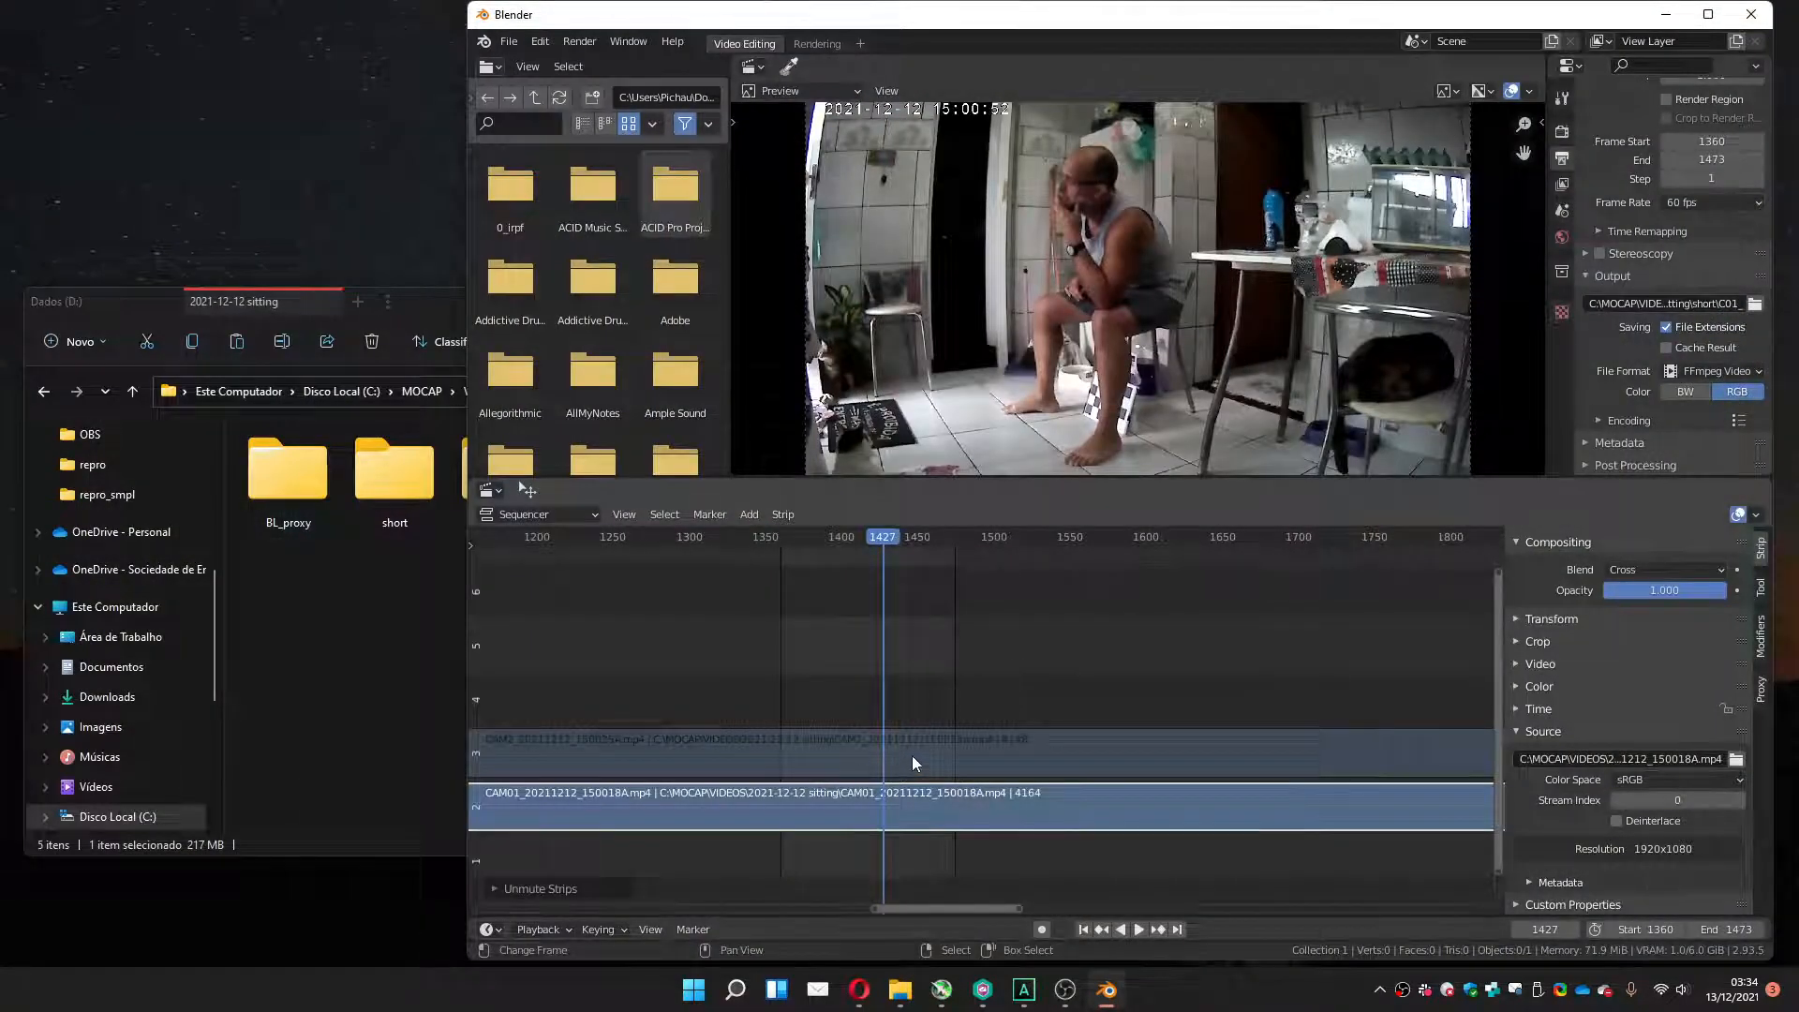
# Mute the CAM01 strip and make the CAM2 strip active again by unmuting it.
pyautogui.press('h')
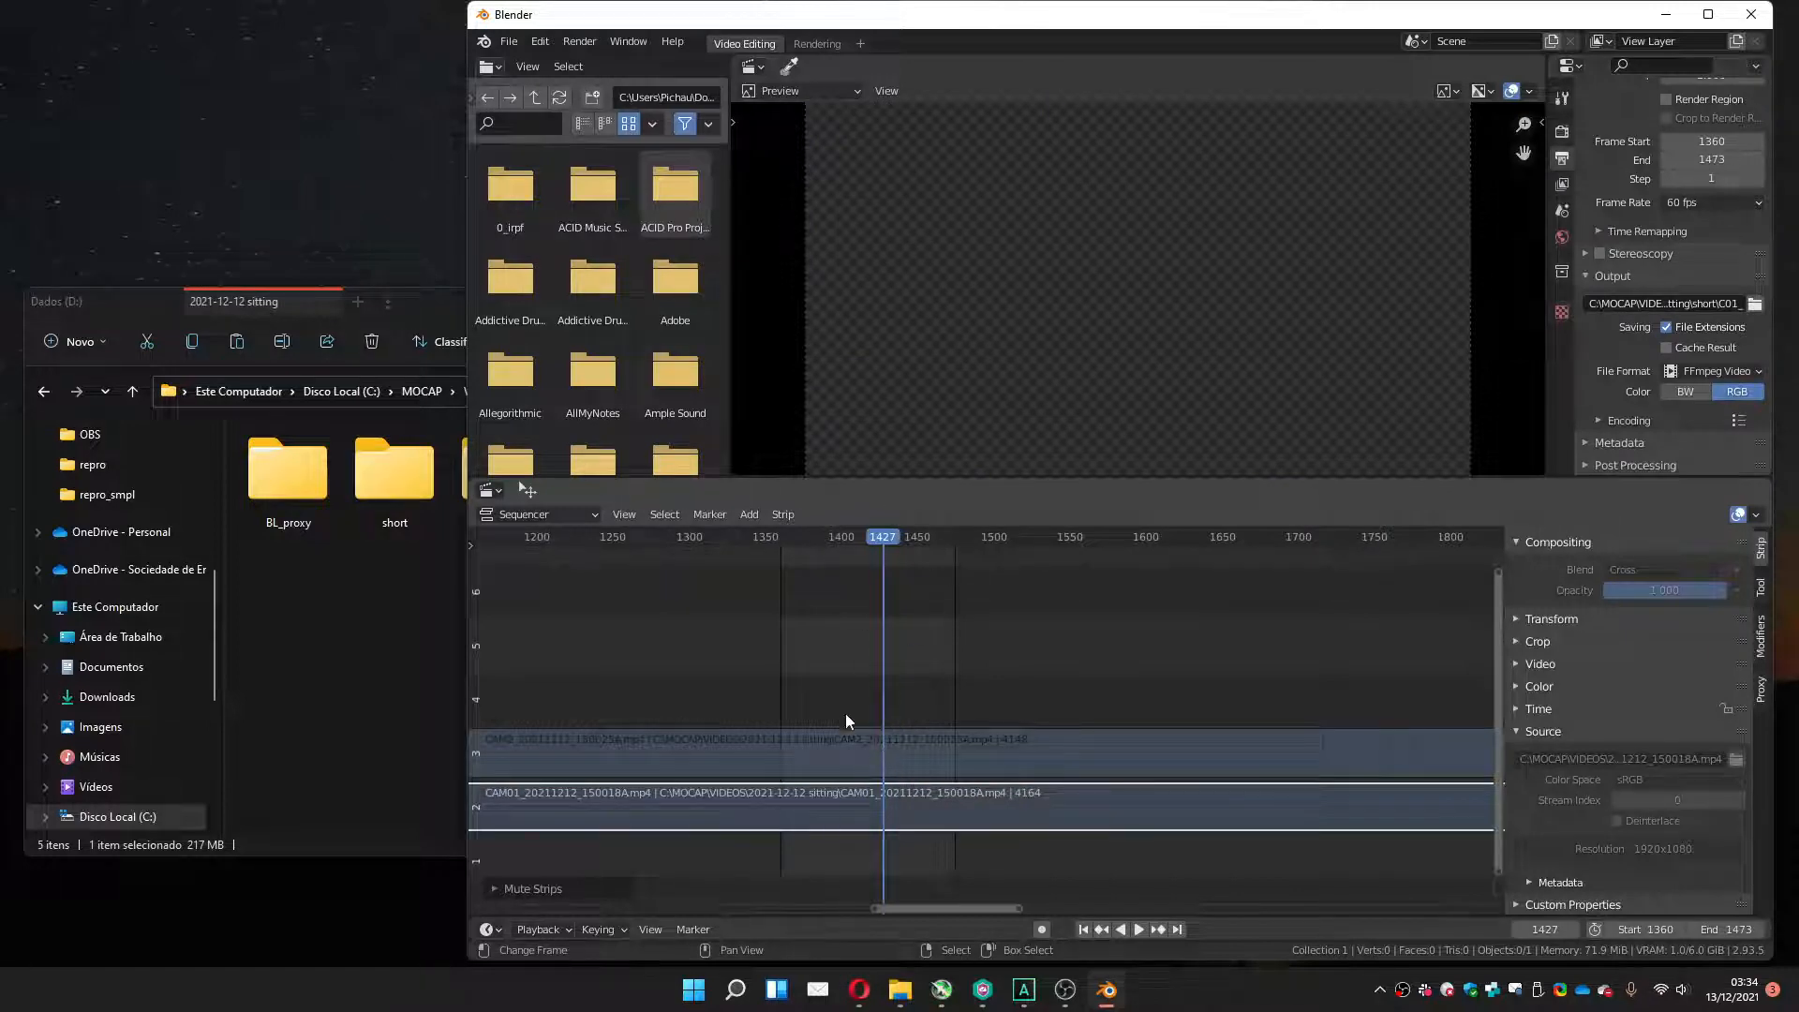
pyautogui.click(862, 754)
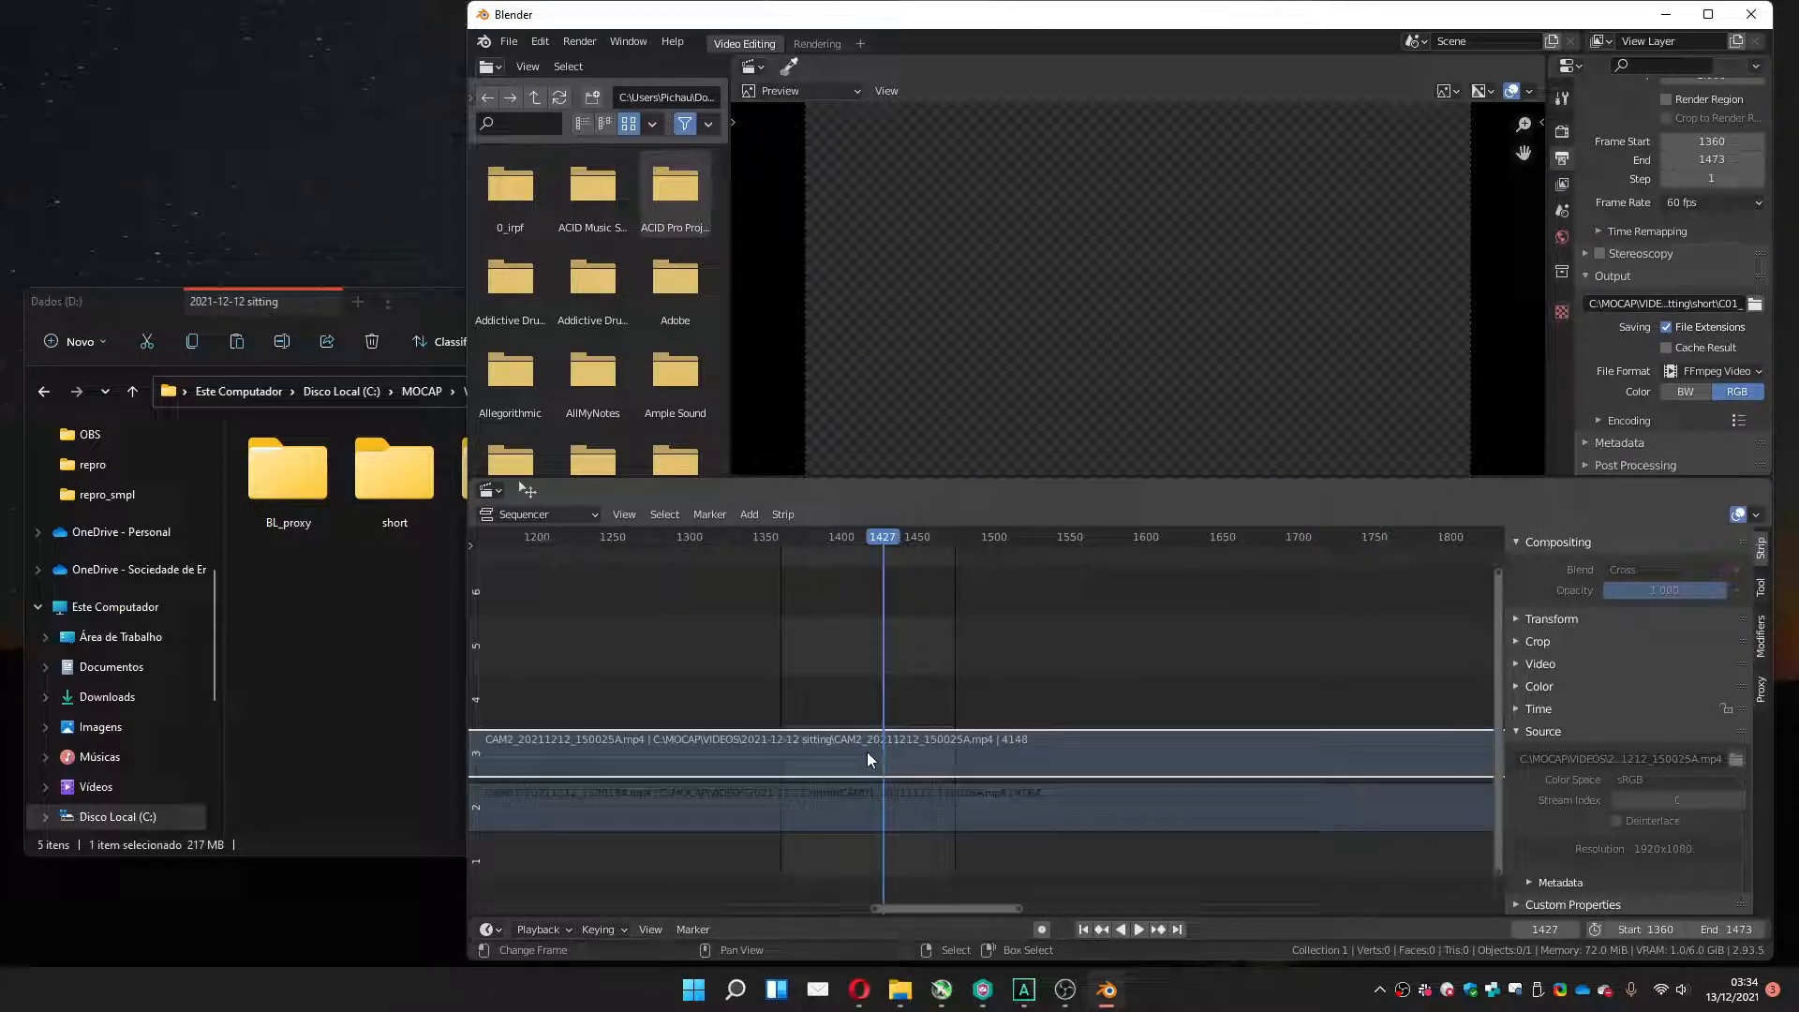
pyautogui.hotkey('alt', 'h')
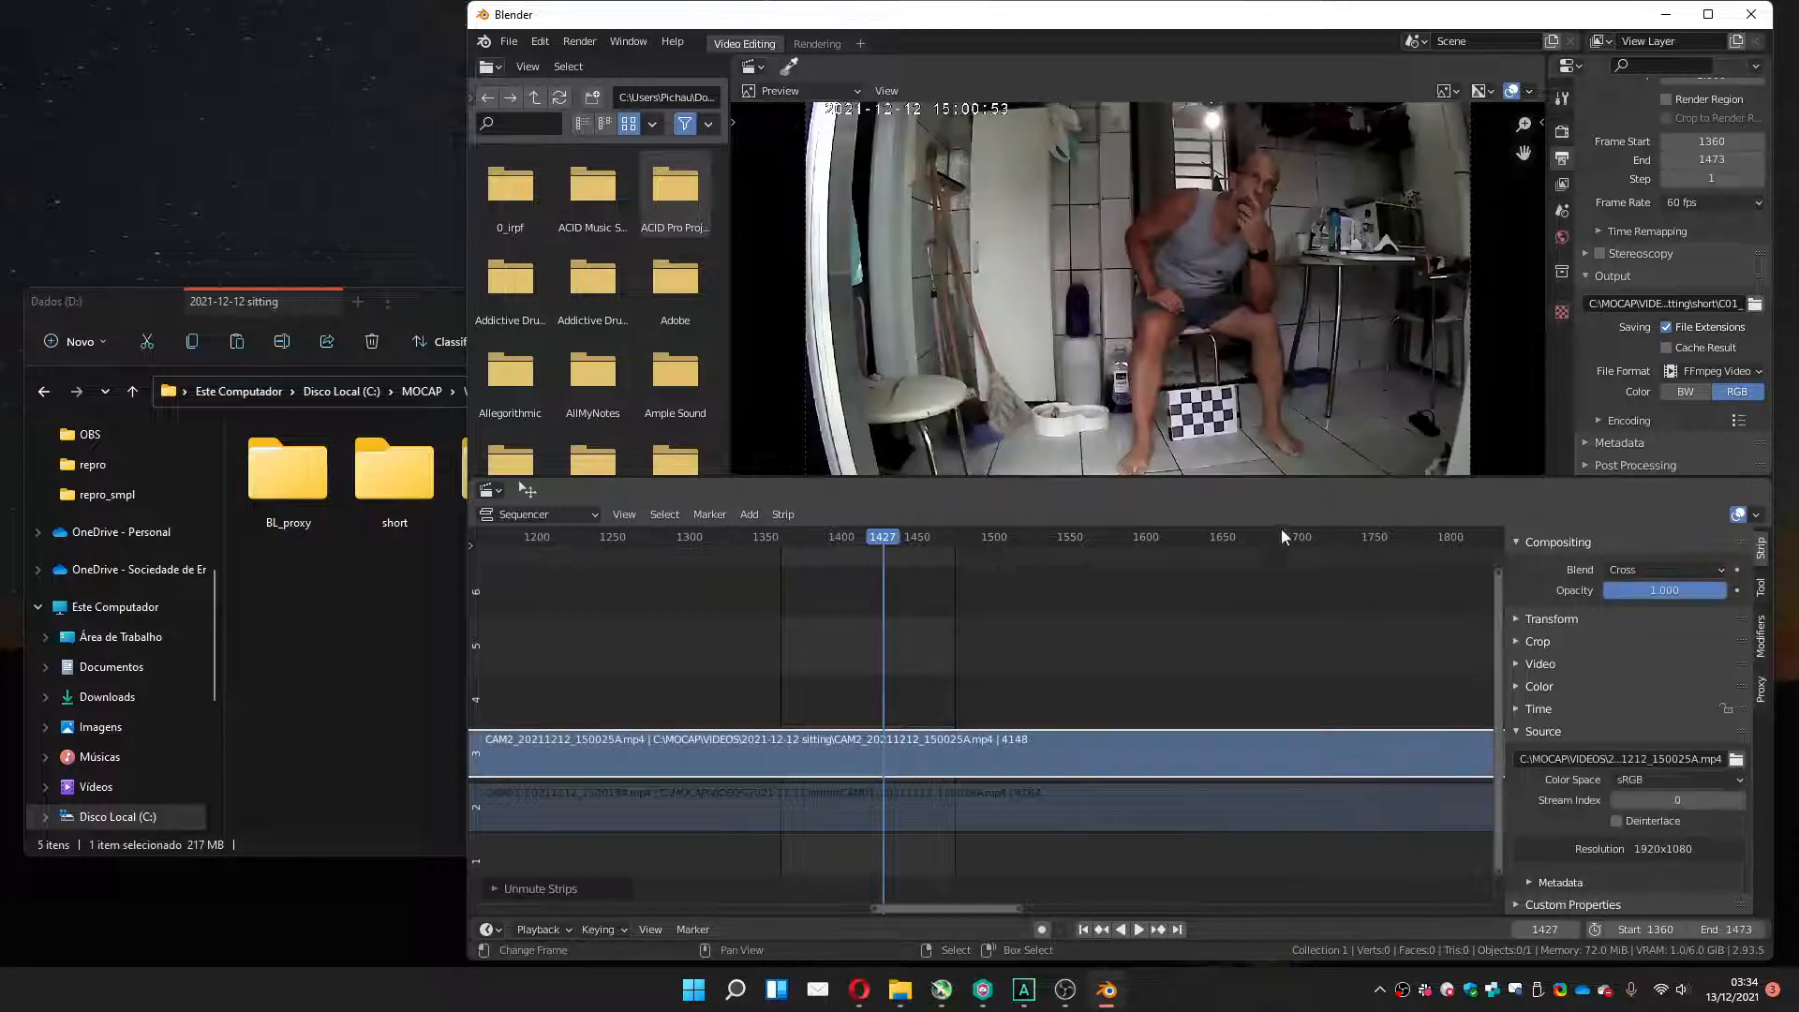
# Change the file name in the render output path to C02_, keeping the short folder.
pyautogui.doubleClick(1738, 305)
pyautogui.press('Left')
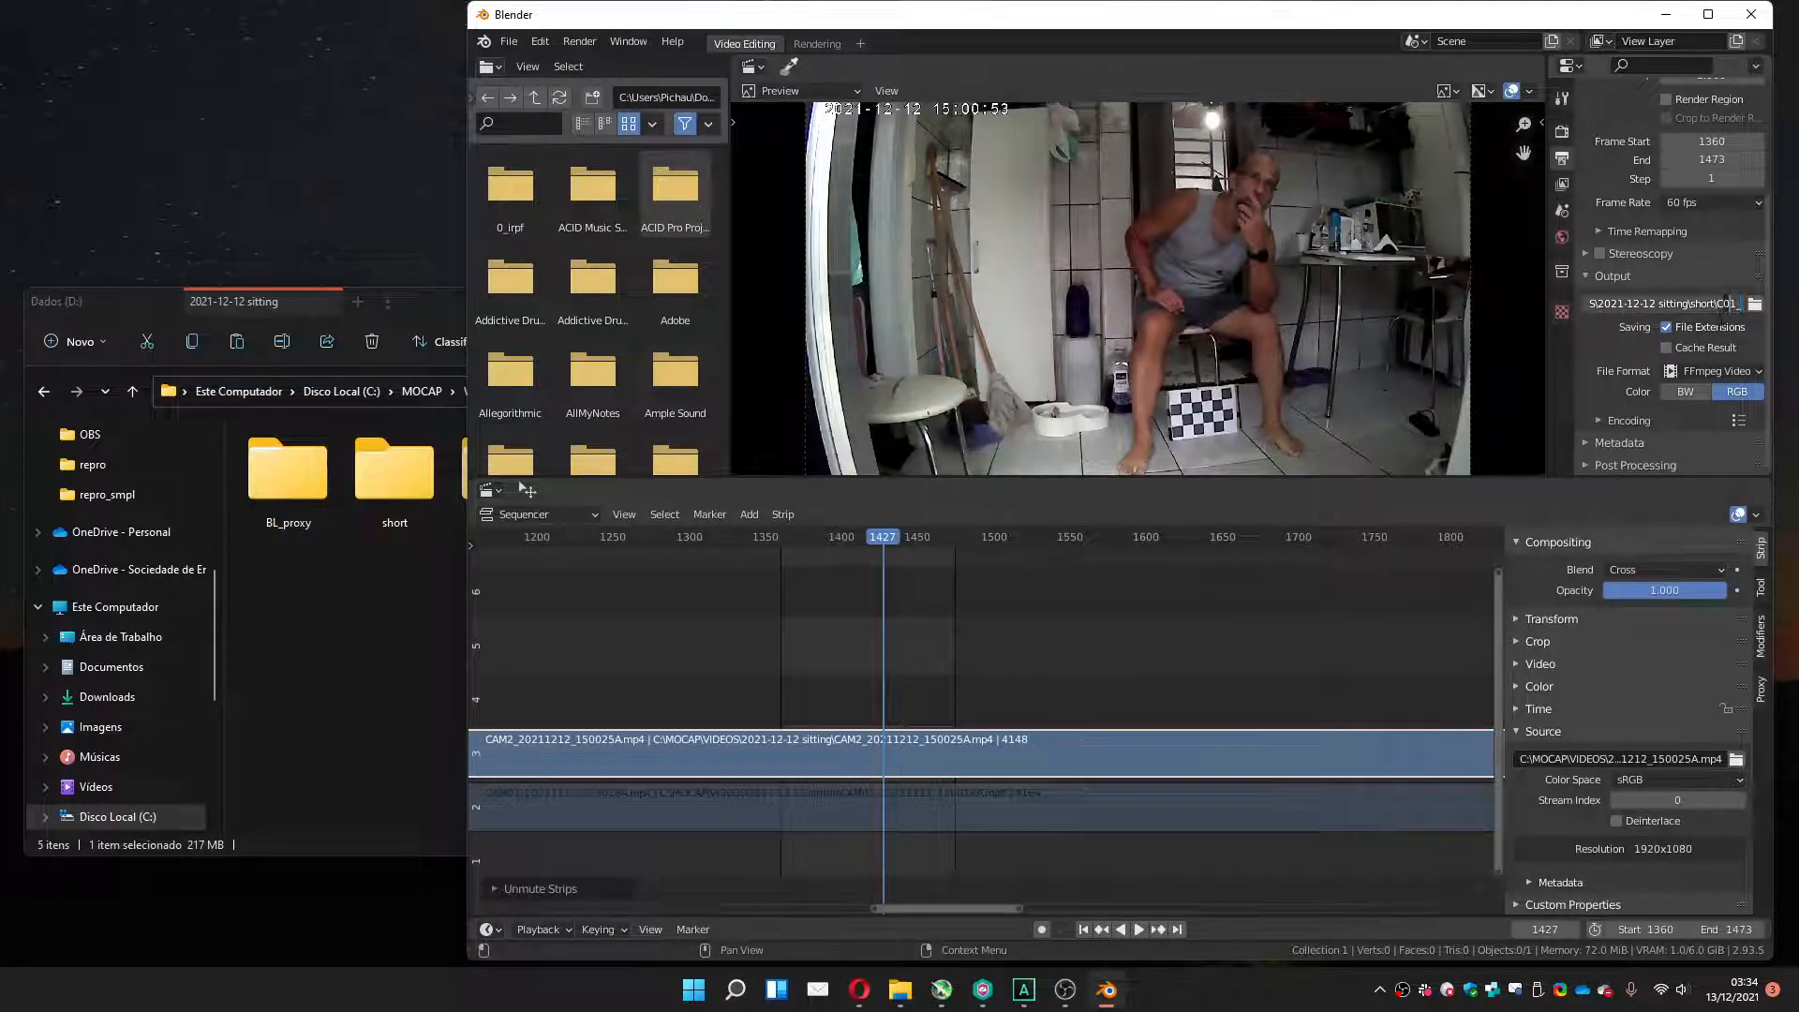
pyautogui.press('BackSpace')
pyautogui.write('2')
pyautogui.press('Return')
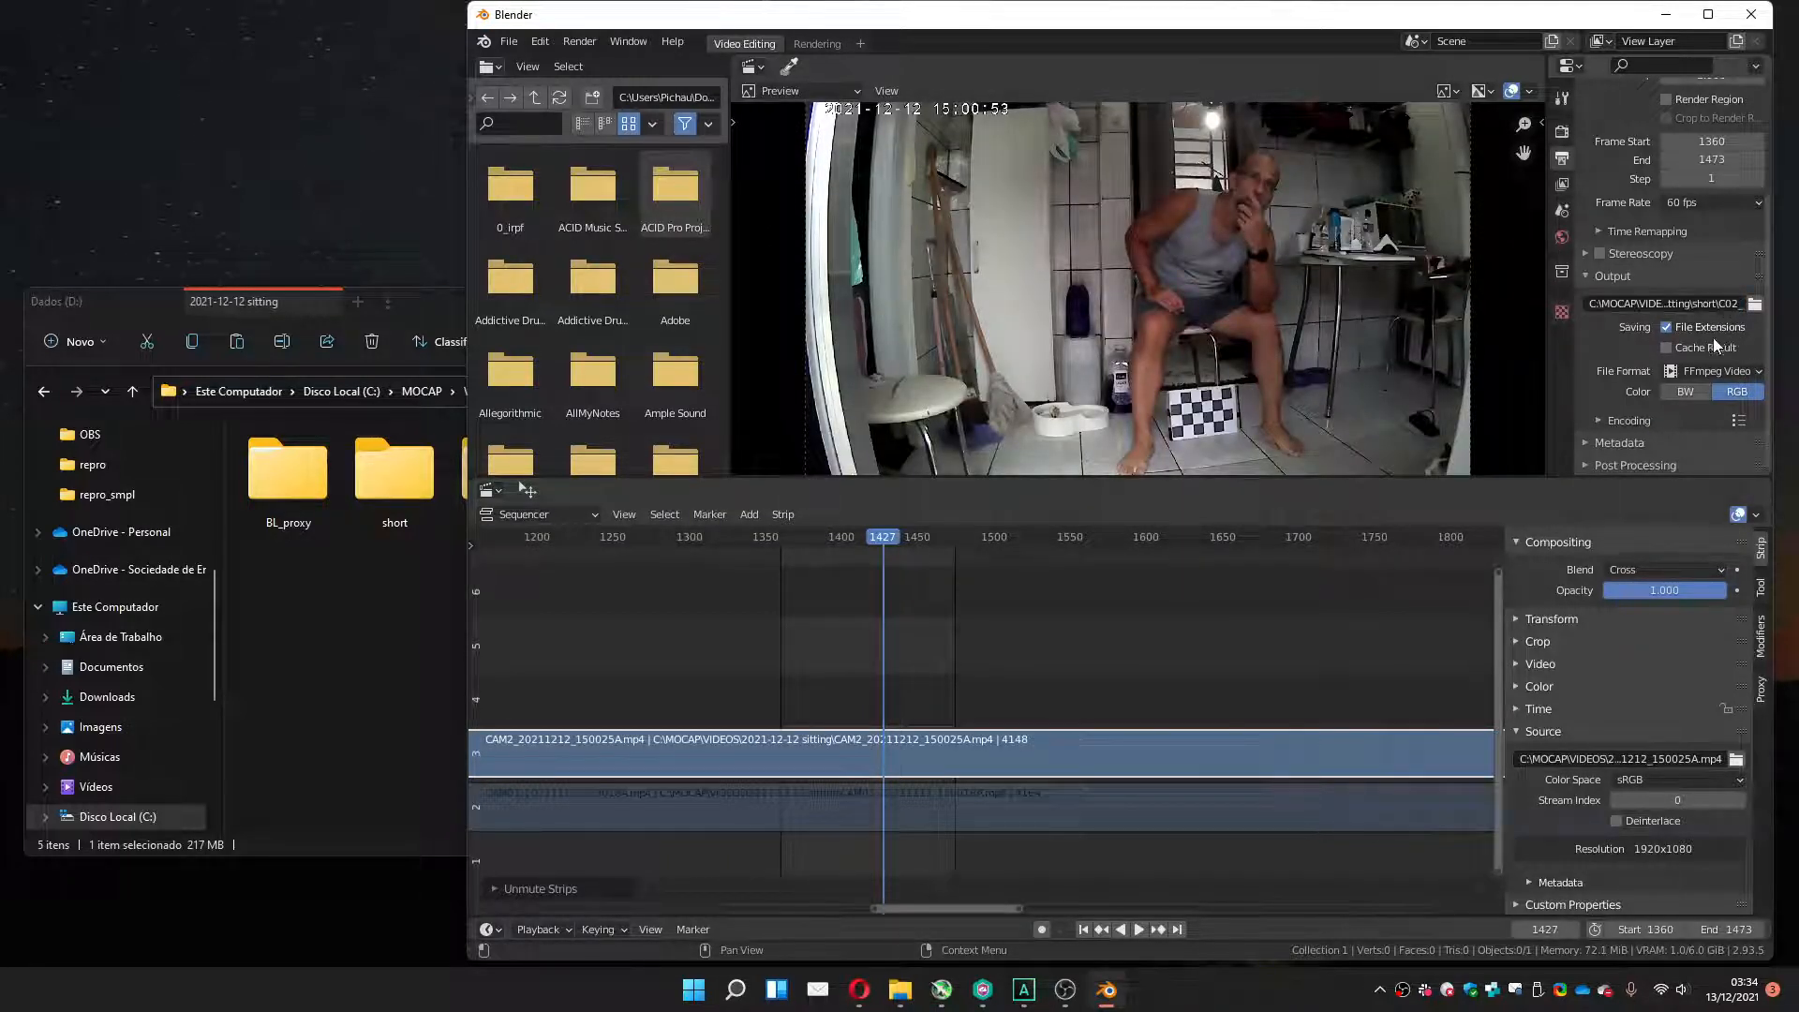
# Render the short CAM2 section as an animation and close the render window when it finishes.
pyautogui.click(575, 42)
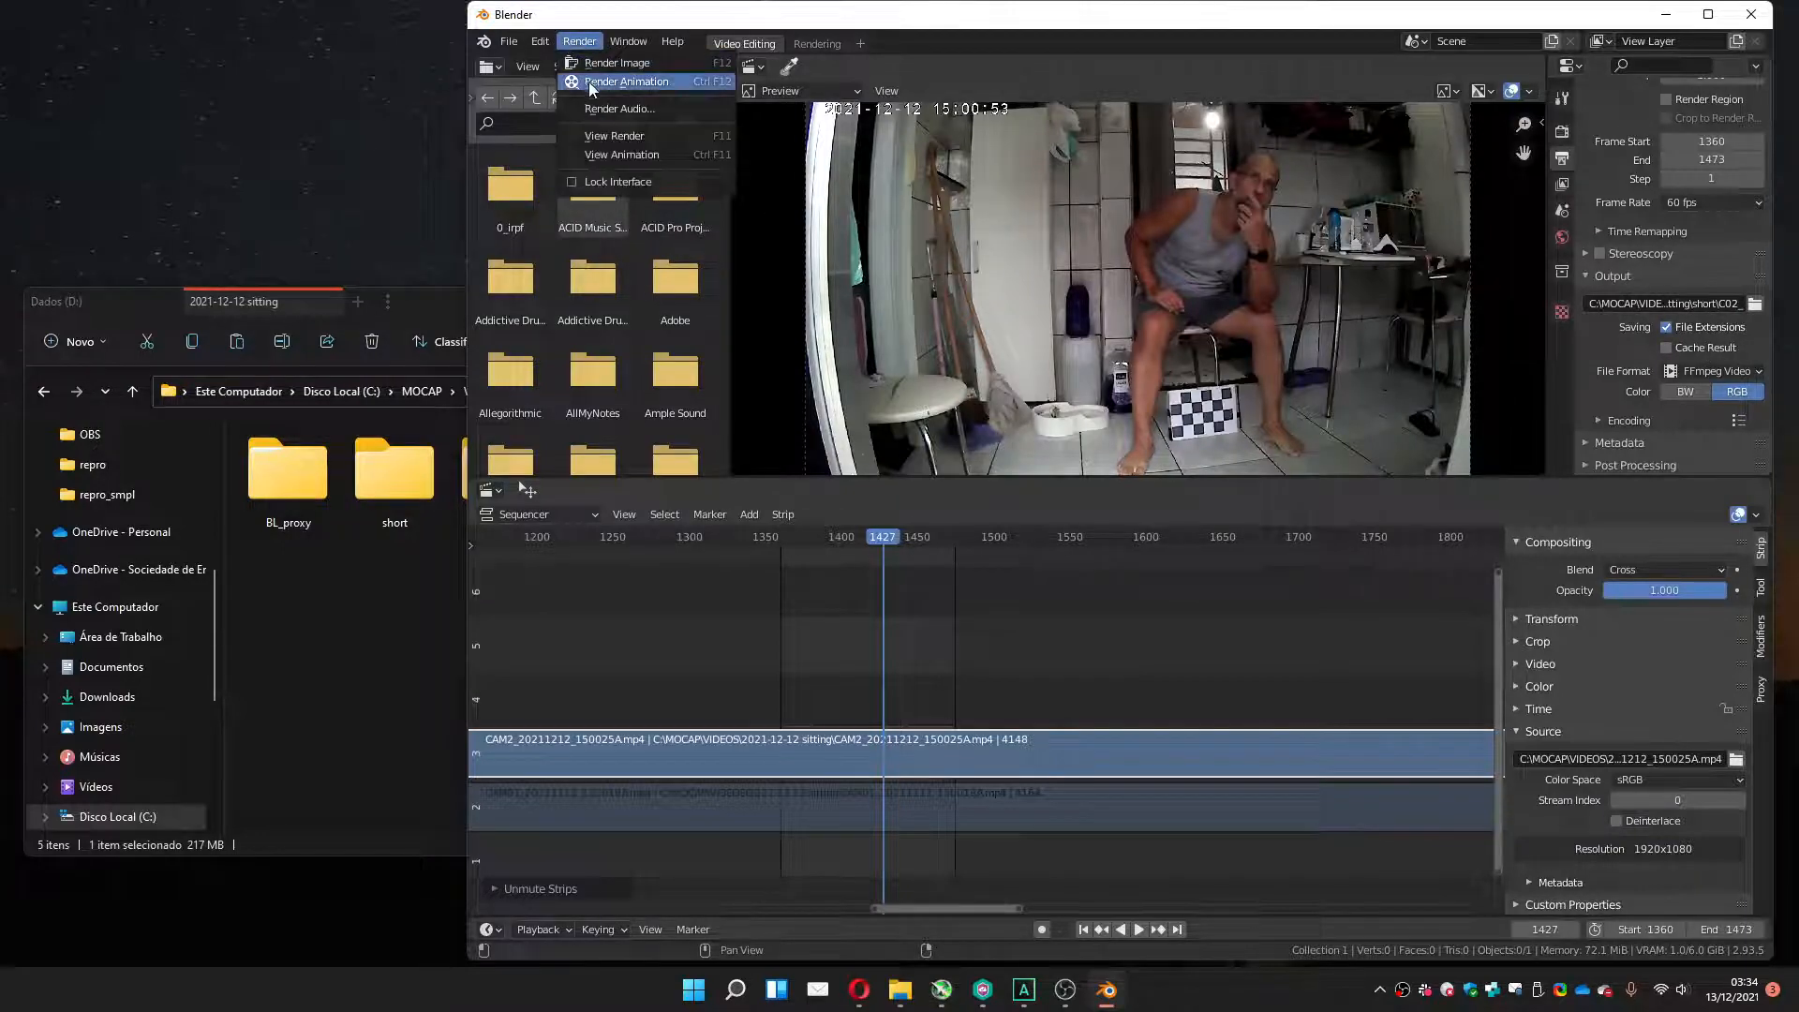
pyautogui.click(596, 86)
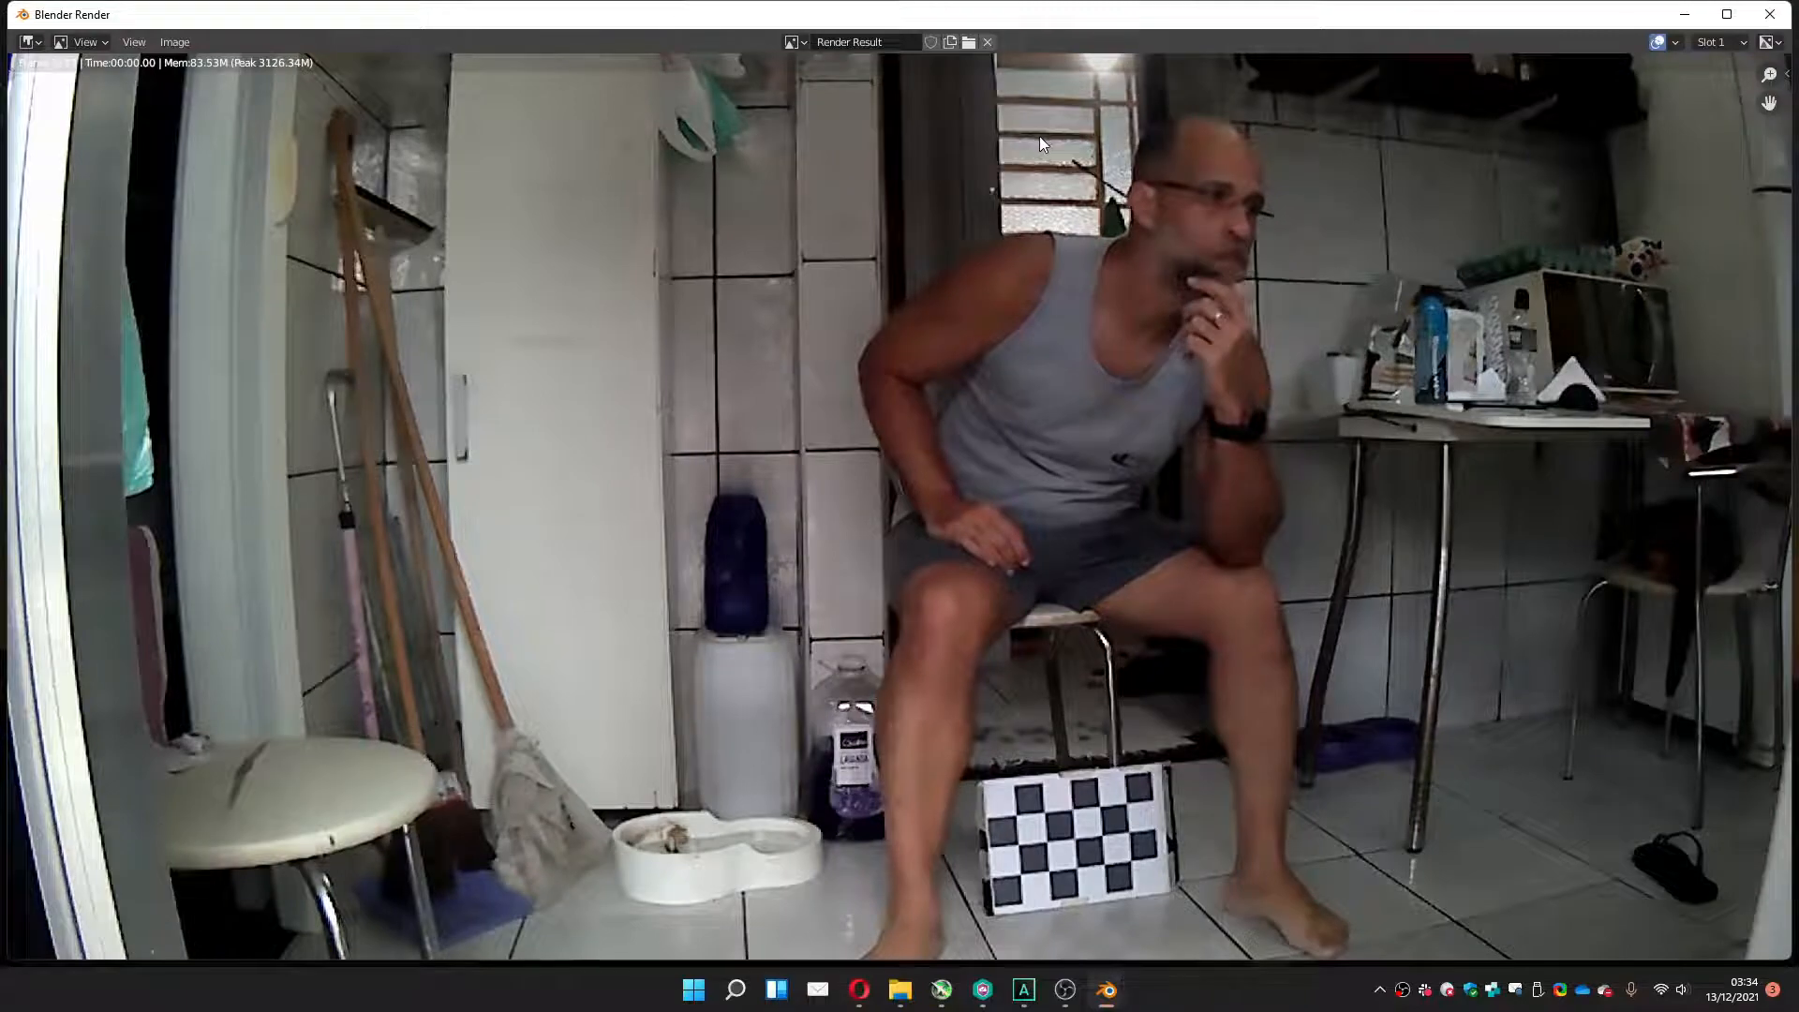
pyautogui.click(1770, 15)
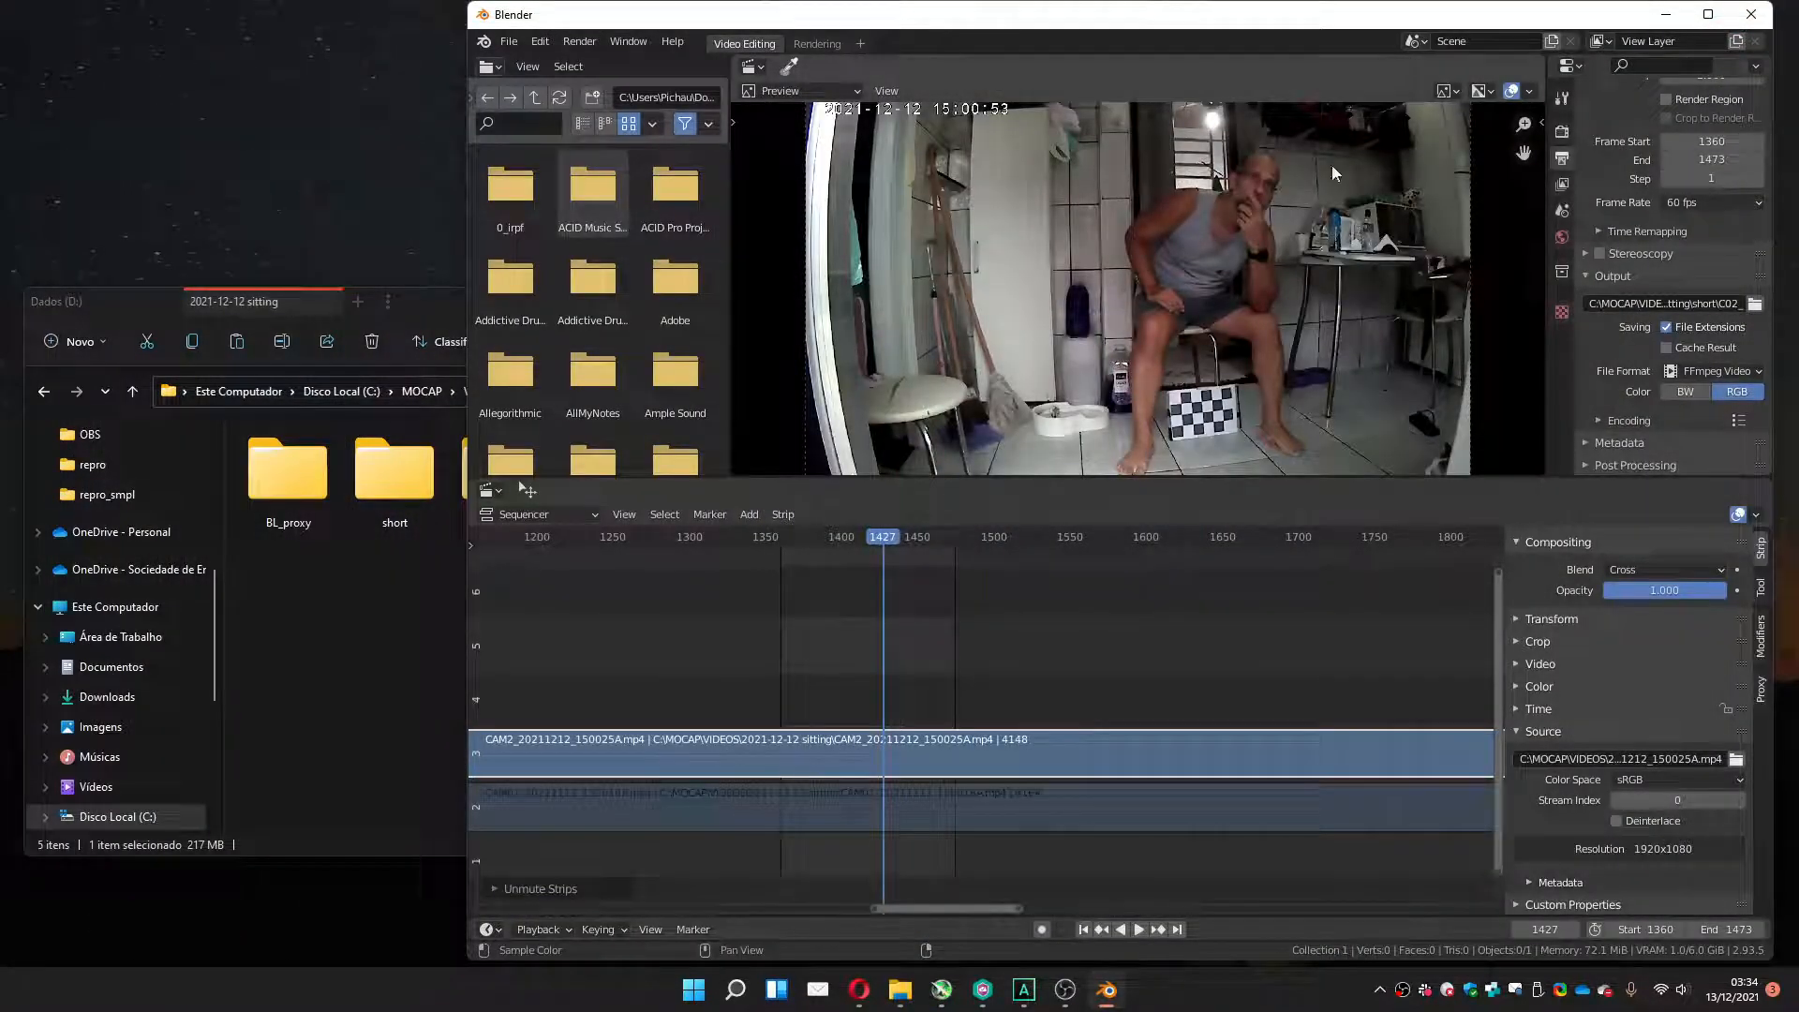
# Maximize the Blender window and start a new General file without saving the video editing project.
pyautogui.click(1710, 16)
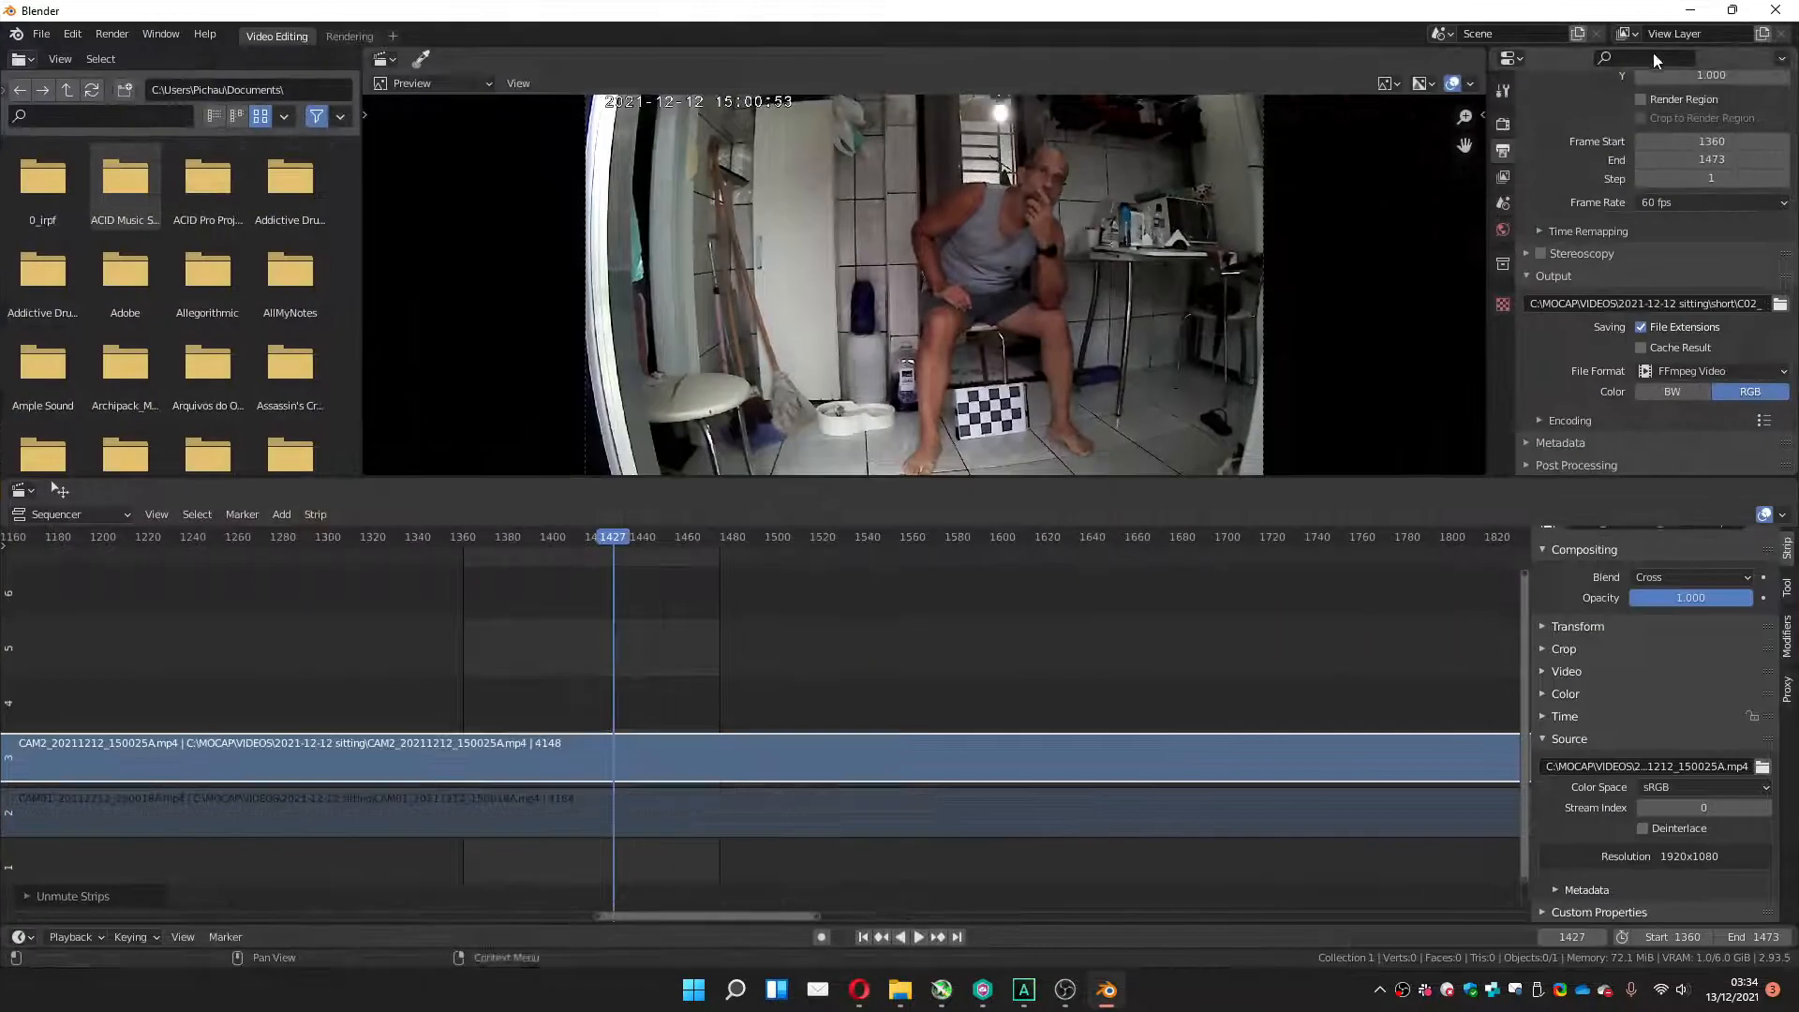
pyautogui.click(37, 34)
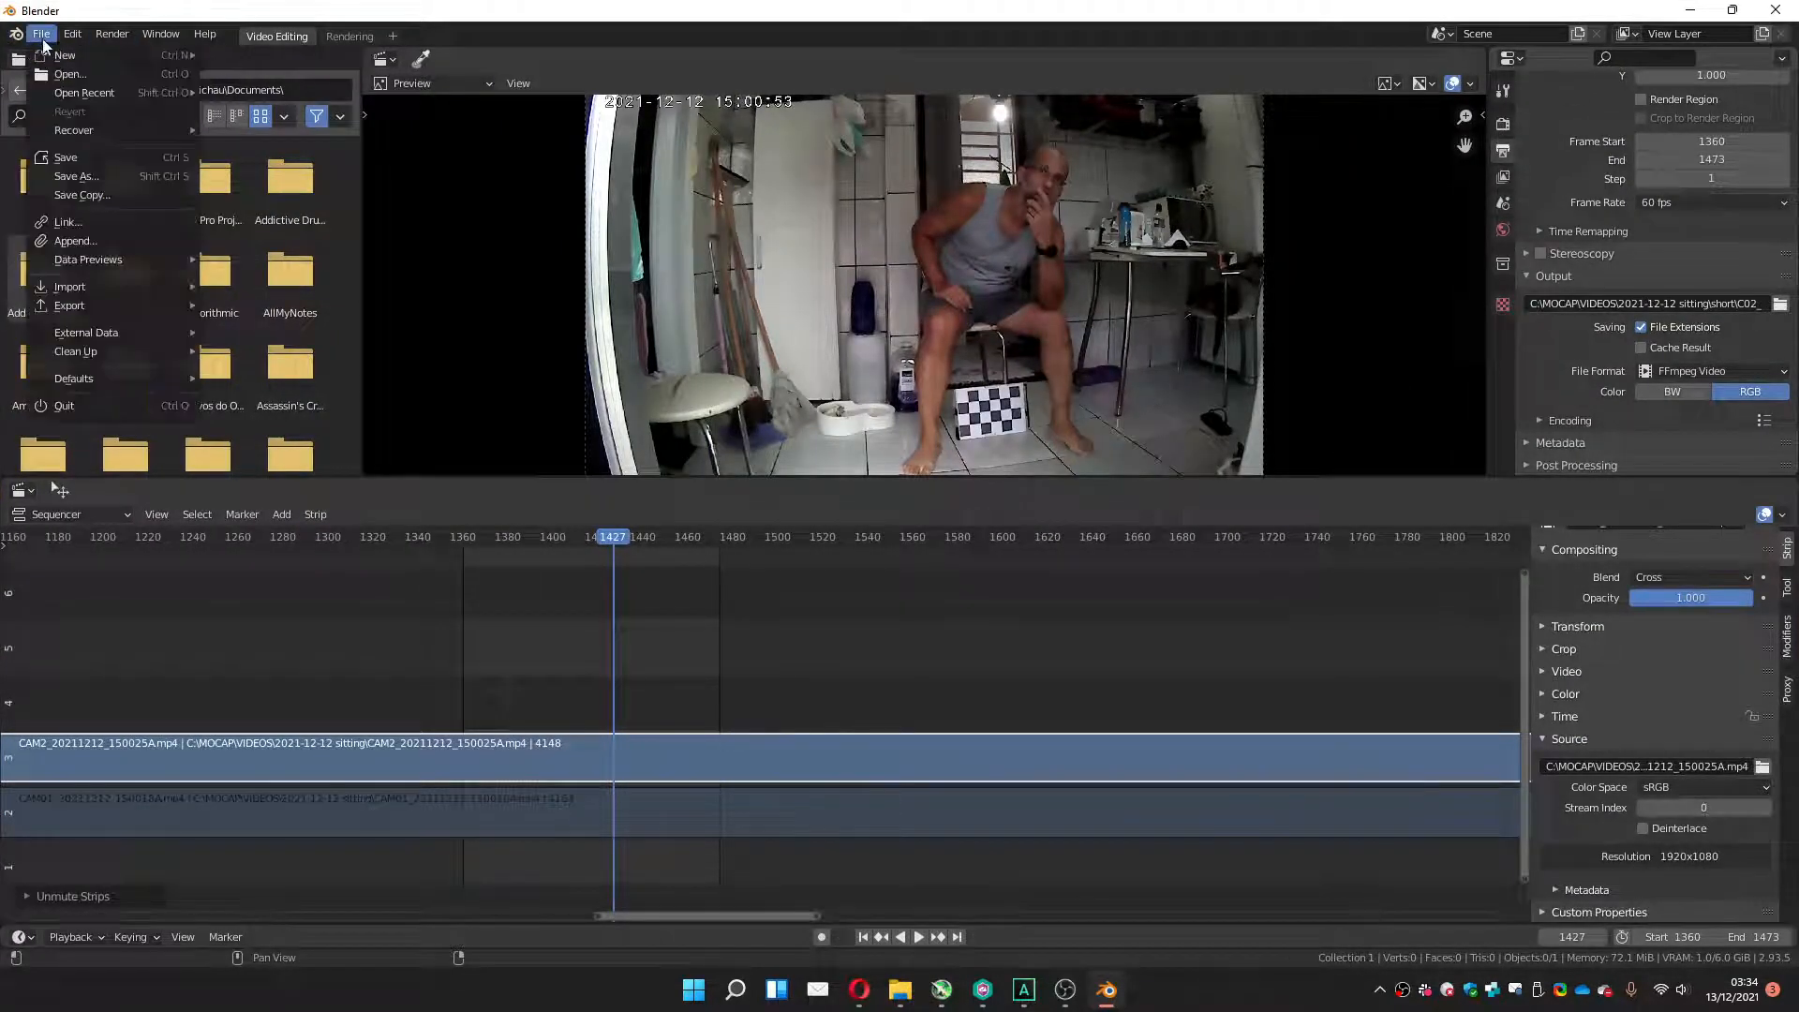
pyautogui.moveTo(88, 56)
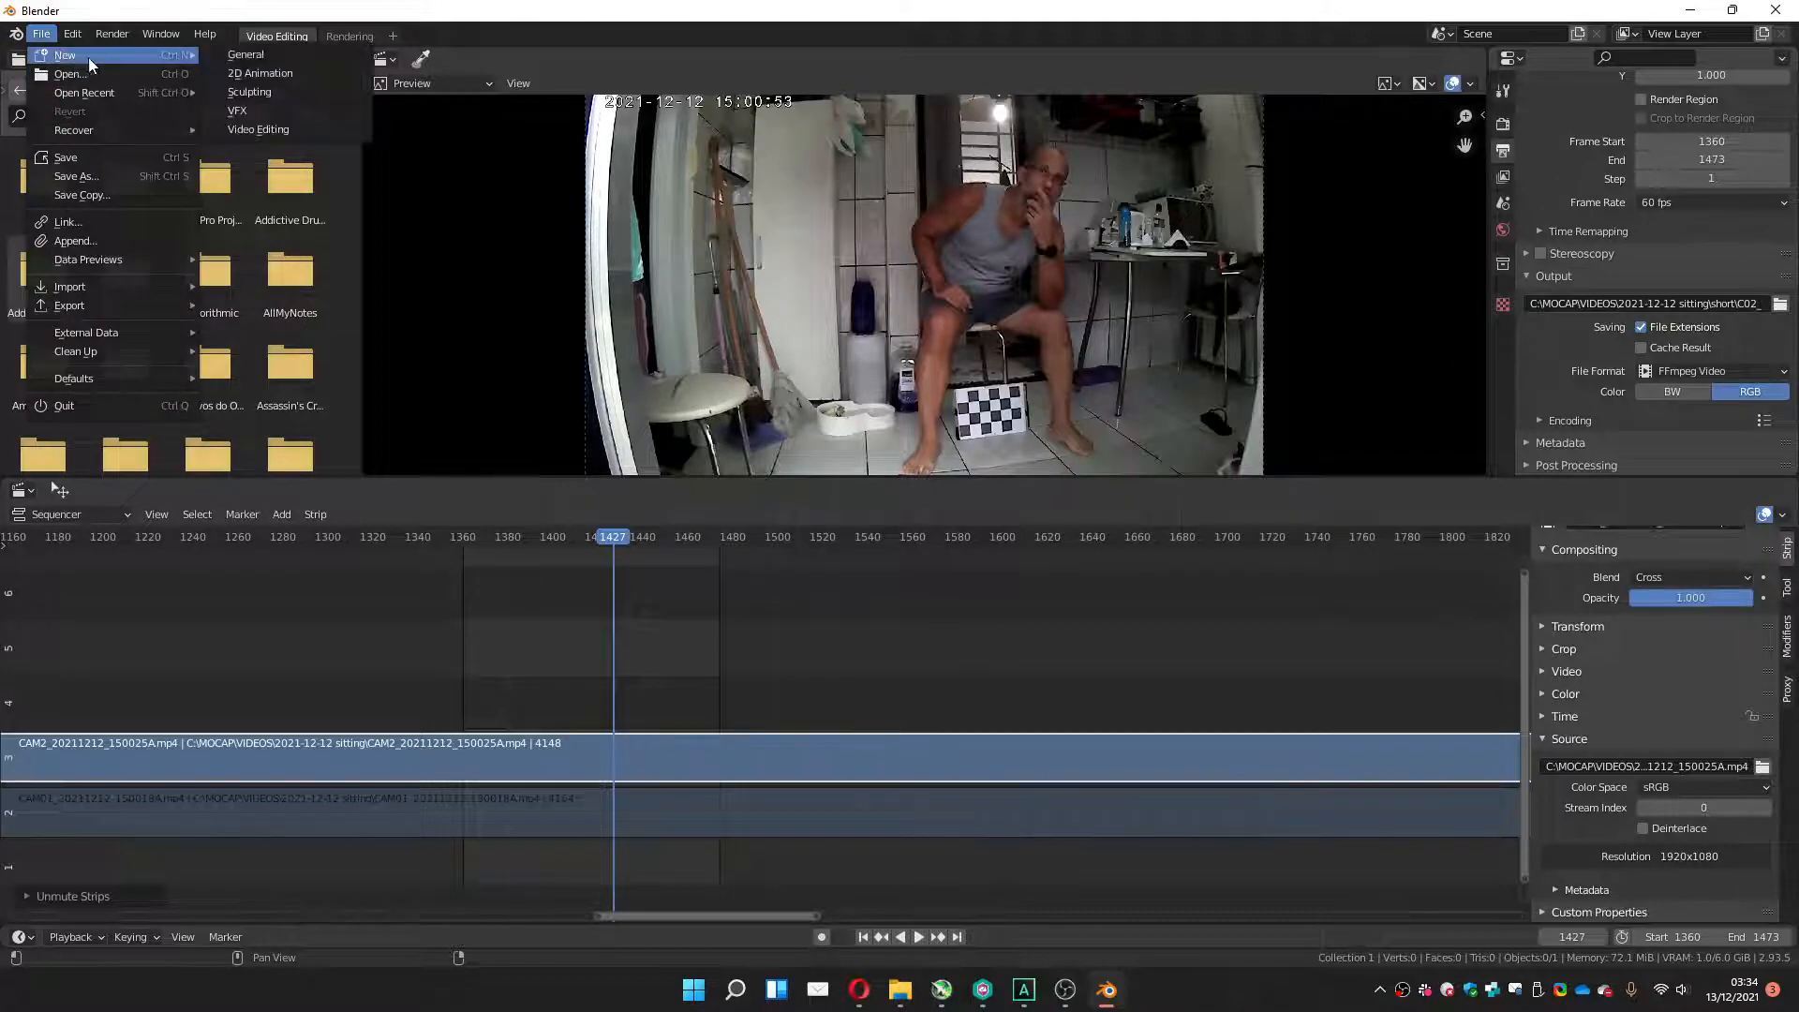
pyautogui.click(248, 58)
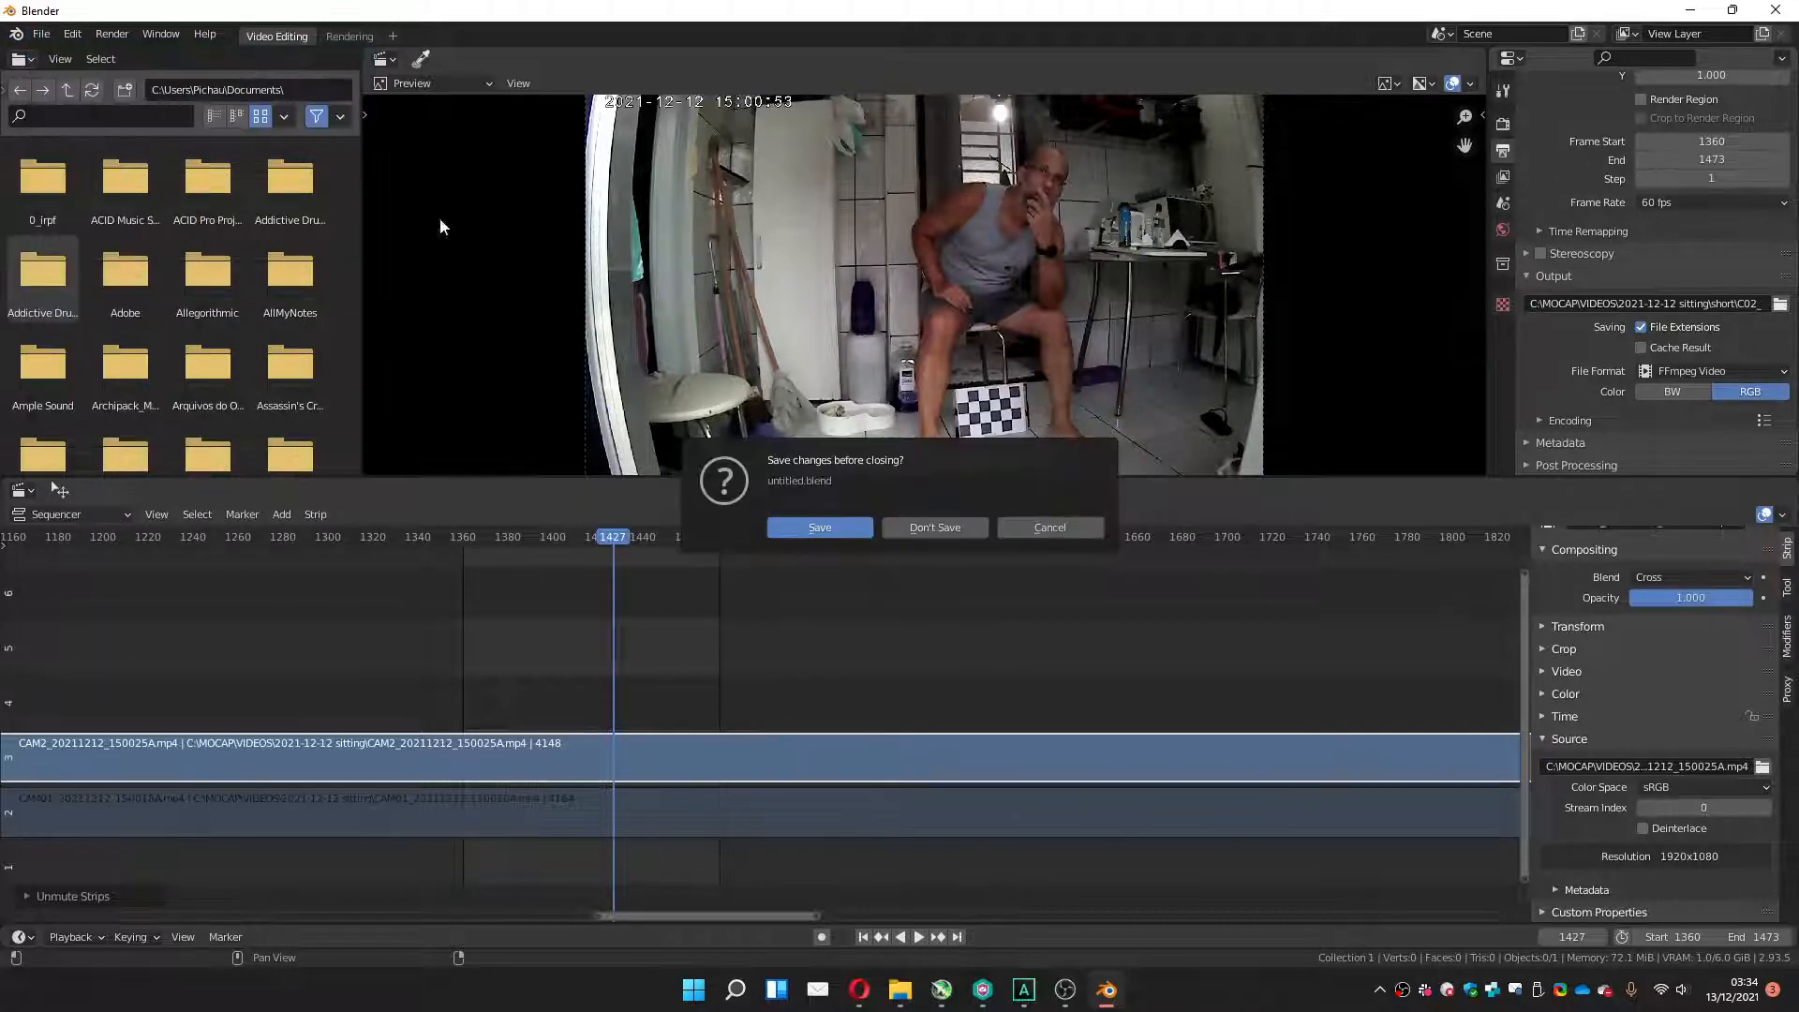
pyautogui.click(929, 530)
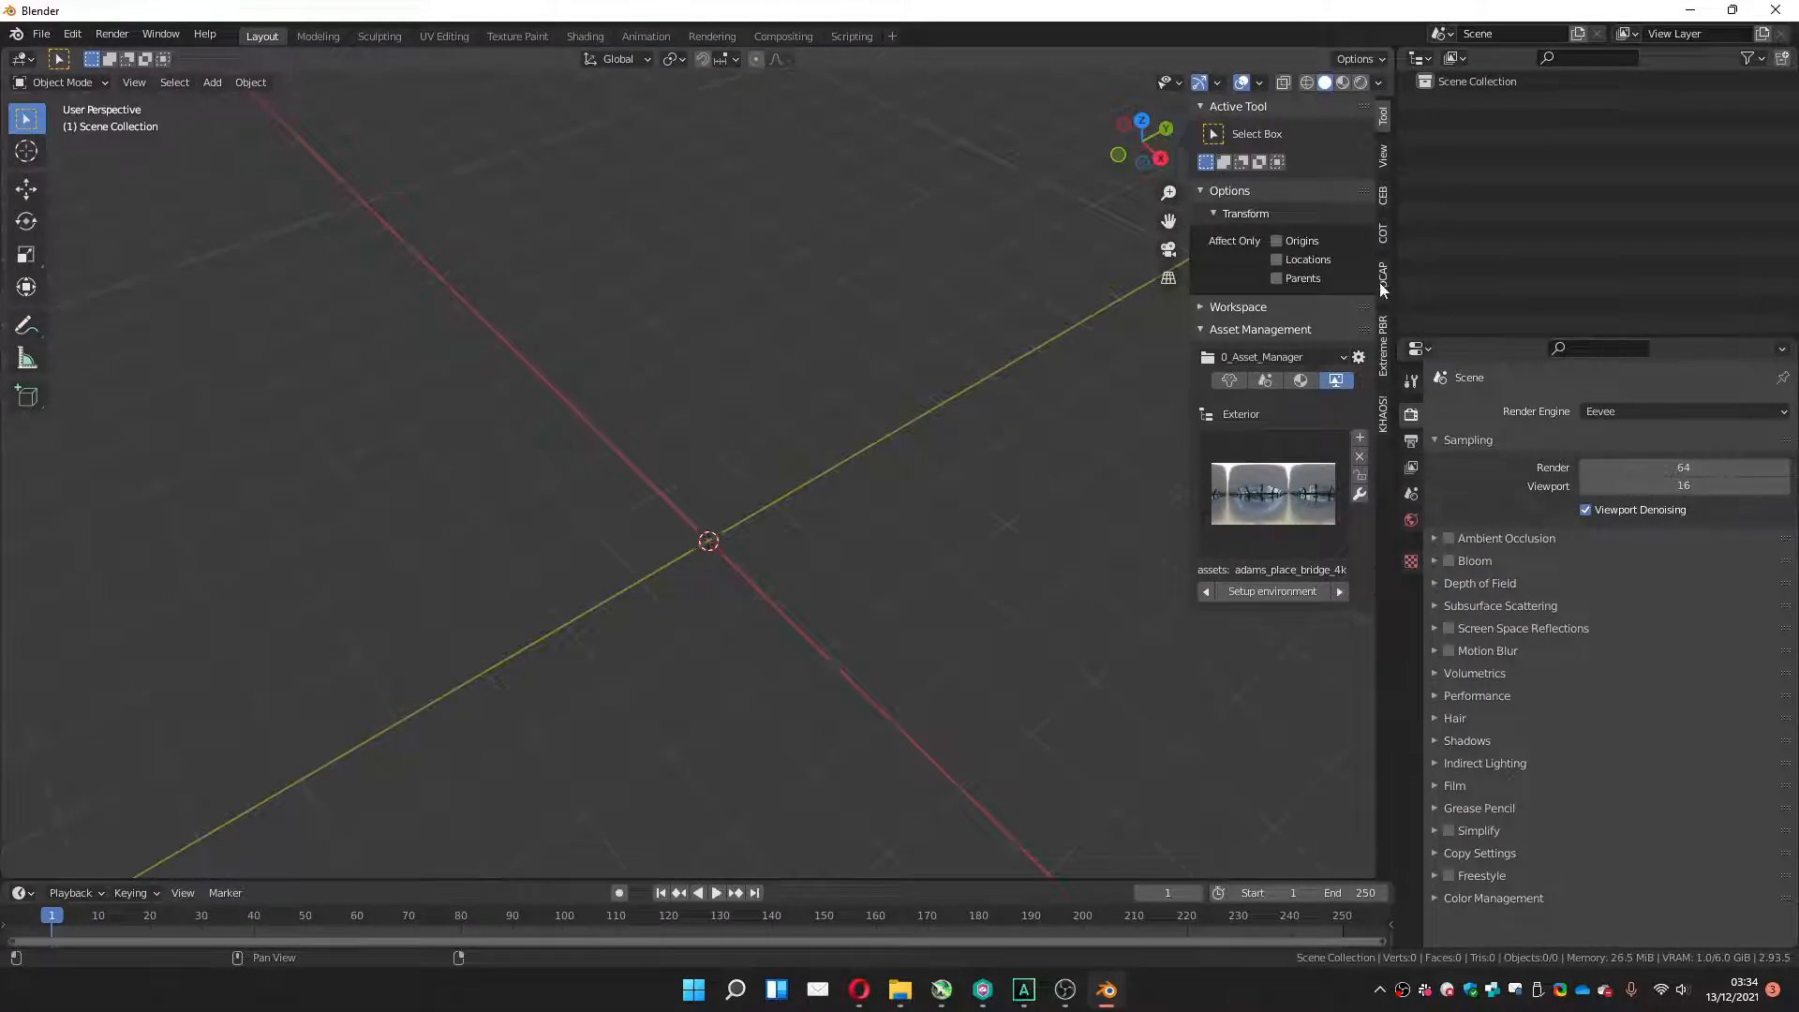
# Show the Easymocap add-on's new project settings and set the camera FPS to 60.
pyautogui.click(1384, 206)
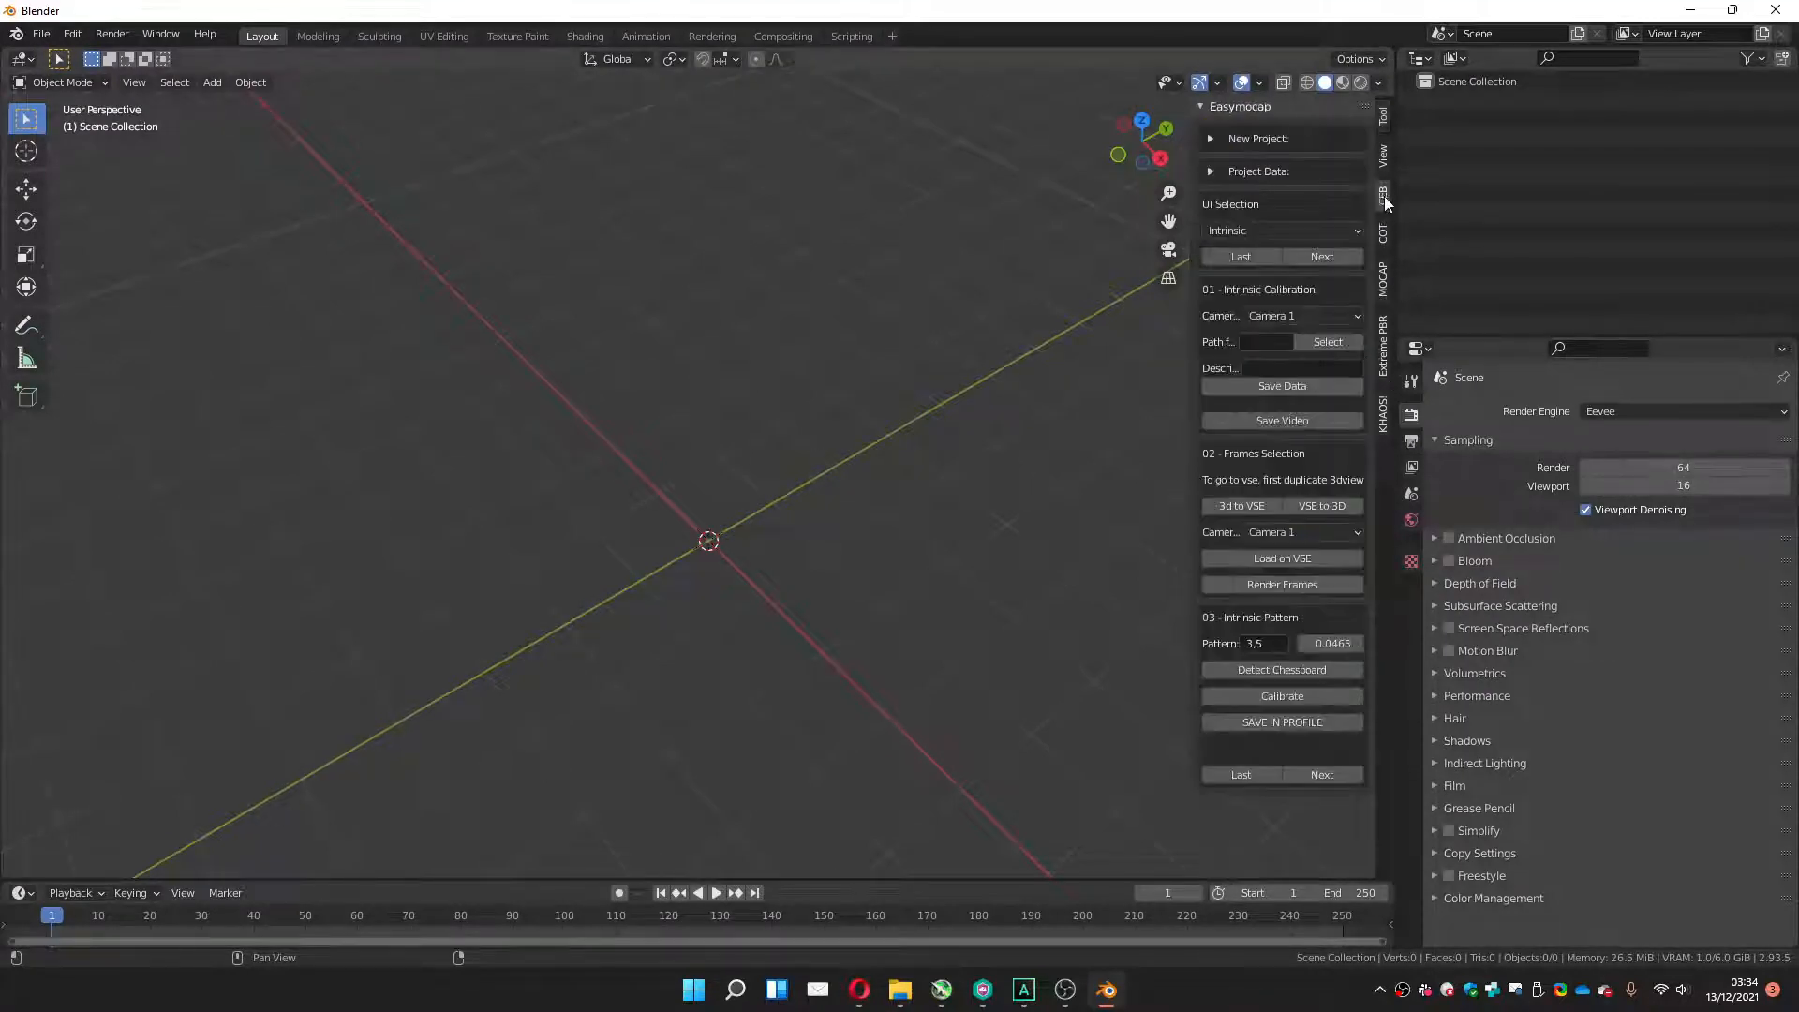
pyautogui.click(1208, 141)
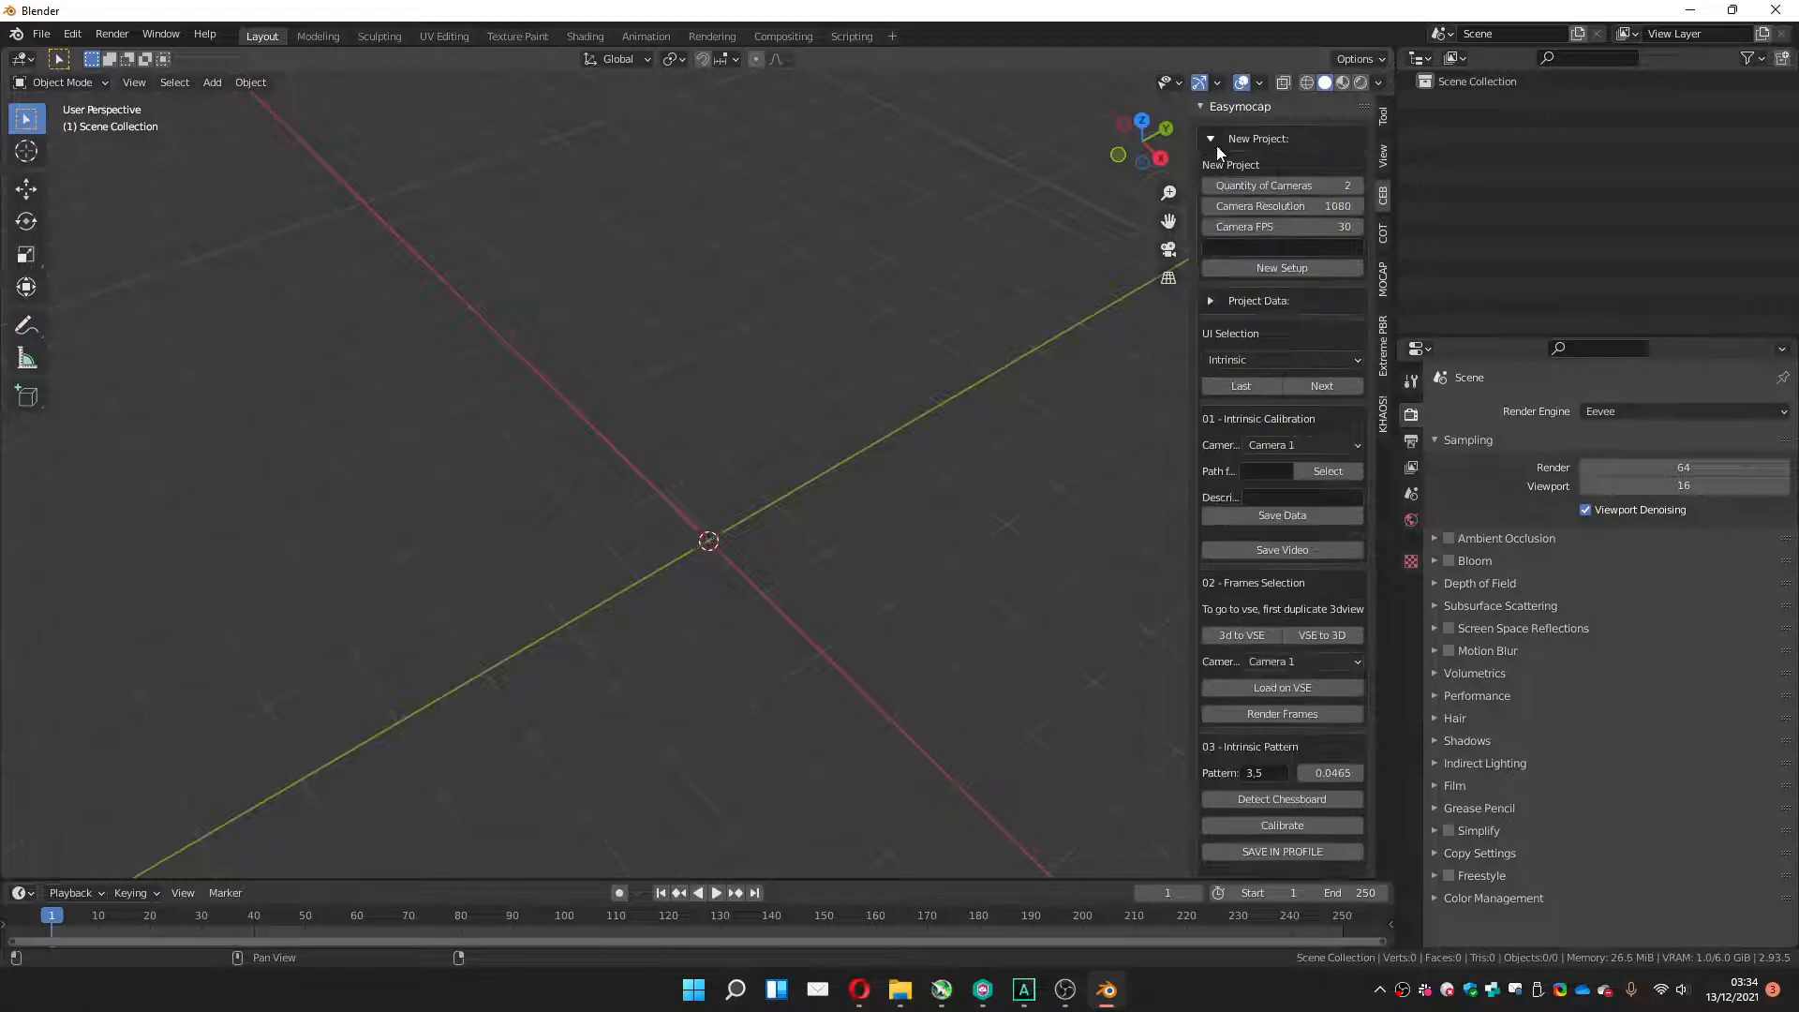
pyautogui.click(1324, 226)
pyautogui.write('60')
pyautogui.press('Return')
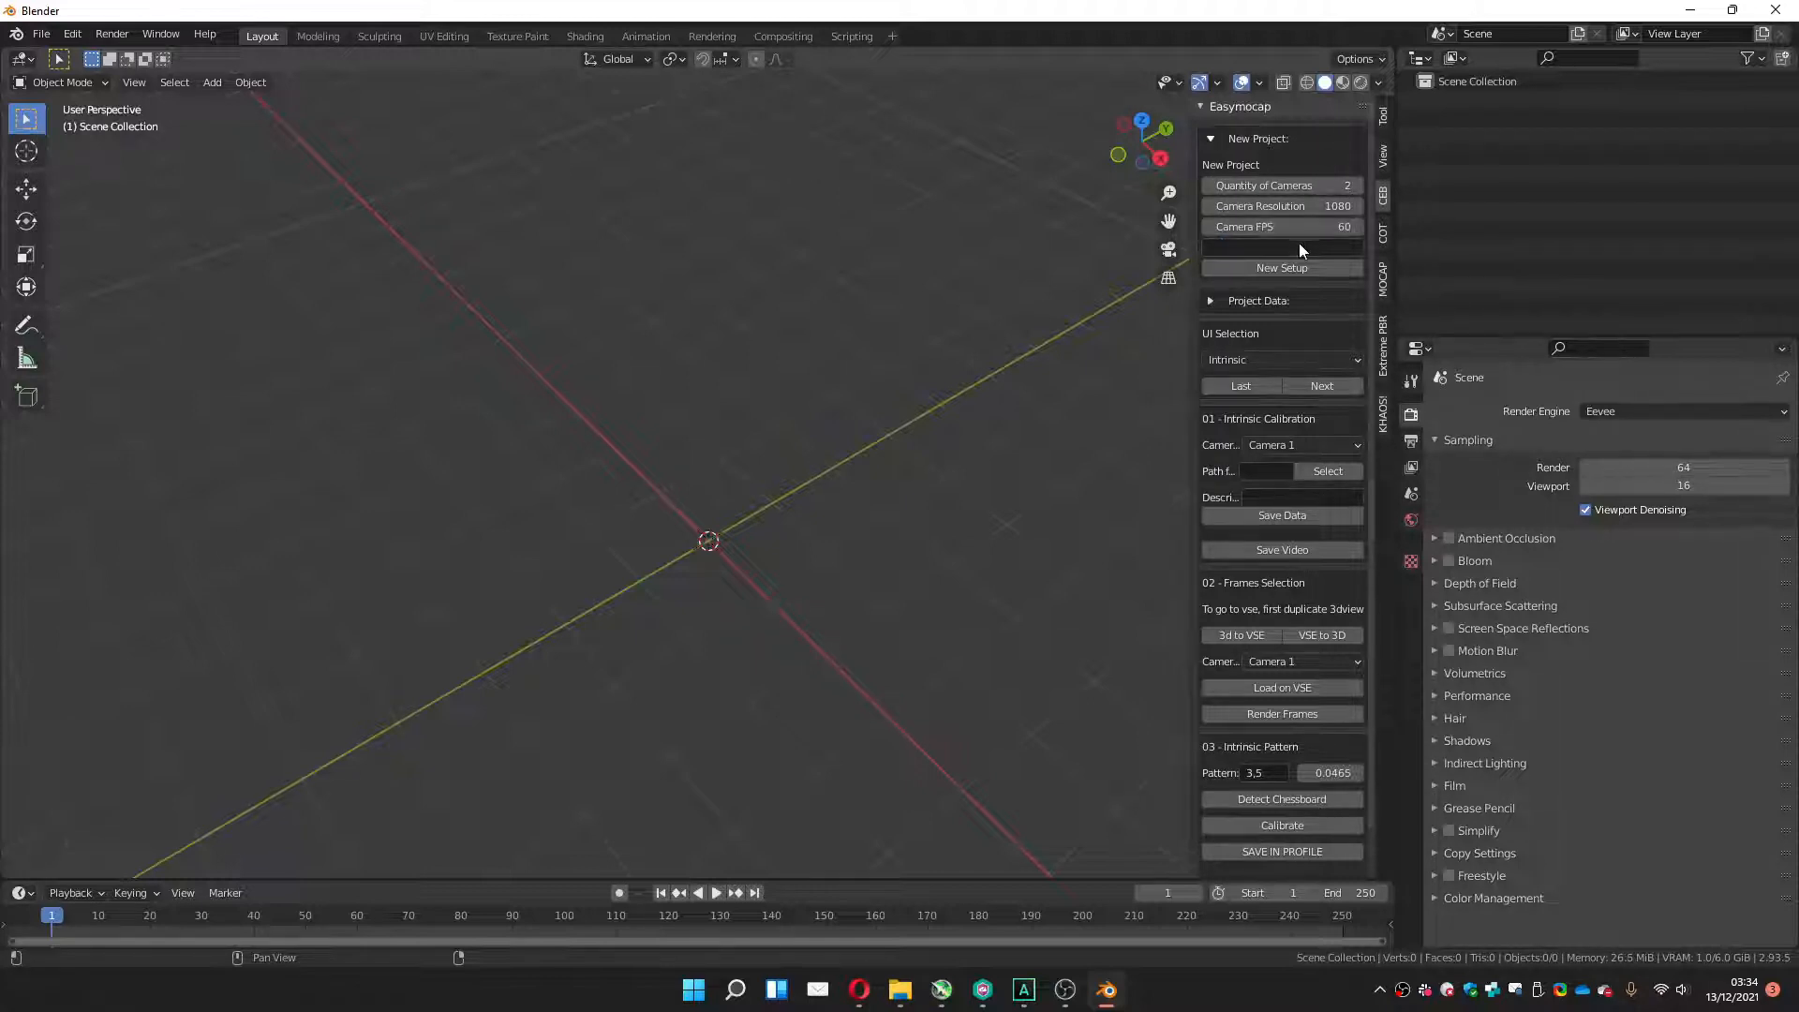
# Name the new Easymocap project sitting and create its setup.
pyautogui.click(1250, 246)
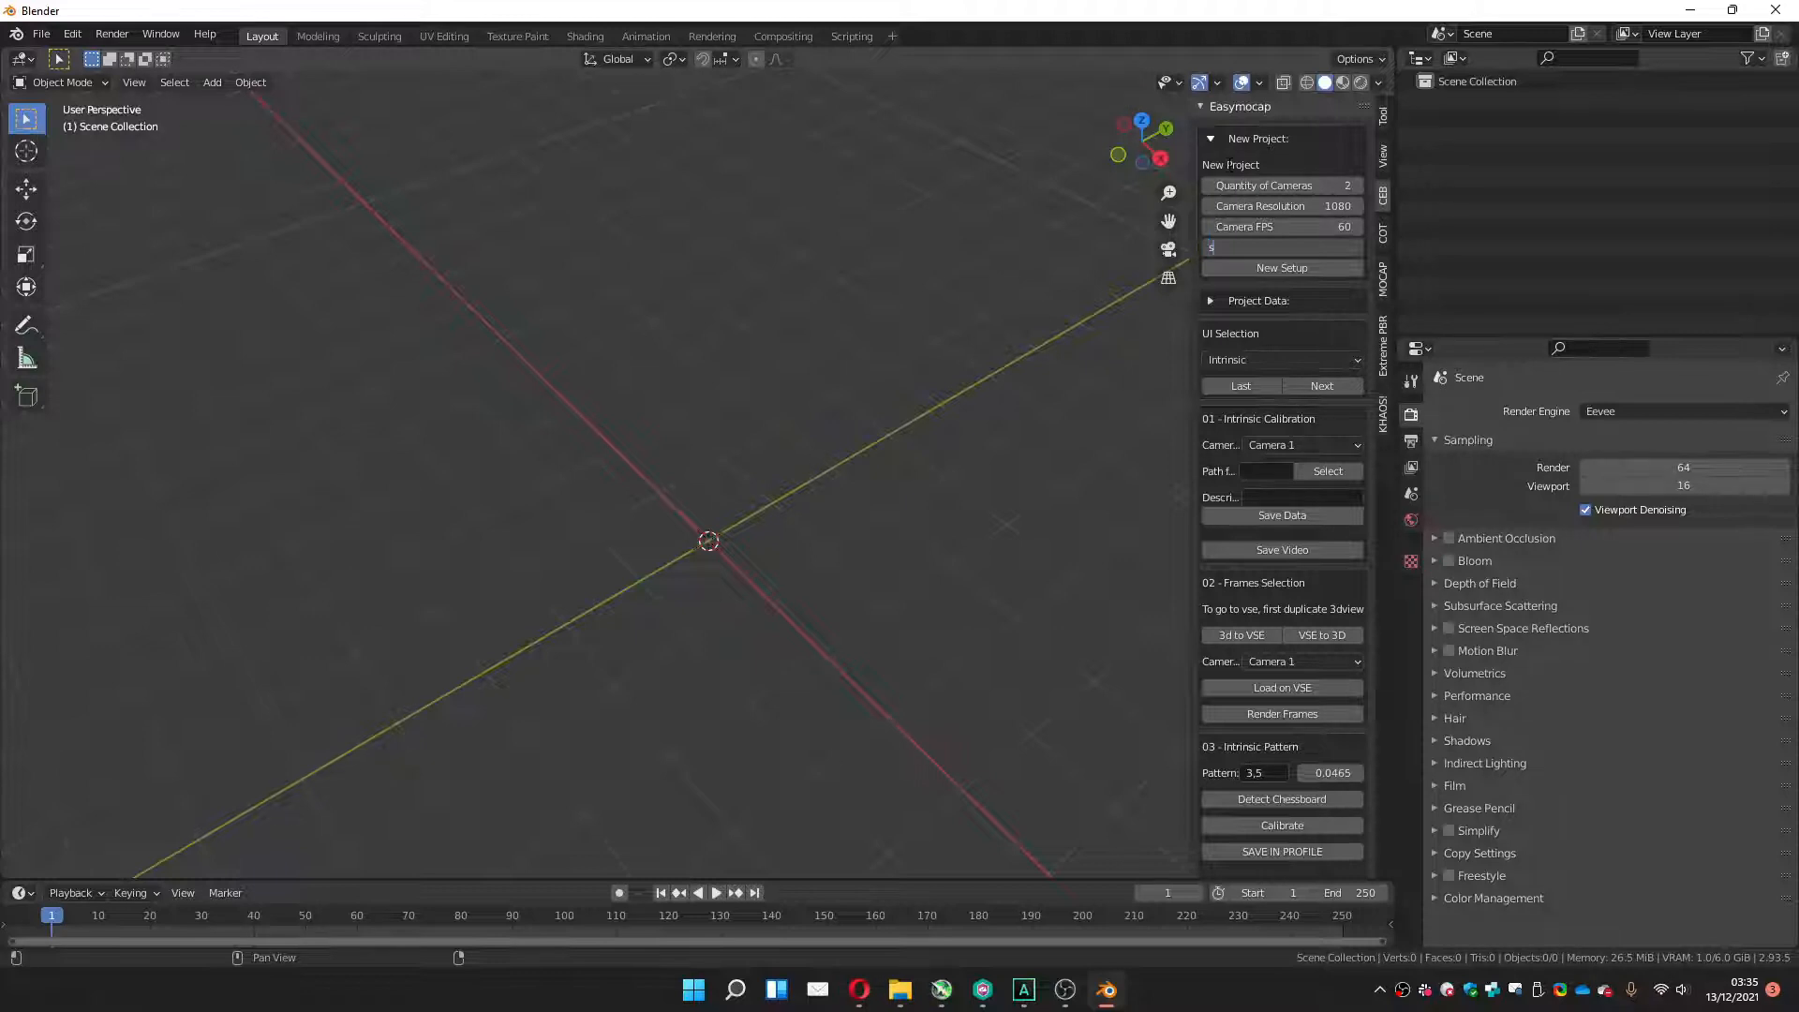
pyautogui.write('sitting')
pyautogui.press('Return')
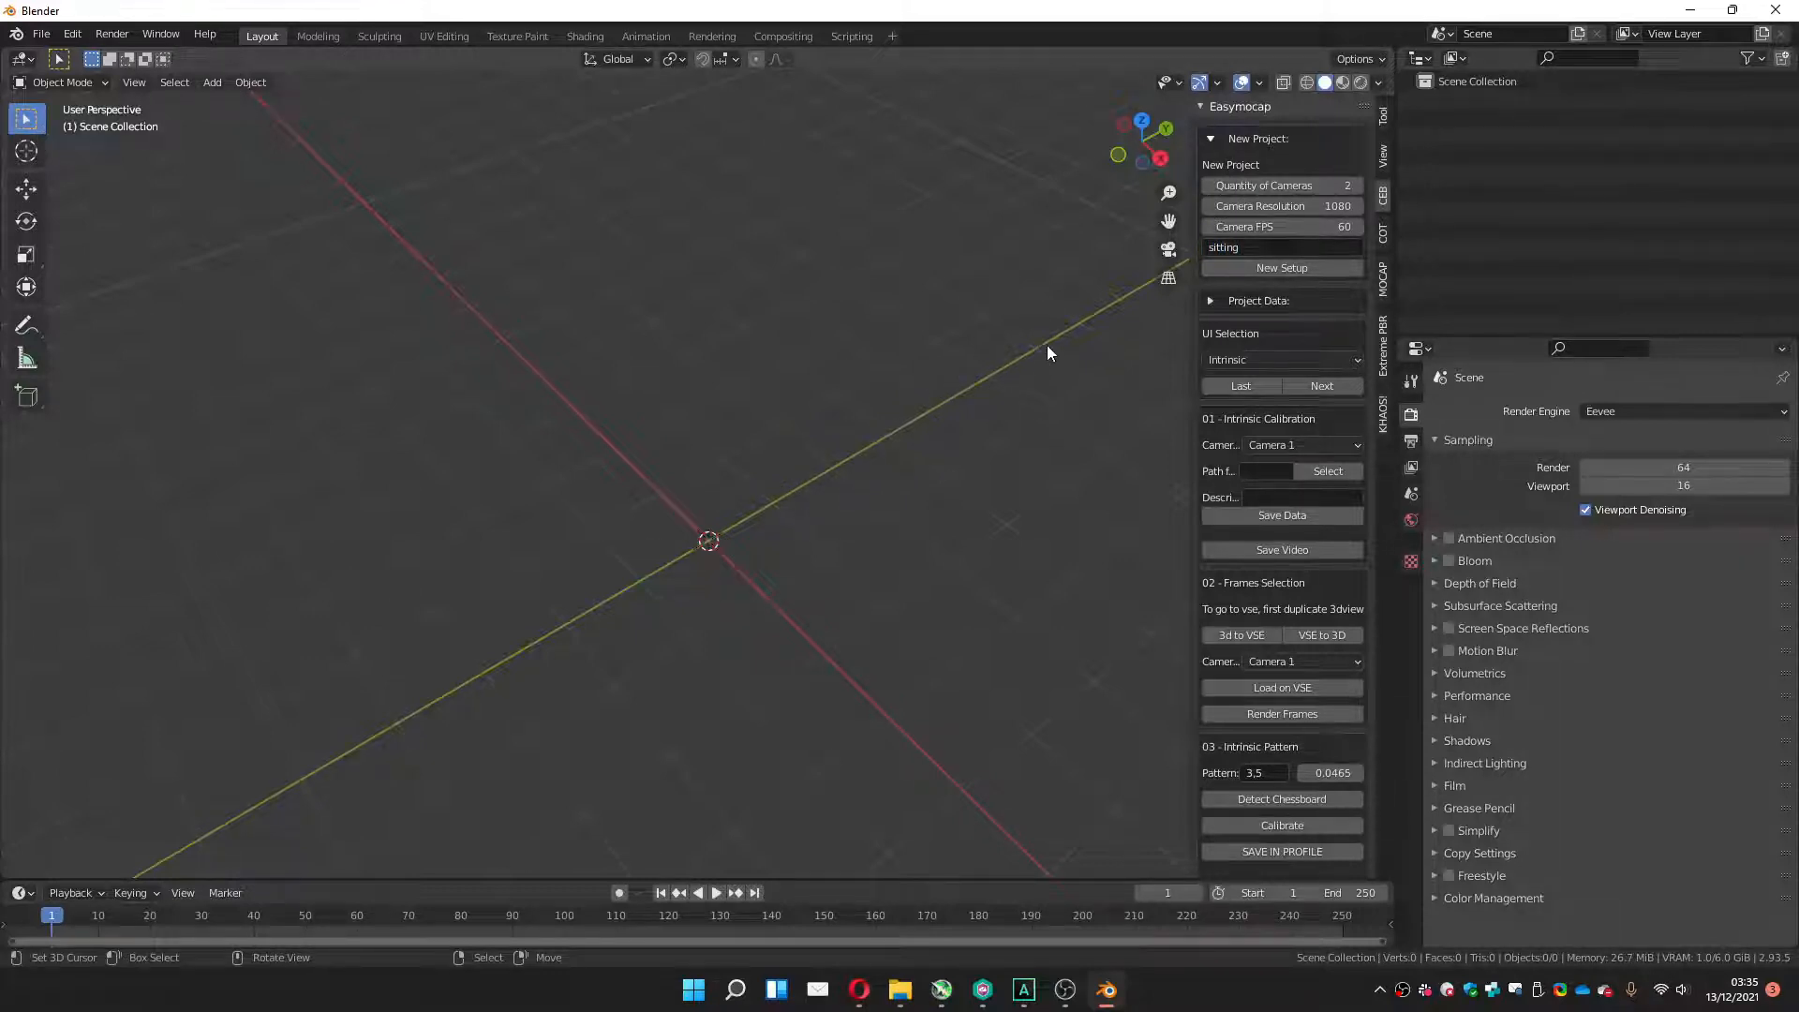
pyautogui.click(1273, 269)
pyautogui.scroll(-2, 1255, 318)
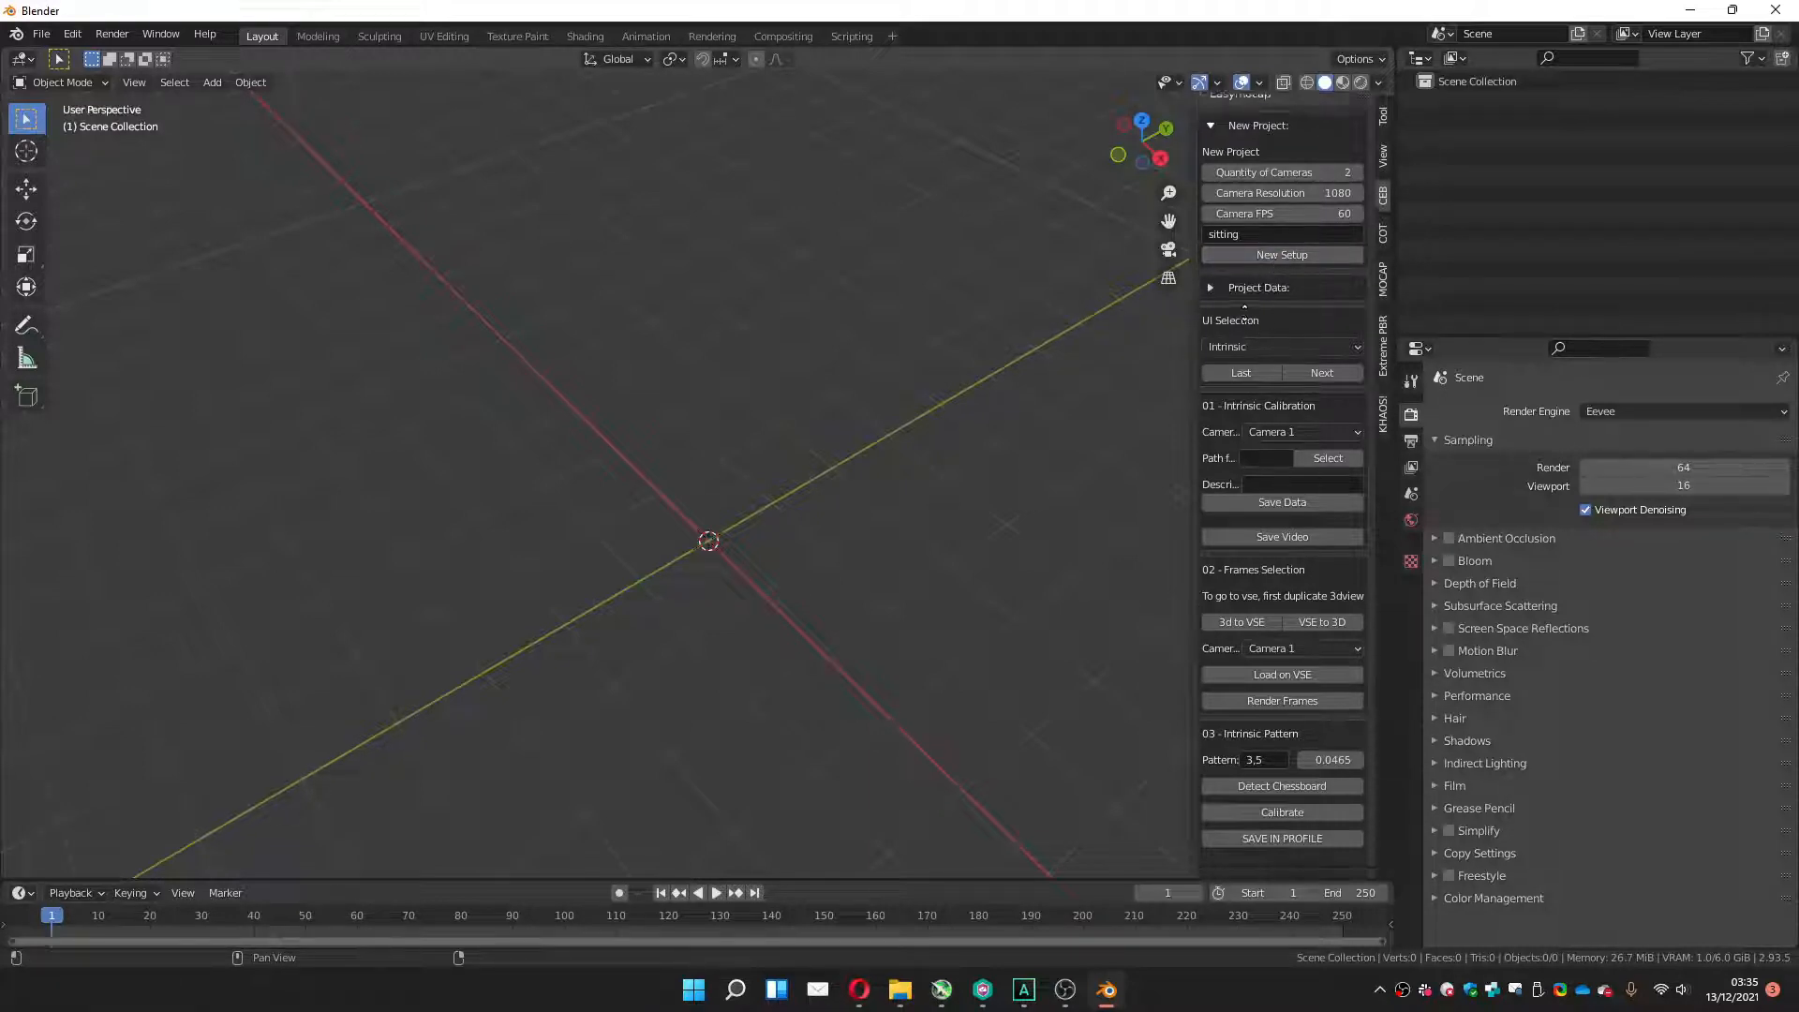
pyautogui.scroll(2, 1240, 249)
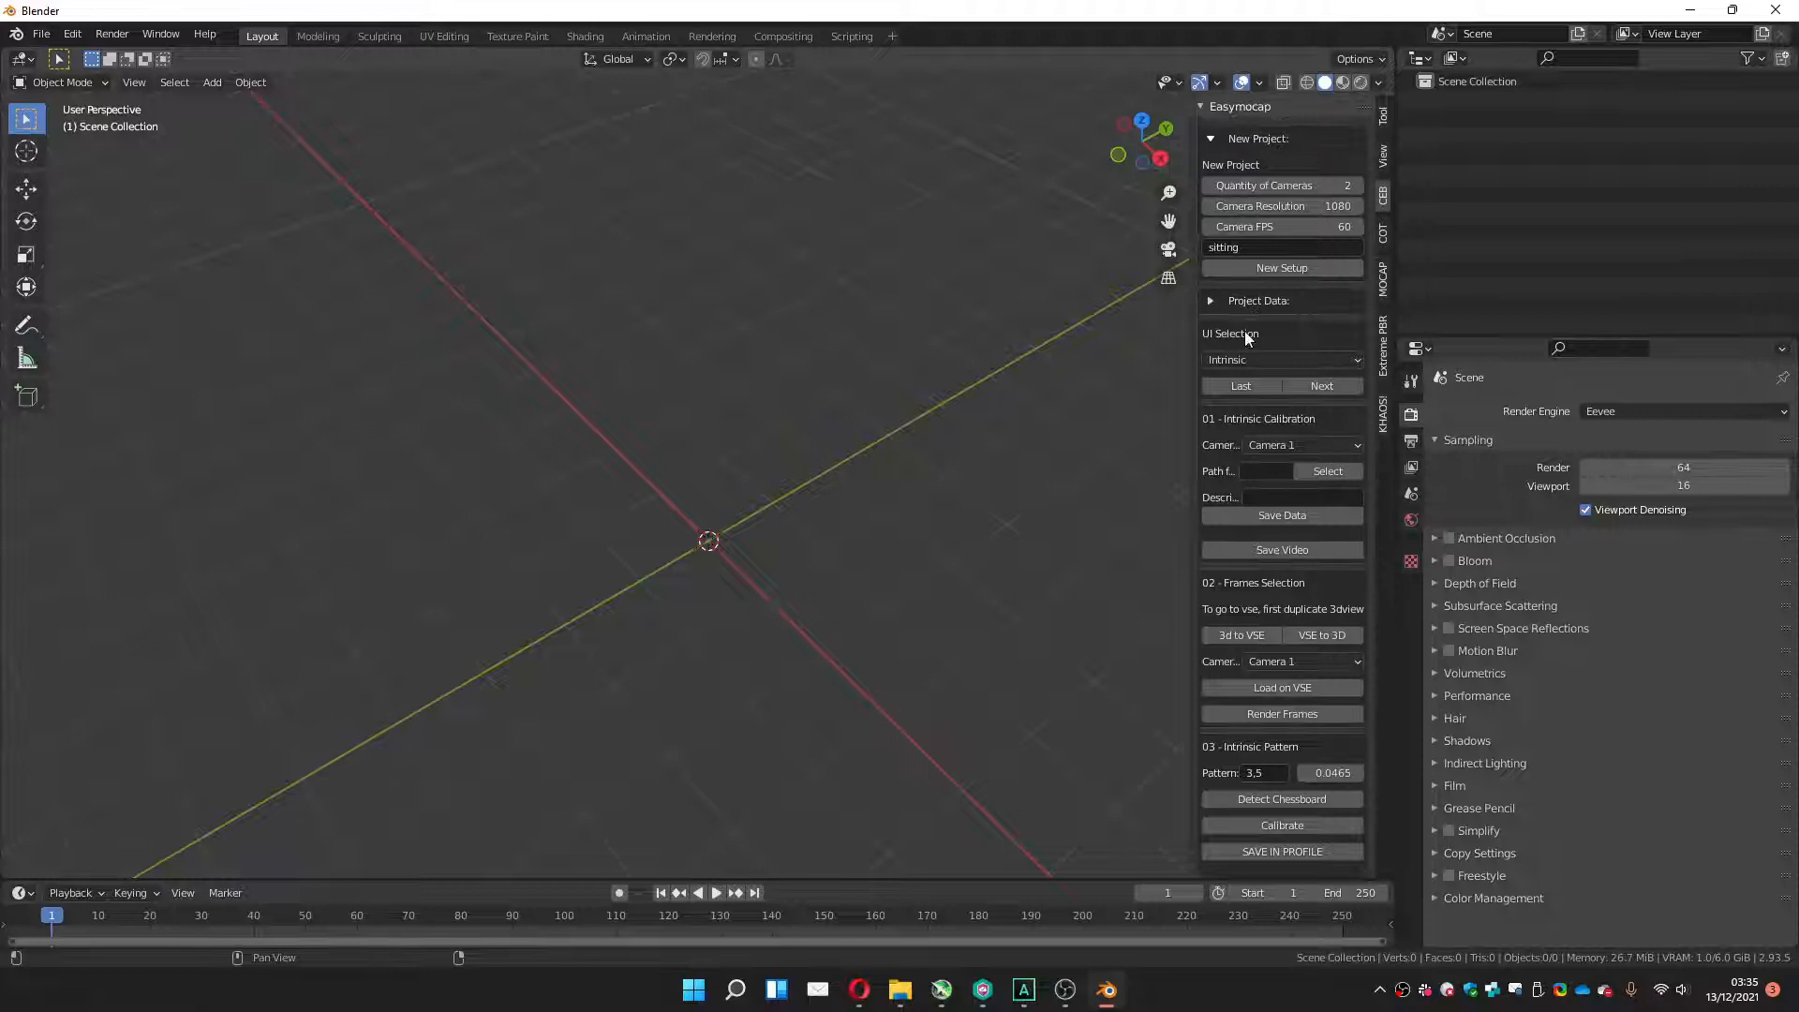
# Show the Easymocap project data and select the 02CAM_1080_60_fps_sitting project.
pyautogui.click(1214, 138)
pyautogui.click(1211, 172)
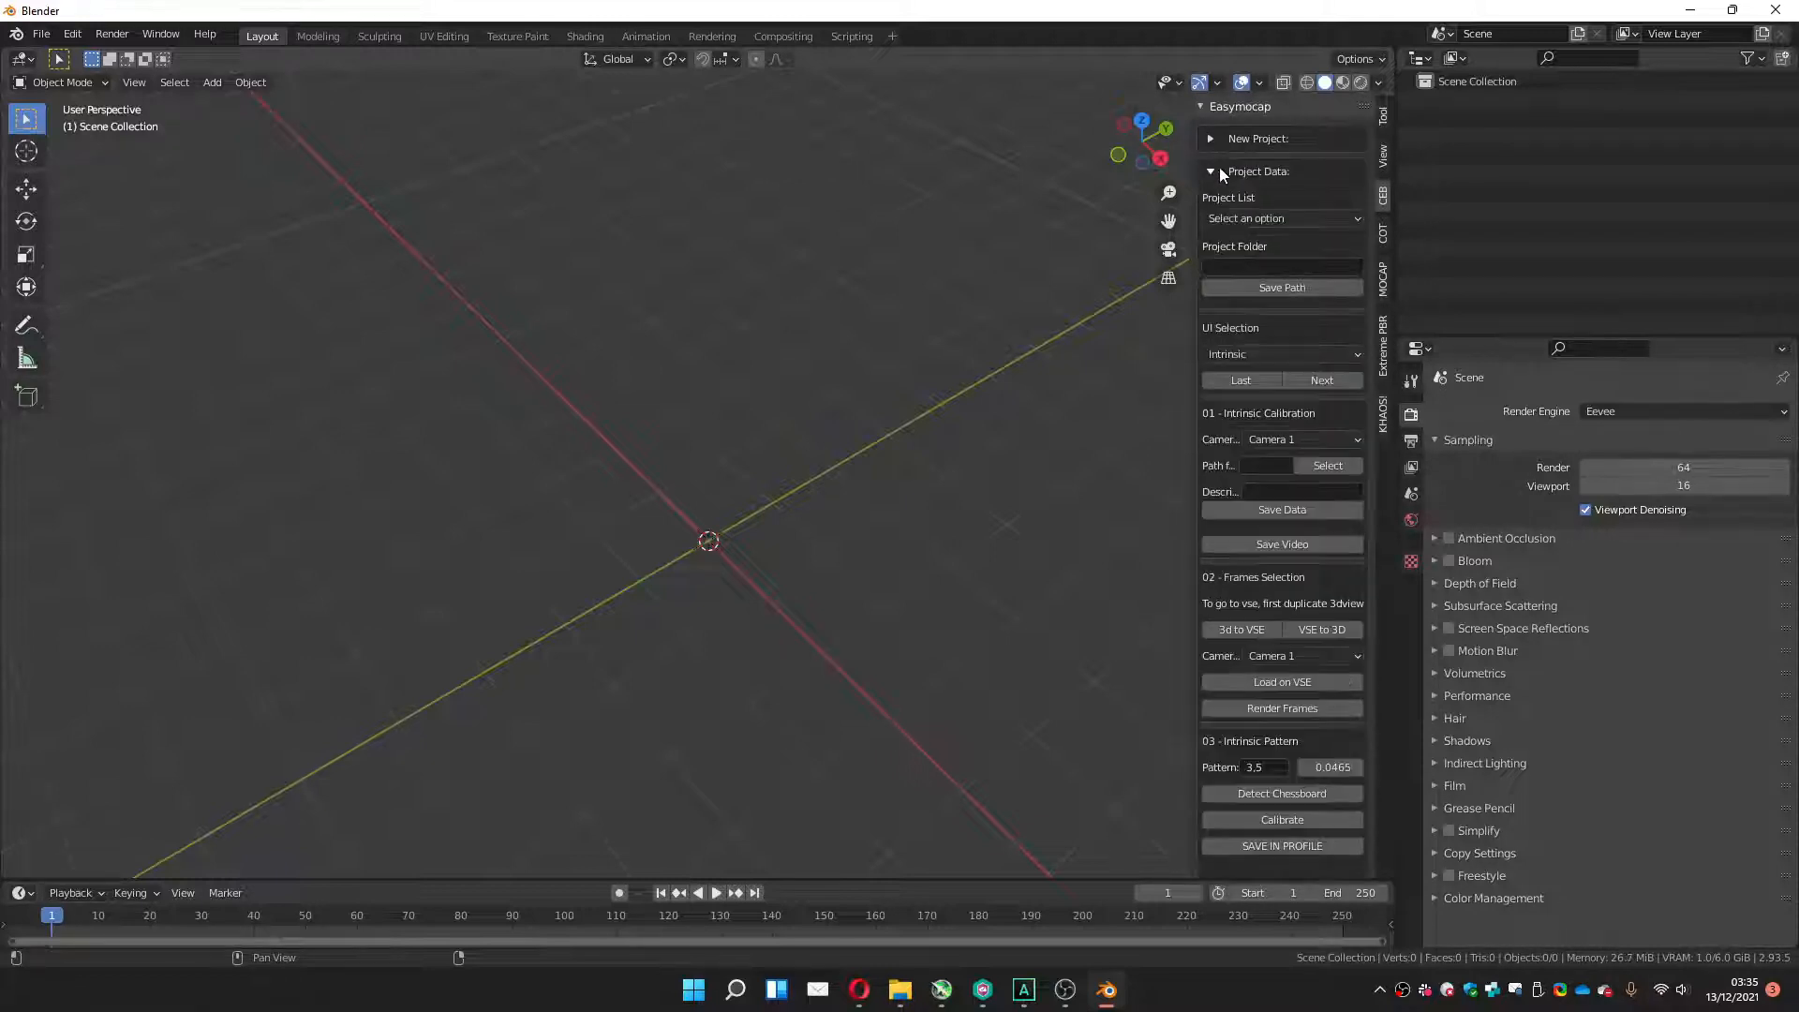
pyautogui.click(1244, 217)
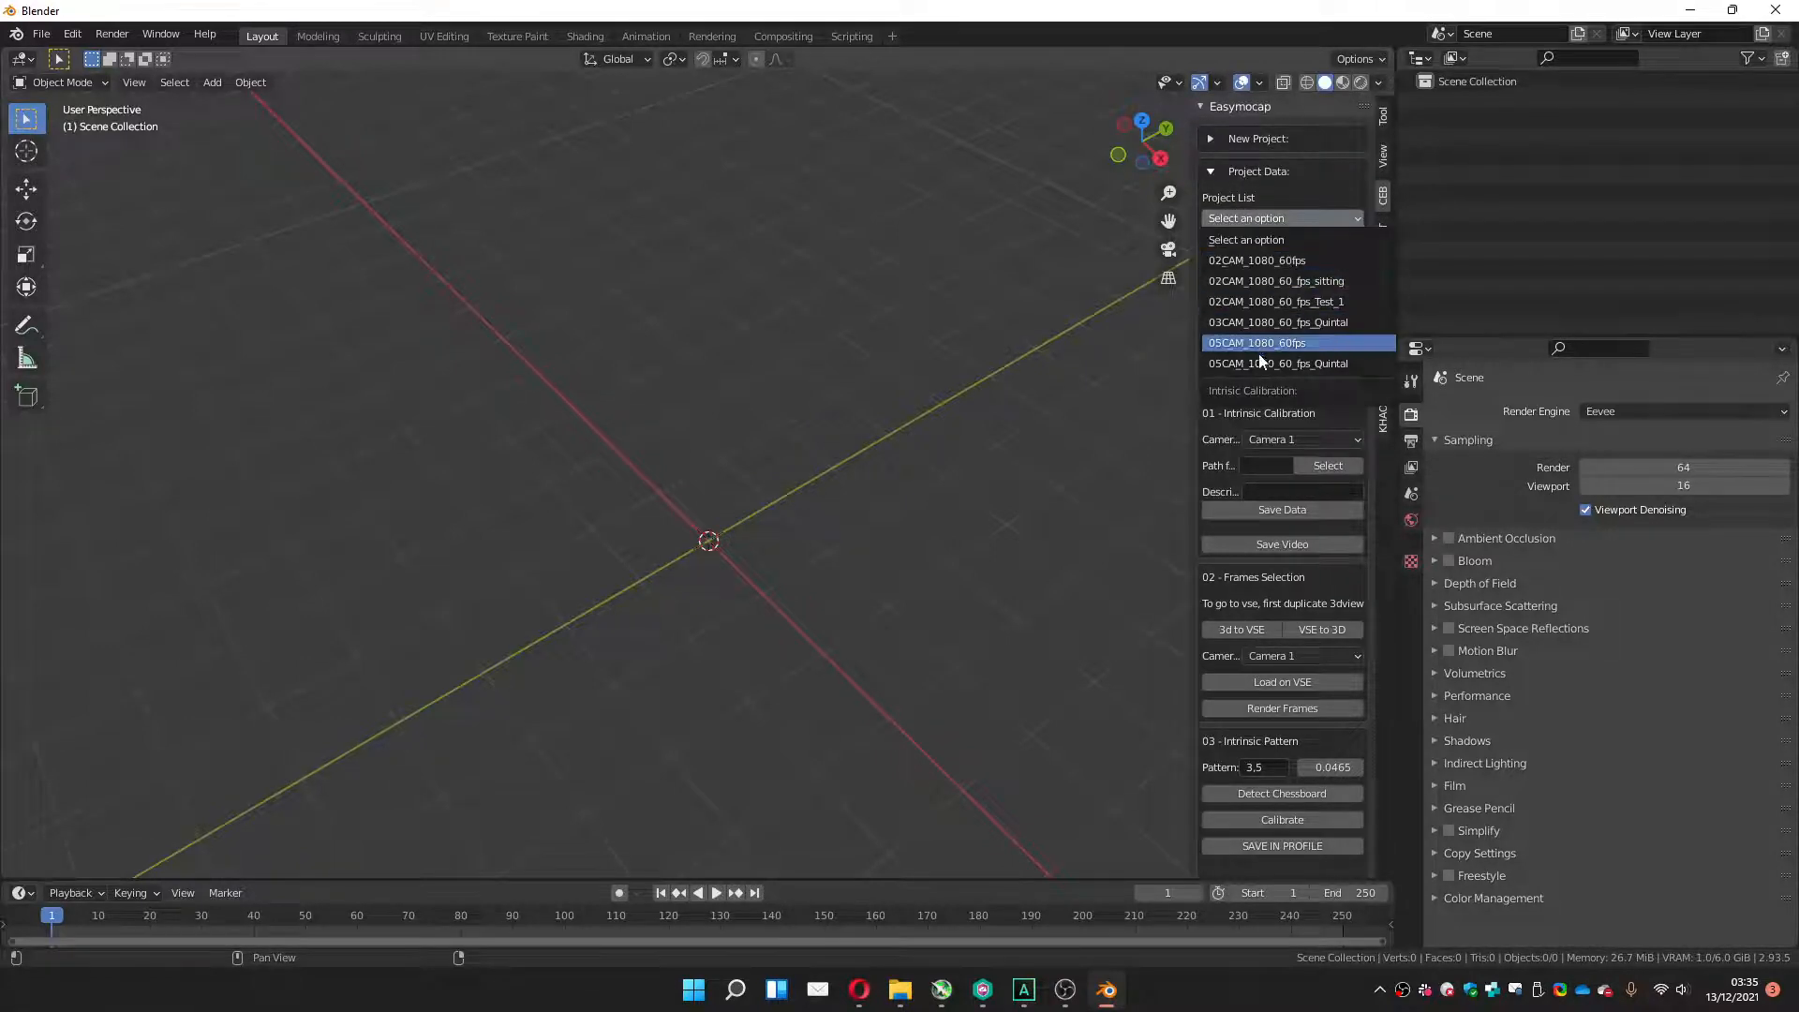
pyautogui.click(1267, 281)
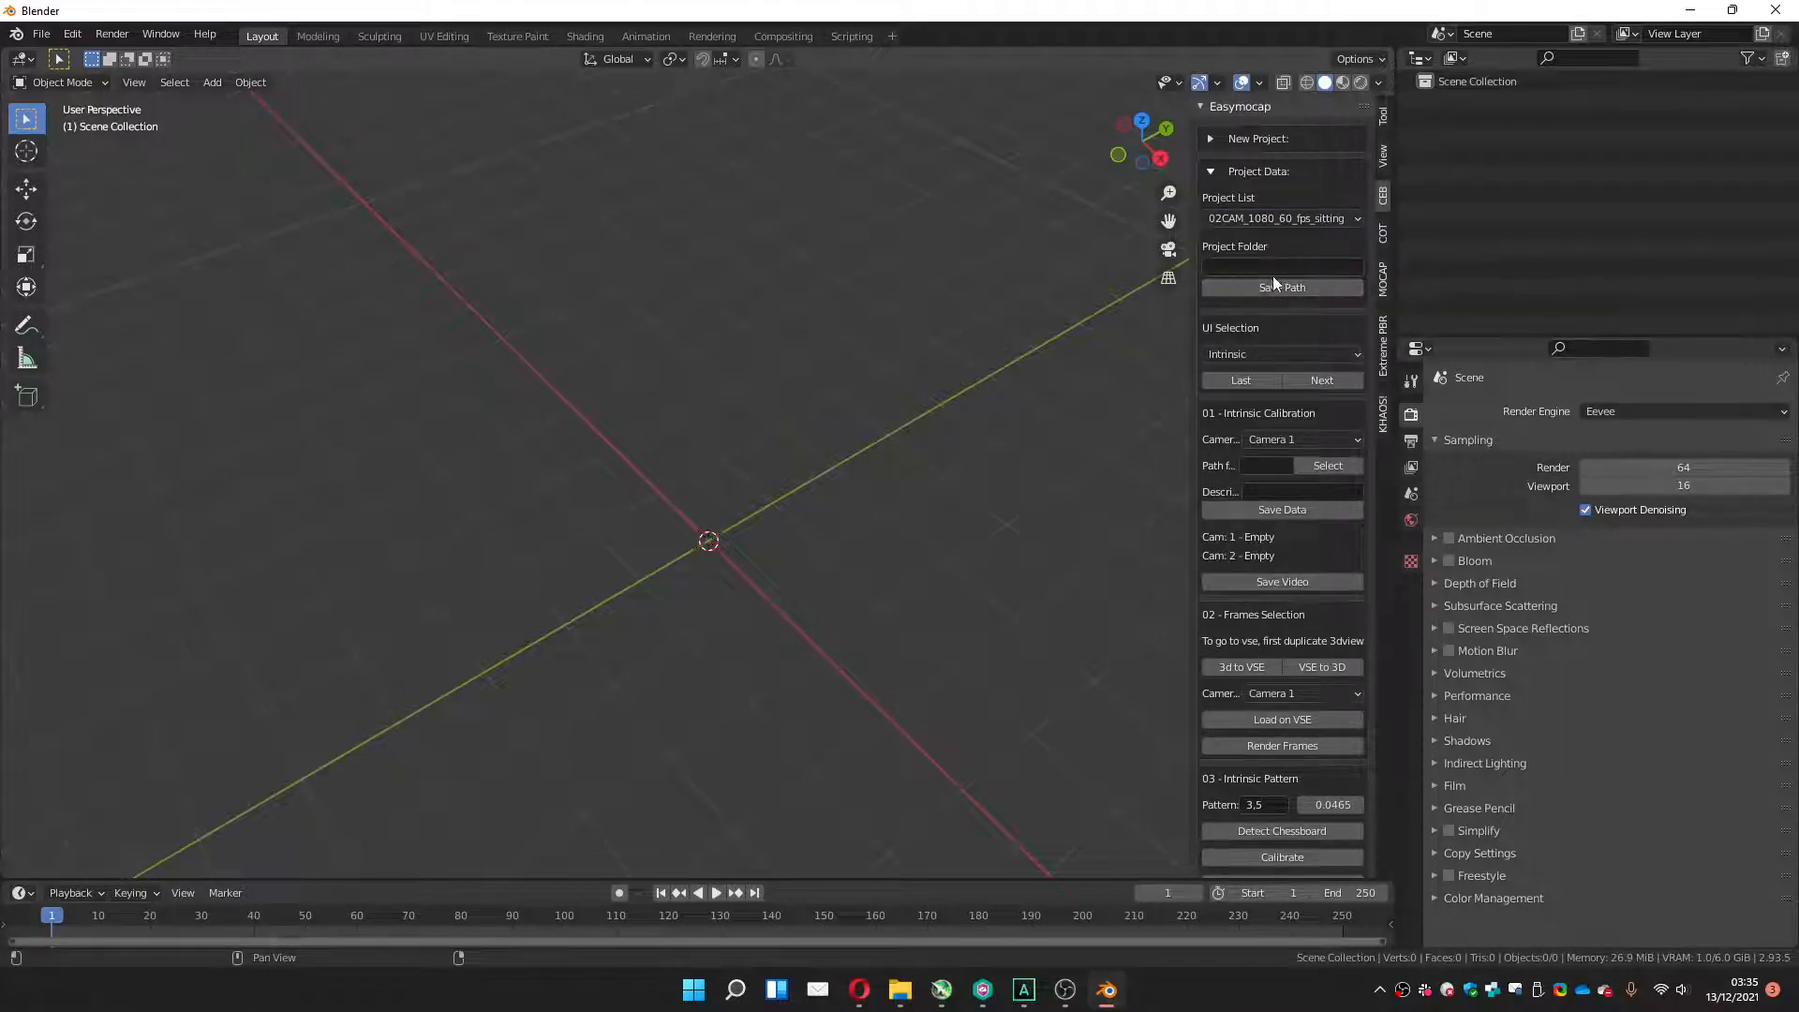
# Create a folder named 10_2cam_sitting in C:\MOCAP\0_Tests and save it as the project path.
pyautogui.click(1261, 288)
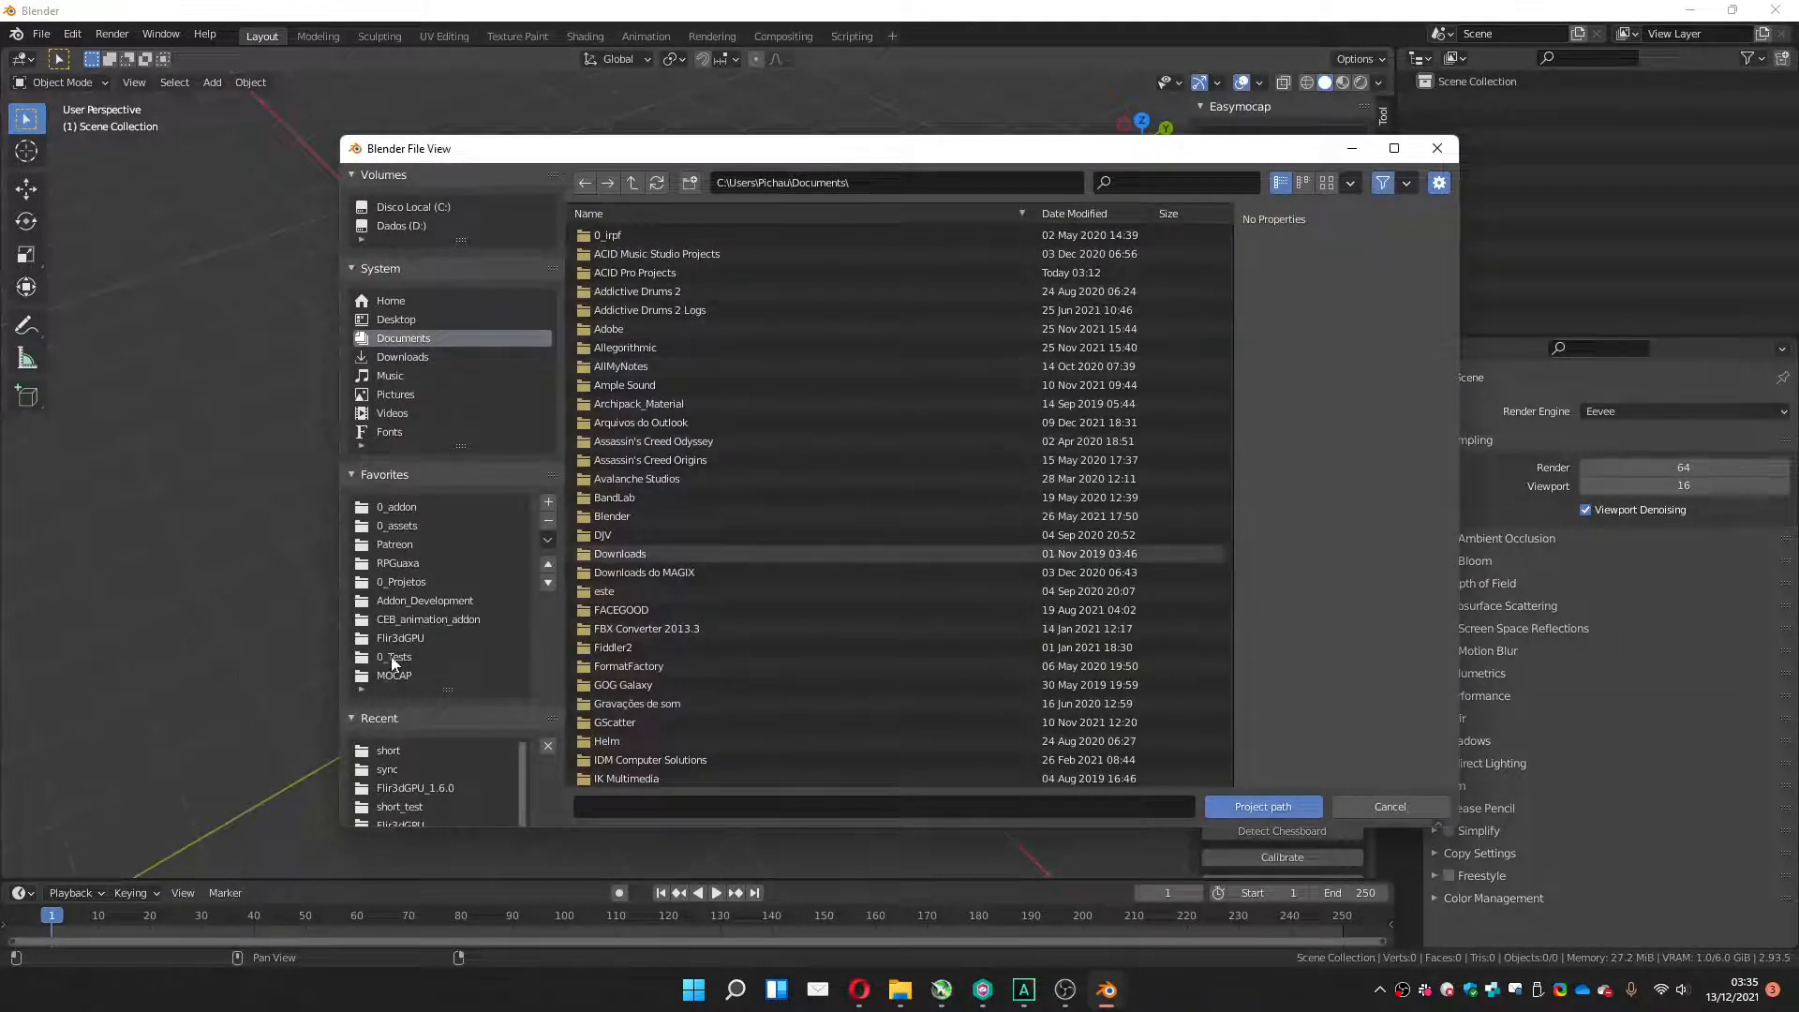
pyautogui.click(393, 658)
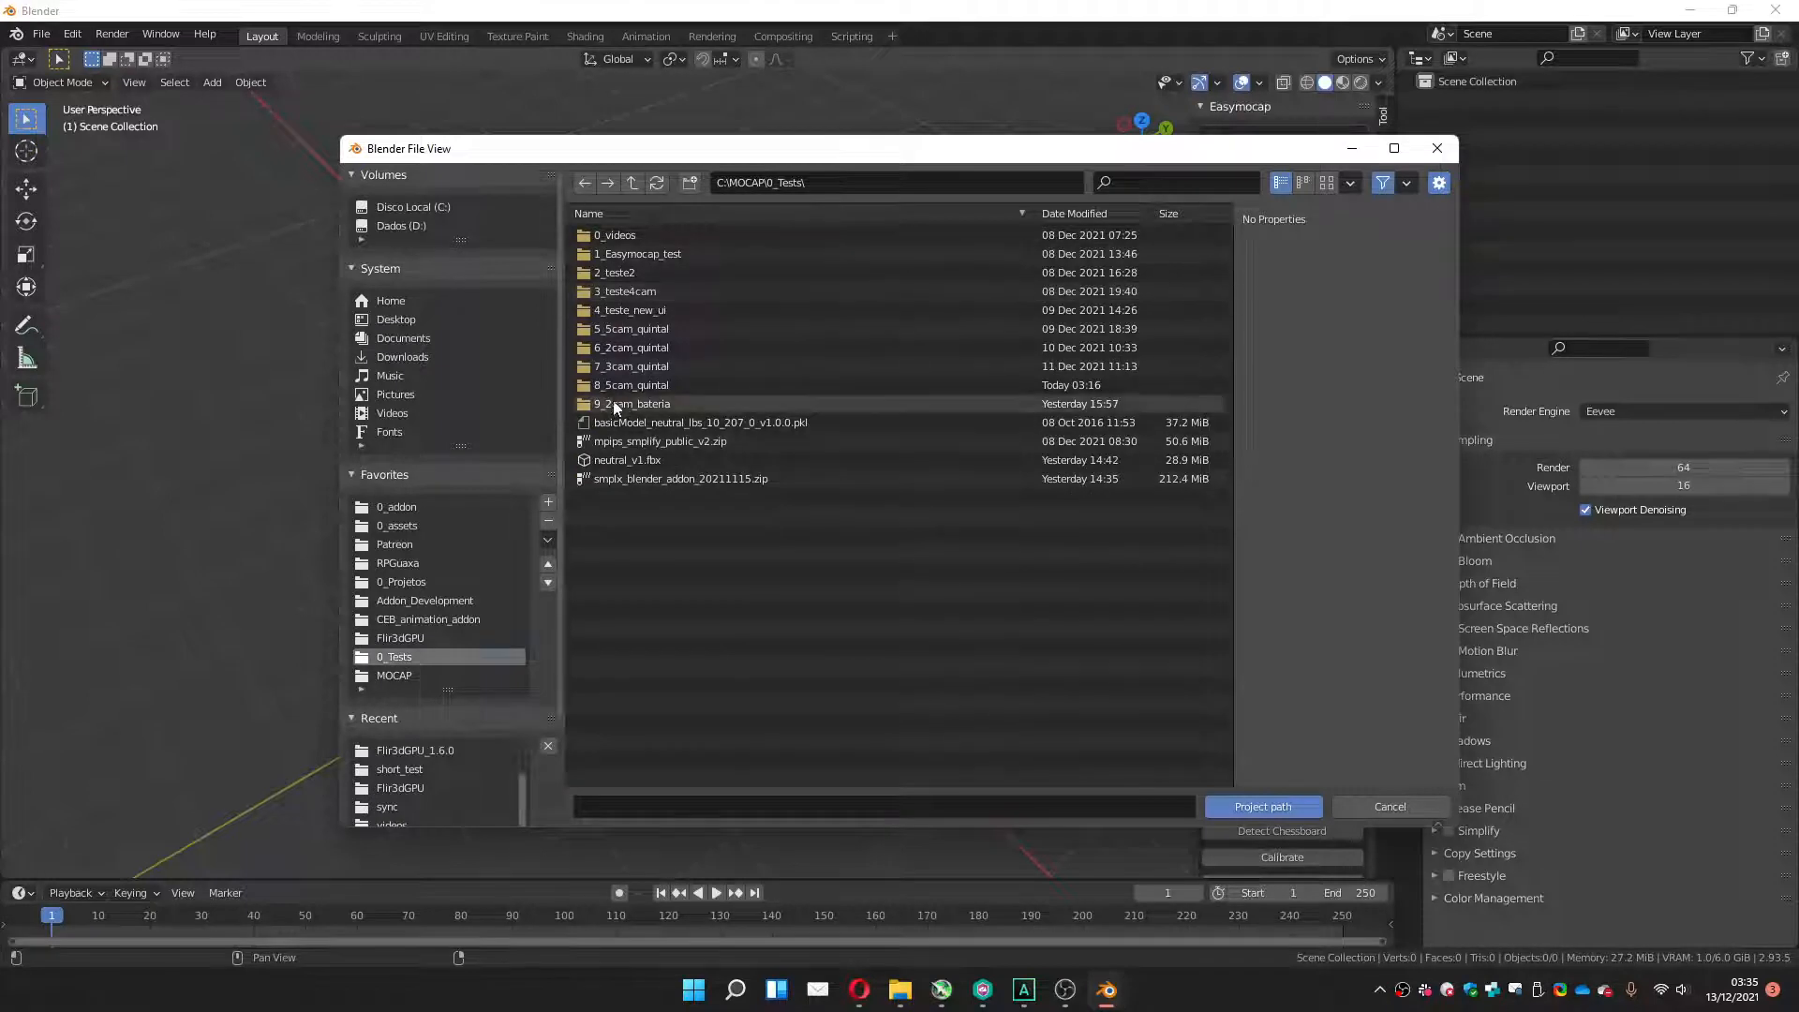
pyautogui.click(689, 183)
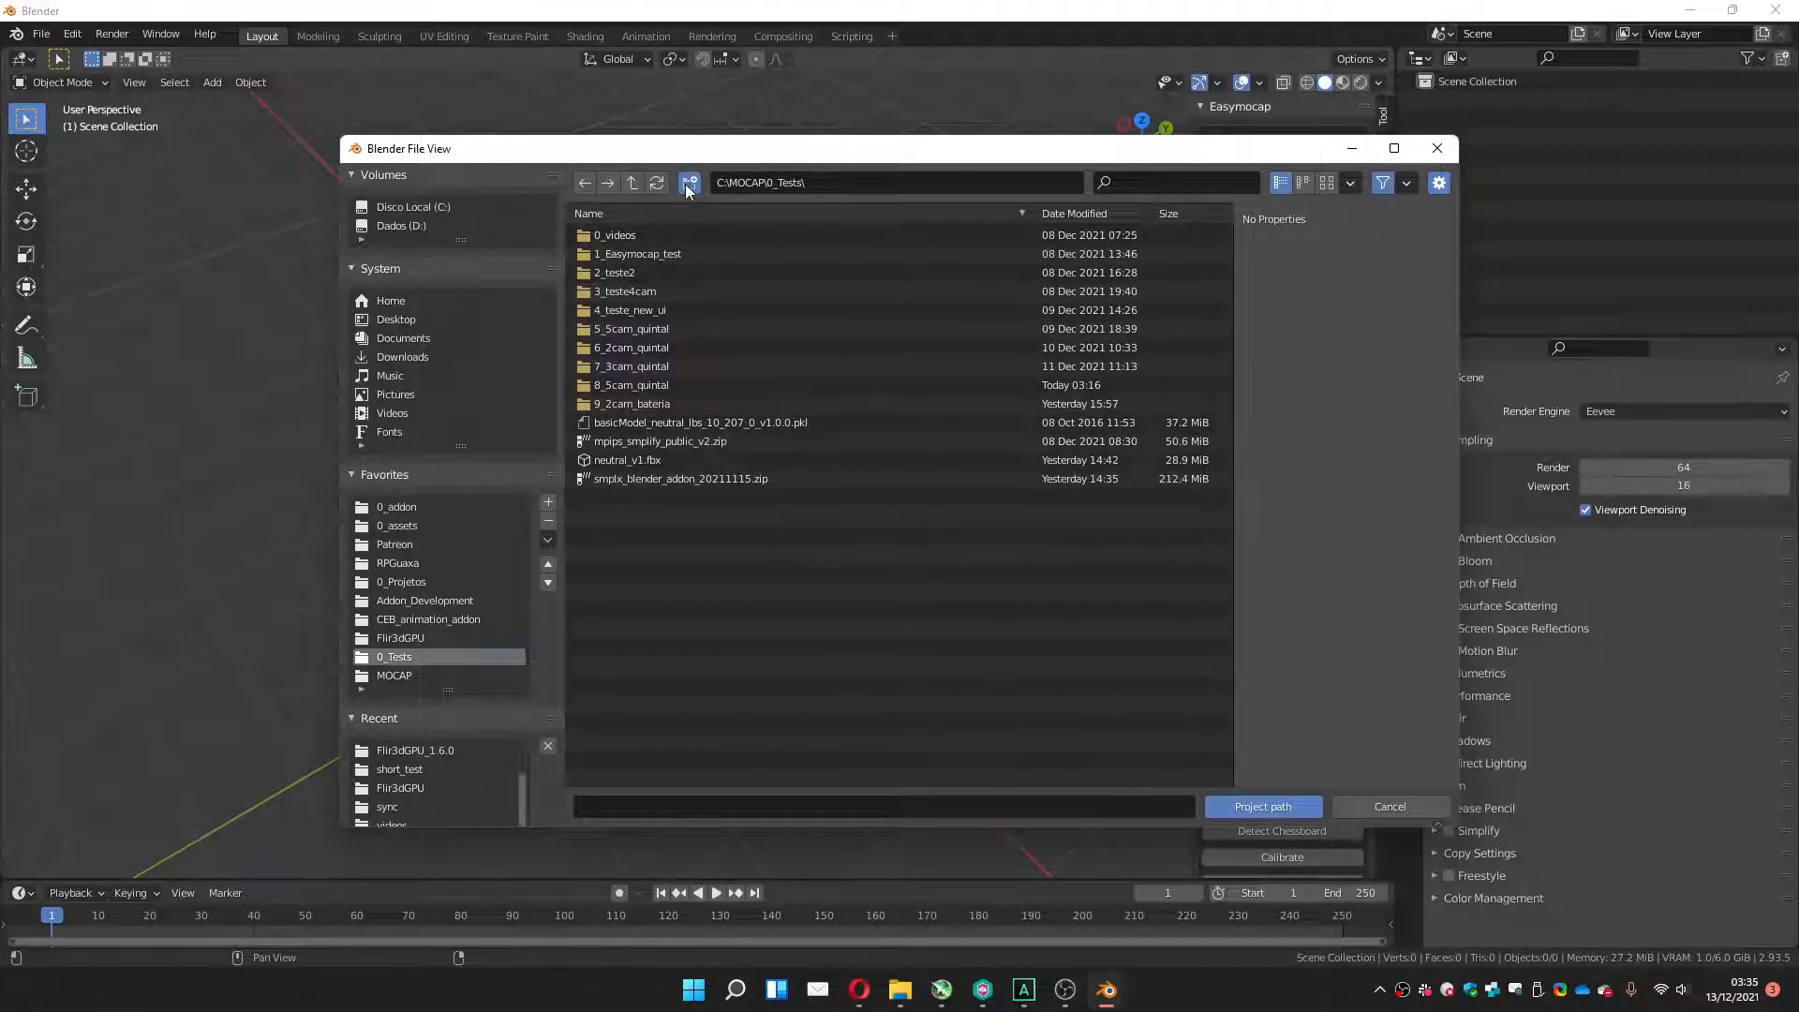
pyautogui.write('10')
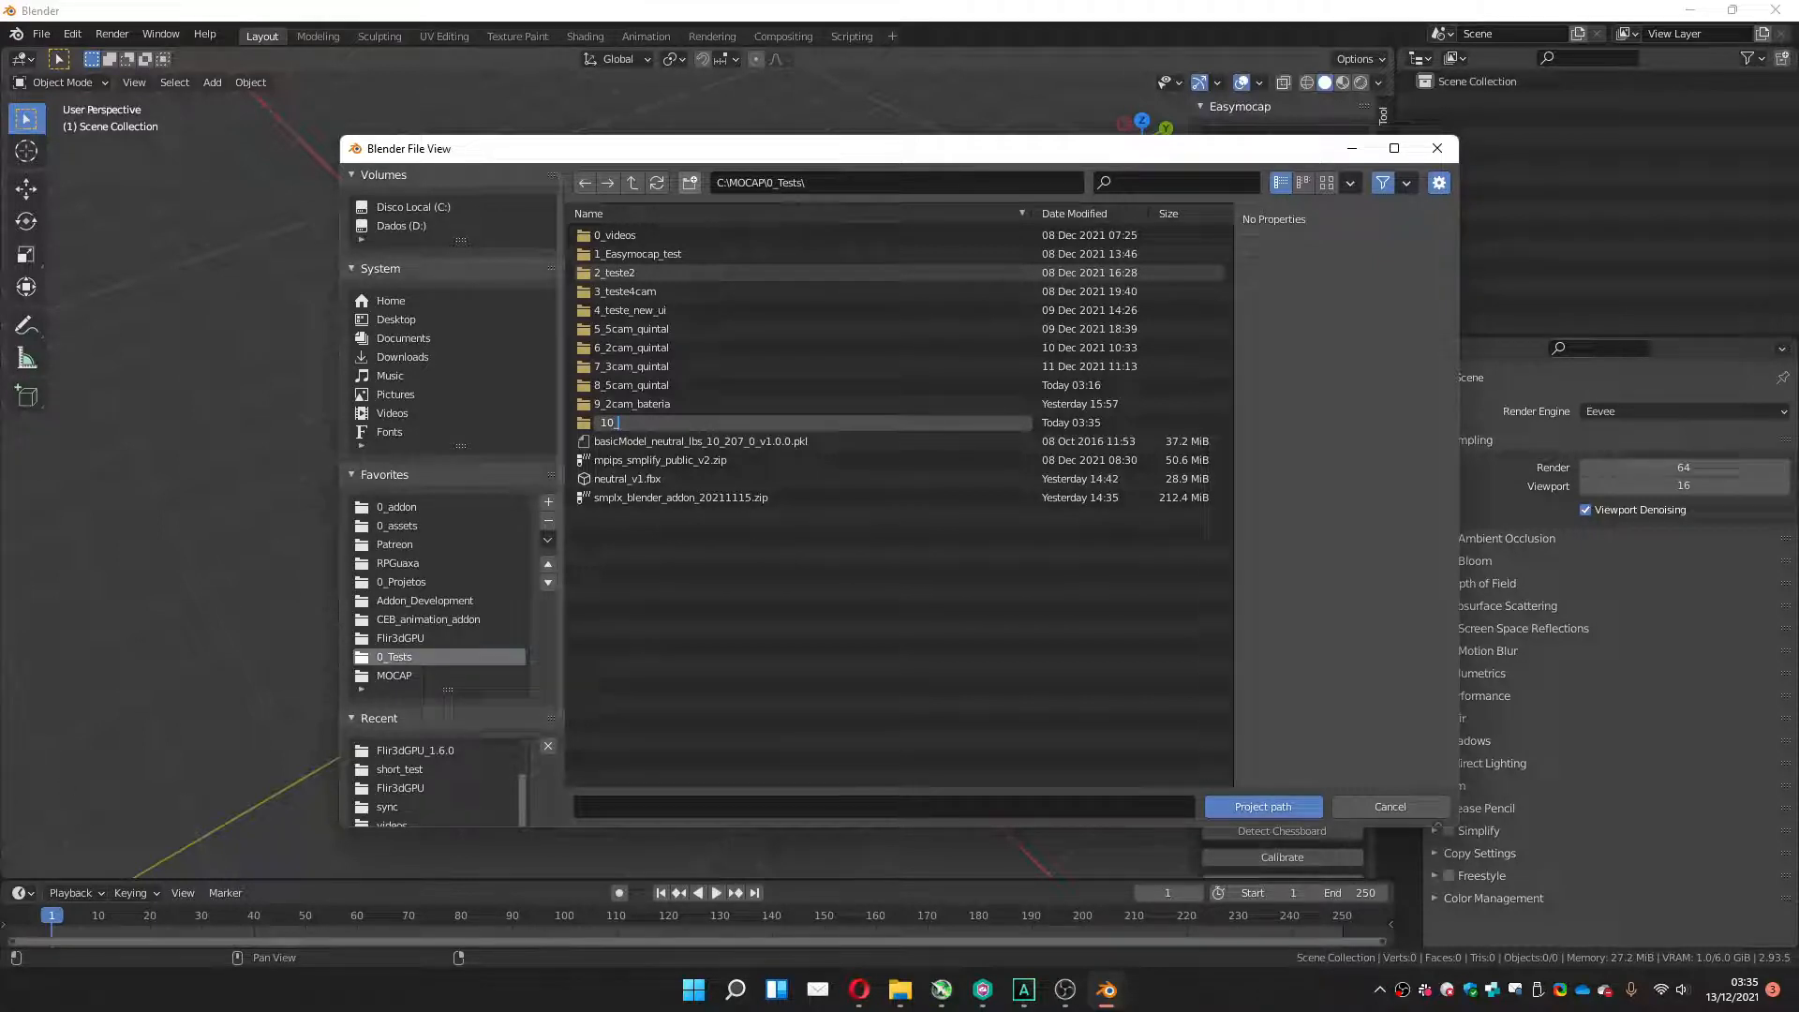
pyautogui.write('_2cam_sitting')
pyautogui.press('Return')
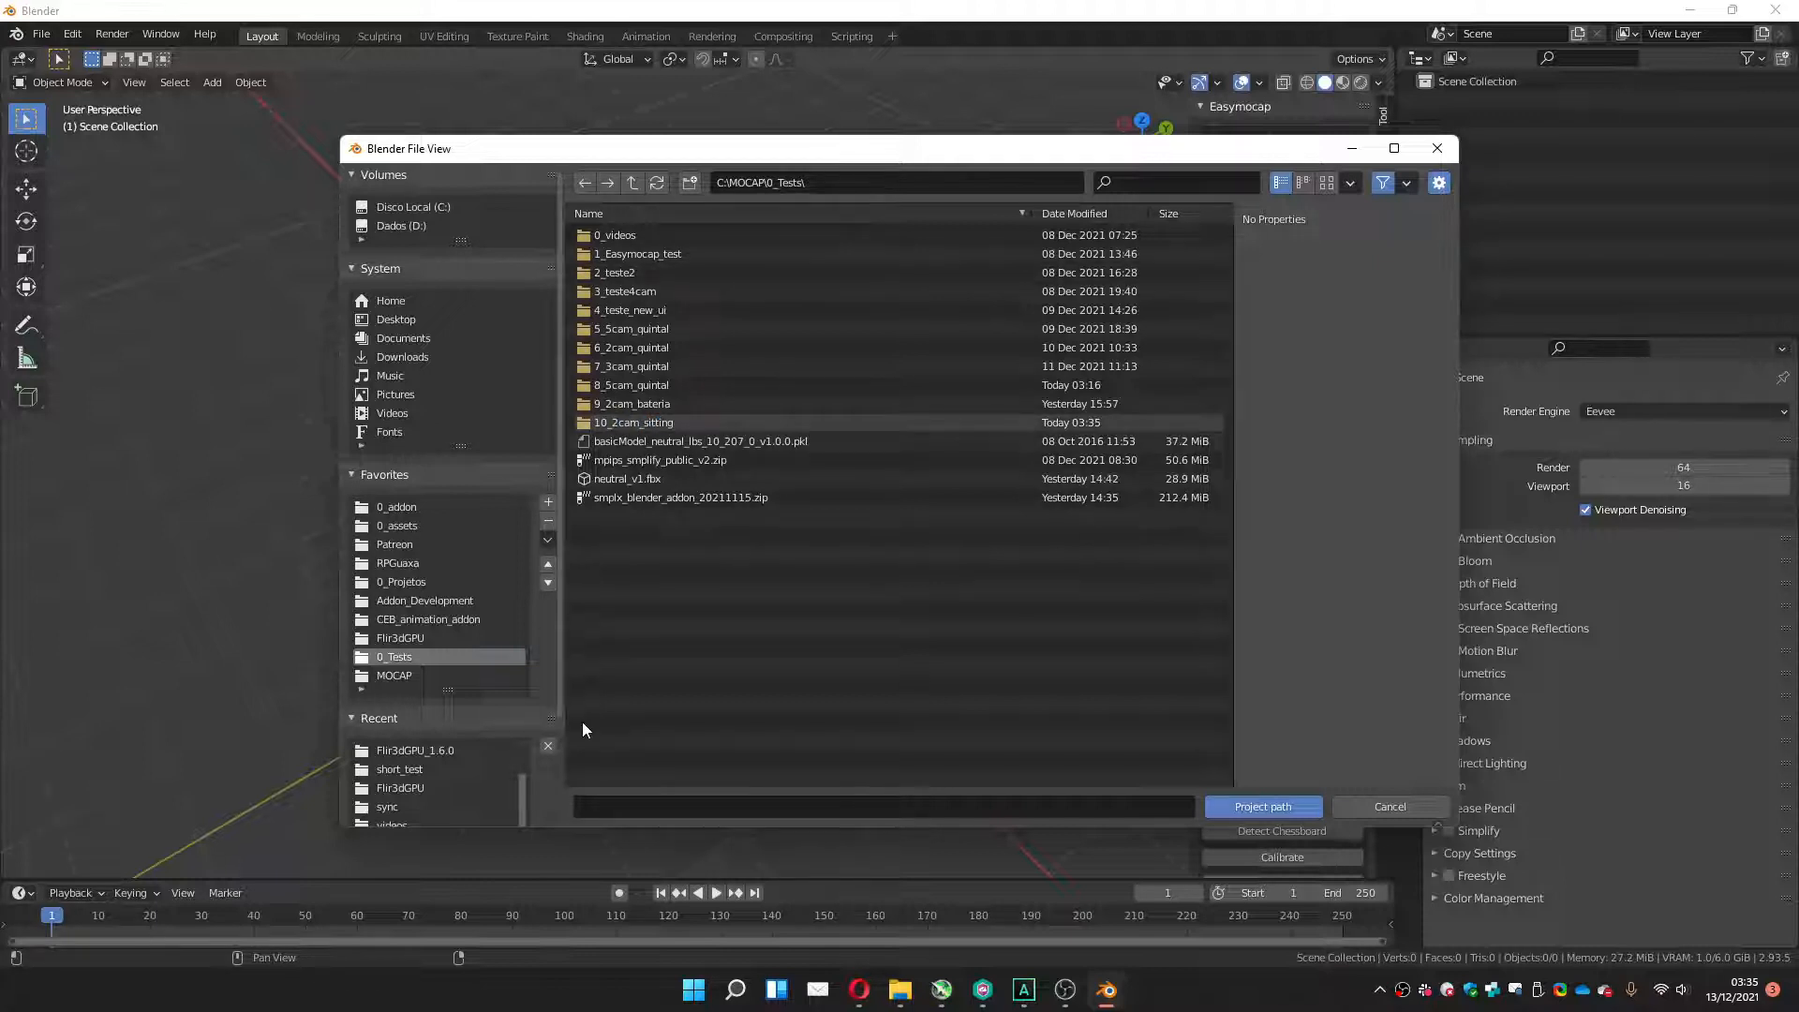
pyautogui.doubleClick(631, 424)
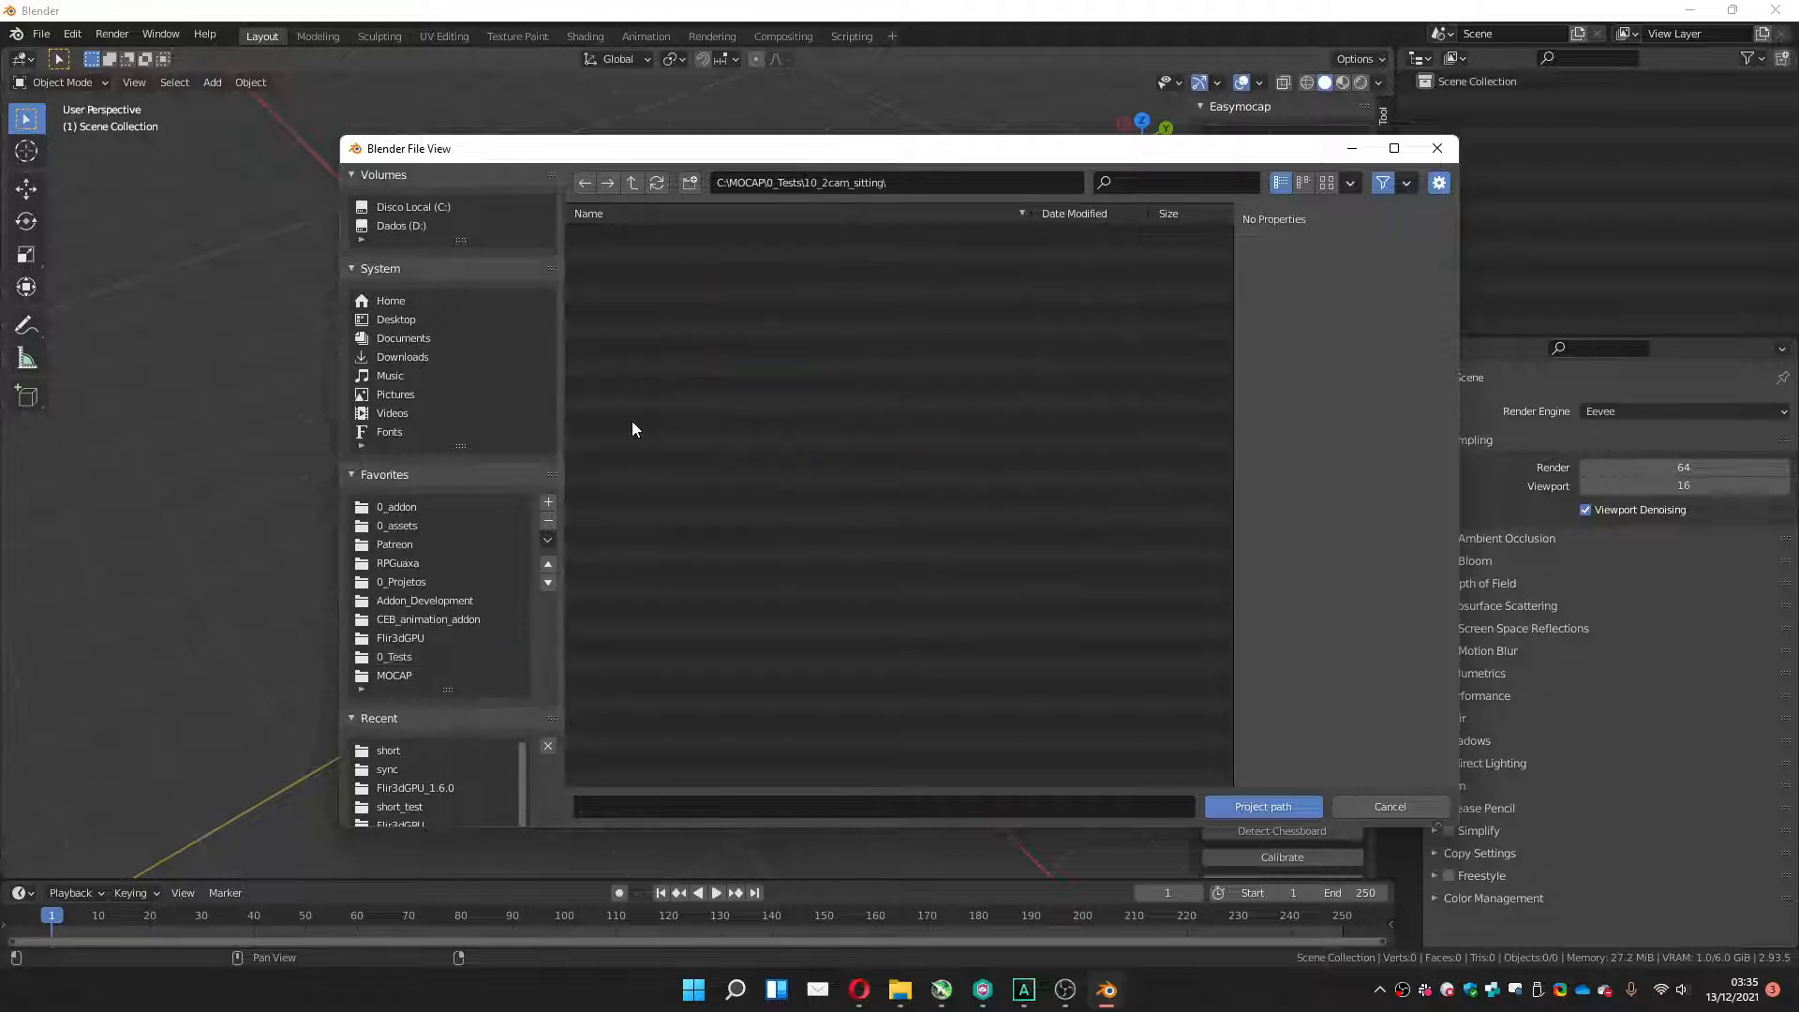
pyautogui.click(1247, 805)
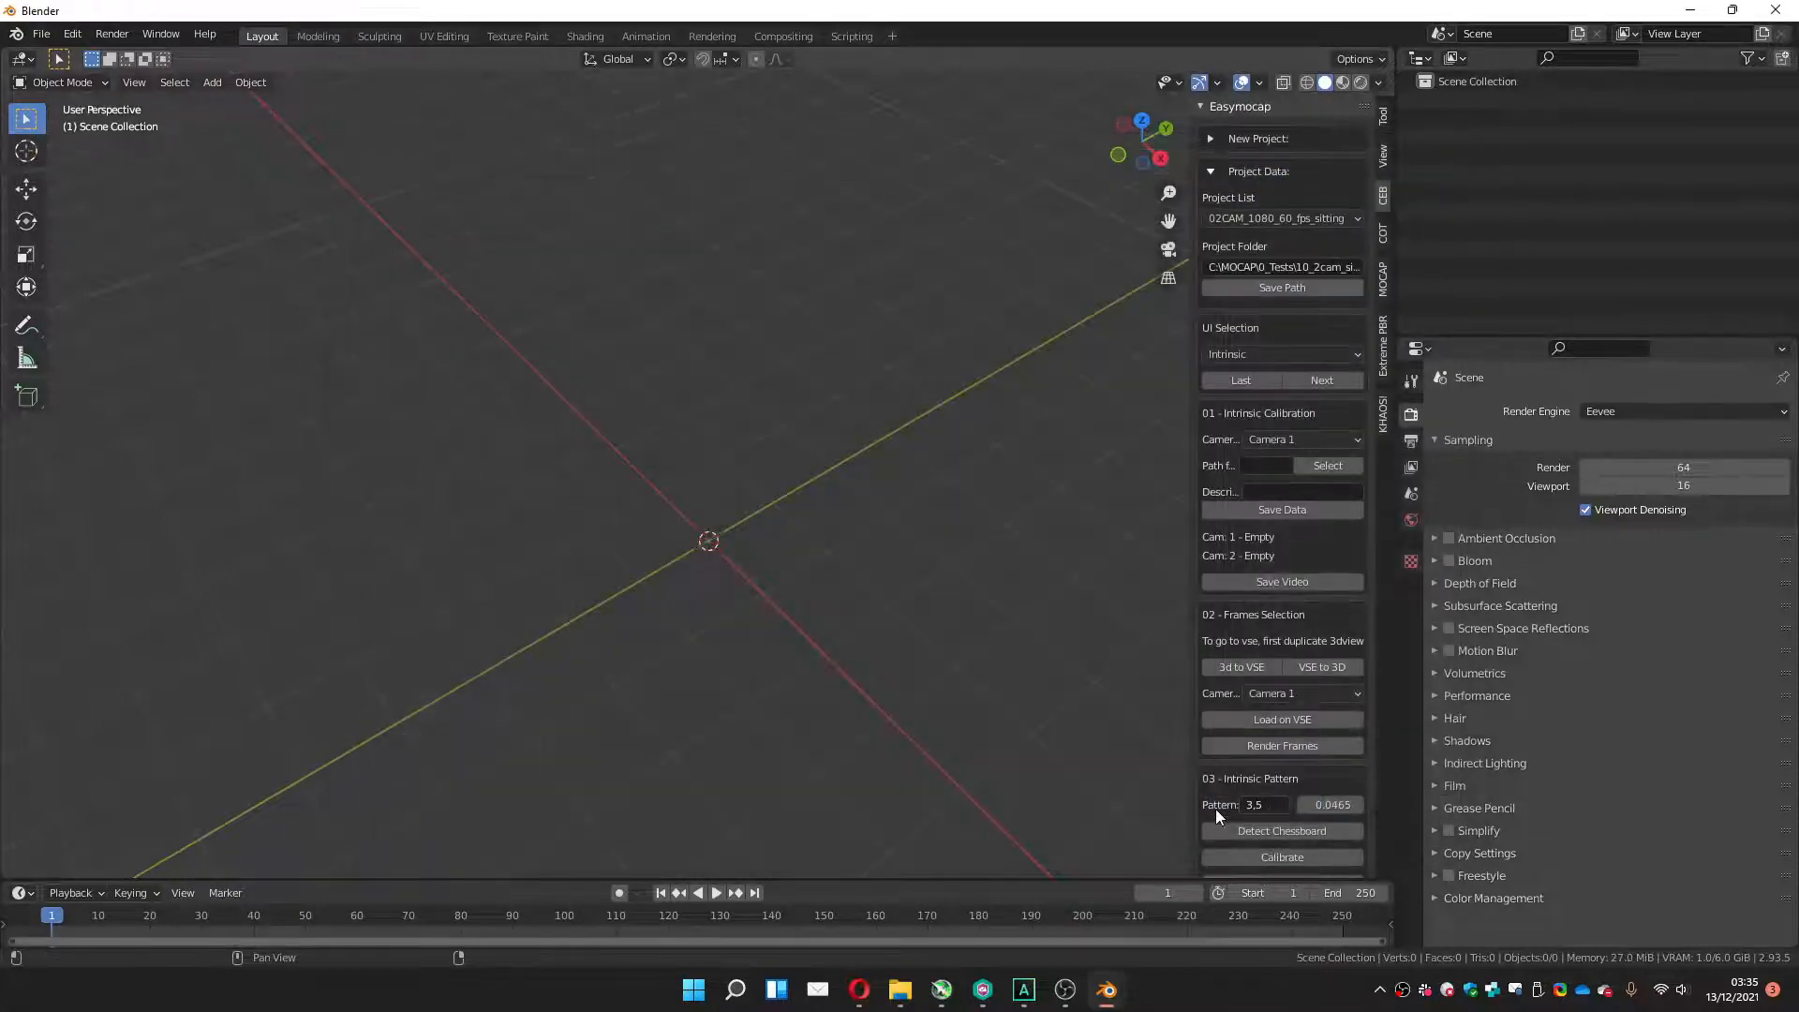
# Assign CAM_01.mp4 from C:\MOCAP\VIDEOS\_Intri_Calib as Camera 1's intrinsic calibration video and save its data.
pyautogui.click(1224, 356)
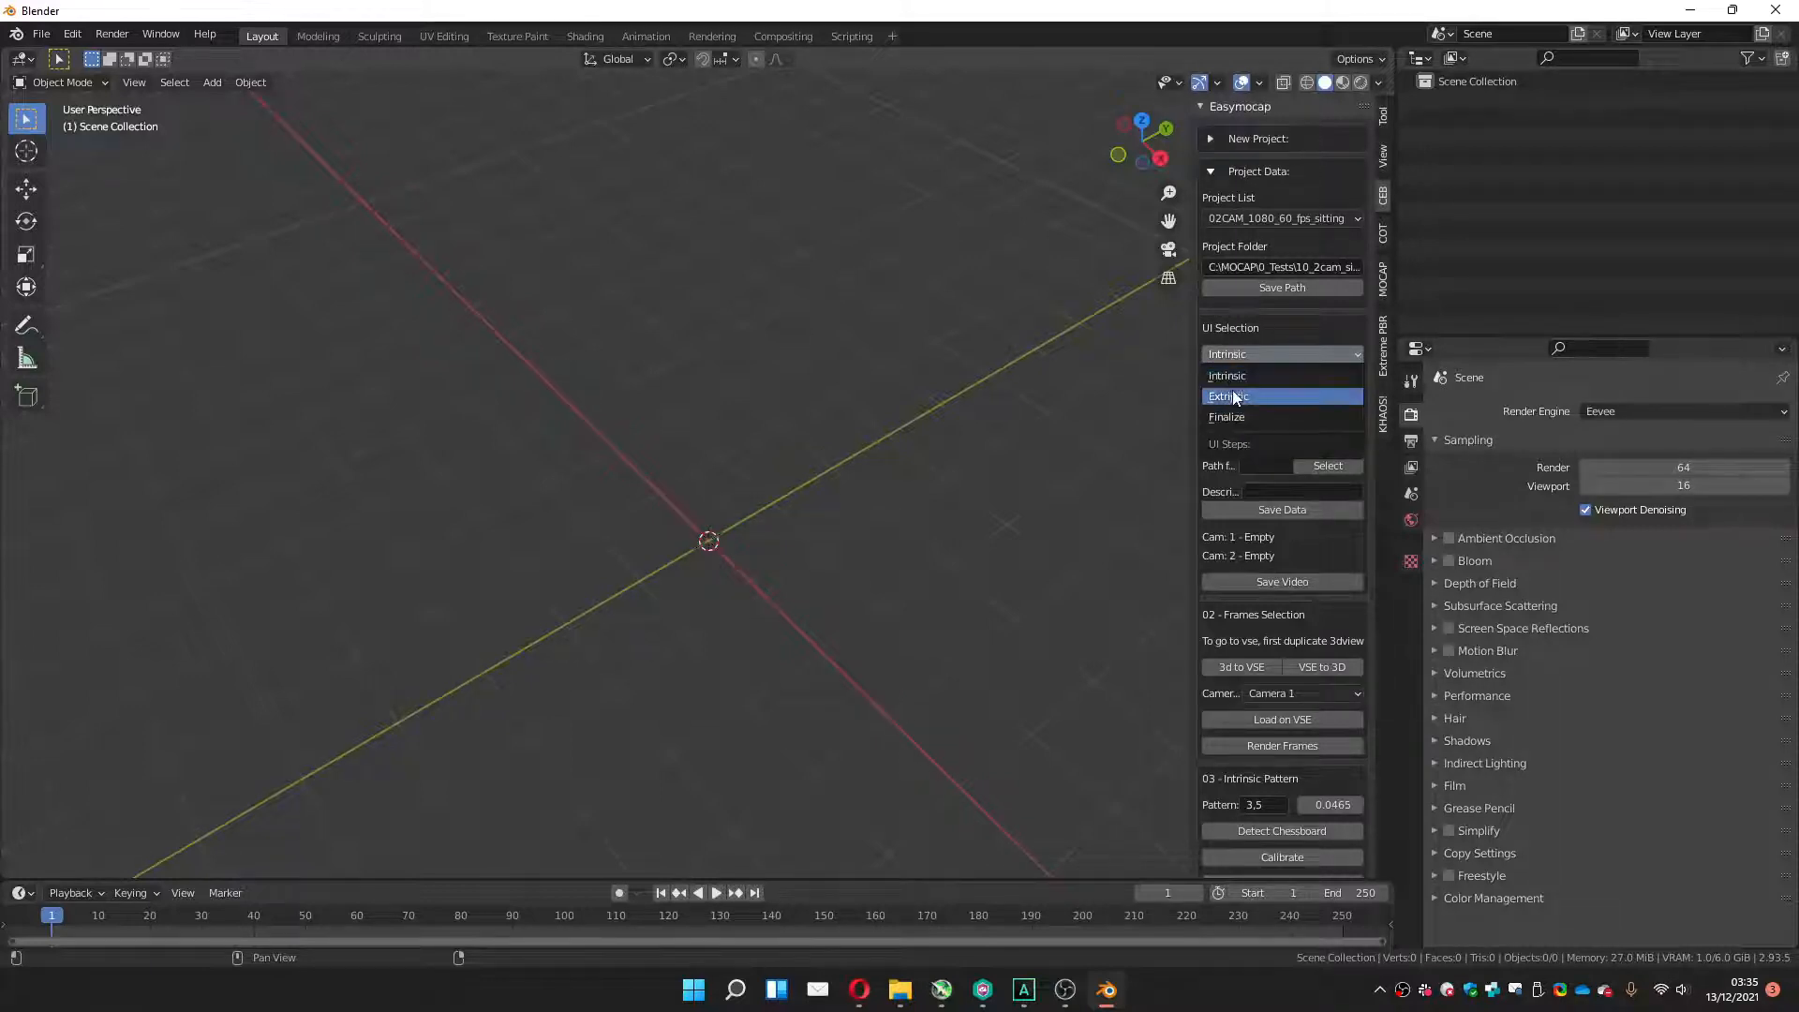
pyautogui.click(1253, 327)
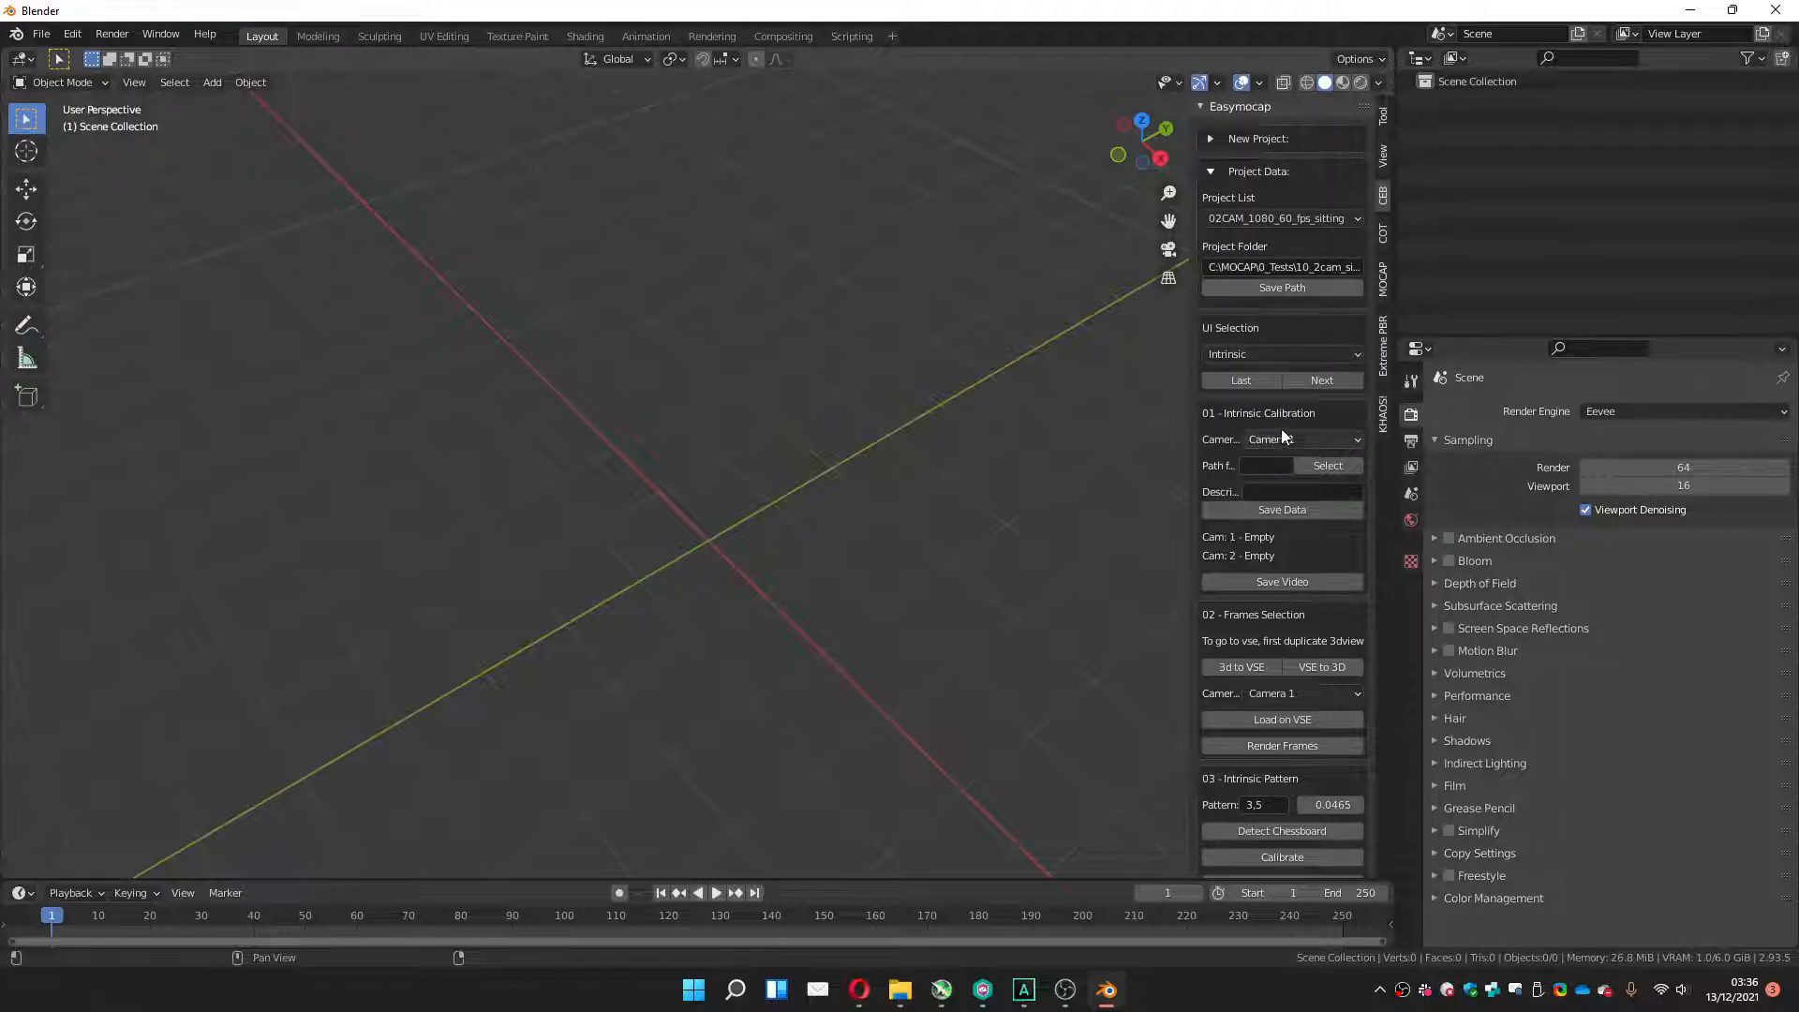
pyautogui.scroll(-2, 1265, 356)
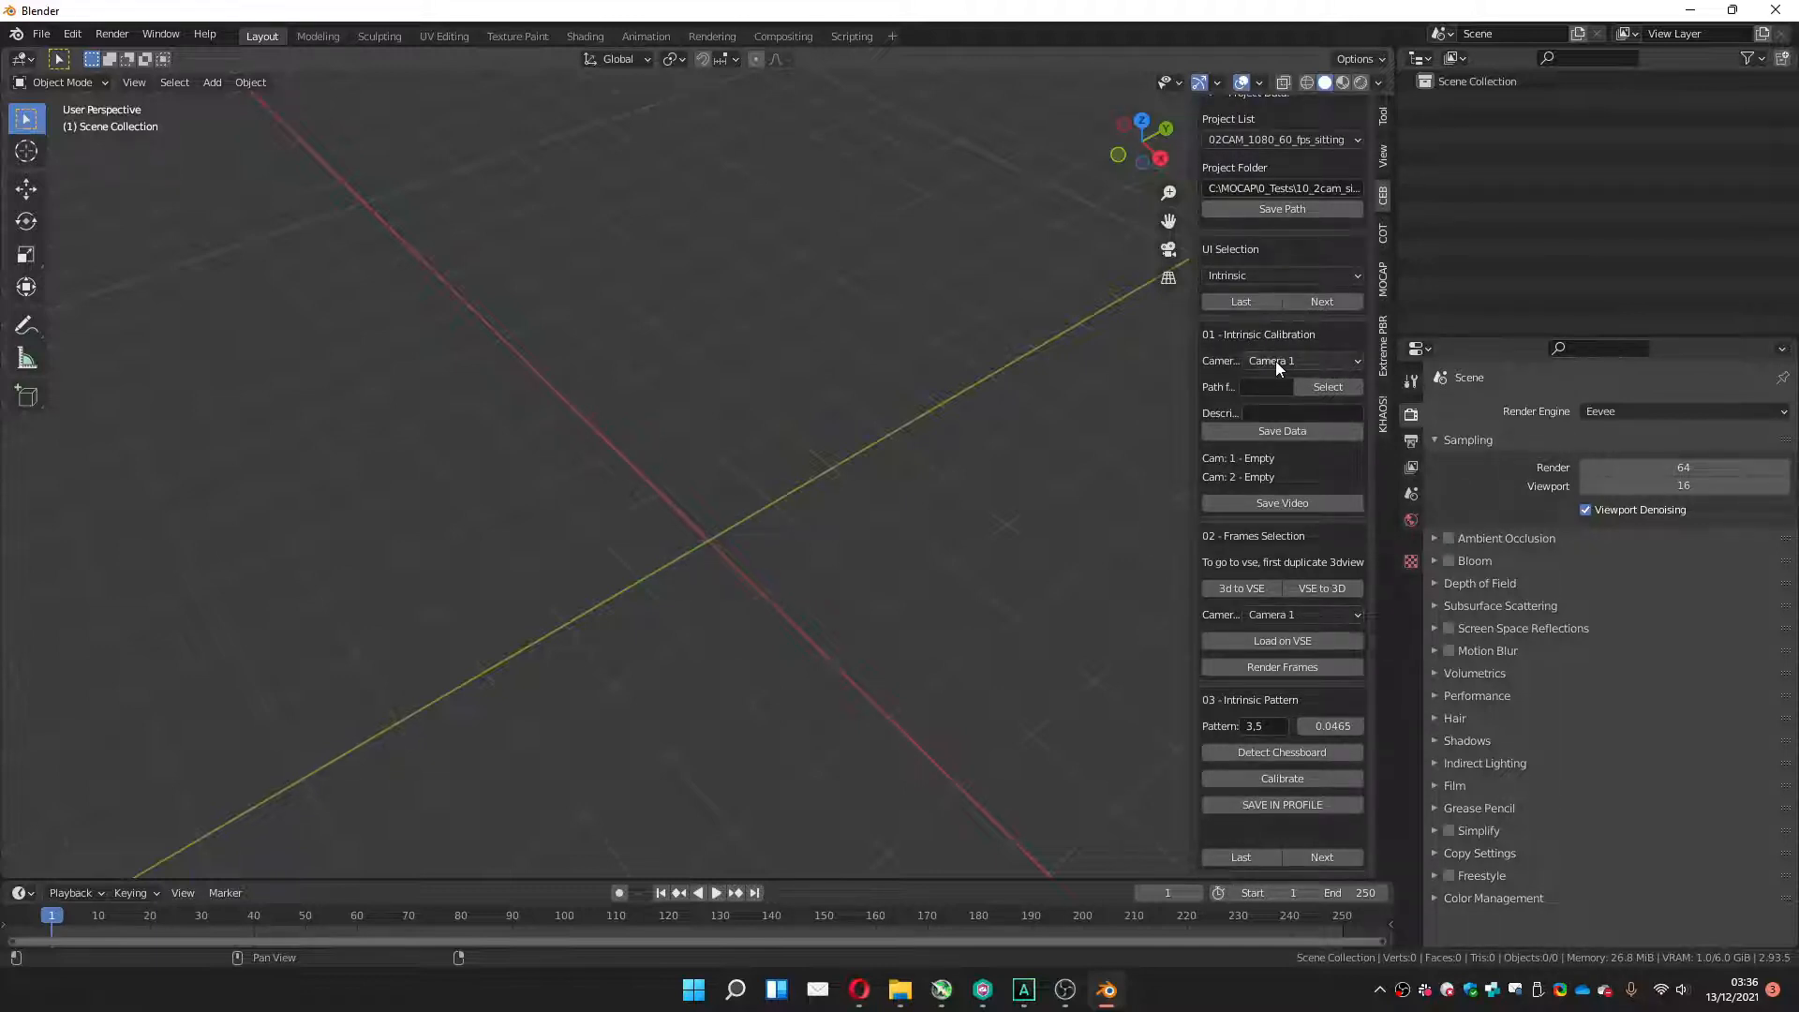
pyautogui.click(1324, 386)
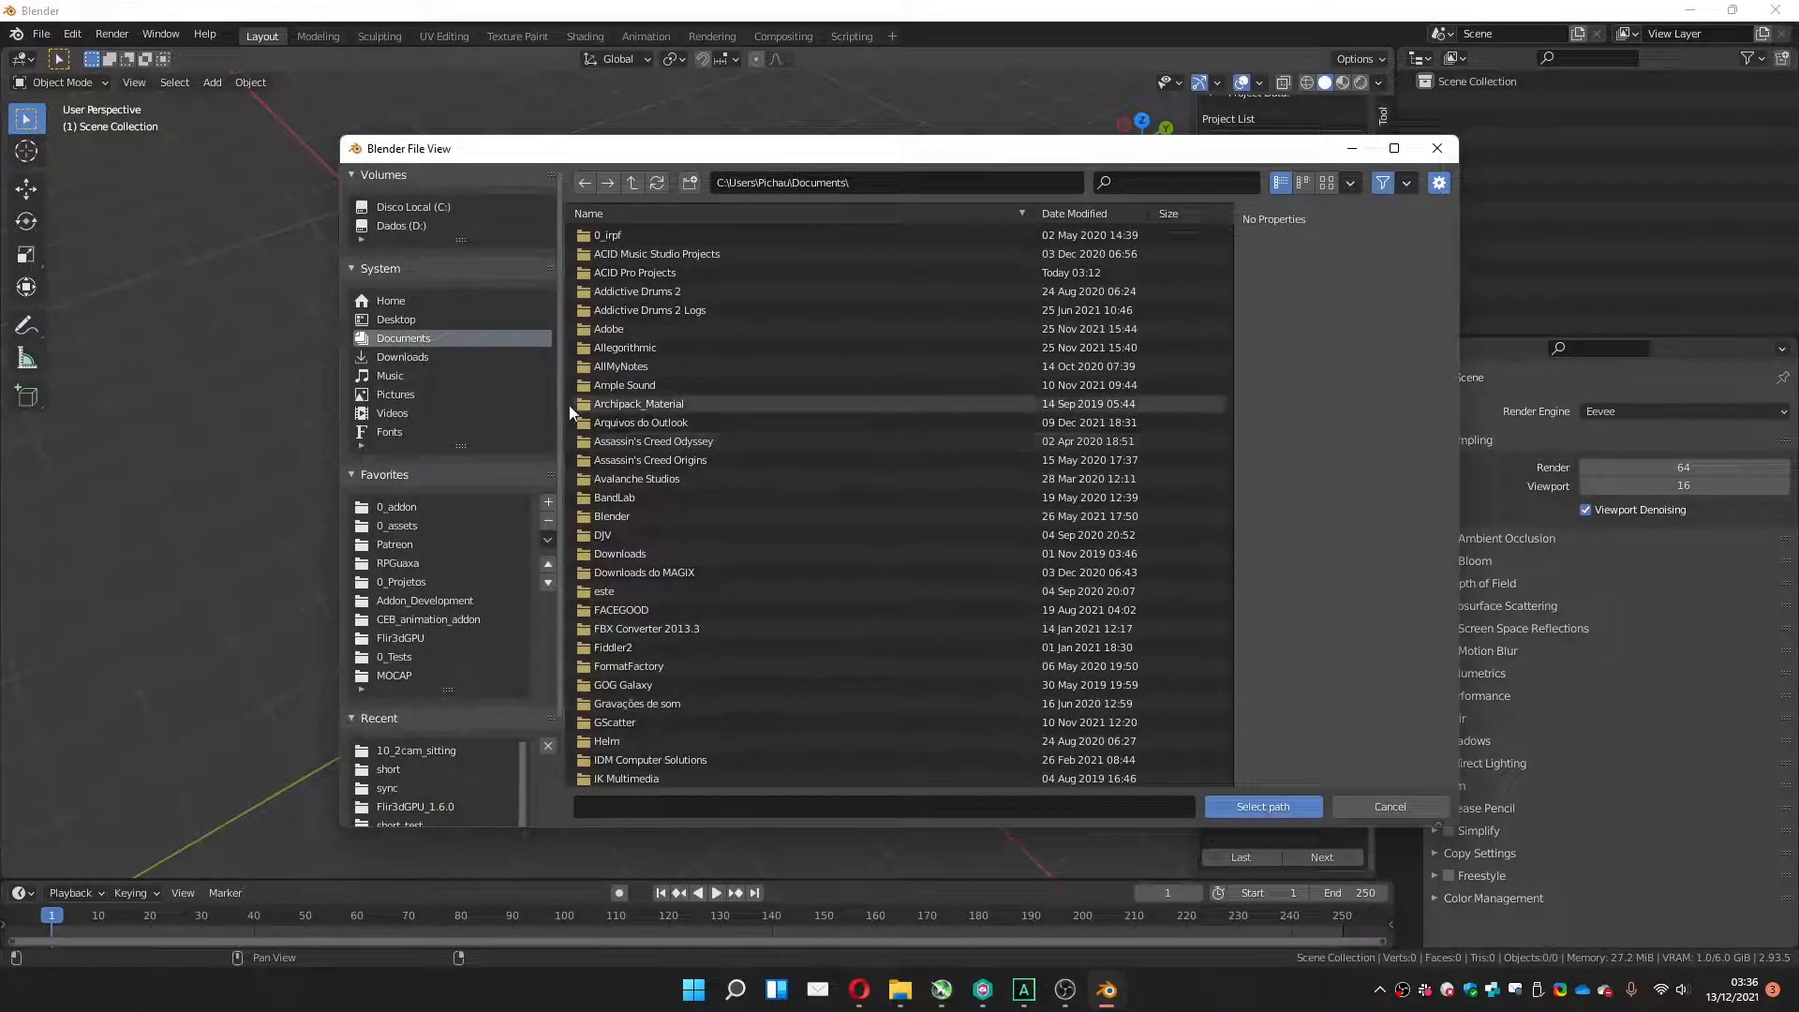
pyautogui.click(394, 675)
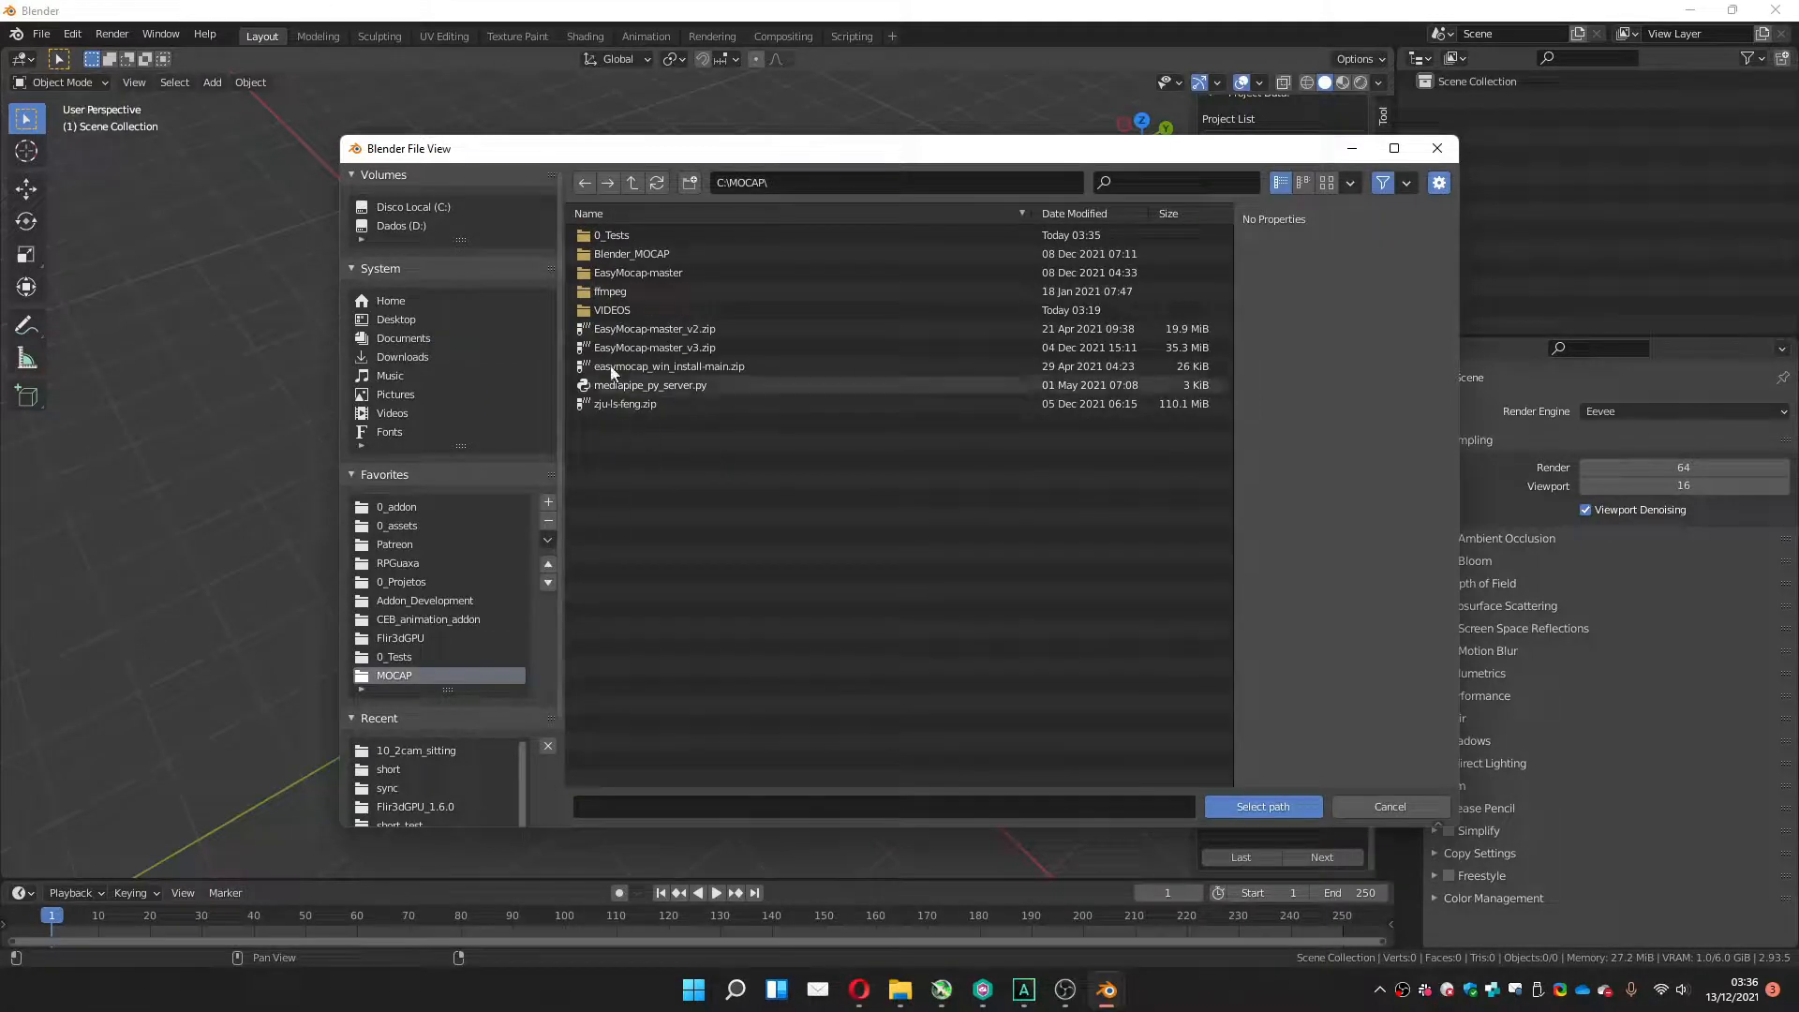
pyautogui.click(617, 313)
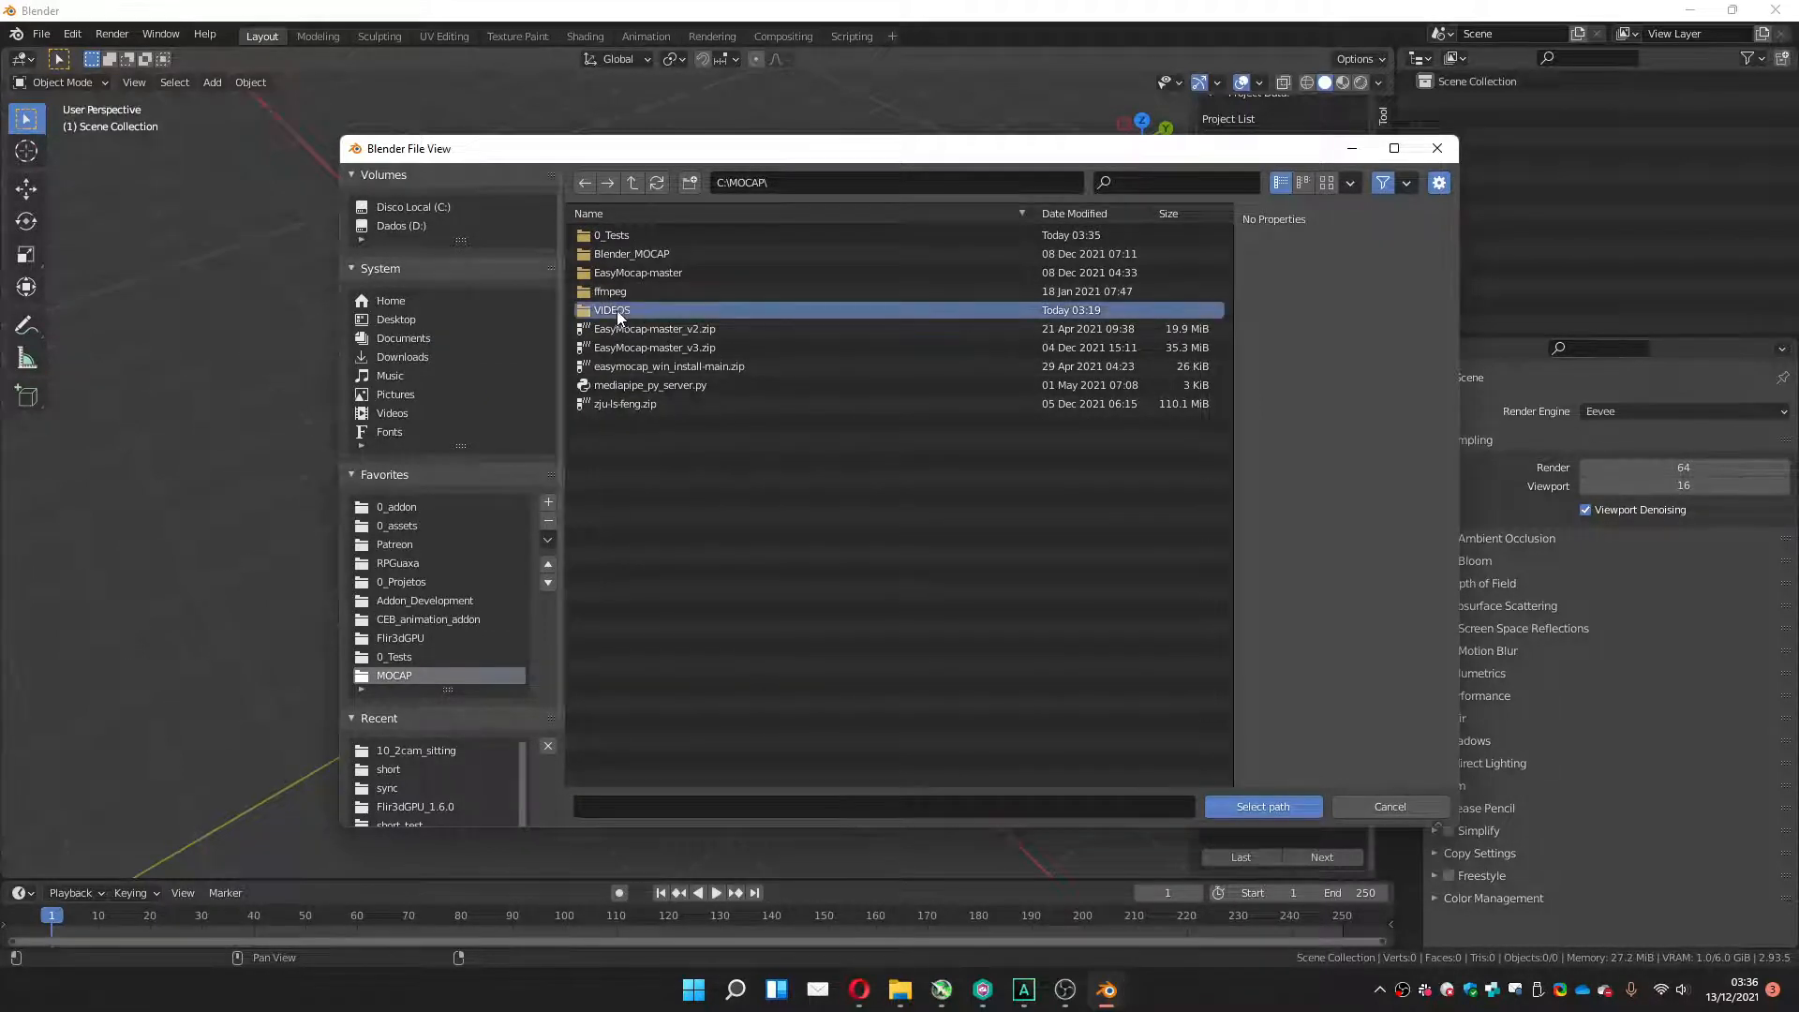
pyautogui.doubleClick(617, 311)
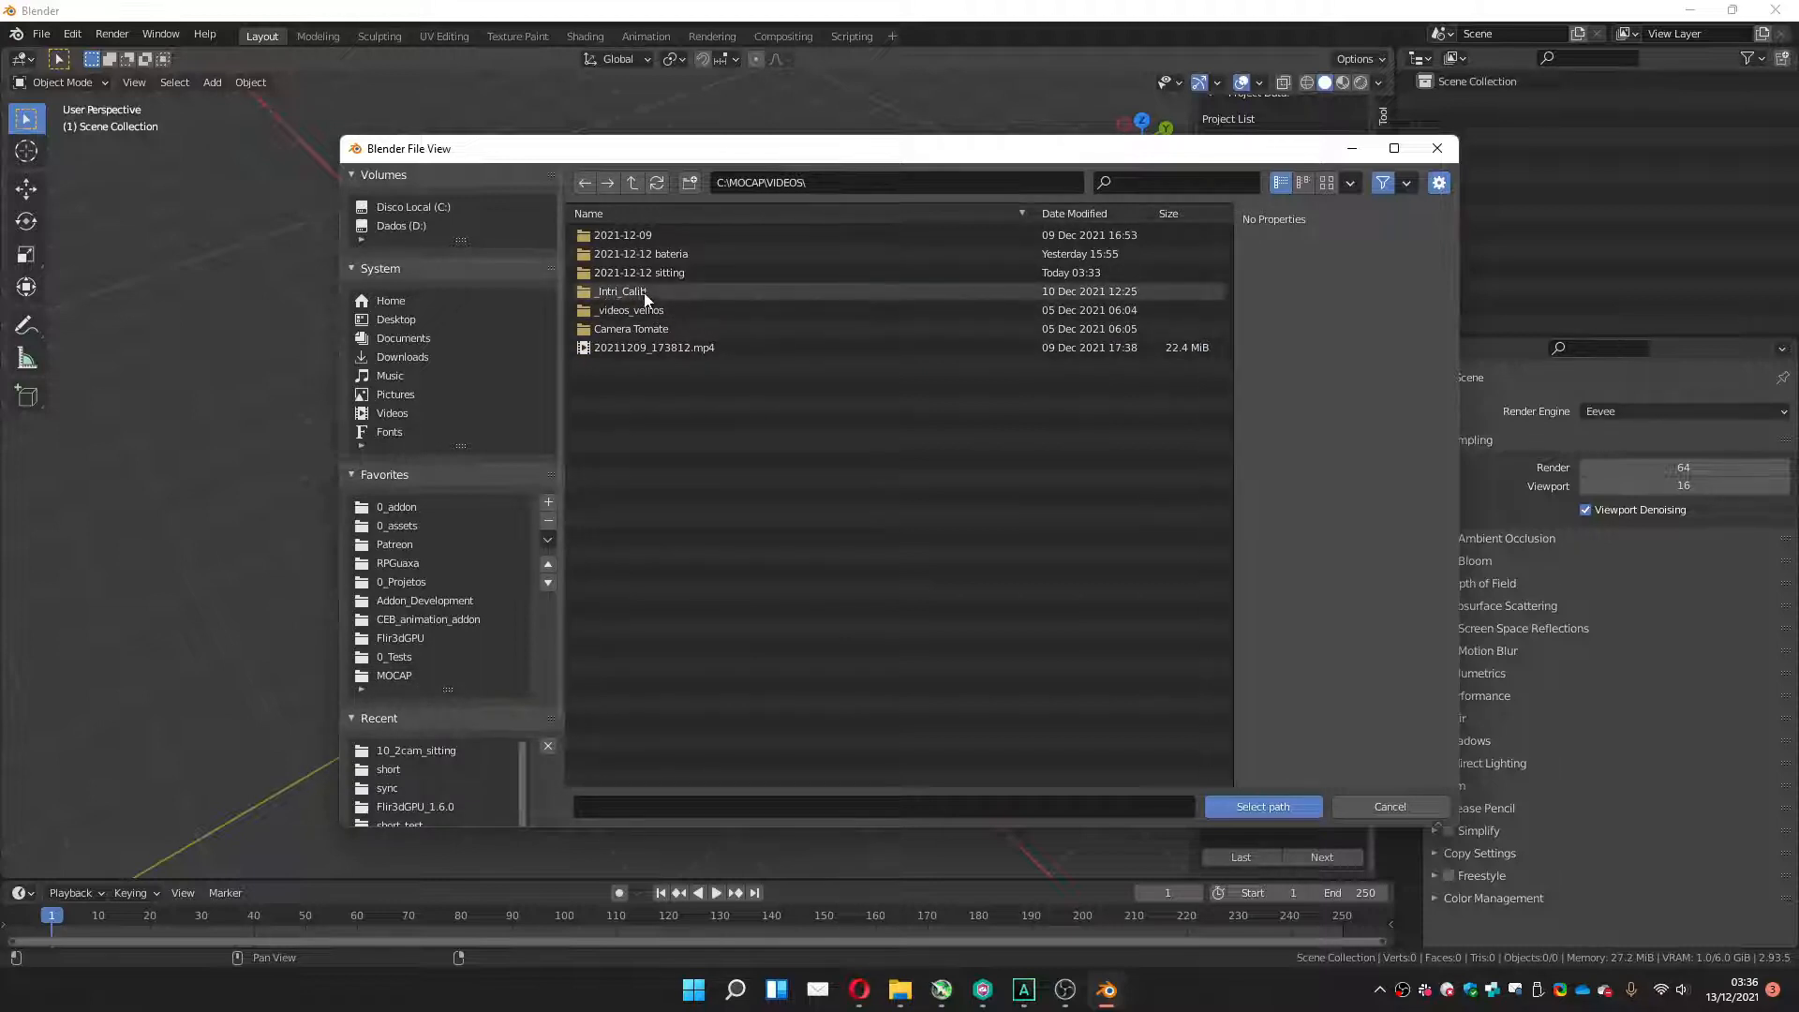
pyautogui.click(614, 290)
pyautogui.doubleClick(615, 290)
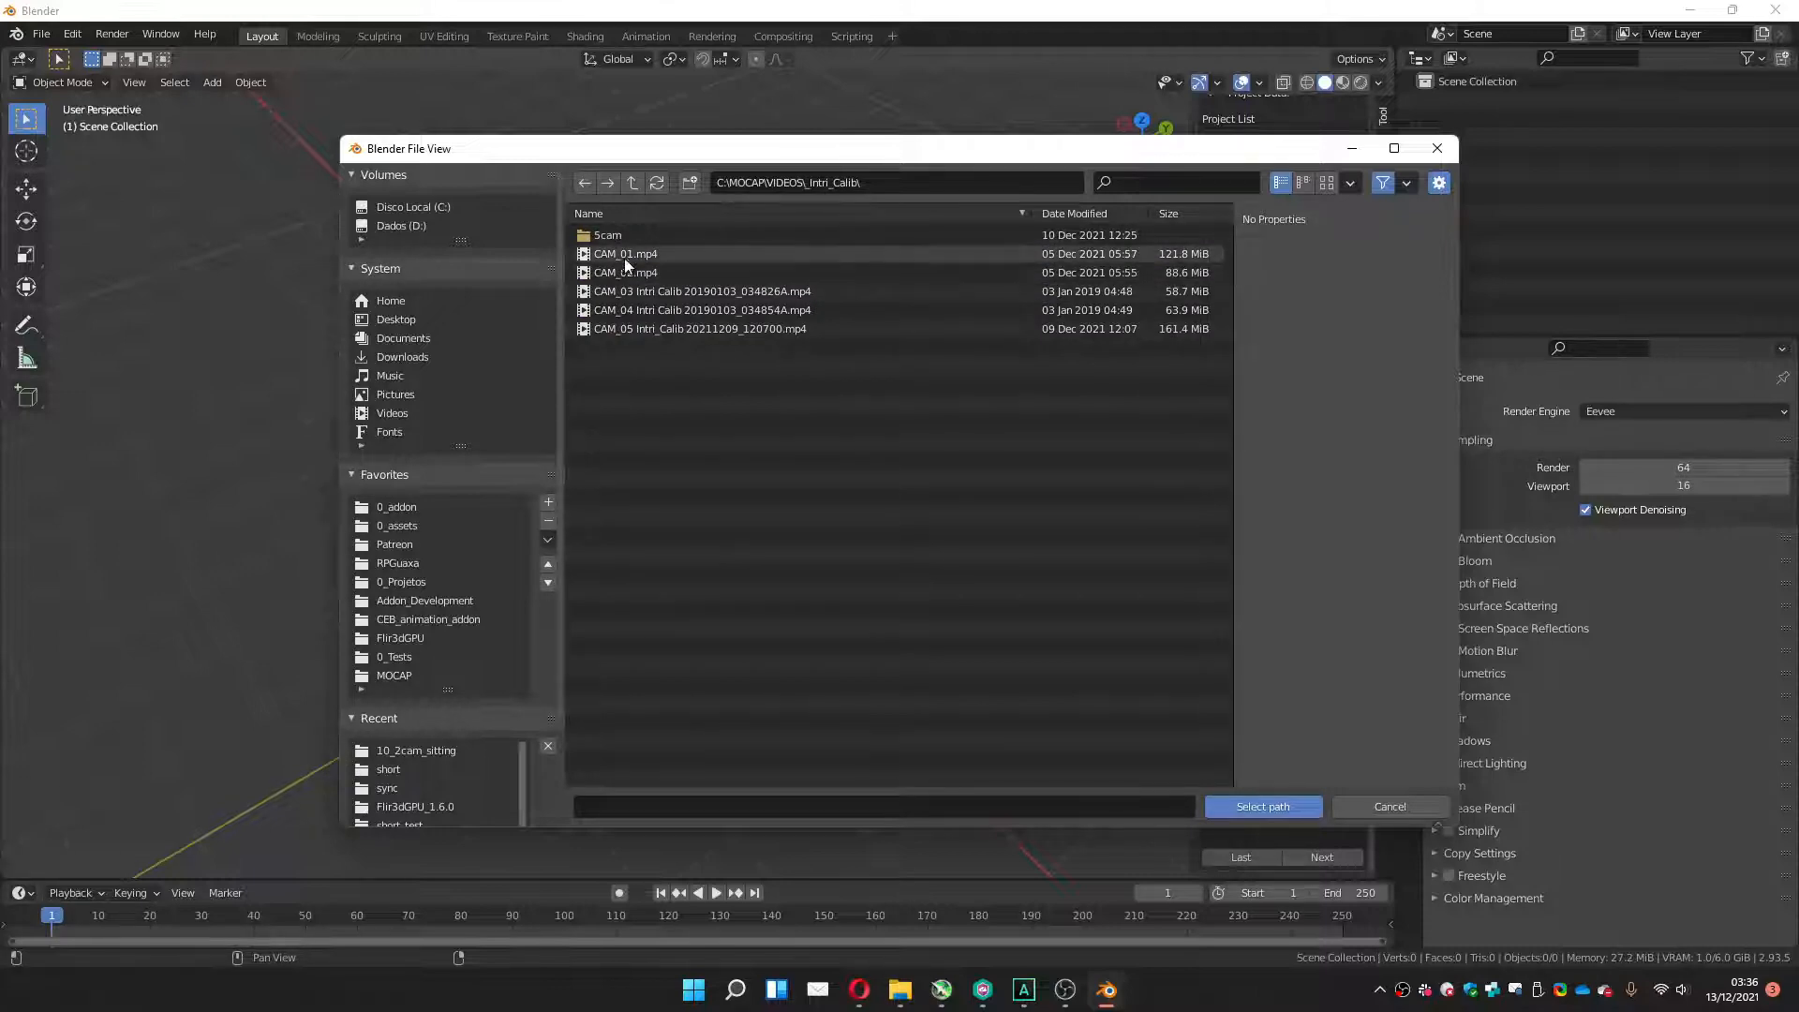
pyautogui.doubleClick(618, 255)
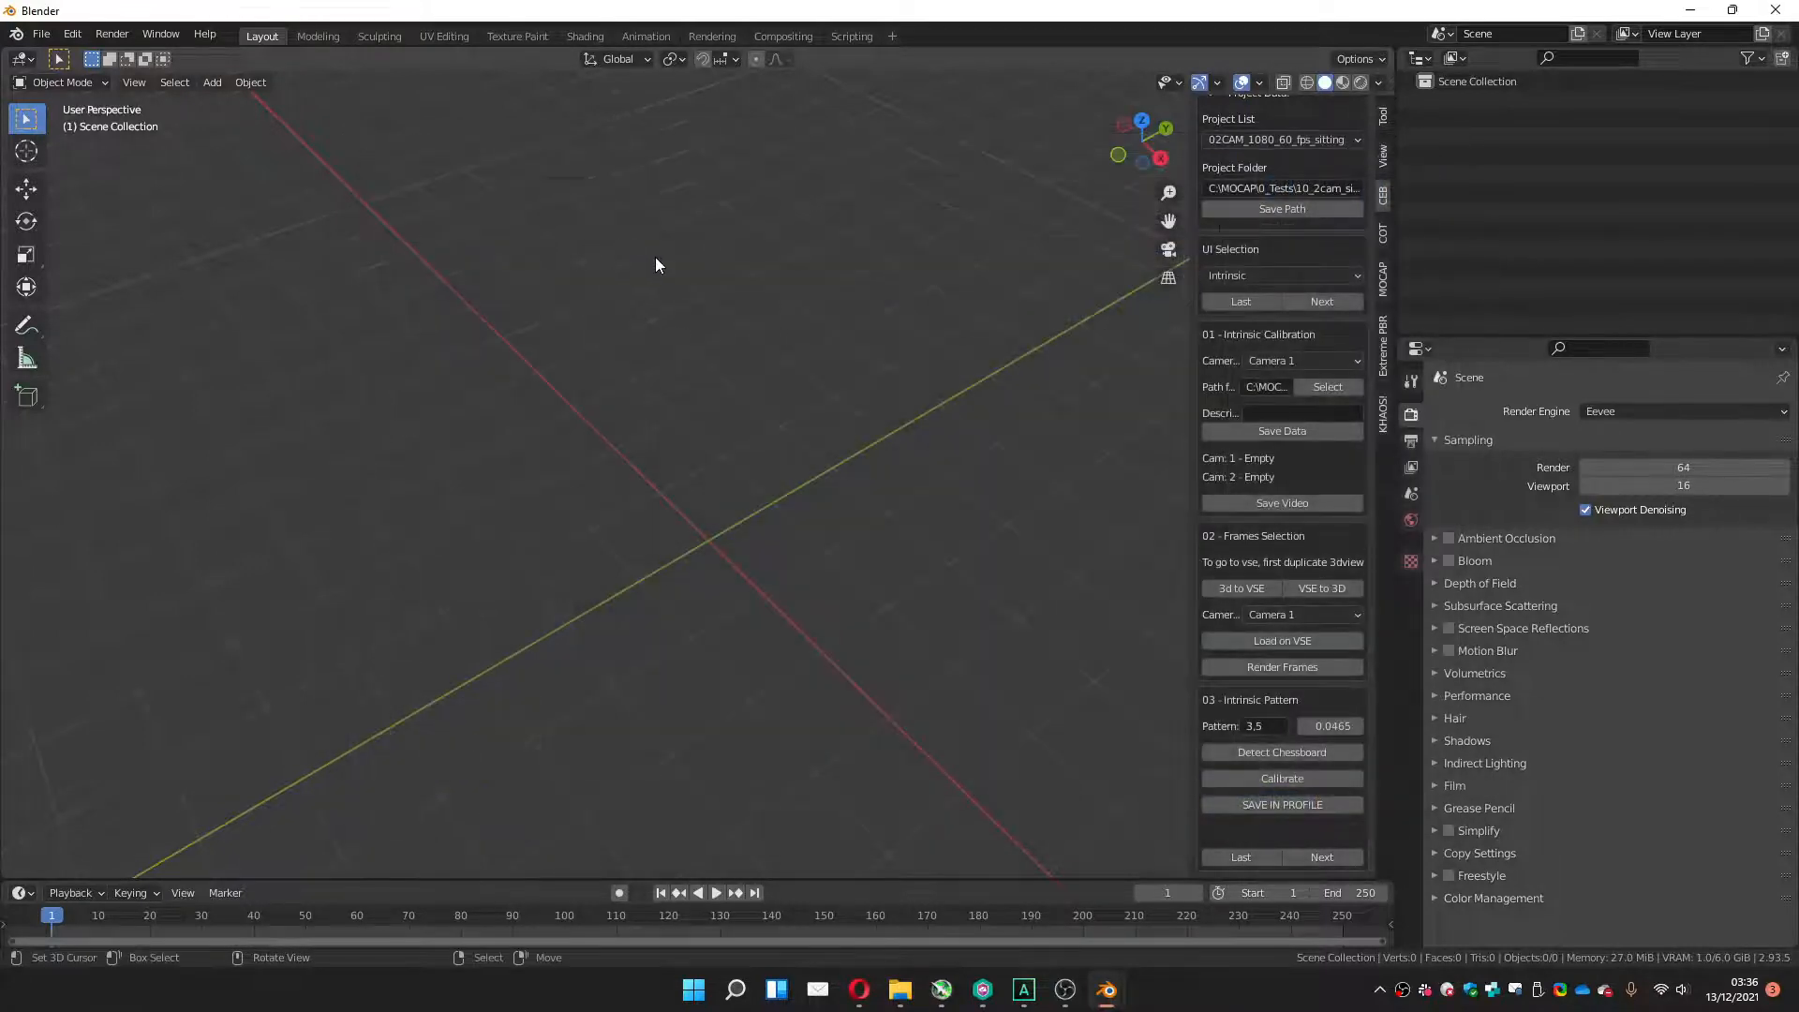
pyautogui.click(1274, 430)
# Assign CAM_02.mp4 as Camera 2's intrinsic calibration video and save its data.
pyautogui.click(1278, 359)
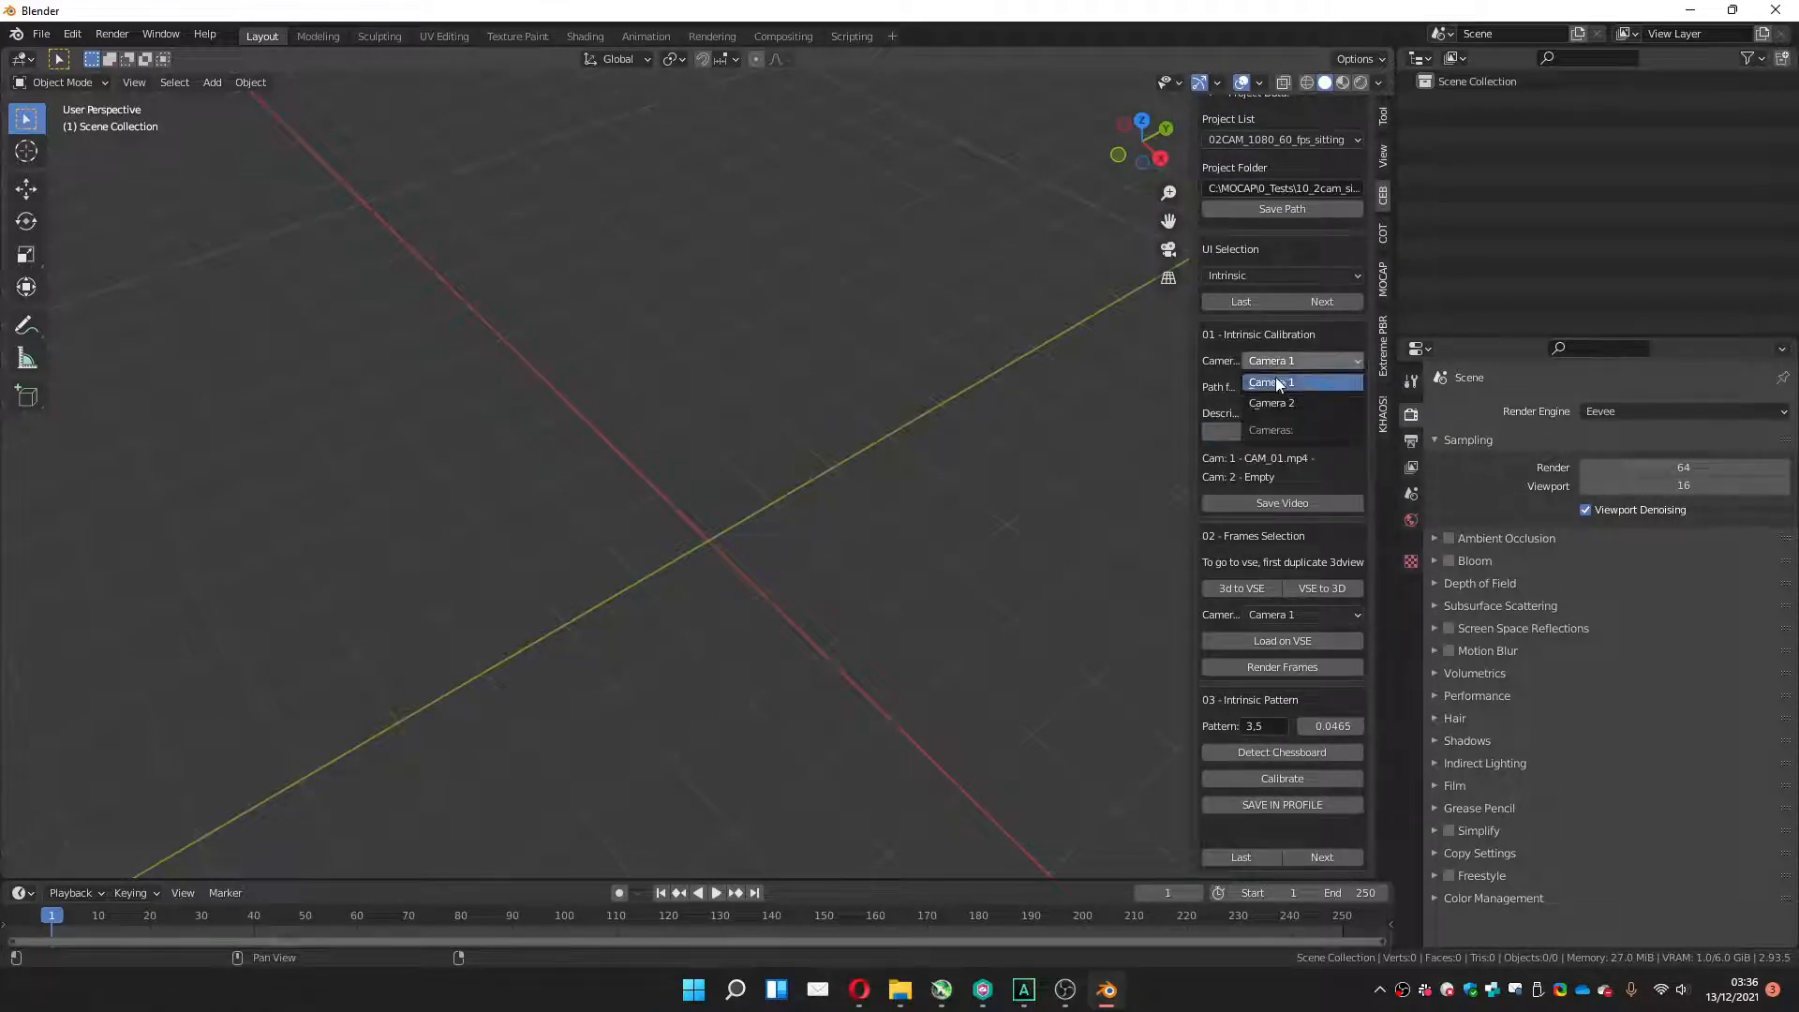
pyautogui.click(1266, 402)
pyautogui.click(1313, 385)
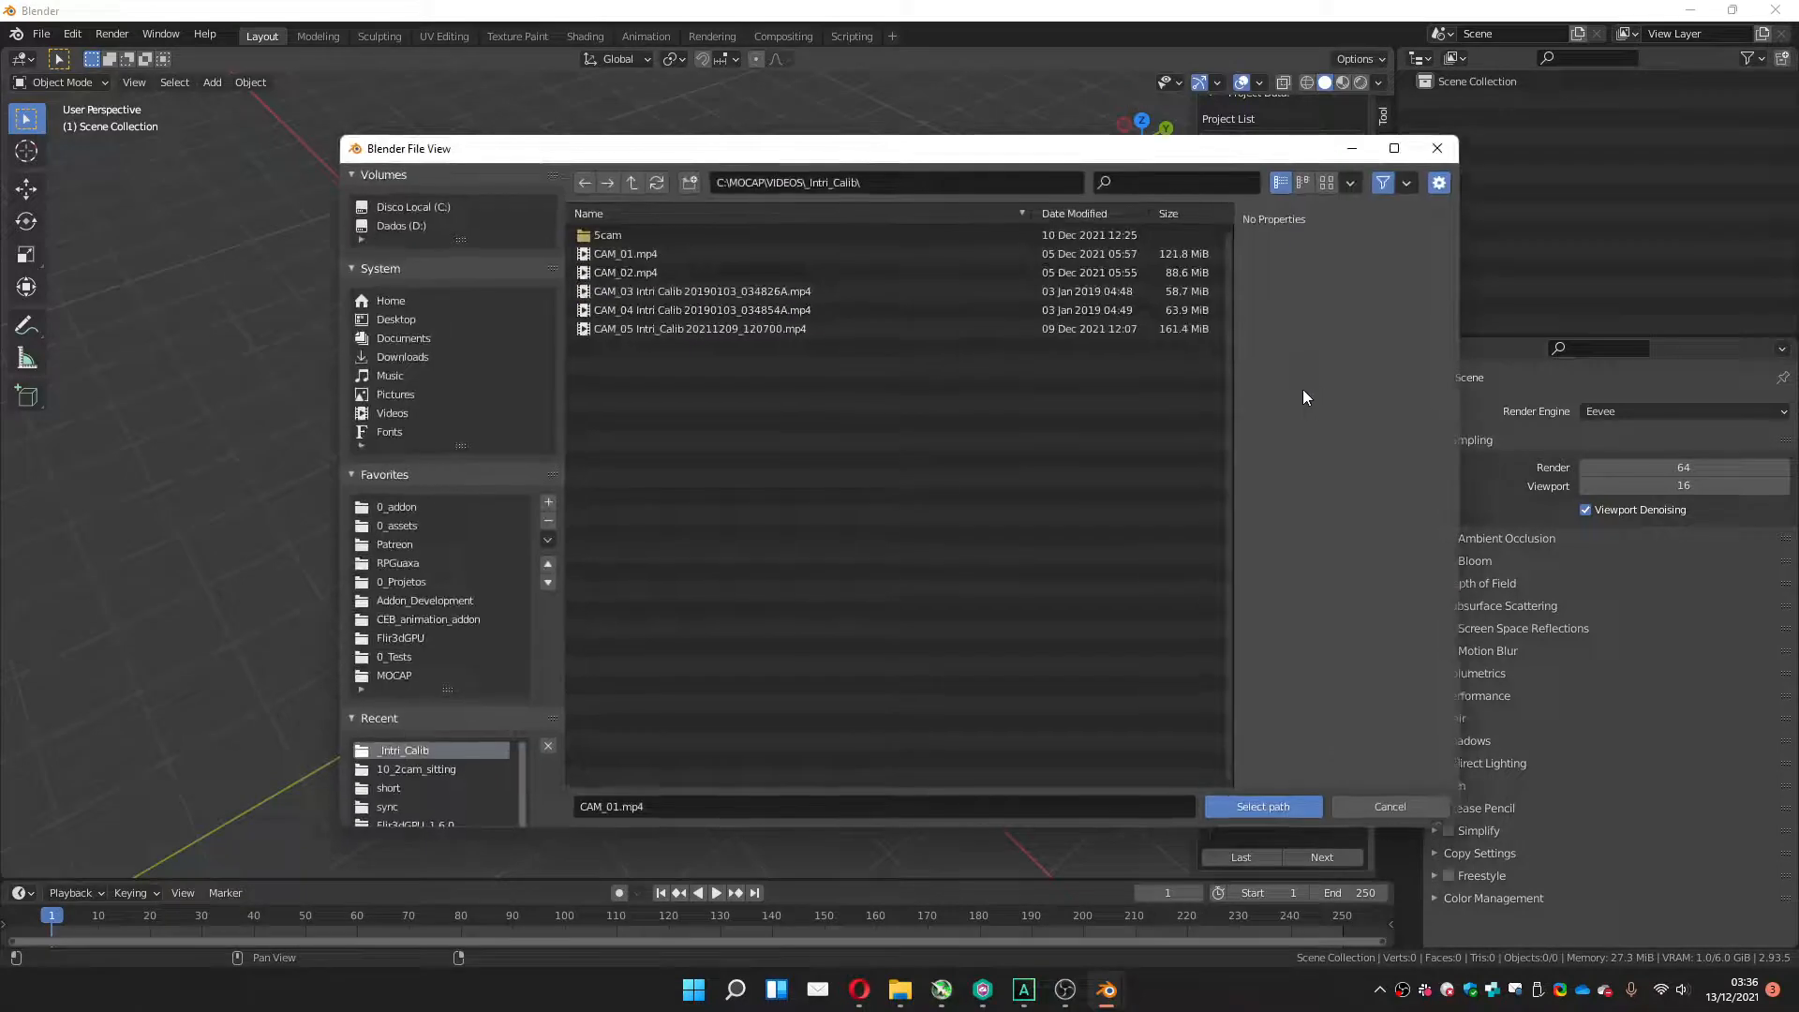
pyautogui.doubleClick(609, 271)
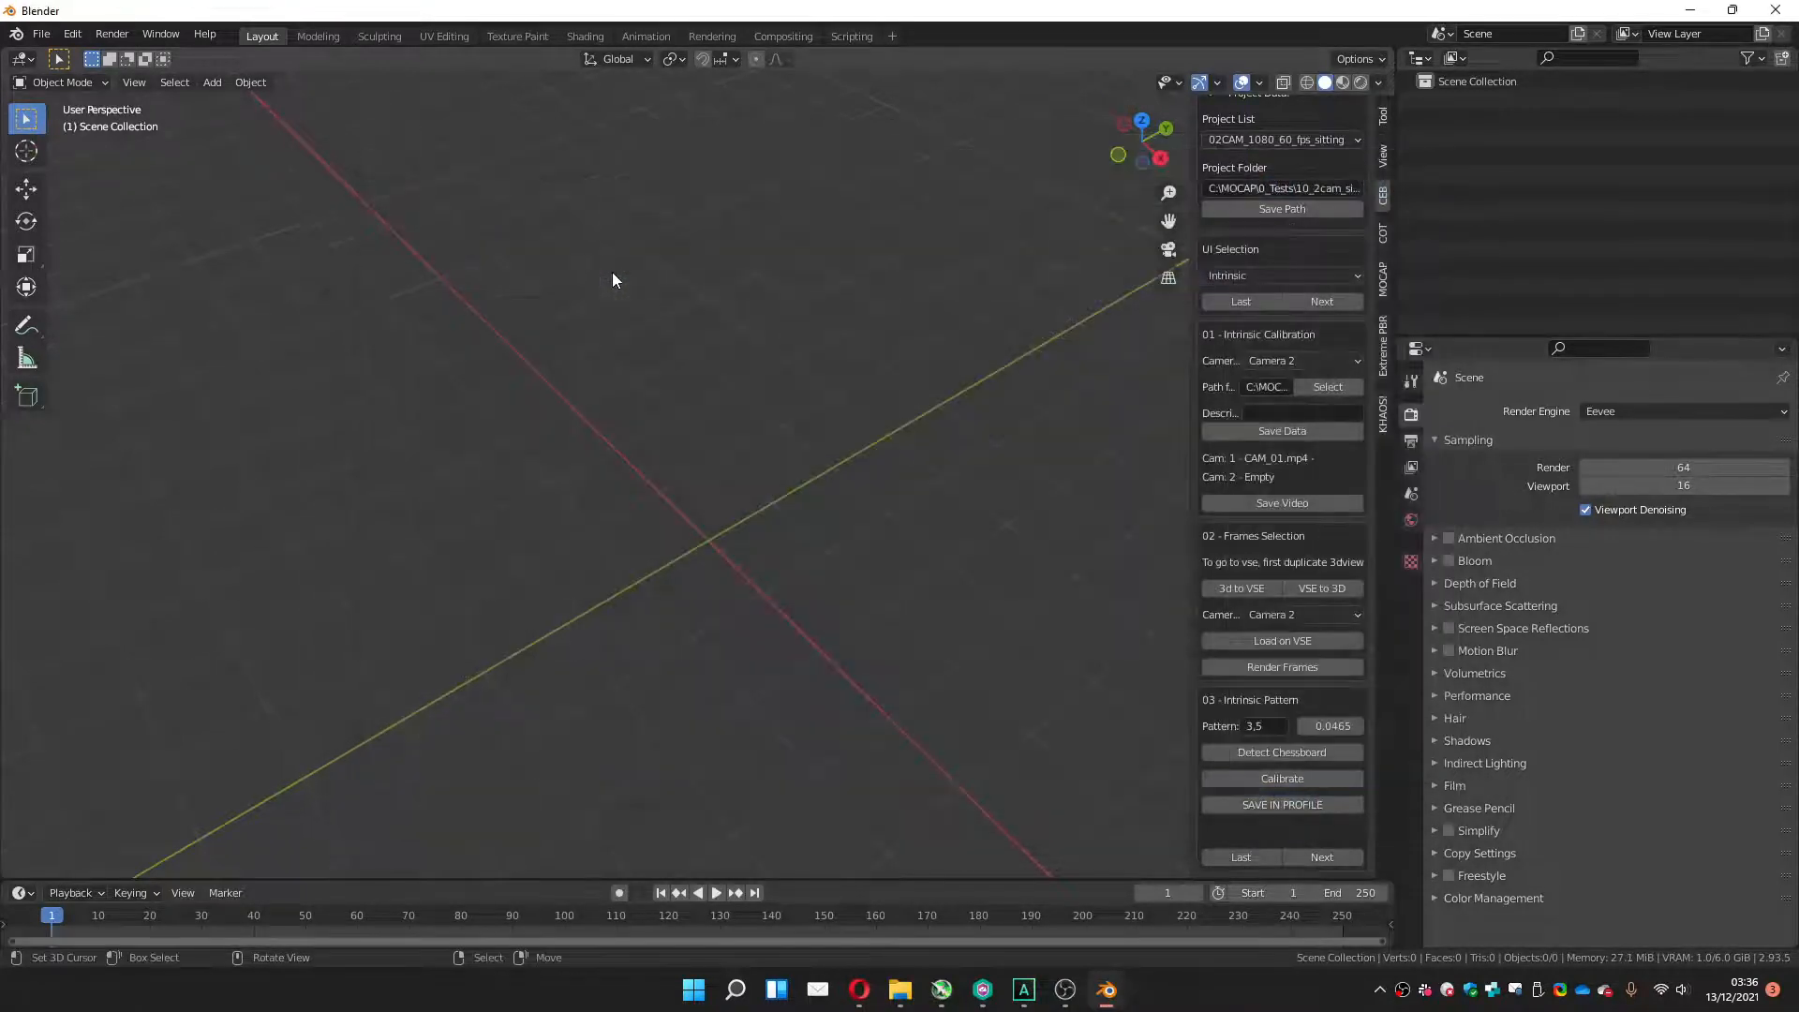
pyautogui.click(1267, 430)
# Switch to File Explorer and open the 10_2cam_sitting project folder inside MOCAP\0_Tests.
pyautogui.moveTo(900, 989)
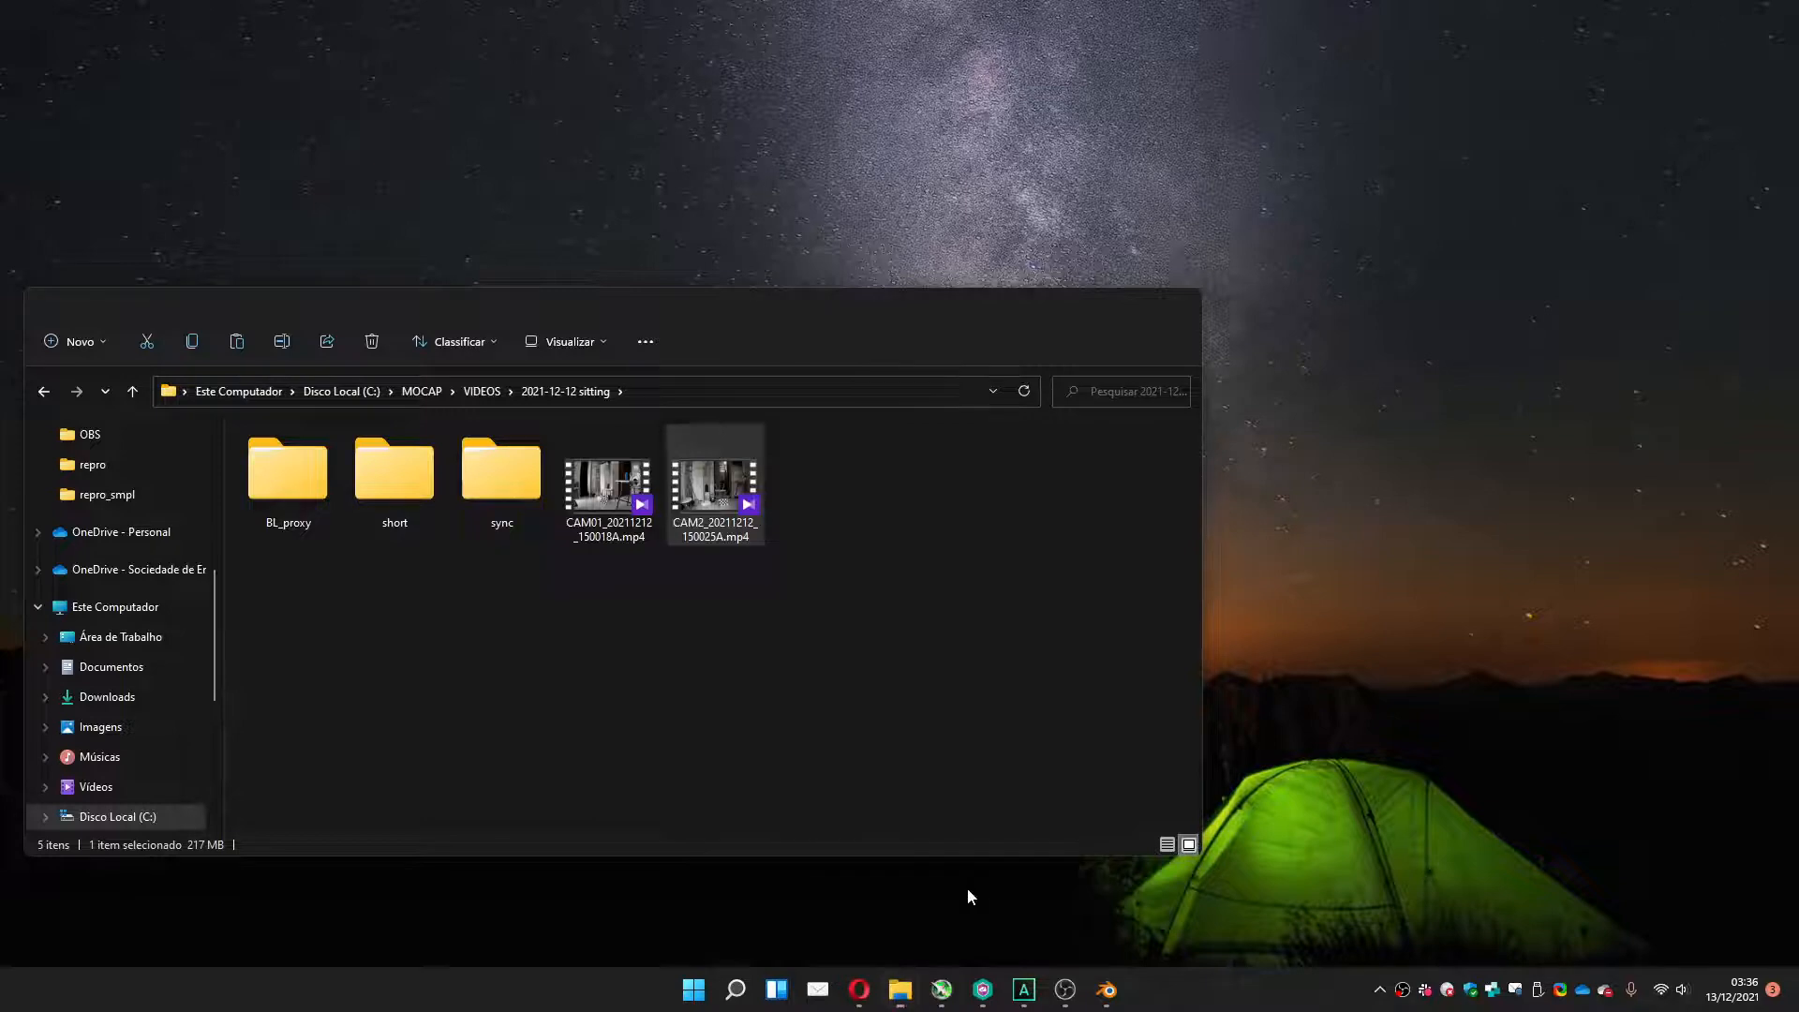
pyautogui.click(966, 886)
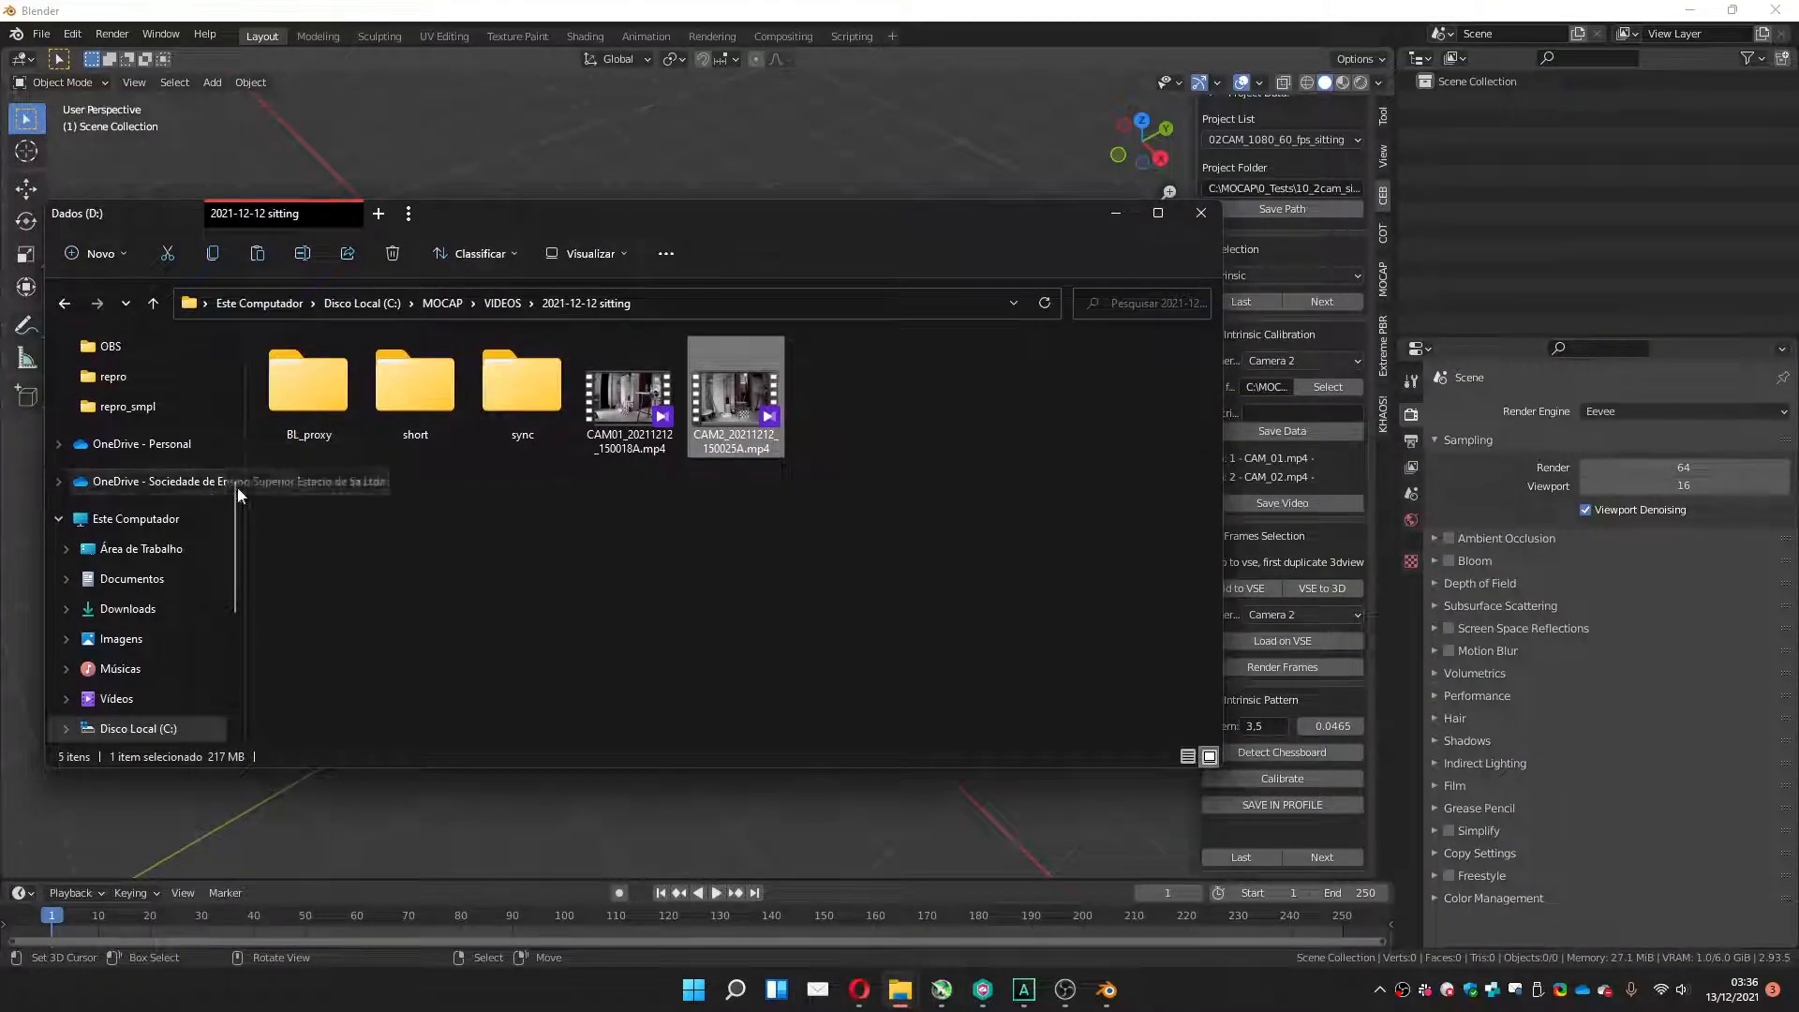
pyautogui.scroll(2, 238, 526)
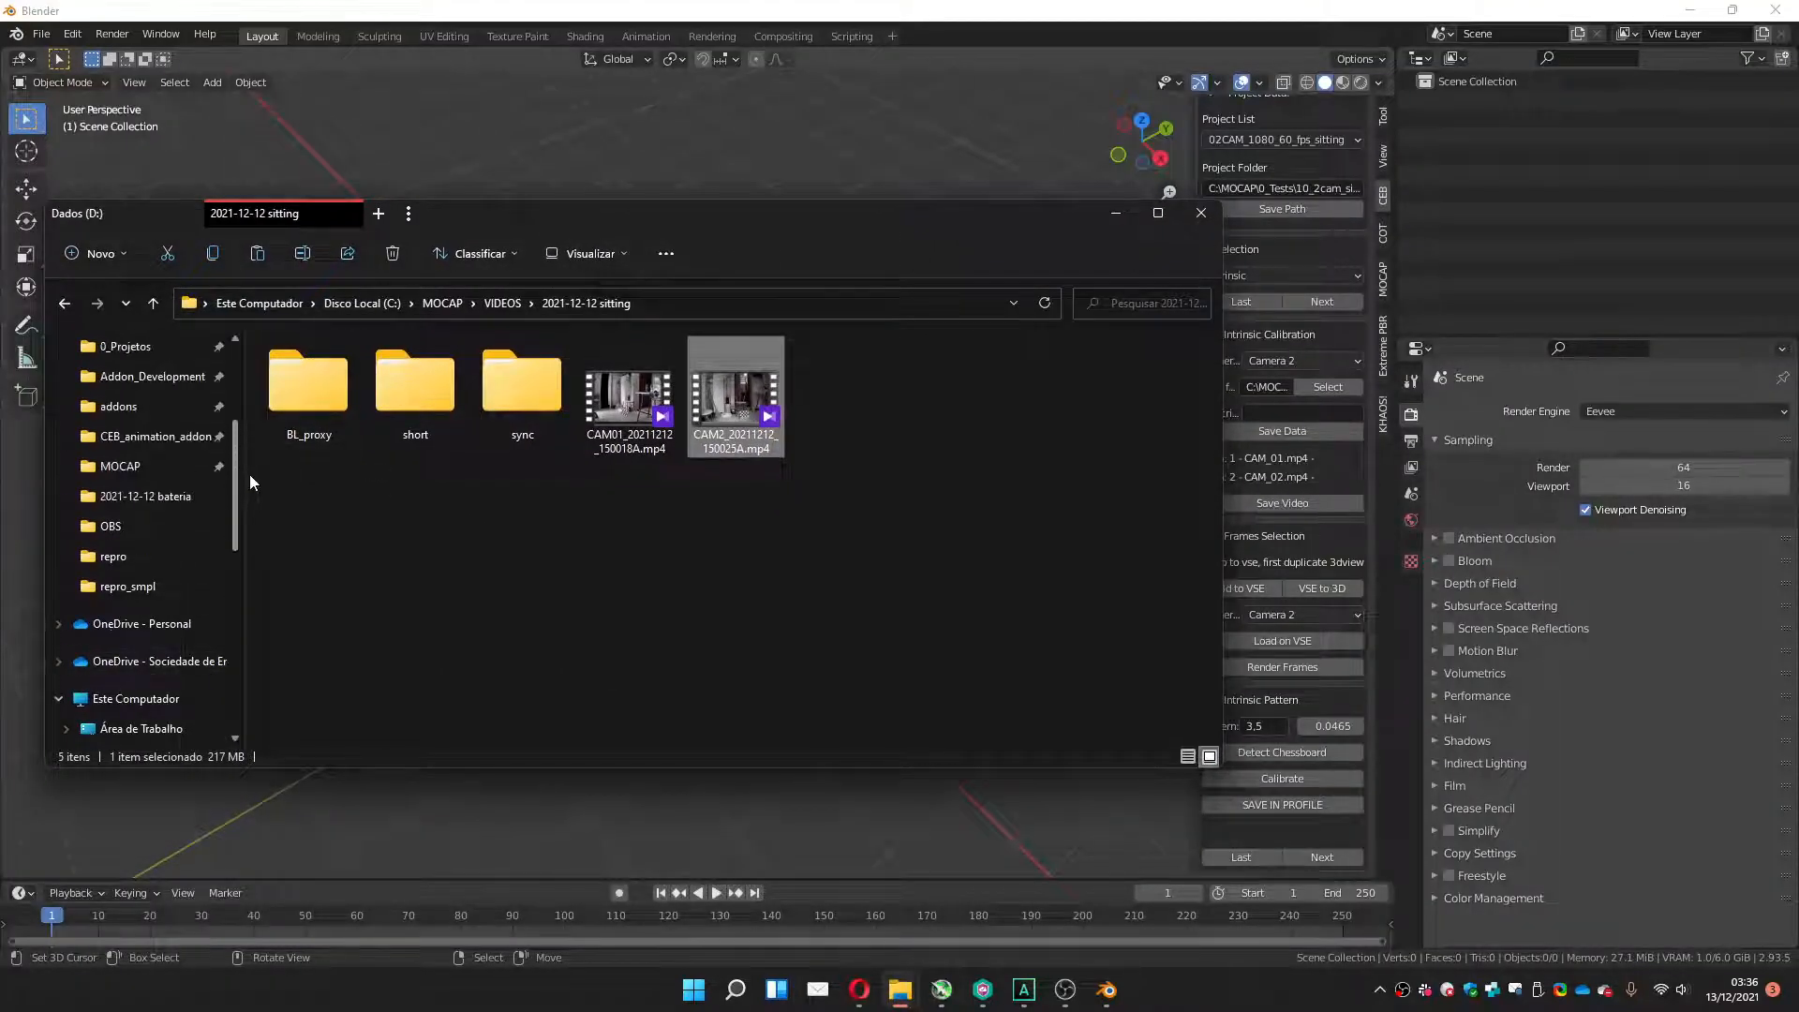
pyautogui.click(120, 466)
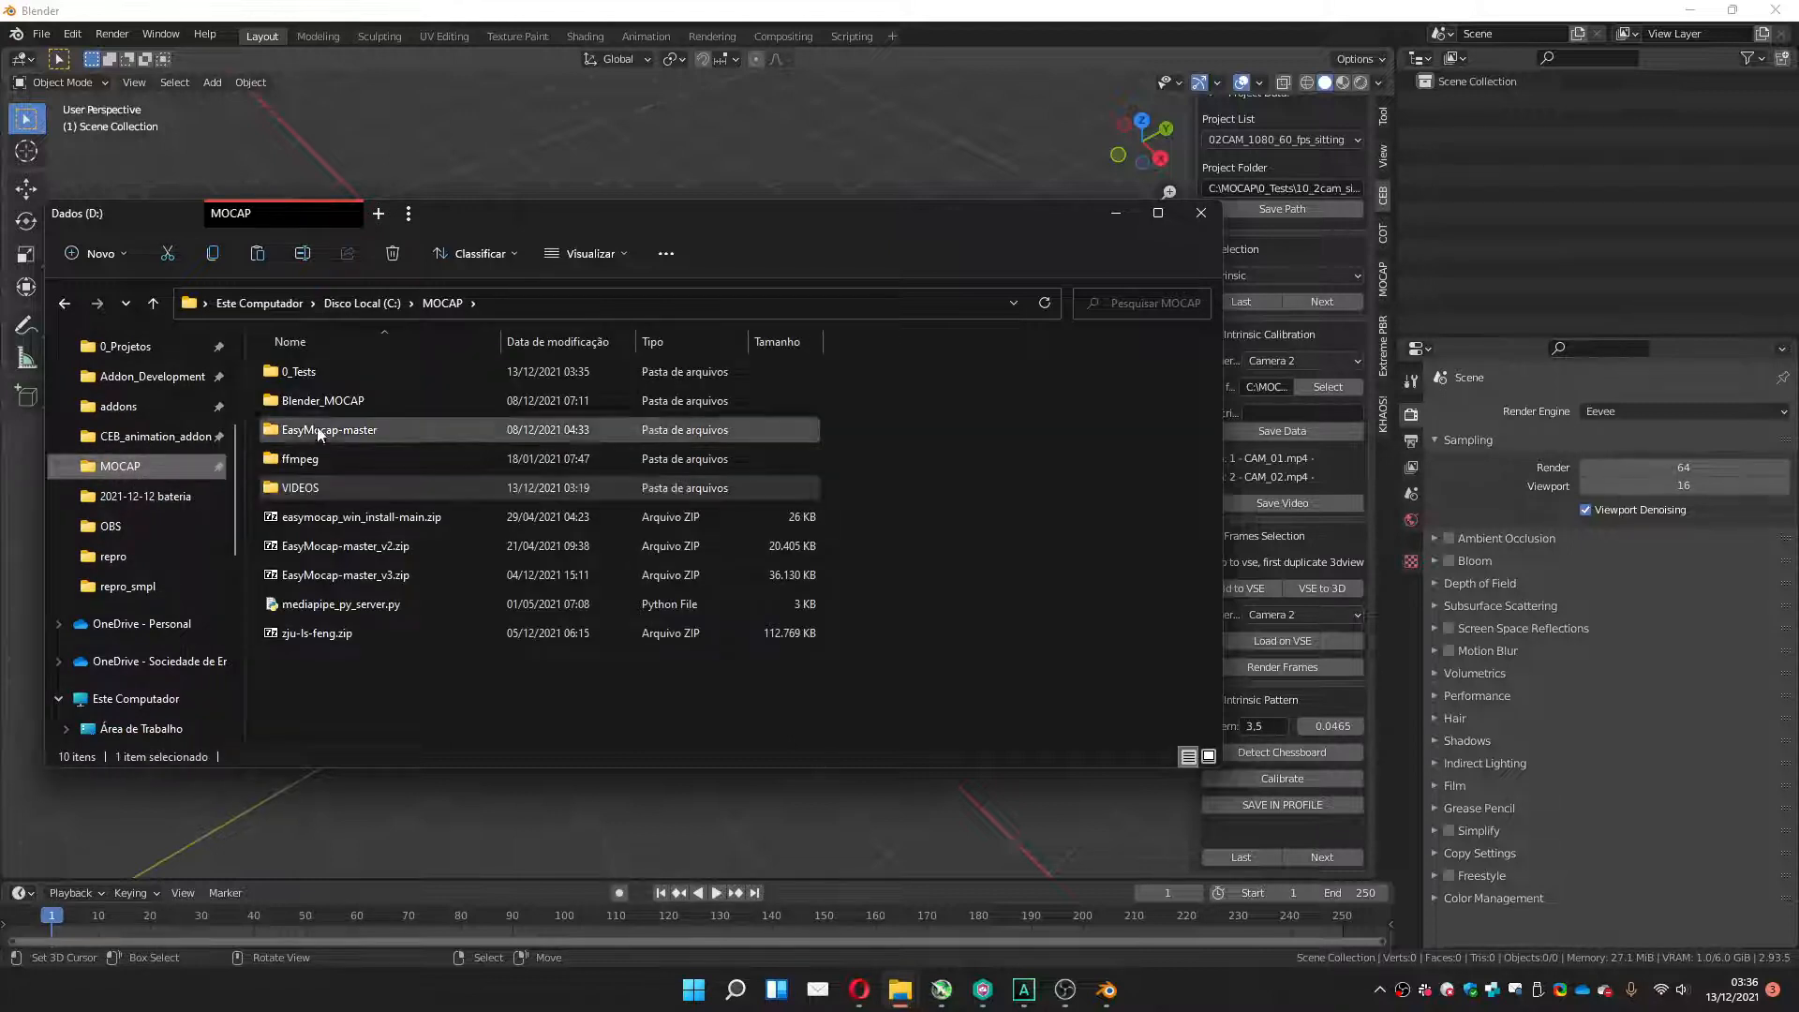
pyautogui.doubleClick(318, 372)
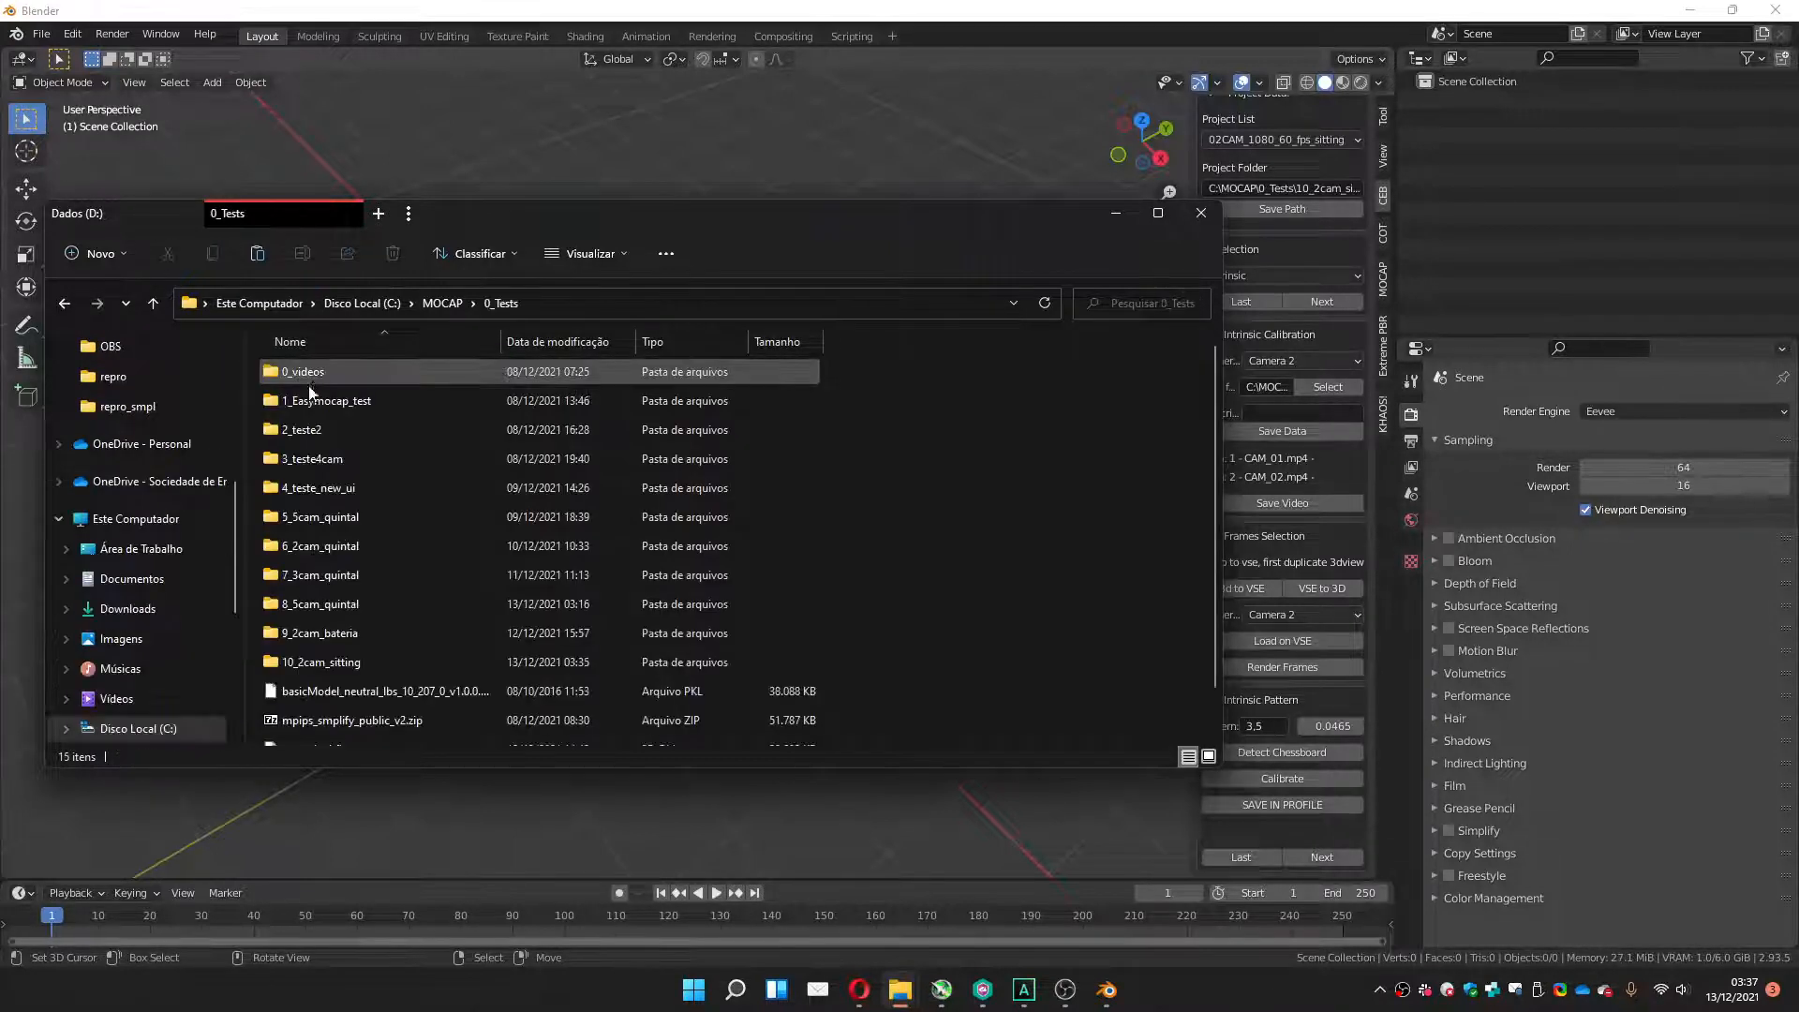
pyautogui.doubleClick(312, 661)
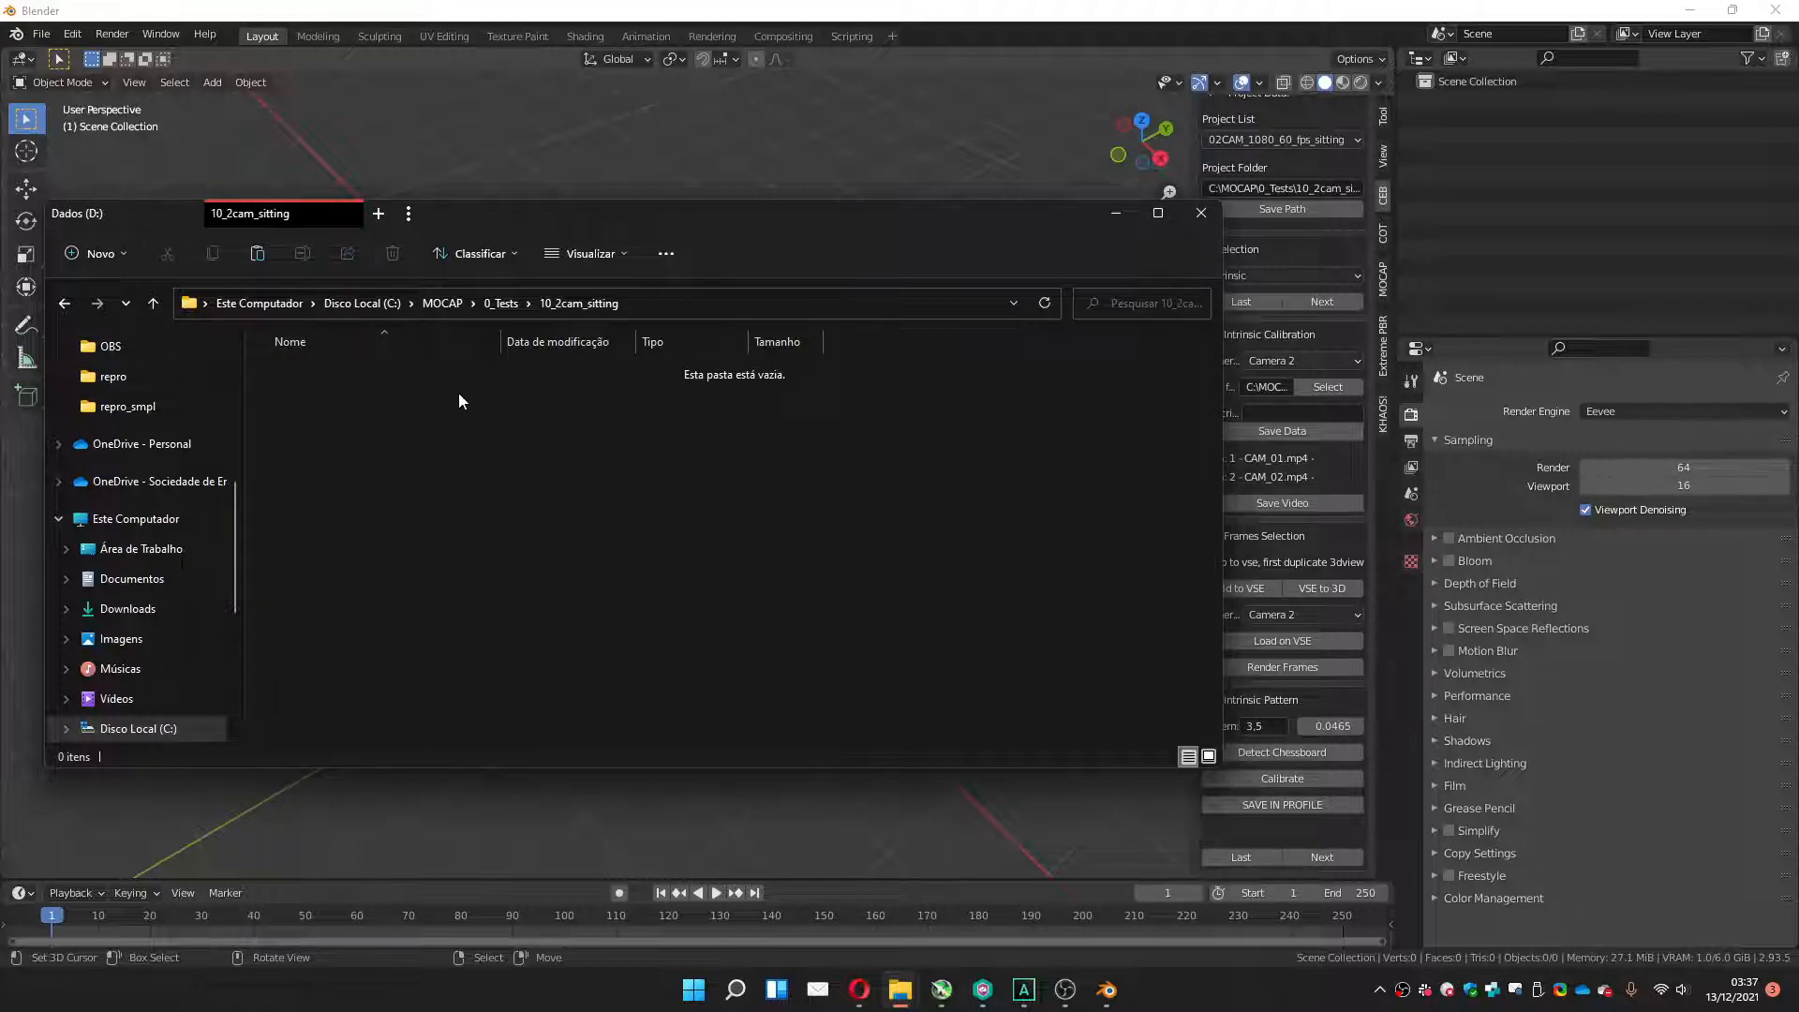
# Save the intrinsic calibration videos from Blender into the project and inspect the project's intrinsic\videos folder in File Explorer.
pyautogui.click(1279, 499)
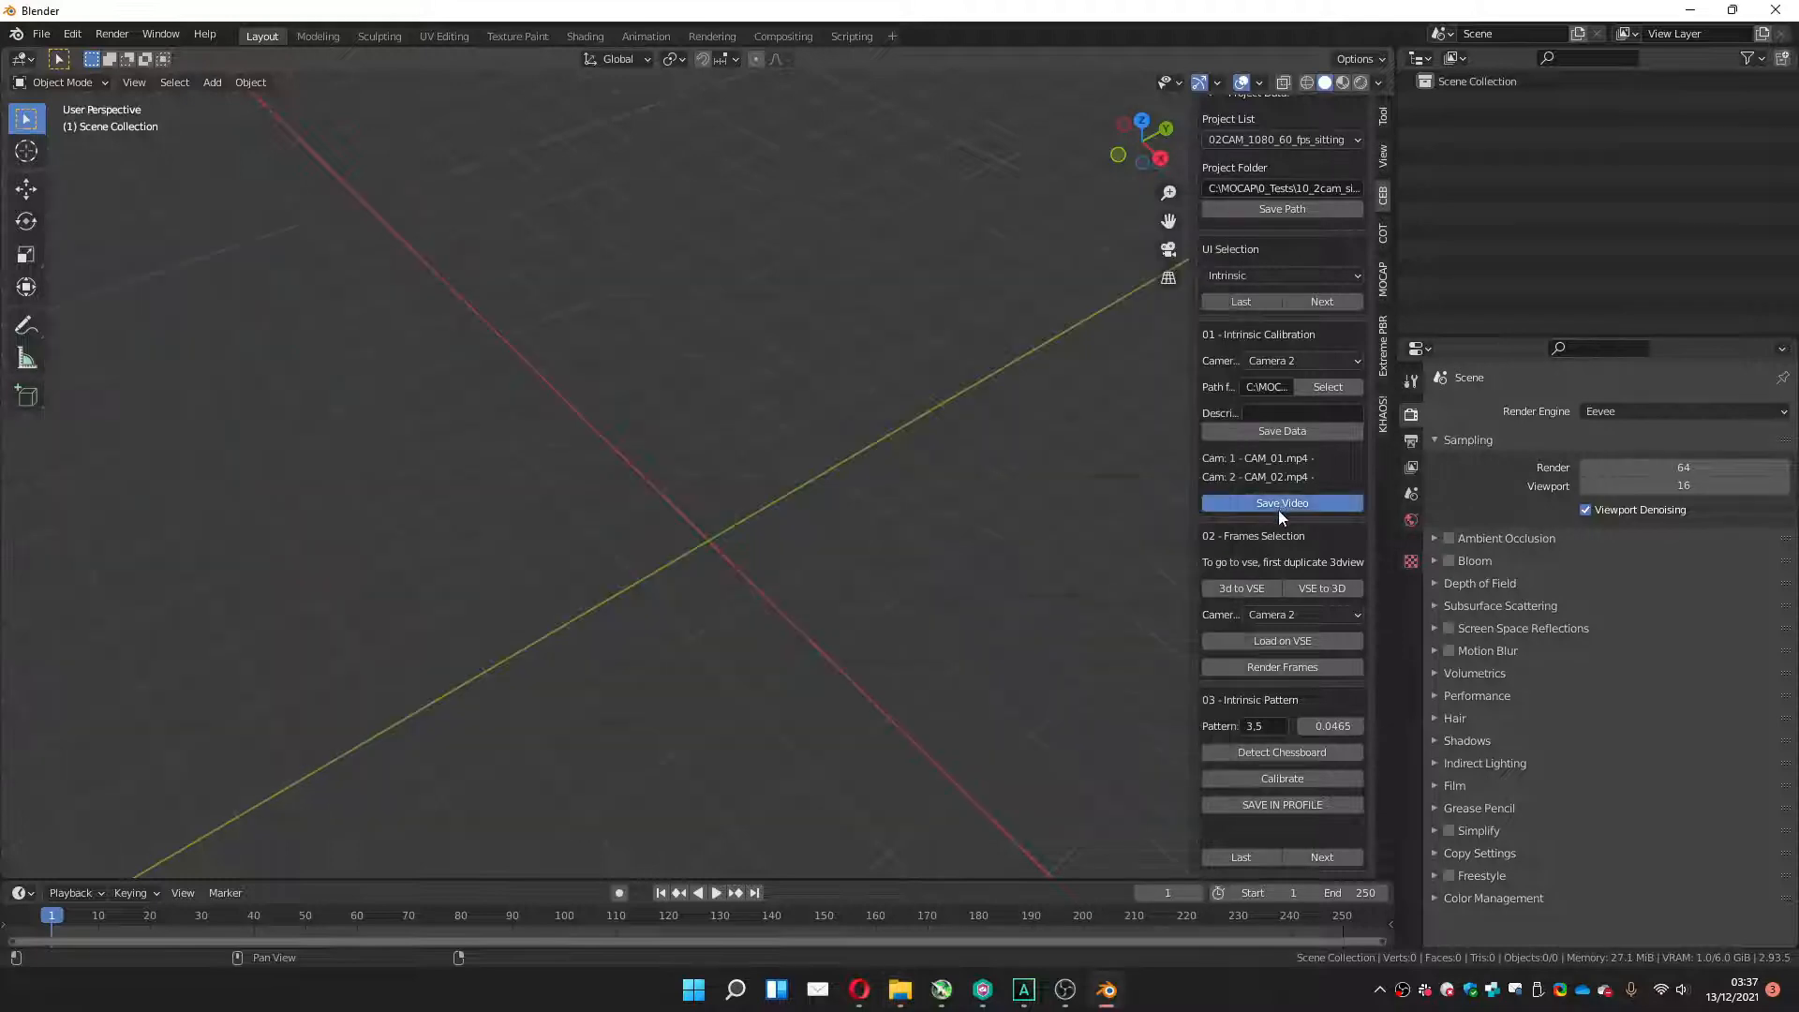
pyautogui.moveTo(902, 1004)
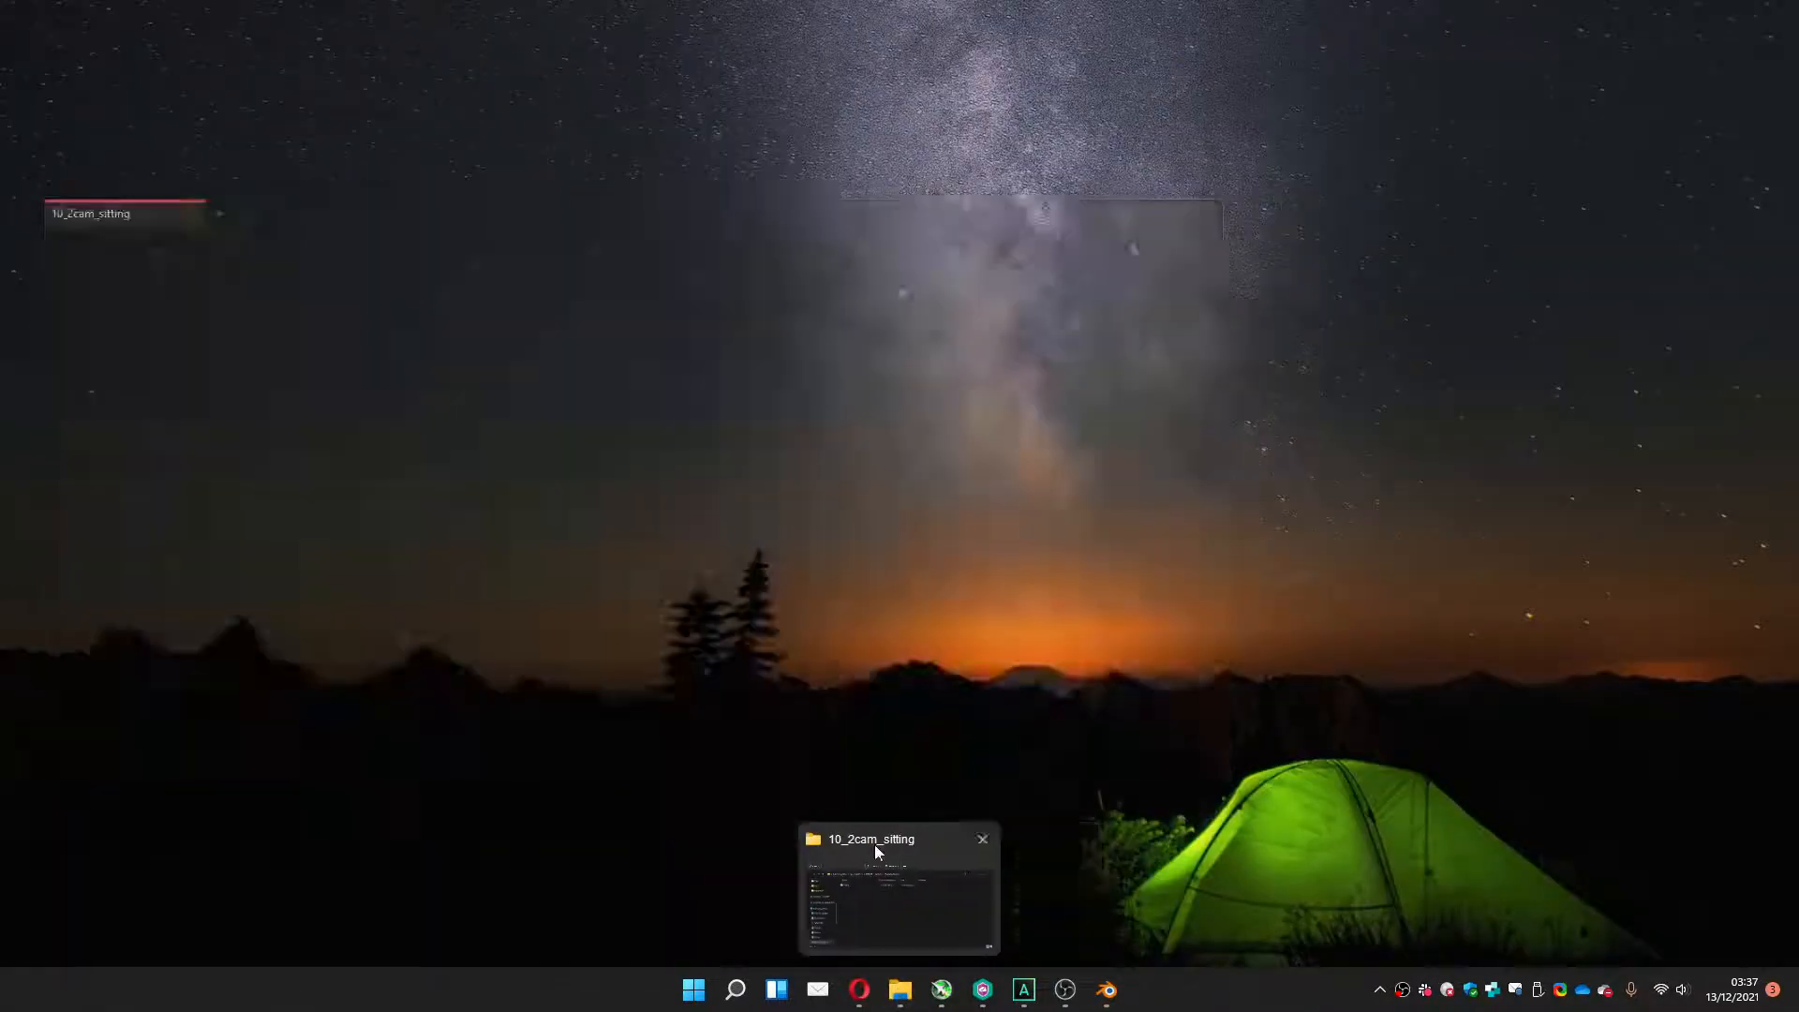
pyautogui.click(875, 875)
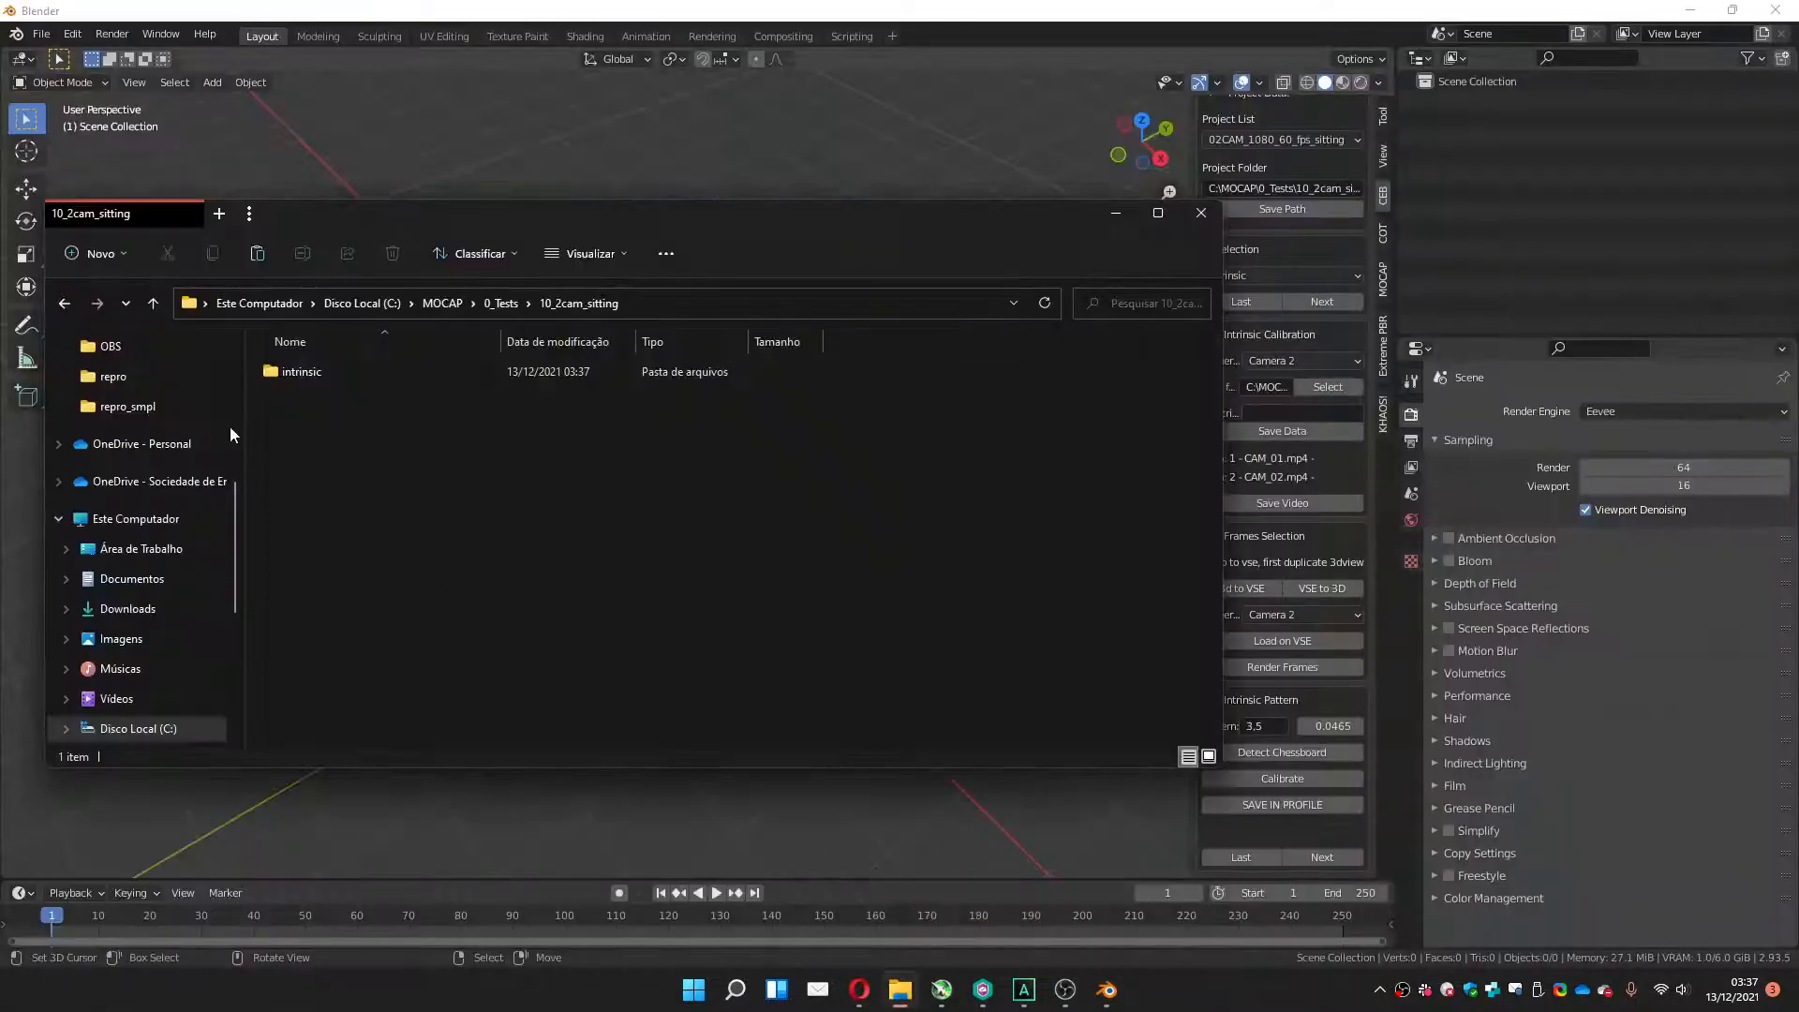
pyautogui.click(296, 372)
pyautogui.doubleClick(296, 372)
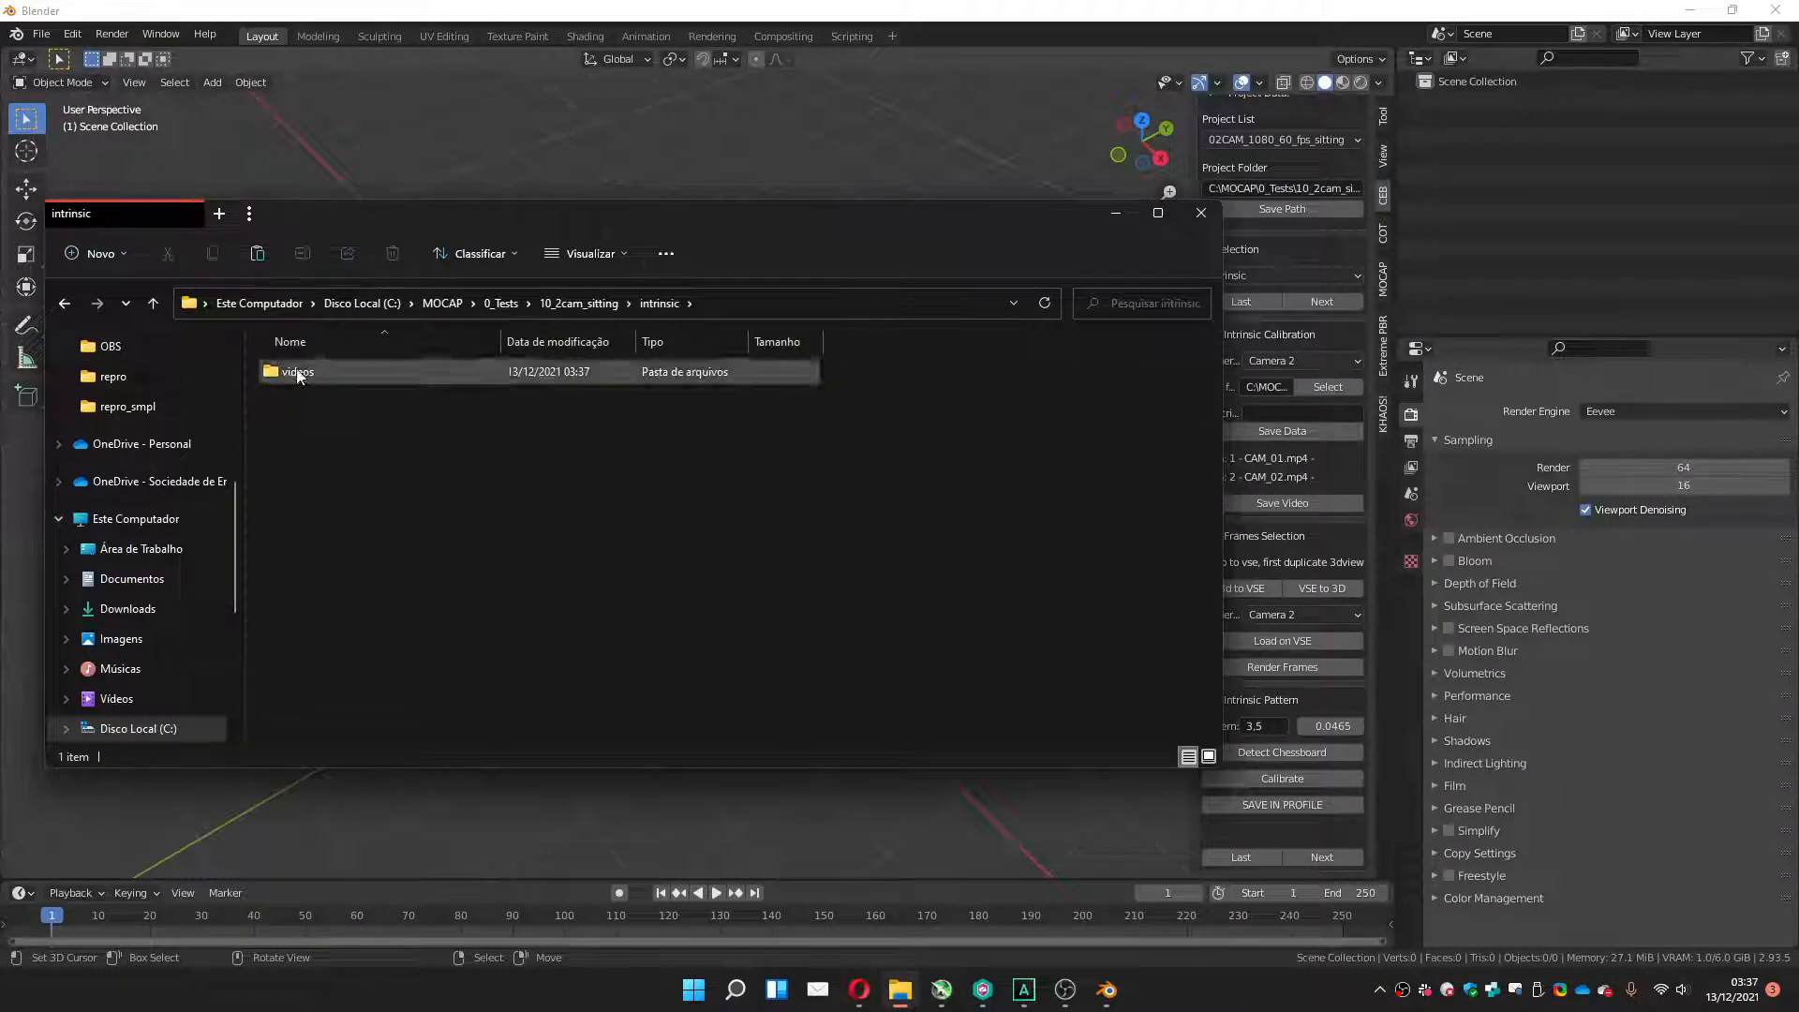
pyautogui.doubleClick(296, 372)
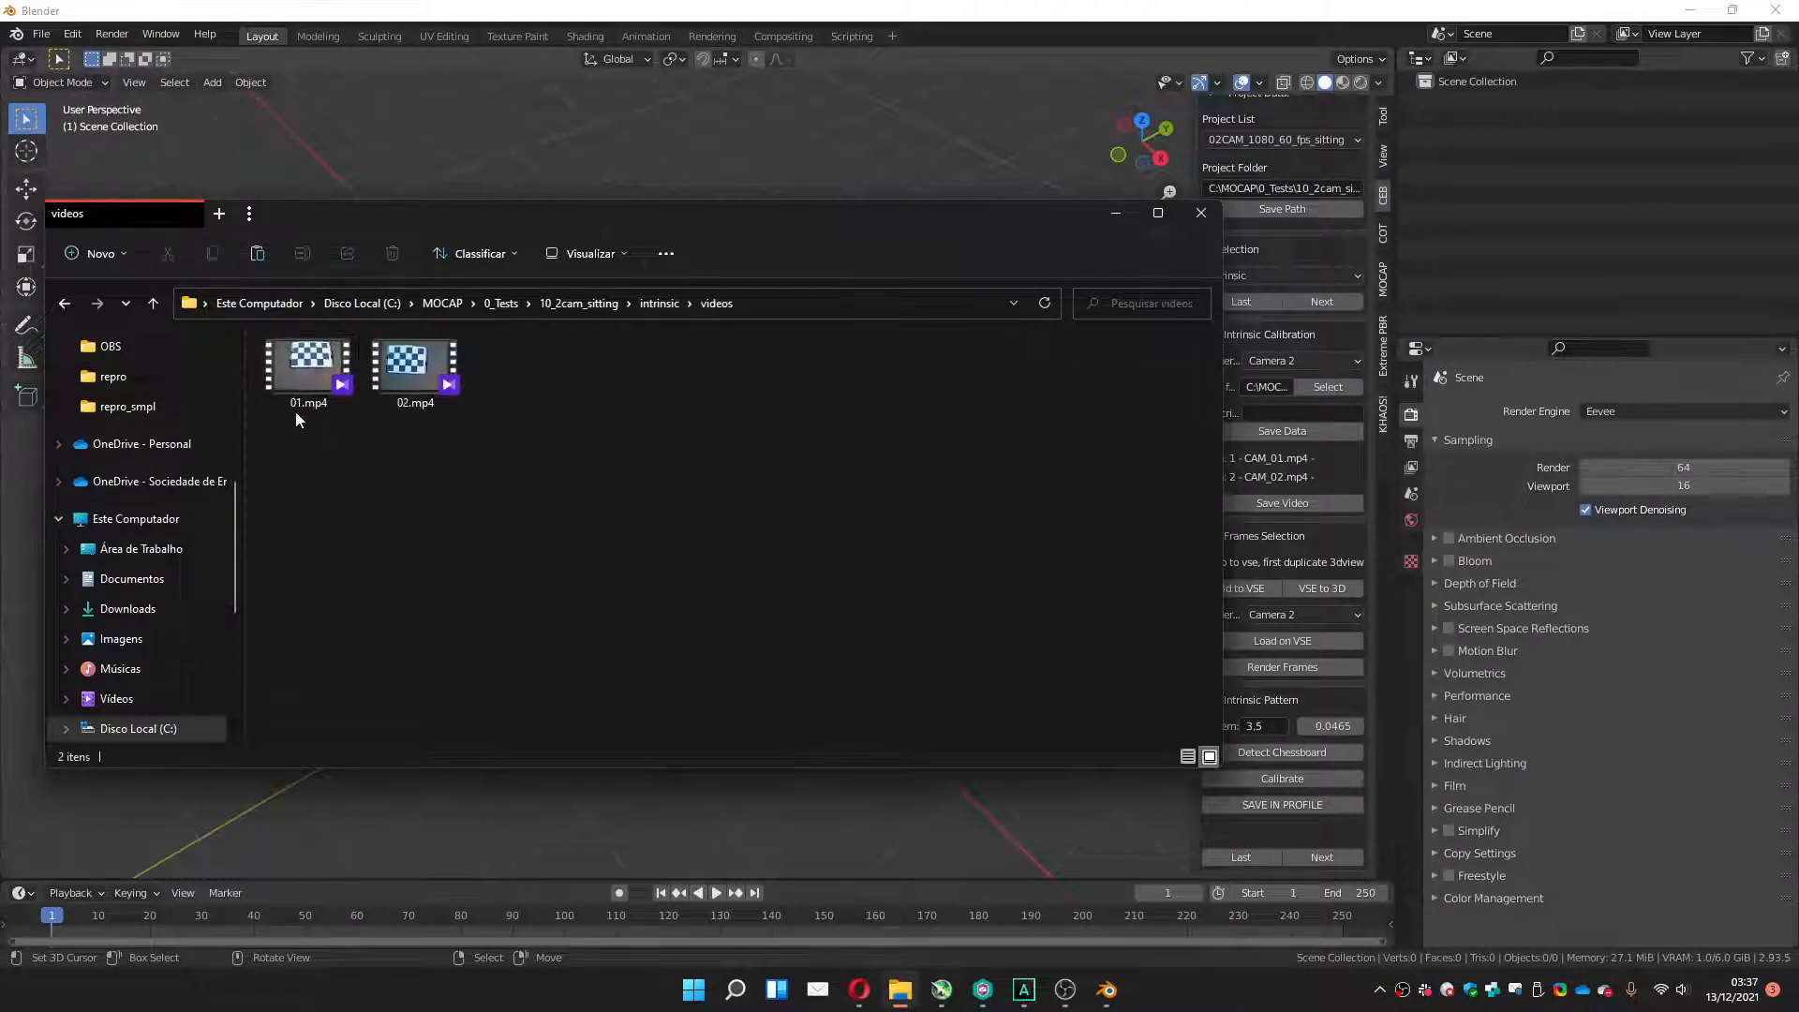
# Delete the intrinsic folder from the 10_2cam_sitting project folder.
pyautogui.click(588, 306)
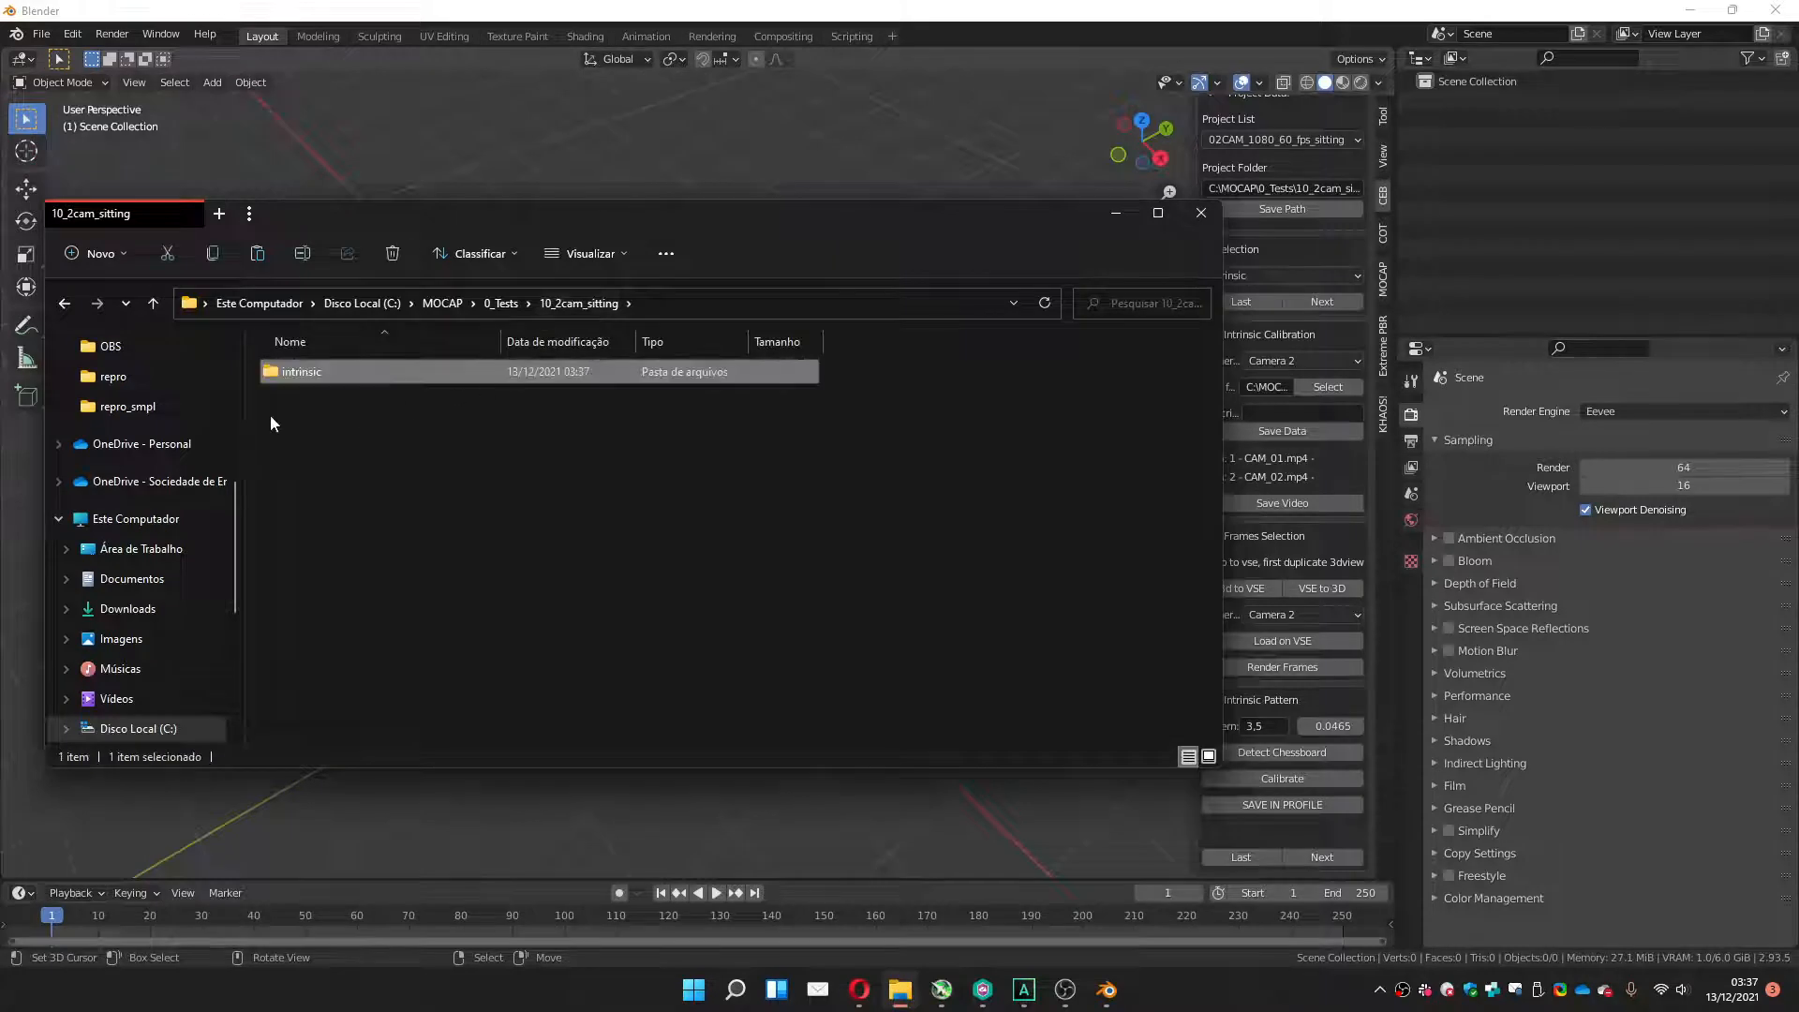
pyautogui.click(302, 375)
pyautogui.press('Delete')
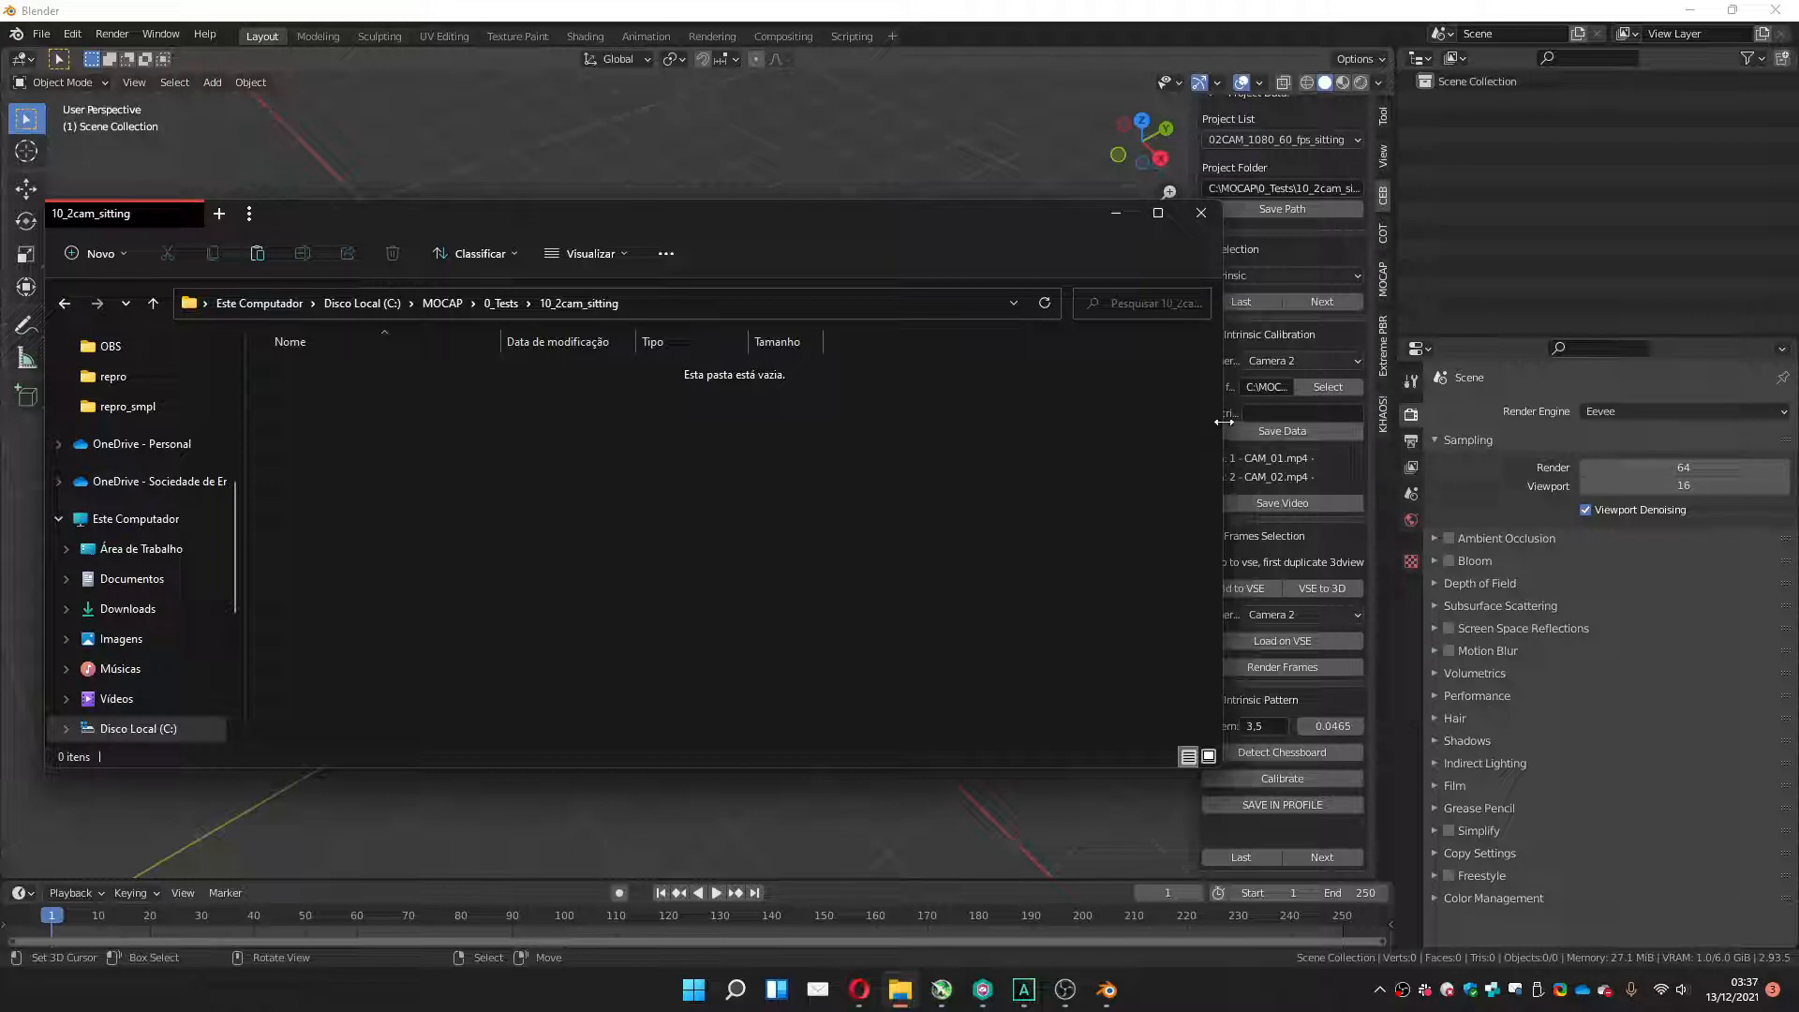
# Narrow the File Explorer window, return to Blender, split the 3D viewport into two areas and convert the new one to the Video Sequencer.
pyautogui.moveTo(1221, 424); pyautogui.dragTo(993, 436)
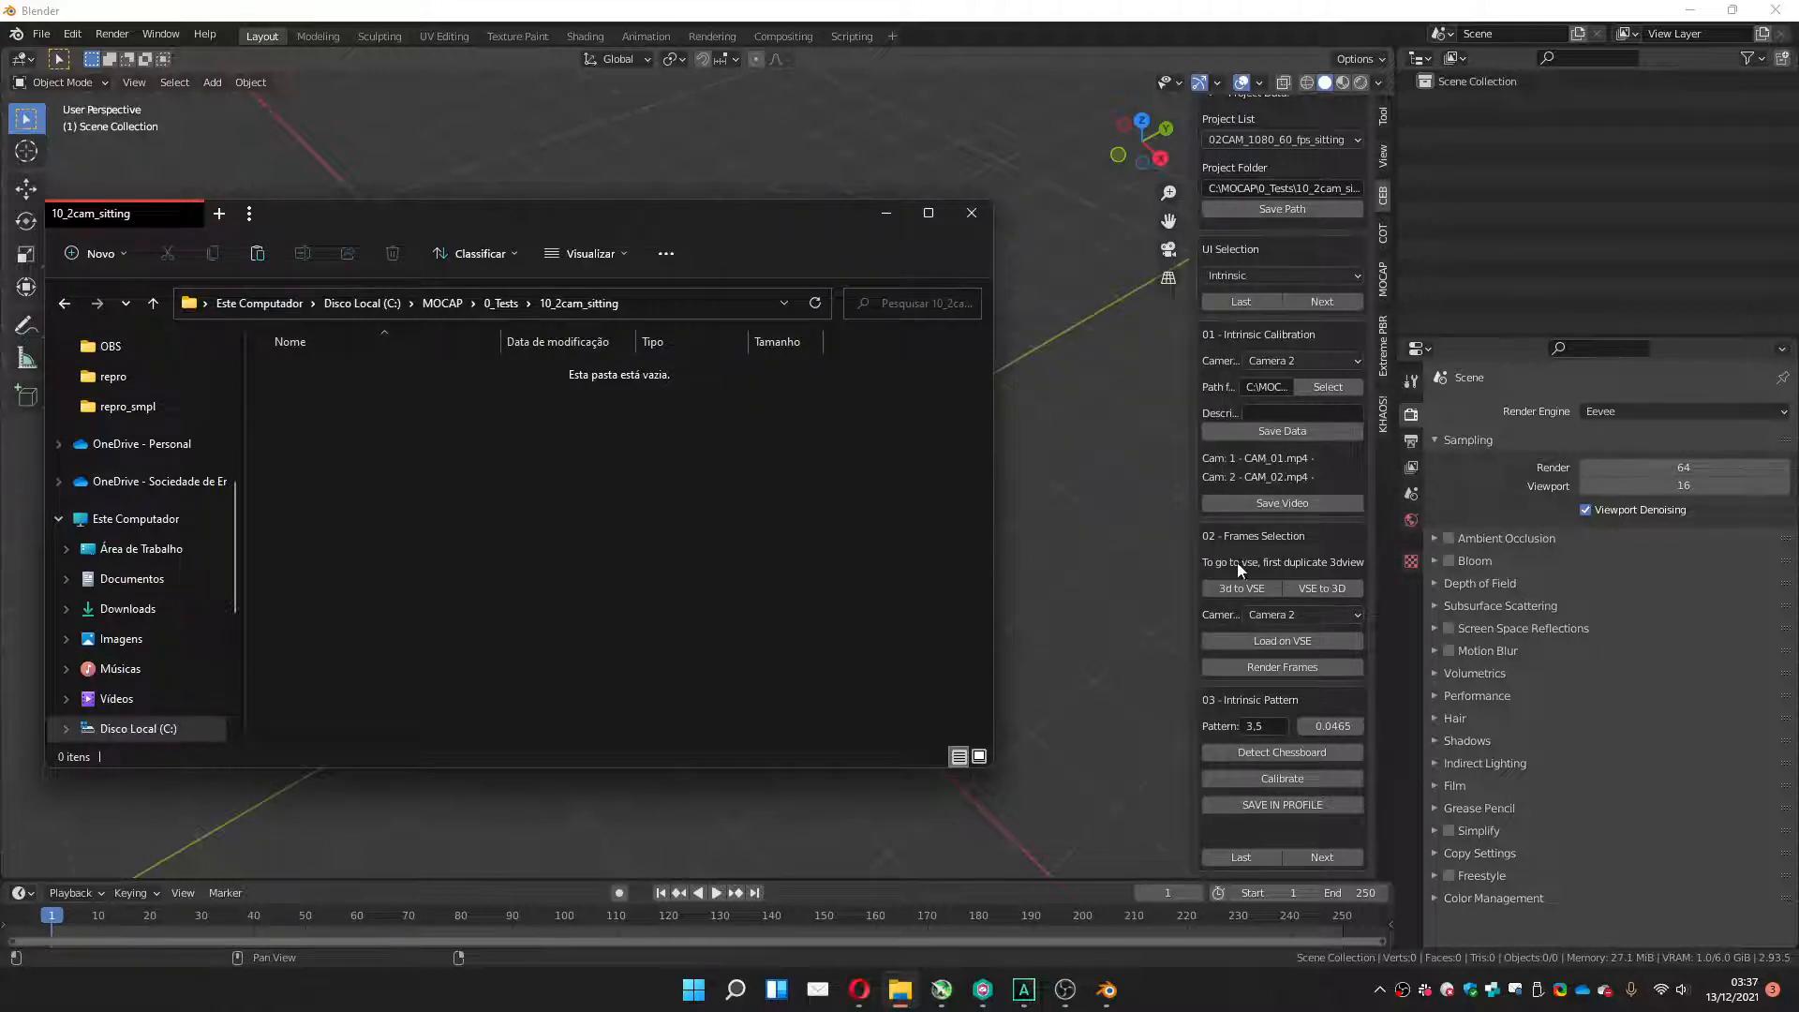
pyautogui.click(1250, 538)
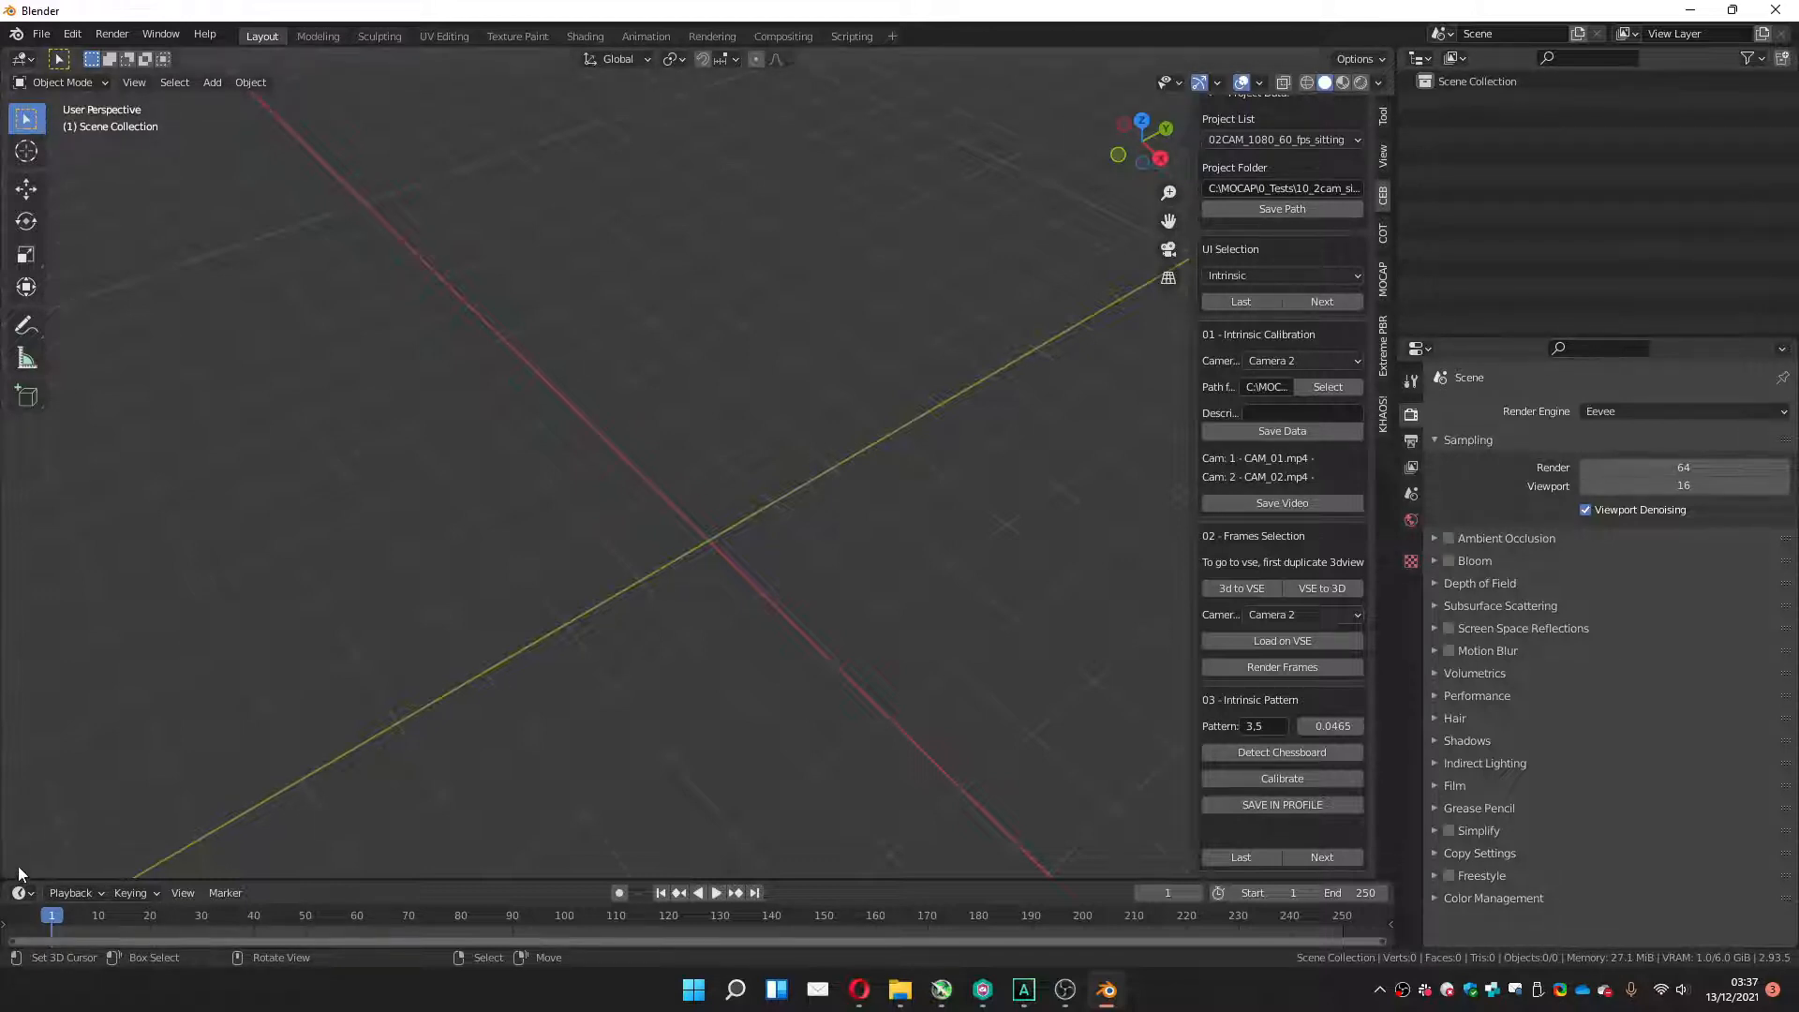
pyautogui.moveTo(7, 874); pyautogui.dragTo(682, 815)
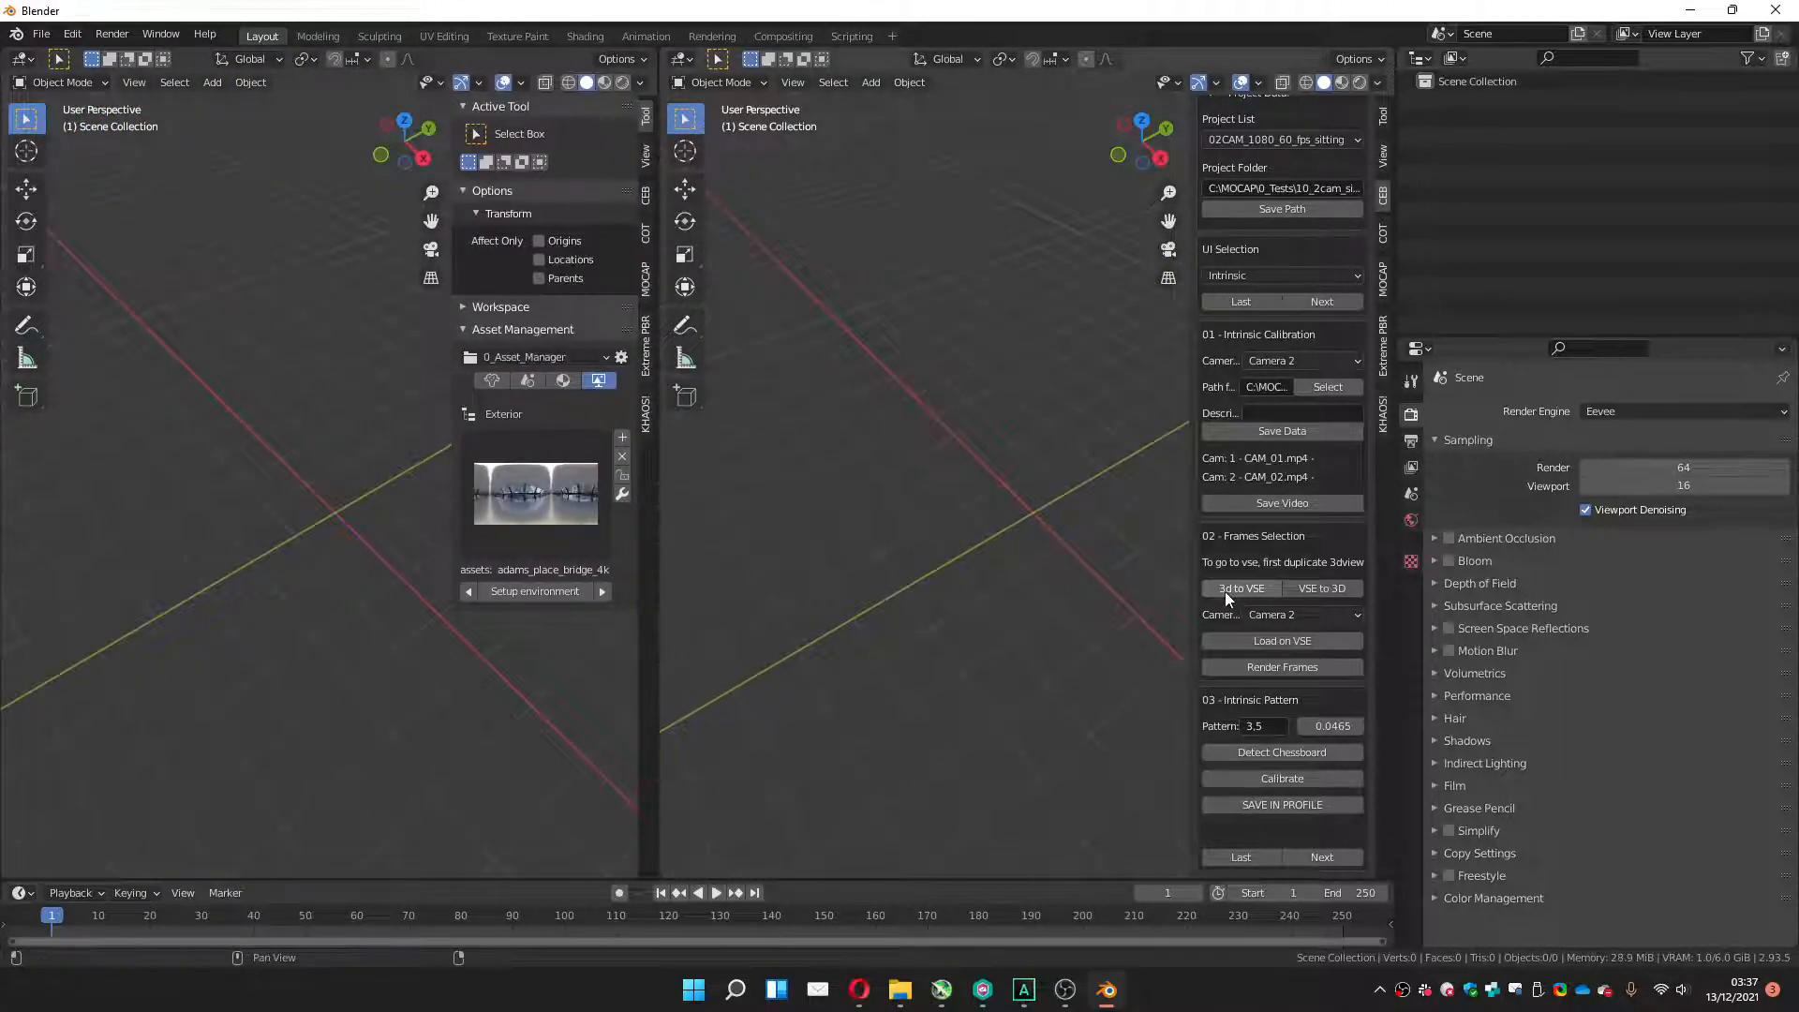
pyautogui.click(1235, 590)
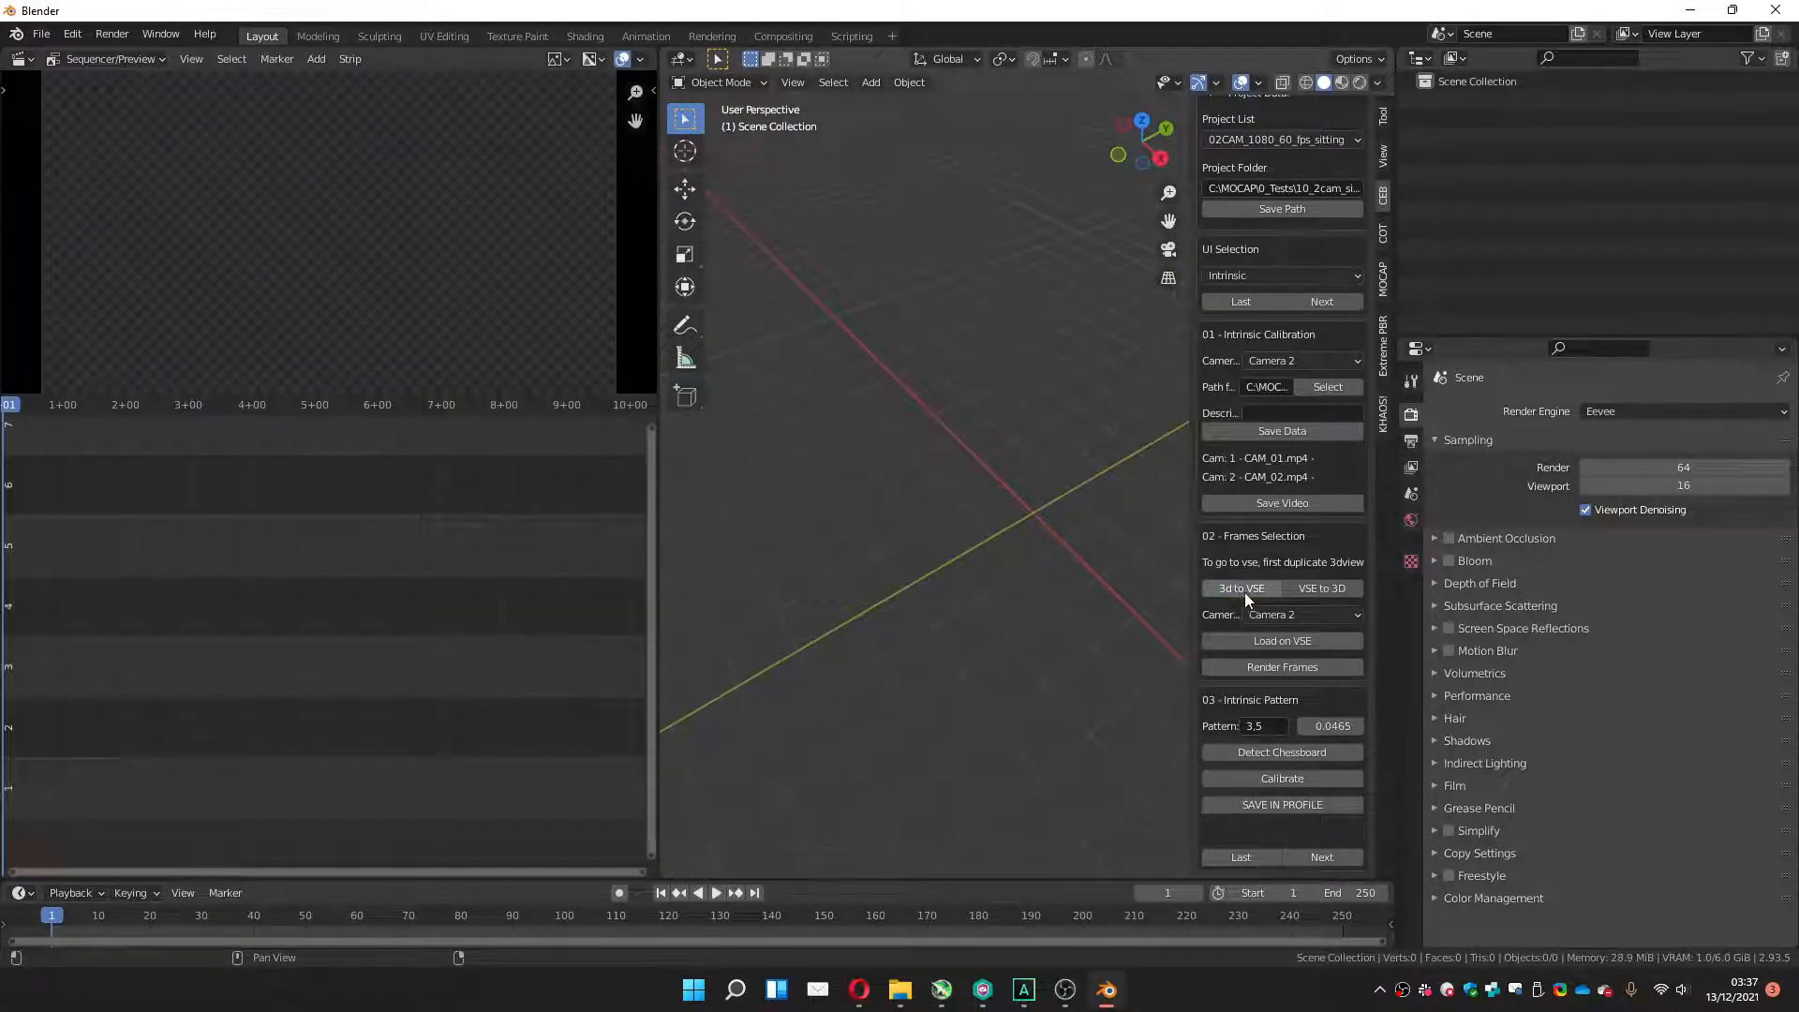
# Load Camera 1's intrinsic calibration video, CAM_01.mp4, into the sequencer for frame selection.
pyautogui.click(1266, 615)
pyautogui.click(1267, 636)
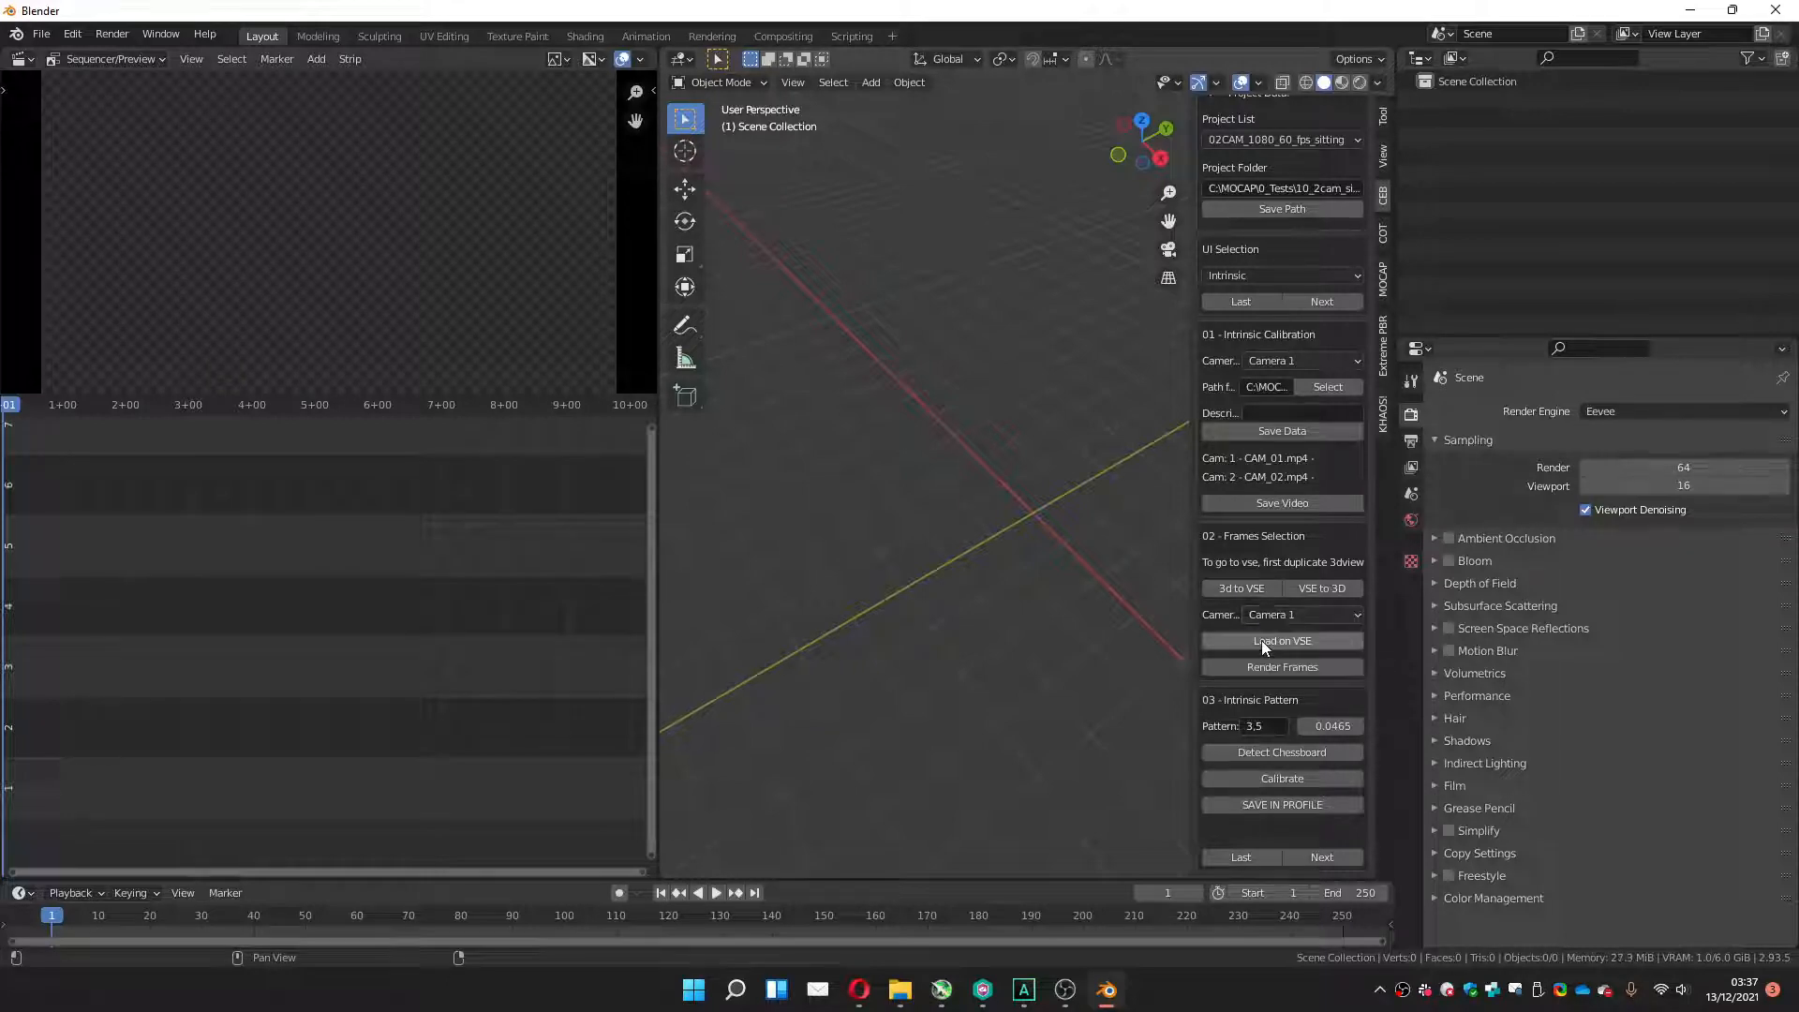
pyautogui.click(1259, 640)
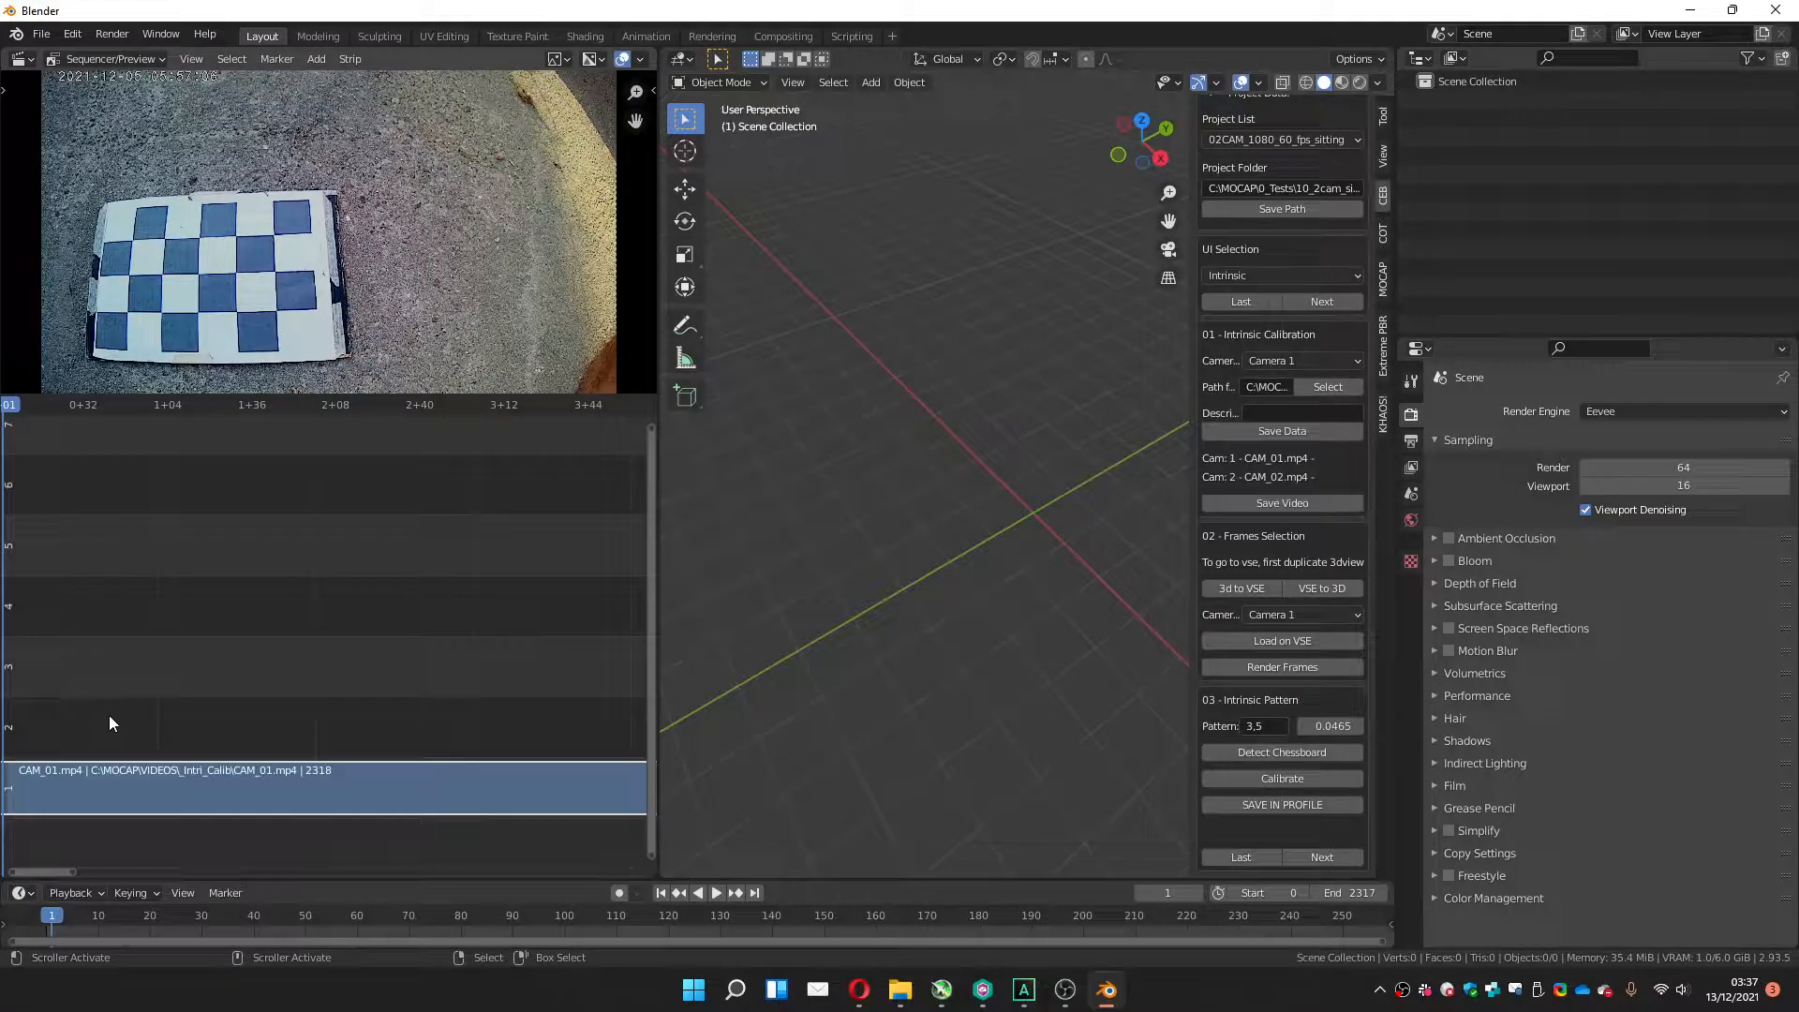
# Add markers at frames 15, 155, 201 and 280 of the CAM_01.mp4 strip, where the chessboard sits in different positions.
pyautogui.press('space')
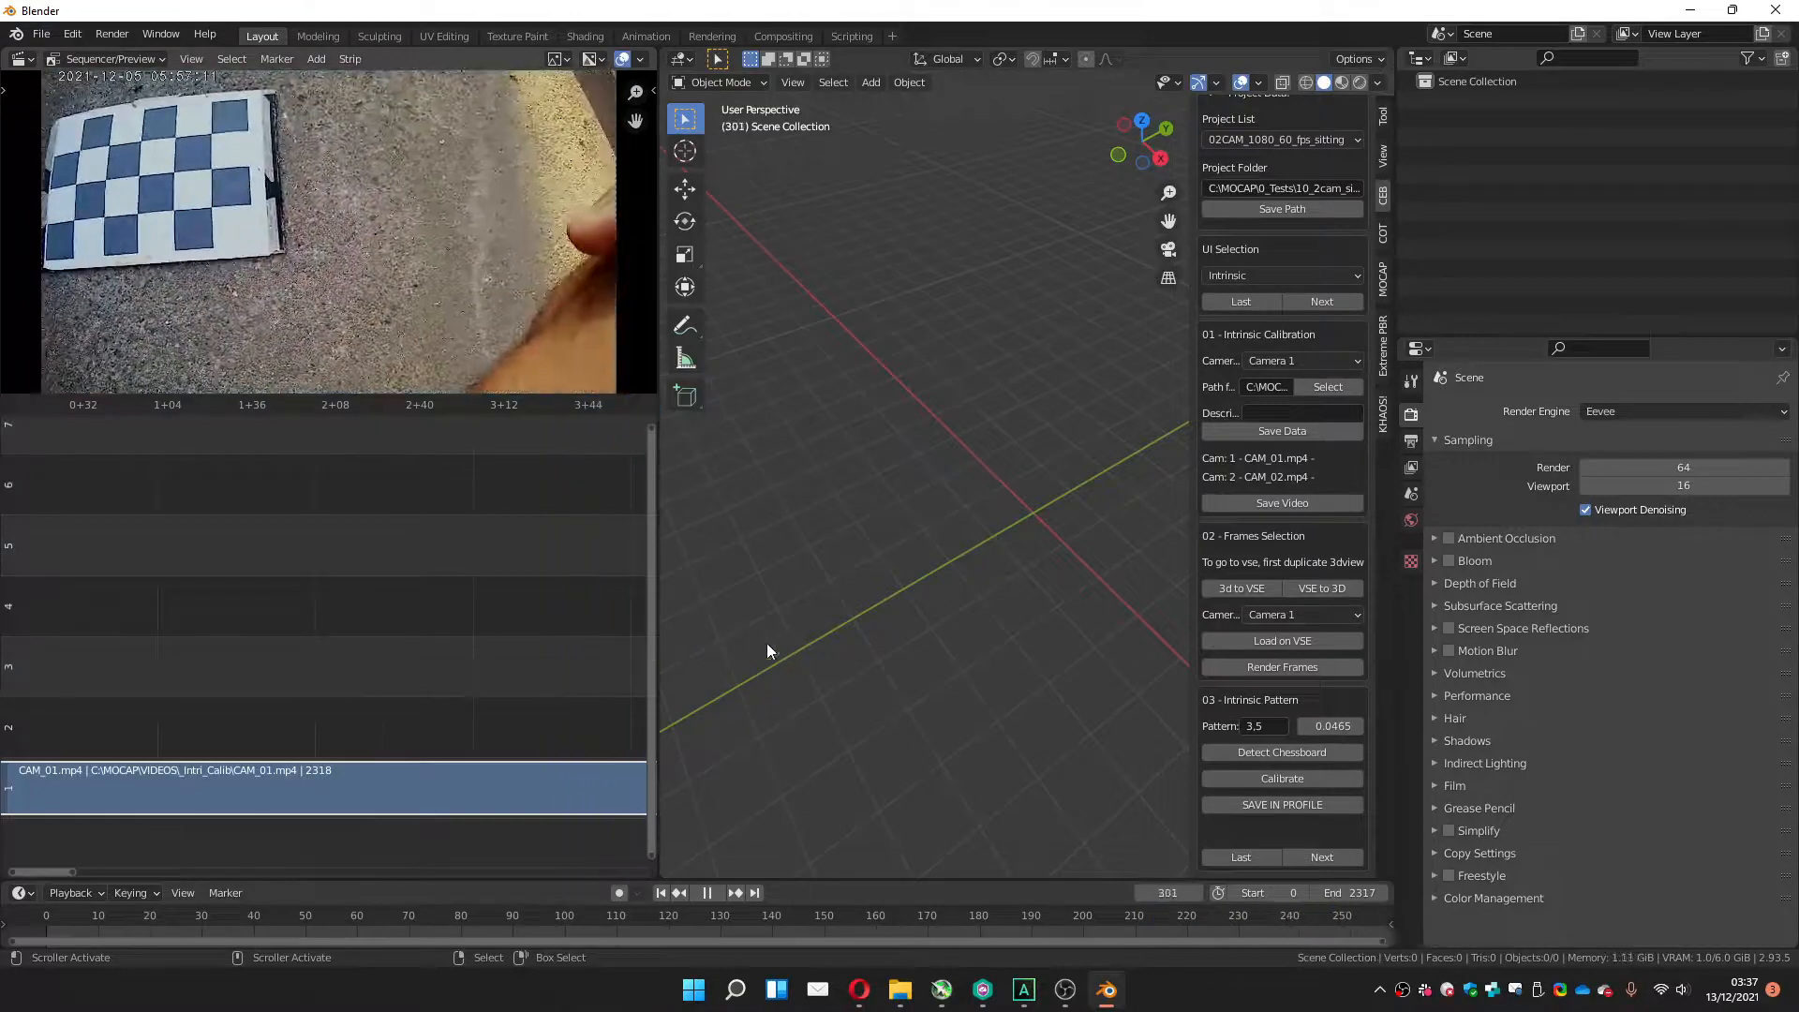
pyautogui.moveTo(637, 642)
pyautogui.mouseDown()
pyautogui.moveTo(401, 615)
pyautogui.moveTo(32, 626)
pyautogui.moveTo(57, 658)
pyautogui.moveTo(403, 650)
pyautogui.mouseUp()
pyautogui.press('m')
pyautogui.press('m')
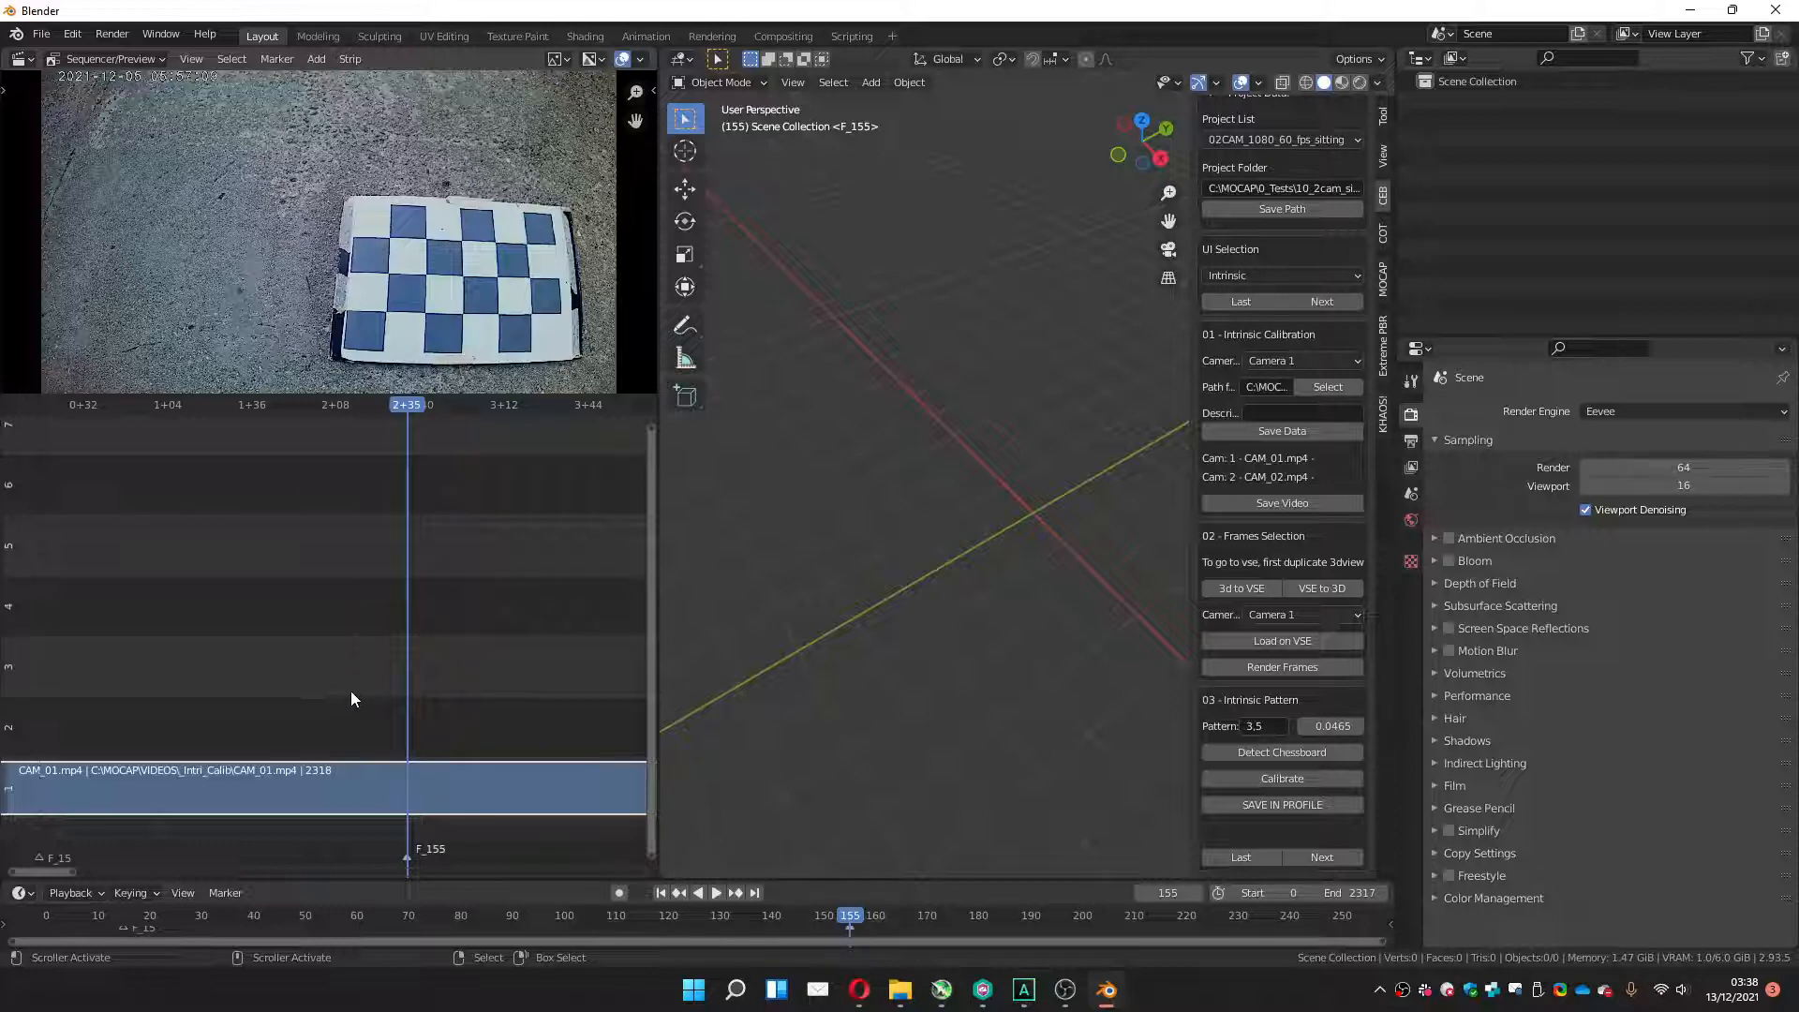
pyautogui.press('Home')
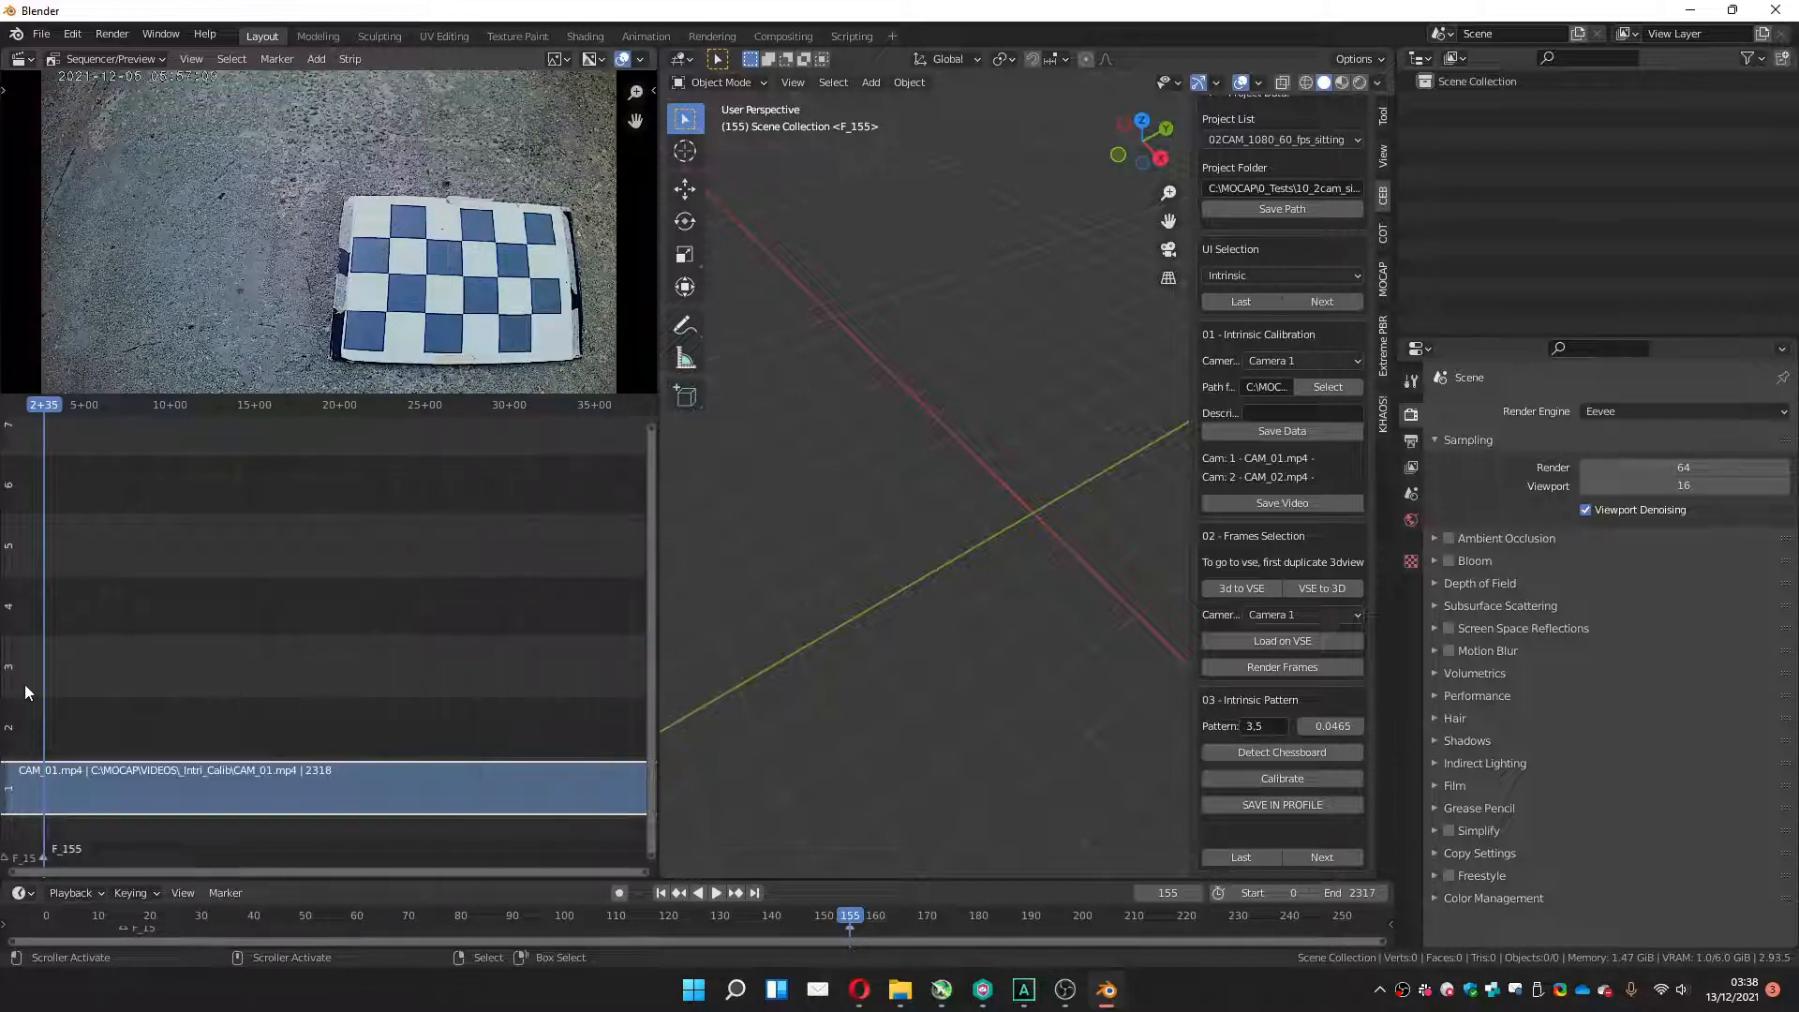
pyautogui.press('space')
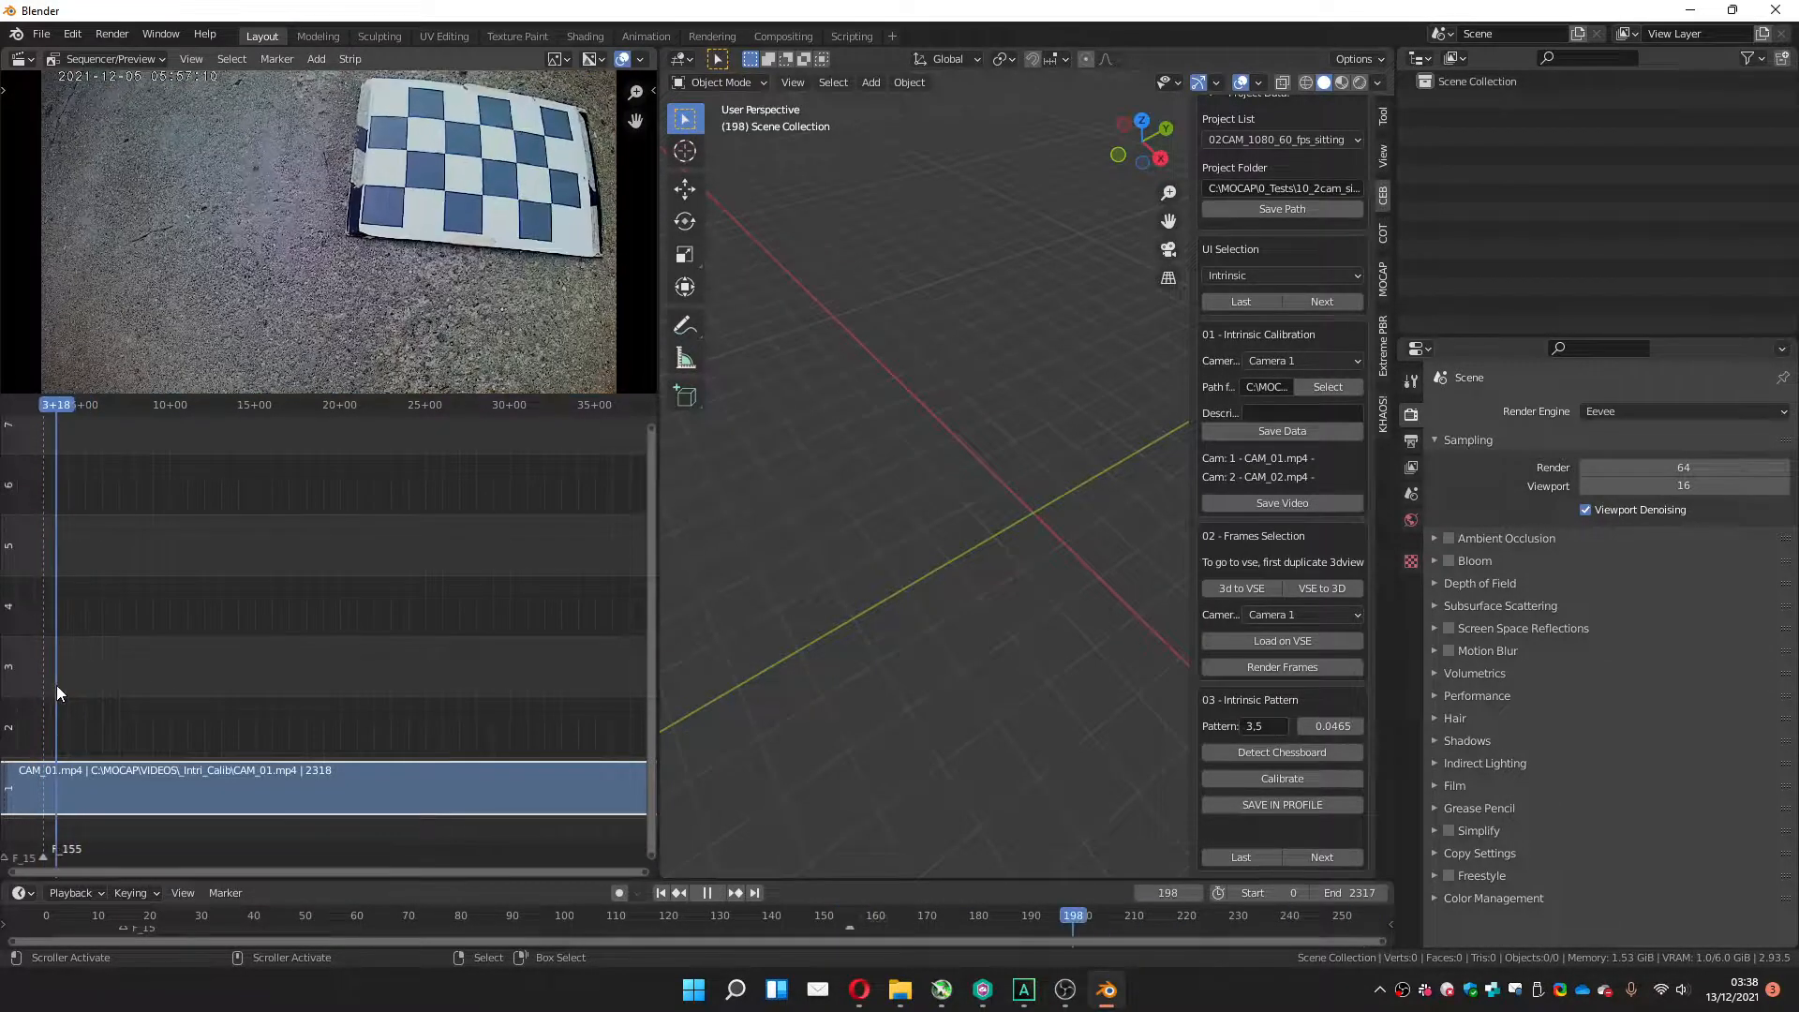
pyautogui.press('m')
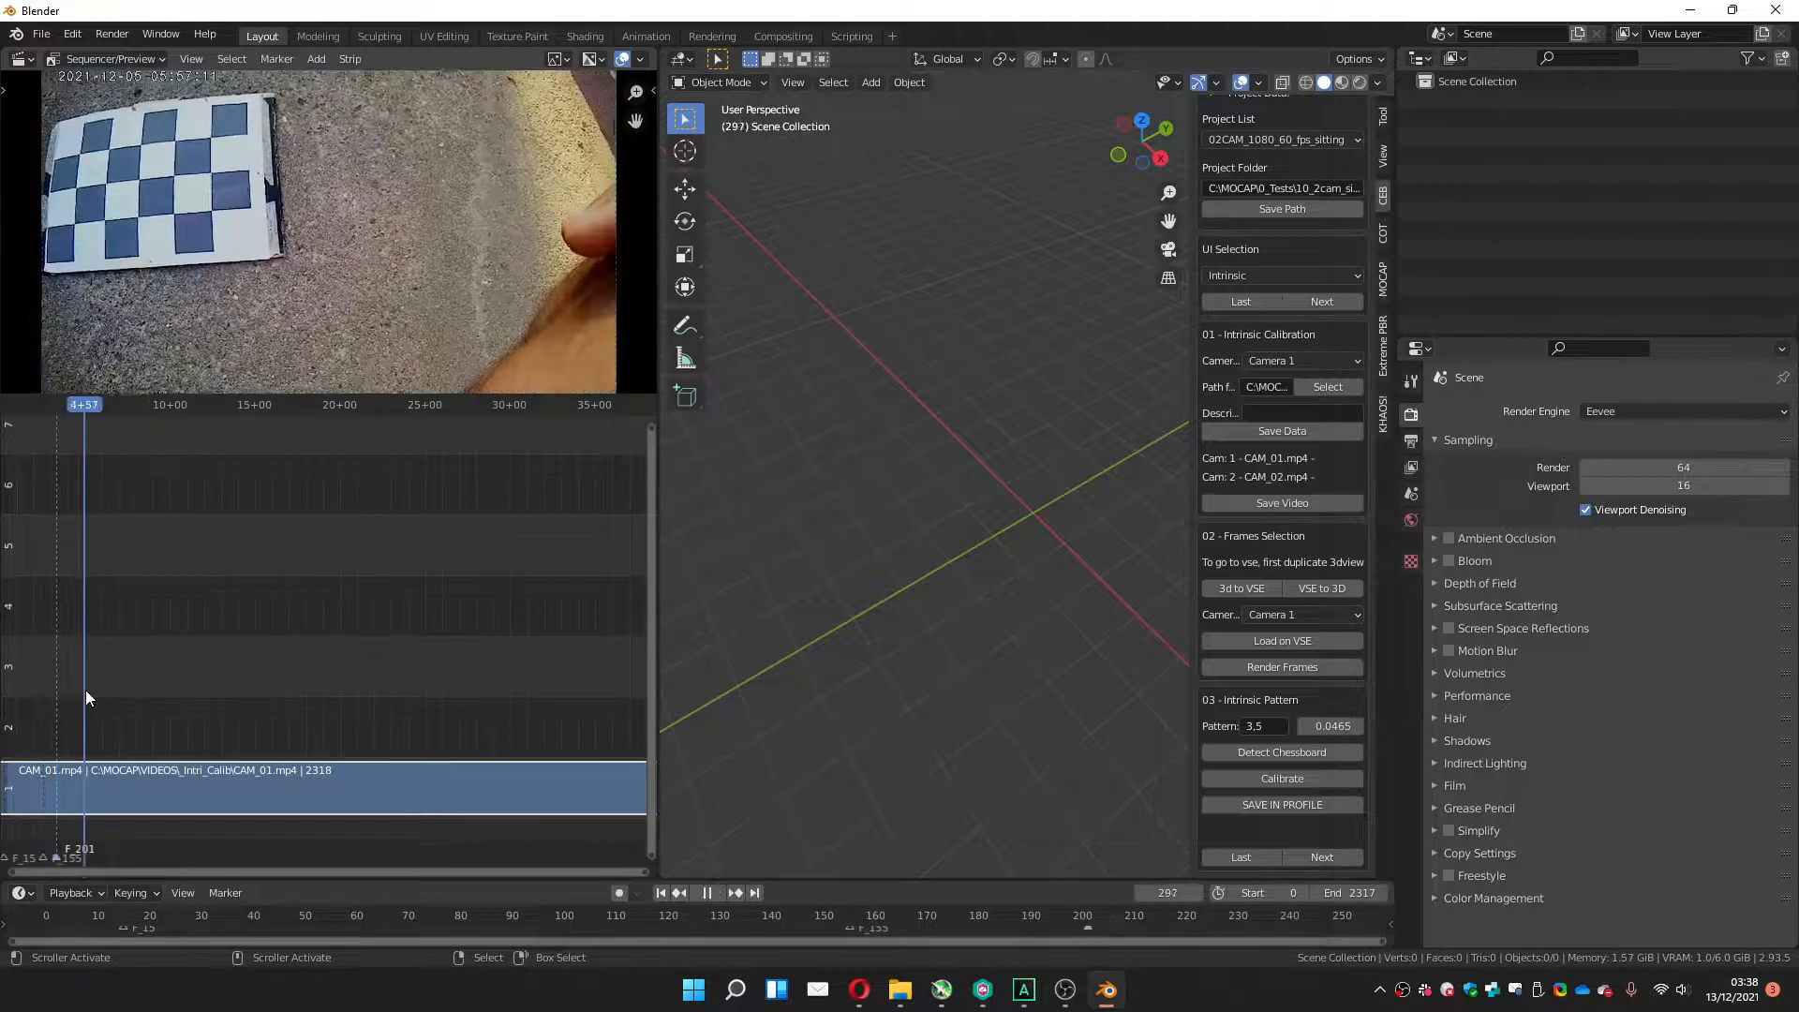
pyautogui.moveTo(86, 690); pyautogui.dragTo(79, 692)
pyautogui.press('space')
pyautogui.press('m')
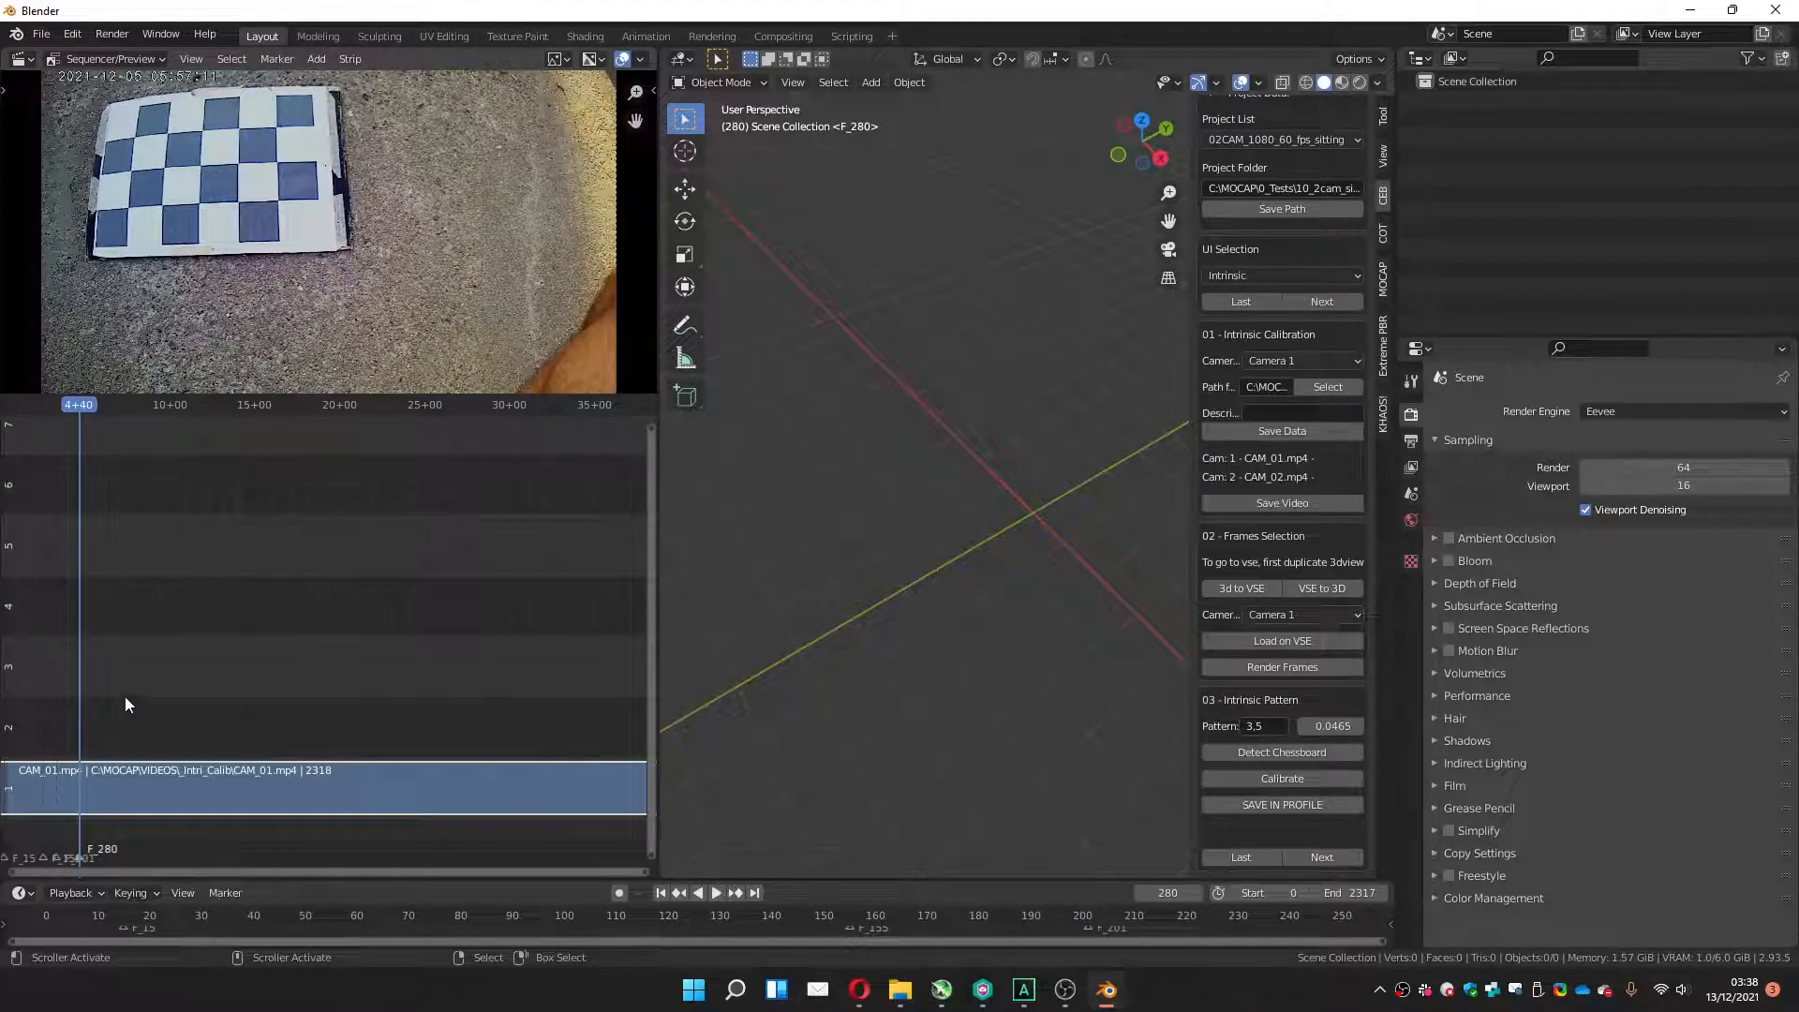
# Render Camera 1's marked frames and check the images in the project's intrinsic\images\01 folder in File Explorer.
pyautogui.click(1246, 667)
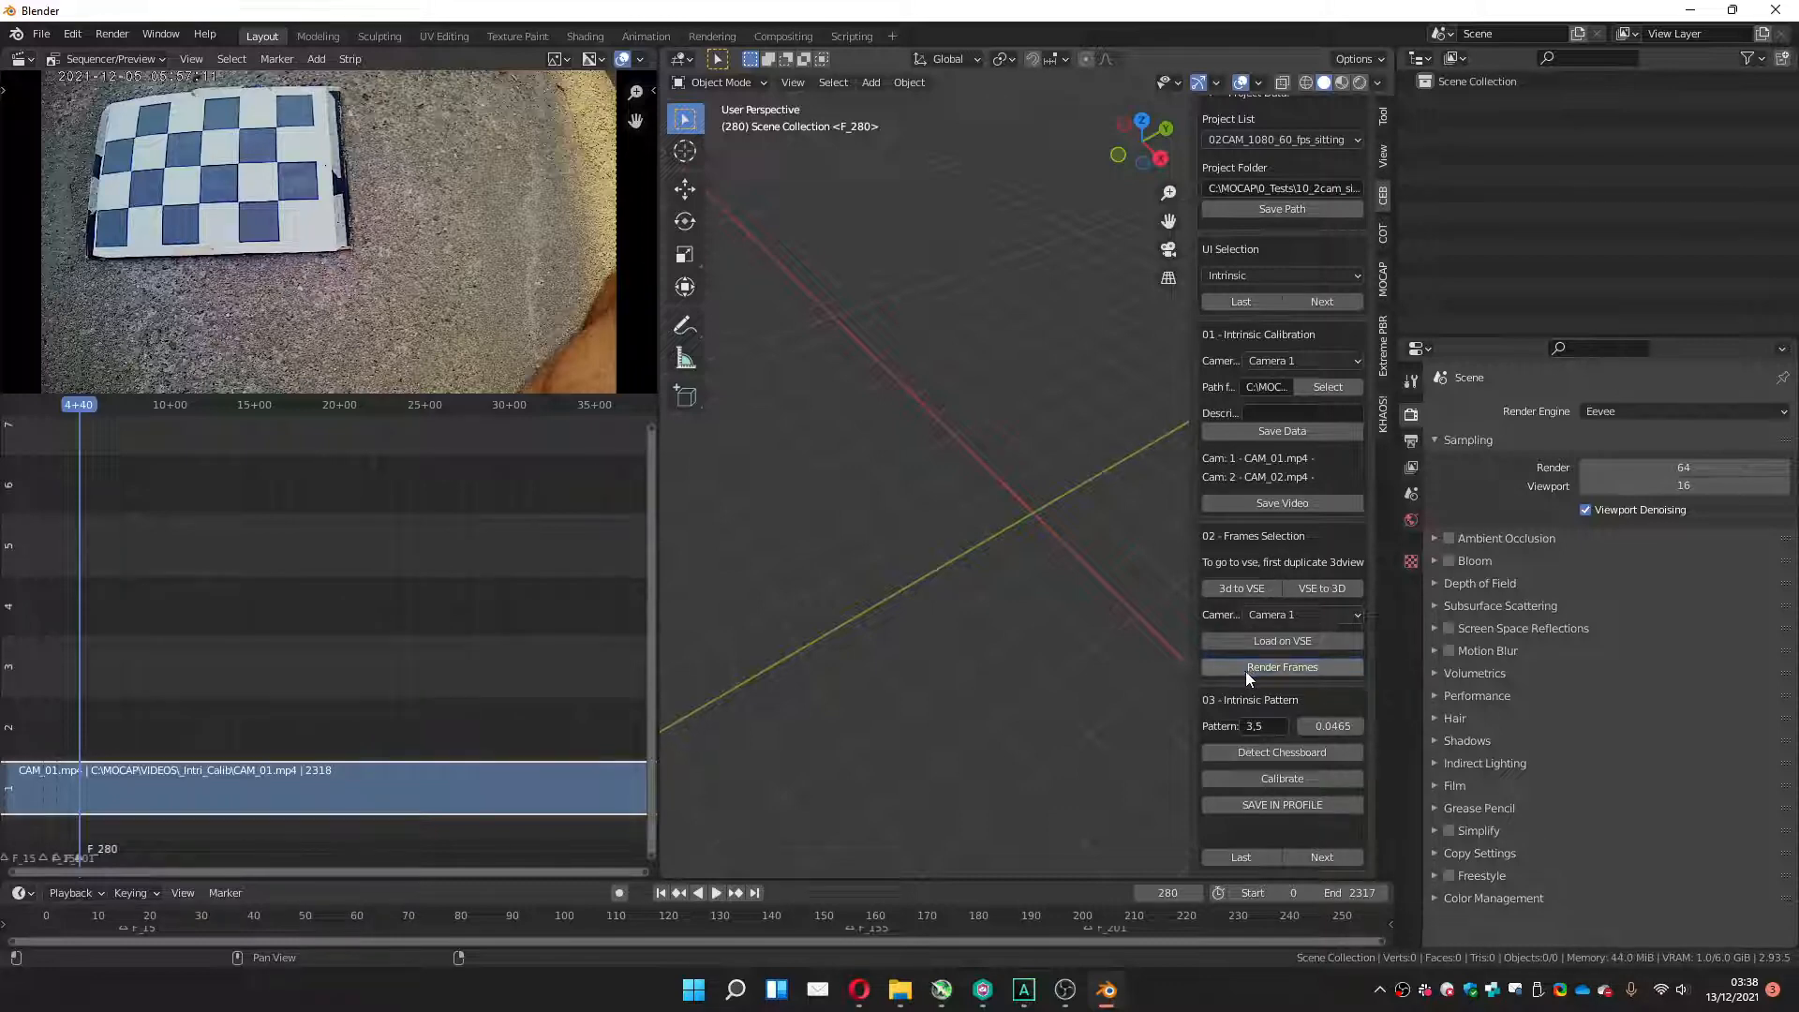
pyautogui.click(897, 987)
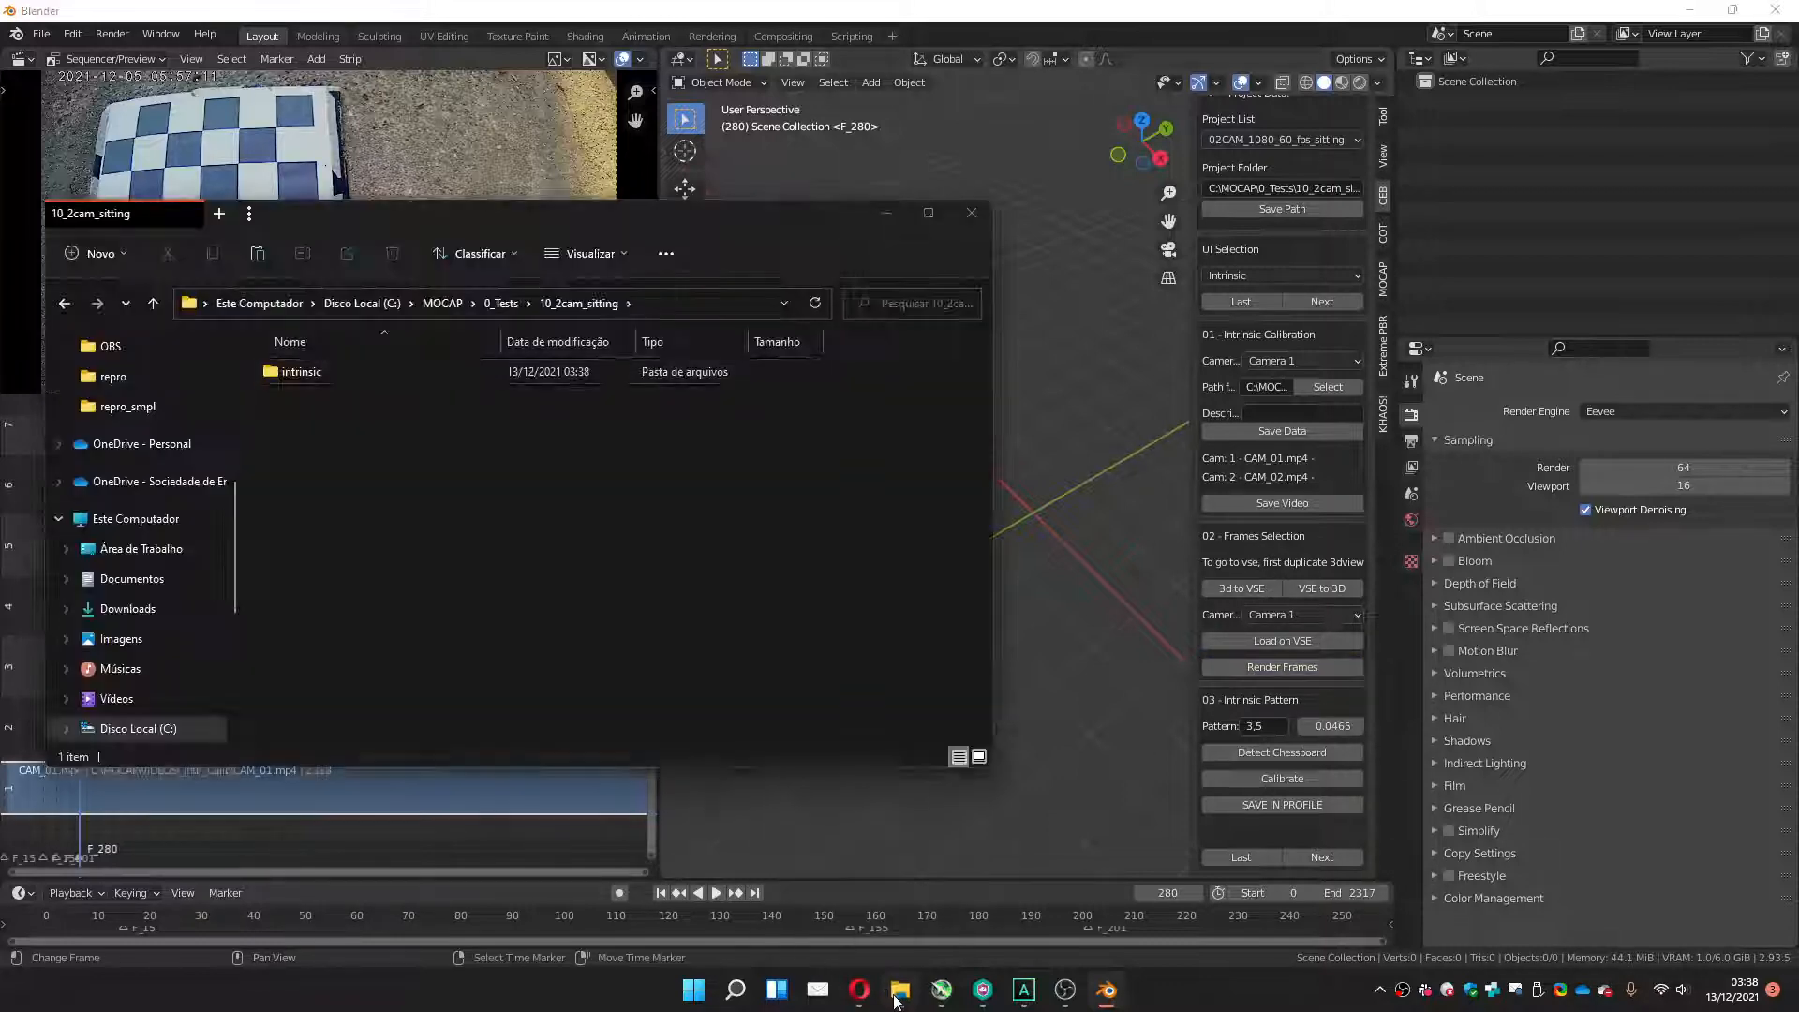
pyautogui.doubleClick(292, 373)
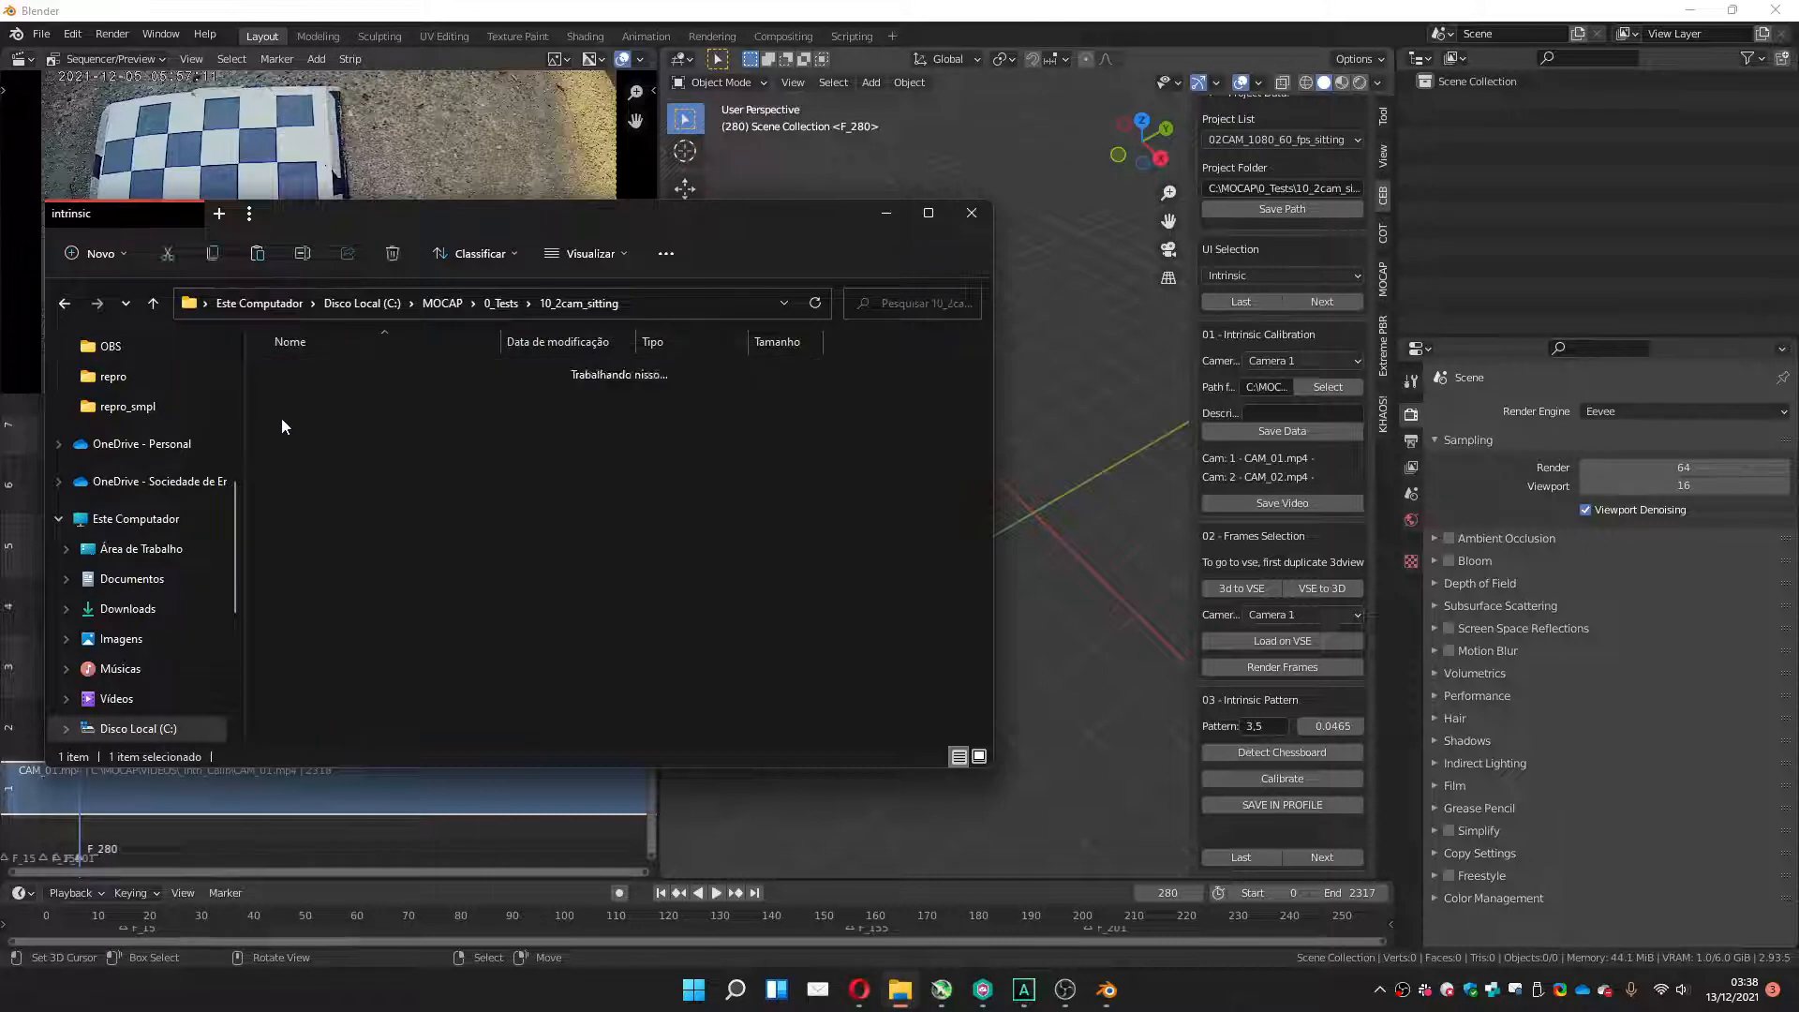
pyautogui.doubleClick(296, 375)
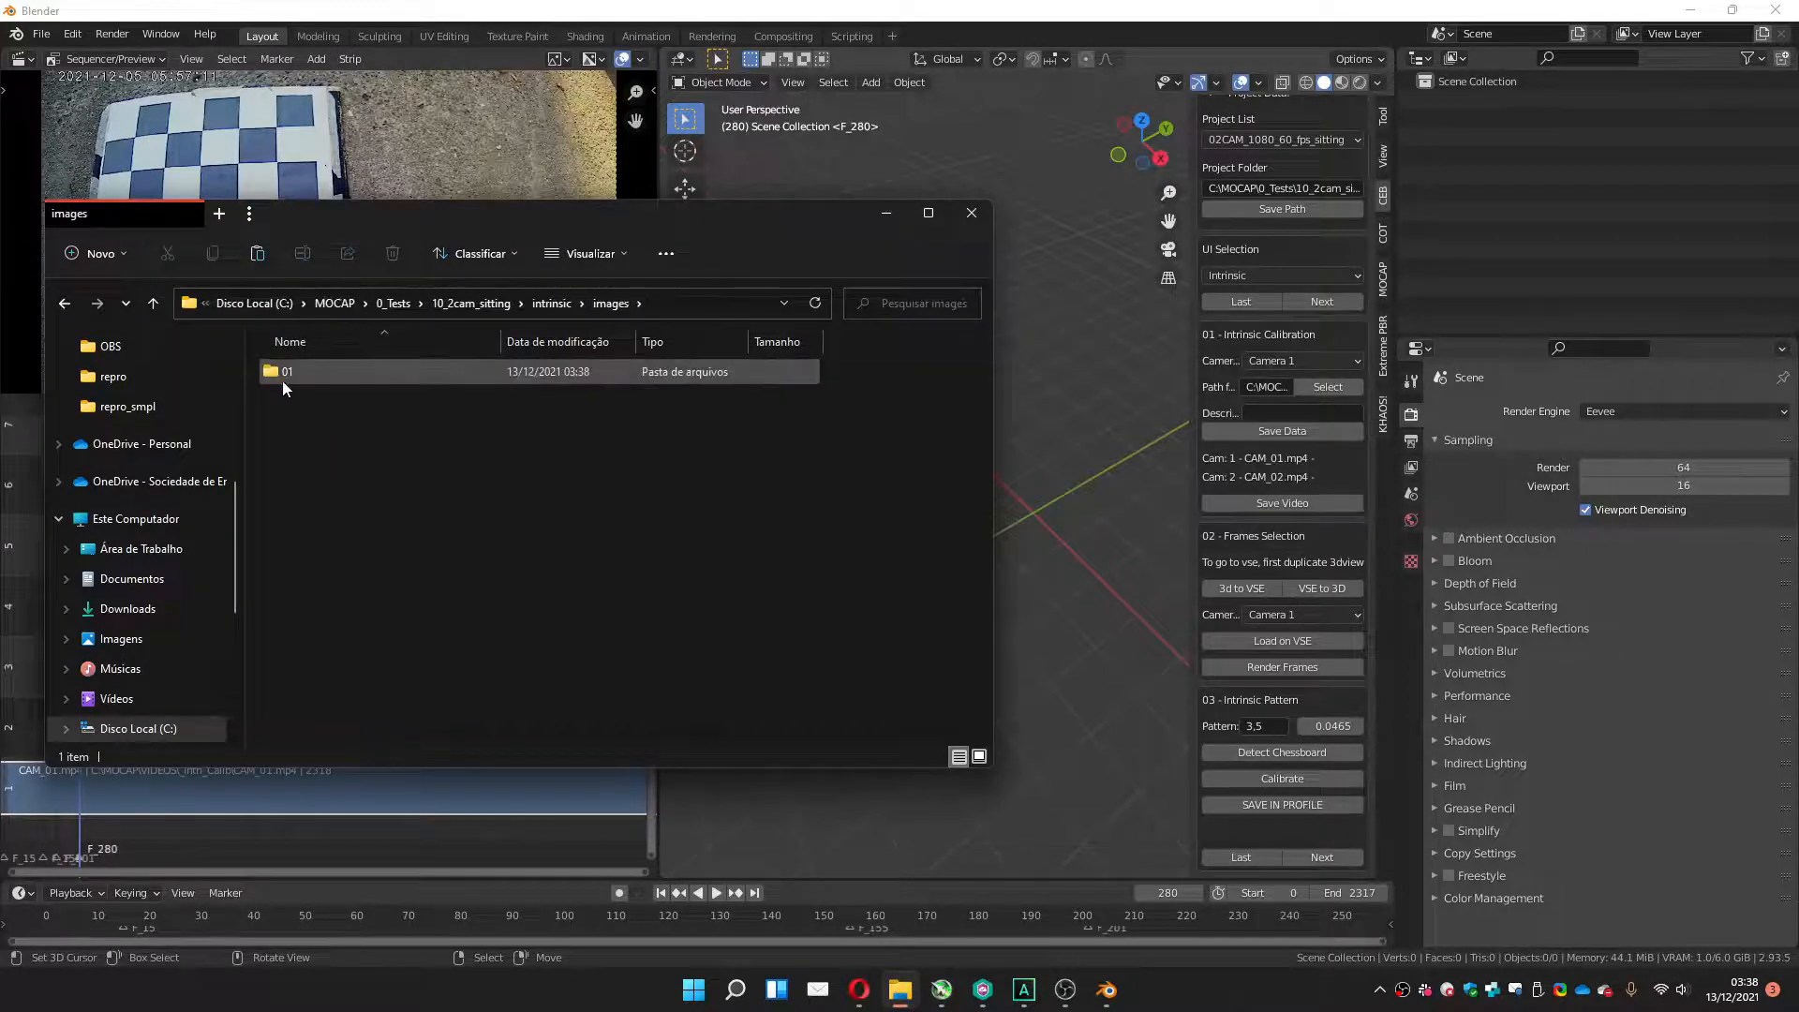
pyautogui.doubleClick(285, 375)
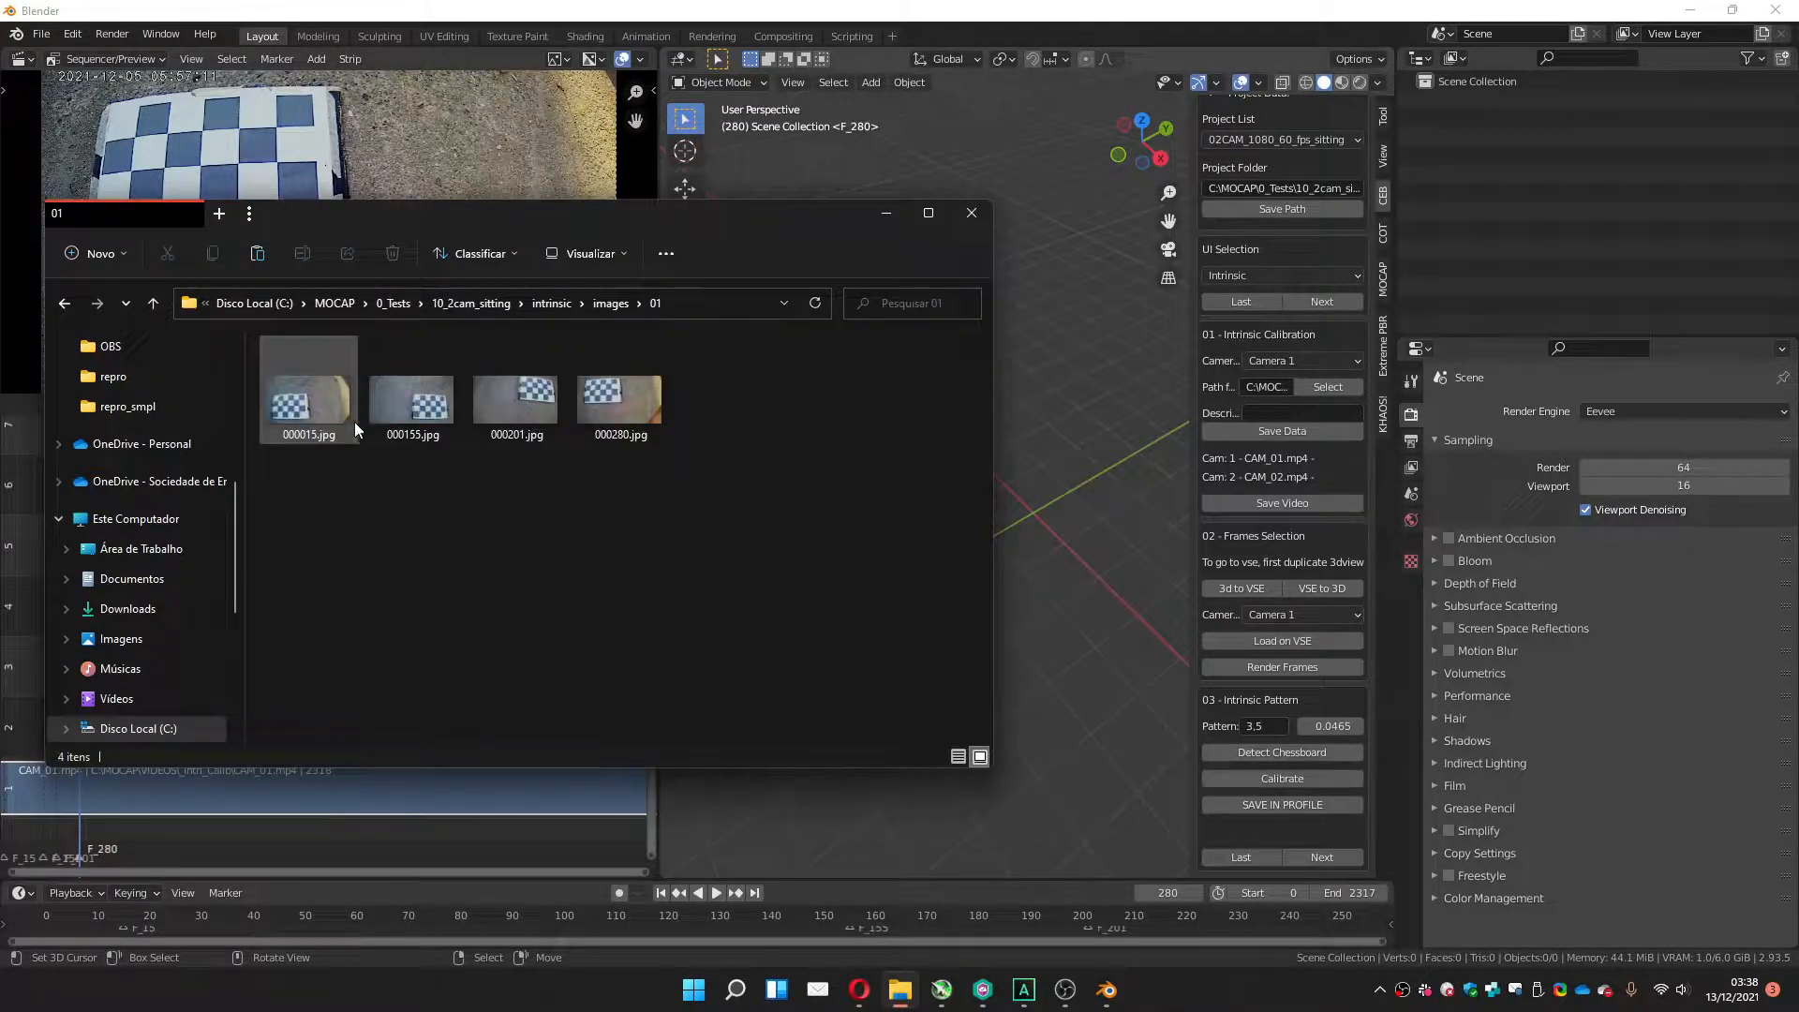
pyautogui.click(553, 306)
pyautogui.click(1224, 289)
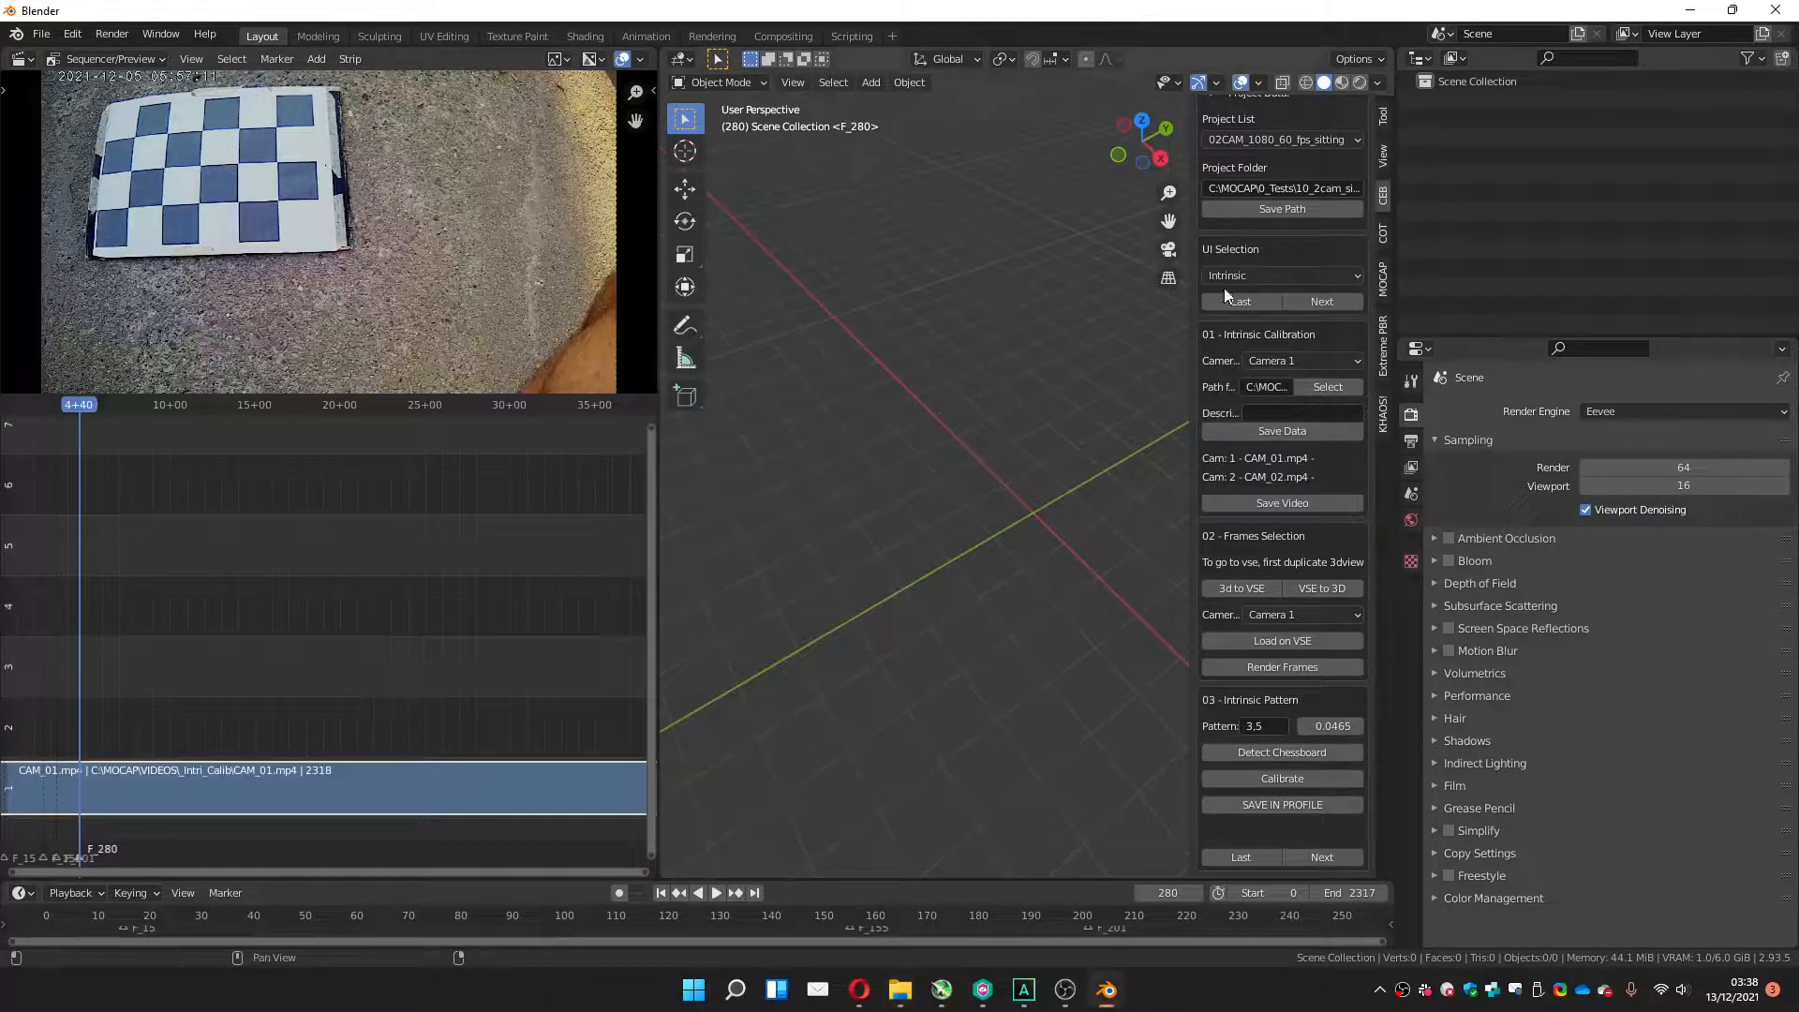
# Load Camera 2's intrinsic calibration video, CAM_02.mp4, into the sequencer for frame selection.
pyautogui.click(1255, 610)
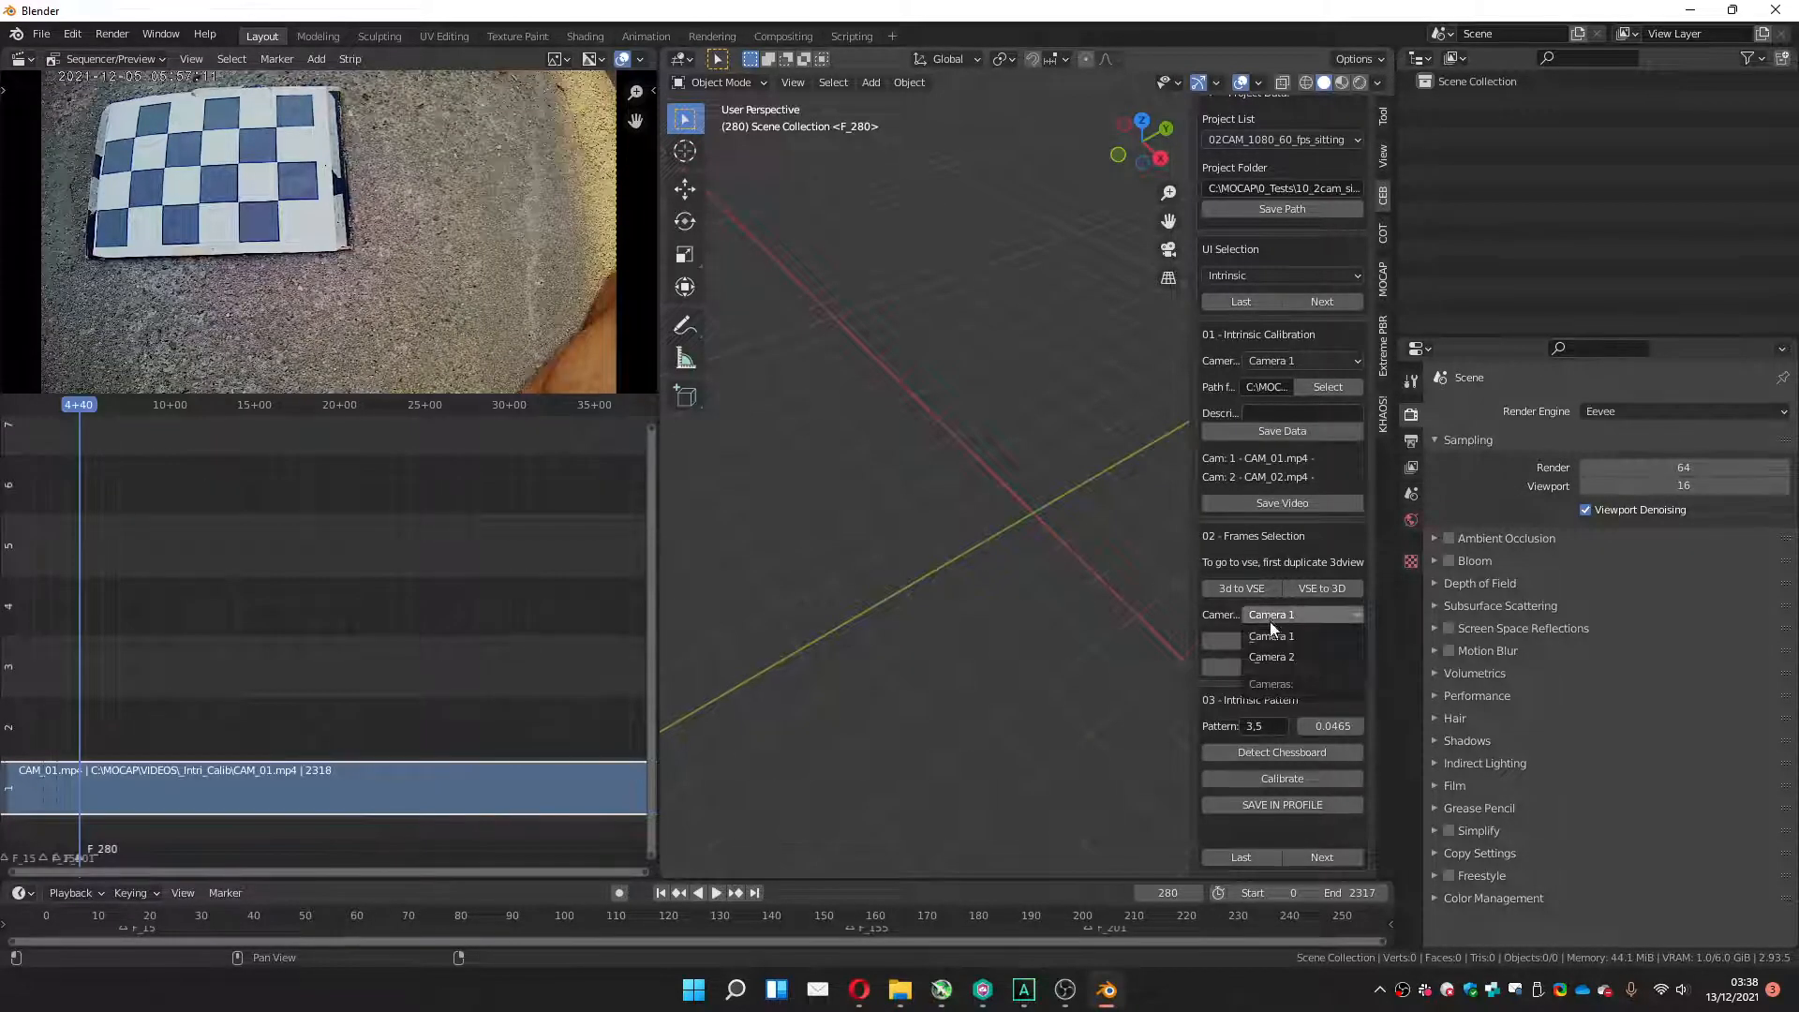
pyautogui.click(1269, 656)
pyautogui.click(1254, 642)
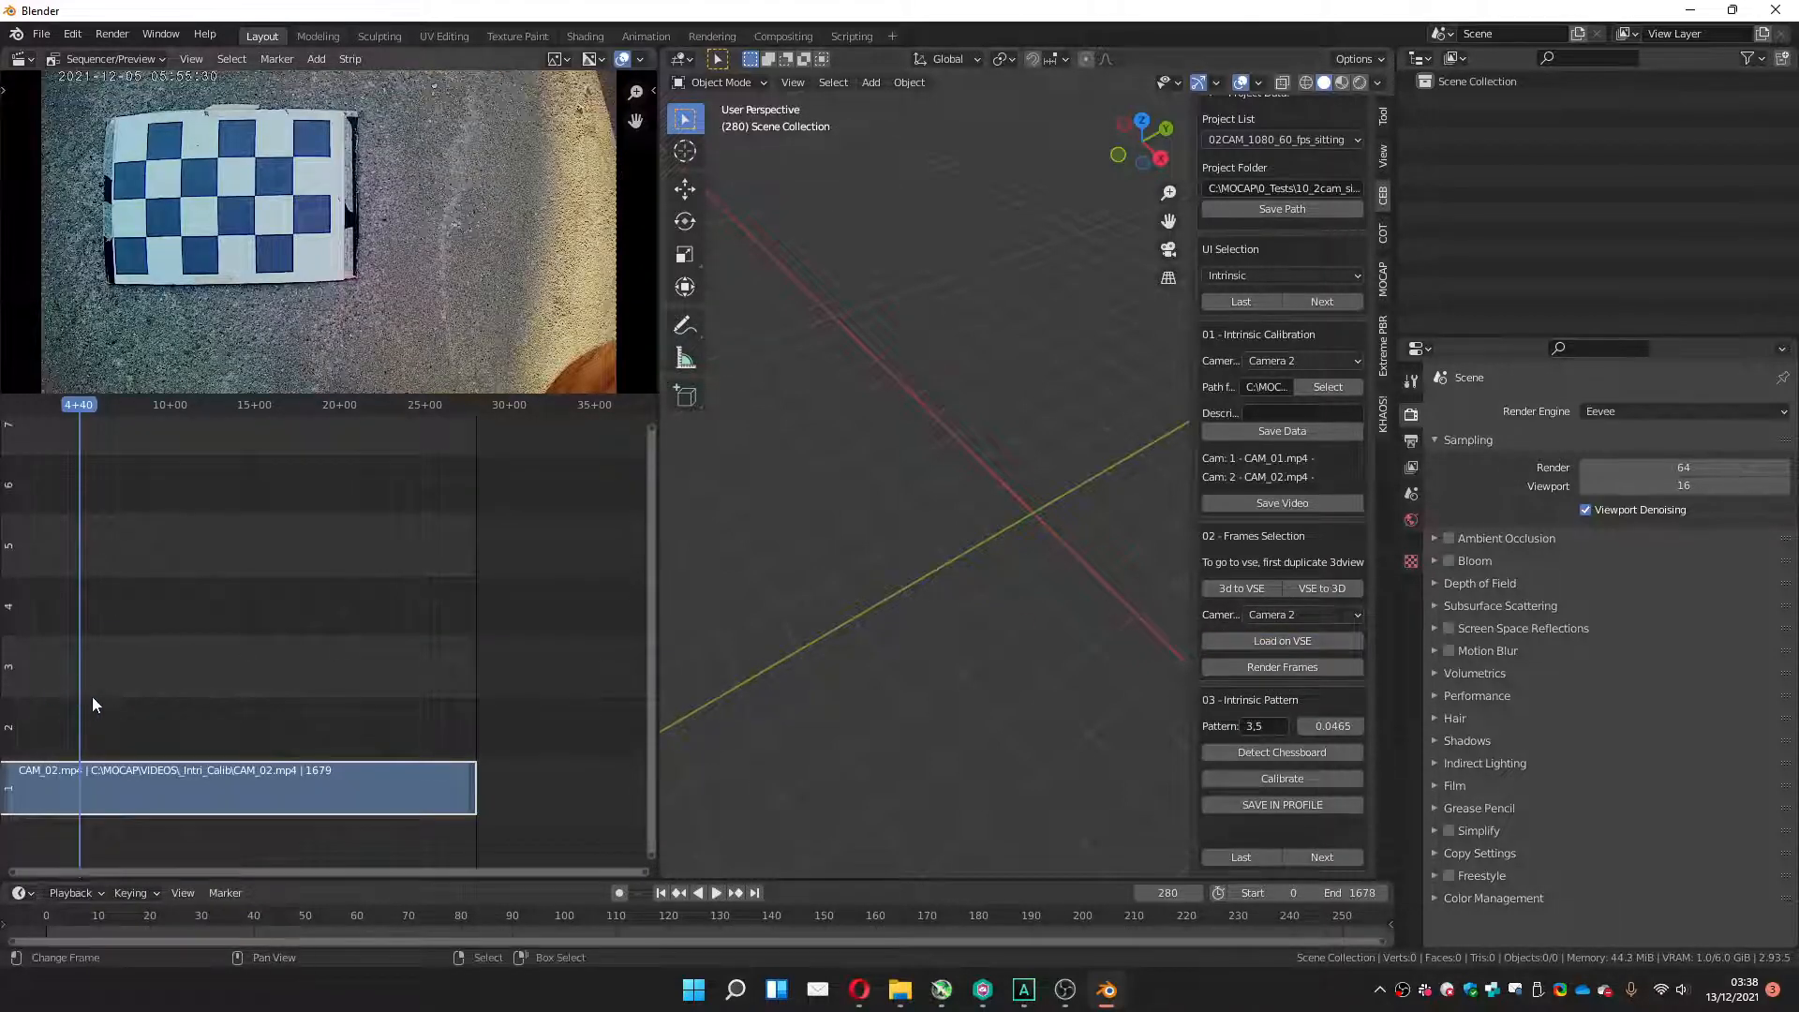
# Add markers at frames 59, 231, 340 and 492 of the CAM_02.mp4 strip for different chessboard positions.
pyautogui.moveTo(88, 686)
pyautogui.mouseDown()
pyautogui.moveTo(9, 704)
pyautogui.moveTo(318, 666)
pyautogui.mouseUp()
pyautogui.press('m')
pyautogui.press('m')
pyautogui.press('m')
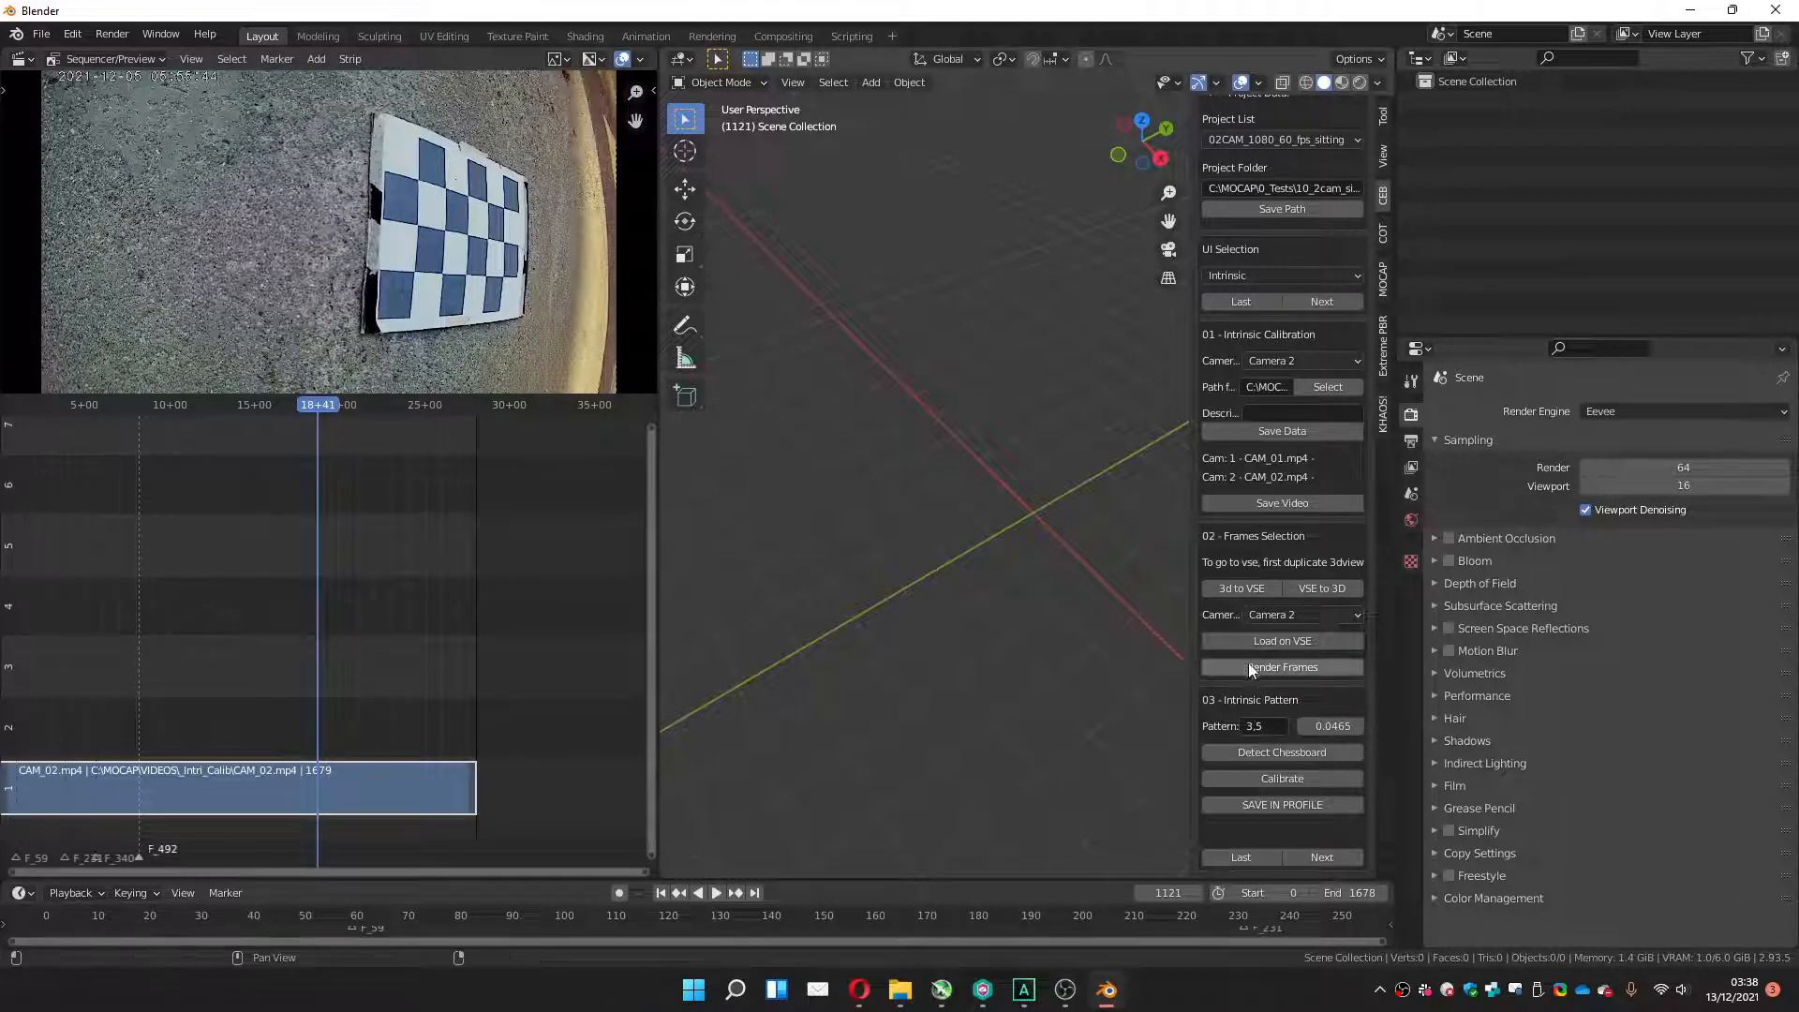
# Render Camera 2's marked frames and check the camera folders inside the project's intrinsic\images folder.
pyautogui.click(1274, 667)
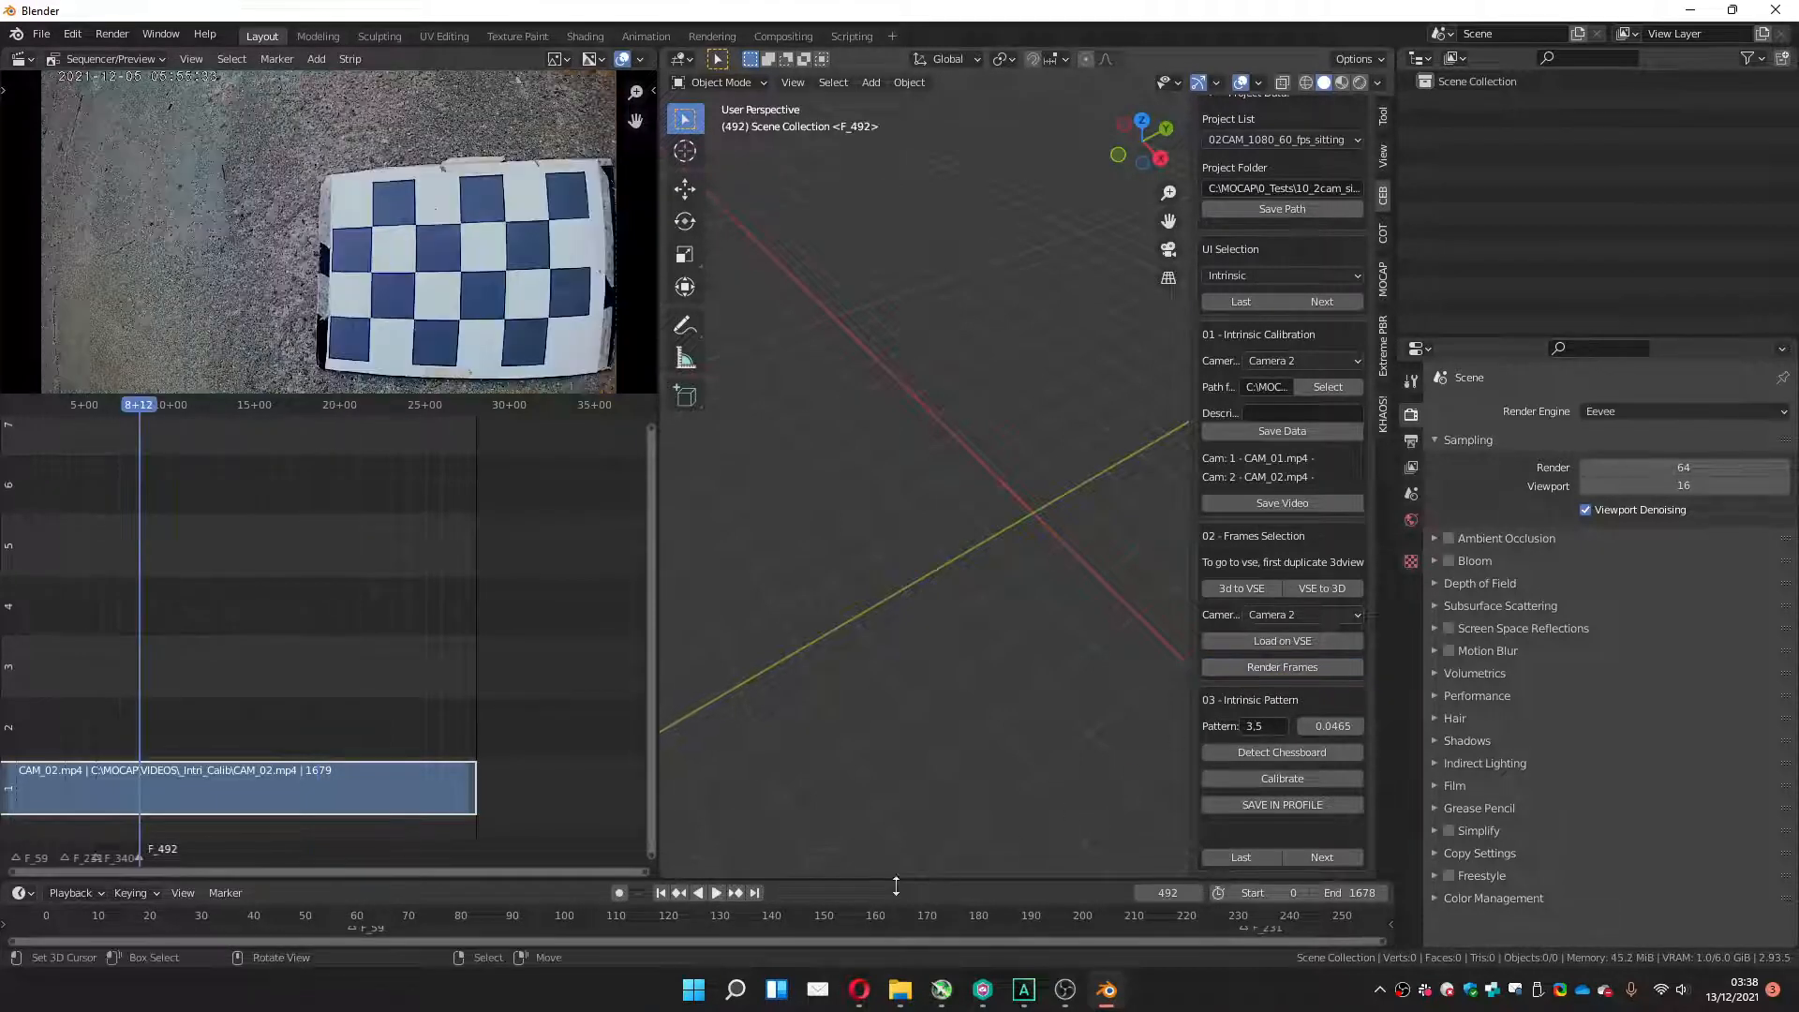
pyautogui.click(900, 991)
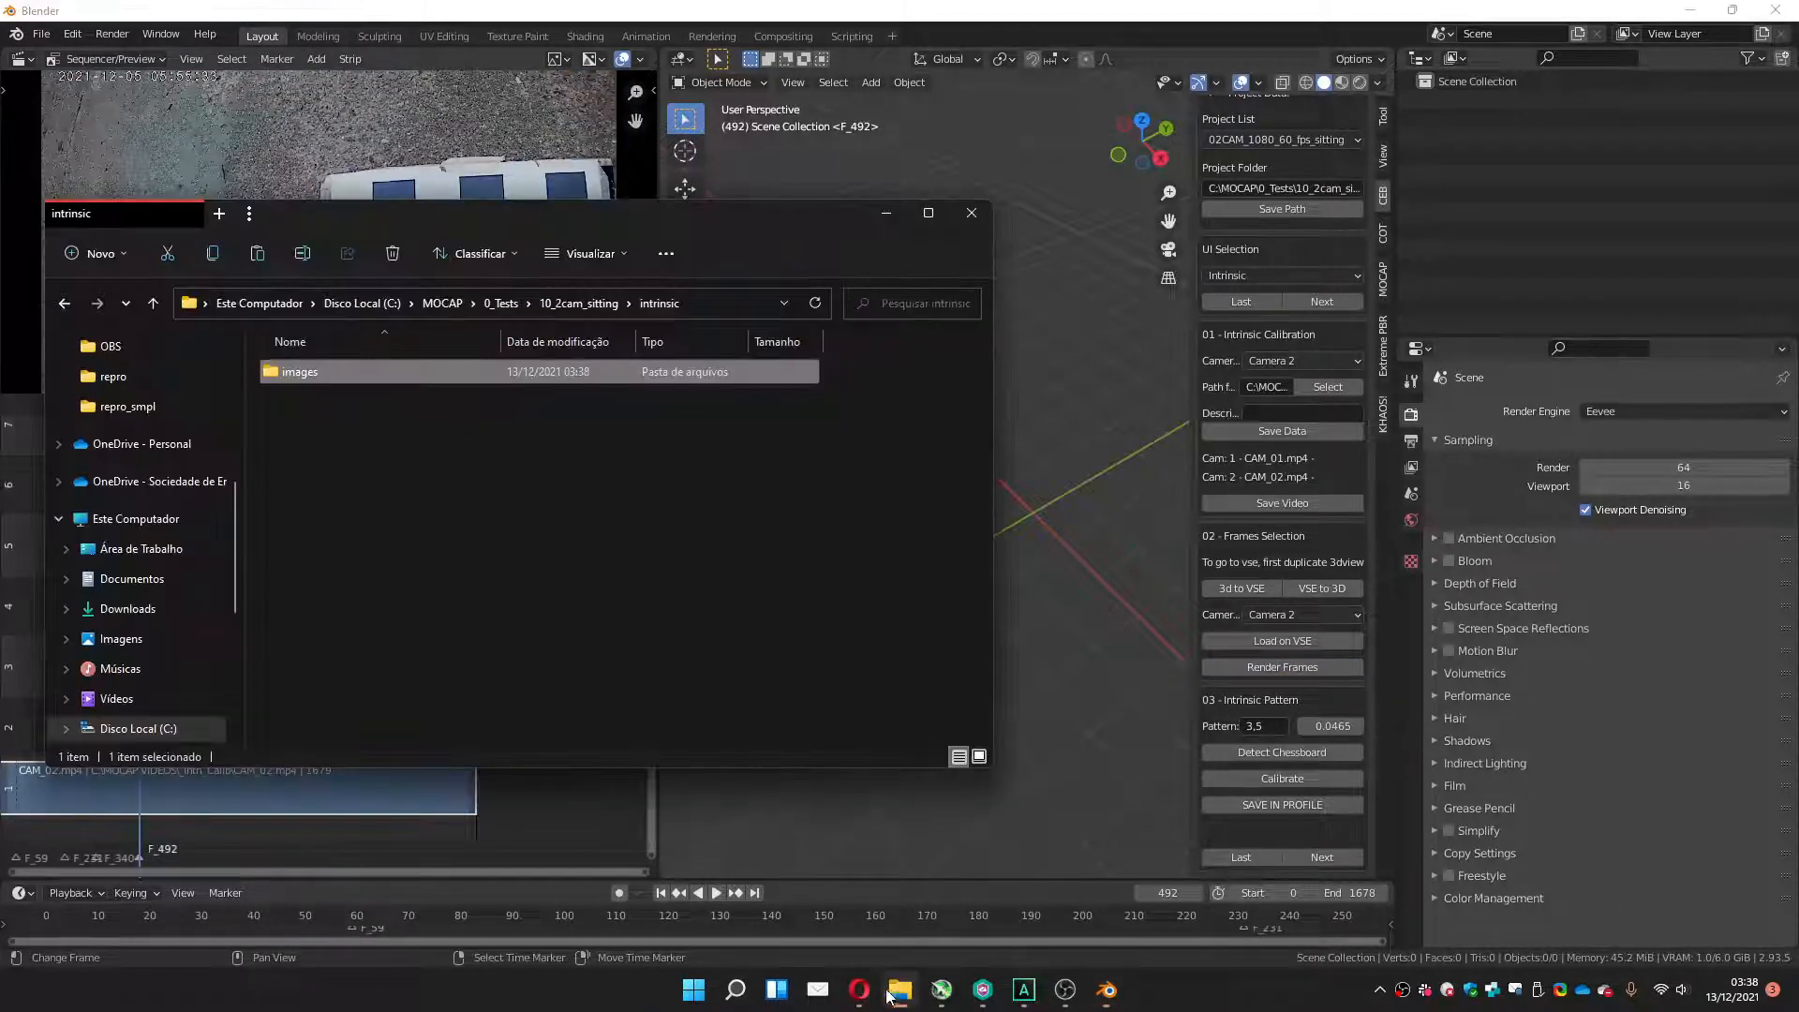
pyautogui.doubleClick(310, 372)
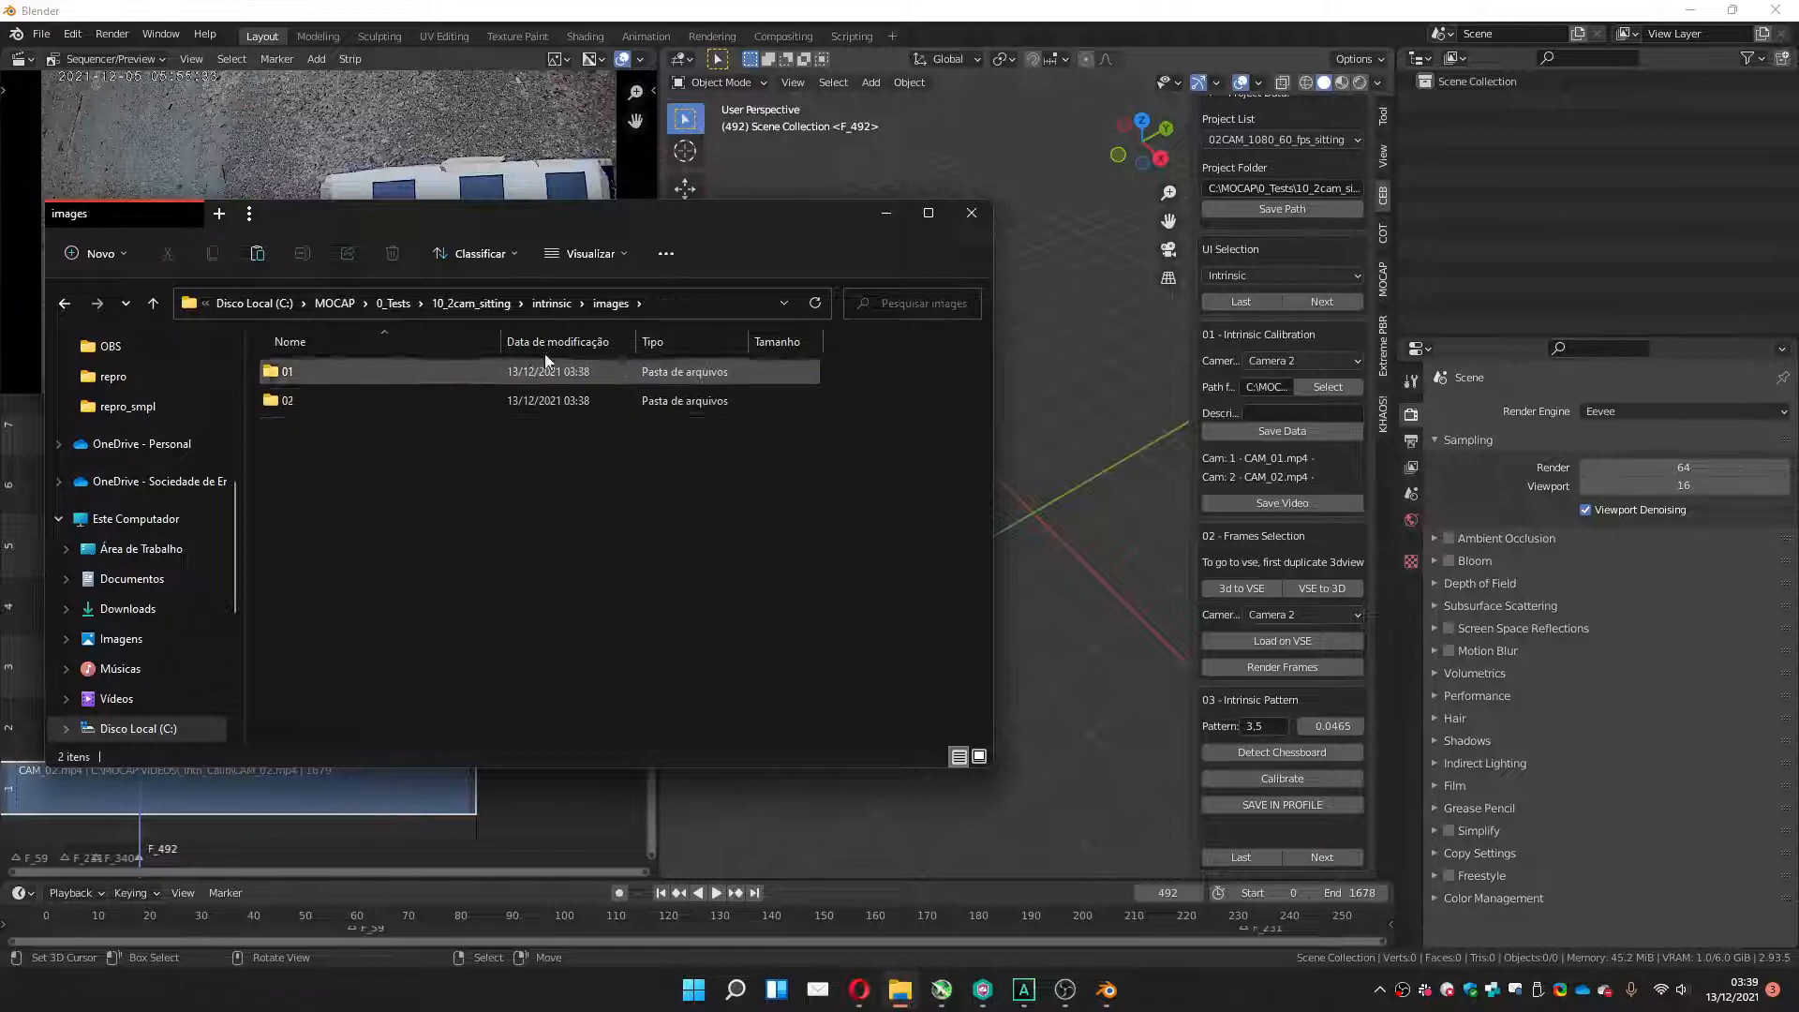
pyautogui.click(1008, 34)
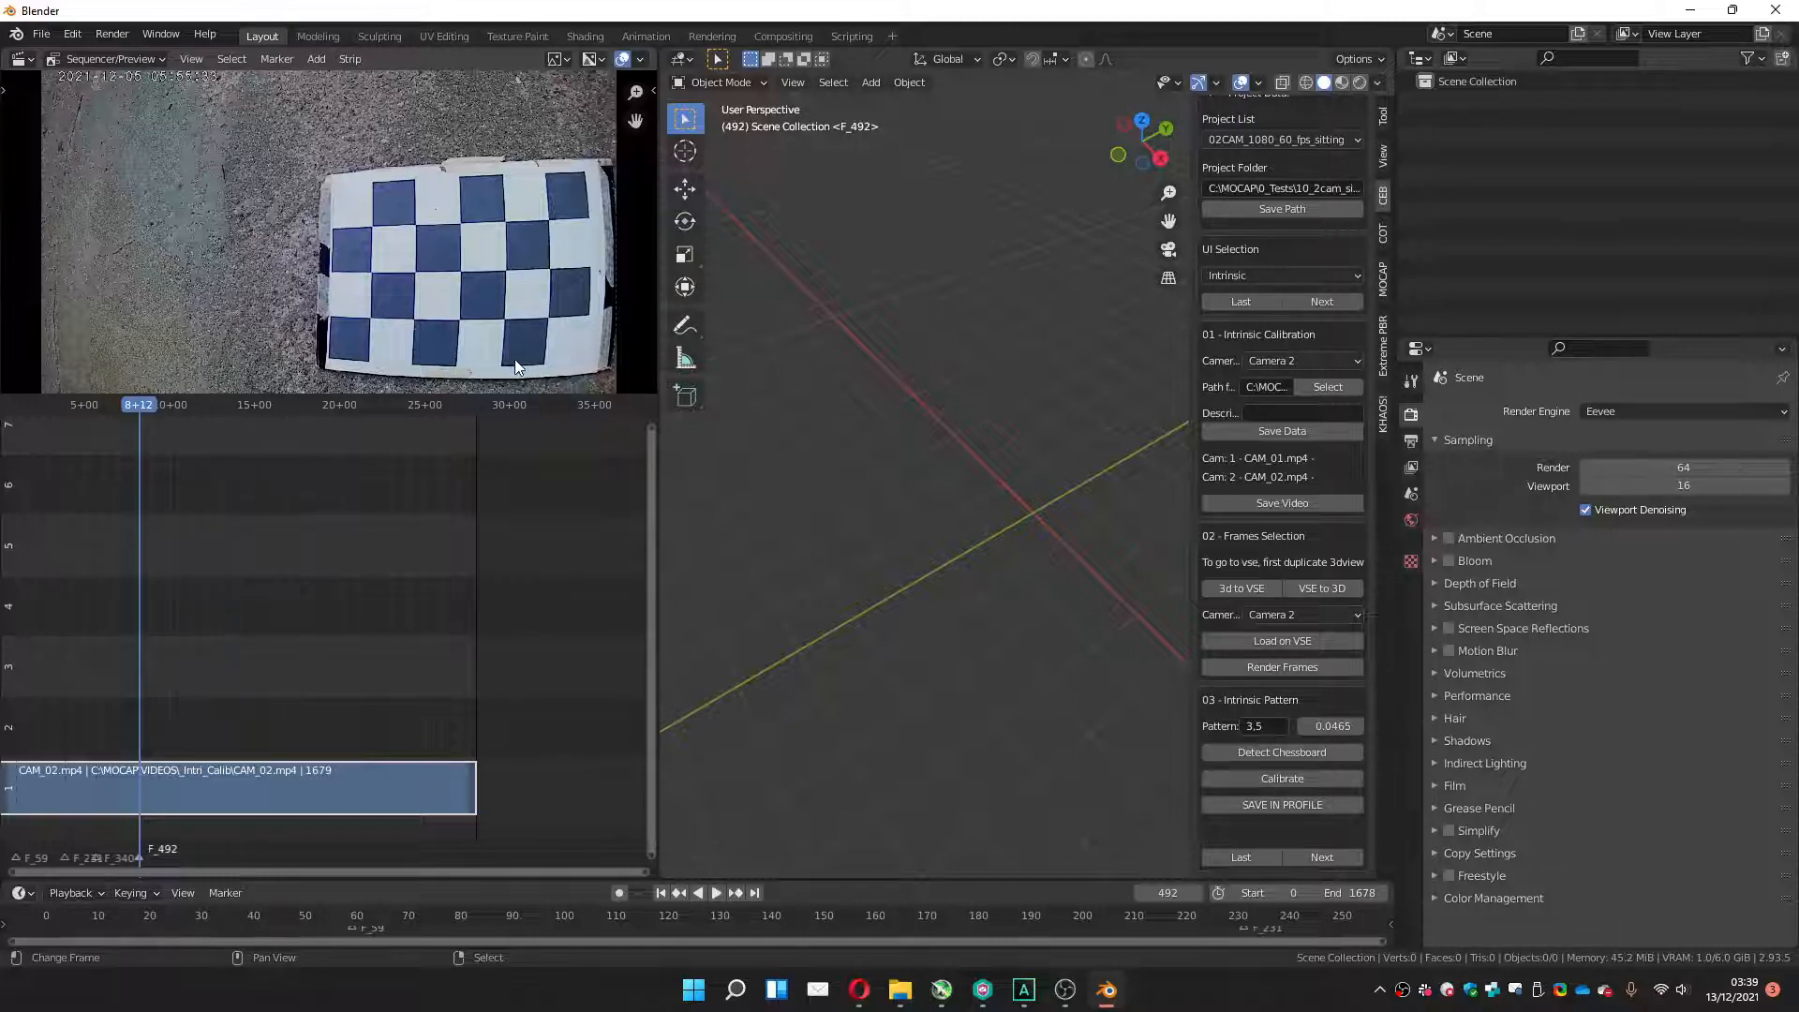
# Detect the chessboard in the intrinsic images using pattern 3,5 and size 0.0465, and show Blender's system console.
pyautogui.click(1257, 751)
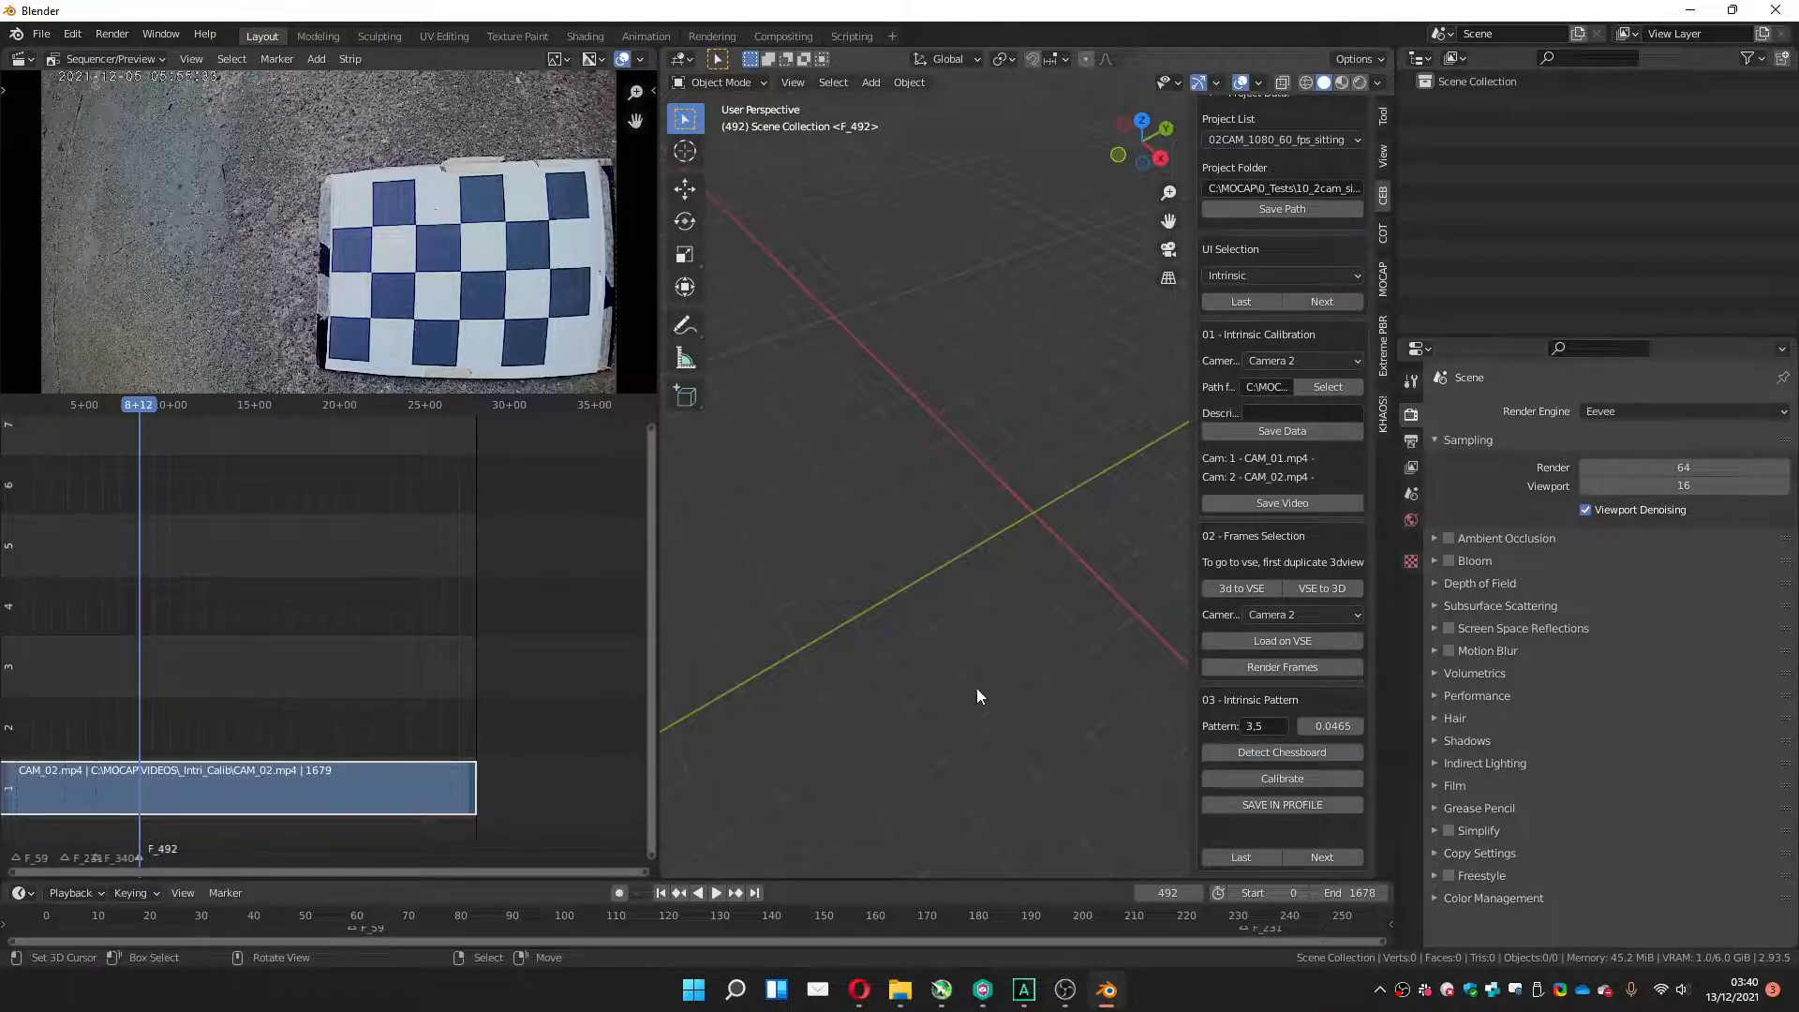
pyautogui.click(158, 35)
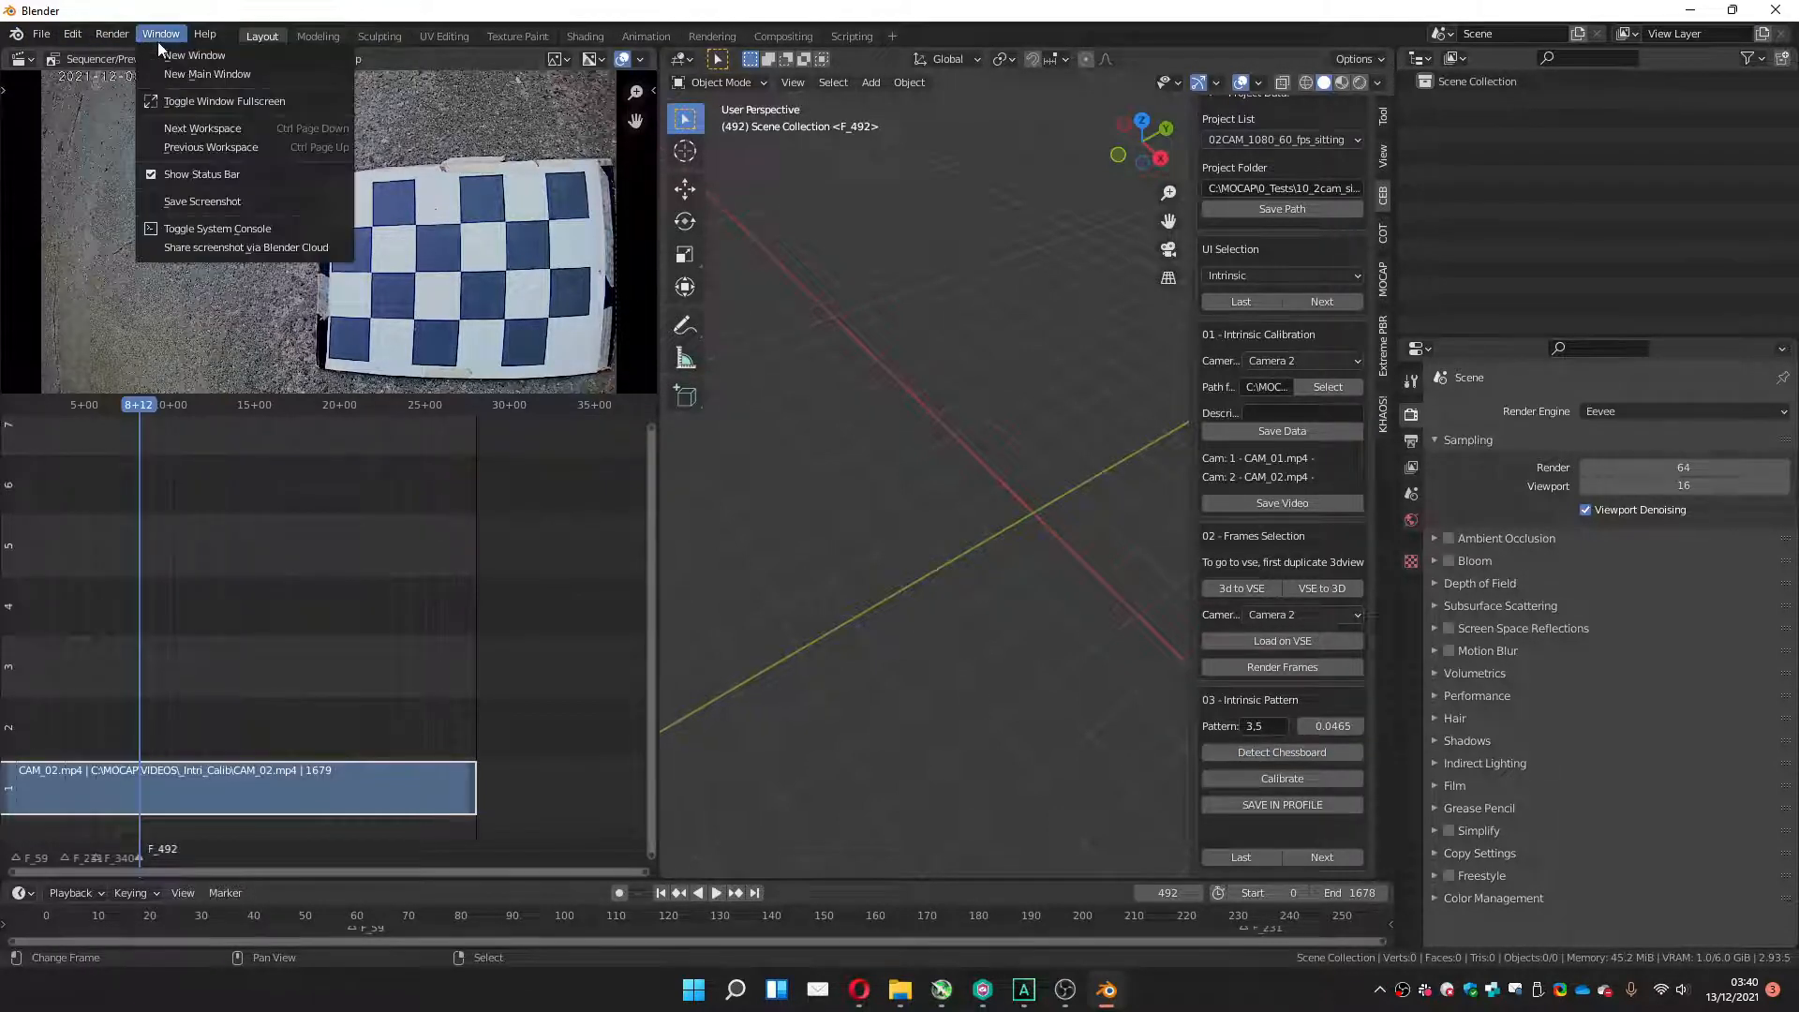
pyautogui.click(187, 231)
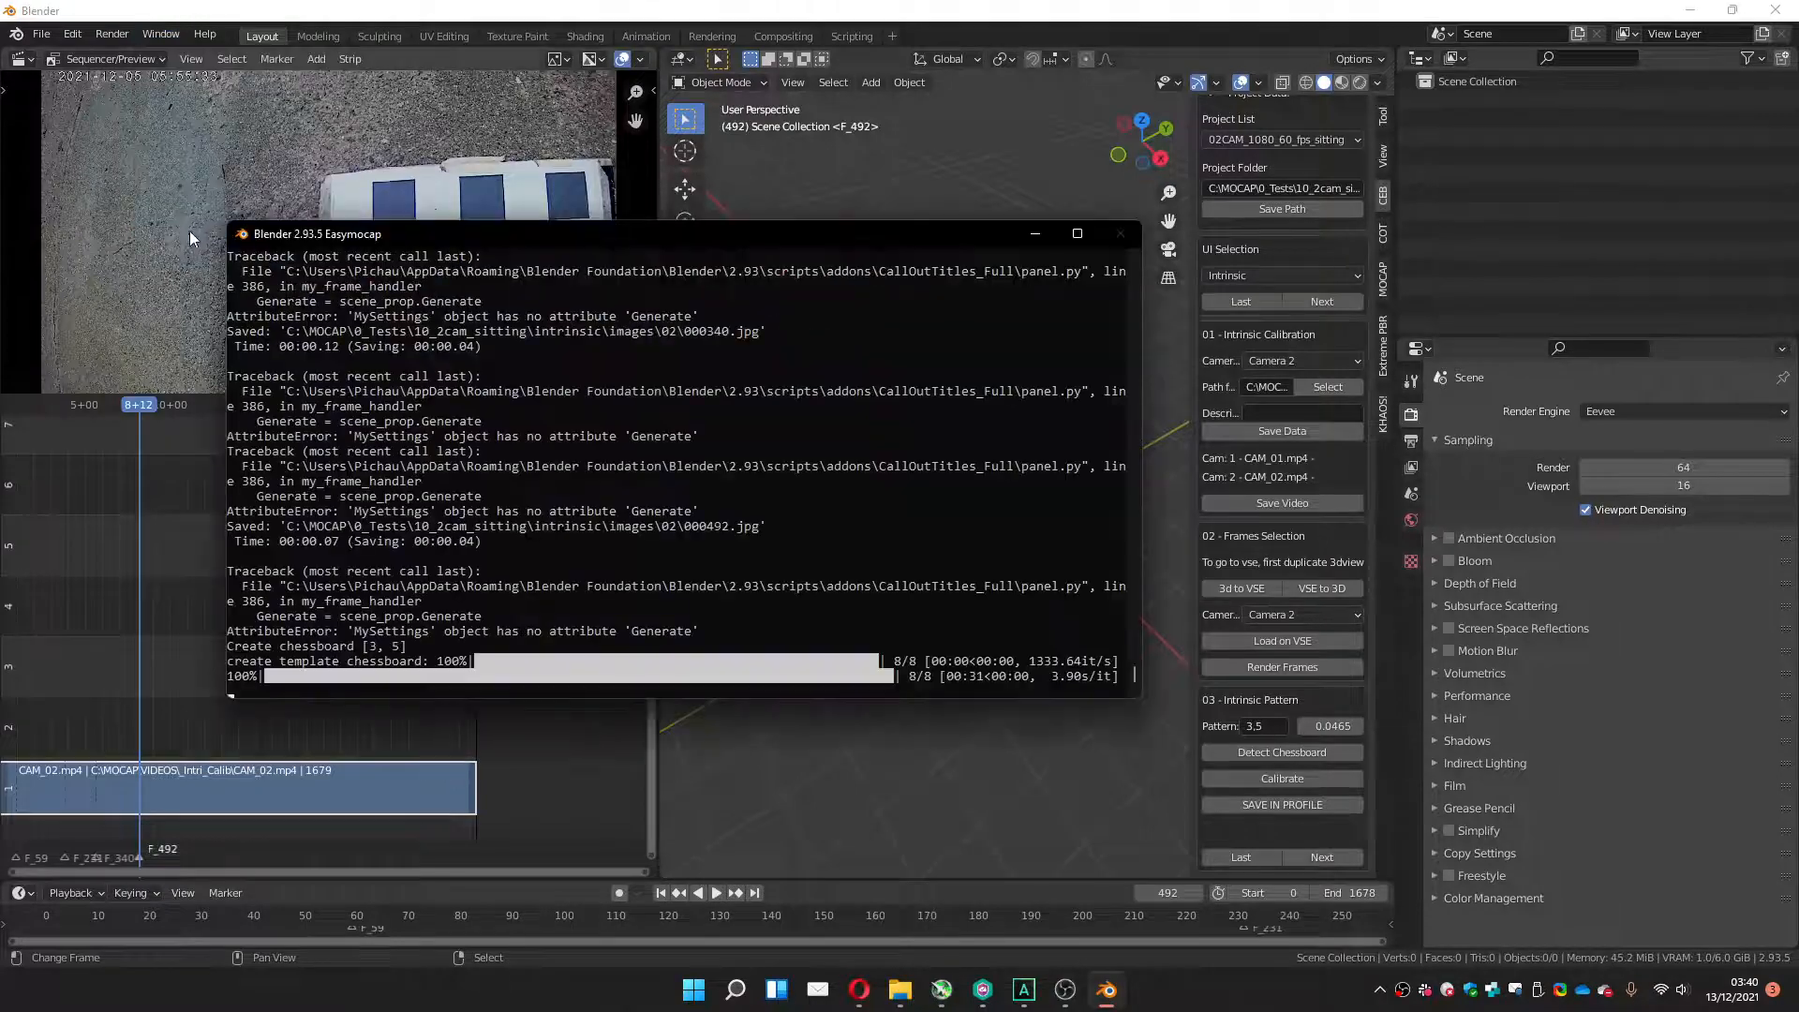
# Move the system console and shrink the main Blender window so the console output stays visible beneath it.
pyautogui.moveTo(648, 226); pyautogui.dragTo(433, 476)
pyautogui.doubleClick(423, 15)
pyautogui.moveTo(421, 25); pyautogui.dragTo(1737, 724)
pyautogui.rightClick(231, 18)
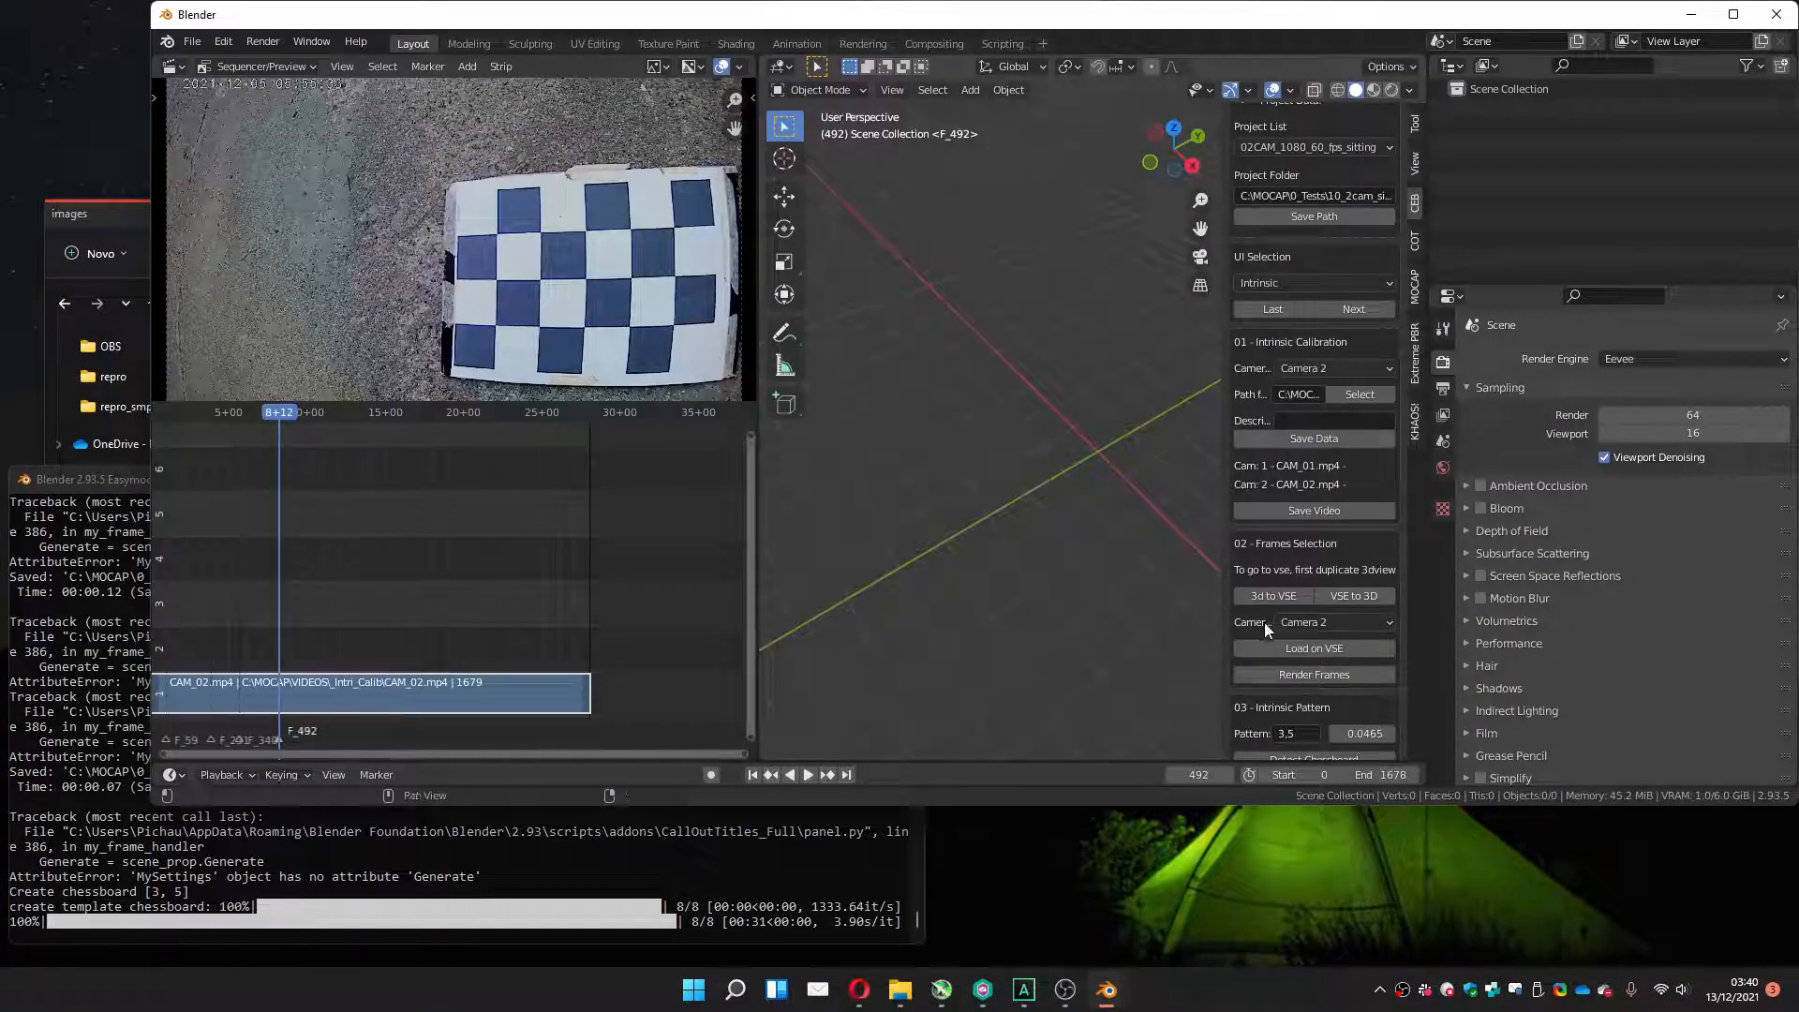
# Run the intrinsic calibration for both cameras and save the result in the project's profile.
pyautogui.scroll(-3, 1296, 622)
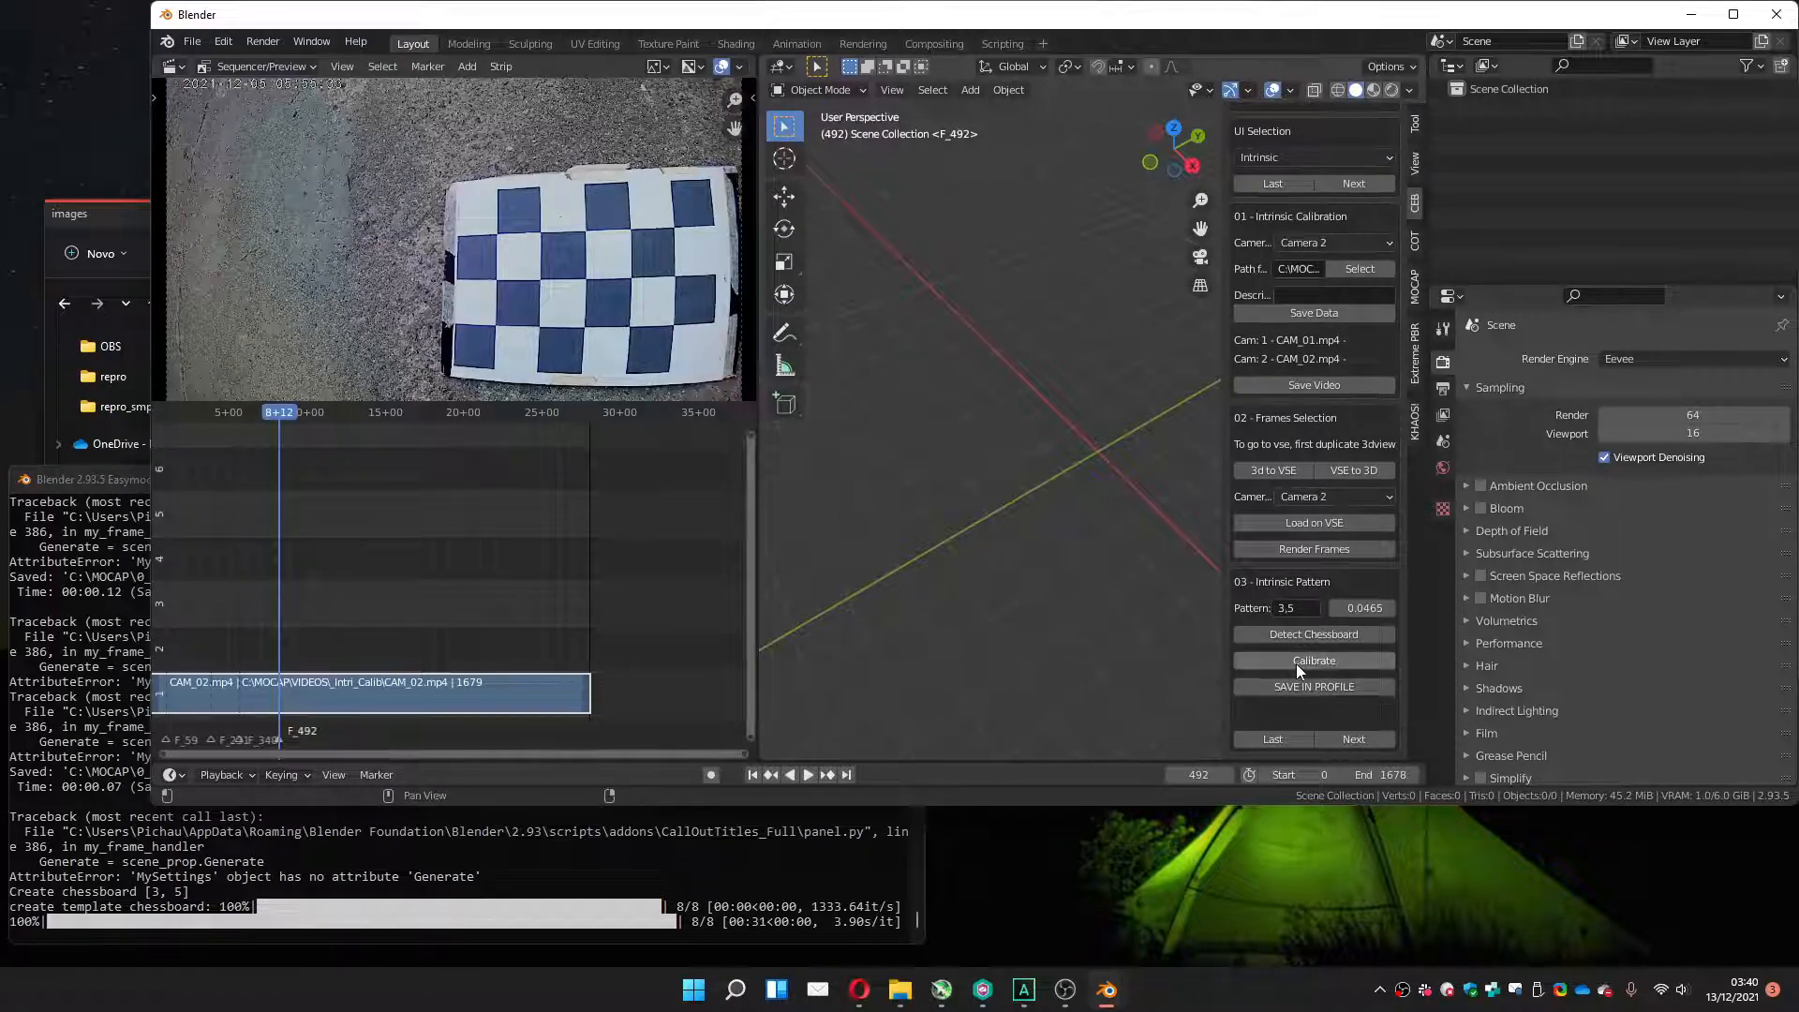
pyautogui.click(1297, 663)
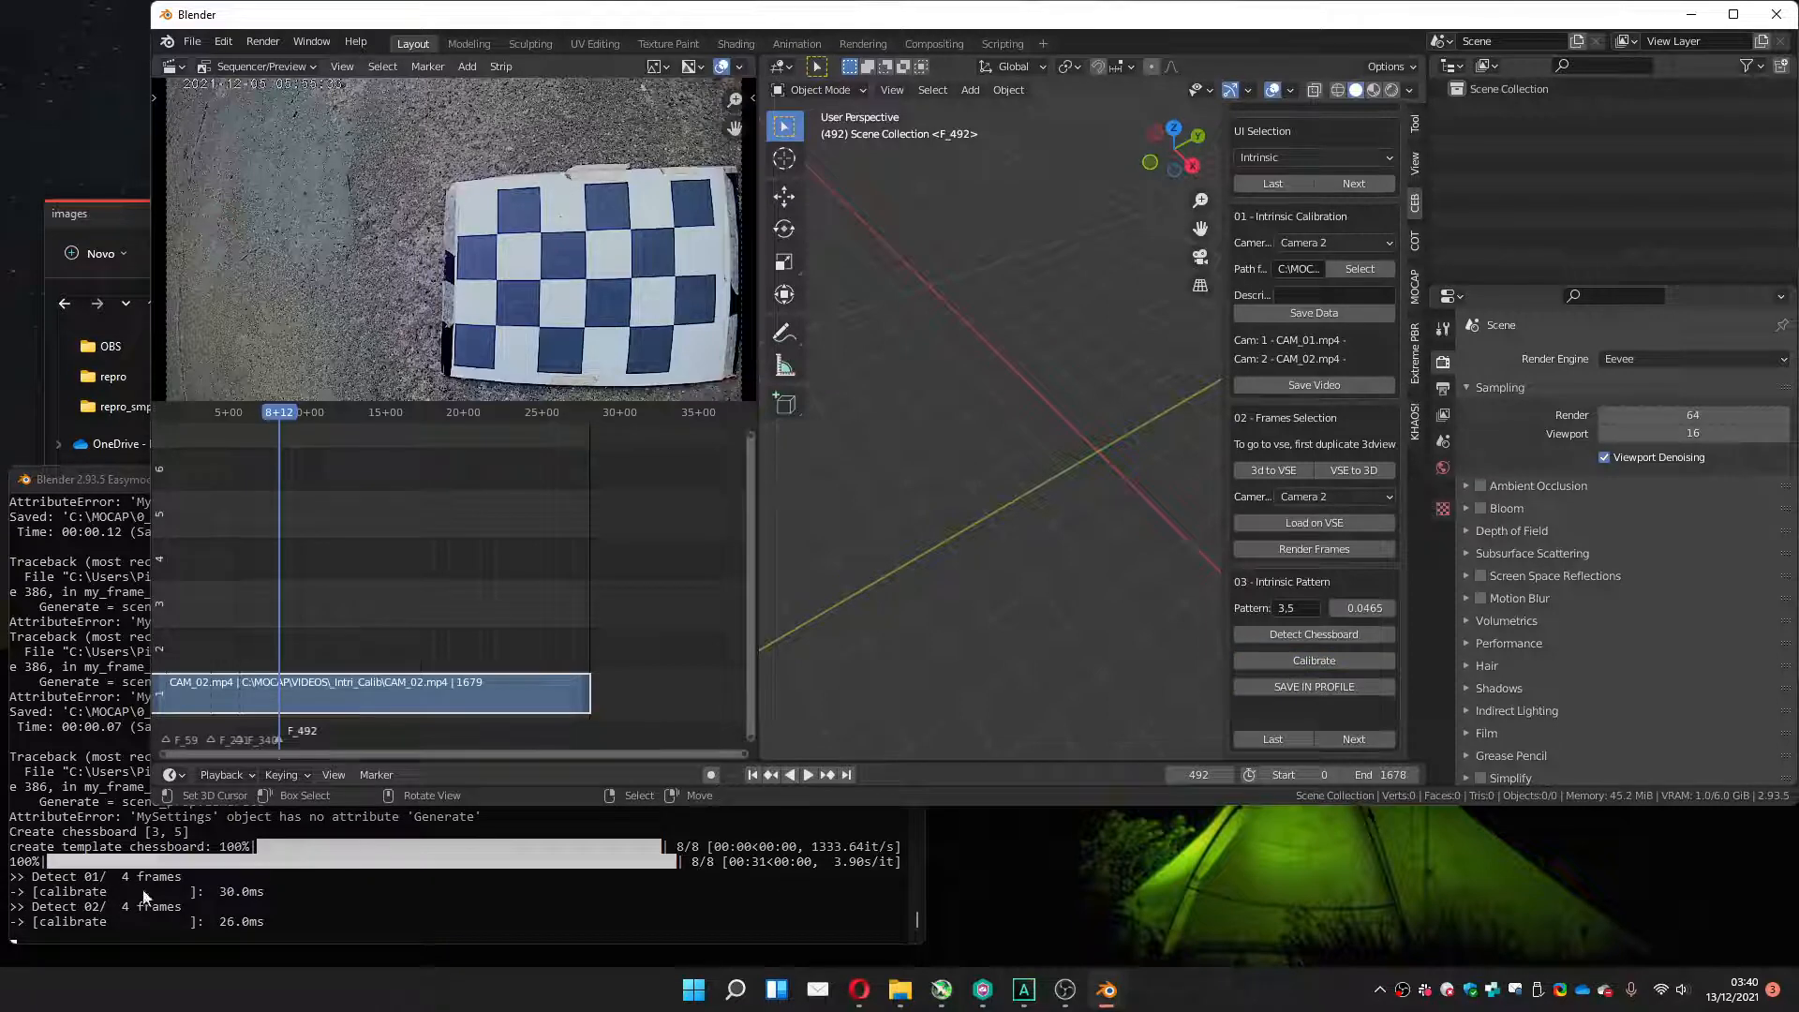
pyautogui.click(1305, 687)
pyautogui.scroll(5, 1334, 270)
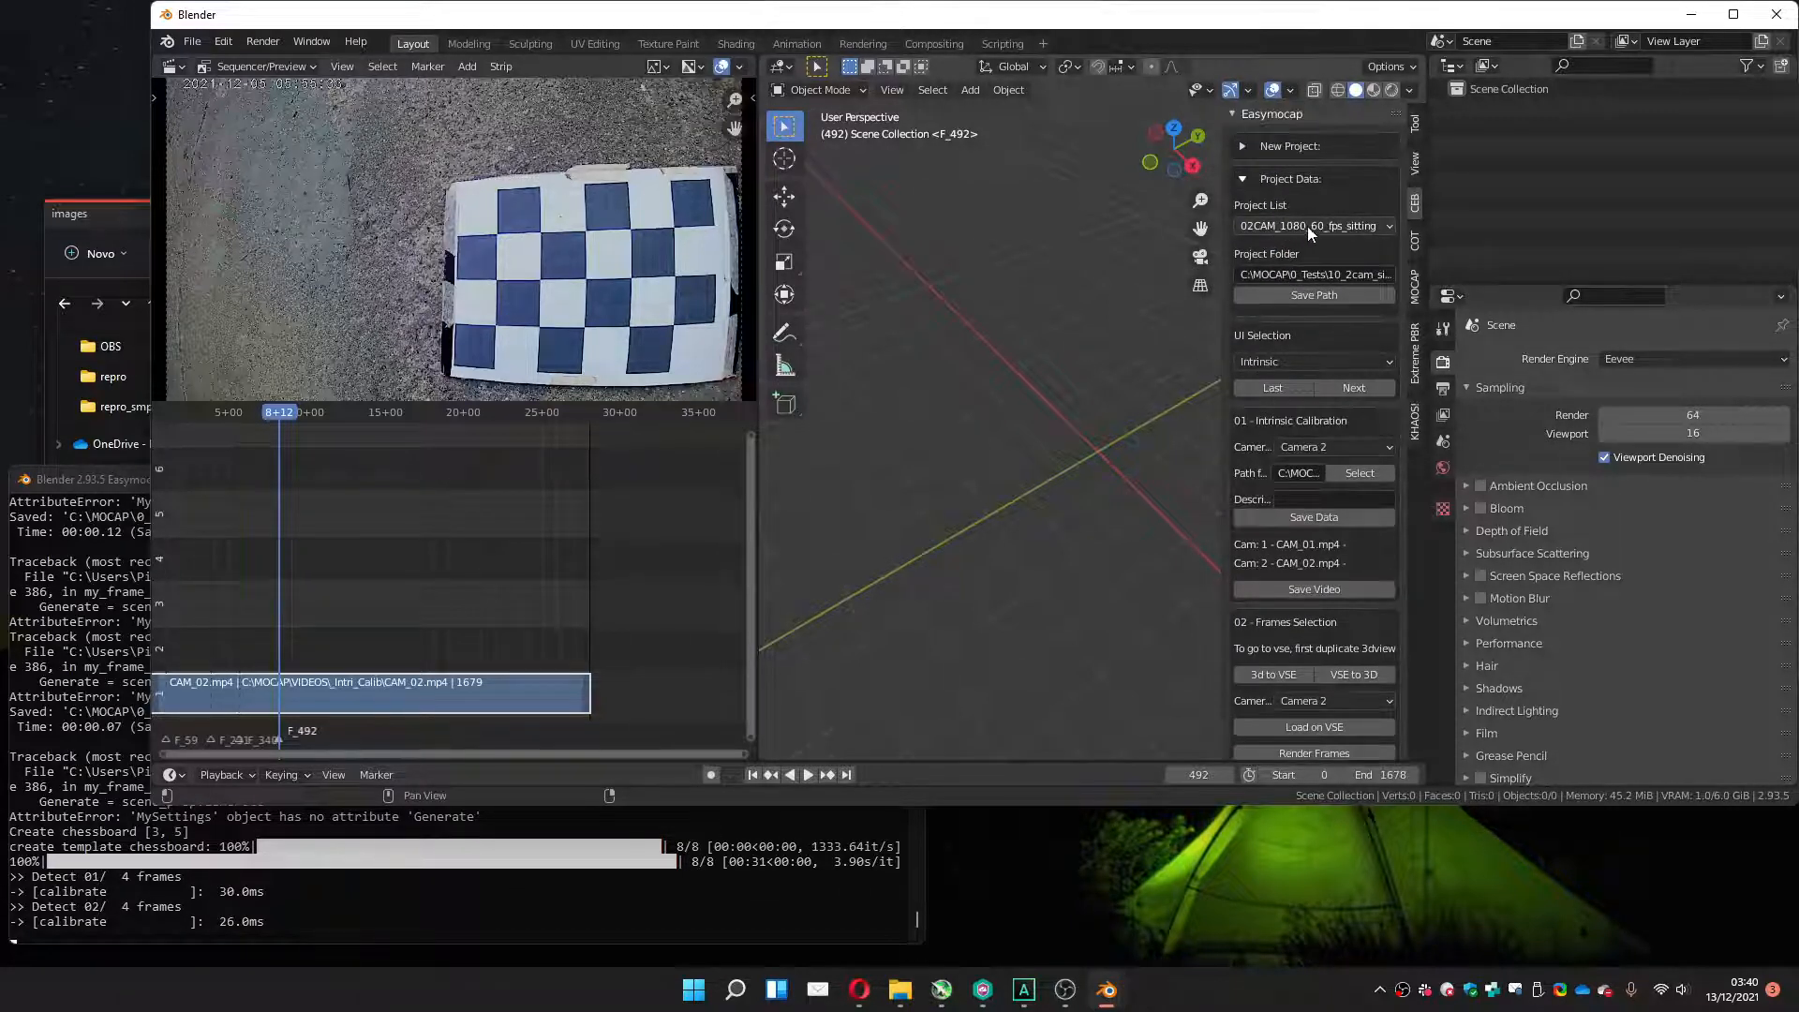
# Advance the Easymocap workflow from the Intrinsic stage to the Extrinsic stage.
pyautogui.scroll(-5, 1293, 319)
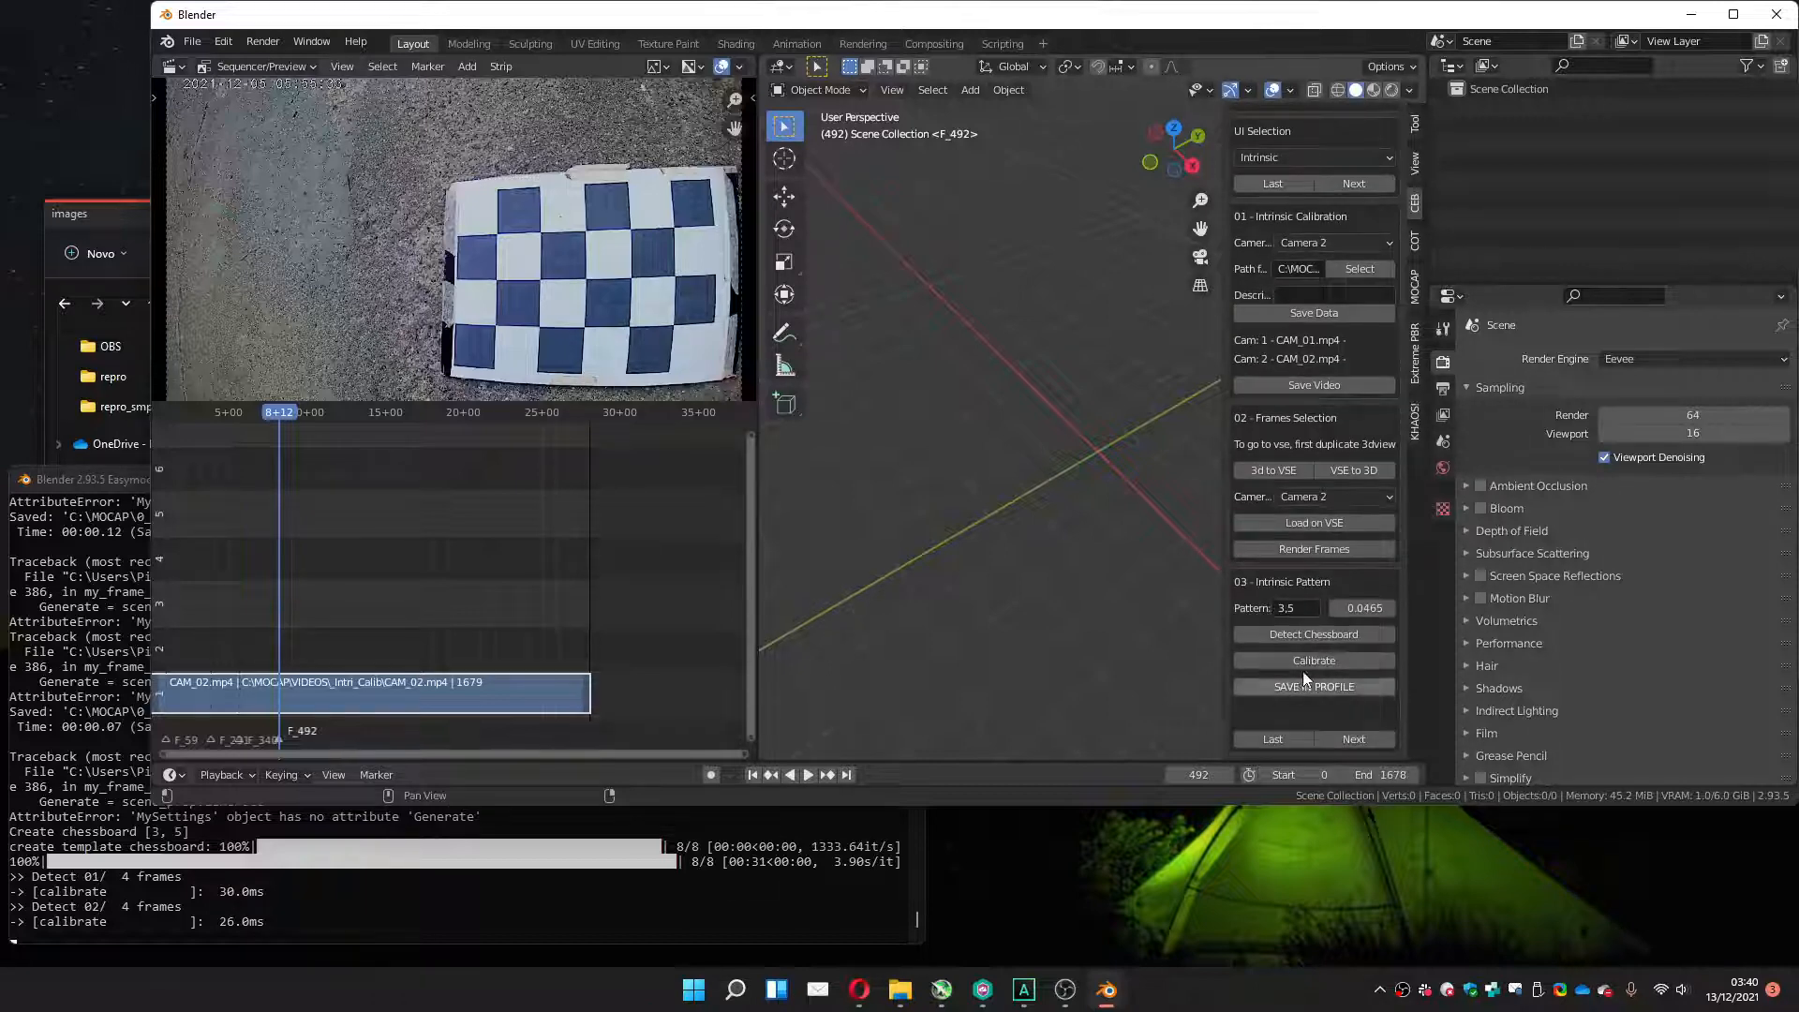
pyautogui.click(1341, 737)
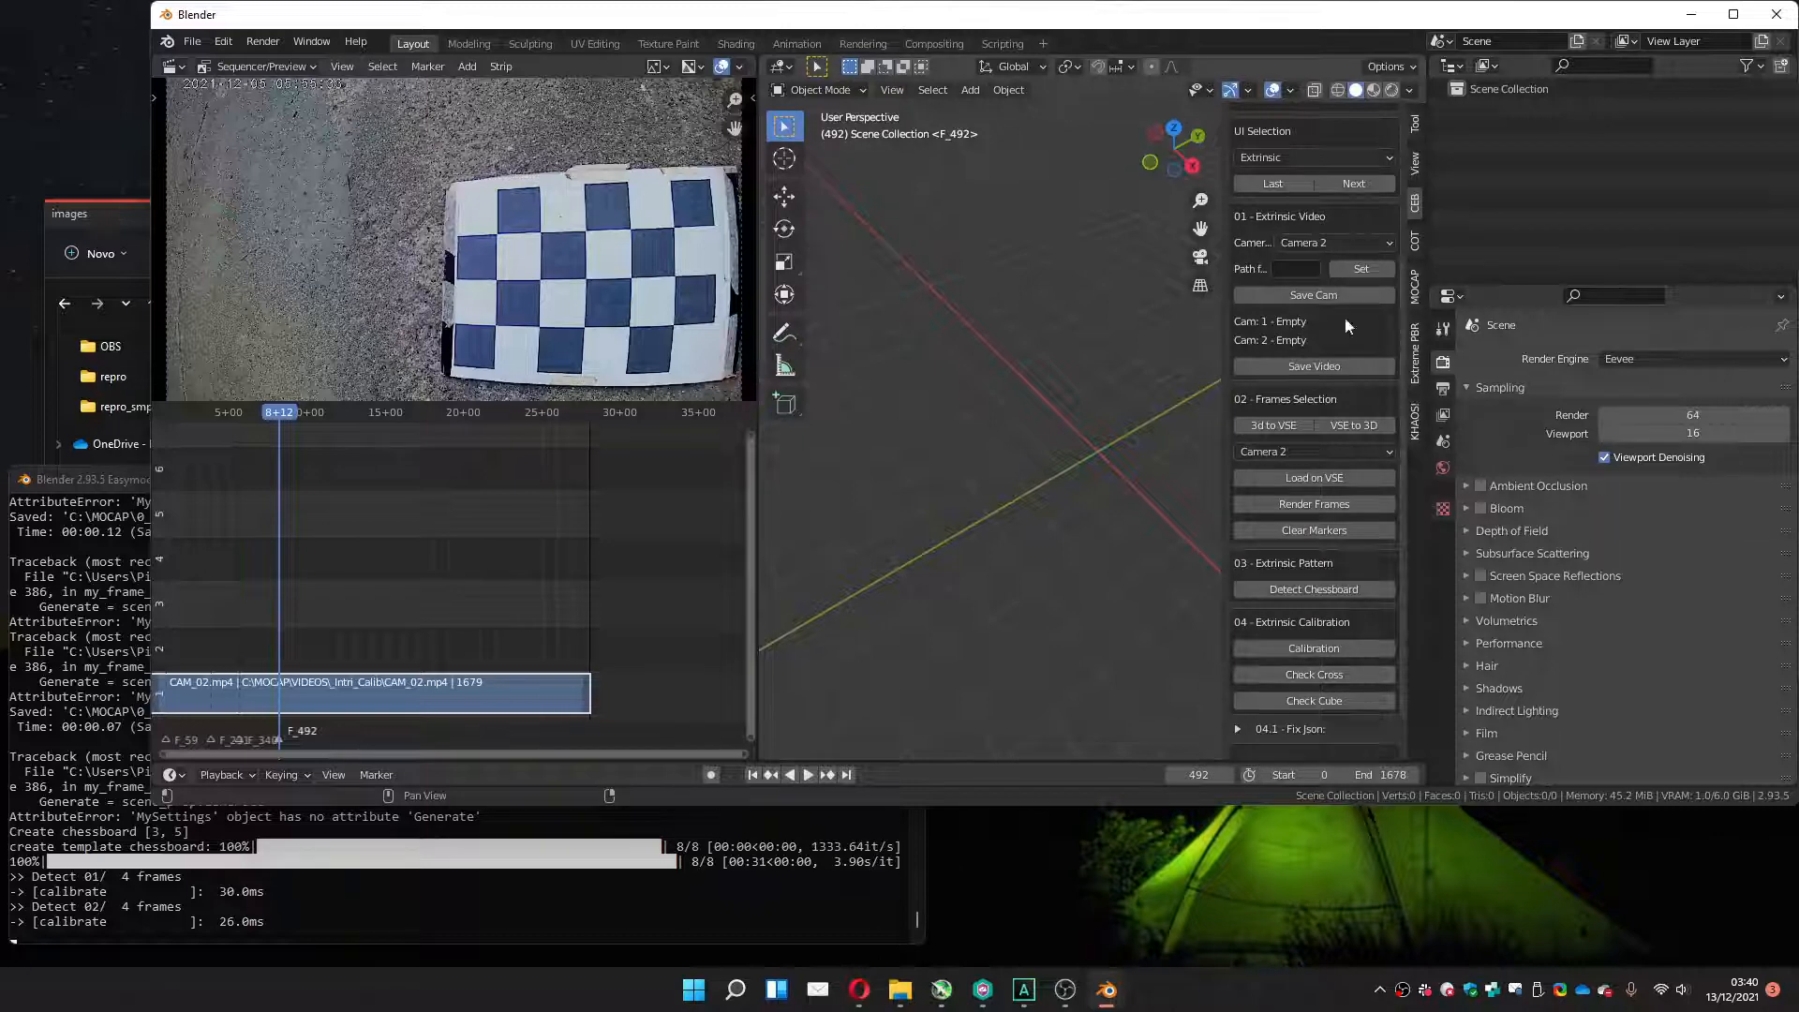
pyautogui.scroll(3, 1307, 399)
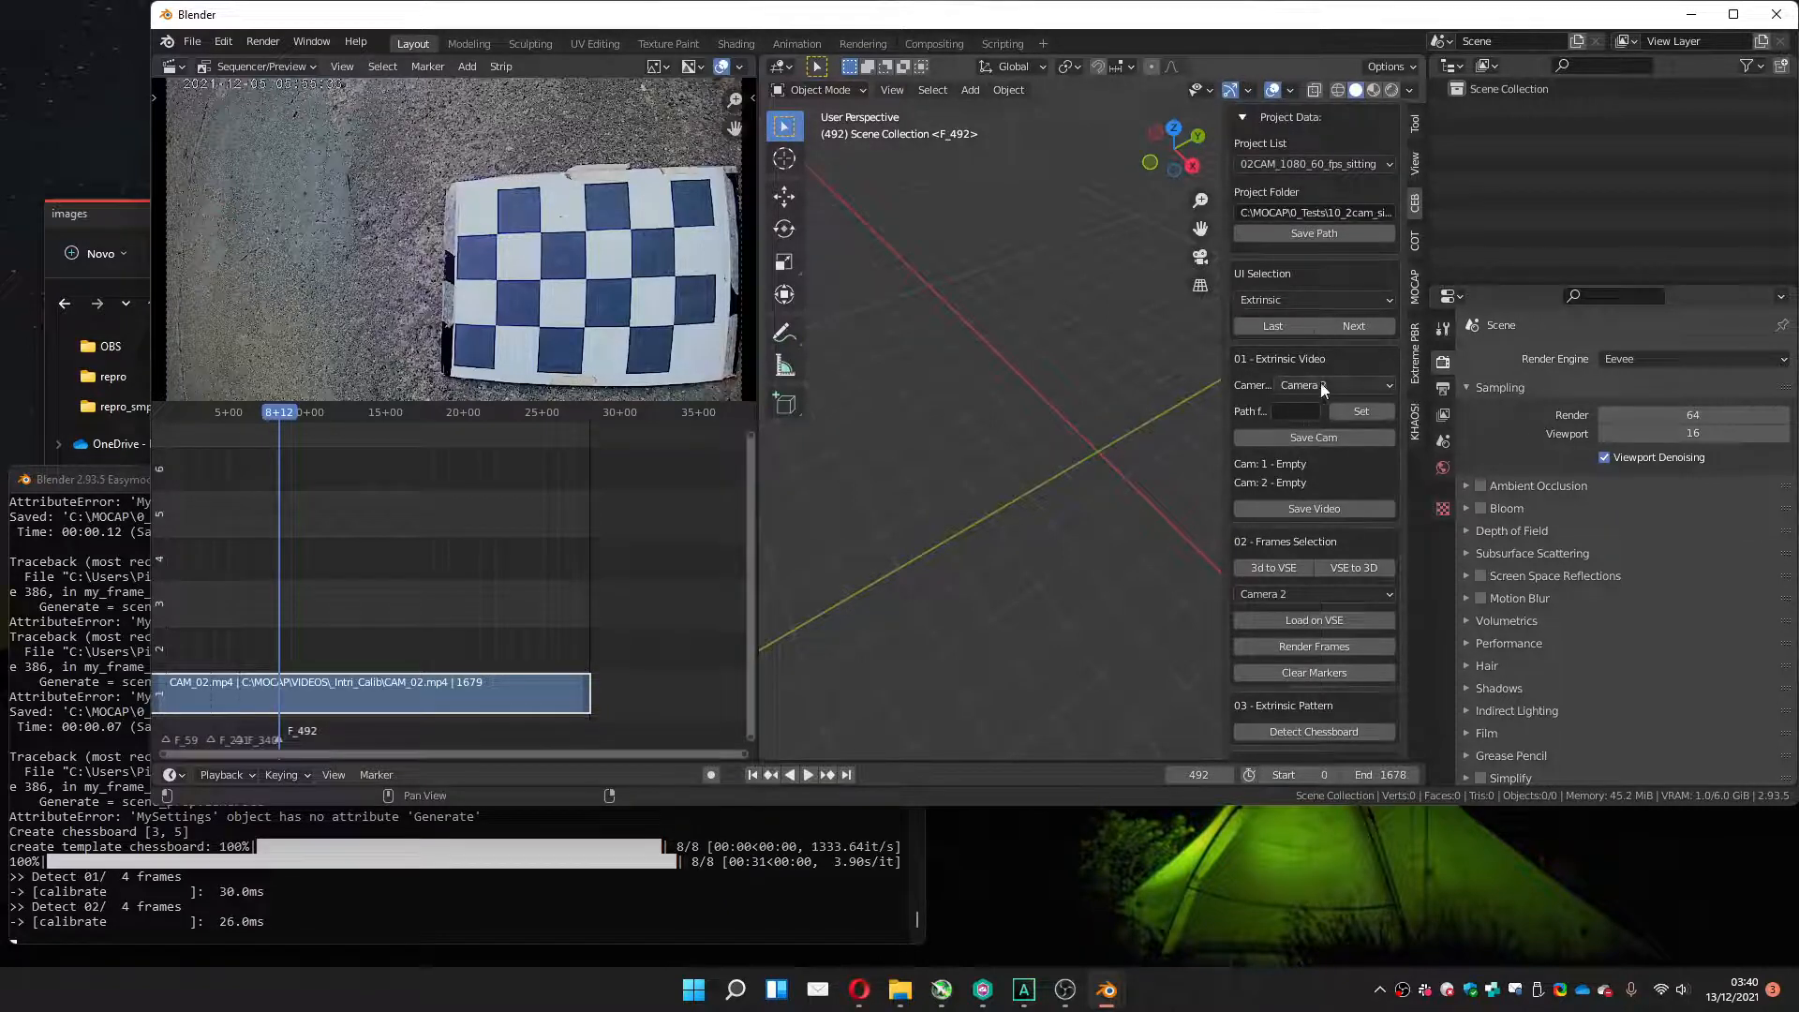
# Assign CAM01_20211212_150018A.mp4 from the 2021-12-12 sitting folder as Camera 1's extrinsic video and save the camera entry.
pyautogui.scroll(1, 1289, 346)
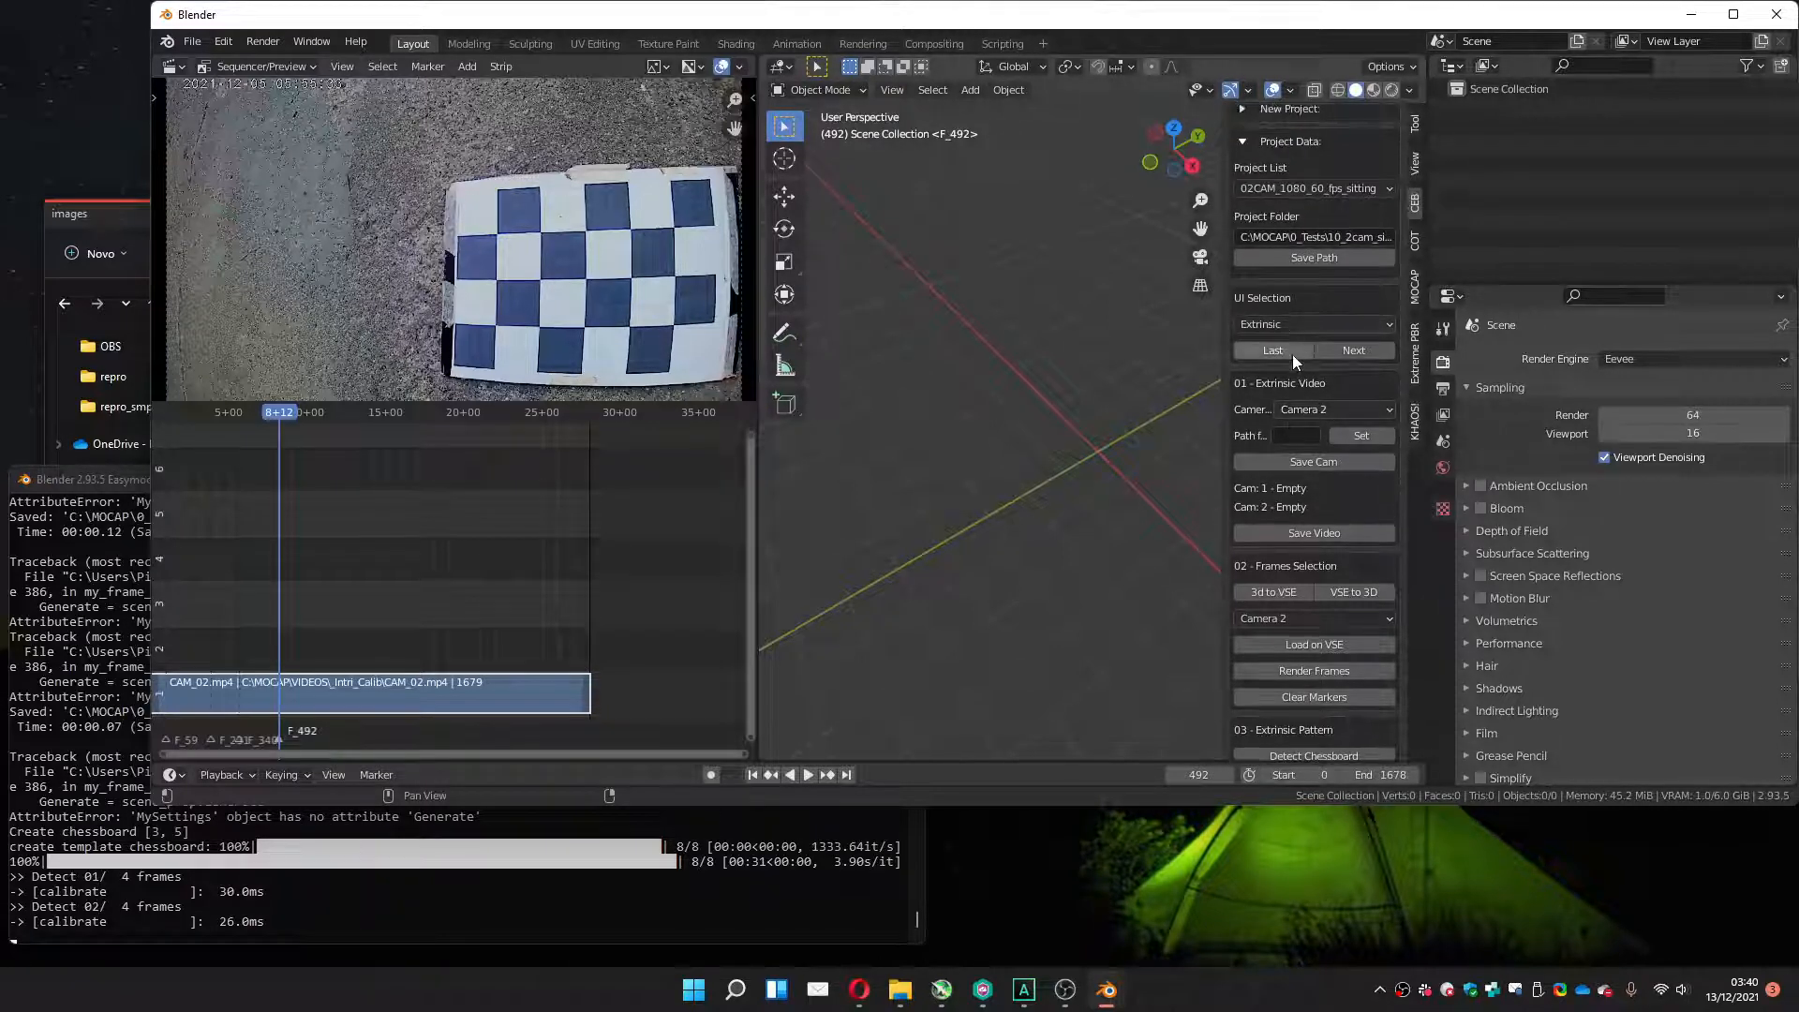
pyautogui.click(1298, 407)
pyautogui.click(1297, 429)
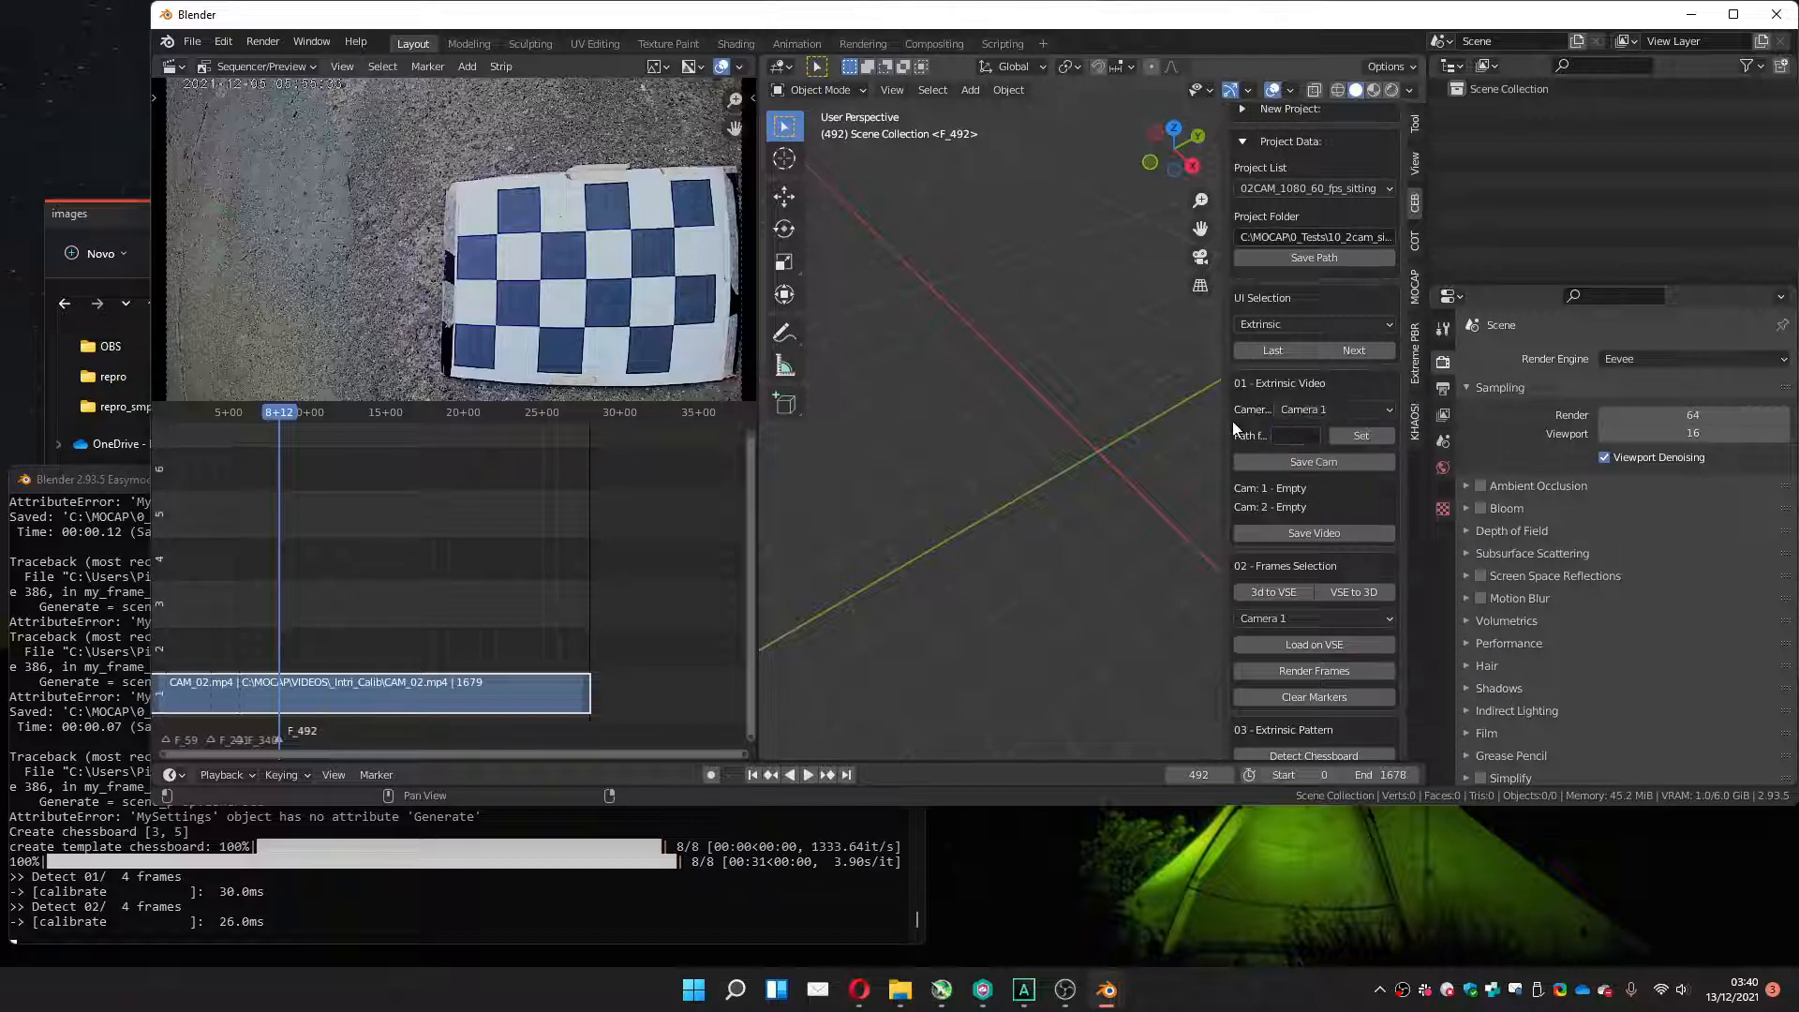
pyautogui.click(1359, 435)
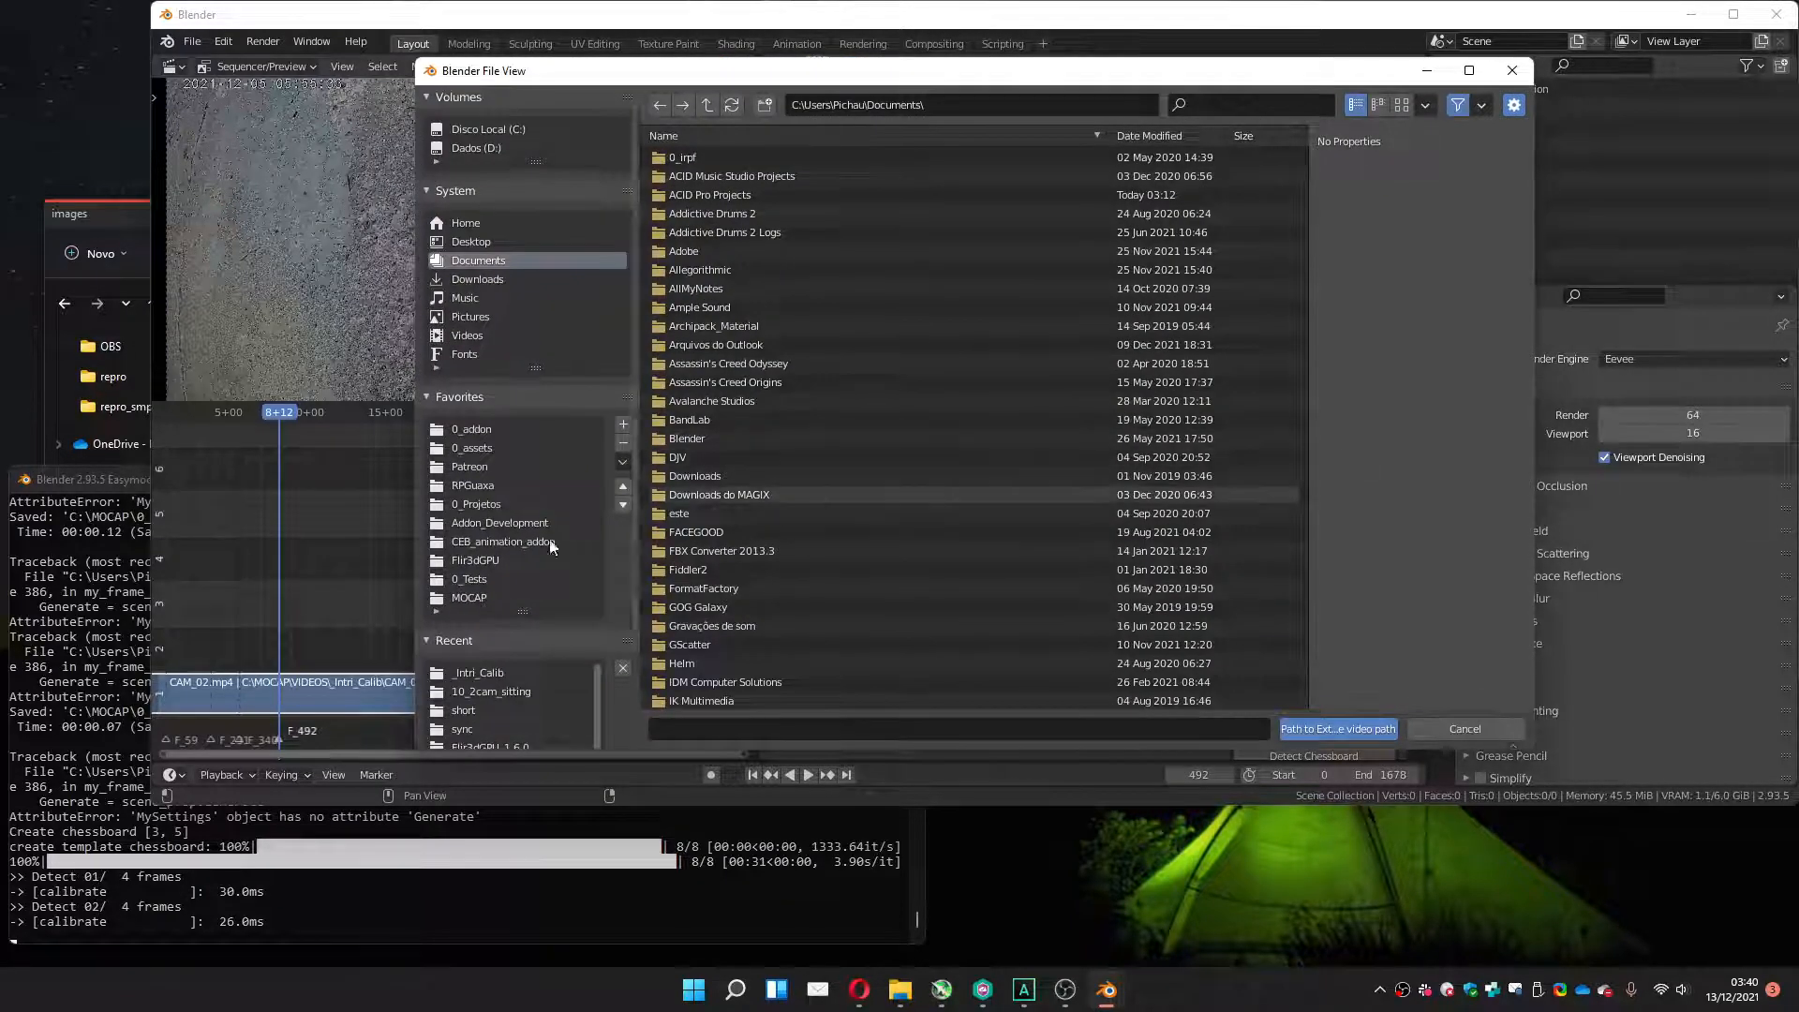
pyautogui.click(469, 581)
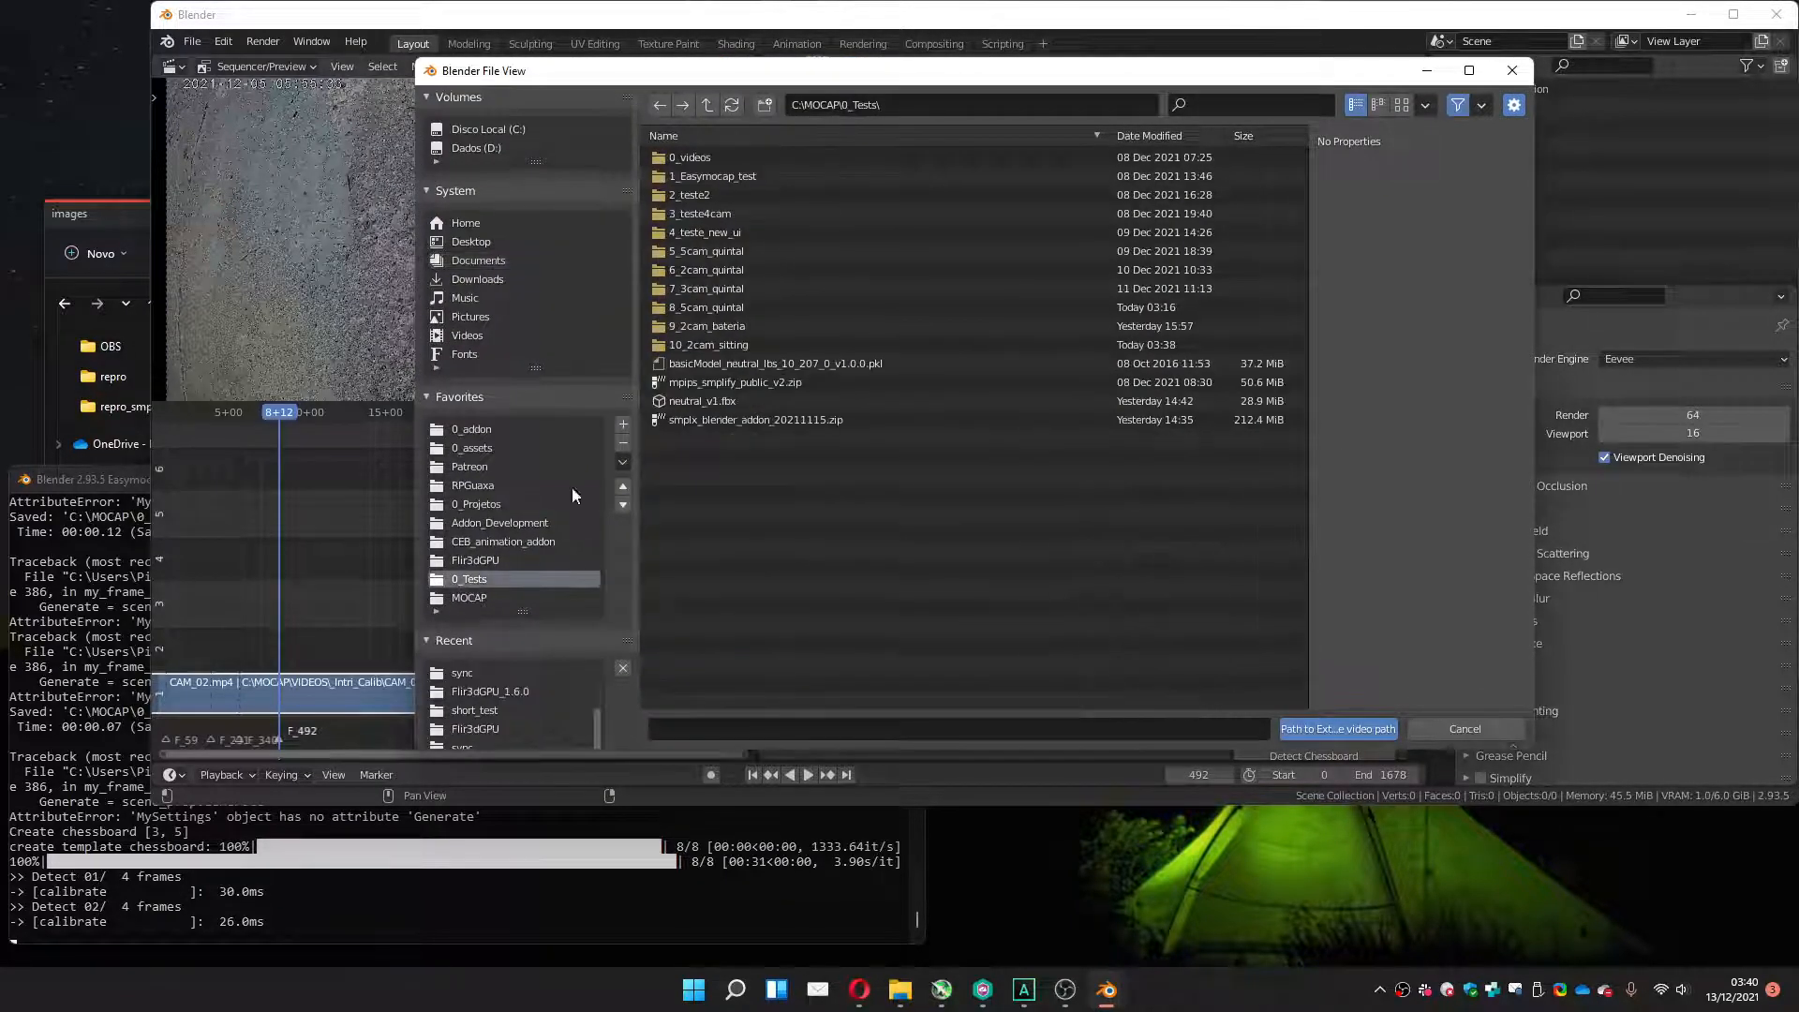
pyautogui.click(705, 341)
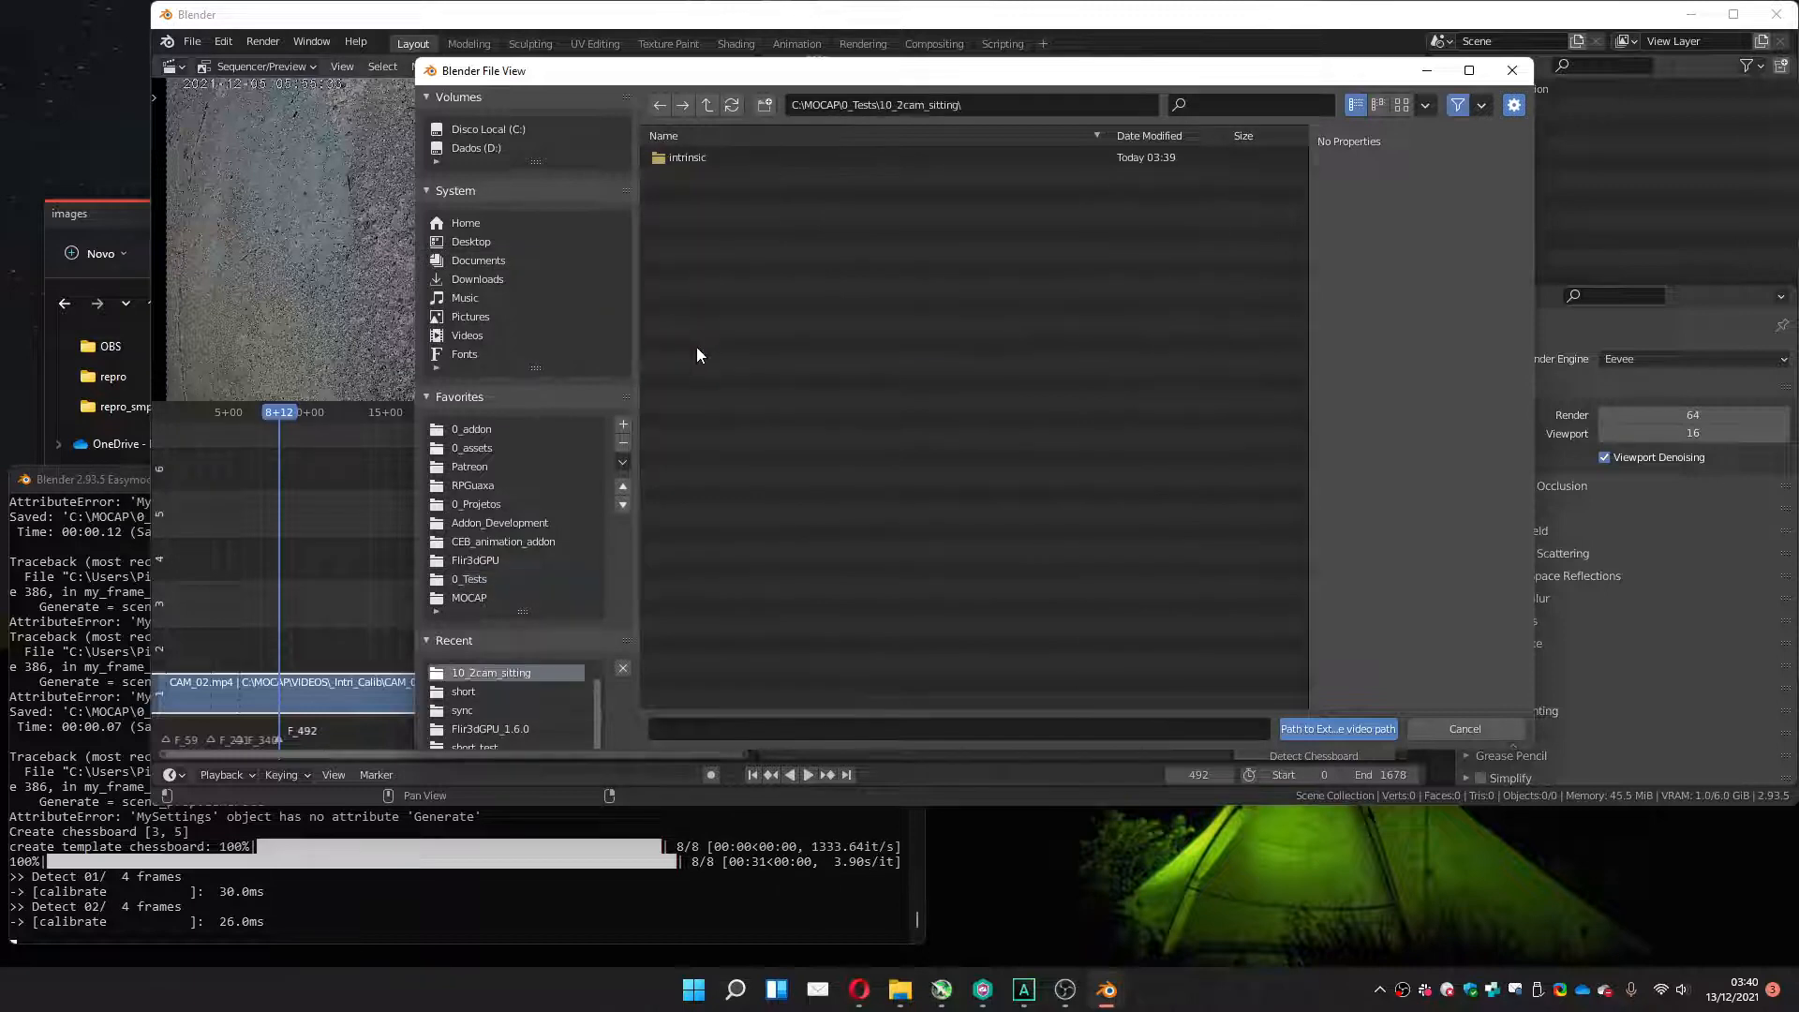
pyautogui.click(478, 596)
pyautogui.click(690, 234)
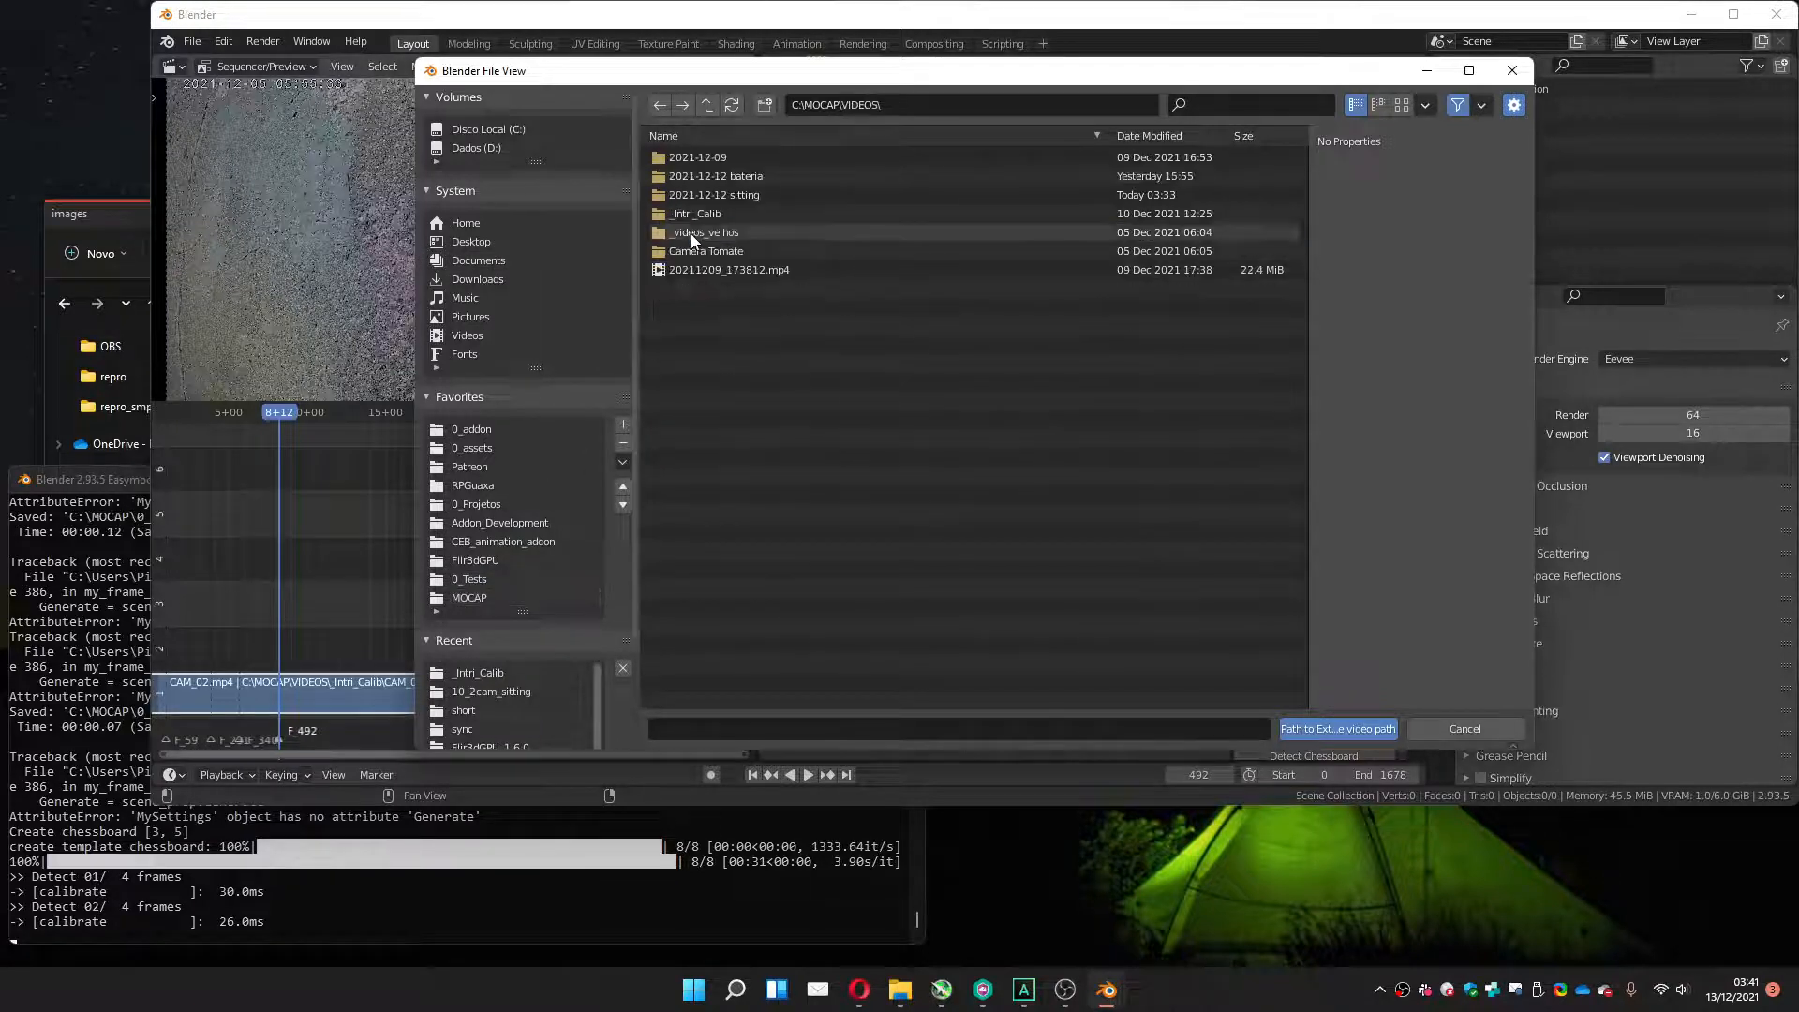
pyautogui.click(695, 197)
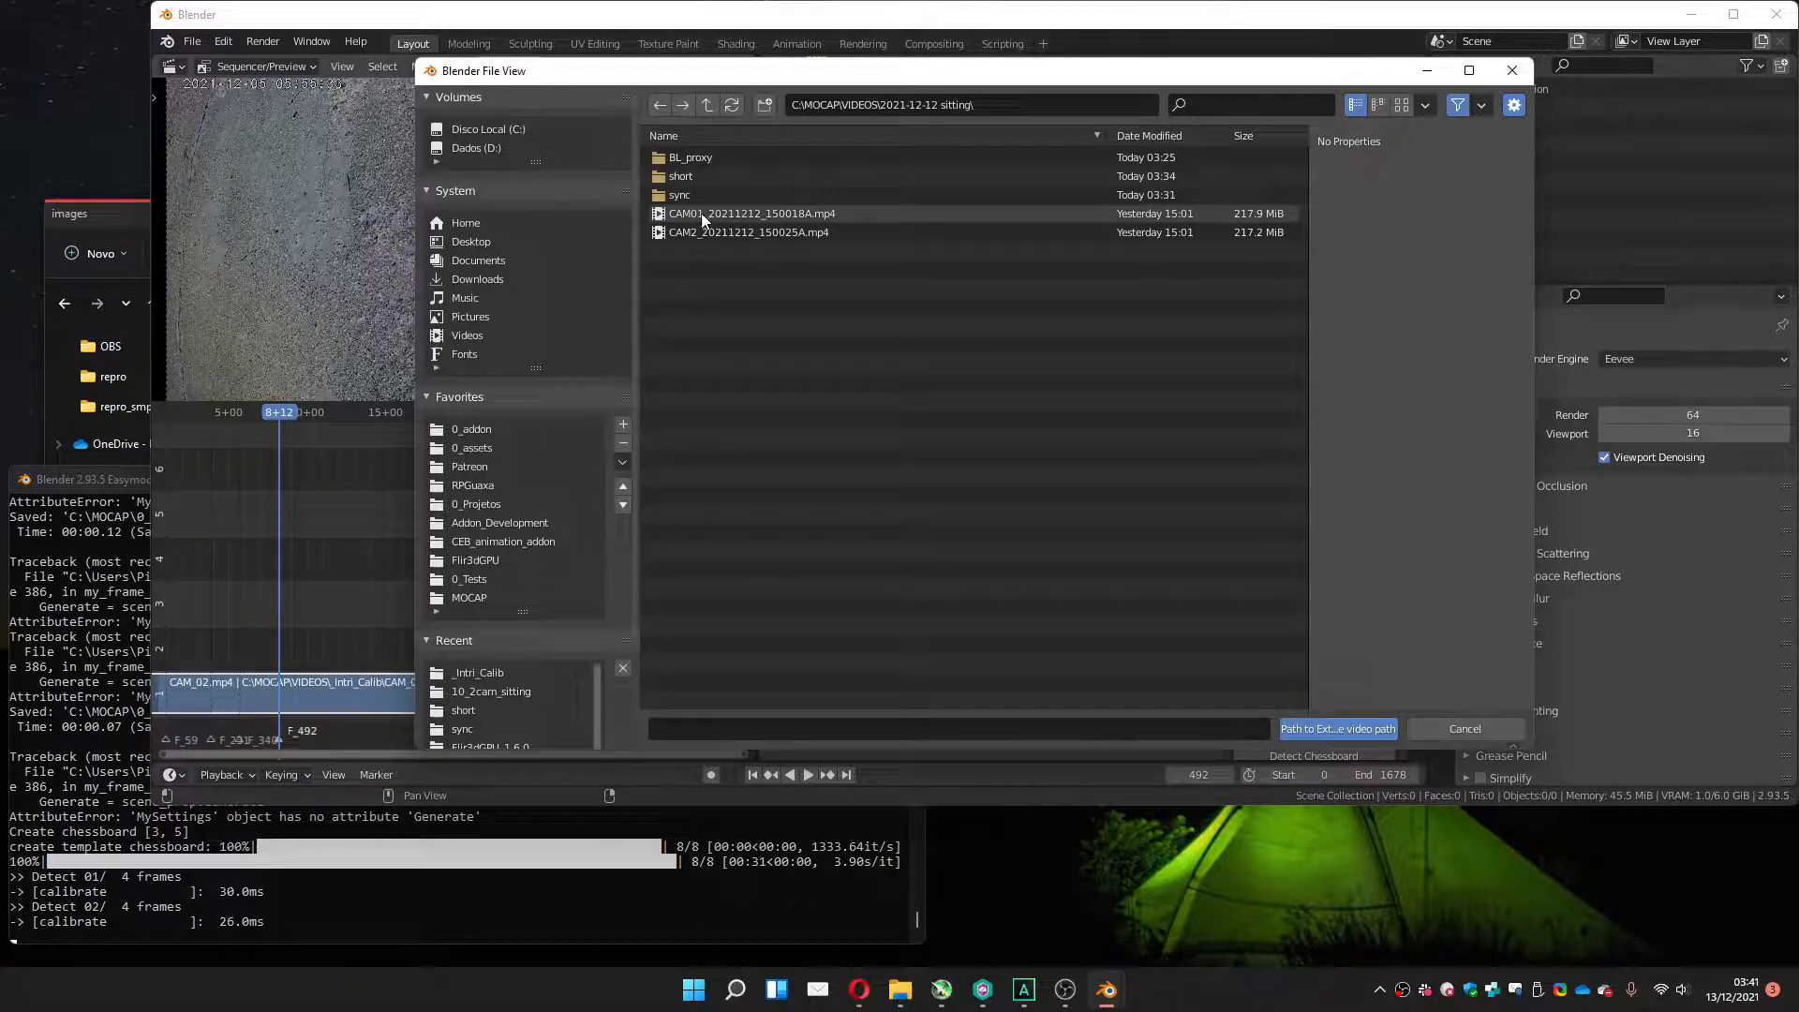
pyautogui.click(701, 214)
pyautogui.doubleClick(700, 213)
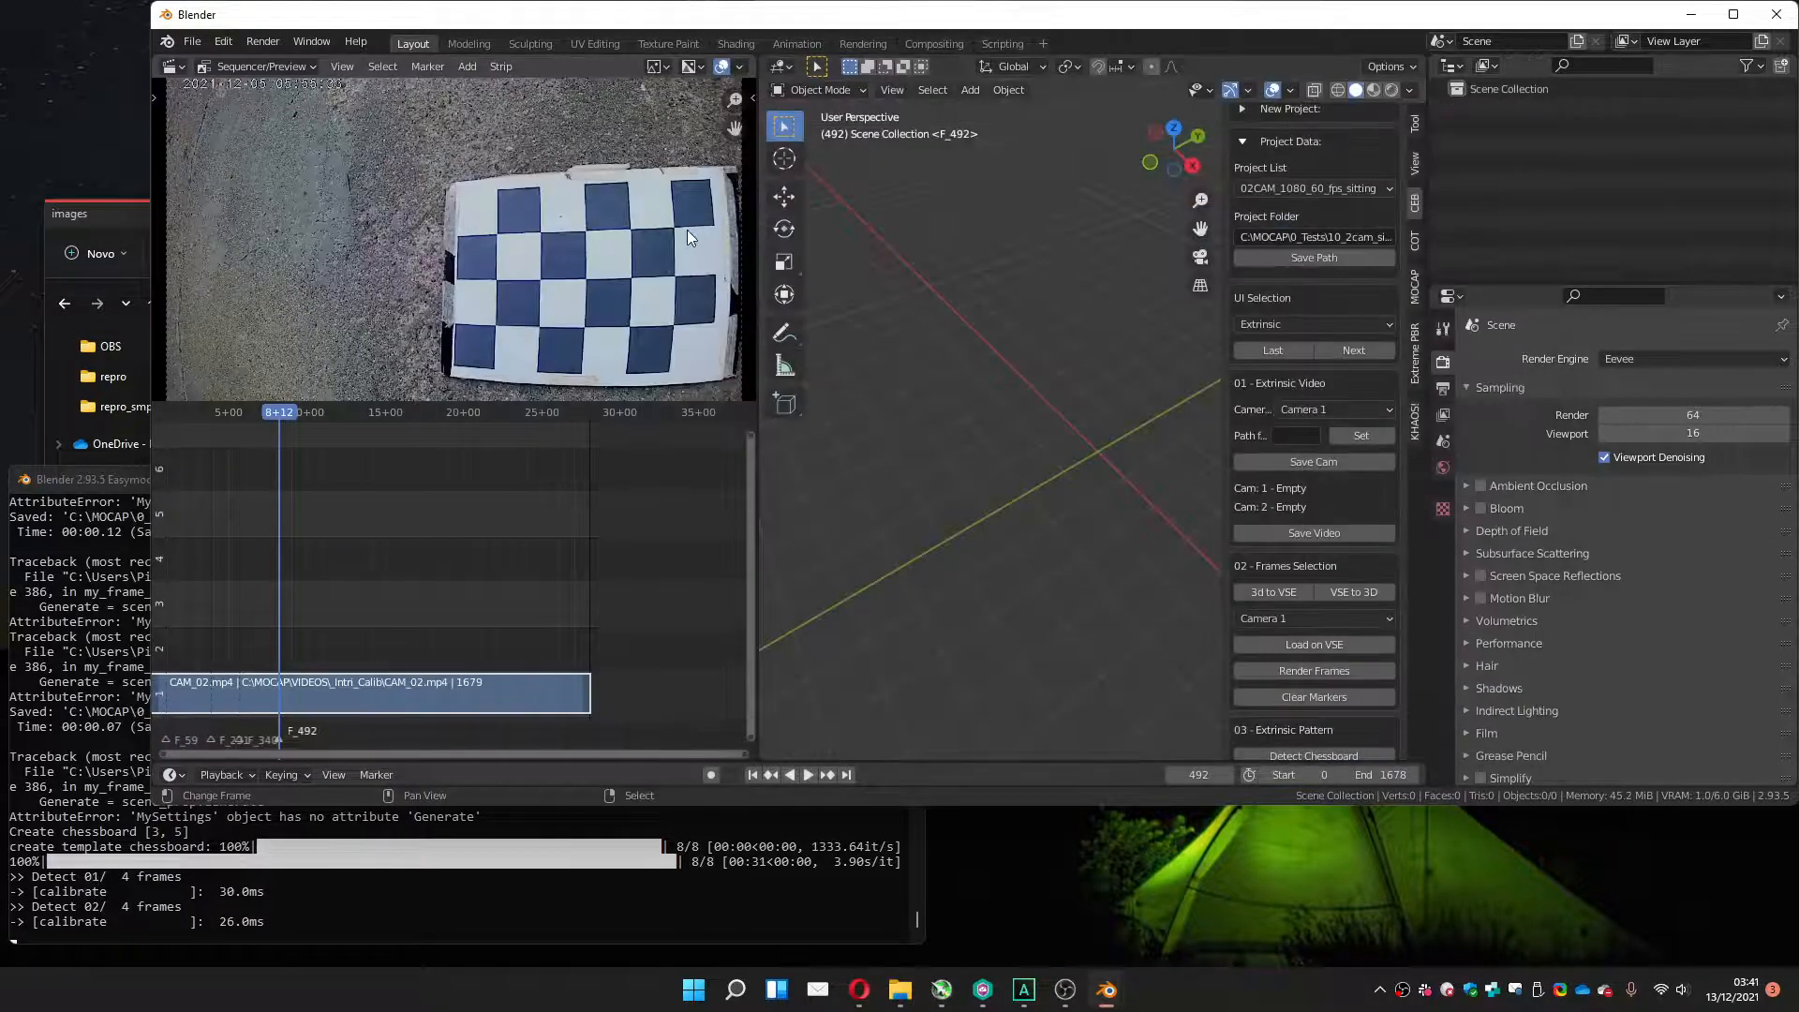
pyautogui.click(1312, 463)
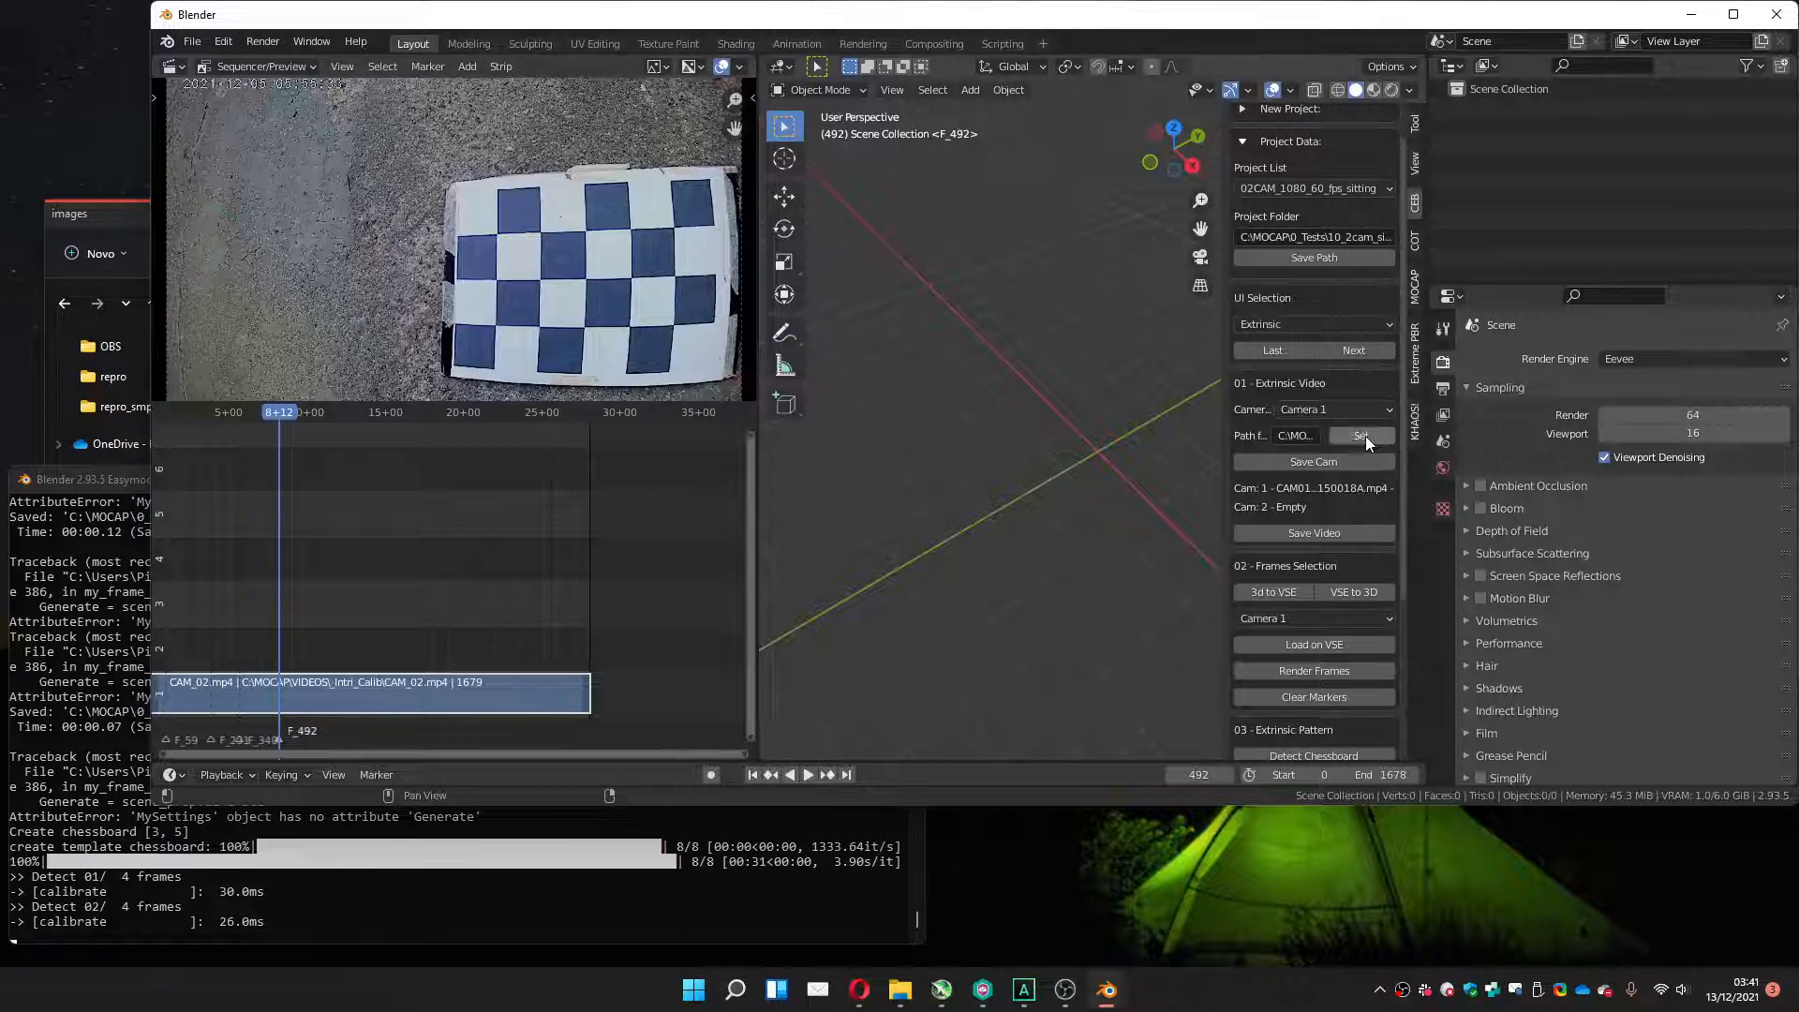
# Assign CAM2_20211212_150025A.mp4 as Camera 2's extrinsic video, save the camera entry, and save the video list.
pyautogui.click(1305, 413)
pyautogui.click(1302, 447)
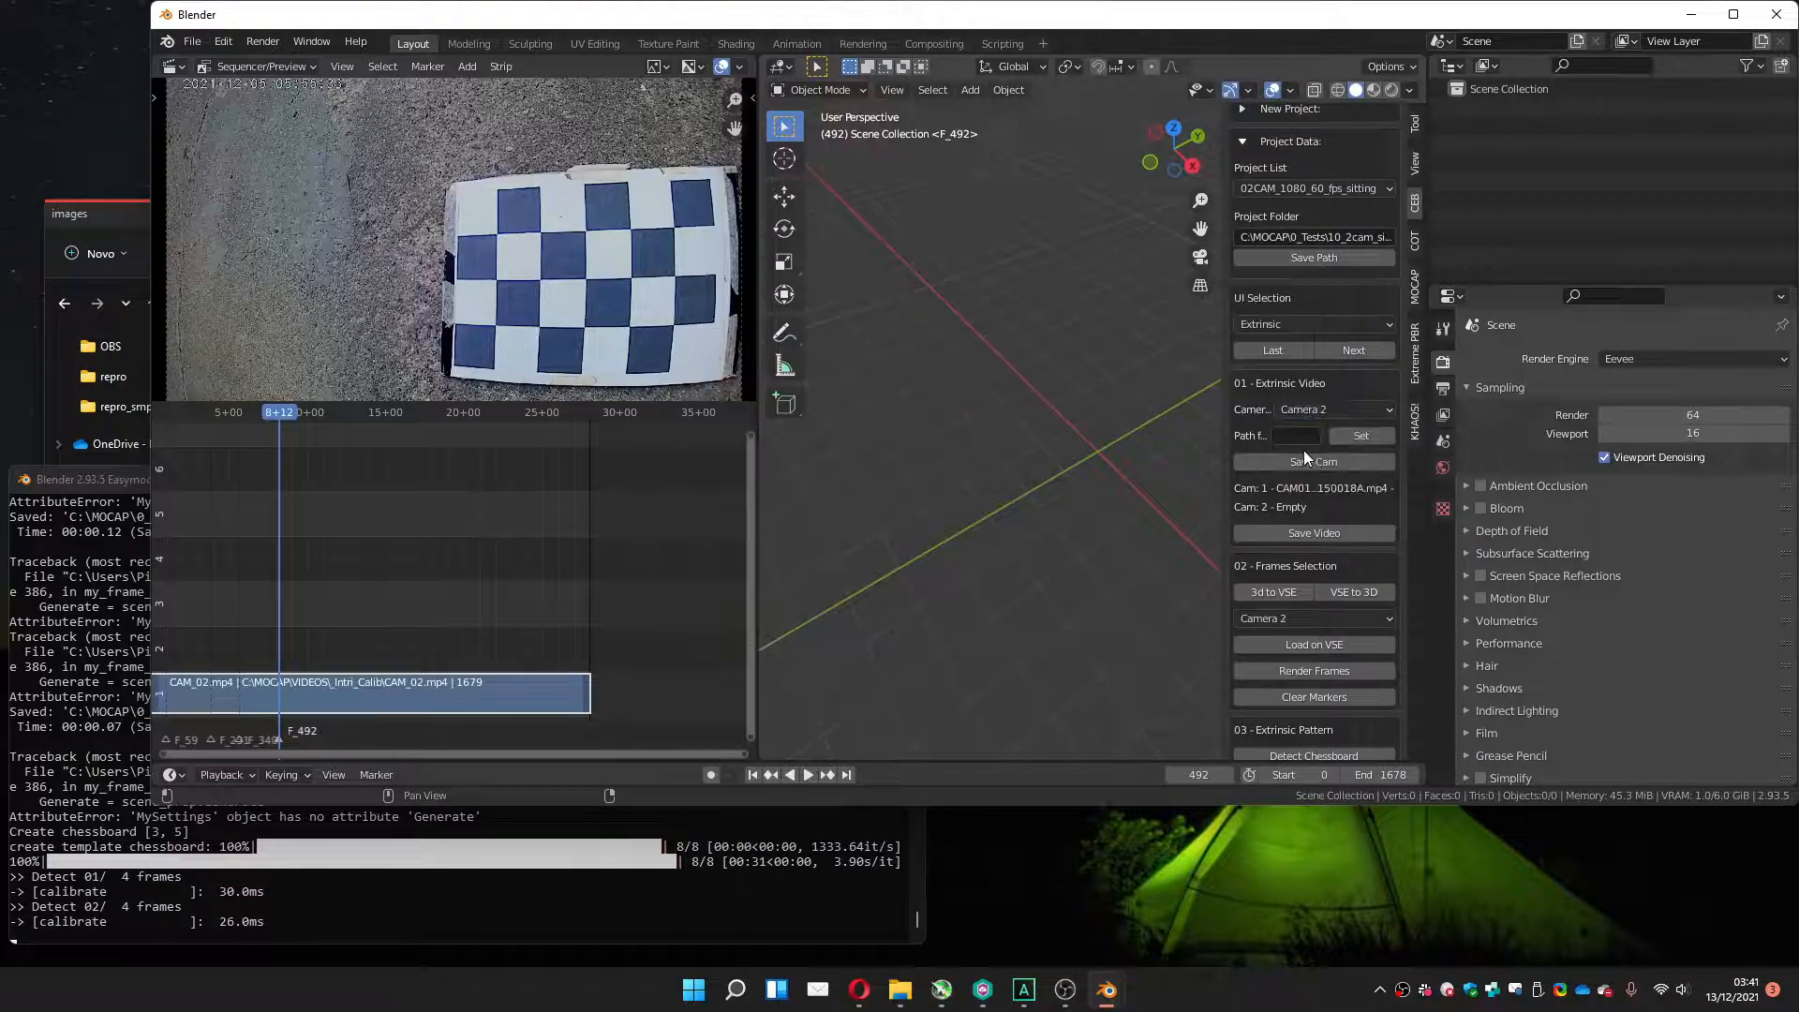
pyautogui.click(1360, 435)
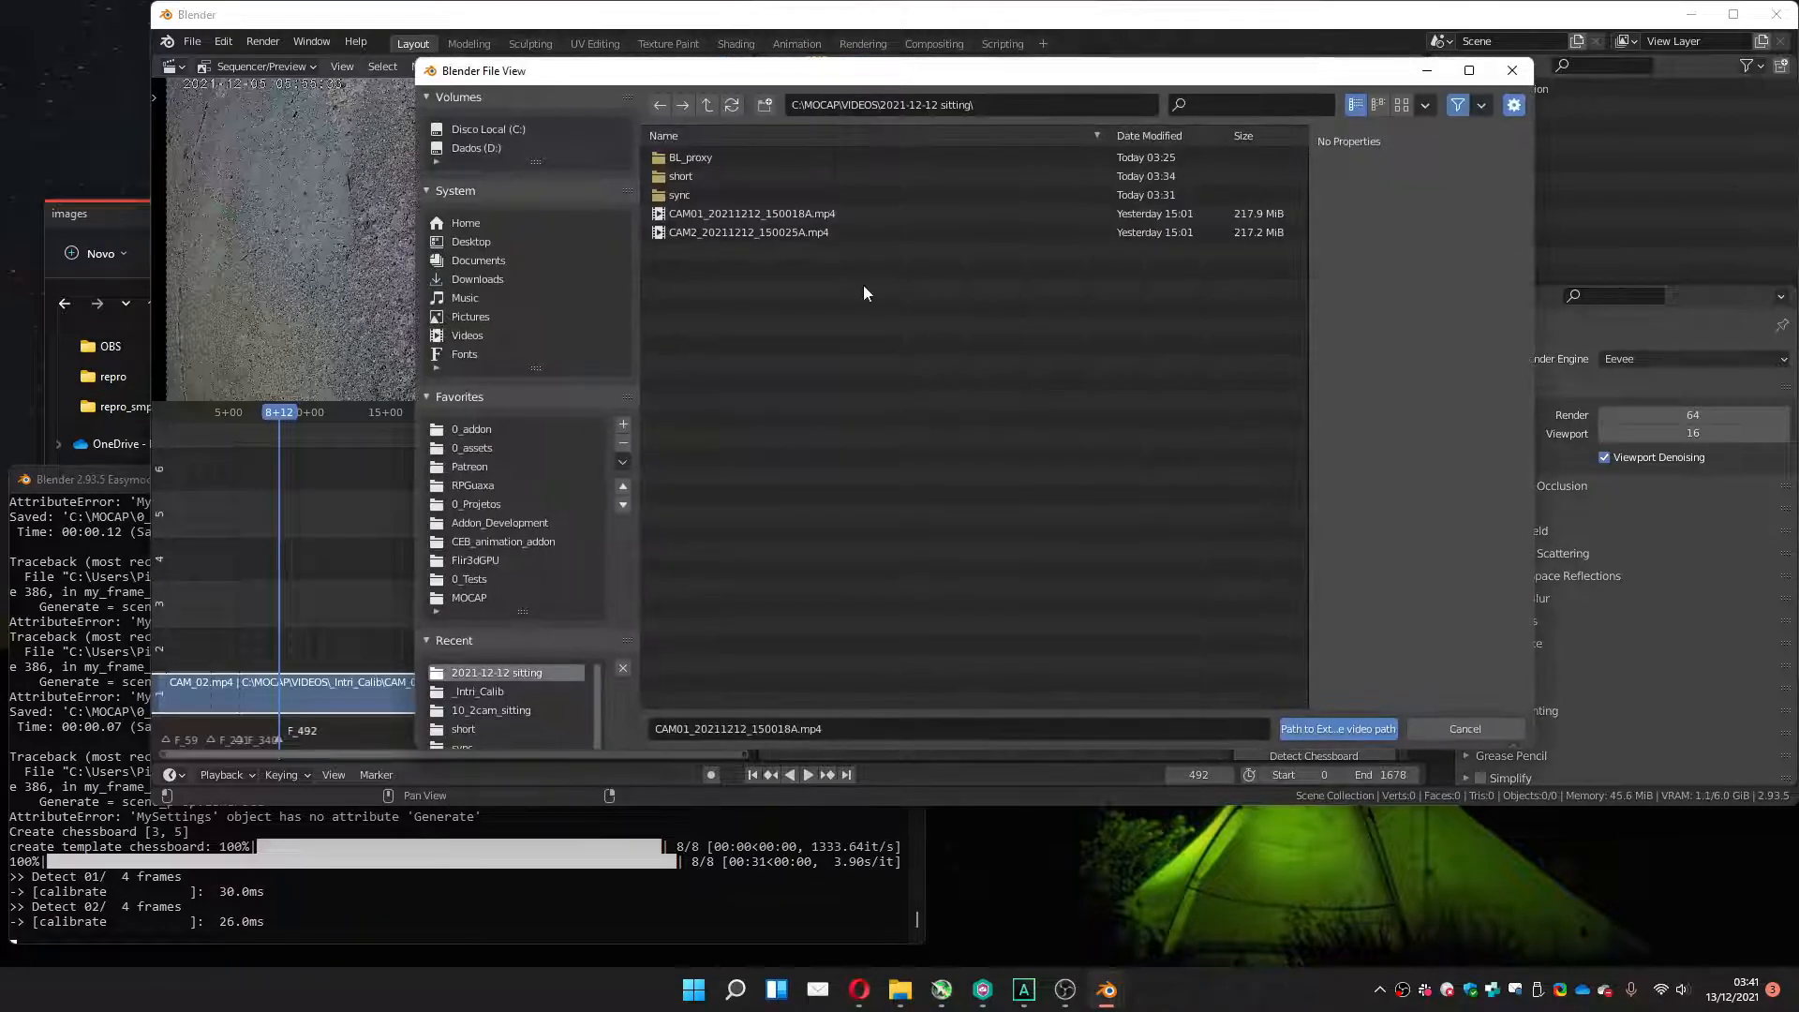
pyautogui.doubleClick(742, 234)
pyautogui.click(1270, 460)
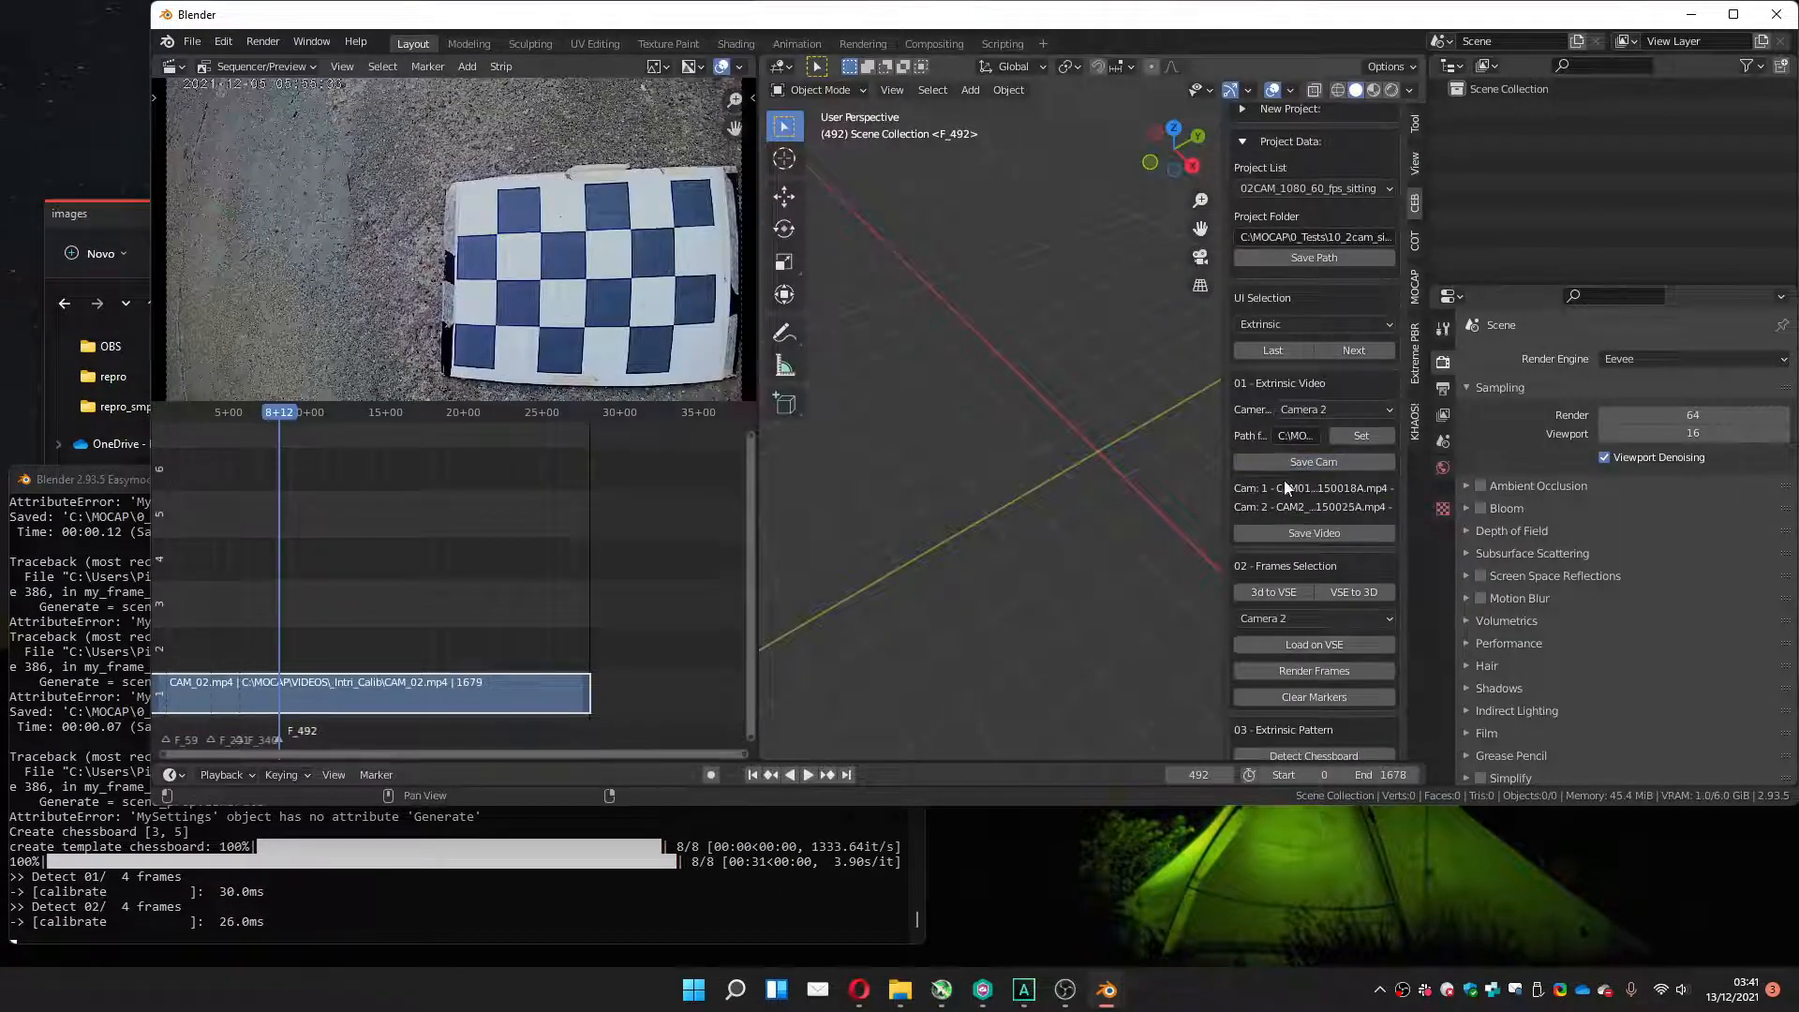
pyautogui.click(1299, 537)
# Load Camera 1's extrinsic video into the video sequencer and clear the old frame markers.
pyautogui.scroll(-5, 1307, 469)
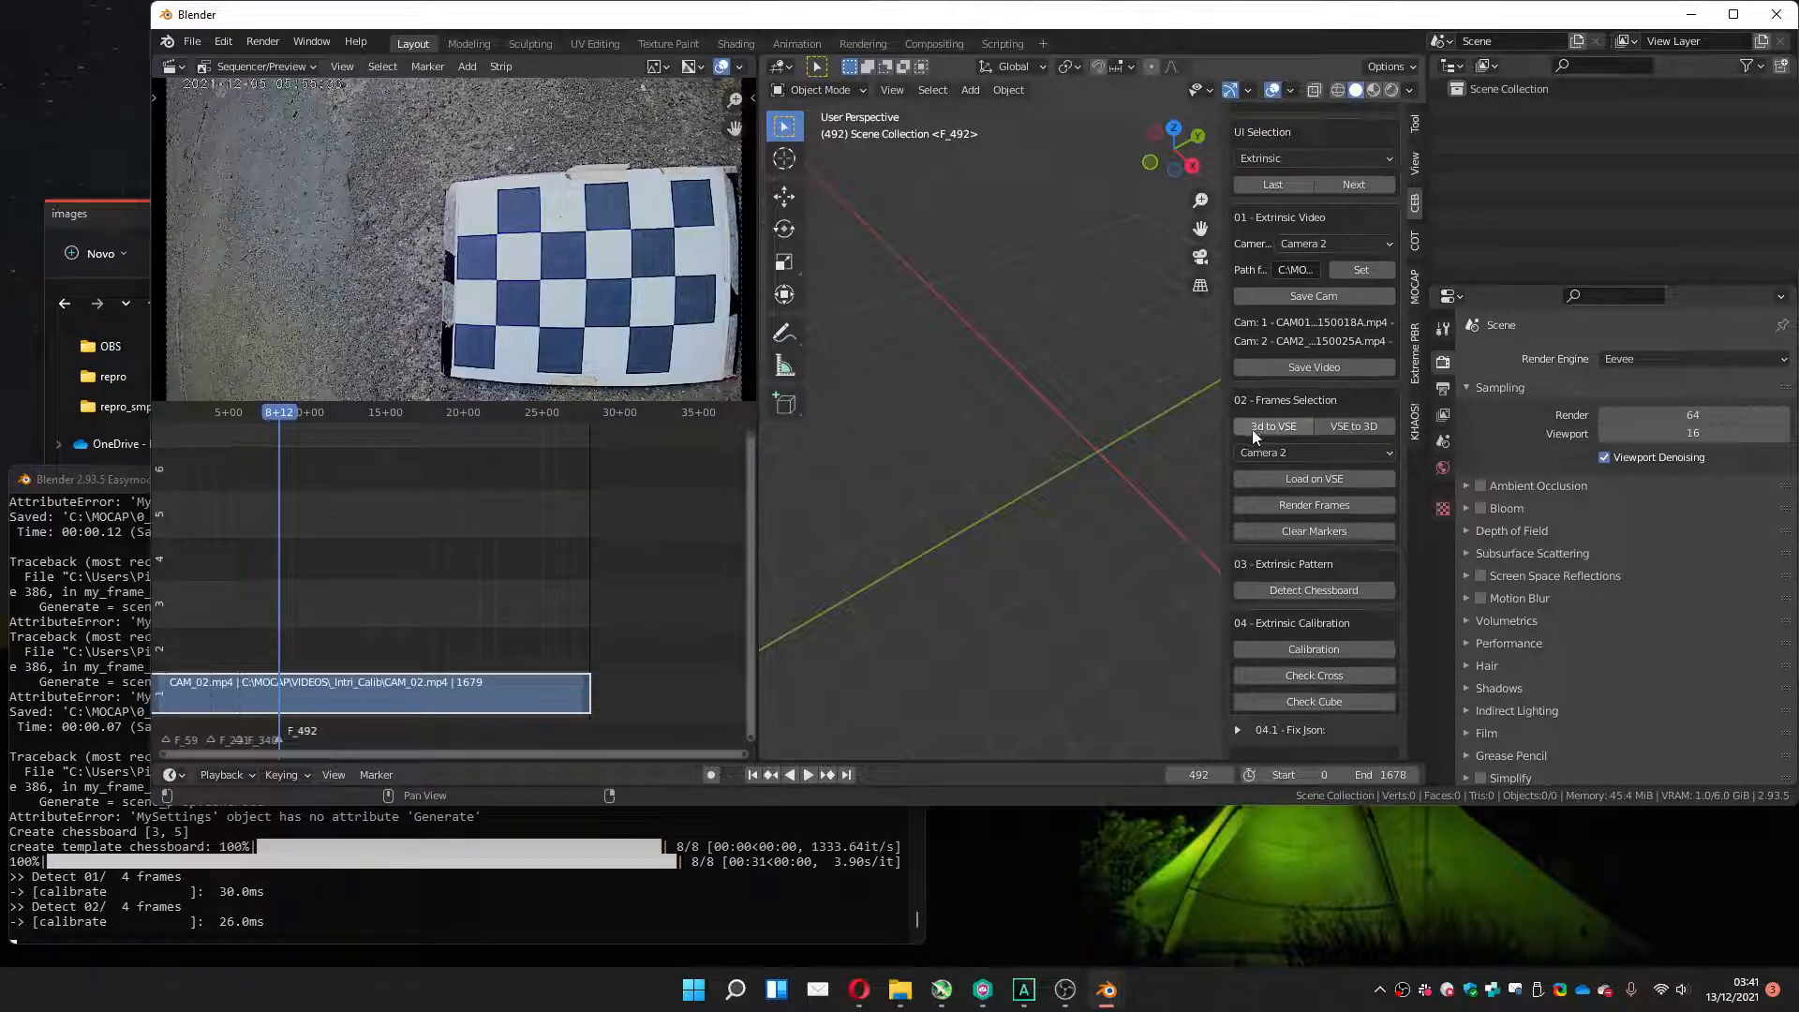
pyautogui.click(1290, 453)
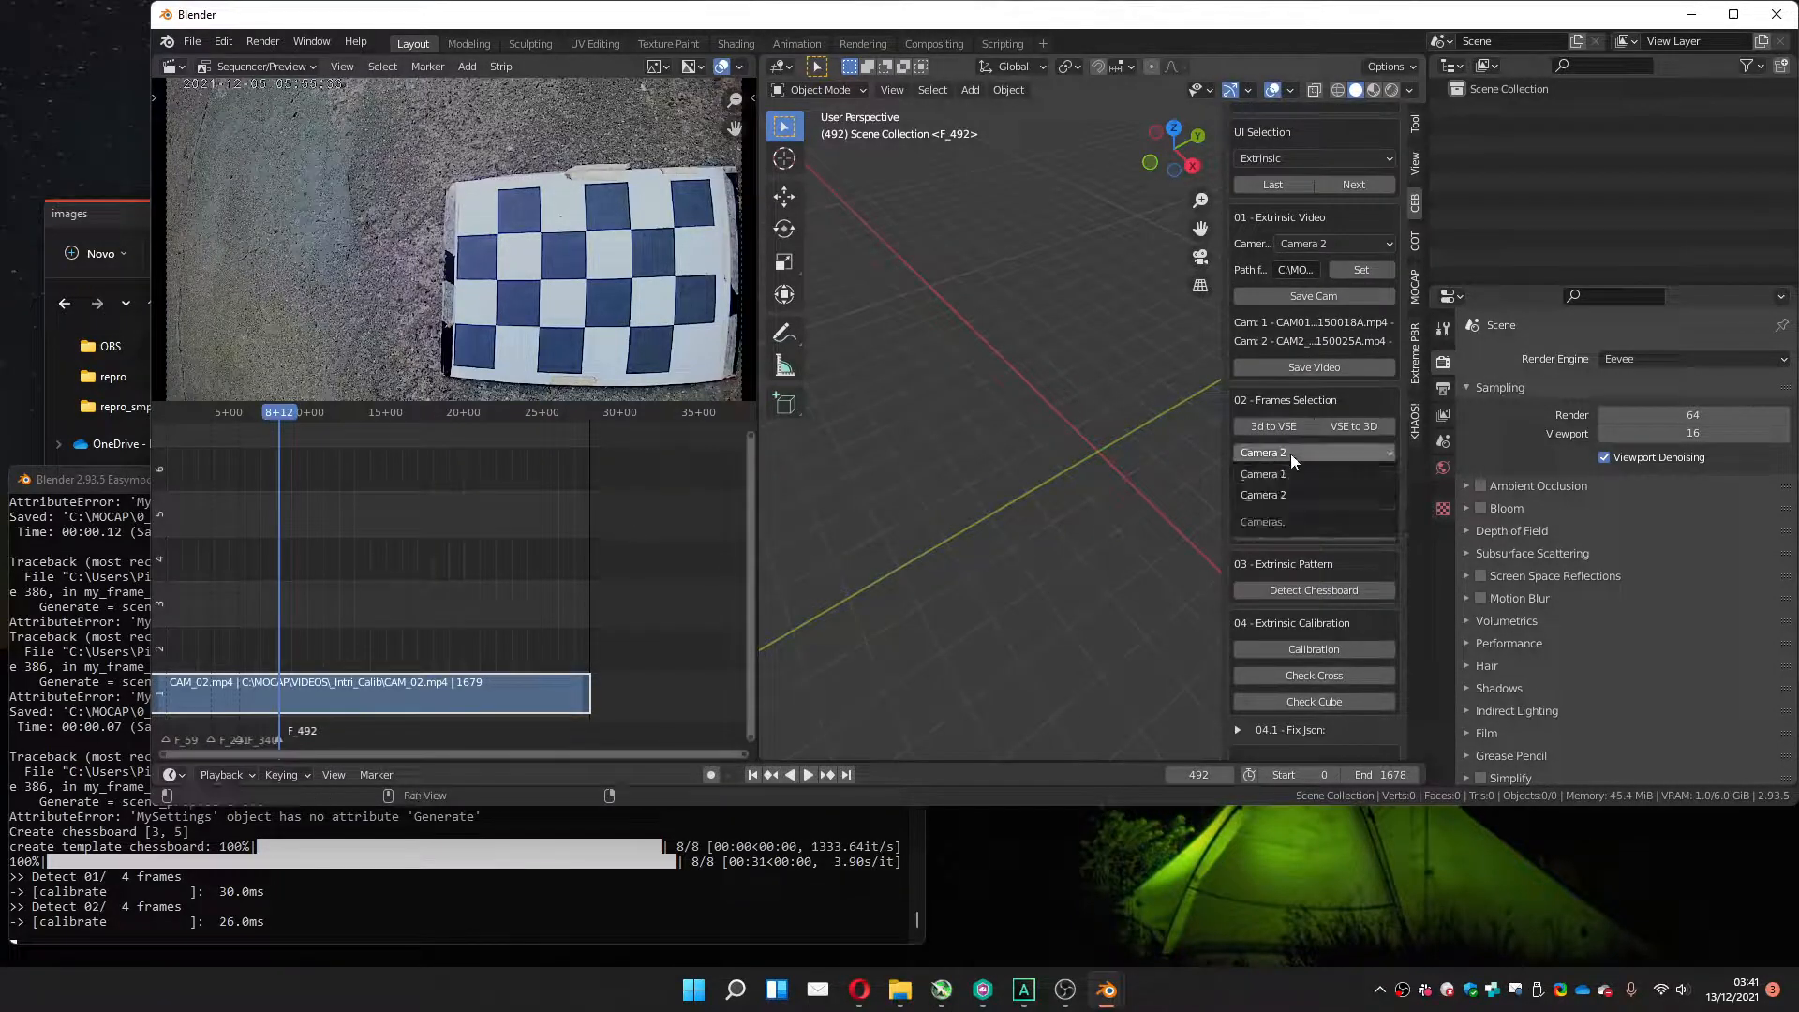
pyautogui.click(1268, 473)
pyautogui.click(1284, 478)
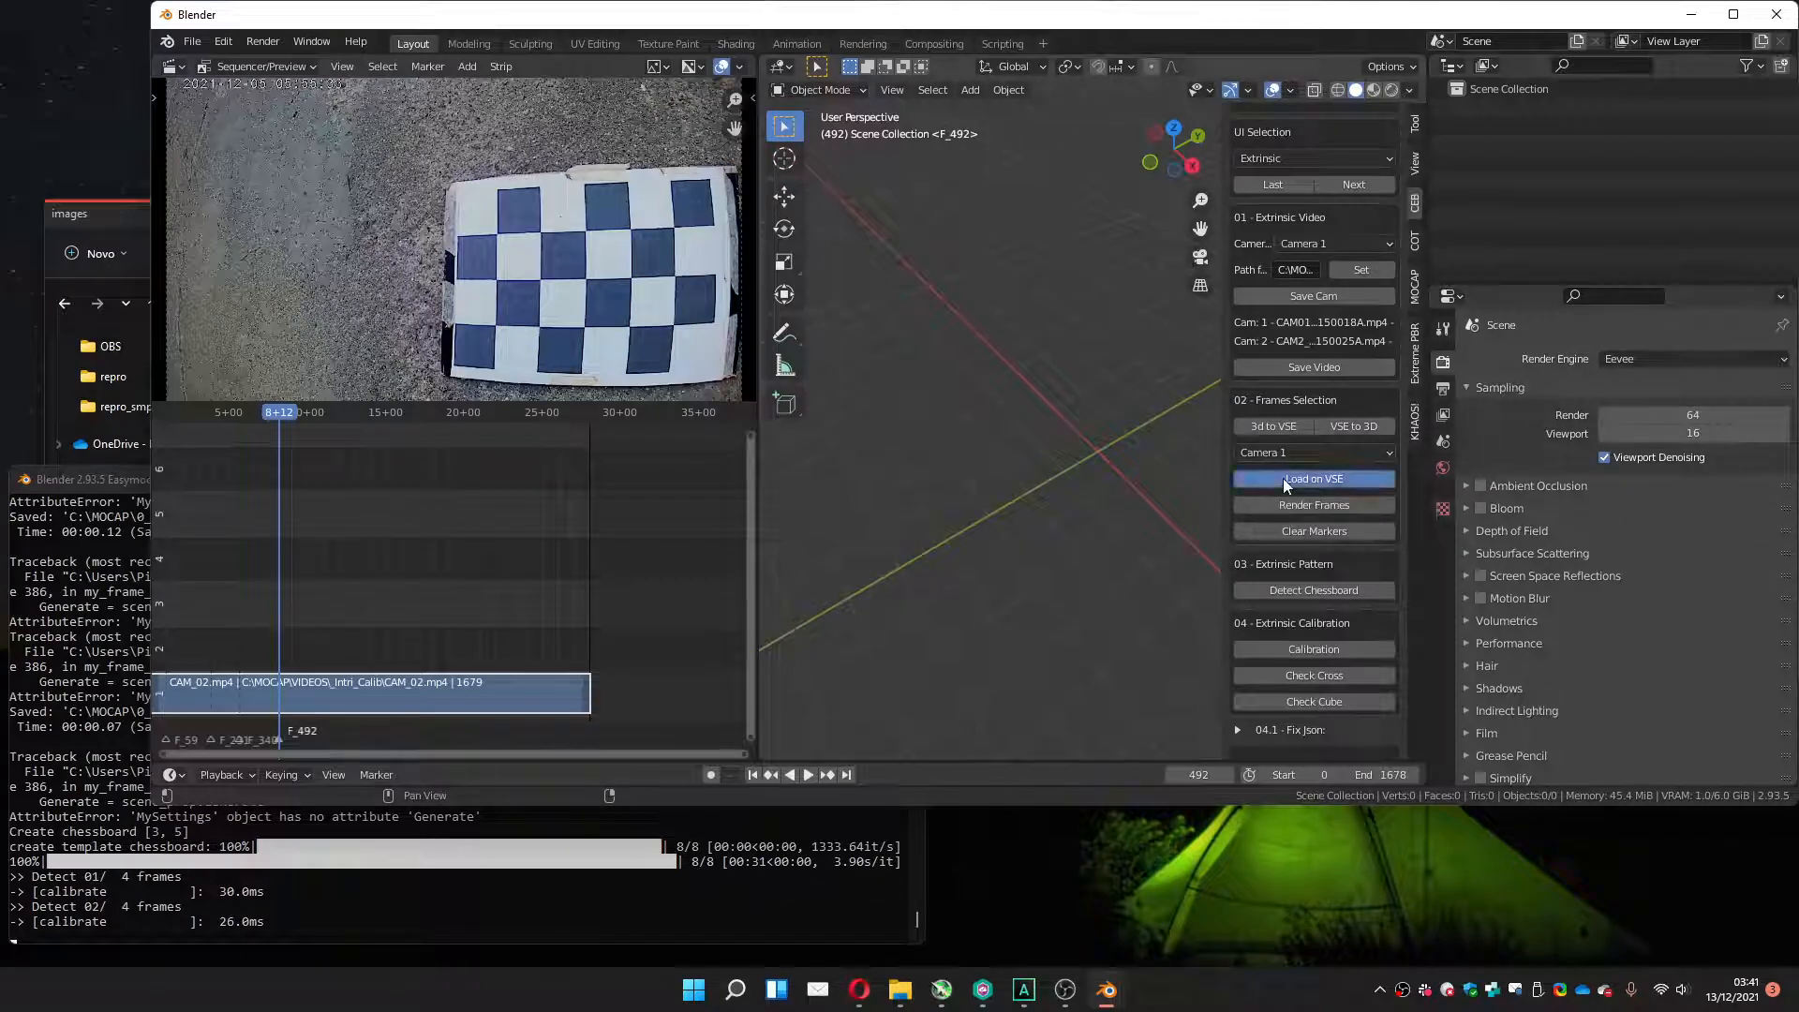
pyautogui.click(1276, 530)
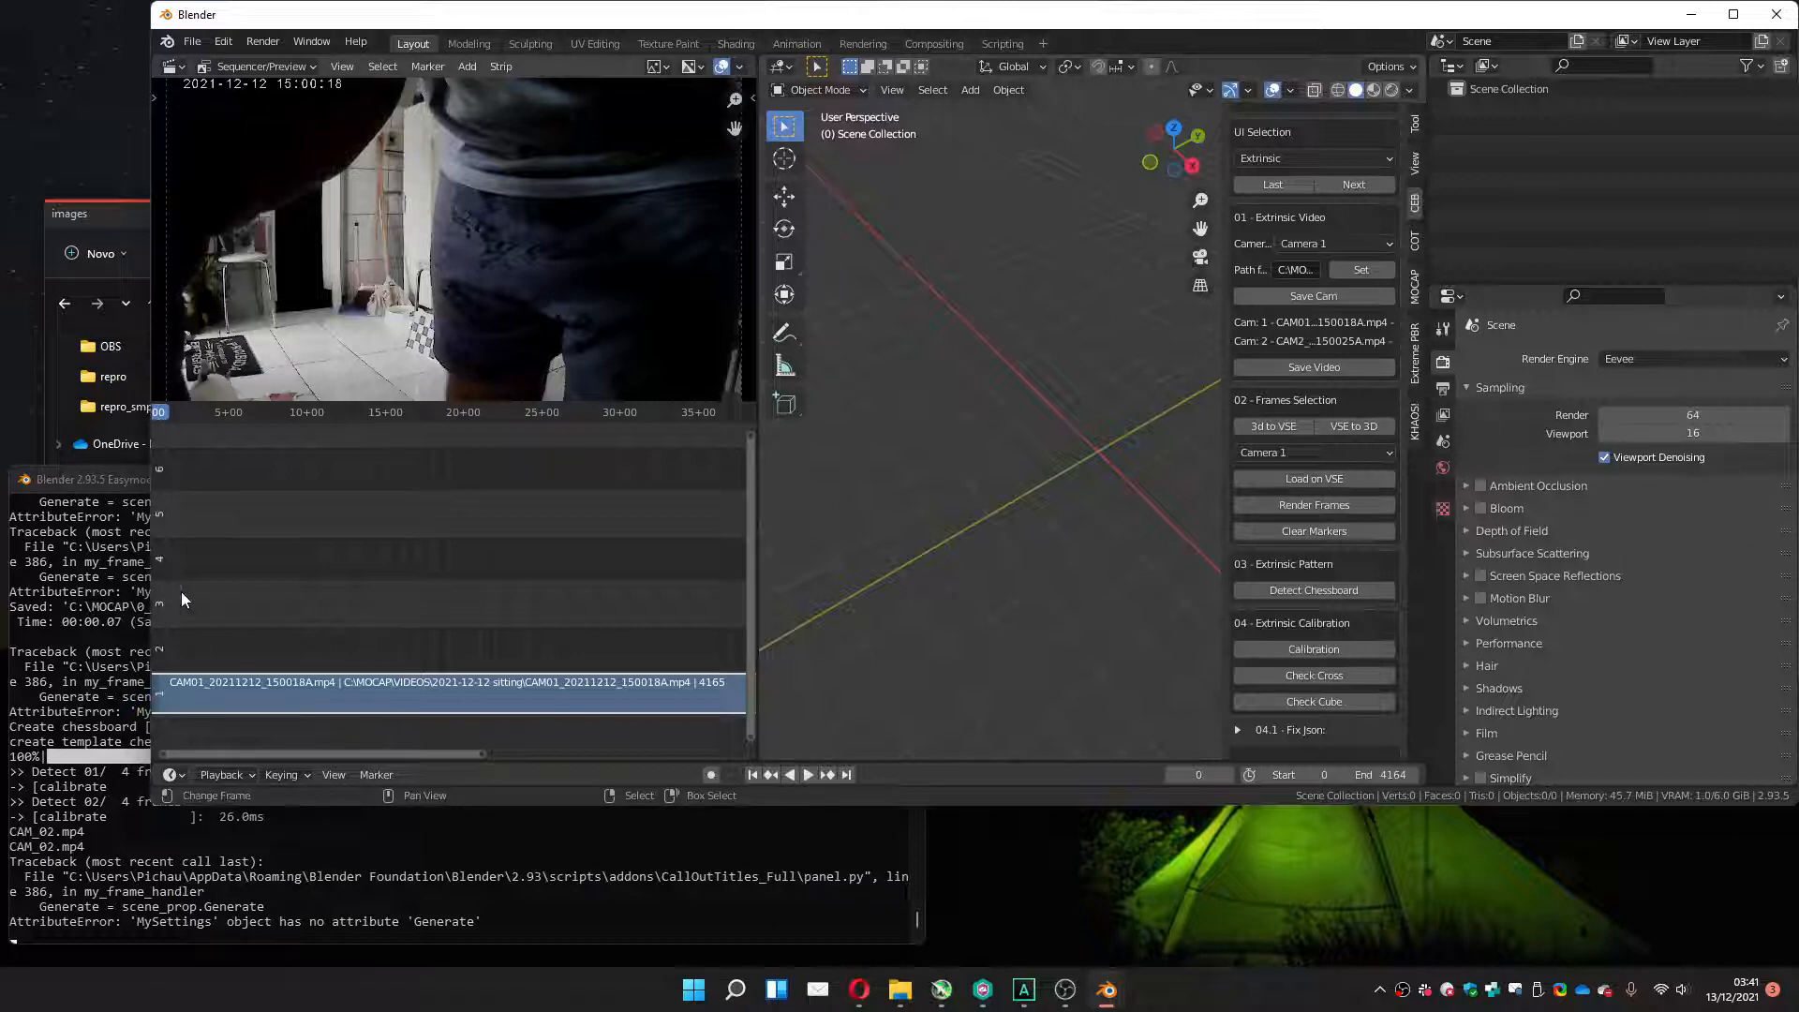
# Mark frame 283 of Camera 1's video, where the chessboard is unobstructed, and render the marked frame.
pyautogui.moveTo(173, 609); pyautogui.dragTo(225, 608)
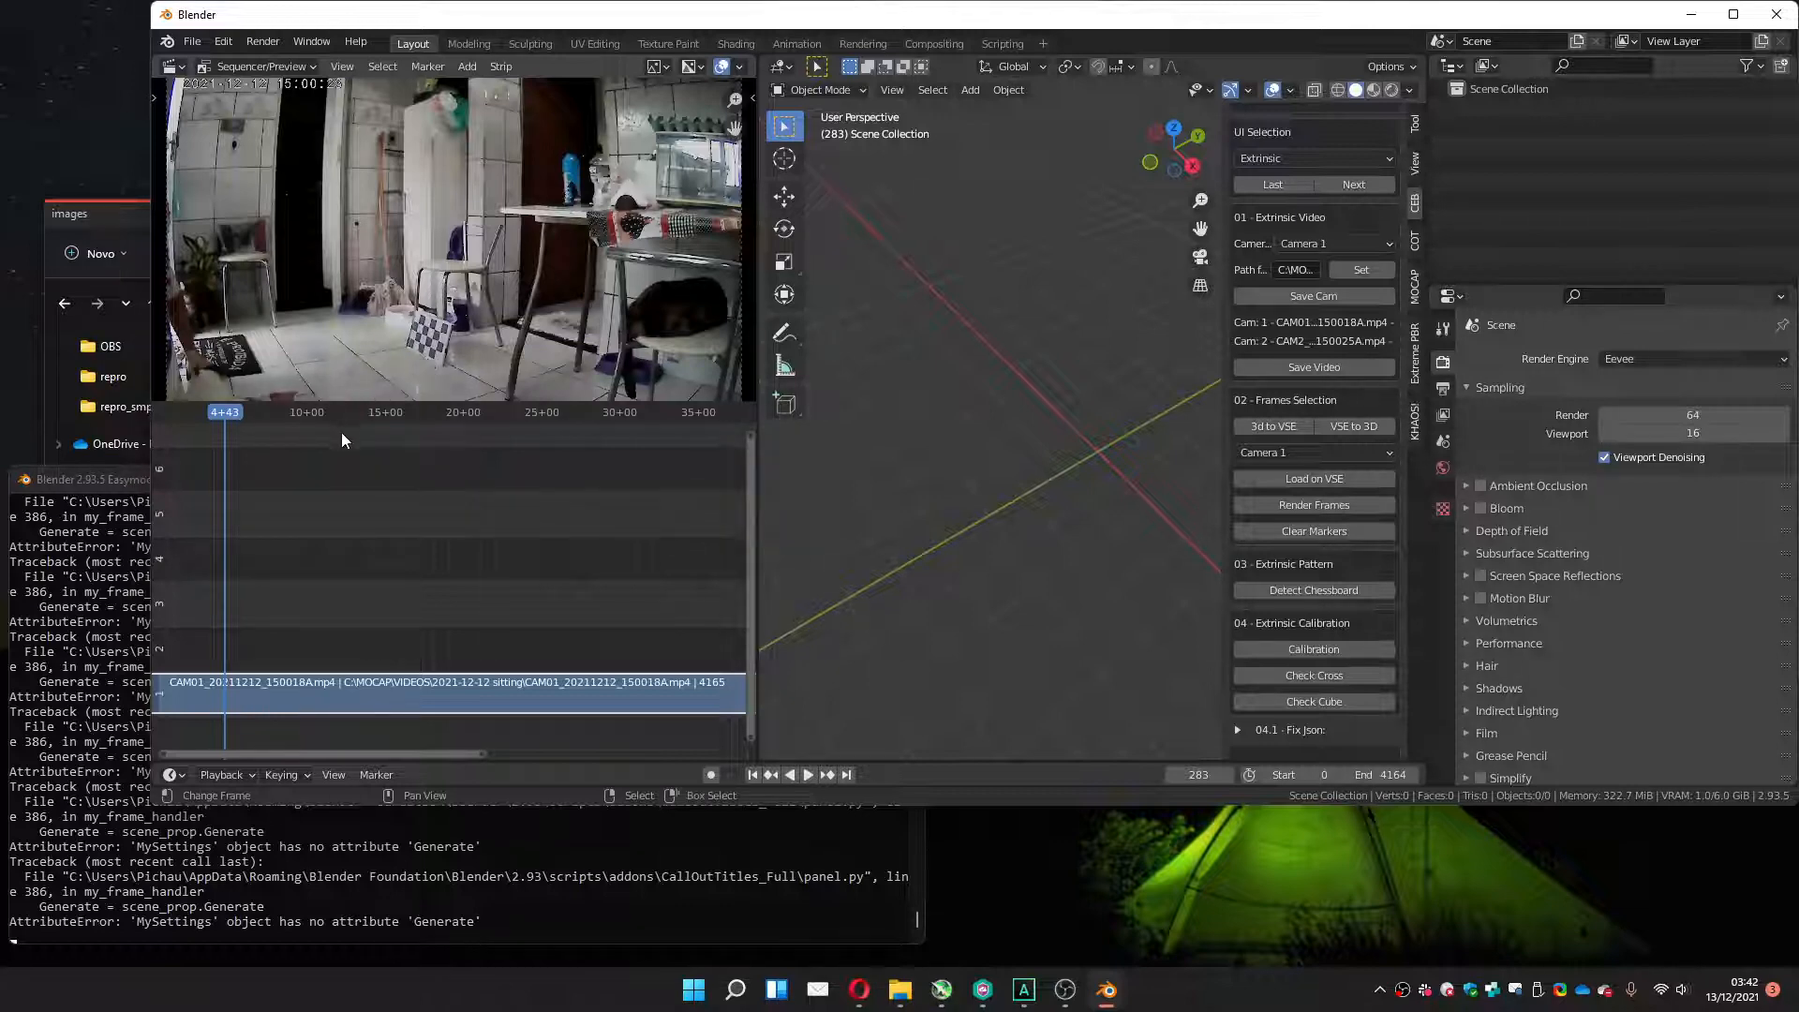
pyautogui.press('m')
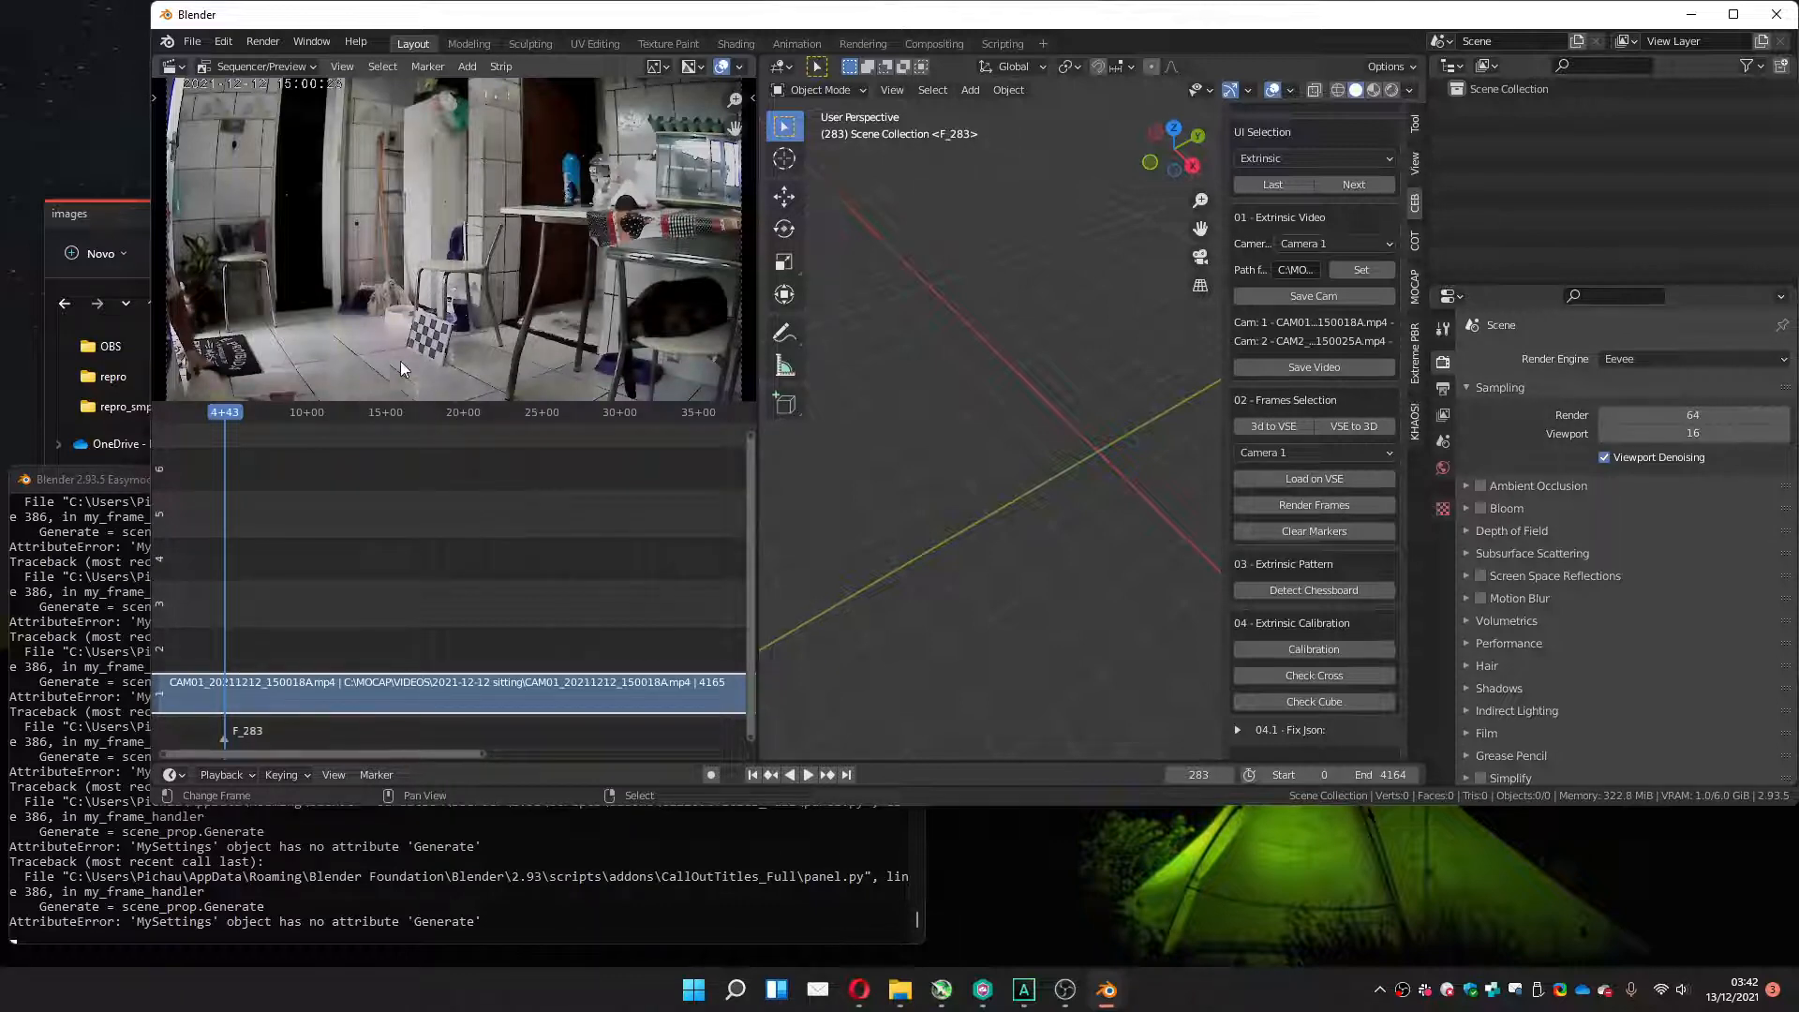
pyautogui.click(1278, 505)
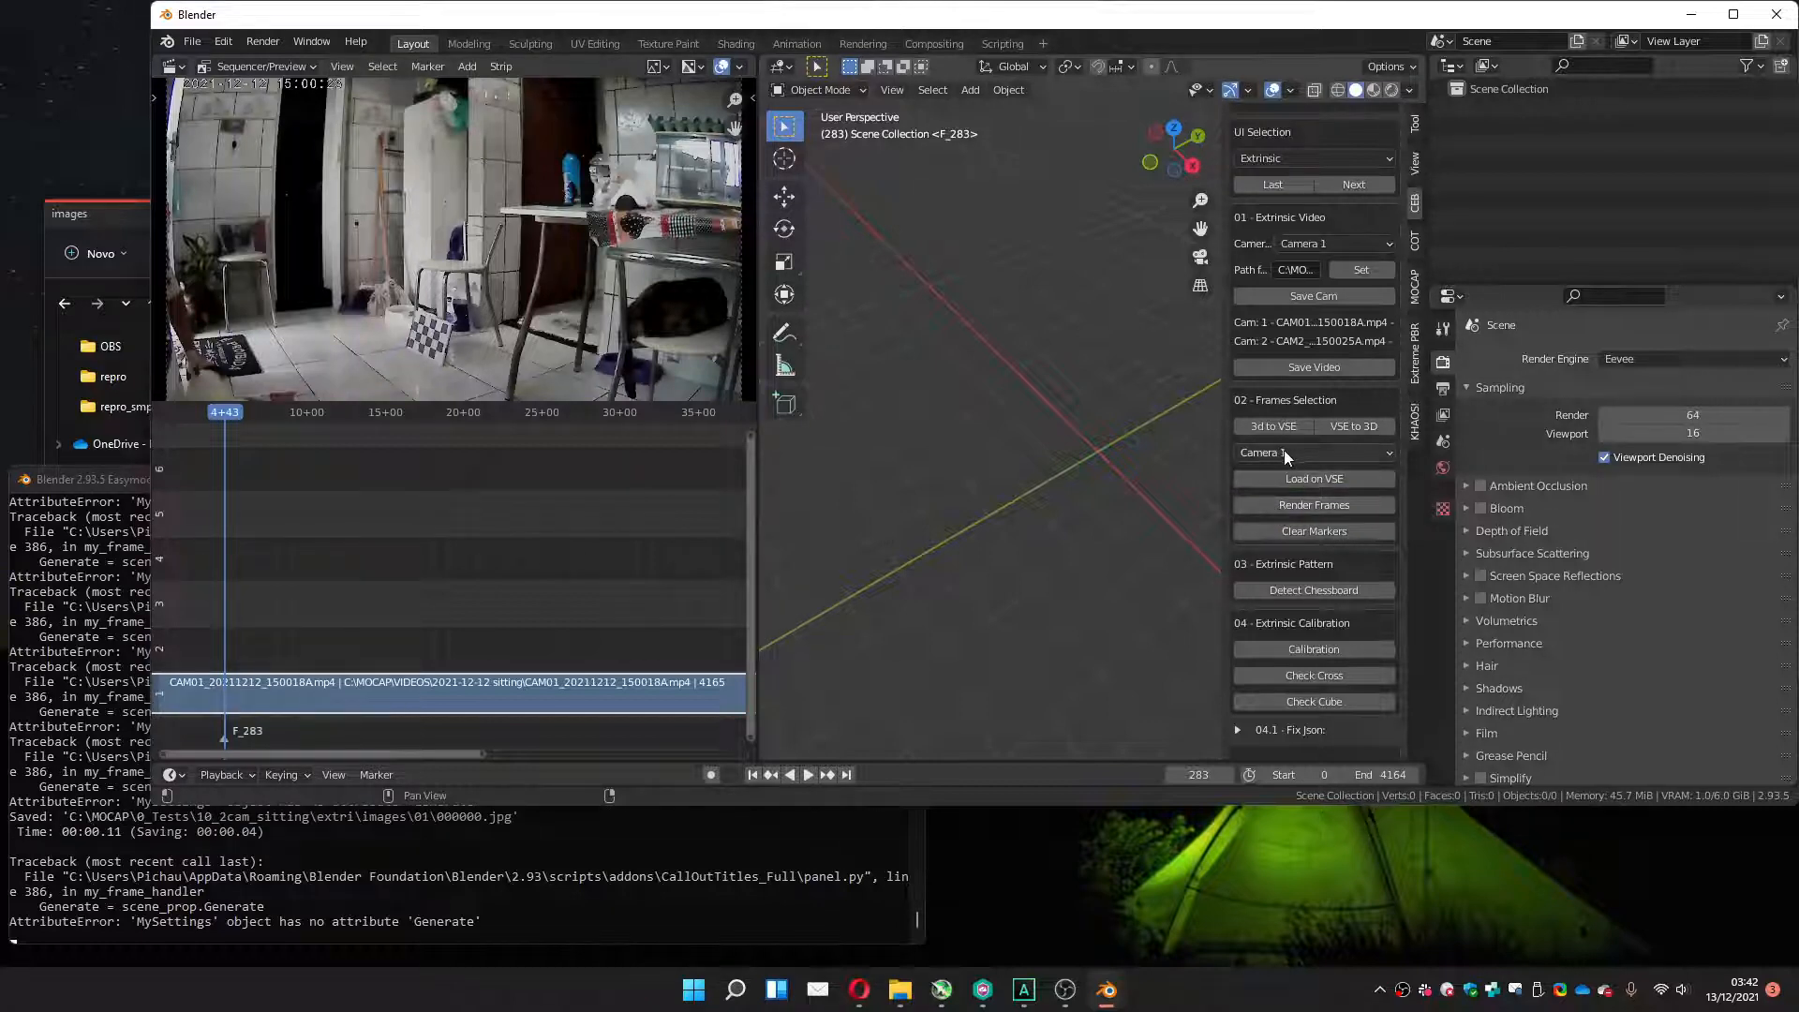
# Load Camera 2's extrinsic video into the sequencer and clear the marker left from Camera 1.
pyautogui.click(1284, 450)
pyautogui.click(1267, 496)
pyautogui.click(1284, 478)
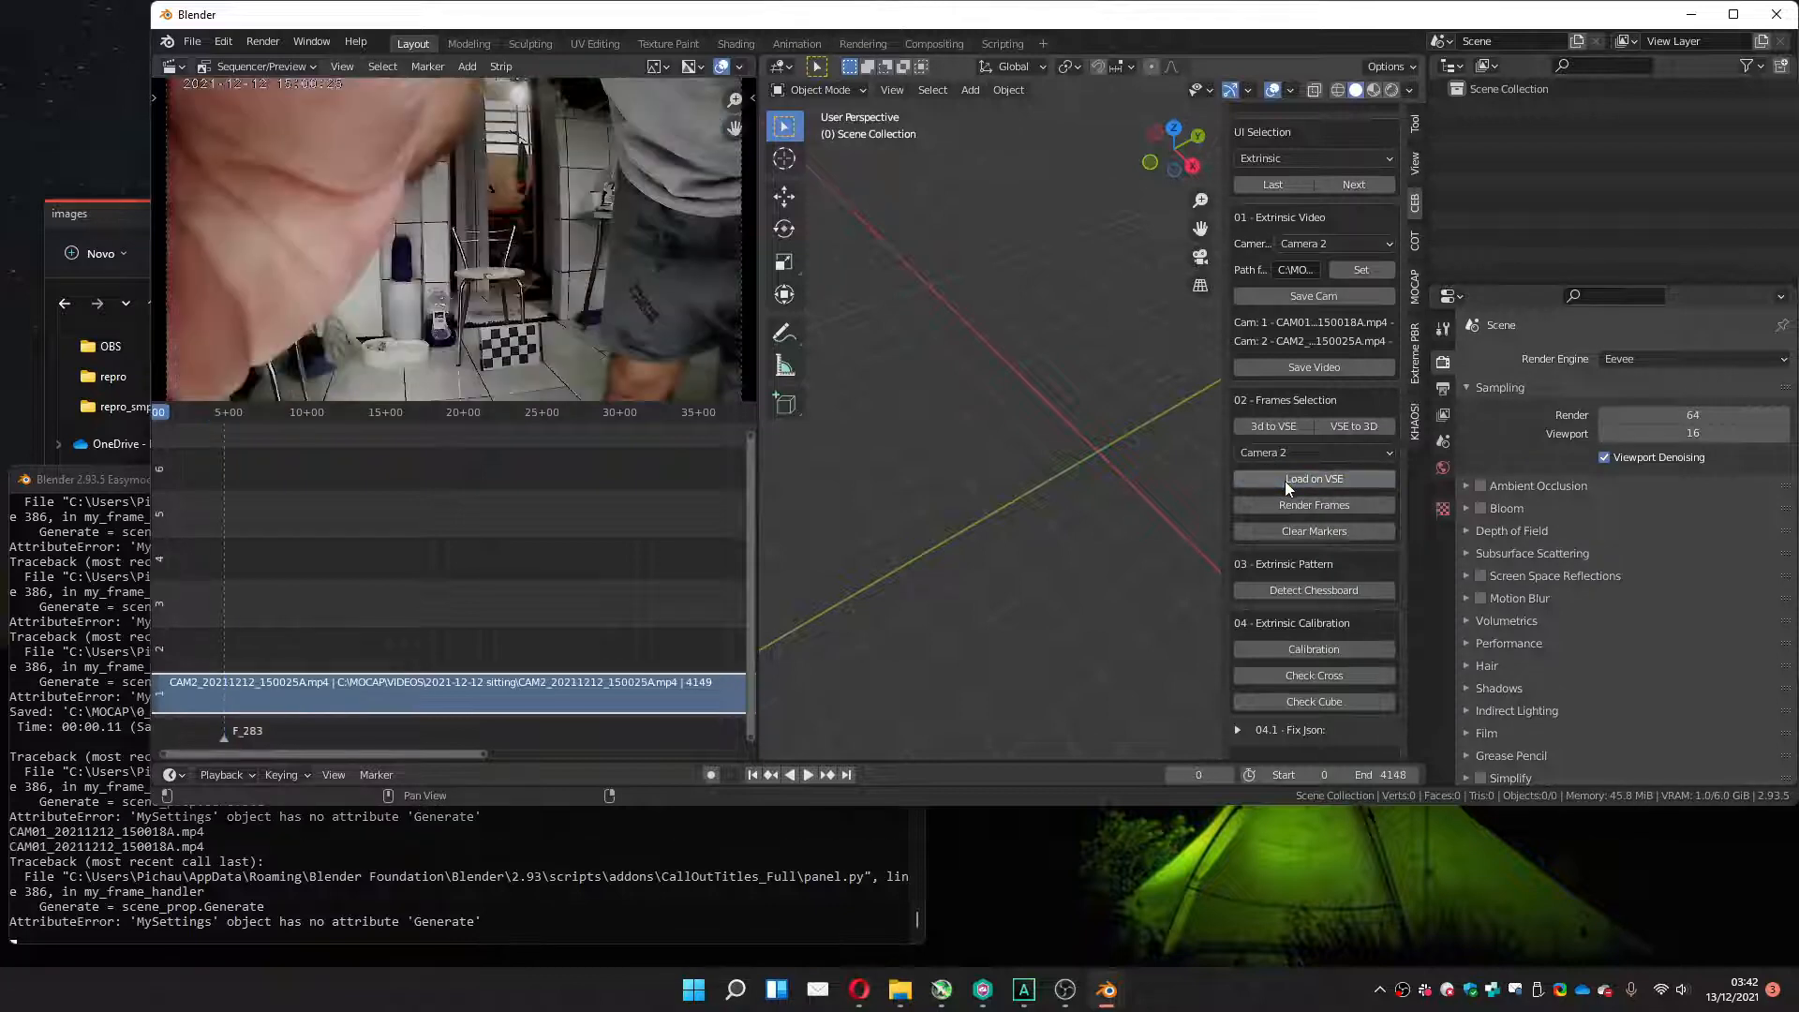
pyautogui.moveTo(217, 578)
pyautogui.mouseDown()
pyautogui.moveTo(245, 577)
pyautogui.moveTo(204, 587)
pyautogui.mouseUp()
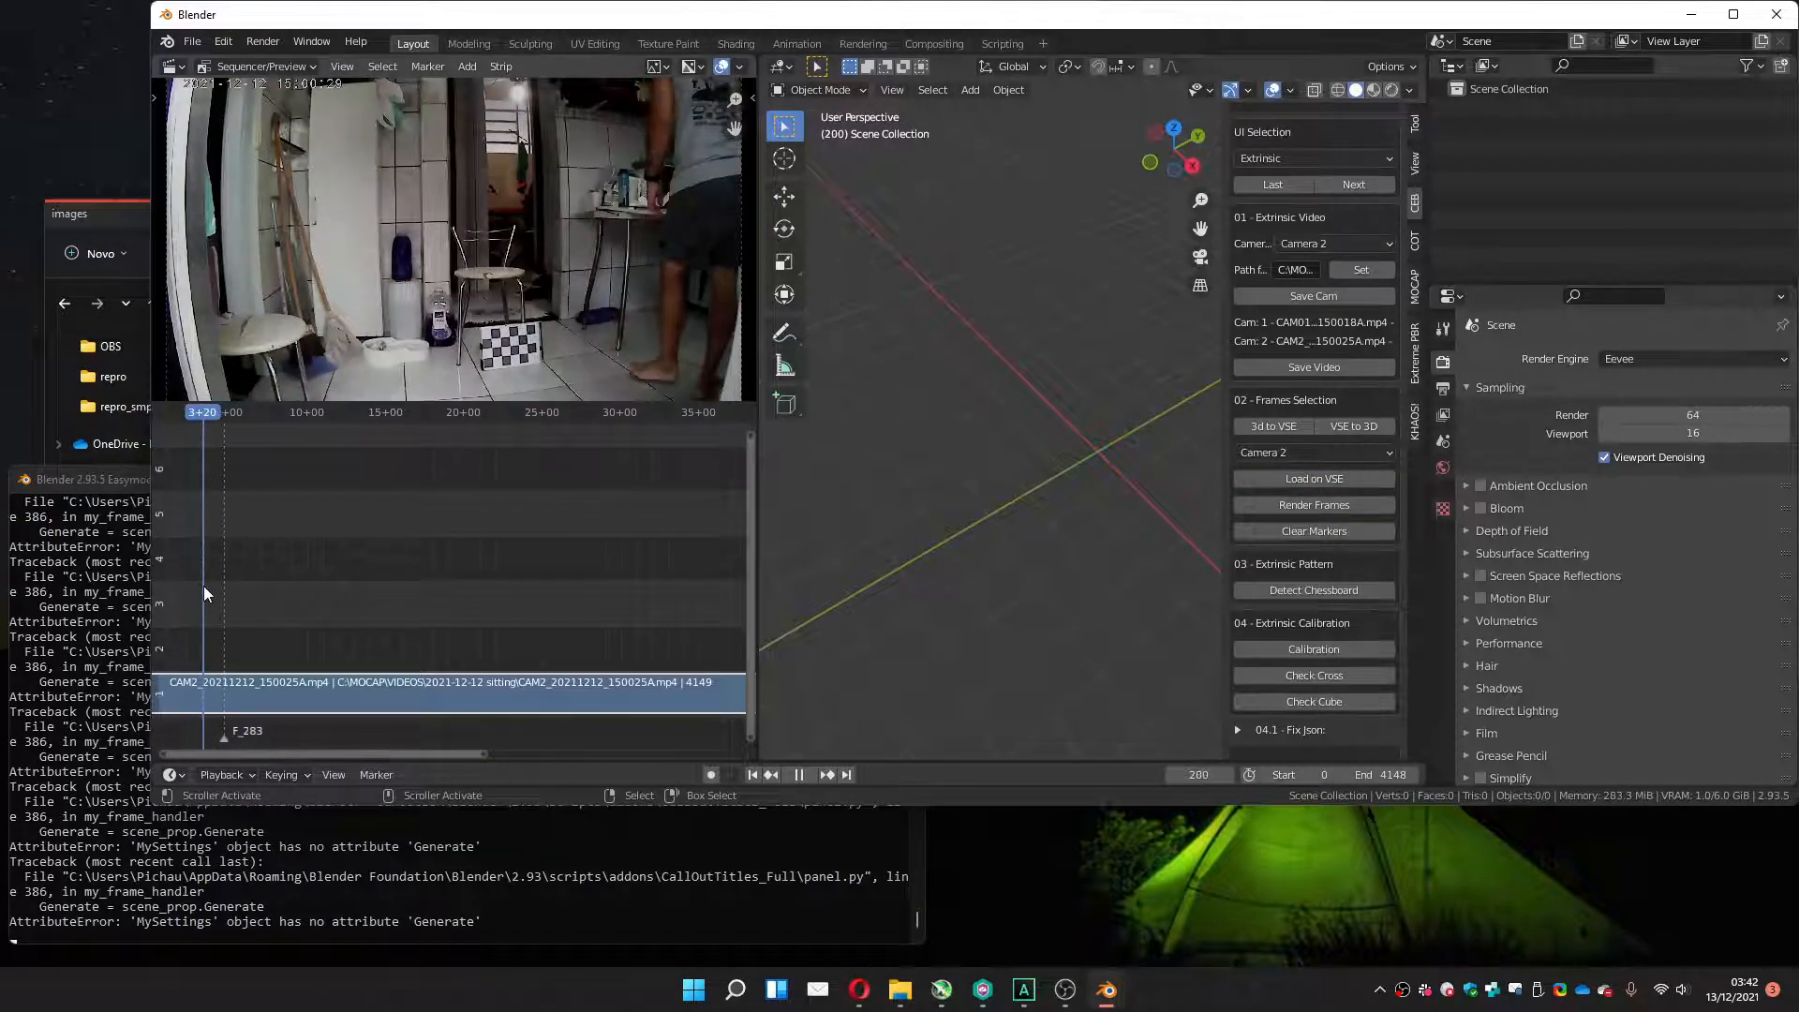
pyautogui.click(1259, 530)
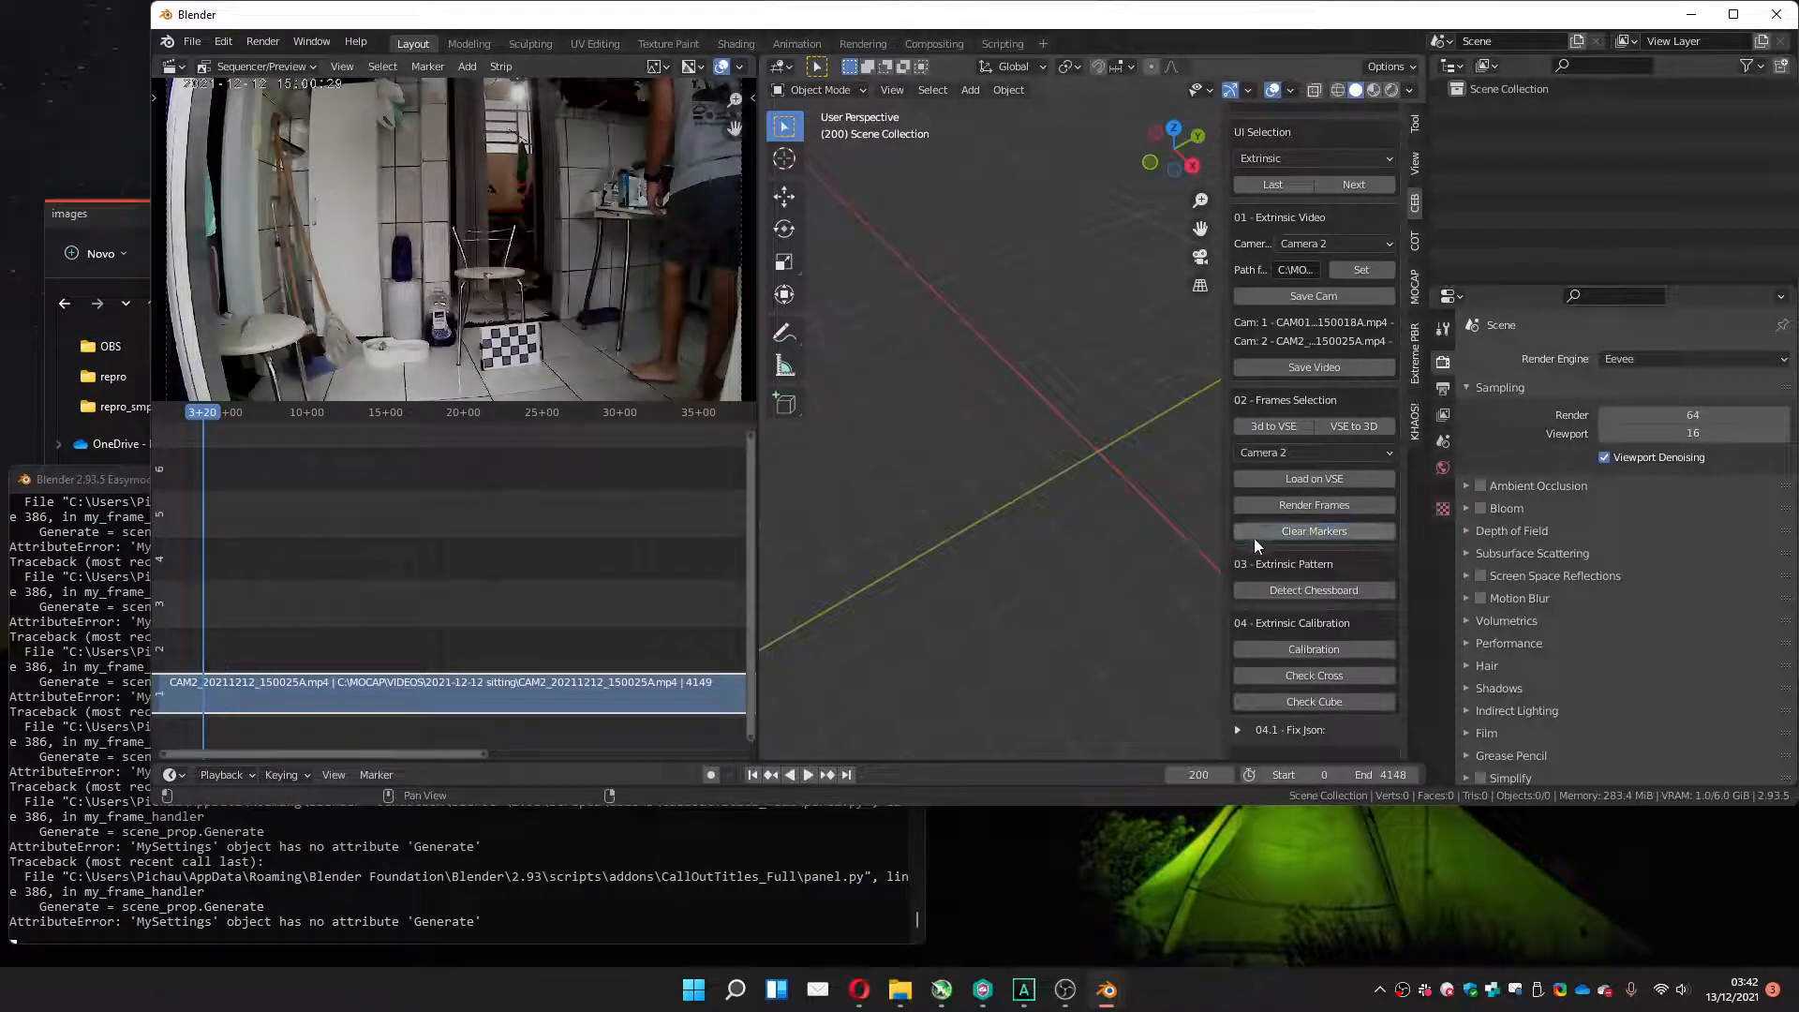
# Mark frame 182 of Camera 2's video, with the chessboard in clear view, and render the marked frame.
pyautogui.moveTo(203, 560); pyautogui.dragTo(185, 573)
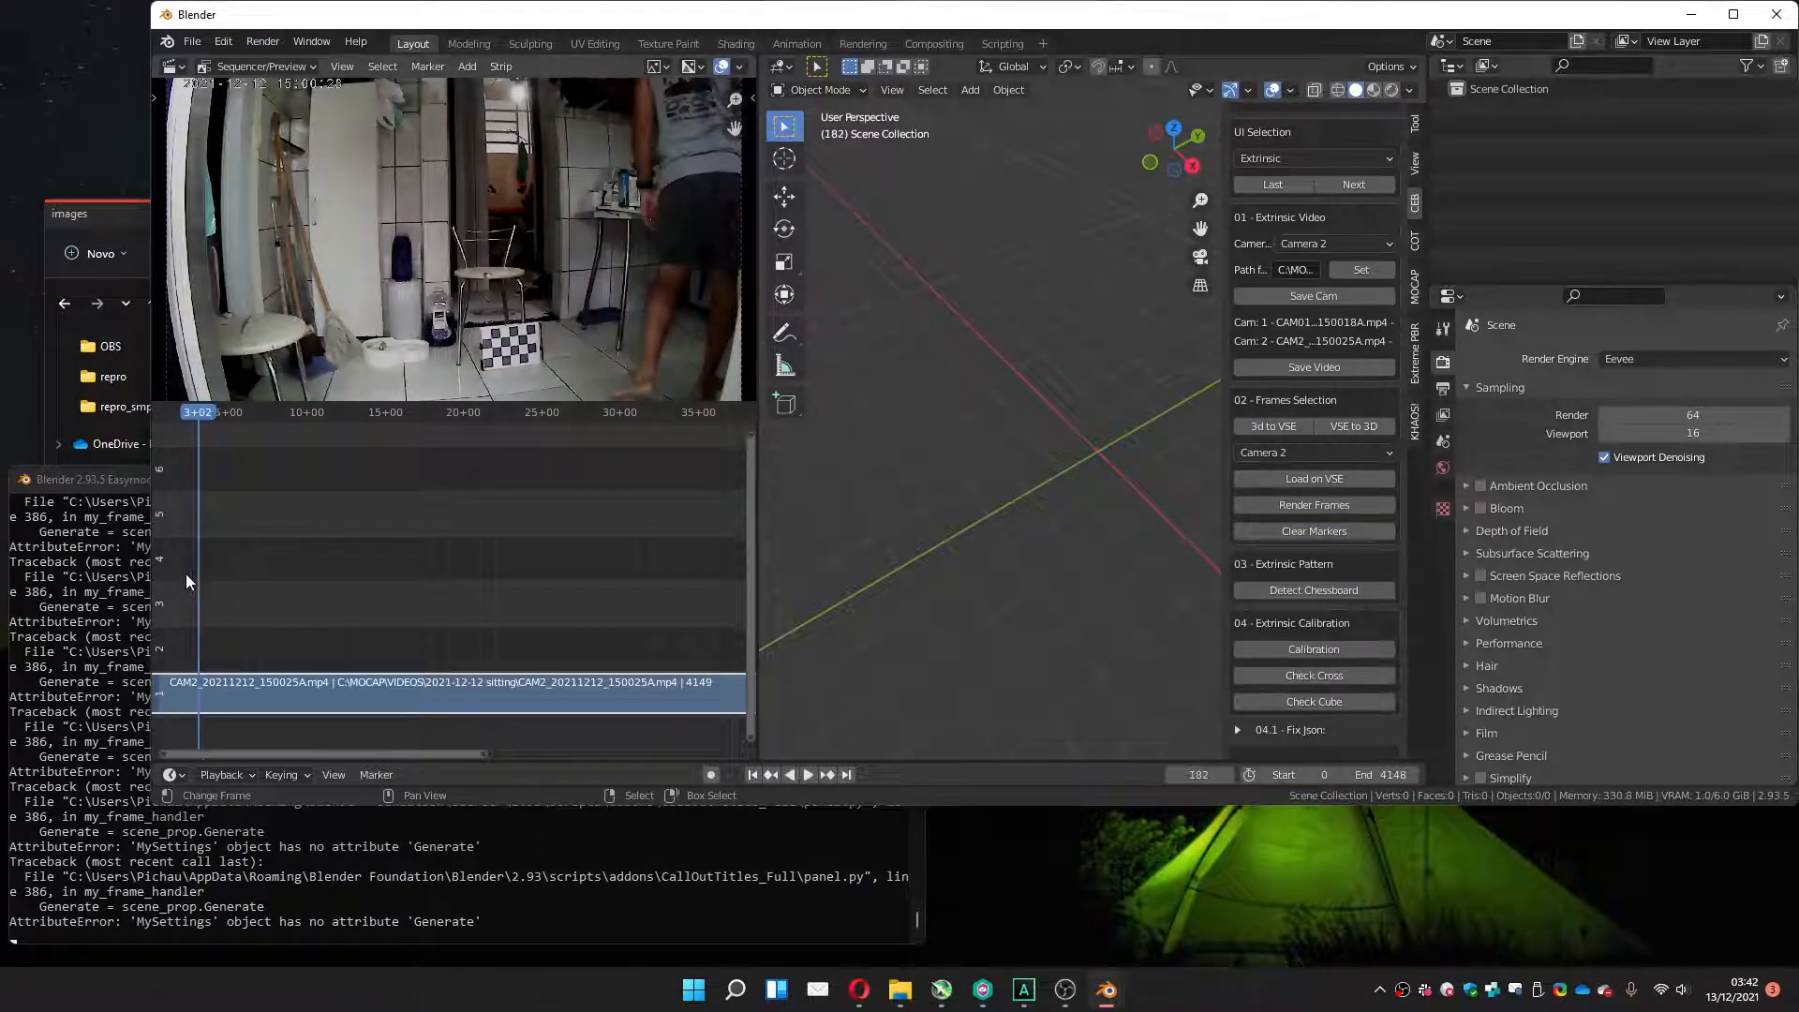
pyautogui.press('m')
pyautogui.click(1308, 504)
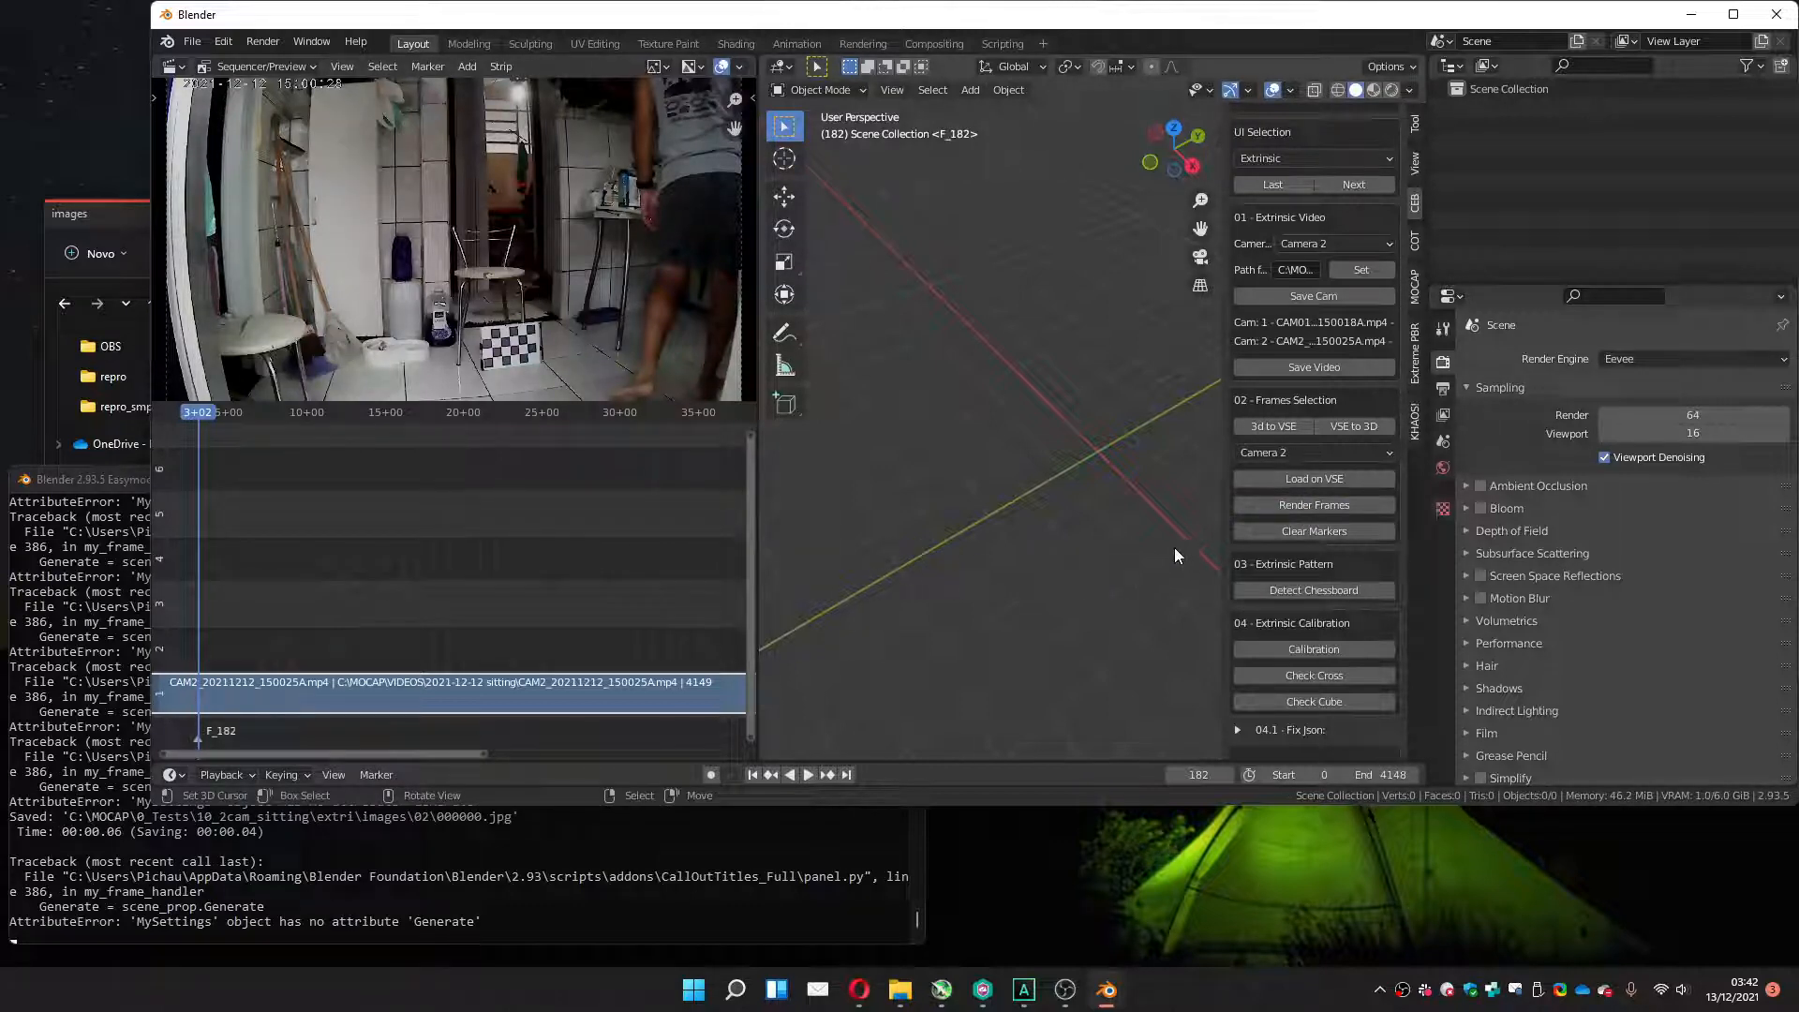
# Detect the chessboard in the extrinsic images and run the extrinsic calibration for both cameras.
pyautogui.scroll(-1, 1282, 537)
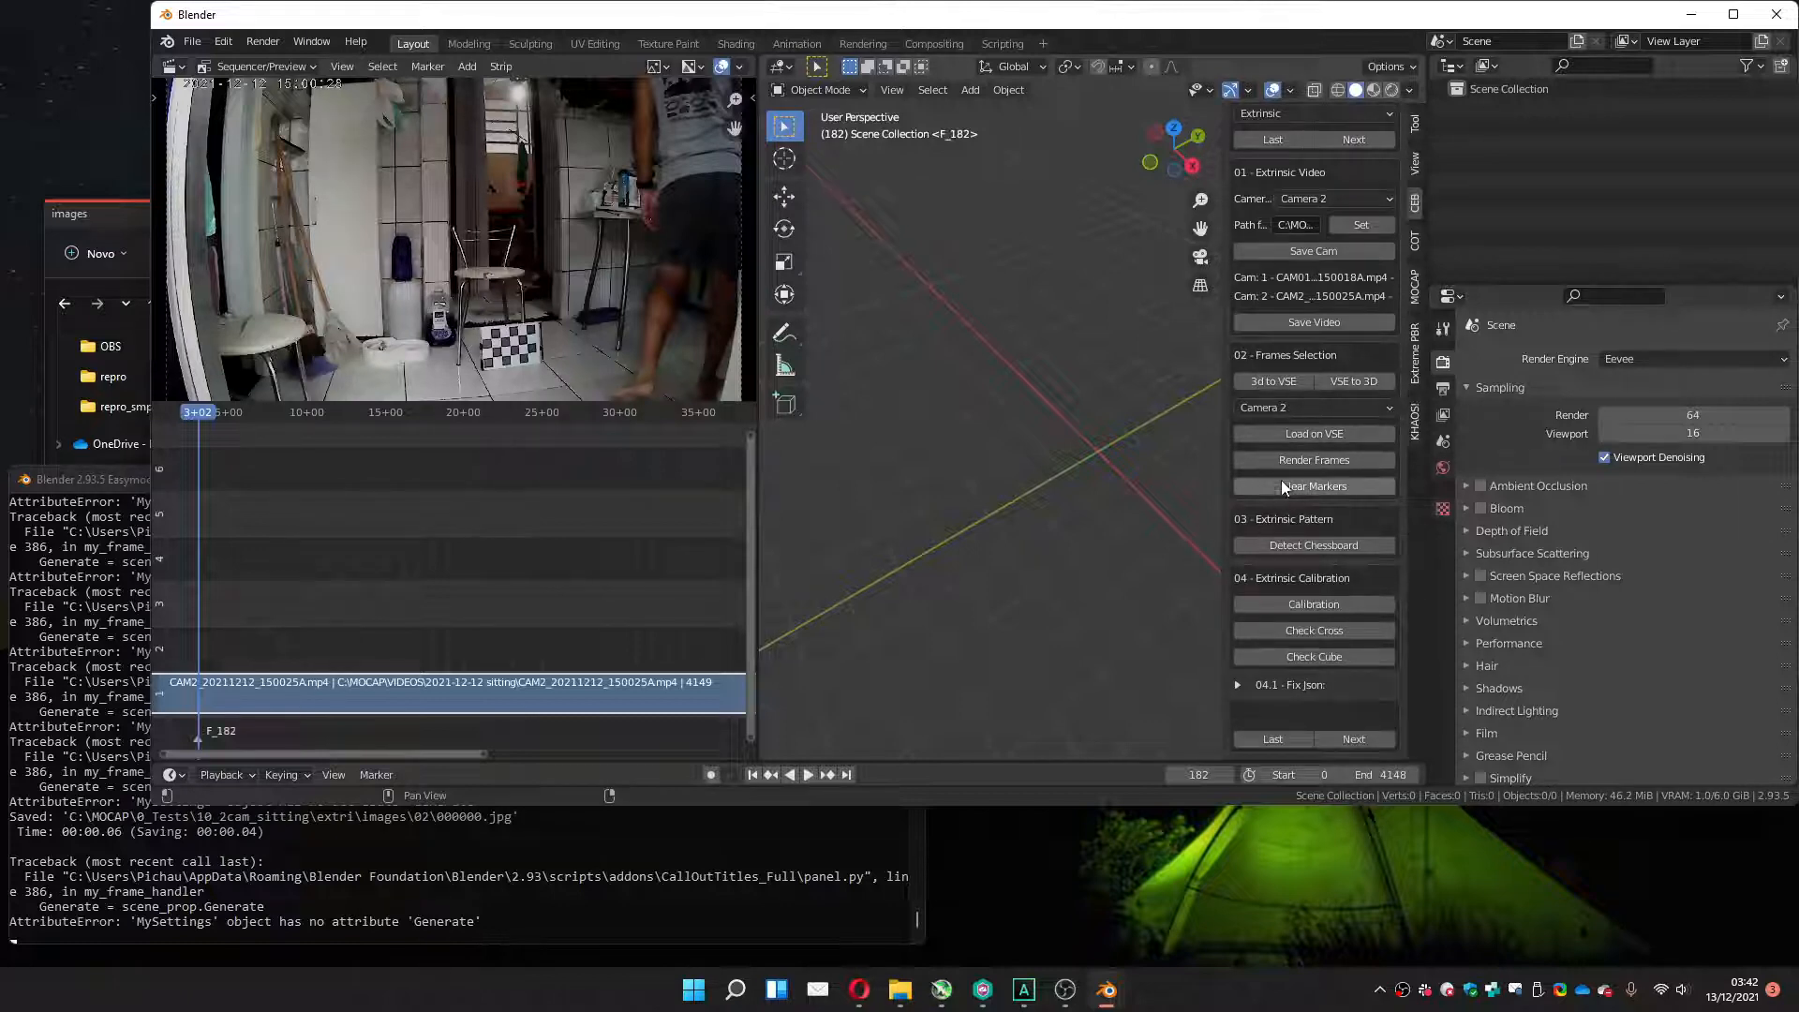
pyautogui.click(1281, 548)
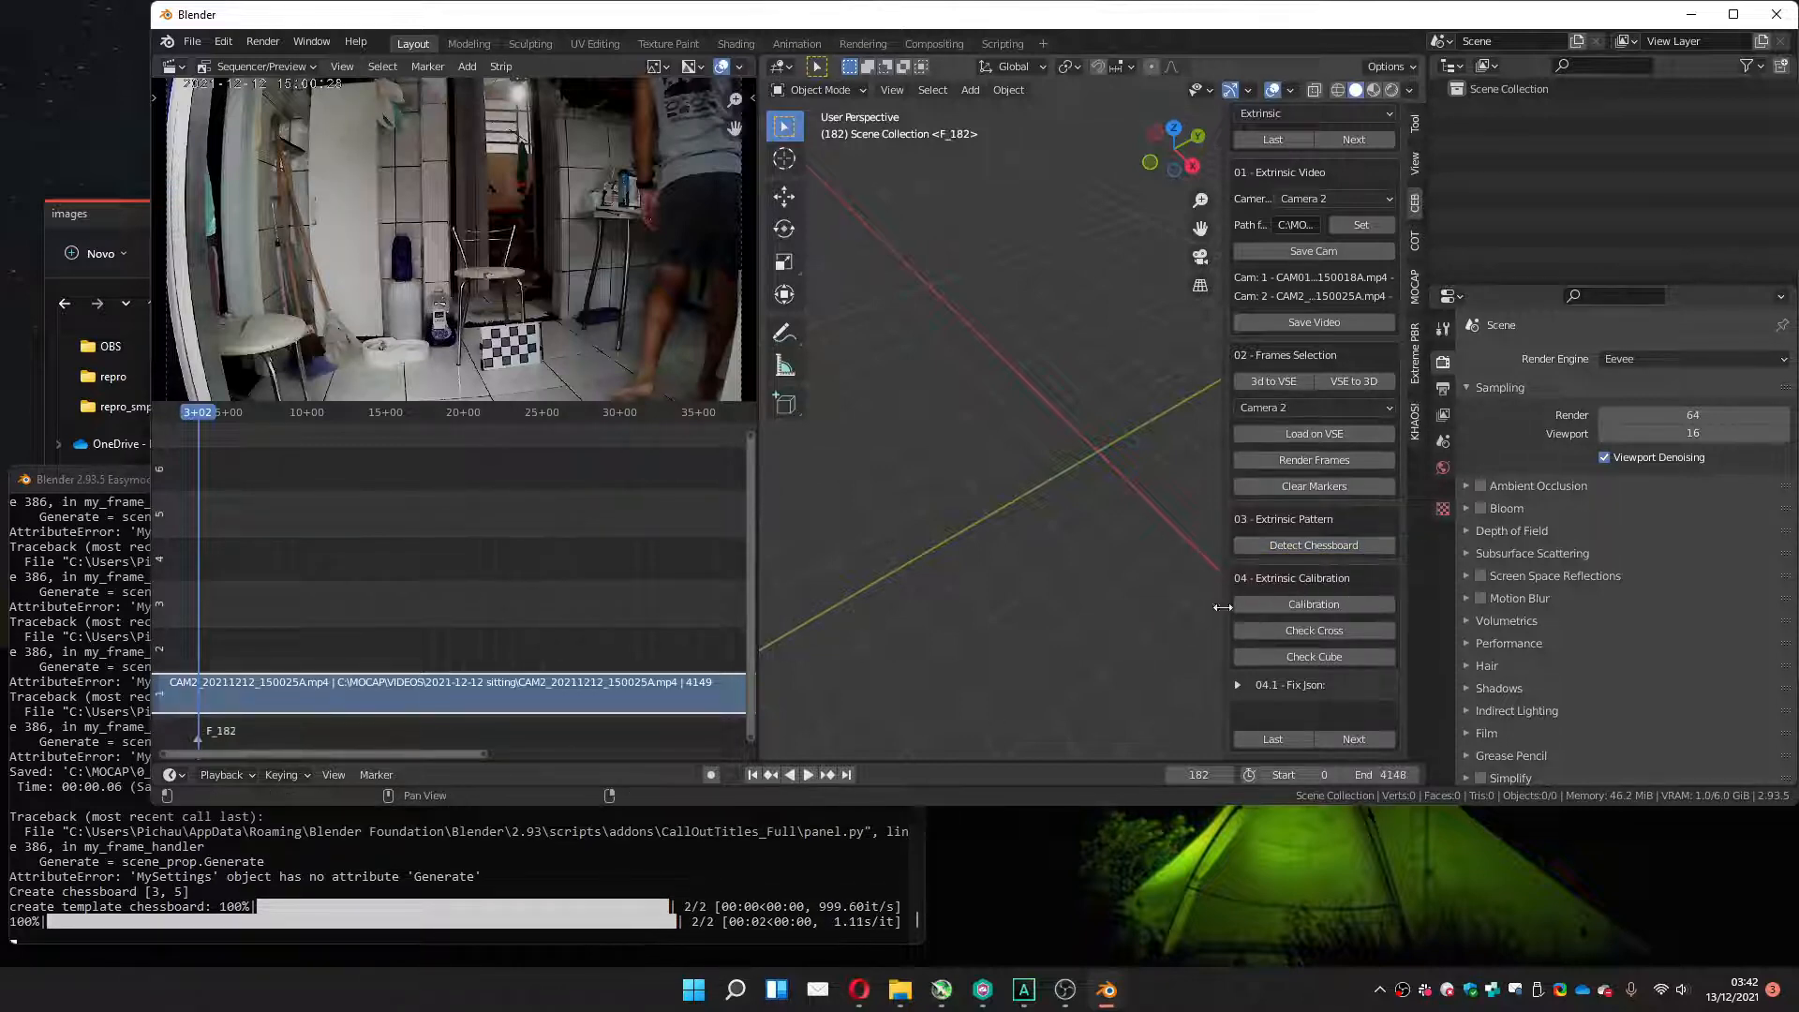
pyautogui.click(1289, 603)
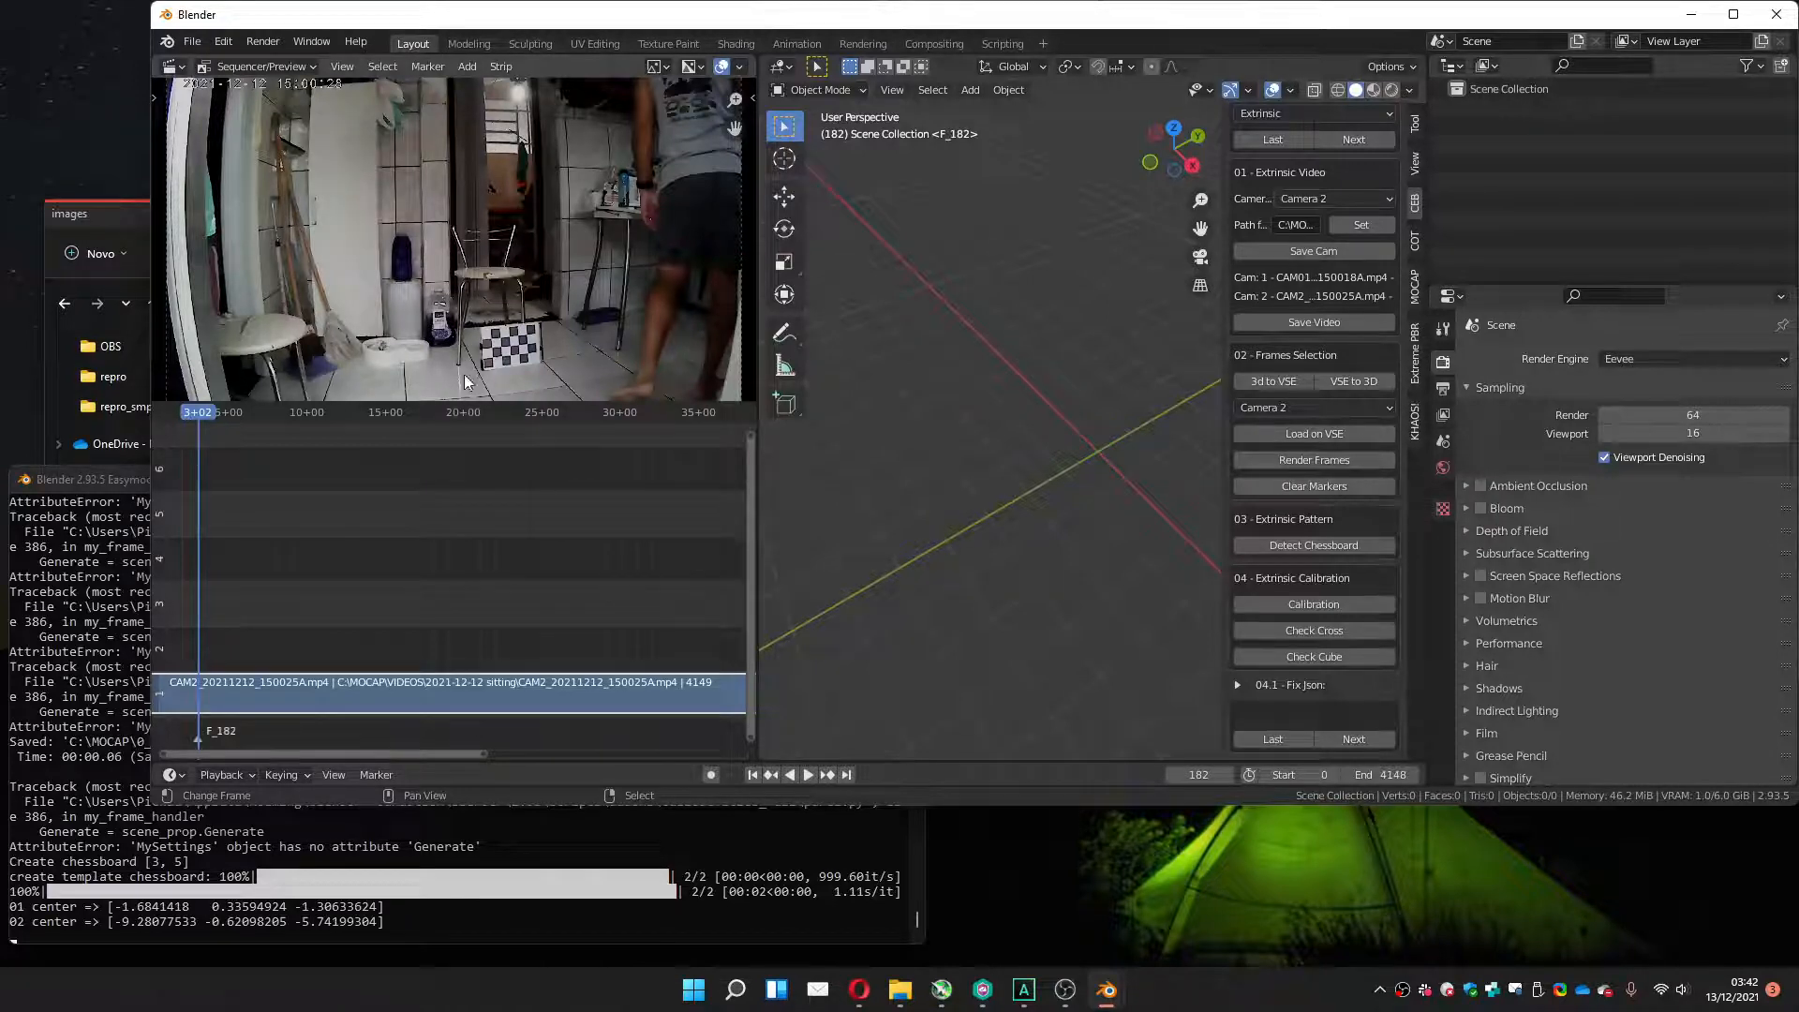
# Check the extrinsic calibration with the cross overlay and the cube overlay, closing each preview after viewing it.
pyautogui.click(1284, 632)
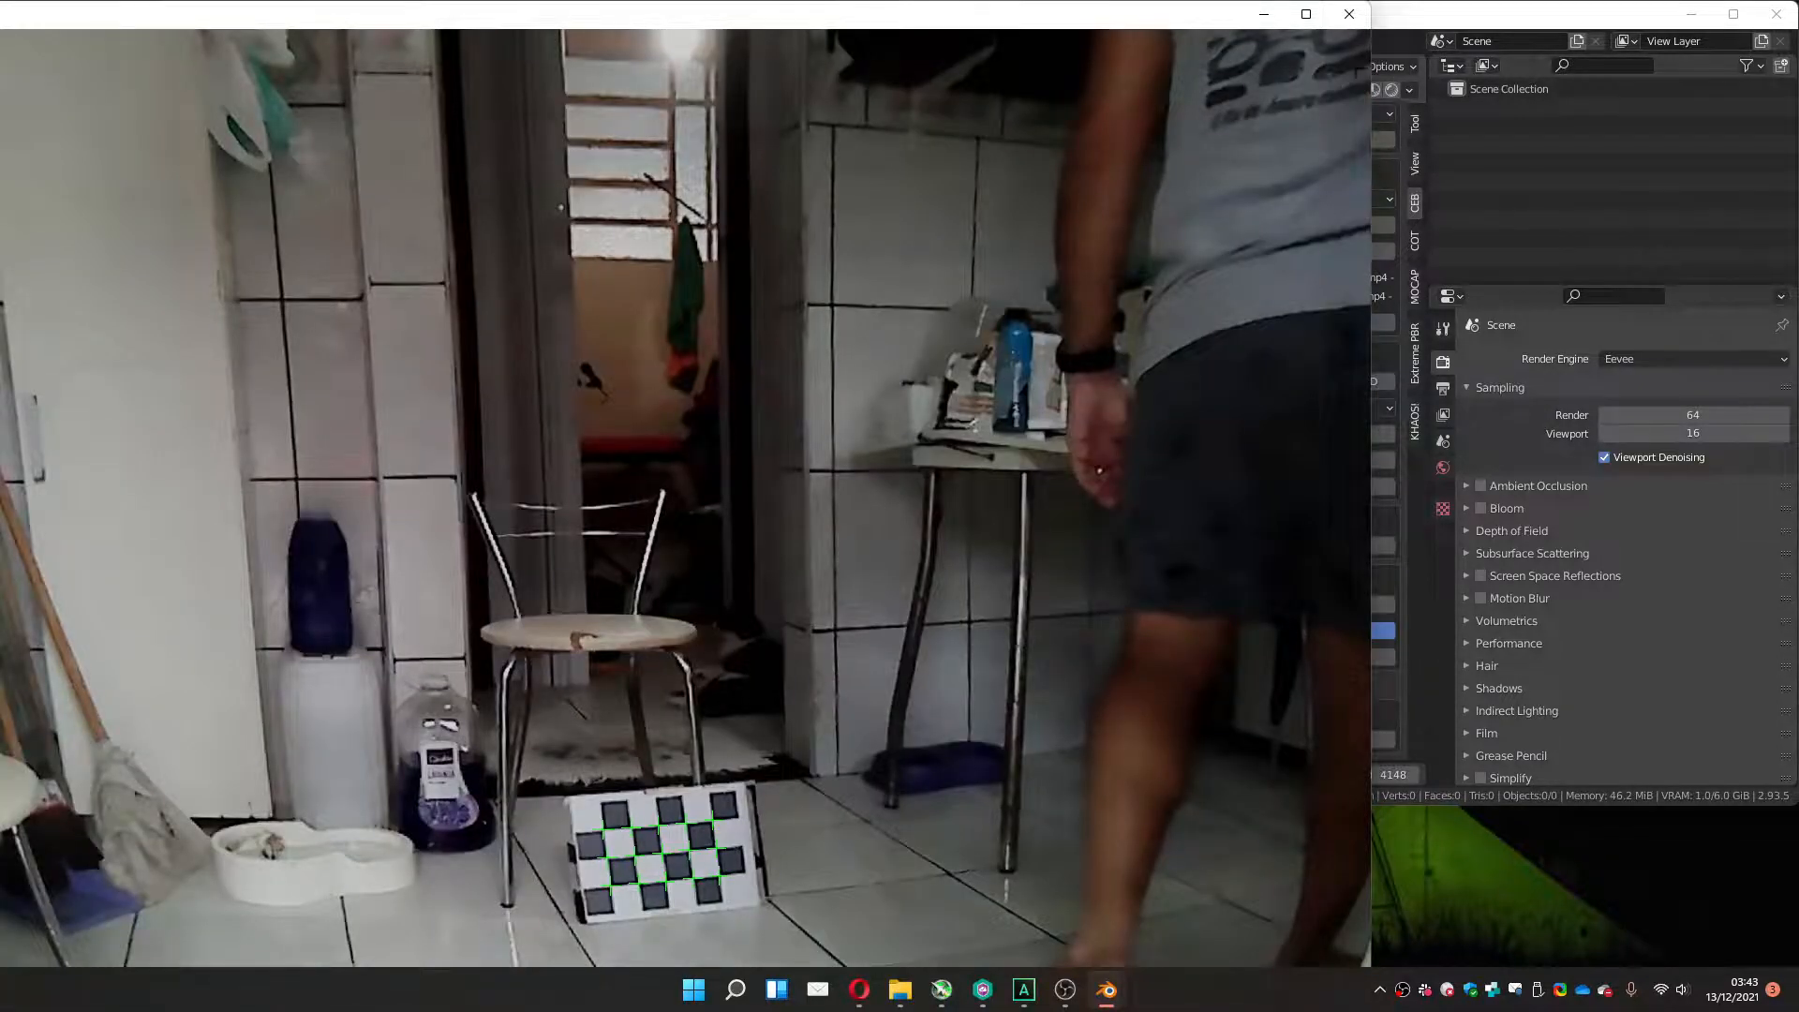
pyautogui.click(1346, 19)
pyautogui.click(1324, 660)
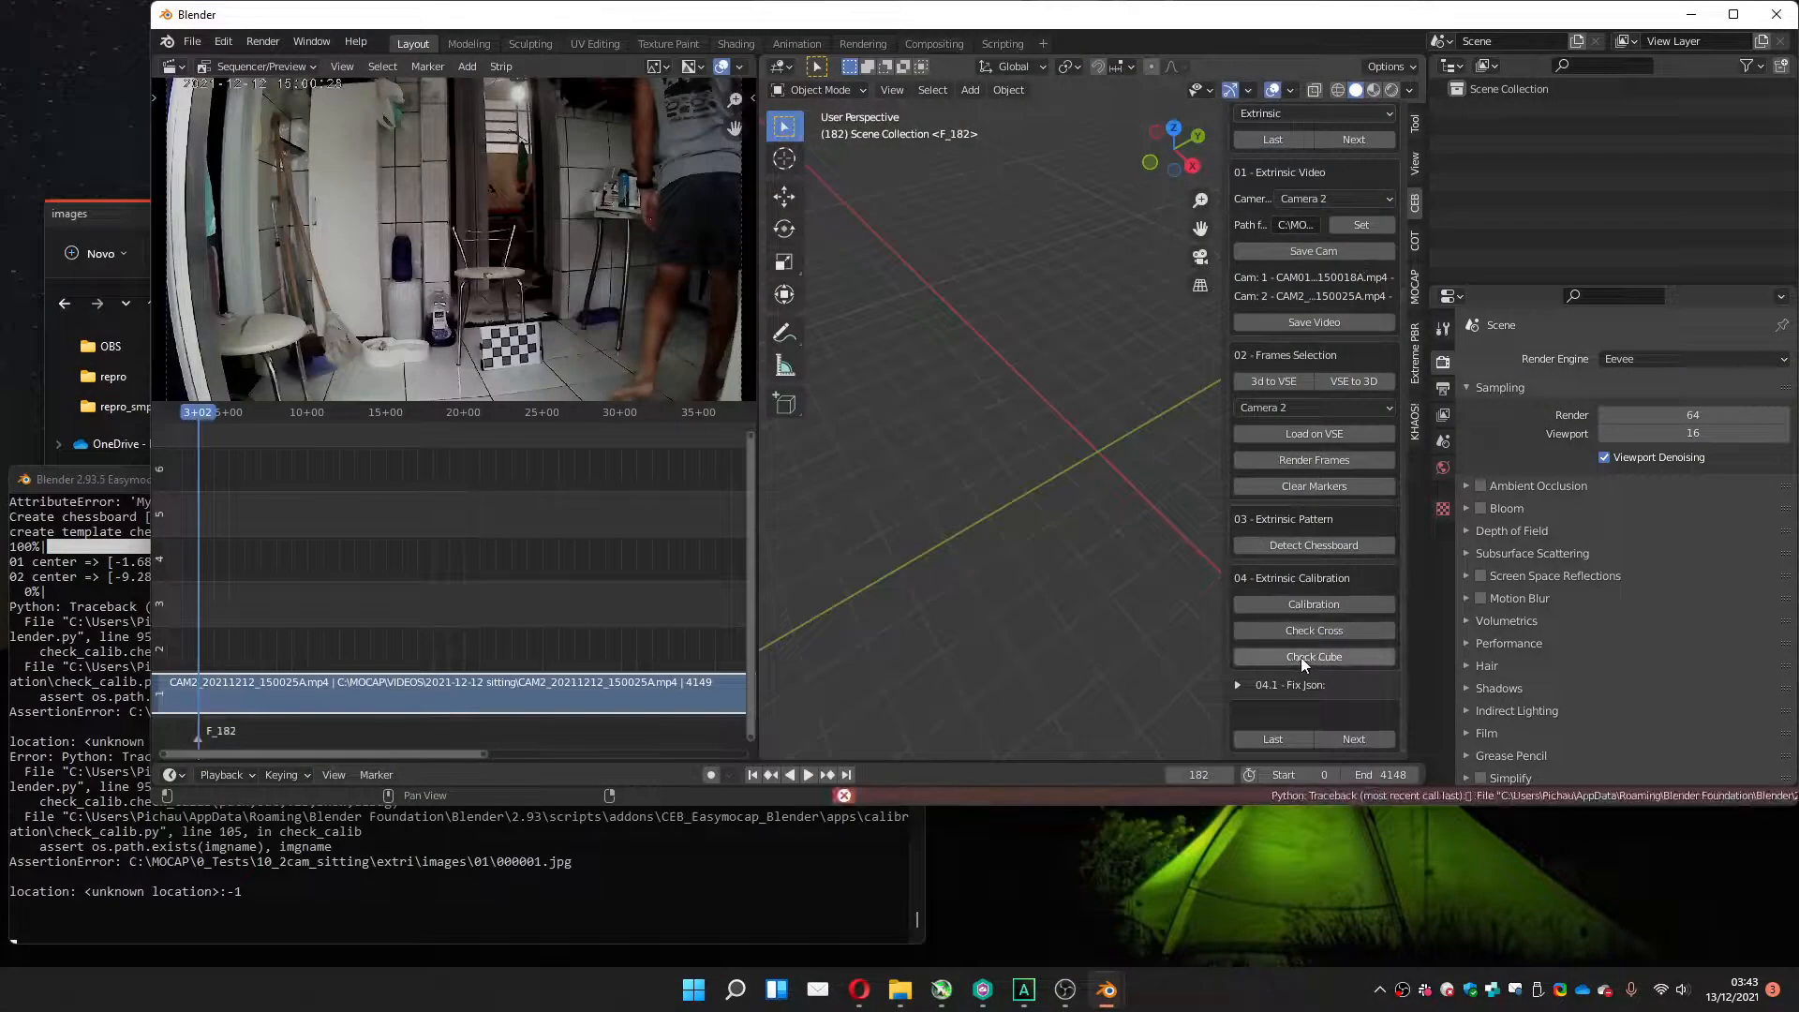
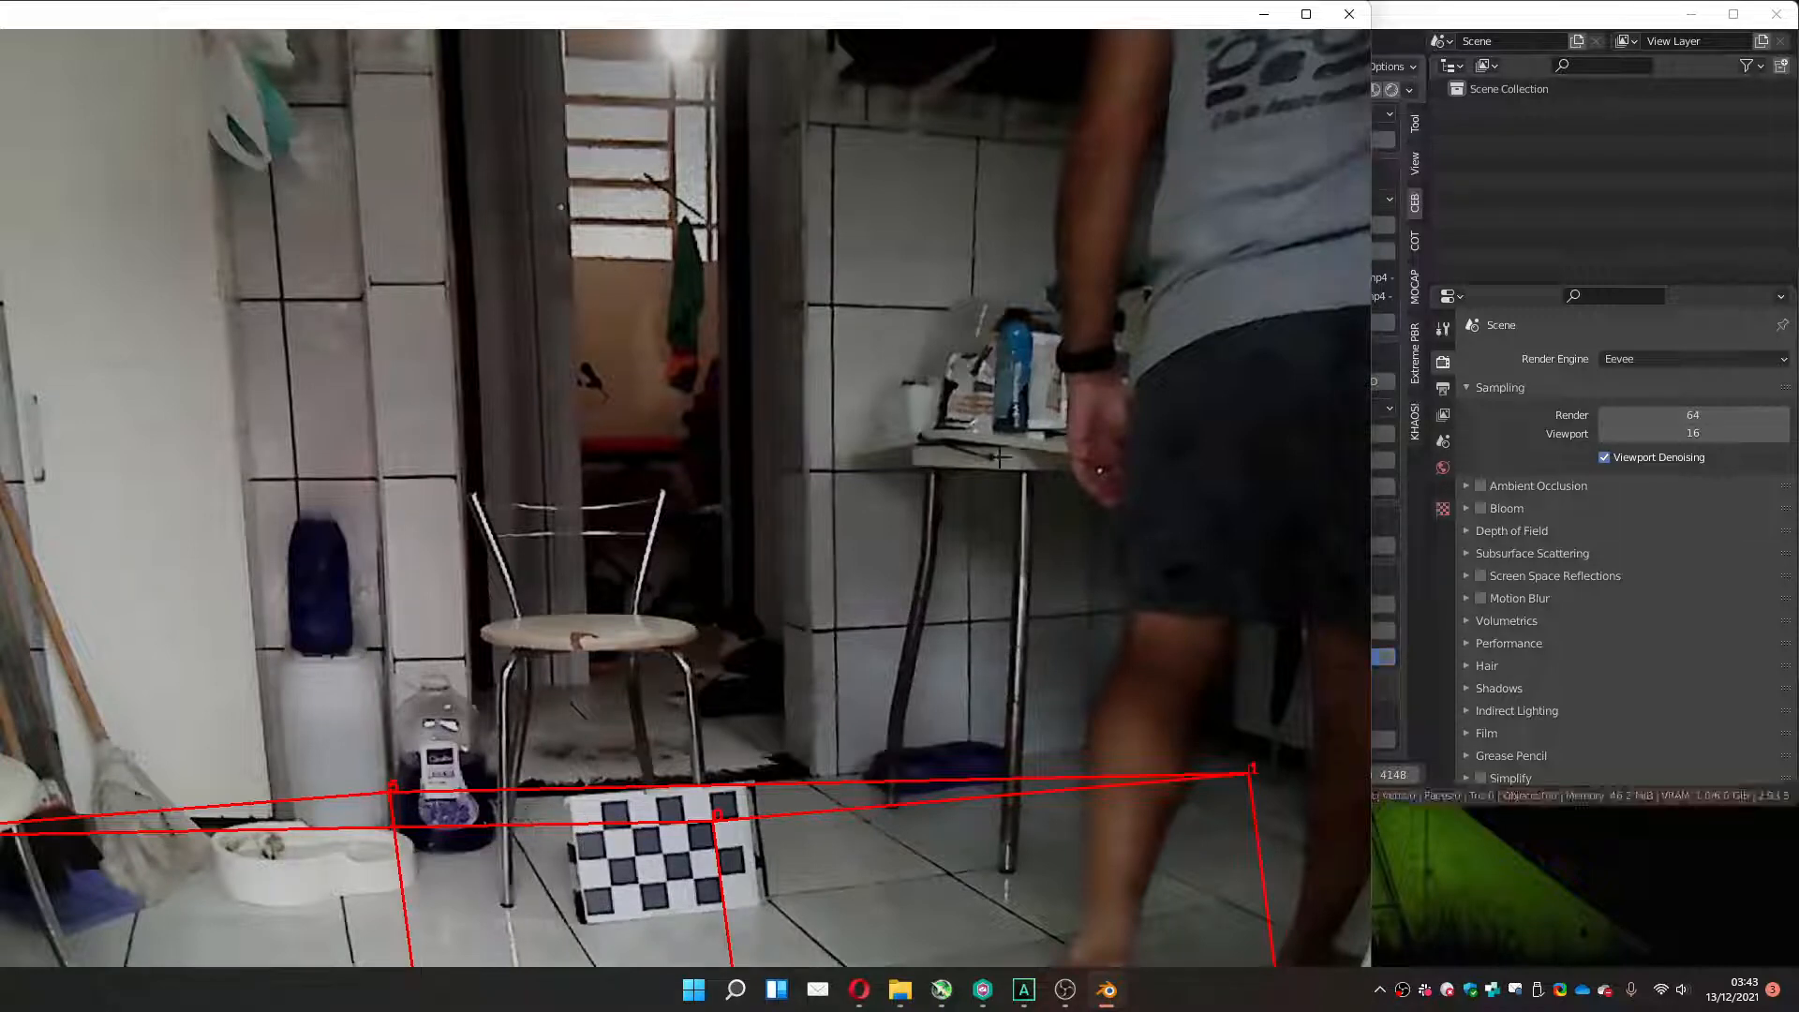
pyautogui.click(1349, 14)
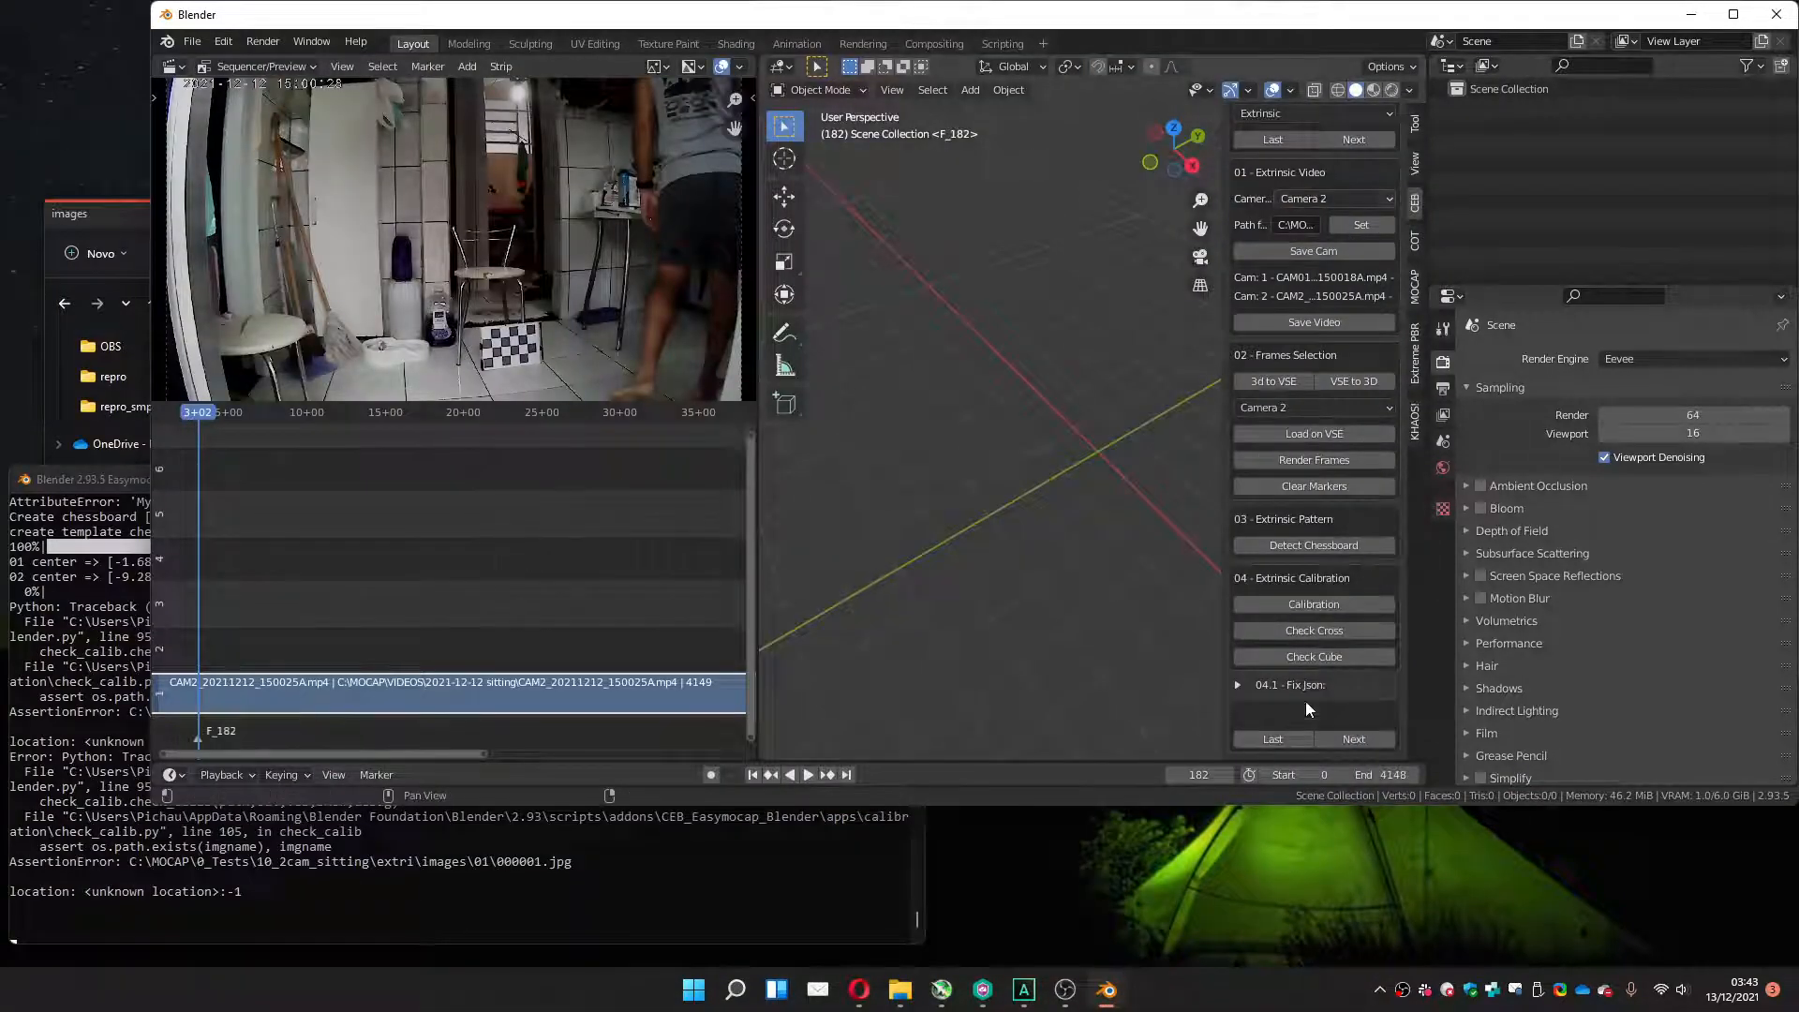
# Expand the Fix Json options of the extrinsic calibration.
pyautogui.click(1239, 683)
pyautogui.scroll(-5, 1308, 509)
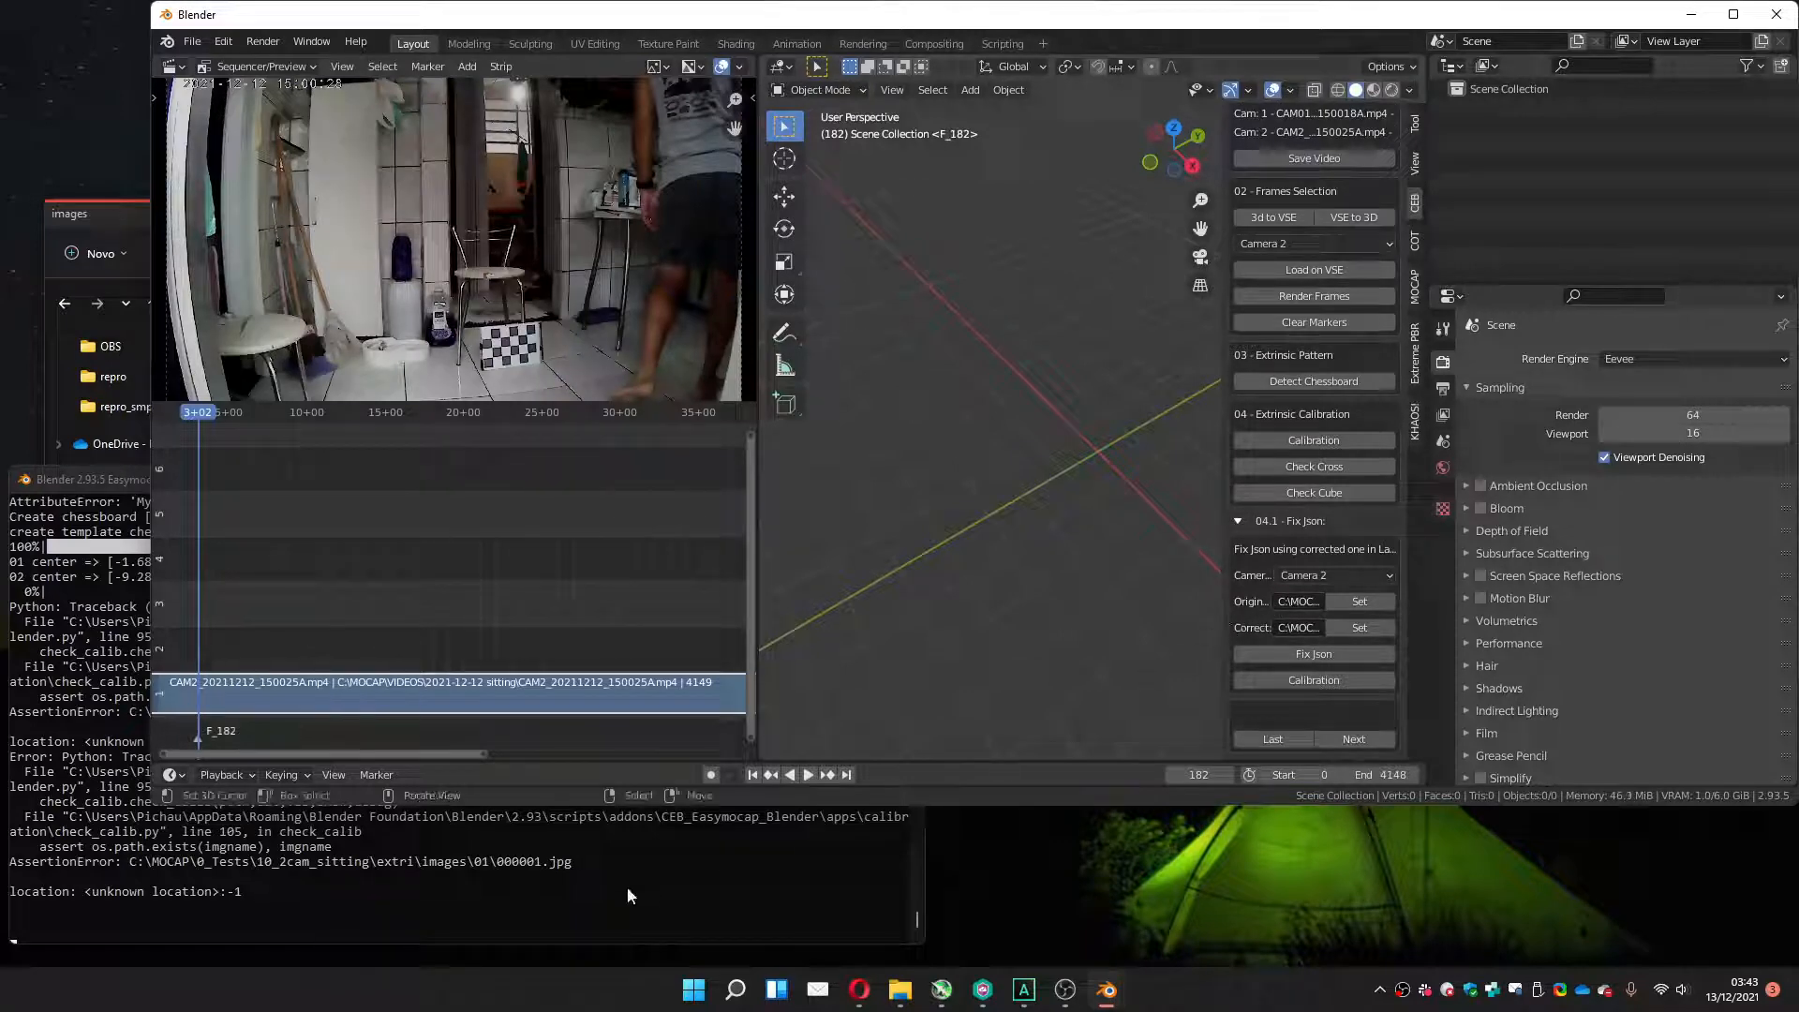
# Switch to a new Anaconda Prompt and activate the emb3 conda environment.
pyautogui.click(693, 989)
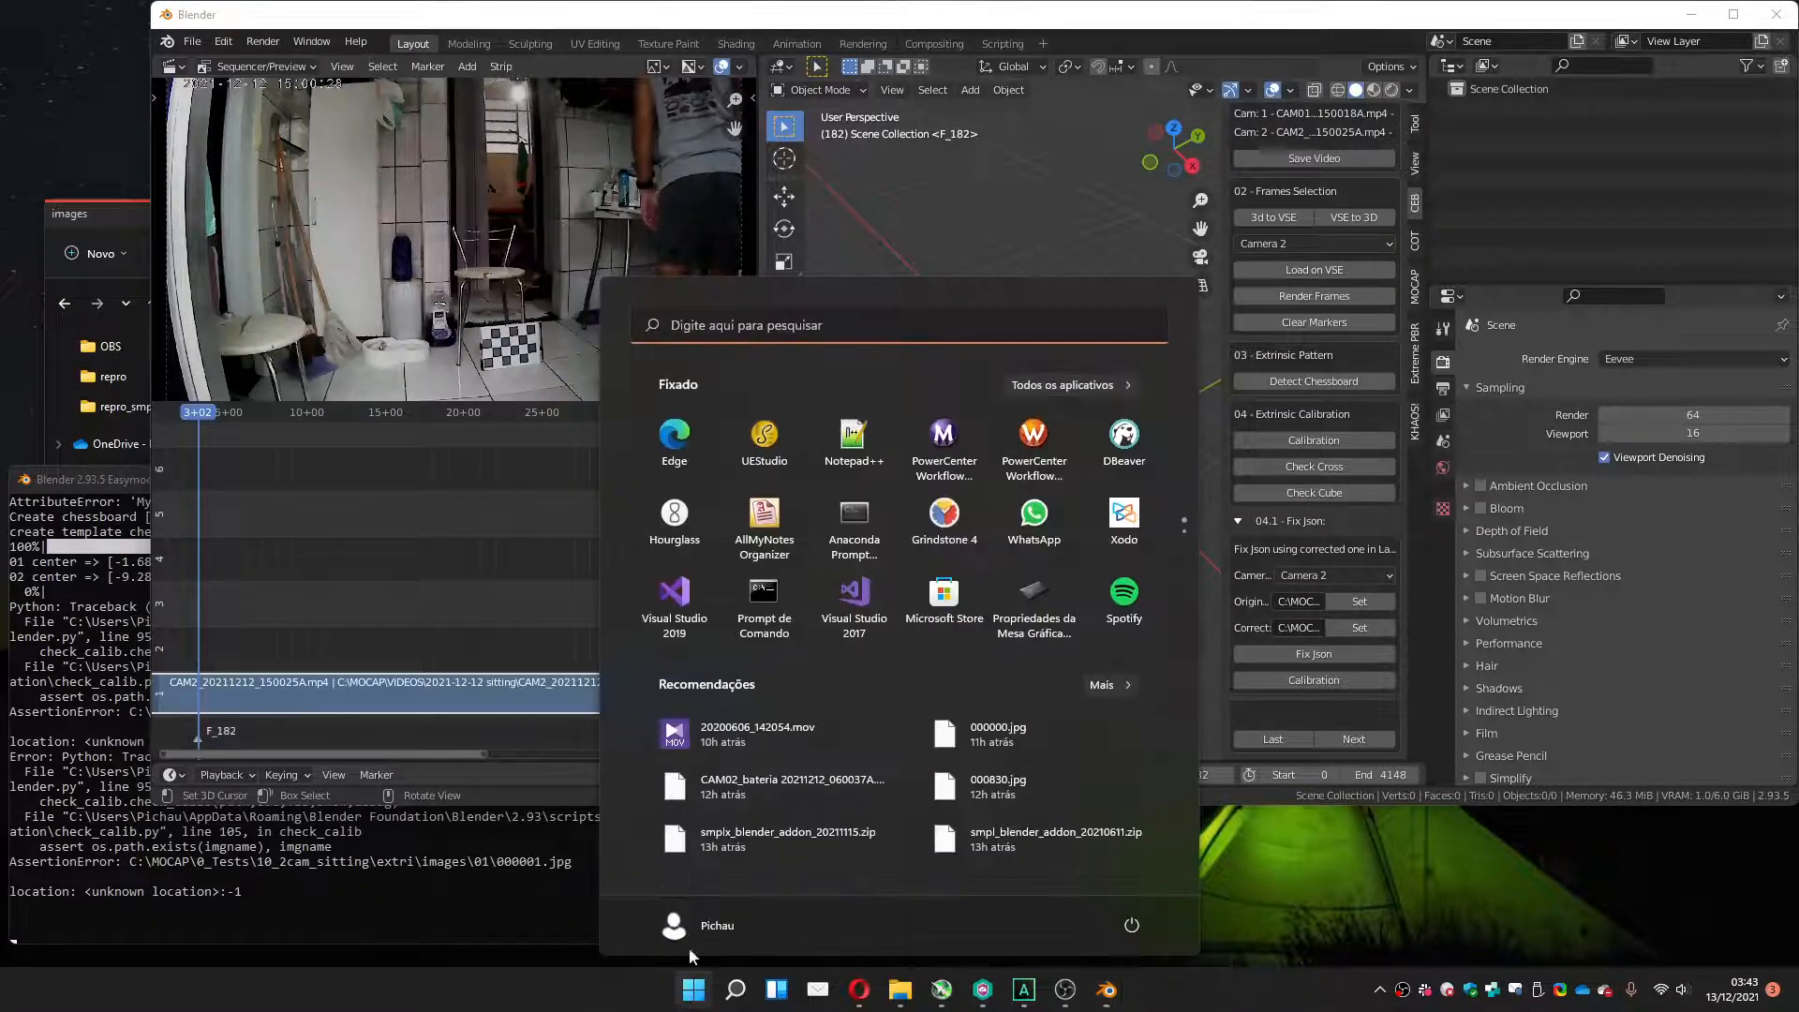
pyautogui.click(857, 524)
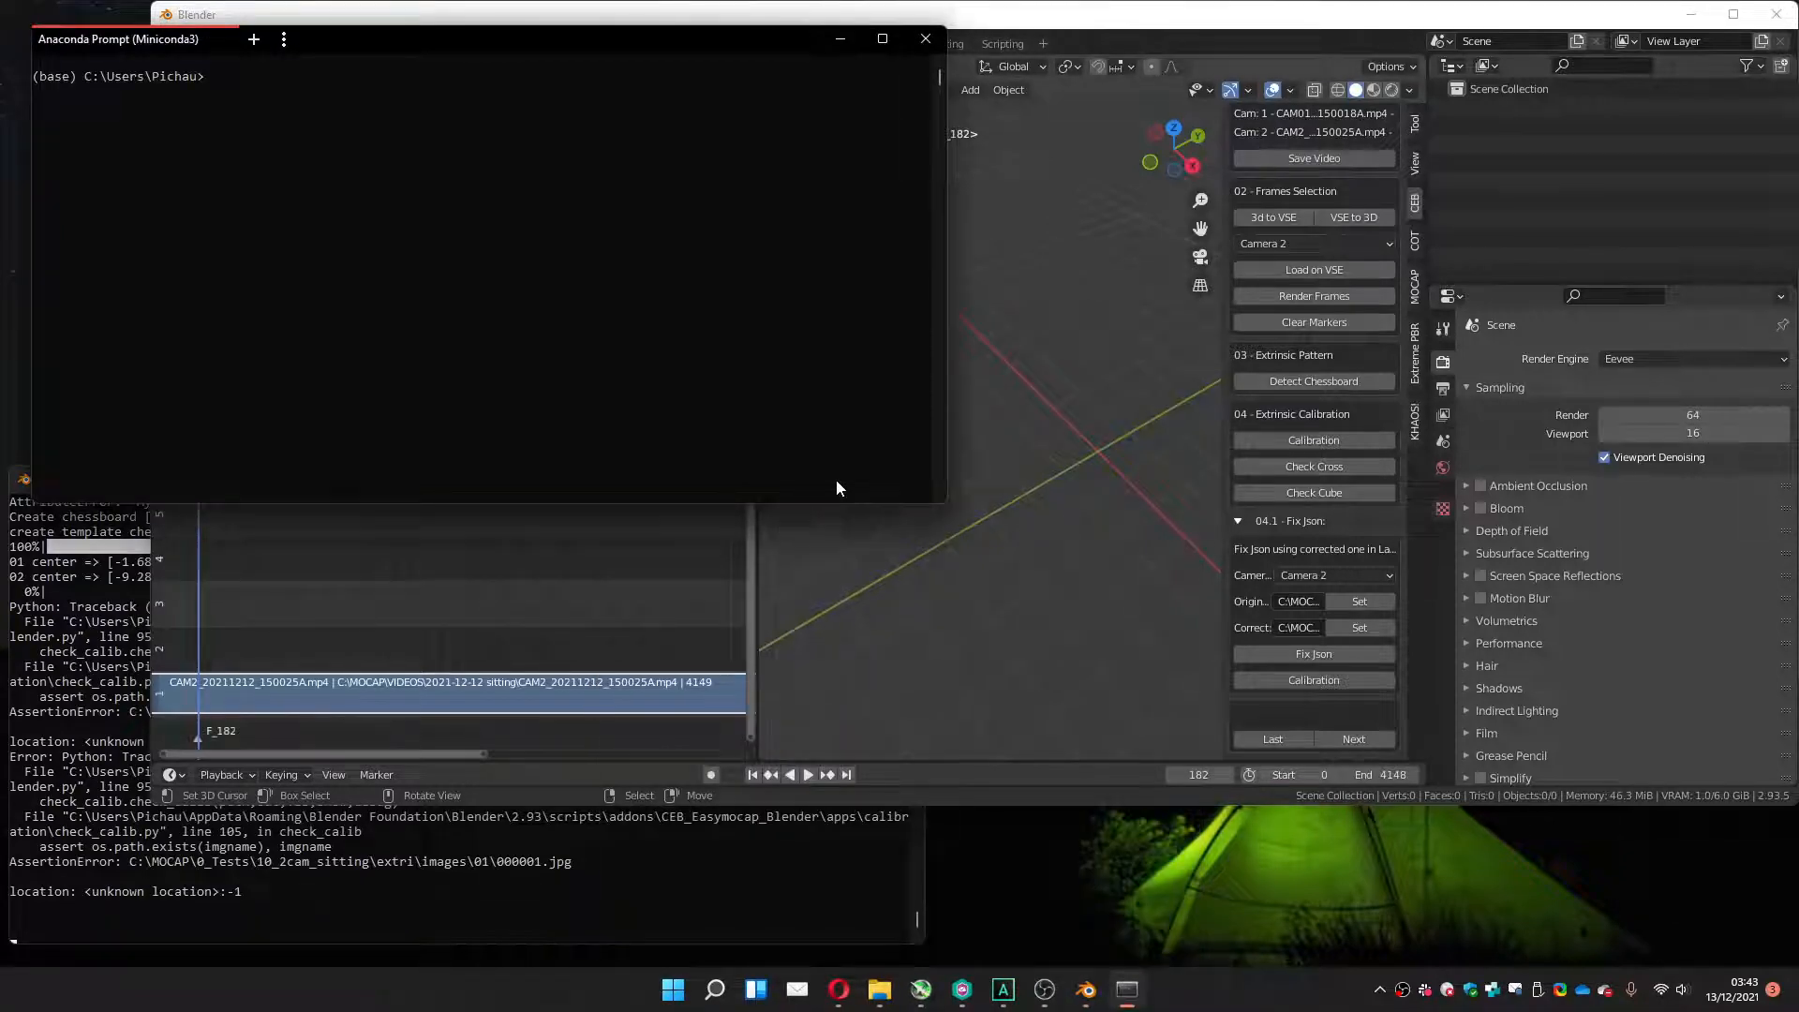
pyautogui.write('conda activate emb3')
pyautogui.press('Return')
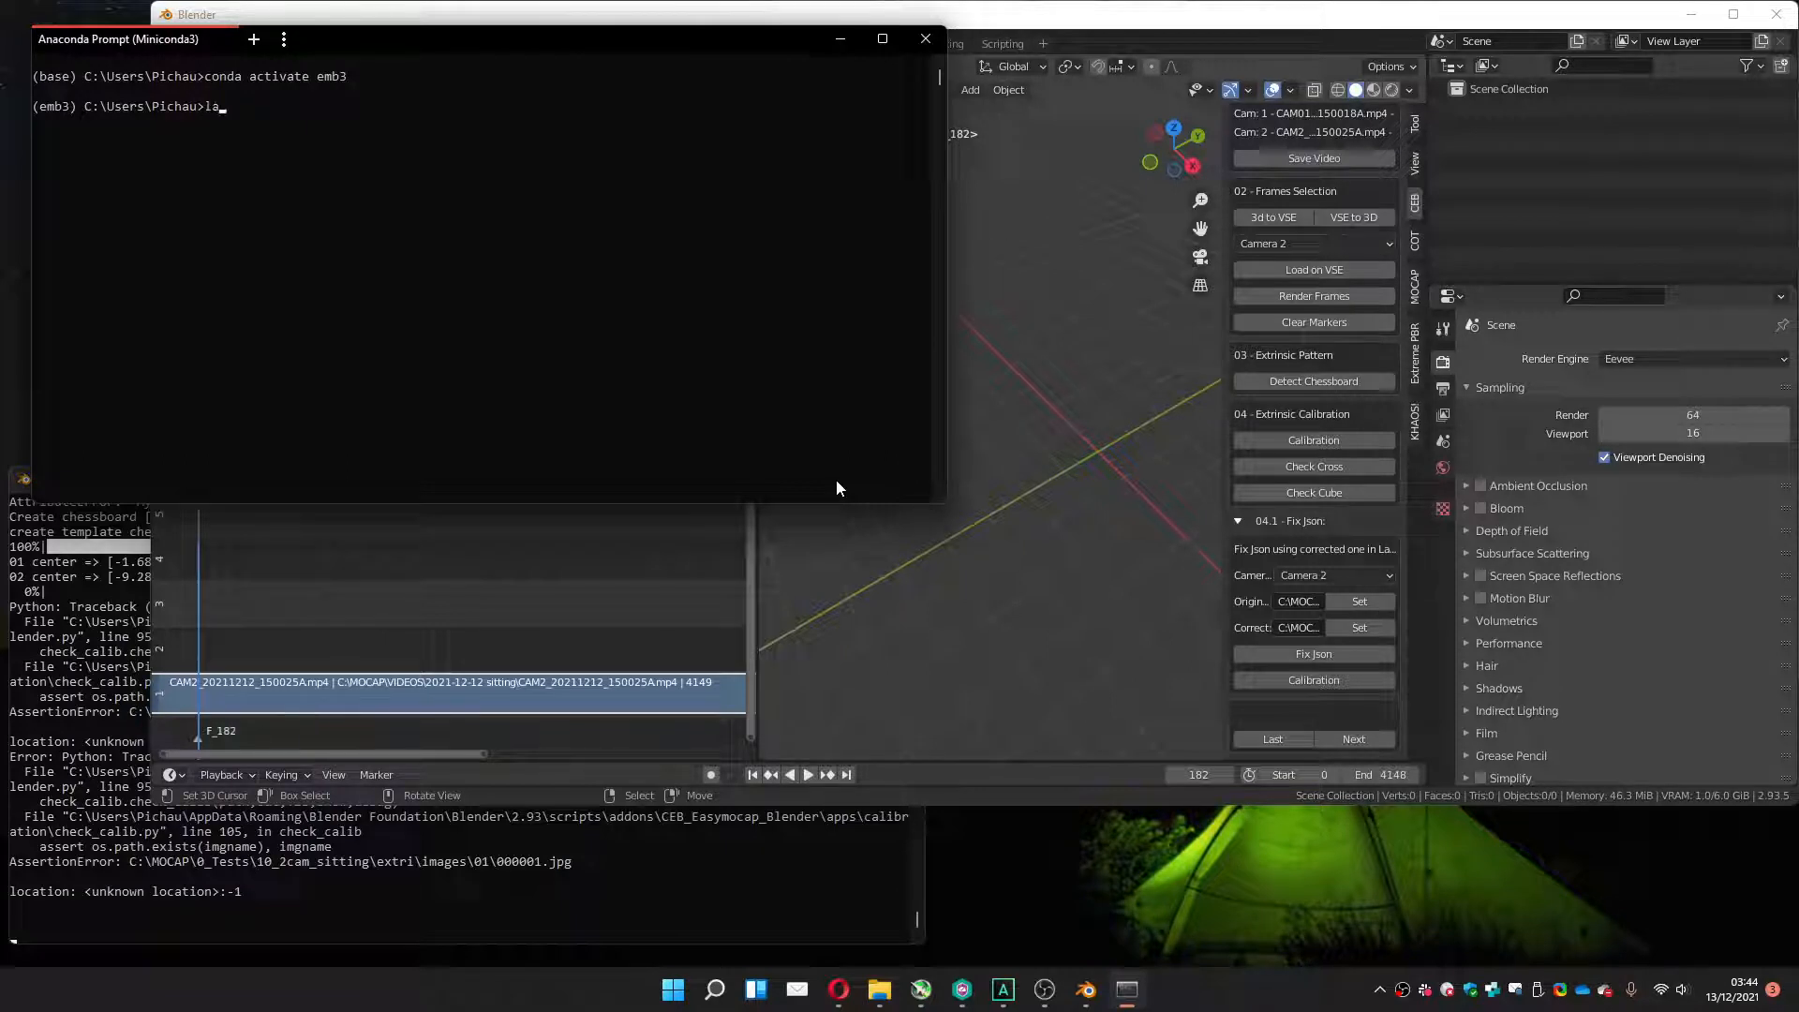
pyautogui.write('belme')
pyautogui.press('Return')
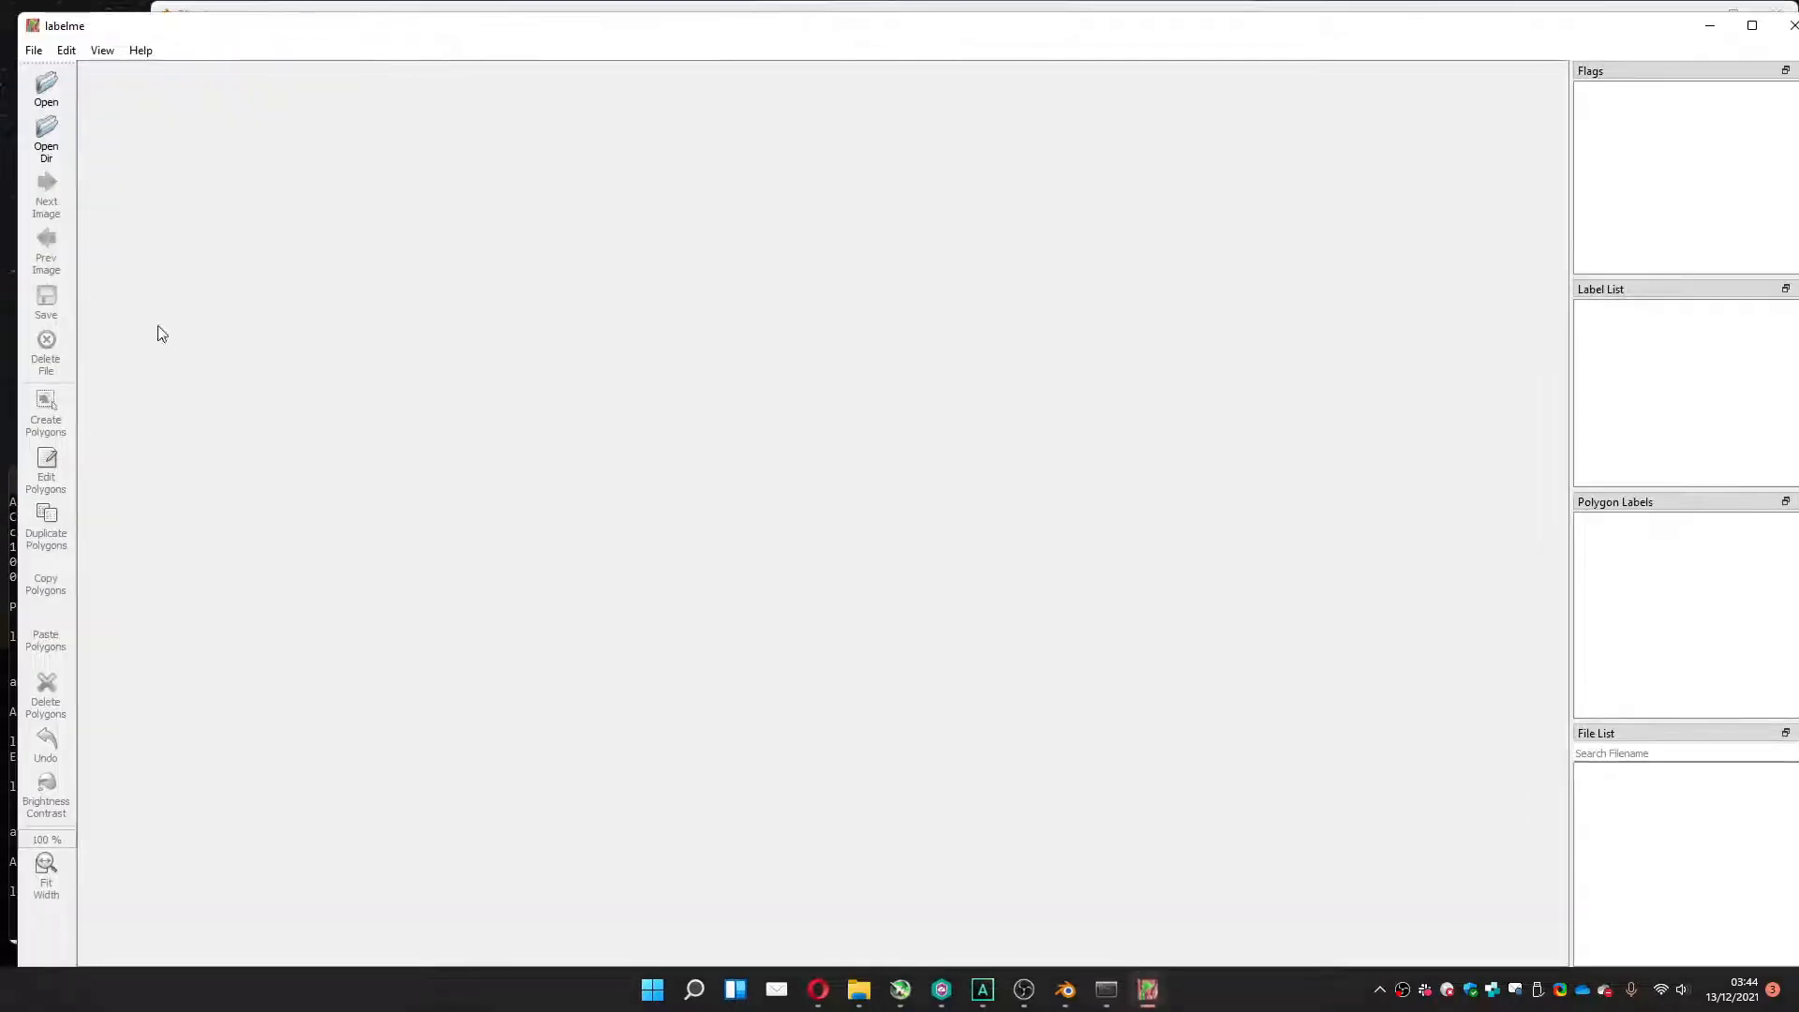
pyautogui.click(1791, 28)
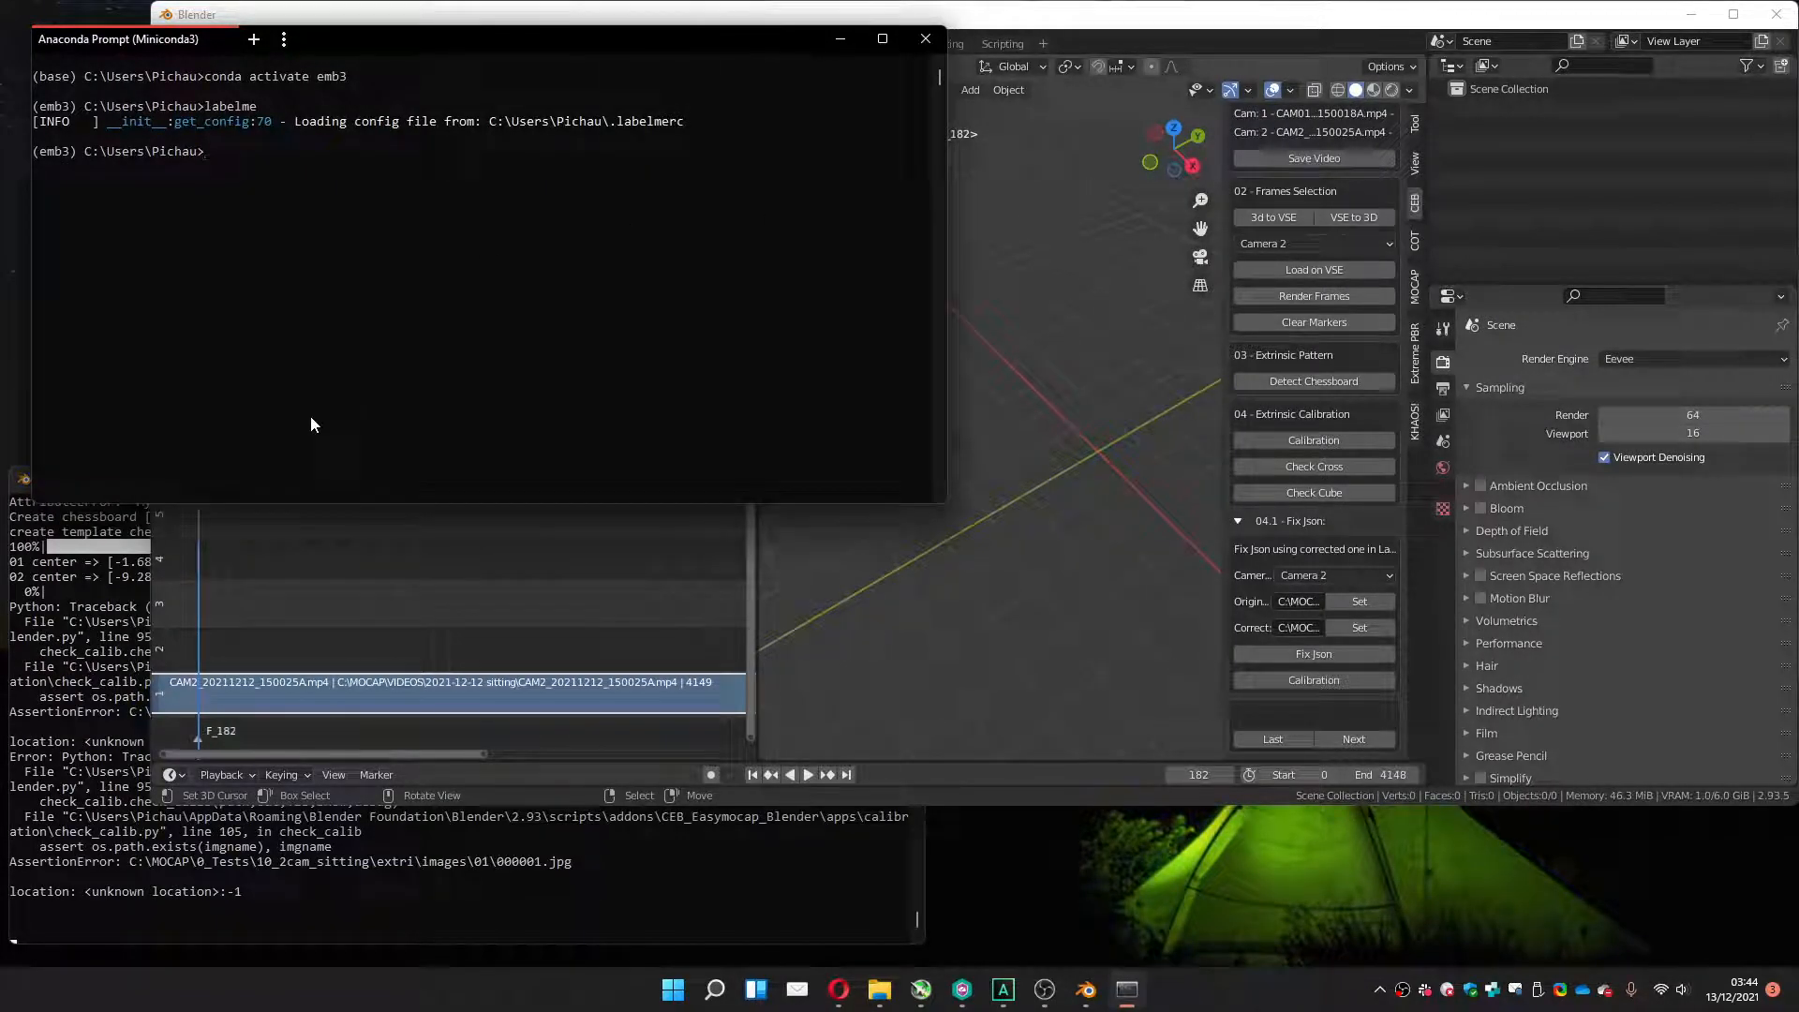
# Install labelme with pip in the emb3 environment and launch it.
pyautogui.write('pip instital')
pyautogui.press('BackSpace')
pyautogui.press('BackSpace')
pyautogui.press('BackSpace')
pyautogui.press('BackSpace')
pyautogui.write('all label')
pyautogui.press('BackSpace')
pyautogui.press('BackSpace')
pyautogui.press('BackSpace')
pyautogui.press('BackSpace')
pyautogui.write('abelme')
pyautogui.press('Return')
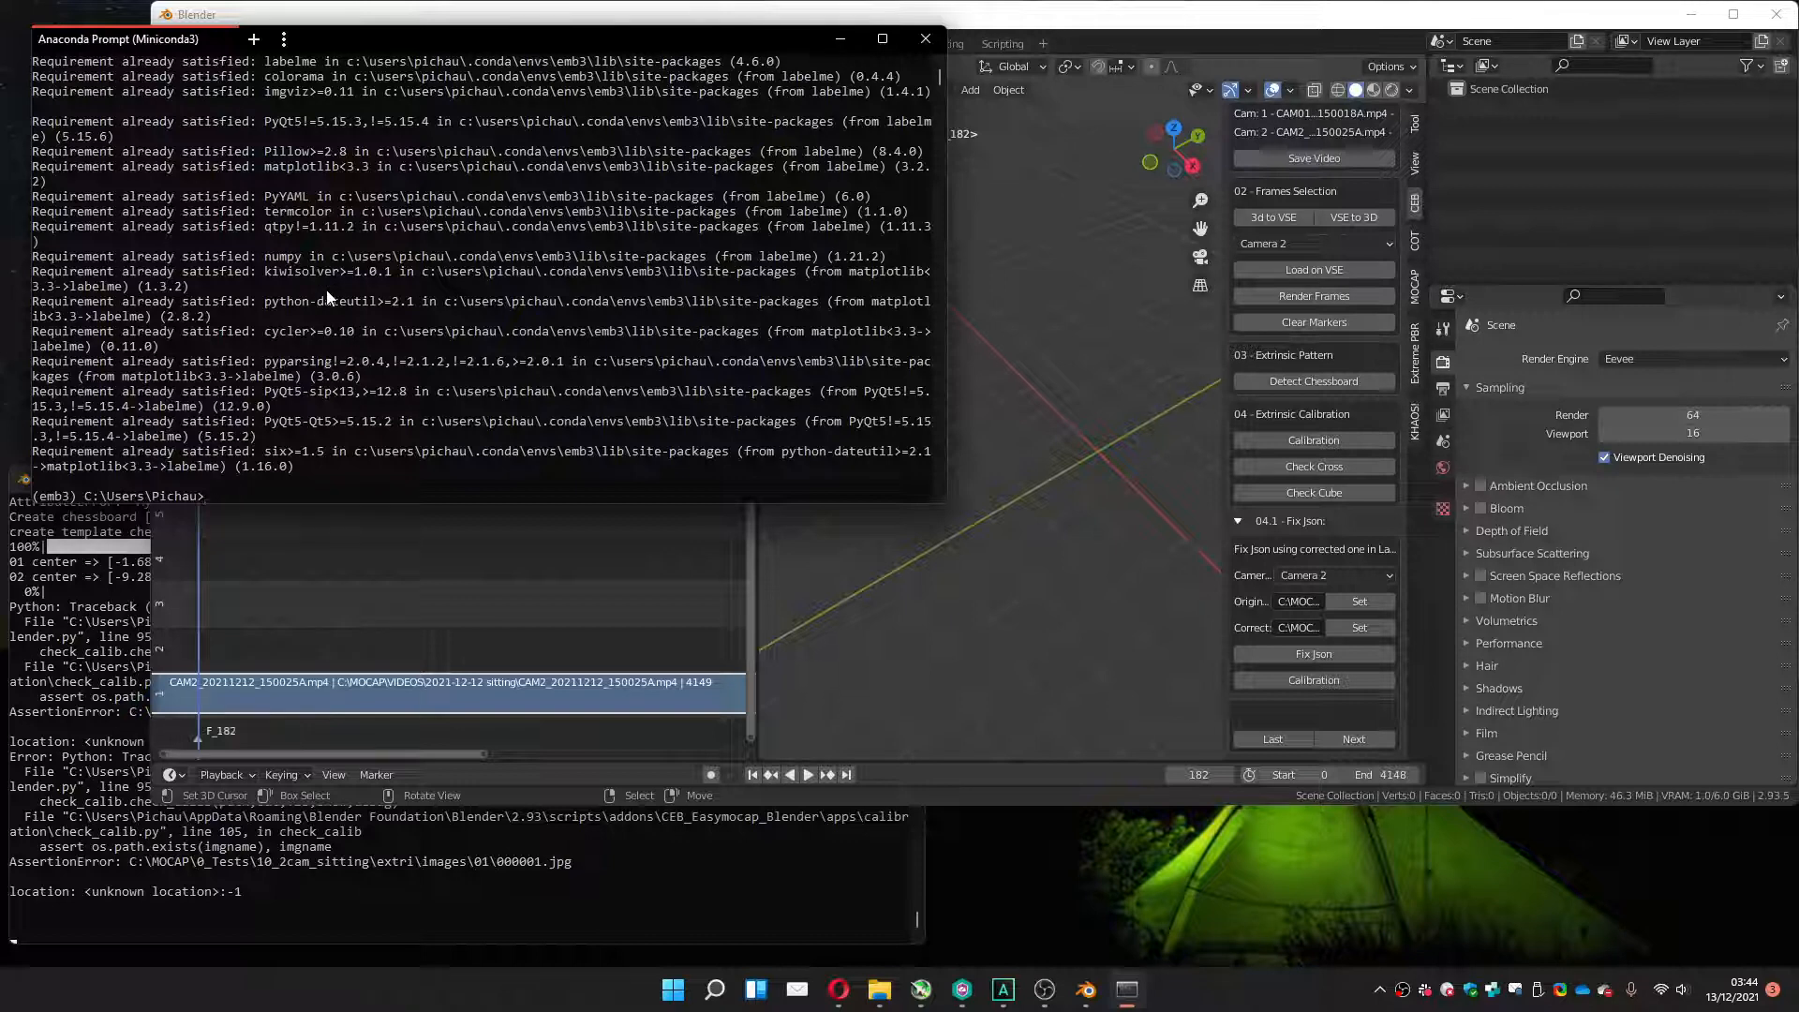
pyautogui.write('labelme')
pyautogui.press('Return')
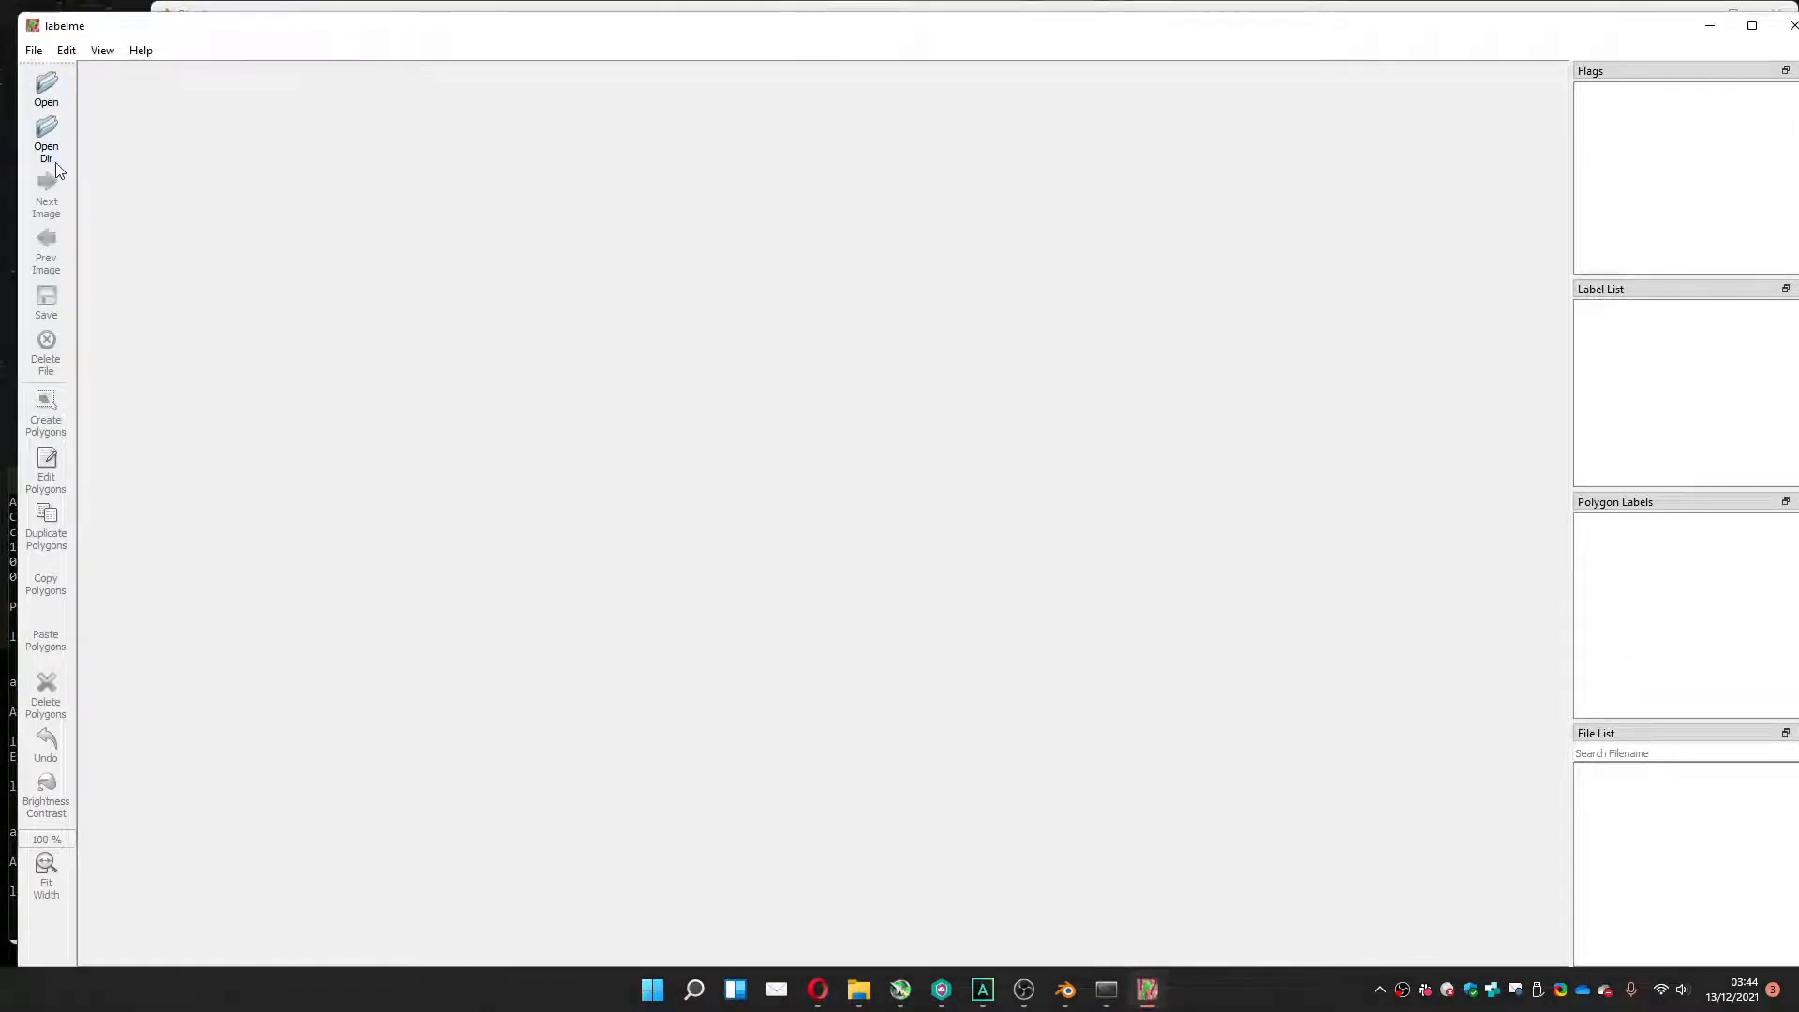
# Open the camera 2 extrinsic image directory C:/MOCAP/0_Tests/10_2cam_sitting/extri/images/02 in labelme.
pyautogui.click(48, 131)
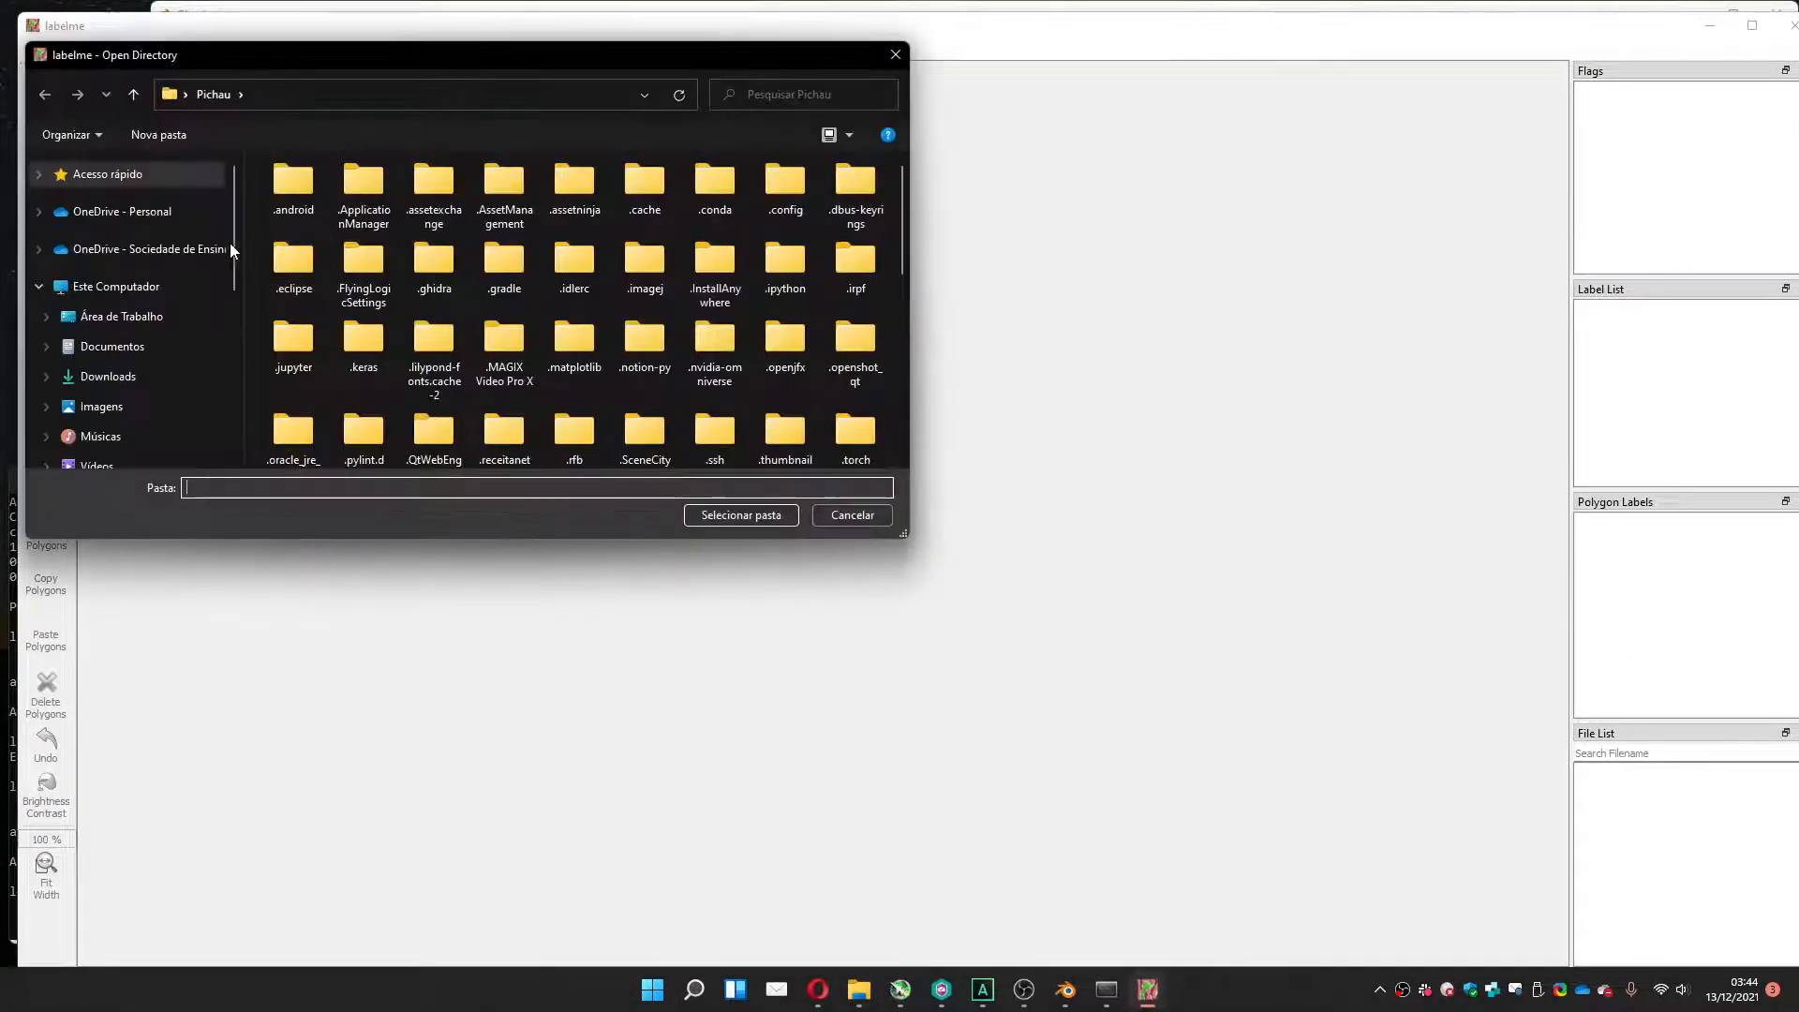
pyautogui.moveTo(234, 218); pyautogui.dragTo(204, 288)
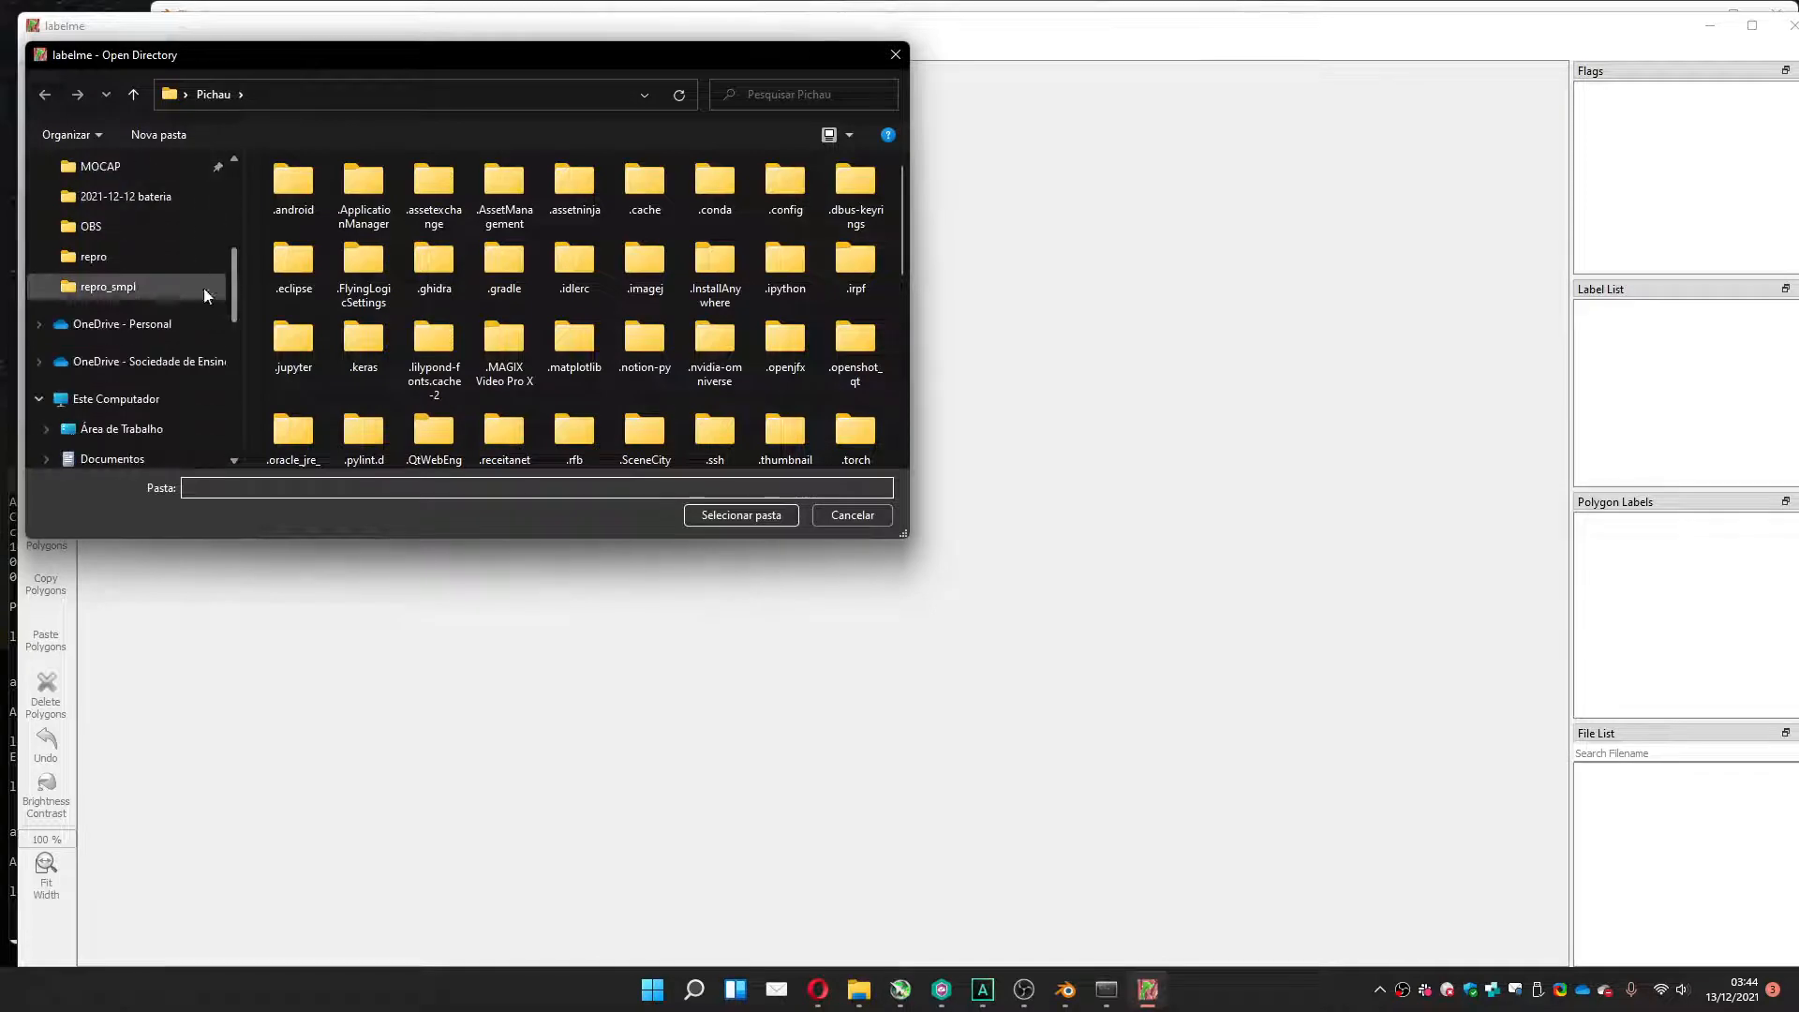
pyautogui.click(103, 169)
pyautogui.doubleClick(272, 193)
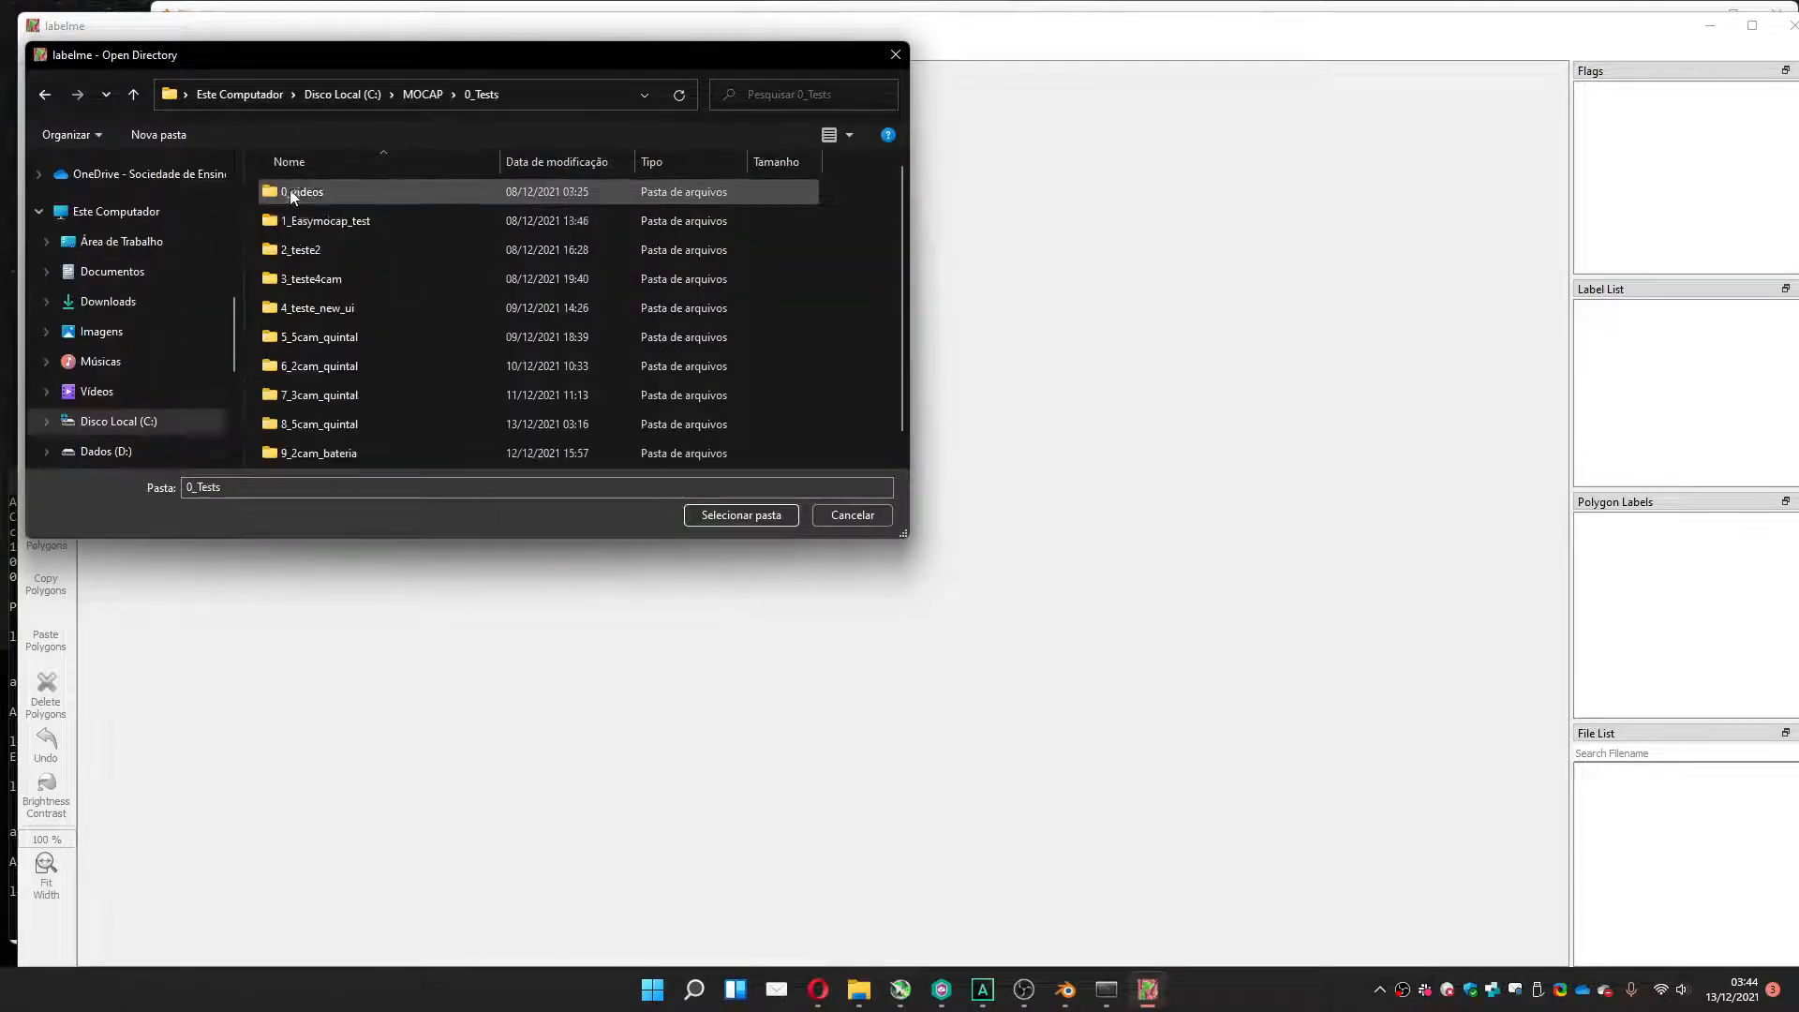
pyautogui.scroll(-1, 328, 388)
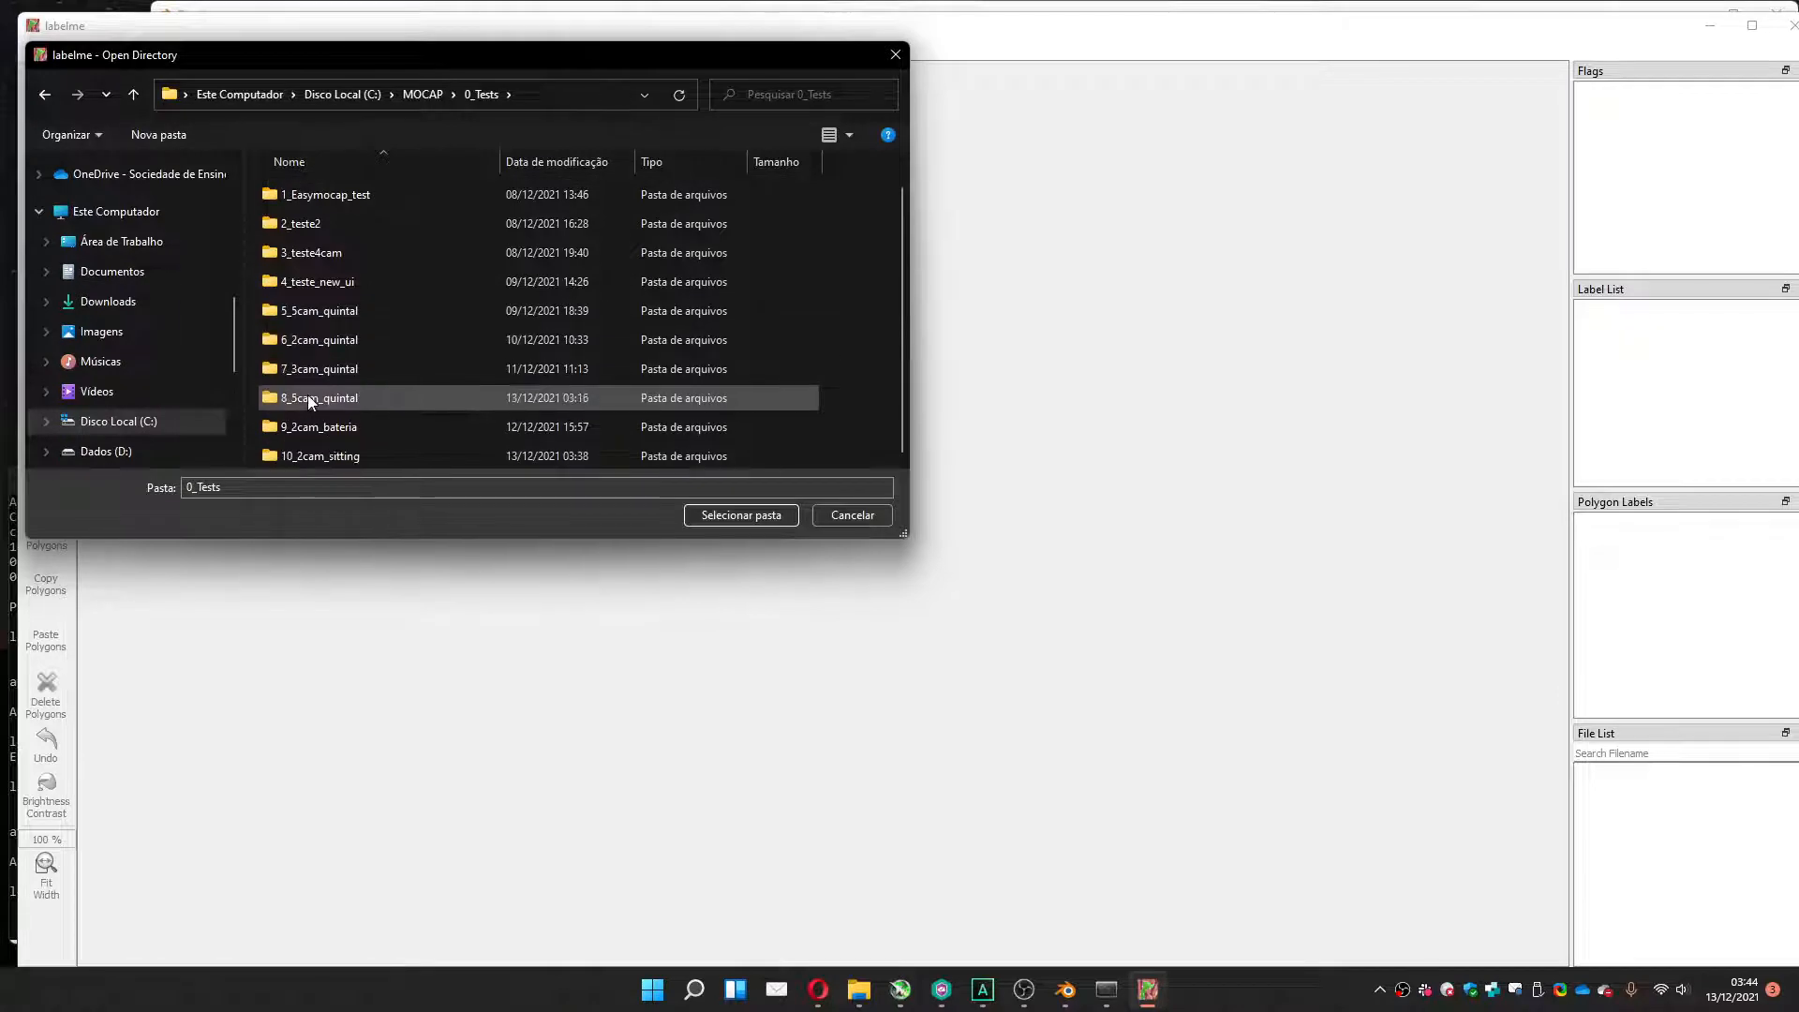
pyautogui.click(308, 455)
pyautogui.doubleClick(311, 456)
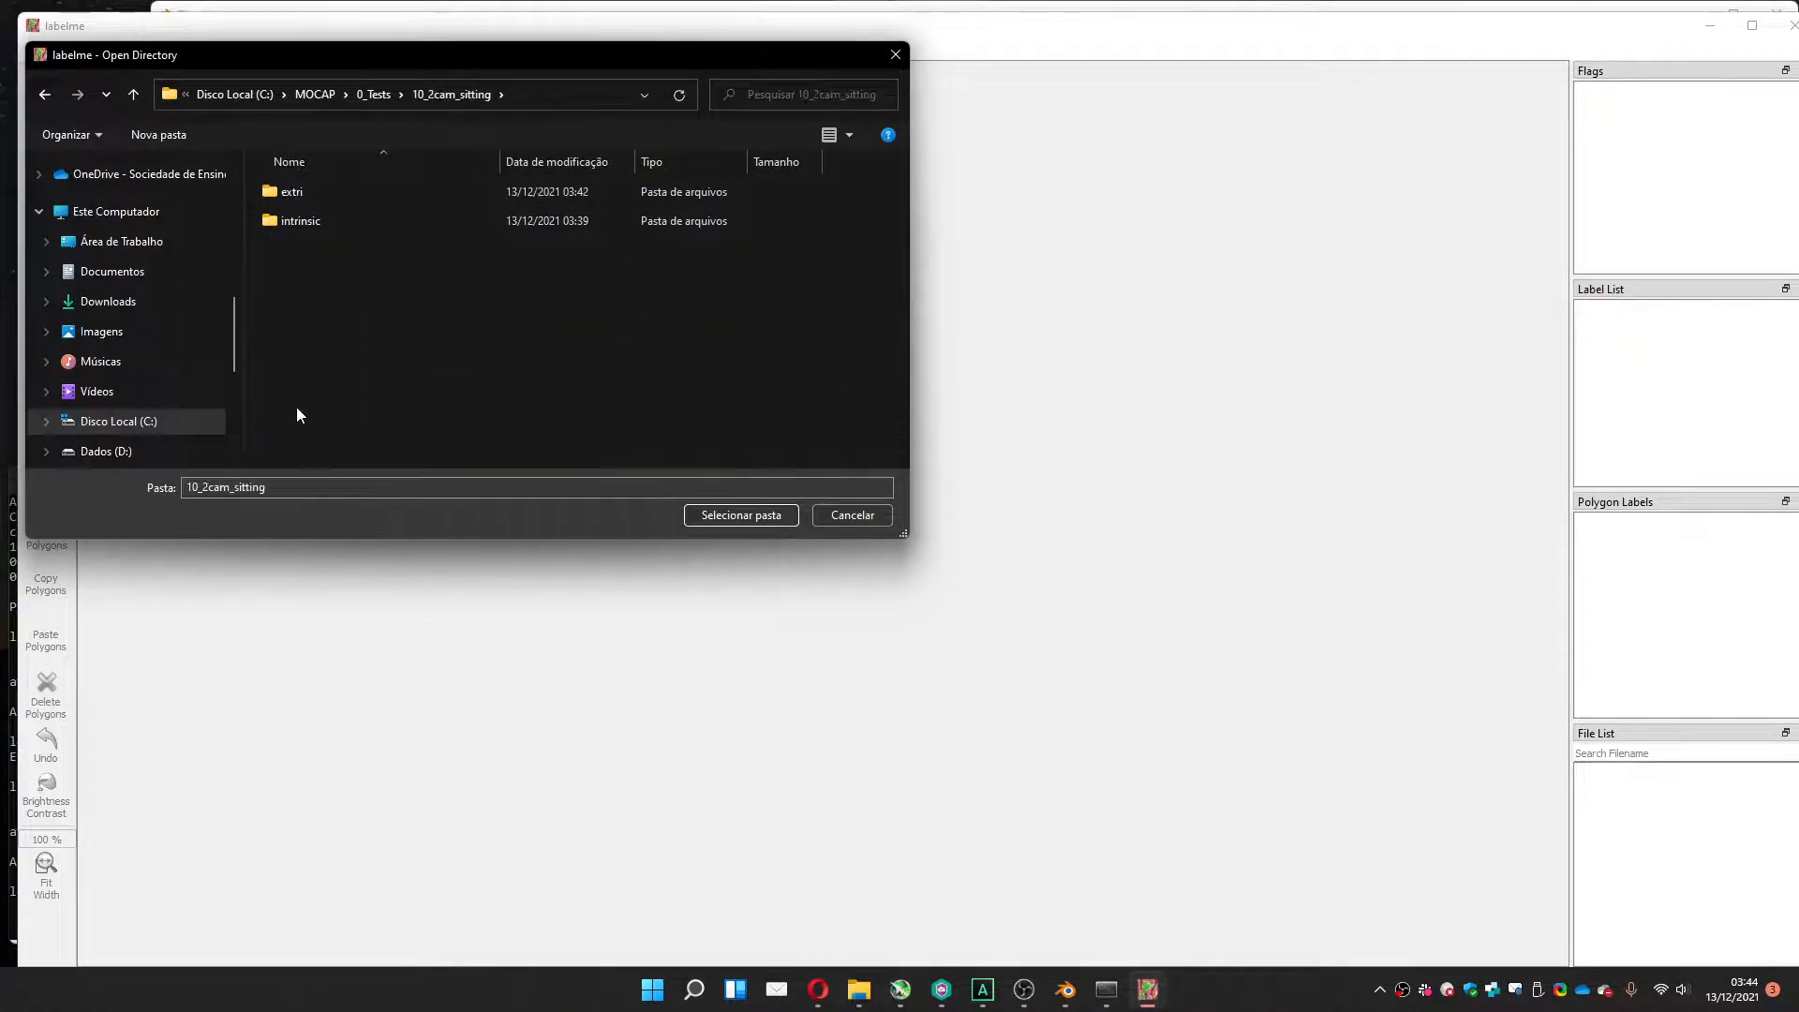
pyautogui.doubleClick(292, 193)
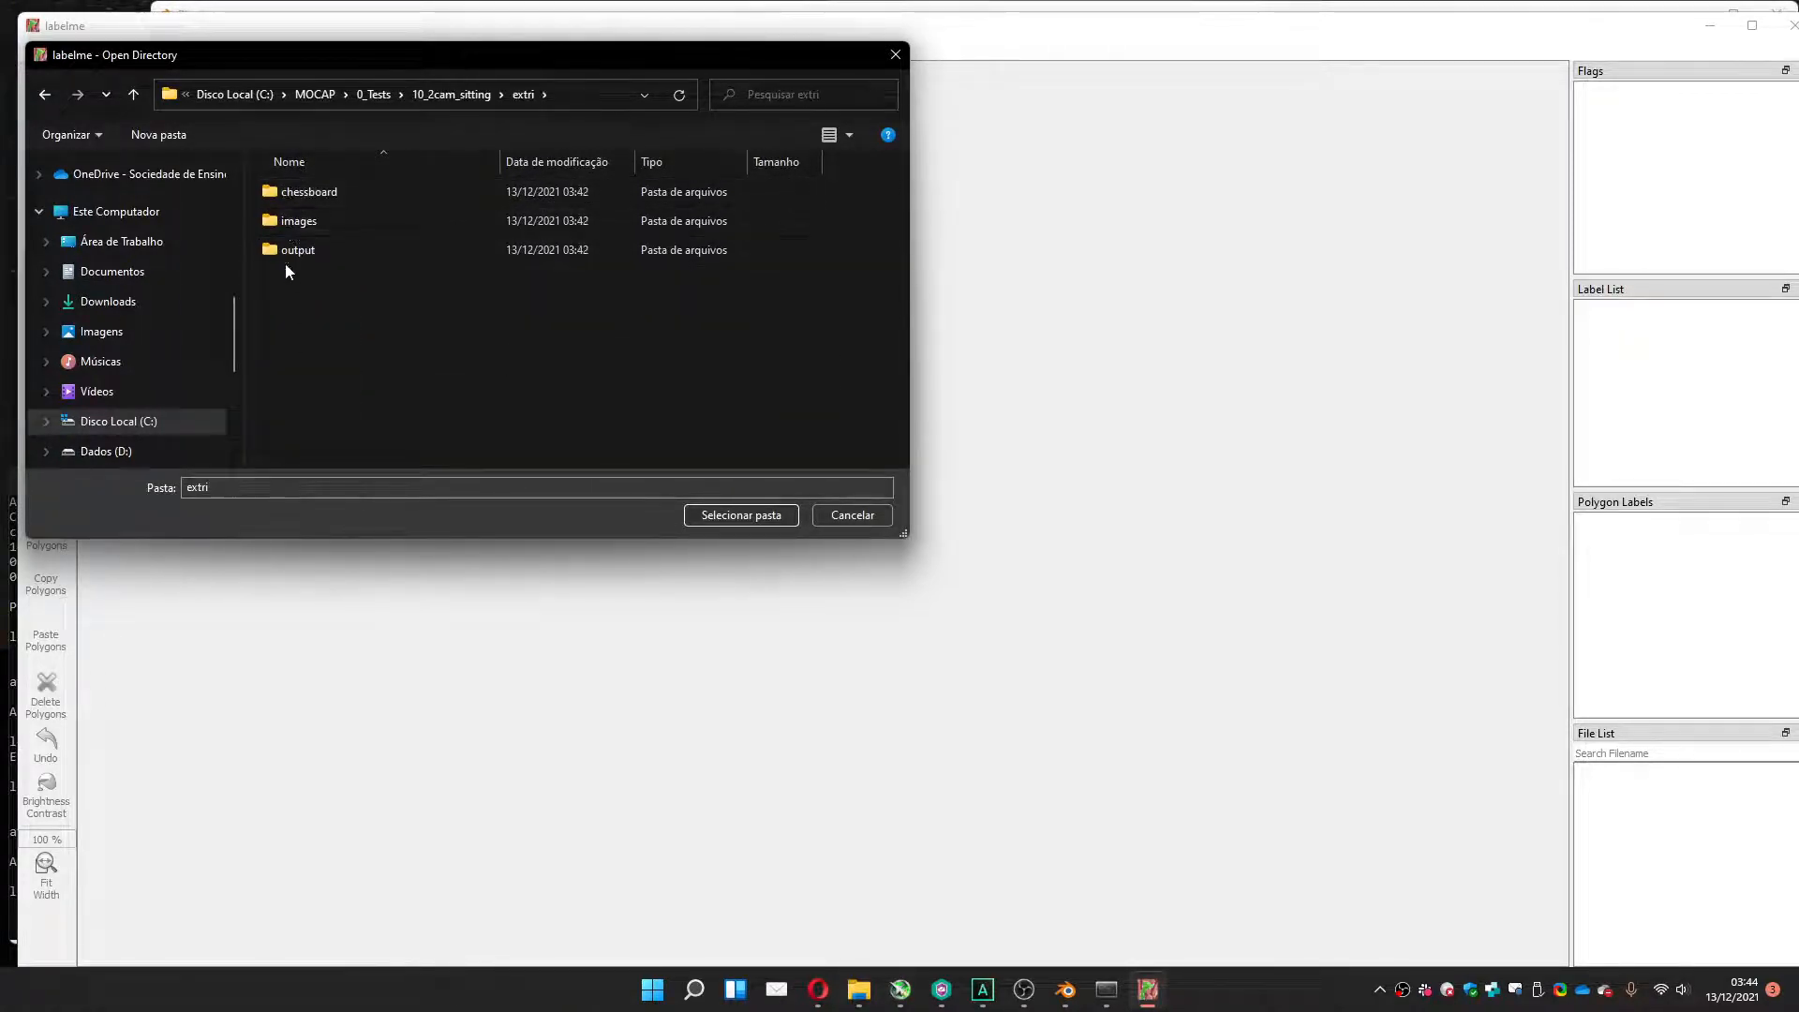
pyautogui.doubleClick(294, 223)
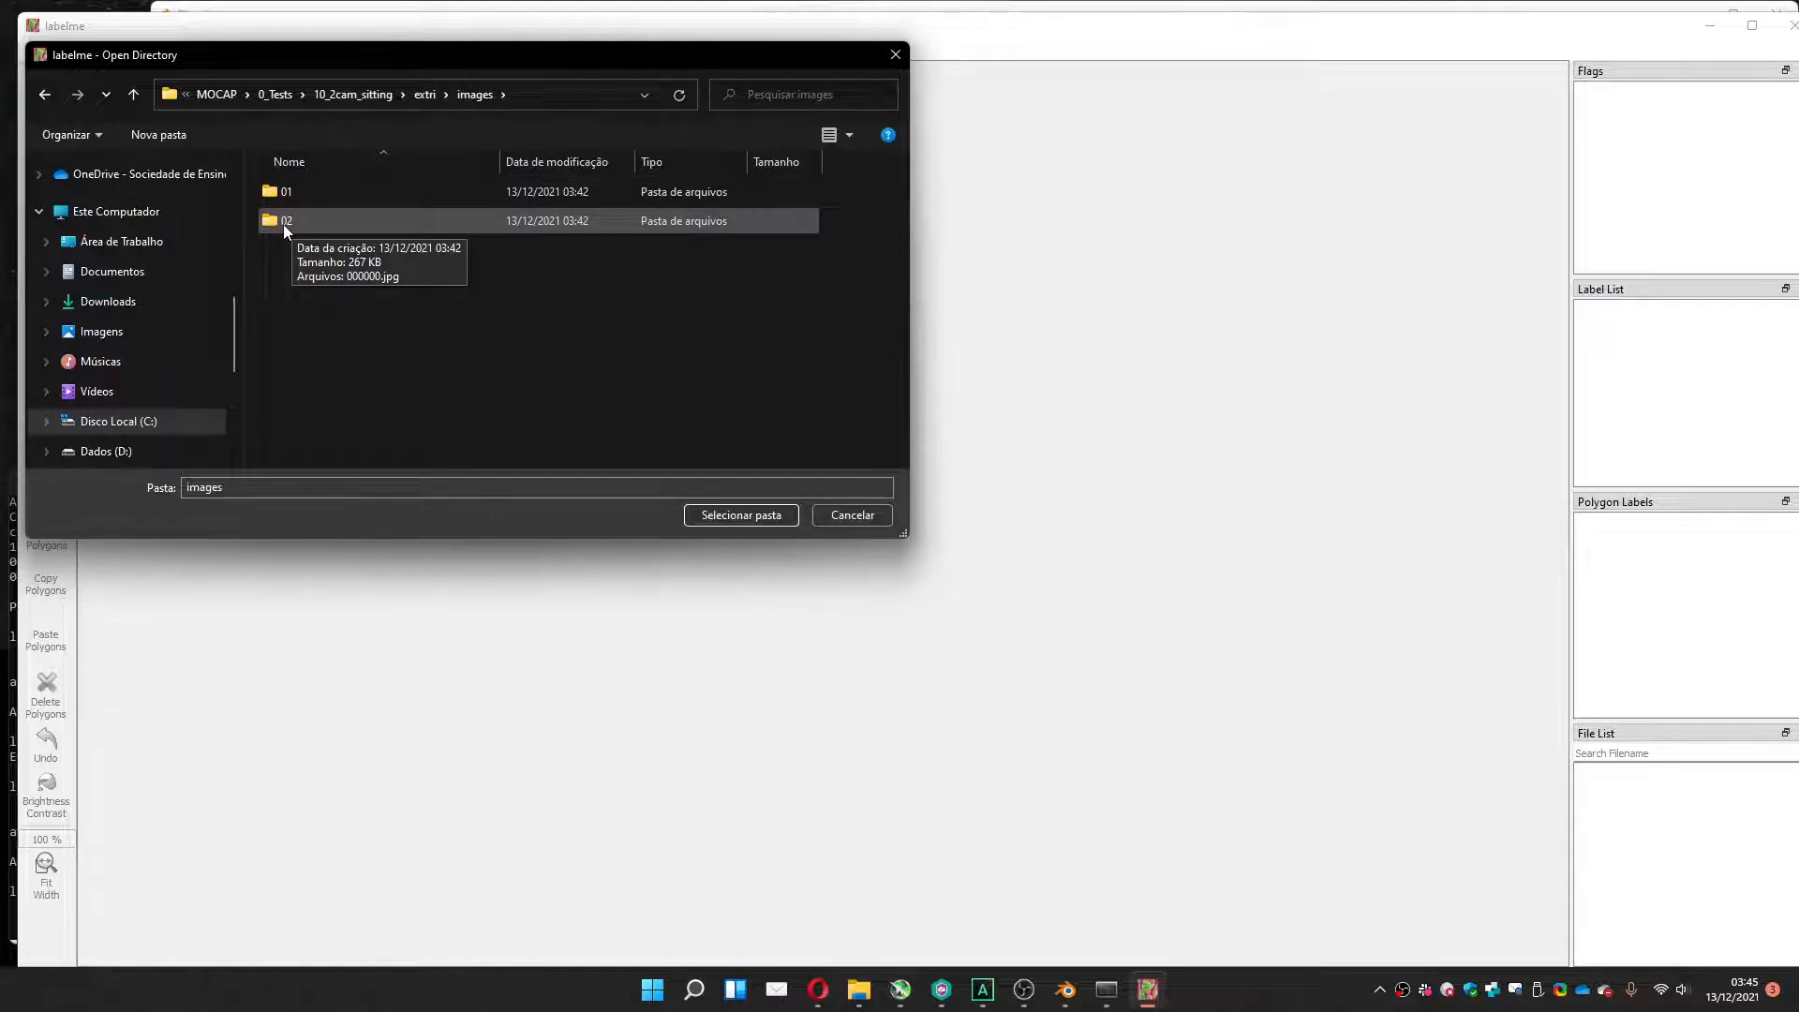
pyautogui.doubleClick(285, 223)
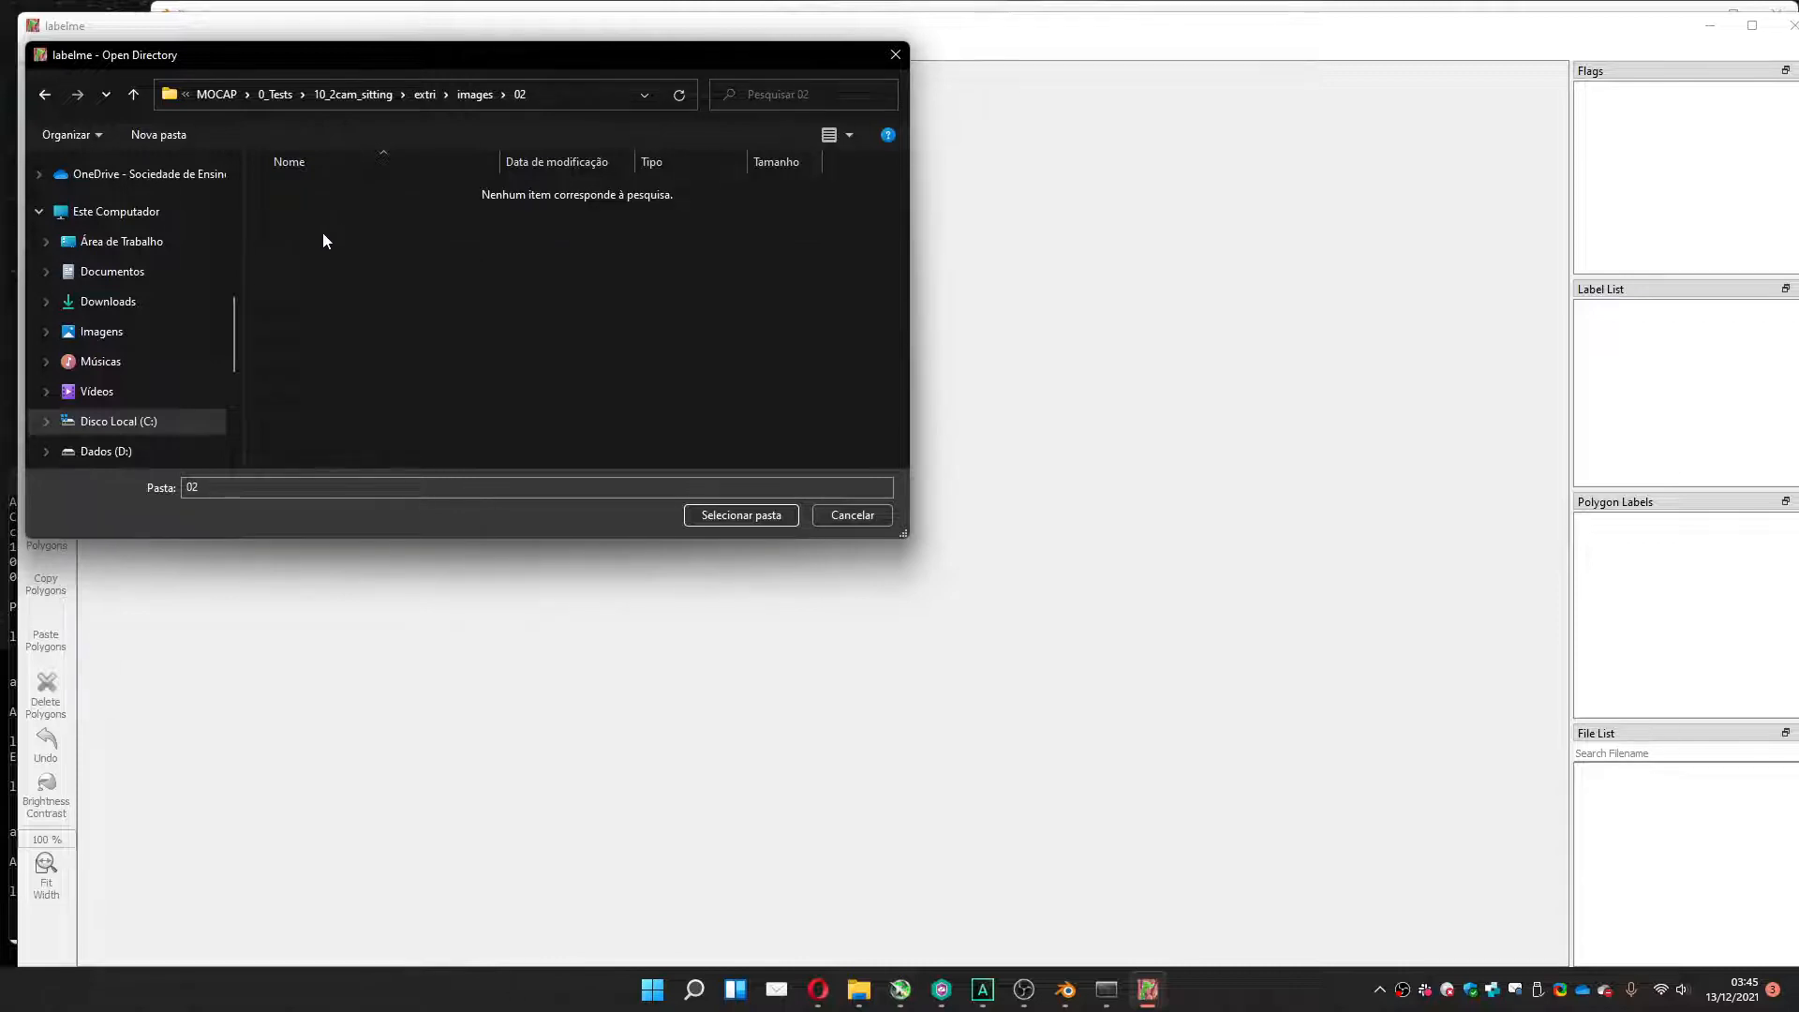
pyautogui.click(727, 515)
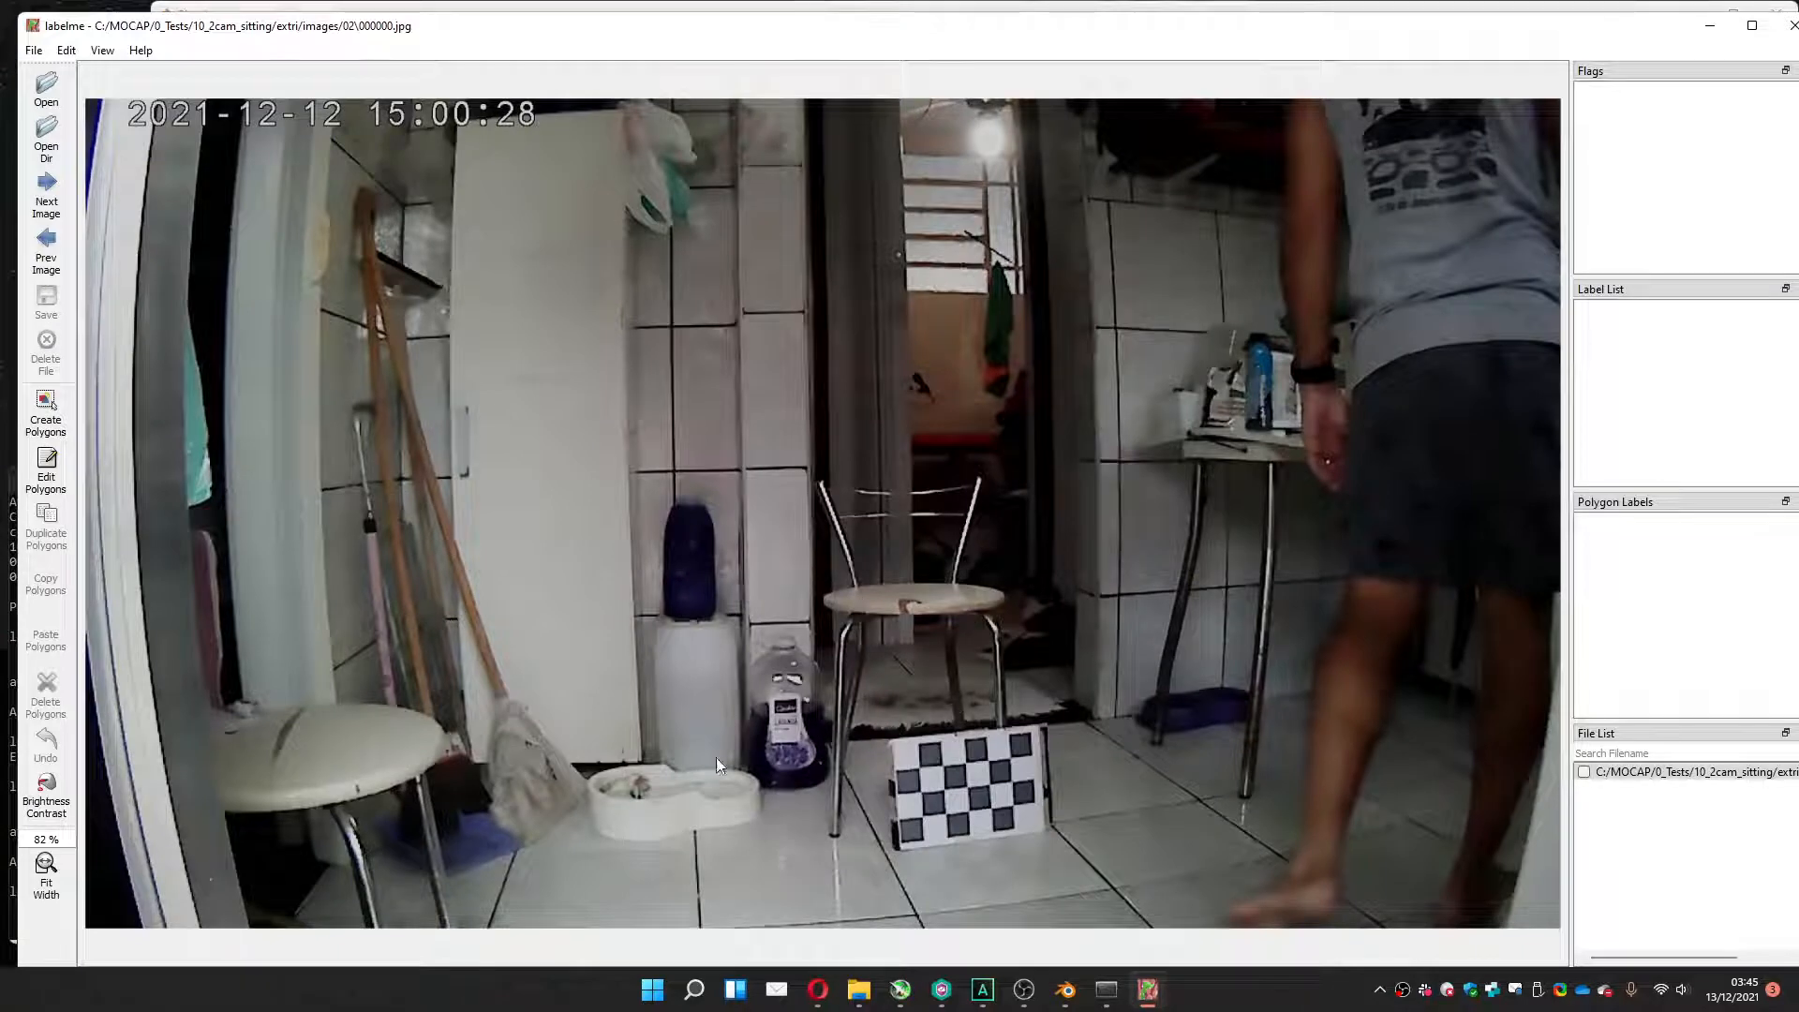
# Zoom the camera 2 image to 200% and bring the chessboard into view.
pyautogui.doubleClick(47, 838)
pyautogui.write('200')
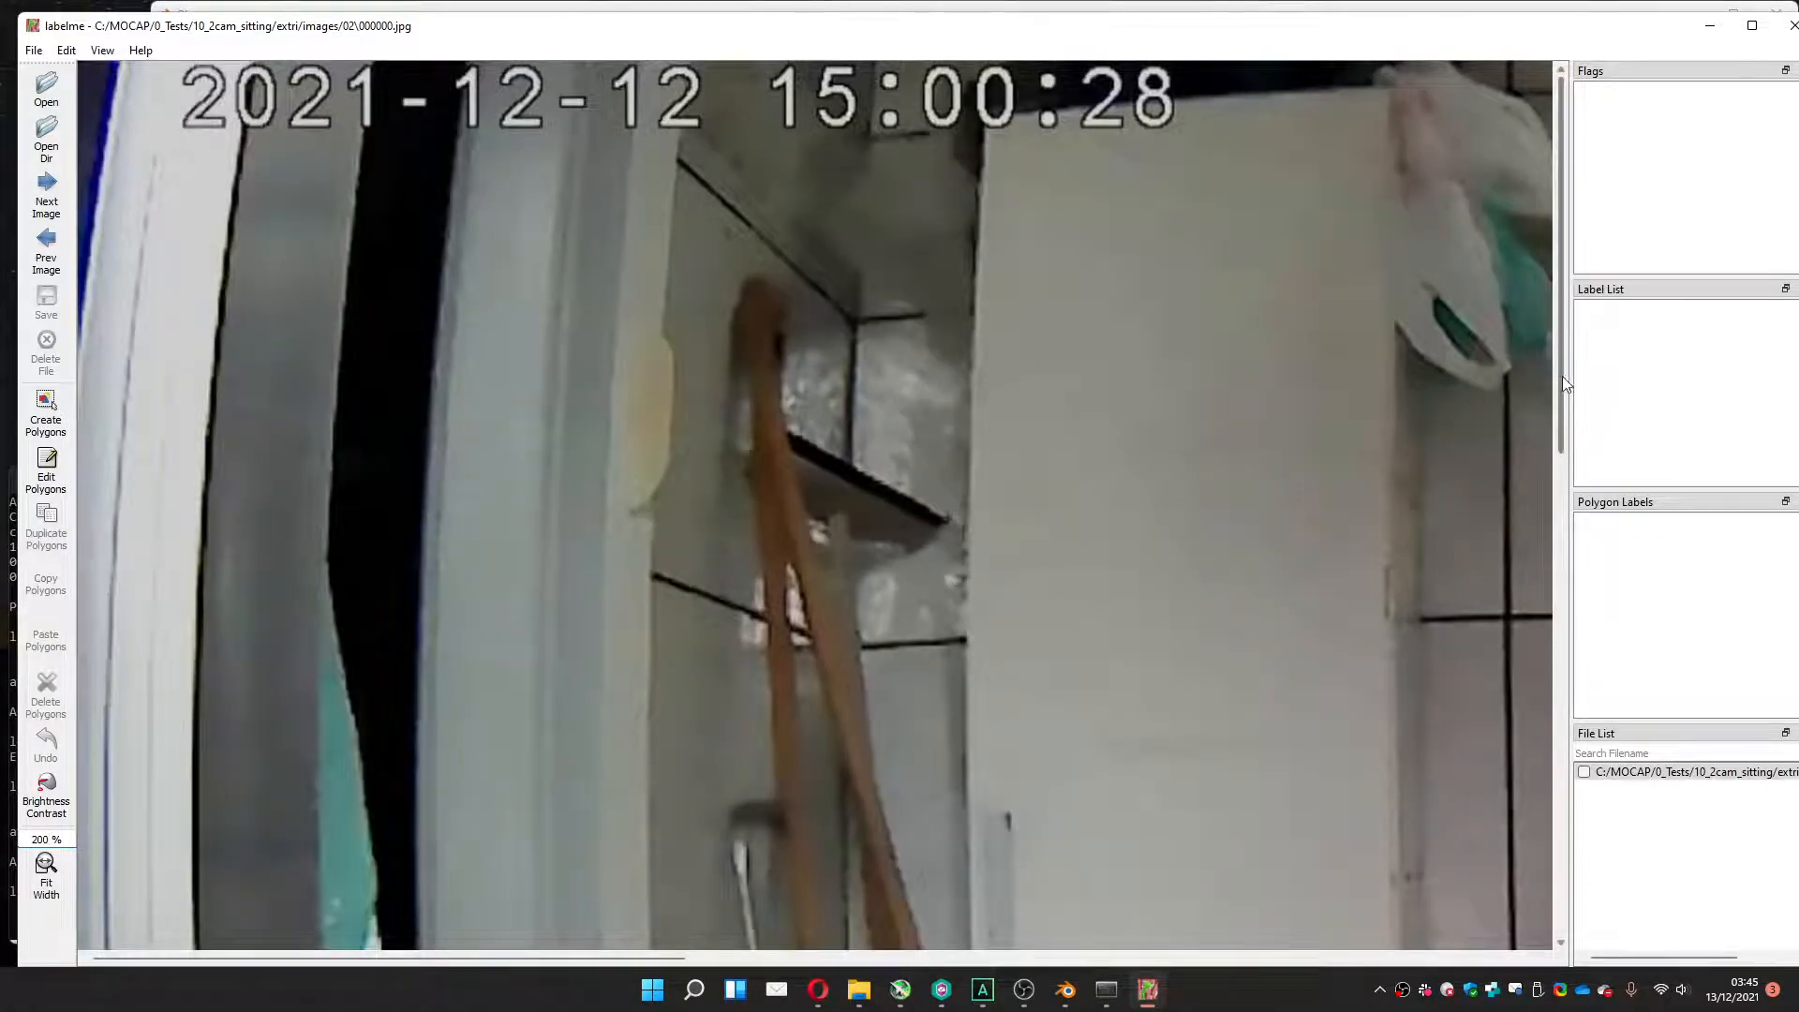
pyautogui.moveTo(1561, 375); pyautogui.dragTo(1502, 829)
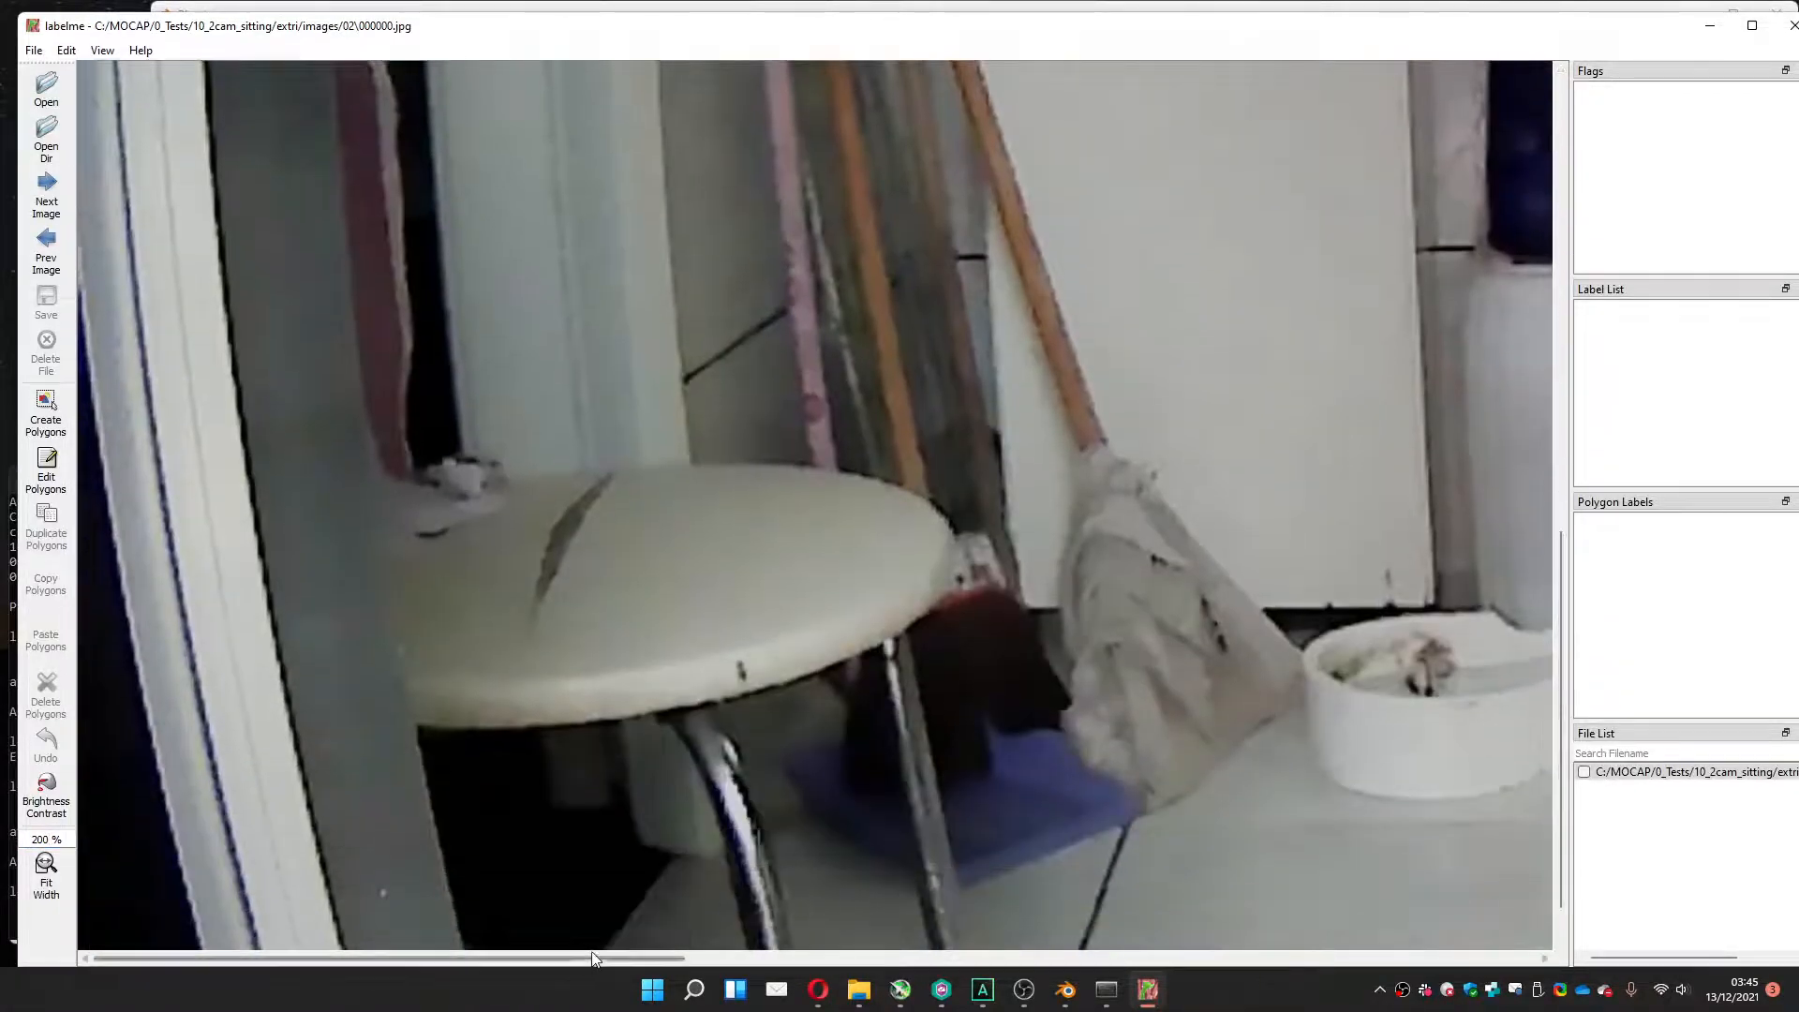
pyautogui.moveTo(604, 957); pyautogui.dragTo(1180, 923)
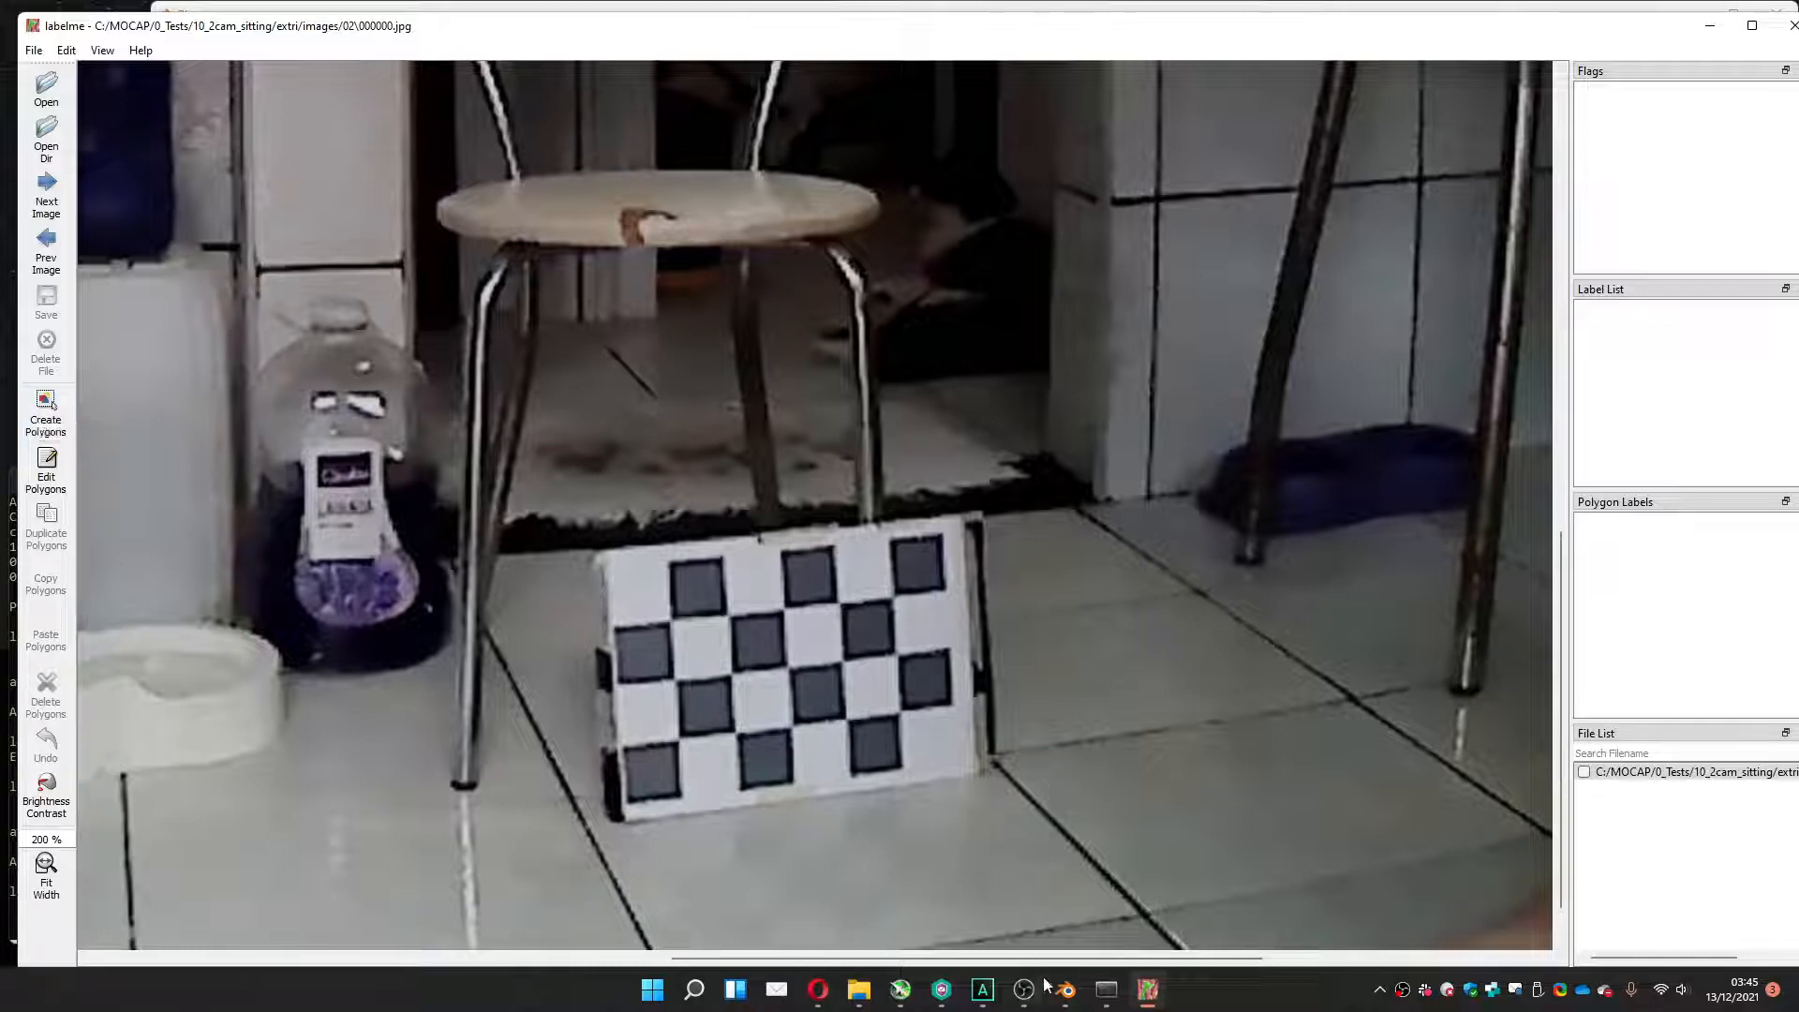
# Switch to Blender and check the cube overlay on both camera images, closing each preview after viewing it.
pyautogui.moveTo(1068, 993)
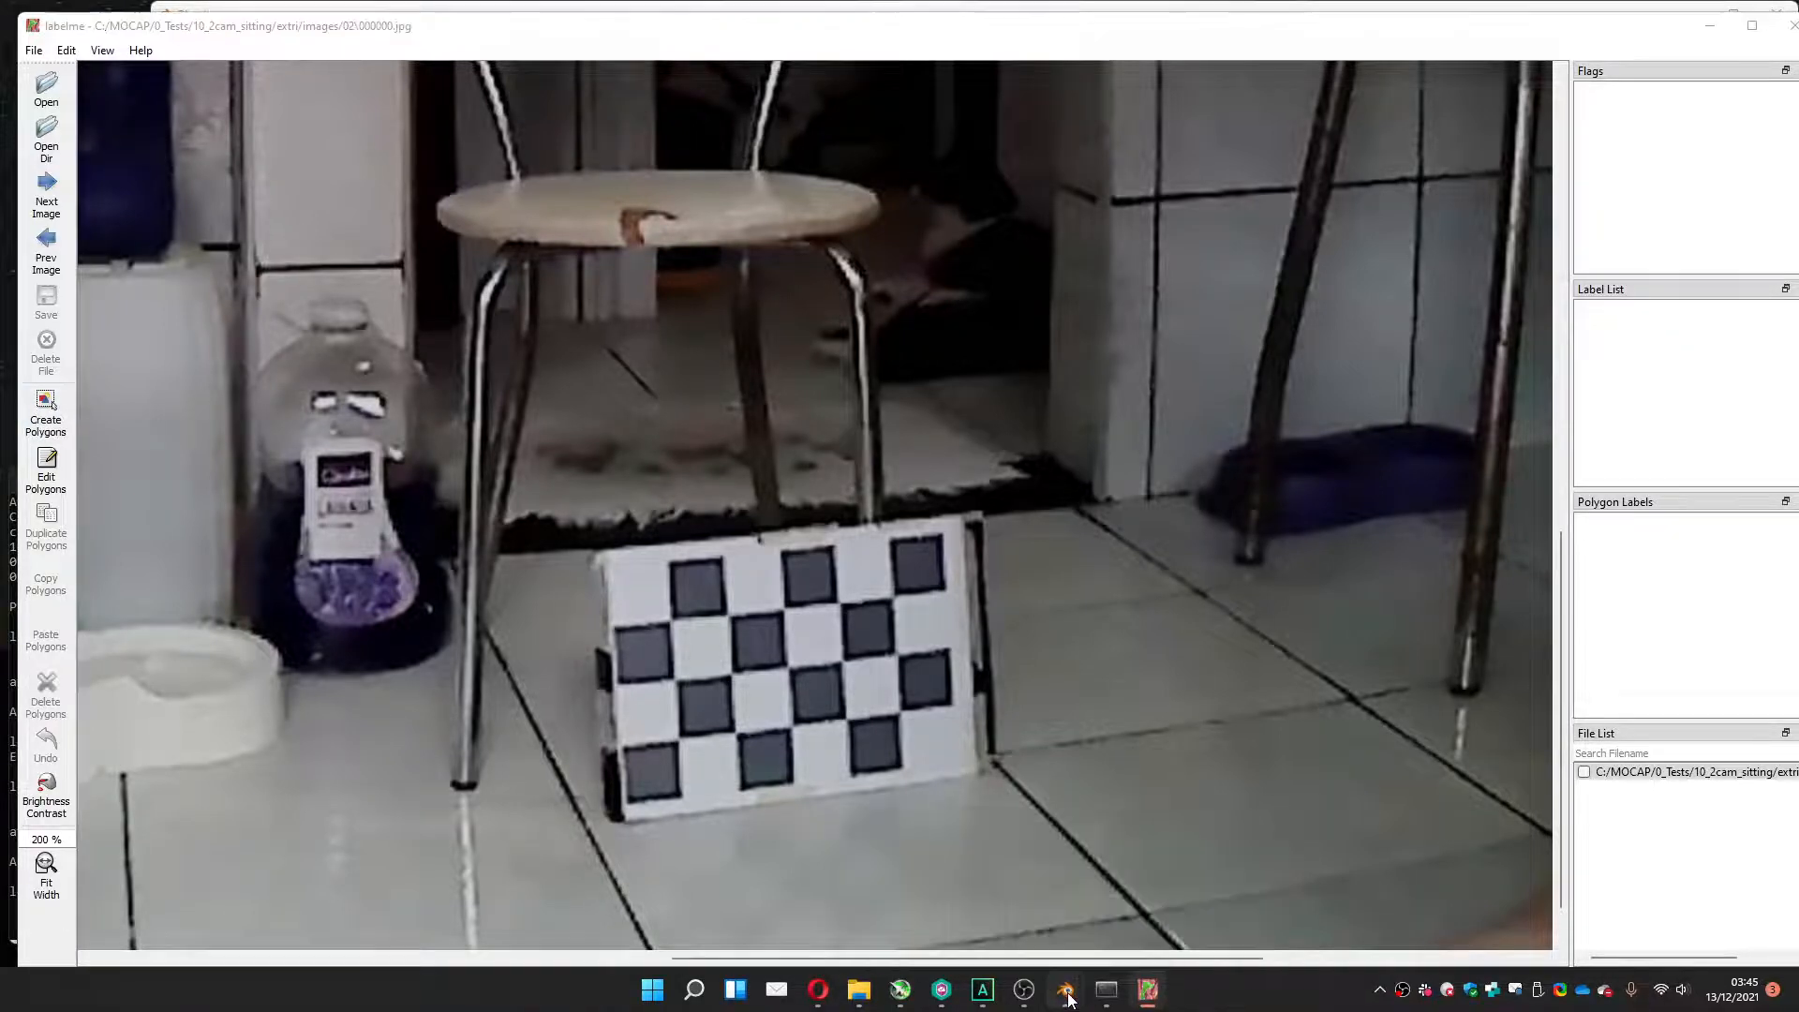
pyautogui.click(996, 909)
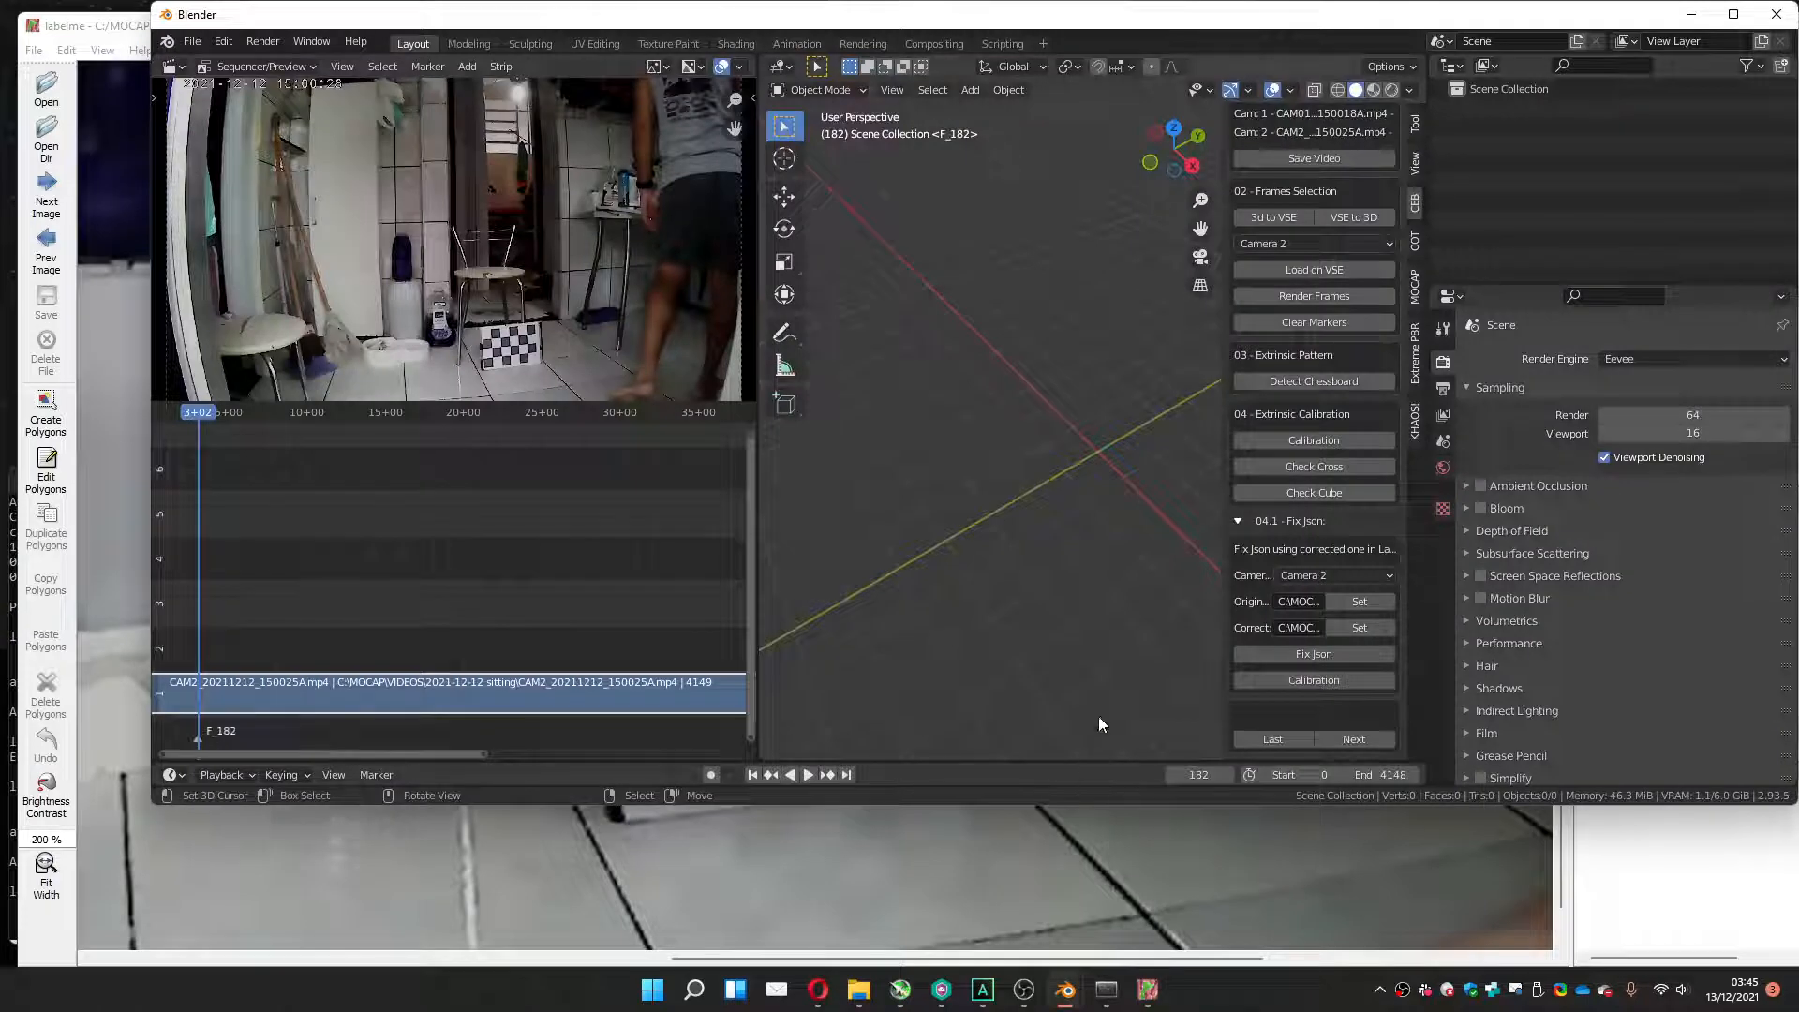
pyautogui.click(1280, 493)
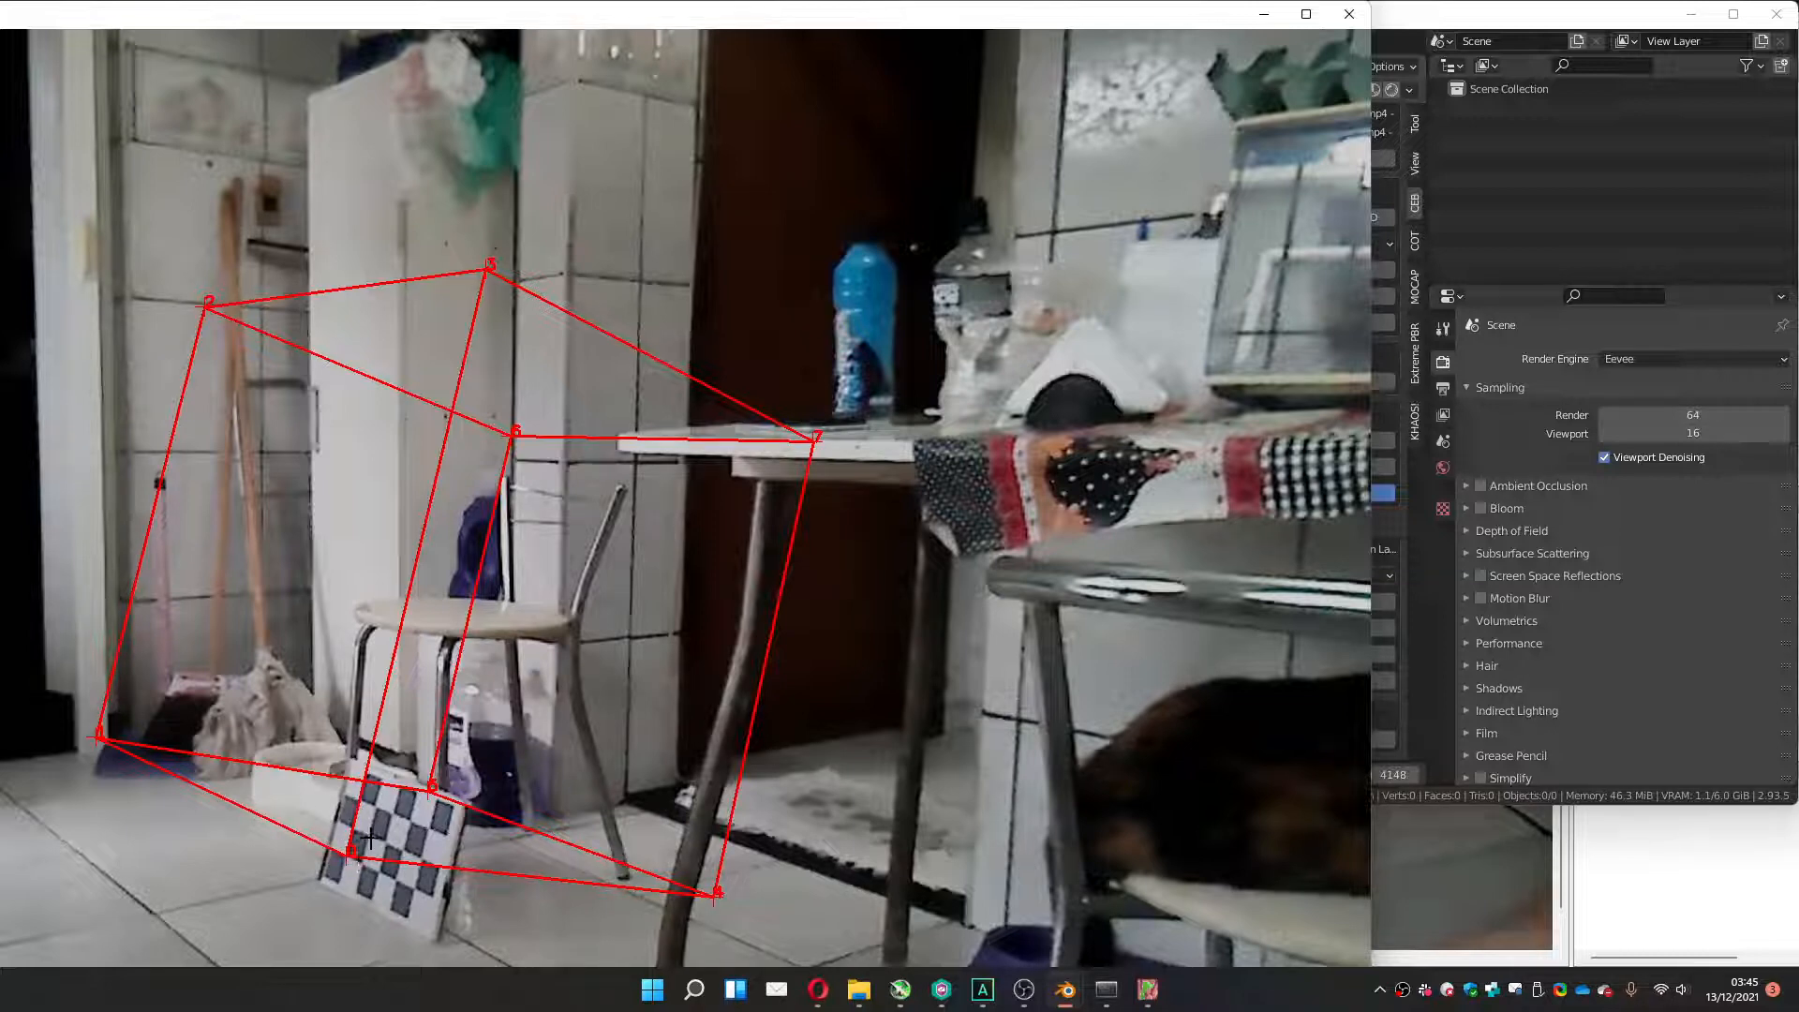
pyautogui.click(1348, 21)
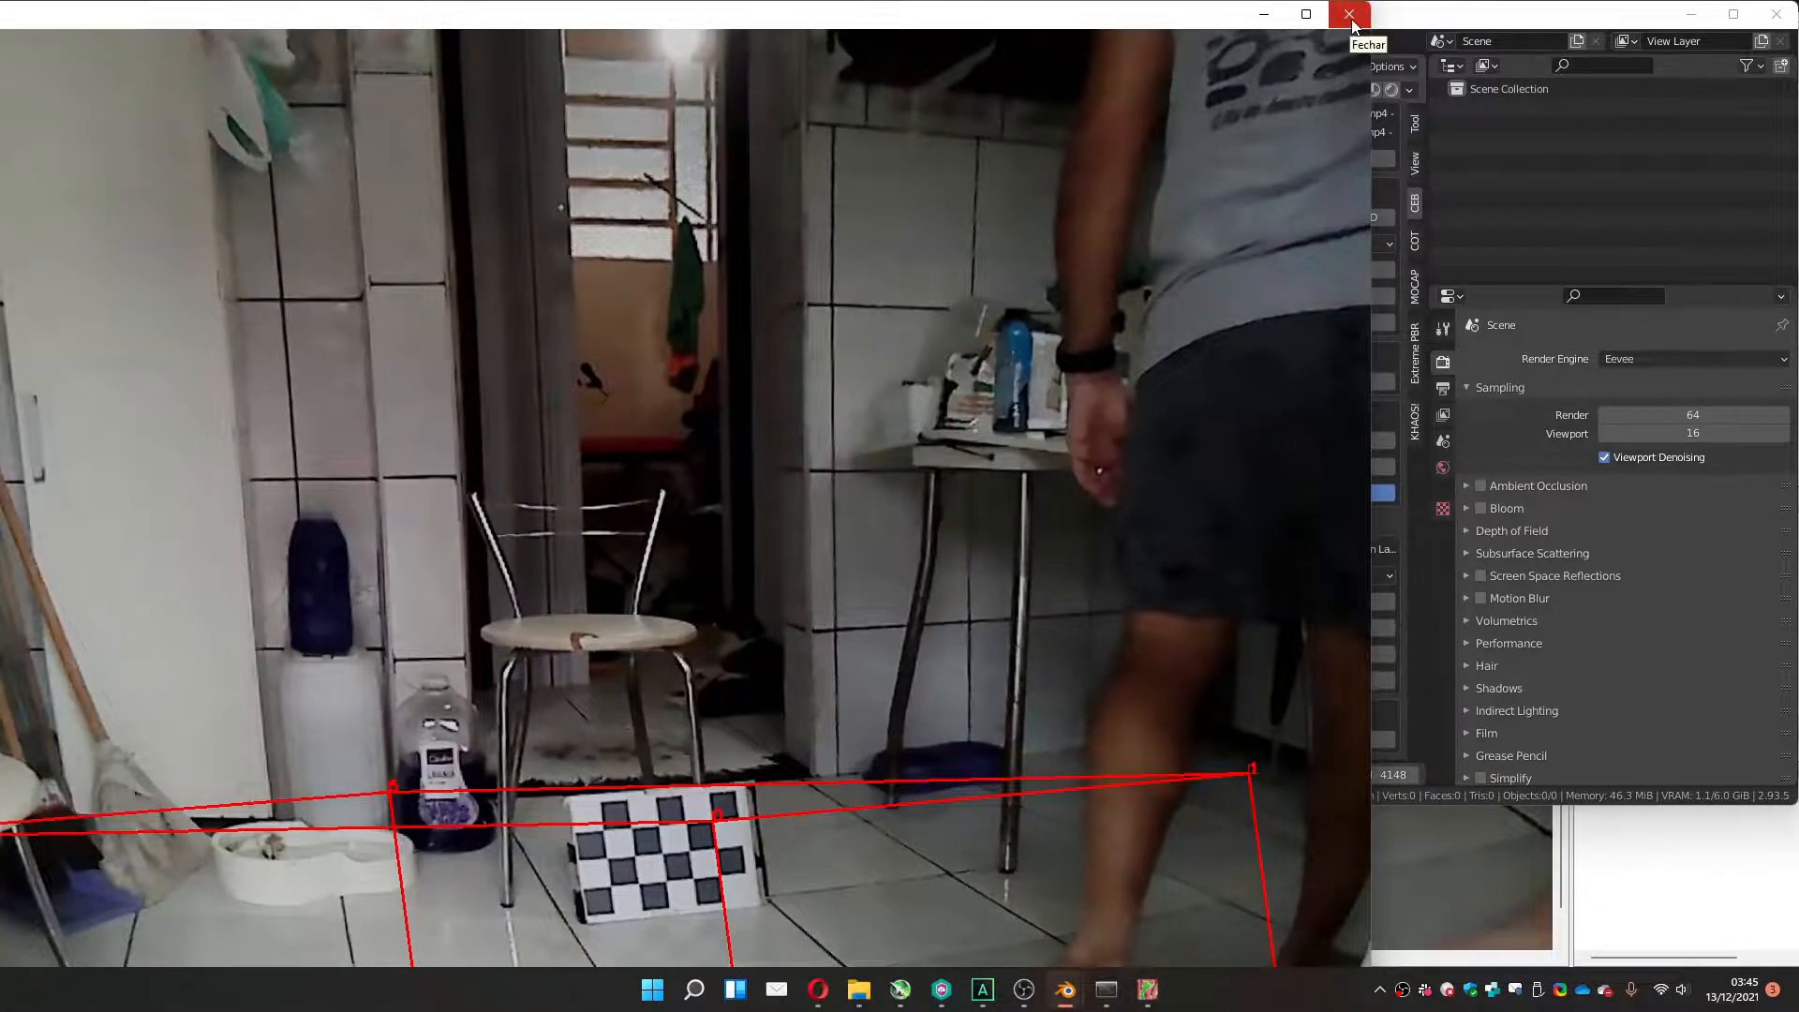
pyautogui.click(1347, 21)
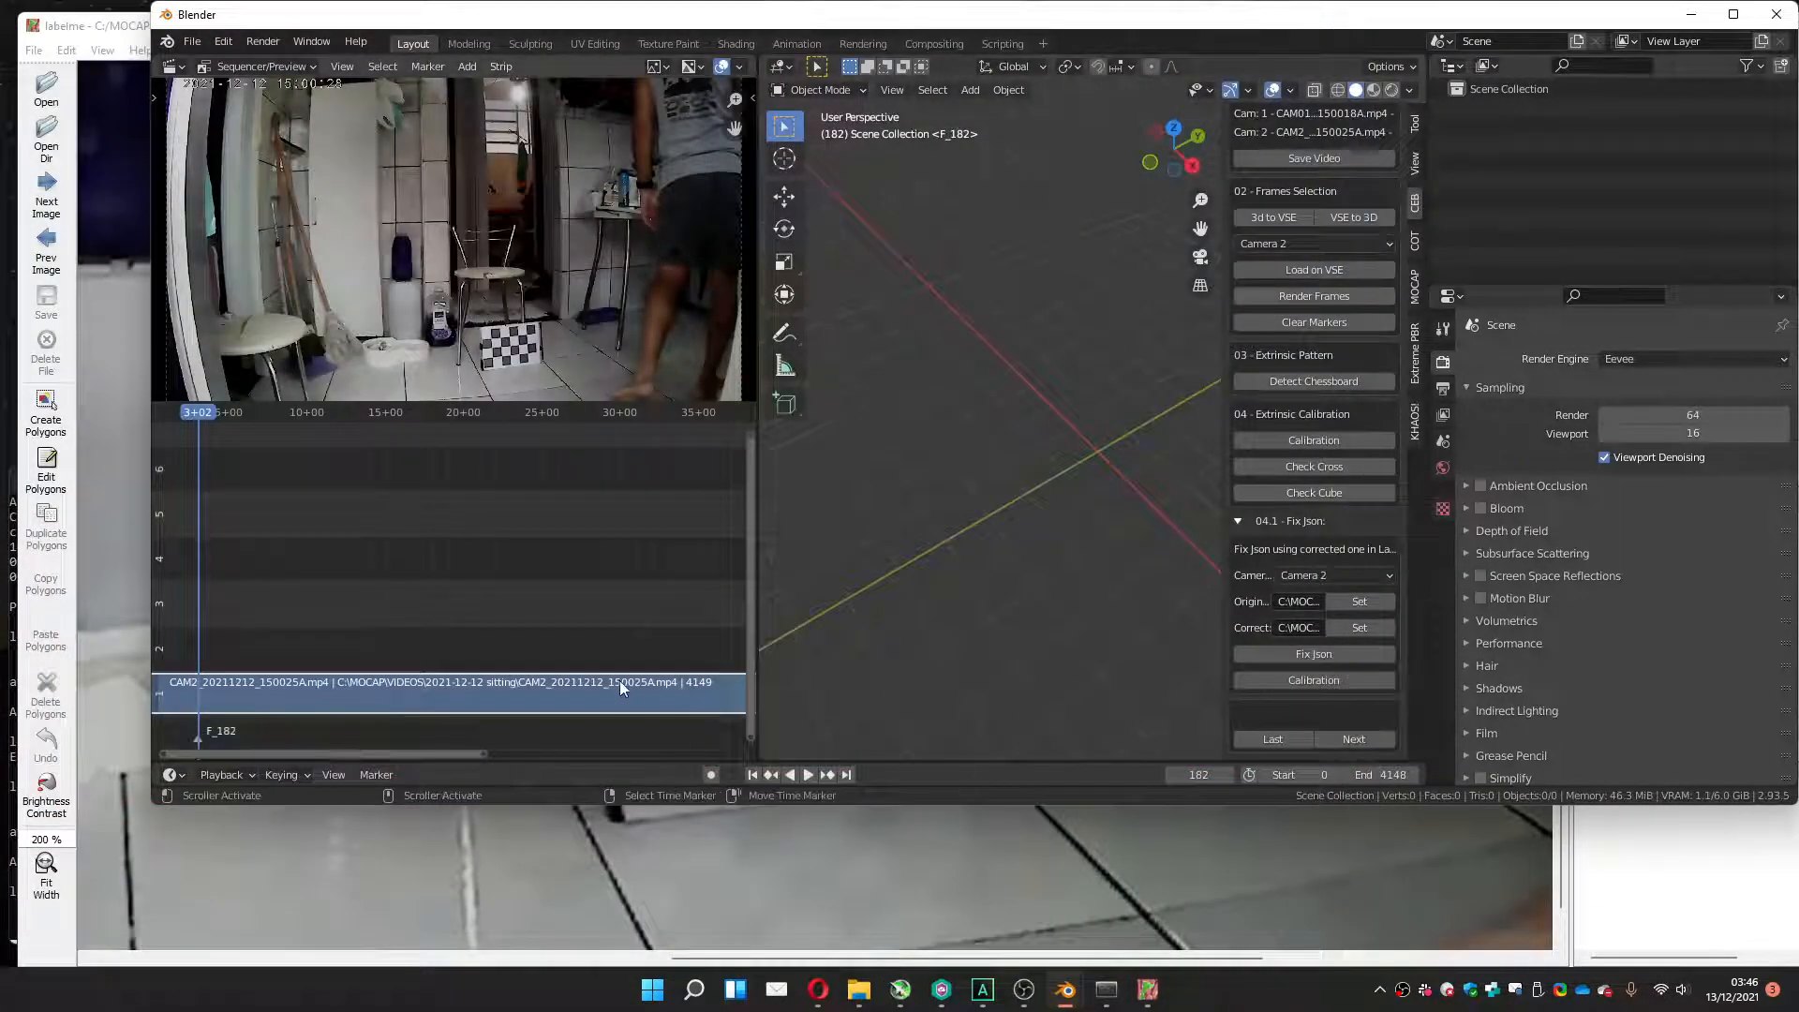
# Return to labelme and start a polygon through the chessboard's first three columns of inner corners, each column from bottom to top.
pyautogui.click(1148, 989)
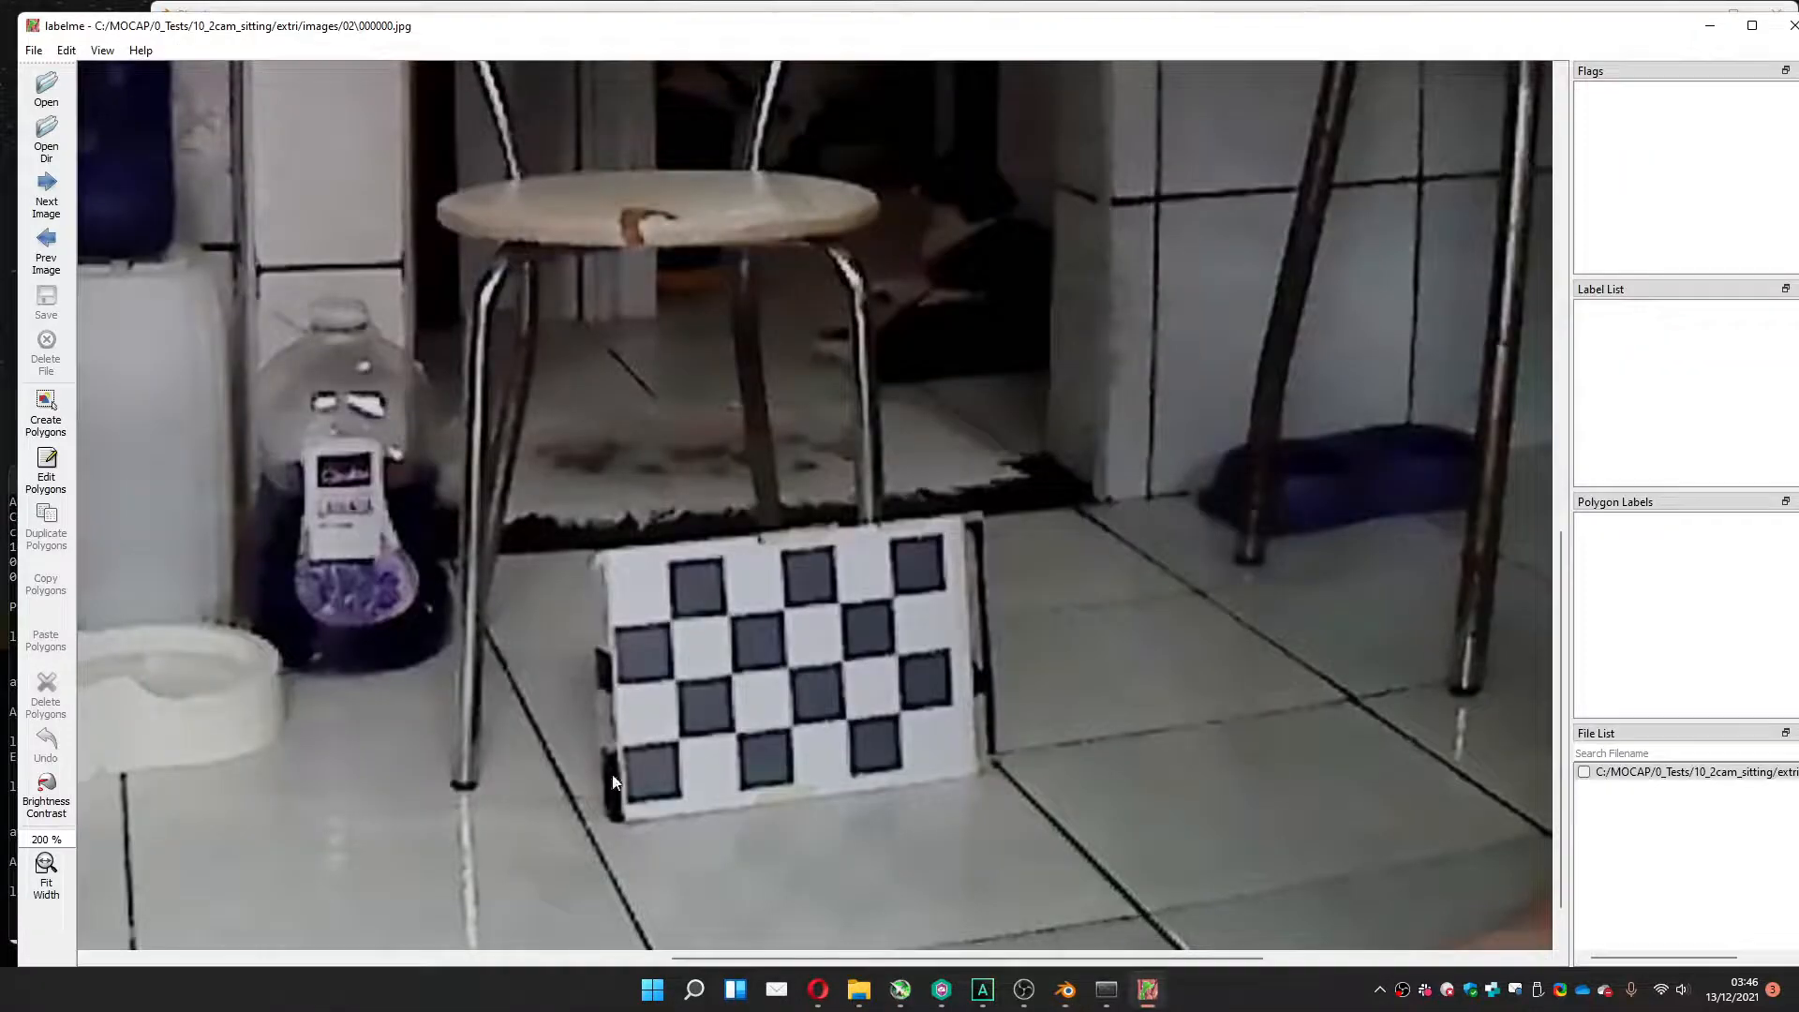
pyautogui.click(46, 413)
pyautogui.click(677, 740)
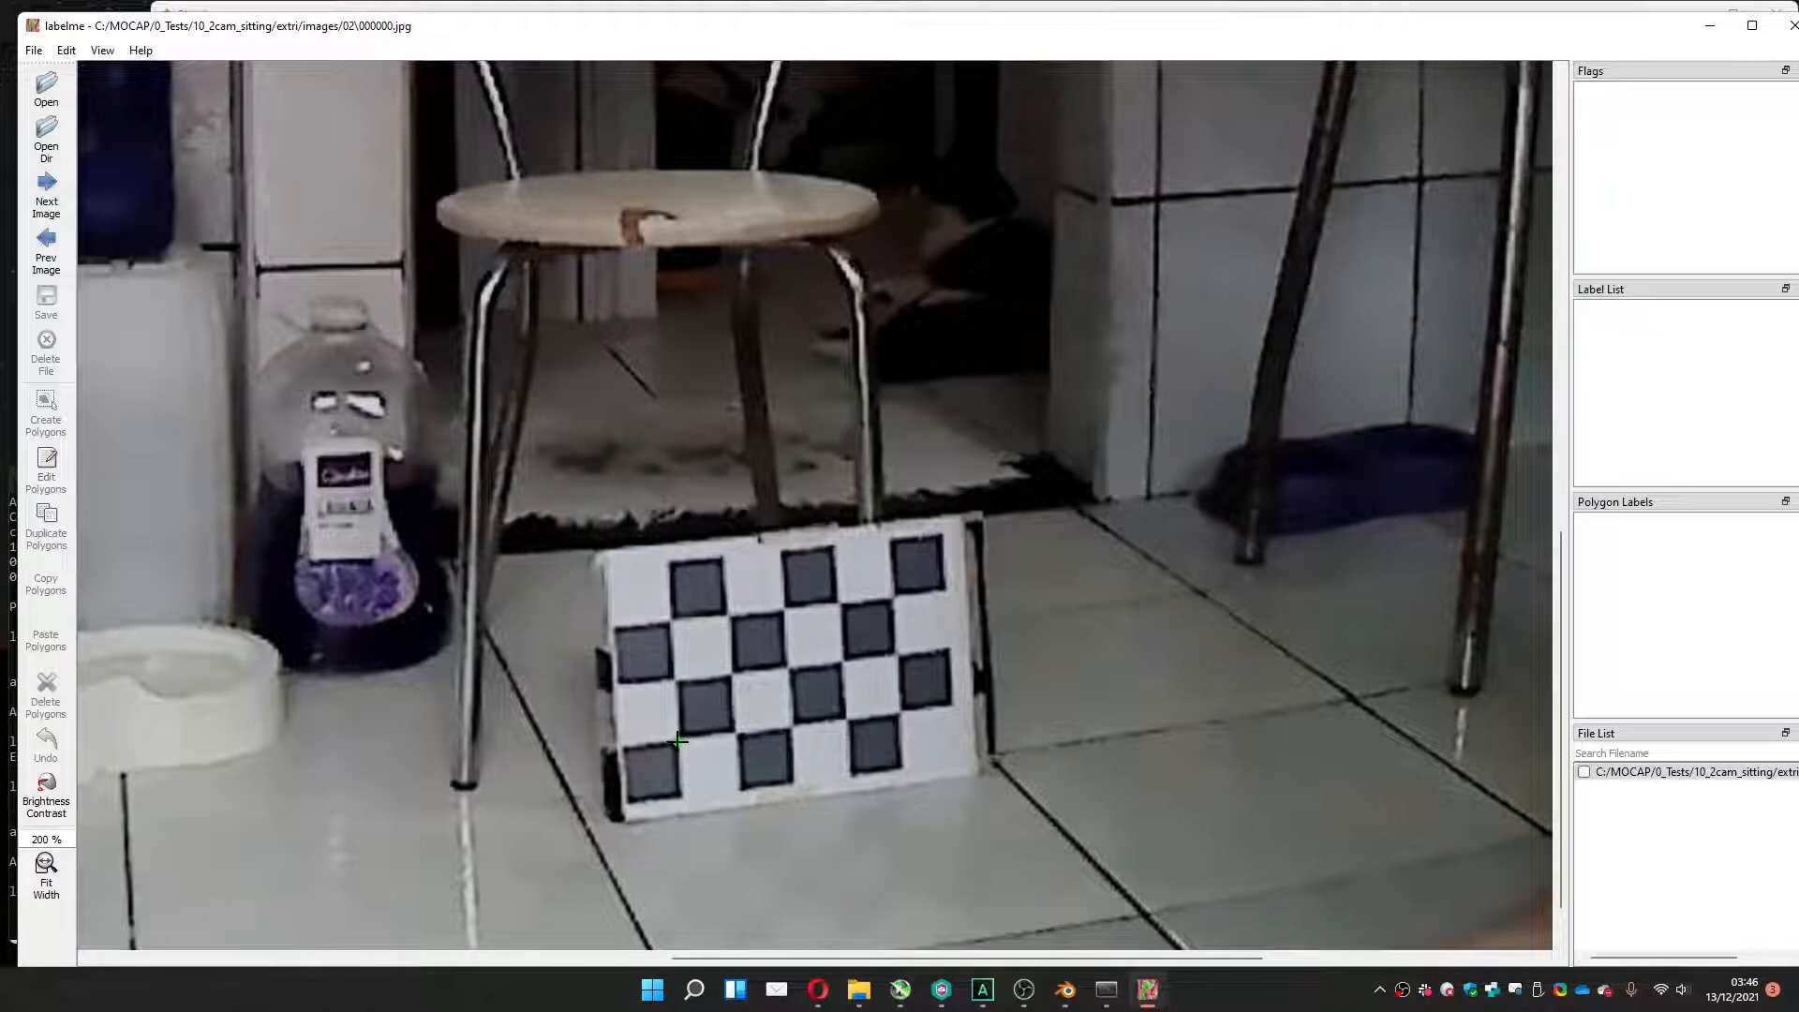
pyautogui.click(674, 681)
pyautogui.click(671, 619)
pyautogui.click(737, 734)
pyautogui.click(732, 674)
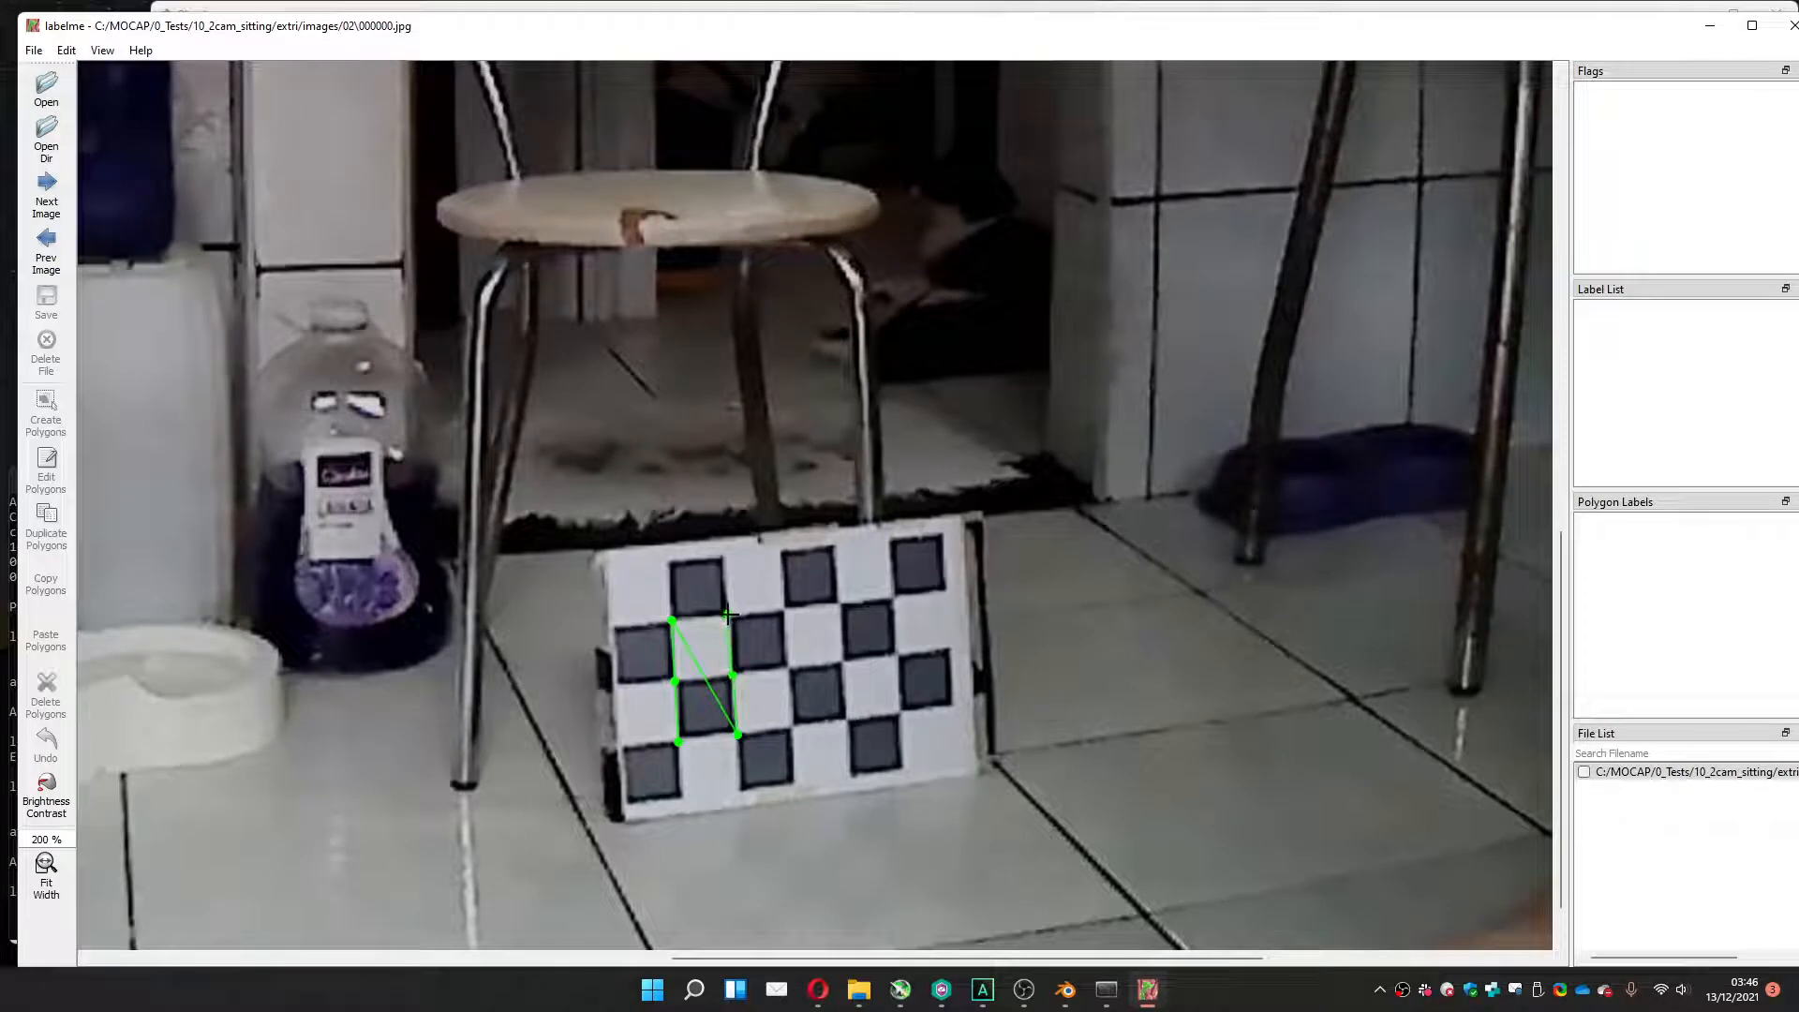
pyautogui.click(731, 617)
pyautogui.click(789, 727)
pyautogui.click(787, 670)
pyautogui.click(785, 611)
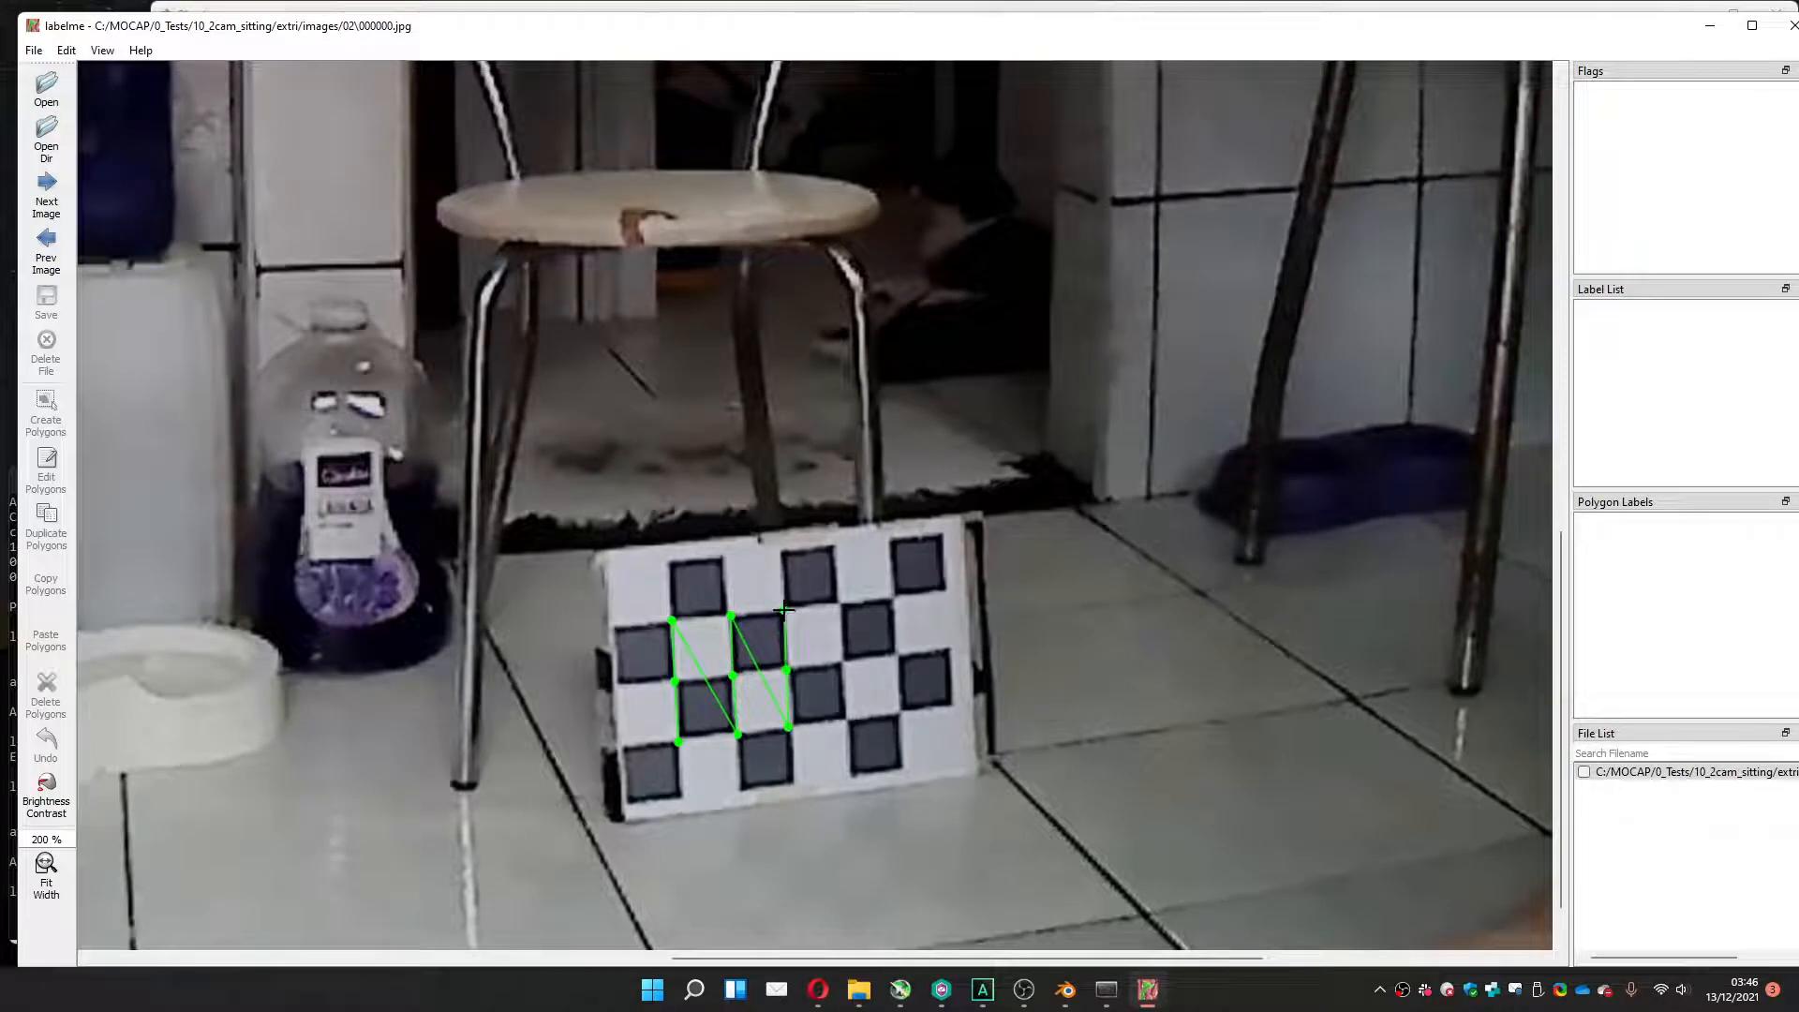
pyautogui.doubleClick(834, 682)
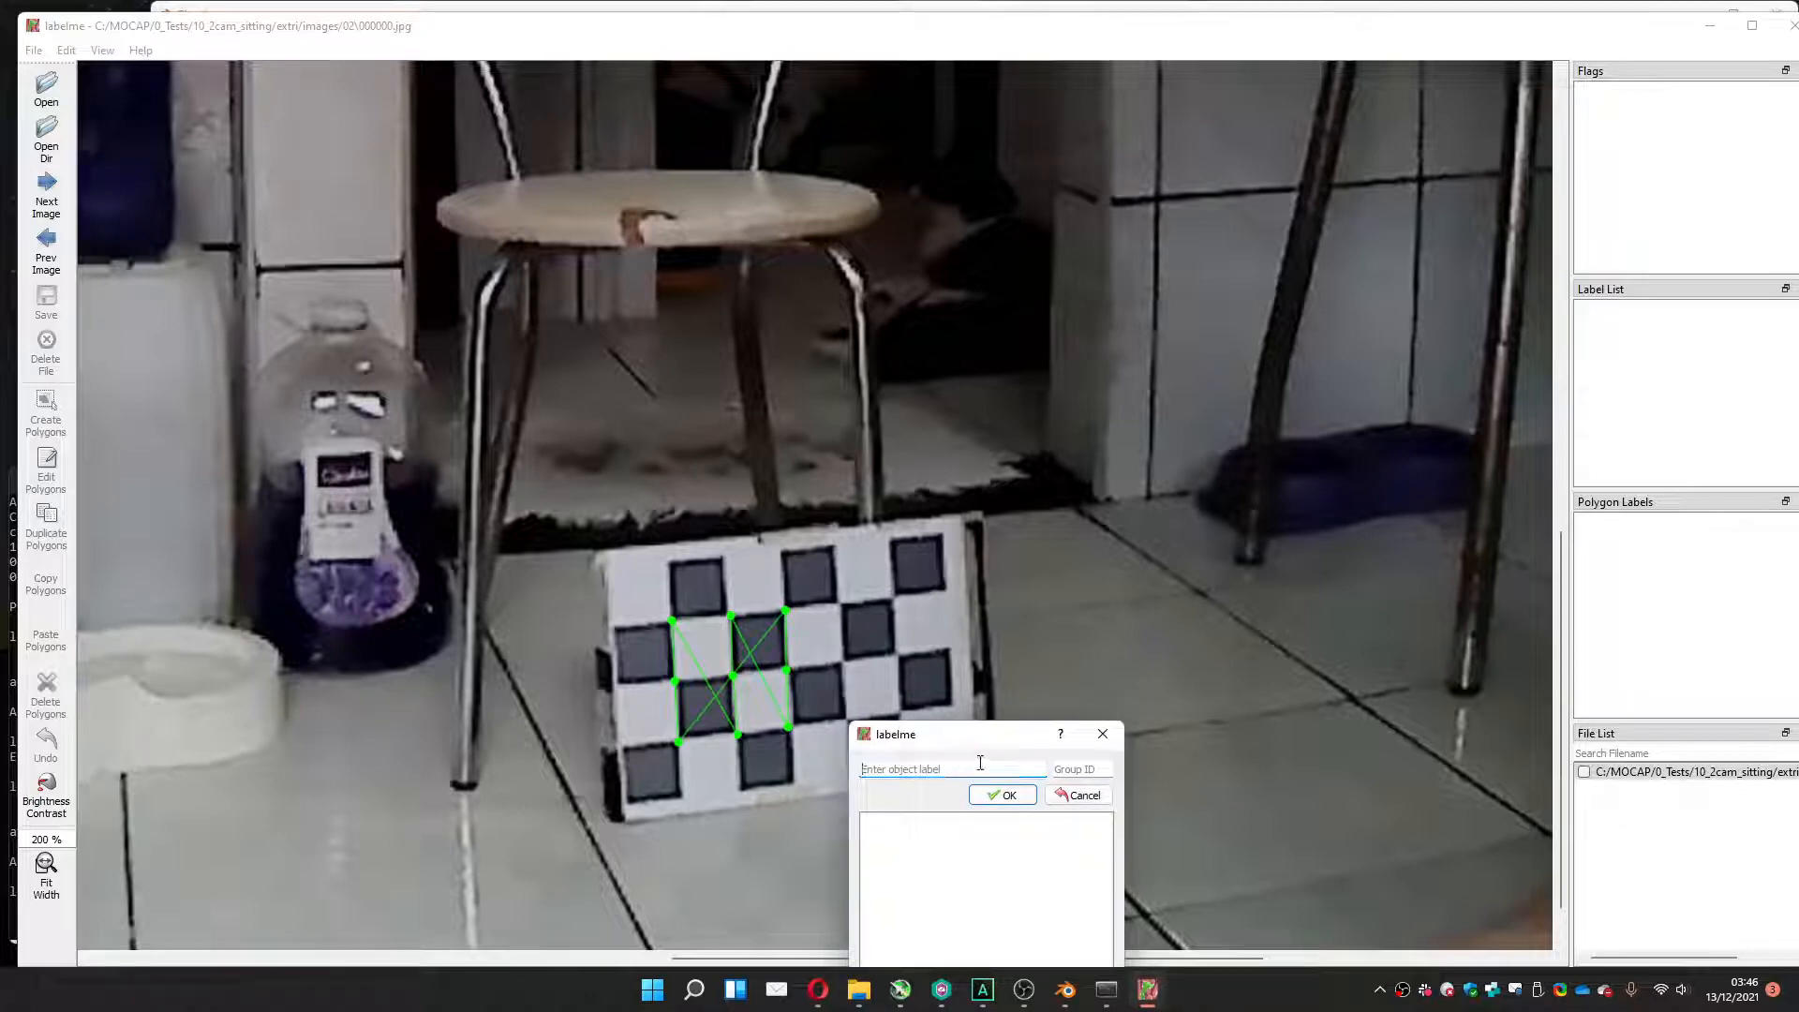
pyautogui.click(1077, 794)
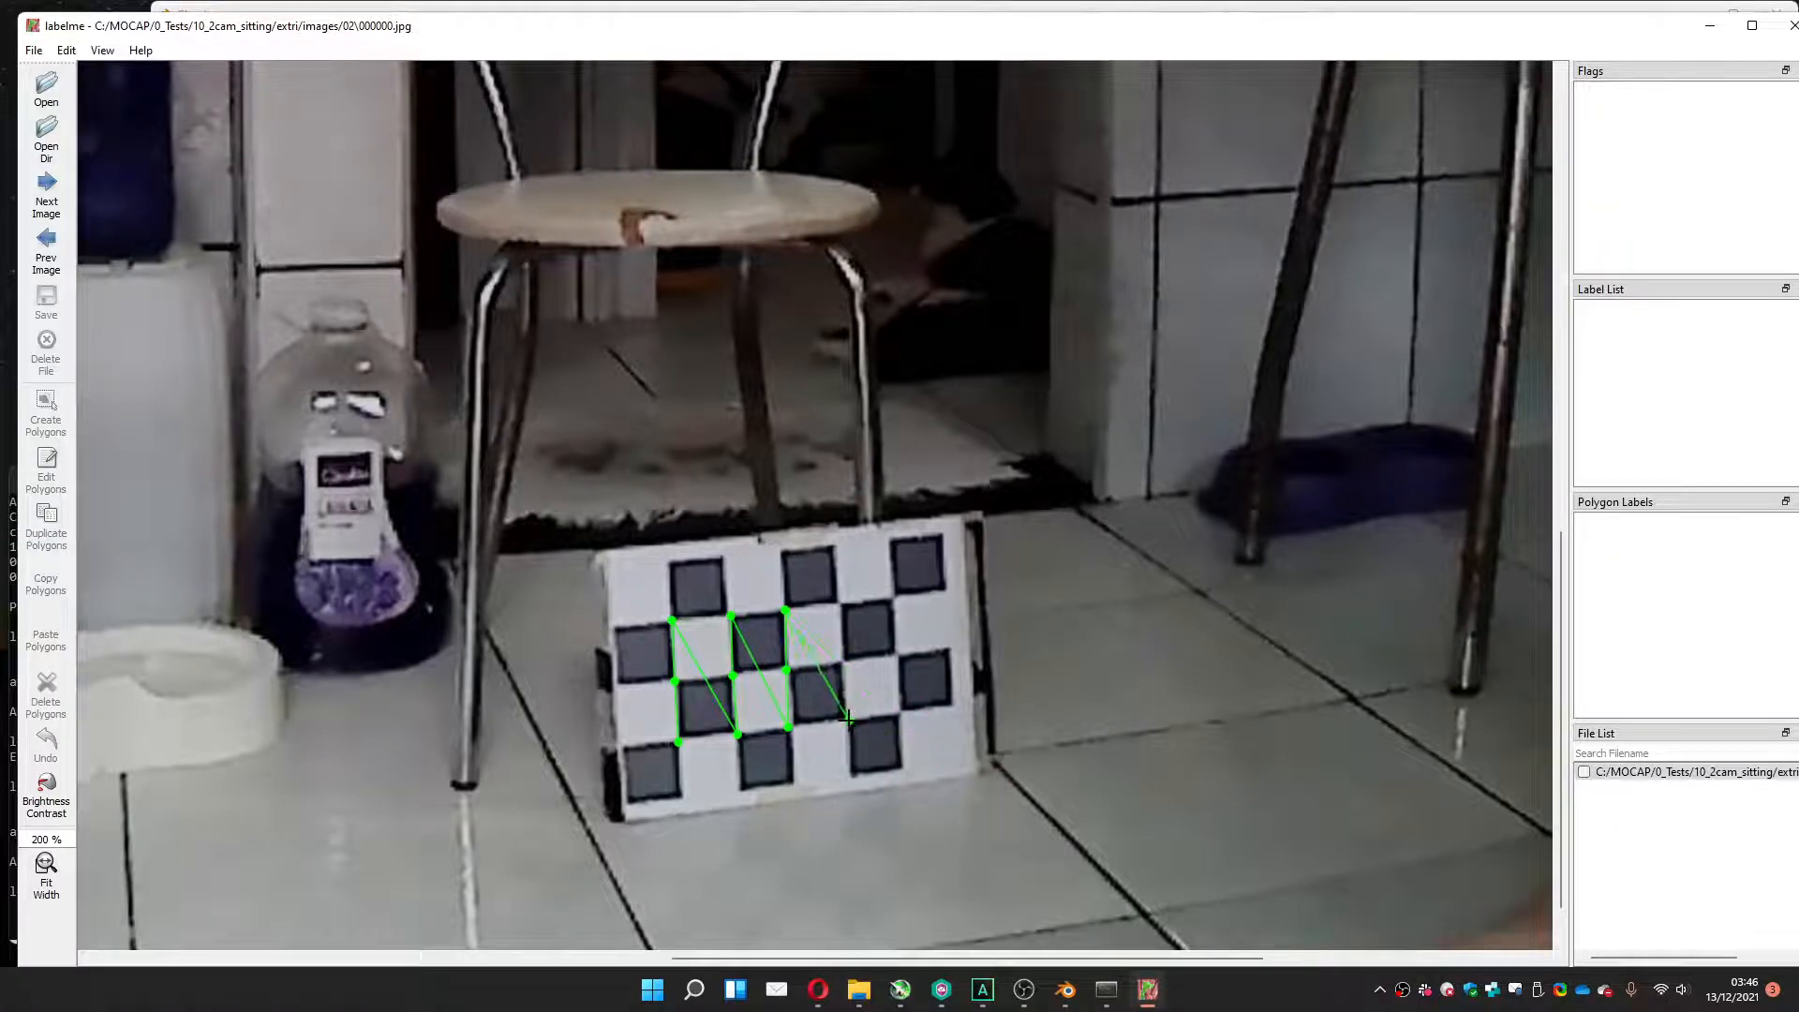
# Continue the polygon through the last two columns of inner corners, bottom to top, and label it 1.
pyautogui.click(849, 722)
pyautogui.click(846, 668)
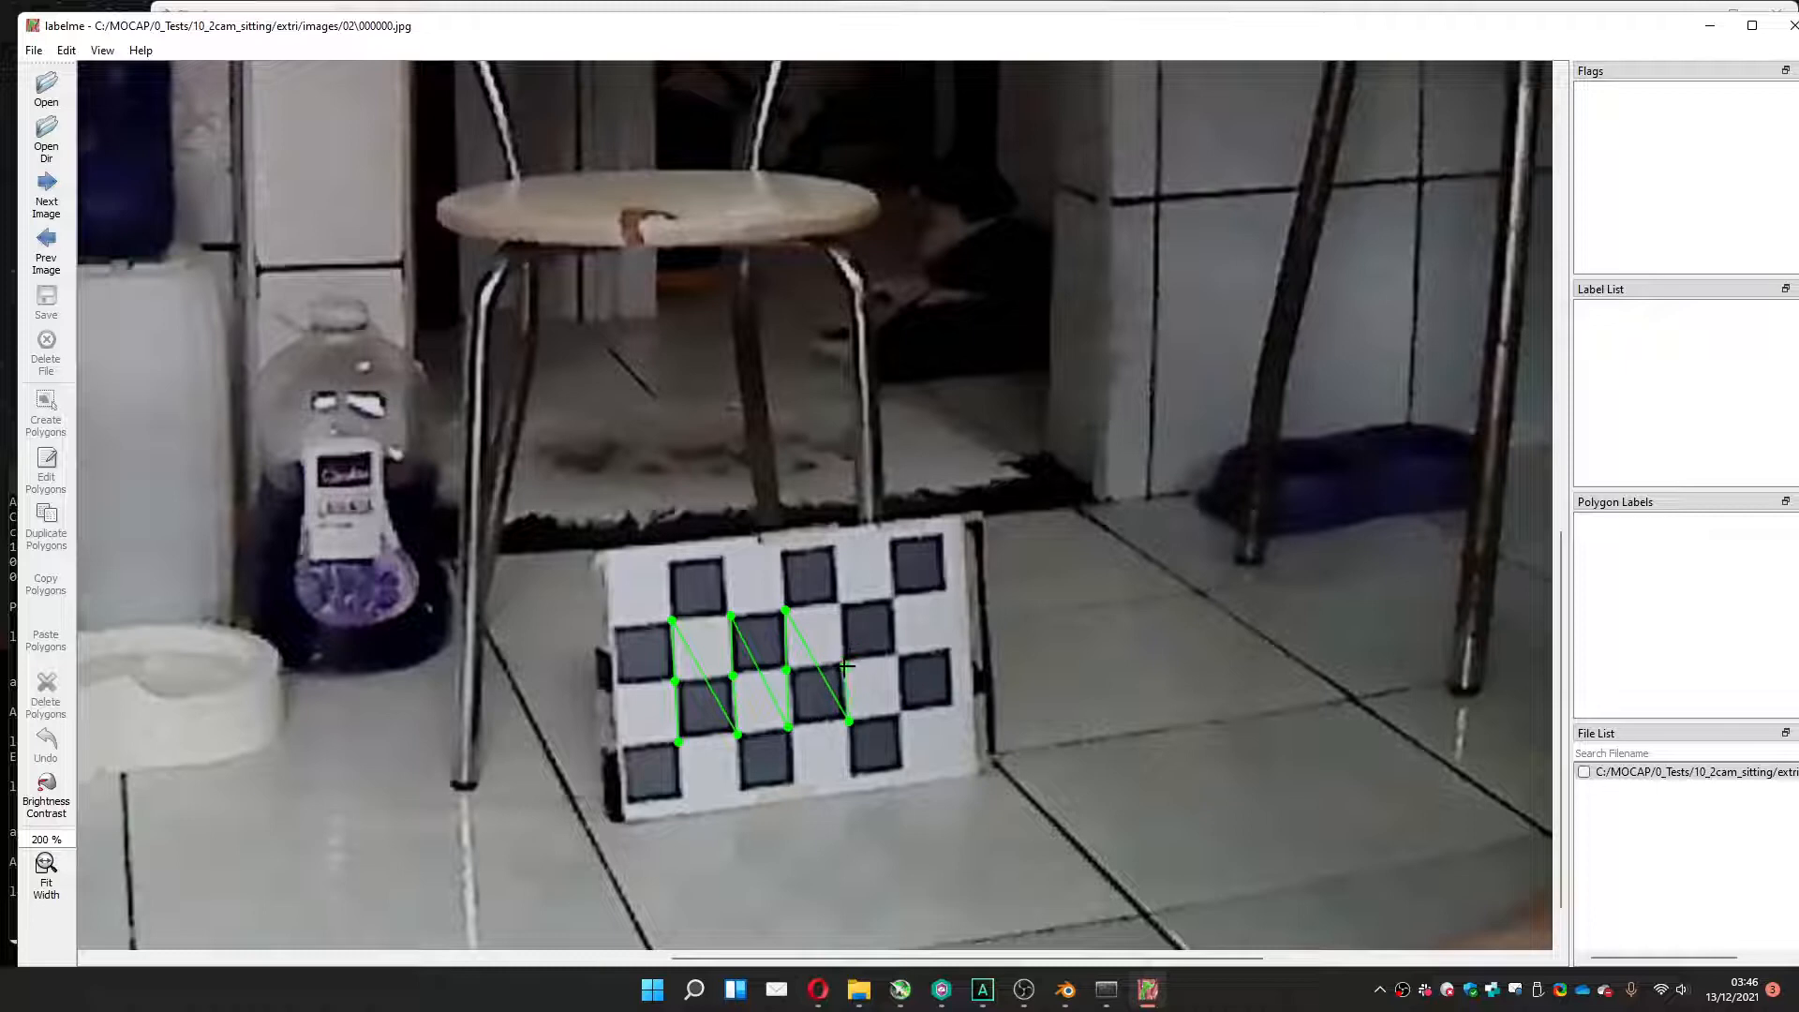
pyautogui.click(838, 603)
pyautogui.click(903, 714)
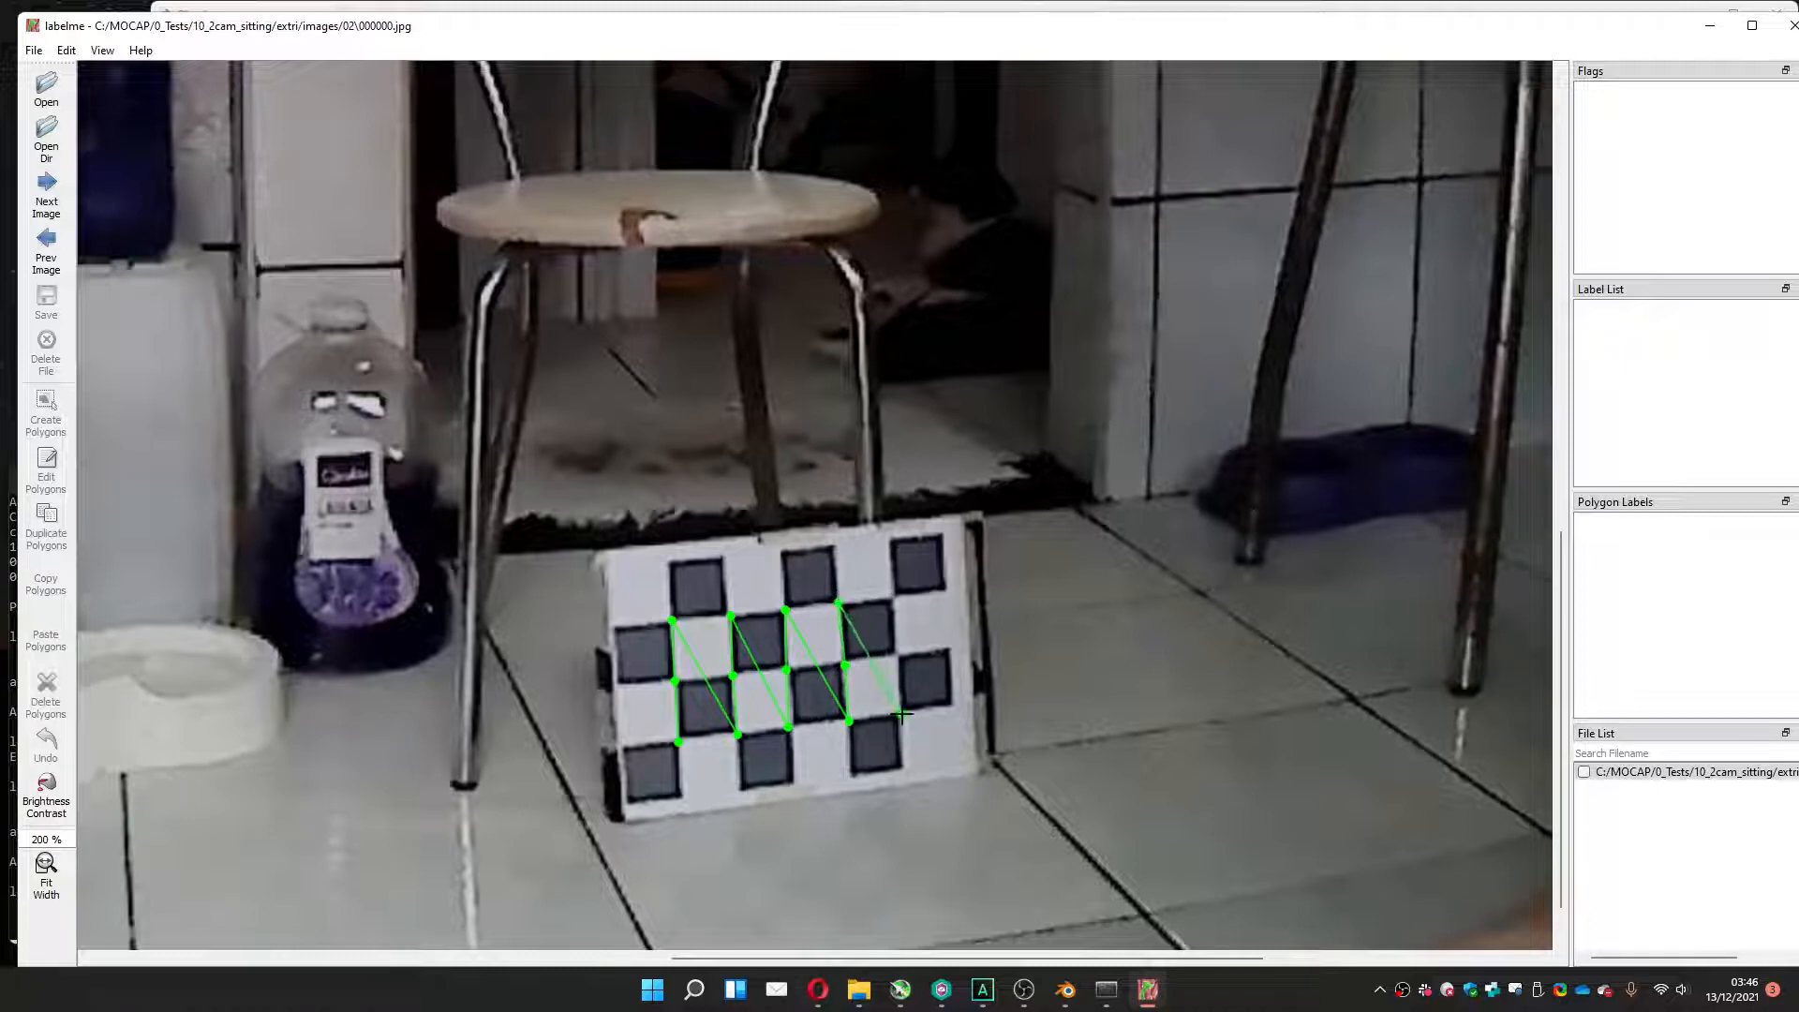
pyautogui.click(899, 658)
pyautogui.doubleClick(897, 602)
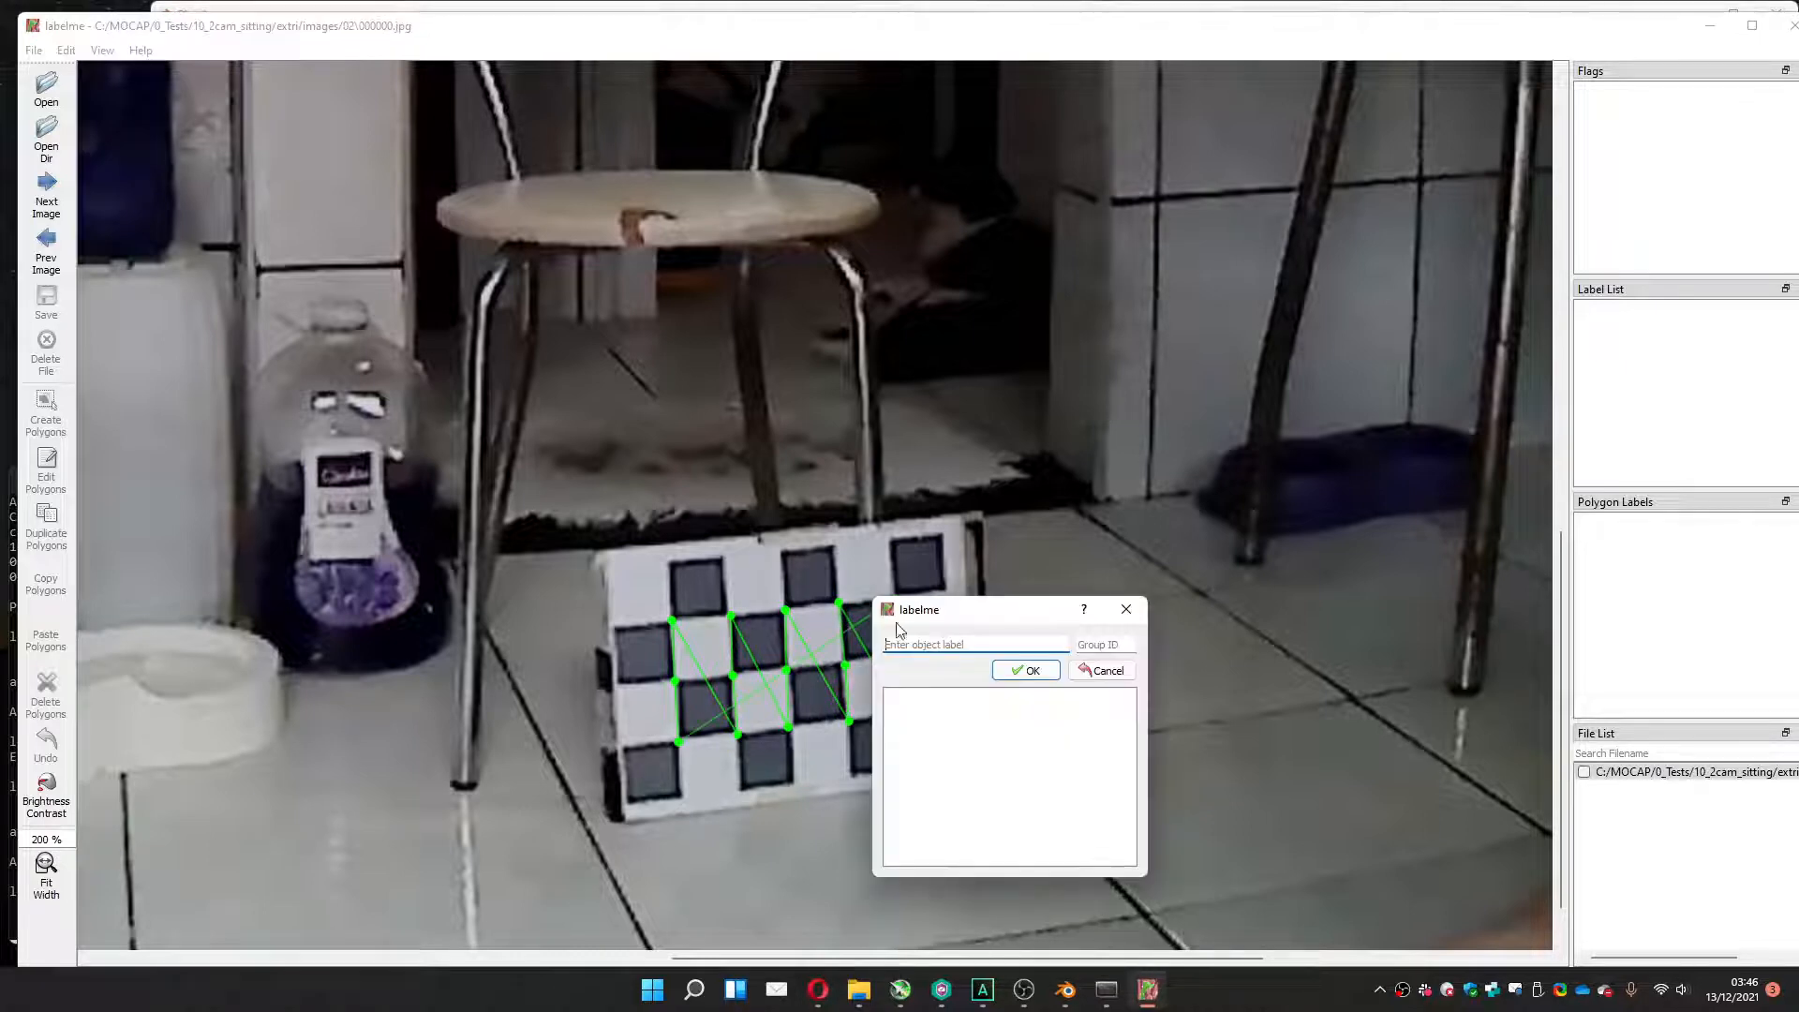
pyautogui.write('1')
pyautogui.click(1002, 671)
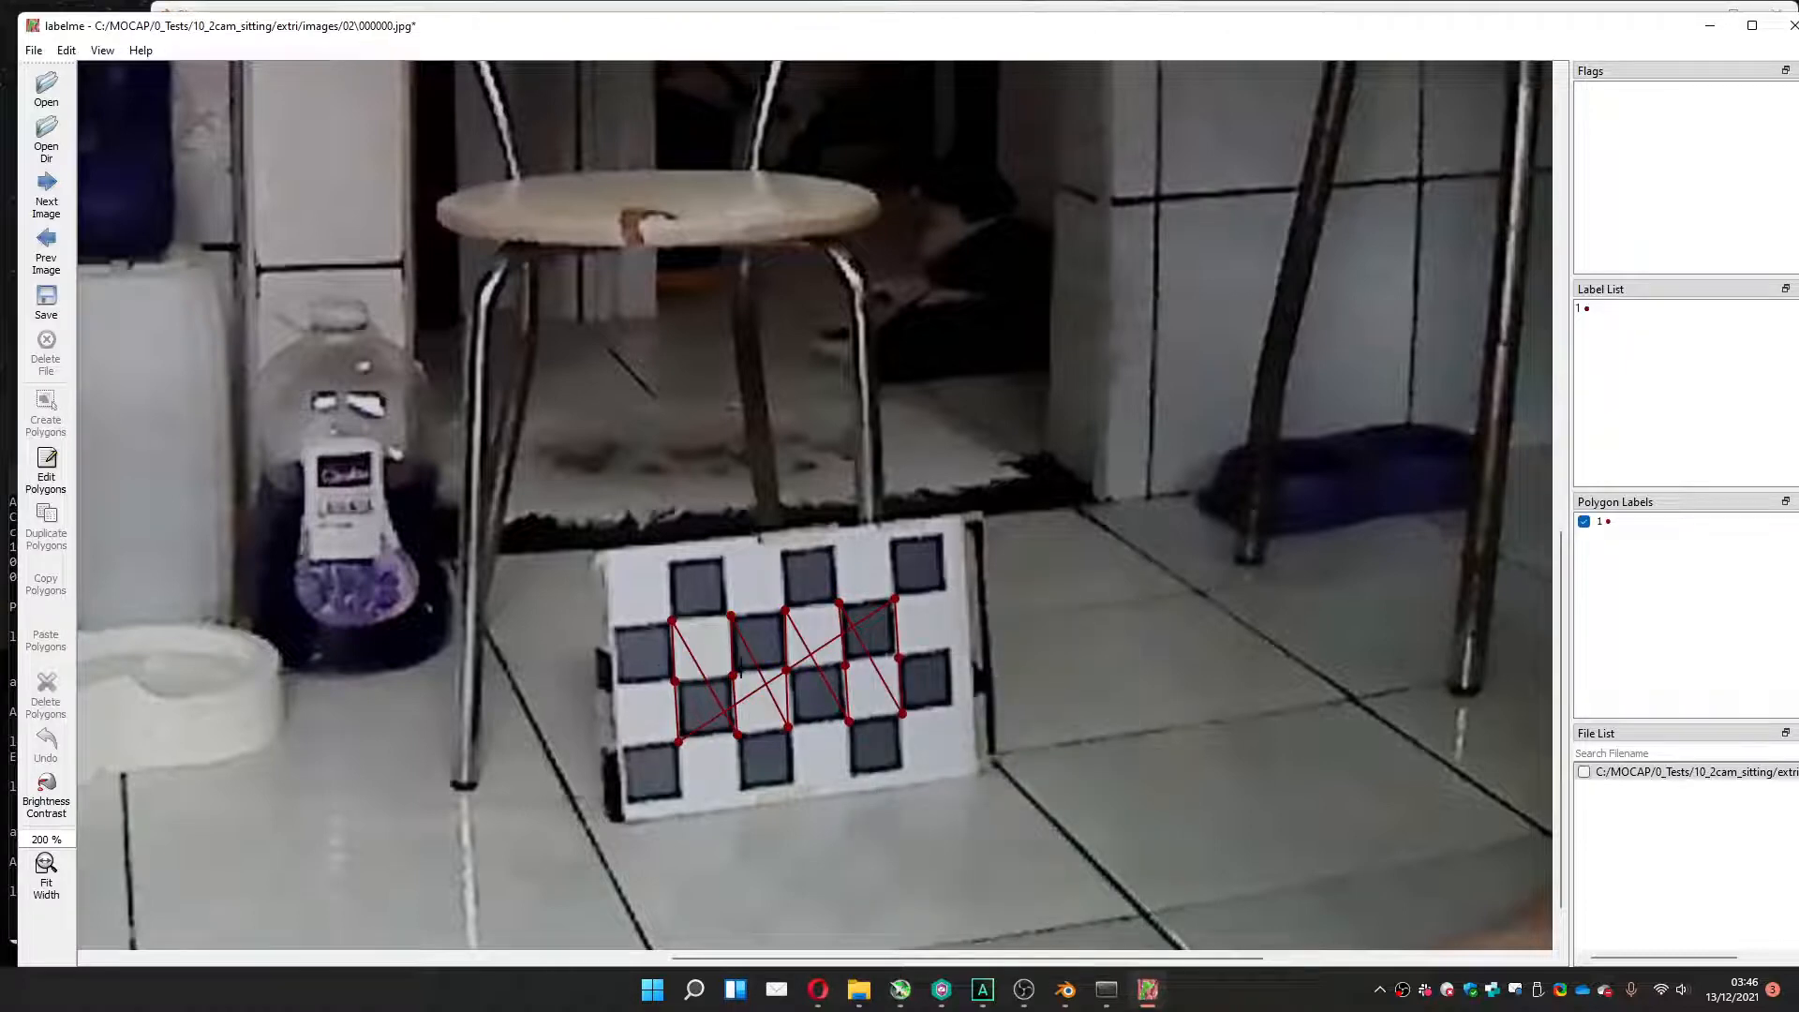
# Save the chessboard annotation as 000000.json in the images/02 folder.
pyautogui.click(45, 302)
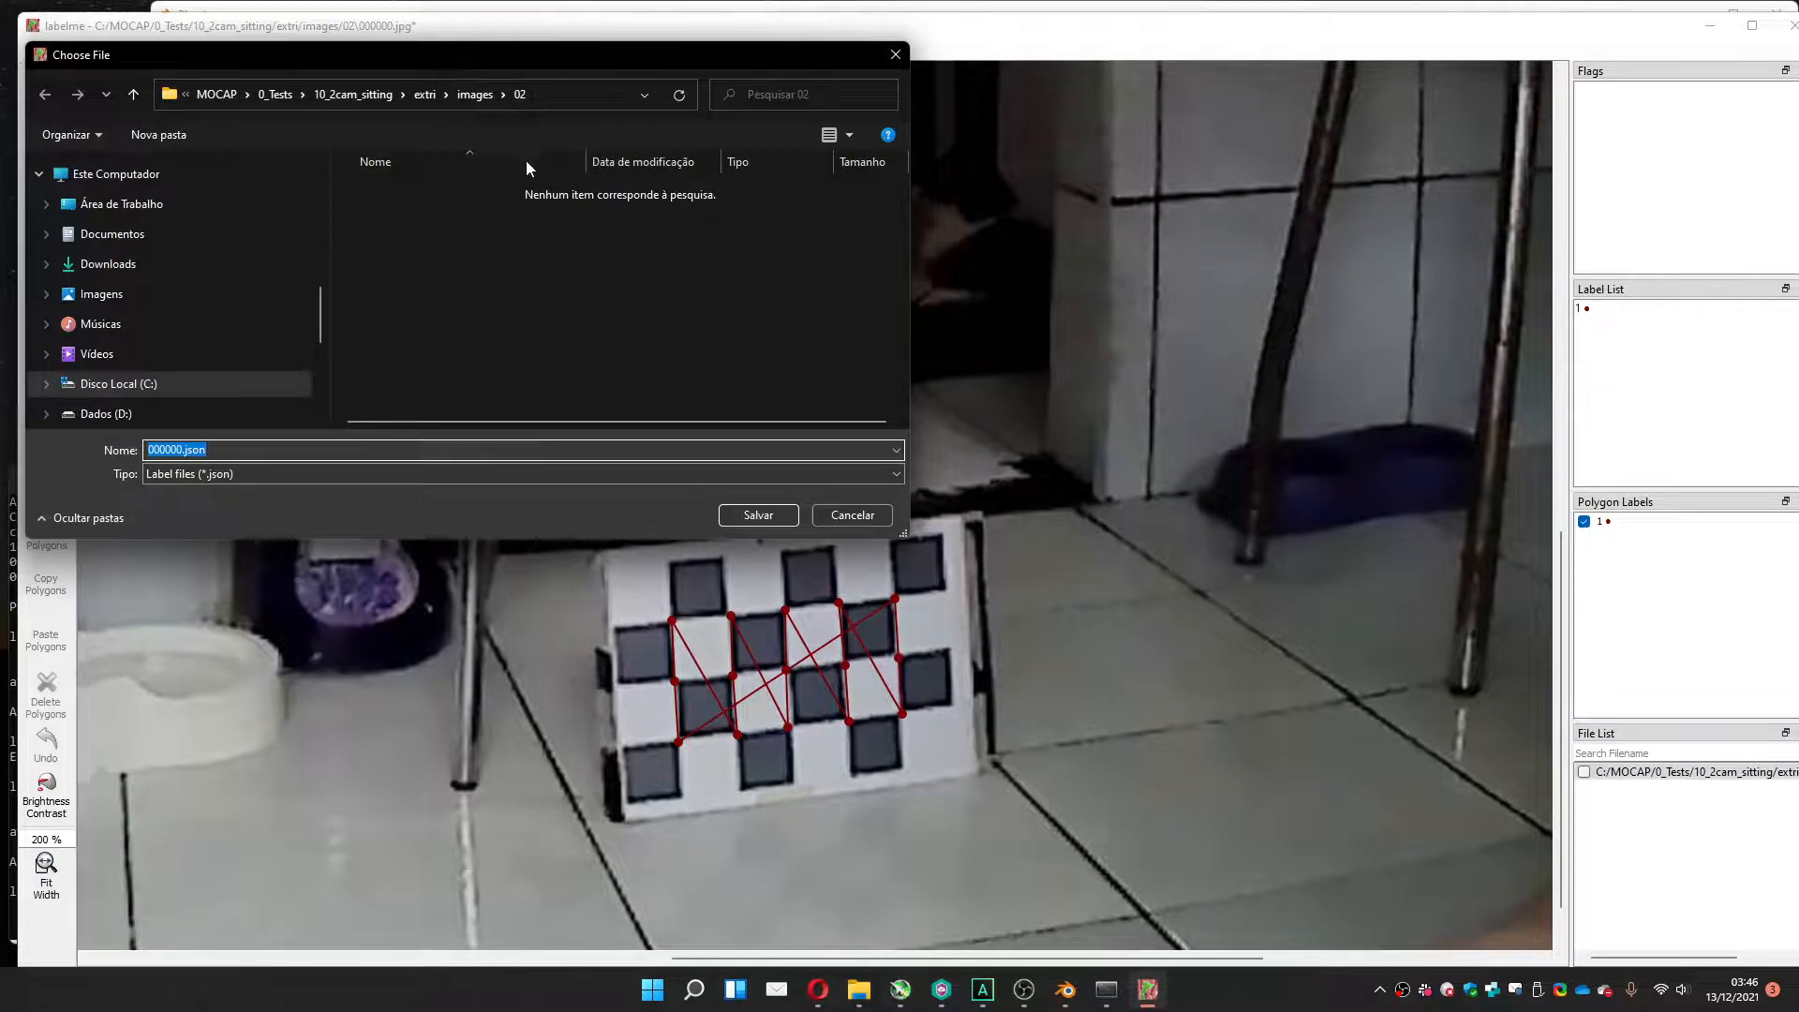
pyautogui.click(745, 513)
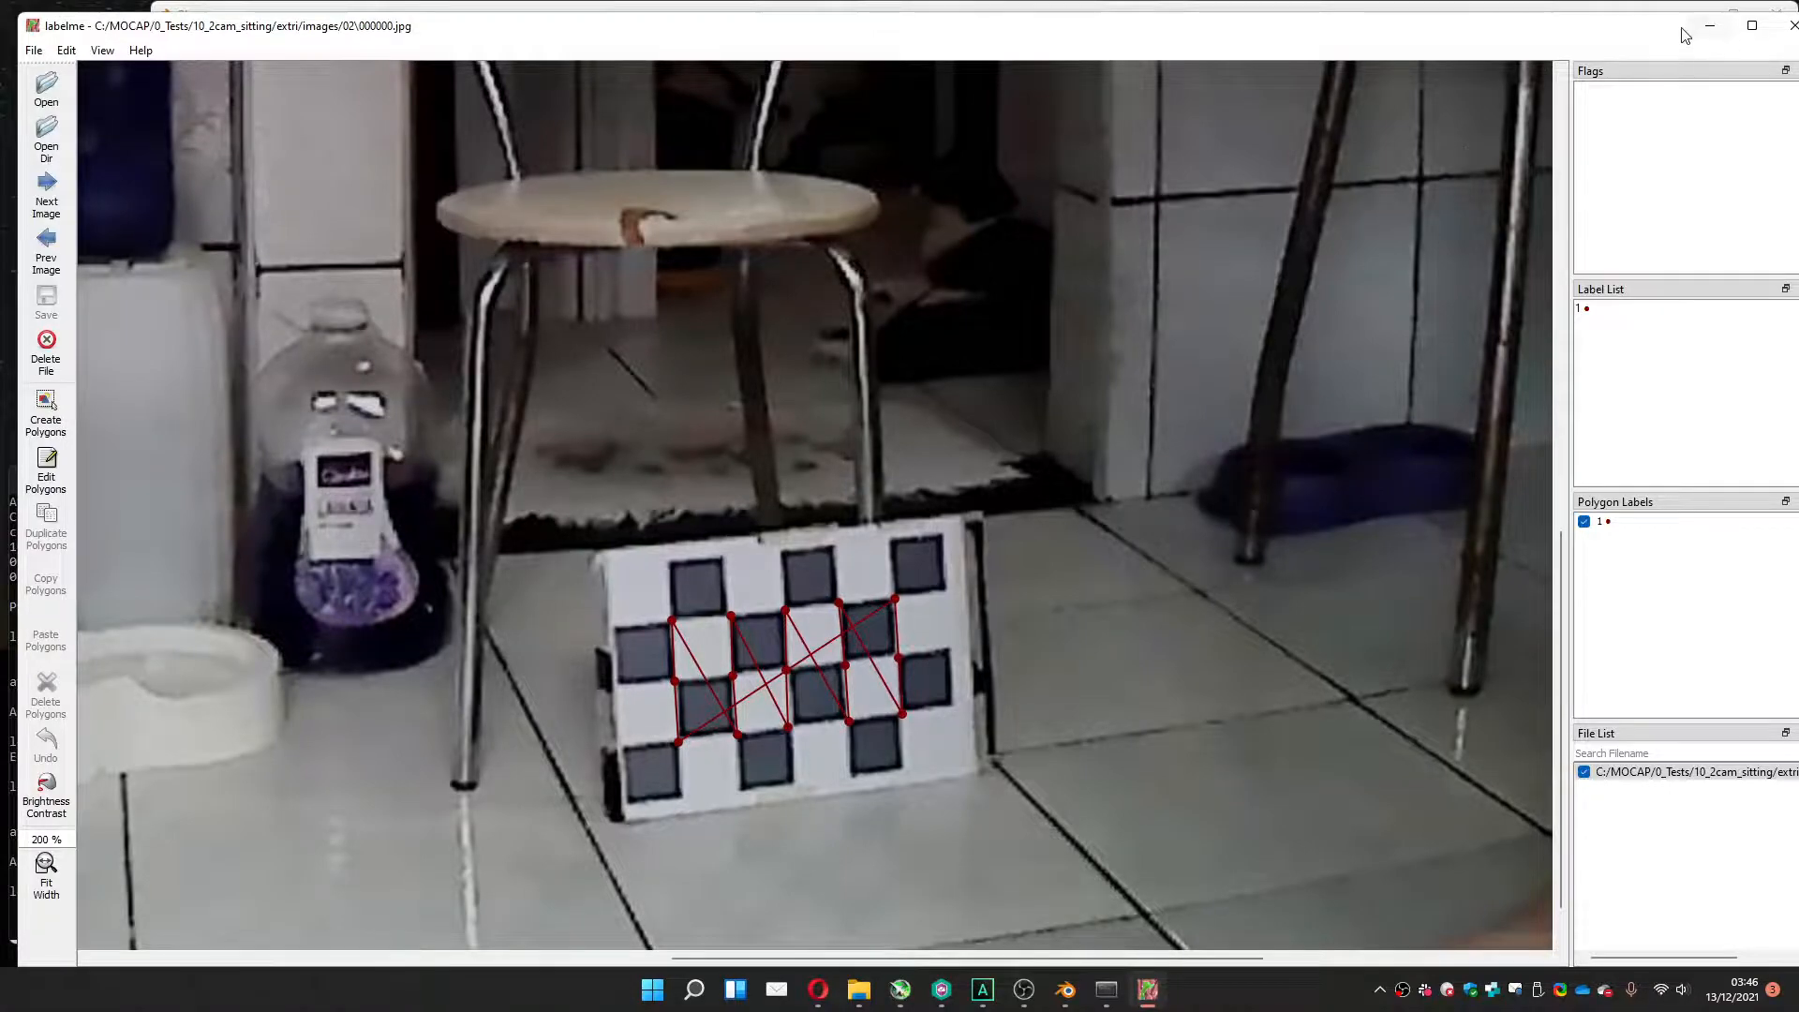
# Return to Blender, choose Camera 2 for the Fix Json correction, and rerun the extrinsic calibration.
pyautogui.click(1707, 27)
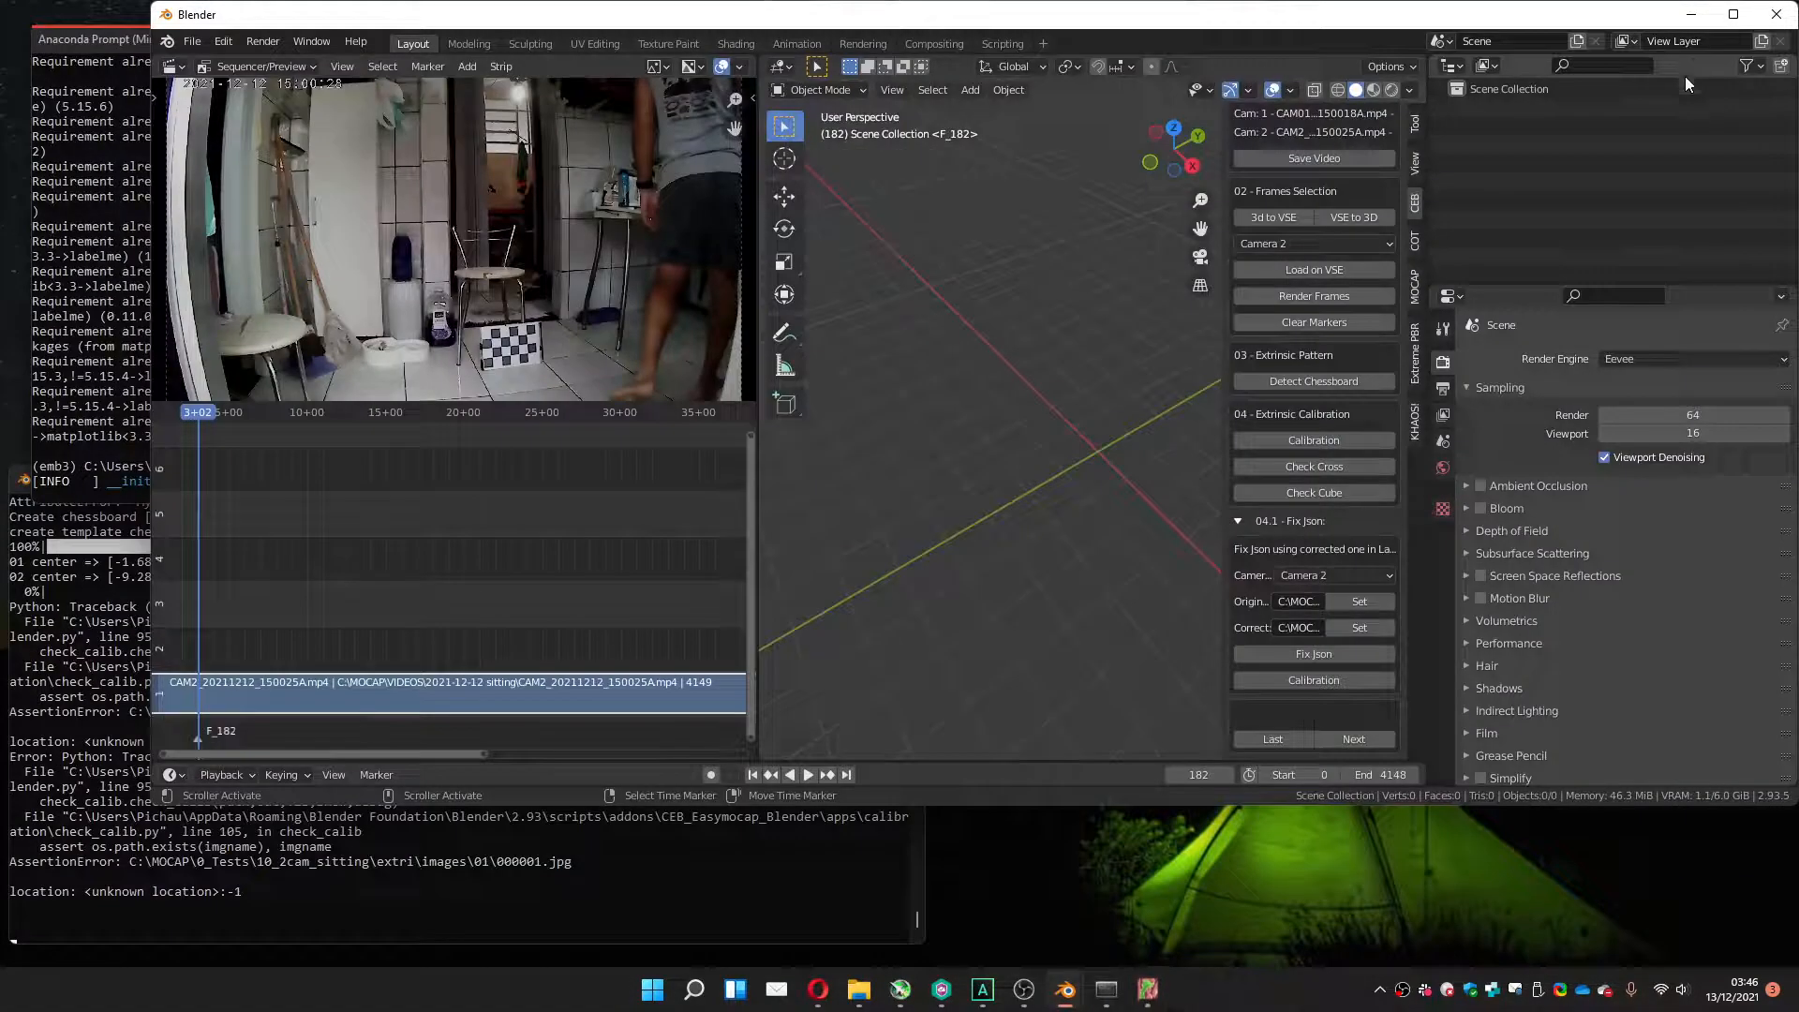
pyautogui.click(1294, 574)
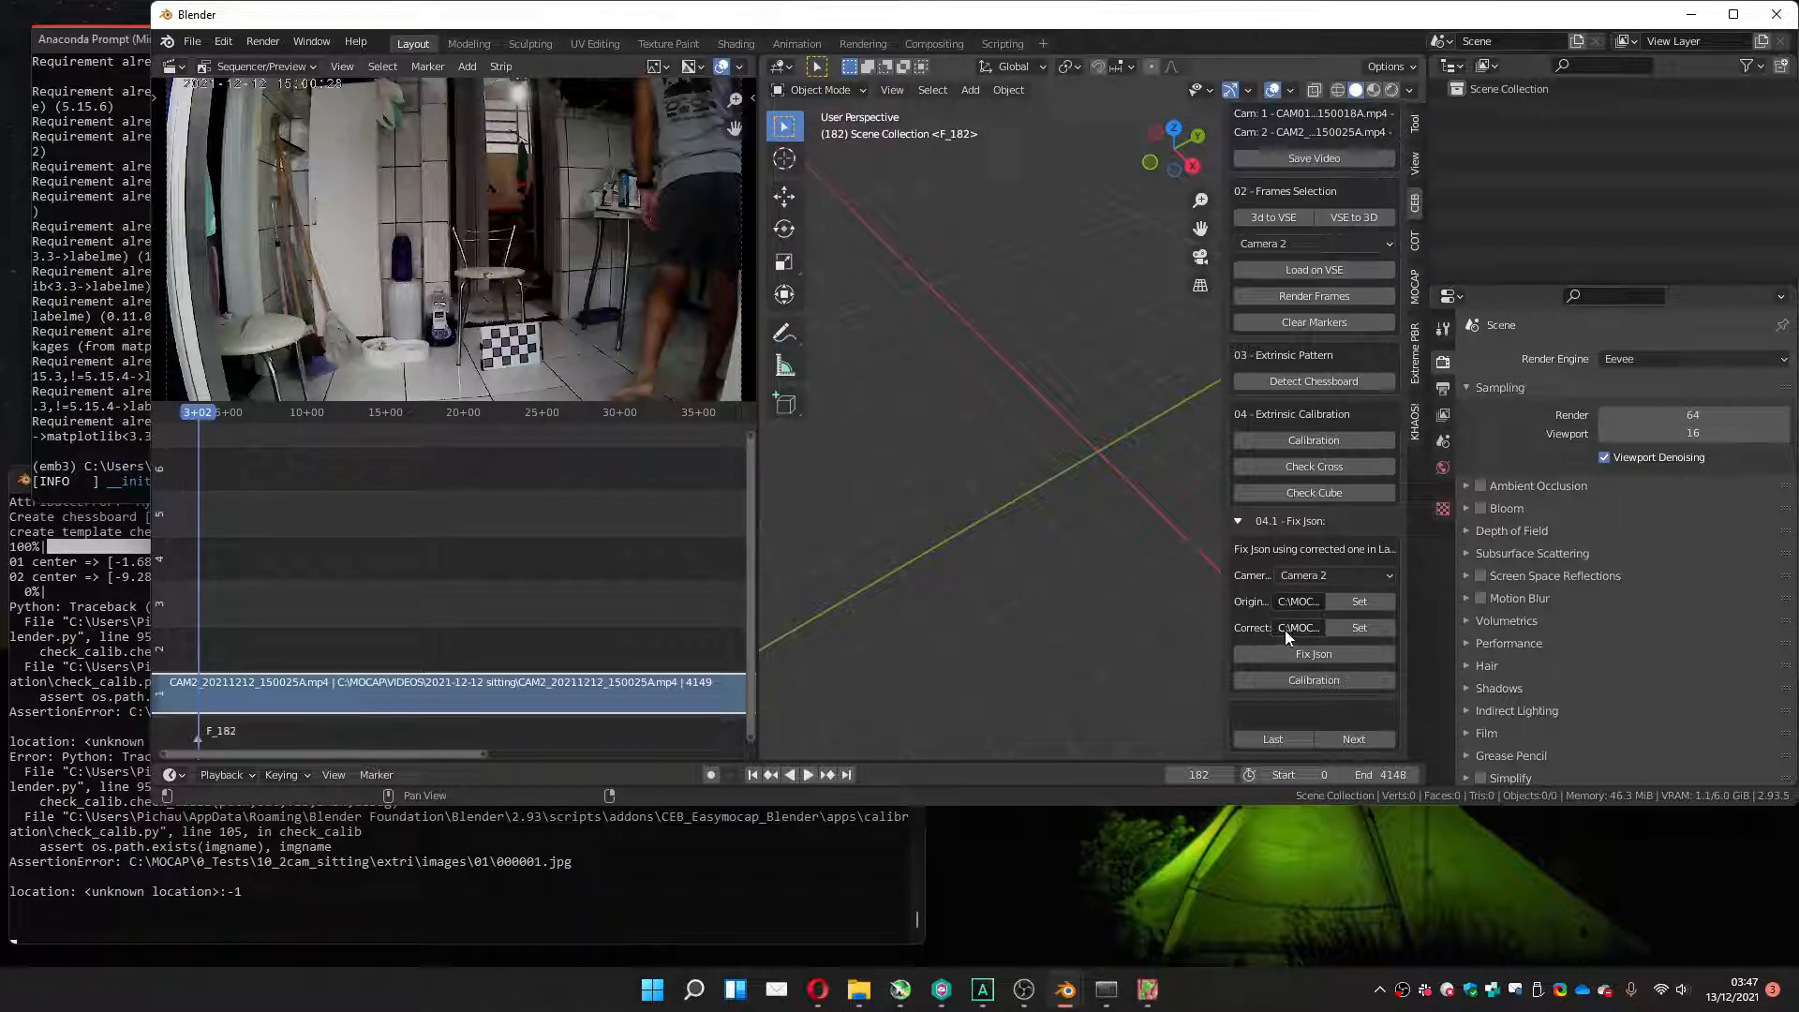
pyautogui.click(1301, 573)
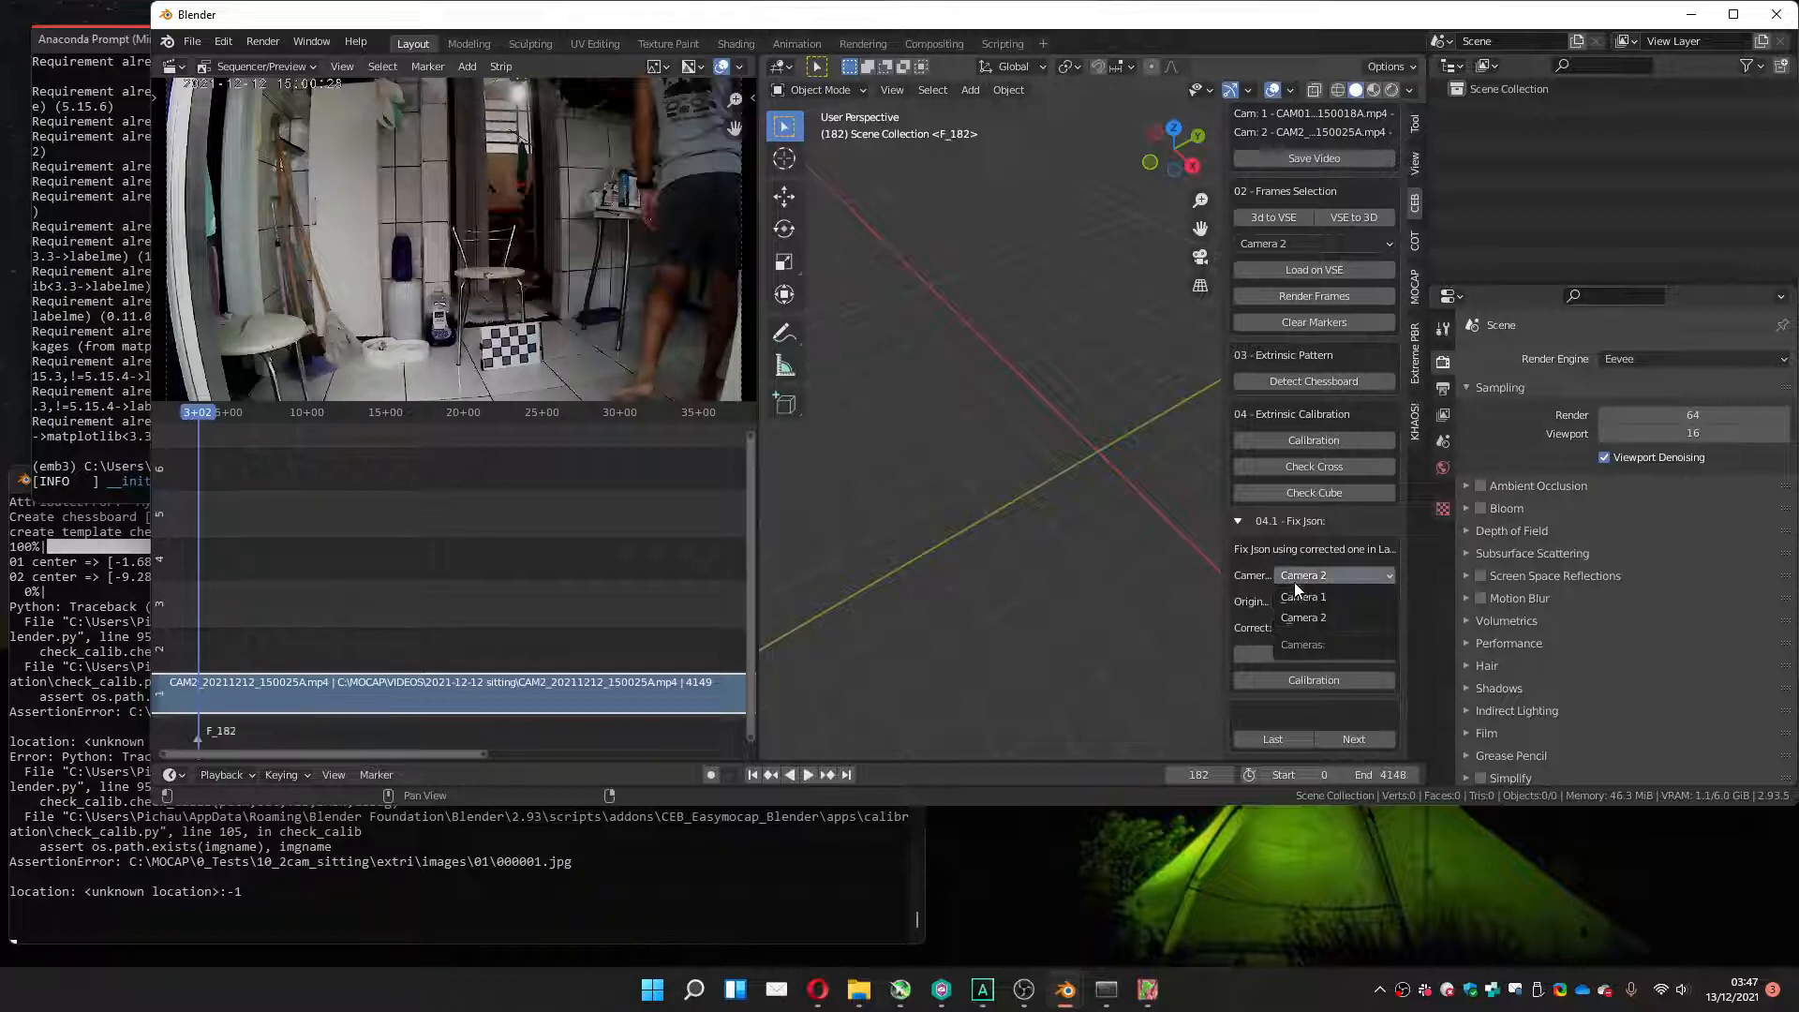
pyautogui.click(1298, 614)
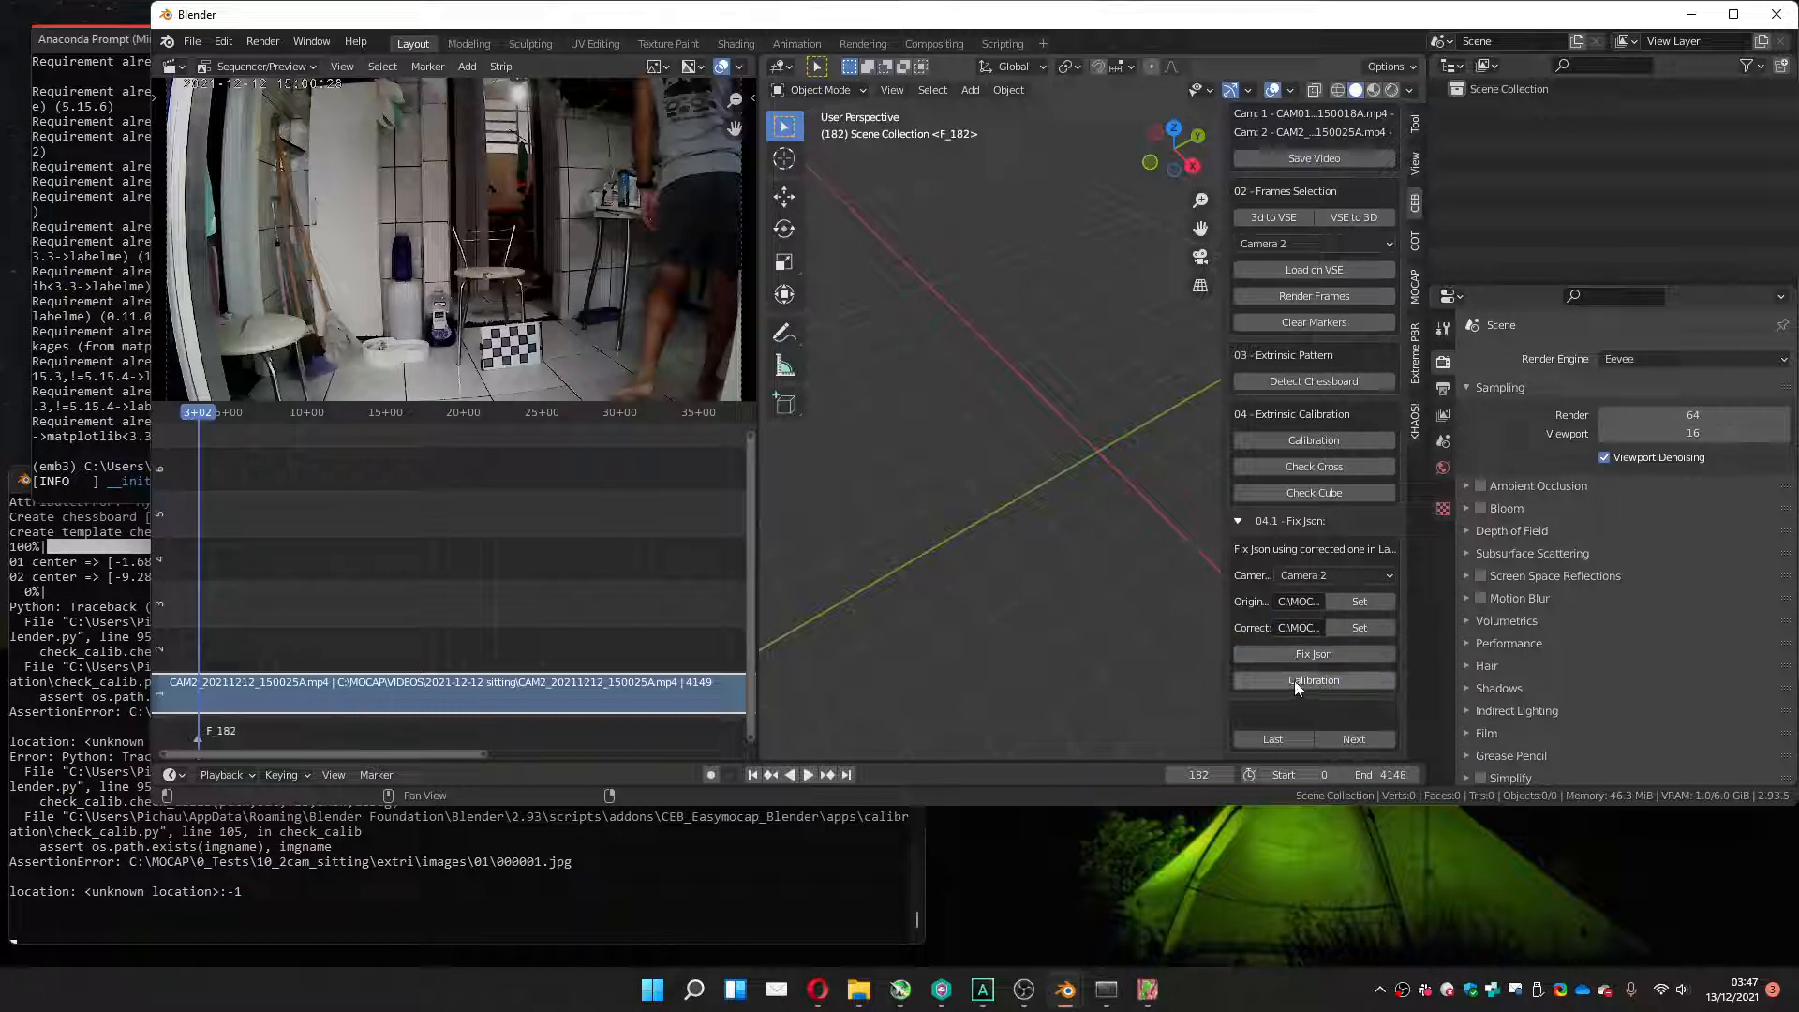
pyautogui.click(1289, 677)
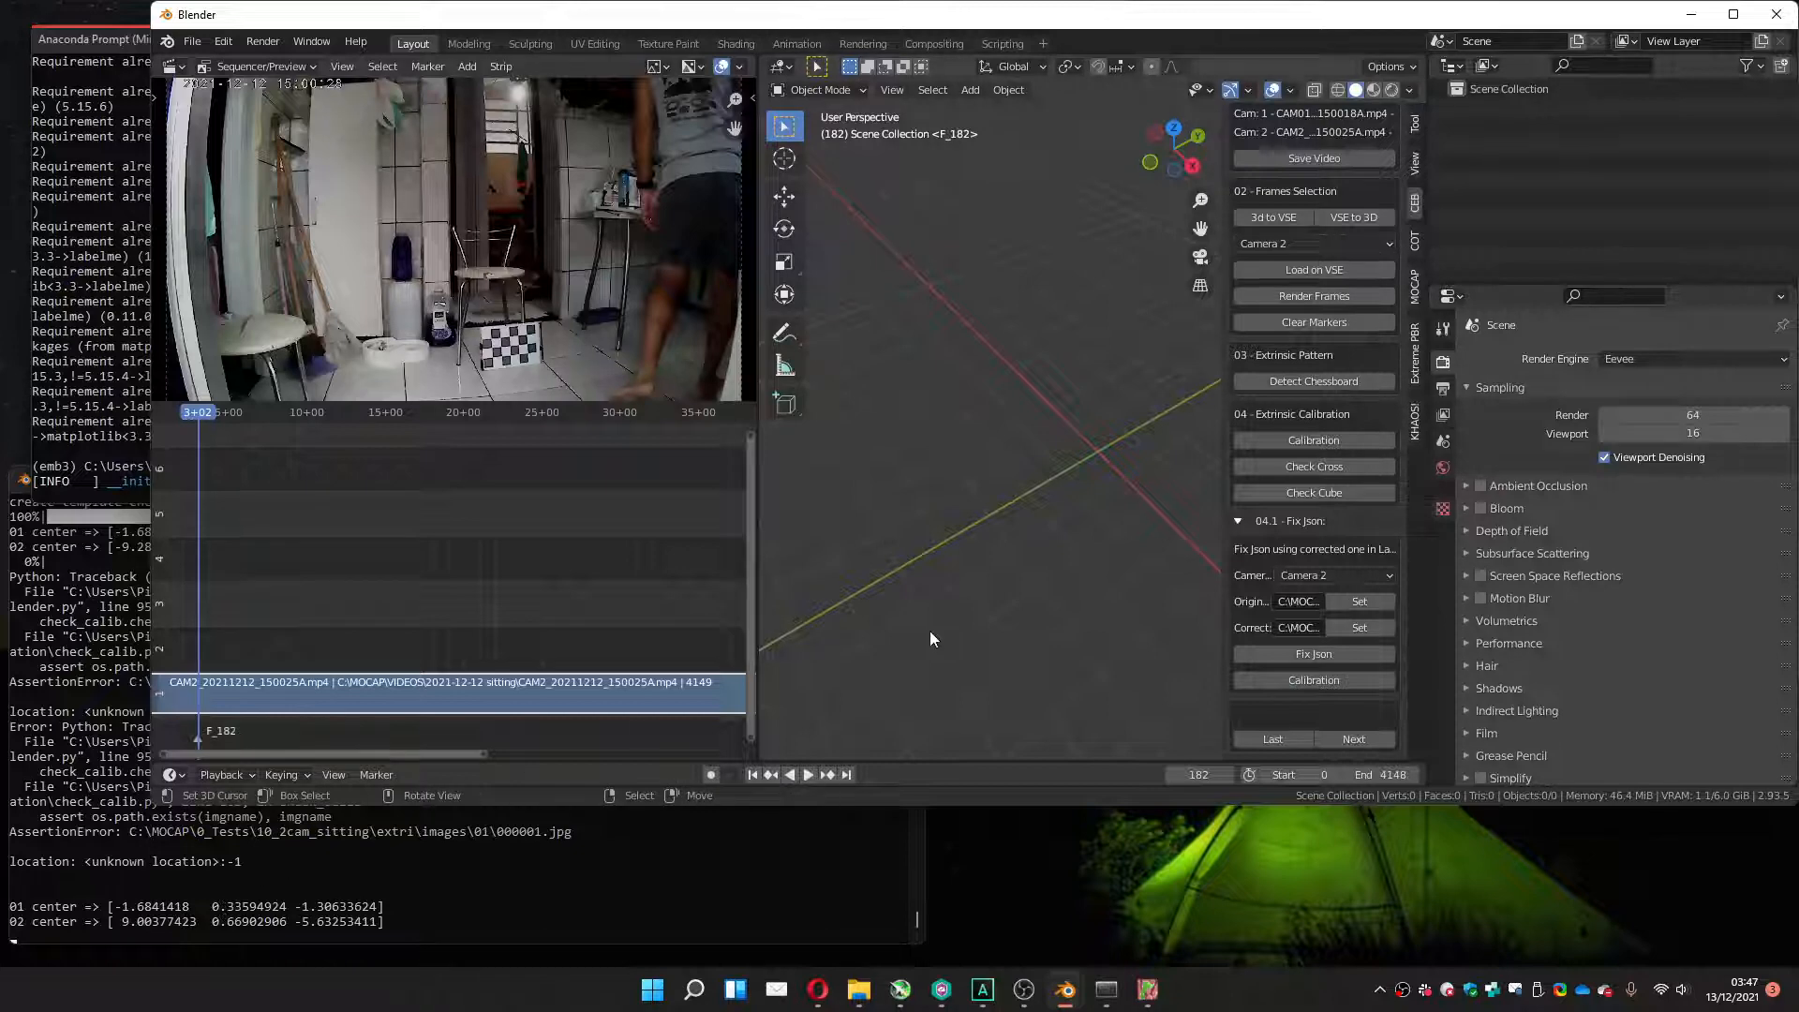
# Check the cross and cube overlays on the camera images, closing each preview after viewing it.
pyautogui.click(1304, 467)
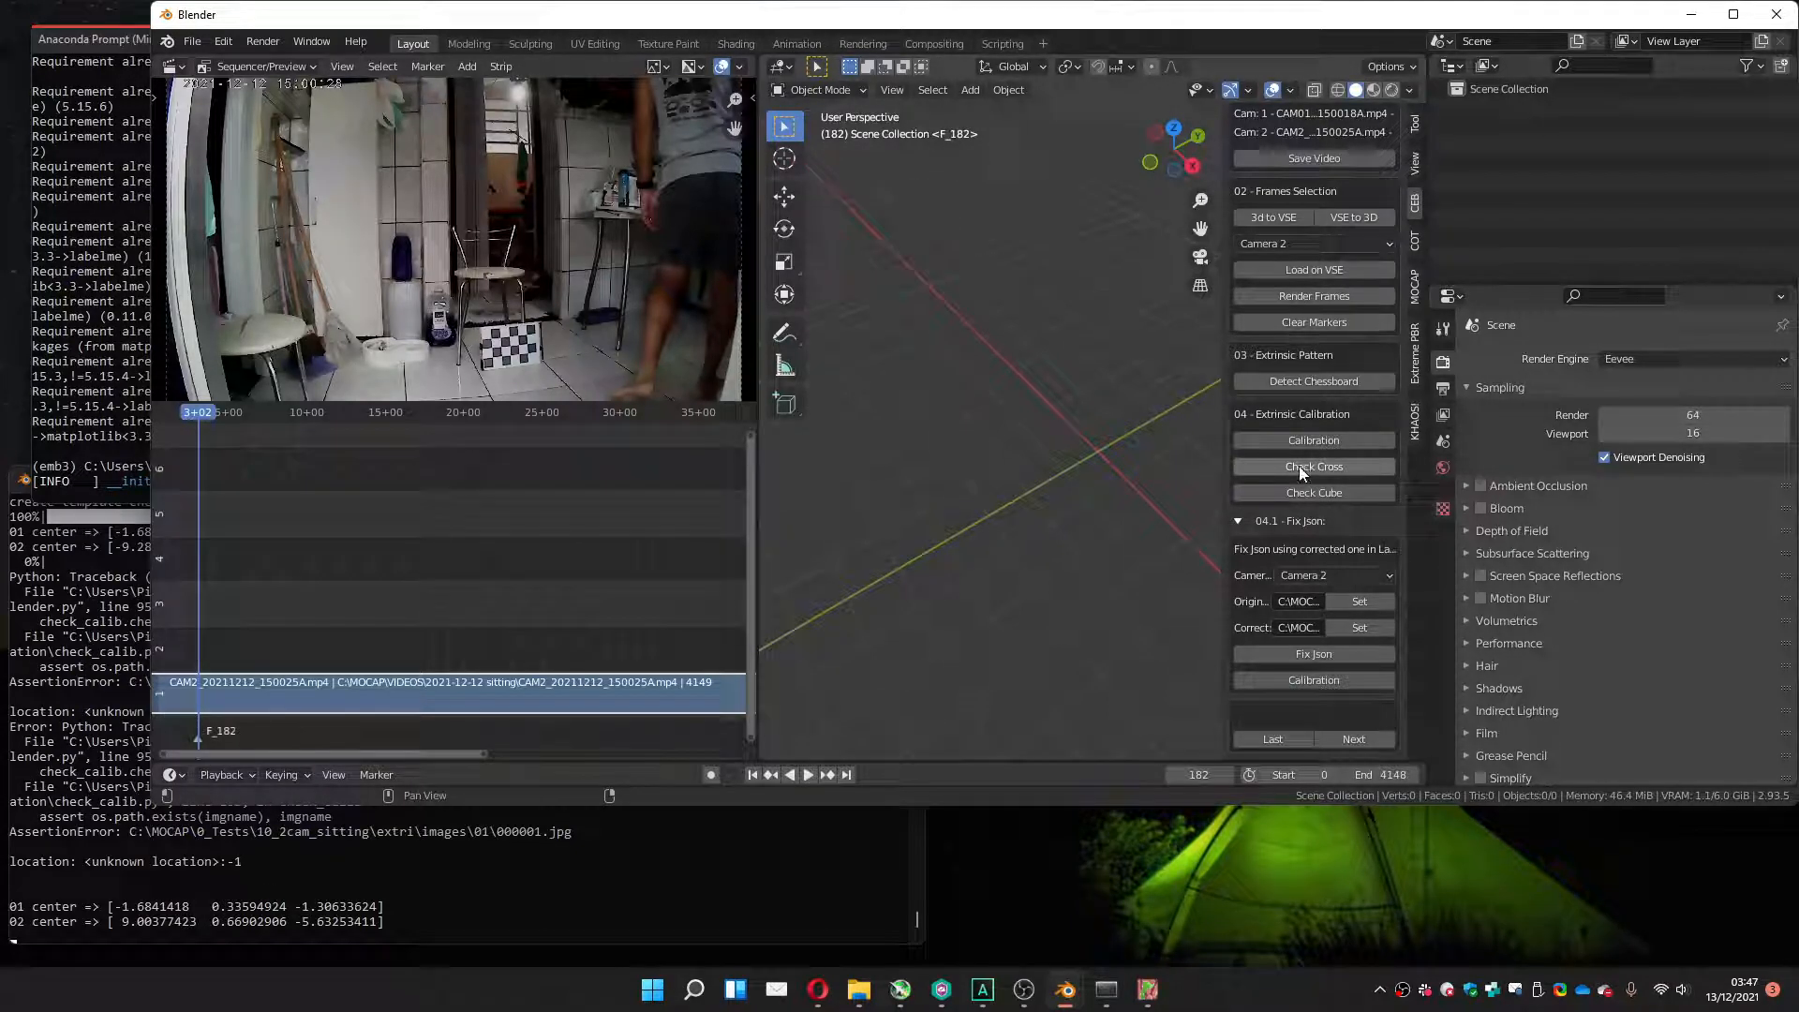
pyautogui.click(1300, 465)
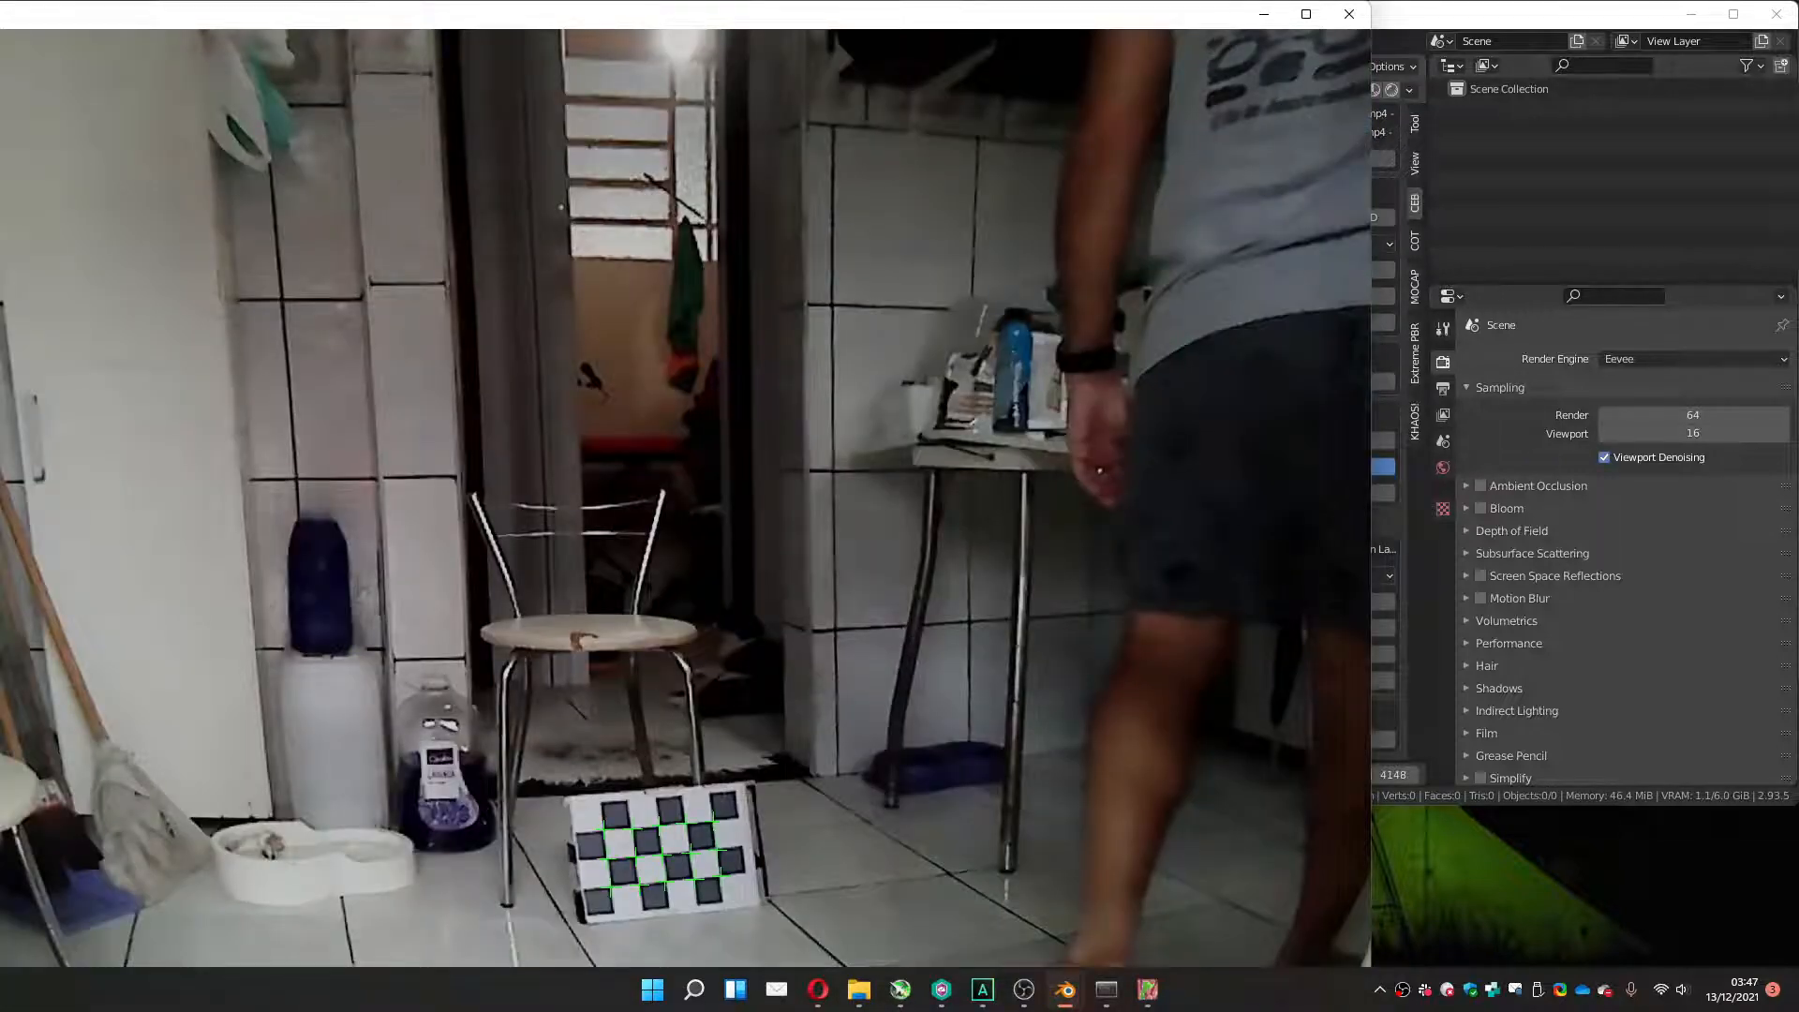
pyautogui.click(1349, 14)
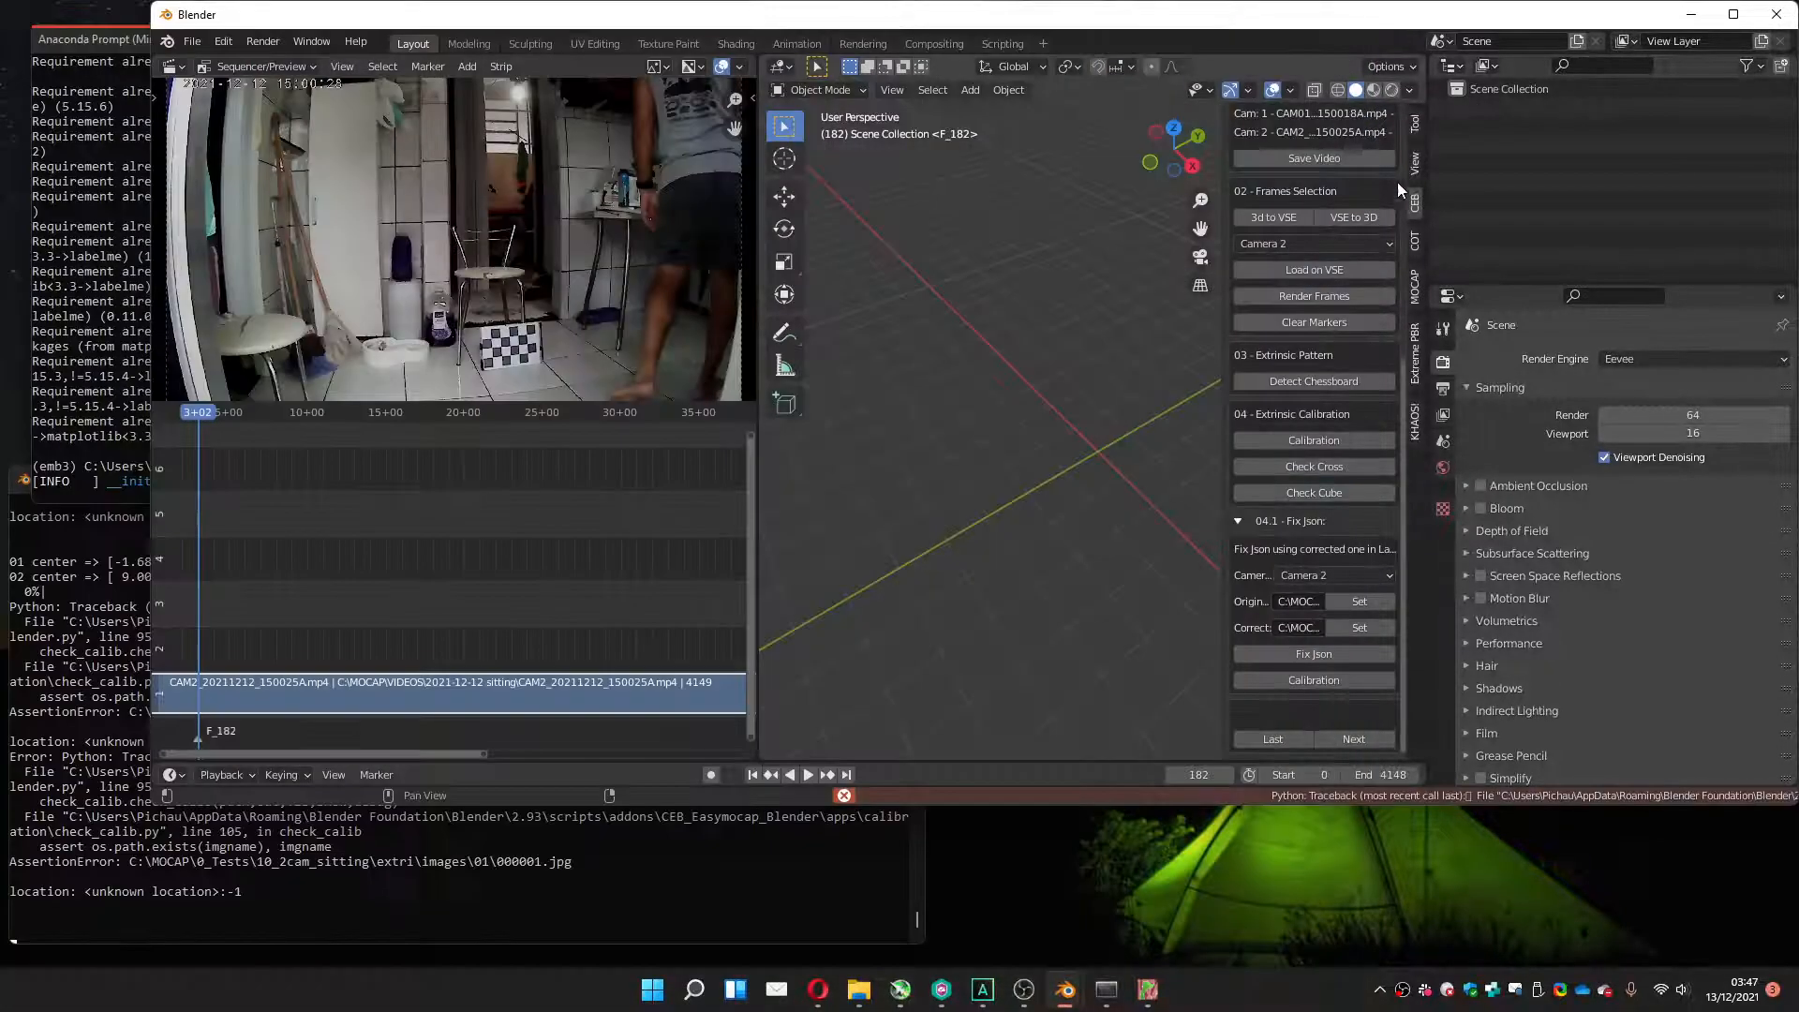
pyautogui.click(1283, 493)
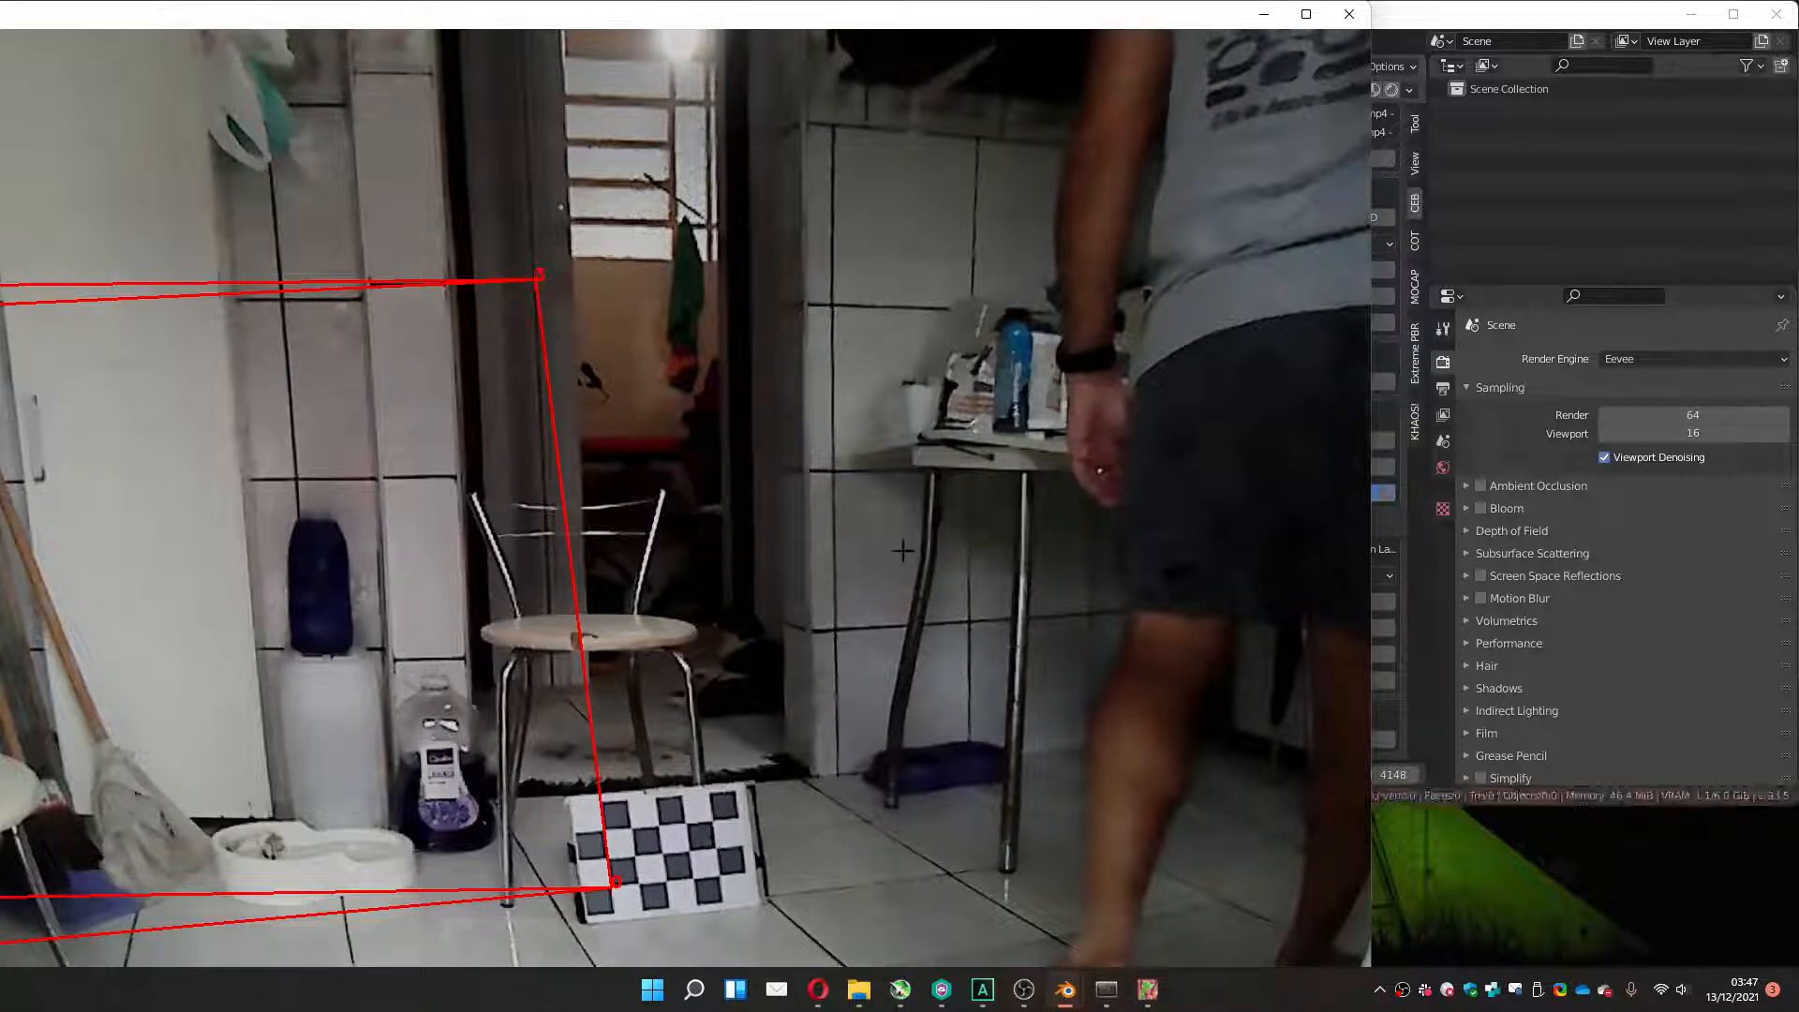
pyautogui.click(1349, 14)
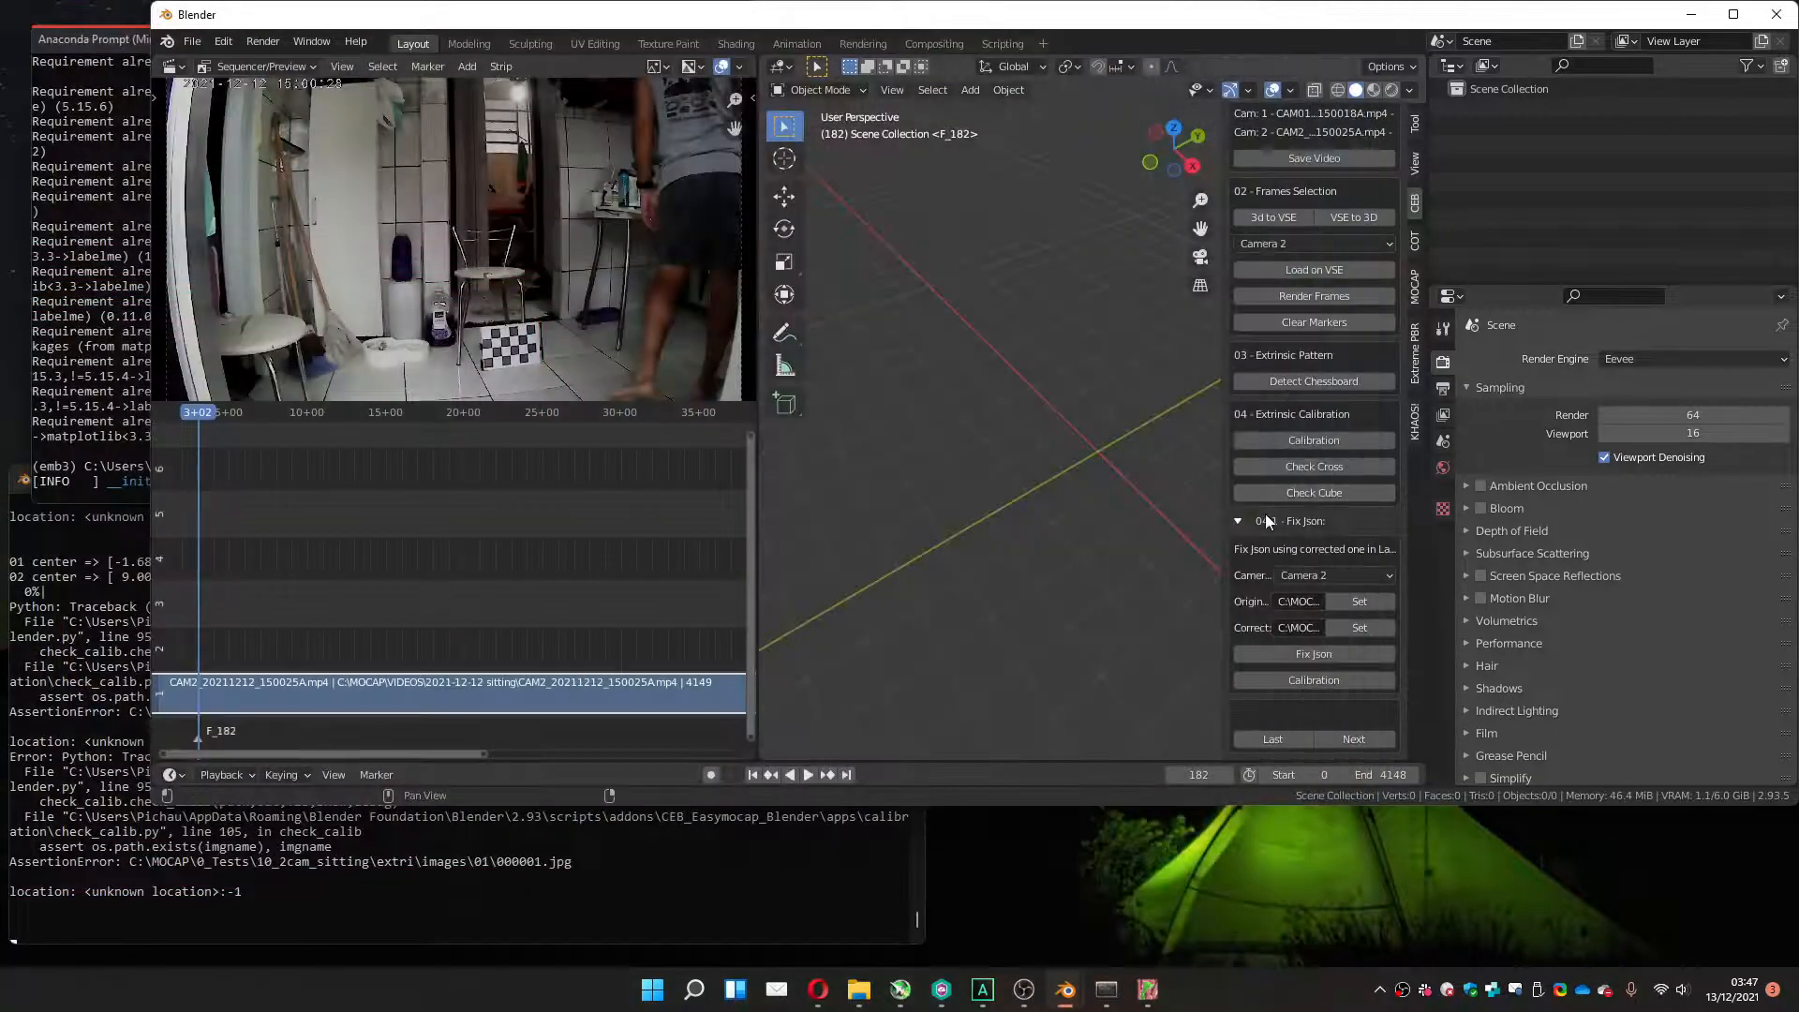
# Advance the project from extrinsic calibration to the Finalize stage.
pyautogui.click(1340, 739)
pyautogui.scroll(3, 1323, 417)
pyautogui.scroll(5, 1324, 417)
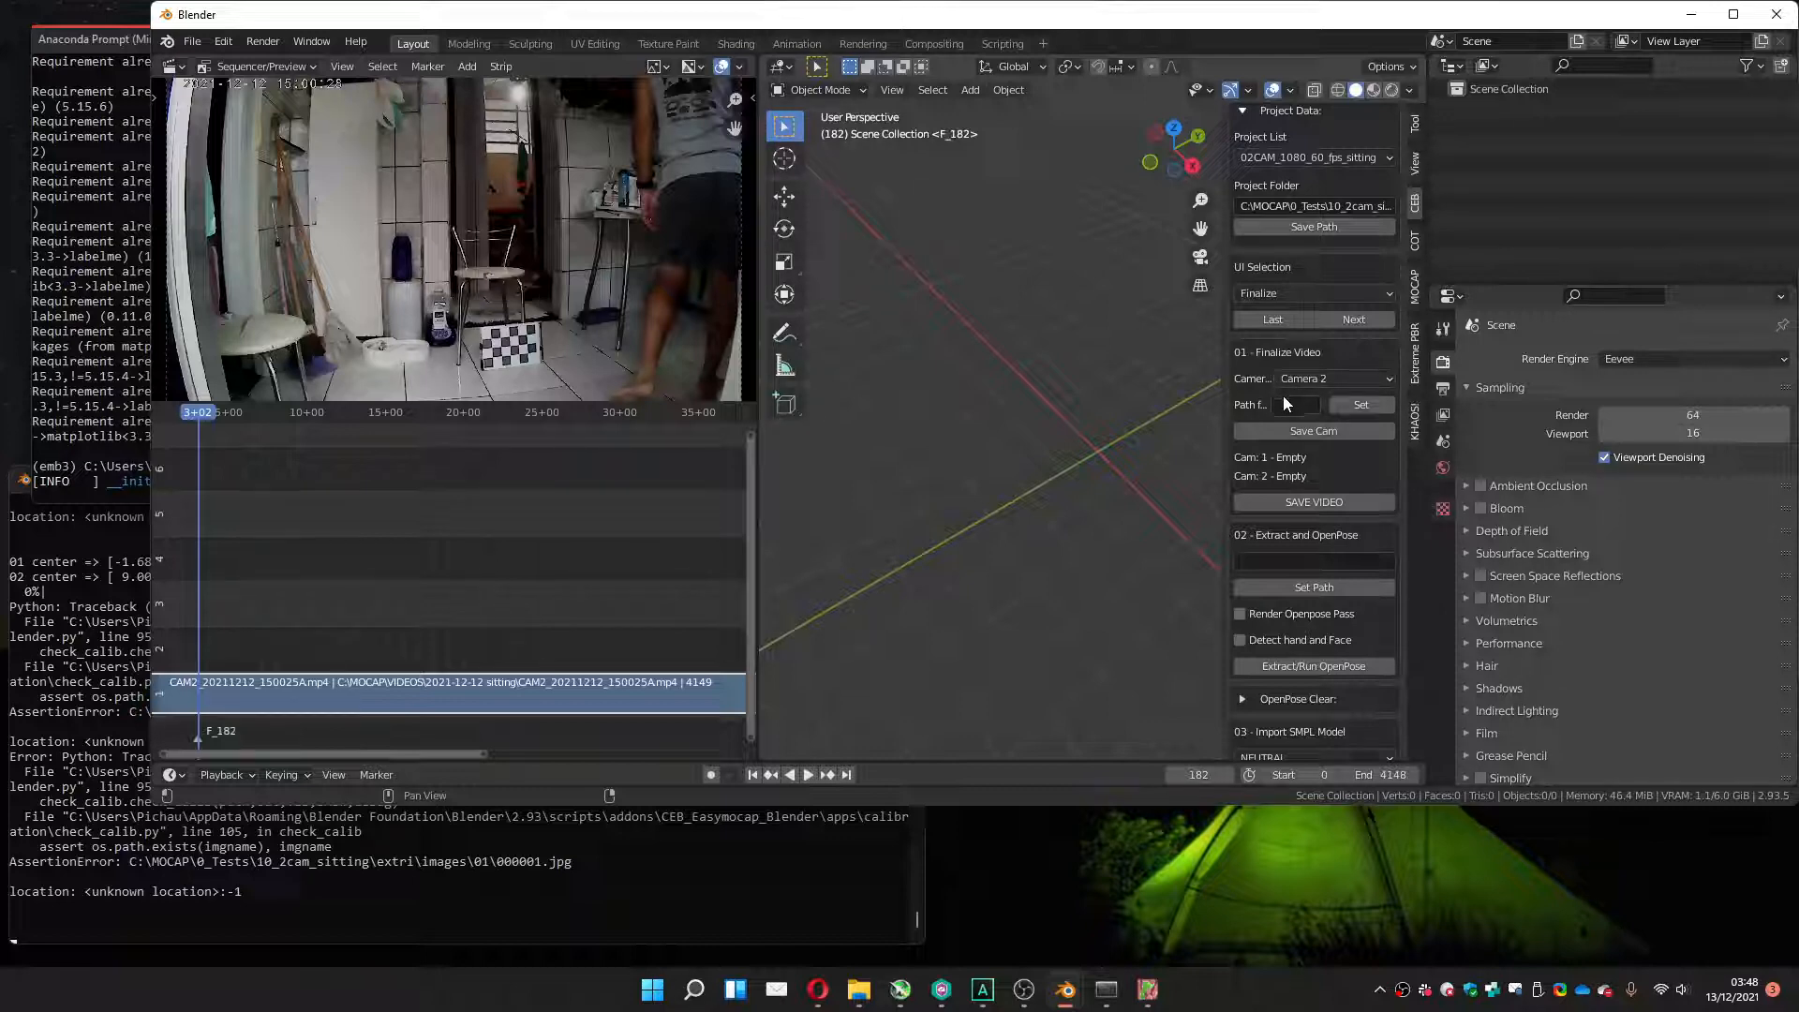
# Assign C01_1360-1473.mp4 from MOCAP\VIDEOS\2021-12-12 sitting\short as Camera 1's final video and save the camera.
pyautogui.click(1319, 379)
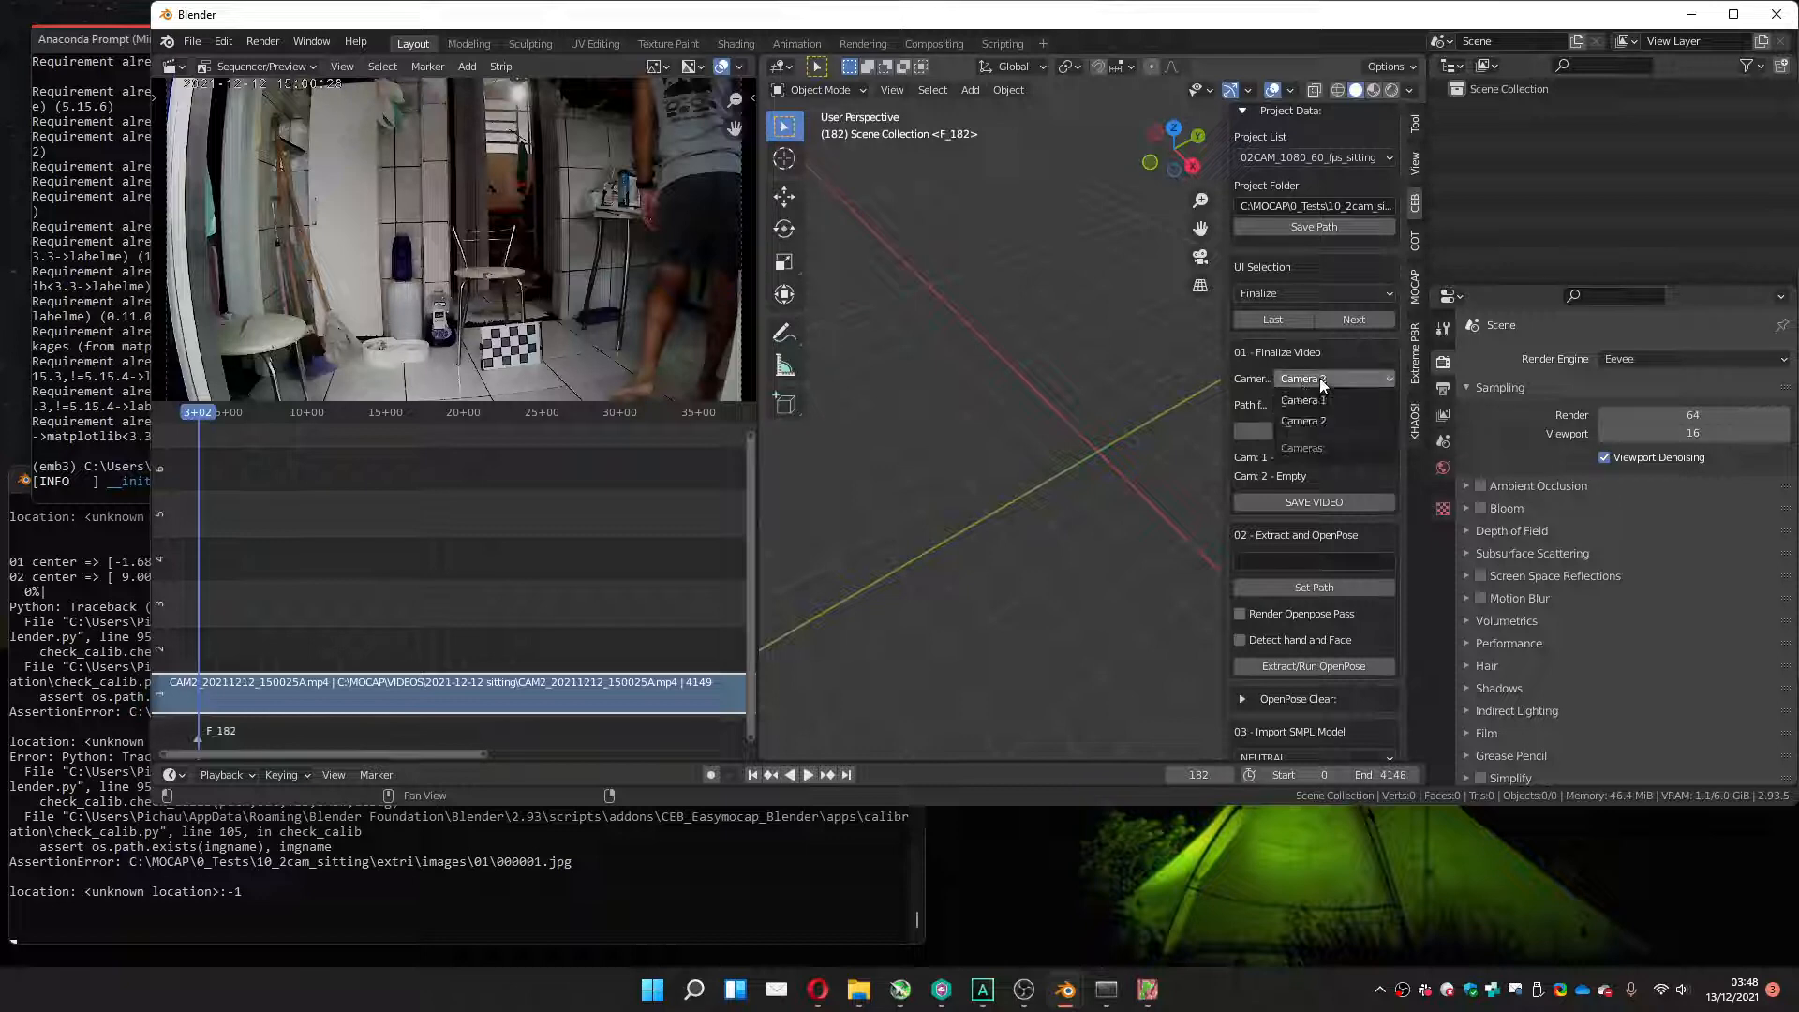
pyautogui.click(1326, 400)
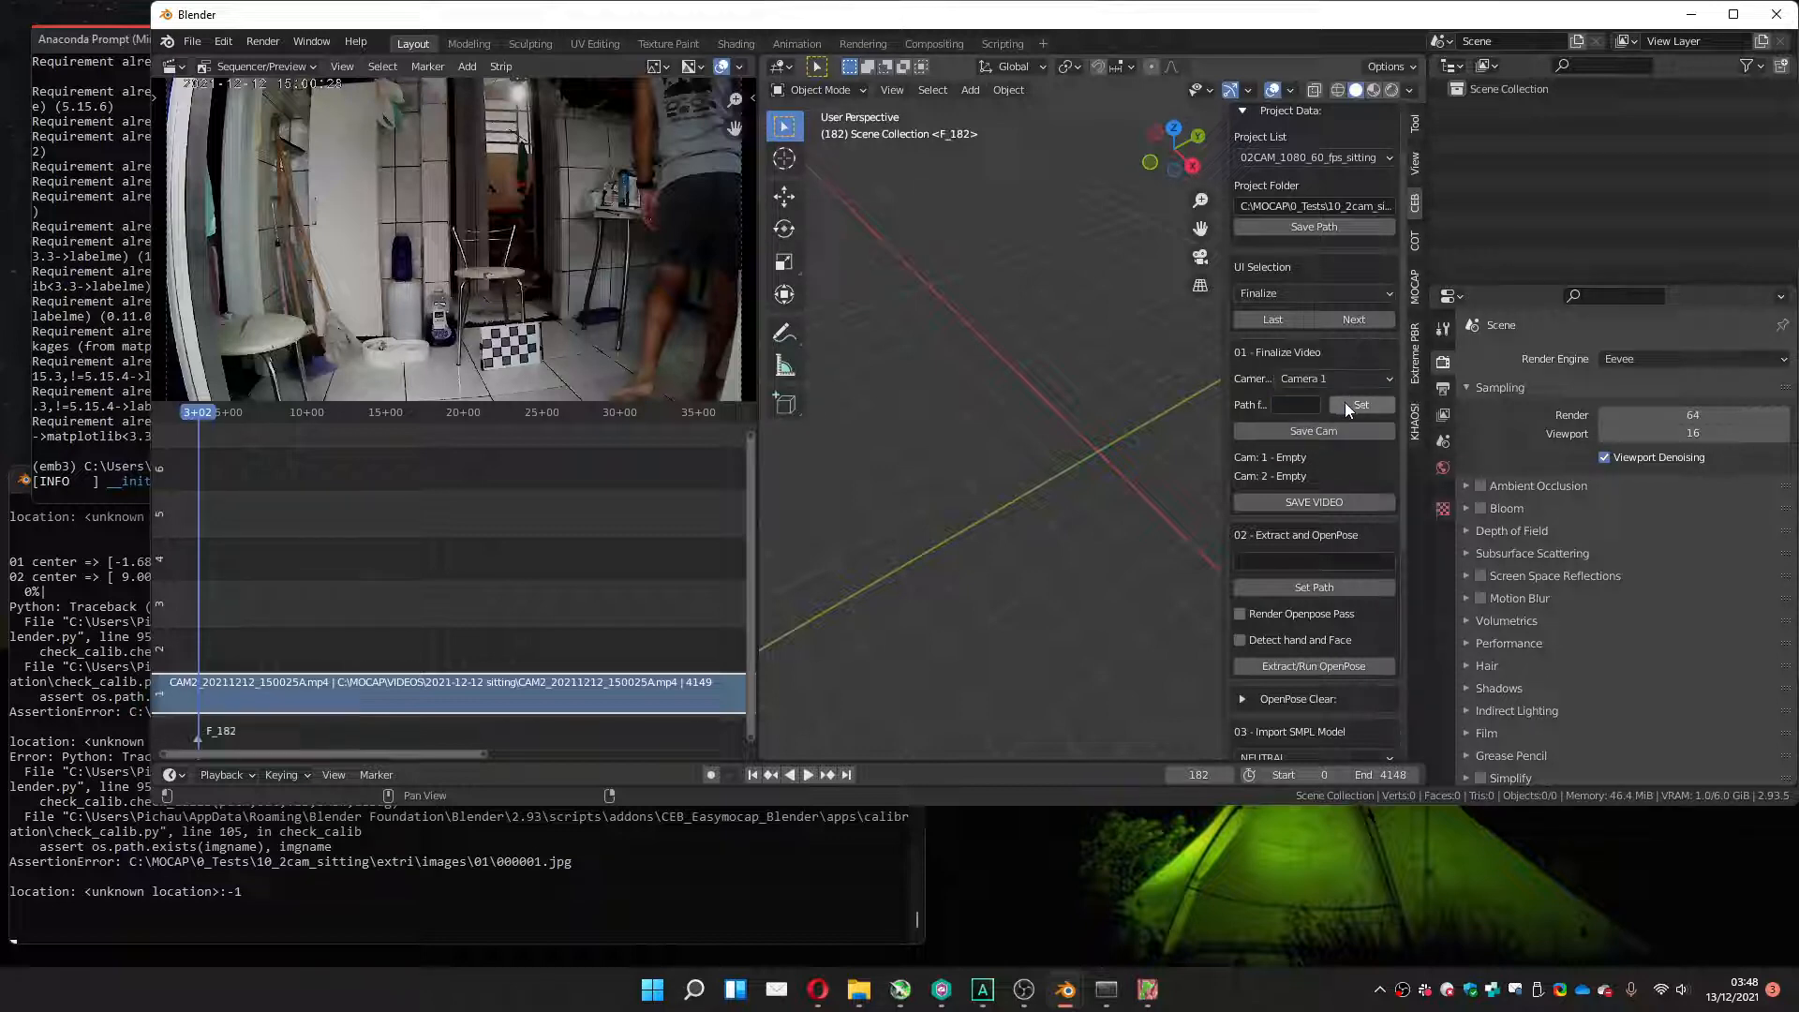
pyautogui.click(1359, 405)
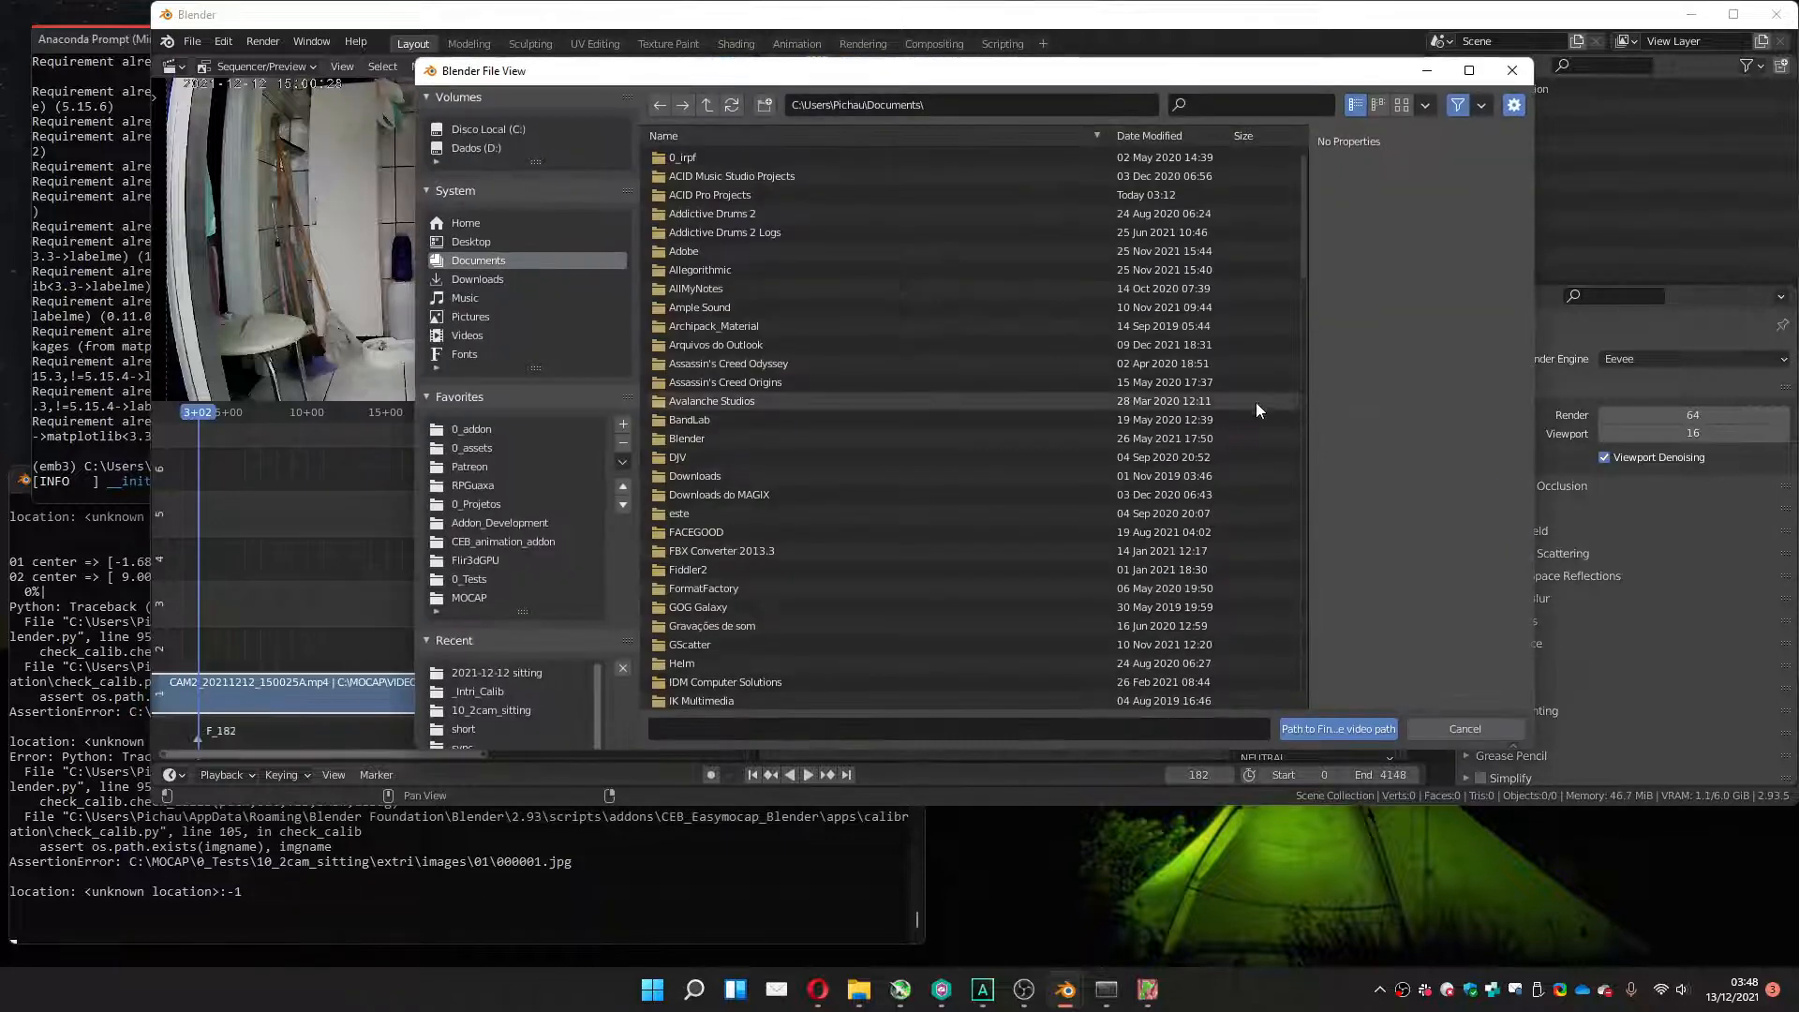
pyautogui.click(474, 577)
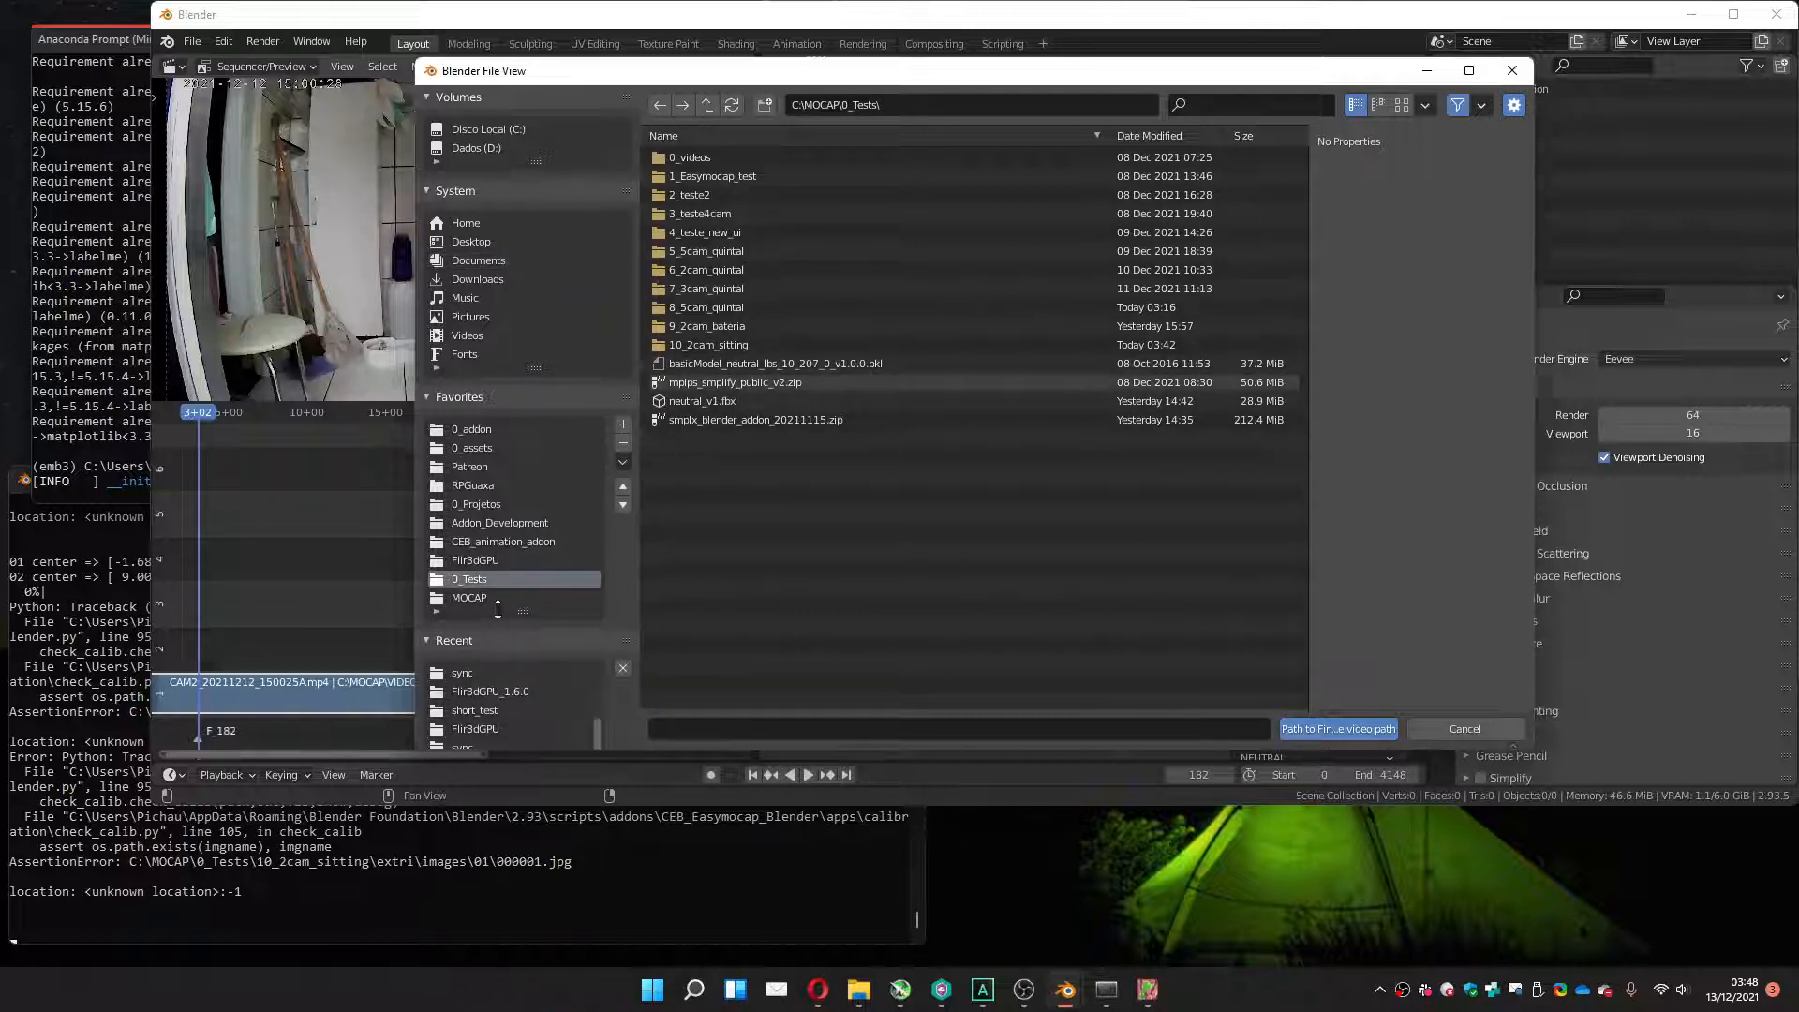
pyautogui.click(468, 598)
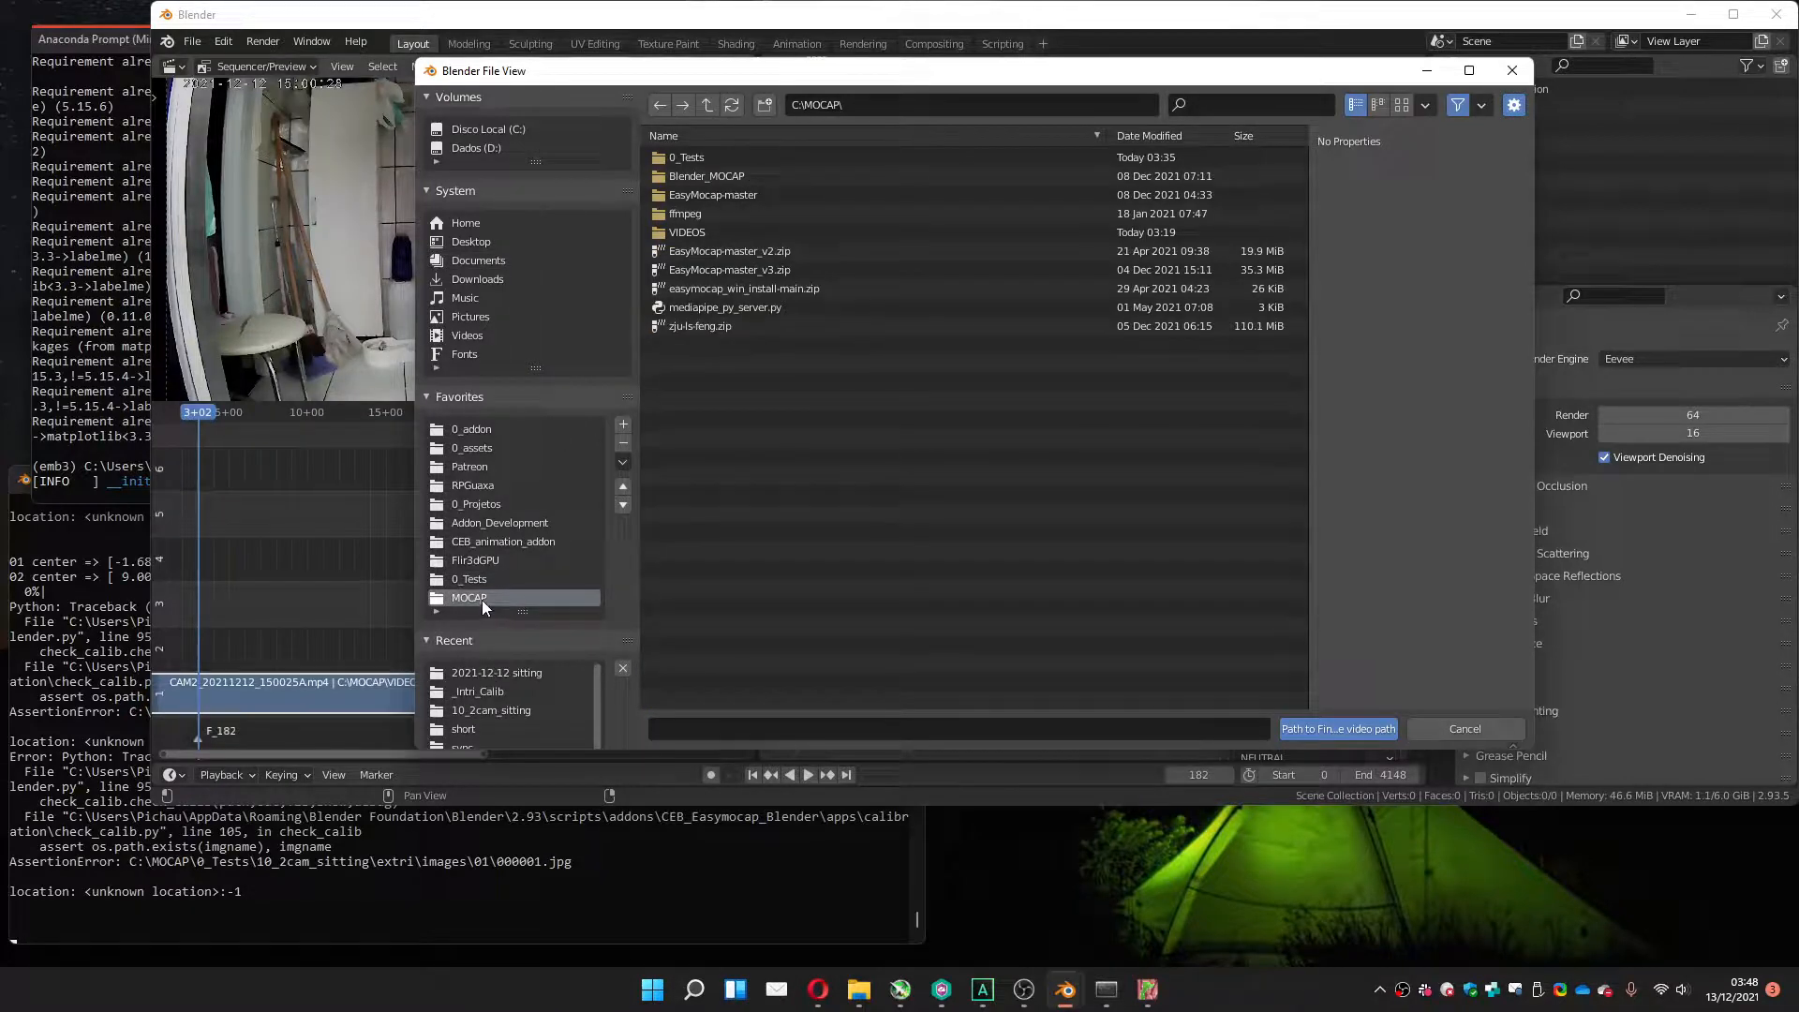
pyautogui.click(679, 231)
pyautogui.click(718, 194)
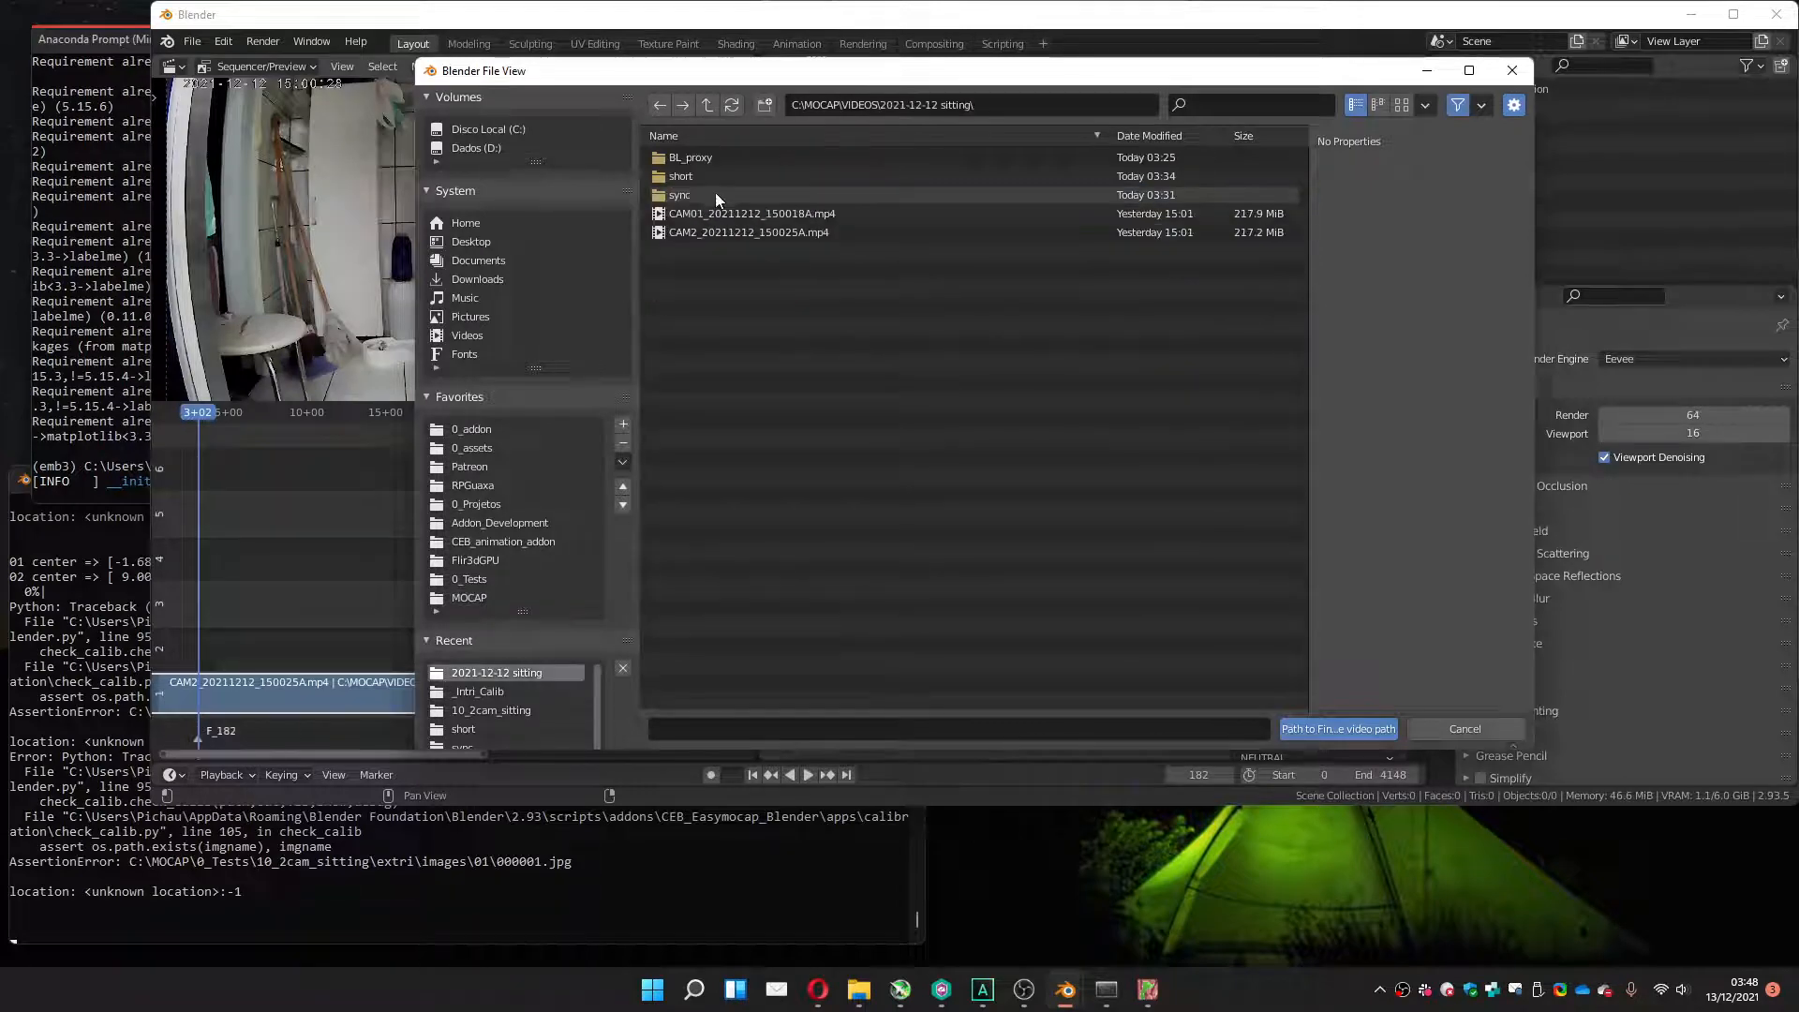
pyautogui.click(678, 177)
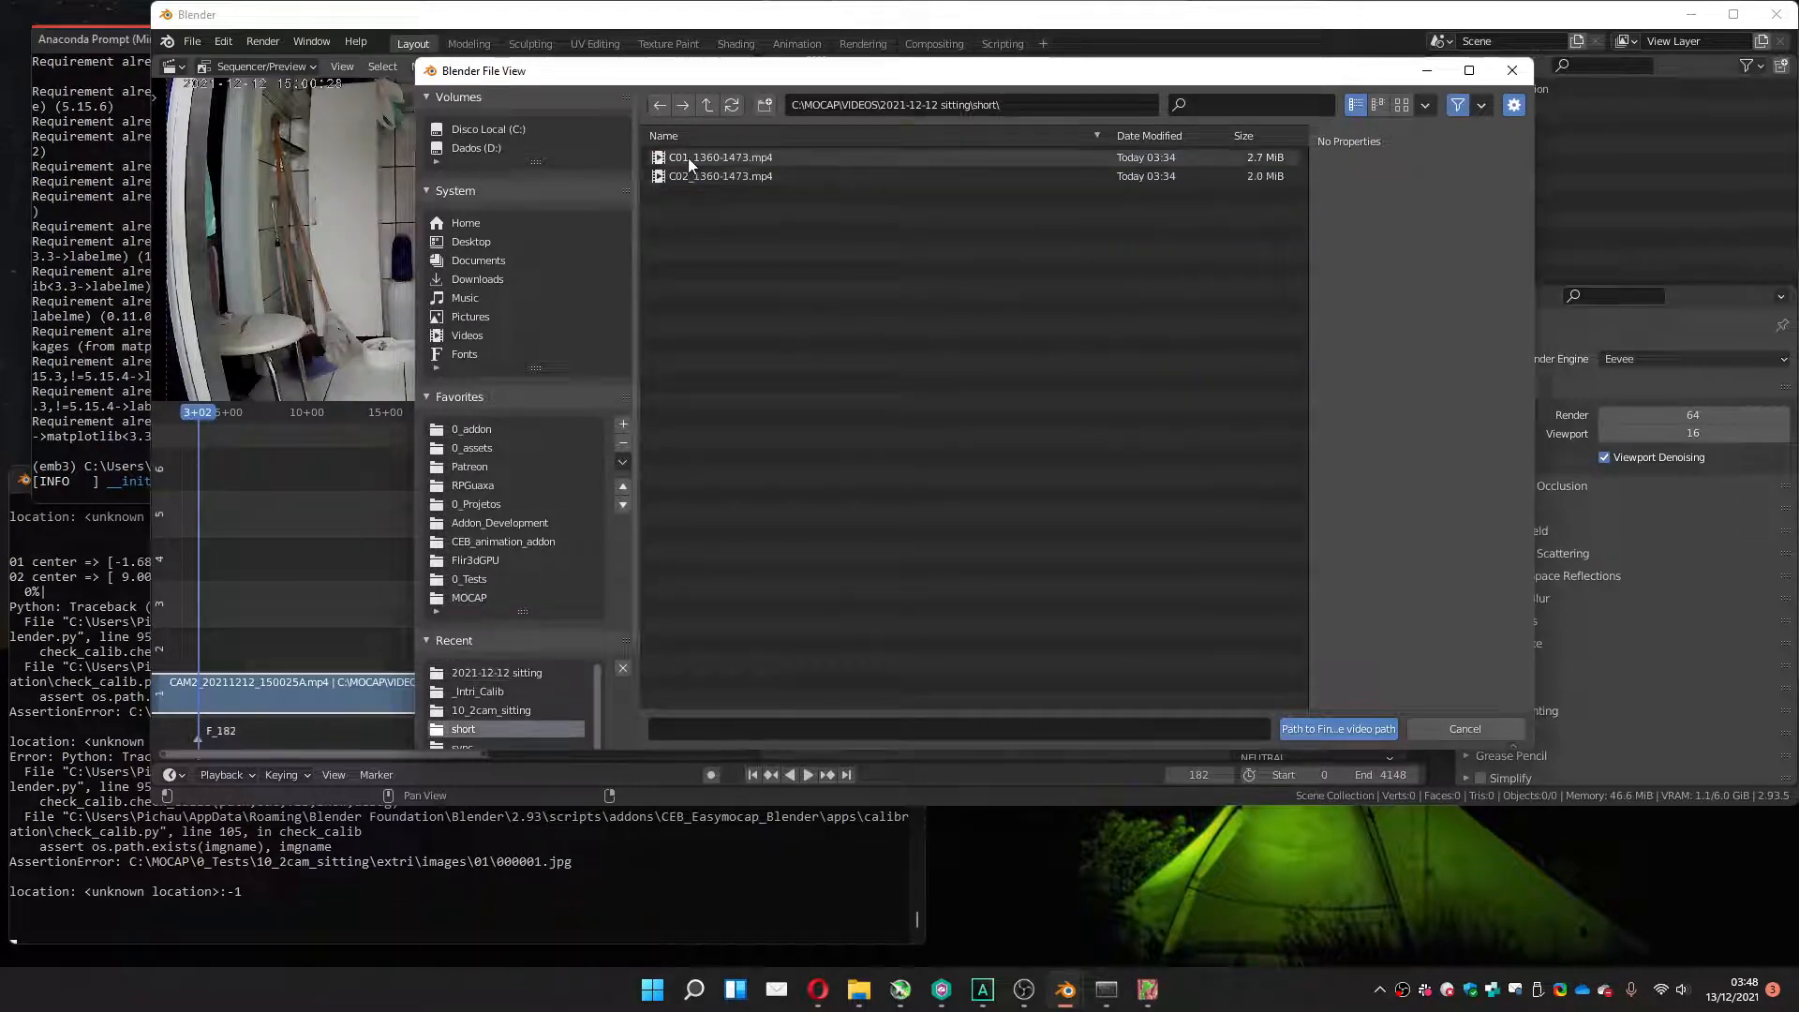
pyautogui.doubleClick(688, 160)
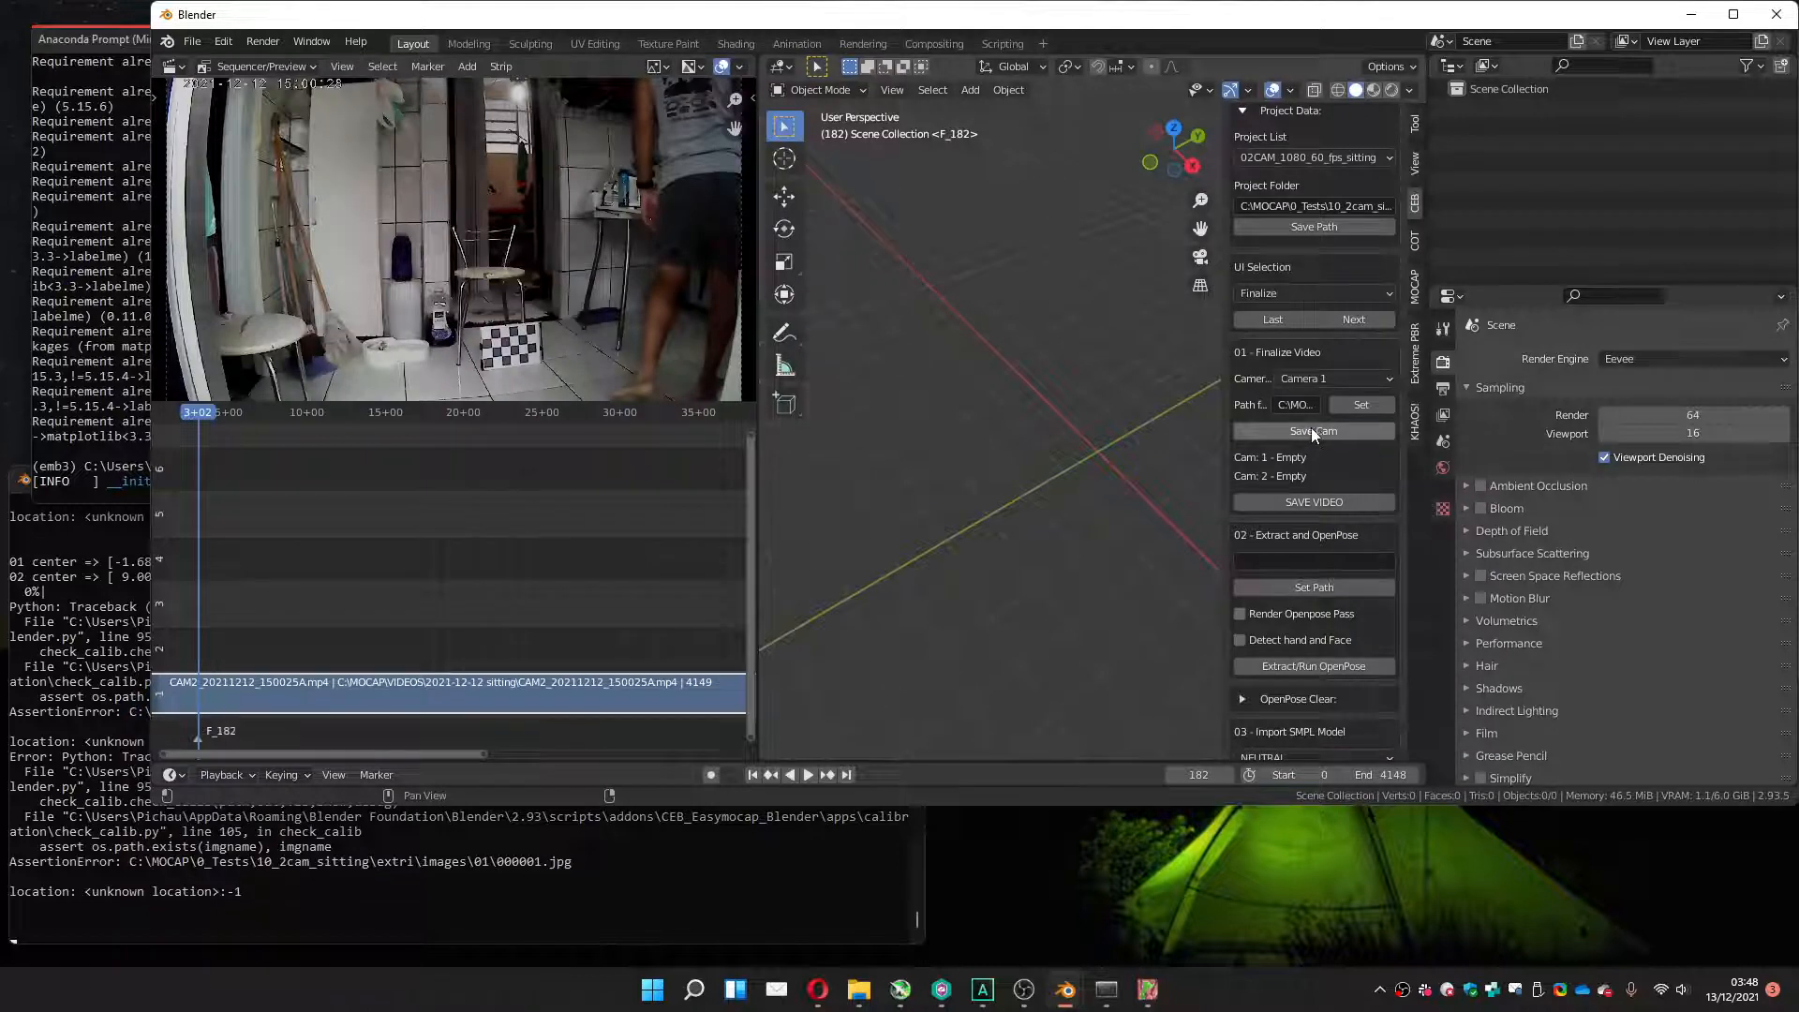
pyautogui.click(1312, 428)
# Assign C02_1360-1473.mp4 from the same short folder as Camera 2's final video and save the camera.
pyautogui.click(1328, 378)
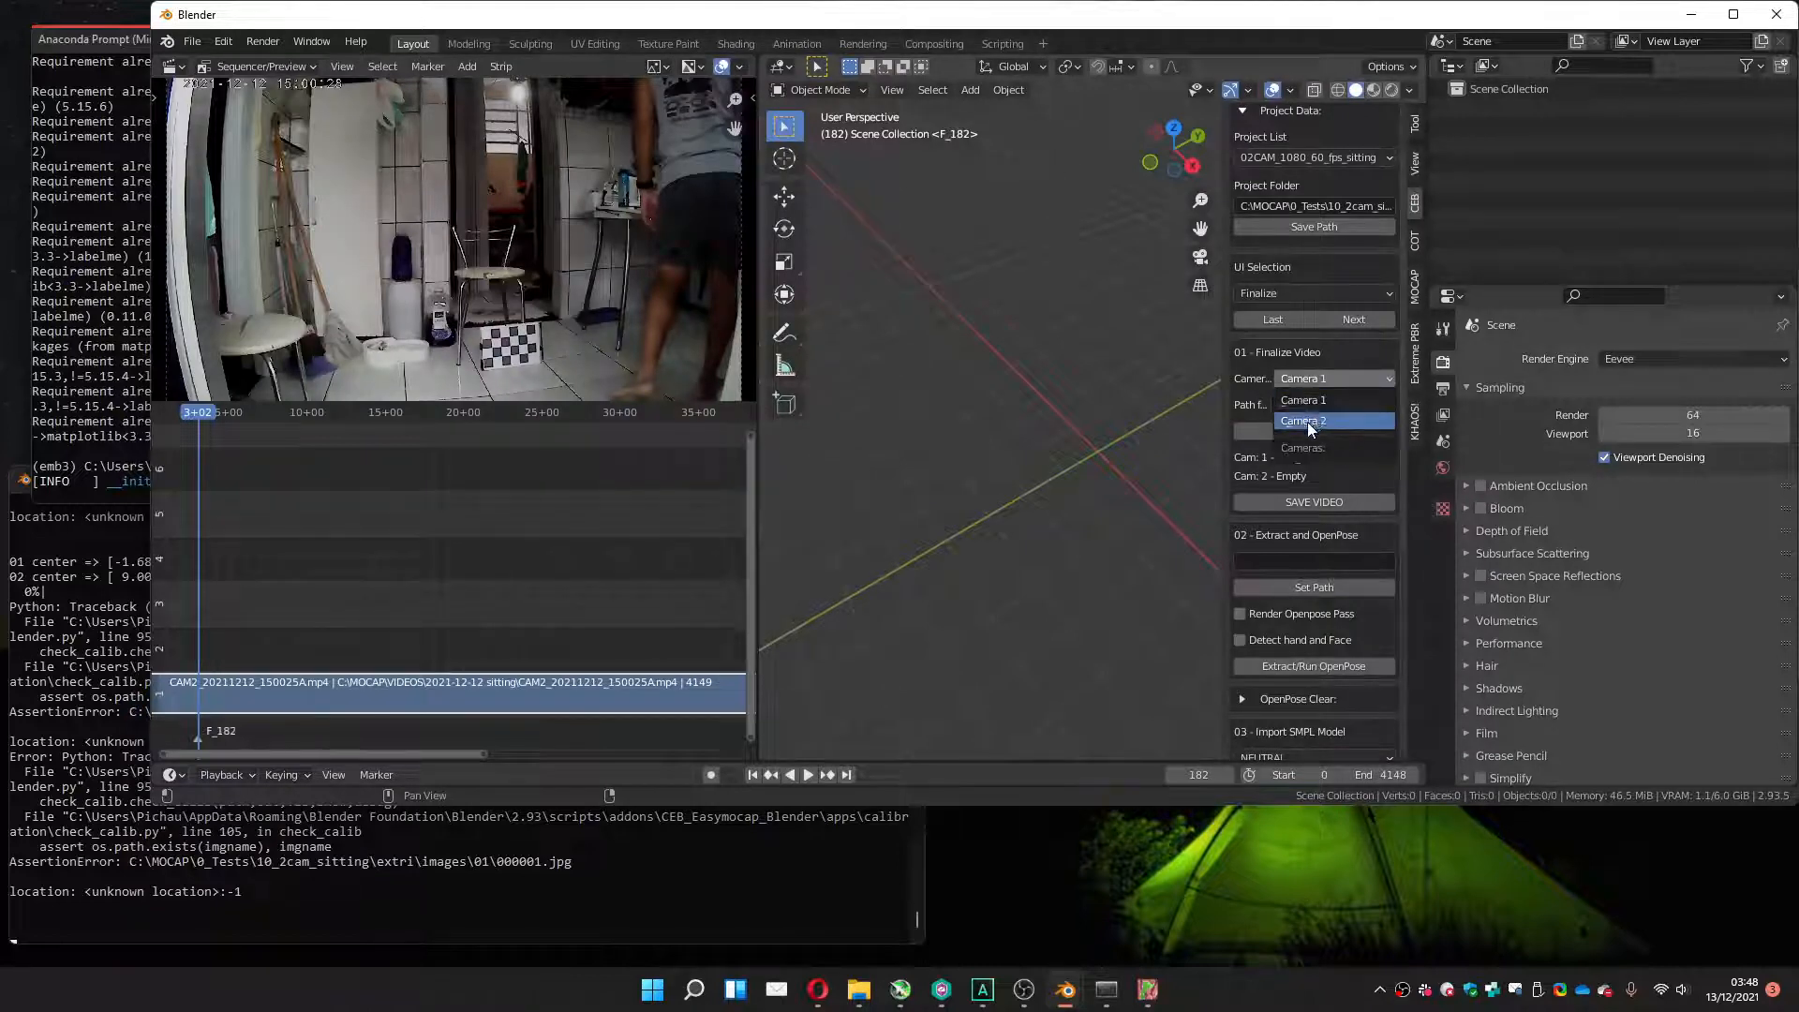
pyautogui.click(1306, 422)
pyautogui.click(1359, 405)
pyautogui.click(709, 176)
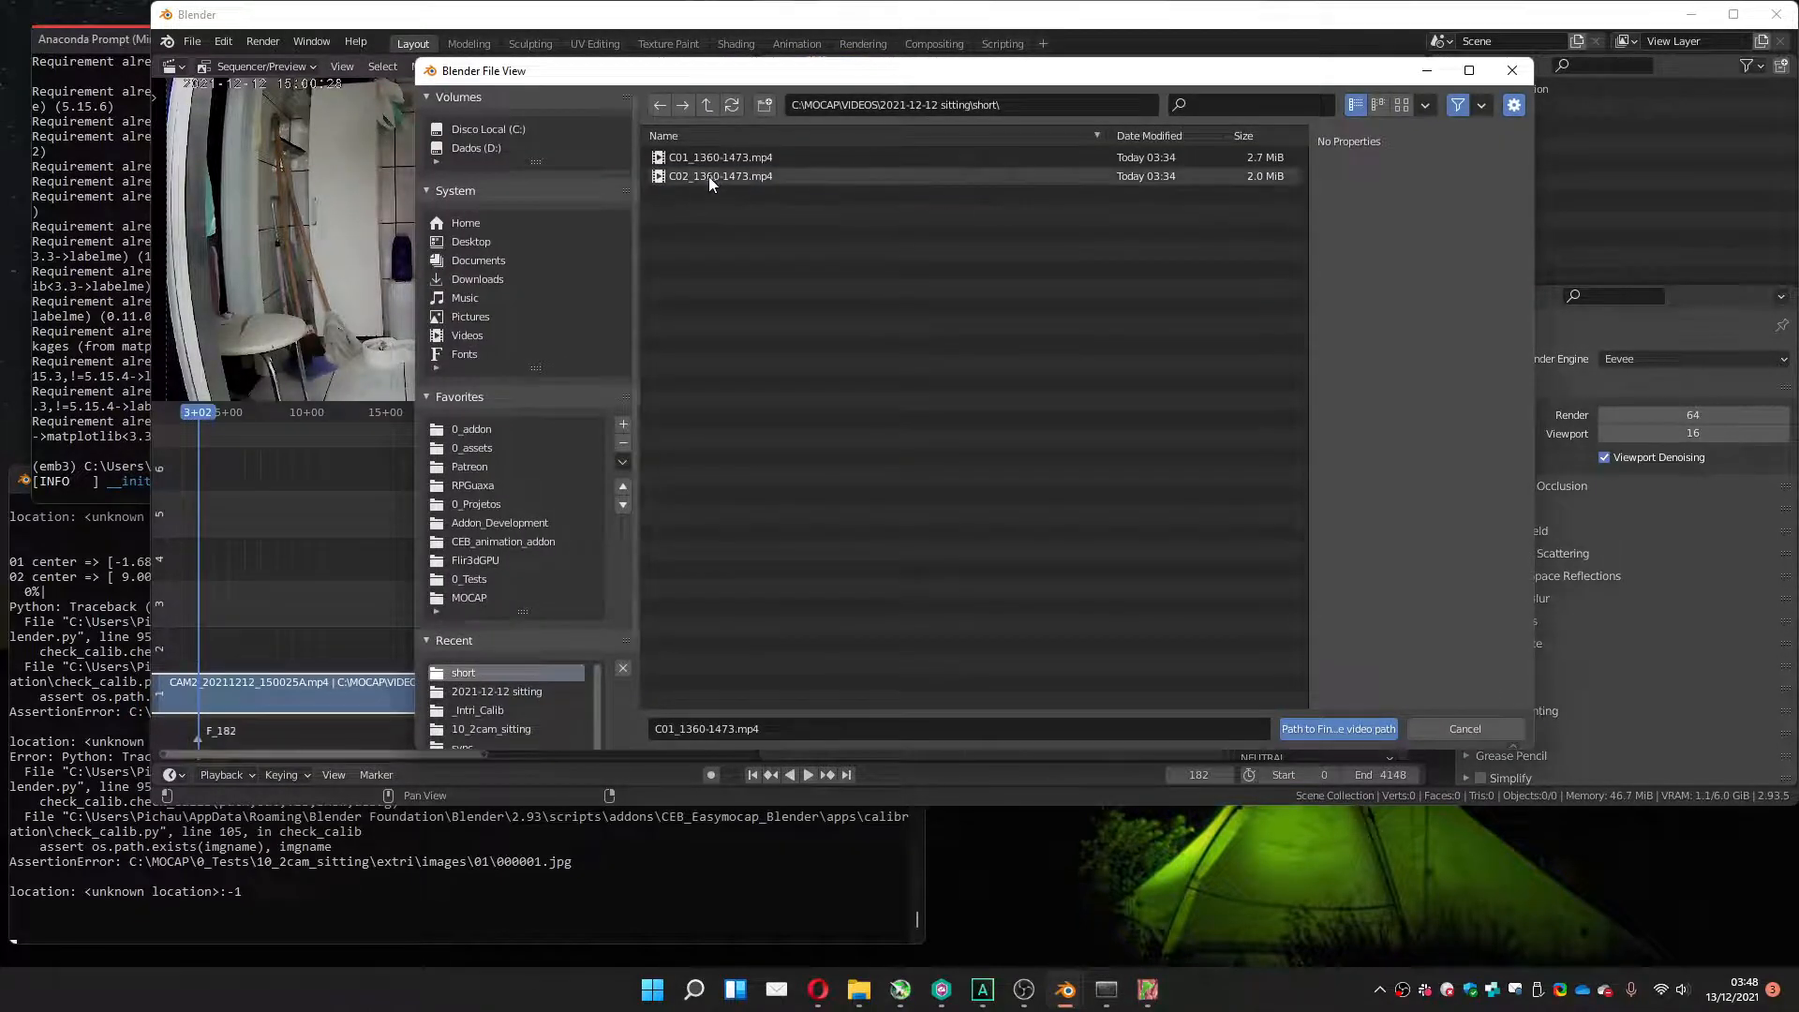
pyautogui.doubleClick(707, 177)
pyautogui.click(1330, 431)
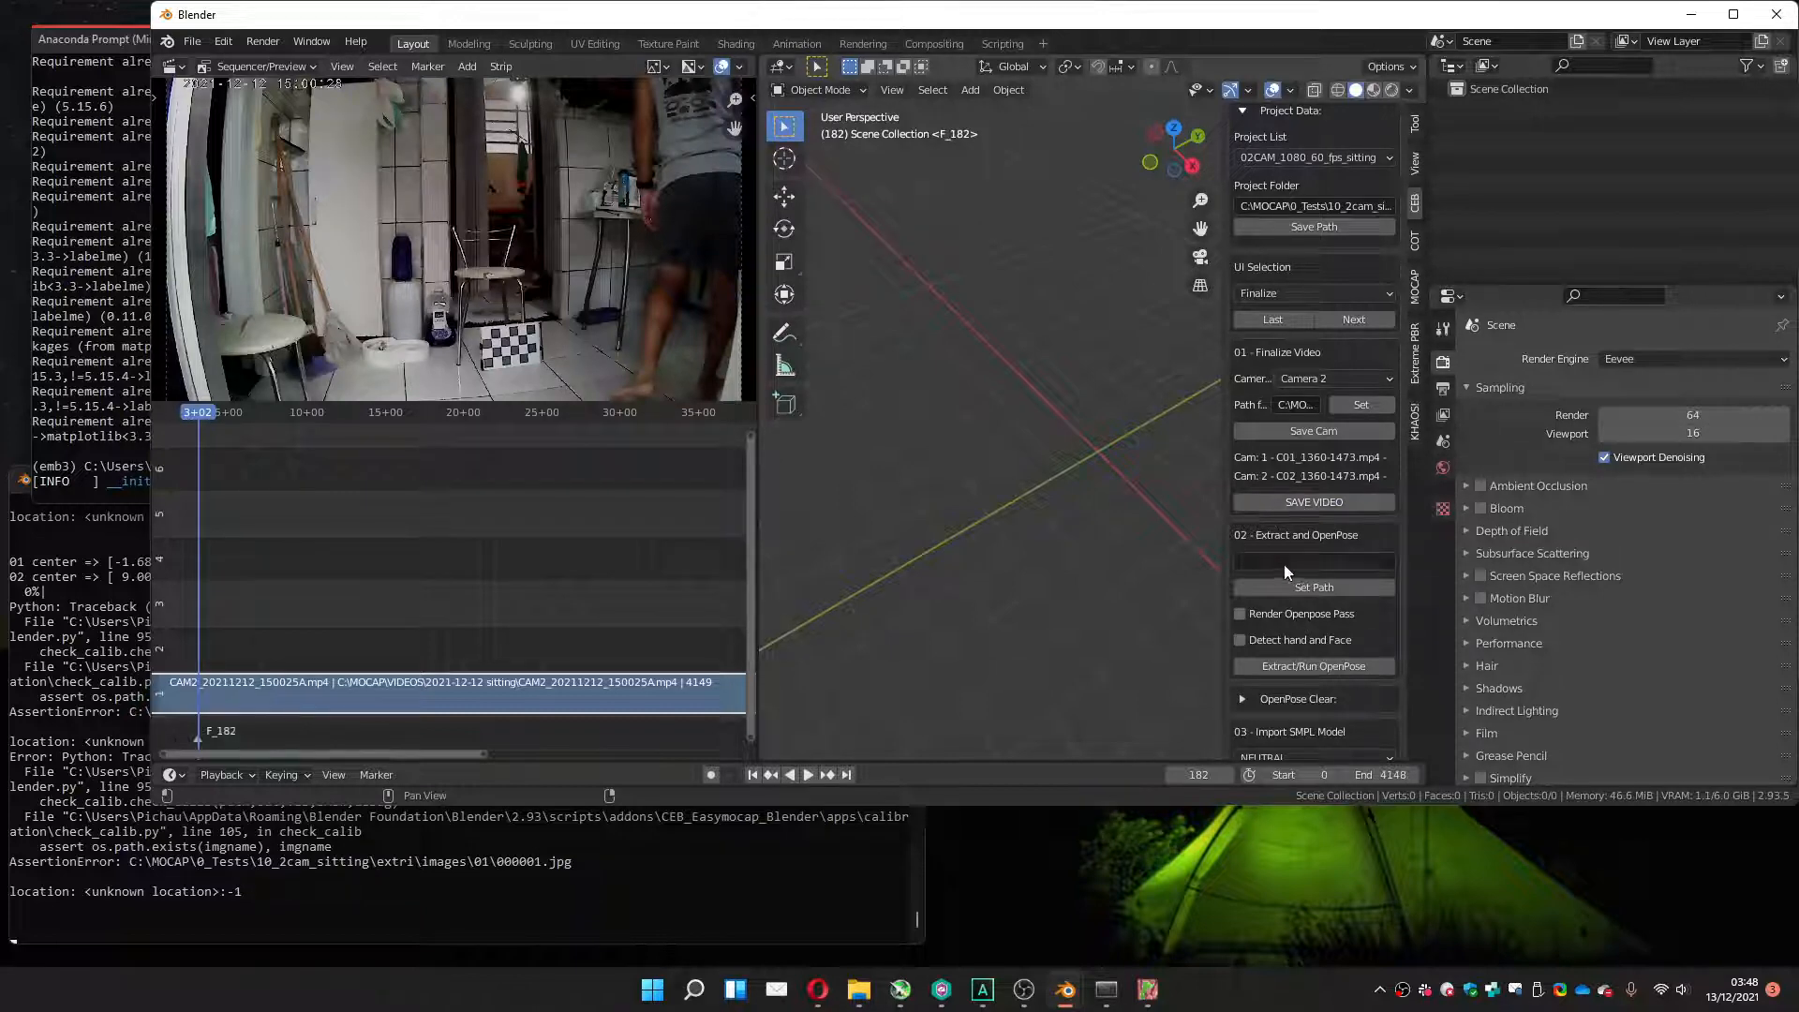
# Switch to the Opera browser and open the CMU-Perceptual-Computing-Lab OpenPose releases page on GitHub in a new tab.
pyautogui.scroll(-4, 1311, 534)
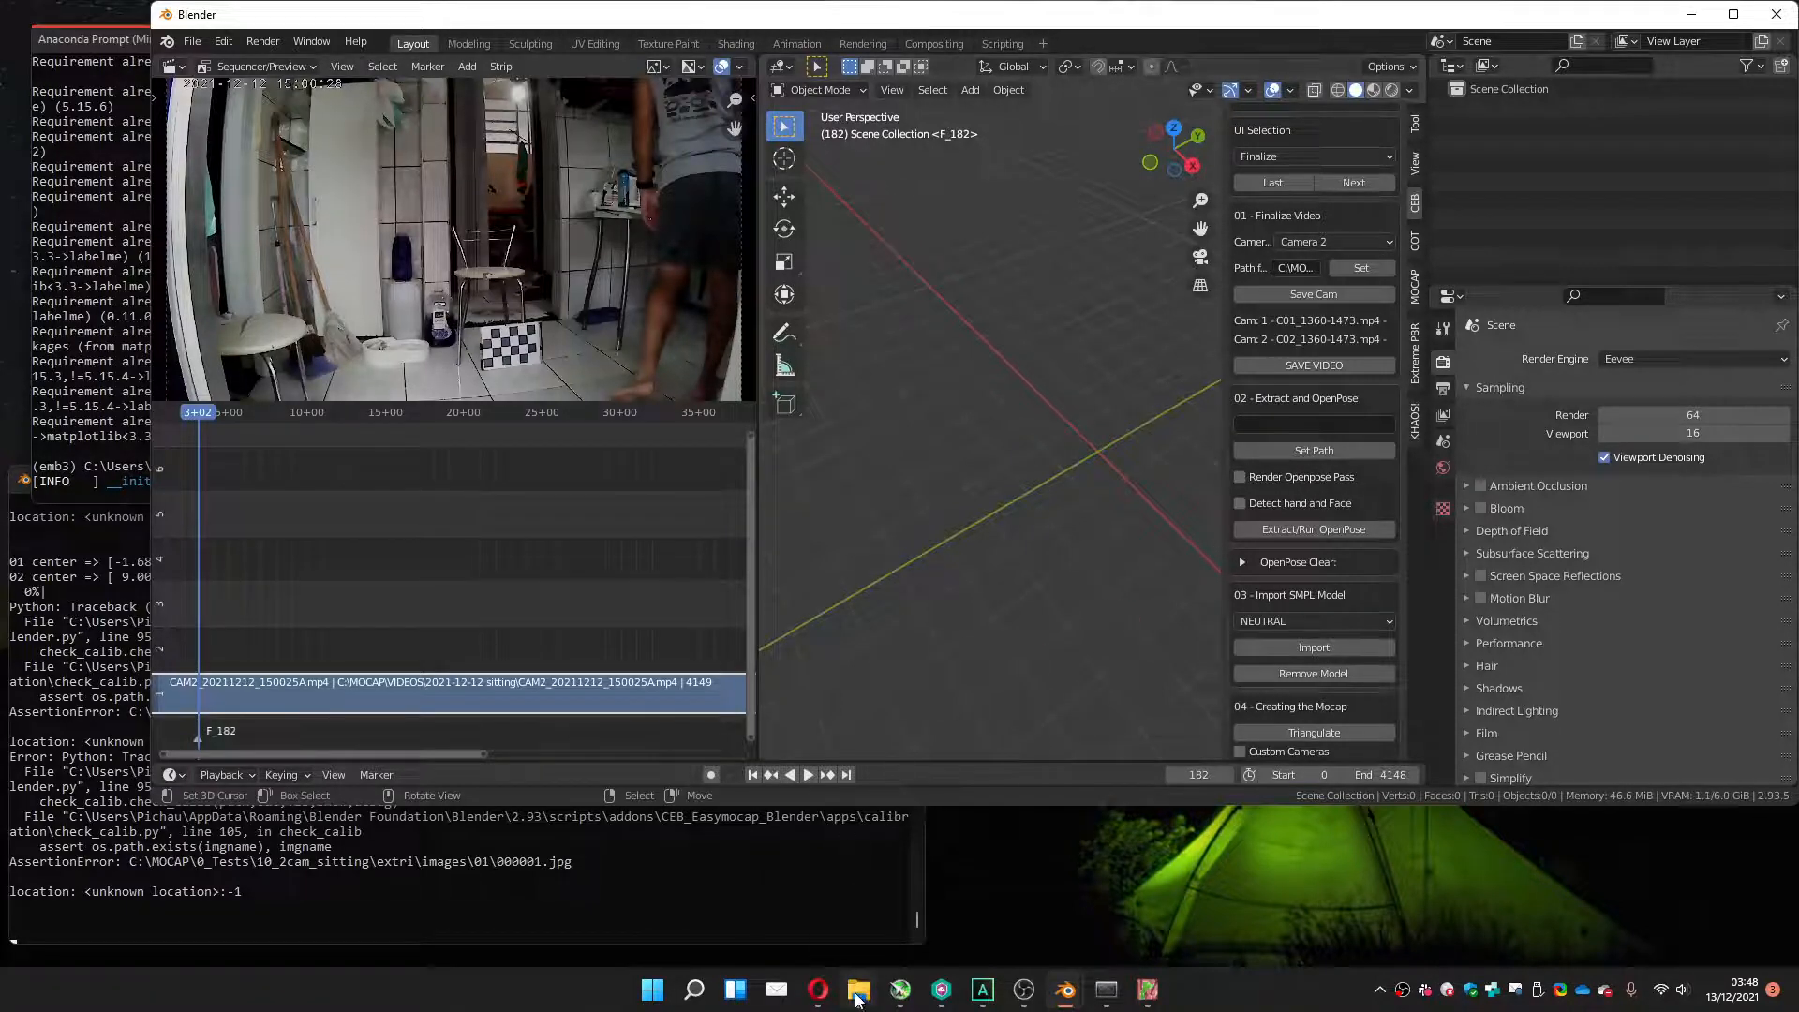
pyautogui.click(818, 1003)
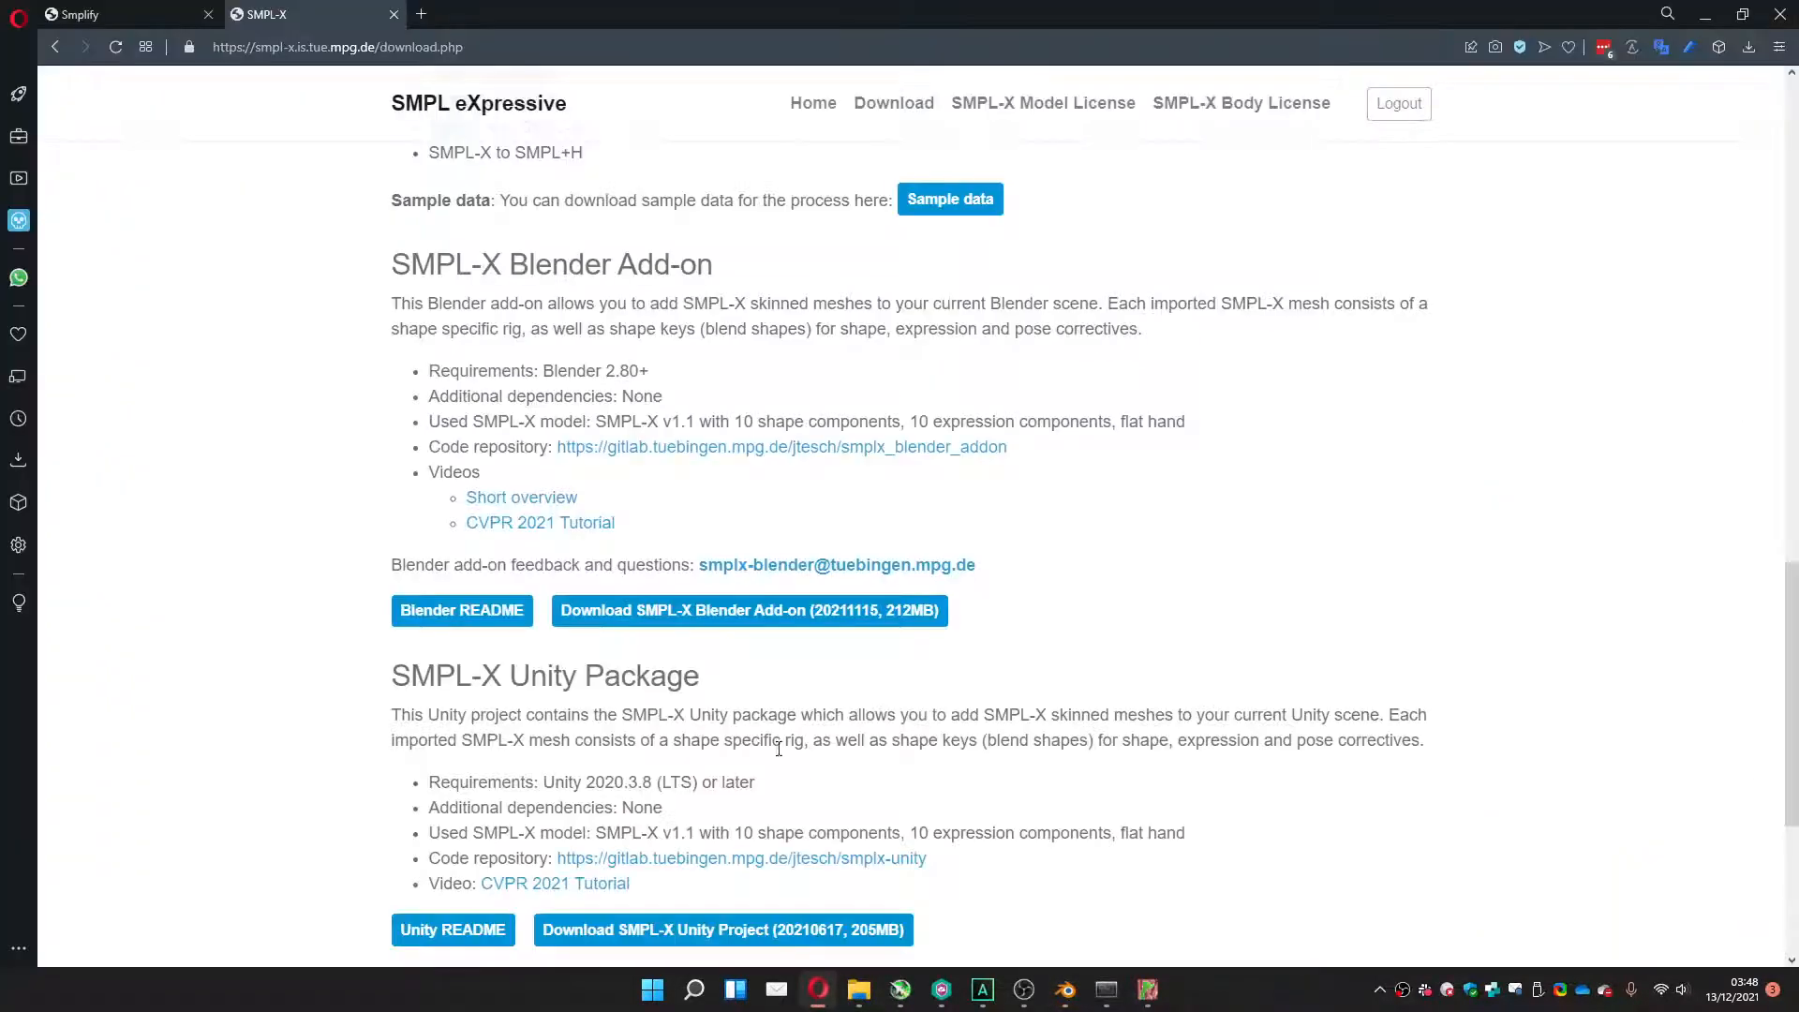
pyautogui.click(420, 13)
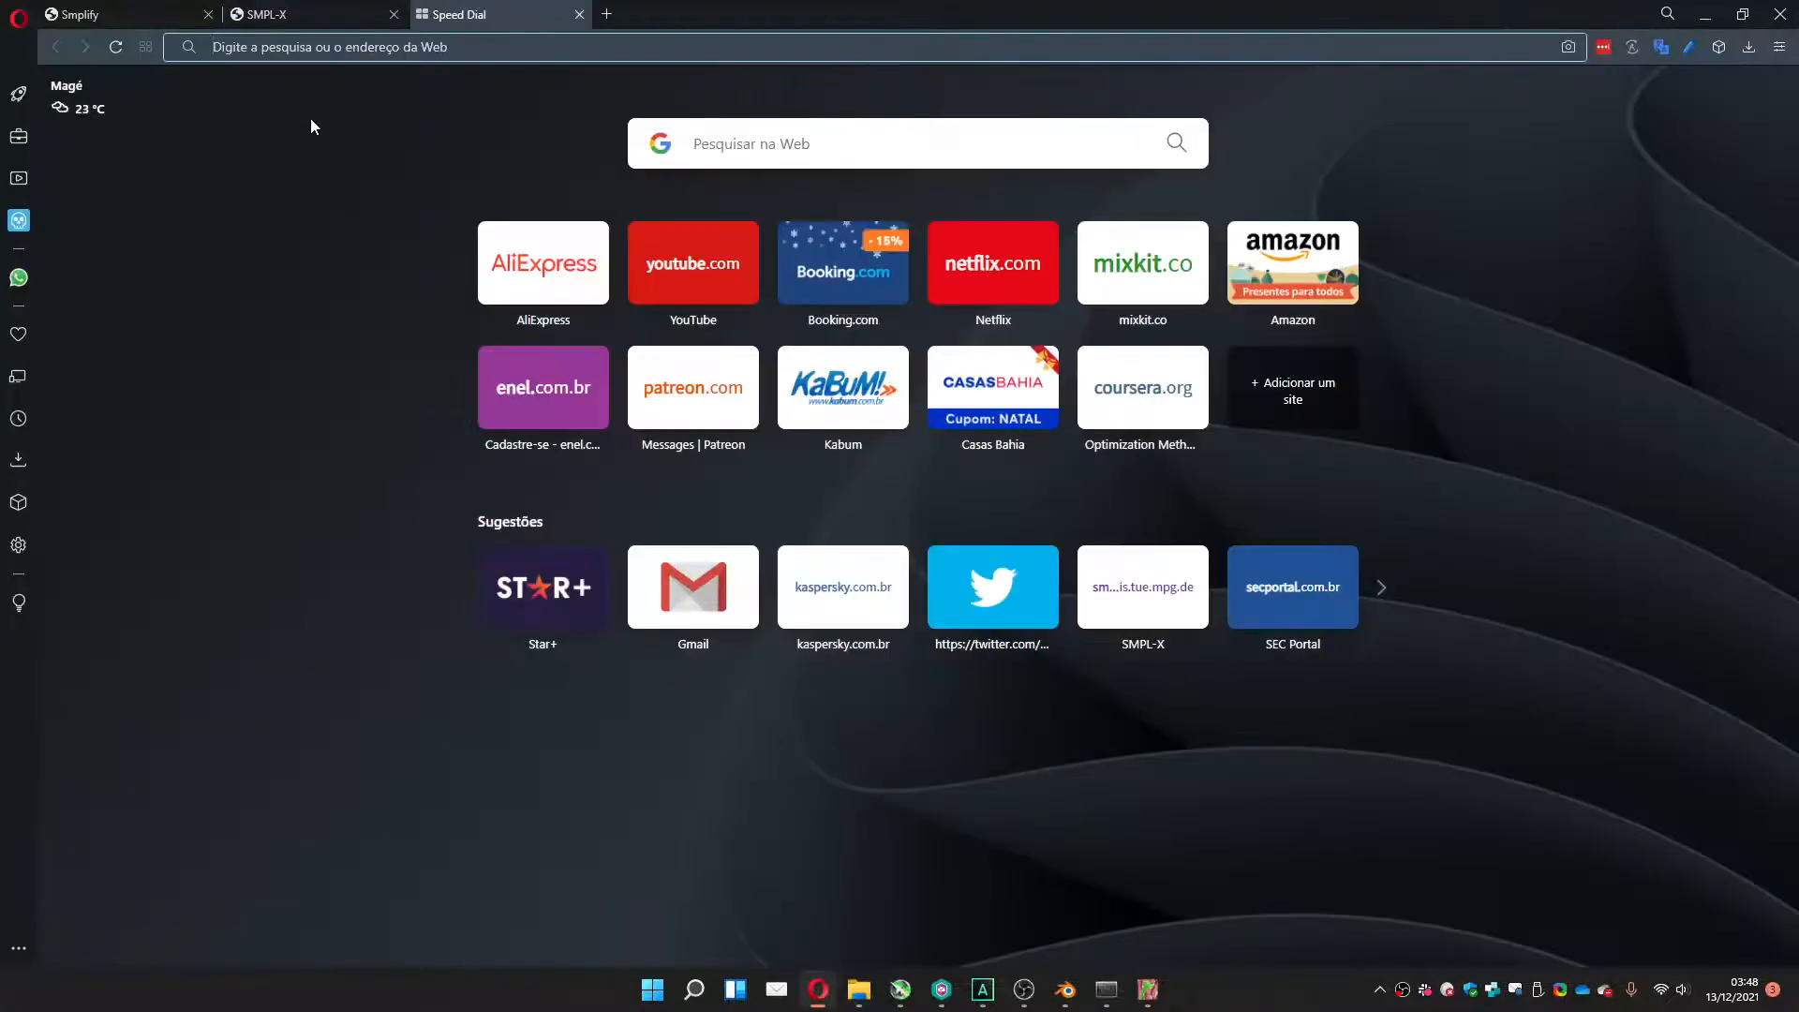
pyautogui.write('openpo')
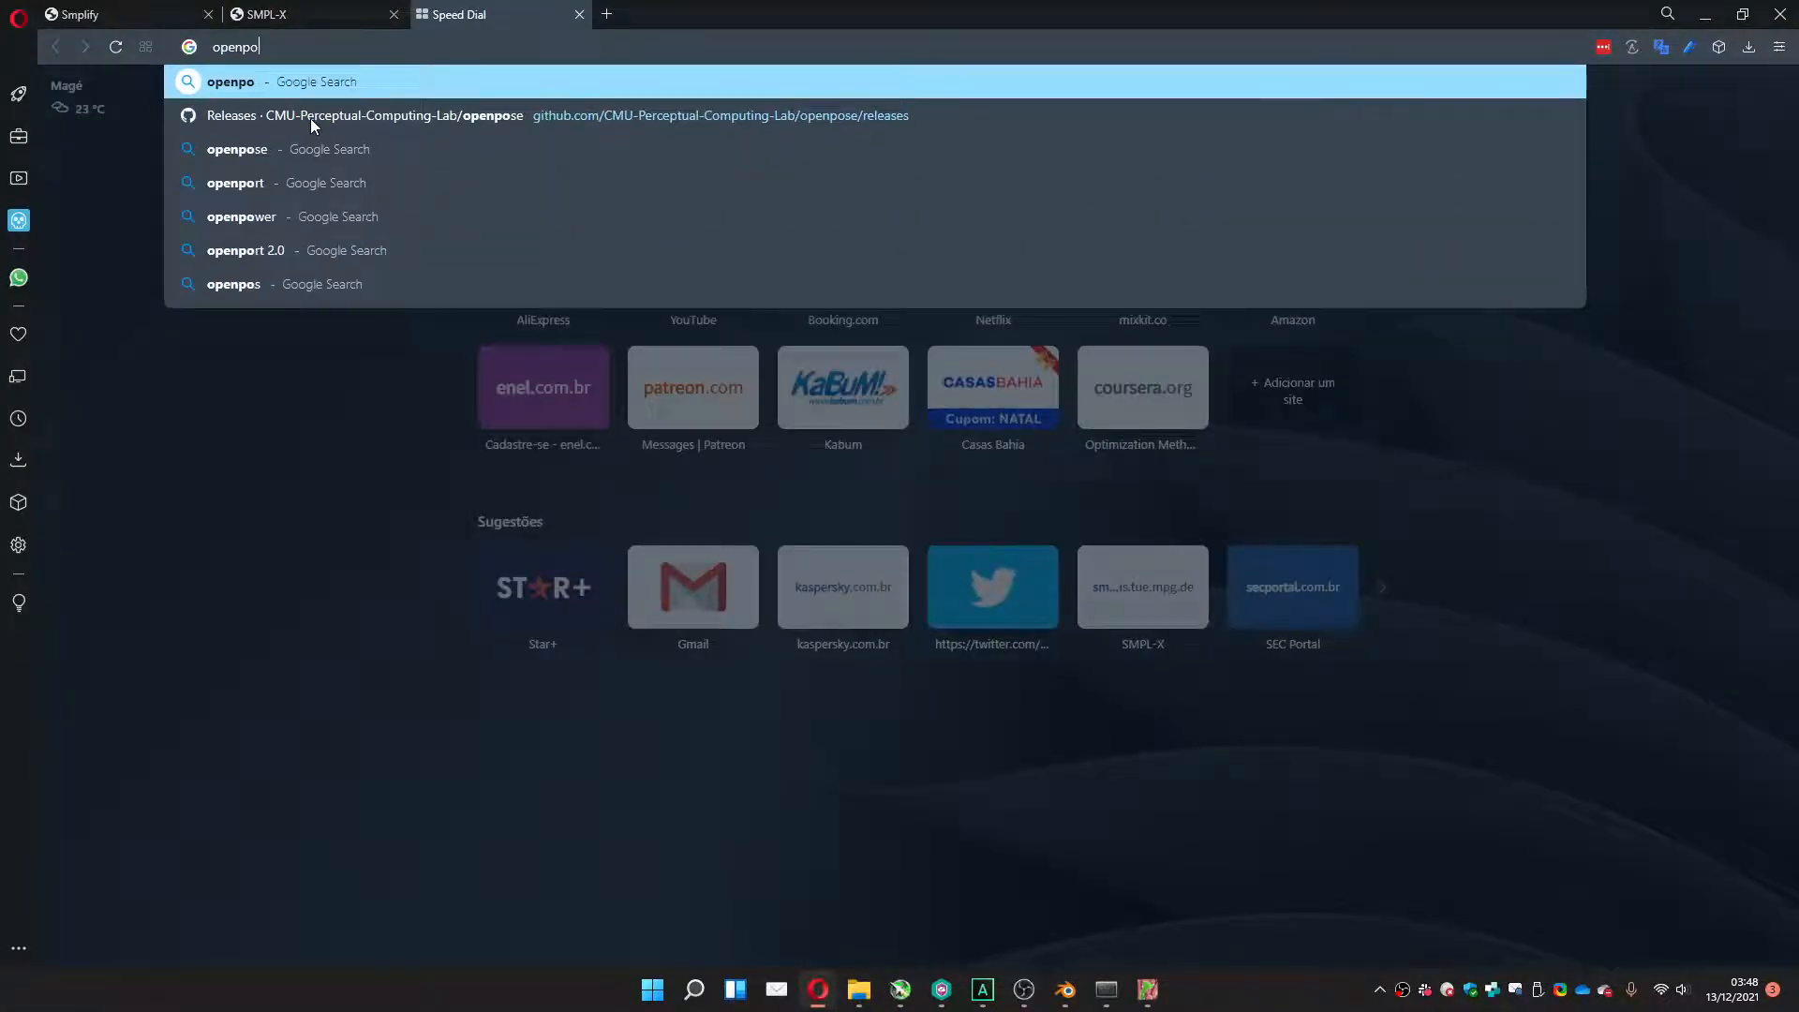
pyautogui.press('Down')
pyautogui.press('Return')
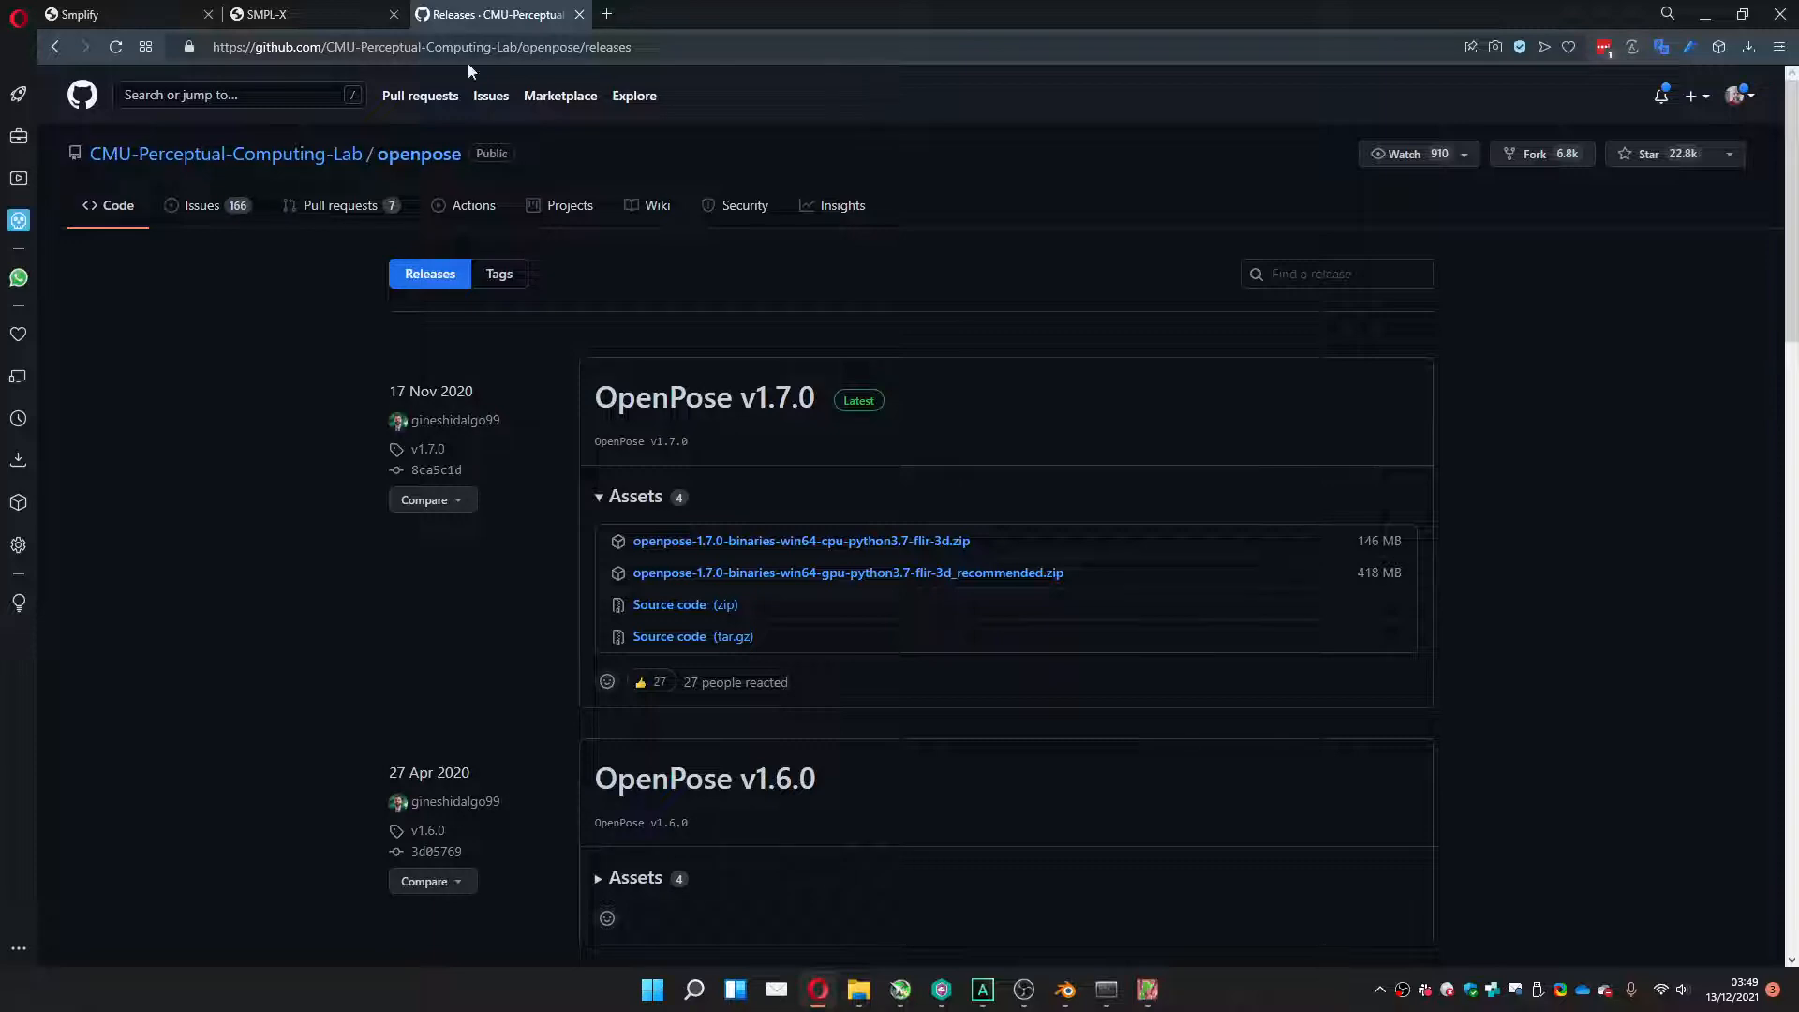
# Open the openpose repository's main page, go to its full releases list from there, and expand the v1.6.0 assets.
pyautogui.click(415, 157)
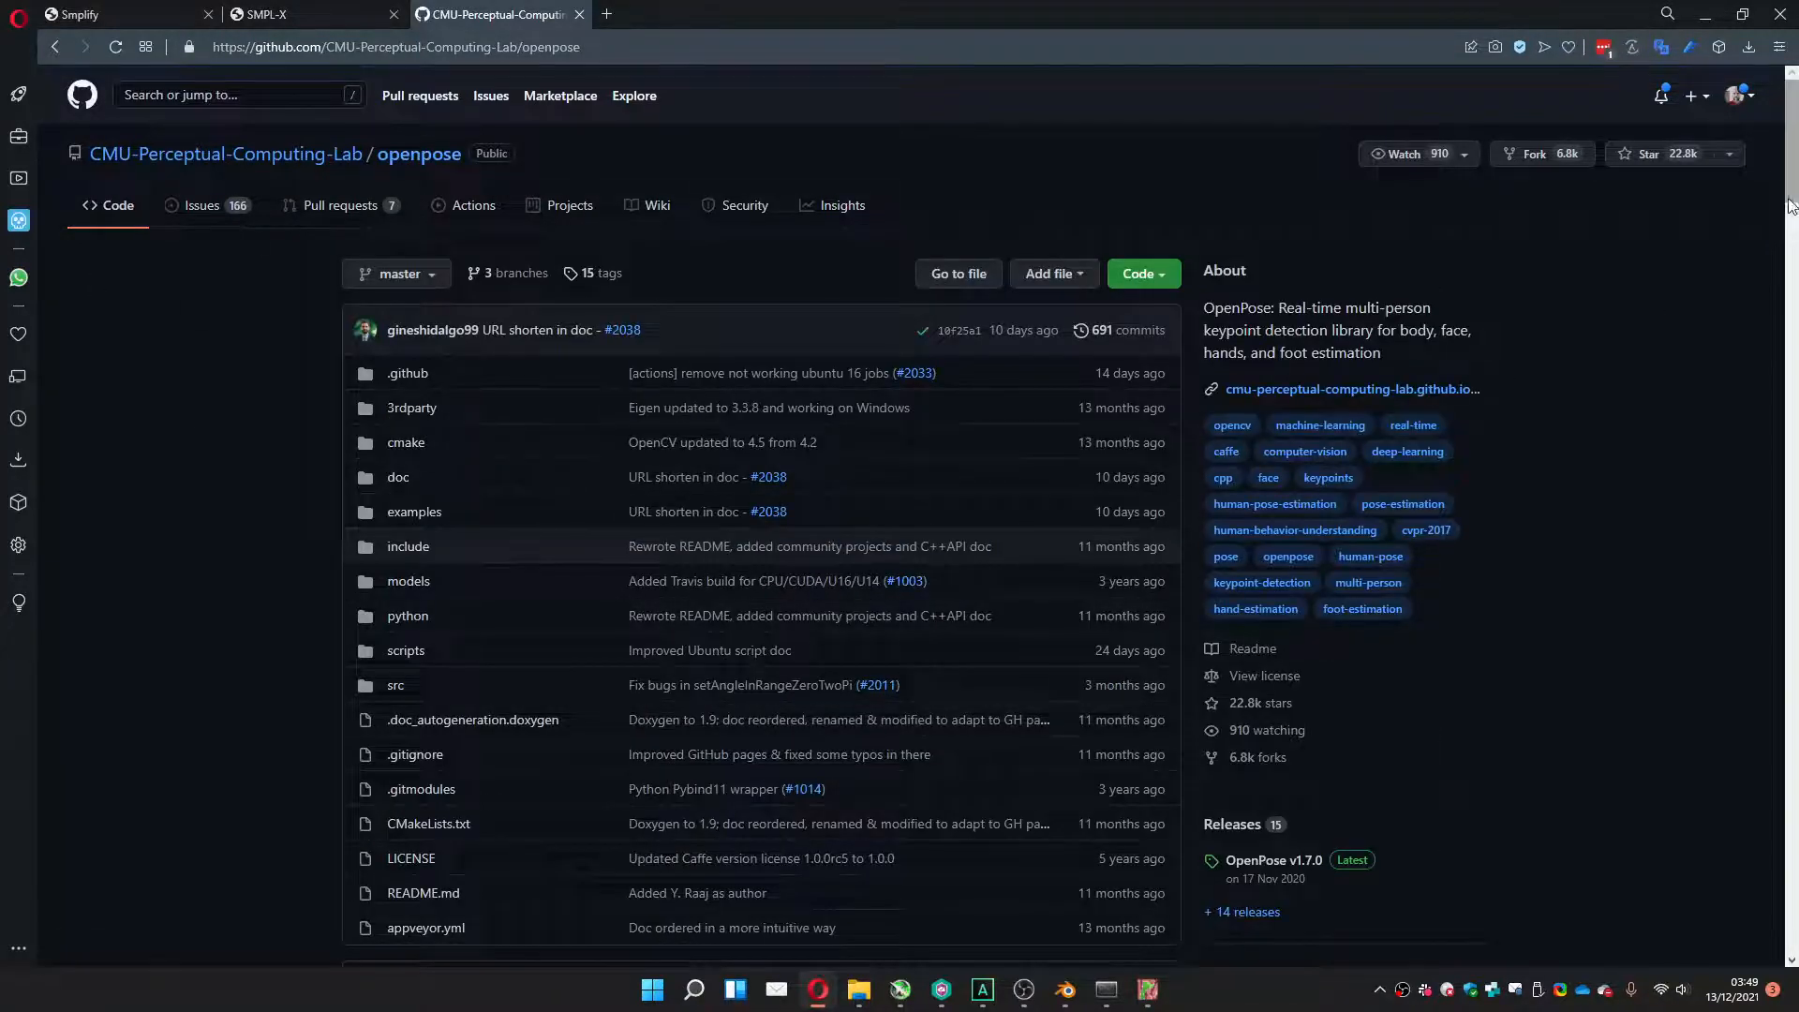
pyautogui.scroll(-4, 1572, 321)
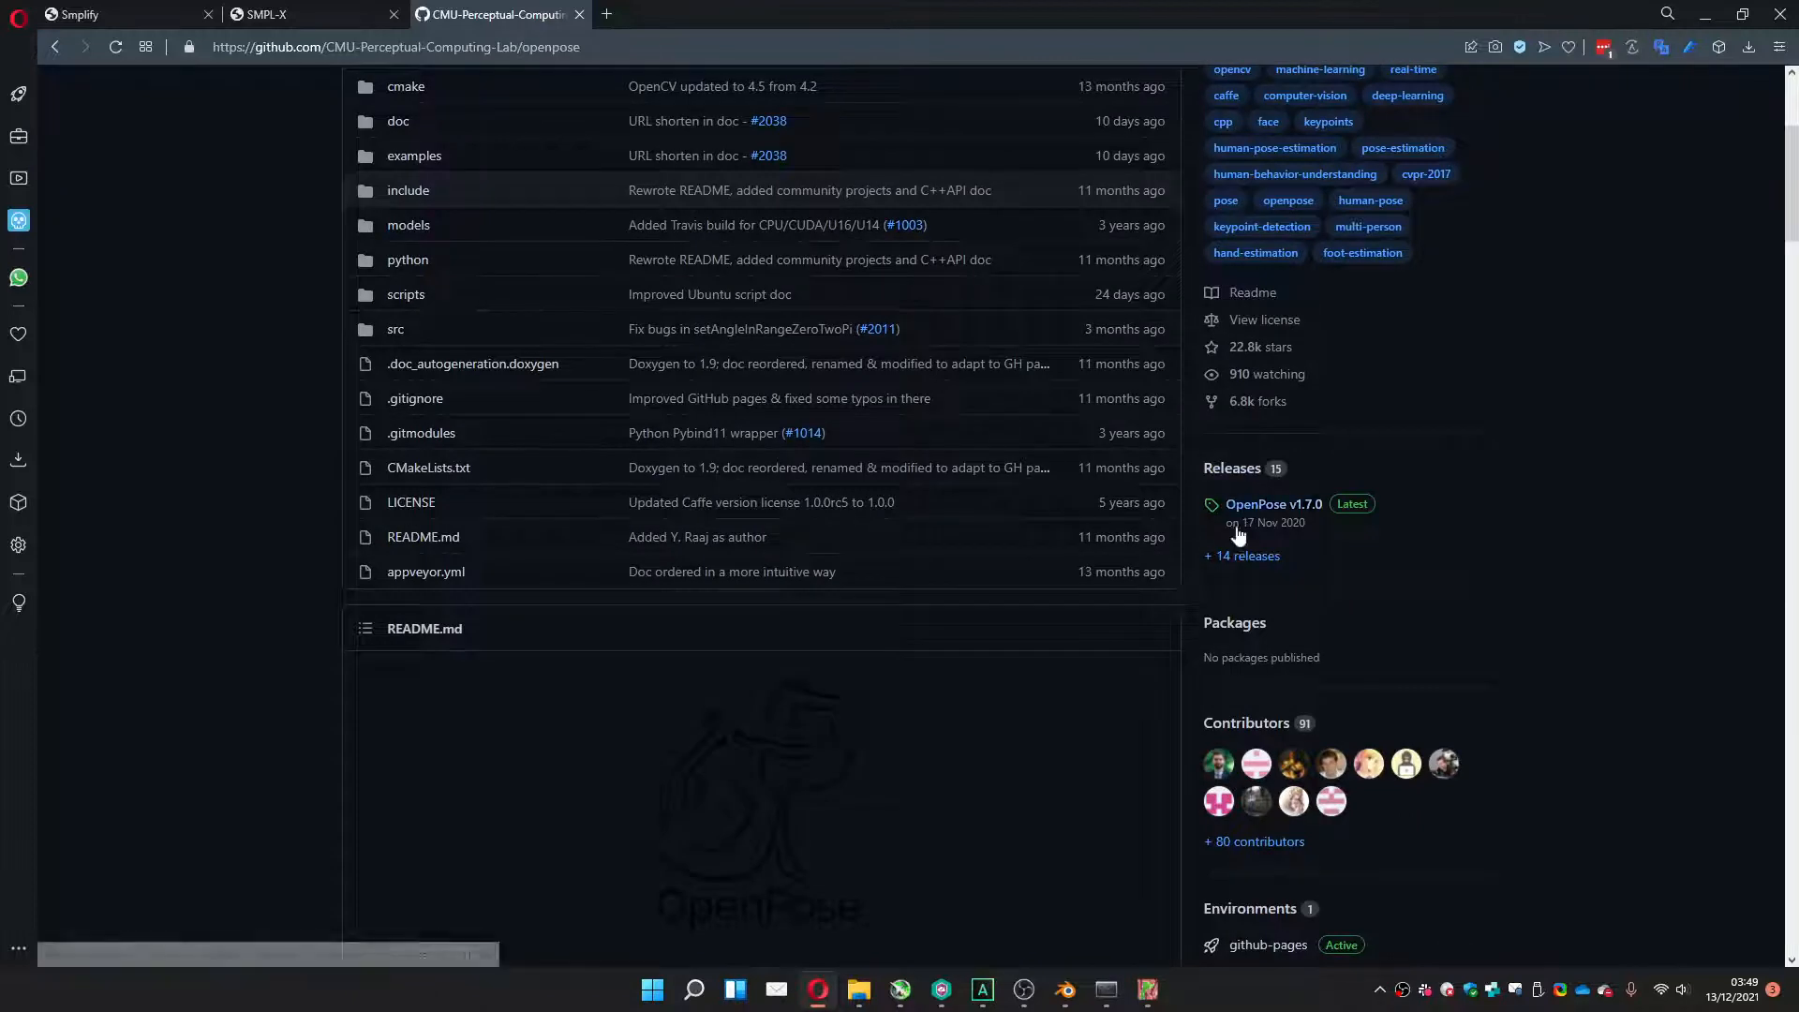
pyautogui.click(1249, 557)
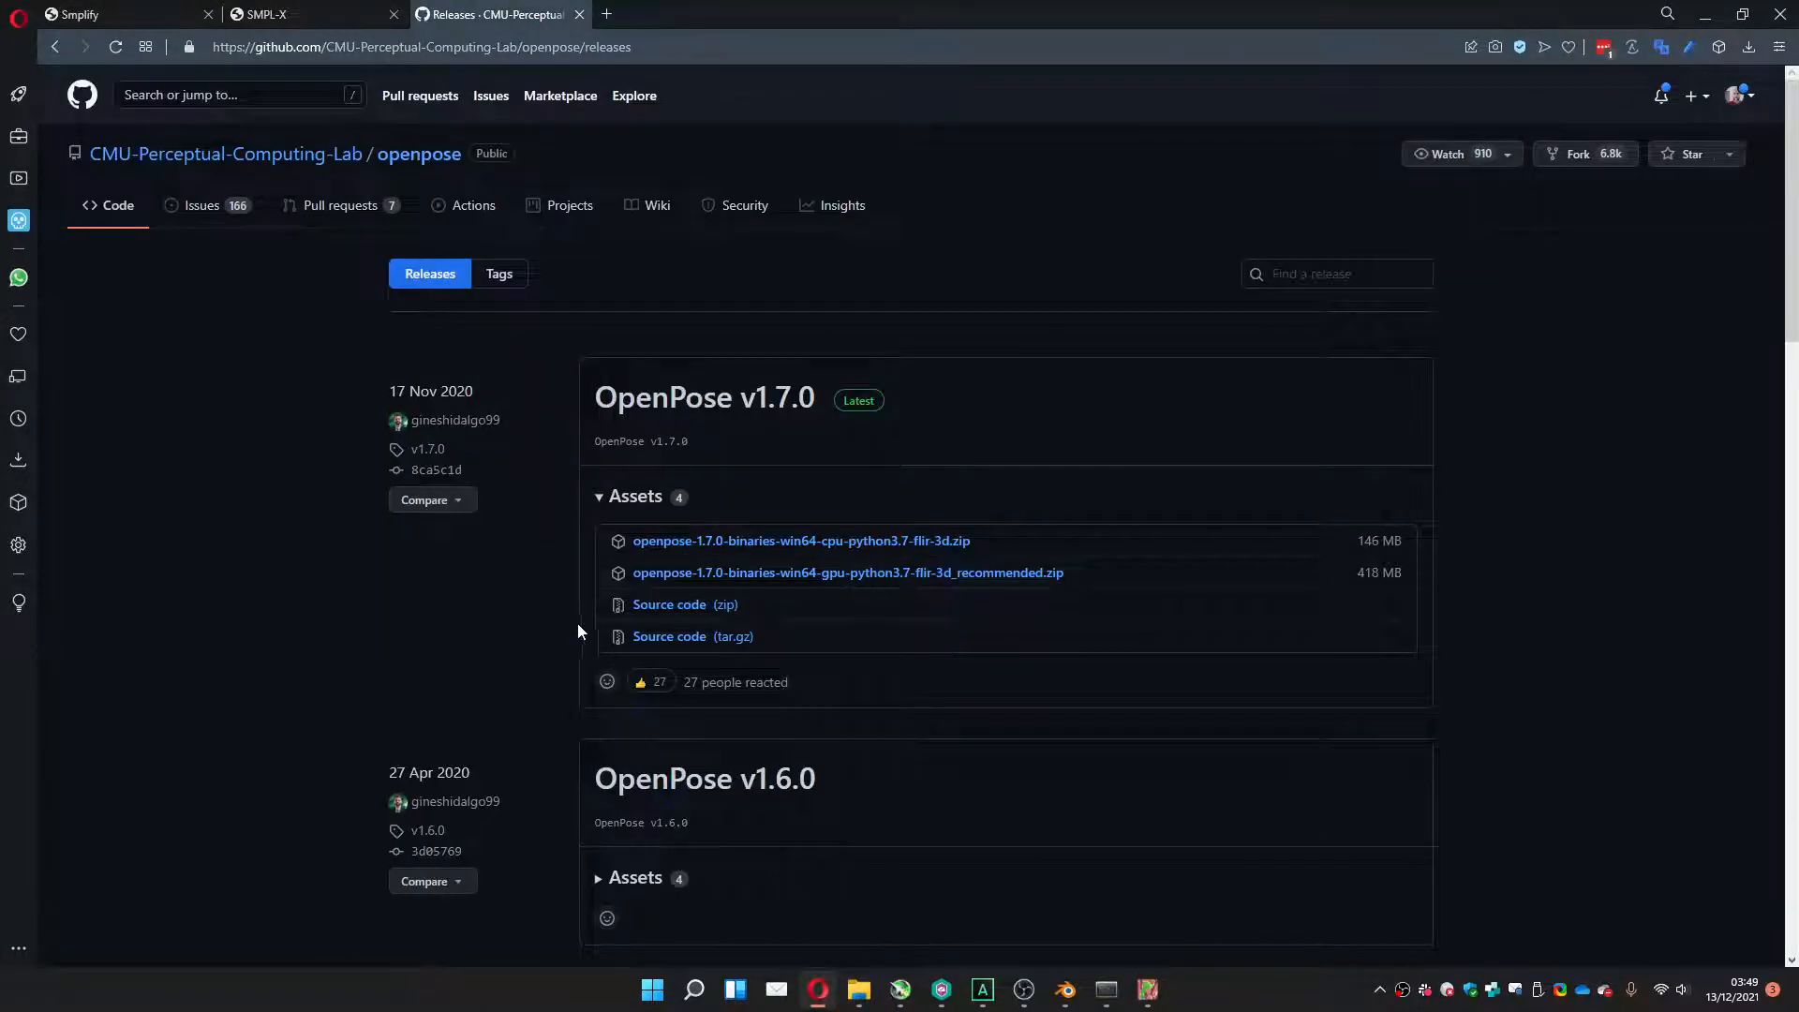
pyautogui.scroll(-3, 575, 626)
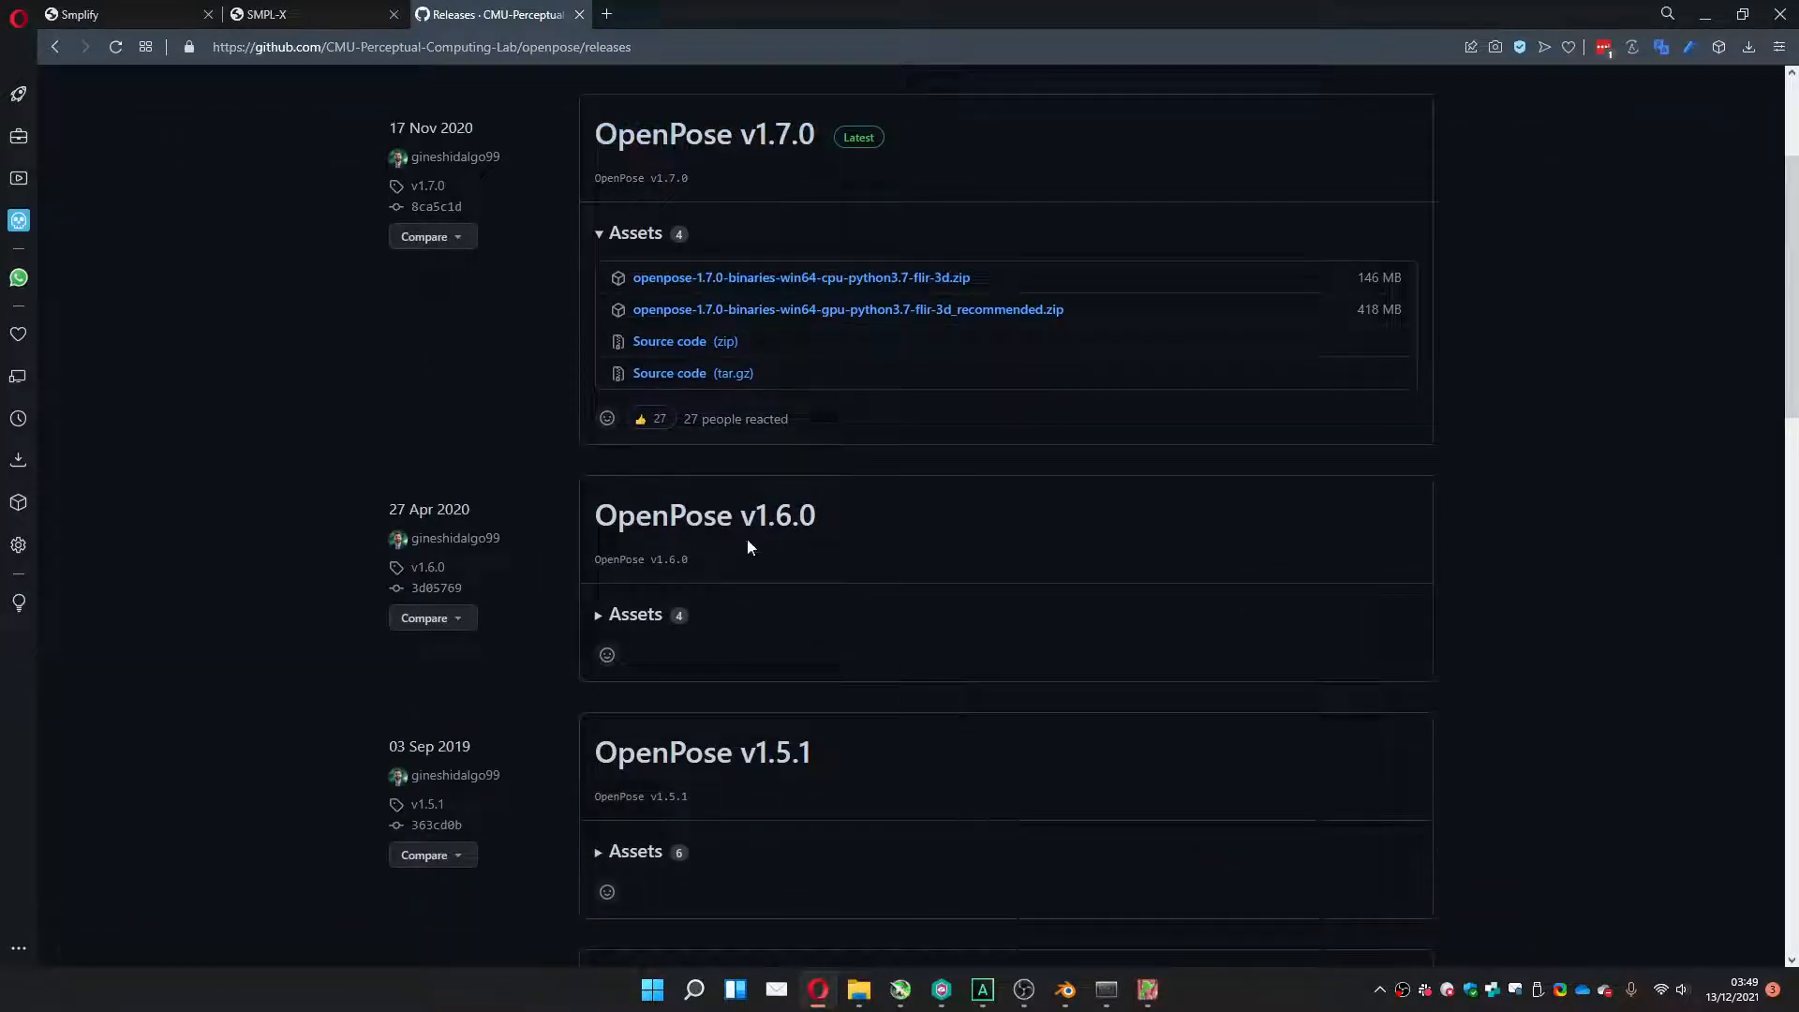
pyautogui.click(602, 615)
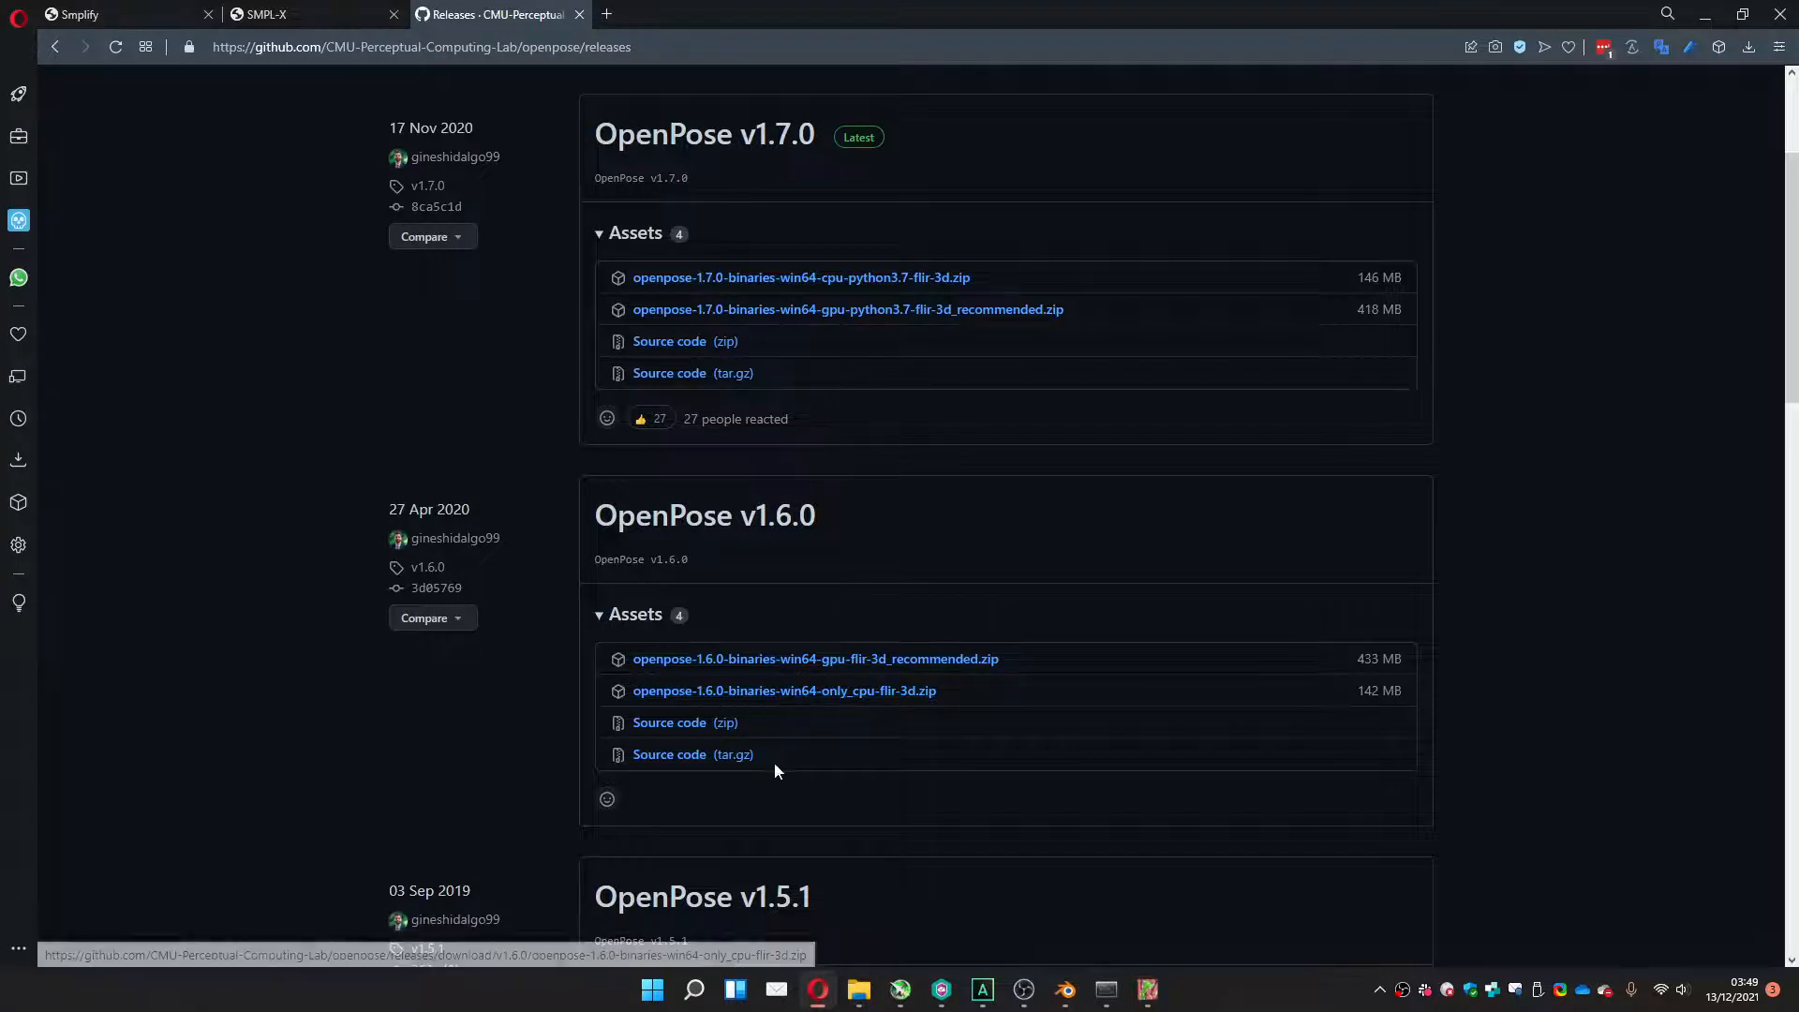
# Switch to File Explorer and browse to the openpose folder inside the Blender folder on drive D.
pyautogui.click(859, 991)
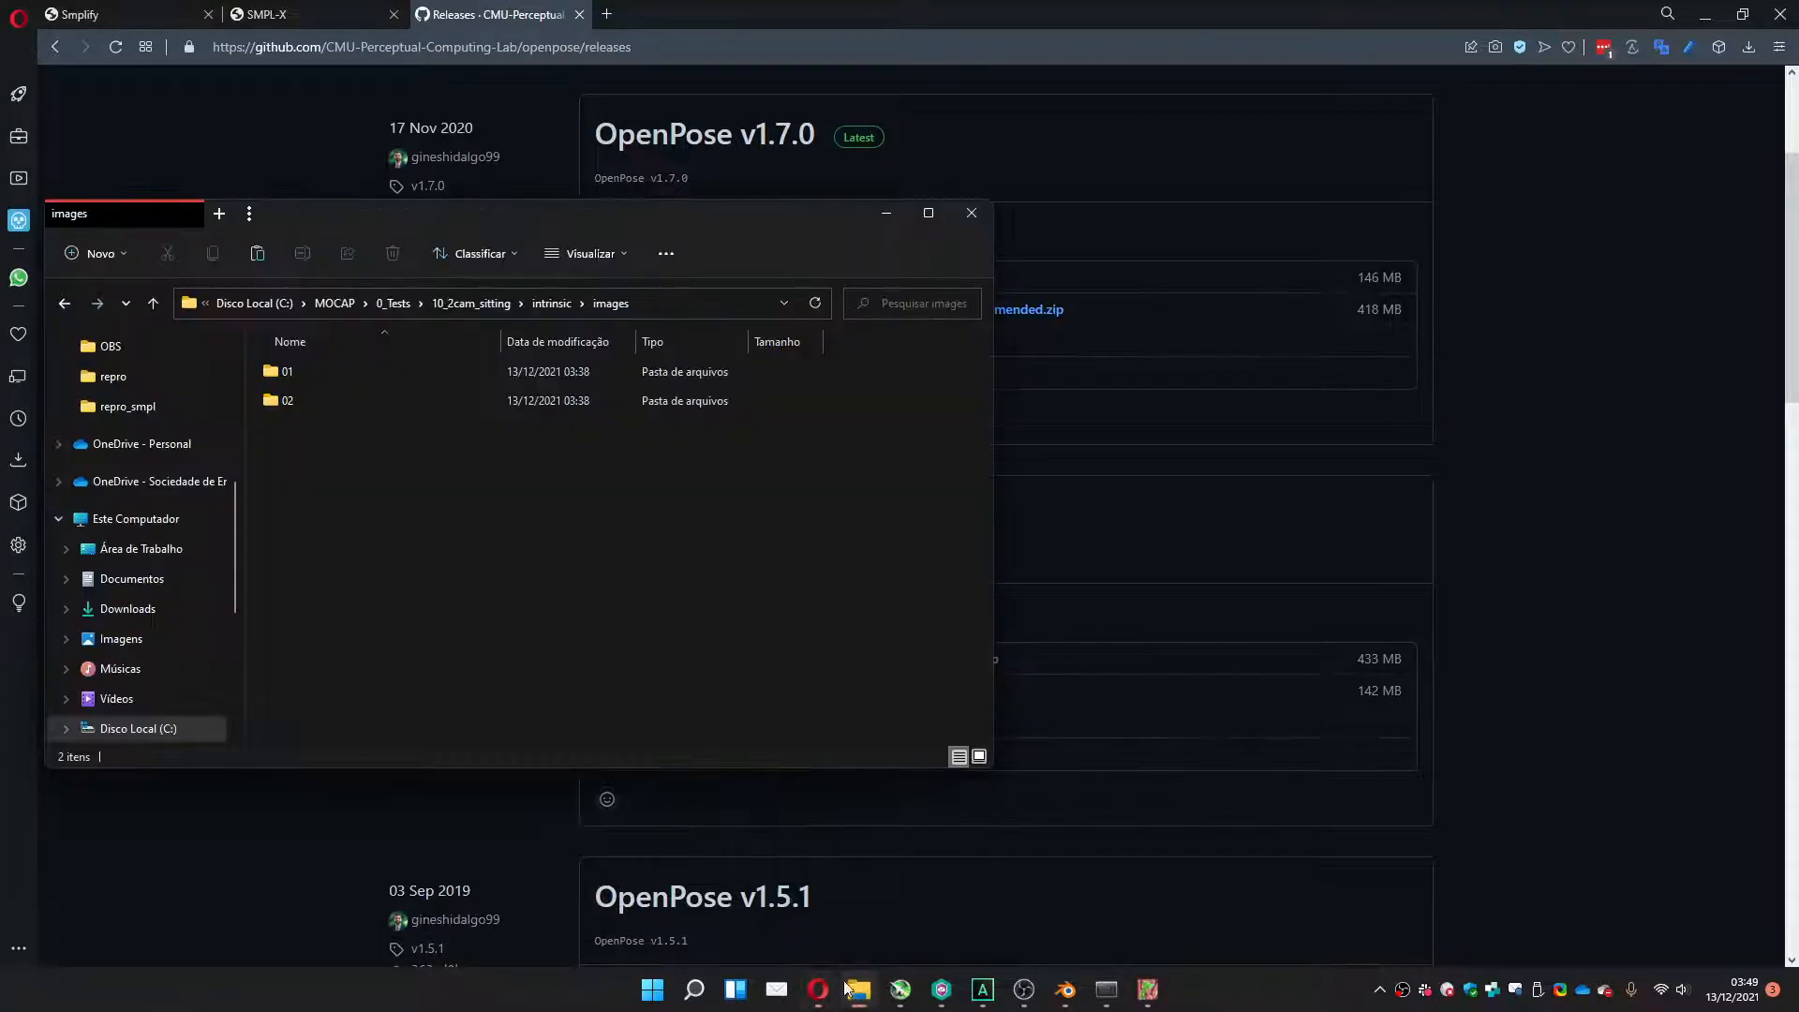
pyautogui.click(132, 731)
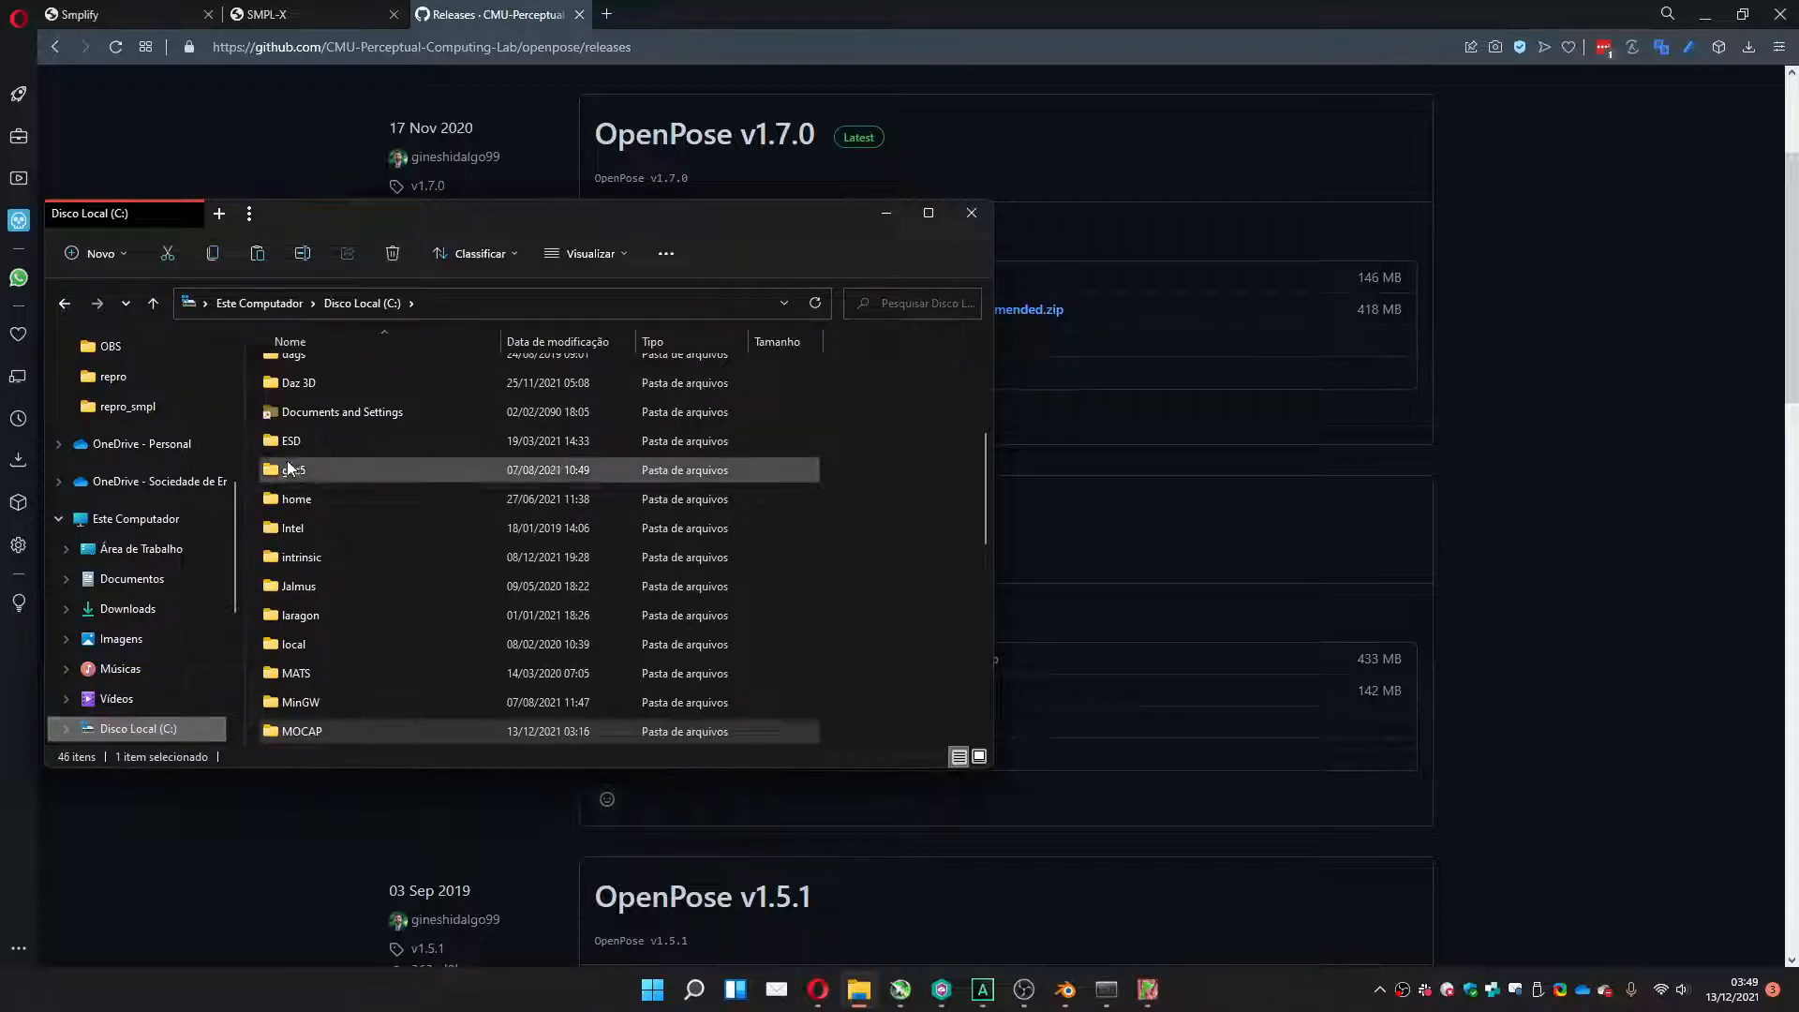
pyautogui.scroll(4, 290, 469)
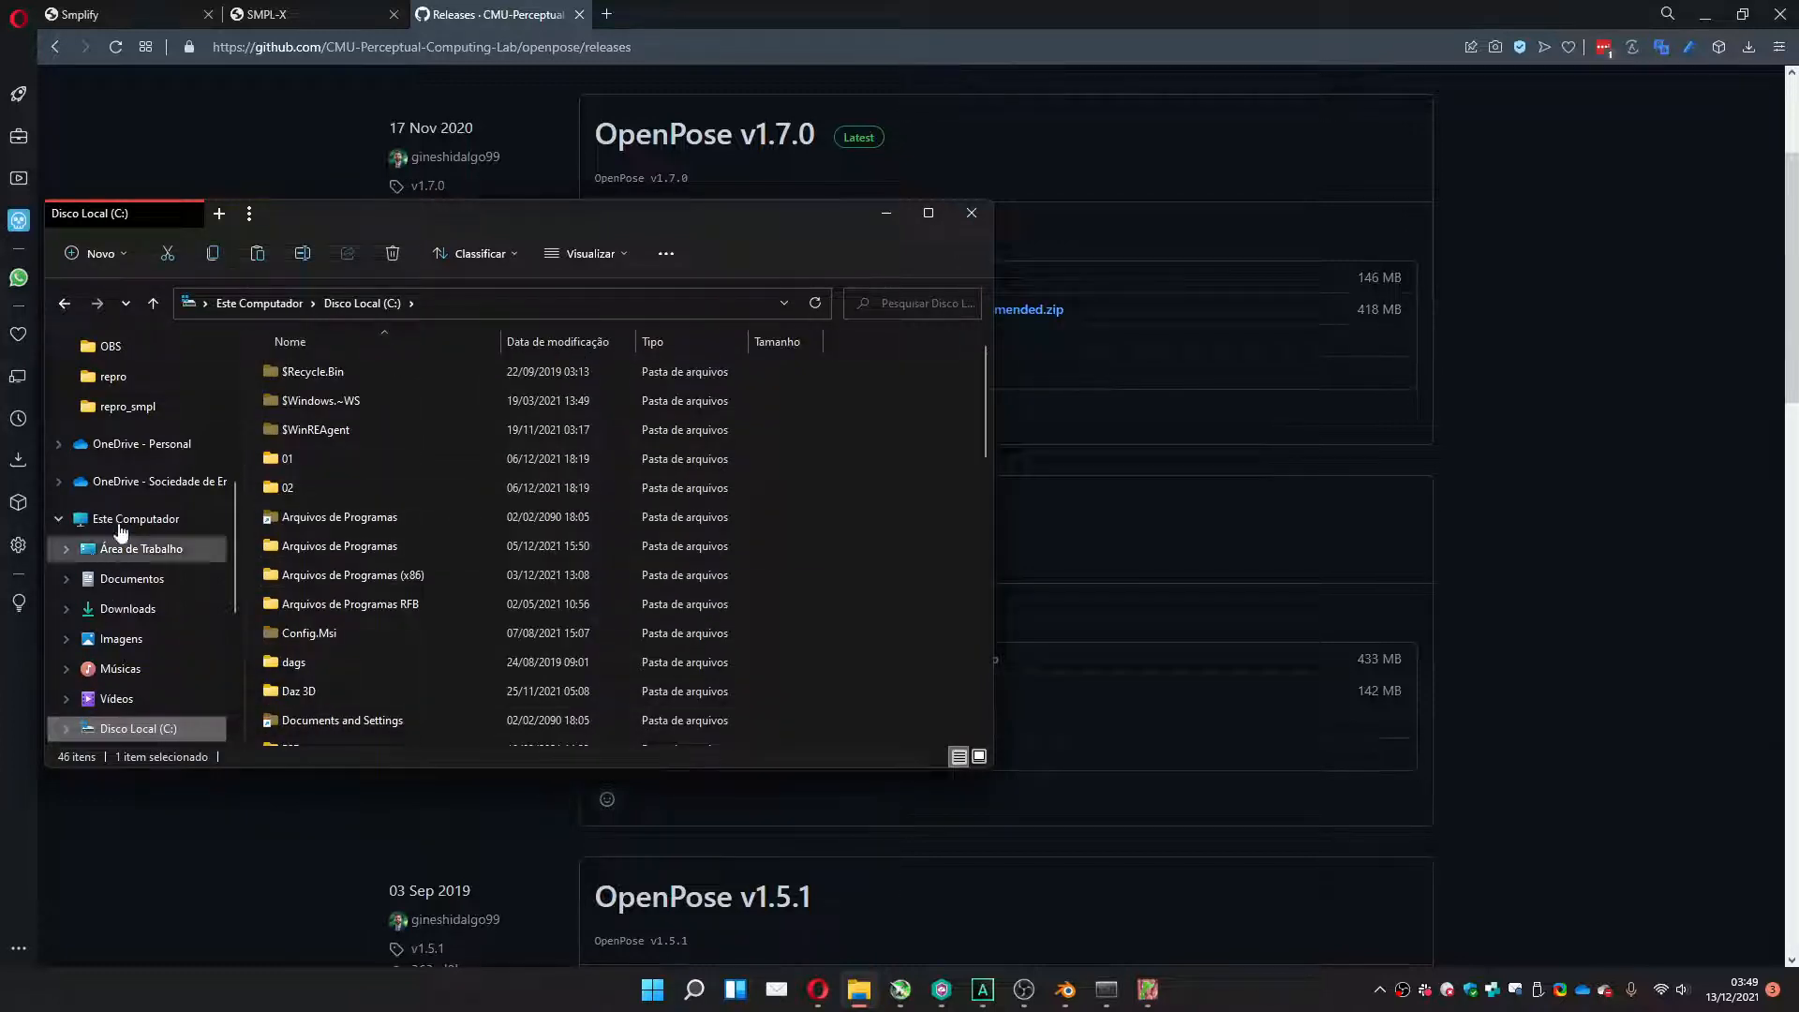
pyautogui.scroll(-2, 121, 533)
pyautogui.click(113, 699)
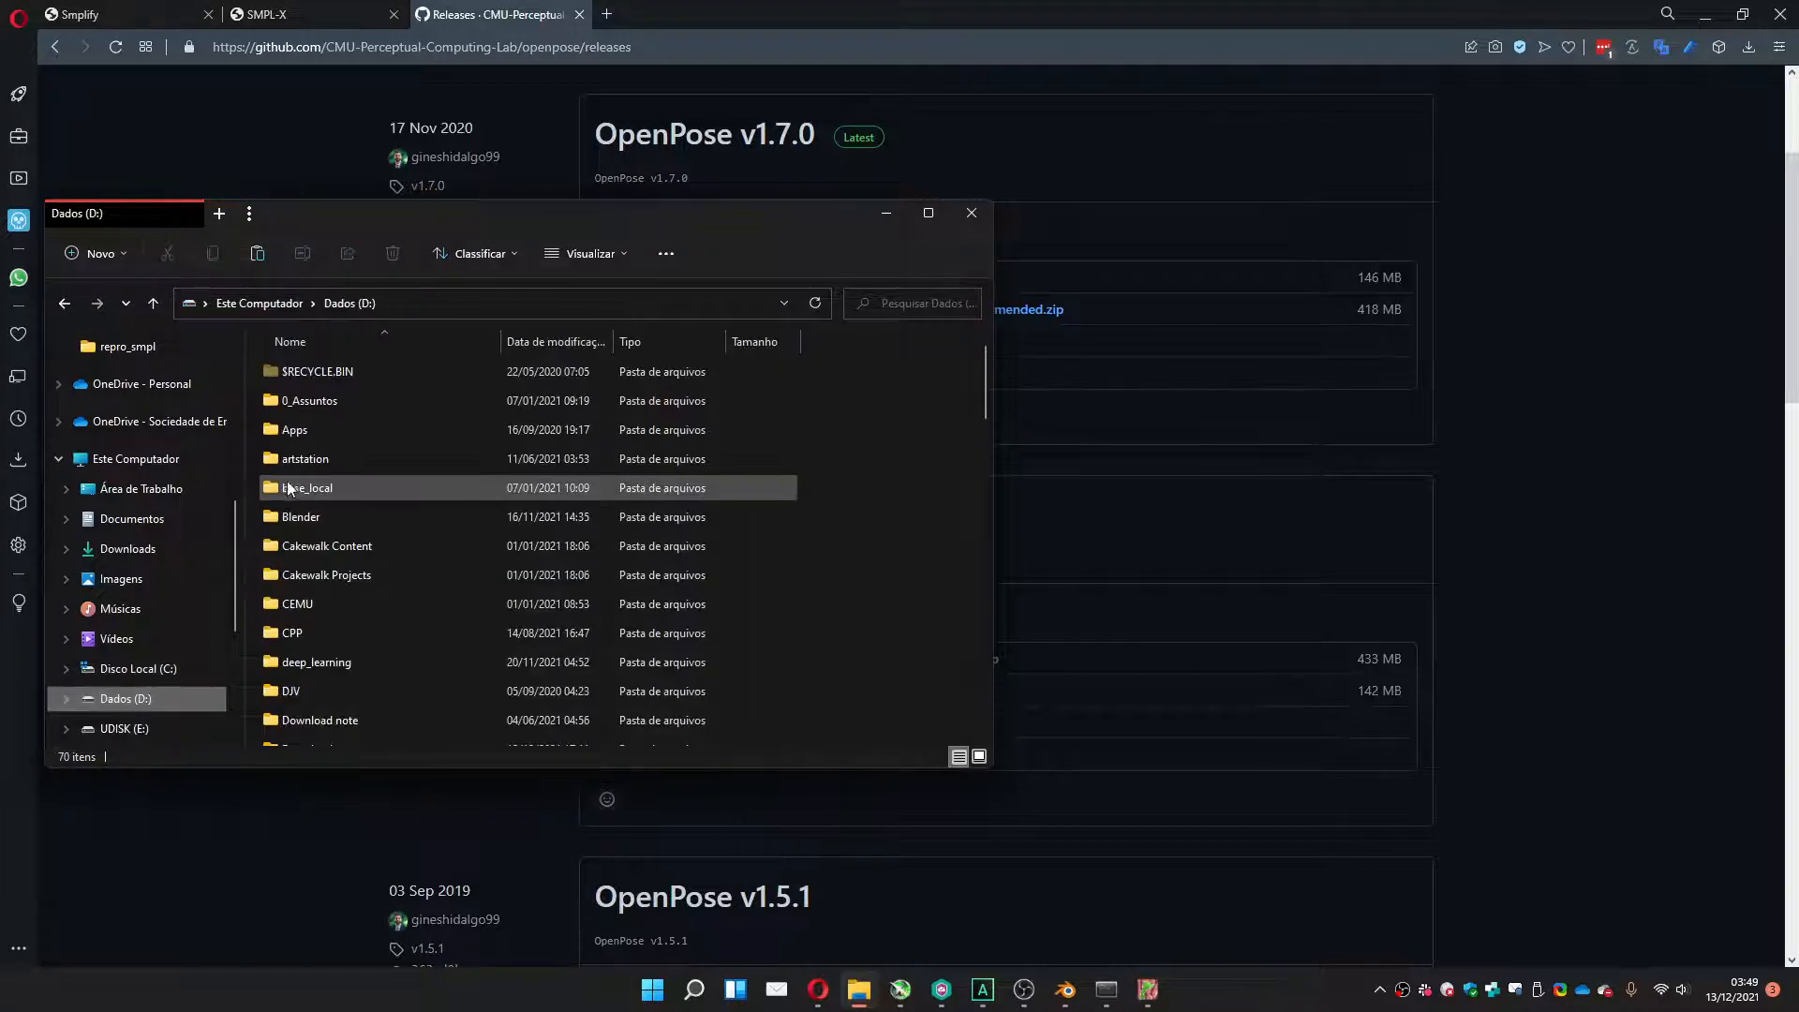
pyautogui.doubleClick(273, 520)
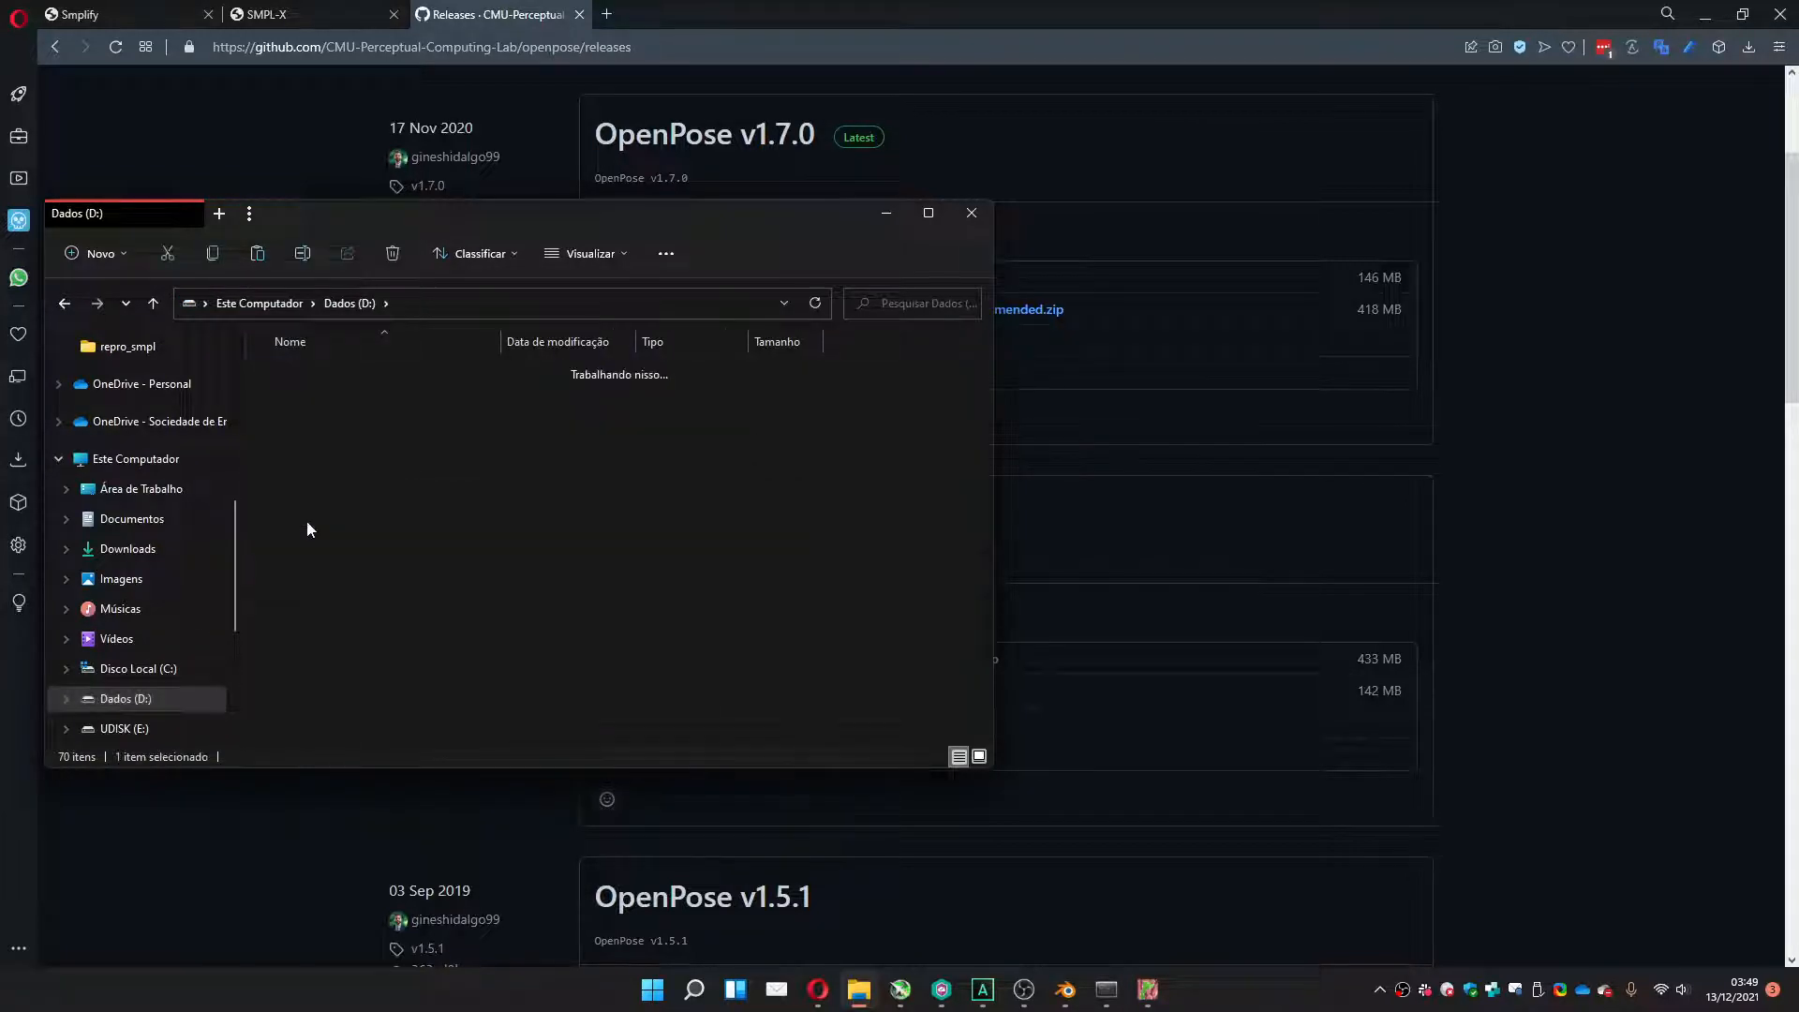
pyautogui.scroll(-10, 299, 506)
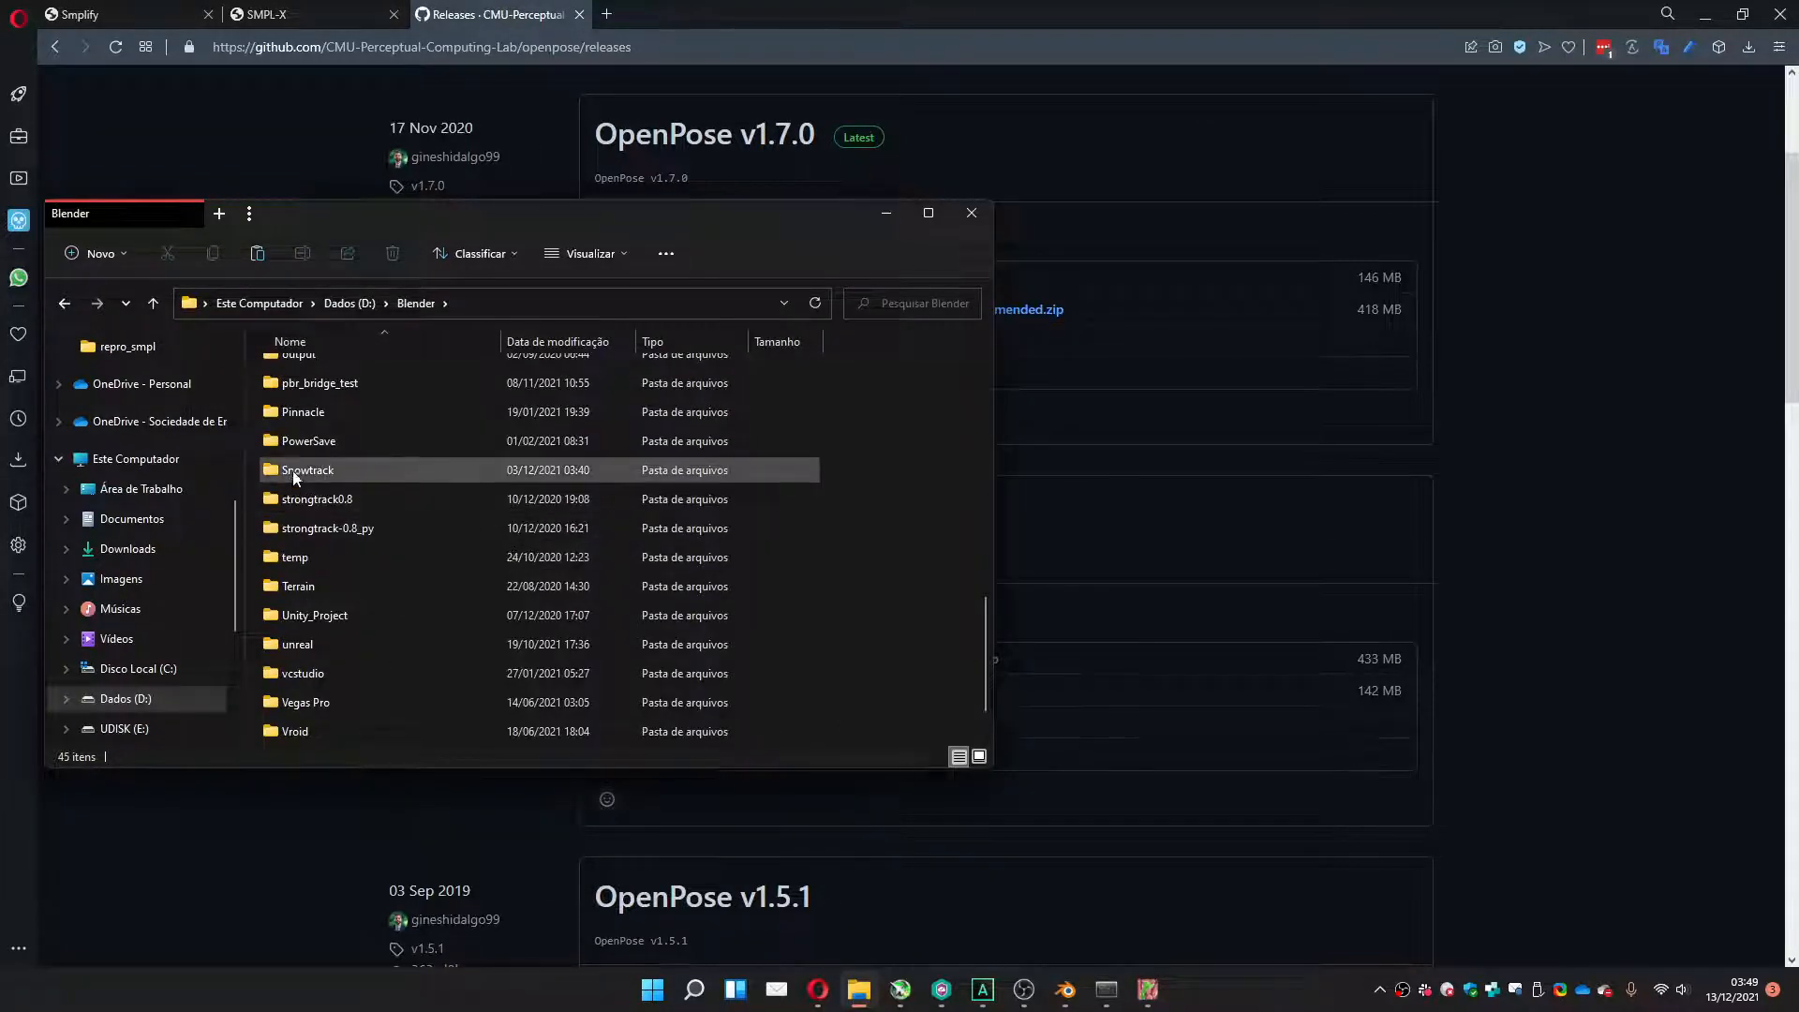
pyautogui.scroll(5, 293, 483)
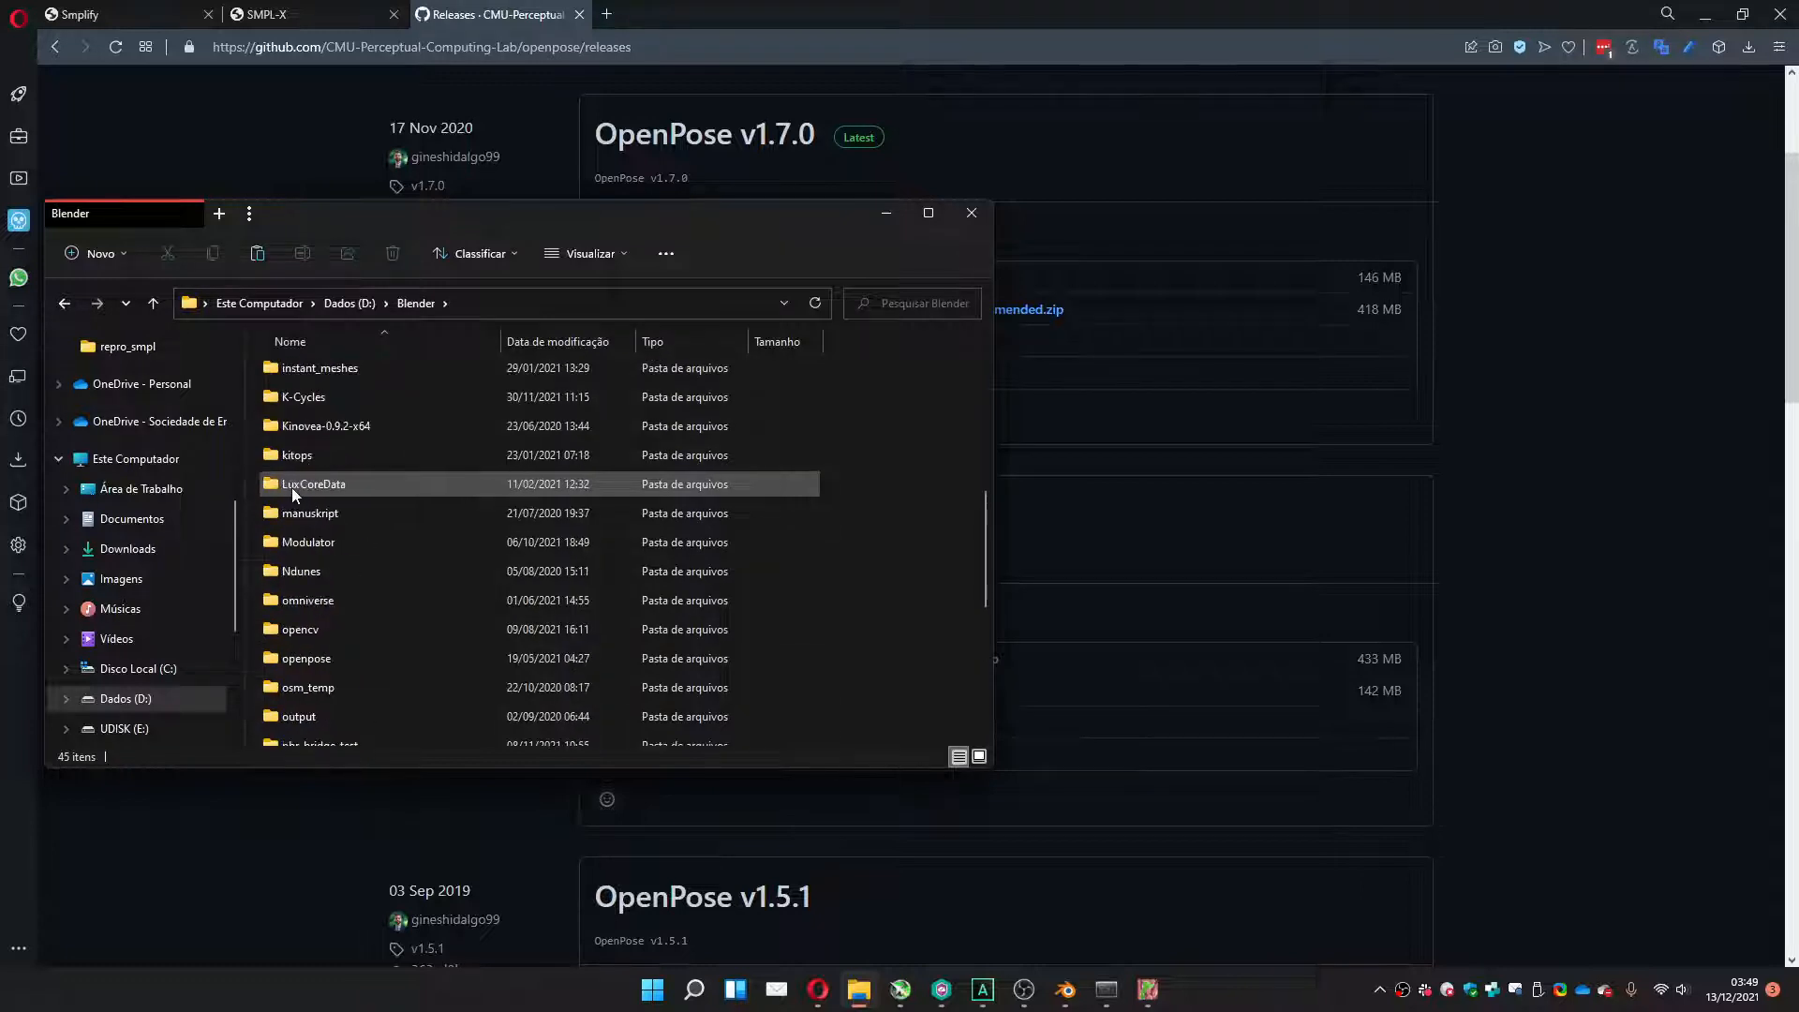
pyautogui.click(296, 660)
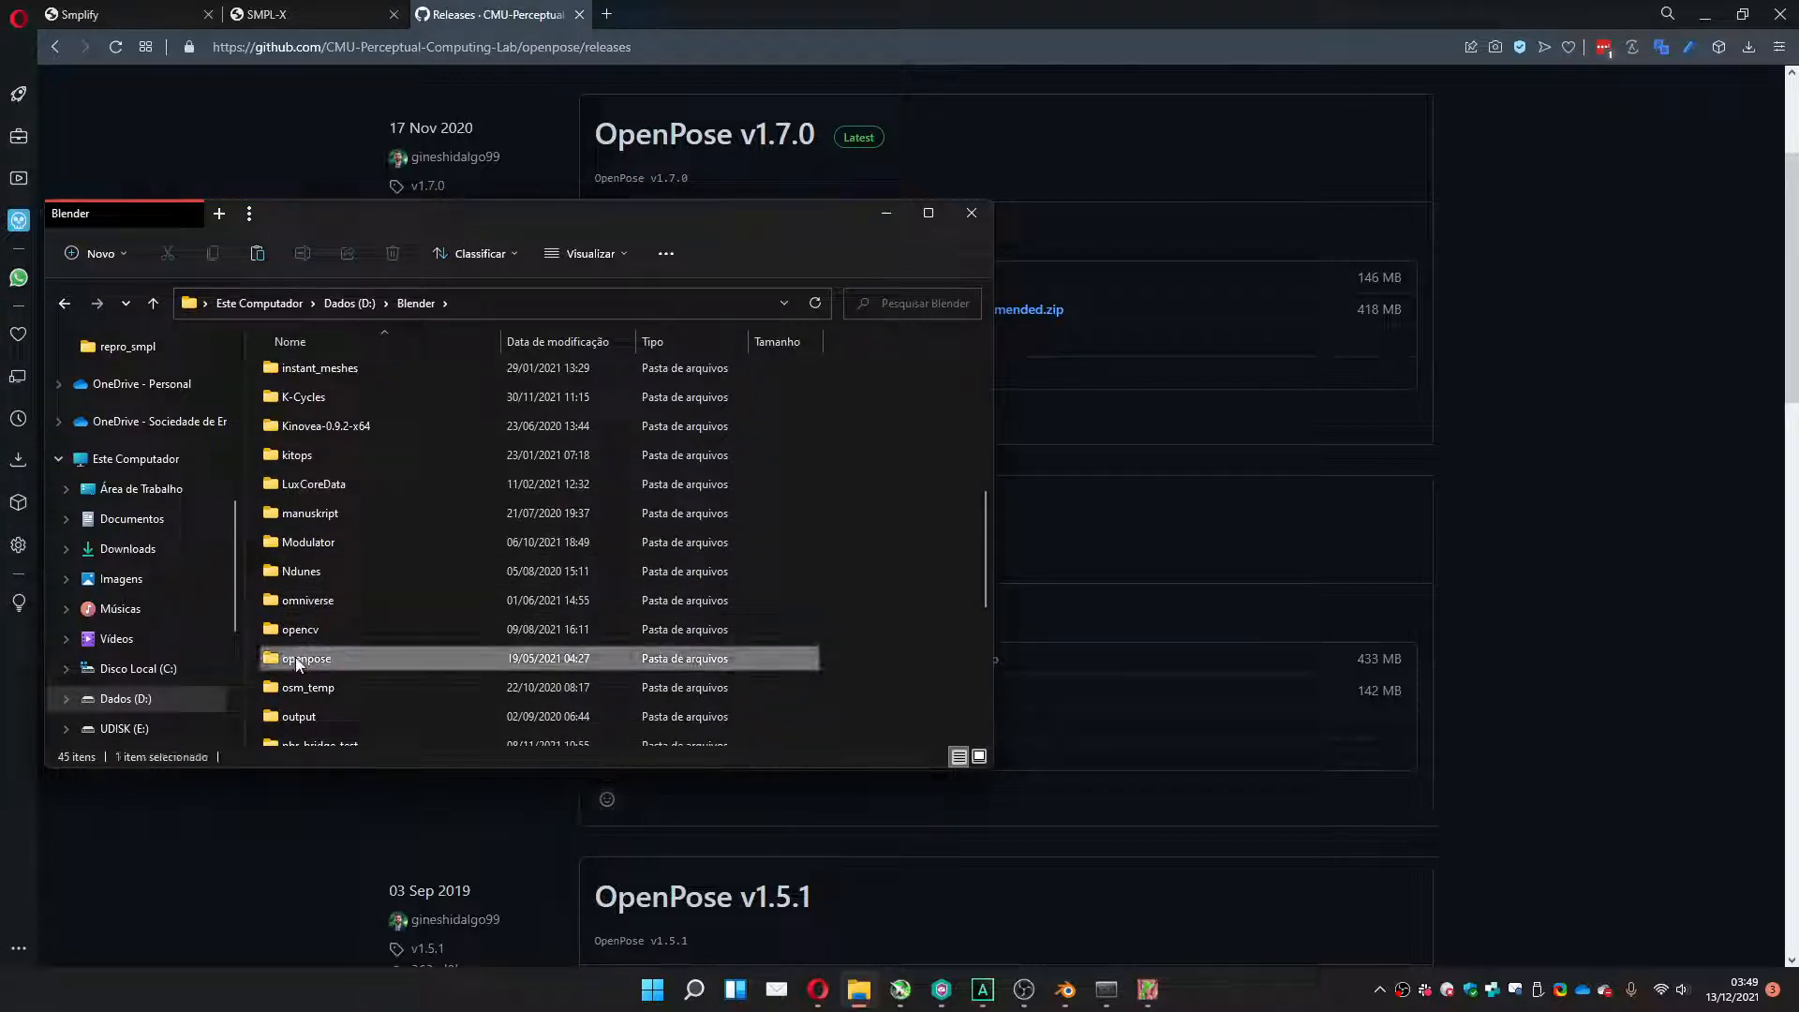
pyautogui.doubleClick(296, 659)
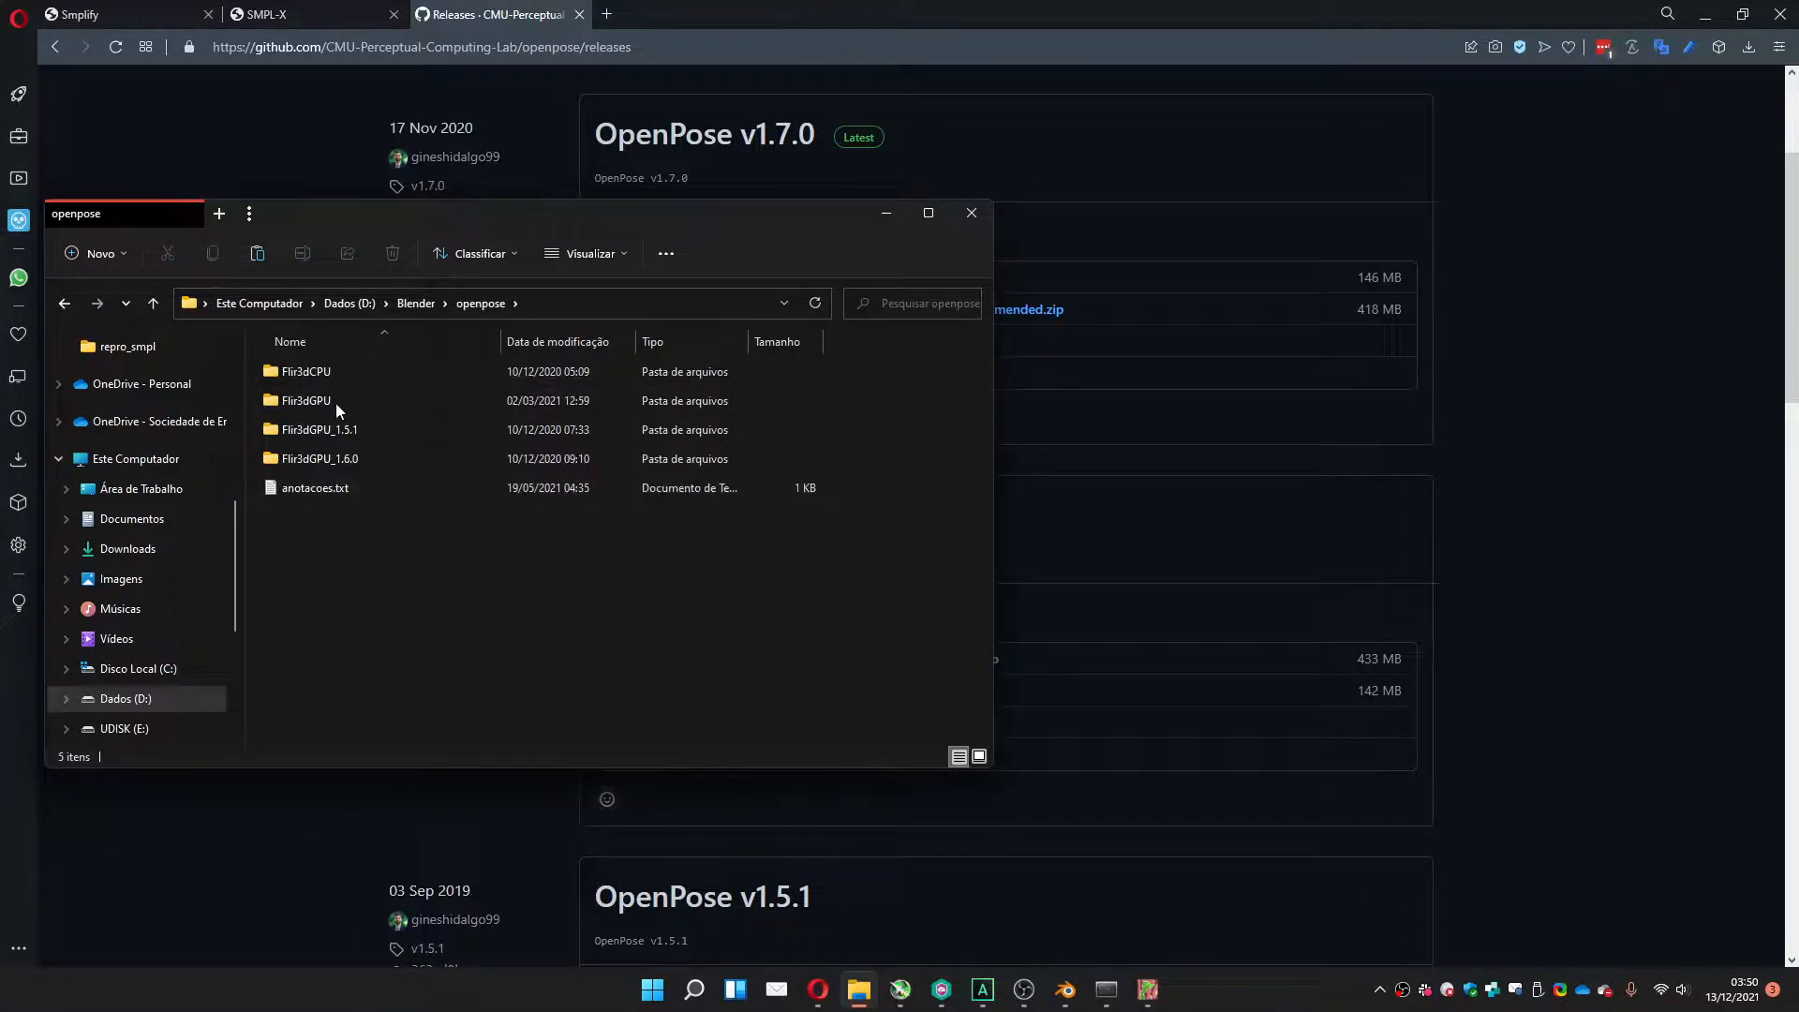
# Inspect the bin folder inside Flir3dGPU_1.6.0, return to the Flir3dGPU_1.6.0 folder and minimize File Explorer.
pyautogui.doubleClick(311, 459)
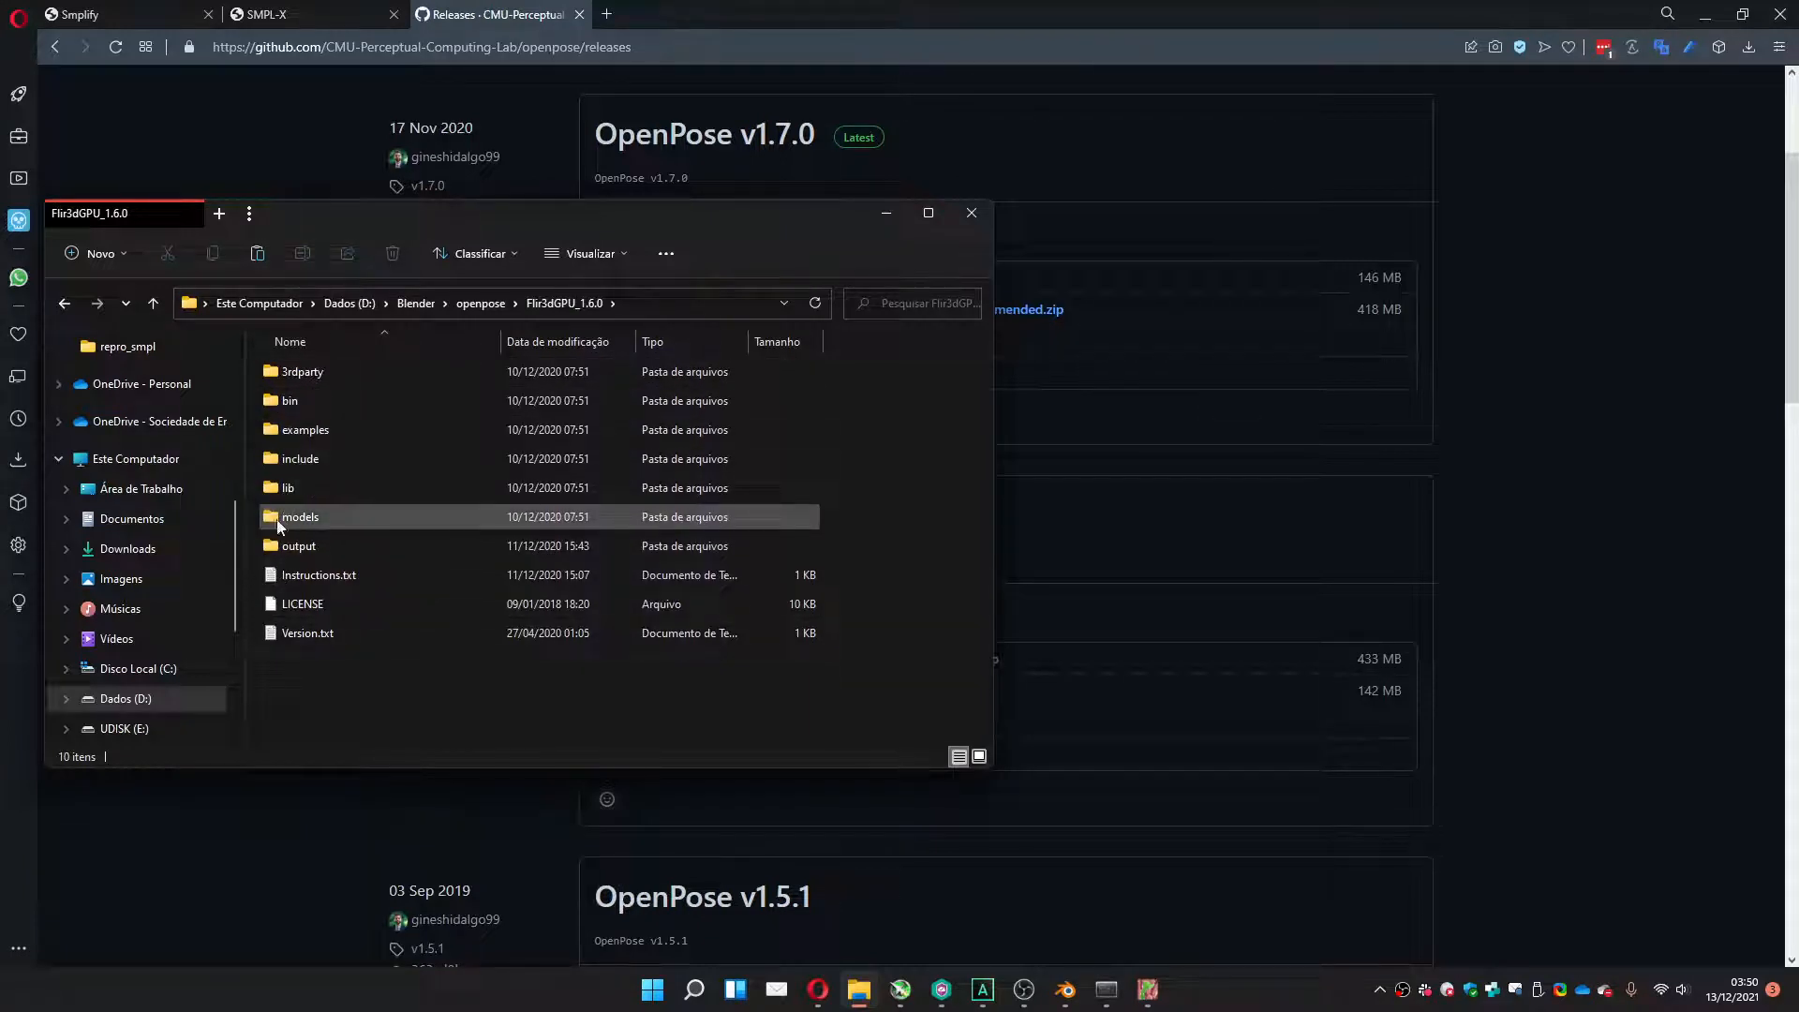
pyautogui.click(272, 402)
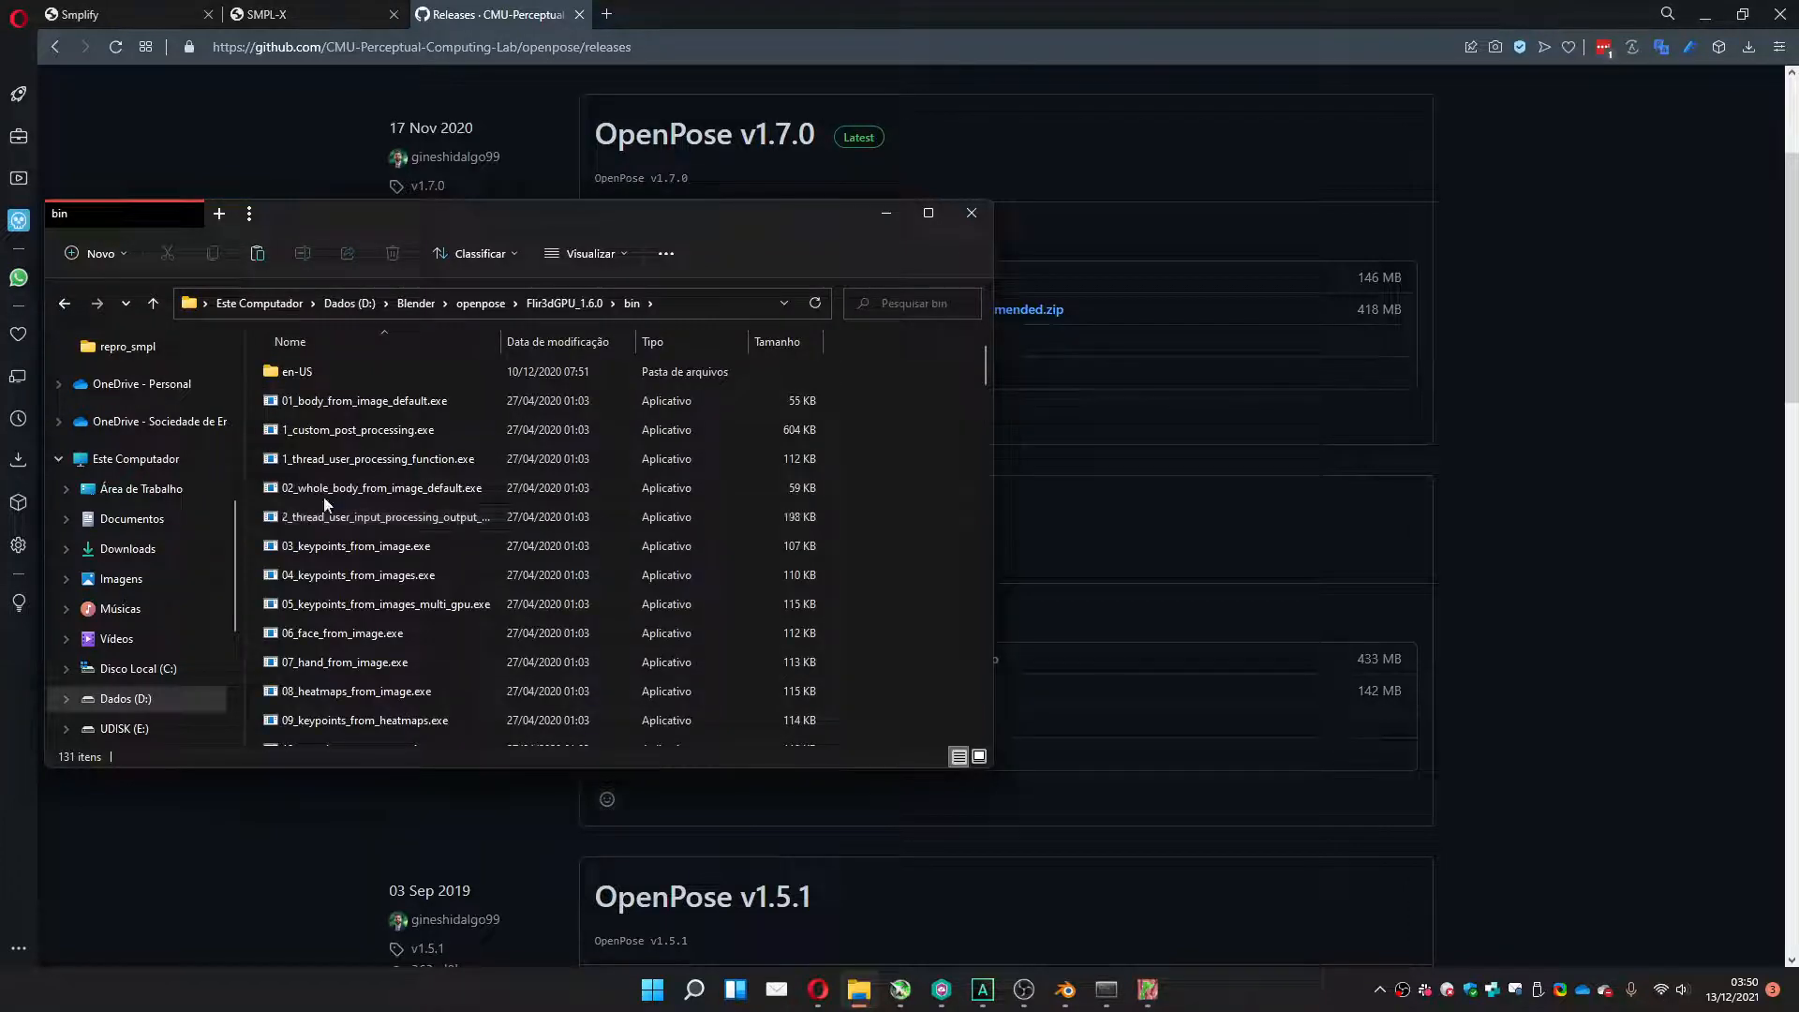
pyautogui.moveTo(981, 371)
pyautogui.mouseDown()
pyautogui.moveTo(996, 711)
pyautogui.moveTo(1002, 538)
pyautogui.moveTo(950, 369)
pyautogui.mouseUp()
pyautogui.click(571, 304)
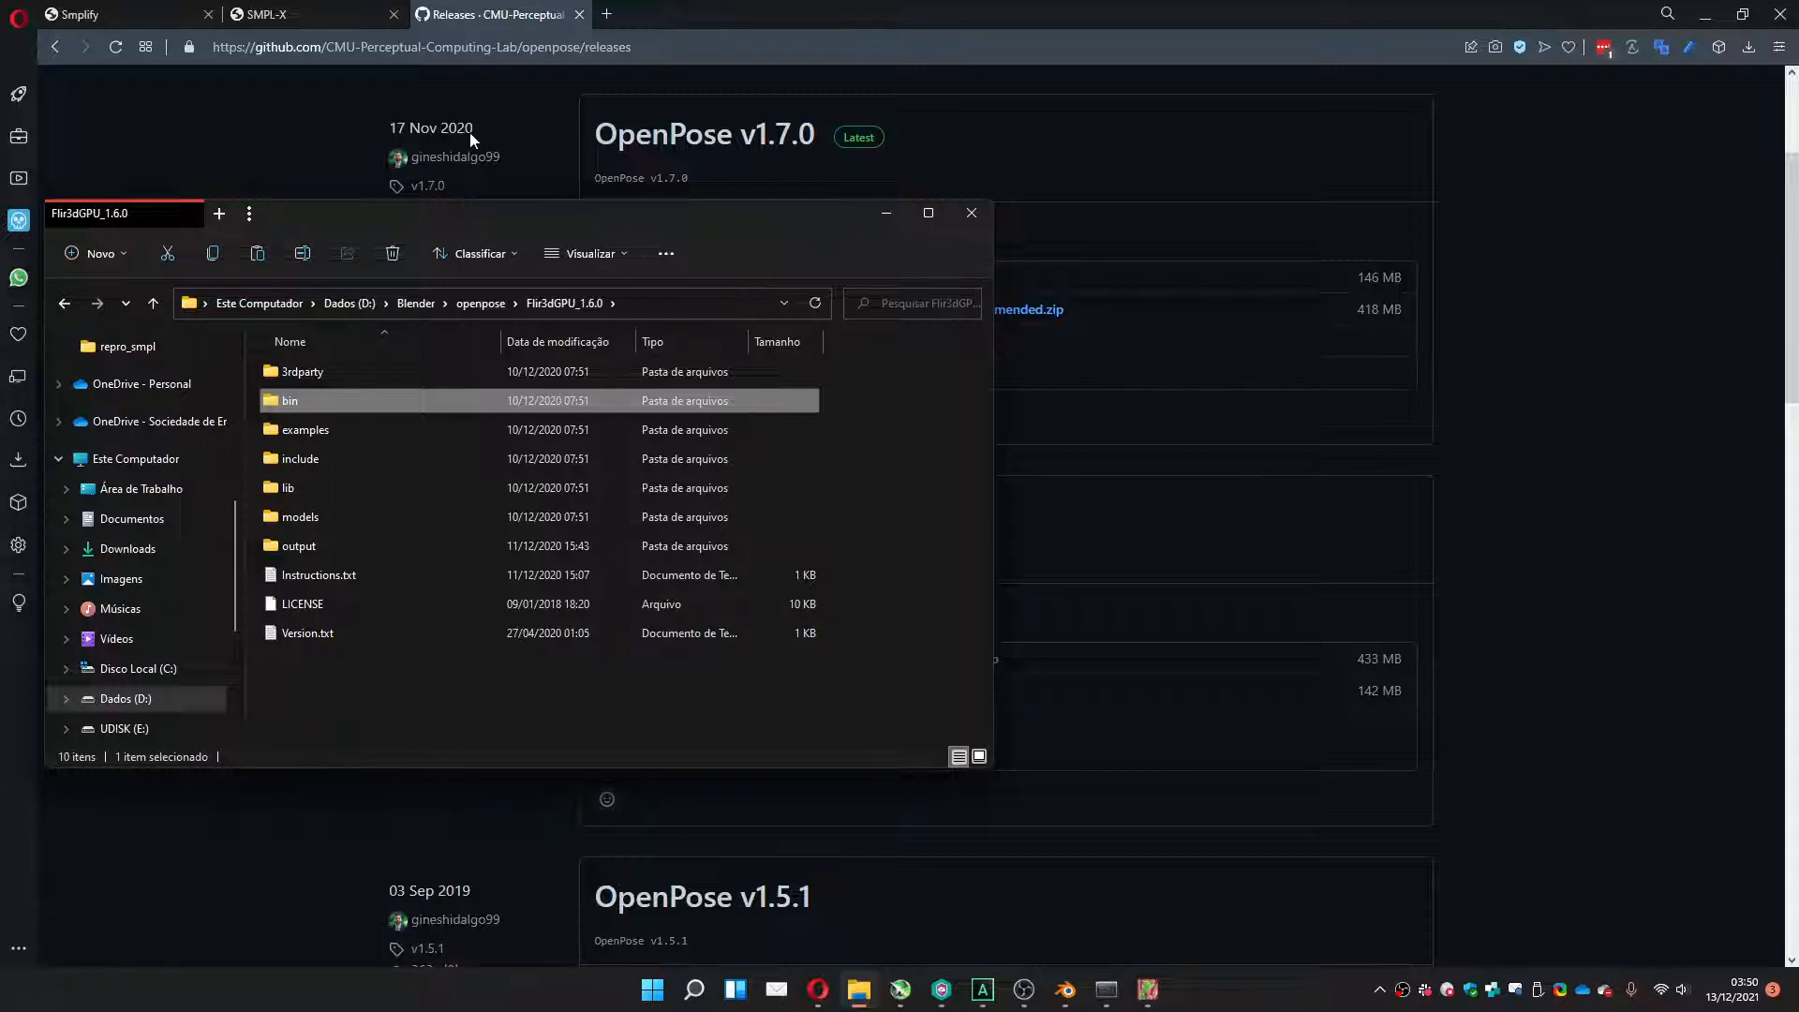
pyautogui.click(885, 218)
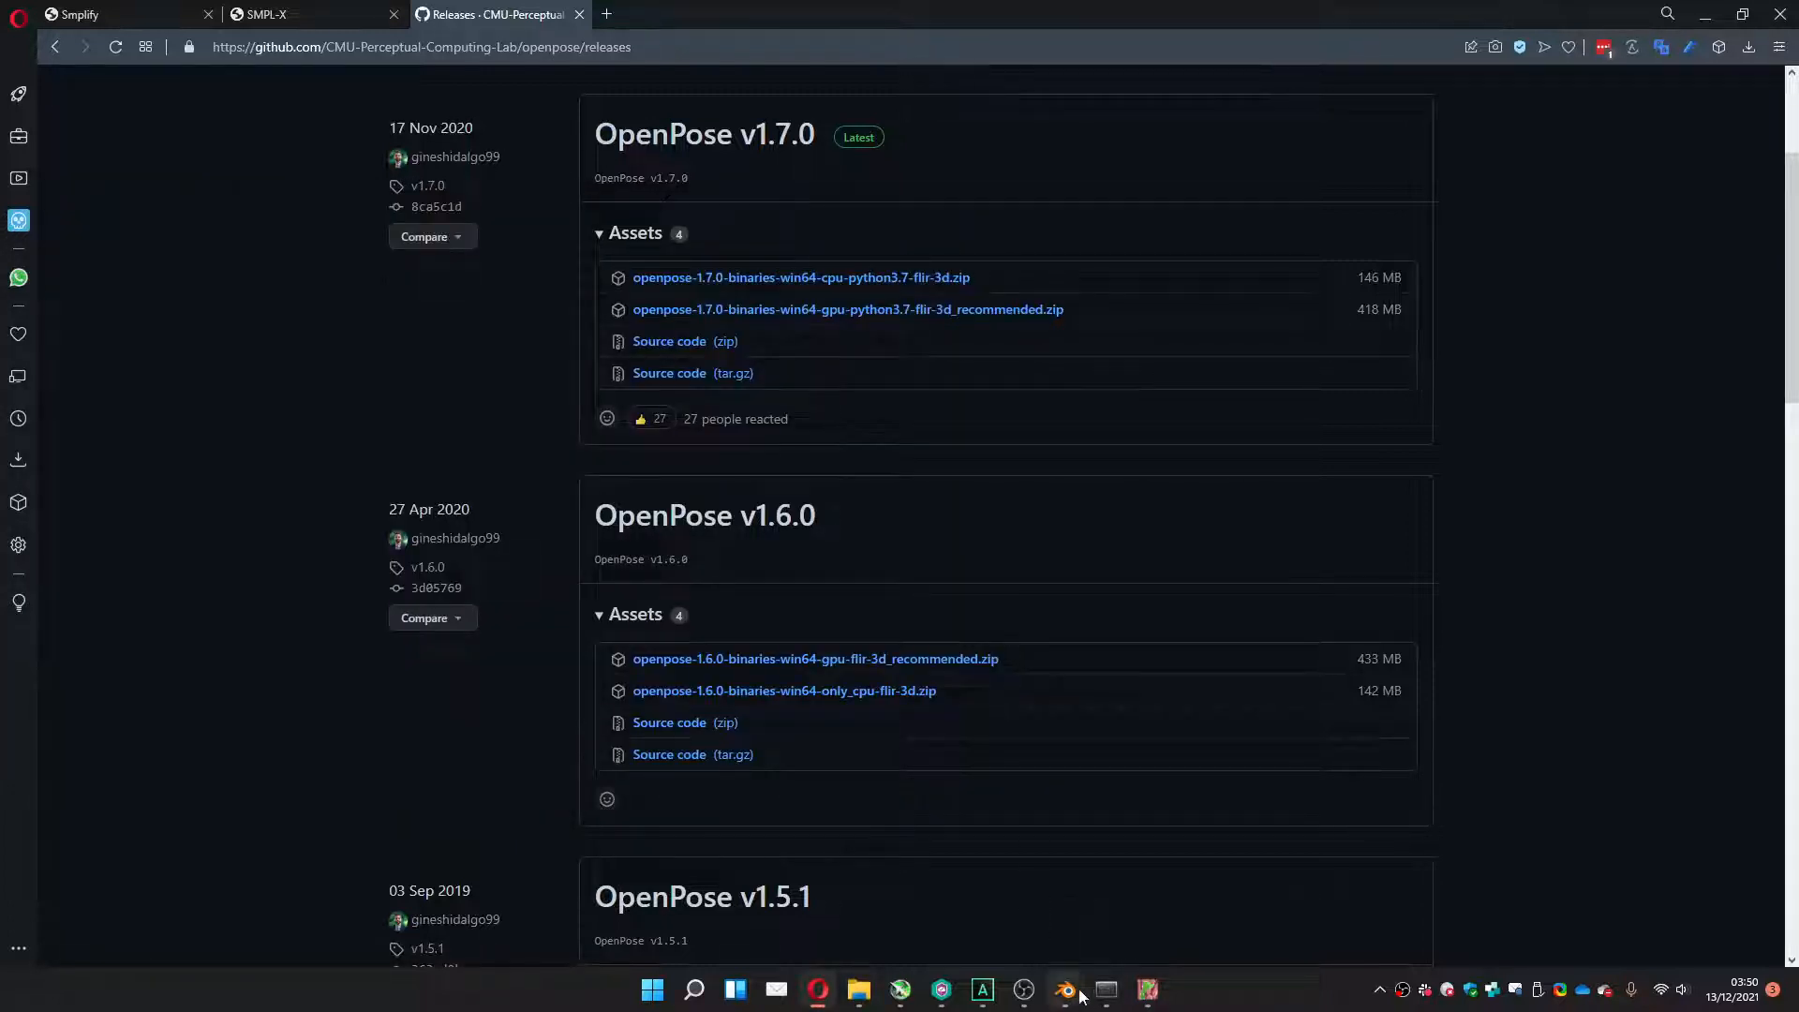
# Switch to Blender and set the OpenPose path to D:\Blender\openpose\Flir3dGPU_1.6.0\.
pyautogui.moveTo(1068, 991)
pyautogui.click(995, 919)
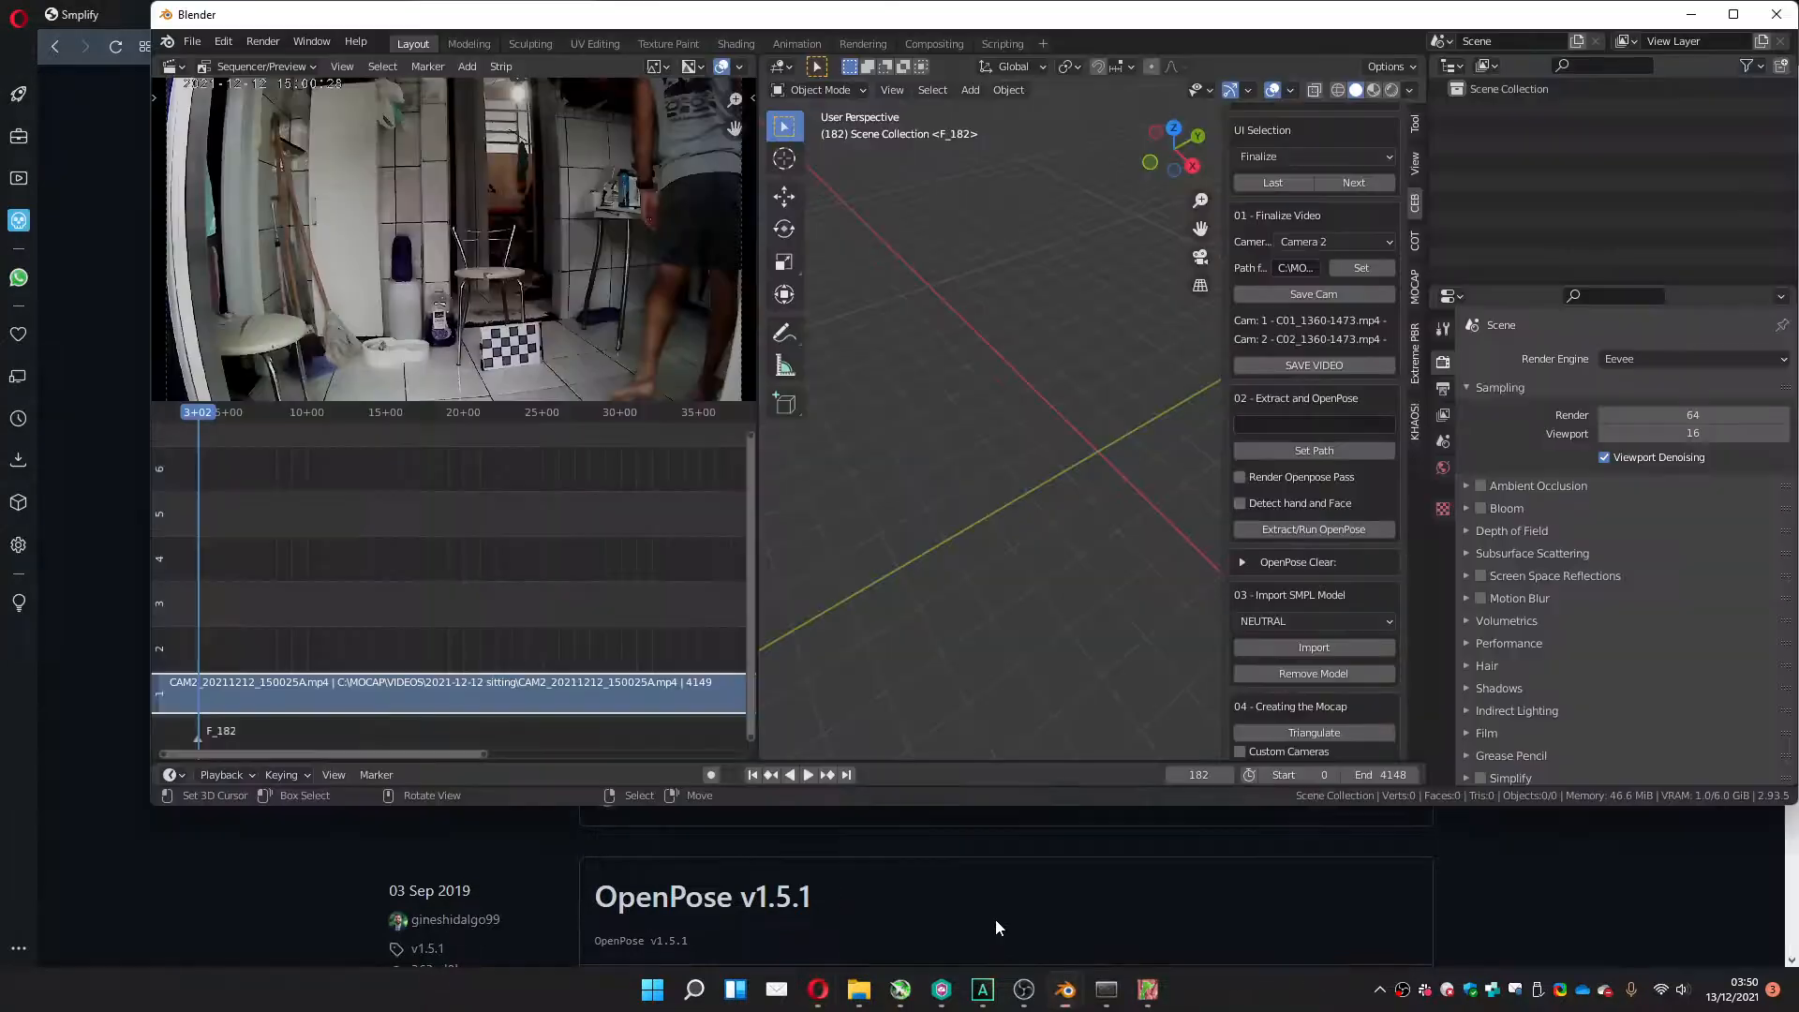
pyautogui.click(1279, 450)
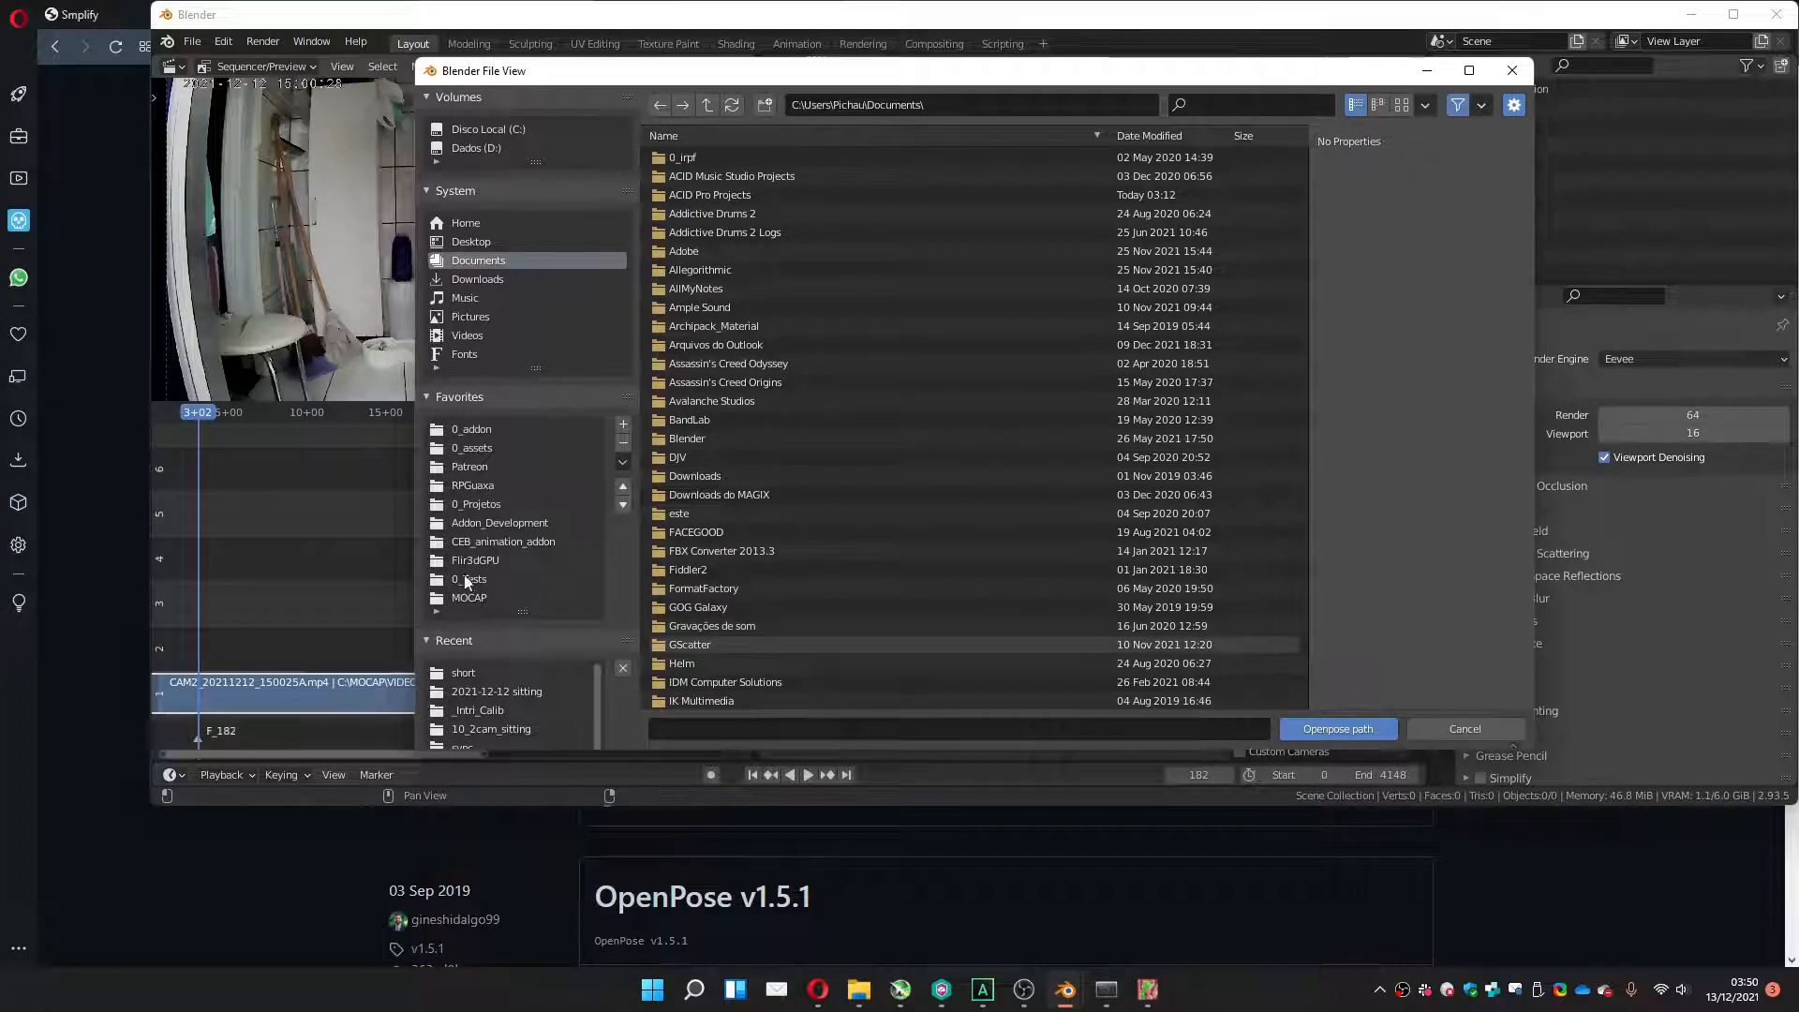
pyautogui.click(474, 564)
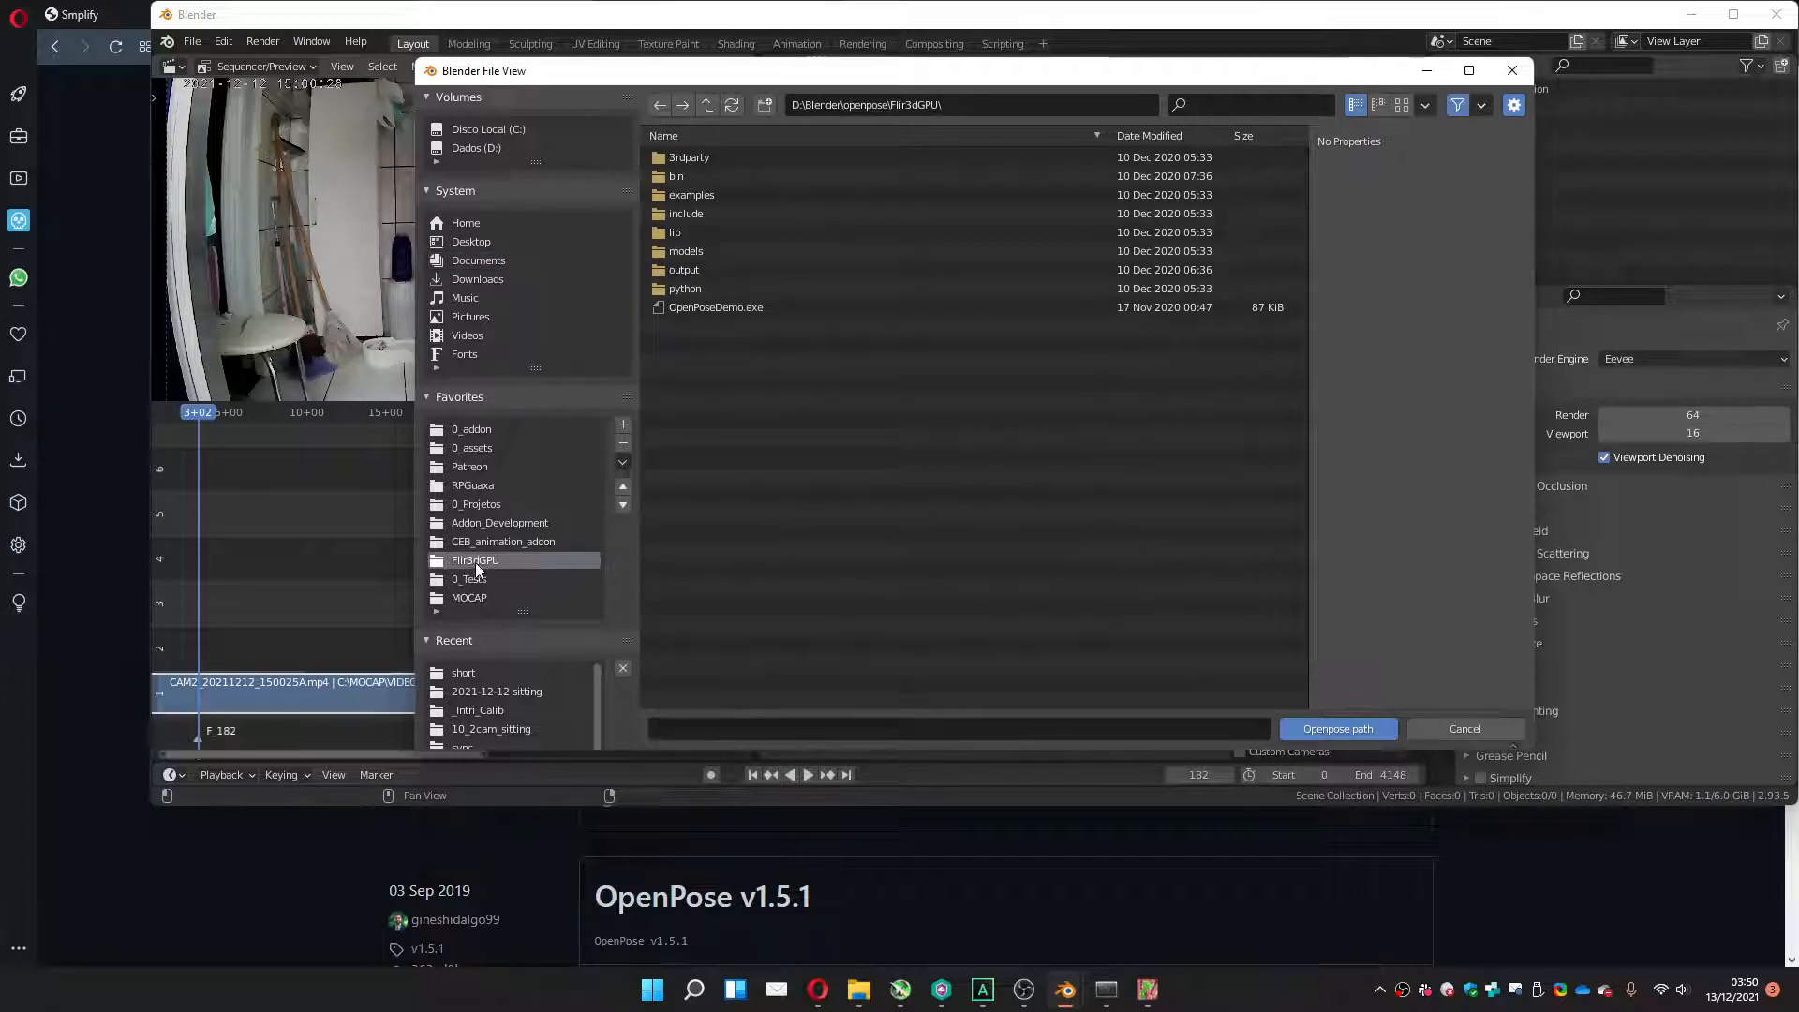
pyautogui.click(707, 106)
pyautogui.doubleClick(694, 213)
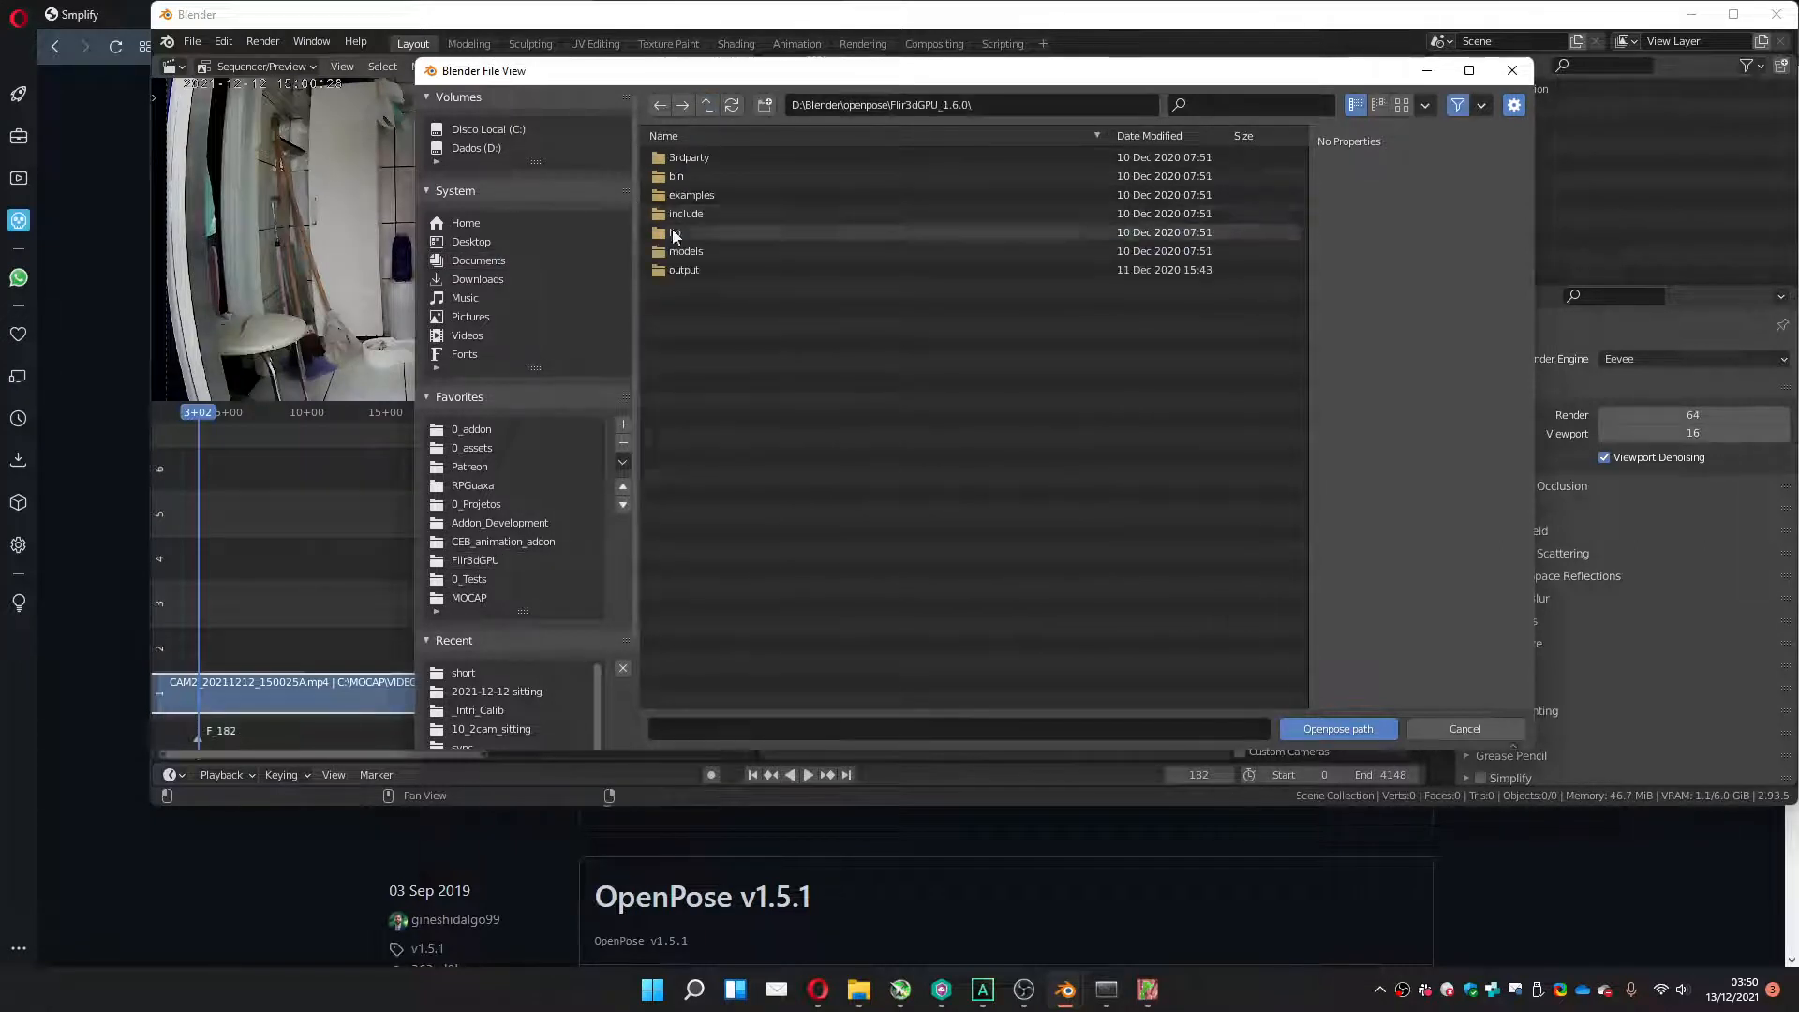
pyautogui.click(1316, 729)
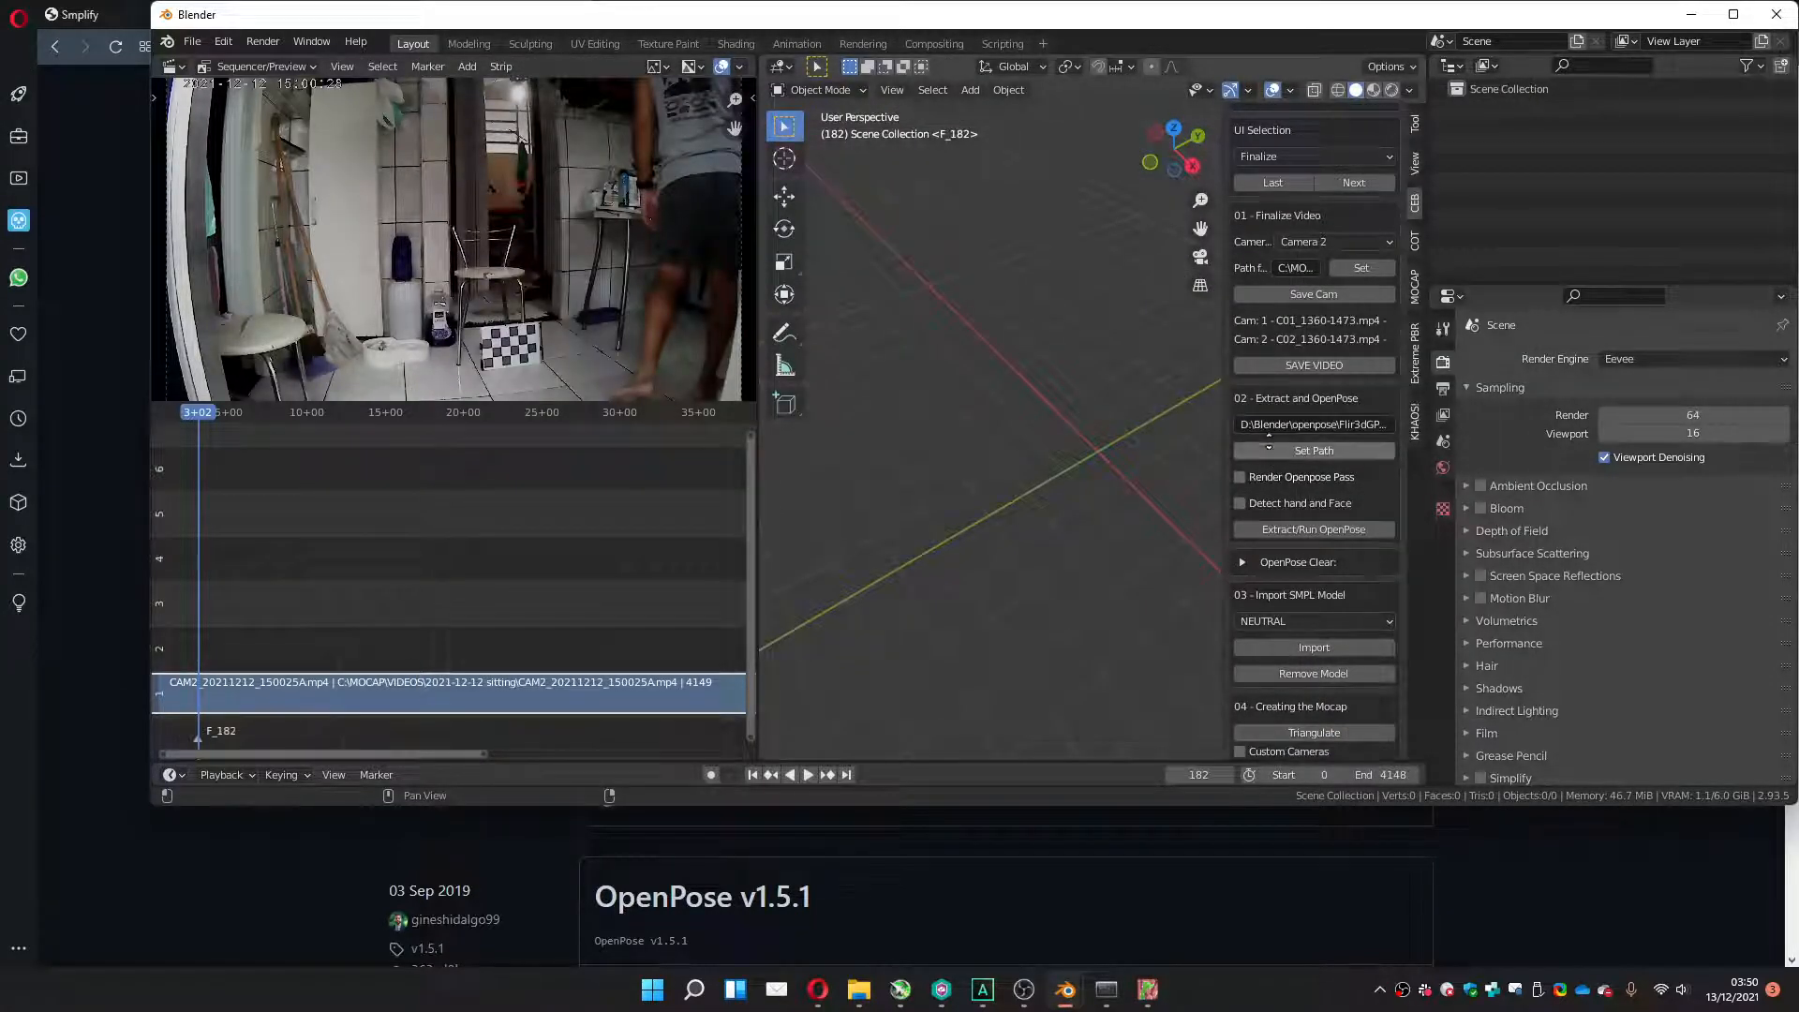
# Start the Extract/Run OpenPose process on the final camera videos and bring up Blender's console to follow its progress.
pyautogui.scroll(-3, 1265, 459)
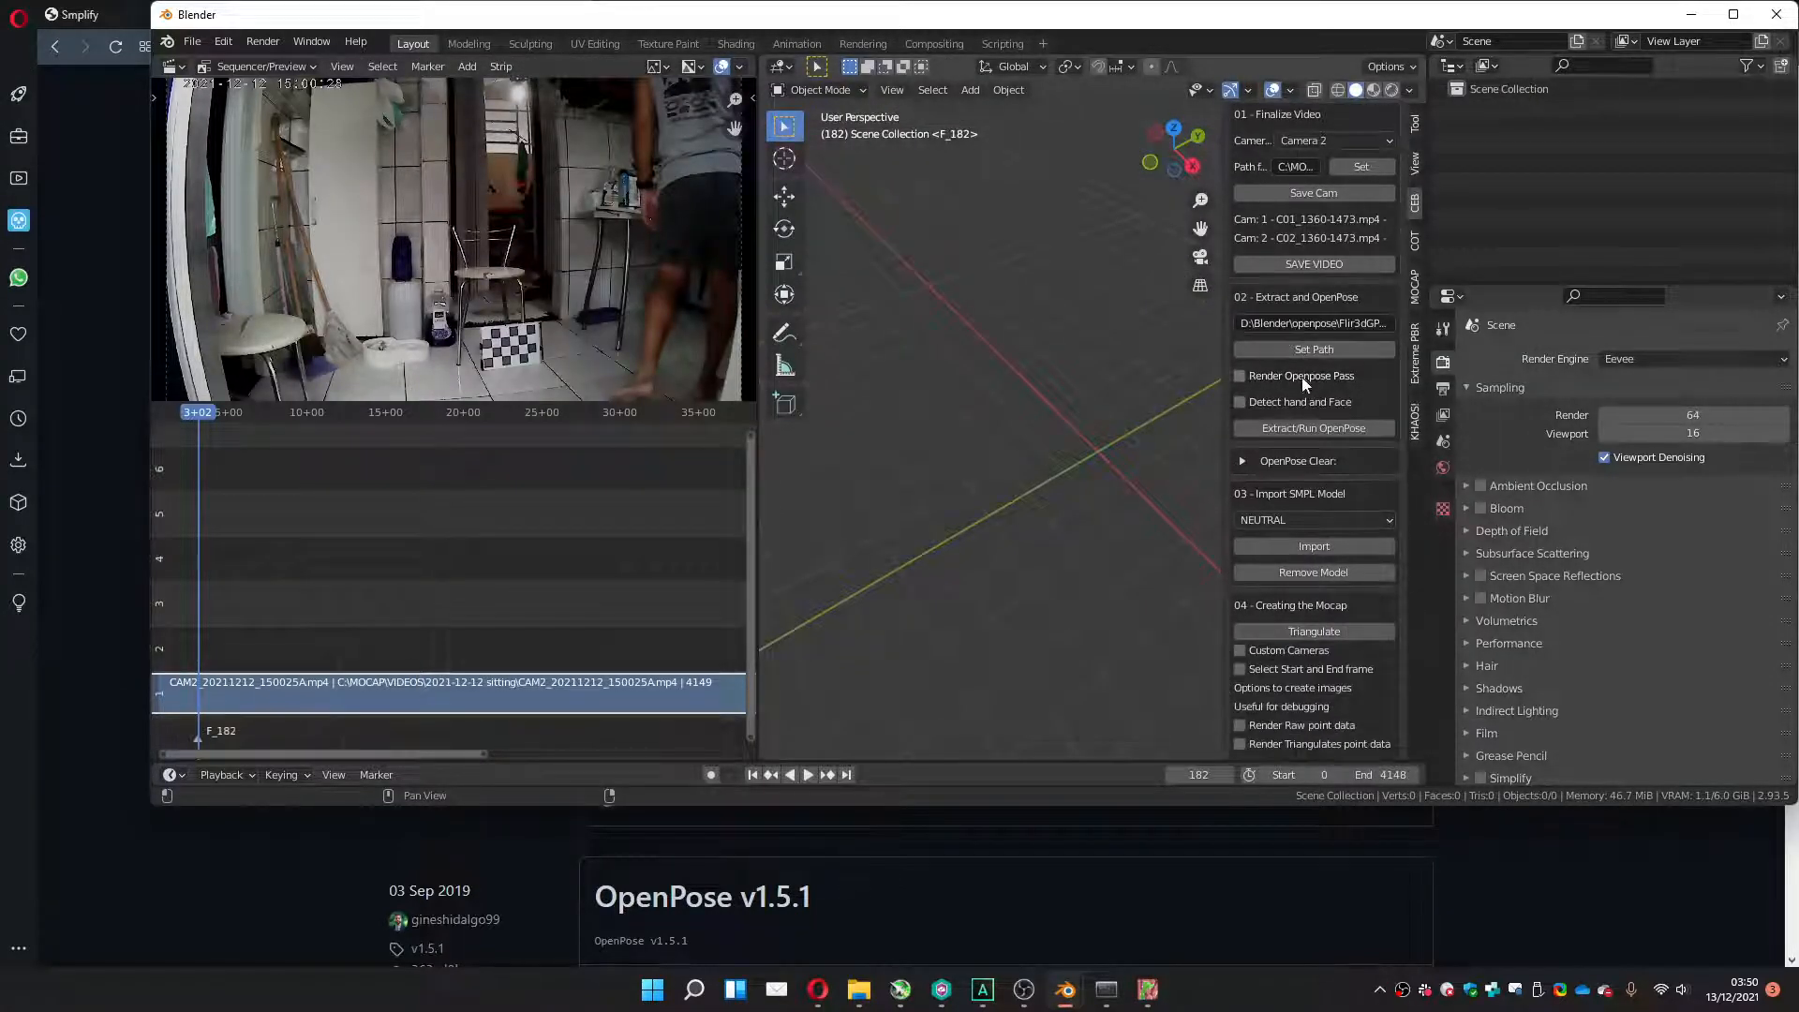
pyautogui.click(1278, 429)
pyautogui.moveTo(1065, 989)
pyautogui.click(1073, 946)
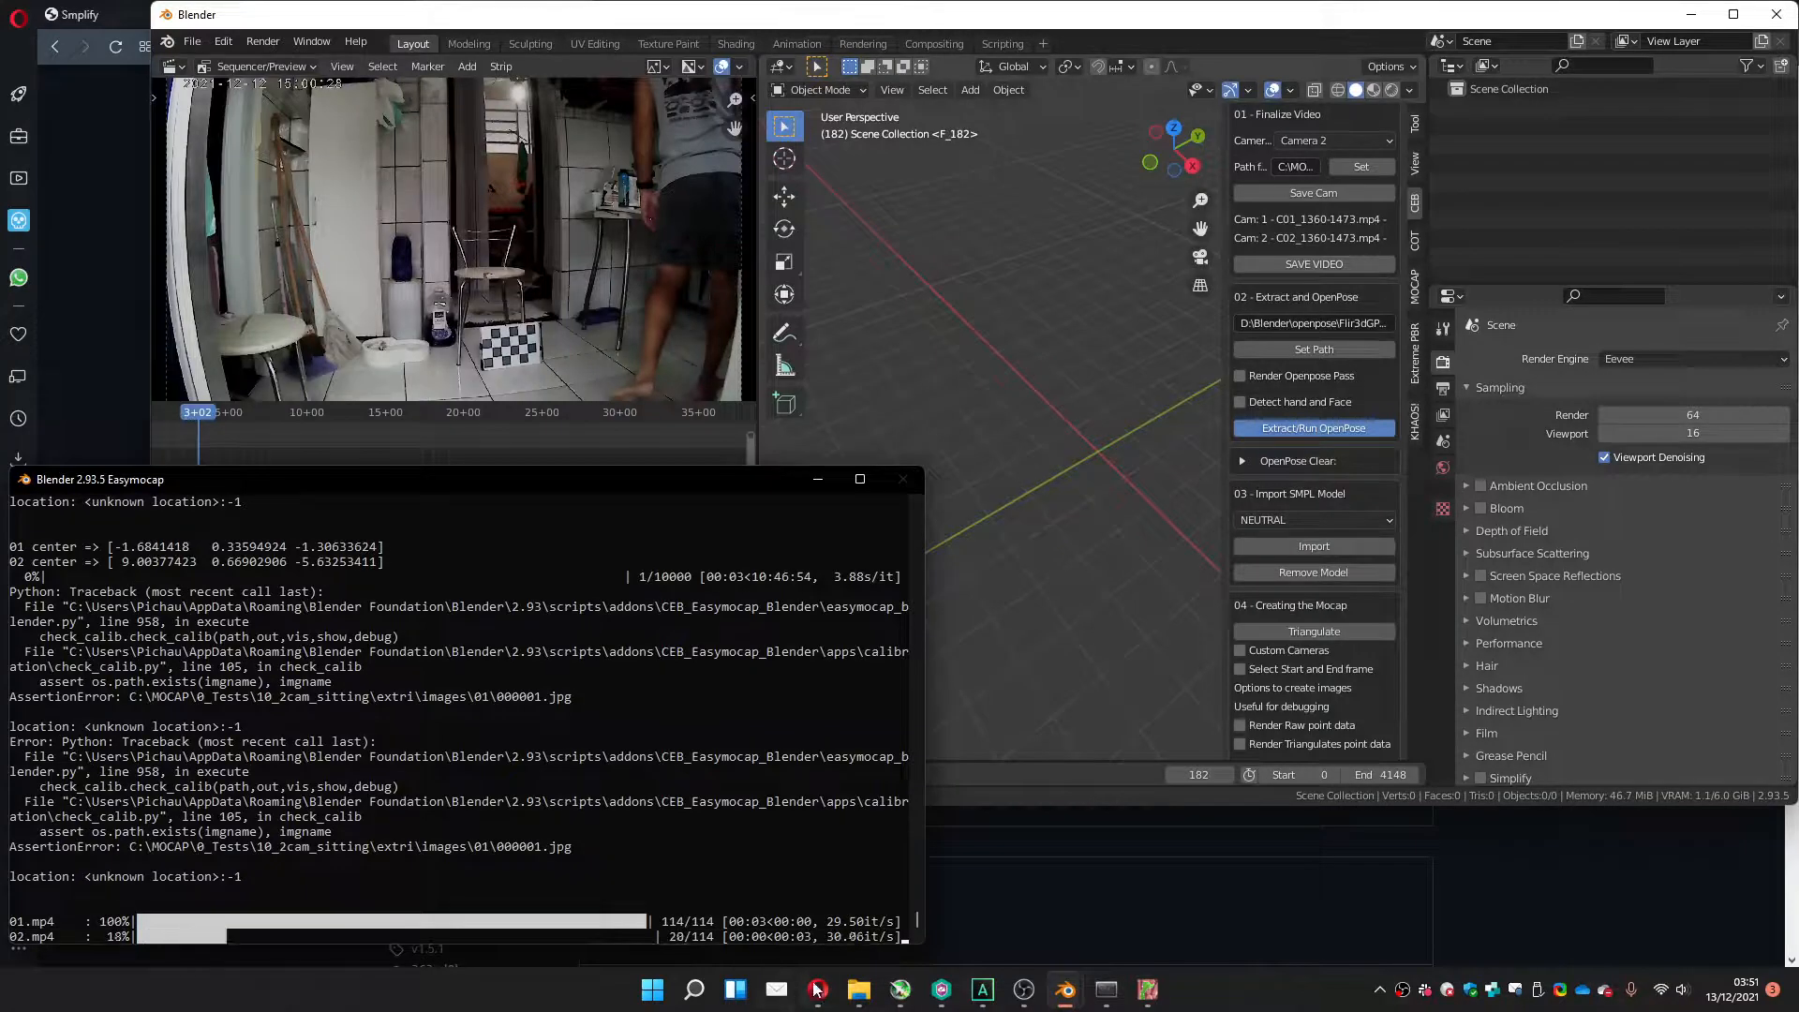
# Switch back to File Explorer while the extraction runs.
pyautogui.click(858, 989)
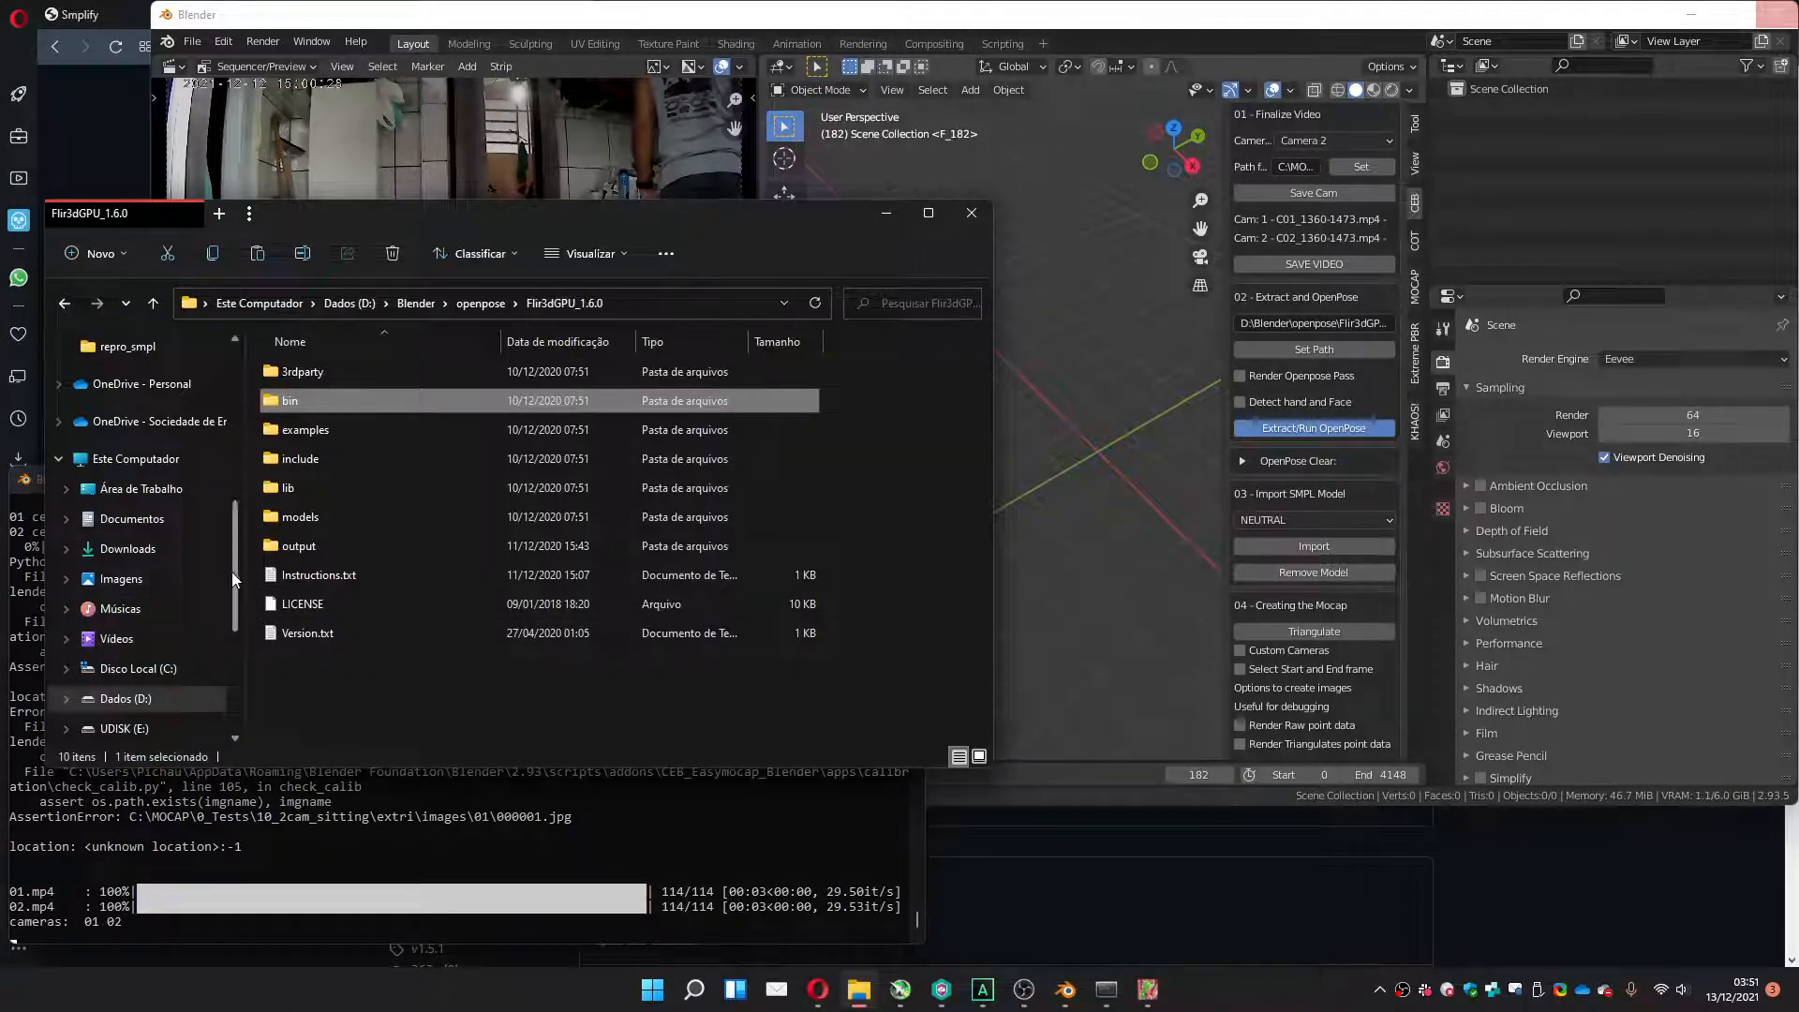
# Browse to MOCAP\0_Tests\10_2cam_sitting in the file explorer and examine the images, openpose and annots output folders.
pyautogui.scroll(3, 232, 571)
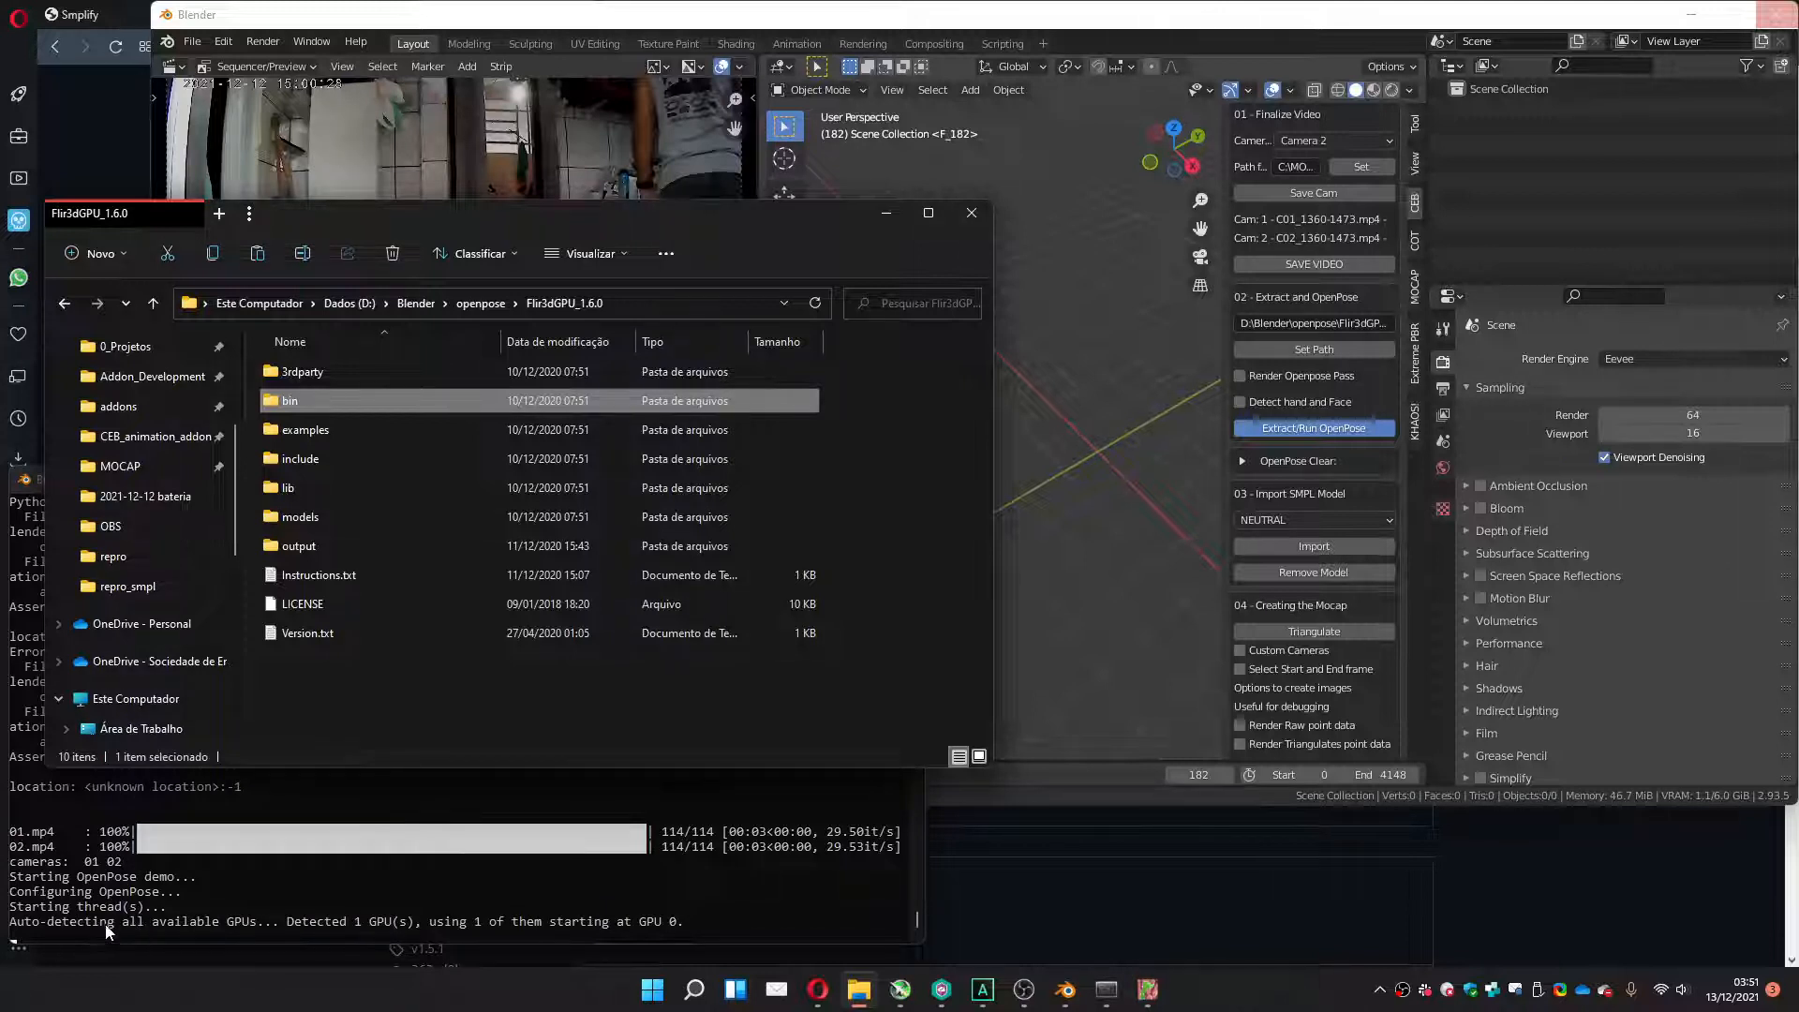
pyautogui.click(115, 466)
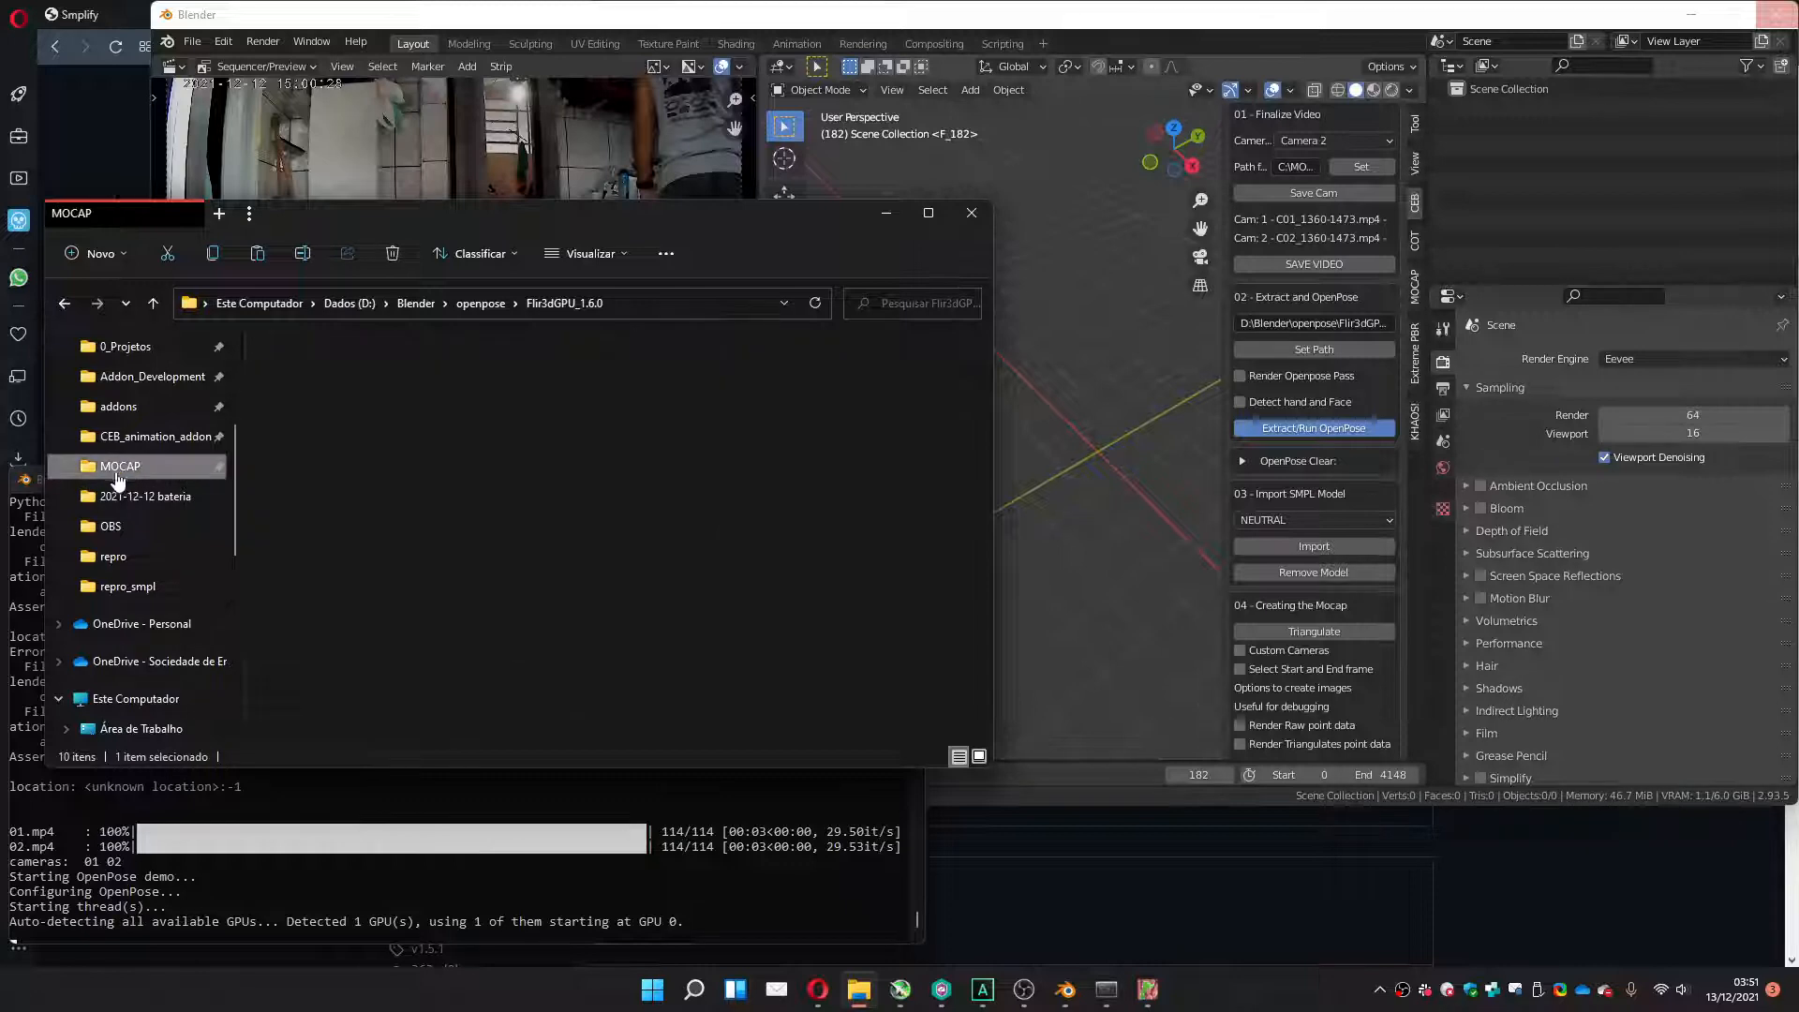
pyautogui.doubleClick(300, 371)
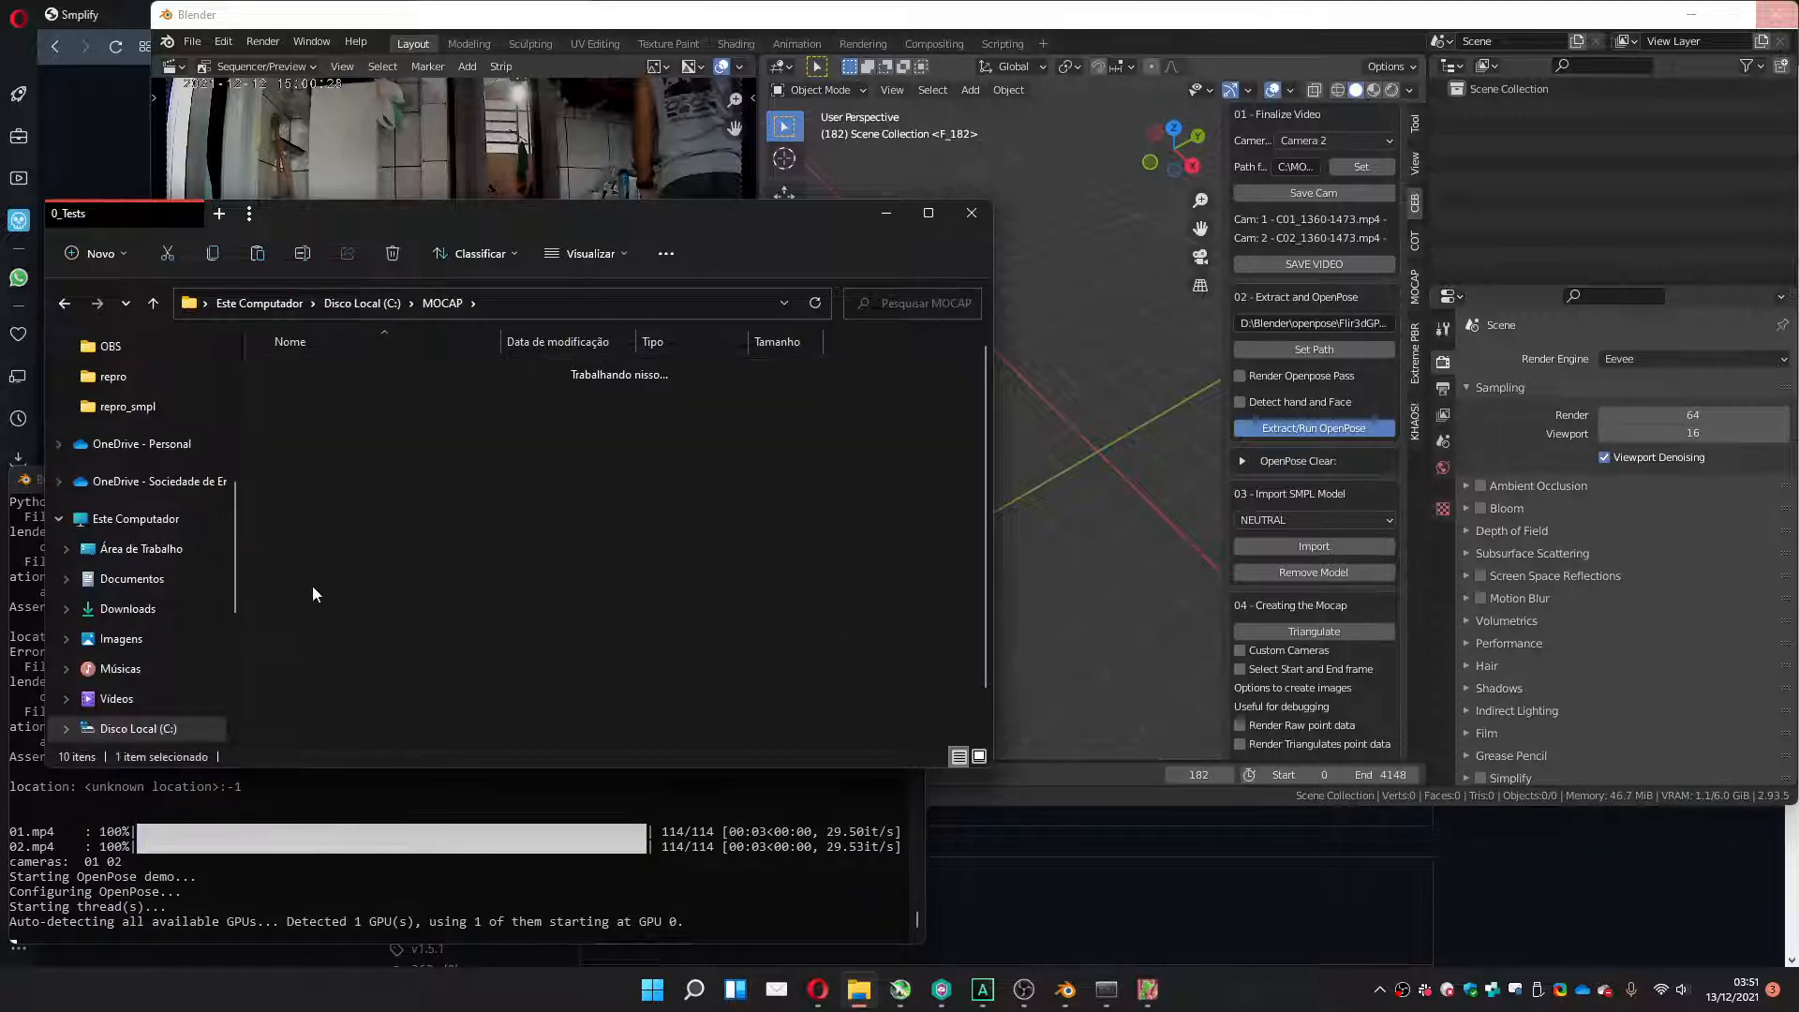
pyautogui.doubleClick(305, 661)
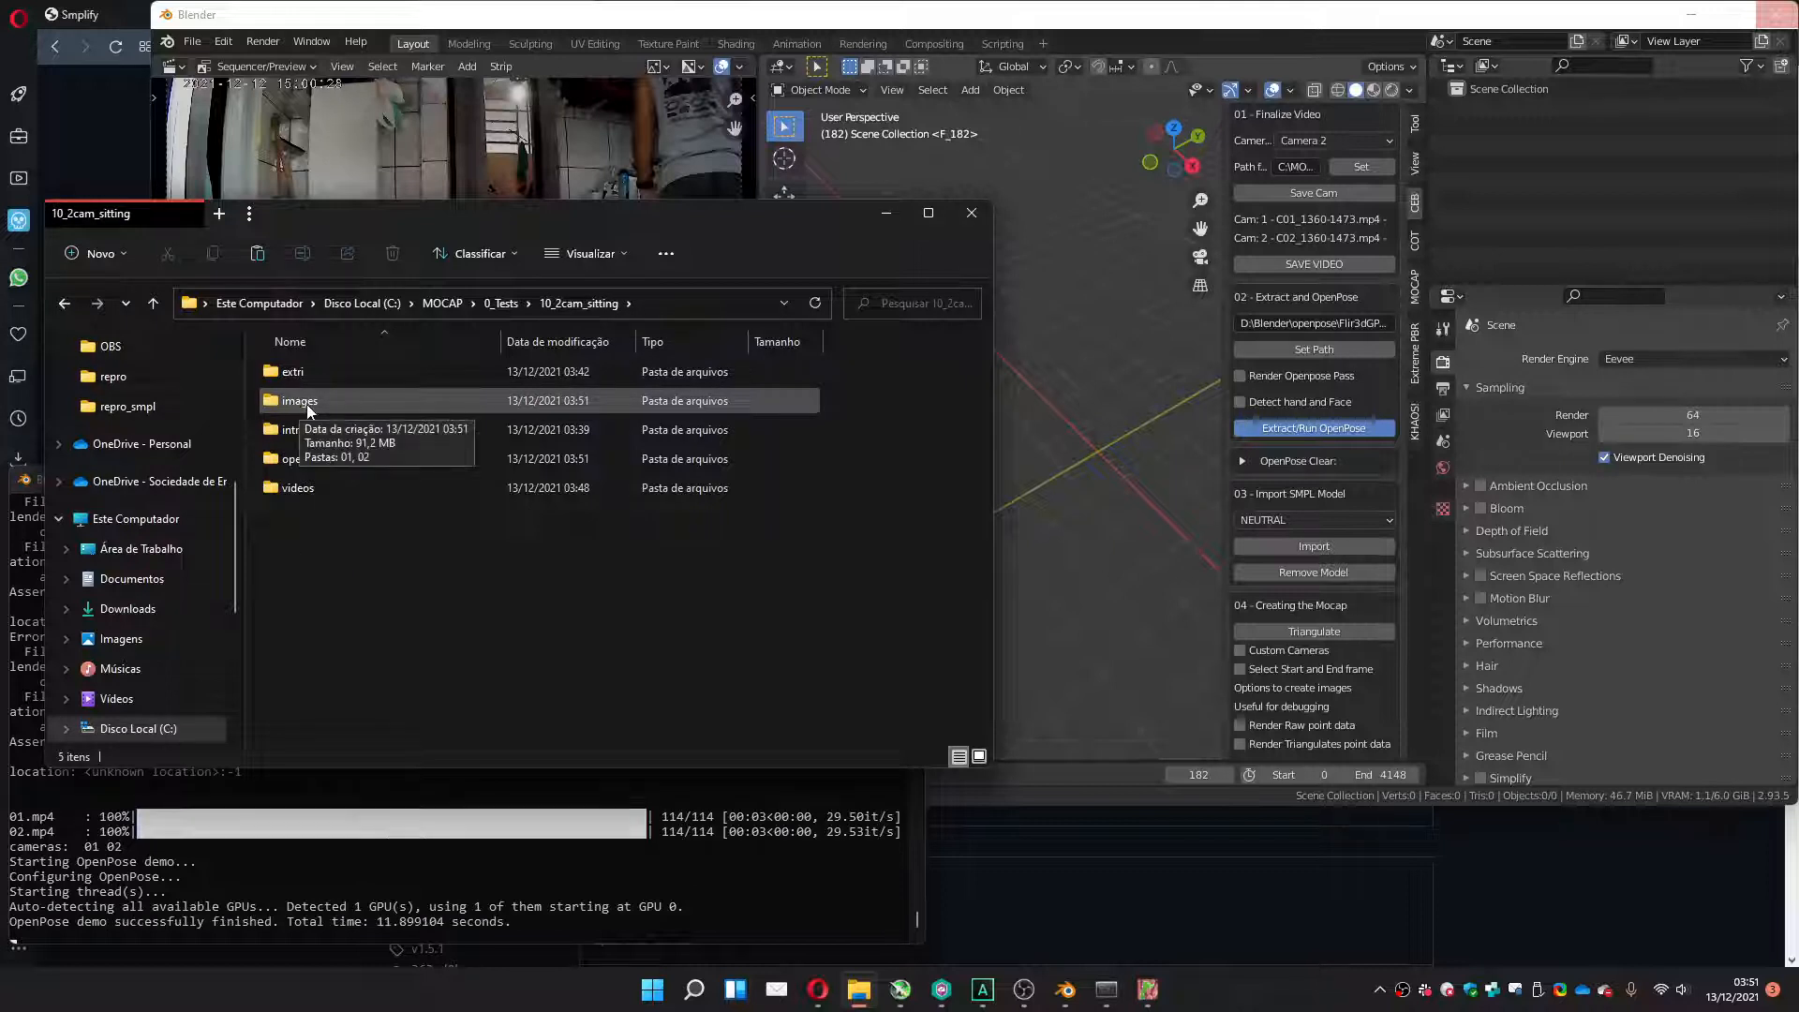
pyautogui.moveTo(313, 459)
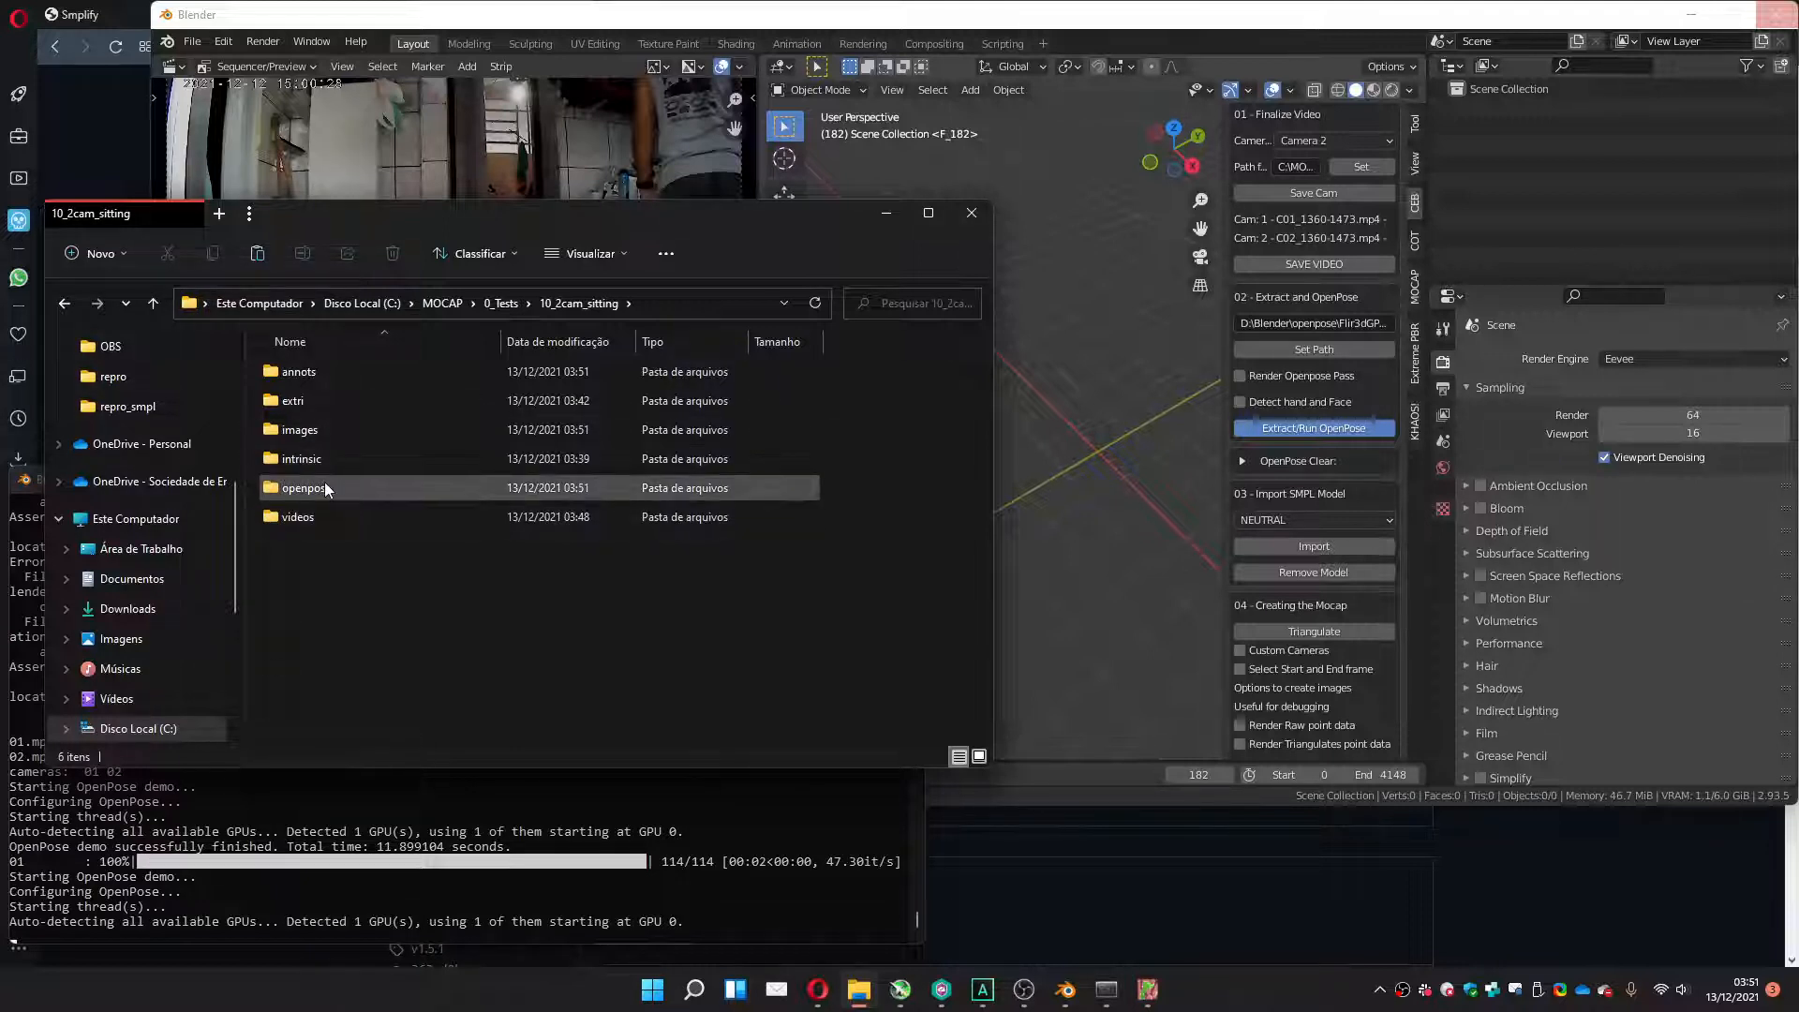
pyautogui.moveTo(306, 494)
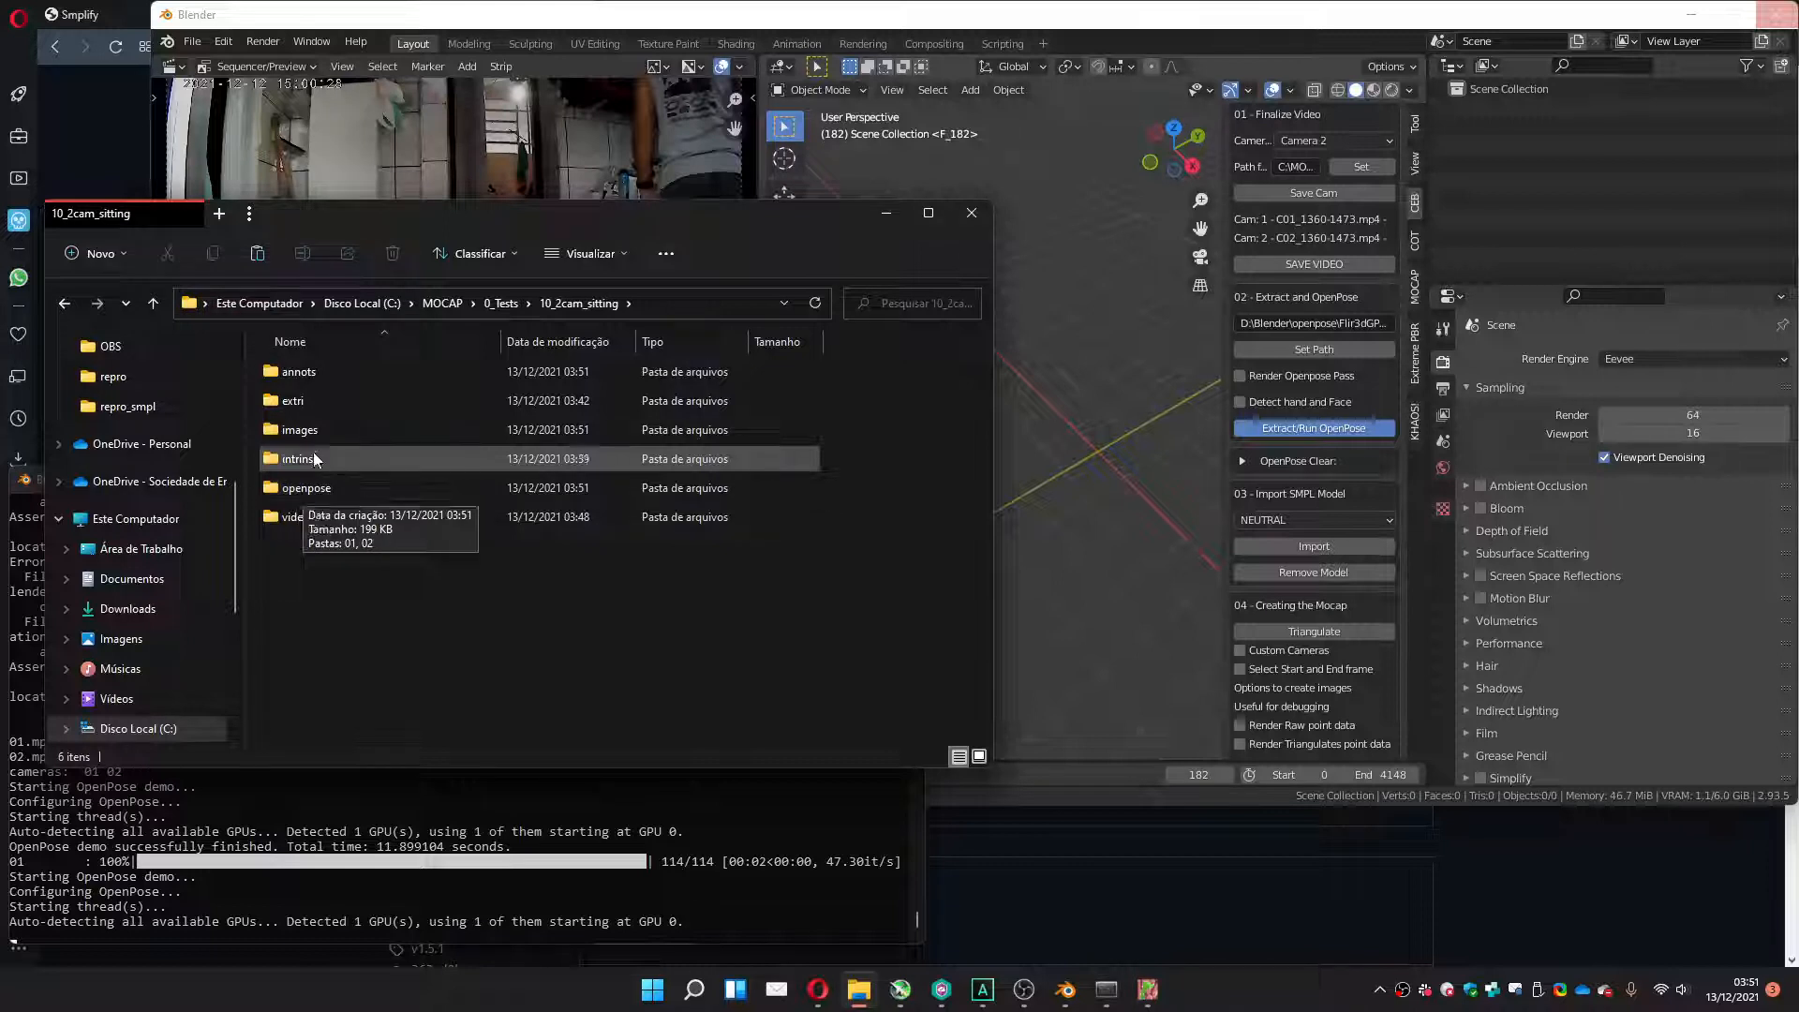
pyautogui.moveTo(301, 375)
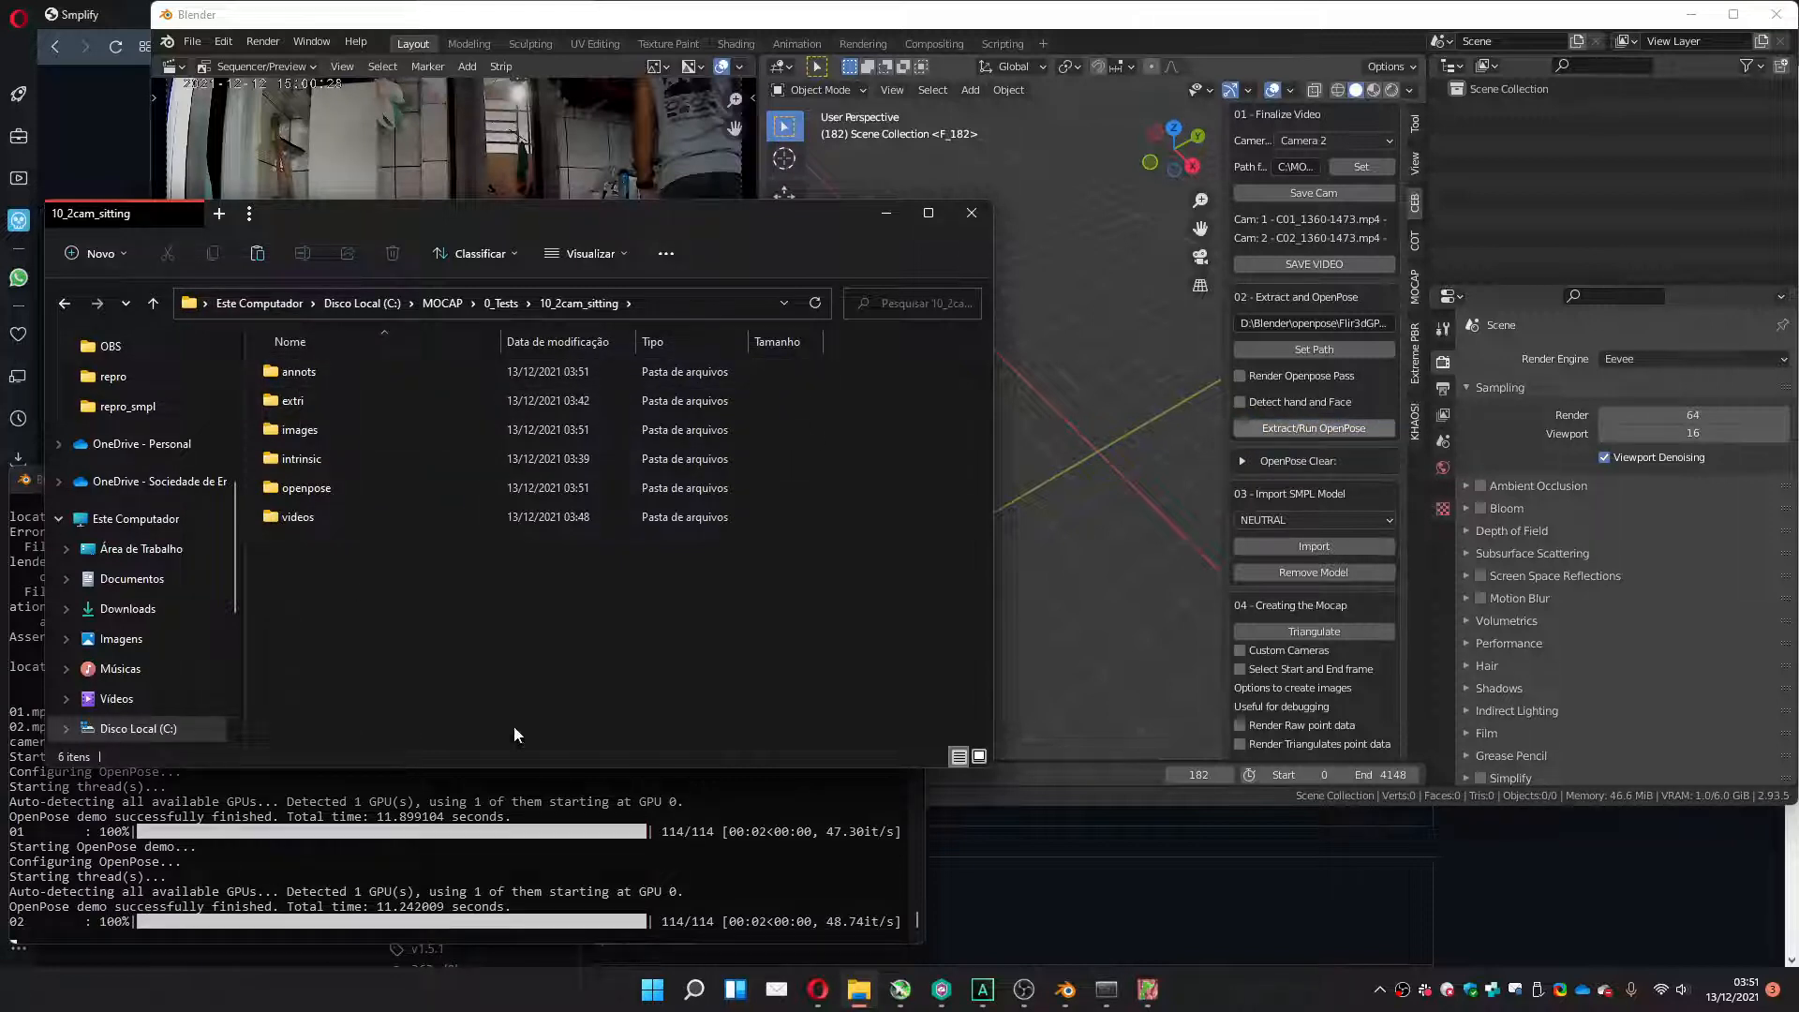
# Switch to the browser and look up the code and model download on the Smplify page.
pyautogui.click(1108, 17)
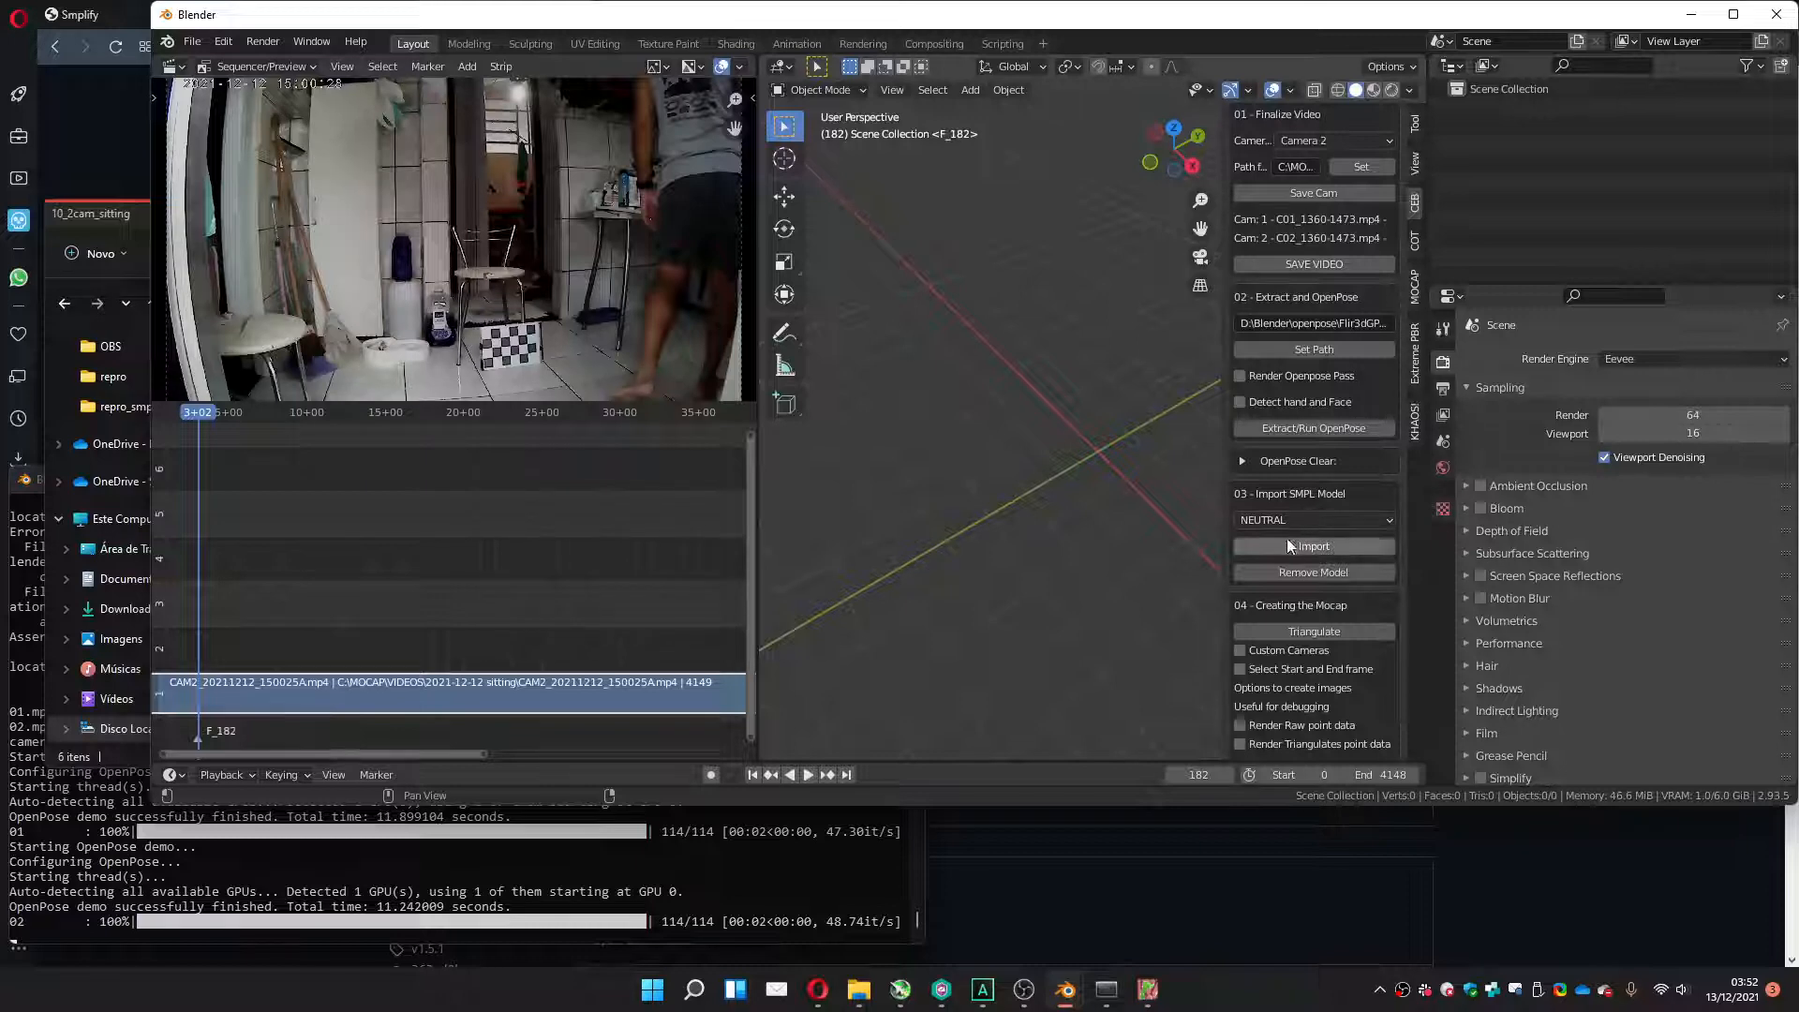
pyautogui.click(815, 990)
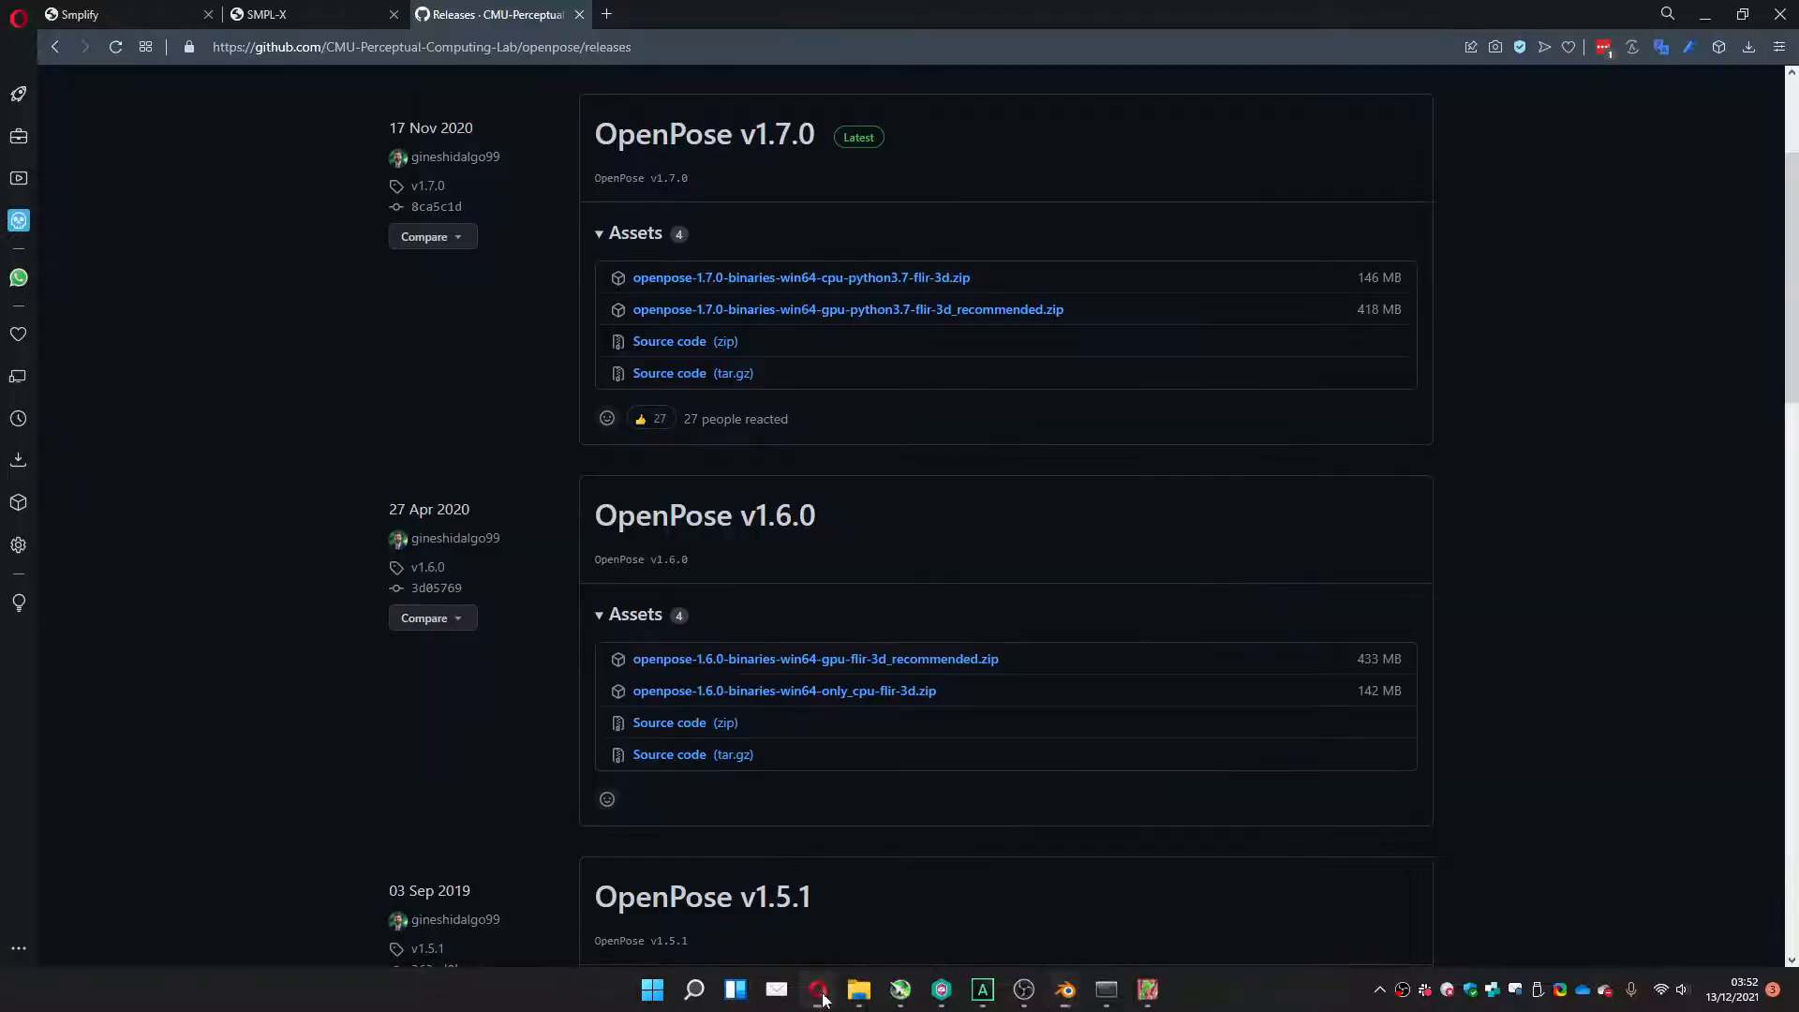
pyautogui.click(102, 19)
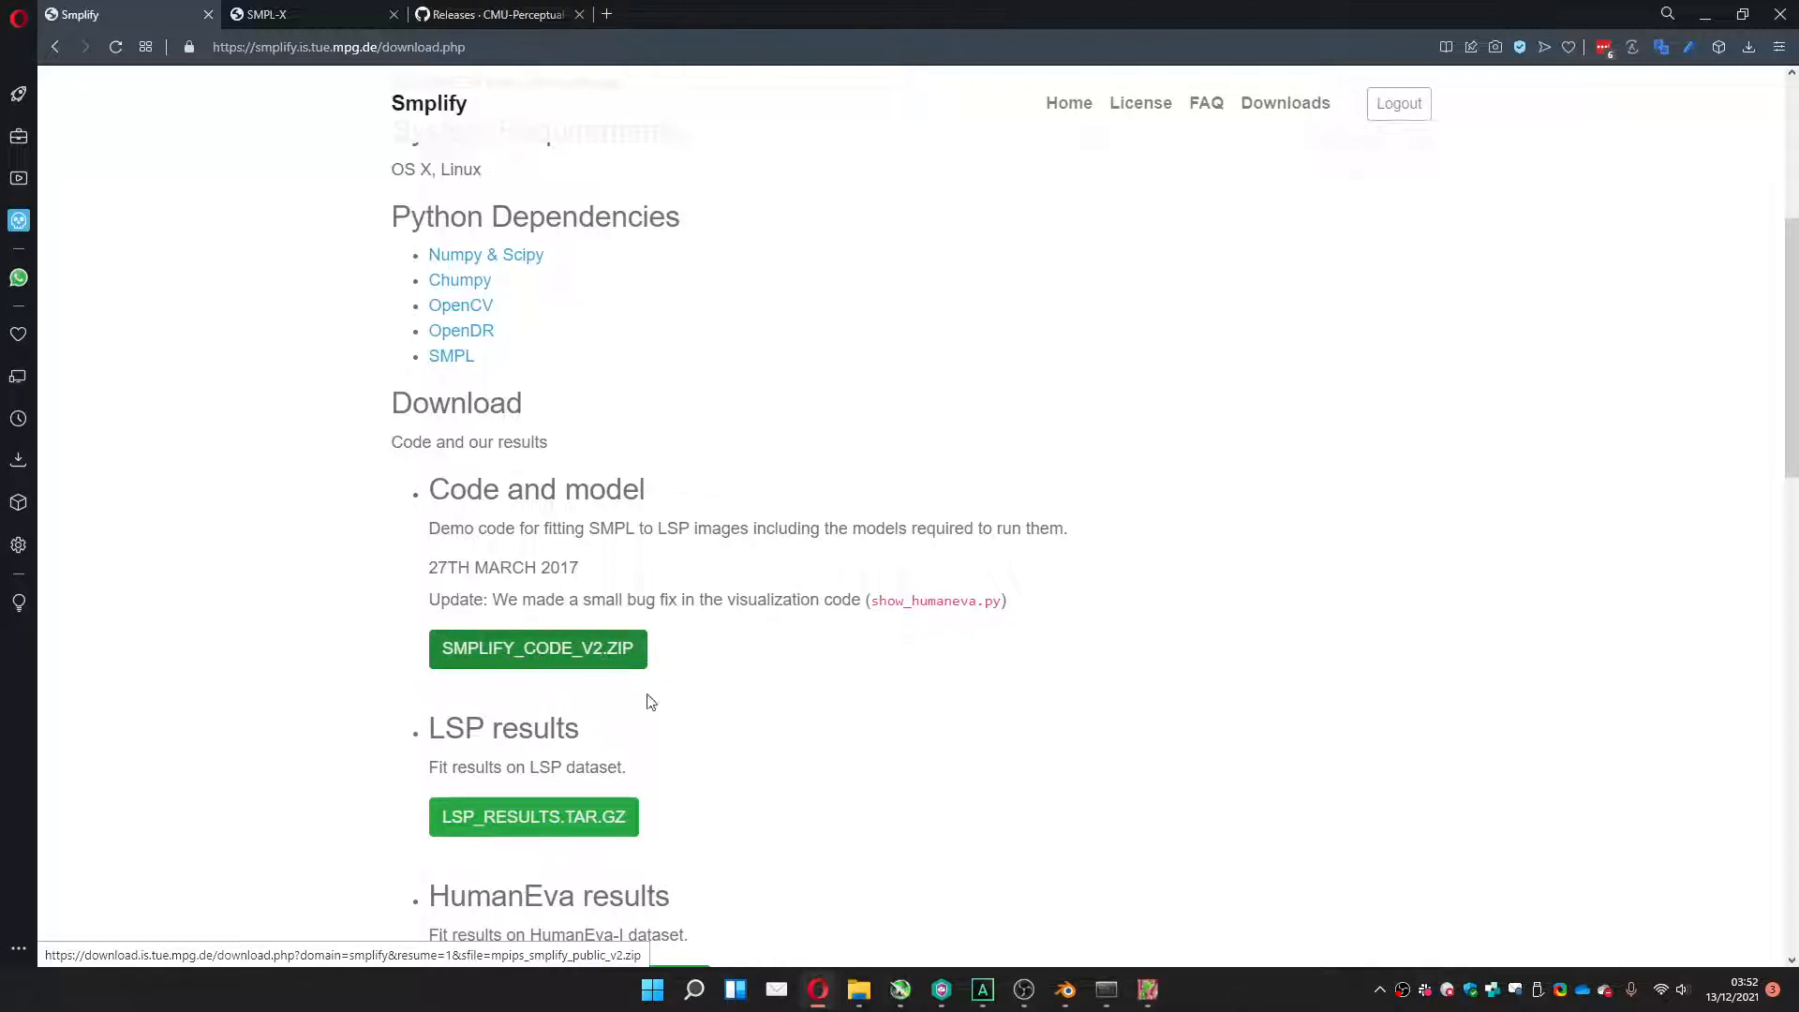
# Open mpips_smplify_public_v2.zip from 0_Tests and locate basicModel_neutral_lbs_10_207_0_v1.0.0.pkl in its smplify_public\code\models folder.
pyautogui.click(859, 990)
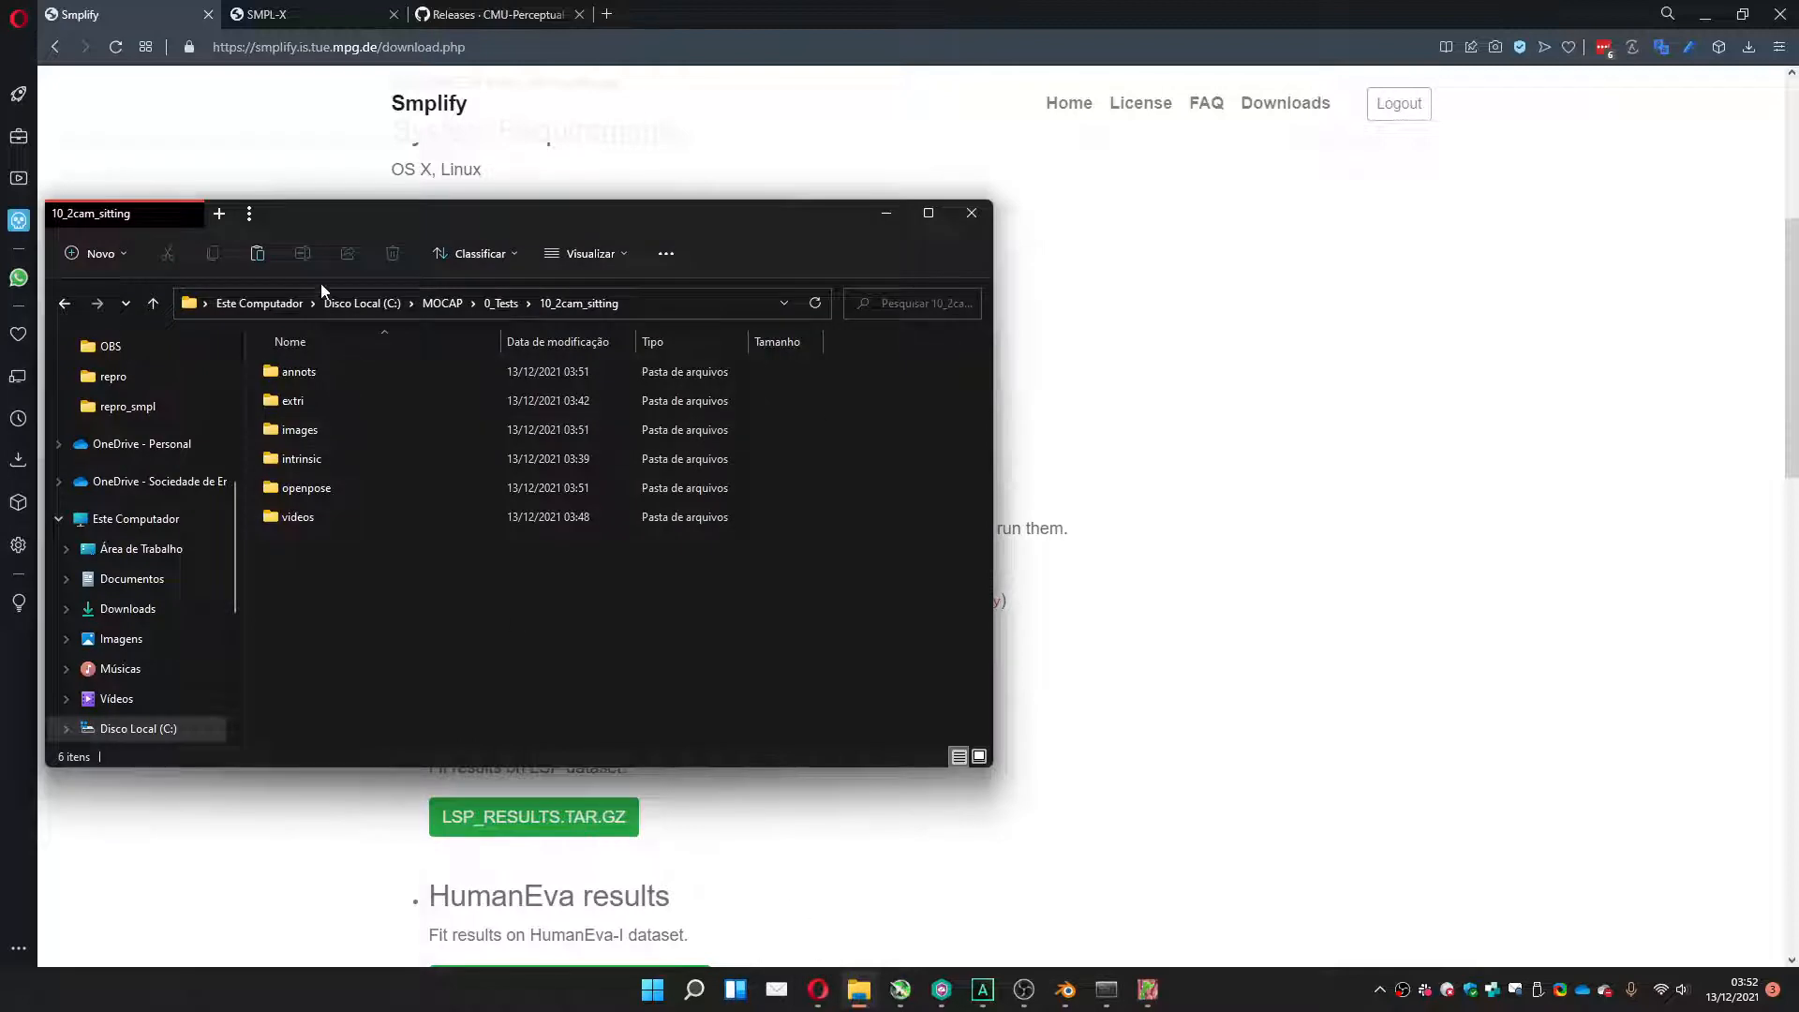
pyautogui.click(501, 303)
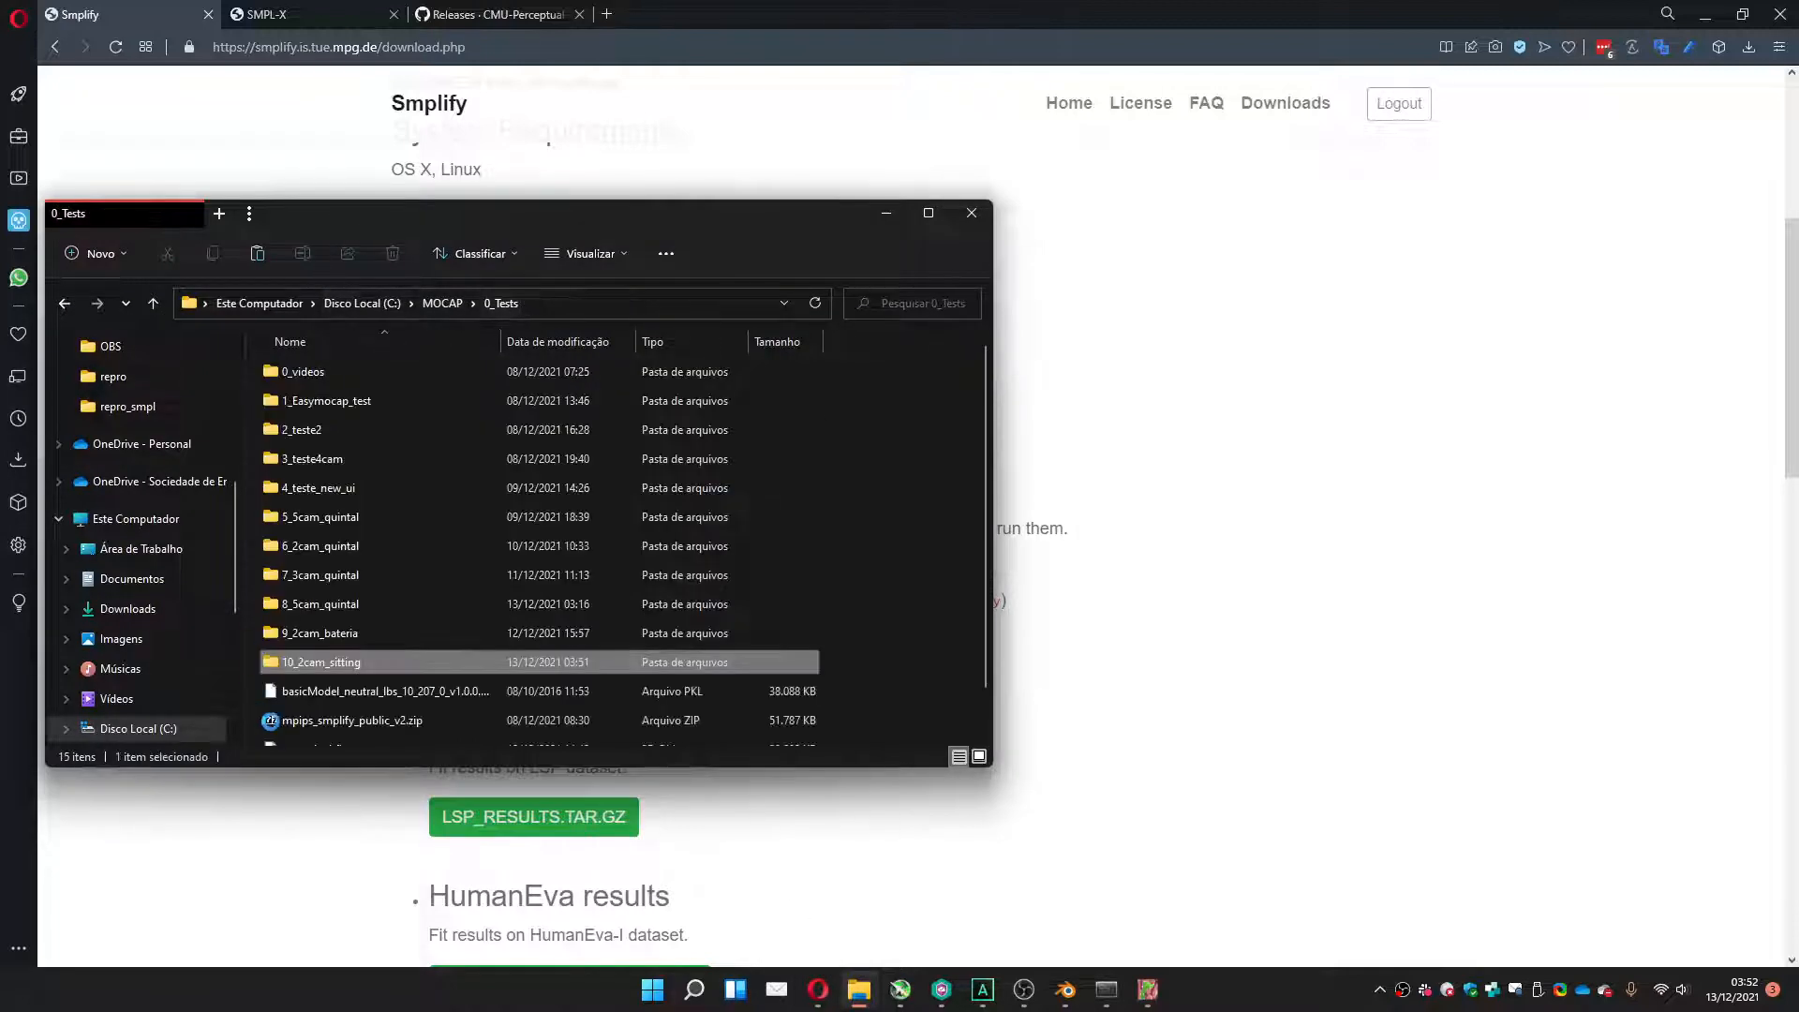
pyautogui.doubleClick(356, 724)
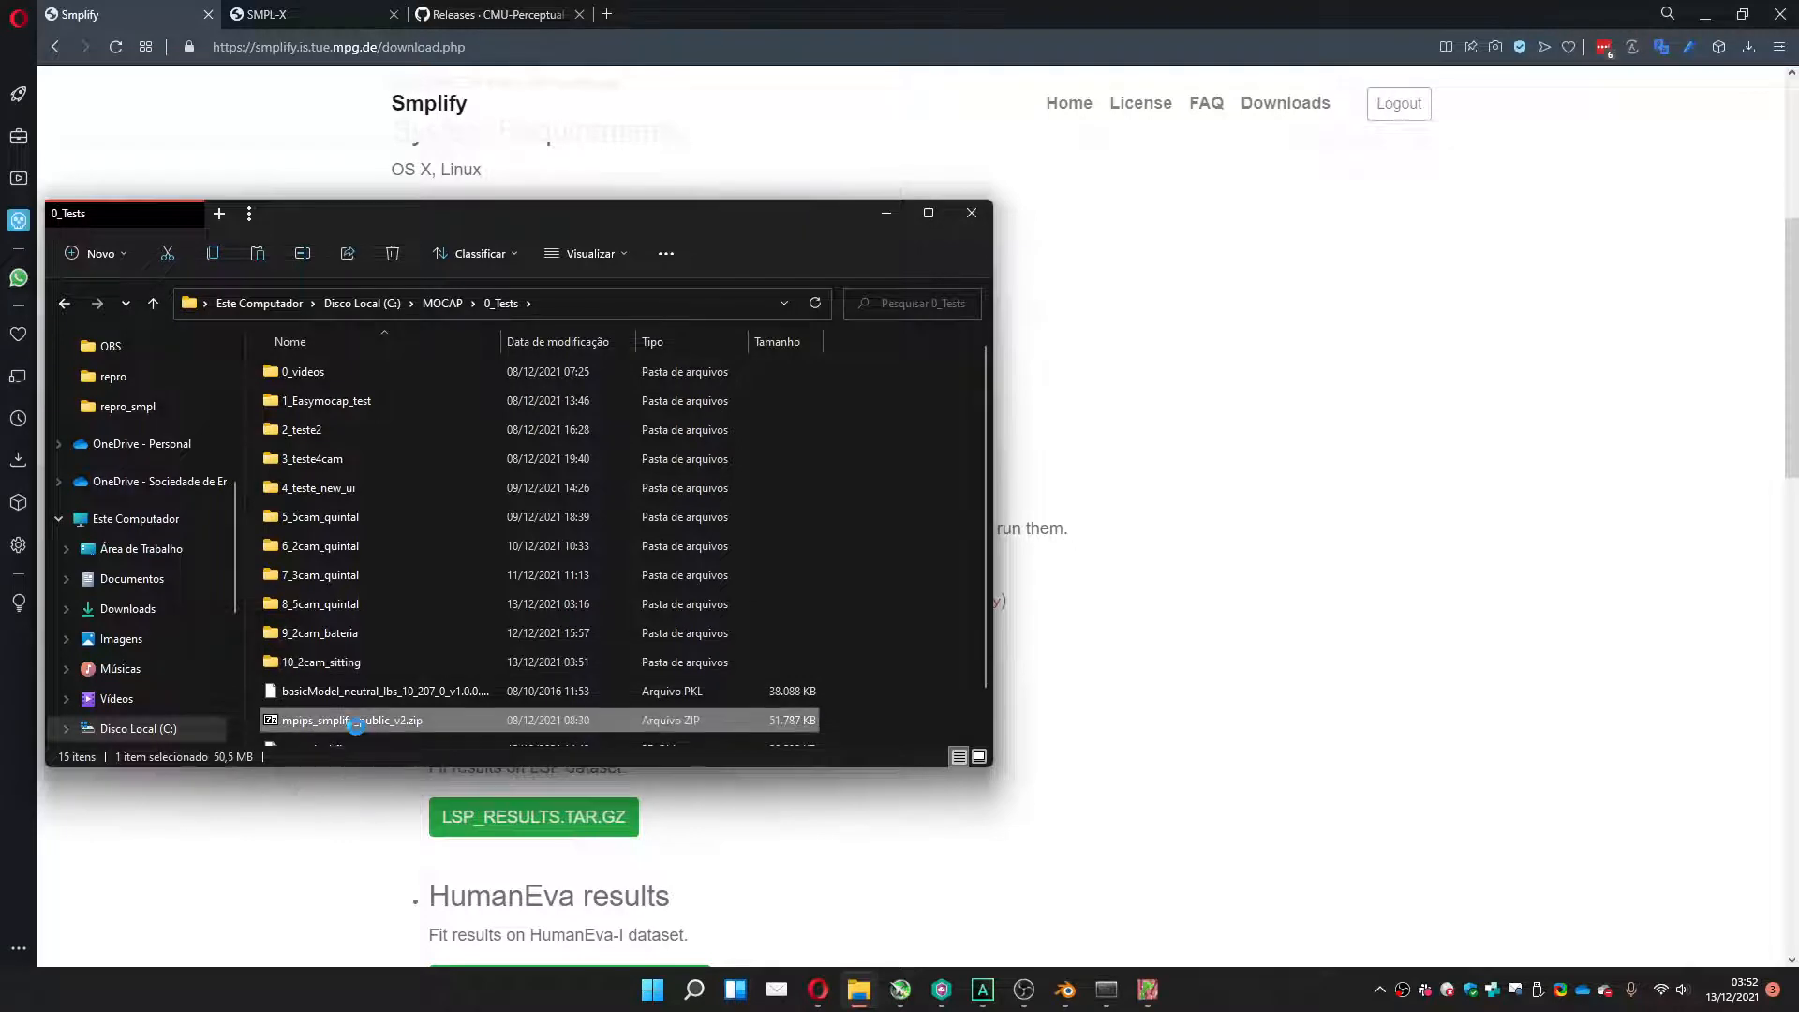
pyautogui.doubleClick(618, 340)
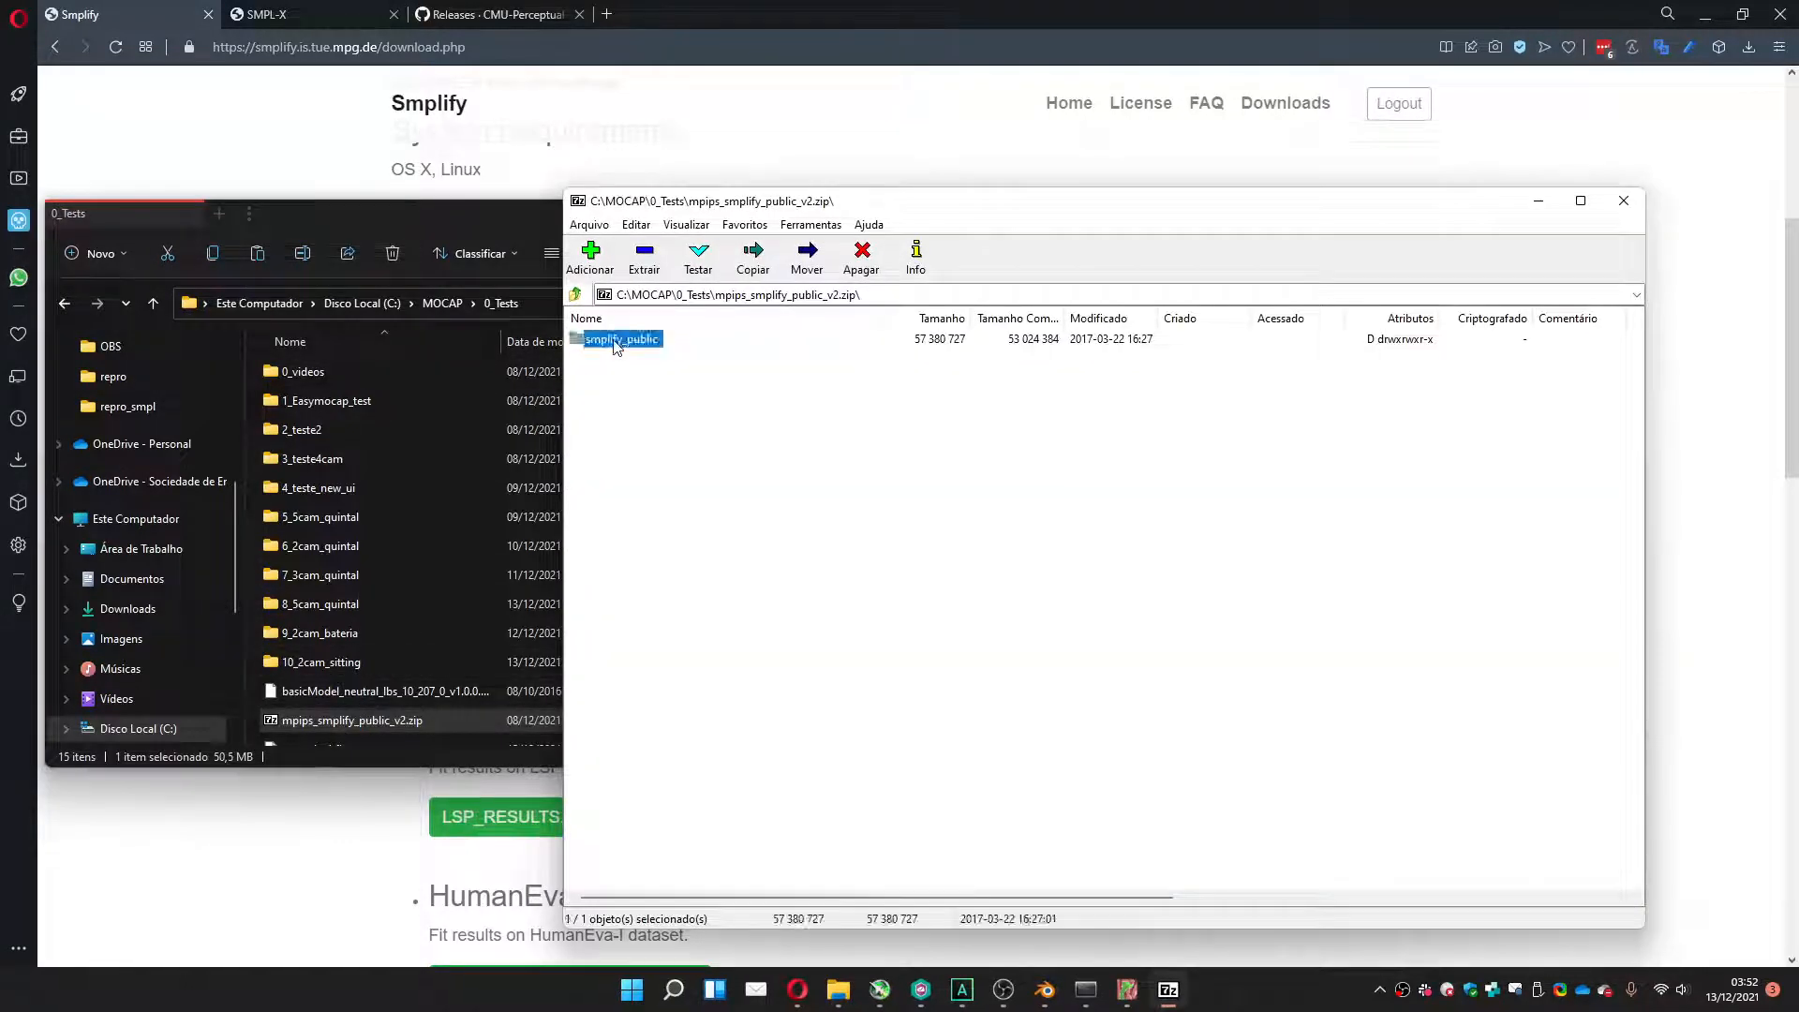
pyautogui.doubleClick(601, 341)
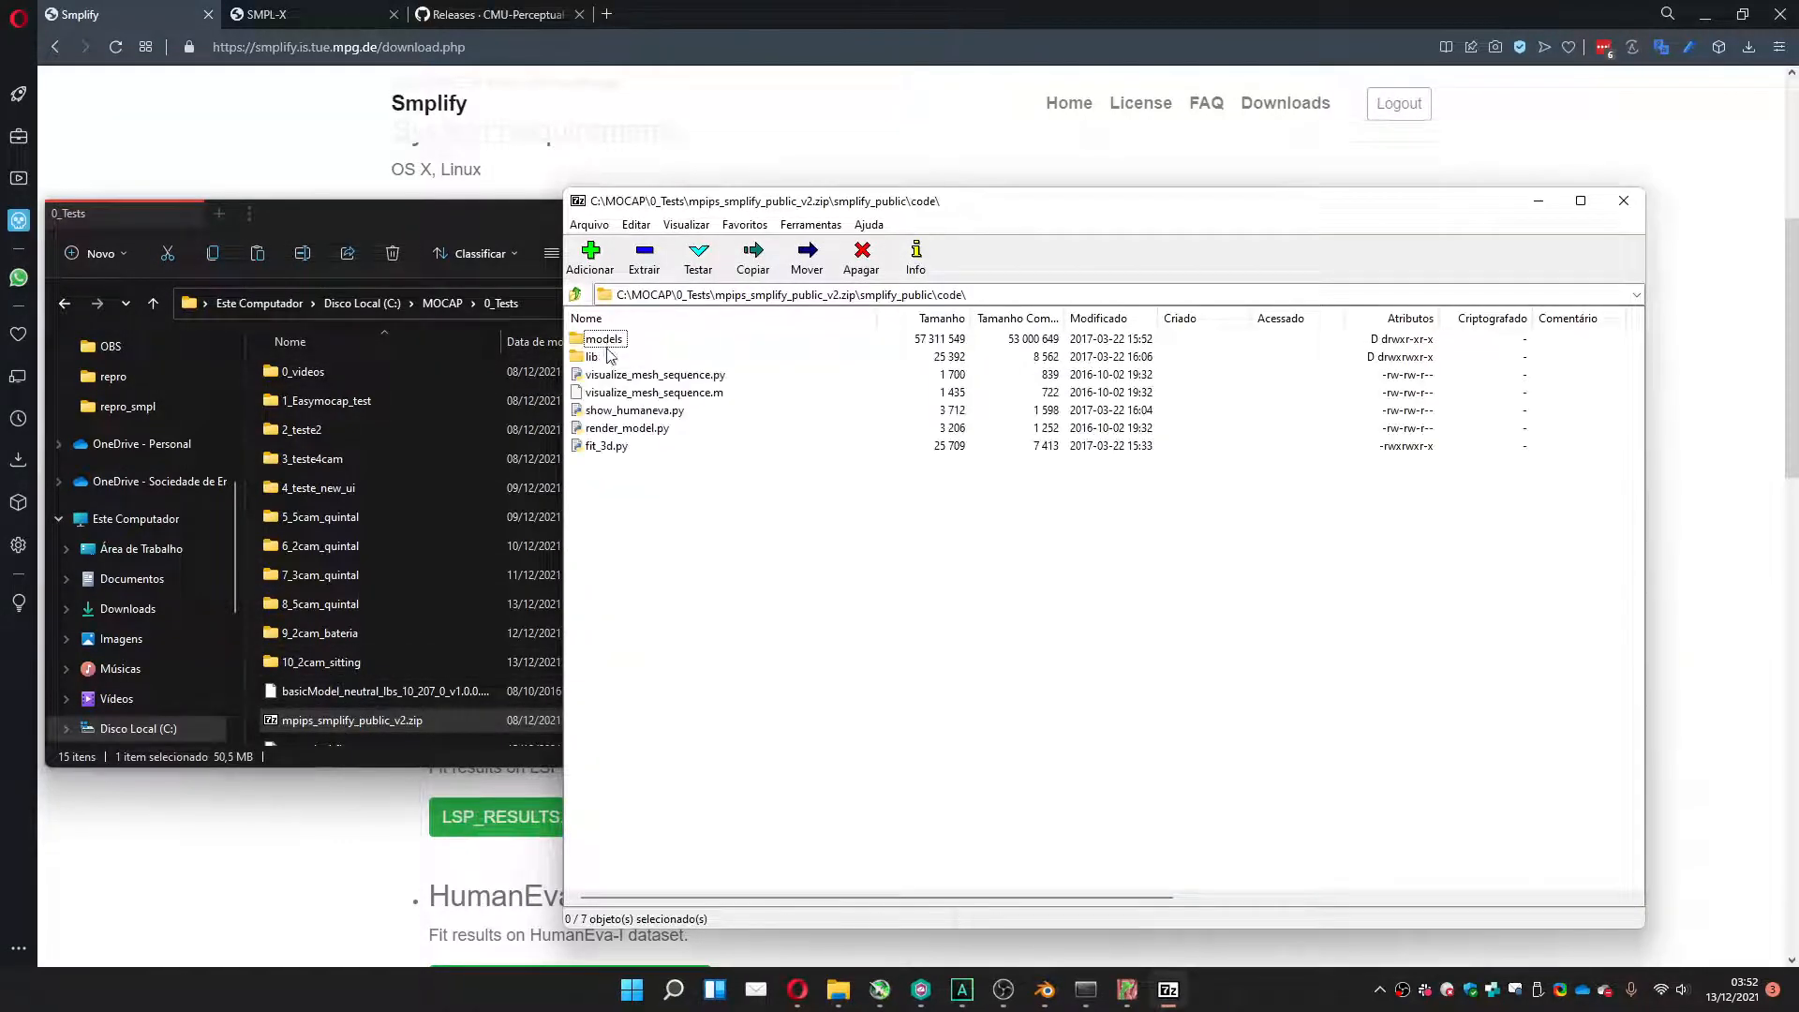
pyautogui.doubleClick(603, 341)
pyautogui.click(653, 412)
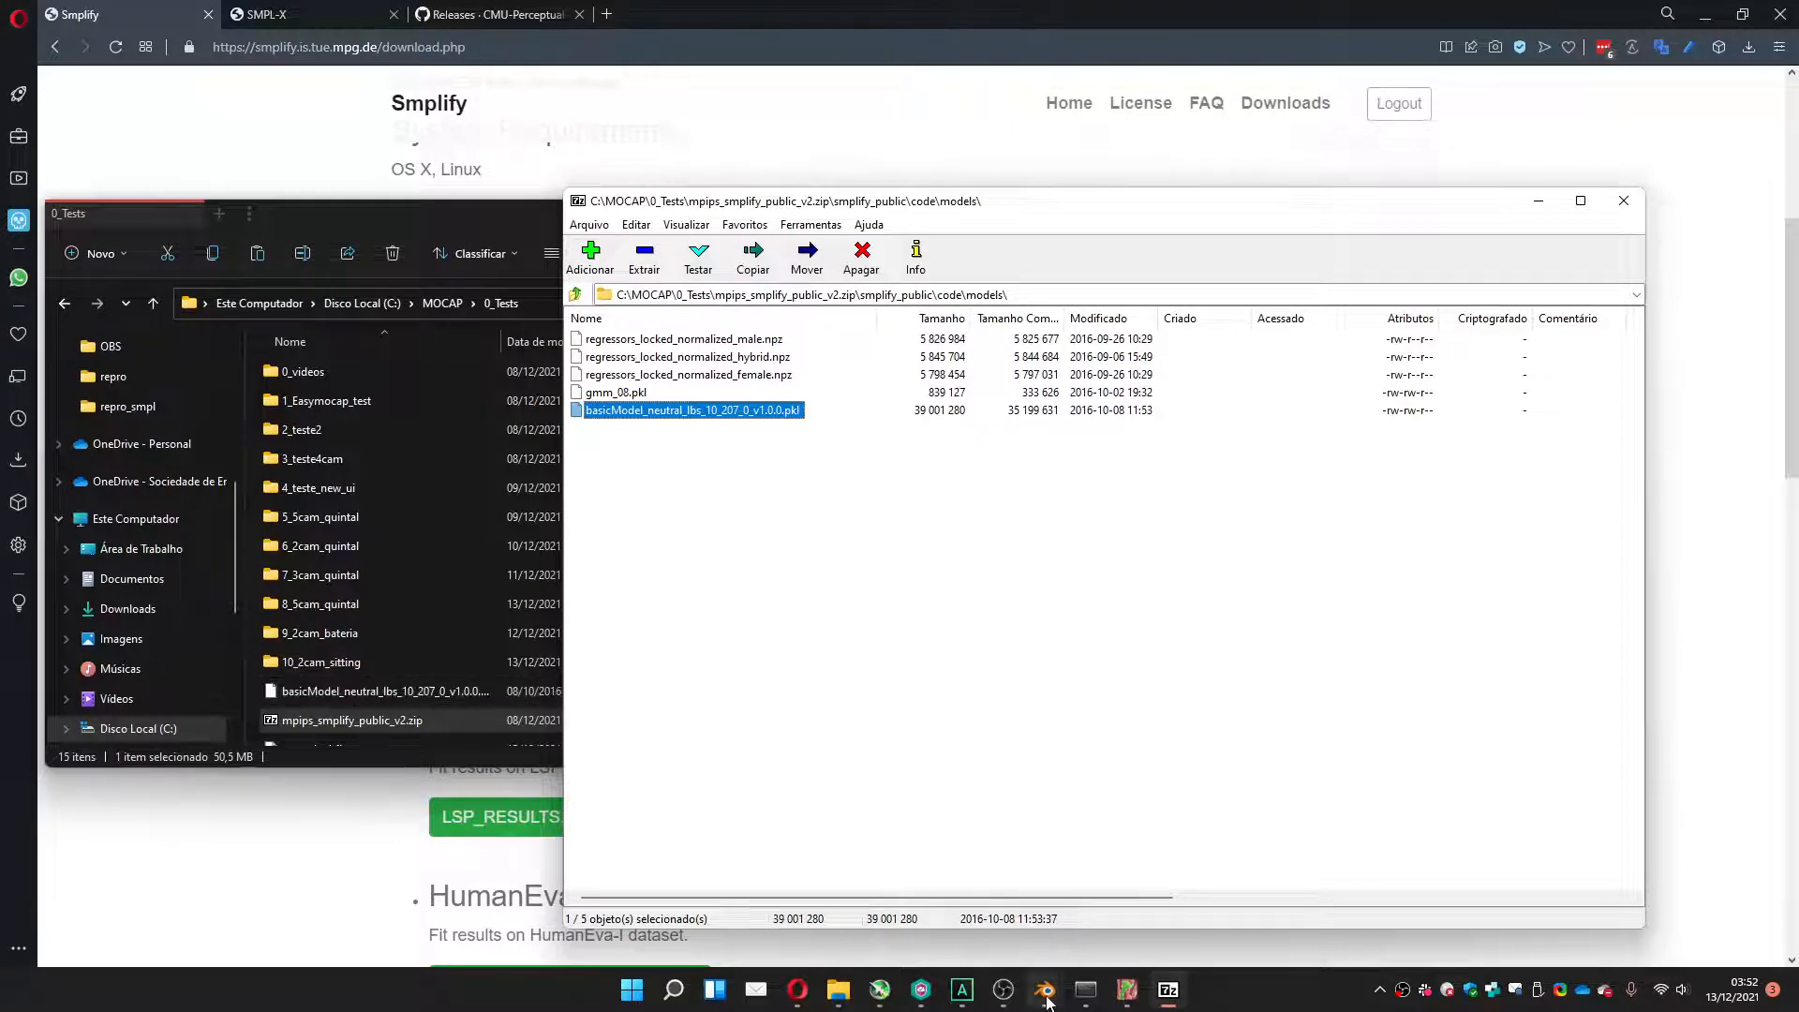
# Switch to Blender and import basicModel_neutral_lbs_10_207_0_v1.0.0.pkl from the 0_Tests folder as the NEUTRAL SMPL model.
pyautogui.moveTo(1044, 990)
pyautogui.click(957, 914)
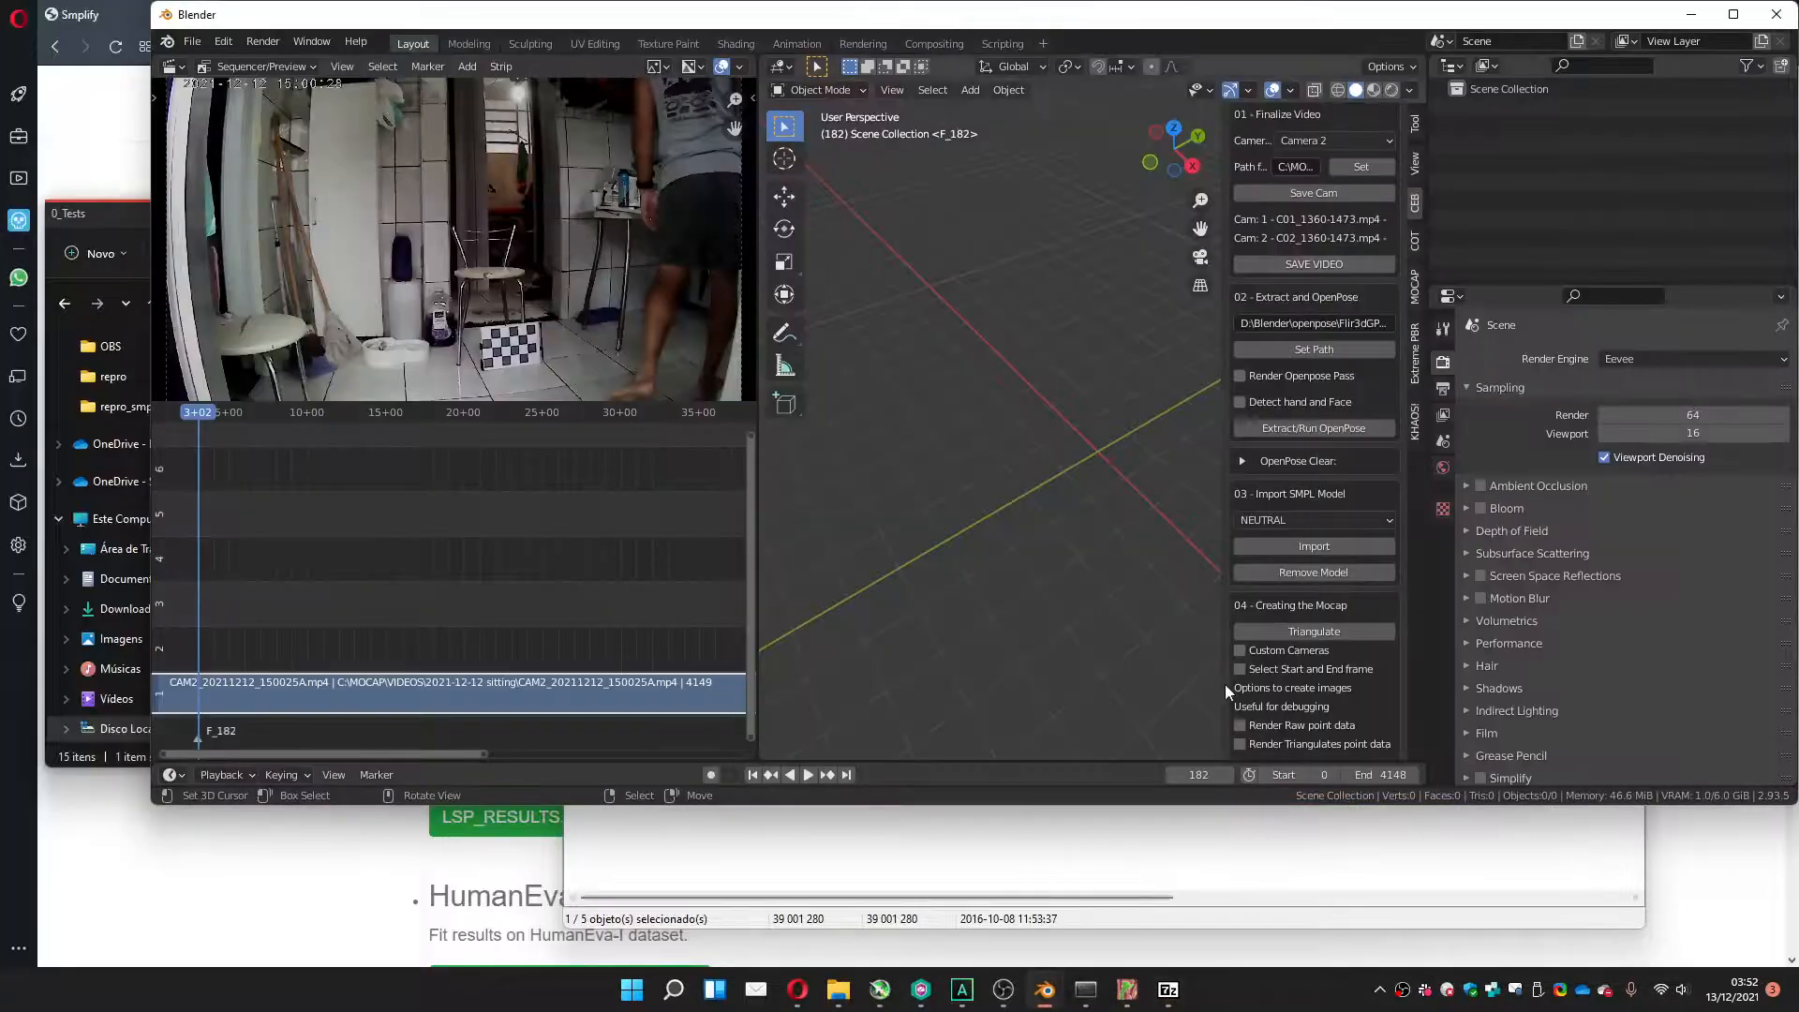
pyautogui.click(1287, 519)
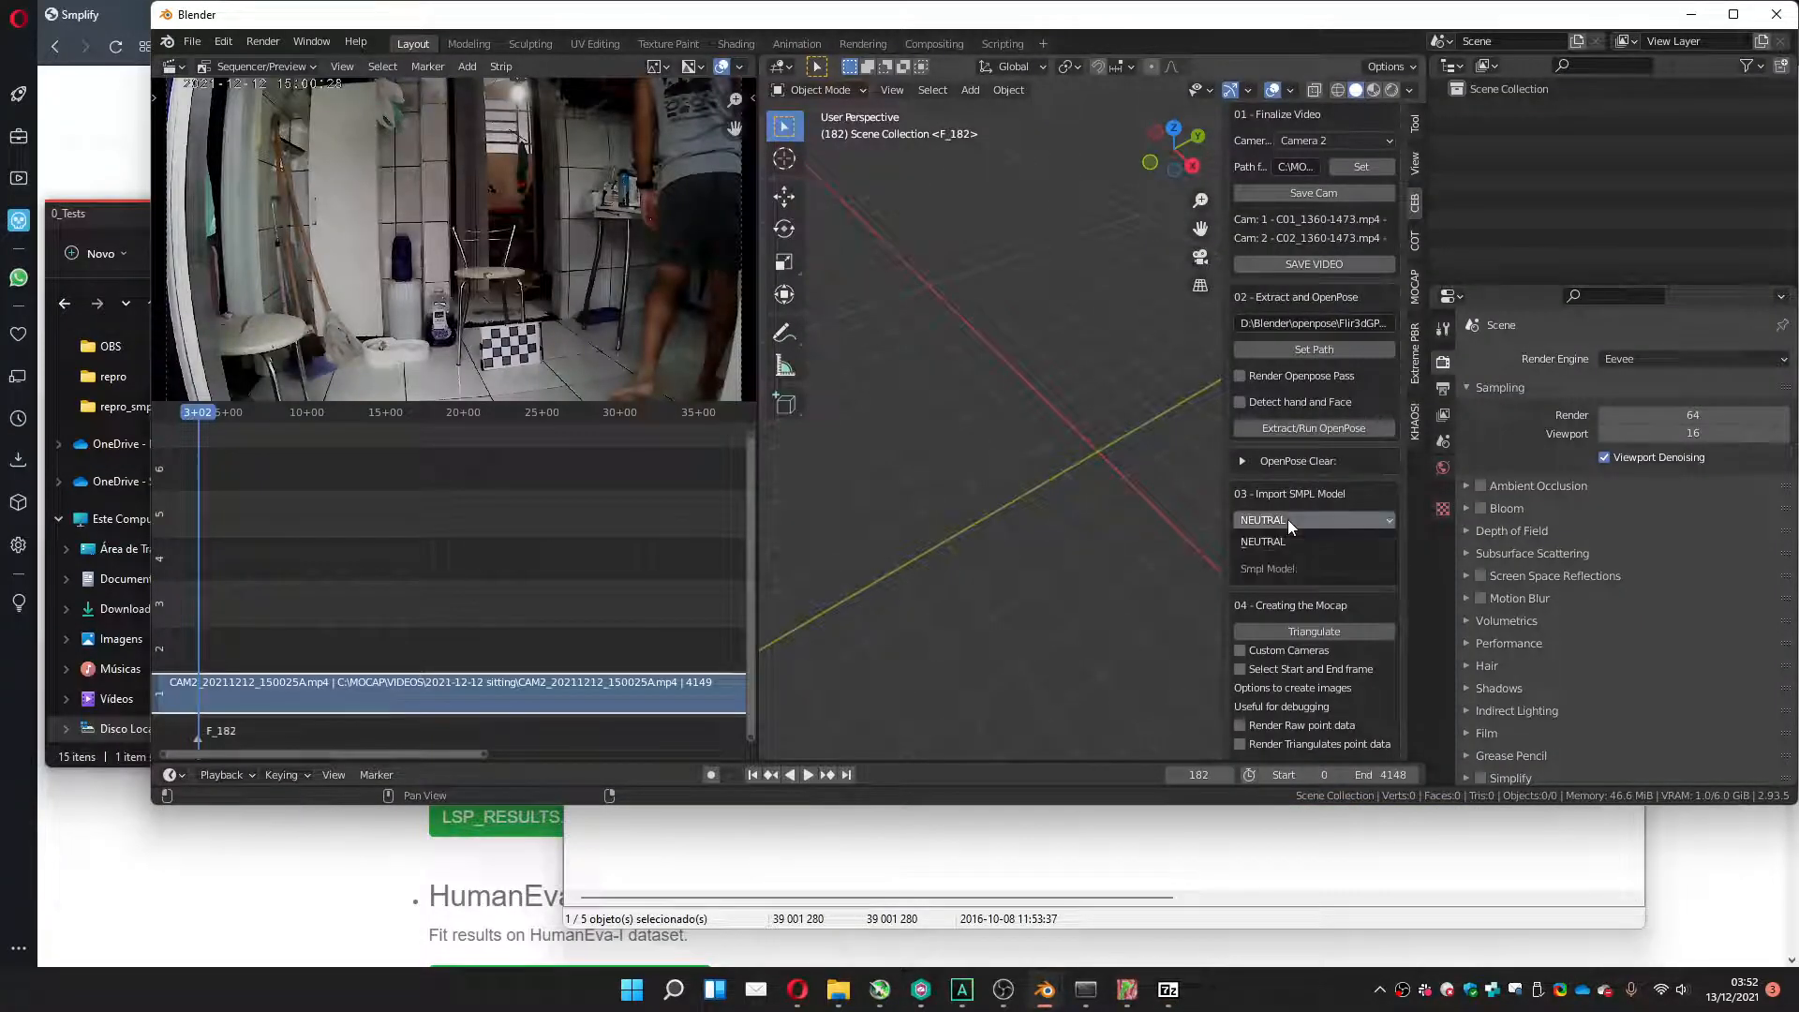
pyautogui.click(1285, 519)
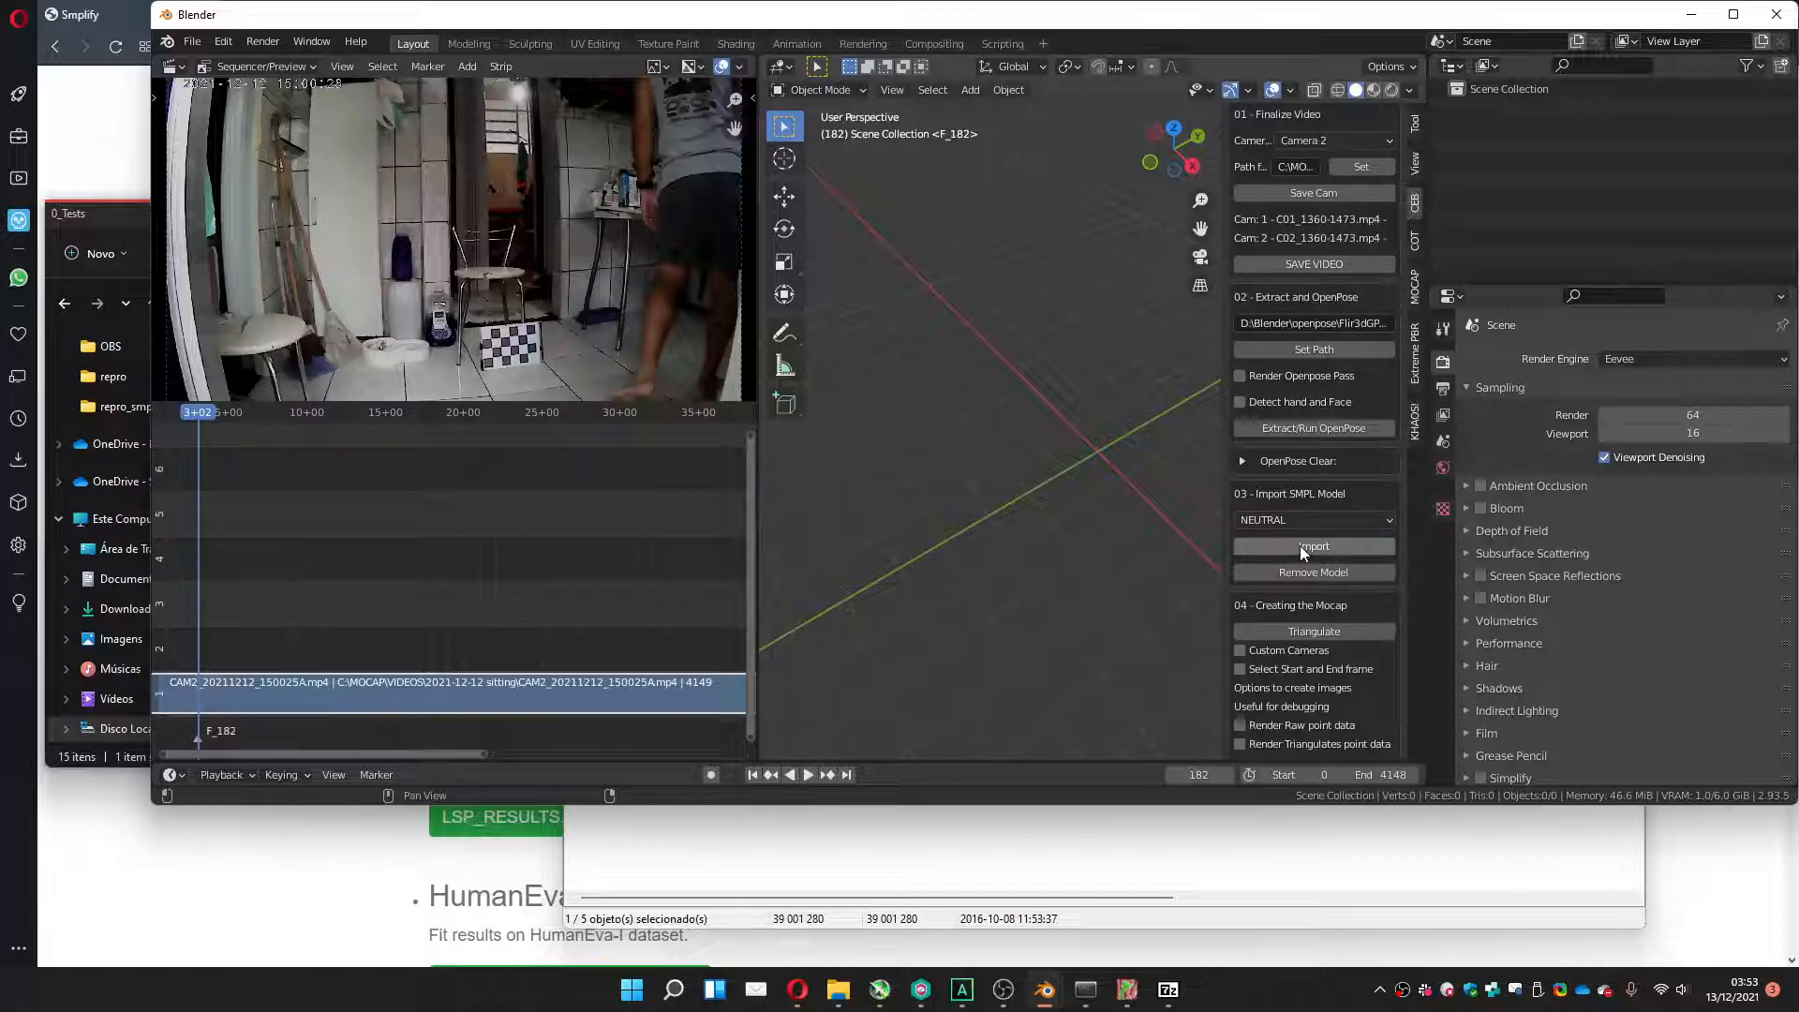
pyautogui.click(1300, 546)
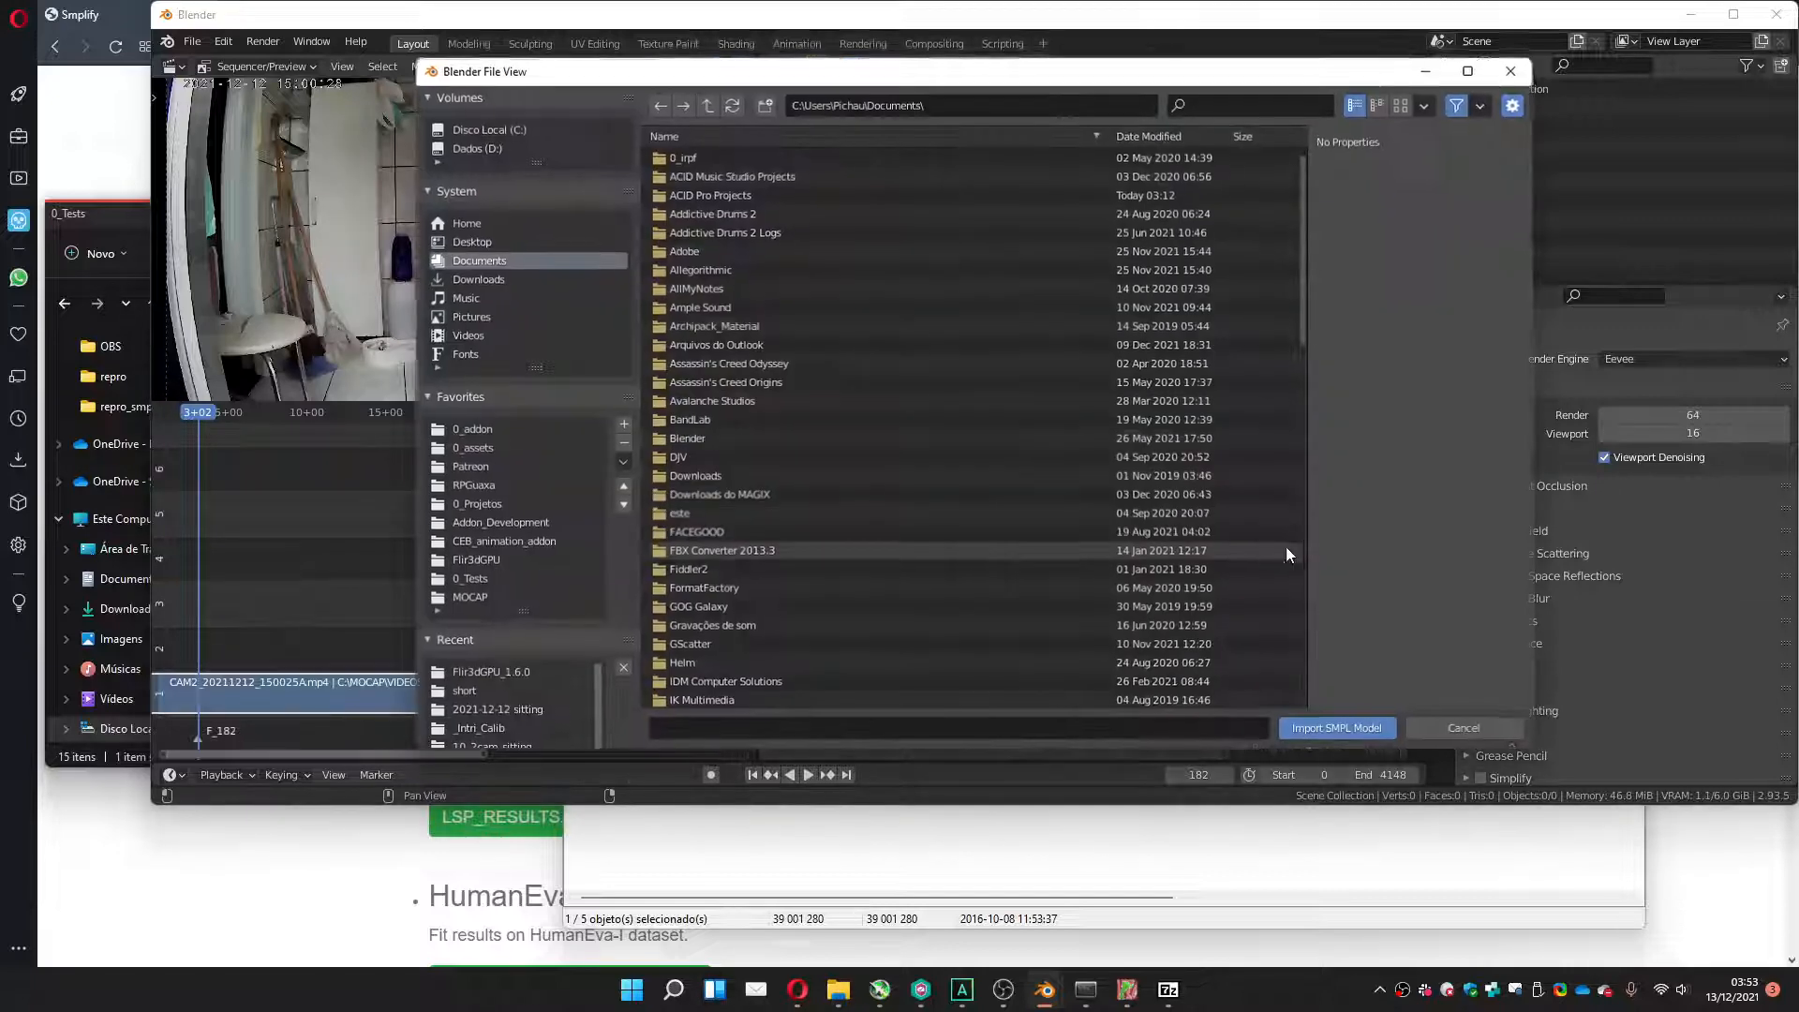
pyautogui.click(473, 581)
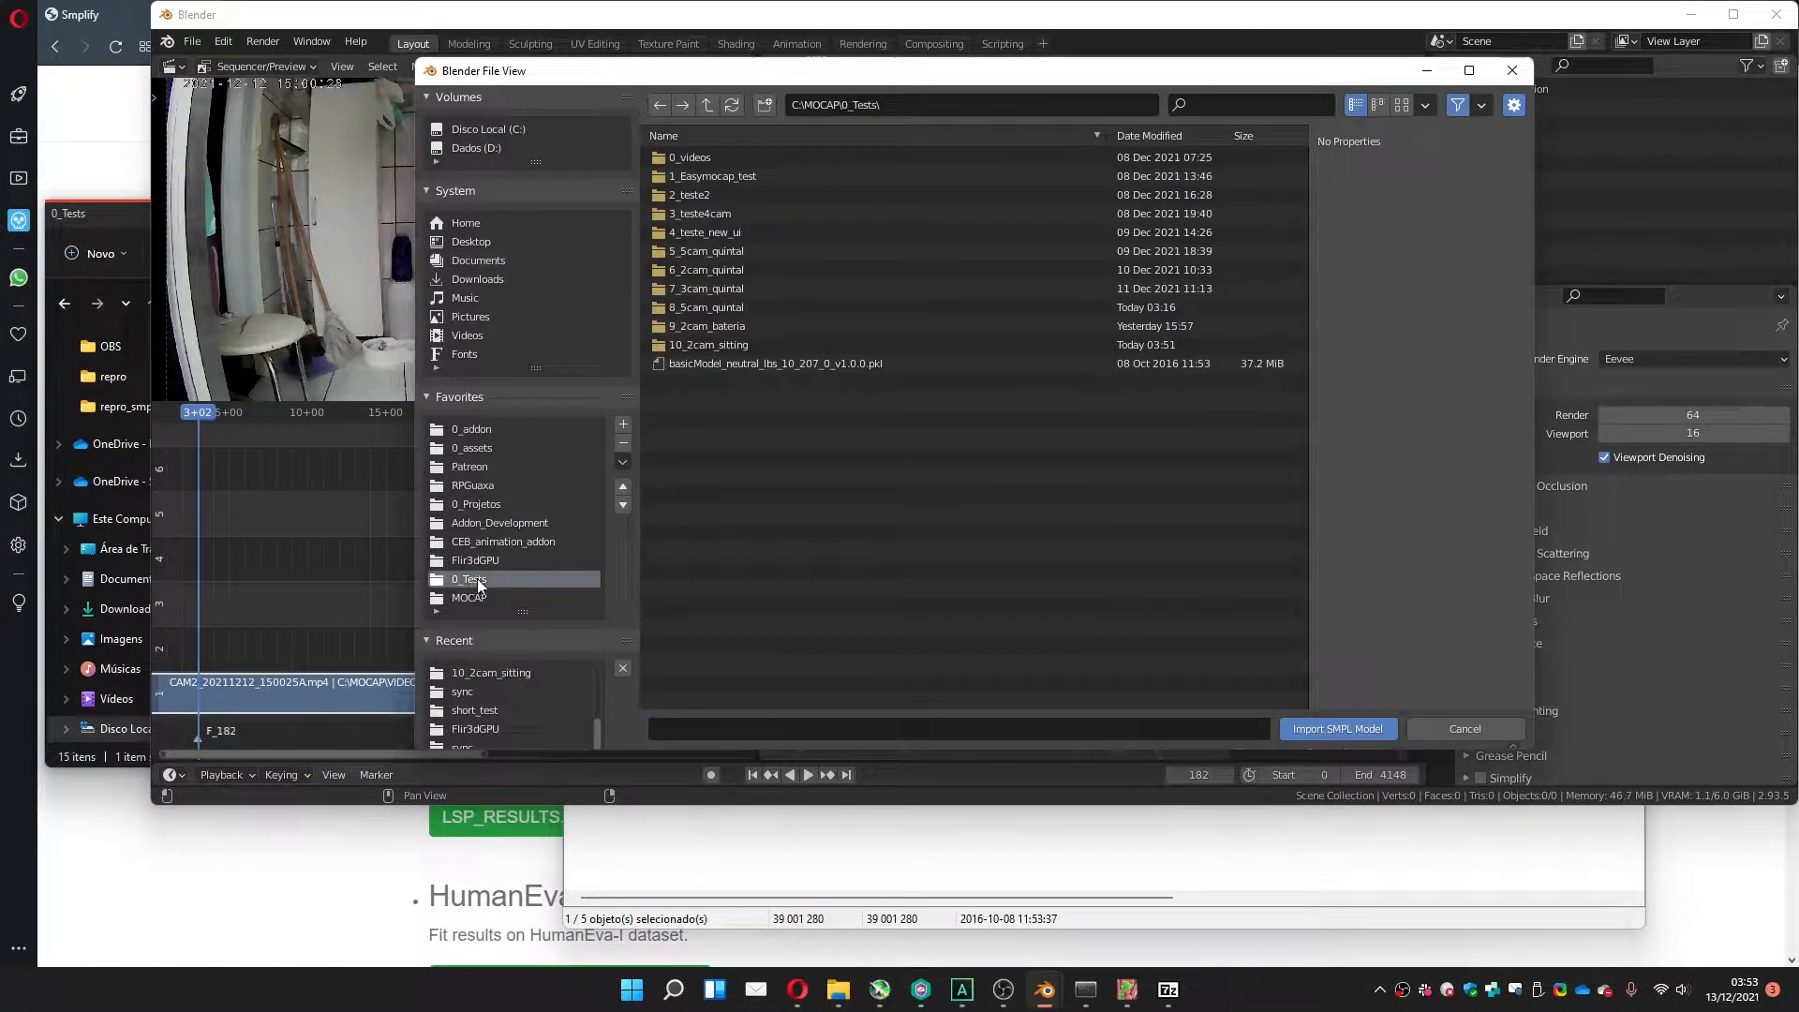
pyautogui.doubleClick(736, 363)
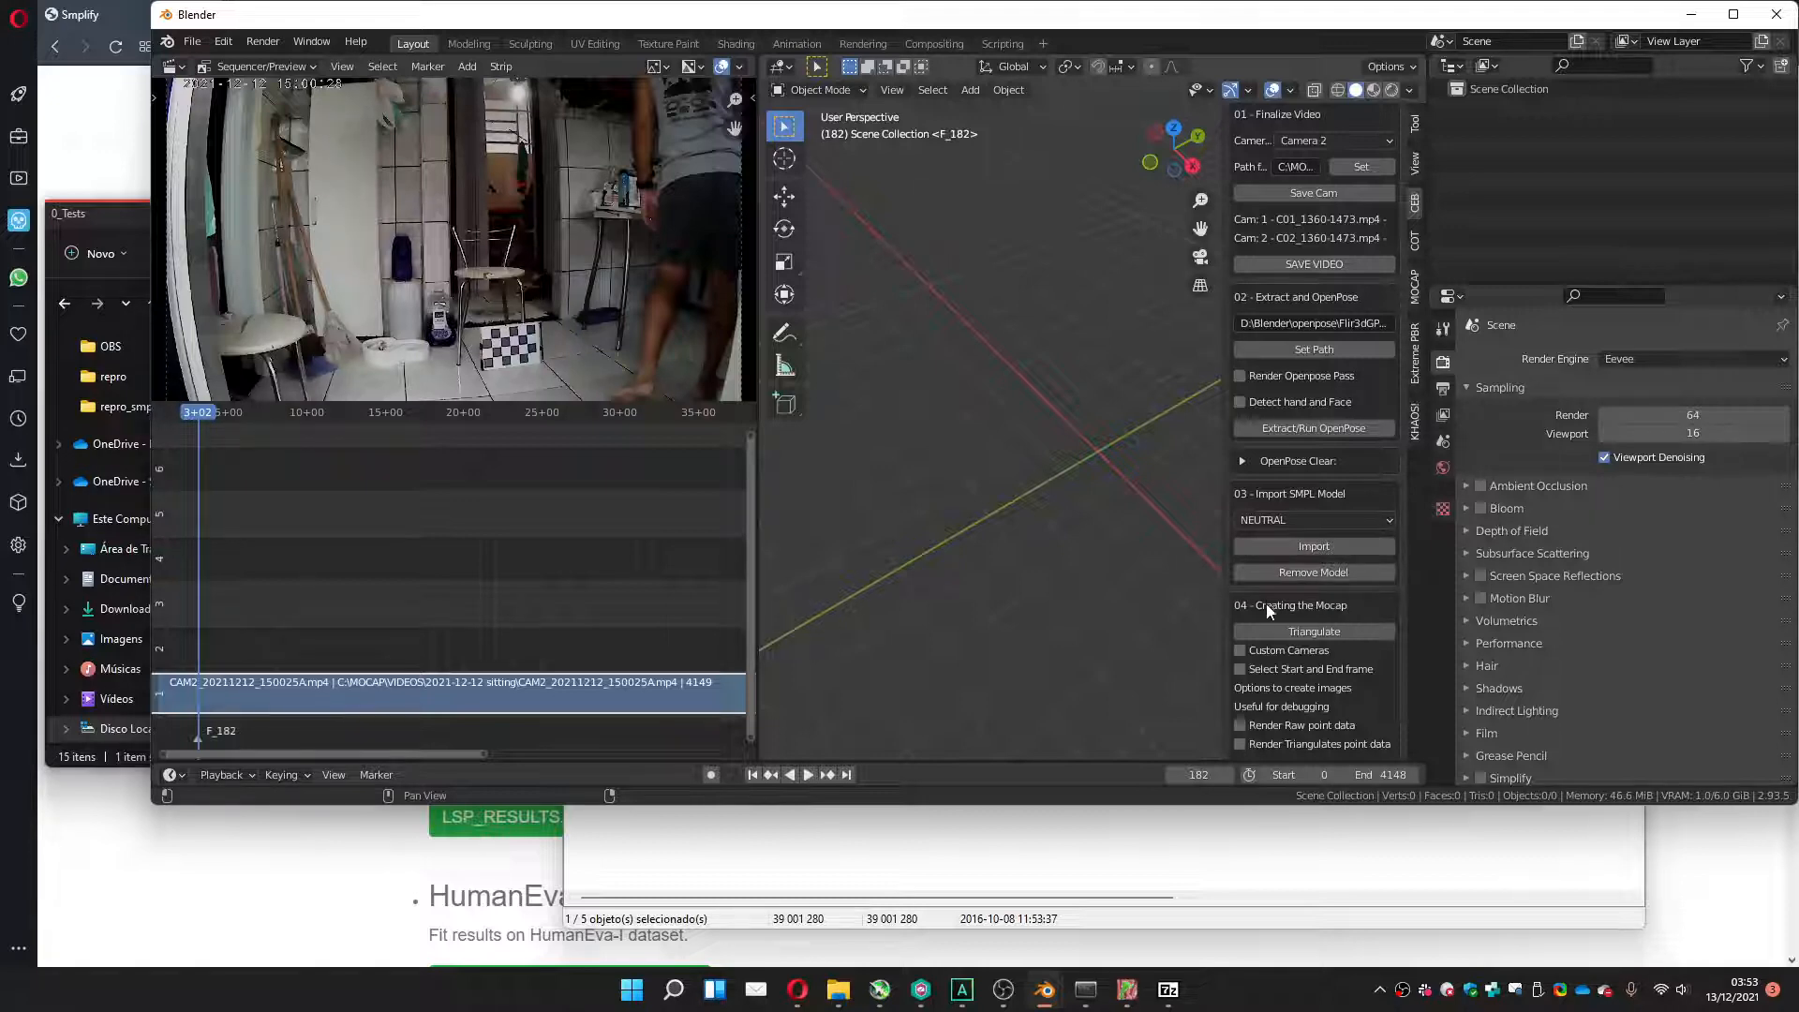
# Enable custom cameras for the mocap triangulation and set the camera list to 1,2.
pyautogui.scroll(-3, 1265, 610)
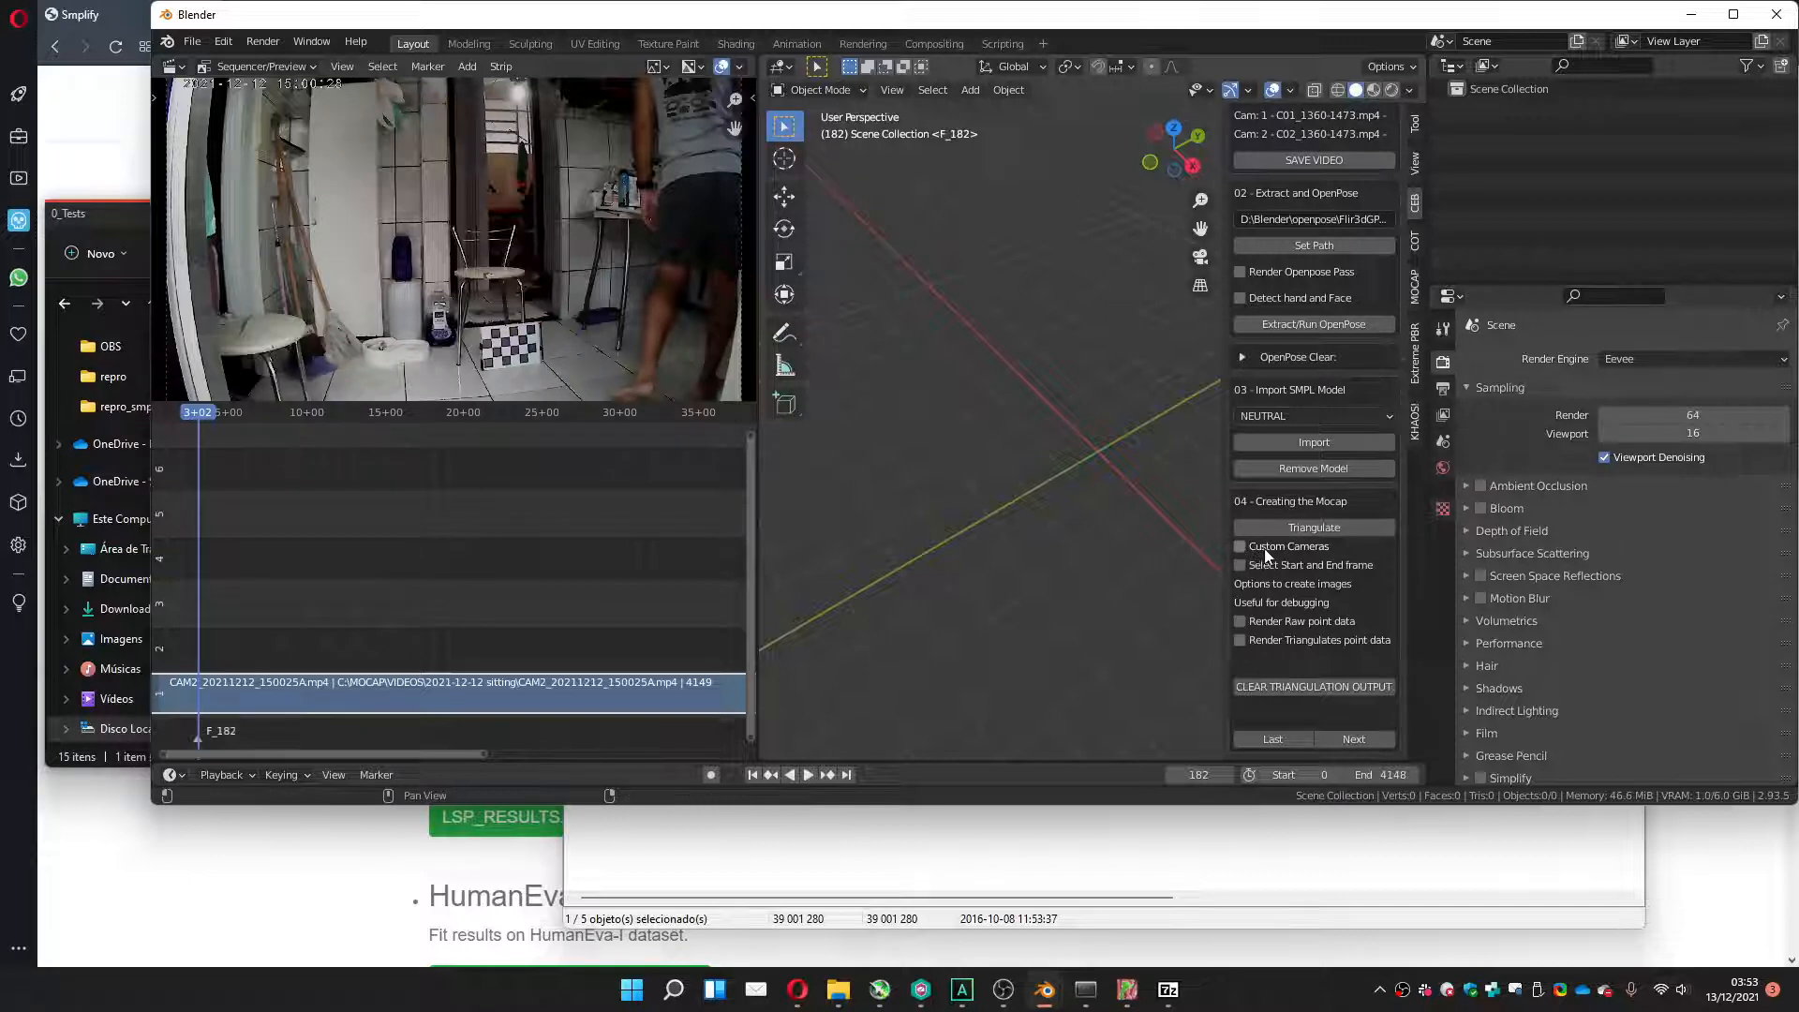
pyautogui.click(1264, 549)
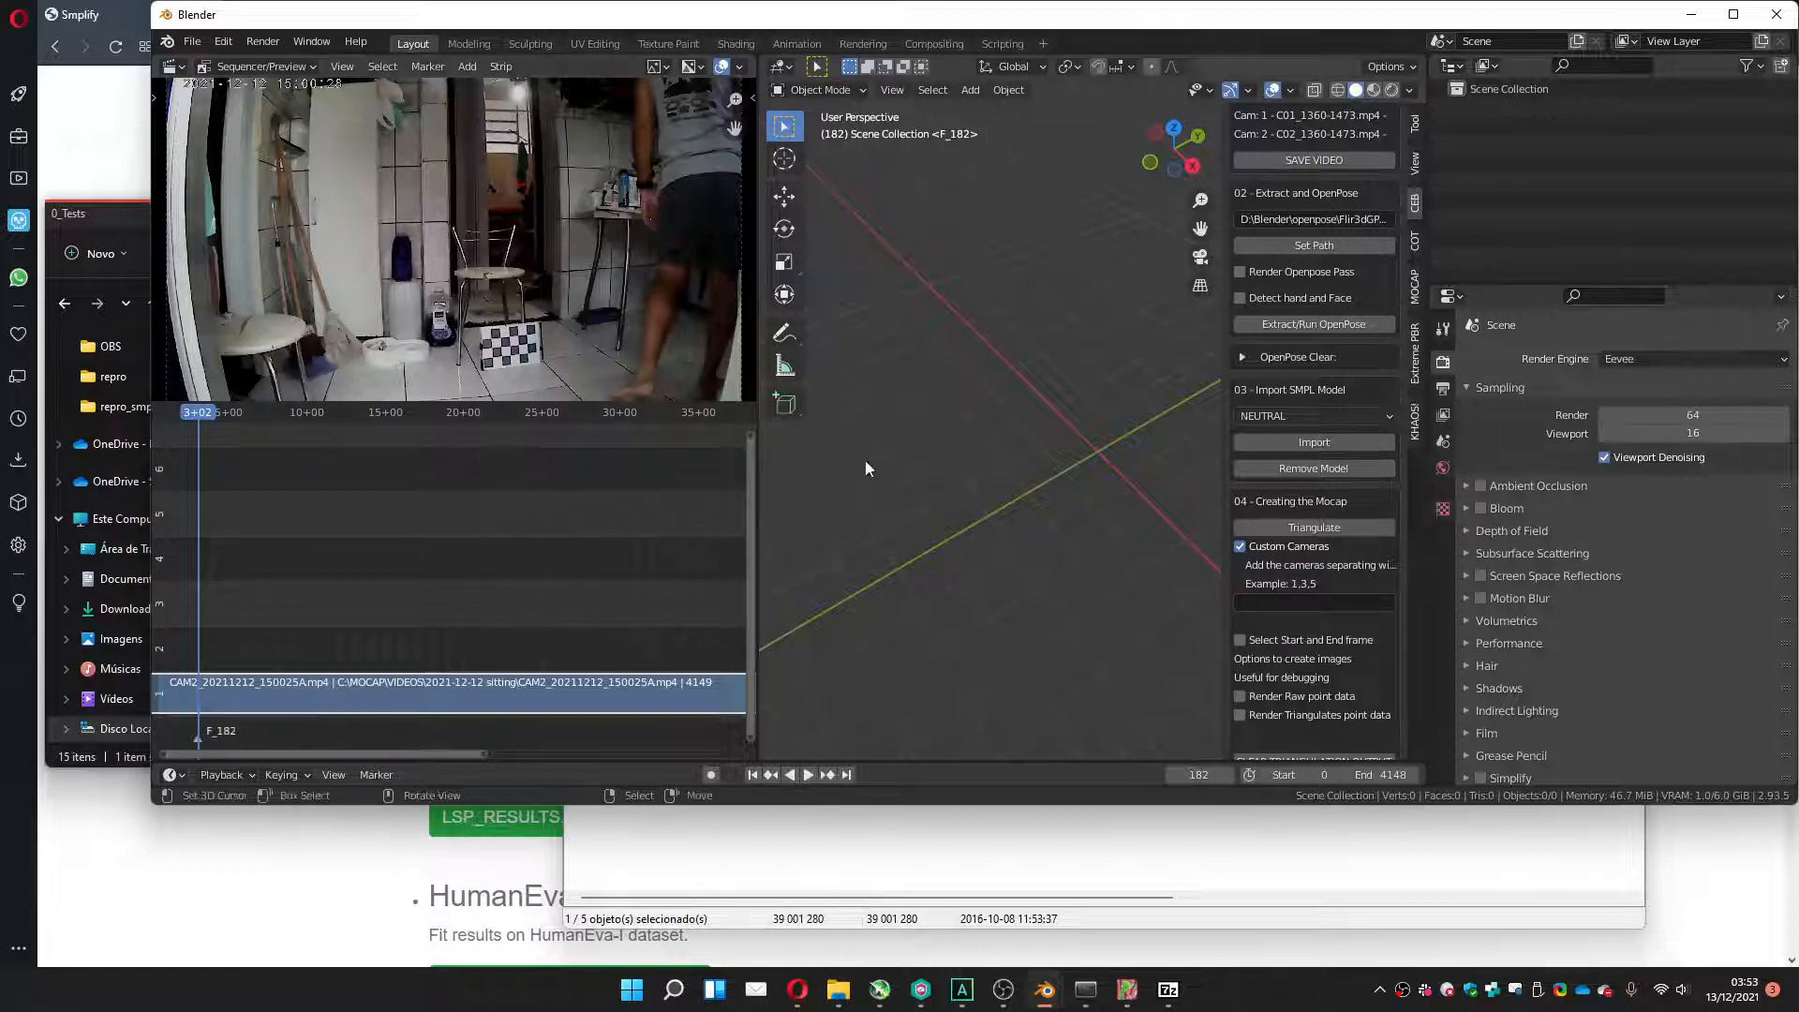
pyautogui.click(1252, 605)
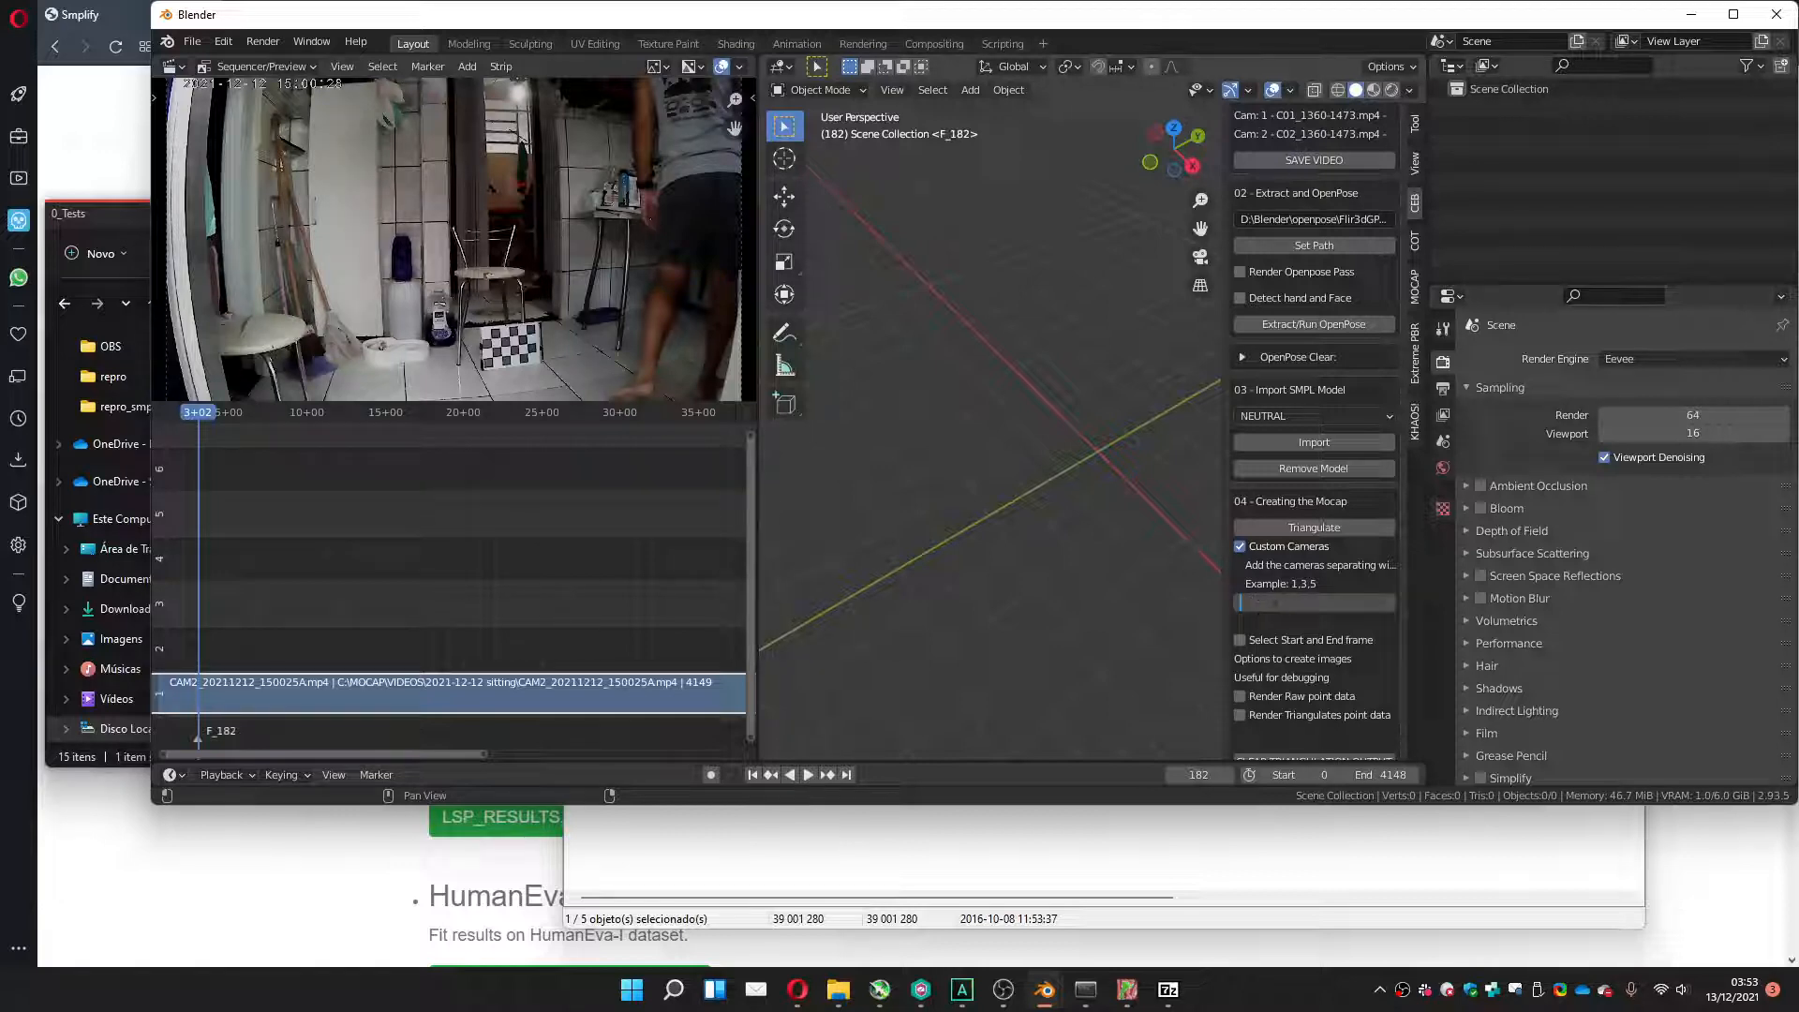
pyautogui.write('1,2')
pyautogui.press('Return')
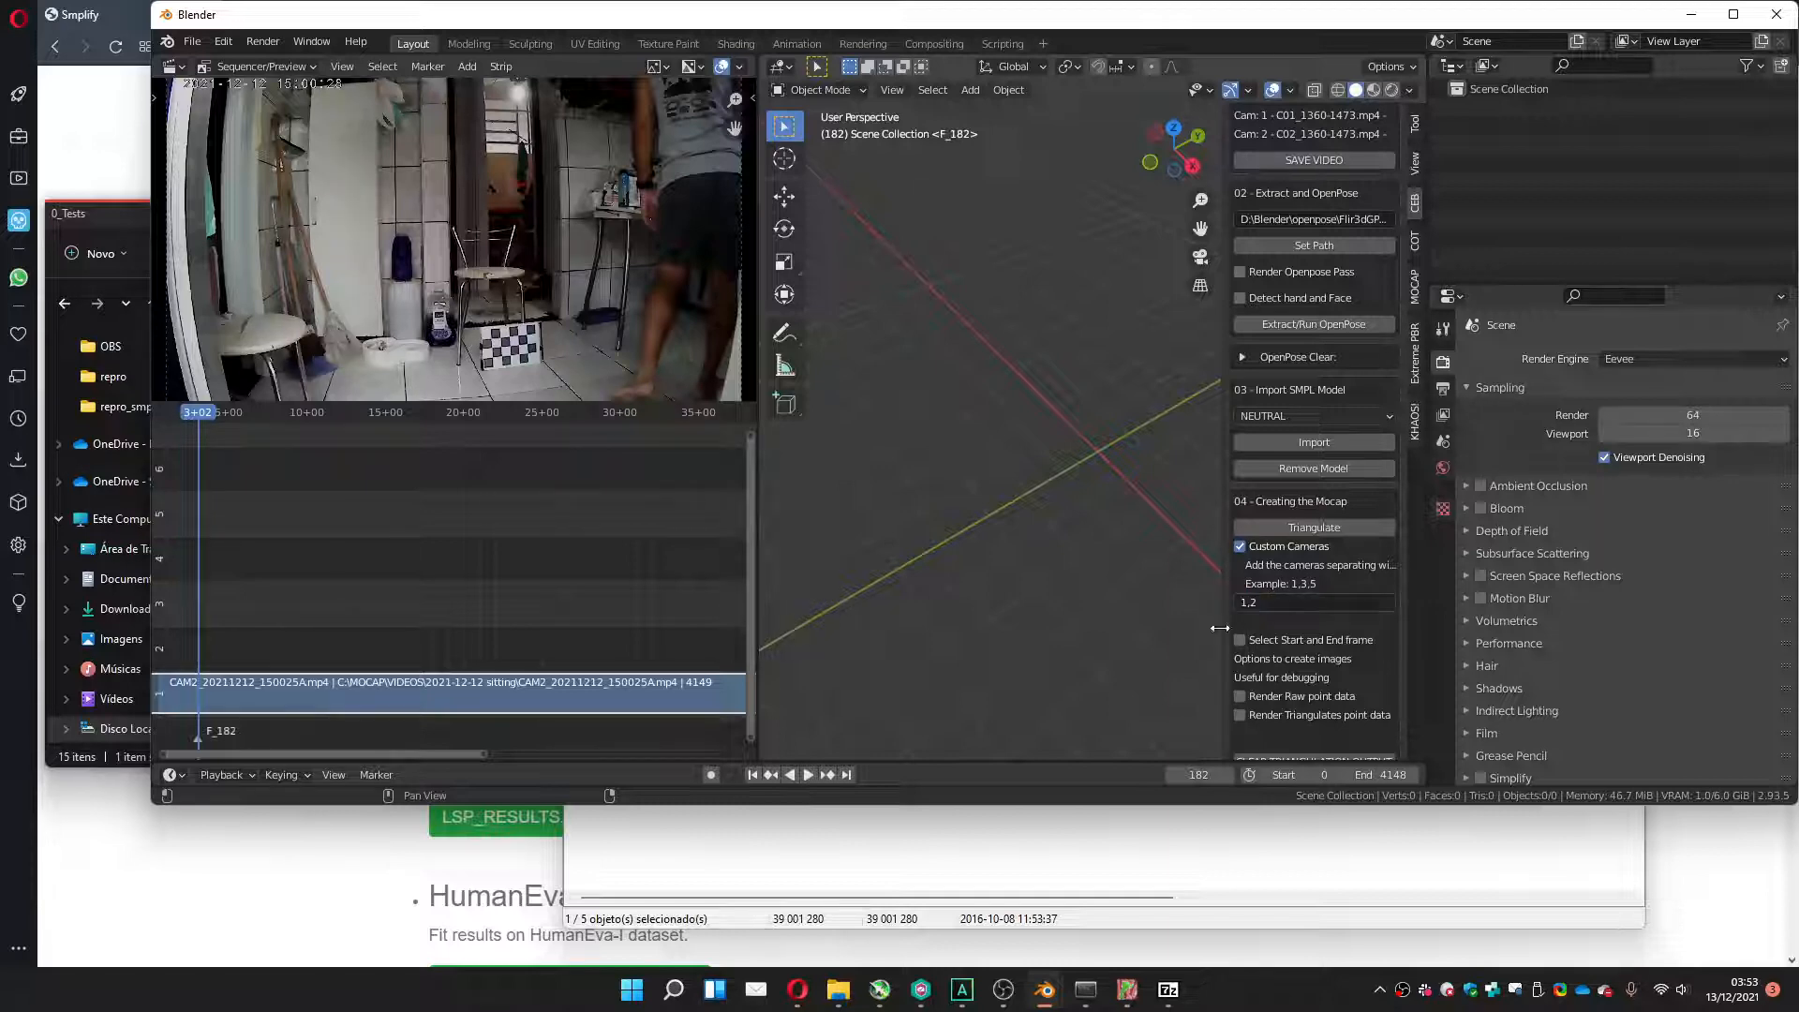
# Try the custom camera list 1,2,3 for the triangulation, and turn the custom cameras option off.
pyautogui.click(1263, 603)
pyautogui.write('1,2,3')
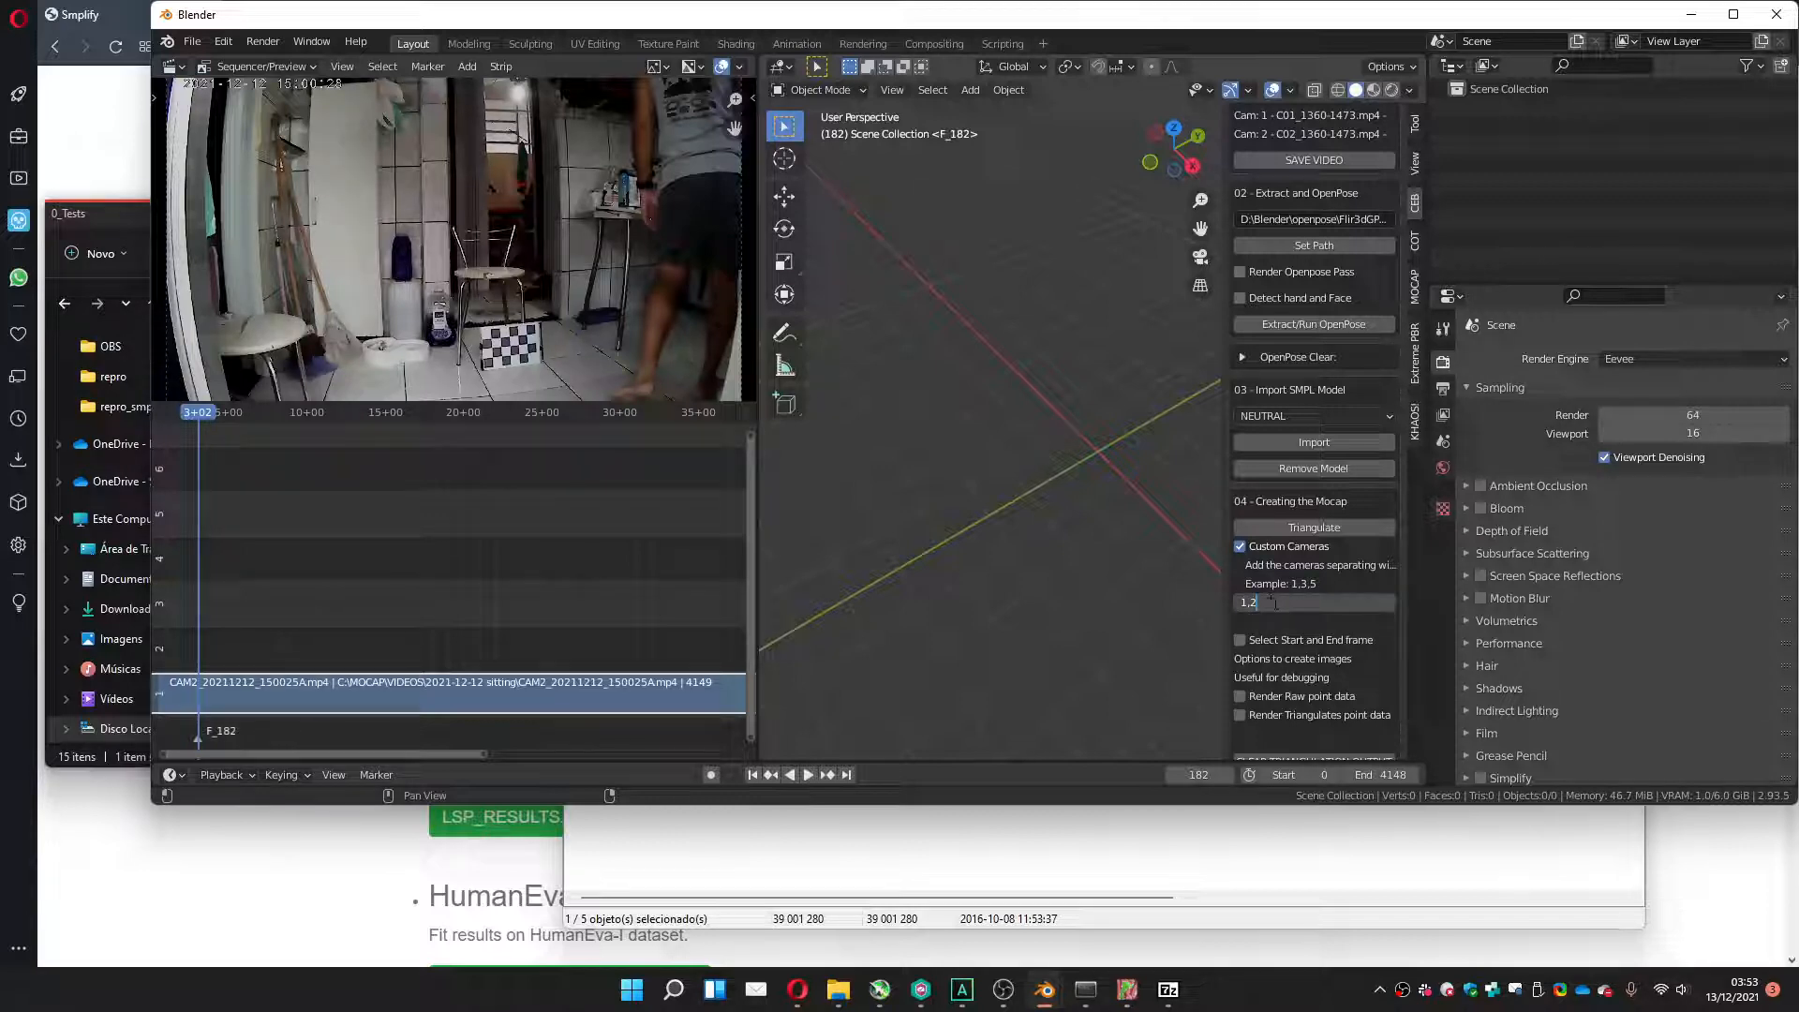
pyautogui.press('Return')
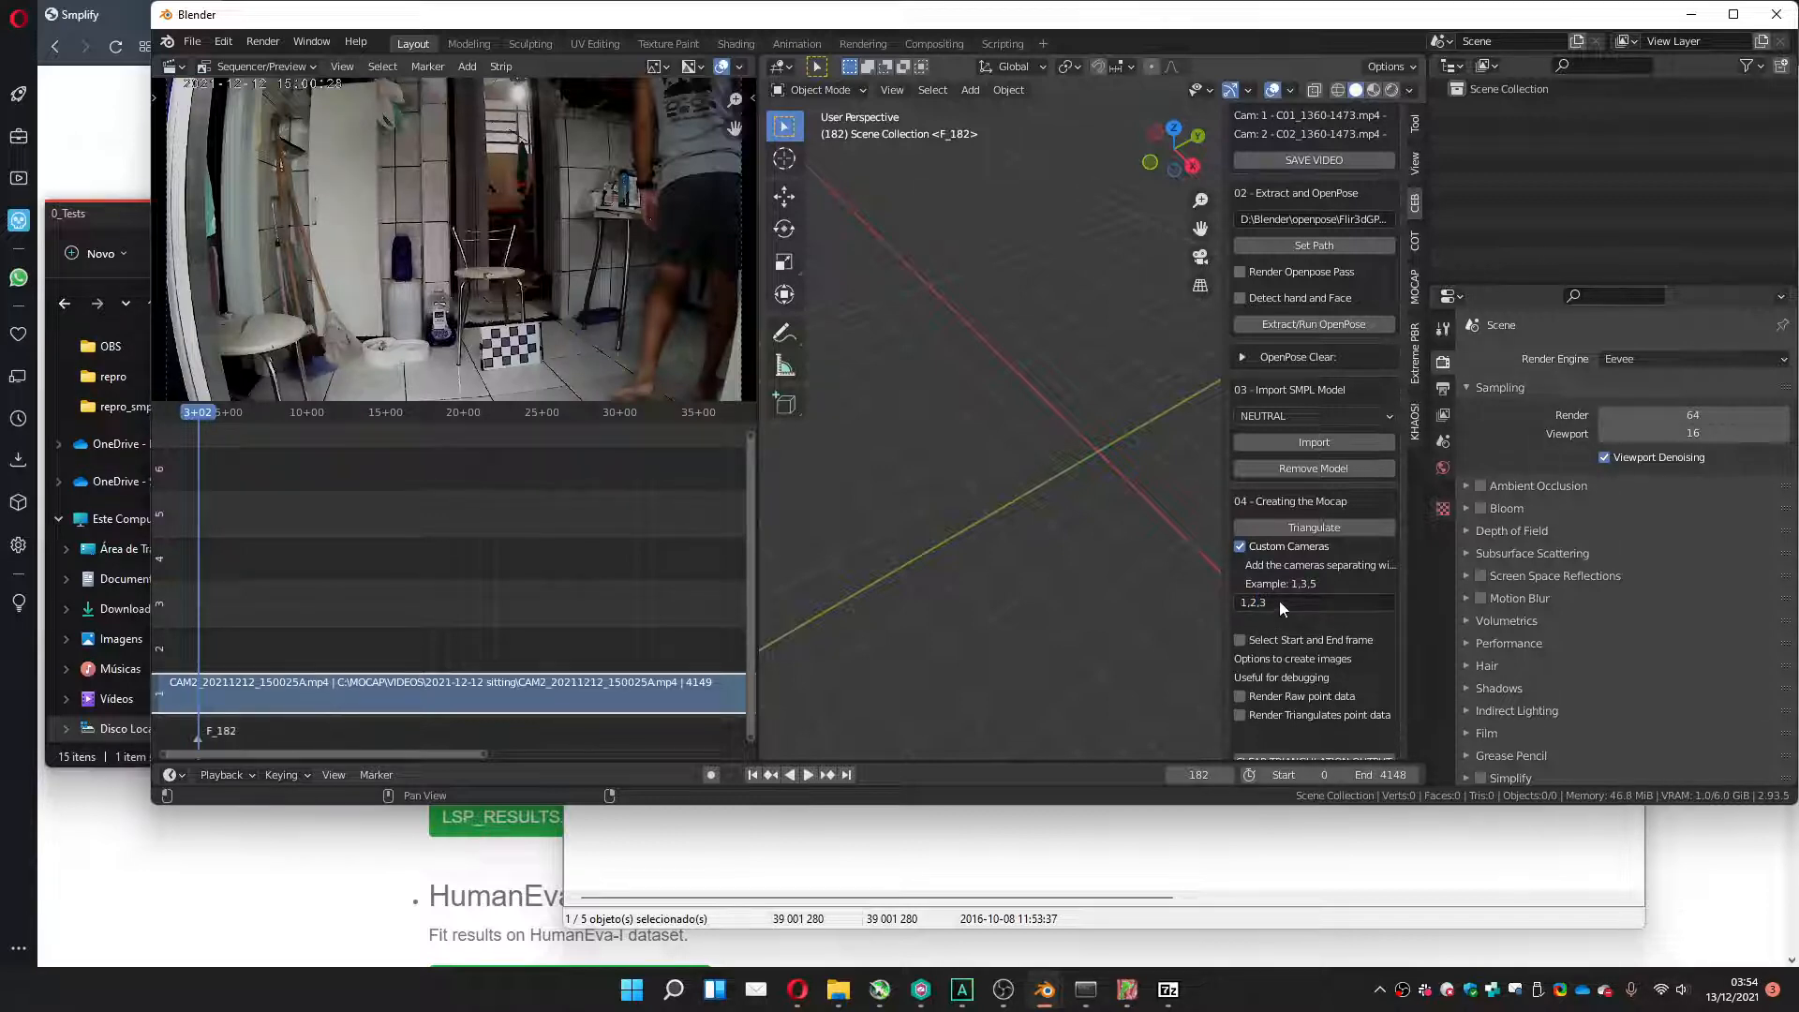
pyautogui.click(1278, 603)
pyautogui.press('BackSpace')
pyautogui.click(1240, 547)
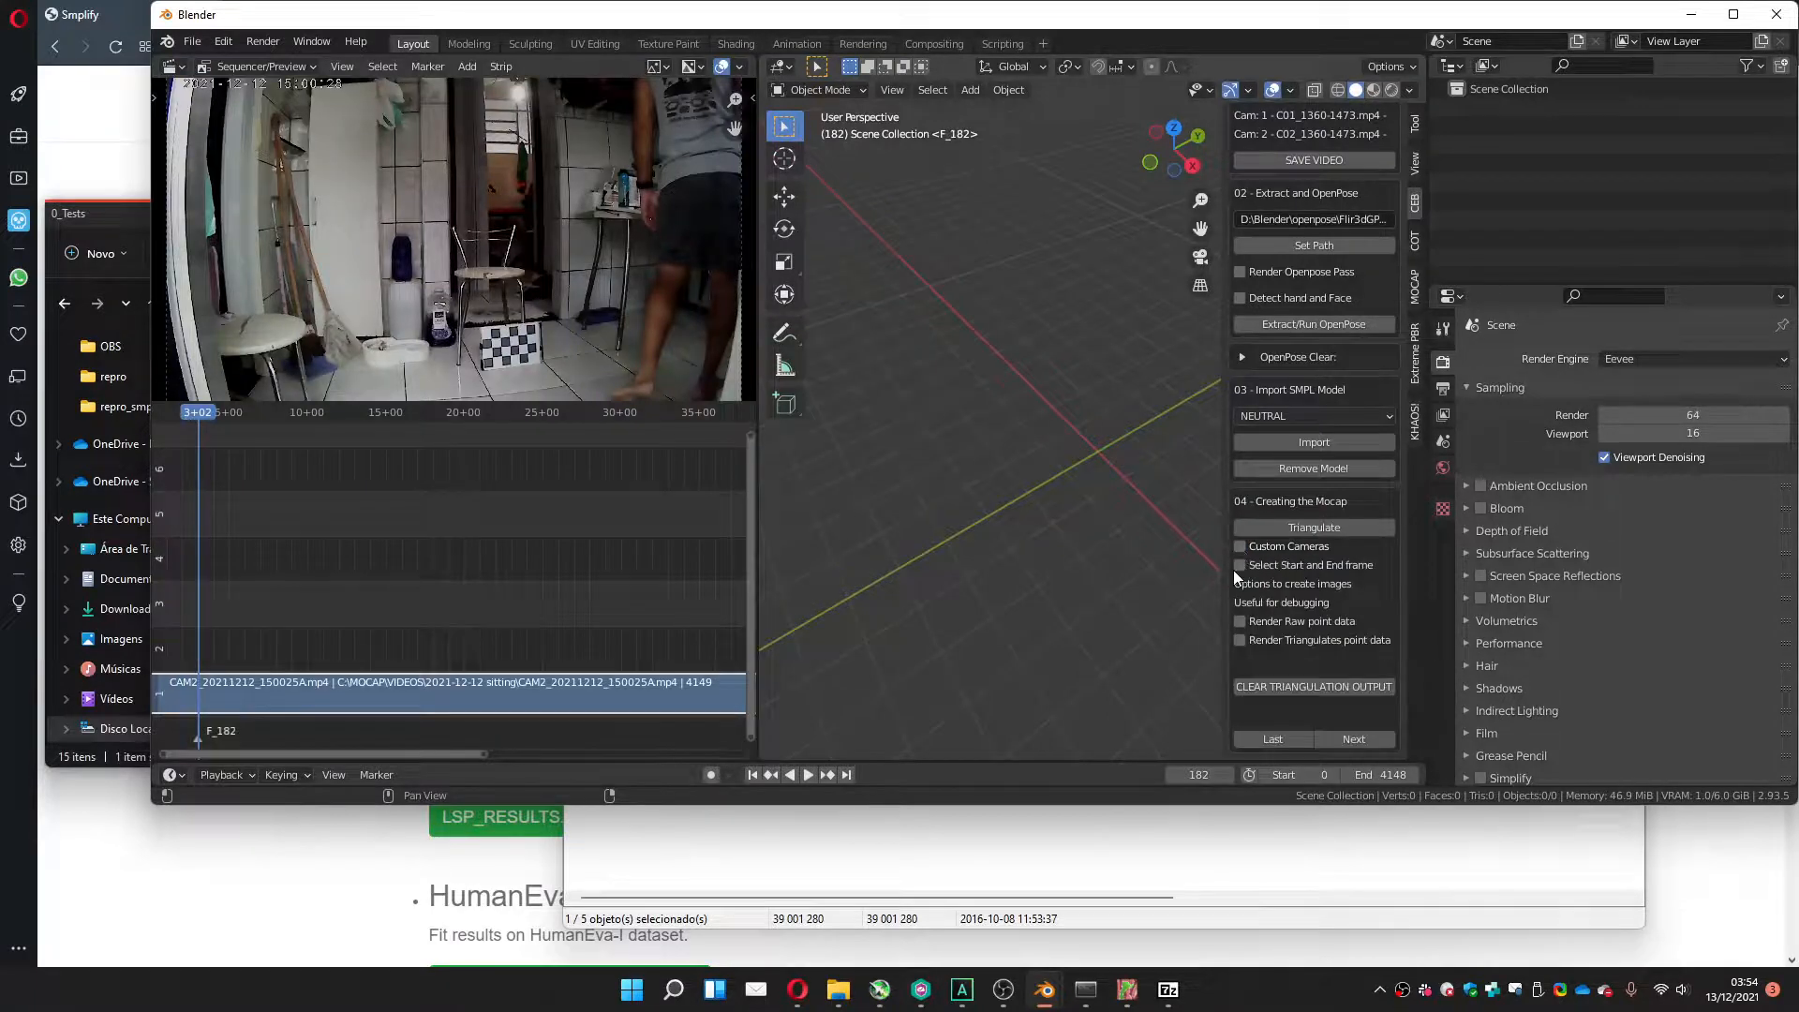
# Try limiting the triangulation to a start and end frame range with end frame 100, and turn the range option off.
pyautogui.click(1261, 564)
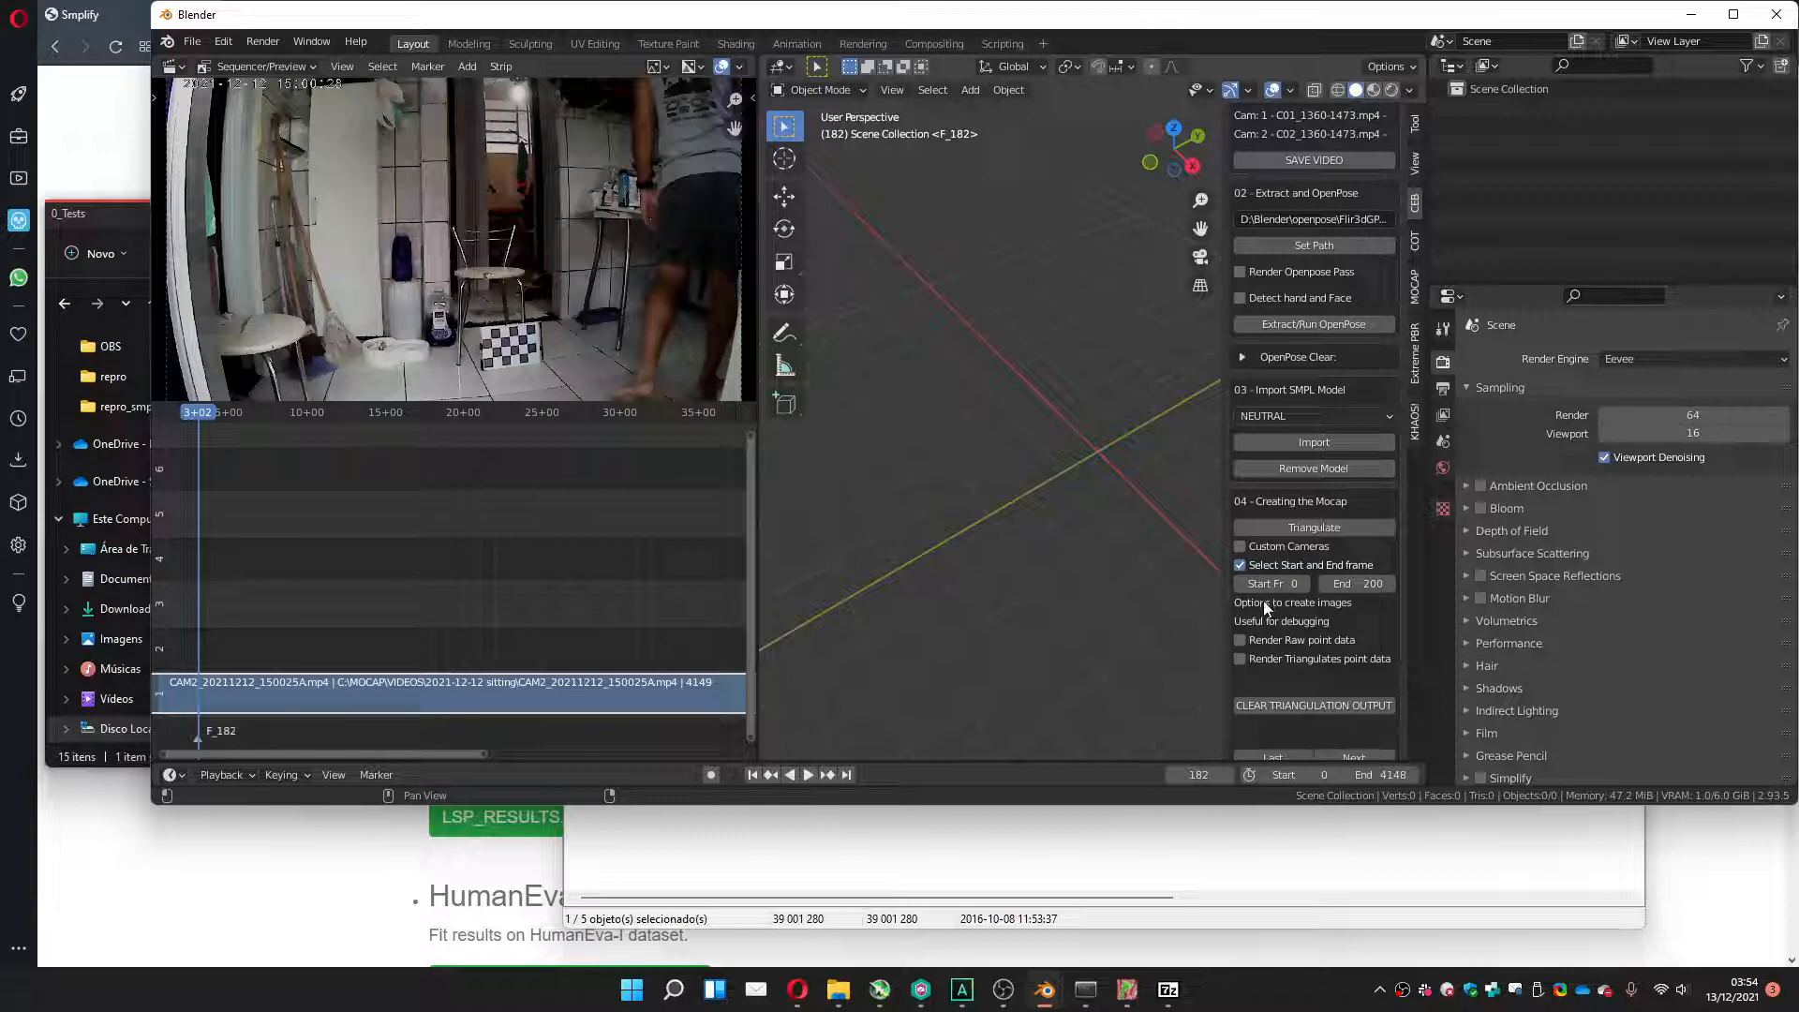
pyautogui.click(1349, 583)
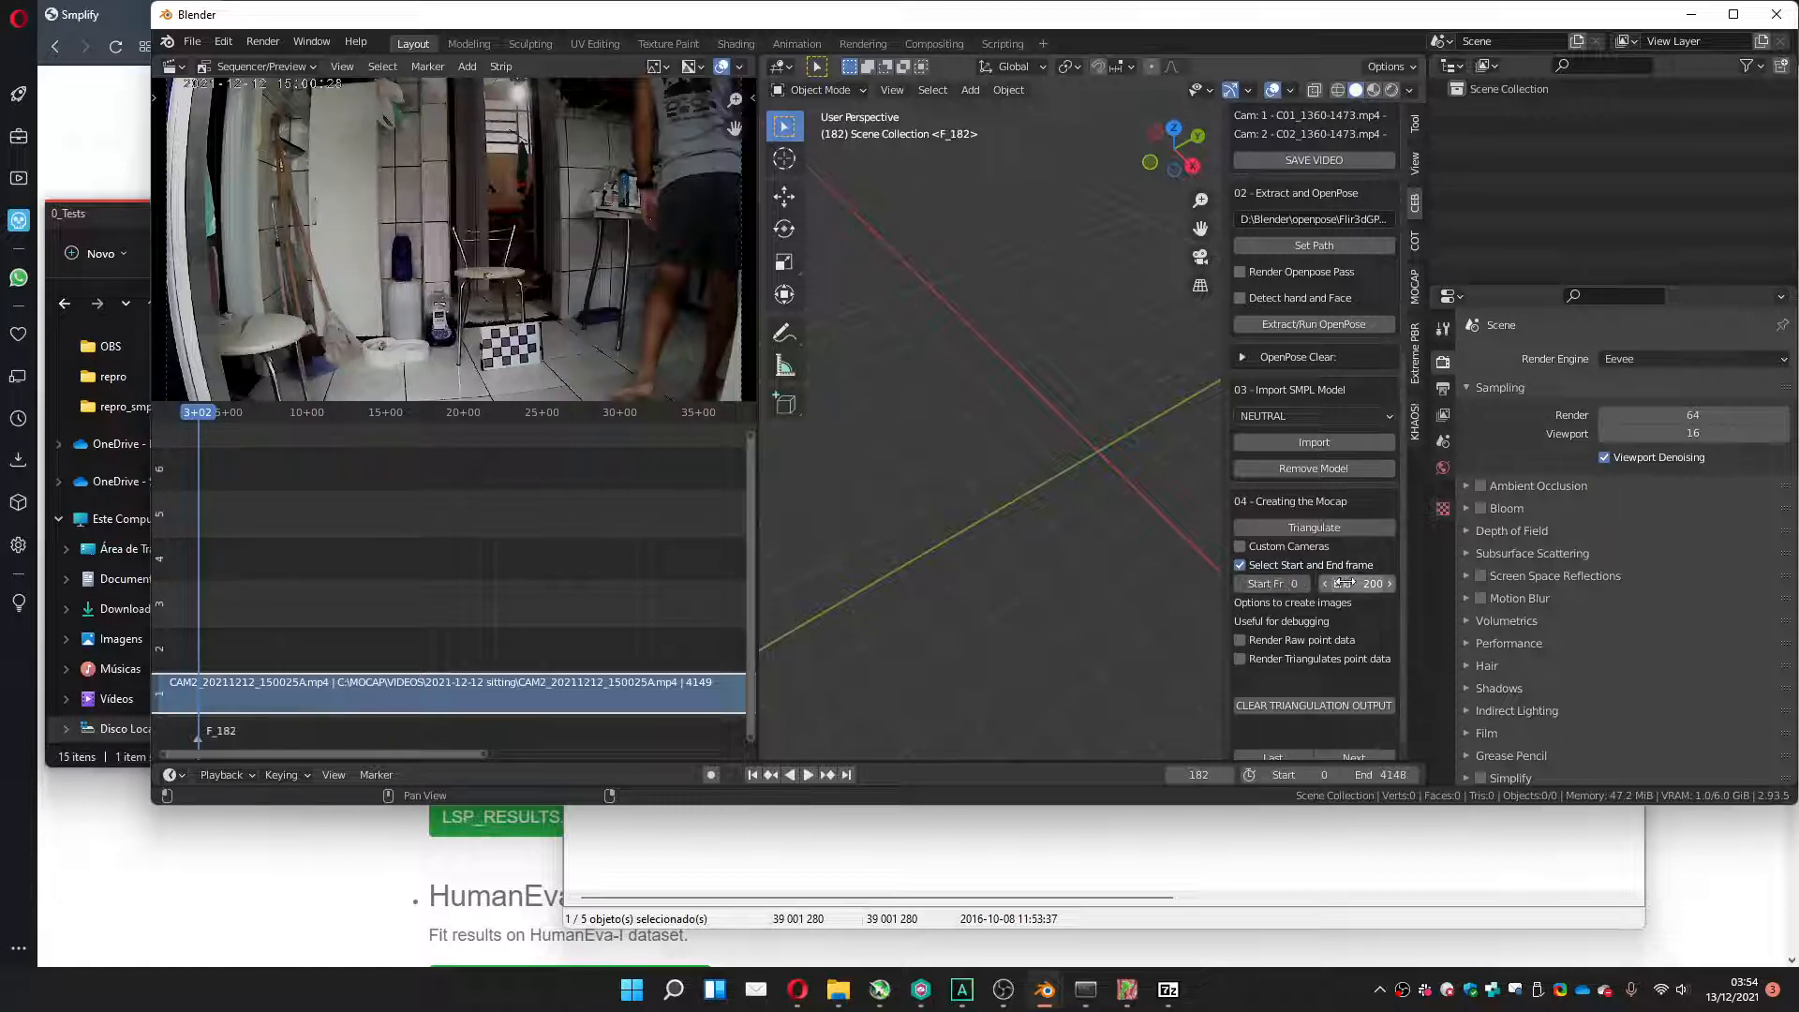
pyautogui.write('100')
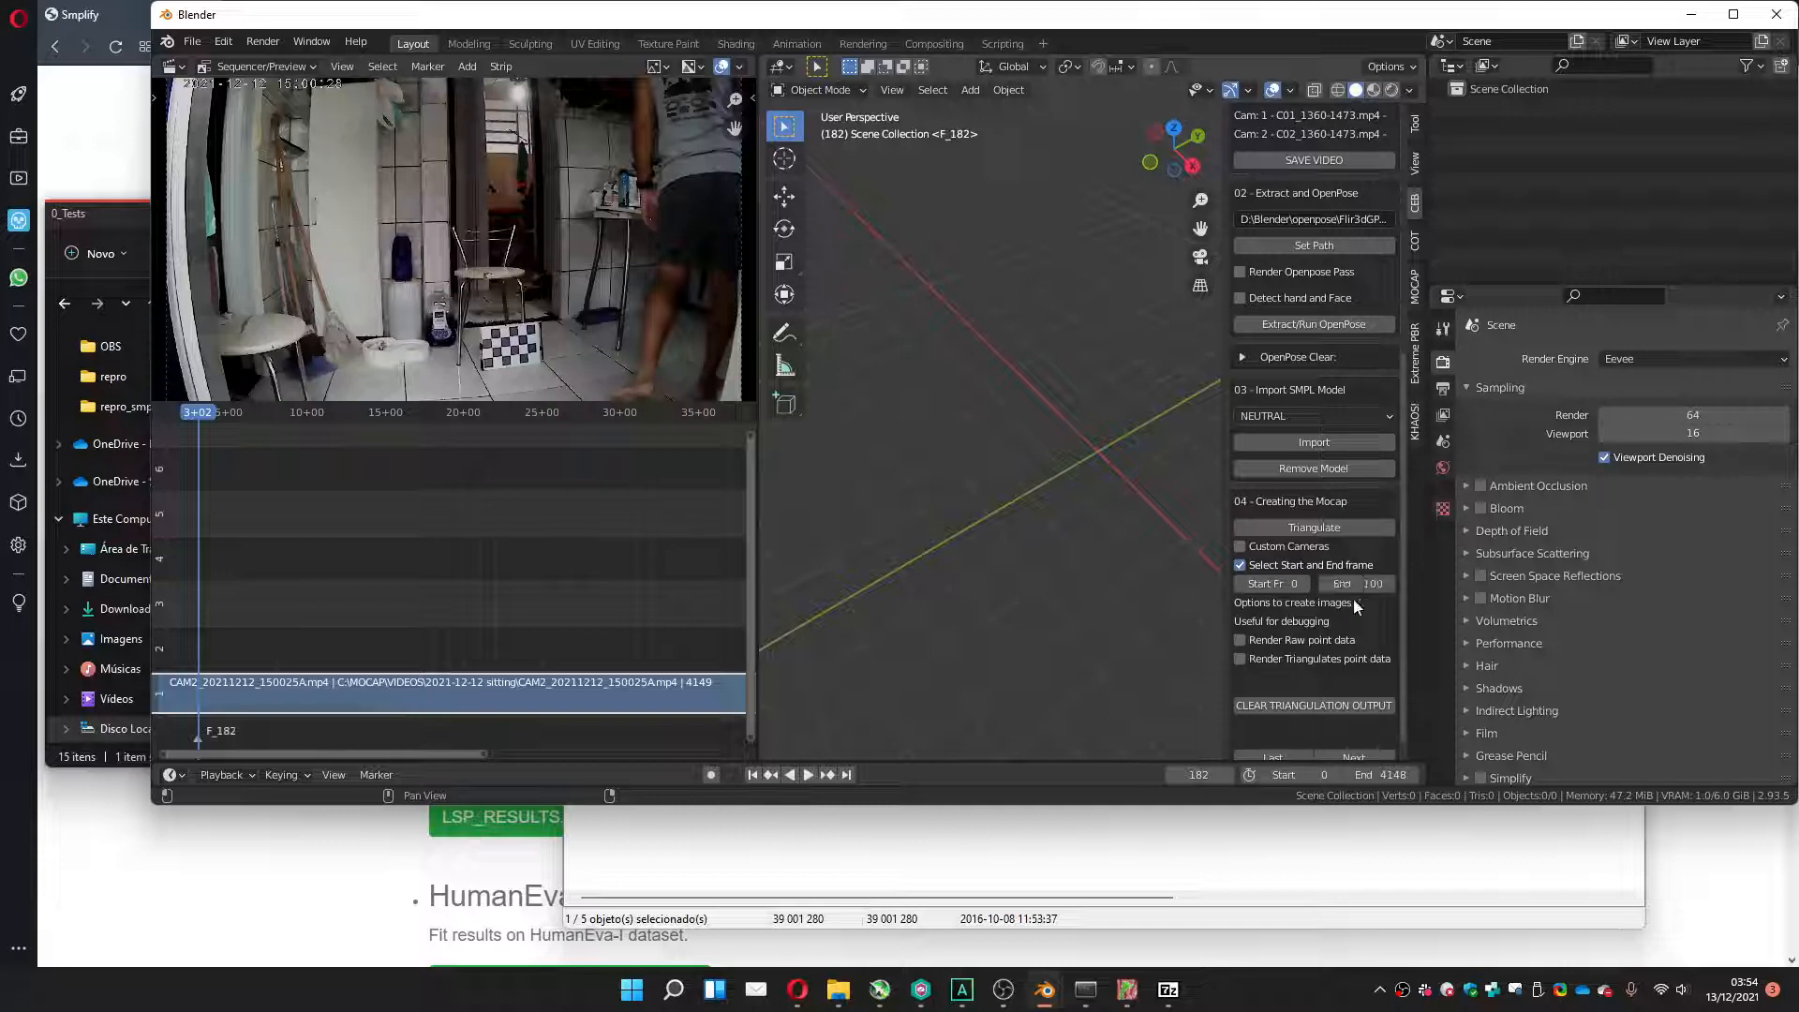
pyautogui.press('Return')
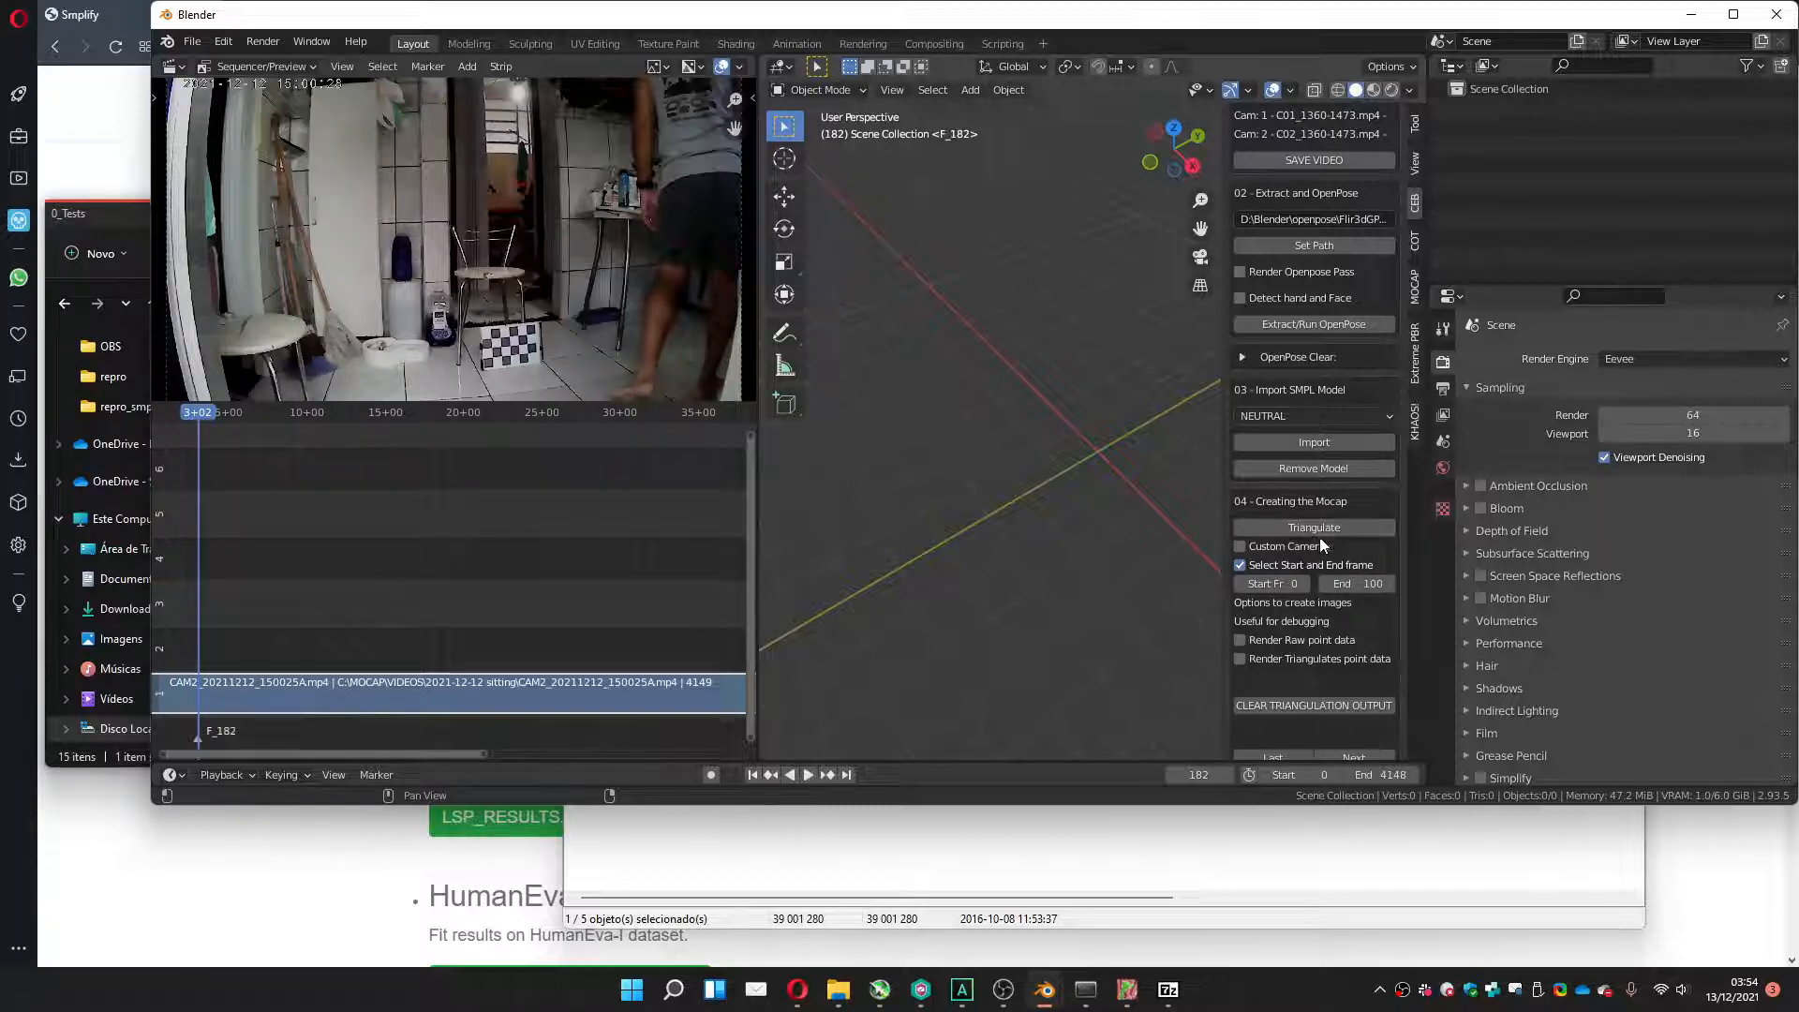
pyautogui.click(1270, 564)
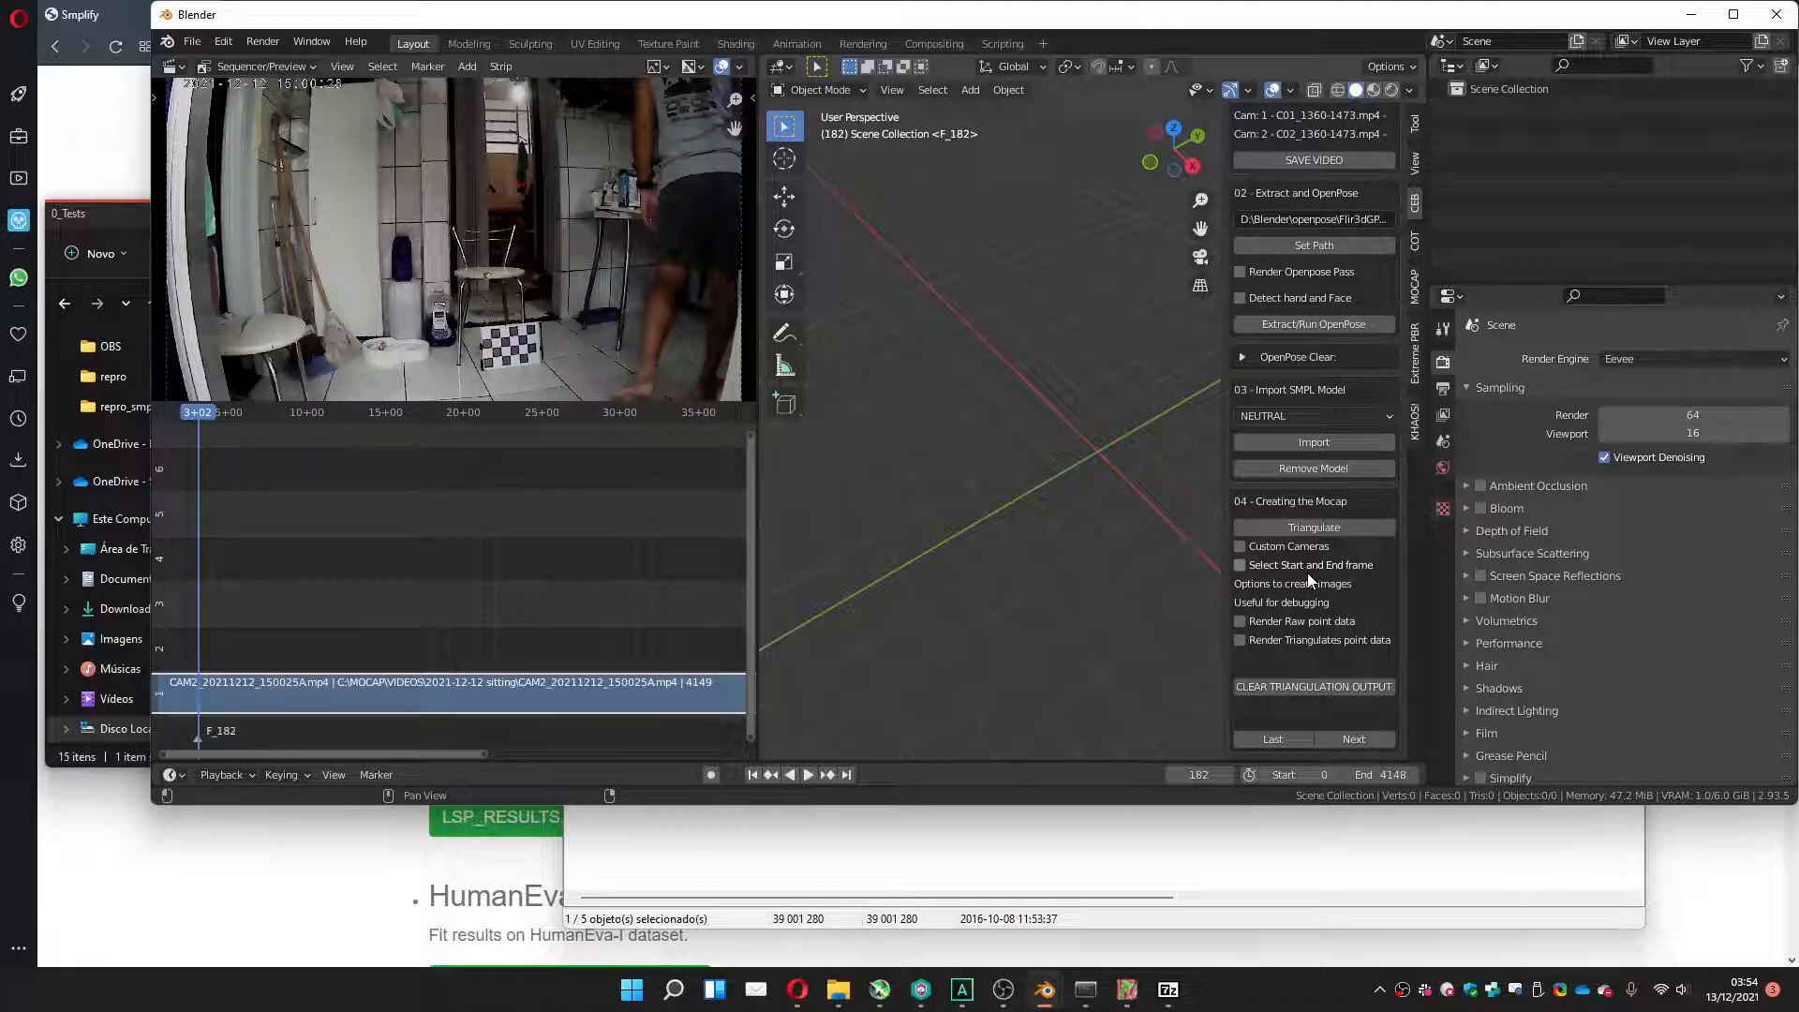
# Enable the debugging renders of both the raw point data and the triangulated point data.
pyautogui.click(1264, 640)
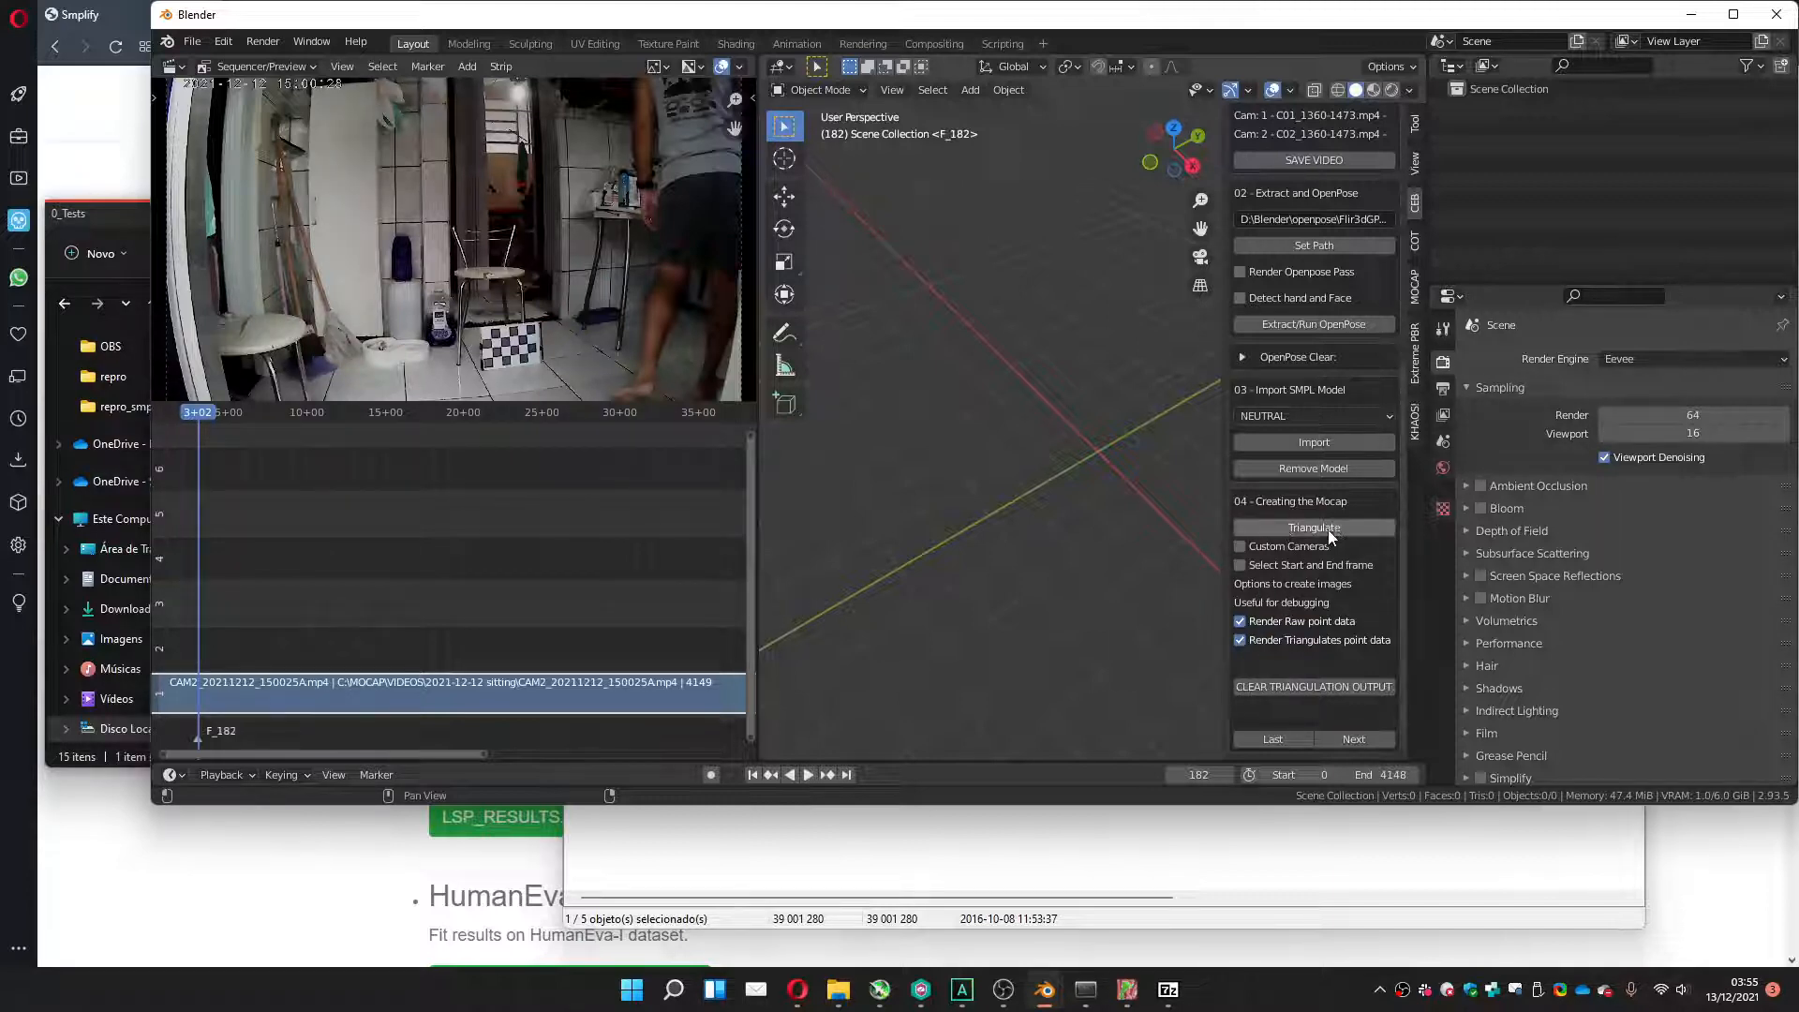
# Run the triangulation with both debugging renders and bring up the Blender console to follow its progress.
pyautogui.click(1298, 525)
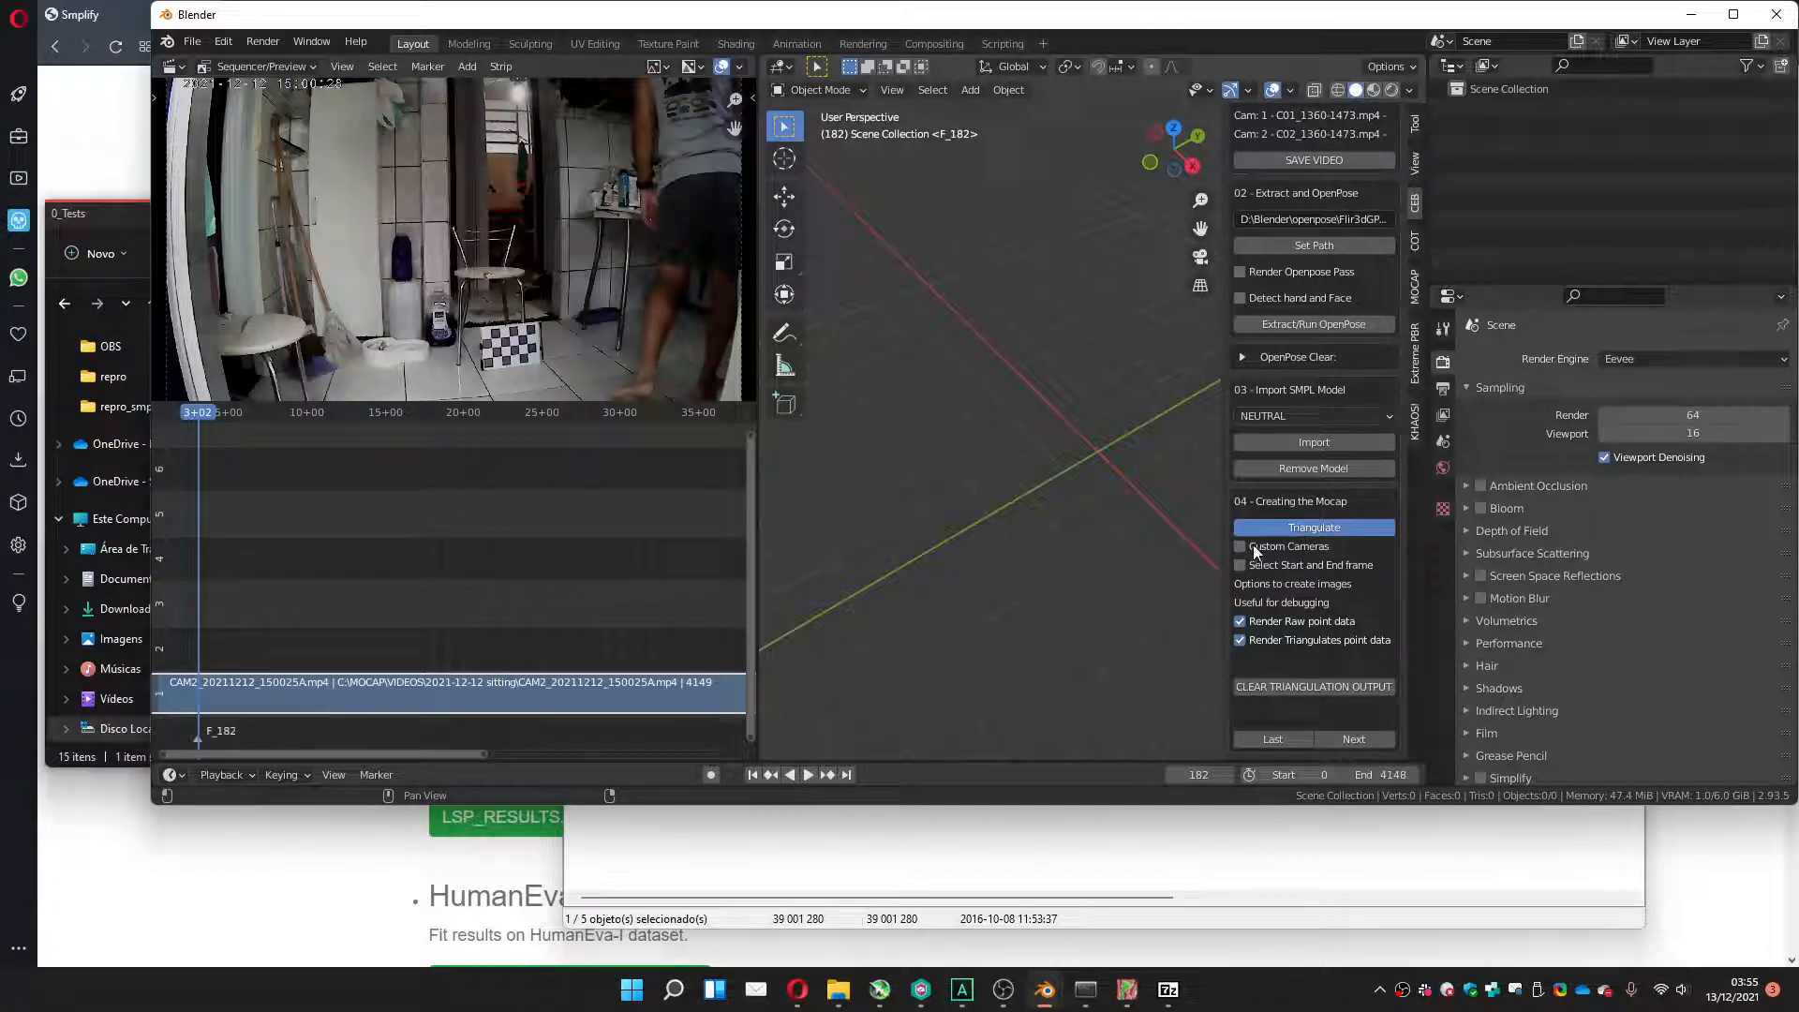
pyautogui.moveTo(1043, 999)
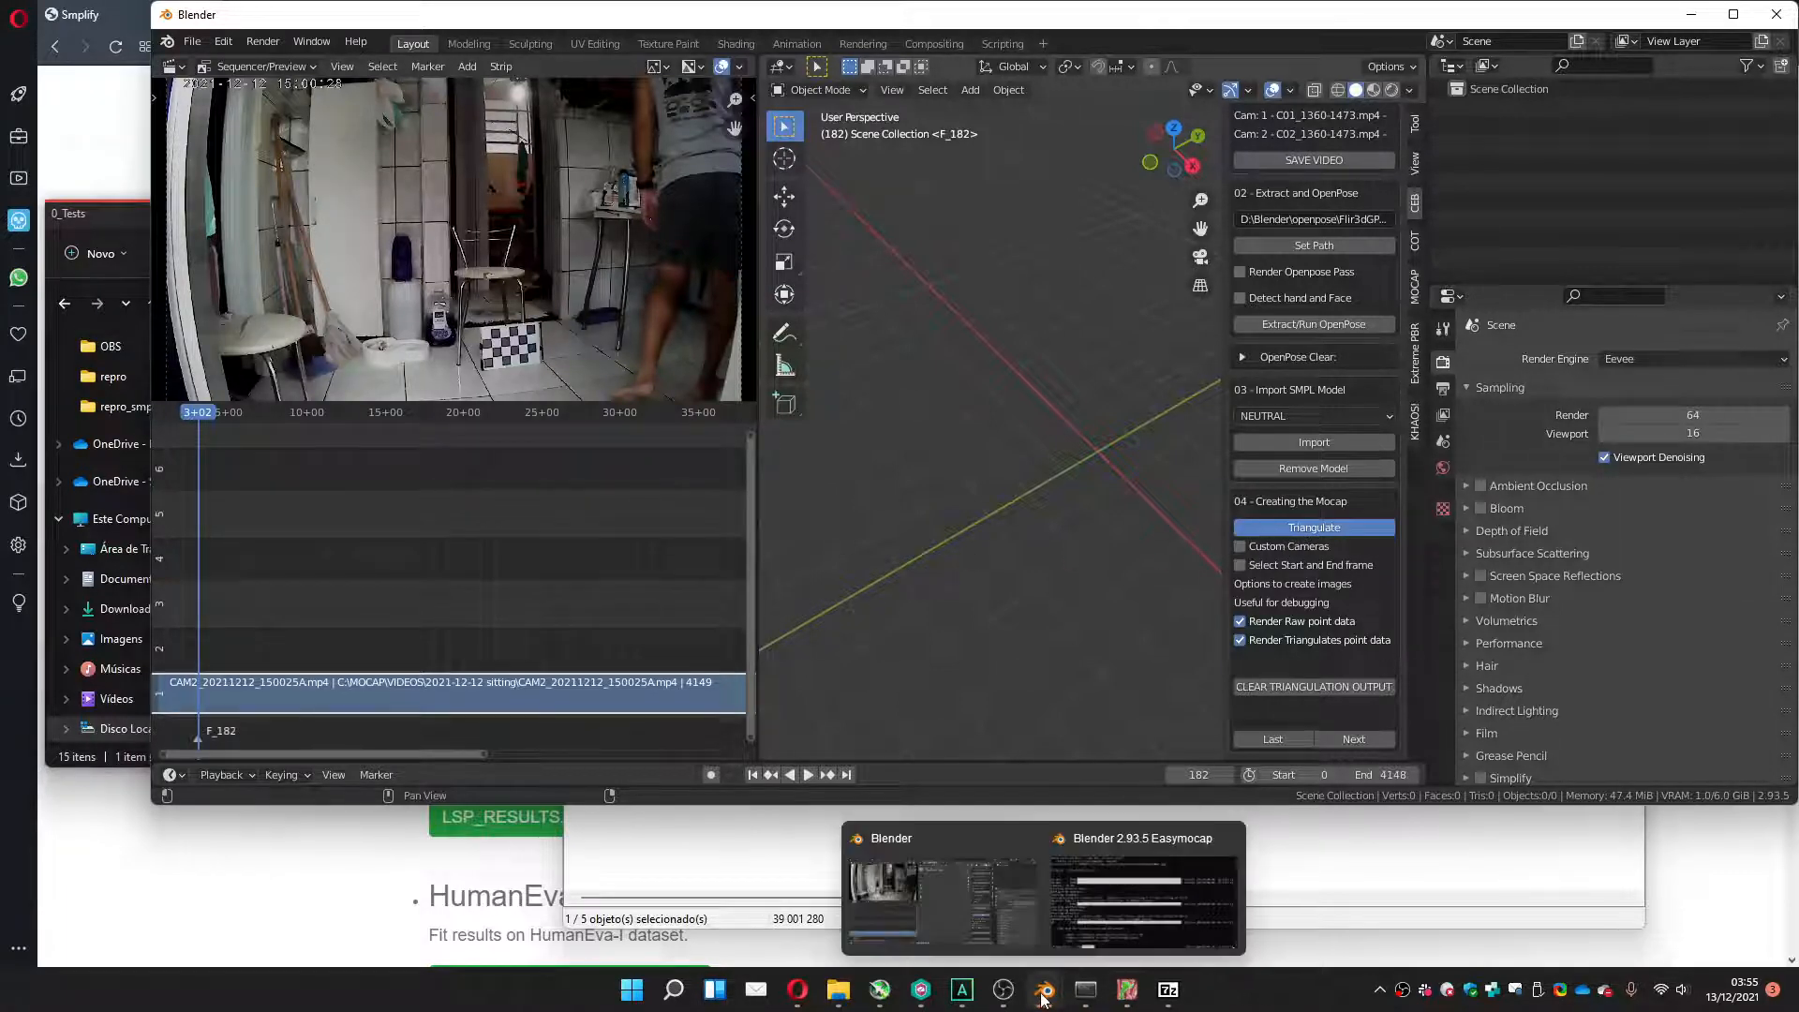
pyautogui.click(1152, 913)
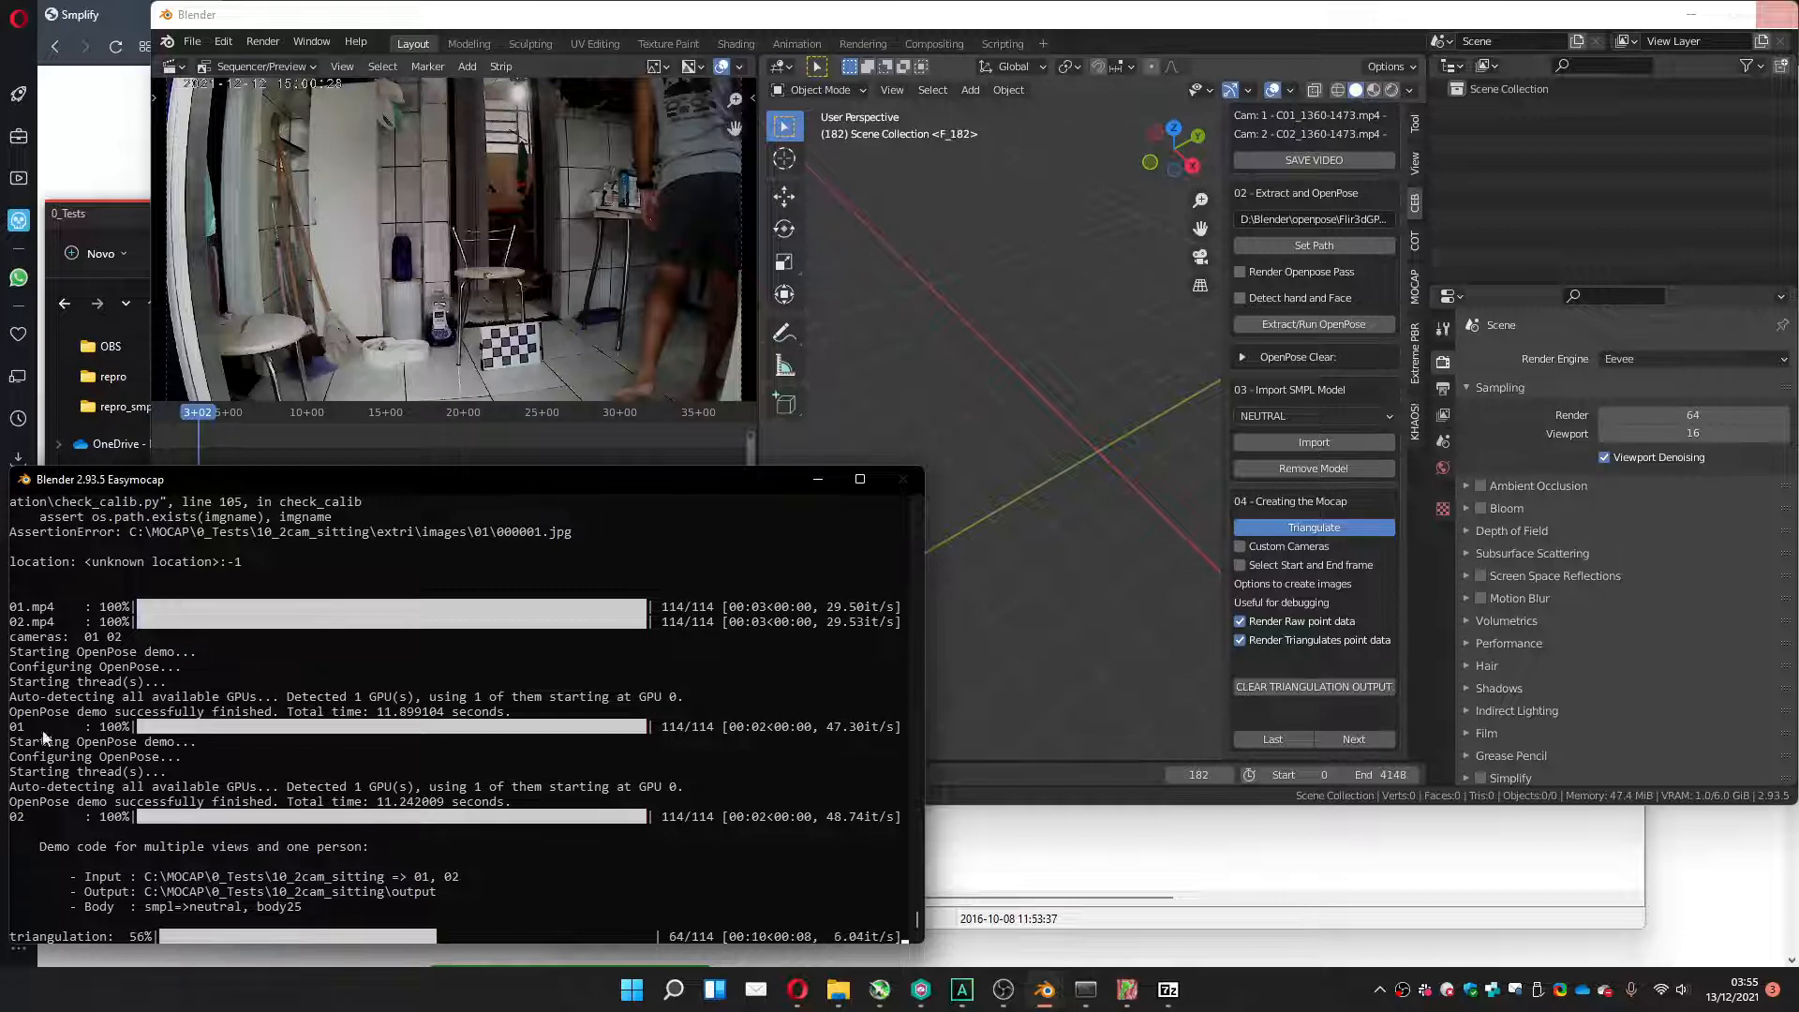
# Switch to File Explorer and check the triangulated point images in the repro folder of the 10_2cam_sitting output.
pyautogui.click(841, 988)
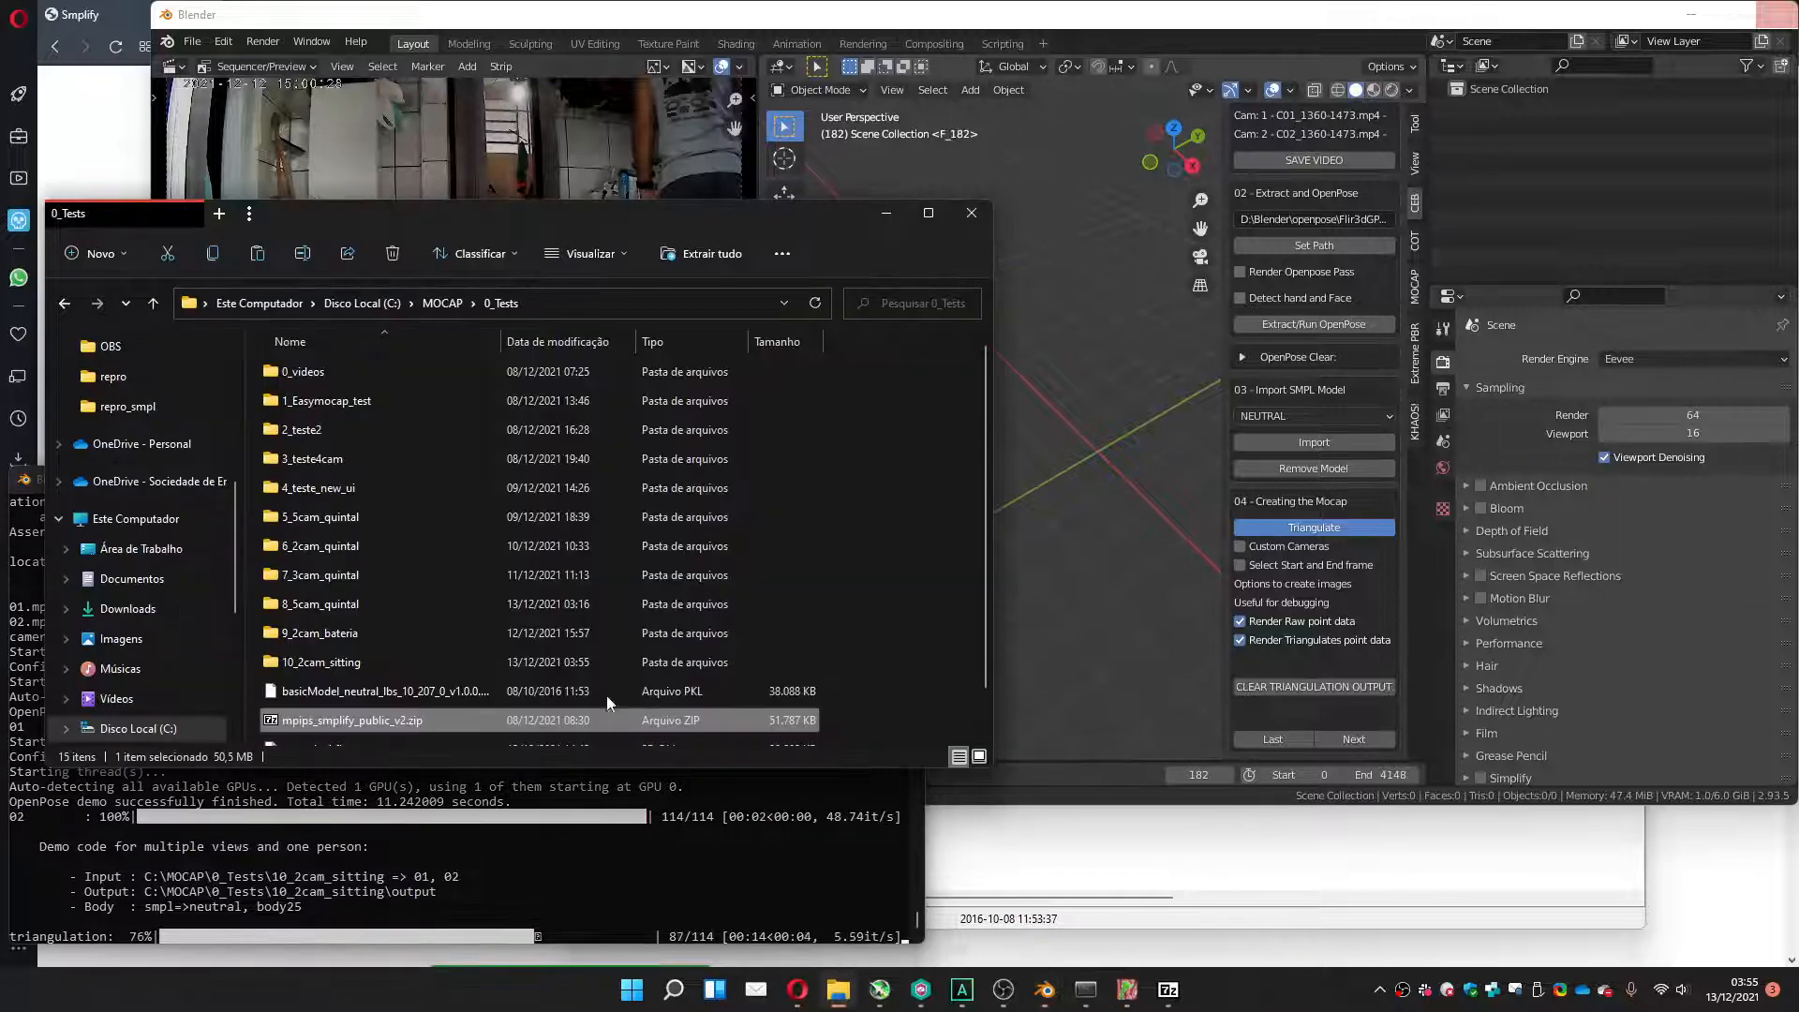
pyautogui.click(317, 662)
pyautogui.doubleClick(313, 662)
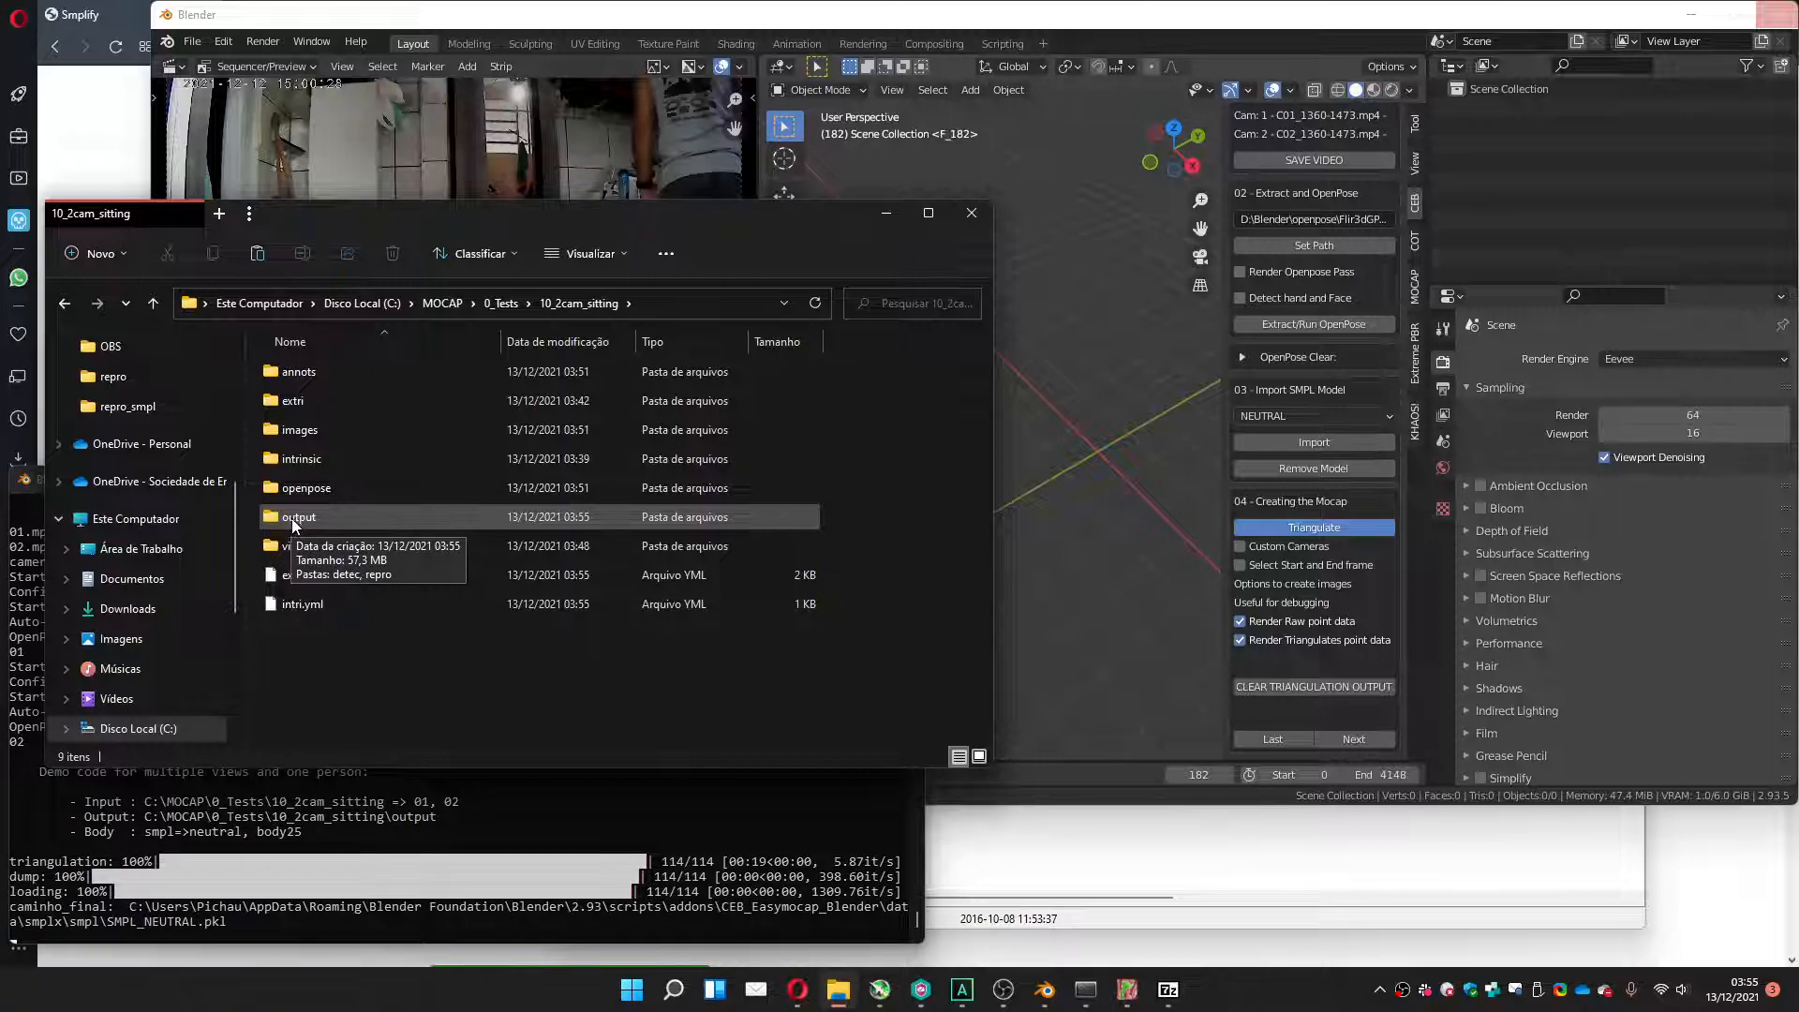
pyautogui.doubleClick(297, 518)
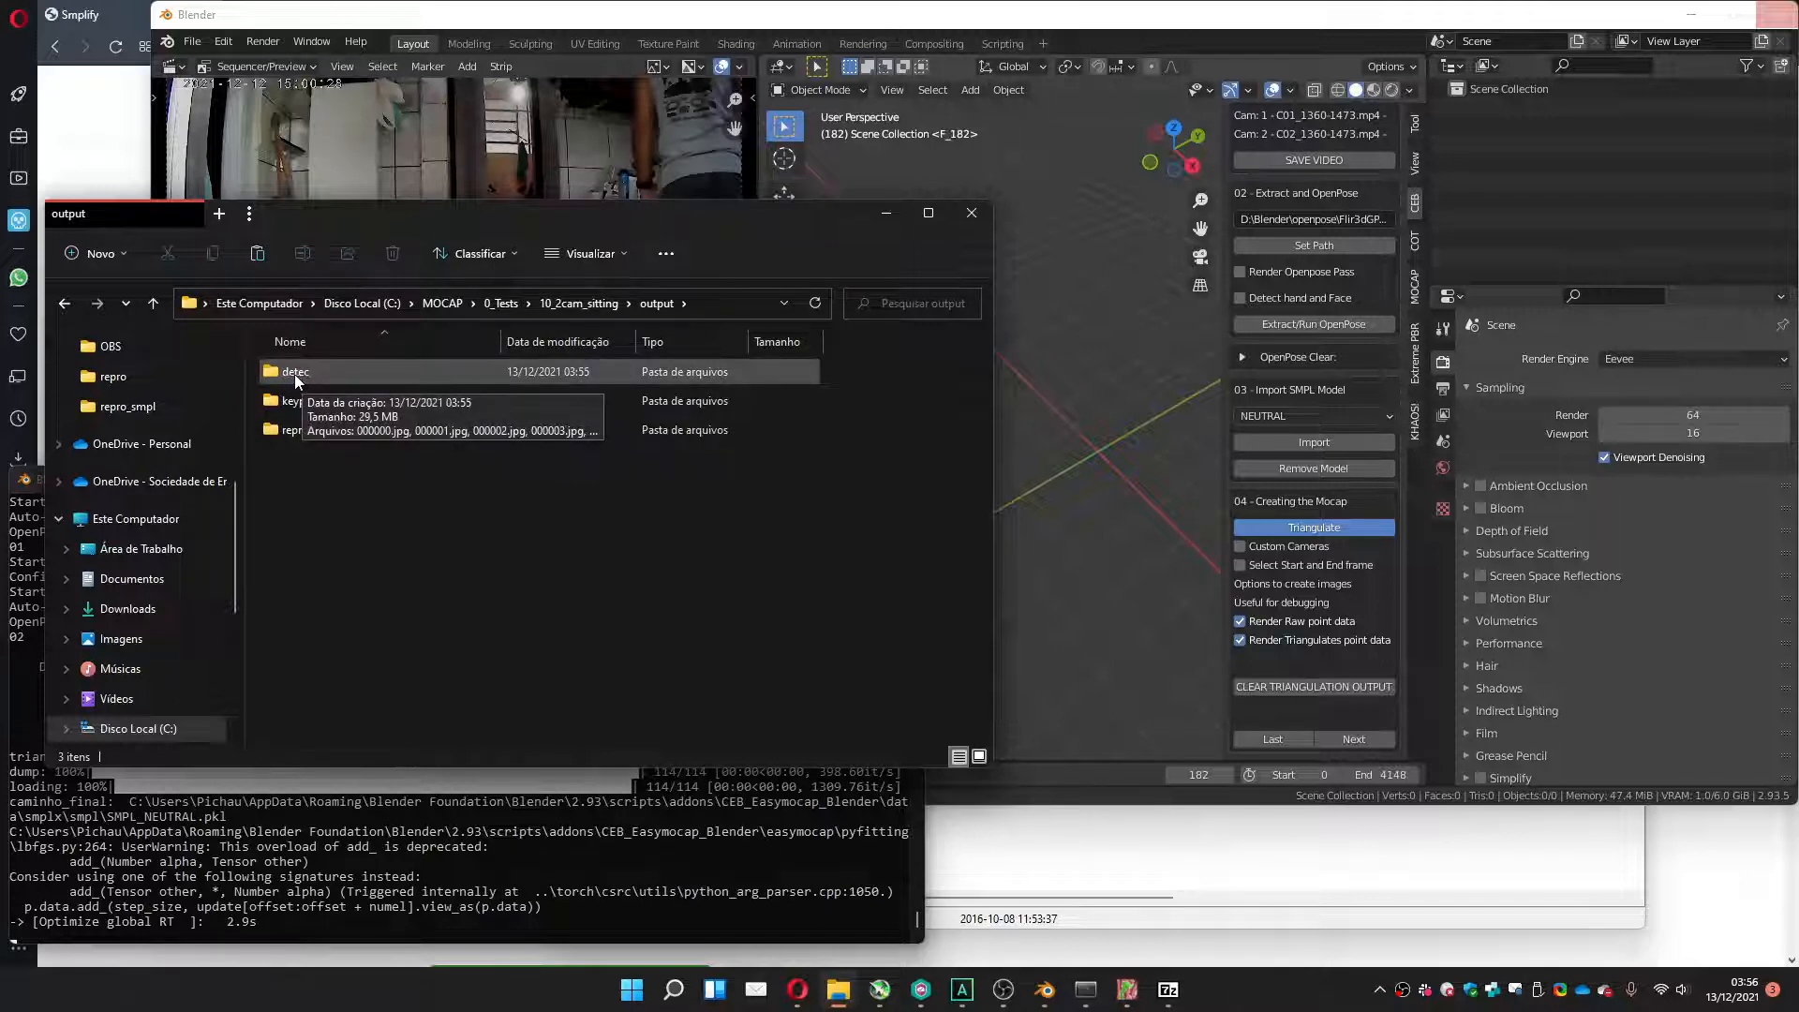
pyautogui.click(291, 434)
pyautogui.doubleClick(288, 433)
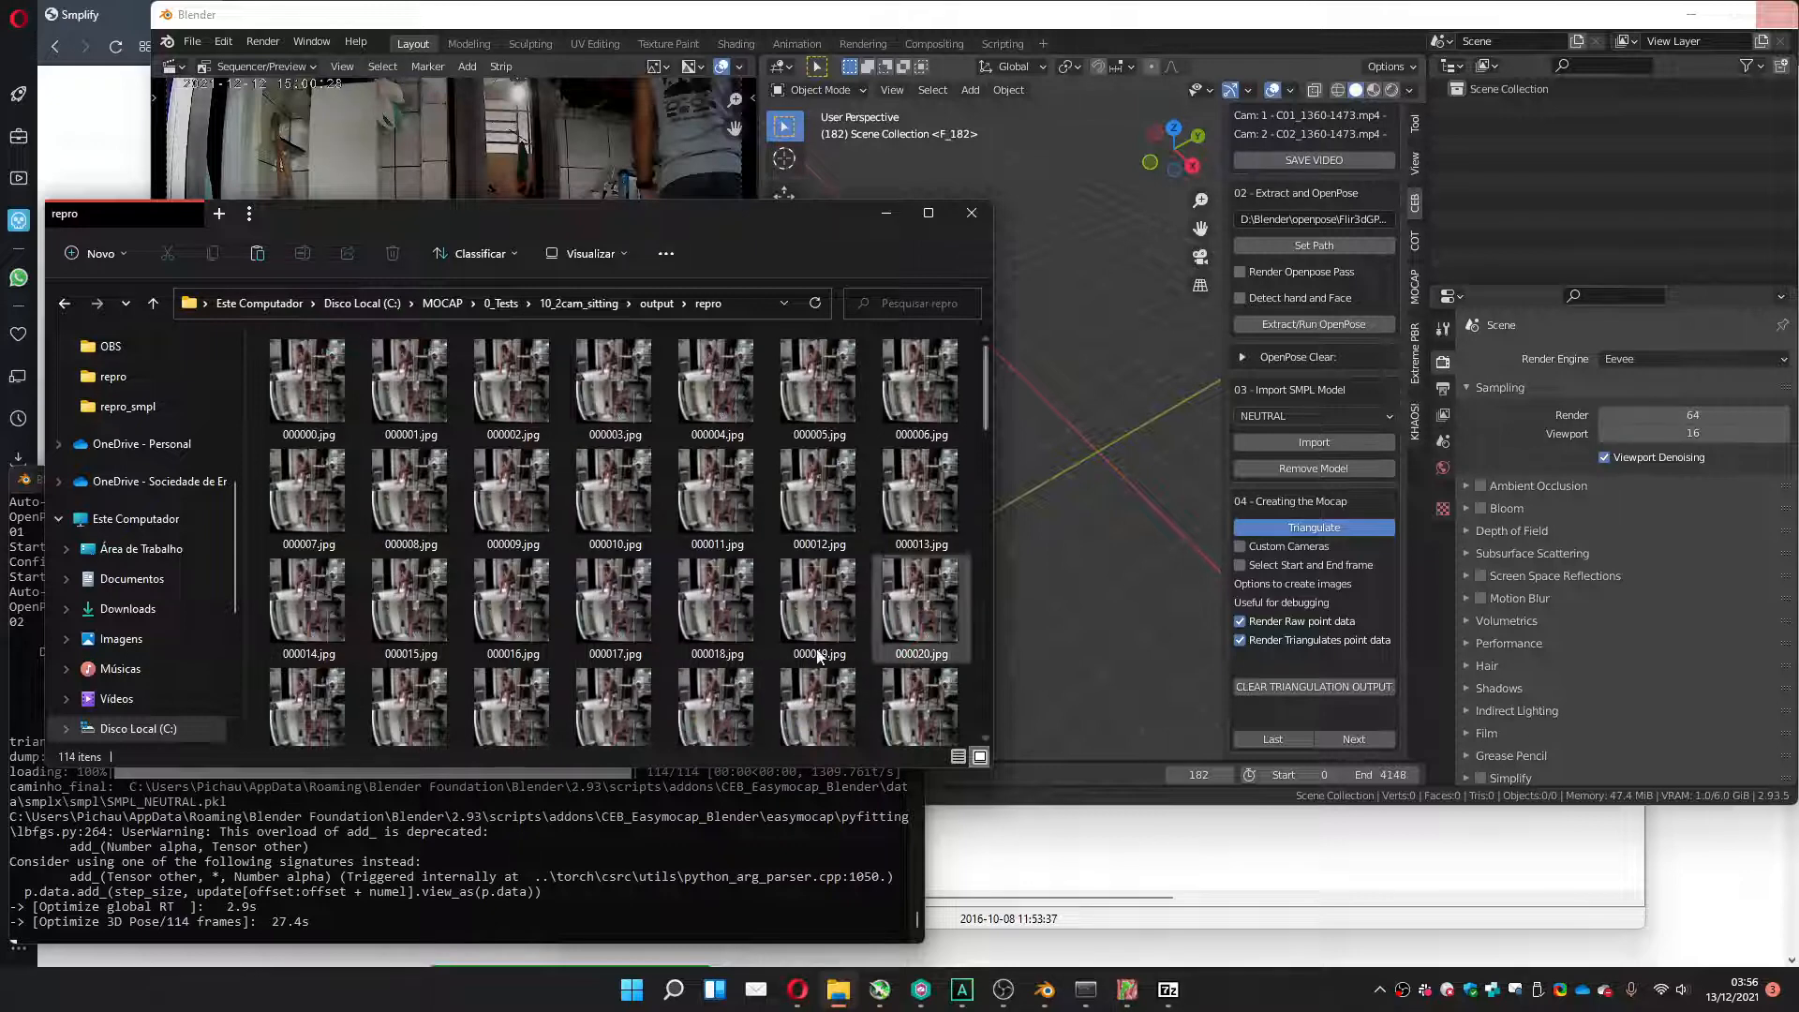
pyautogui.click(654, 304)
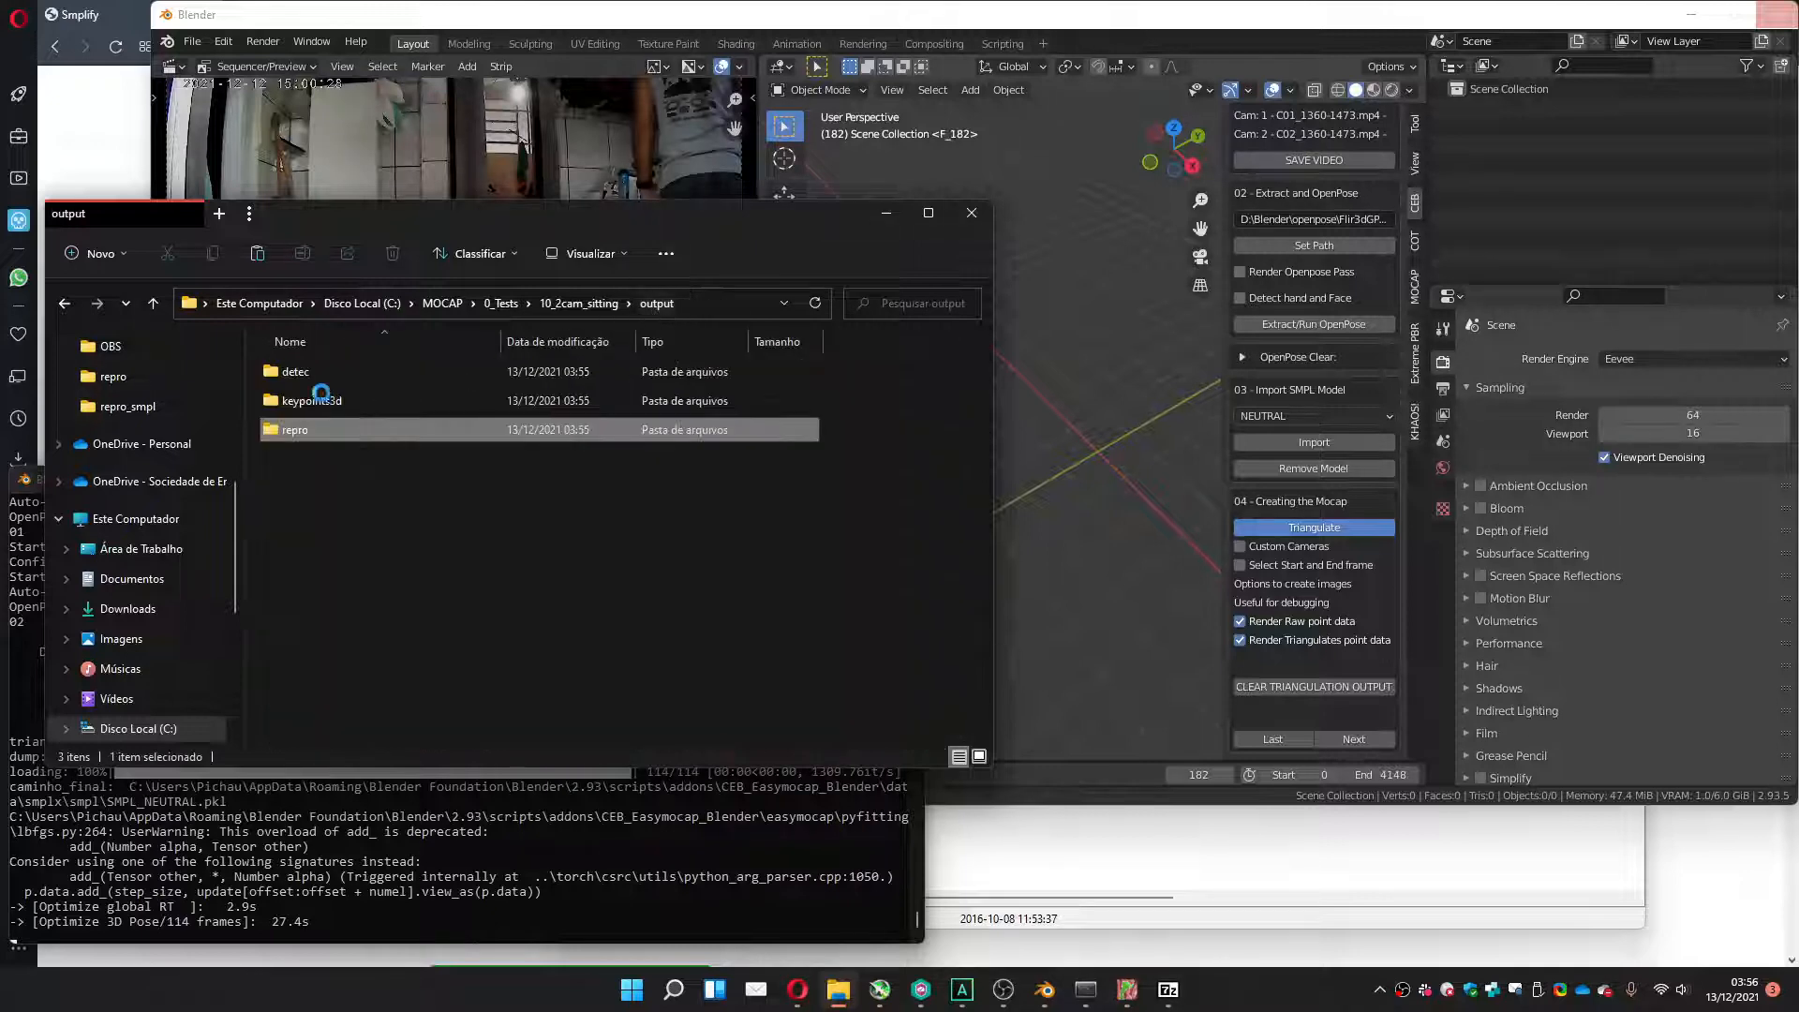
# Examine the raw point data image sequence in the output's detec folder, from 000000.jpg onward, and close the viewer.
pyautogui.doubleClick(298, 374)
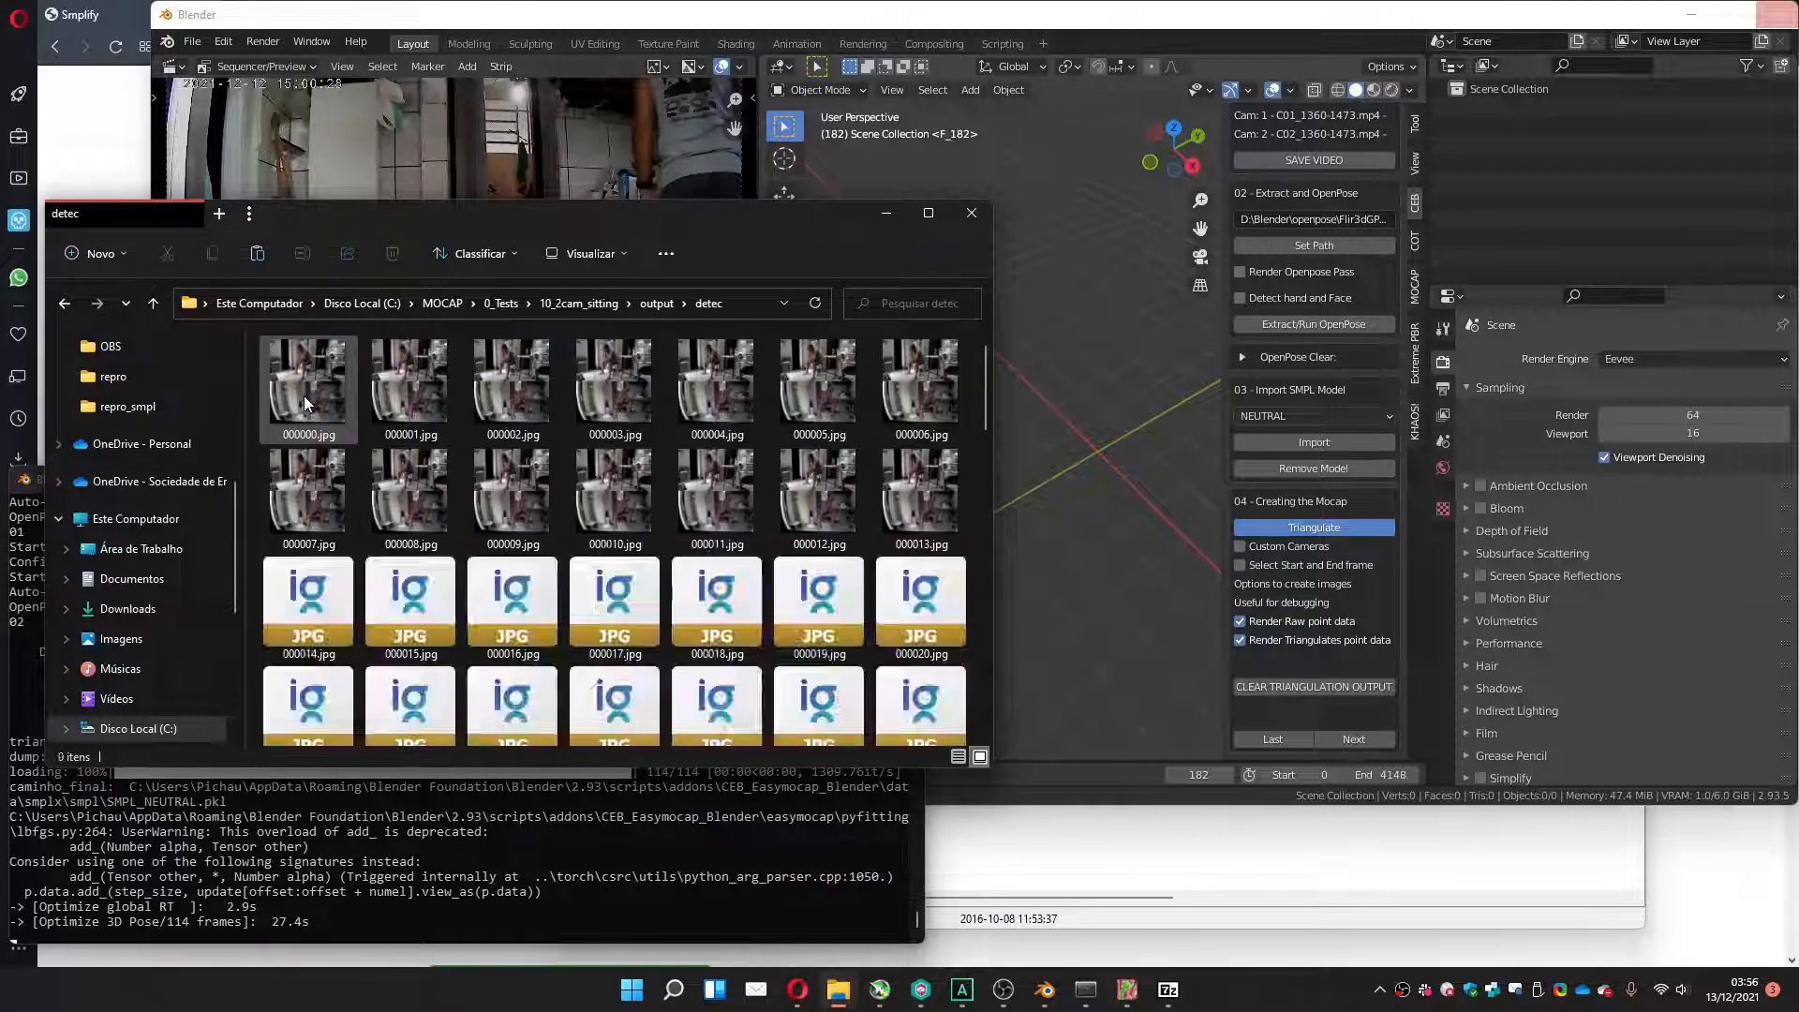
pyautogui.click(309, 395)
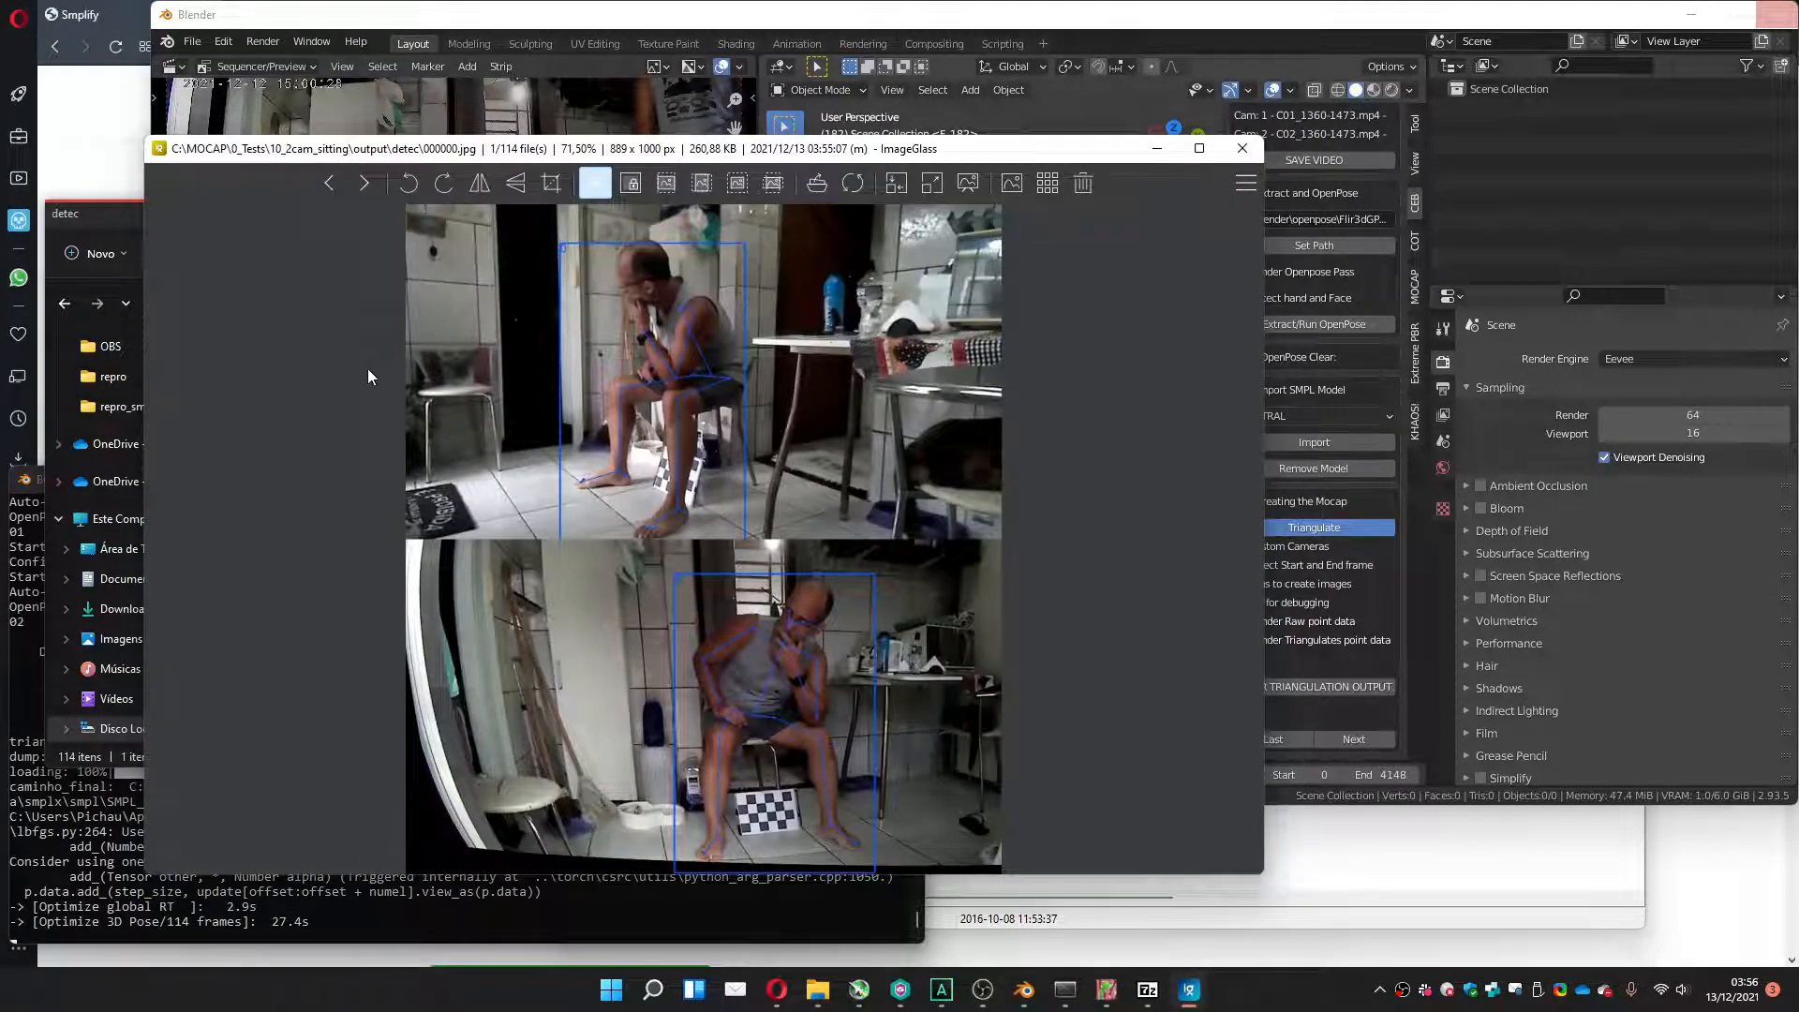
pyautogui.moveTo(579, 150); pyautogui.dragTo(593, 77)
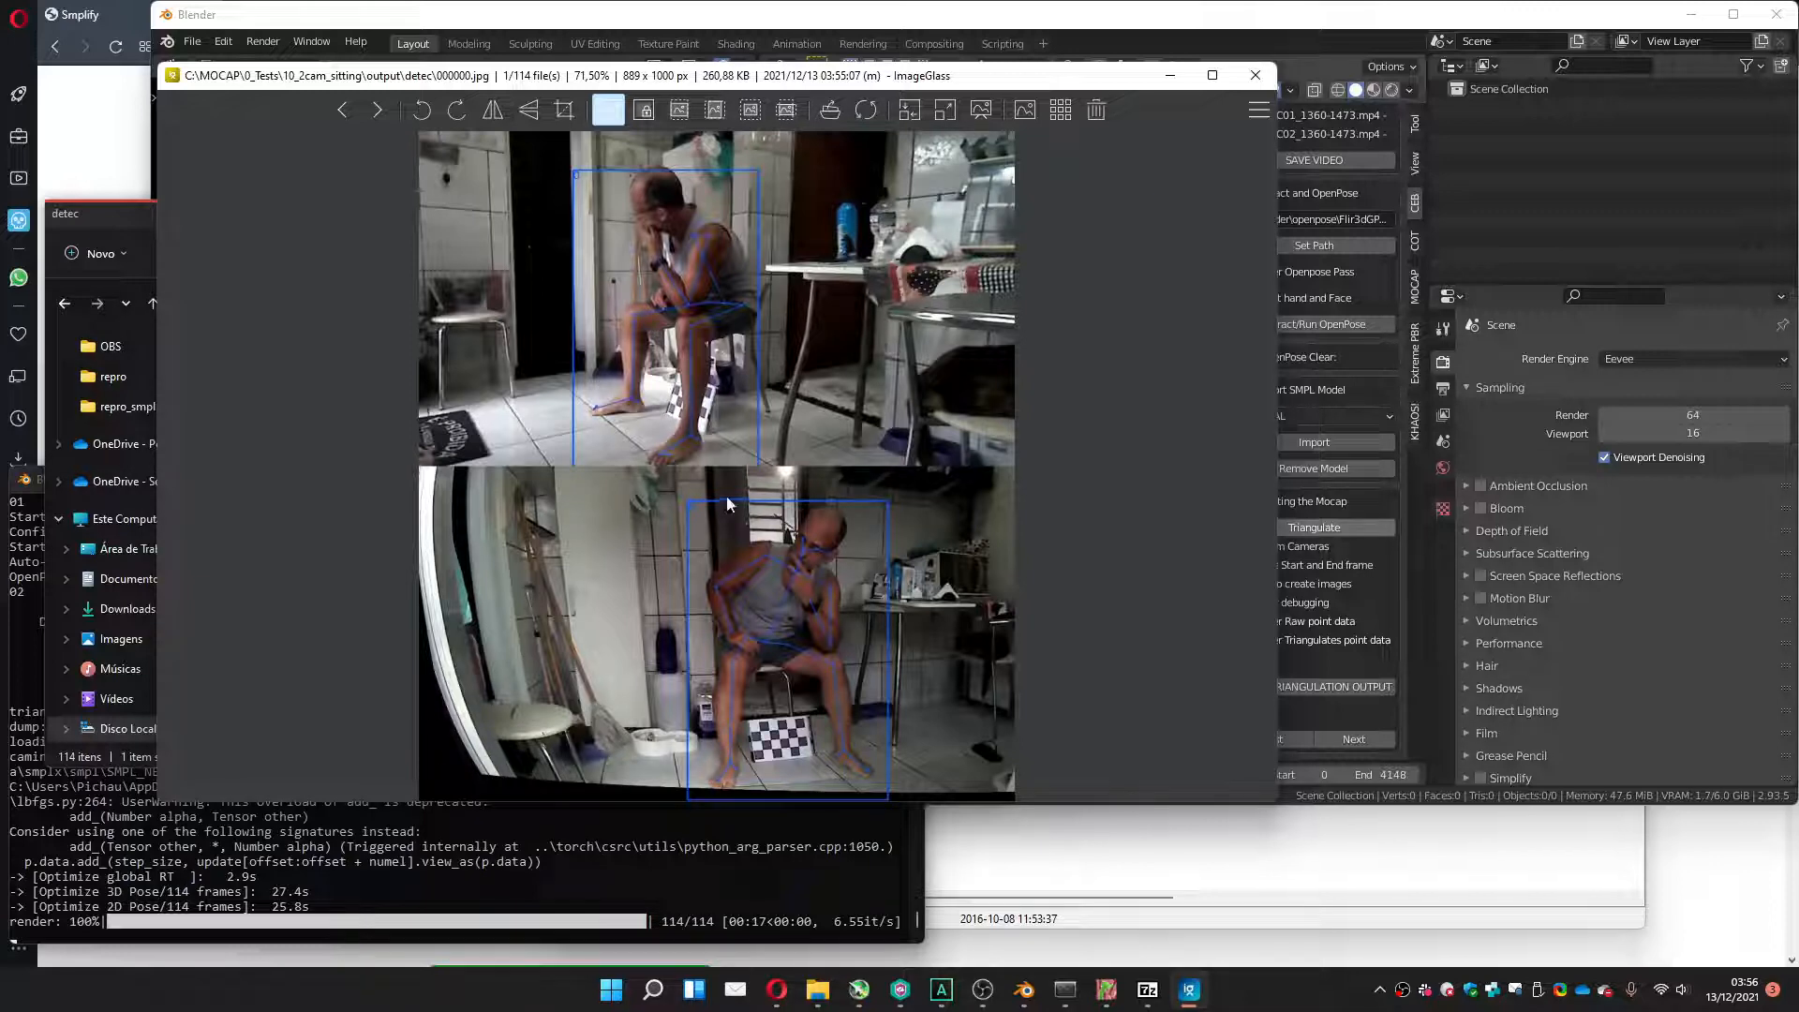
pyautogui.press('Right')
pyautogui.press('Right')
pyautogui.press('Right')
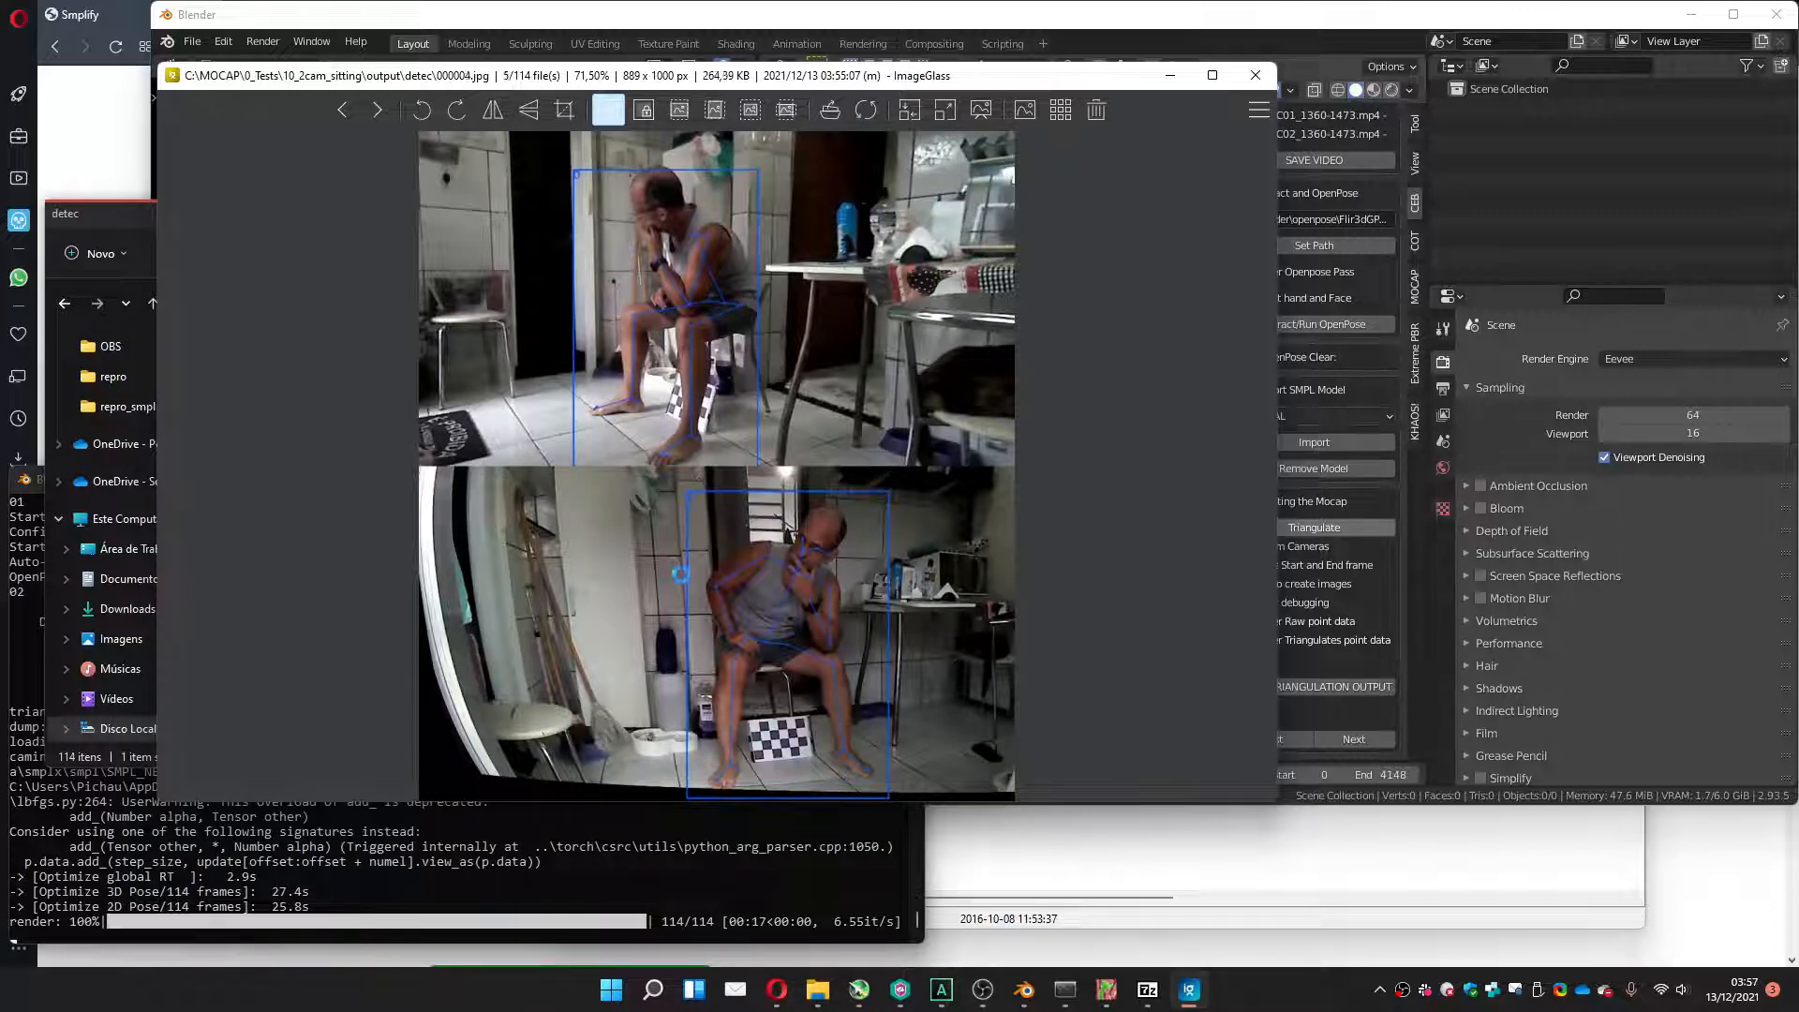
pyautogui.press('Right')
pyautogui.press('Right')
pyautogui.press('Right')
pyautogui.press('Right')
pyautogui.press('Right')
pyautogui.press('Right')
pyautogui.press('Right')
pyautogui.press('Right')
pyautogui.press('Right')
pyautogui.press('Right')
pyautogui.press('Right')
pyautogui.press('Right')
pyautogui.press('Right')
pyautogui.press('Right')
pyautogui.press('Right')
pyautogui.press('Right')
pyautogui.press('Right')
pyautogui.press('Right')
pyautogui.press('Right')
pyautogui.press('Right')
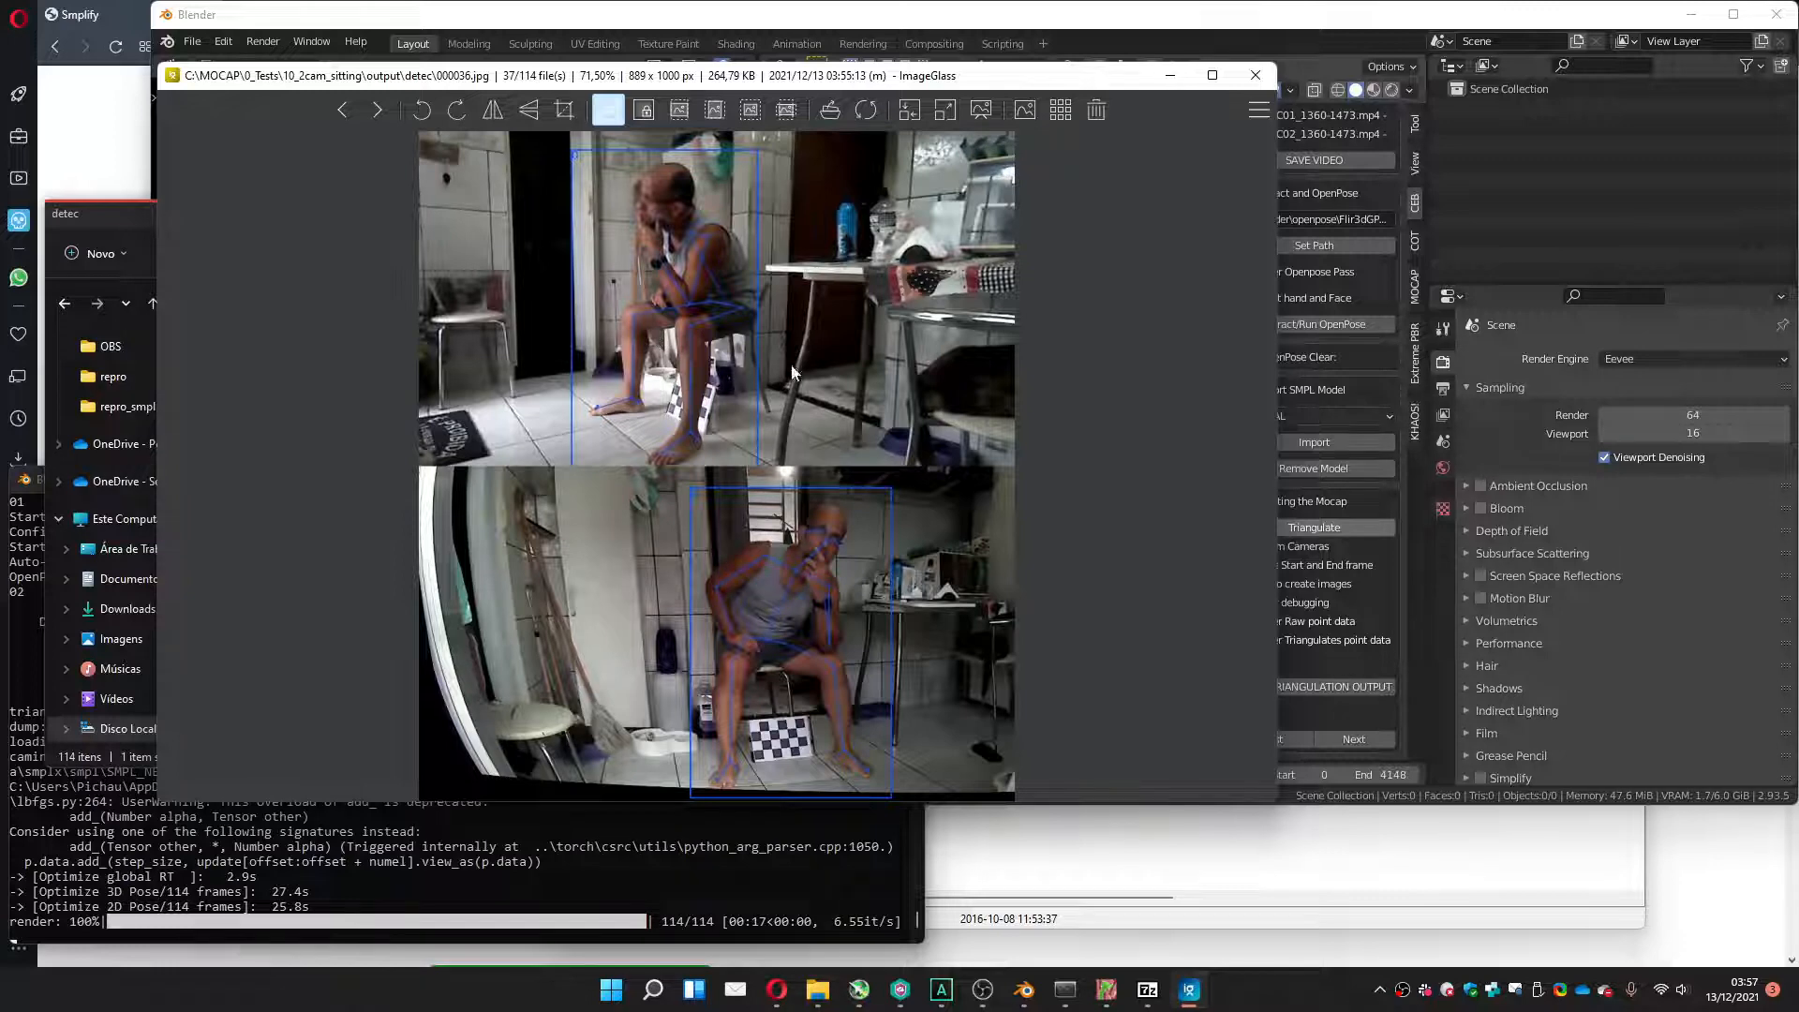
pyautogui.click(1256, 75)
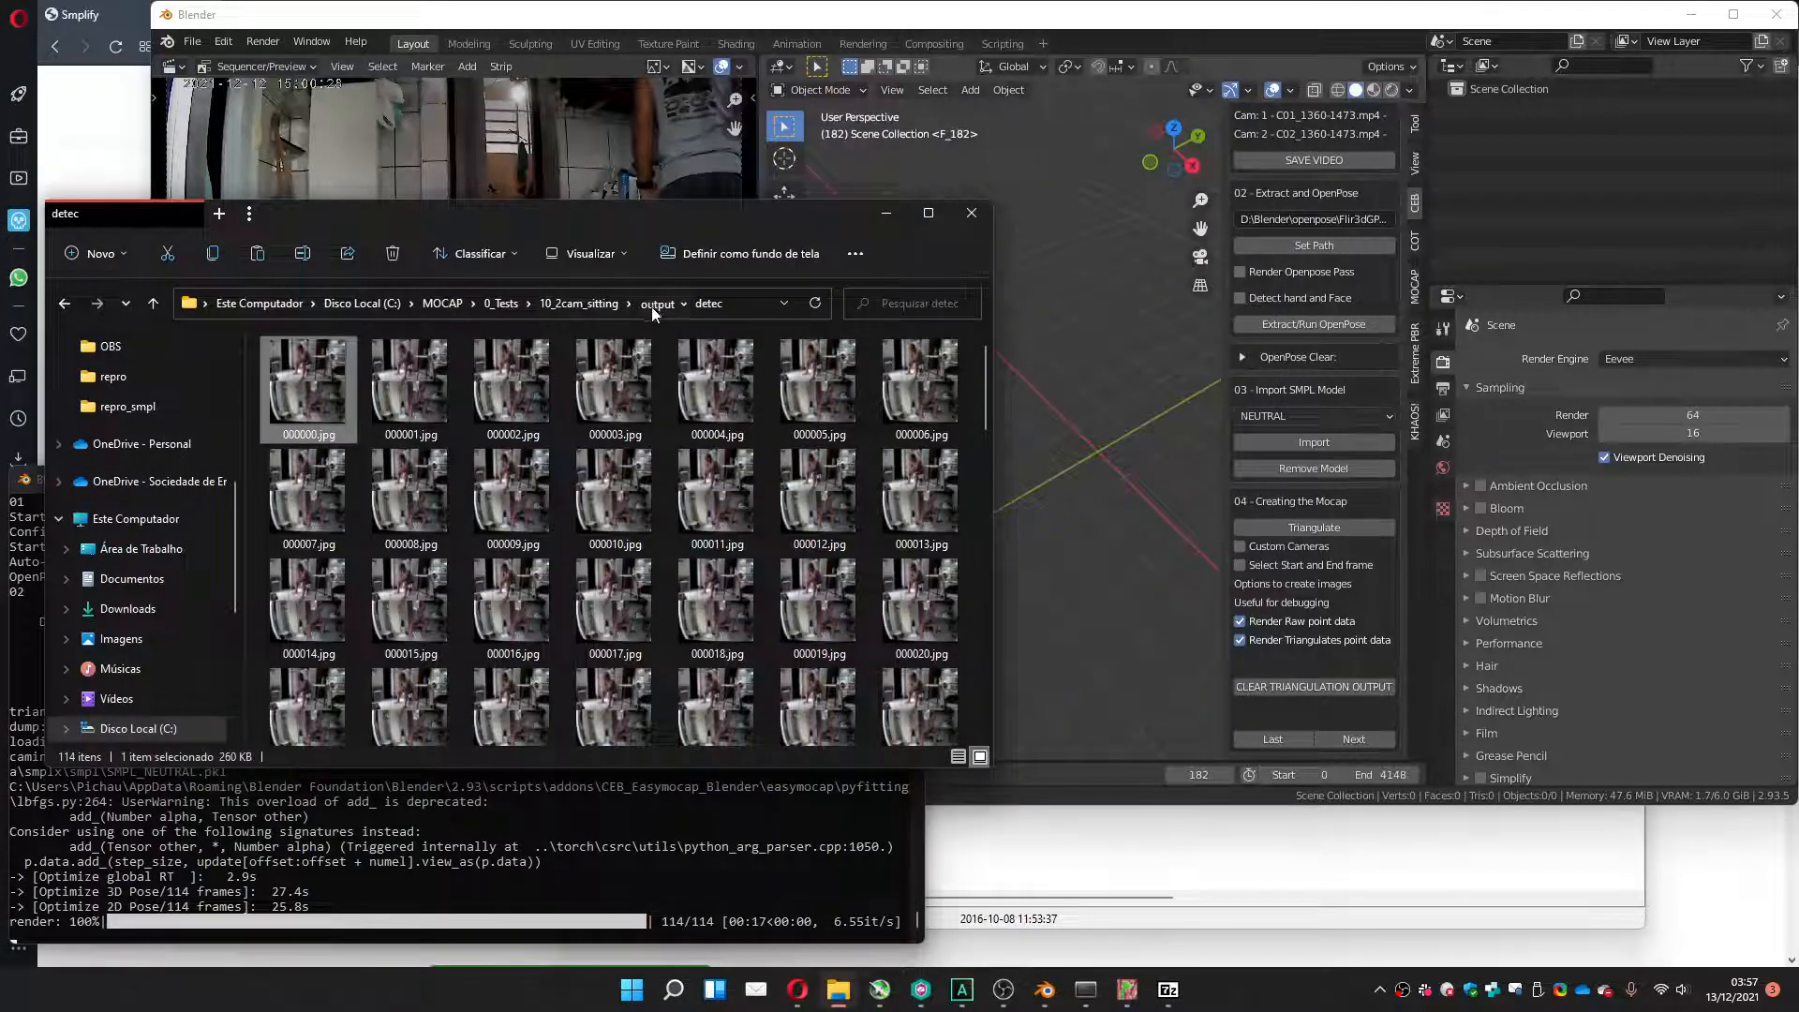
# Examine the SMPL render image sequence in the output's repro_smpl folder, from 000000.jpg onward, and close the viewer.
pyautogui.click(655, 304)
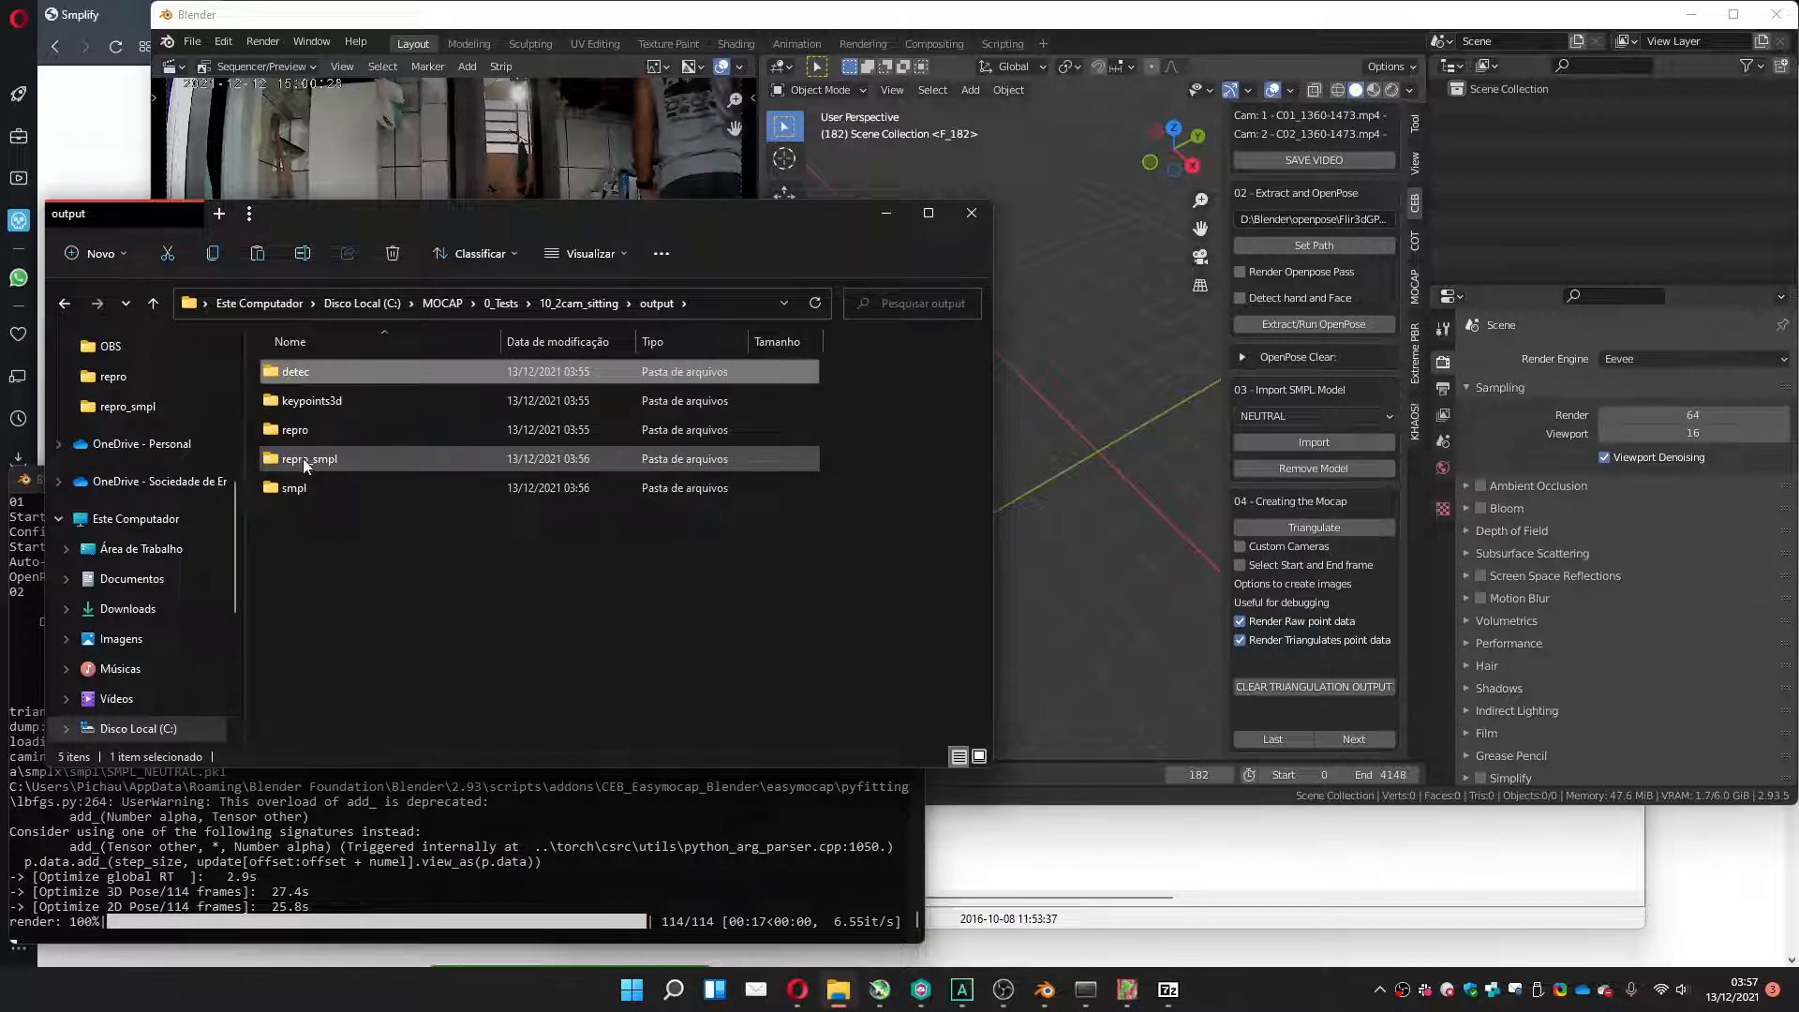
pyautogui.doubleClick(302, 458)
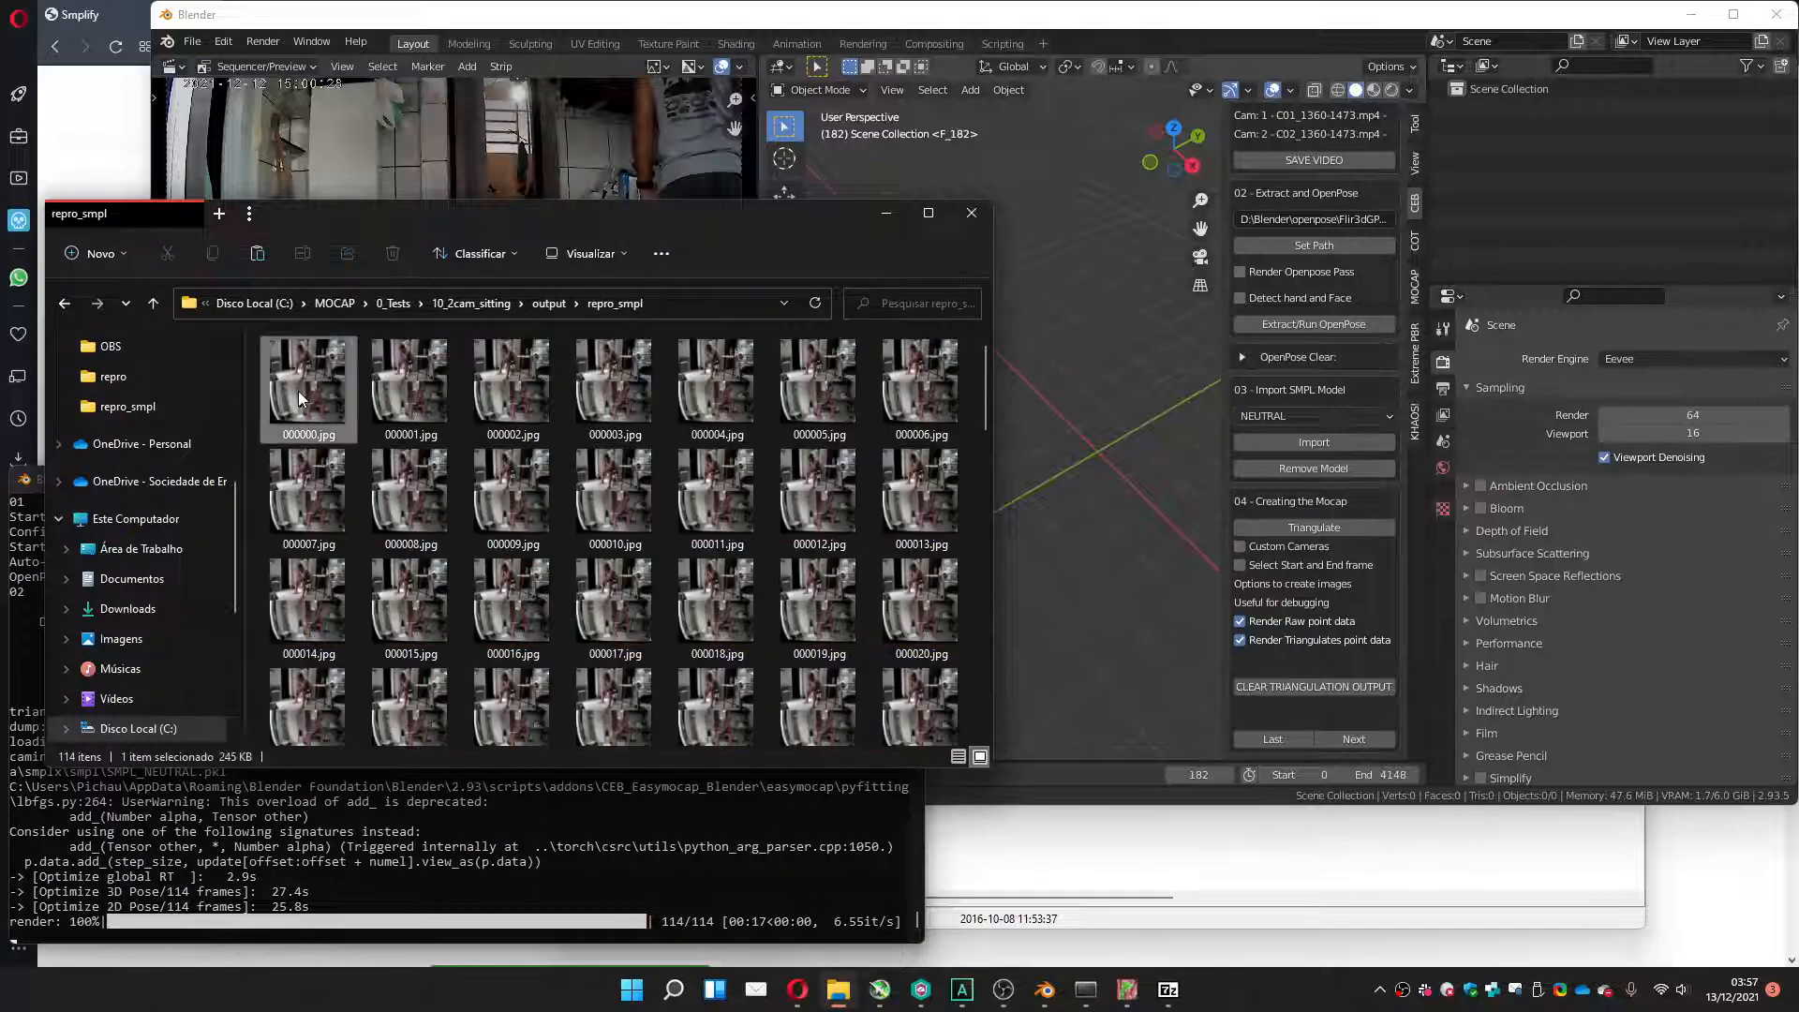
pyautogui.doubleClick(299, 398)
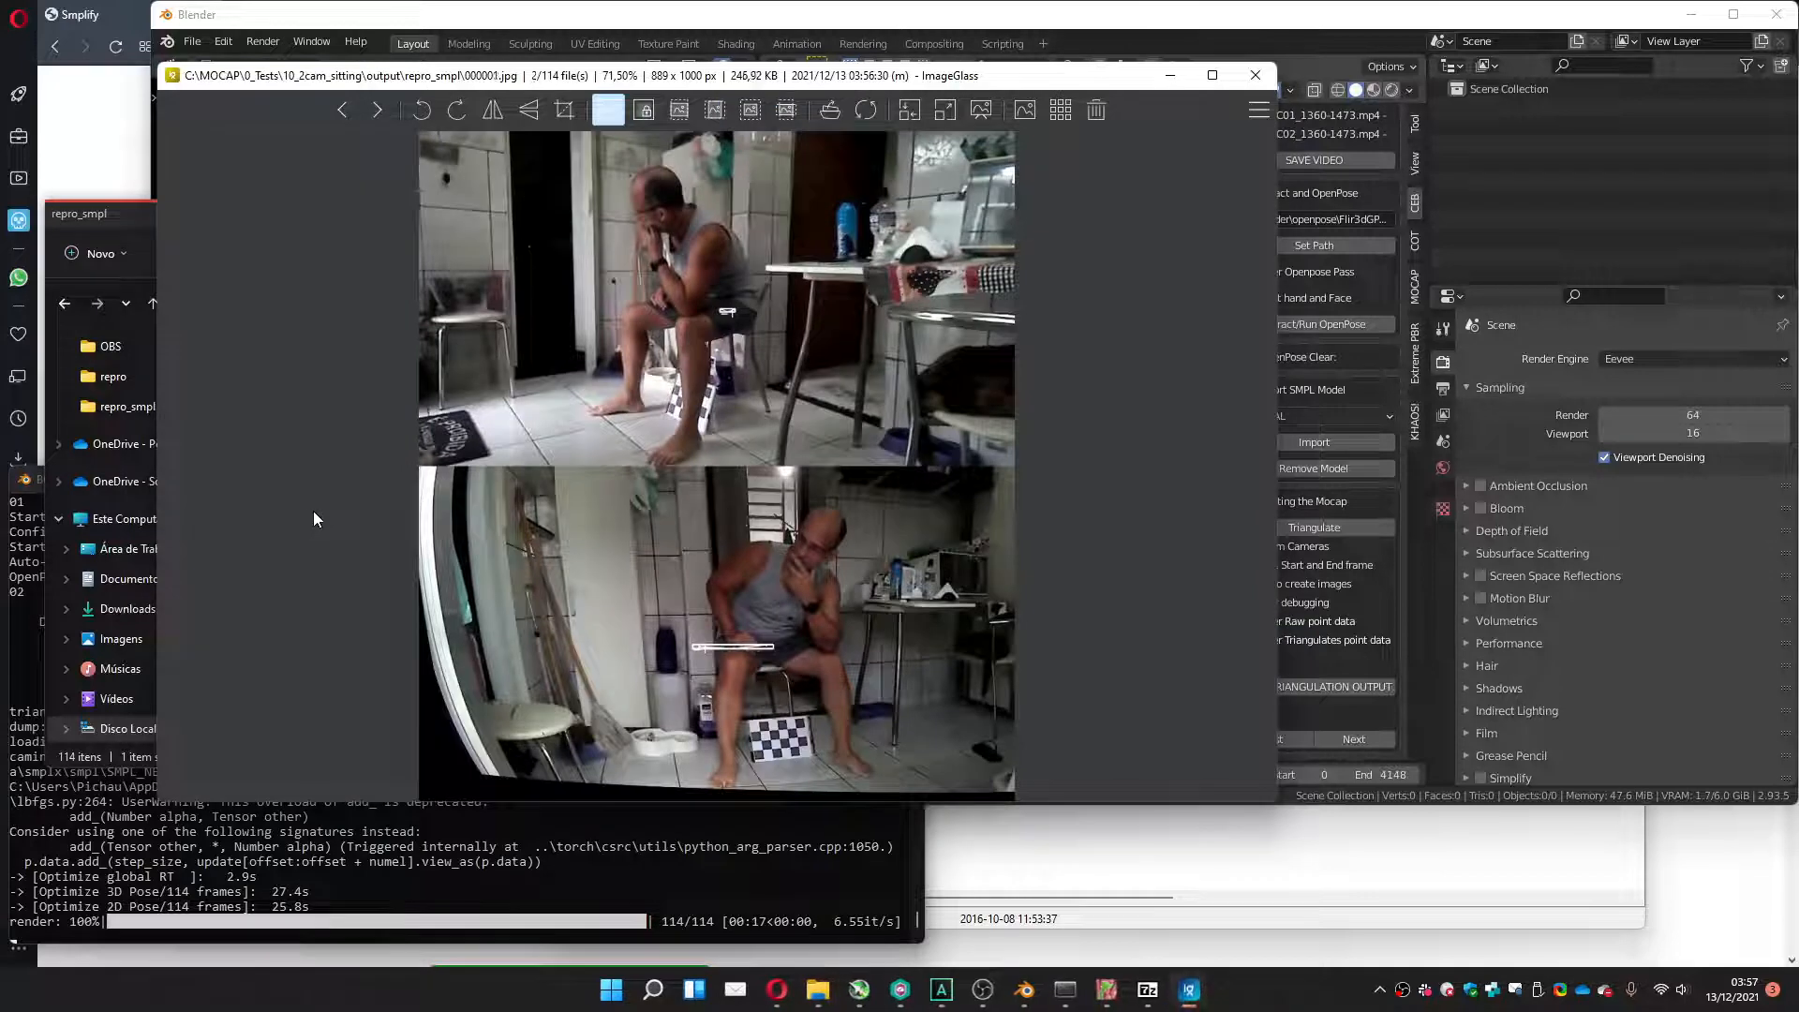
pyautogui.press('Right')
pyautogui.press('Right')
pyautogui.press('Right')
pyautogui.press('Right')
pyautogui.press('Right')
pyautogui.press('Right')
pyautogui.press('Right')
pyautogui.press('Right')
pyautogui.press('Right')
pyautogui.press('Right')
pyautogui.press('Right')
pyautogui.press('Right')
pyautogui.press('Right')
pyautogui.press('Right')
pyautogui.press('Right')
pyautogui.press('Right')
pyautogui.press('Right')
pyautogui.press('Right')
pyautogui.press('Right')
pyautogui.press('Right')
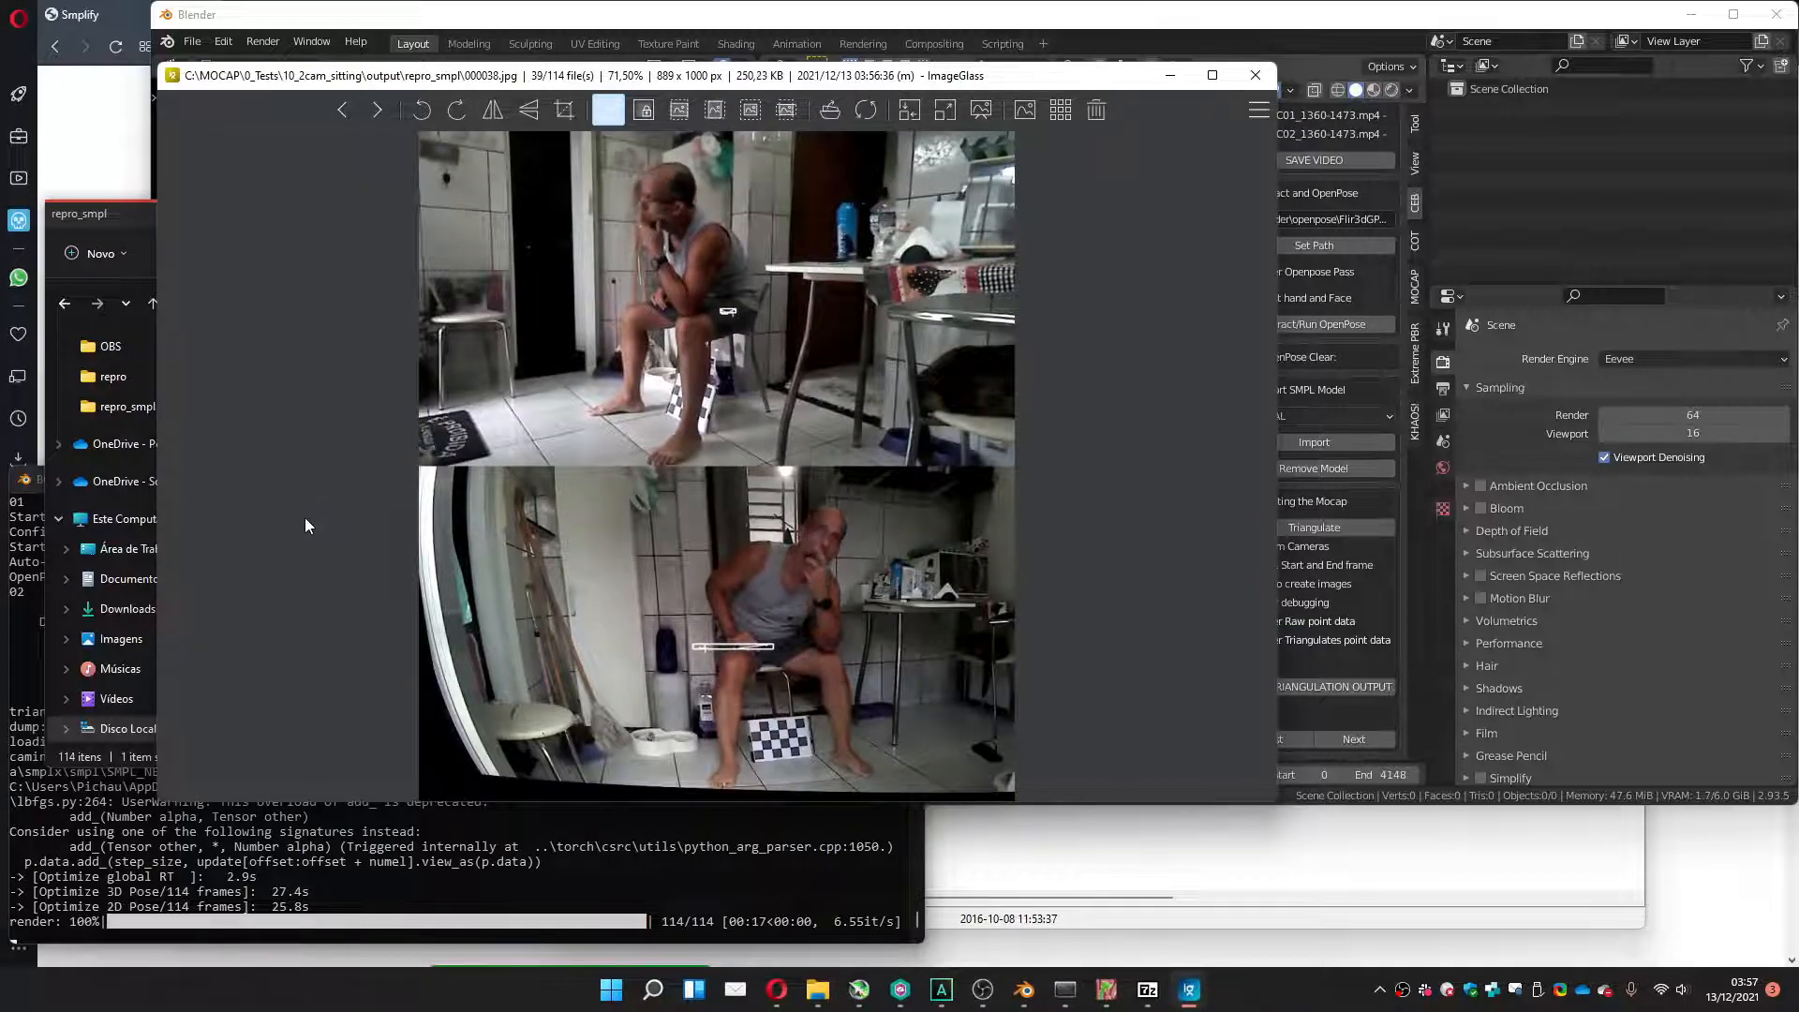
pyautogui.press('Right')
pyautogui.press('Right')
pyautogui.press('Right')
pyautogui.press('Right')
pyautogui.press('Right')
pyautogui.press('Right')
pyautogui.press('Right')
pyautogui.press('Right')
pyautogui.press('Right')
pyautogui.press('Right')
pyautogui.press('Right')
pyautogui.press('Right')
pyautogui.press('Right')
pyautogui.press('Right')
pyautogui.press('Right')
pyautogui.press('Right')
pyautogui.press('Right')
pyautogui.press('Right')
pyautogui.press('Right')
pyautogui.press('Right')
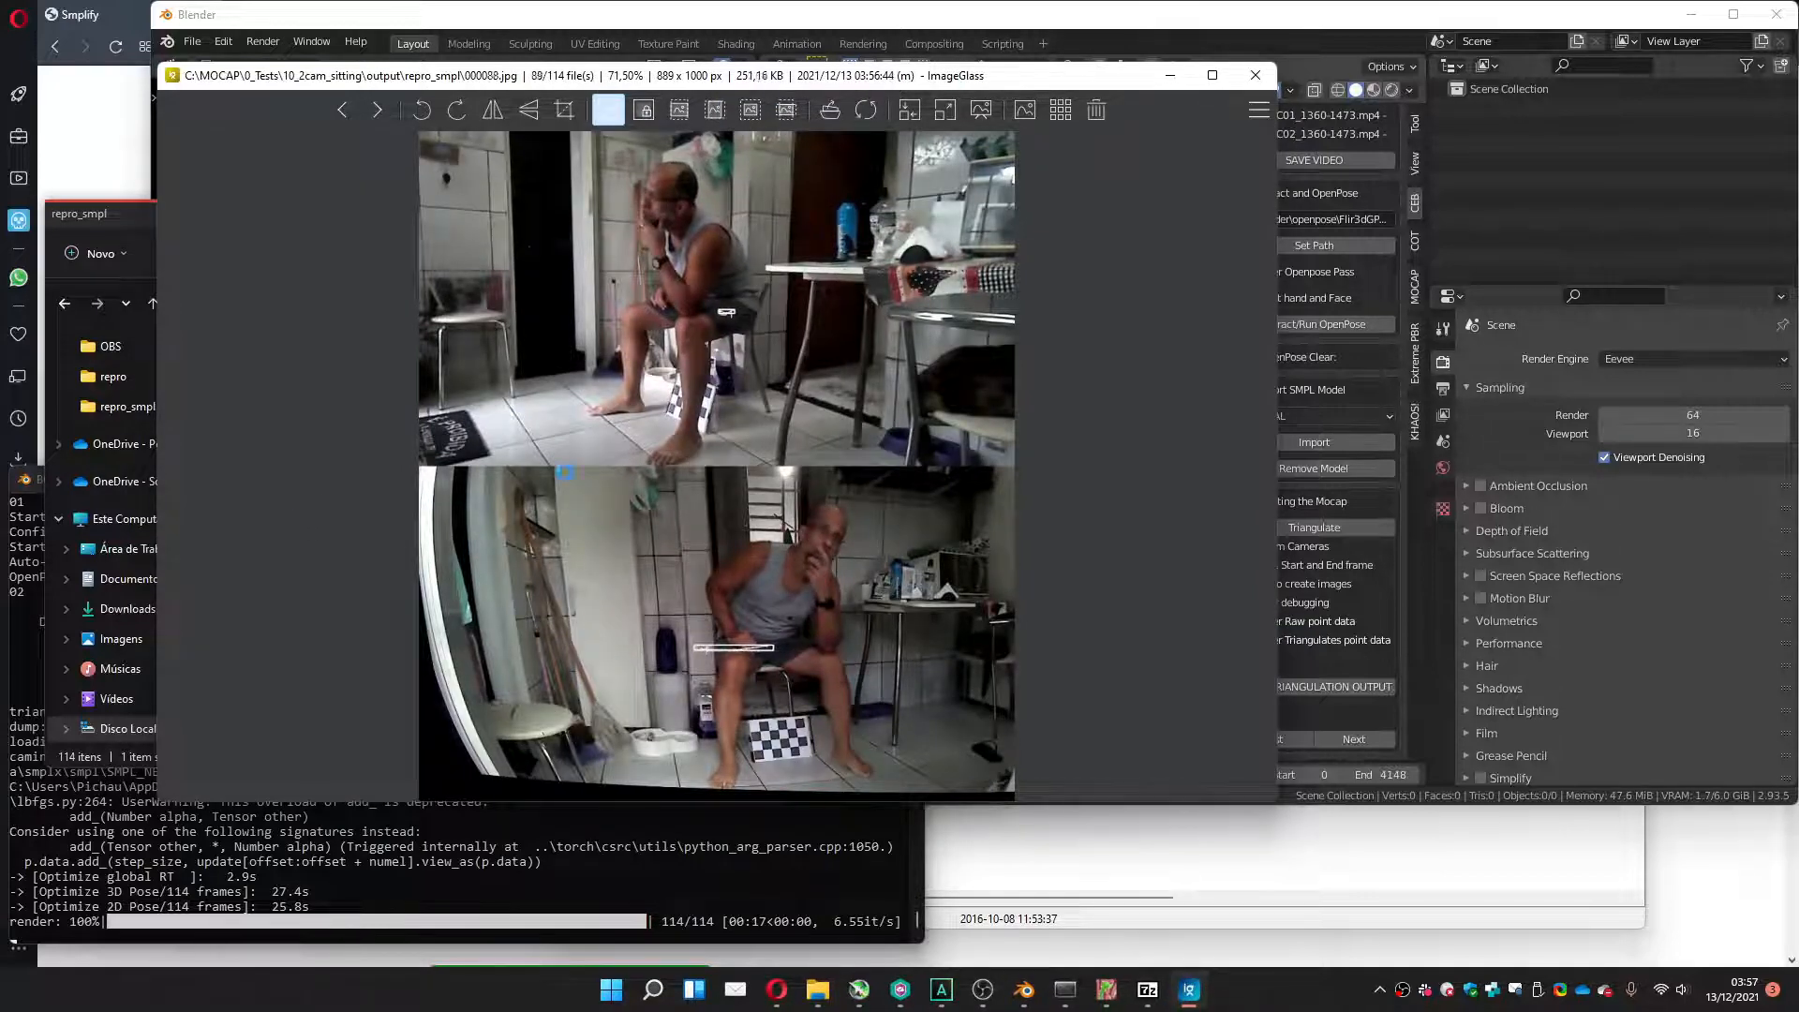
pyautogui.press('Right')
pyautogui.press('Right')
pyautogui.press('Right')
pyautogui.press('Right')
pyautogui.press('Right')
pyautogui.press('Right')
pyautogui.press('Right')
pyautogui.press('Right')
pyautogui.press('Right')
pyautogui.press('Right')
pyautogui.press('Right')
pyautogui.press('Right')
pyautogui.press('Right')
pyautogui.press('Right')
pyautogui.press('Right')
pyautogui.press('Right')
pyautogui.press('Right')
pyautogui.press('Right')
pyautogui.press('Right')
pyautogui.press('Right')
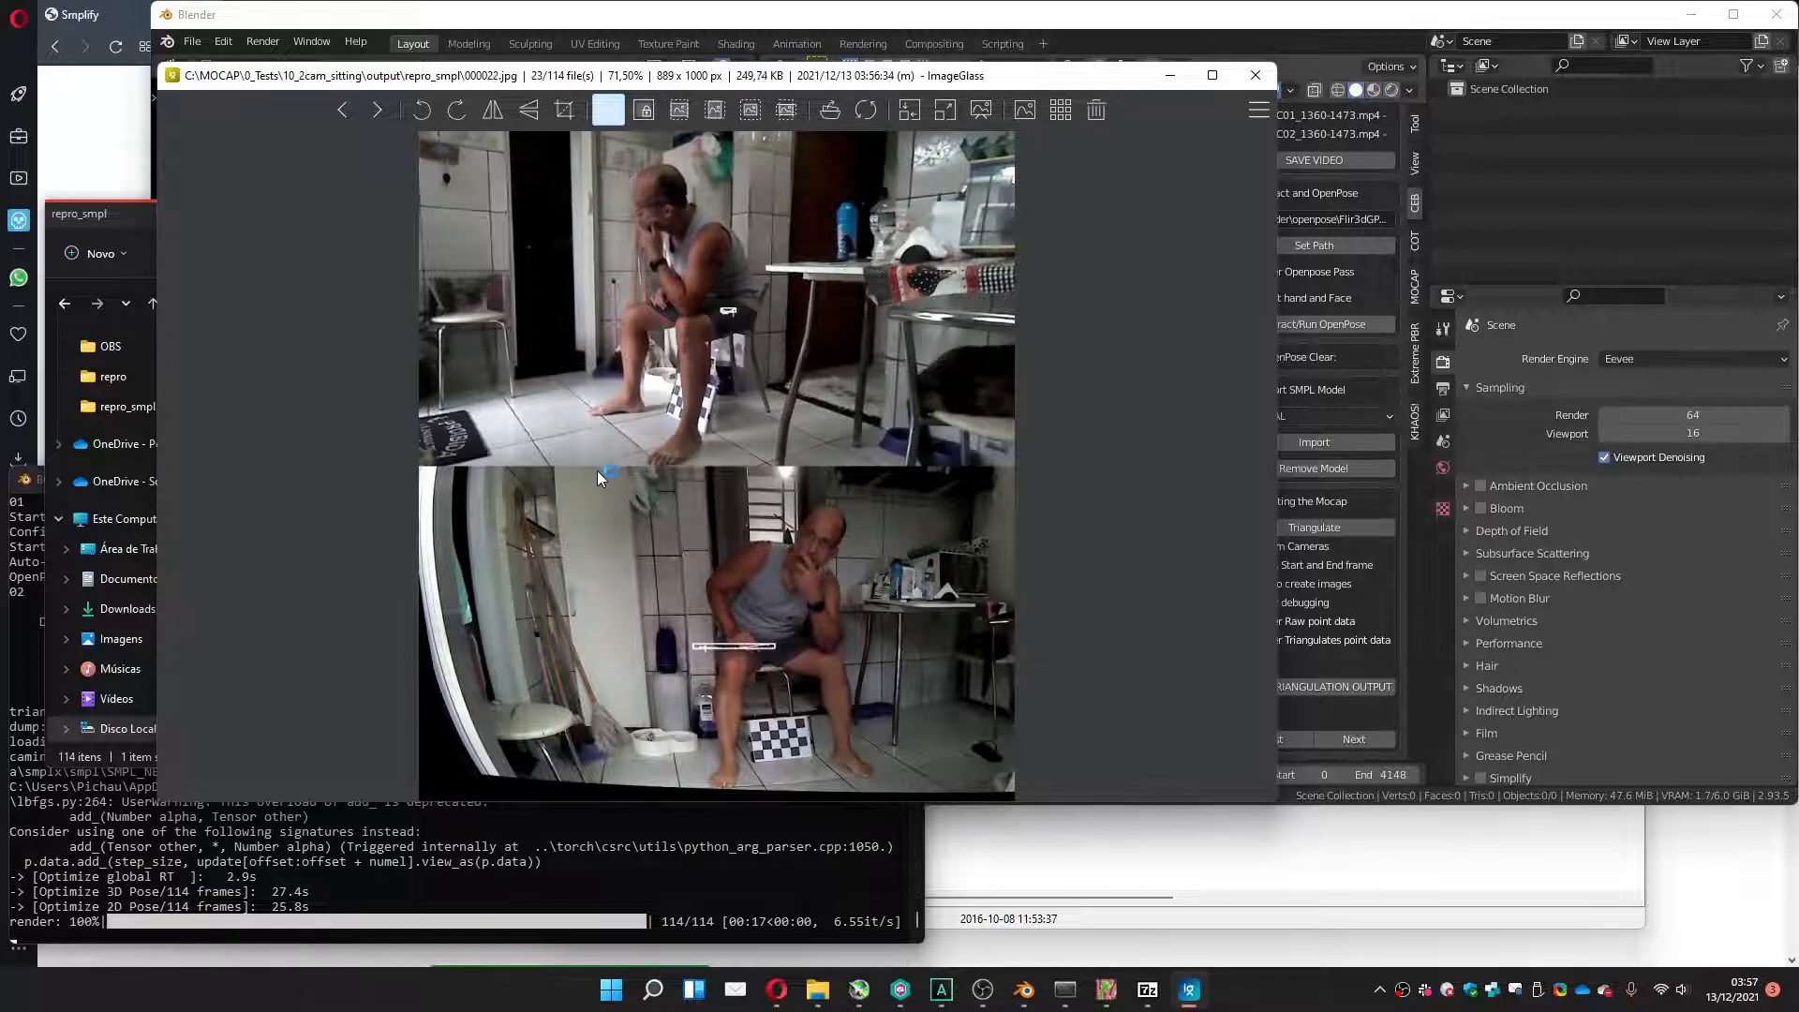
pyautogui.press('Right')
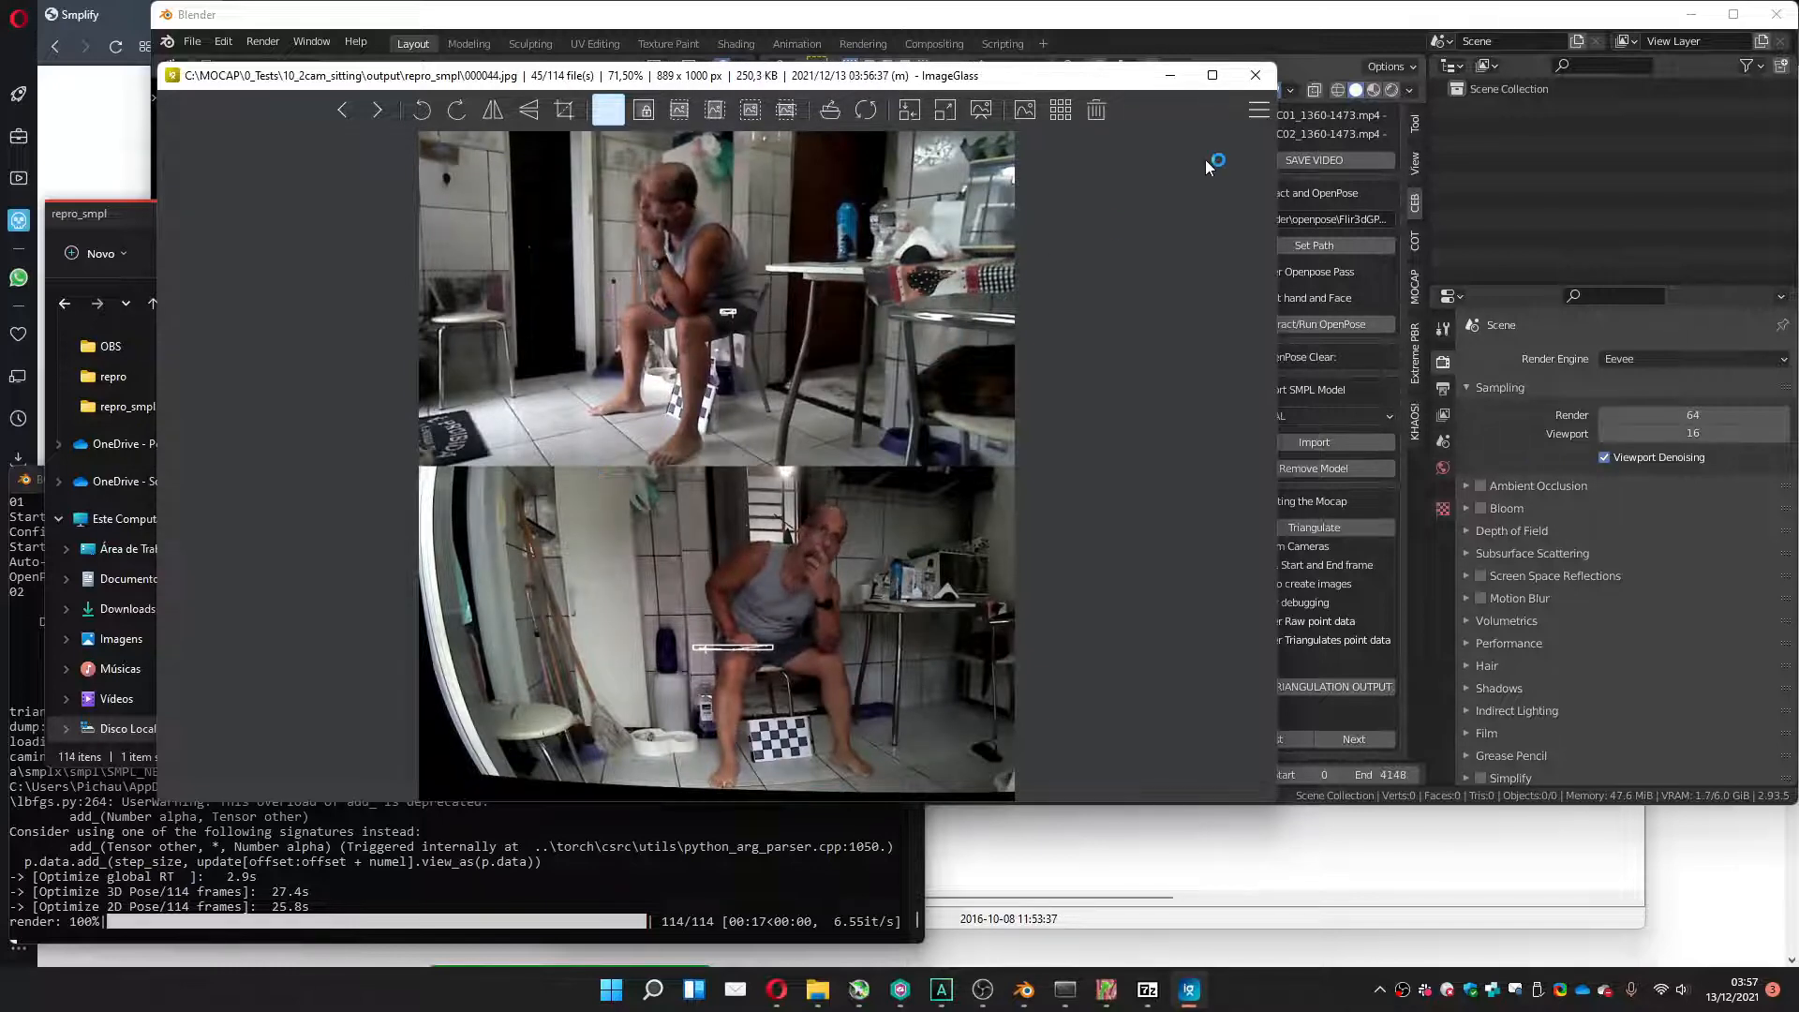
pyautogui.click(1255, 75)
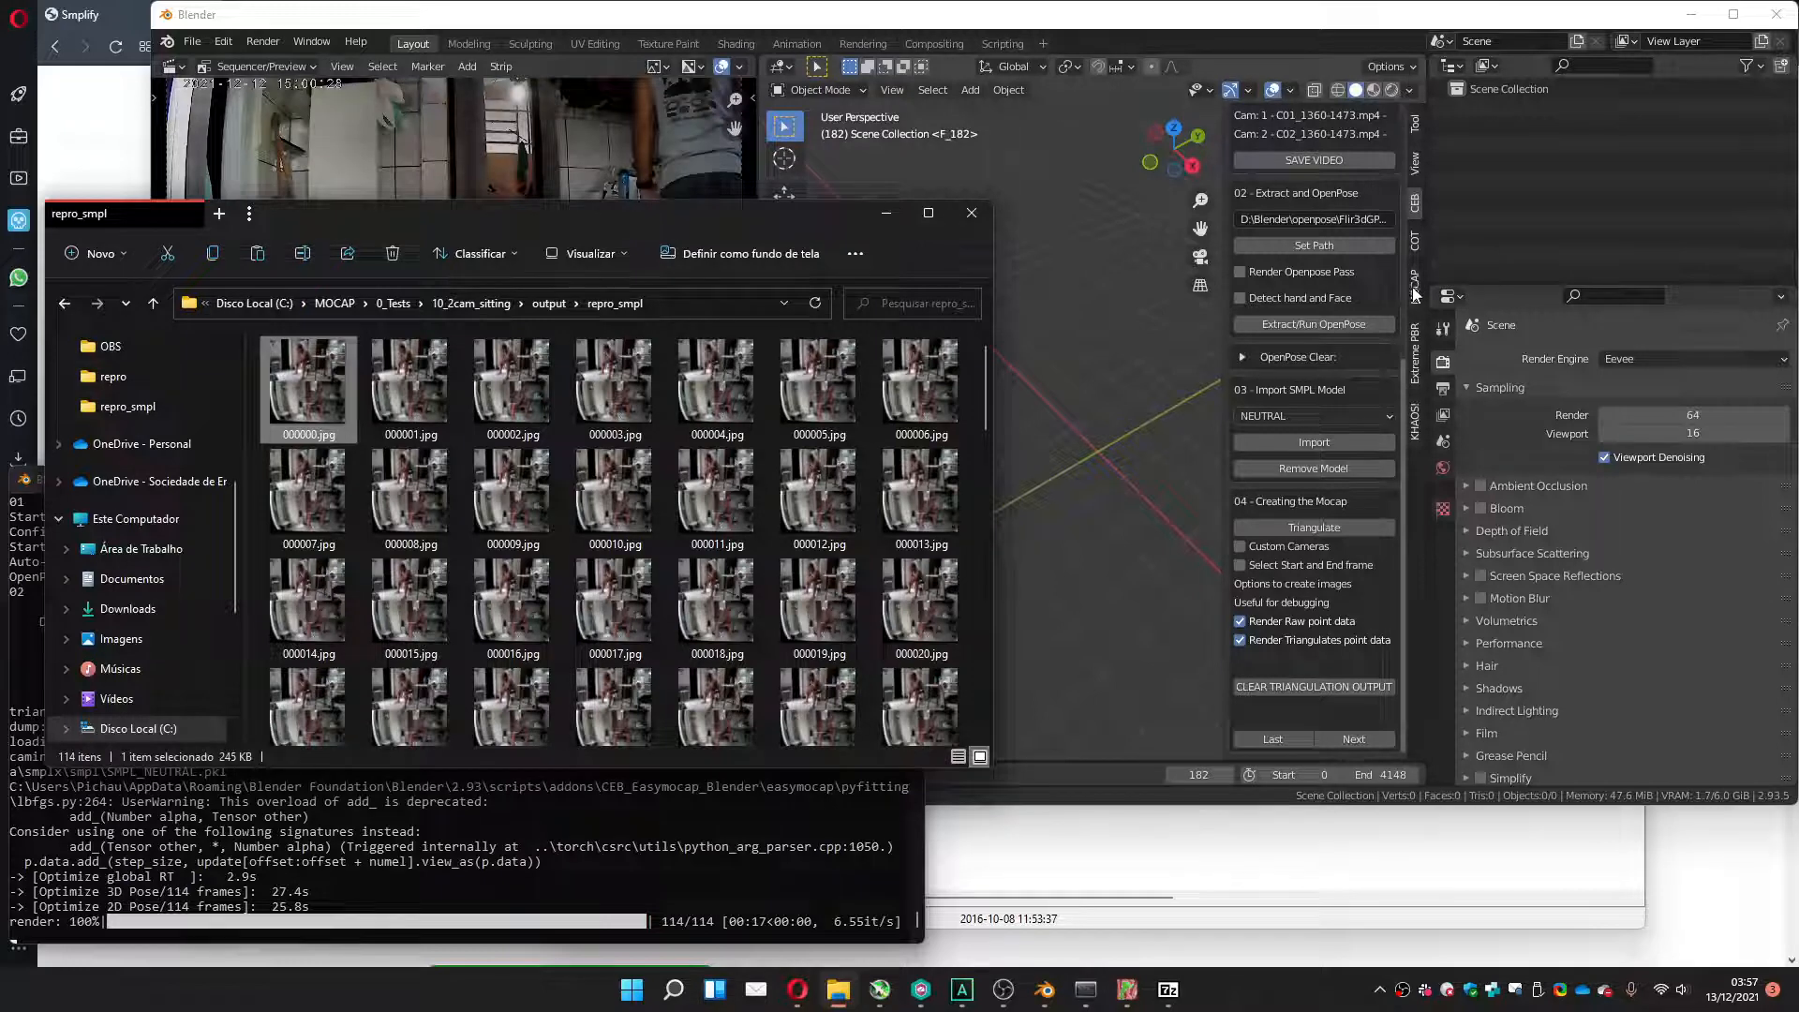
# Switch back to Blender and save the project as sitting.blend in the 0_Tests\10_2cam_sitting folder.
pyautogui.click(498, 18)
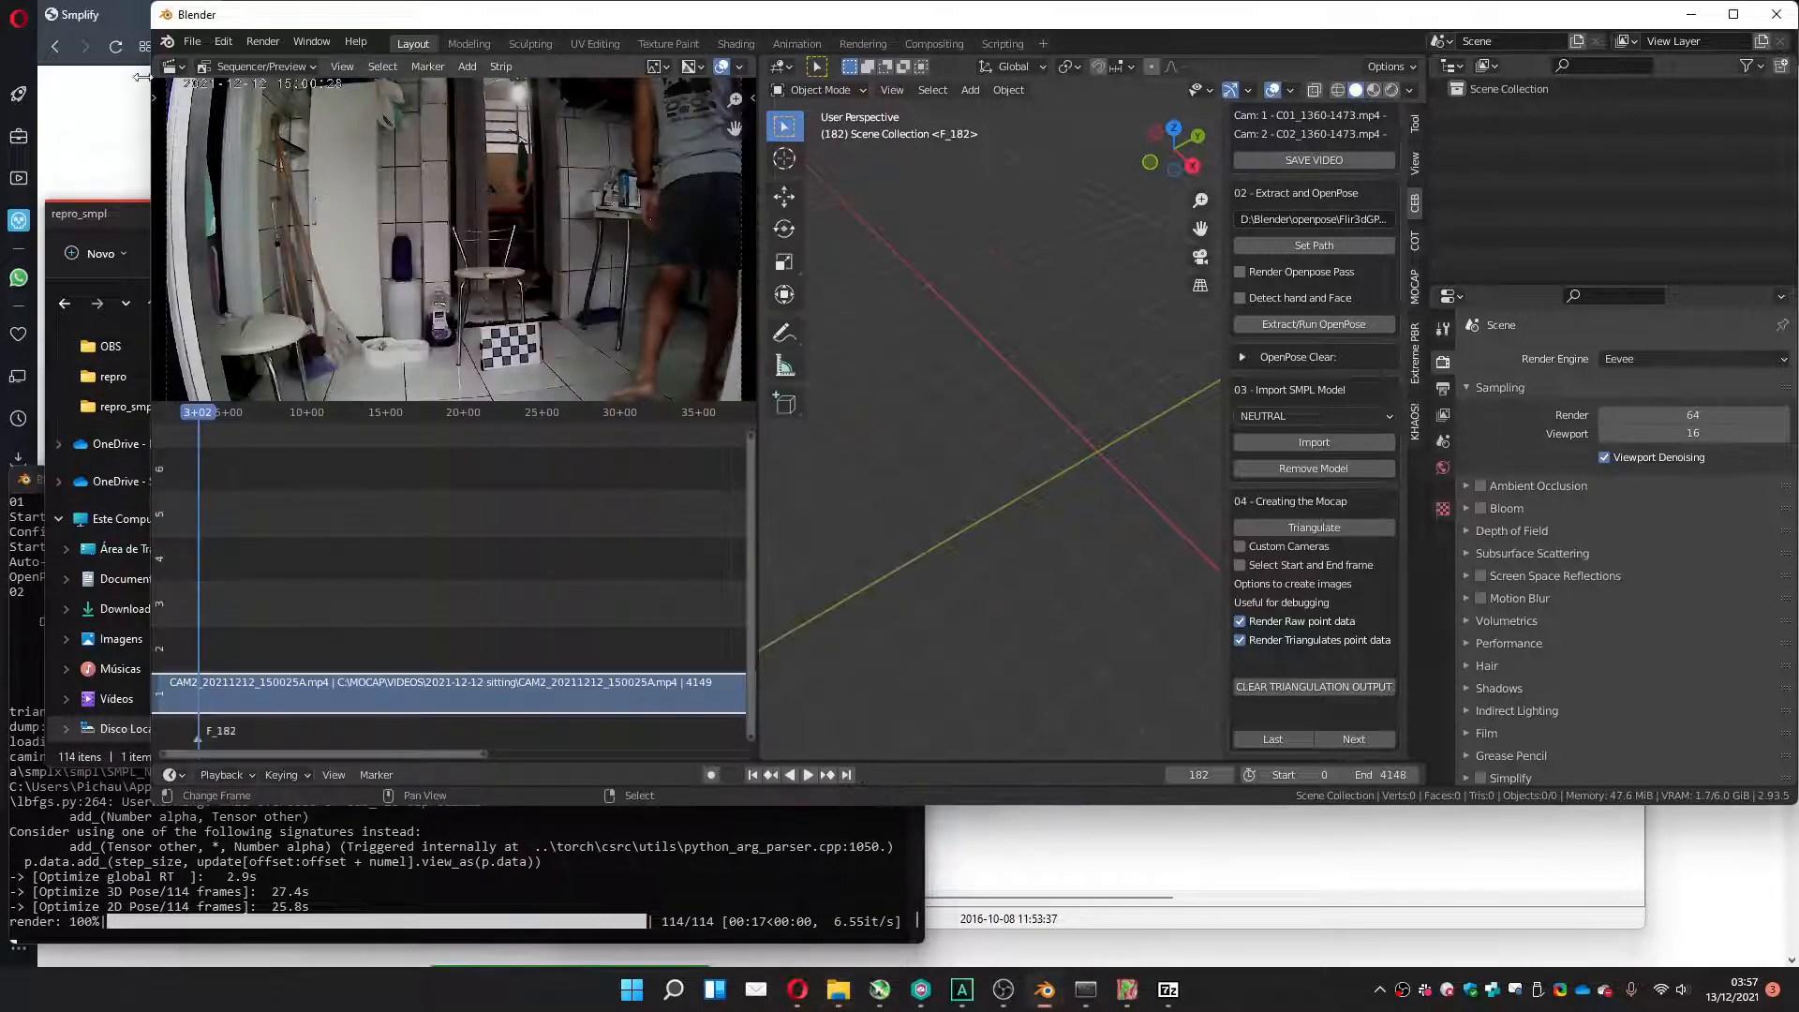
pyautogui.click(193, 41)
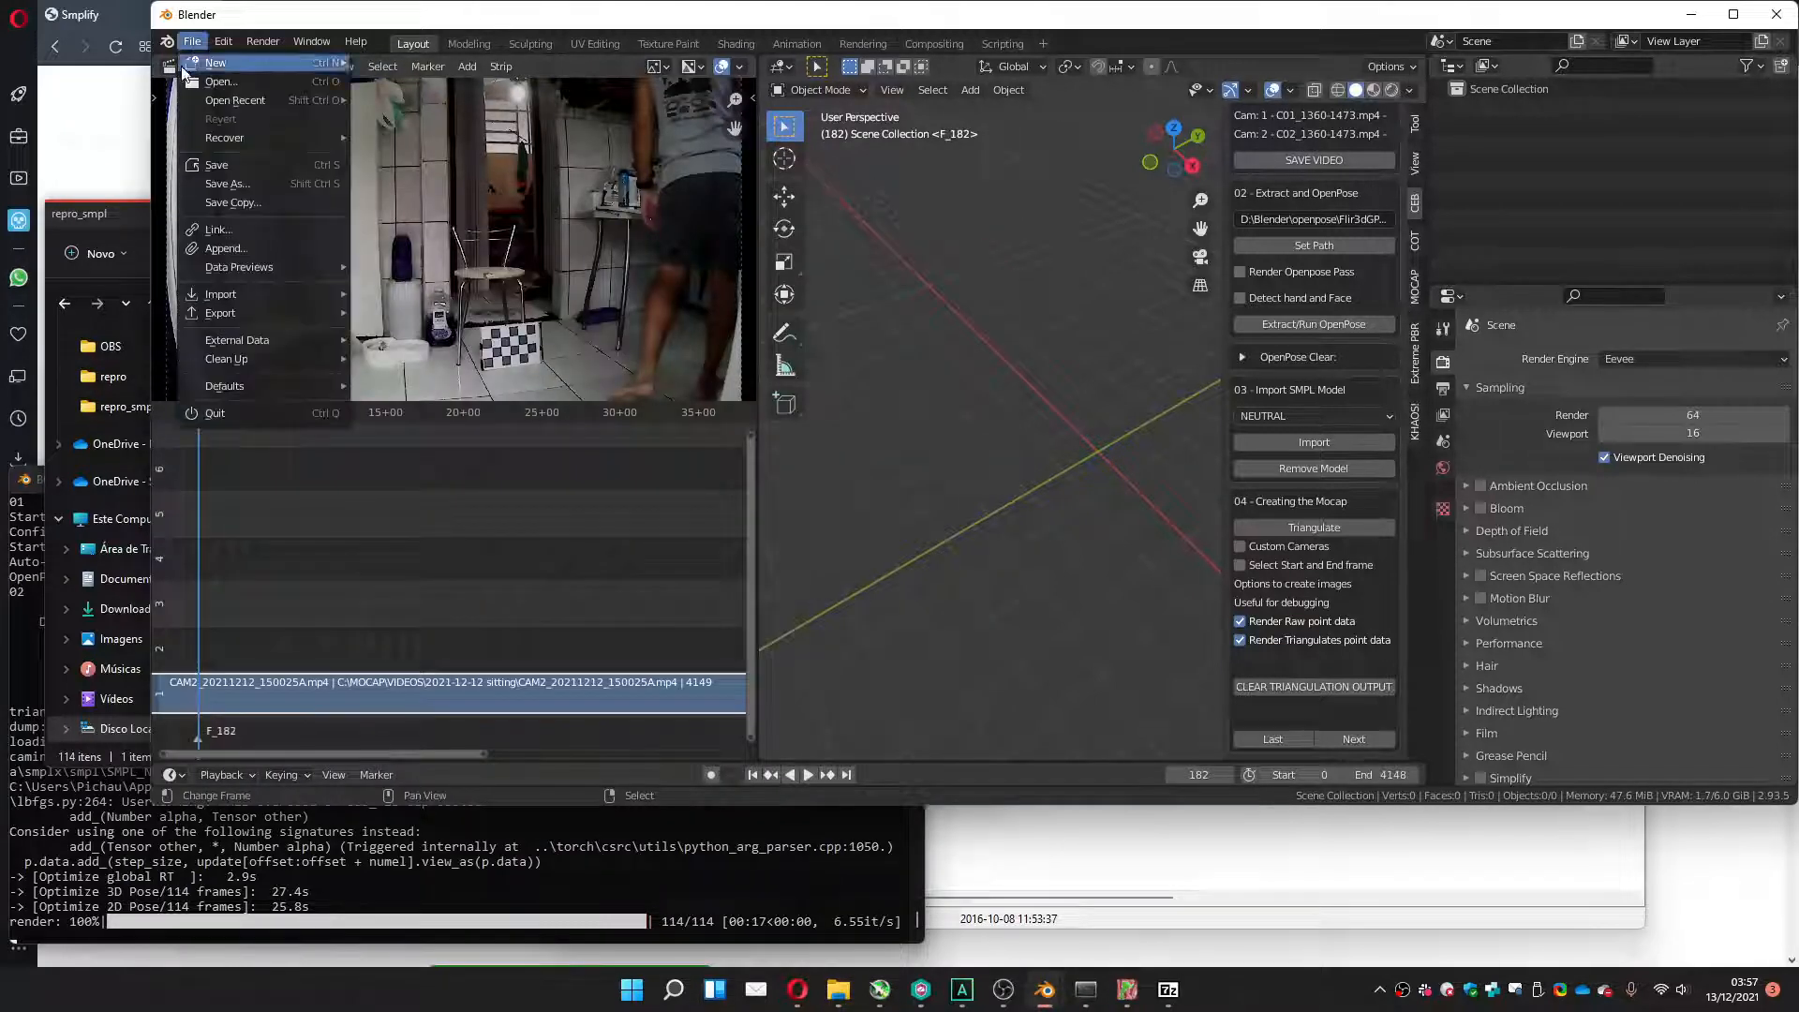
pyautogui.click(234, 183)
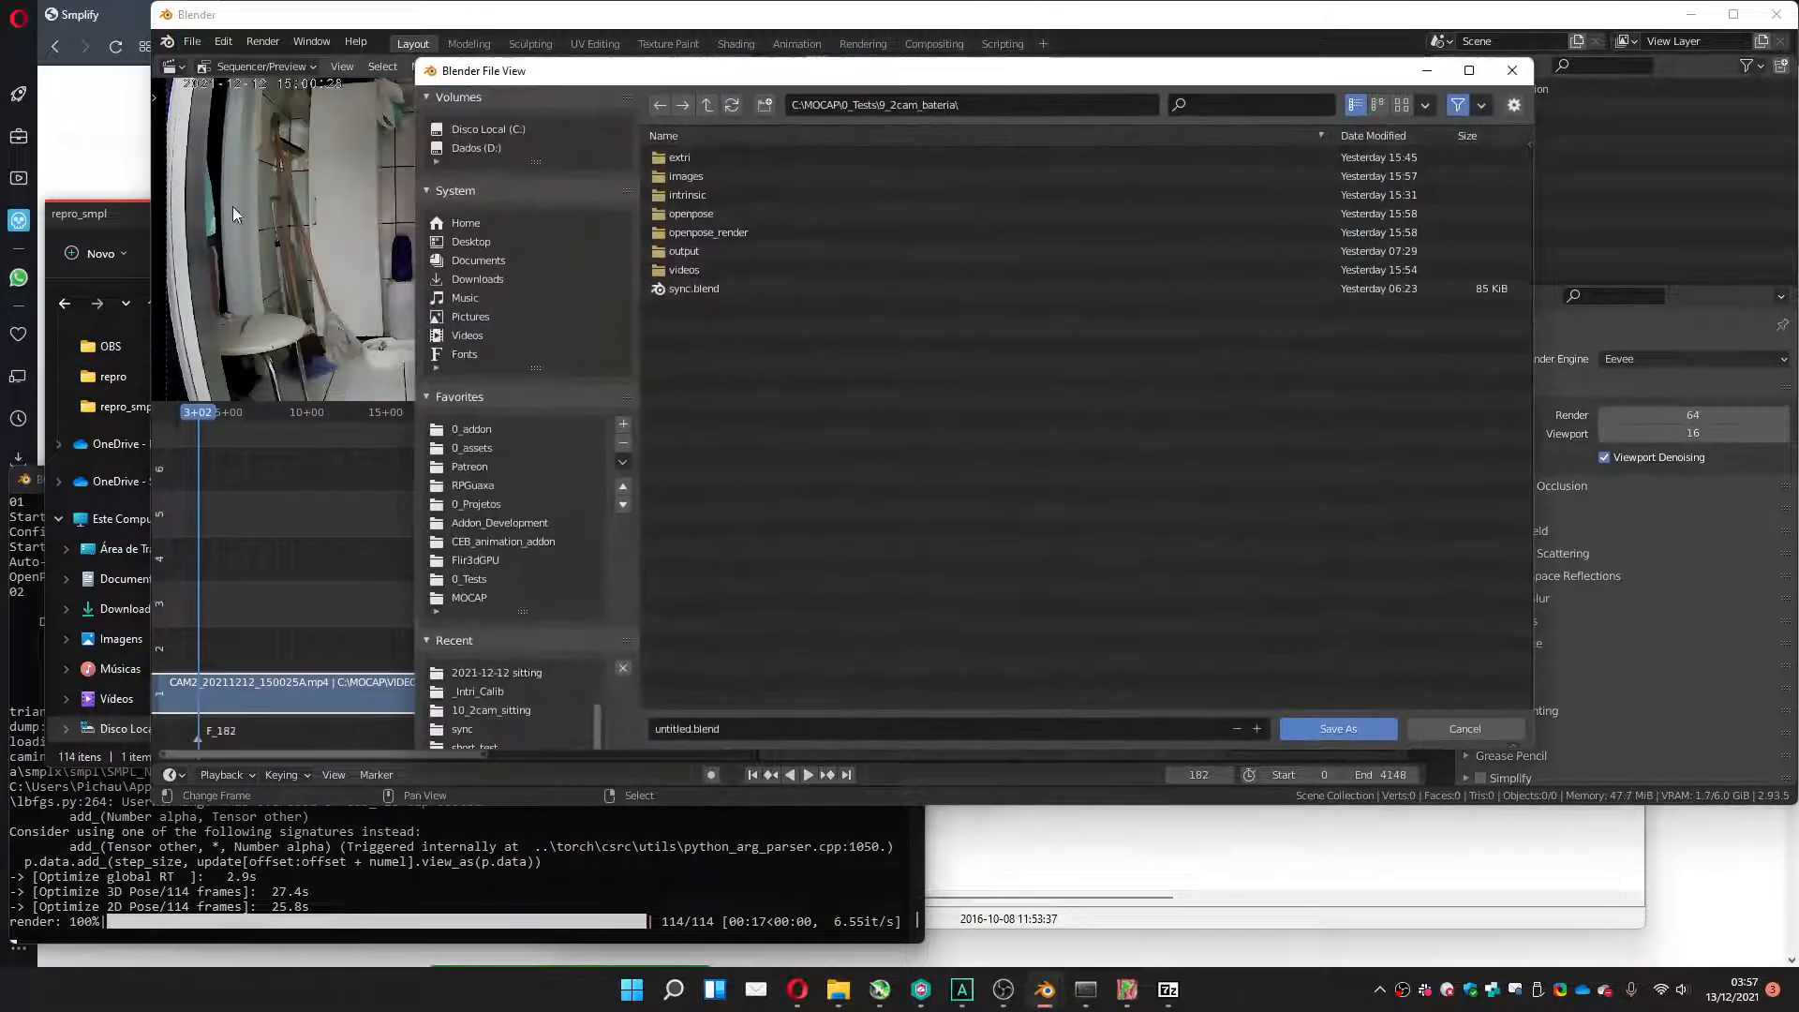
pyautogui.click(474, 581)
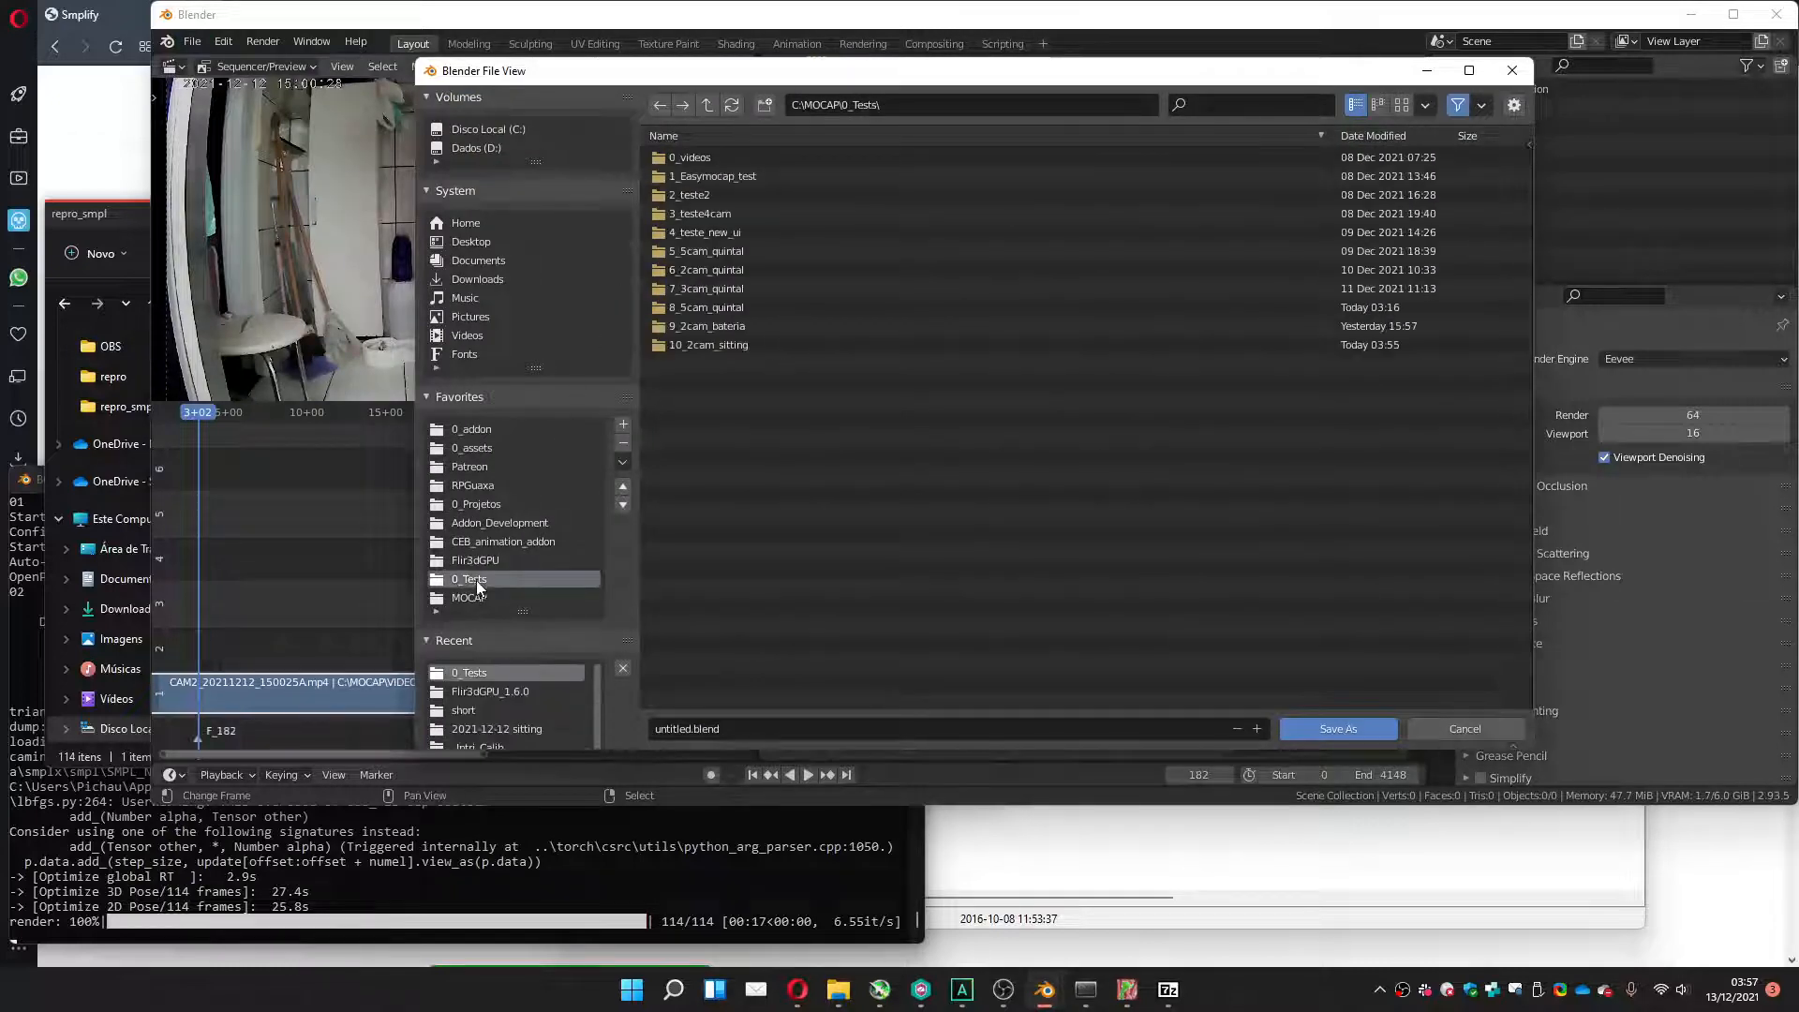
pyautogui.doubleClick(705, 346)
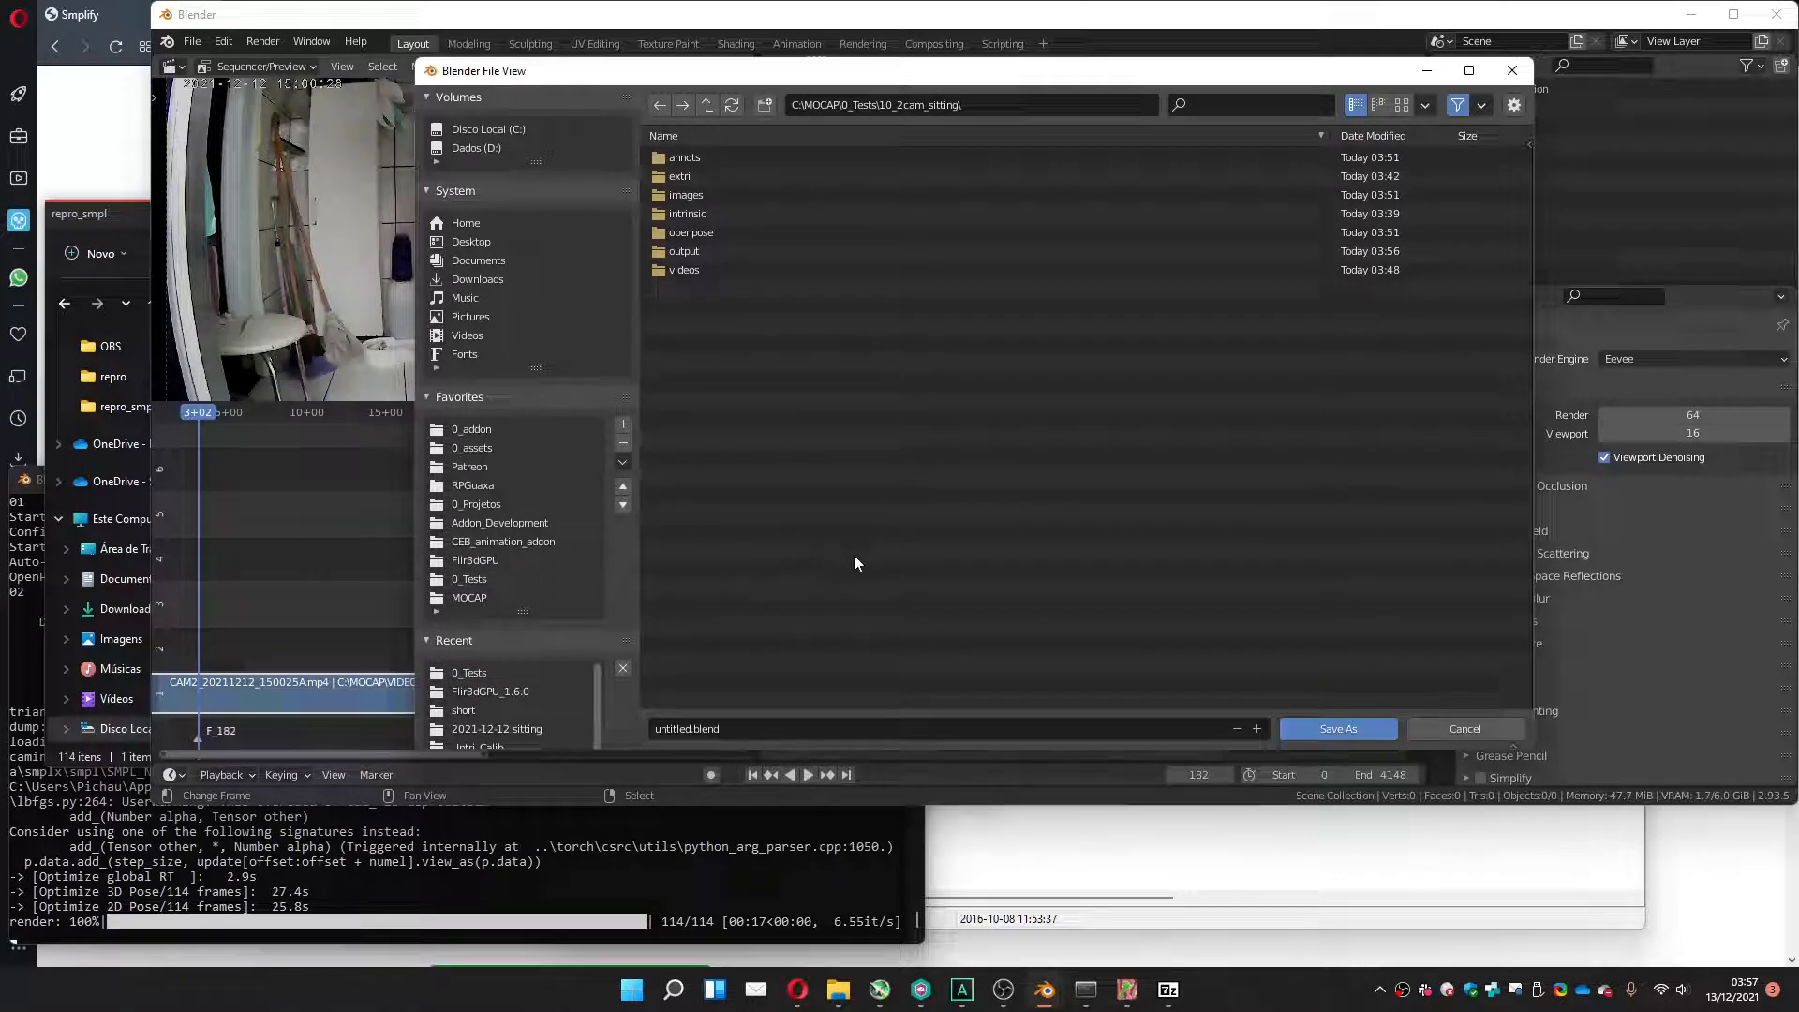
pyautogui.doubleClick(669, 729)
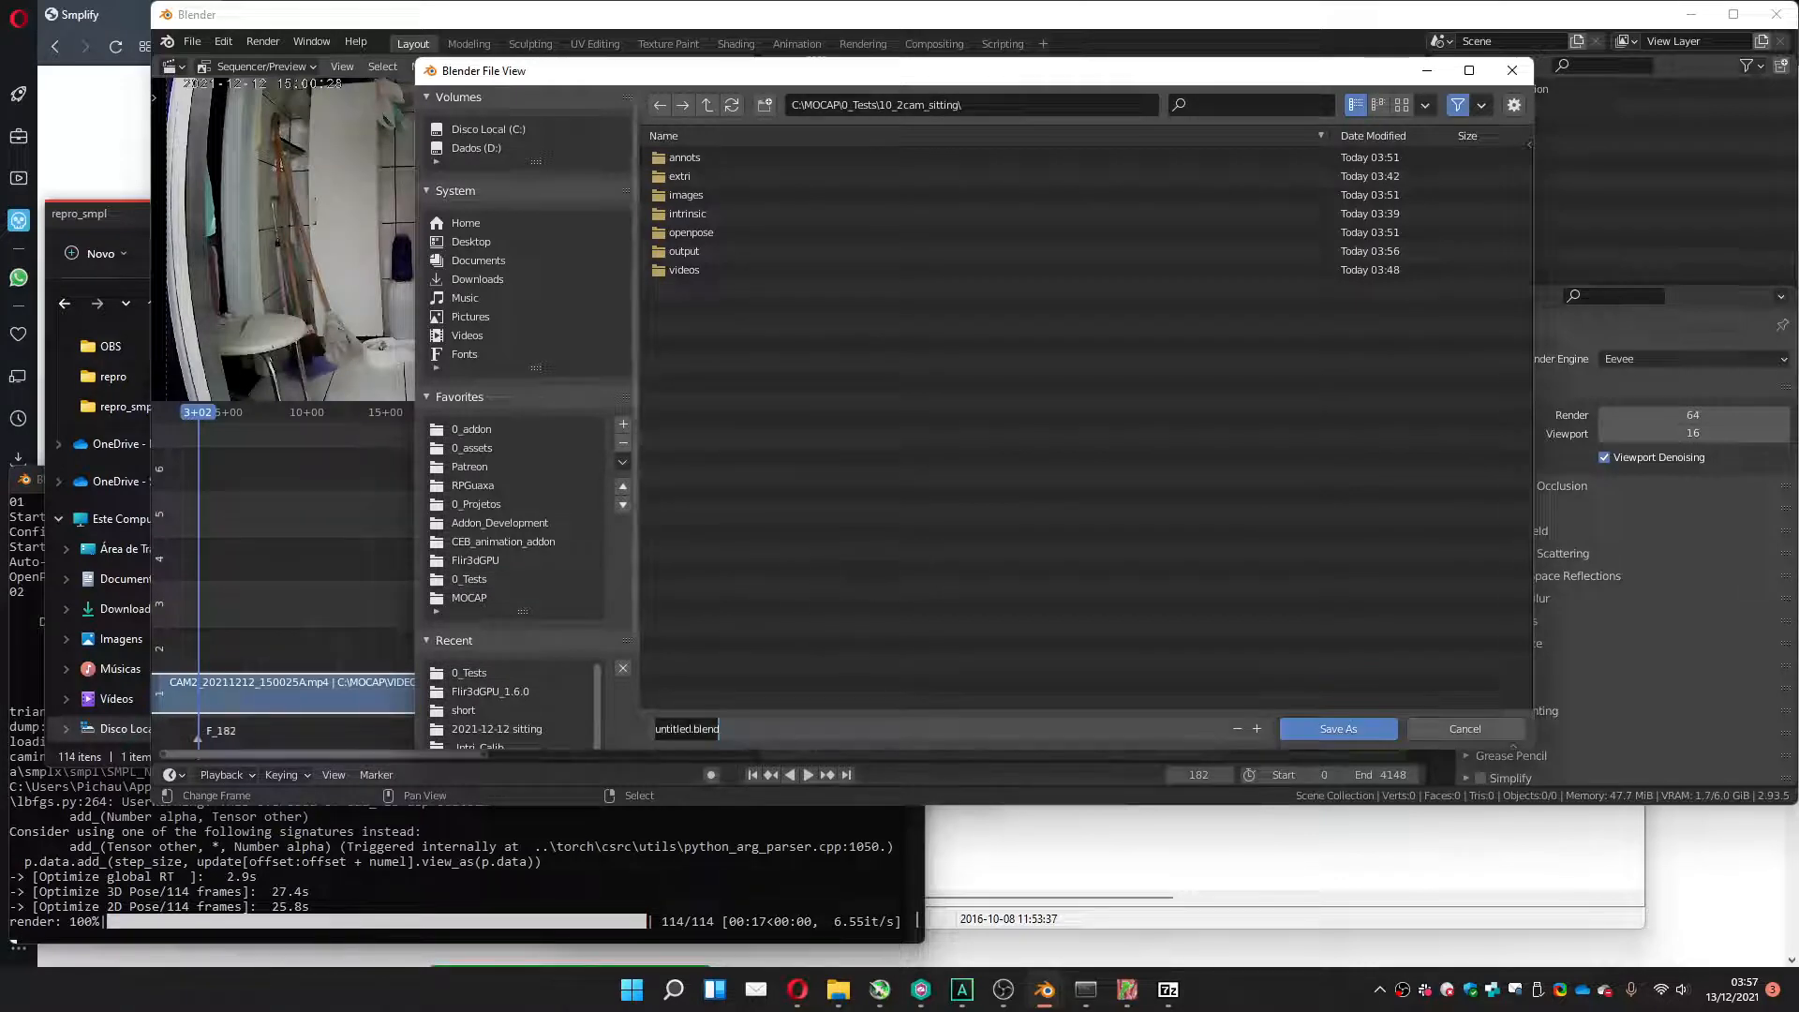
pyautogui.write('sitting')
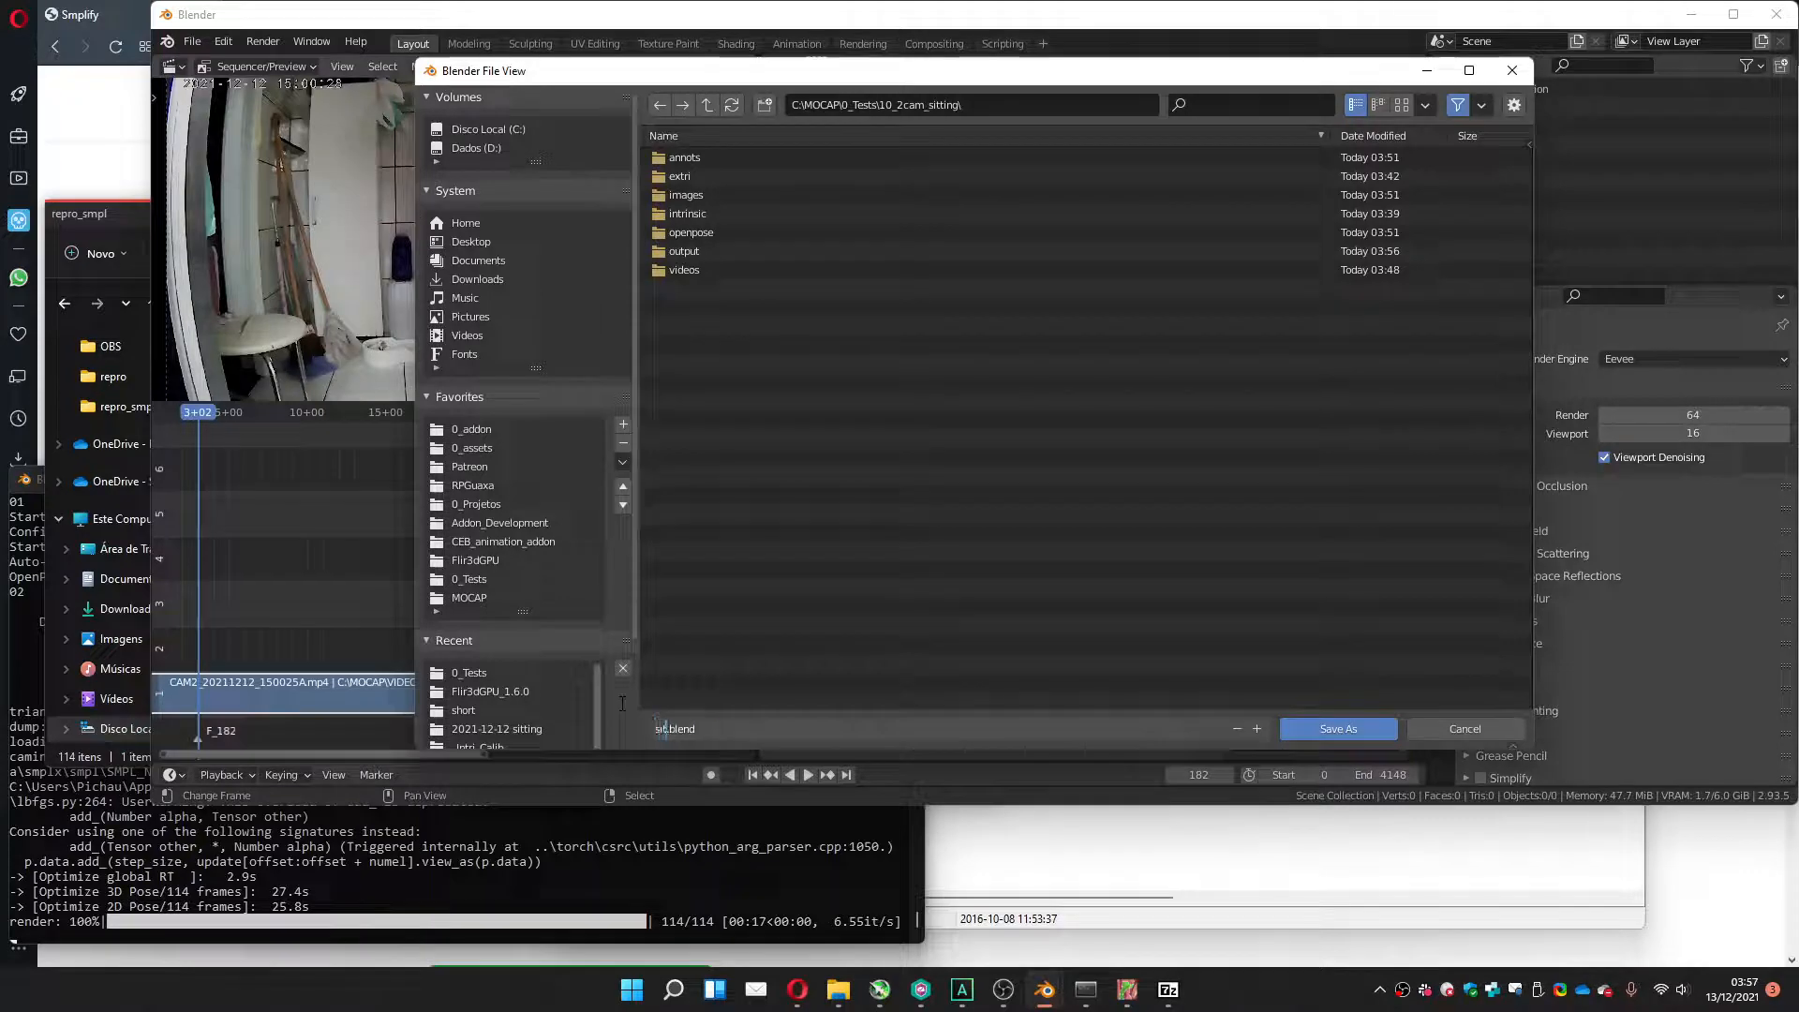
pyautogui.press('Return')
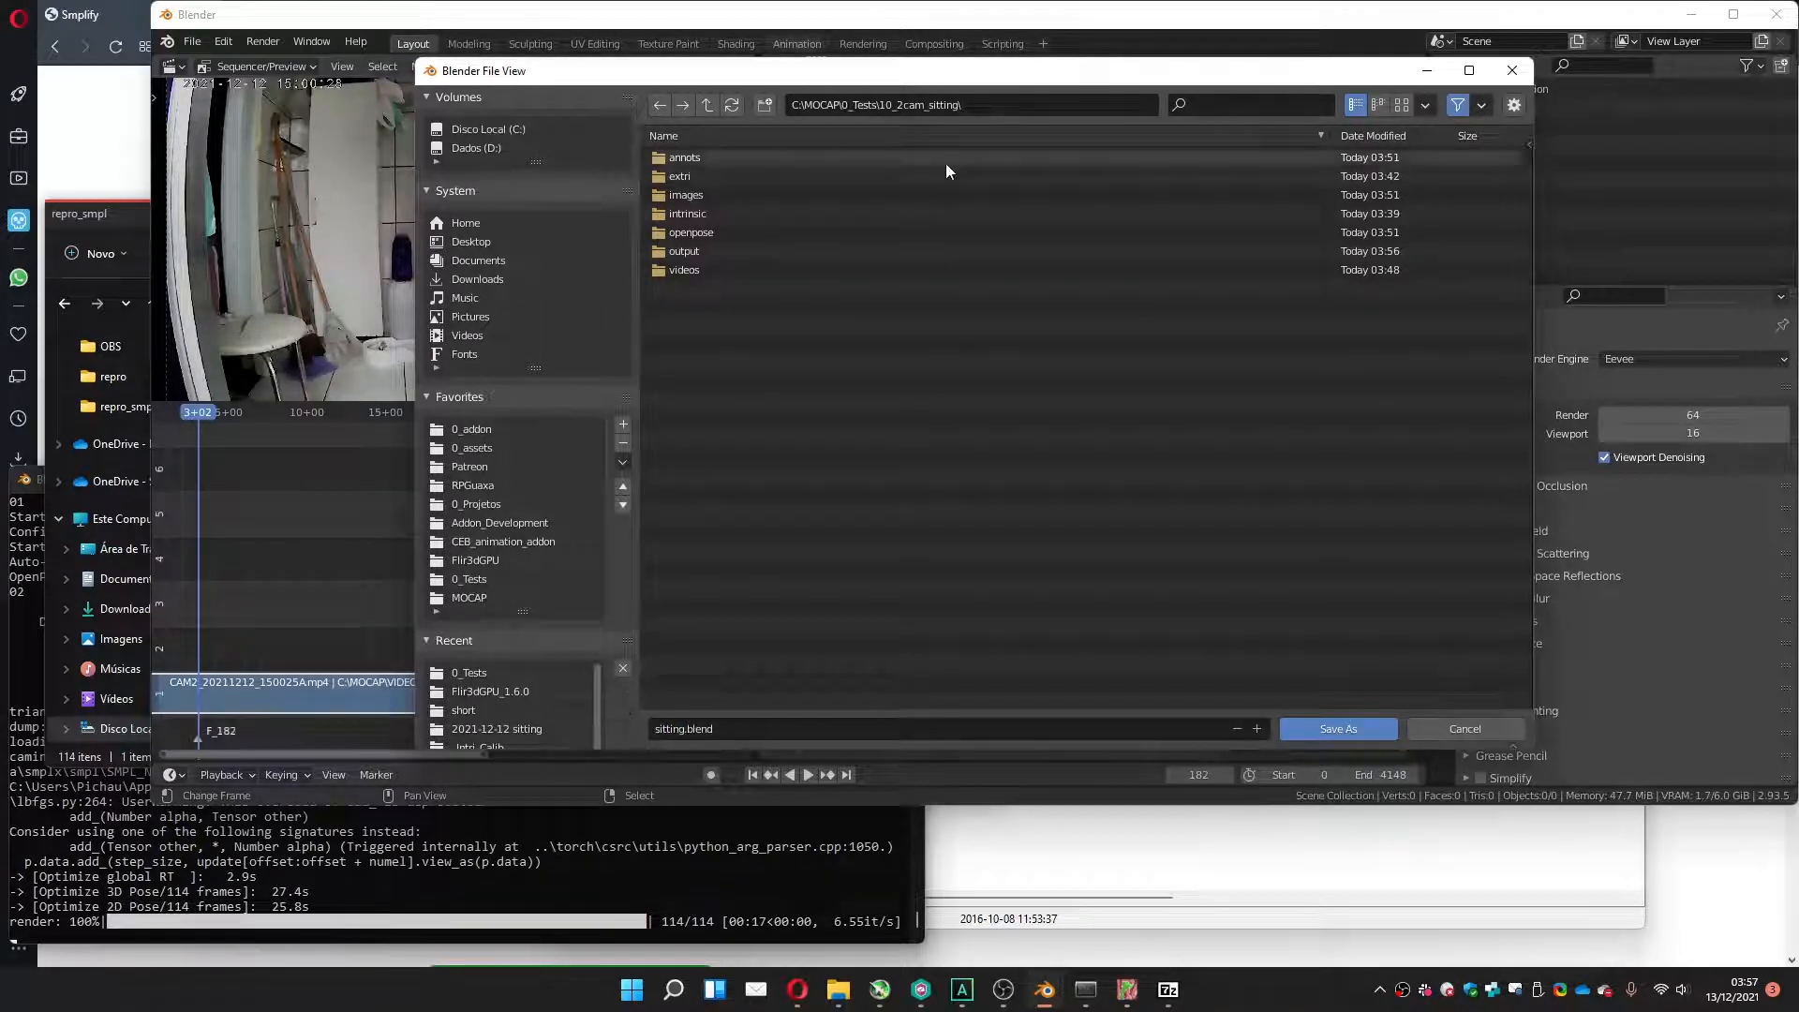
pyautogui.click(1312, 728)
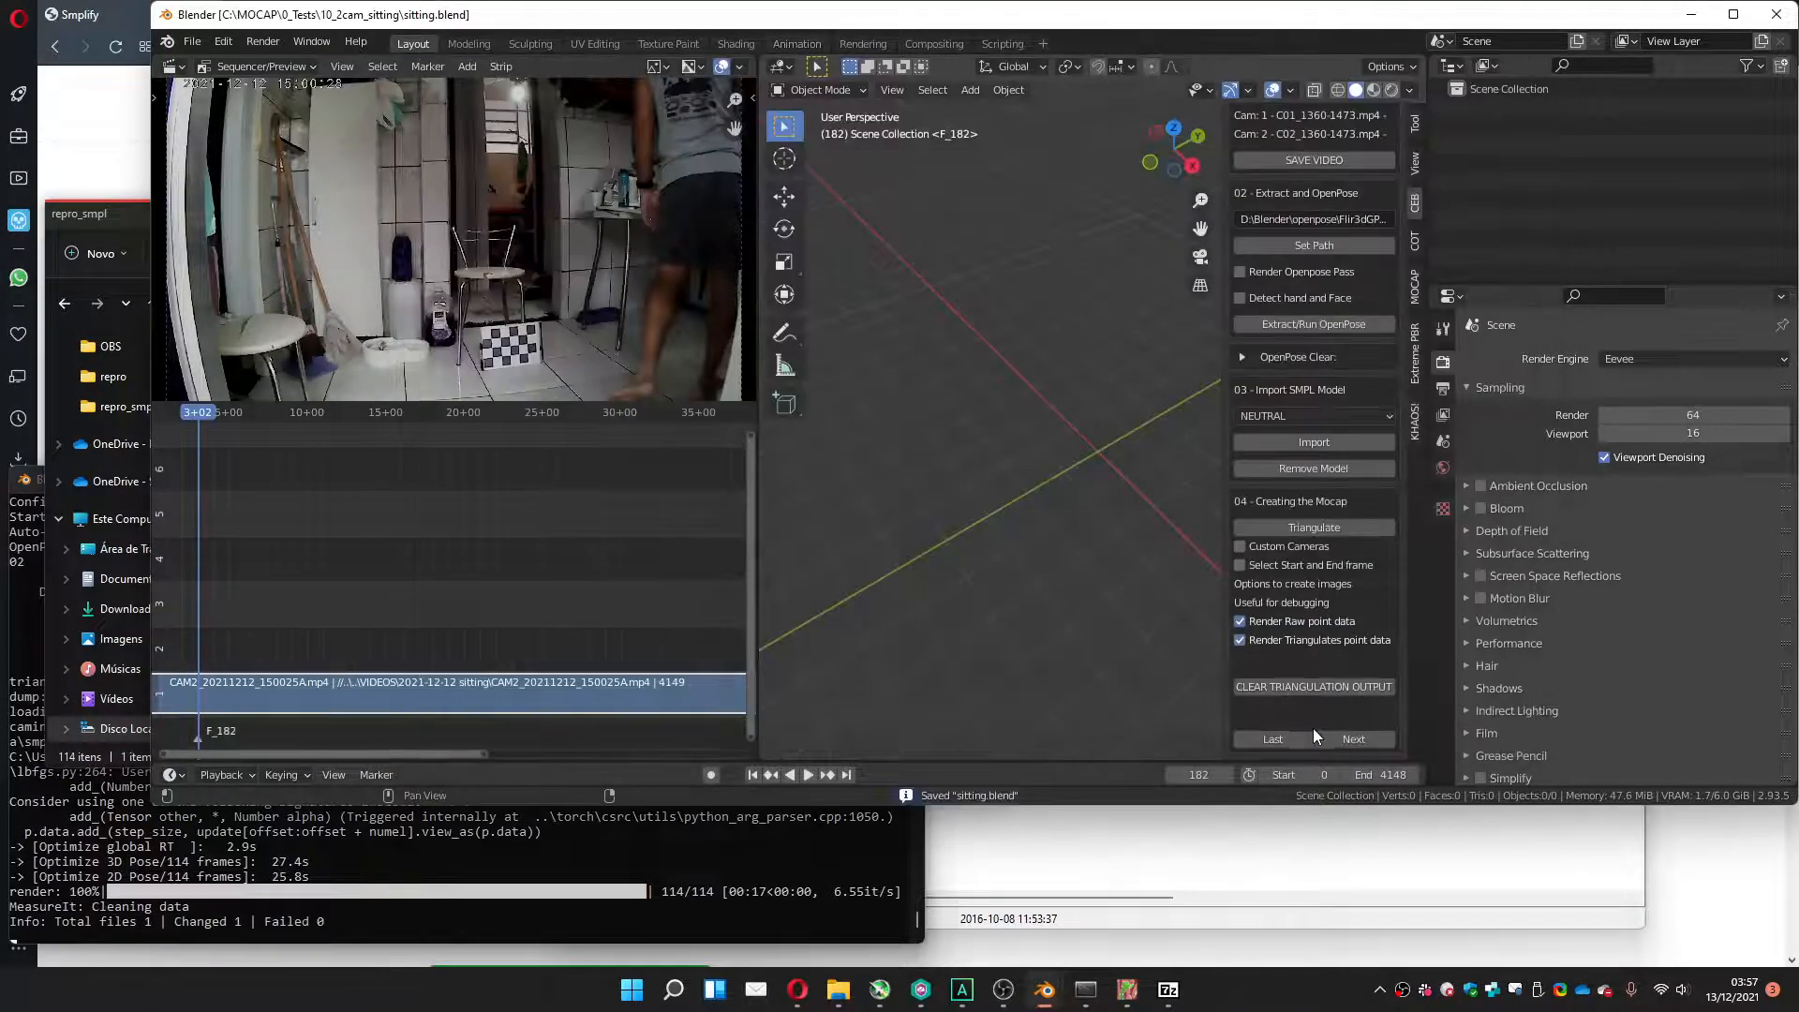
# Start a new Blender file with an empty scene for the mocap import.
pyautogui.click(192, 41)
pyautogui.moveTo(281, 62)
pyautogui.click(384, 63)
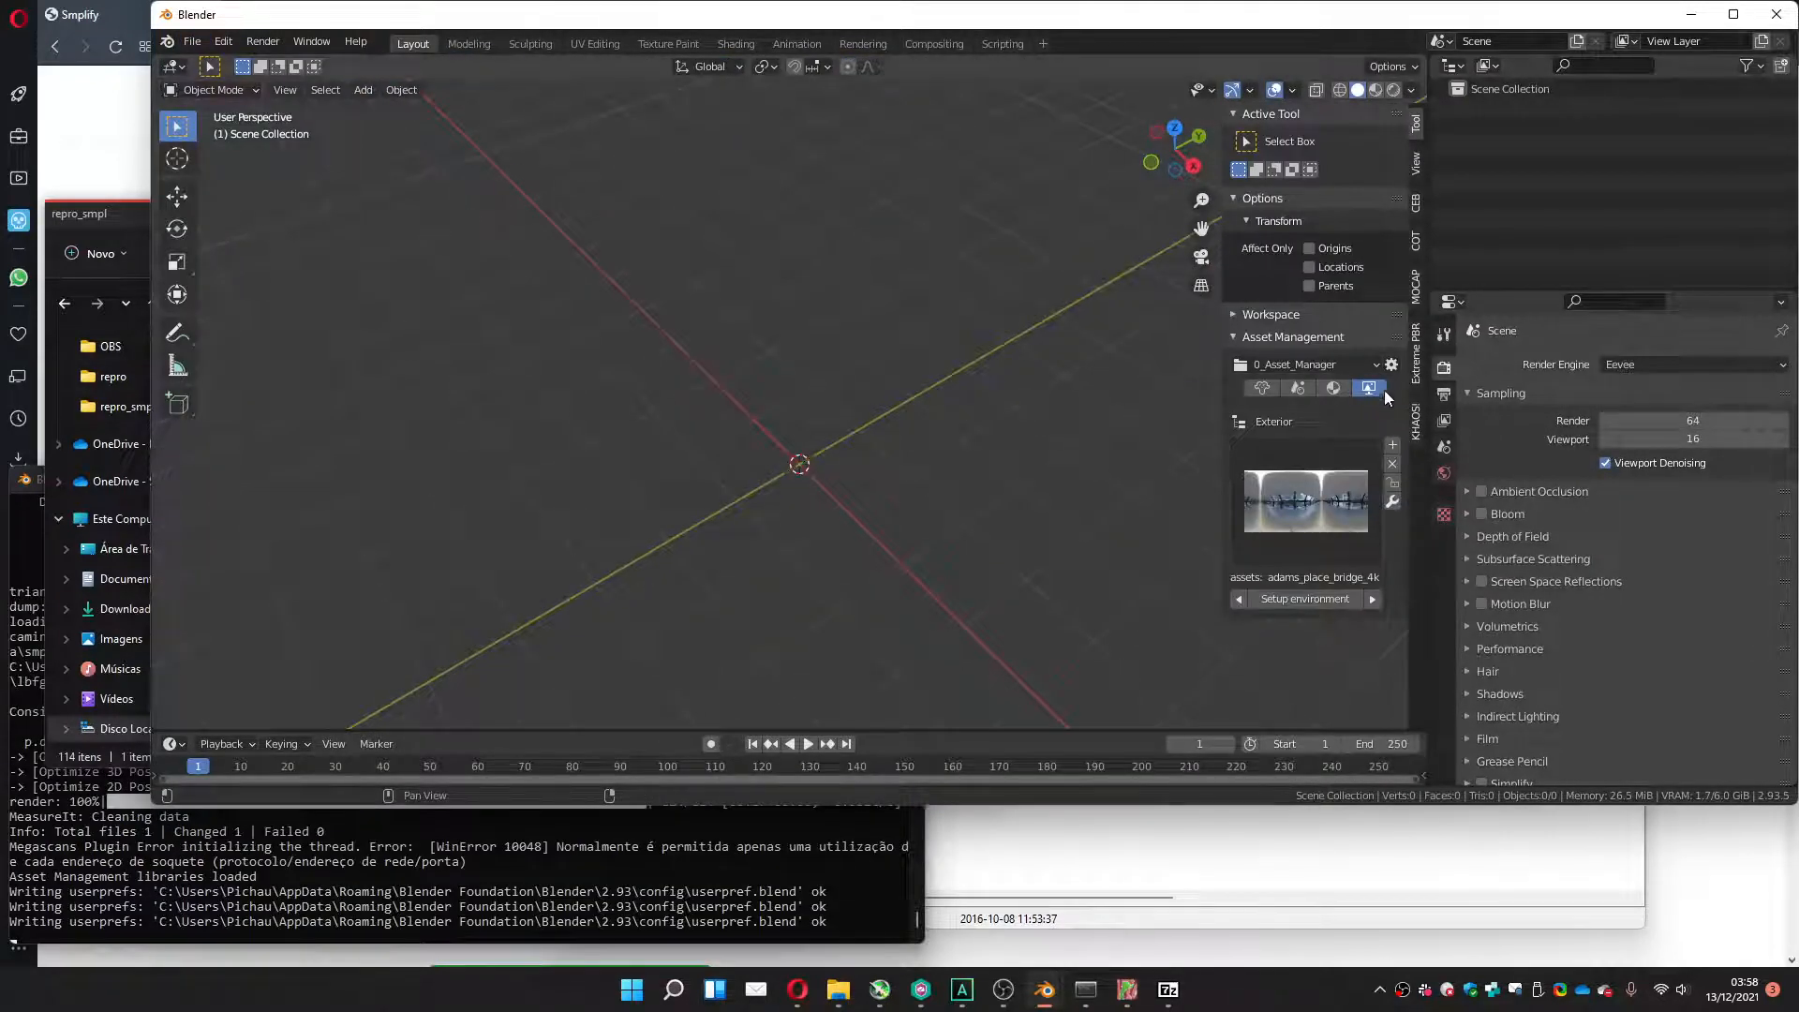
# Show the Older Tools of the MOCAP Import add-on, including the Easymocap SMPL import options.
pyautogui.click(1416, 286)
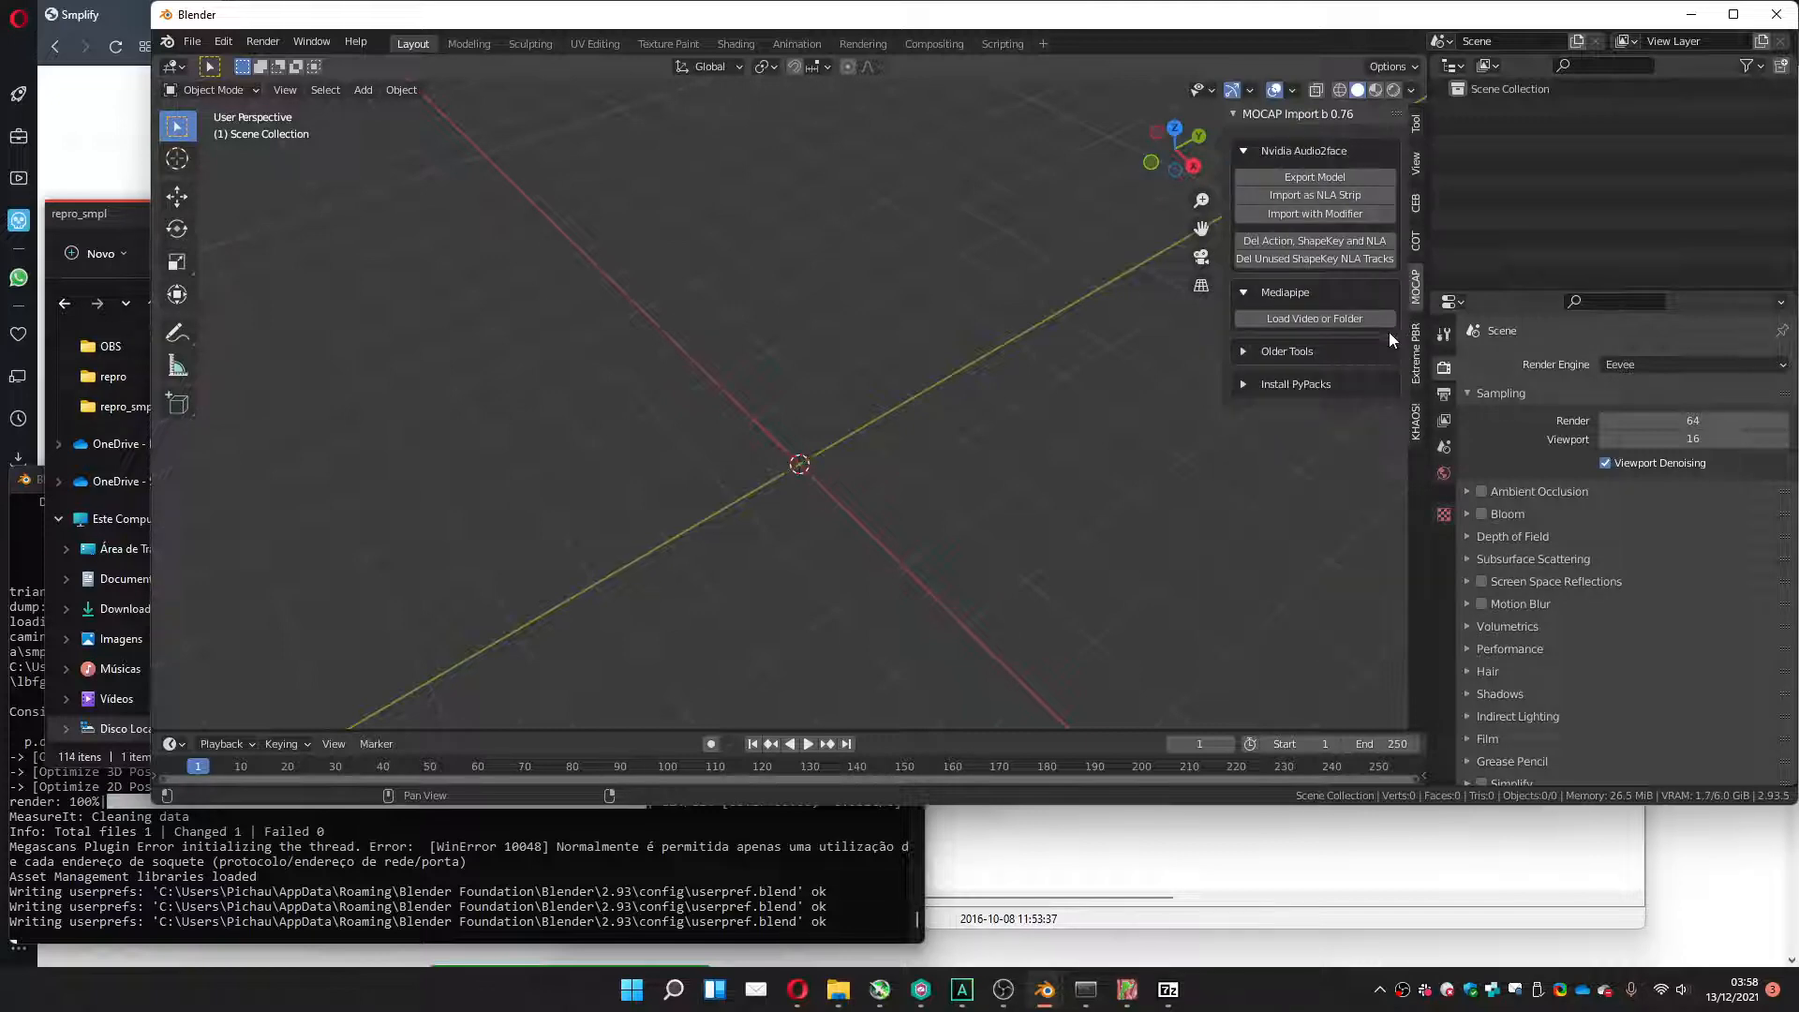
pyautogui.click(1242, 353)
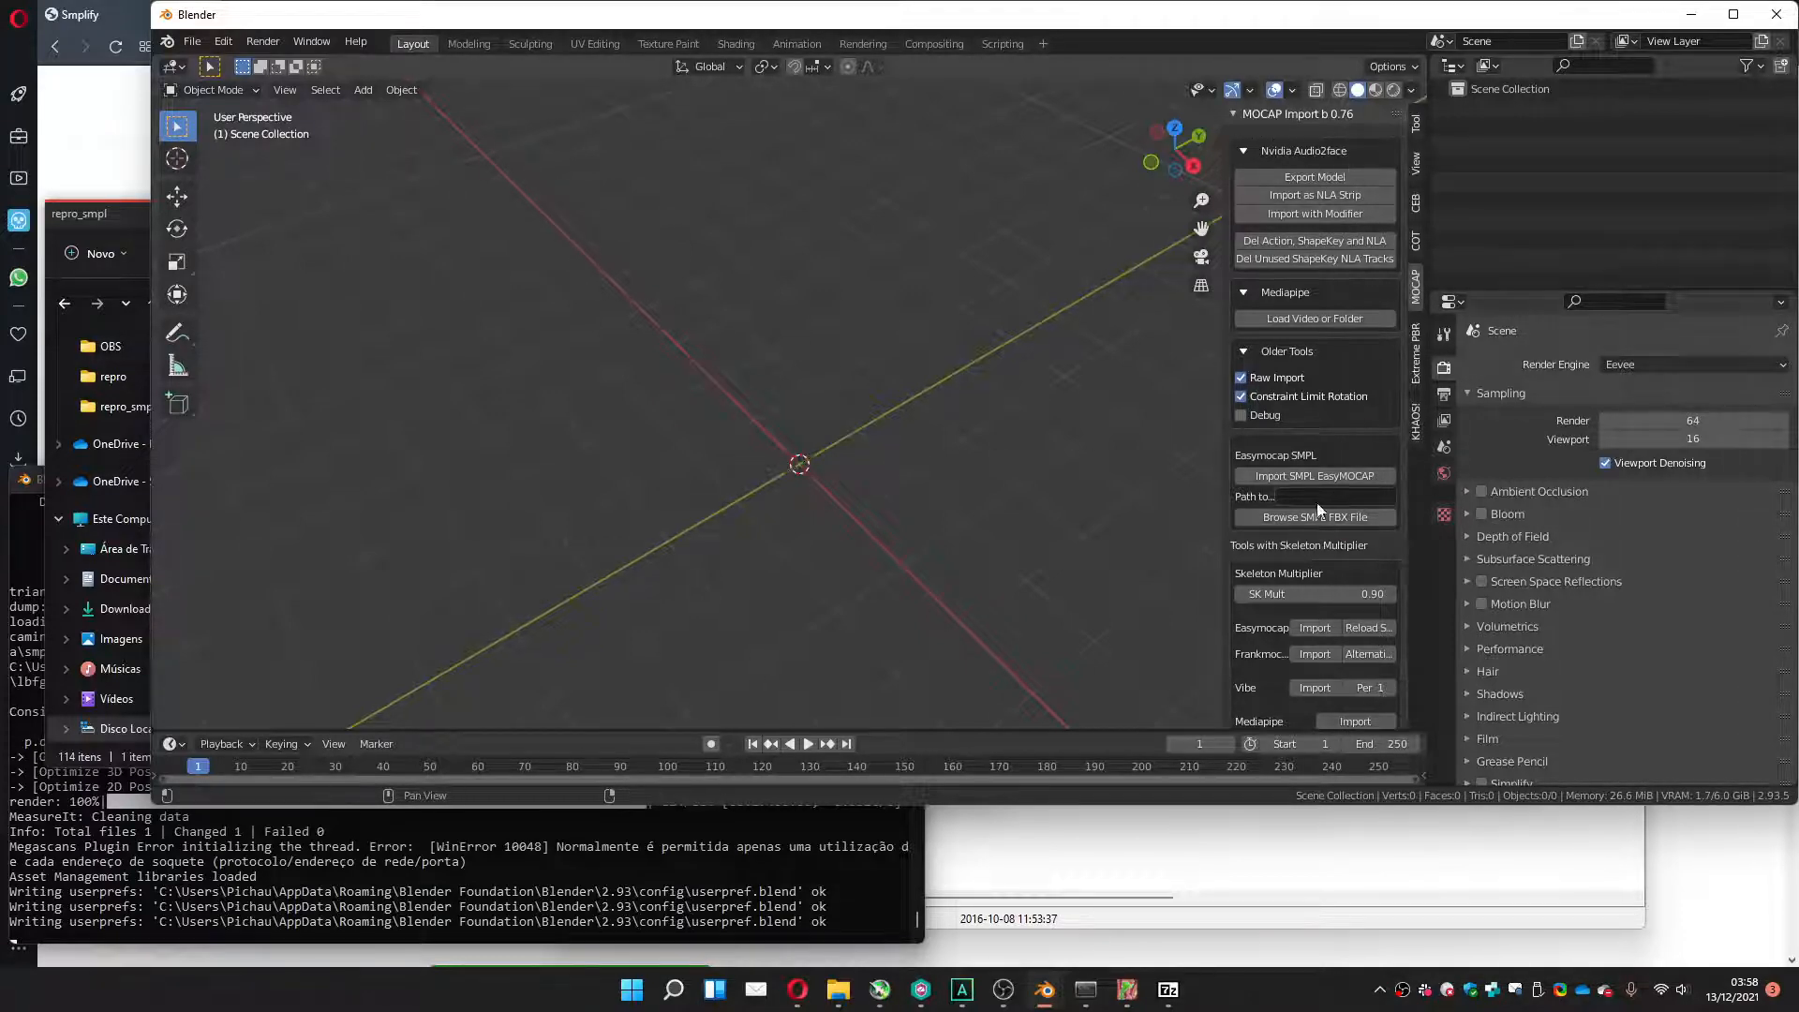
pyautogui.click(1250, 354)
pyautogui.click(1250, 350)
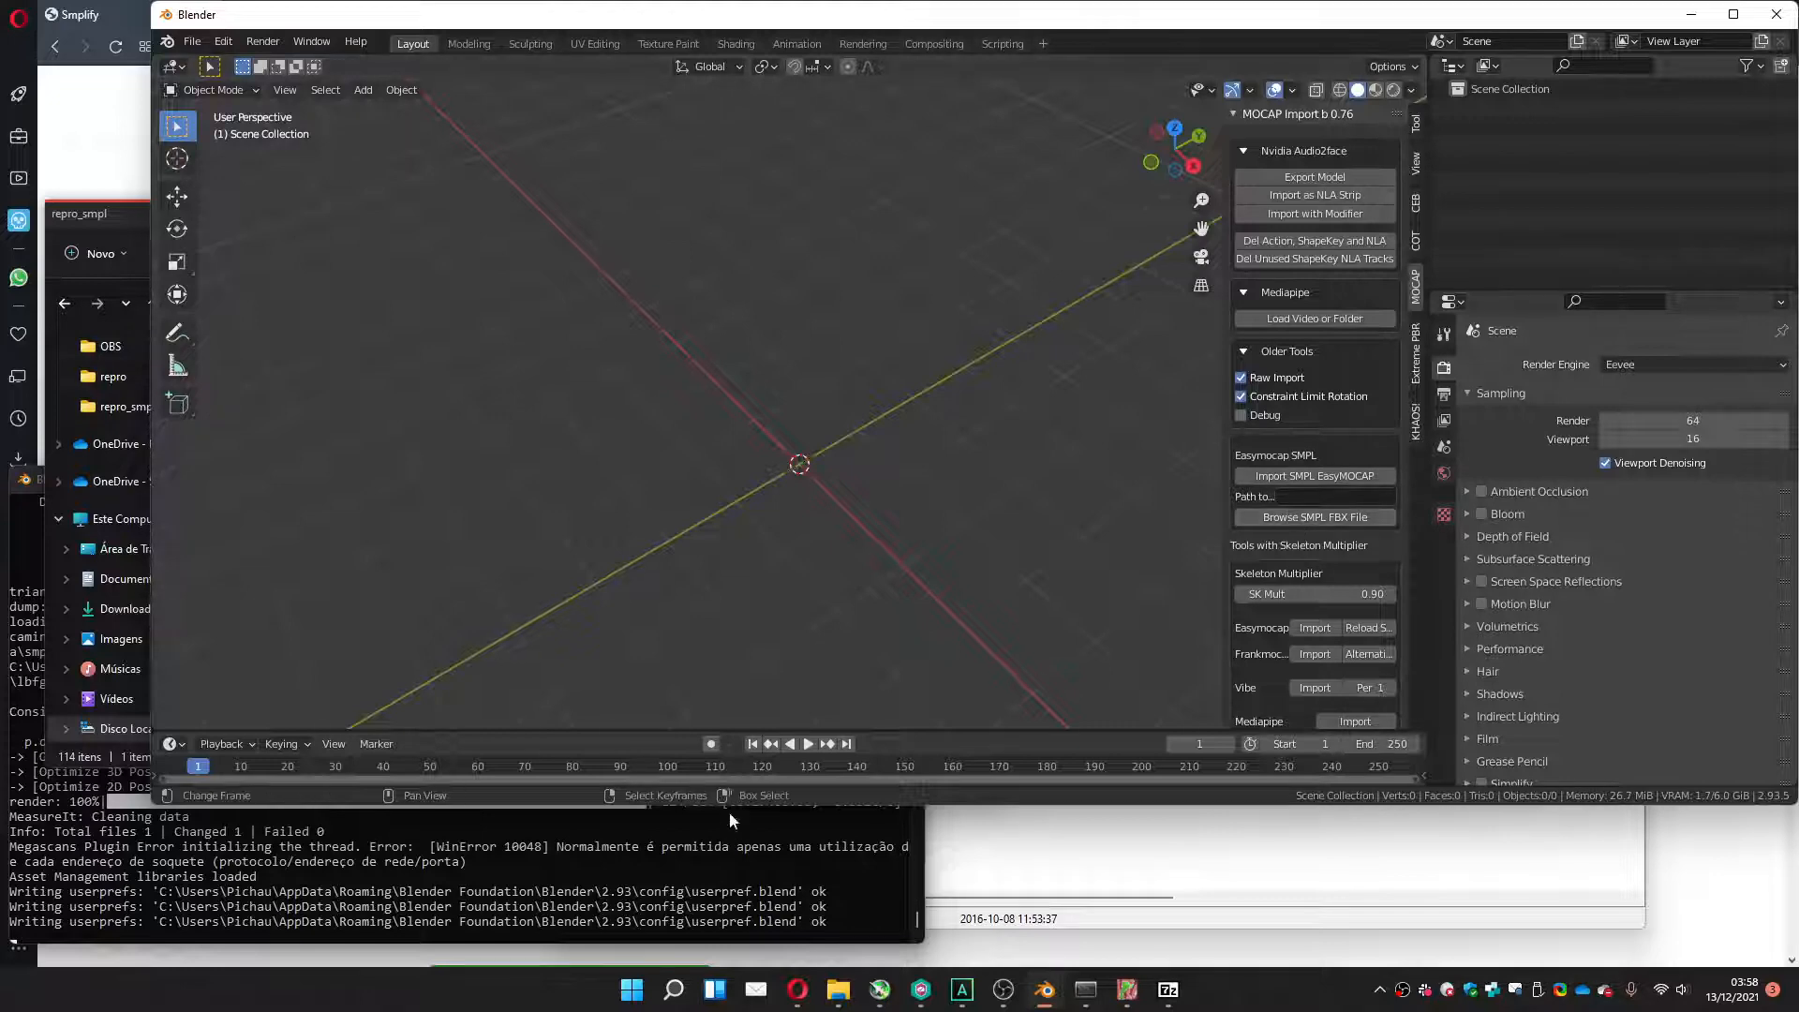
# Switch to the web browser and sign in to the SMPL-X site with the saved SMPL-X account's e-mail and password.
pyautogui.moveTo(797, 990)
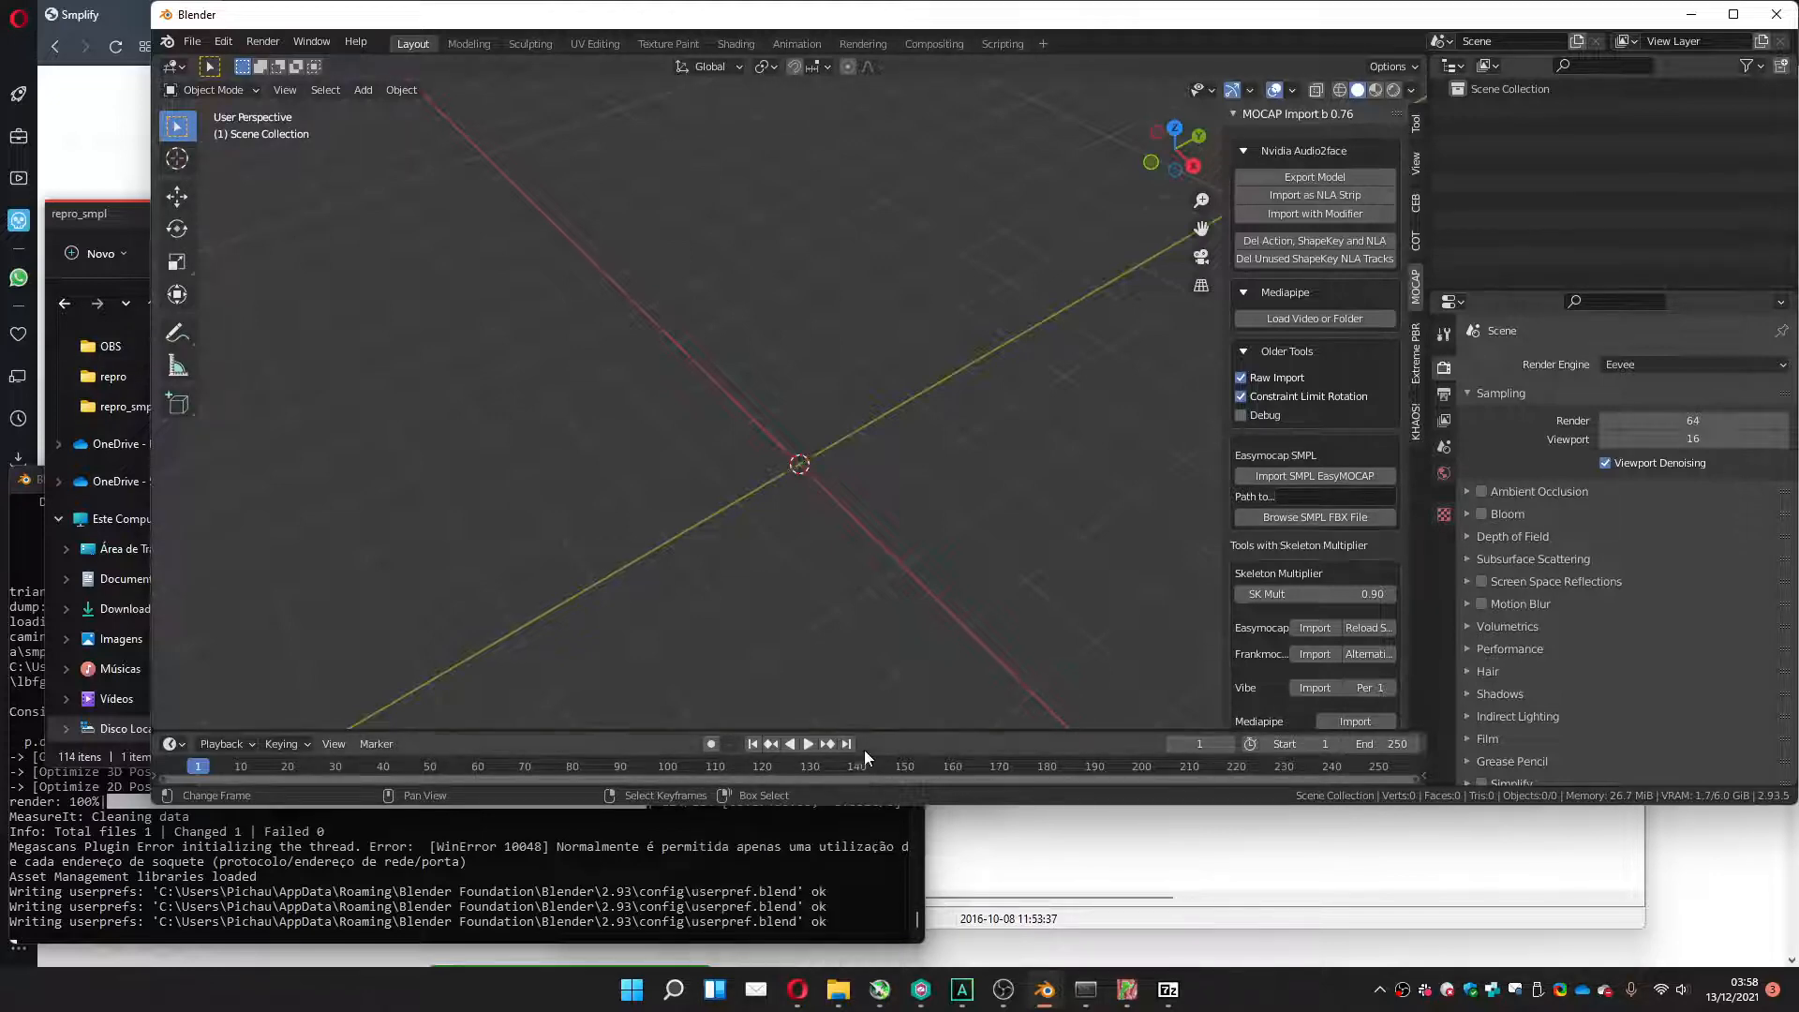
pyautogui.click(789, 992)
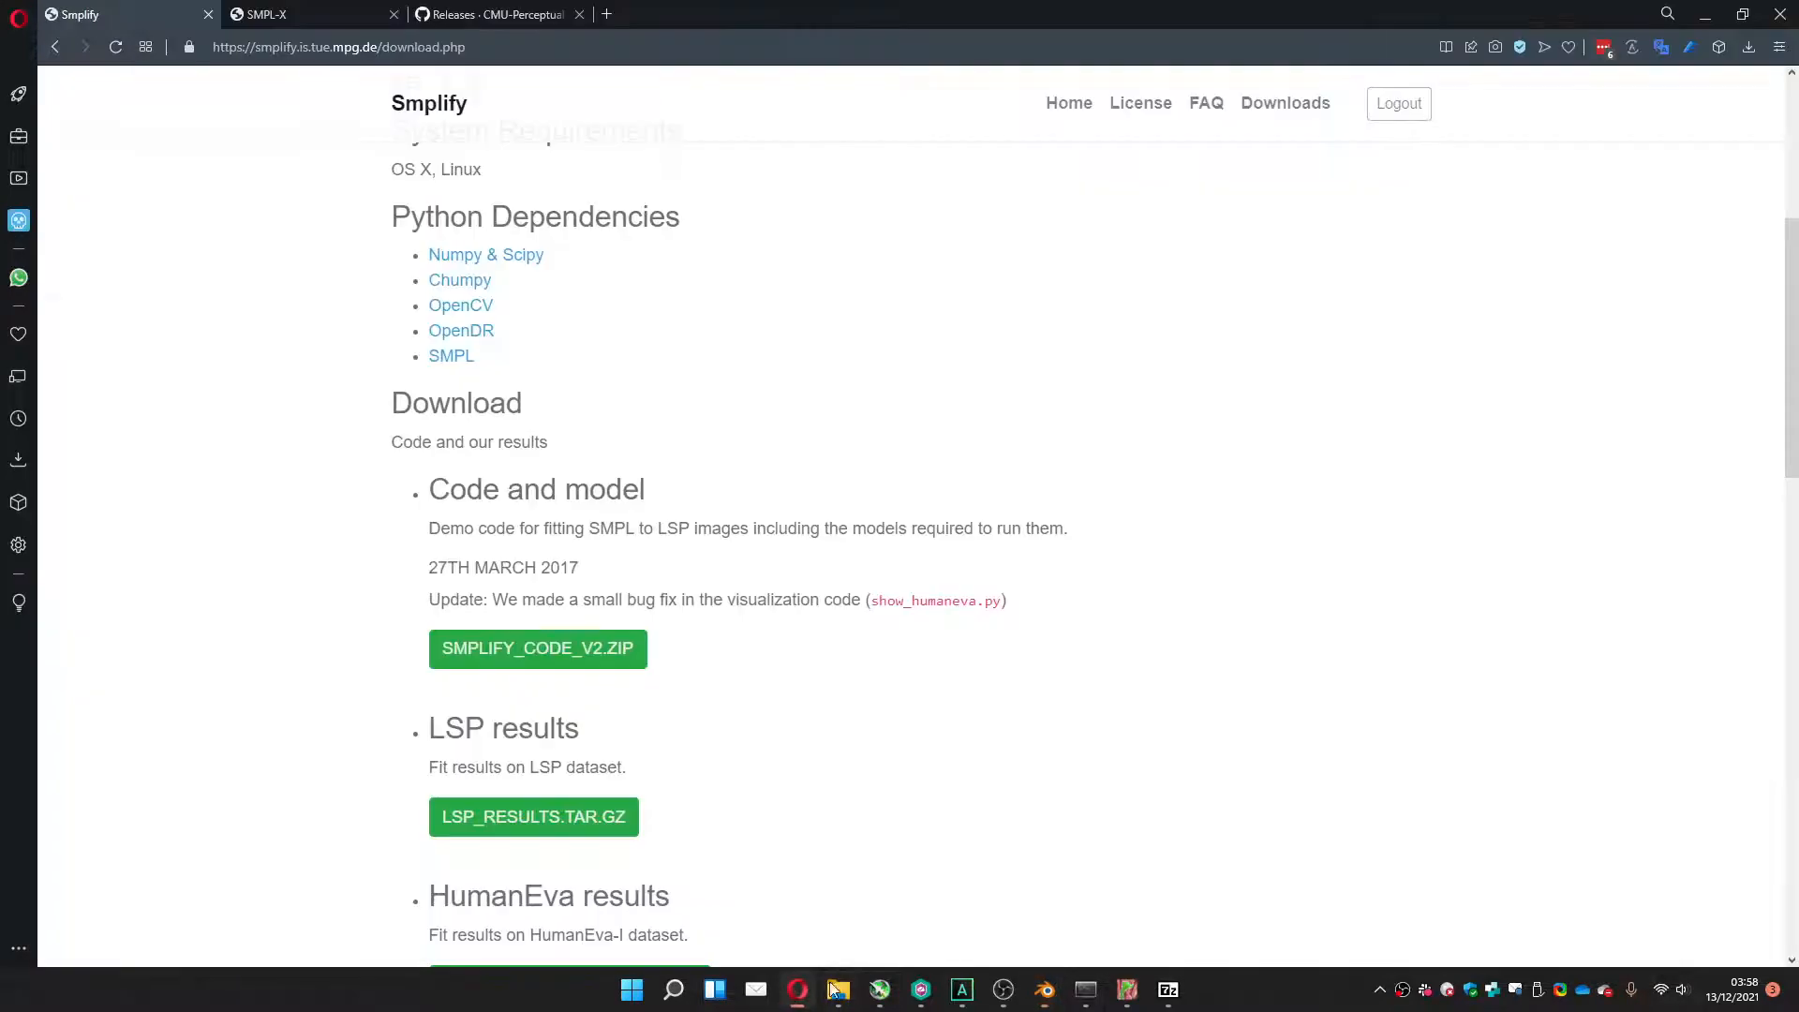
pyautogui.click(275, 19)
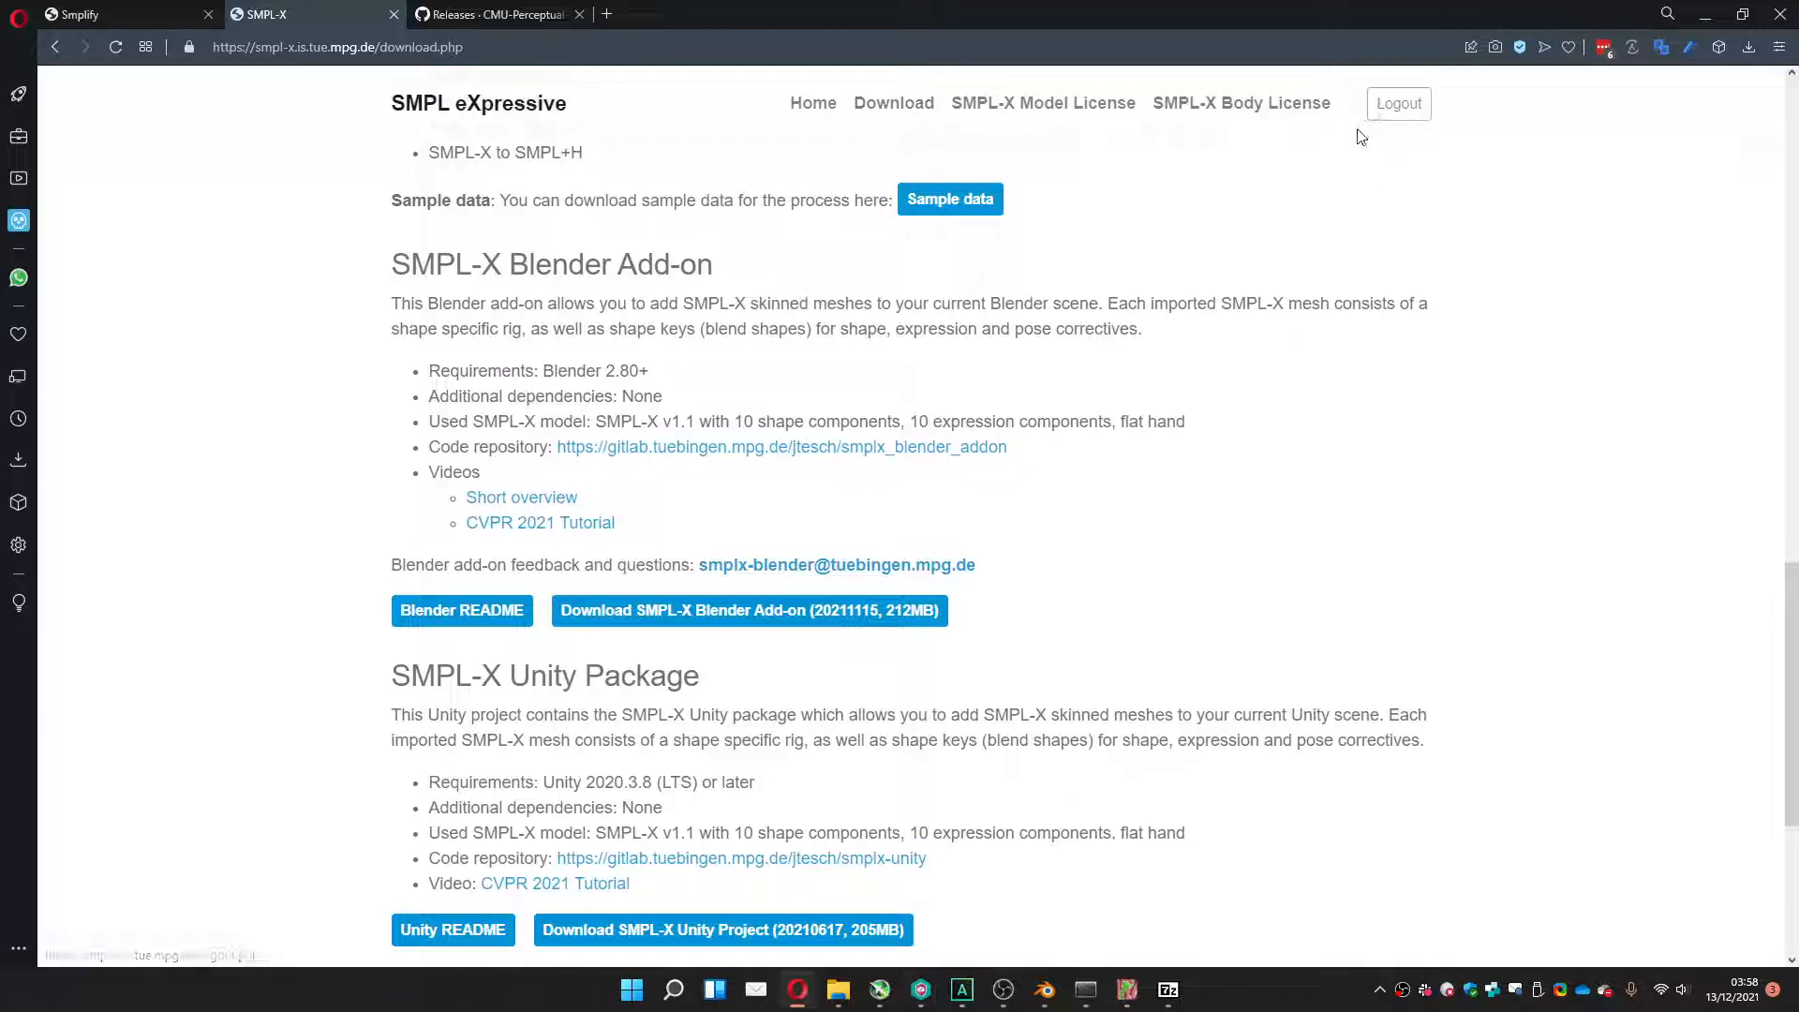
pyautogui.click(882, 110)
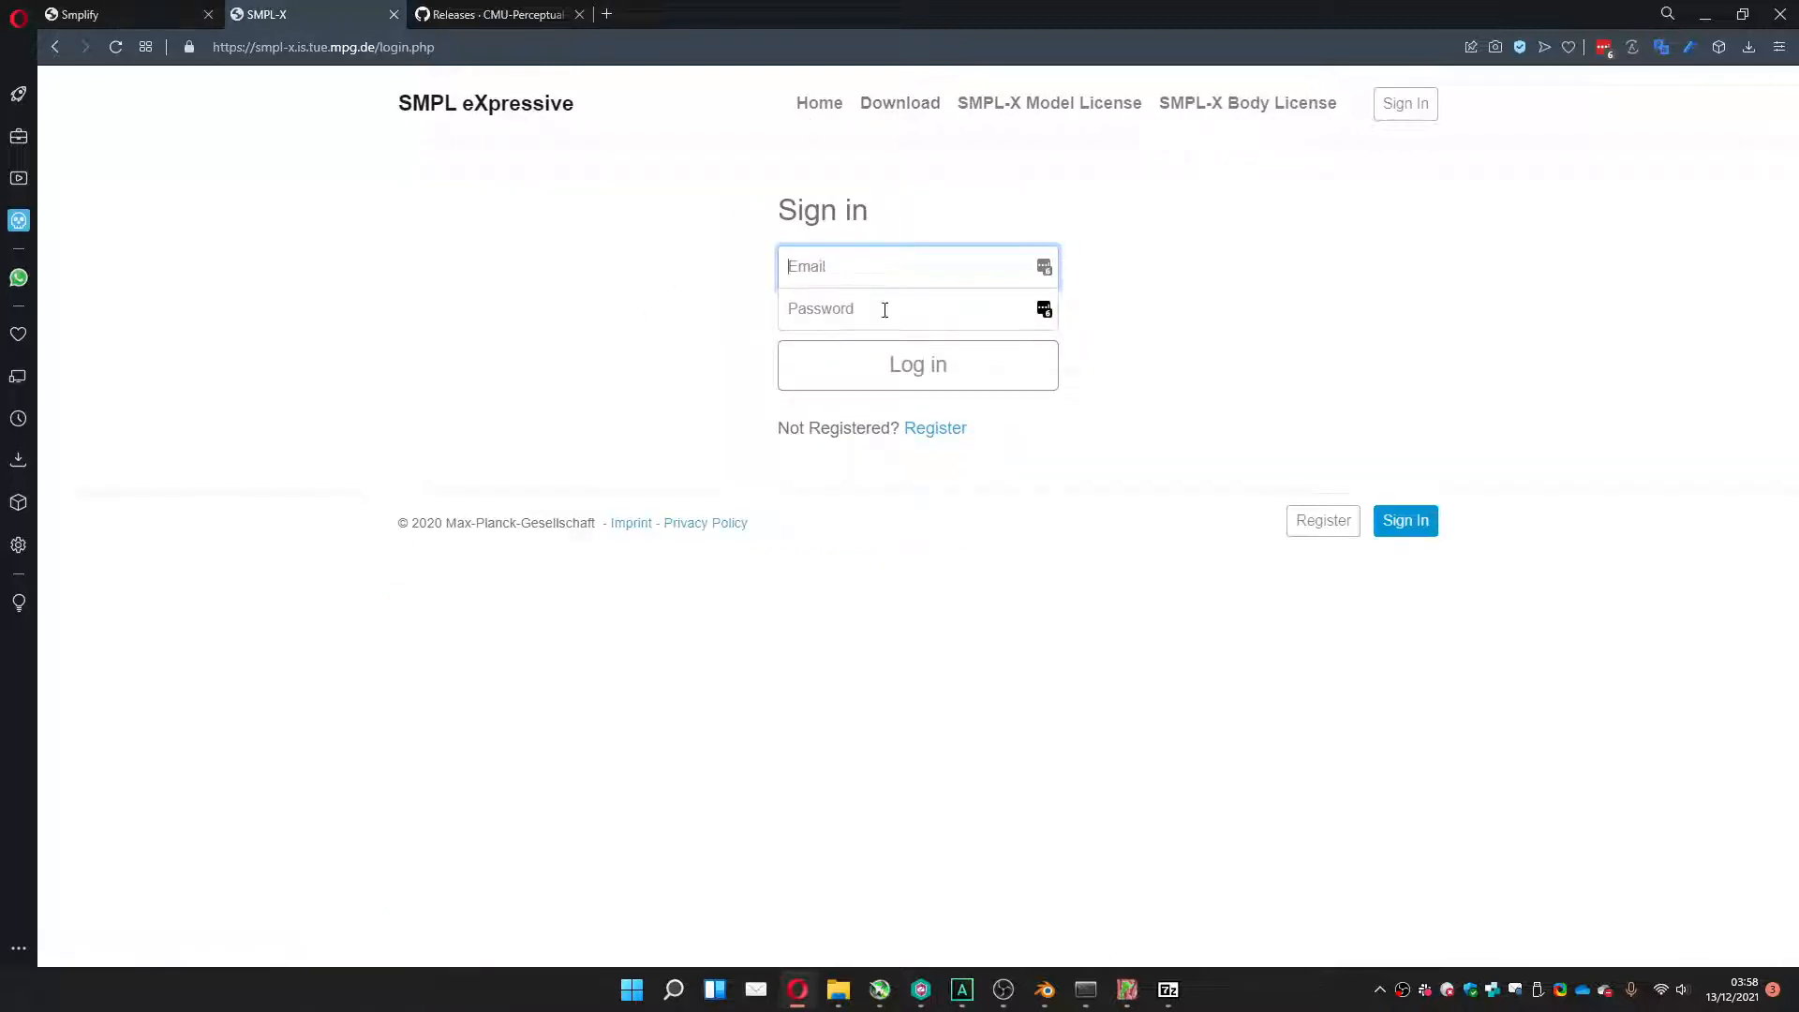
pyautogui.click(1036, 276)
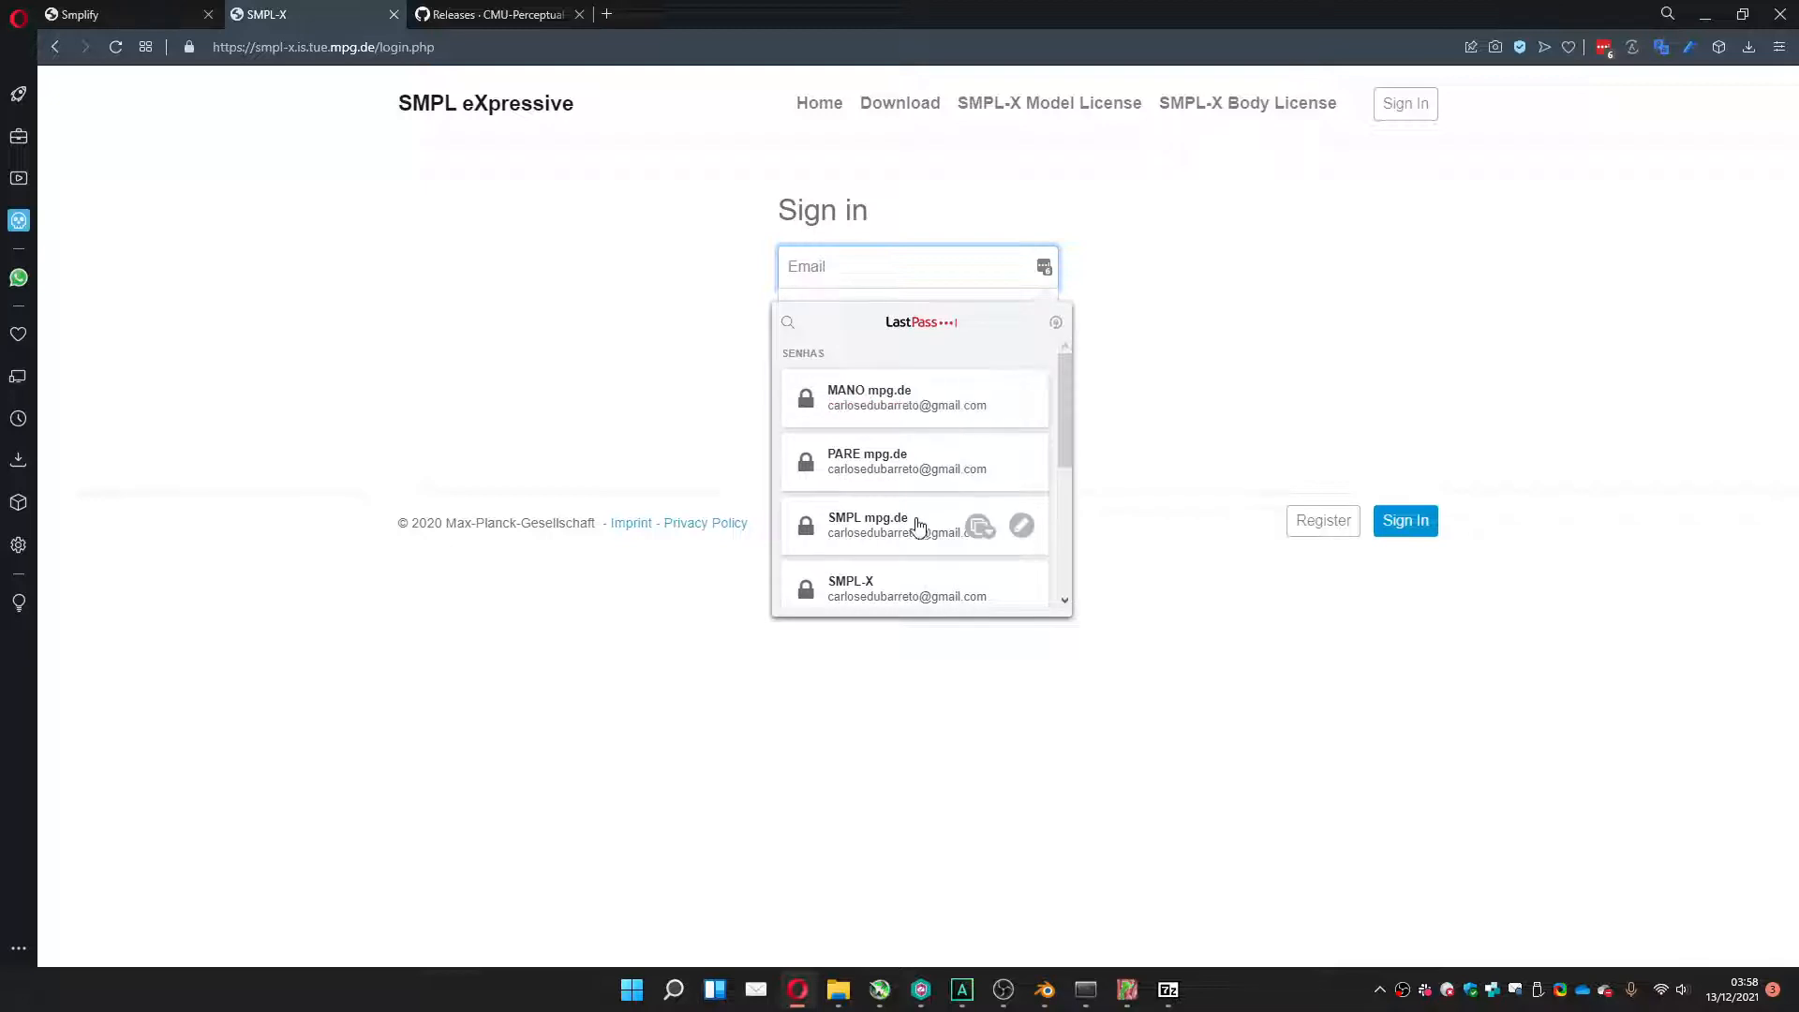
pyautogui.click(853, 594)
pyautogui.click(972, 366)
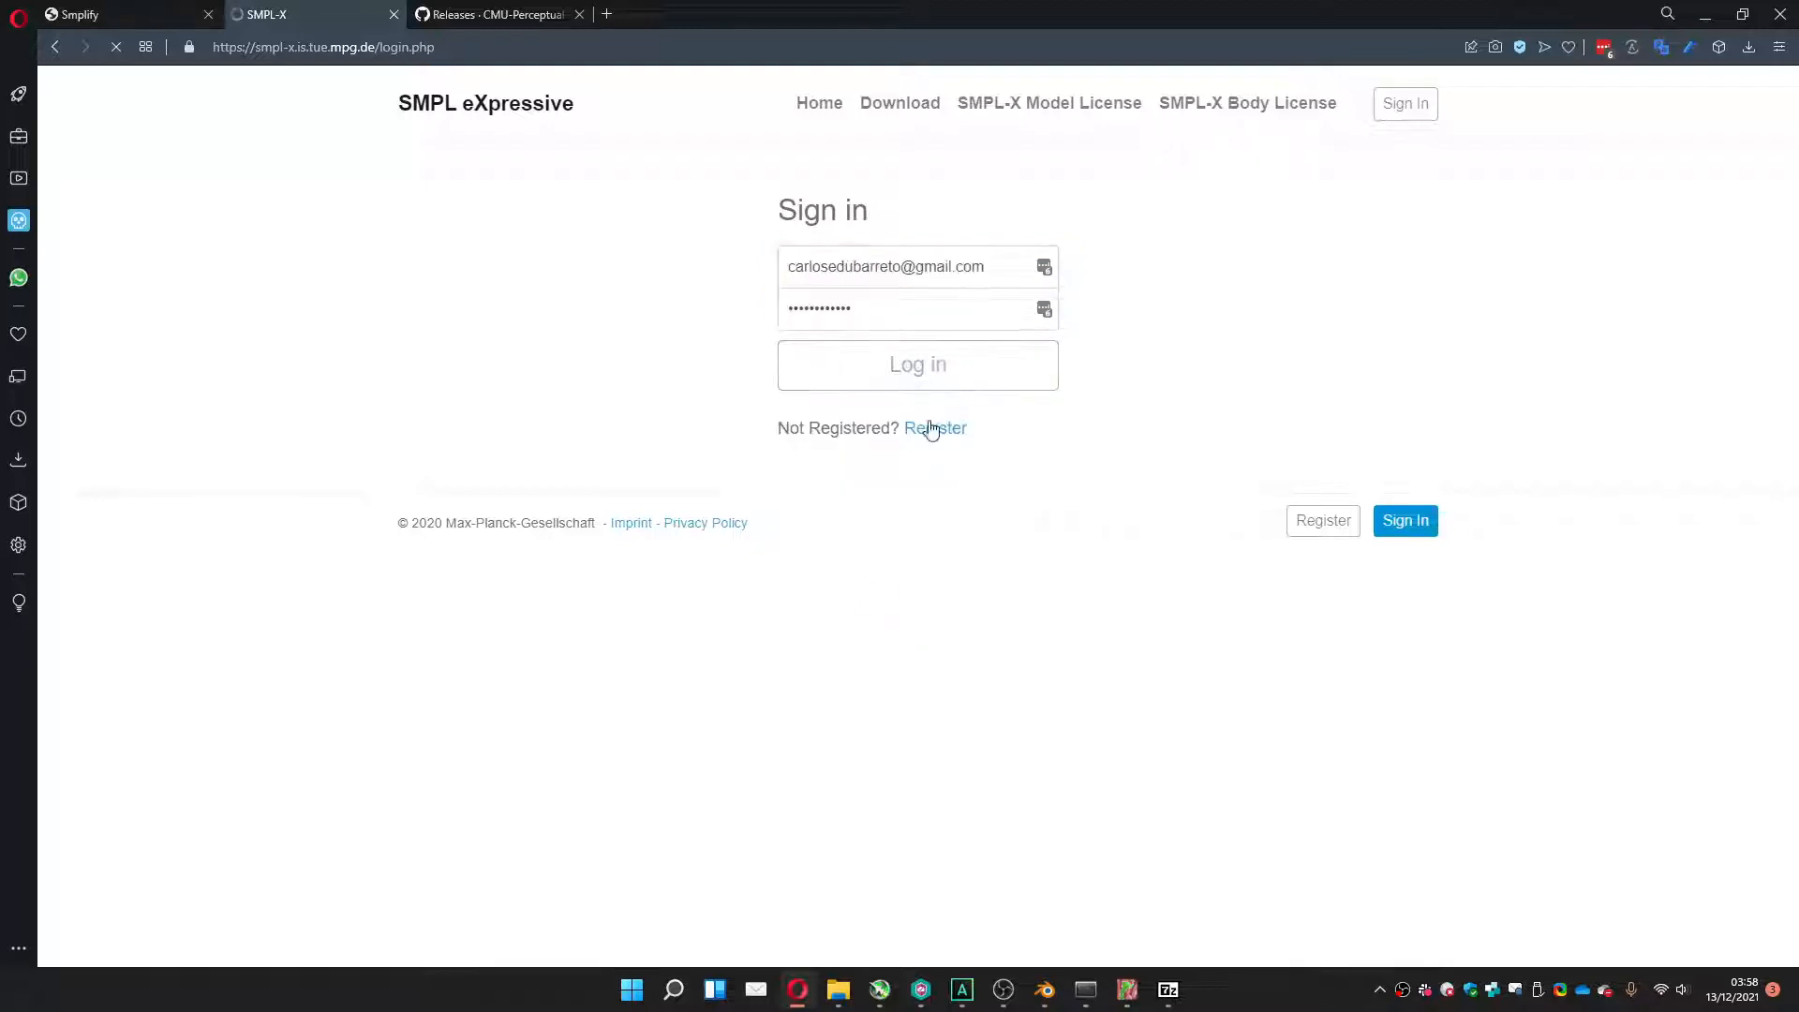
# Find the SMPL-X Blender Add-on download on the SMPL-X site's Downloads page.
pyautogui.scroll(-5, 520, 384)
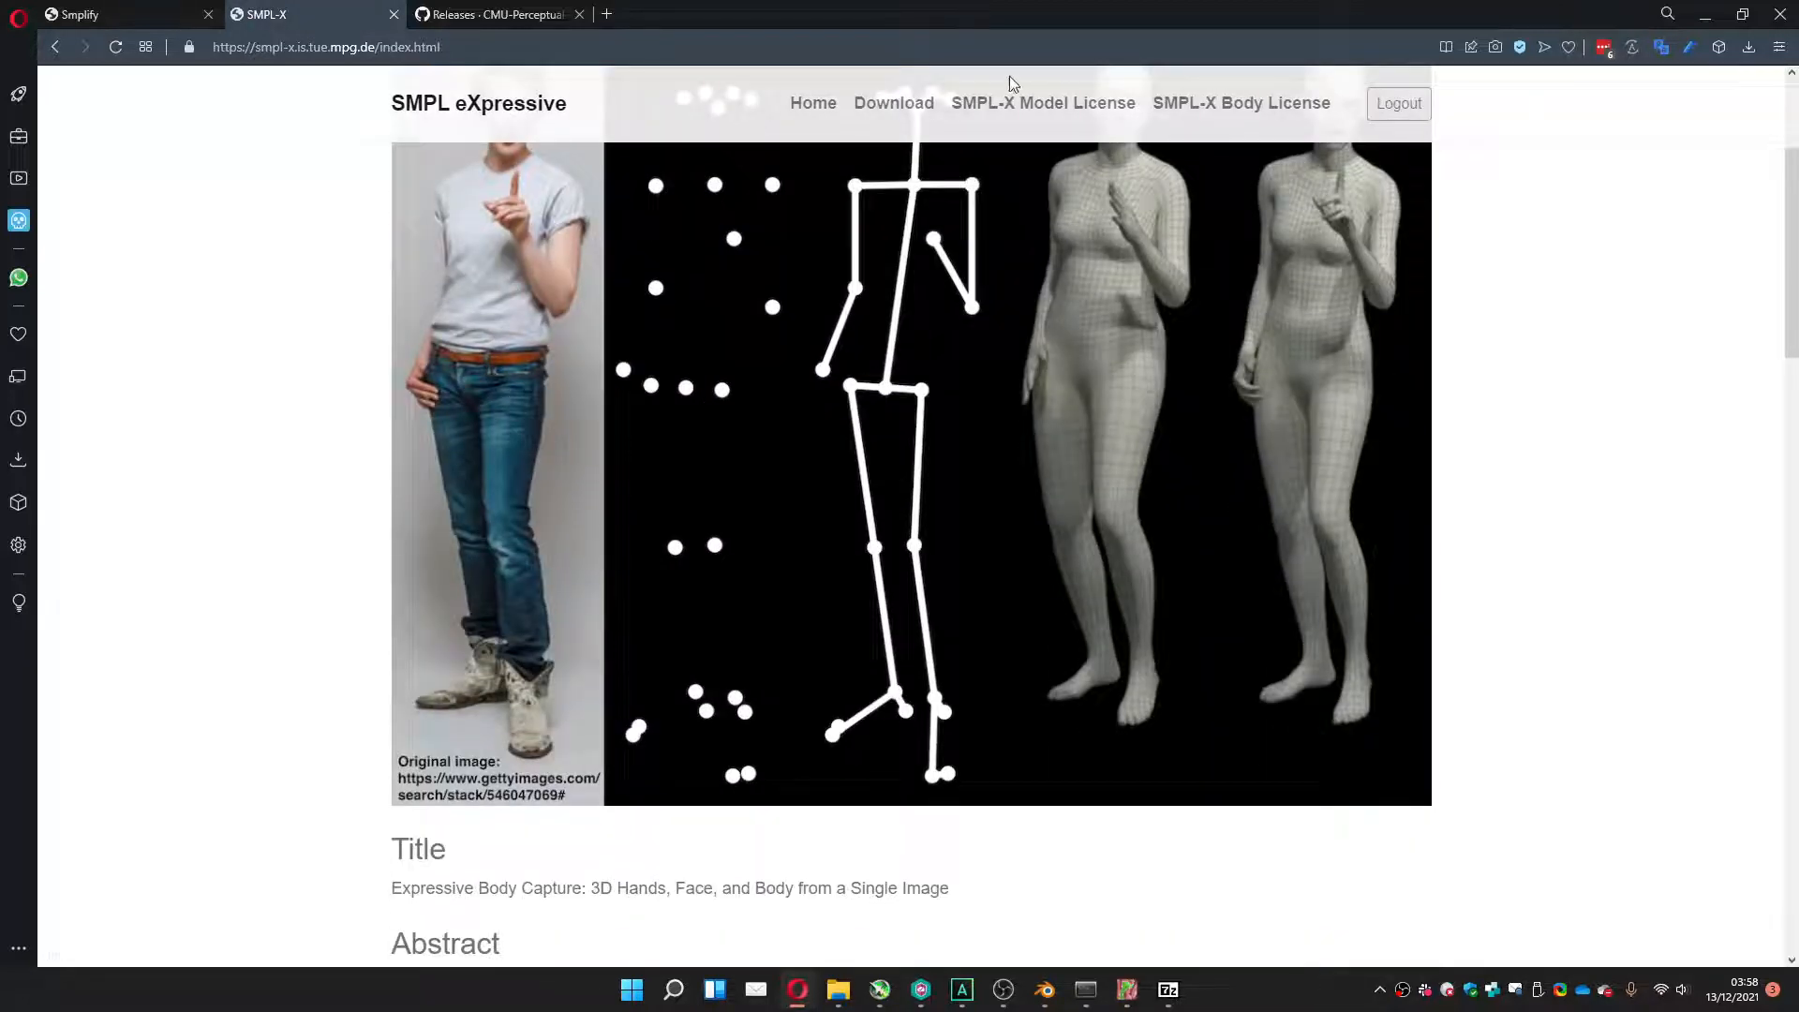
pyautogui.click(897, 103)
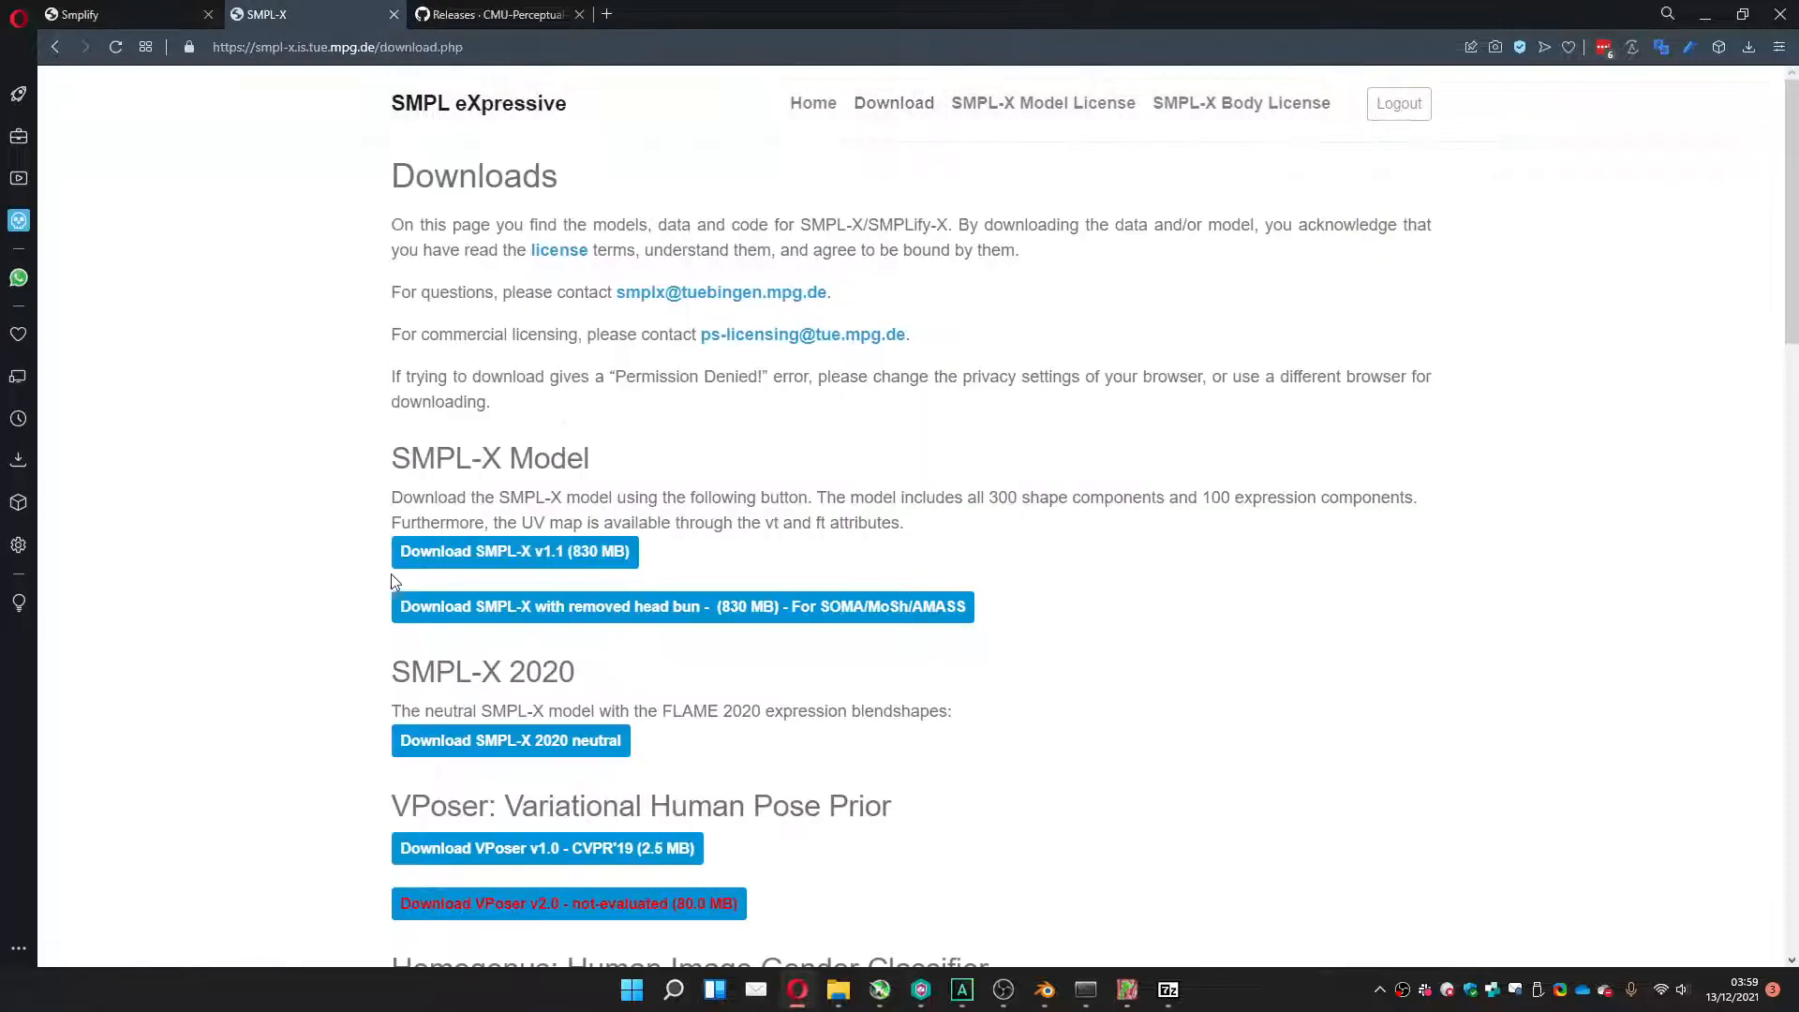
pyautogui.scroll(-20, 393, 581)
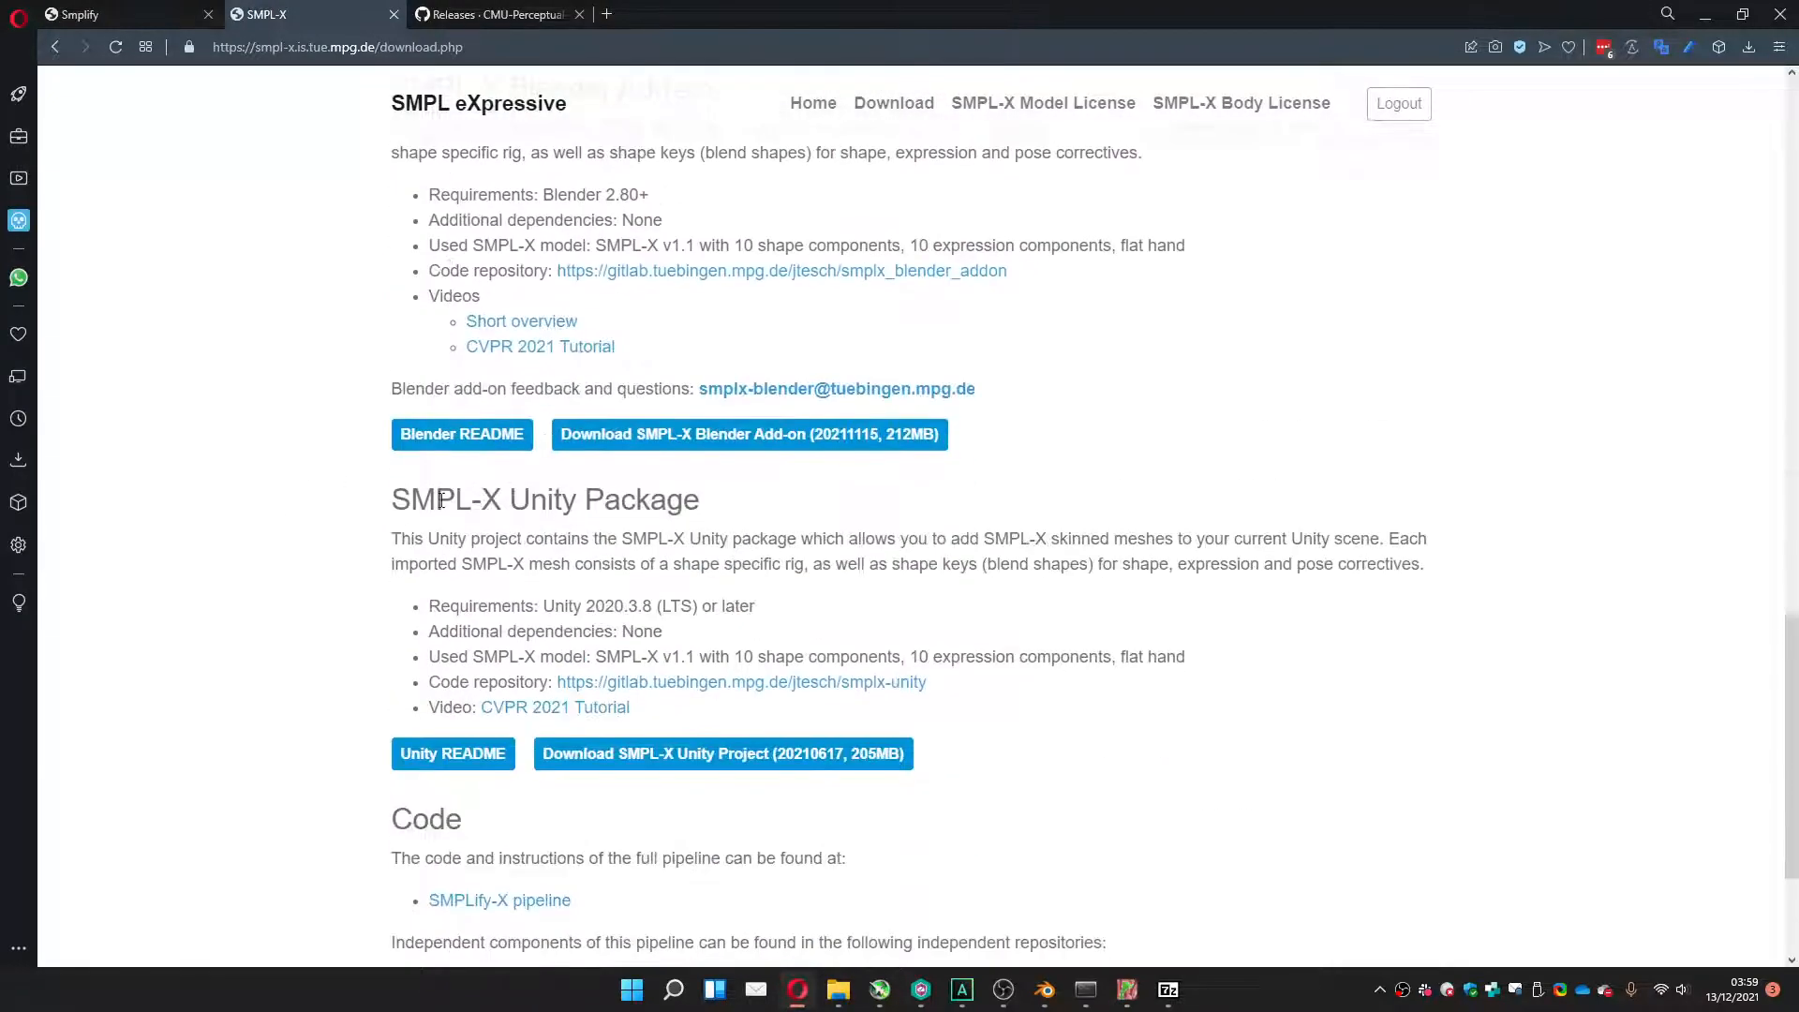
pyautogui.scroll(3, 426, 506)
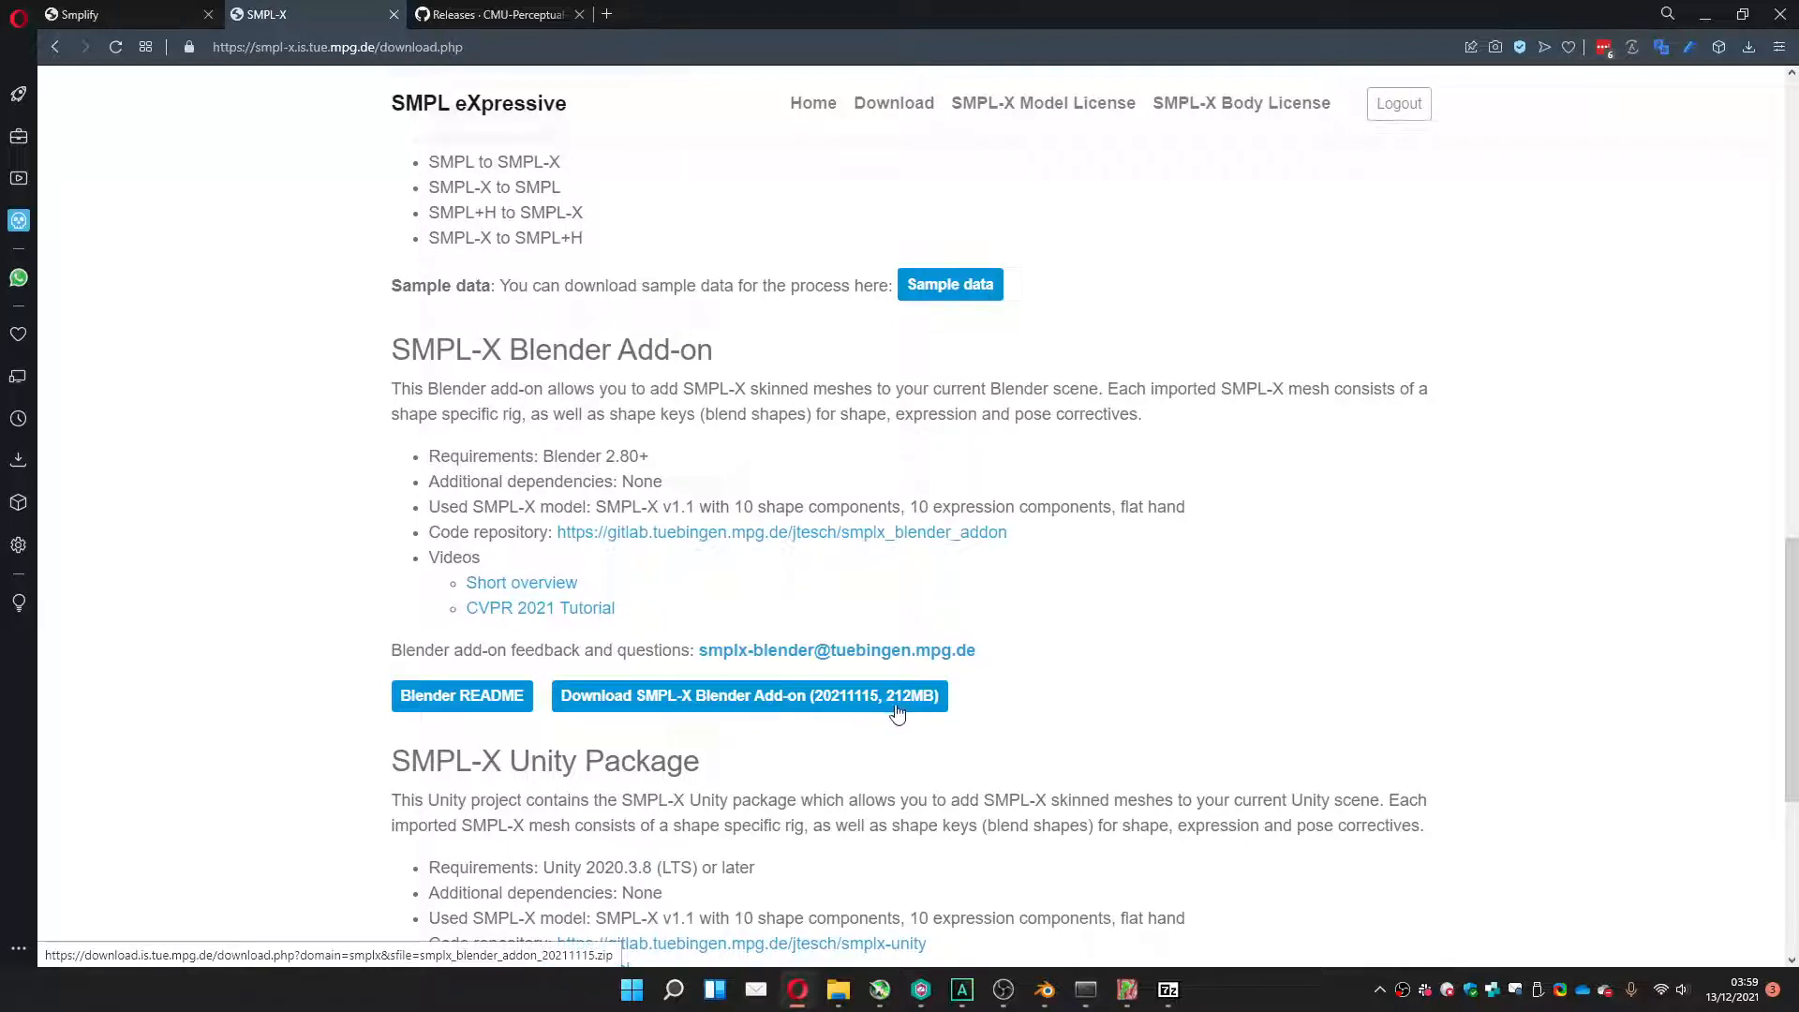
# Switch back to Blender, install smplx_blender_addon_20211115.zip from C:\MOCAP\0_Tests, and enable the SMPL-X for Blender add-on.
pyautogui.moveTo(1045, 990)
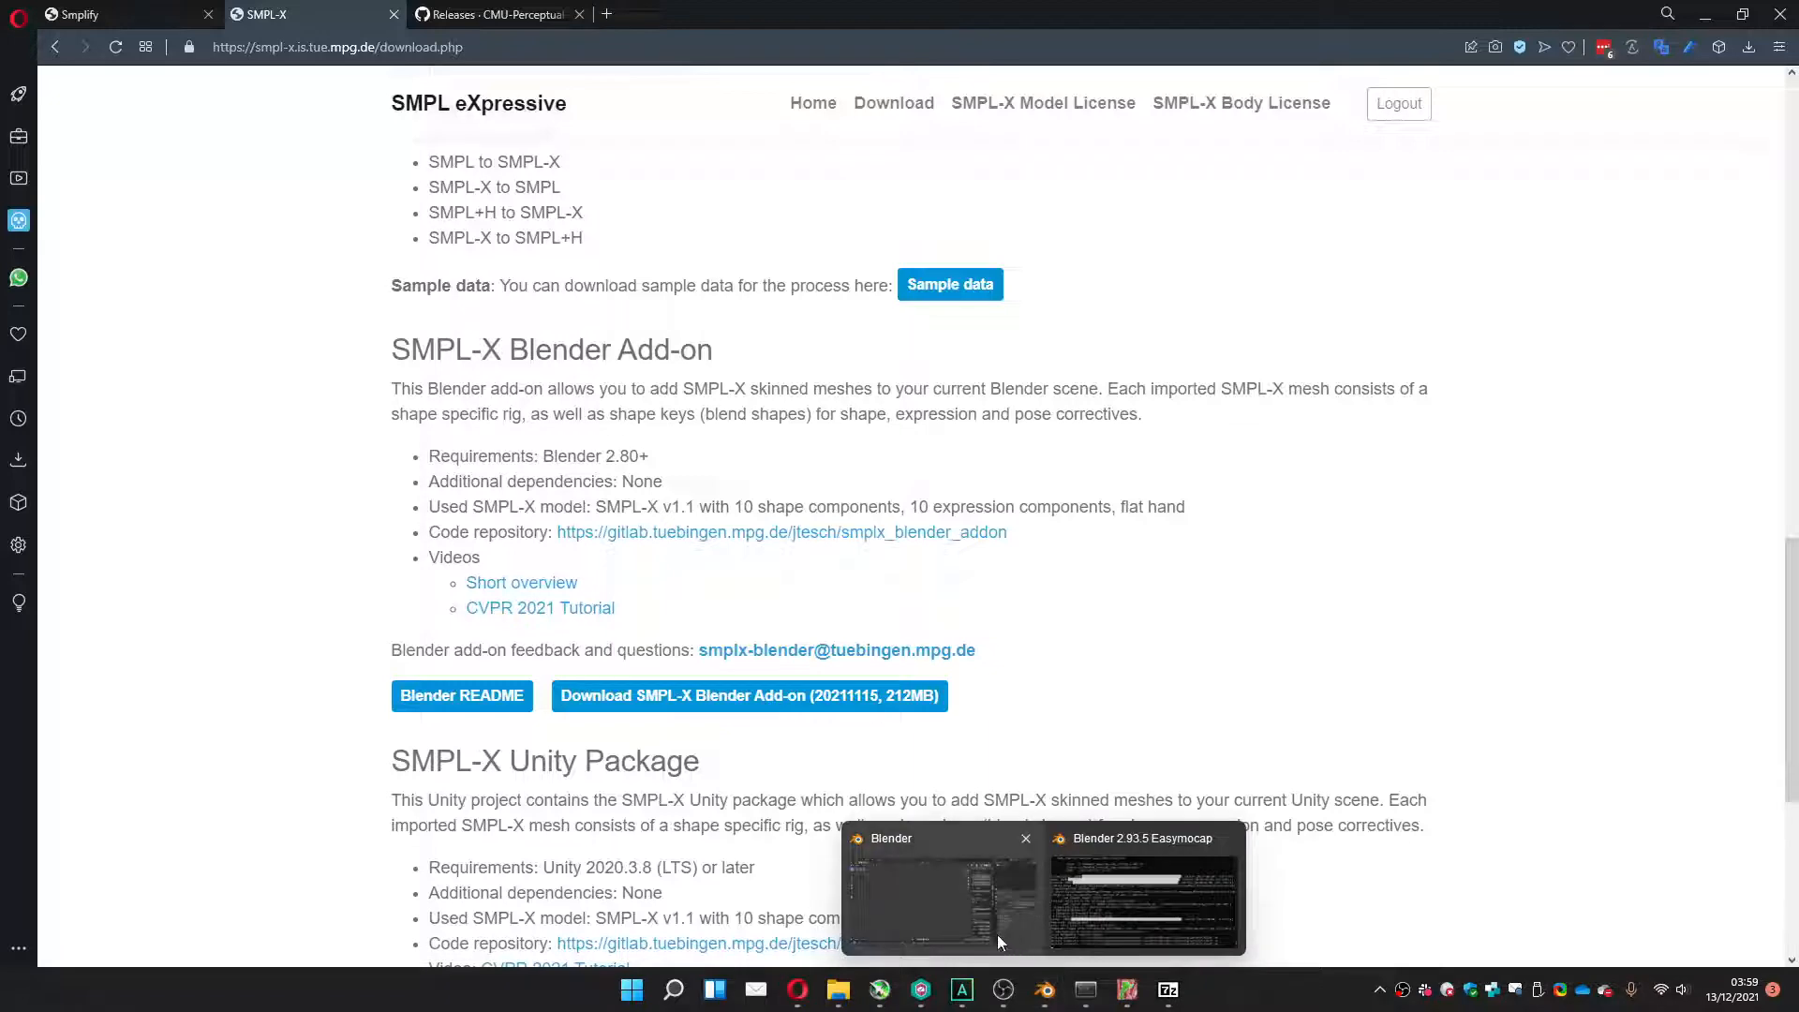
pyautogui.click(942, 898)
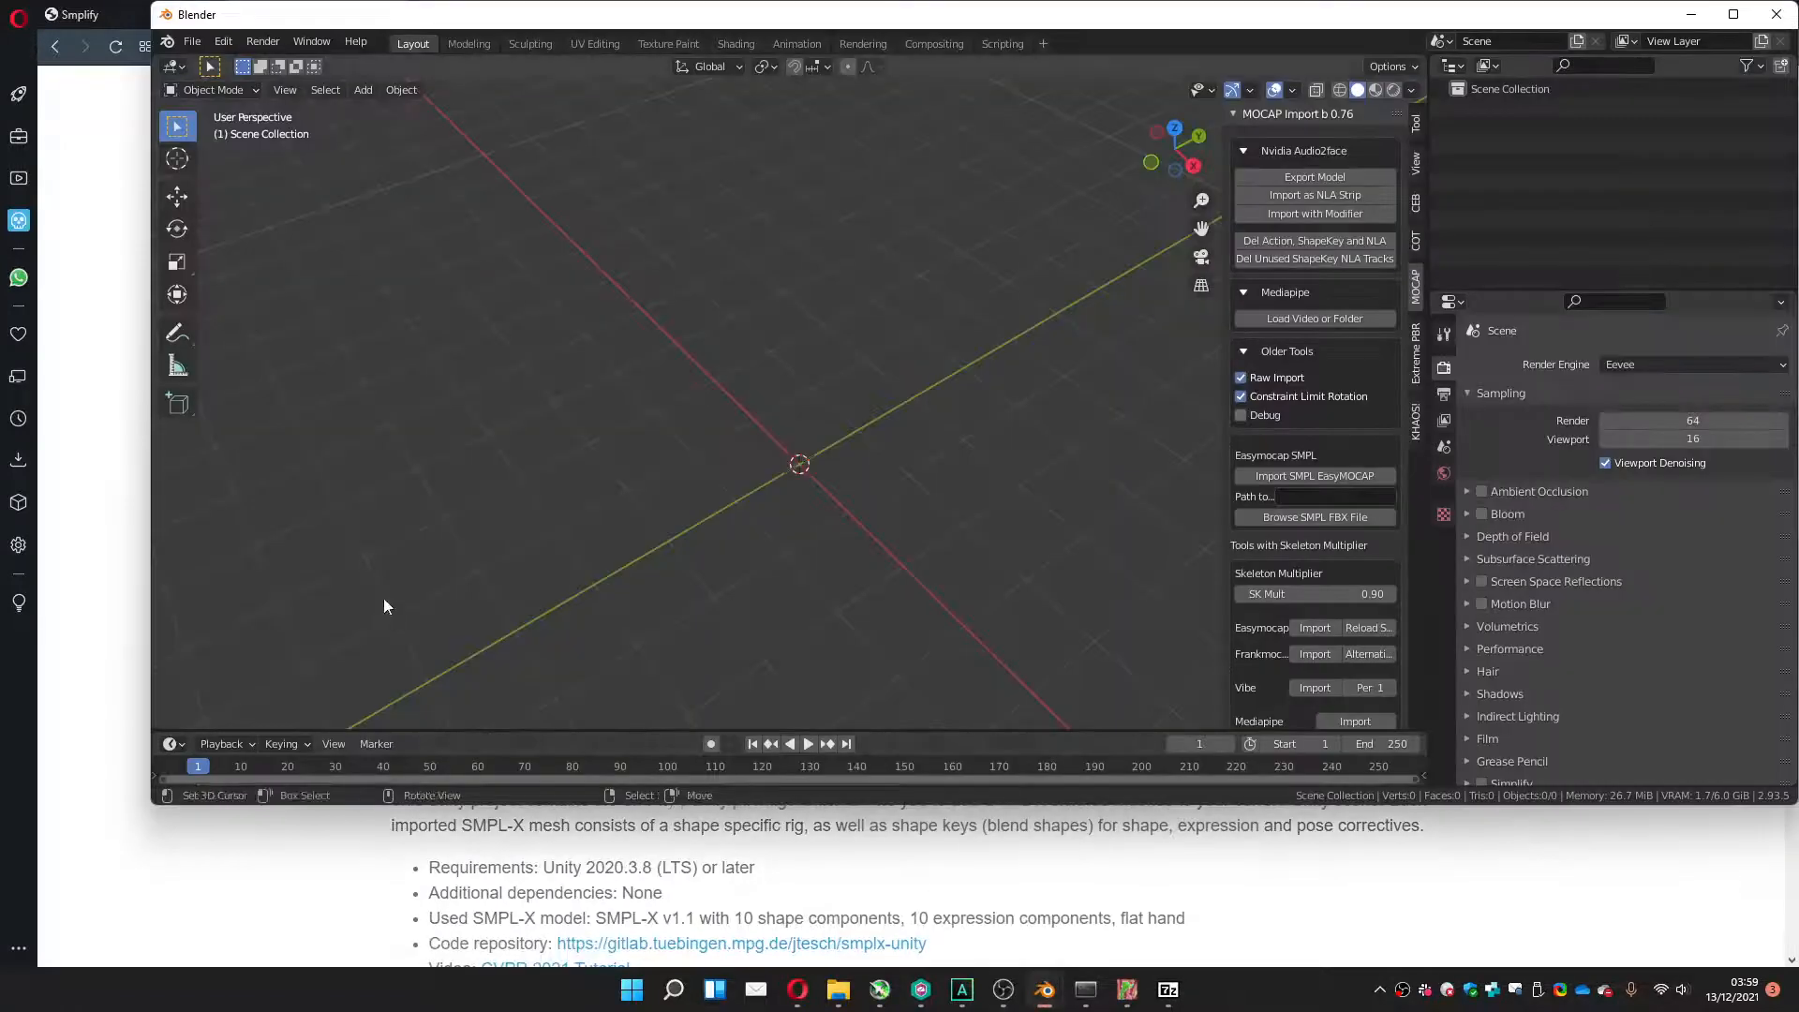
pyautogui.click(223, 41)
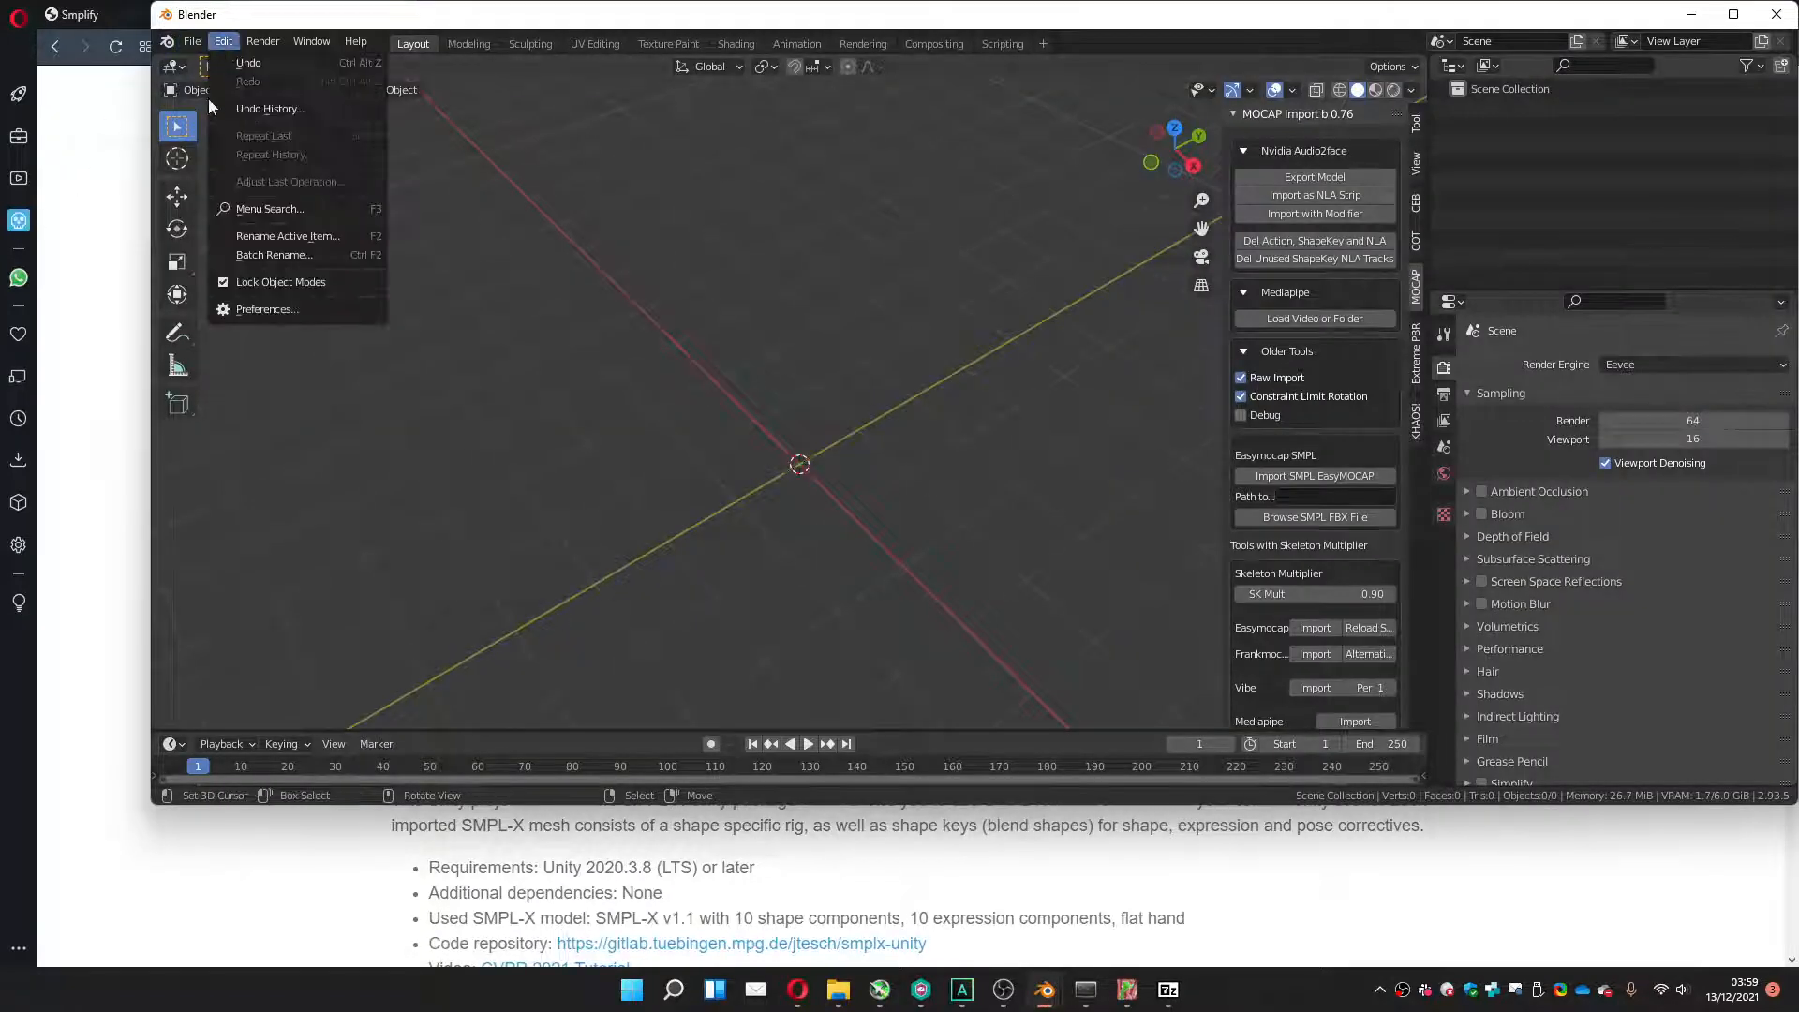
pyautogui.click(269, 315)
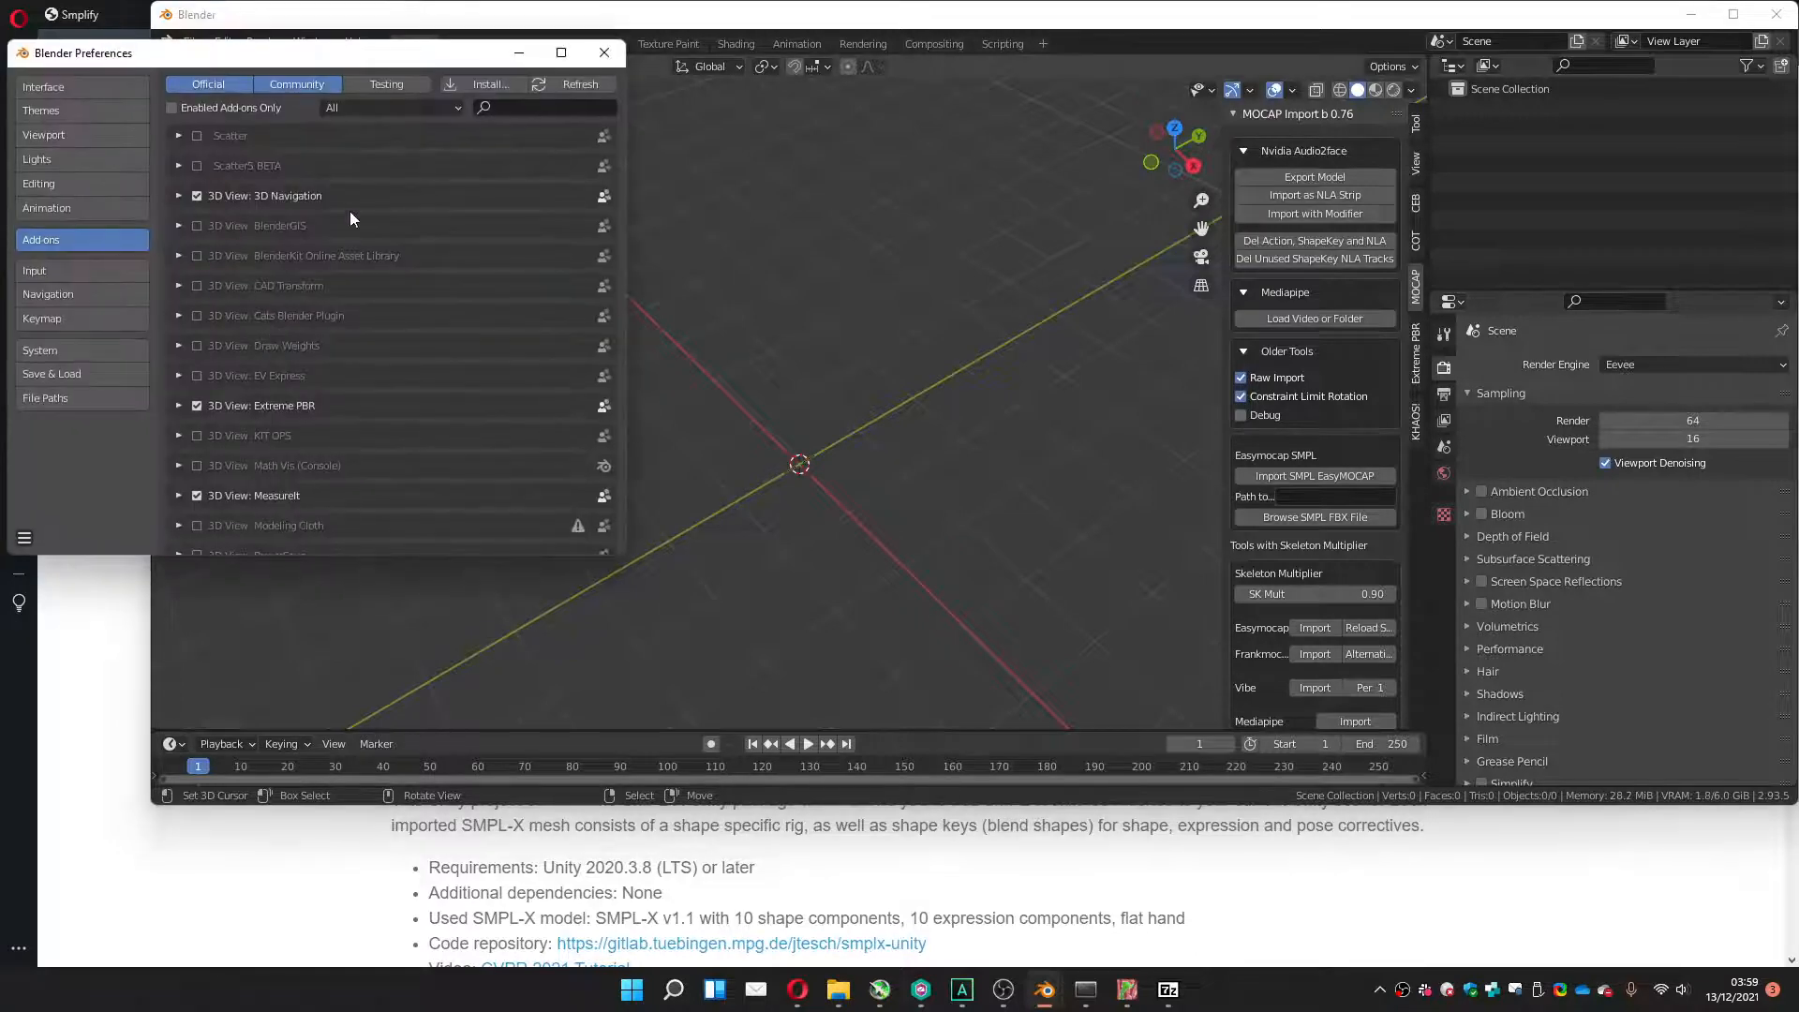
pyautogui.click(482, 87)
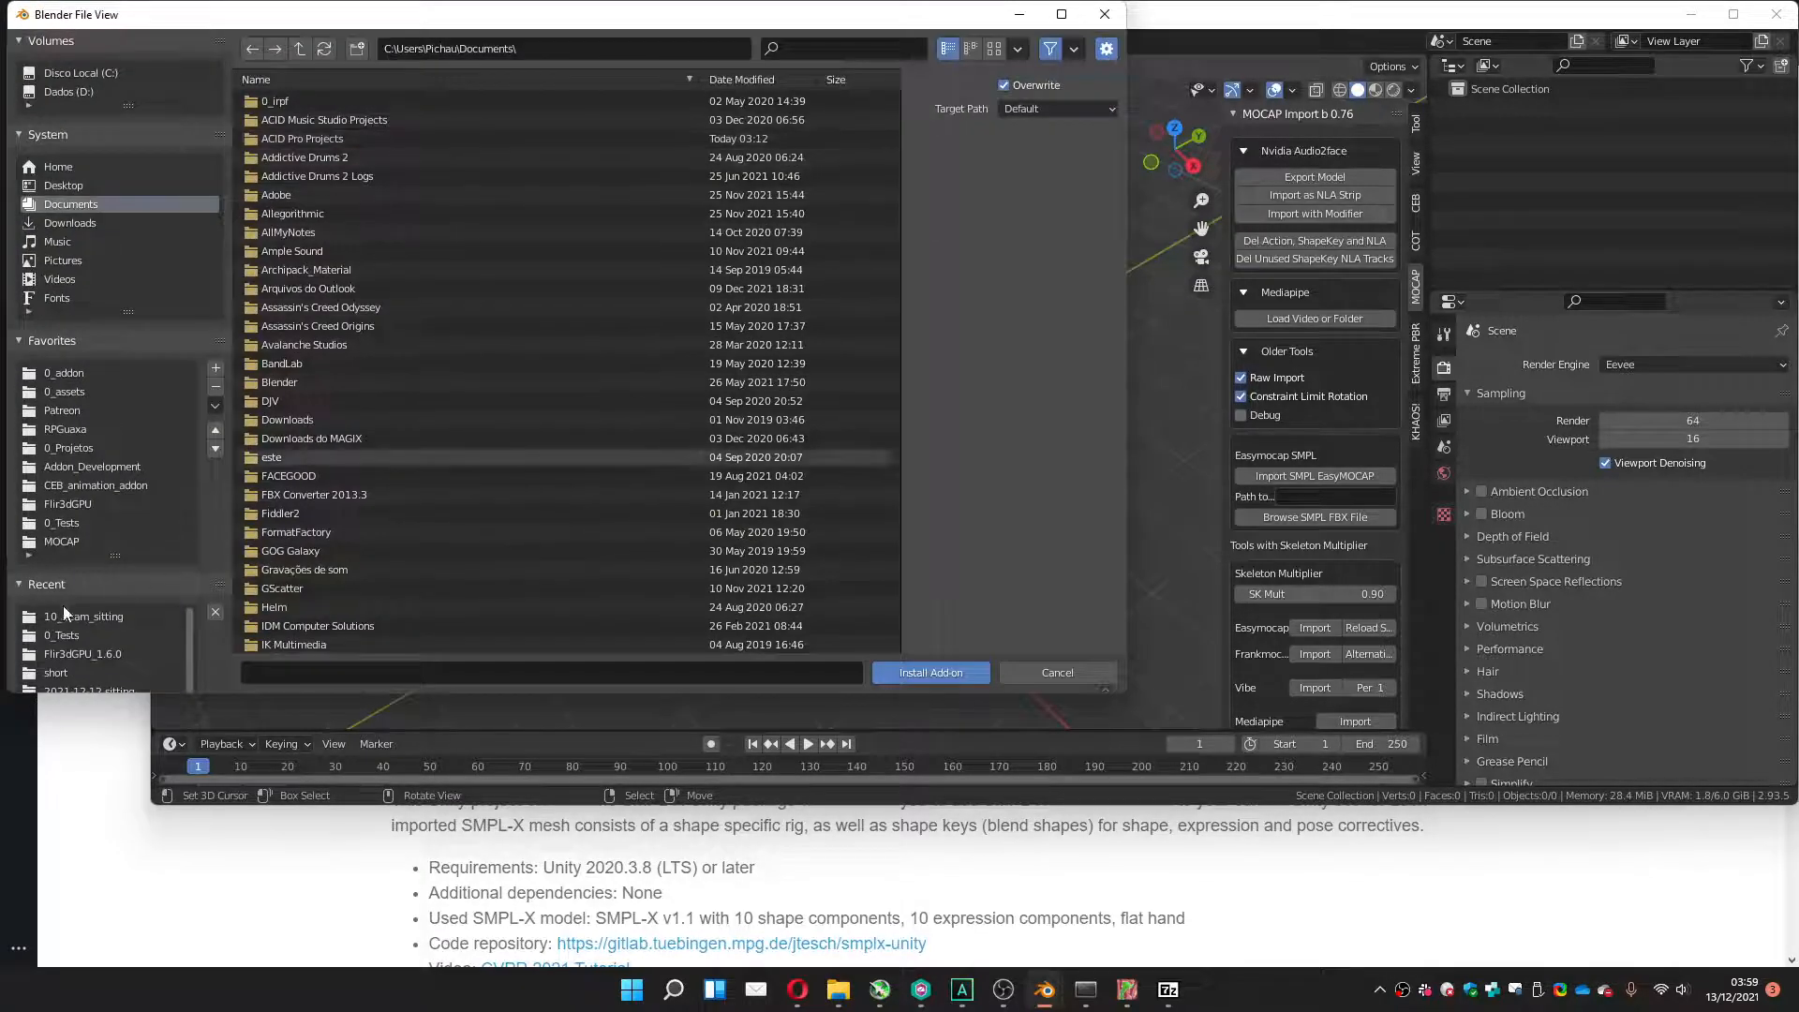
pyautogui.click(56, 543)
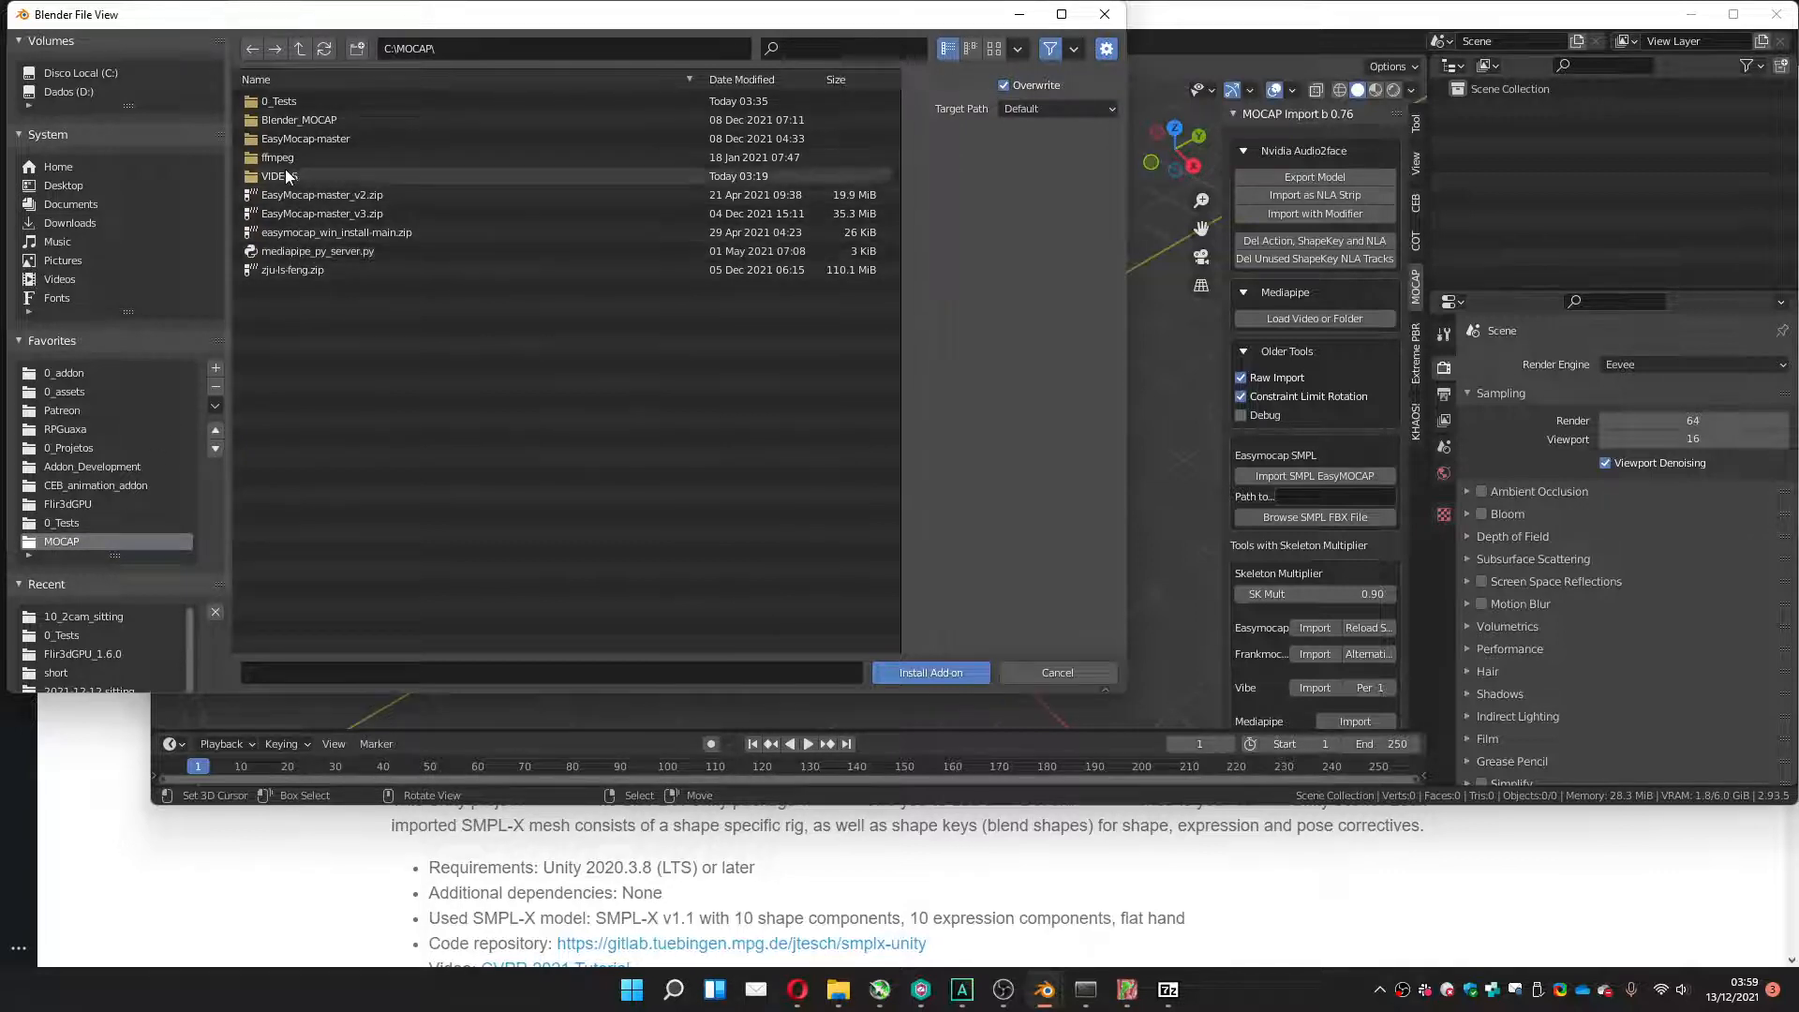
pyautogui.click(286, 101)
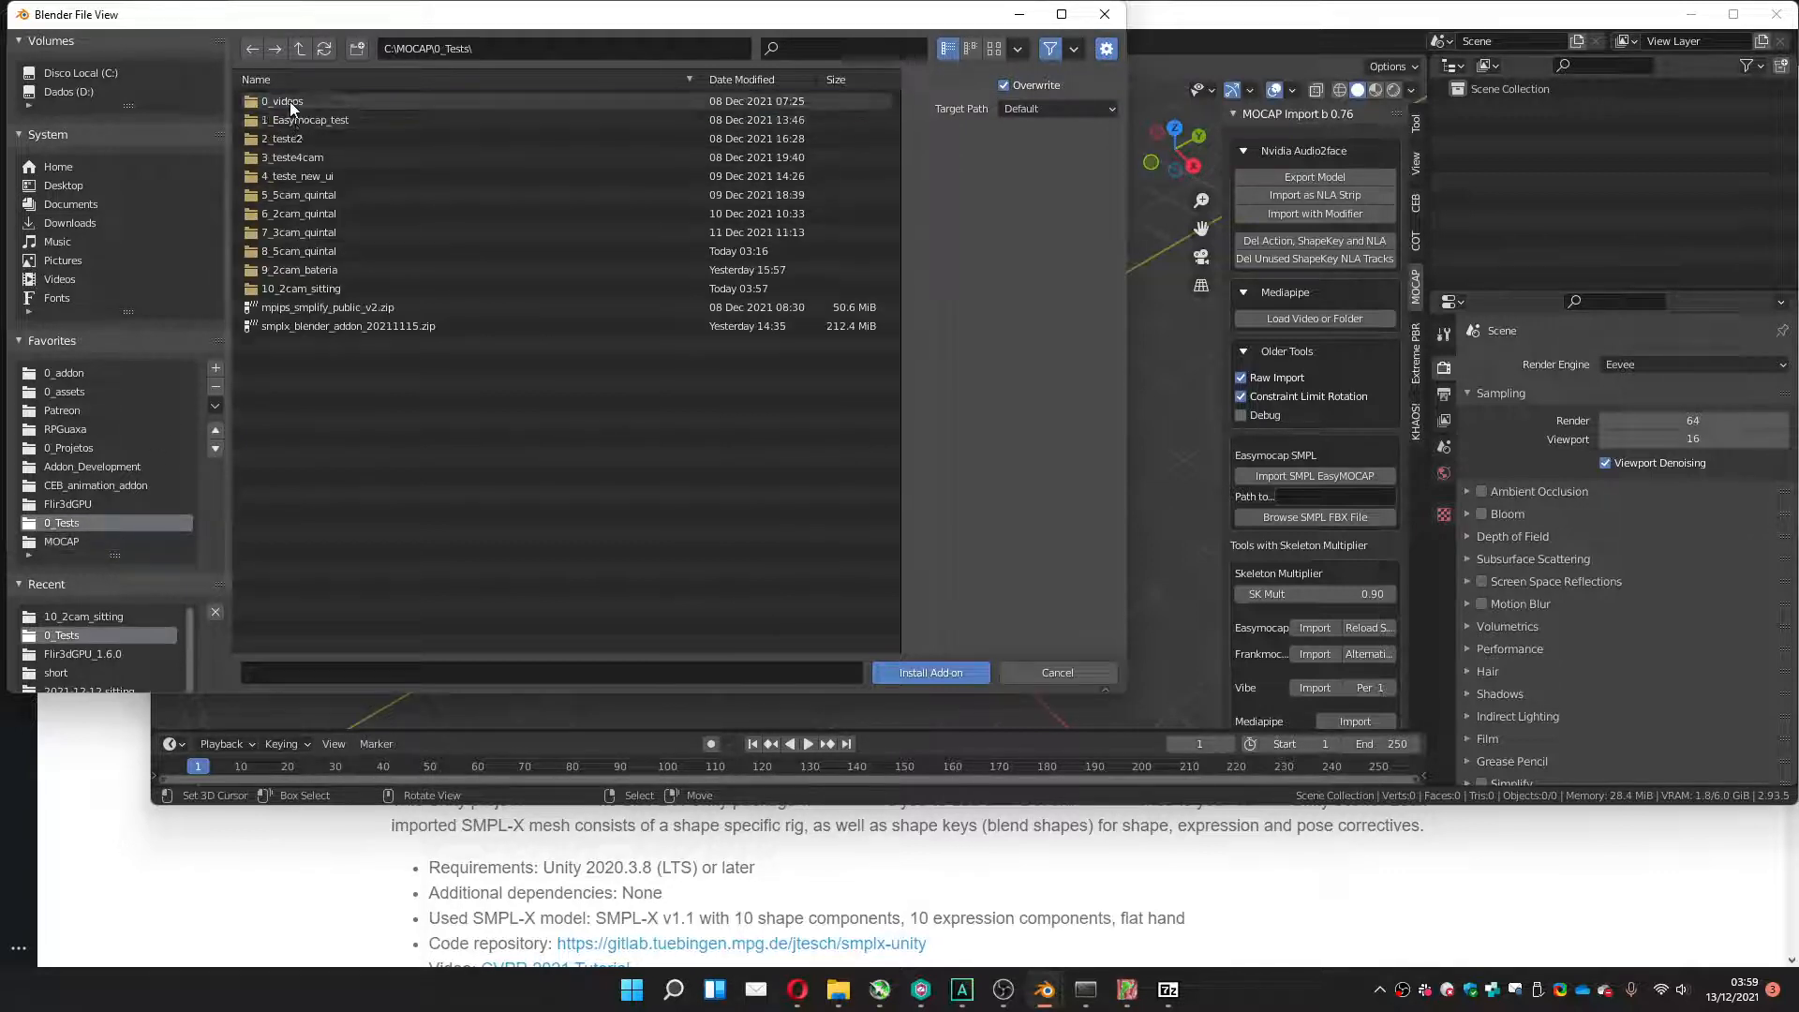
pyautogui.click(318, 328)
pyautogui.click(899, 674)
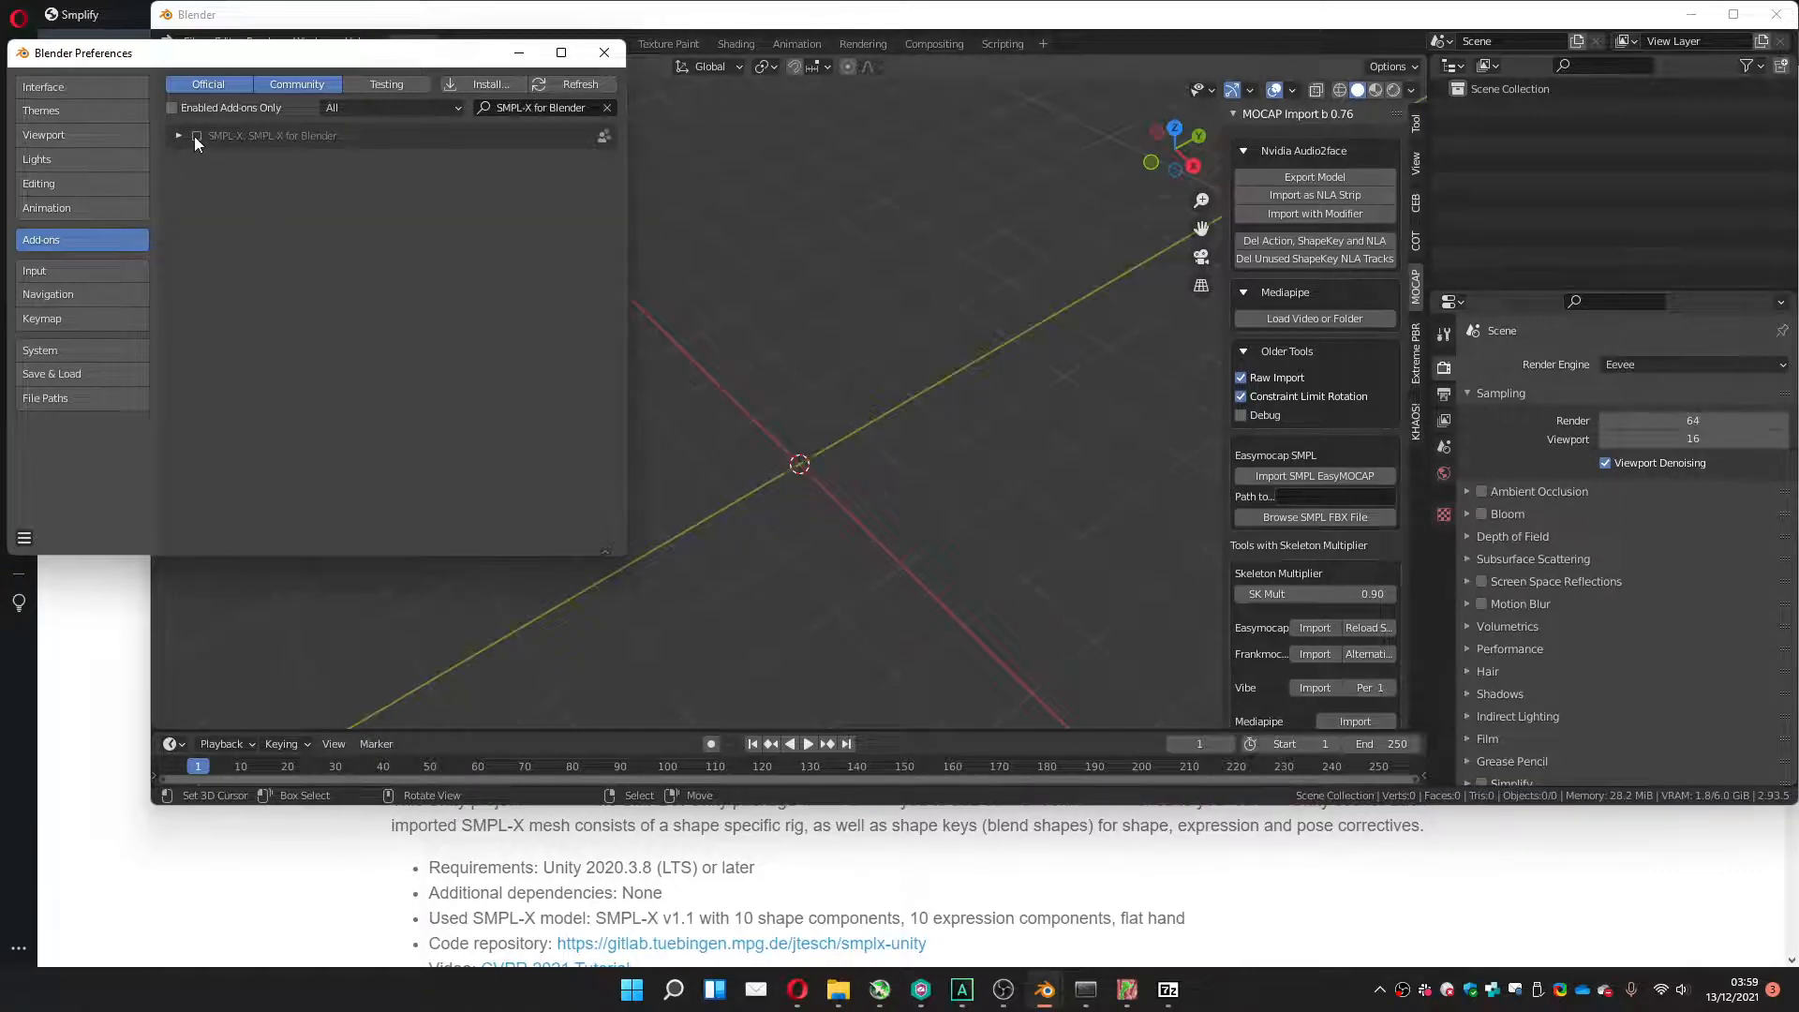
pyautogui.click(196, 137)
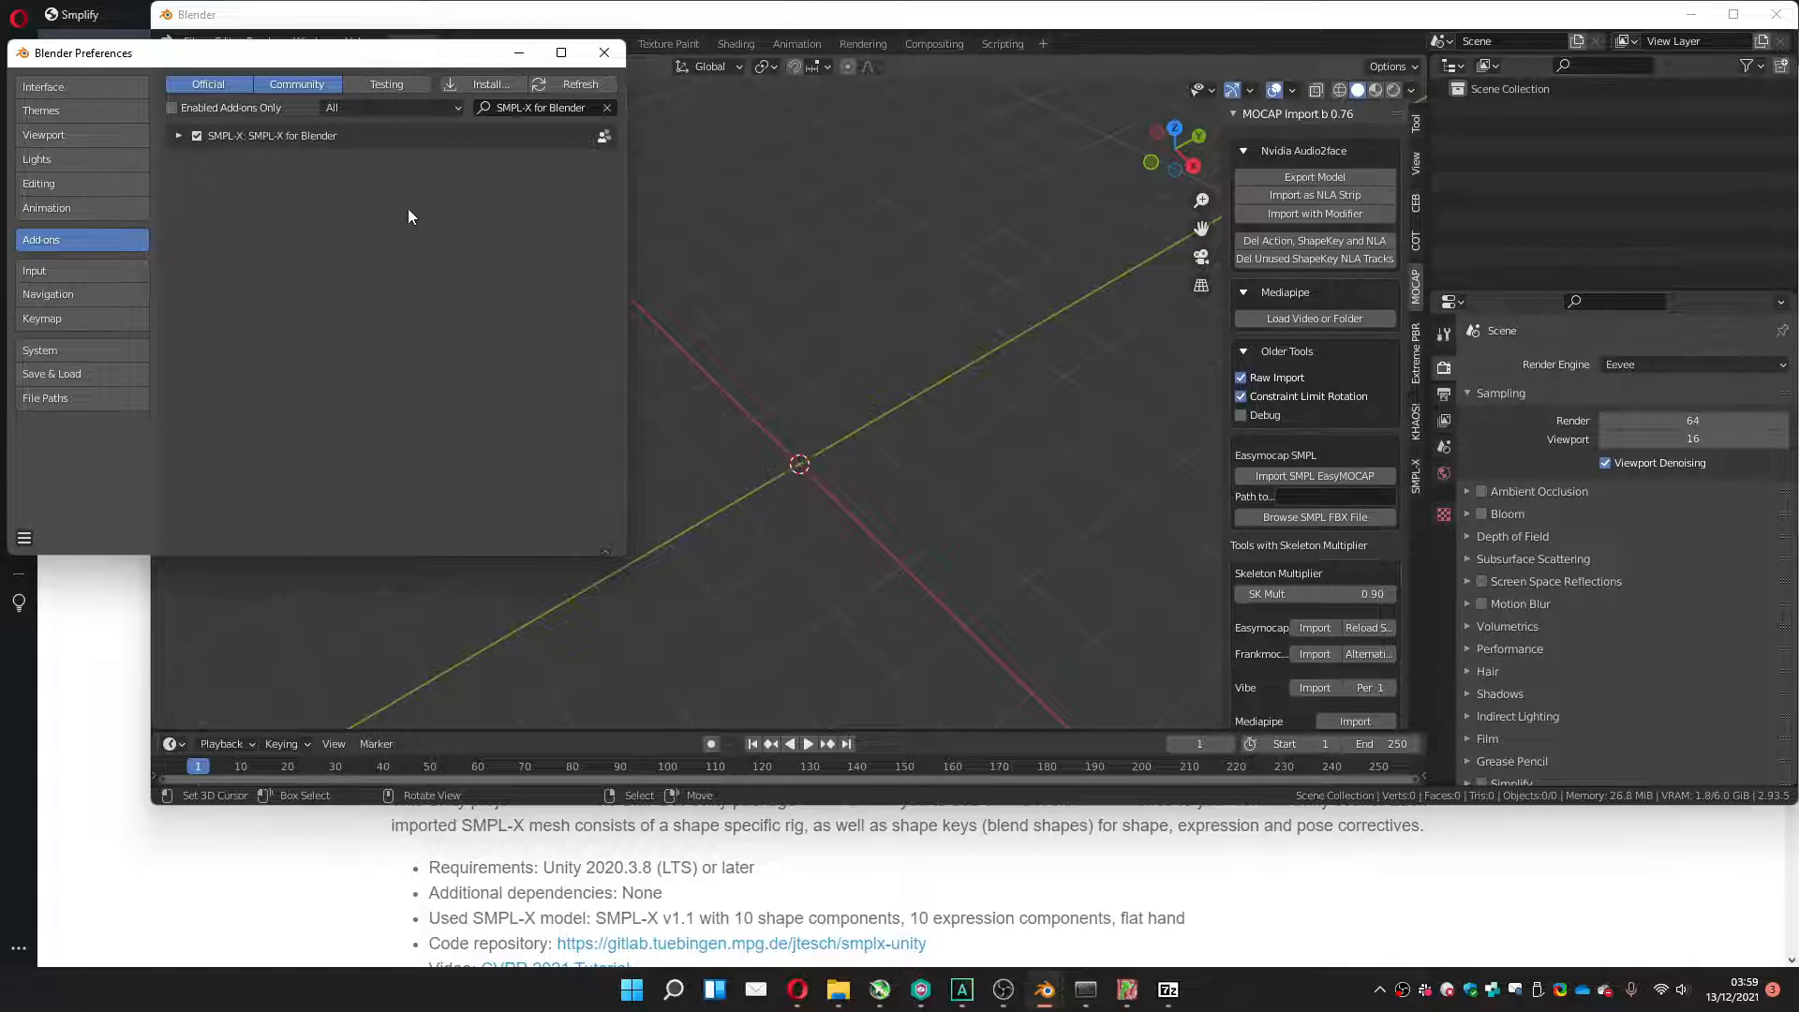
pyautogui.click(605, 53)
# Add a Neutral SMPL-X model to the empty scene with the SMPL-X add-on.
pyautogui.click(1415, 476)
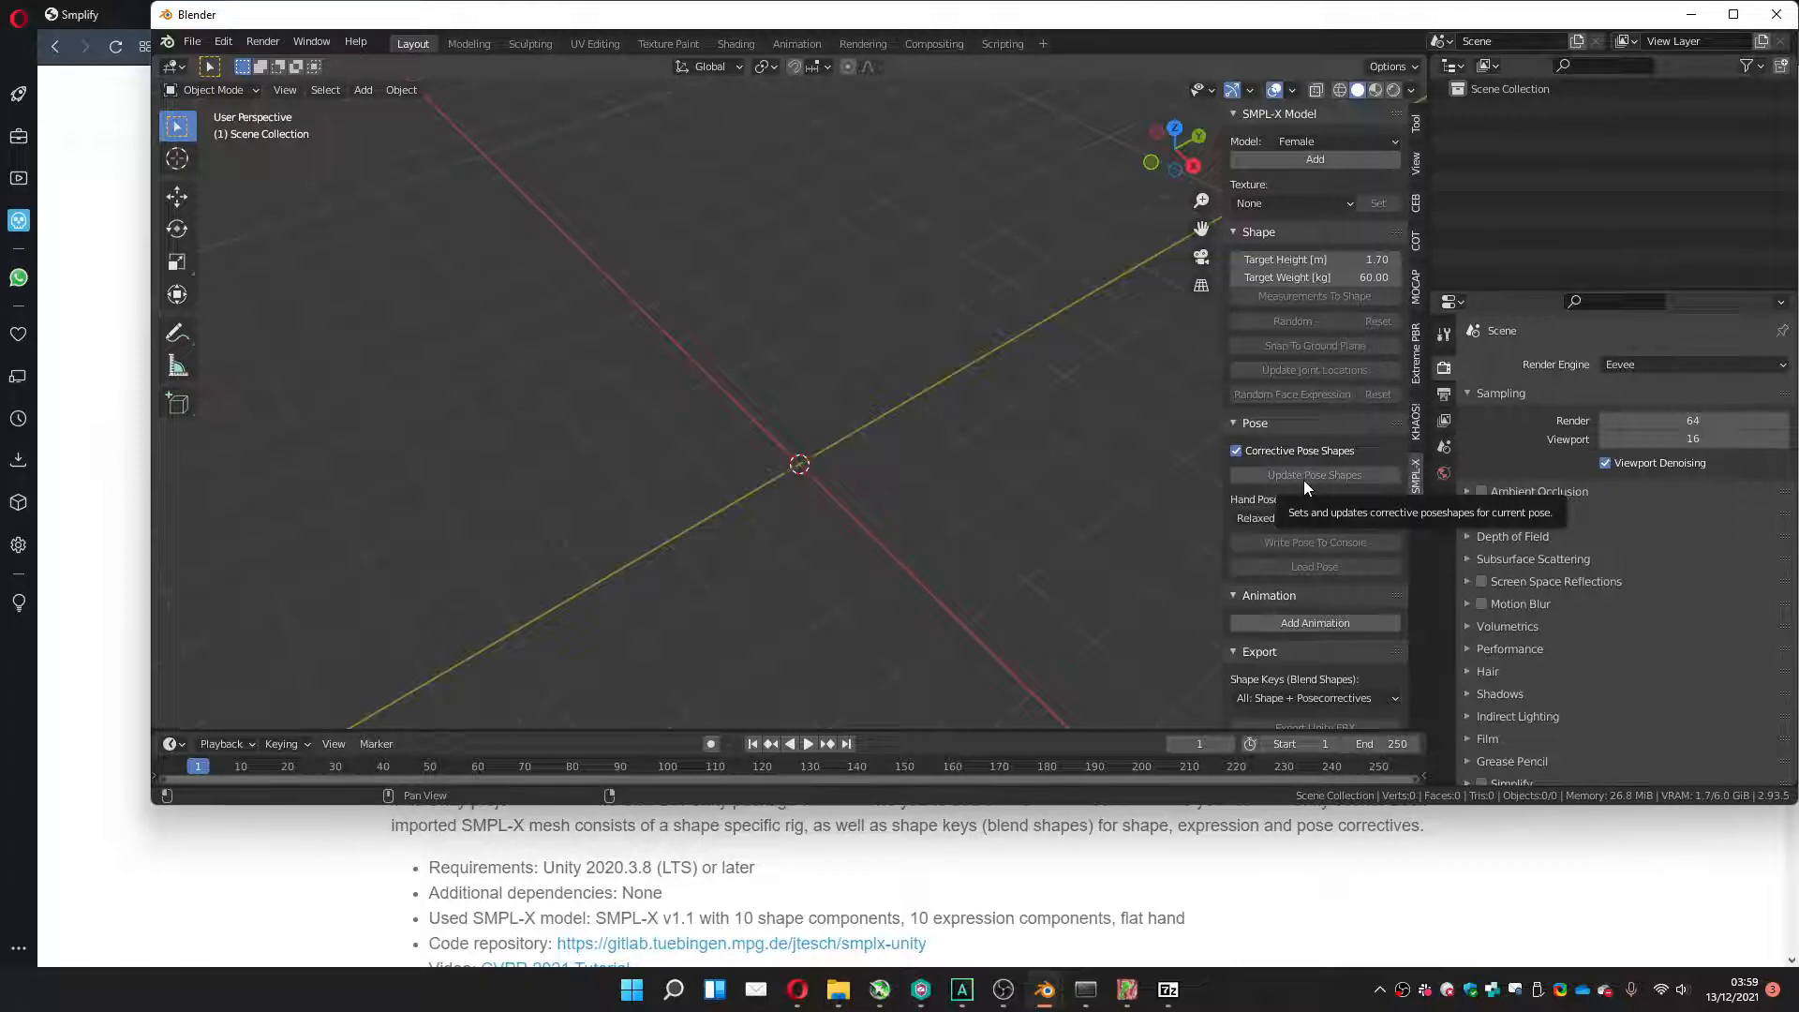
pyautogui.click(1291, 142)
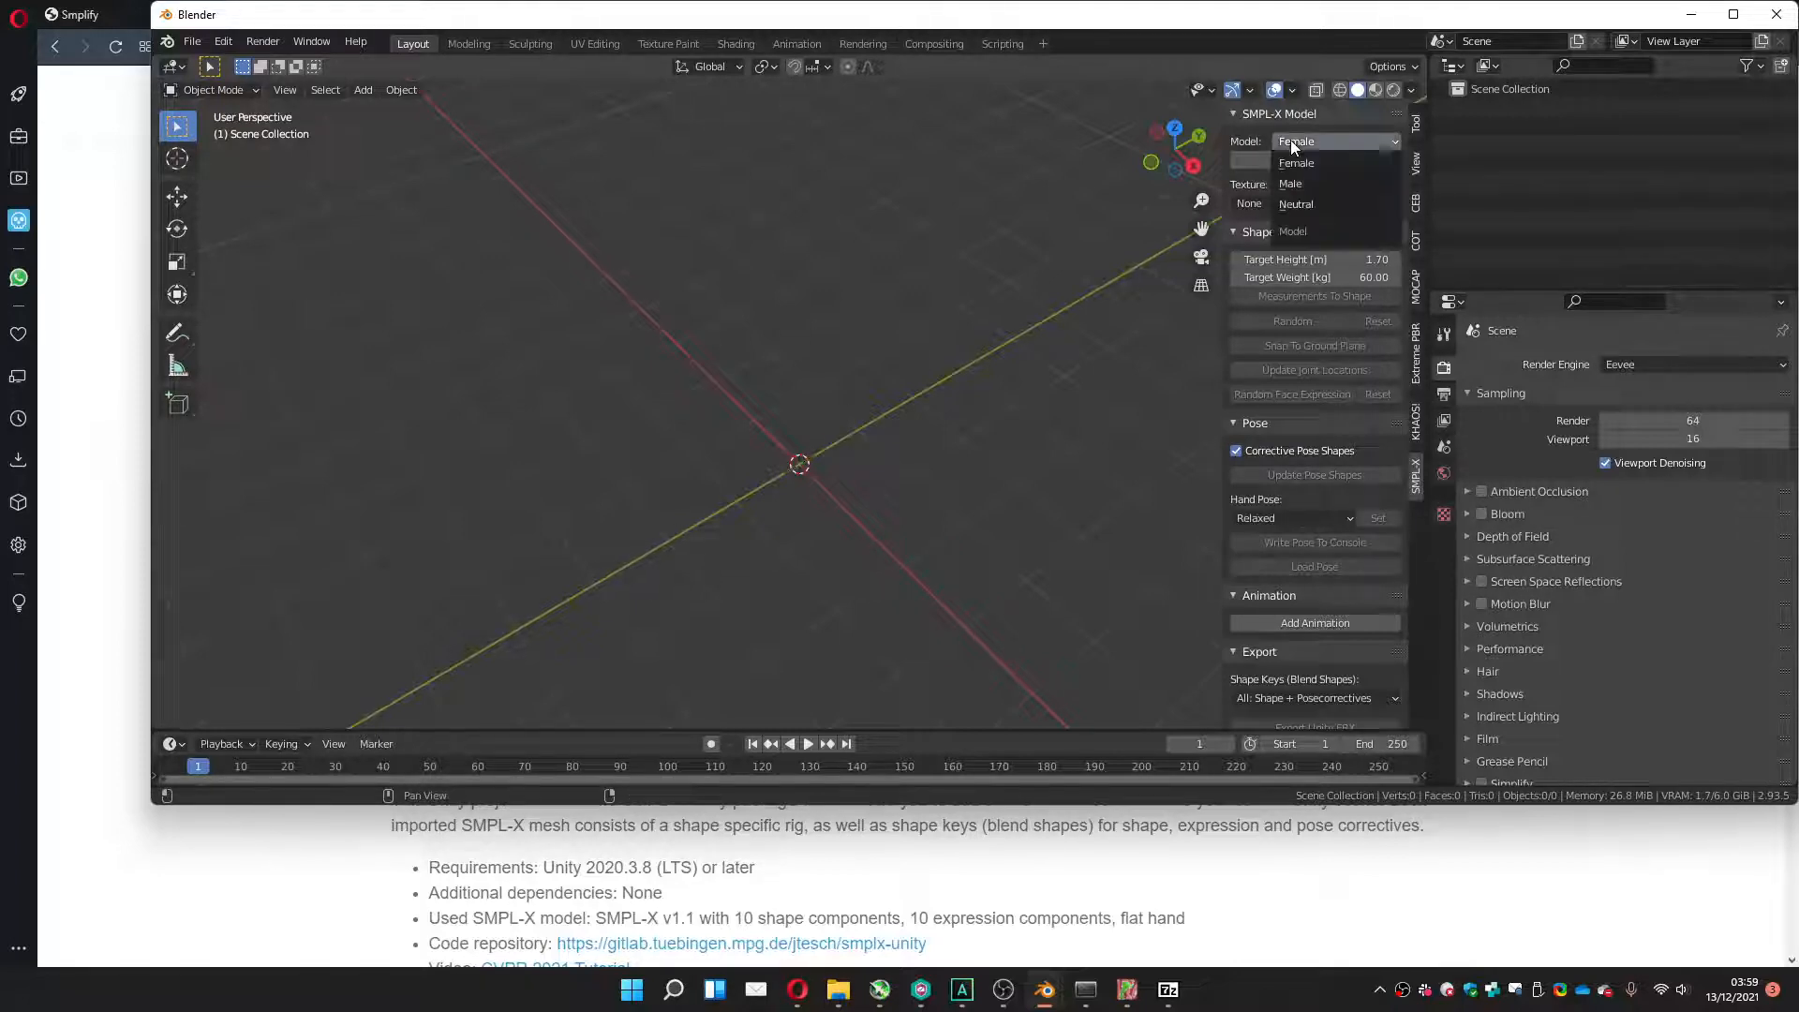
pyautogui.click(1290, 202)
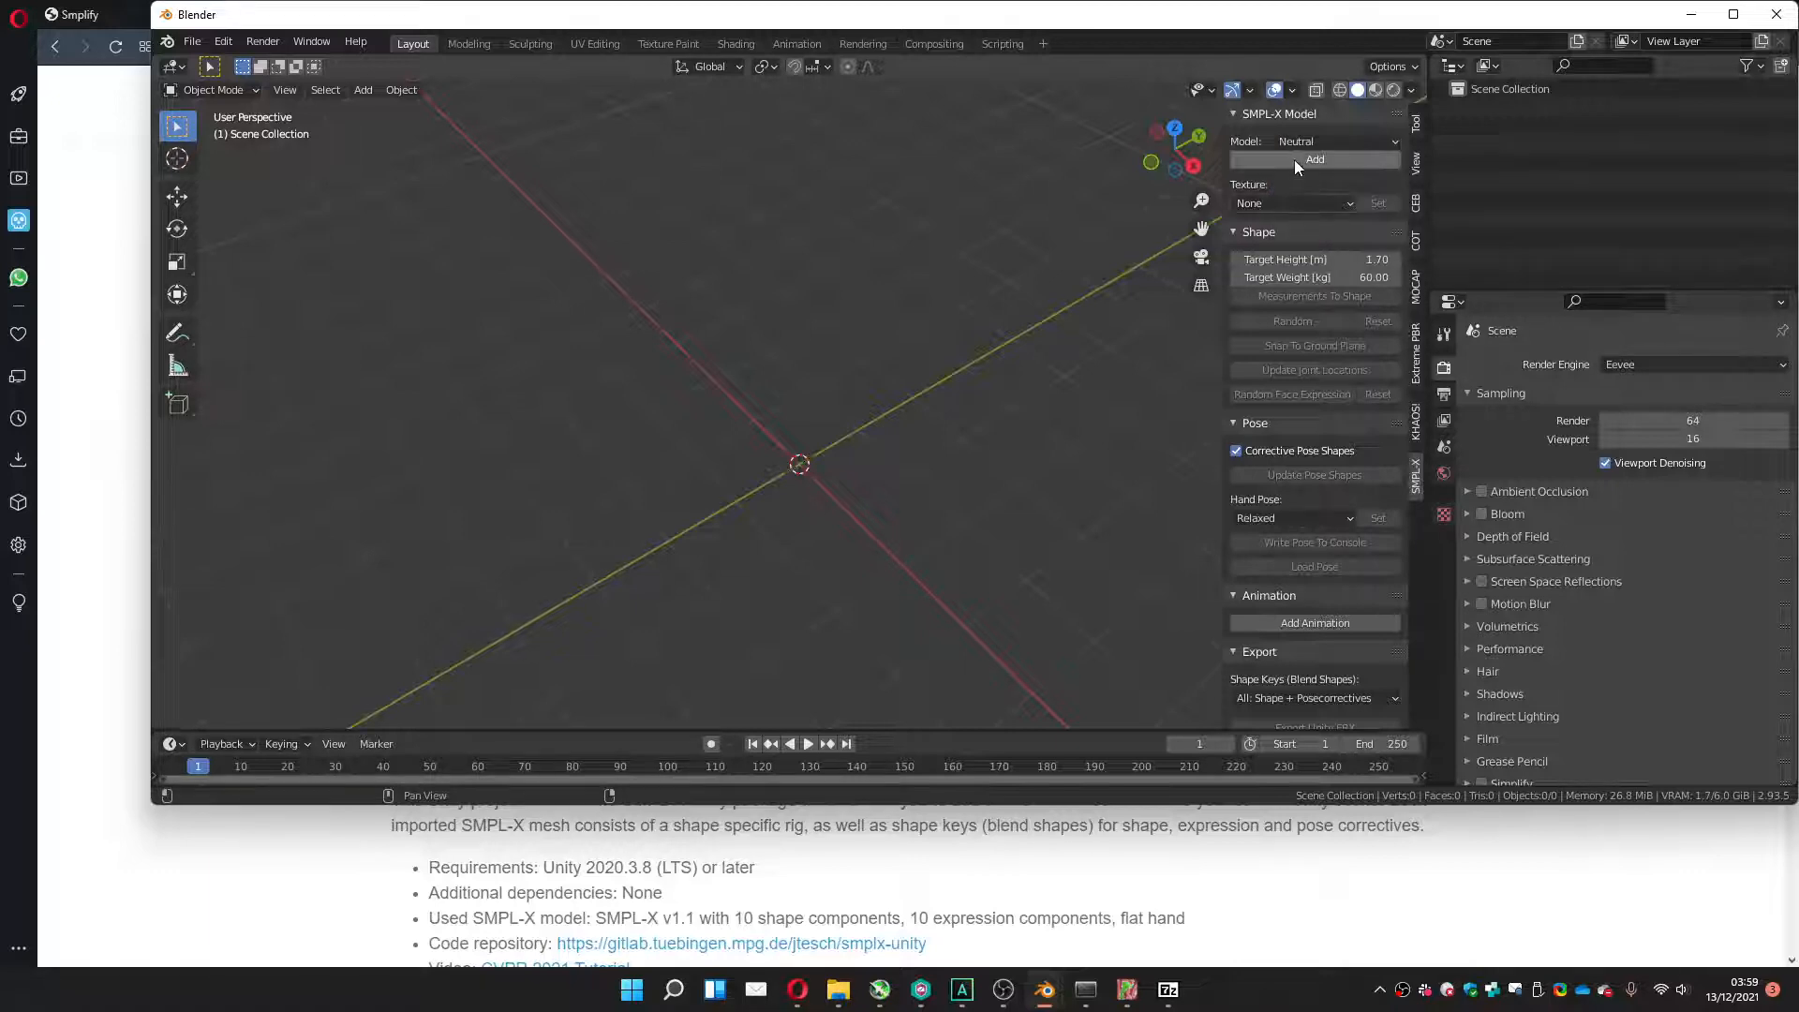
pyautogui.click(1292, 159)
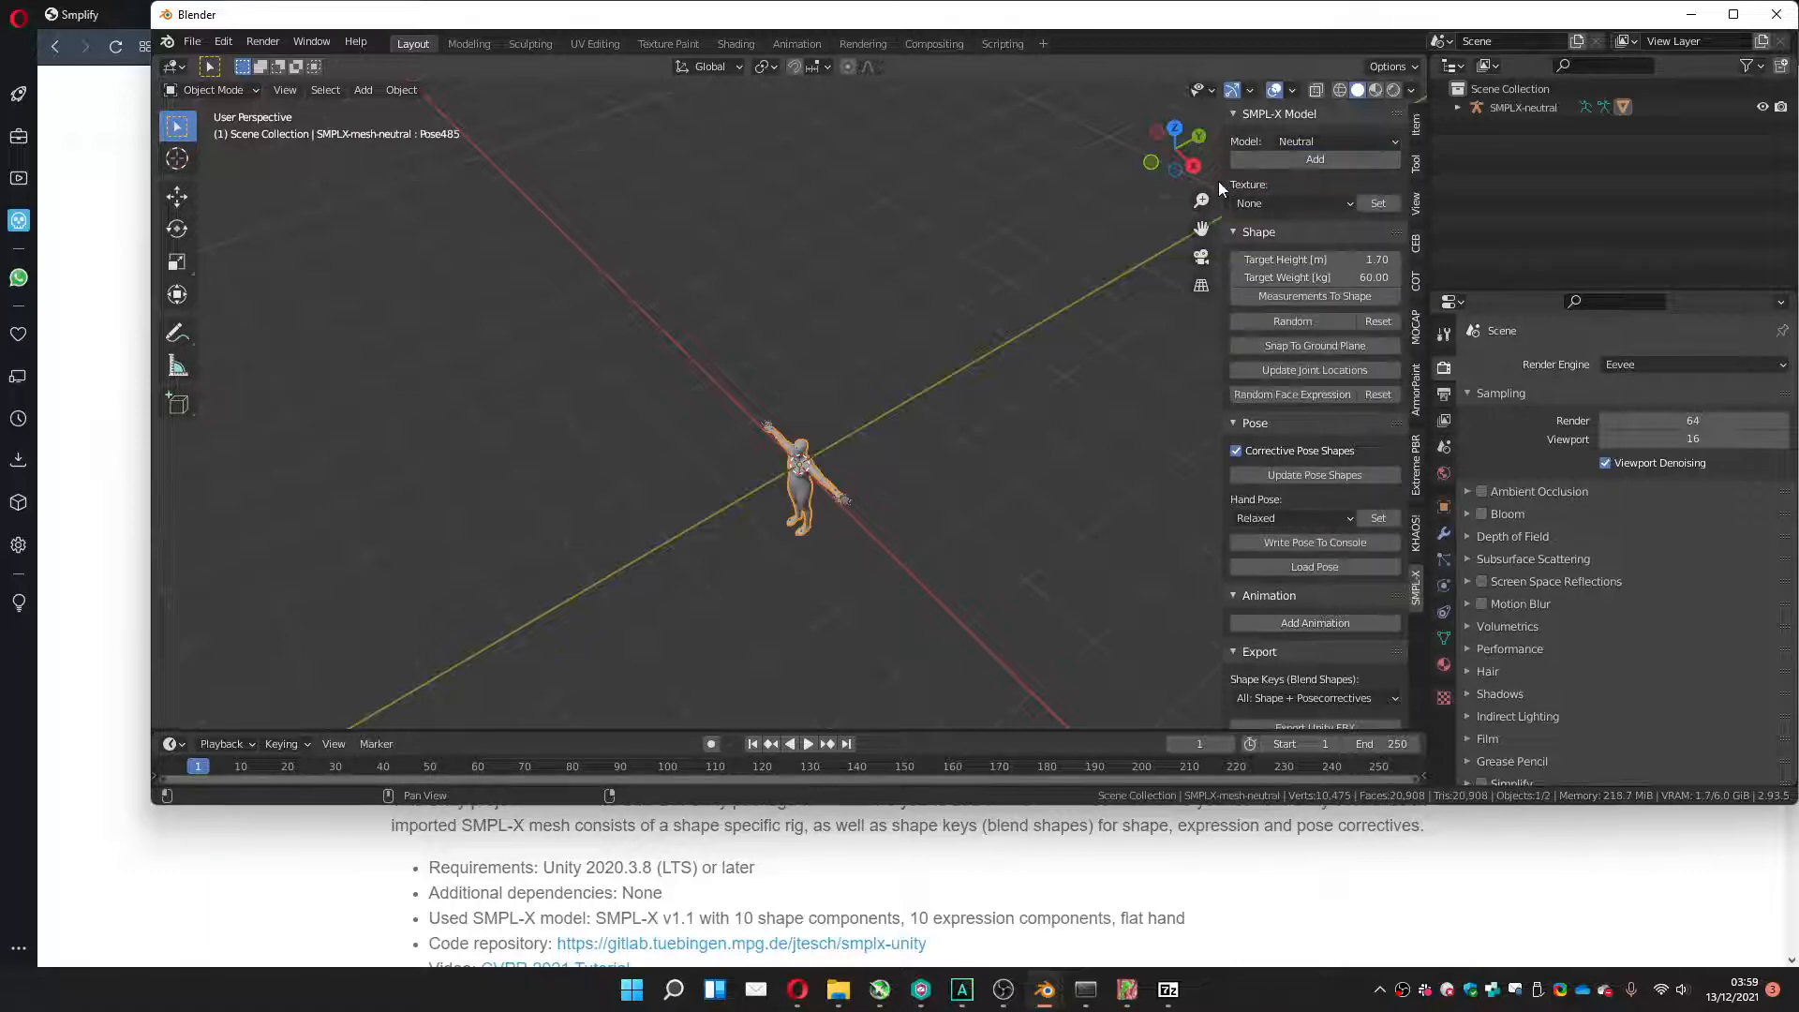
# Start an FBX export of the neutral model and choose C:\MOCAP\0_Tests as the destination folder.
pyautogui.click(192, 43)
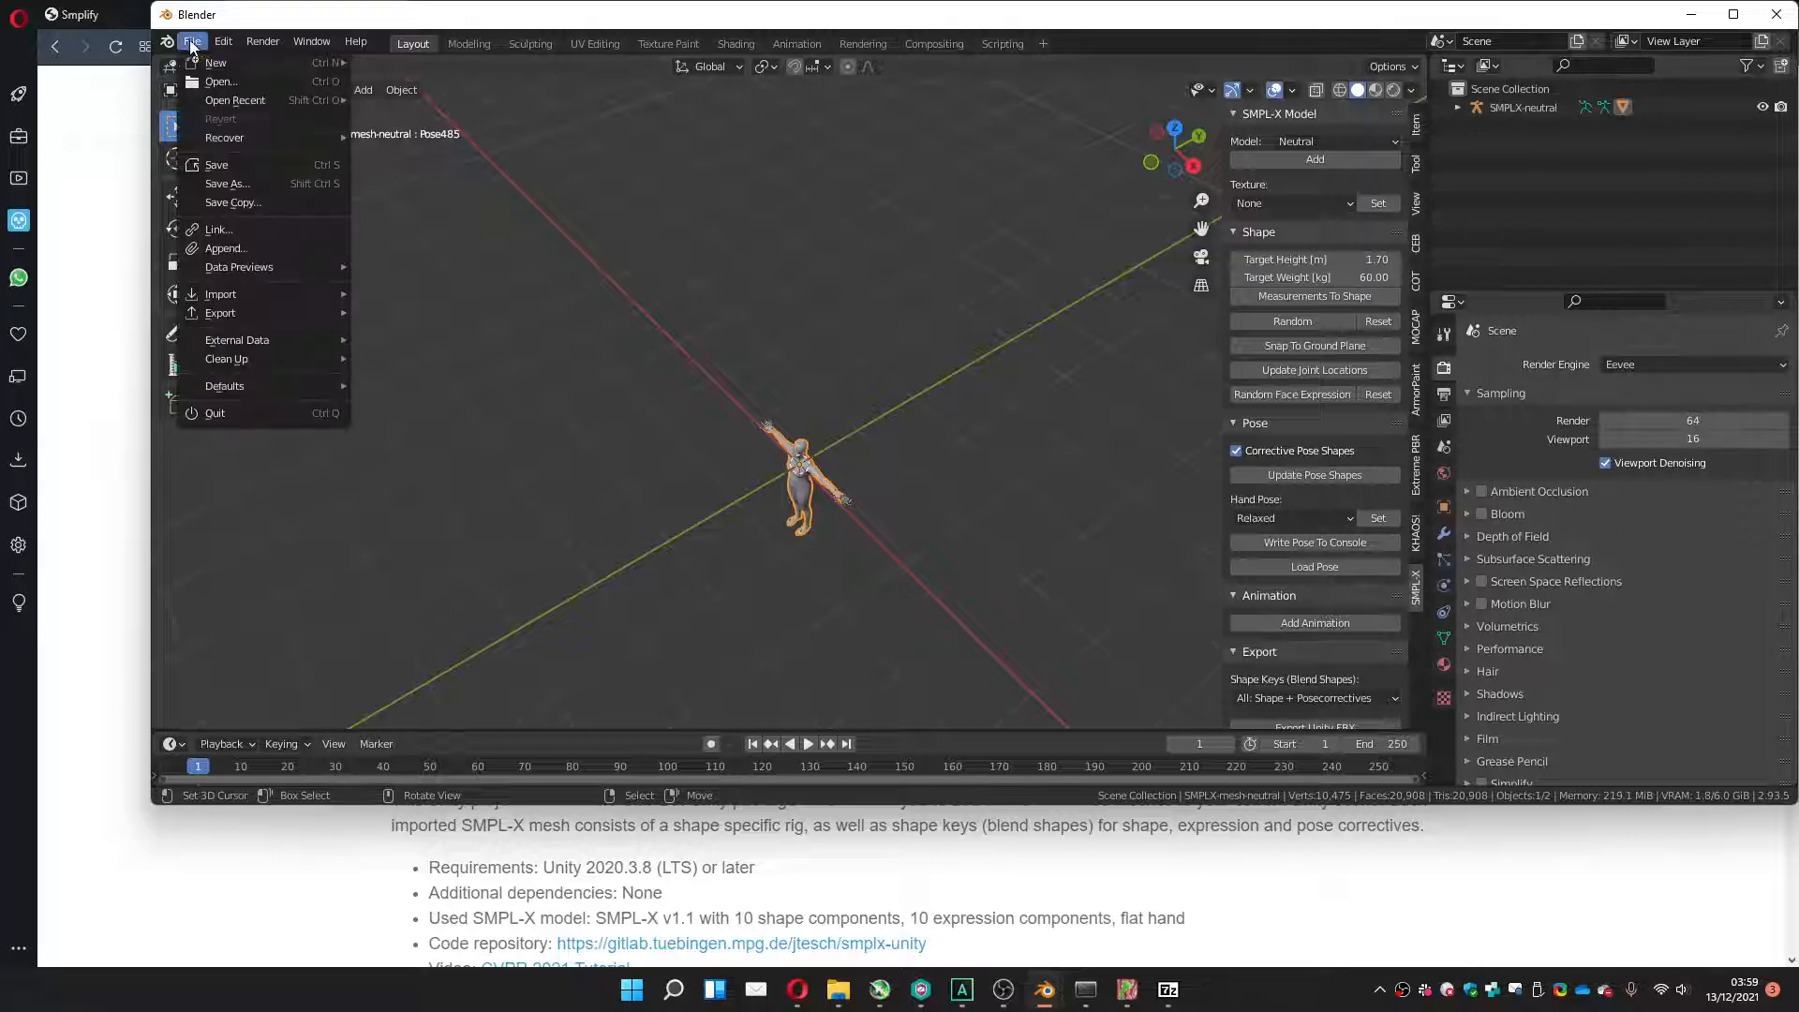
pyautogui.moveTo(306, 312)
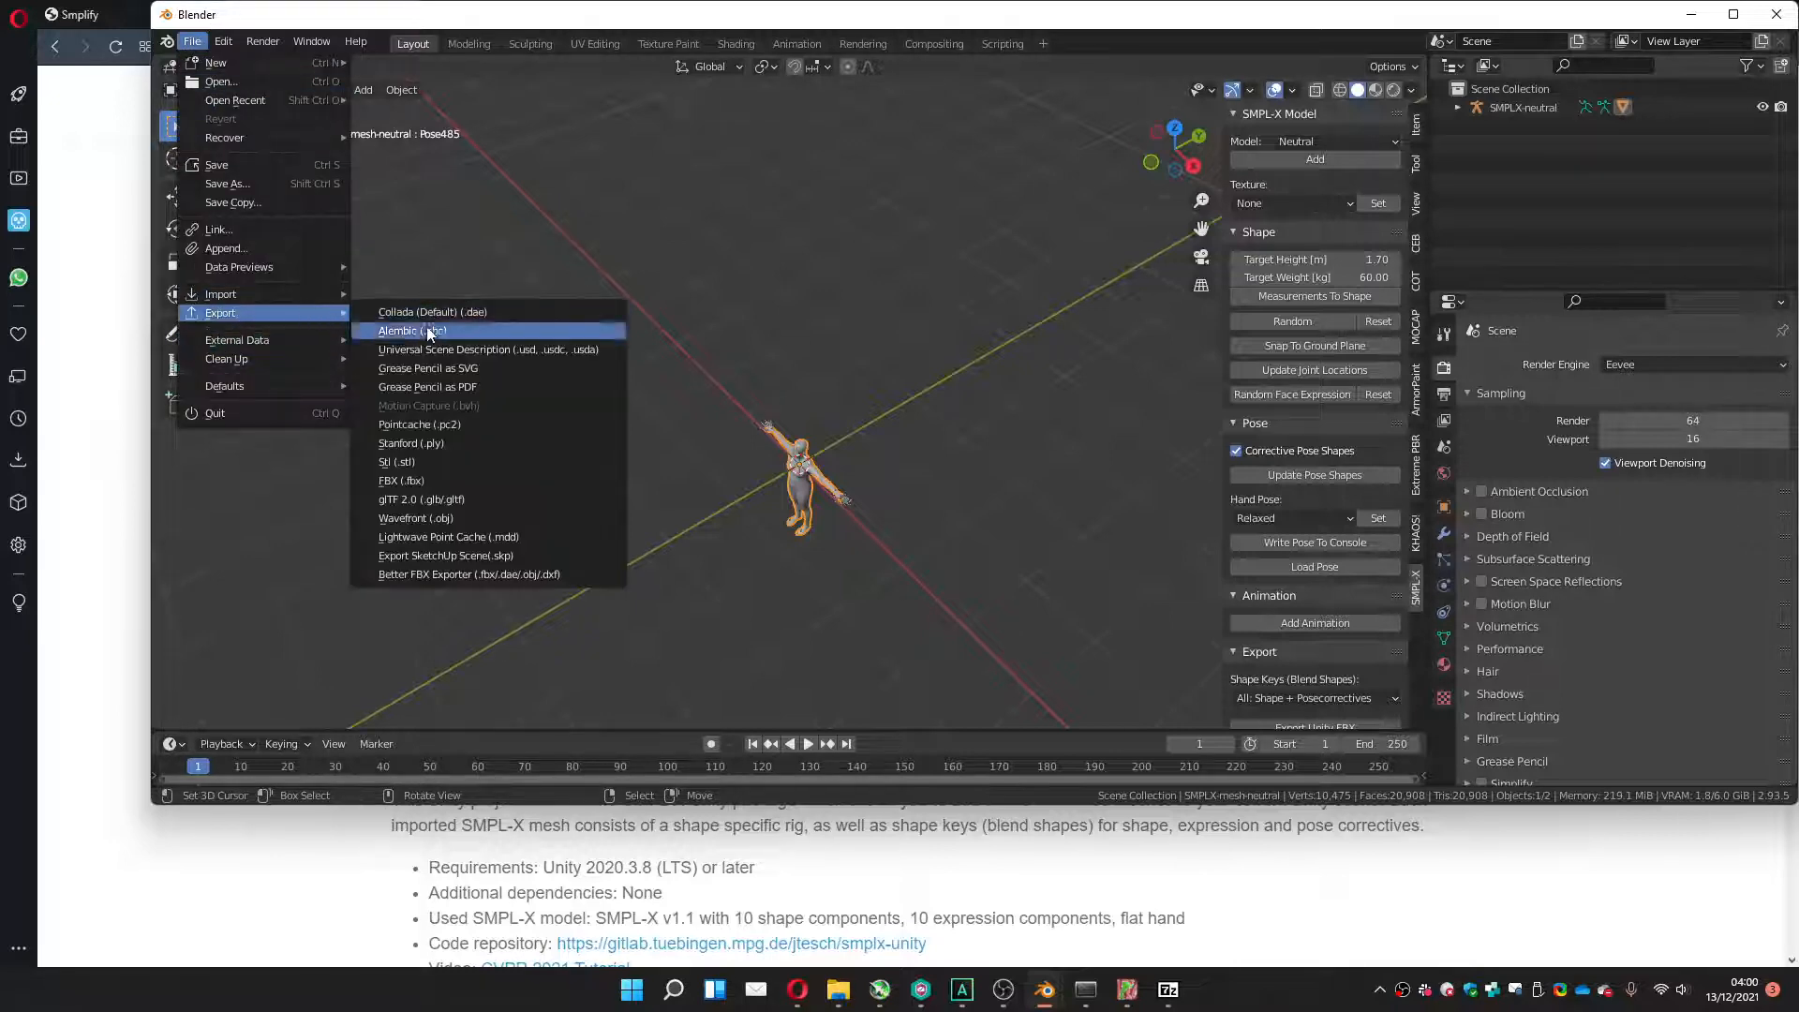
pyautogui.click(401, 480)
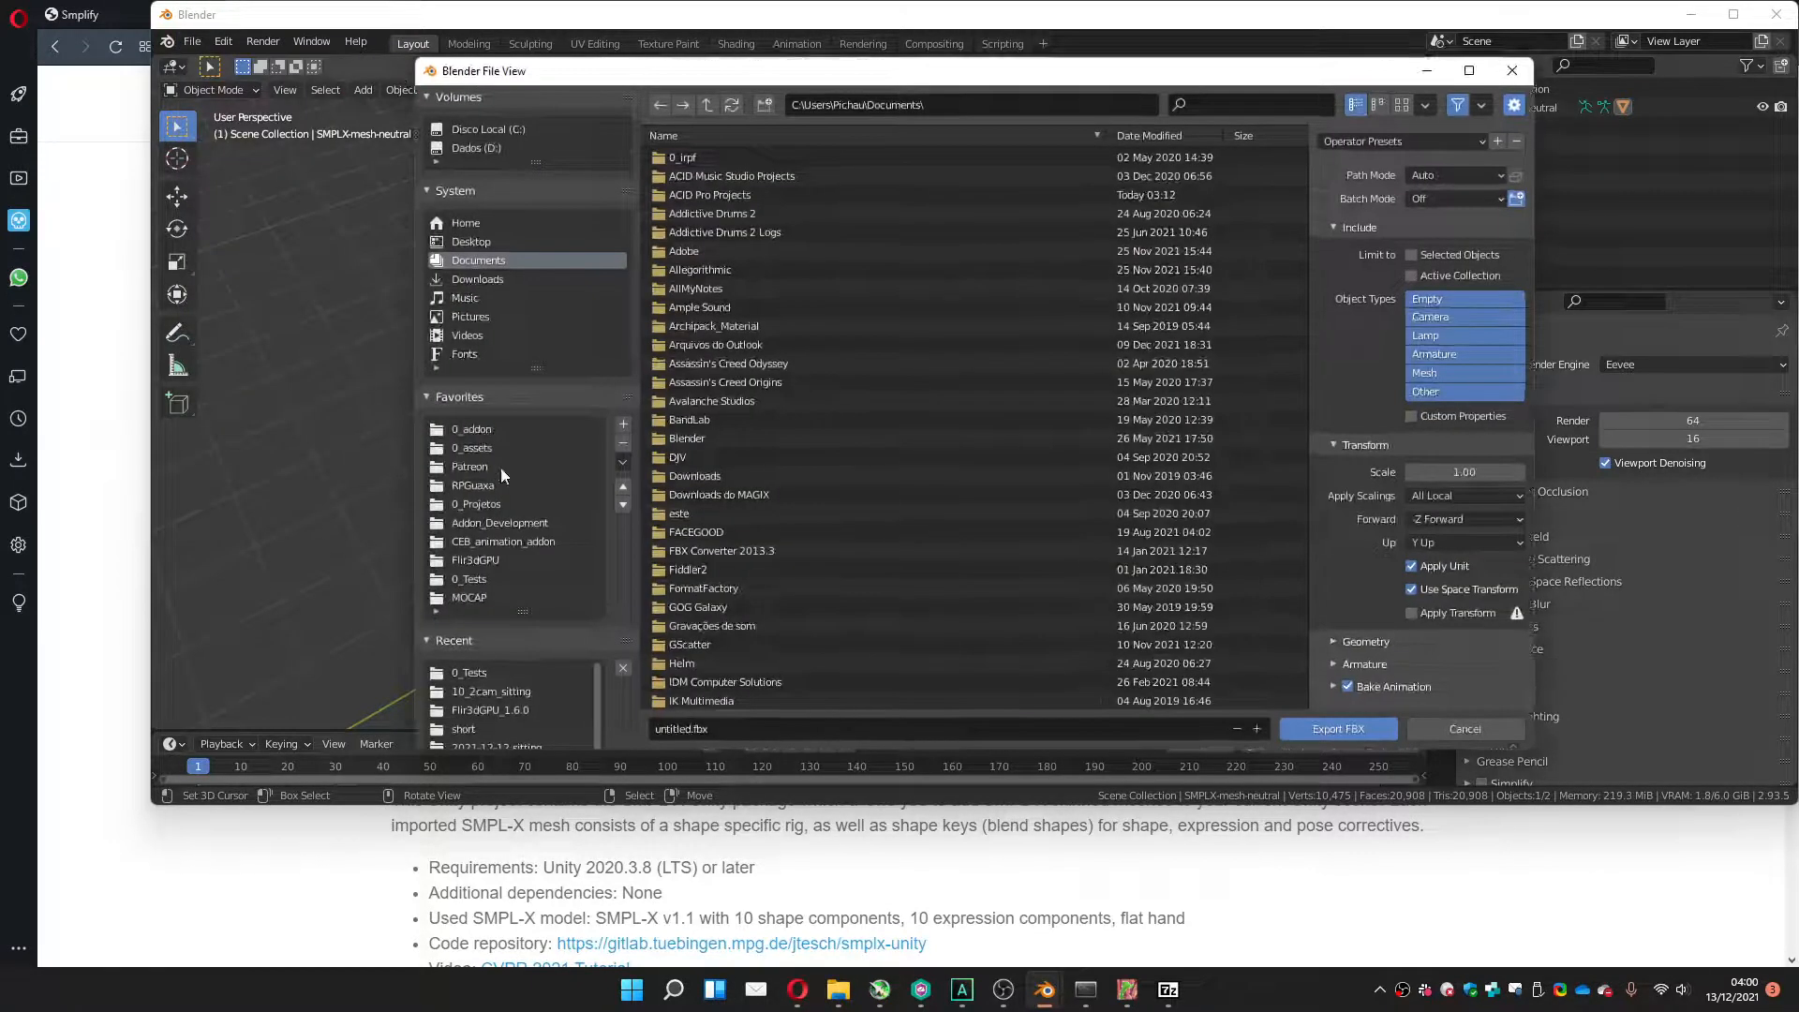
pyautogui.click(472, 597)
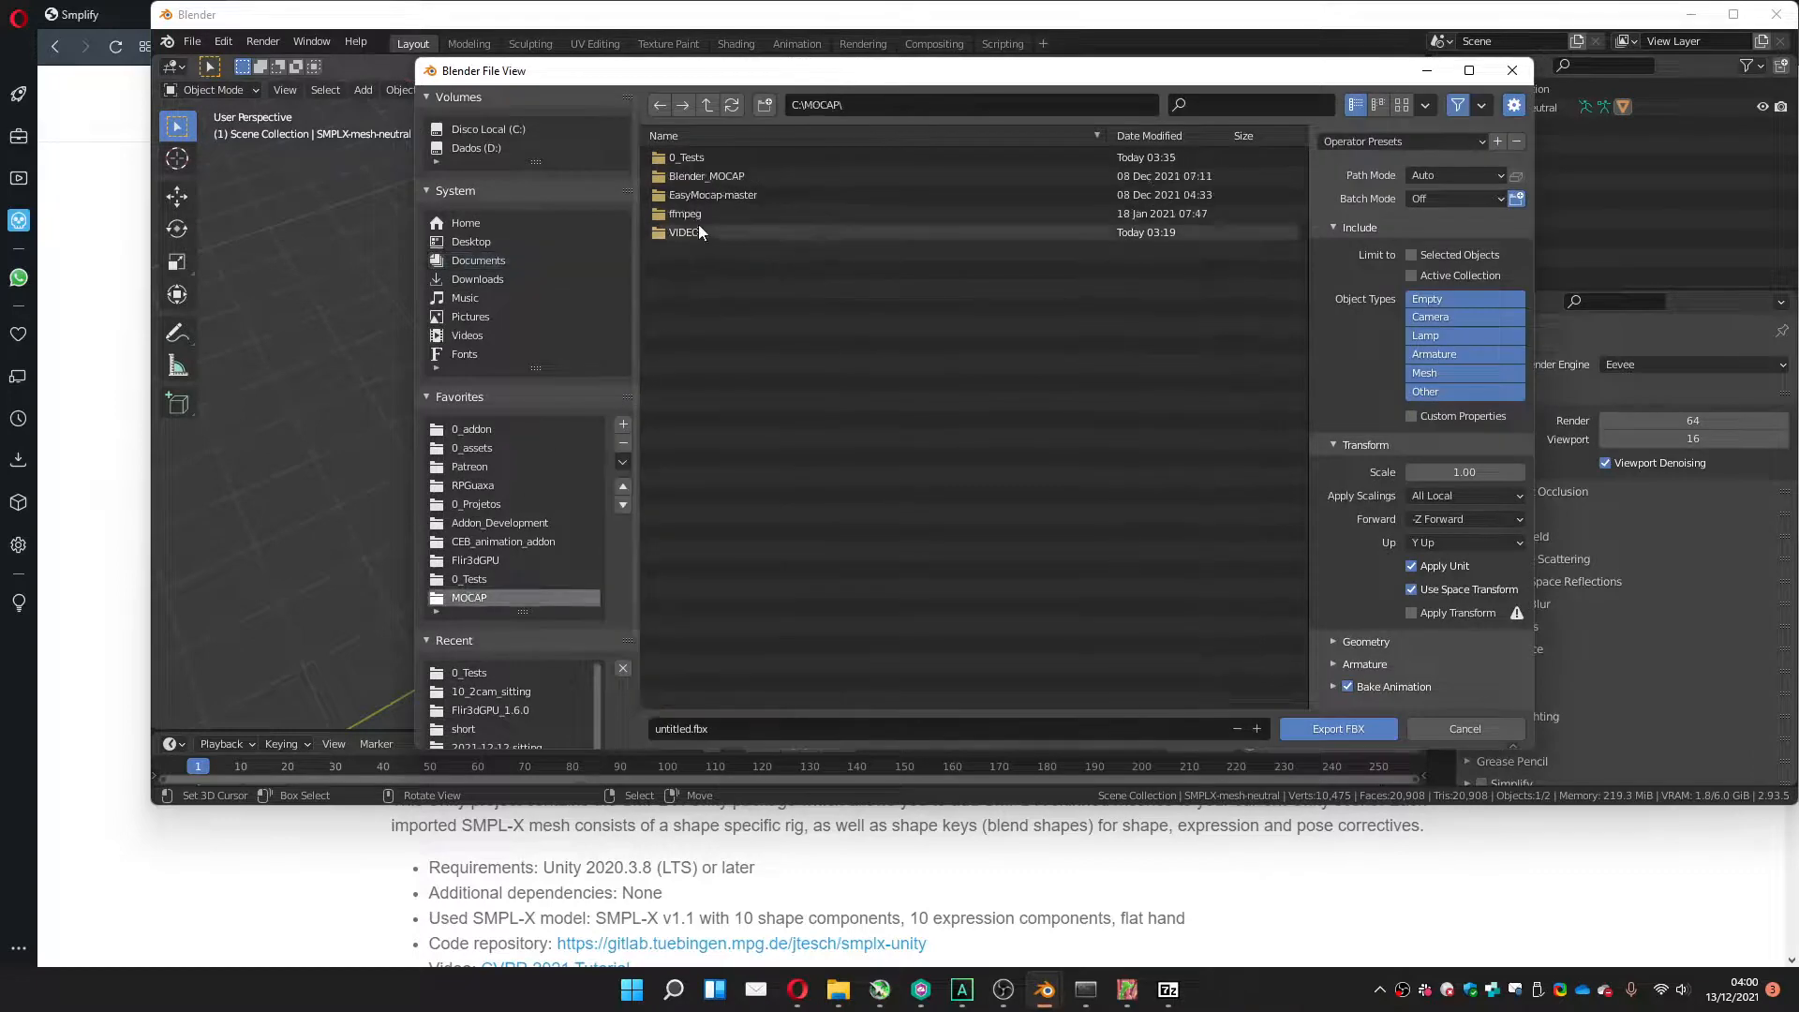
pyautogui.click(682, 157)
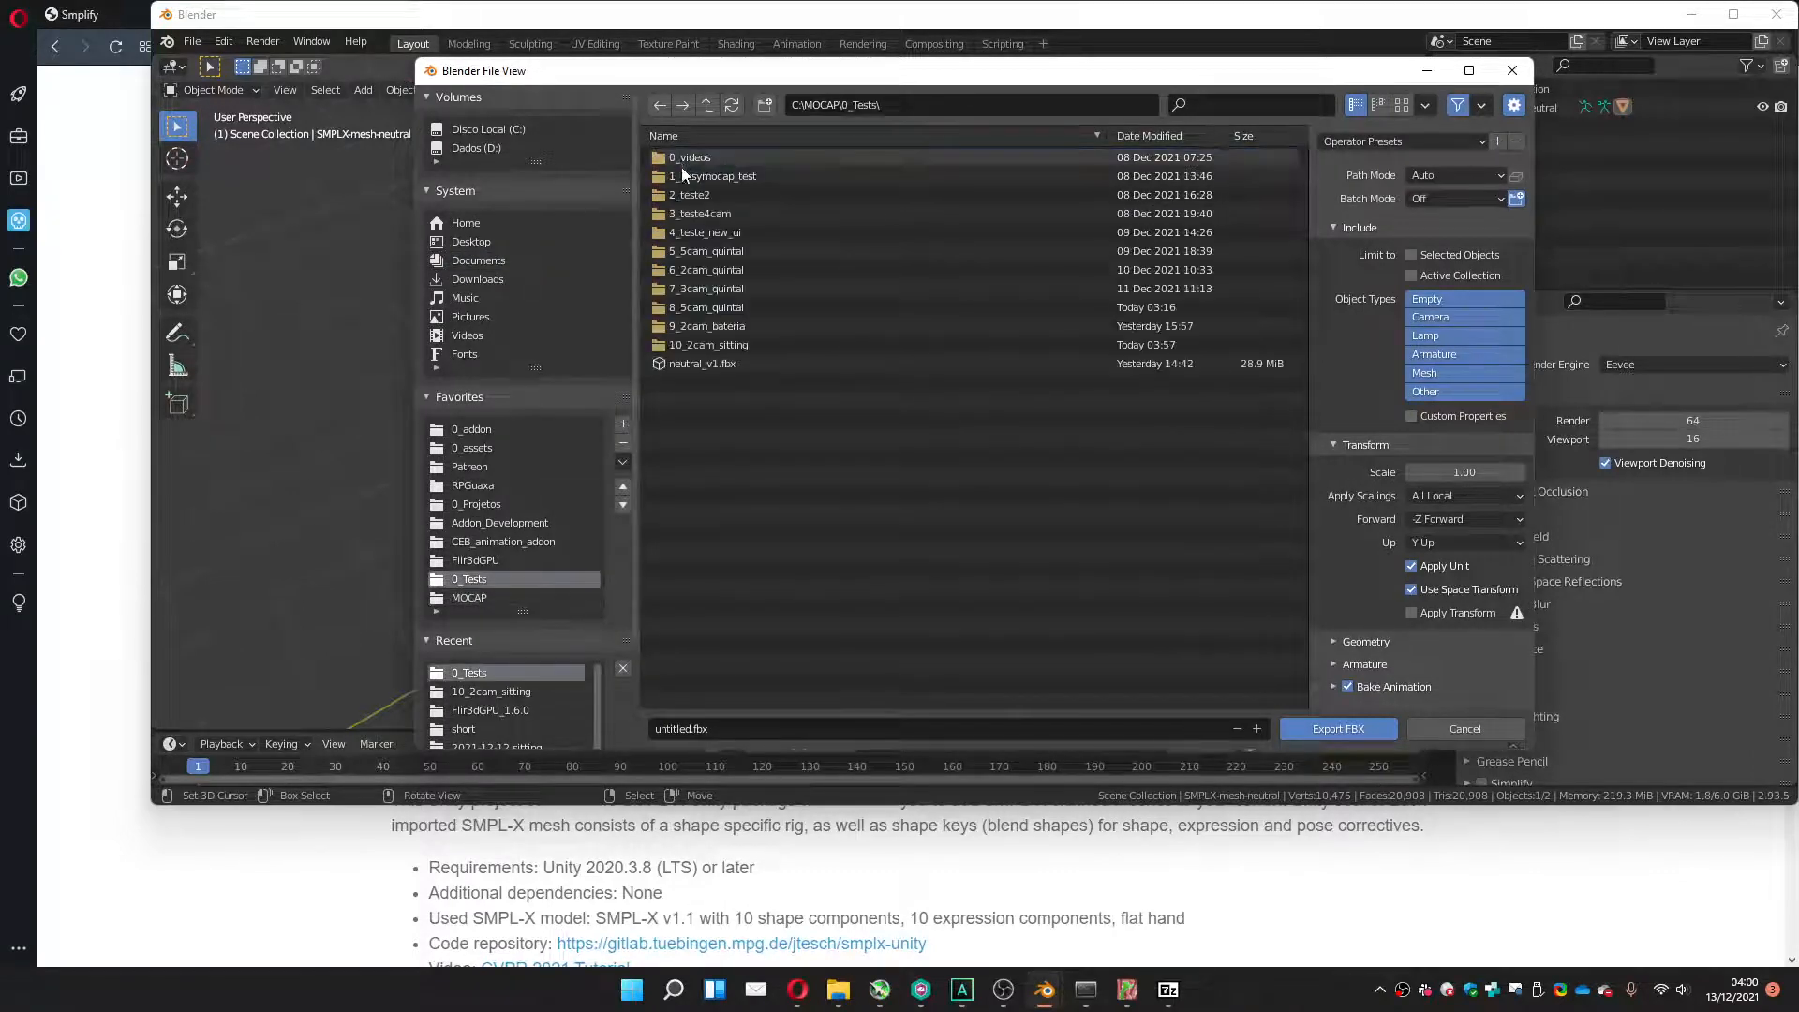
# Name the FBX export file neutral_v1.fbx.
pyautogui.click(691, 729)
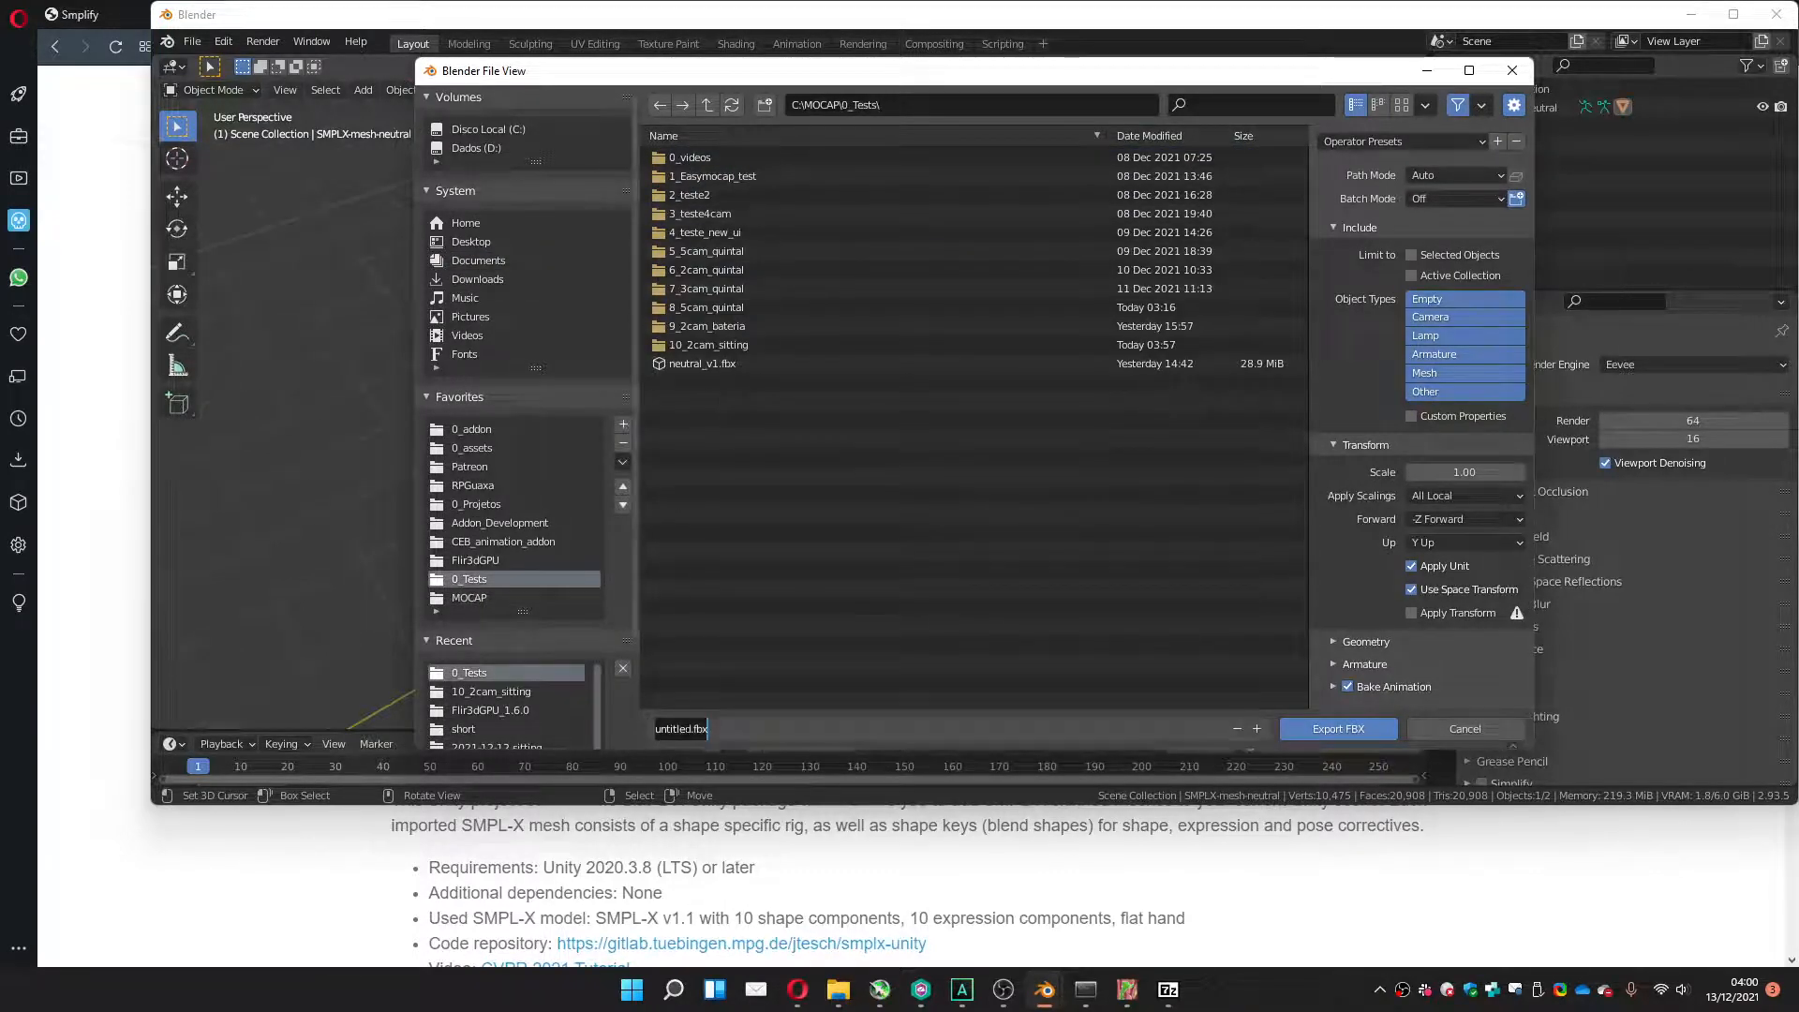
pyautogui.moveTo(691, 729); pyautogui.dragTo(649, 712)
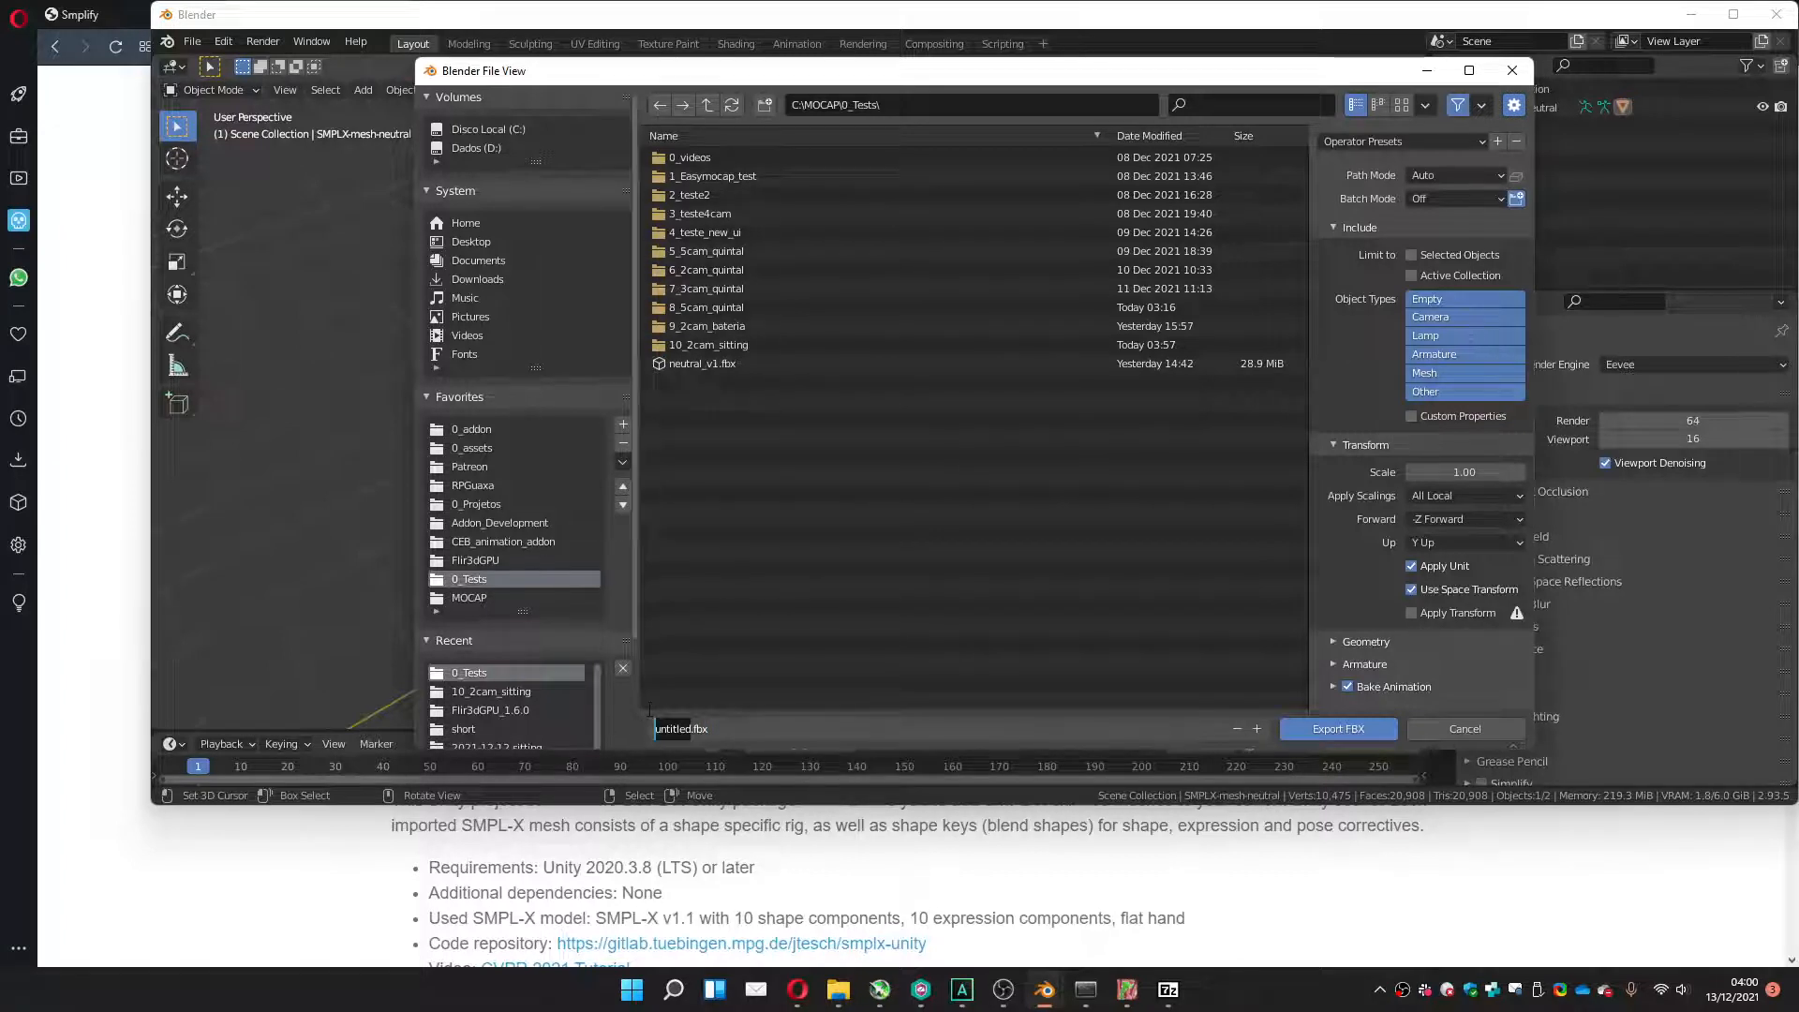
pyautogui.write('neu')
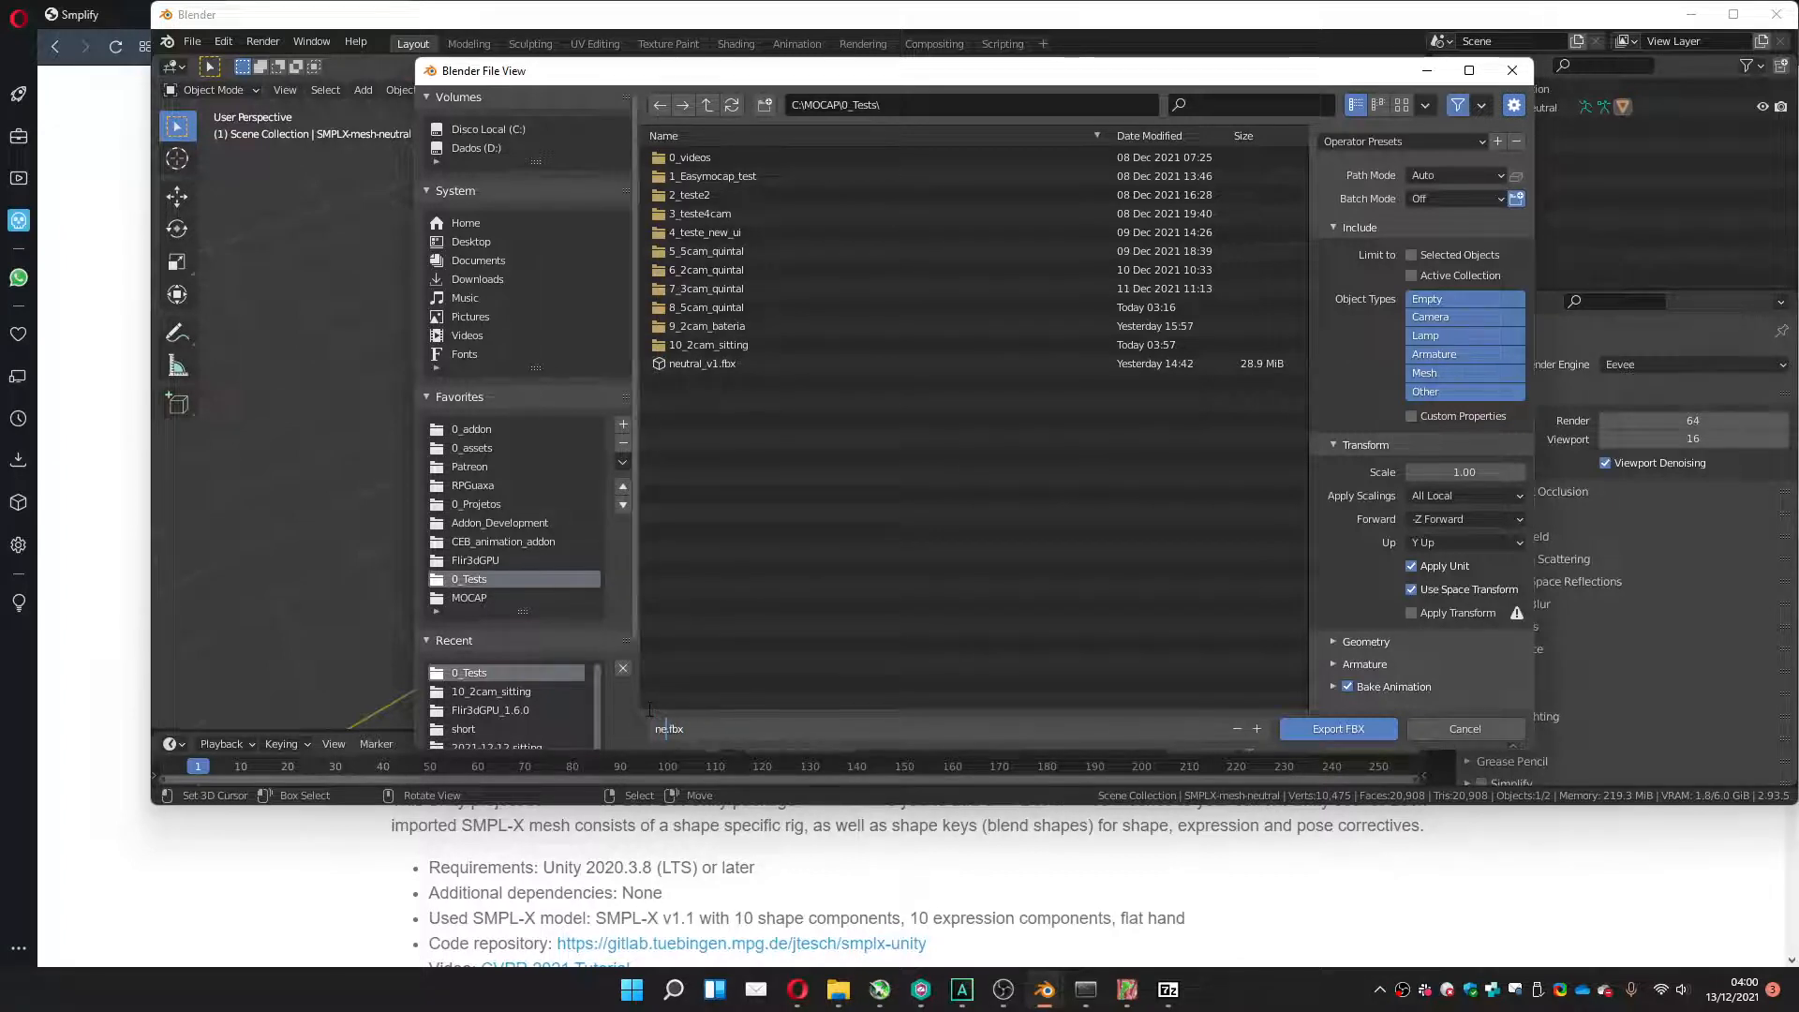
pyautogui.write('tr')
pyautogui.press('BackSpace')
pyautogui.press('BackSpace')
pyautogui.write('al')
pyautogui.write('_v1')
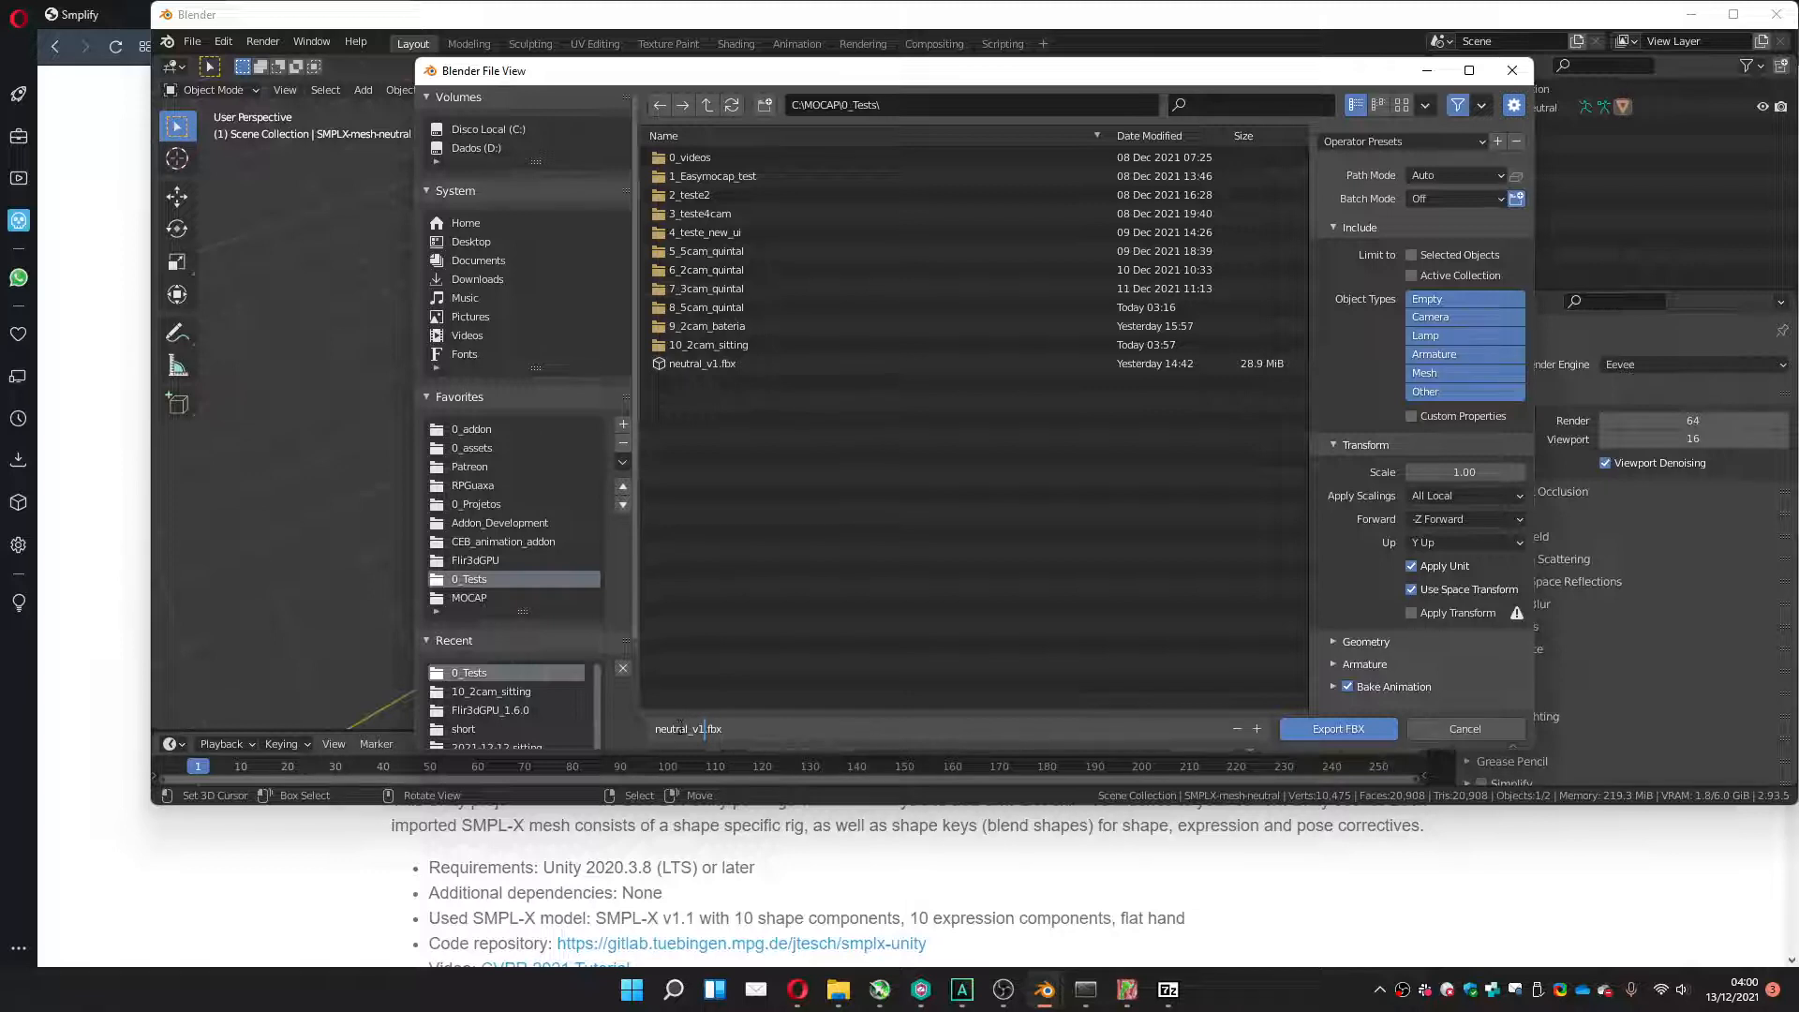
pyautogui.press('Return')
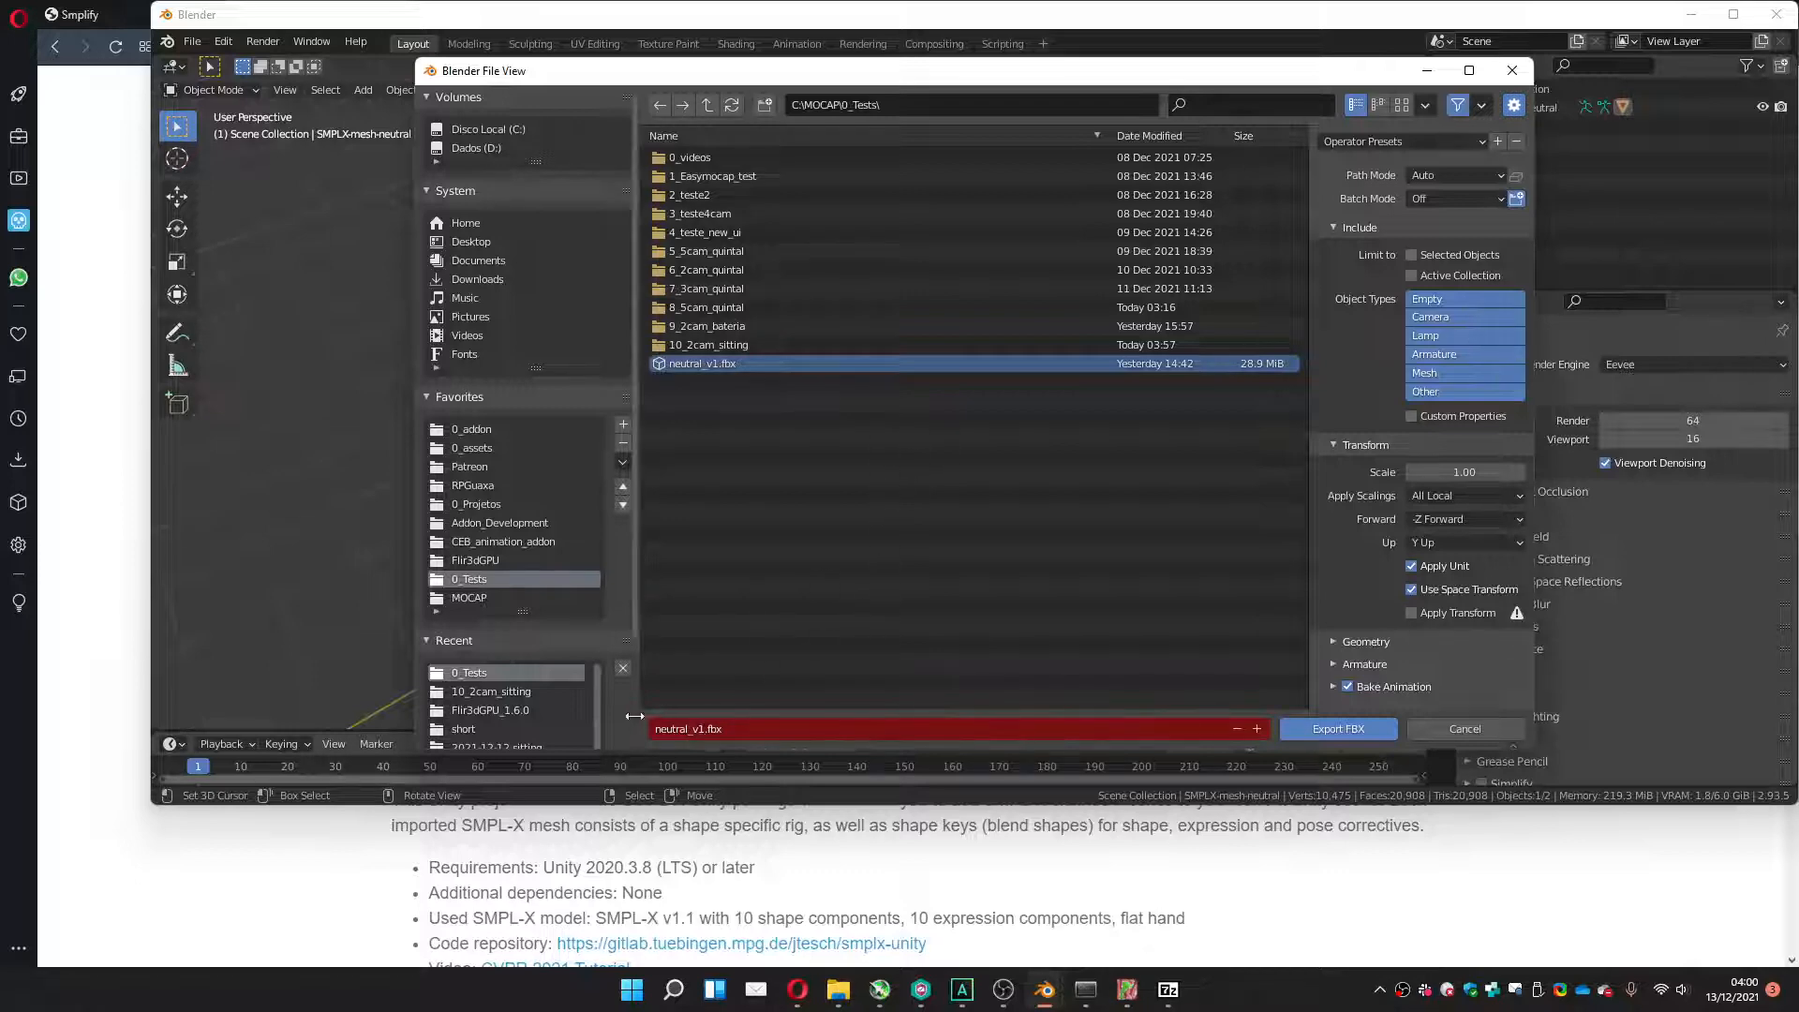
# Change the FBX export file name to neutral_v2.fbx.
pyautogui.click(691, 729)
pyautogui.click(705, 730)
pyautogui.press('BackSpace')
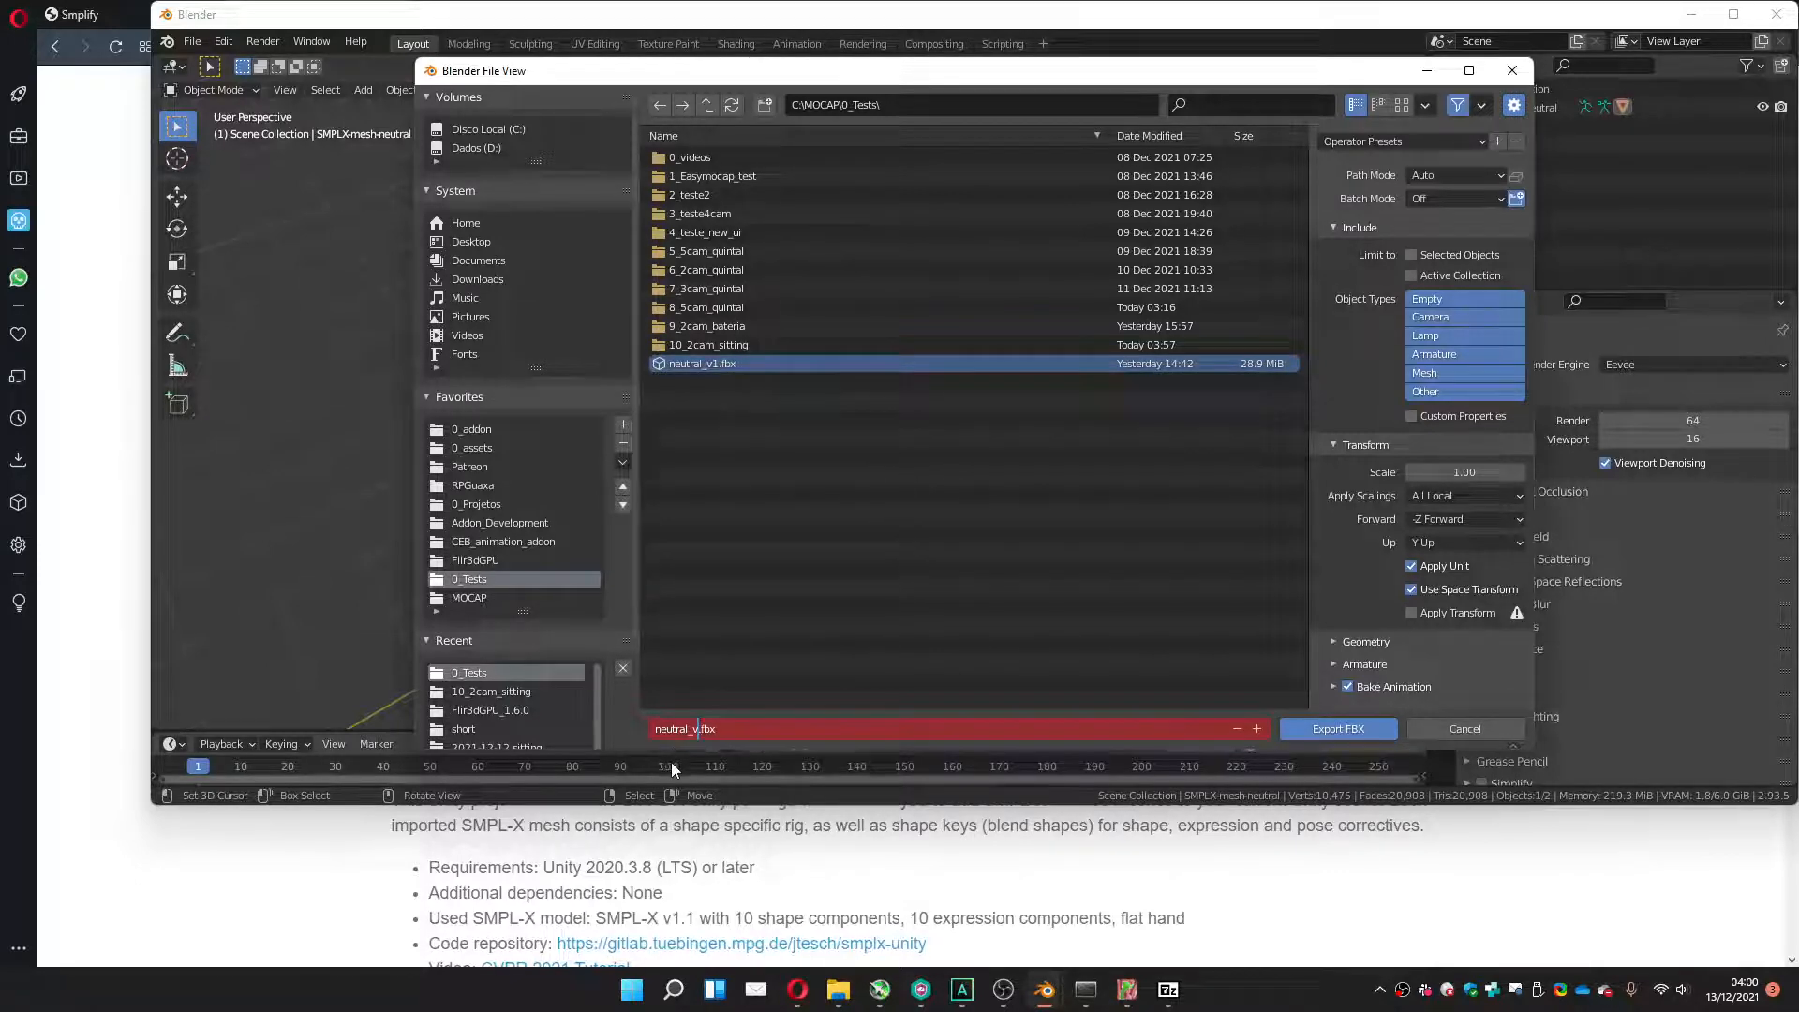
pyautogui.write('2')
pyautogui.press('Return')
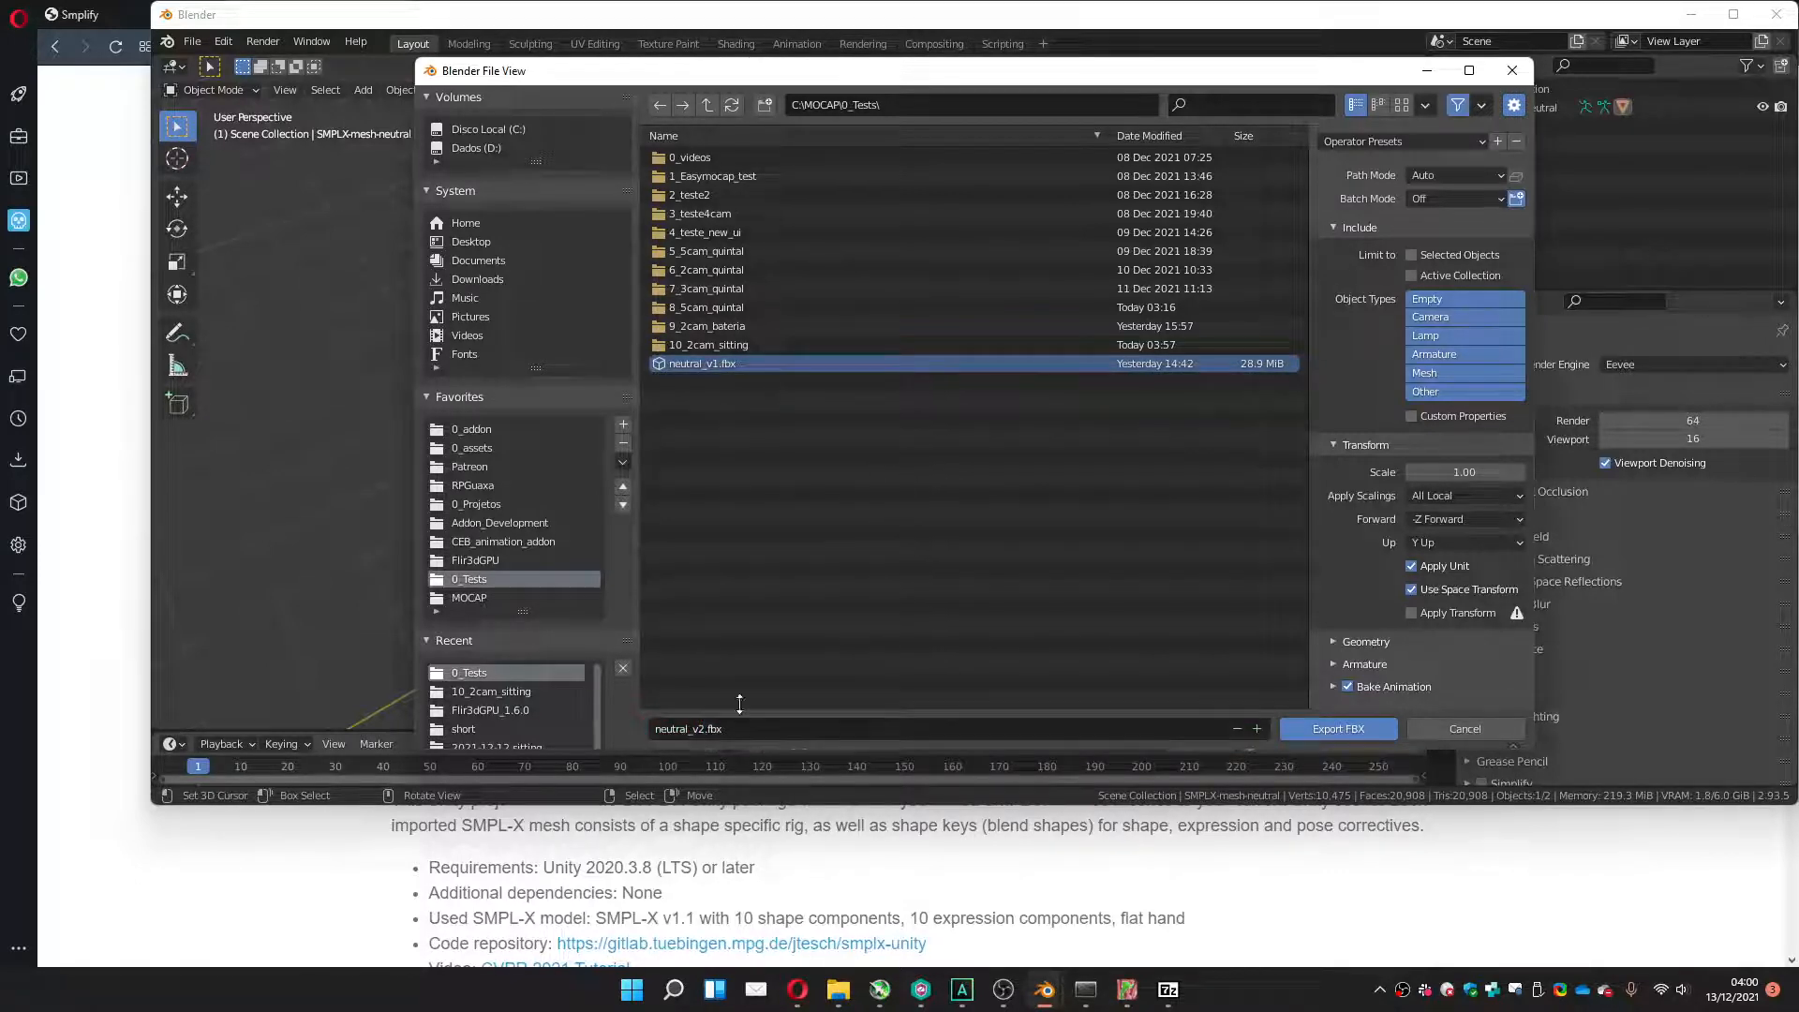
# Export the neutral model as neutral_v2.fbx and check the export progress in the Blender console.
pyautogui.click(1312, 727)
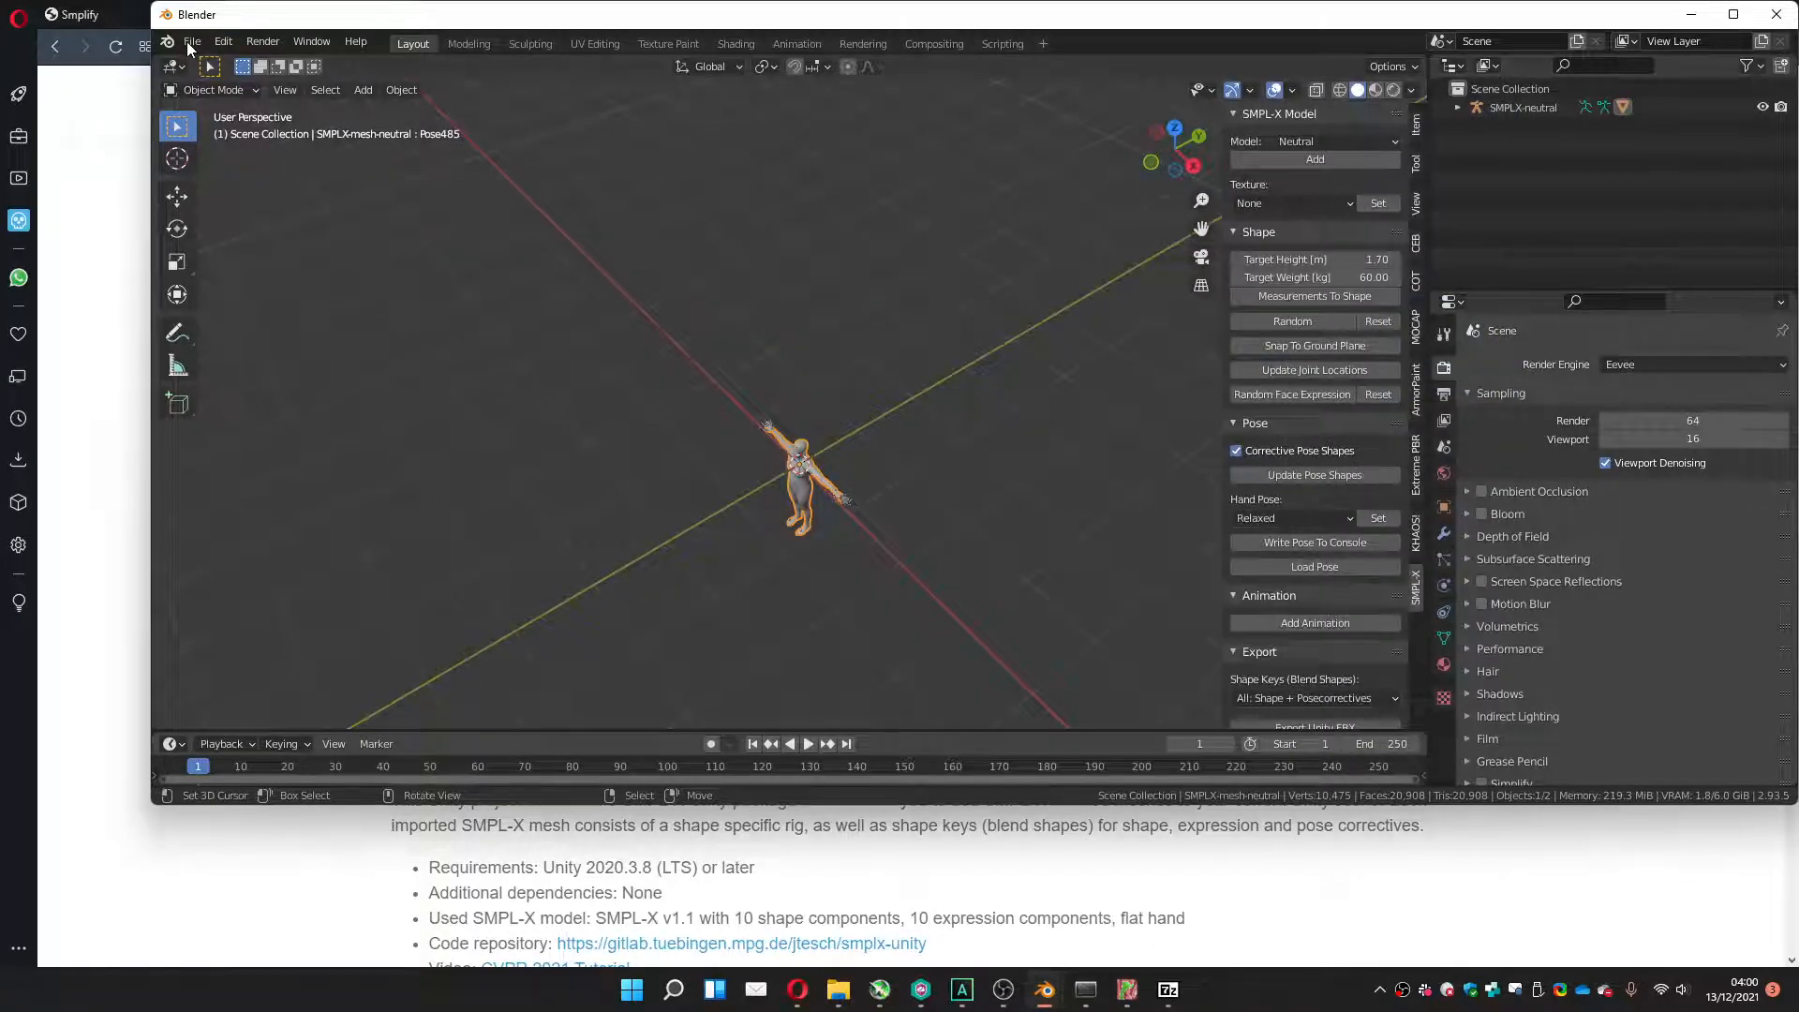
pyautogui.moveTo(1145, 976)
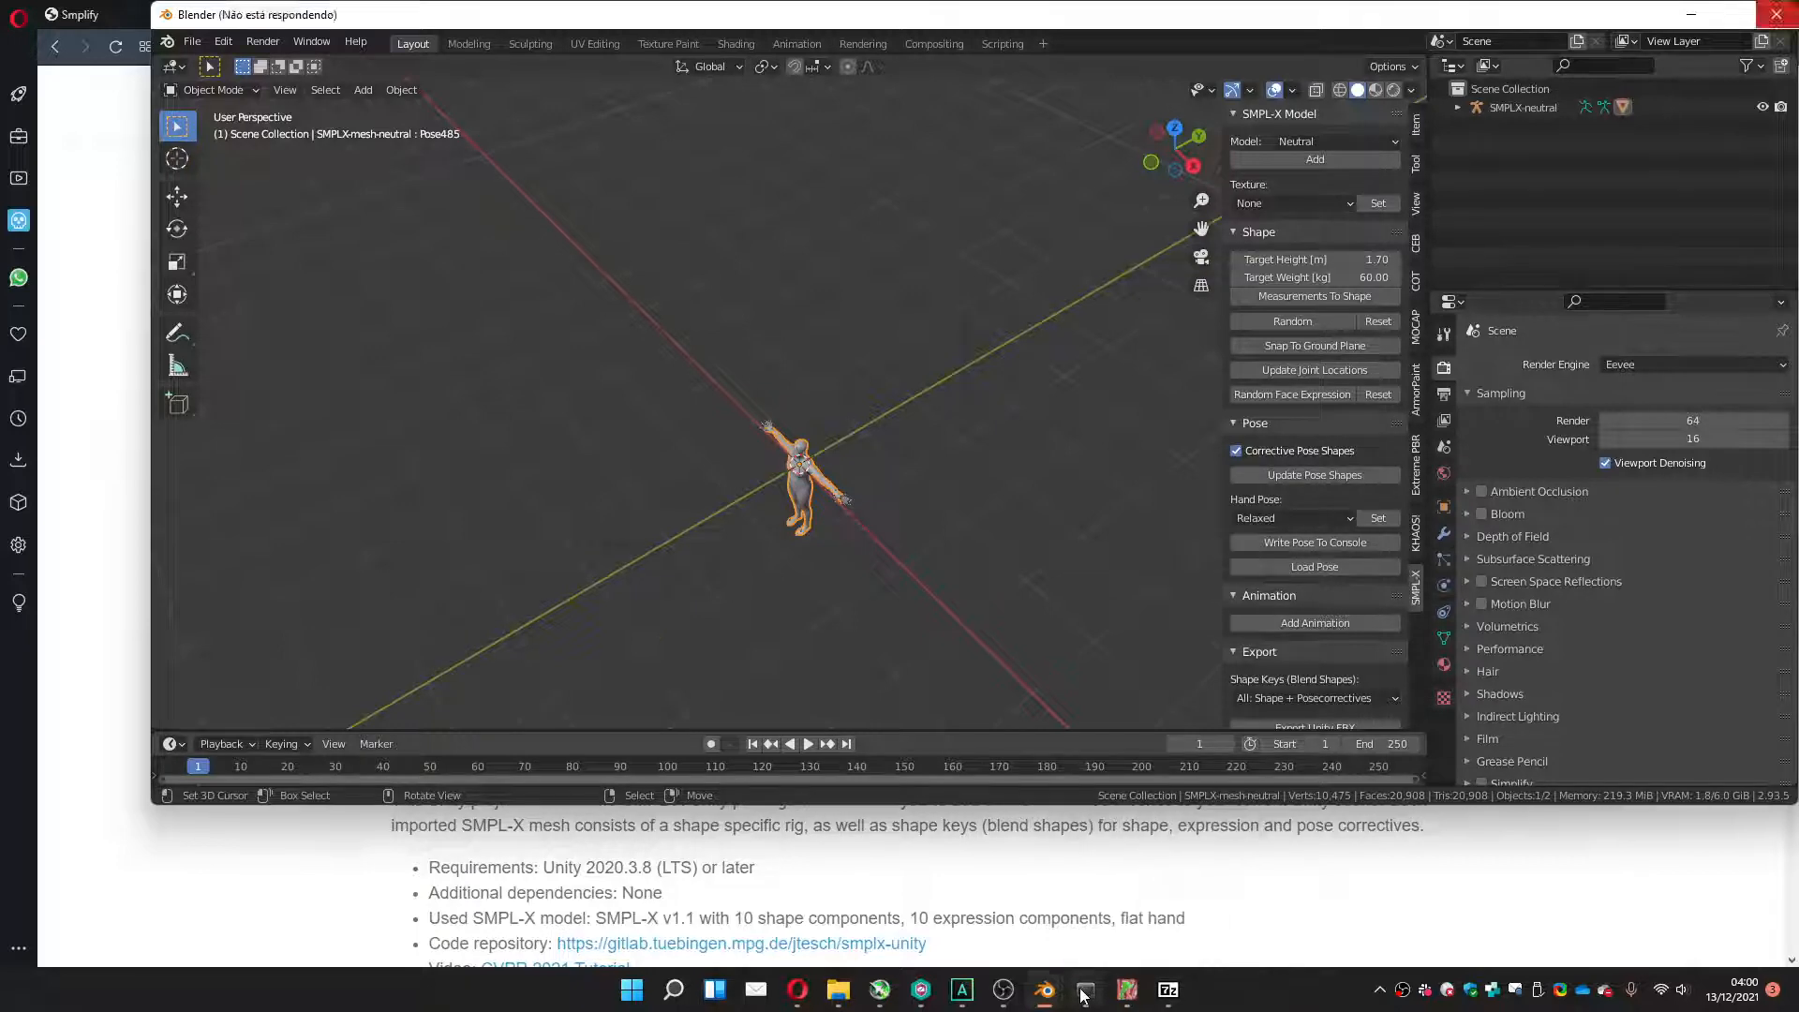
pyautogui.click(1085, 990)
pyautogui.click(1046, 995)
pyautogui.click(1114, 921)
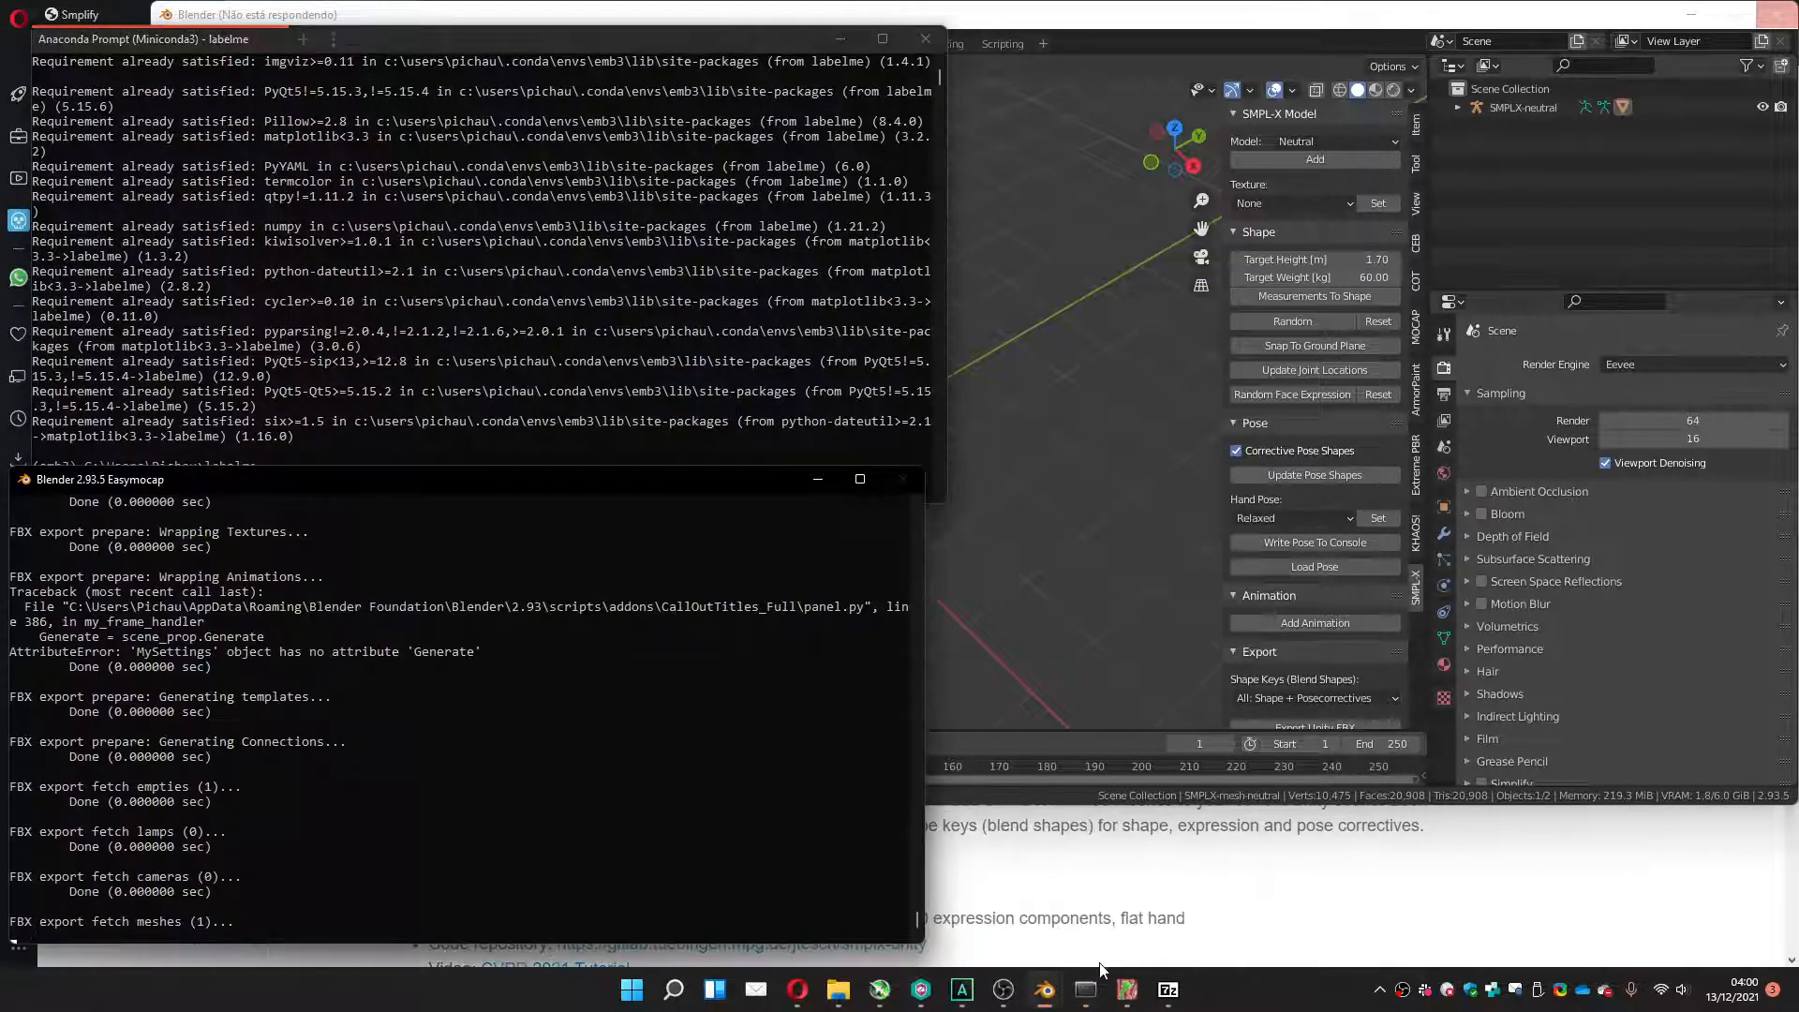
pyautogui.click(1004, 22)
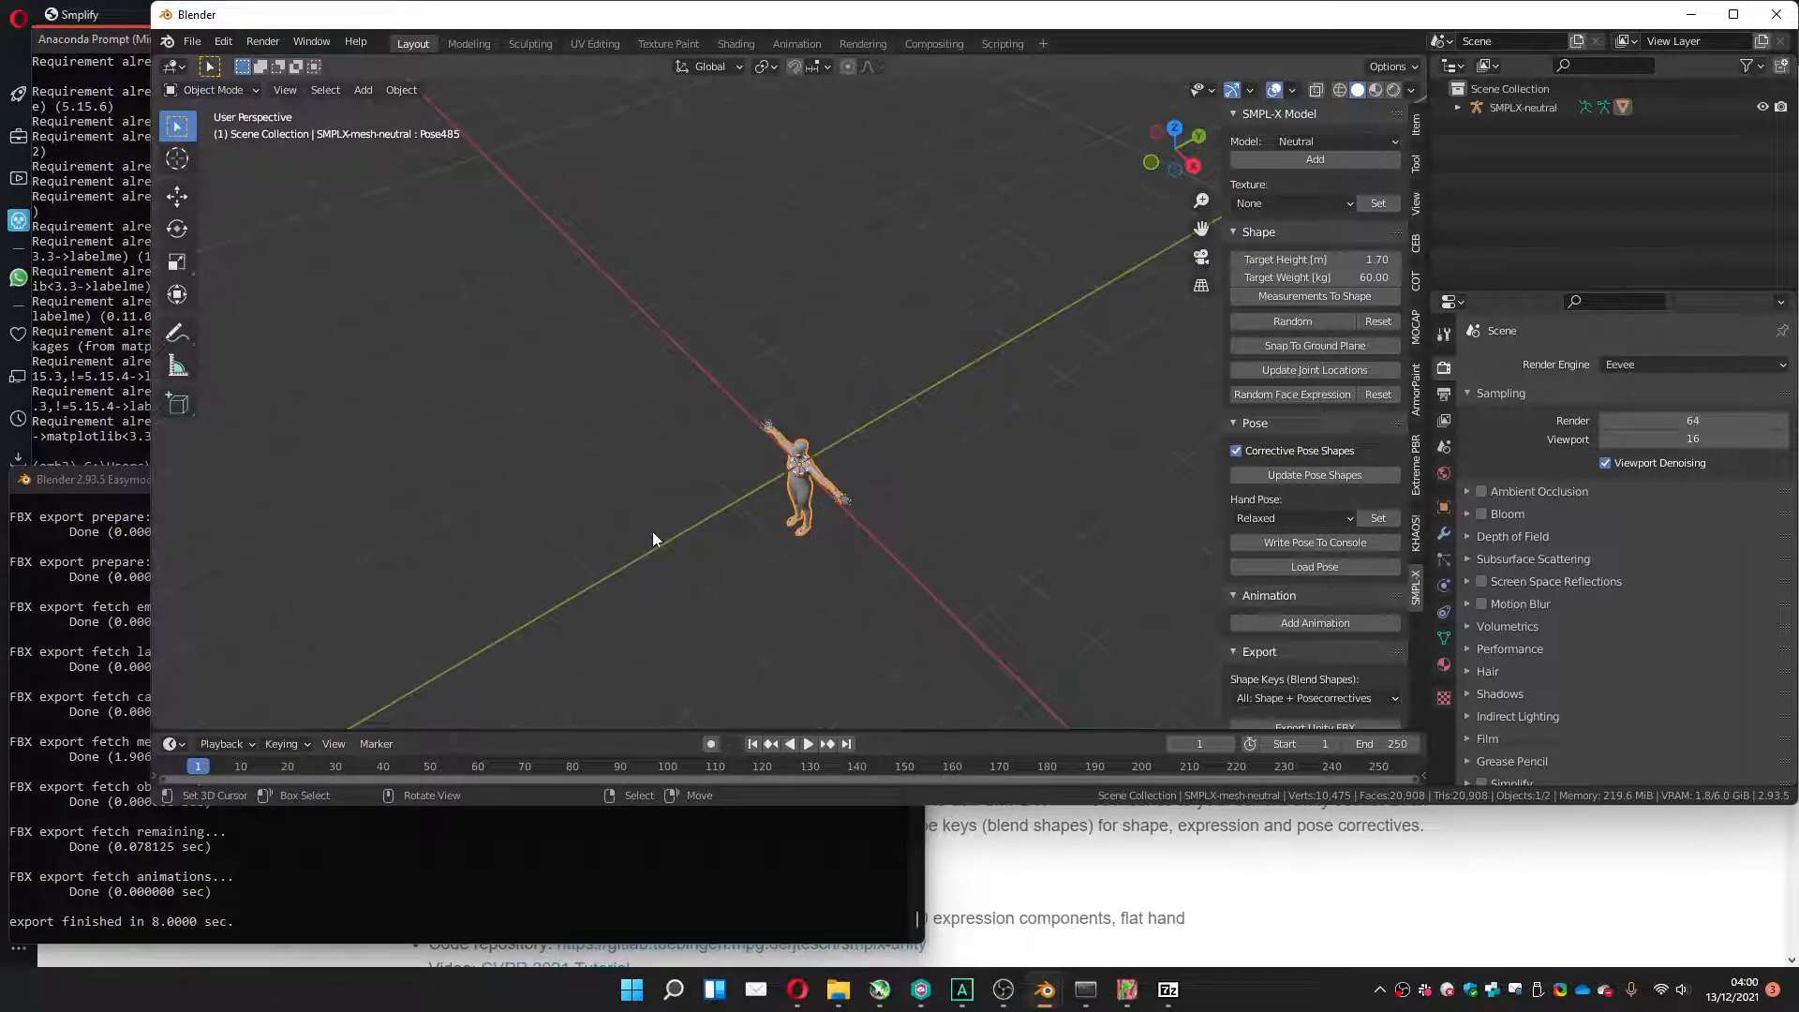
pyautogui.moveTo(699, 517); pyautogui.dragTo(639, 521, button='middle')
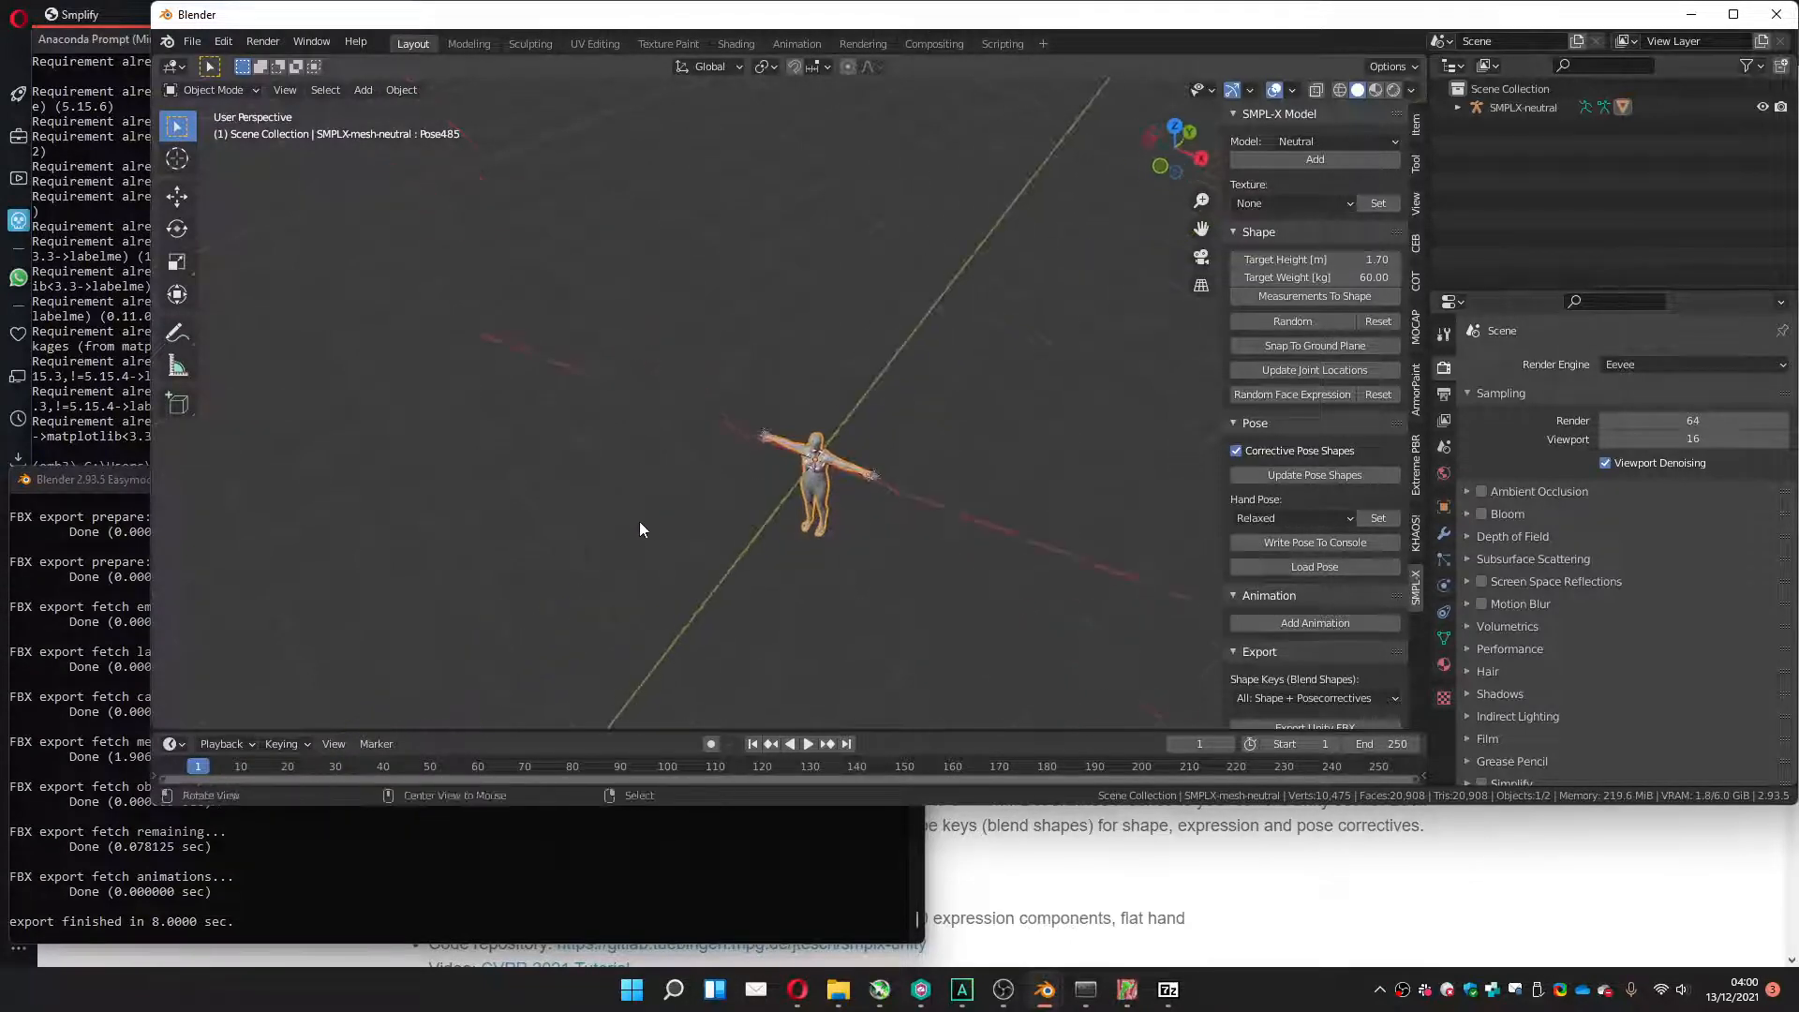
# Start a new General file to get an empty scene.
pyautogui.click(191, 42)
pyautogui.moveTo(217, 62)
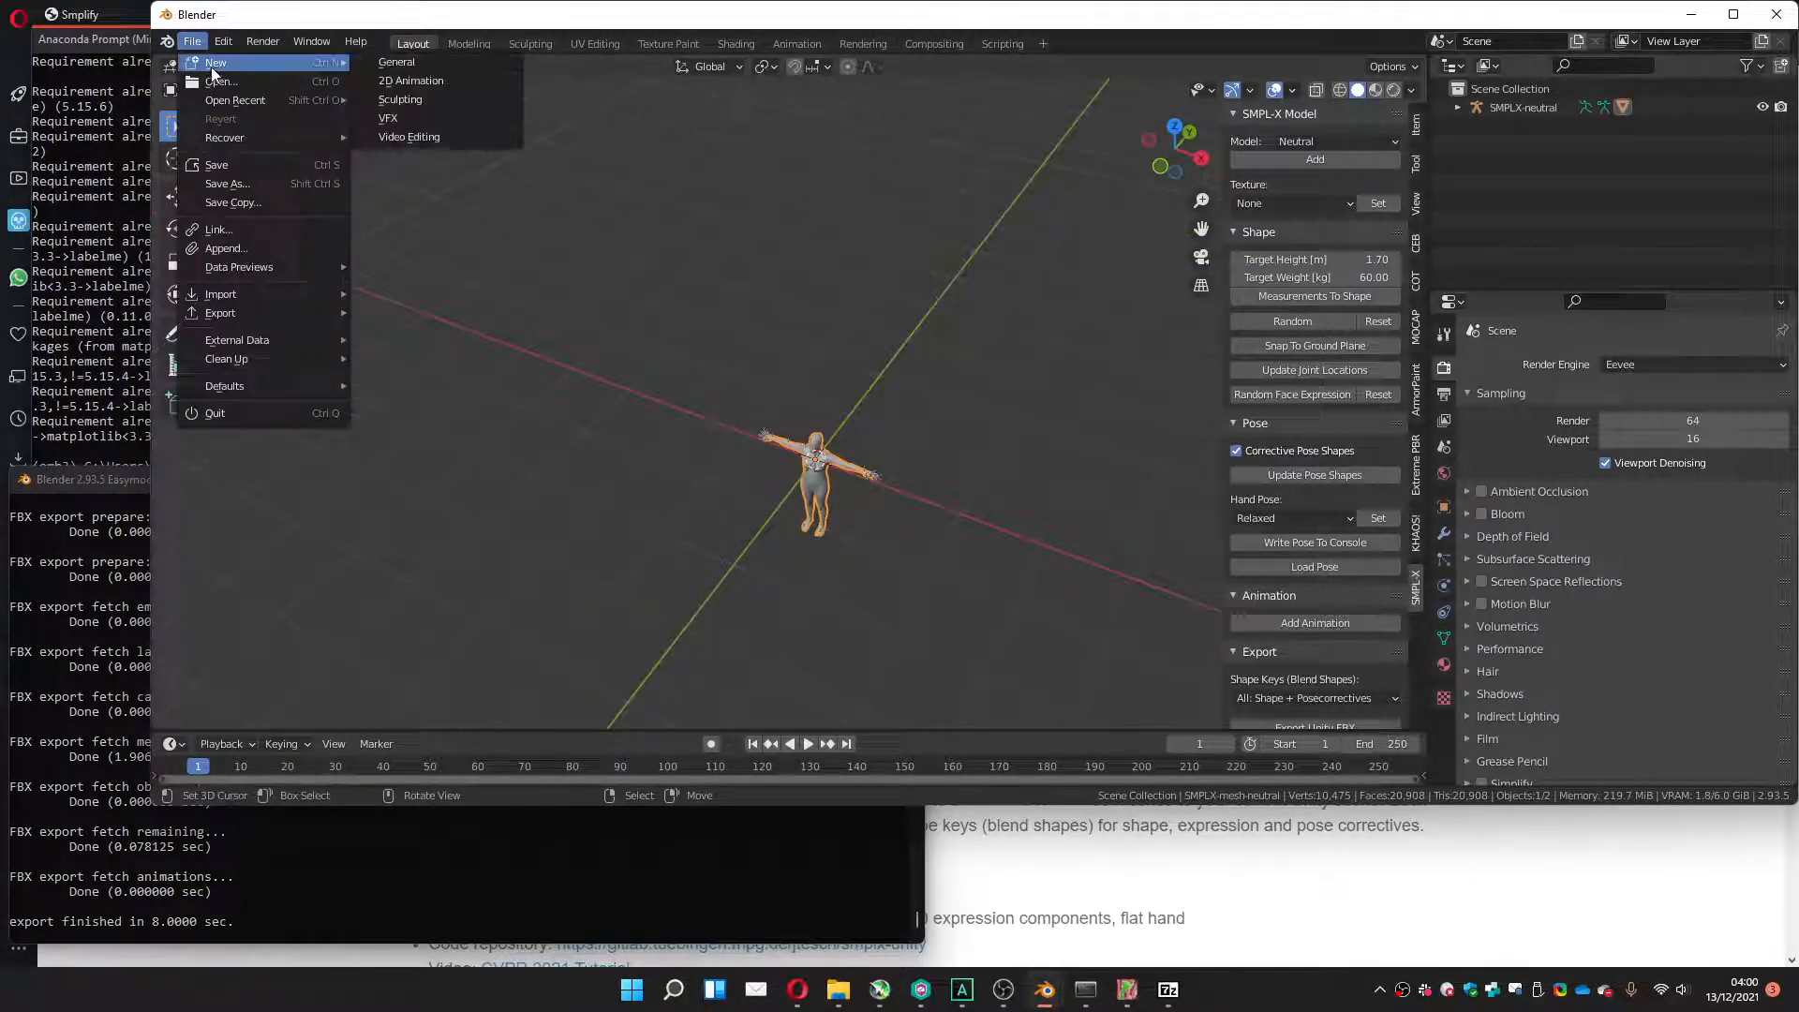
pyautogui.click(388, 66)
pyautogui.click(1009, 449)
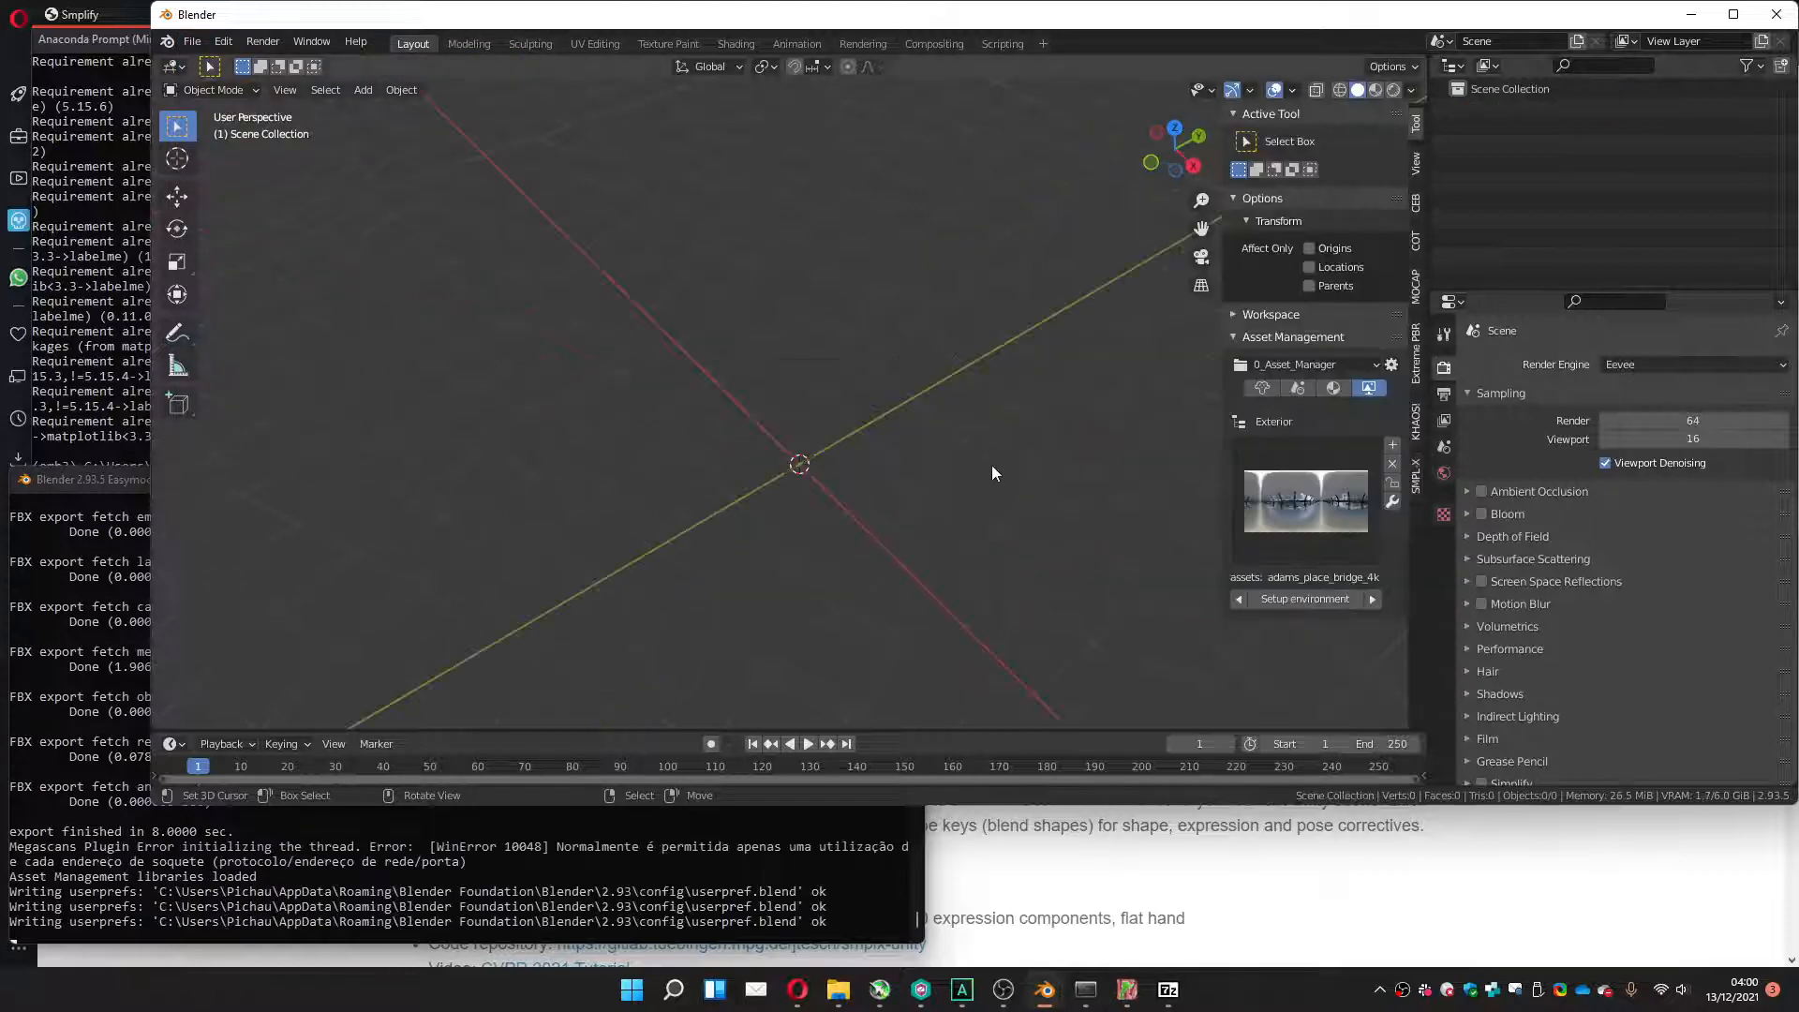
# Set neutral_v2.fbx from C:\MOCAP\0_Tests as the SMPL FBX file in the MOCAP Import add-on's older tools.
pyautogui.click(1415, 291)
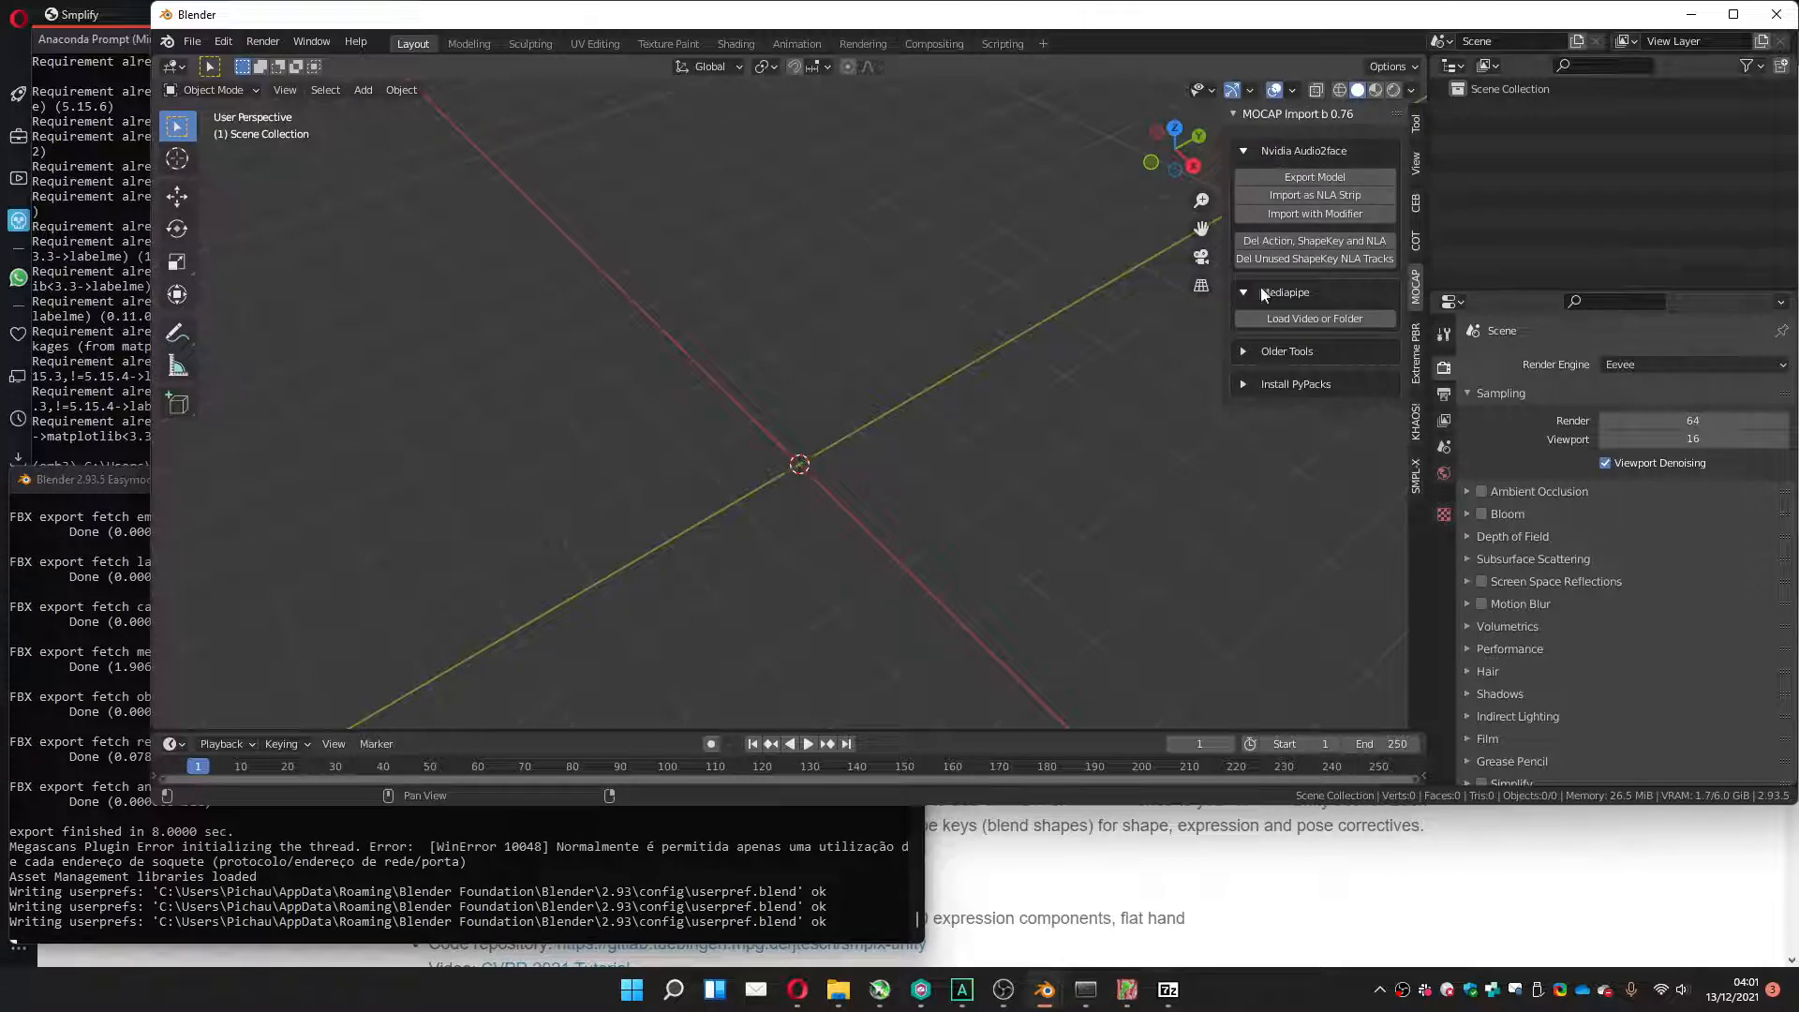
pyautogui.click(1240, 351)
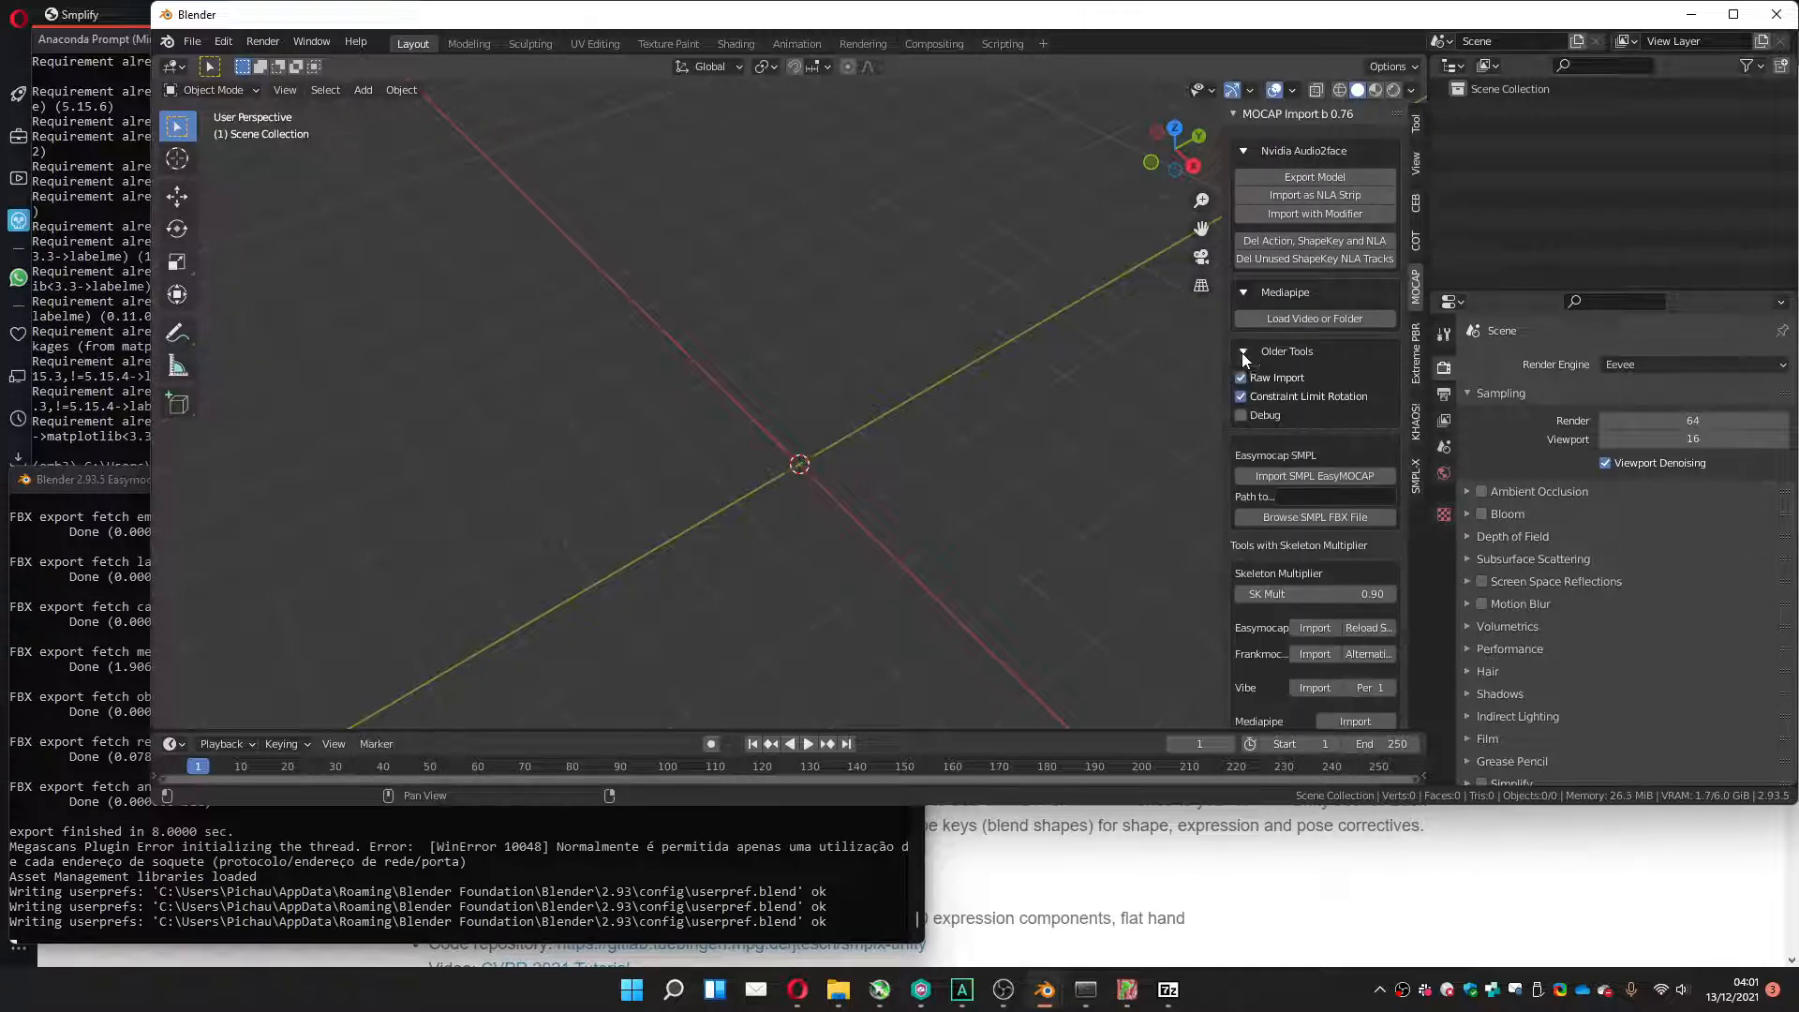
pyautogui.click(1306, 517)
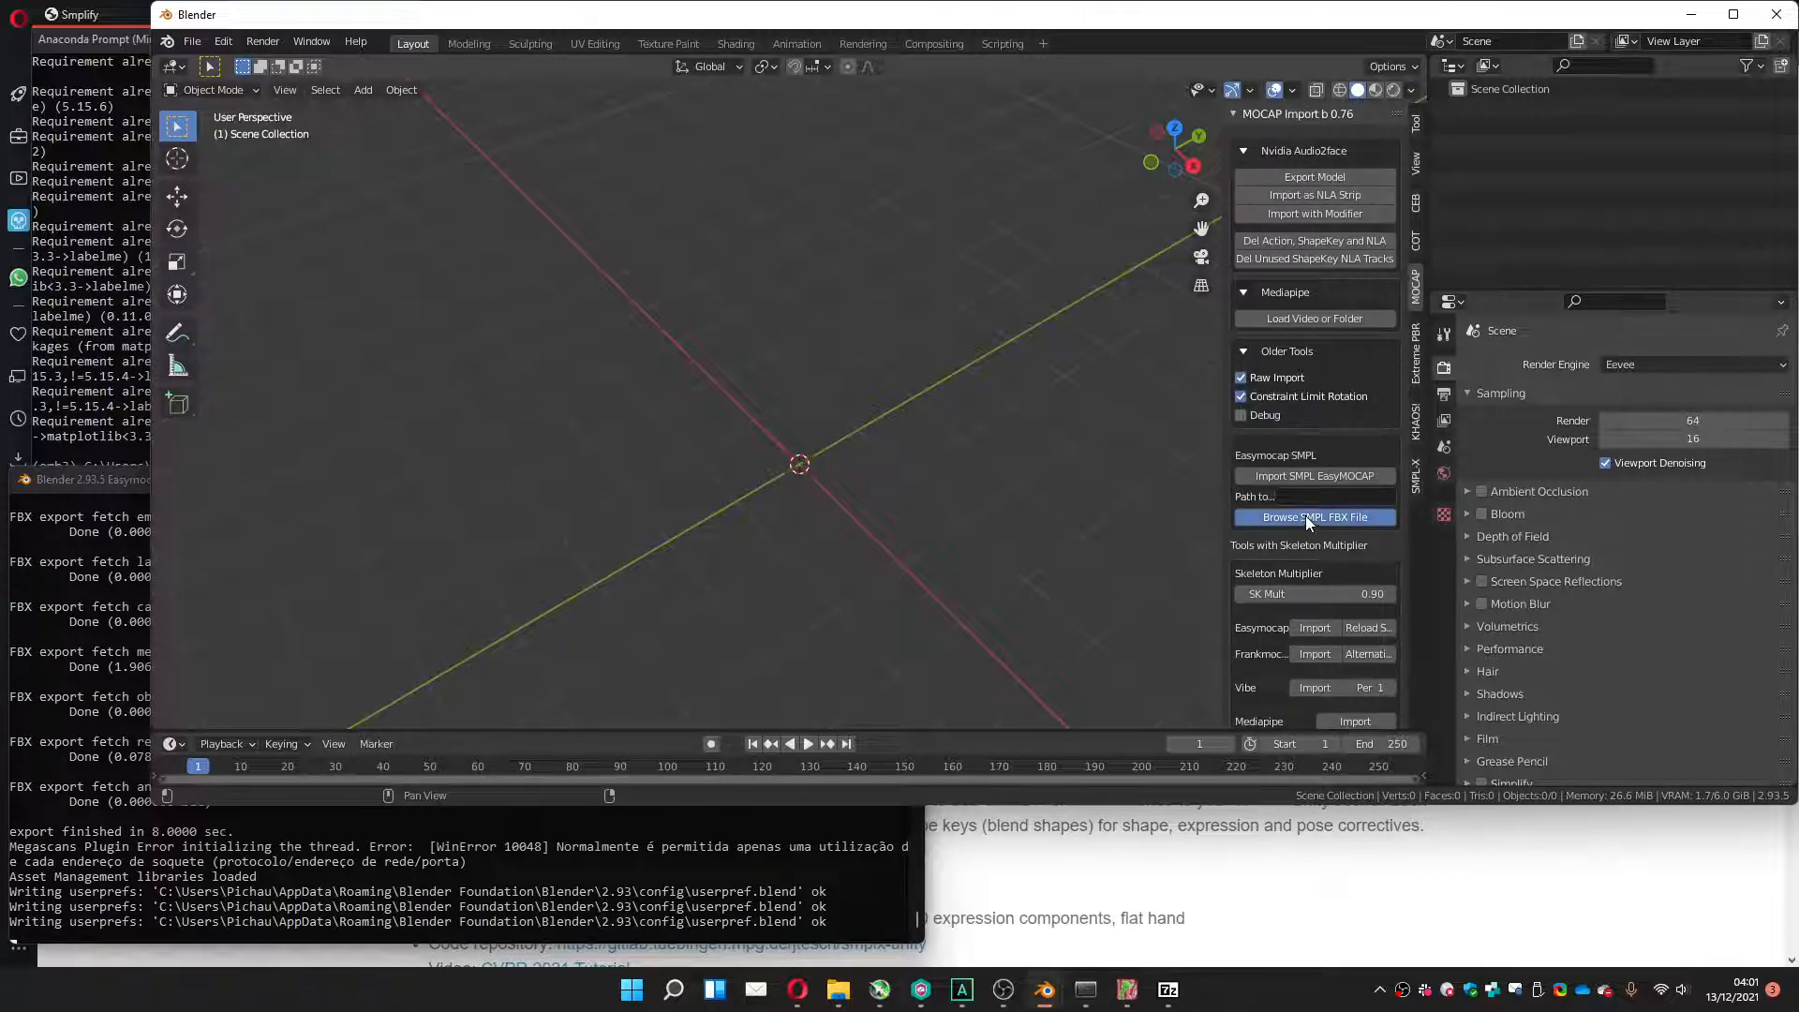
pyautogui.click(466, 598)
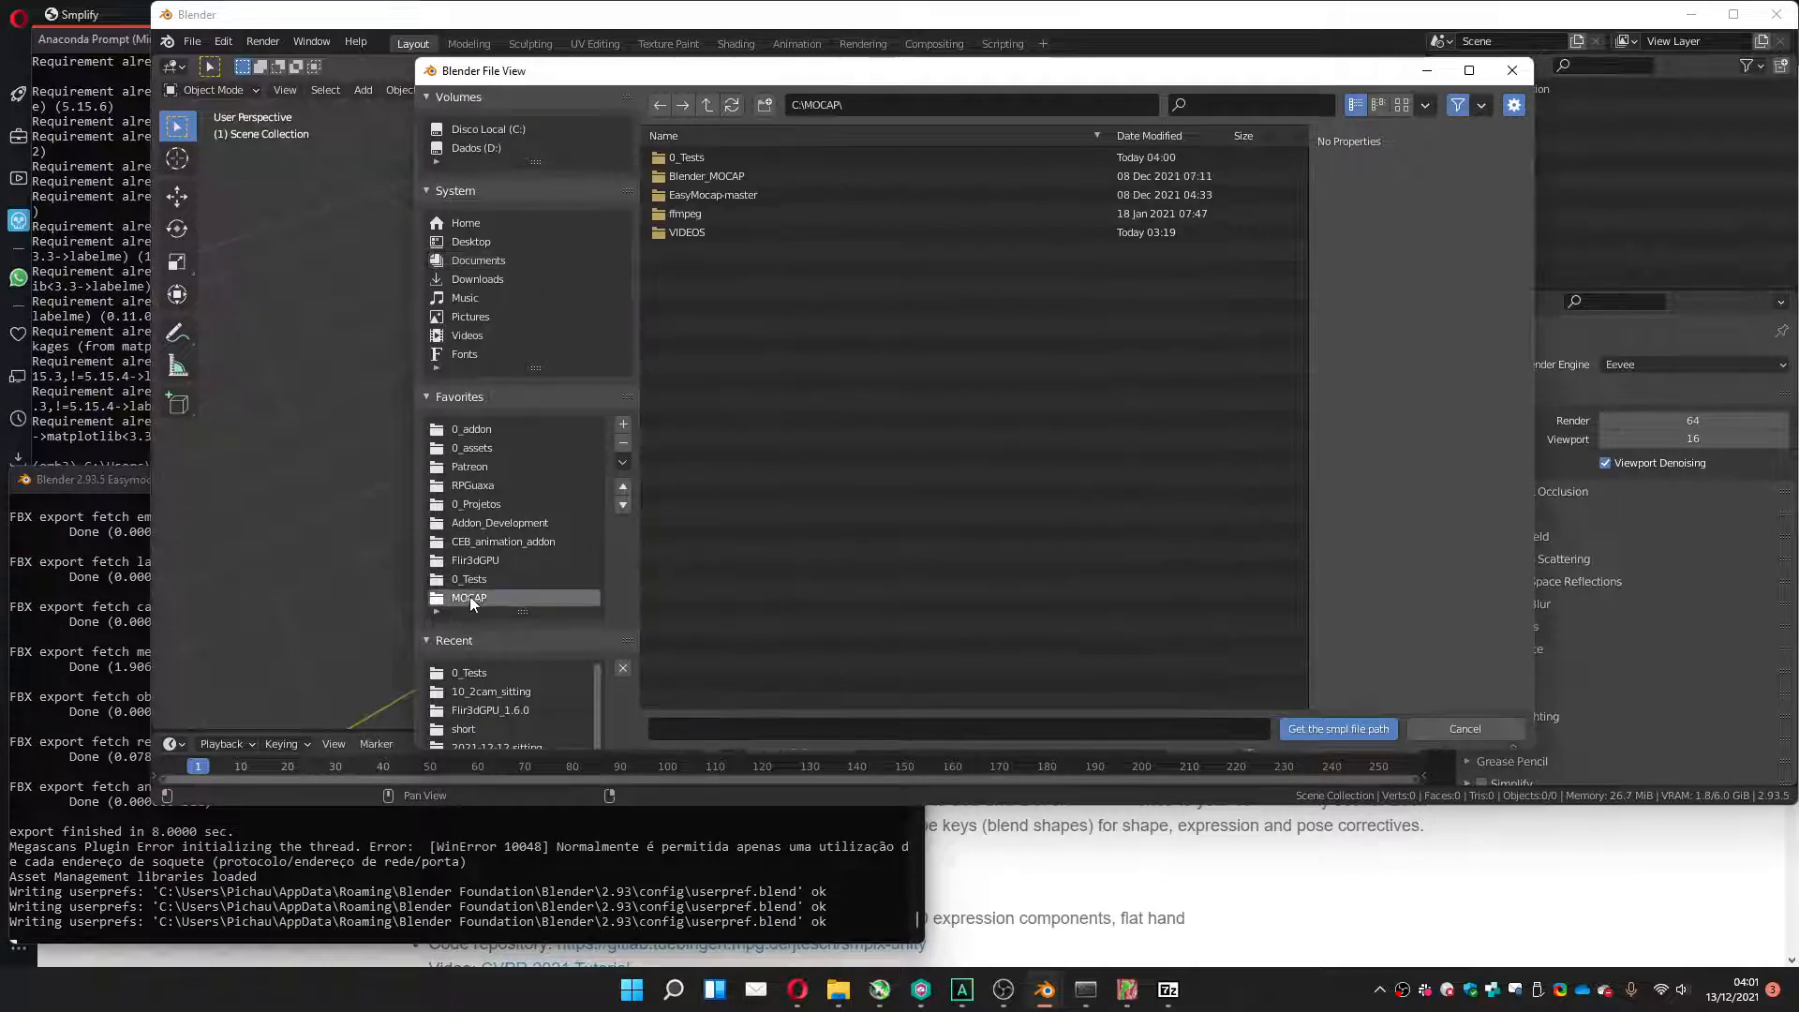
pyautogui.click(469, 579)
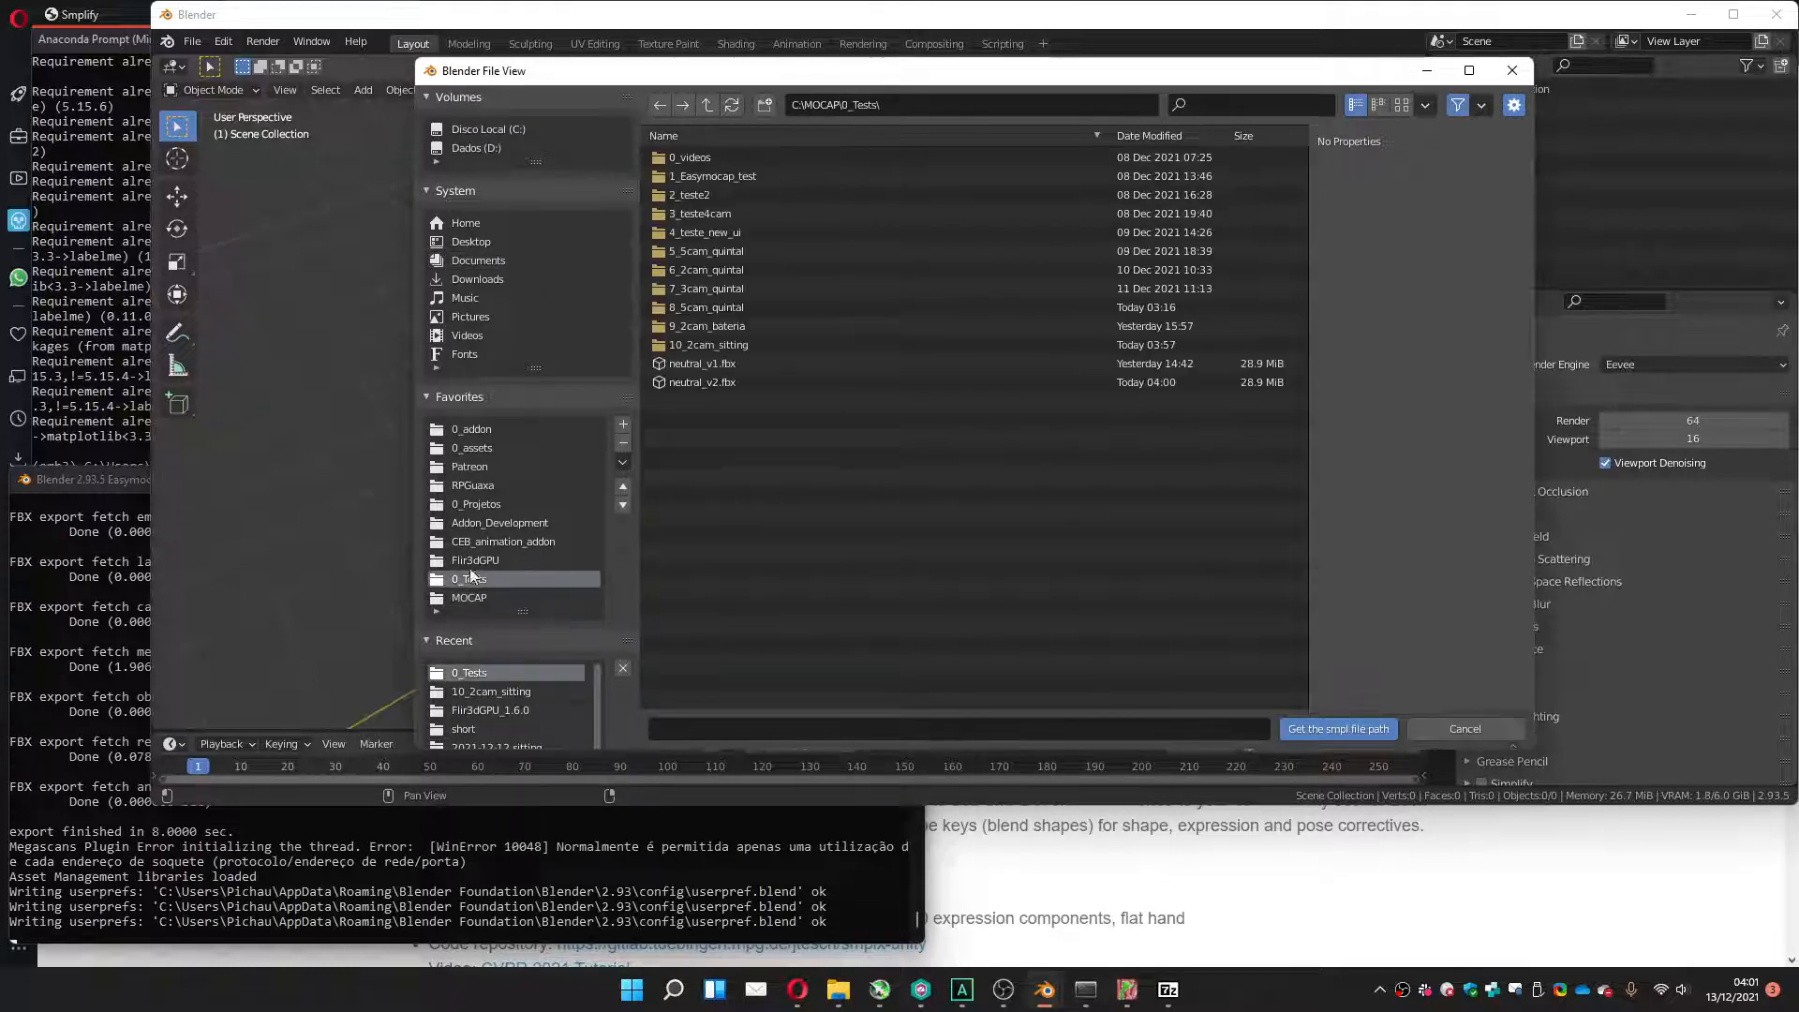
pyautogui.click(689, 382)
pyautogui.click(1310, 729)
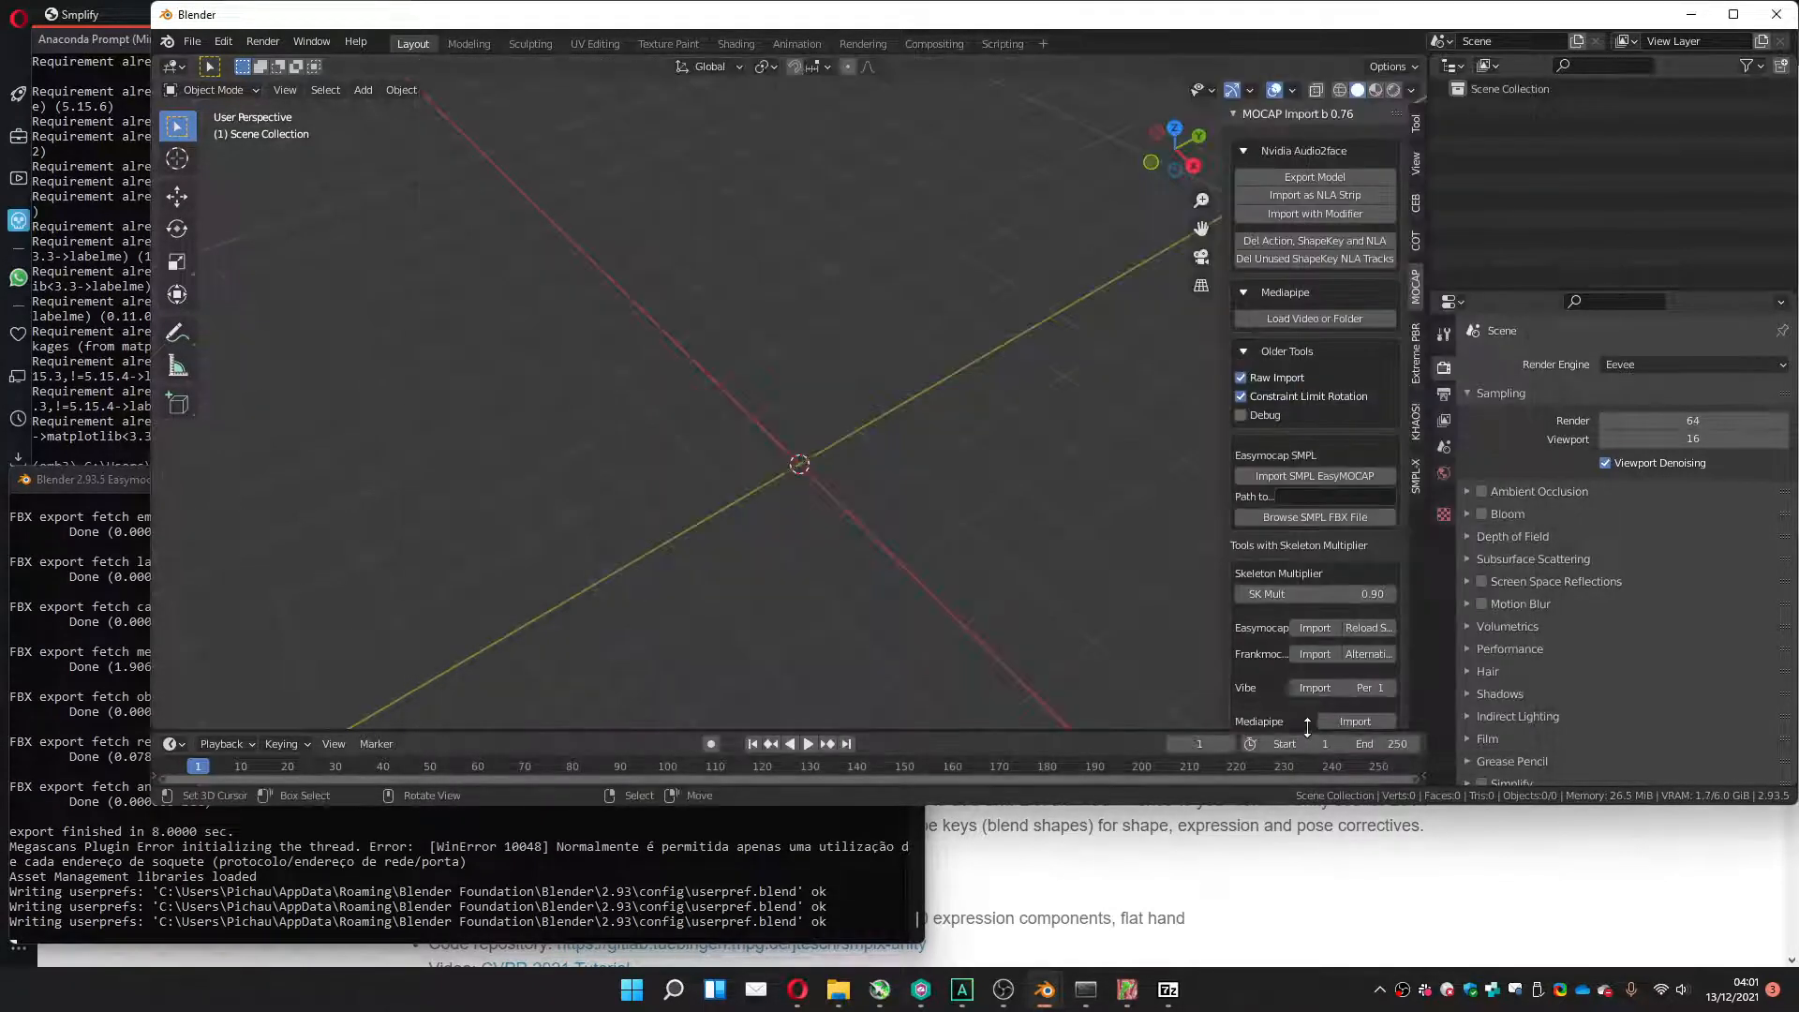
# Import the SMPL EasyMOCAP data from the folder C:\MOCAP\0_Tests\10_2cam_sitting\output\smpl.
pyautogui.click(1286, 478)
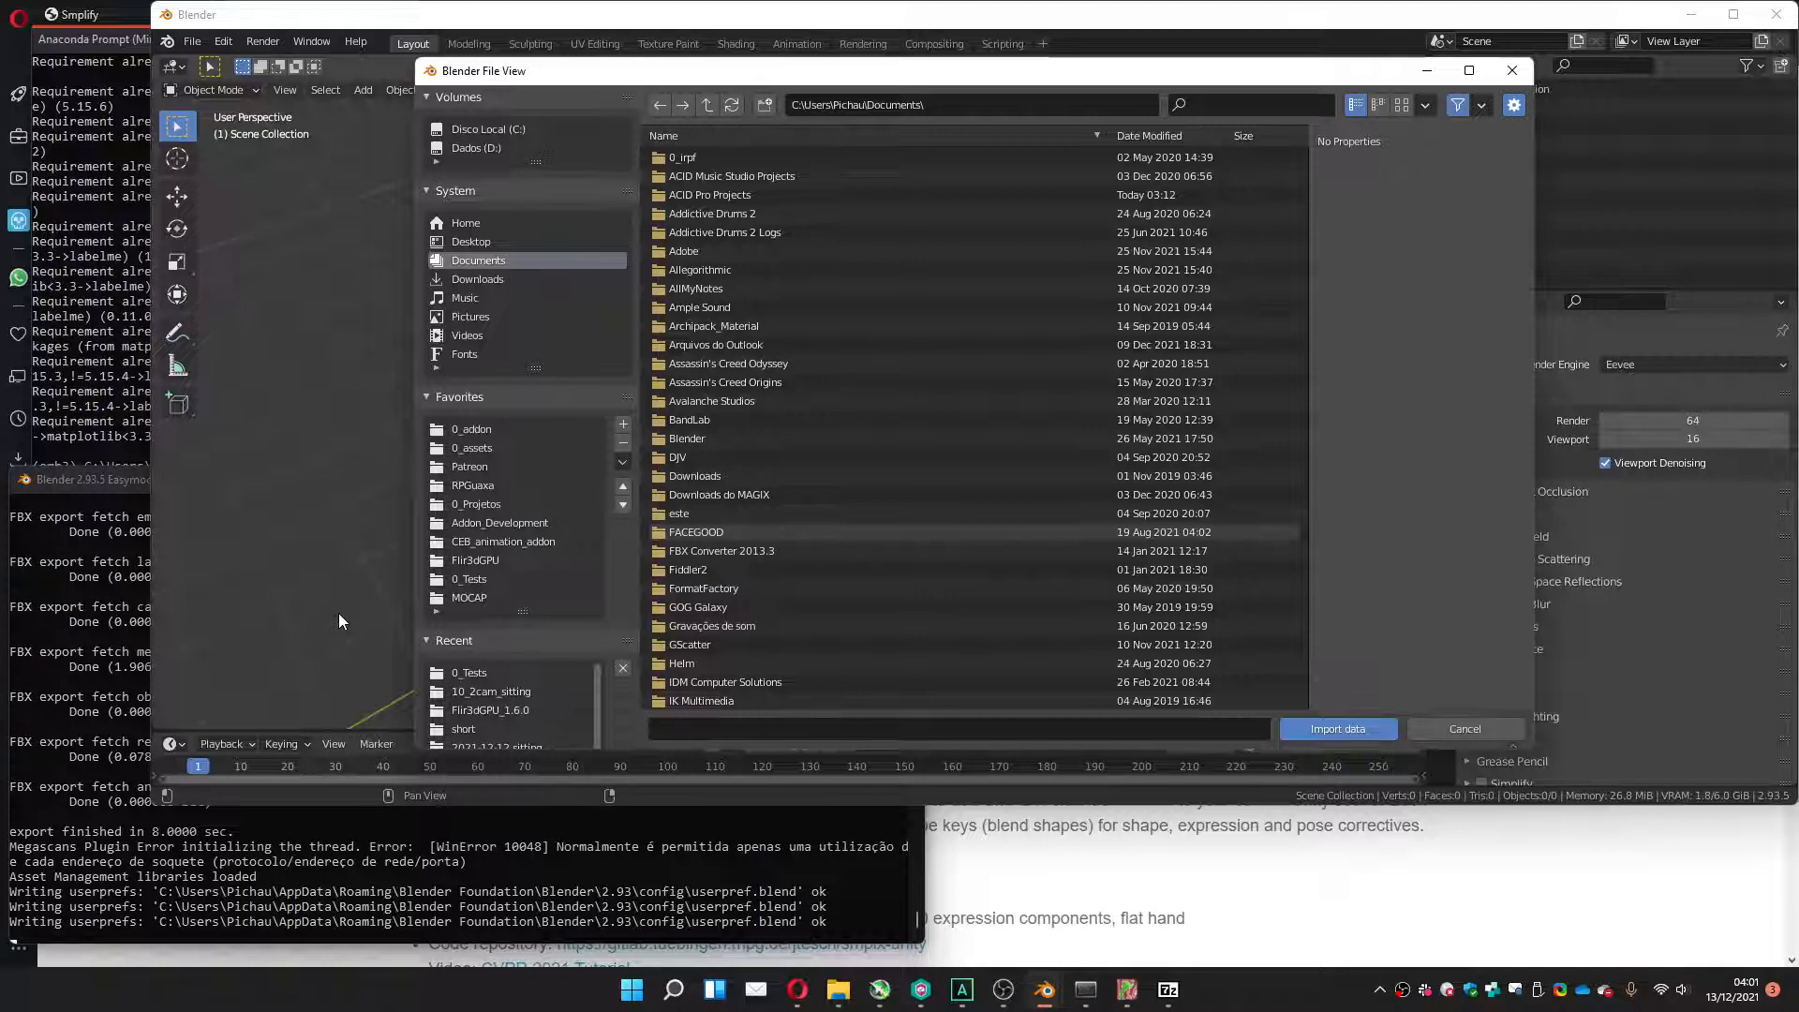
pyautogui.click(468, 581)
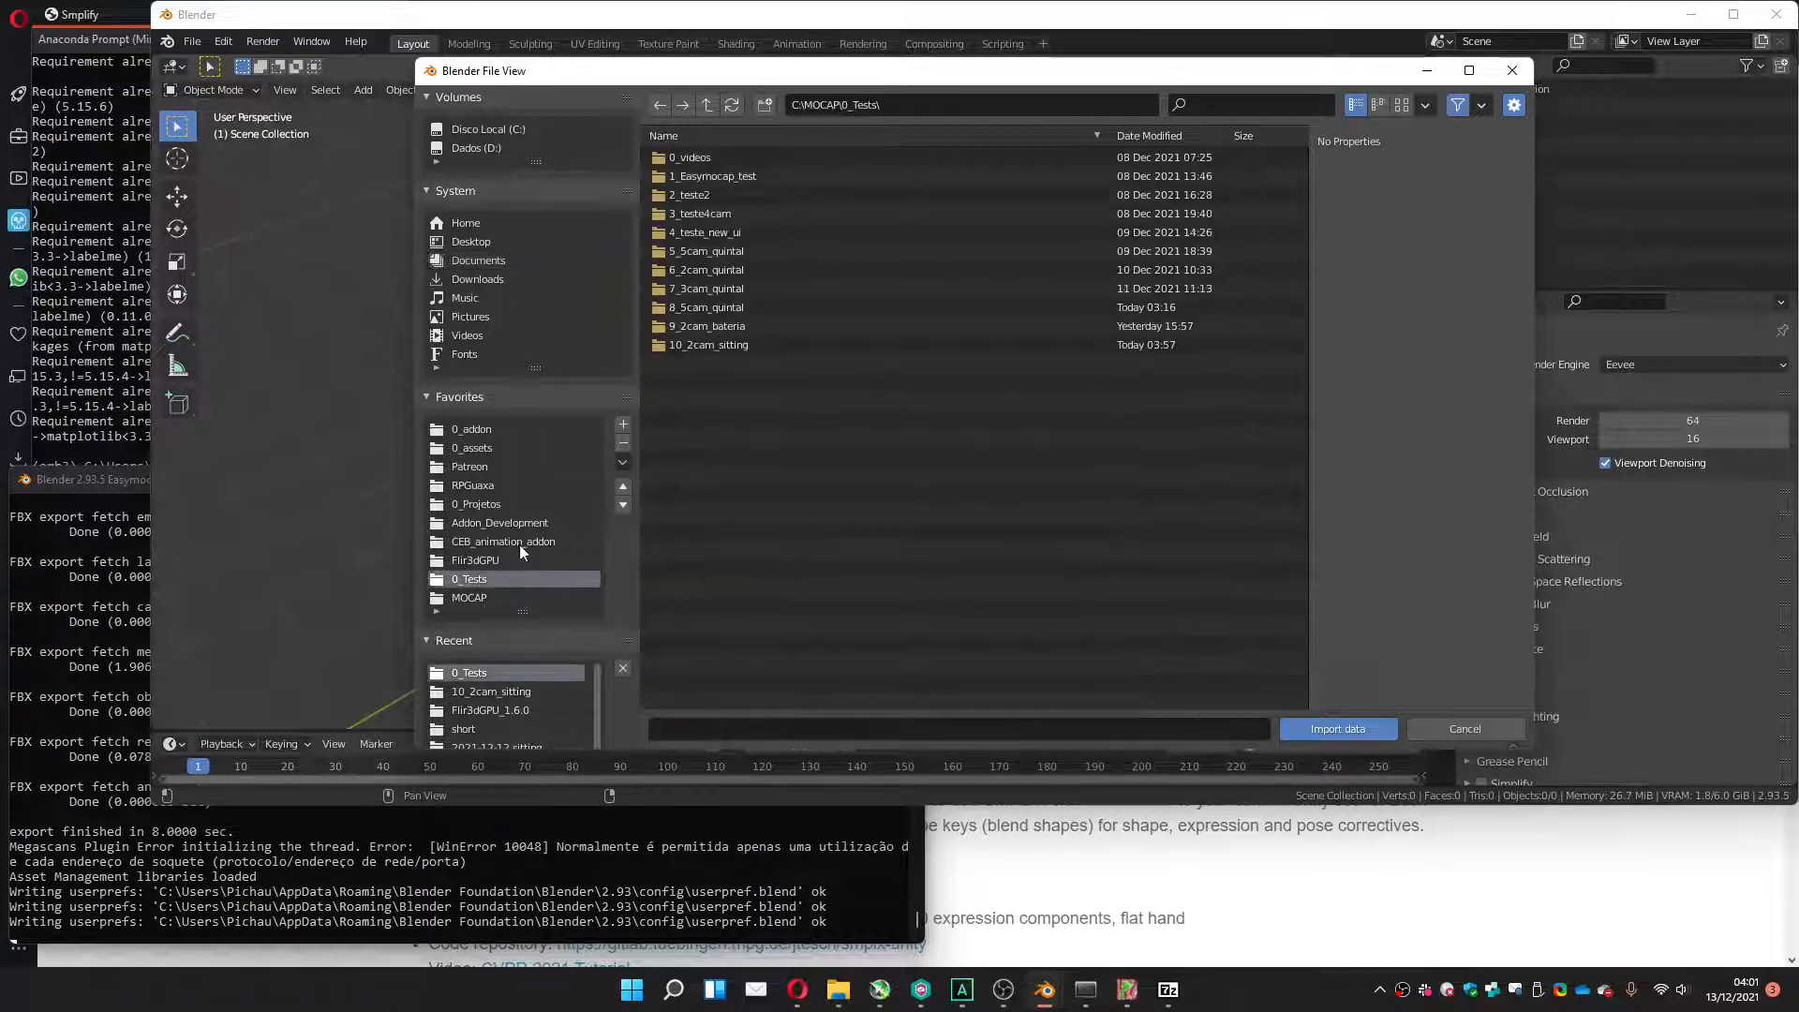
pyautogui.doubleClick(685, 344)
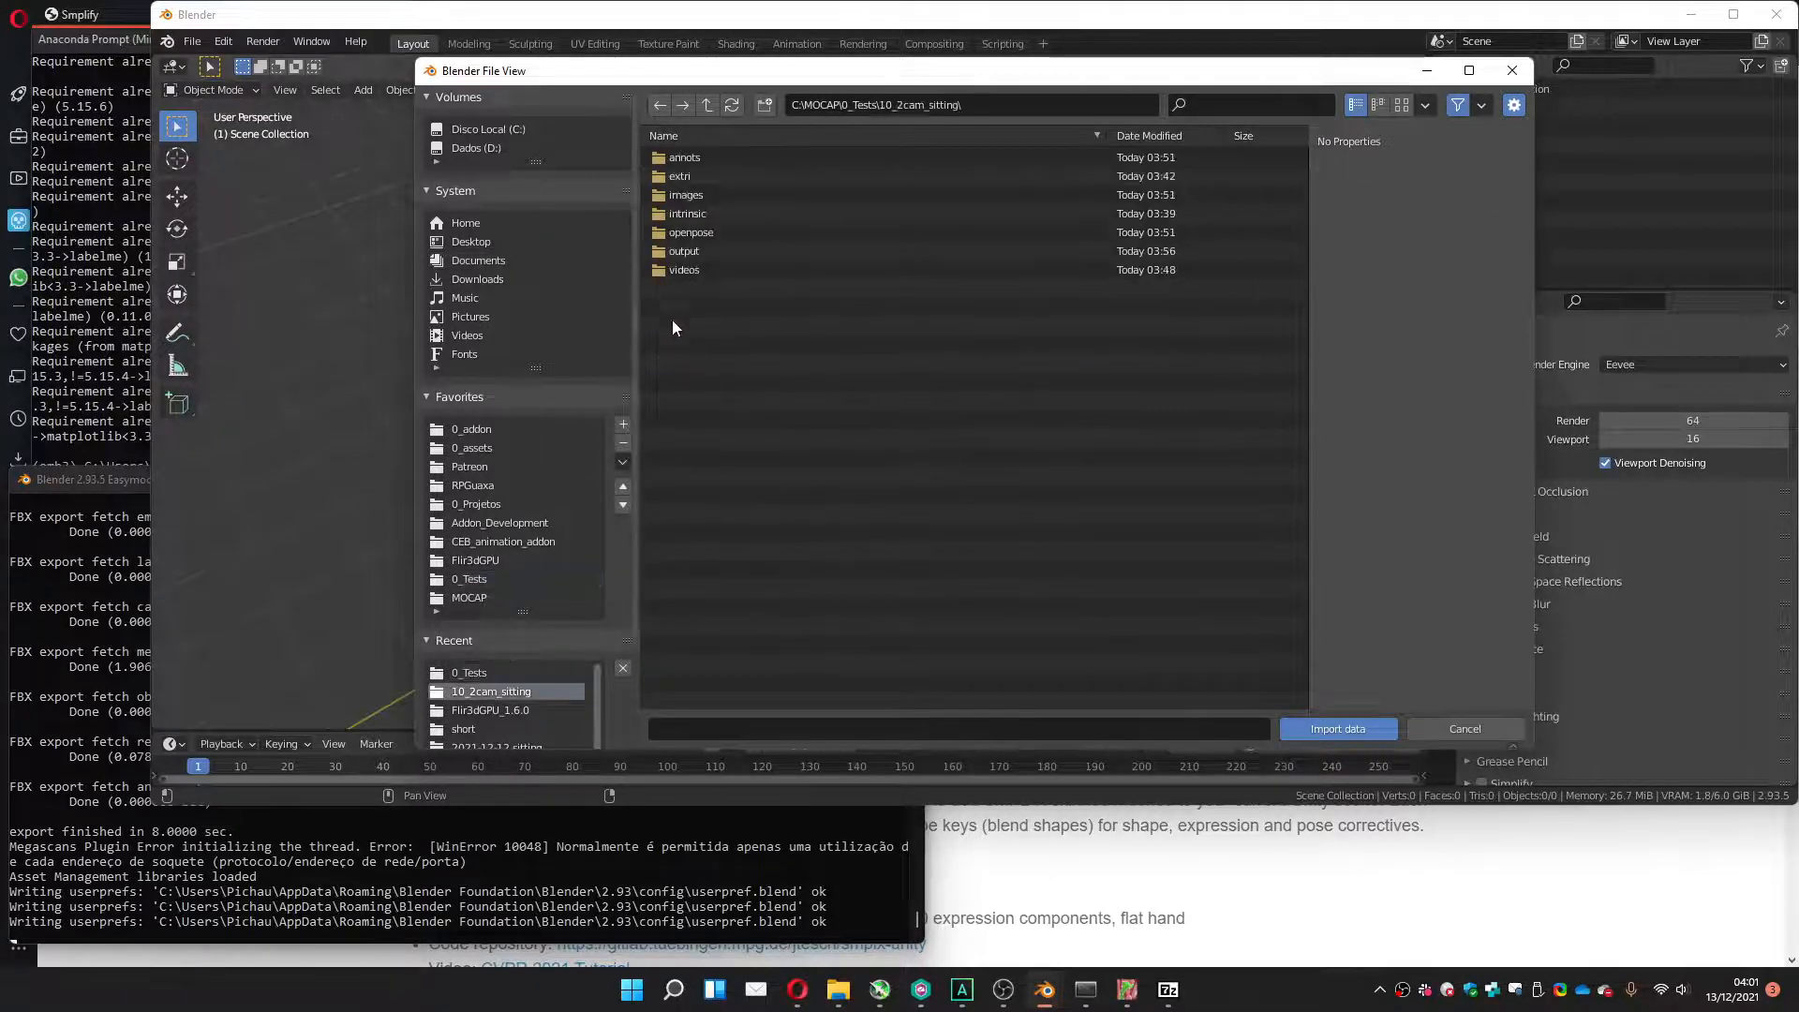
pyautogui.doubleClick(683, 252)
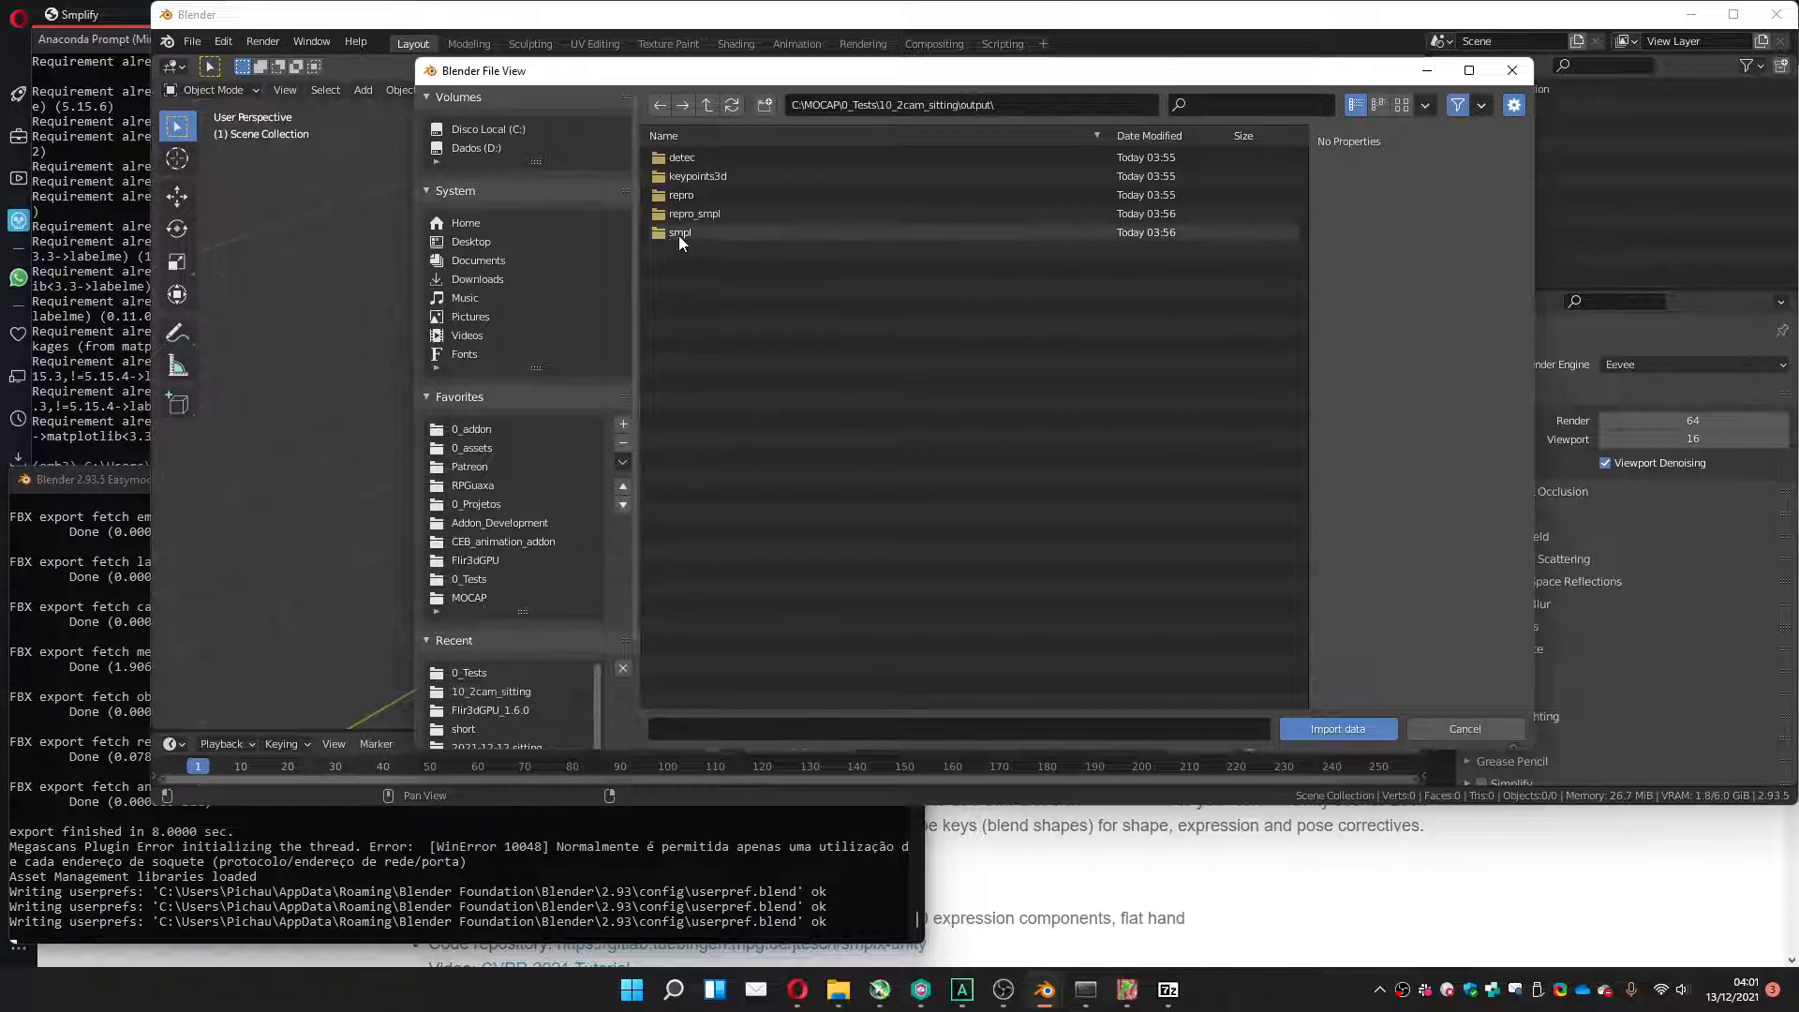
pyautogui.doubleClick(680, 234)
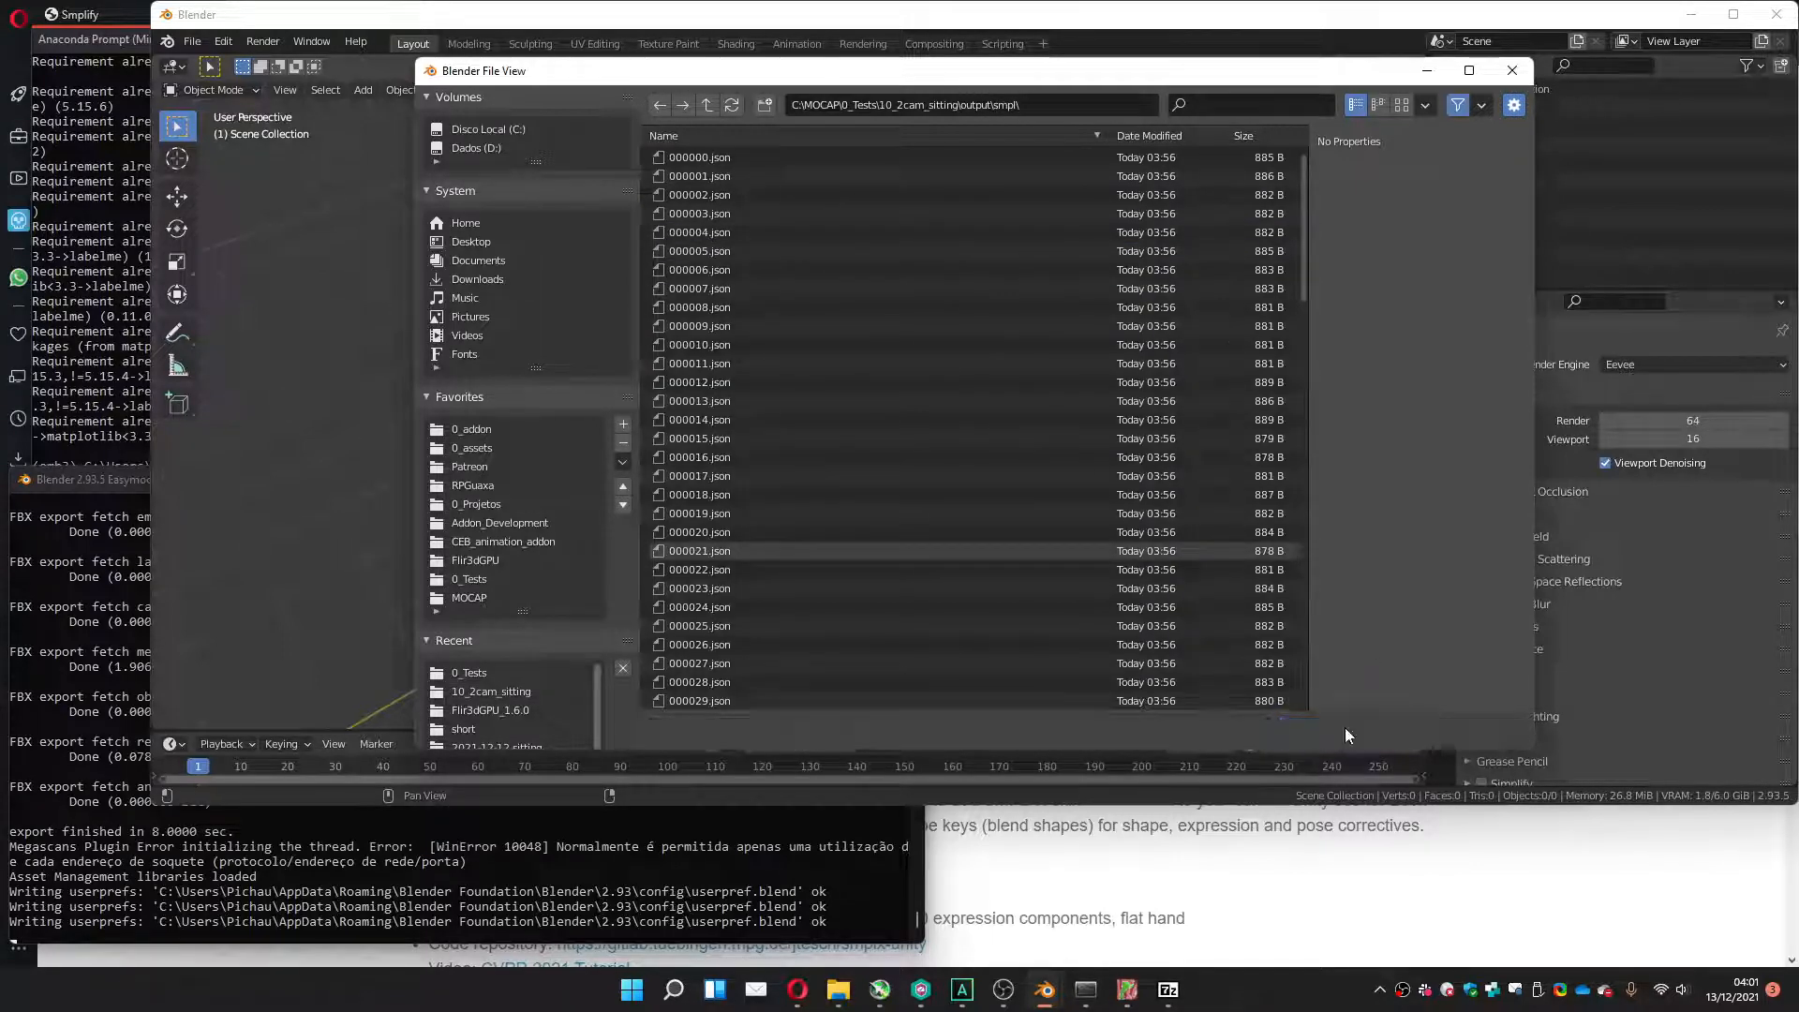
pyautogui.click(1345, 728)
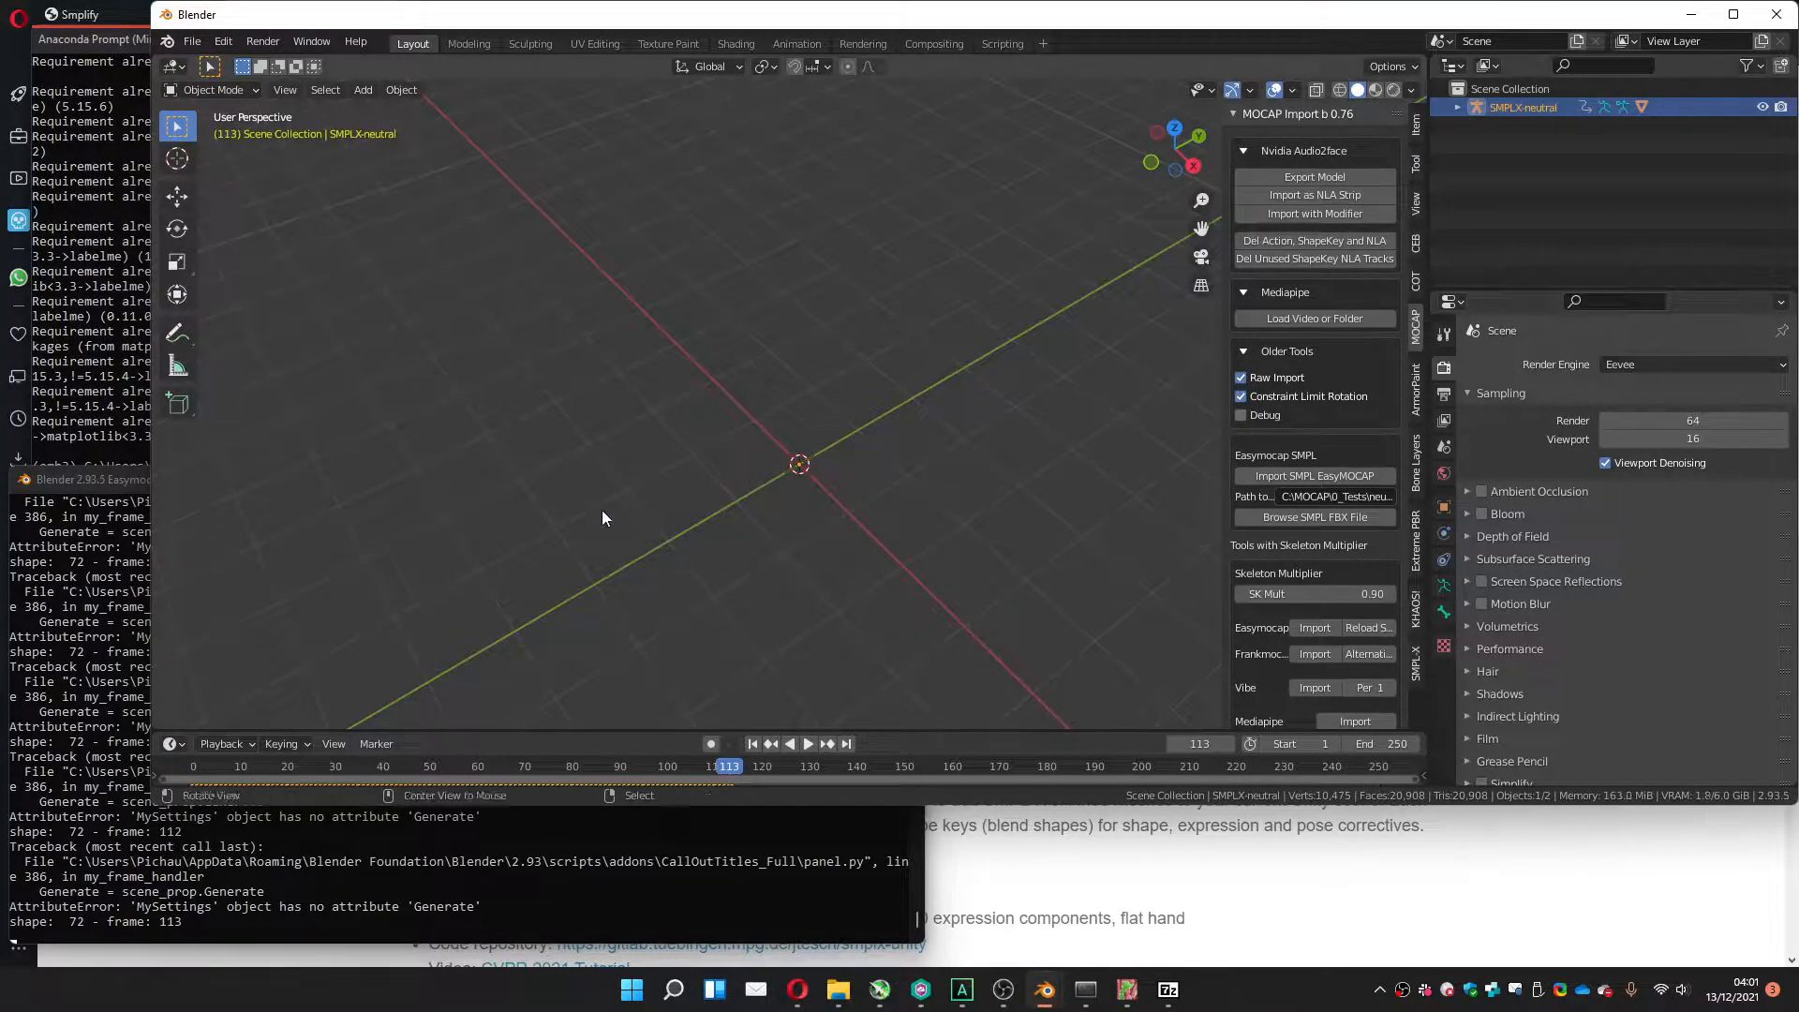
# Play and scrub the imported SMPL animation and inspect the seated figure from several angles.
pyautogui.moveTo(602, 510); pyautogui.dragTo(815, 422, button='middle')
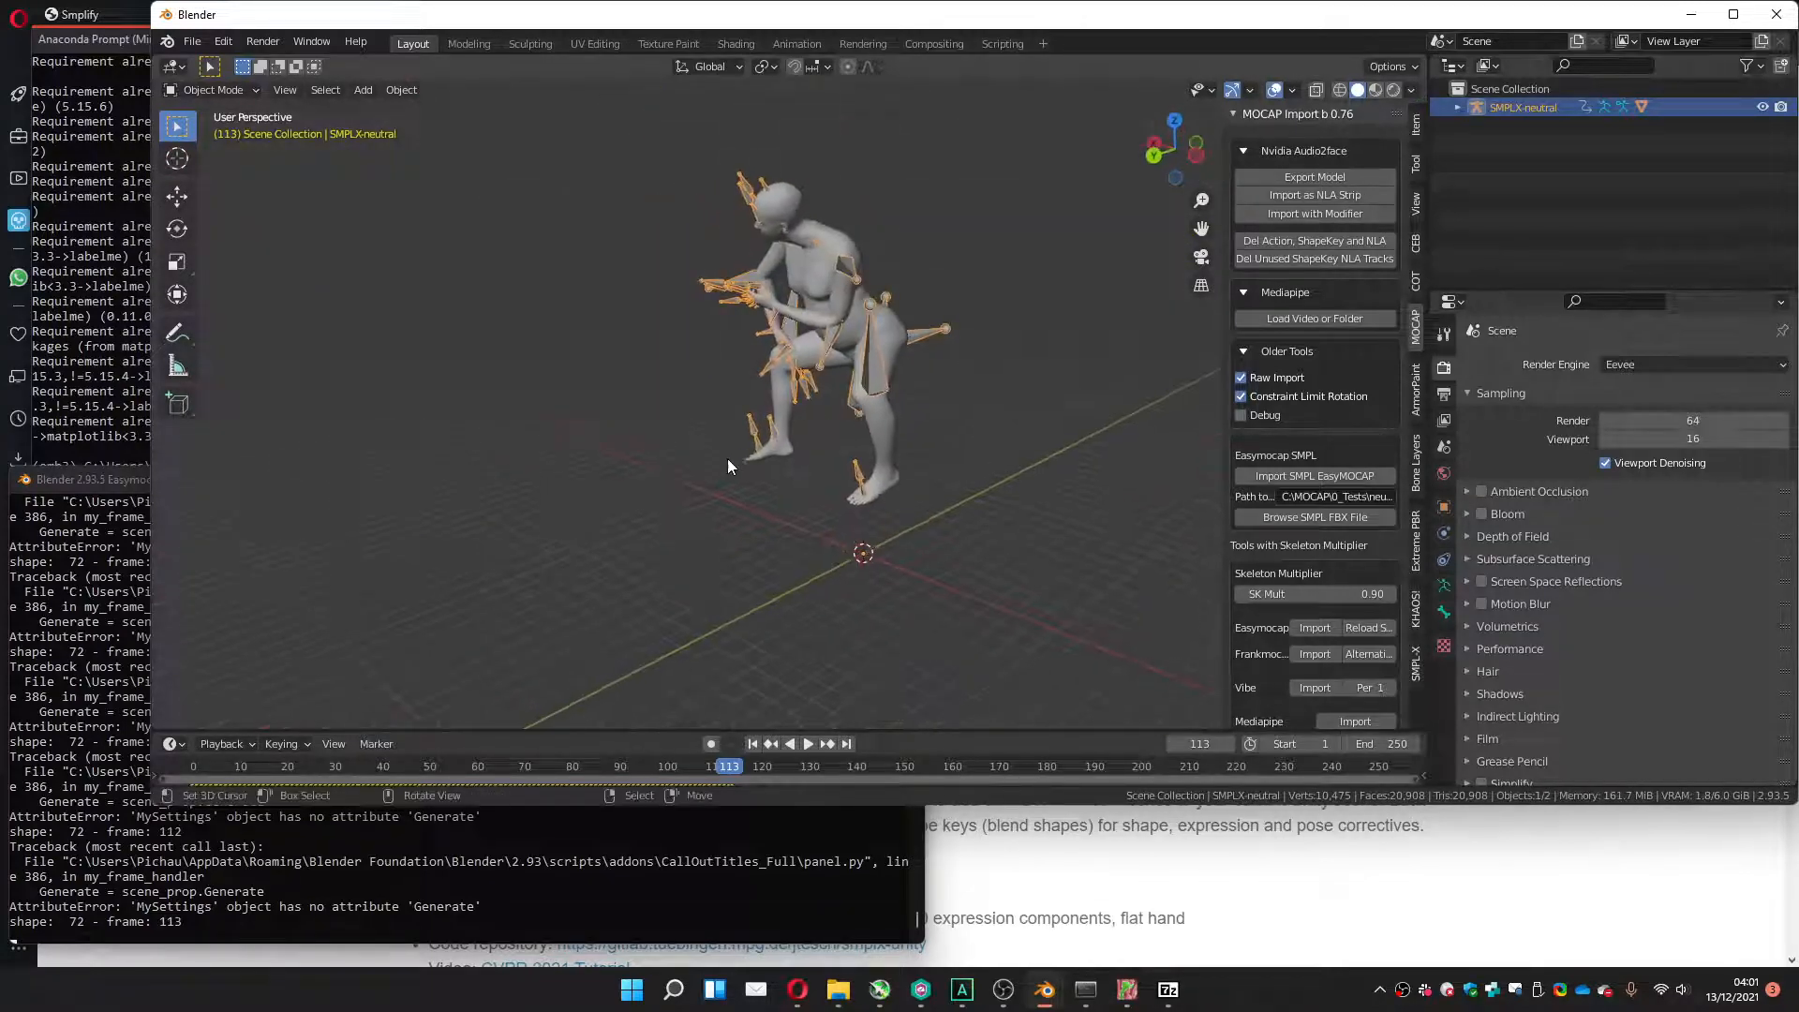
pyautogui.moveTo(728, 770); pyautogui.dragTo(543, 777)
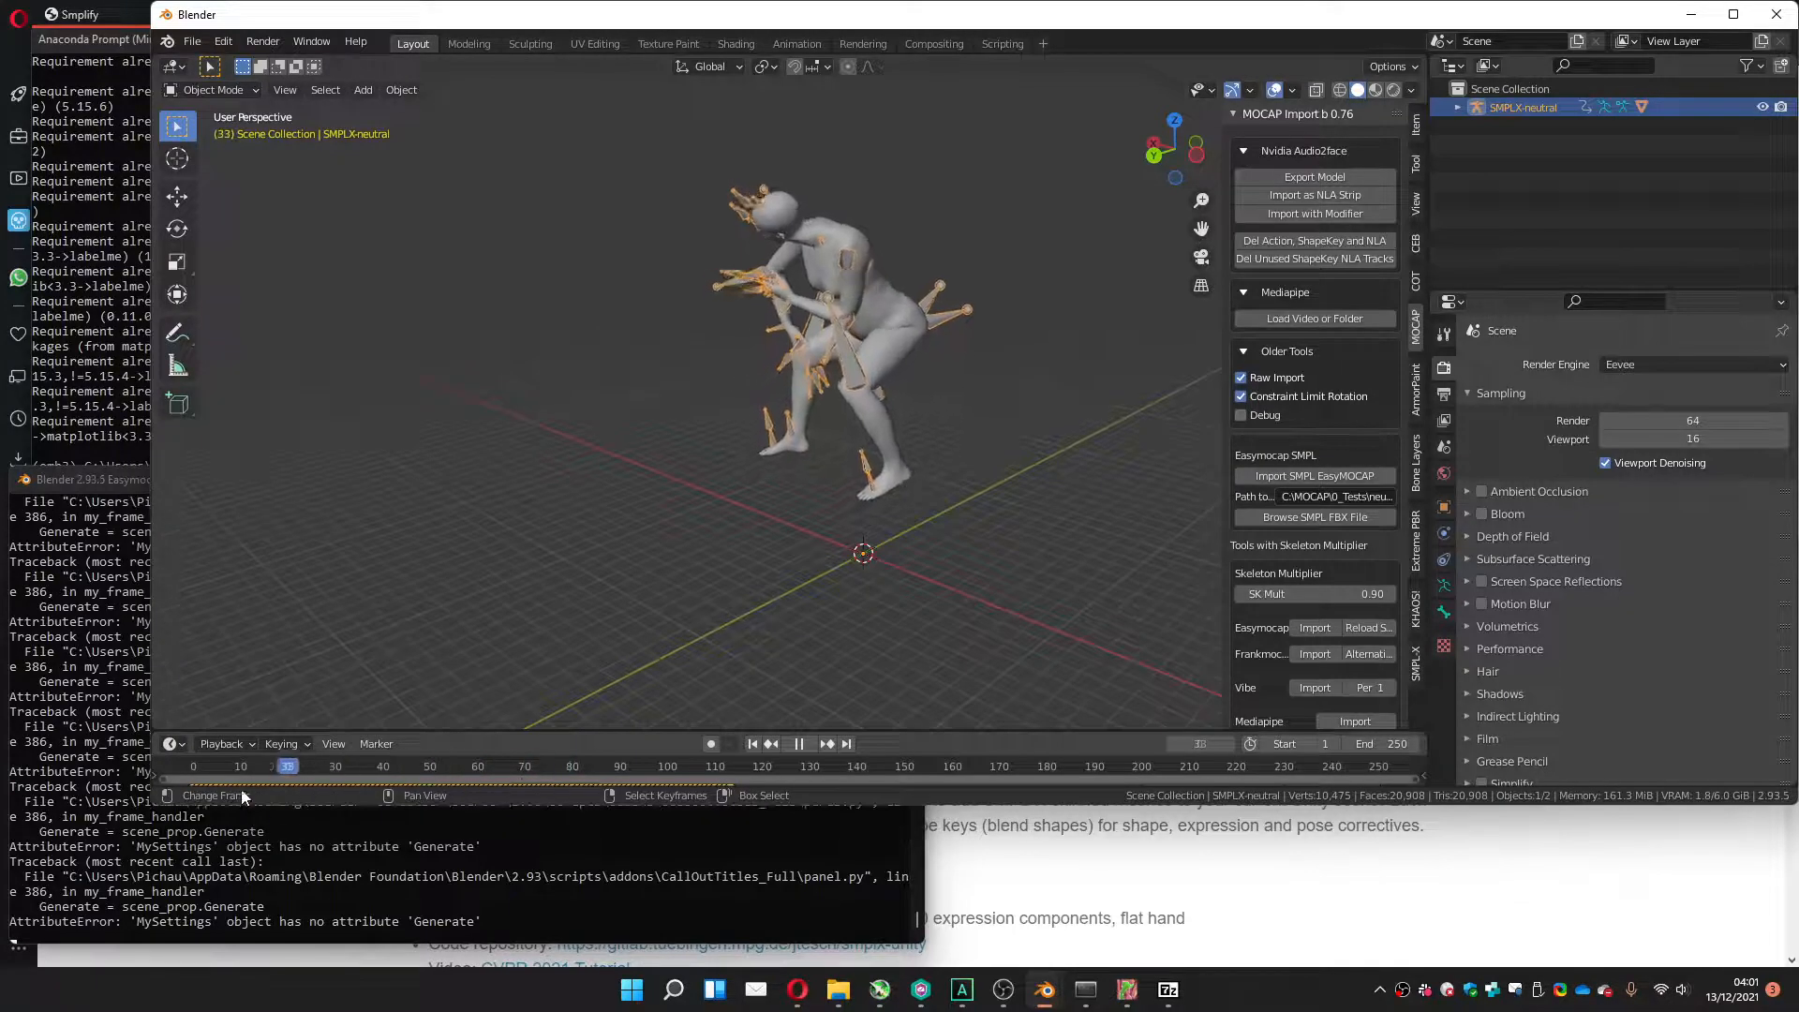
pyautogui.press('space')
pyautogui.moveTo(545, 701); pyautogui.dragTo(509, 478, button='middle')
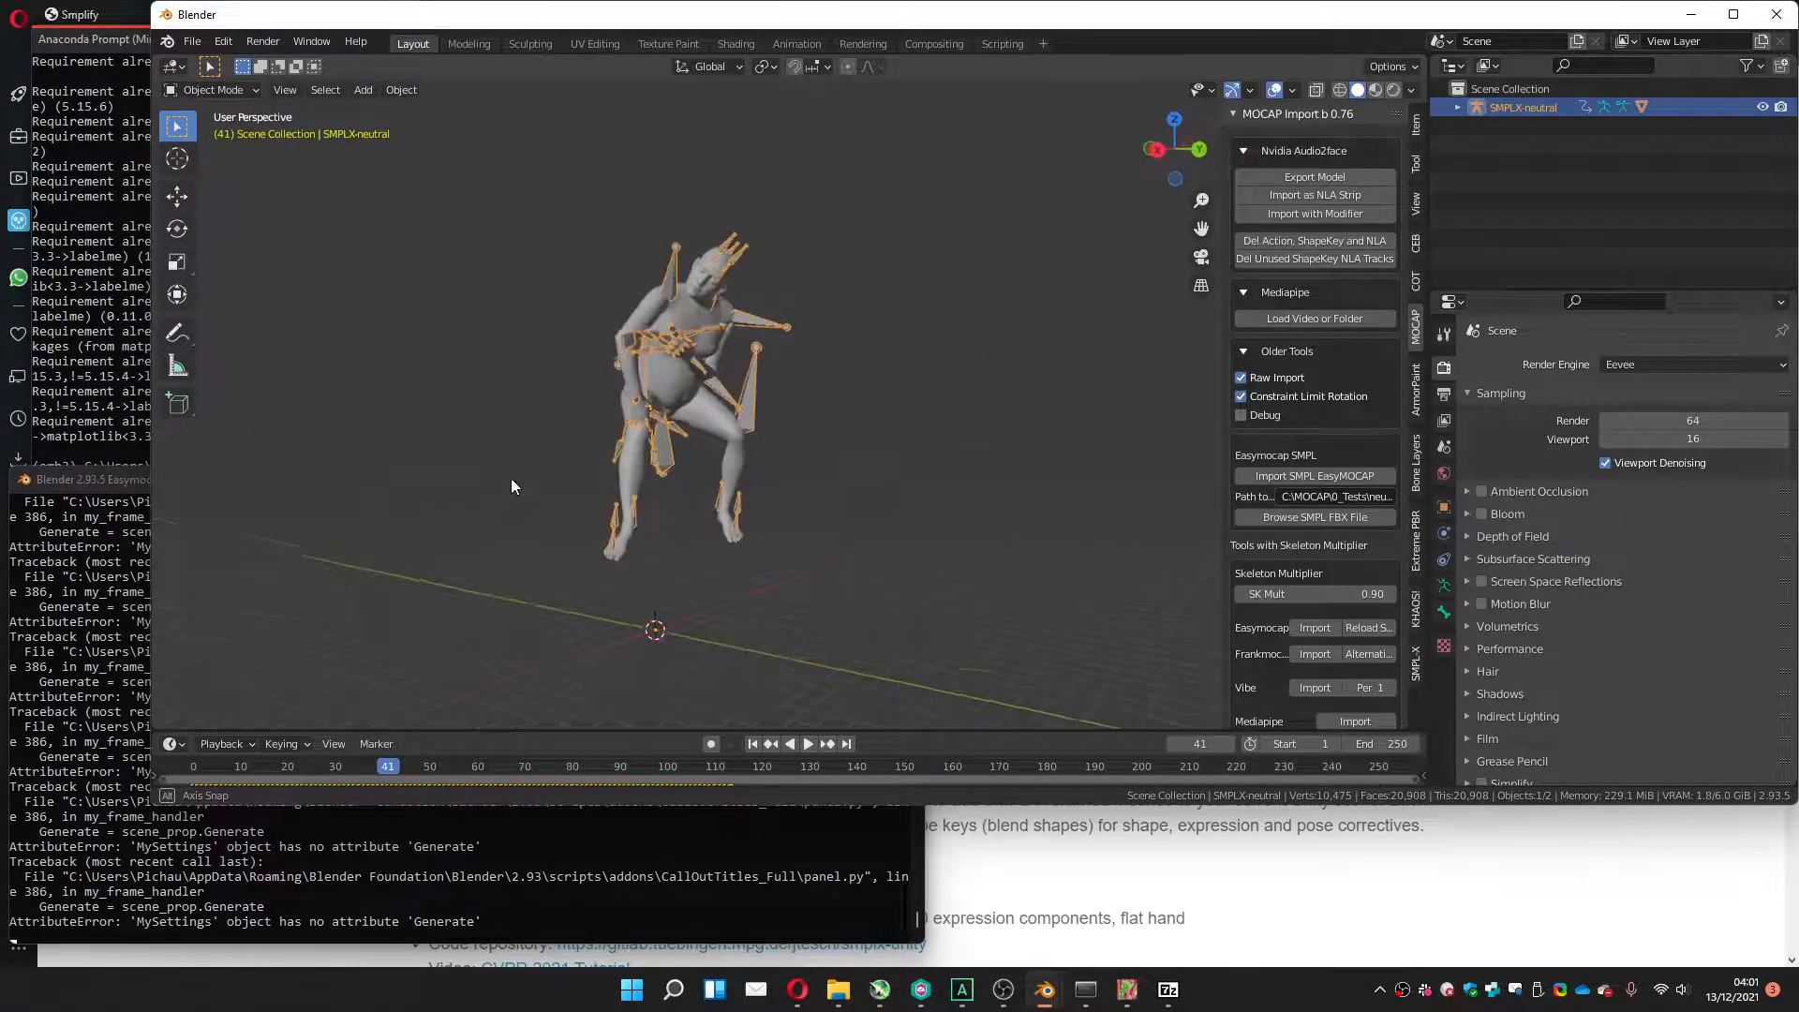
pyautogui.moveTo(388, 770); pyautogui.dragTo(501, 761)
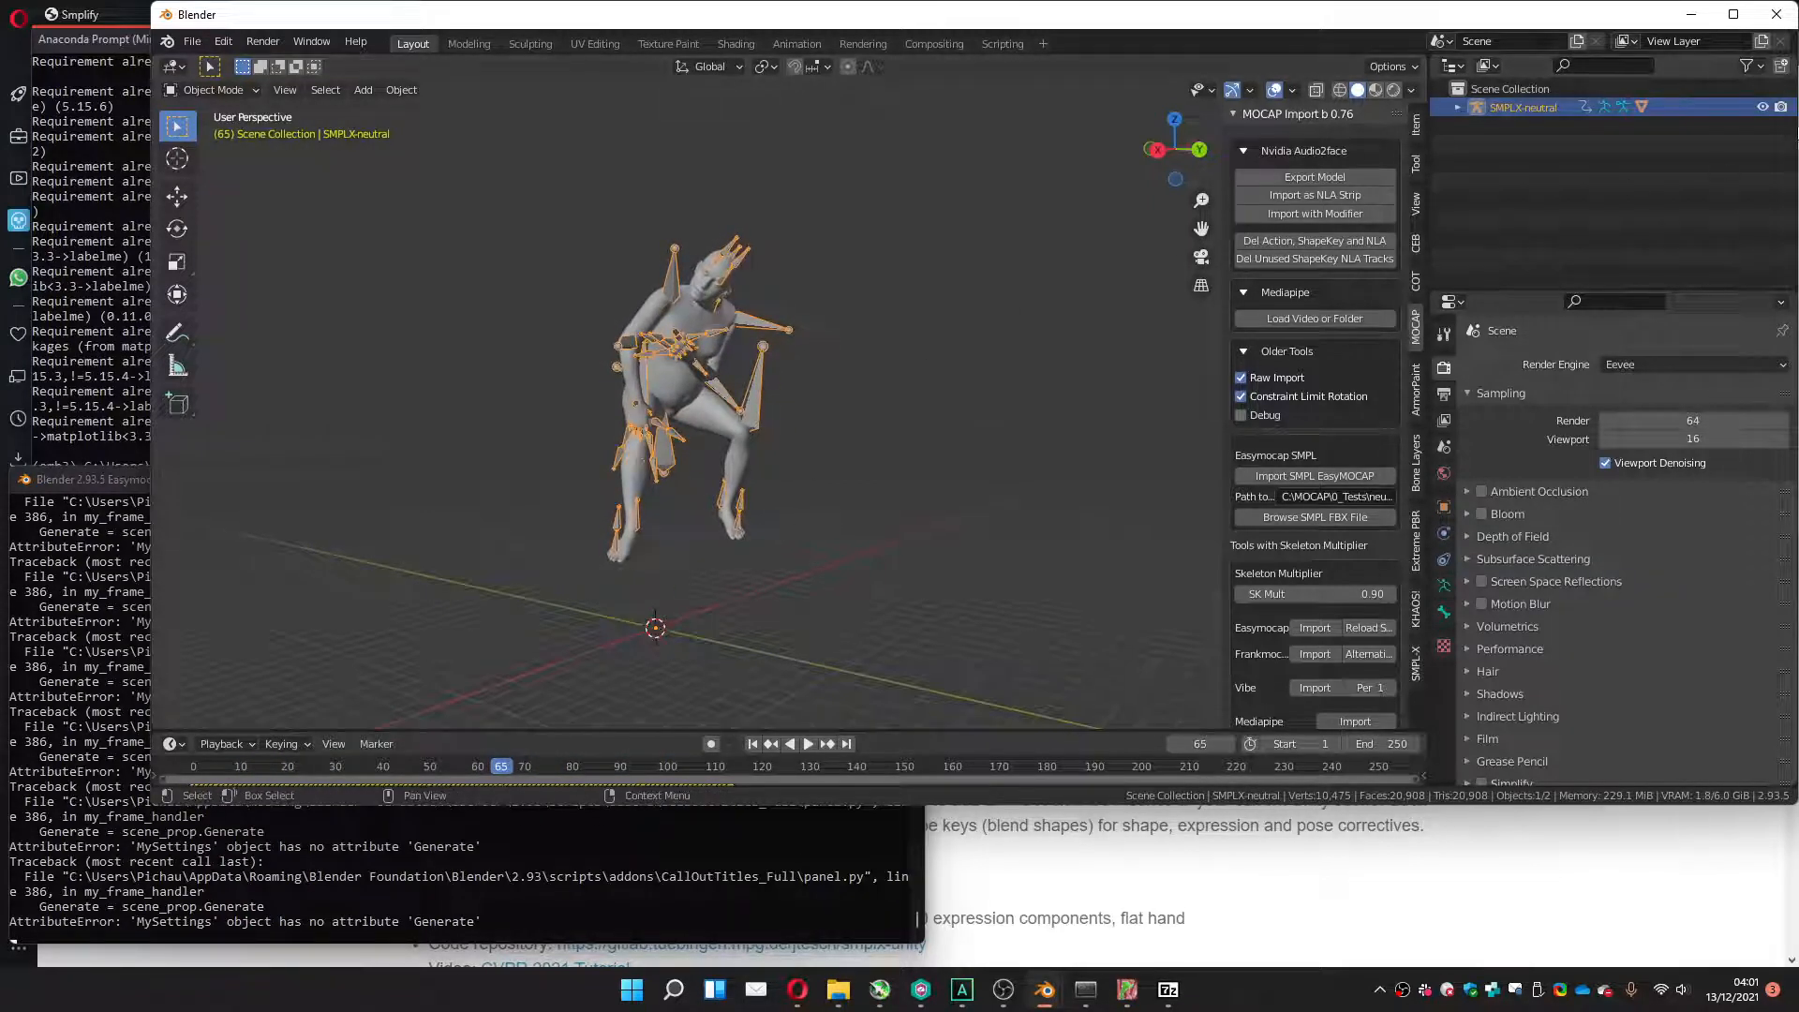
# Hide the SMPLX-neutral armature and review the body mesh's motion by playing and scrubbing the animation.
pyautogui.click(1761, 109)
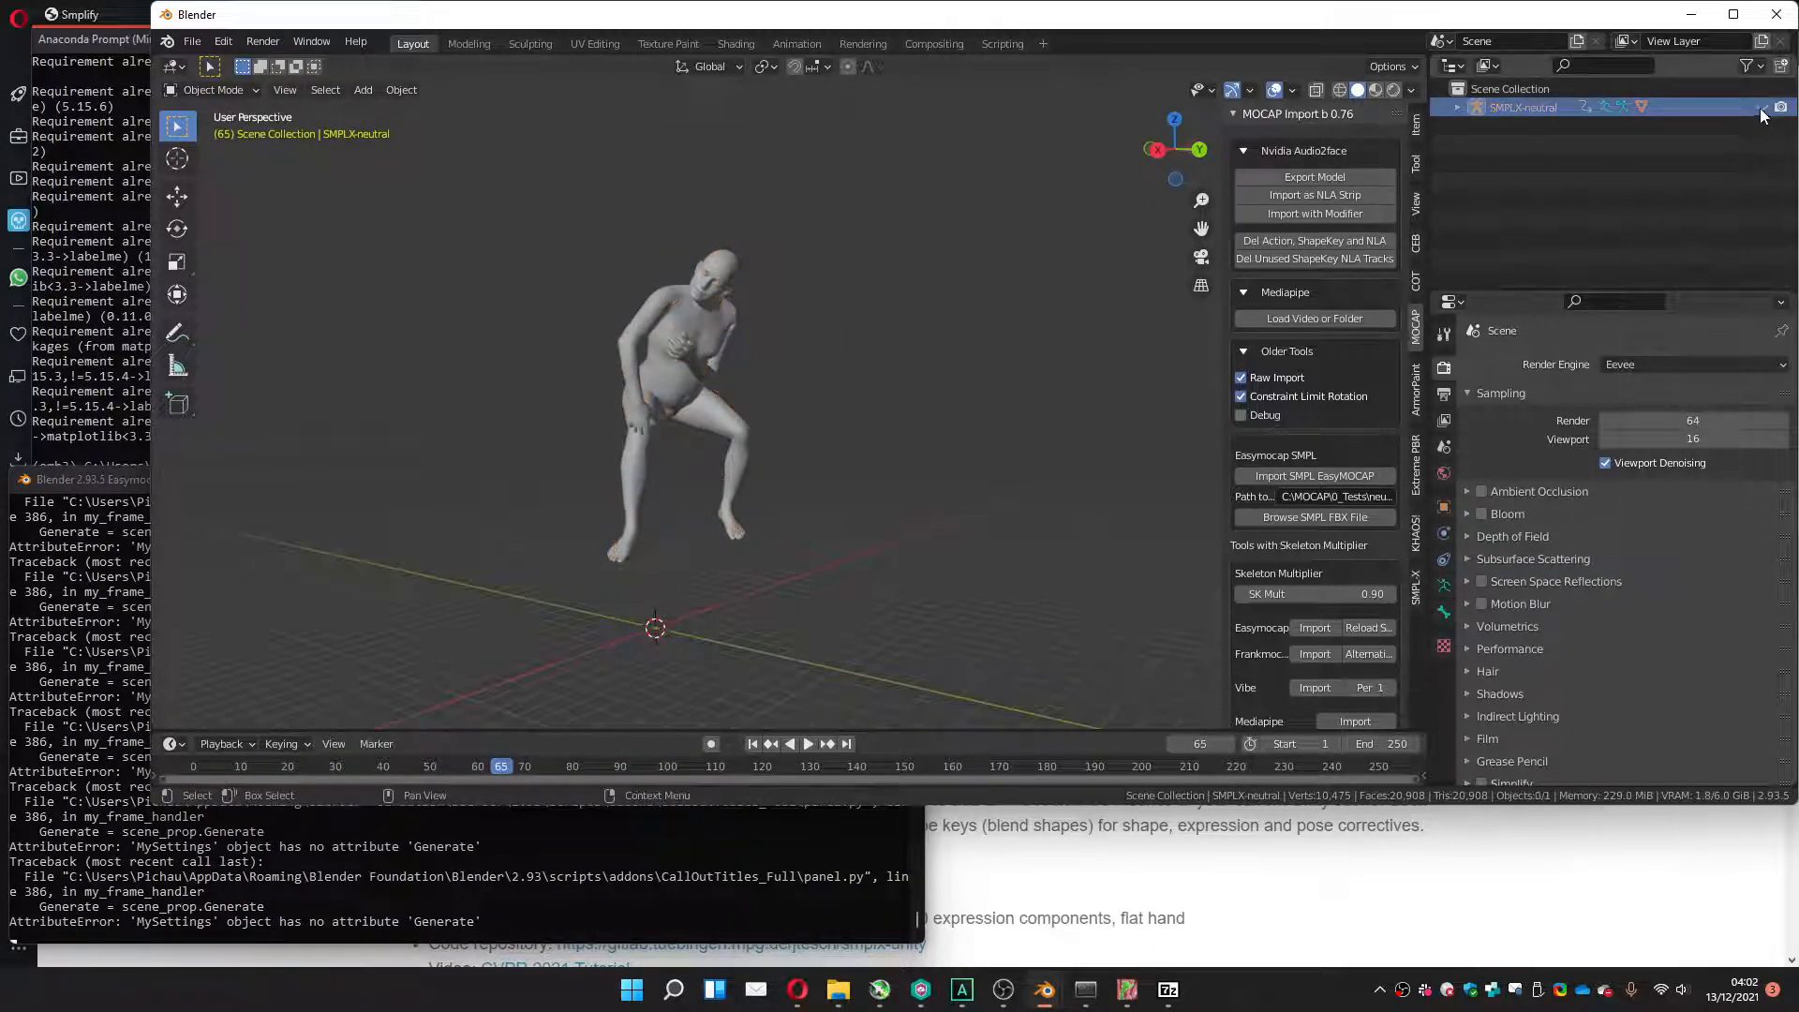
pyautogui.moveTo(322, 531); pyautogui.dragTo(442, 478, button='middle')
pyautogui.press('space')
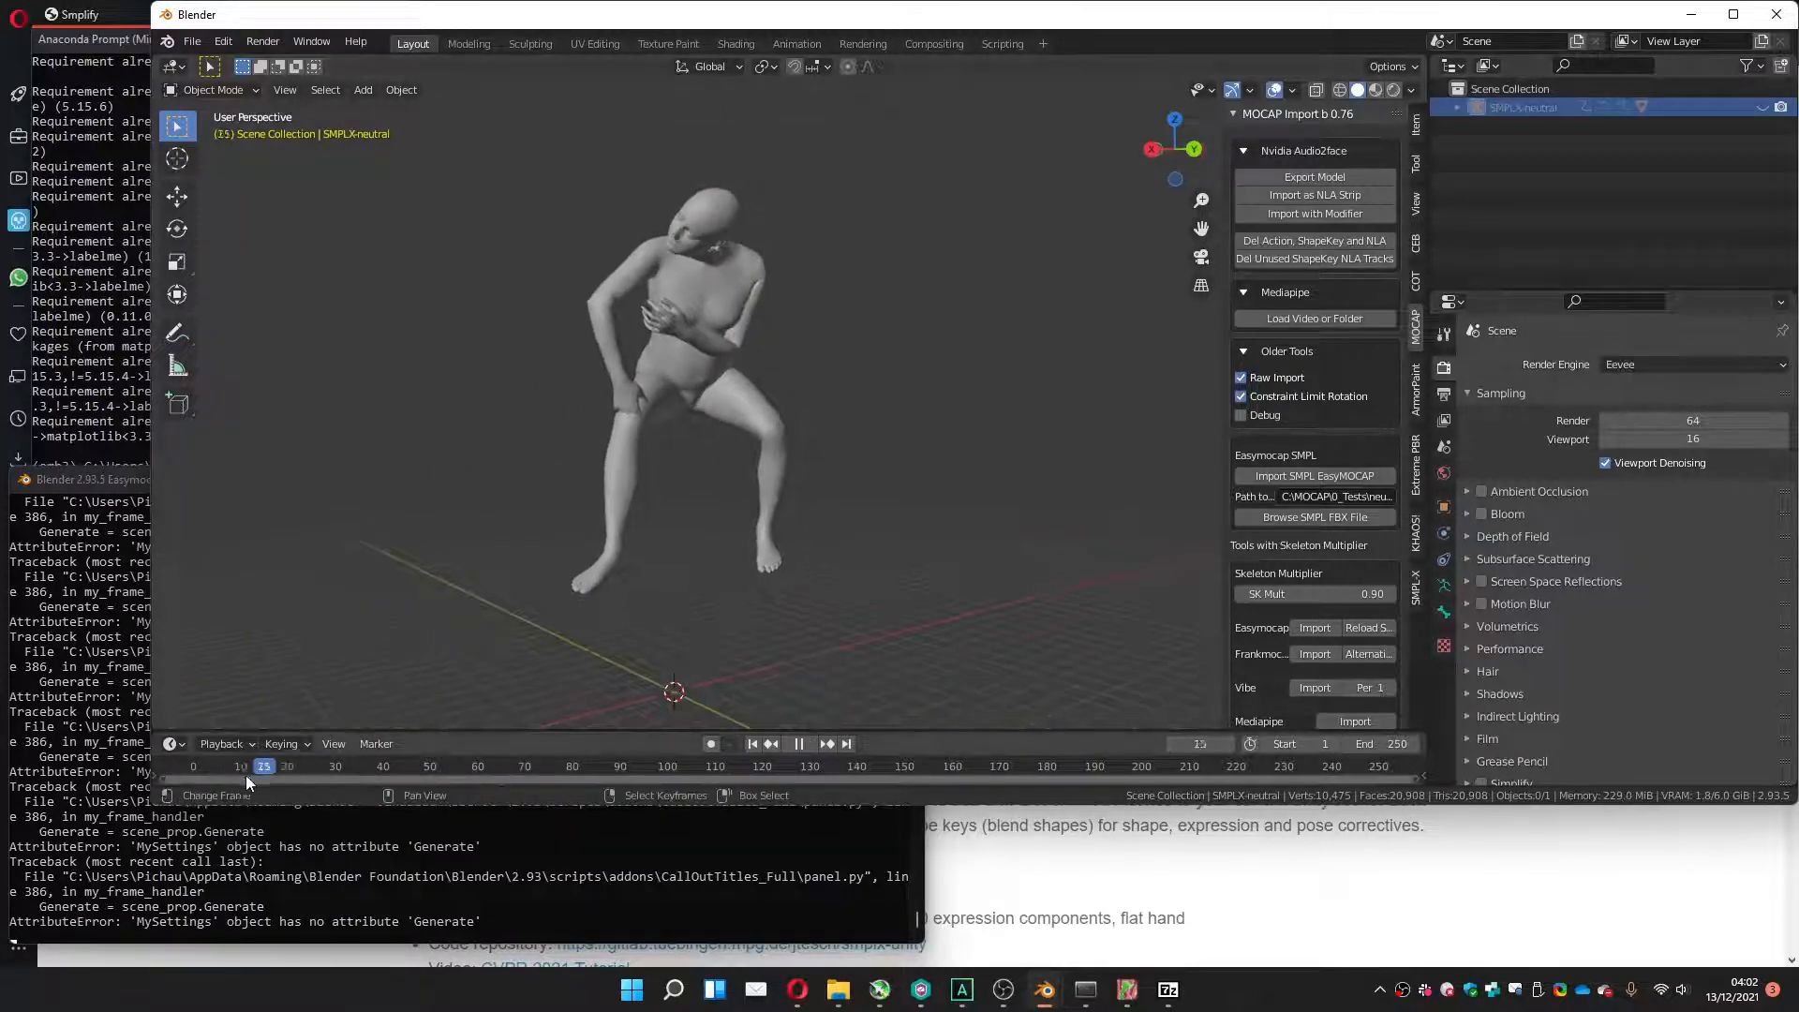
pyautogui.press('space')
pyautogui.moveTo(791, 769); pyautogui.dragTo(560, 708)
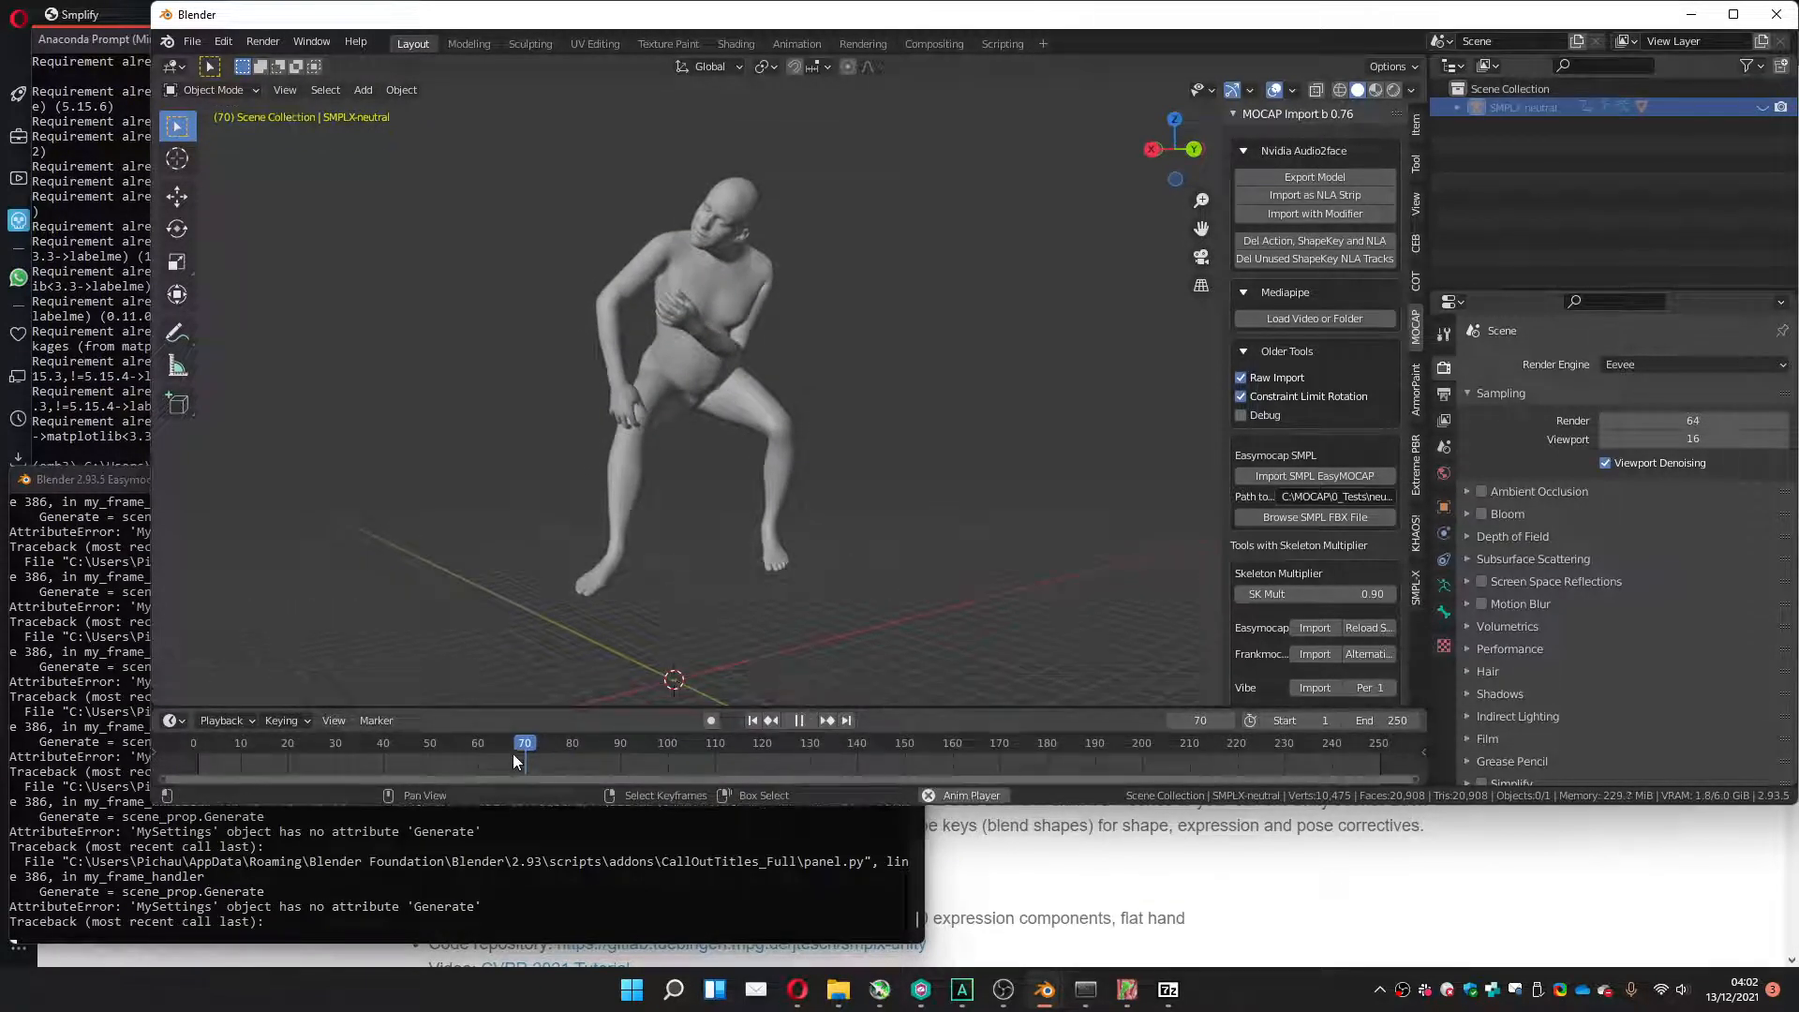
pyautogui.press('space')
pyautogui.moveTo(504, 759); pyautogui.dragTo(590, 744)
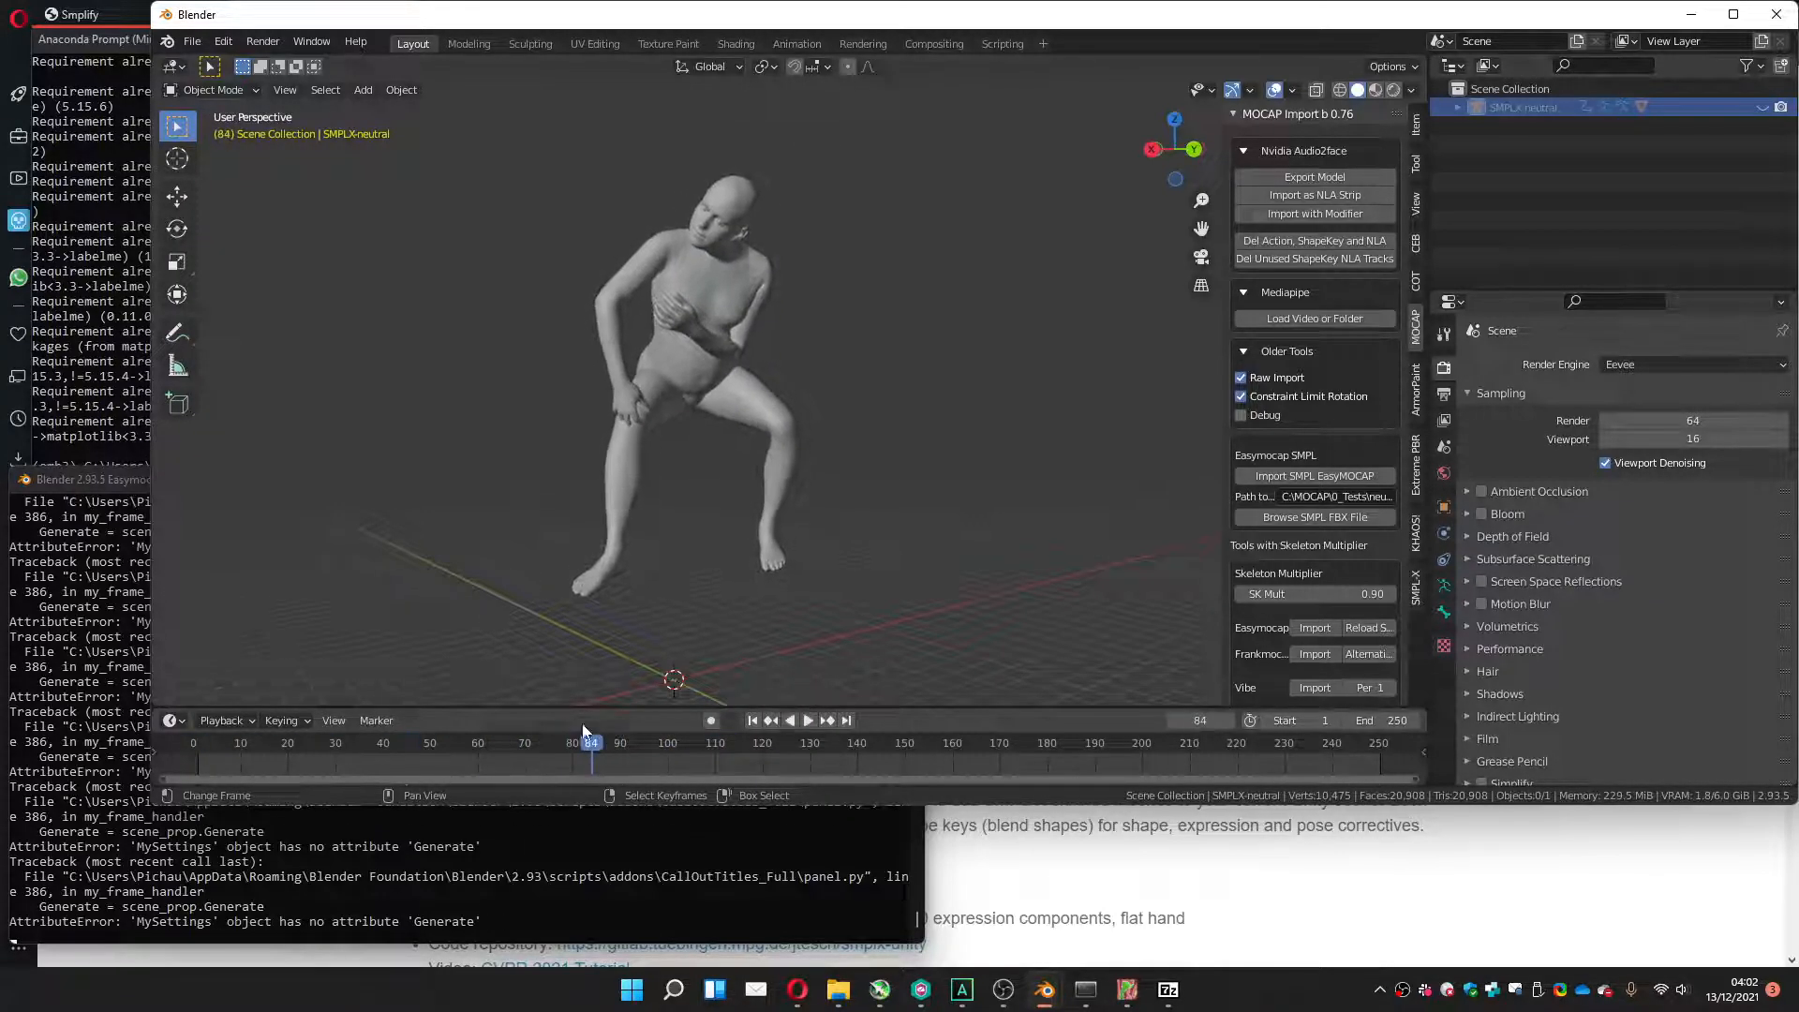
pyautogui.press('space')
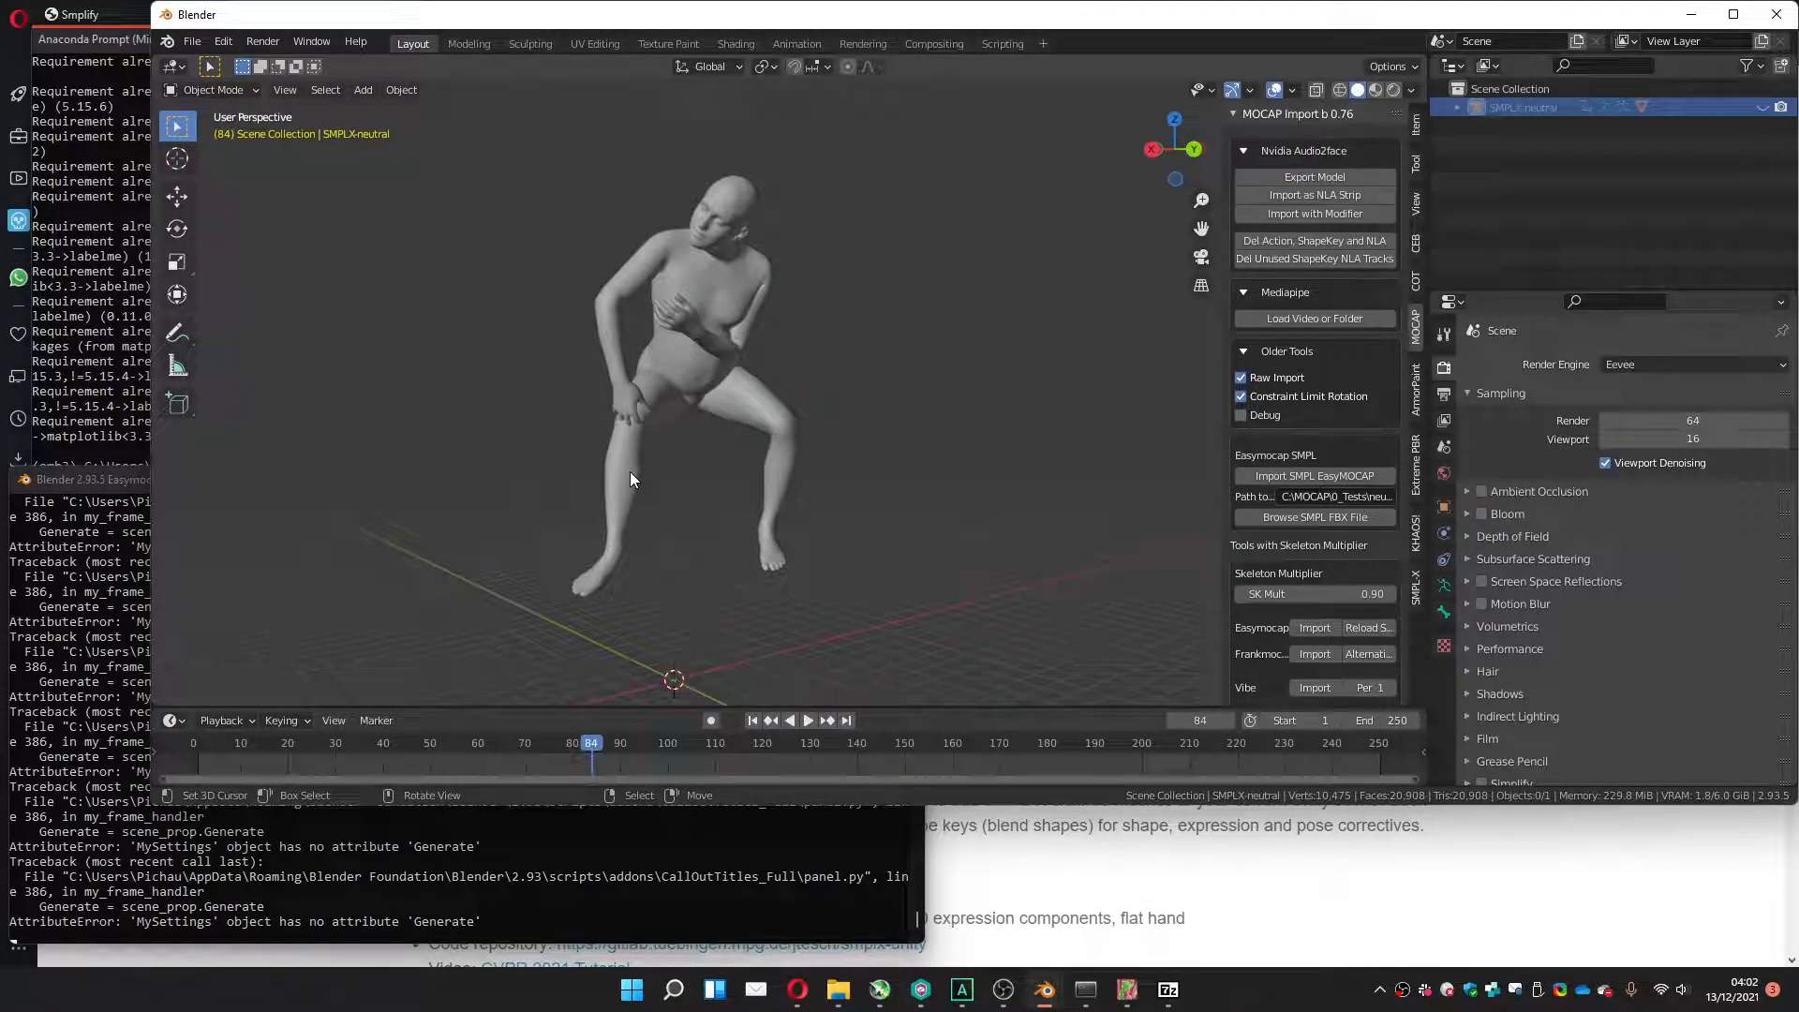
pyautogui.moveTo(431, 572); pyautogui.dragTo(545, 523, button='middle')
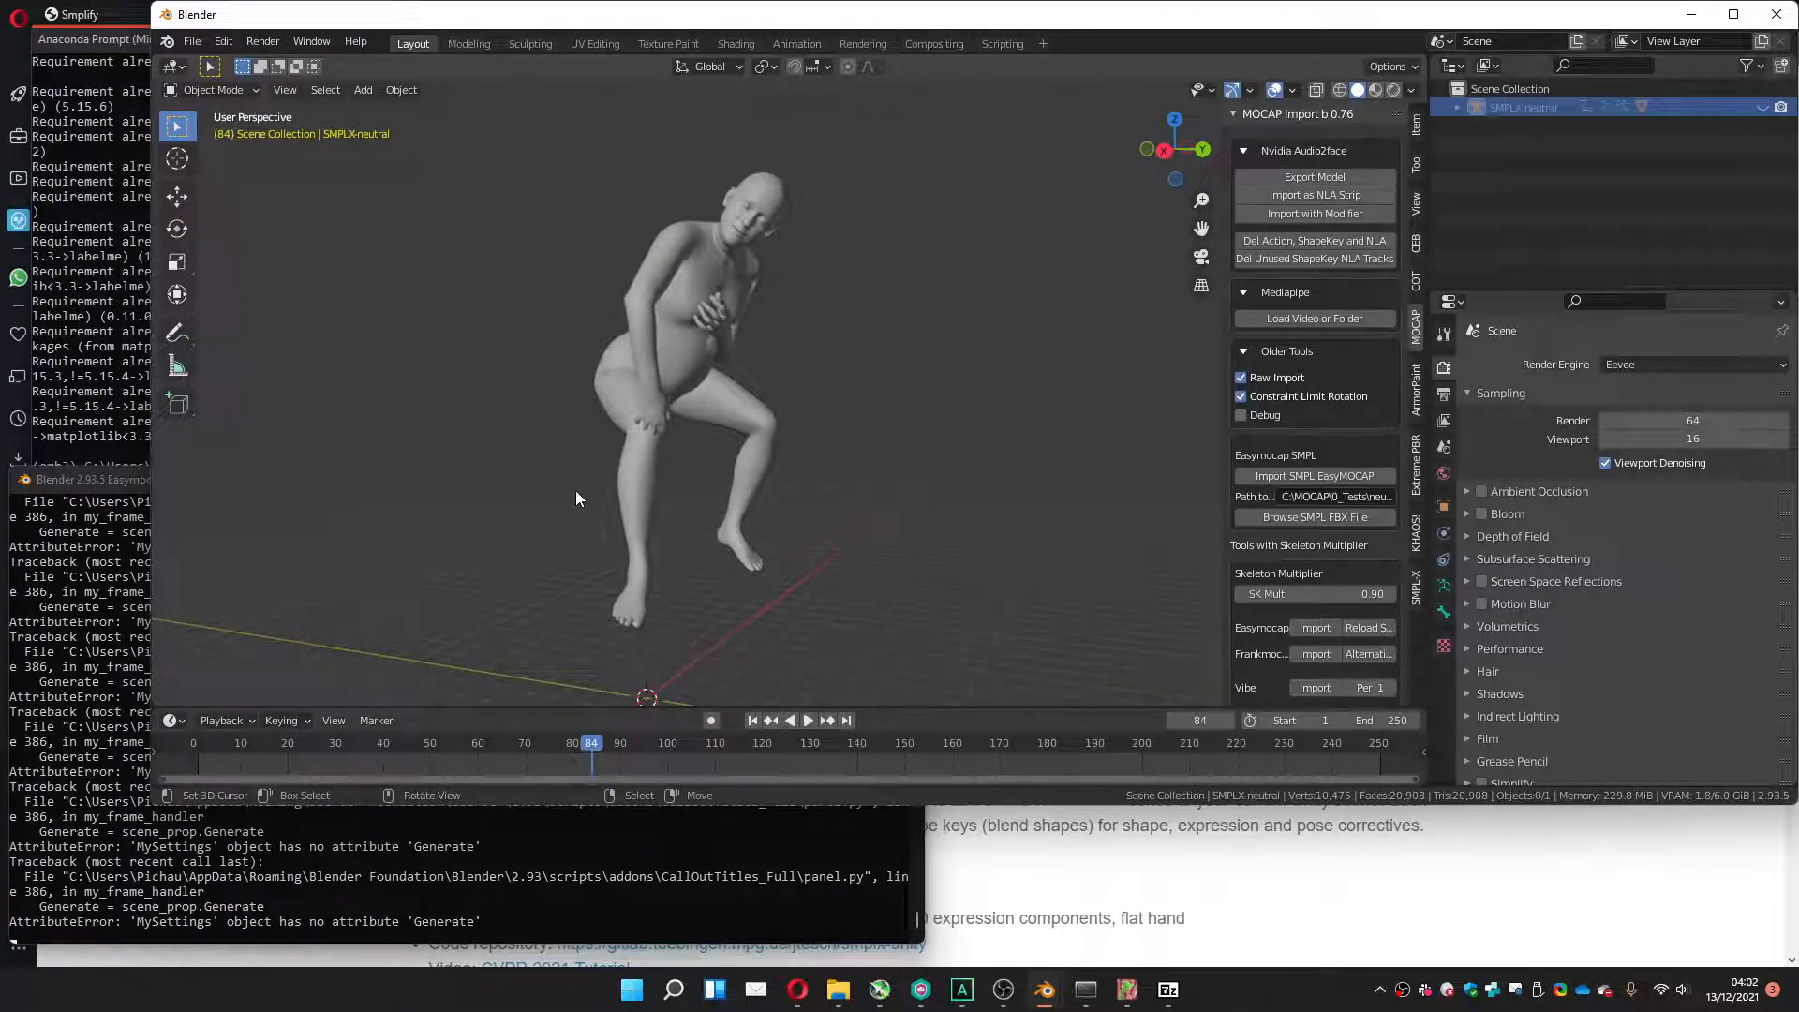
pyautogui.moveTo(575, 490); pyautogui.dragTo(676, 498, button='middle')
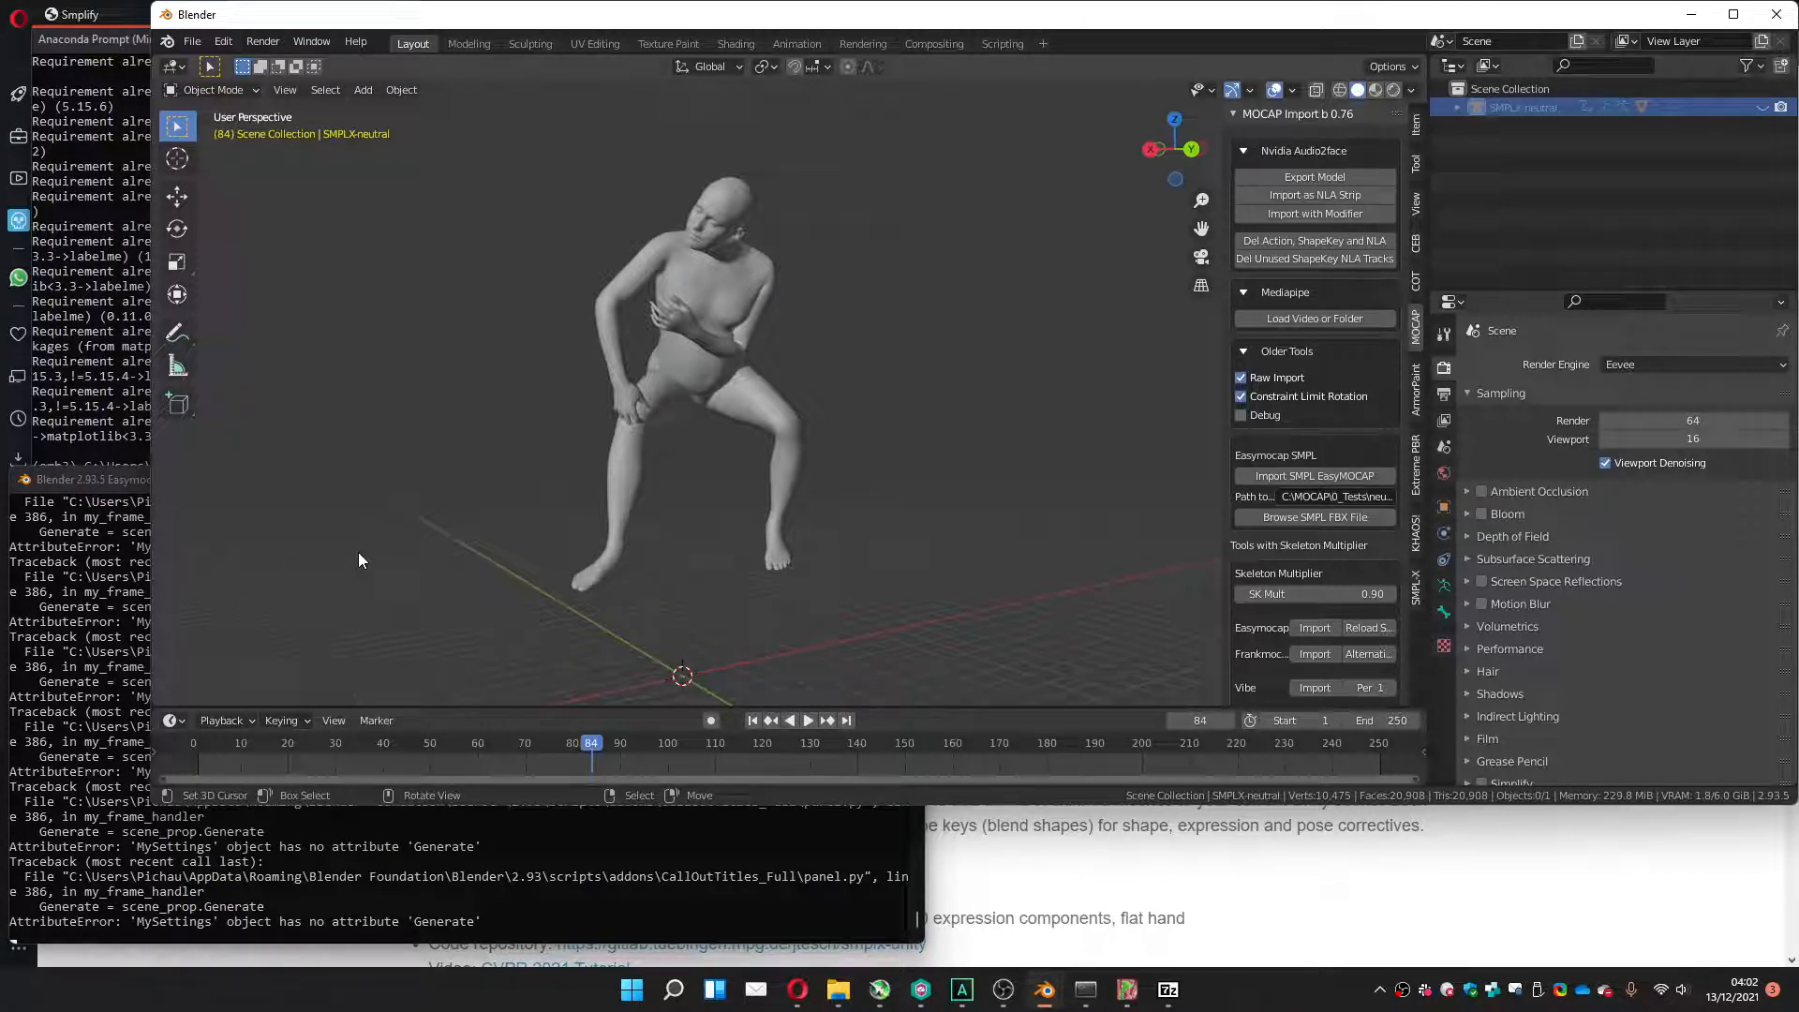
# Switch to File Explorer, view 000015.jpg in the repro_smpl folder to compare the pose, and return to Blender.
pyautogui.click(838, 990)
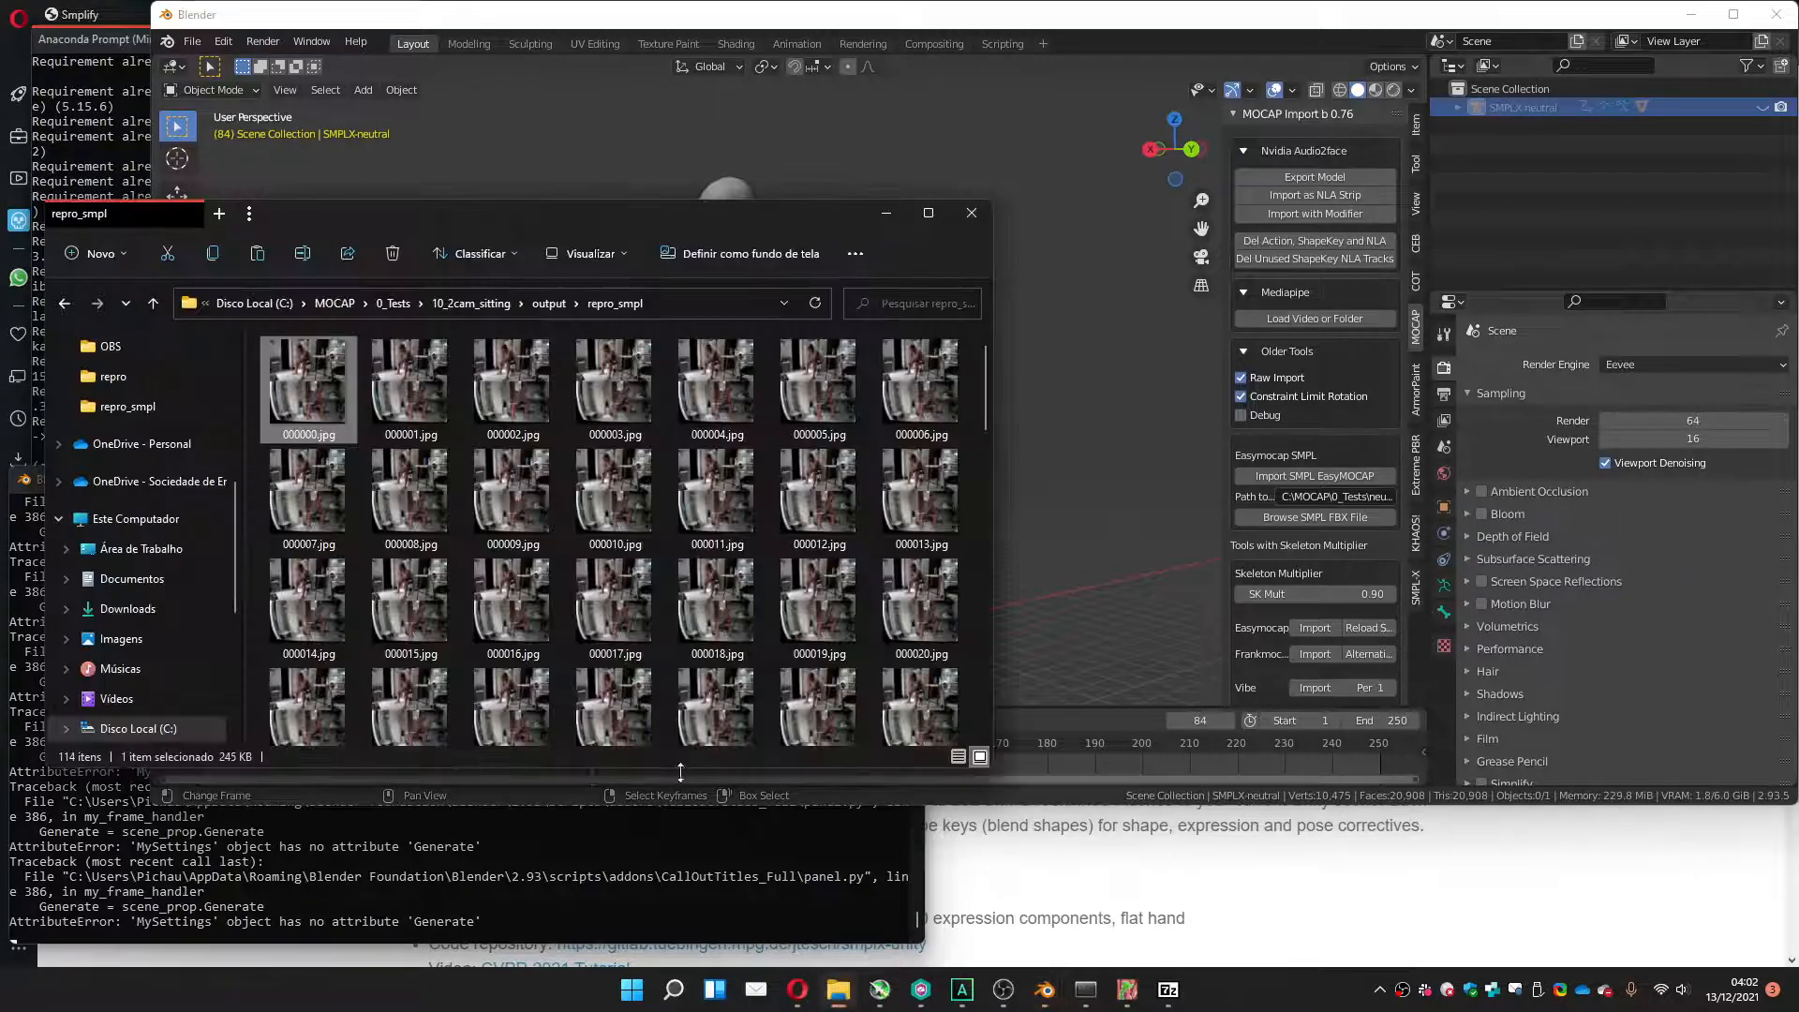
pyautogui.click(393, 597)
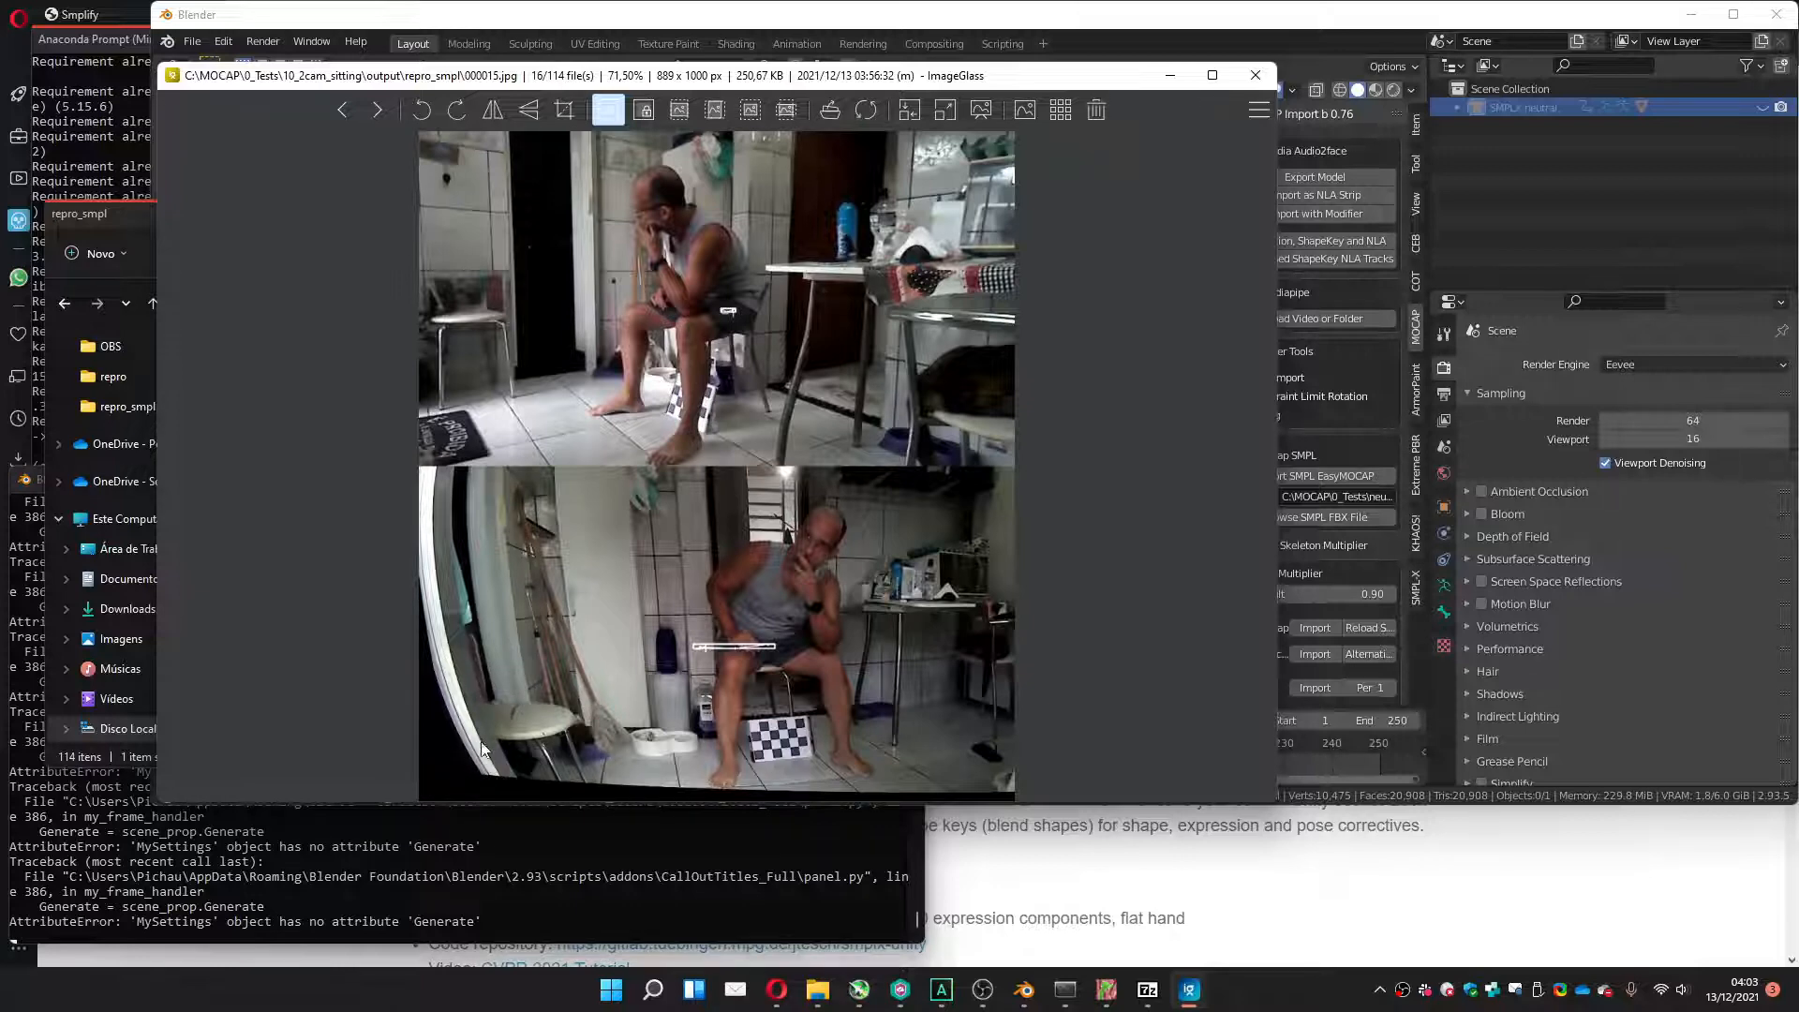
pyautogui.click(1255, 75)
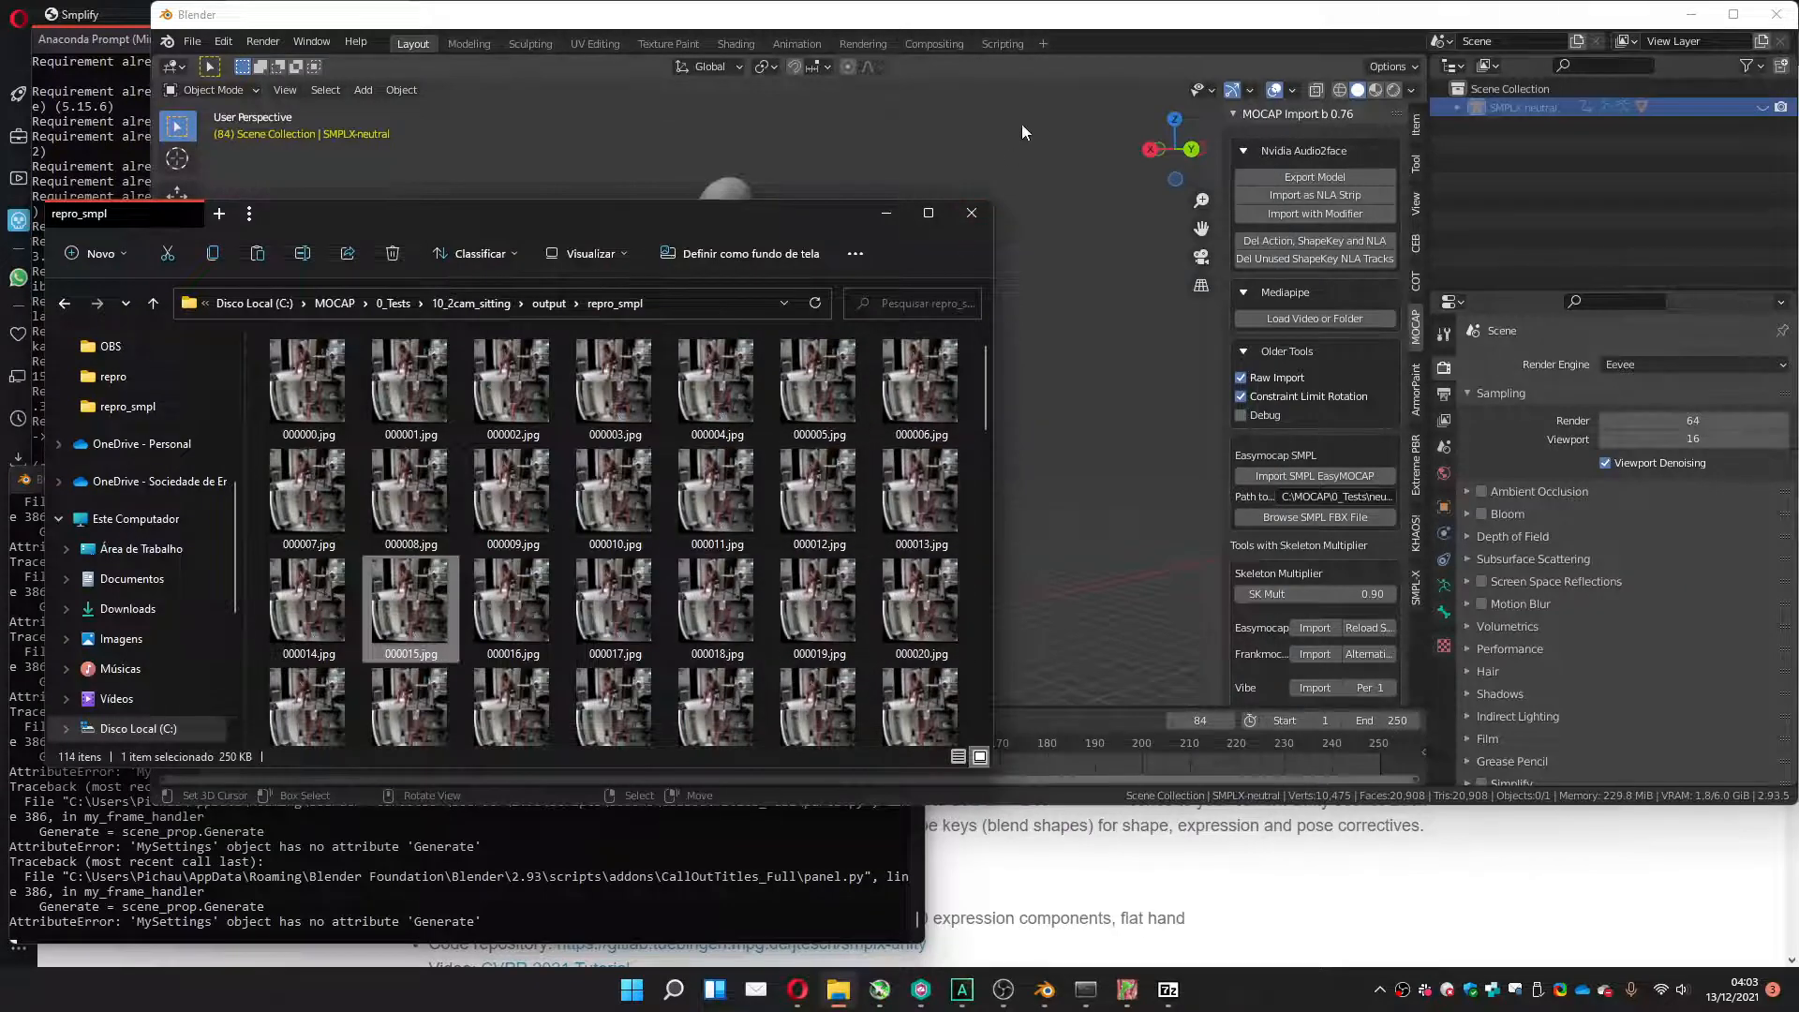
pyautogui.click(482, 300)
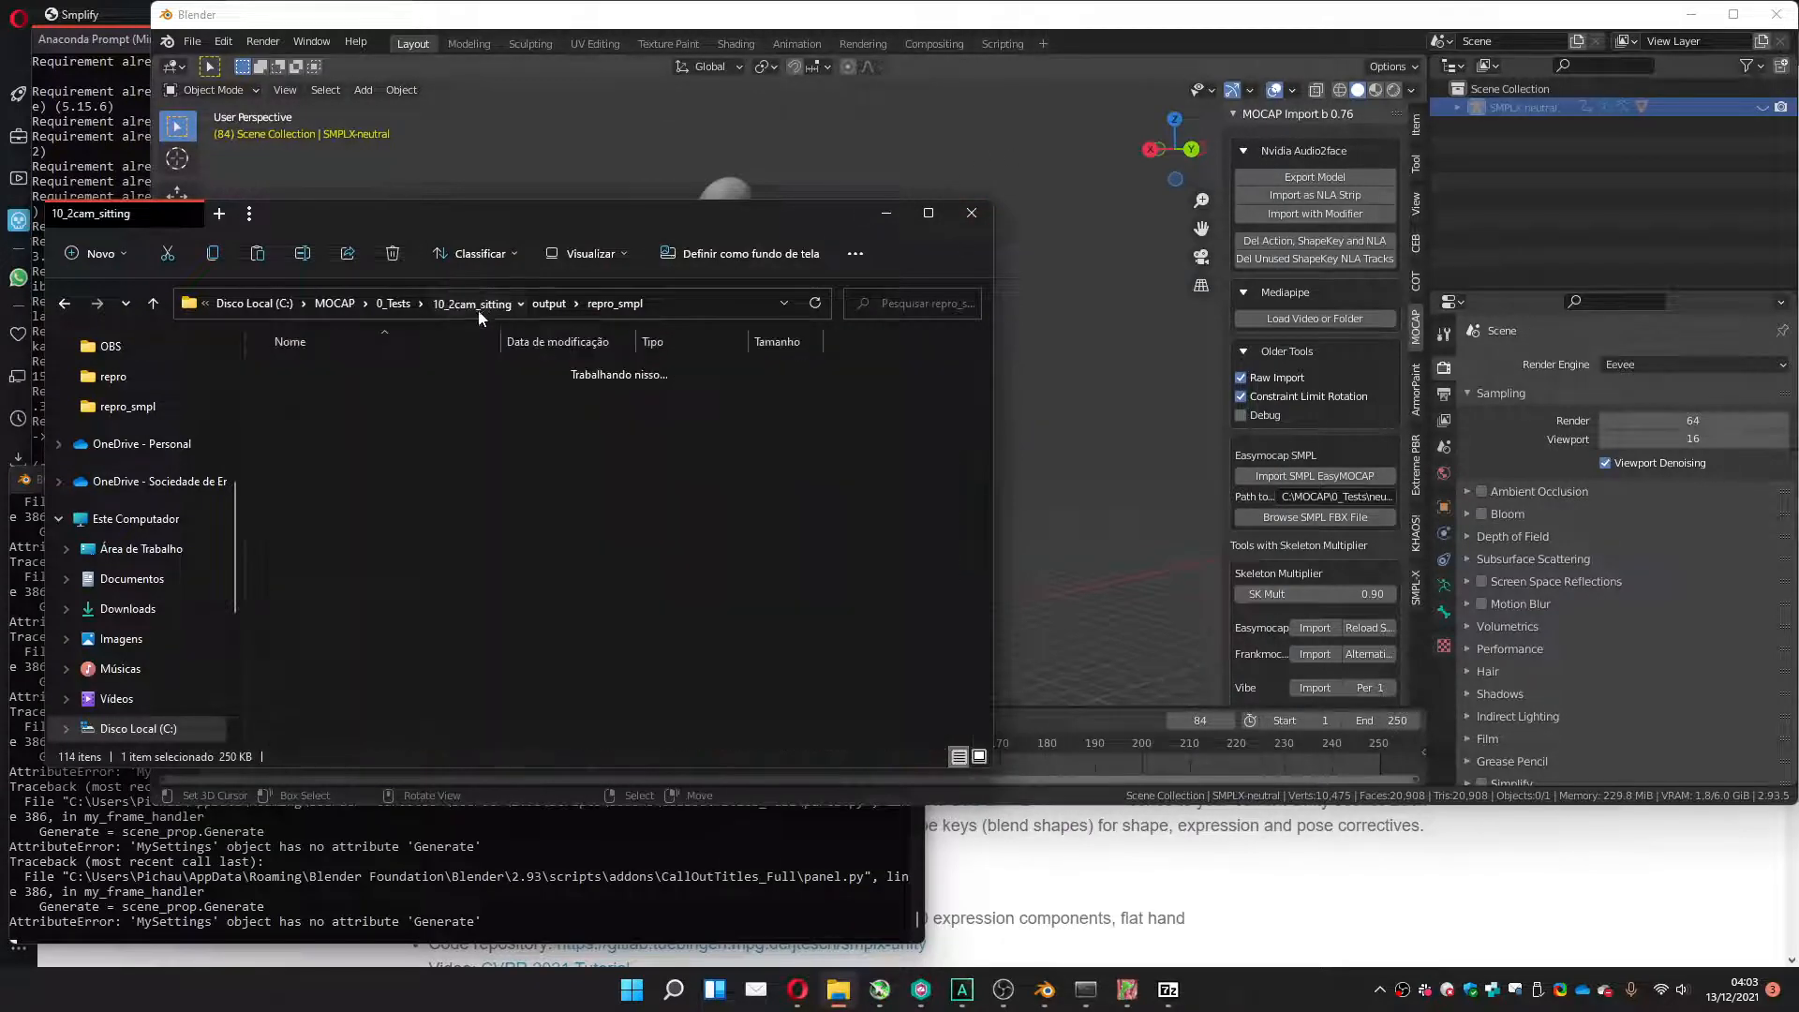
pyautogui.click(807, 165)
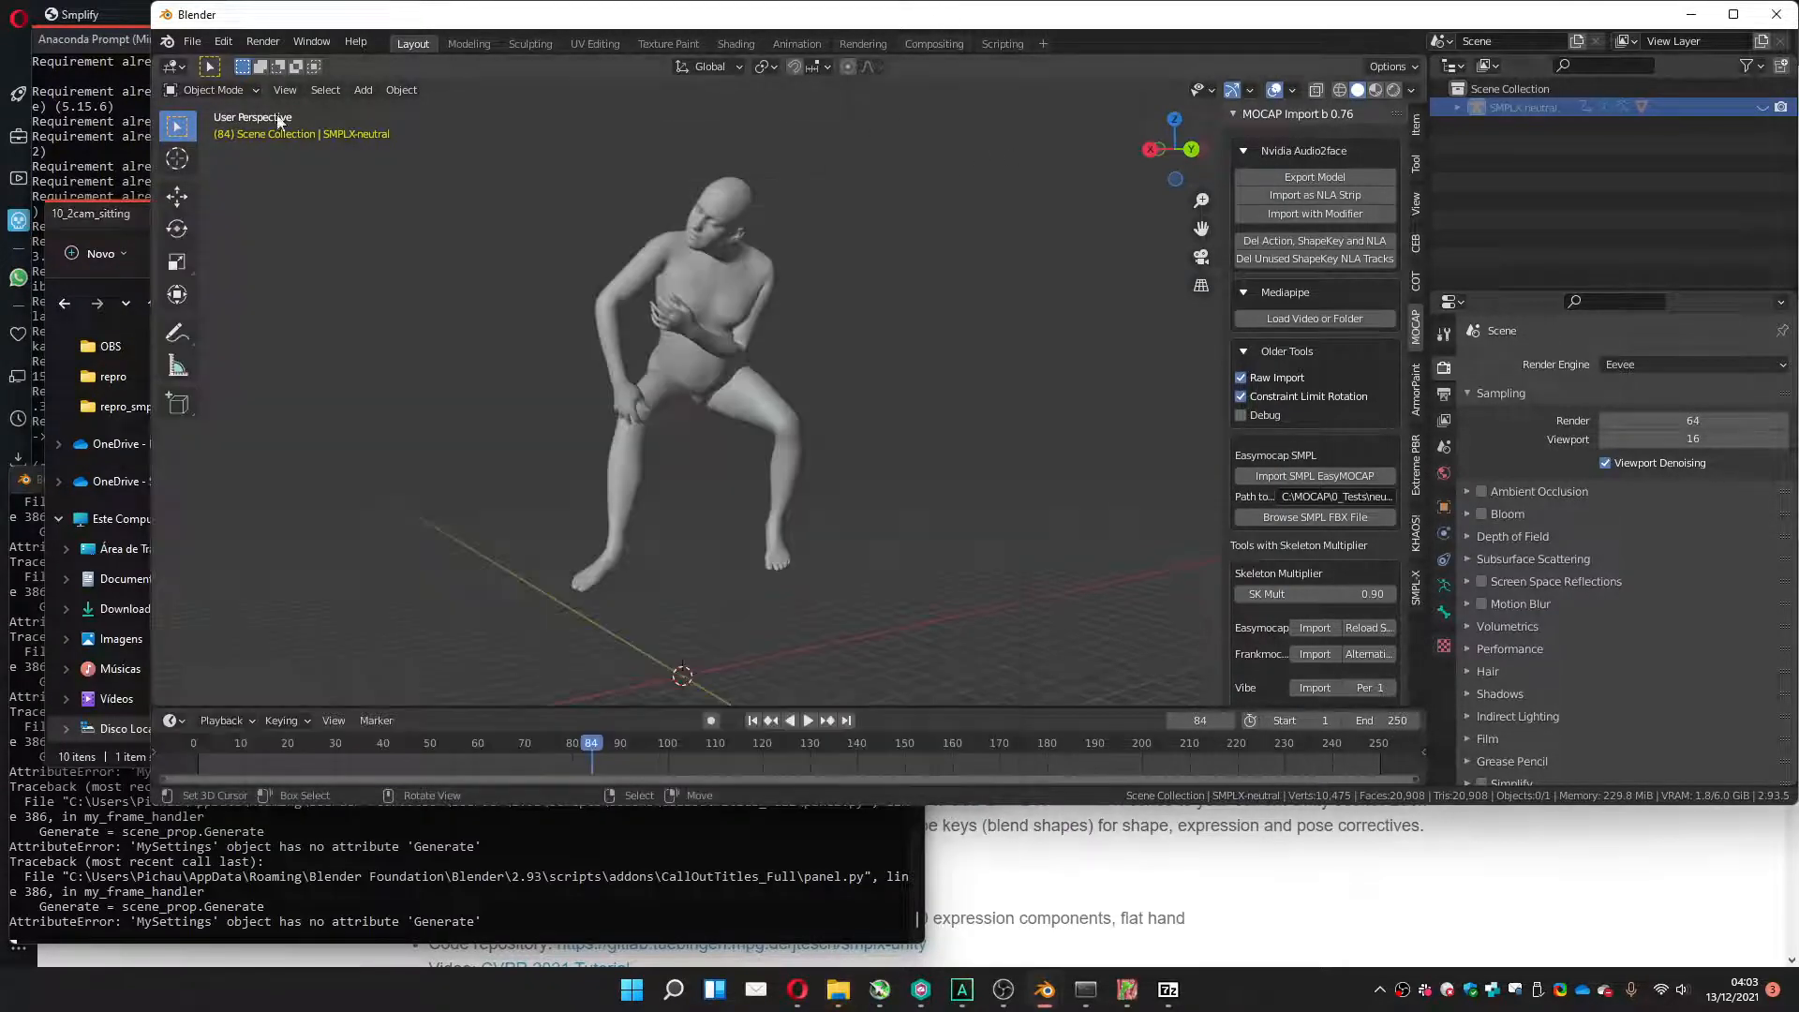
# Reopen the recent file sitting.blend without saving the changes to the current scene.
pyautogui.click(192, 42)
pyautogui.moveTo(309, 97)
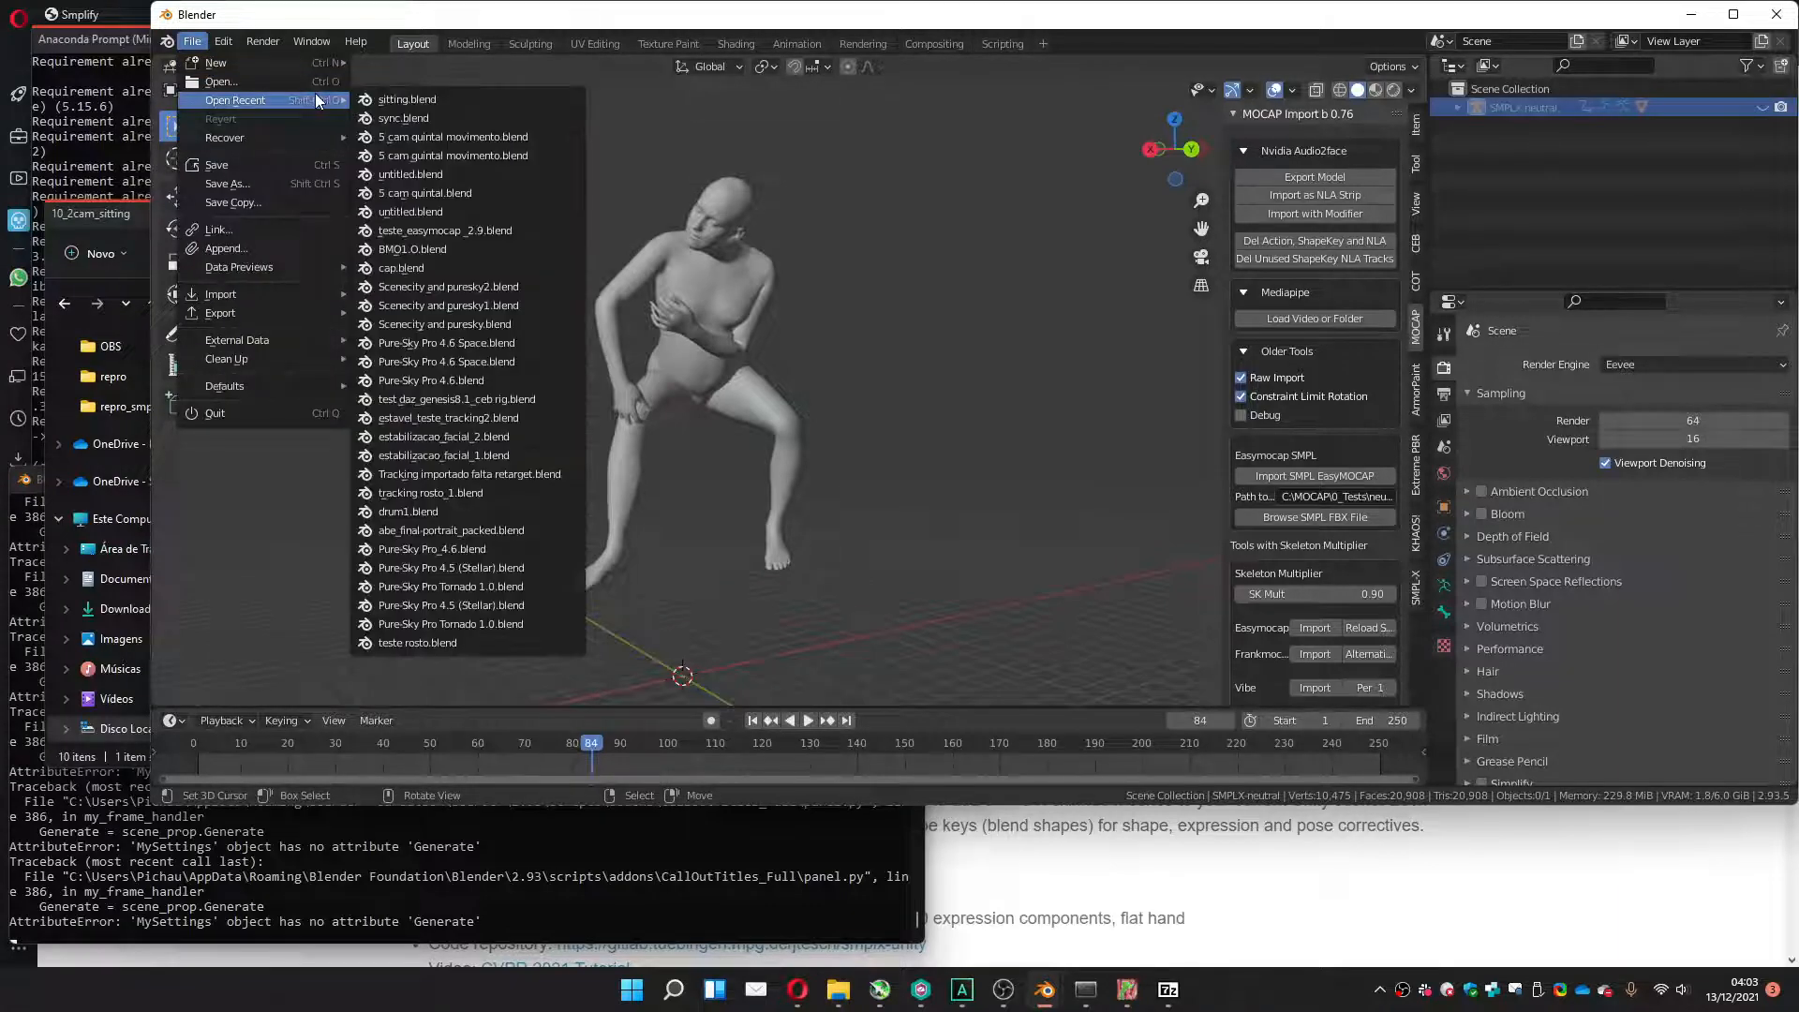
pyautogui.click(410, 99)
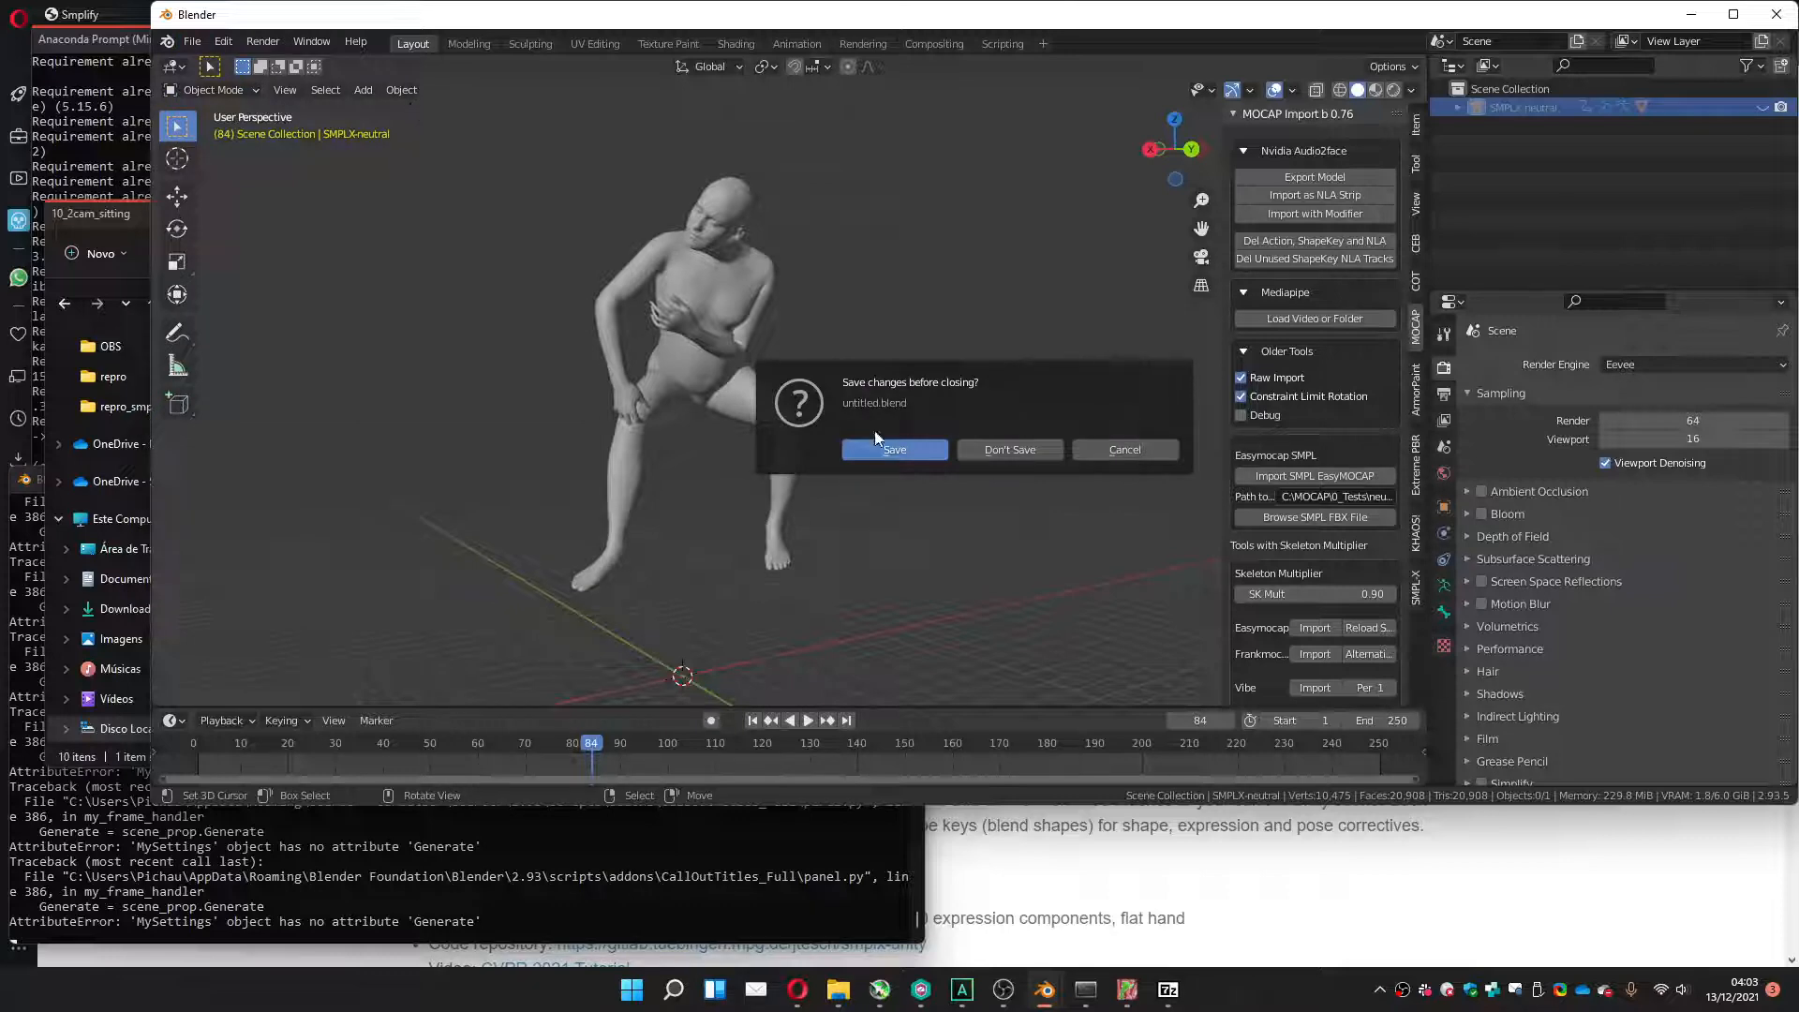
pyautogui.click(997, 454)
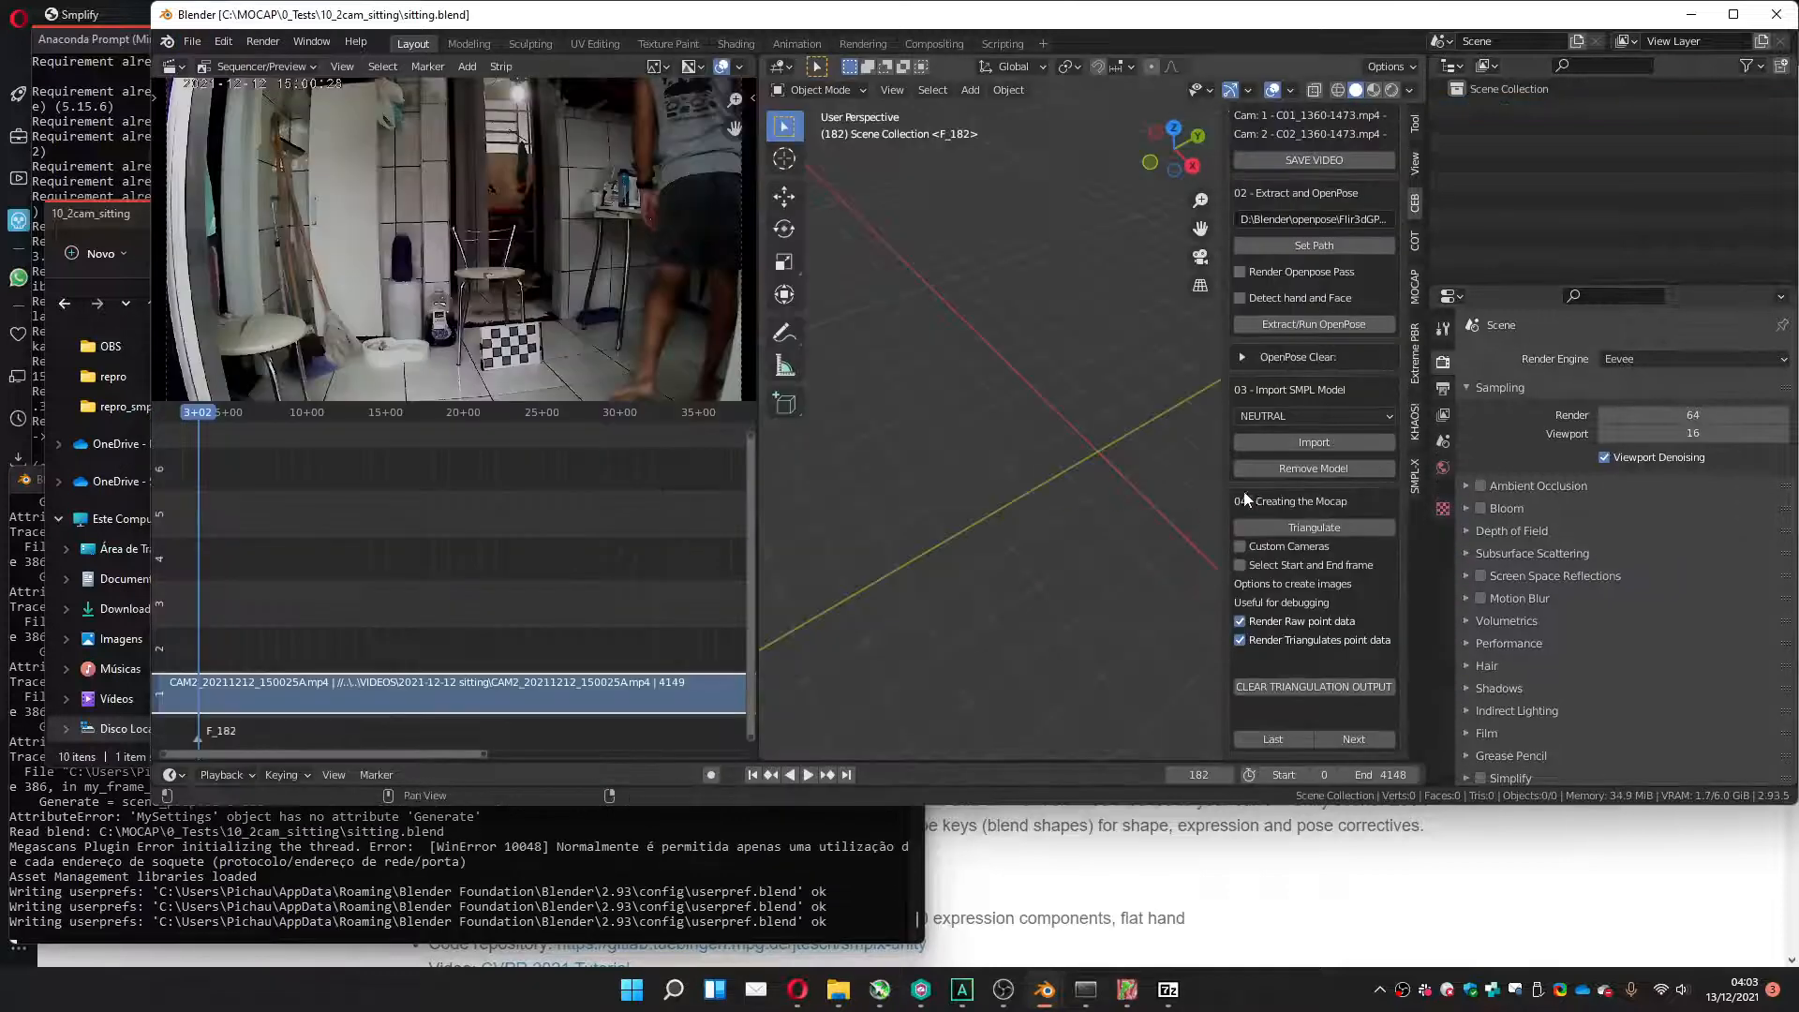
# Switch the mocap add-on's UI selection to Intrinsic and load Camera 2's calibration video CAM_02.mp4 into the video sequencer.
pyautogui.scroll(6, 1338, 574)
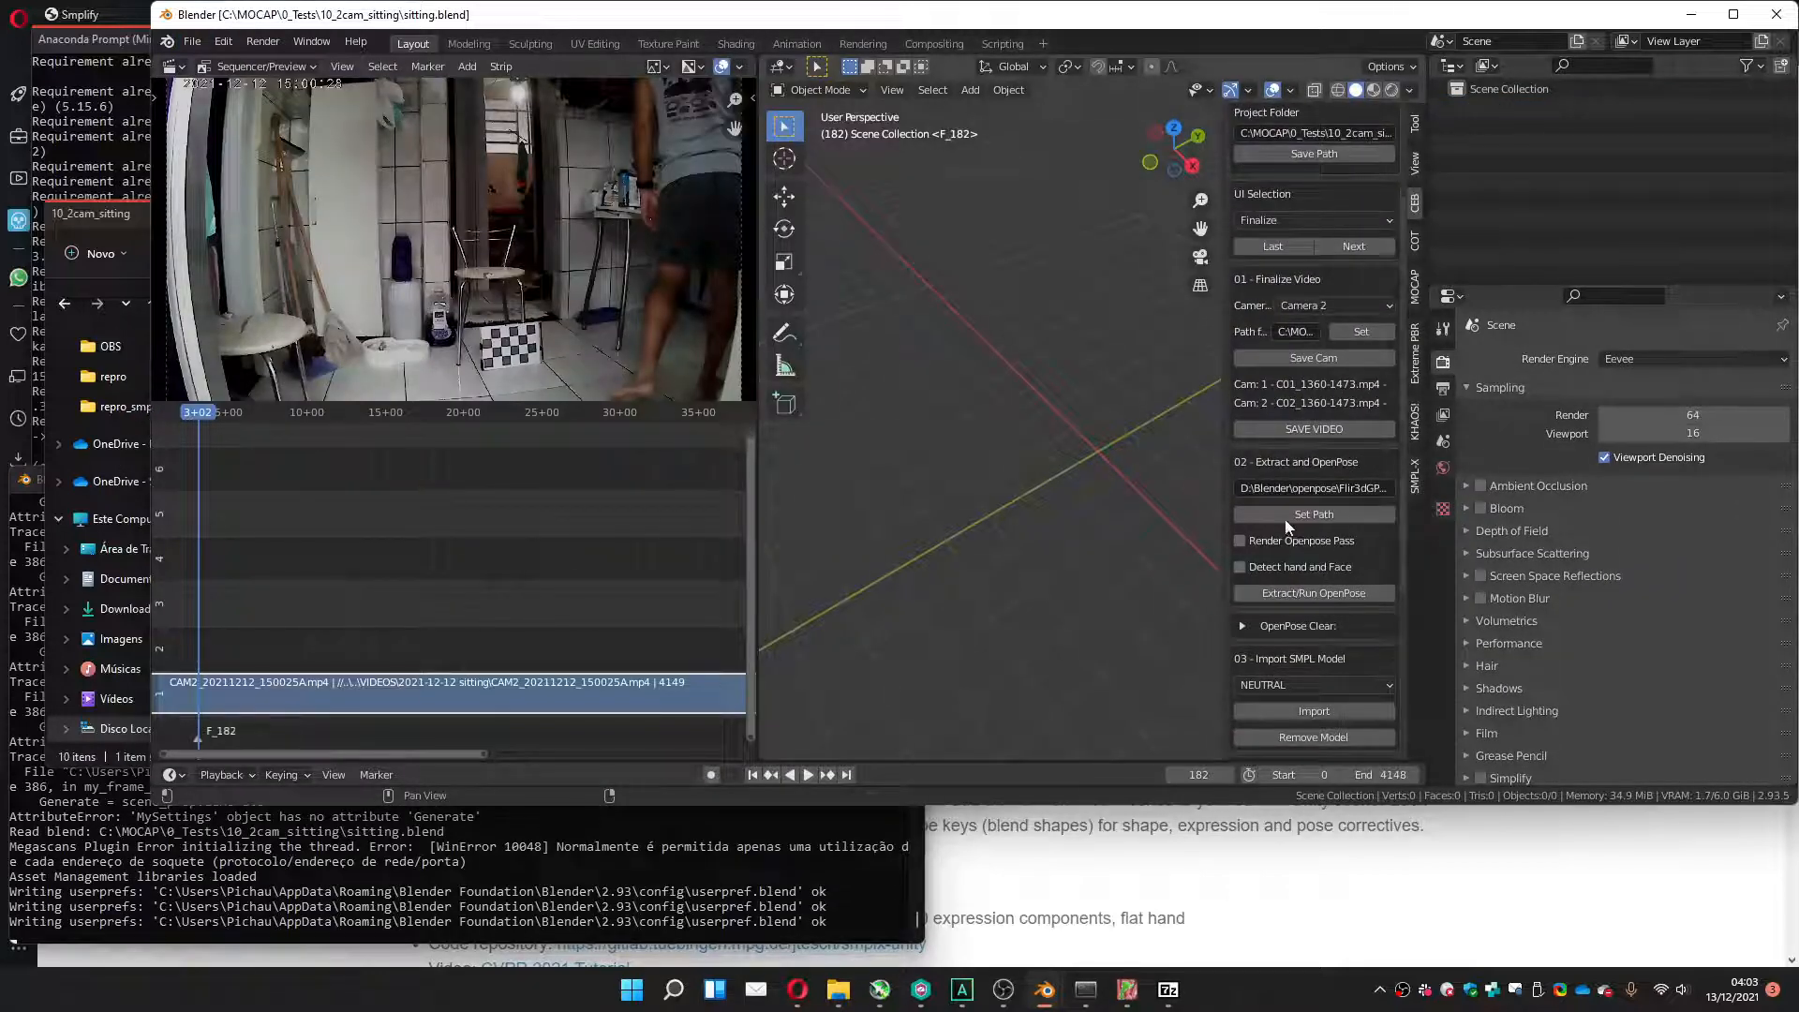
pyautogui.scroll(2, 1288, 346)
pyautogui.click(1281, 311)
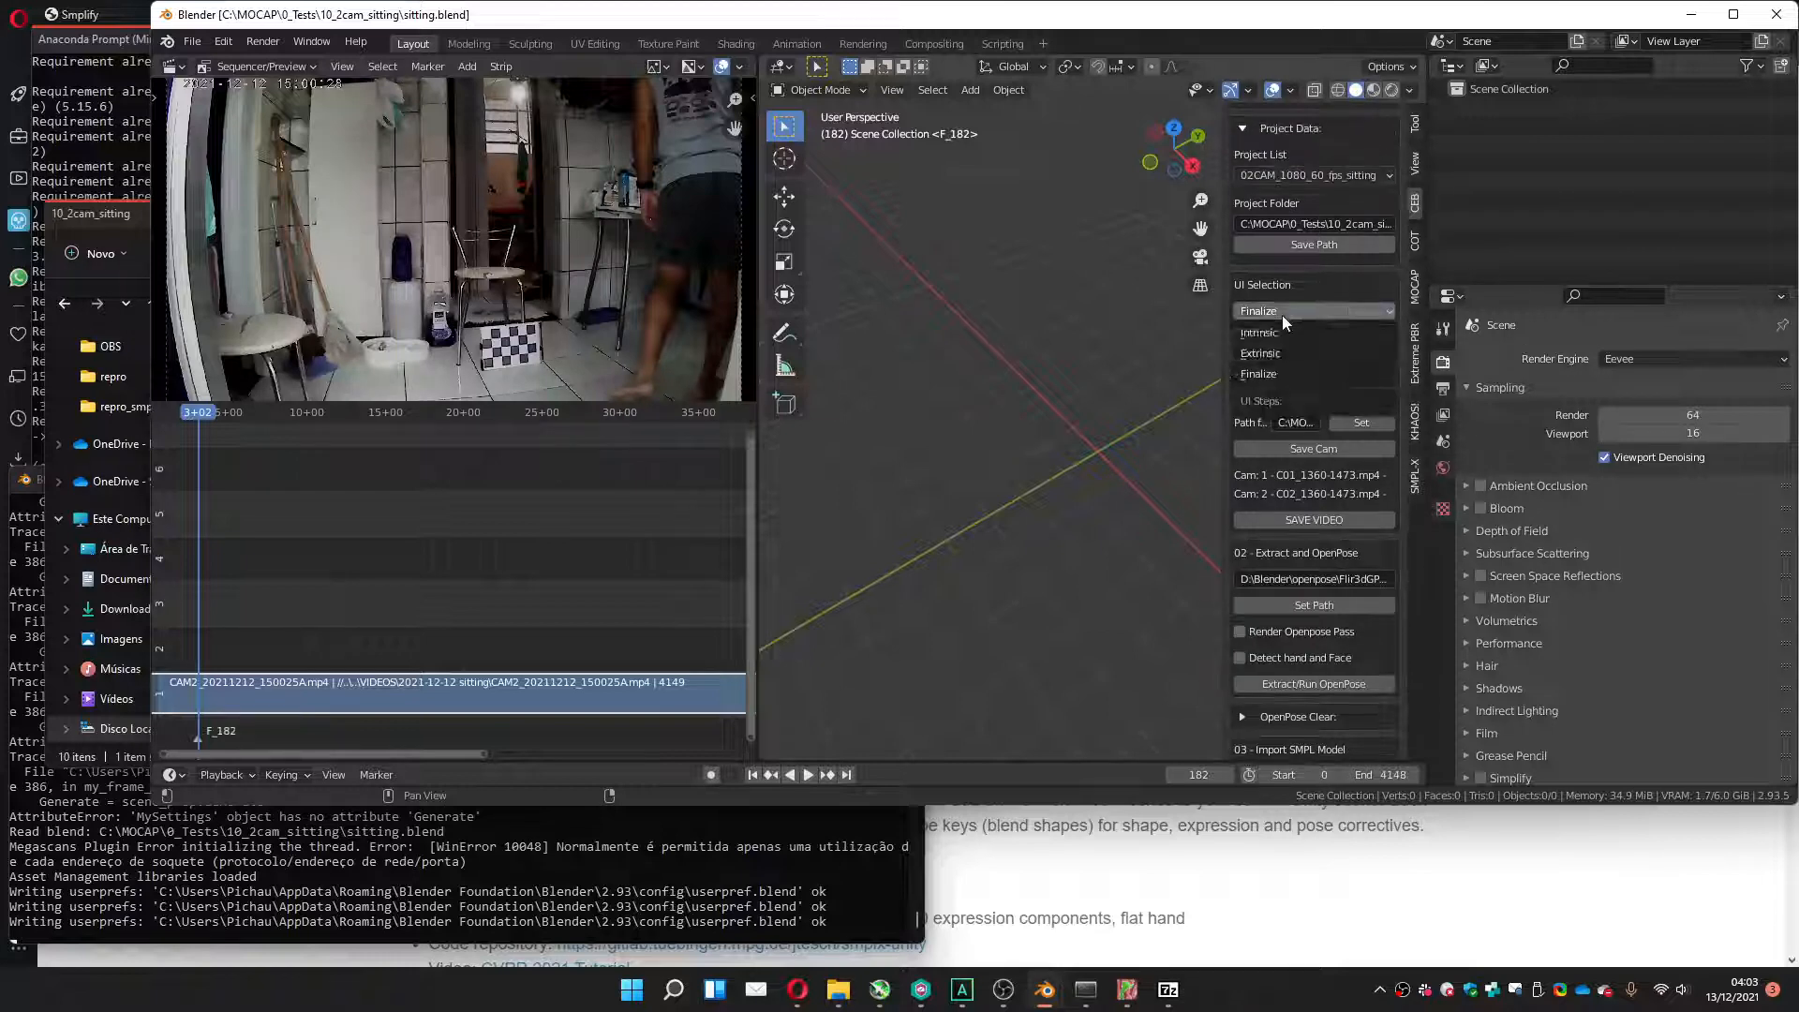
pyautogui.click(1287, 370)
pyautogui.scroll(-1, 1302, 251)
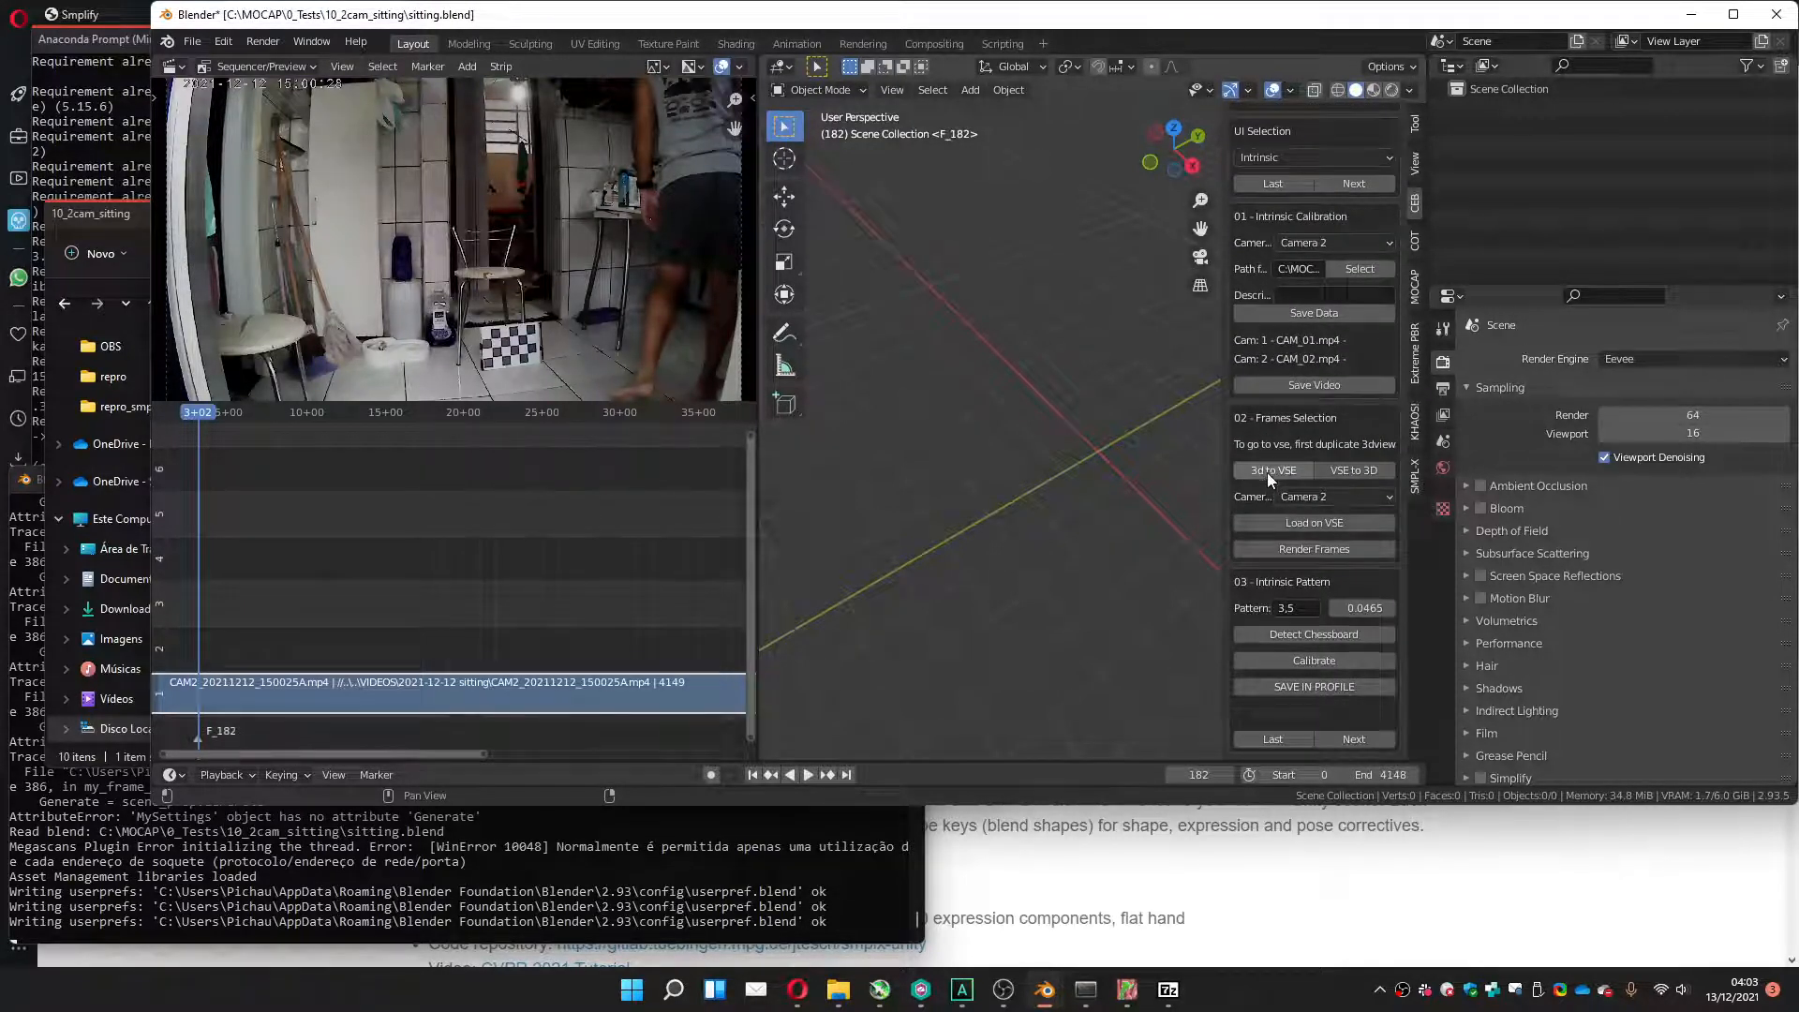
pyautogui.click(1297, 522)
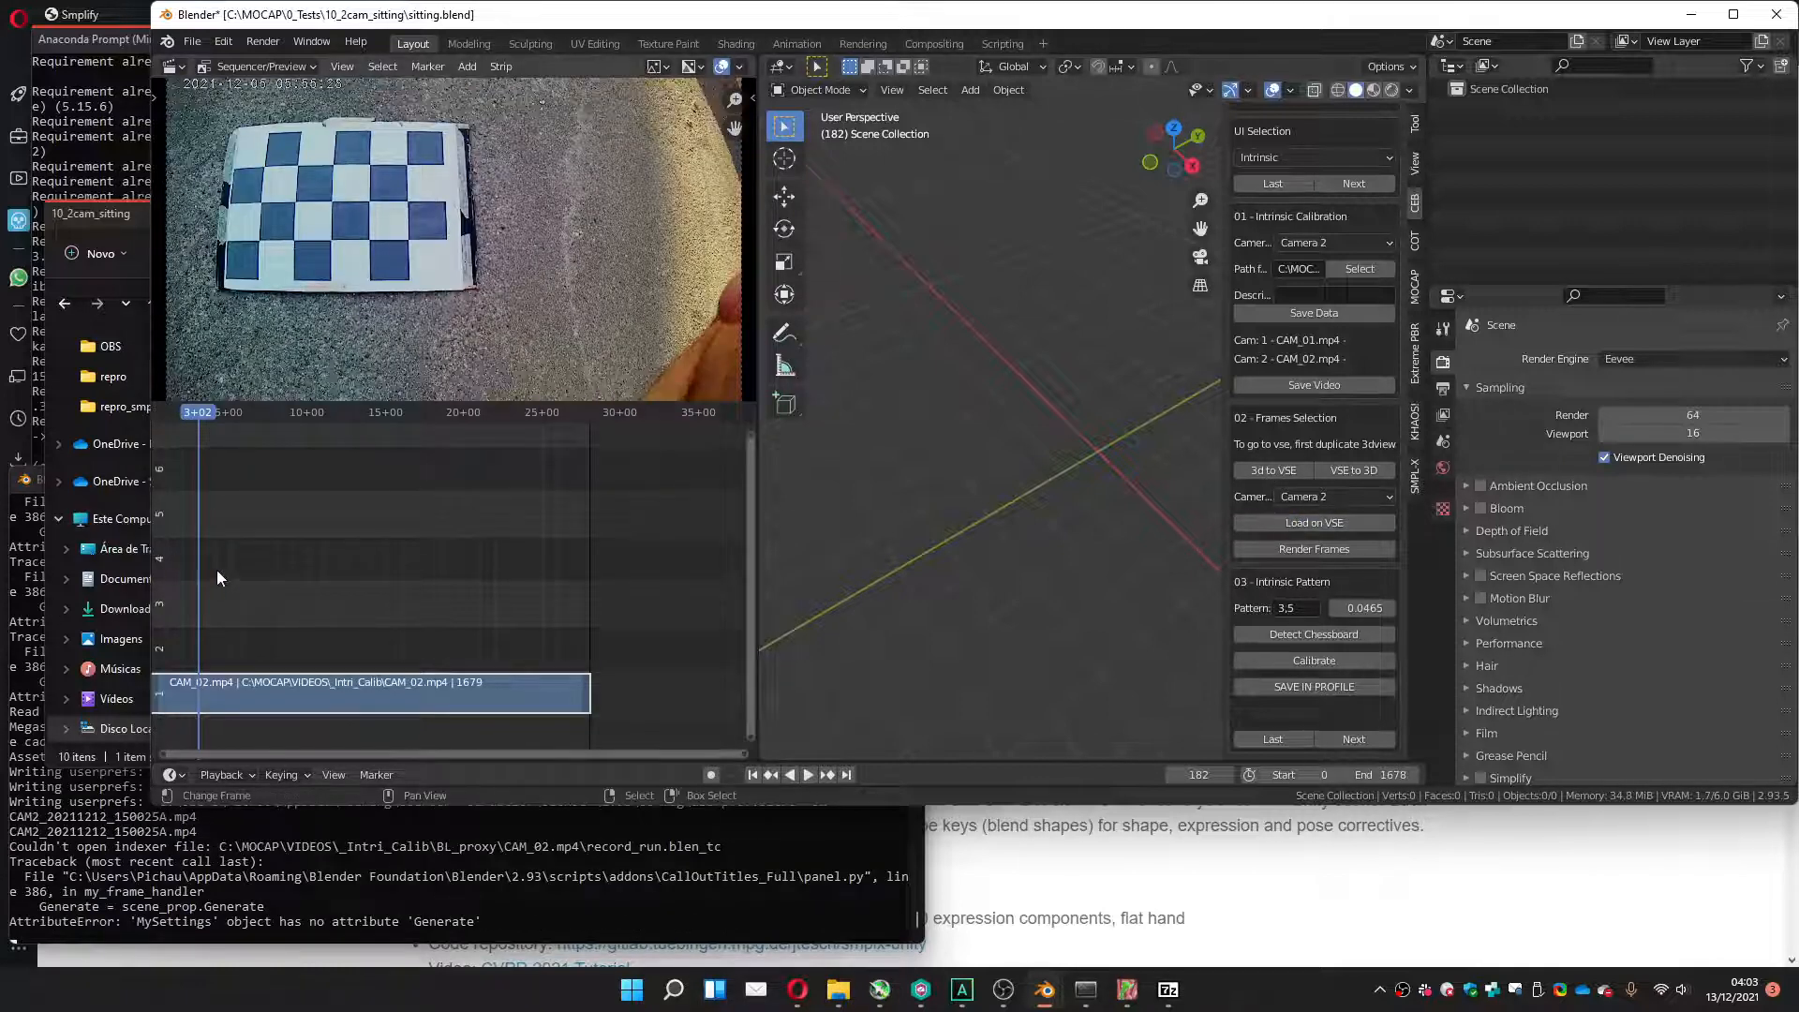
# Bring the whole CAM_02.mp4 strip into view and add markers at chessboard frames 89, 194 and 445.
pyautogui.press('space')
pyautogui.press('Home')
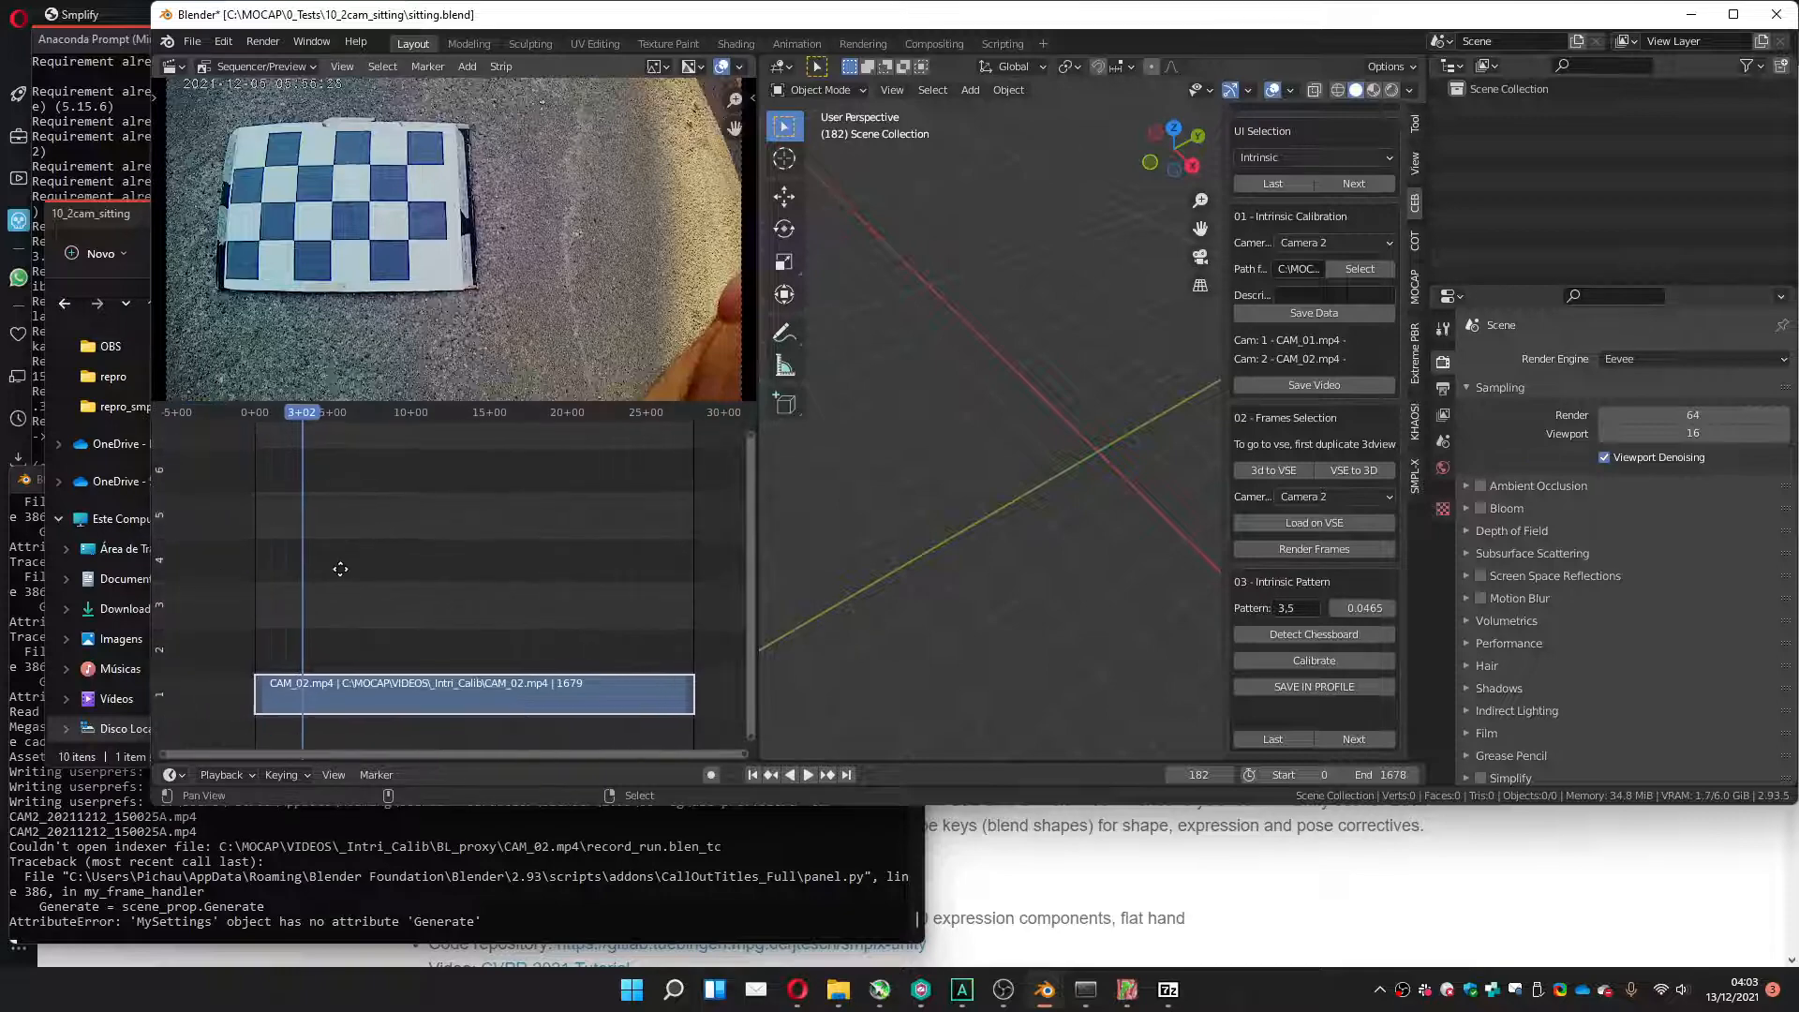
pyautogui.moveTo(277, 572); pyautogui.dragTo(278, 572)
pyautogui.press('m')
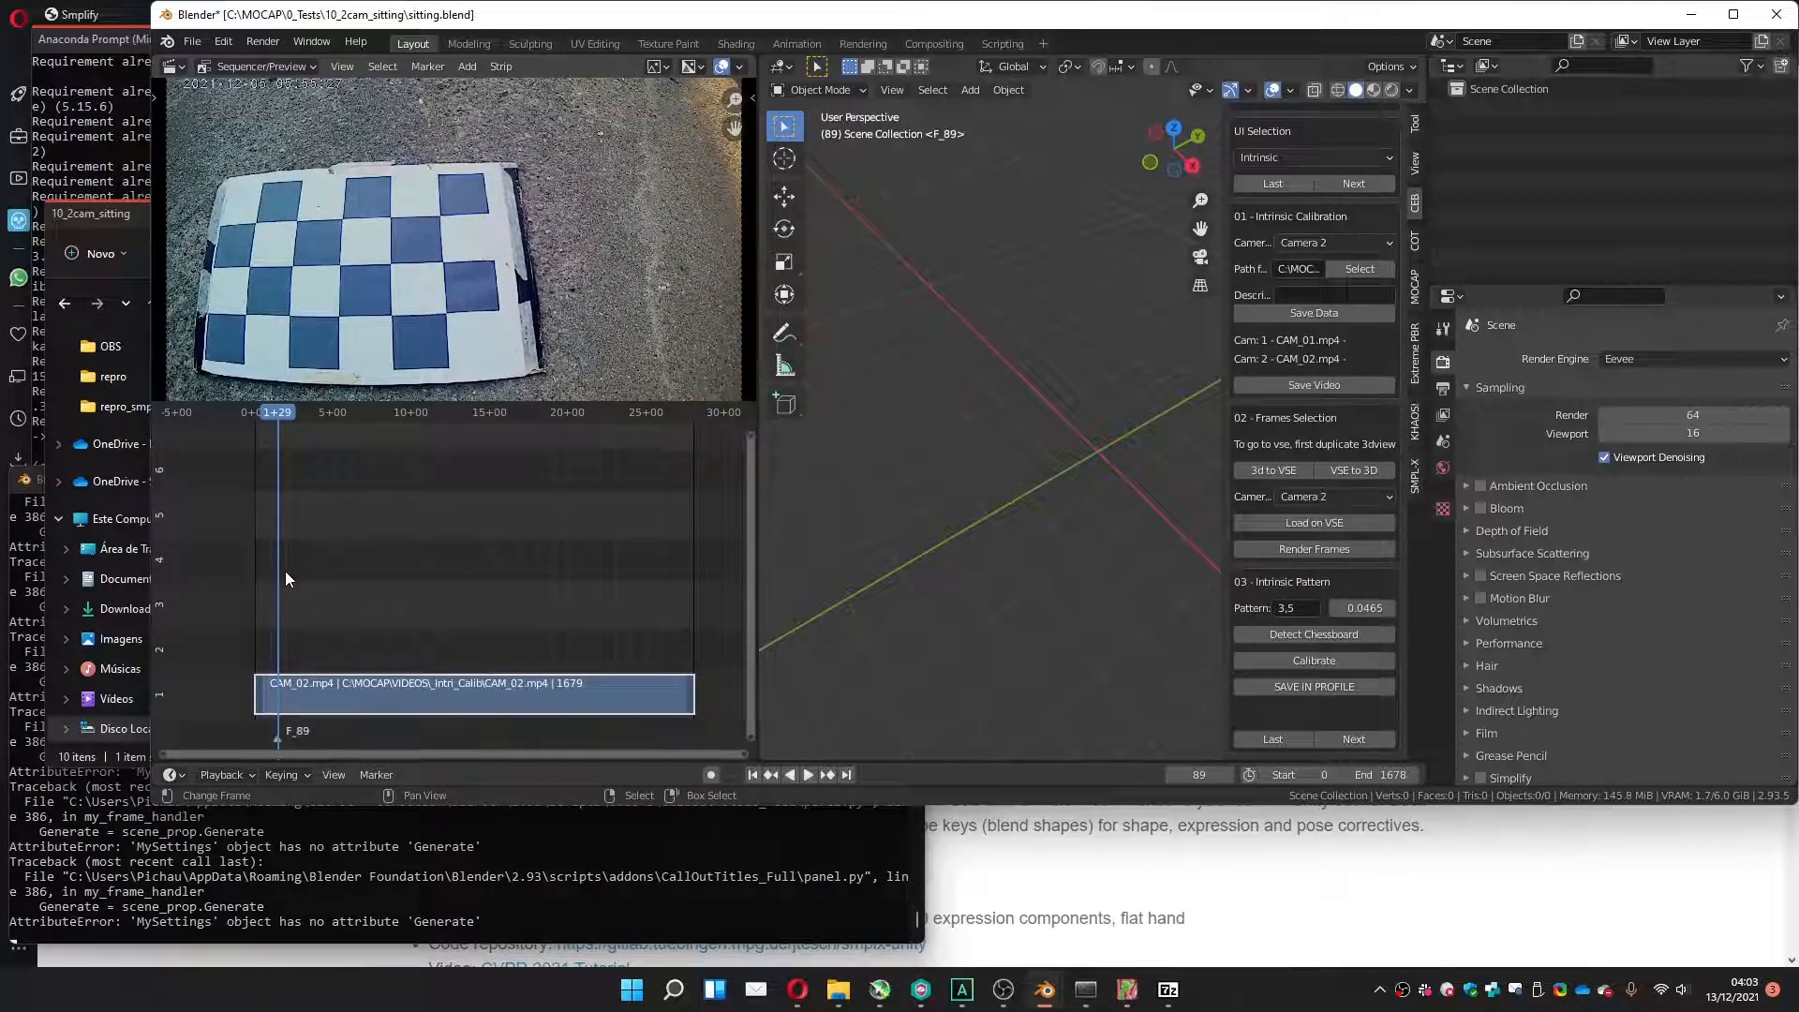
pyautogui.press('space')
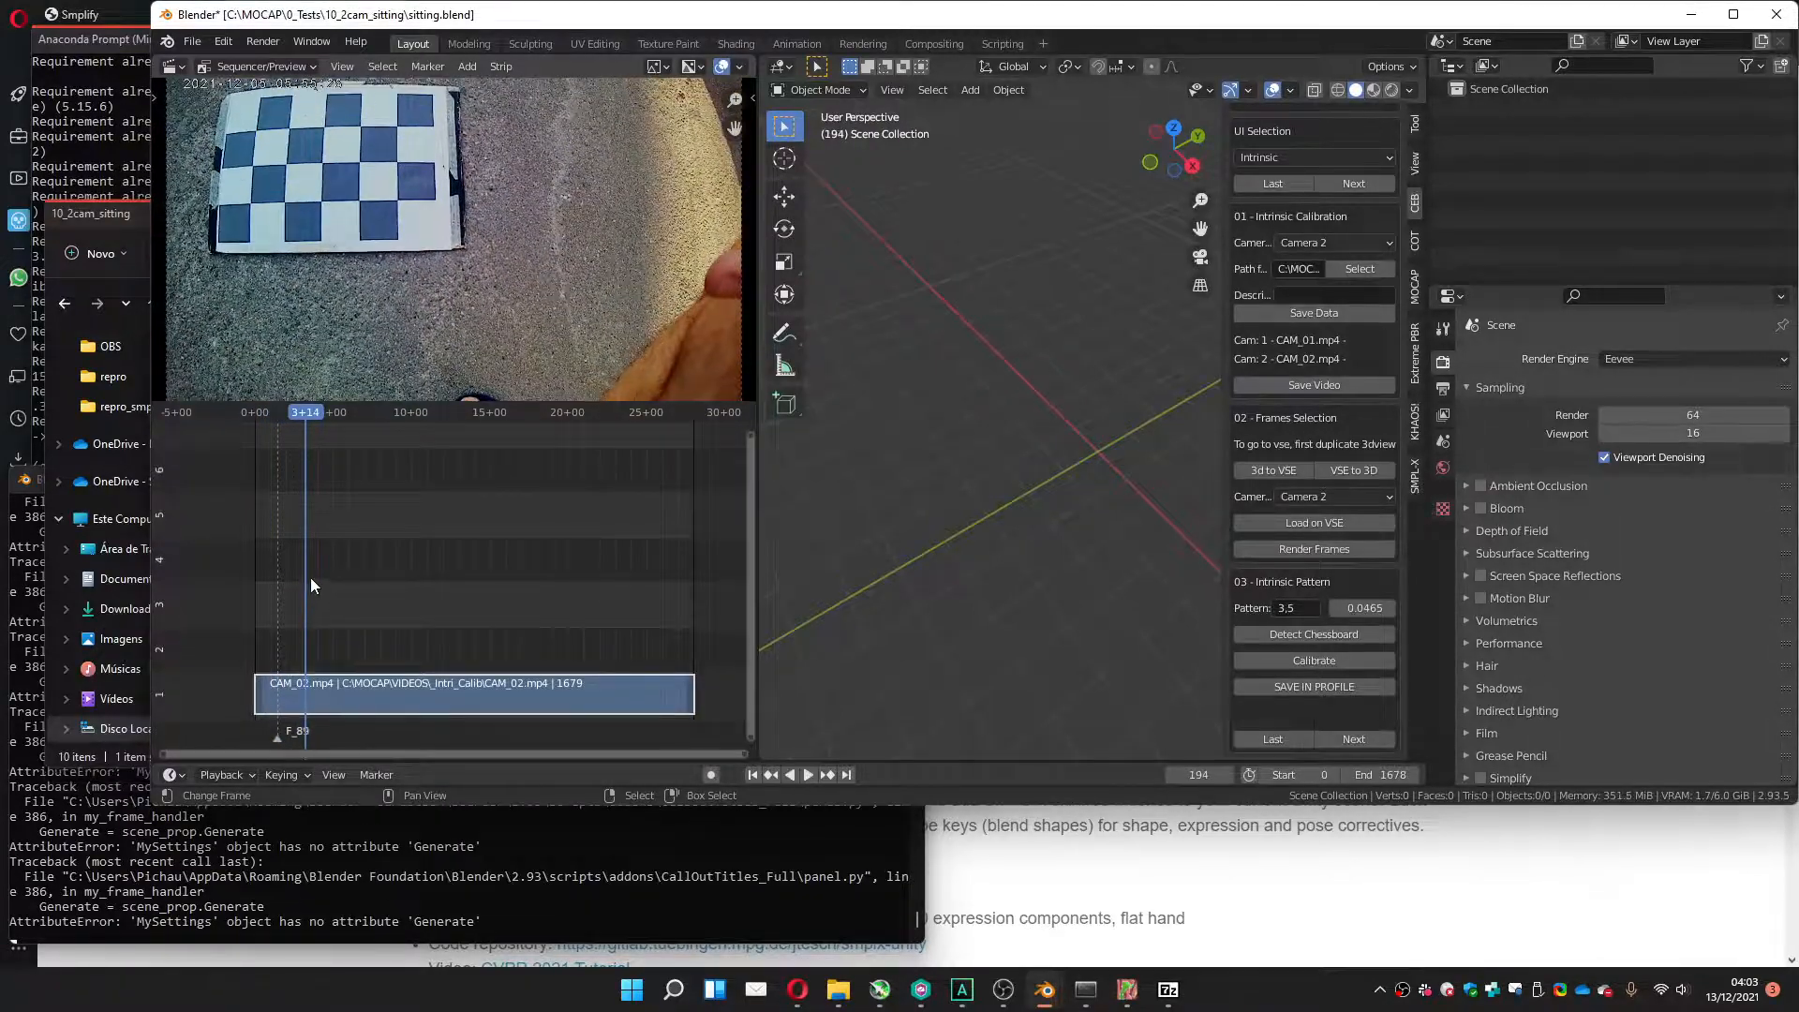
pyautogui.press('m')
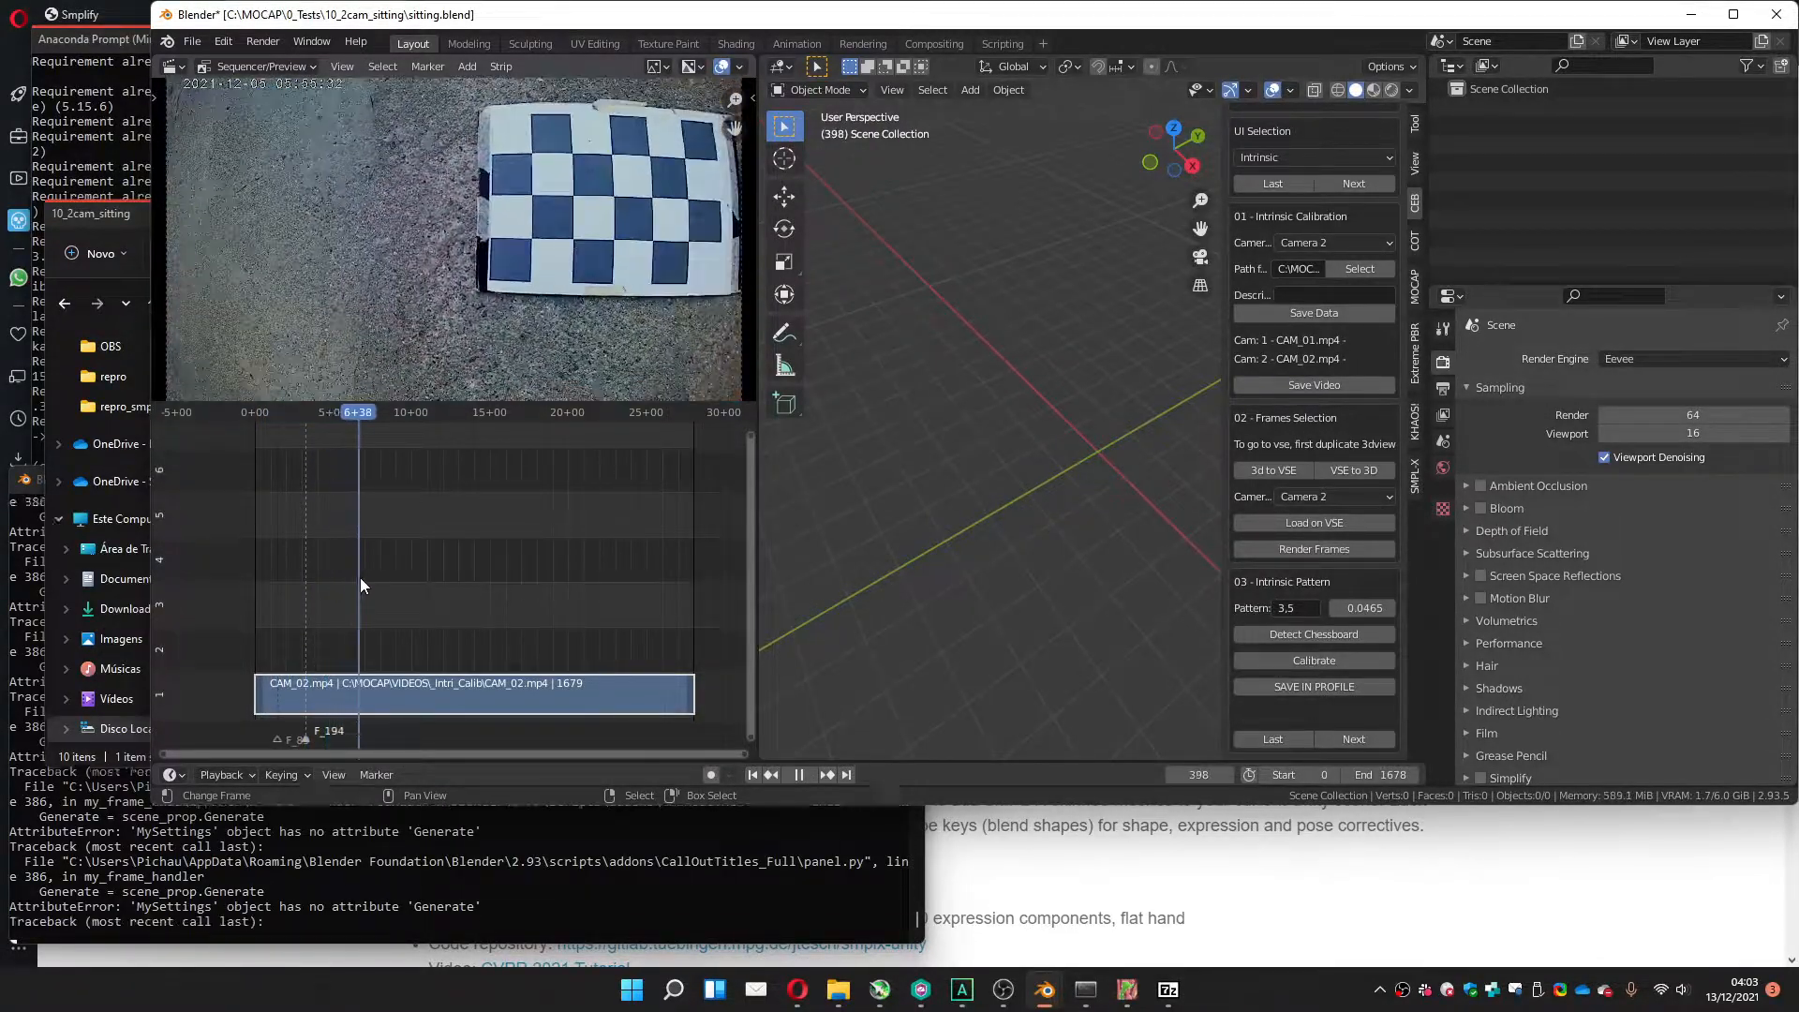
pyautogui.press('space')
pyautogui.press('m')
pyautogui.press('space')
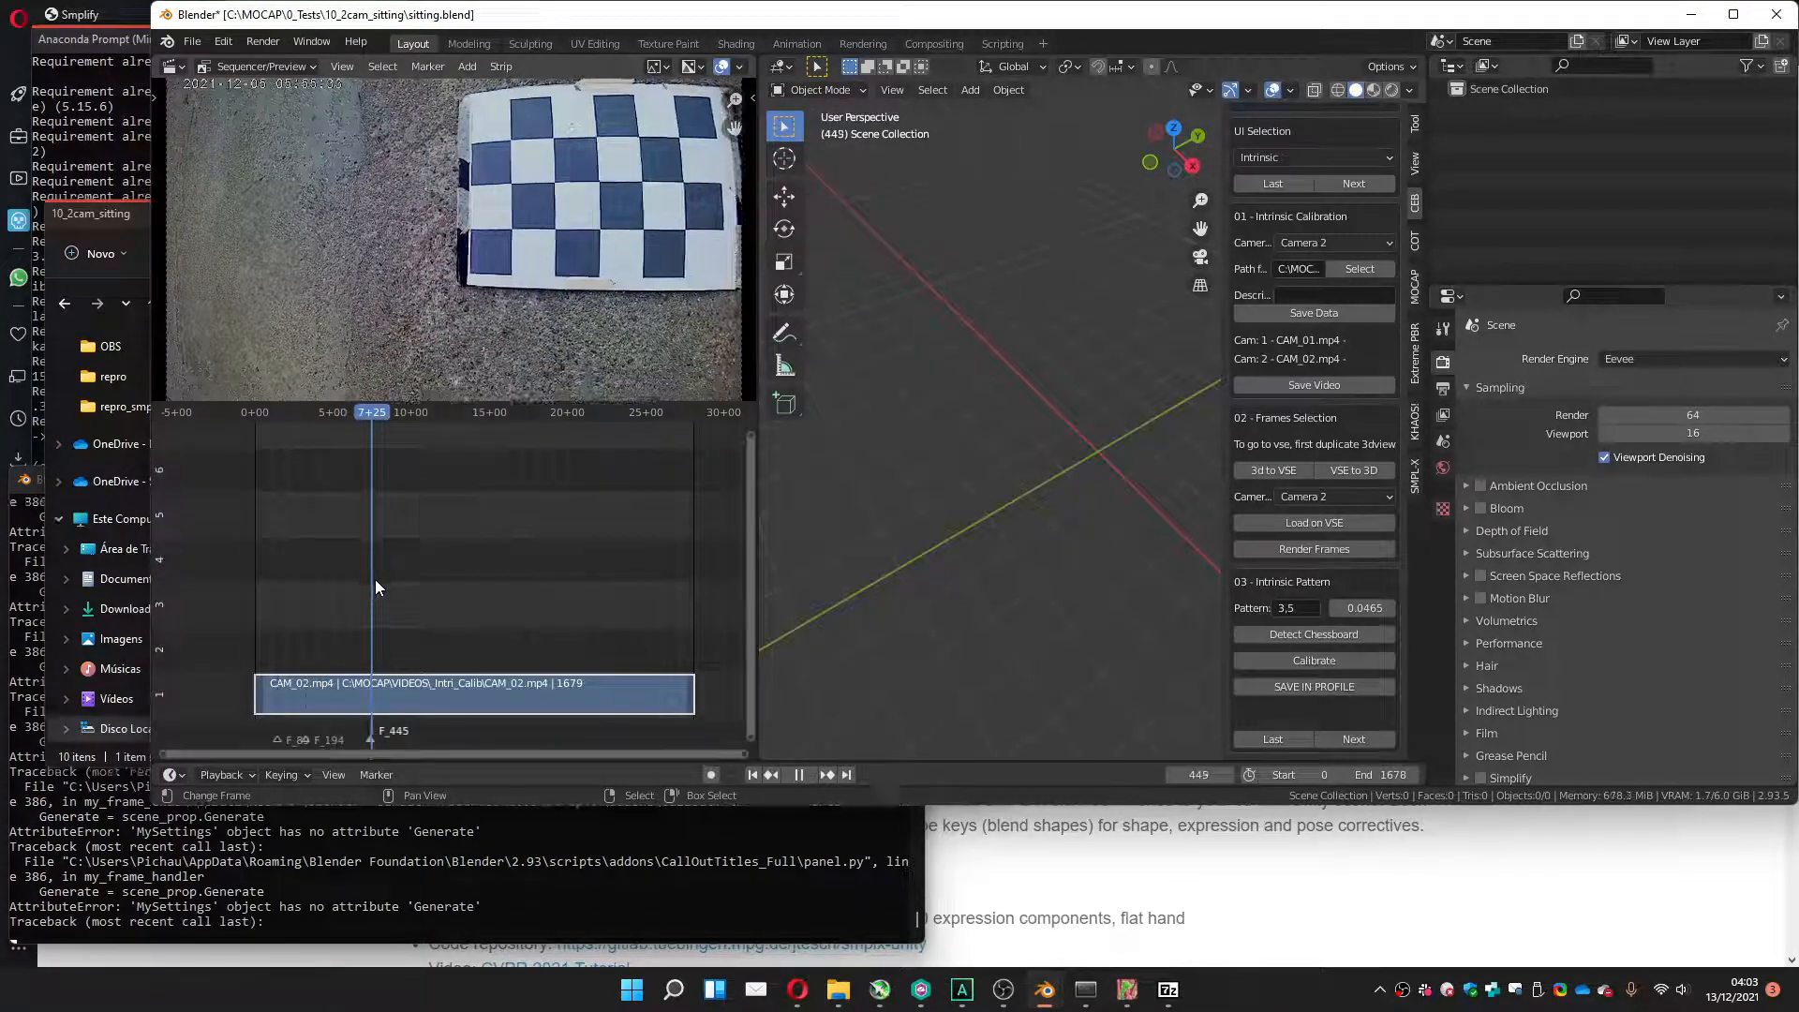
# Mark further chessboard poses through the rest of CAM_02.mp4, including frames 495, 592, 711, 1073 and 1411.
pyautogui.press('m')
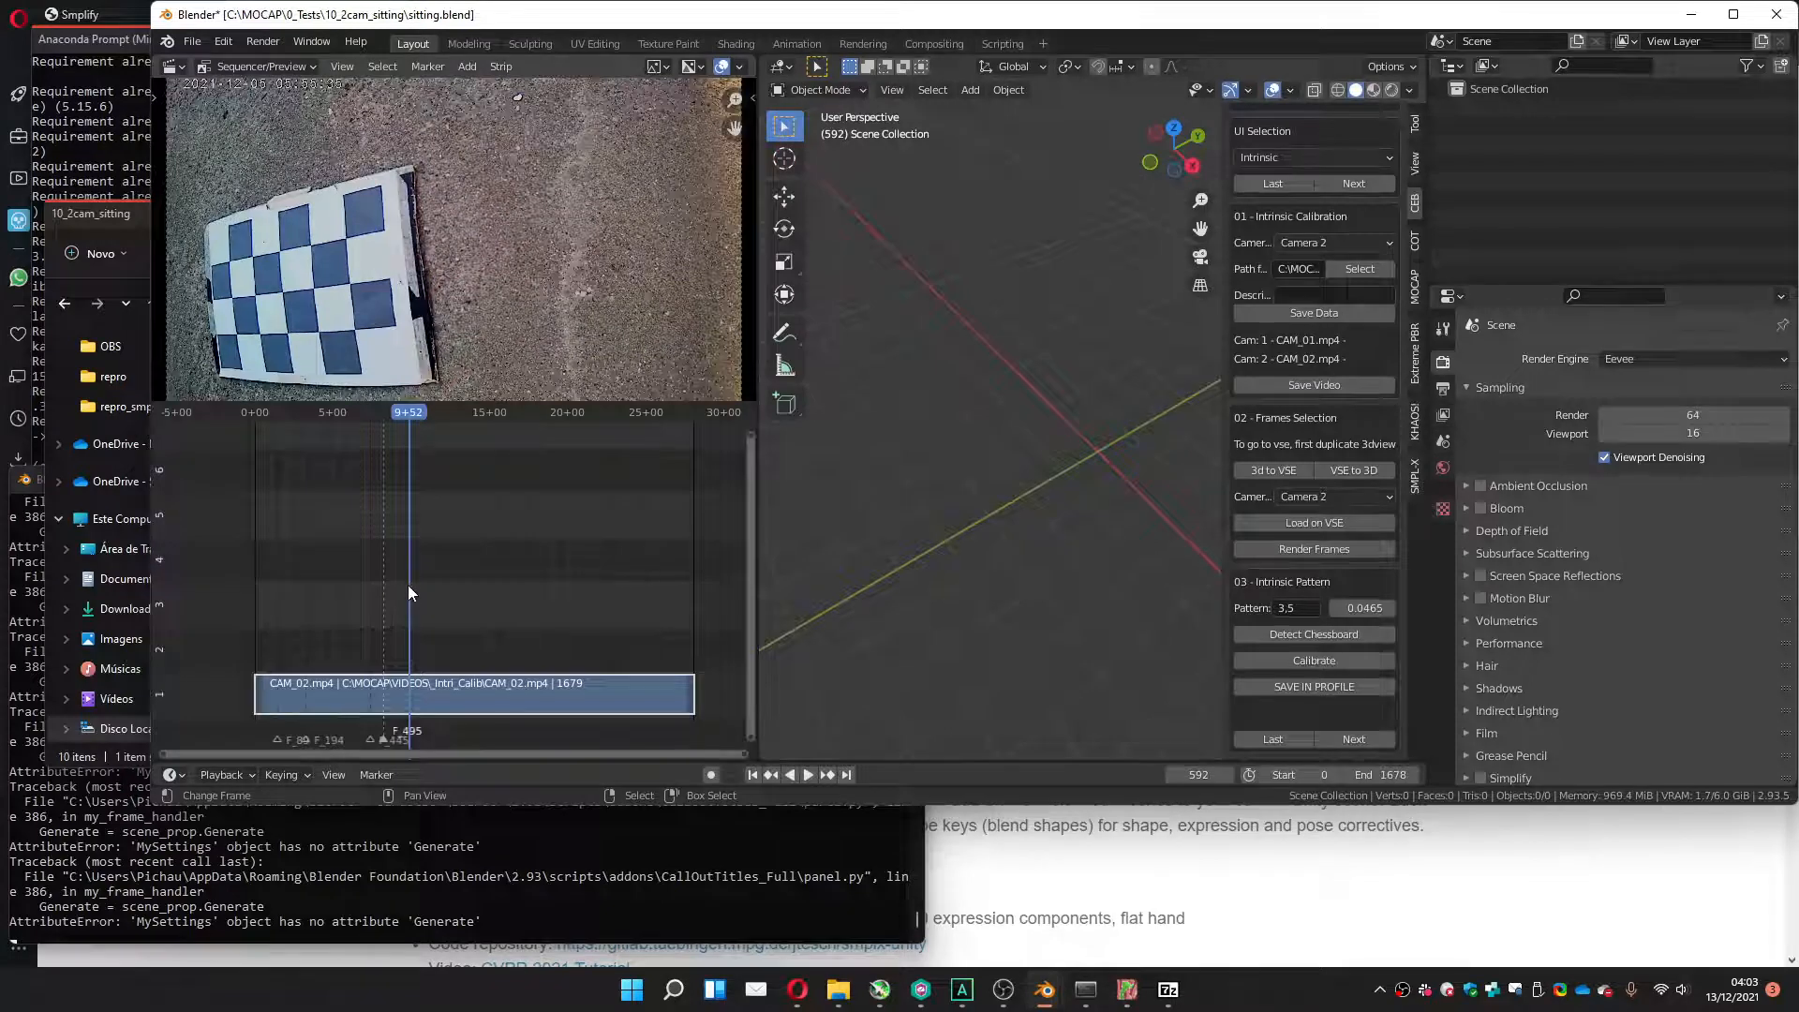
pyautogui.press('m')
pyautogui.press('space')
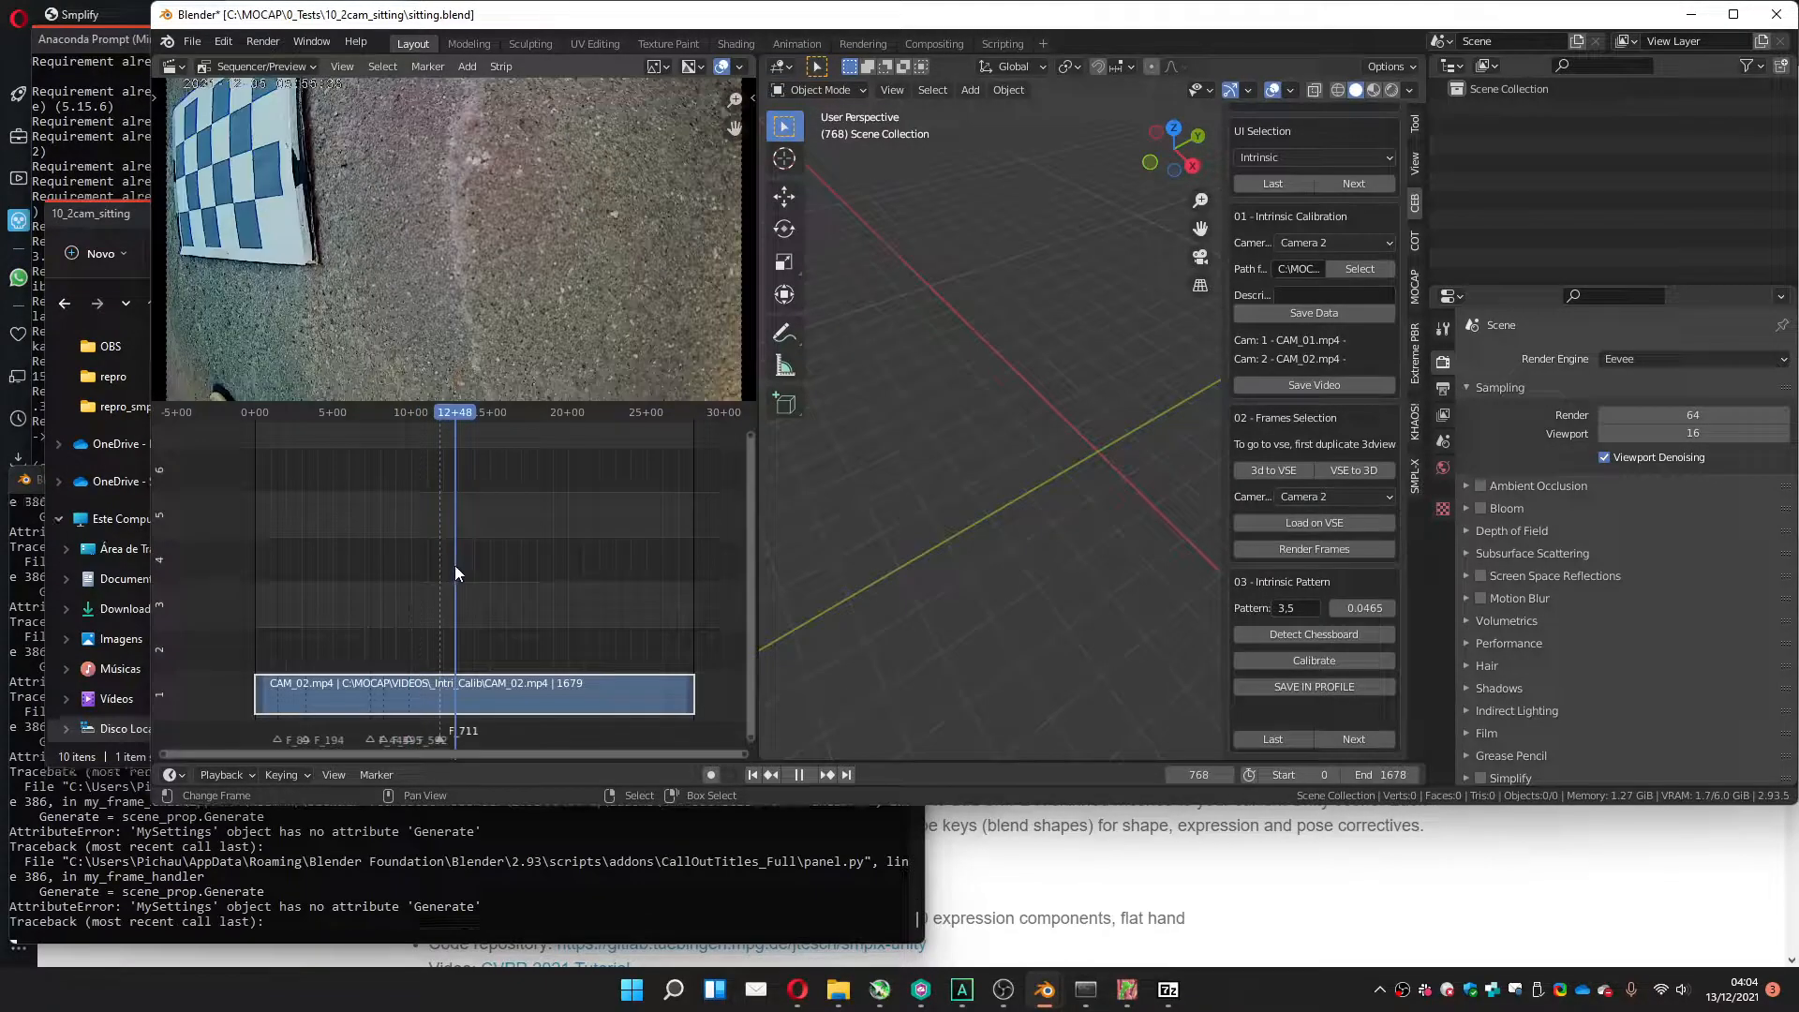
pyautogui.moveTo(461, 566)
pyautogui.mouseDown()
pyautogui.moveTo(702, 551)
pyautogui.moveTo(619, 557)
pyautogui.mouseUp()
pyautogui.press('m')
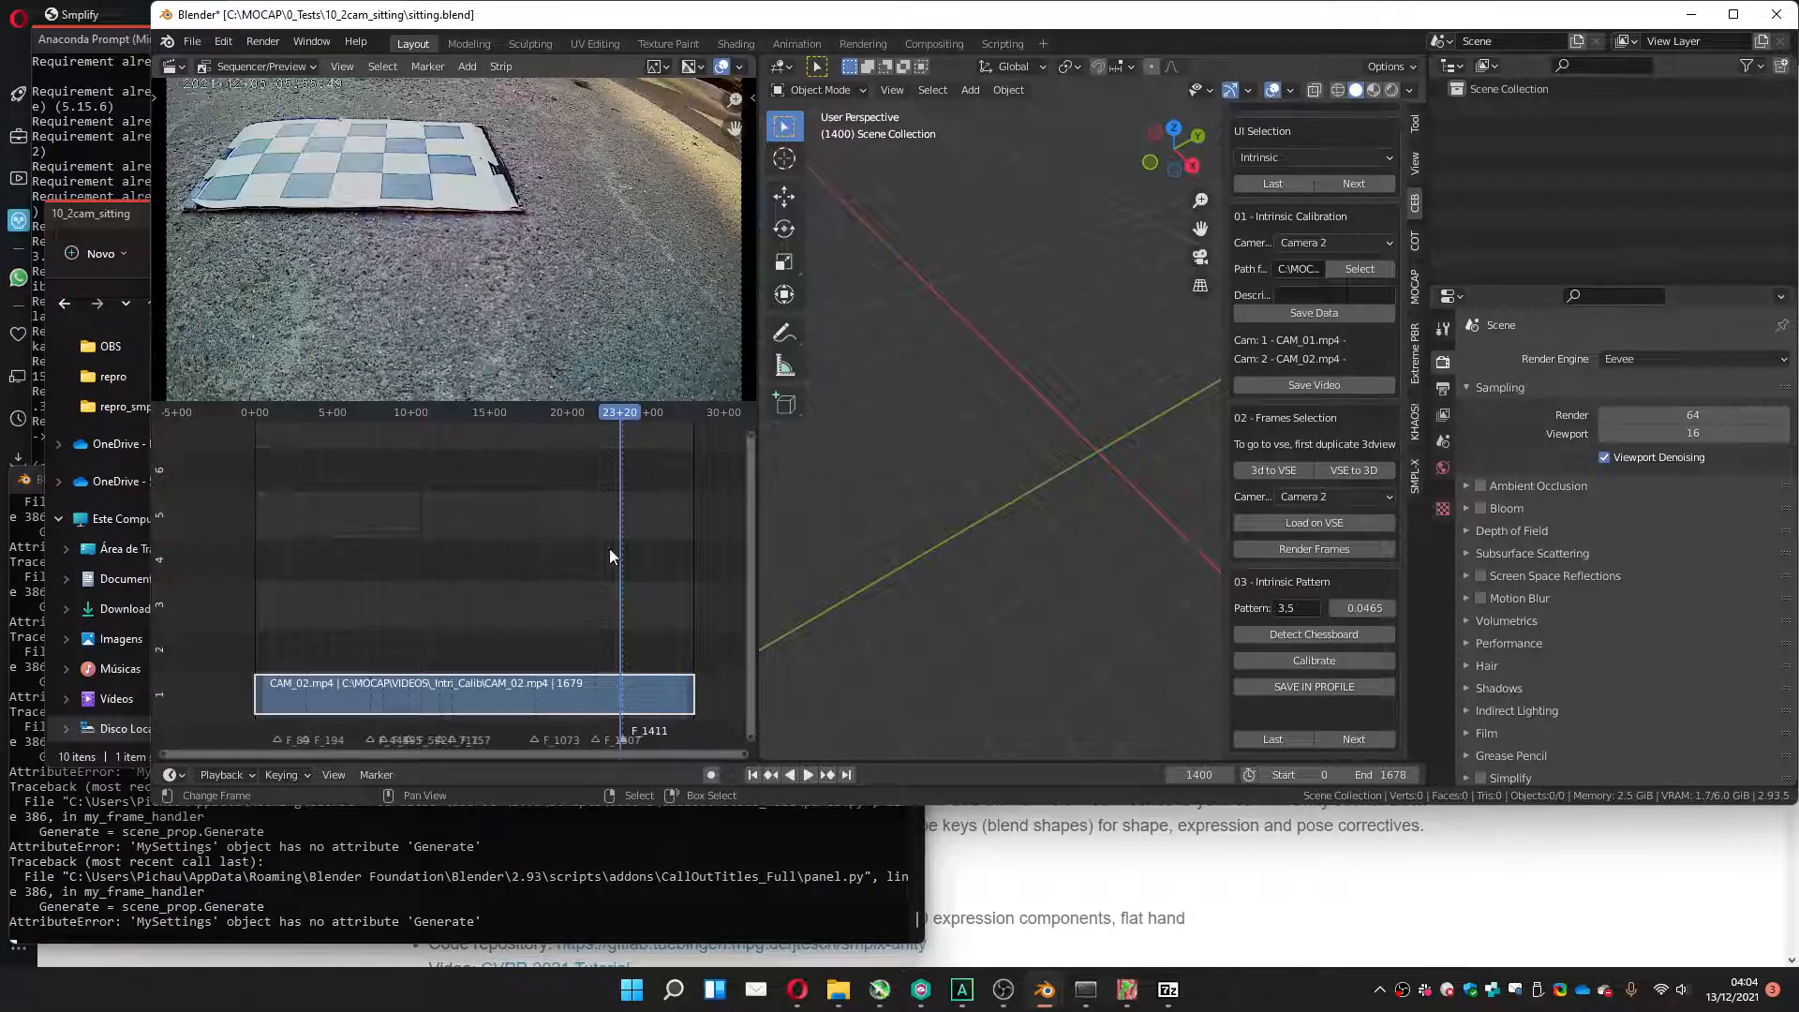
# Render the marked Camera 2 frames and run the intrinsic calibration on the detected 3,5 chessboard pattern.
pyautogui.click(1284, 550)
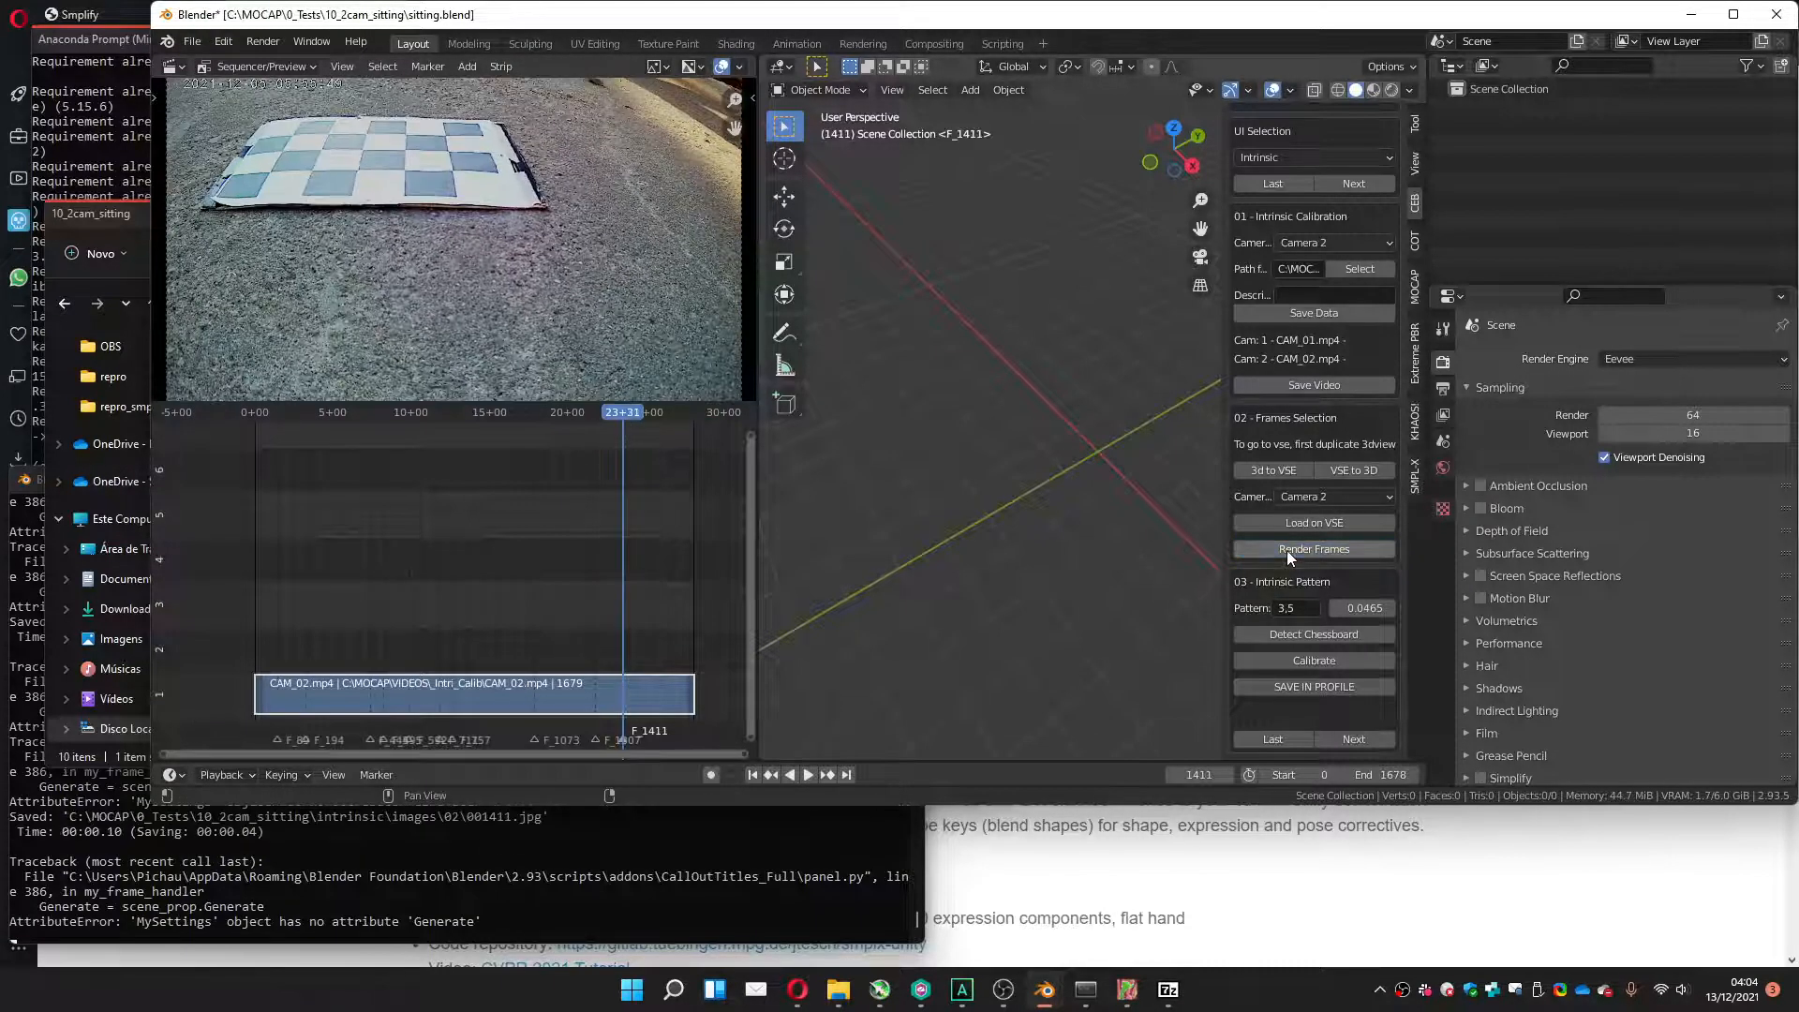
pyautogui.click(1280, 633)
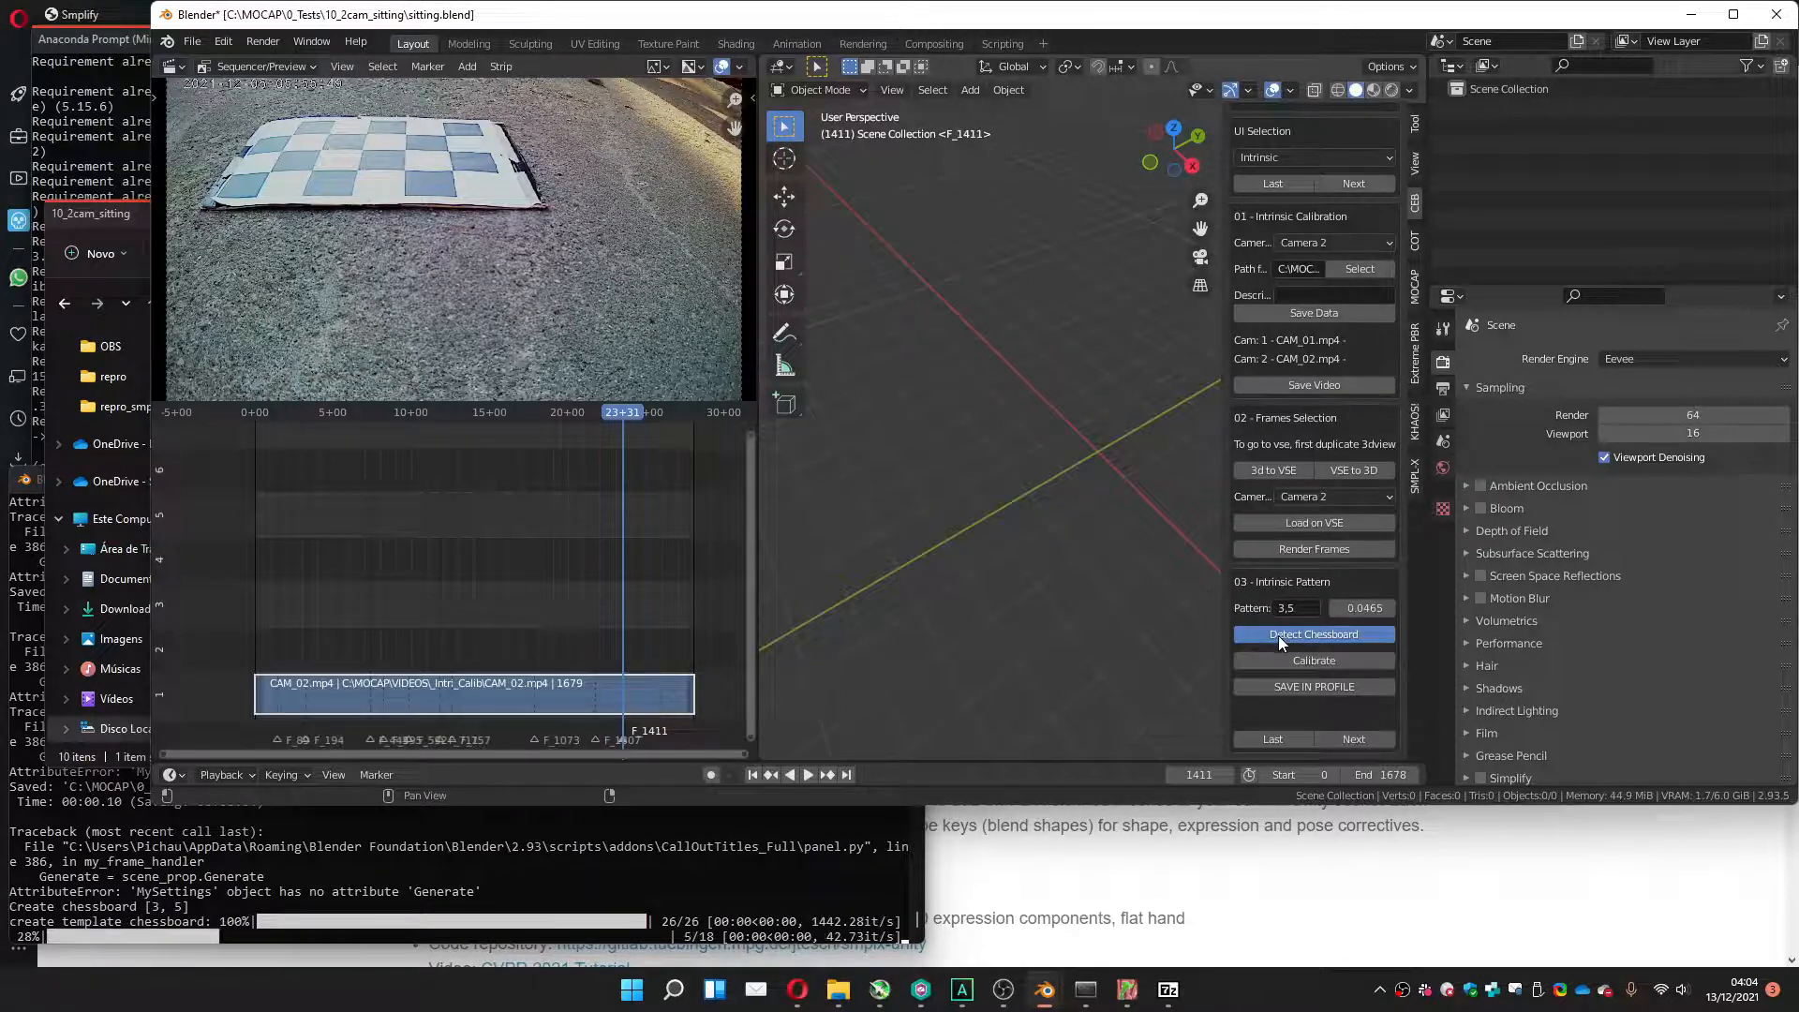
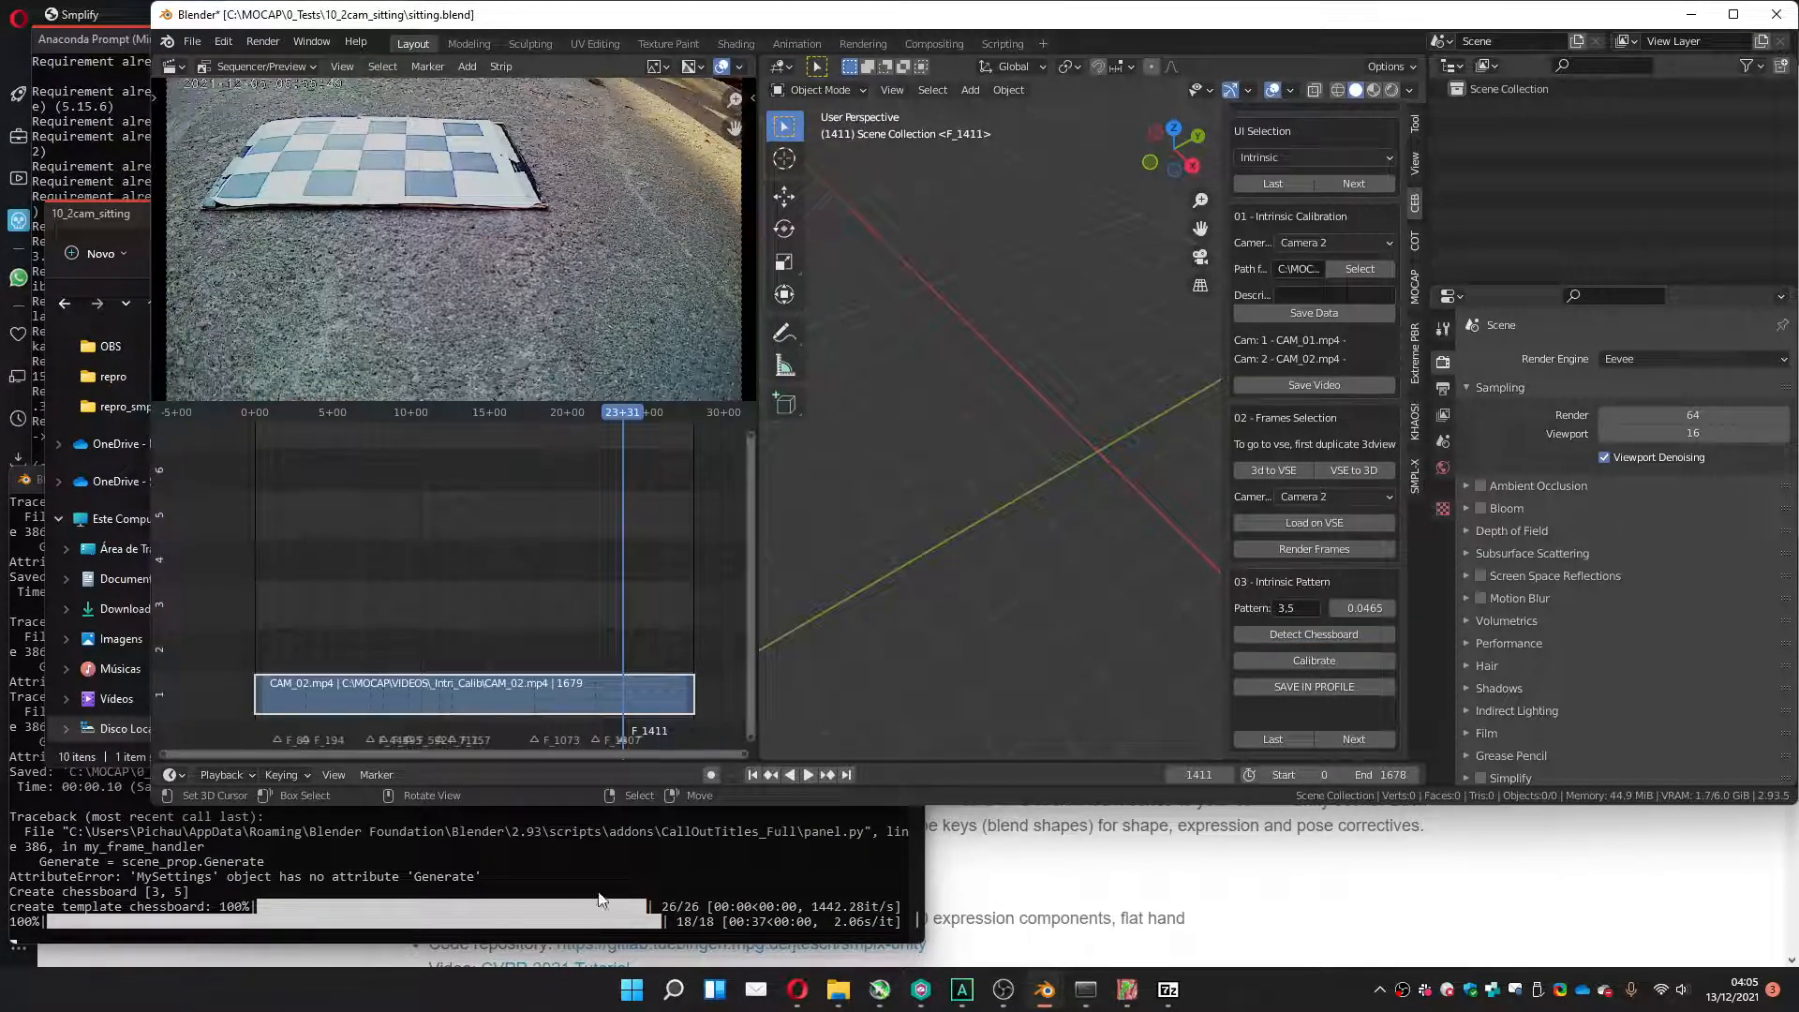
pyautogui.click(1291, 662)
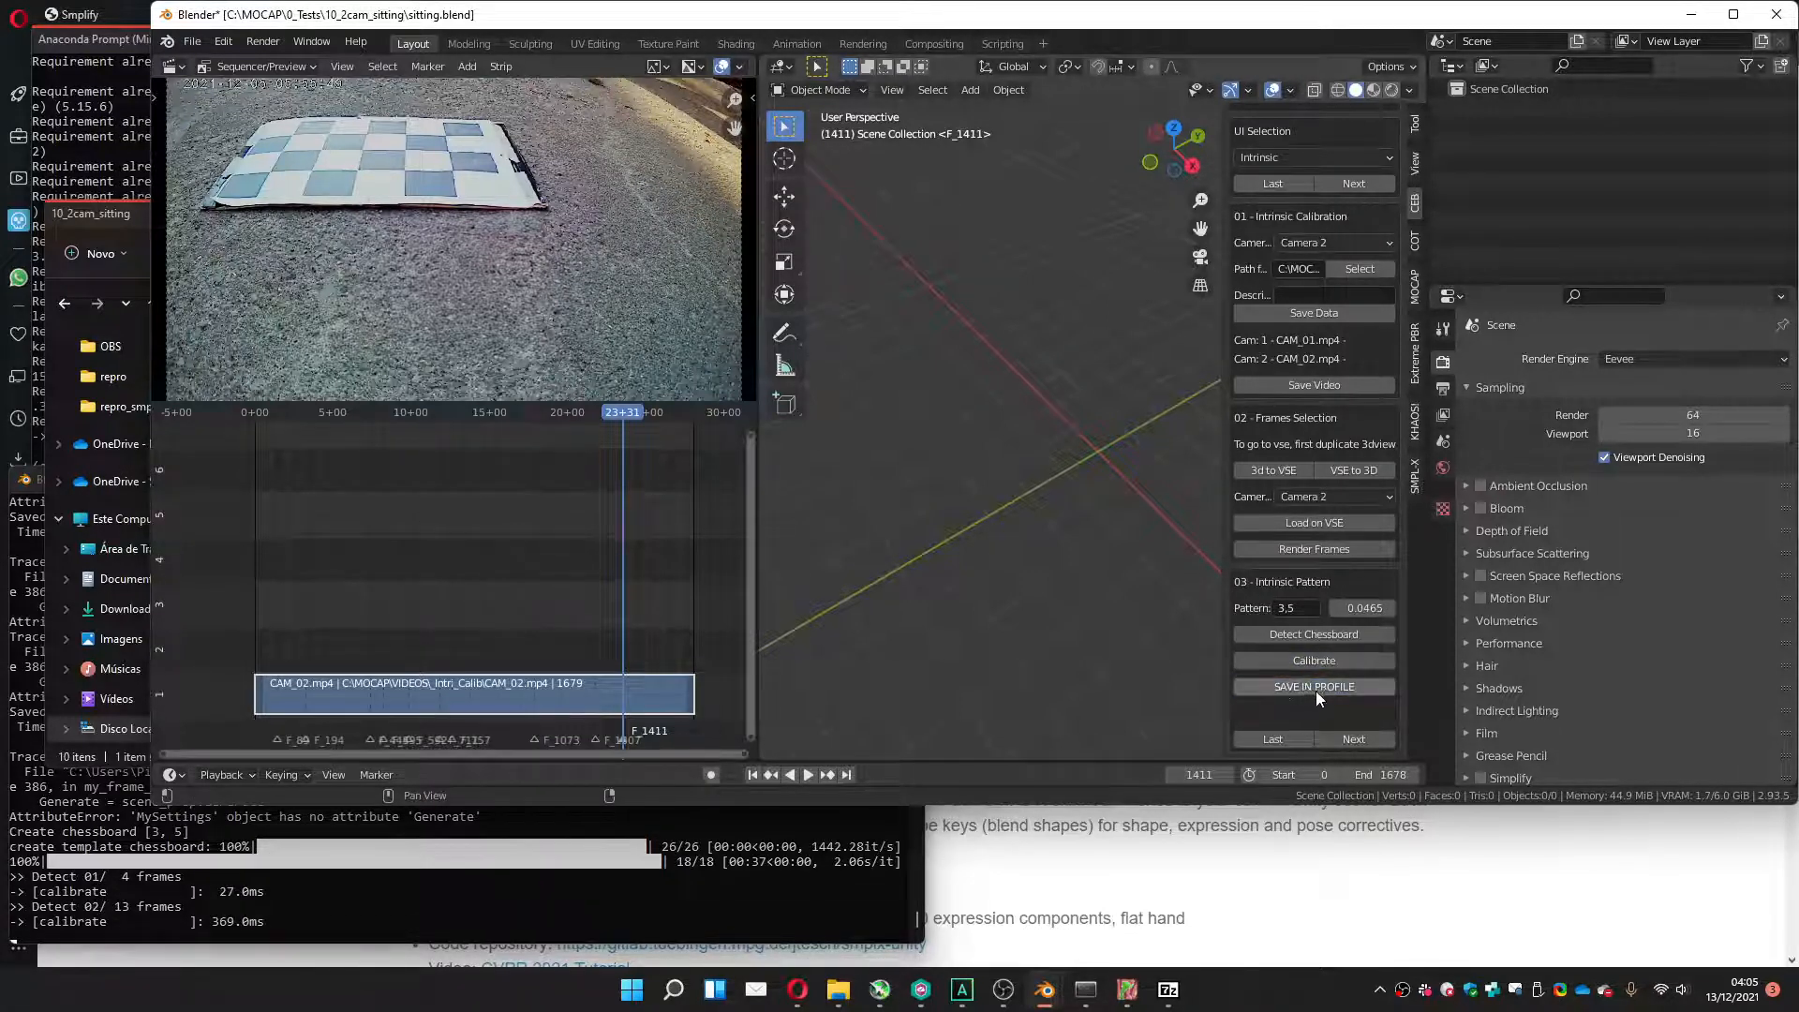
# Advance through the Extrinsic stage, collapsing its Fix Json section, to the Finalize stage.
pyautogui.click(1345, 740)
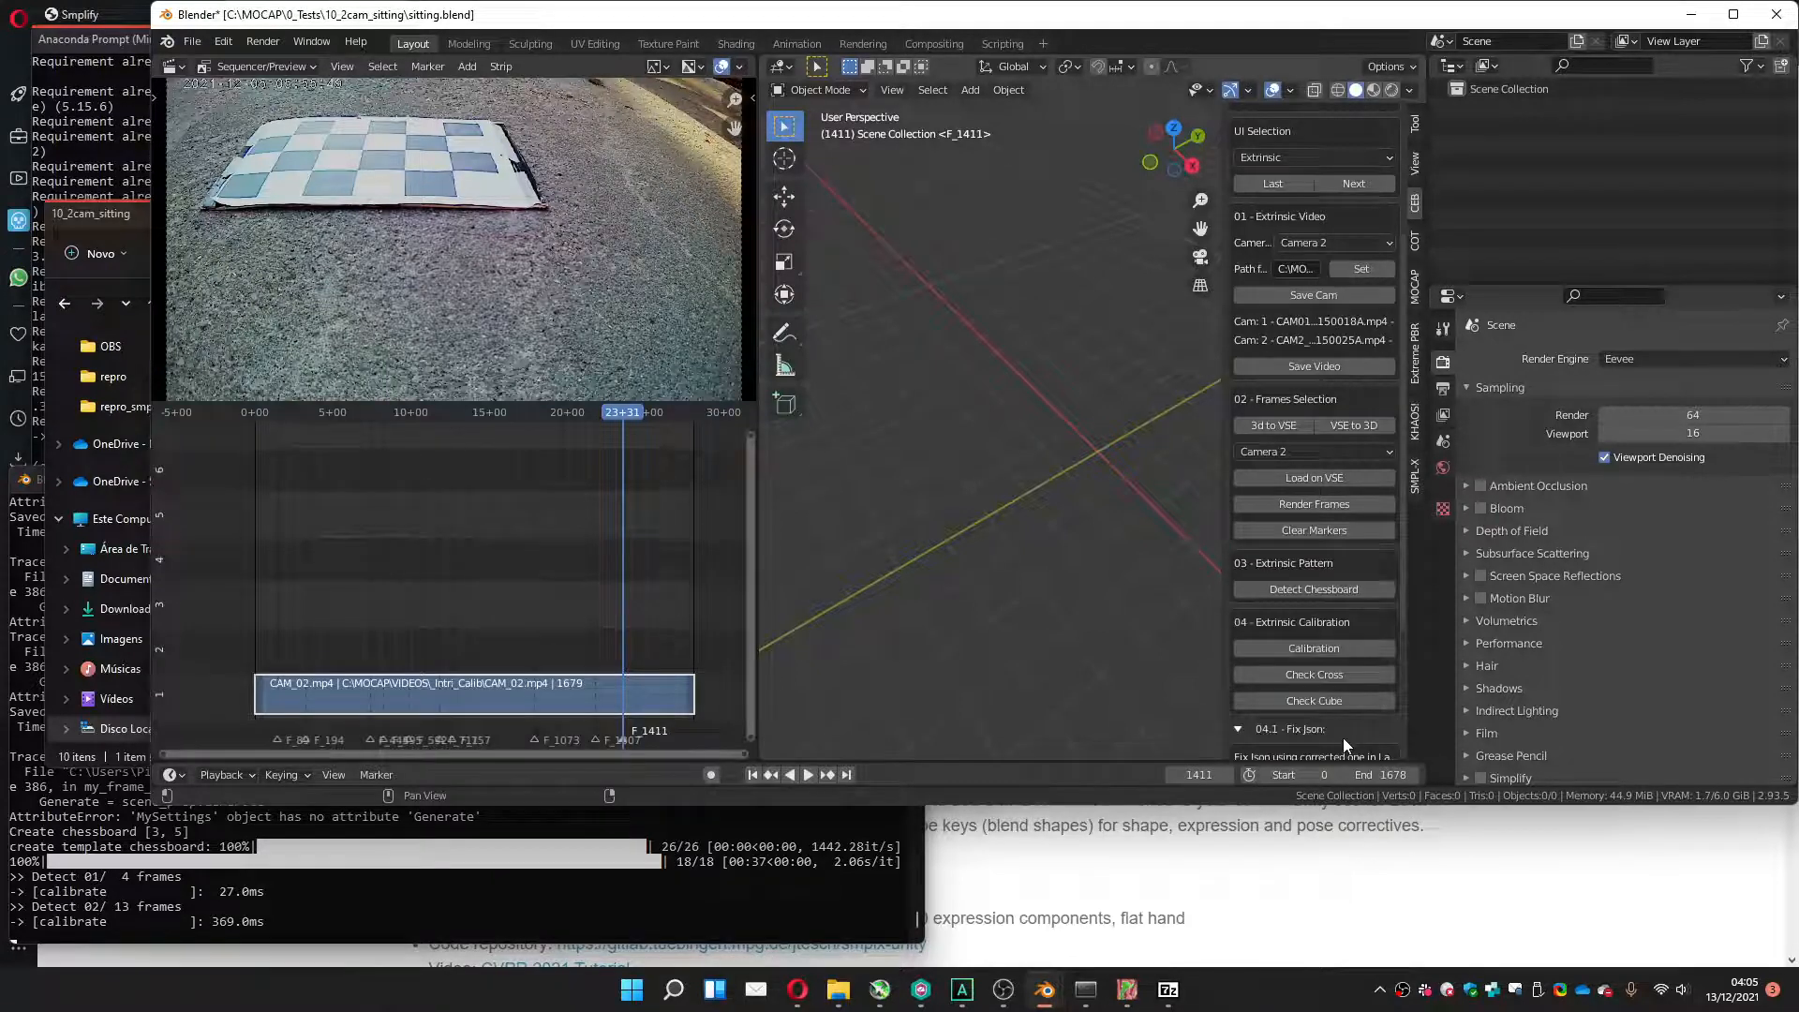
pyautogui.scroll(-4, 1347, 695)
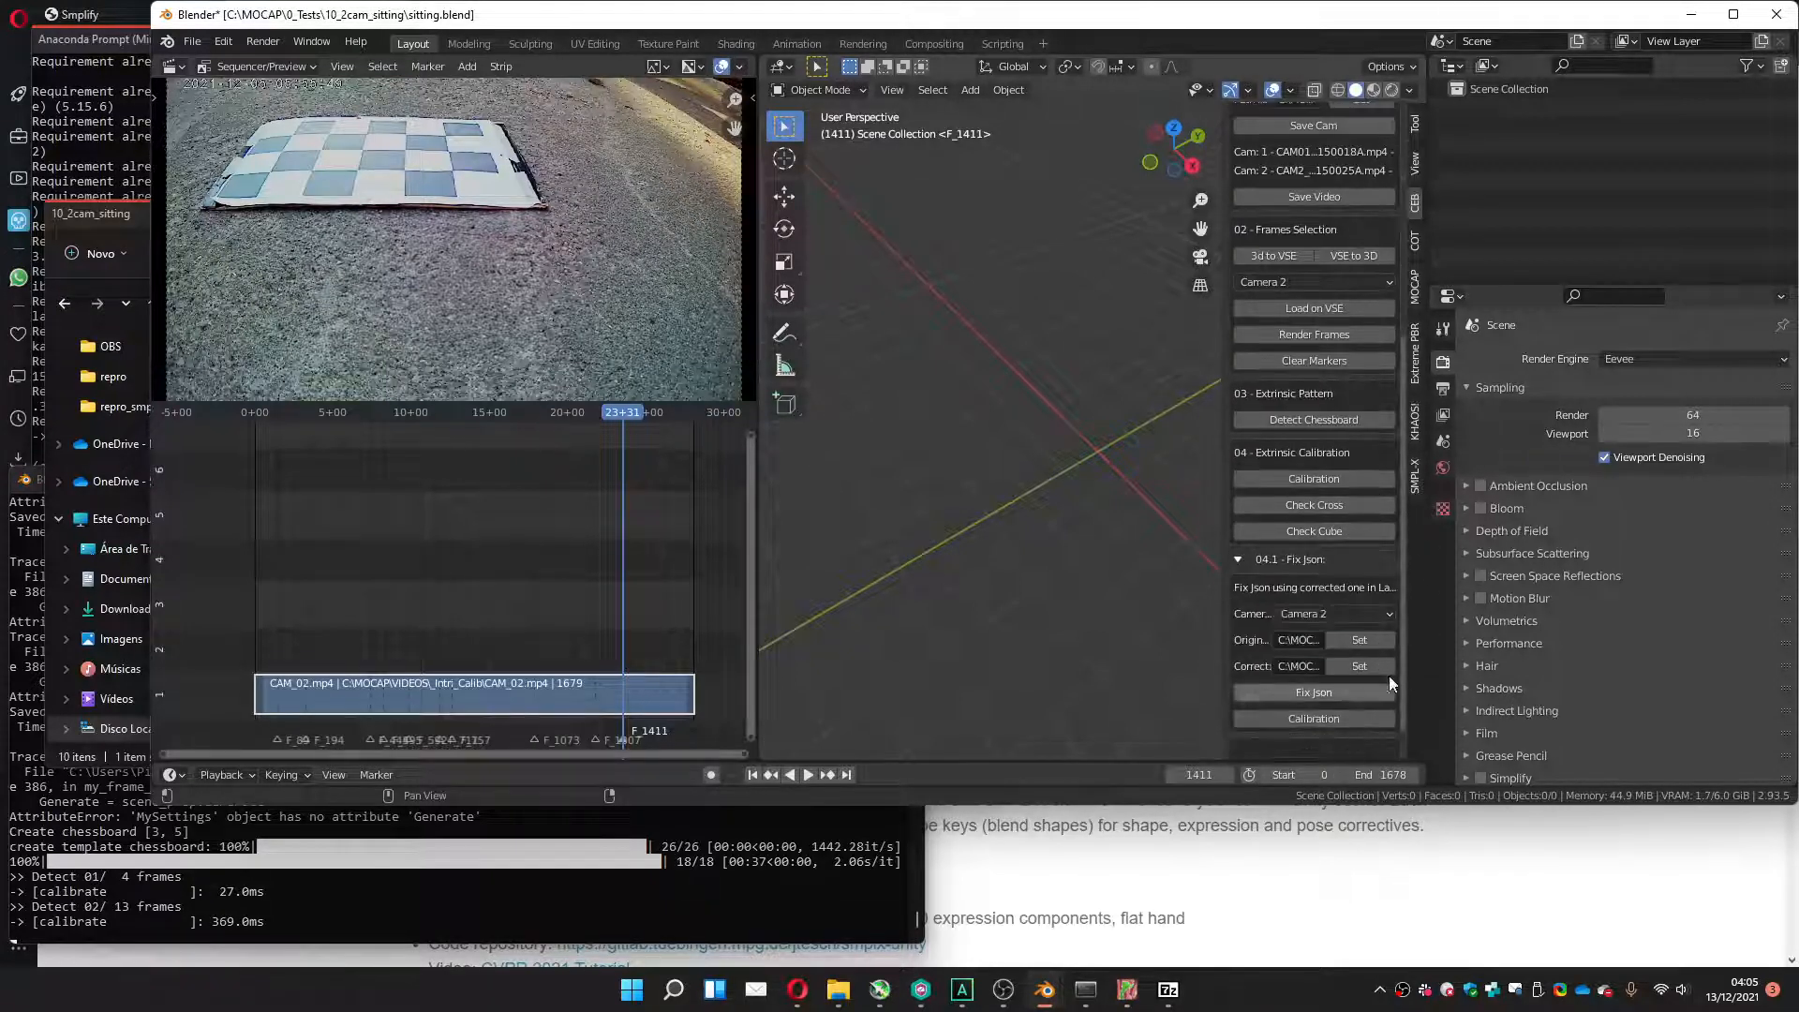
pyautogui.click(1239, 560)
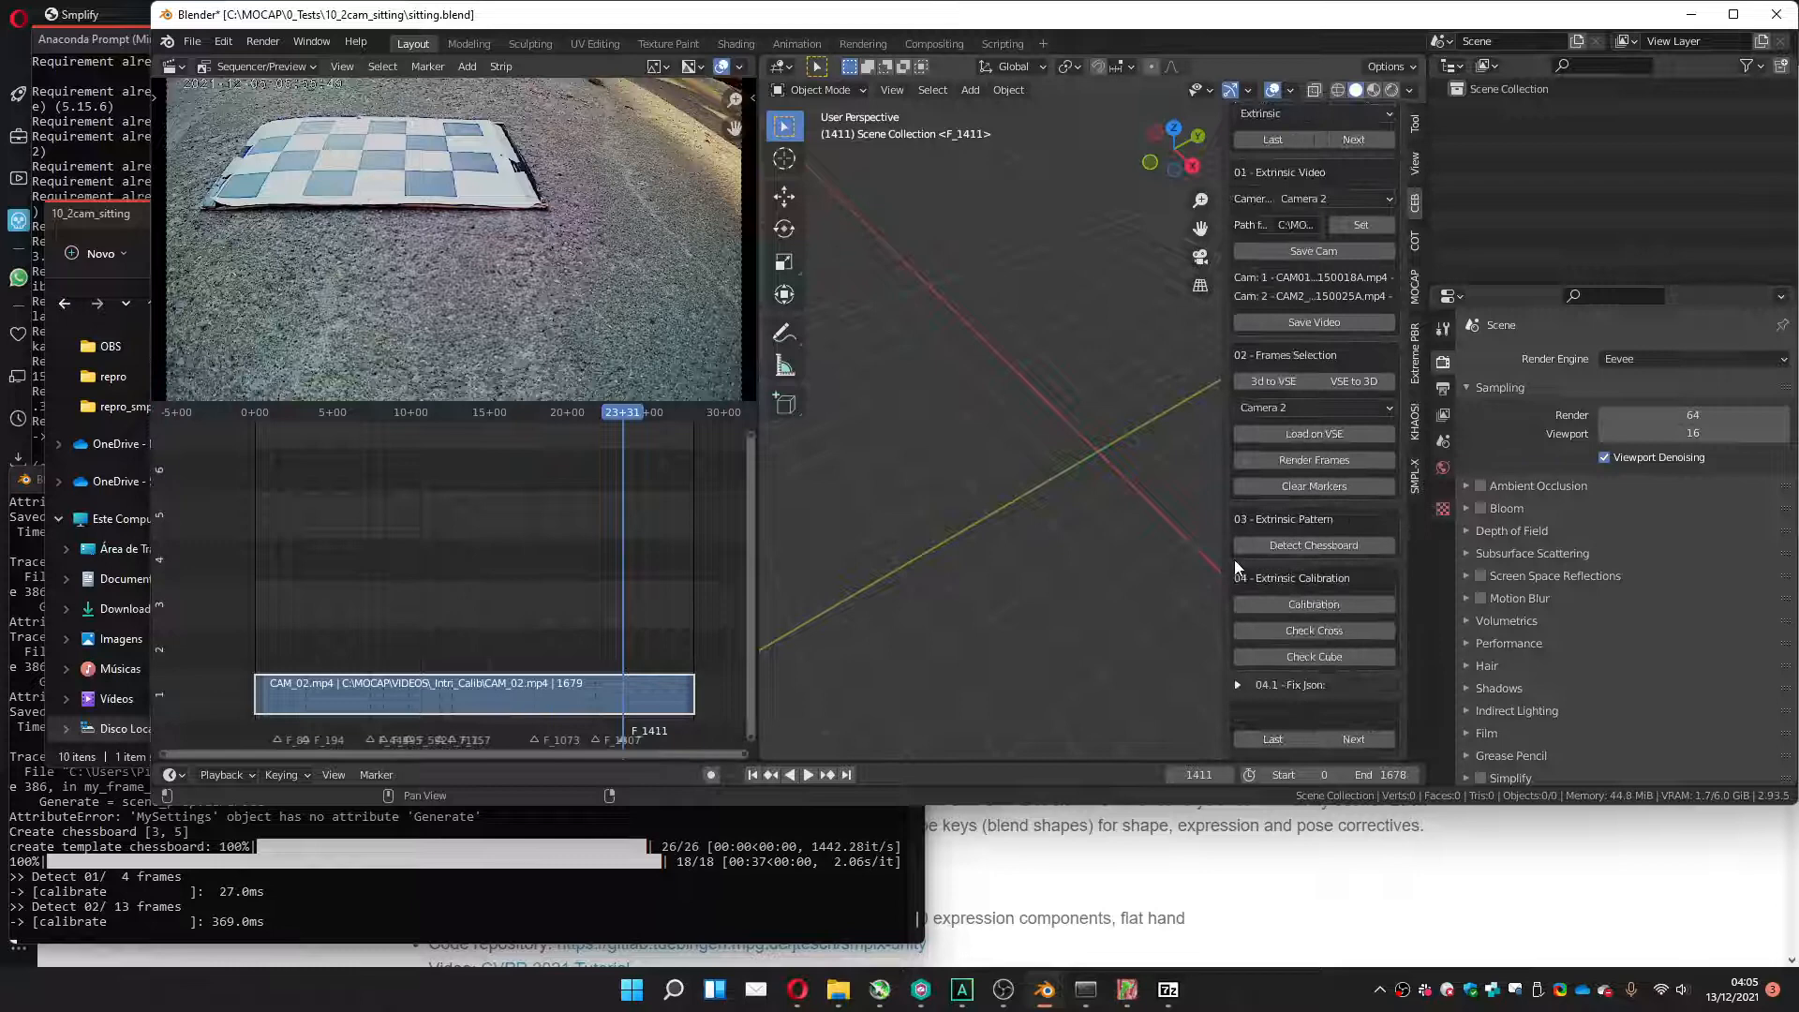
pyautogui.click(1352, 738)
pyautogui.moveTo(1302, 172); pyautogui.dragTo(1326, 322, button='middle')
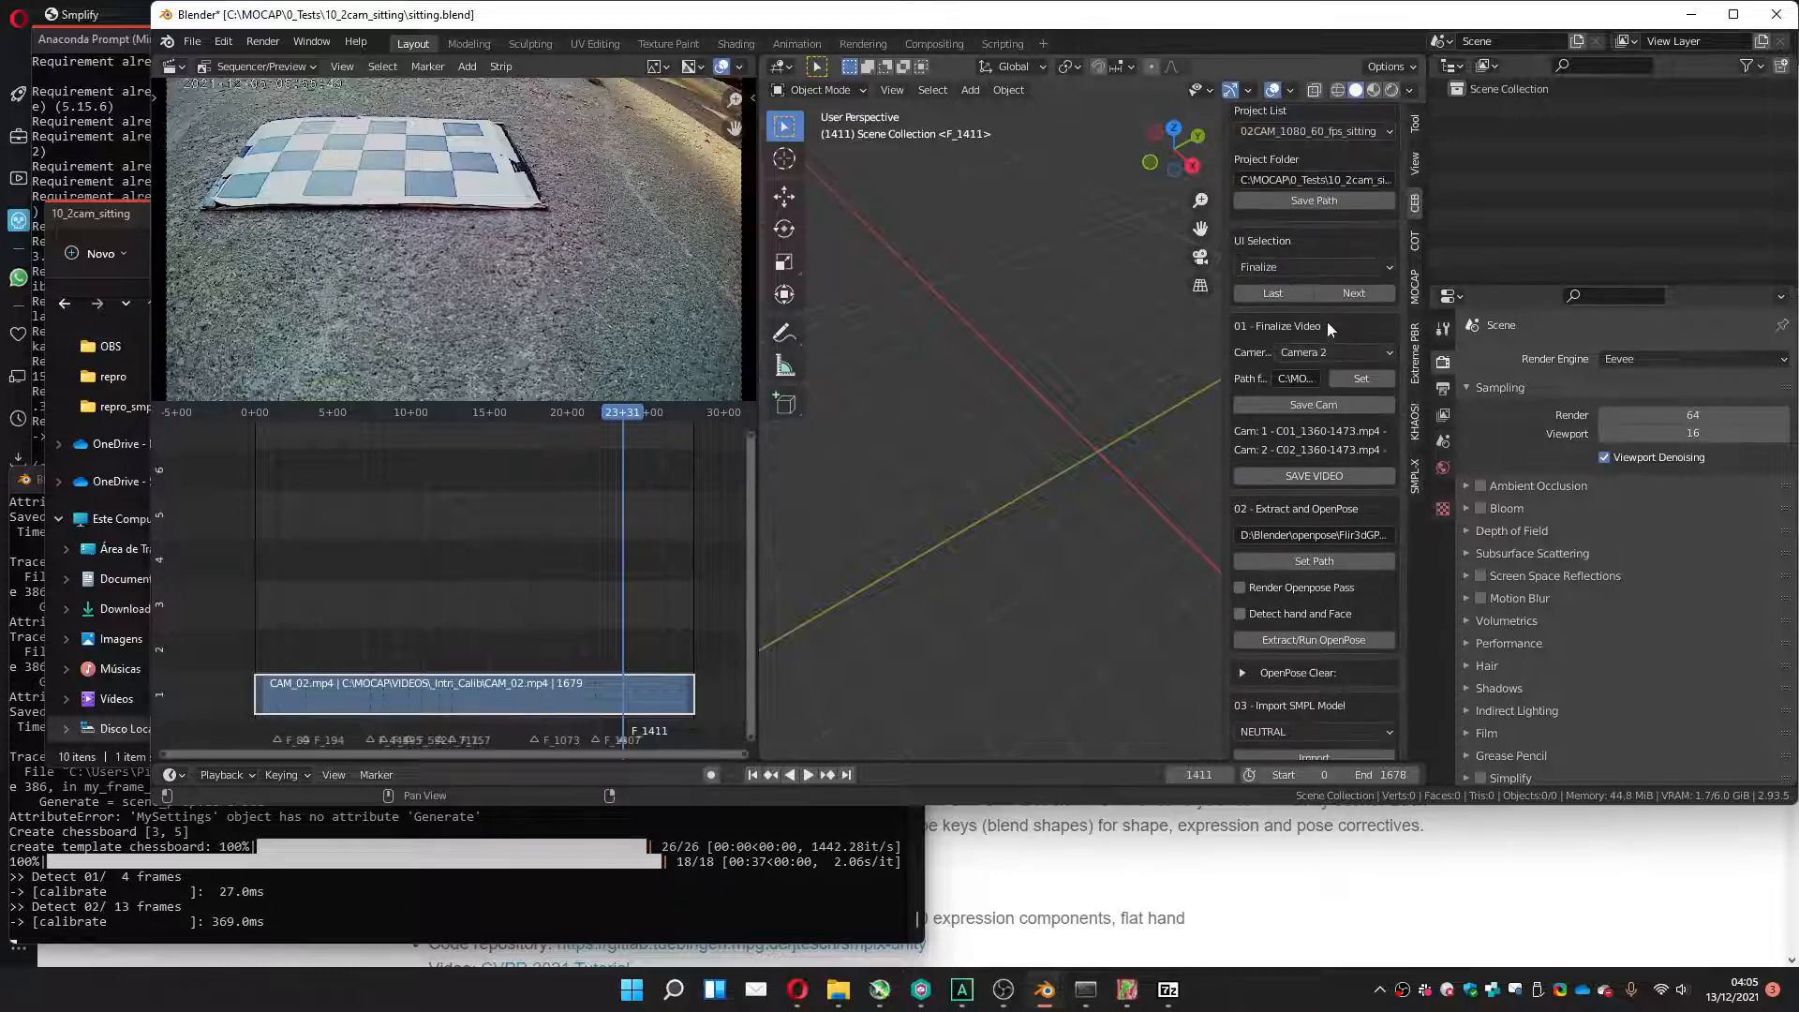
pyautogui.moveTo(1328, 502); pyautogui.dragTo(1345, 345, button='middle')
pyautogui.scroll(-2, 1320, 422)
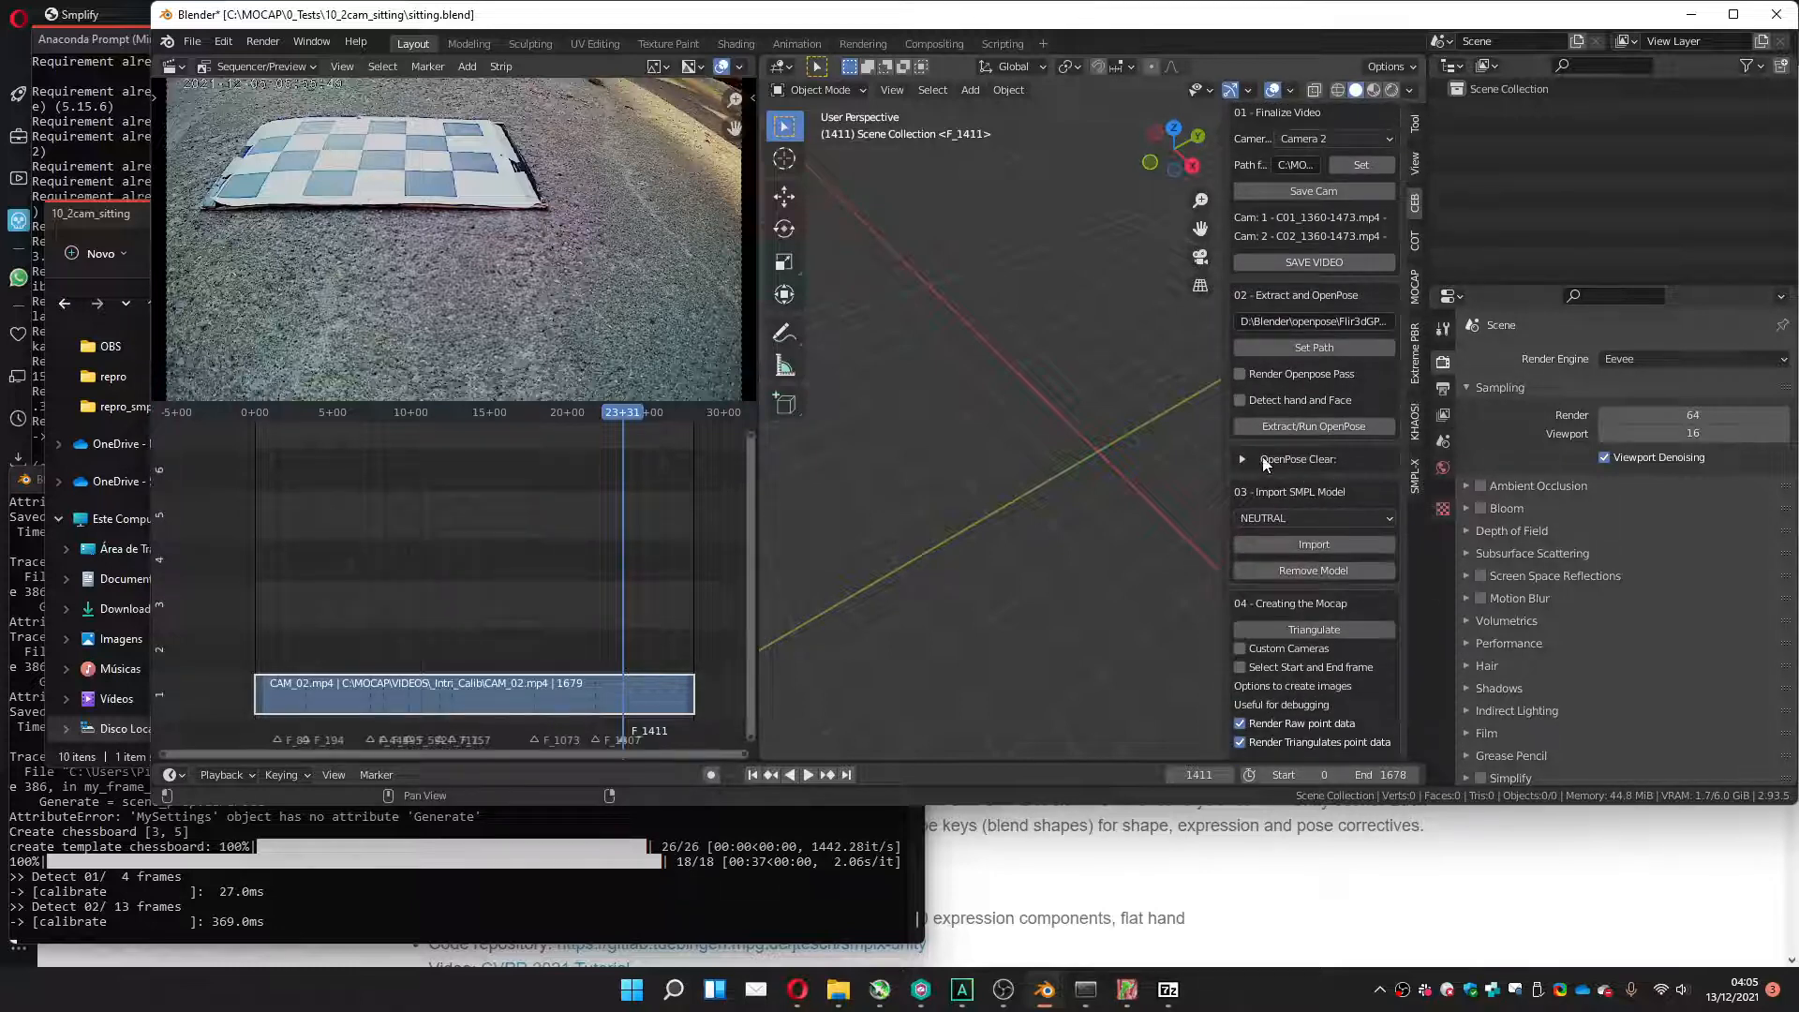
# Check the OpenPose Clear options, collapse that section, and run Triangulate to create the mocap with the NEUTRAL model.
pyautogui.click(1240, 459)
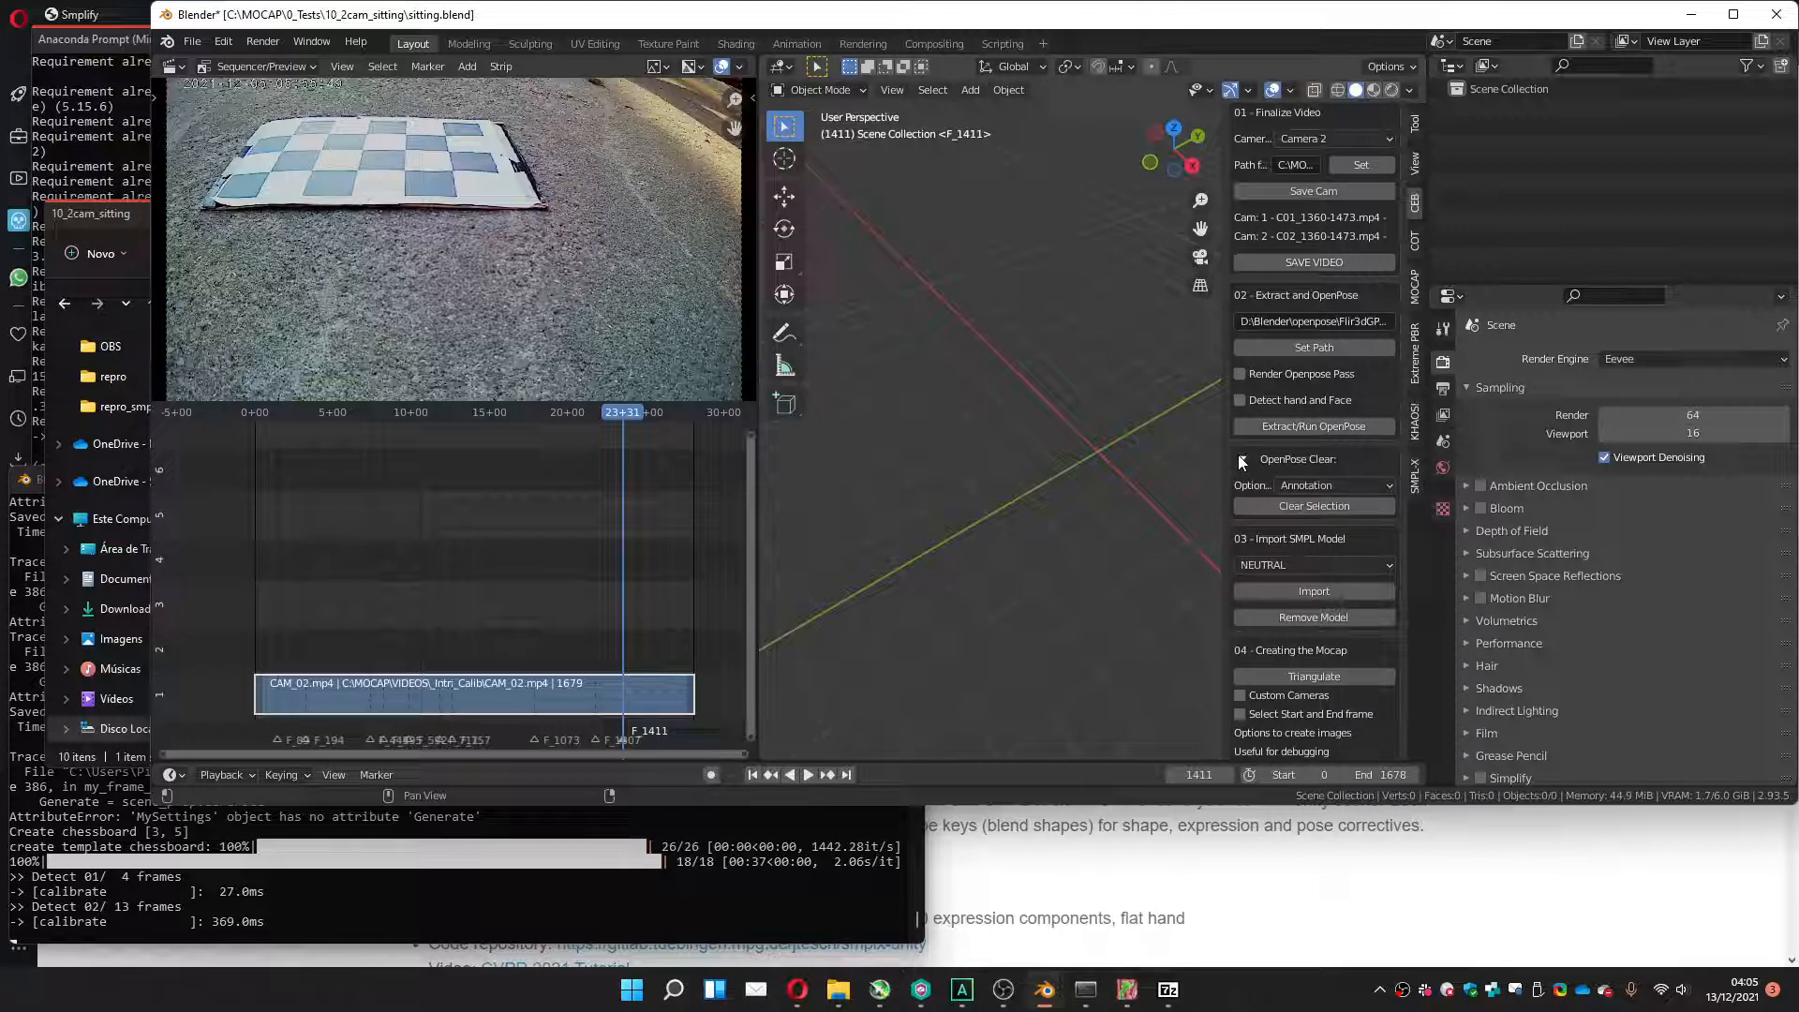
pyautogui.click(1295, 484)
pyautogui.click(1309, 547)
pyautogui.click(1243, 459)
pyautogui.scroll(-3, 1288, 461)
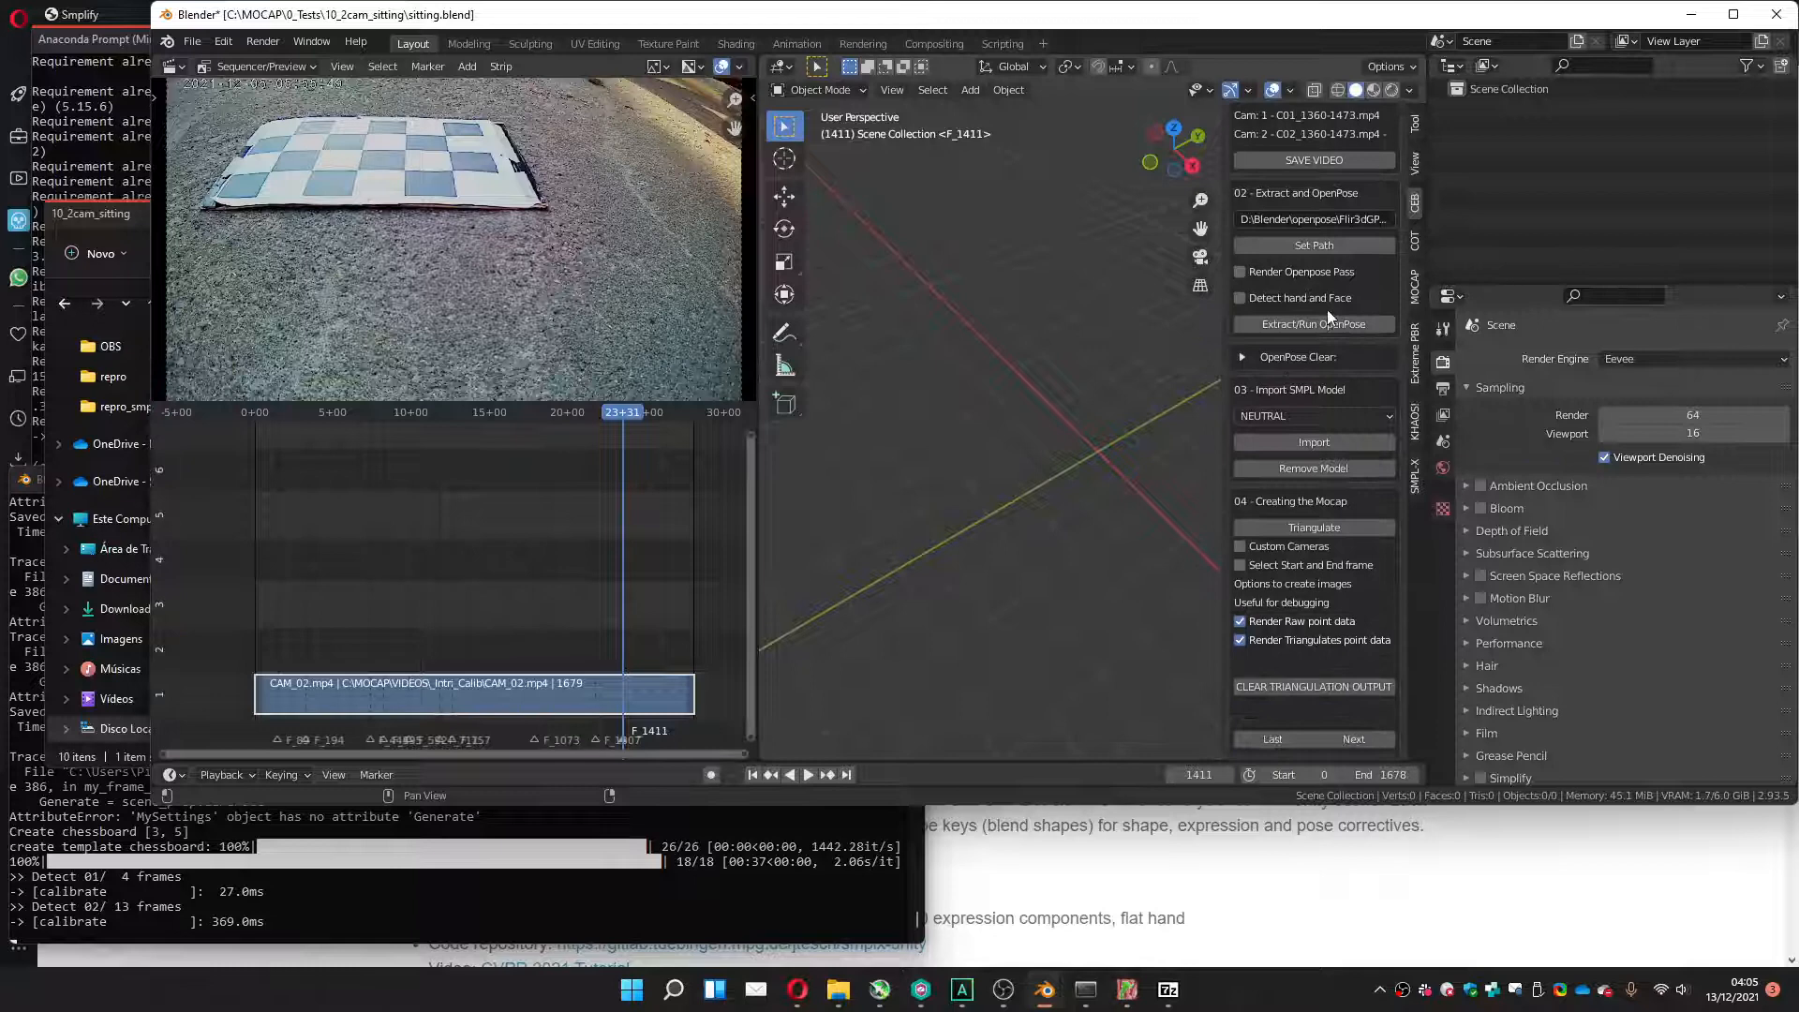
pyautogui.click(1292, 530)
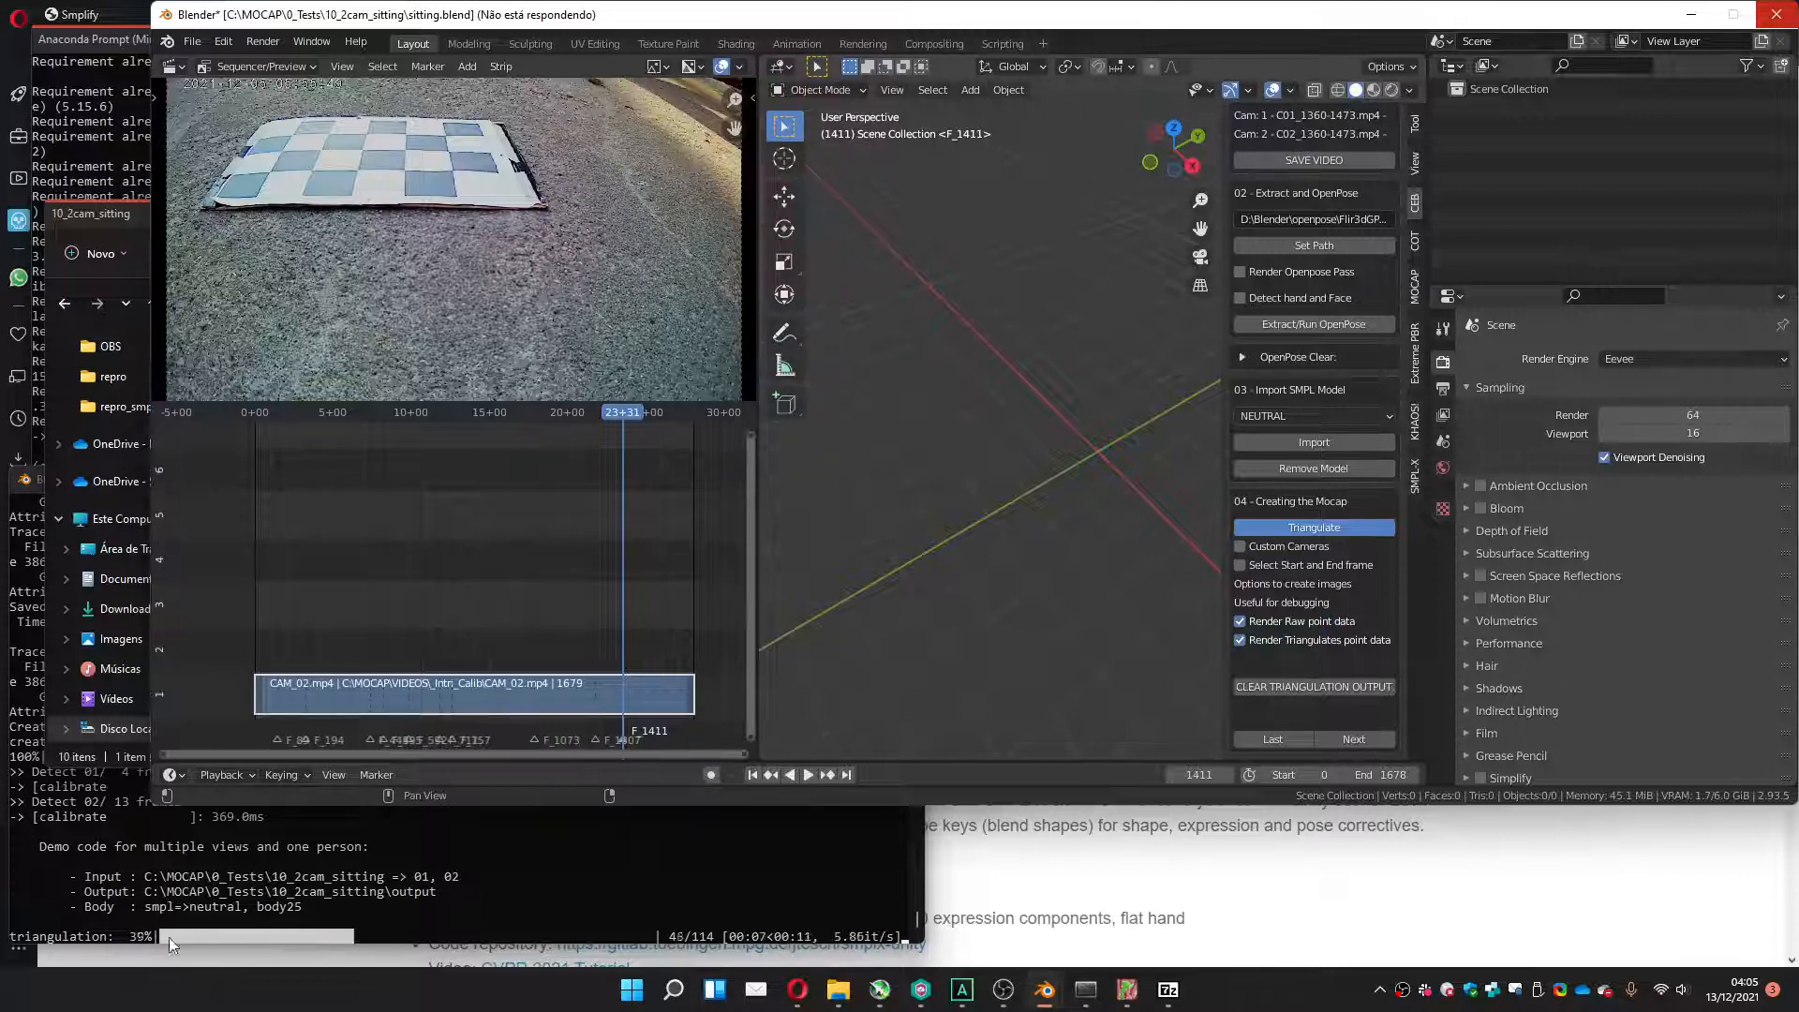
# Switch to File Explorer, open the detec folder inside output, and view 000000.jpg to check the person detection in both cameras.
pyautogui.click(837, 991)
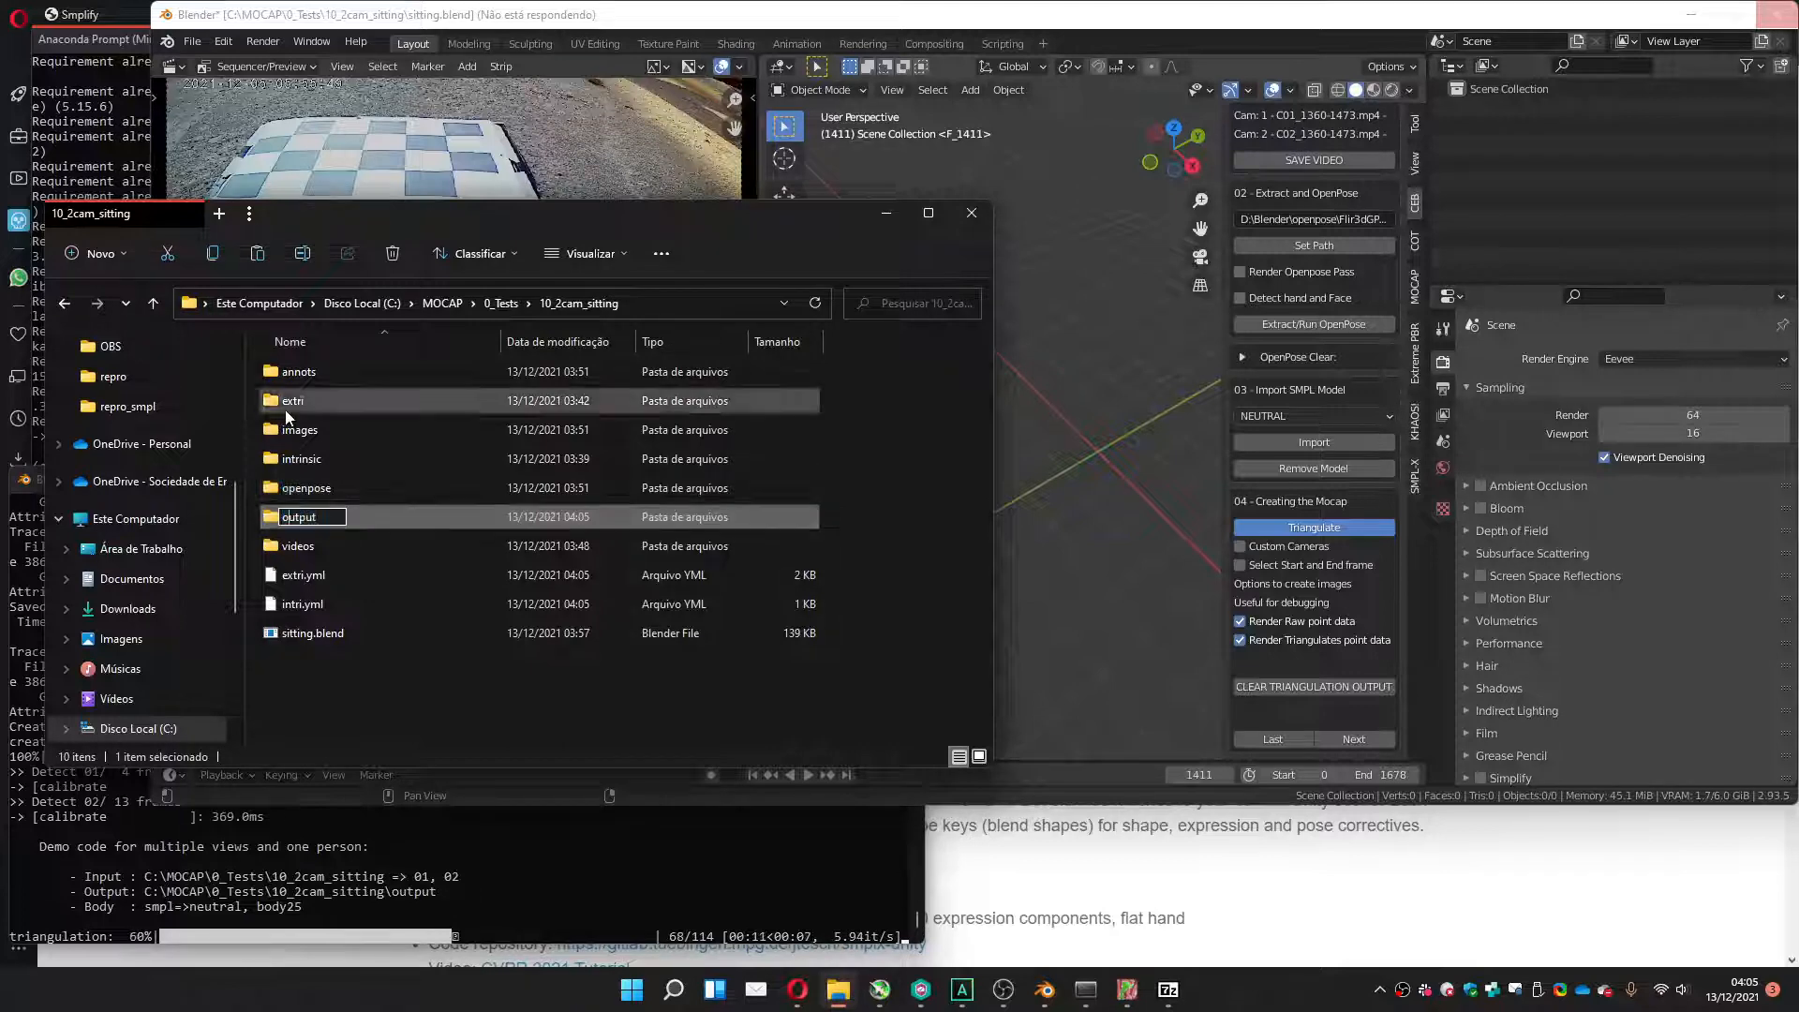
pyautogui.doubleClick(268, 521)
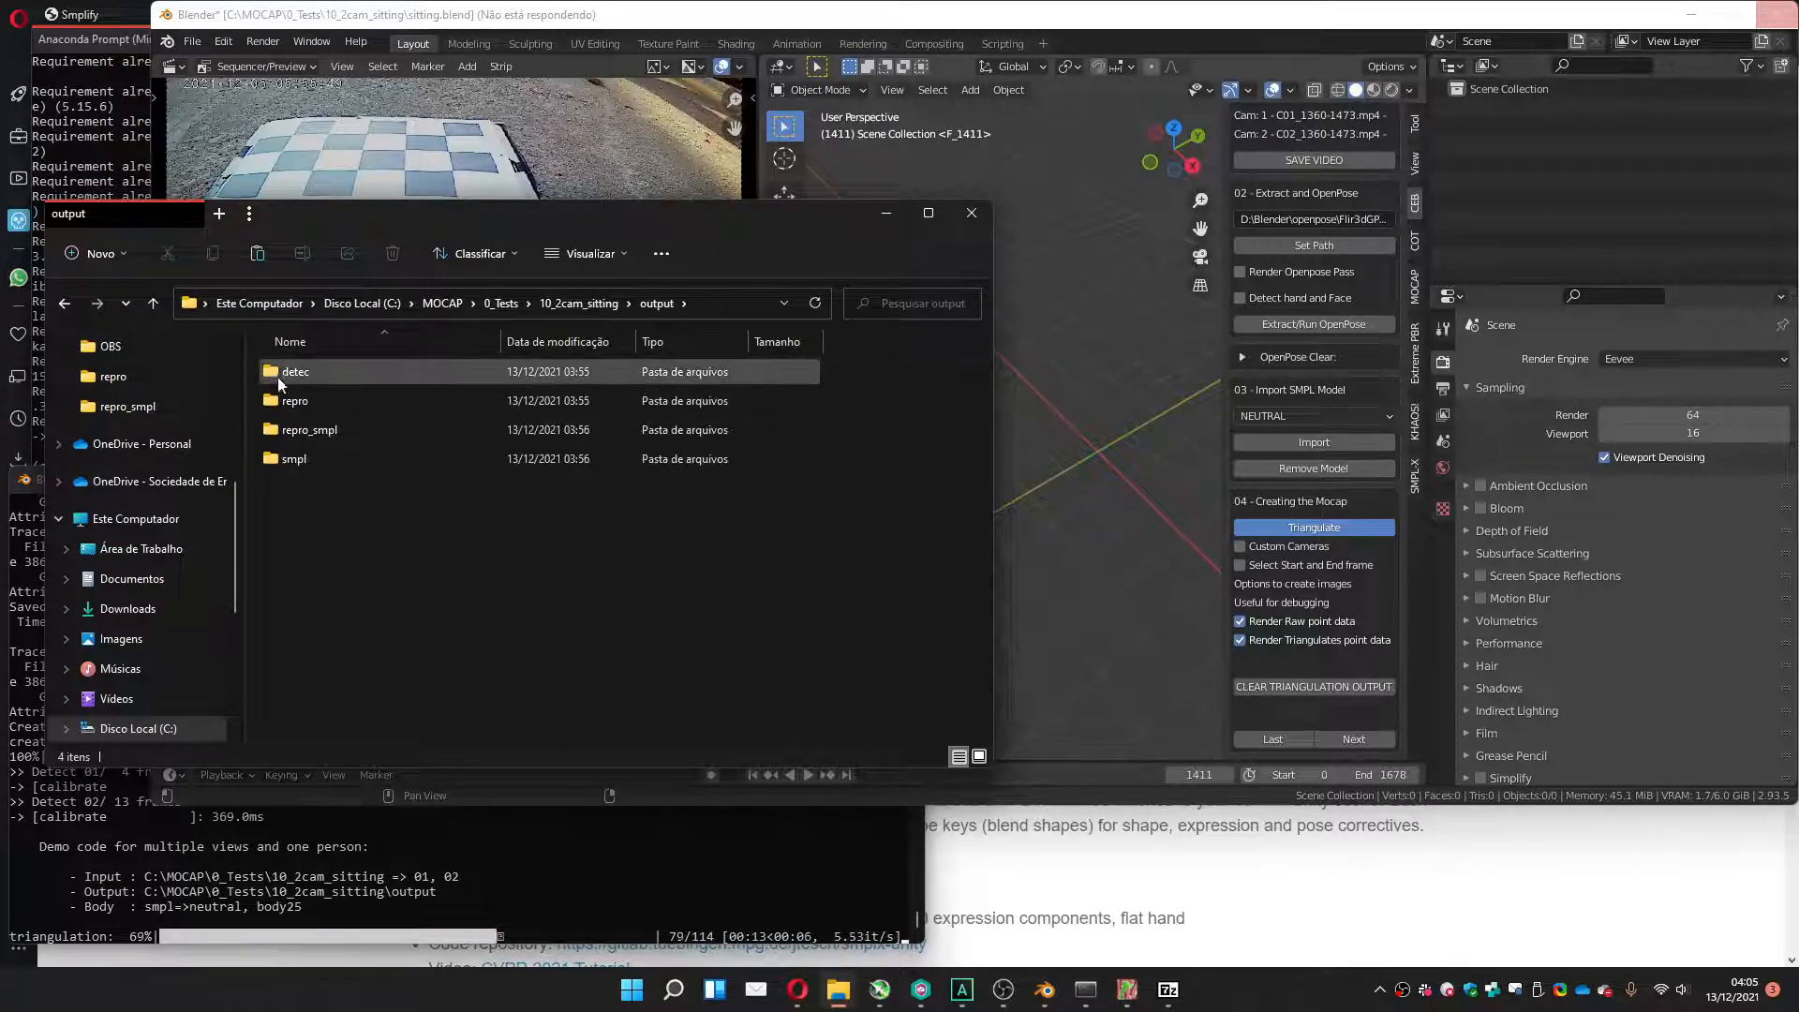
pyautogui.click(268, 385)
pyautogui.doubleClick(268, 385)
pyautogui.click(308, 401)
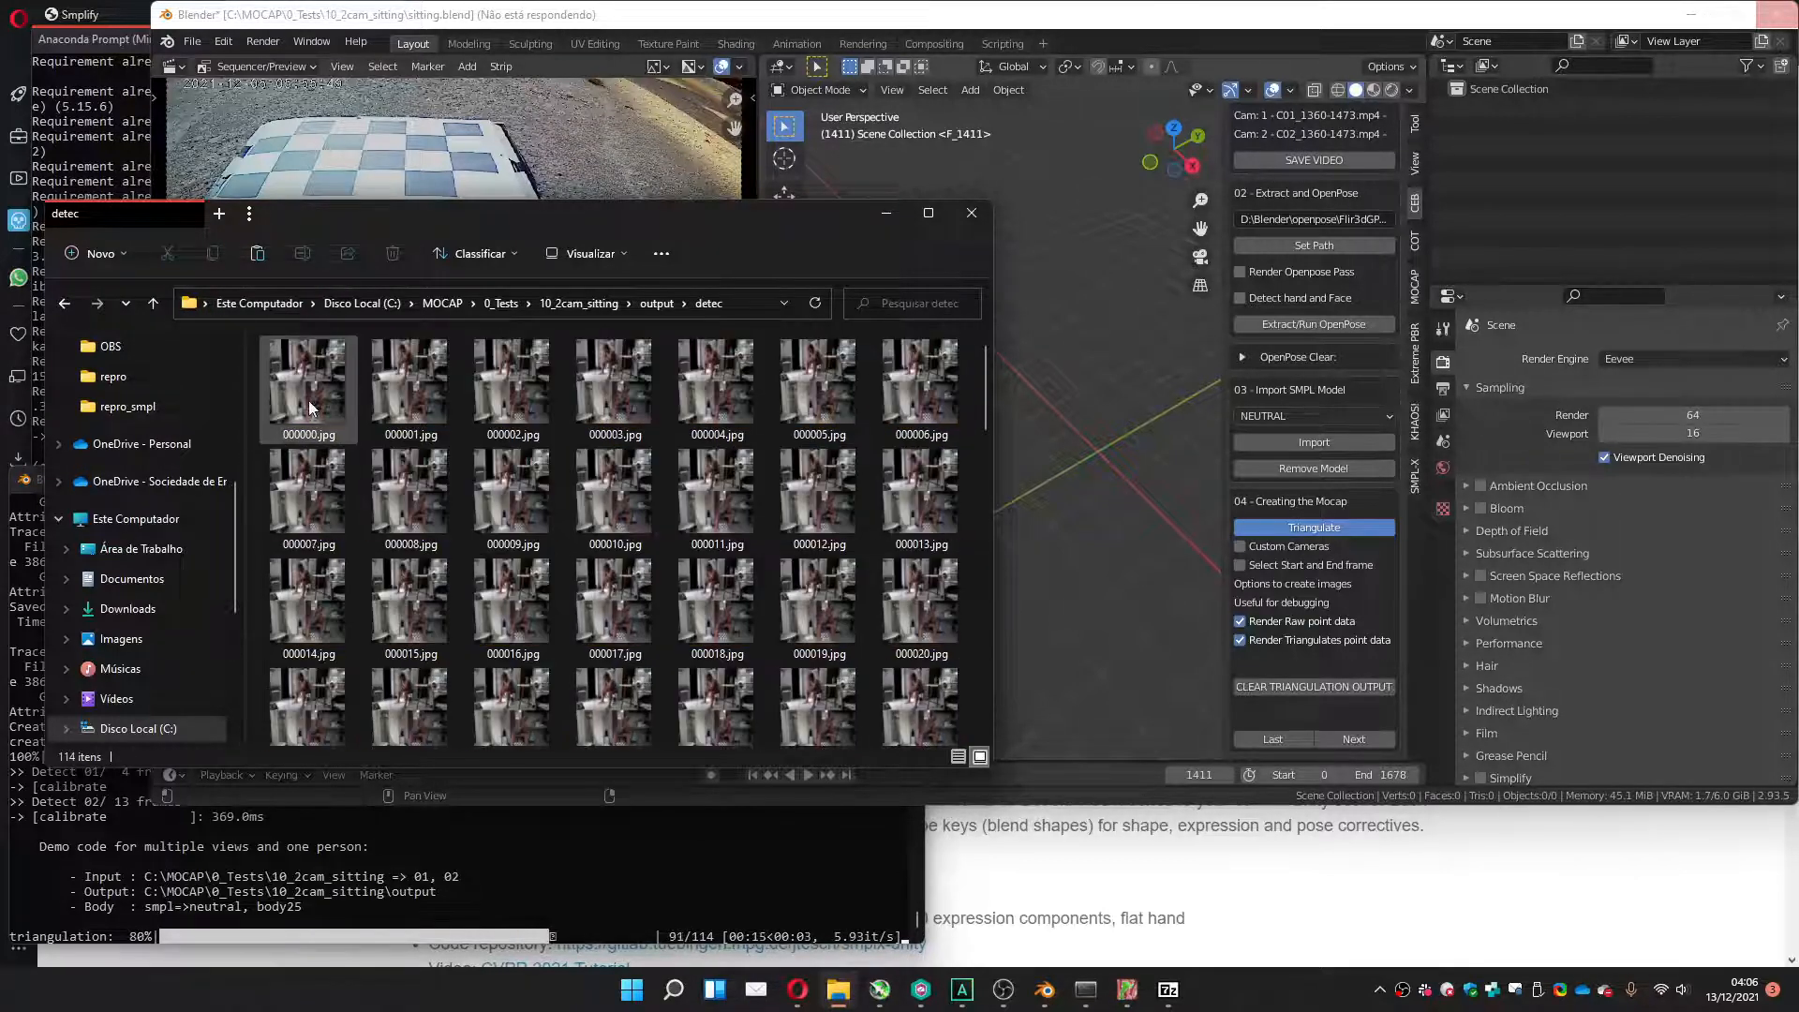
pyautogui.doubleClick(300, 412)
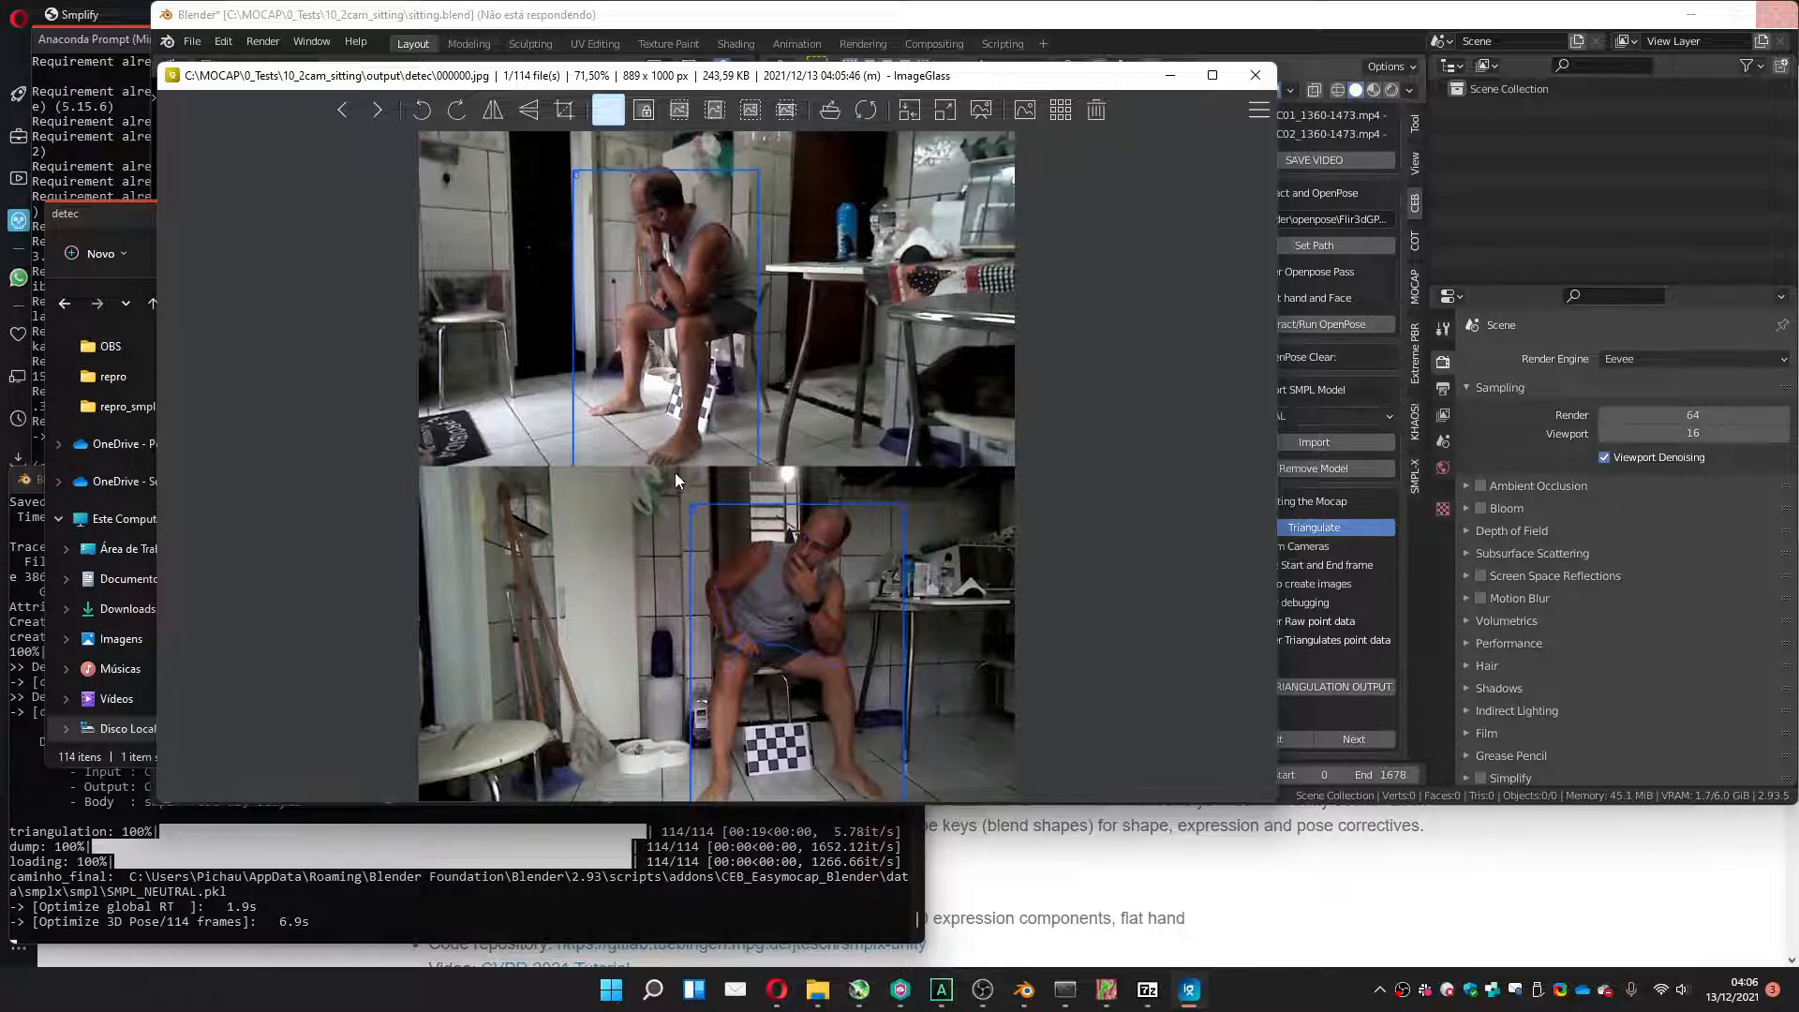
pyautogui.click(1256, 75)
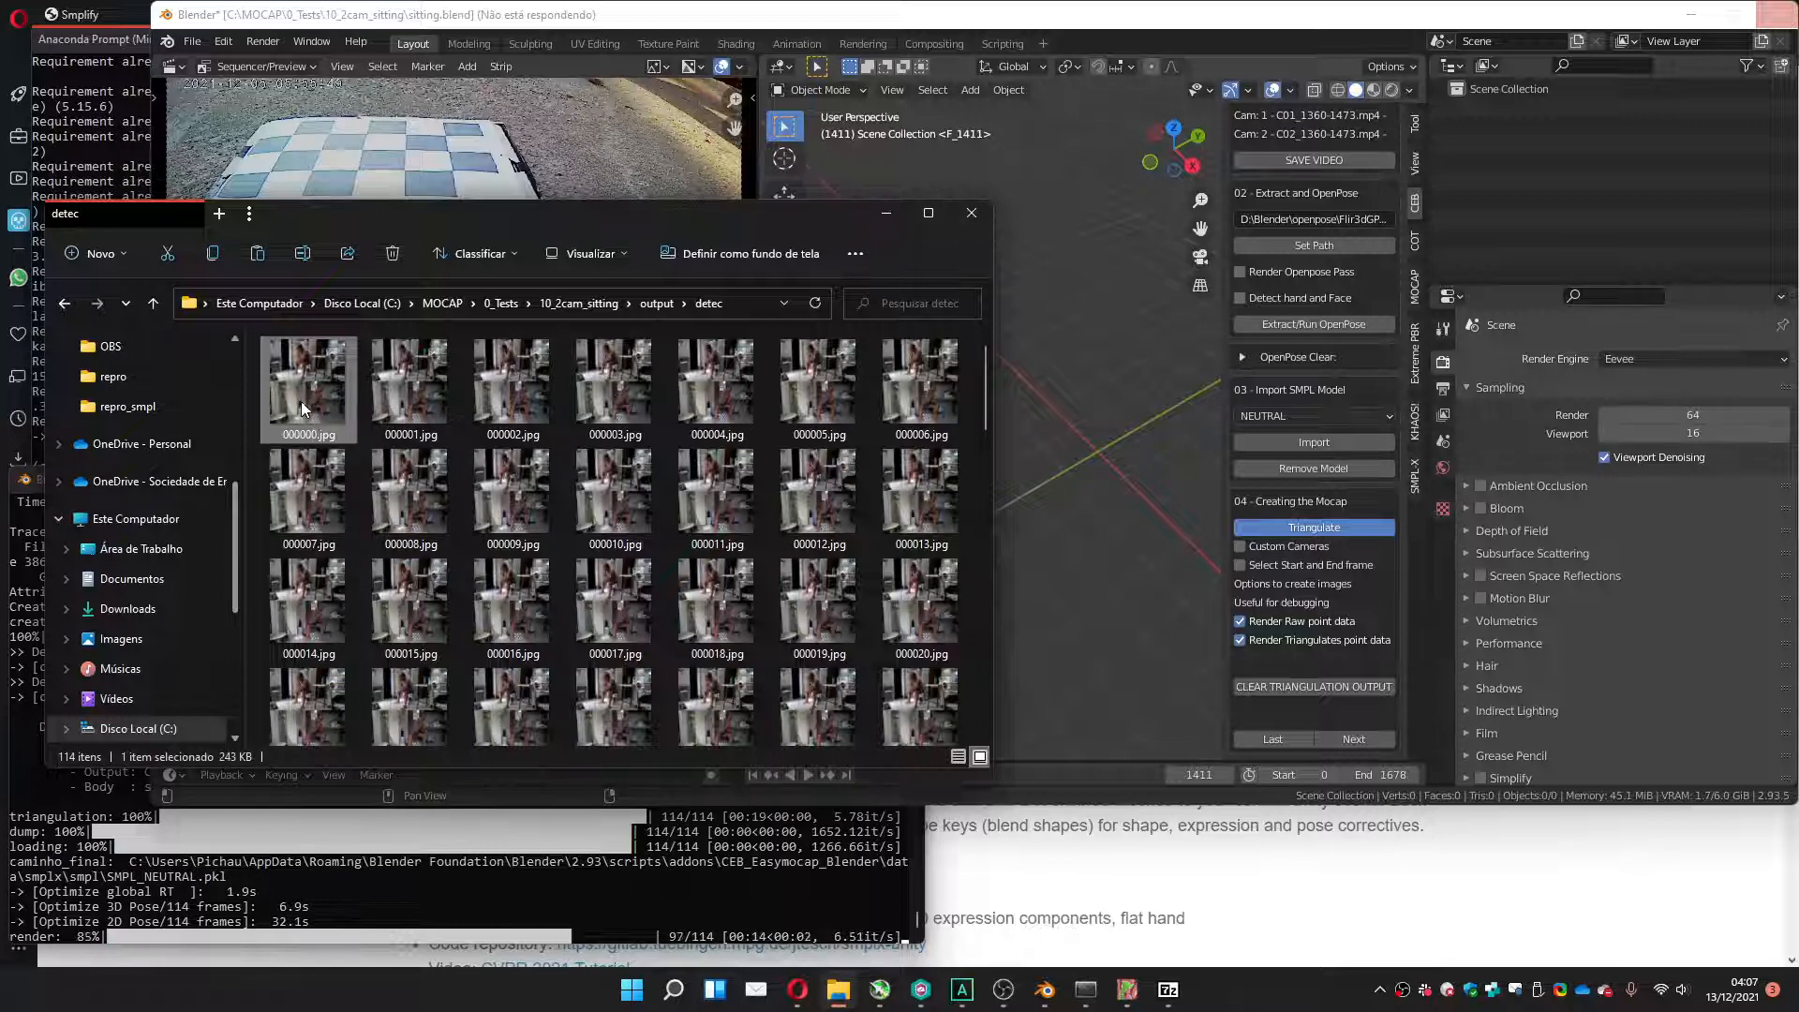
# View 000000.jpg once more, close the image viewer, and return to Blender.
pyautogui.press('Return')
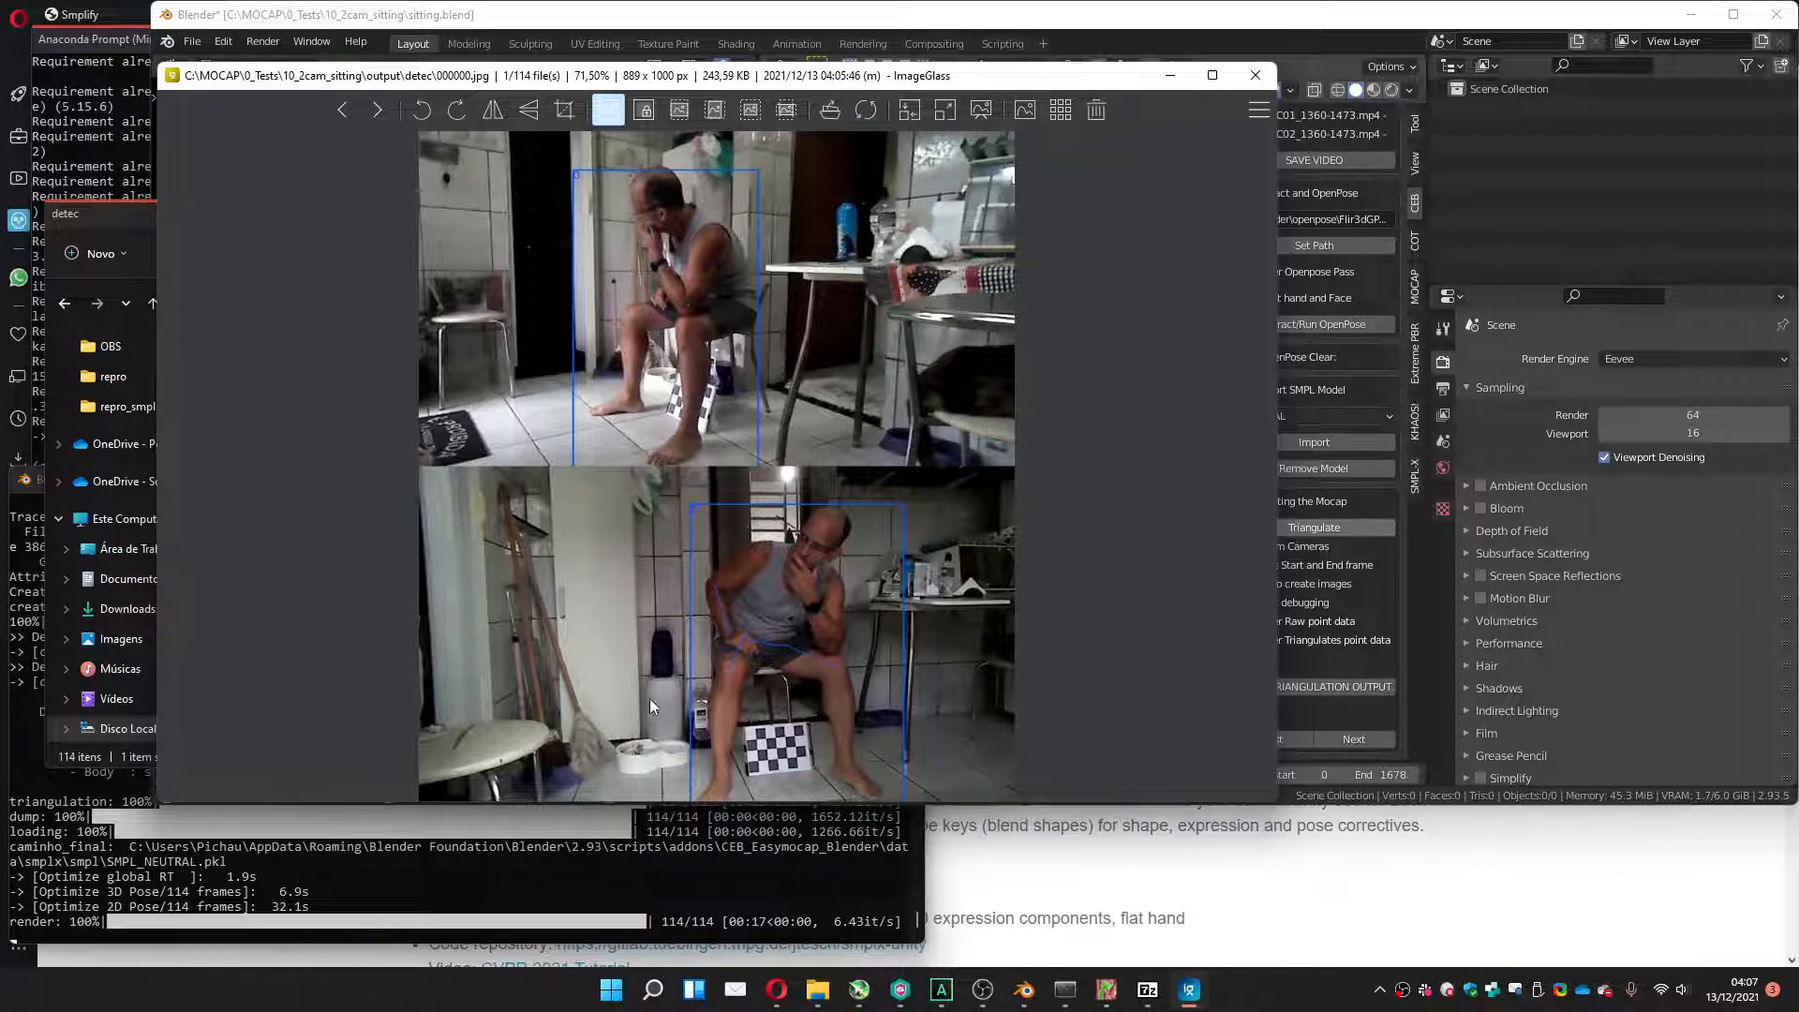
pyautogui.click(1255, 80)
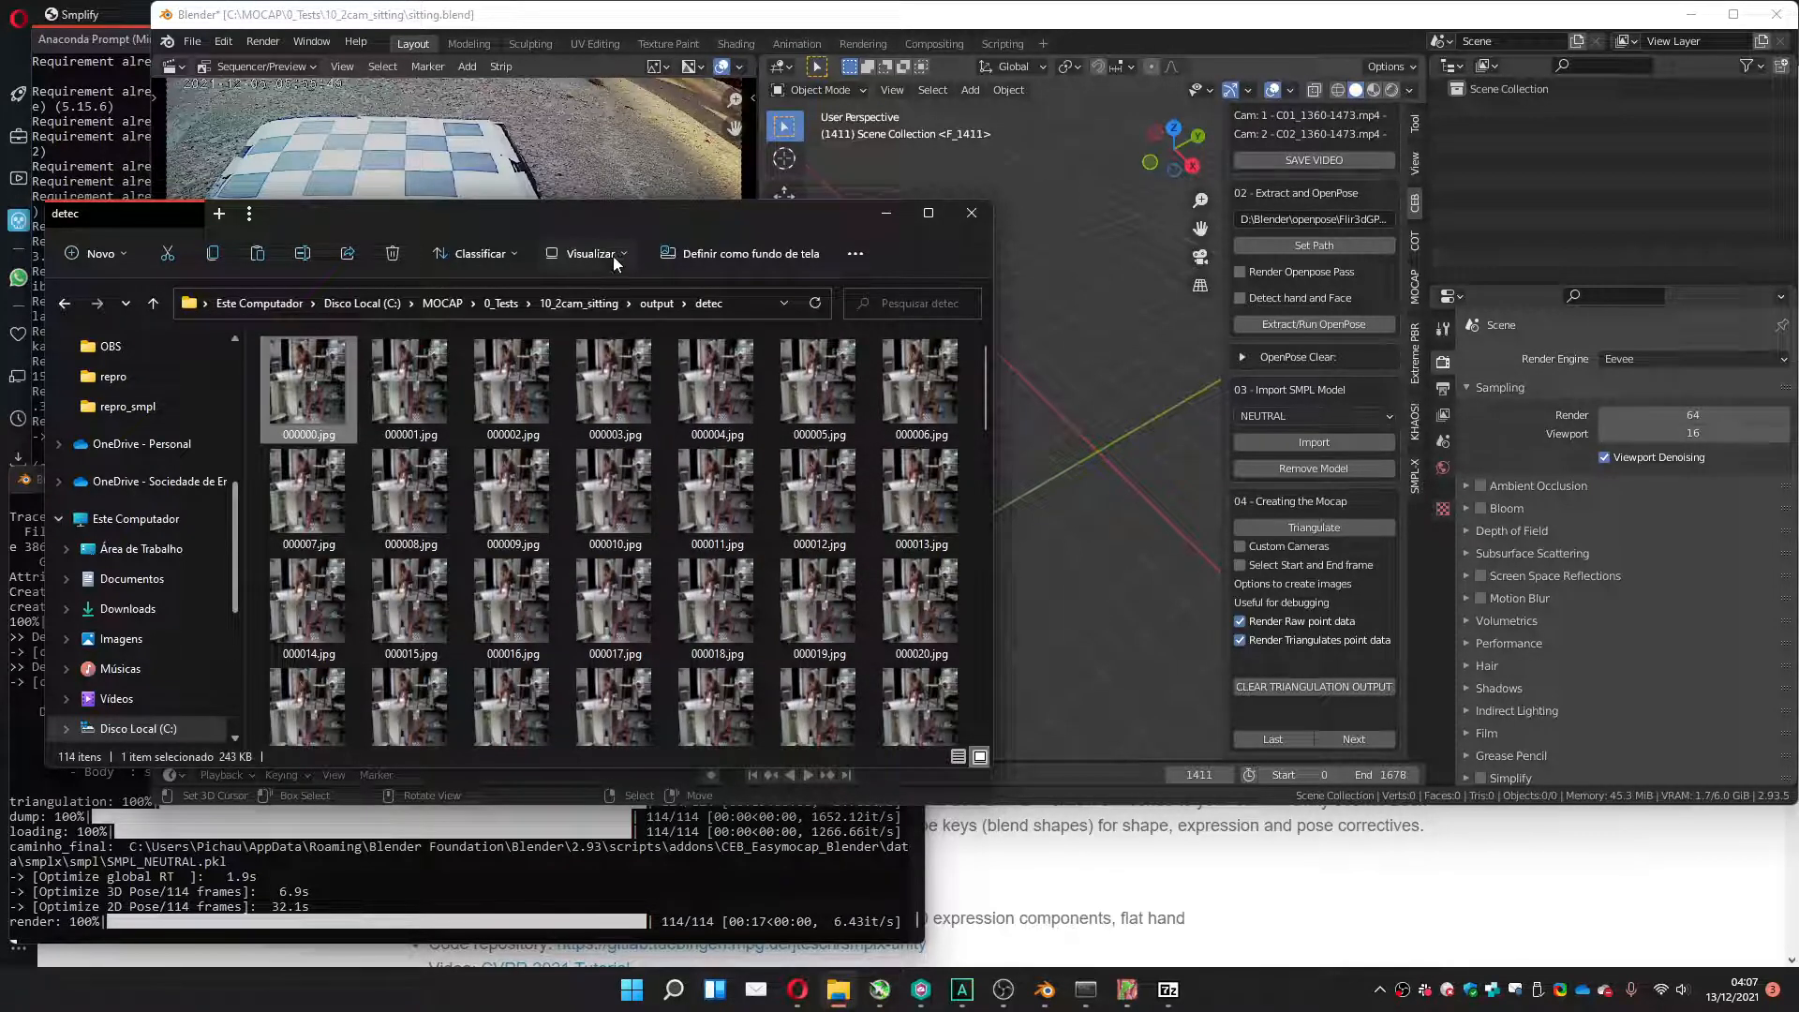
pyautogui.moveTo(728, 17); pyautogui.dragTo(732, 17)
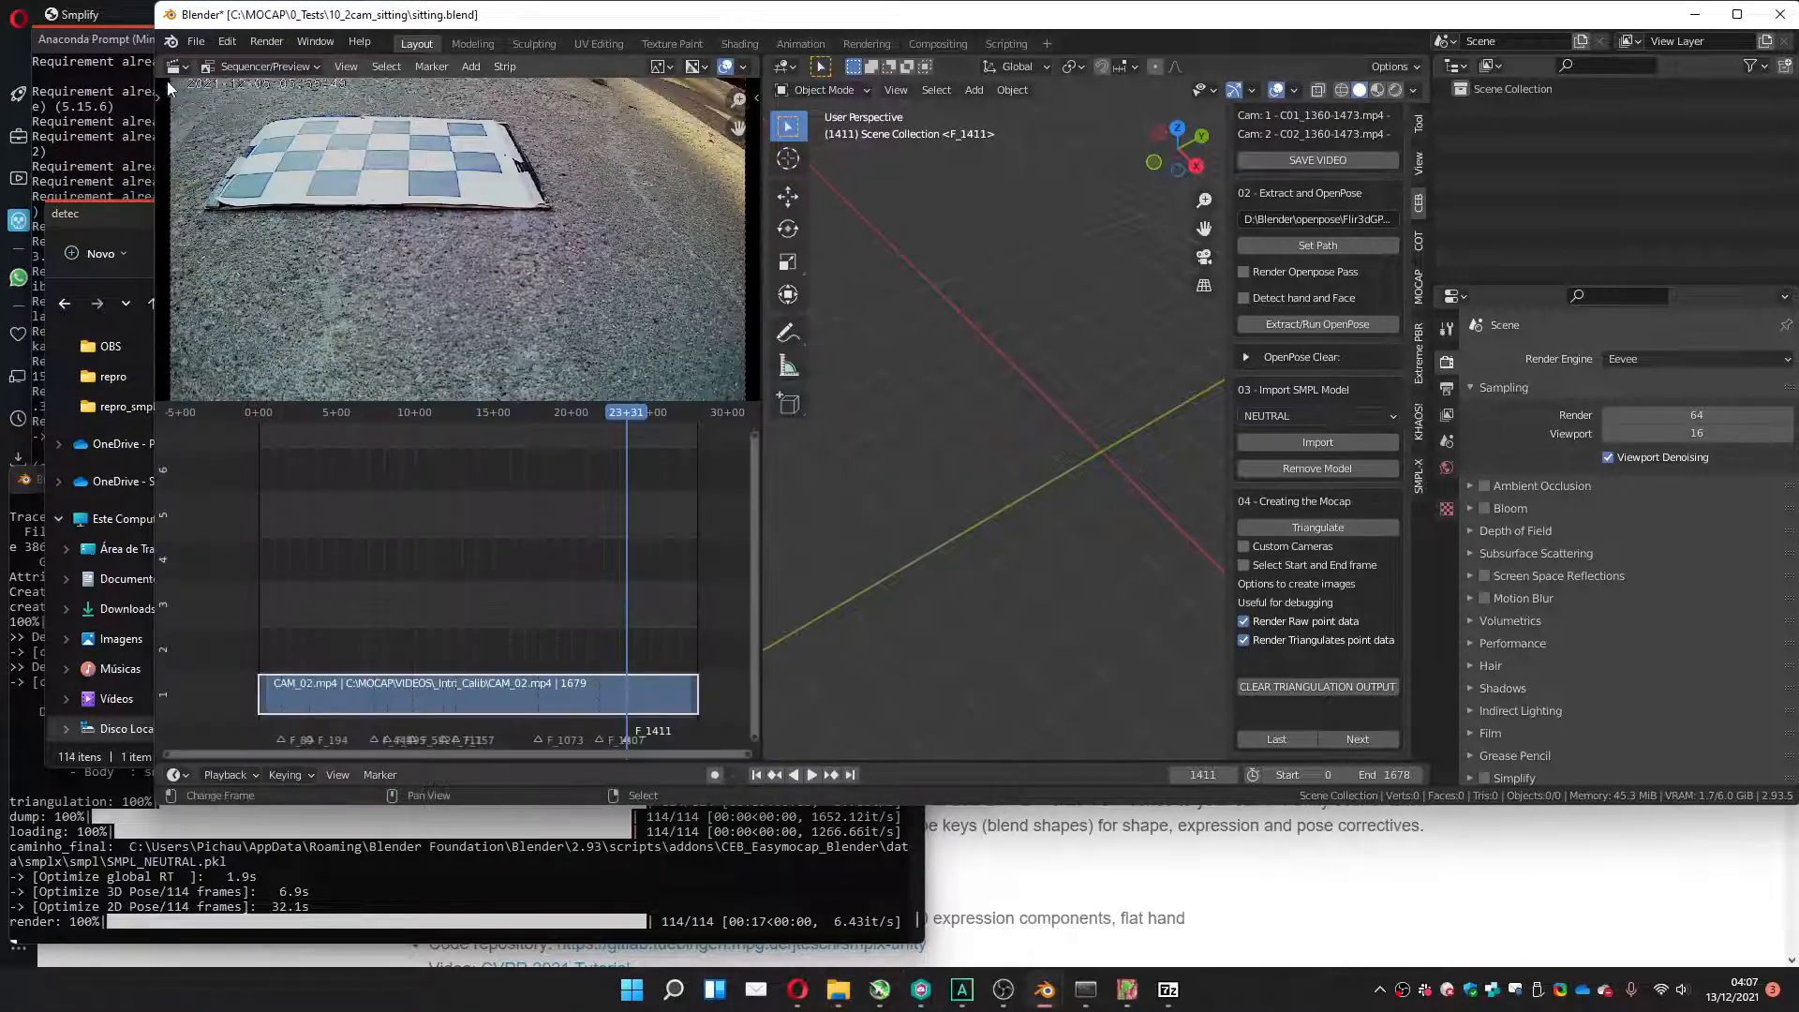
# Start a new General file, discarding the unsaved changes in sitting.blend.
pyautogui.click(197, 43)
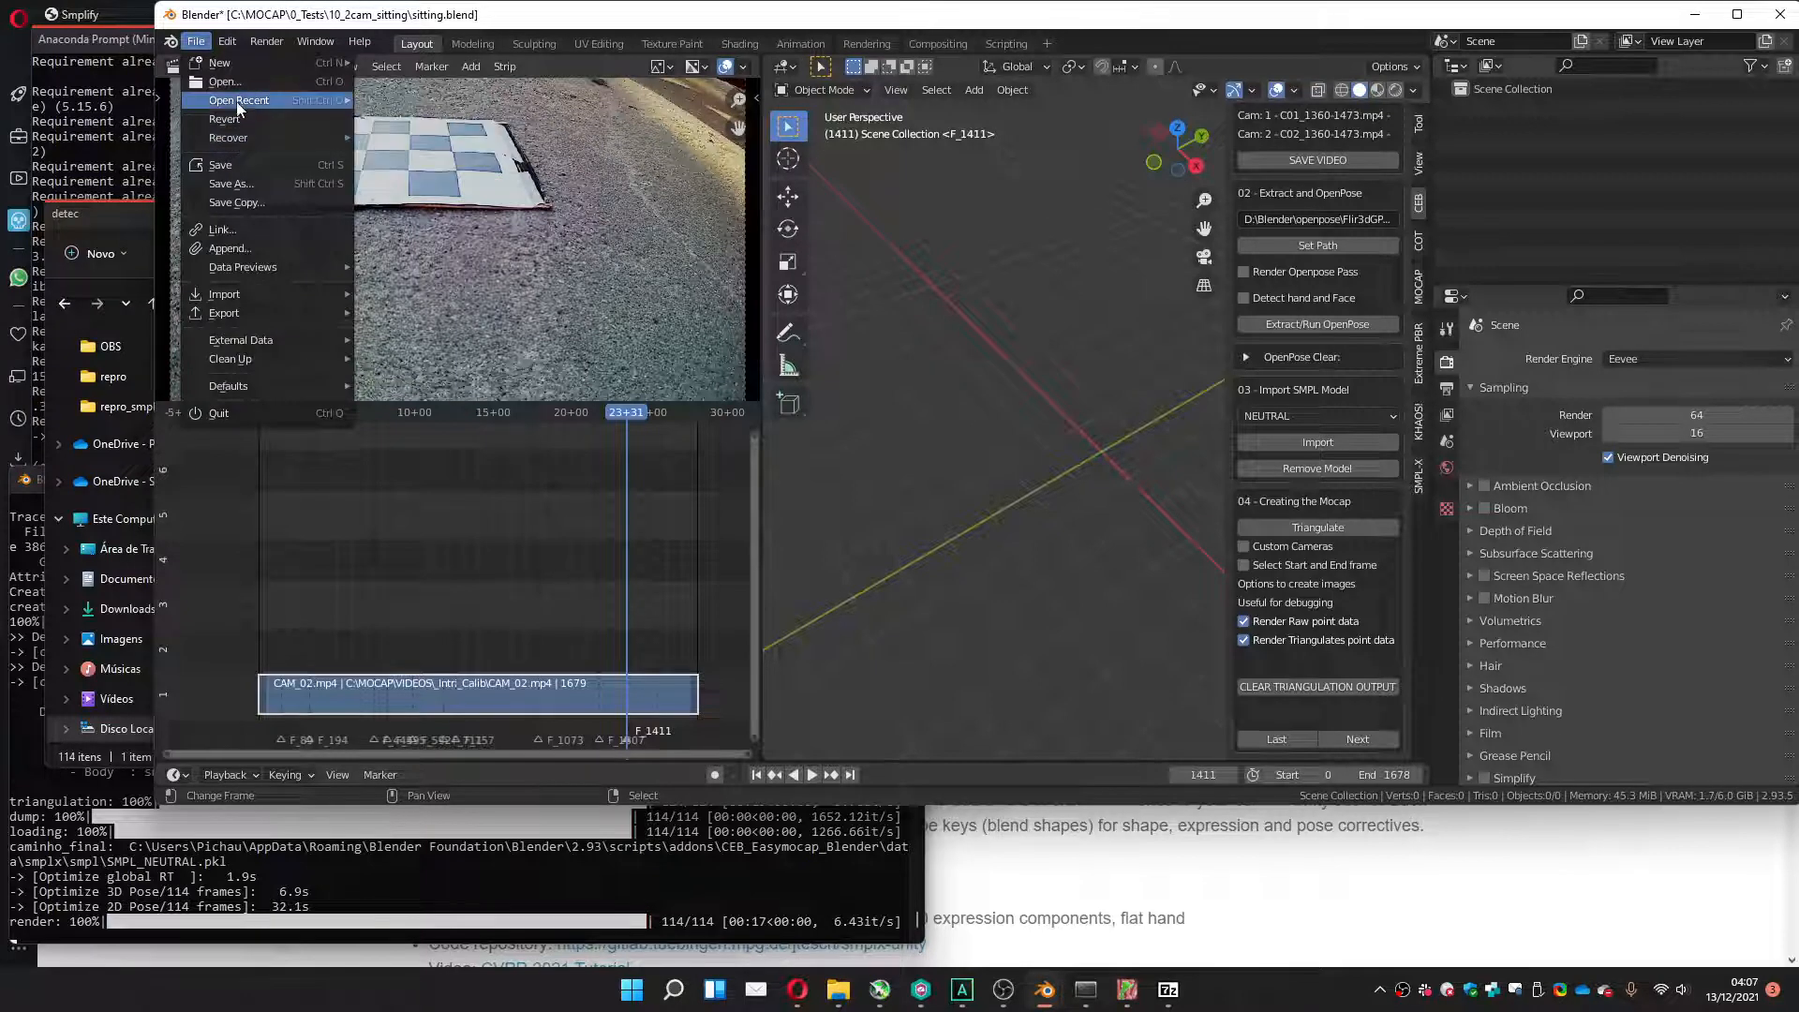
pyautogui.moveTo(233, 65)
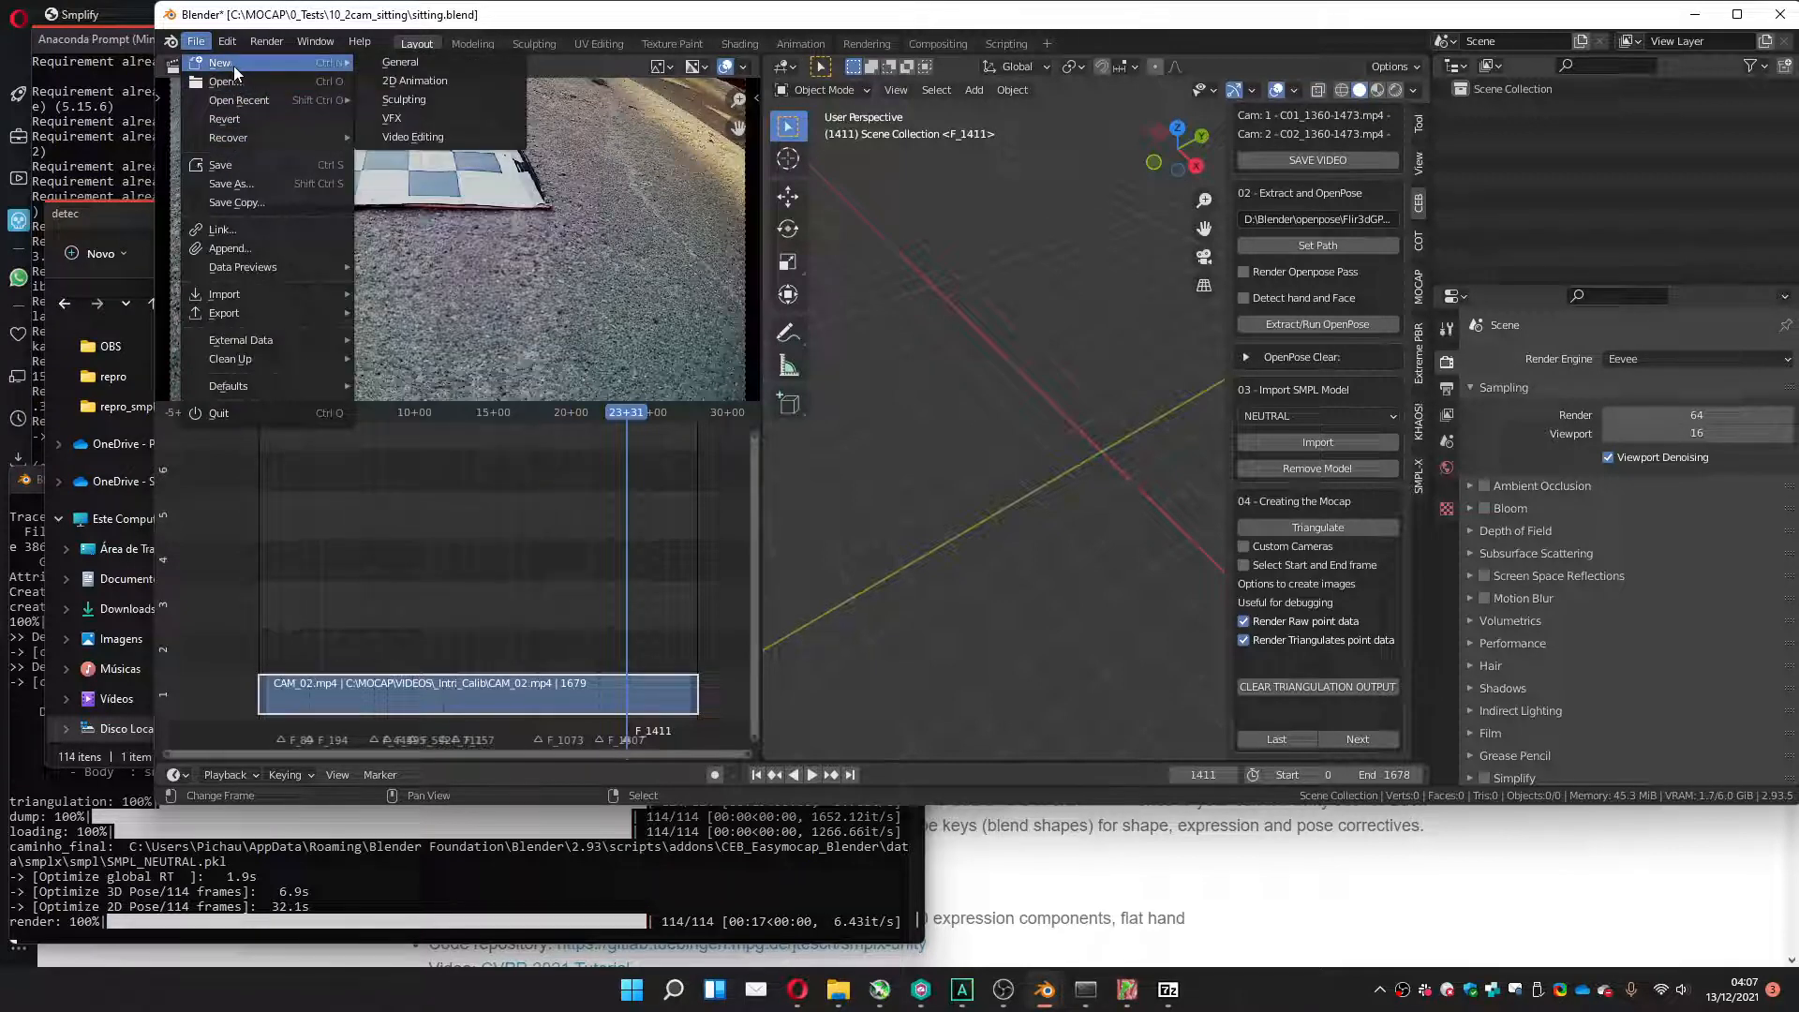
pyautogui.click(395, 61)
pyautogui.click(1010, 448)
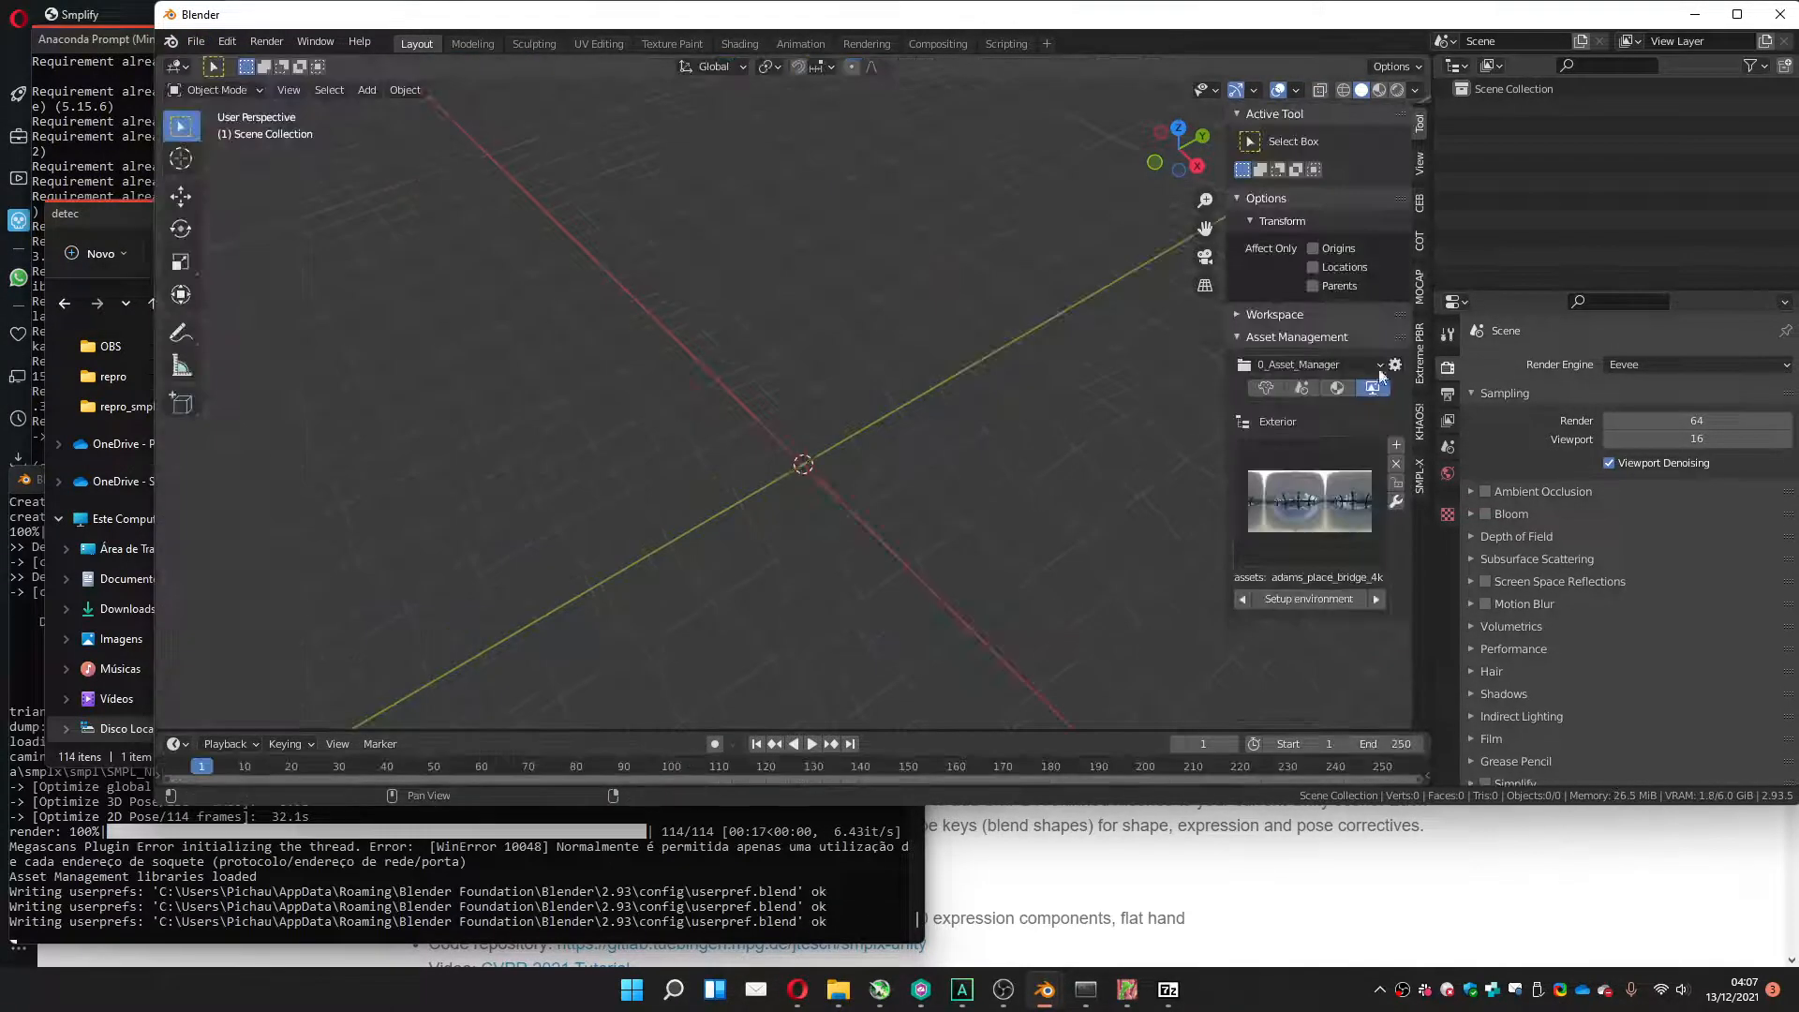
# In the MOCAP add-on's Older Tools, set the EasyMocap SMPL FBX path to neutral_v2.fbx from the 0_Tests folder.
pyautogui.click(1420, 289)
pyautogui.click(1246, 350)
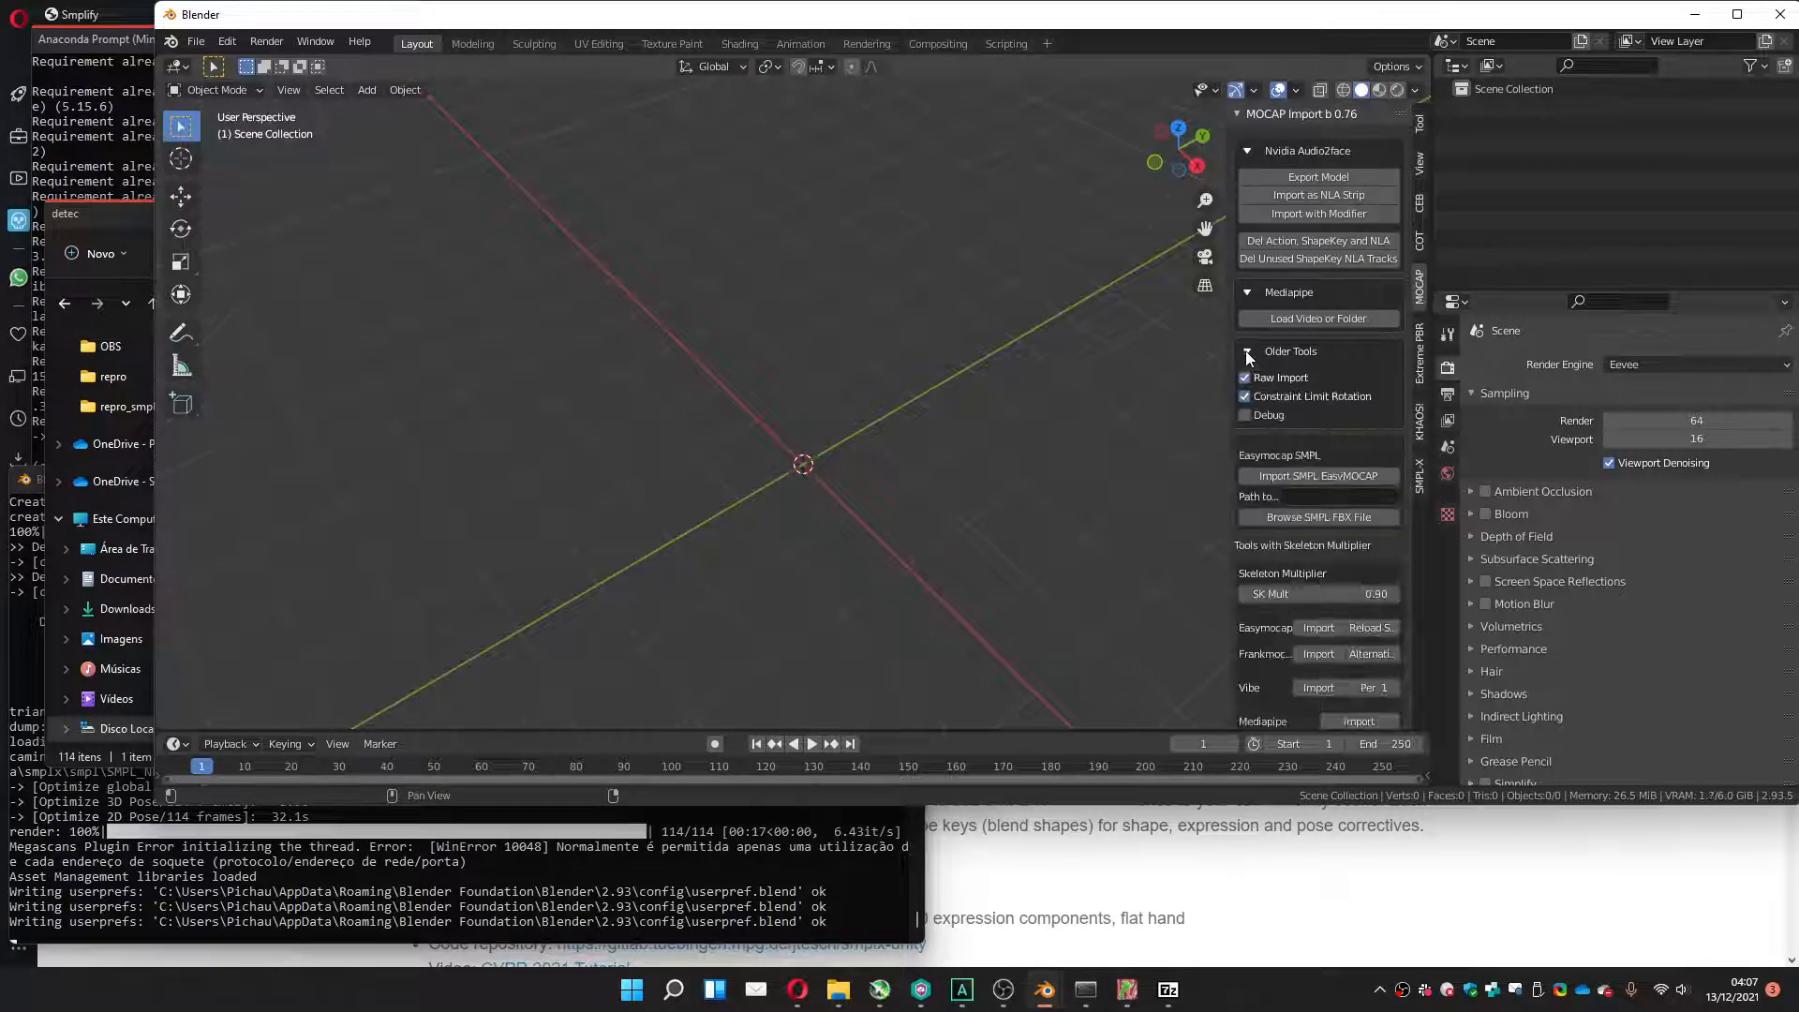
pyautogui.click(1267, 517)
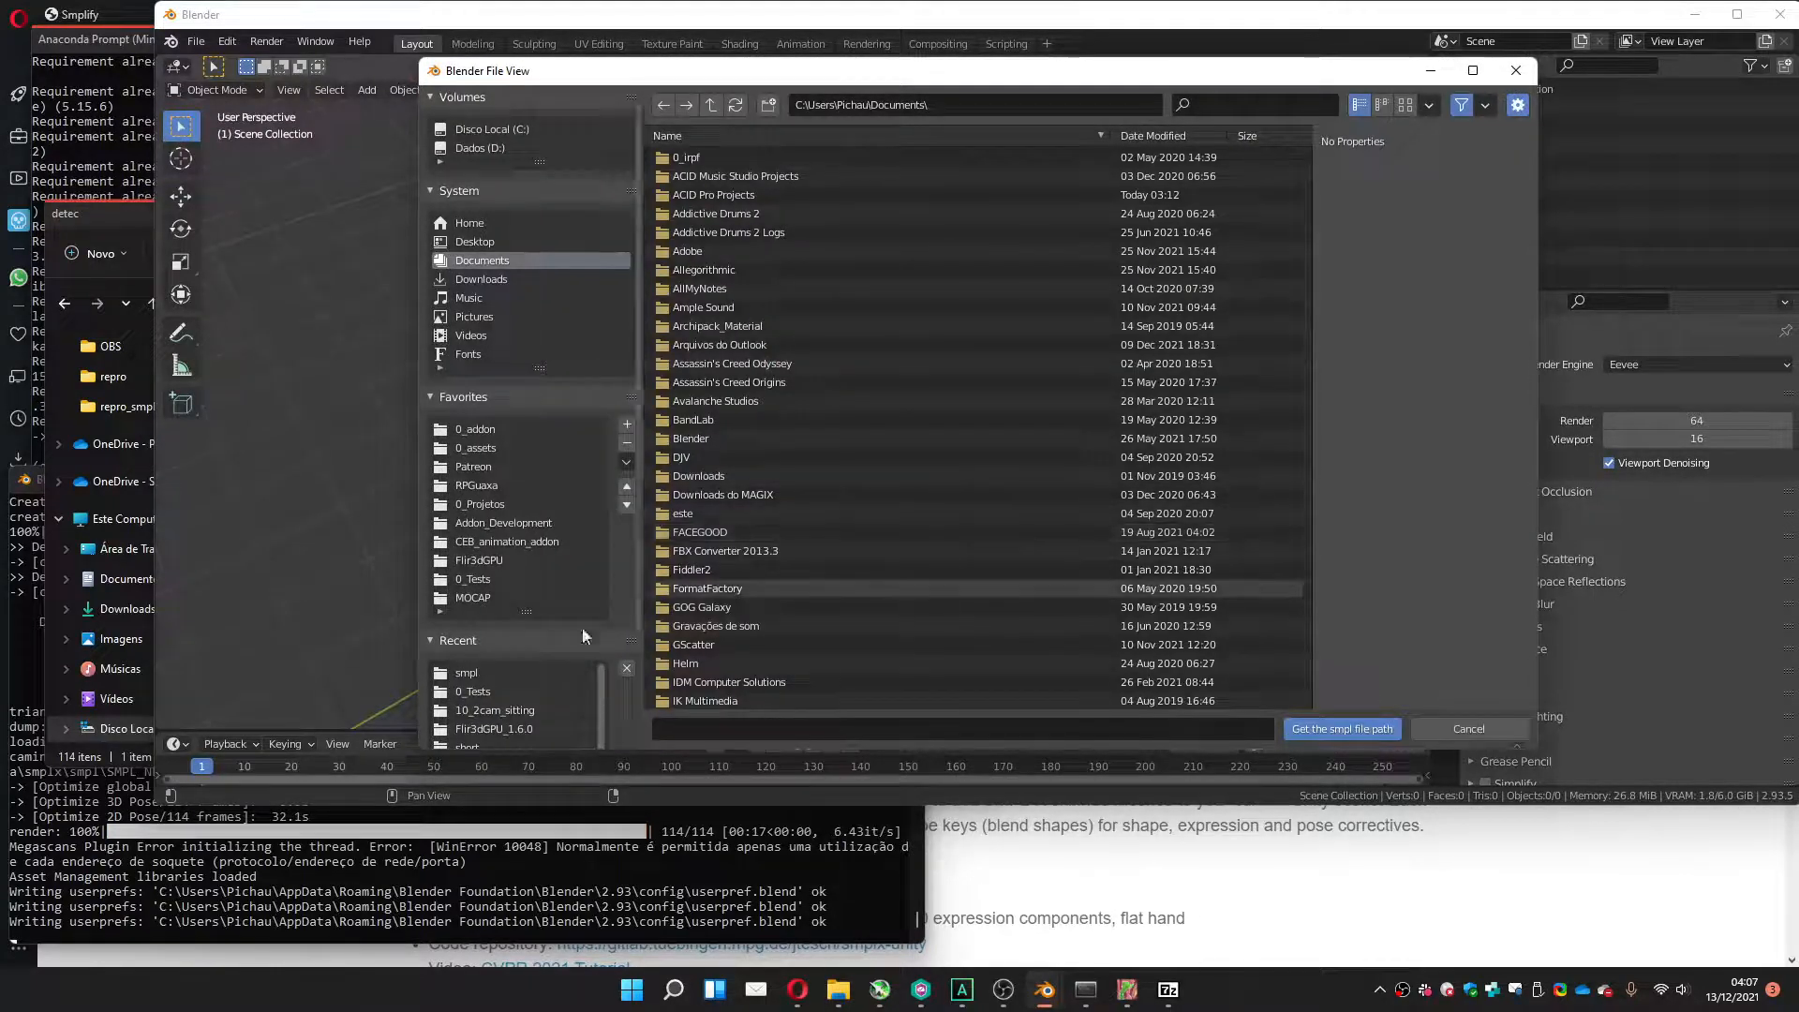
pyautogui.click(482, 578)
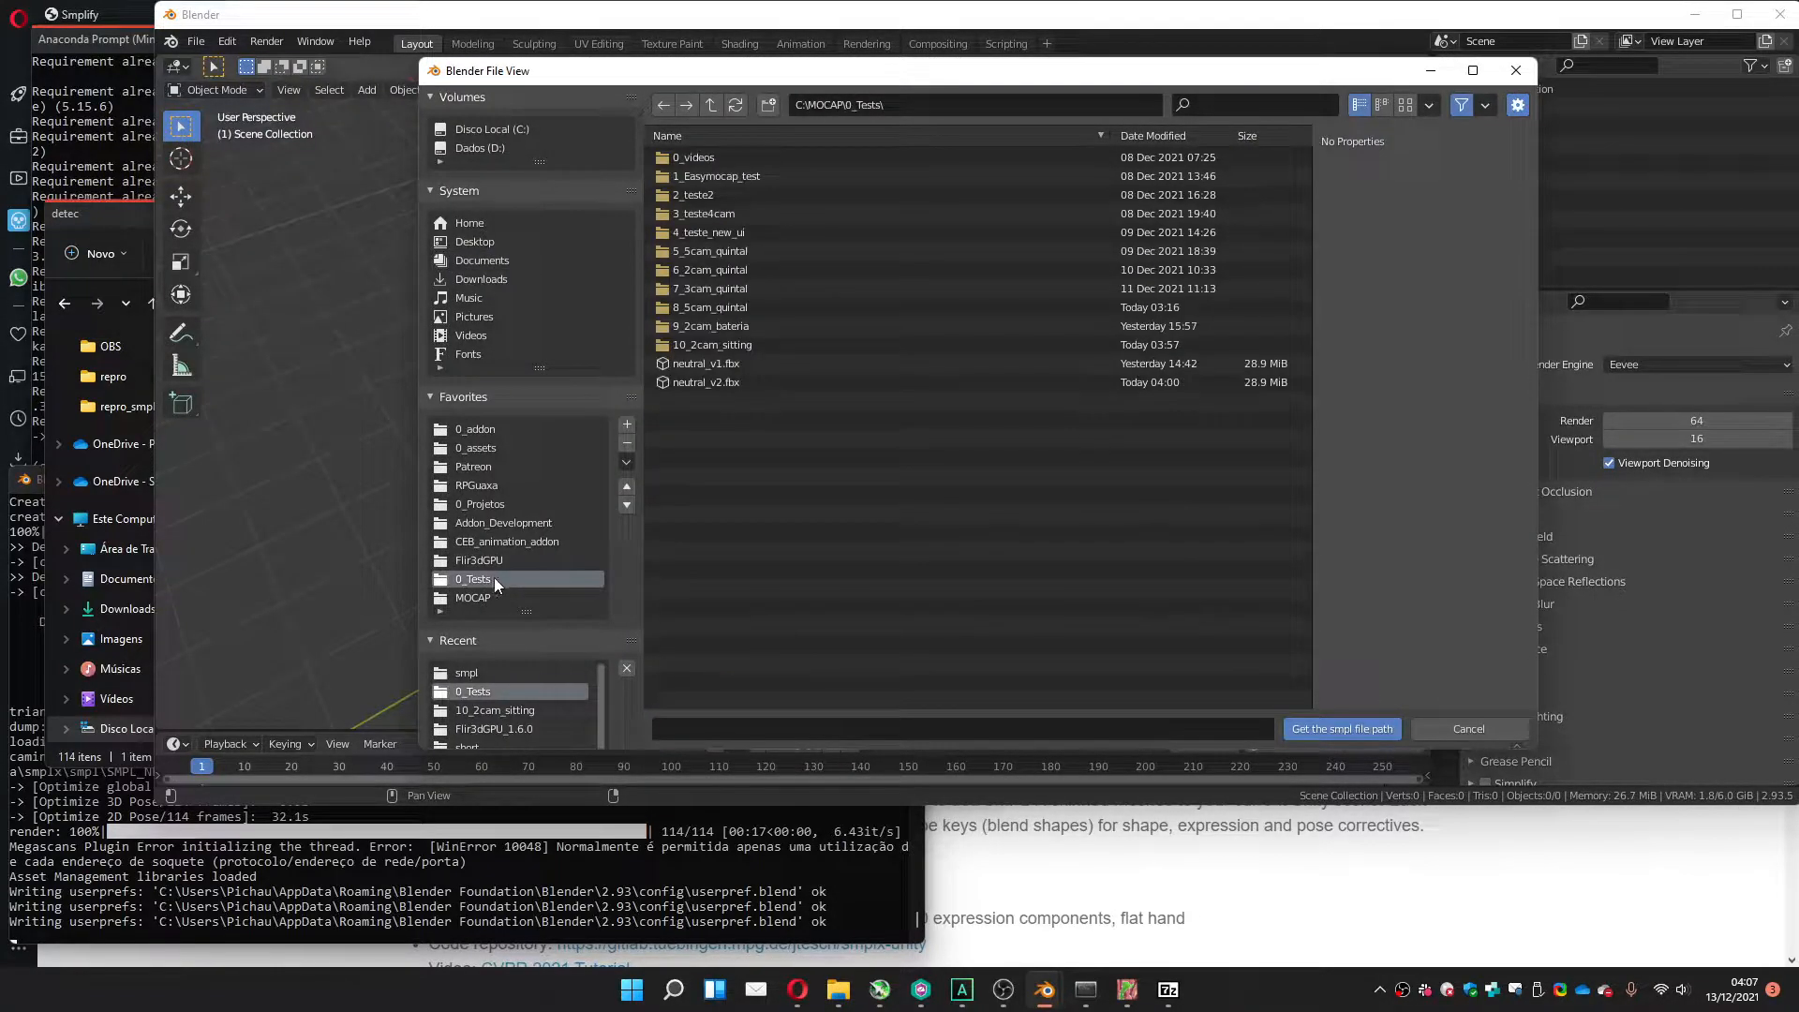
pyautogui.doubleClick(690, 384)
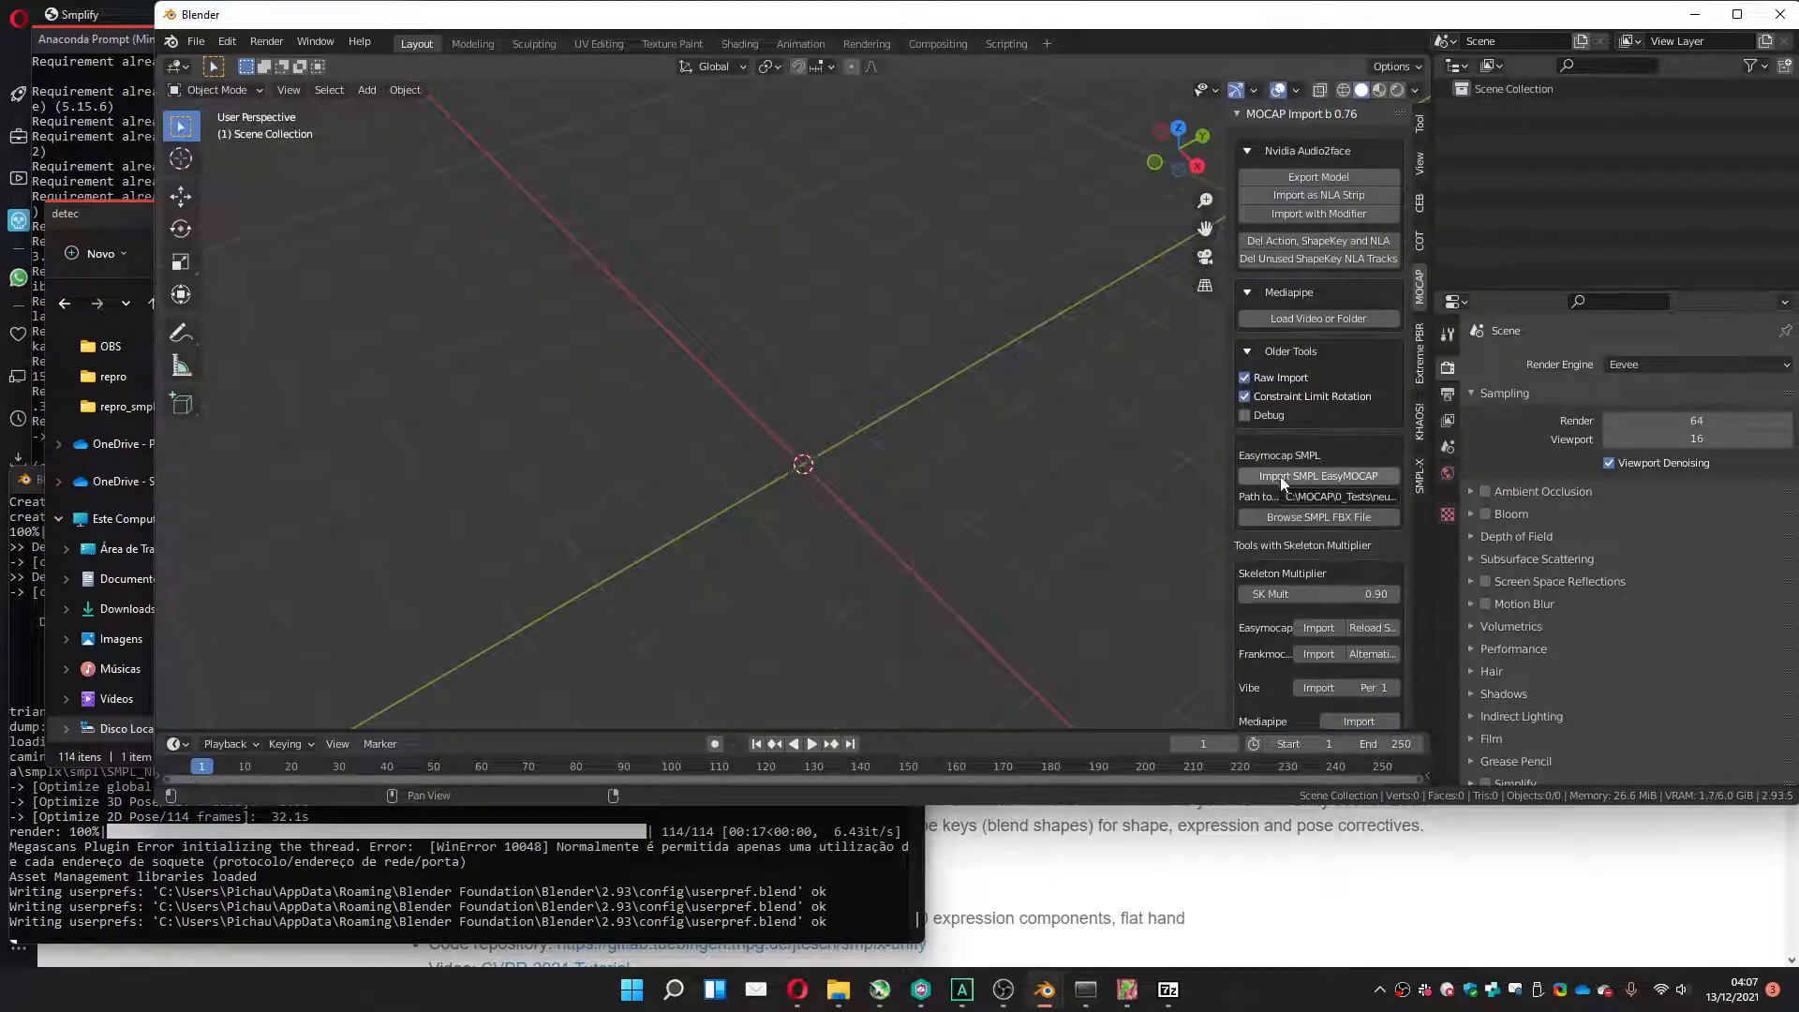
# Import the SMPL EasyMocap data from the smpl folder in 10_2cam_sitting\output and inspect the figure's pose at frame 96.
pyautogui.click(1282, 476)
pyautogui.click(489, 580)
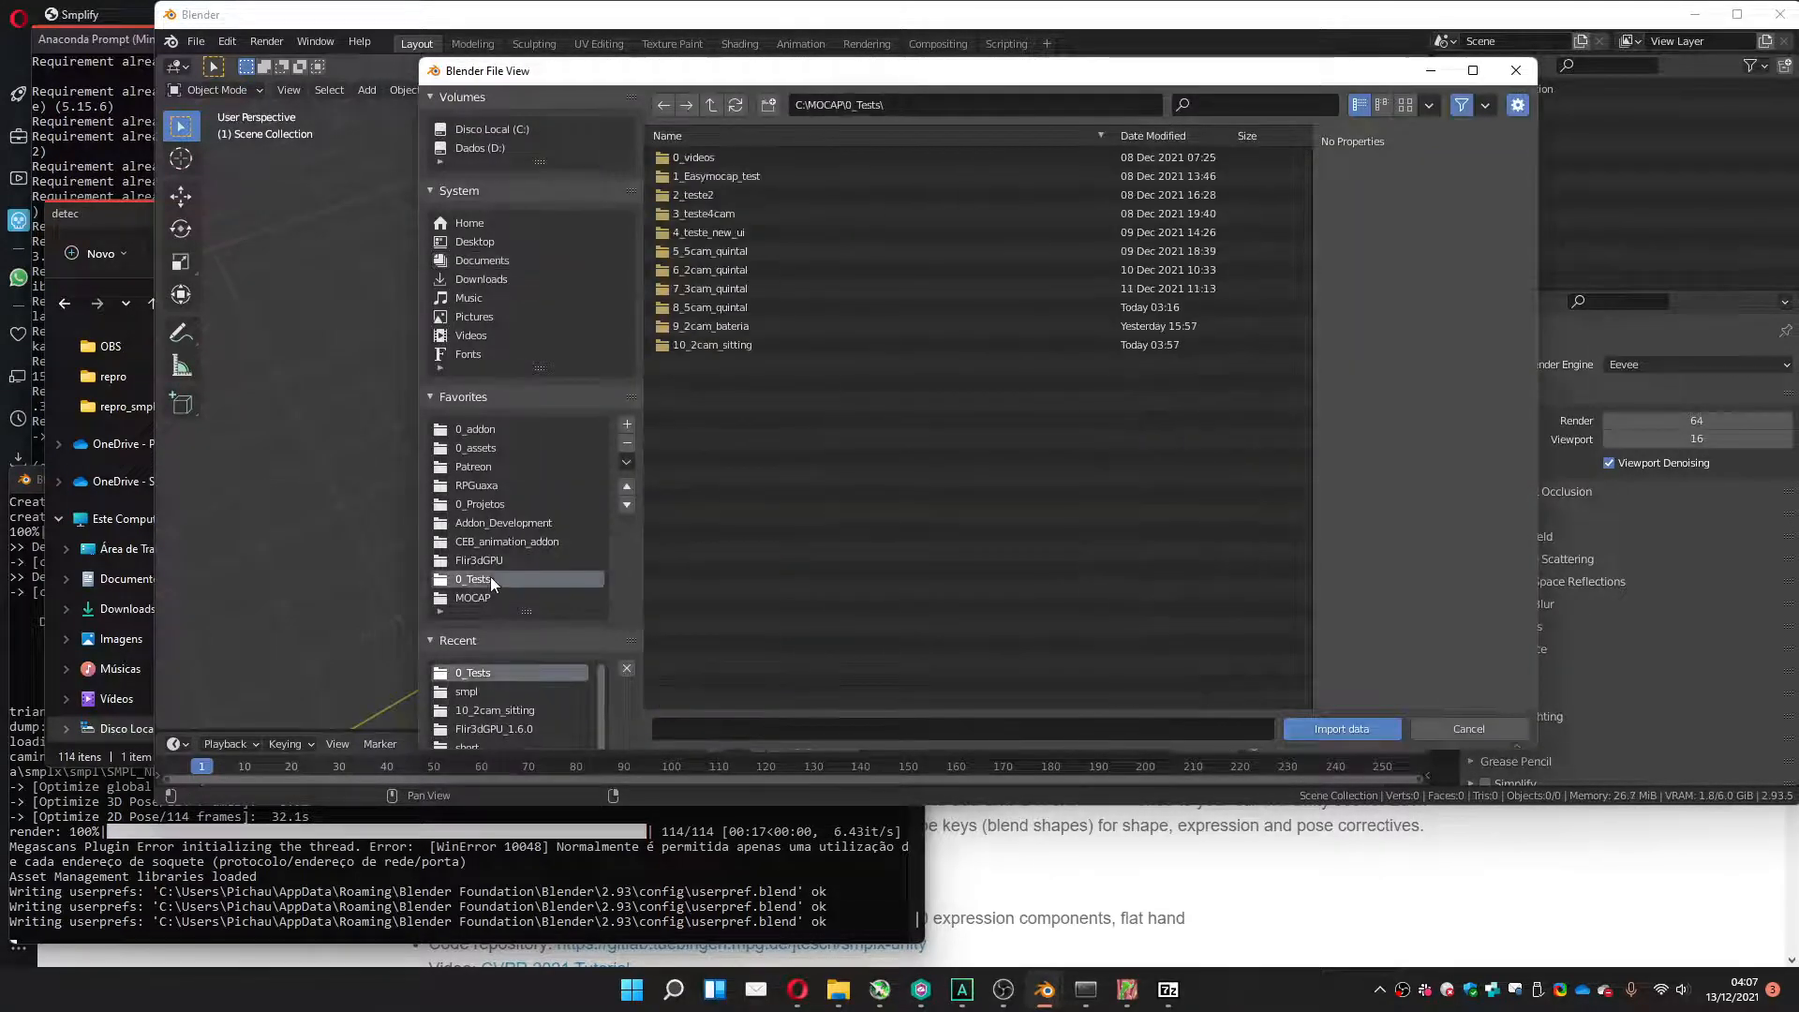
pyautogui.doubleClick(704, 345)
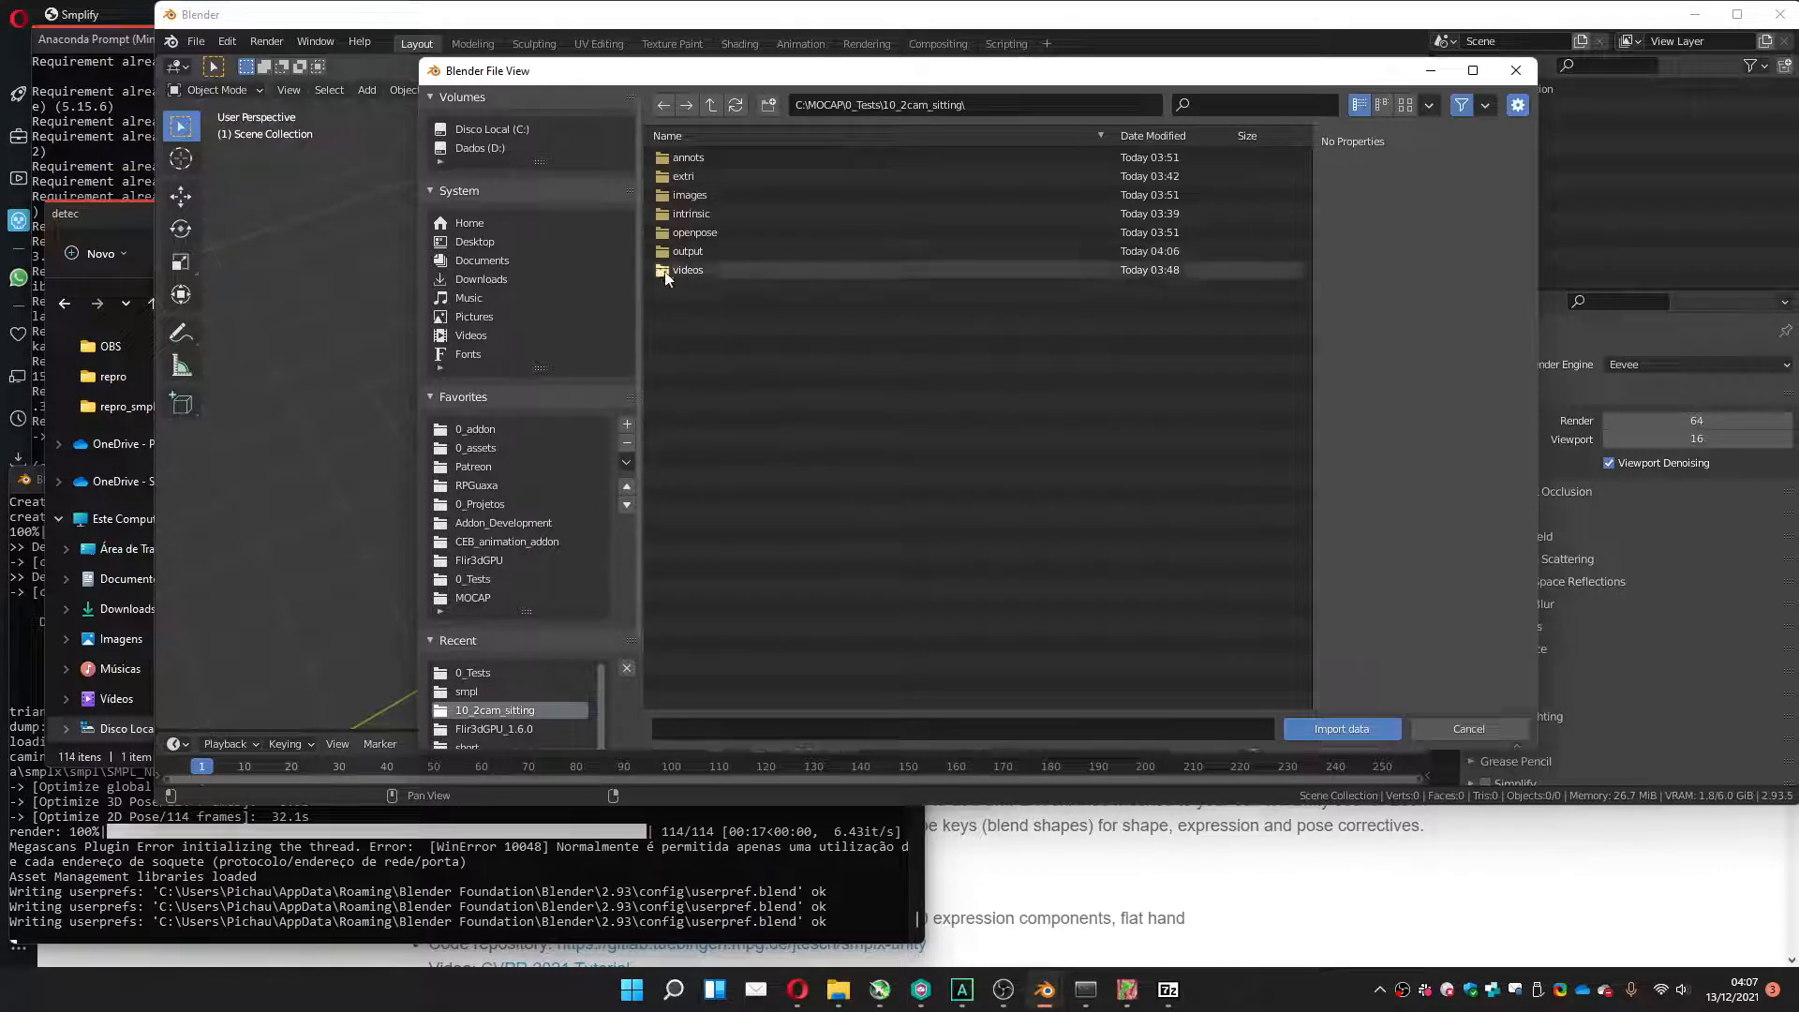
pyautogui.doubleClick(688, 253)
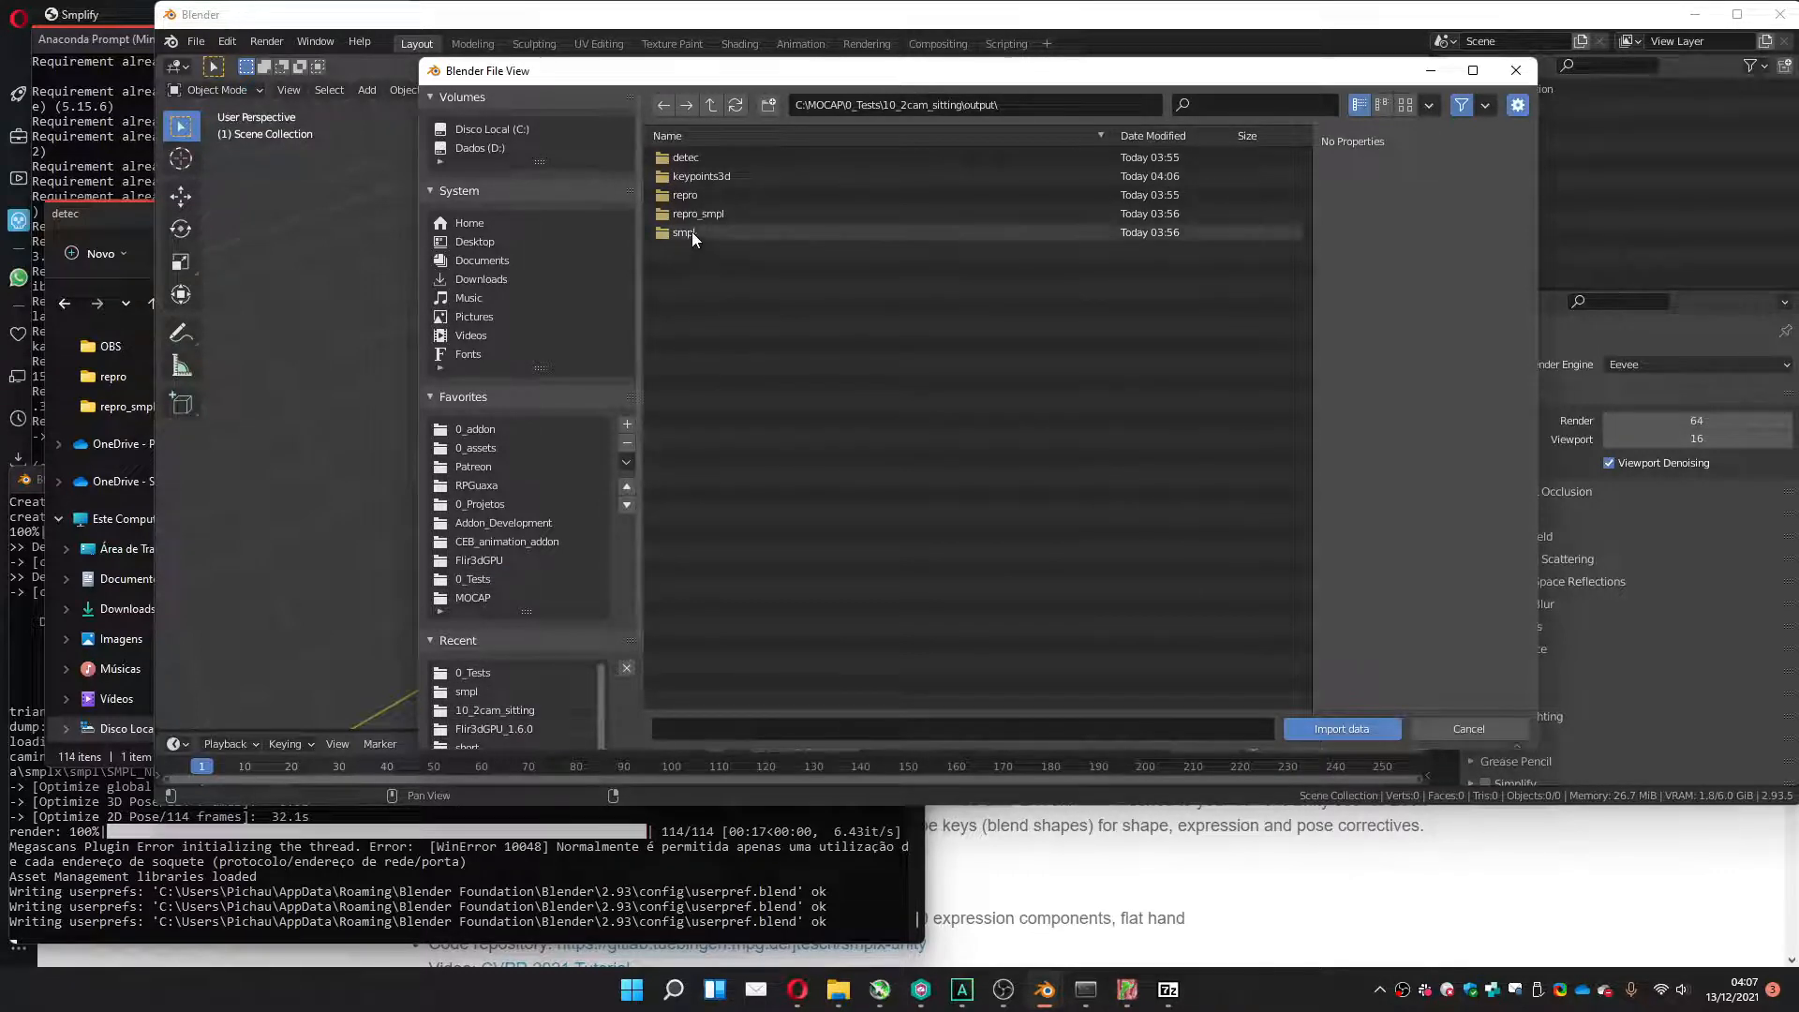
pyautogui.doubleClick(687, 234)
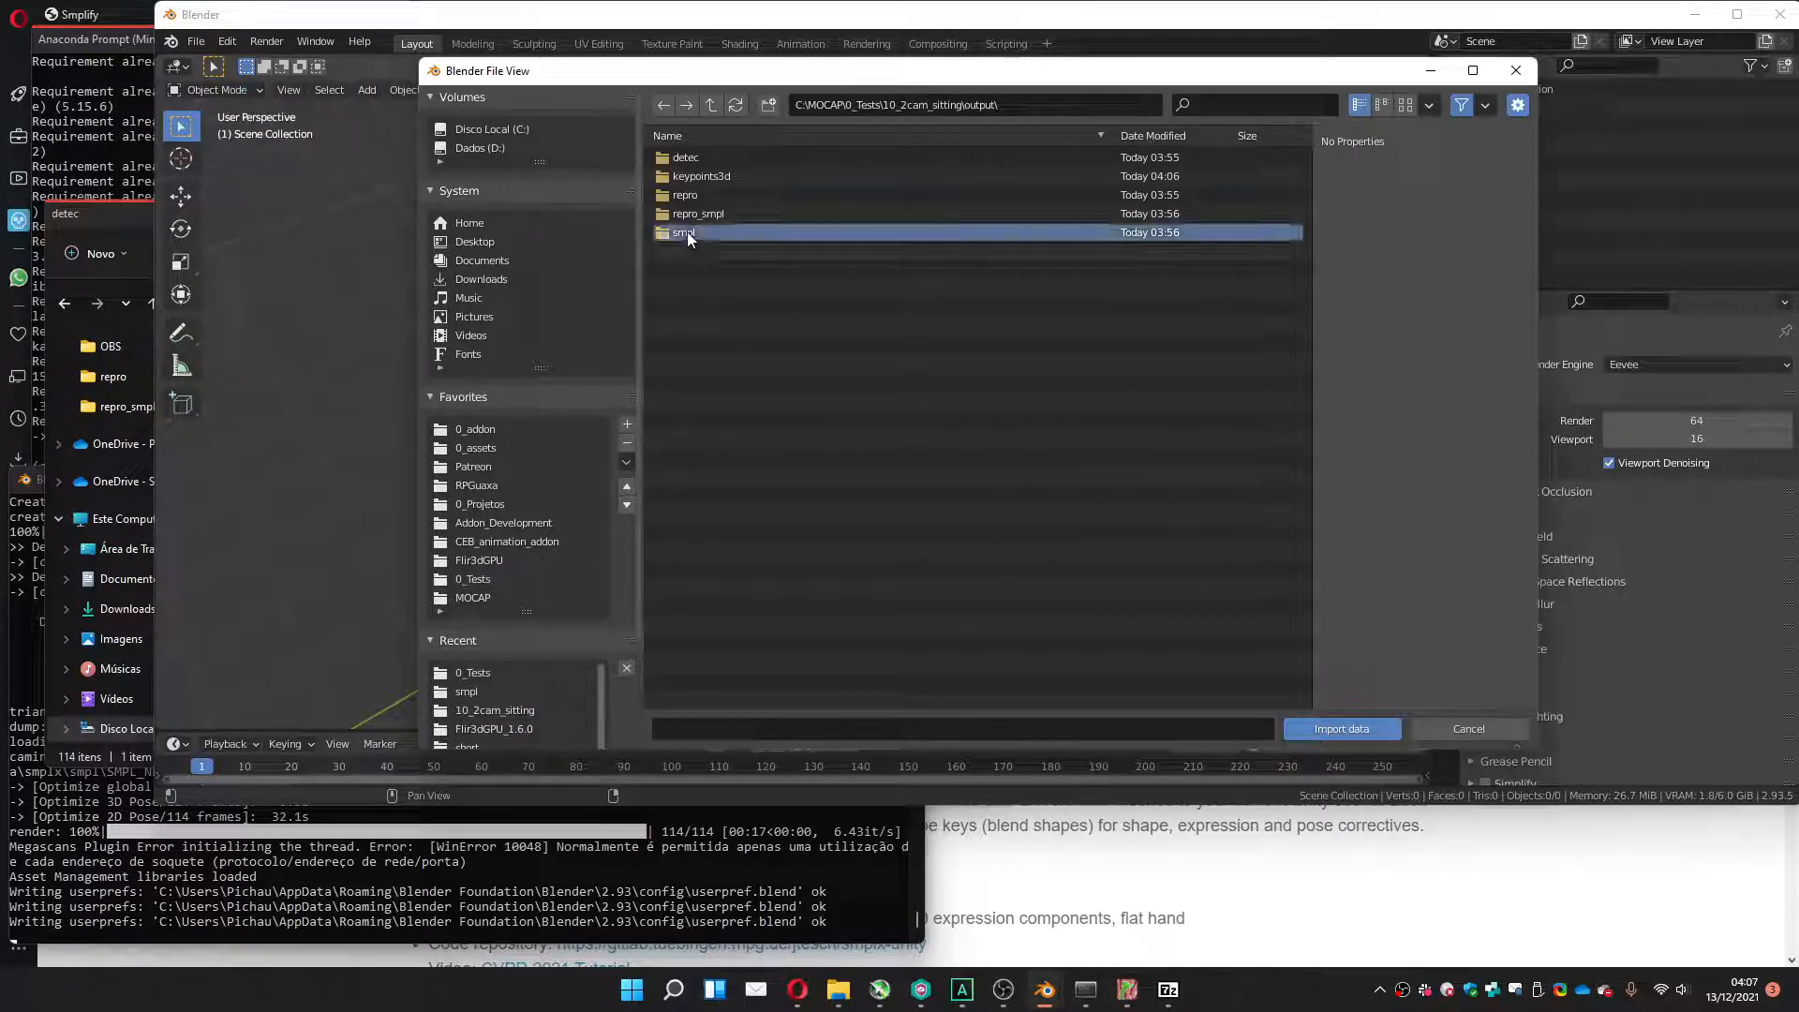
pyautogui.click(1329, 727)
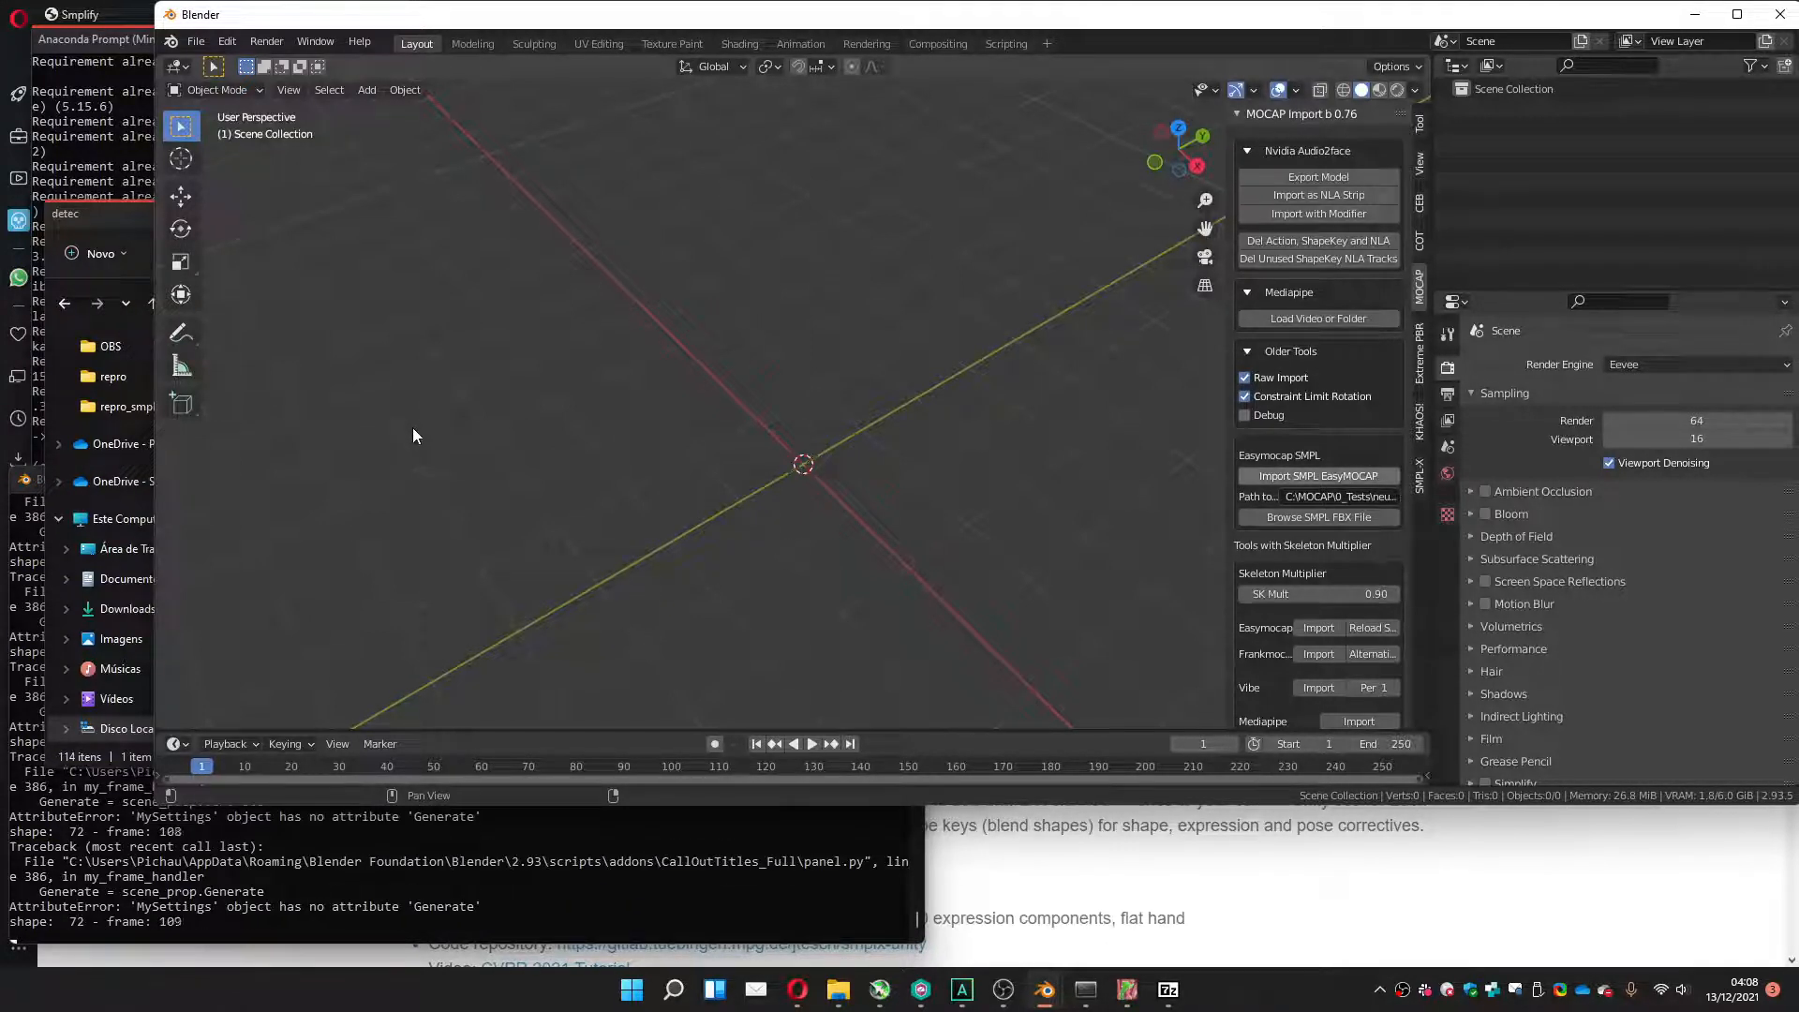
pyautogui.moveTo(496, 469); pyautogui.dragTo(655, 378, button='middle')
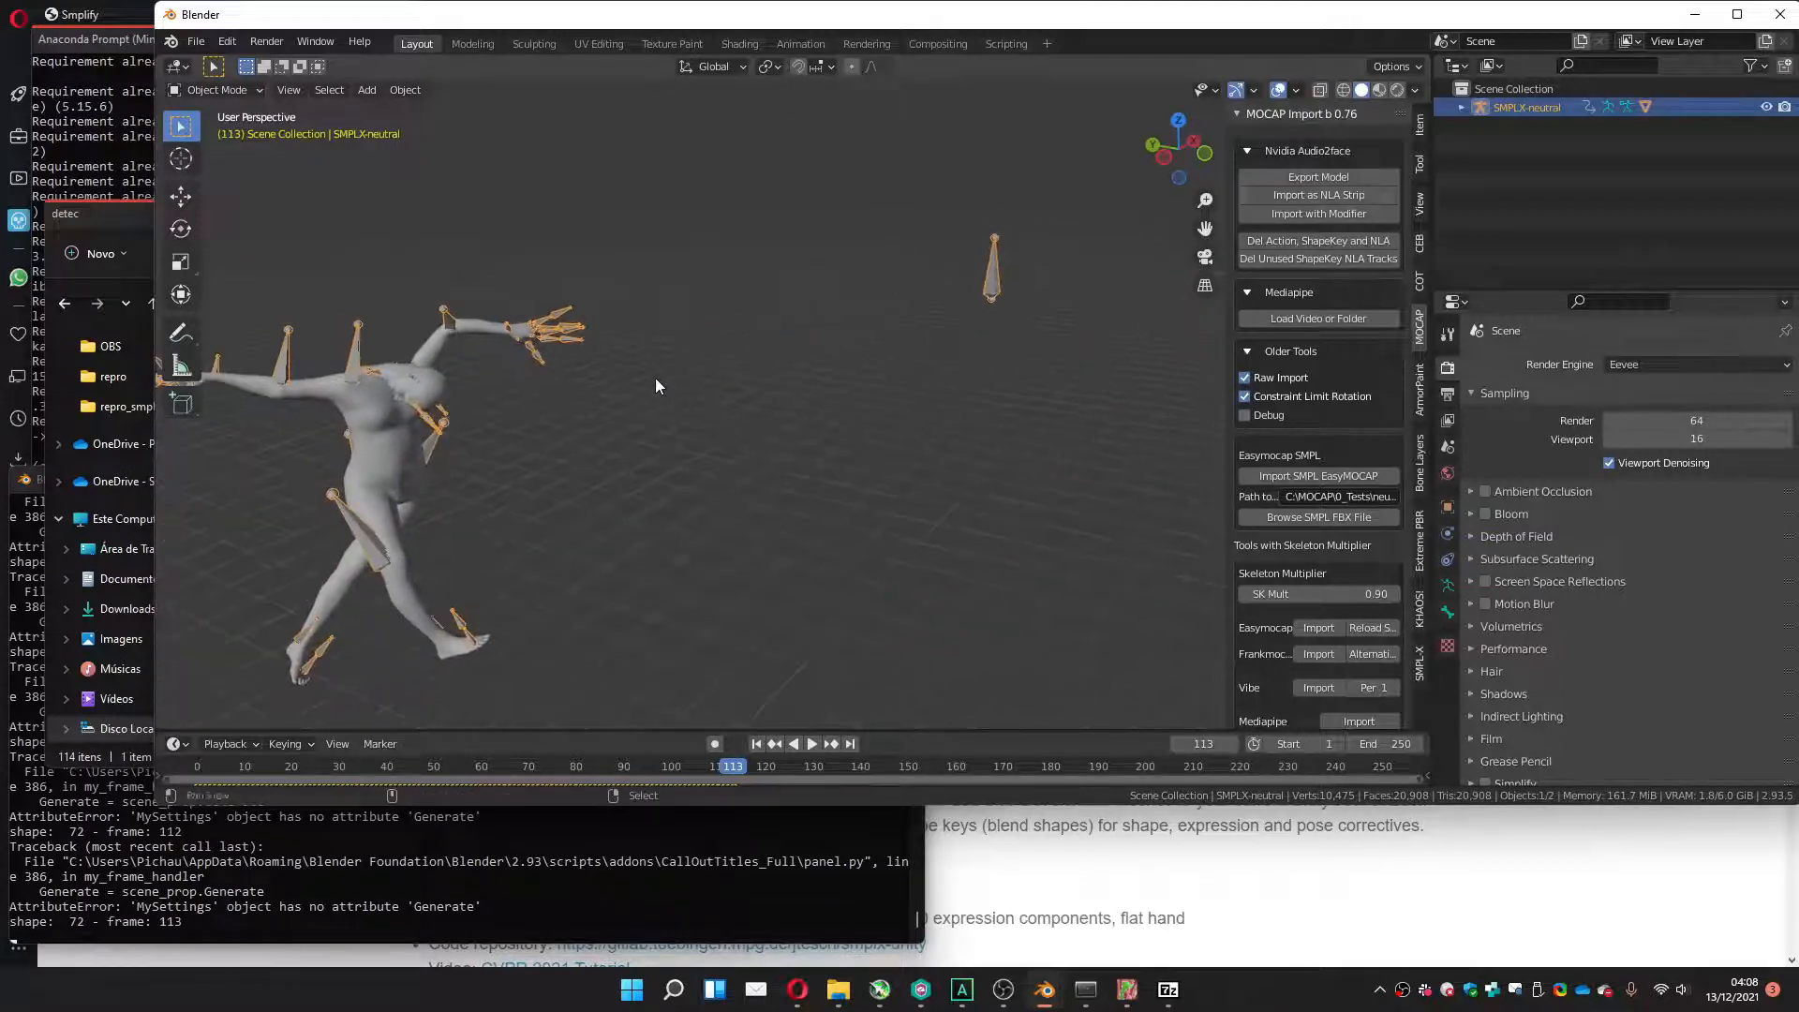
pyautogui.moveTo(655, 766)
pyautogui.mouseDown()
pyautogui.moveTo(353, 785)
pyautogui.moveTo(660, 768)
pyautogui.moveTo(230, 762)
pyautogui.moveTo(652, 747)
pyautogui.mouseUp()
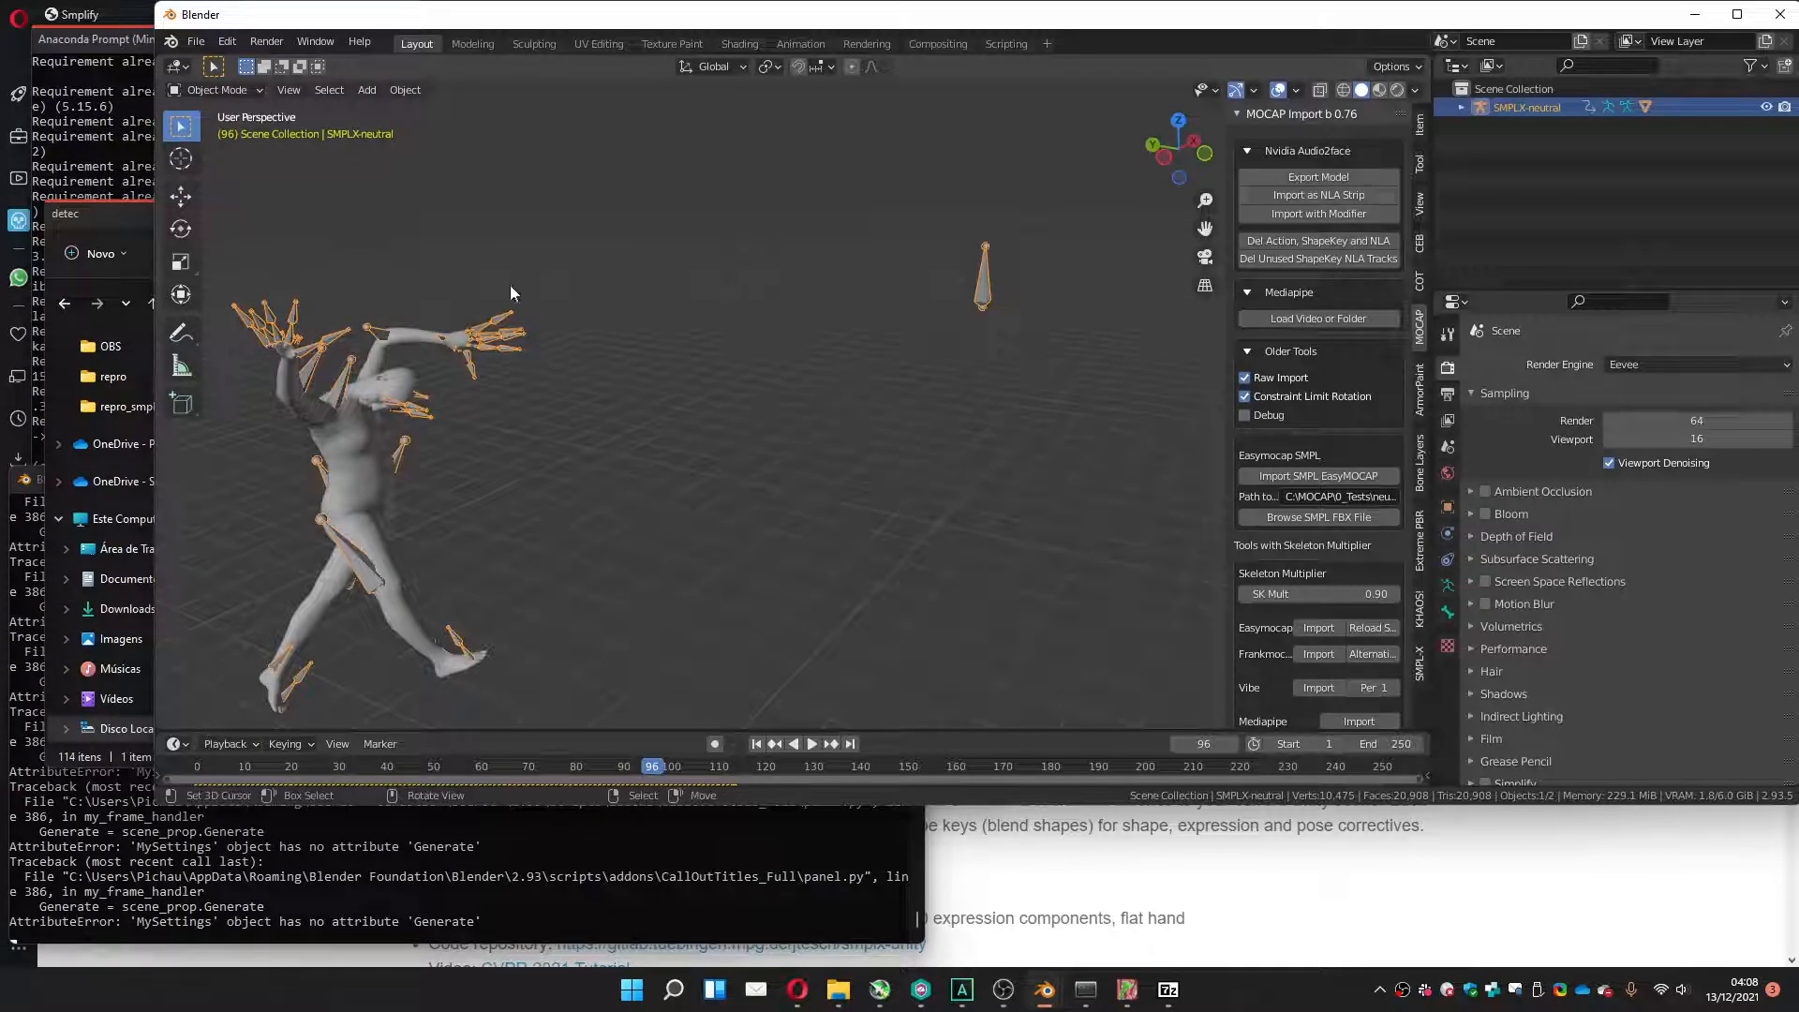
# Reopen the recent sitting.blend without saving the current scene and go back to the Extrinsic calibration stage.
pyautogui.click(193, 44)
pyautogui.moveTo(346, 101)
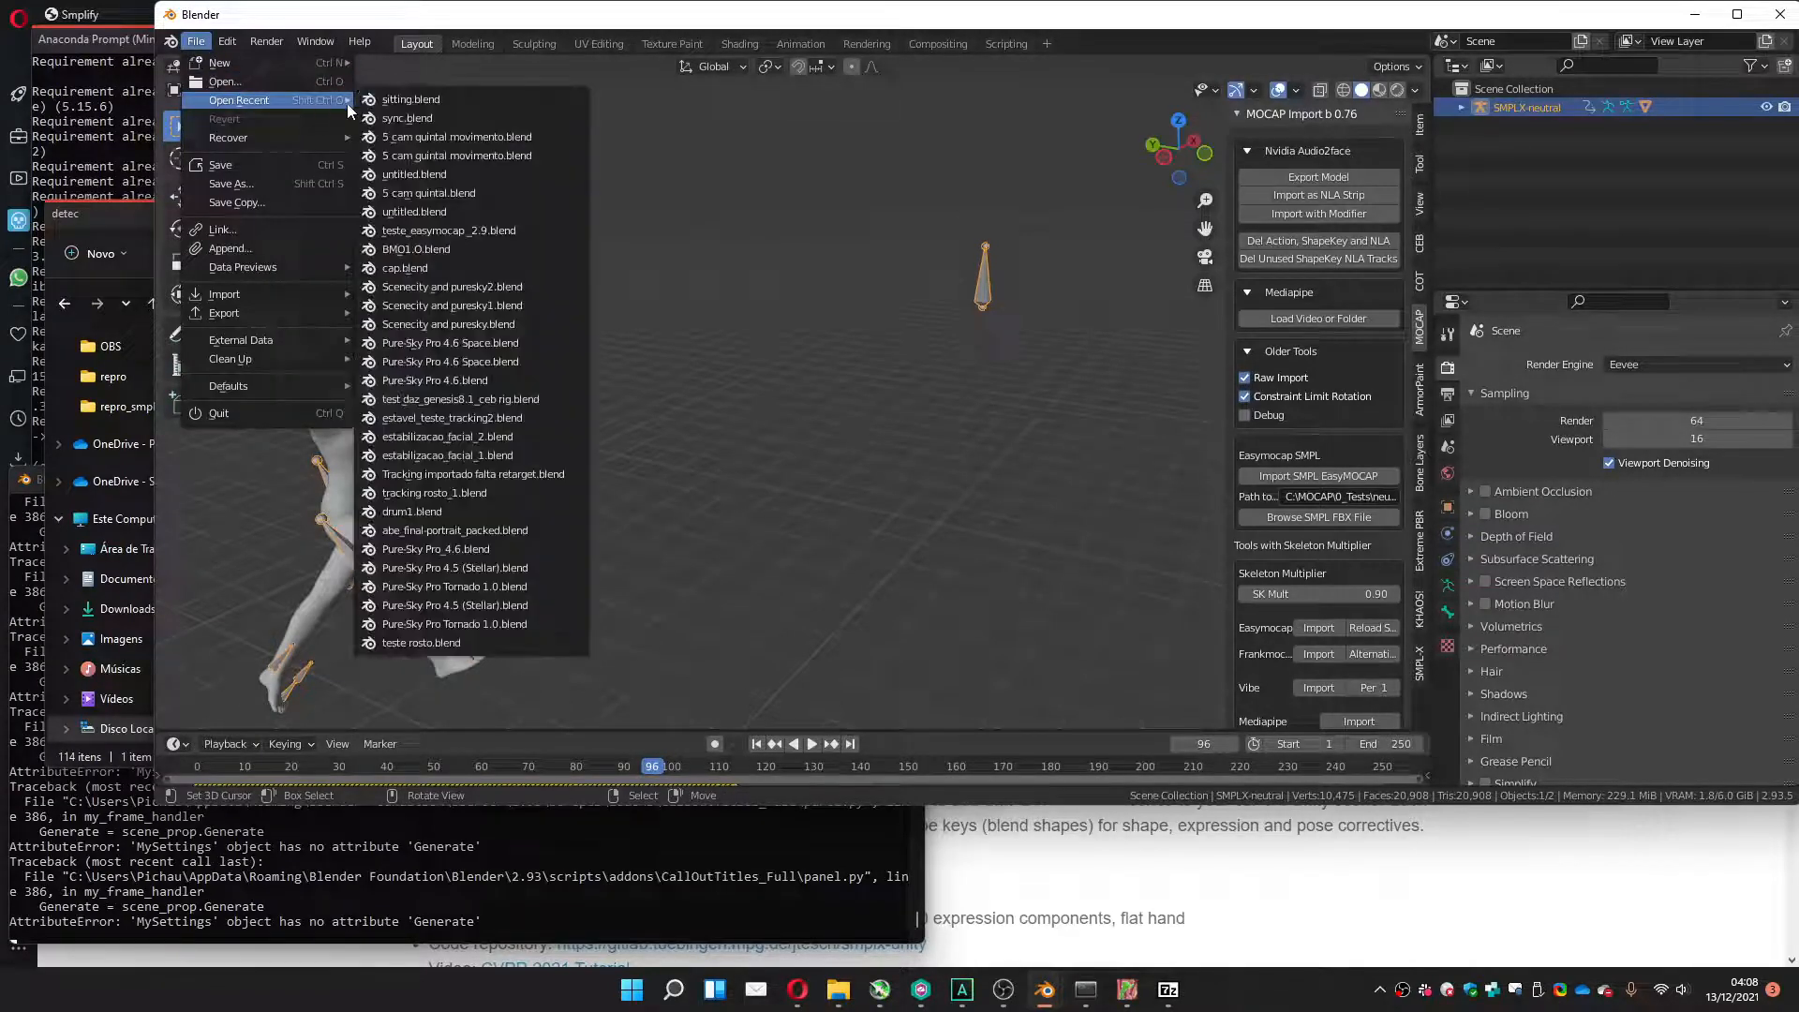
pyautogui.click(401, 100)
pyautogui.click(1002, 453)
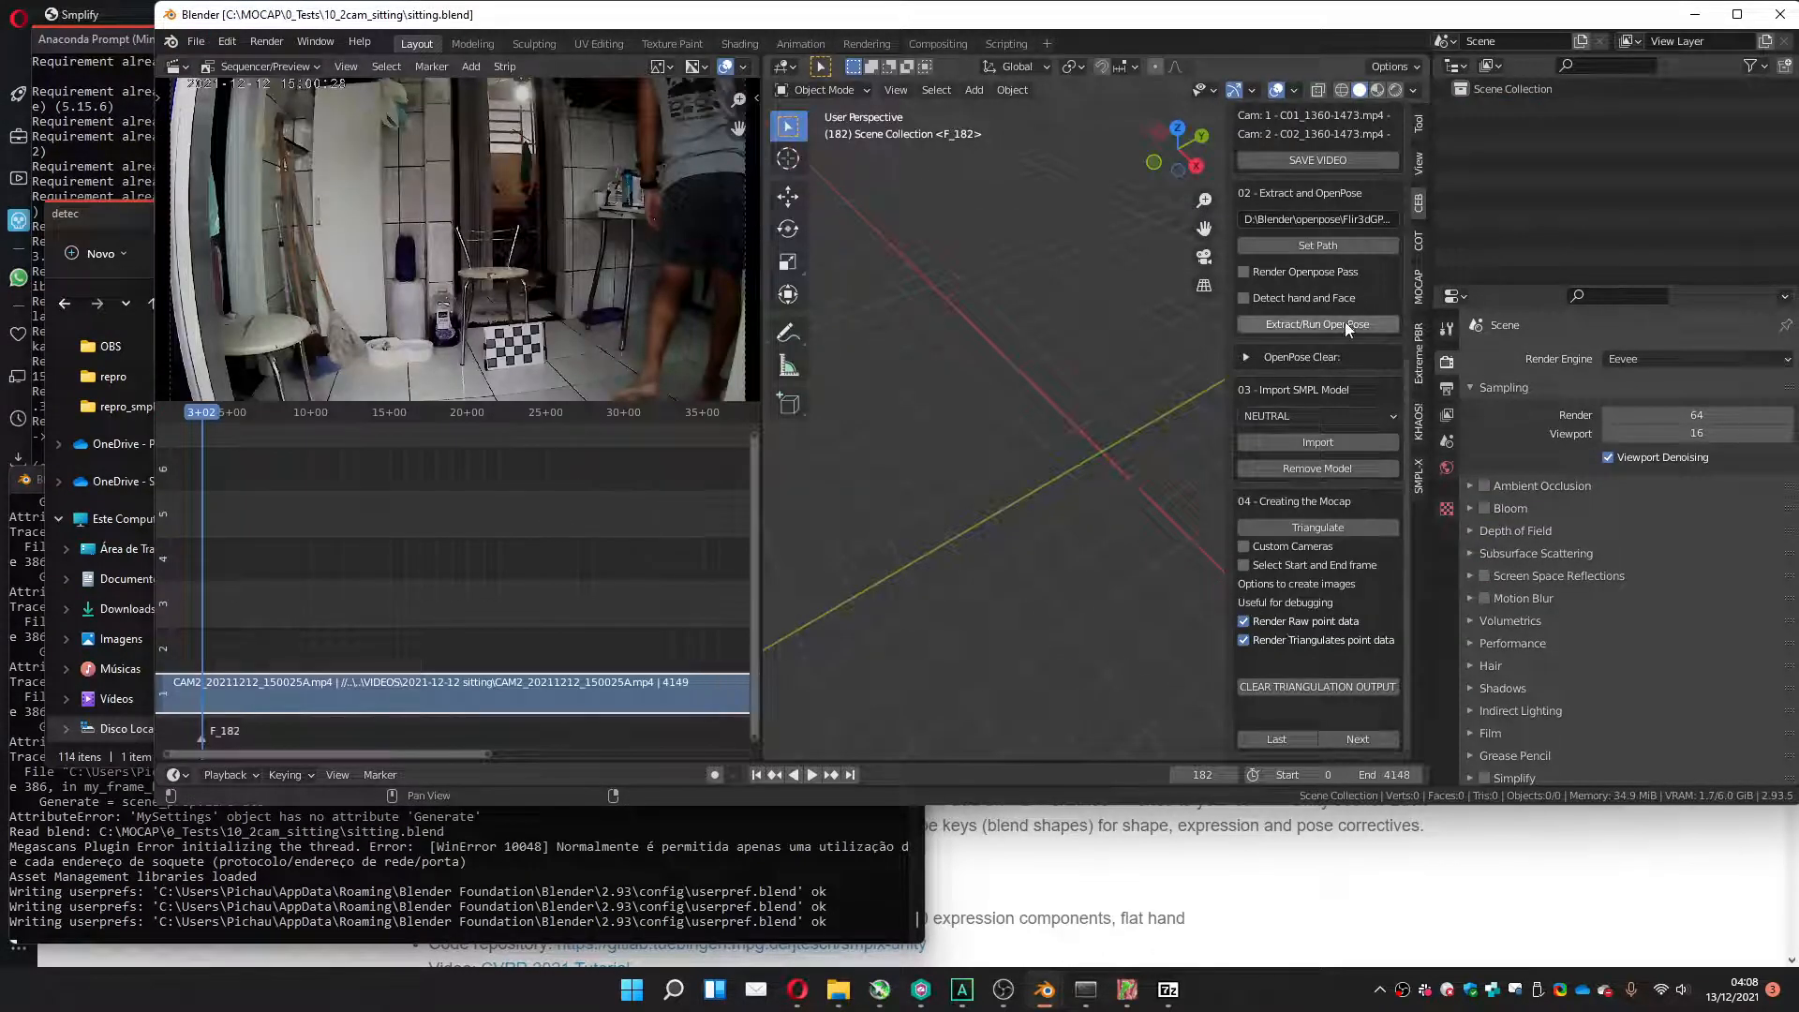
pyautogui.click(1275, 741)
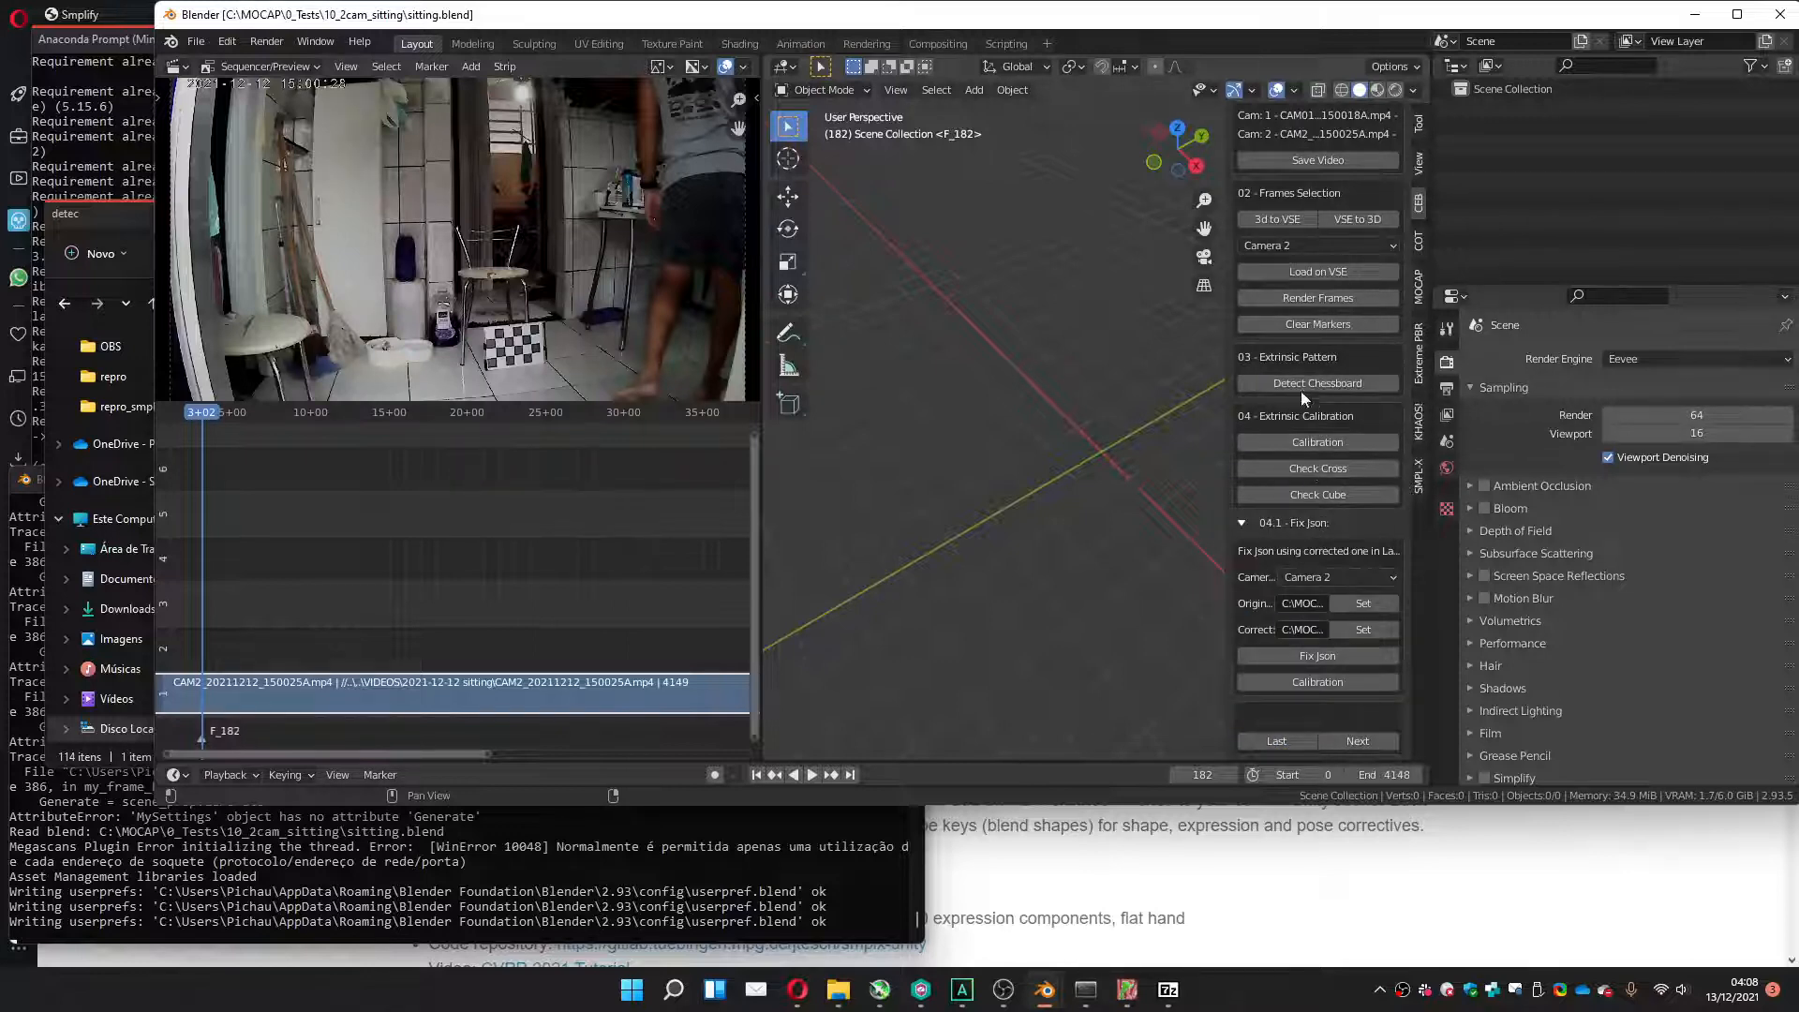
# Run Check Cross and Check Cube to examine the extrinsic calibration overlays on the chessboard in both cameras.
pyautogui.click(1284, 471)
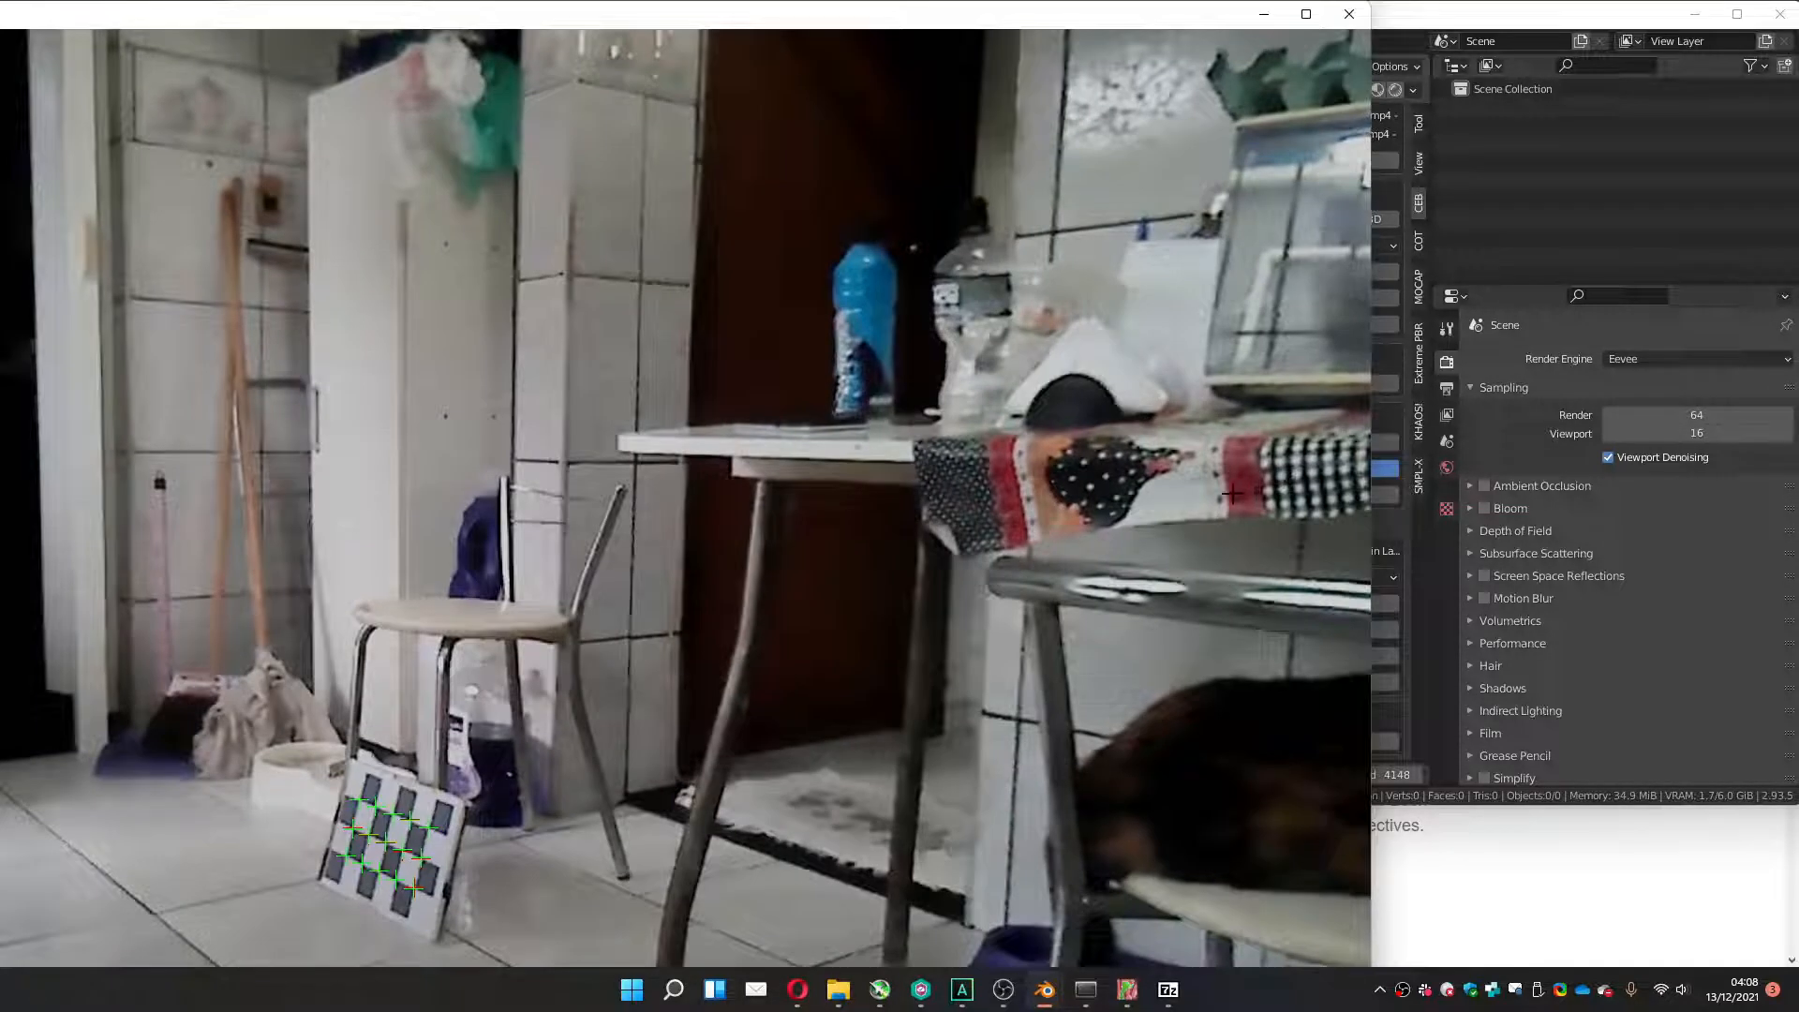
pyautogui.press('space')
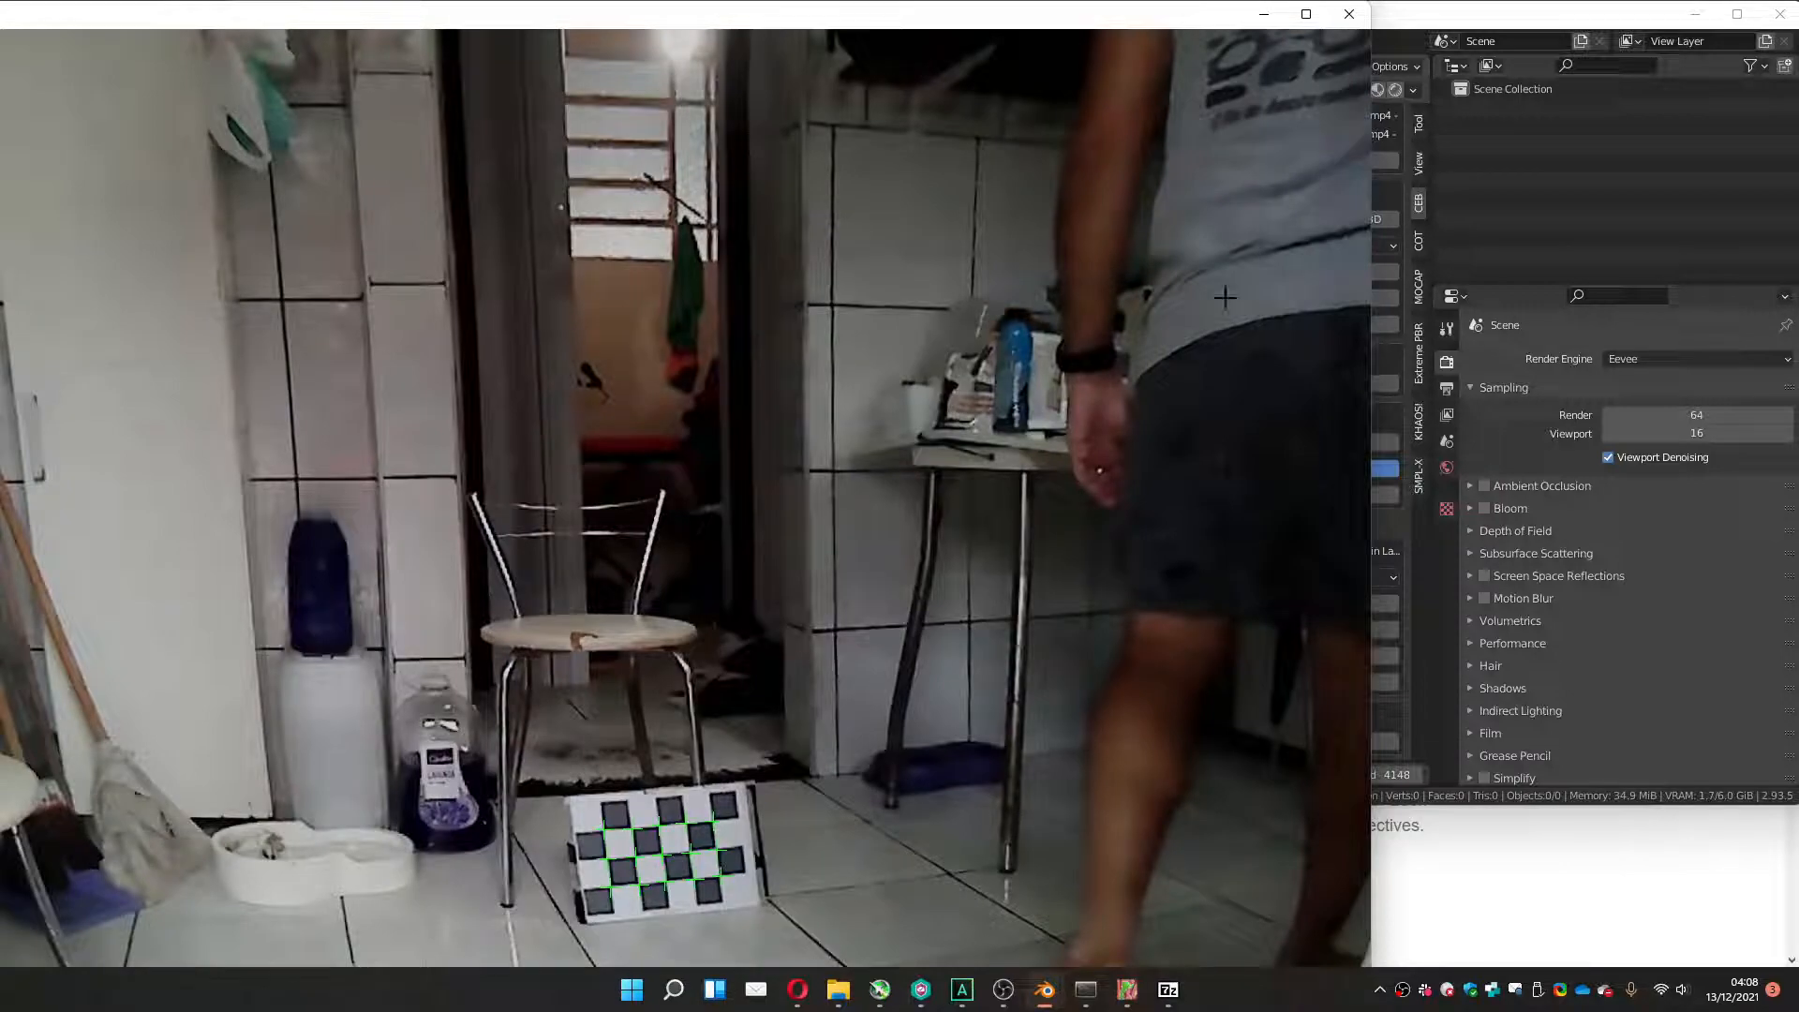
pyautogui.click(1349, 14)
pyautogui.click(1314, 497)
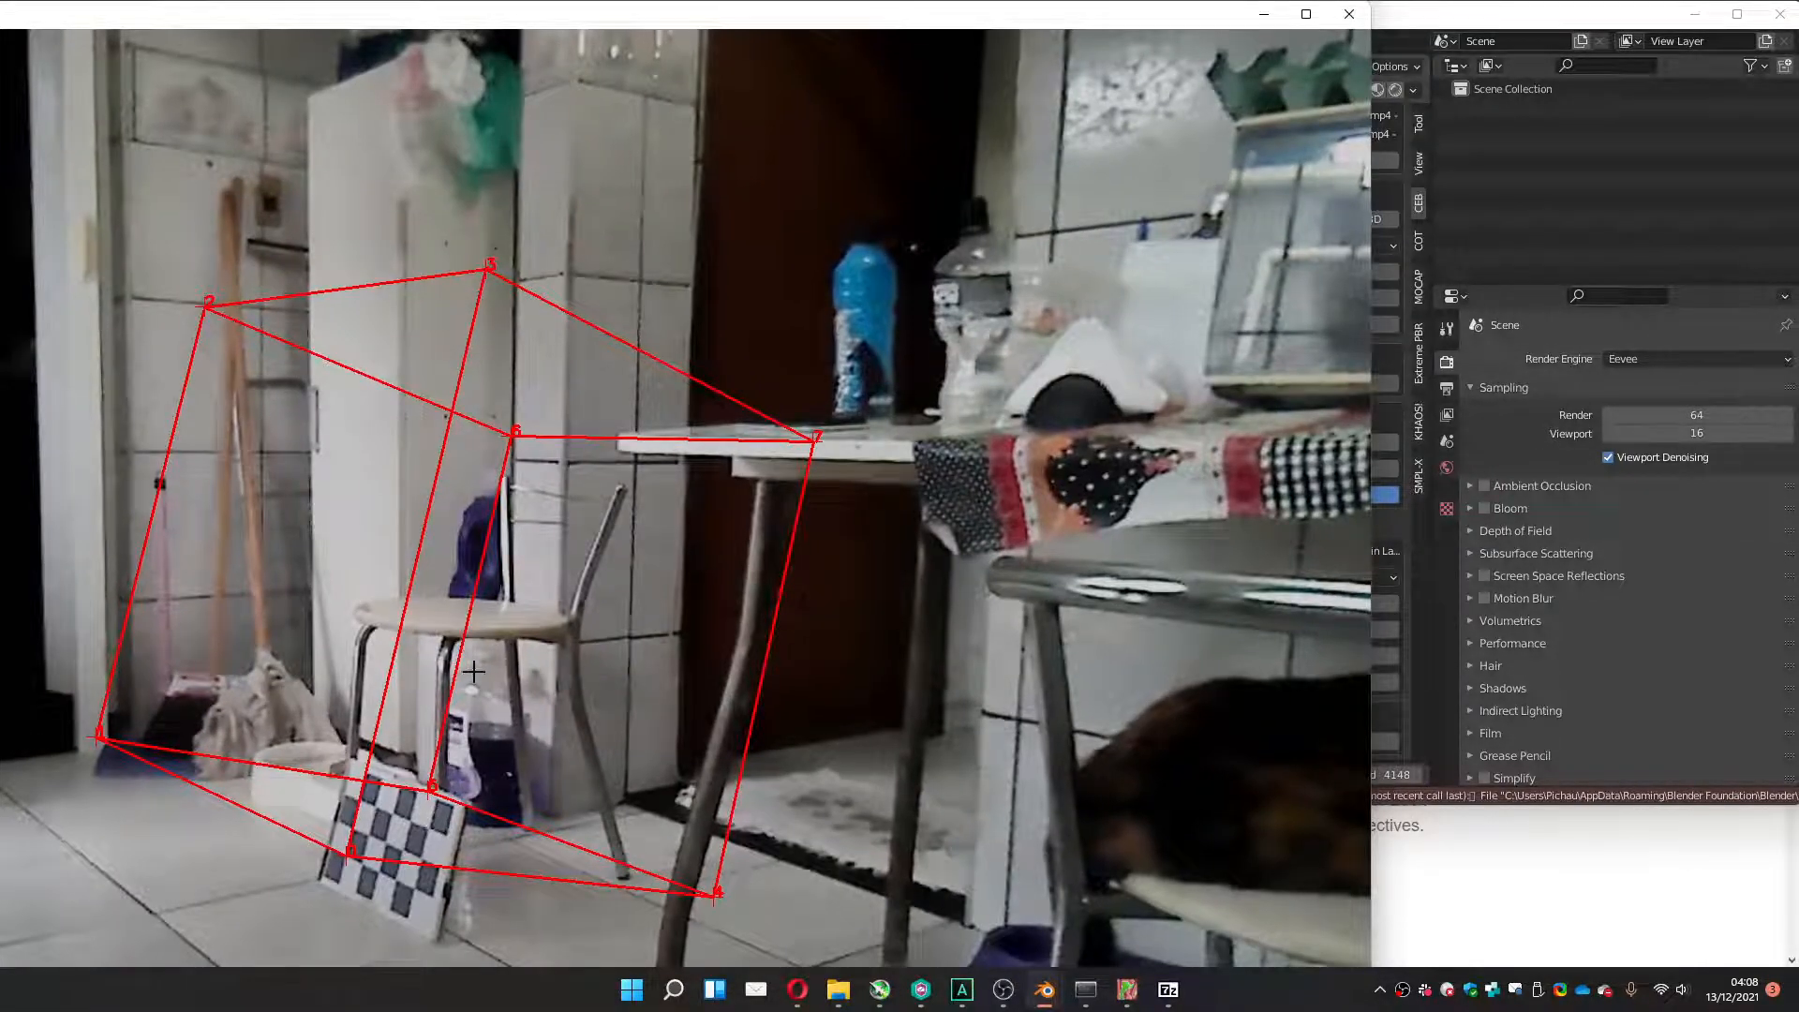
pyautogui.press('space')
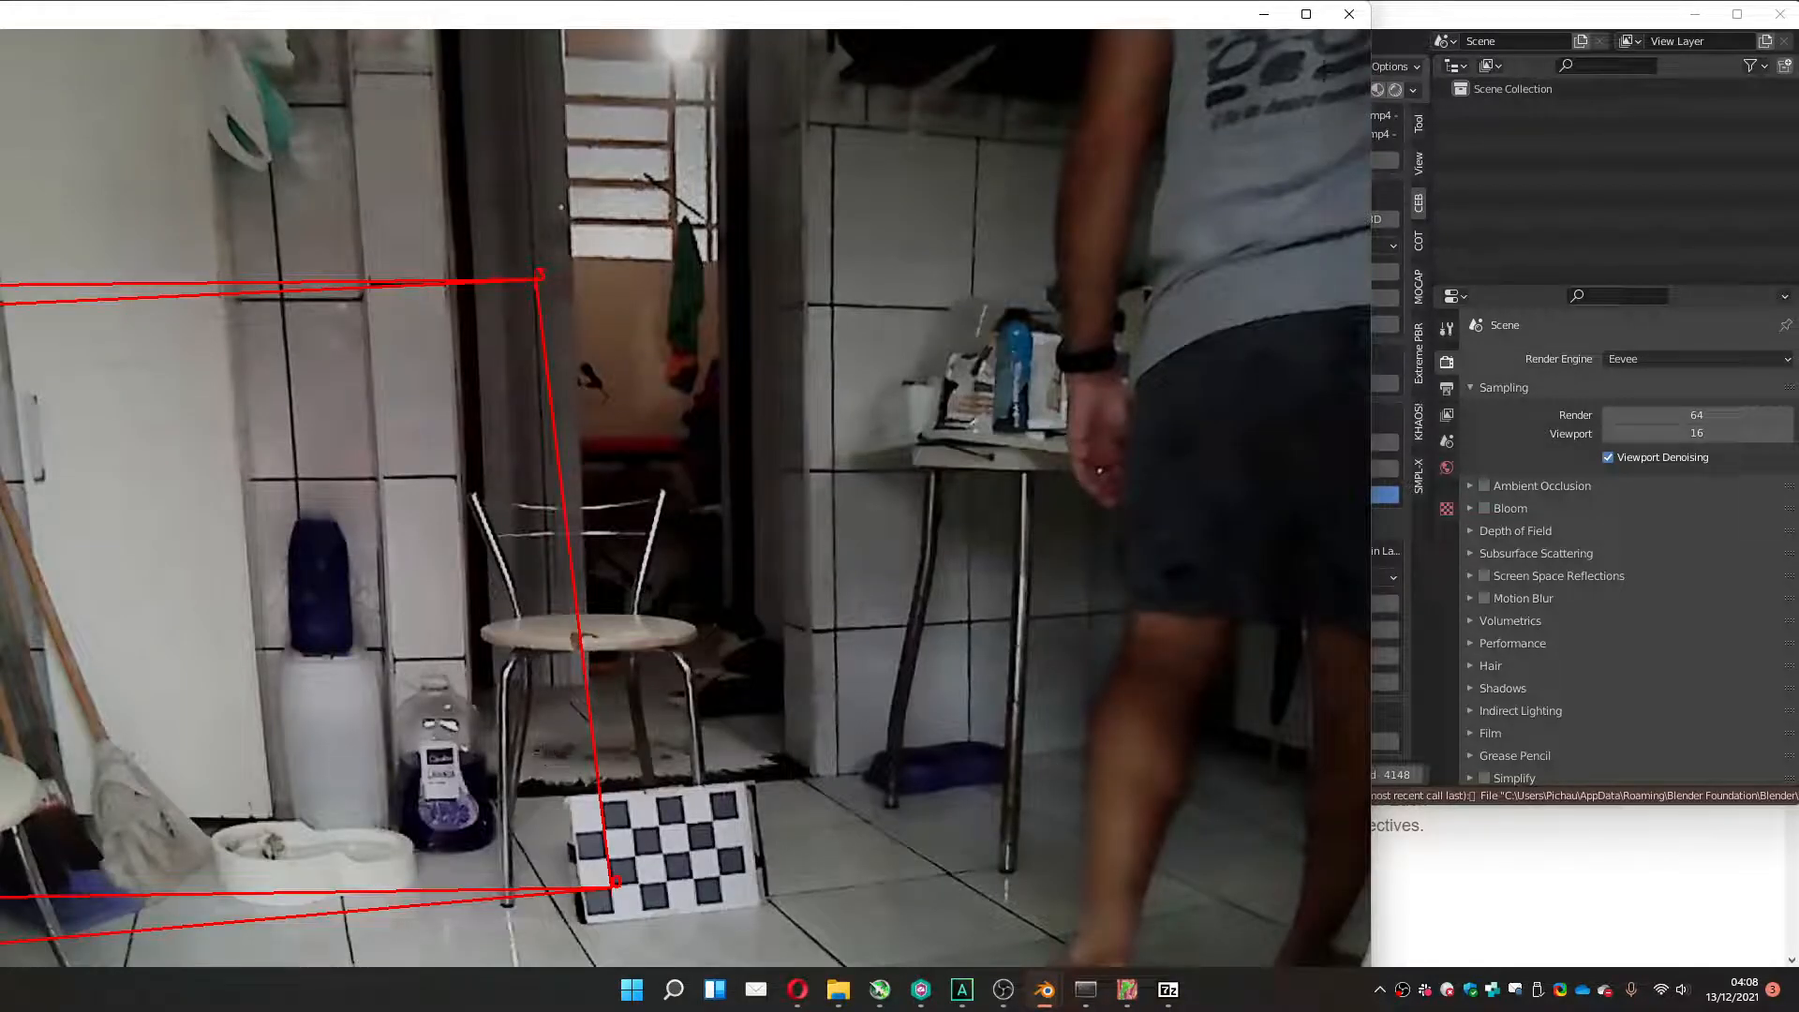
pyautogui.click(1350, 15)
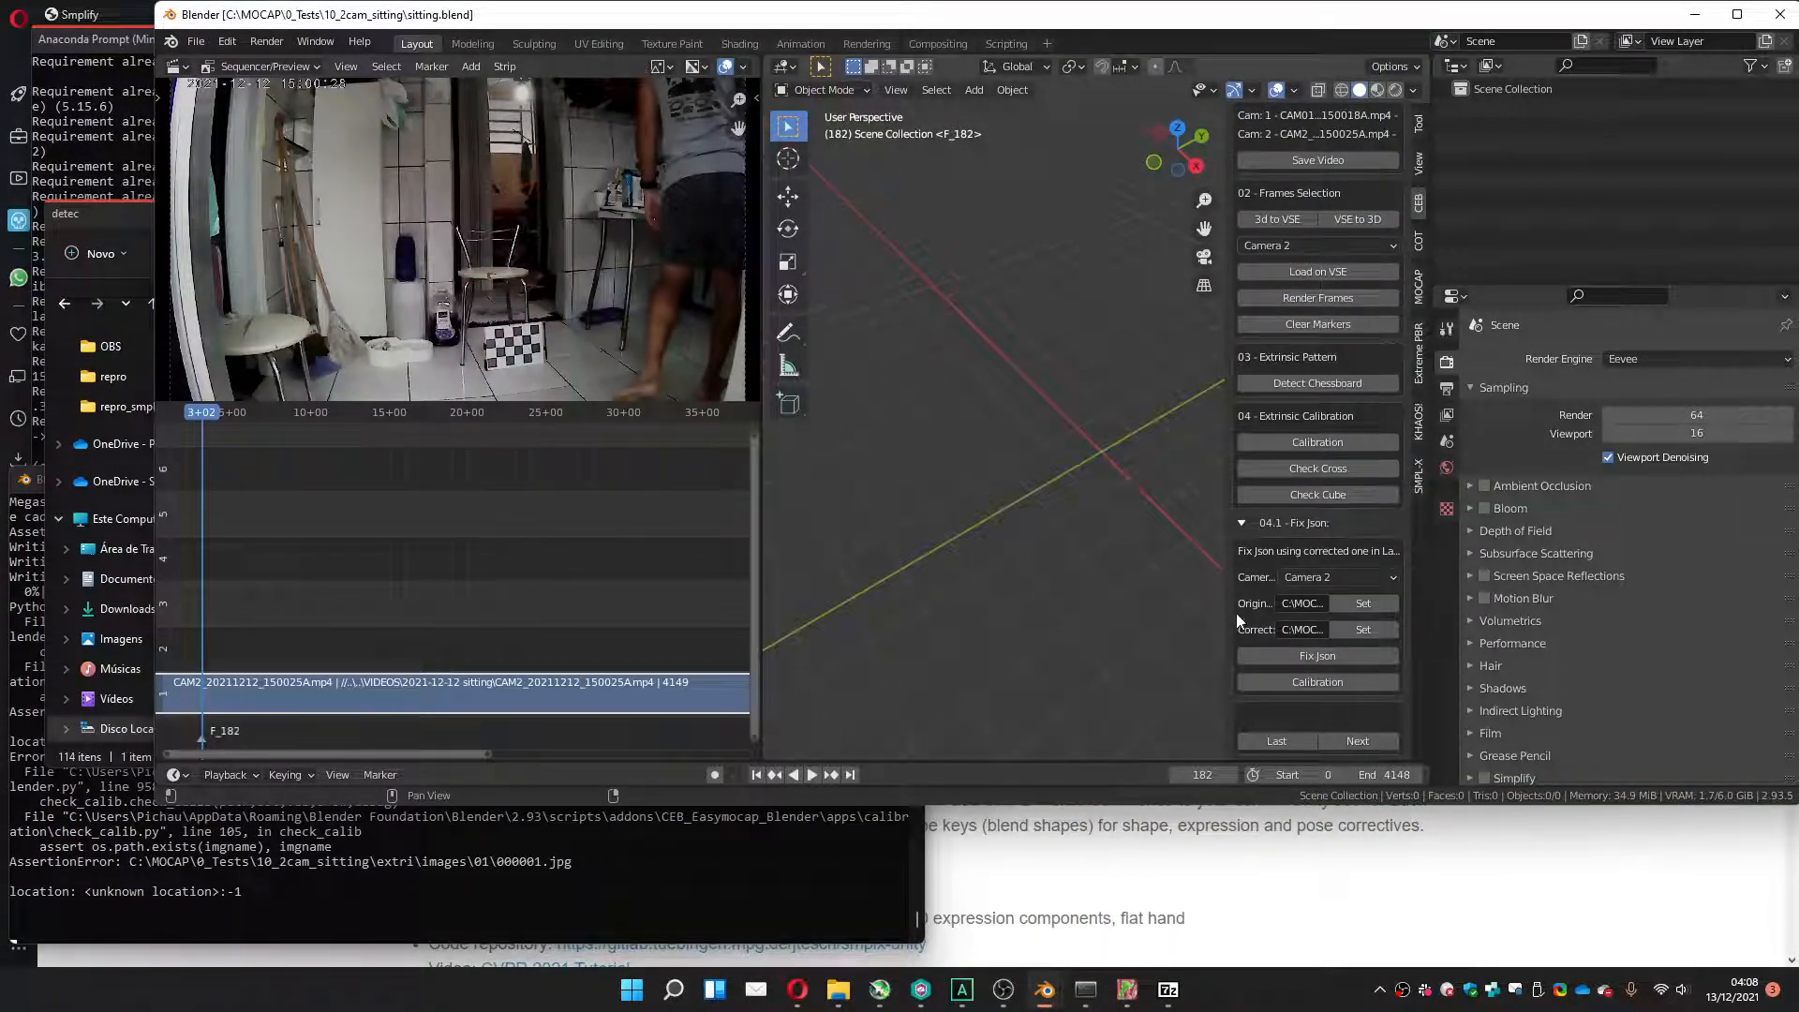
# Switch to labelme and open the 01 image folder under 10_2cam_sitting\extri\images.
pyautogui.moveTo(1151, 989)
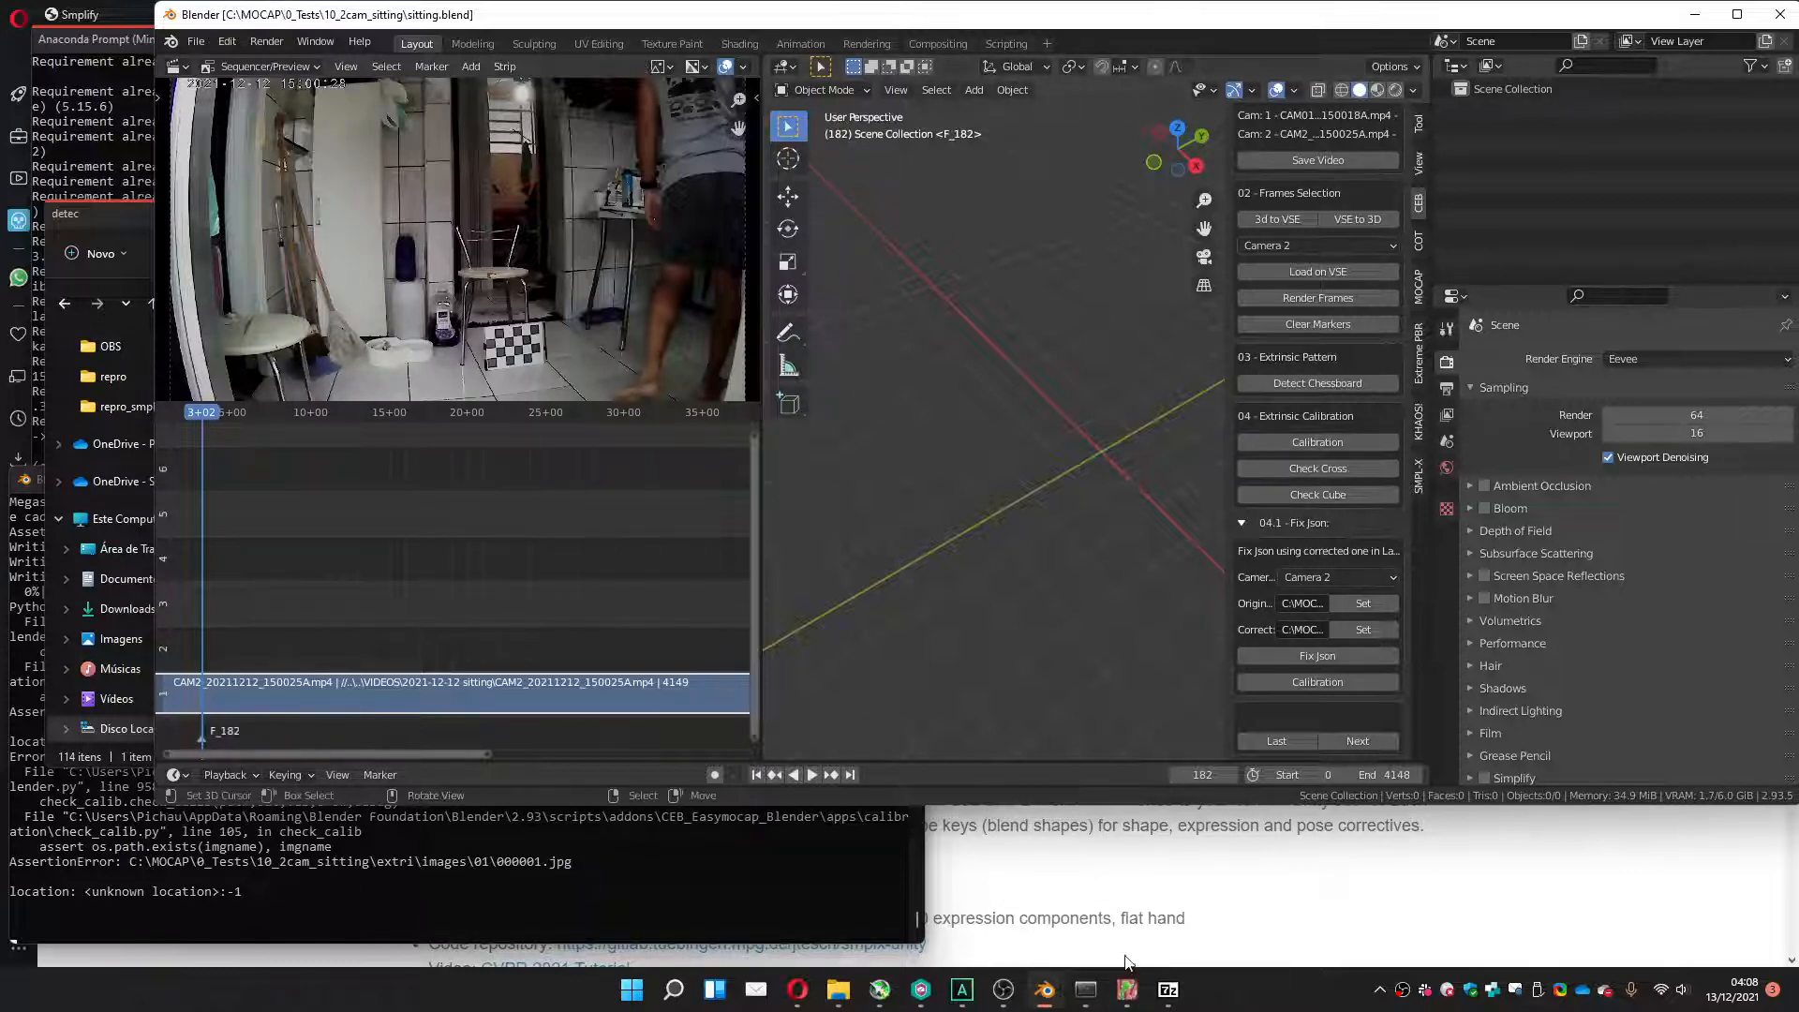
pyautogui.click(1119, 991)
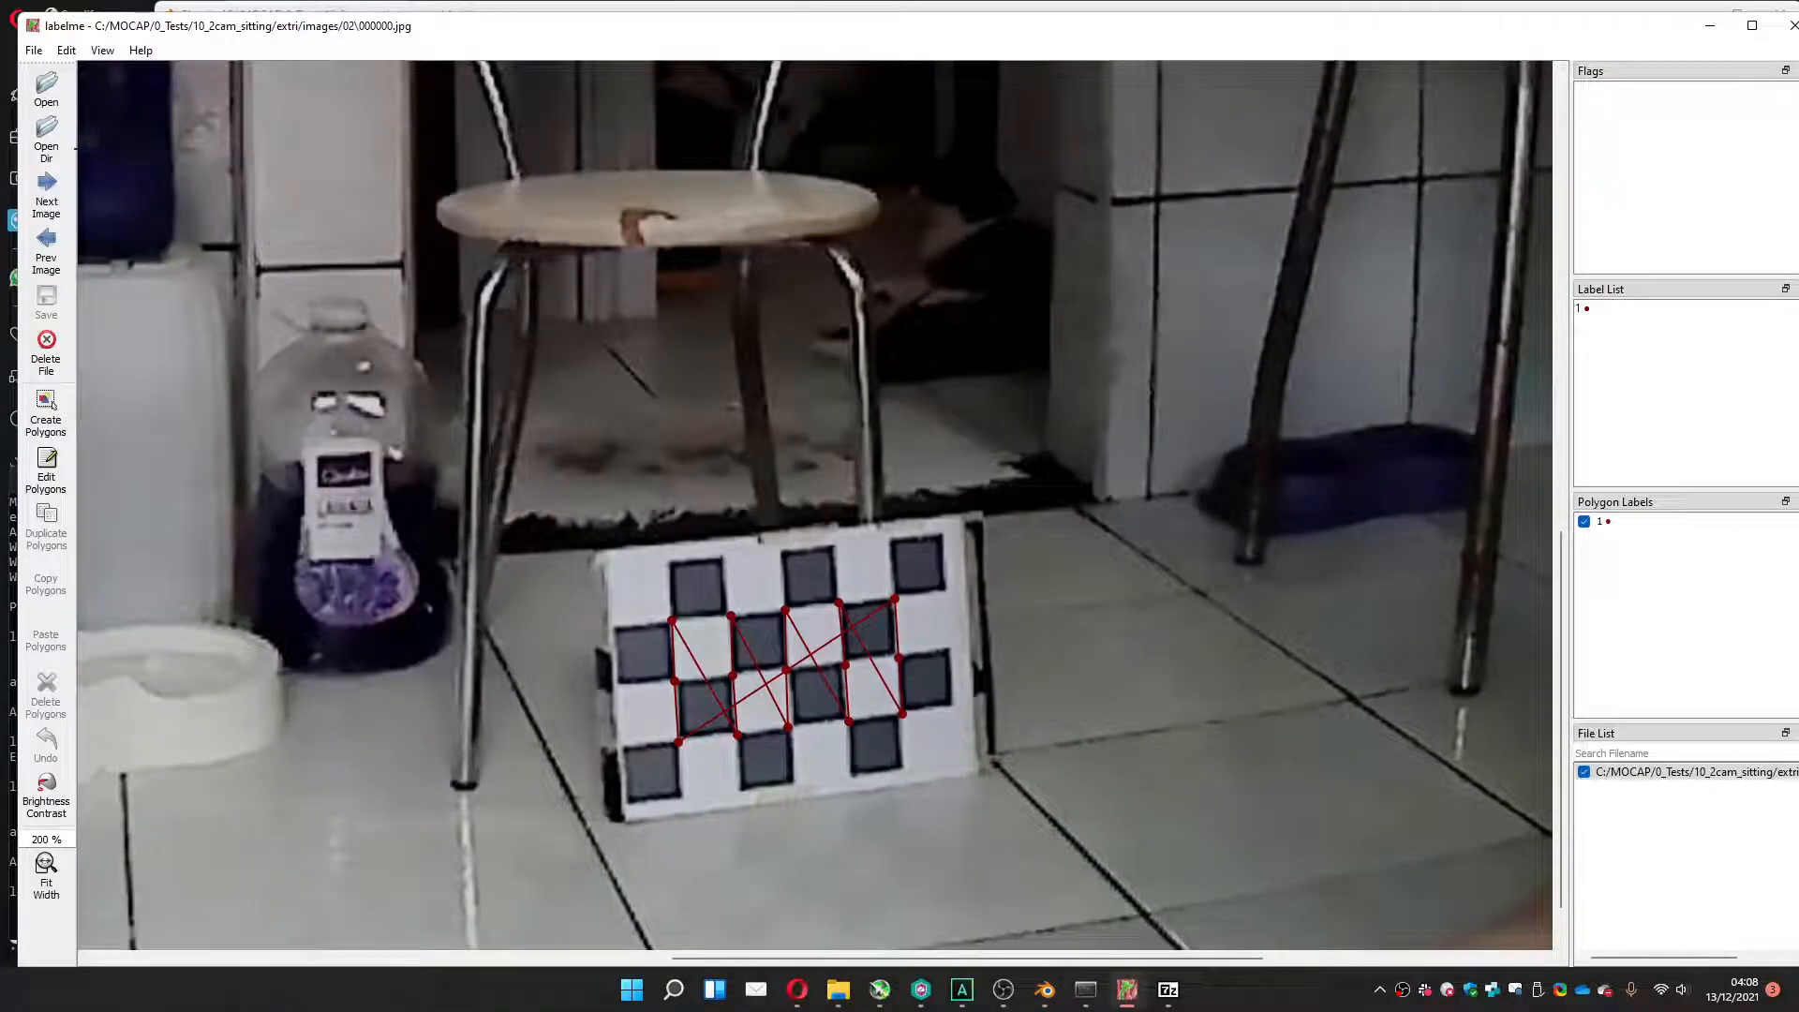
pyautogui.click(44, 135)
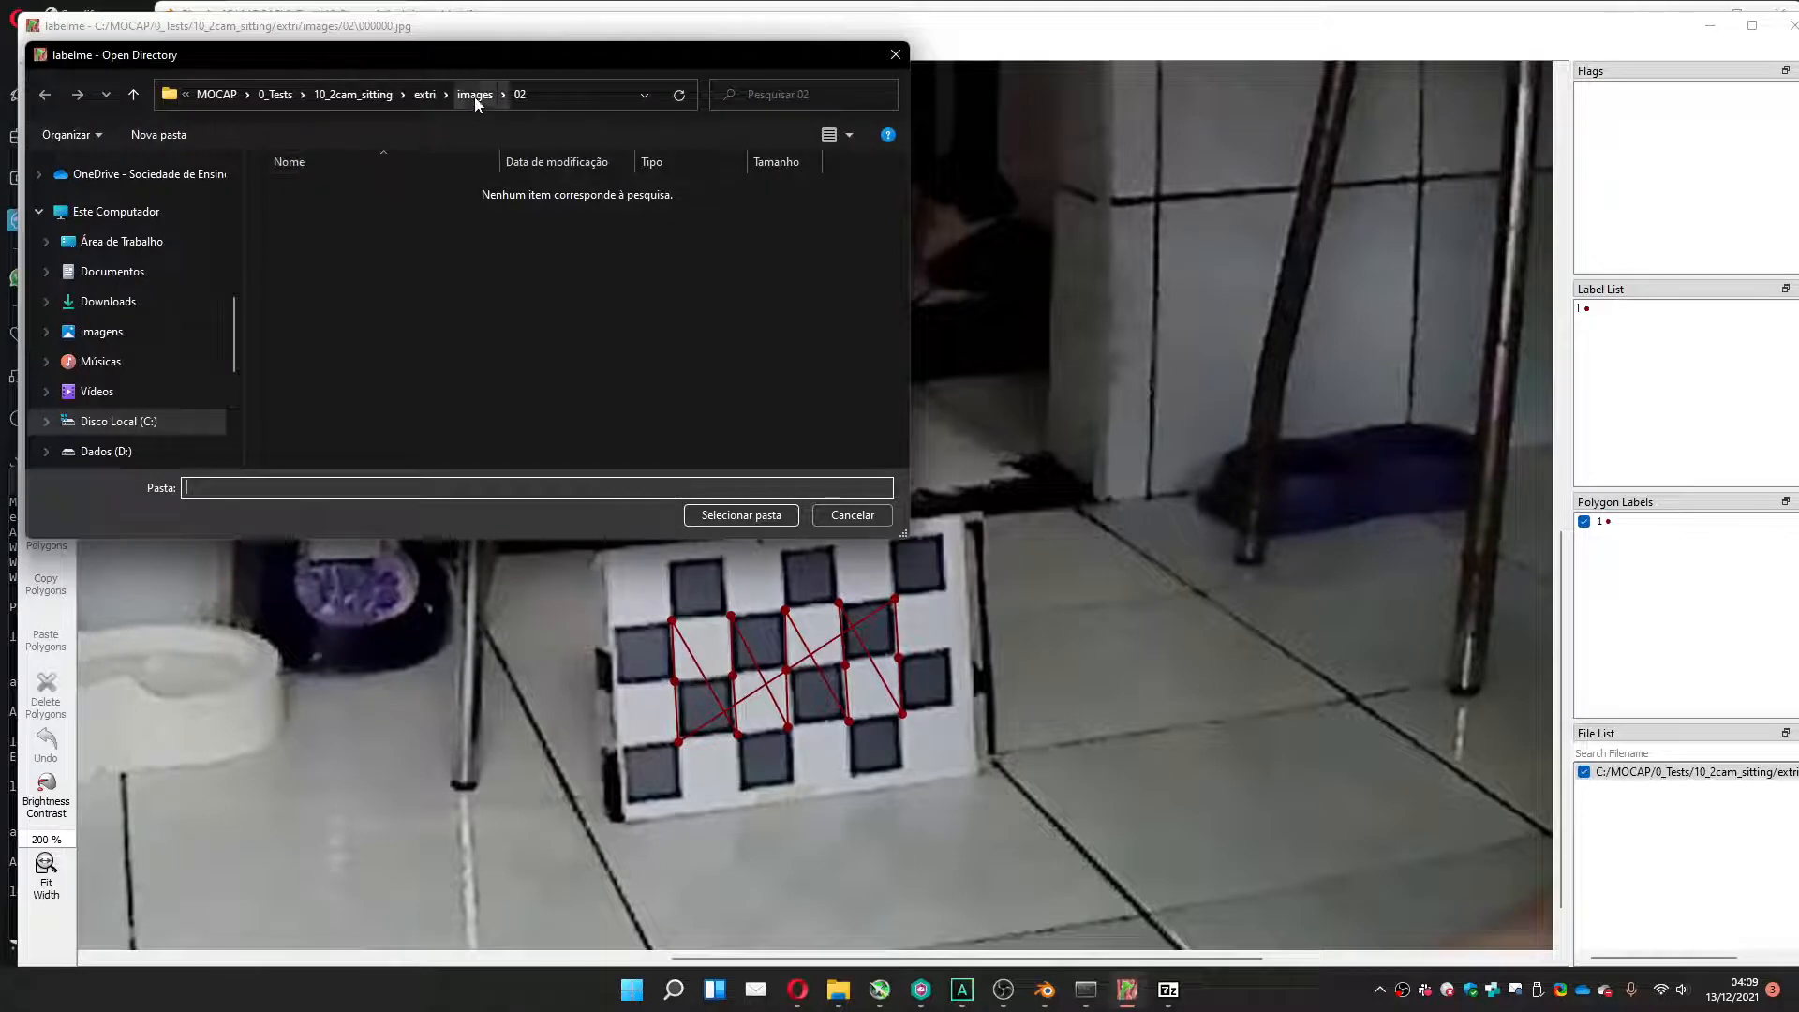
pyautogui.click(475, 97)
pyautogui.doubleClick(286, 194)
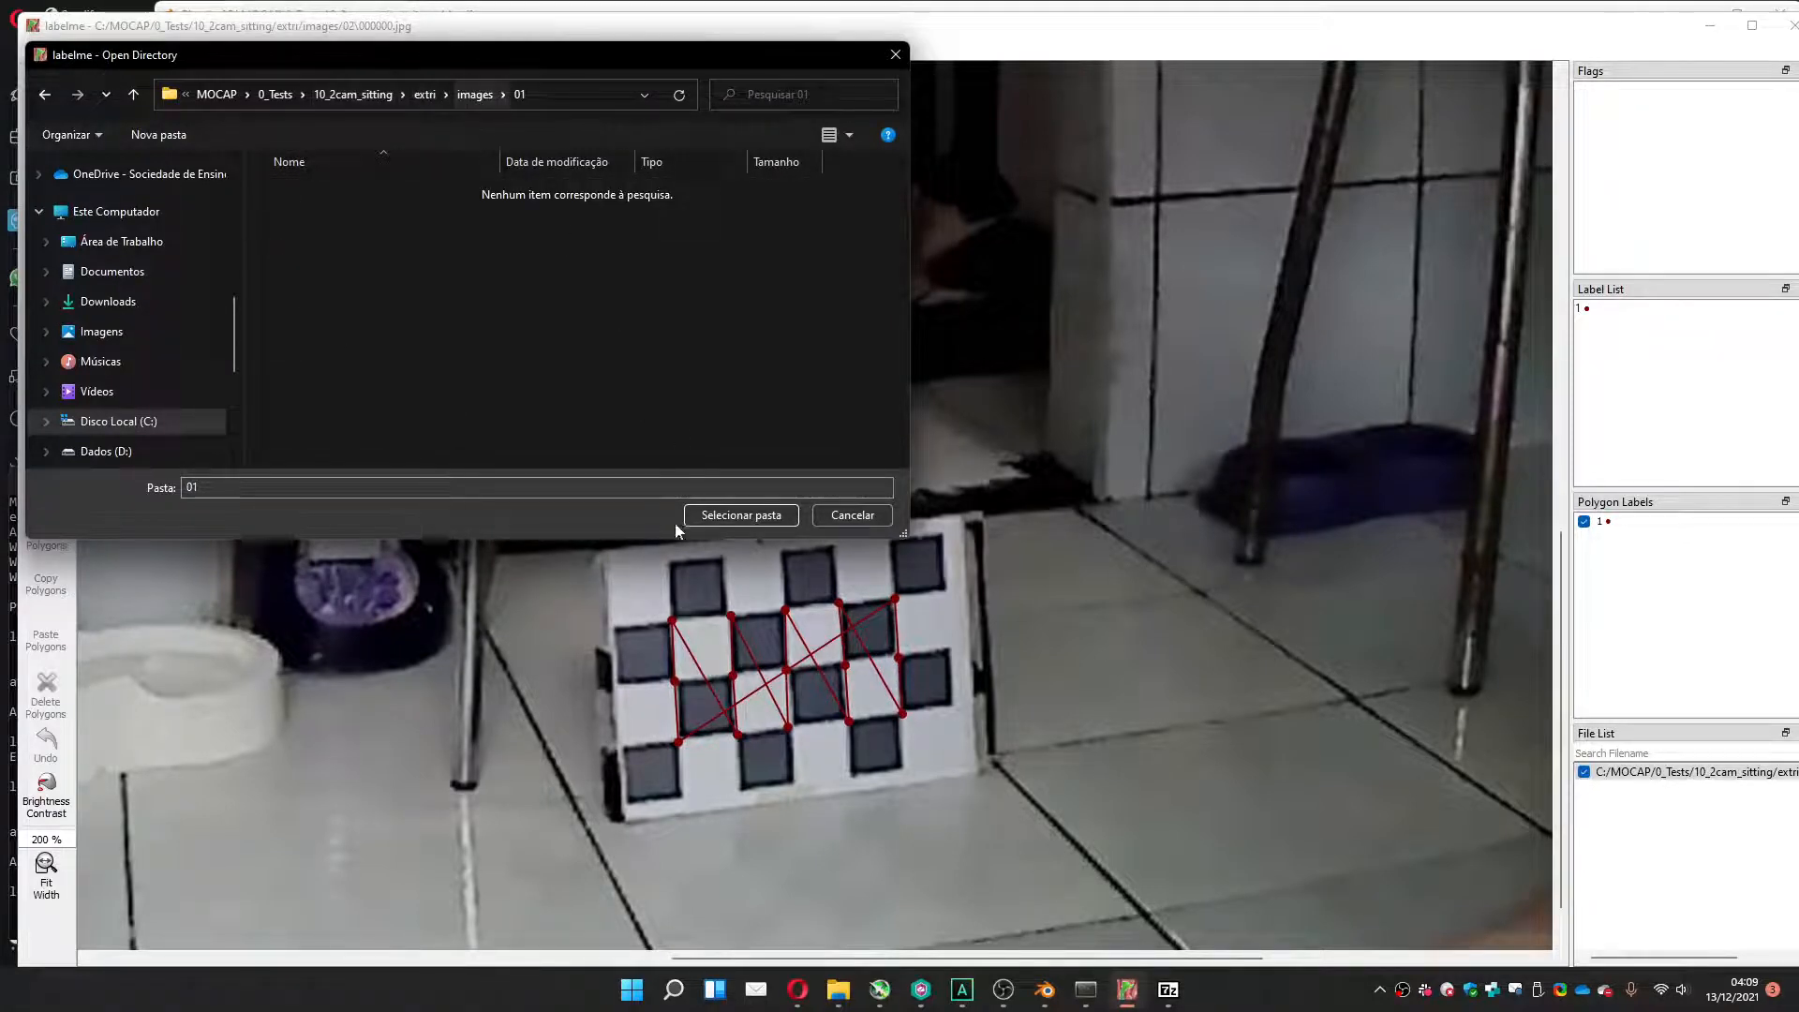
pyautogui.click(740, 515)
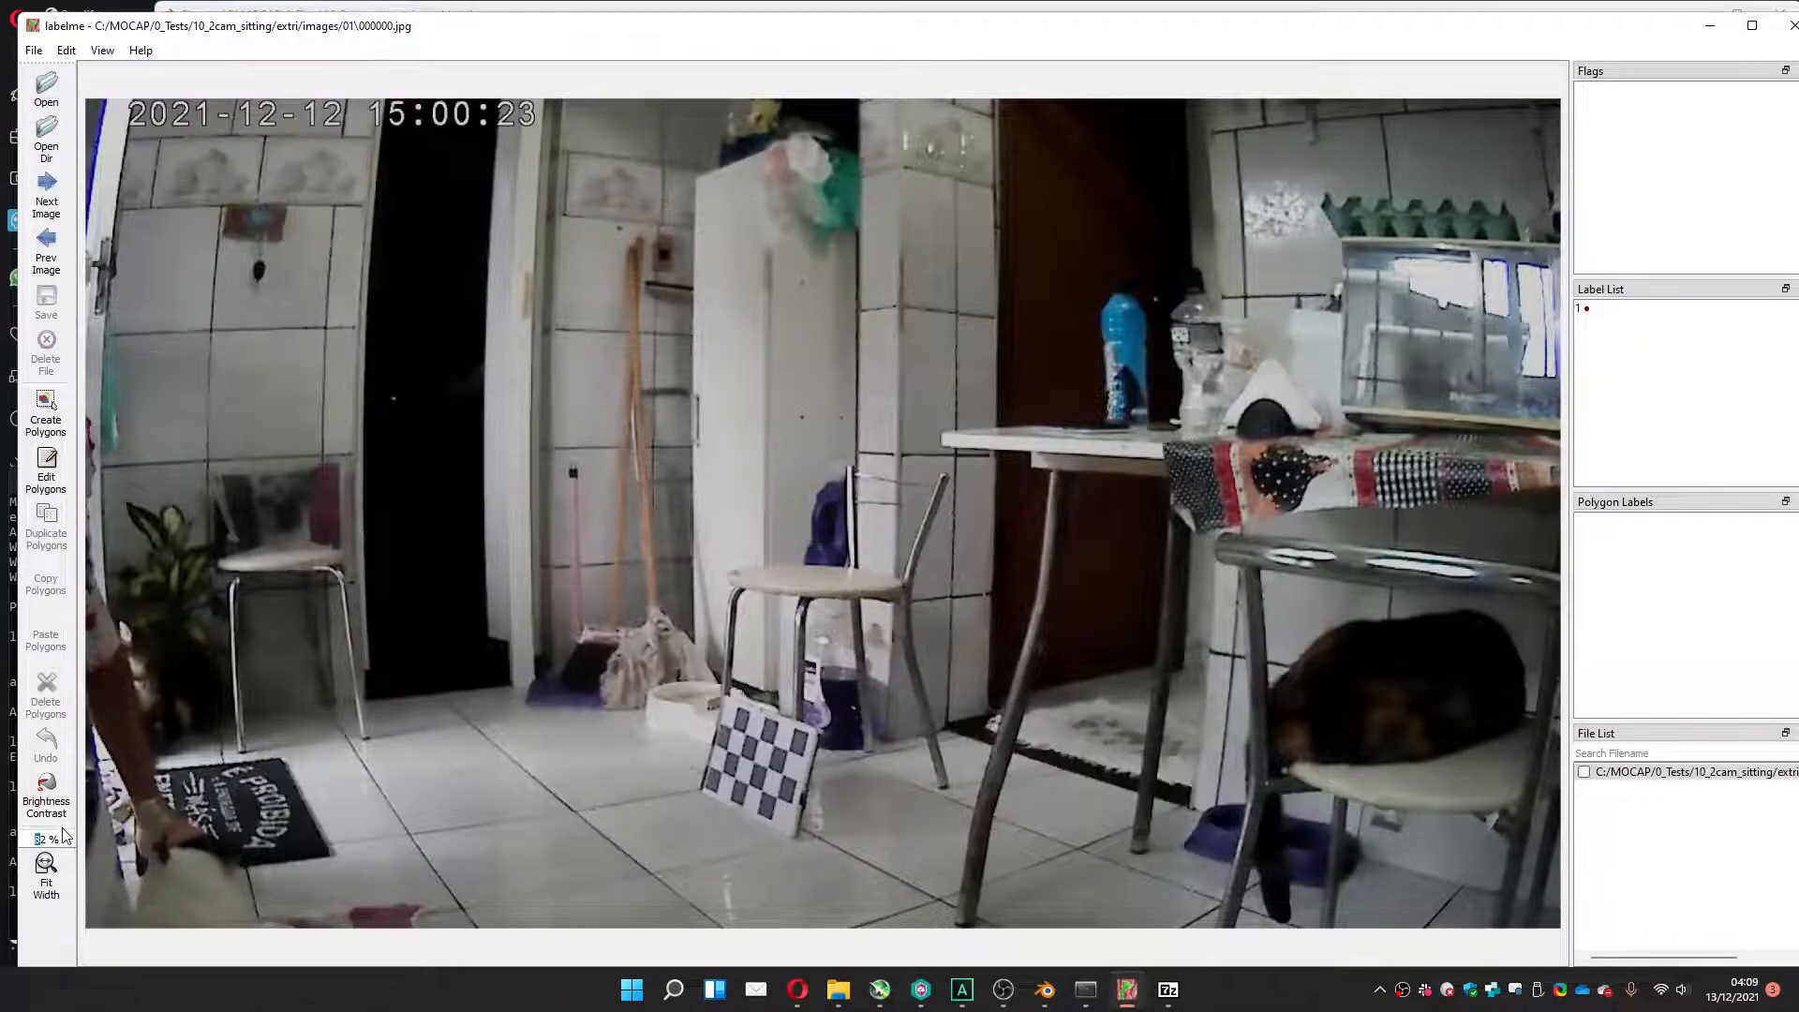
# At 200% zoom, start a polygon through the chessboard's first two columns of inner corners, three points per column from bottom to top.
pyautogui.press('BackSpace')
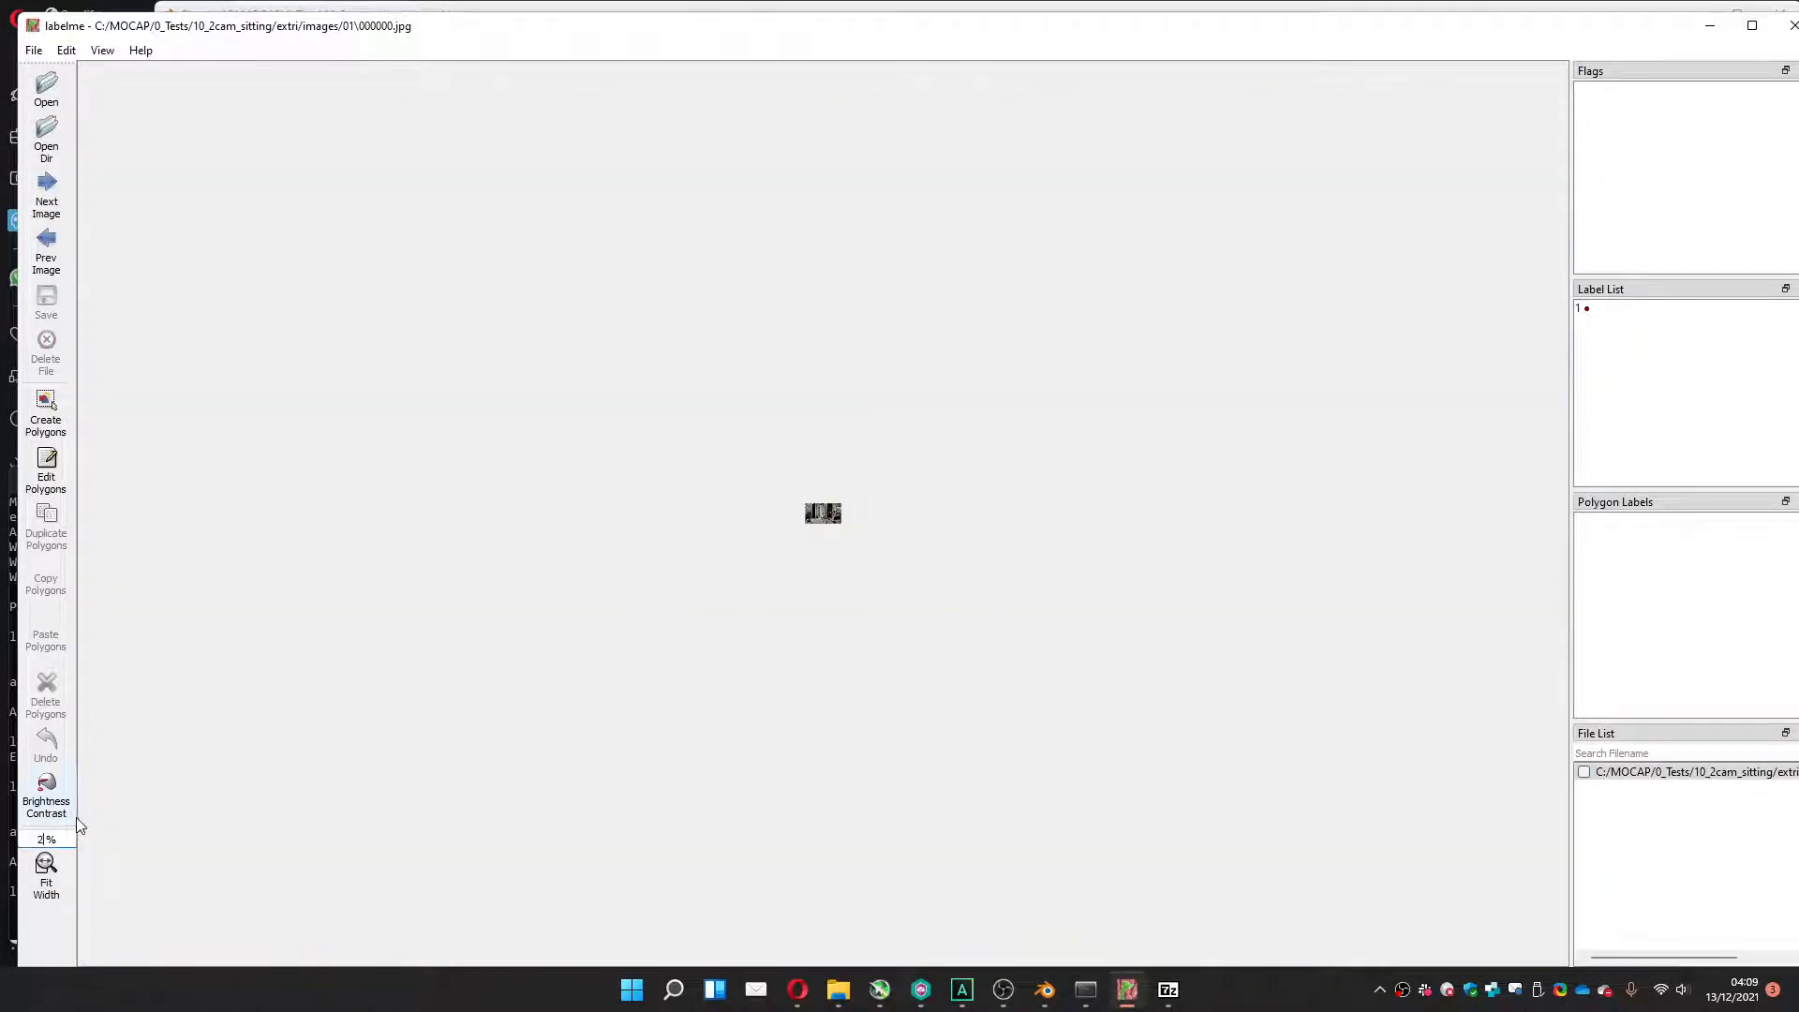
pyautogui.write('00')
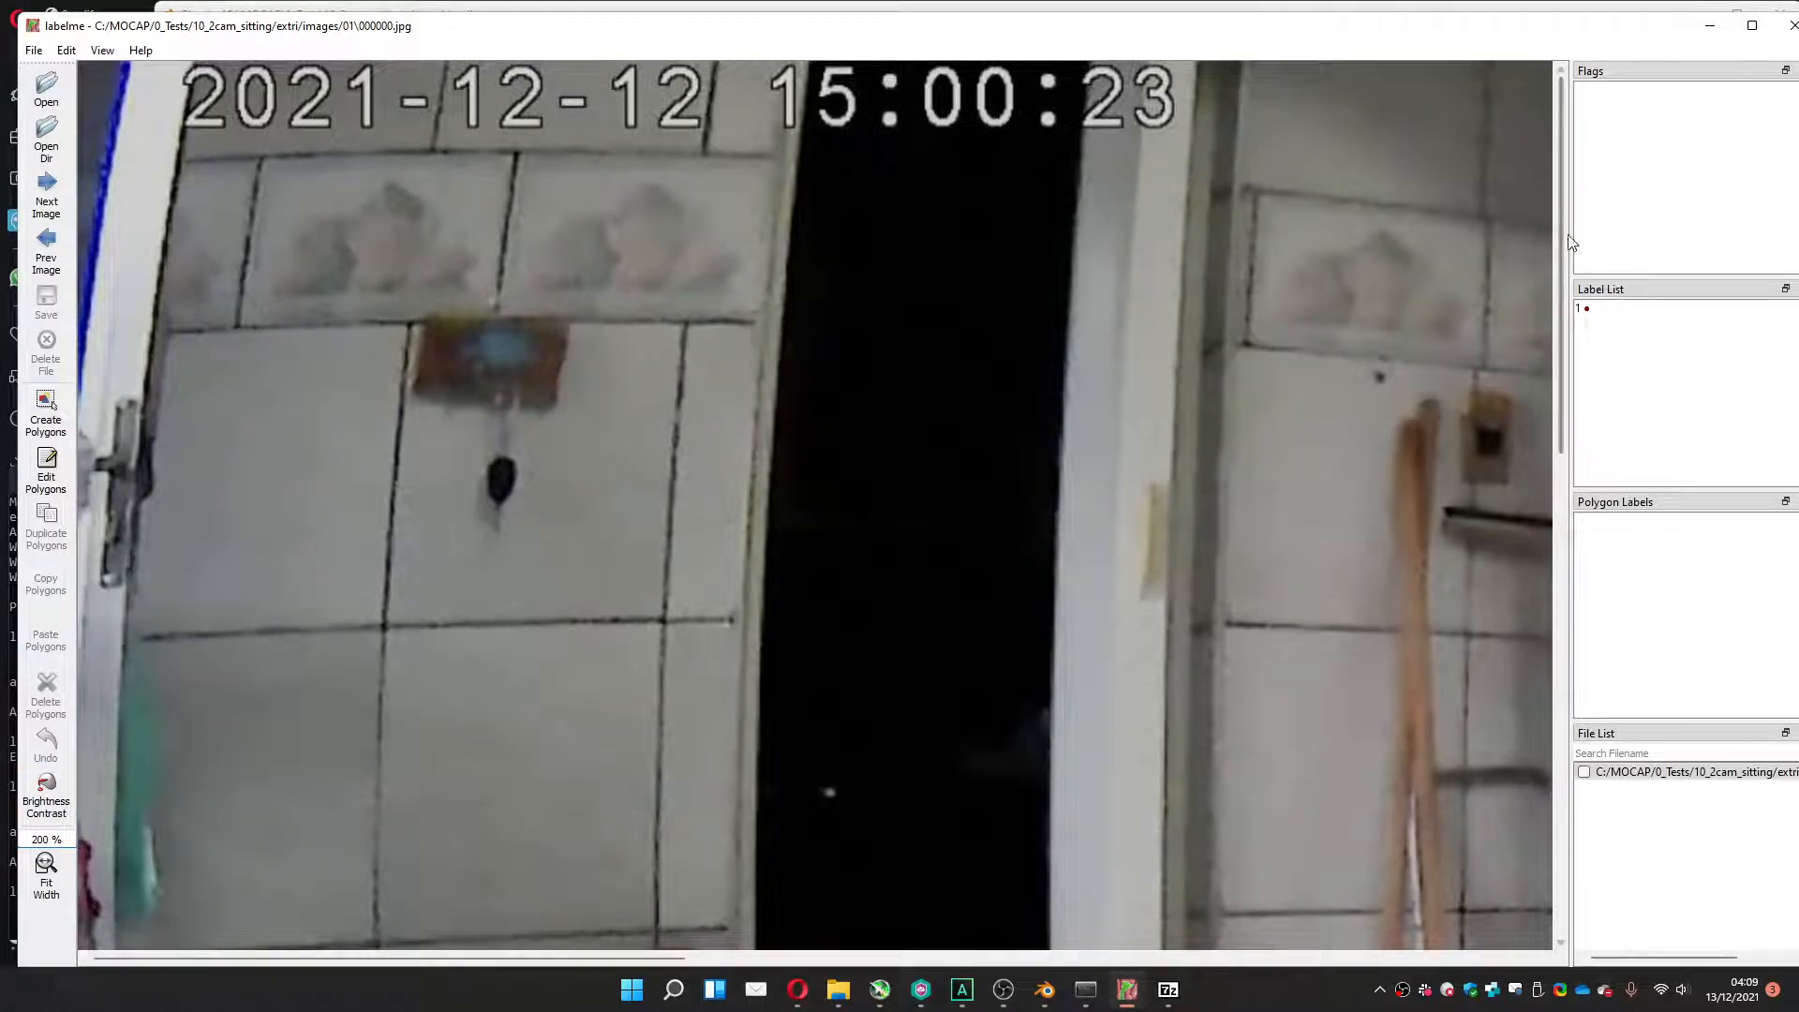
pyautogui.moveTo(1560, 244); pyautogui.dragTo(1526, 688)
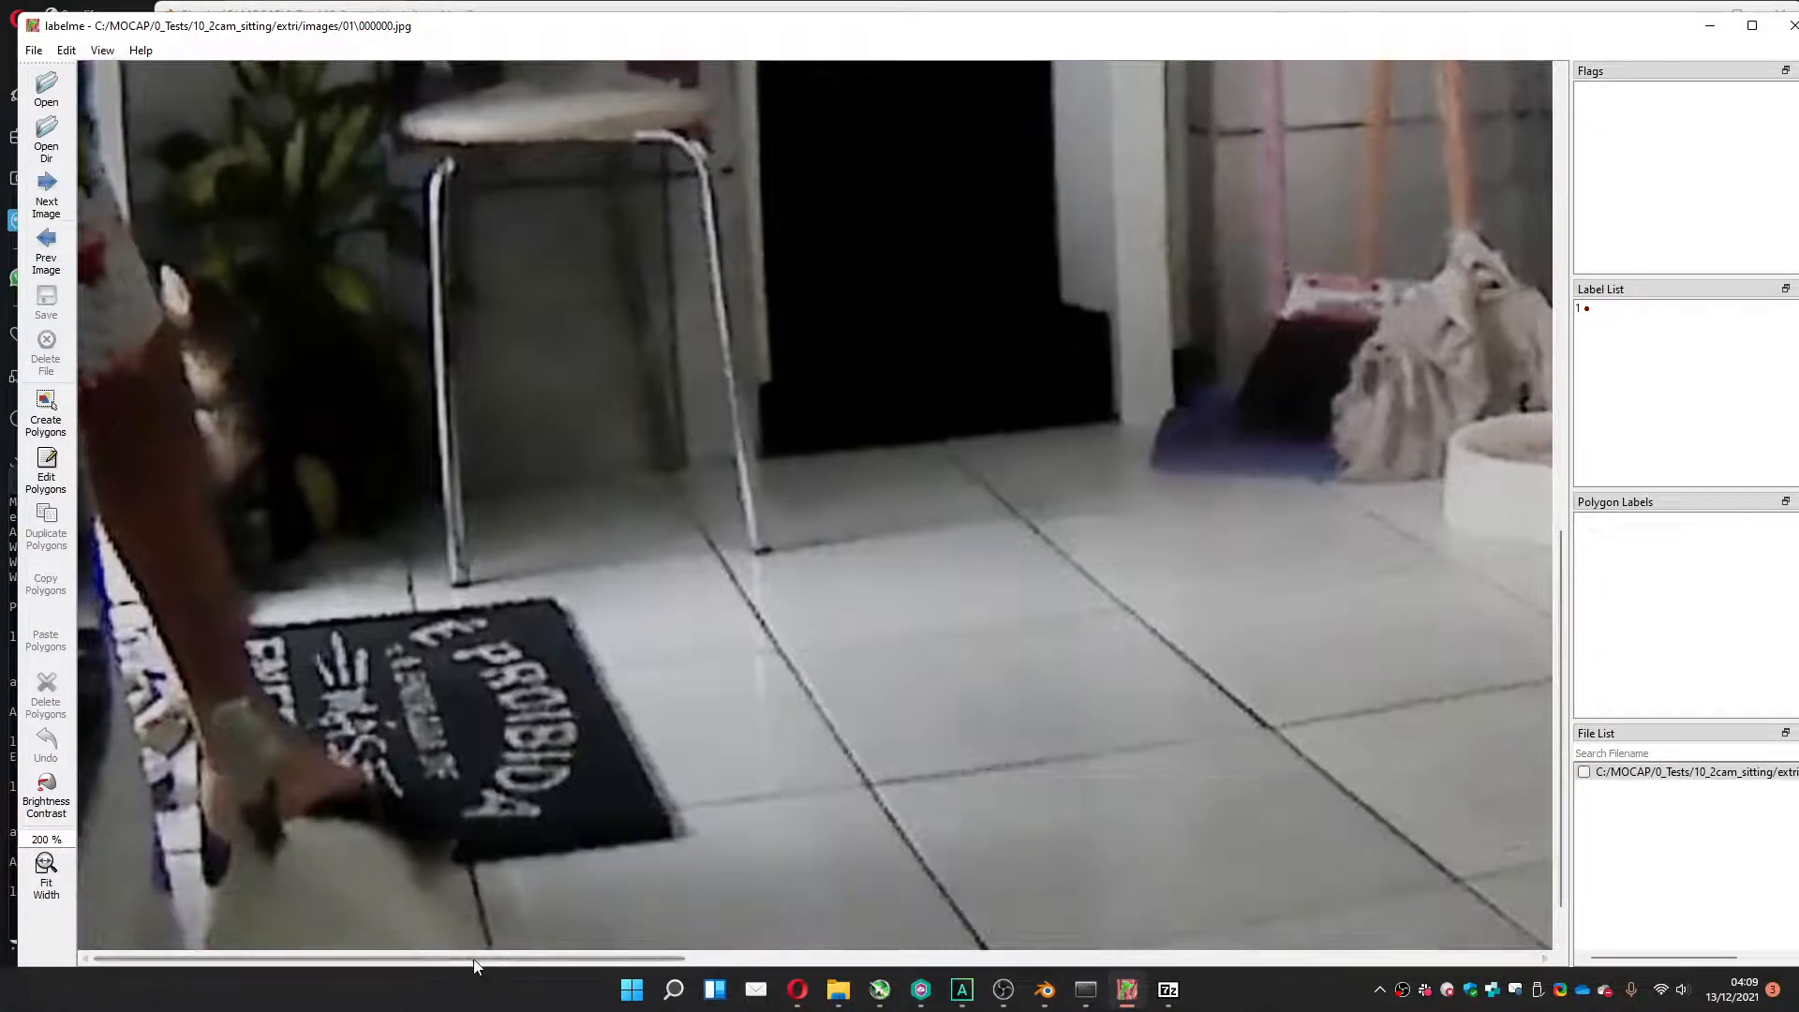
pyautogui.moveTo(468, 957); pyautogui.dragTo(862, 956)
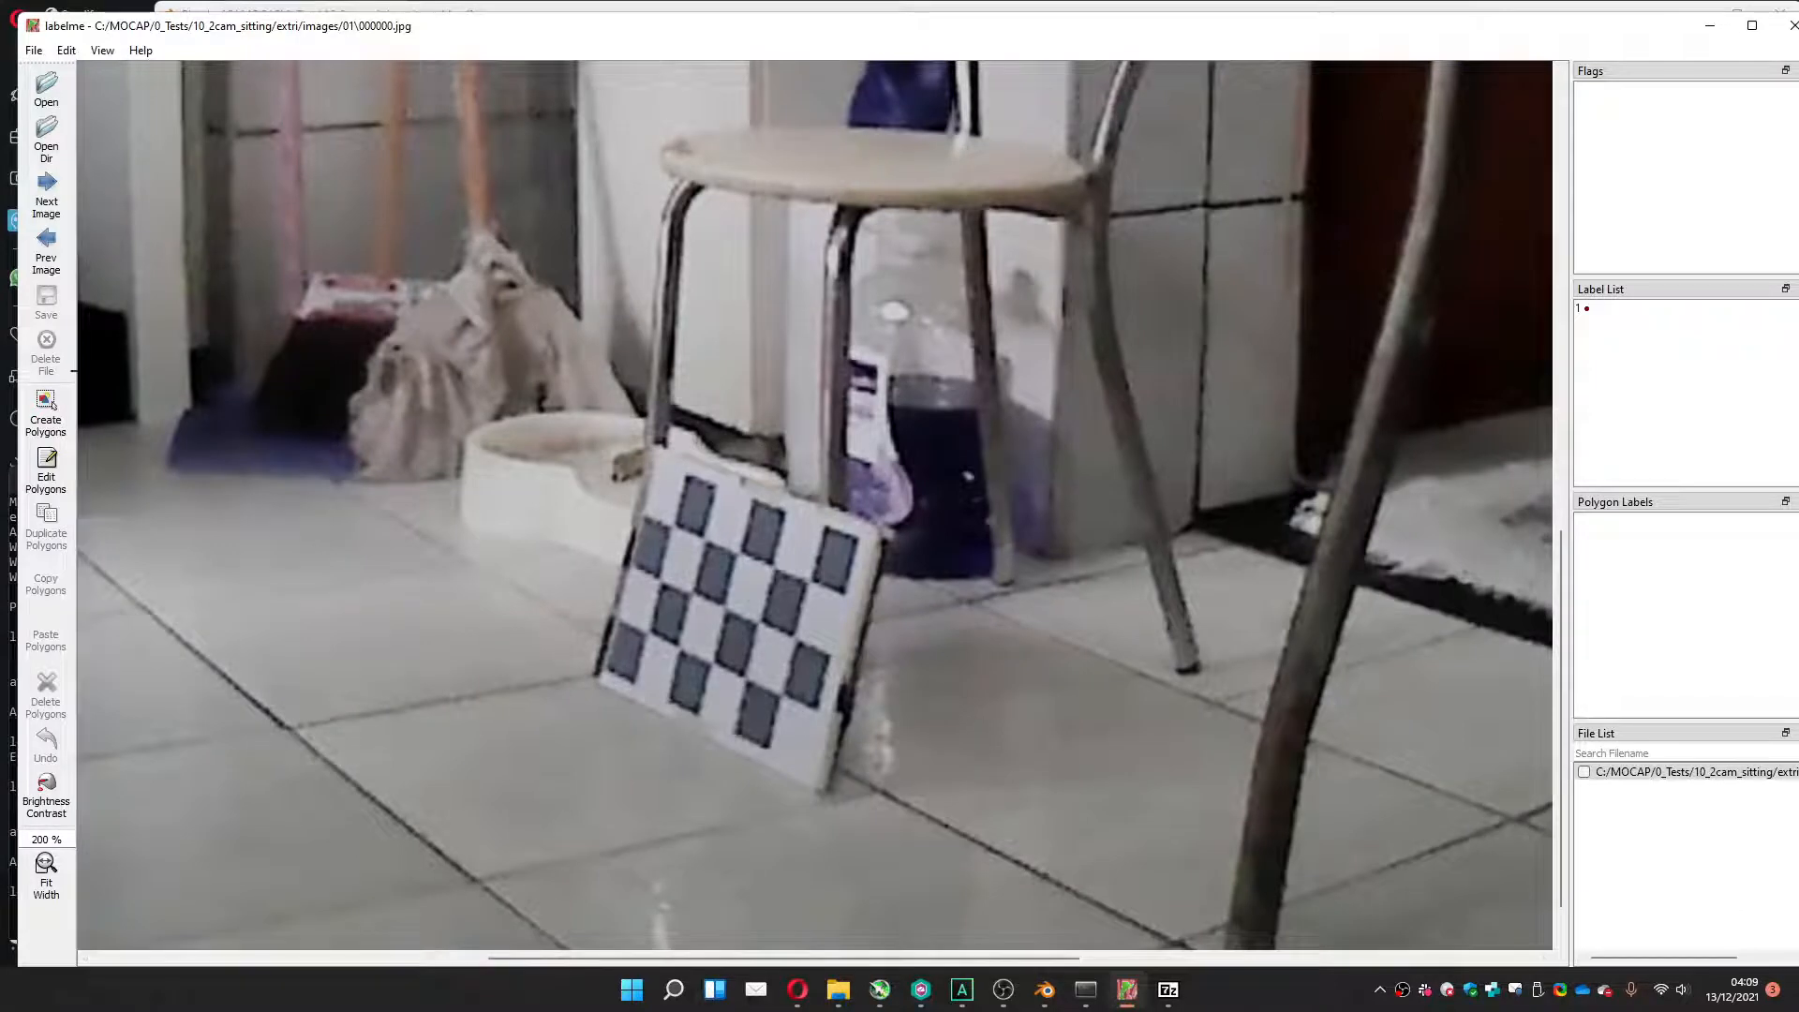
pyautogui.click(46, 412)
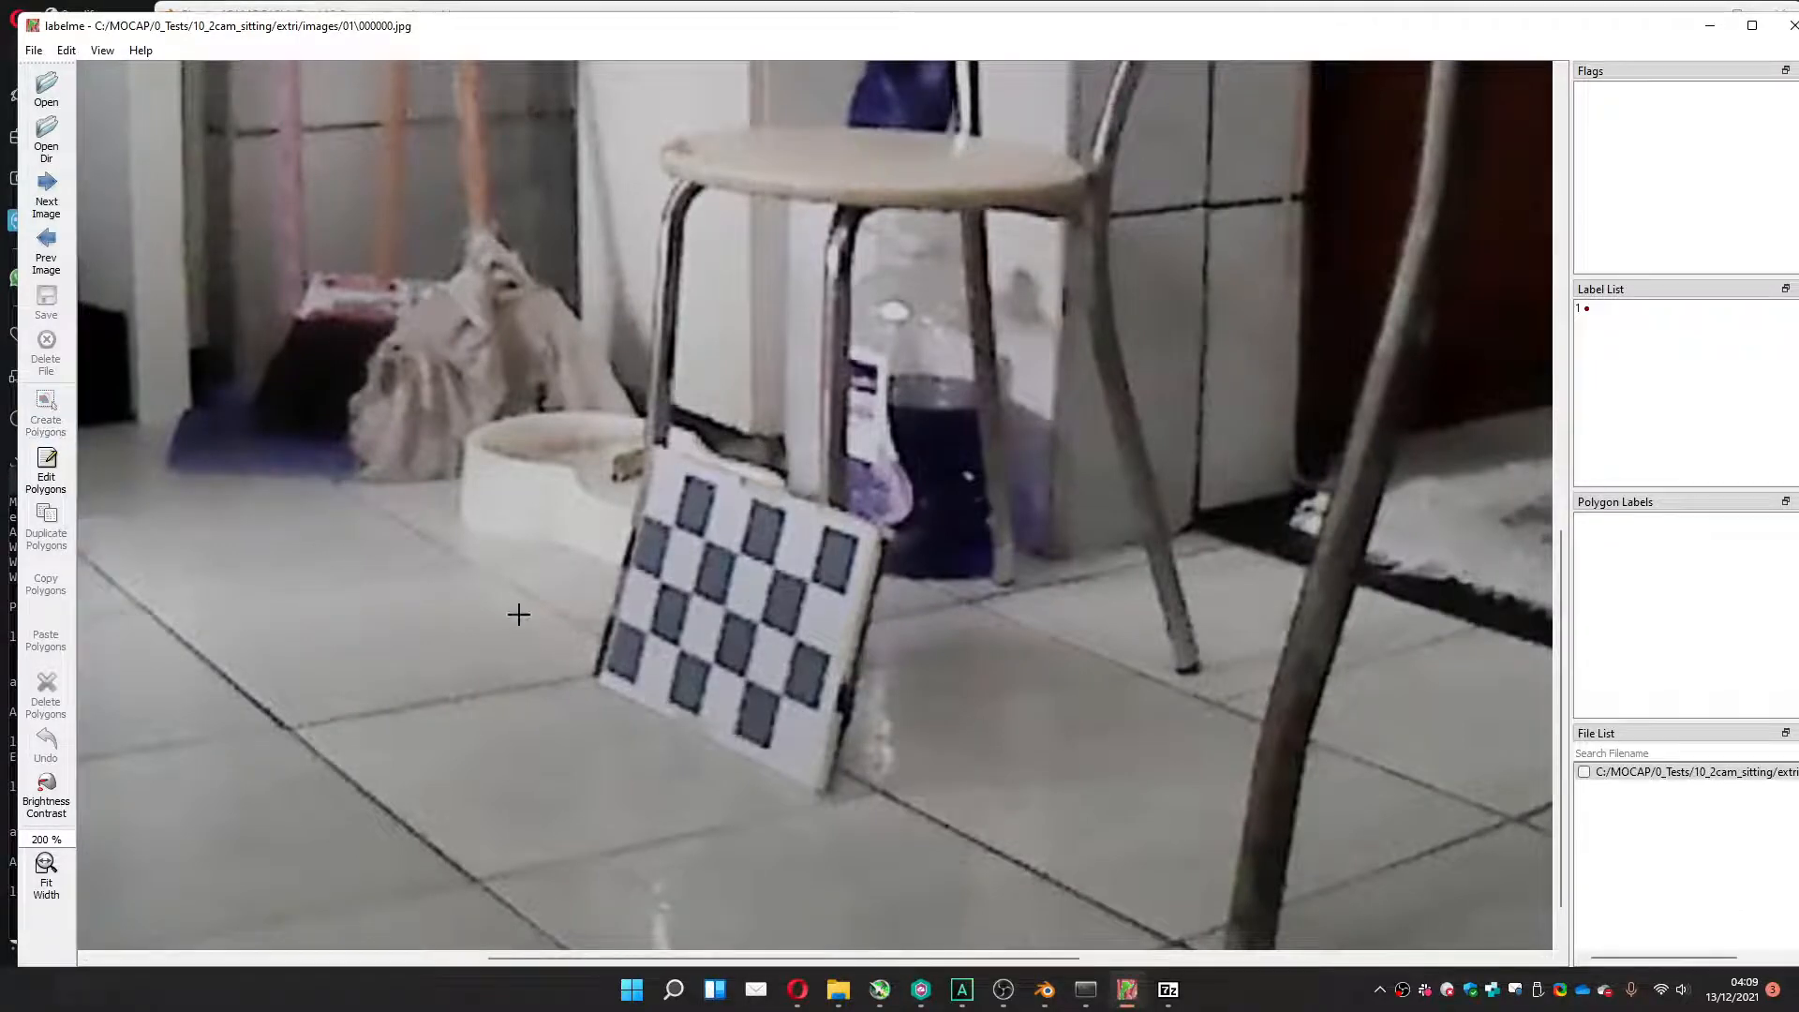
pyautogui.click(646, 634)
pyautogui.click(657, 584)
pyautogui.click(673, 525)
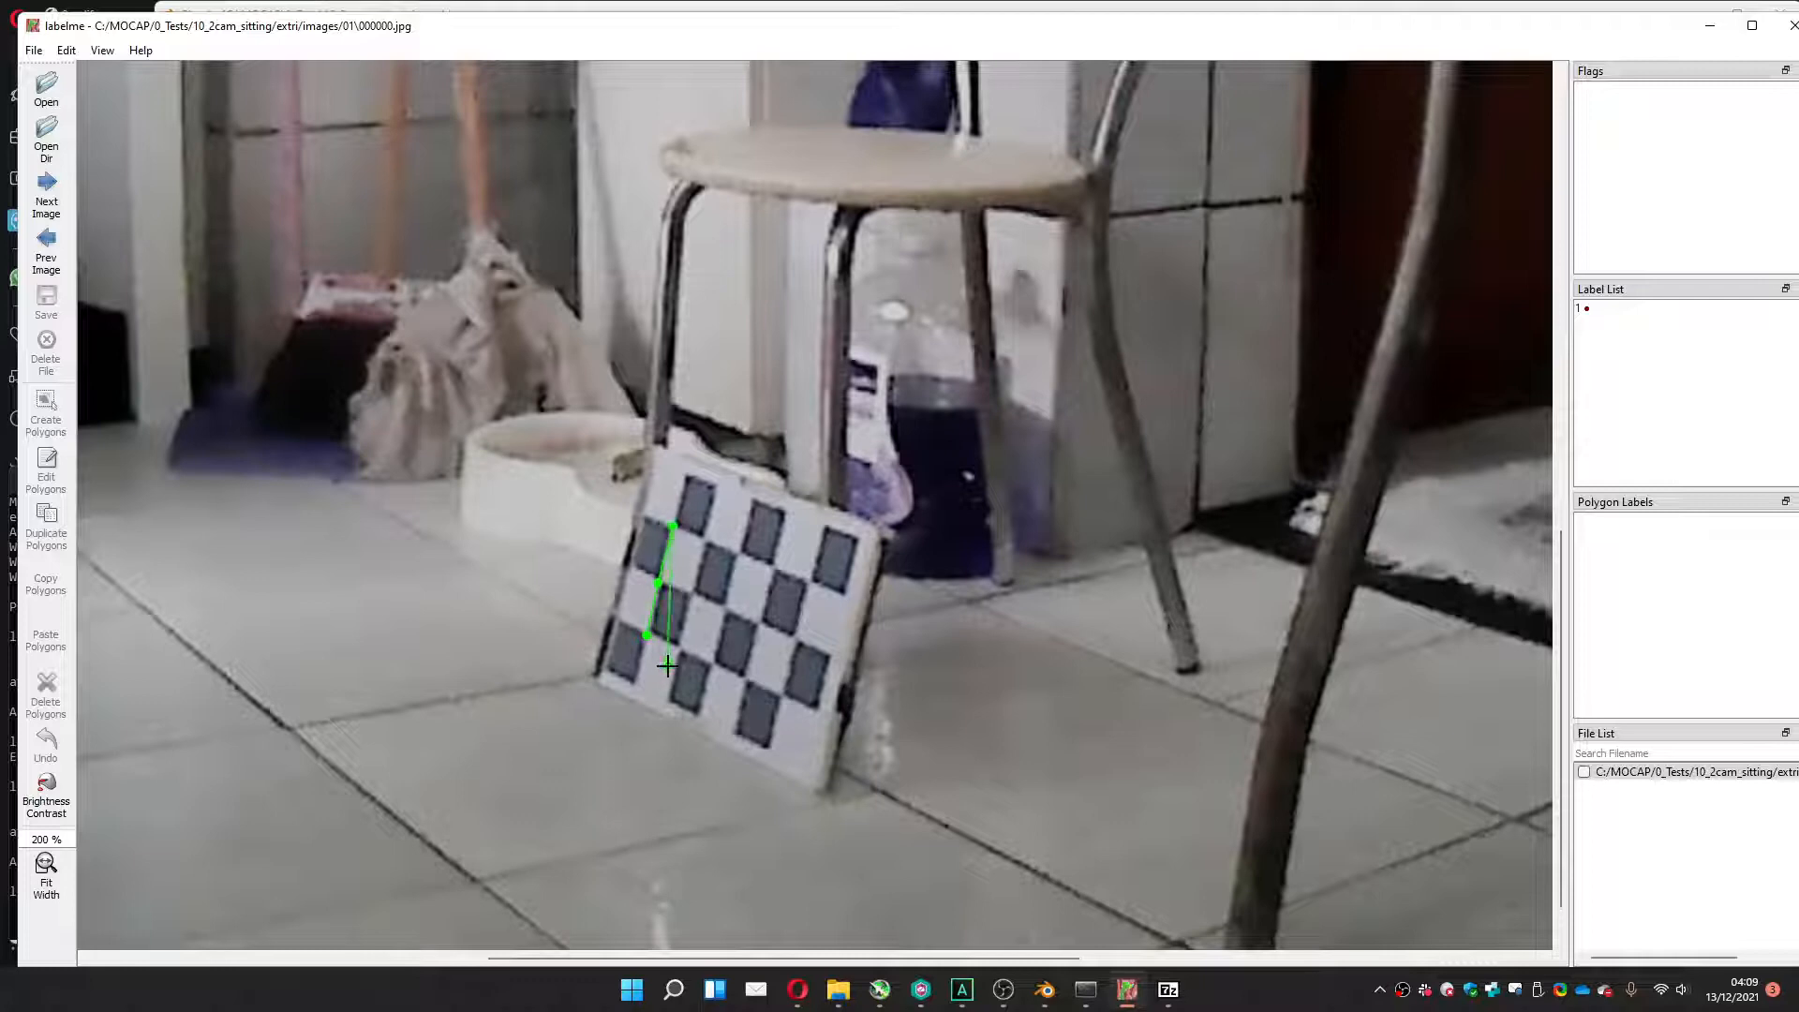
pyautogui.click(679, 652)
pyautogui.click(692, 594)
pyautogui.click(703, 535)
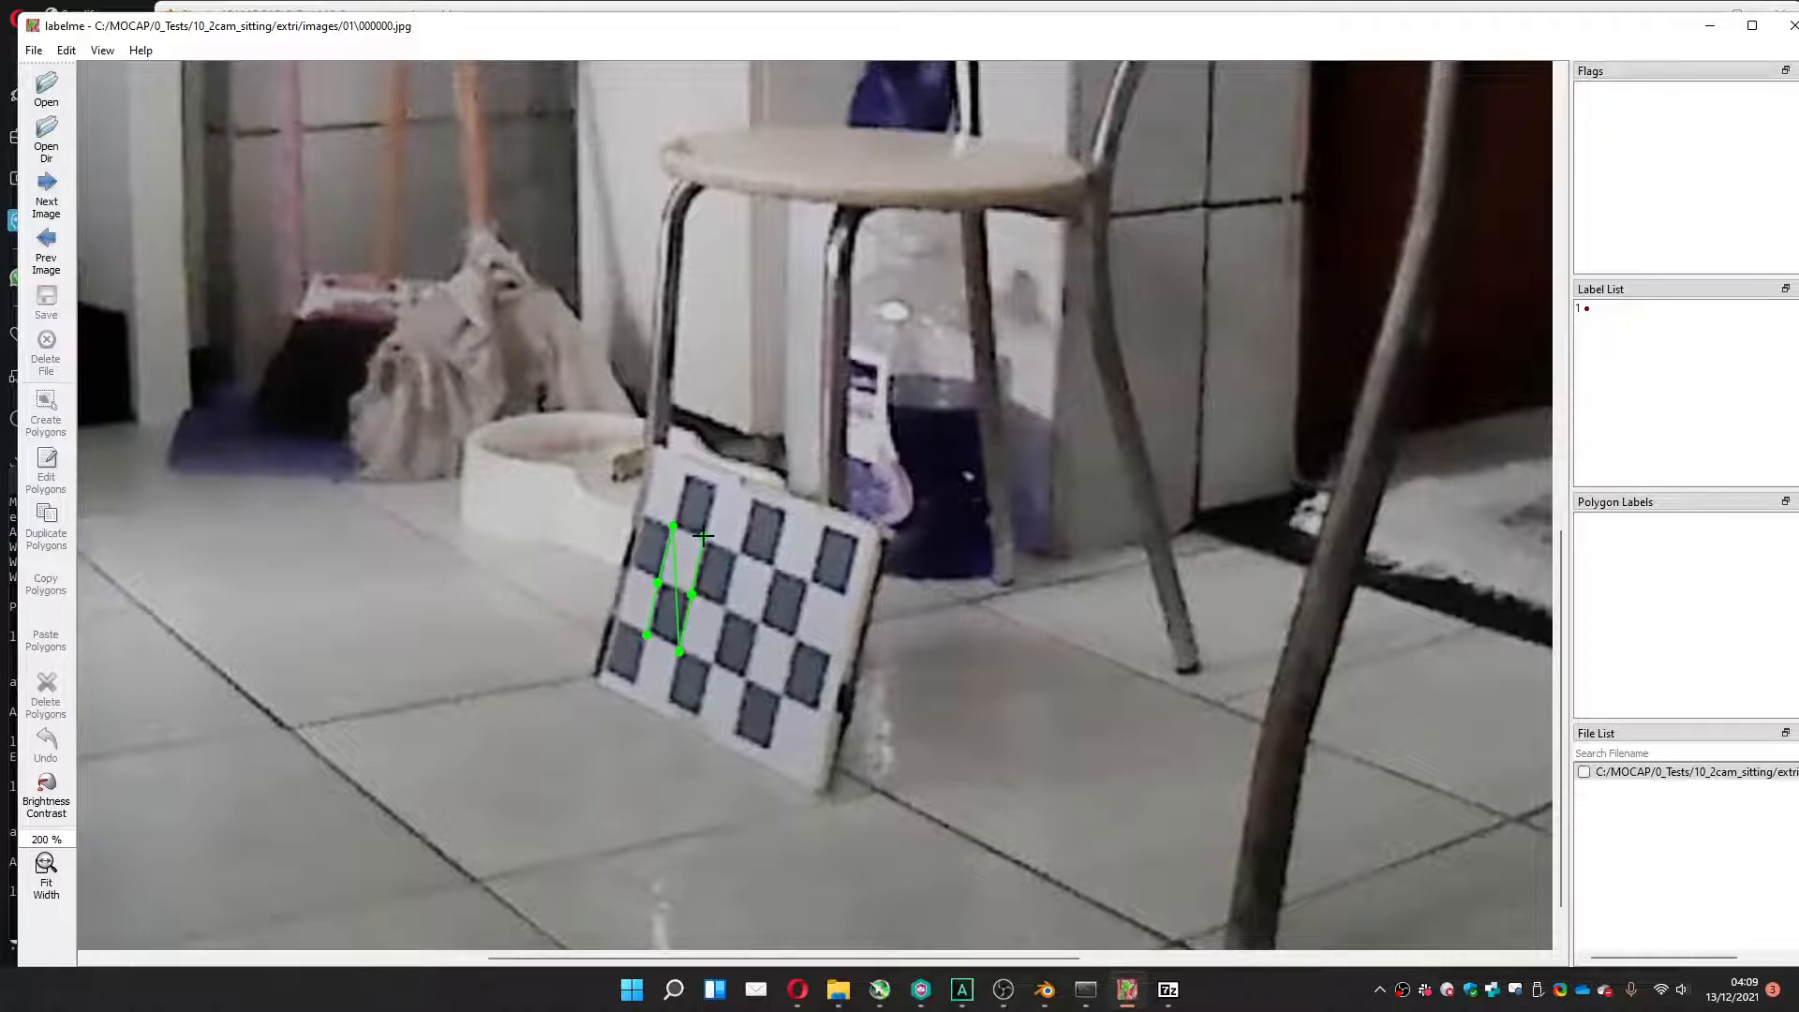
# Continue the polygon through the remaining three columns of inner chessboard corners, close it at the last corner and label it 1.
pyautogui.click(711, 664)
pyautogui.click(724, 607)
pyautogui.click(744, 676)
pyautogui.click(758, 623)
pyautogui.click(772, 565)
pyautogui.click(778, 694)
pyautogui.doubleClick(811, 581)
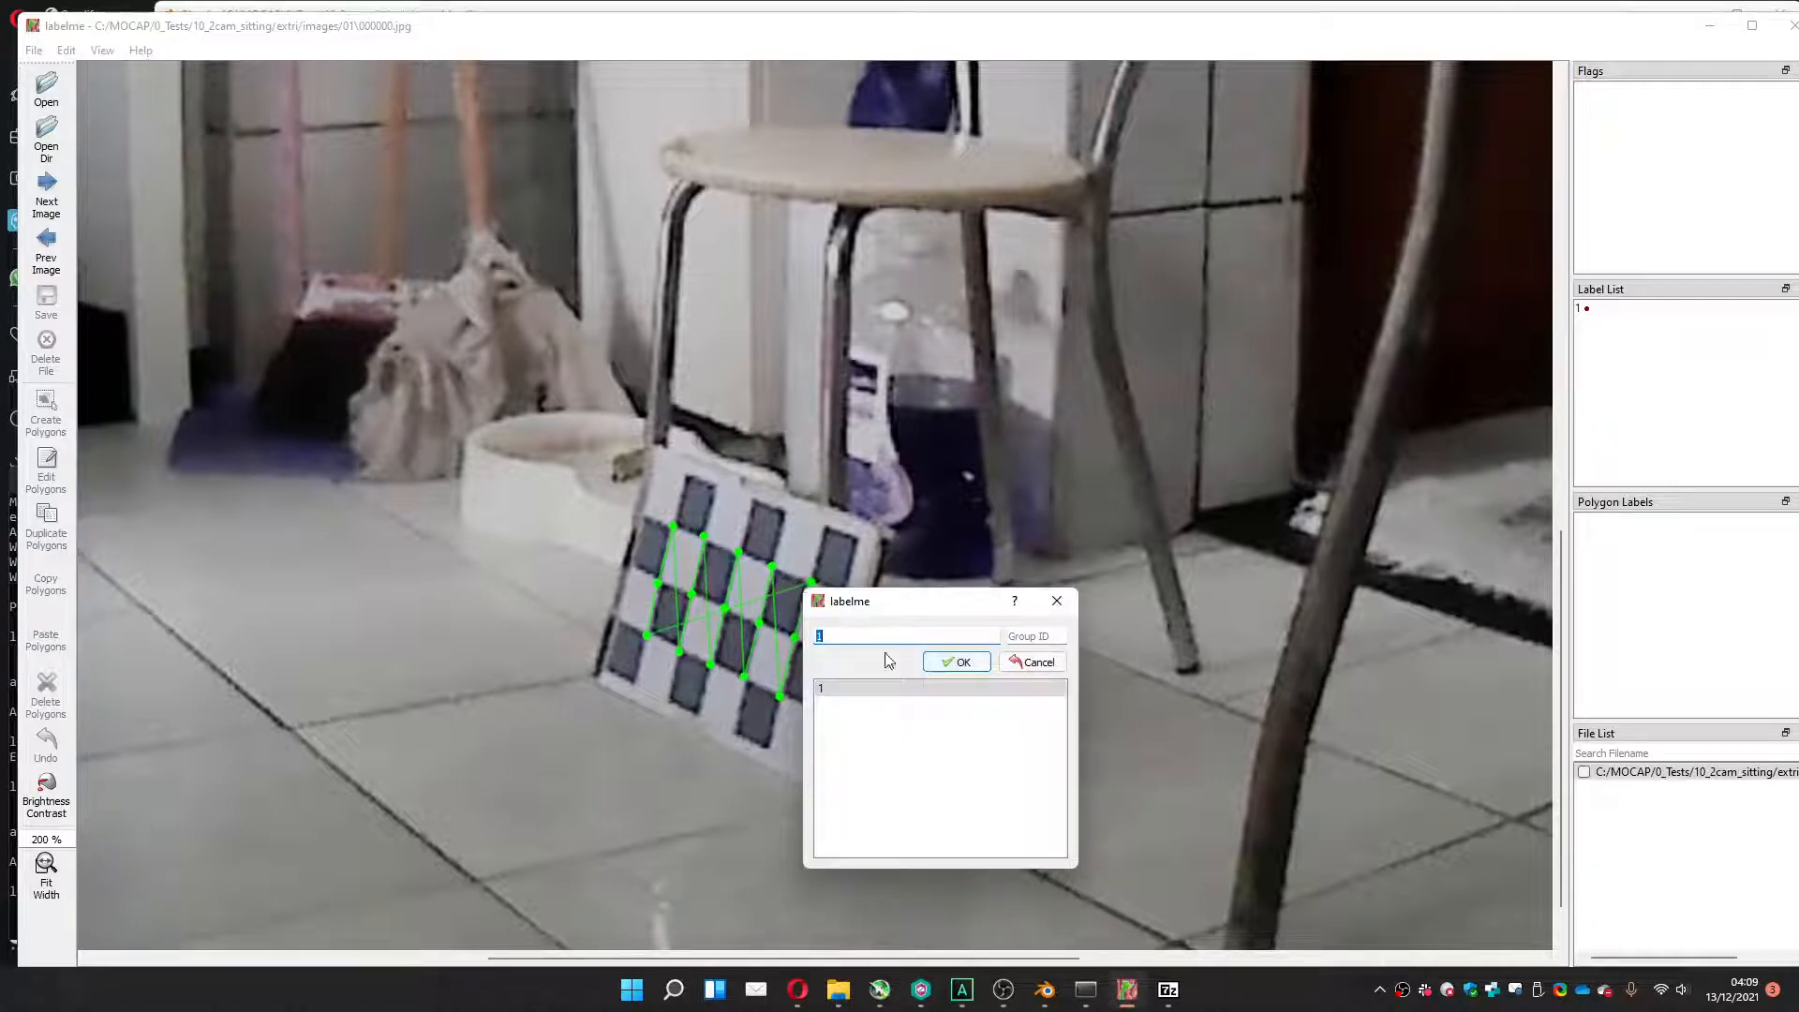
pyautogui.press('Return')
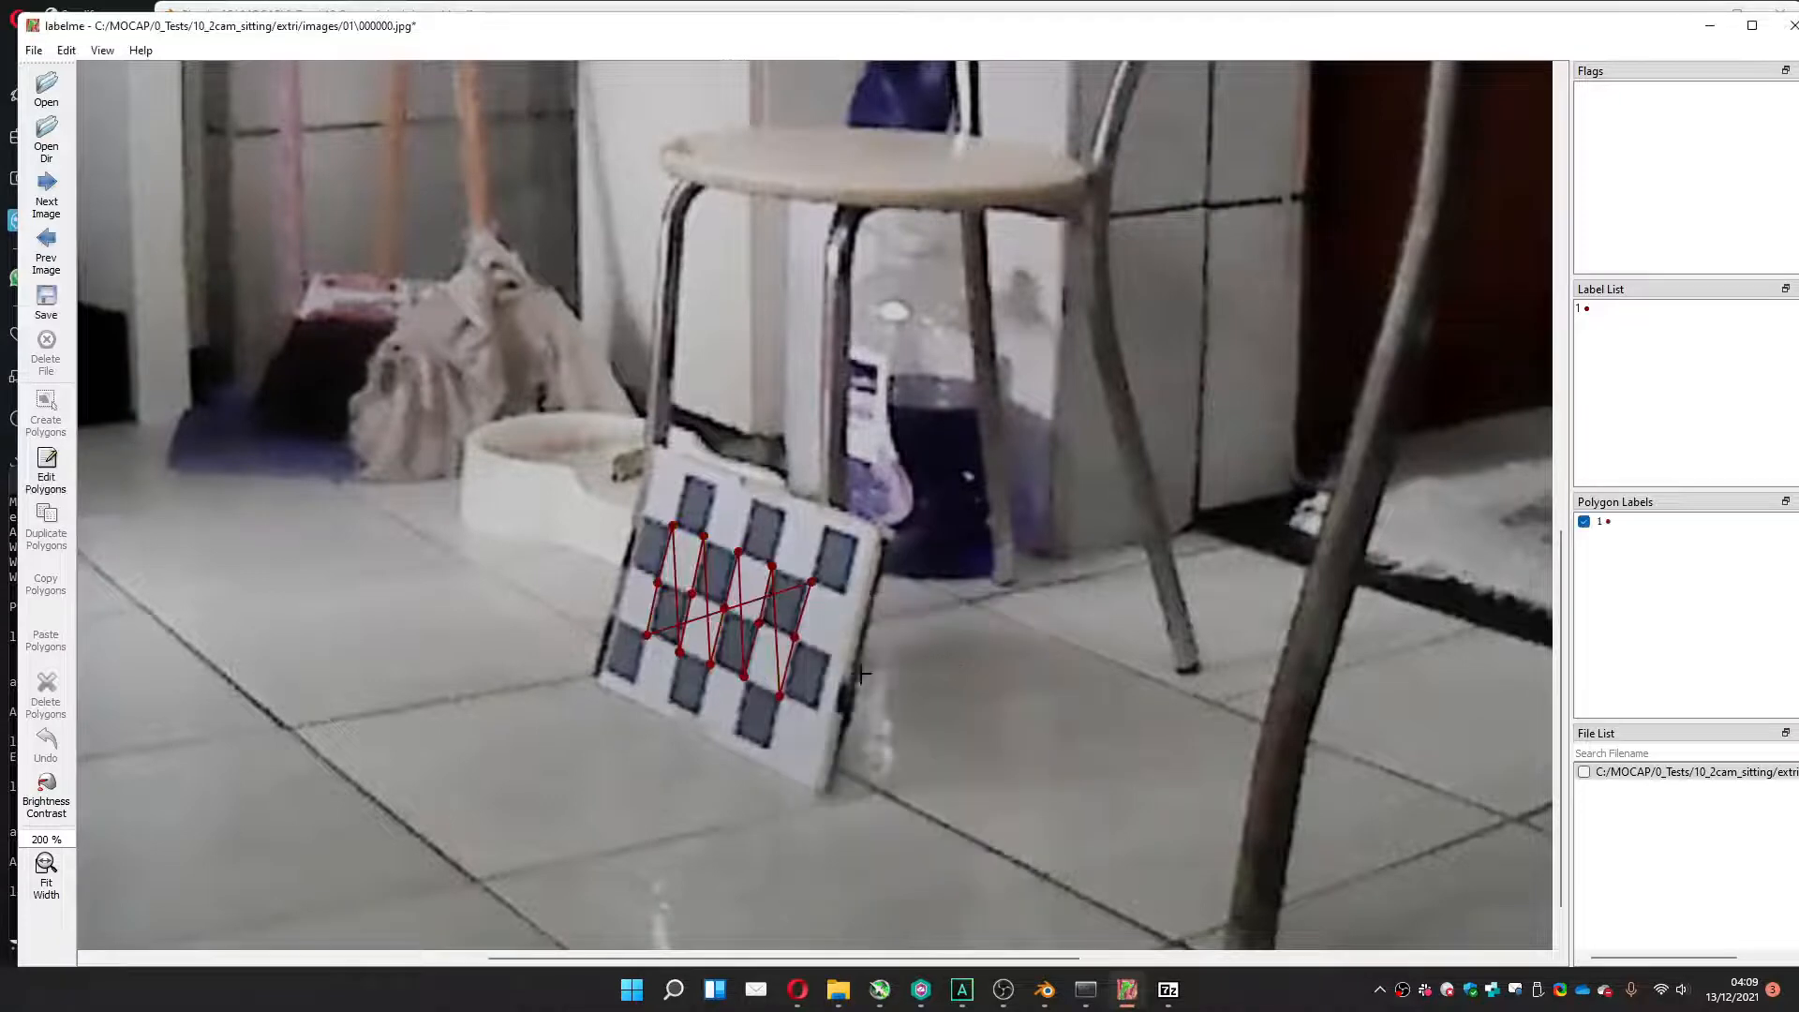
# Save the corner annotation as 000000.json in the extri\images\01 folder and return to Blender.
pyautogui.click(47, 302)
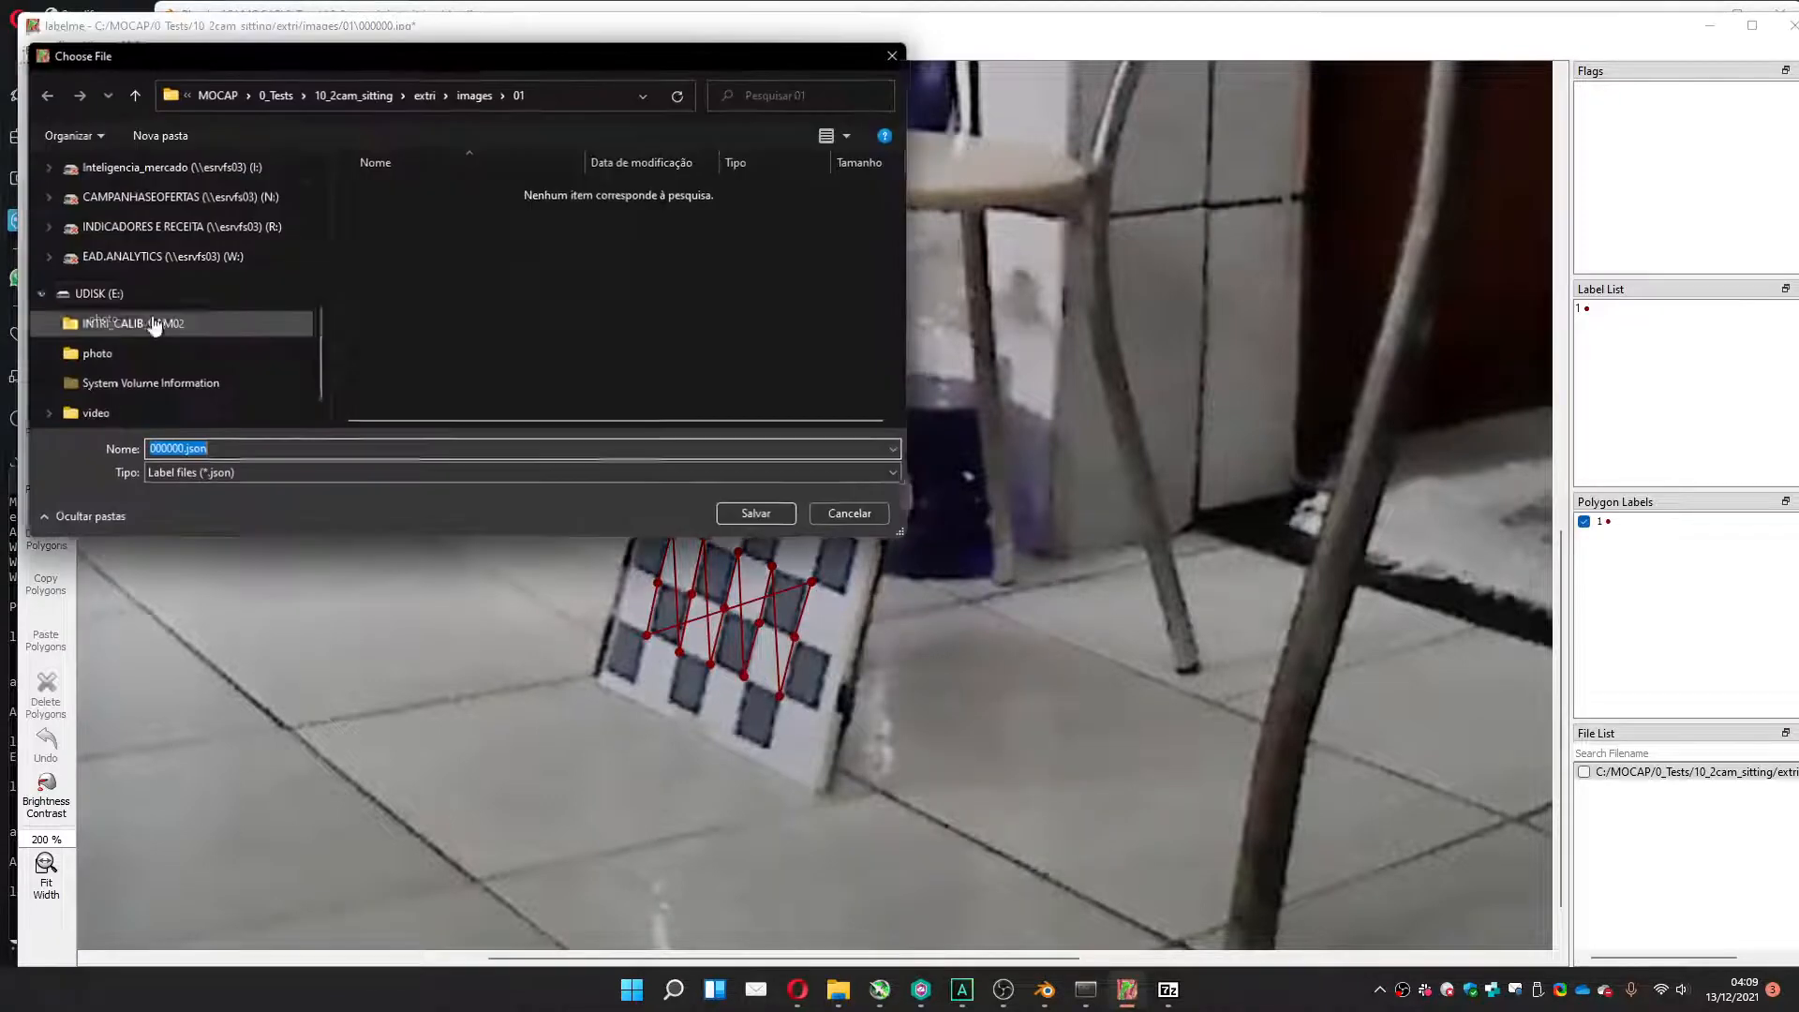
pyautogui.click(756, 515)
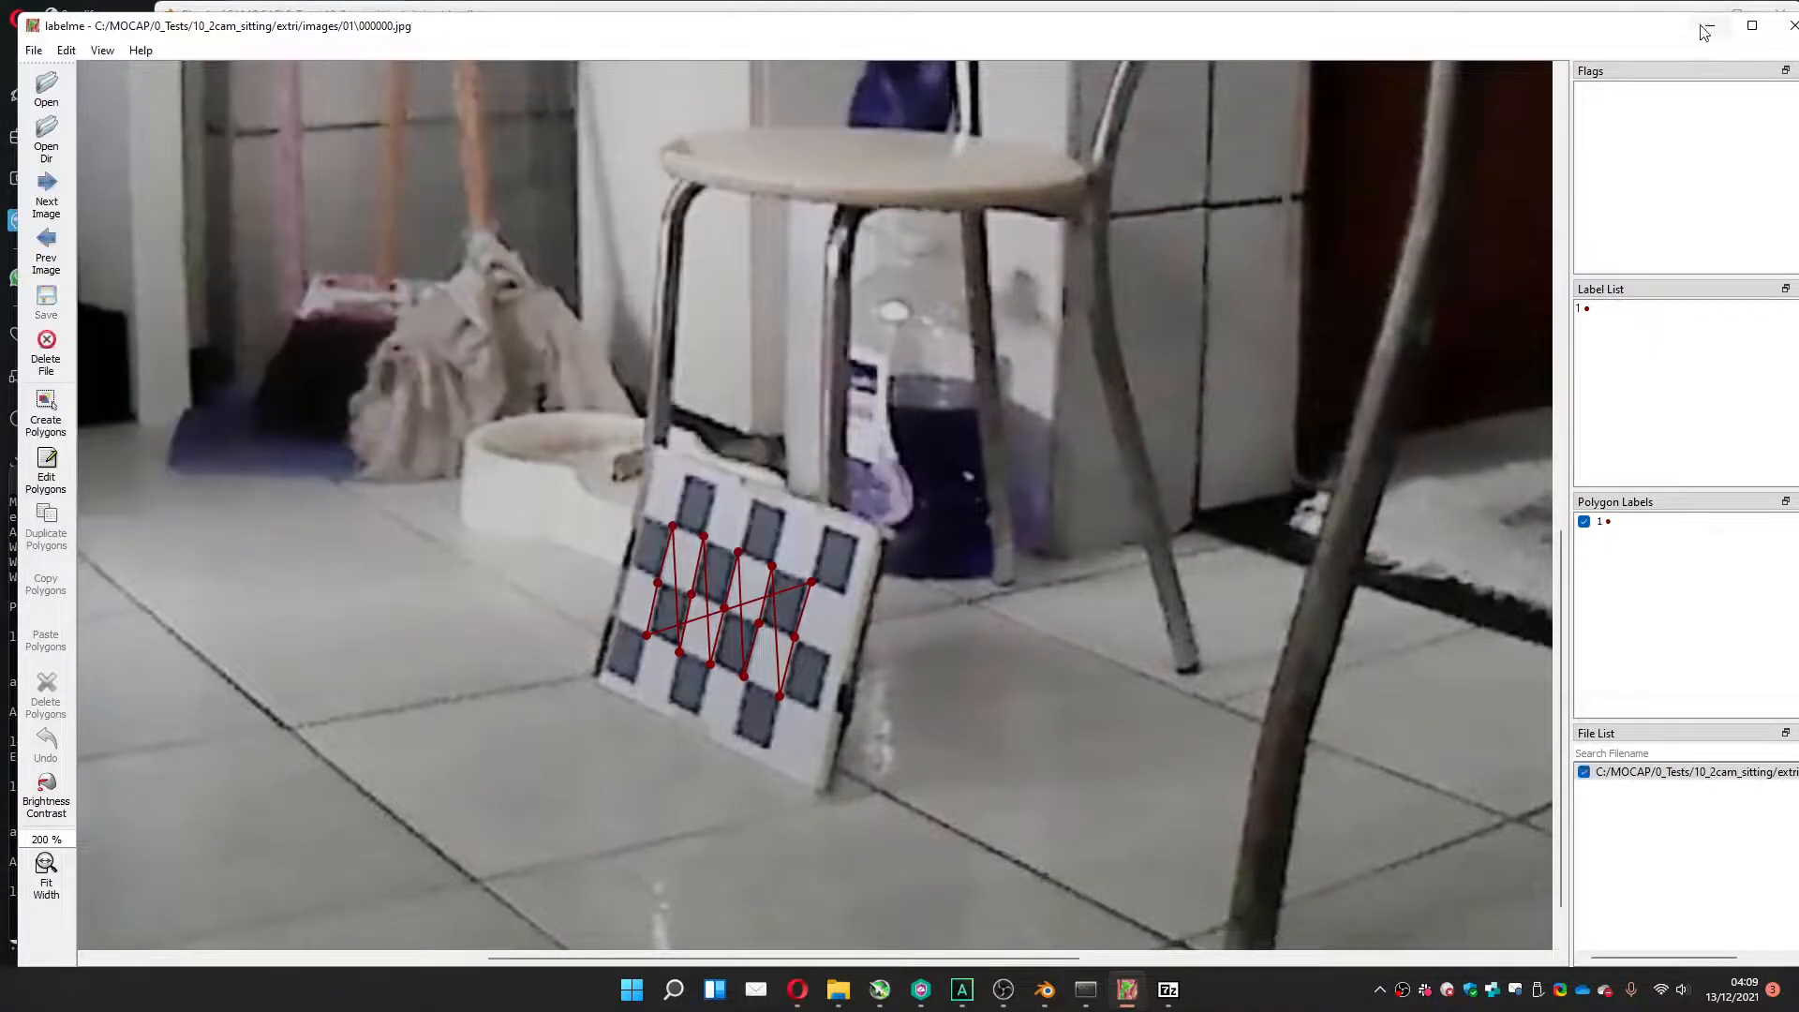
pyautogui.click(1707, 28)
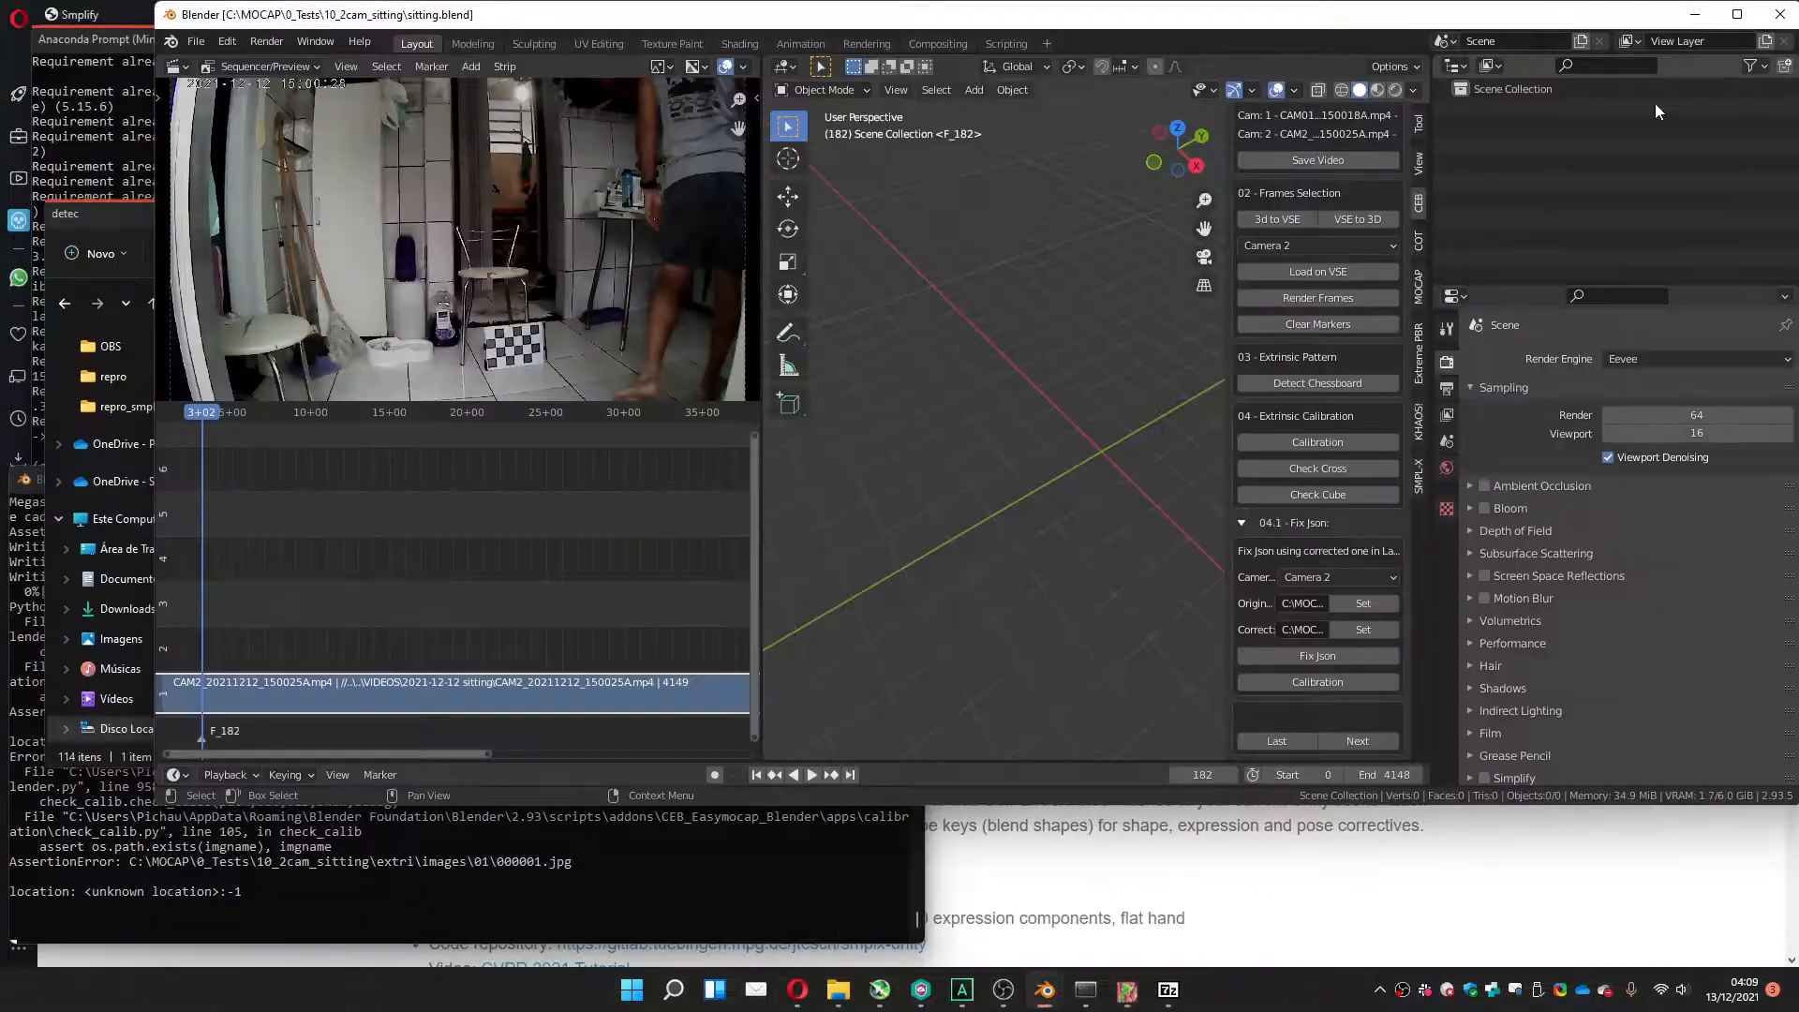
# Set the Fix Json camera to Camera 1 and rerun the extrinsic calibration.
pyautogui.click(1311, 576)
pyautogui.click(1307, 598)
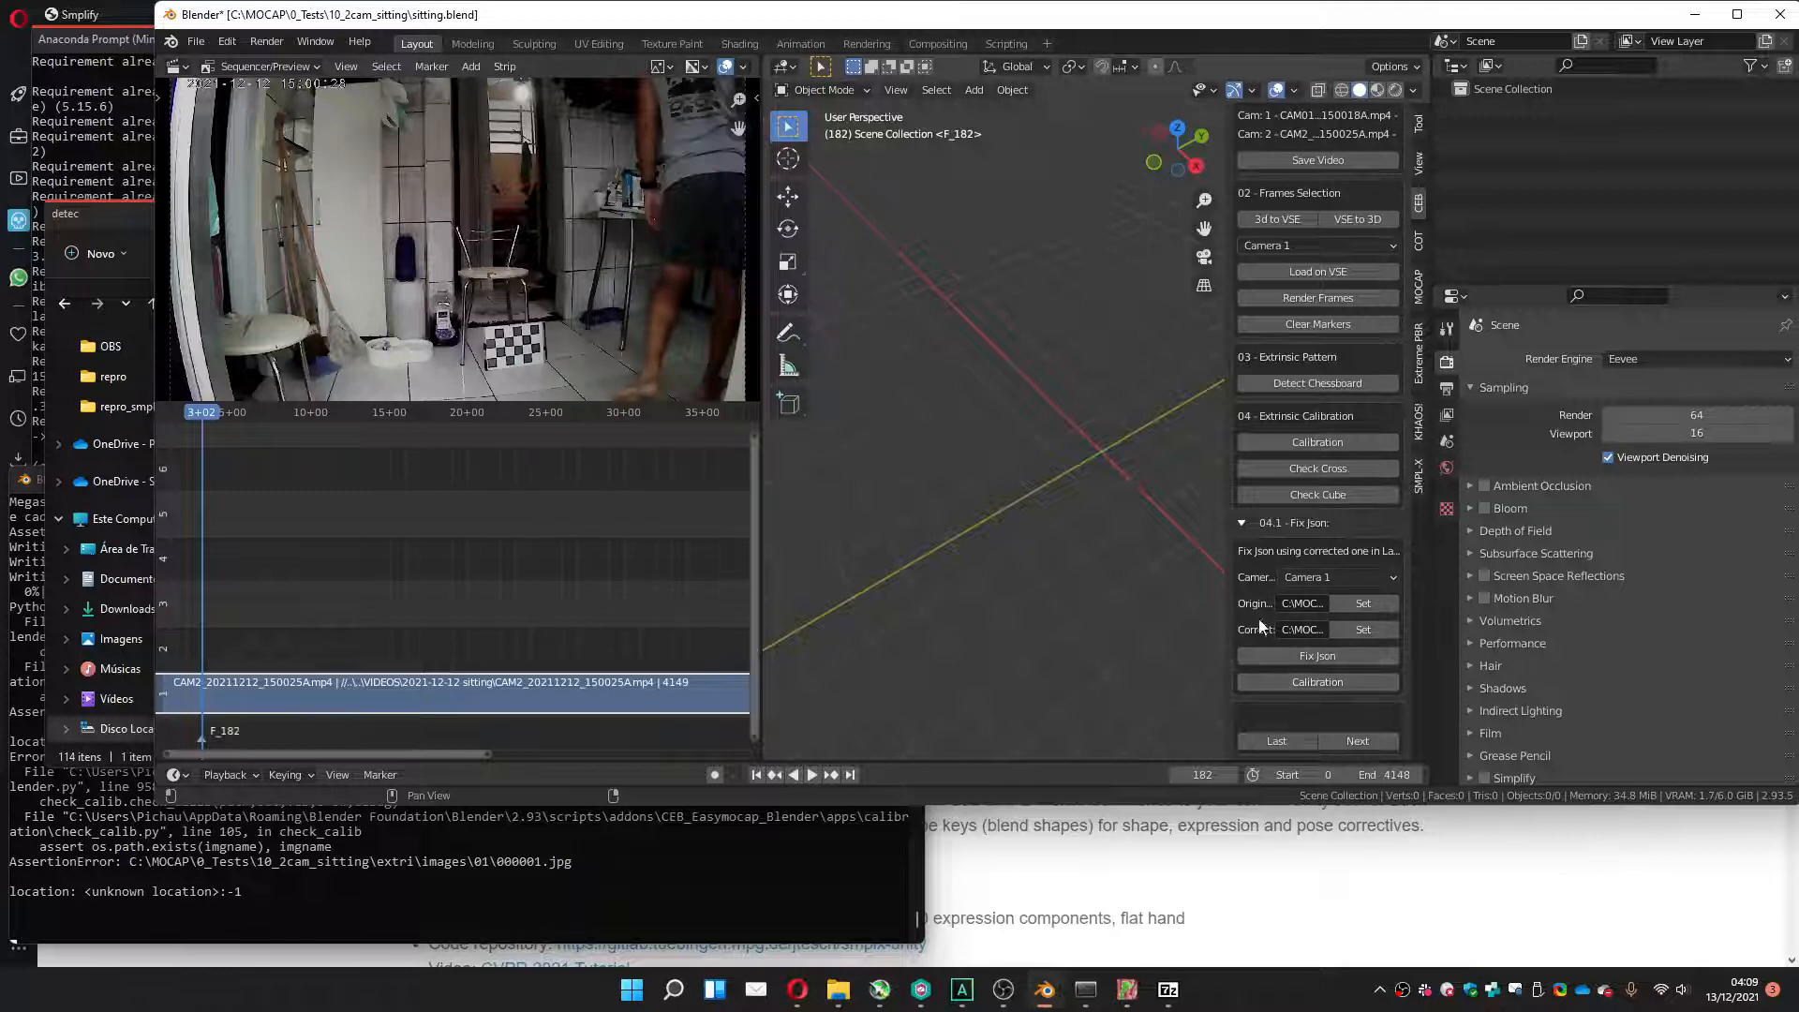
pyautogui.click(1308, 681)
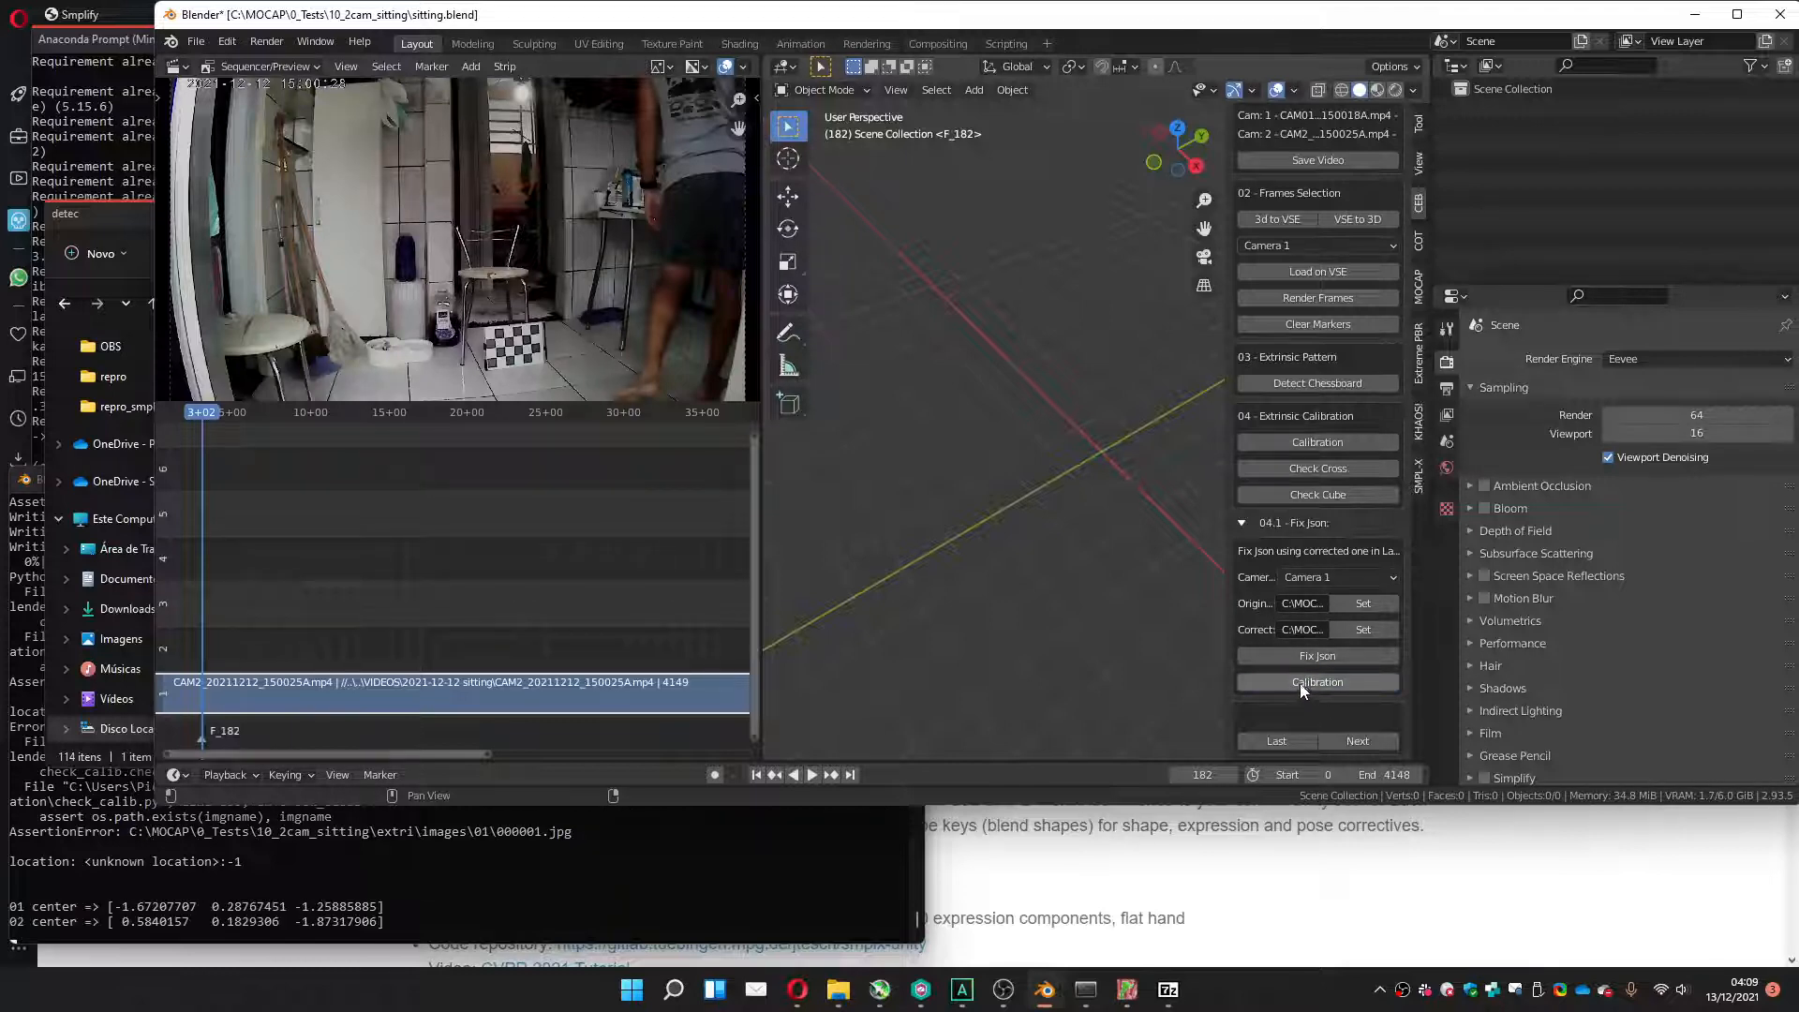
# Run Check Cross and Check Cube to inspect the recalibrated overlays in both camera views.
pyautogui.click(1292, 467)
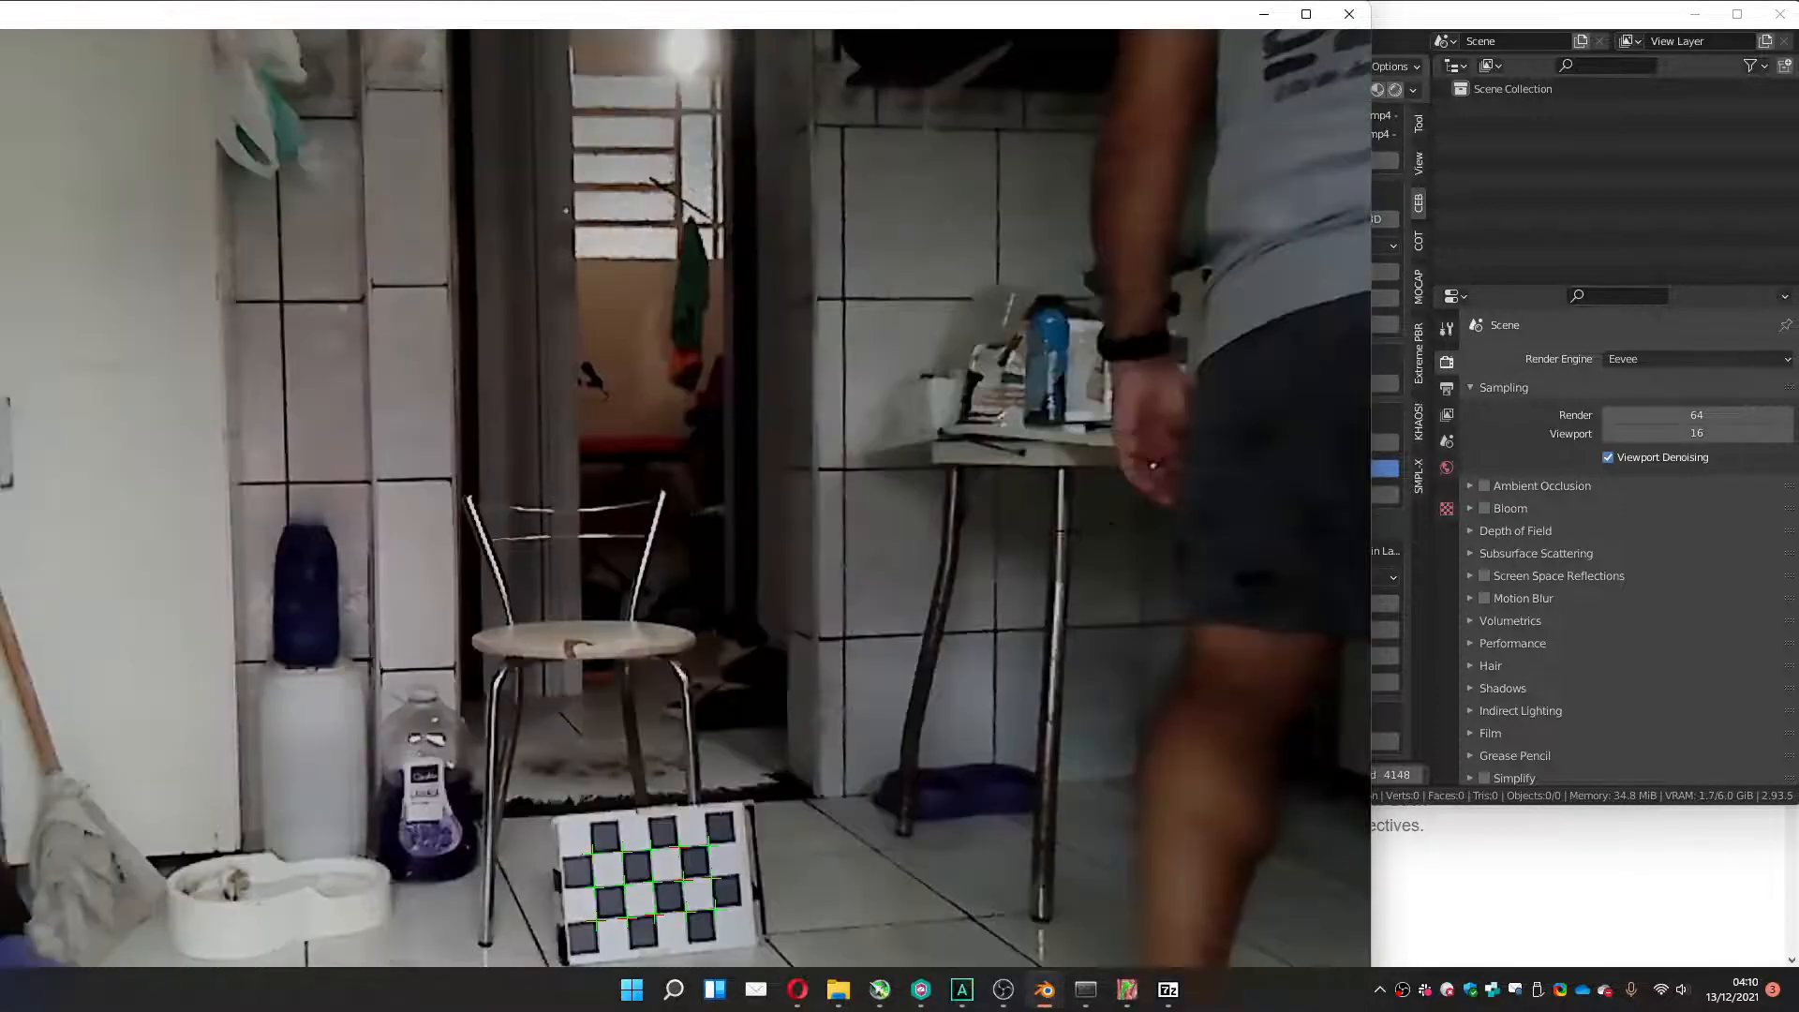
pyautogui.click(1349, 14)
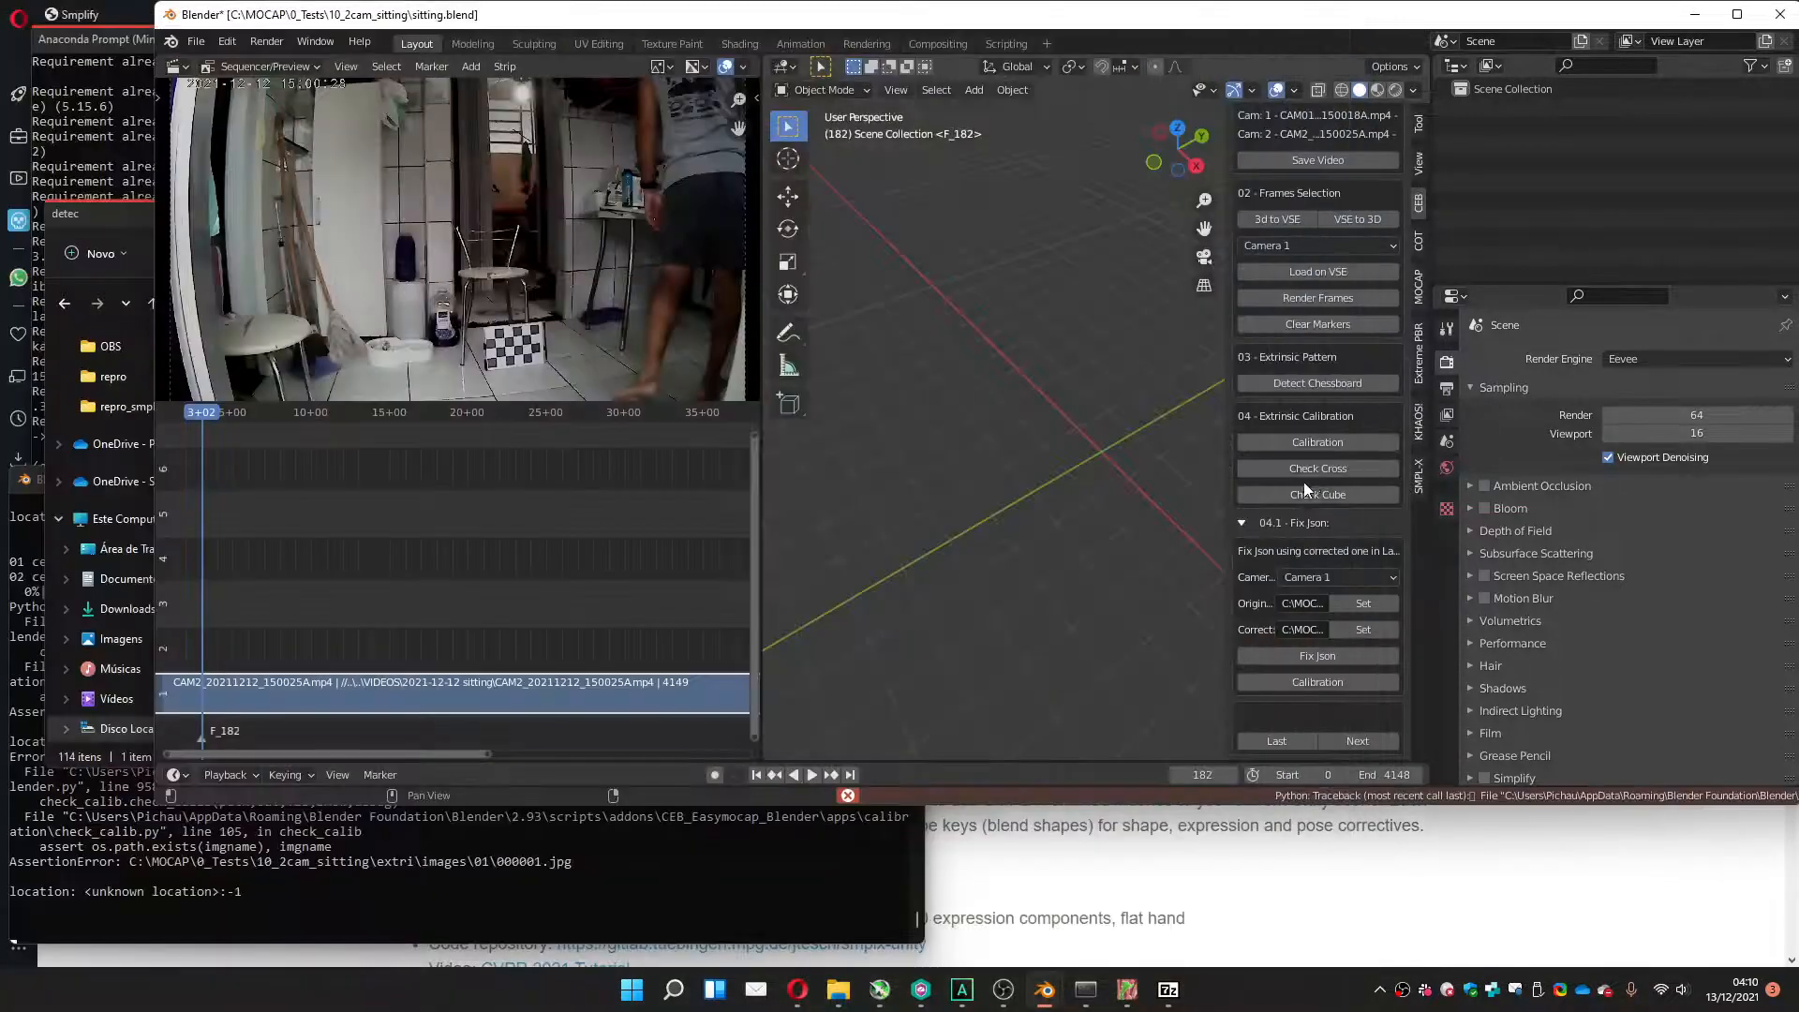
pyautogui.click(1296, 496)
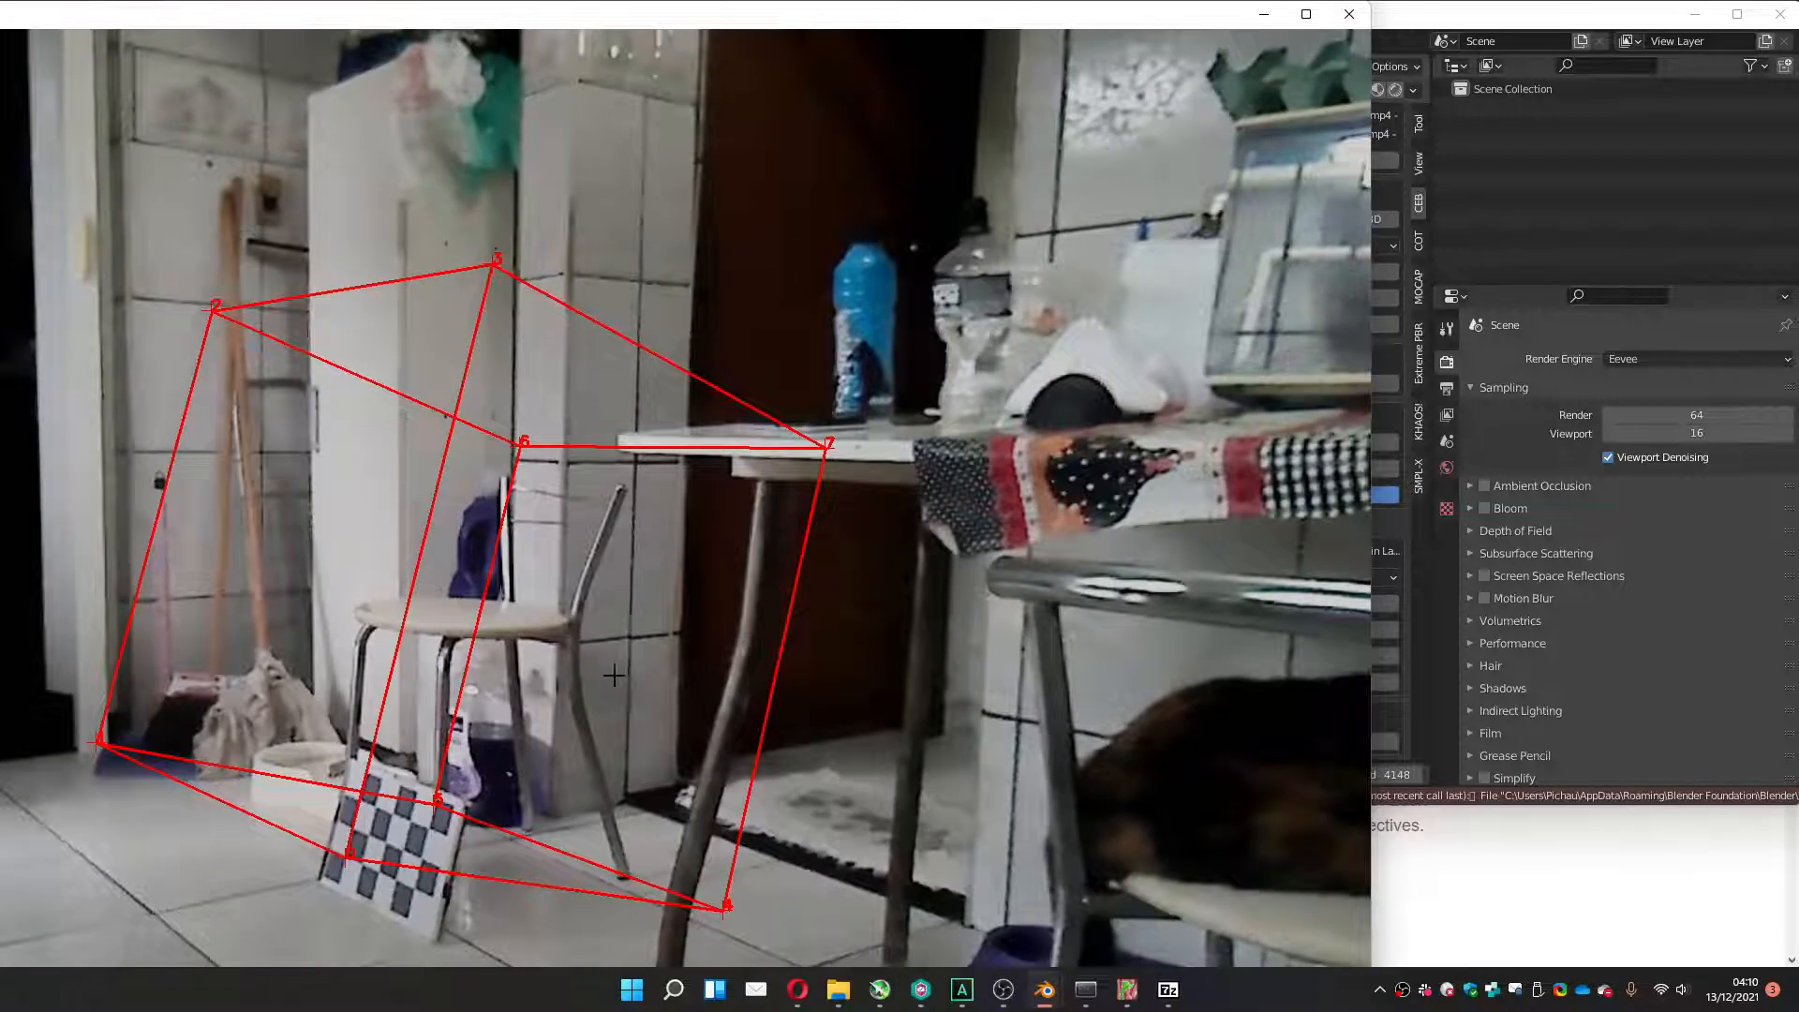
pyautogui.press('space')
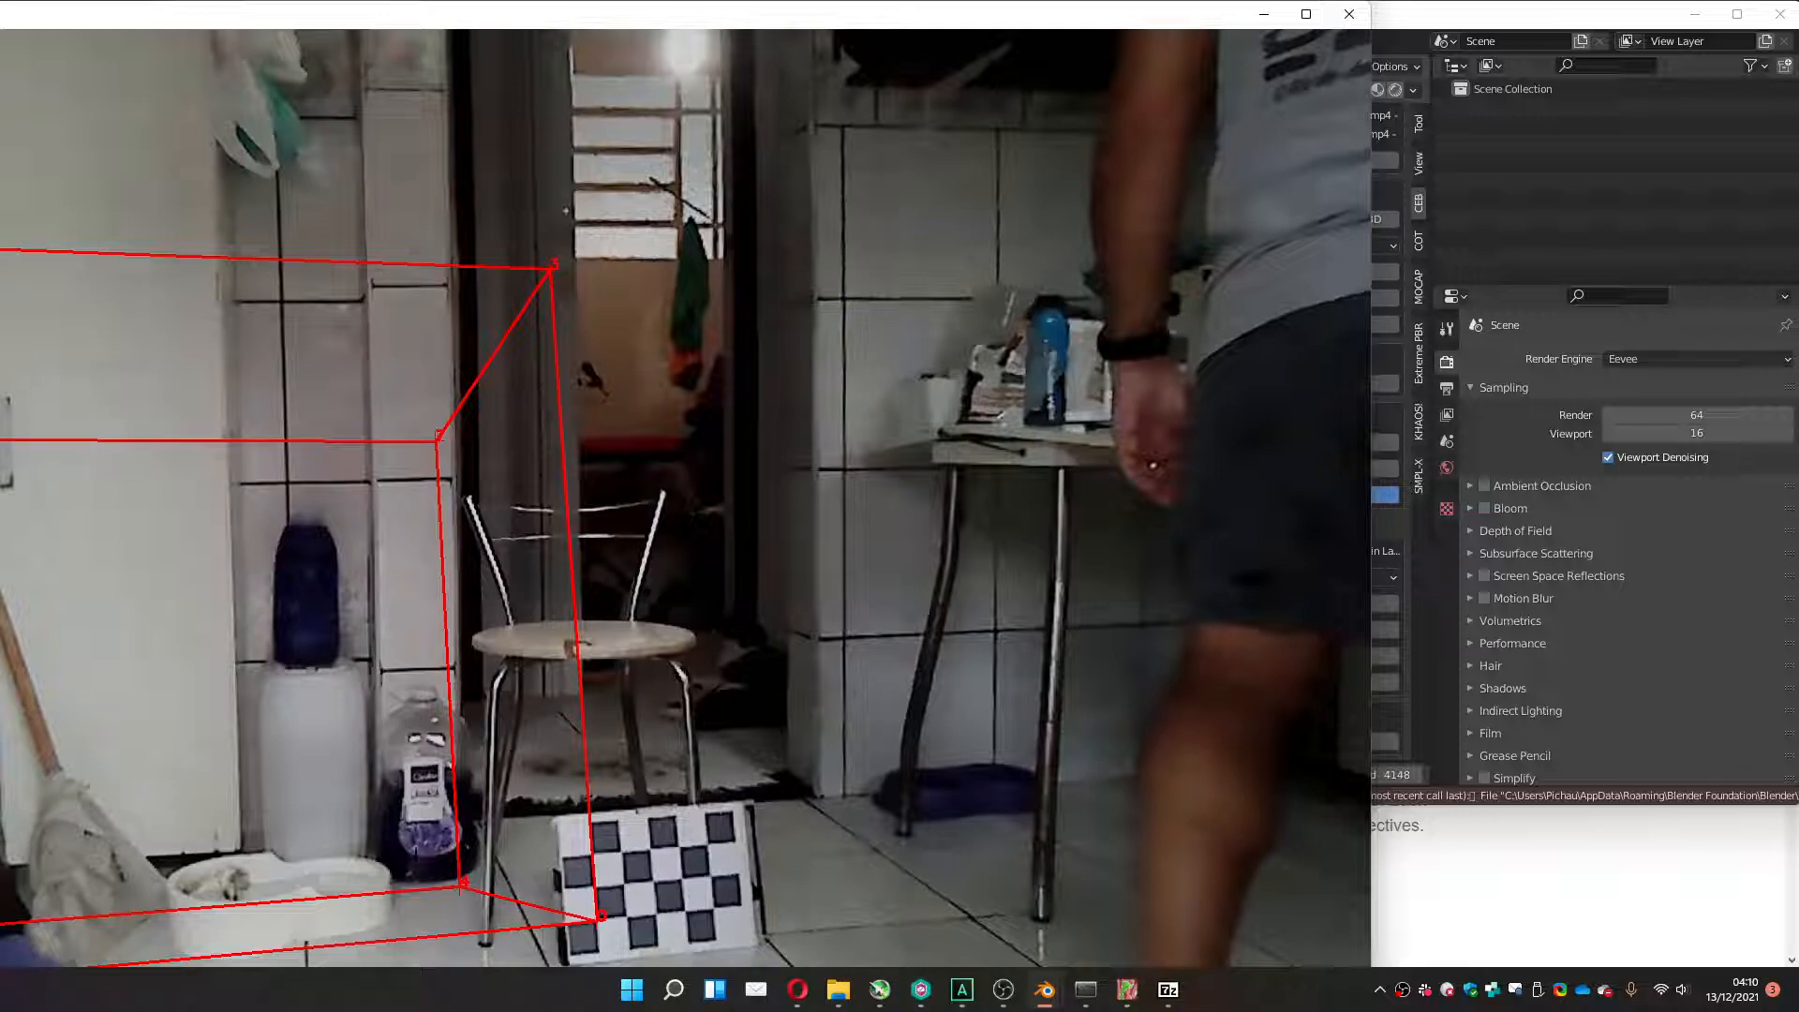
pyautogui.click(1349, 14)
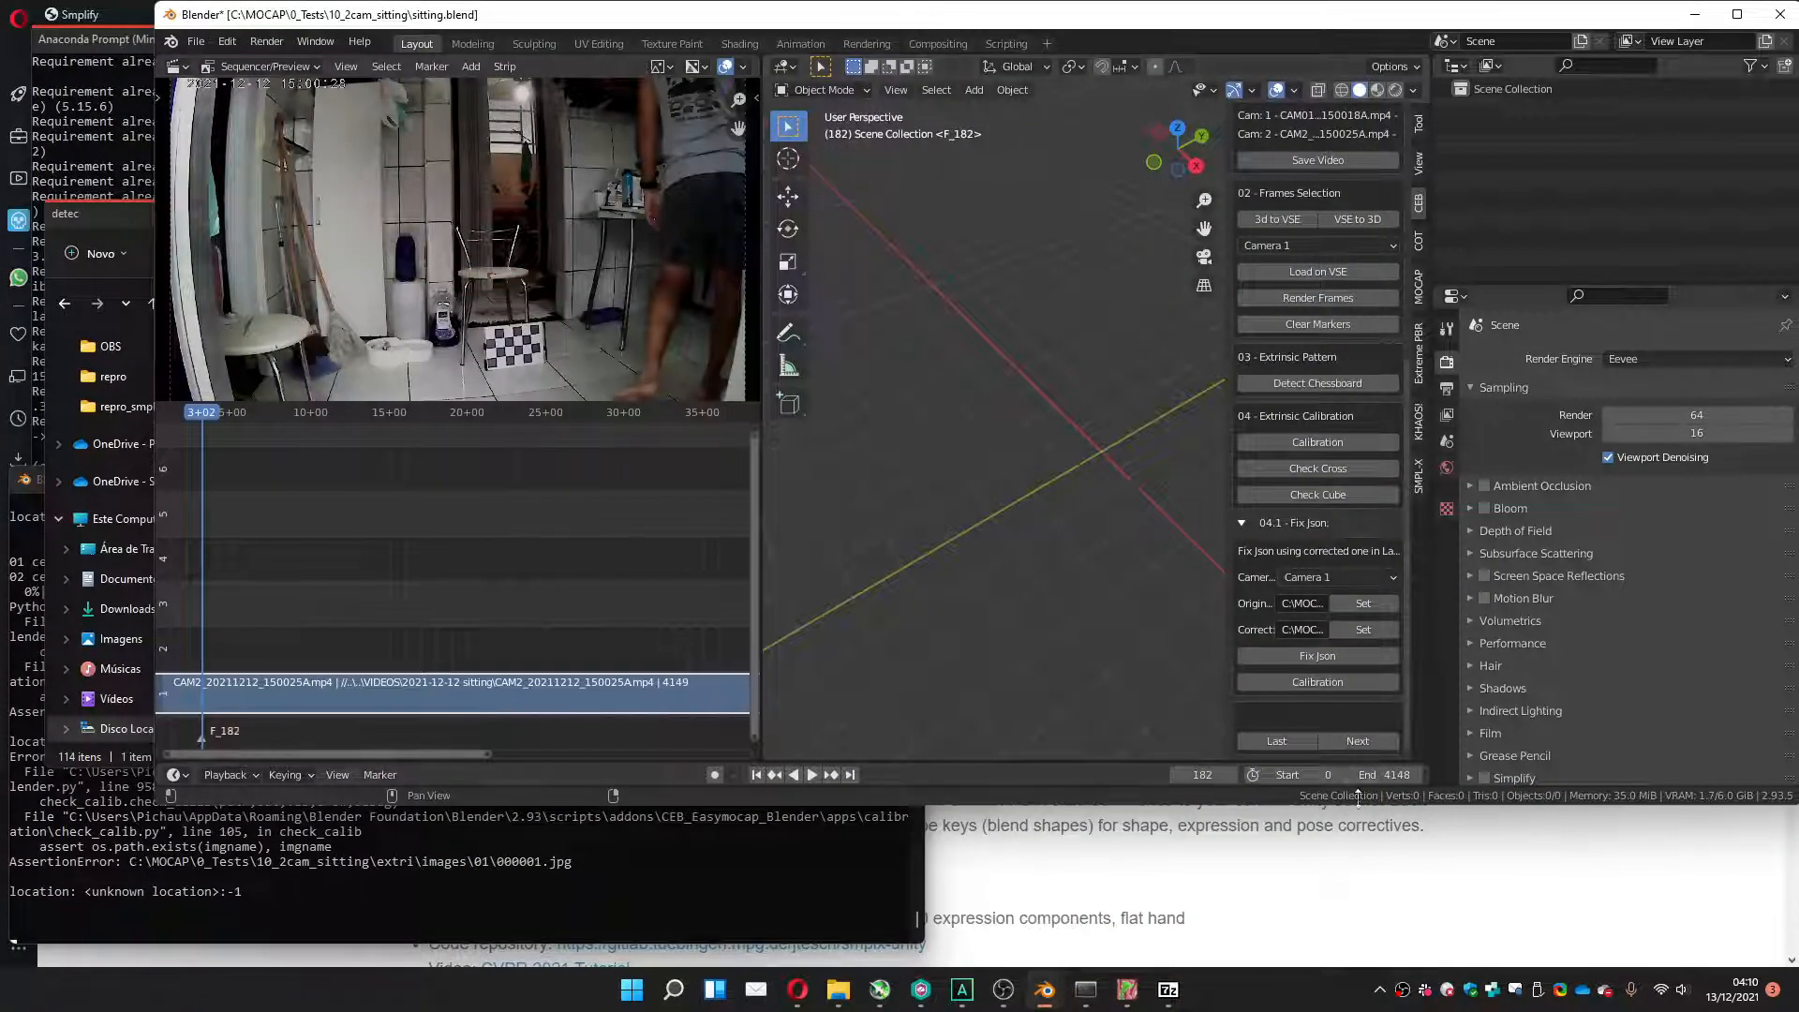
# Advance to the mocap creation stage and run Triangulate.
pyautogui.click(1361, 741)
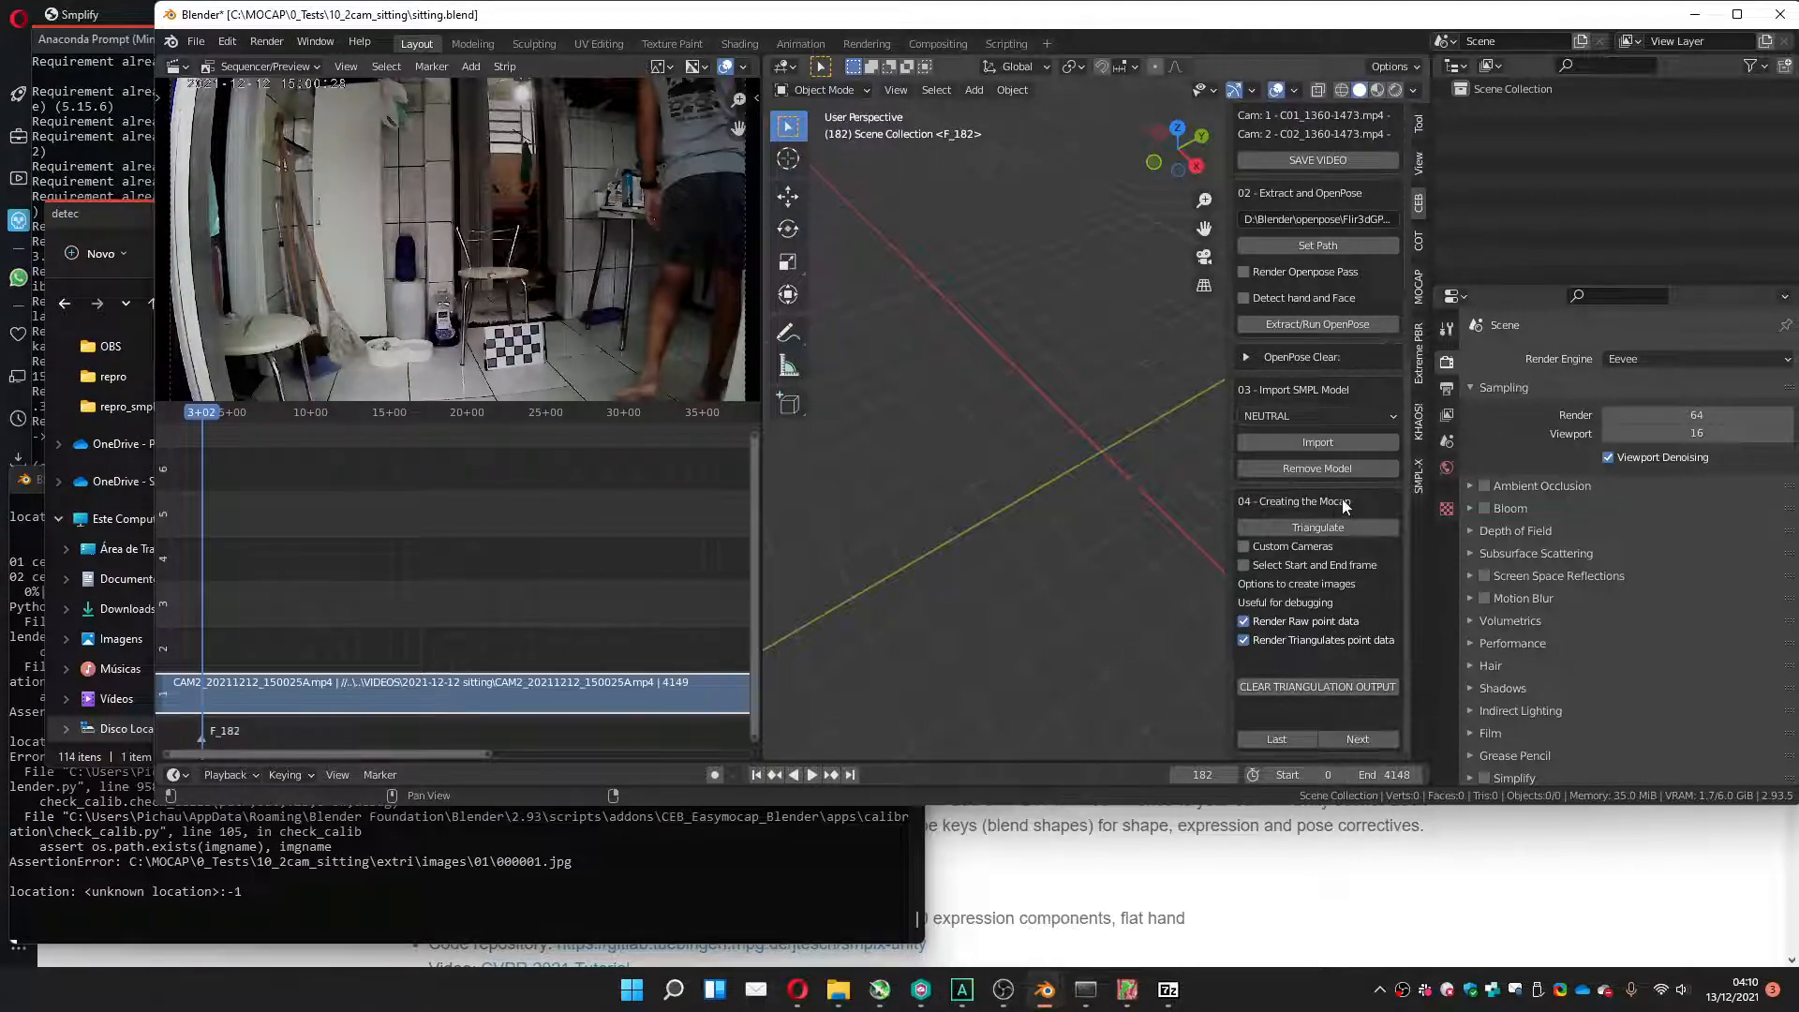
pyautogui.click(1287, 526)
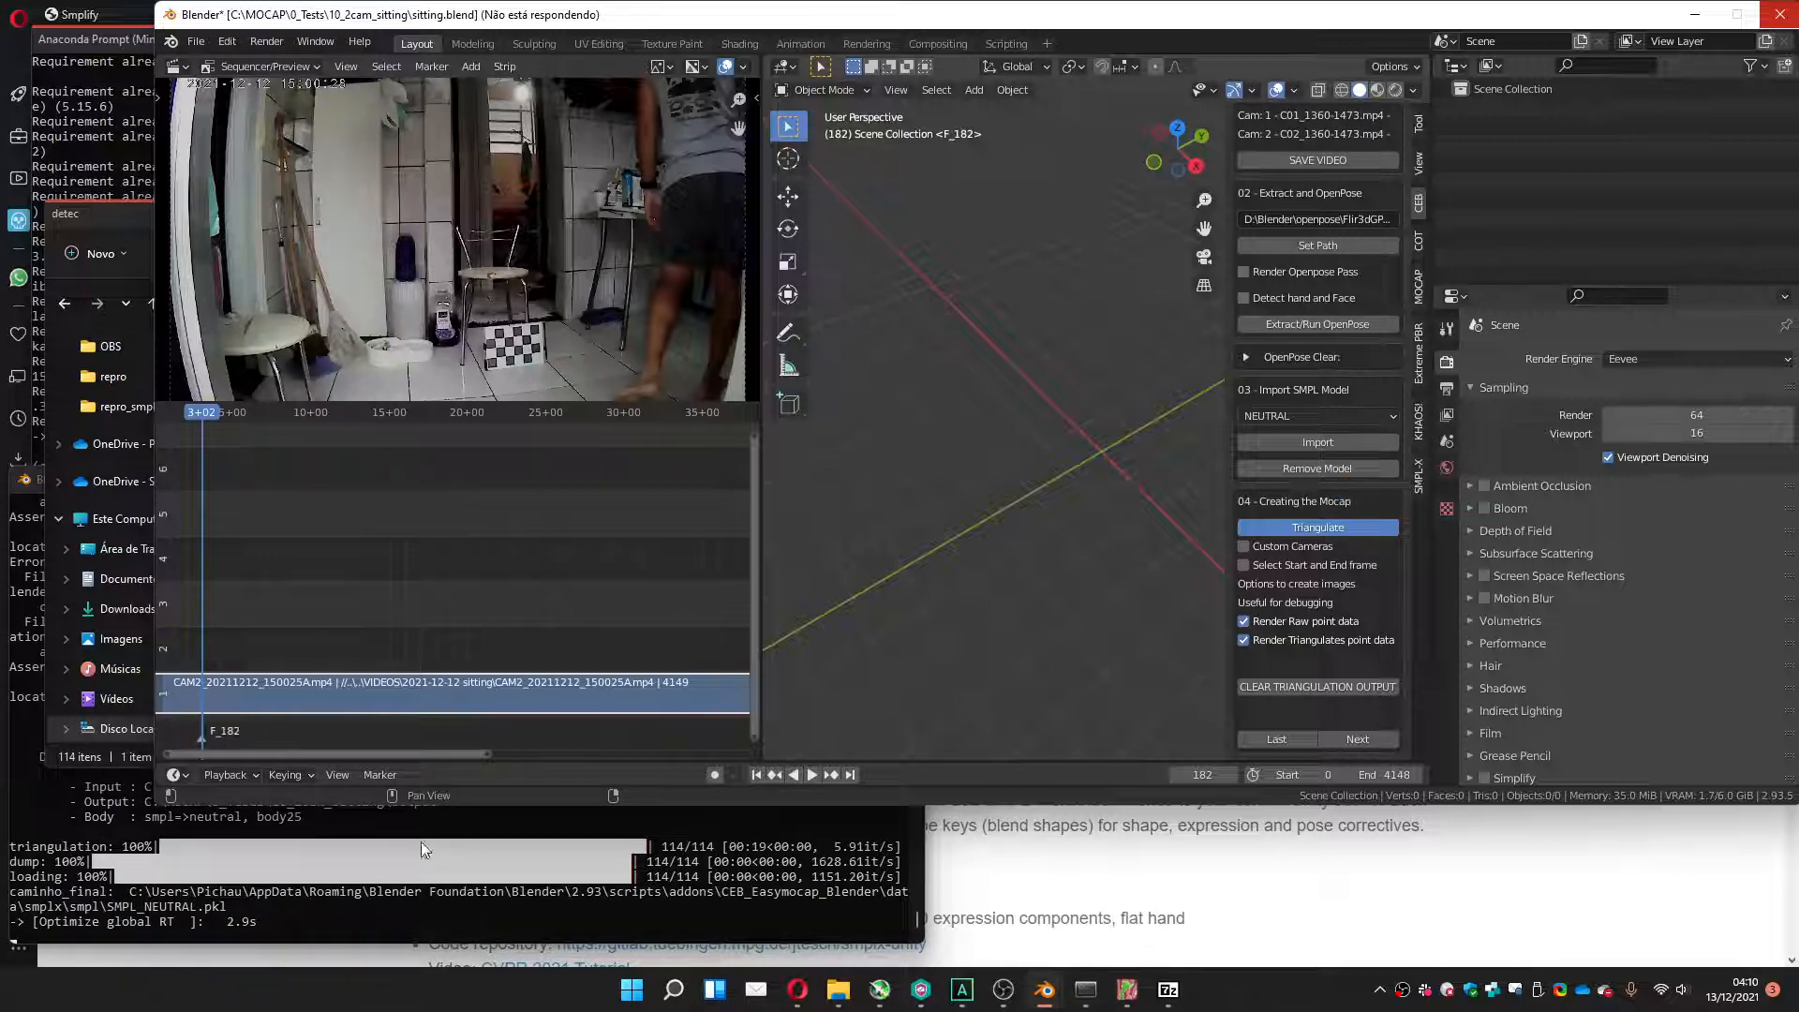
# Browse the images in the output\detec folder from 000000.jpg onward to examine the body detection overlays in both cameras.
pyautogui.click(838, 993)
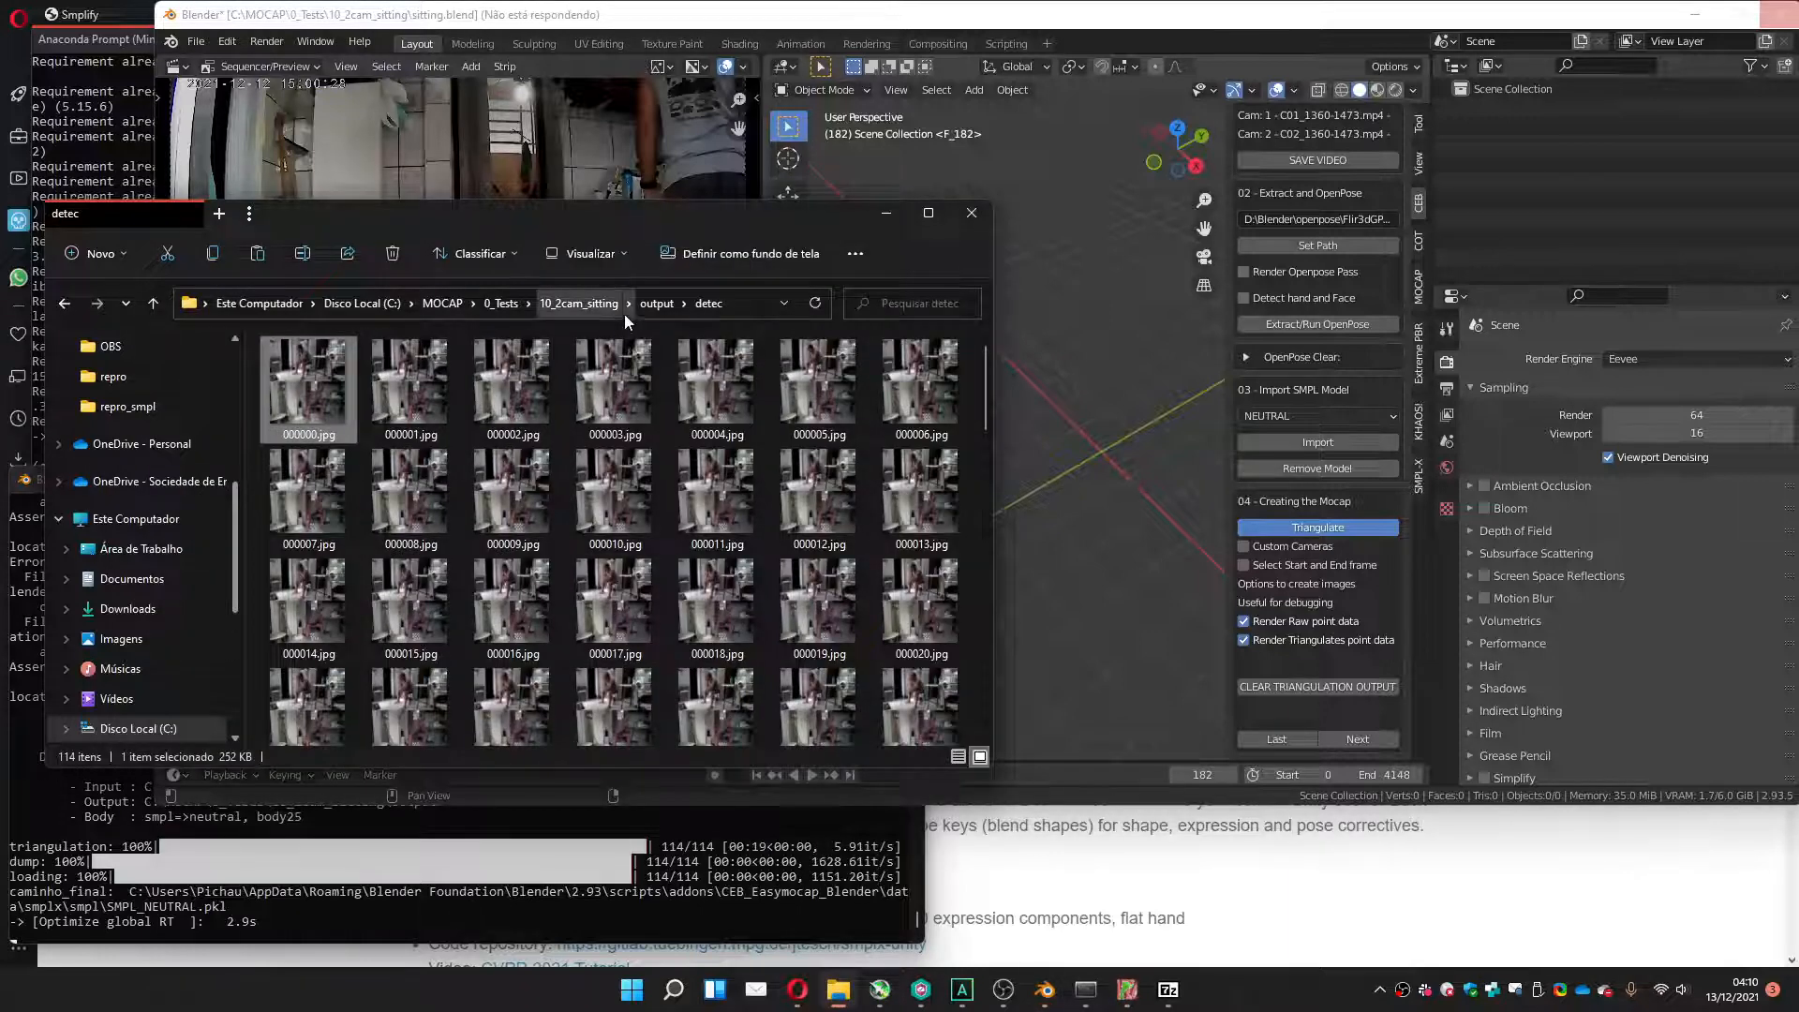
pyautogui.doubleClick(309, 392)
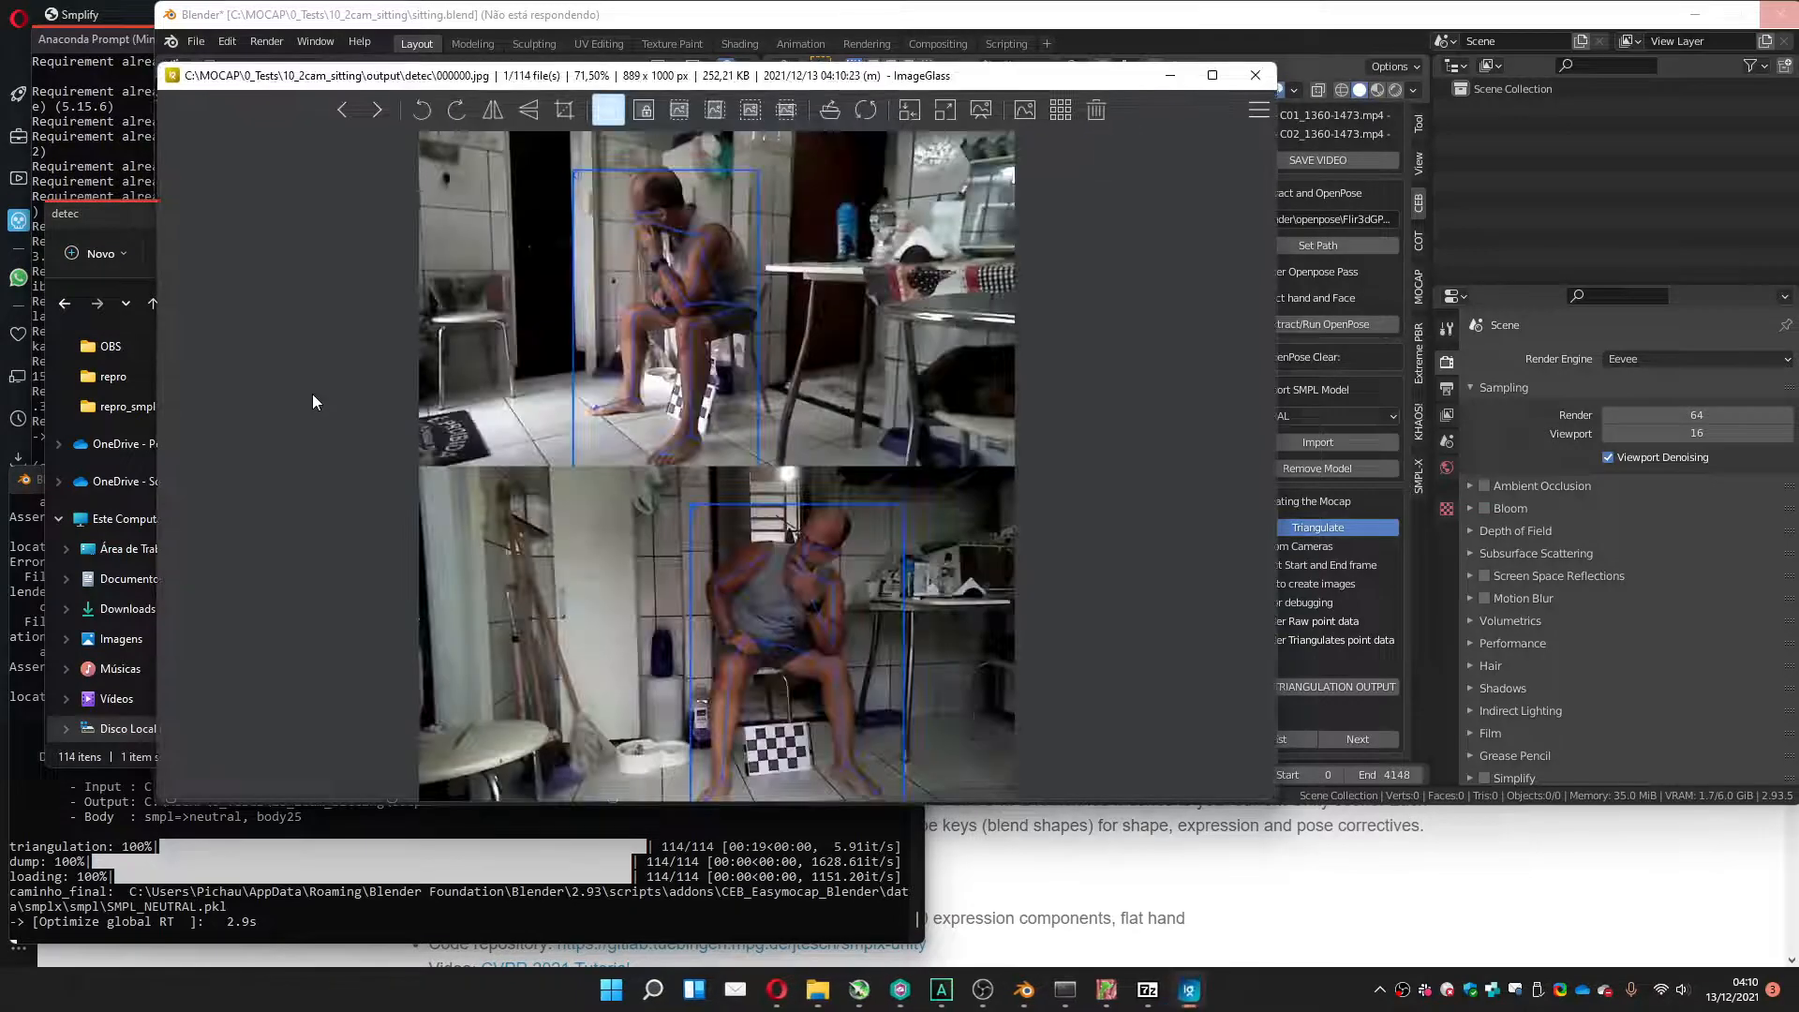
pyautogui.press('Right')
pyautogui.press('Right')
pyautogui.press('Right')
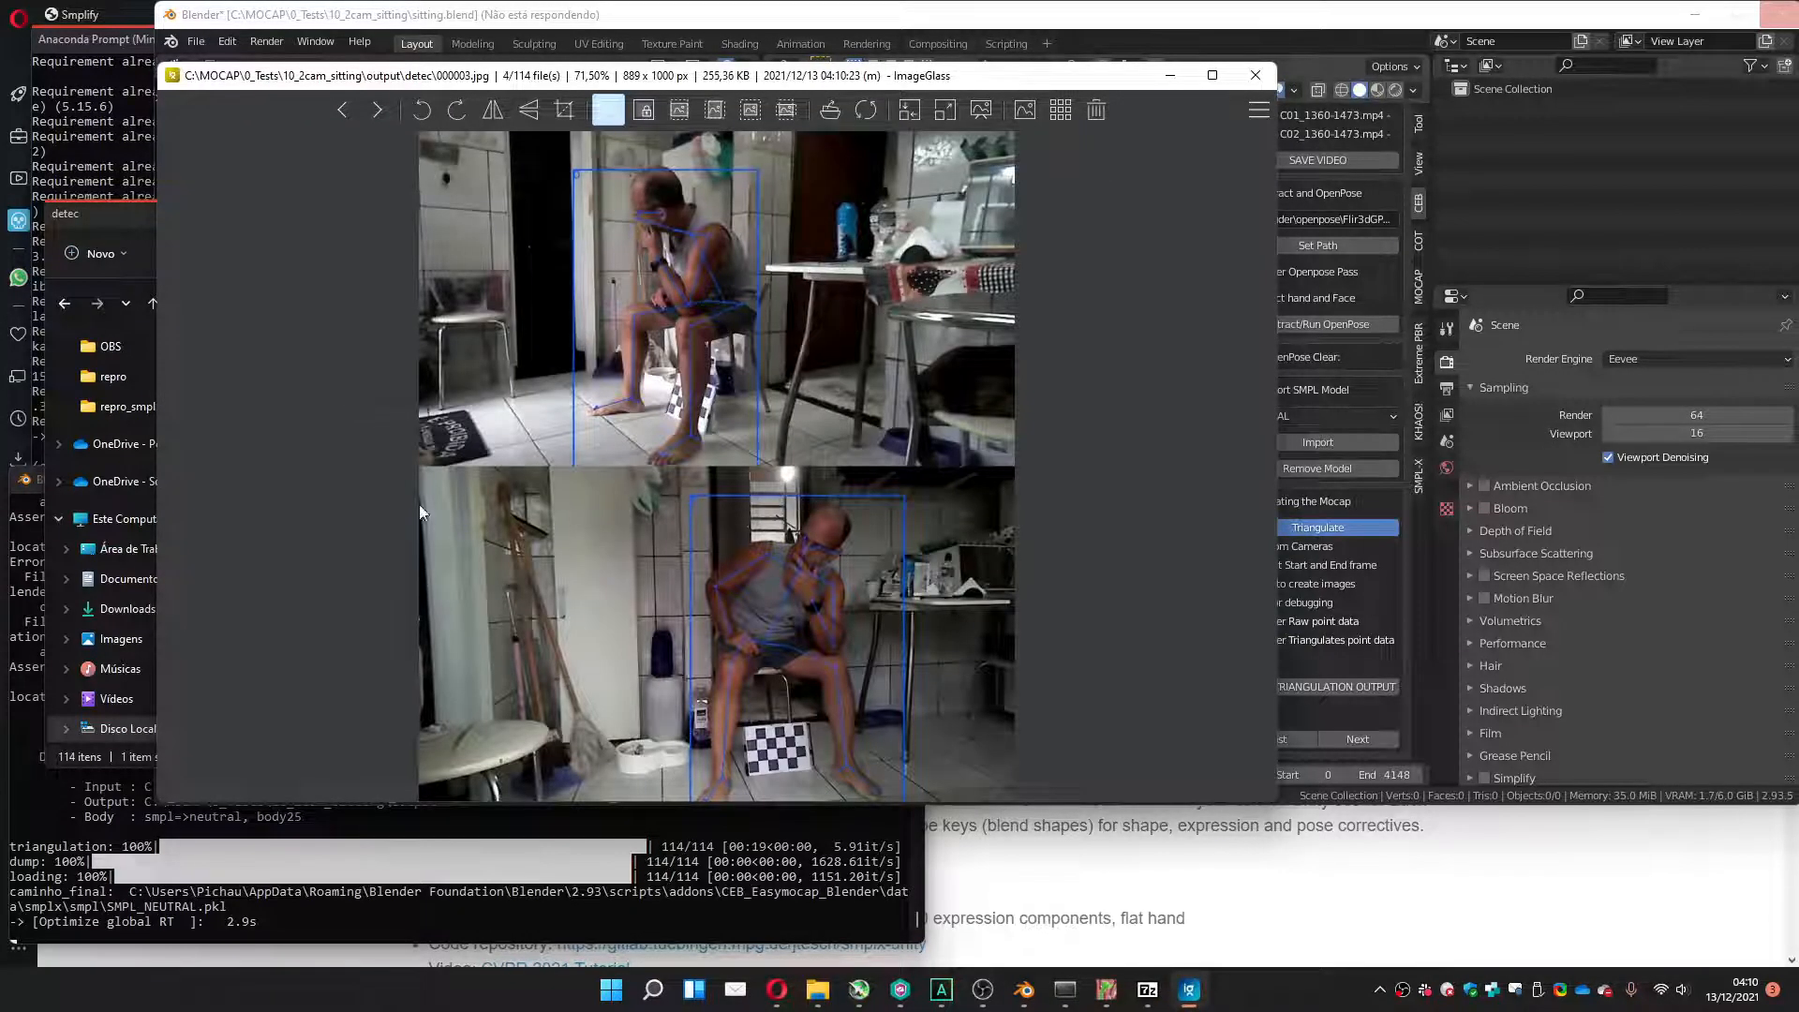
pyautogui.press('Right')
pyautogui.press('Right')
pyautogui.press('Right')
pyautogui.press('Right')
pyautogui.press('Right')
pyautogui.press('Right')
pyautogui.press('Right')
pyautogui.press('Right')
pyautogui.press('Right')
pyautogui.press('Right')
pyautogui.press('Right')
pyautogui.press('Right')
pyautogui.press('Right')
pyautogui.press('Right')
pyautogui.press('Right')
pyautogui.press('Right')
pyautogui.press('Right')
pyautogui.press('Right')
pyautogui.press('Right')
pyautogui.press('Right')
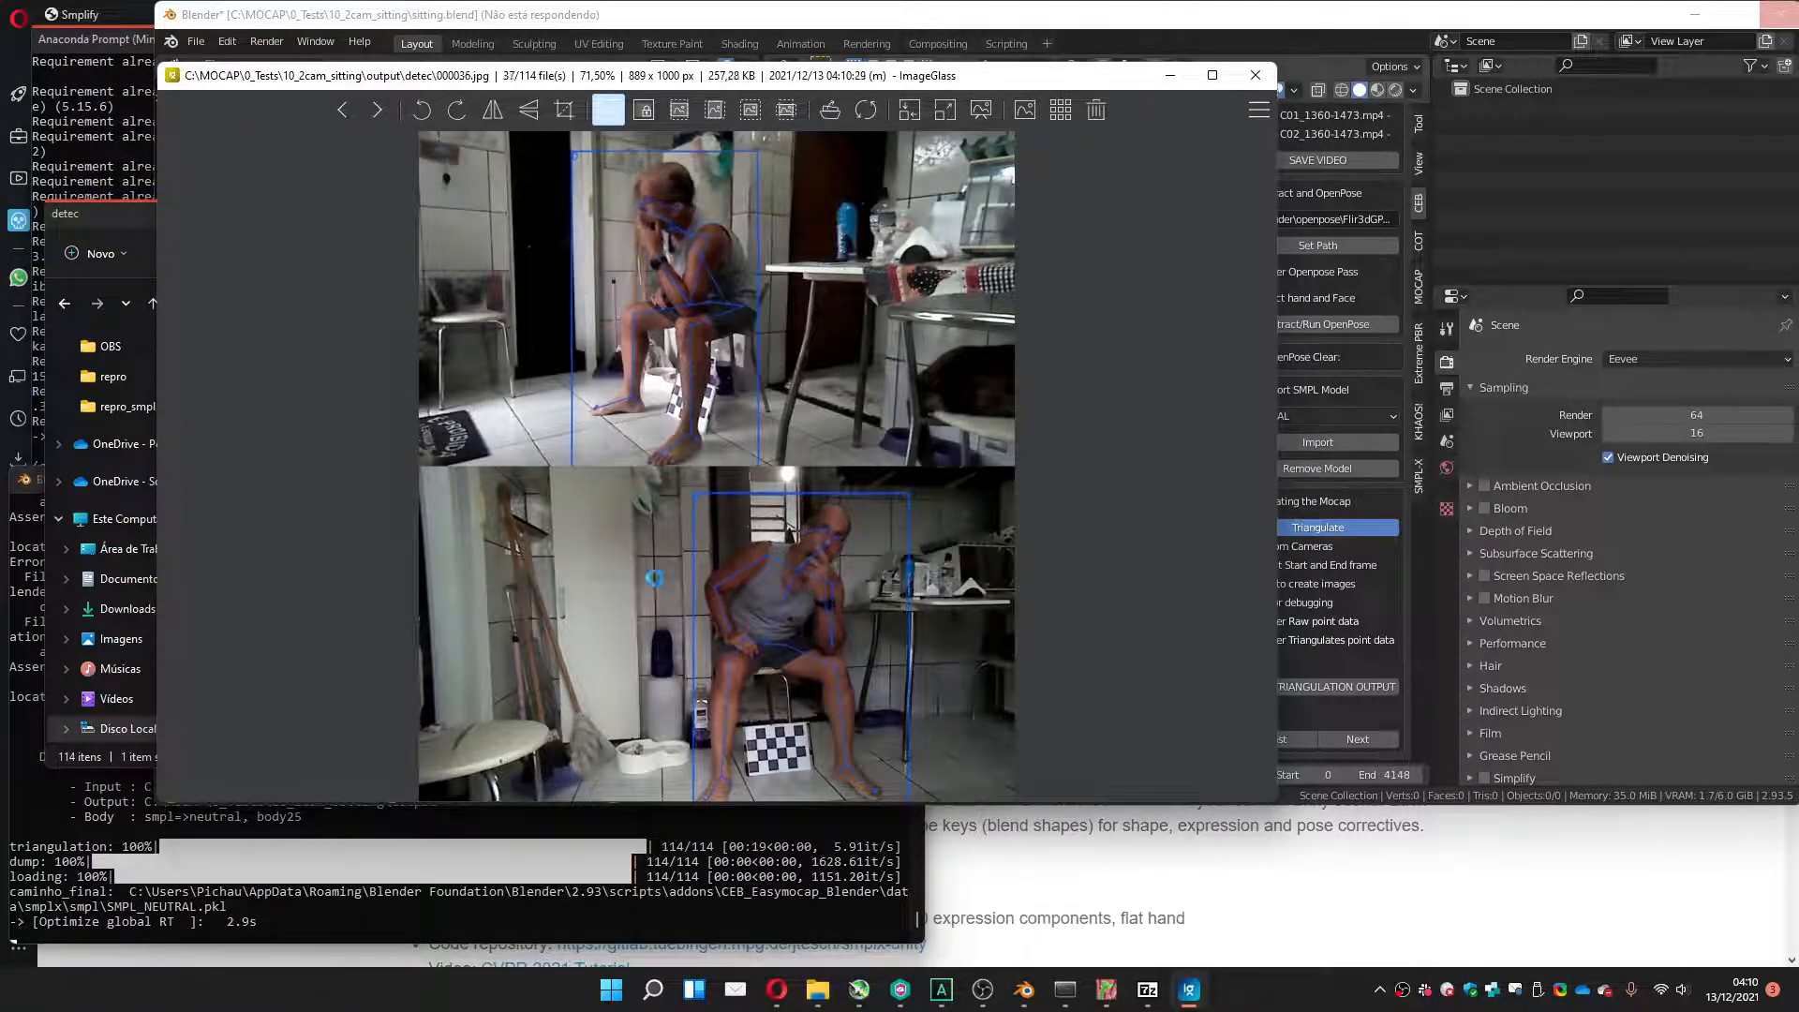
pyautogui.press('Right')
pyautogui.press('Right')
pyautogui.press('Right')
pyautogui.press('Right')
pyautogui.press('Right')
pyautogui.press('Right')
pyautogui.press('Right')
pyautogui.press('Right')
pyautogui.press('Right')
pyautogui.press('Right')
pyautogui.press('Right')
pyautogui.press('Right')
pyautogui.press('Right')
pyautogui.press('Right')
pyautogui.press('Right')
pyautogui.press('Right')
pyautogui.press('Right')
pyautogui.press('Right')
pyautogui.press('Right')
pyautogui.press('Right')
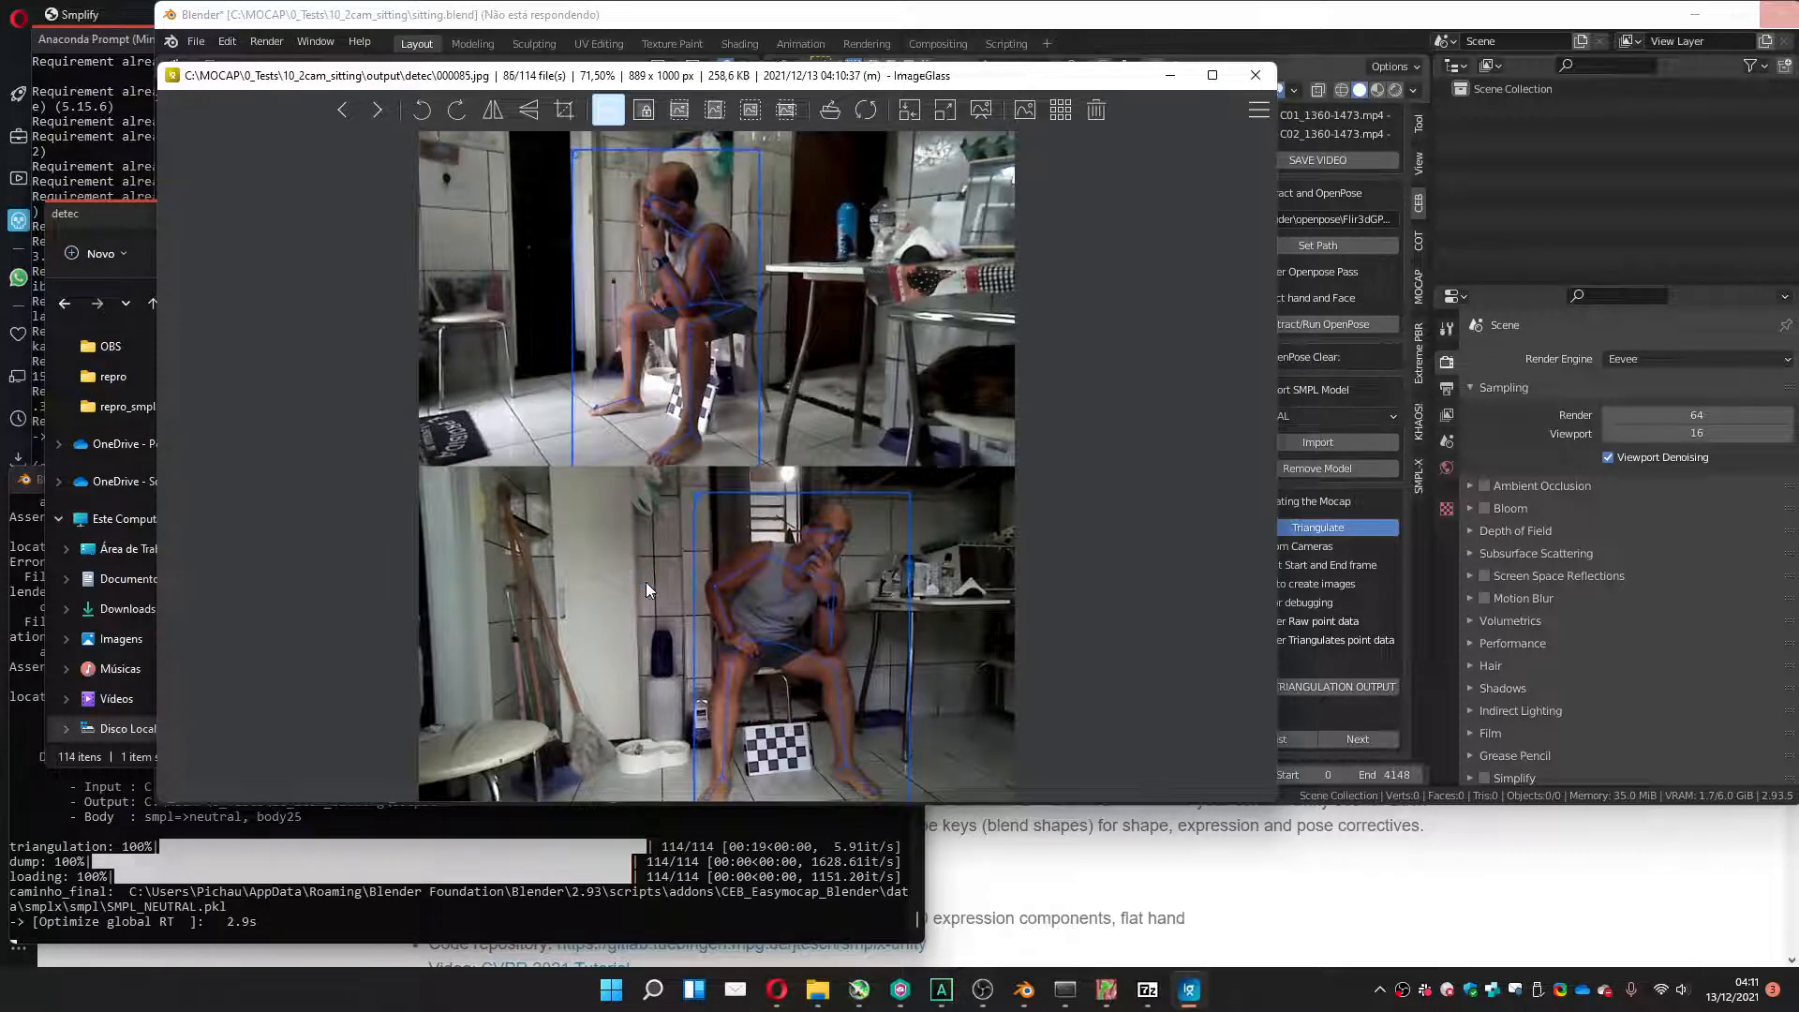
pyautogui.click(1251, 76)
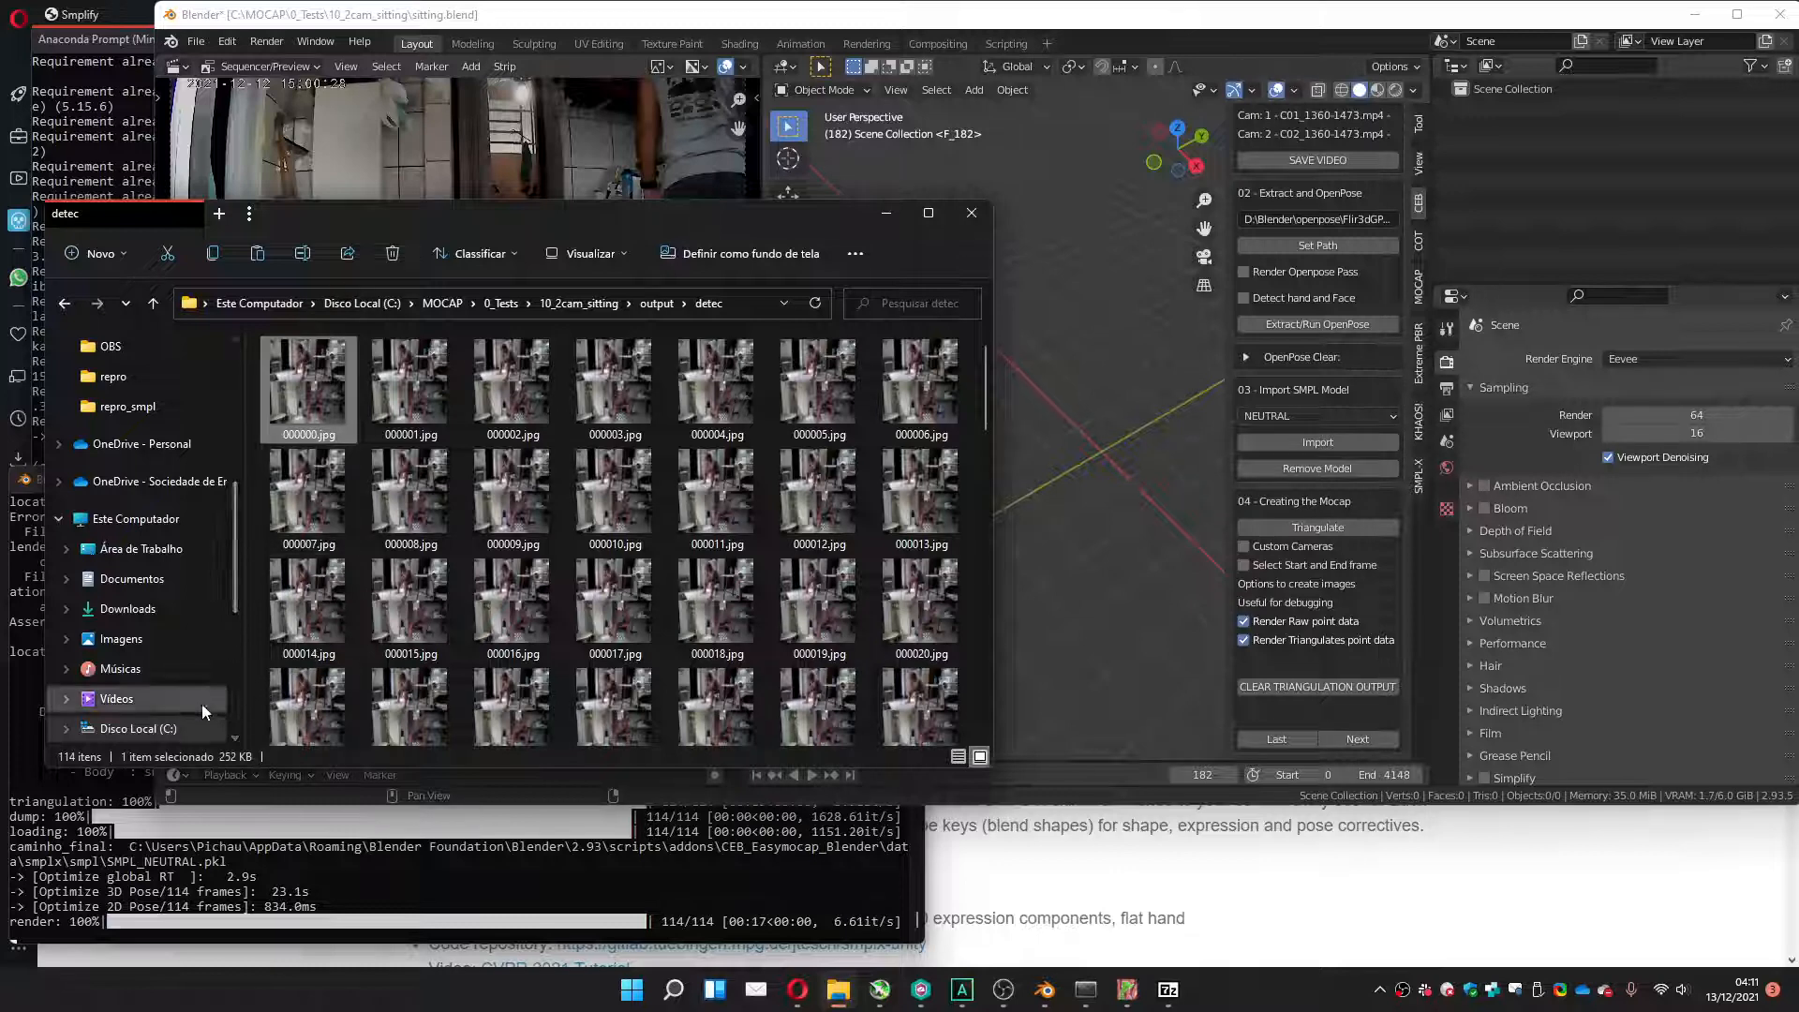
# Open the repro_smpl folder under 10_2cam_sitting\output and browse its images from 000000.jpg to examine the reprojected SMPL result.
pyautogui.click(593, 305)
pyautogui.doubleClick(298, 518)
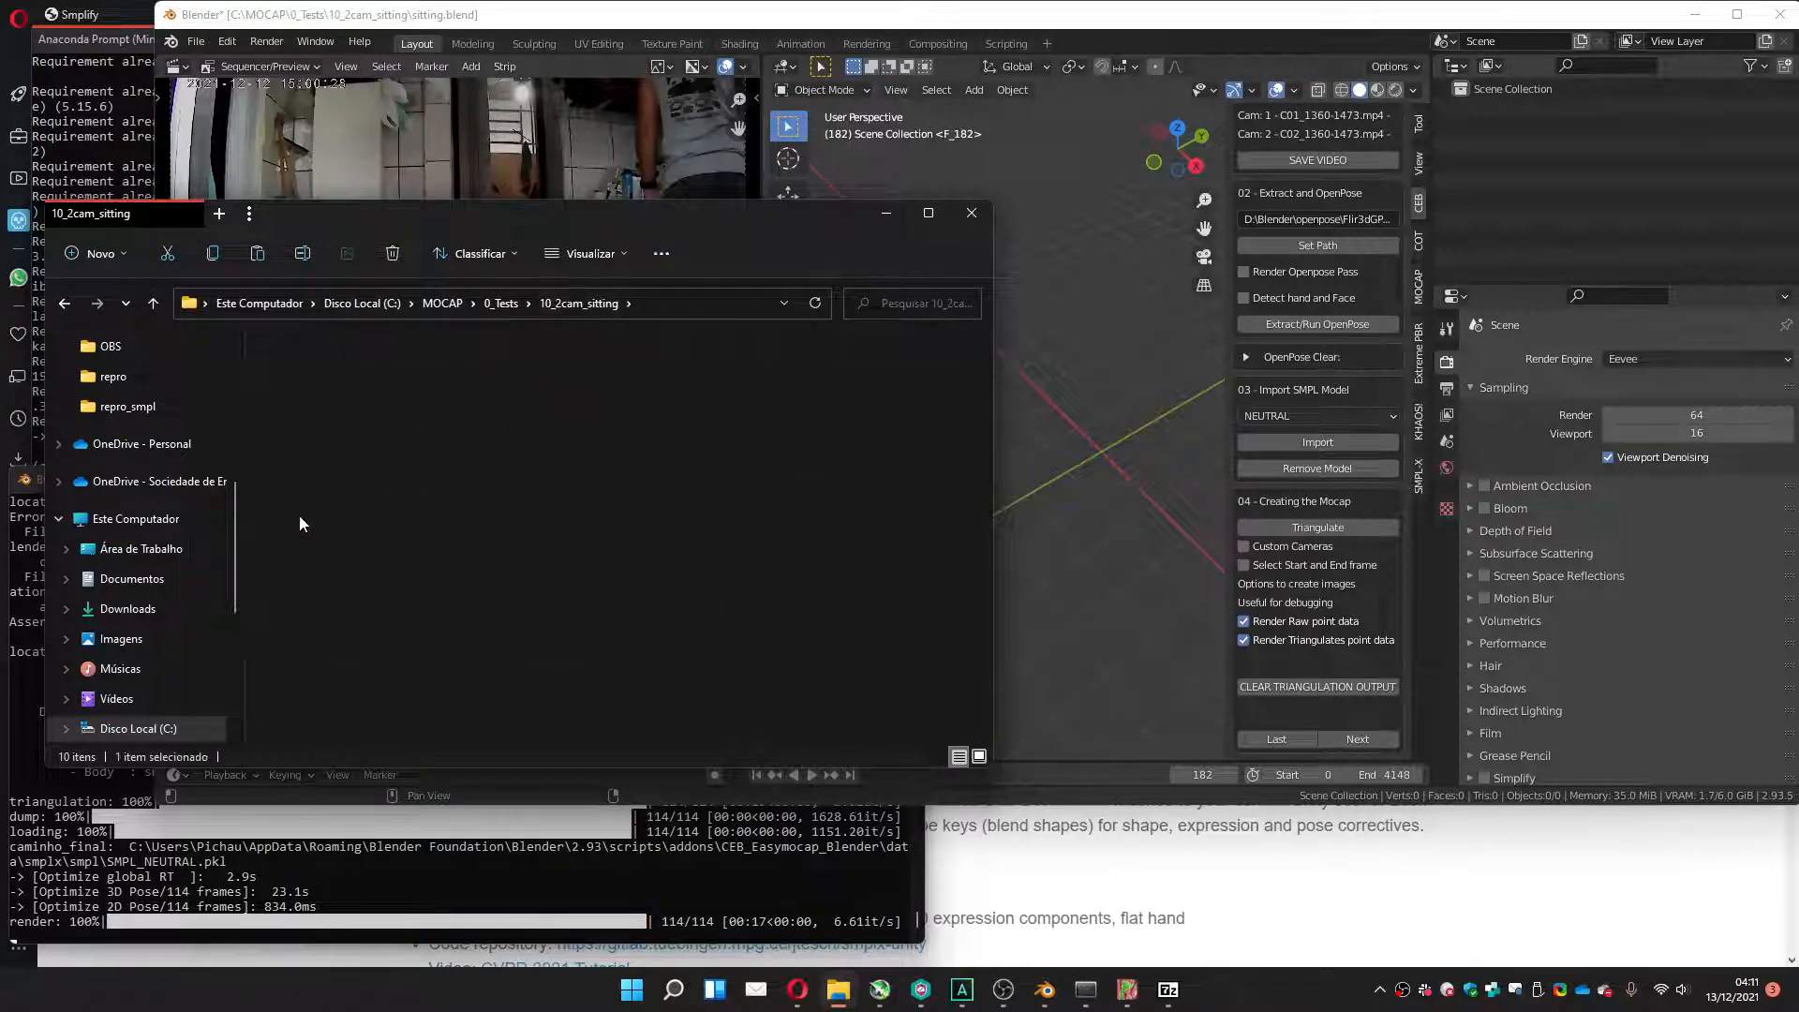
pyautogui.click(297, 462)
pyautogui.doubleClick(298, 462)
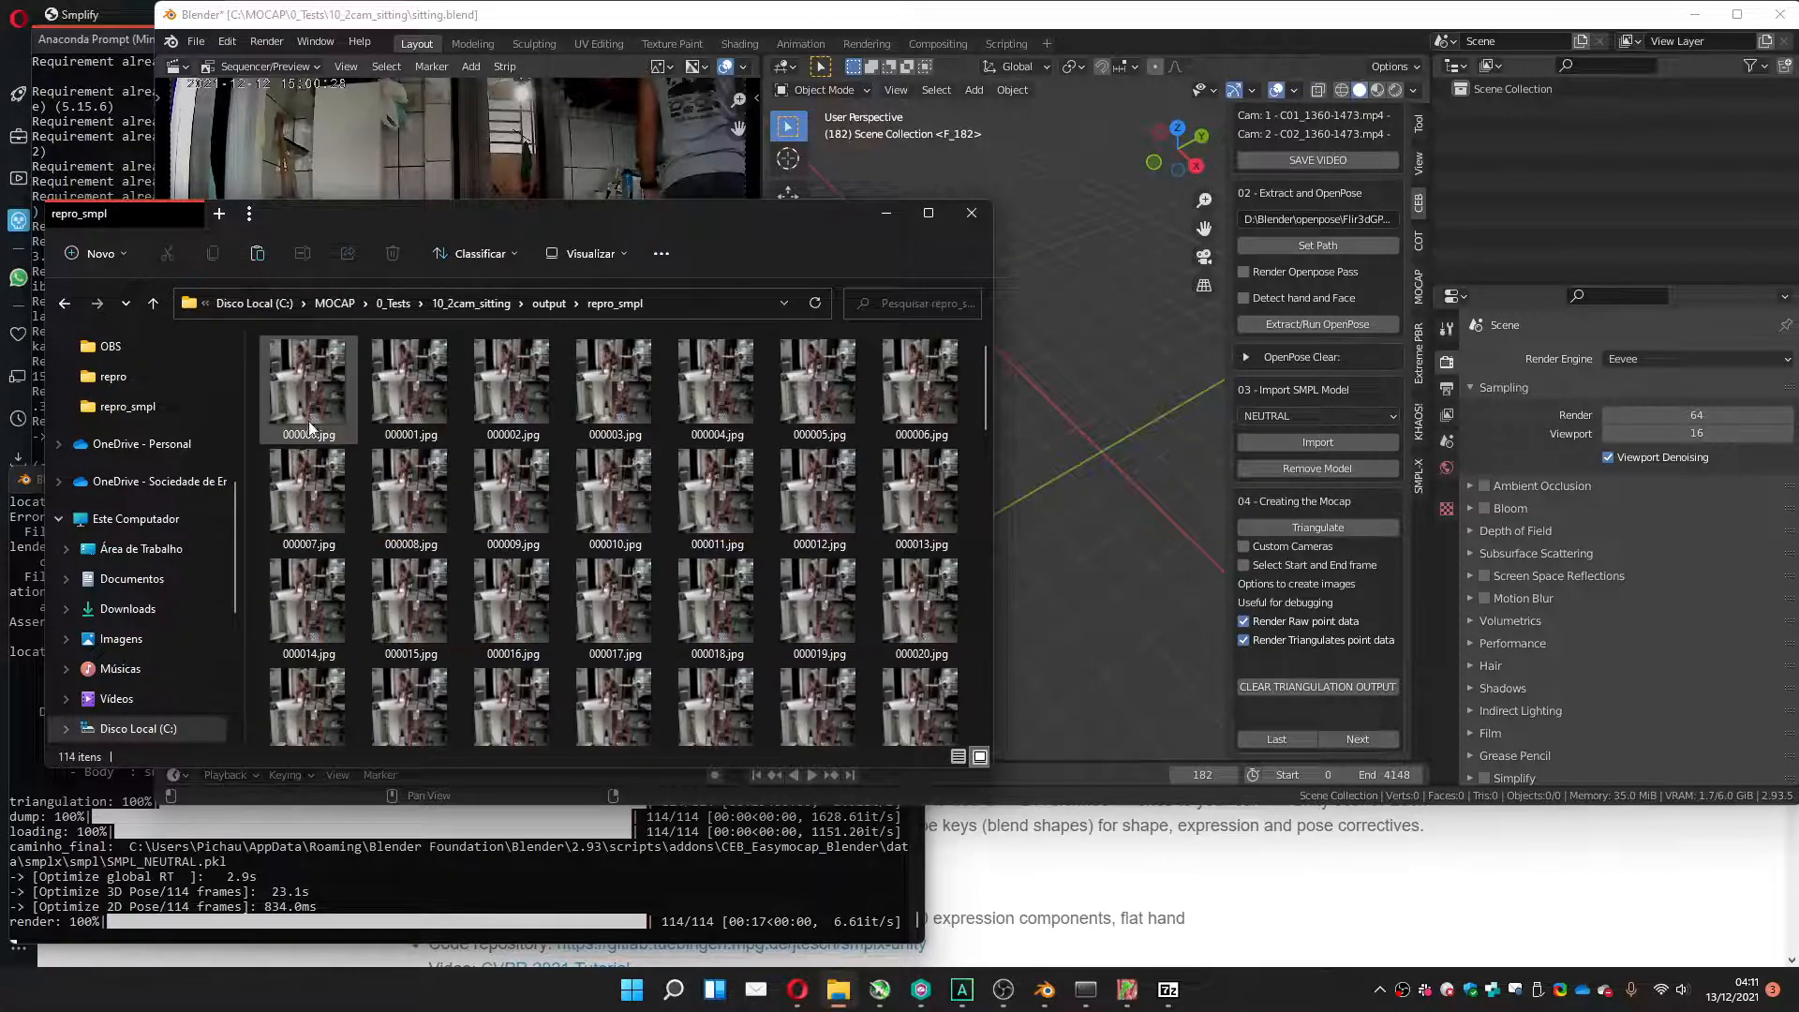
pyautogui.click(309, 426)
pyautogui.doubleClick(334, 348)
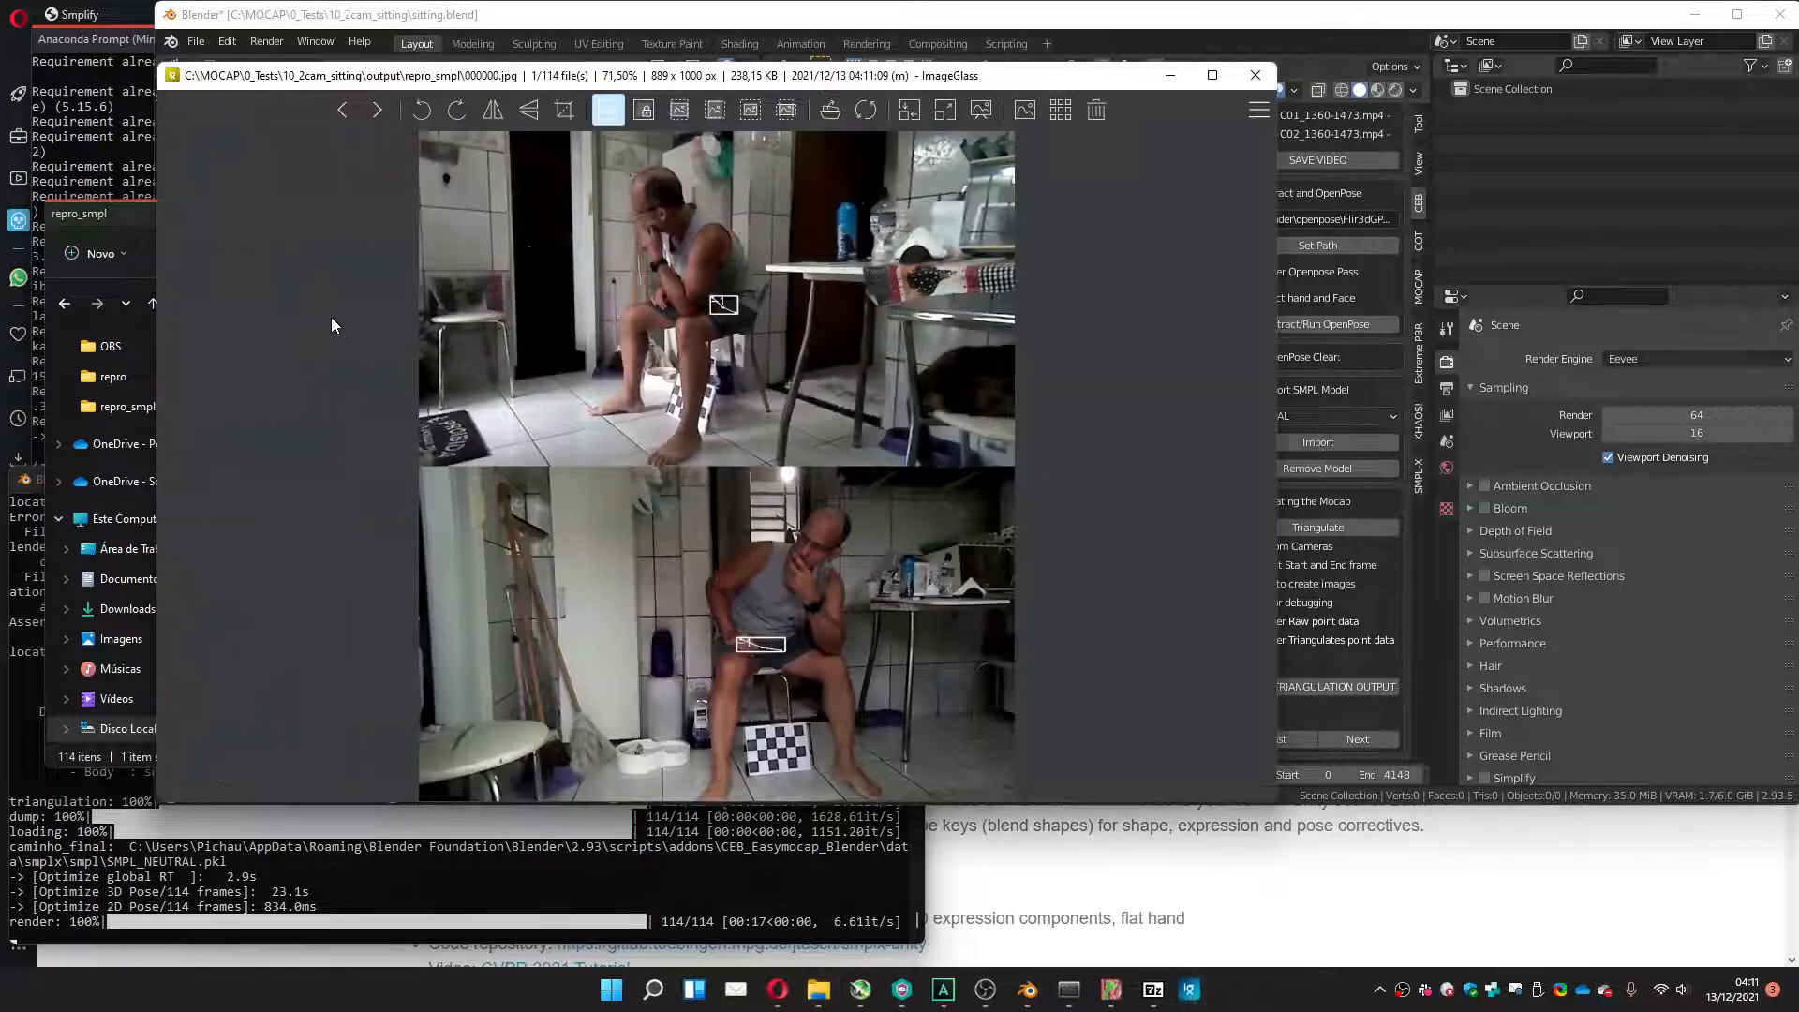
pyautogui.press('Right')
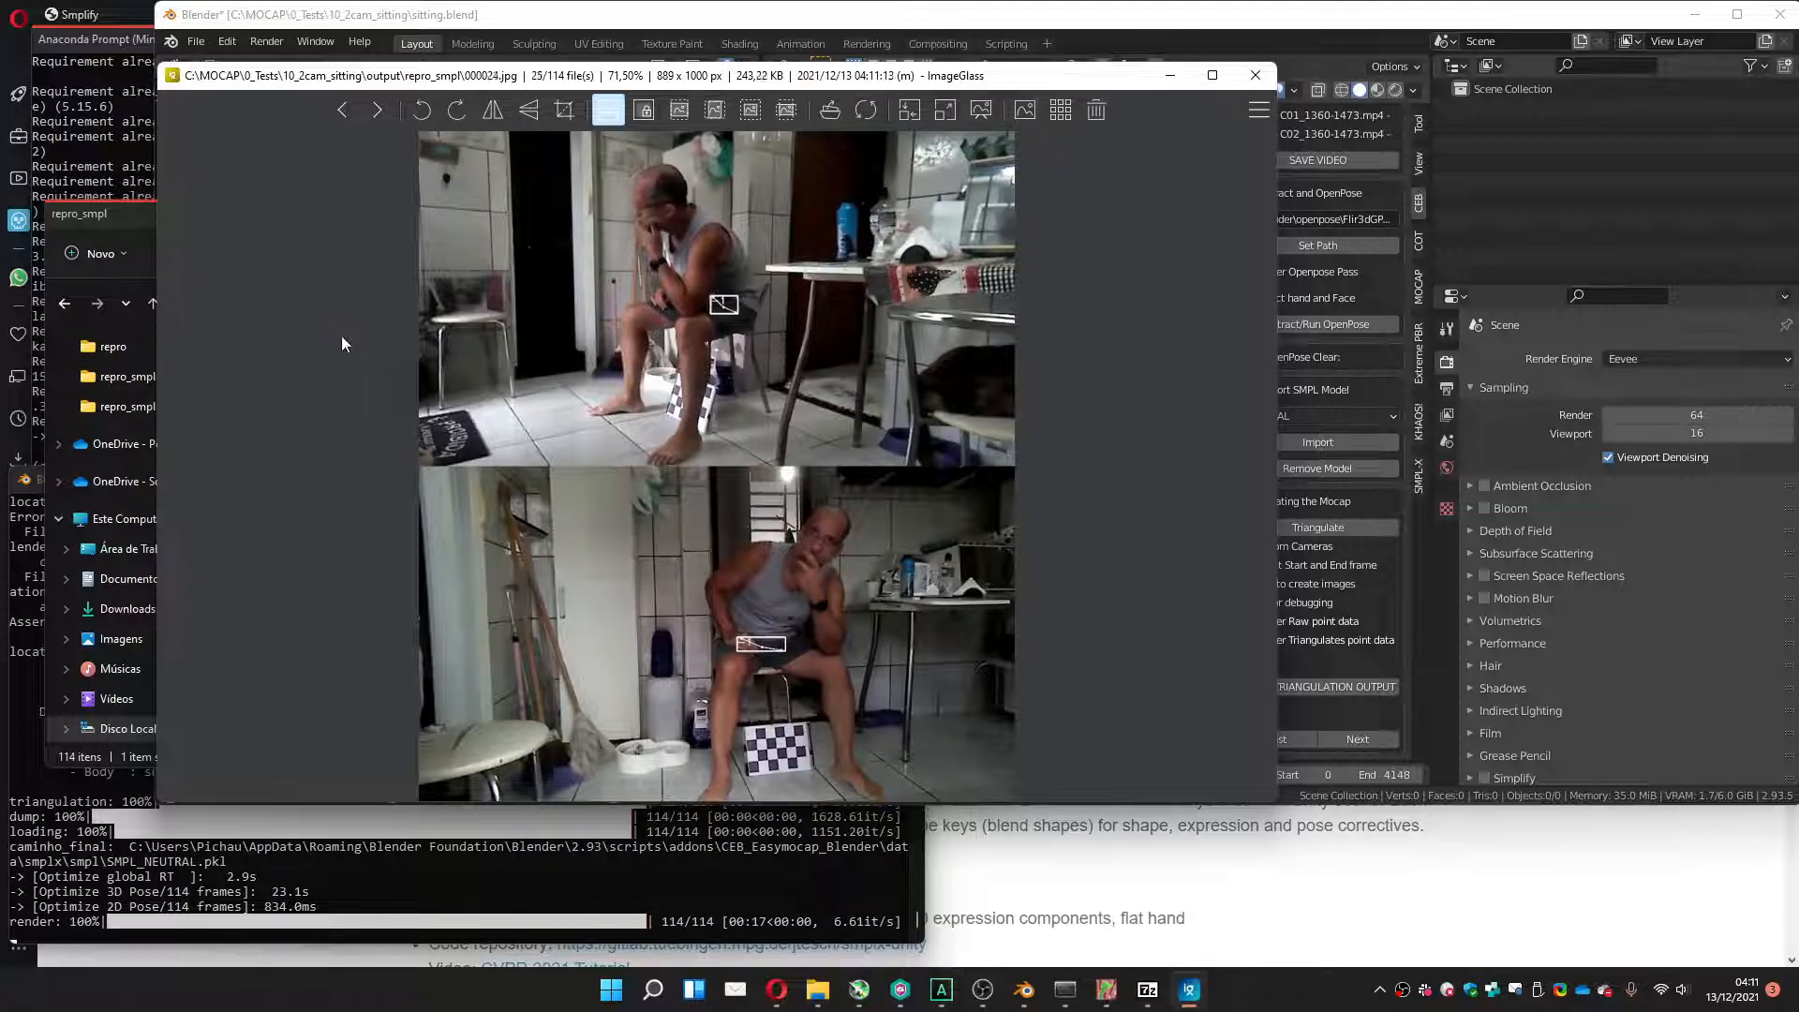
pyautogui.press('Right')
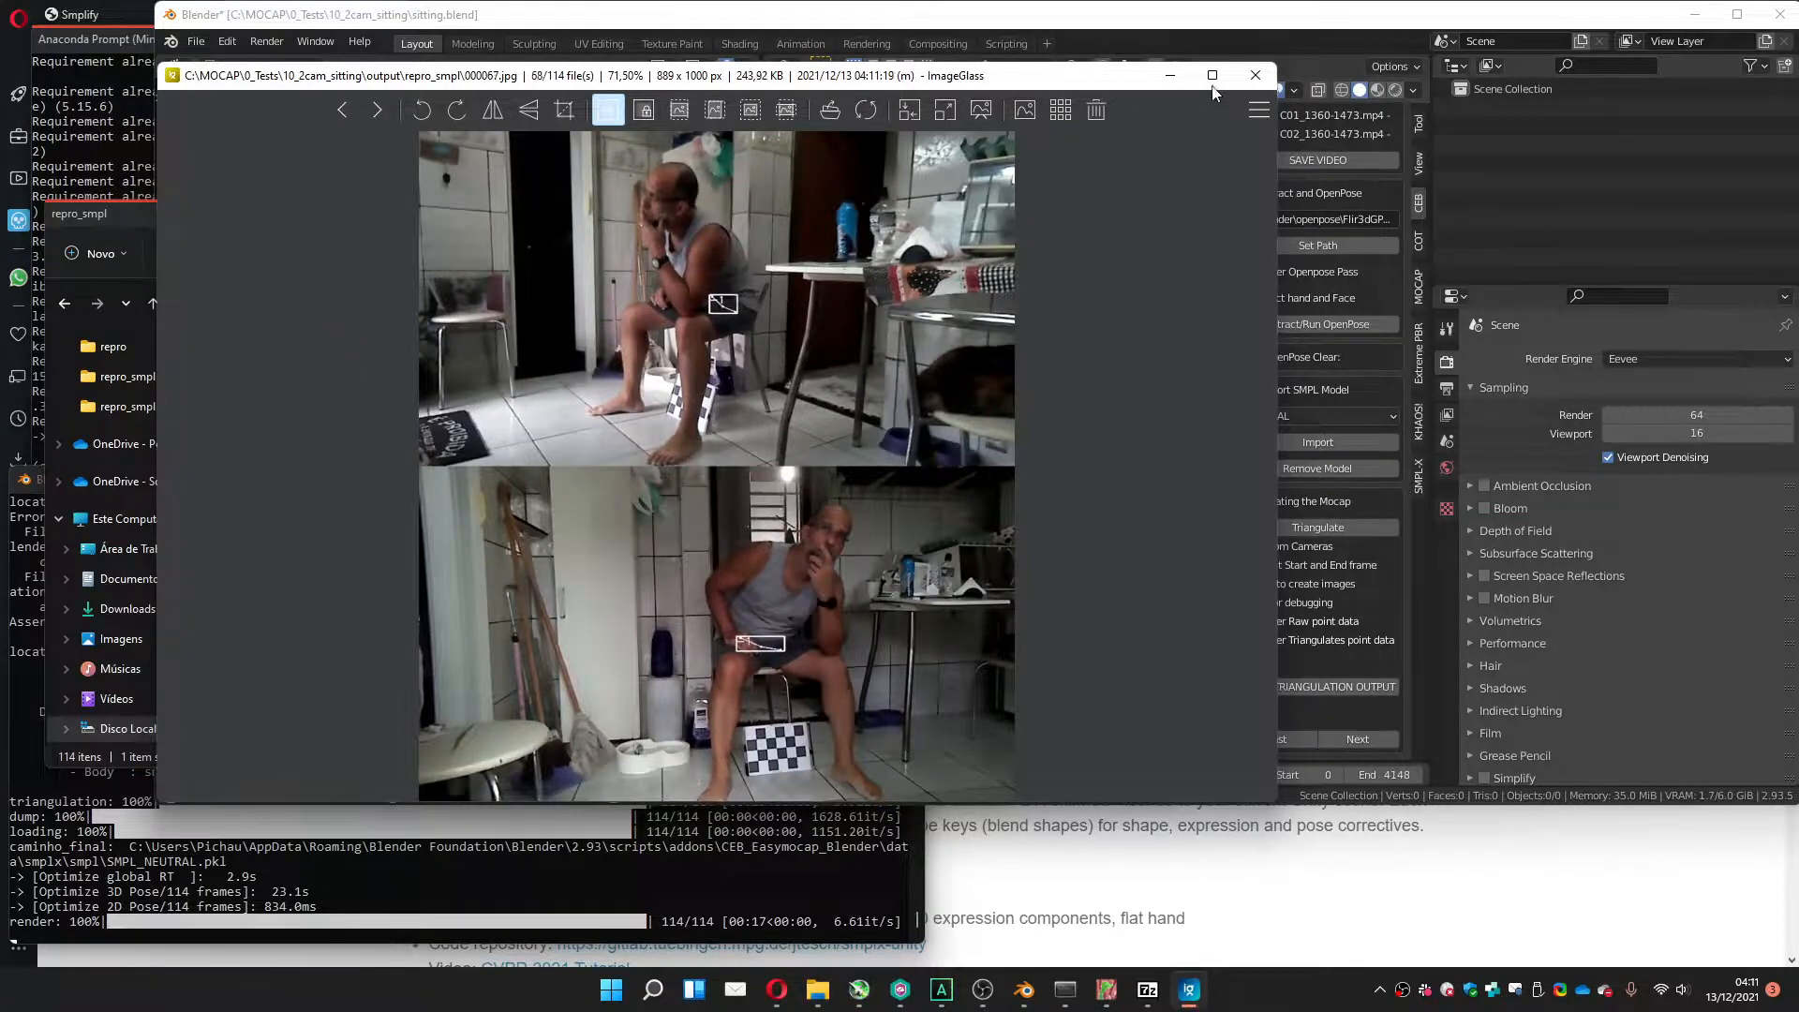
pyautogui.click(1255, 75)
# View 000089.jpg in the repro_smpl folder to check the reprojection in a late frame.
pyautogui.scroll(-5, 794, 625)
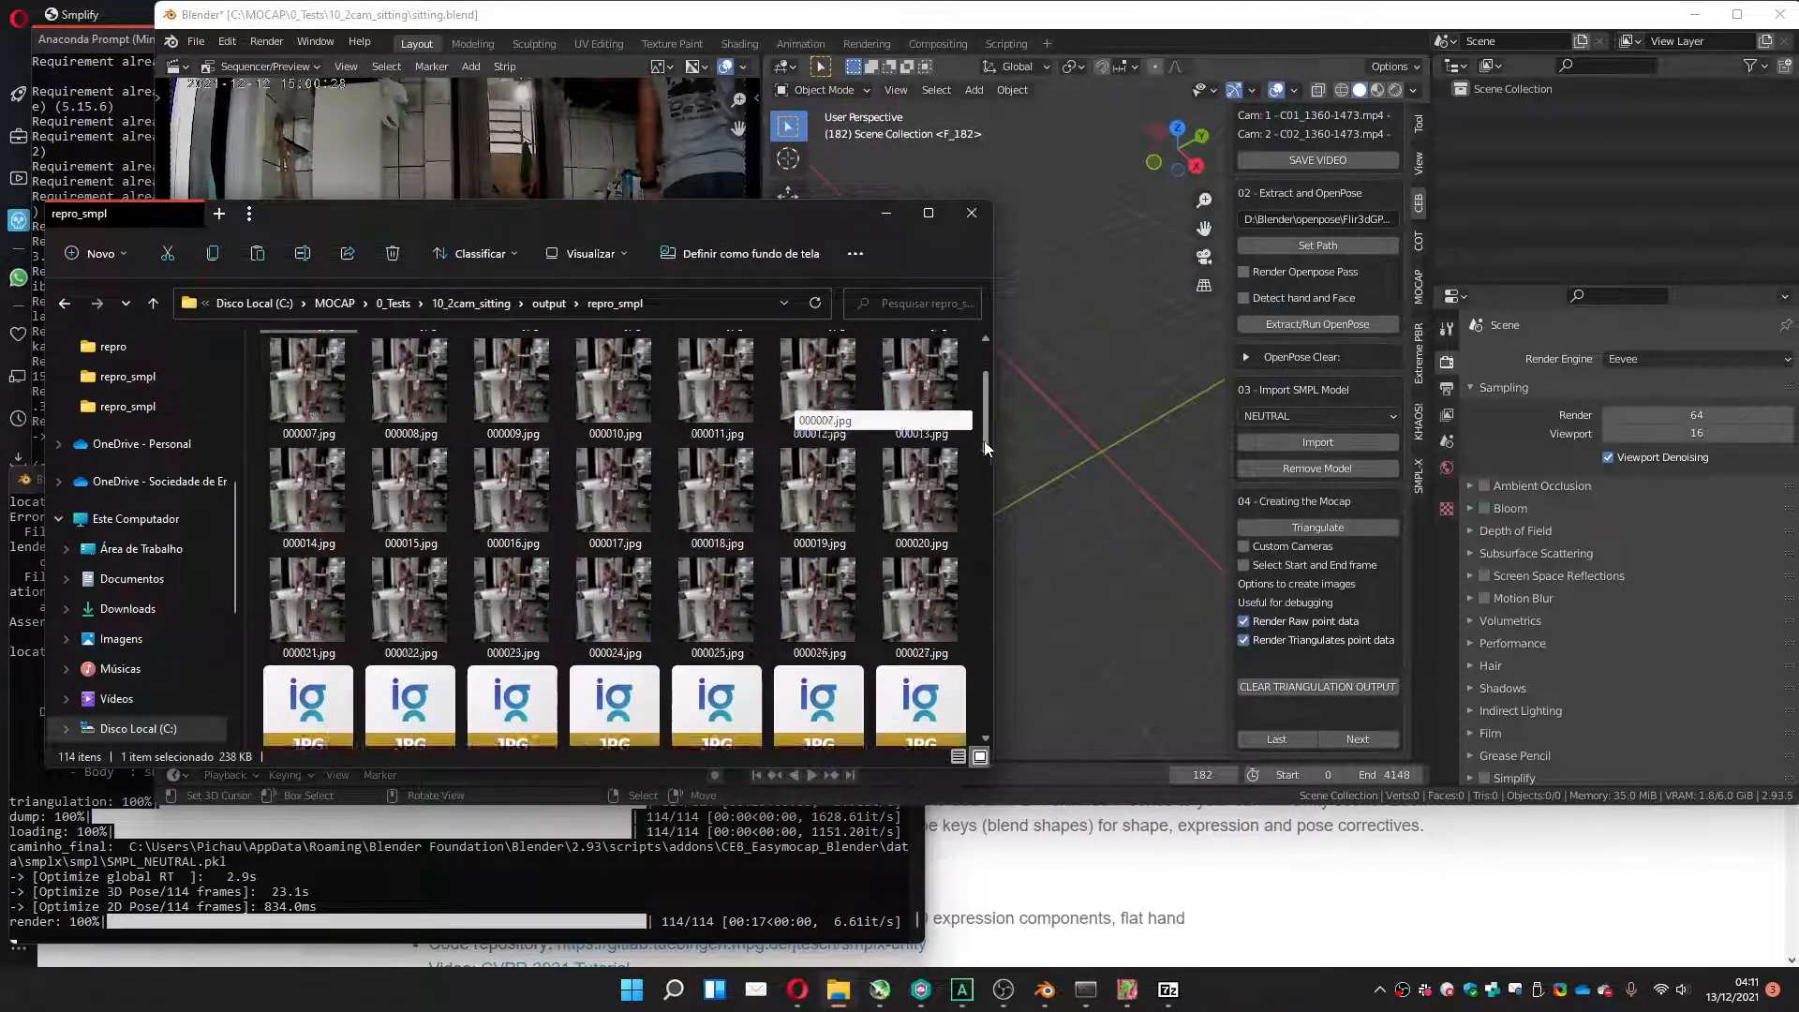
pyautogui.doubleClick(796, 626)
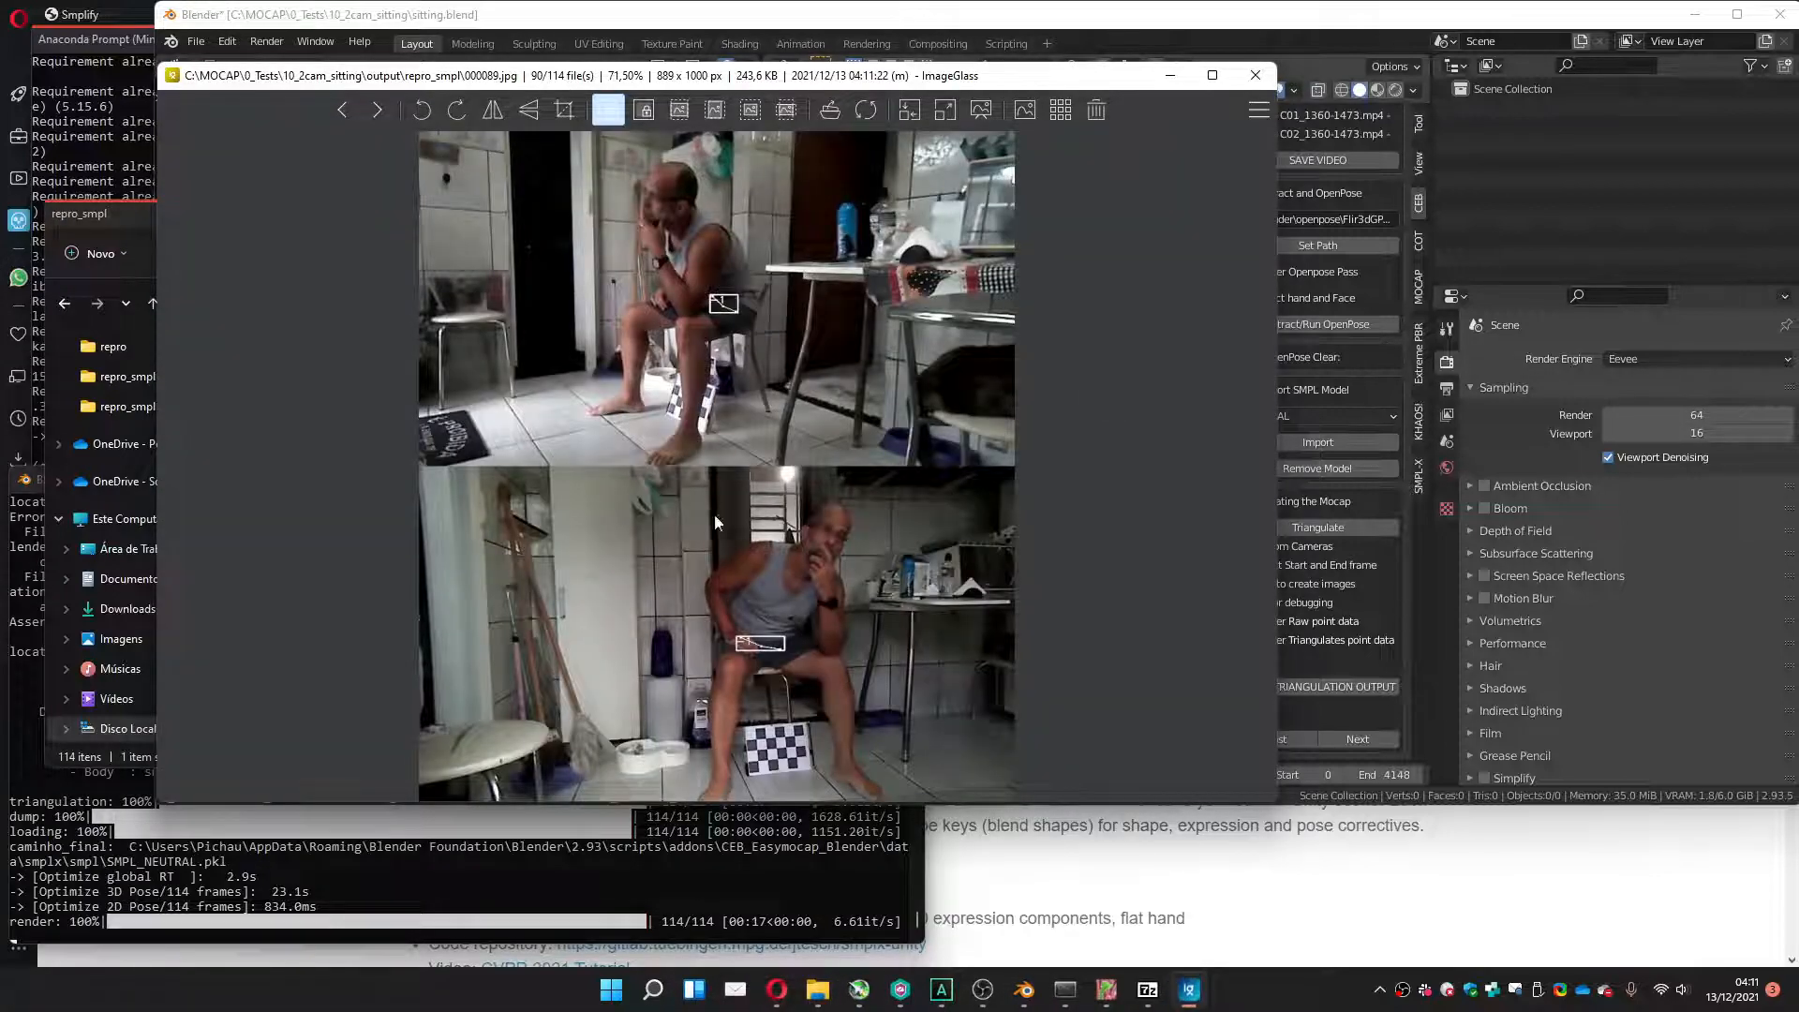
pyautogui.click(1253, 75)
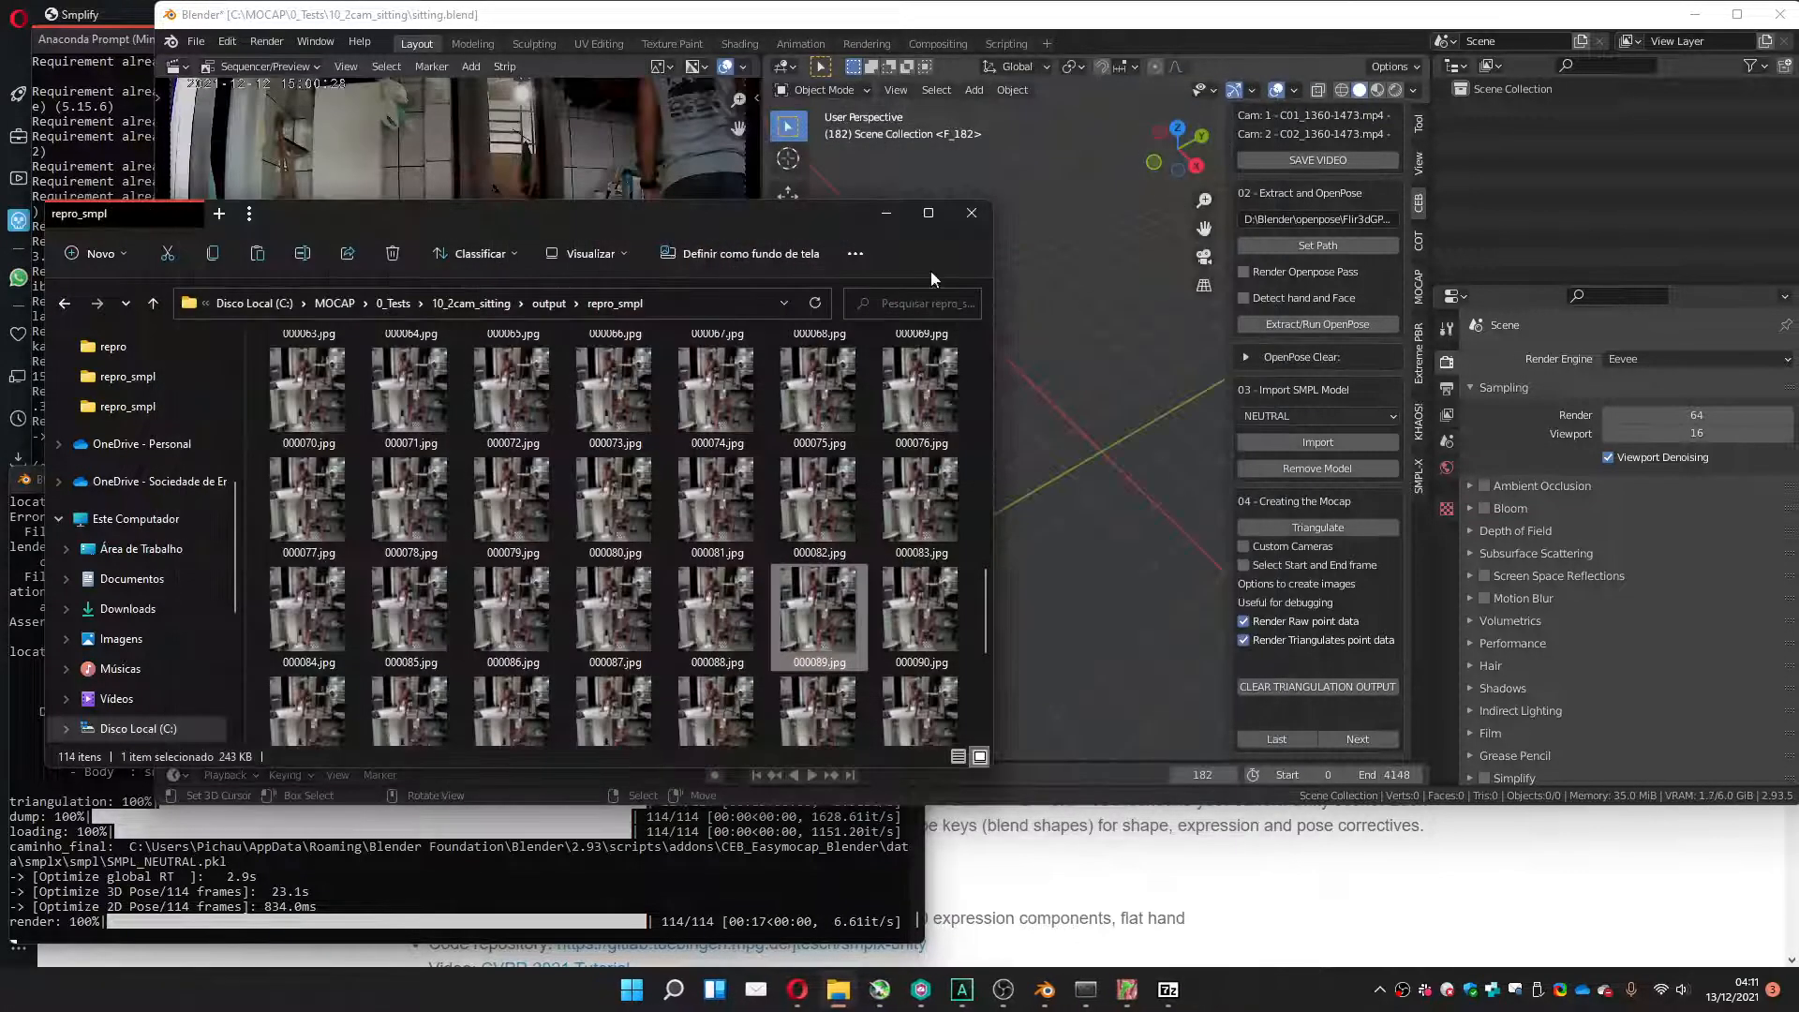
# Start a new Blender file and discard the unsaved changes to sitting.blend.
pyautogui.click(894, 23)
pyautogui.click(196, 41)
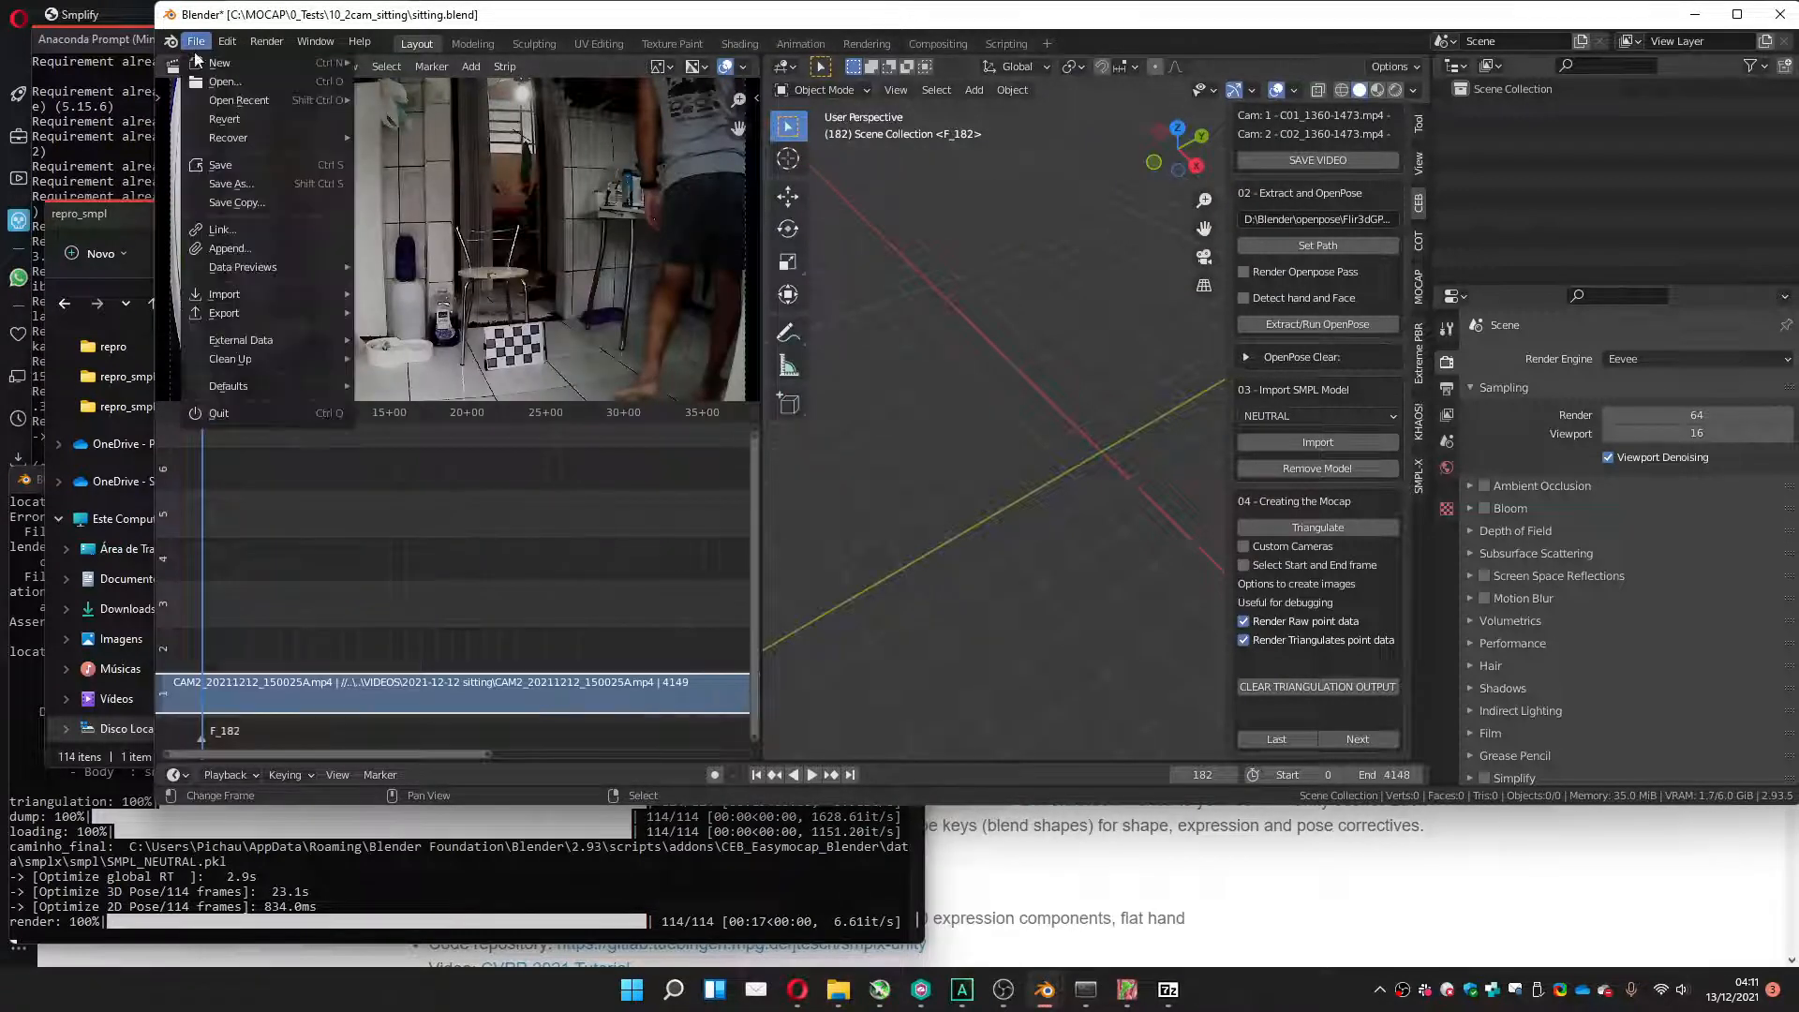
pyautogui.moveTo(349, 68)
pyautogui.click(430, 61)
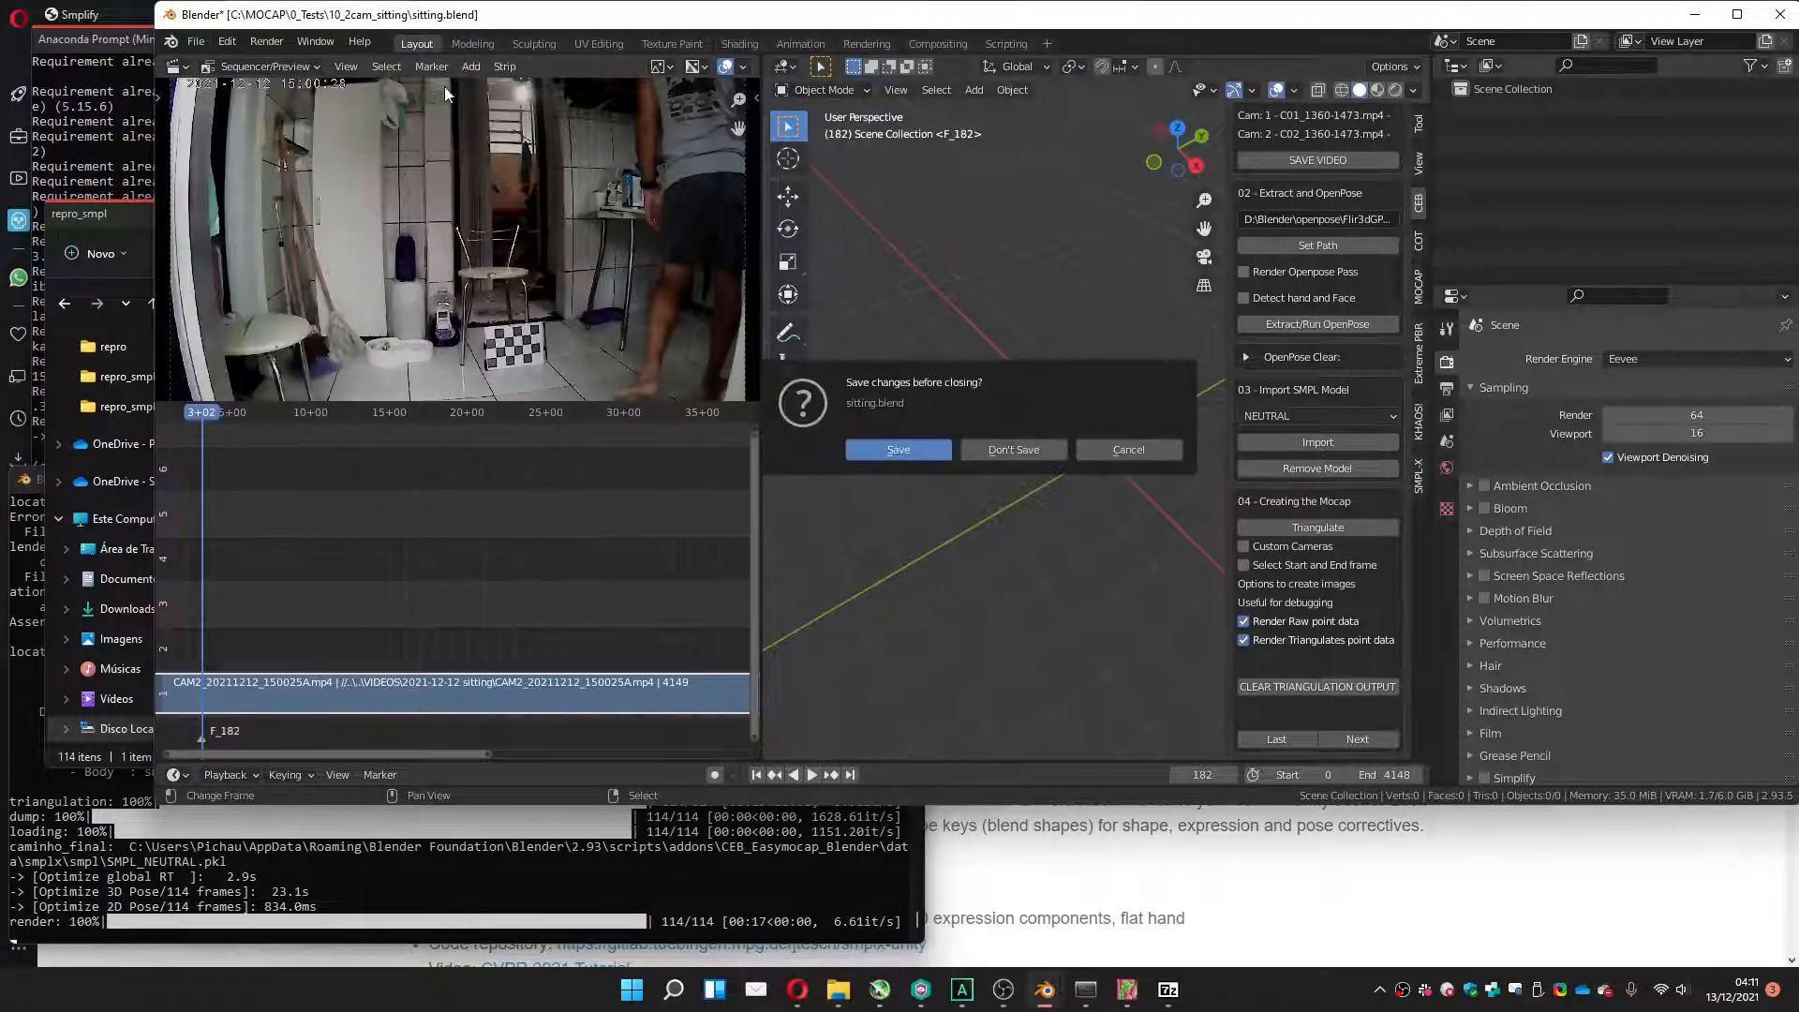
pyautogui.click(1015, 445)
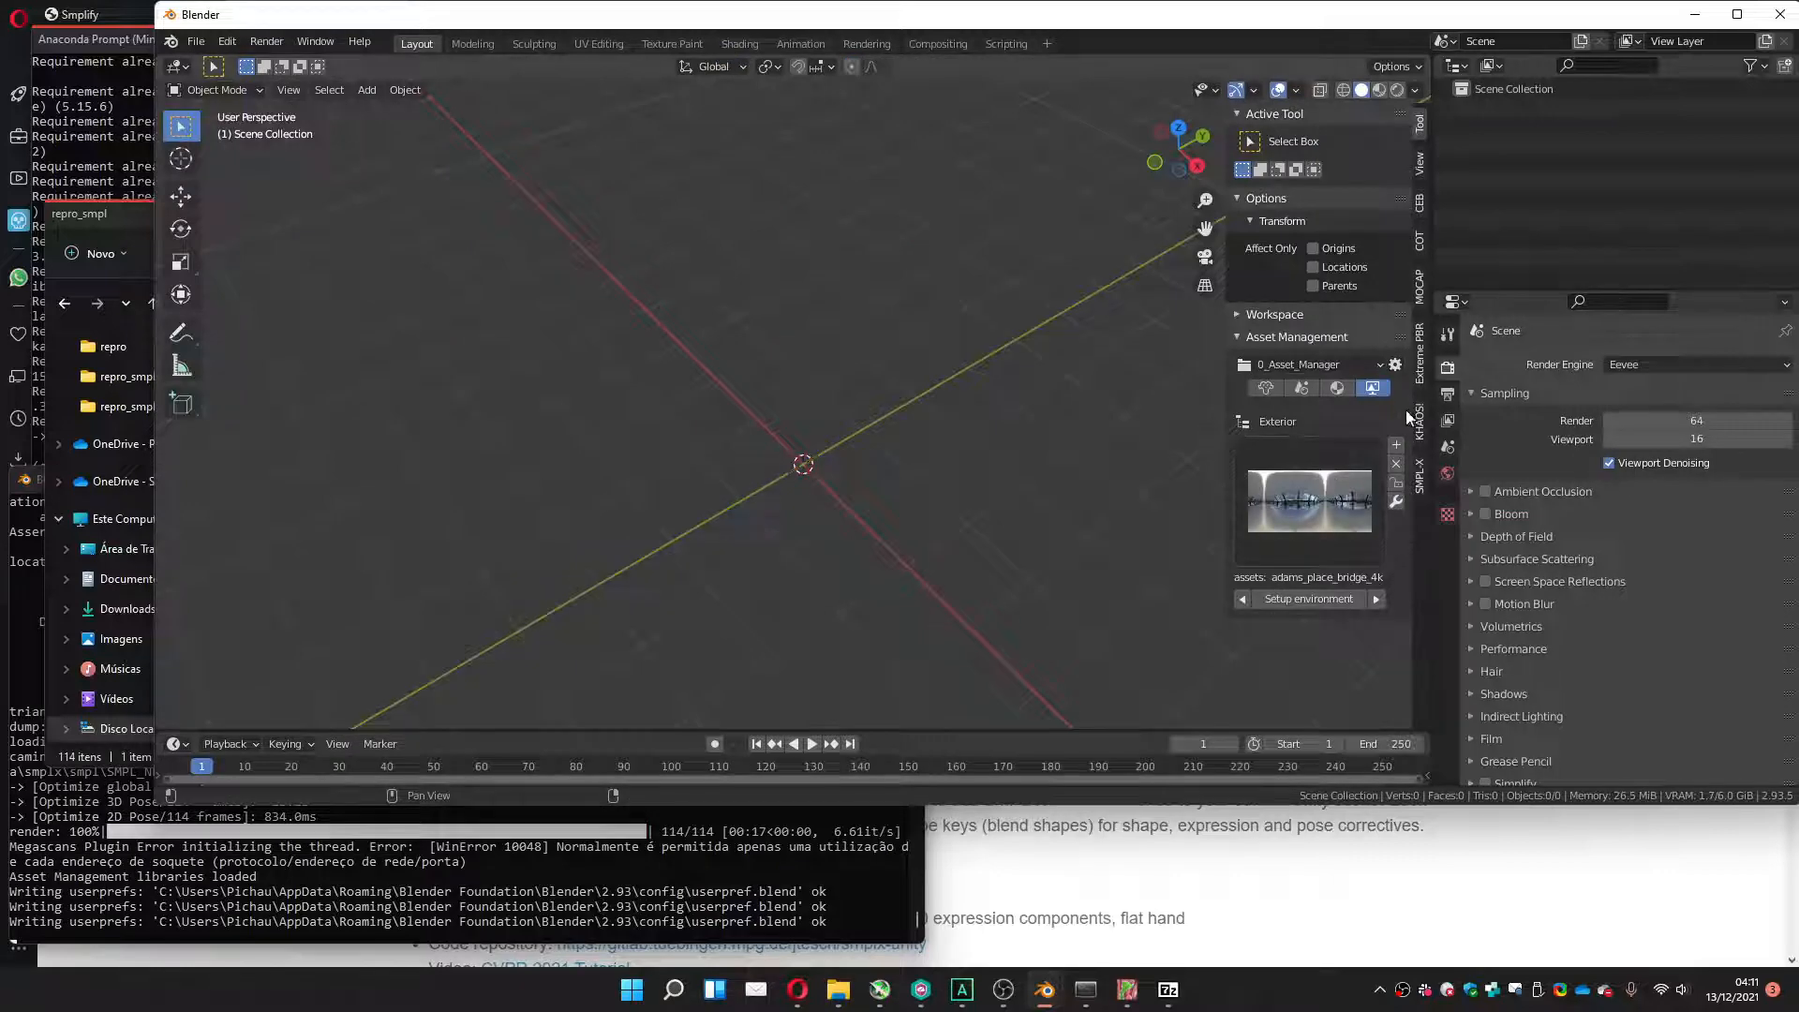
# In the MOCAP add-on's Older Tools, set the SMPL FBX file to neutral_v2.fbx from C:\MOCAP\0_Tests.
pyautogui.click(1420, 286)
pyautogui.click(1246, 351)
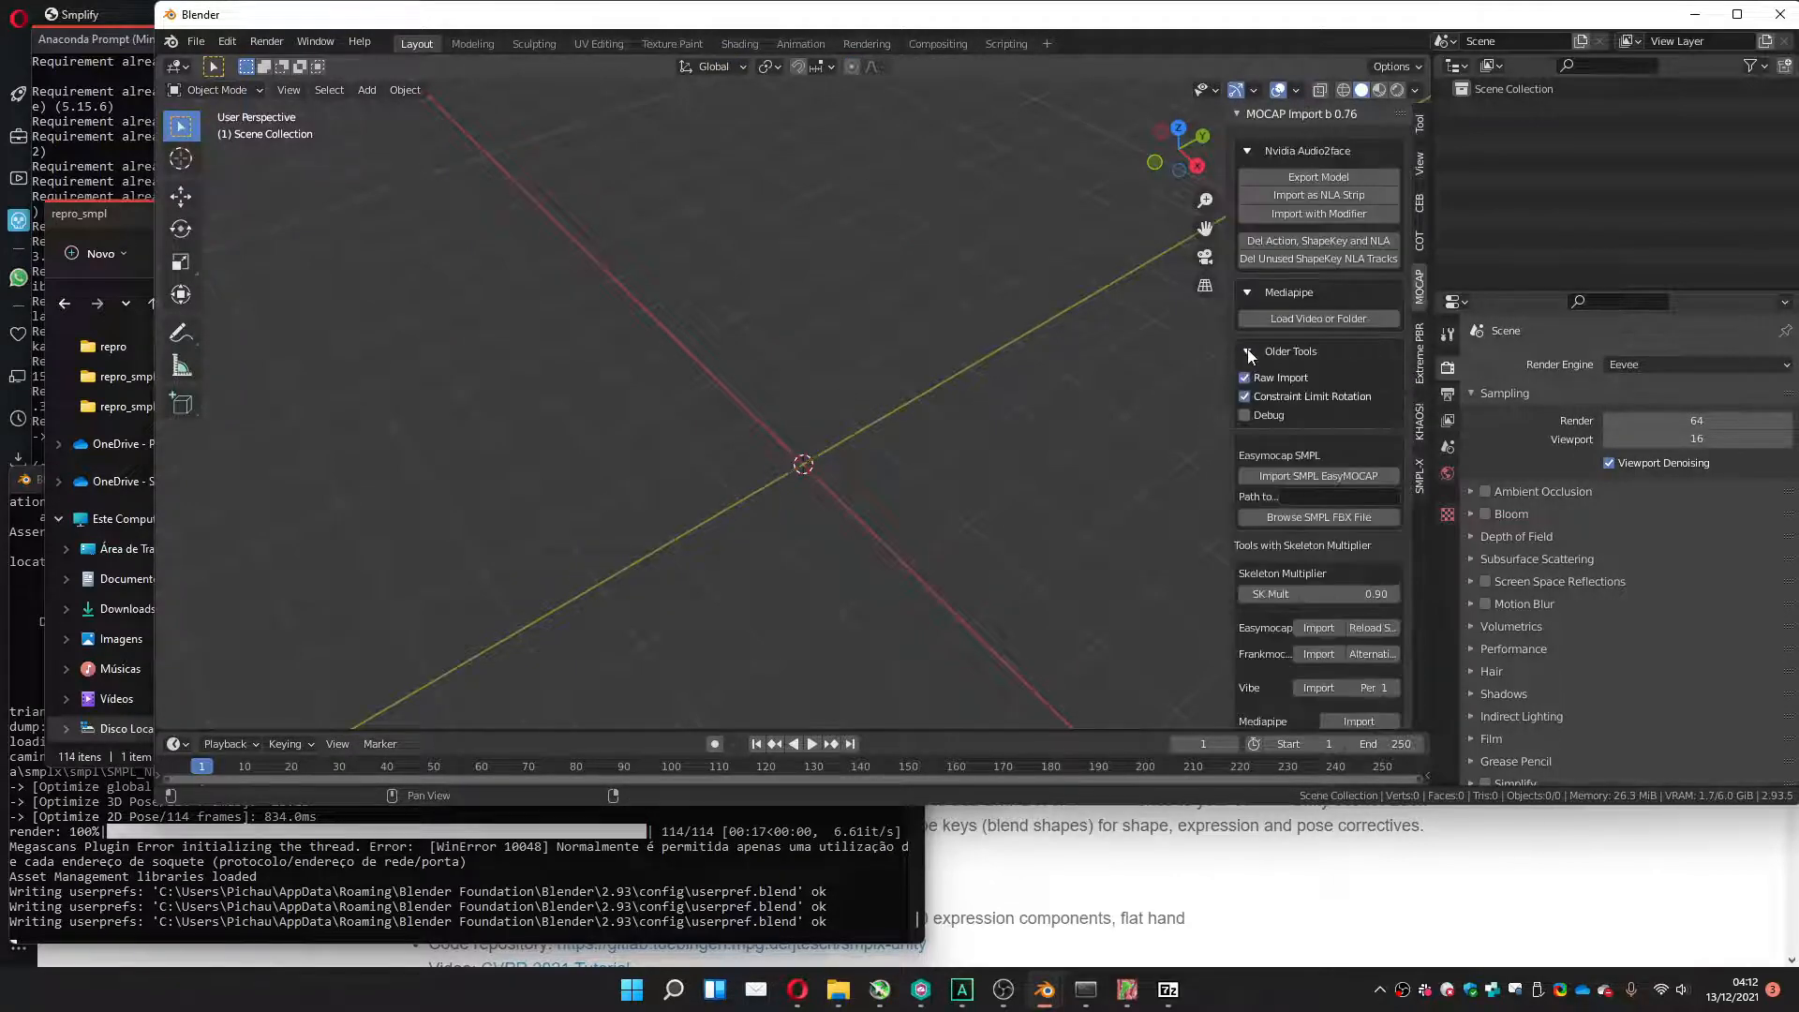
pyautogui.click(1263, 520)
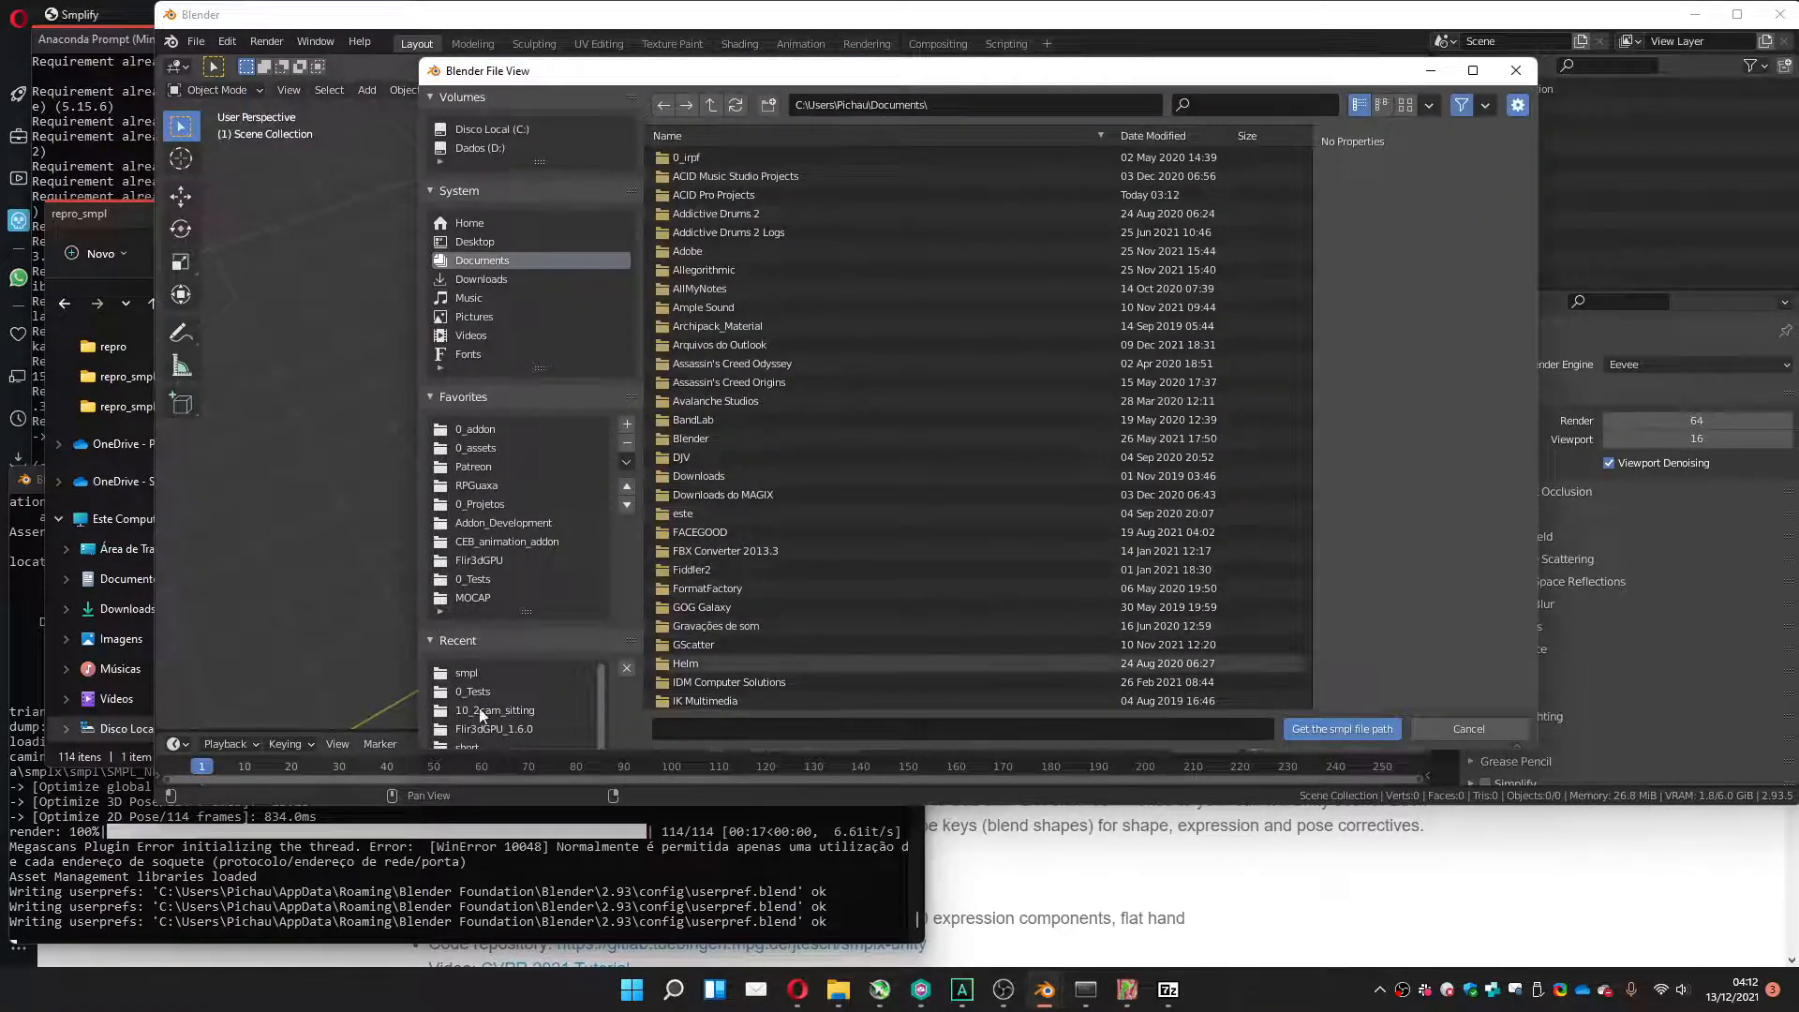
pyautogui.click(468, 579)
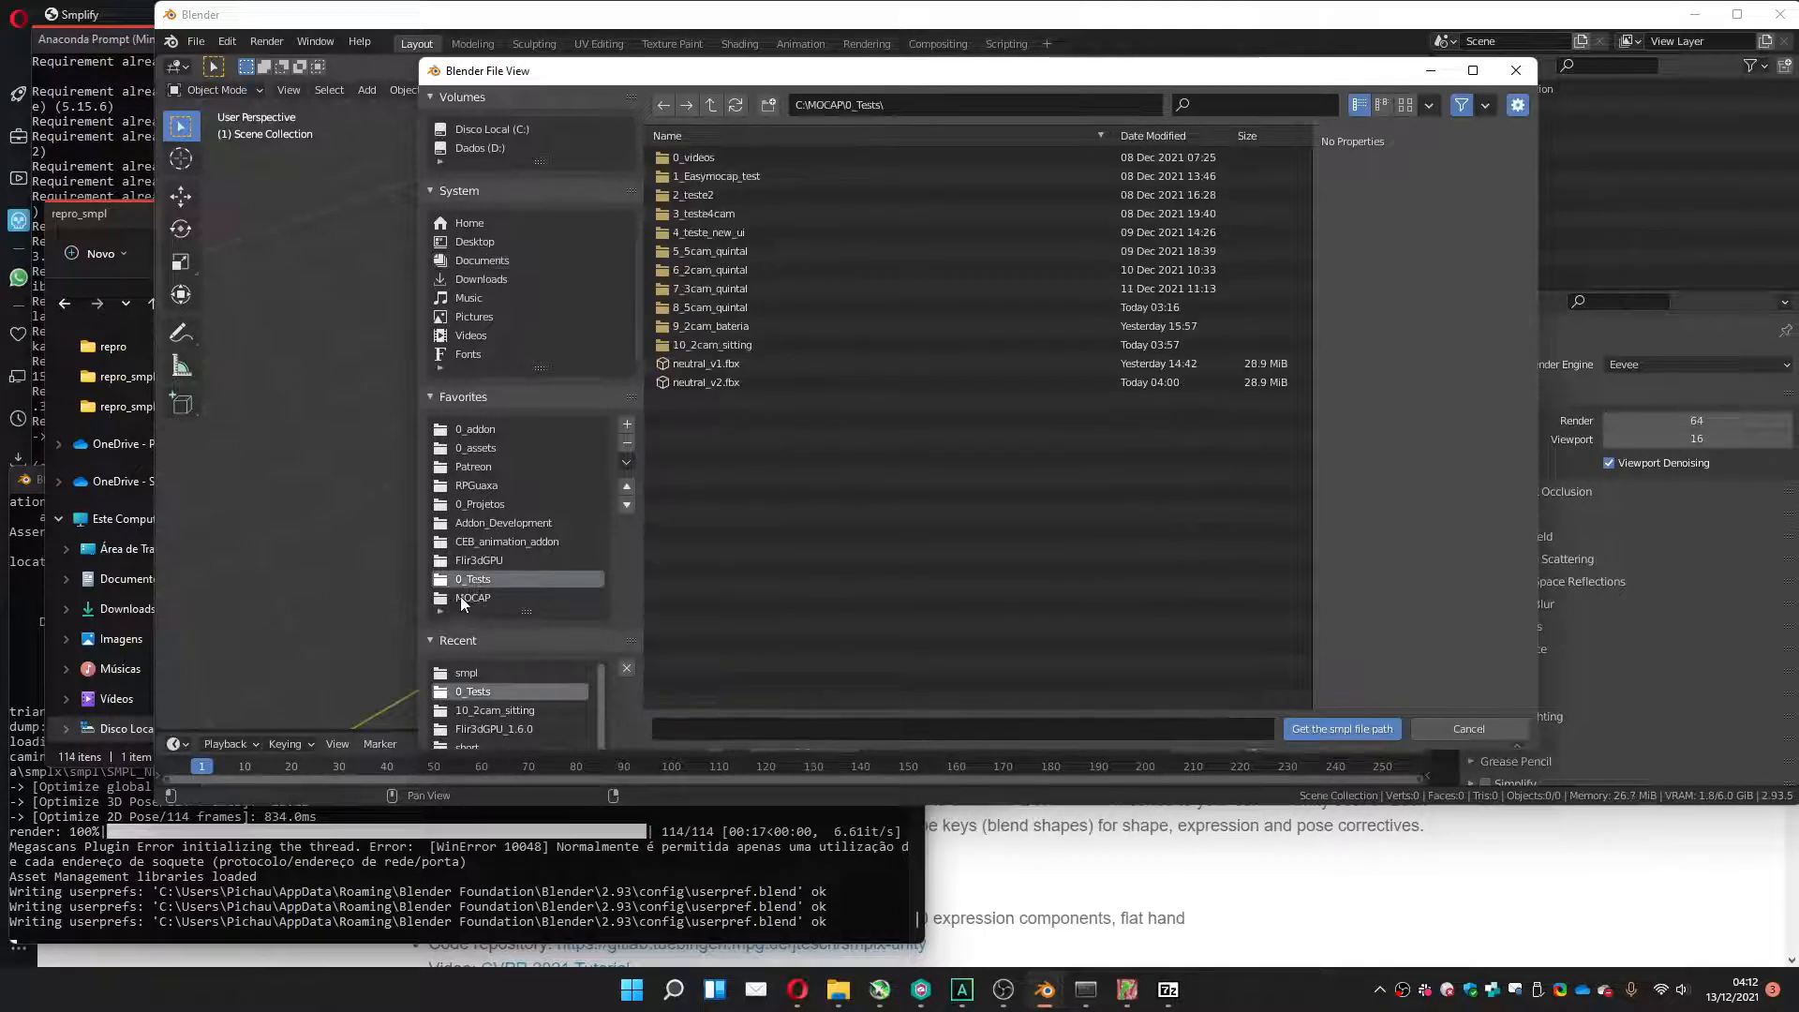
pyautogui.click(721, 347)
pyautogui.doubleClick(721, 347)
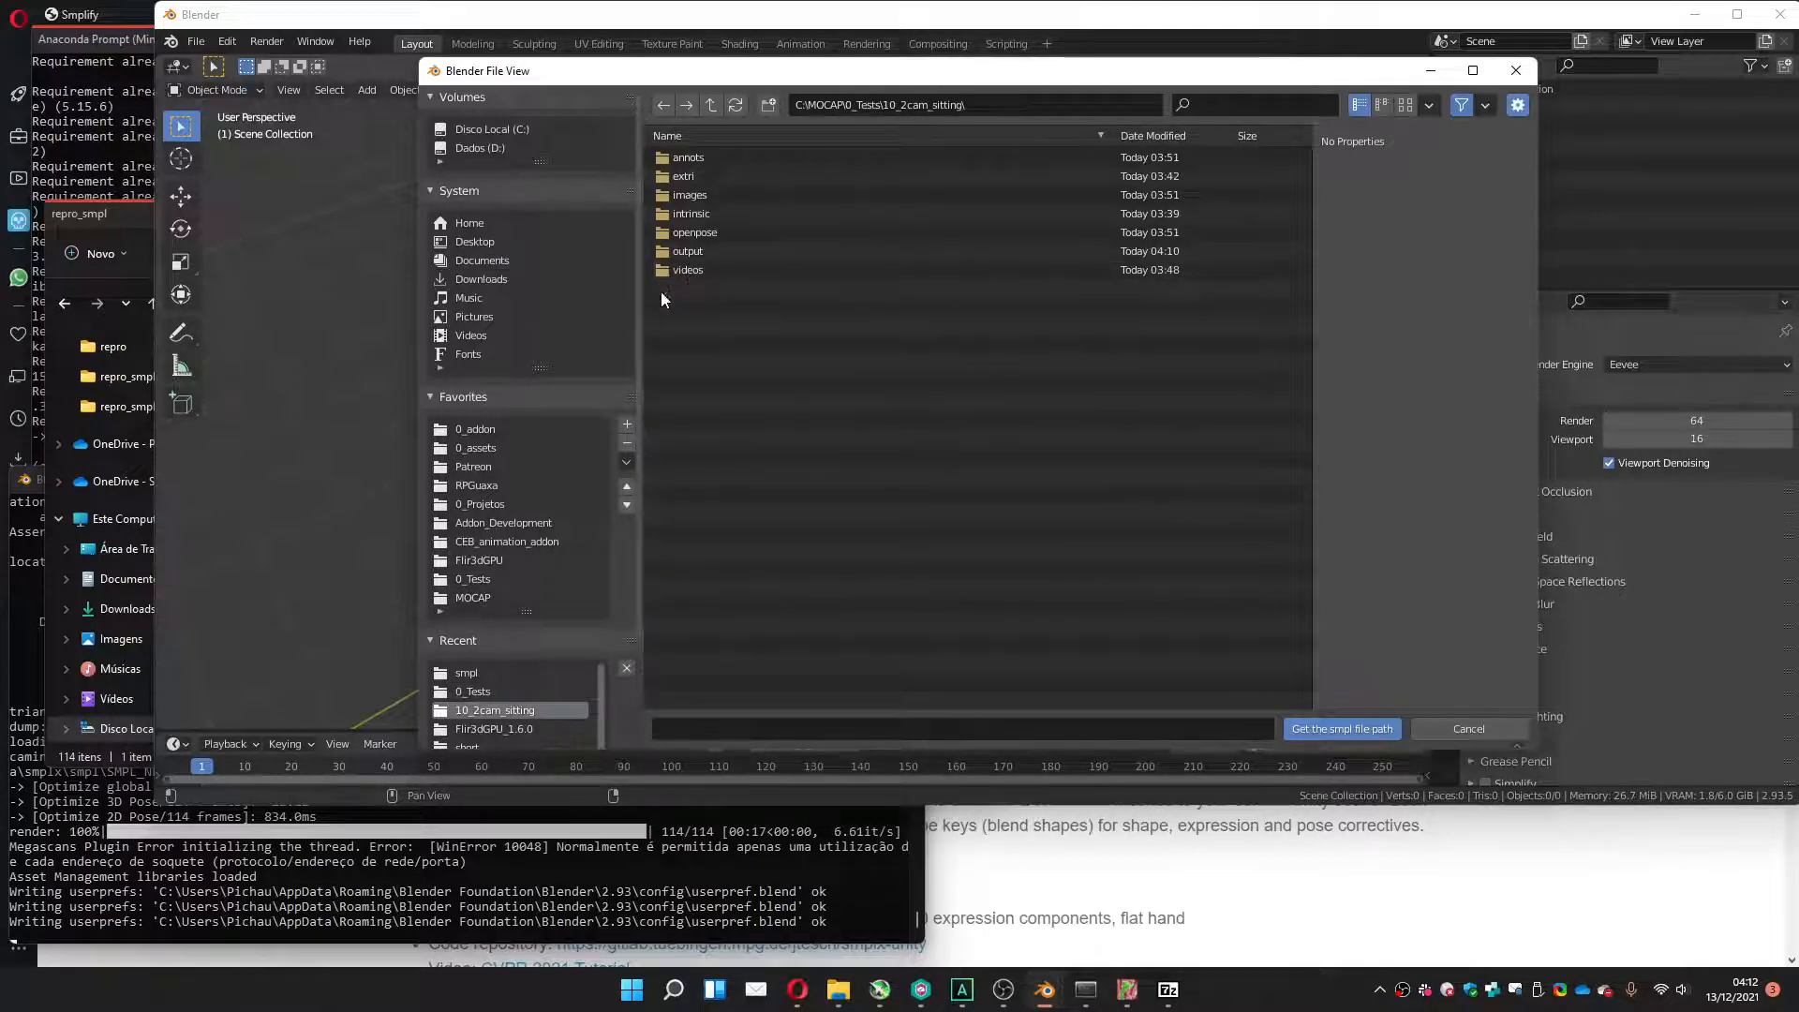
pyautogui.click(486, 580)
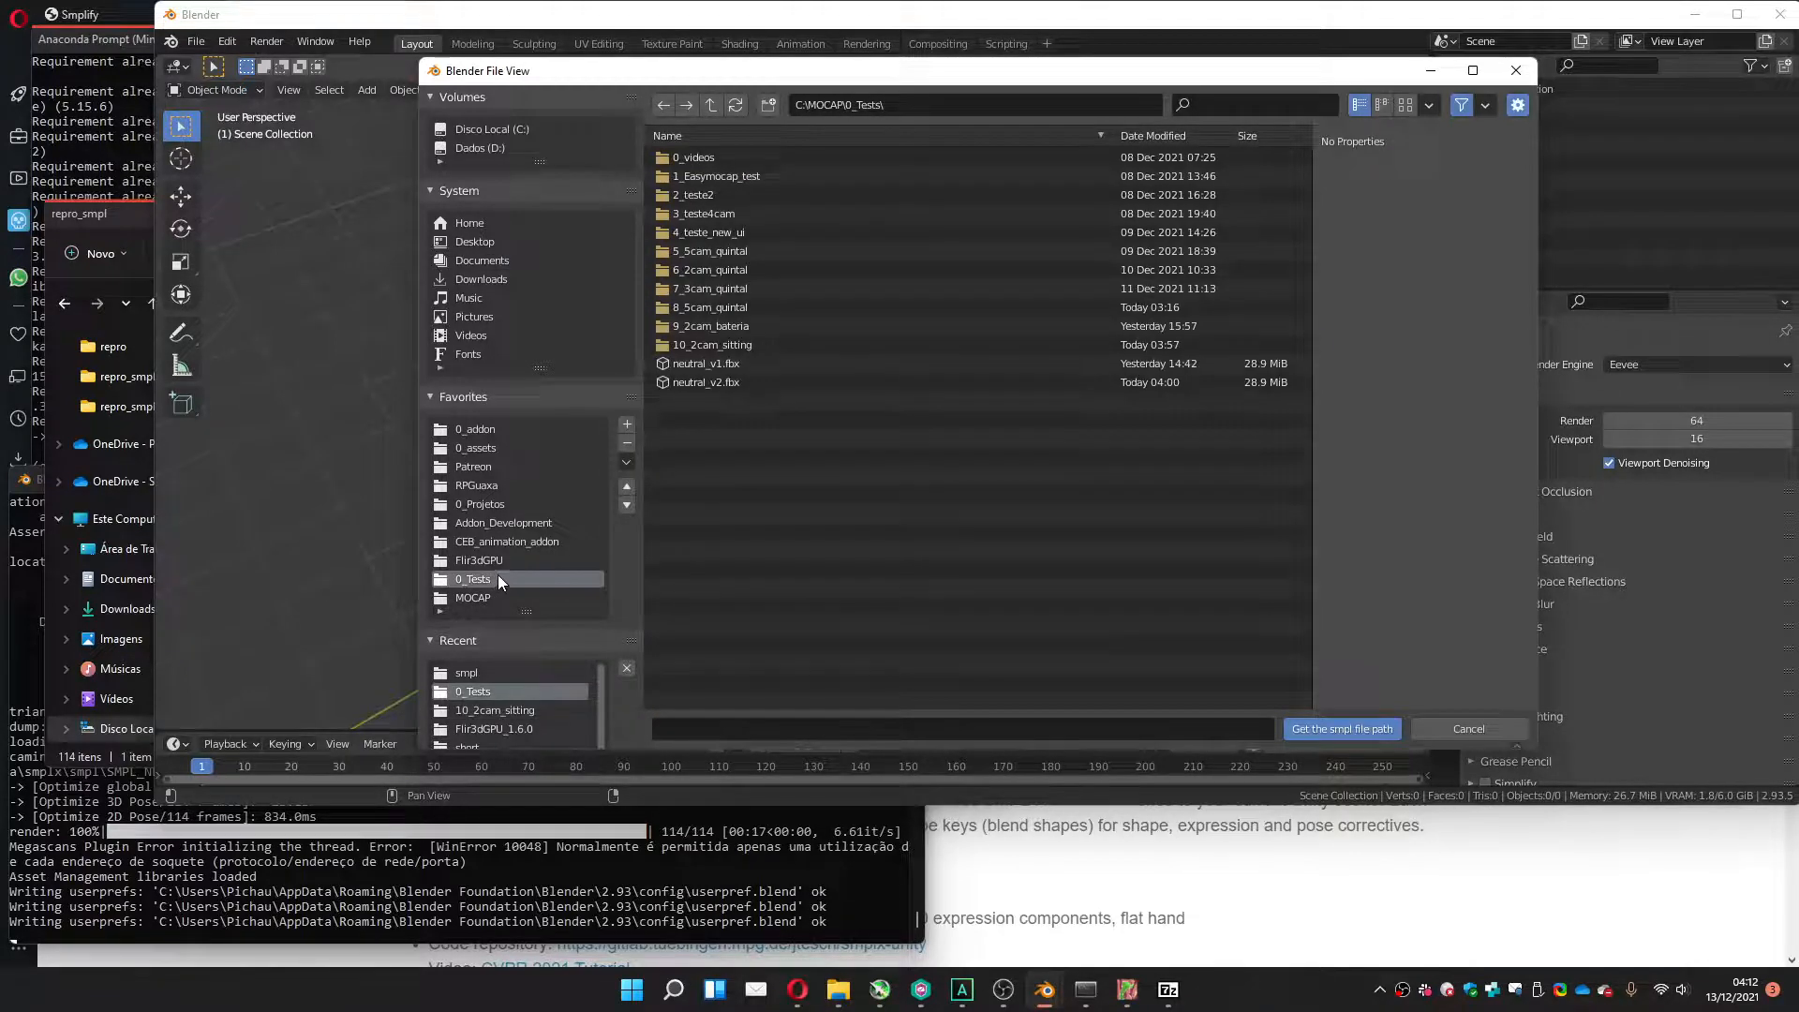
pyautogui.doubleClick(698, 382)
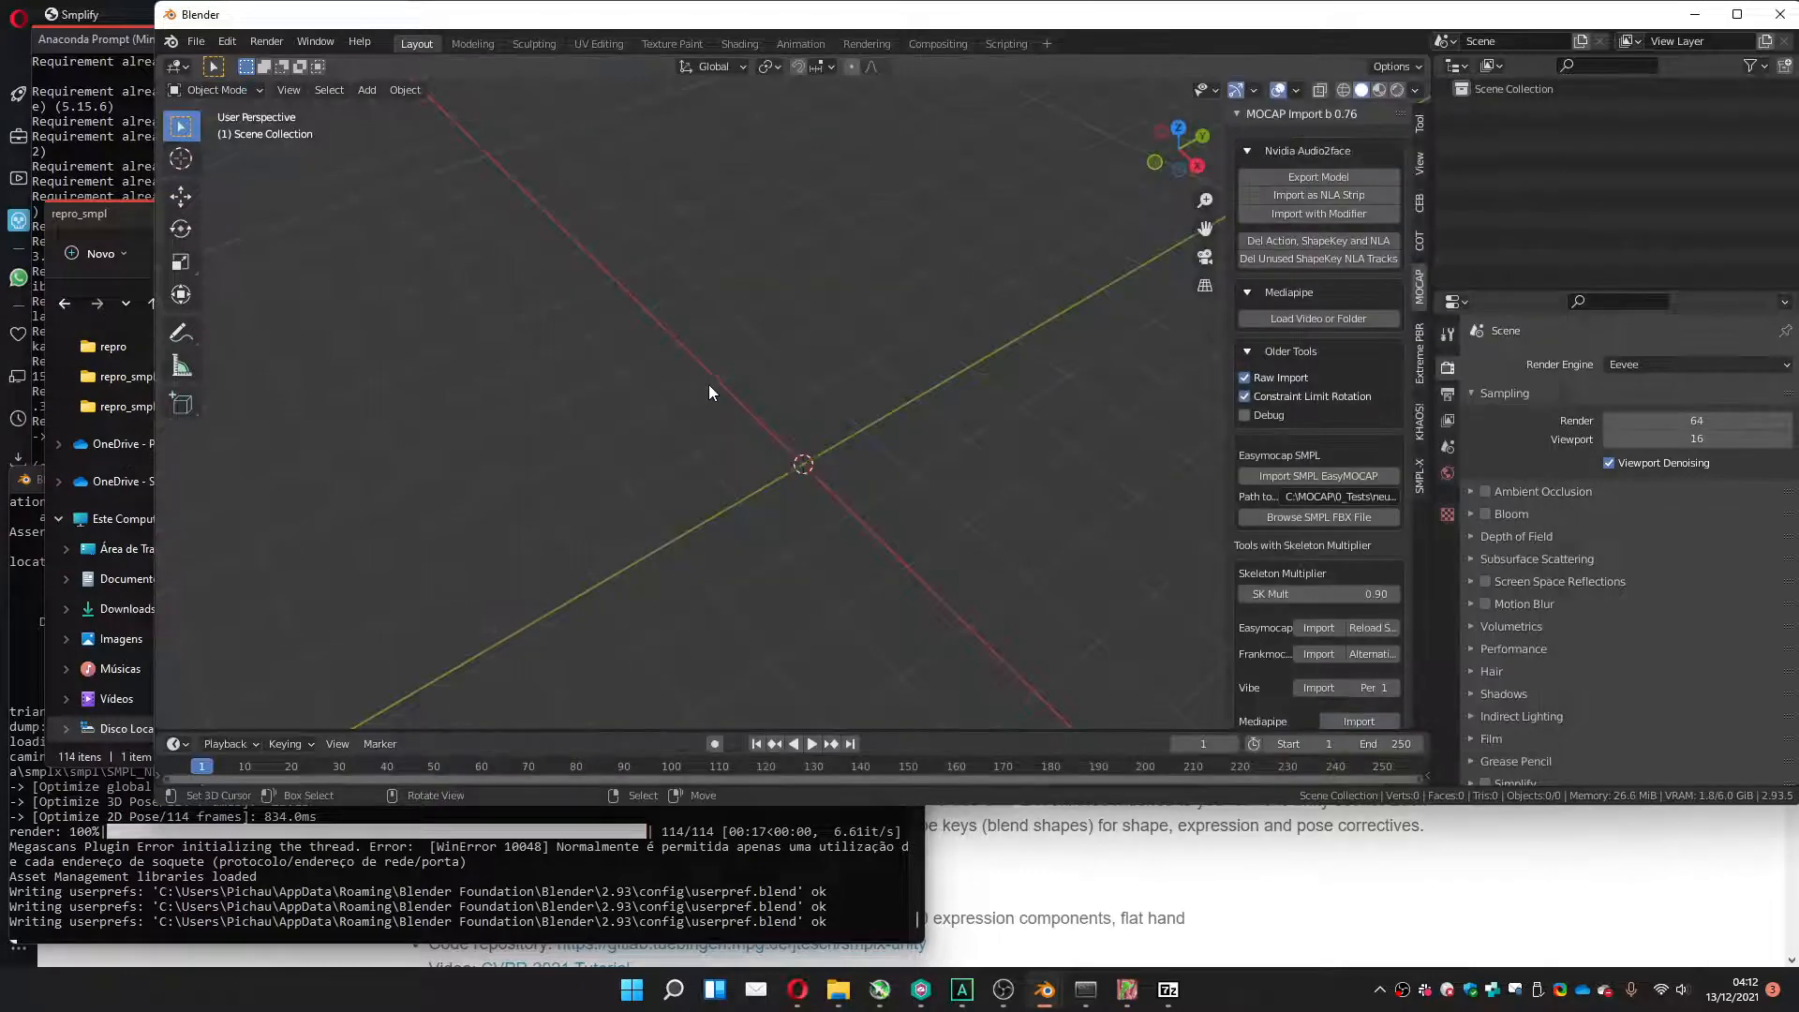
# Import the EasyMocap SMPL data from the 10_2cam_sitting\output\smpl folder.
pyautogui.click(1304, 475)
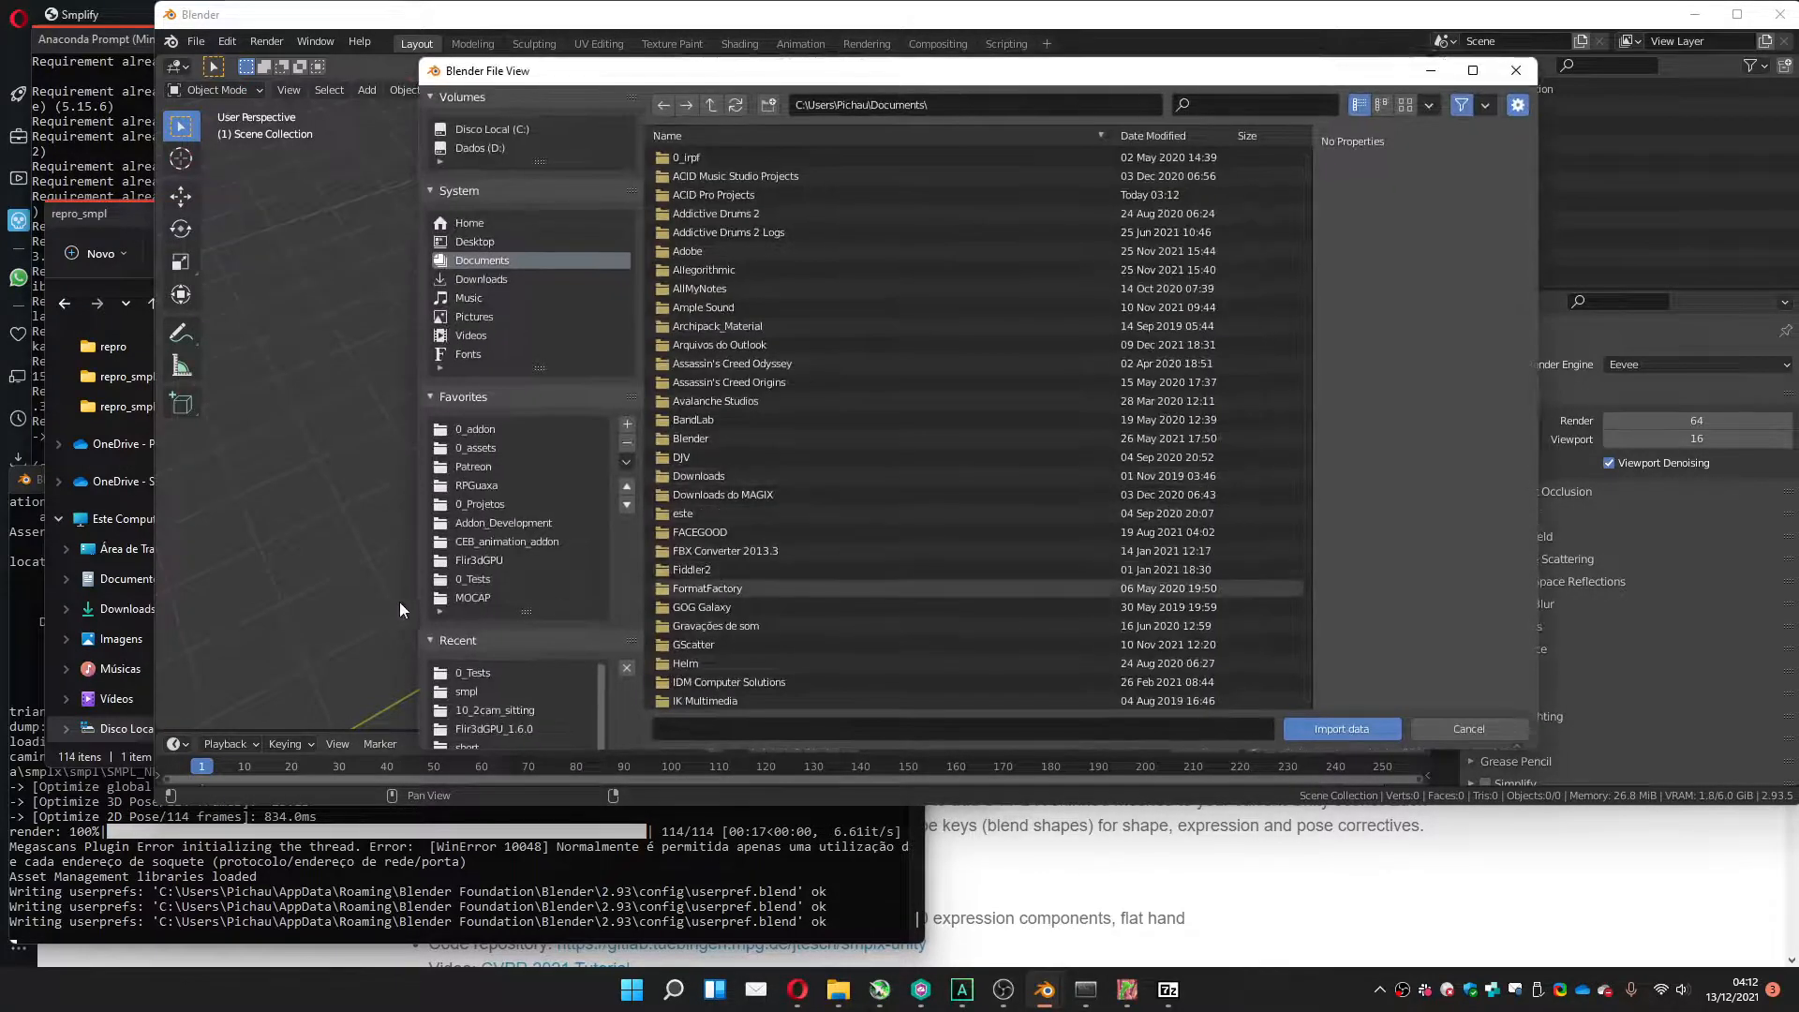
pyautogui.click(464, 691)
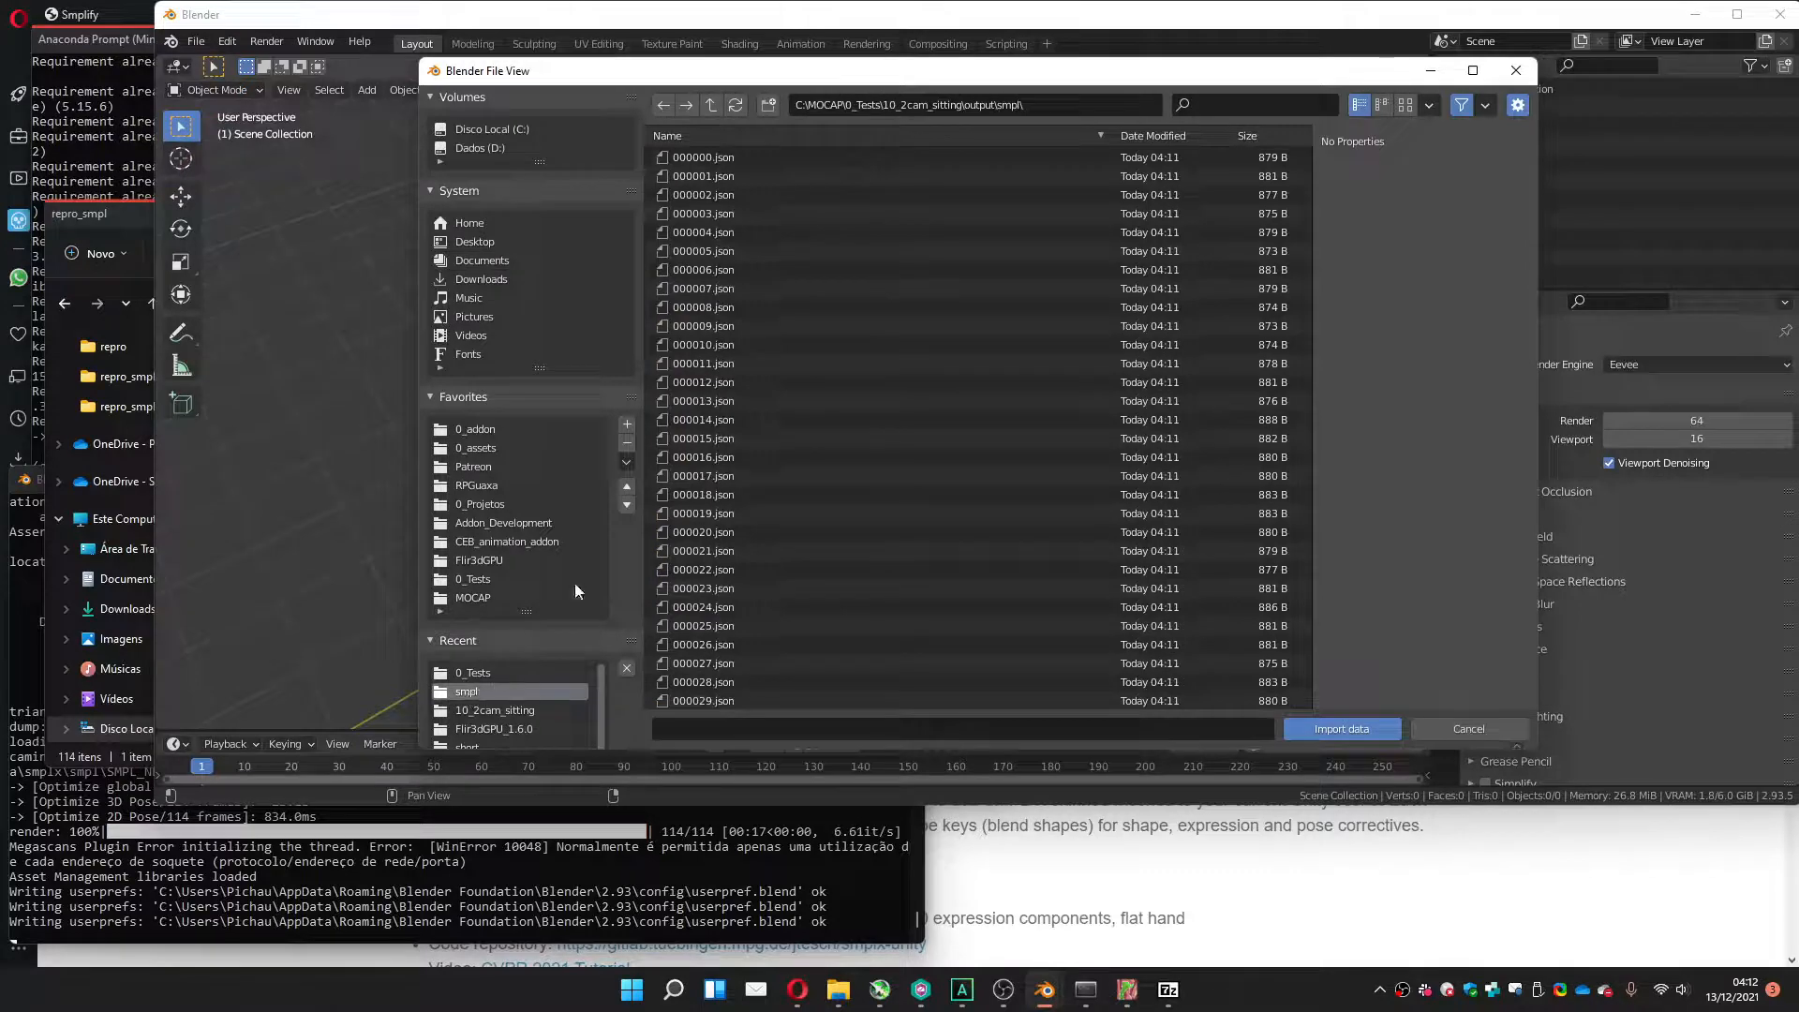
pyautogui.click(1340, 729)
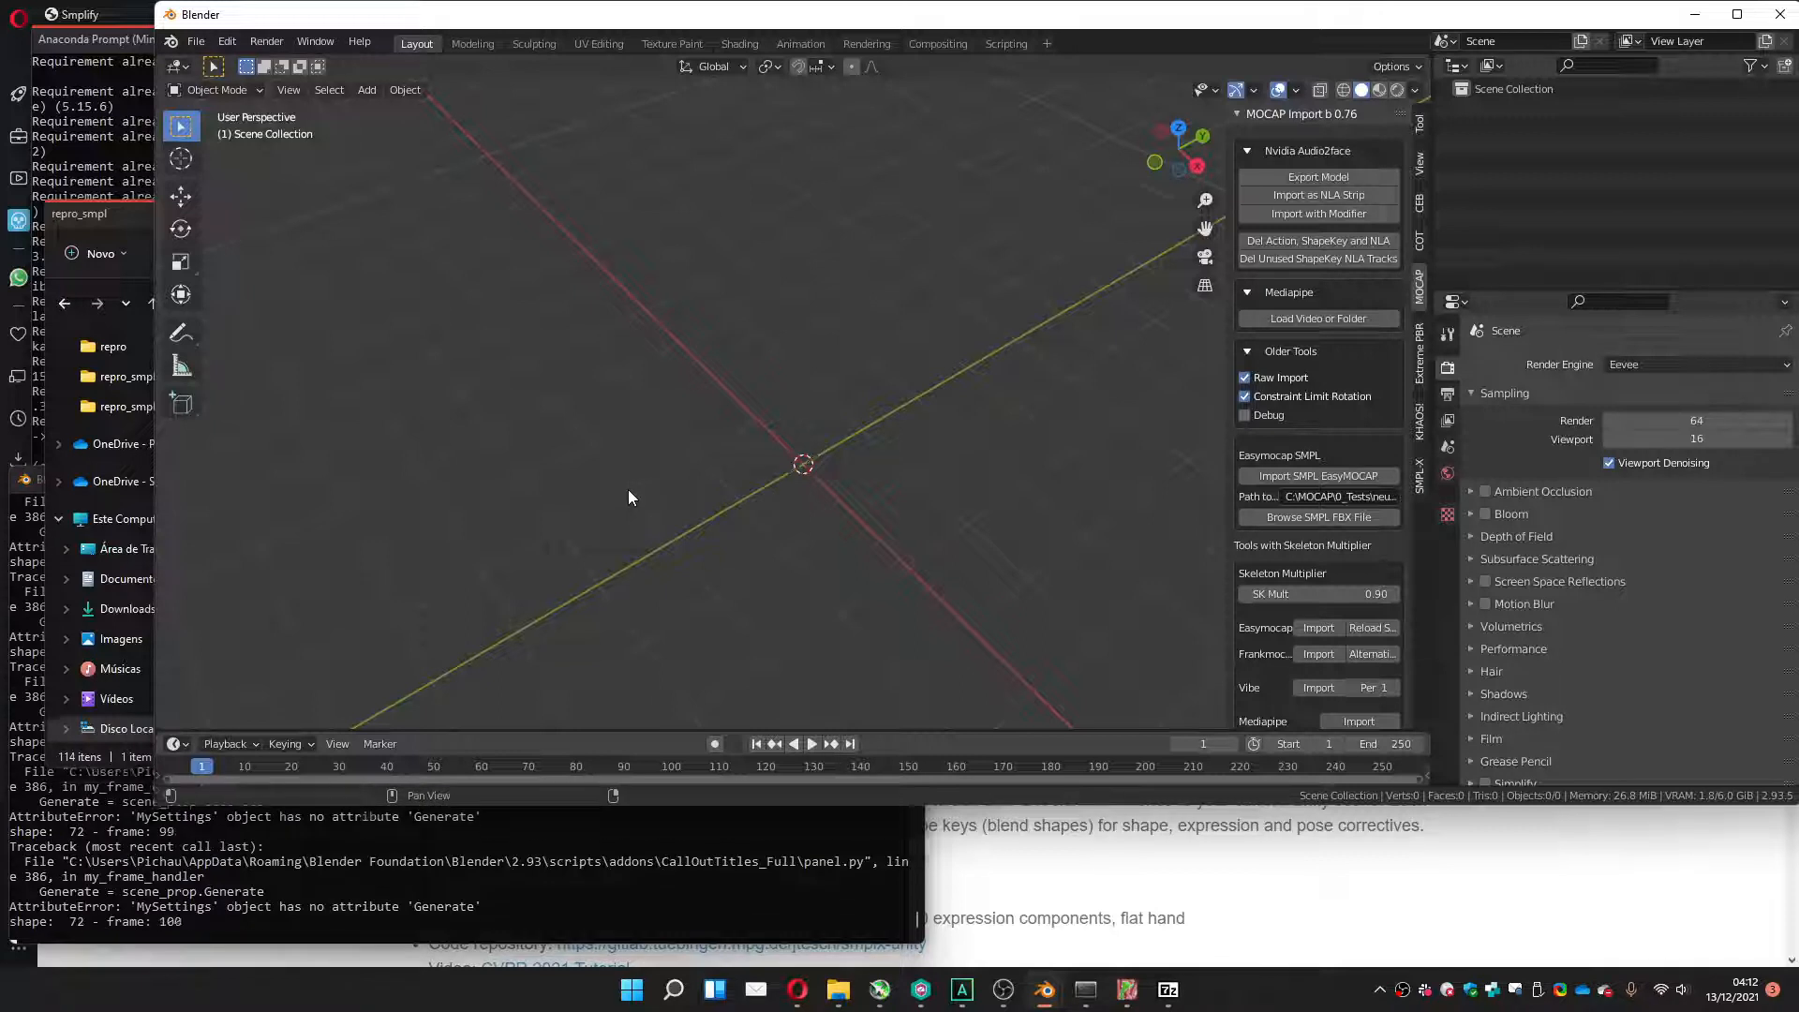
# Play and scrub the imported SMPLX-neutral animation to review the sitting motion.
pyautogui.moveTo(609, 514); pyautogui.dragTo(582, 463, button='middle')
pyautogui.press('space')
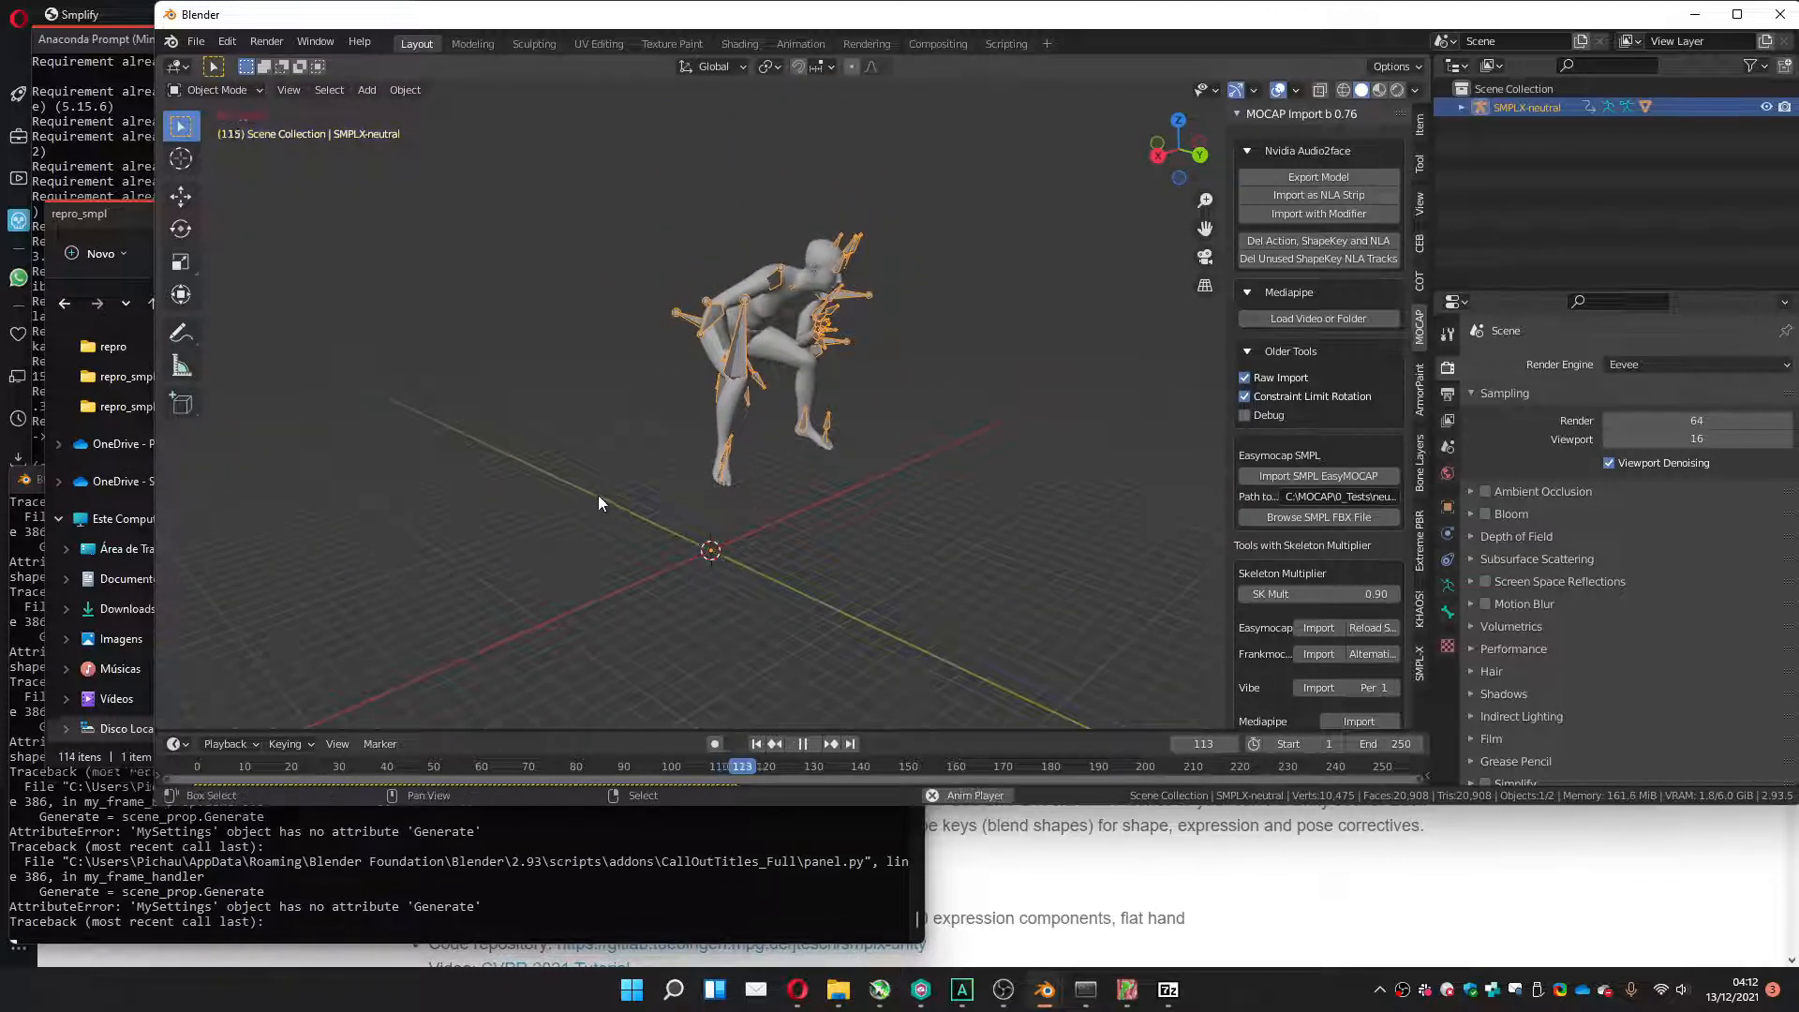
pyautogui.moveTo(373, 761); pyautogui.dragTo(334, 770)
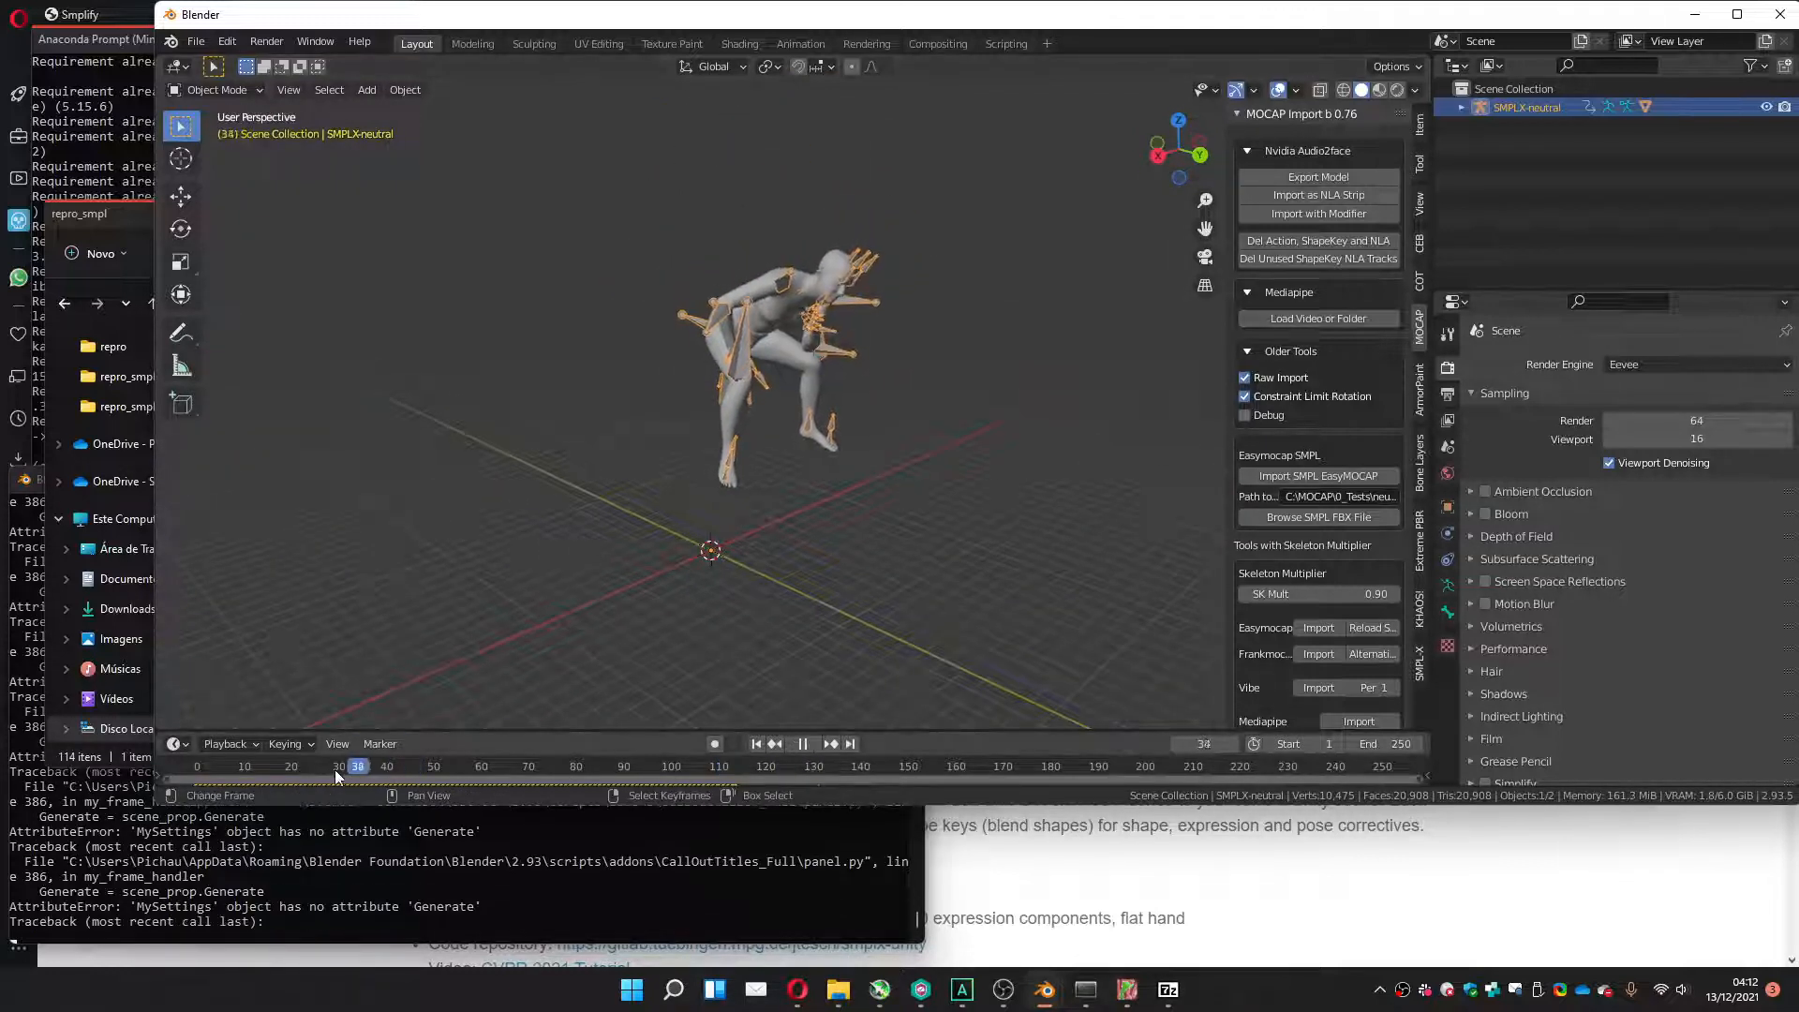
pyautogui.press('Escape')
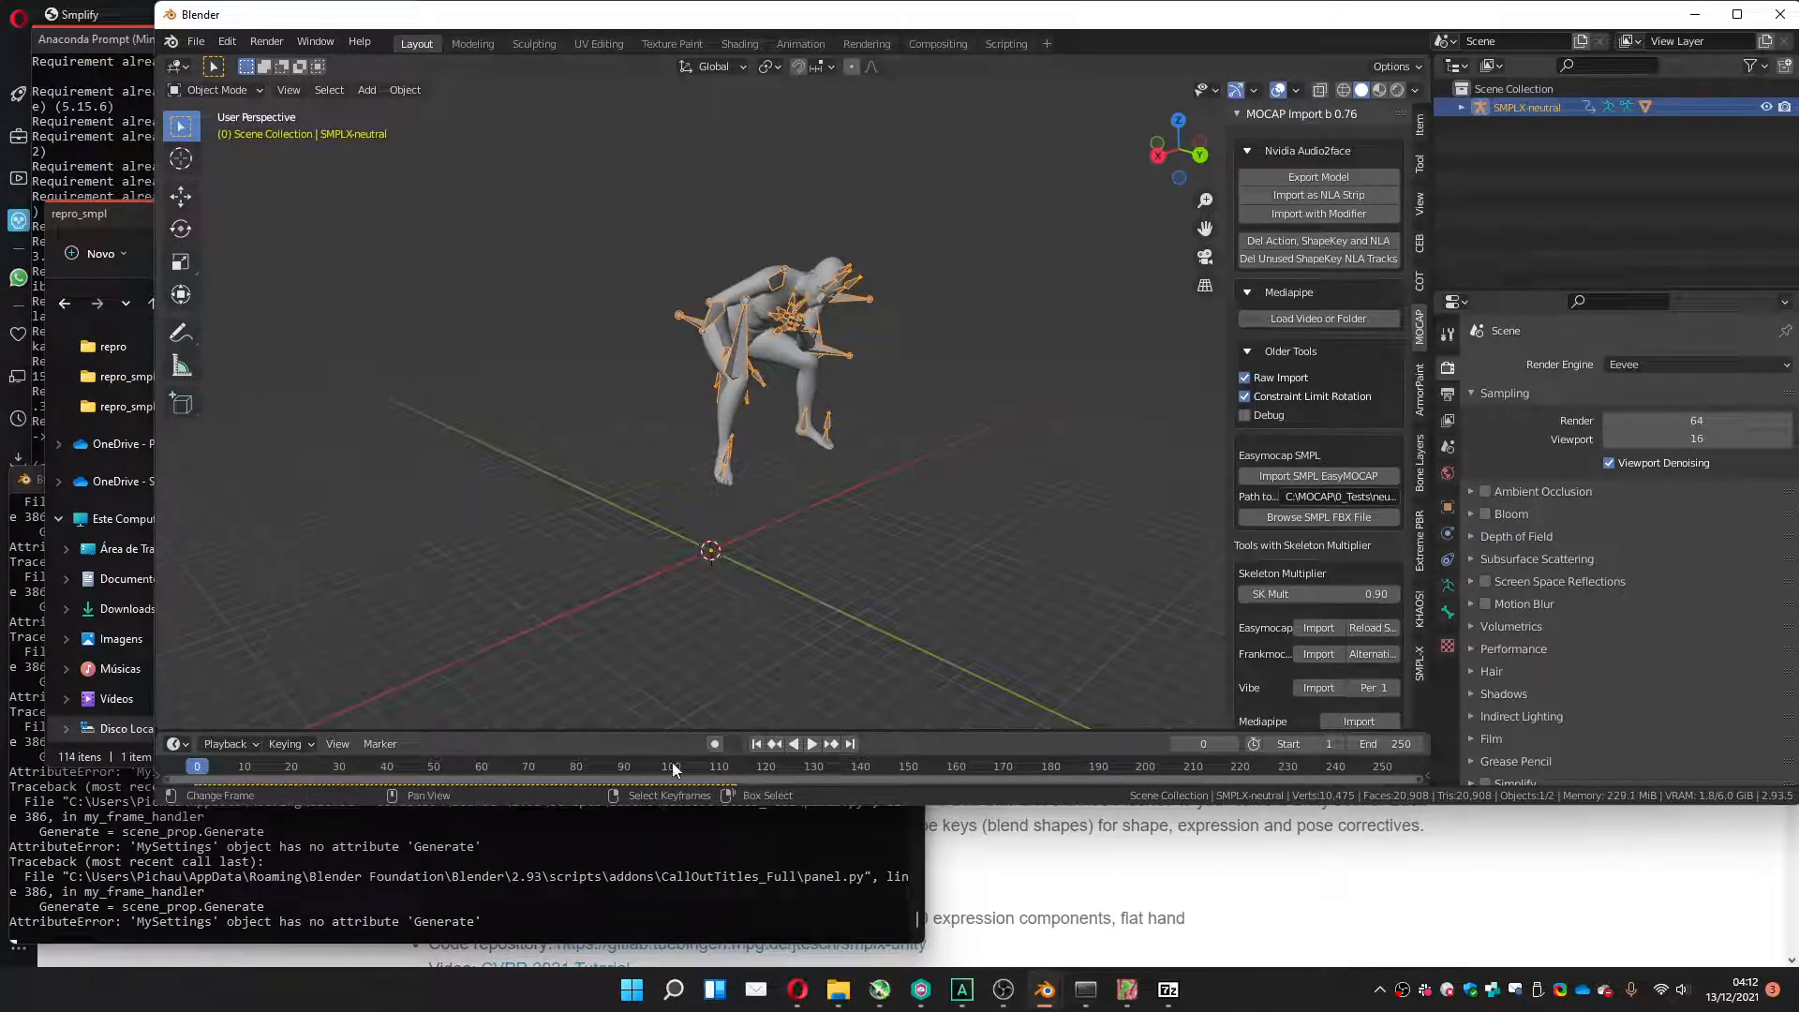
# Enlarge the timeline, set the scene's end frame to 113 at the last keyframe, and fit the keyframe range in view.
pyautogui.moveTo(646, 731); pyautogui.dragTo(662, 697)
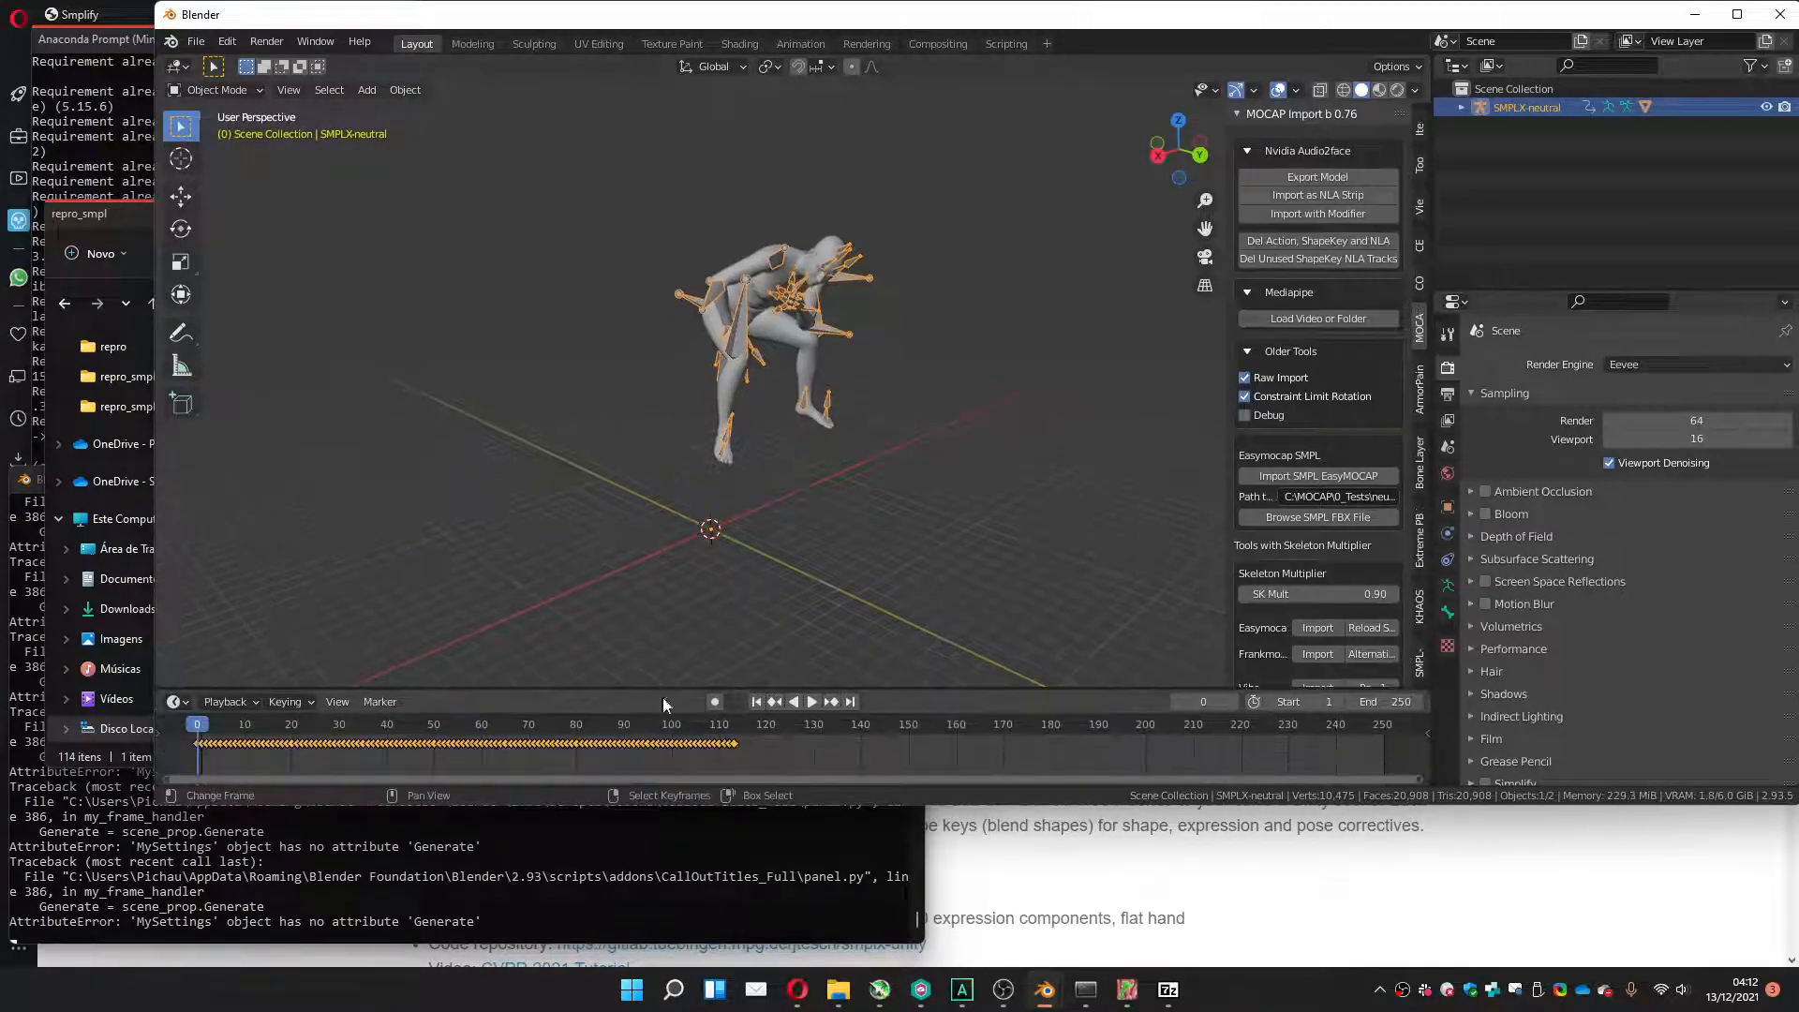
pyautogui.click(734, 746)
pyautogui.hotkey('ctrl', 'End')
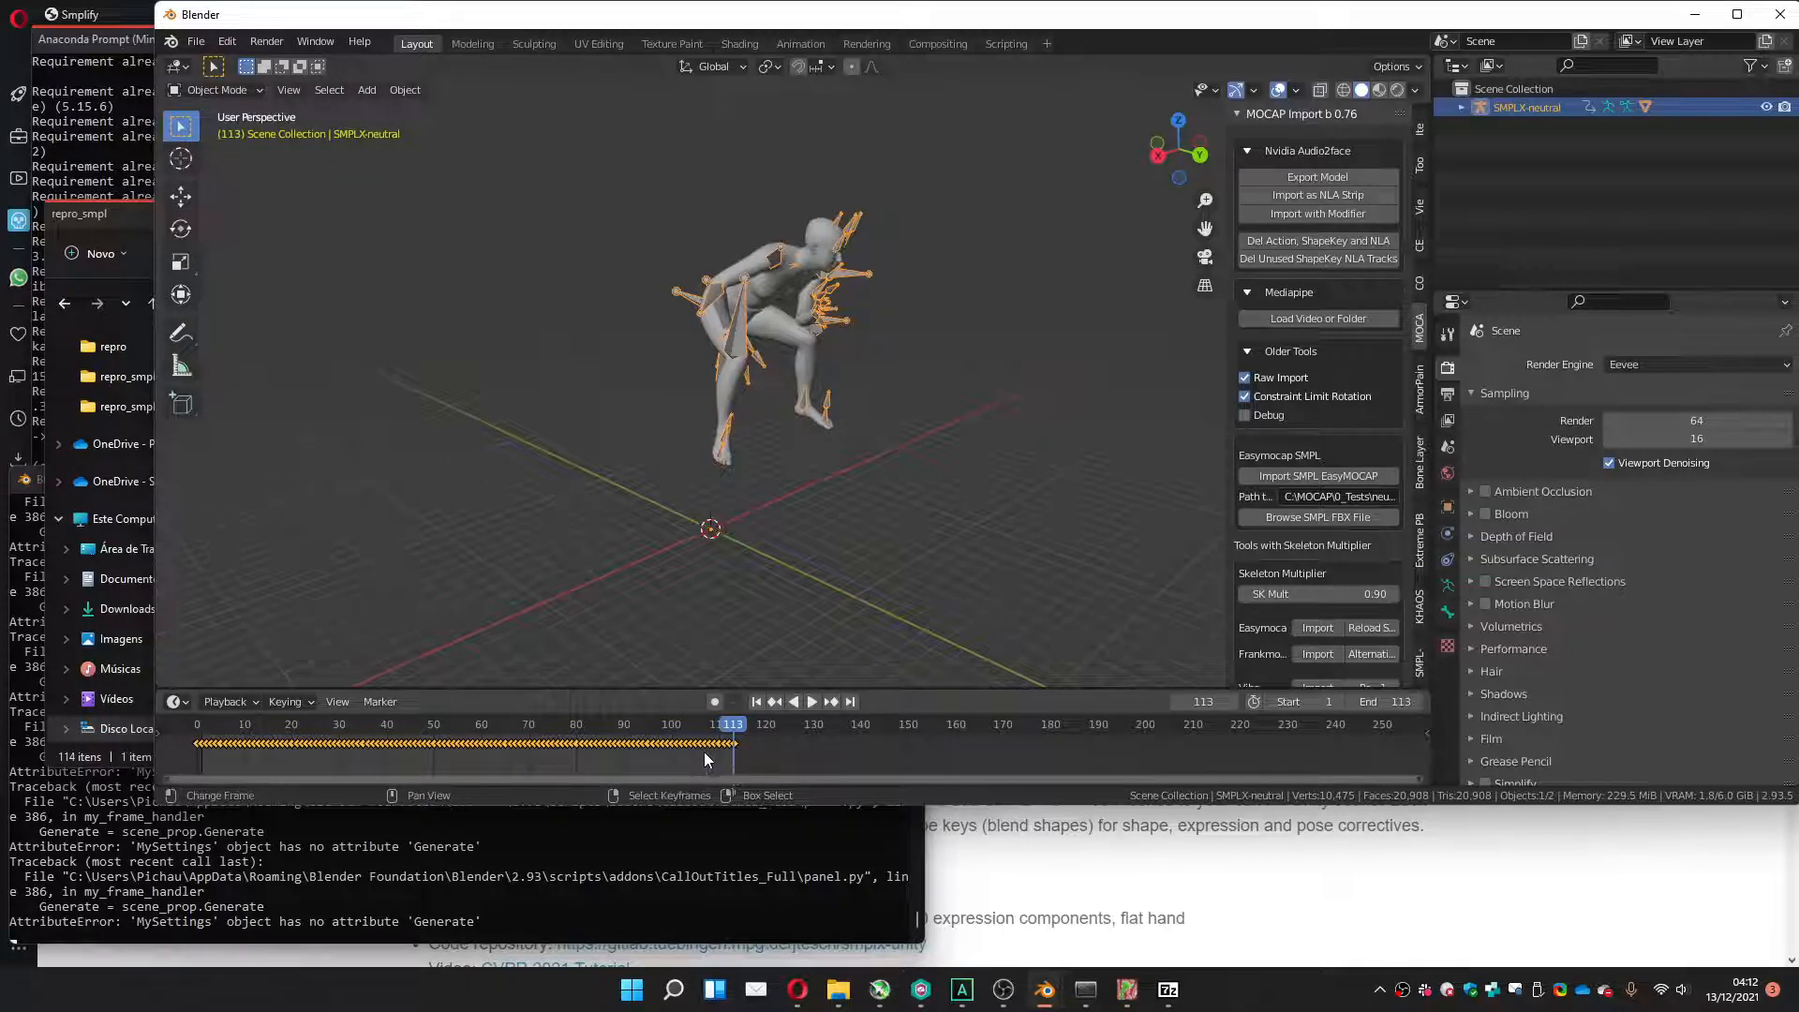
pyautogui.press('Home')
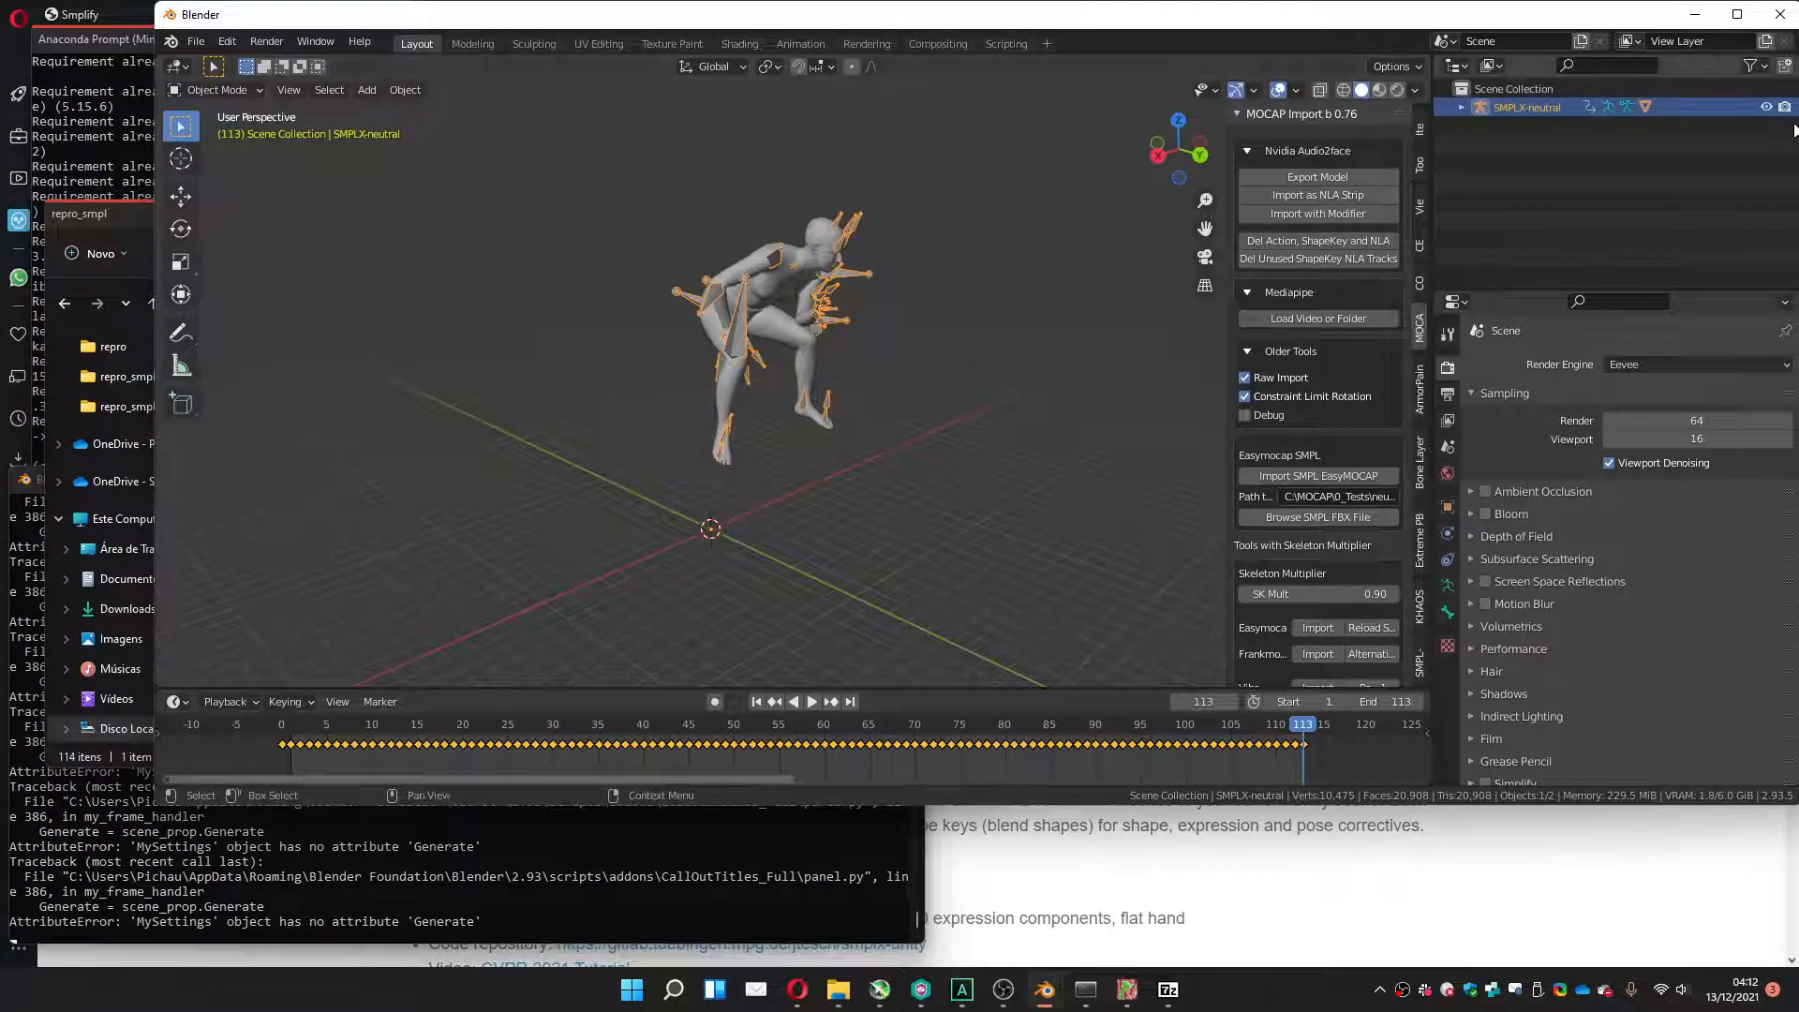
# Hide the SMPLX-neutral armature, play the animation on the bare mesh, and inspect the sitting pose from several angles at frame 27.
pyautogui.click(1766, 107)
pyautogui.press('space')
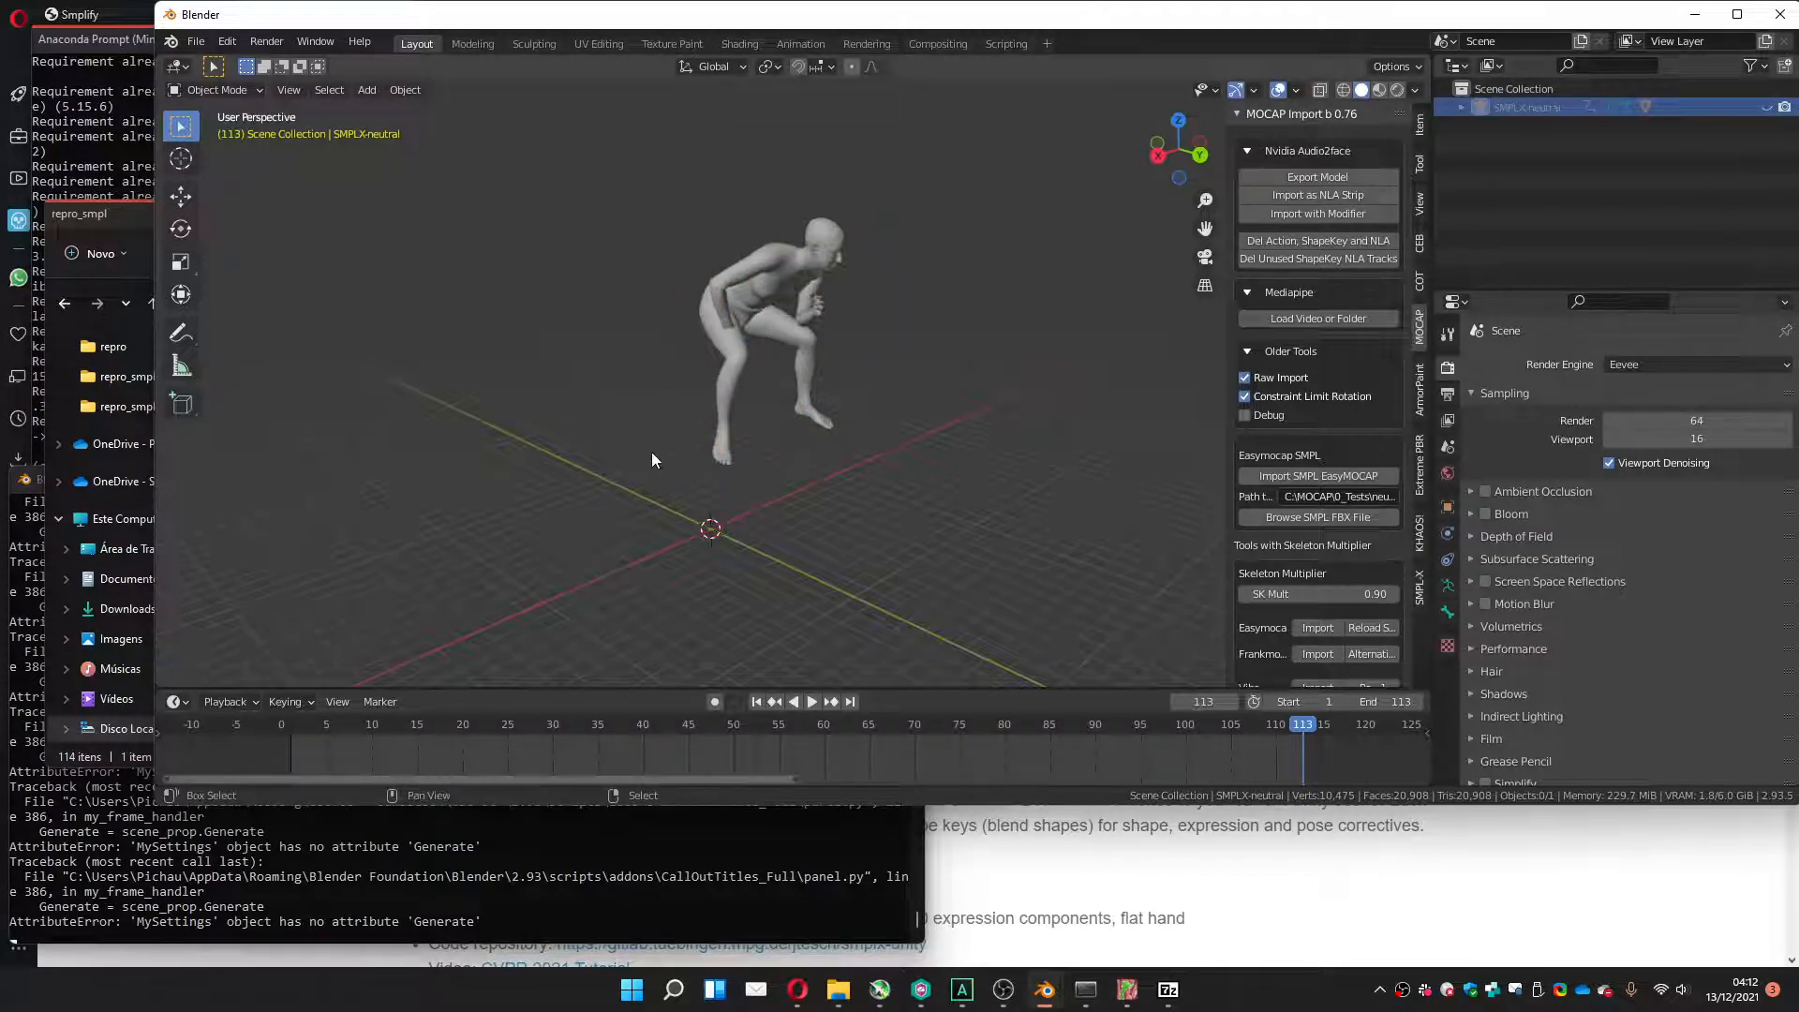
pyautogui.moveTo(610, 486); pyautogui.dragTo(899, 465, button='middle')
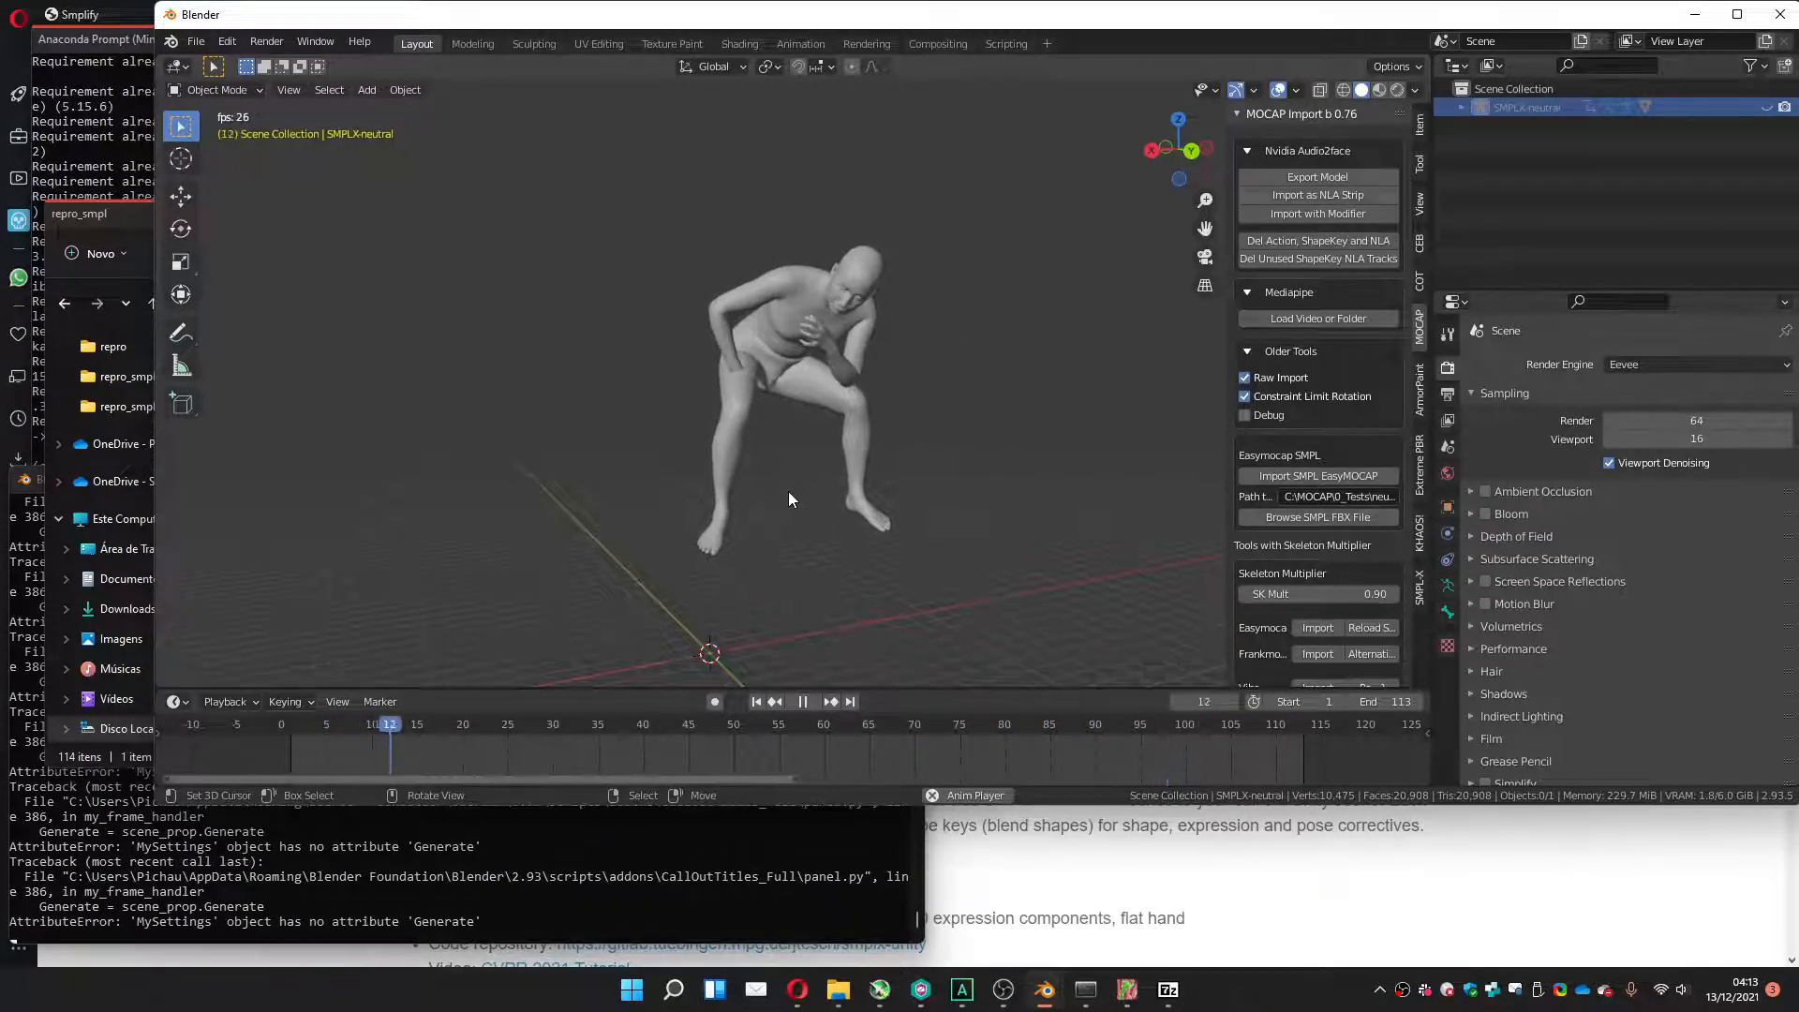
pyautogui.press('space')
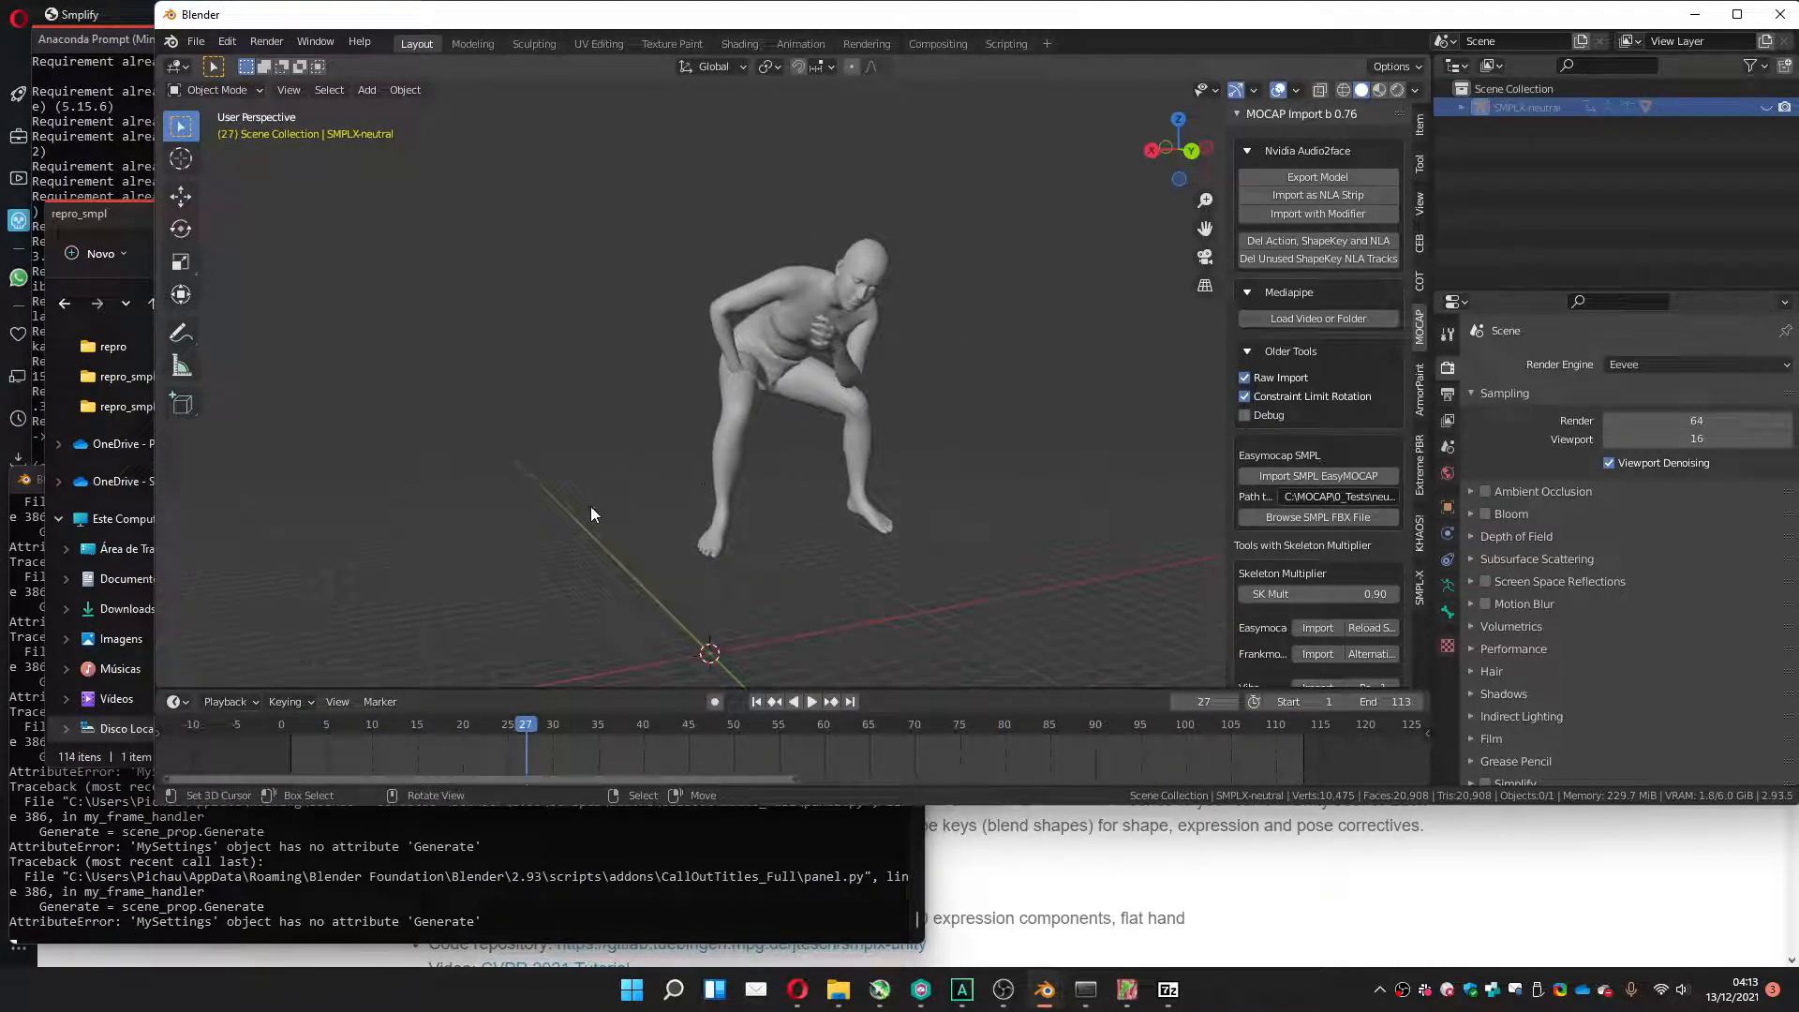
pyautogui.moveTo(594, 510)
pyautogui.mouseDown(button='middle')
pyautogui.moveTo(649, 516)
pyautogui.moveTo(602, 574)
pyautogui.moveTo(615, 512)
pyautogui.moveTo(638, 506)
pyautogui.moveTo(619, 502)
pyautogui.mouseUp(button='middle')
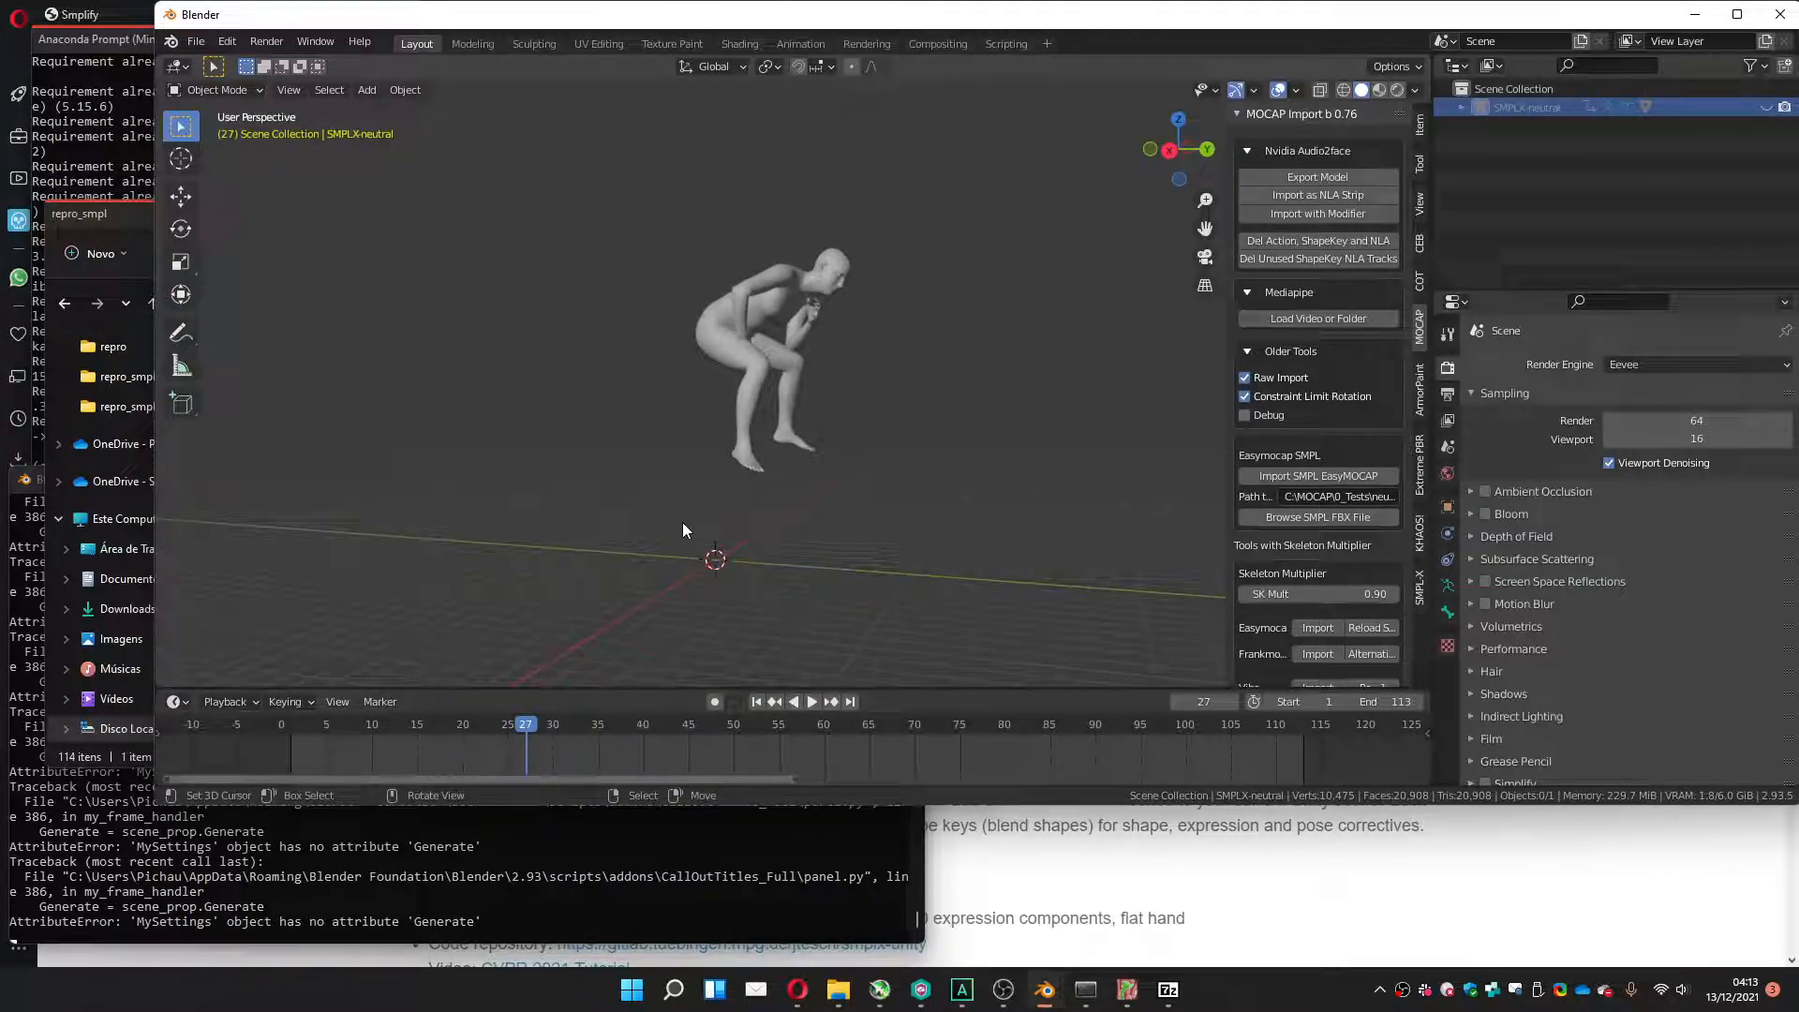
pyautogui.moveTo(726, 574); pyautogui.dragTo(676, 532, button='middle')
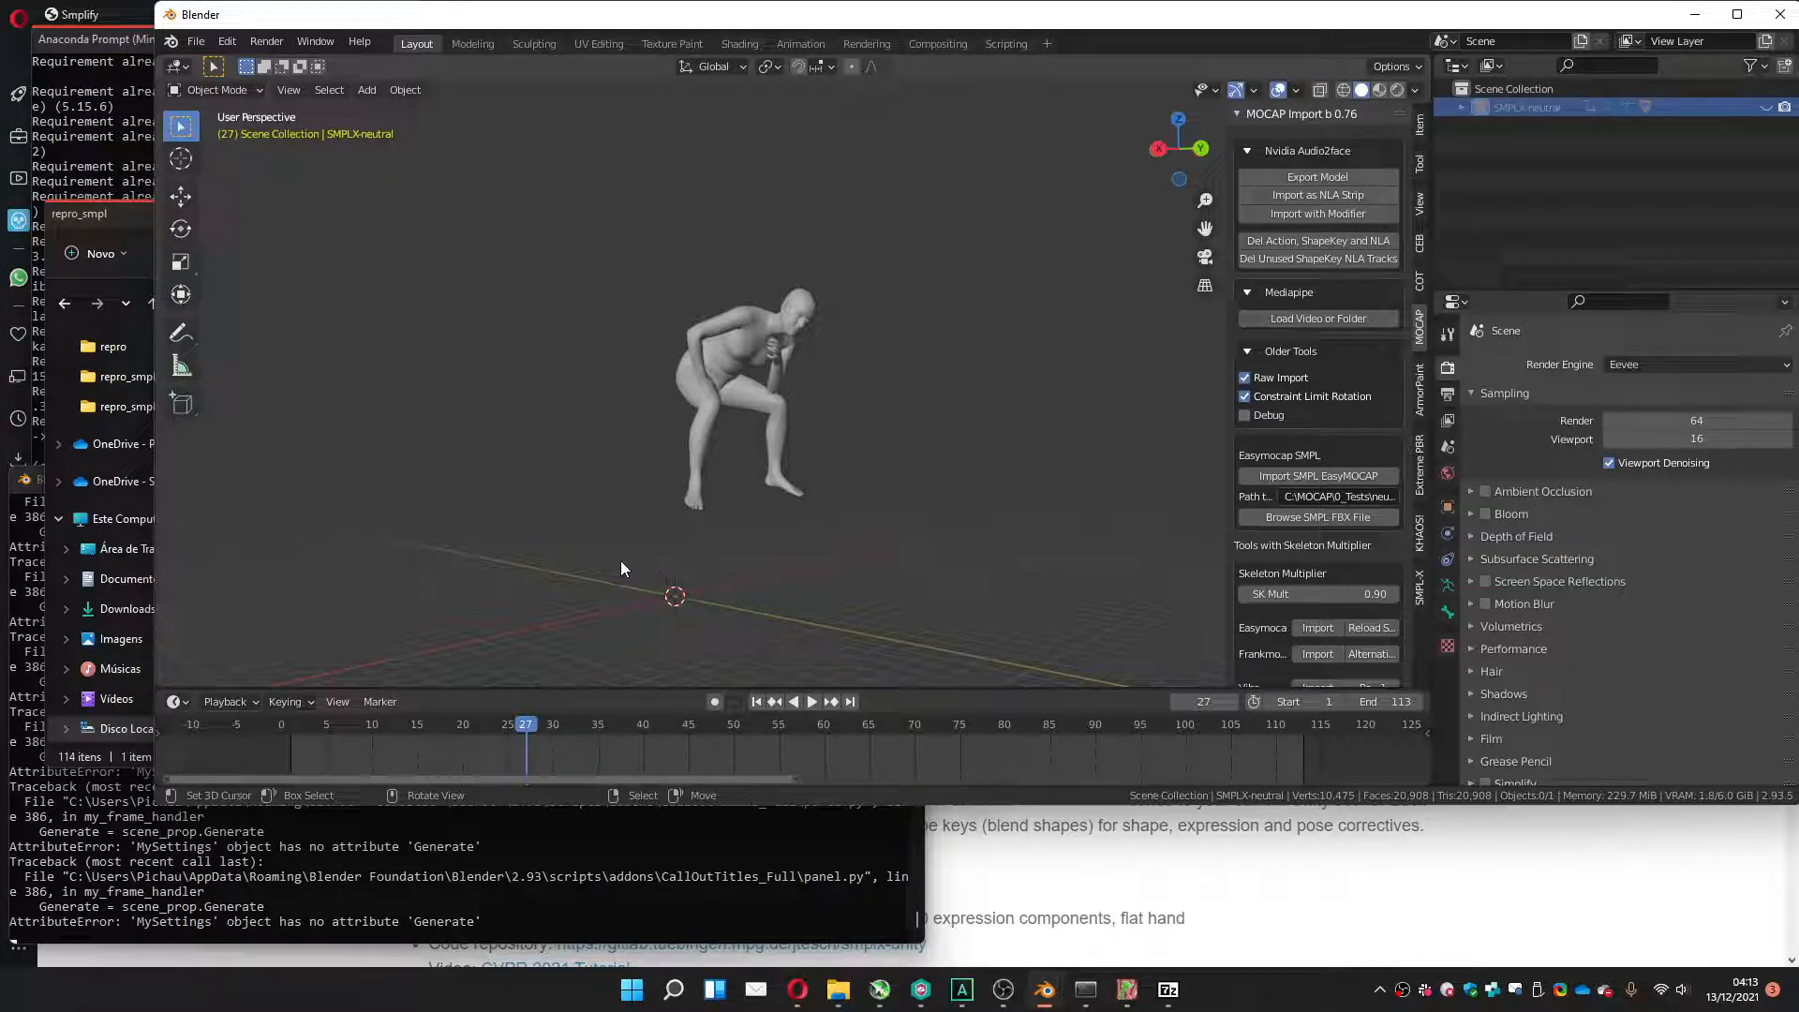
pyautogui.moveTo(600, 562); pyautogui.dragTo(655, 562, button='middle')
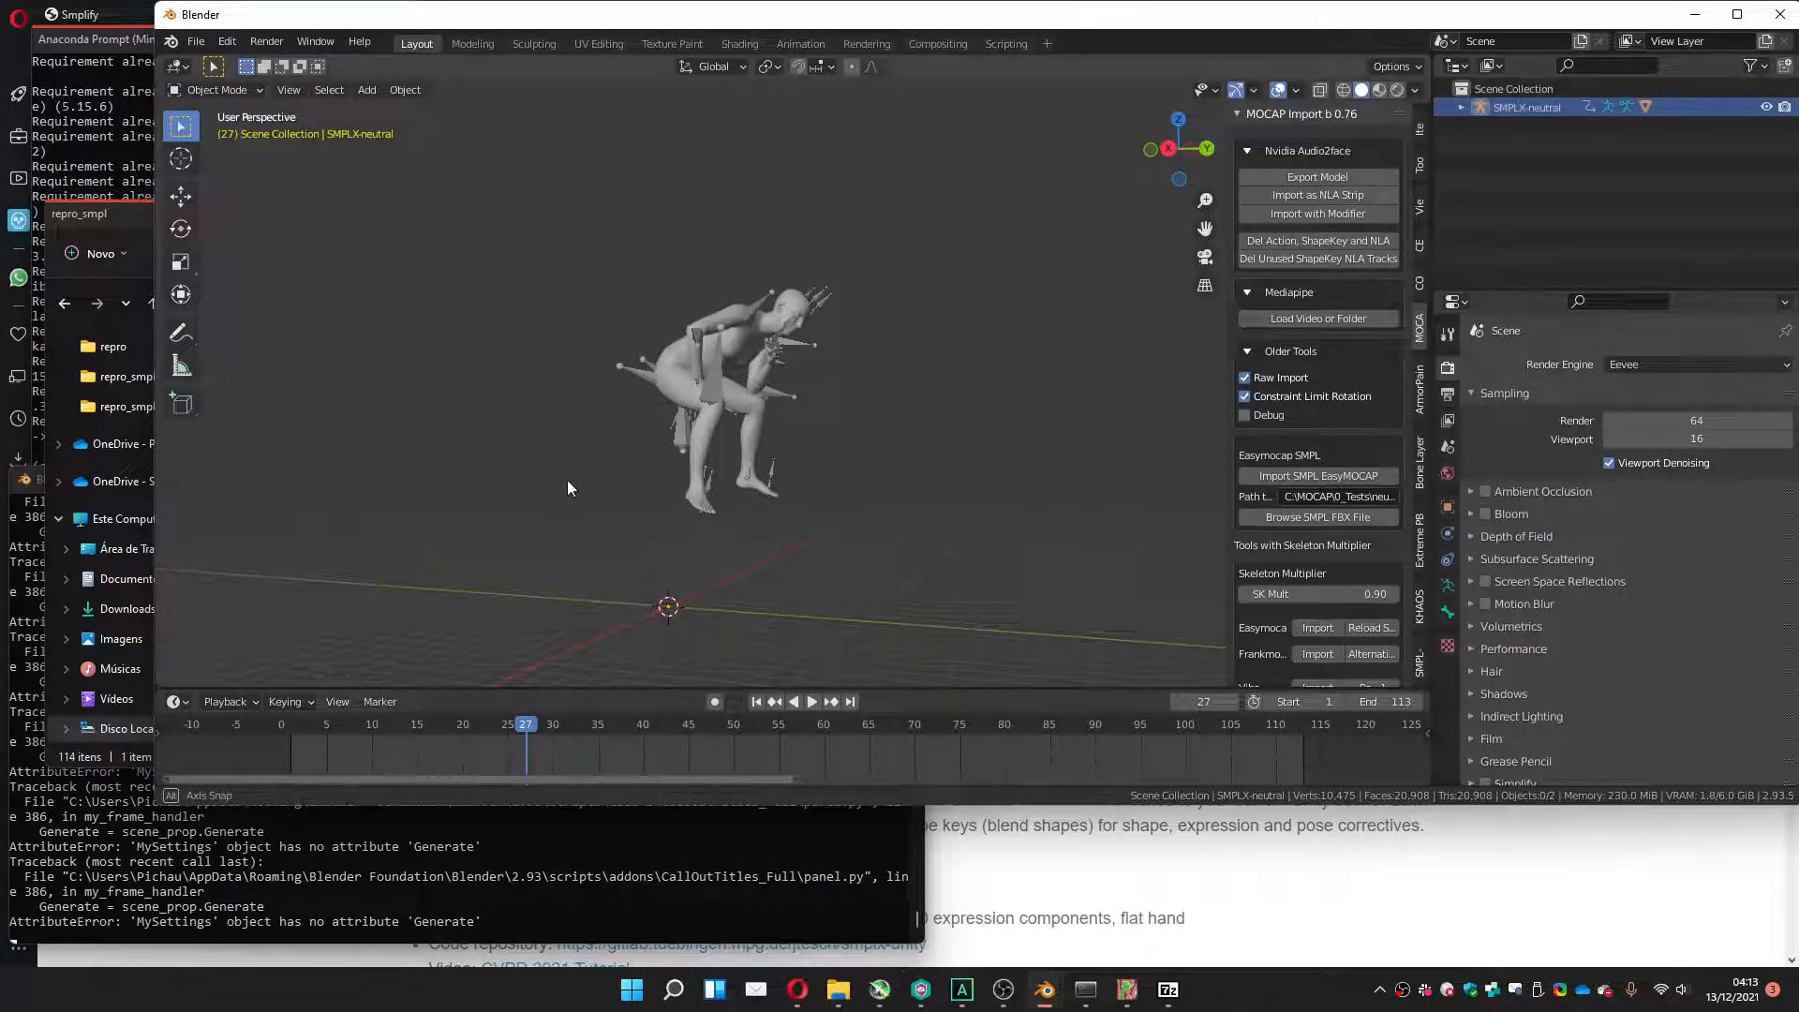
# Put the SMPLX-neutral armature in Pose Mode and rotate its root bone 90° about the global X axis at frame 27.
pyautogui.moveTo(565, 479); pyautogui.dragTo(662, 525, button='middle')
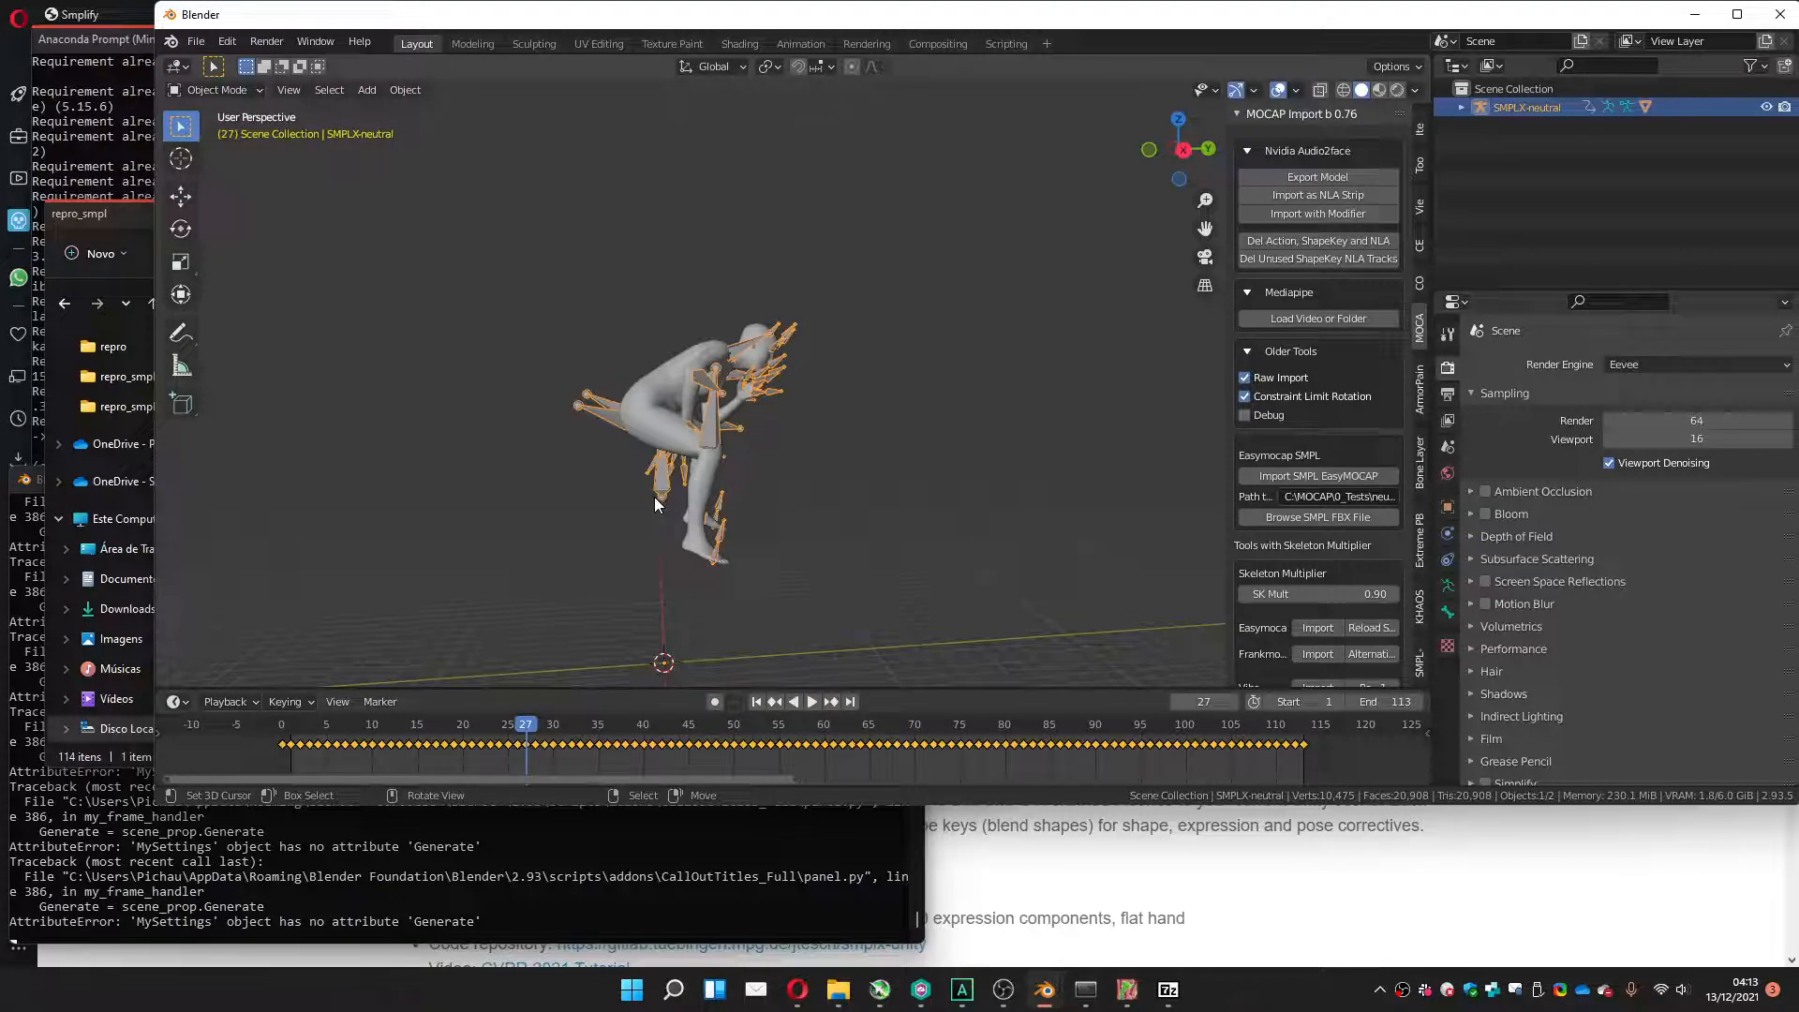
pyautogui.hotkey('ctrl', 'Tab')
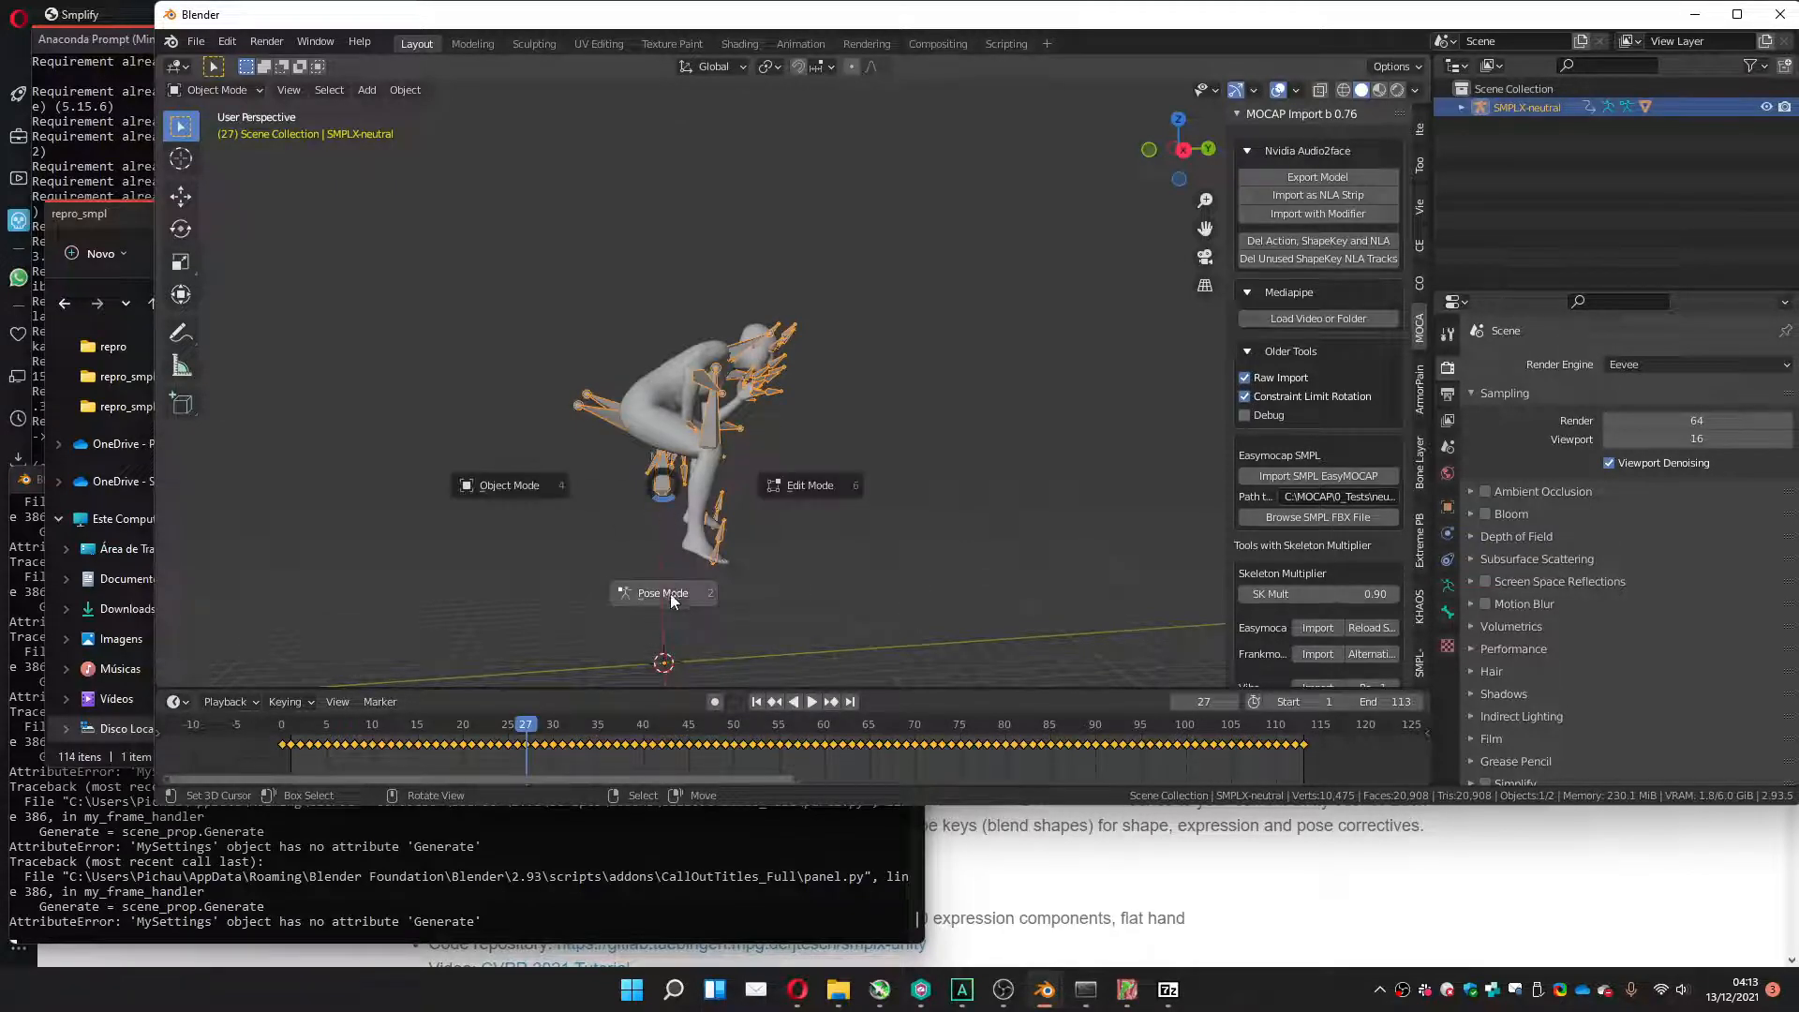
pyautogui.click(669, 592)
pyautogui.click(656, 494)
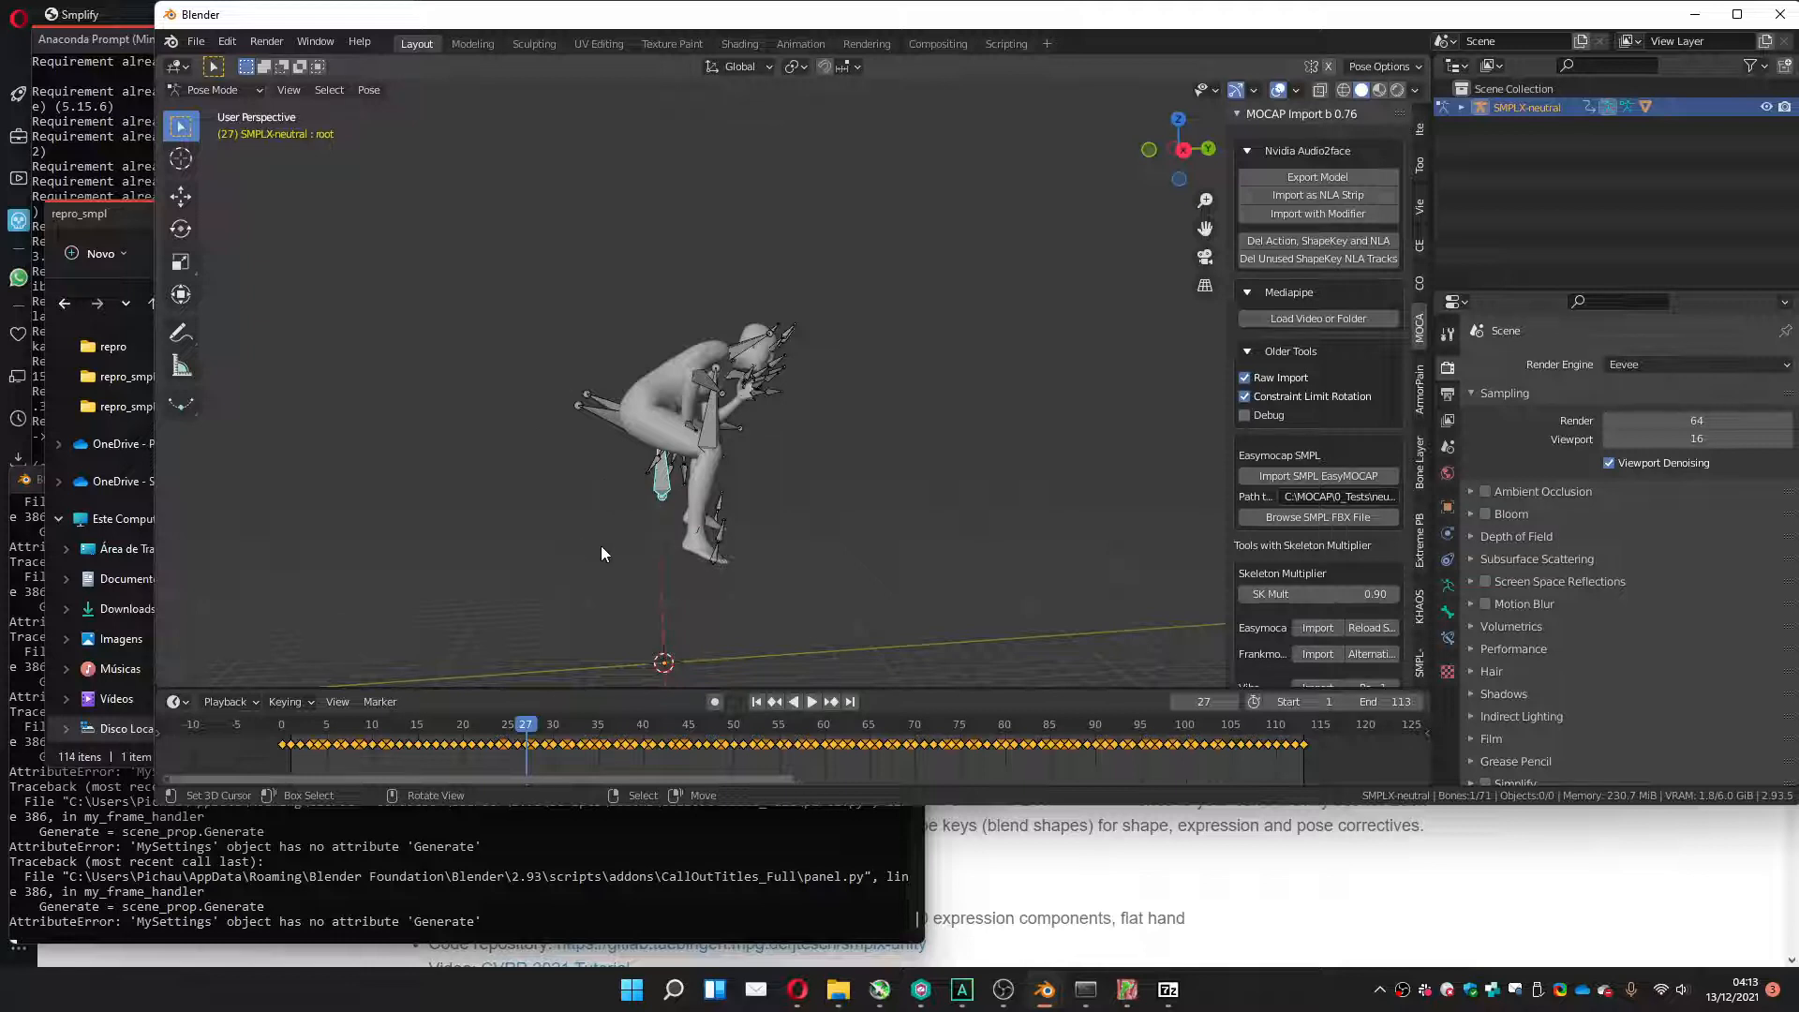
pyautogui.press('r')
pyautogui.press('x')
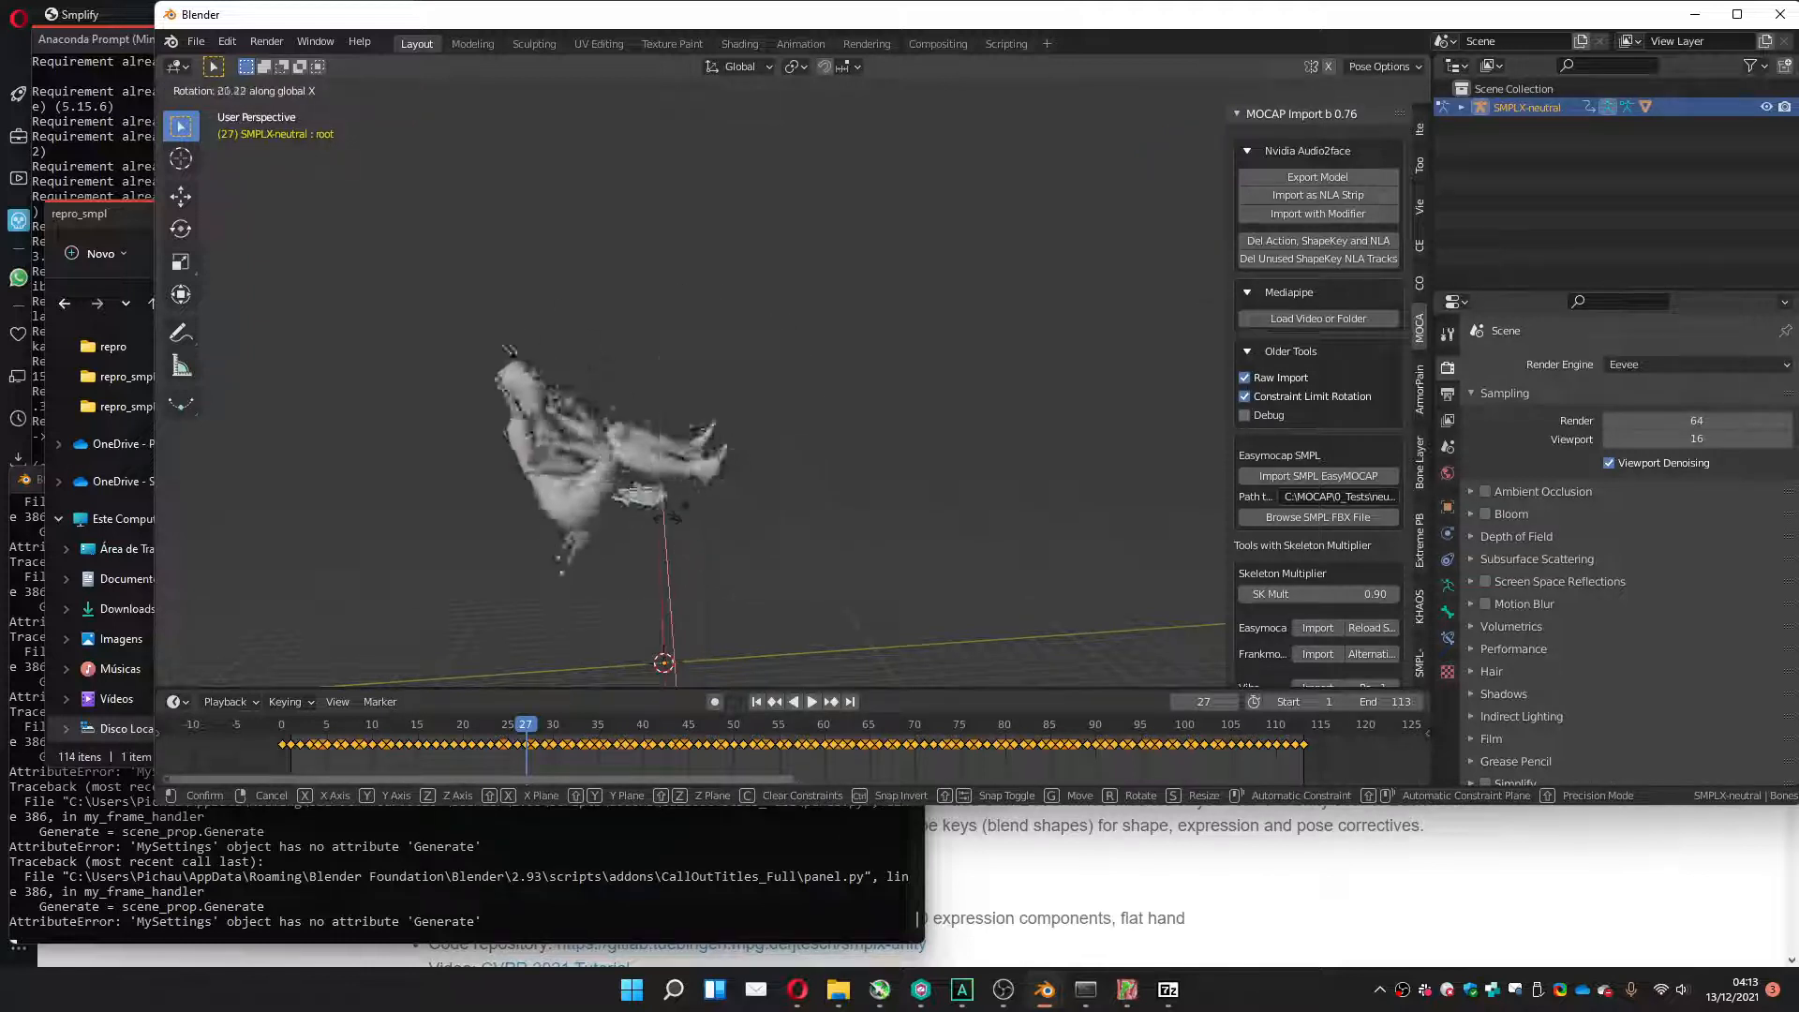
pyautogui.write('90')
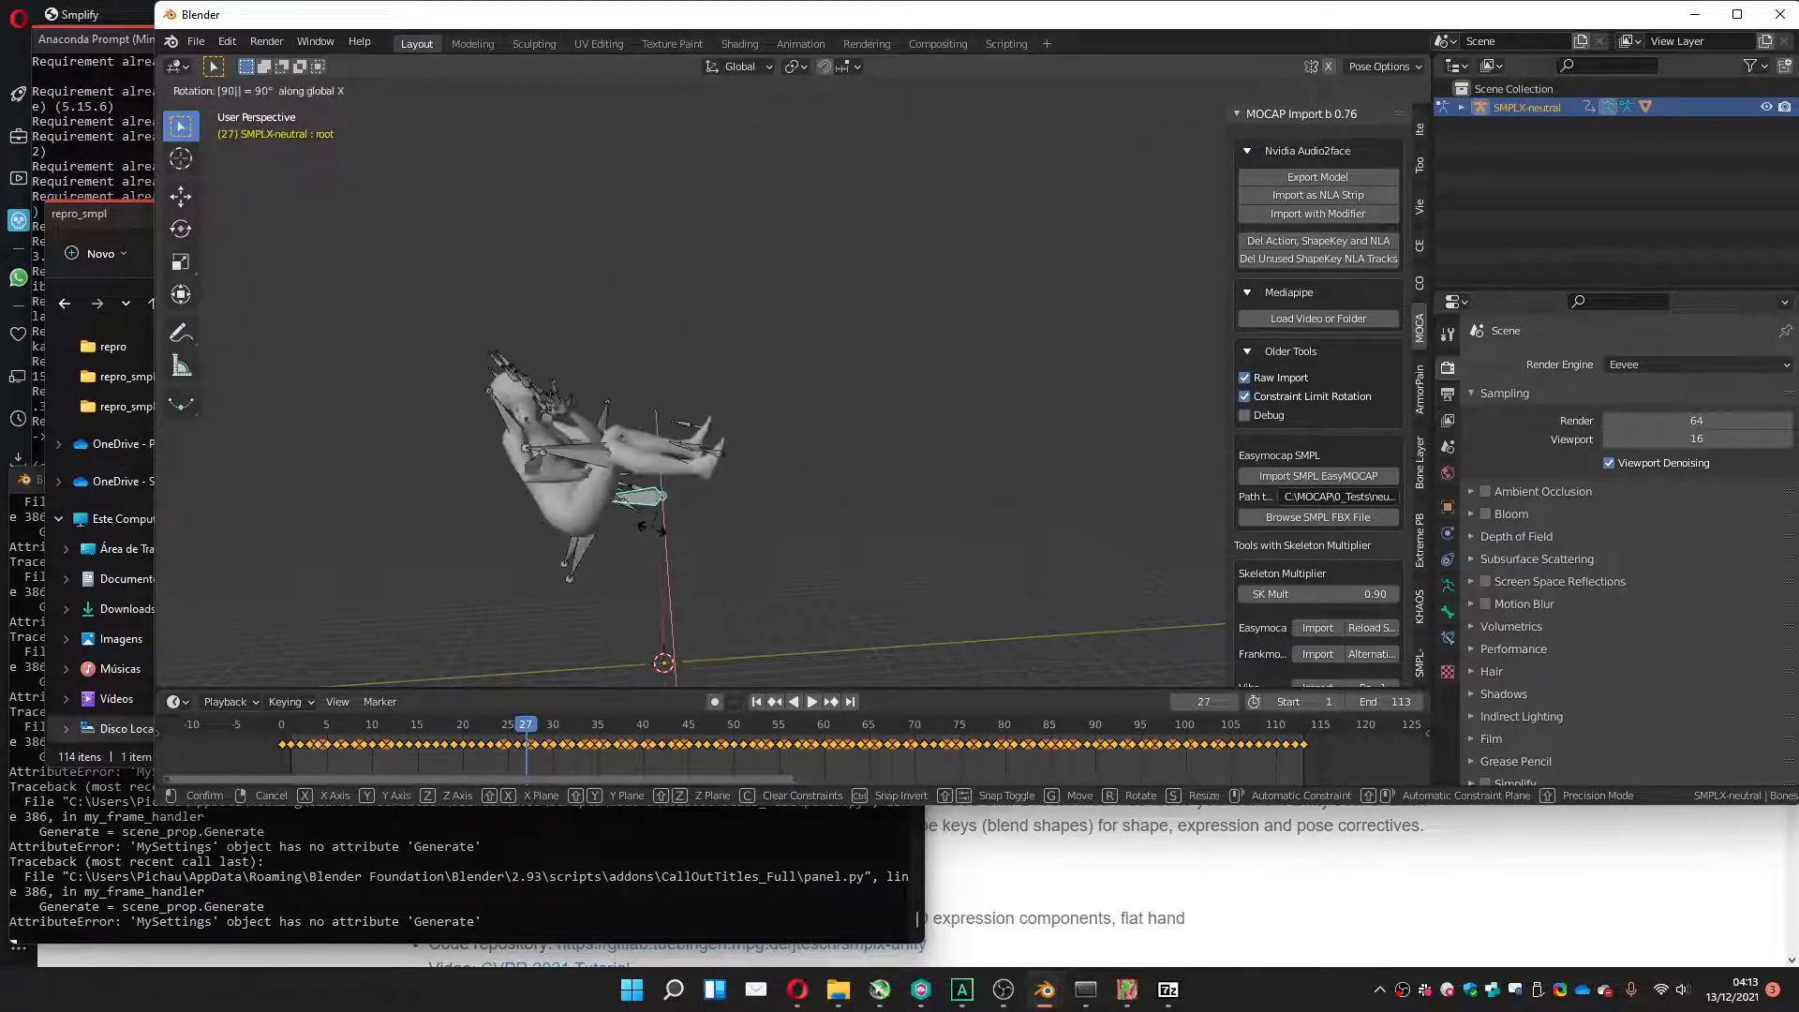
pyautogui.press('Return')
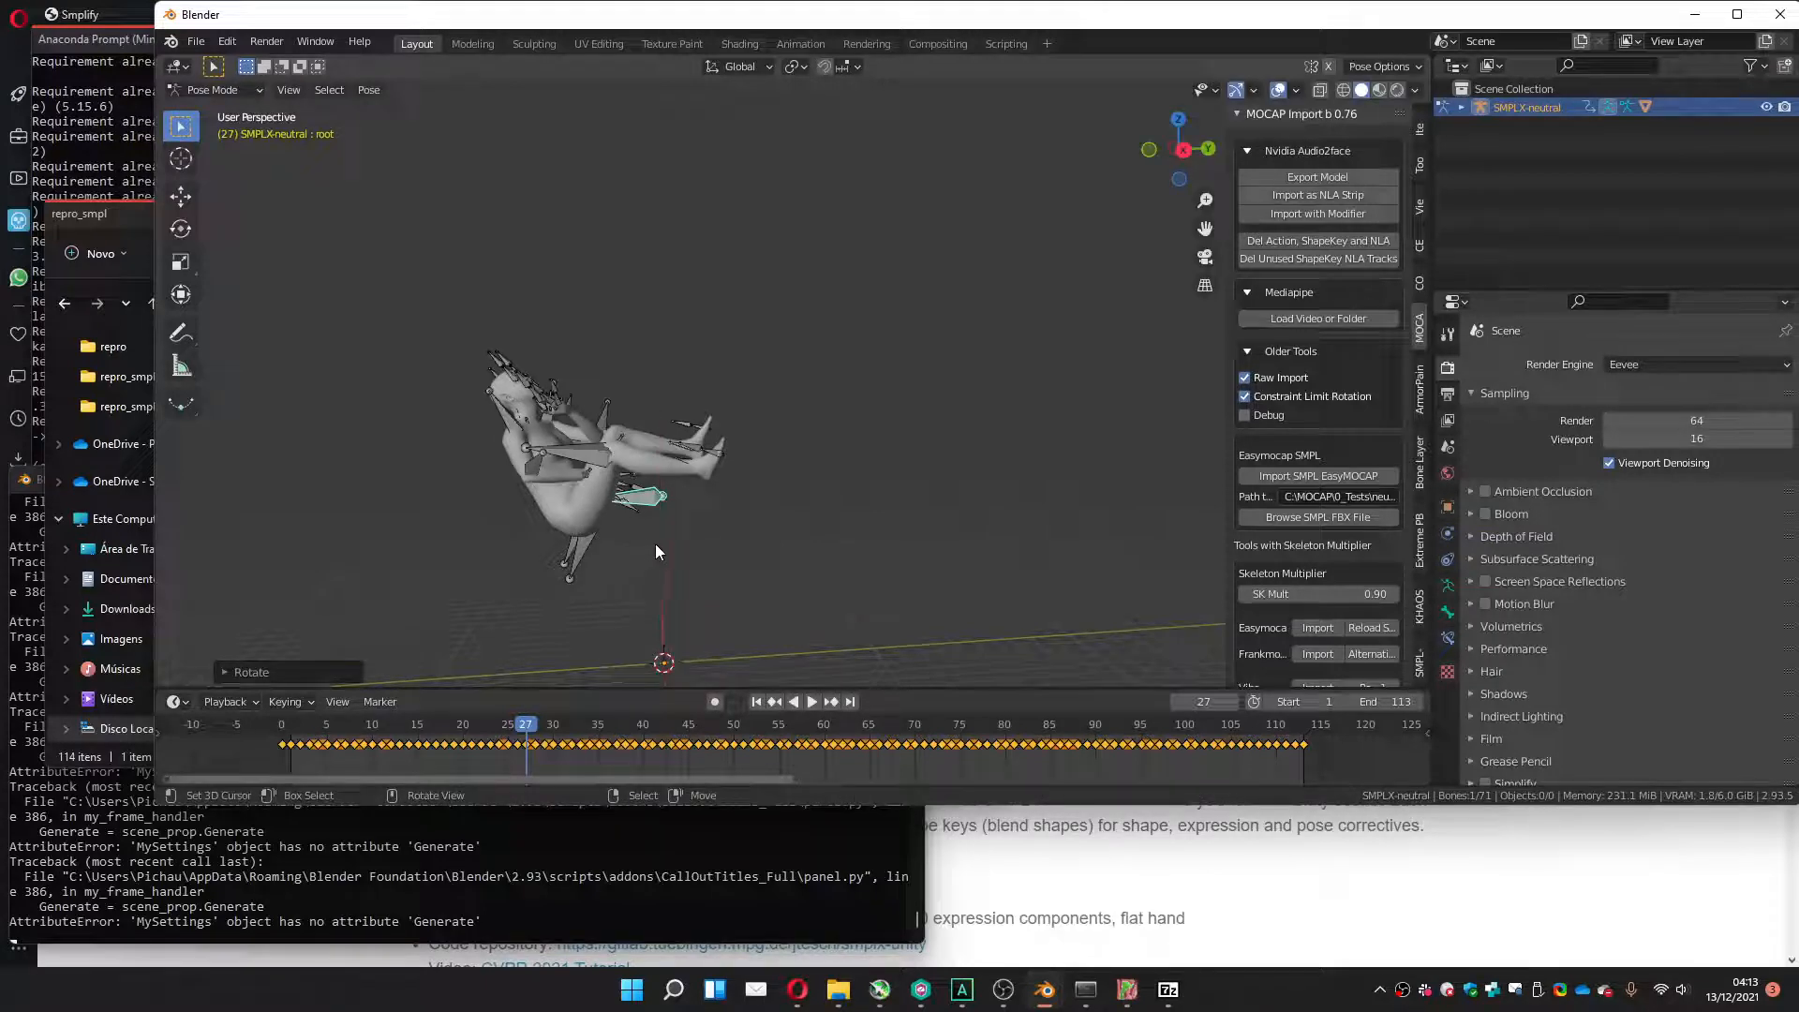
# Scrub and play the animation to check the body's orientation with the rotated root bone.
pyautogui.moveTo(654, 543); pyautogui.dragTo(575, 562, button='middle')
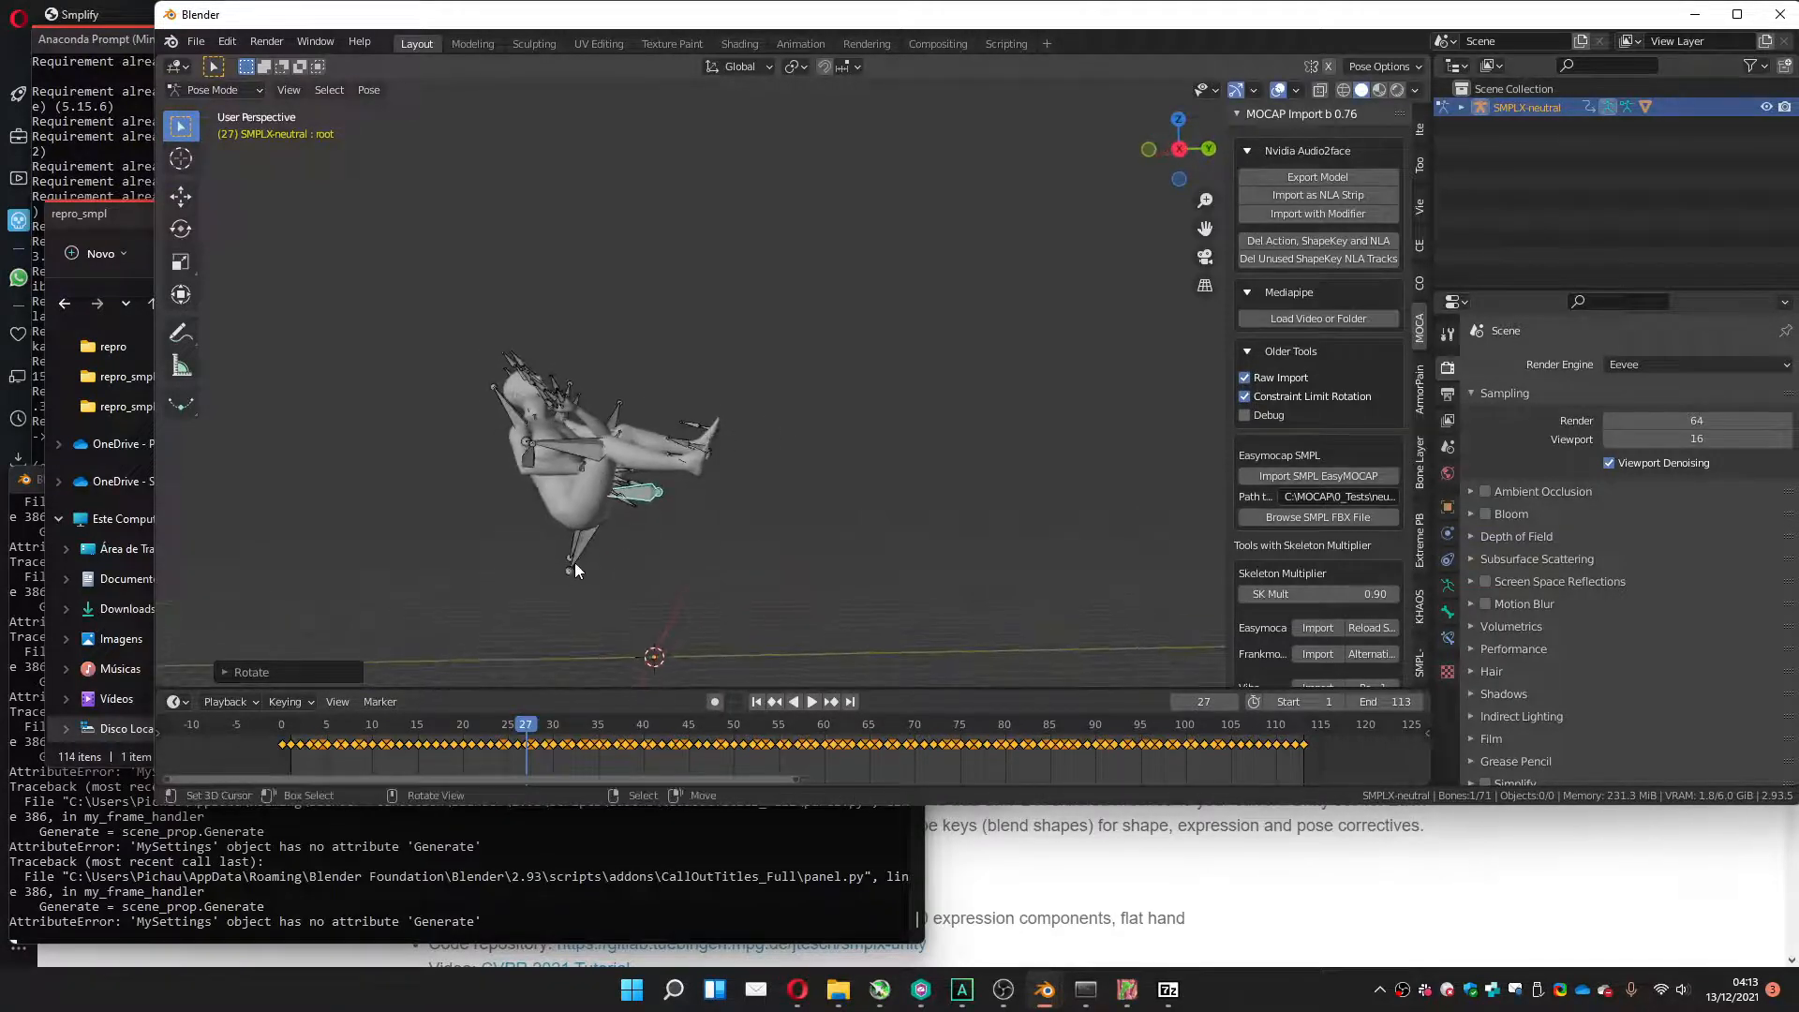
pyautogui.moveTo(529, 727); pyautogui.dragTo(580, 726)
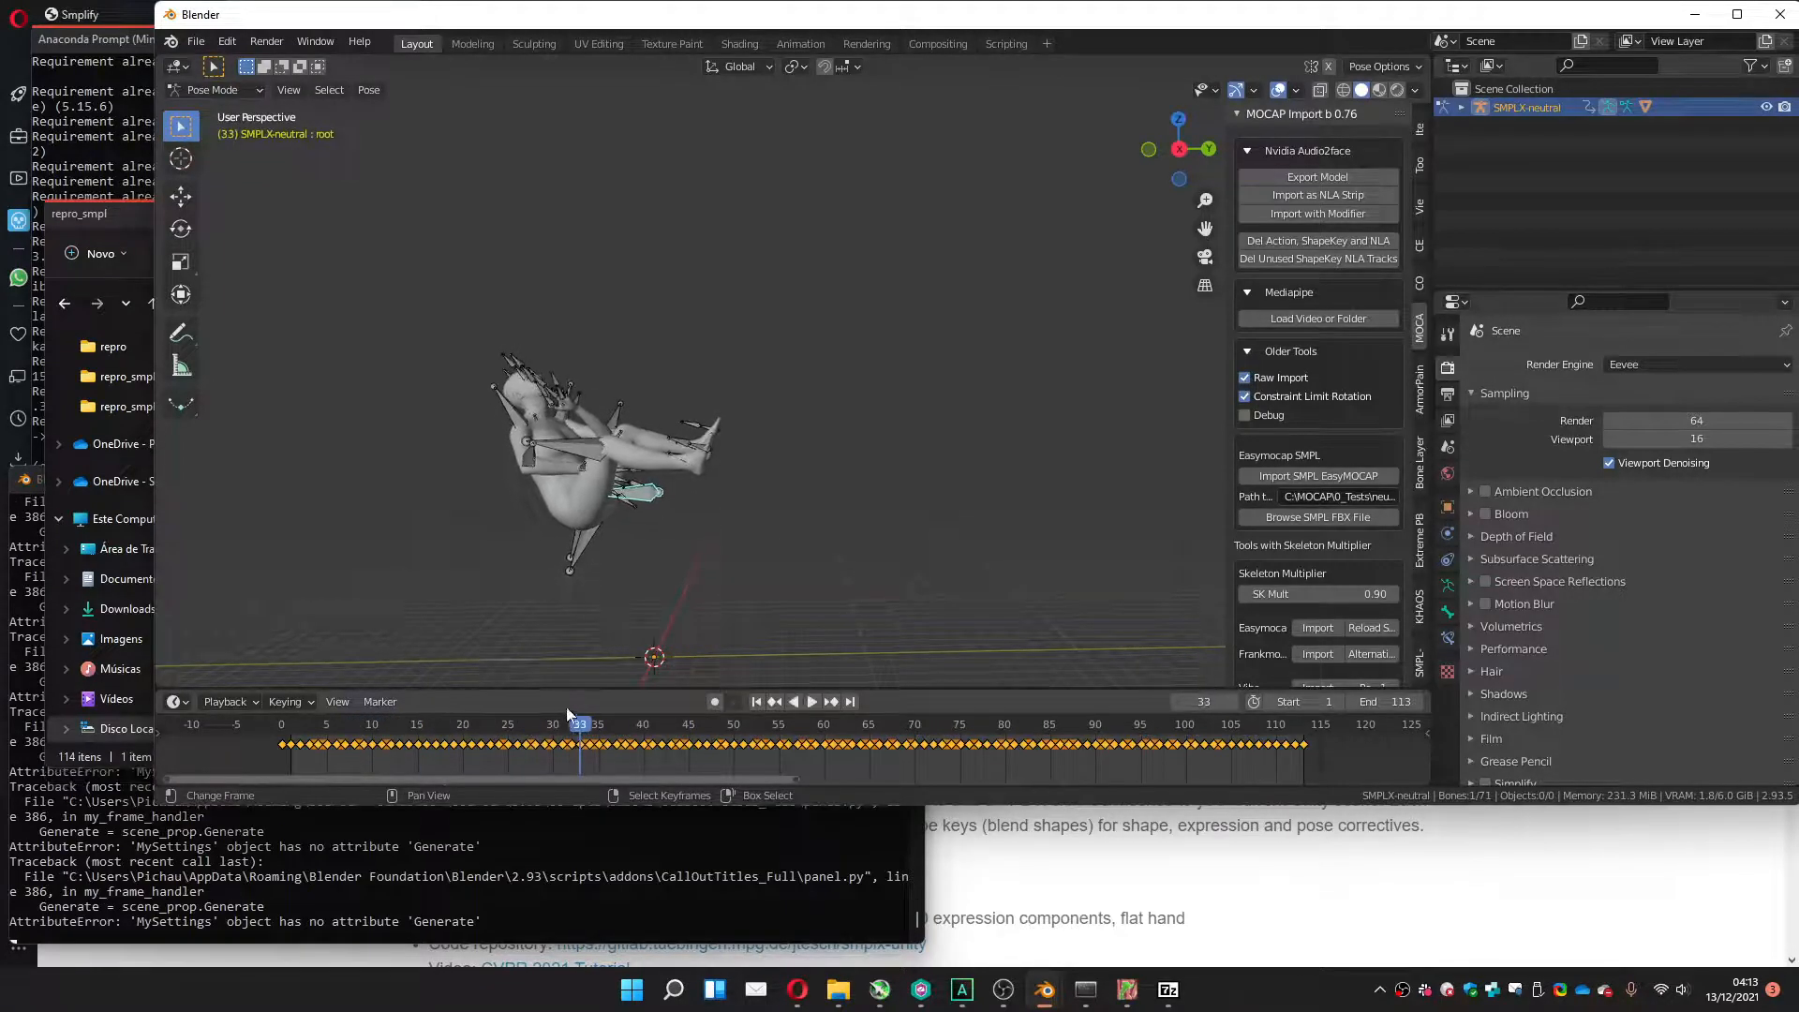
pyautogui.press('space')
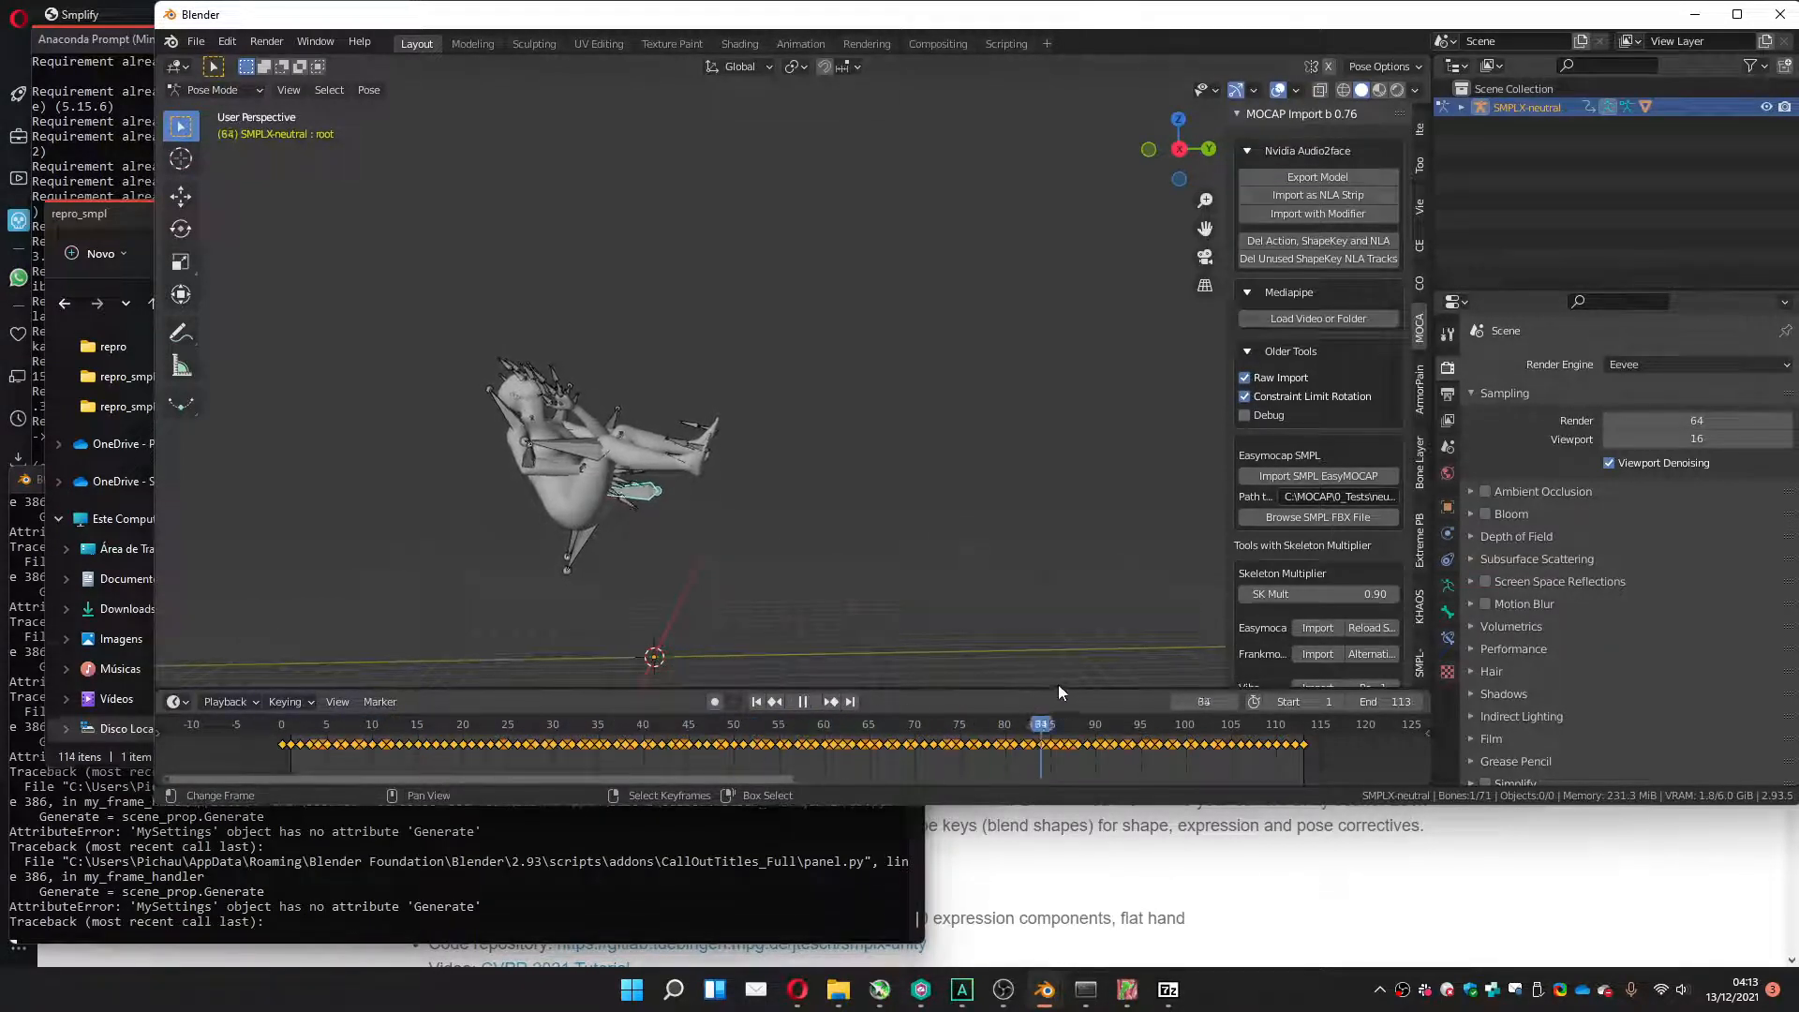
pyautogui.press('Escape')
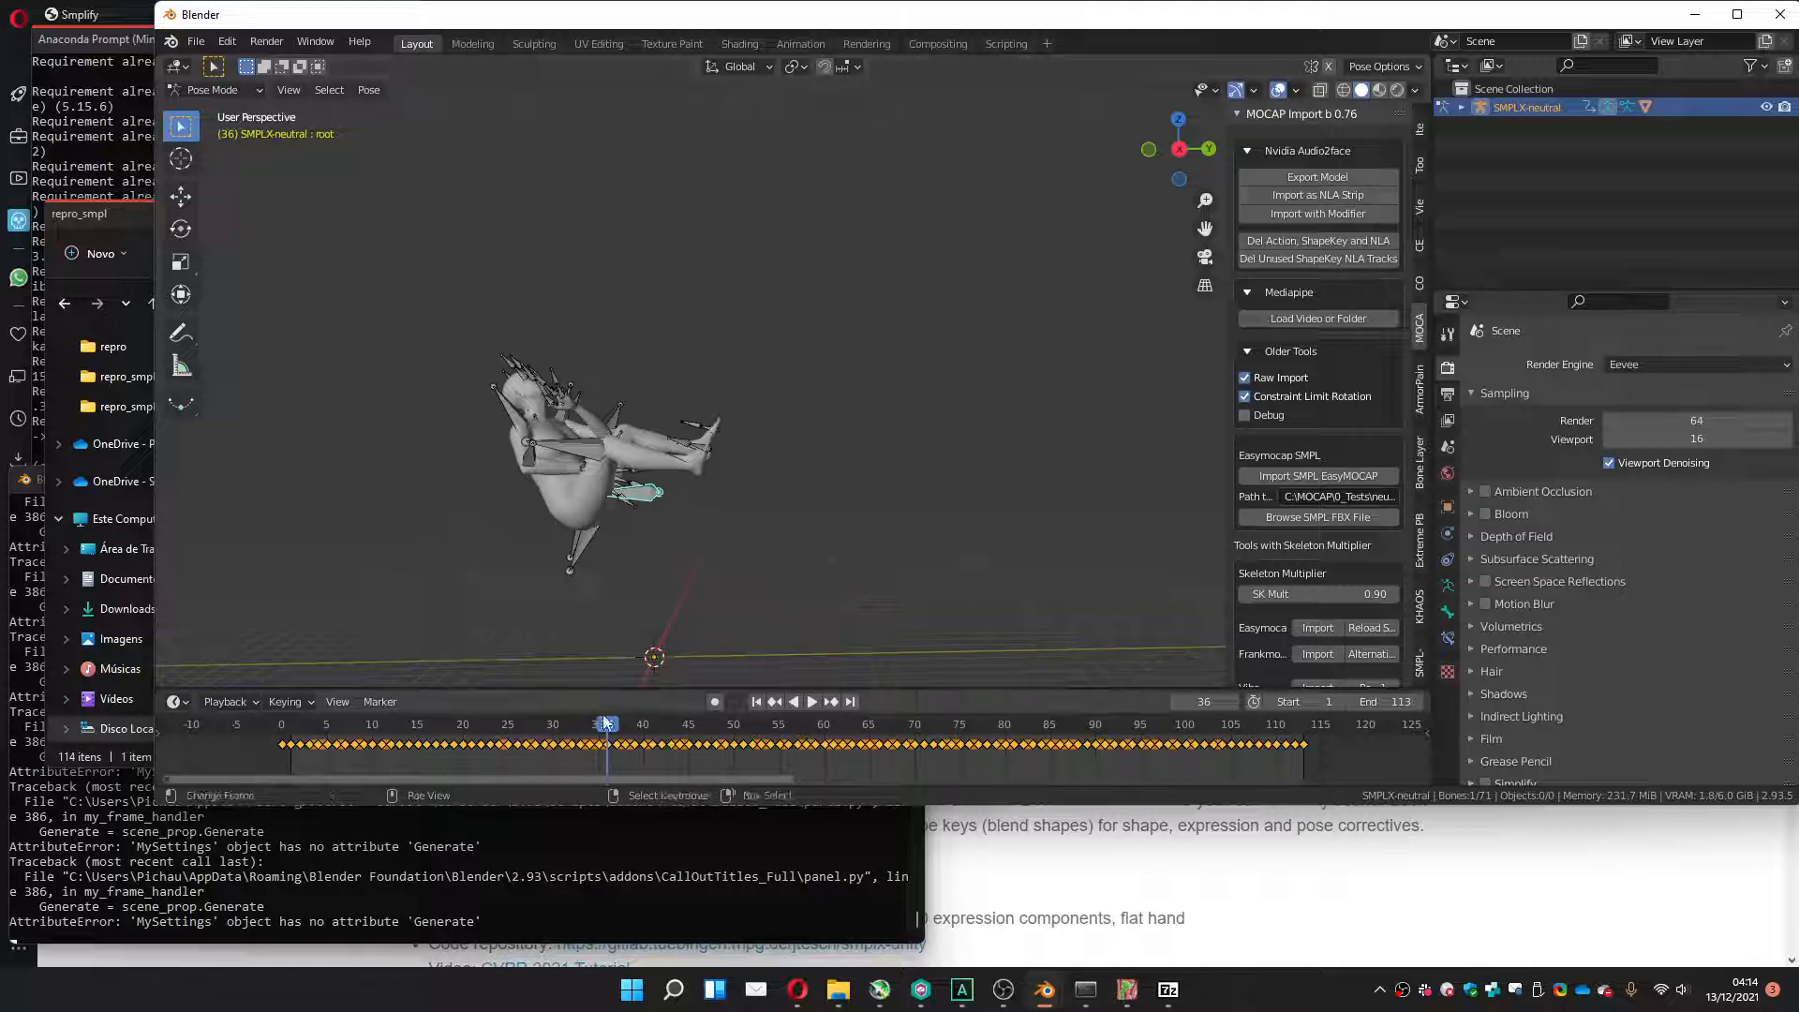
pyautogui.moveTo(607, 725)
pyautogui.mouseDown()
pyautogui.moveTo(323, 730)
pyautogui.moveTo(607, 725)
pyautogui.mouseUp()
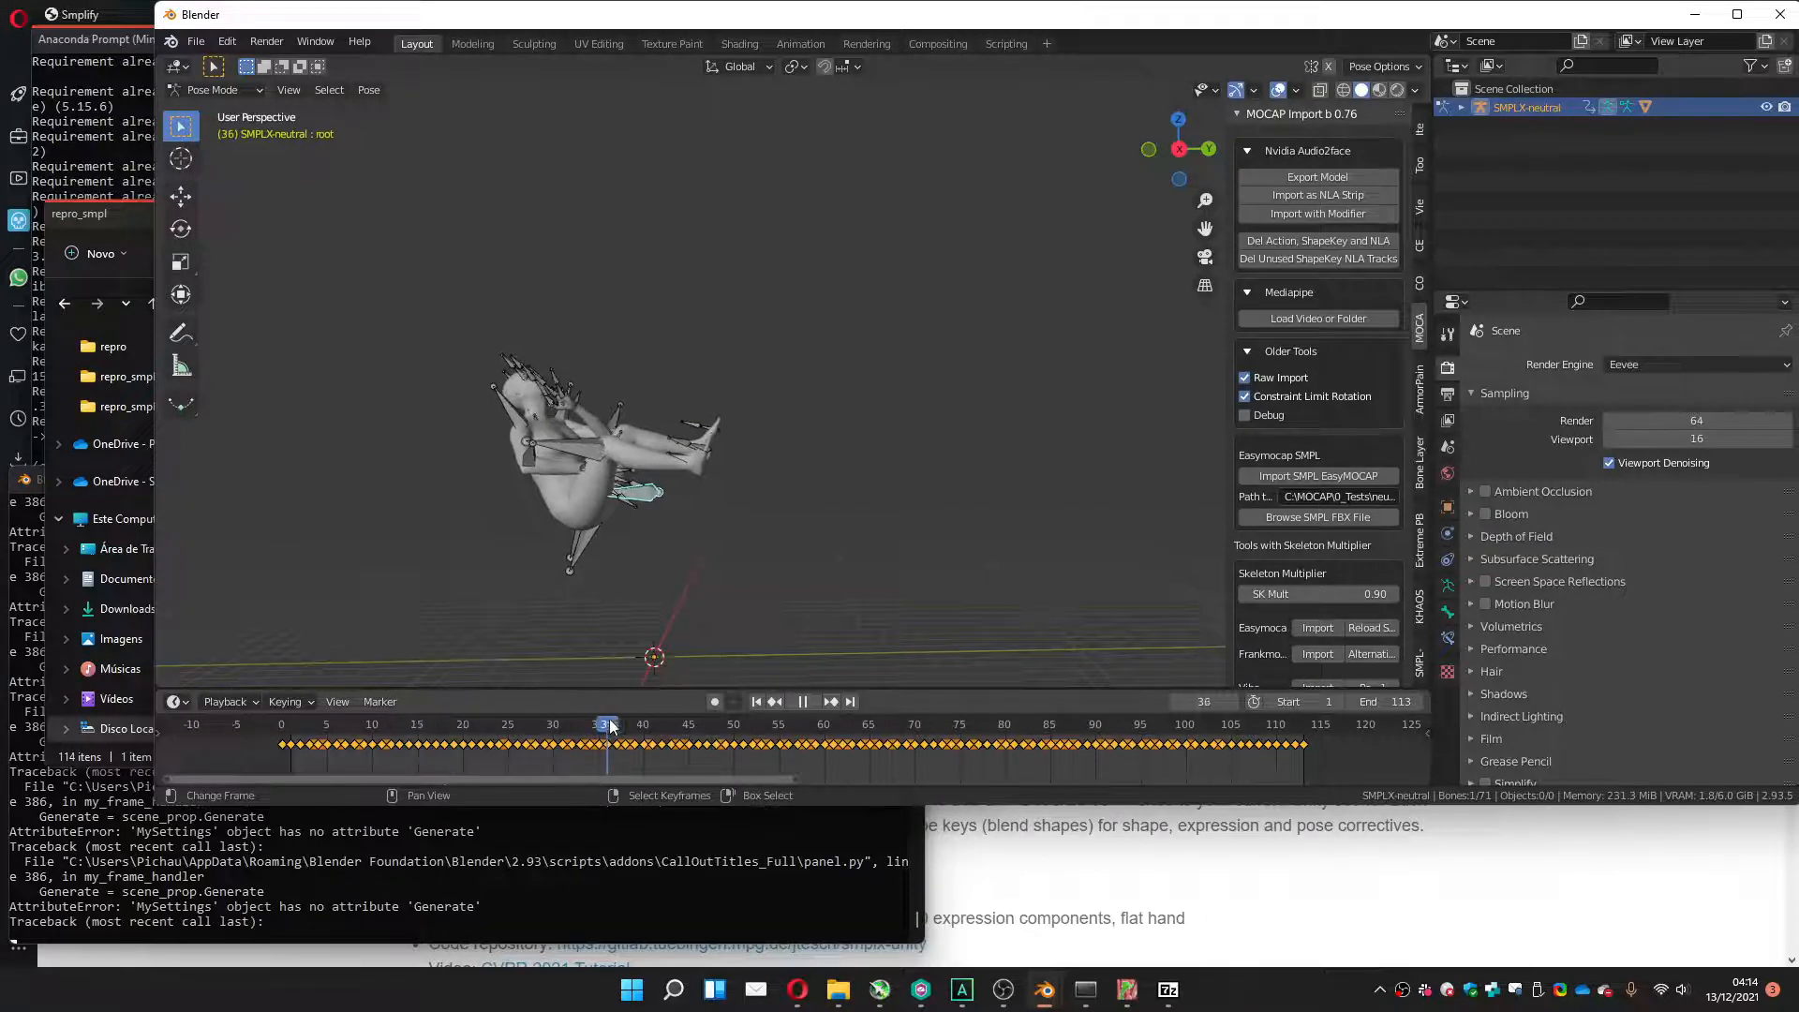
# Delete the root bone's keyframes from the first frame, then play and scrub the animation to frame 27 to check its orientation.
pyautogui.click(753, 702)
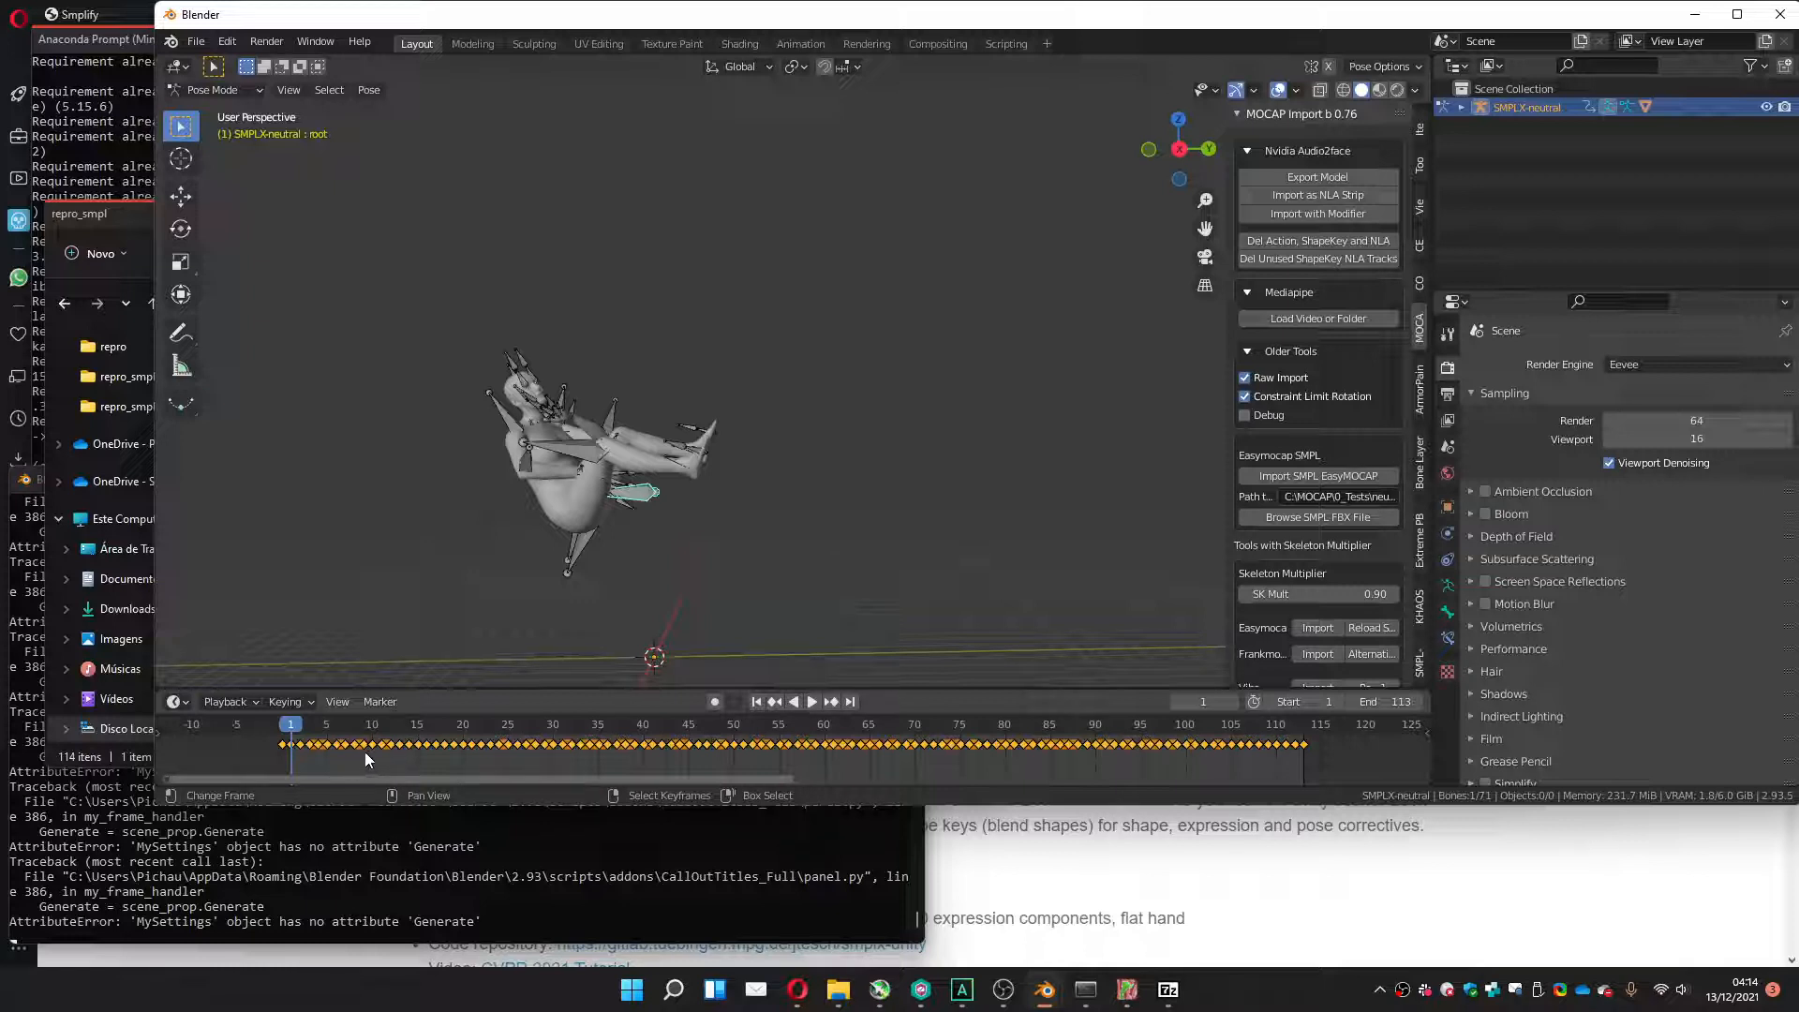
pyautogui.press('Delete')
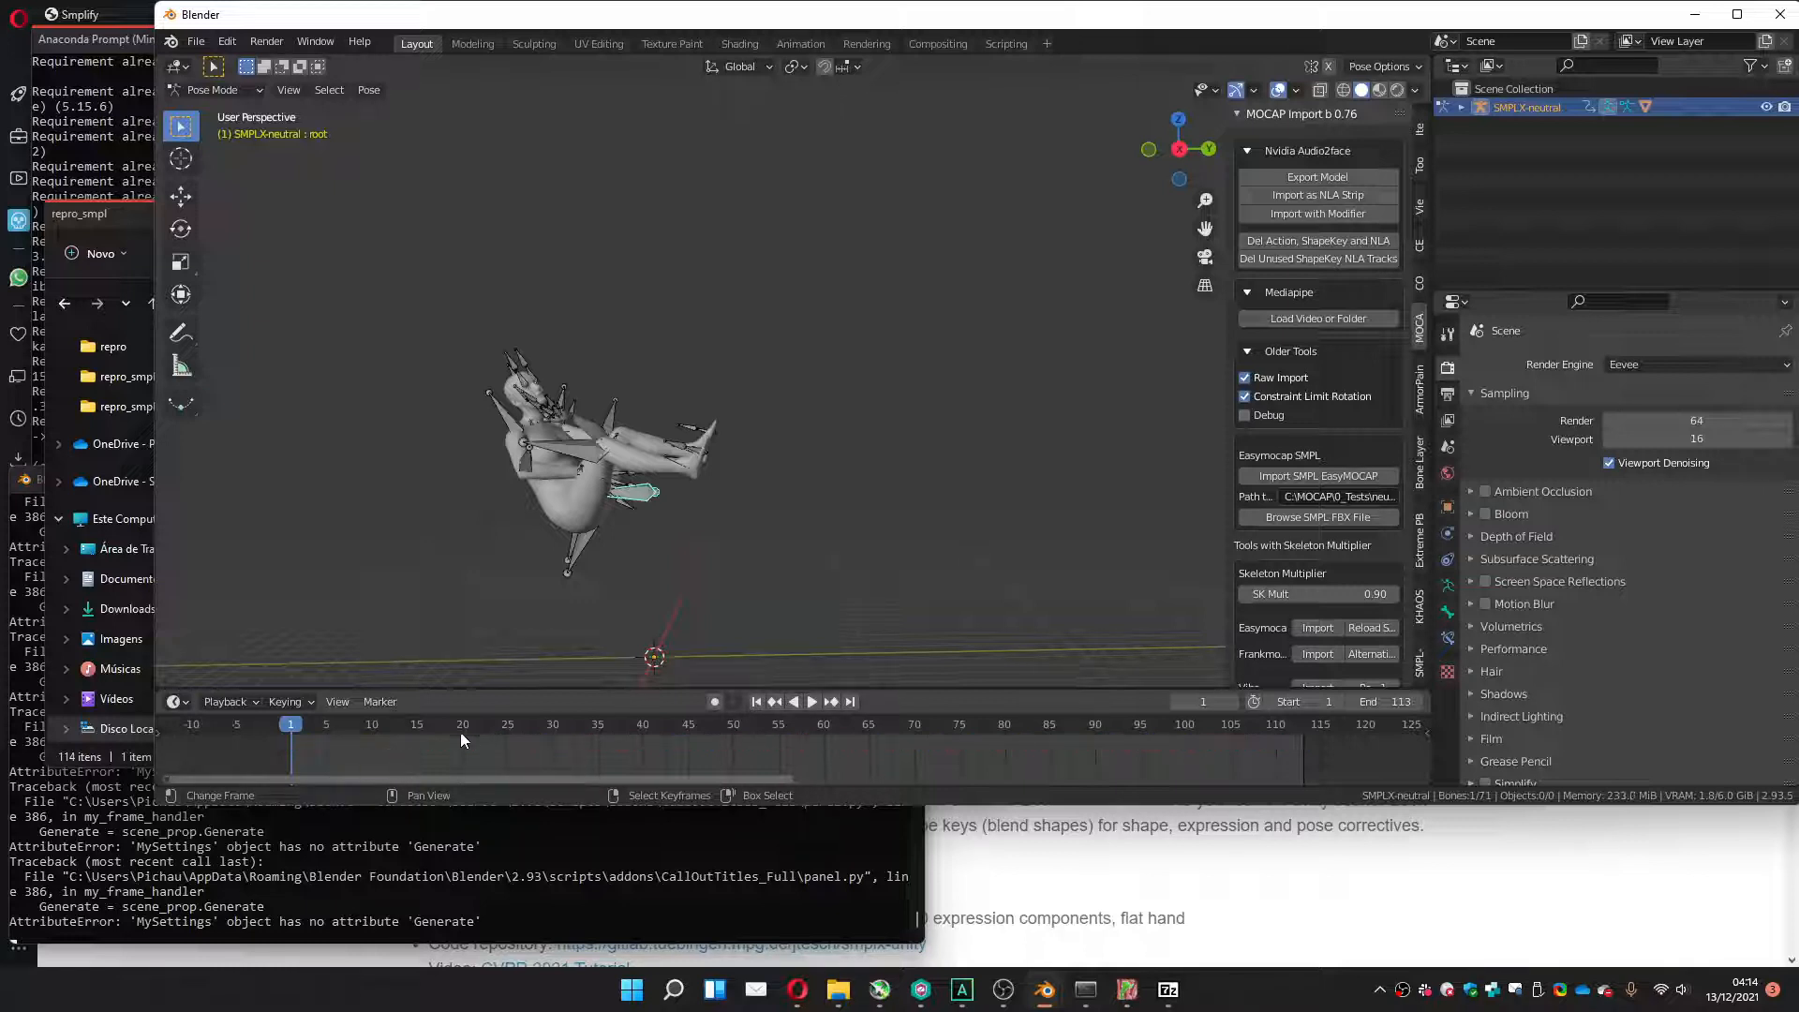
pyautogui.press('space')
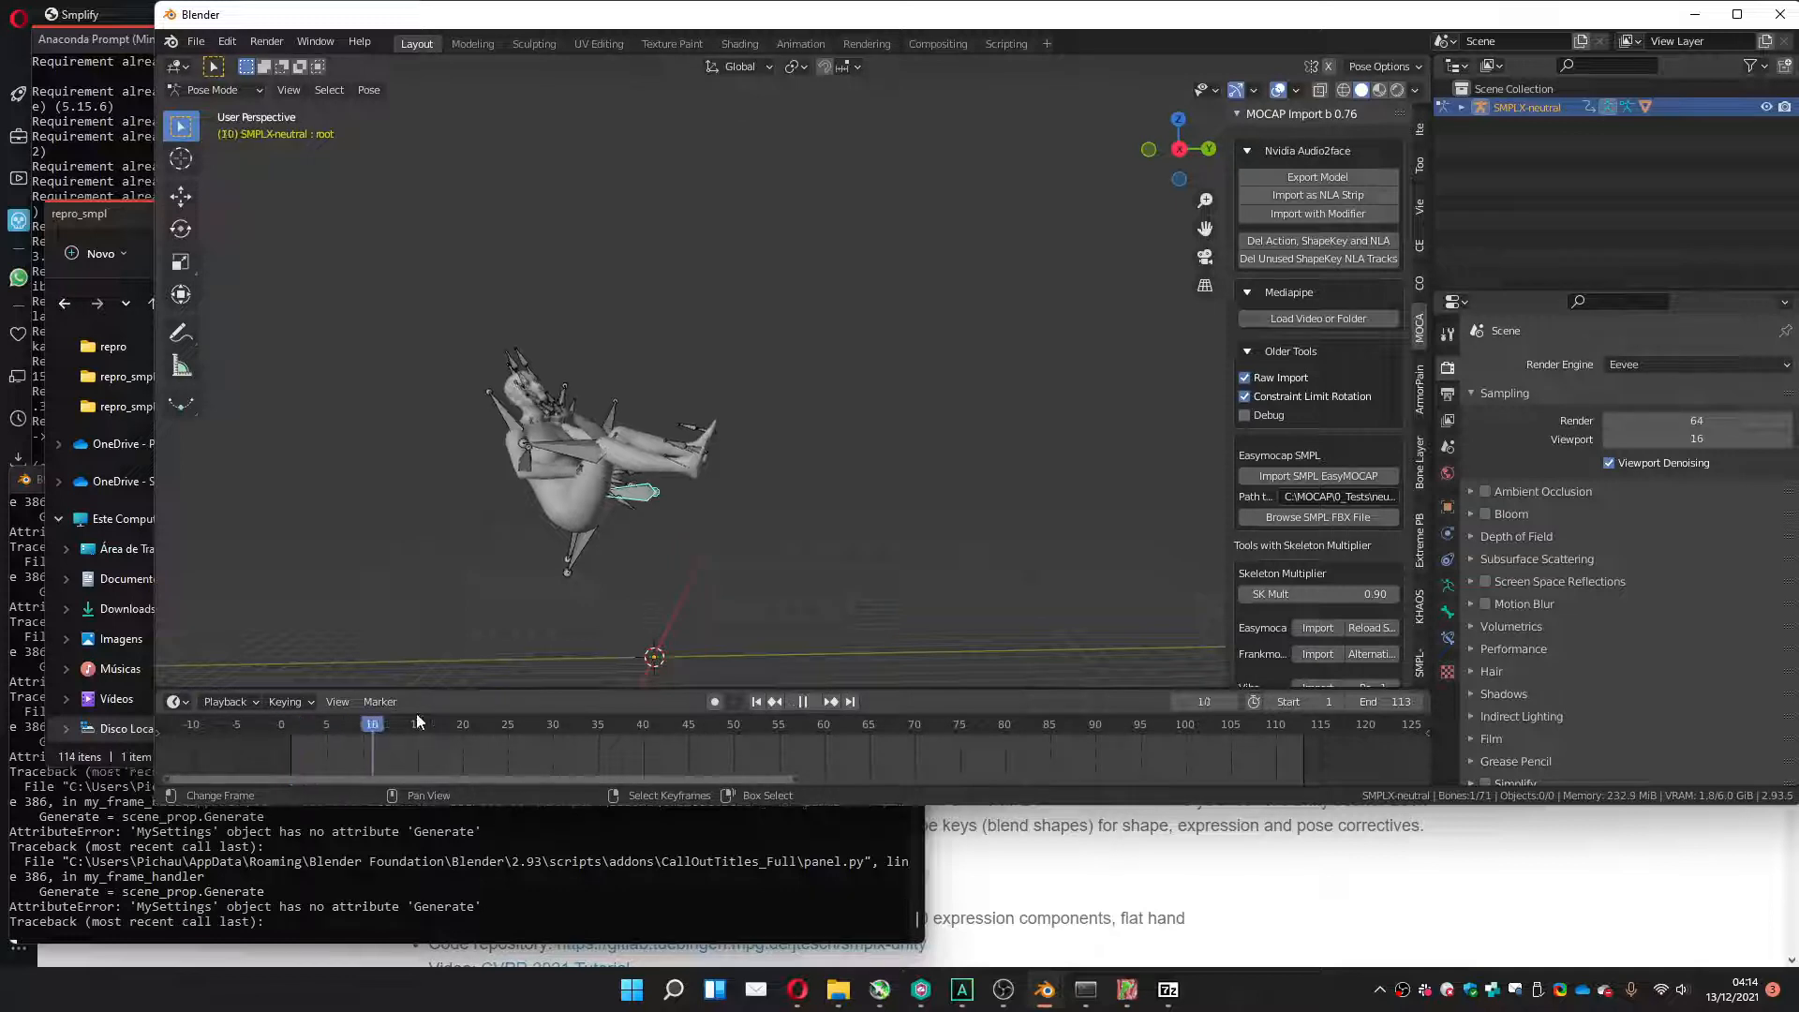
pyautogui.moveTo(575, 709); pyautogui.dragTo(524, 731)
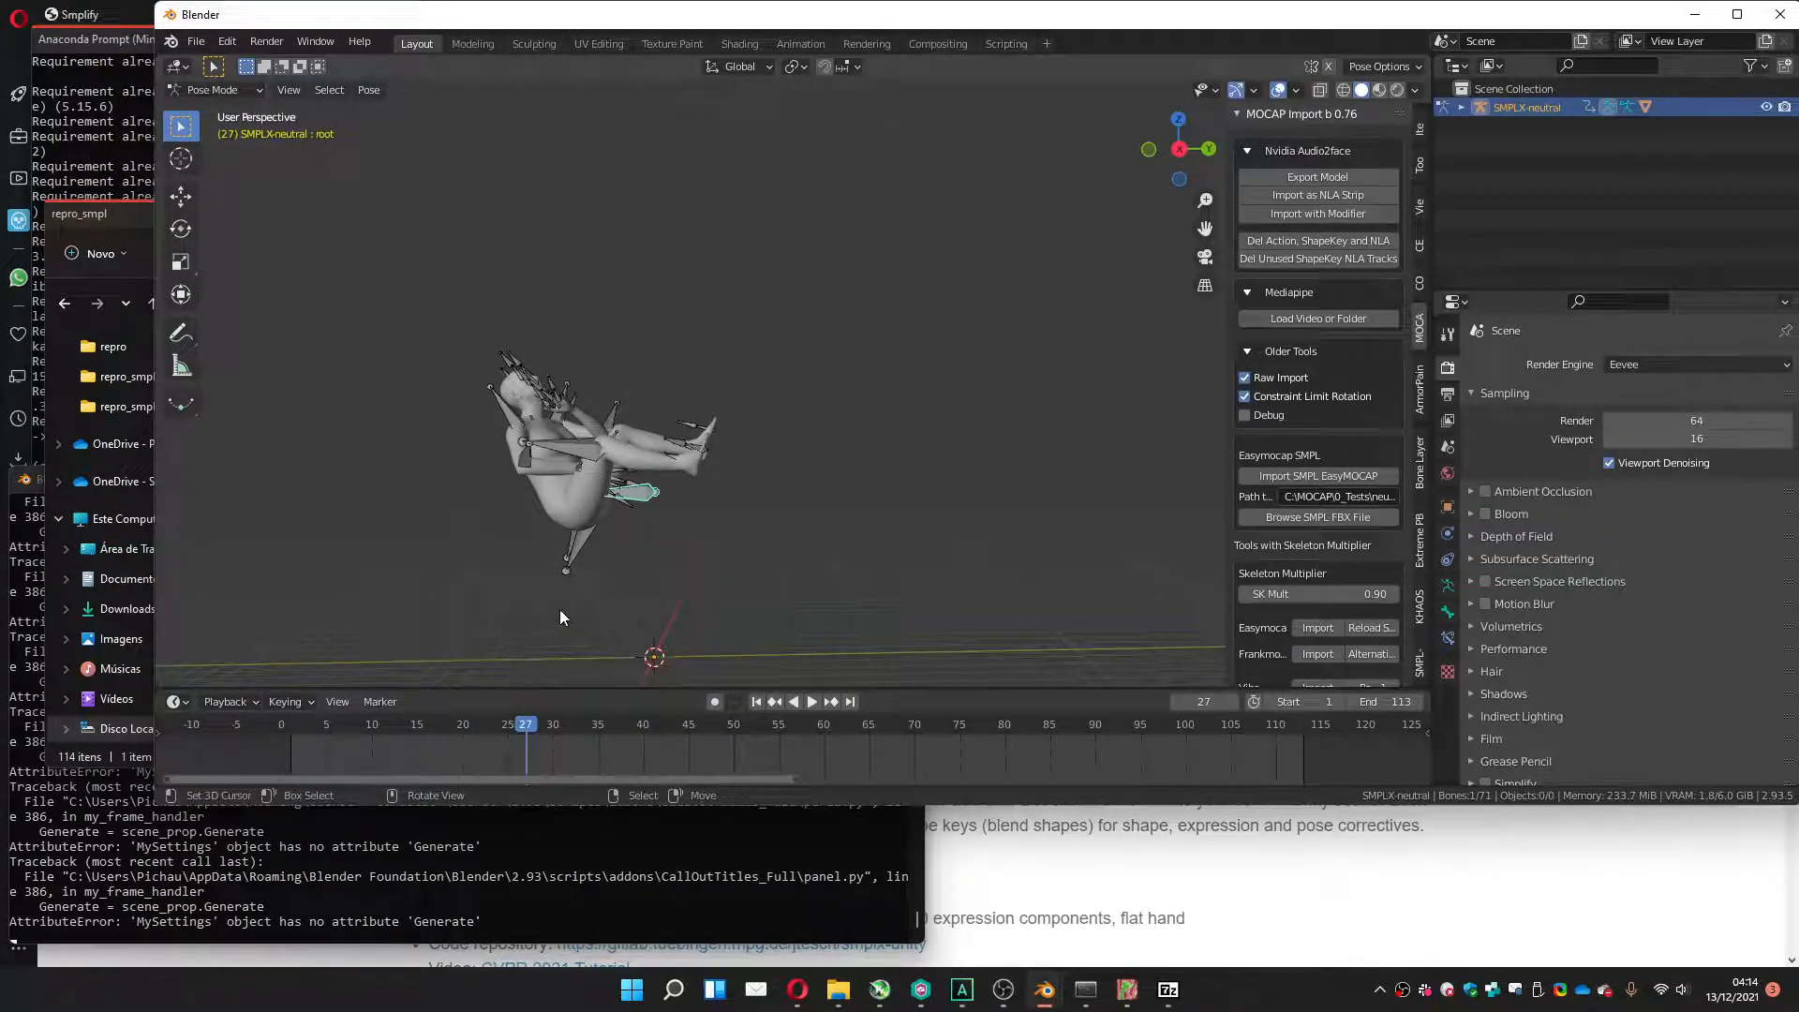
pyautogui.hotkey('ctrl', 'Tab')
pyautogui.click(427, 620)
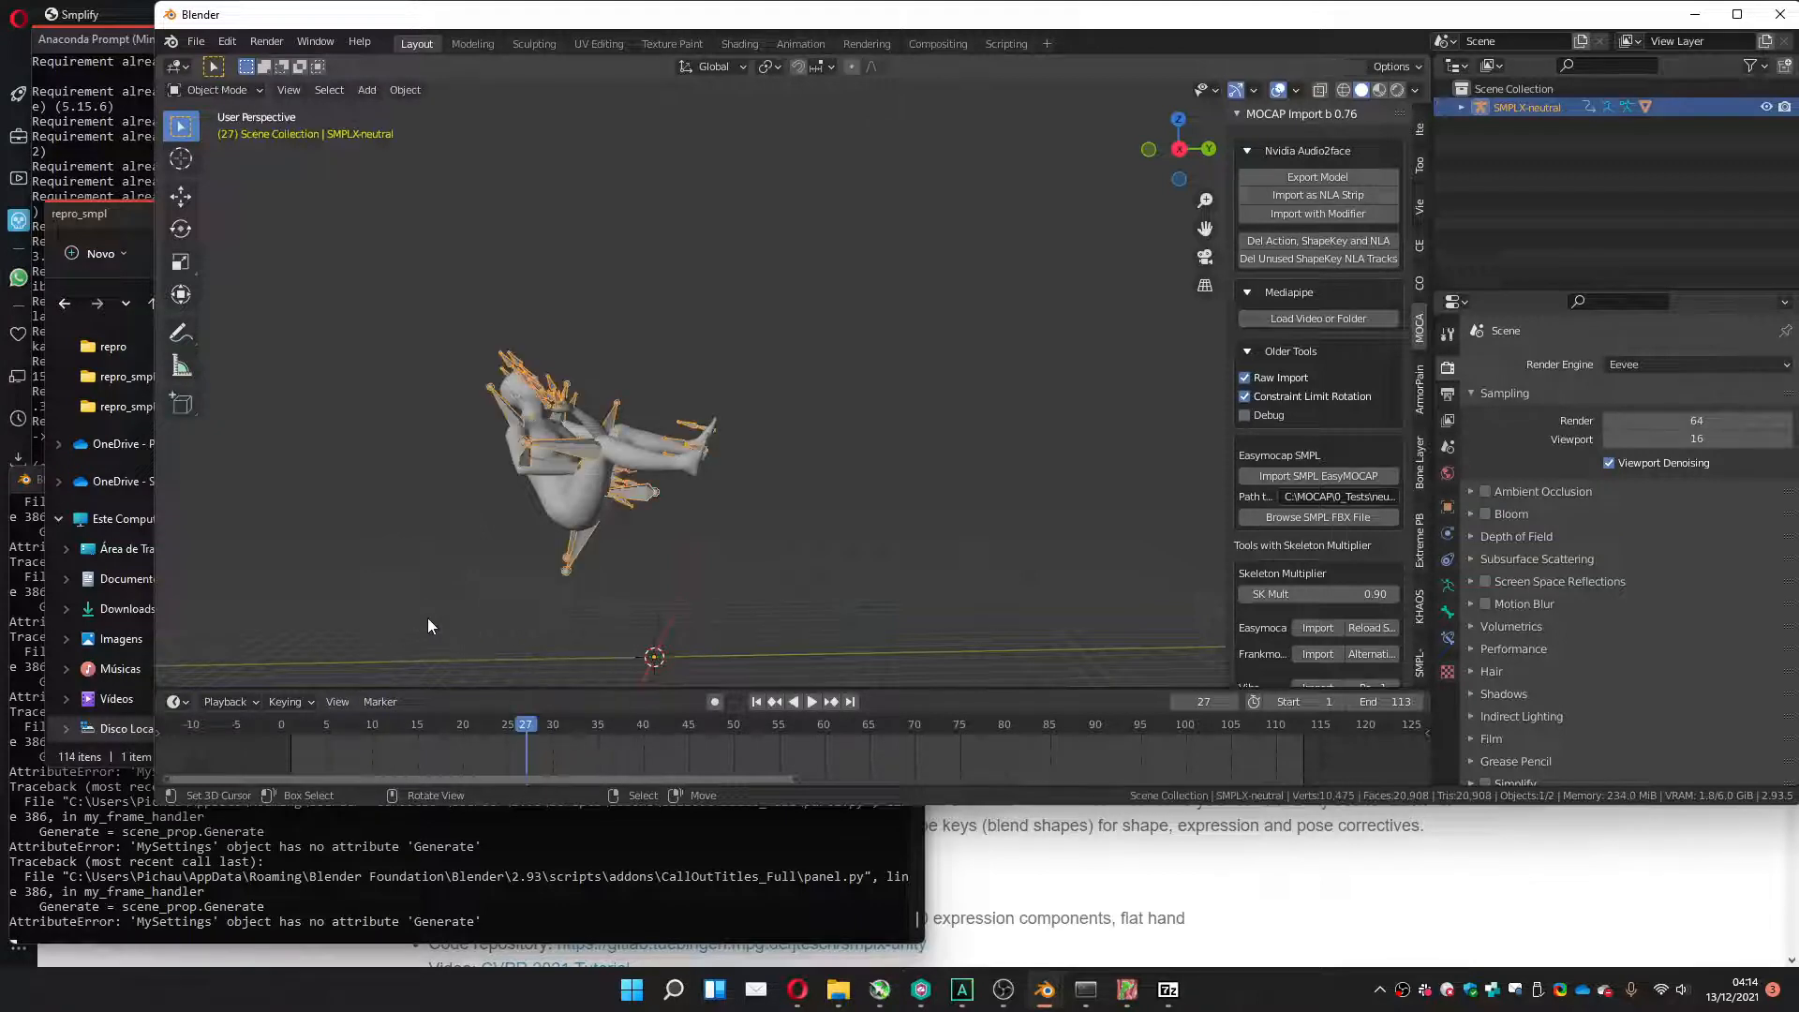
pyautogui.moveTo(626, 588); pyautogui.dragTo(663, 506, button='middle')
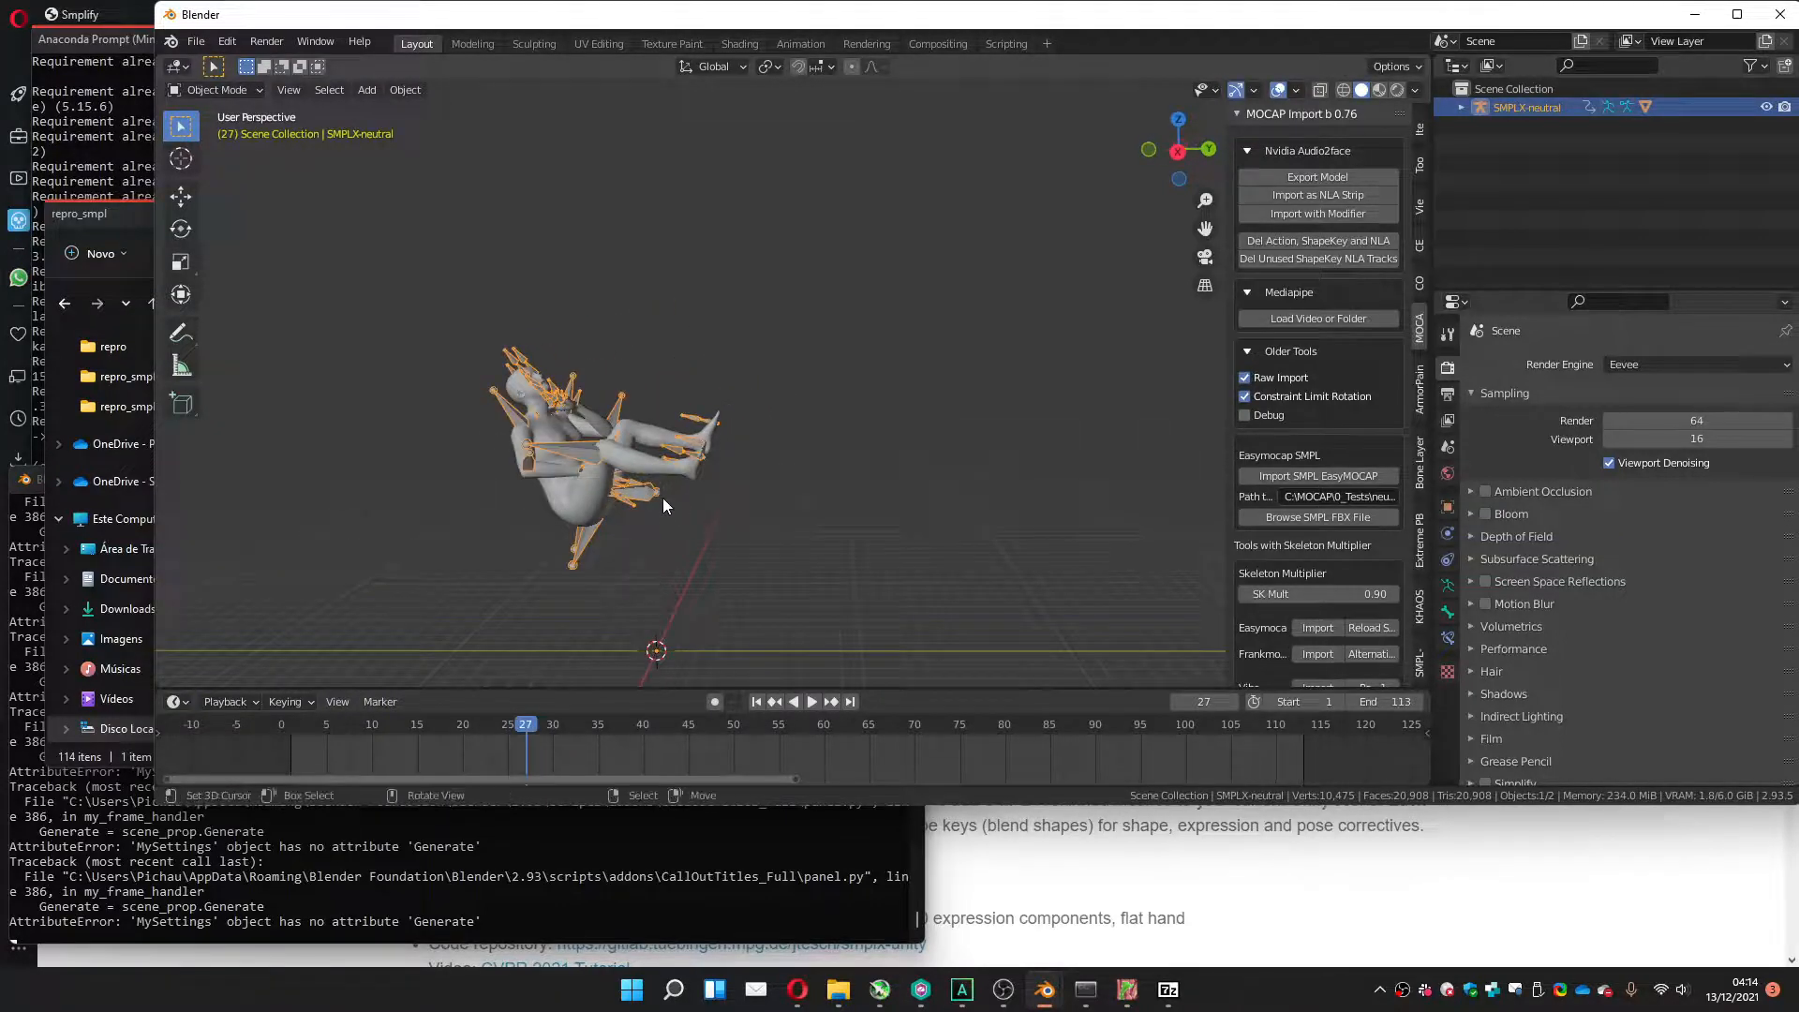
pyautogui.hotkey('ctrl', 'Tab')
pyautogui.click(628, 609)
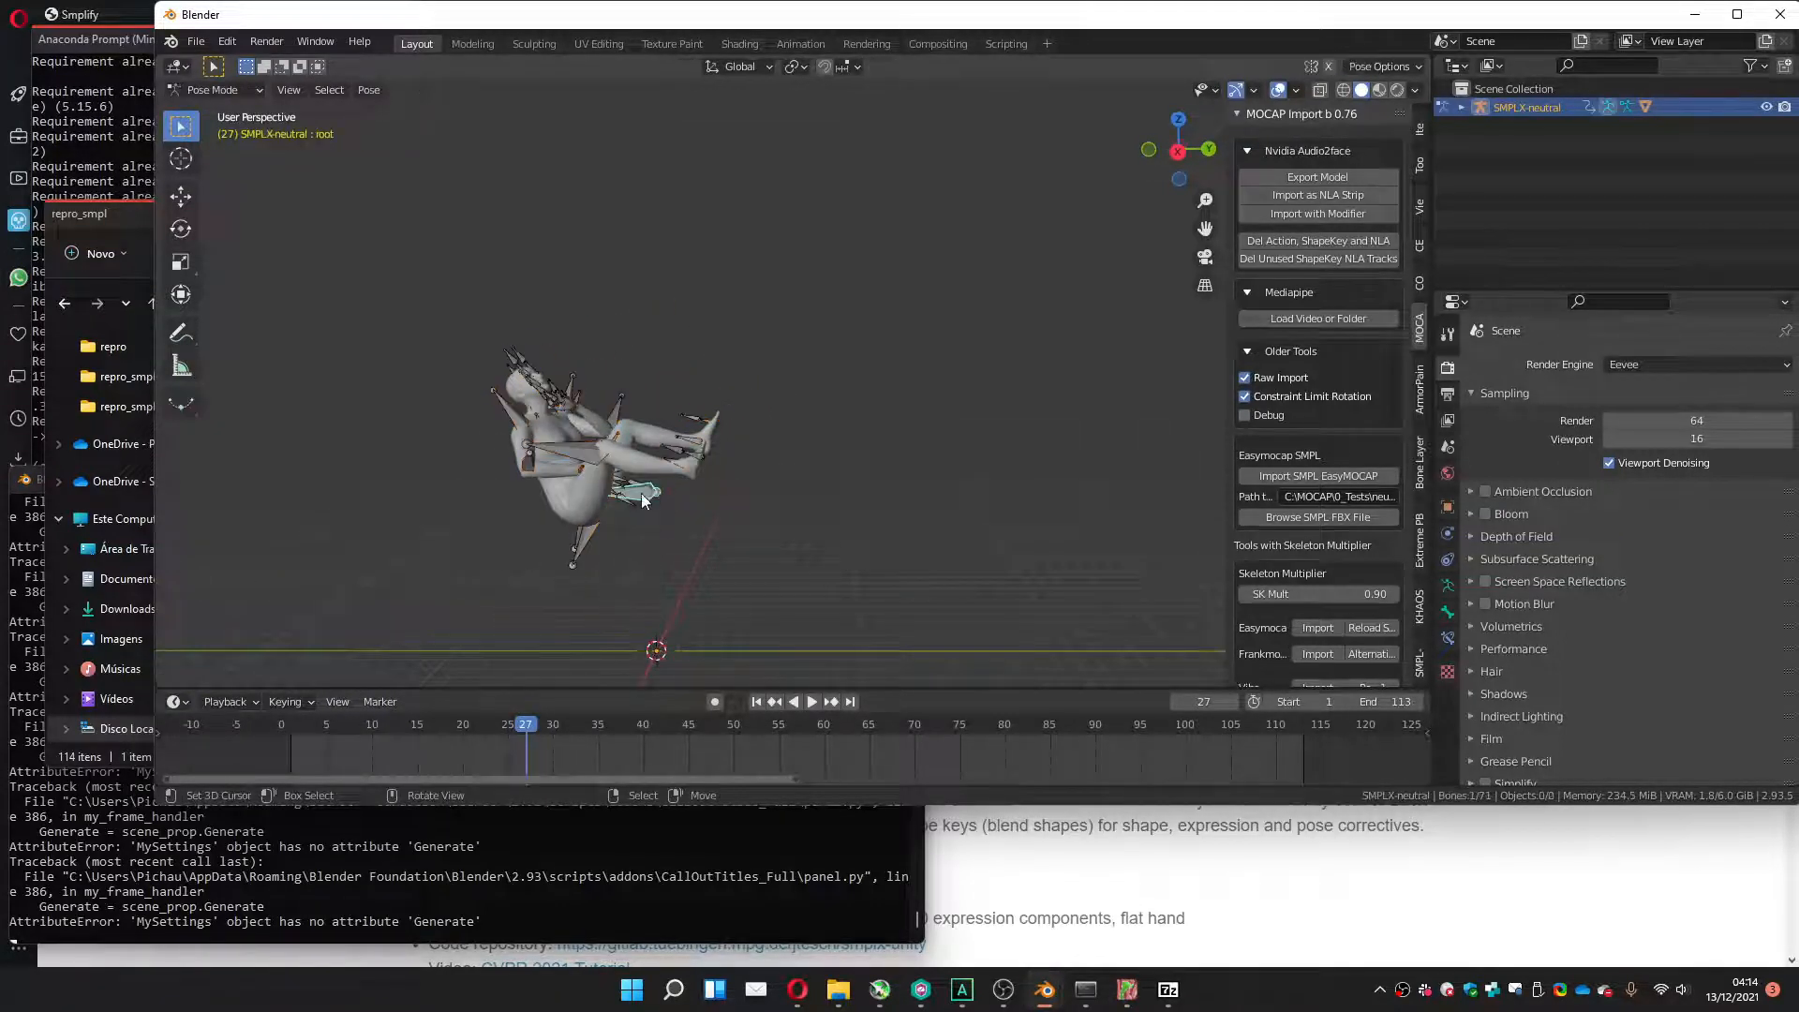
pyautogui.press('r')
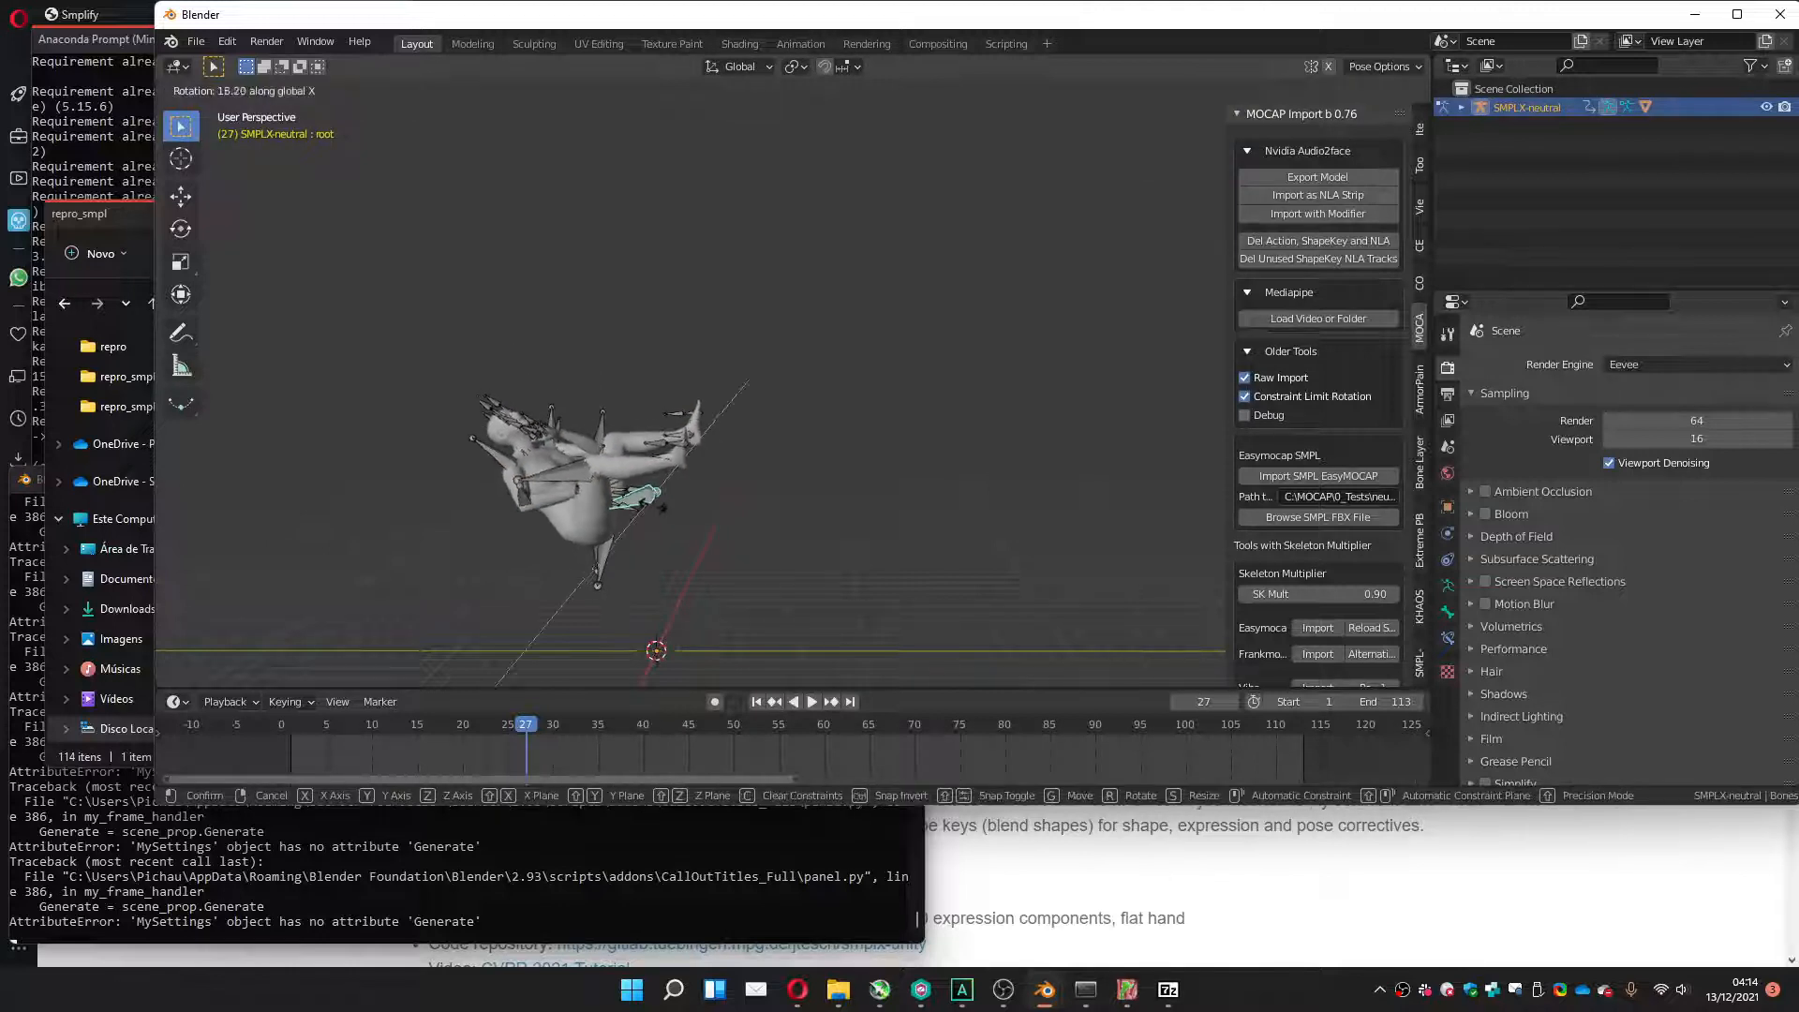
pyautogui.press('x')
pyautogui.press('0')
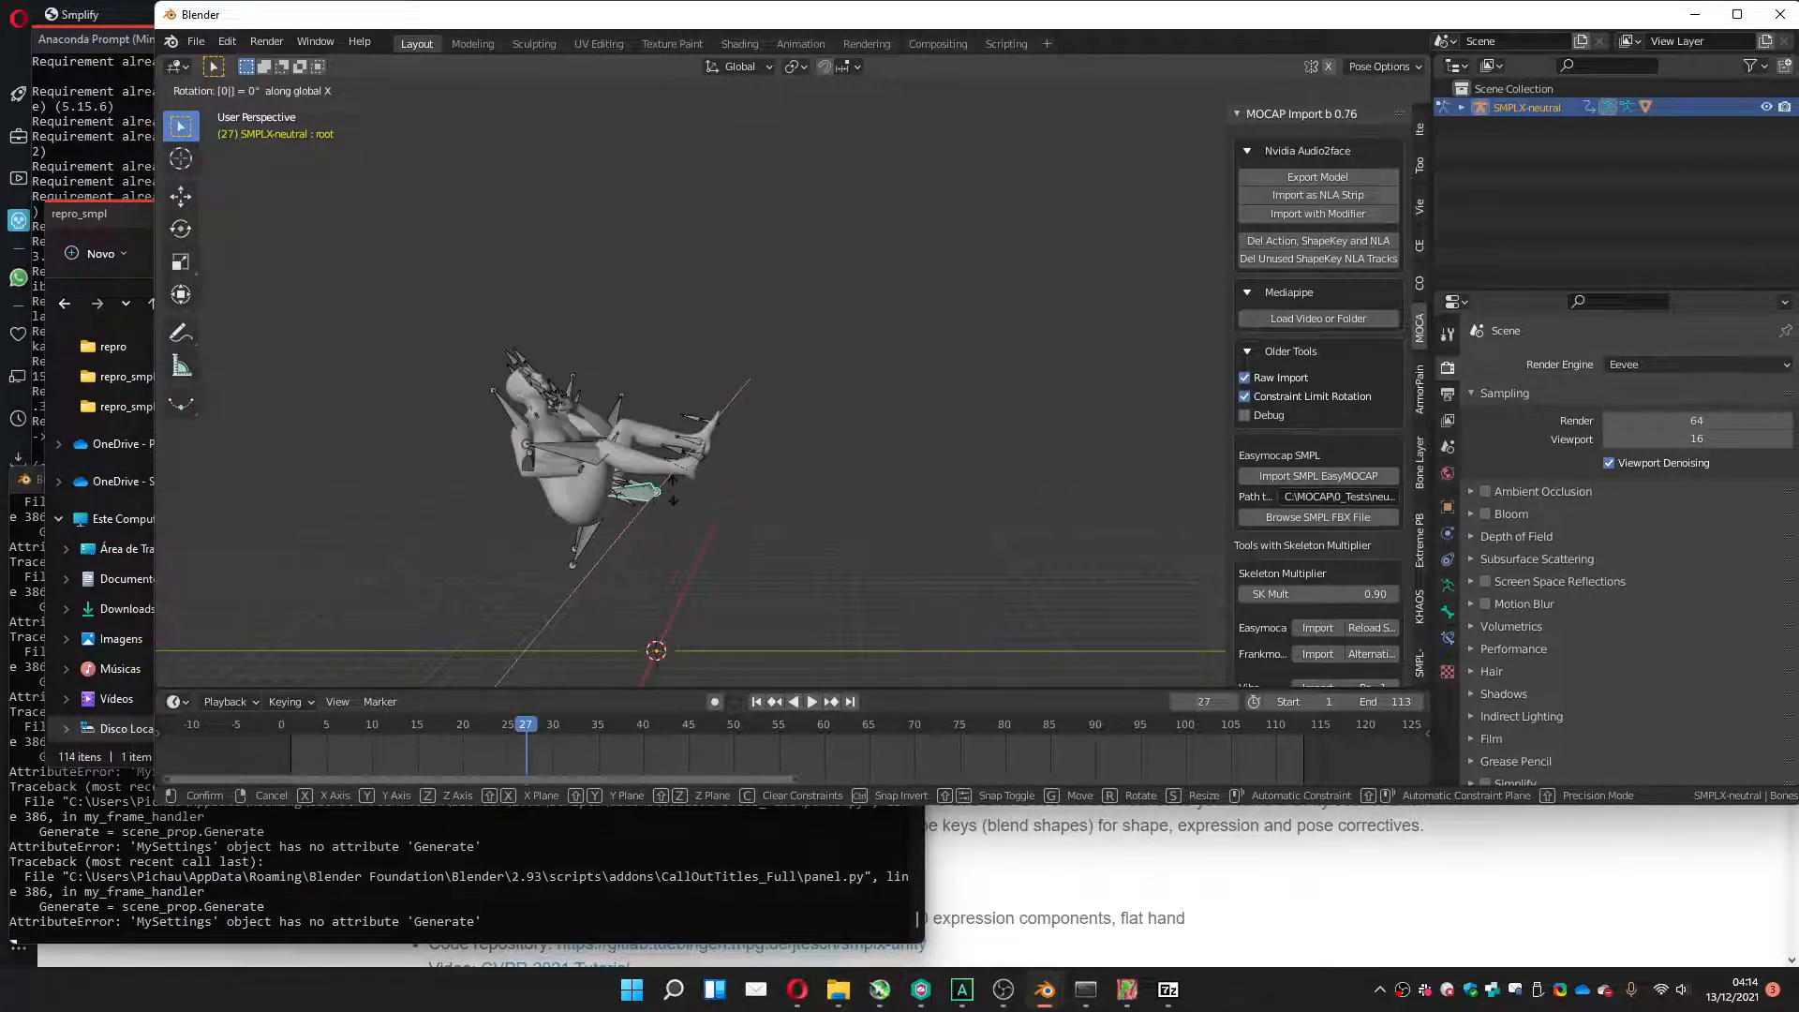
pyautogui.write('90')
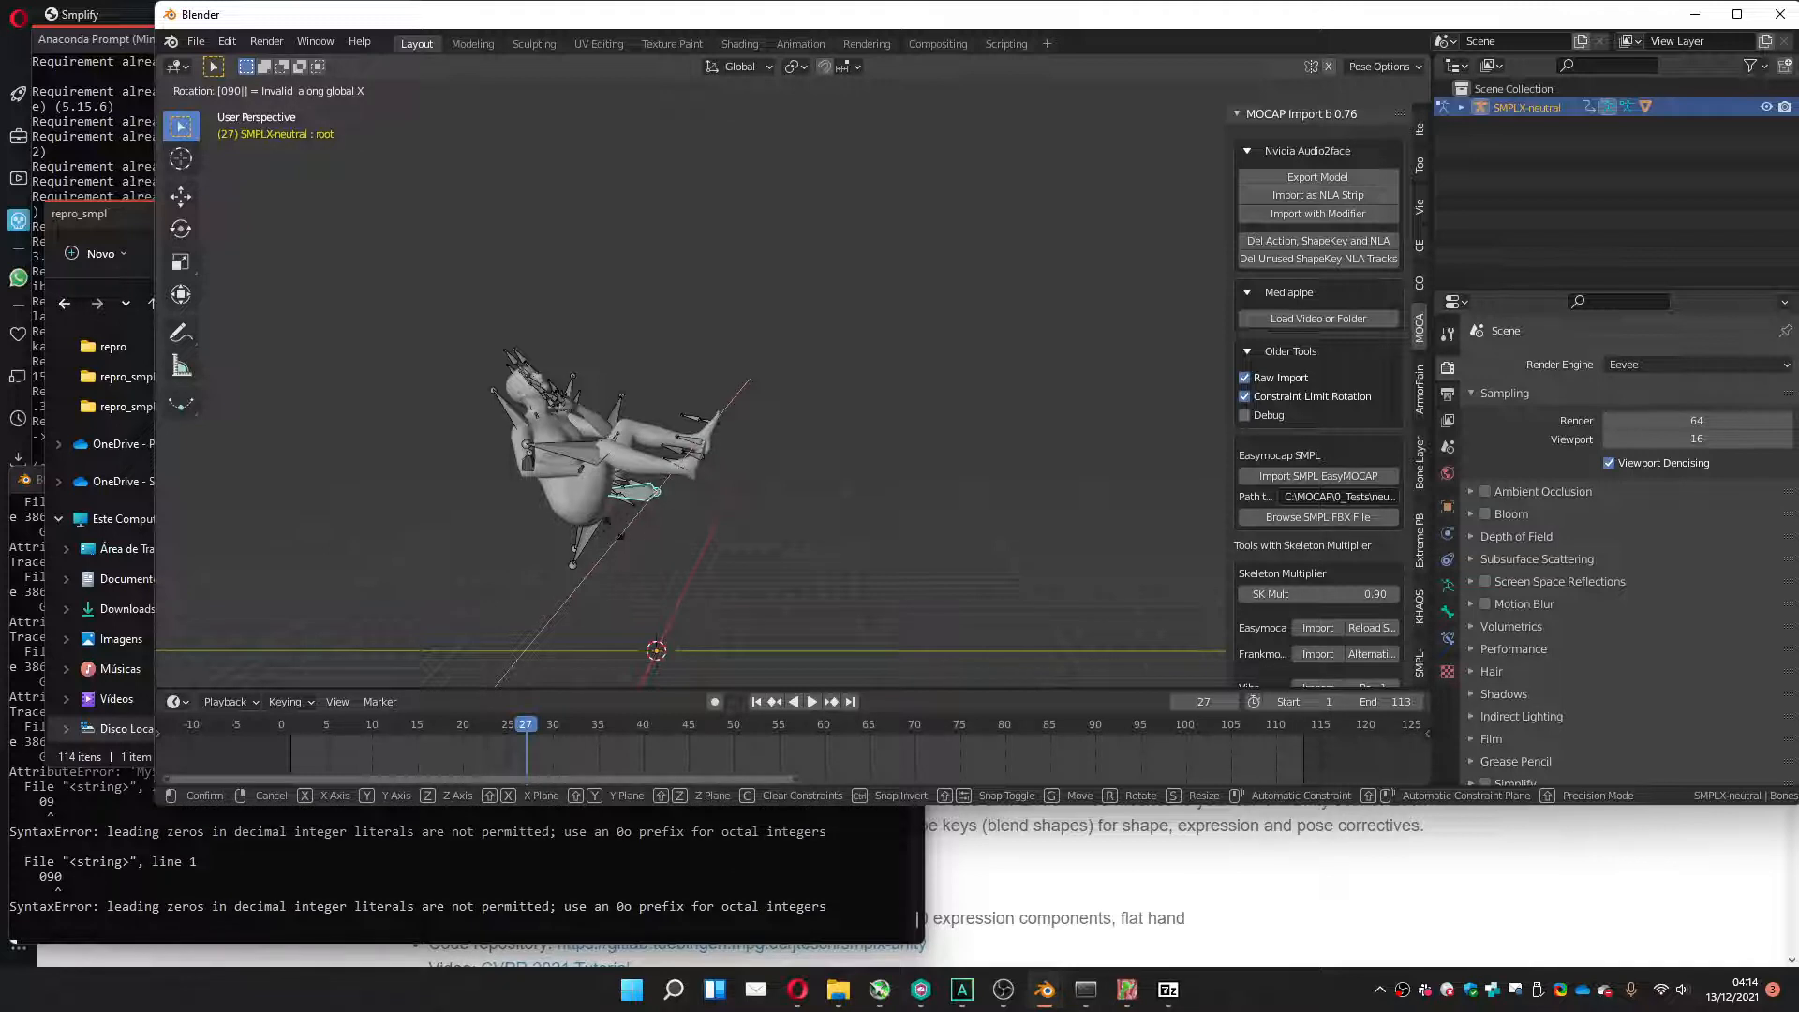
pyautogui.press('Return')
# Rotate the root bone -90° about the global X axis at frame 27 and hide the SMPLX-neutral armature to inspect the bare mesh.
pyautogui.press('r')
pyautogui.press('x')
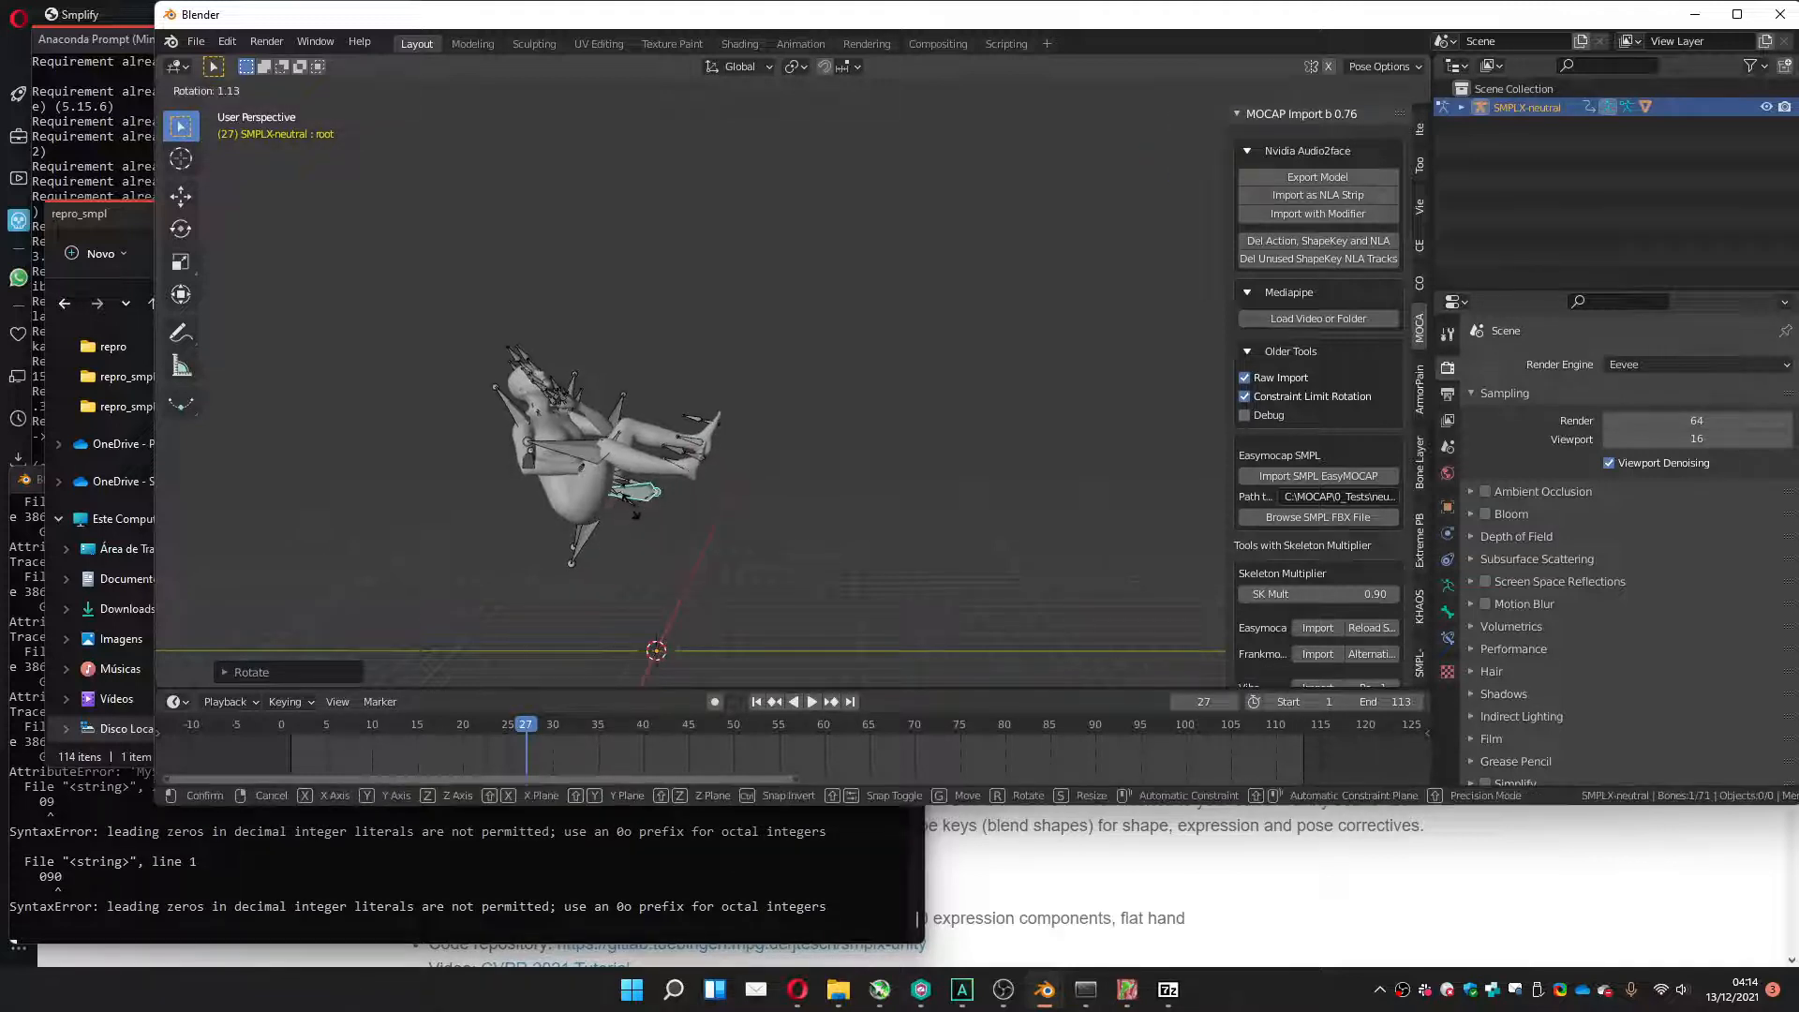
pyautogui.write('-90')
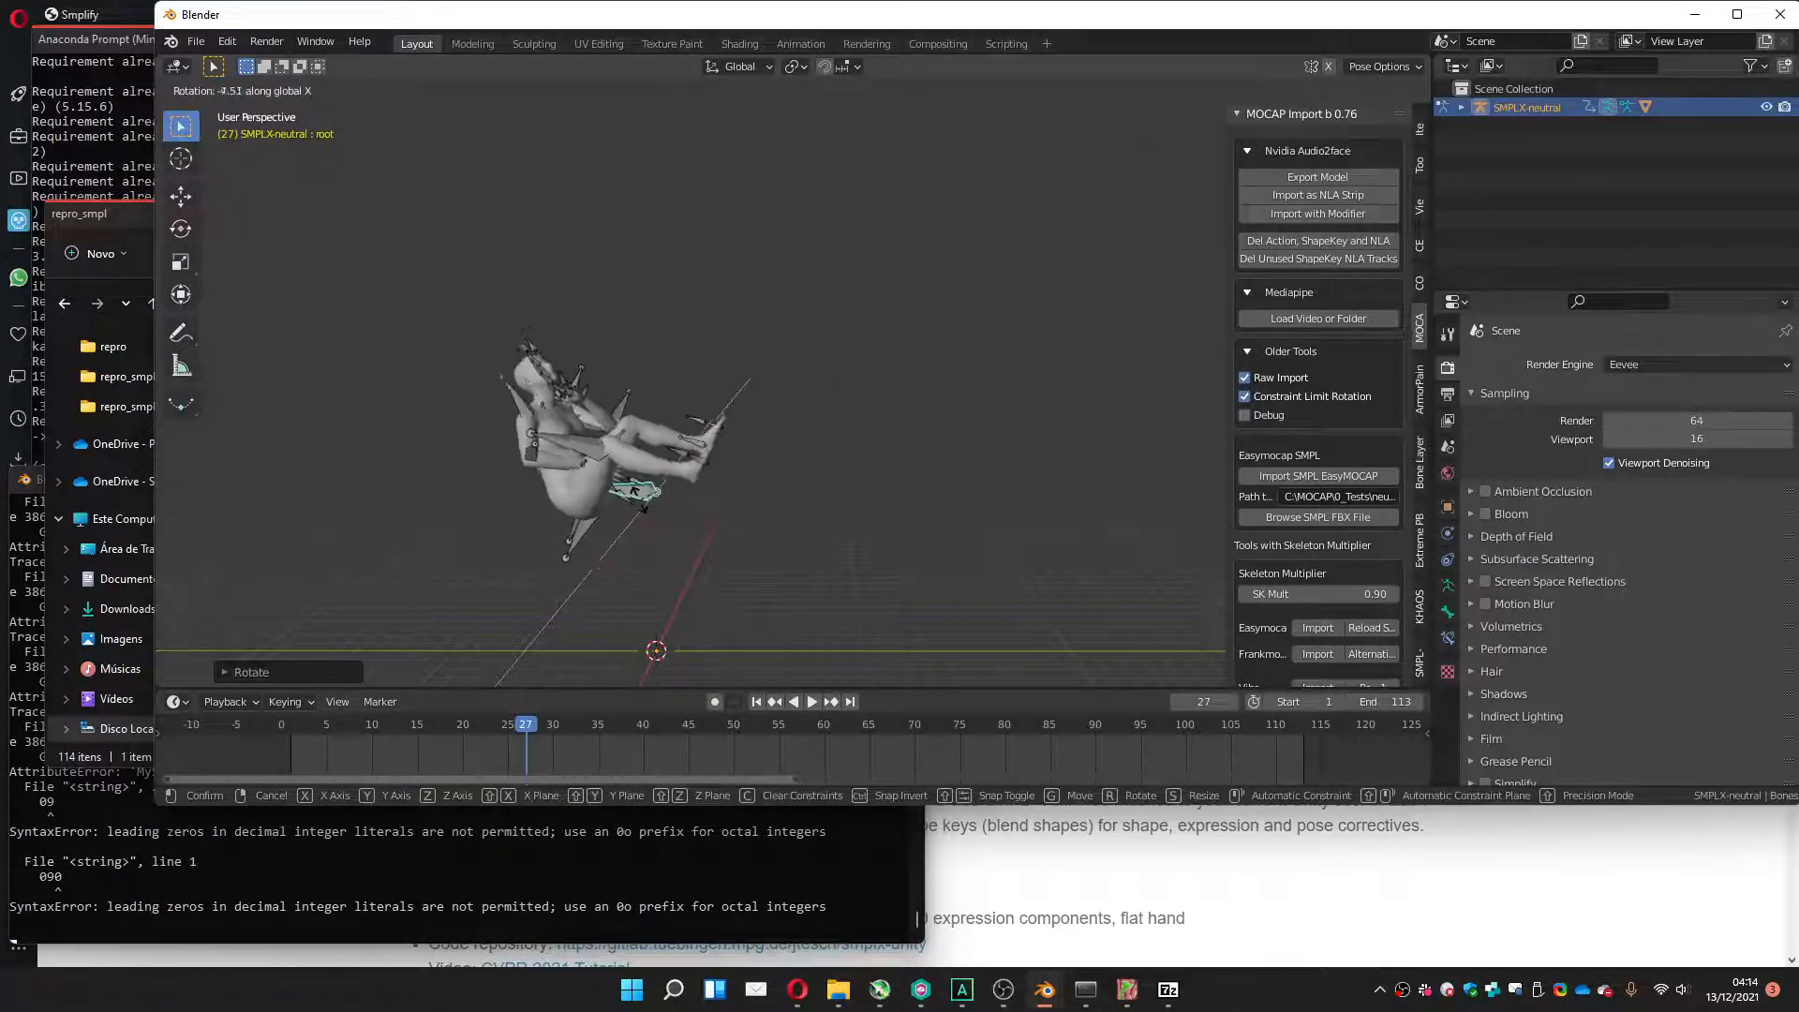
pyautogui.press('Return')
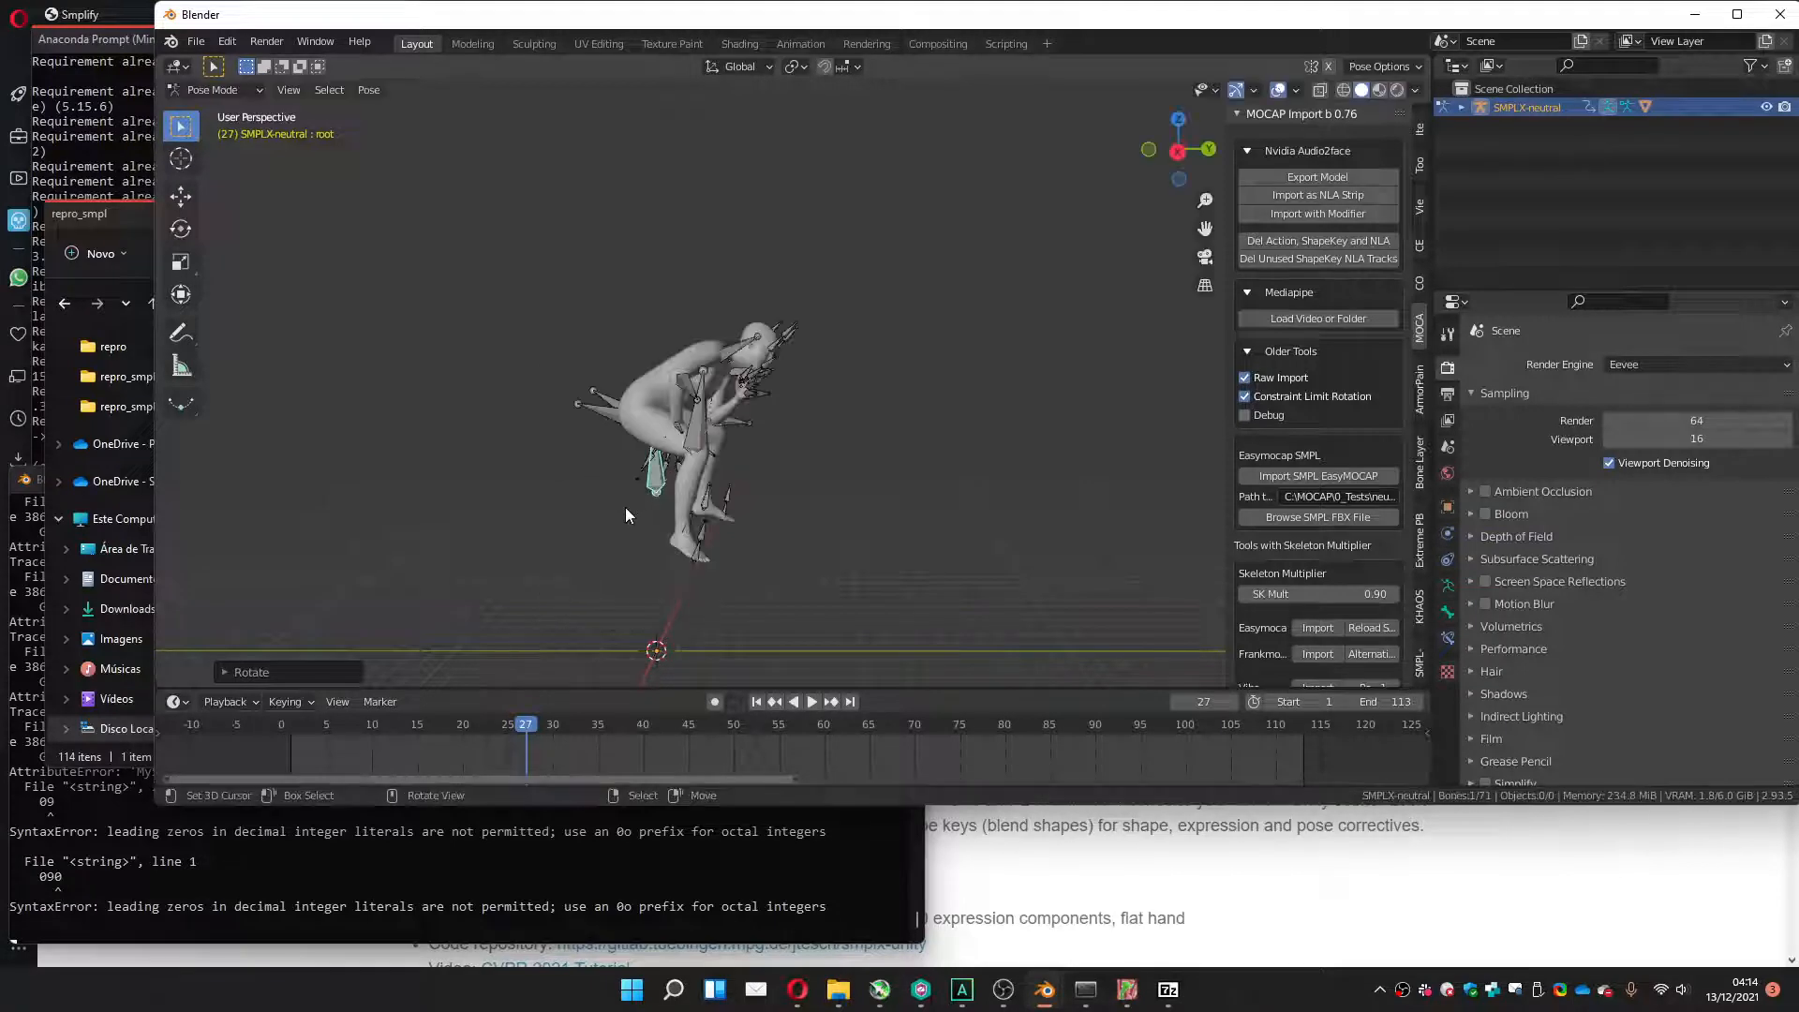
pyautogui.moveTo(658, 503); pyautogui.dragTo(589, 463, button='middle')
pyautogui.click(1764, 107)
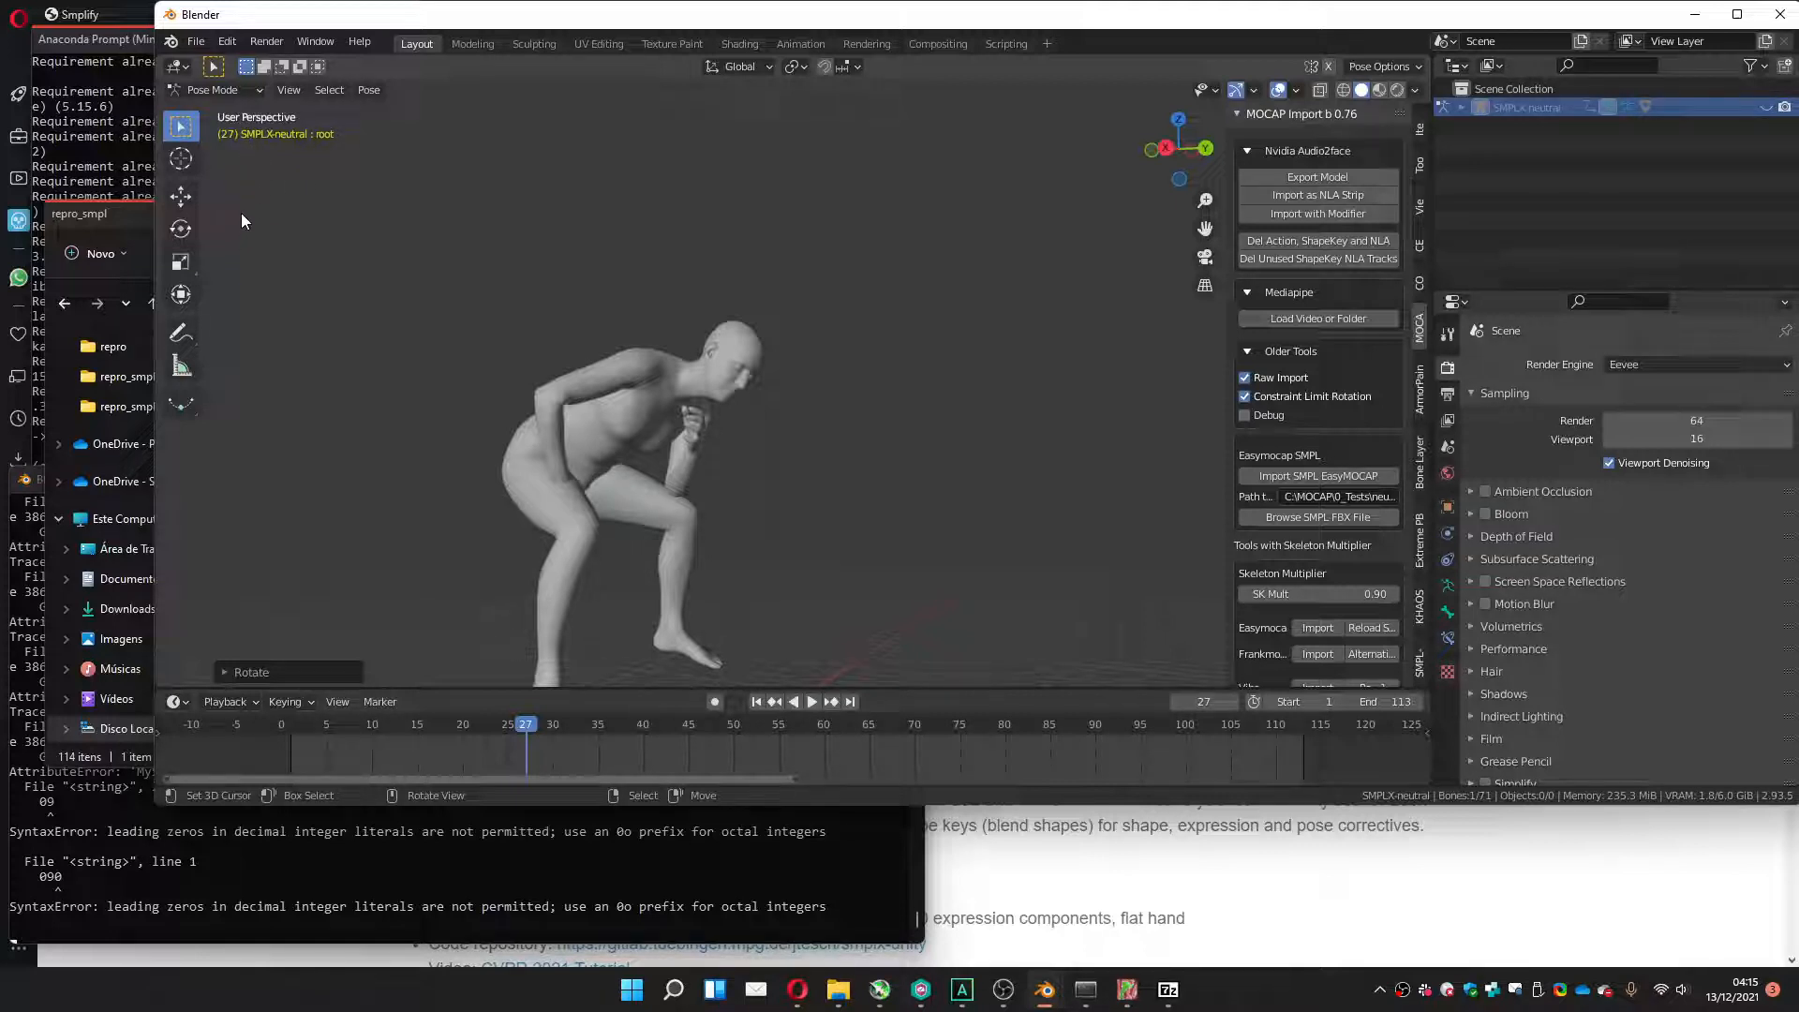
# Reopen the recent file sitting.blend without saving the changes to the untitled file.
pyautogui.click(196, 41)
pyautogui.moveTo(285, 92)
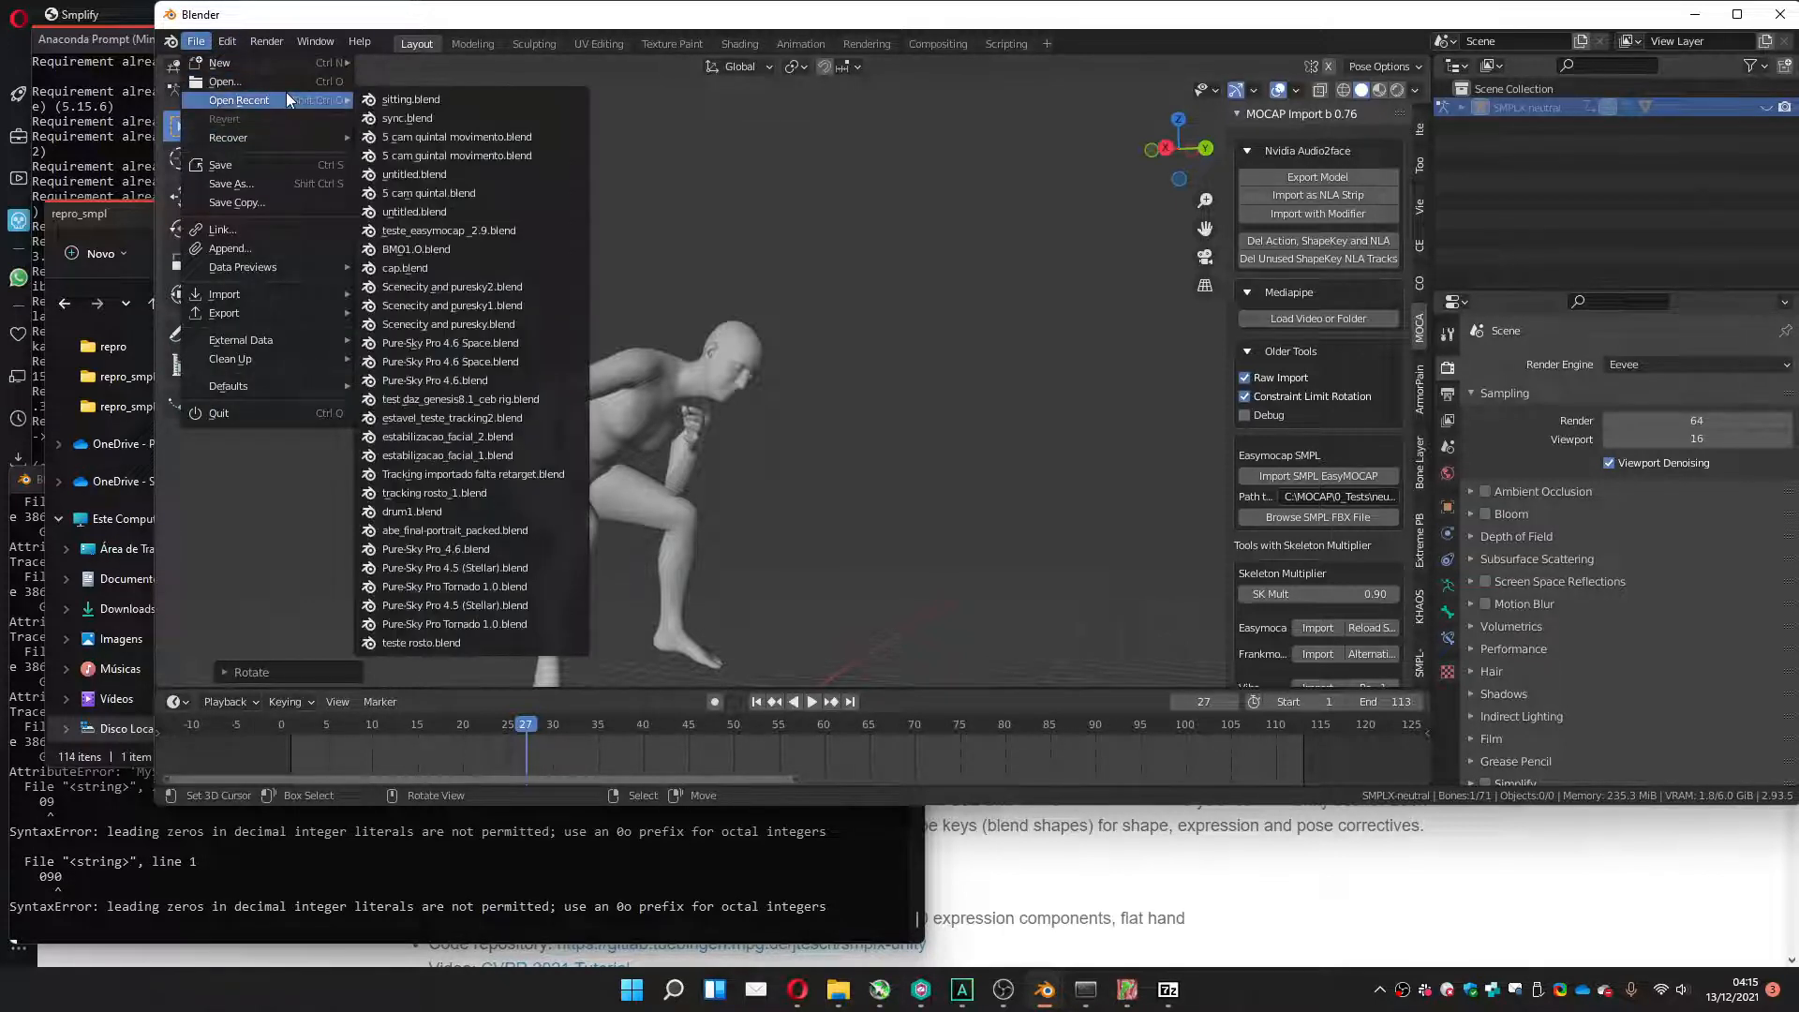
pyautogui.click(401, 100)
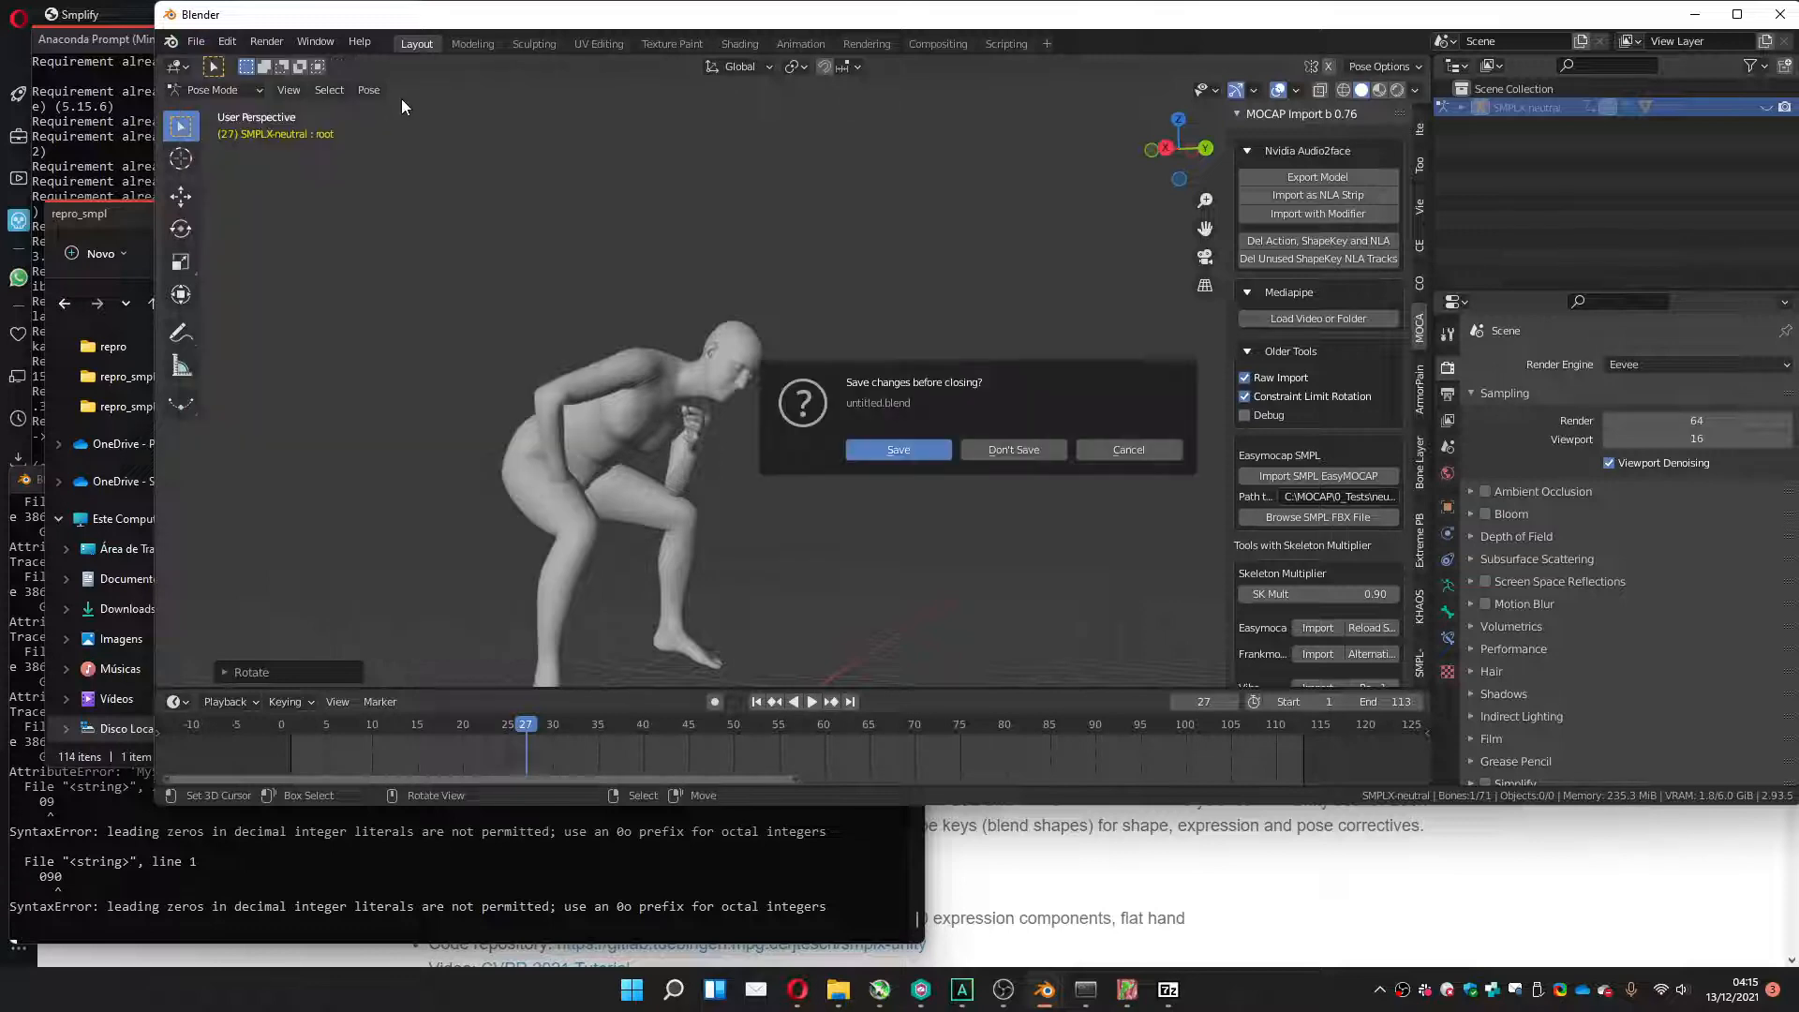
pyautogui.click(1008, 446)
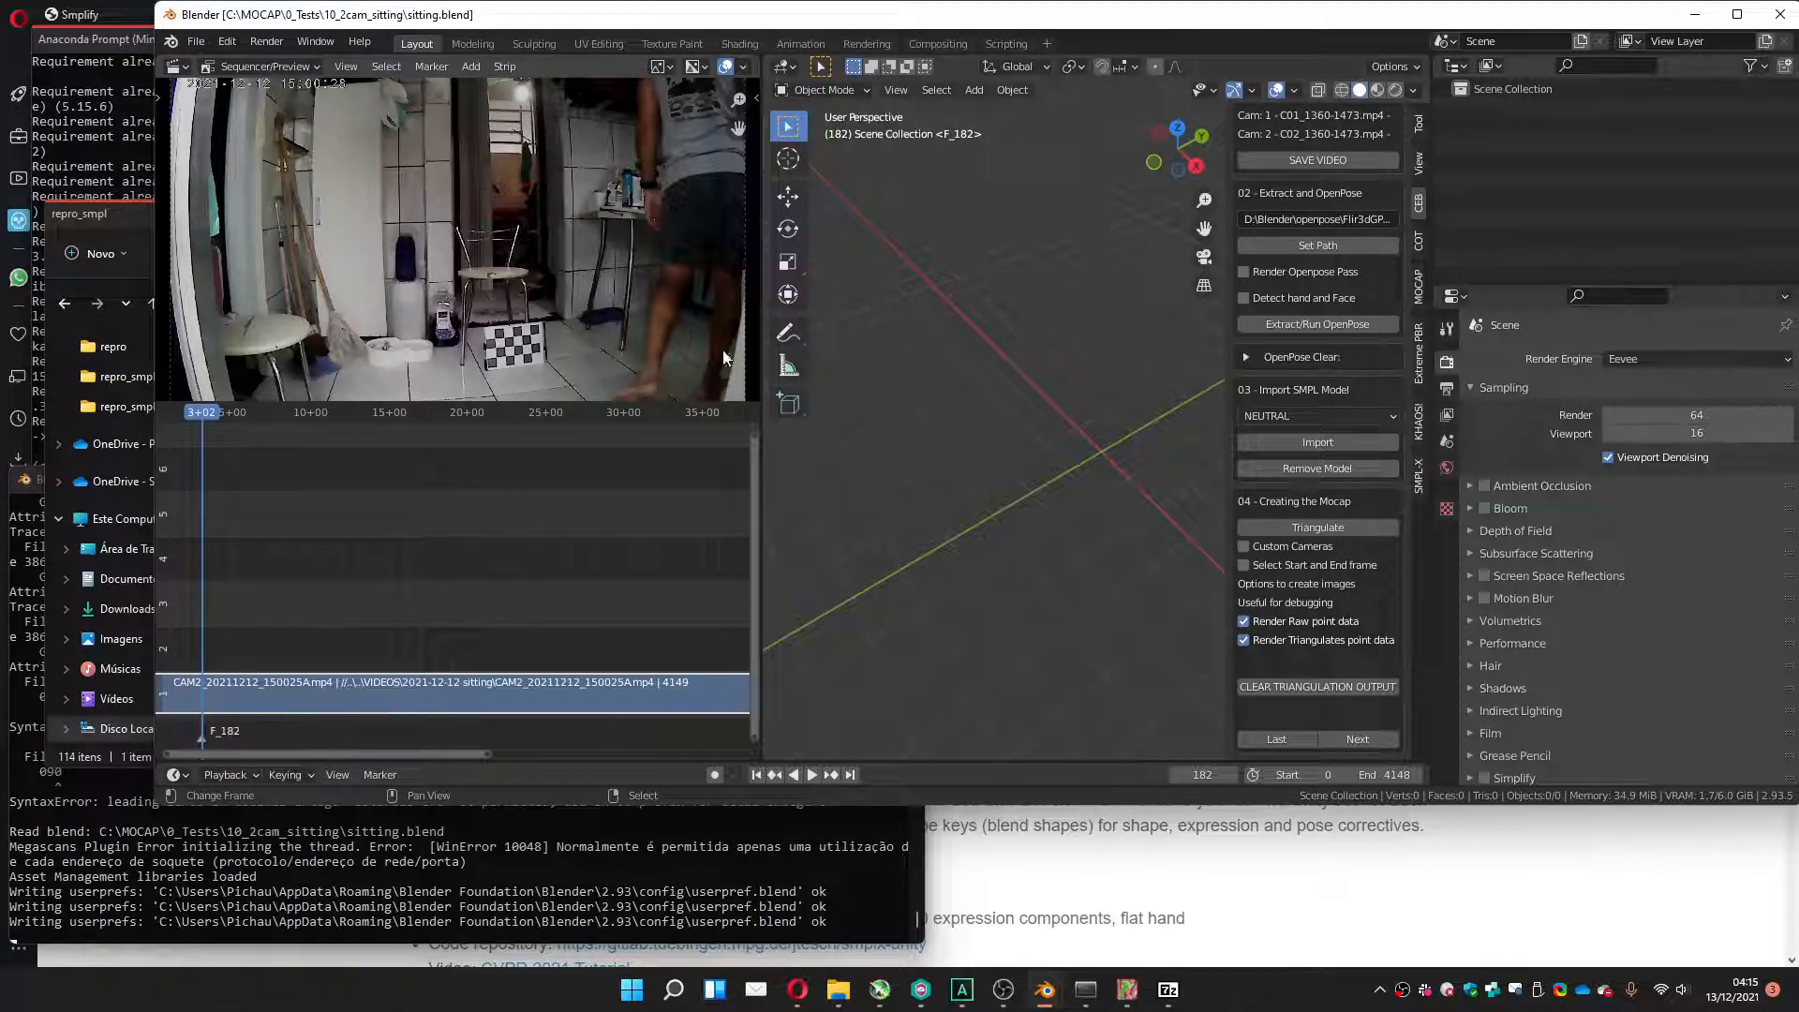
# Choose Camera 1 as the camera in the Finalize Video settings of the sitting project.
pyautogui.scroll(5, 1251, 385)
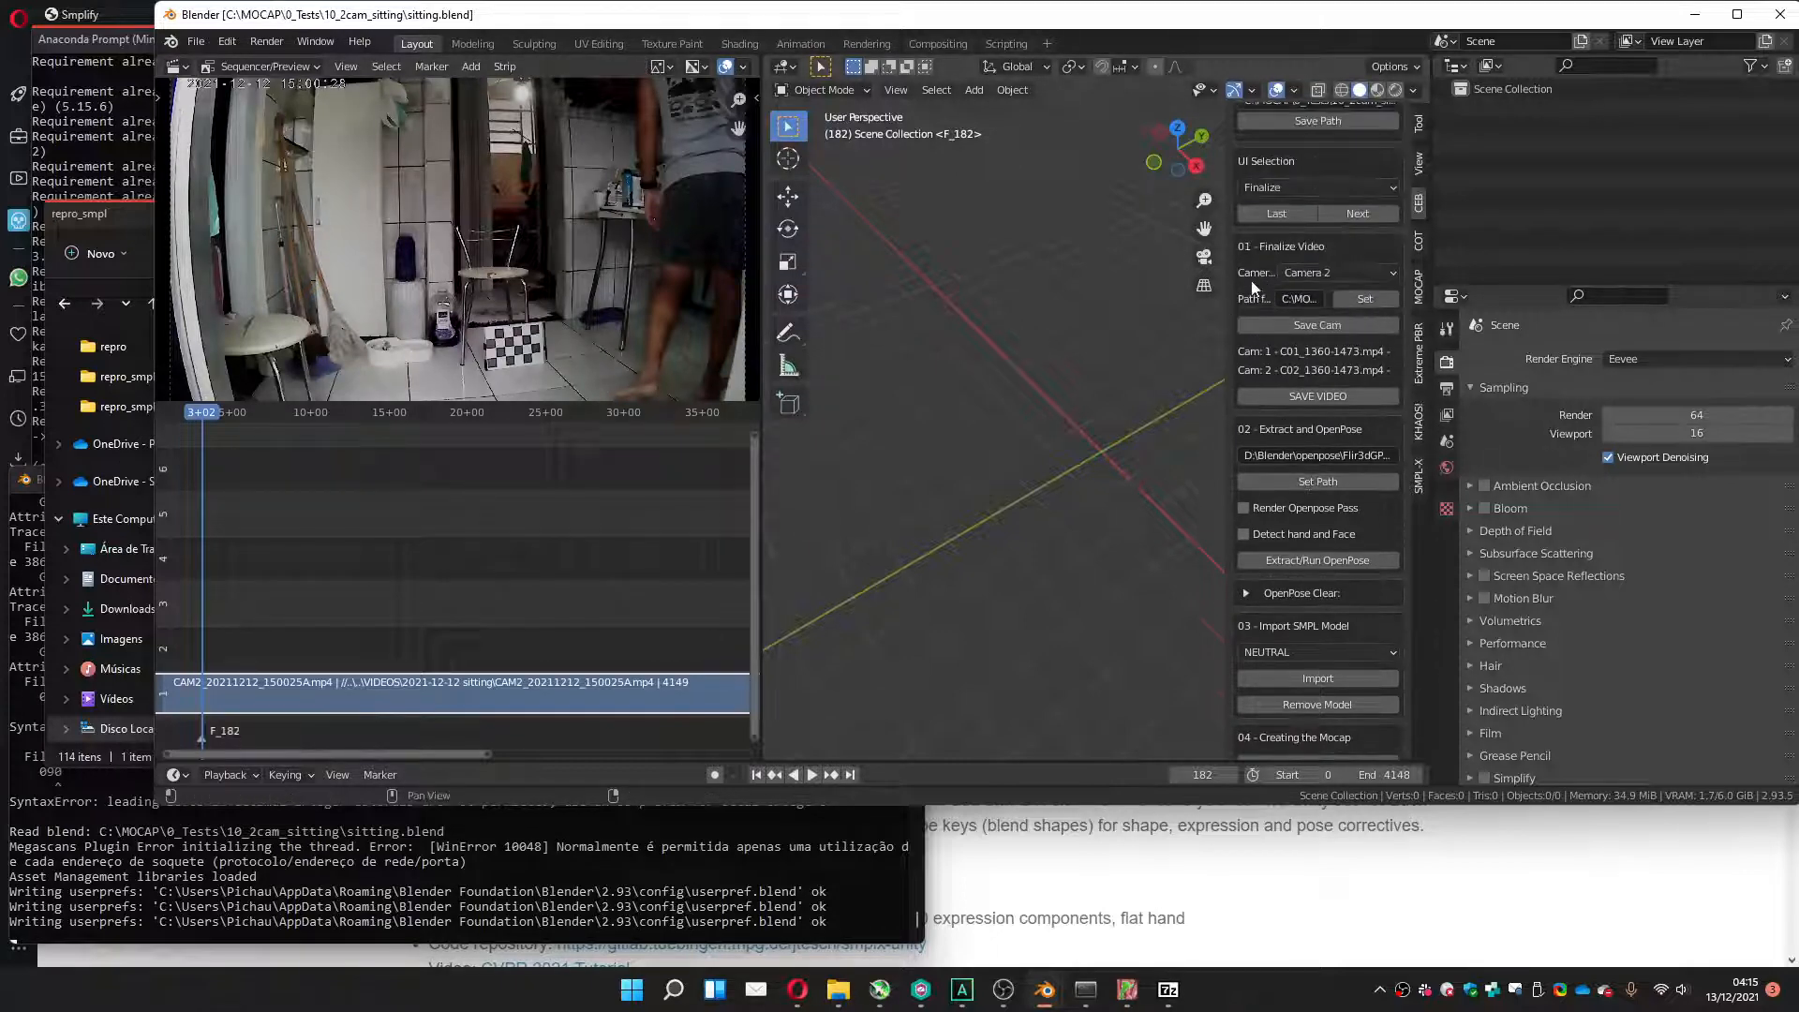
pyautogui.scroll(3, 1241, 368)
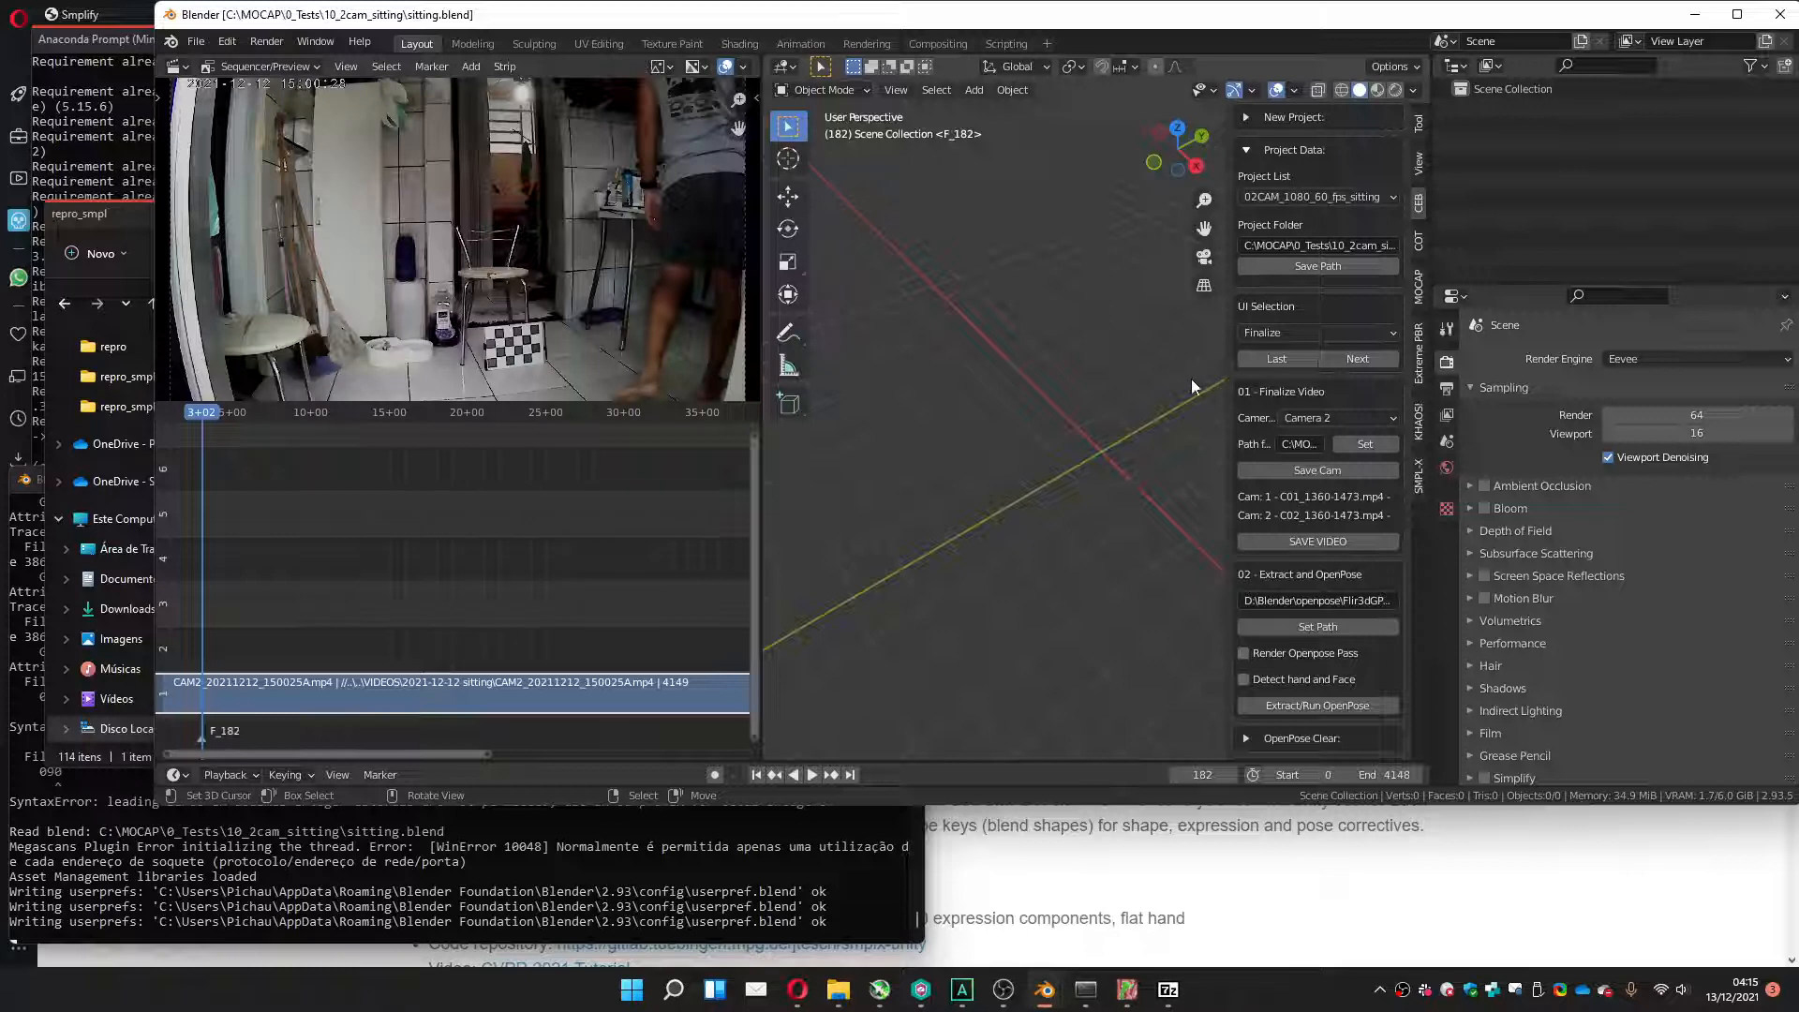
pyautogui.keyDown('alt'); pyautogui.moveTo(1208, 370); pyautogui.dragTo(1356, 426); pyautogui.keyUp('alt')
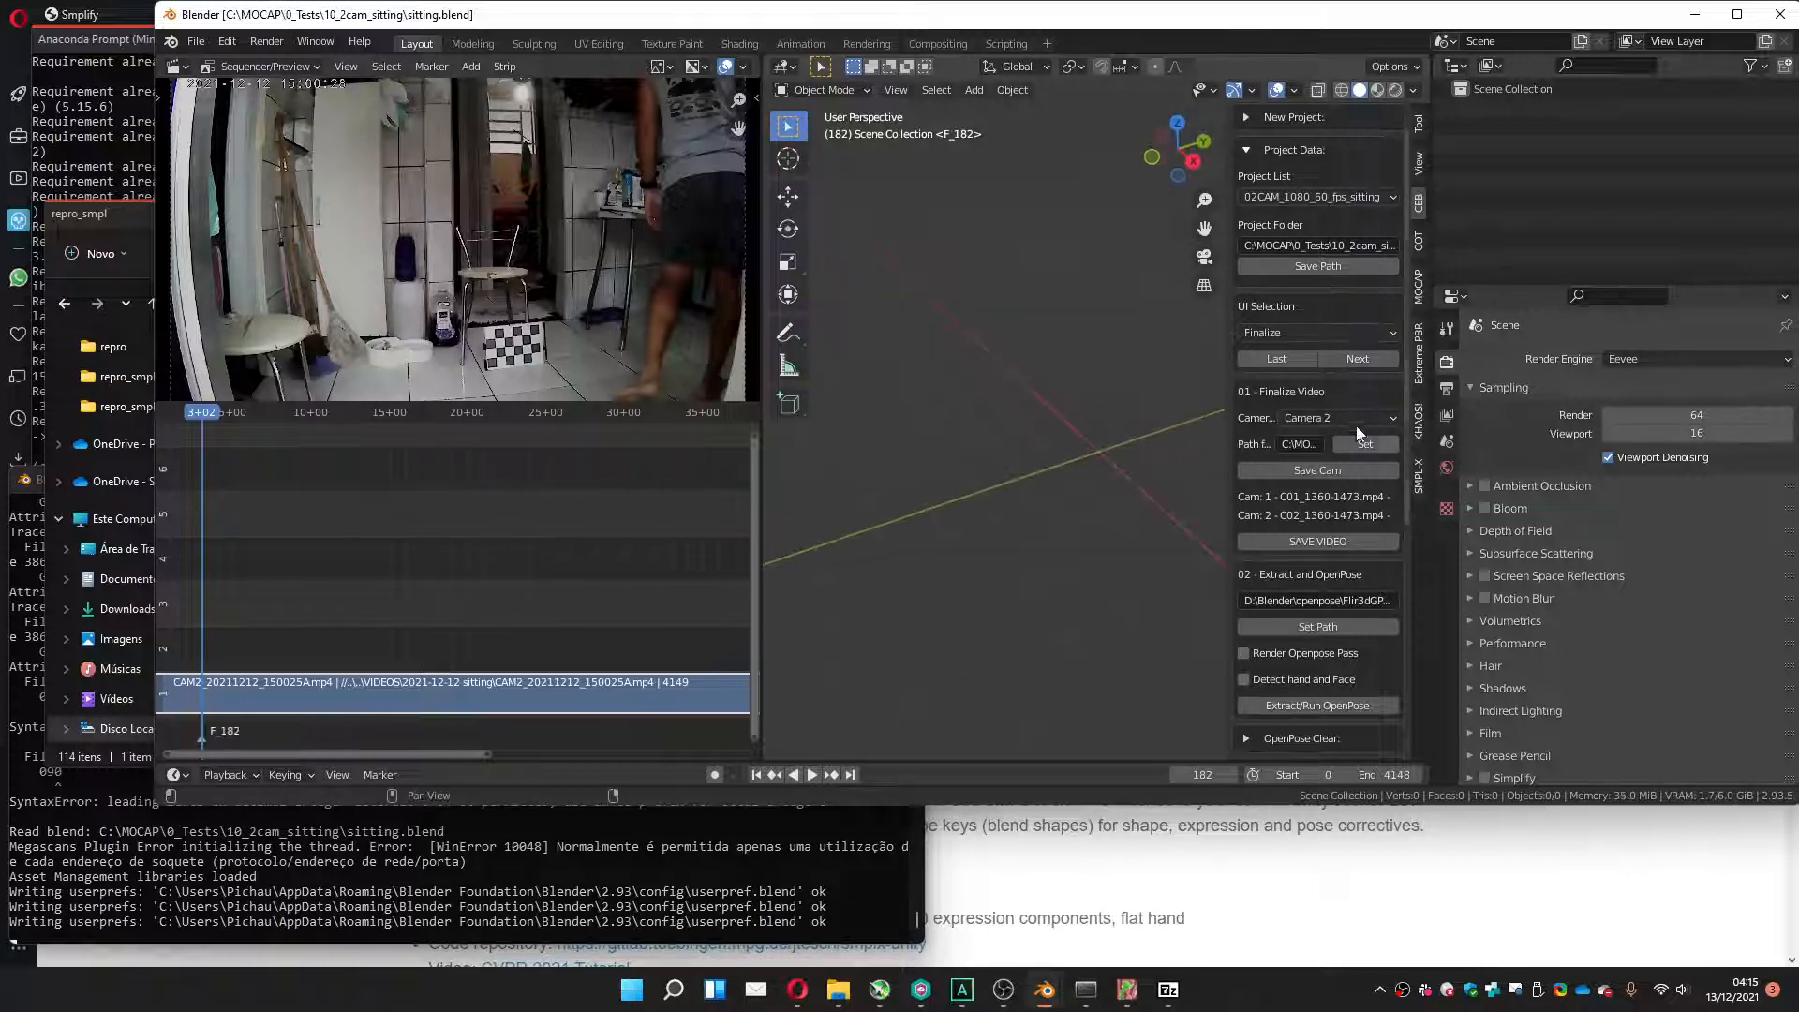
pyautogui.click(1364, 444)
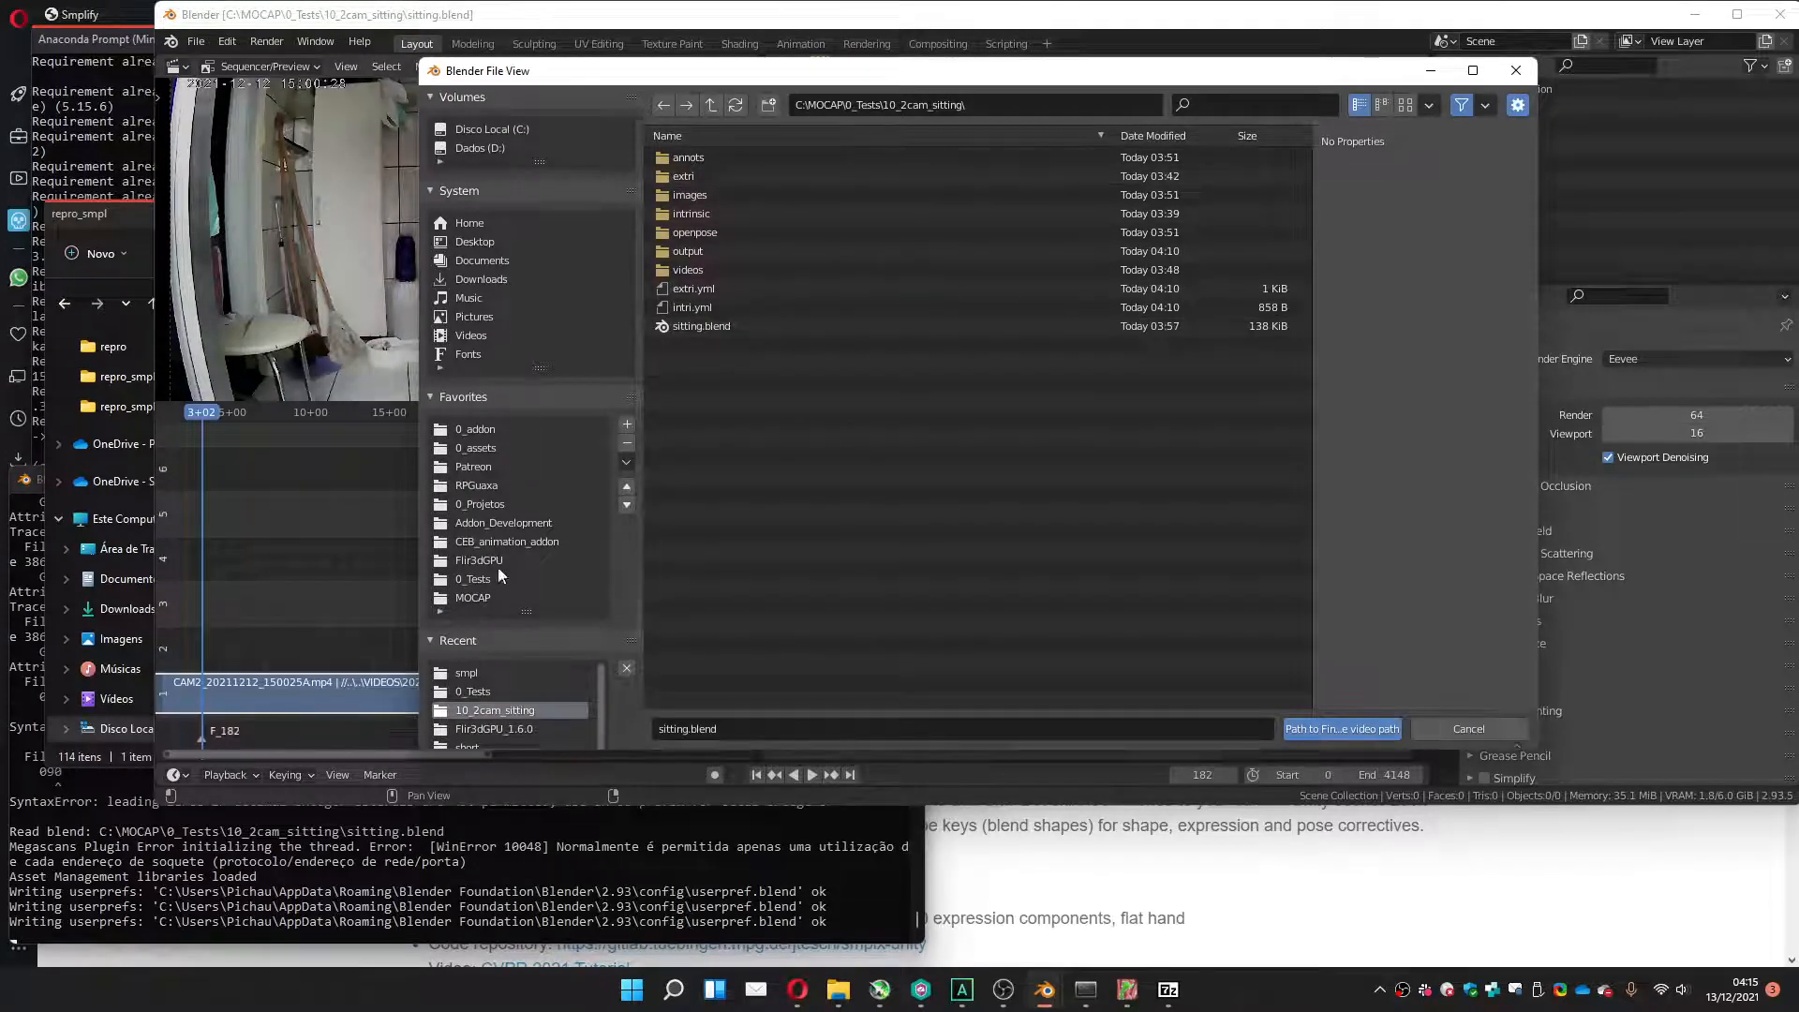
pyautogui.click(1457, 721)
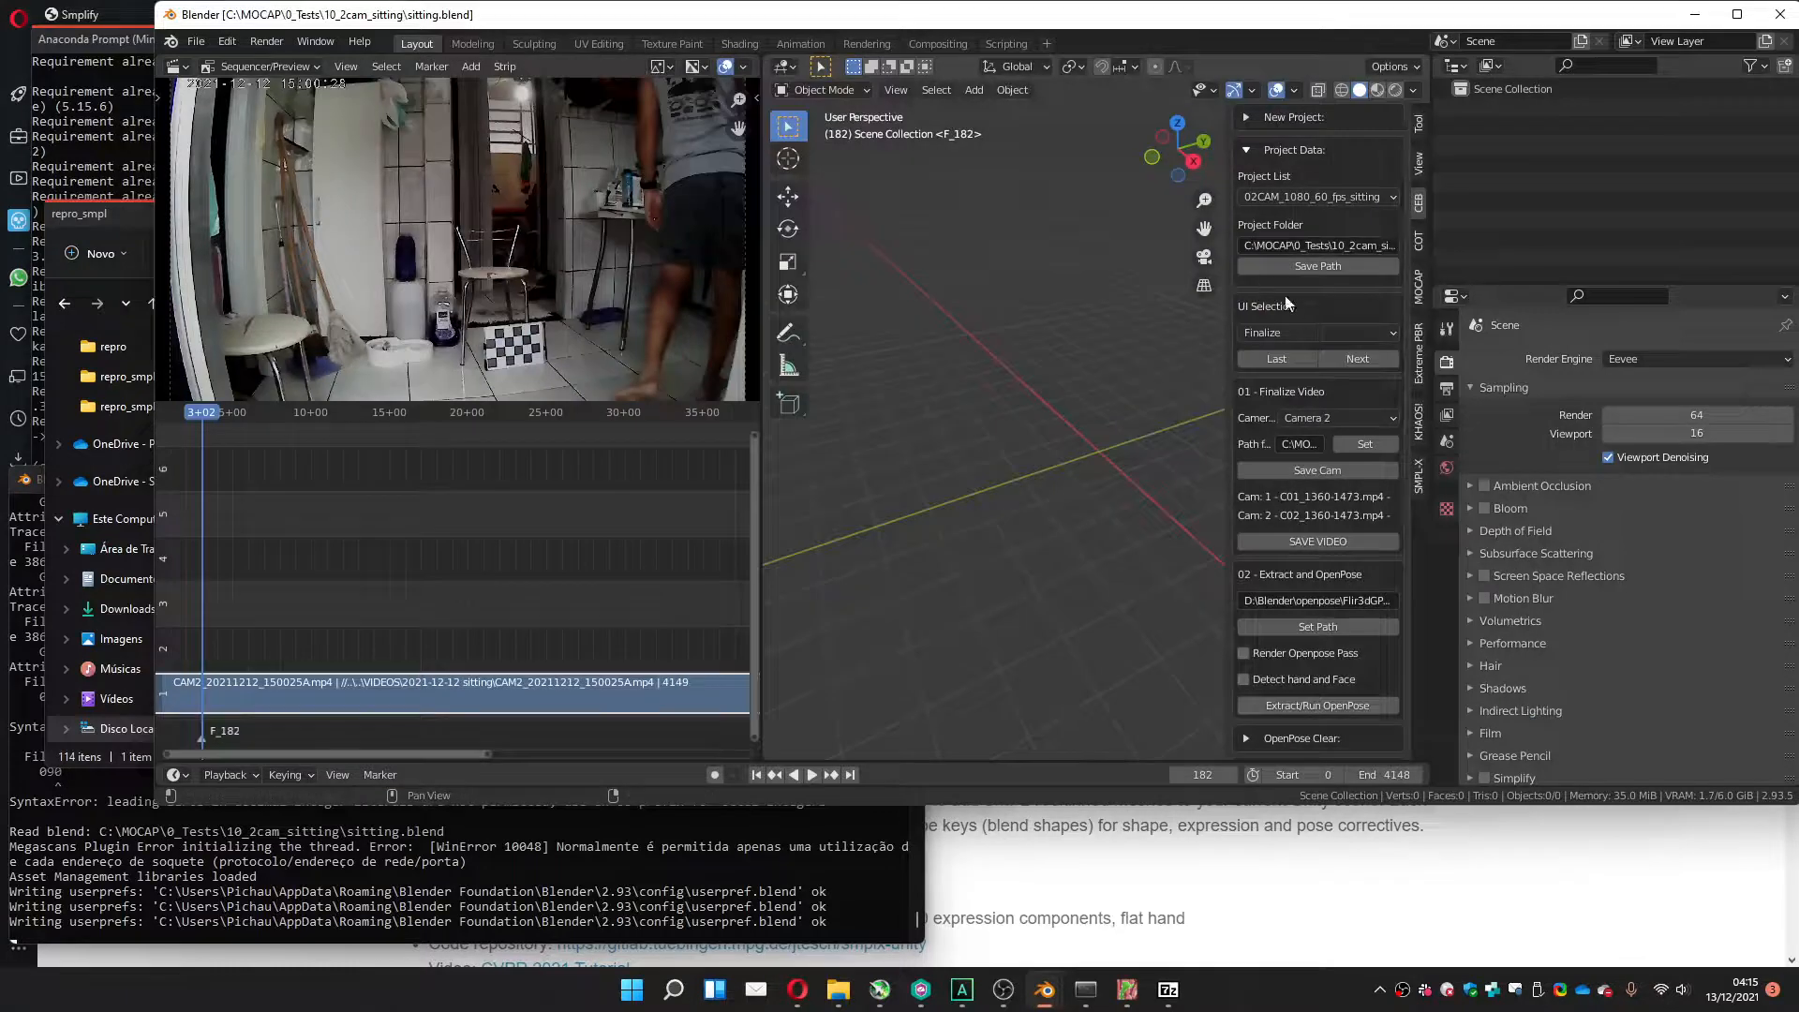
pyautogui.click(1335, 418)
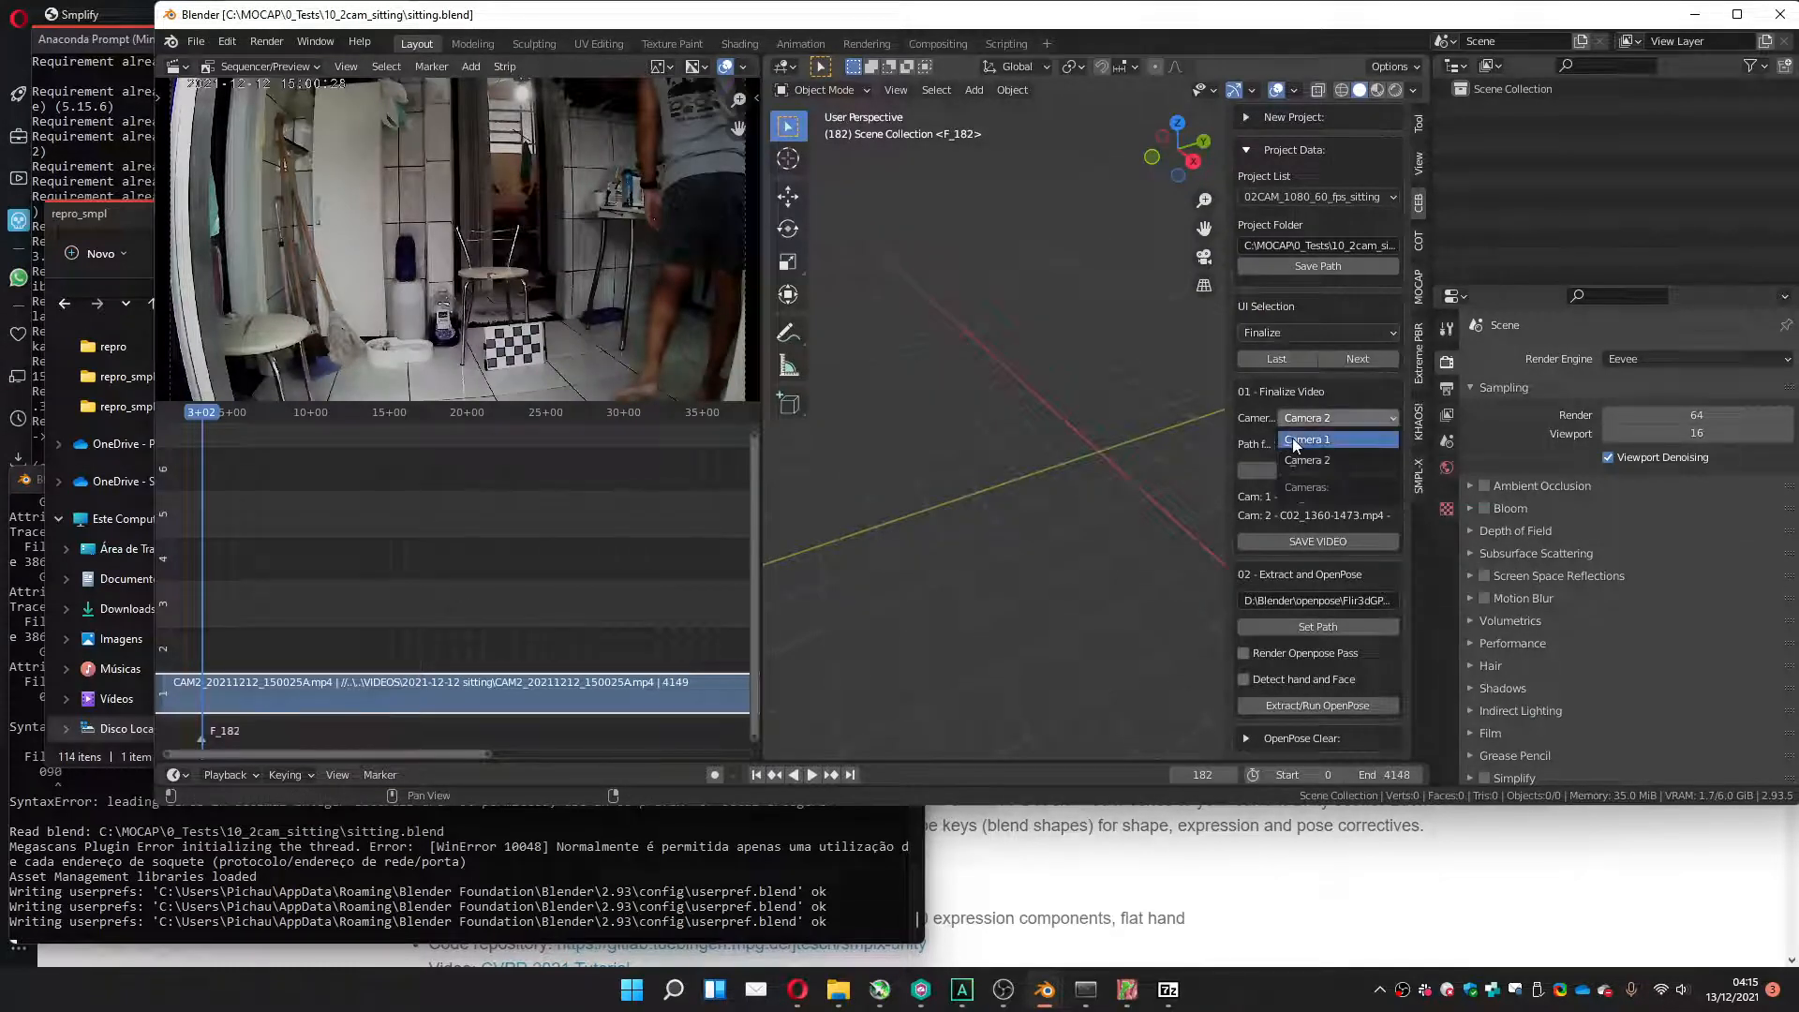
pyautogui.click(1364, 453)
# Set Camera 1's final video to C01_0001-3315.mp4 from C:\MOCAP\VIDEOS\2021-12-12 sitting\sync and save the camera entry.
pyautogui.click(1364, 448)
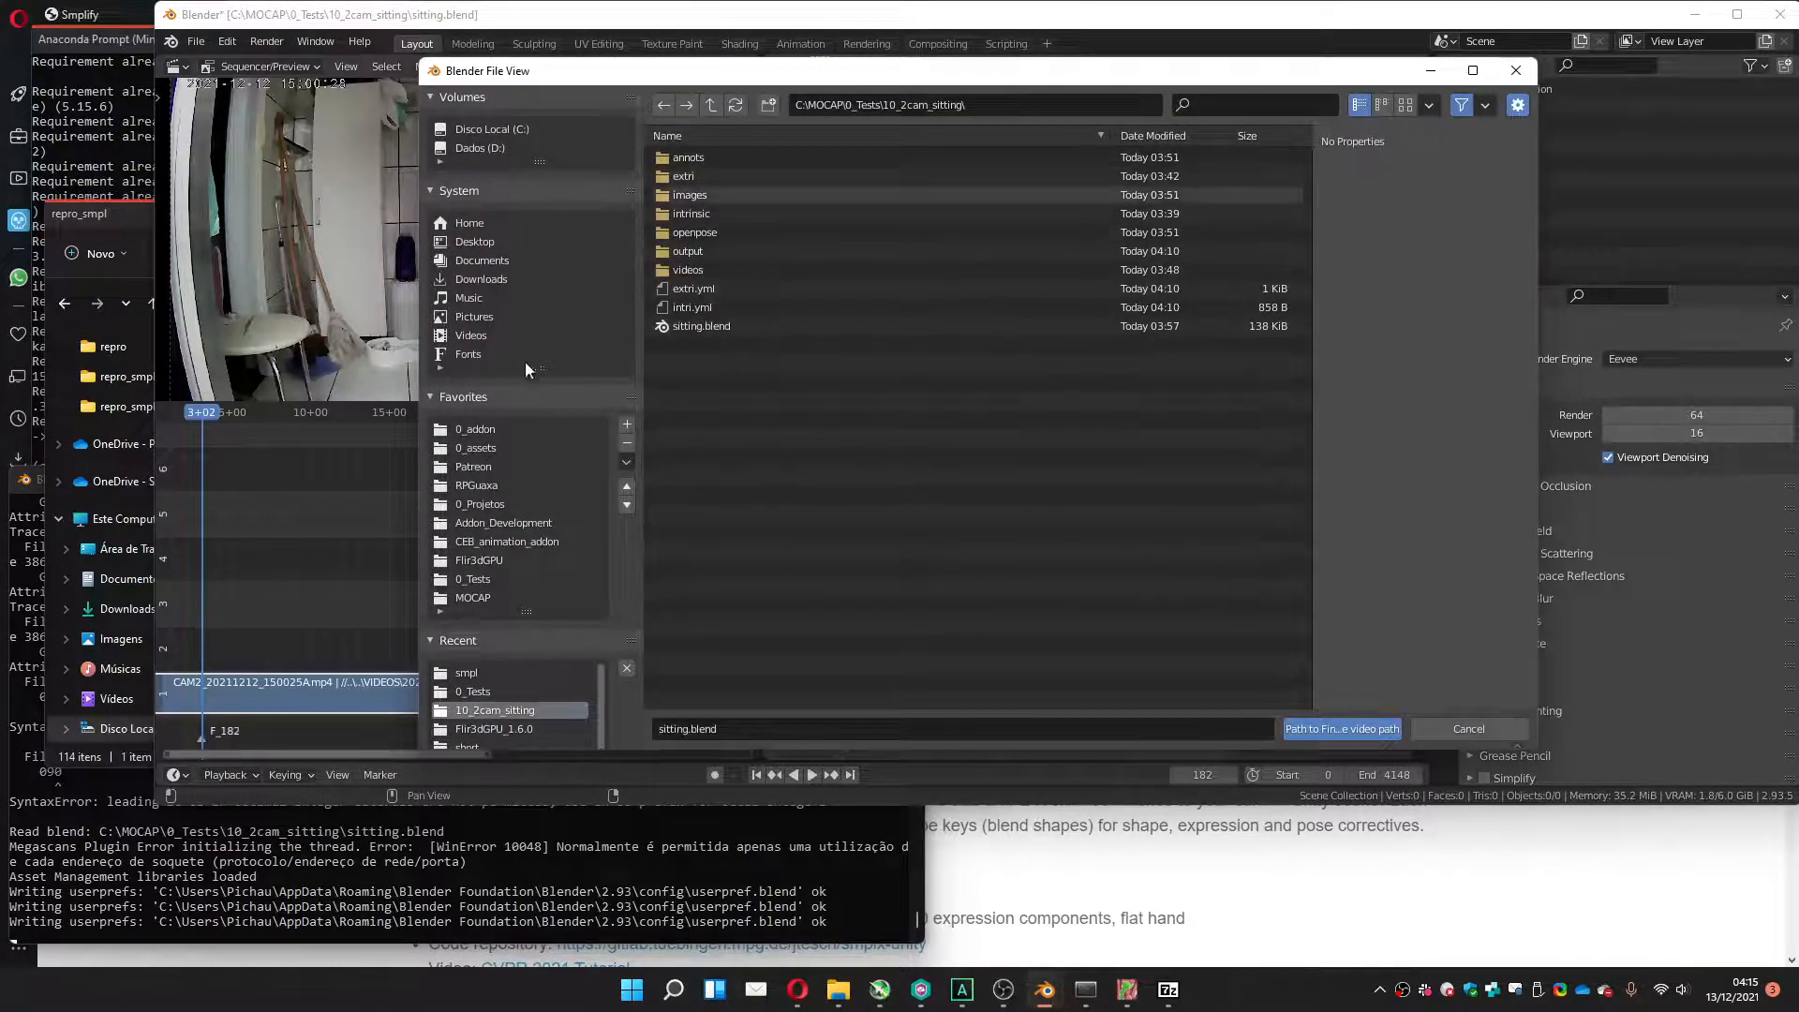
pyautogui.click(478, 579)
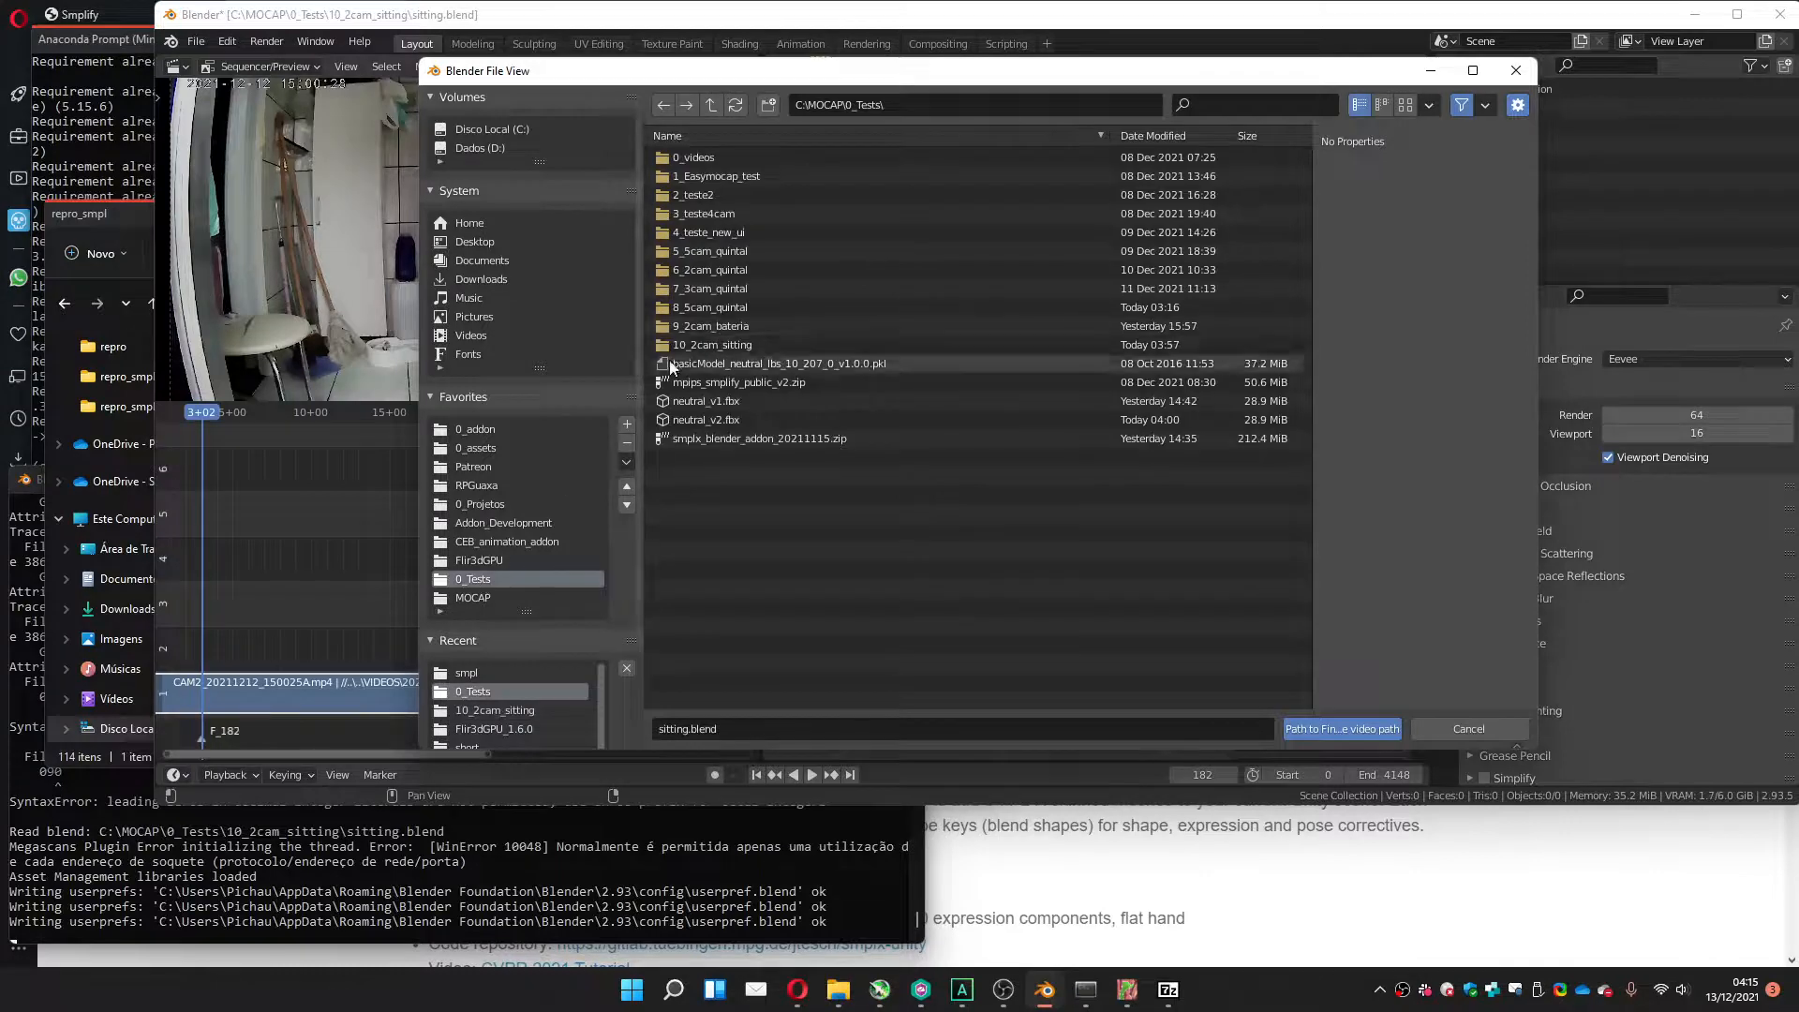
pyautogui.click(481, 599)
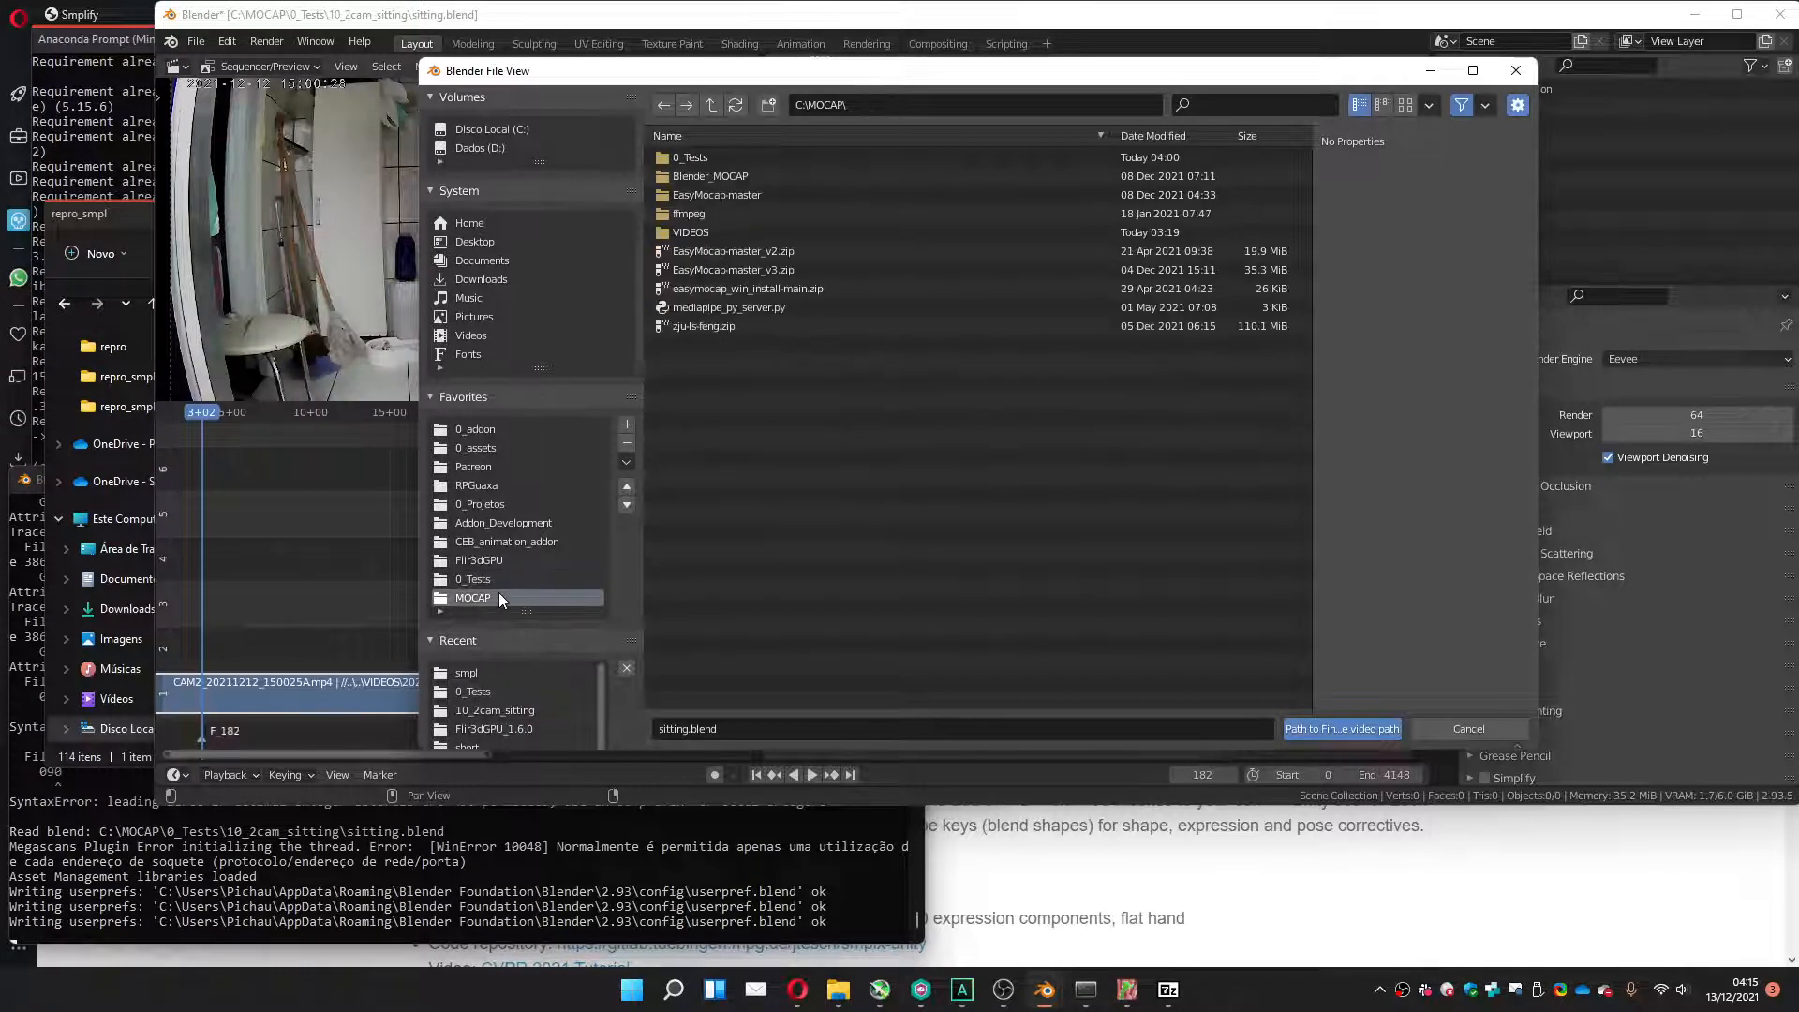
pyautogui.doubleClick(689, 233)
pyautogui.doubleClick(701, 194)
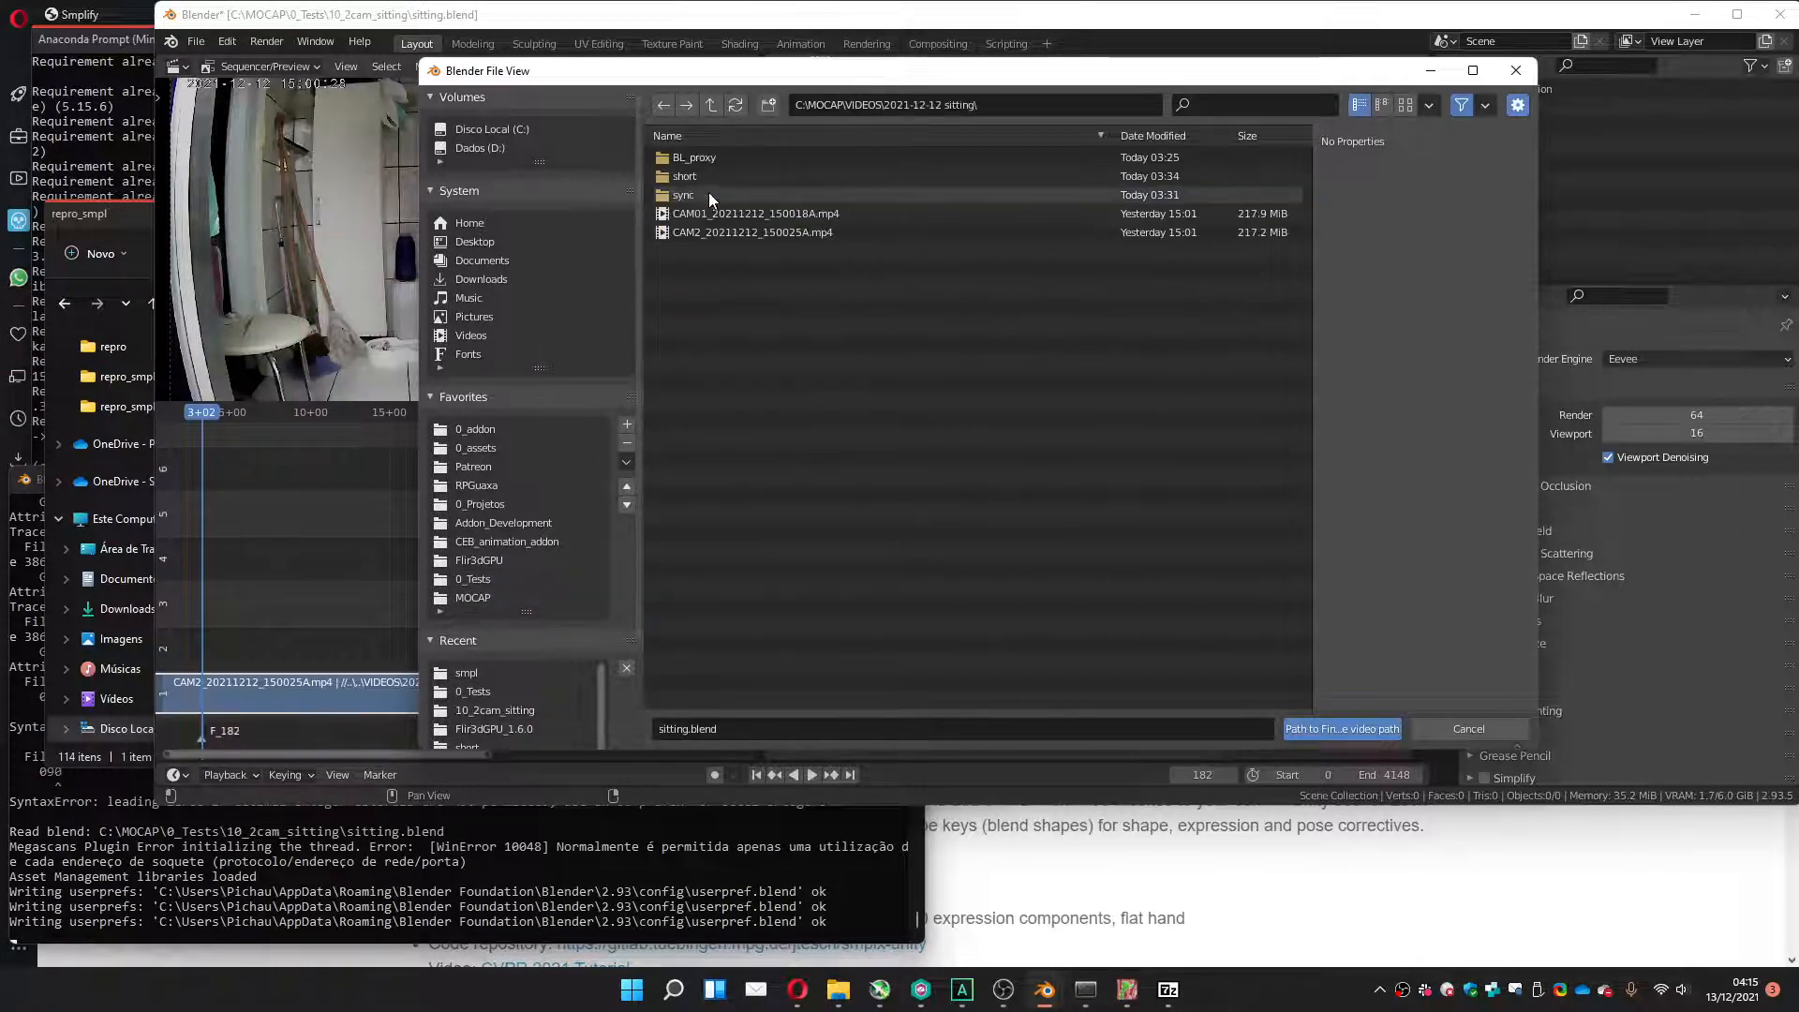
pyautogui.doubleClick(682, 195)
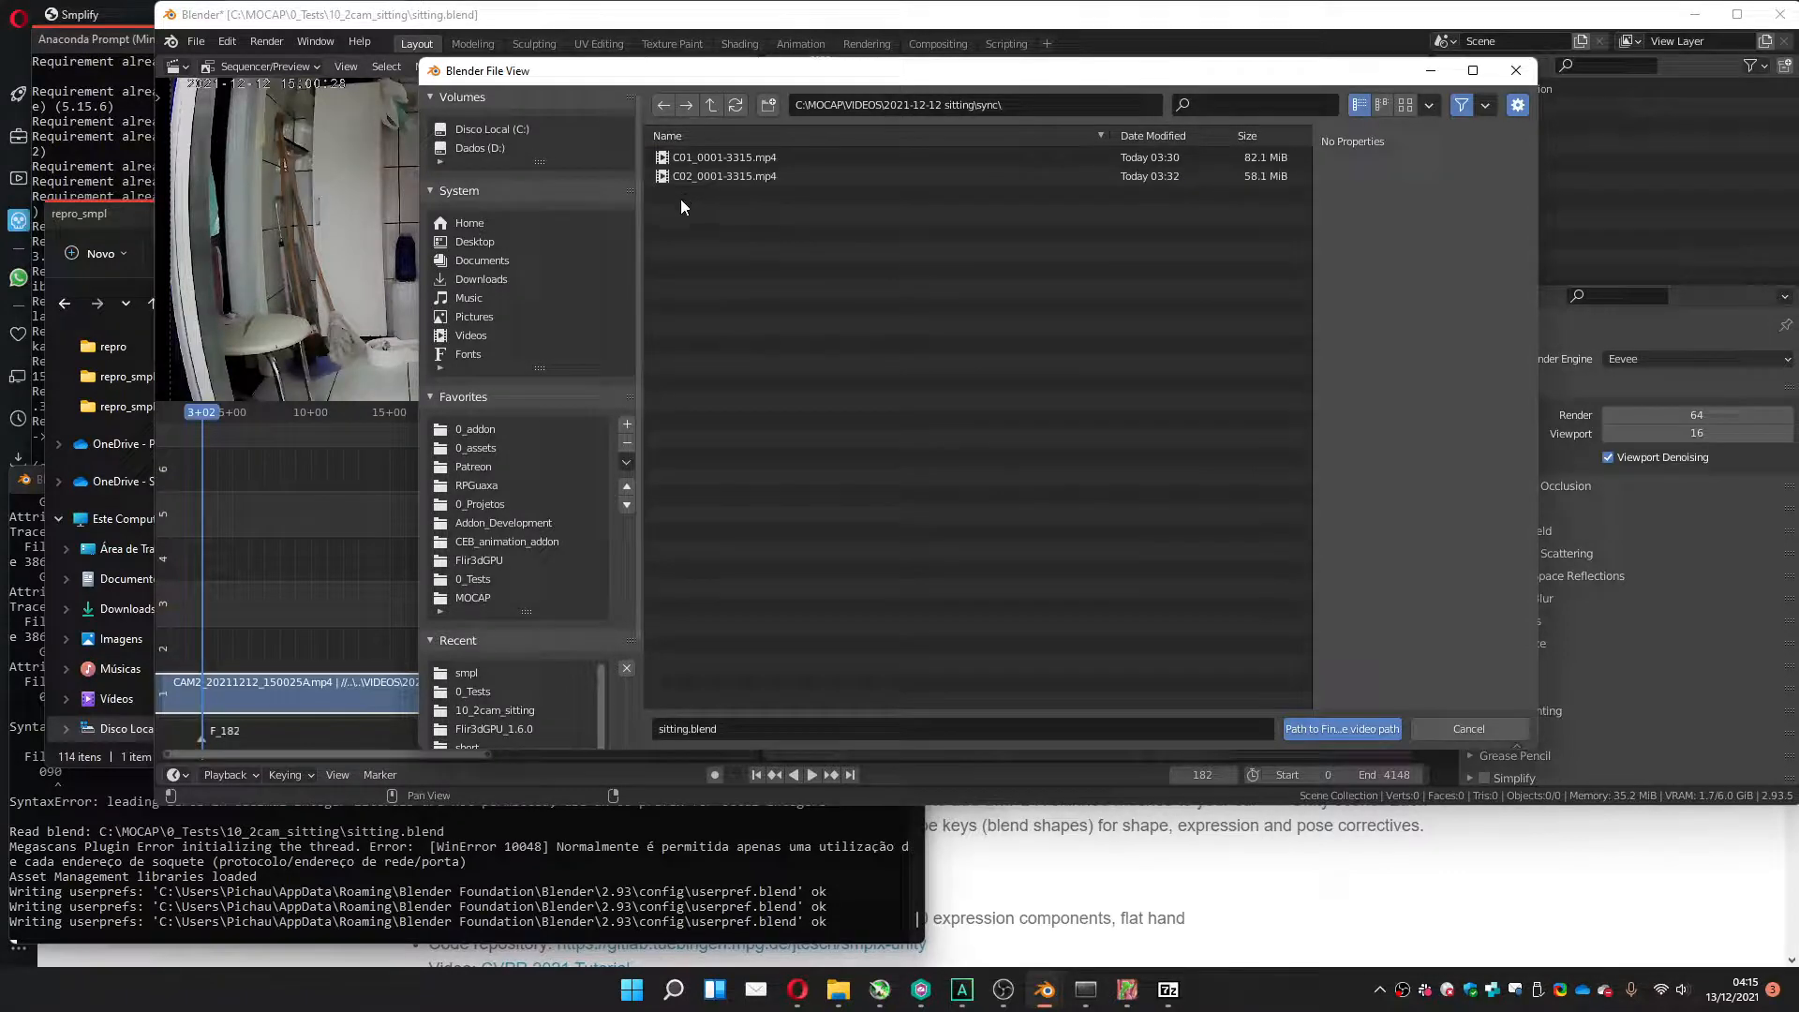
pyautogui.doubleClick(721, 157)
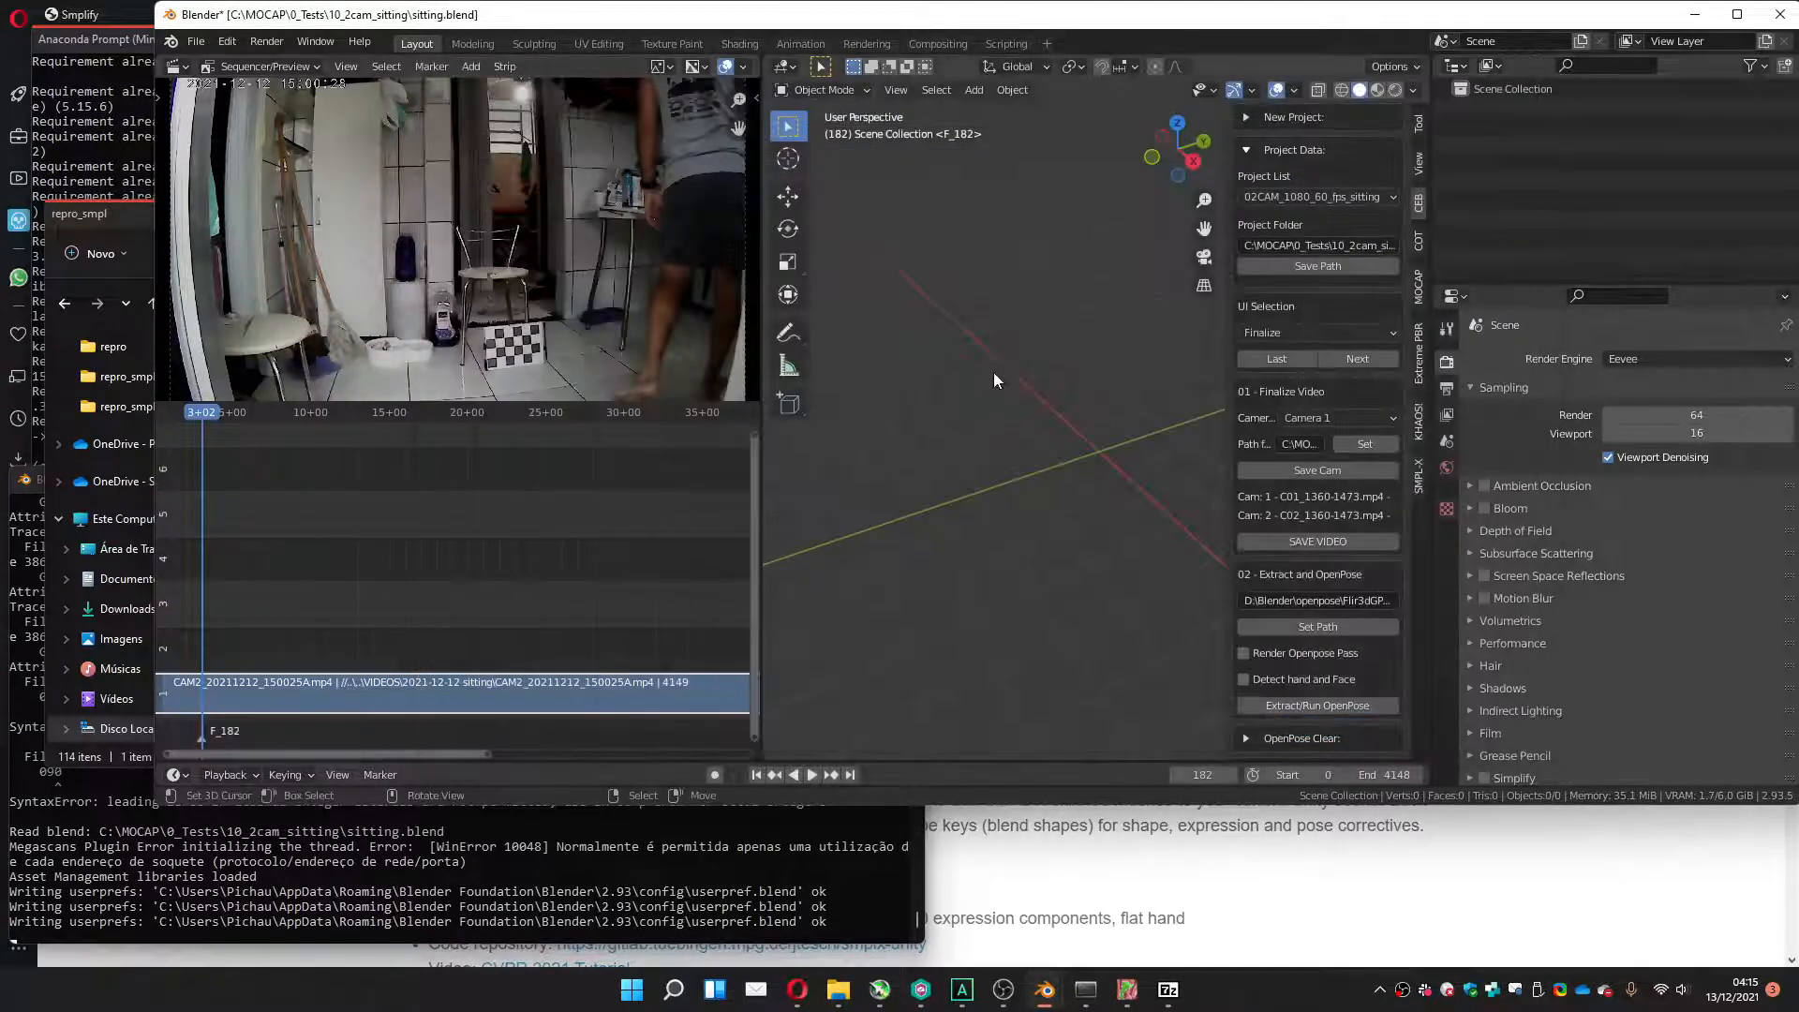
pyautogui.click(1351, 445)
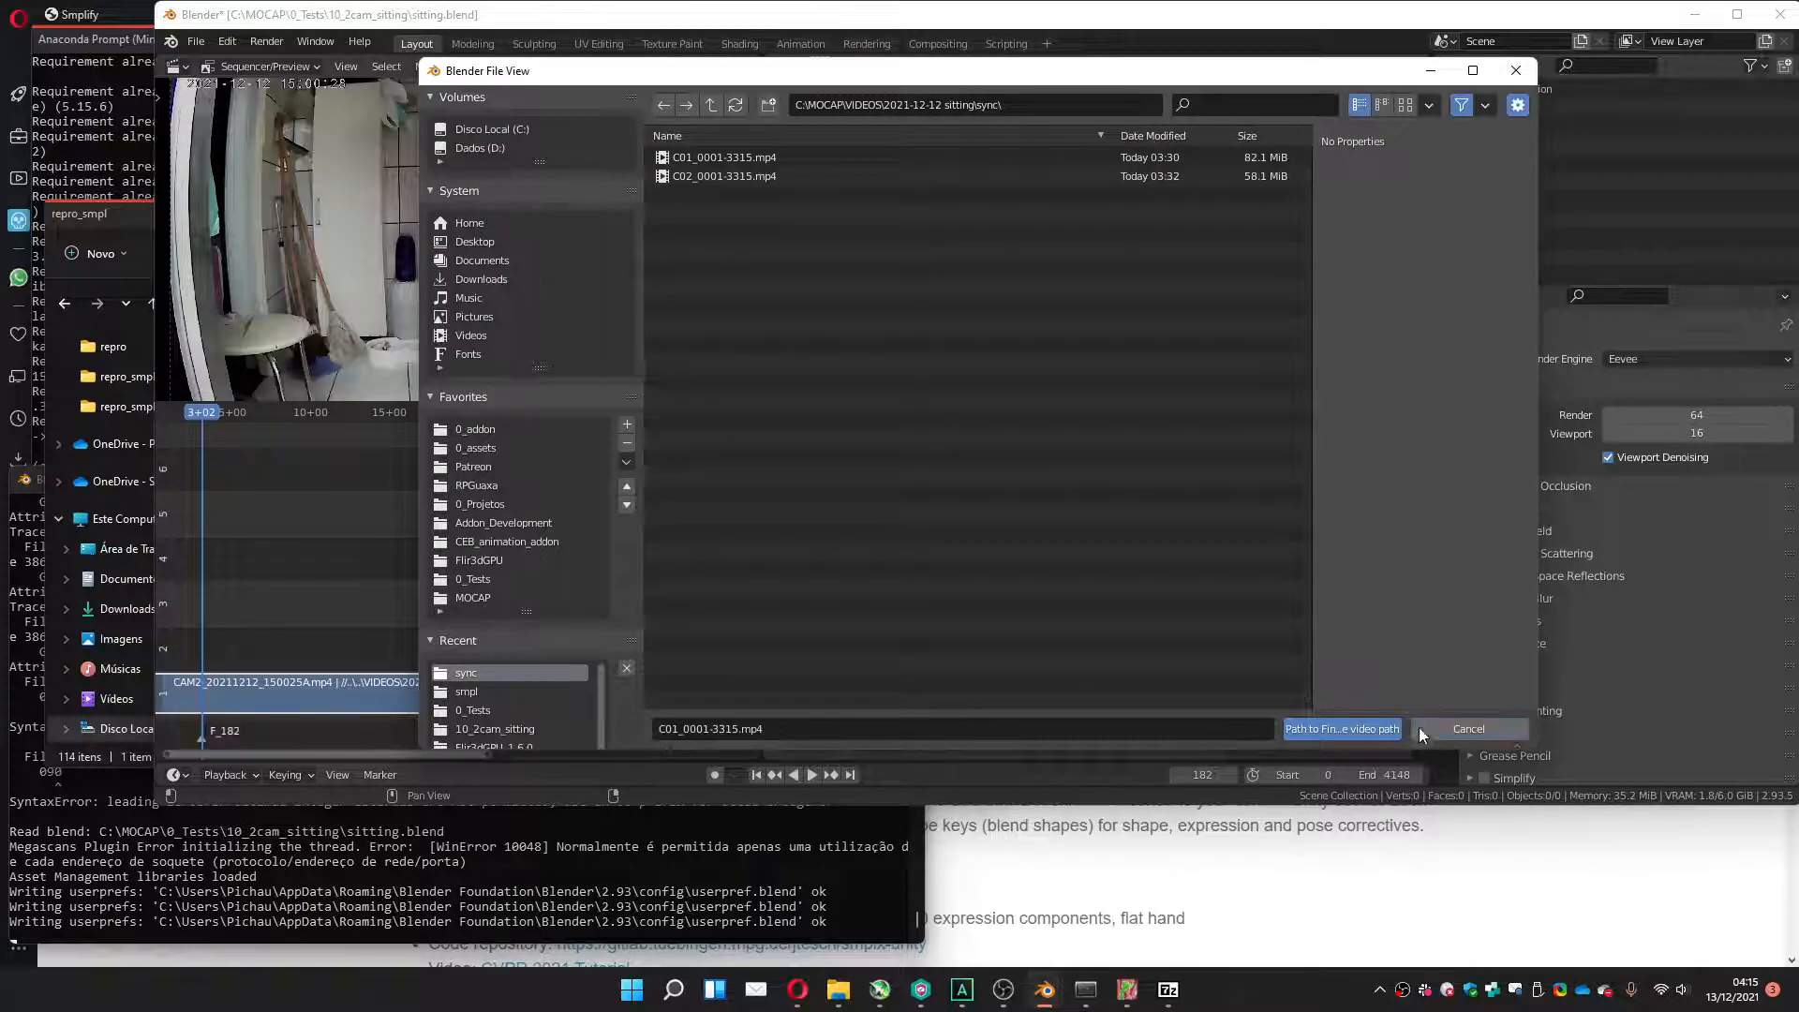
pyautogui.click(1418, 727)
pyautogui.click(1299, 467)
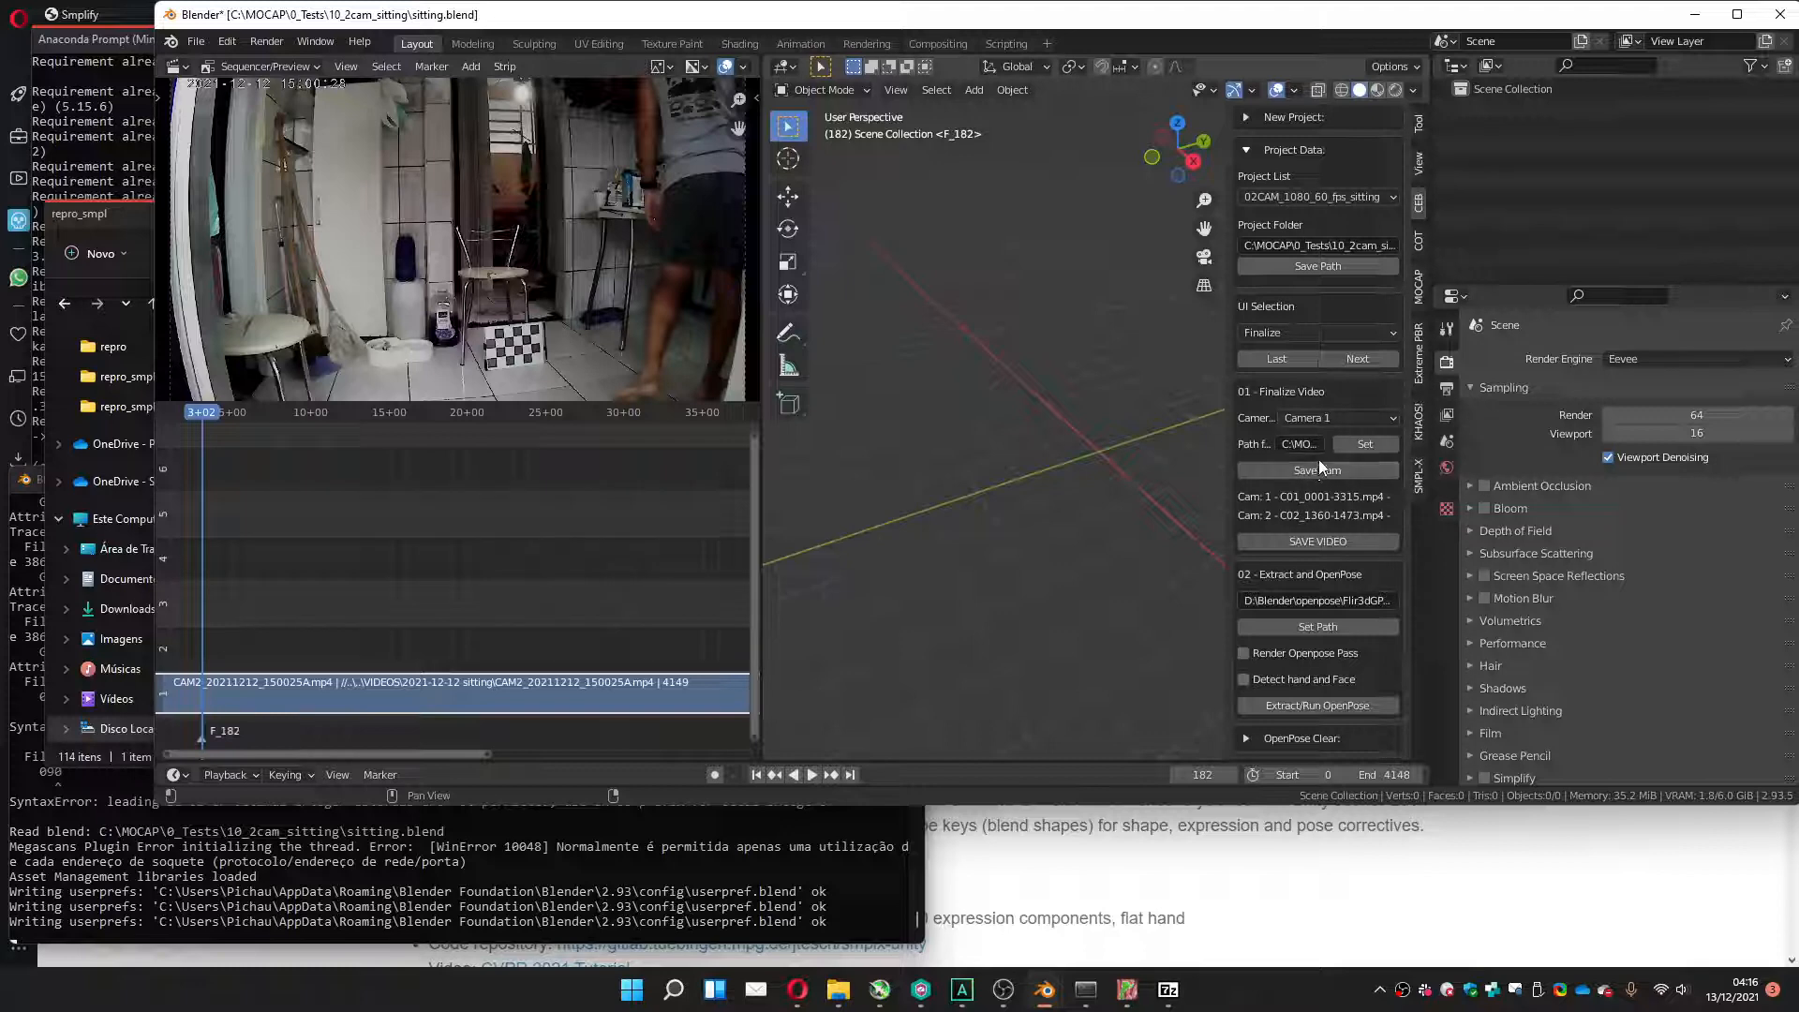
# Set Camera 2's final video to C02_0001-3315.mp4 from the sync folder and save the camera entry.
pyautogui.click(1330, 419)
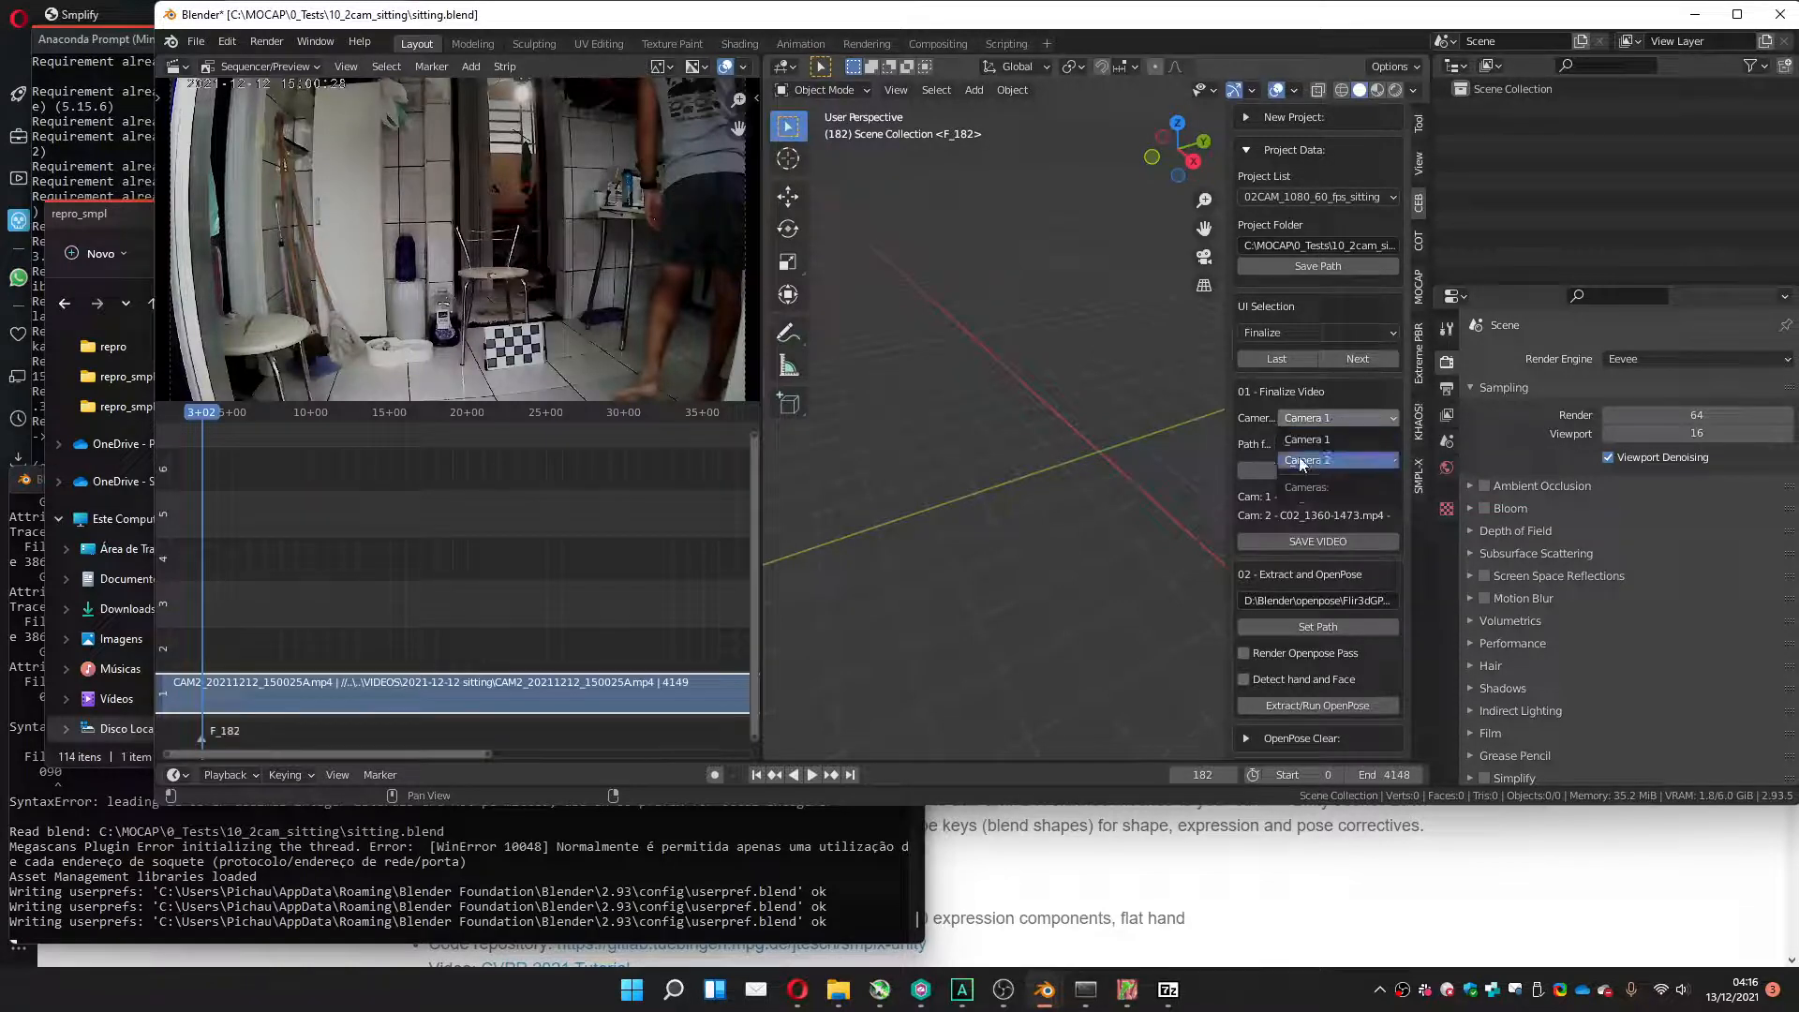
pyautogui.click(1304, 457)
pyautogui.click(1351, 444)
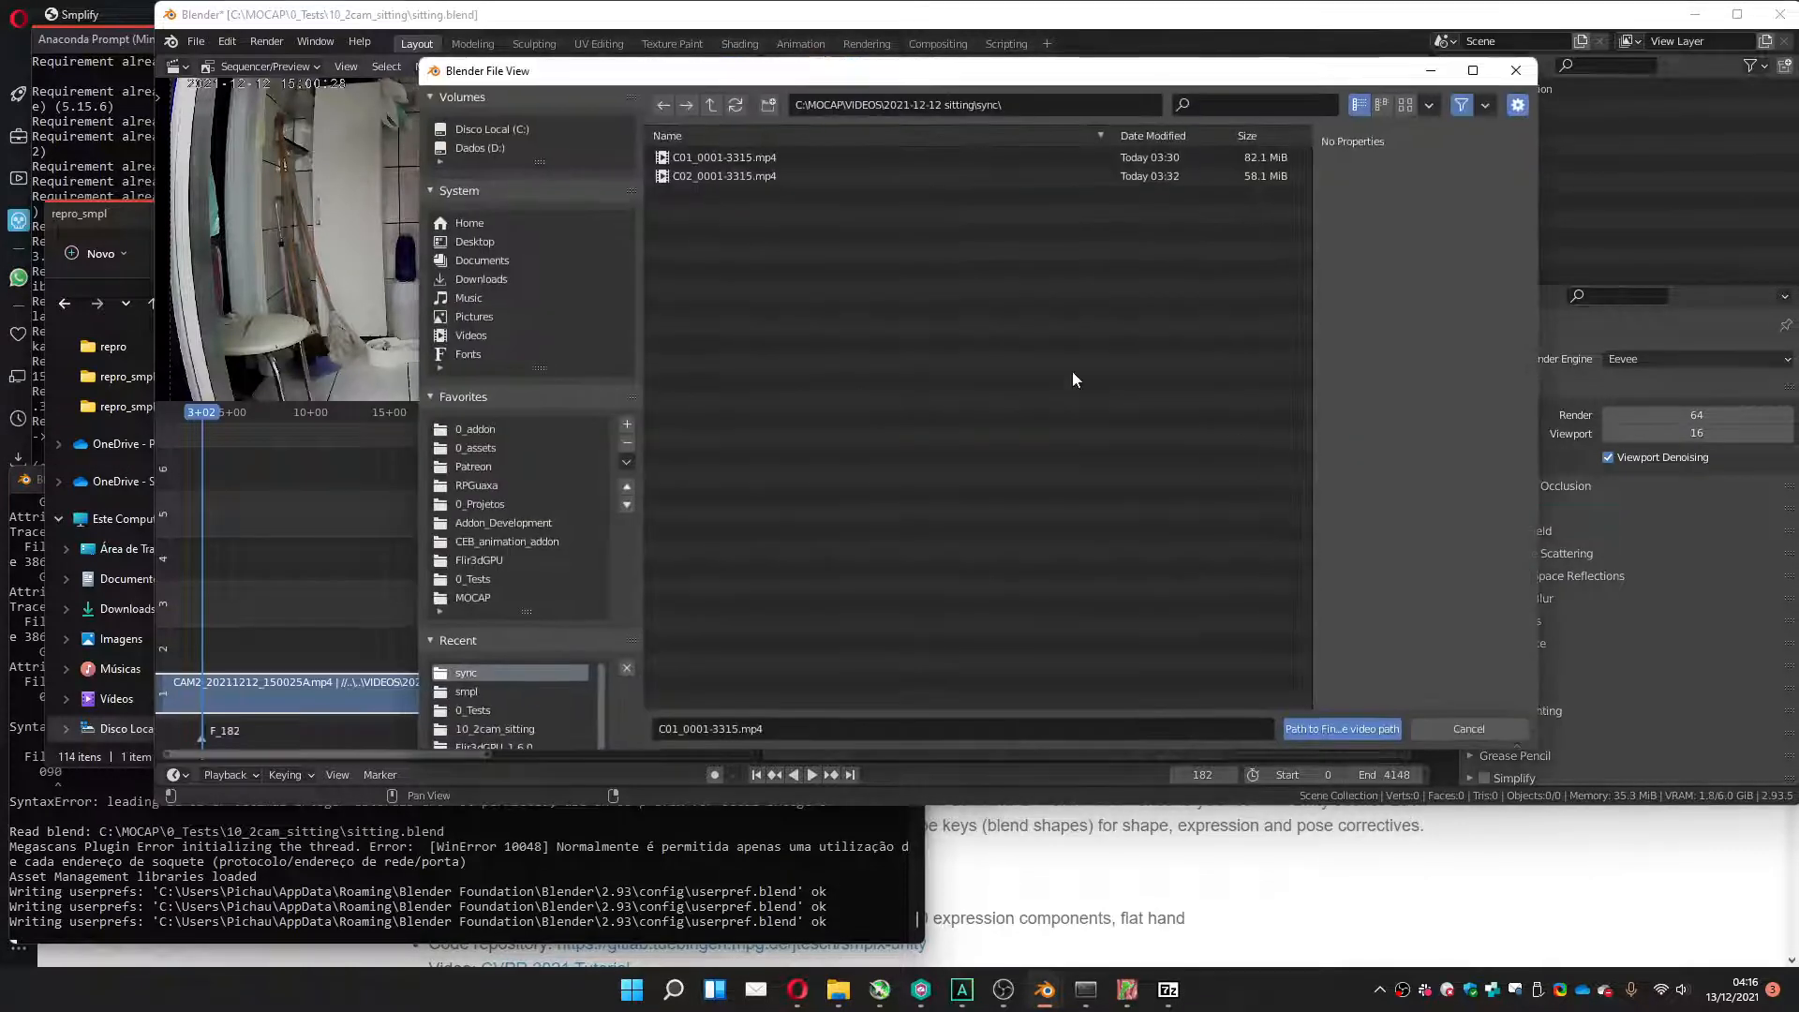
pyautogui.doubleClick(693, 176)
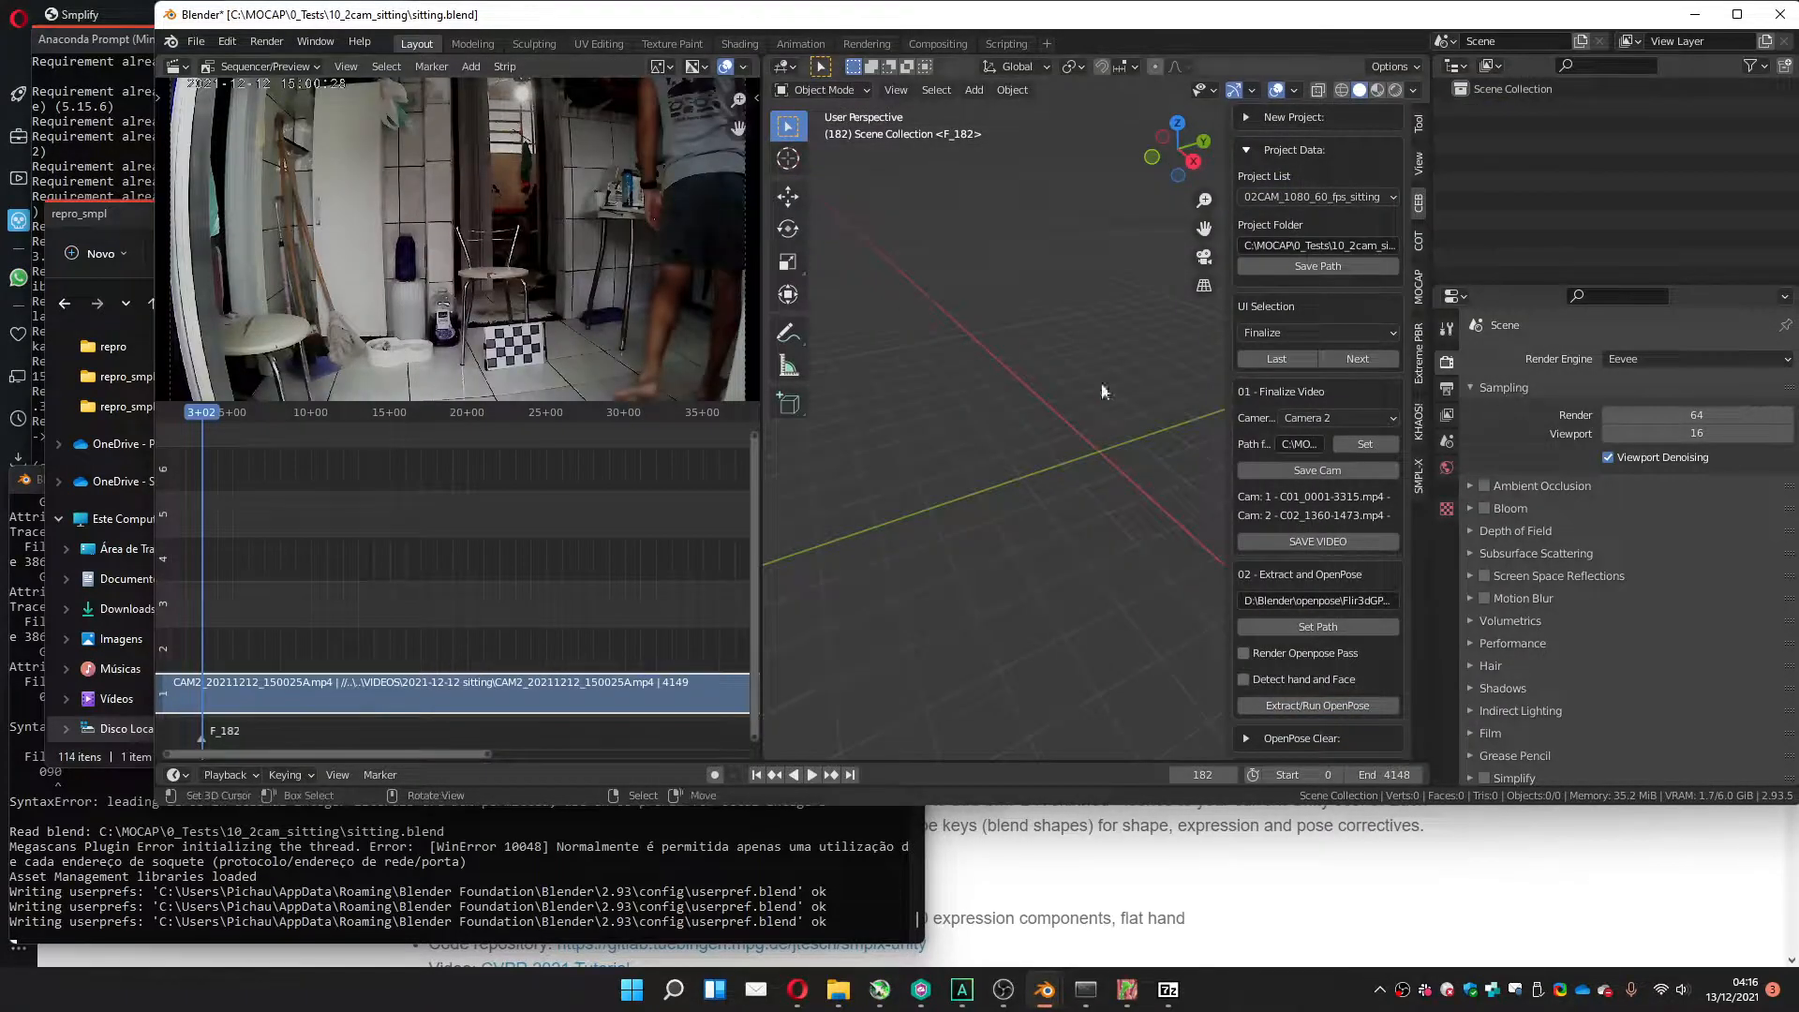
pyautogui.click(1289, 472)
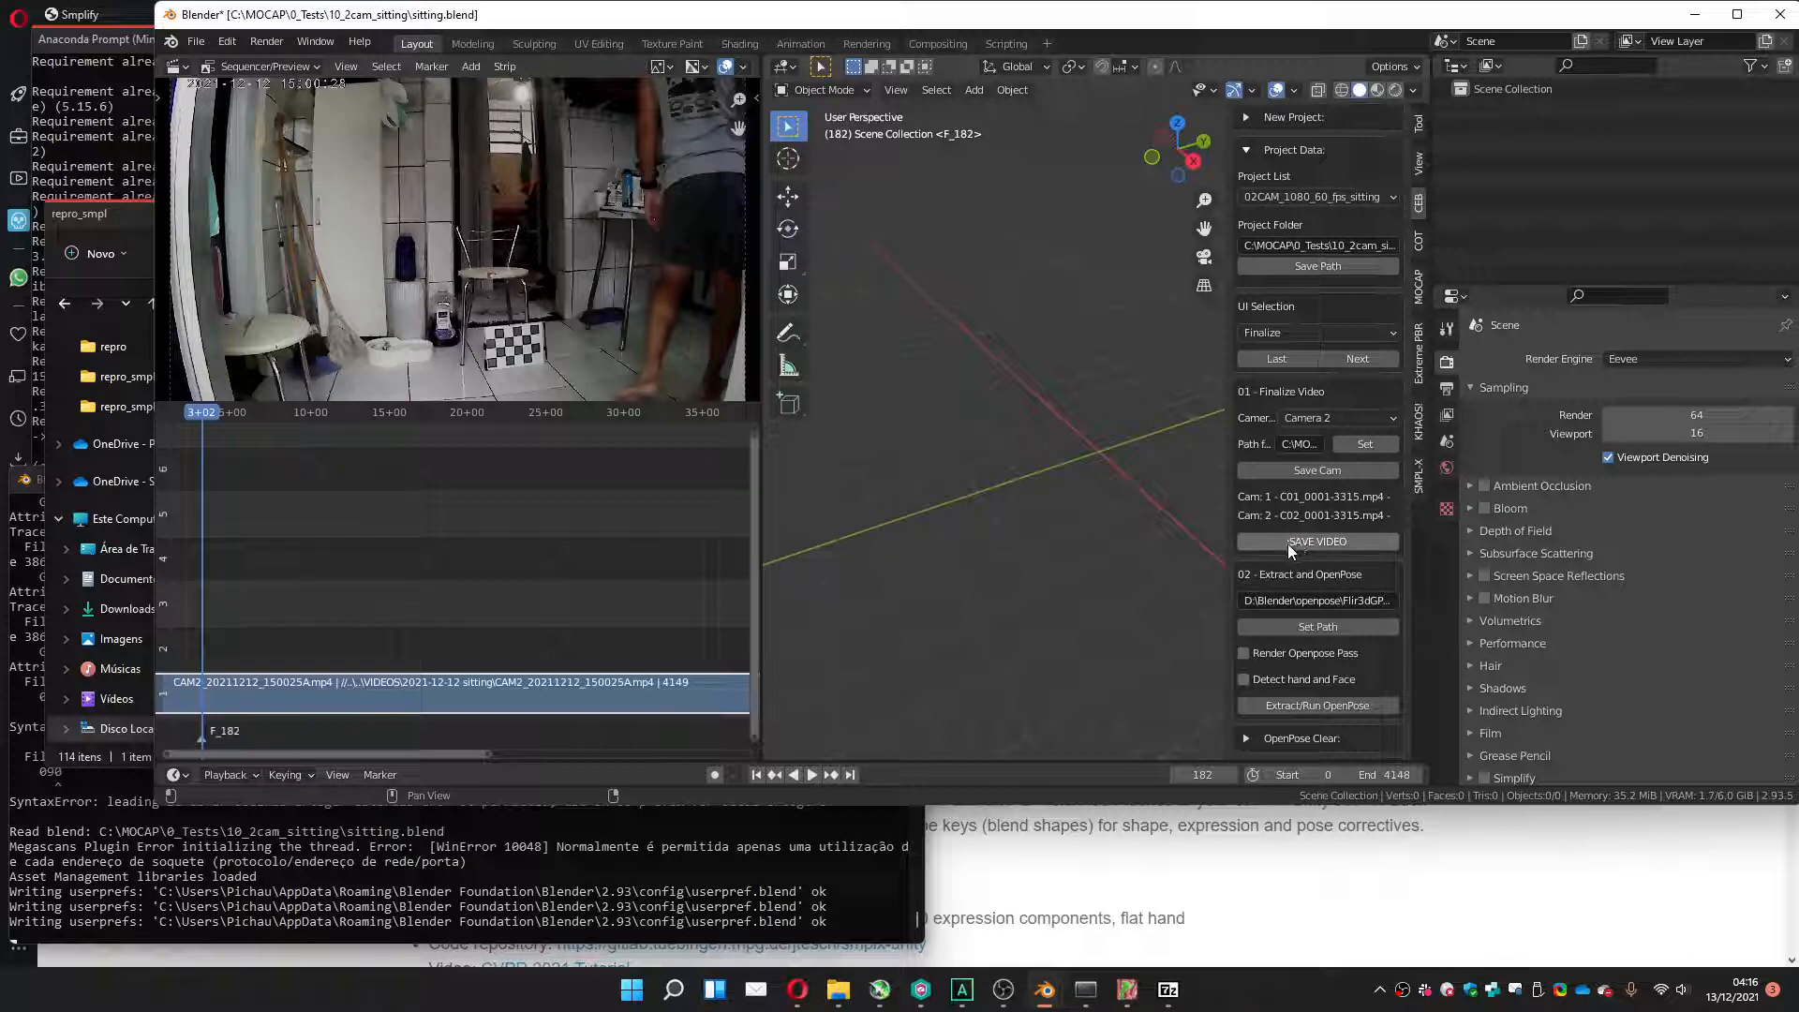
pyautogui.scroll(-5, 1312, 320)
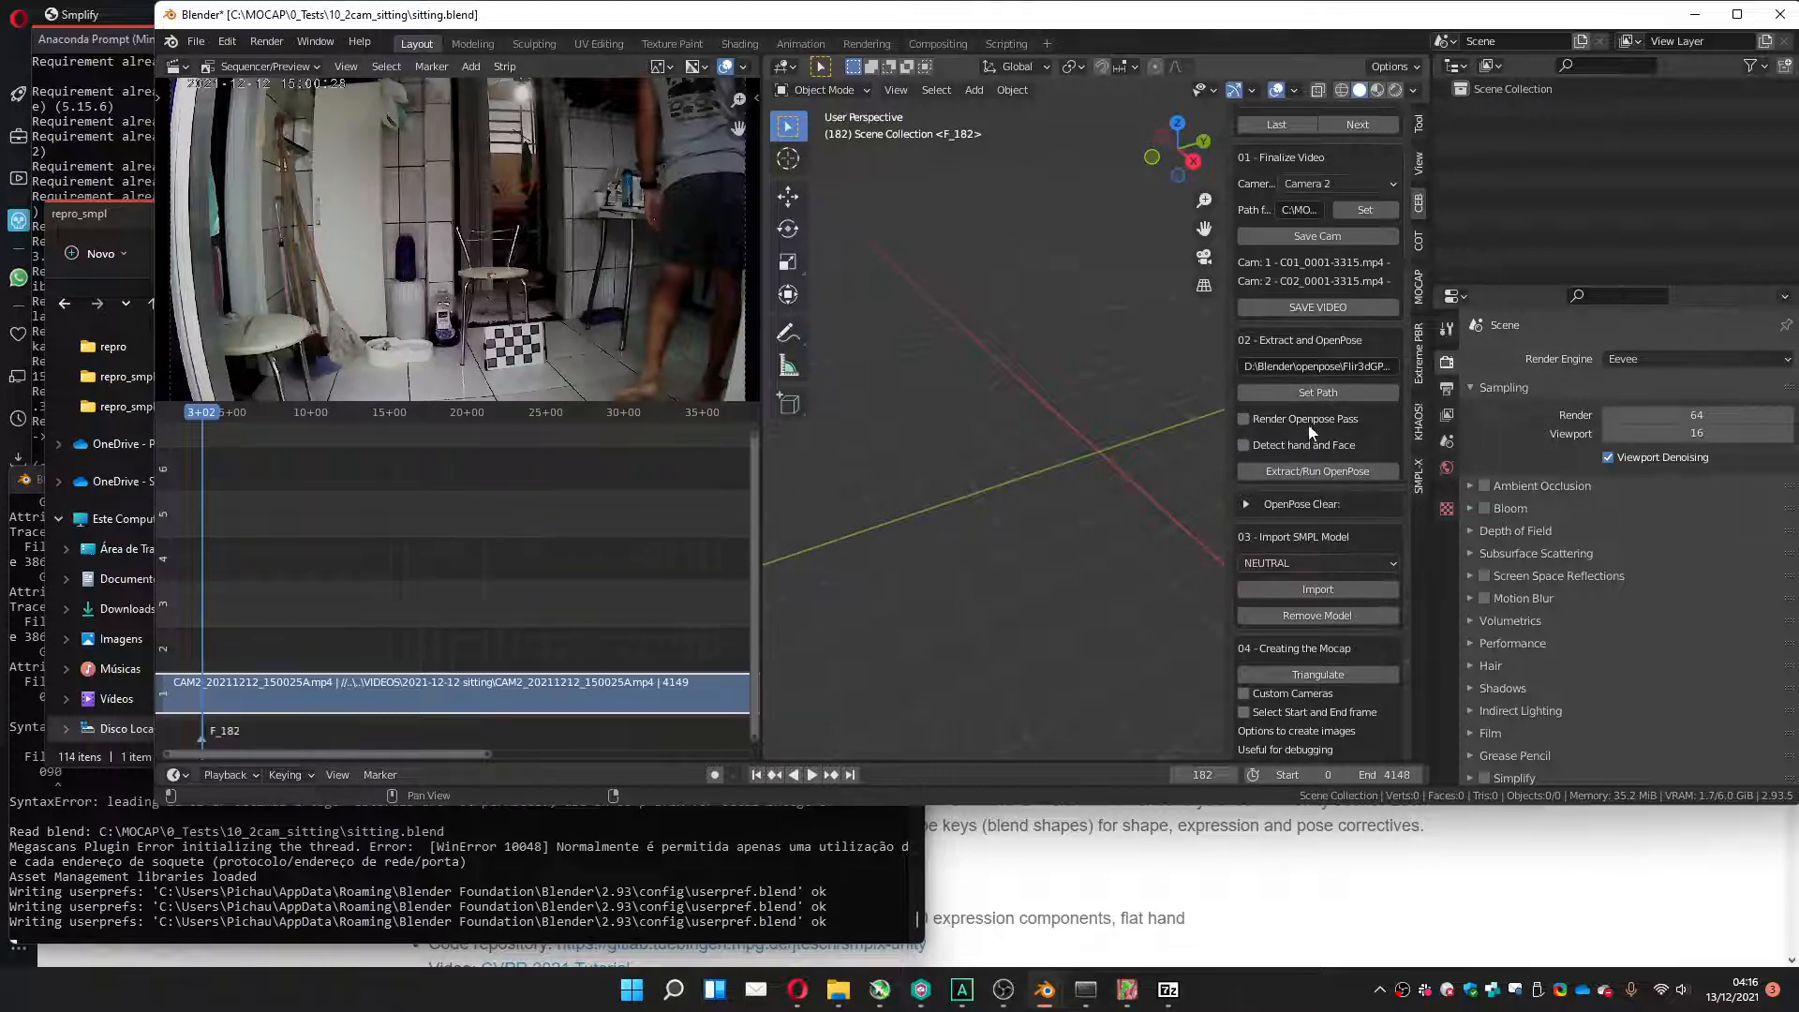
pyautogui.scroll(4, 1321, 369)
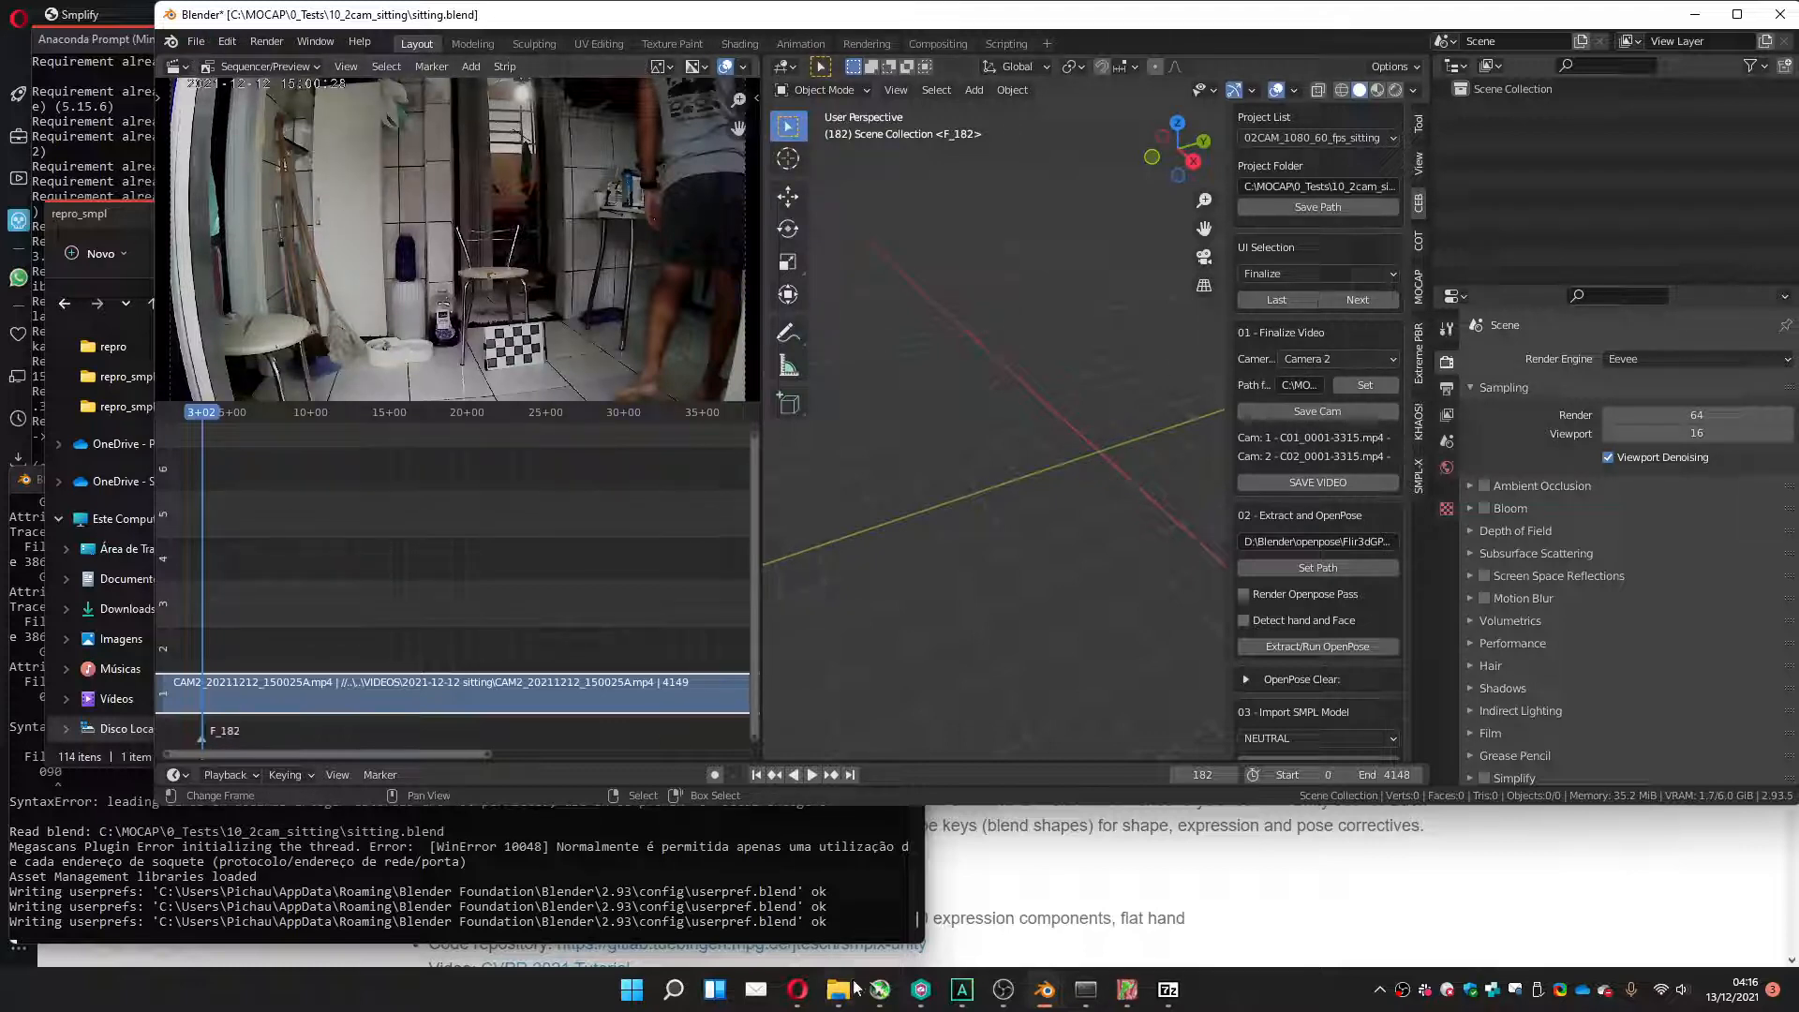
pyautogui.moveTo(837, 991)
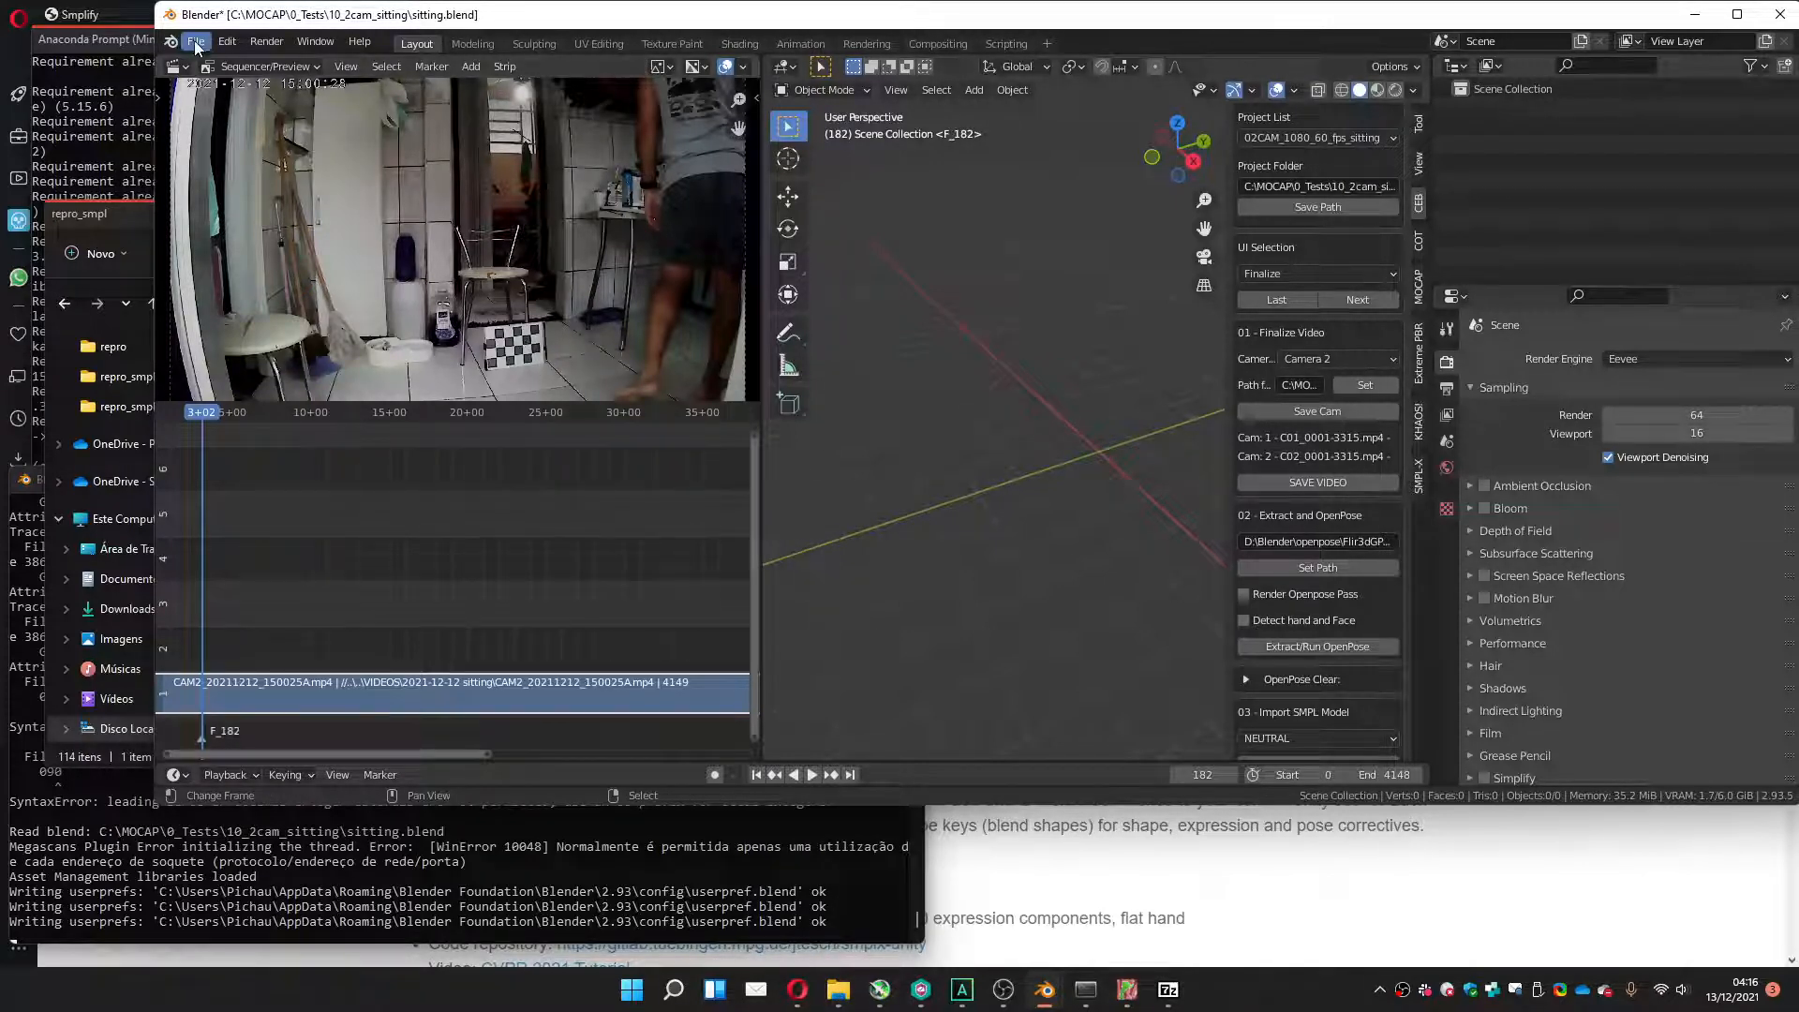
# Start a new General file without saving the changes to sitting.blend.
pyautogui.click(195, 43)
pyautogui.moveTo(221, 63)
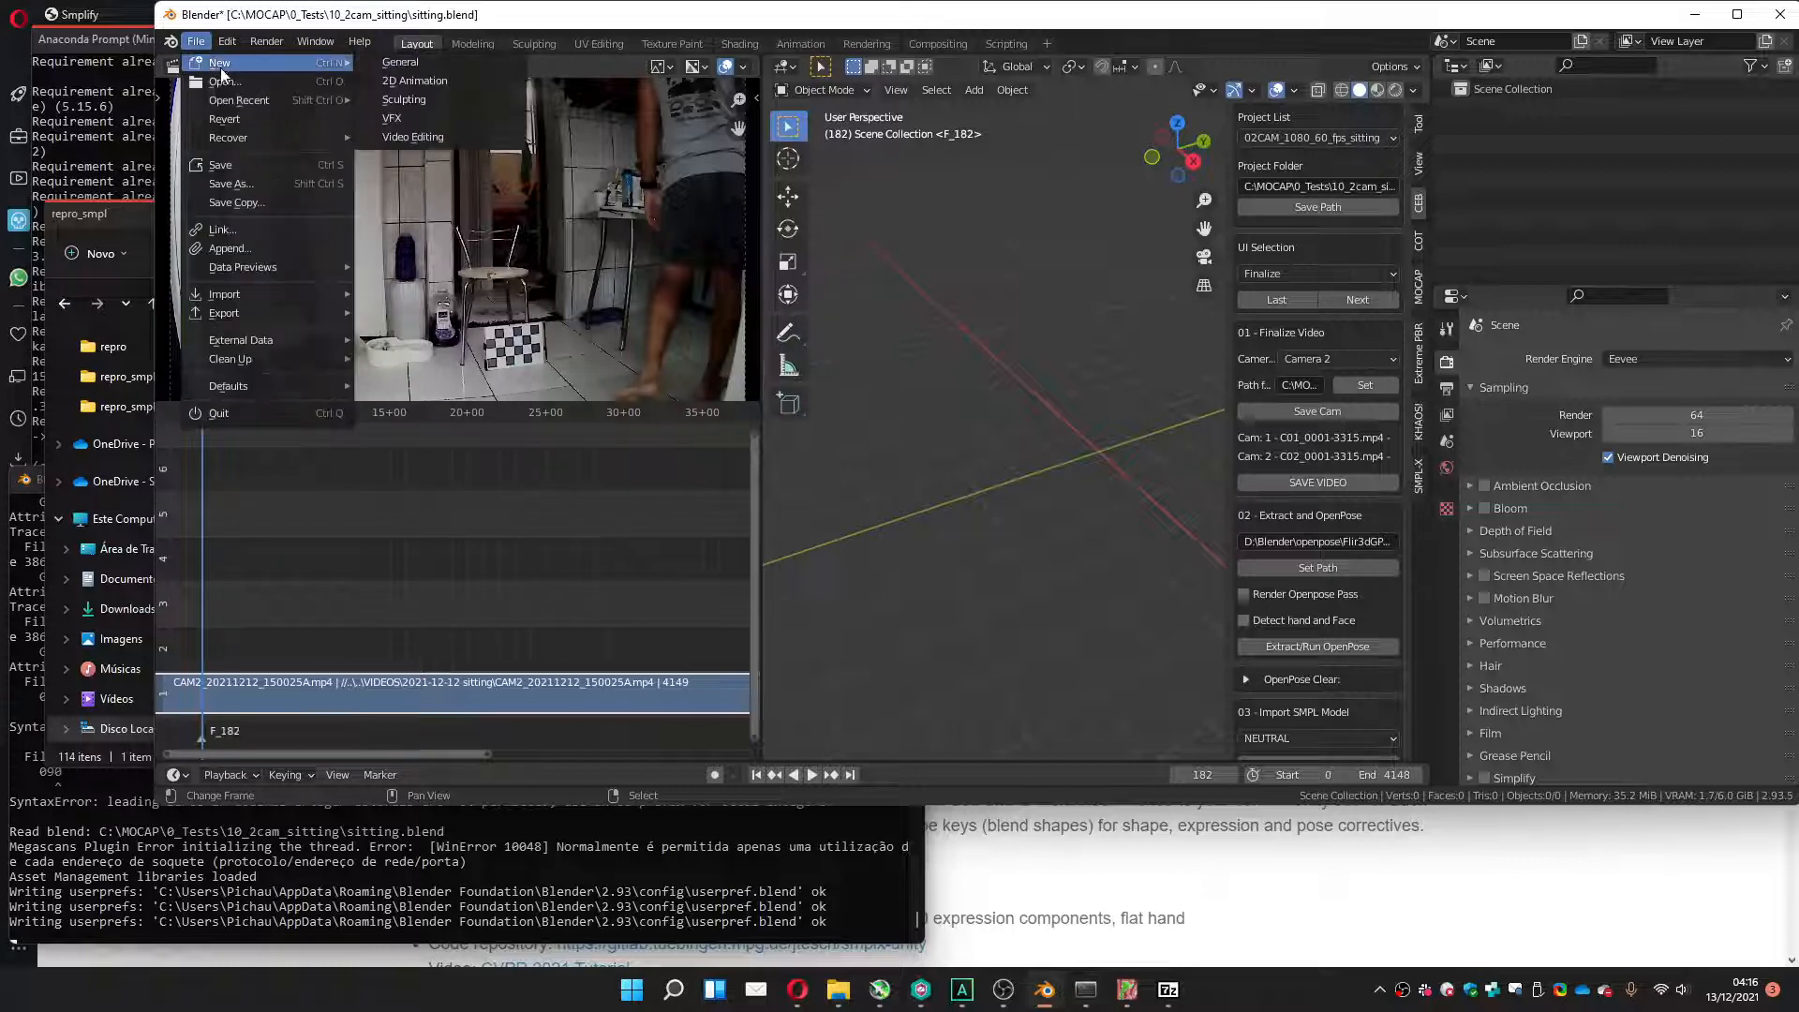
pyautogui.click(402, 64)
pyautogui.click(1018, 452)
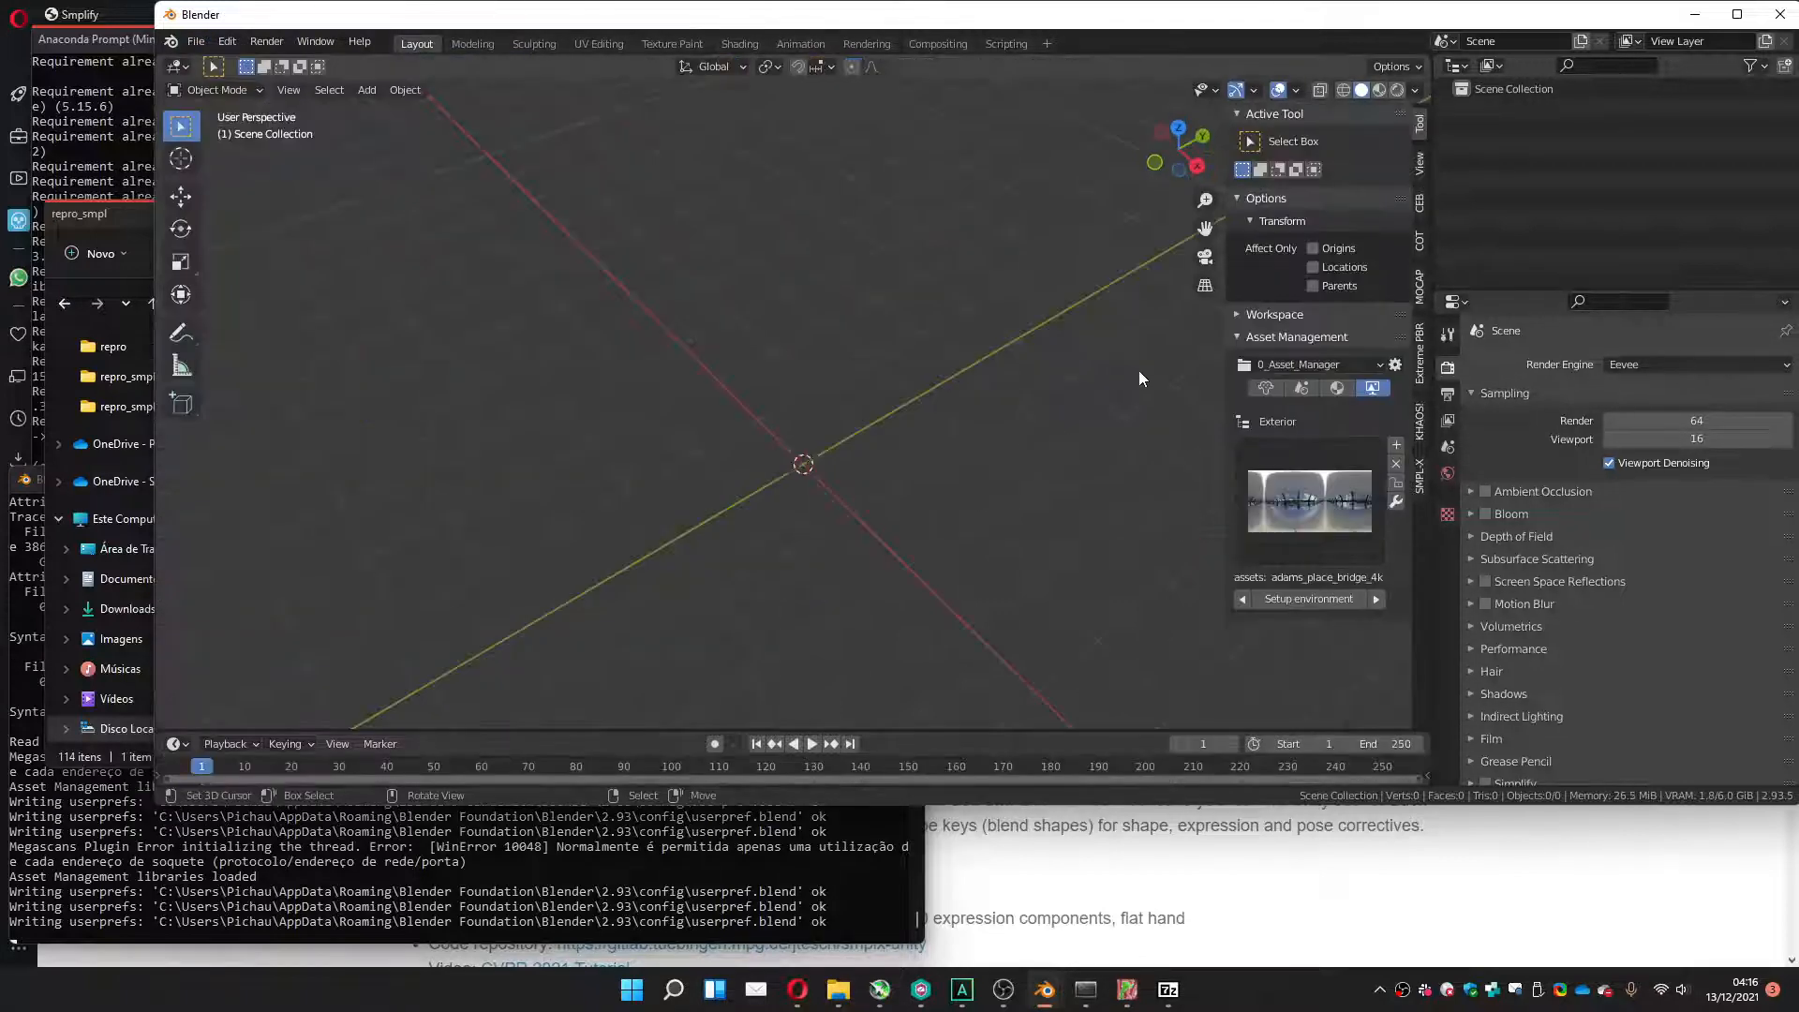
# Select the 05CAM_1080_60_fps_Quintal project in the Easymocap project data.
pyautogui.click(1420, 284)
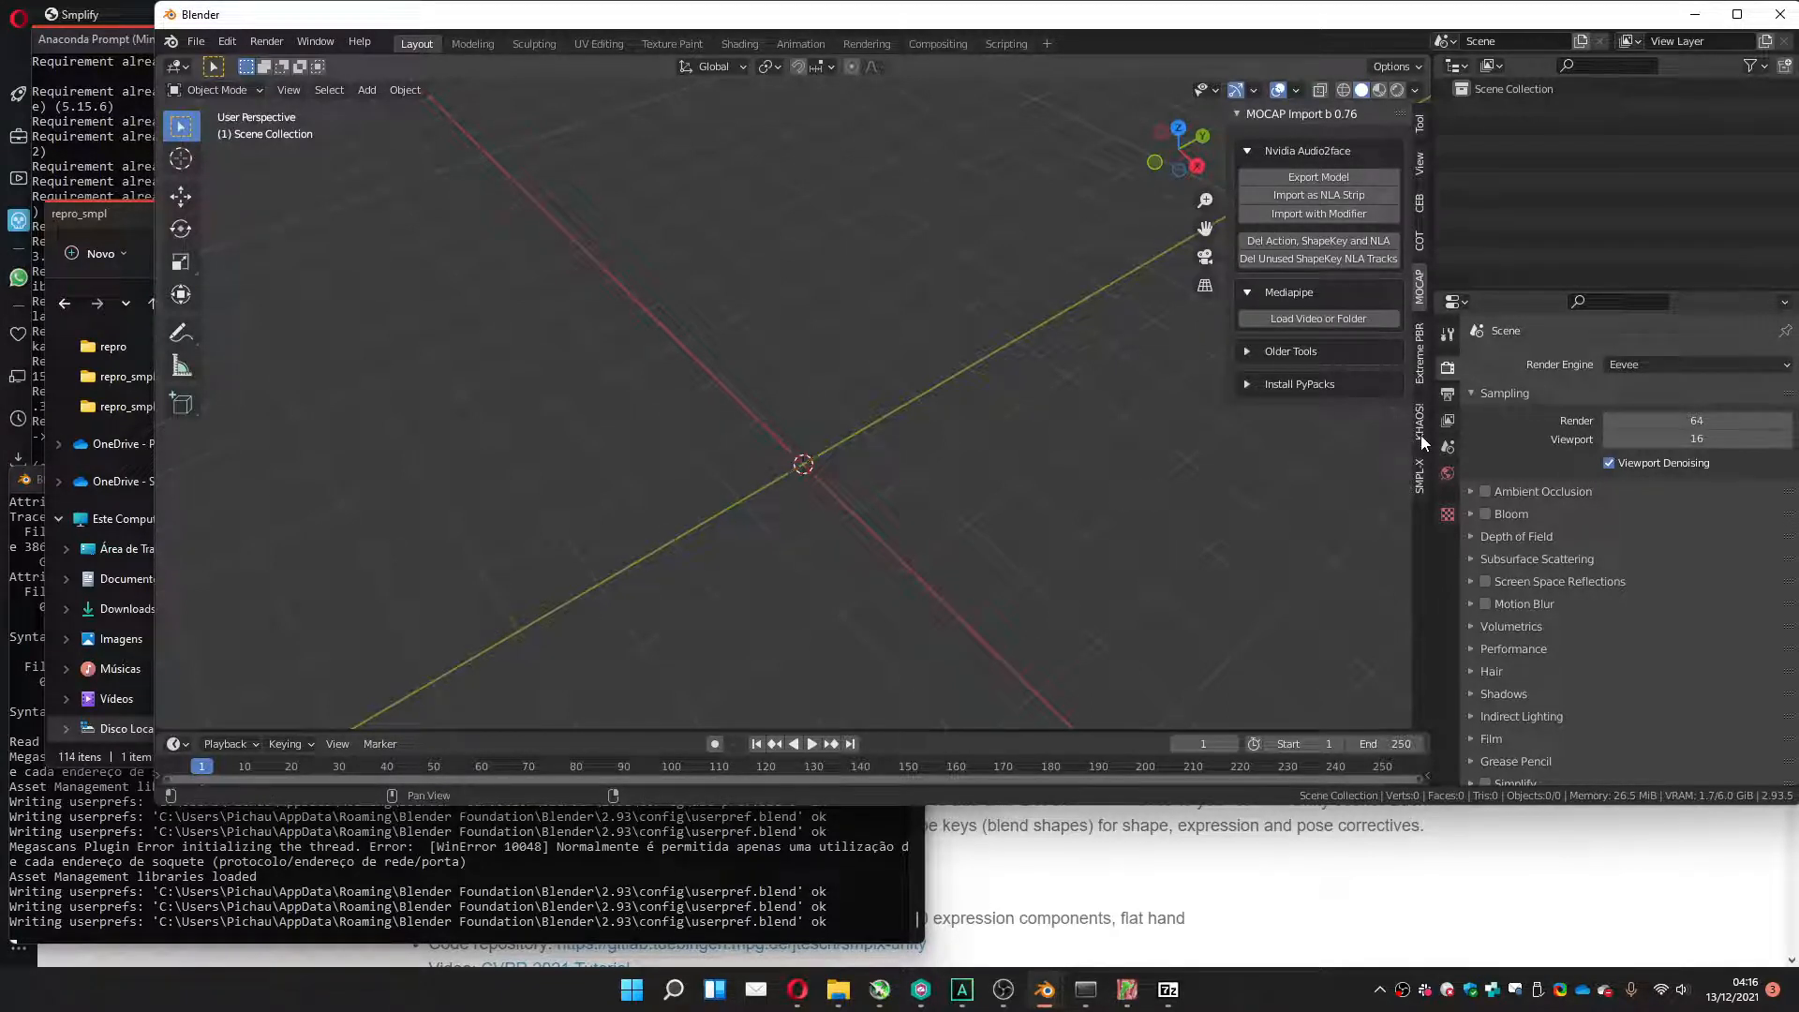
pyautogui.click(1420, 210)
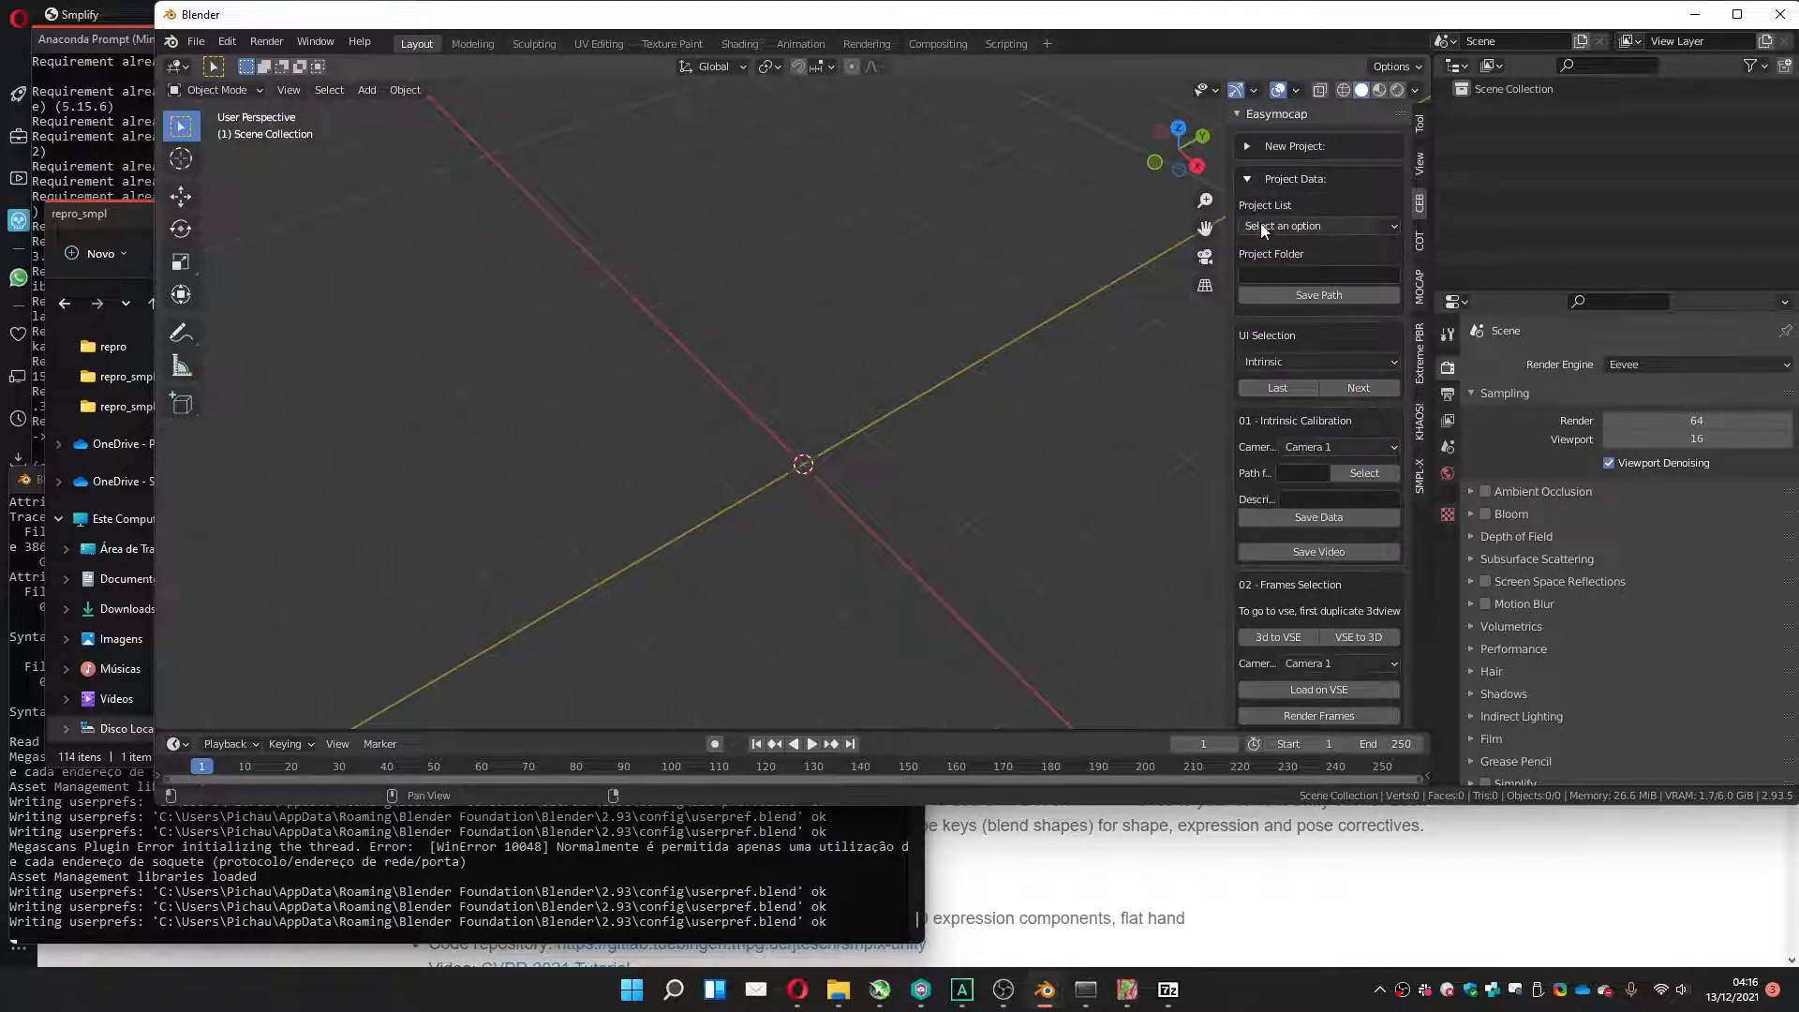
pyautogui.click(1261, 225)
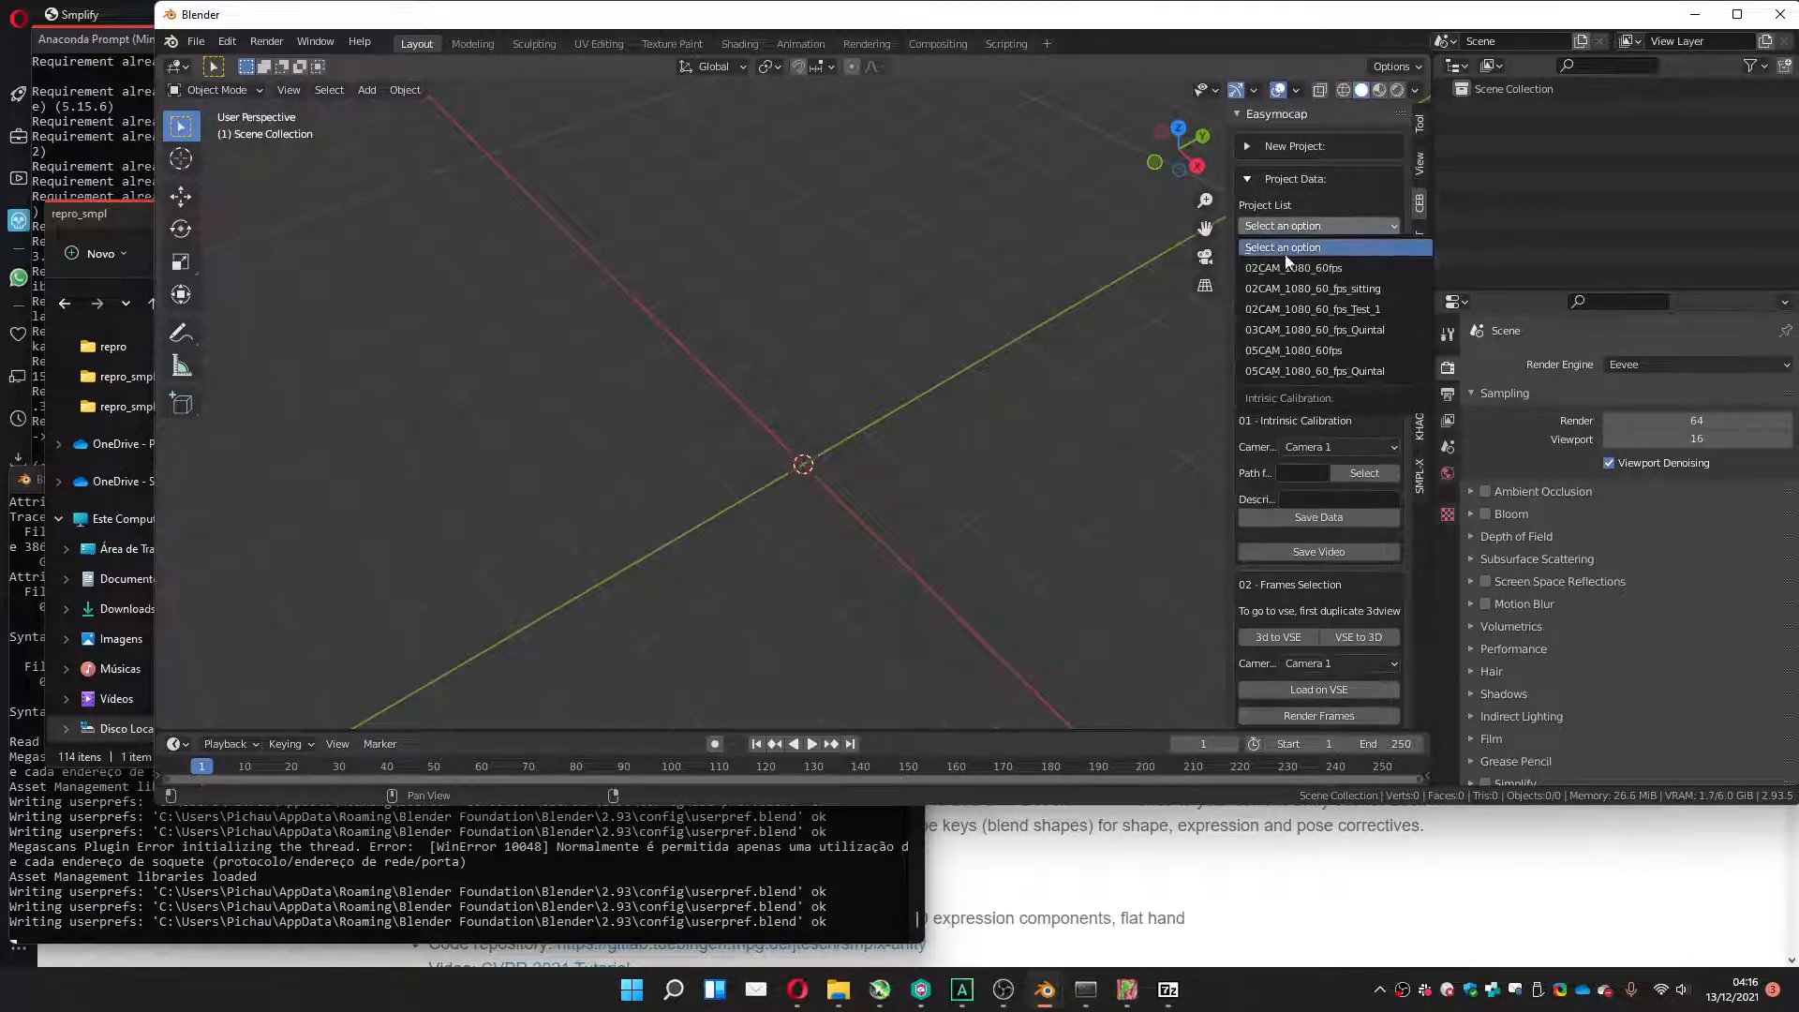
pyautogui.click(1271, 371)
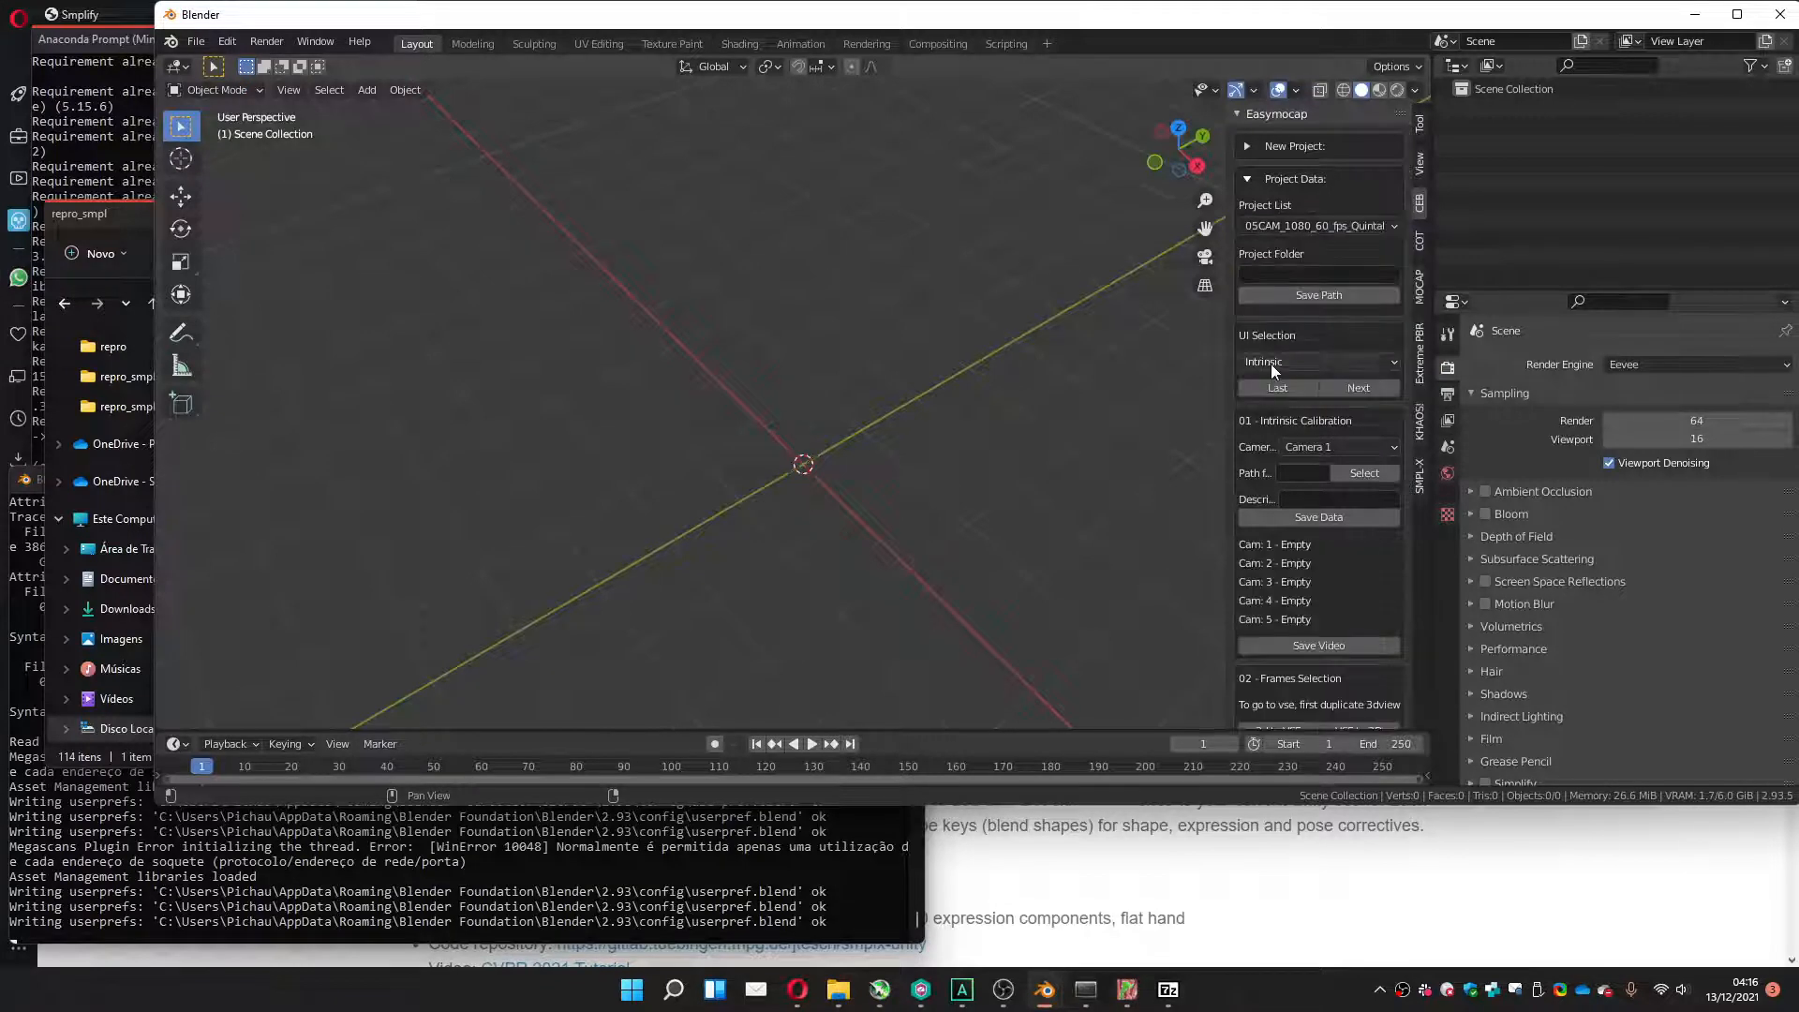
# Set the project folder to C:\MOCAP\0_Tests\8_5cam_quintal.
pyautogui.click(1278, 292)
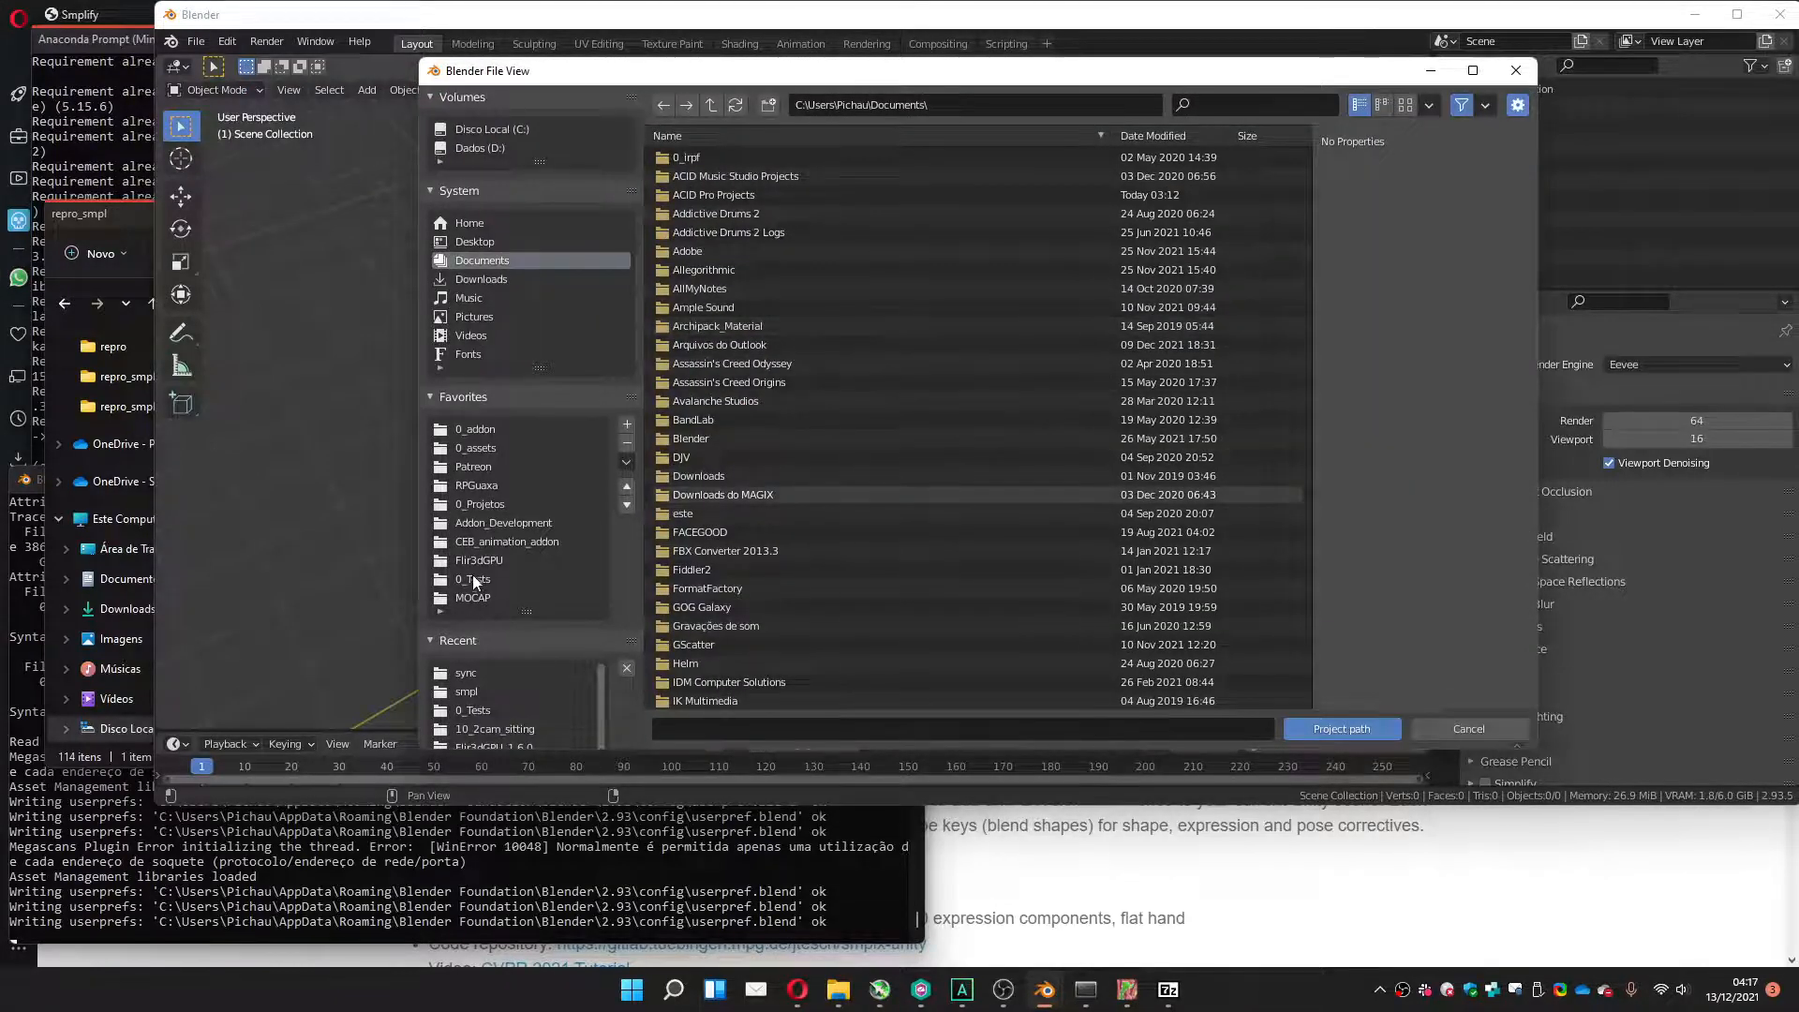
pyautogui.click(474, 578)
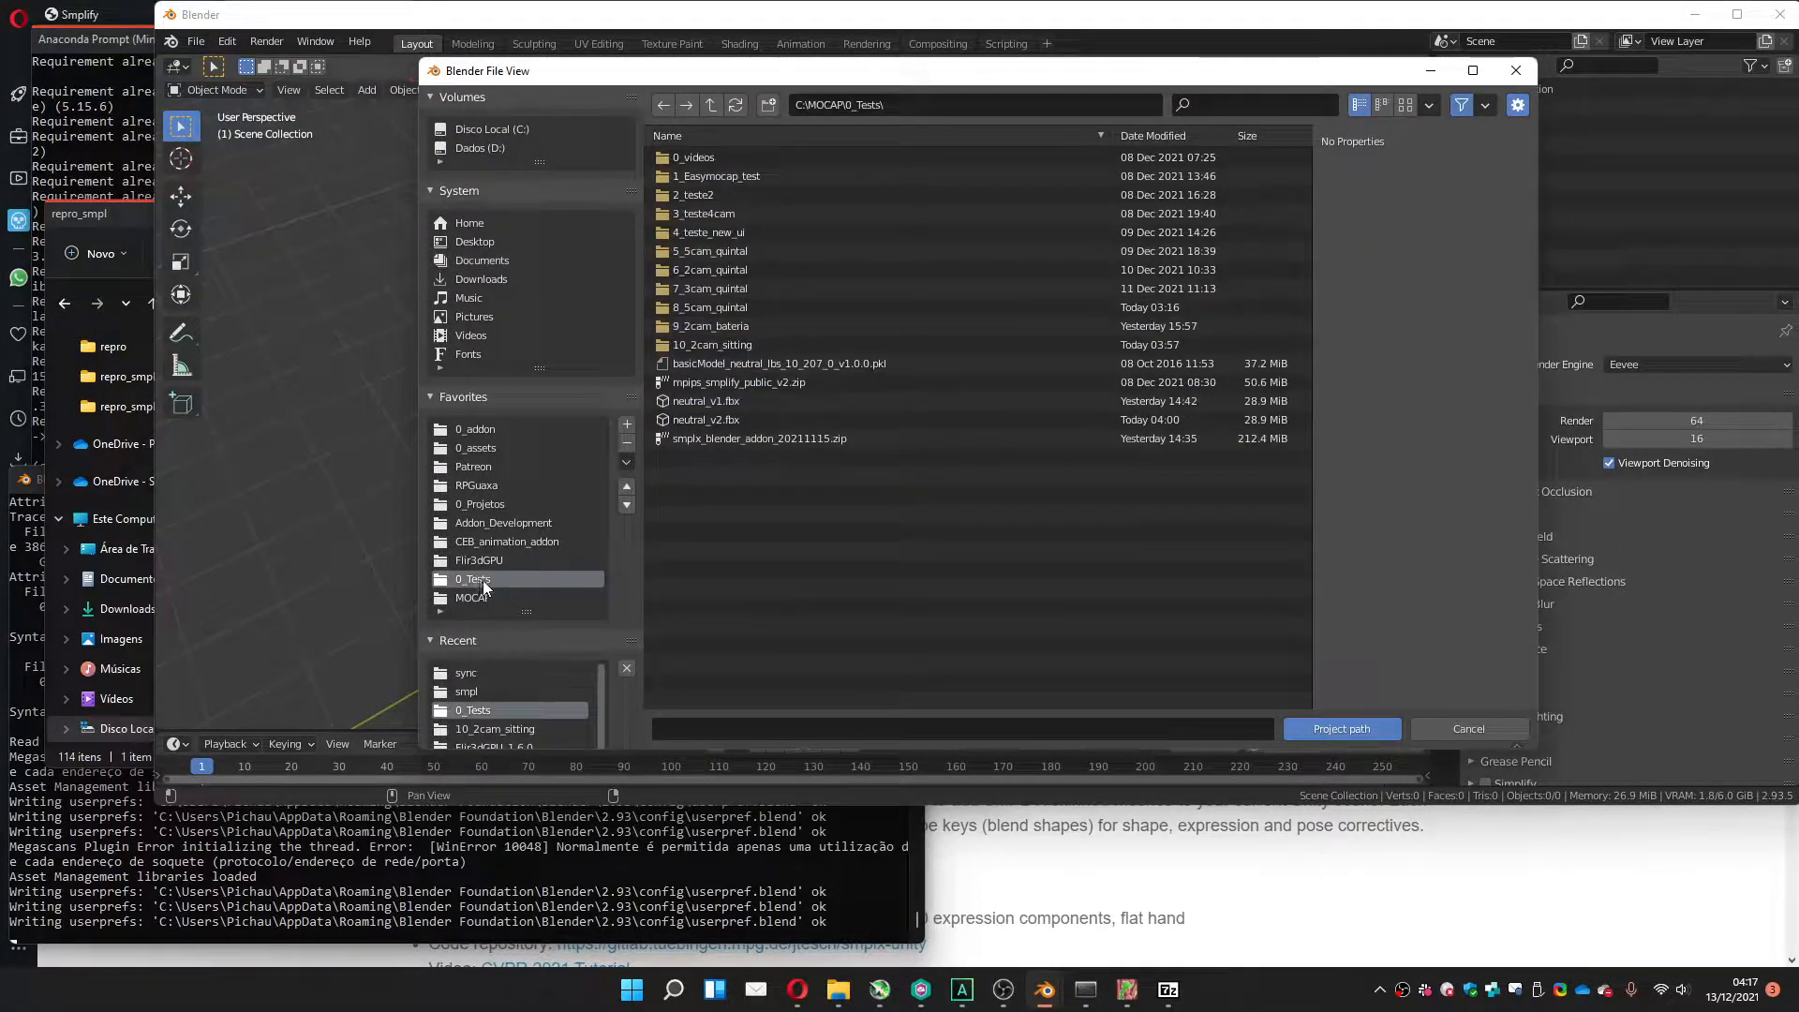
pyautogui.click(713, 307)
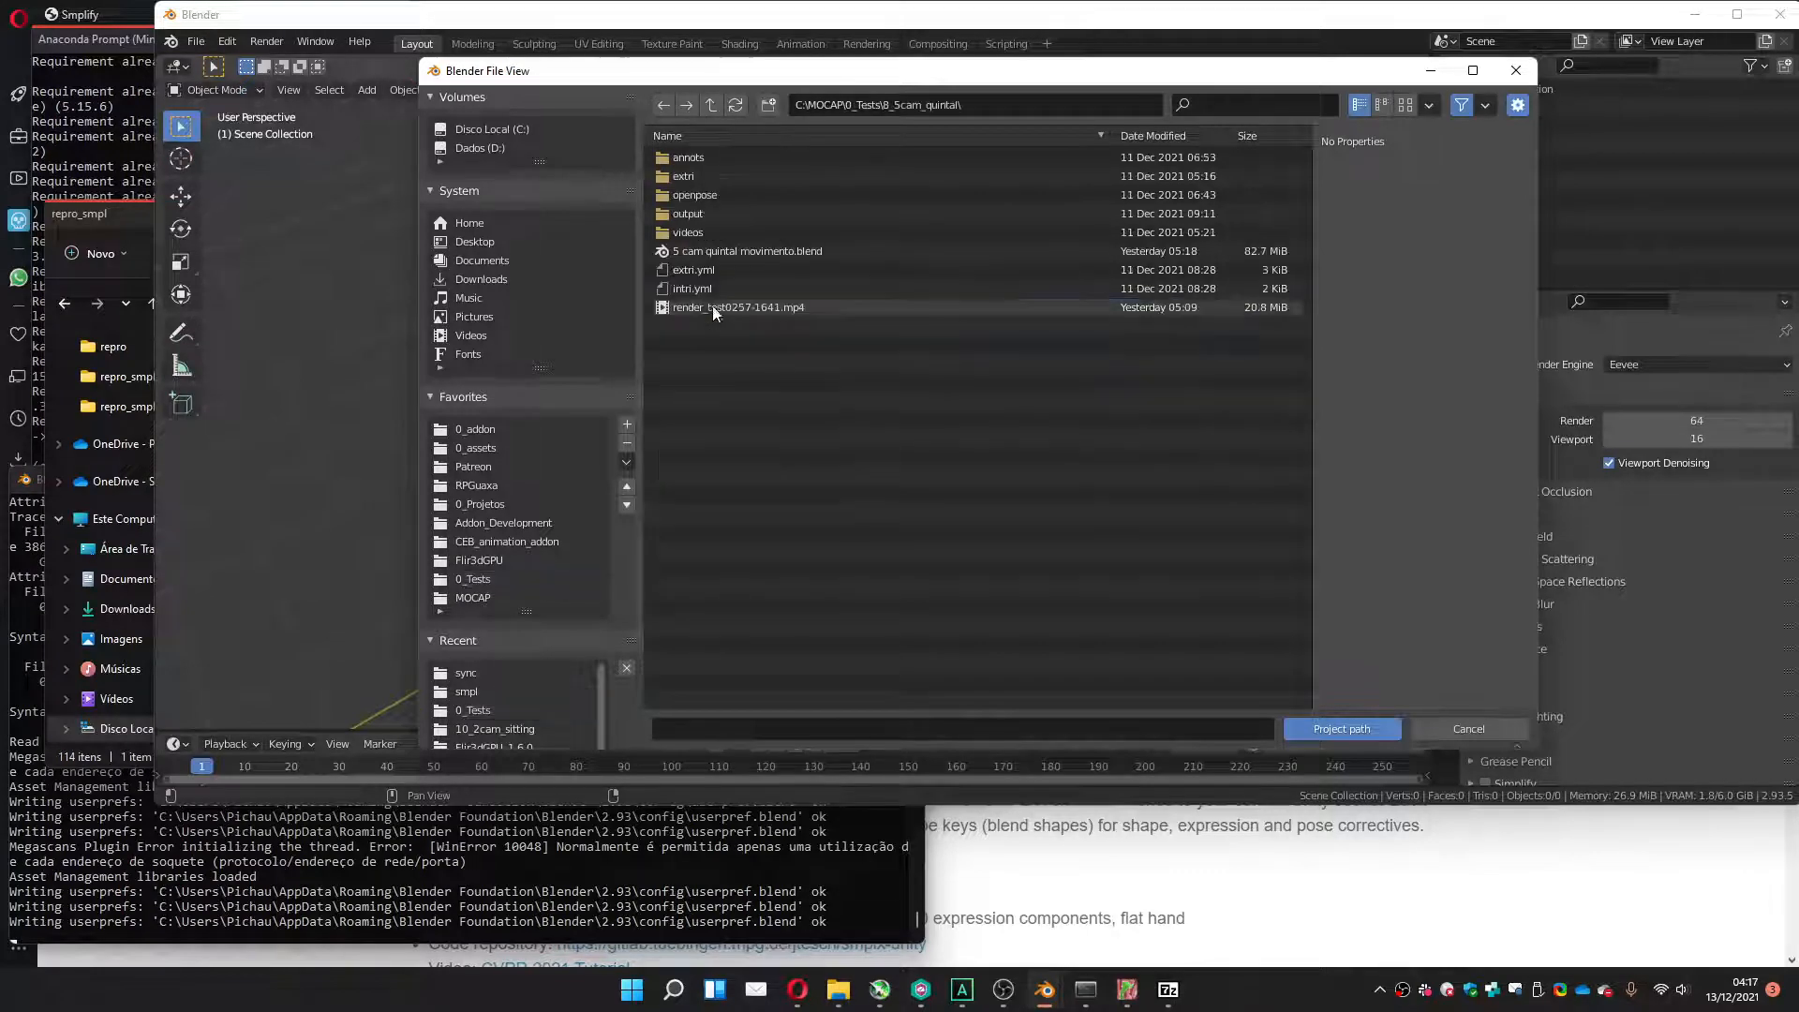
pyautogui.click(1329, 728)
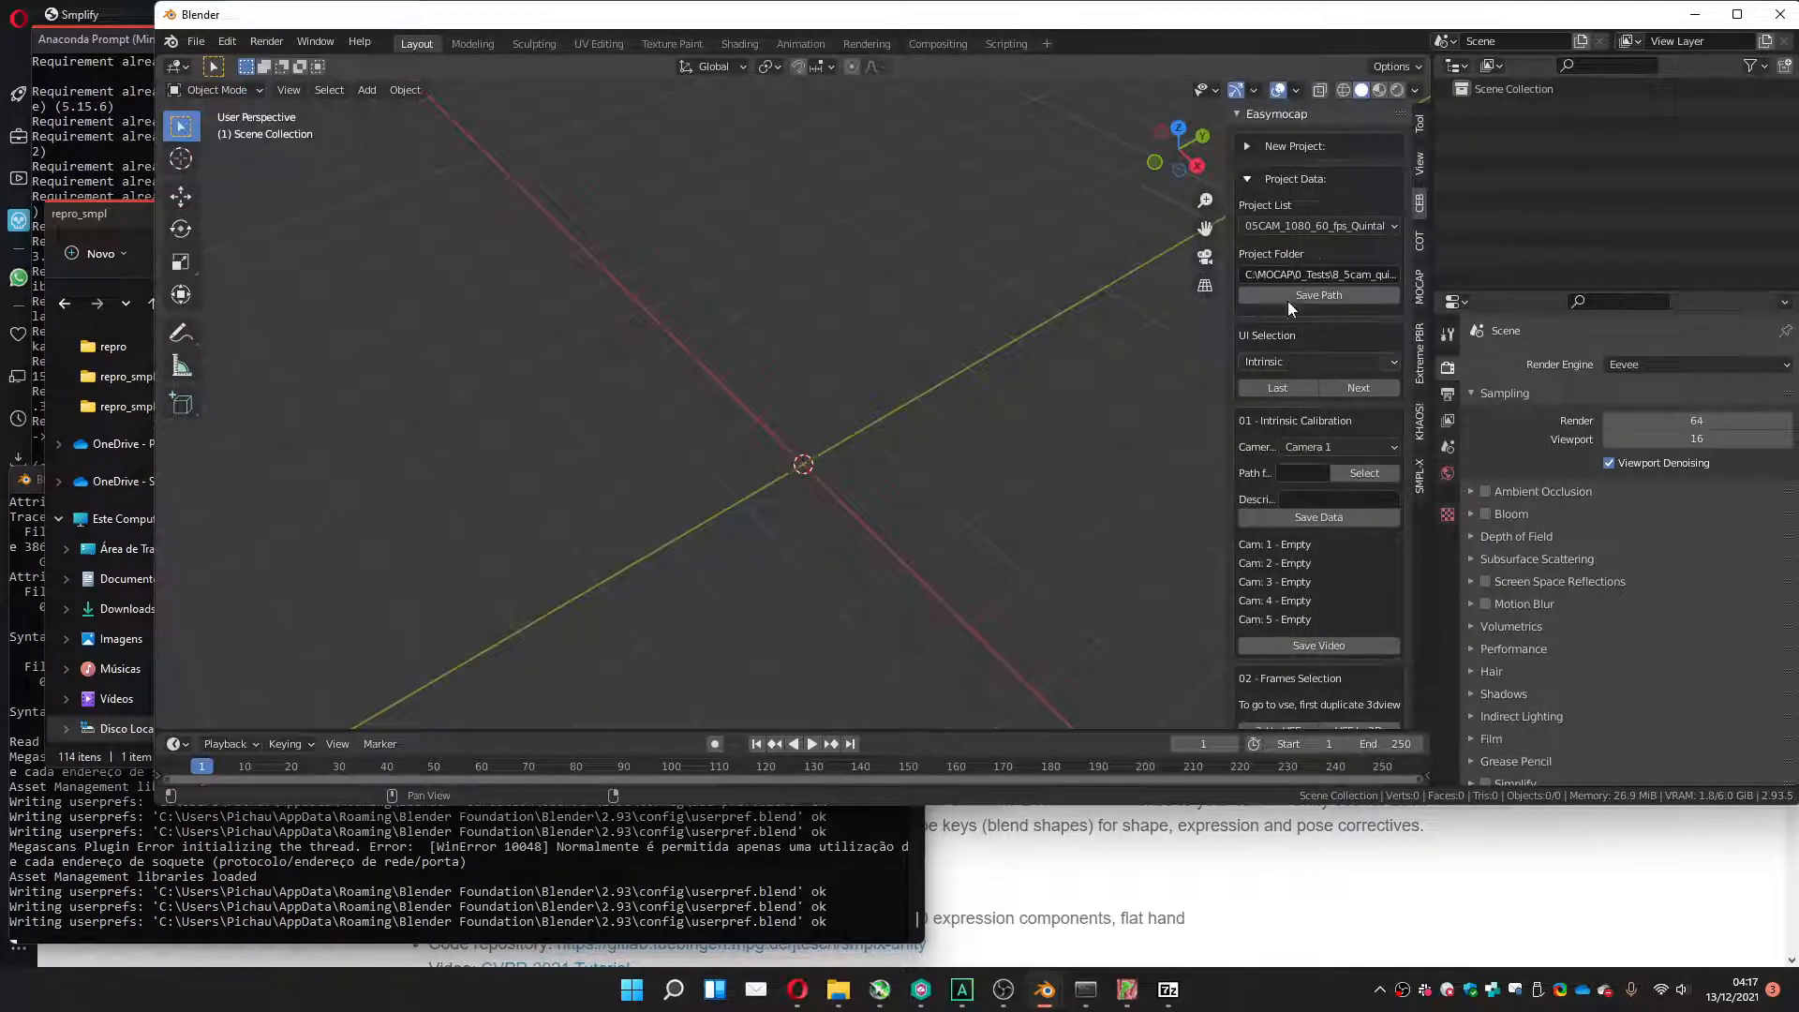
# Go to the Finalize stage and set Camera 1's final video to 01.mp4 from the project's videos folder.
pyautogui.click(1340, 385)
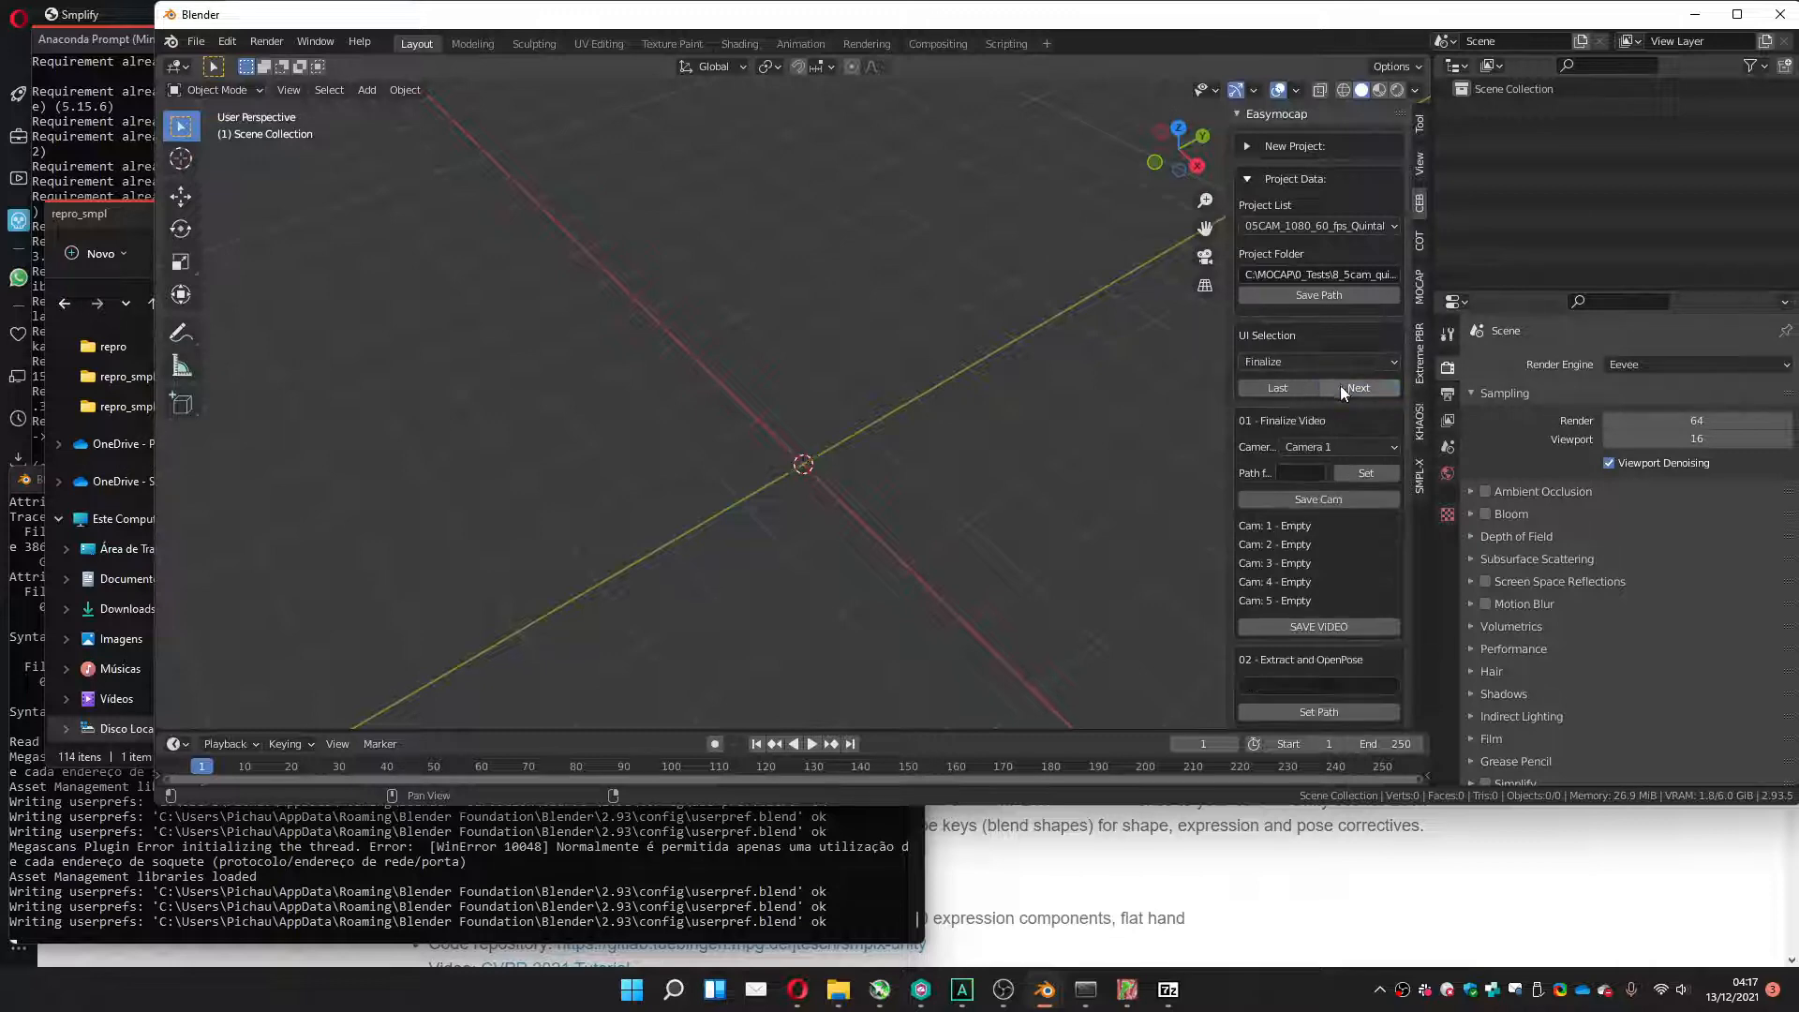
pyautogui.click(1323, 446)
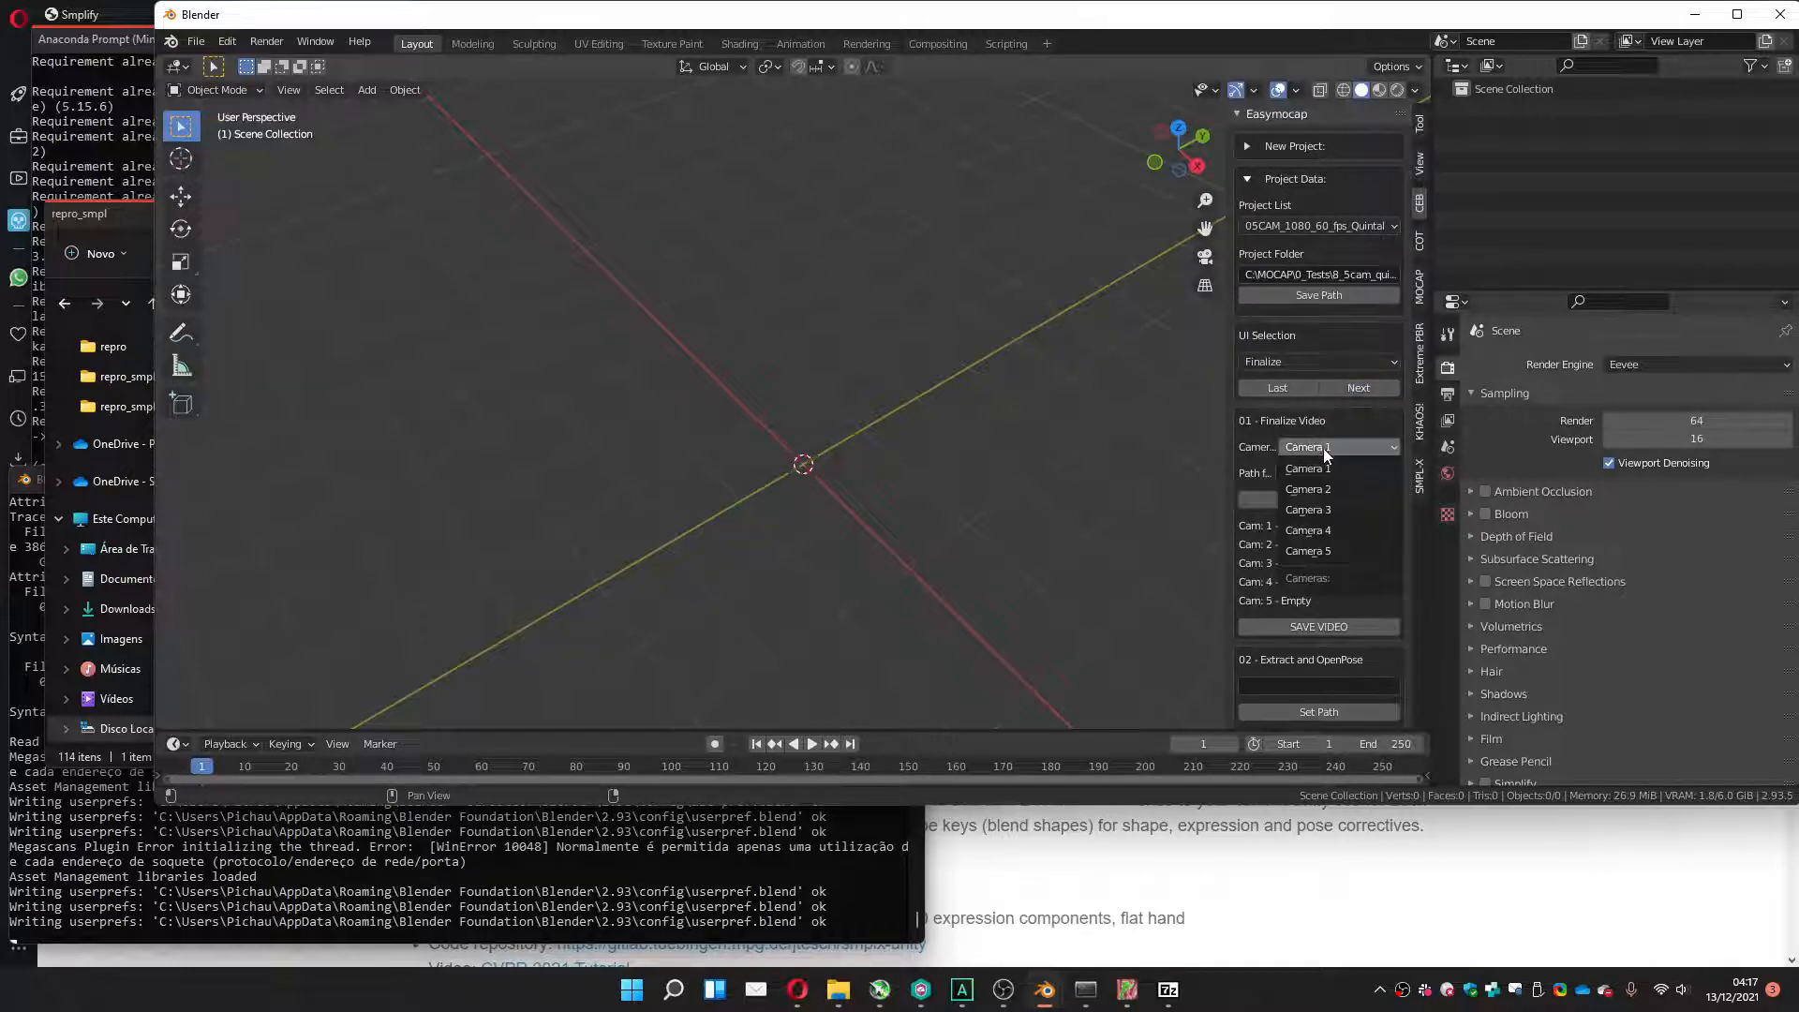
pyautogui.click(1343, 468)
pyautogui.click(1349, 471)
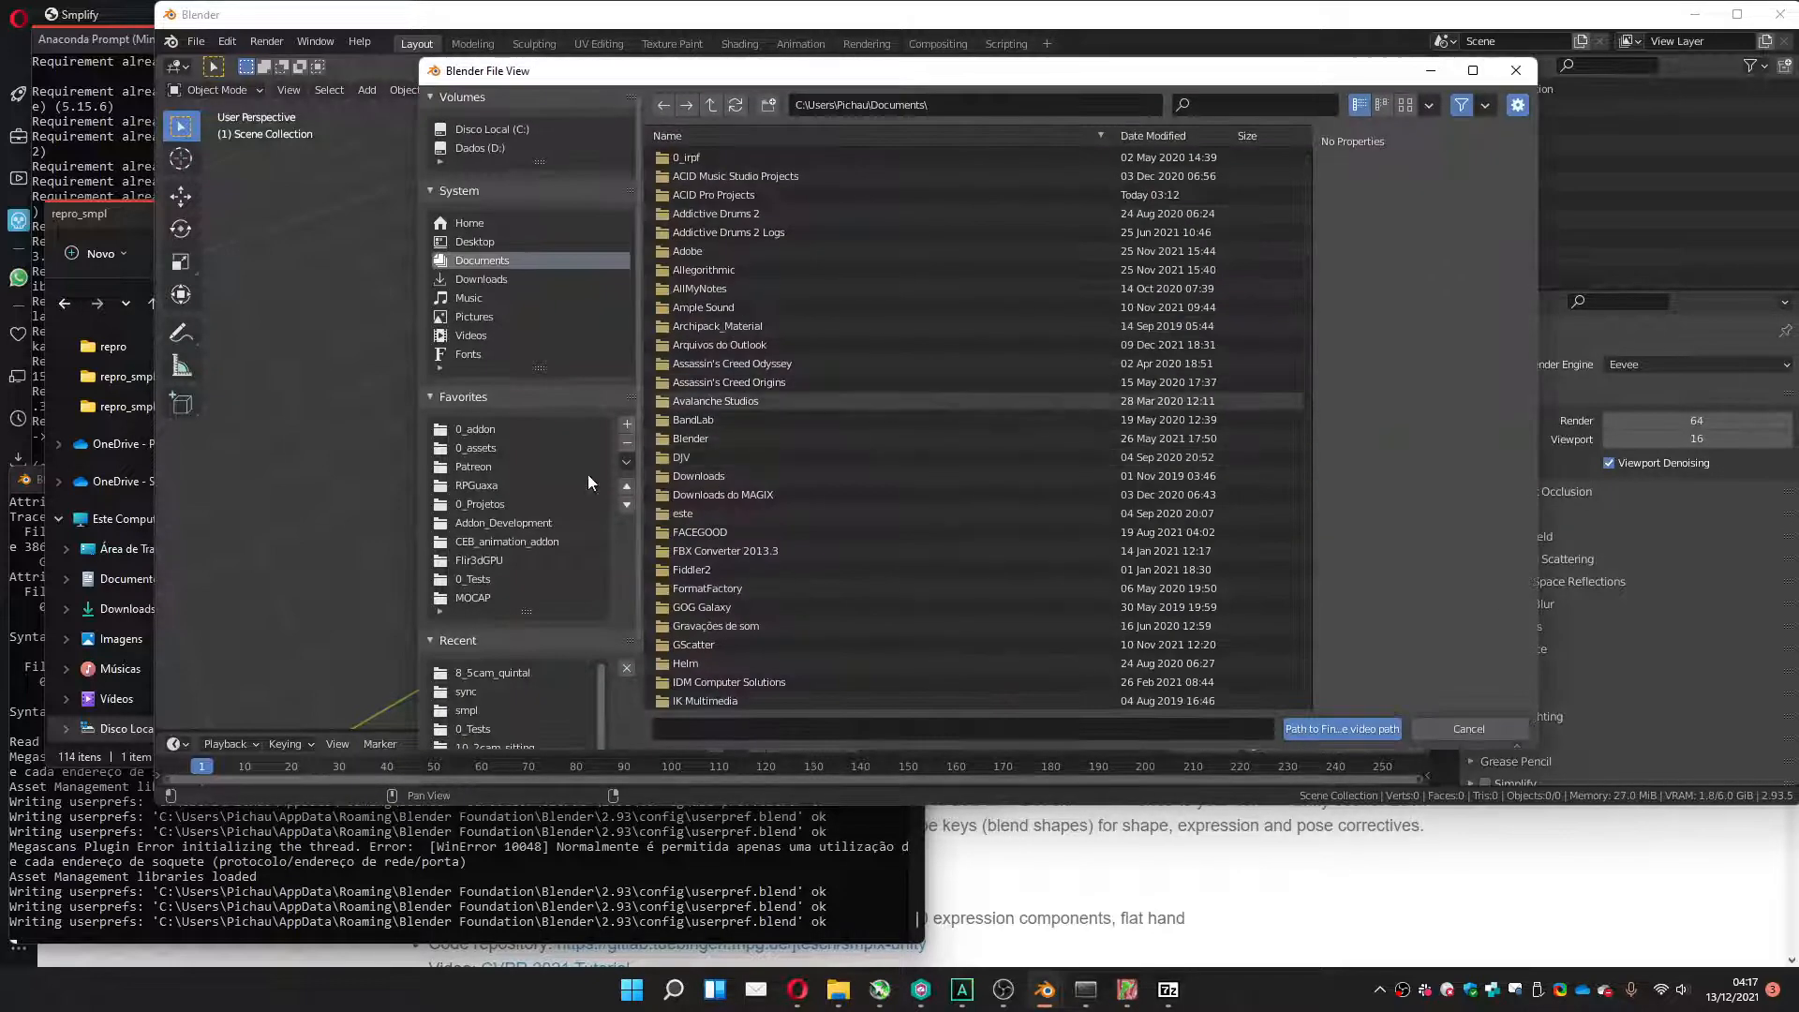
pyautogui.click(474, 580)
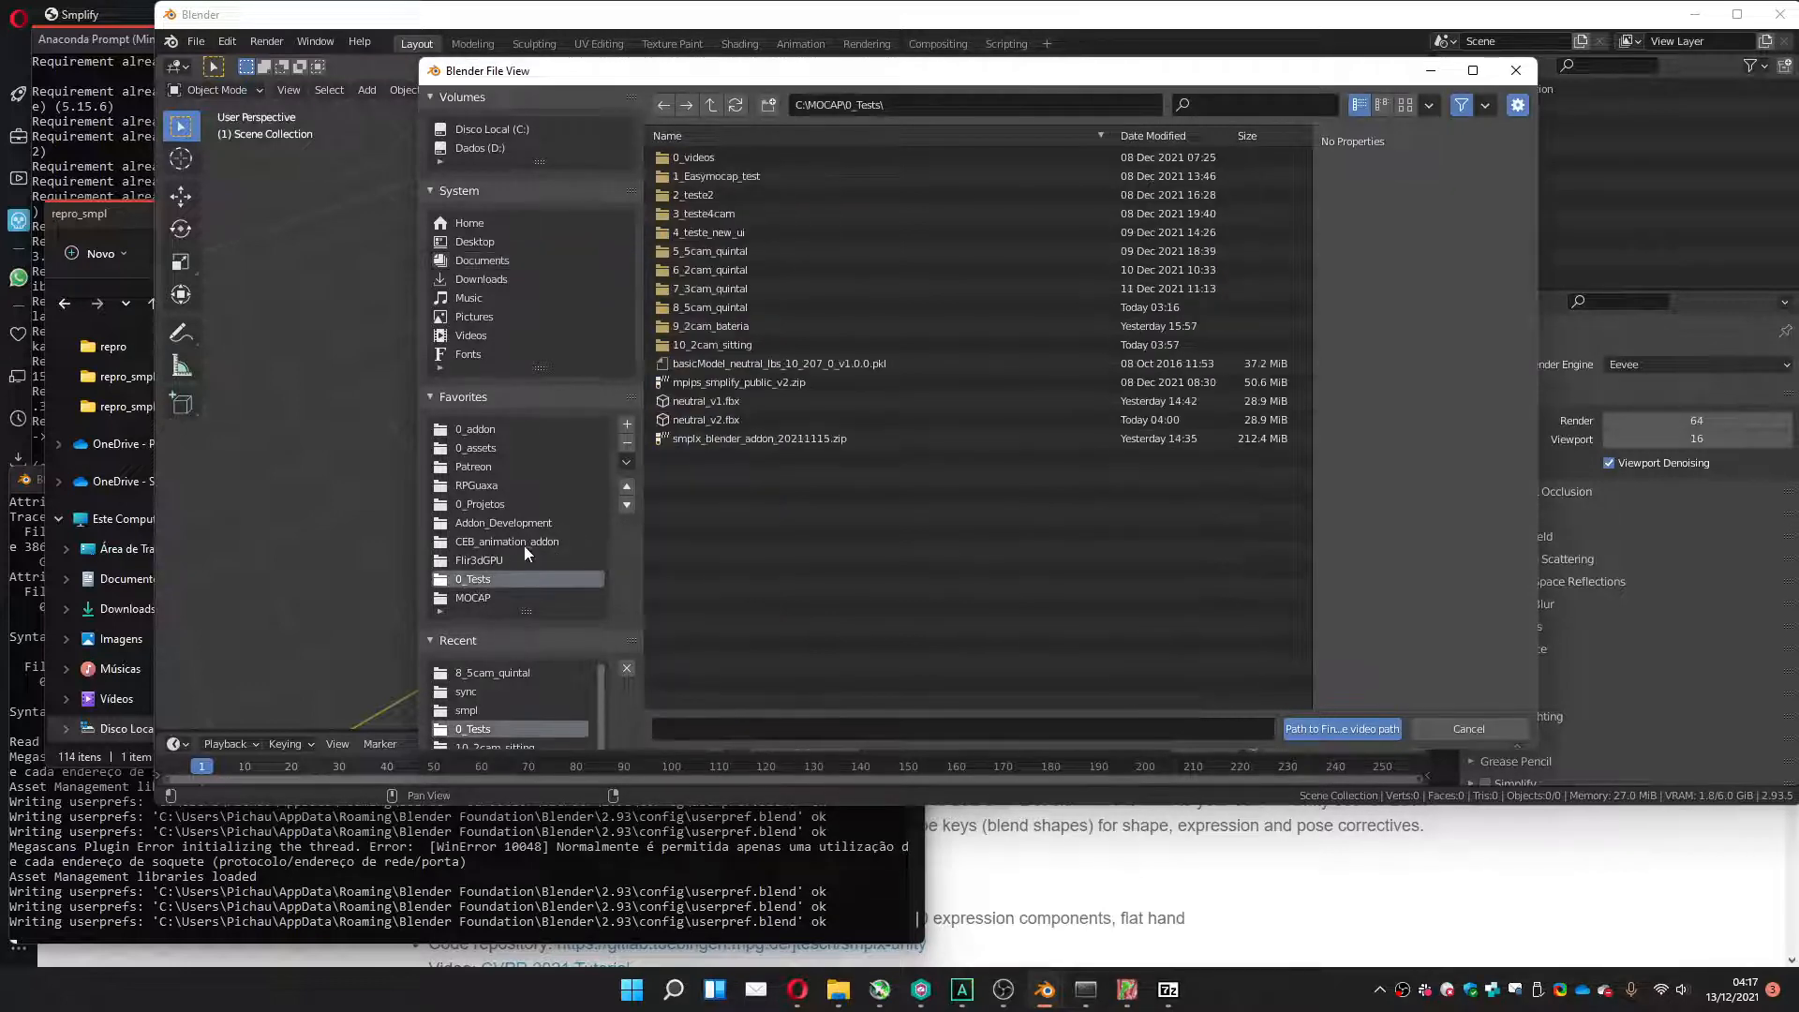
pyautogui.doubleClick(697, 307)
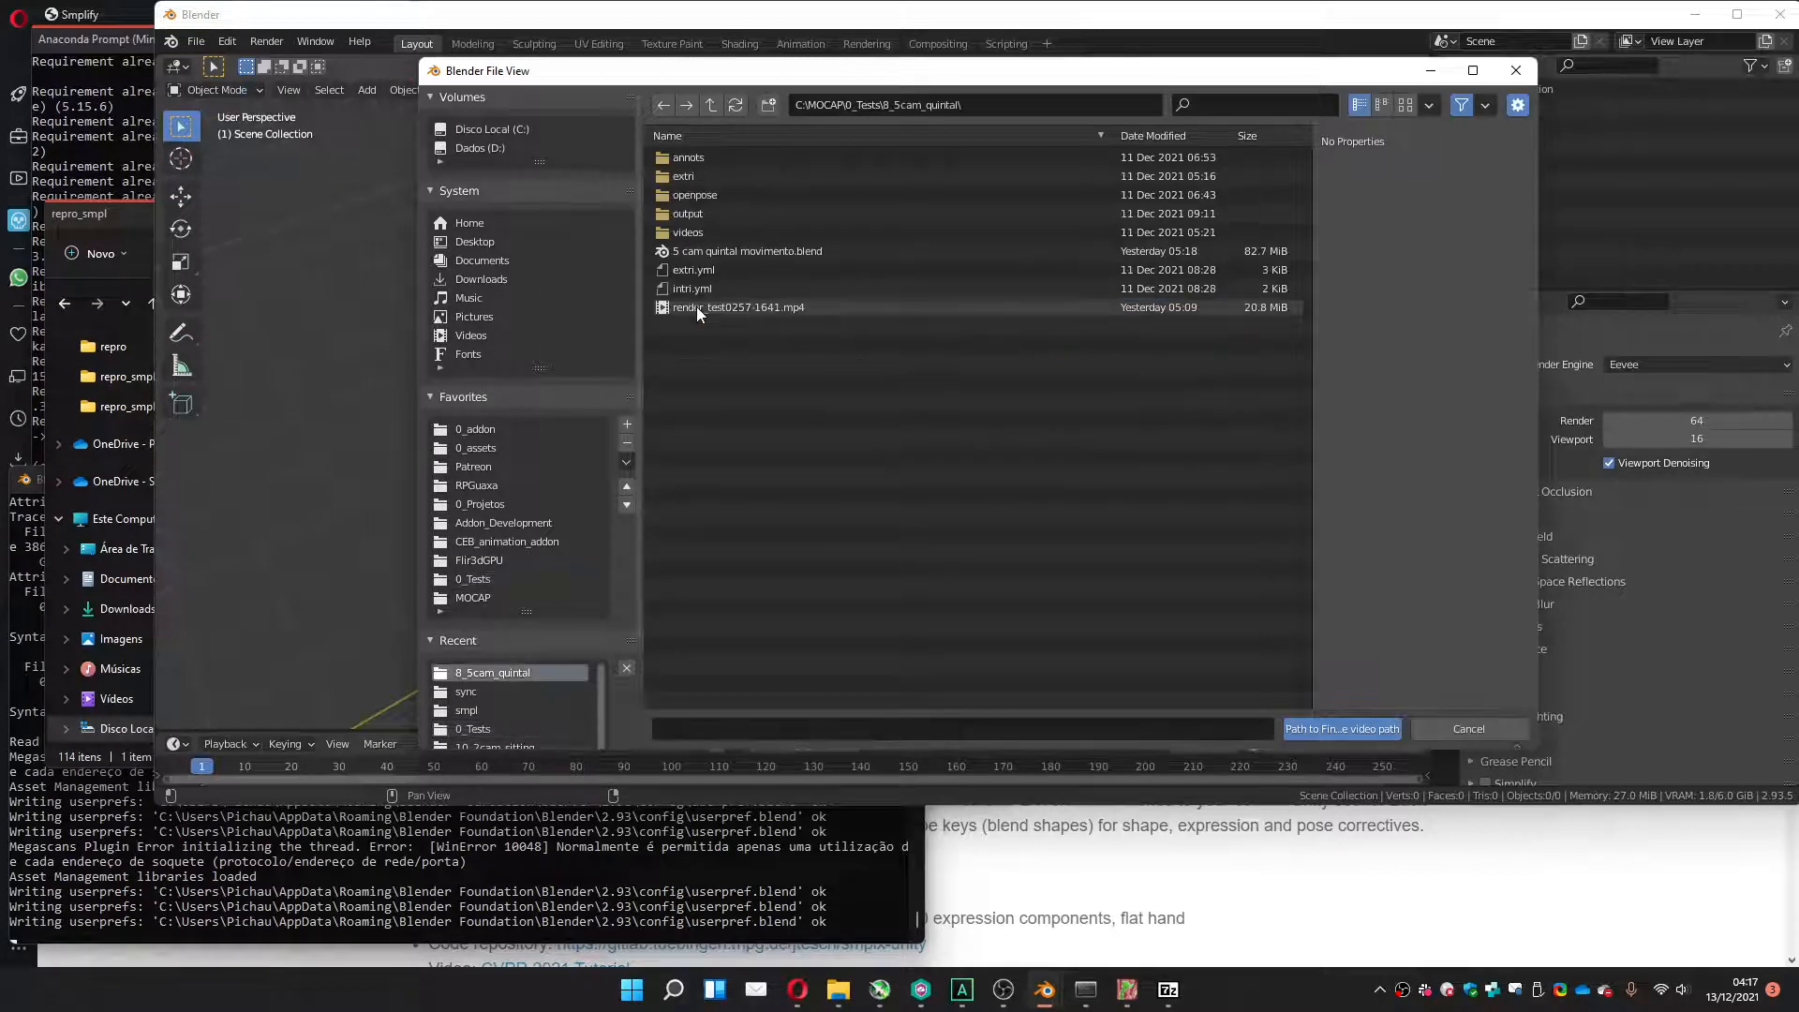
pyautogui.doubleClick(694, 236)
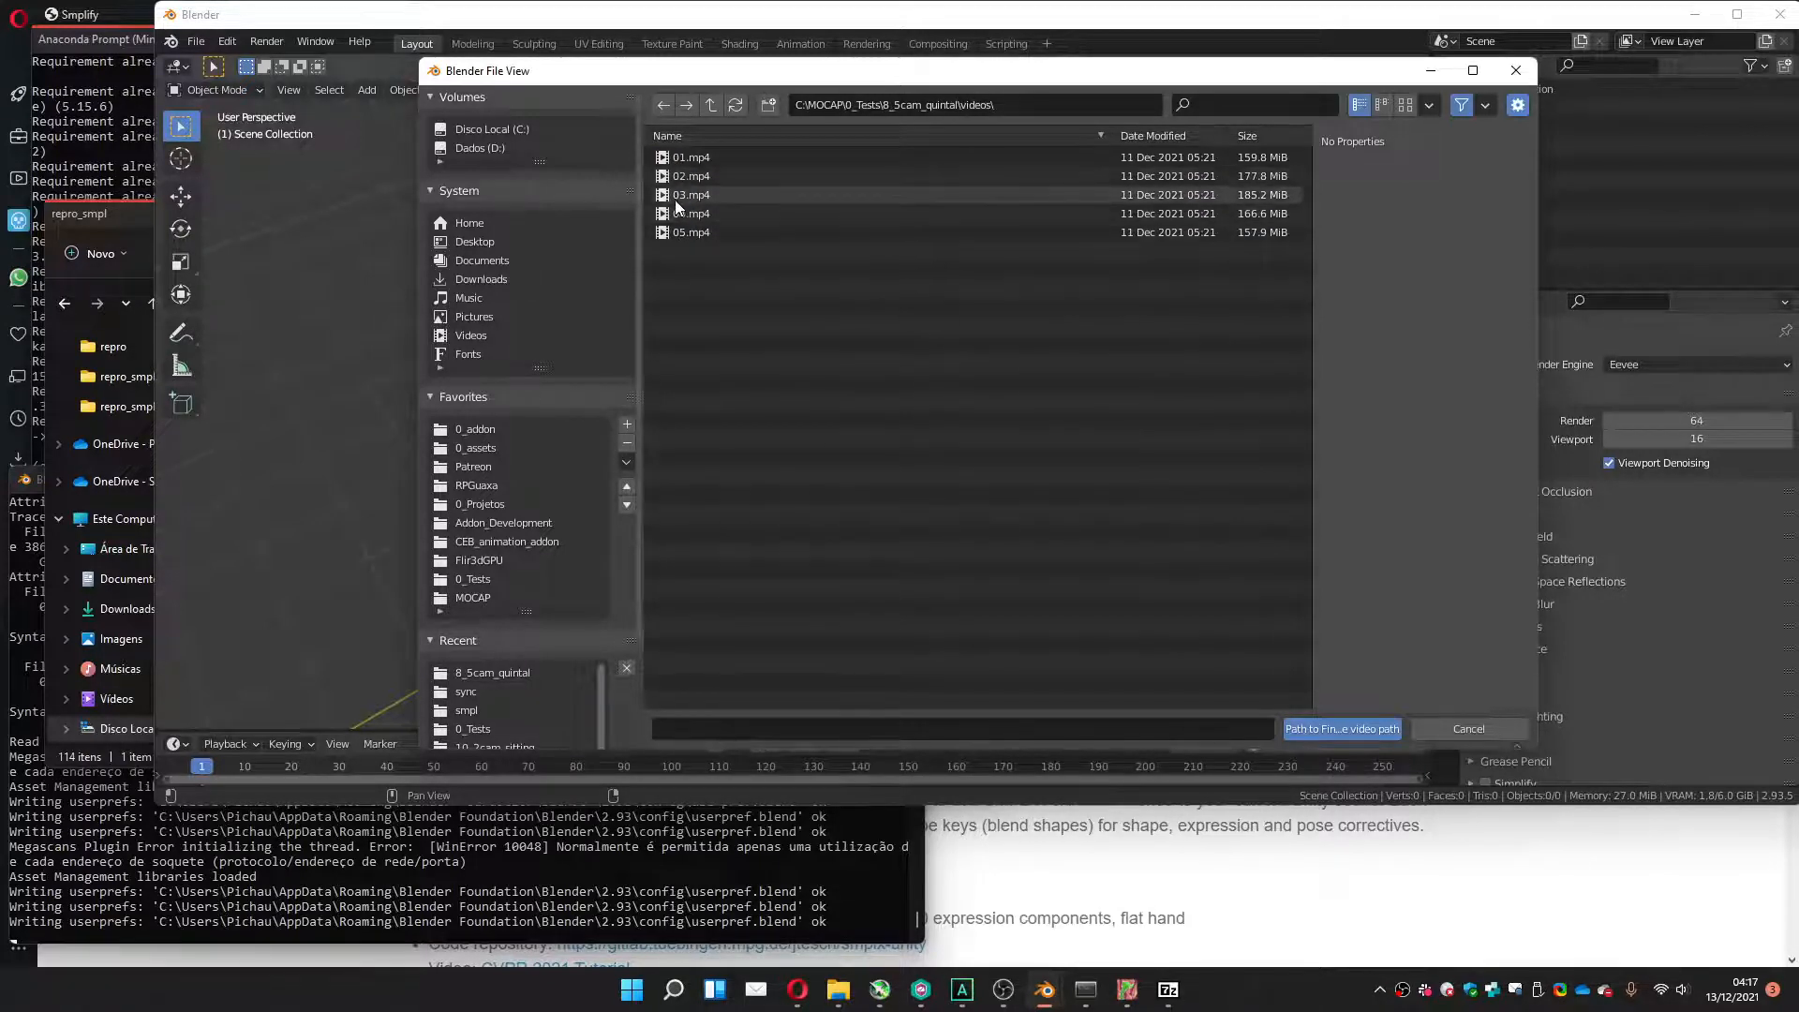
pyautogui.doubleClick(684, 160)
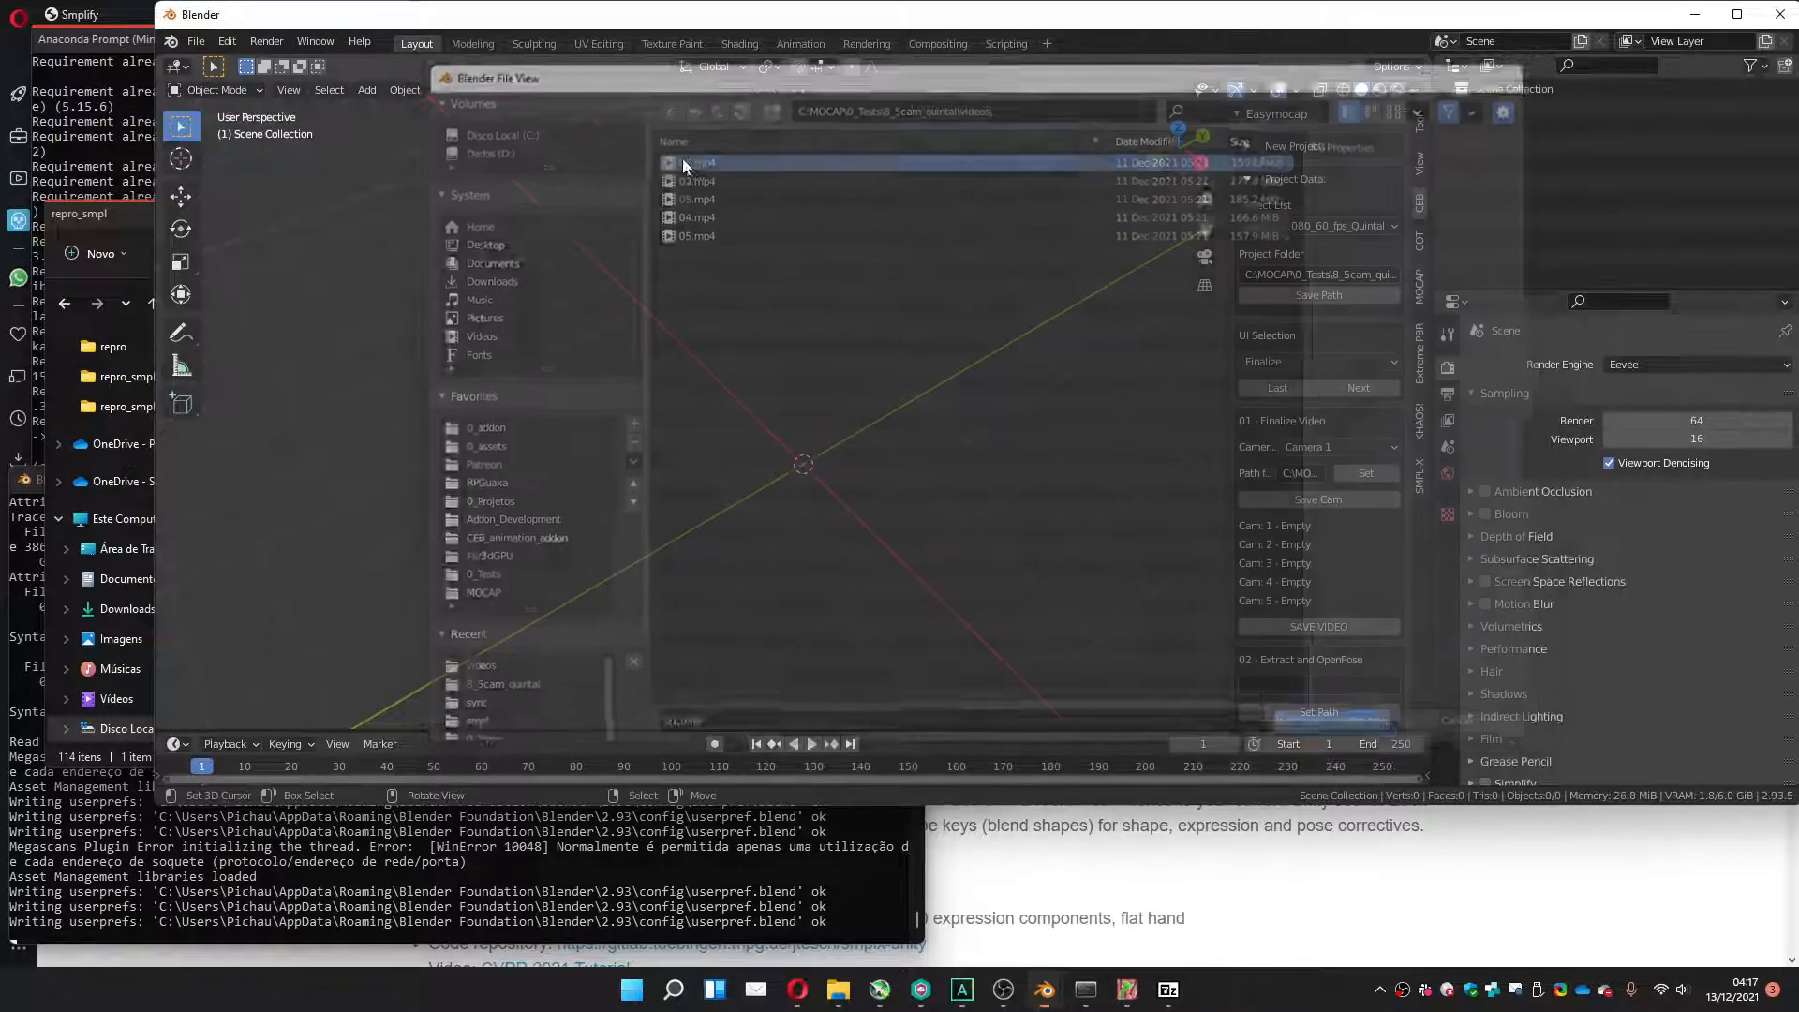